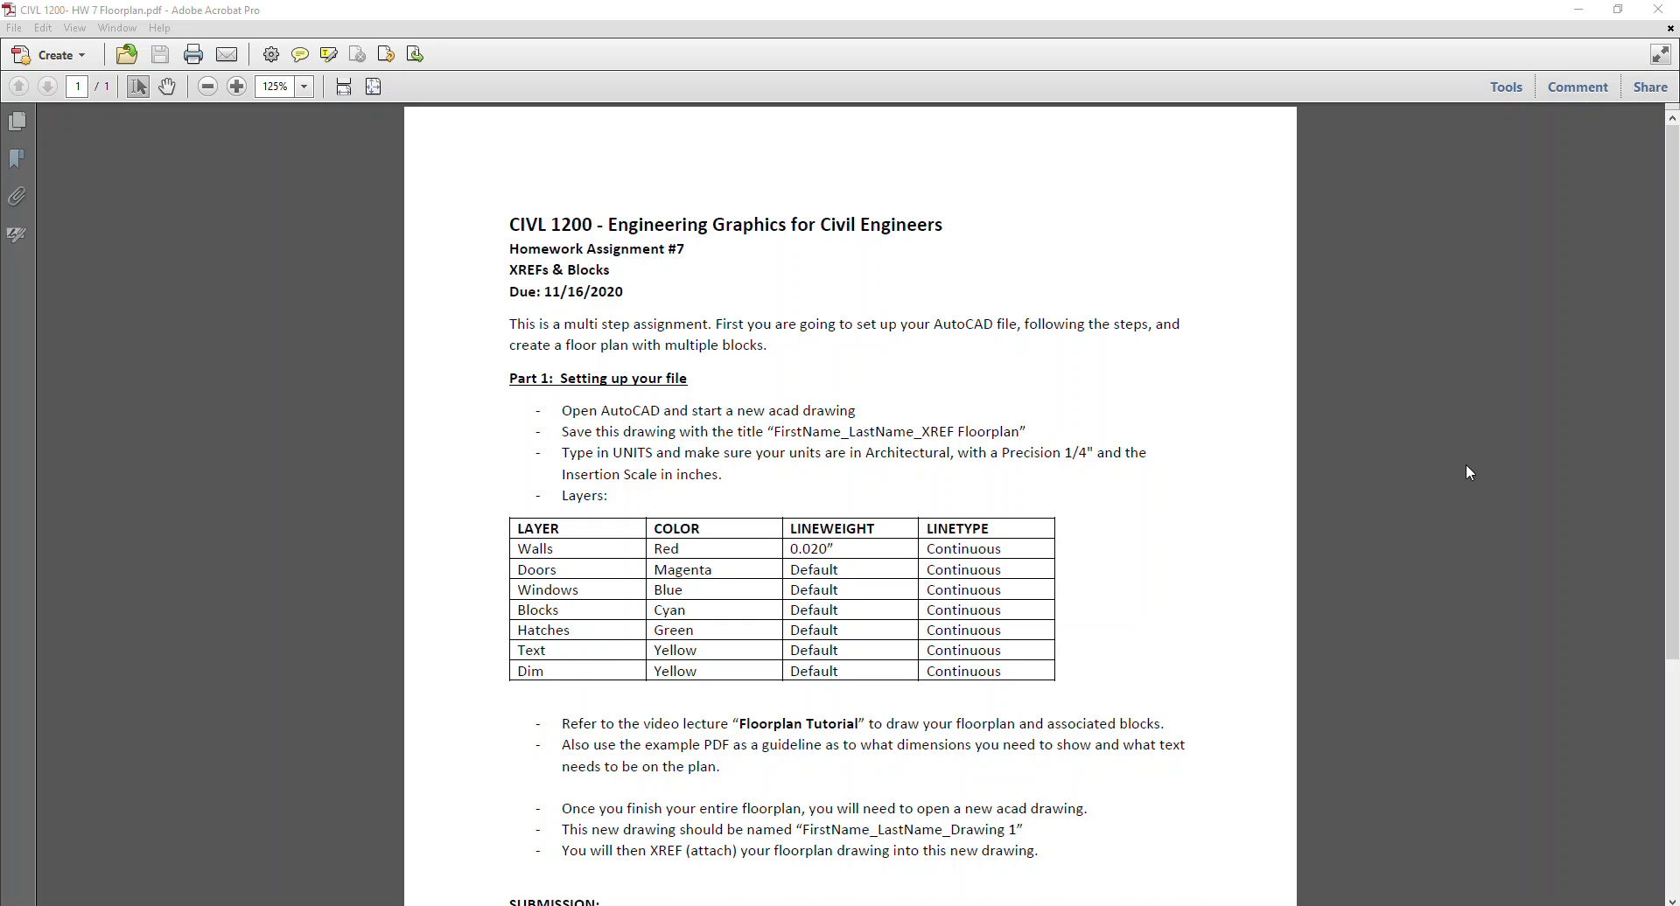
# Read through the homework assignment's file setup instructions, layer table and submission requirements.
pyautogui.scroll(-2, 1469, 472)
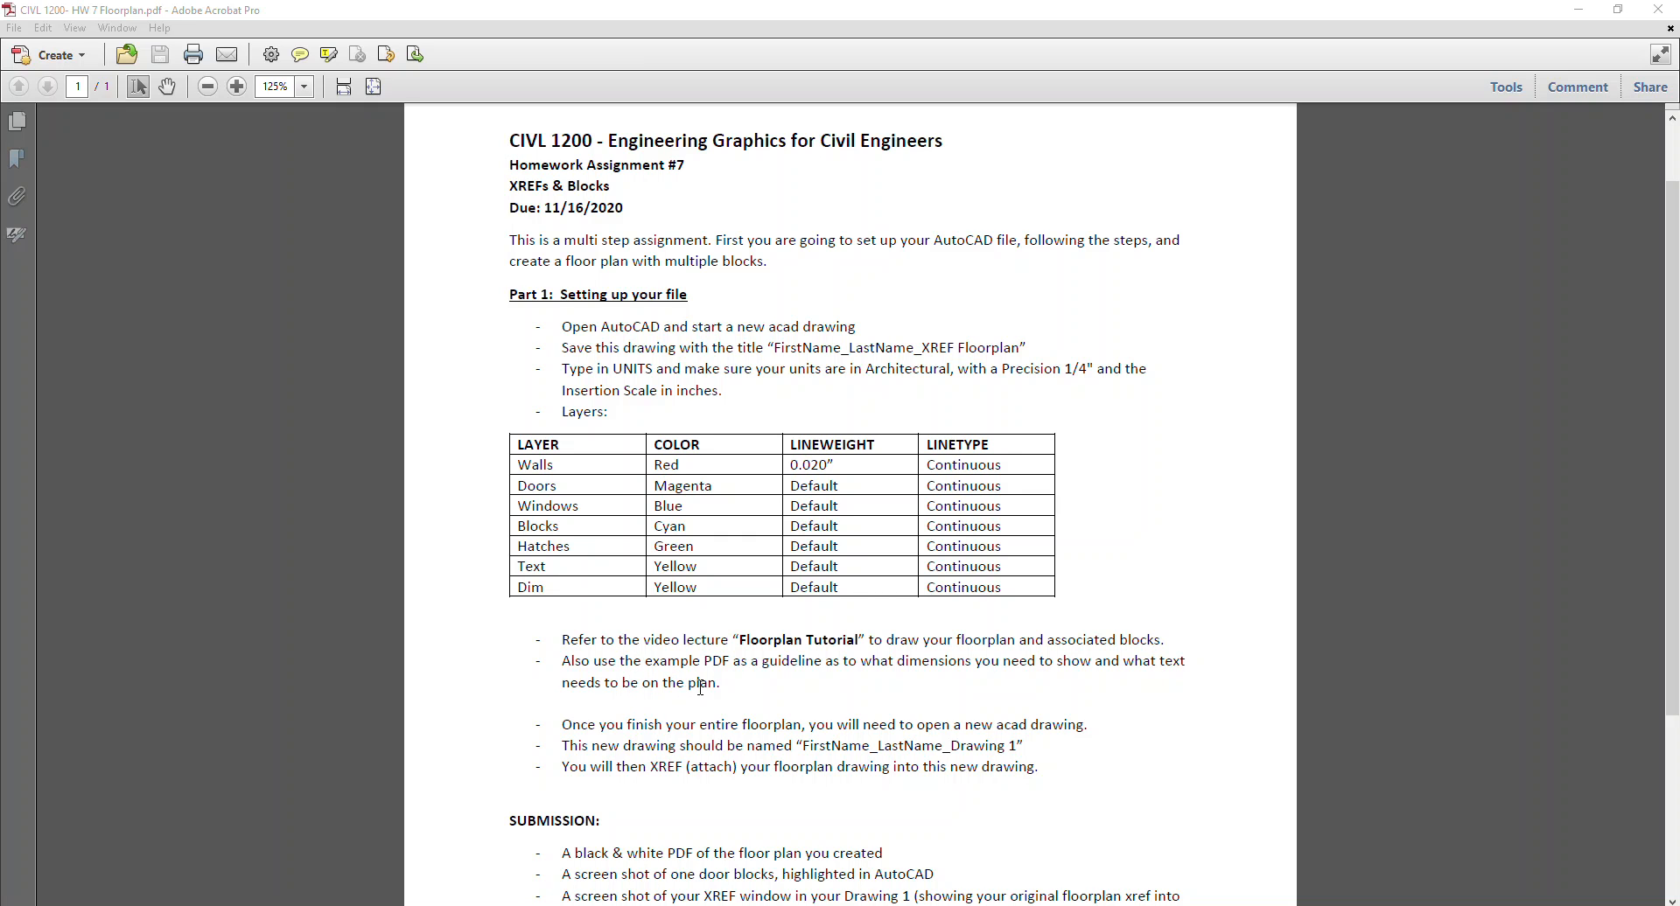
pyautogui.scroll(-2, 721, 684)
pyautogui.scroll(2, 735, 678)
pyautogui.scroll(-2, 920, 703)
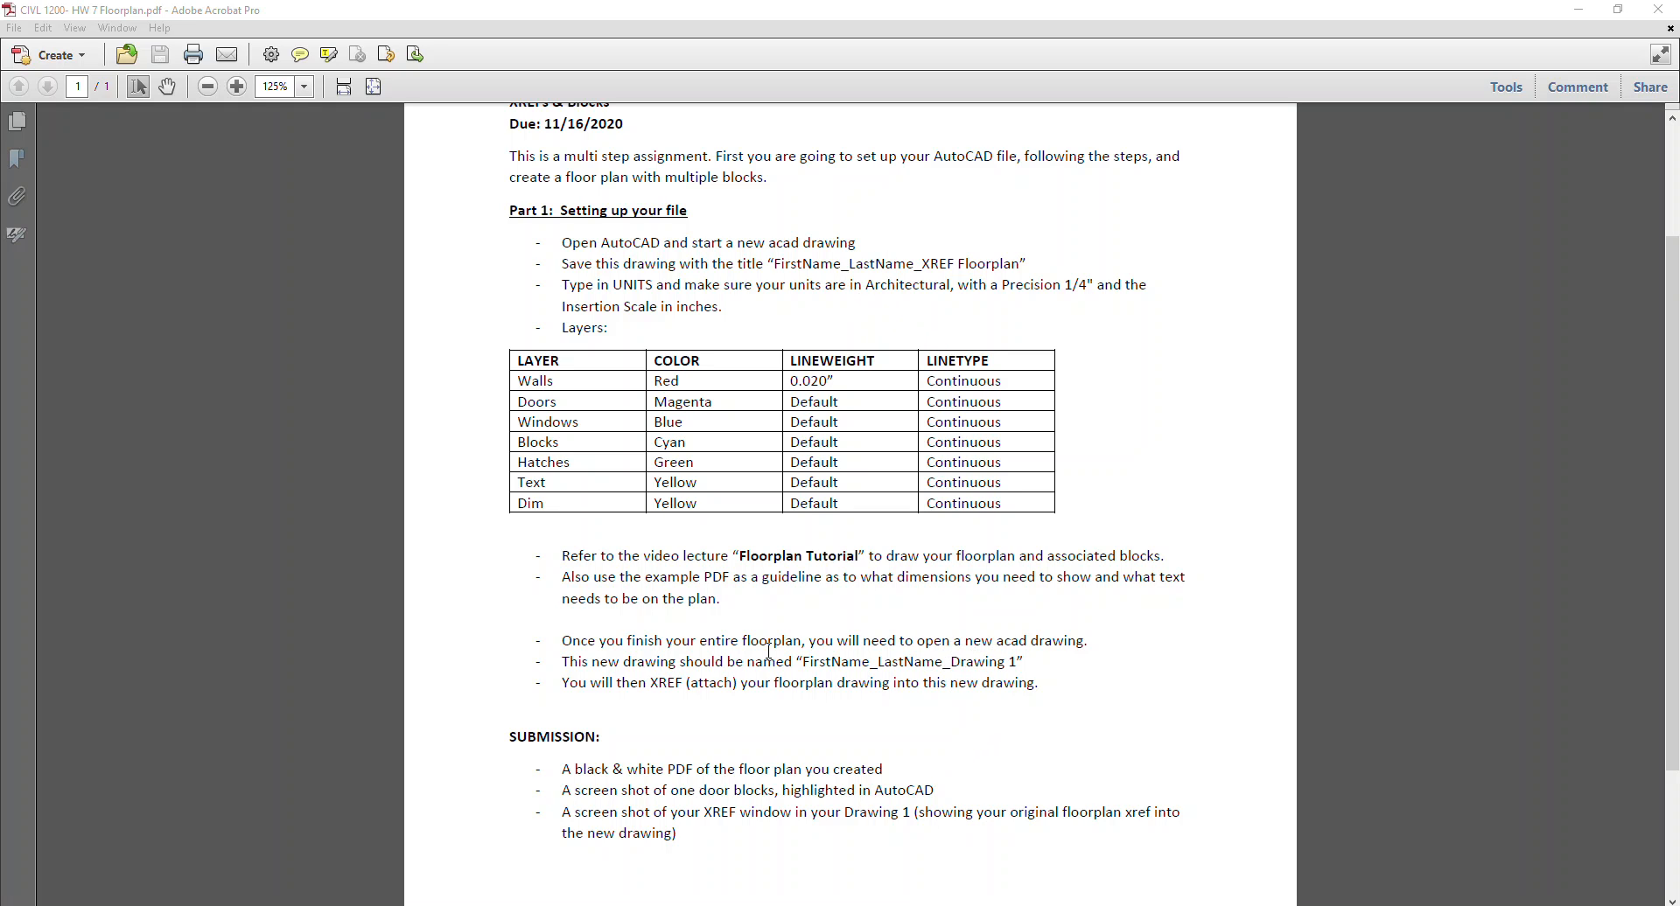
pyautogui.scroll(-2, 770, 656)
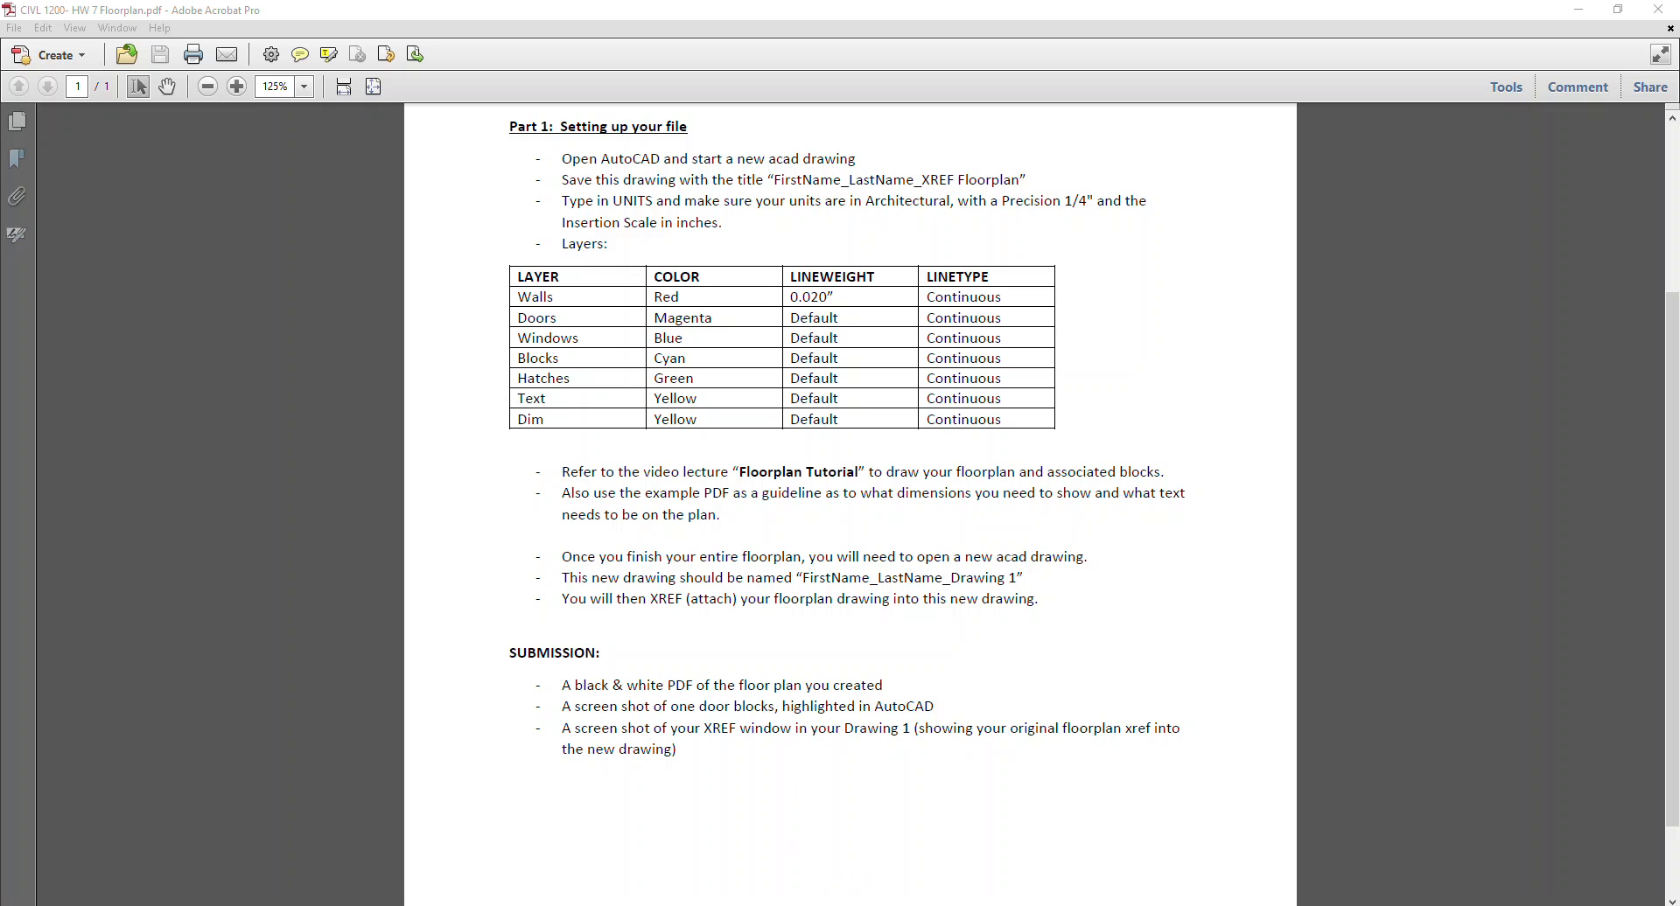
pyautogui.scroll(3, 994, 499)
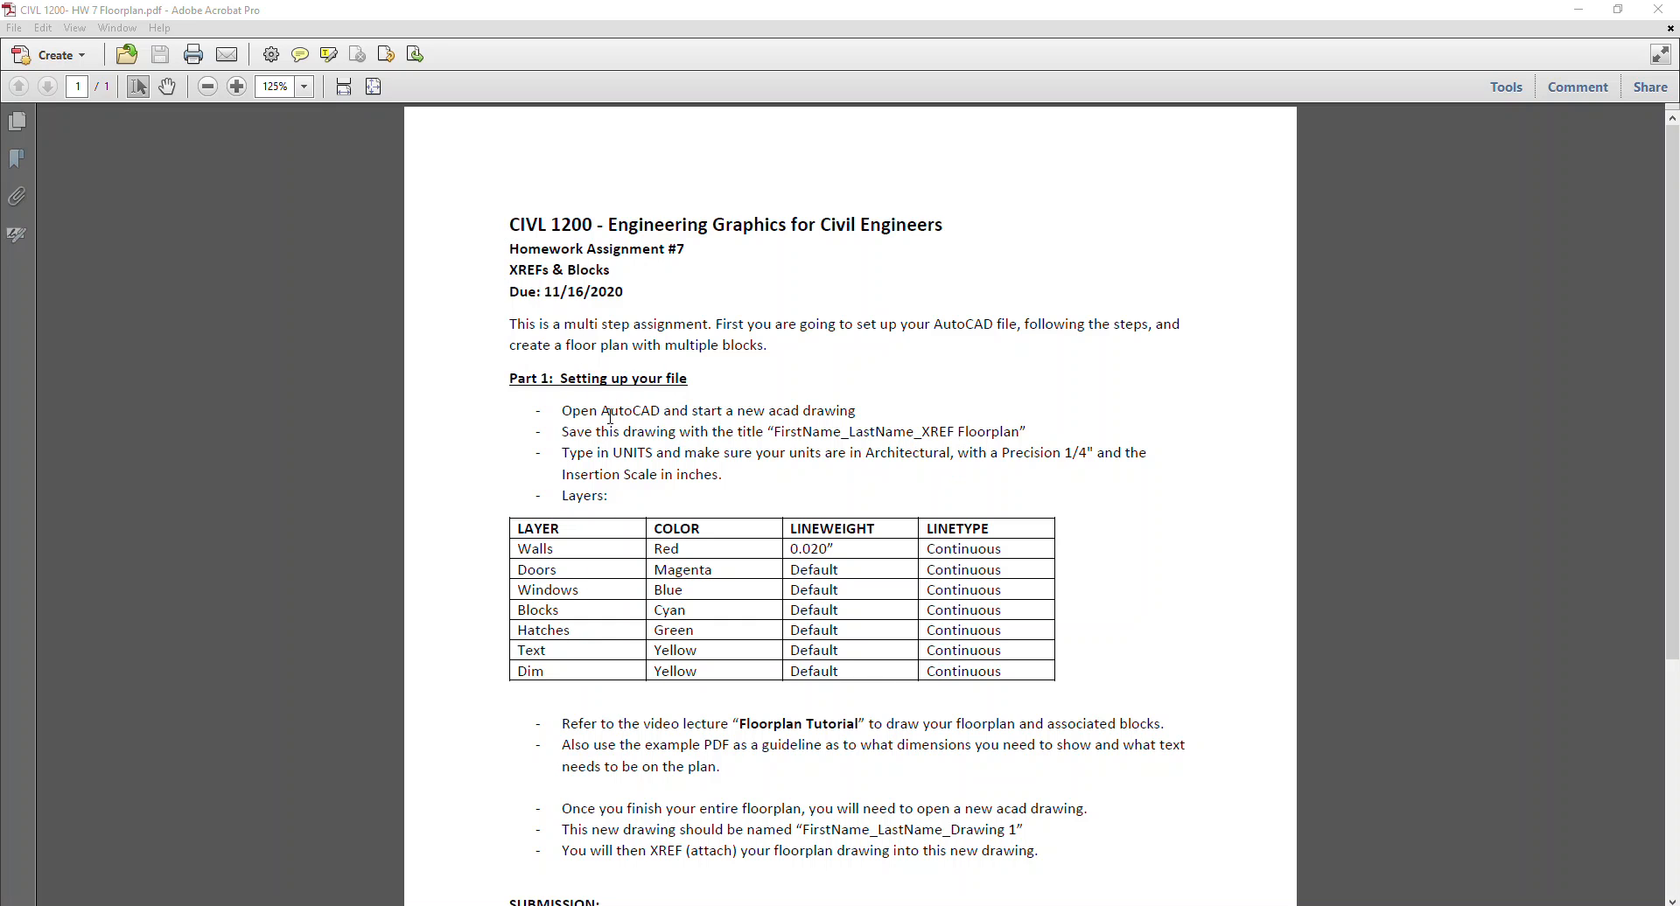
pyautogui.scroll(-1, 864, 649)
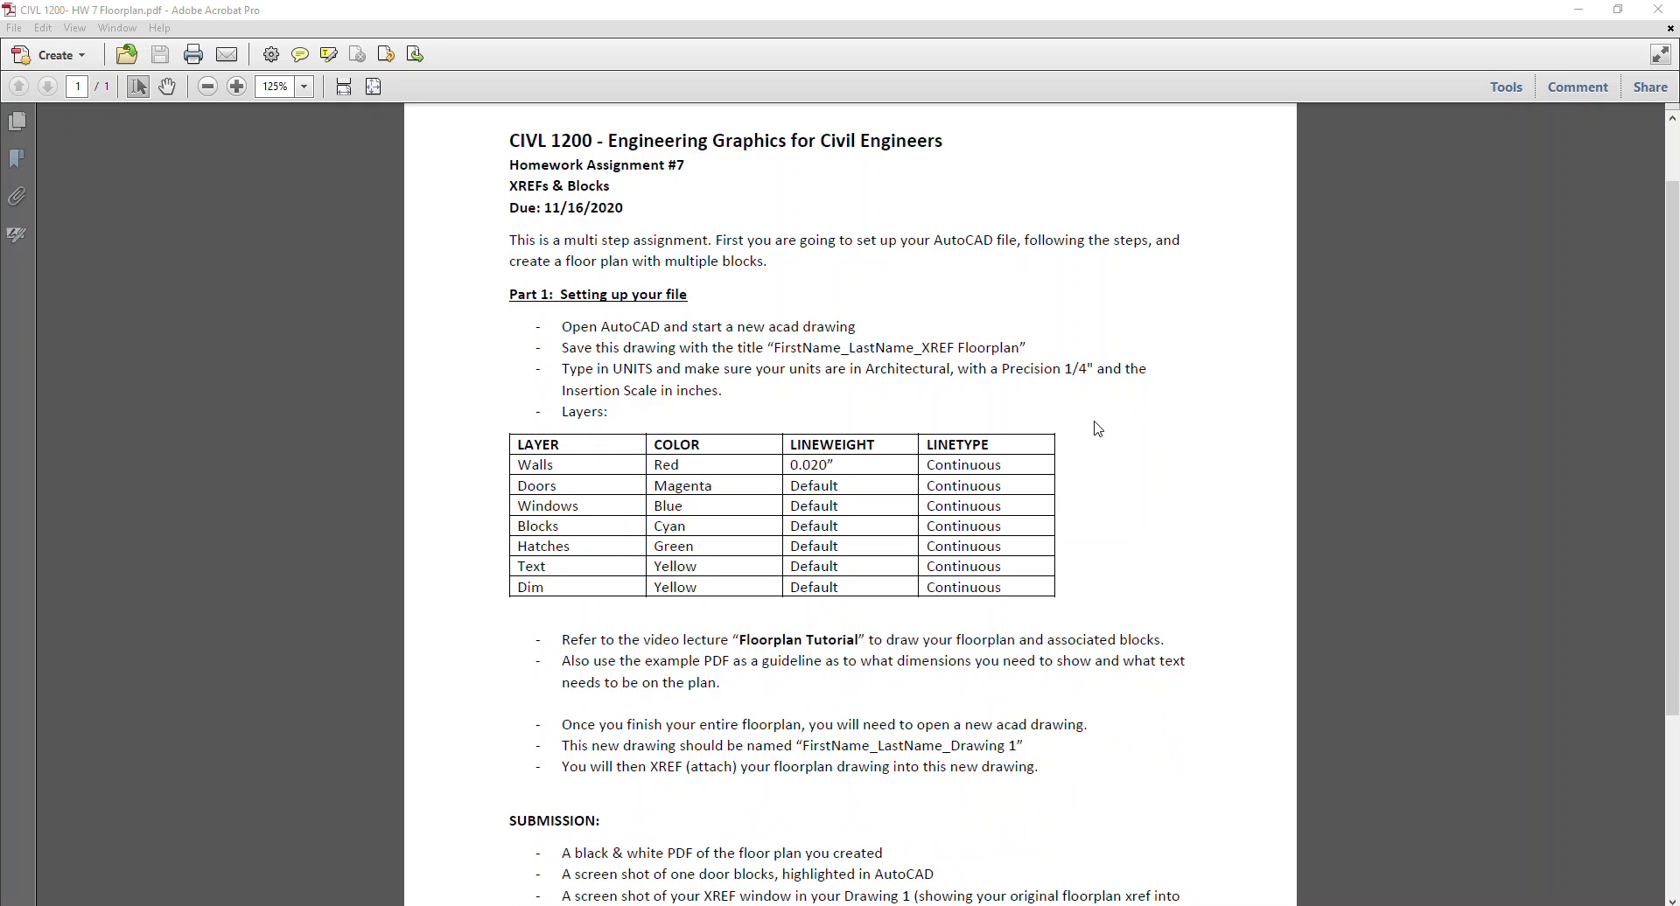
# Switch to AutoCAD and draw a rectangle 50' by 31' from a picked first corner.
pyautogui.hotkey('alt', 'Tab')
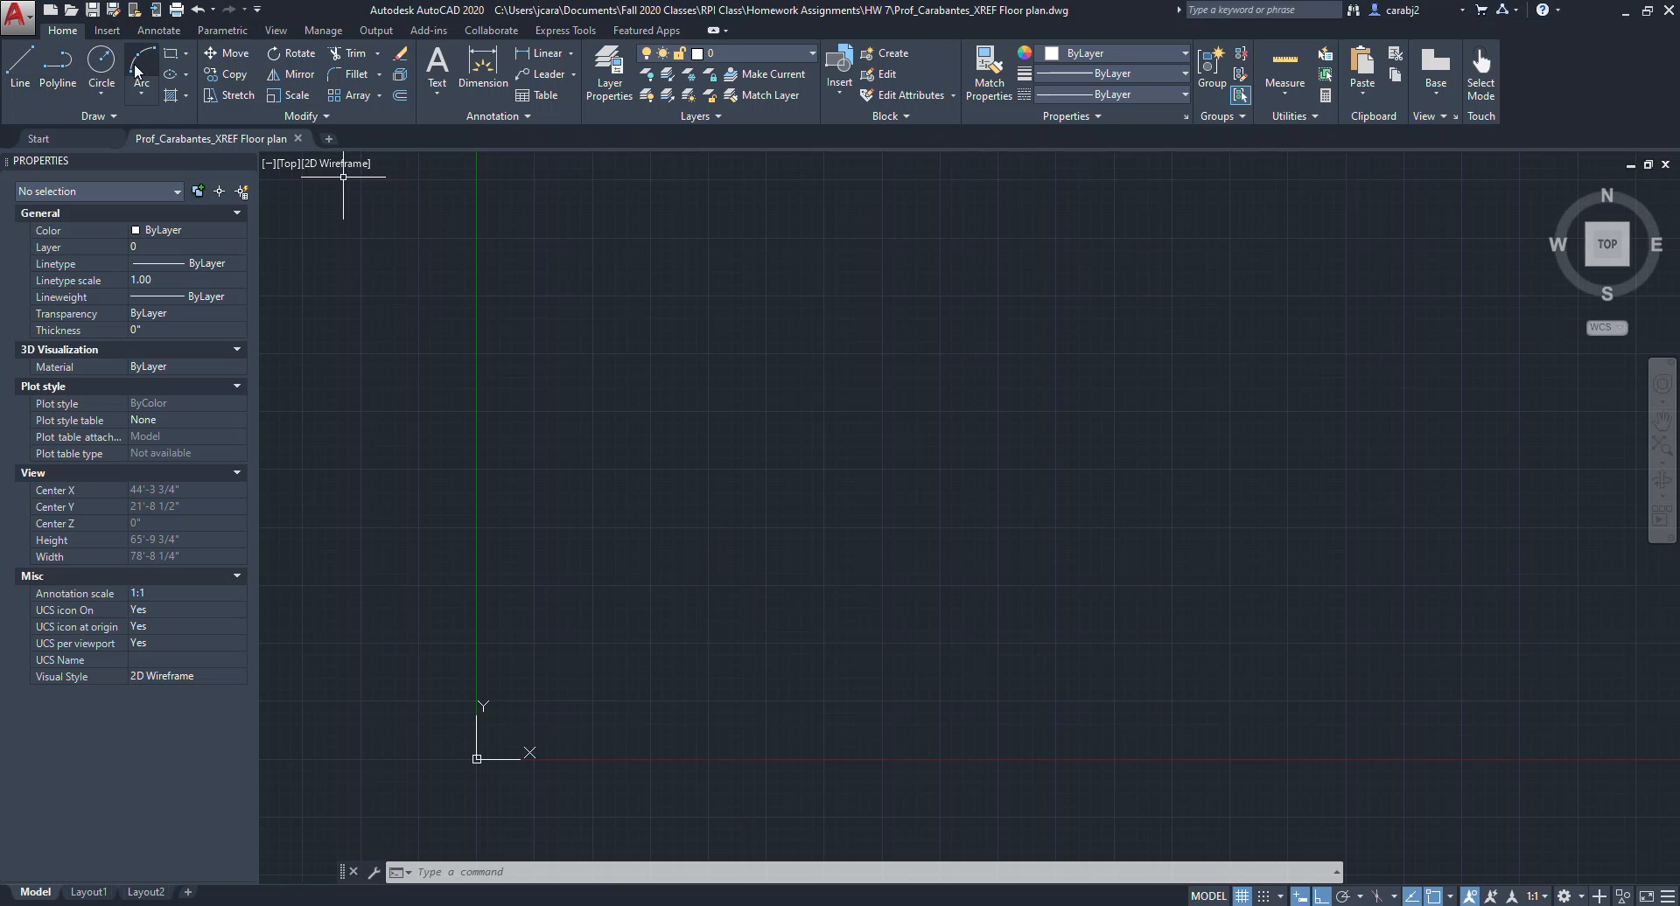
pyautogui.click(171, 54)
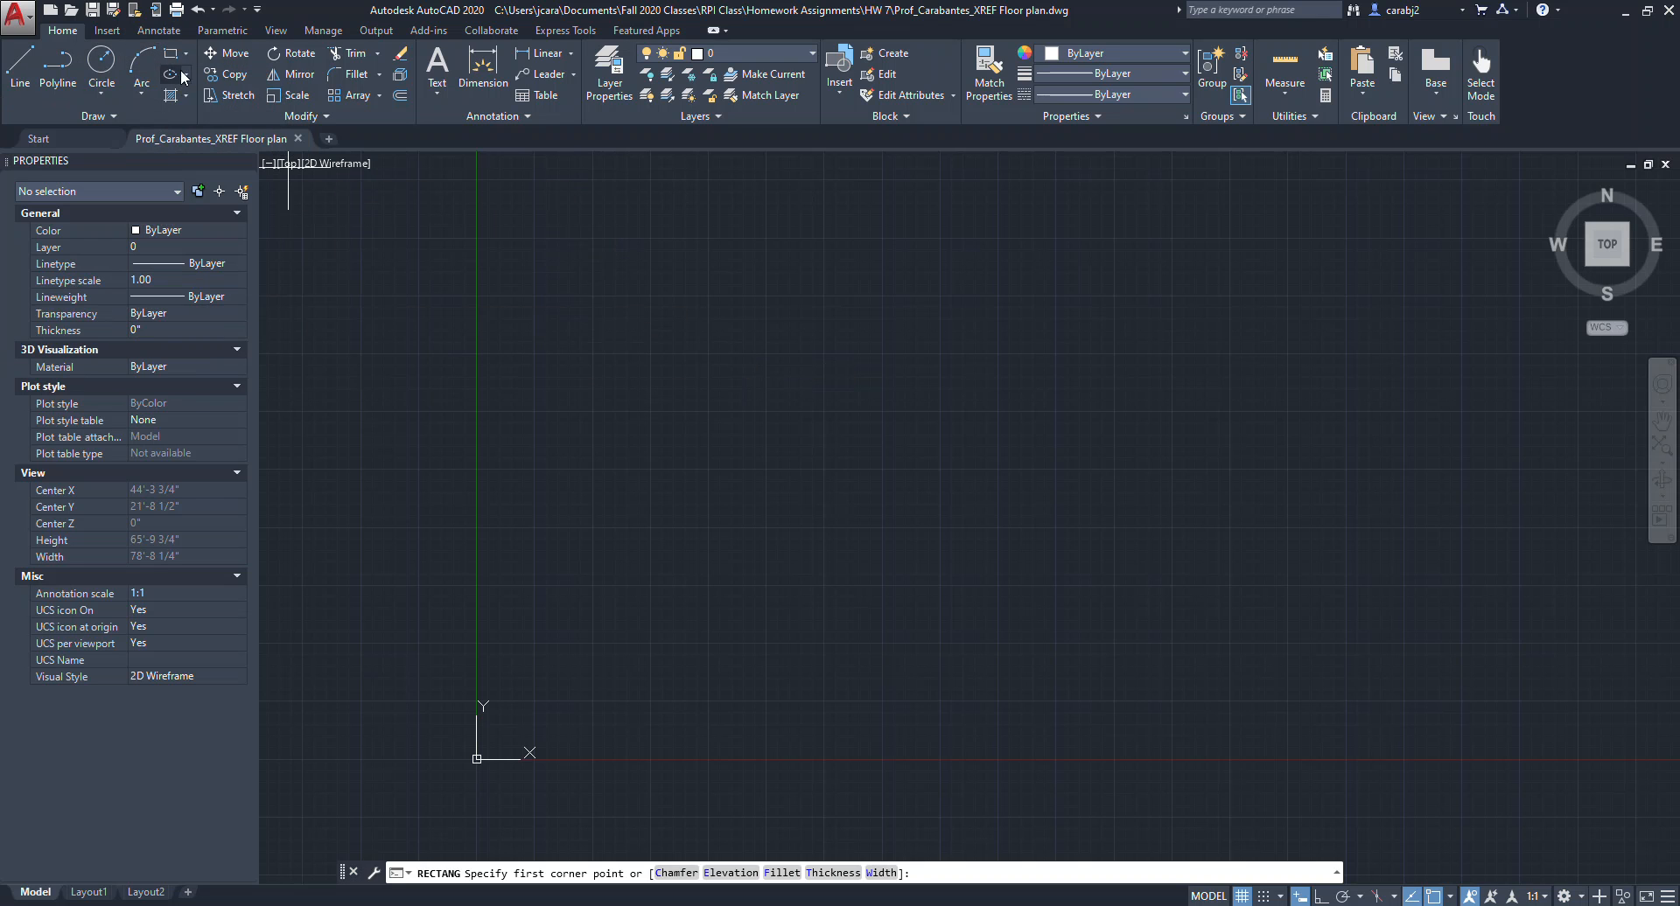
pyautogui.click(578, 687)
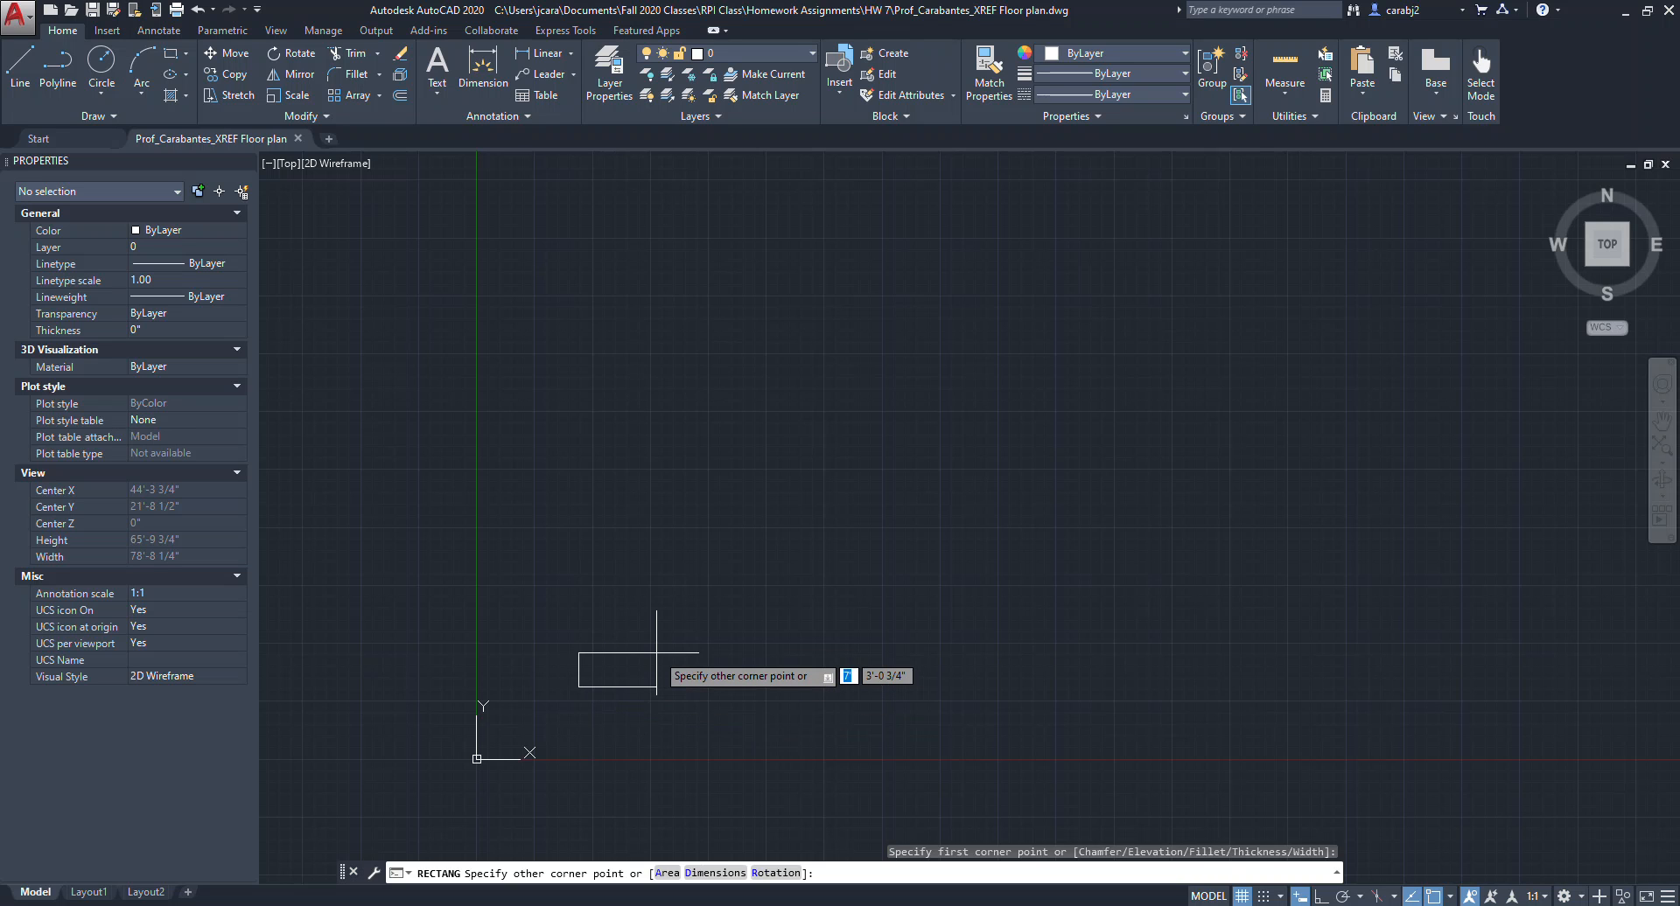
pyautogui.write('@50')
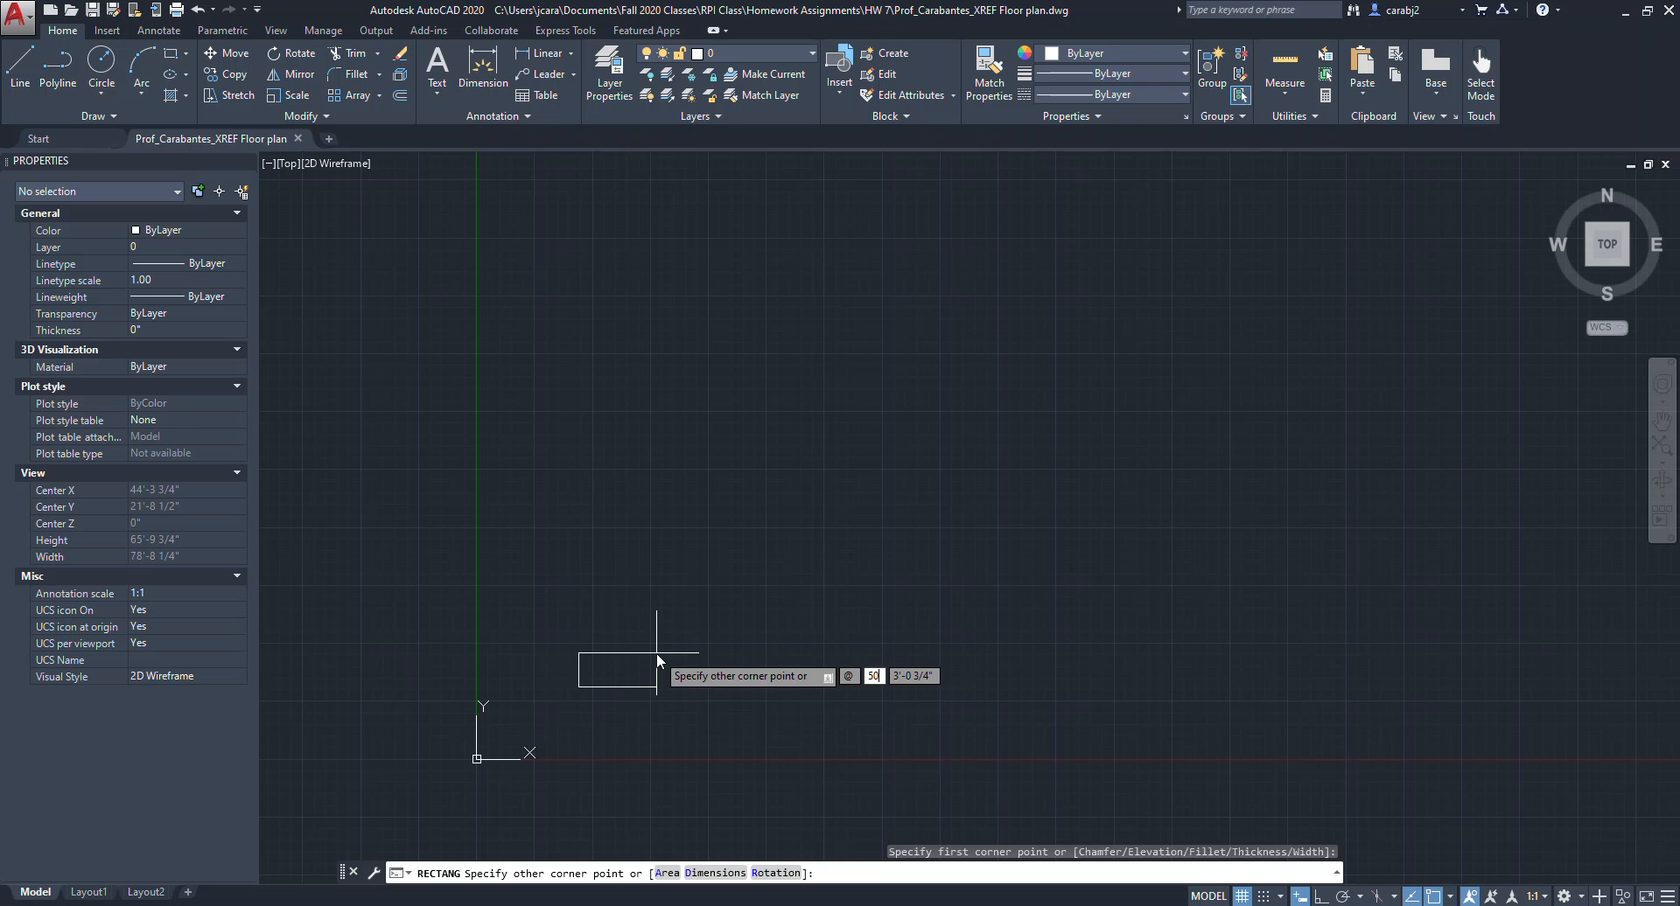
pyautogui.write("'")
pyautogui.press('BackSpace')
pyautogui.write("'")
pyautogui.press('Tab')
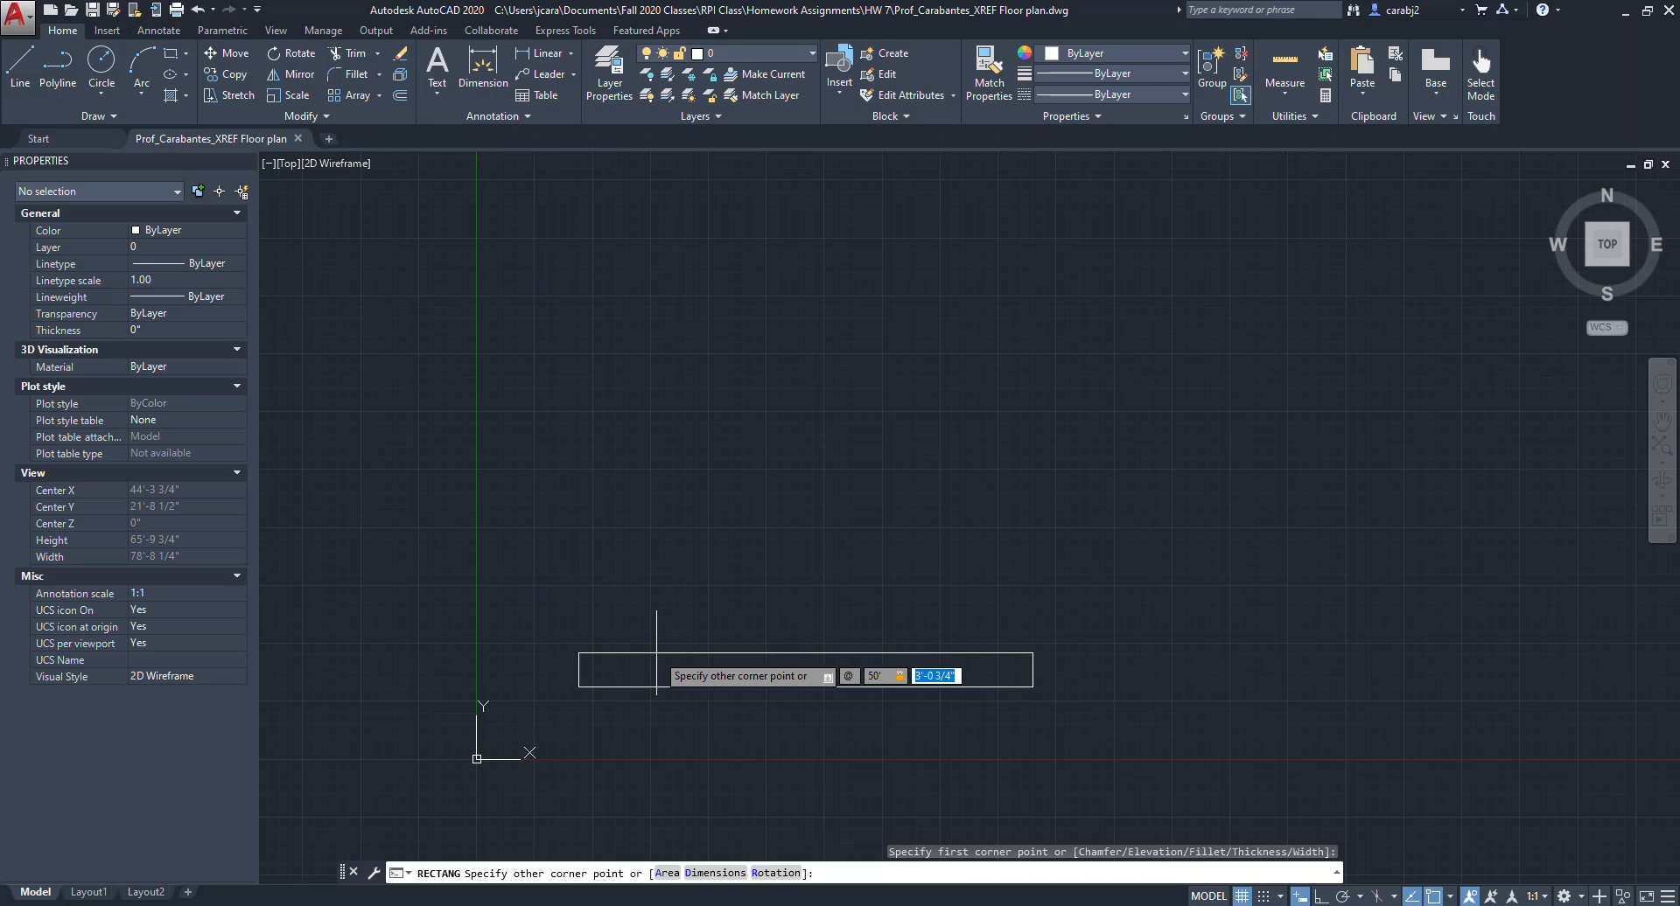
pyautogui.write('31')
pyautogui.press('Return')
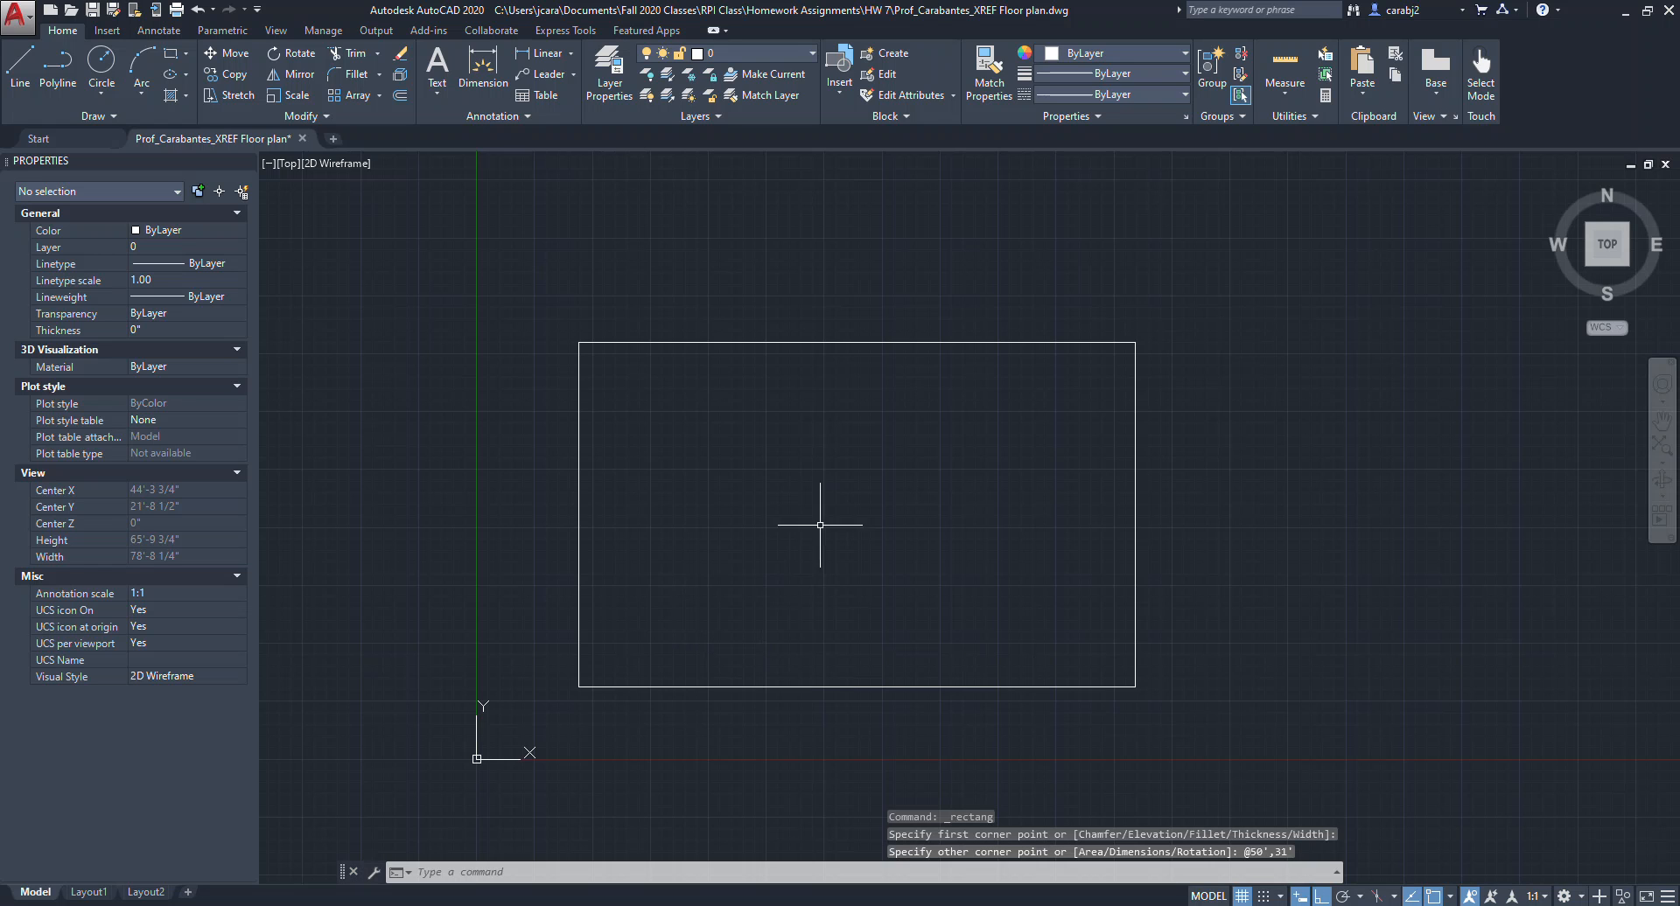
# Measure the height of the rectangle's right side with the distance measurement tool.
pyautogui.click(1285, 70)
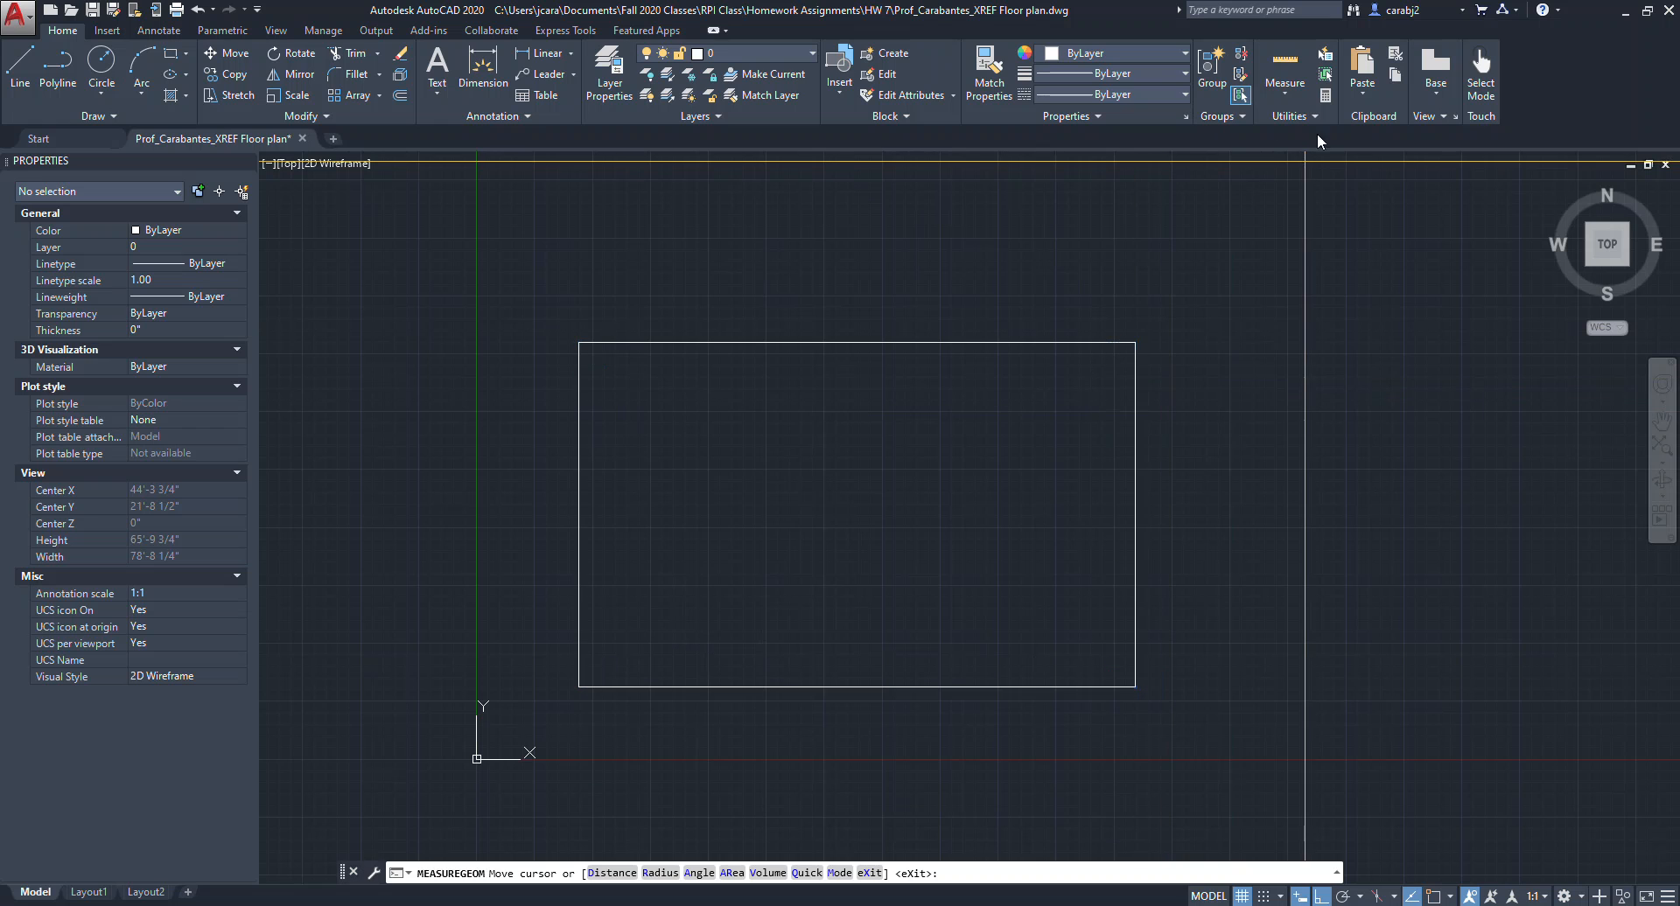
pyautogui.click(1284, 93)
pyautogui.click(1278, 187)
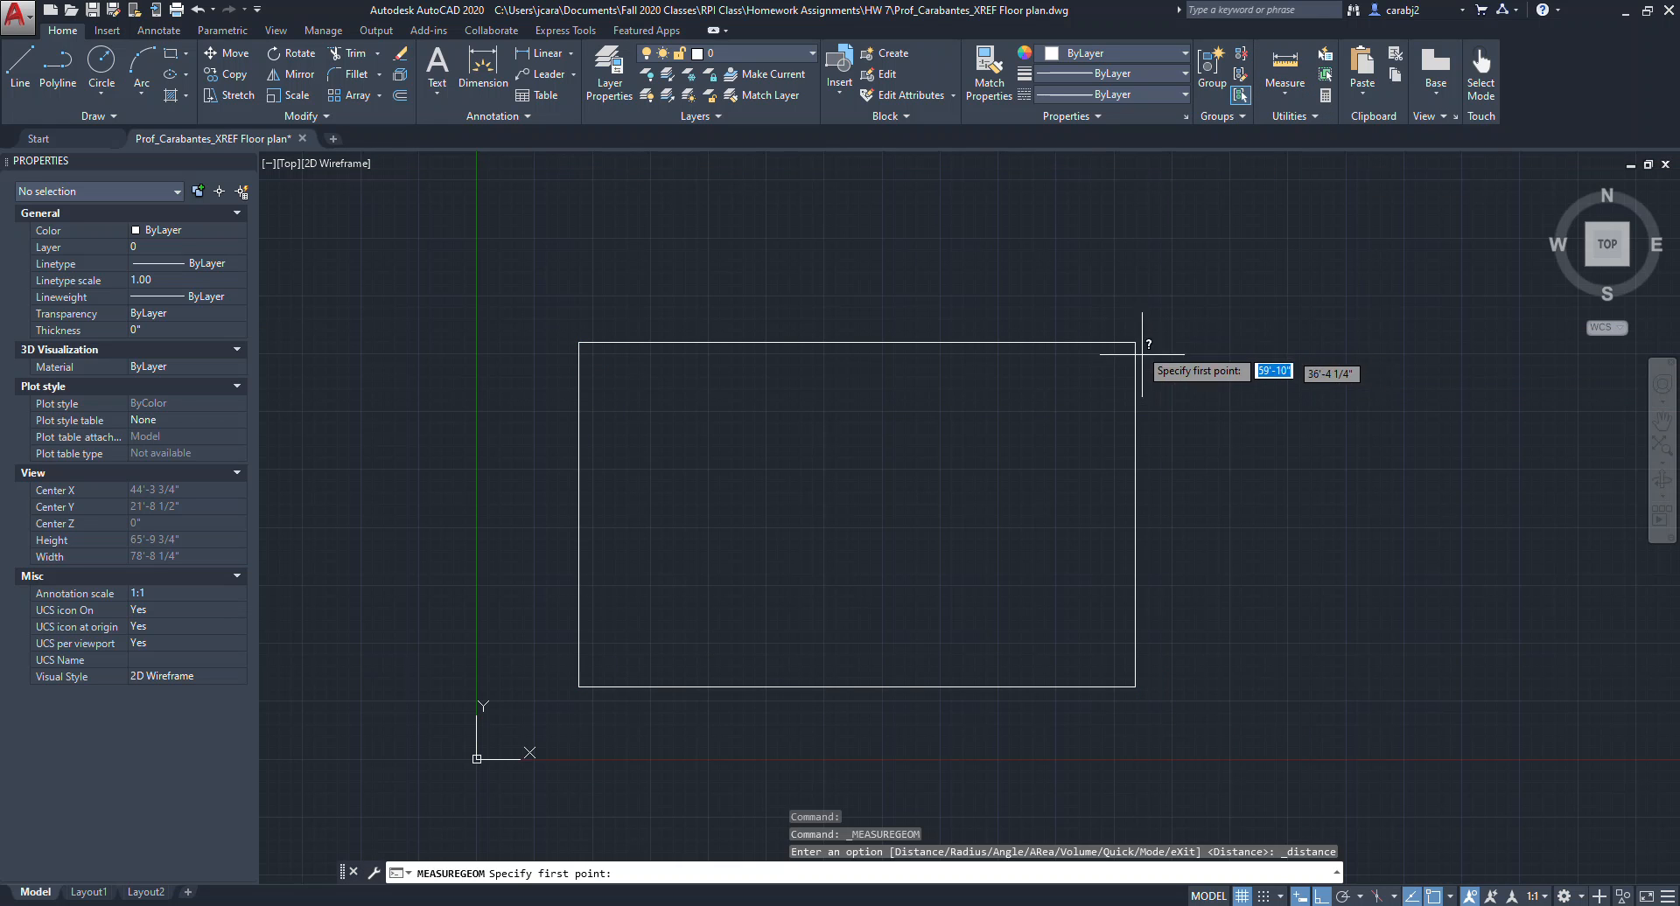
pyautogui.click(1135, 342)
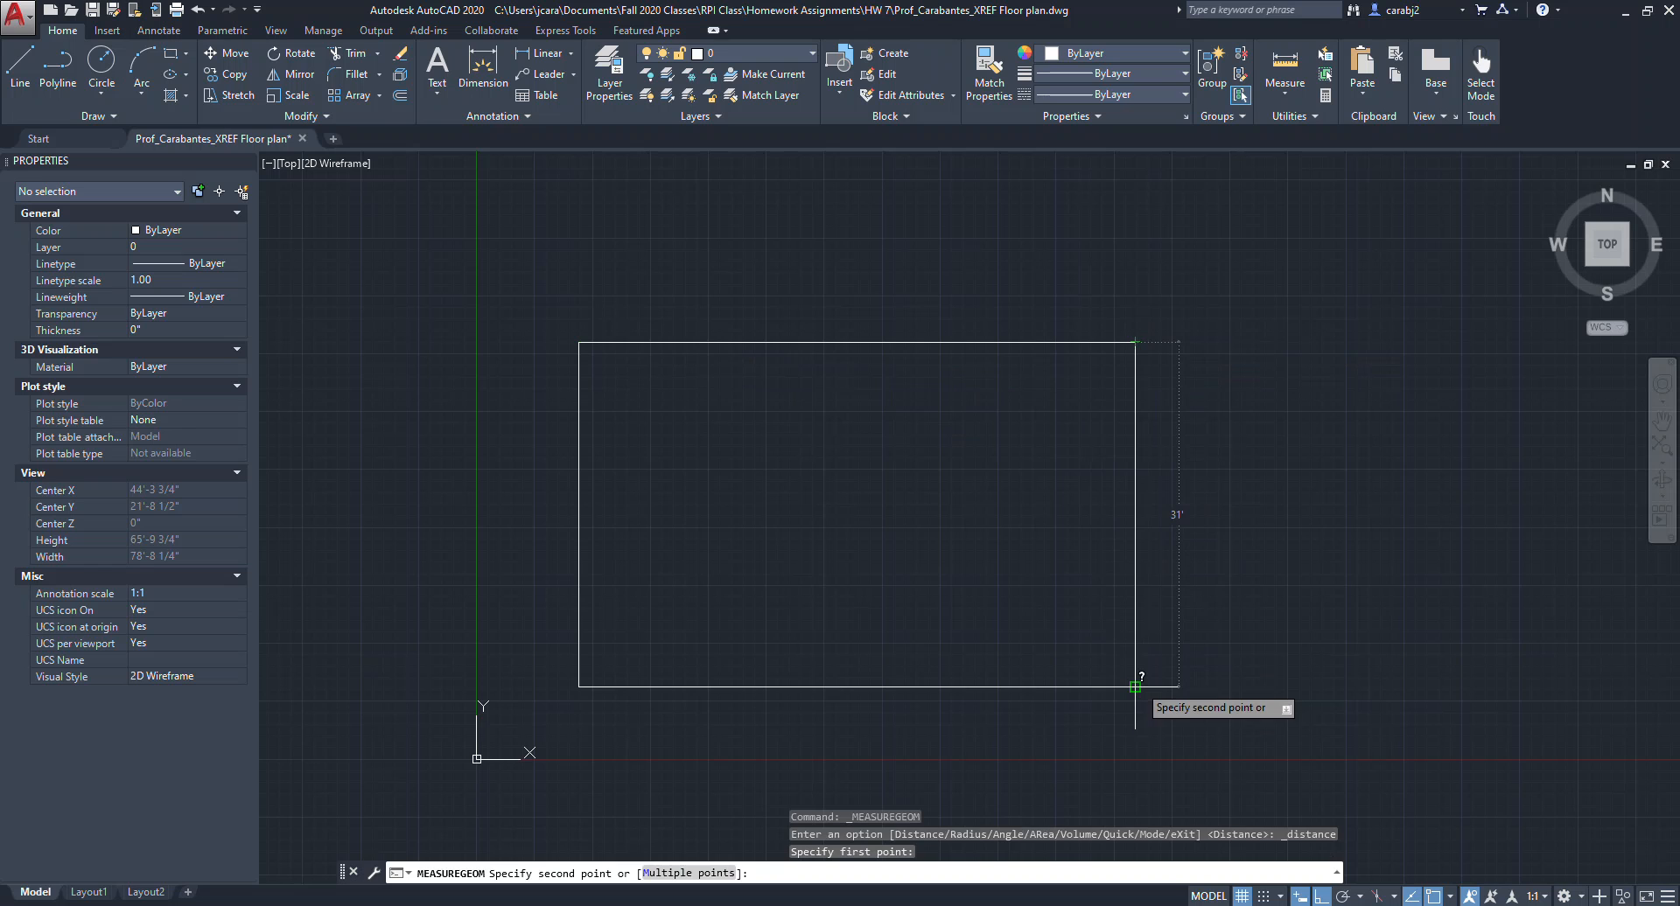
pyautogui.press('Escape')
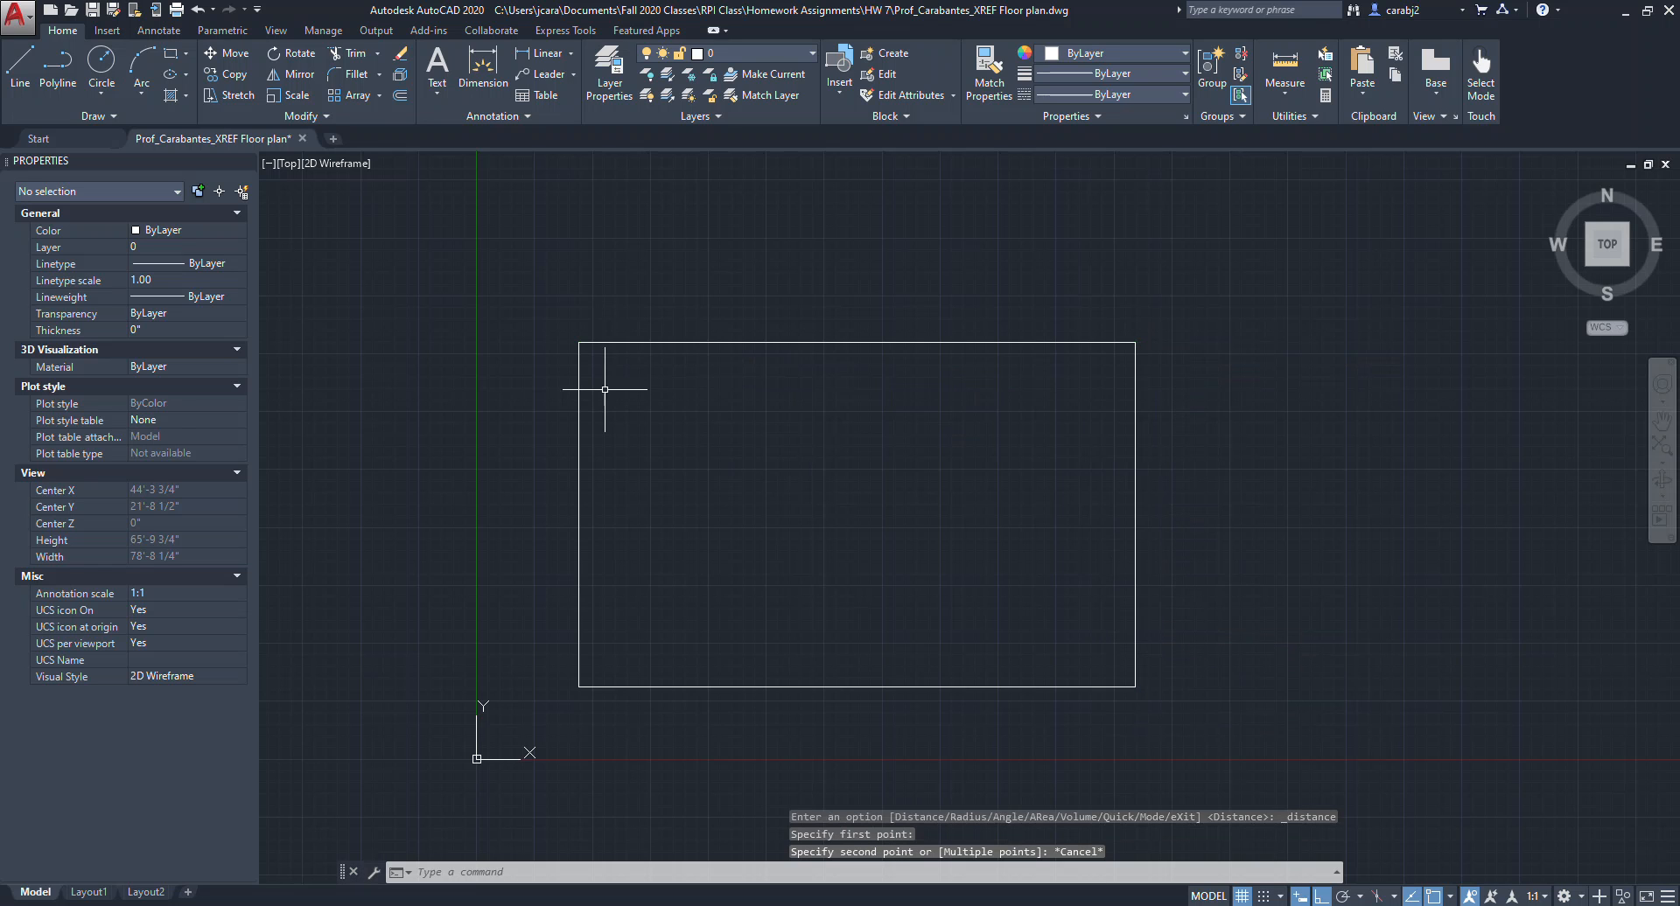
pyautogui.click(171, 52)
pyautogui.click(651, 245)
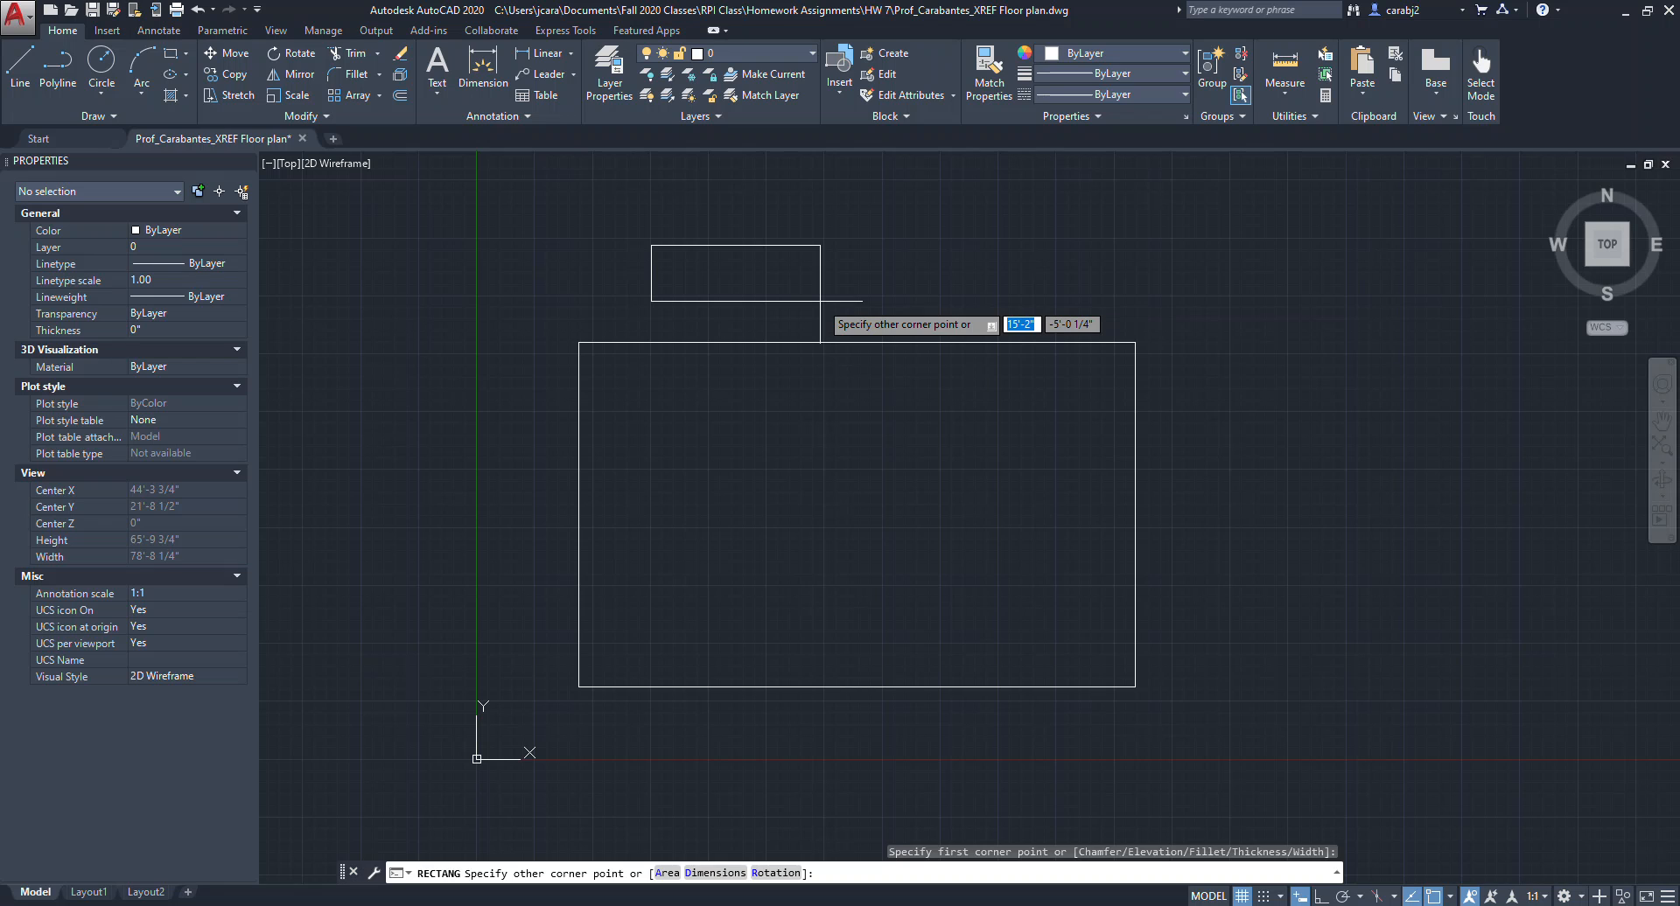
pyautogui.write('@50')
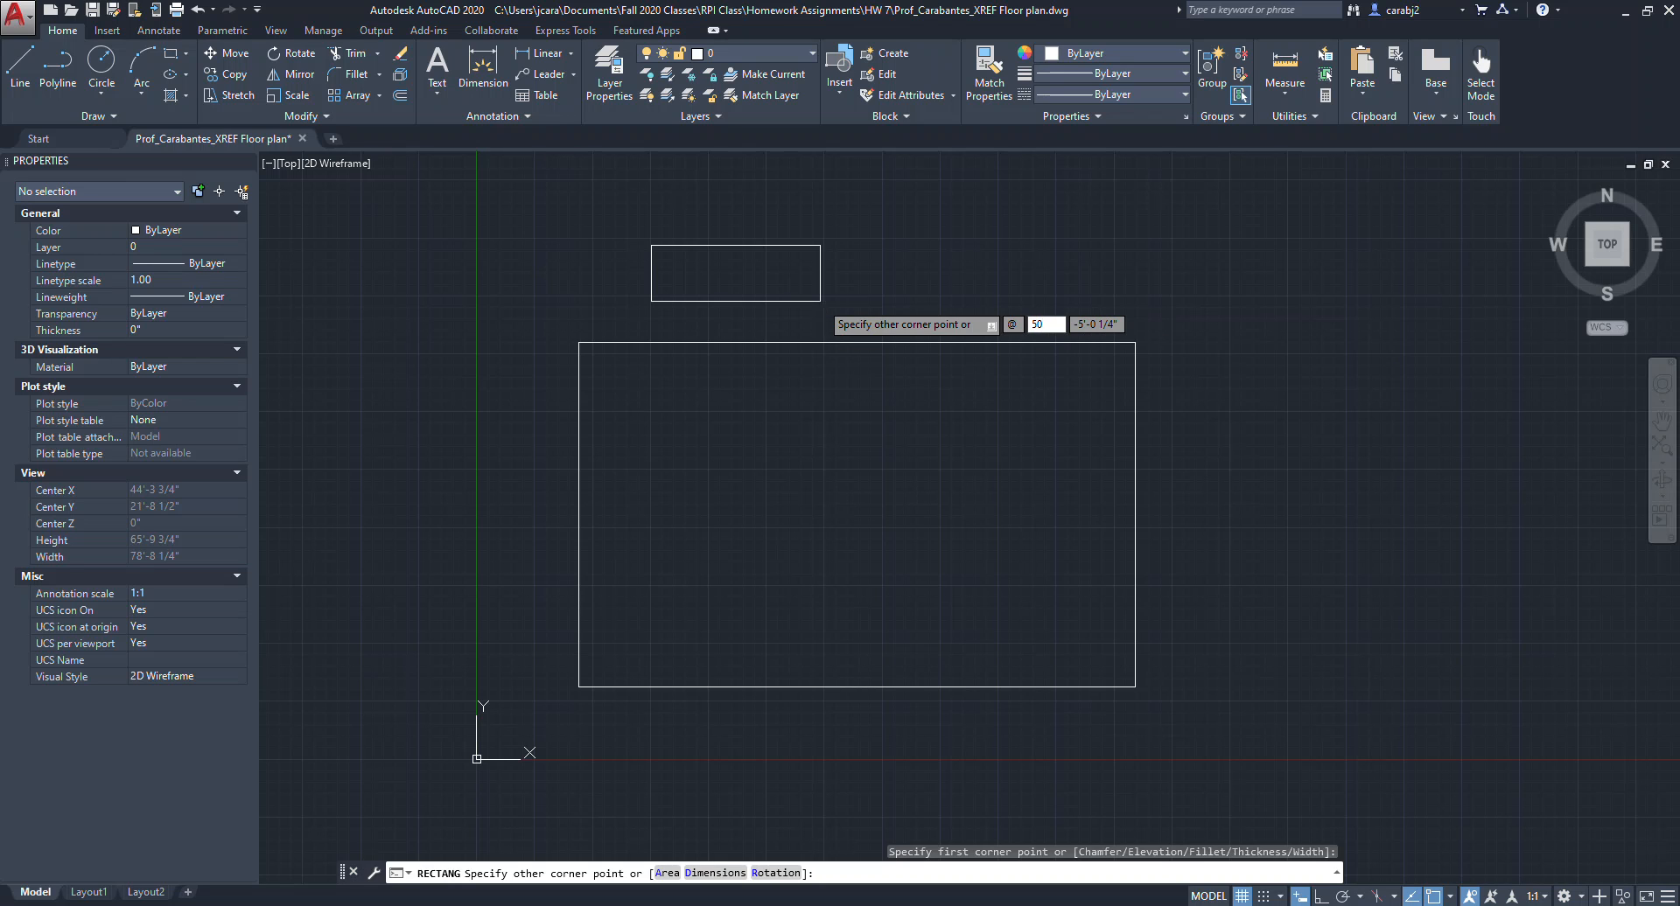
pyautogui.press('Return')
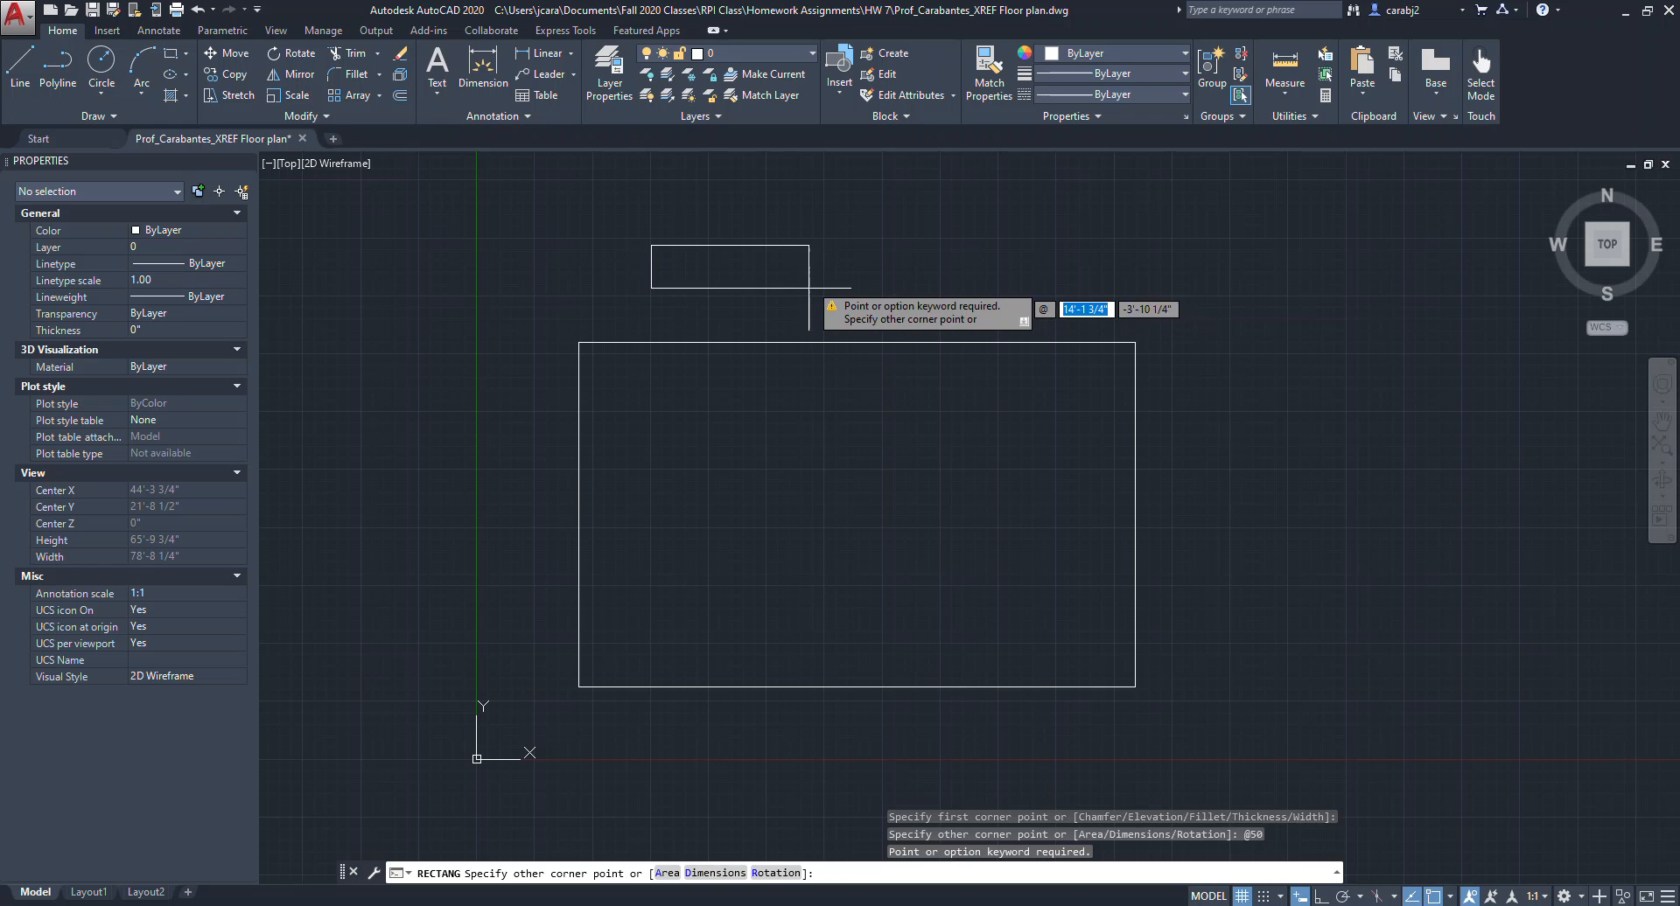
pyautogui.press('Escape')
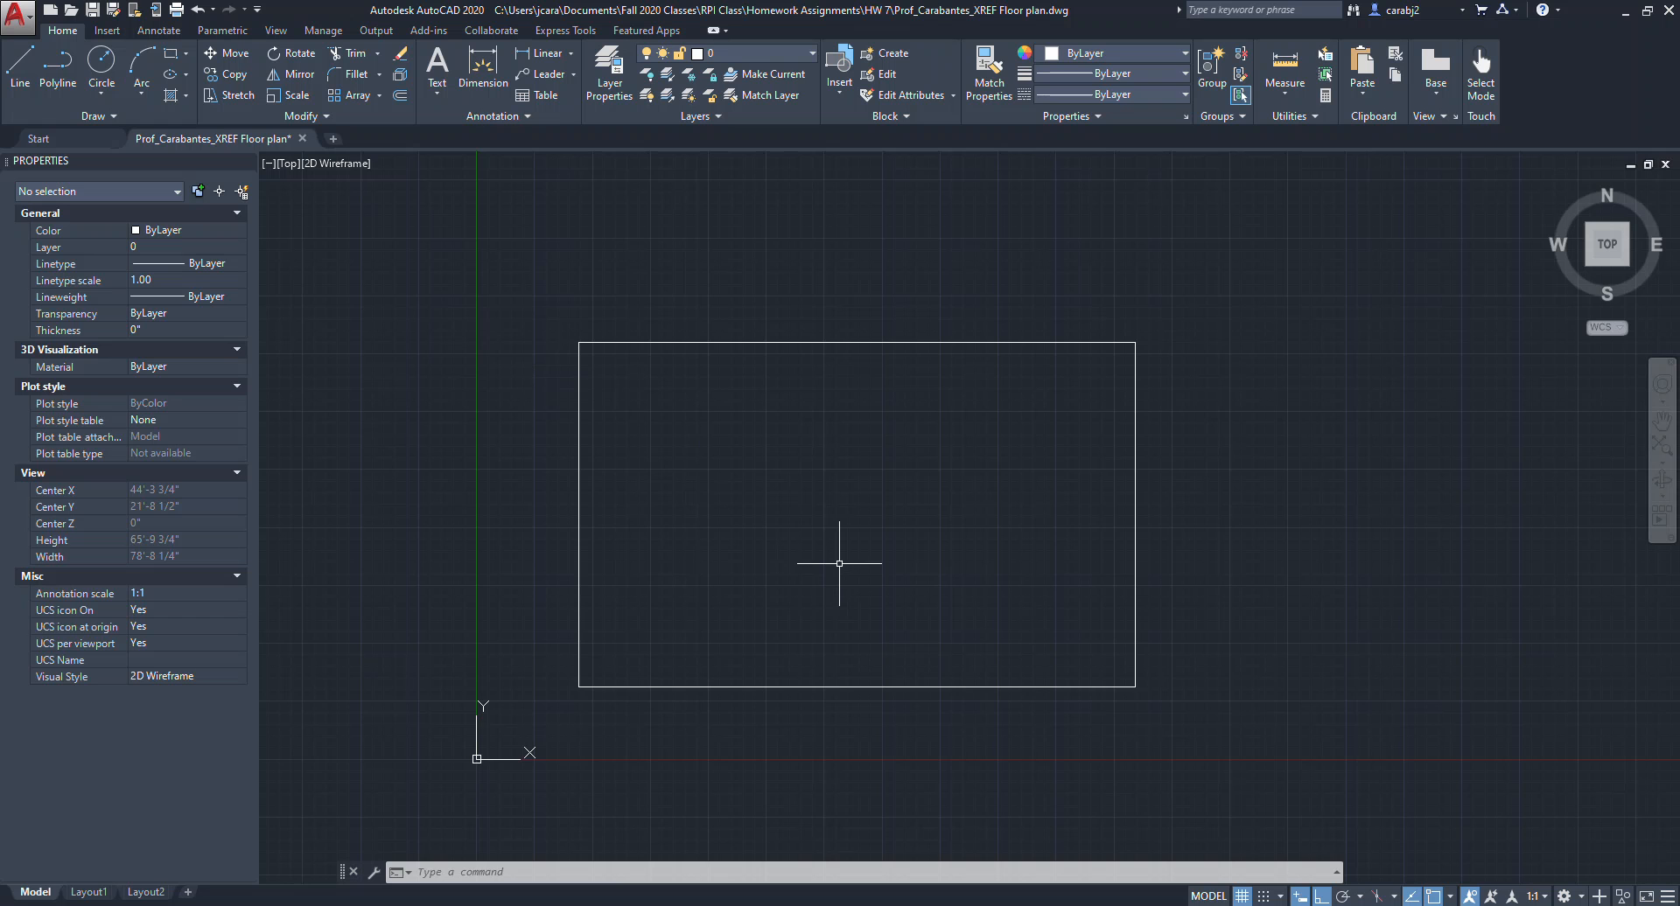
# Start a line and turn off the Center object snap.
pyautogui.moveTo(876, 562); pyautogui.dragTo(835, 560, button='middle')
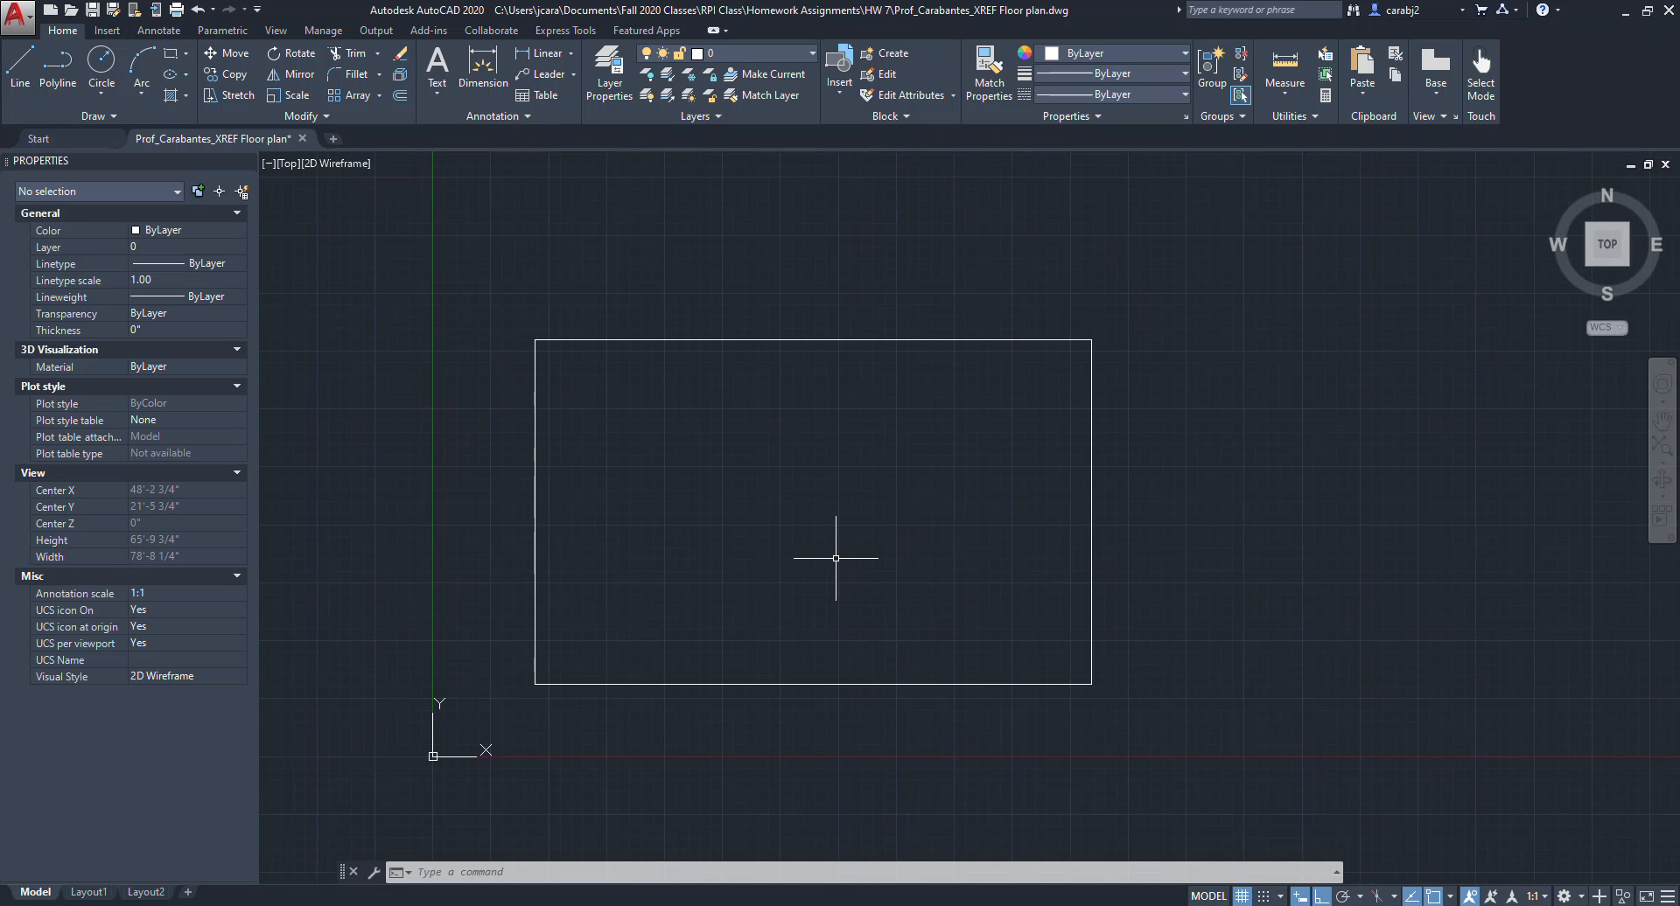
pyautogui.scroll(2, 837, 567)
pyautogui.moveTo(777, 454); pyautogui.dragTo(853, 459, button='middle')
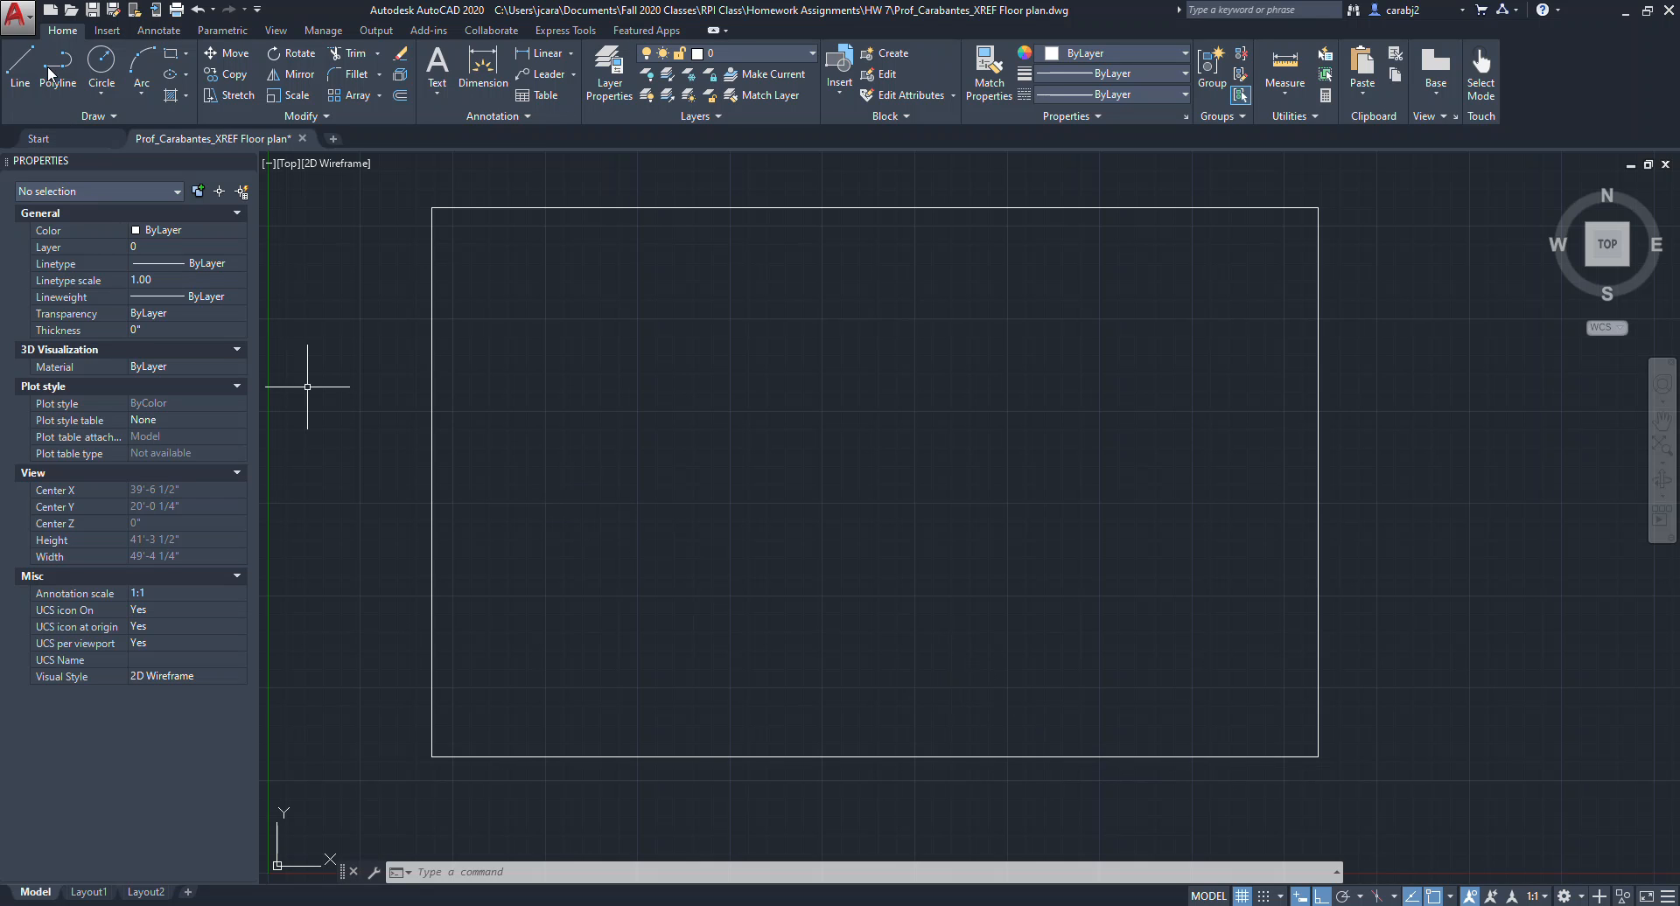
pyautogui.click(20, 66)
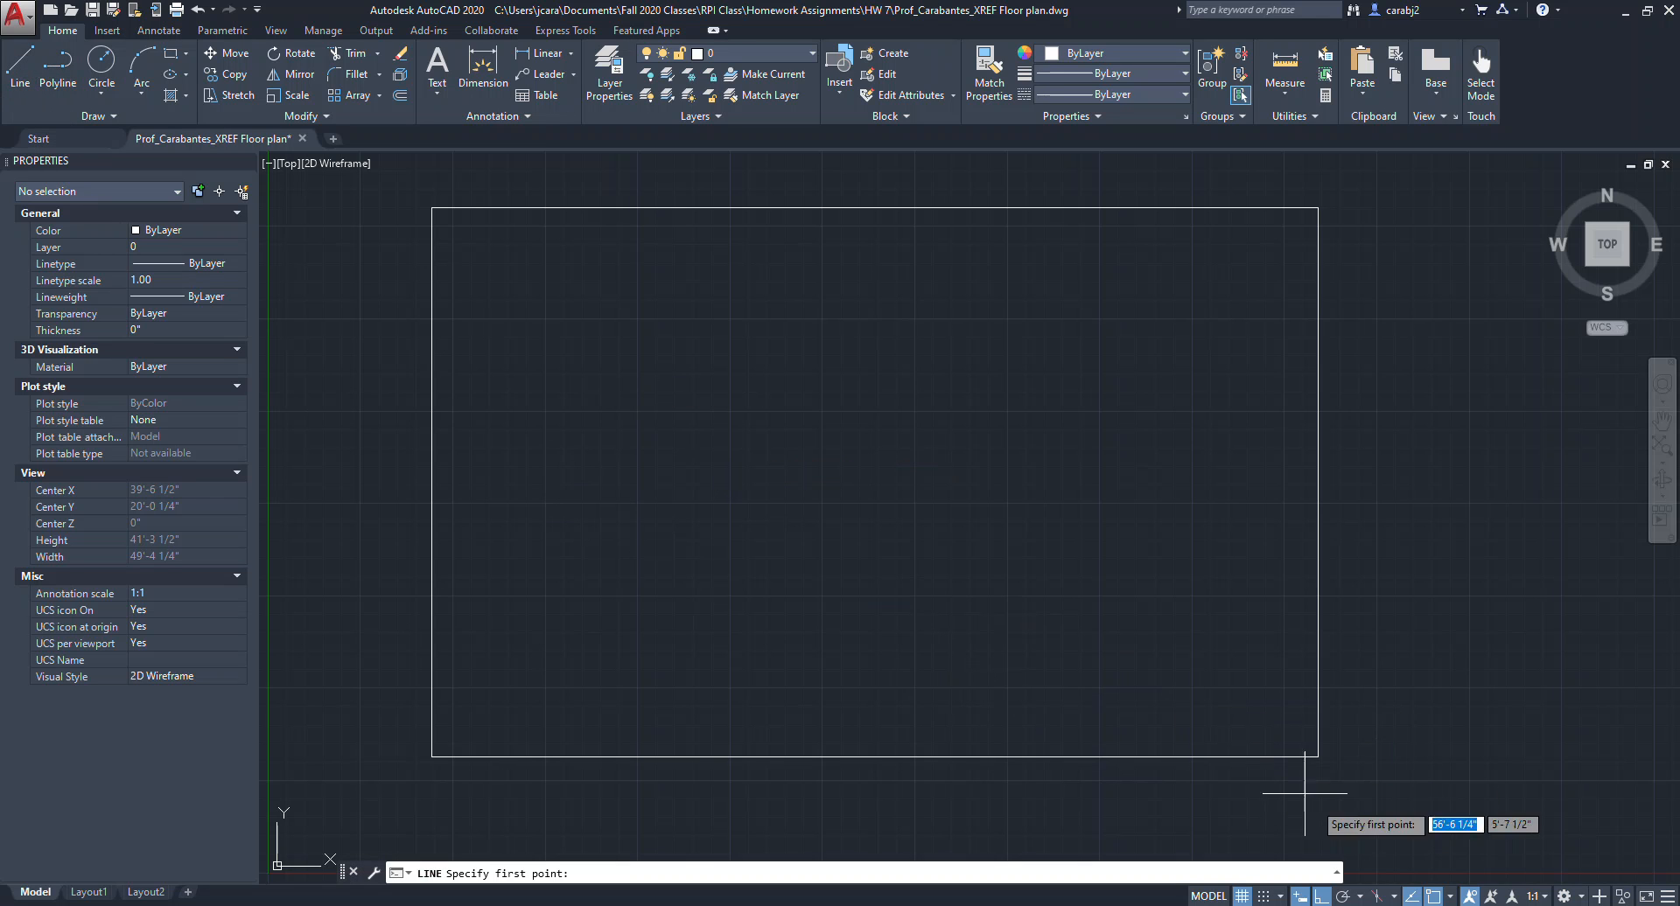
pyautogui.click(1451, 897)
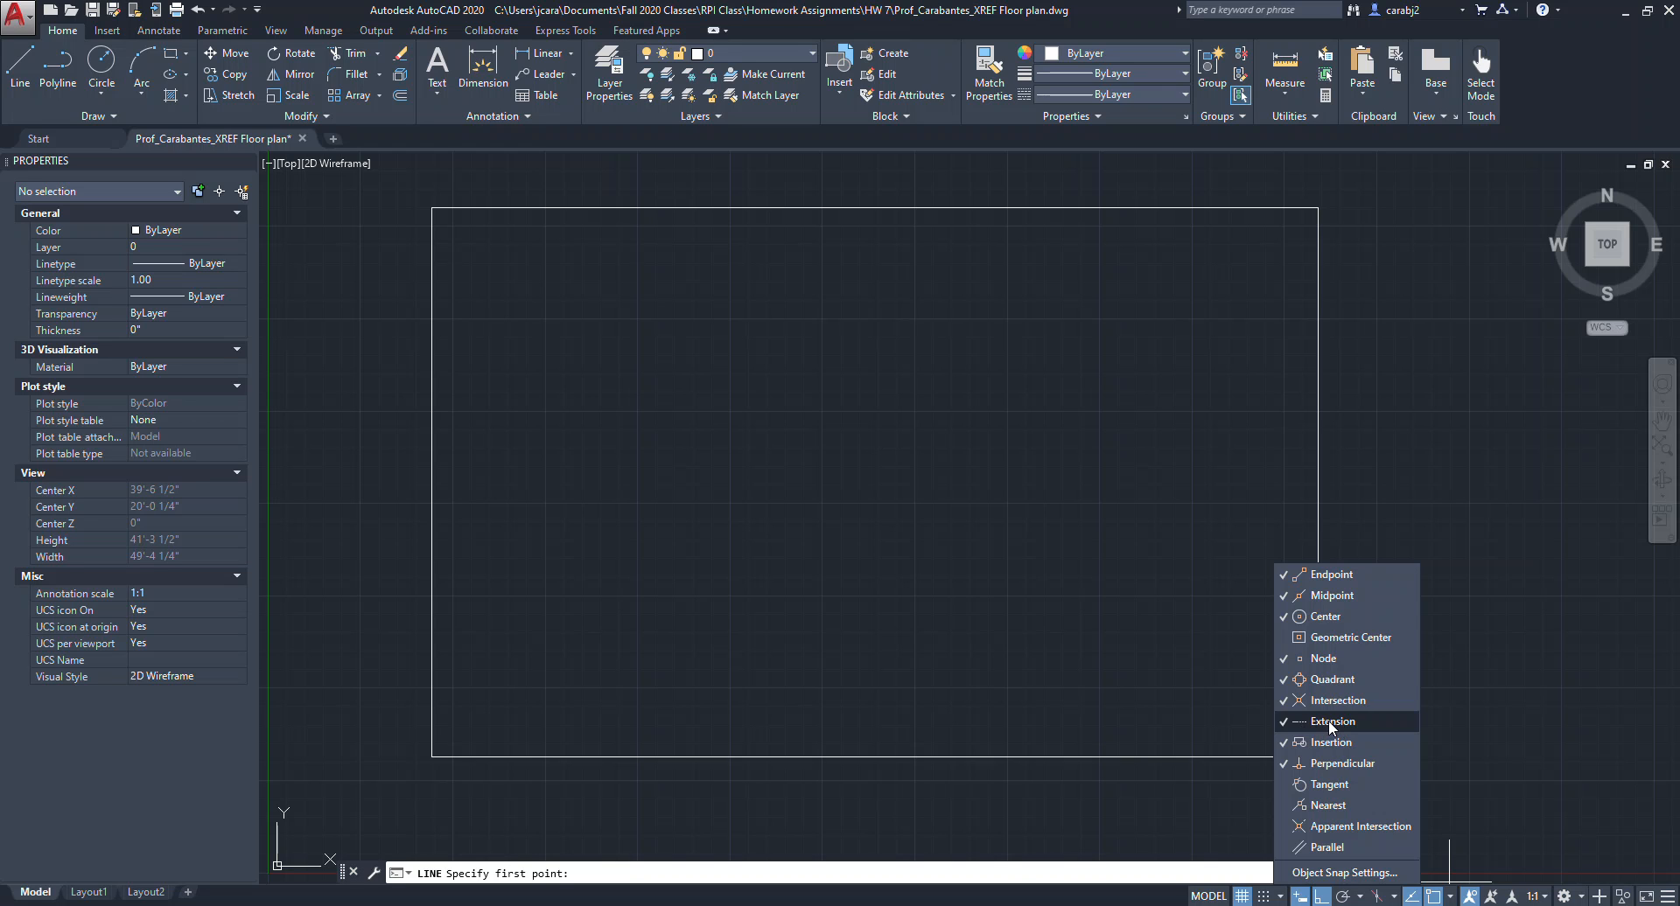
pyautogui.click(1284, 618)
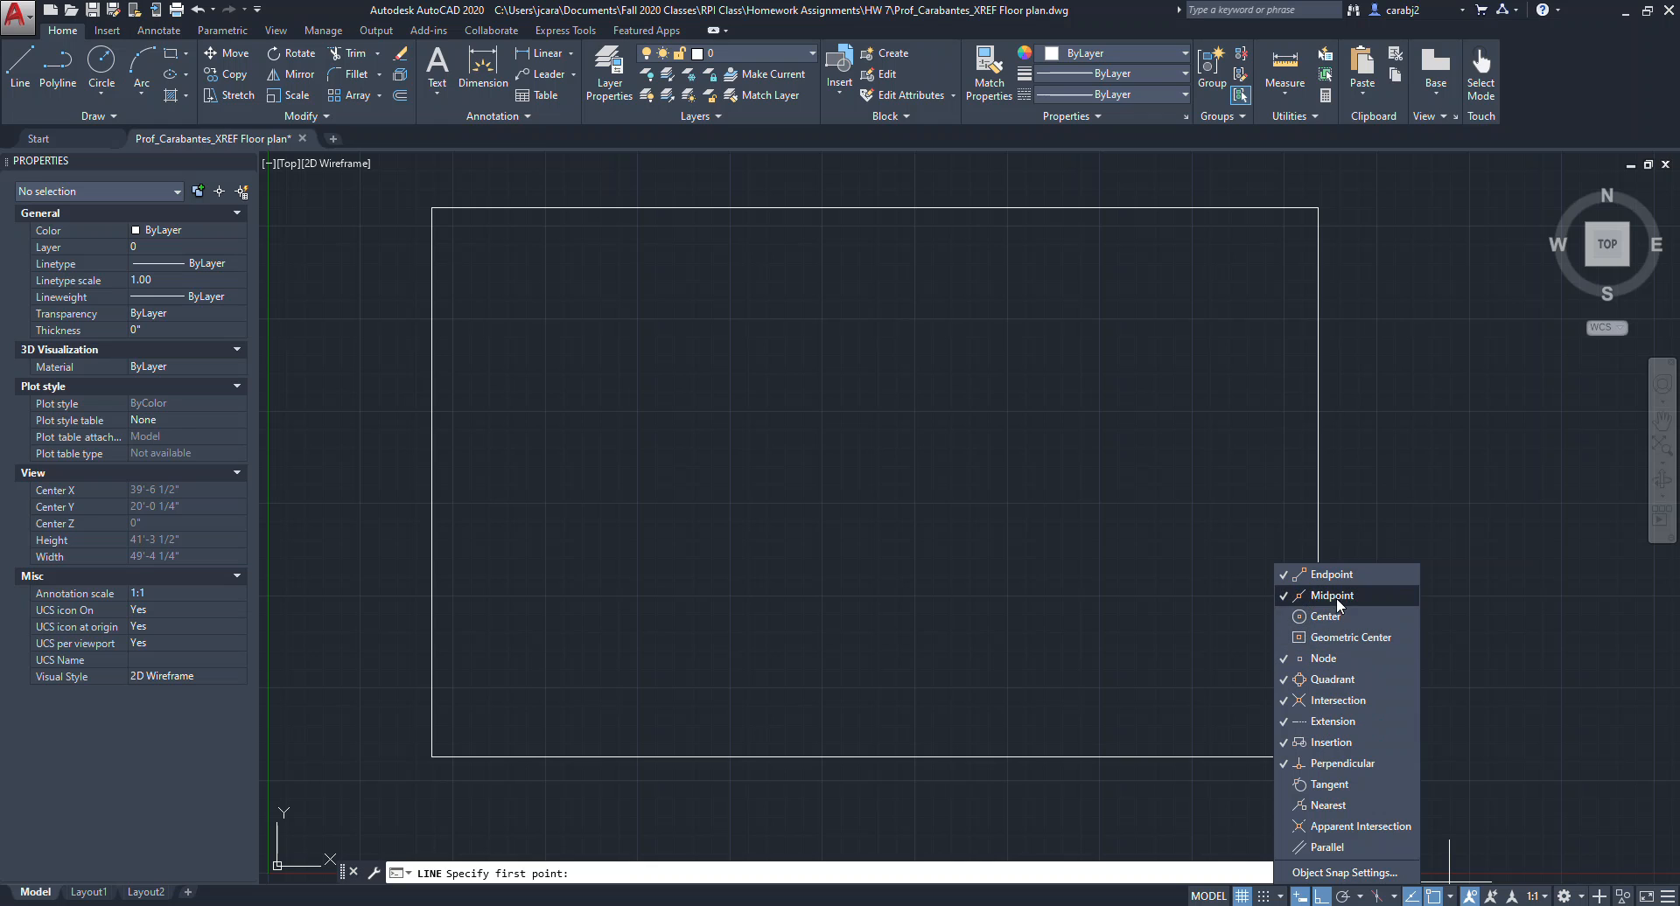
pyautogui.click(1451, 898)
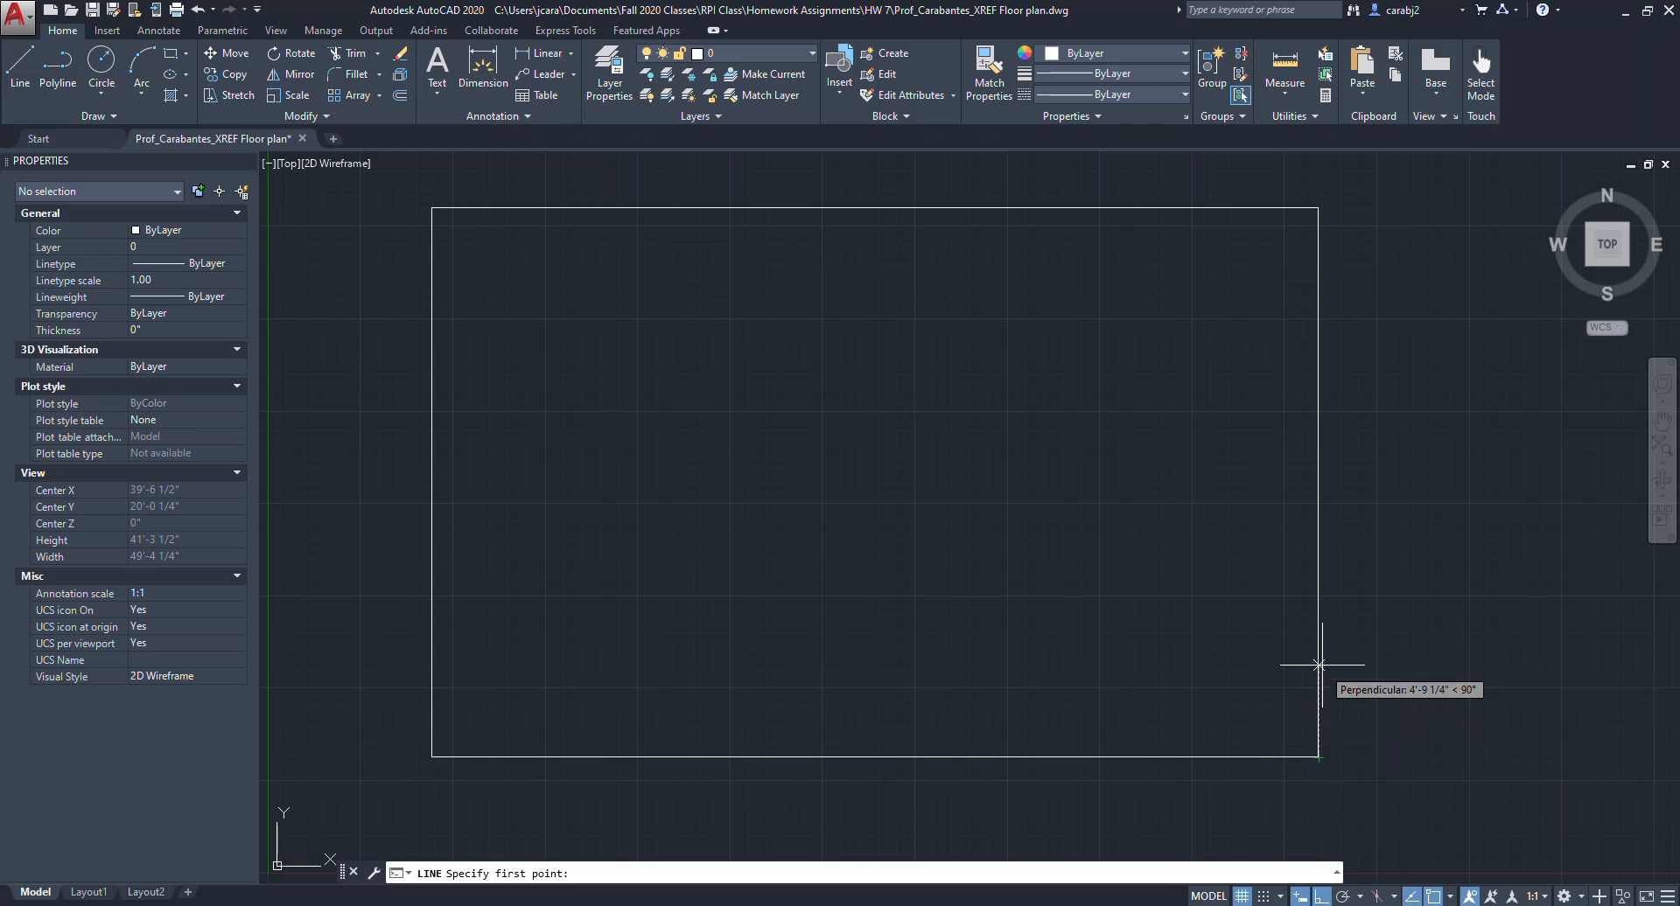
# Draw a 12' horizontal line leftward from a point 15' above the rectangle's lower-right corner.
pyautogui.write("15'")
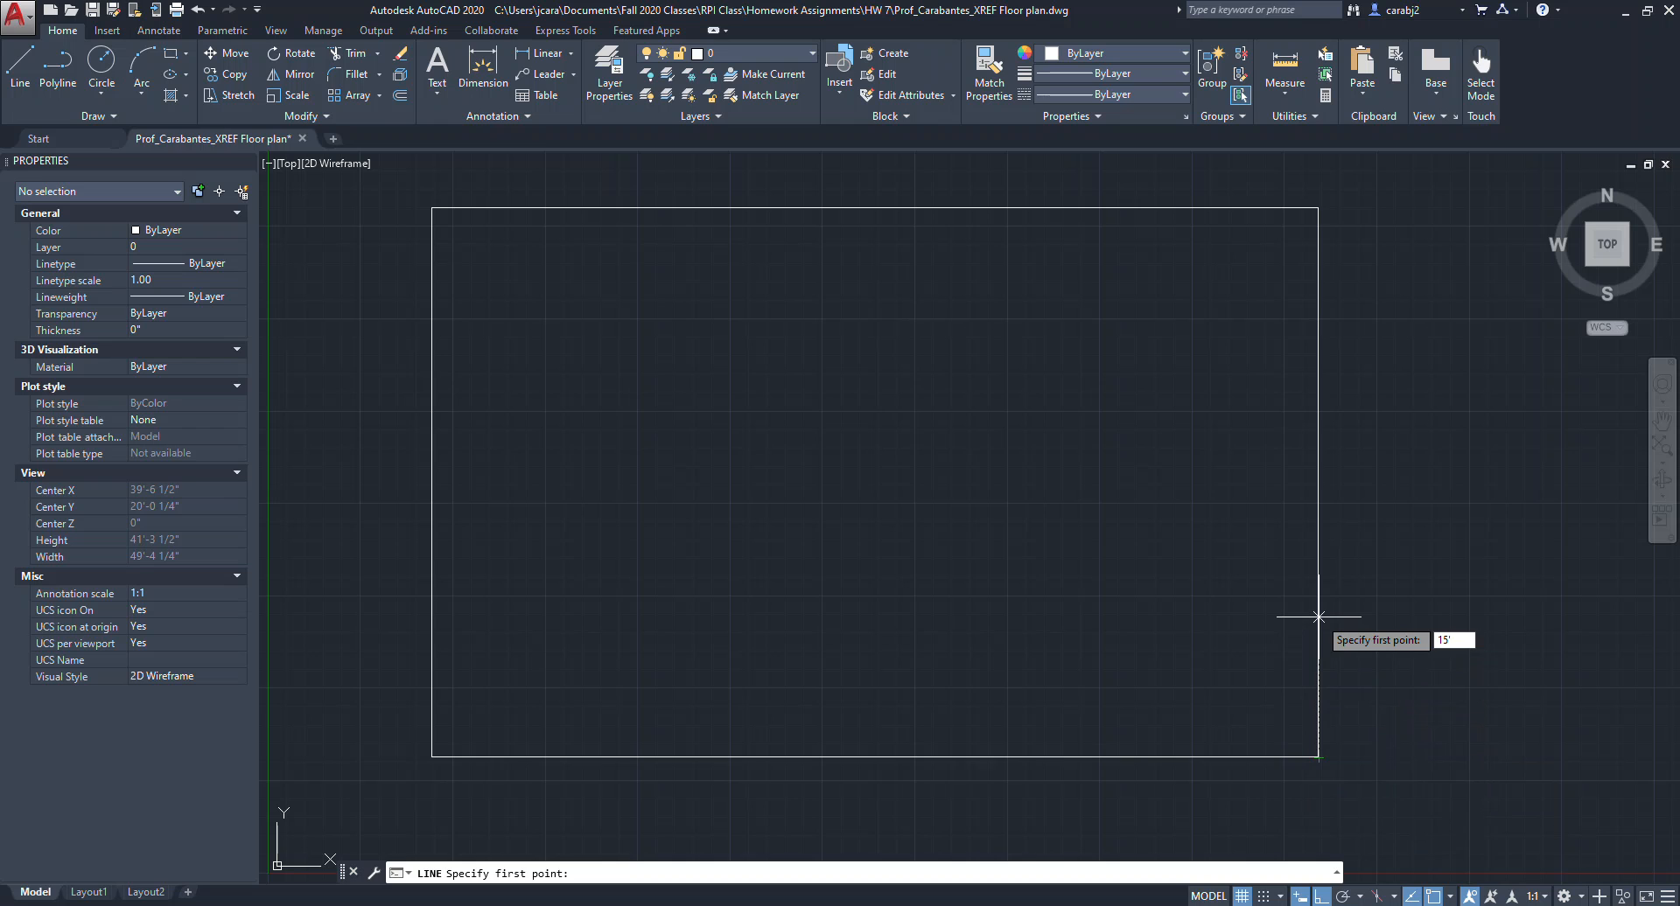
pyautogui.press('Return')
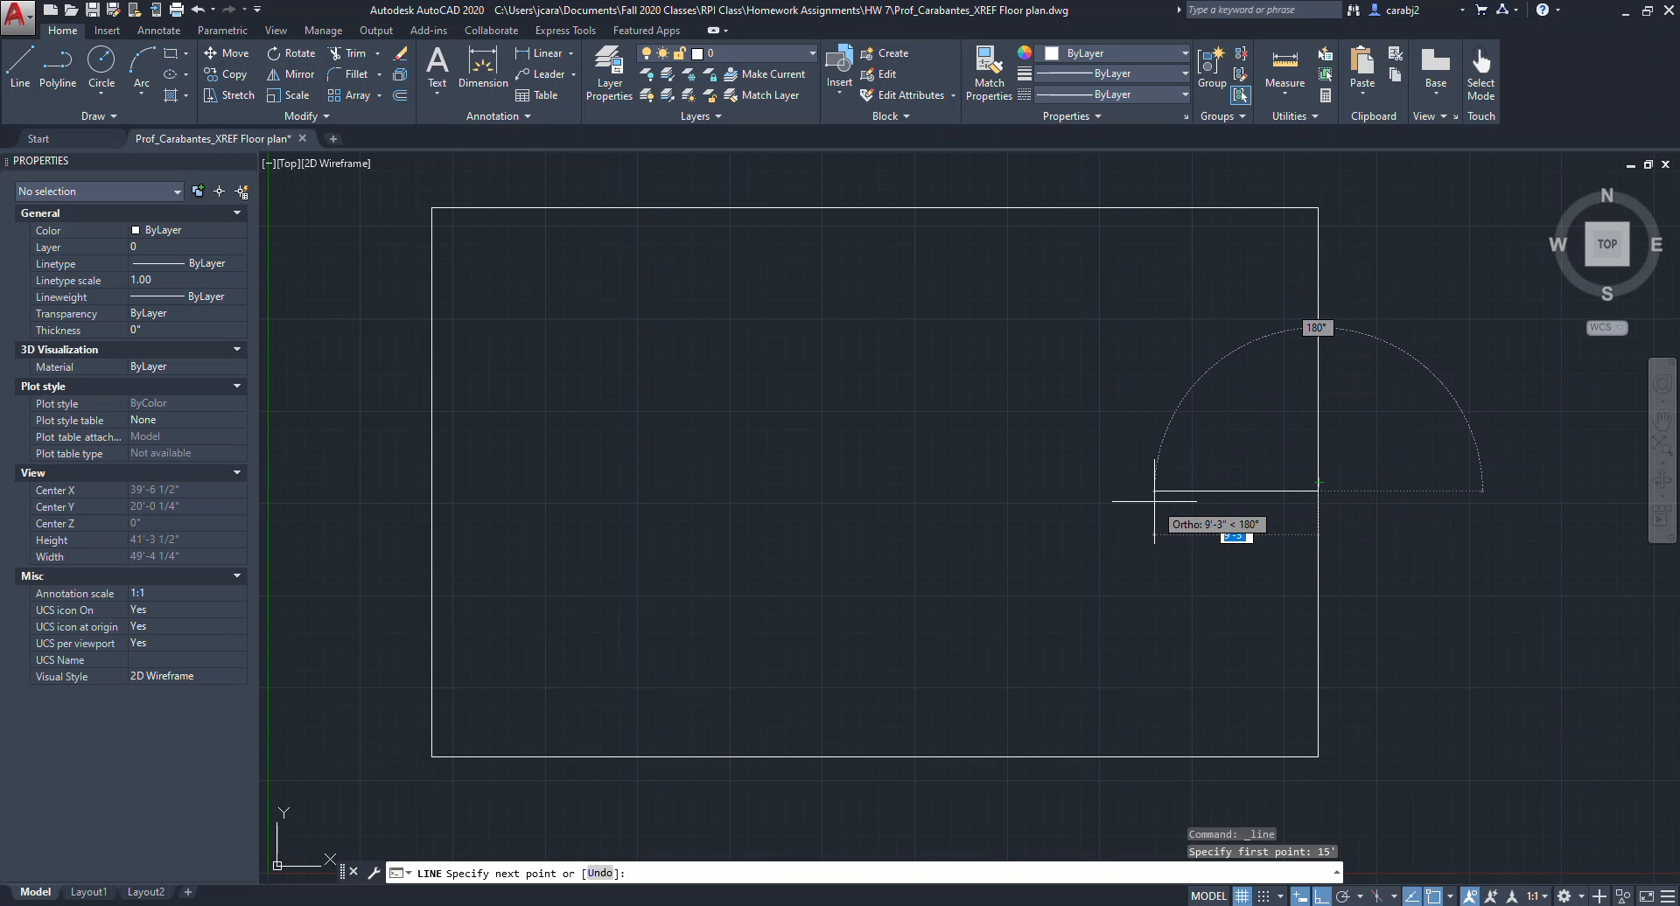
pyautogui.write('12')
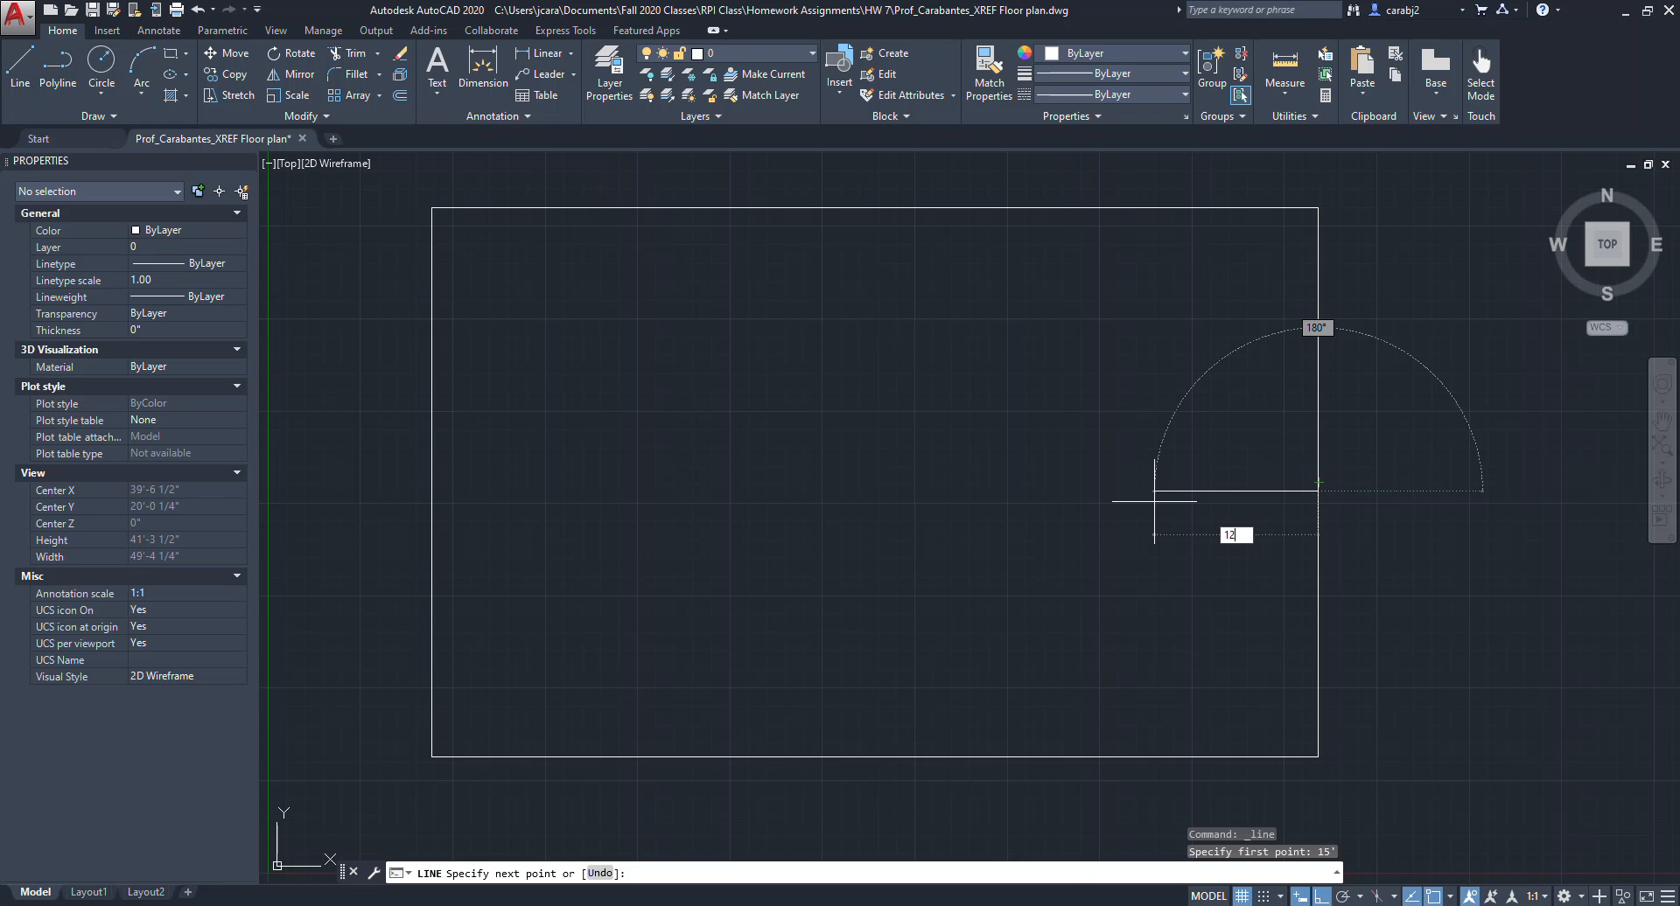
pyautogui.write("'")
pyautogui.press('Return')
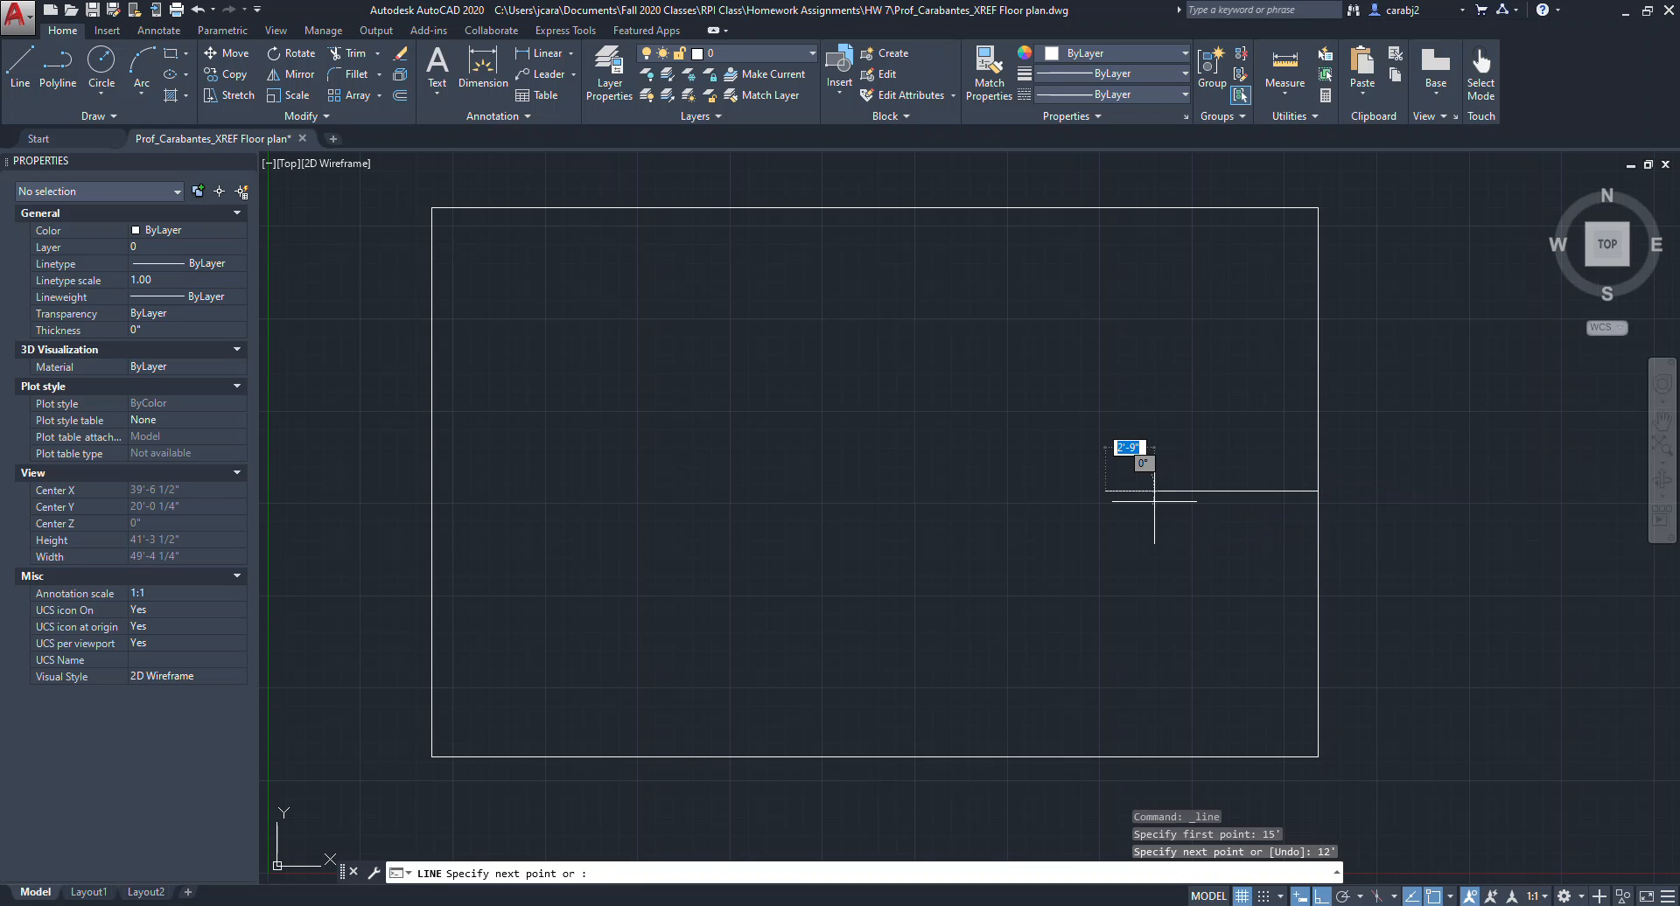
pyautogui.press('Escape')
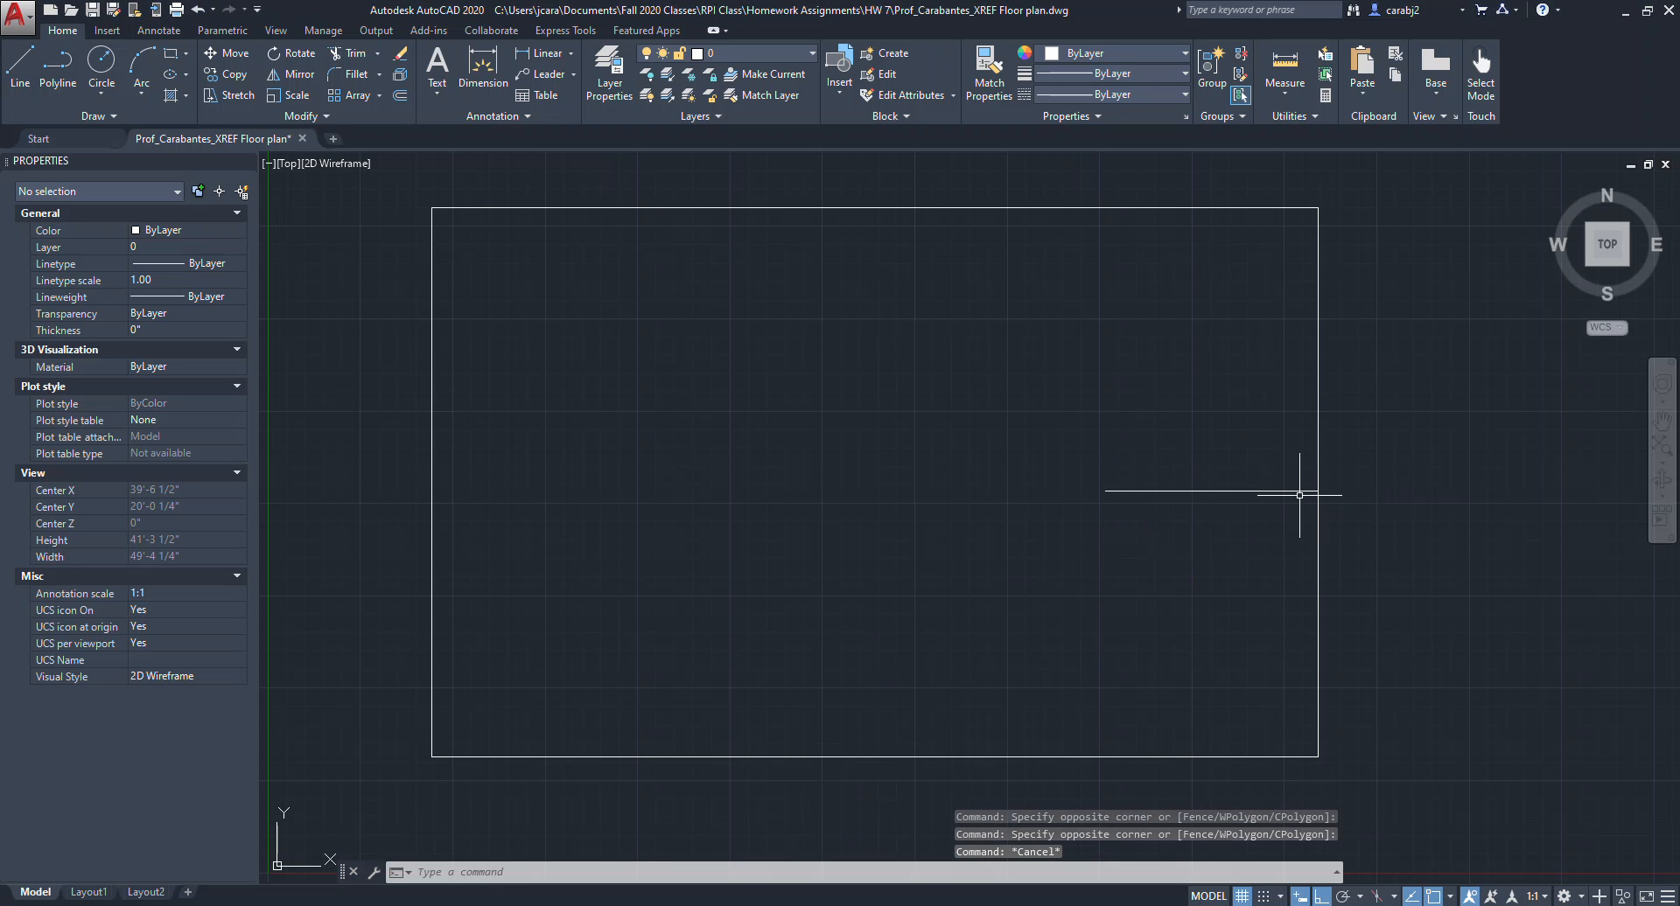
# Measure the length of the new interior horizontal line.
pyautogui.click(1284, 63)
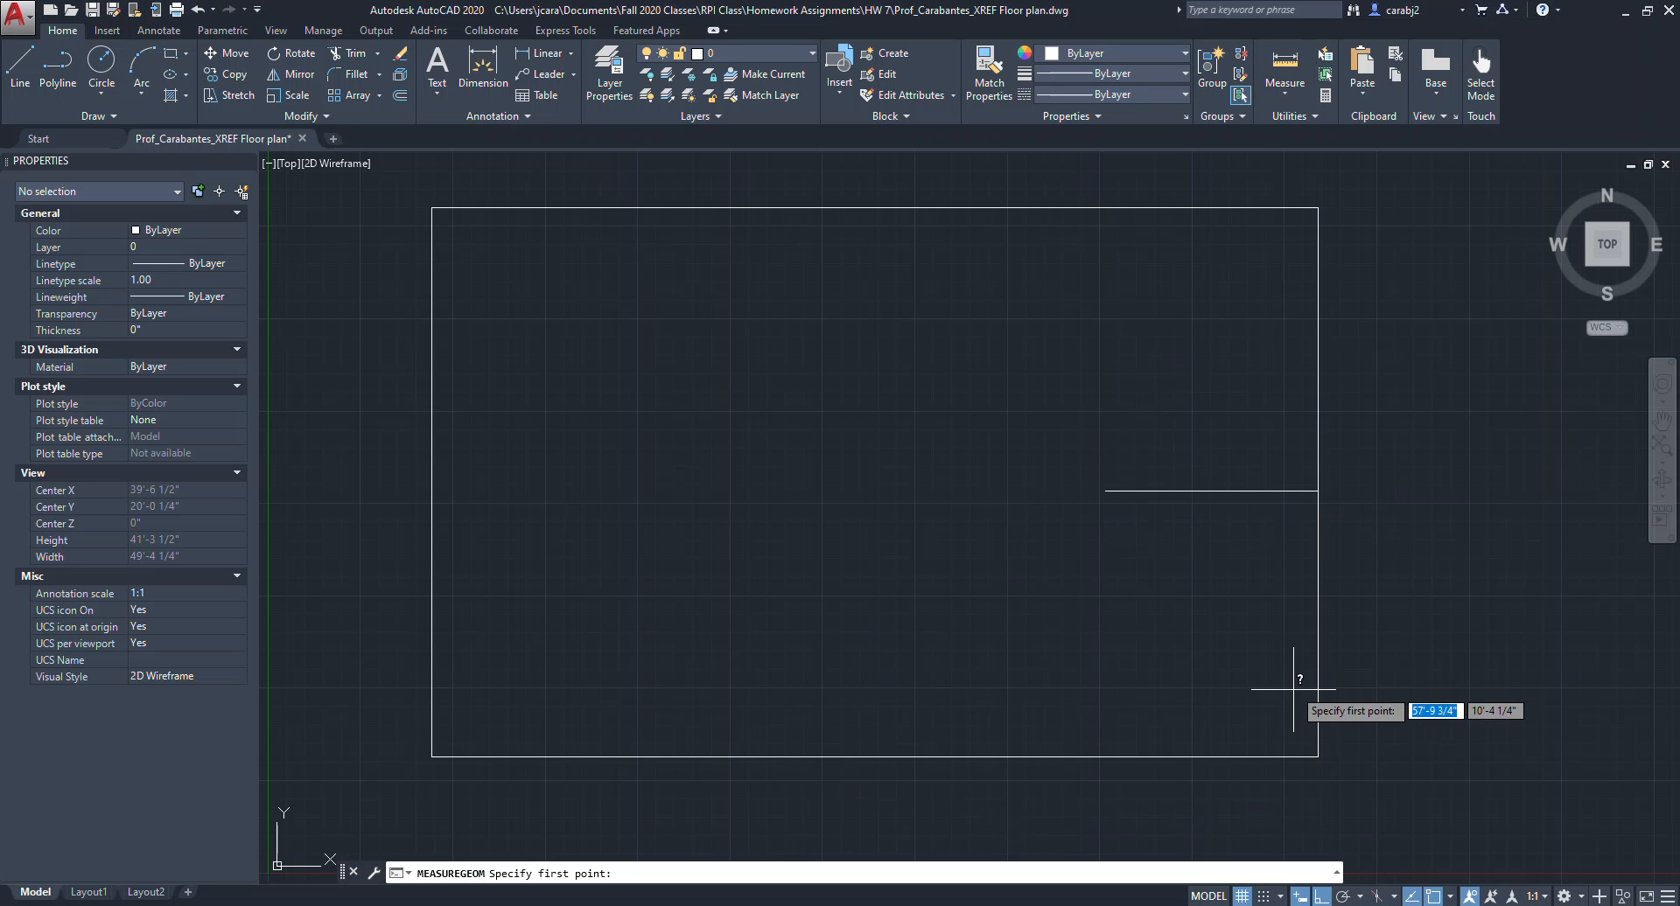
pyautogui.click(1318, 491)
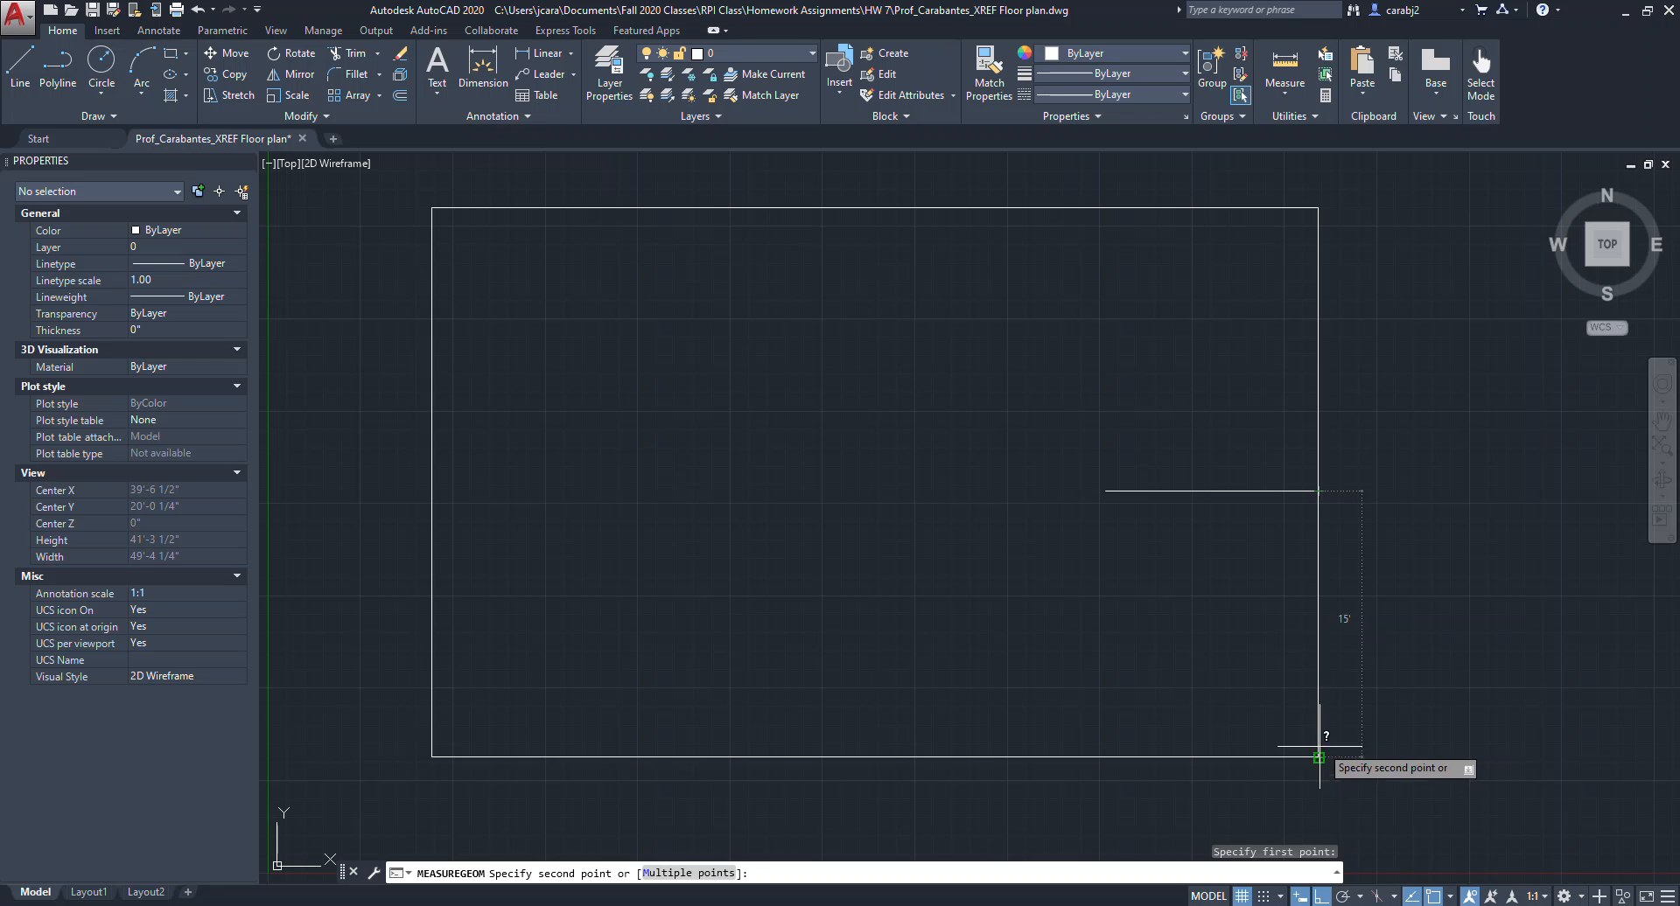
pyautogui.click(1105, 491)
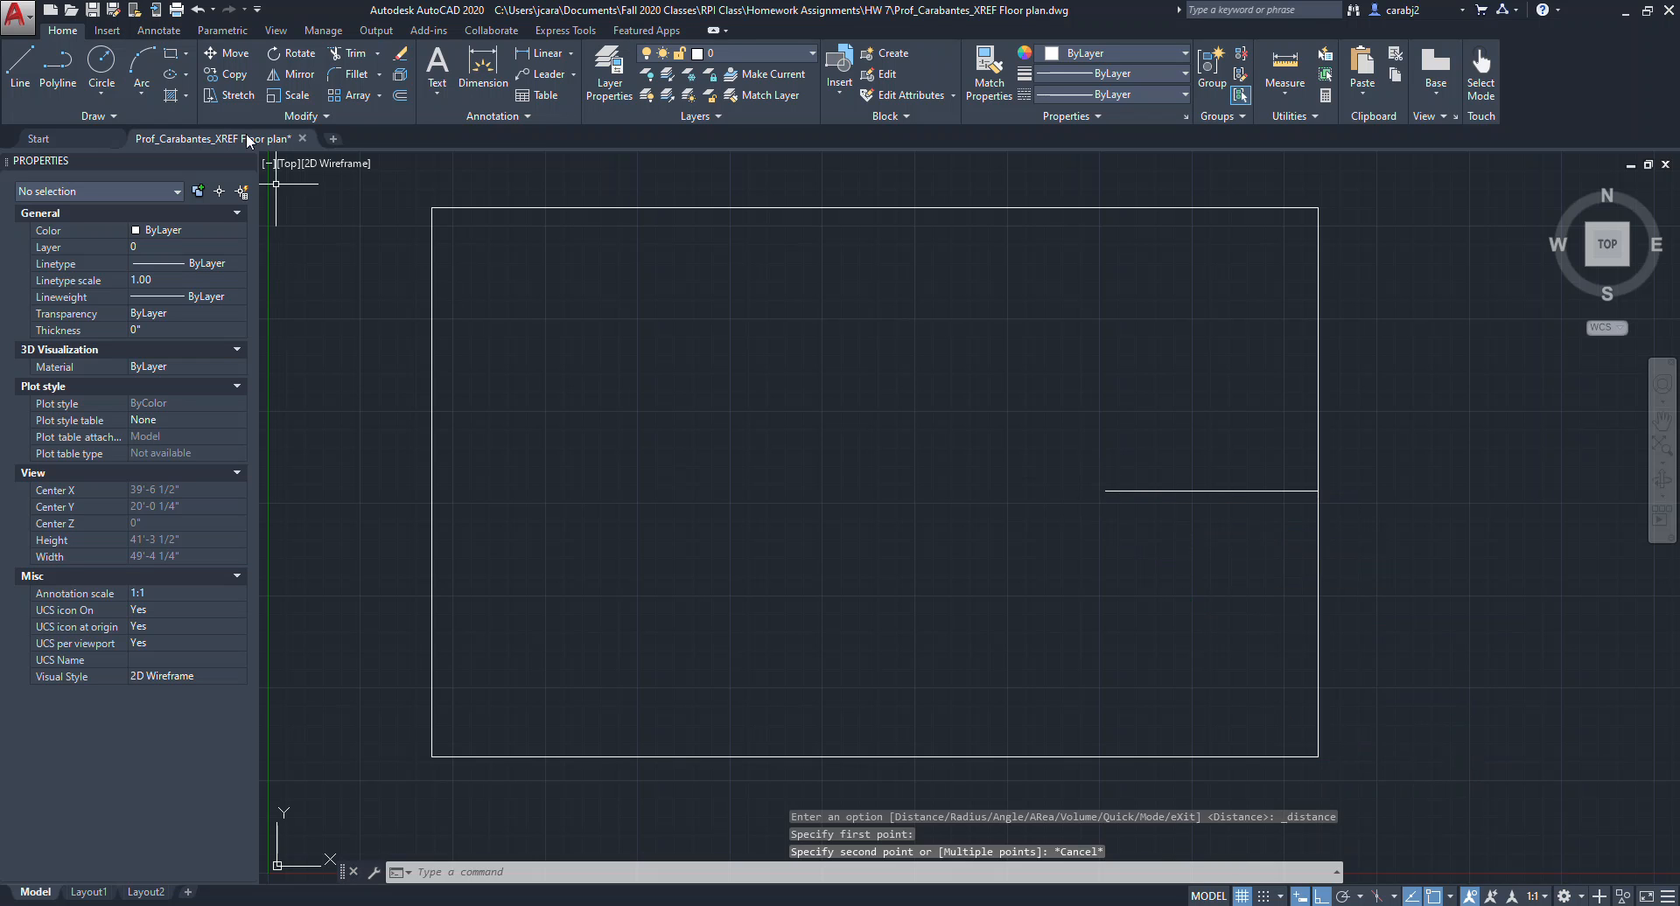
# Draw a vertical line from the interior horizontal line's left end down to the rectangle's bottom side.
pyautogui.click(20, 66)
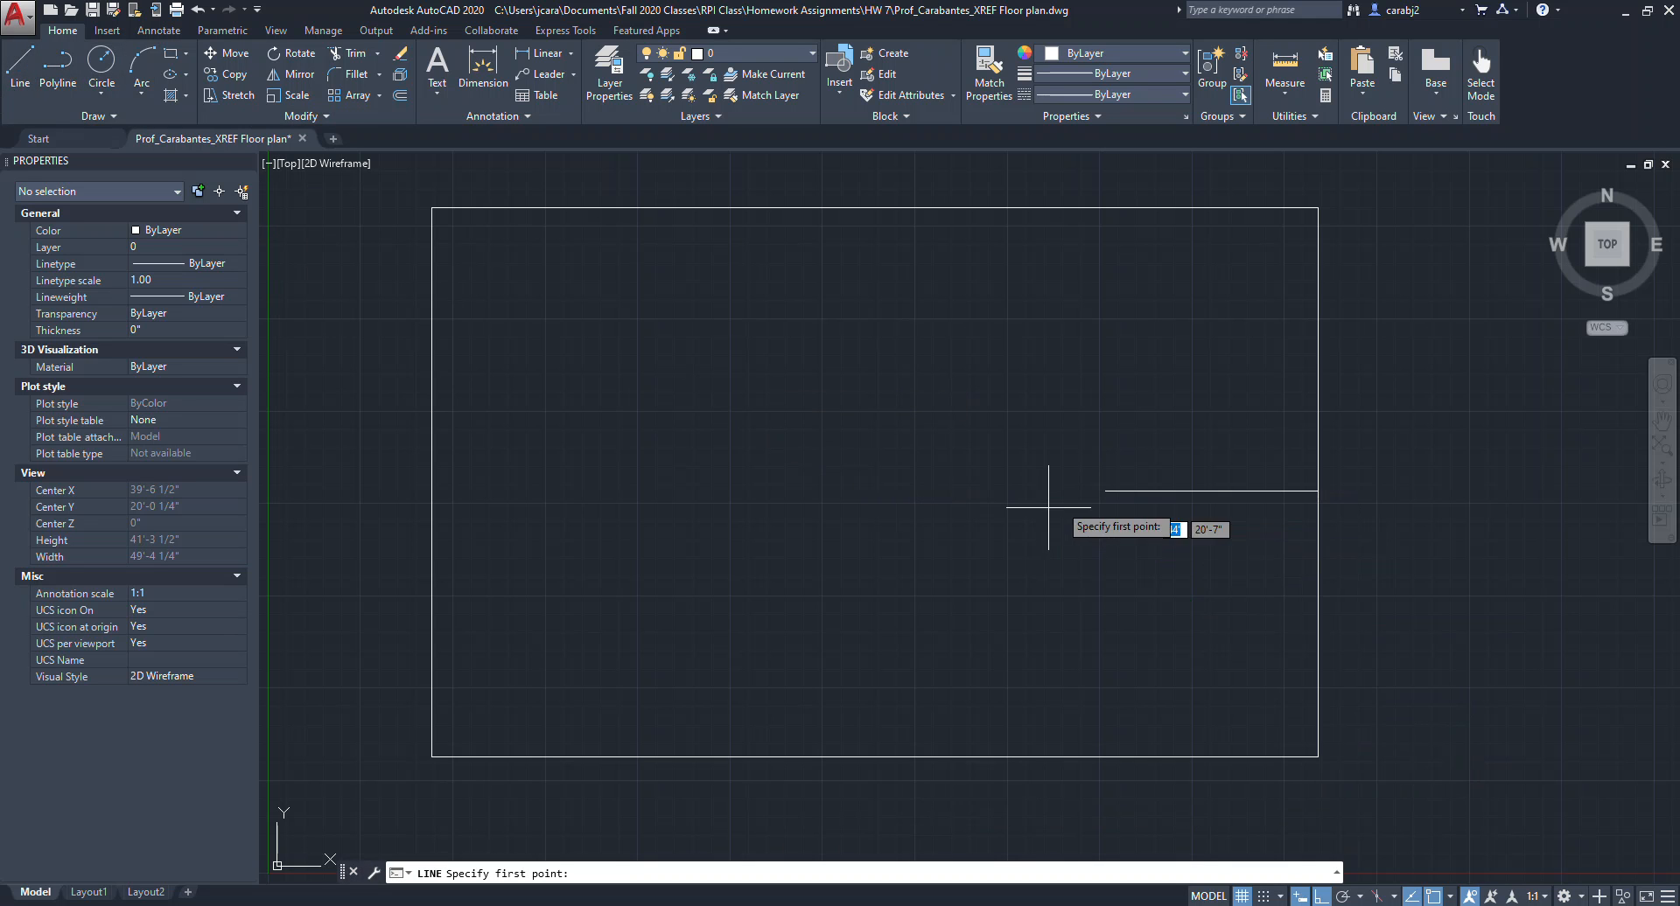
pyautogui.click(1104, 491)
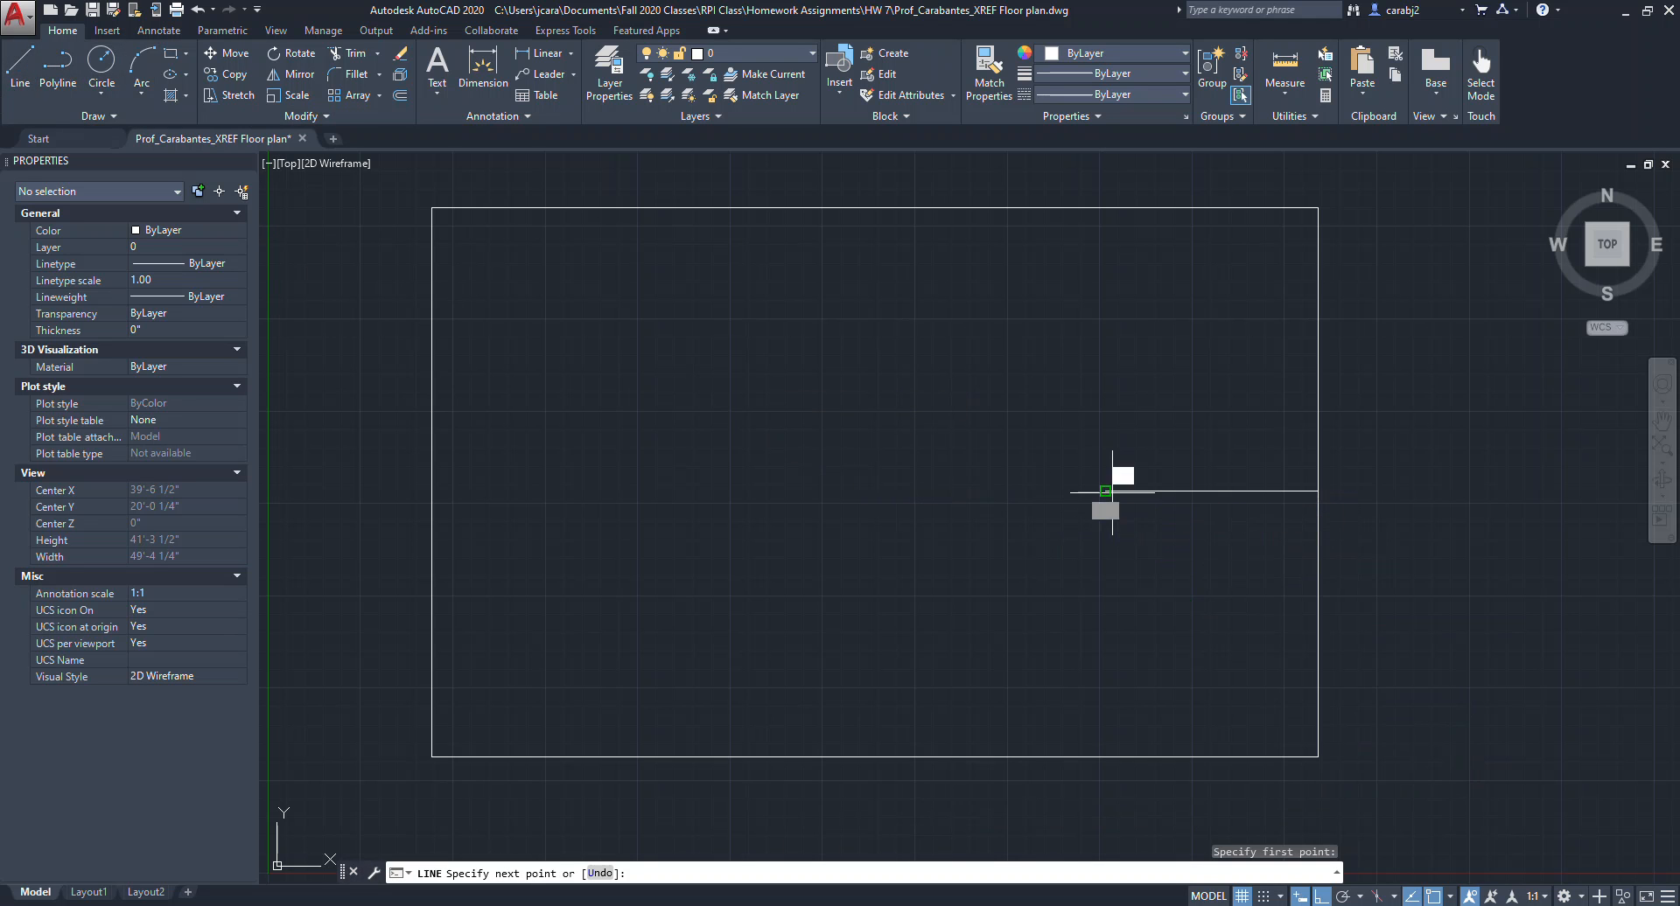
pyautogui.click(1107, 746)
pyautogui.press('Return')
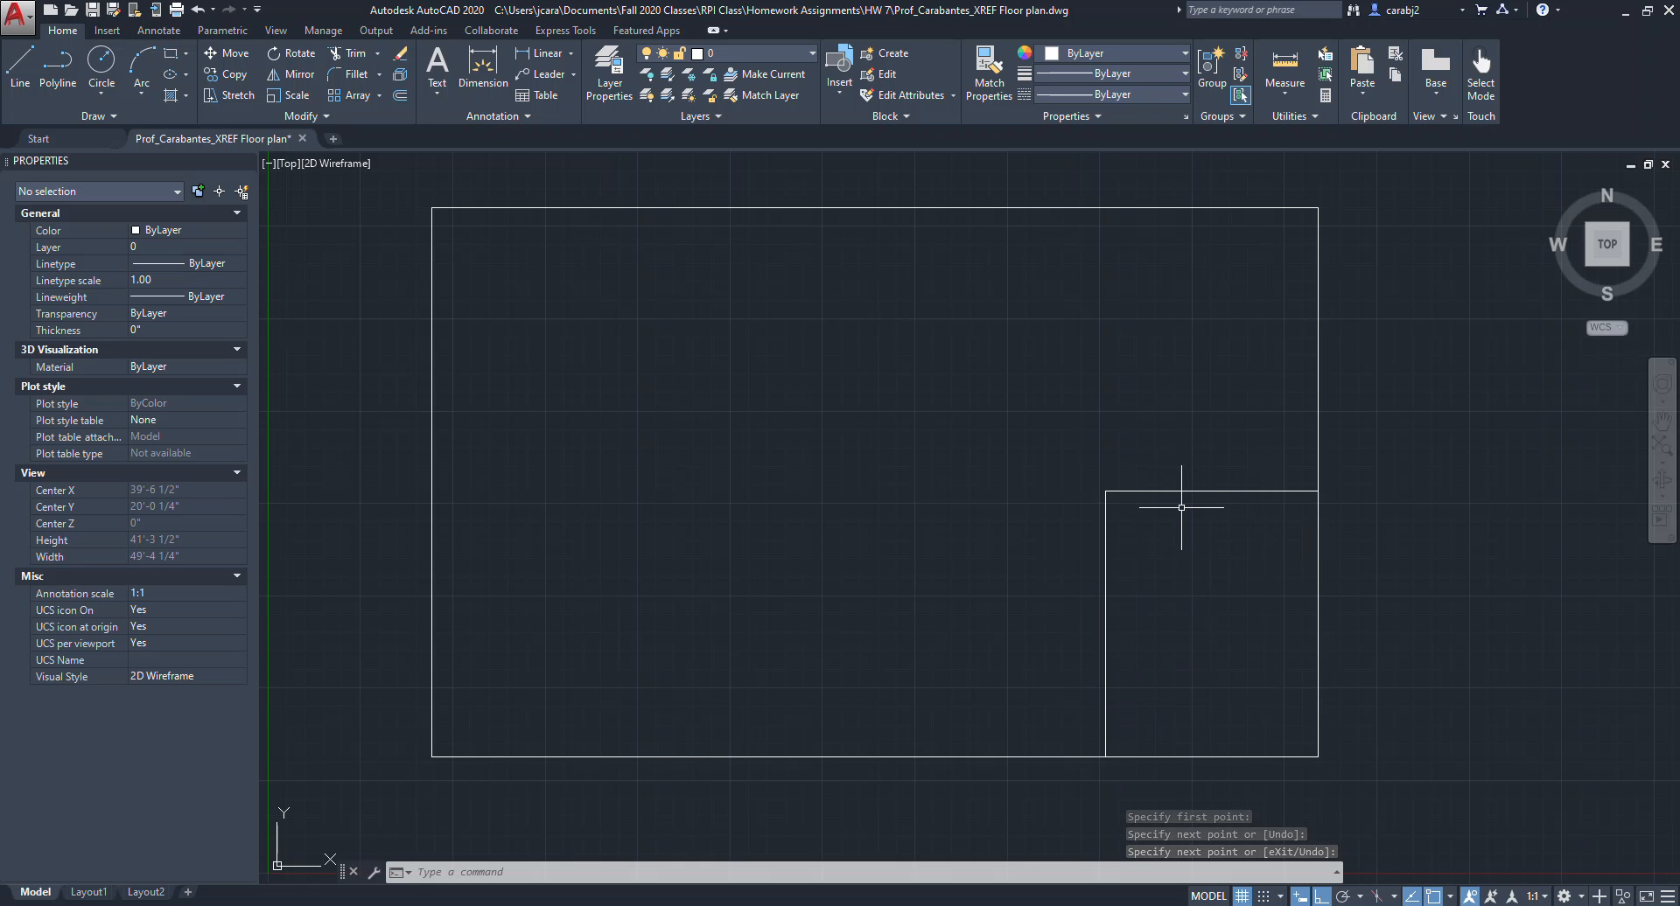
# Draw a horizontal line leftward from the same point in a 6' segment, a 10' segment, then to the rectangle's left side.
pyautogui.press('Return')
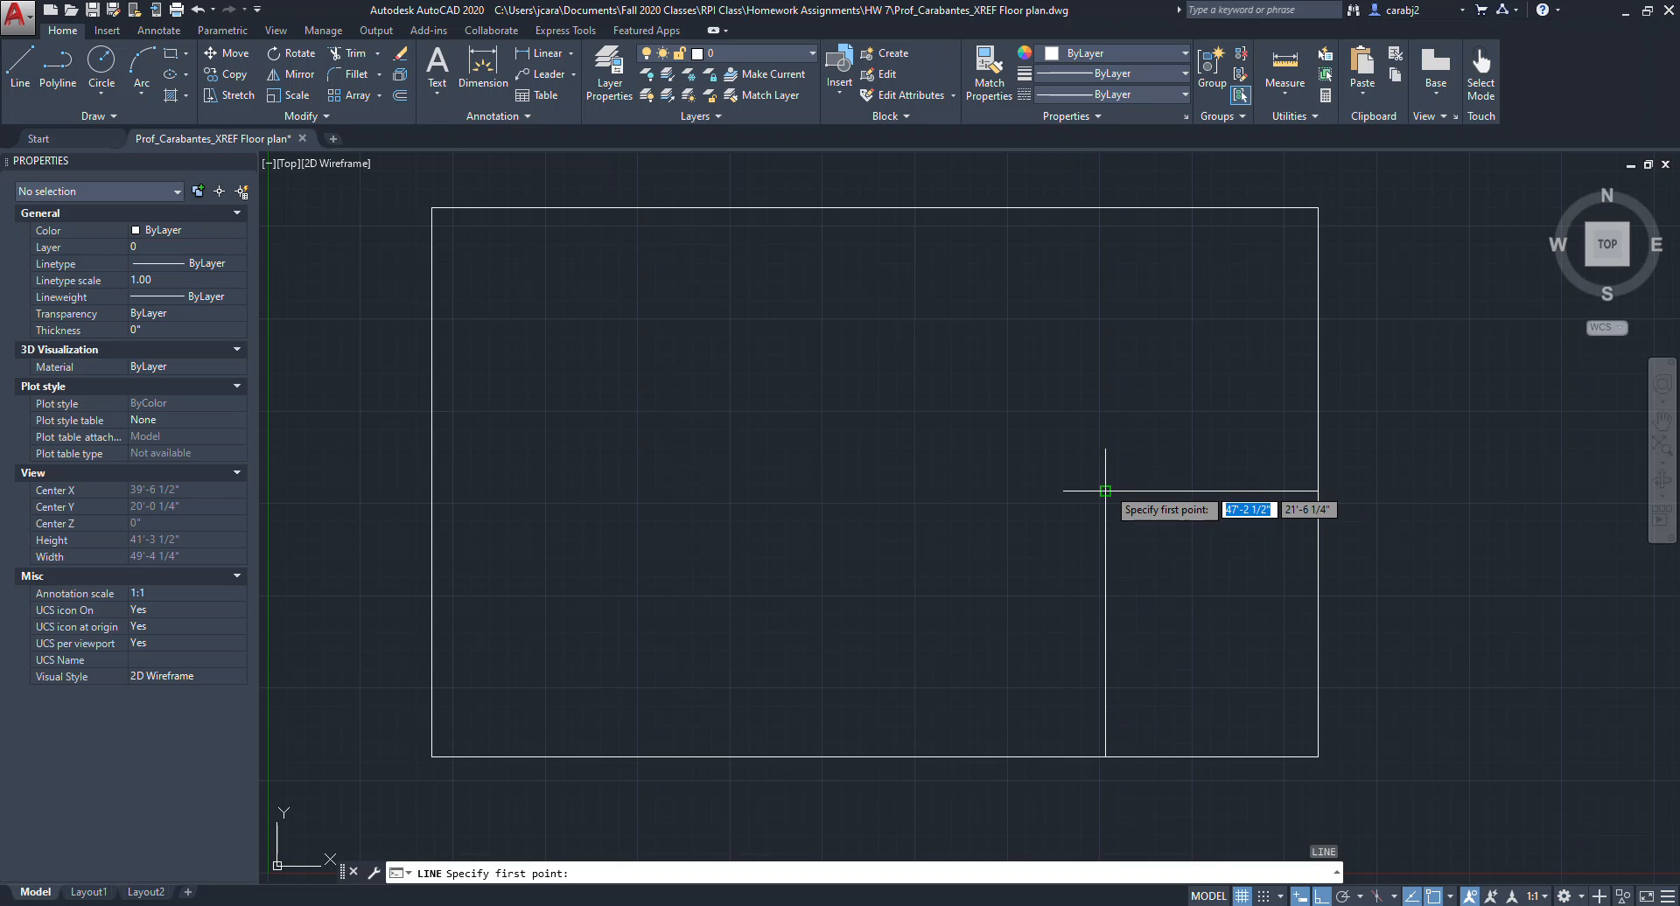
pyautogui.click(1105, 491)
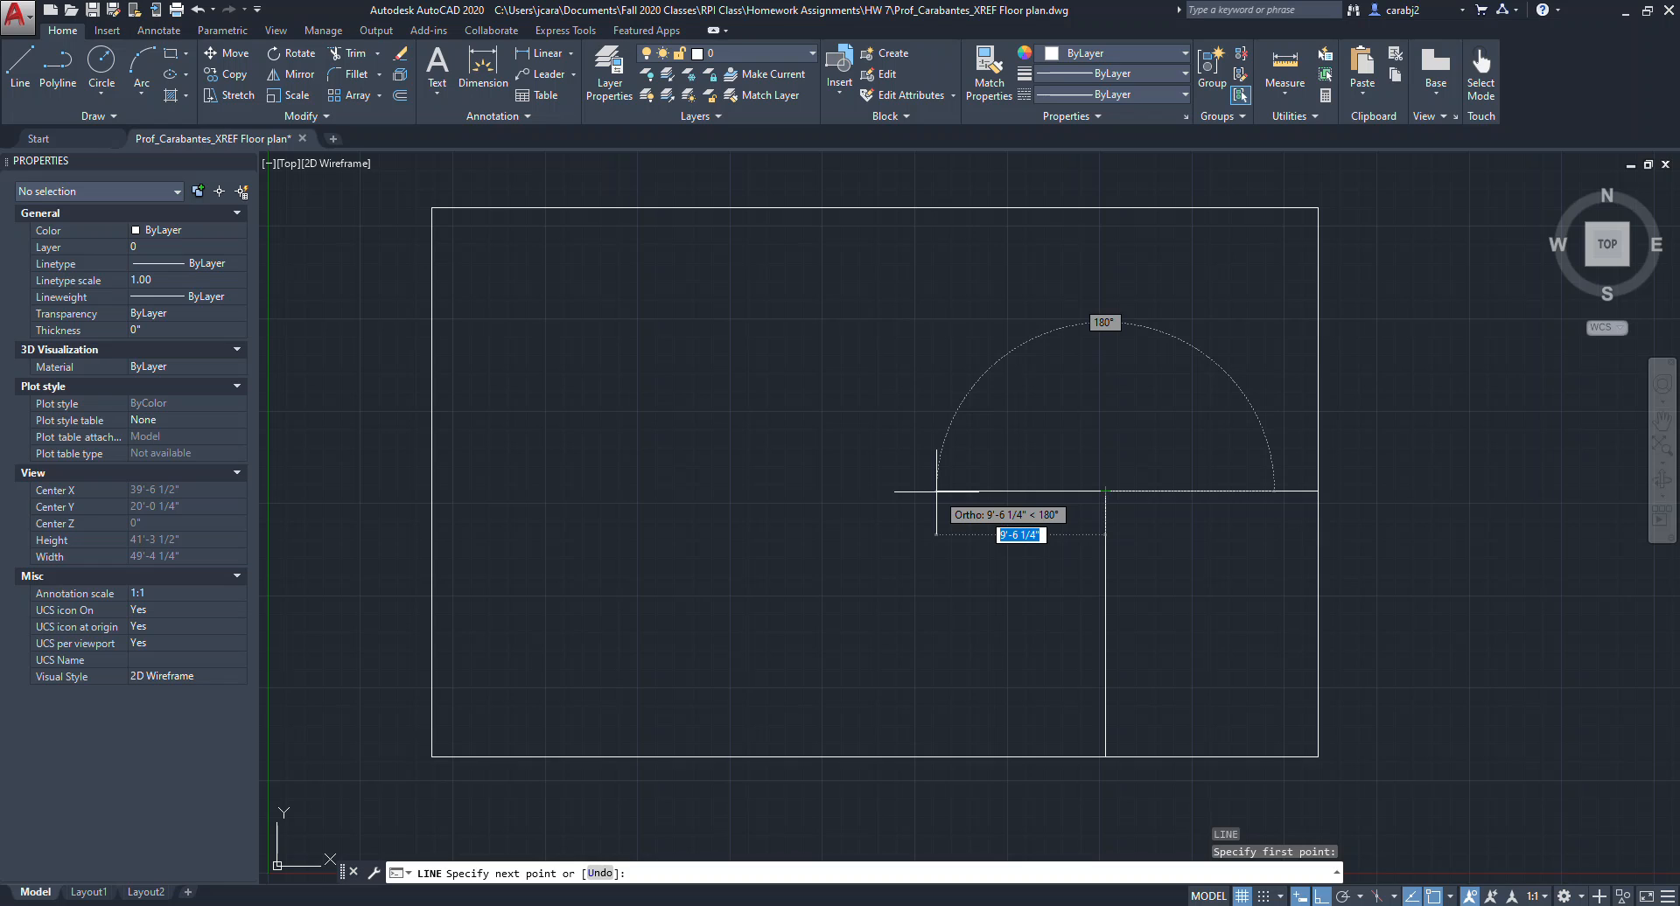
pyautogui.write('6')
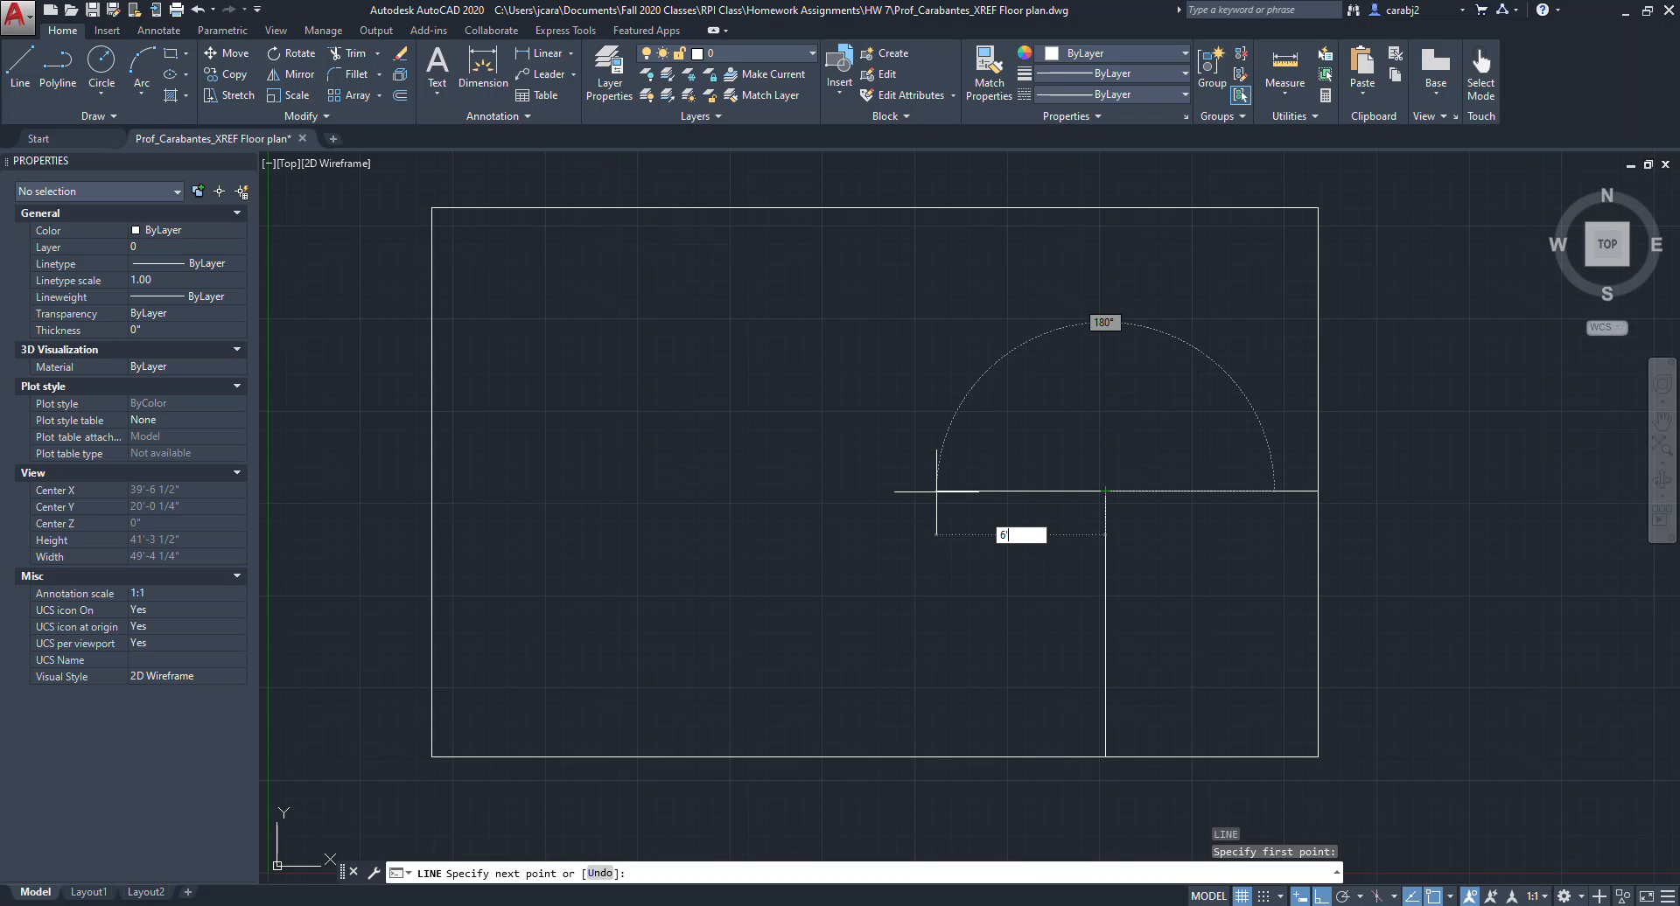
pyautogui.write("'")
pyautogui.press('Return')
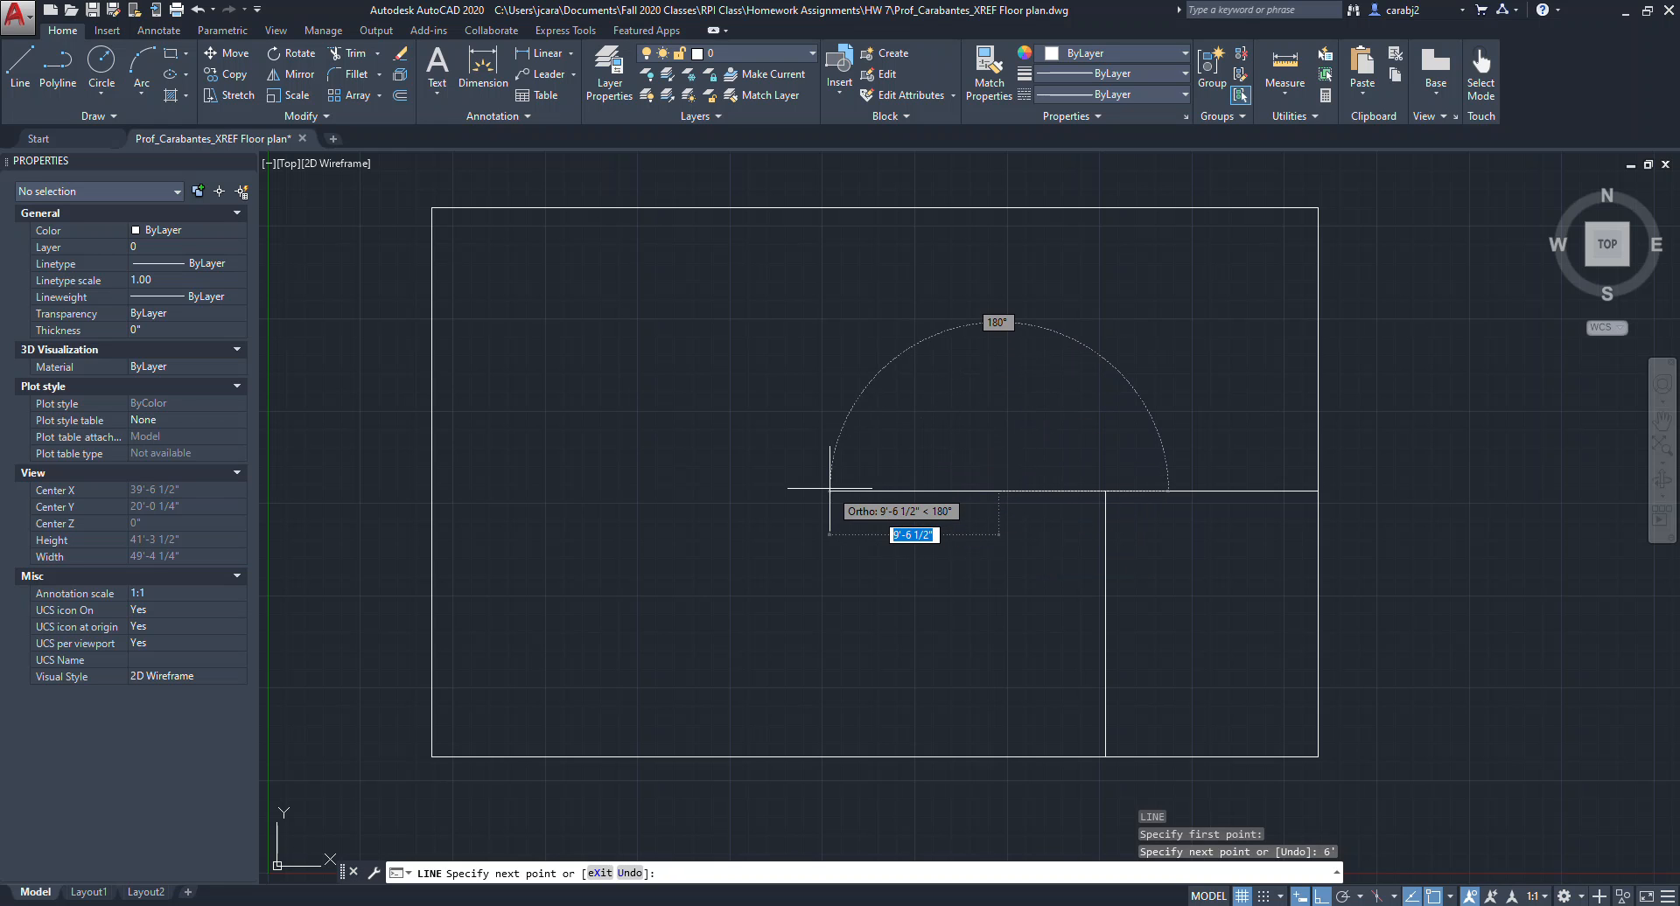
pyautogui.write('1')
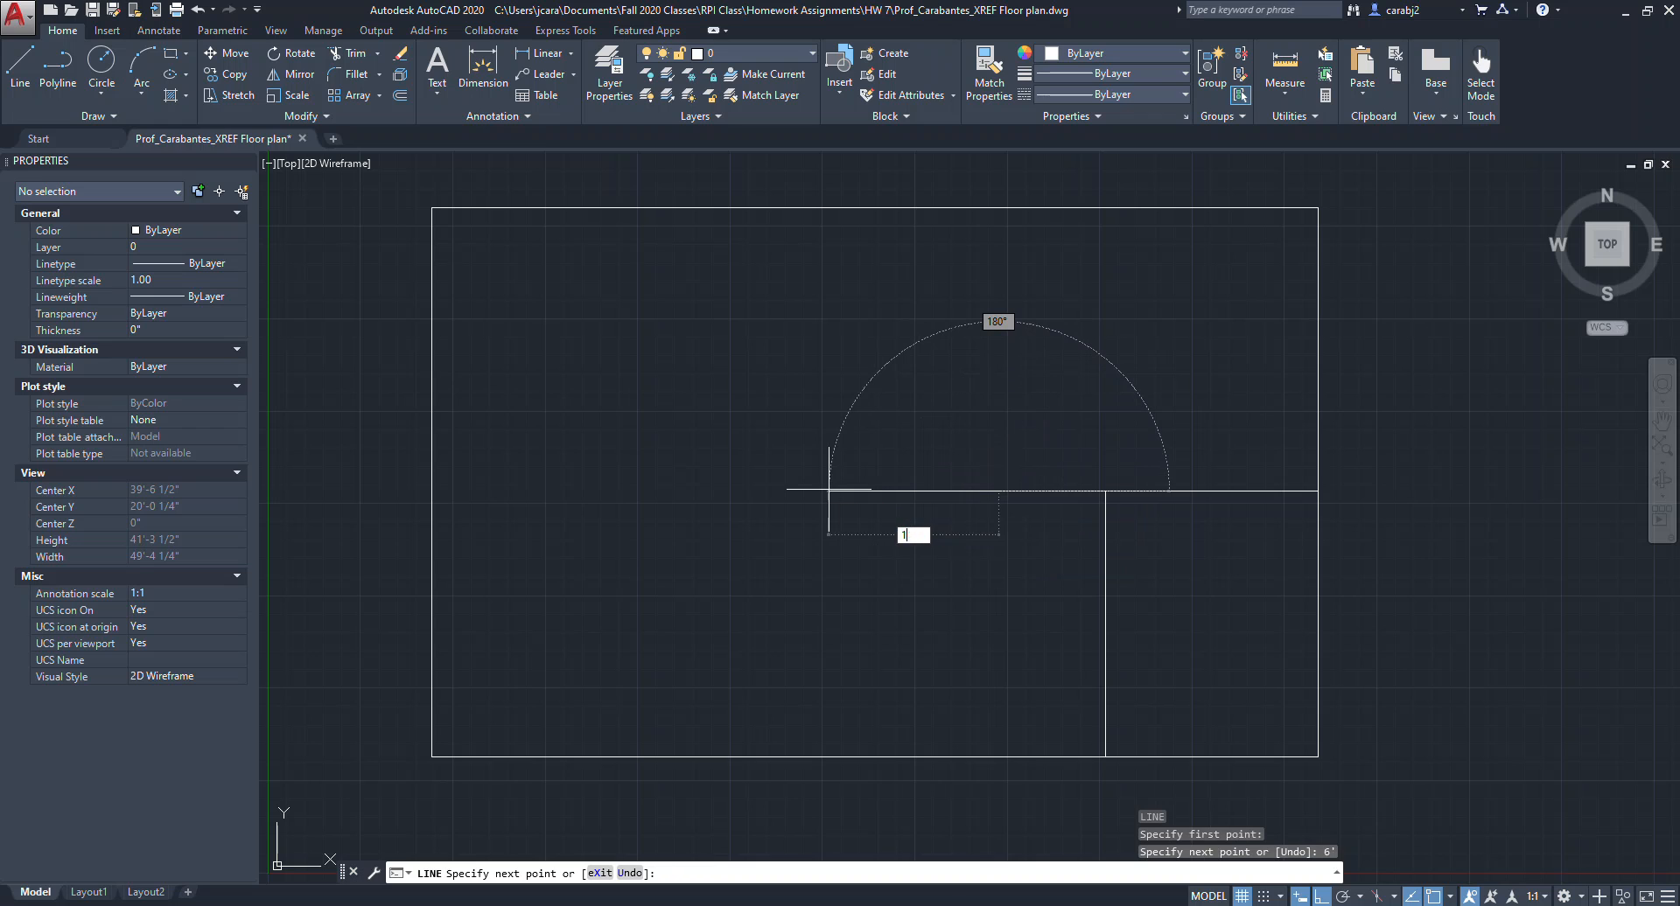
pyautogui.write("0'")
pyautogui.press('Return')
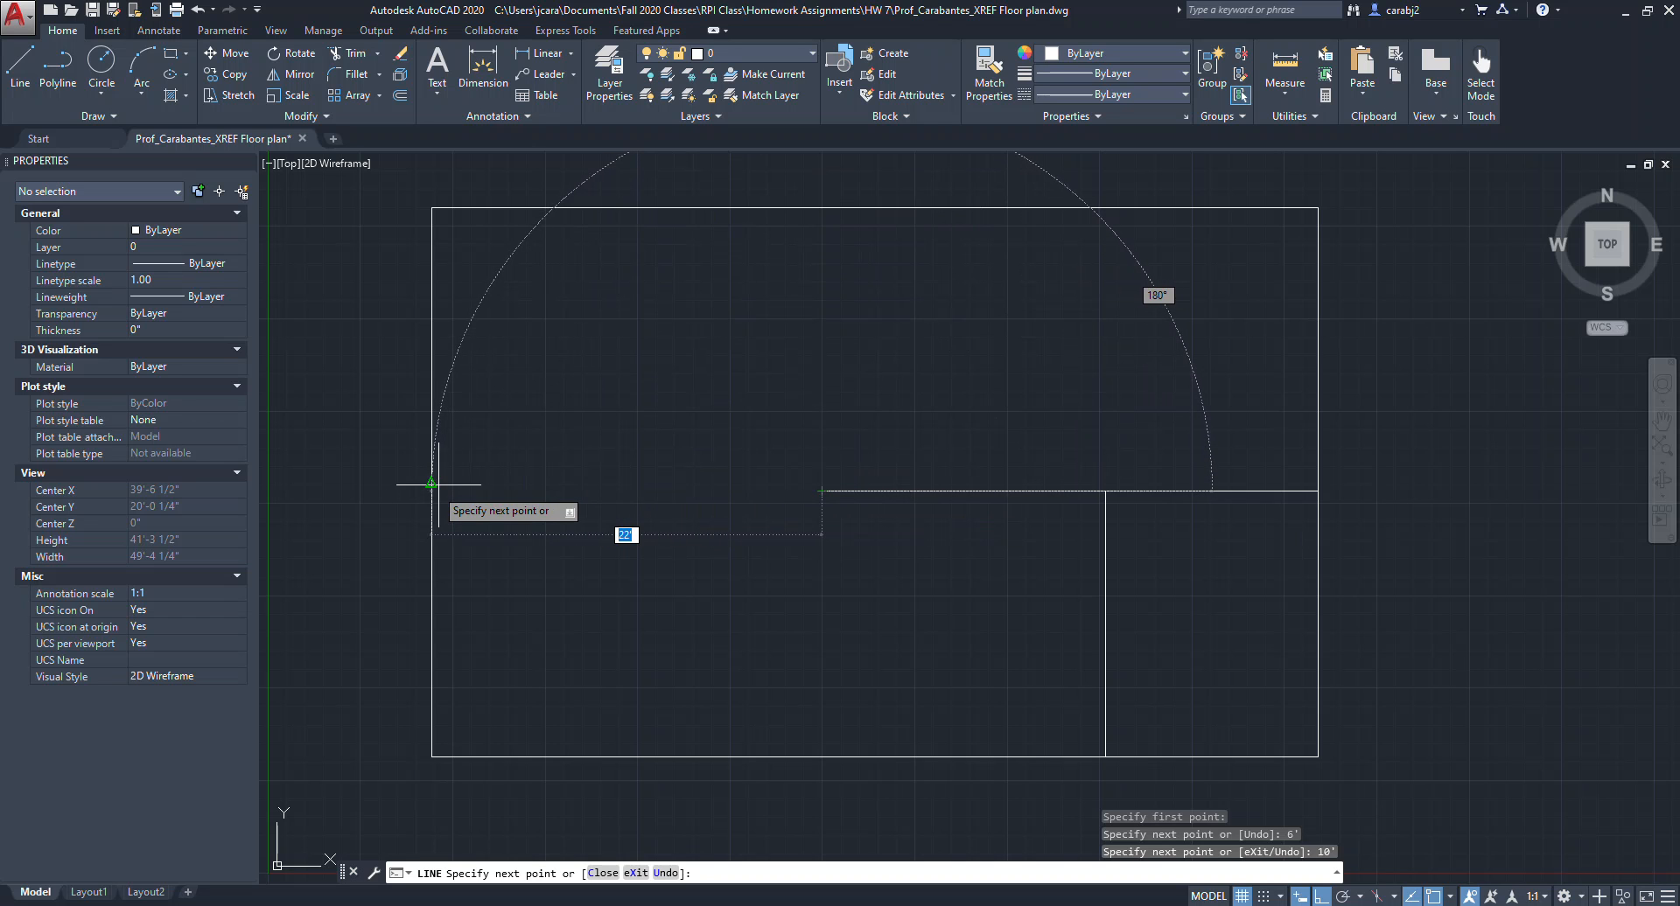
pyautogui.scroll(5, 429, 491)
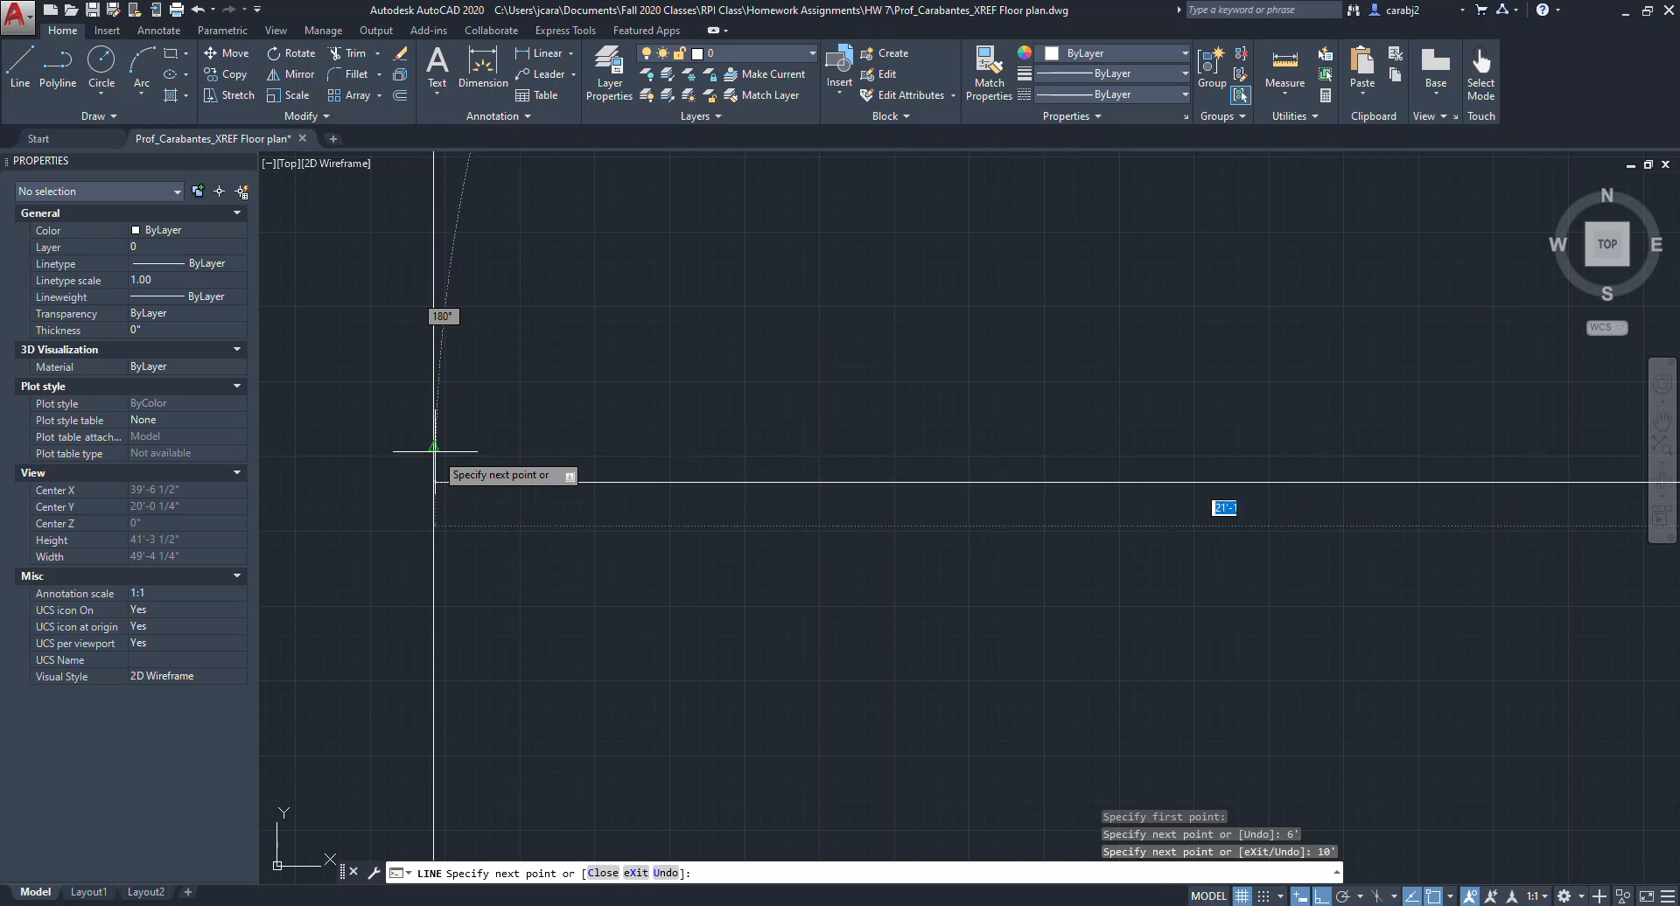
pyautogui.write('22')
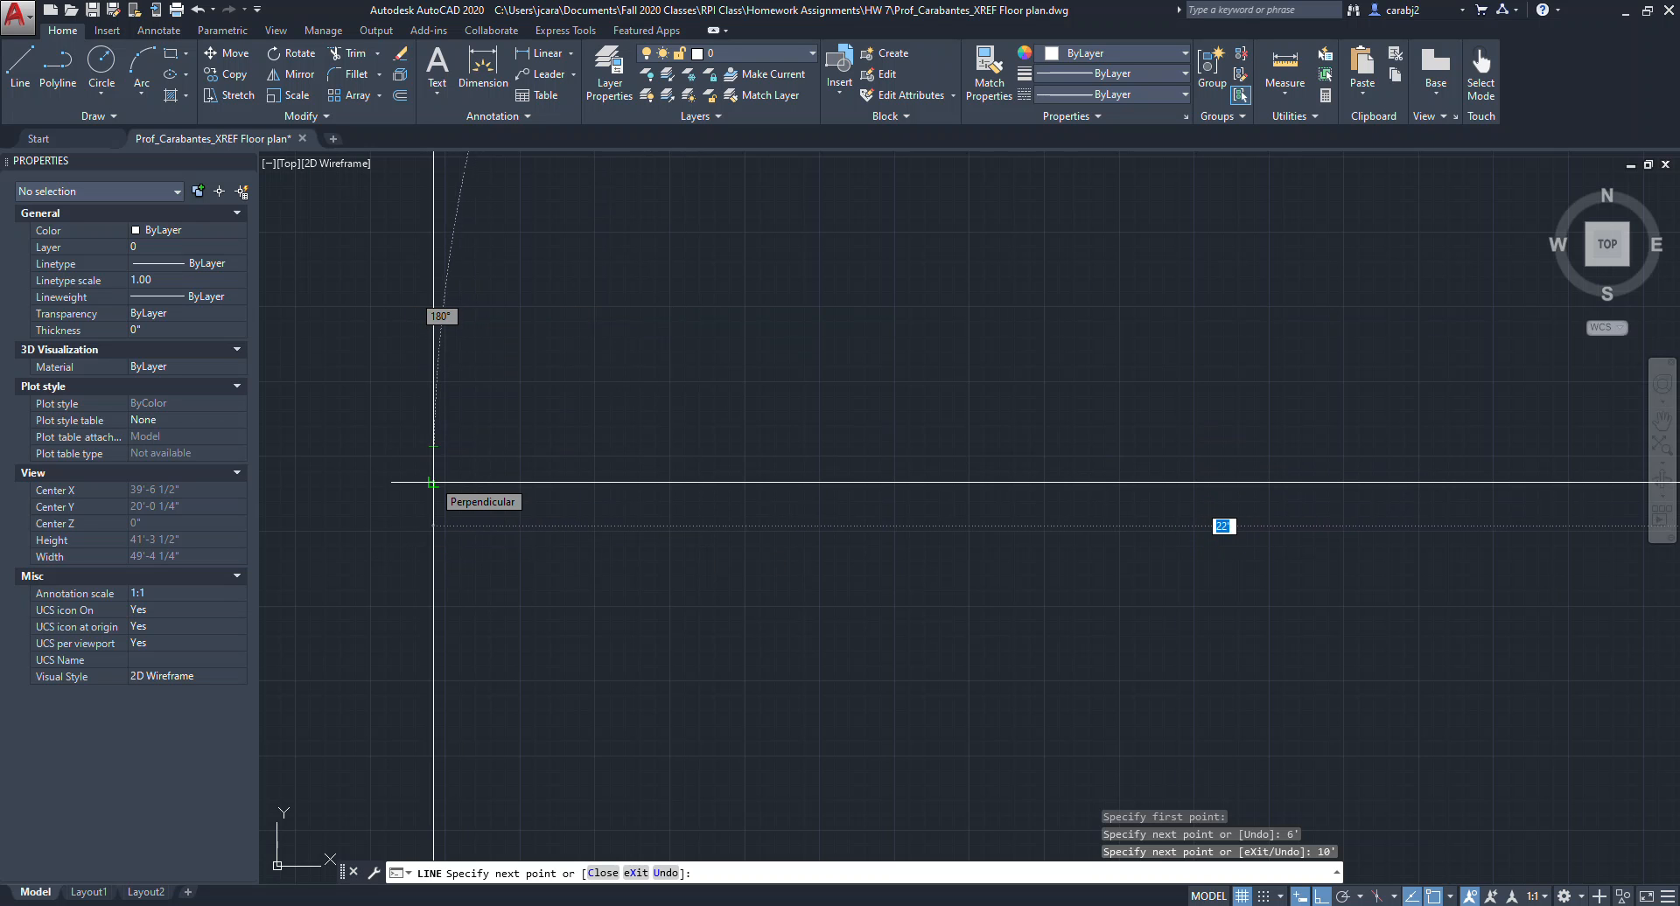
pyautogui.click(433, 482)
pyautogui.scroll(-3, 595, 455)
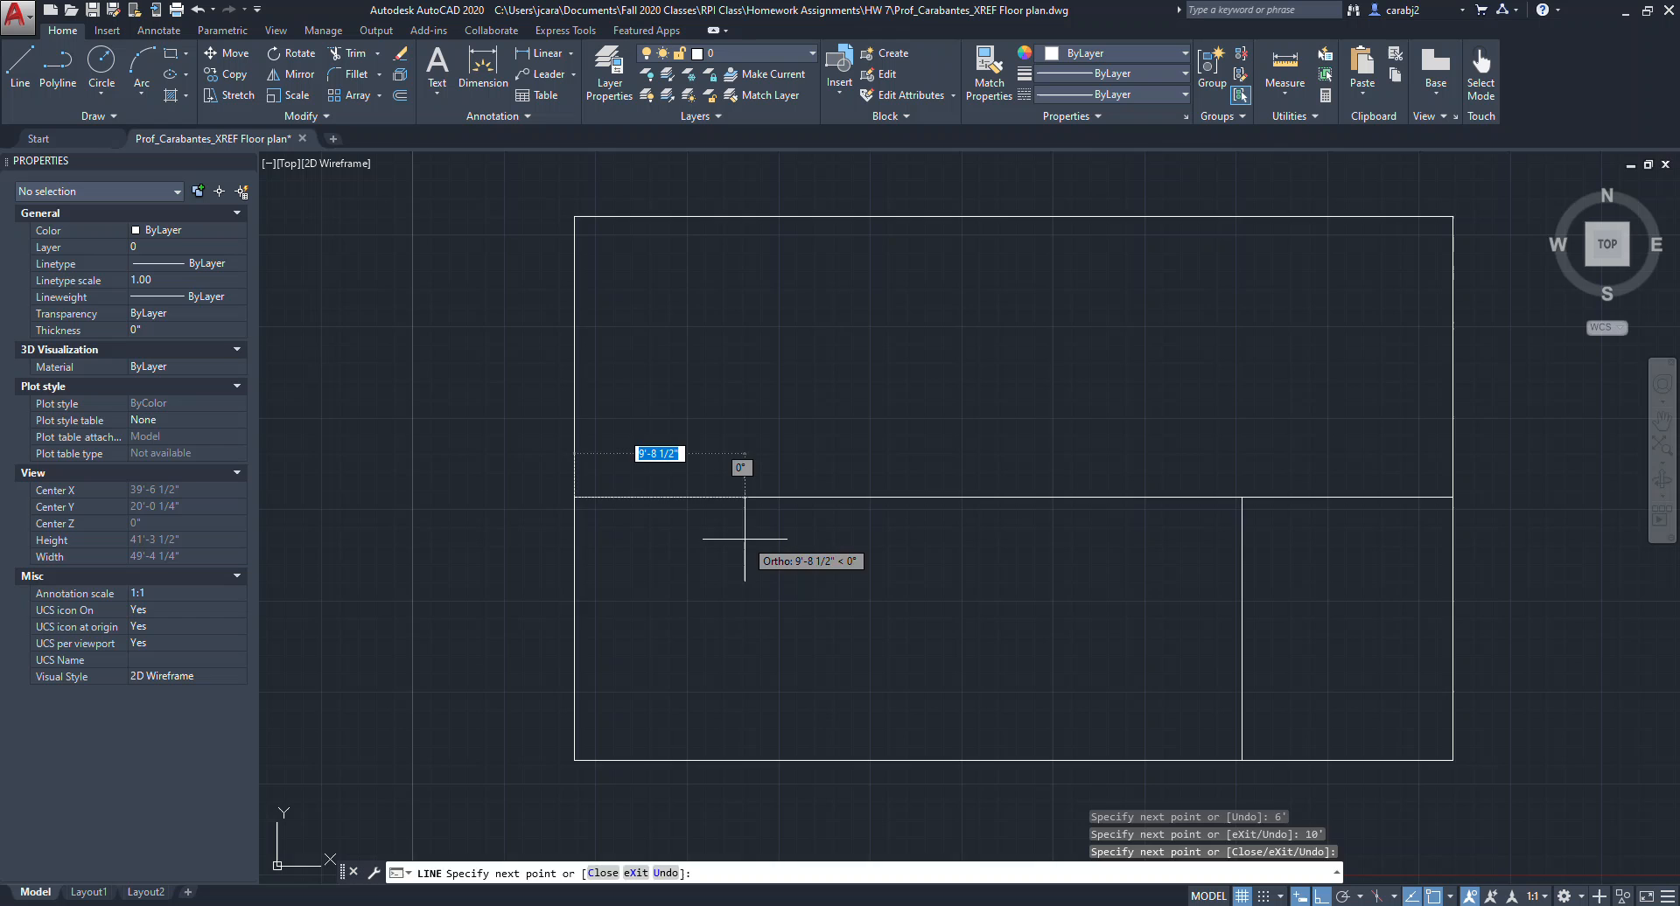
pyautogui.press('Escape')
# Select the new horizontal line segments to inspect their properties.
pyautogui.scroll(-2, 971, 554)
pyautogui.scroll(2, 1005, 518)
pyautogui.click(1053, 521)
pyautogui.click(1033, 491)
pyautogui.press('Escape')
pyautogui.click(897, 509)
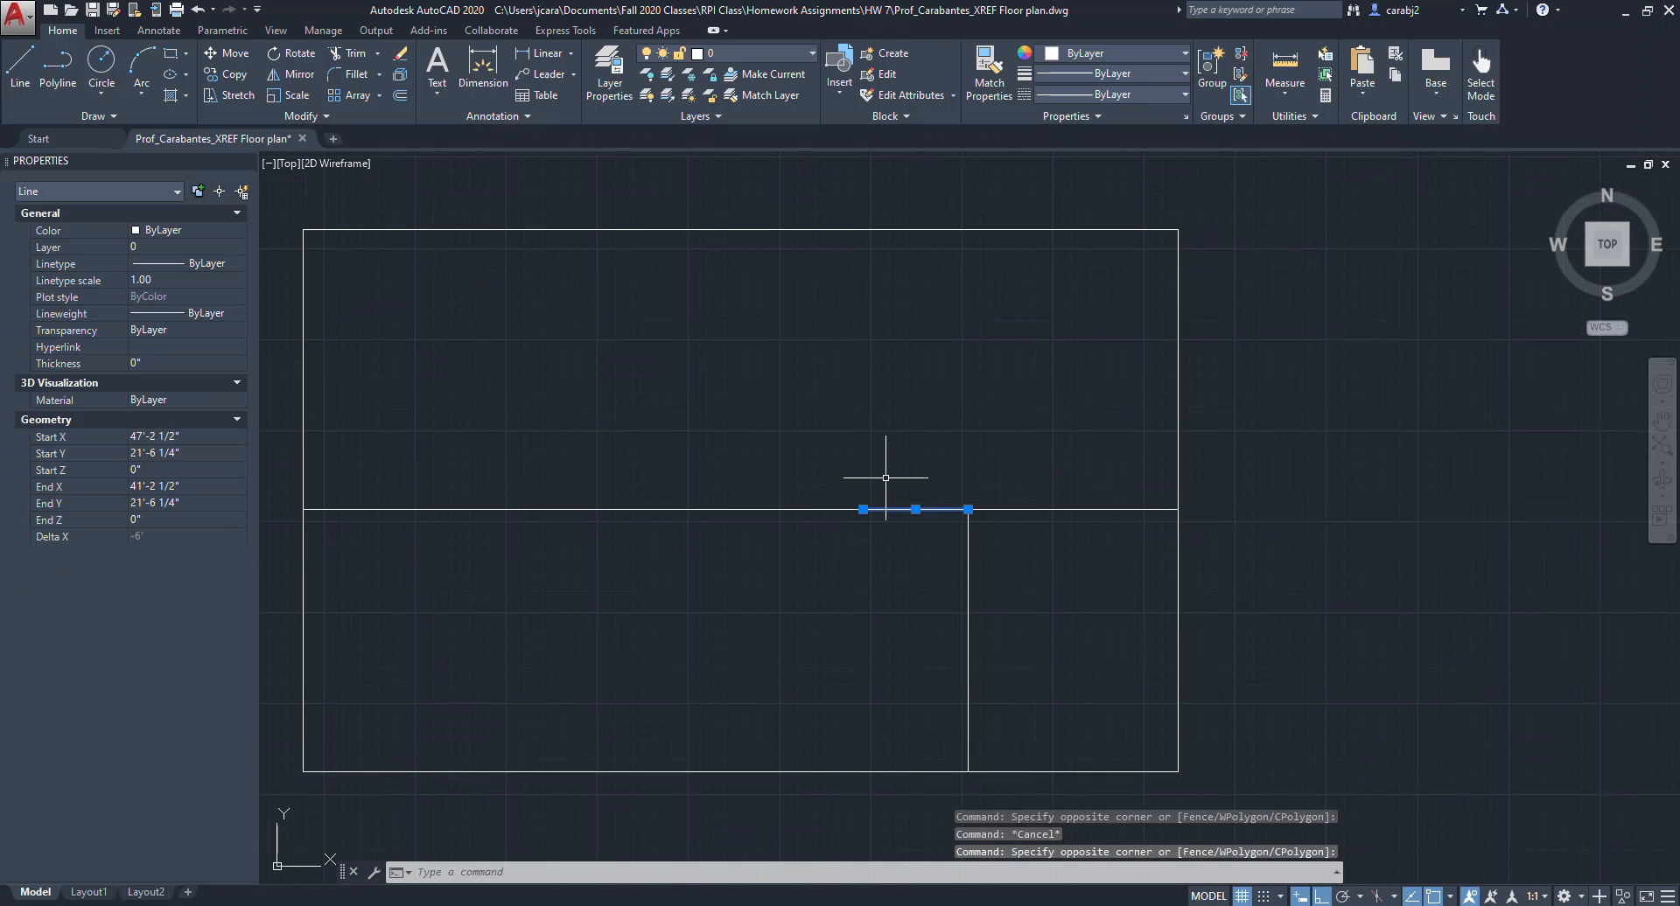
pyautogui.click(828, 517)
pyautogui.click(779, 481)
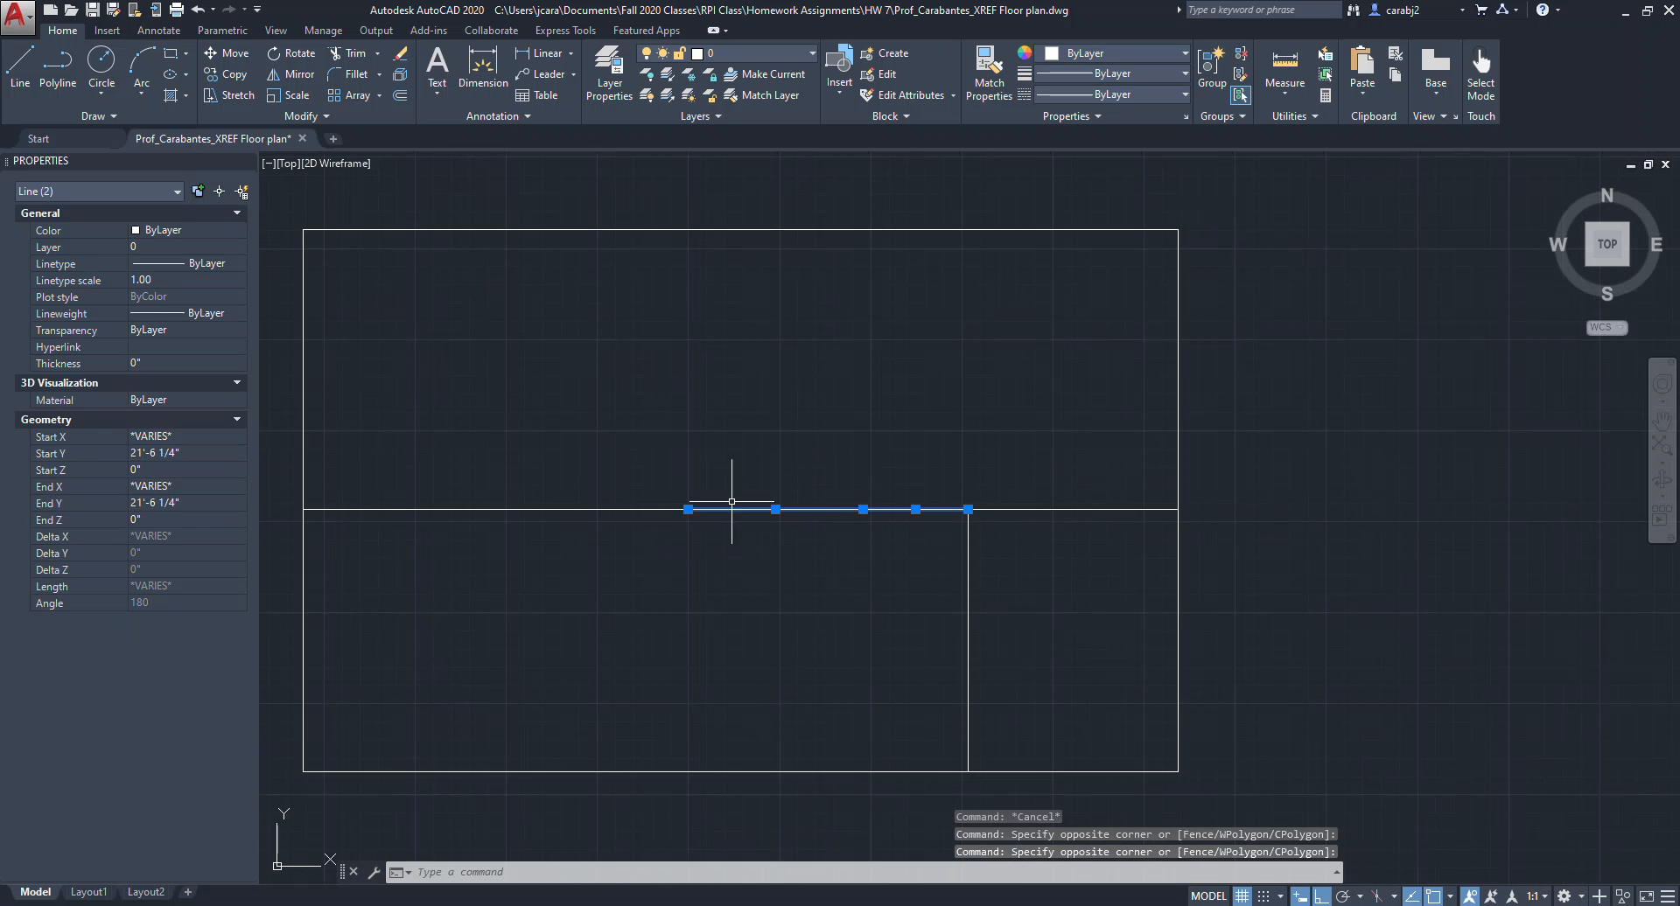
pyautogui.click(646, 535)
pyautogui.click(587, 449)
pyautogui.press('Escape')
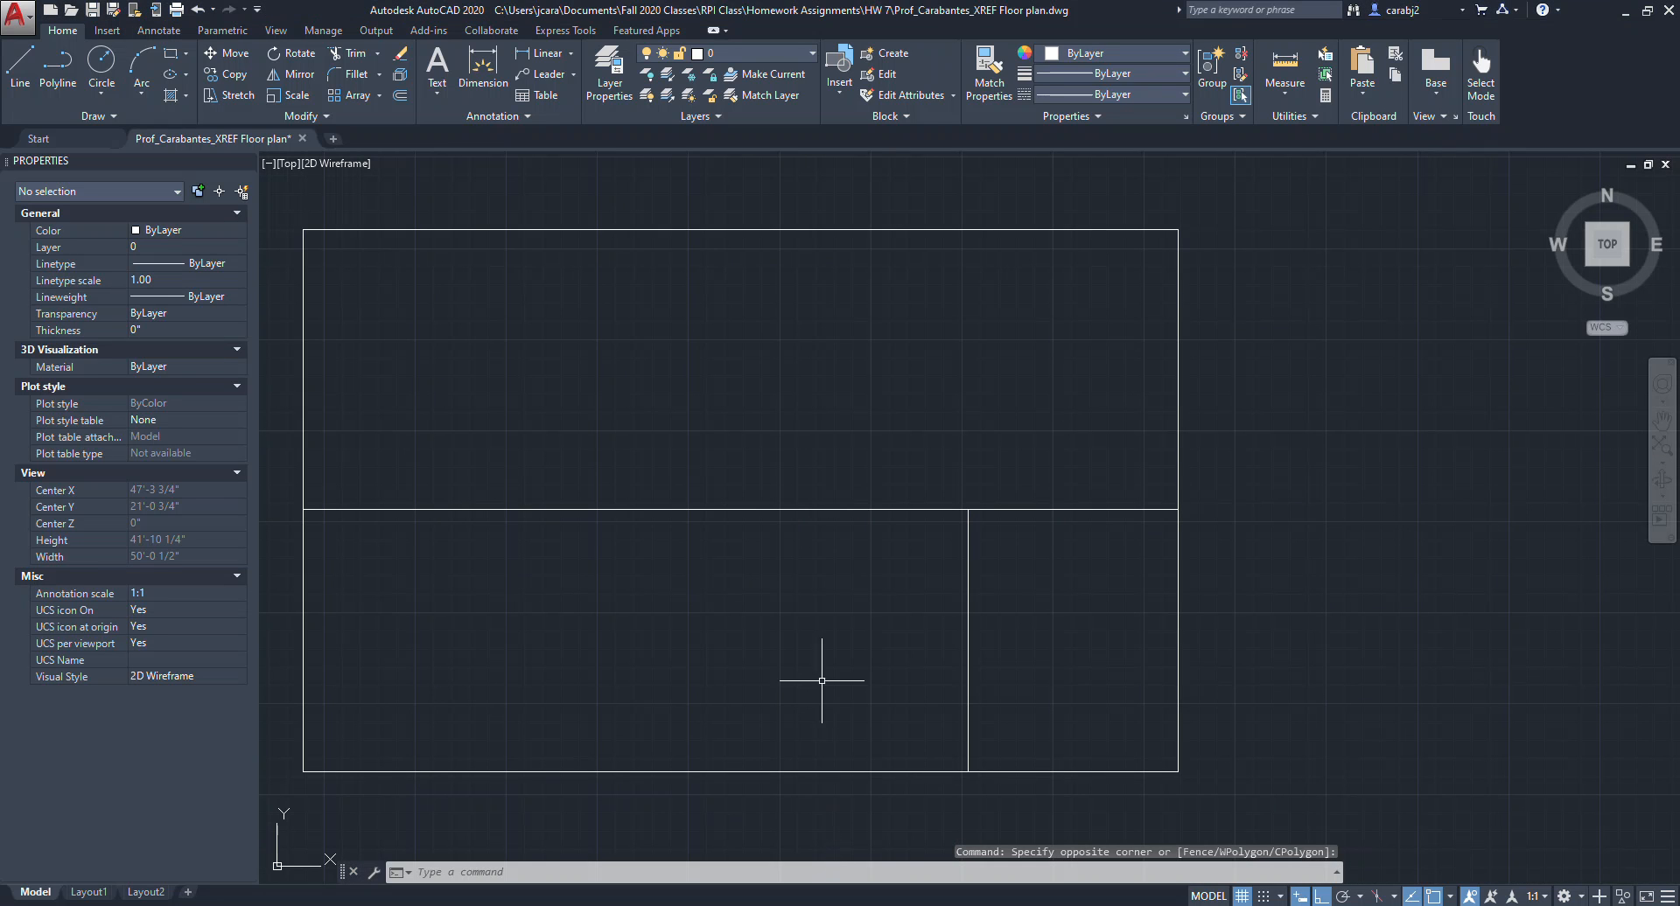
# Draw a vertical polyline from the end of the 6' segment up to the rectangle's top side.
pyautogui.moveTo(686, 604); pyautogui.dragTo(717, 606, button='middle')
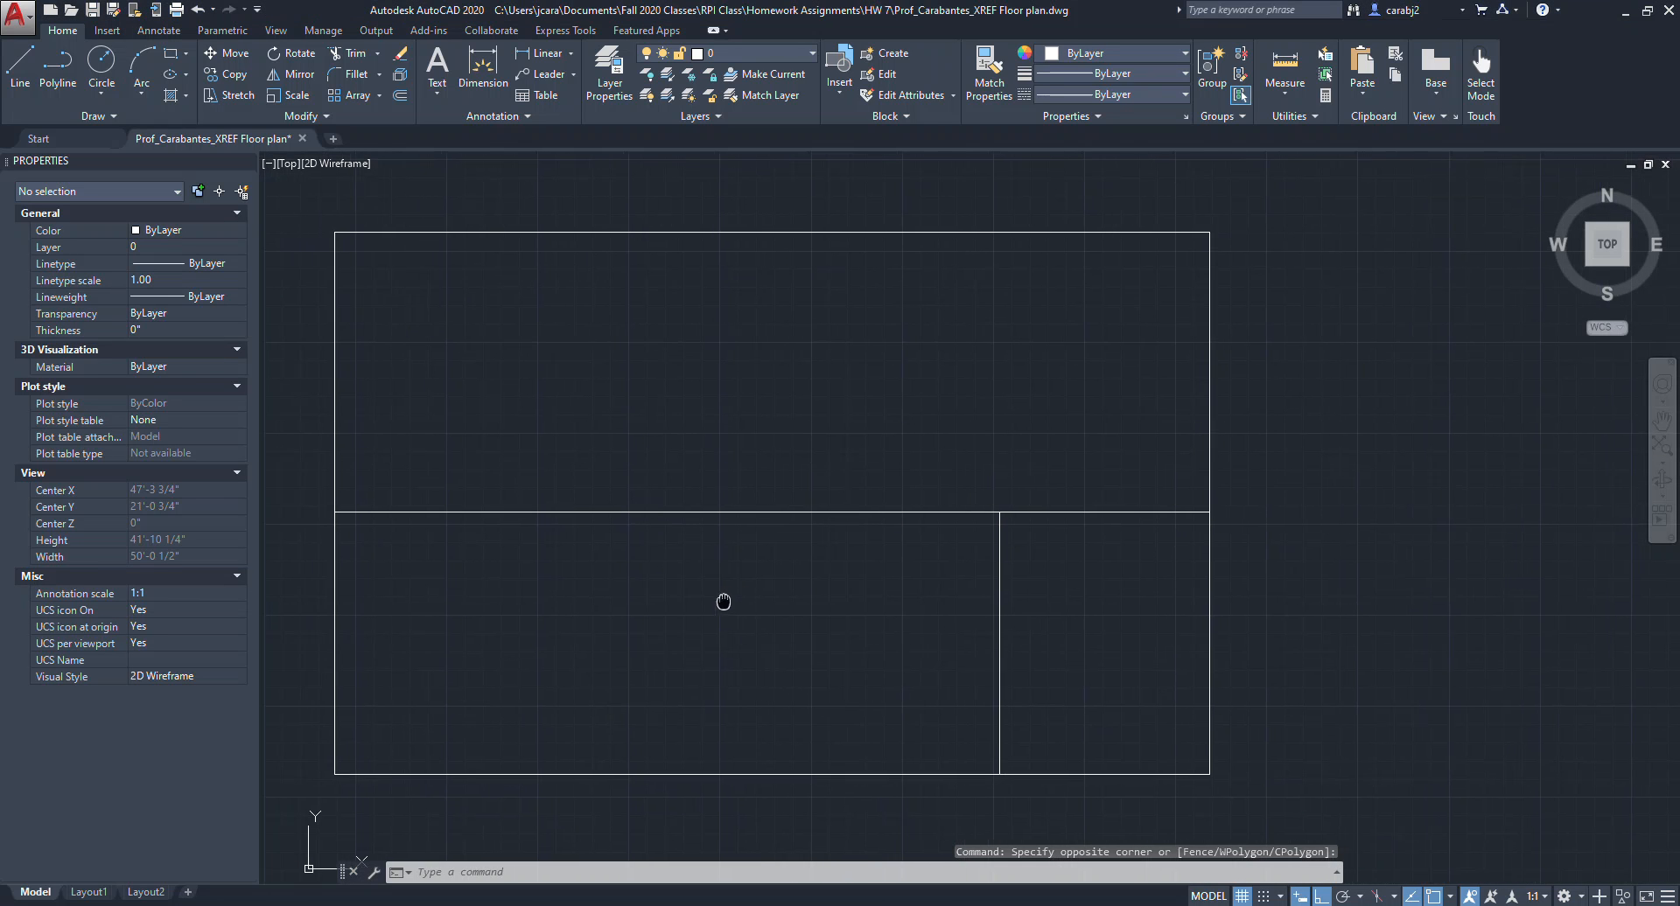
pyautogui.click(68, 78)
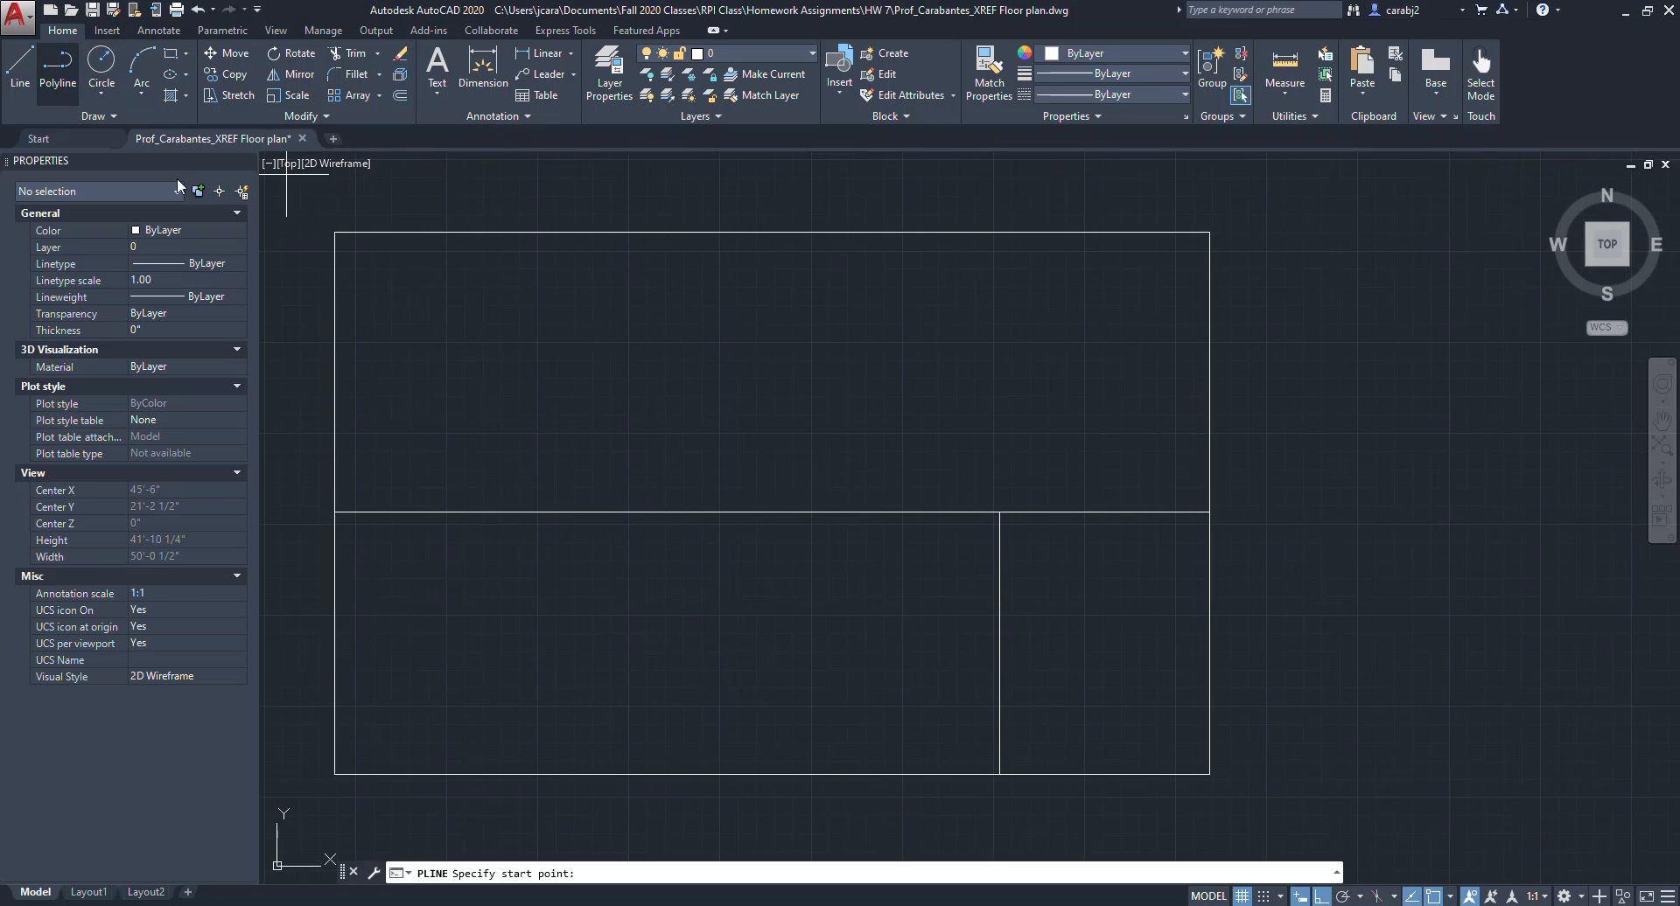
pyautogui.click(895, 511)
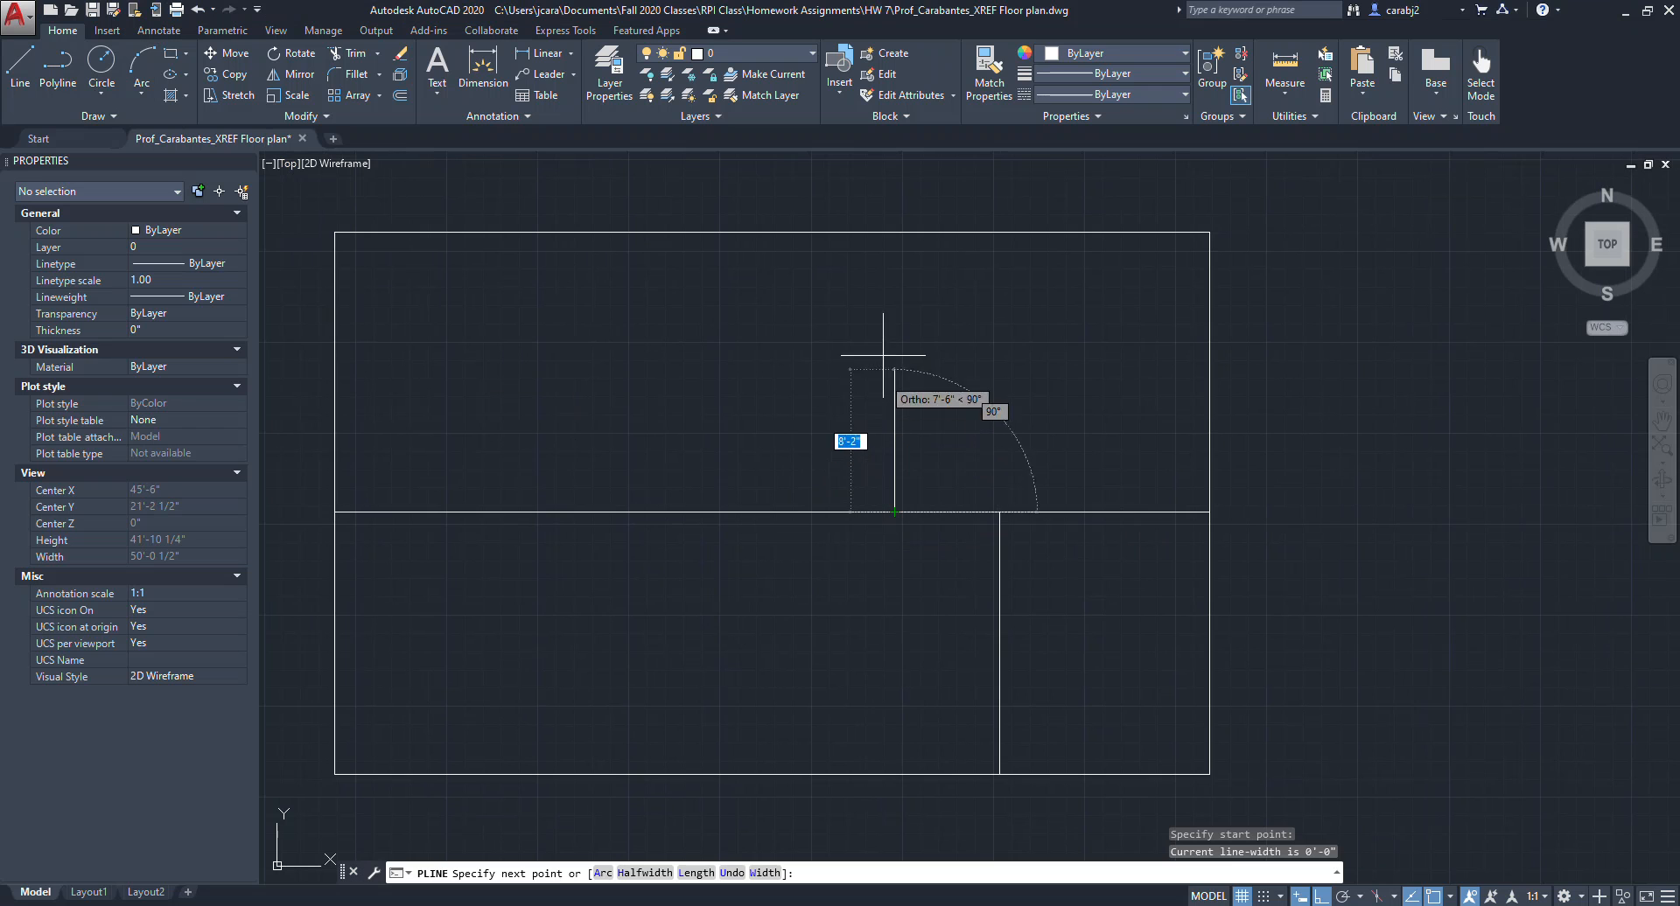
pyautogui.click(894, 232)
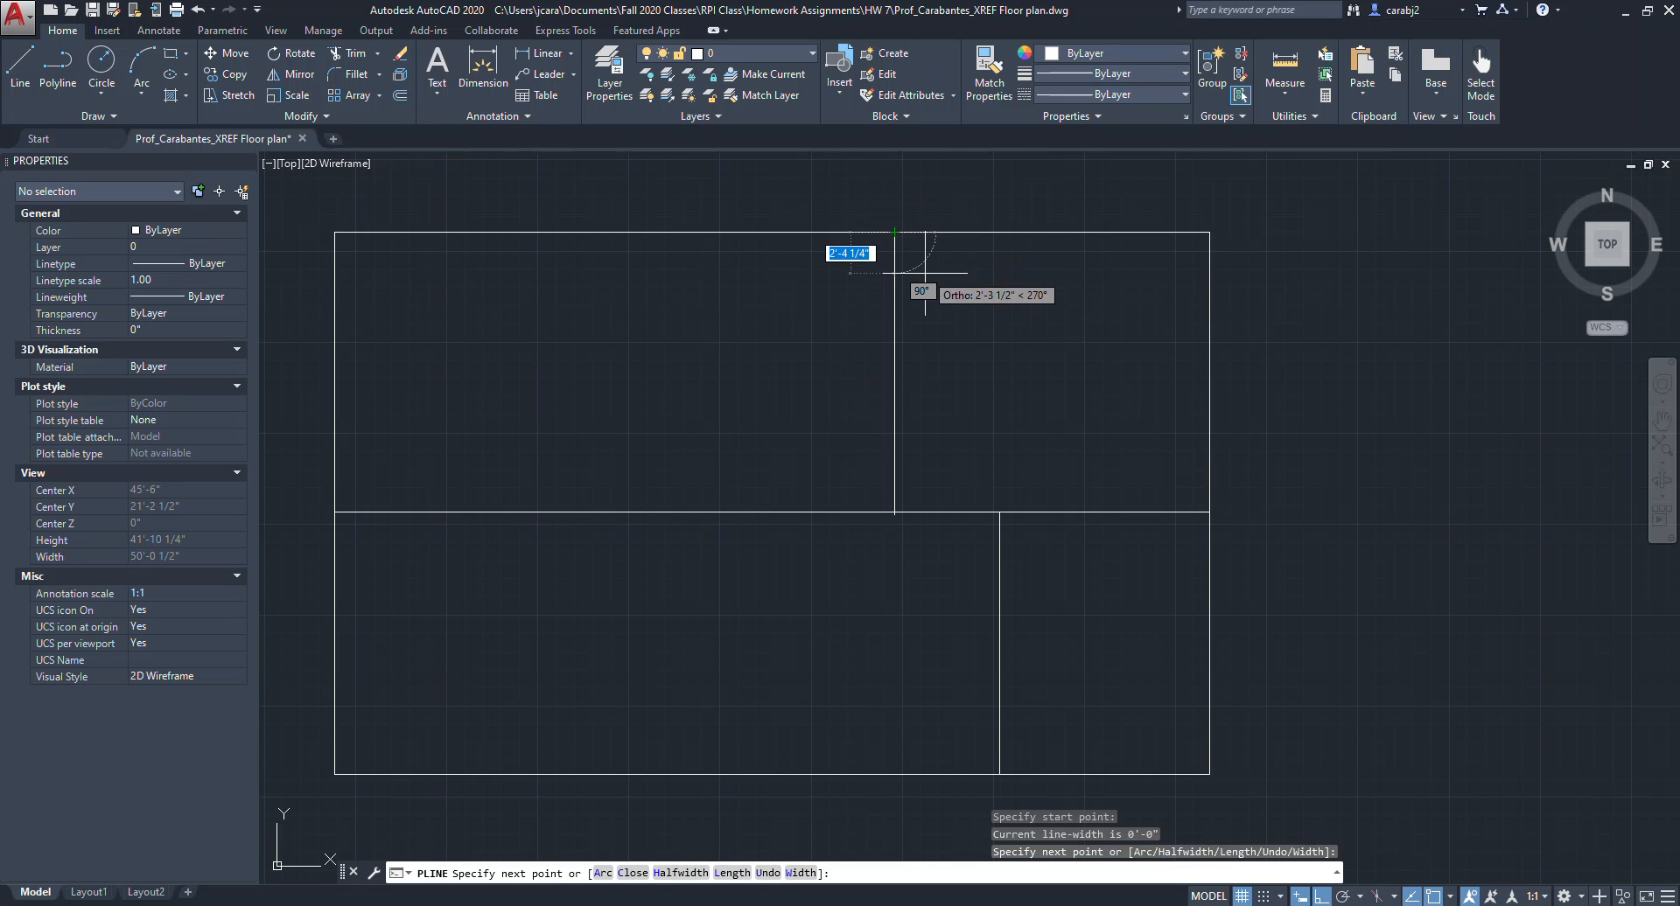
pyautogui.press('Return')
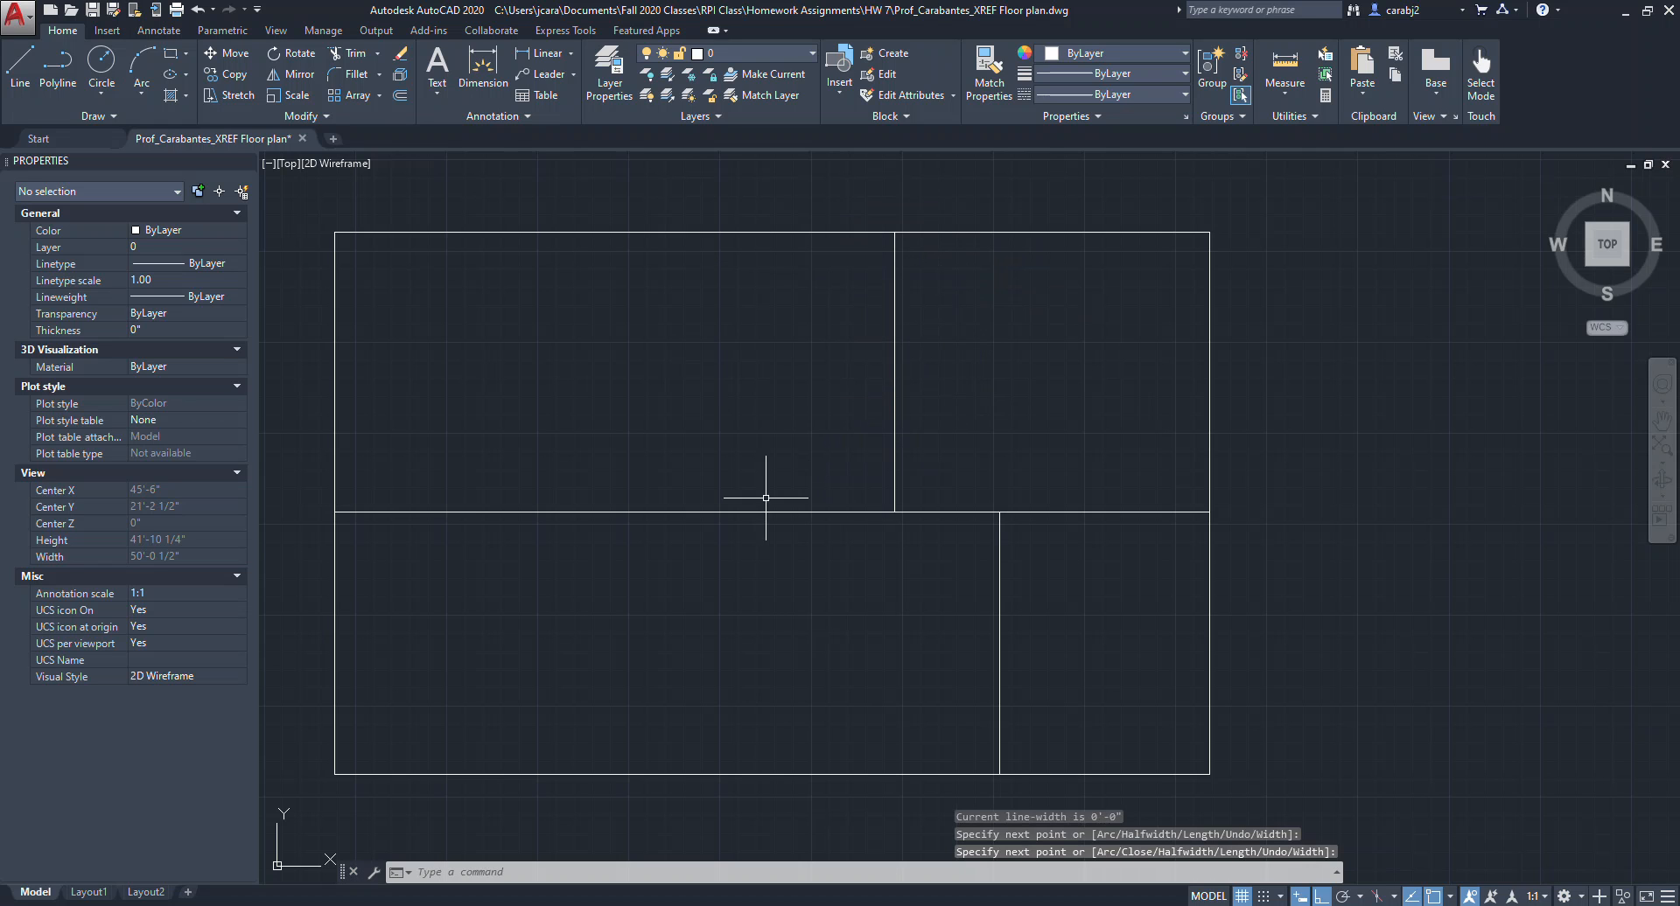
# Draw a vertical polyline from the end of the 10' segment up to the rectangle's top side.
pyautogui.press('Return')
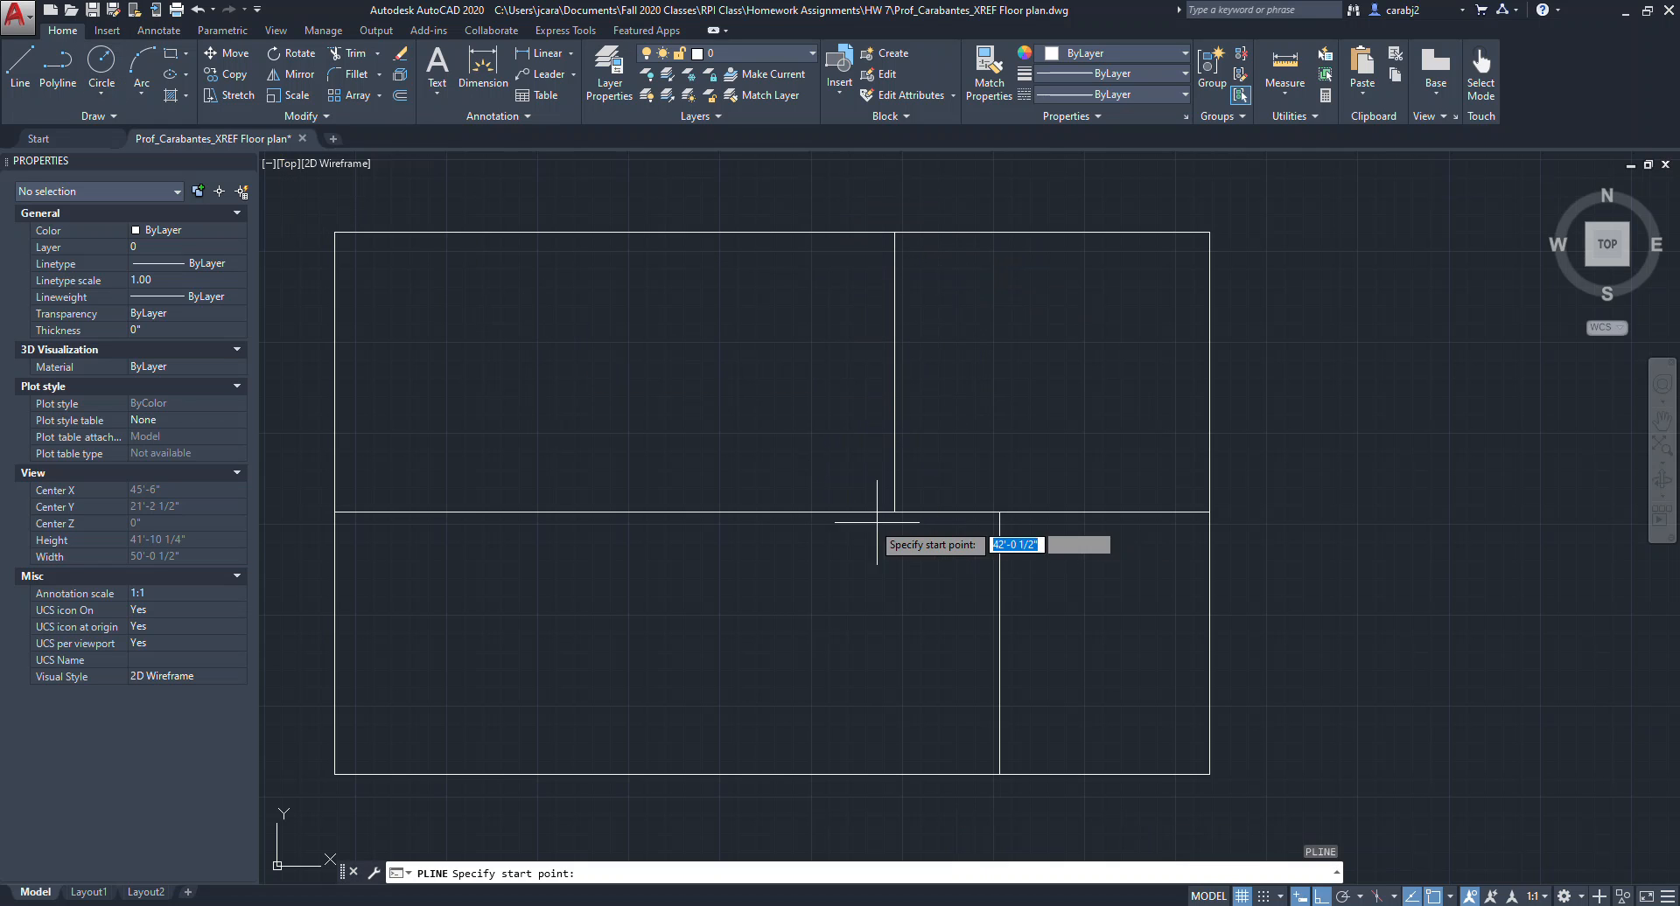
pyautogui.click(719, 512)
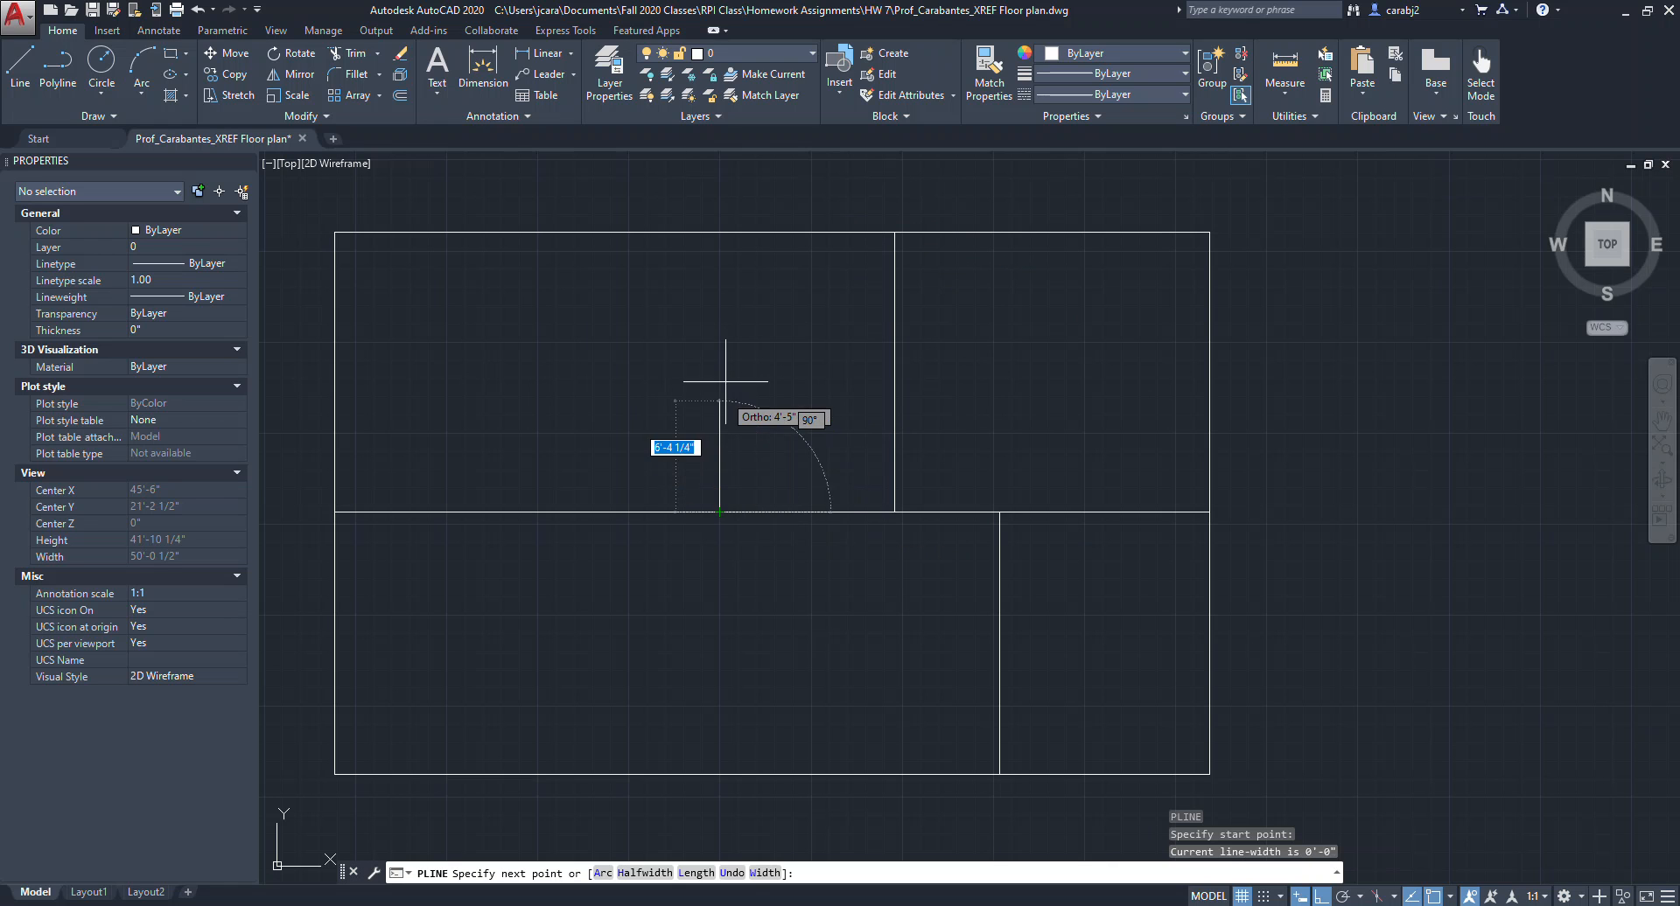
pyautogui.click(717, 232)
# Offset the outer rectangle 10" outward.
pyautogui.moveTo(793, 380); pyautogui.dragTo(838, 379, button='middle')
pyautogui.moveTo(954, 579); pyautogui.dragTo(977, 549, button='middle')
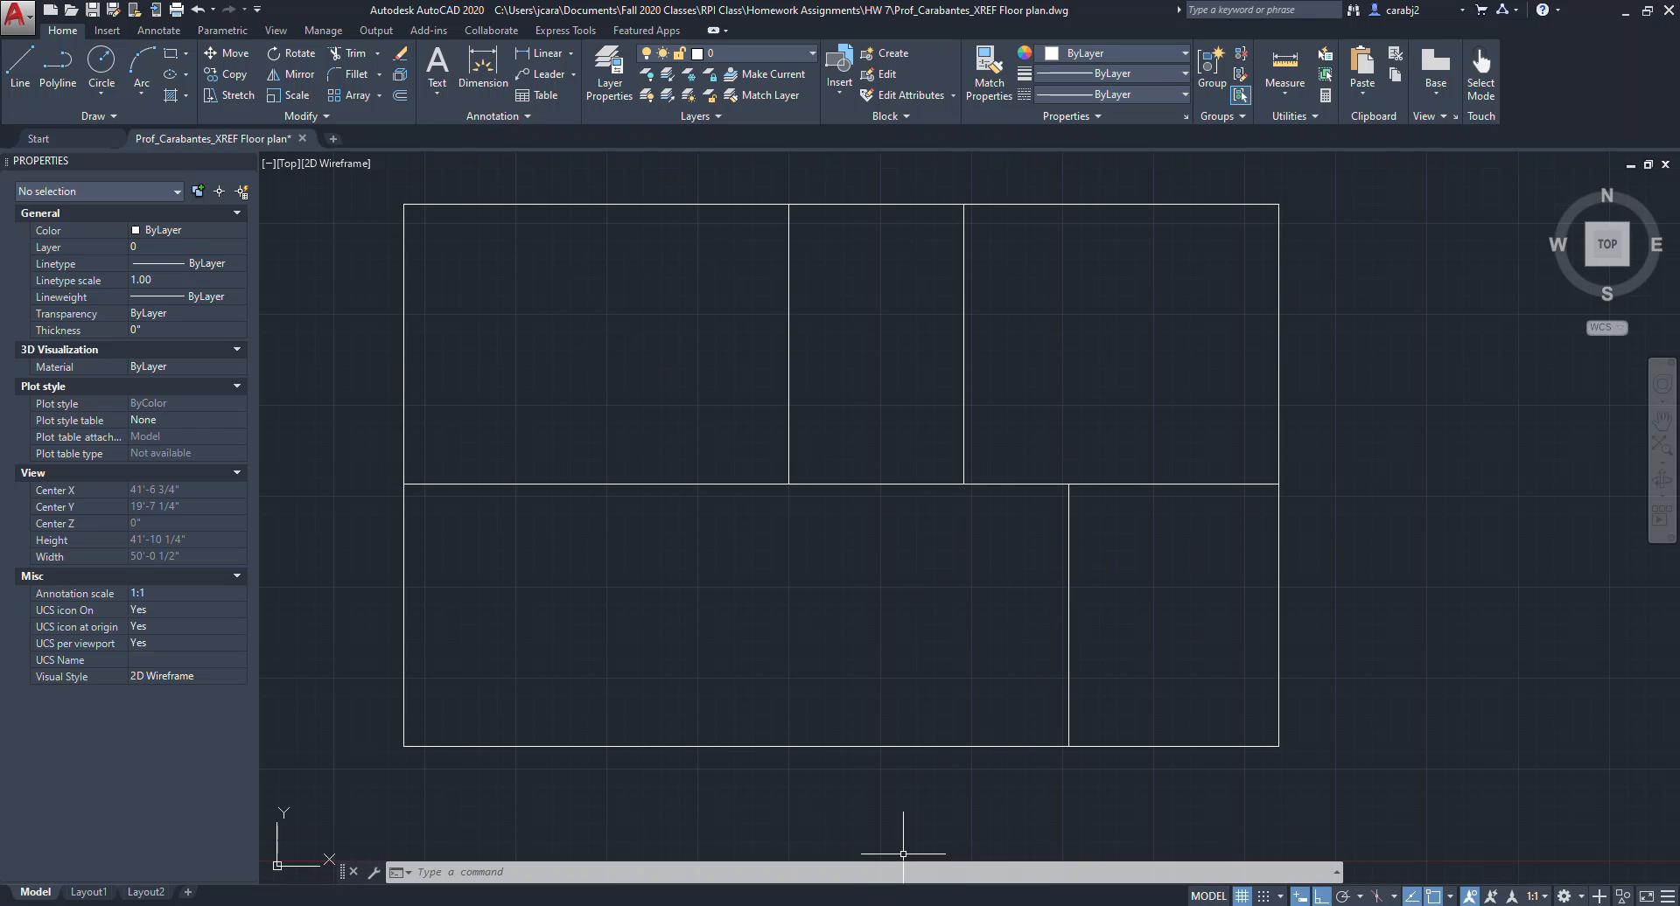
pyautogui.moveTo(974, 440); pyautogui.dragTo(995, 497, button='middle')
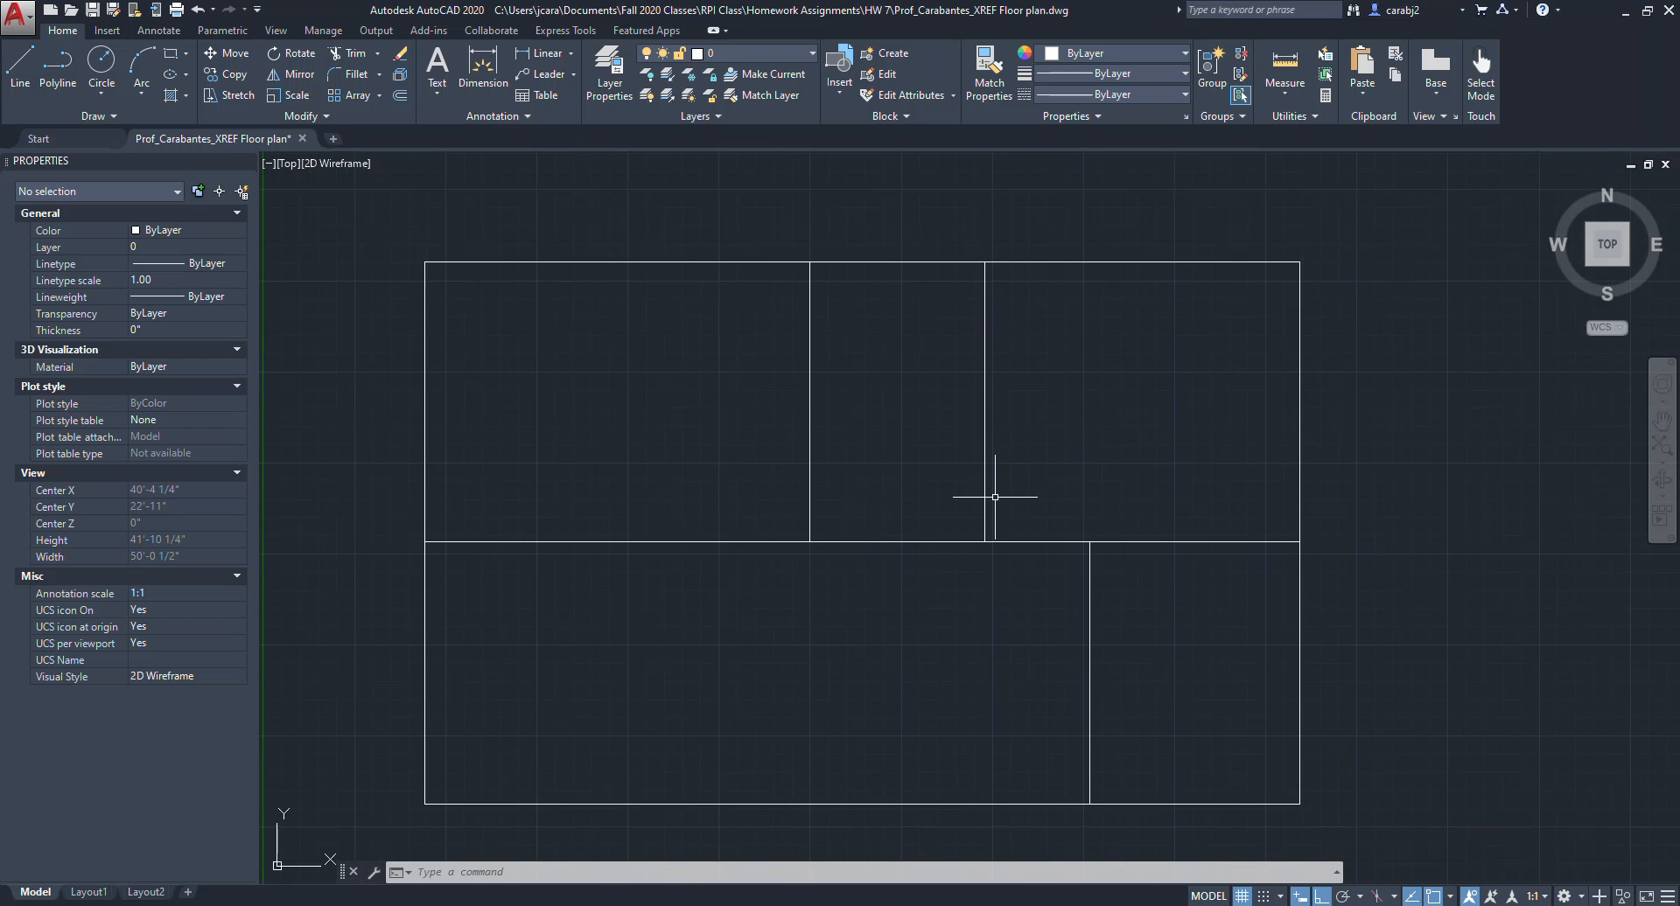
pyautogui.moveTo(952, 571); pyautogui.dragTo(973, 541, button='middle')
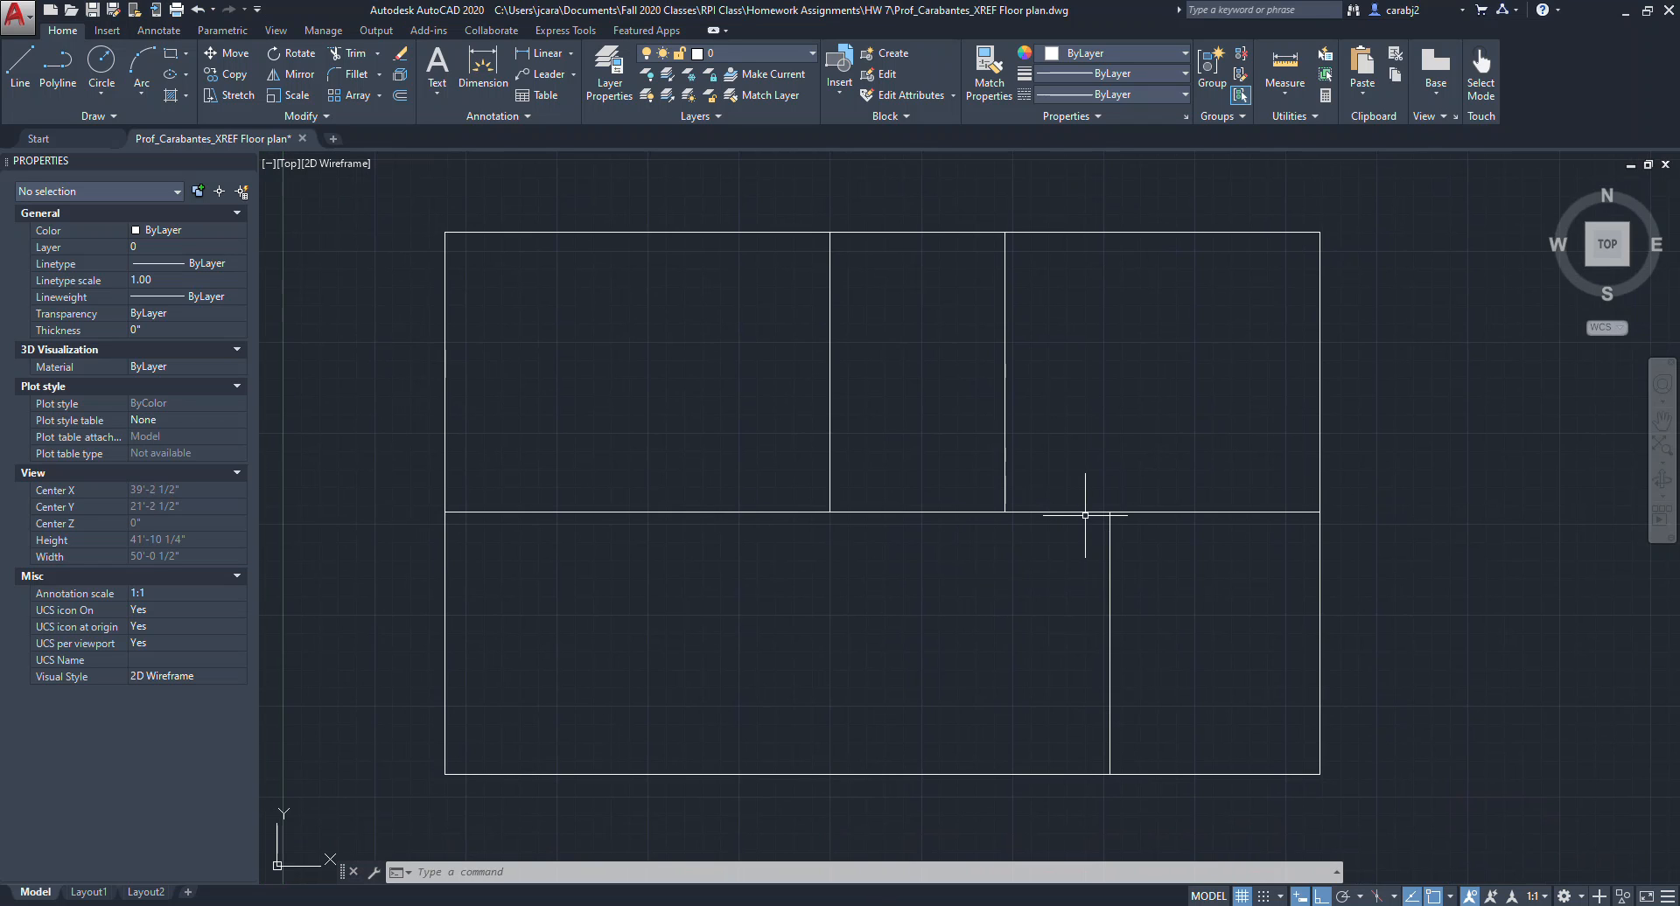
pyautogui.click(1319, 359)
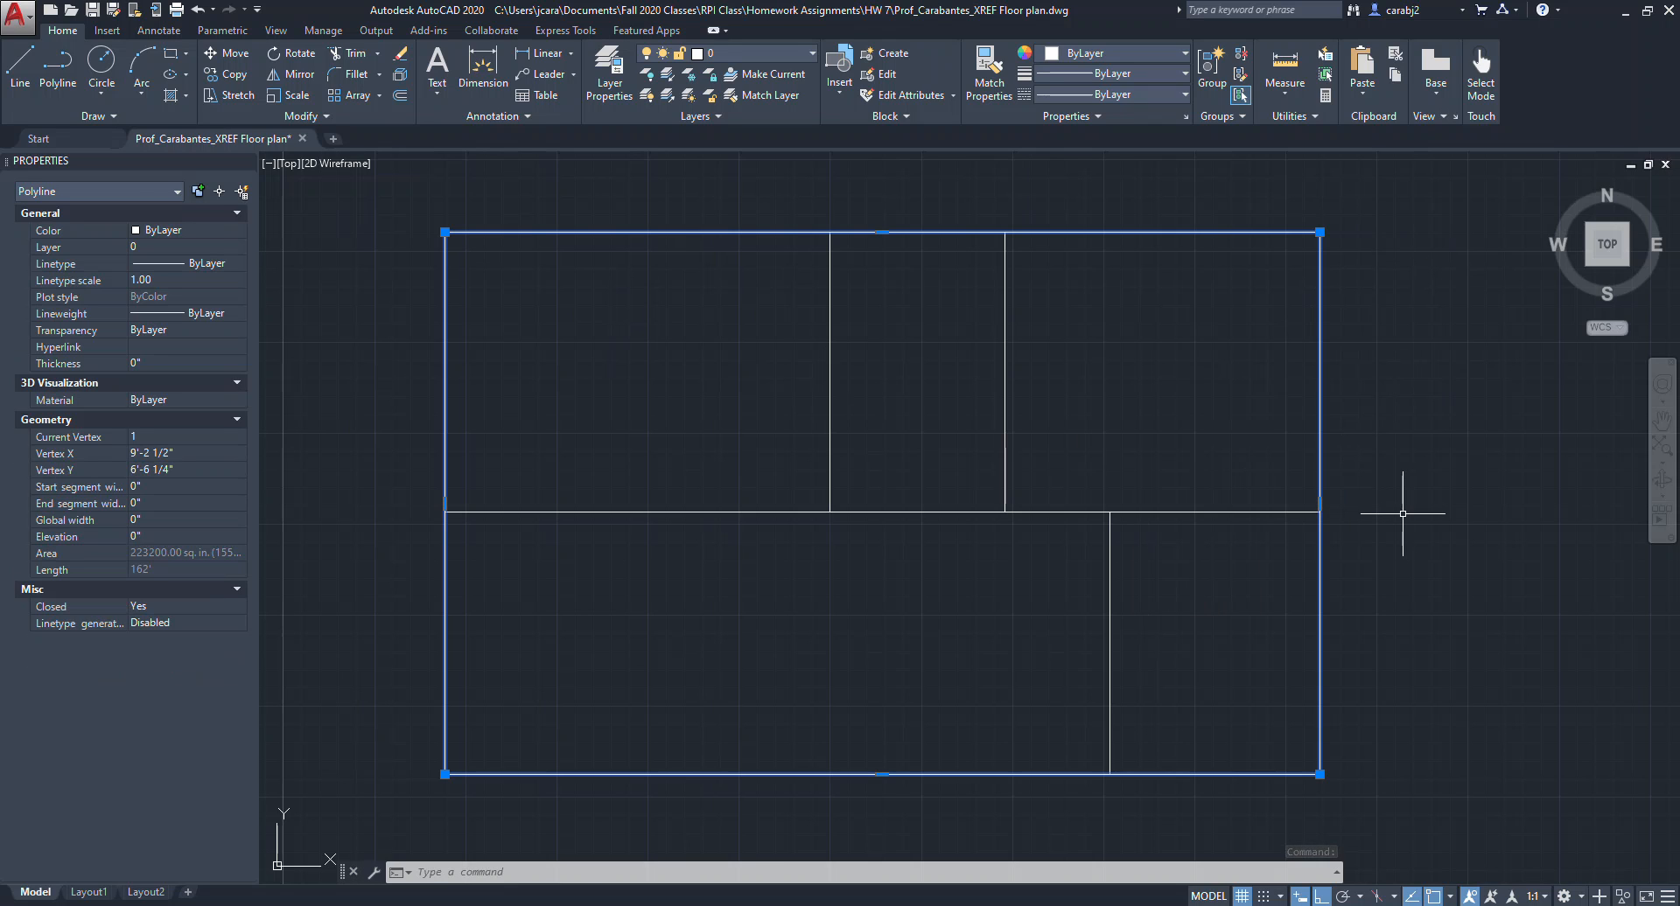
pyautogui.write('offset')
pyautogui.press('Return')
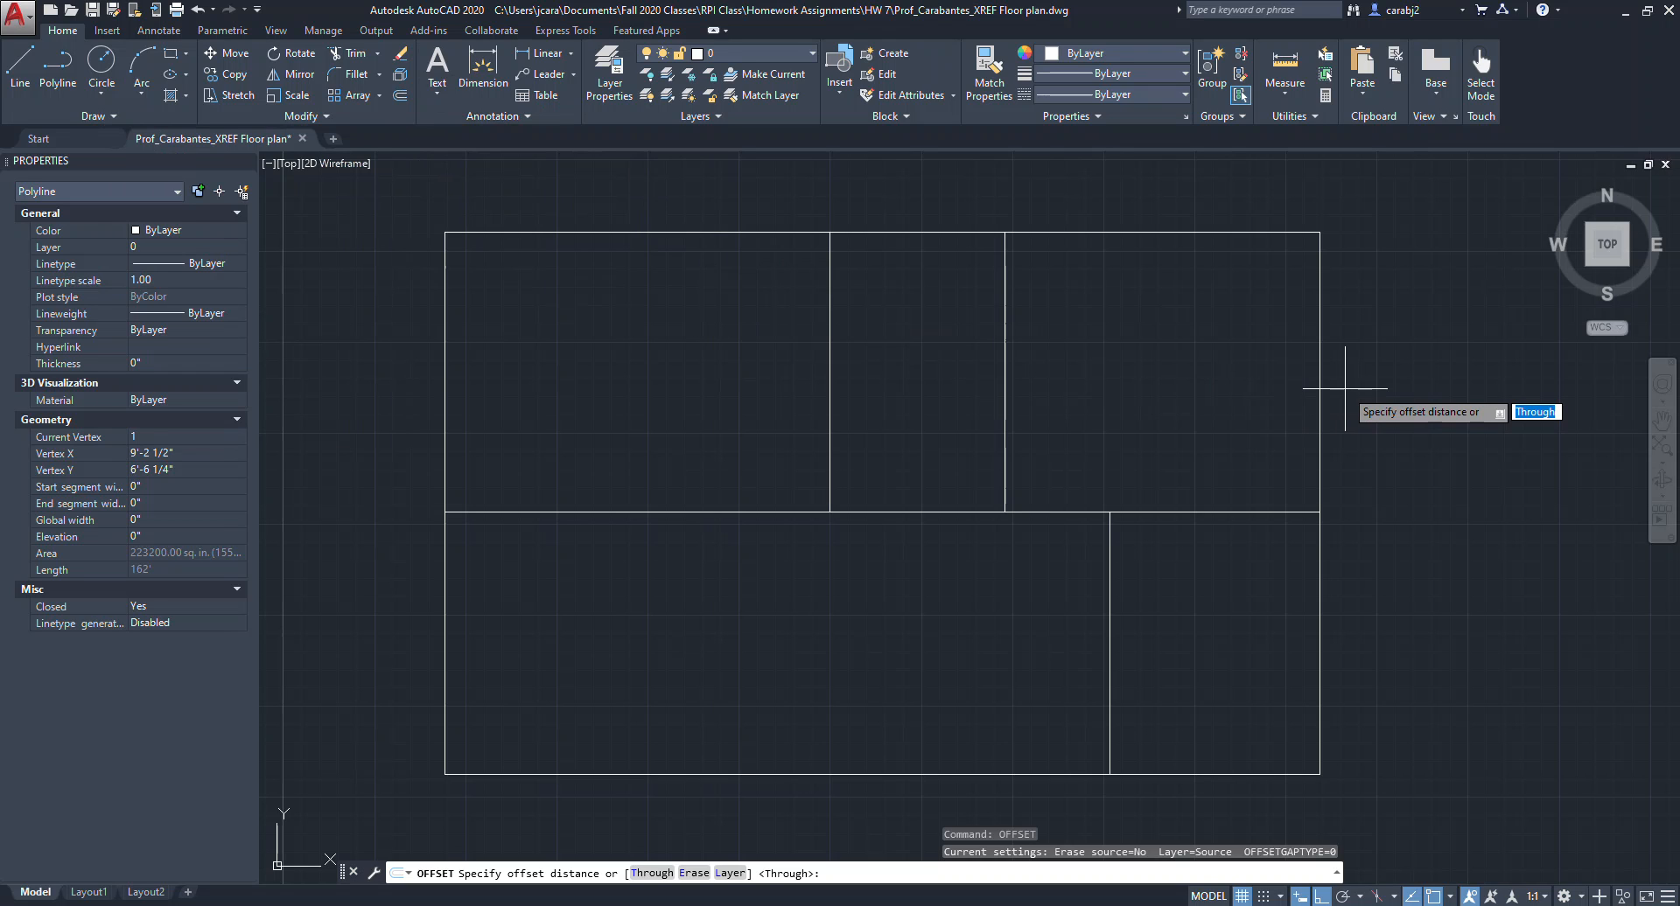
pyautogui.write('10')
pyautogui.write('"')
pyautogui.press('Return')
pyautogui.click(1319, 388)
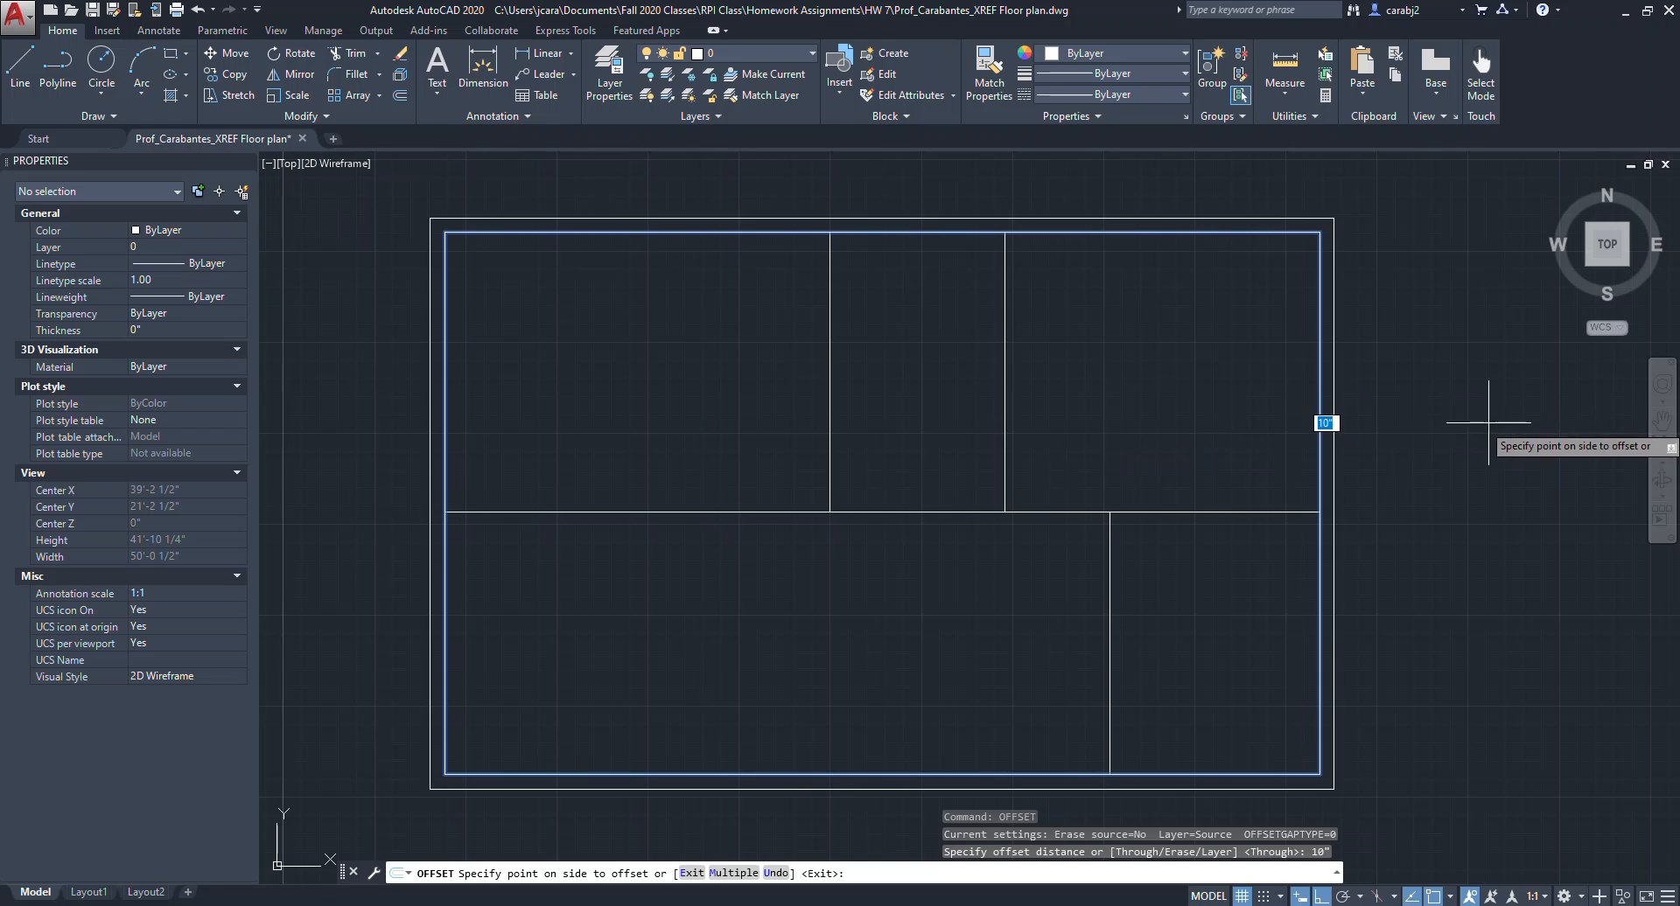
pyautogui.click(1512, 377)
pyautogui.moveTo(1348, 445); pyautogui.dragTo(1353, 426, button='middle')
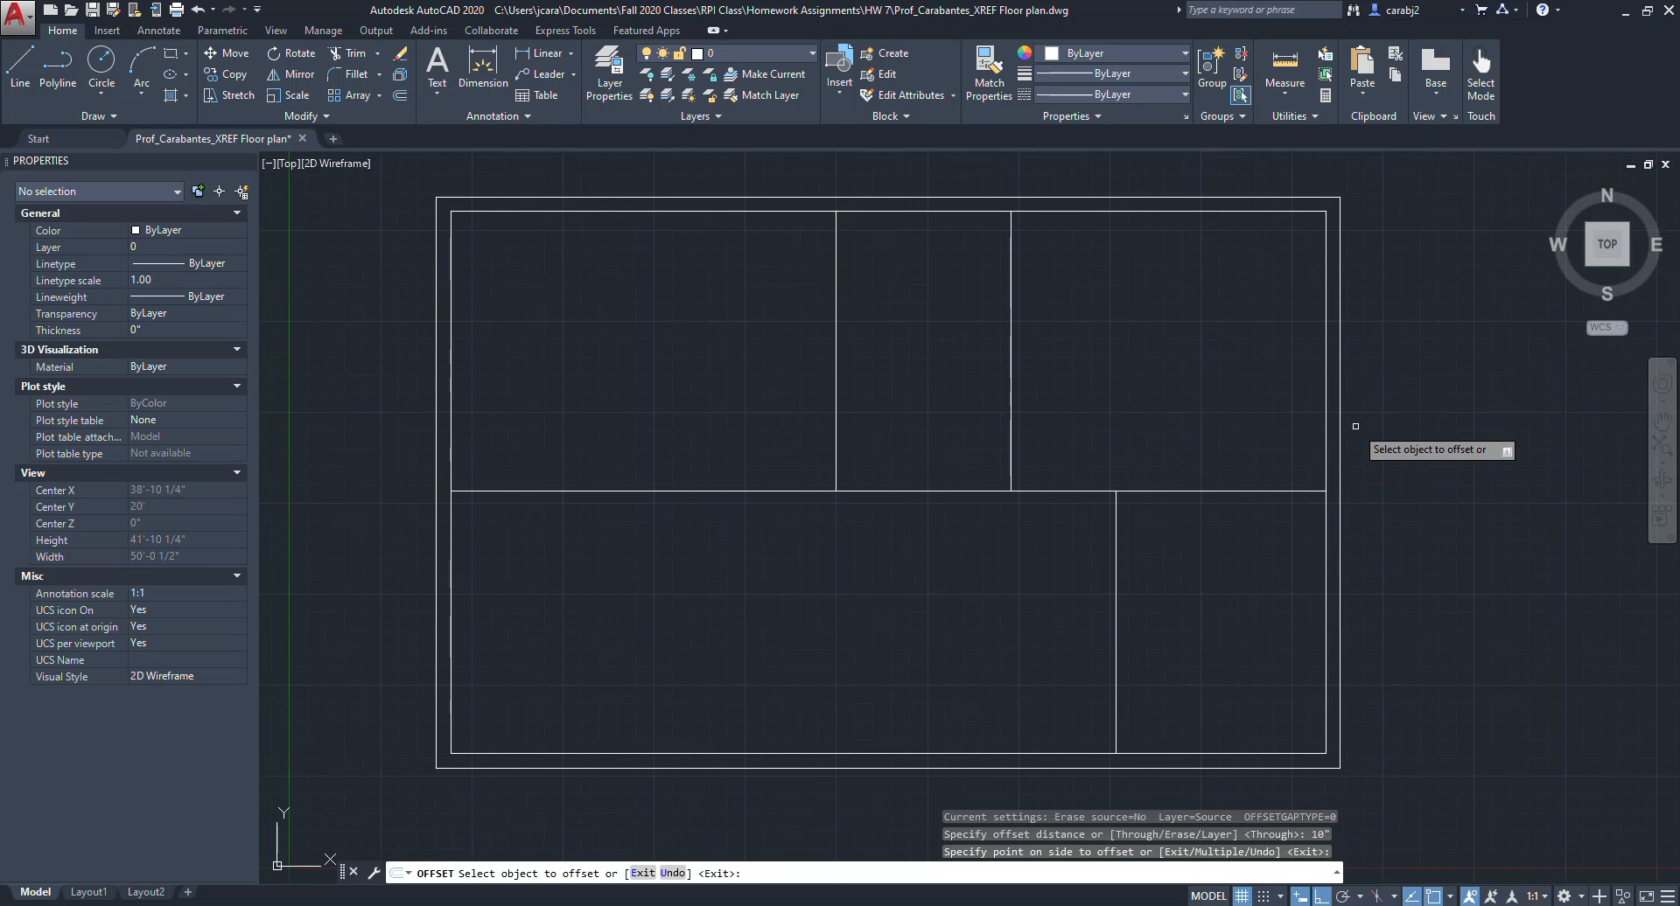
pyautogui.press('Escape')
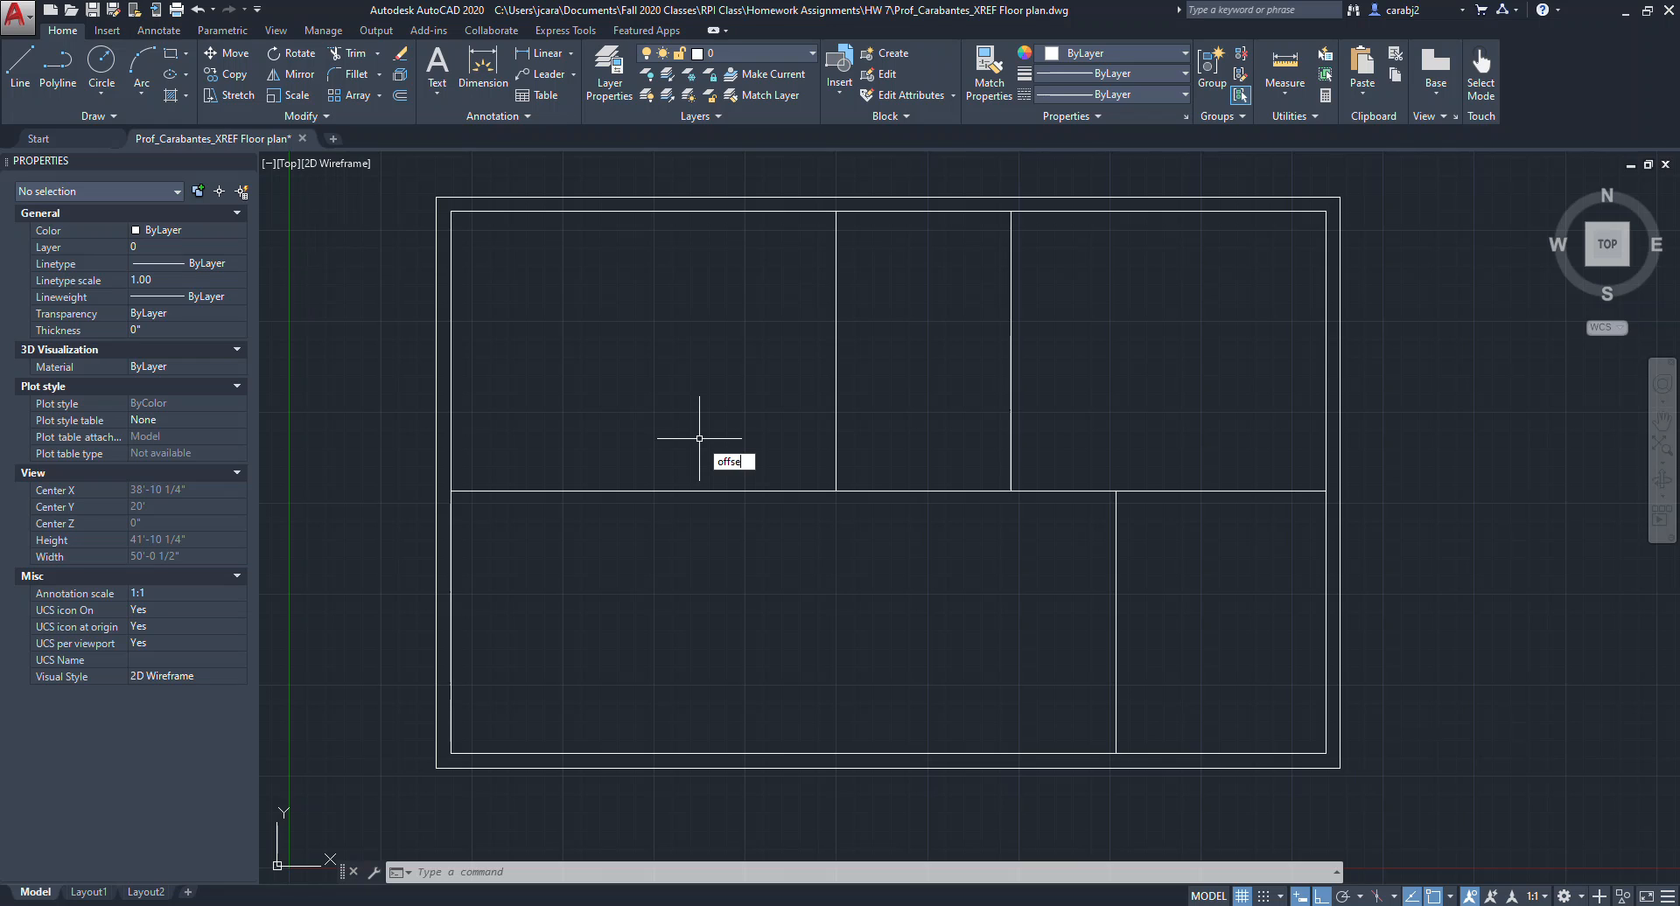
# Offset the horizontal interior wall segments 6" upward.
pyautogui.write('t')
pyautogui.press('Return')
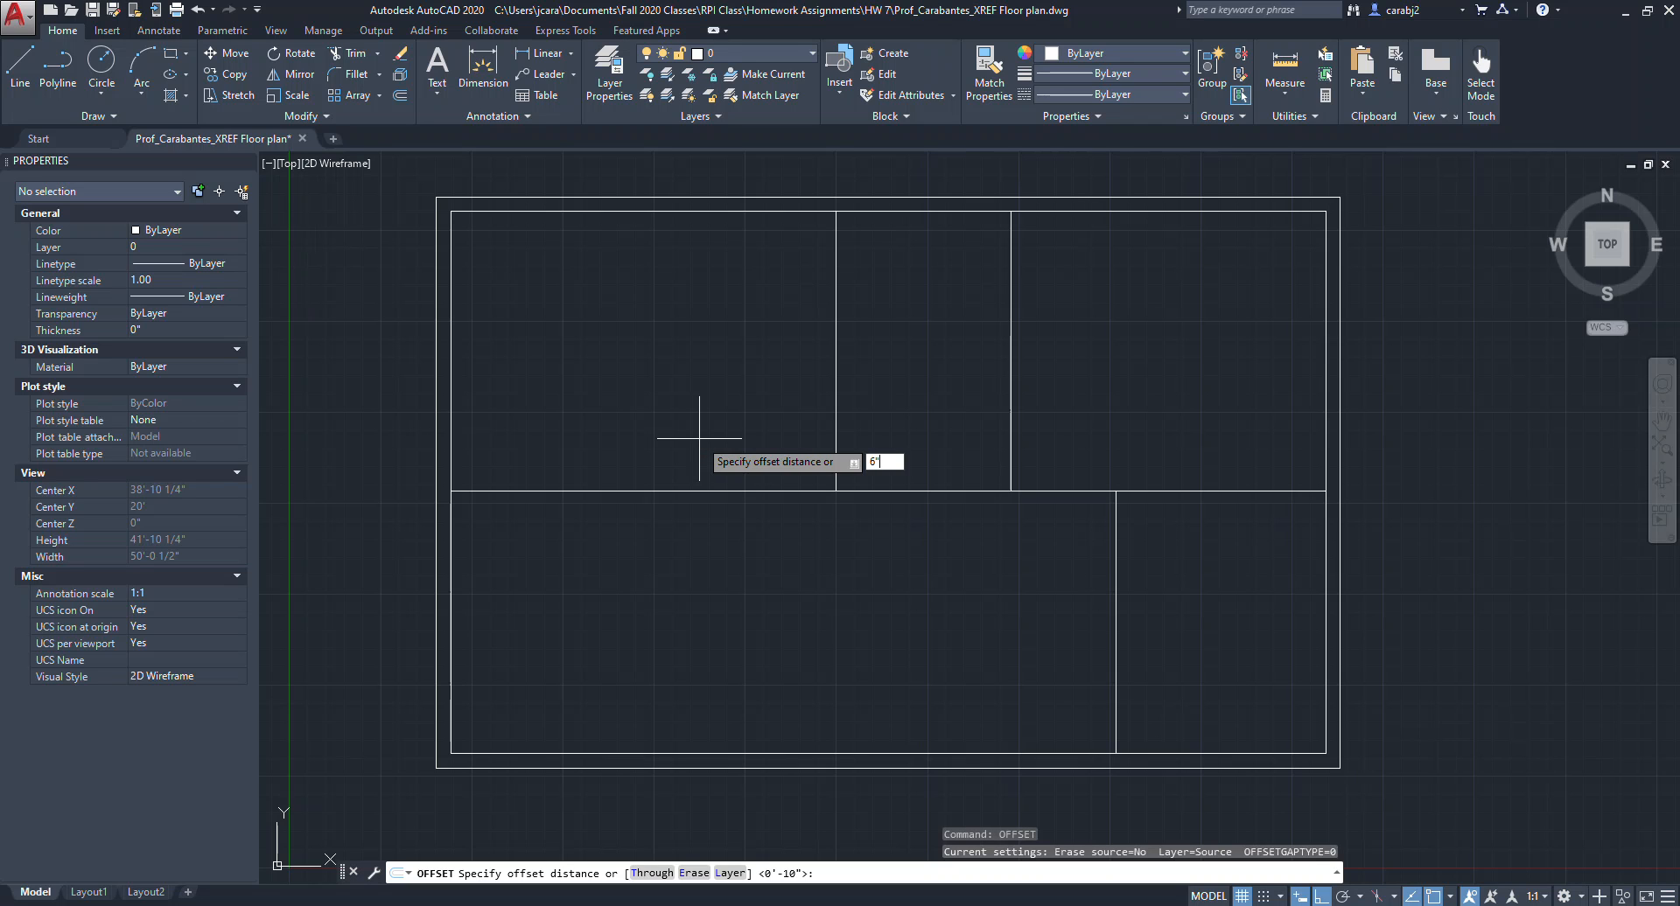
pyautogui.press('Return')
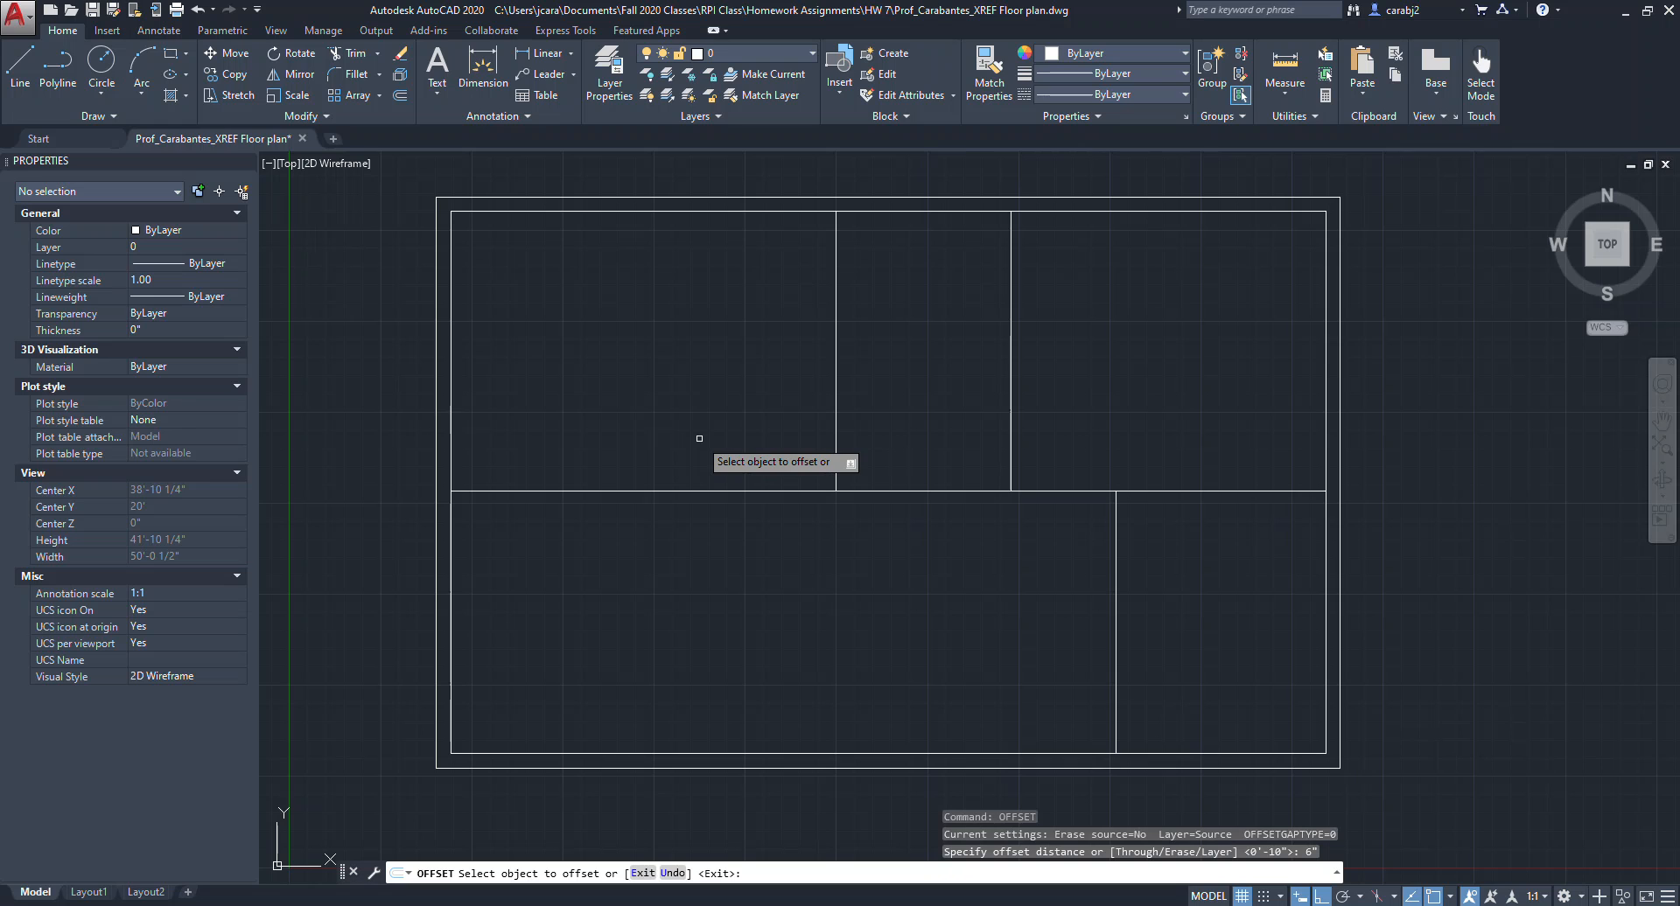
pyautogui.click(630, 491)
pyautogui.click(634, 470)
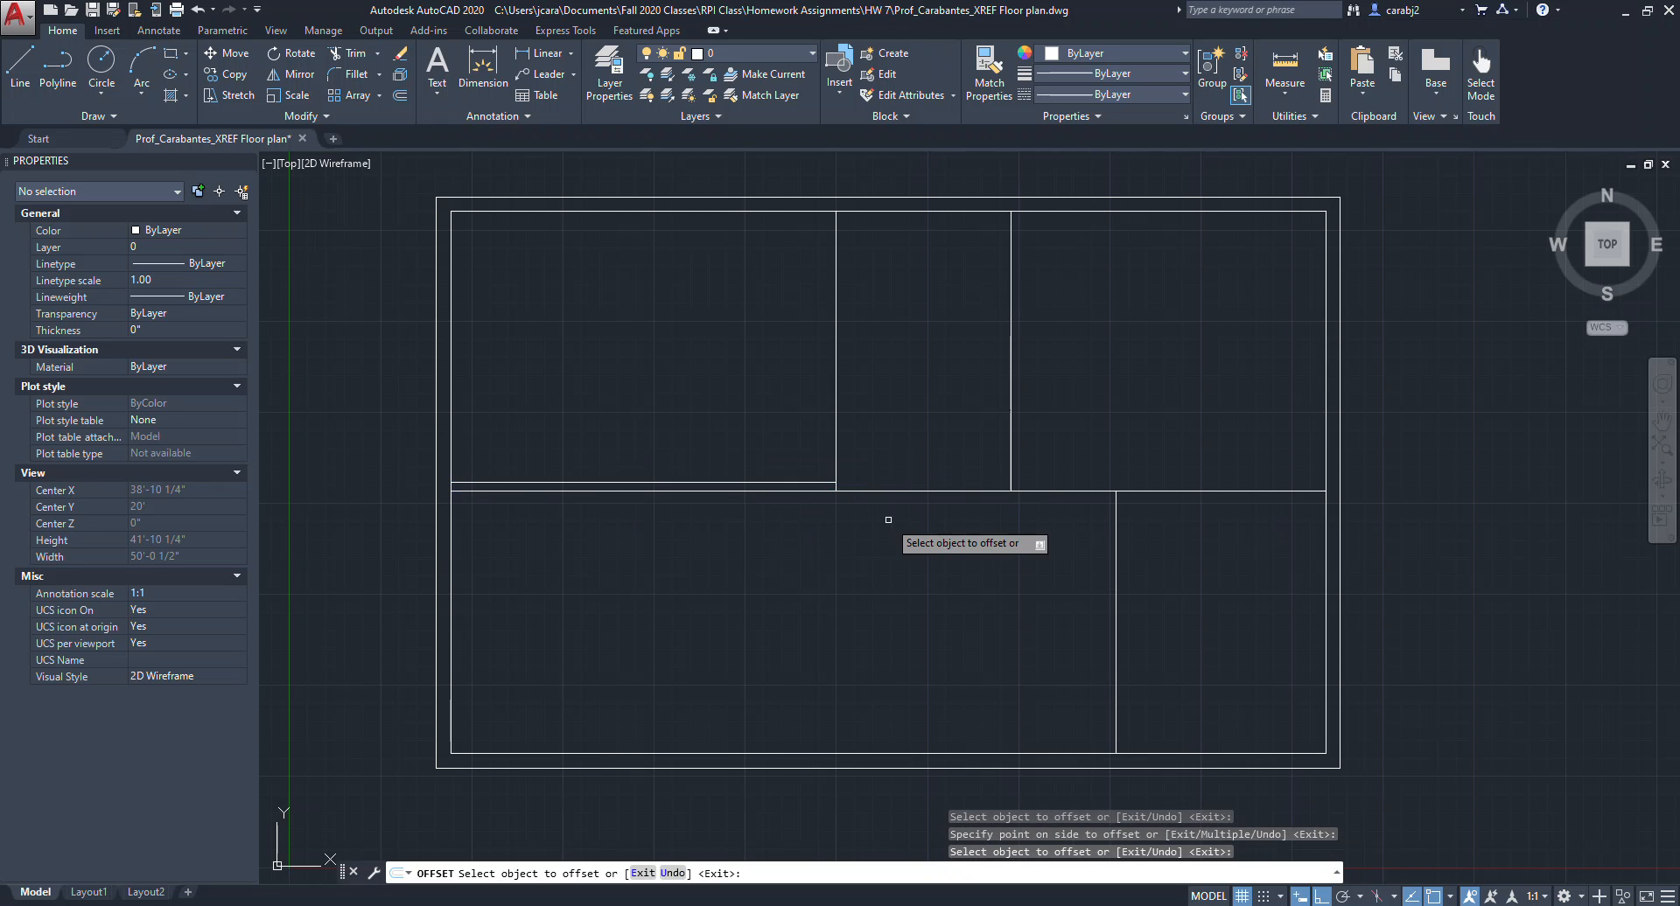
pyautogui.click(889, 491)
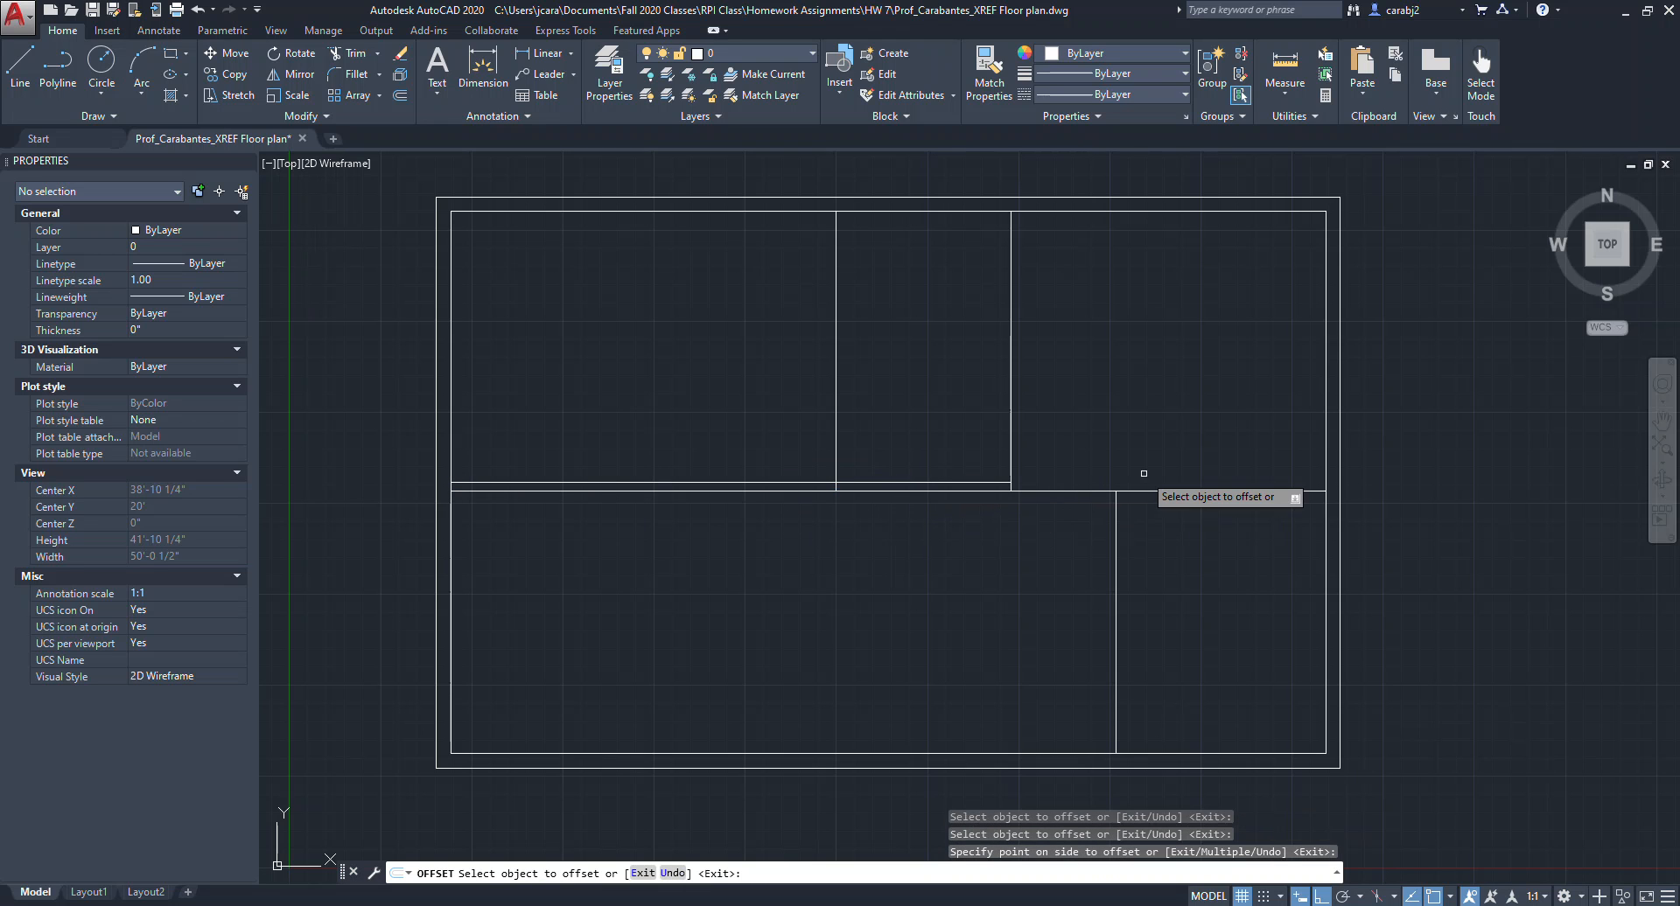
pyautogui.click(1076, 490)
pyautogui.click(1081, 430)
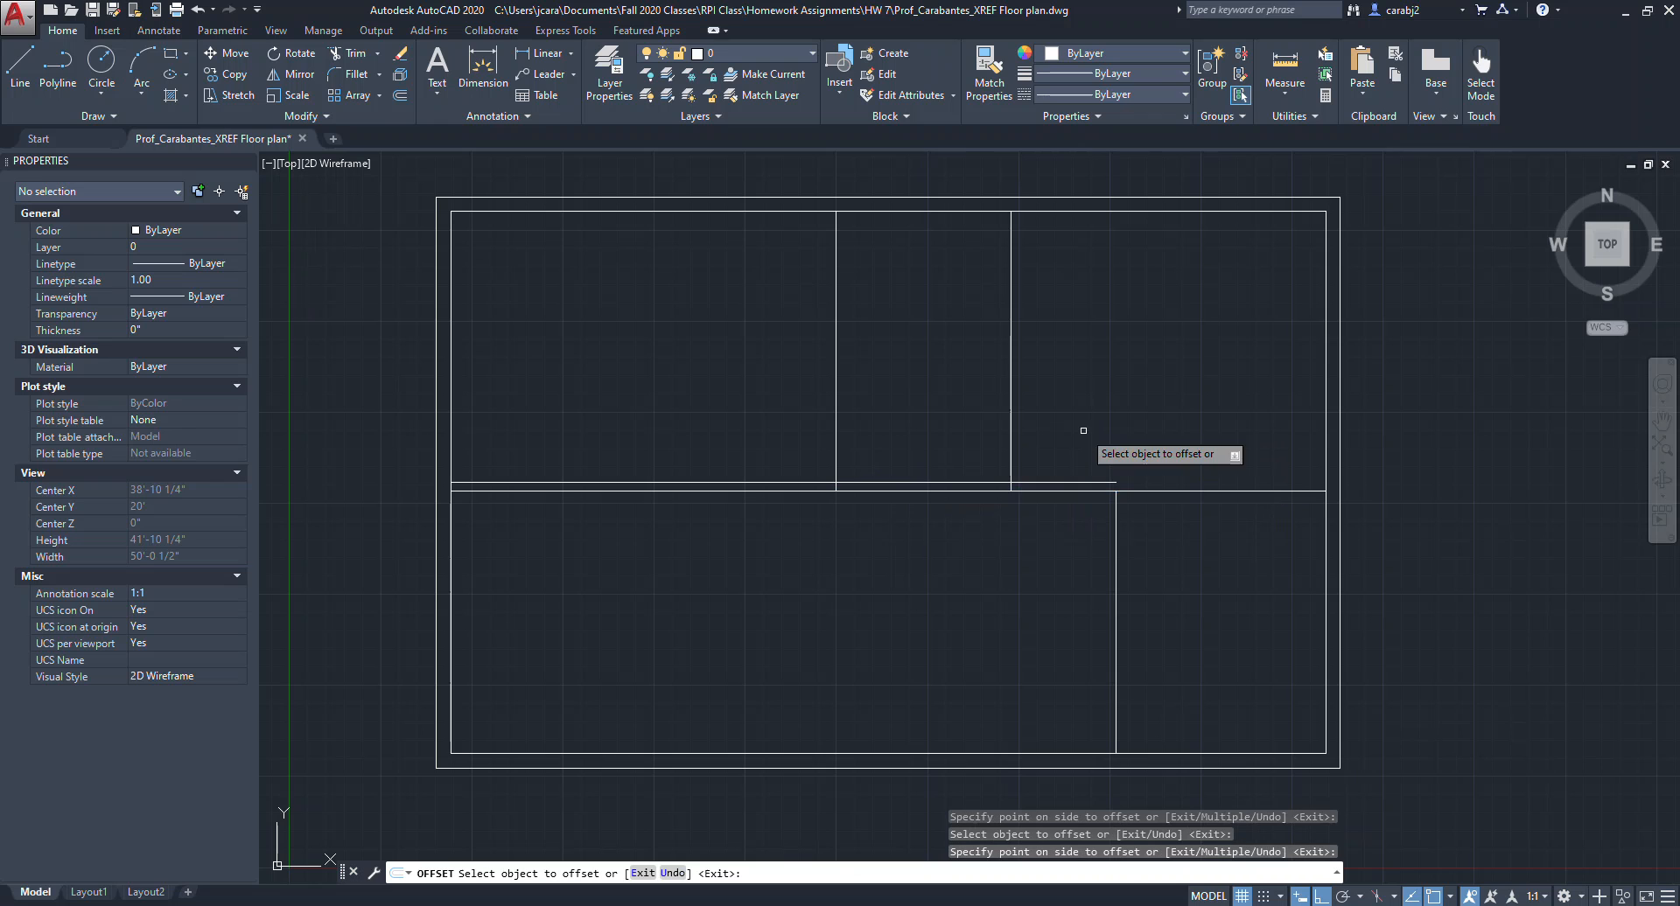
# Offset the right-hand horizontal interior segment 6" upward to complete the central wall.
pyautogui.click(1212, 492)
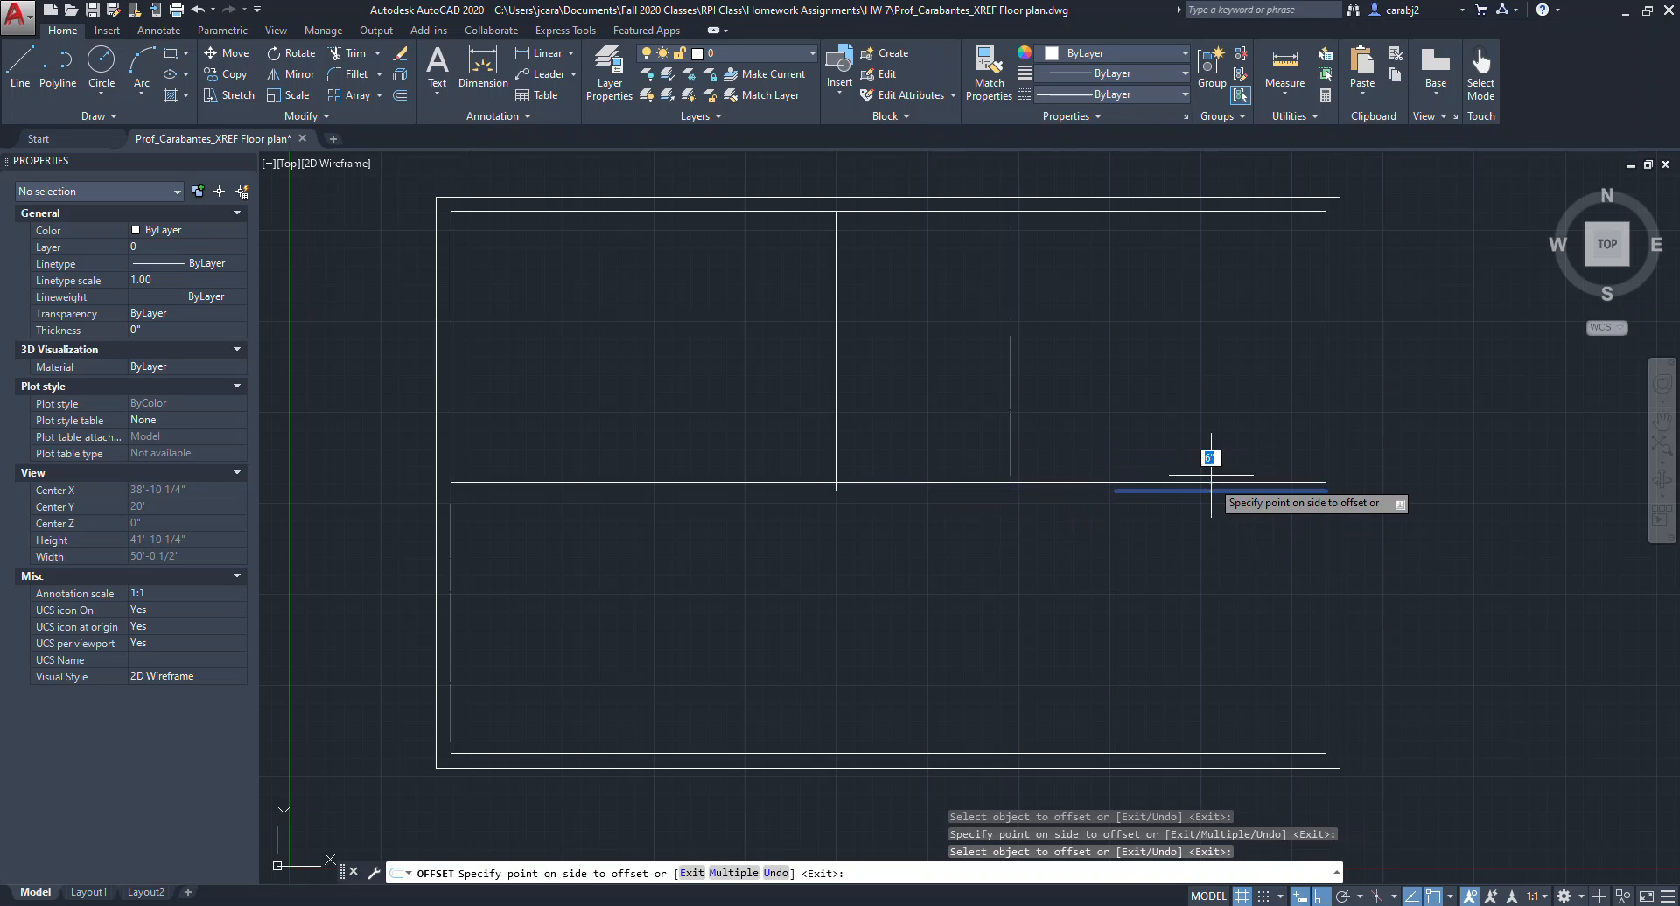
pyautogui.click(1207, 451)
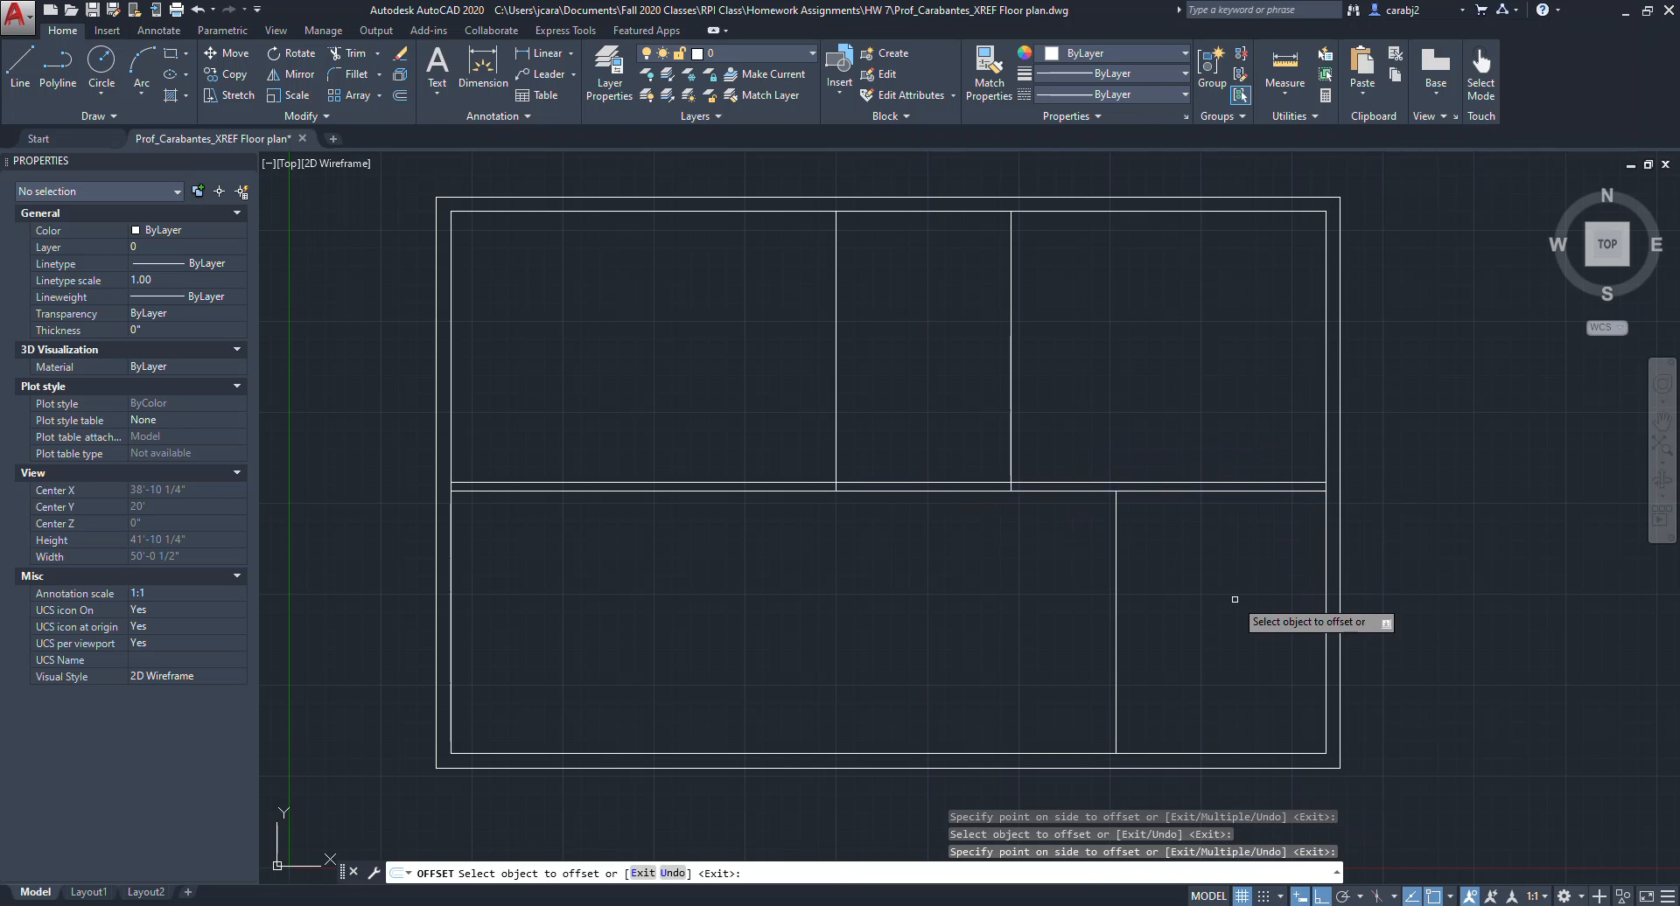
# Offset each of the three vertical interior walls 6" to give them wall thickness.
pyautogui.click(1011, 350)
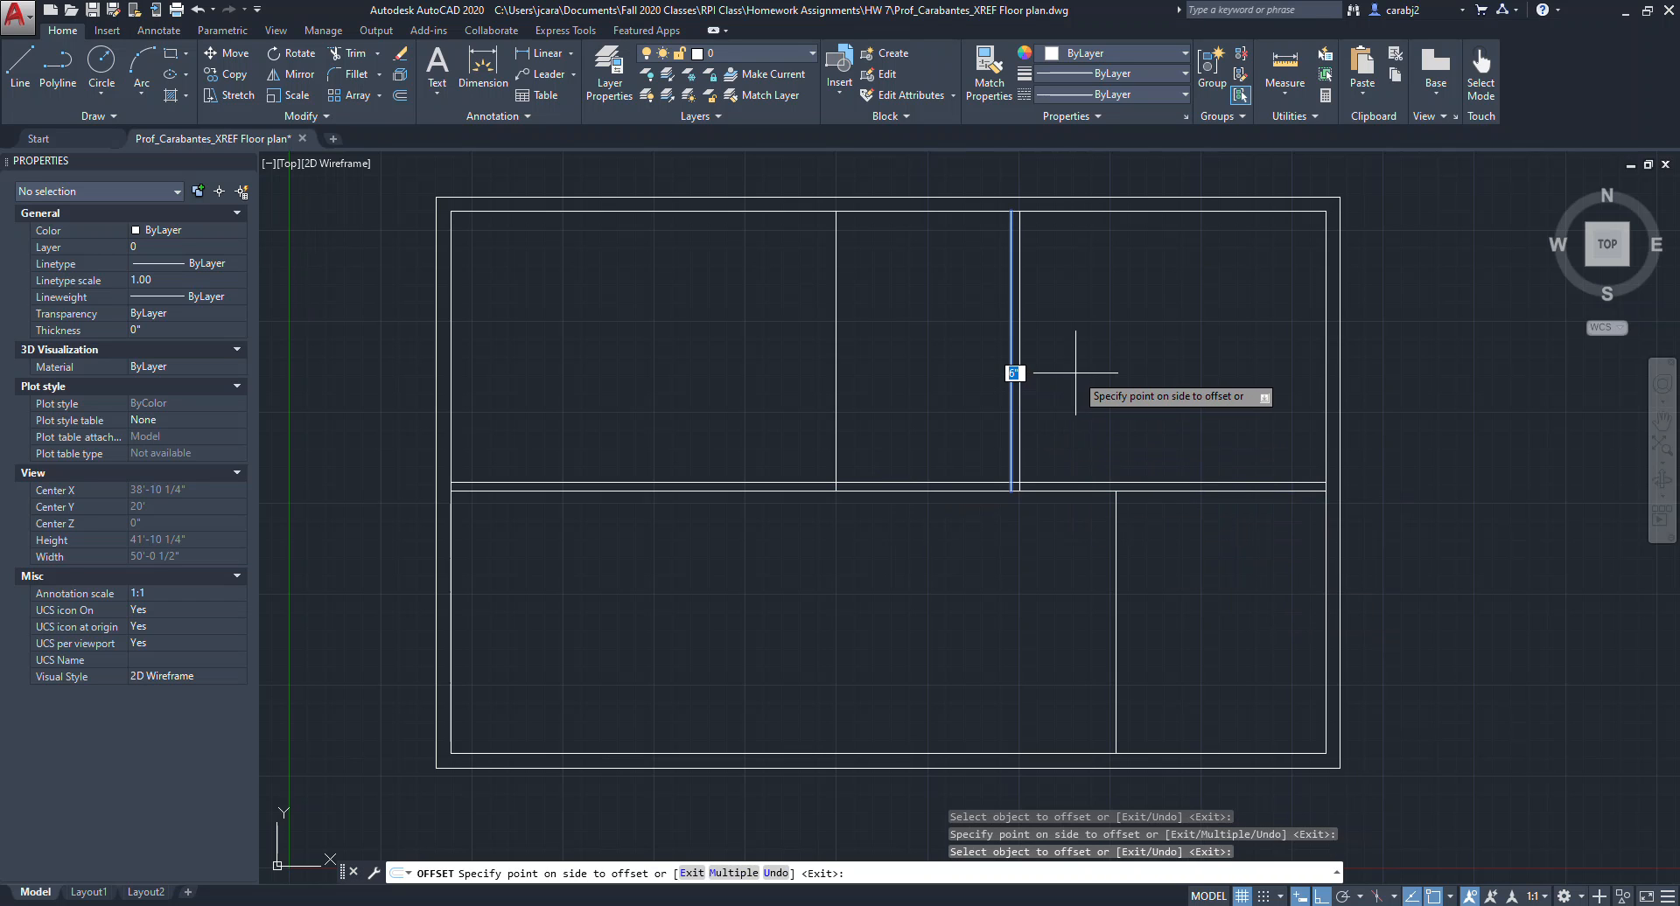
pyautogui.click(1063, 372)
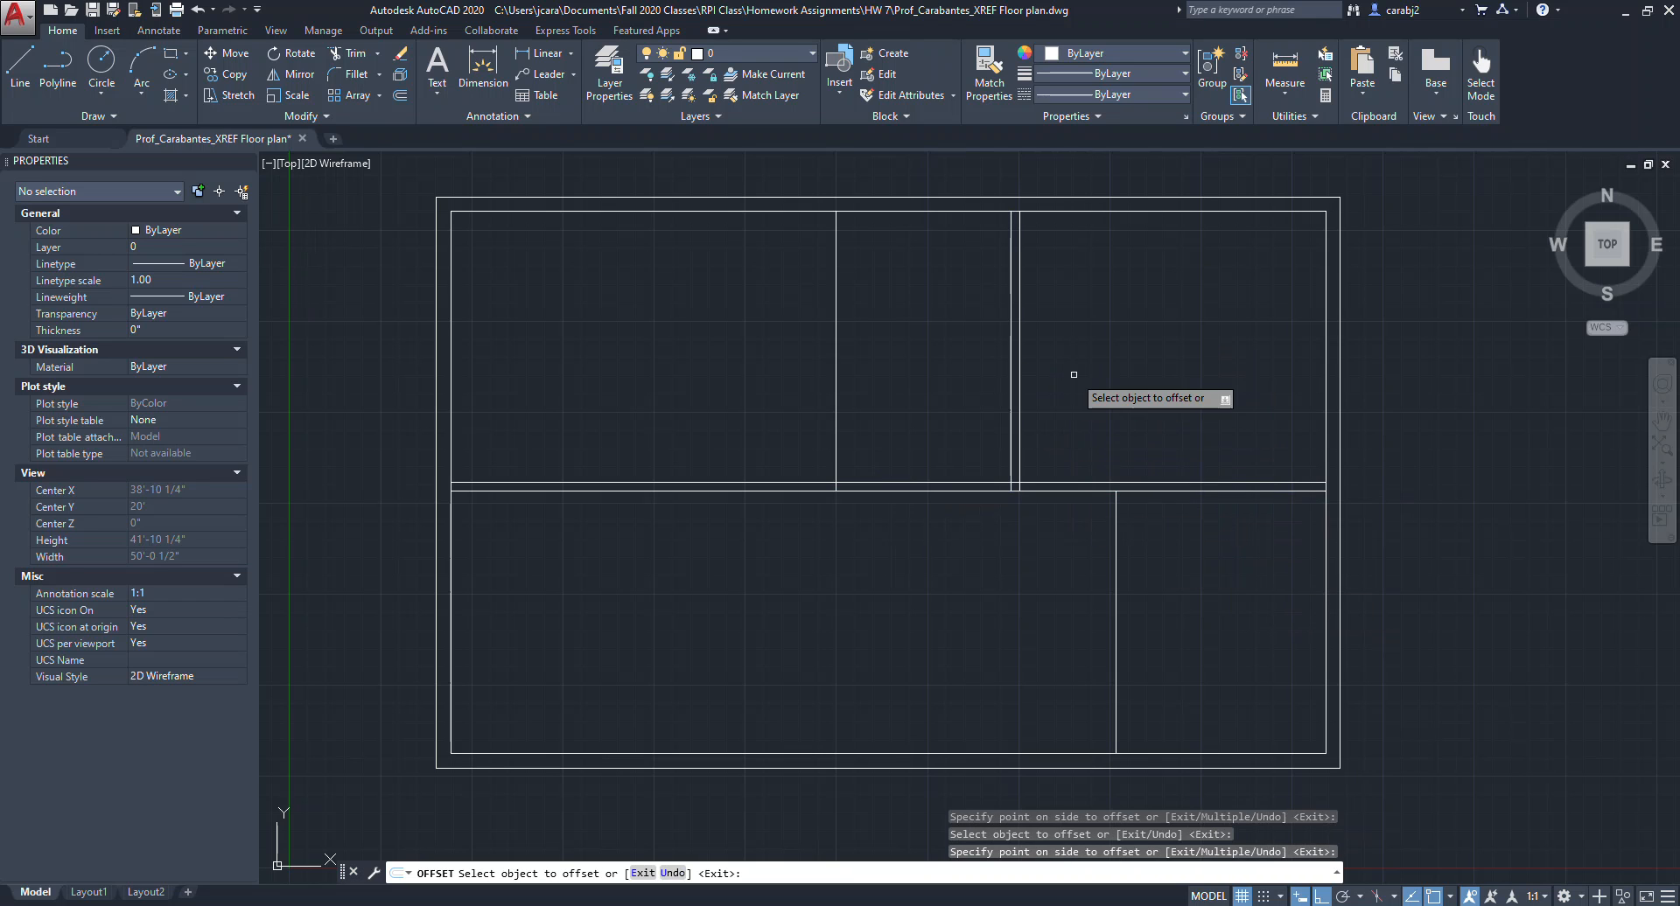
pyautogui.click(1116, 543)
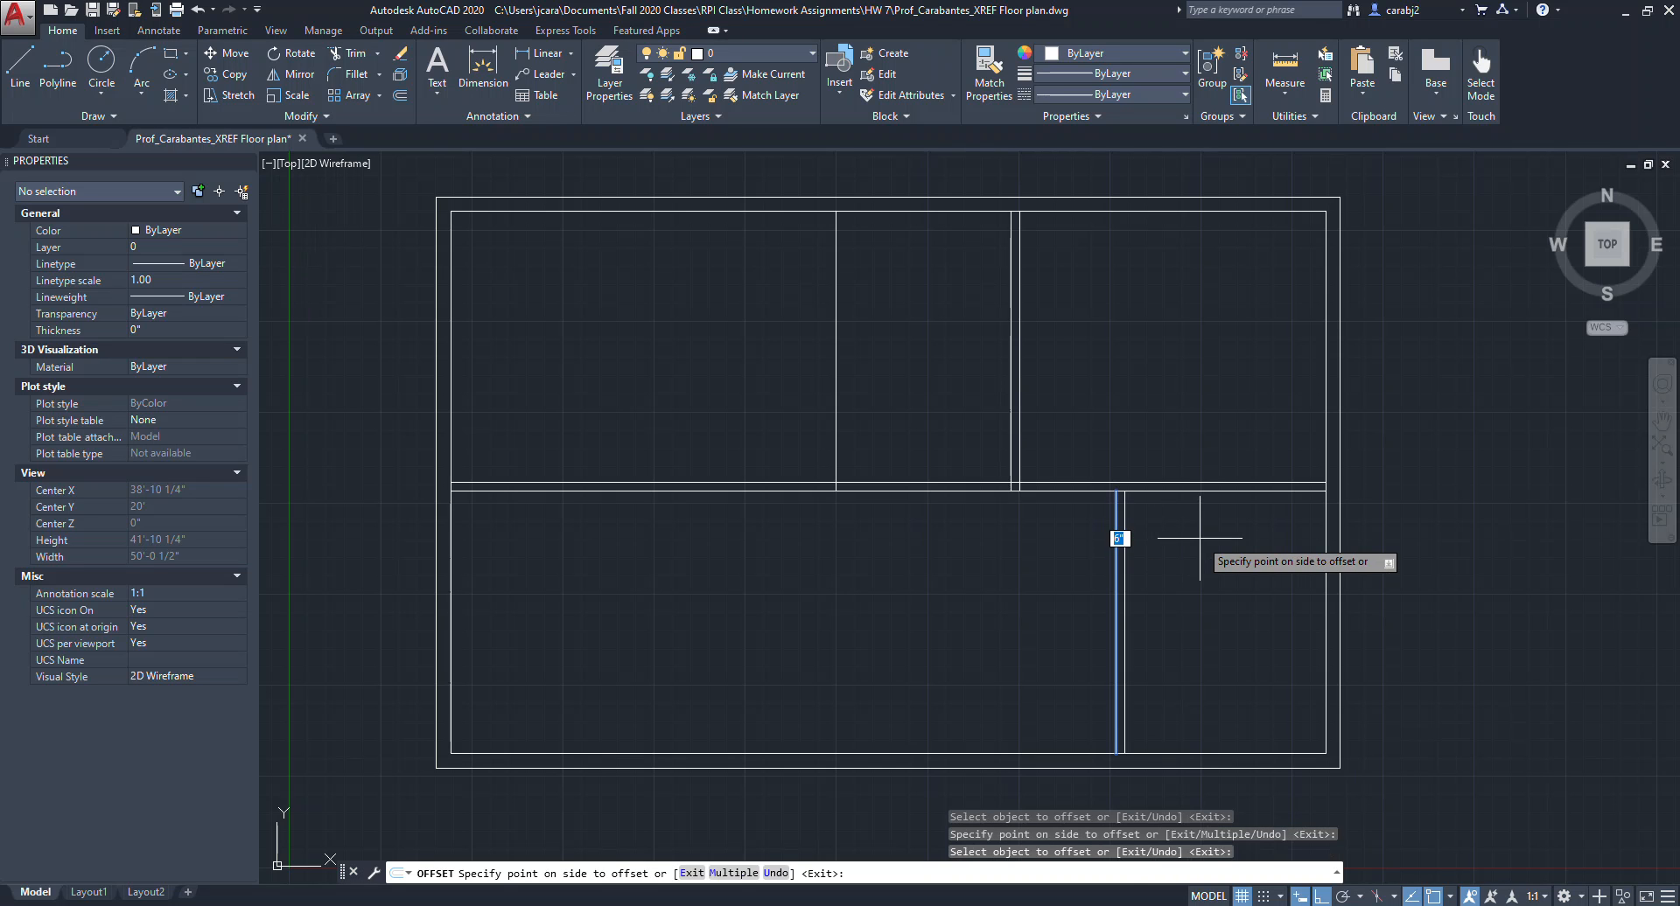
pyautogui.click(1199, 538)
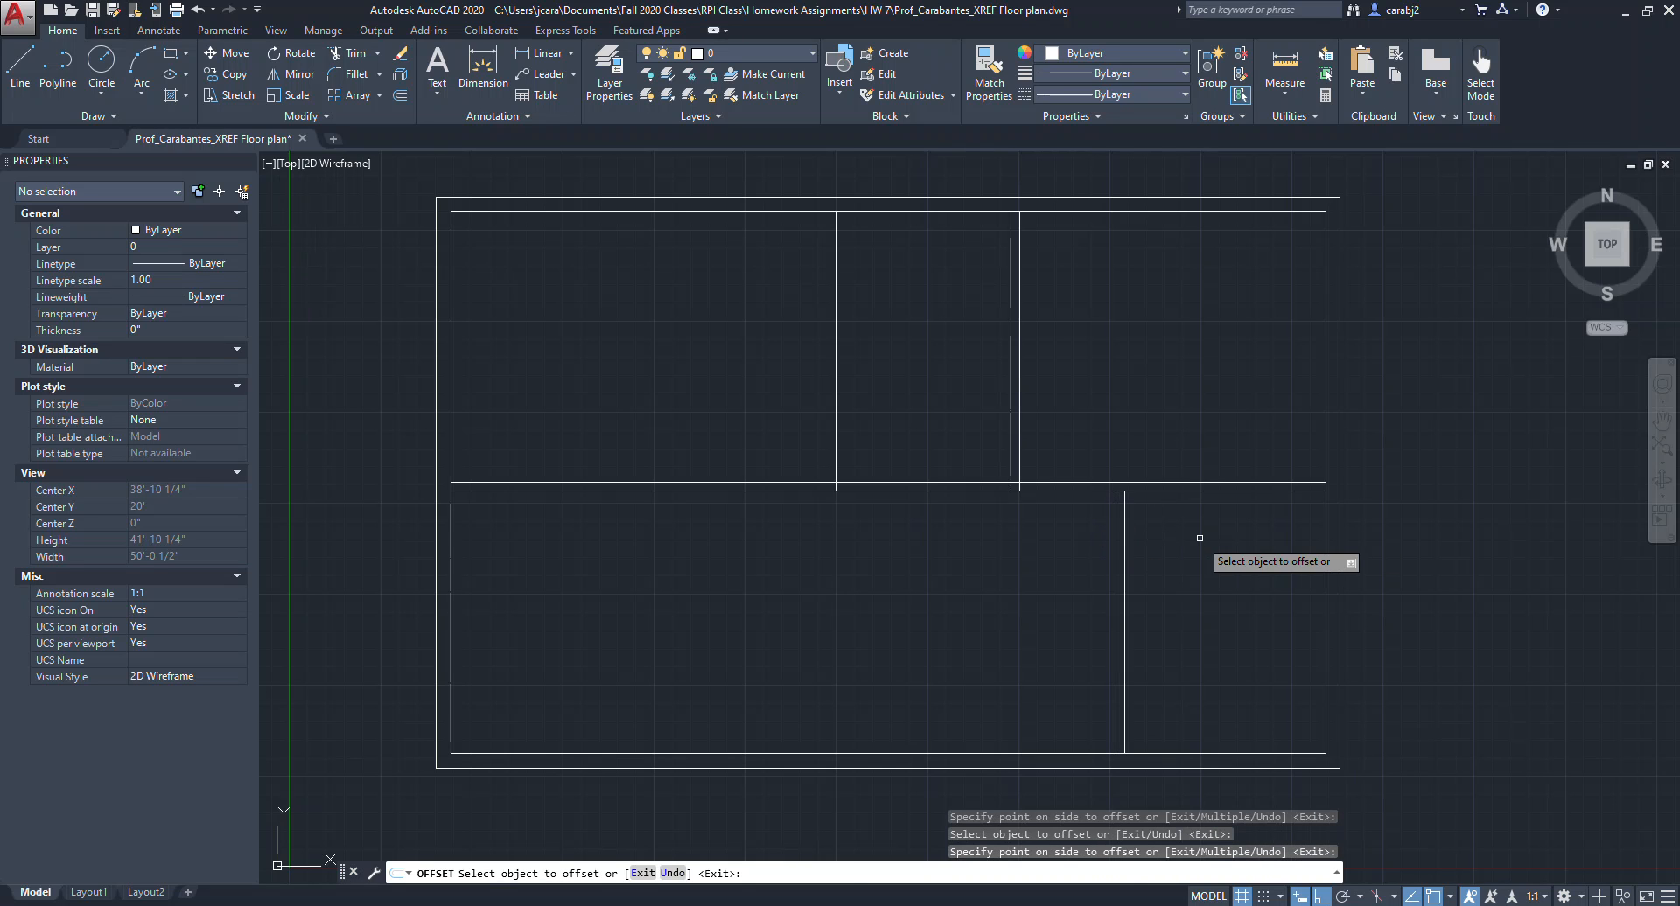
pyautogui.click(836, 438)
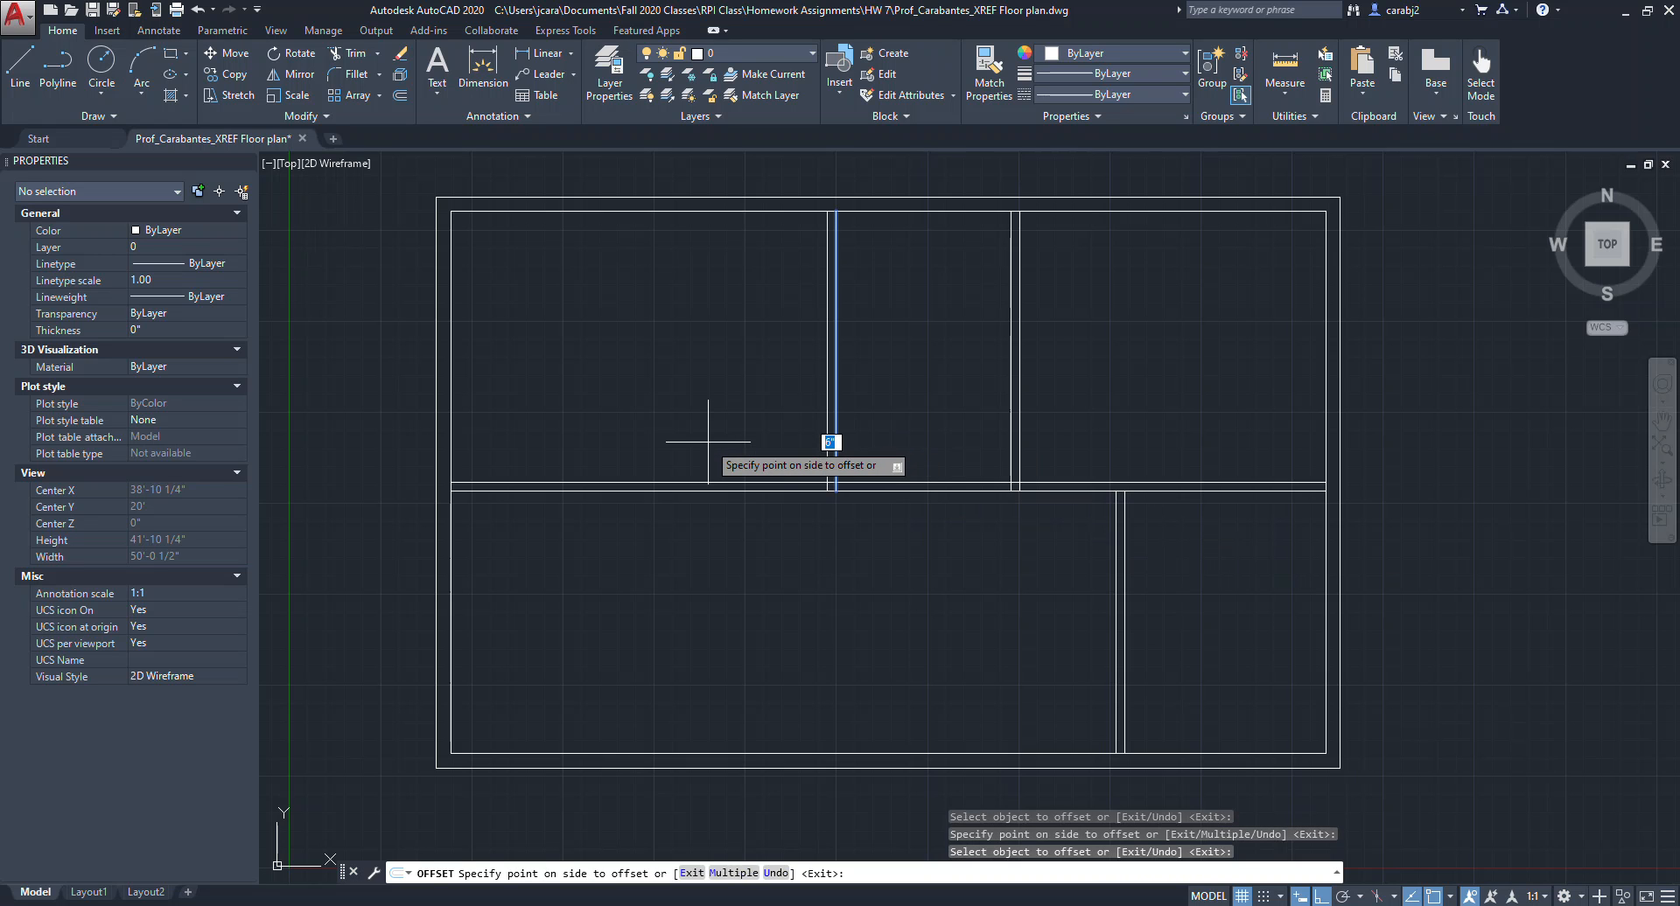
pyautogui.click(708, 442)
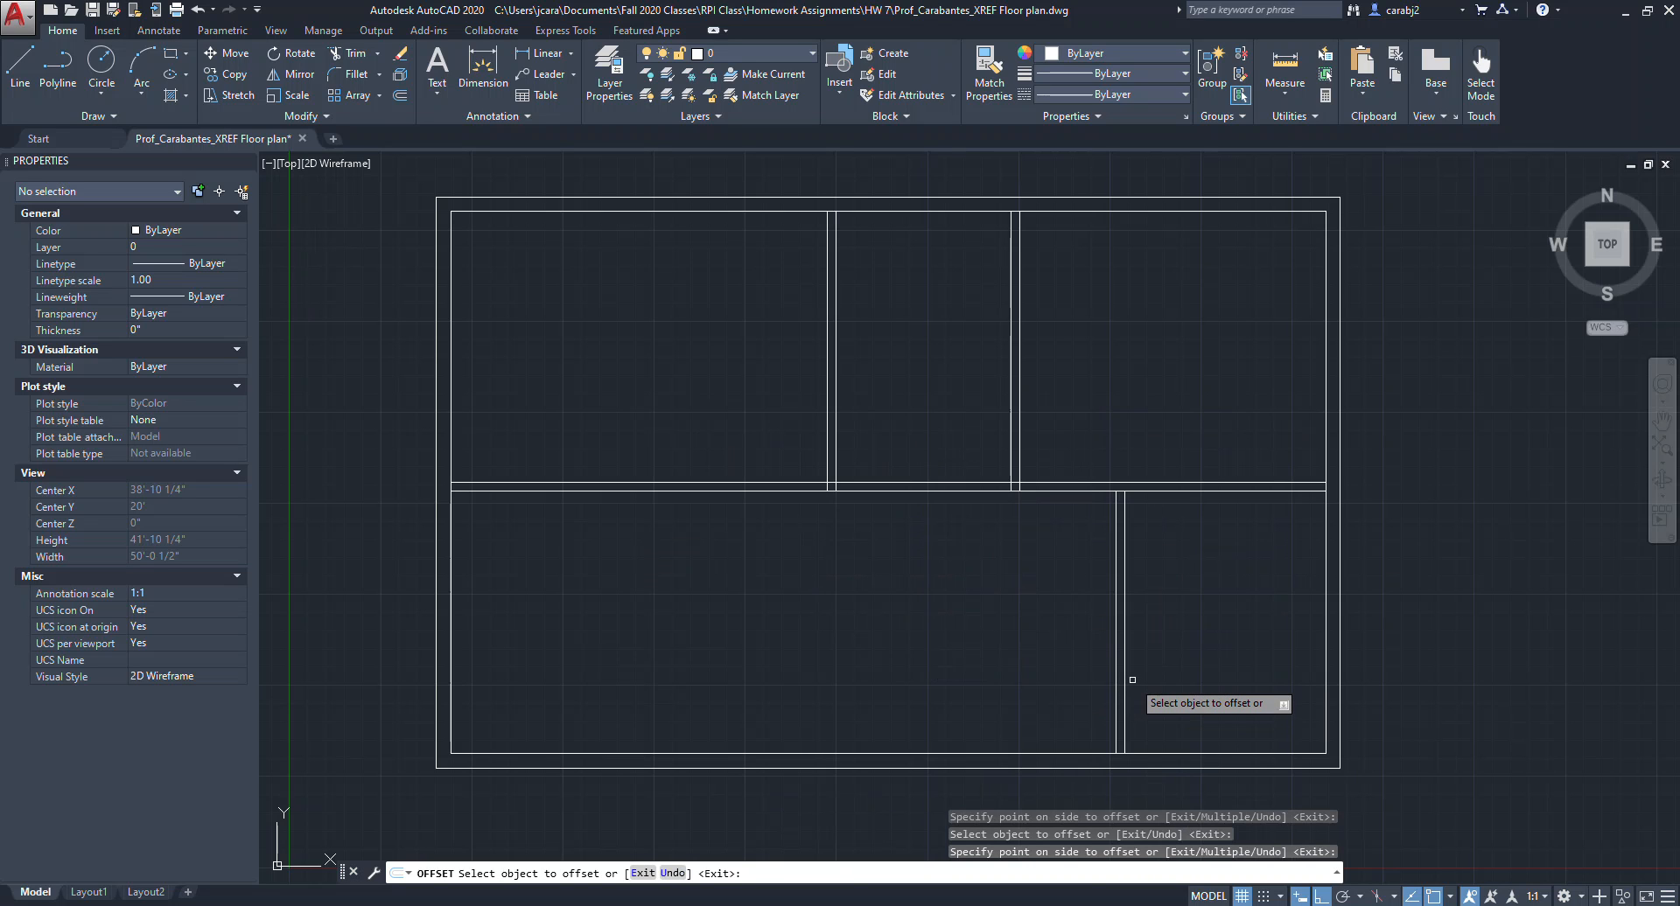
pyautogui.press('Escape')
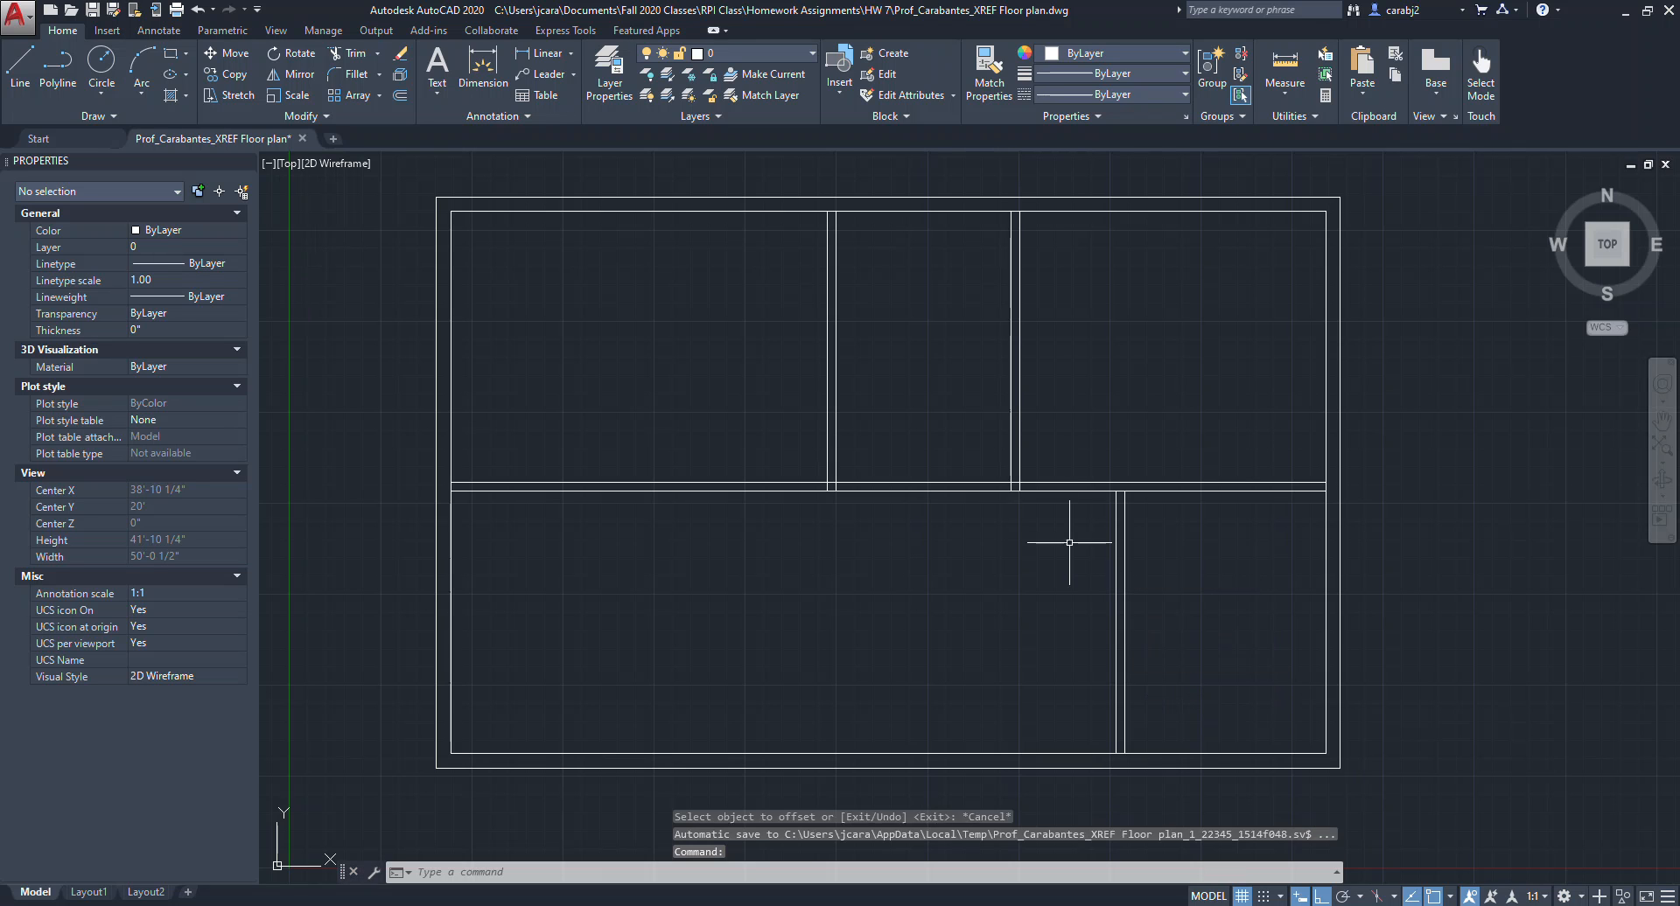
pyautogui.press('Escape')
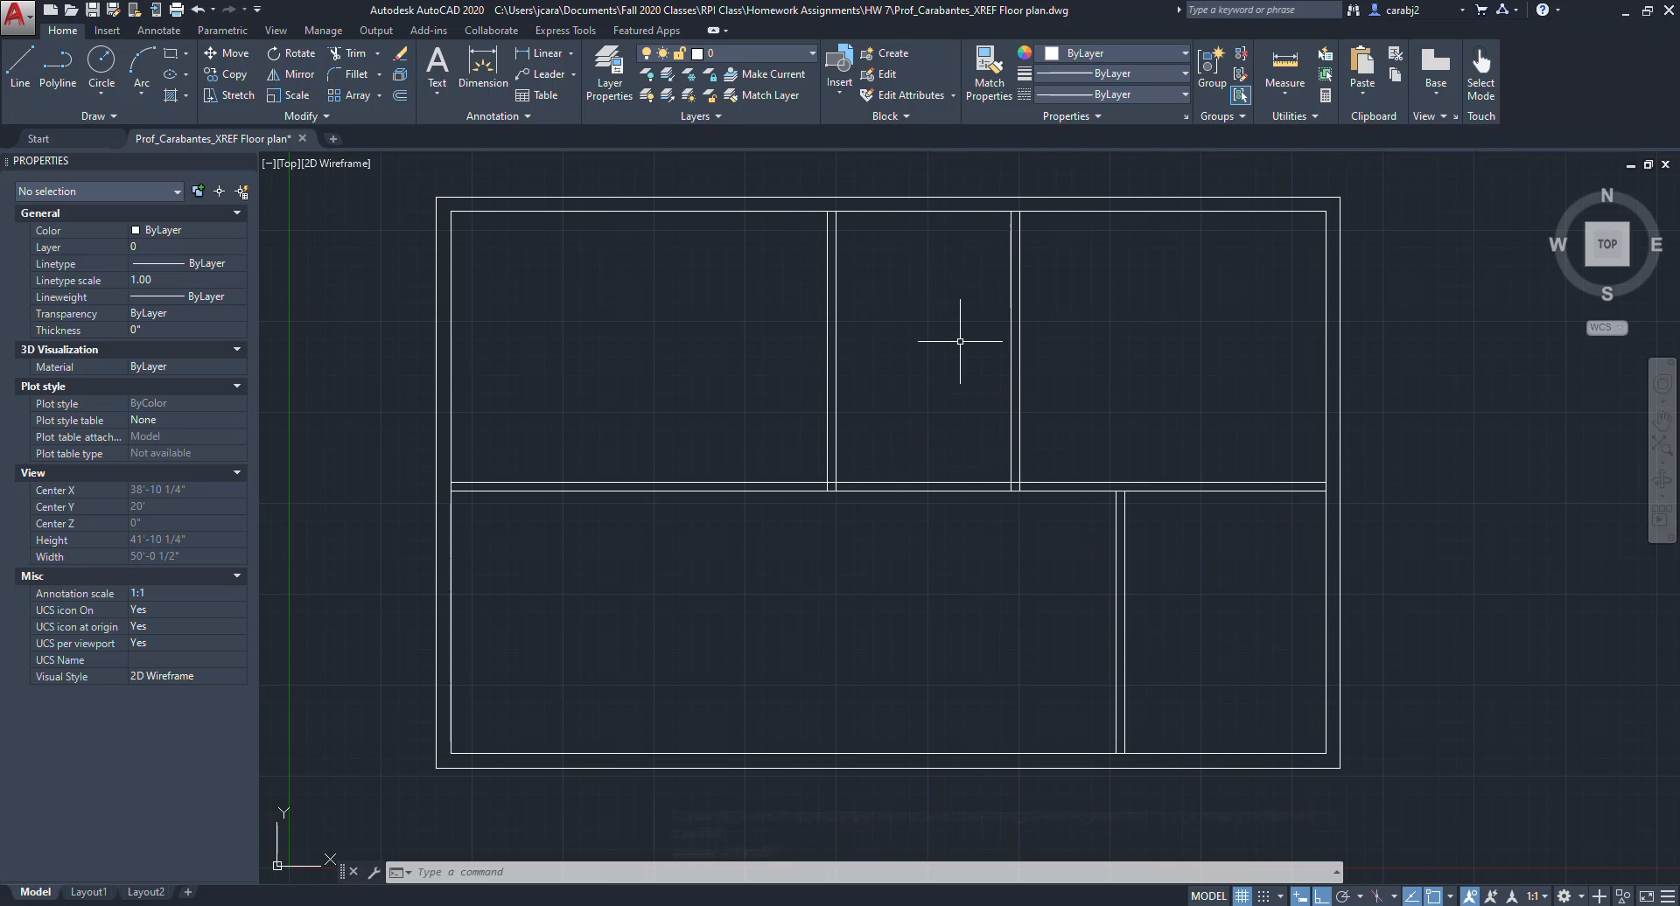
# Offset the middle room's bottom wall line 10' upward.
pyautogui.click(931, 493)
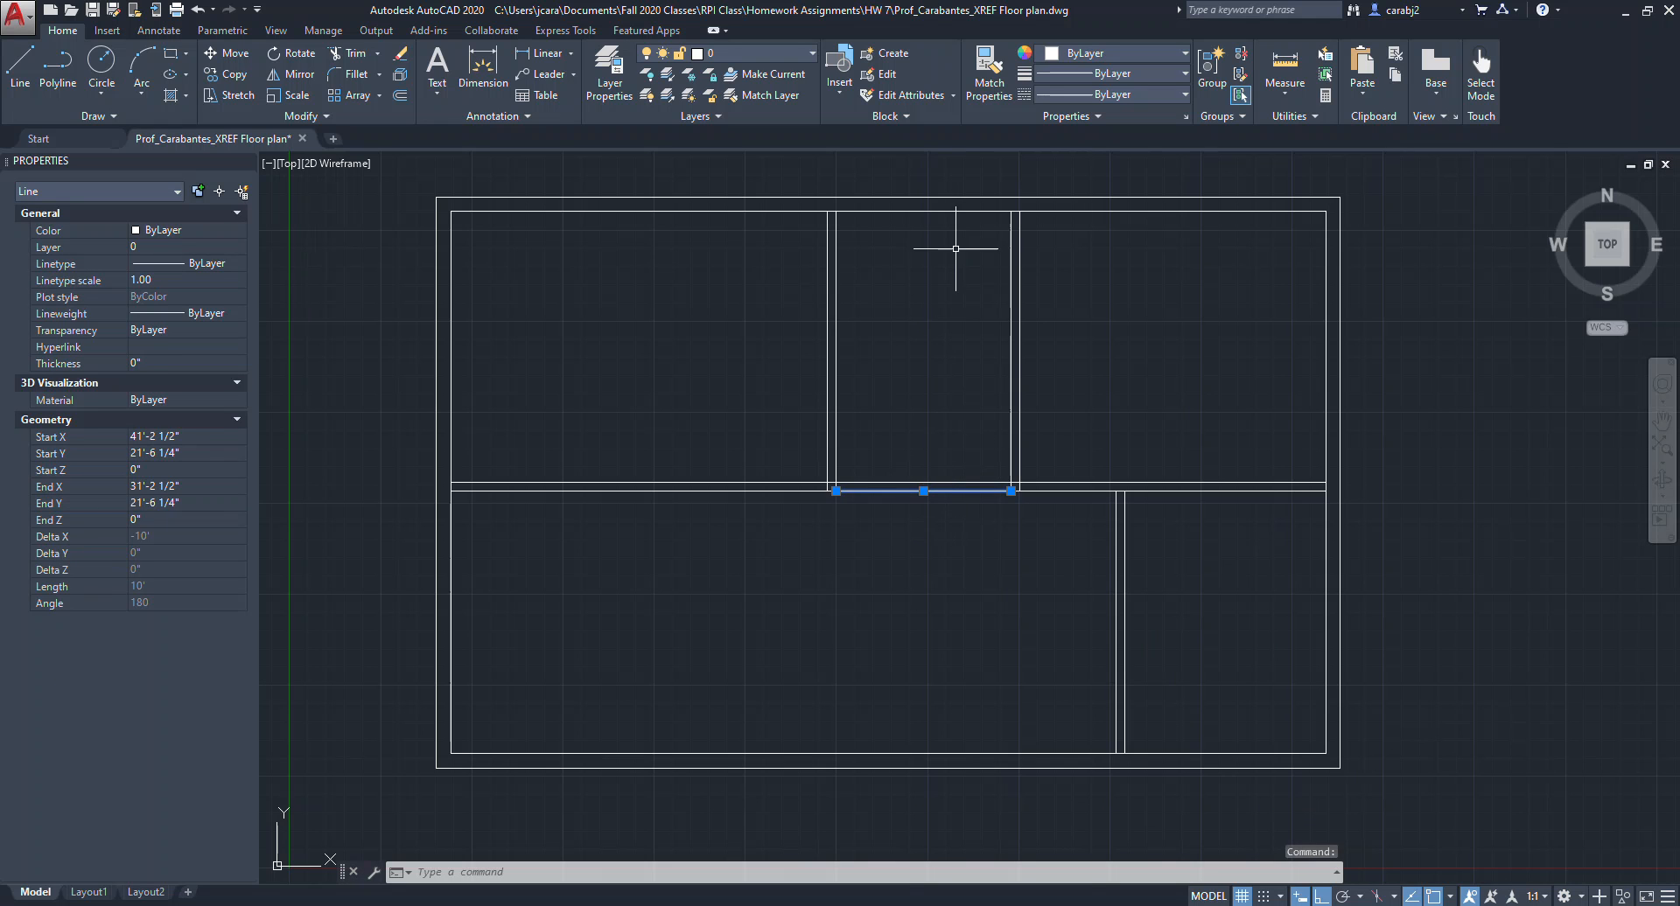
pyautogui.press('Escape')
pyautogui.press('Escape')
pyautogui.write('of')
pyautogui.press('Return')
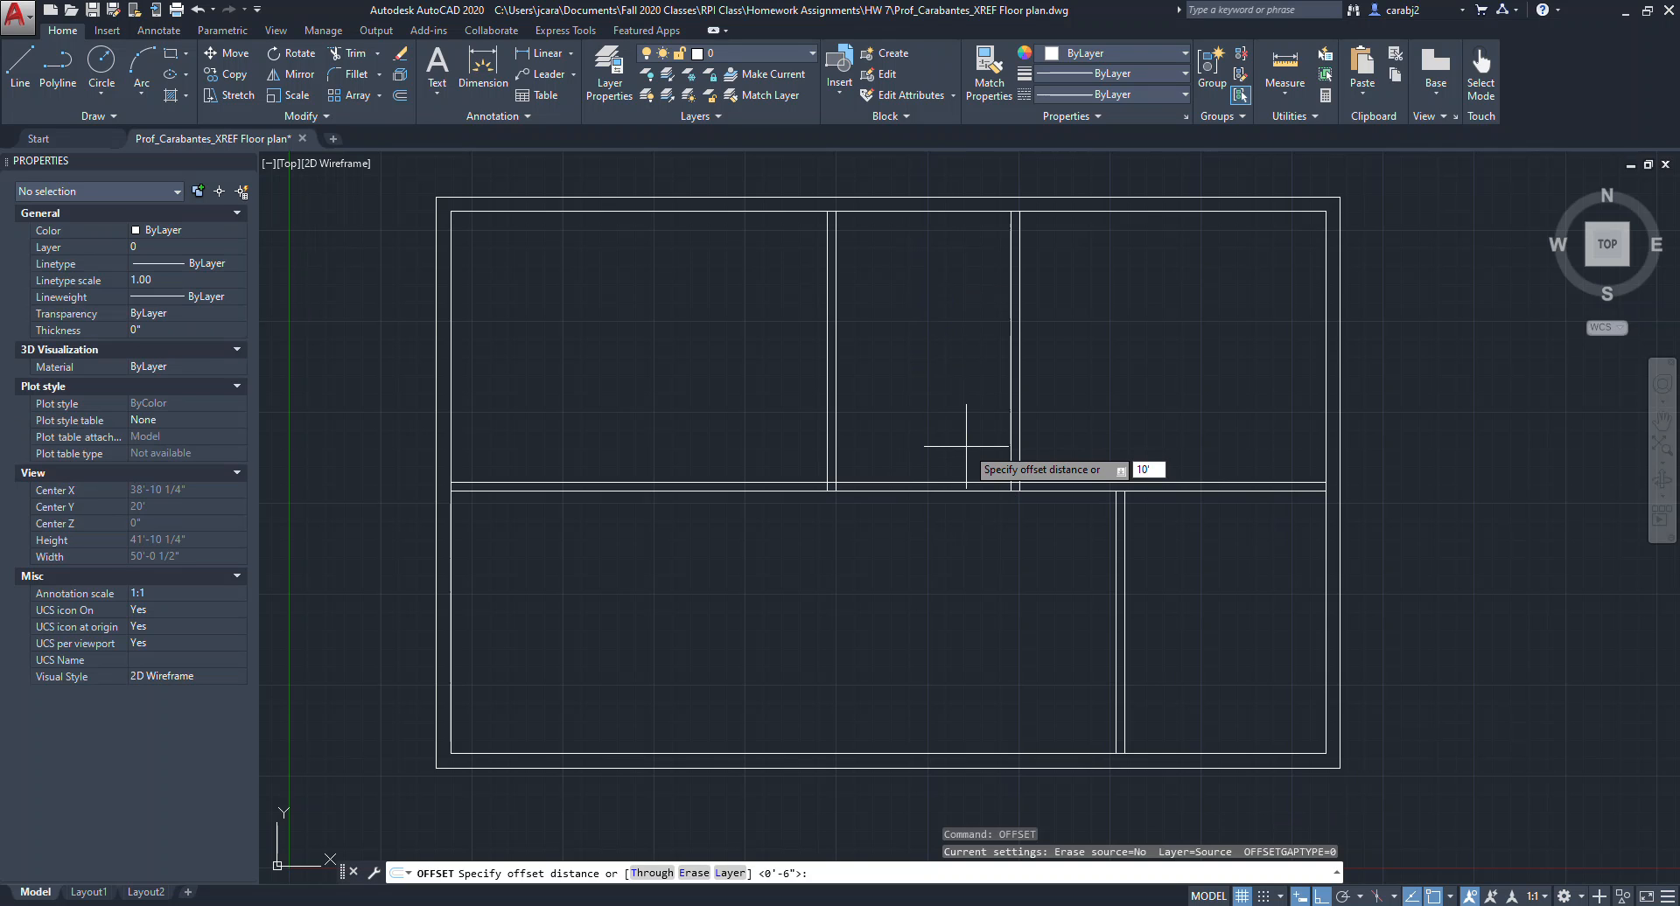
pyautogui.press('Return')
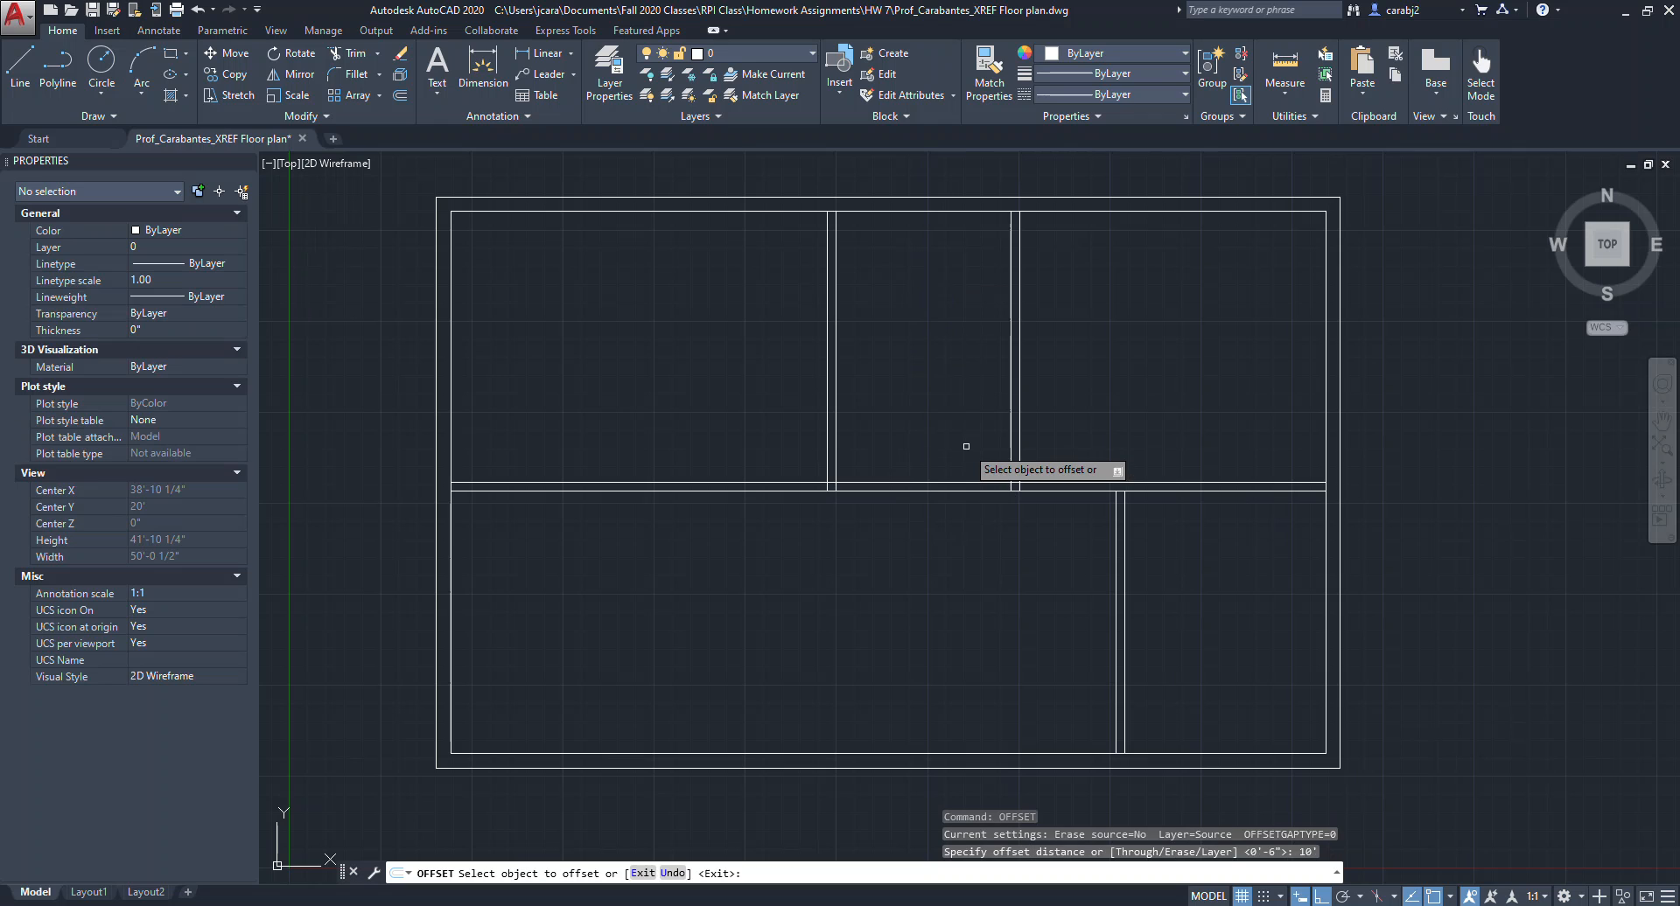
pyautogui.click(937, 493)
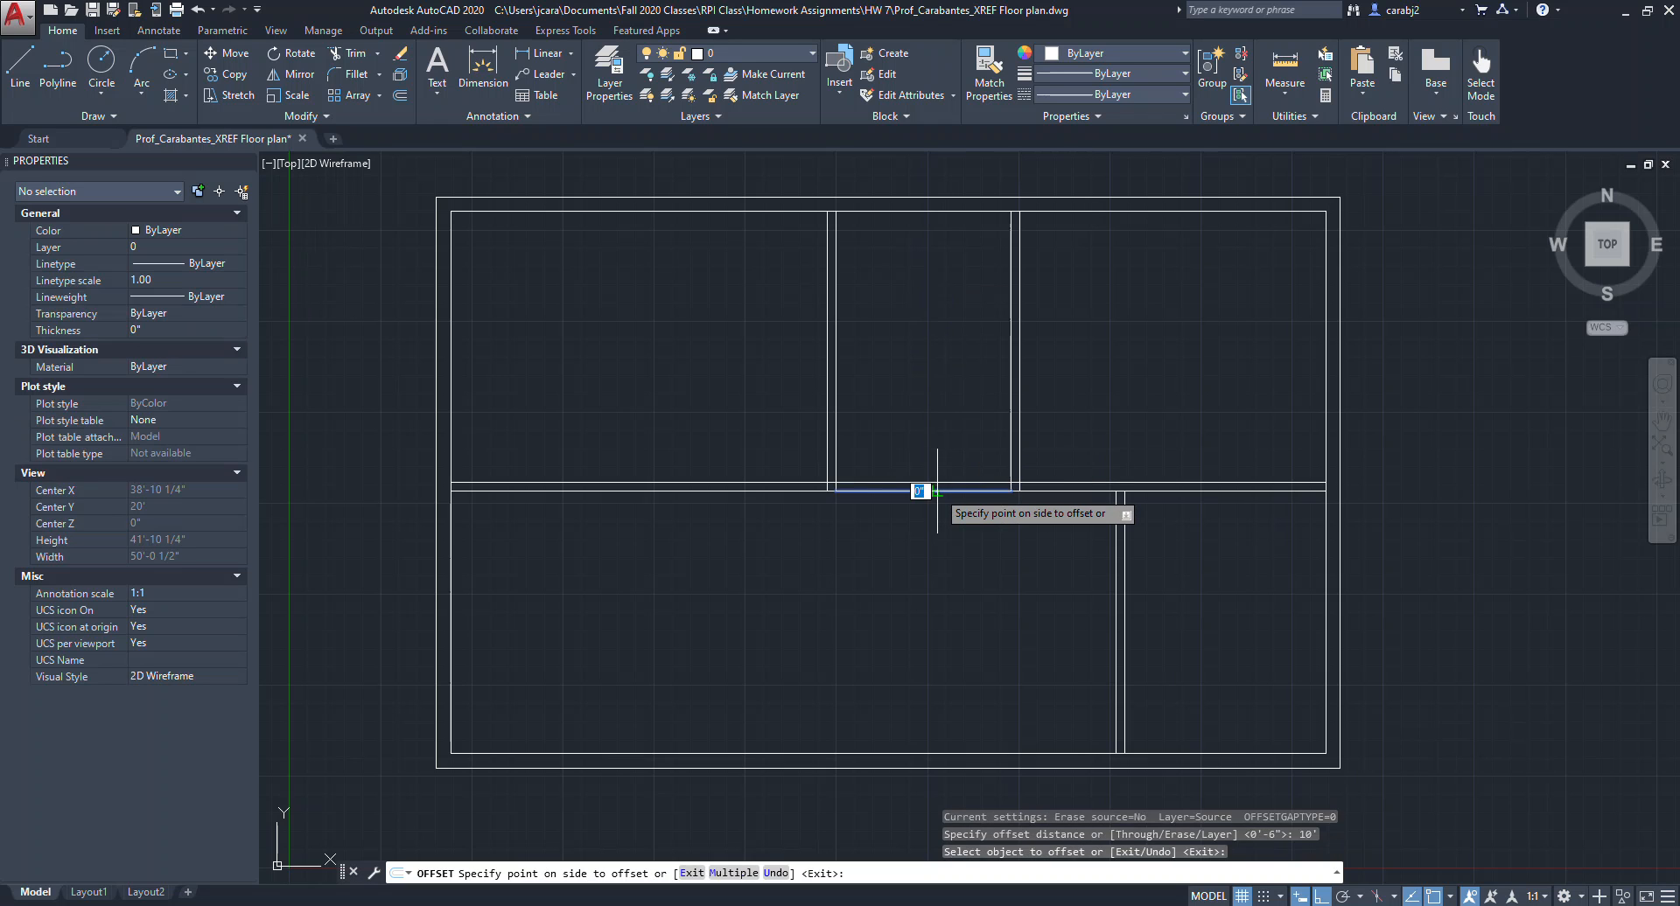
pyautogui.click(941, 294)
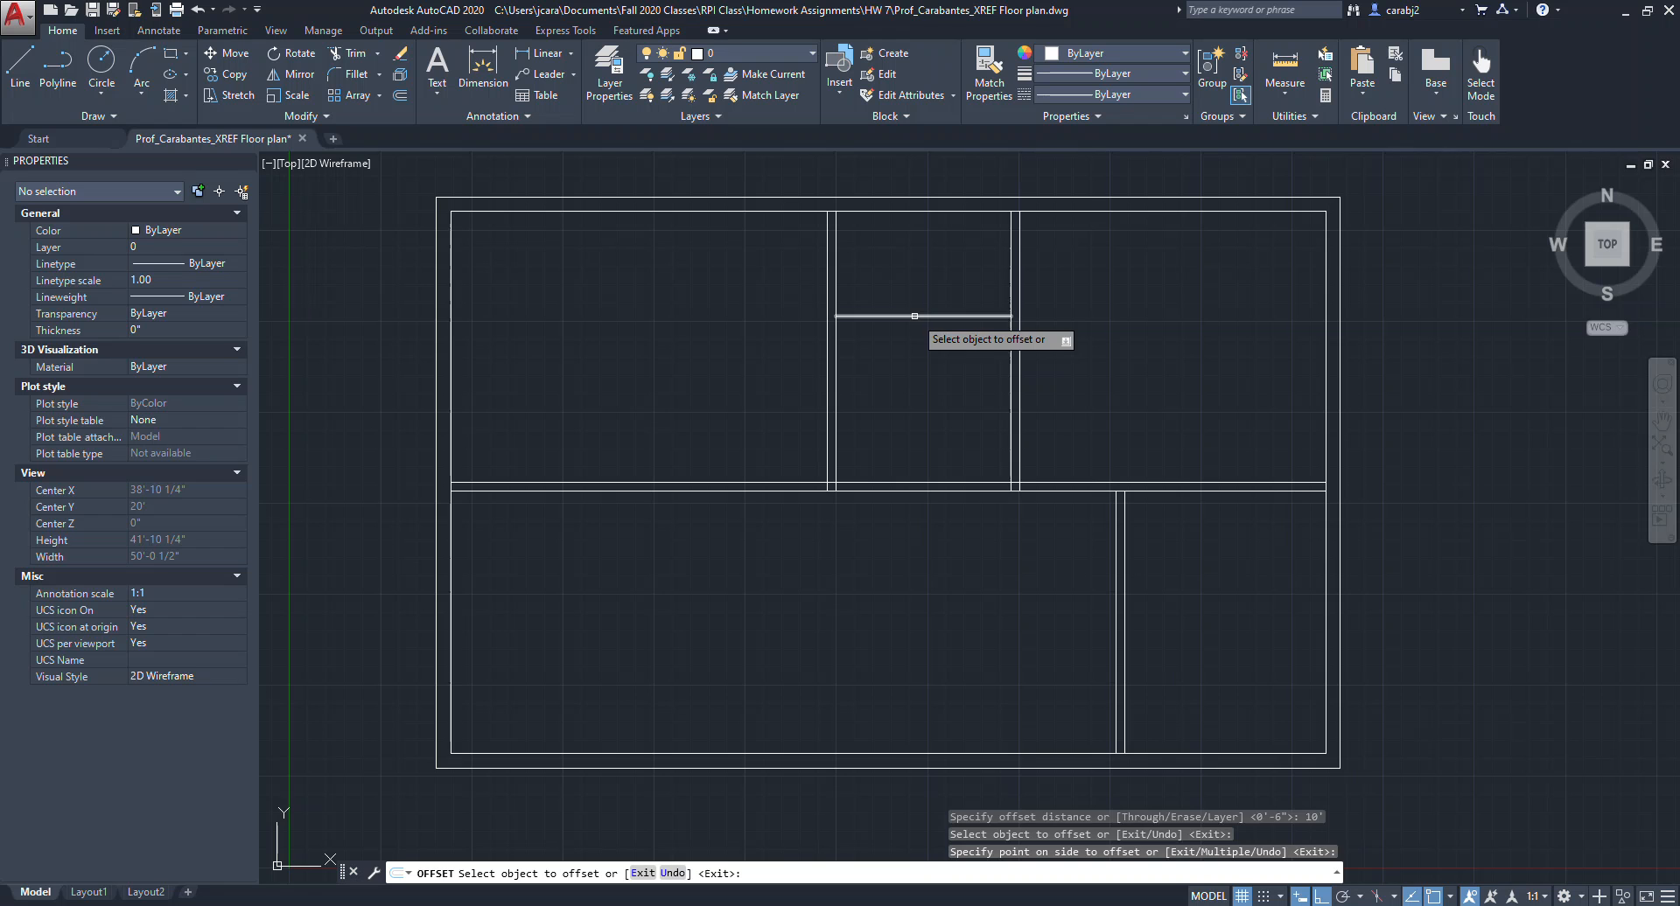
# Offset the new horizontal line 6" to form the thickness of that wall.
pyautogui.click(911, 317)
pyautogui.scroll(-2, 919, 306)
pyautogui.scroll(-2, 918, 303)
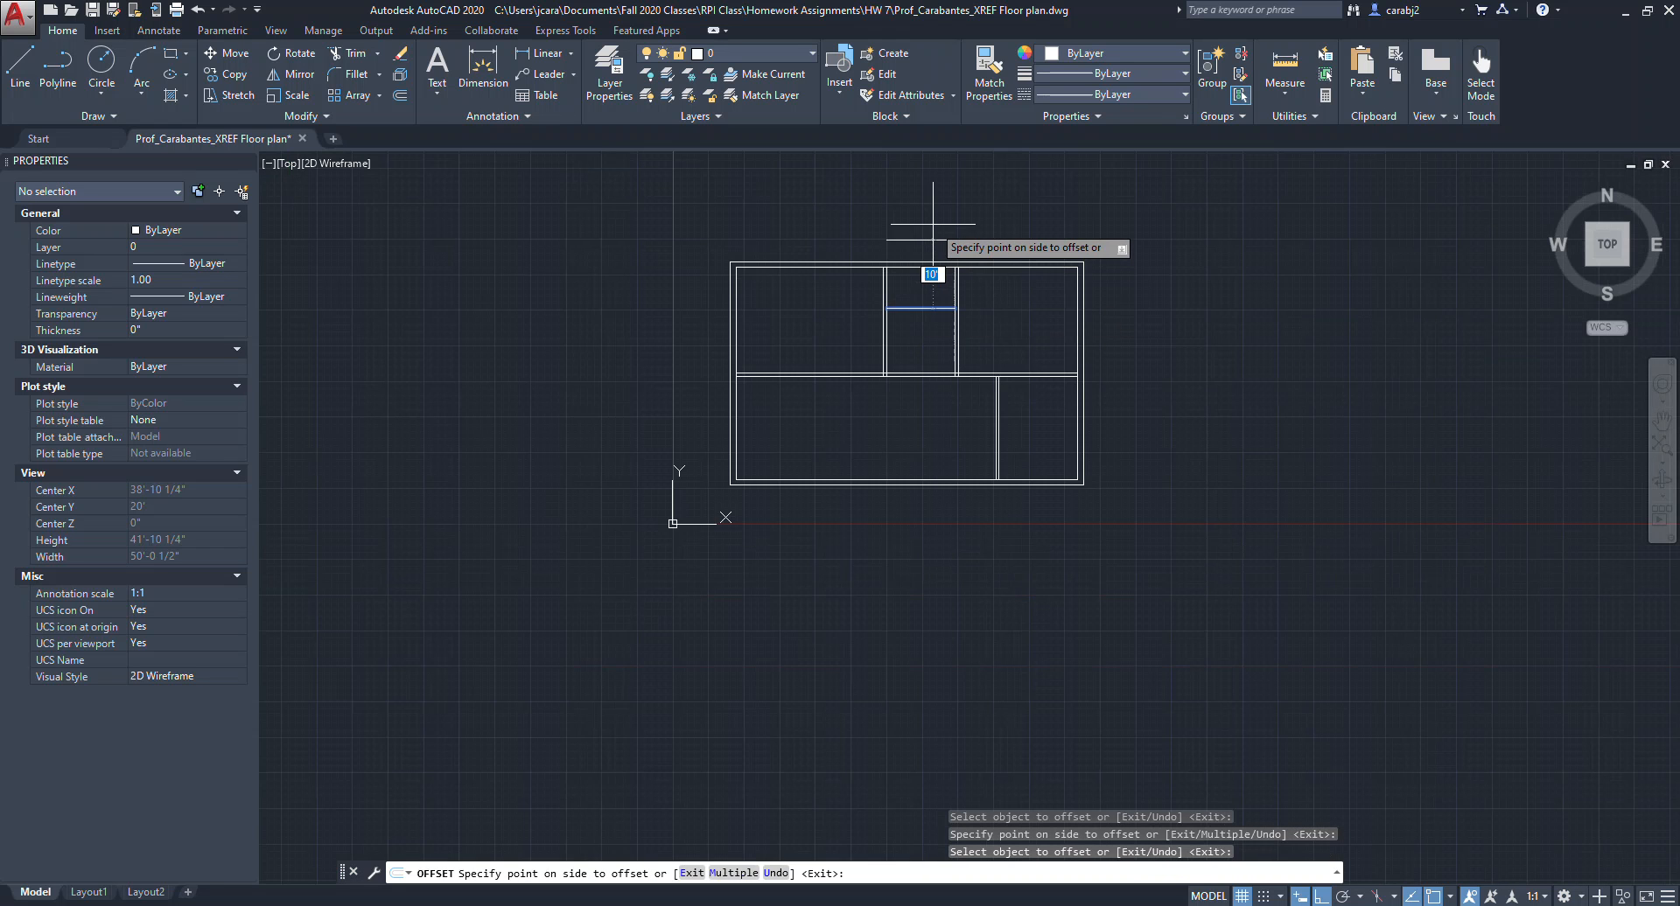
pyautogui.scroll(2, 934, 222)
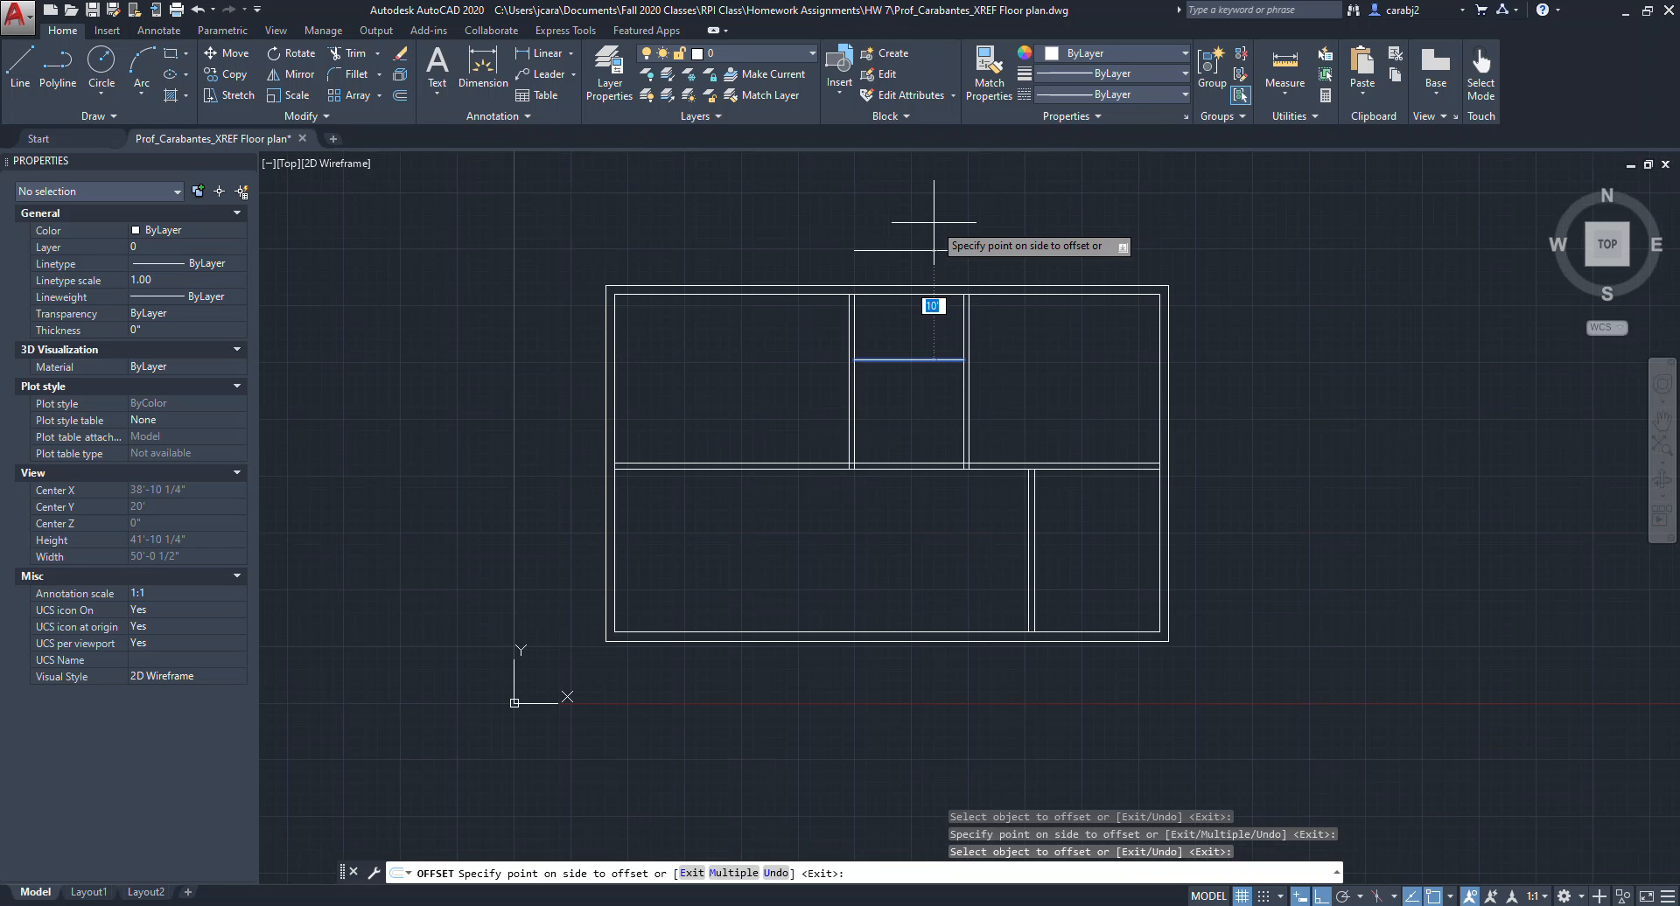
pyautogui.write('6"')
pyautogui.press('Return')
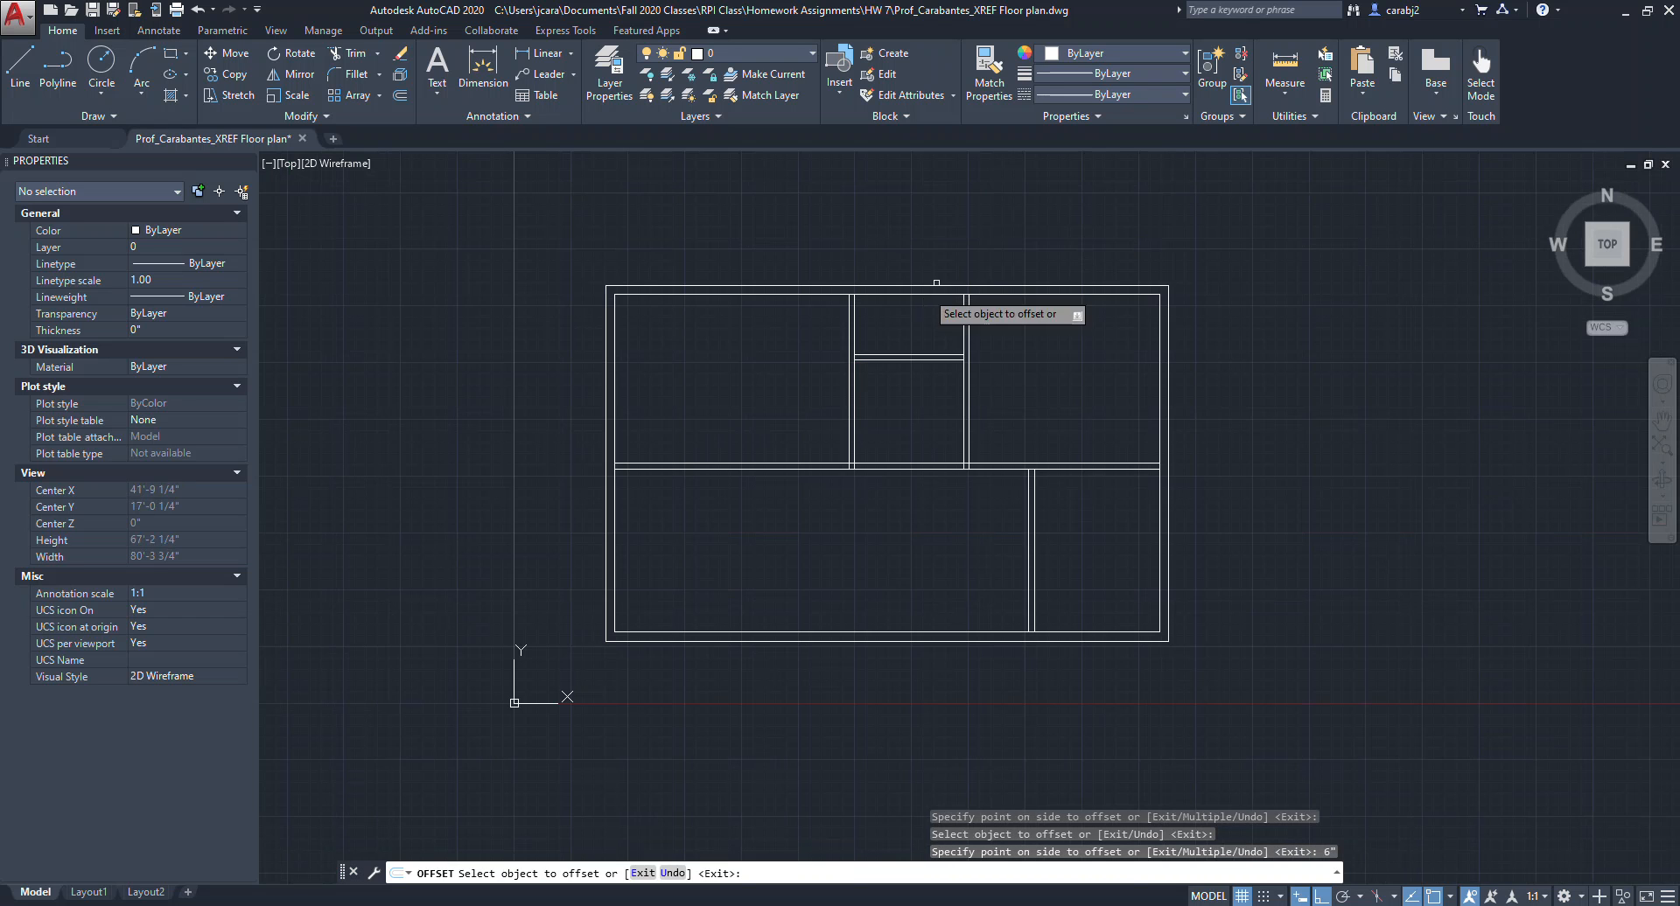
pyautogui.scroll(6, 930, 354)
pyautogui.scroll(-2, 880, 348)
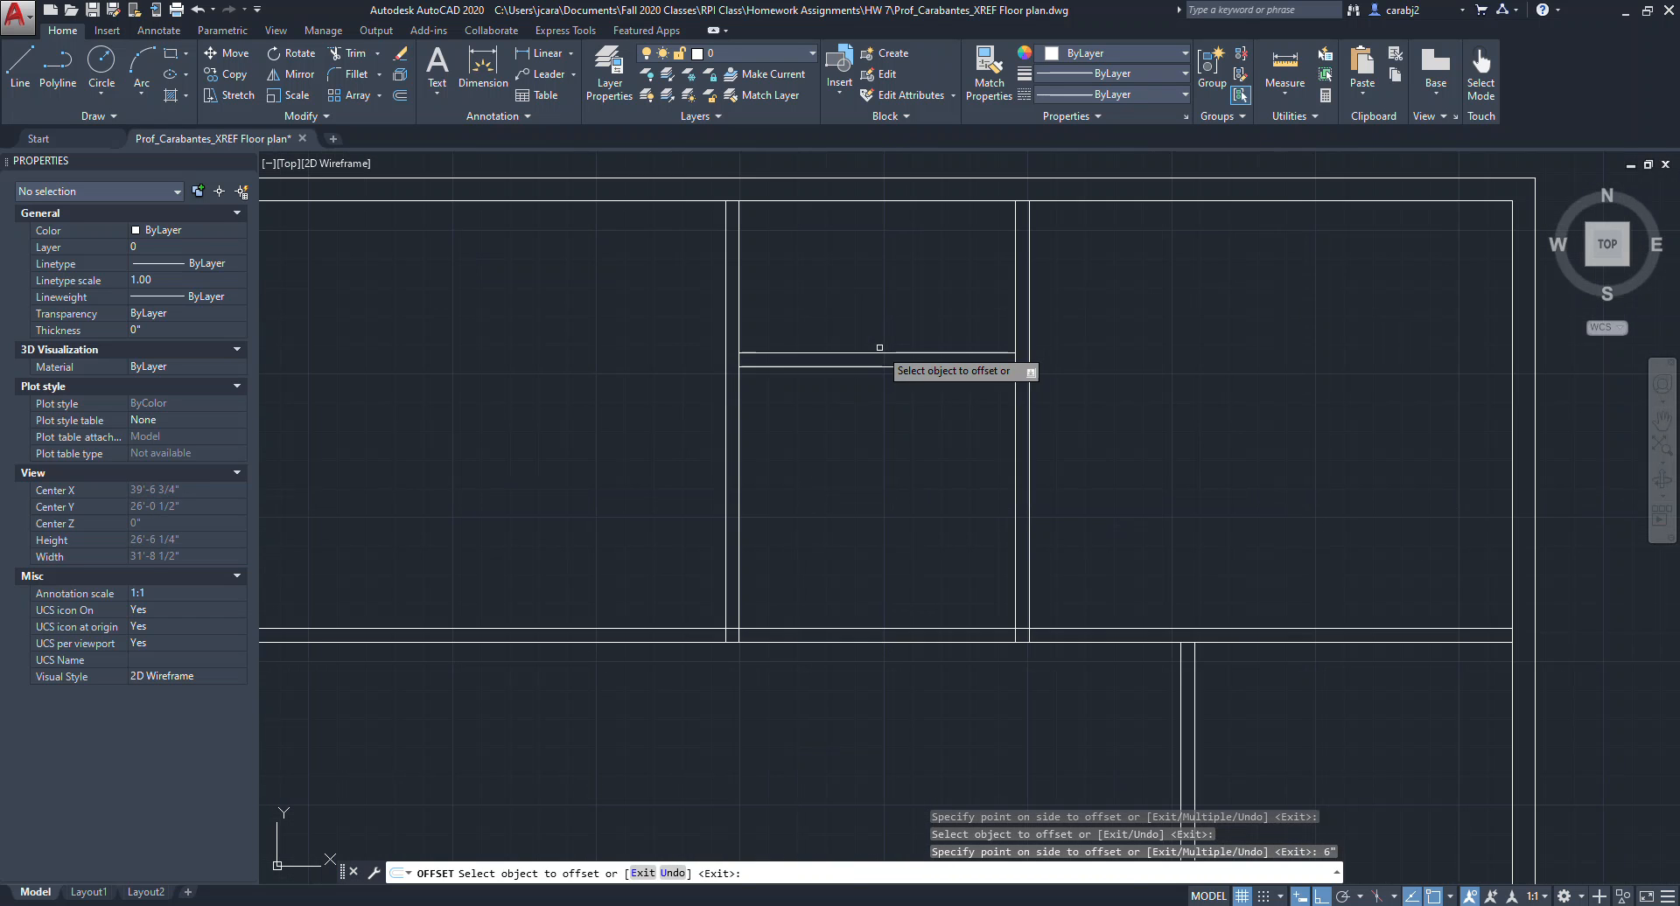
pyautogui.press('Escape')
# Try to trim the wall junction at the top of the middle room using crossing-selected cutting edges.
pyautogui.scroll(-3, 914, 350)
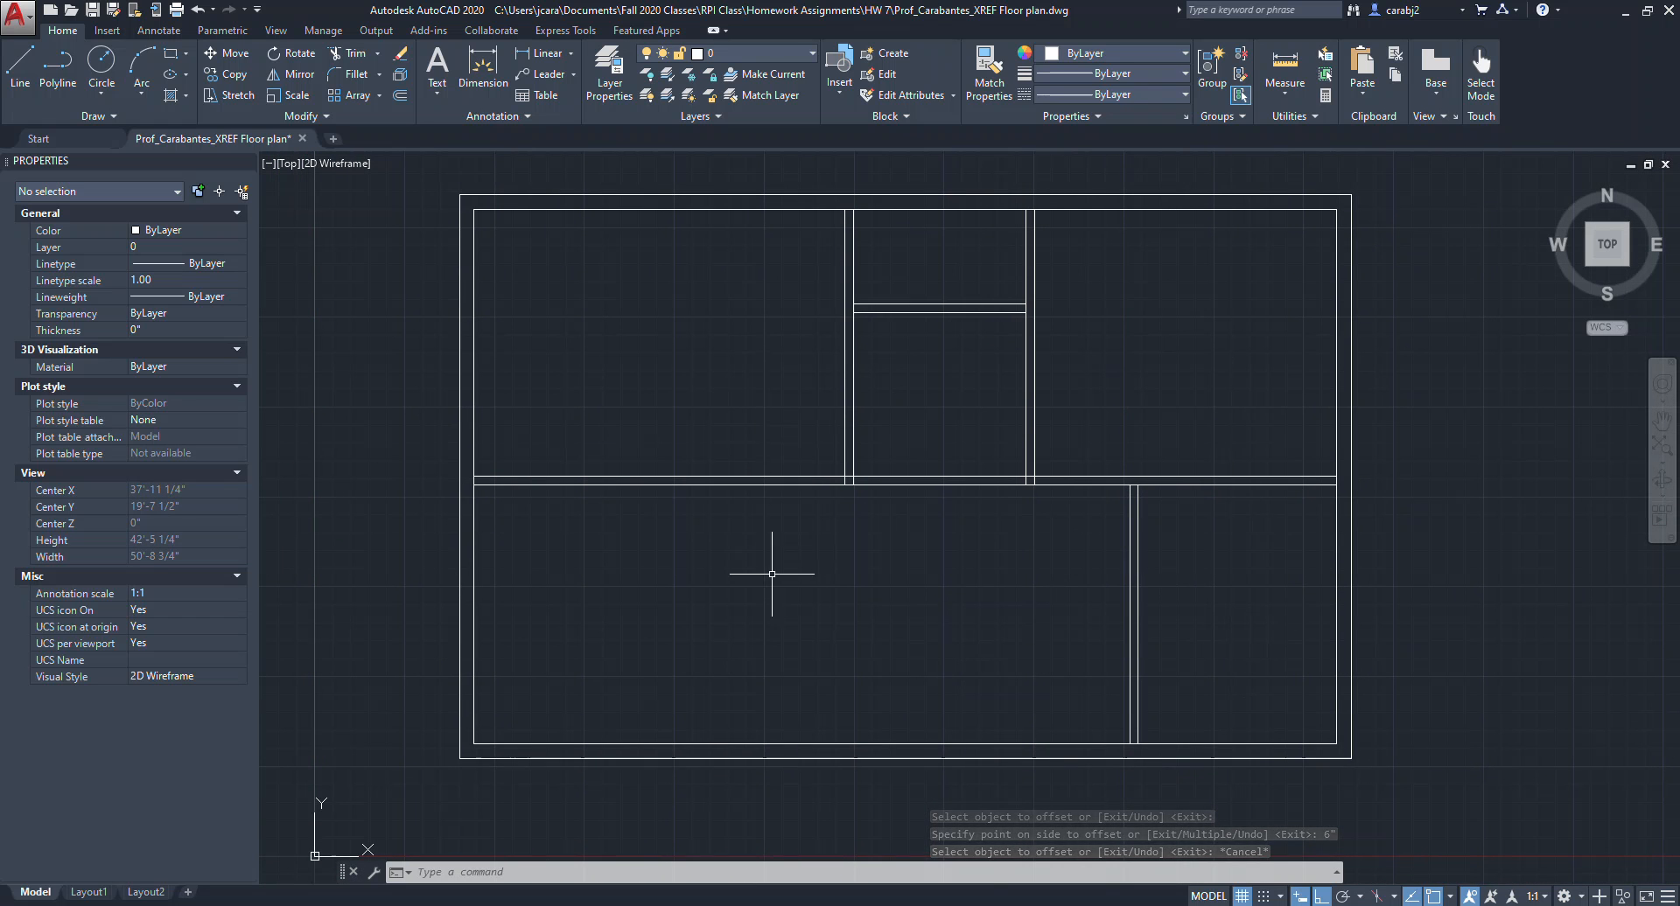
pyautogui.moveTo(1086, 642); pyautogui.dragTo(1102, 650, button='middle')
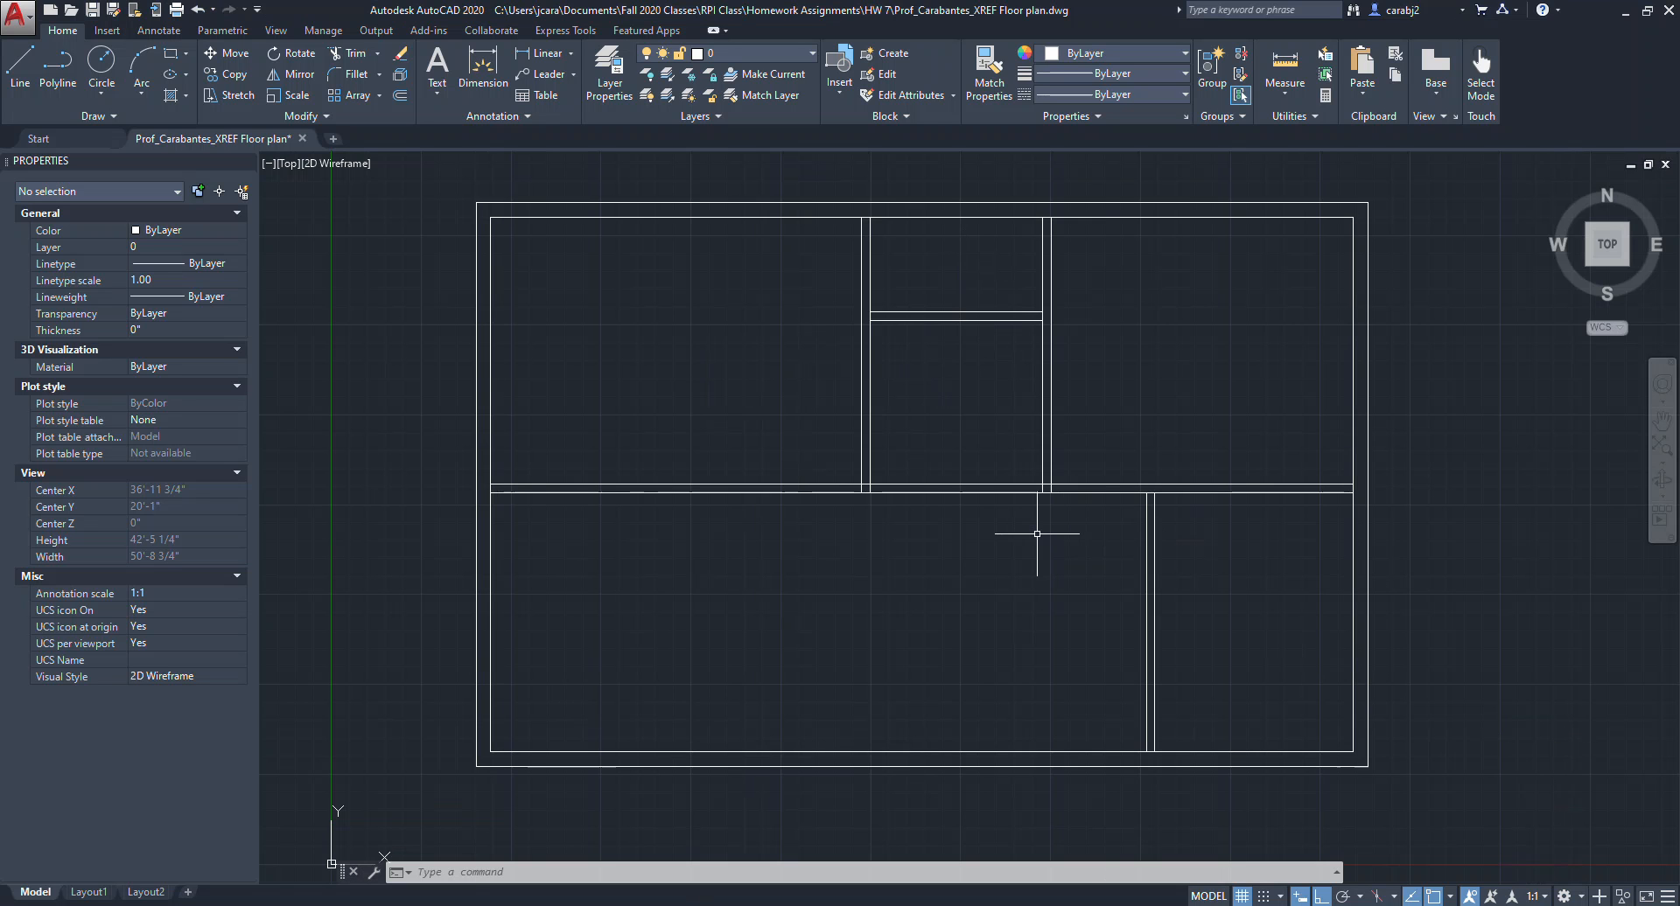
pyautogui.moveTo(1139, 532); pyautogui.dragTo(1106, 522, button='middle')
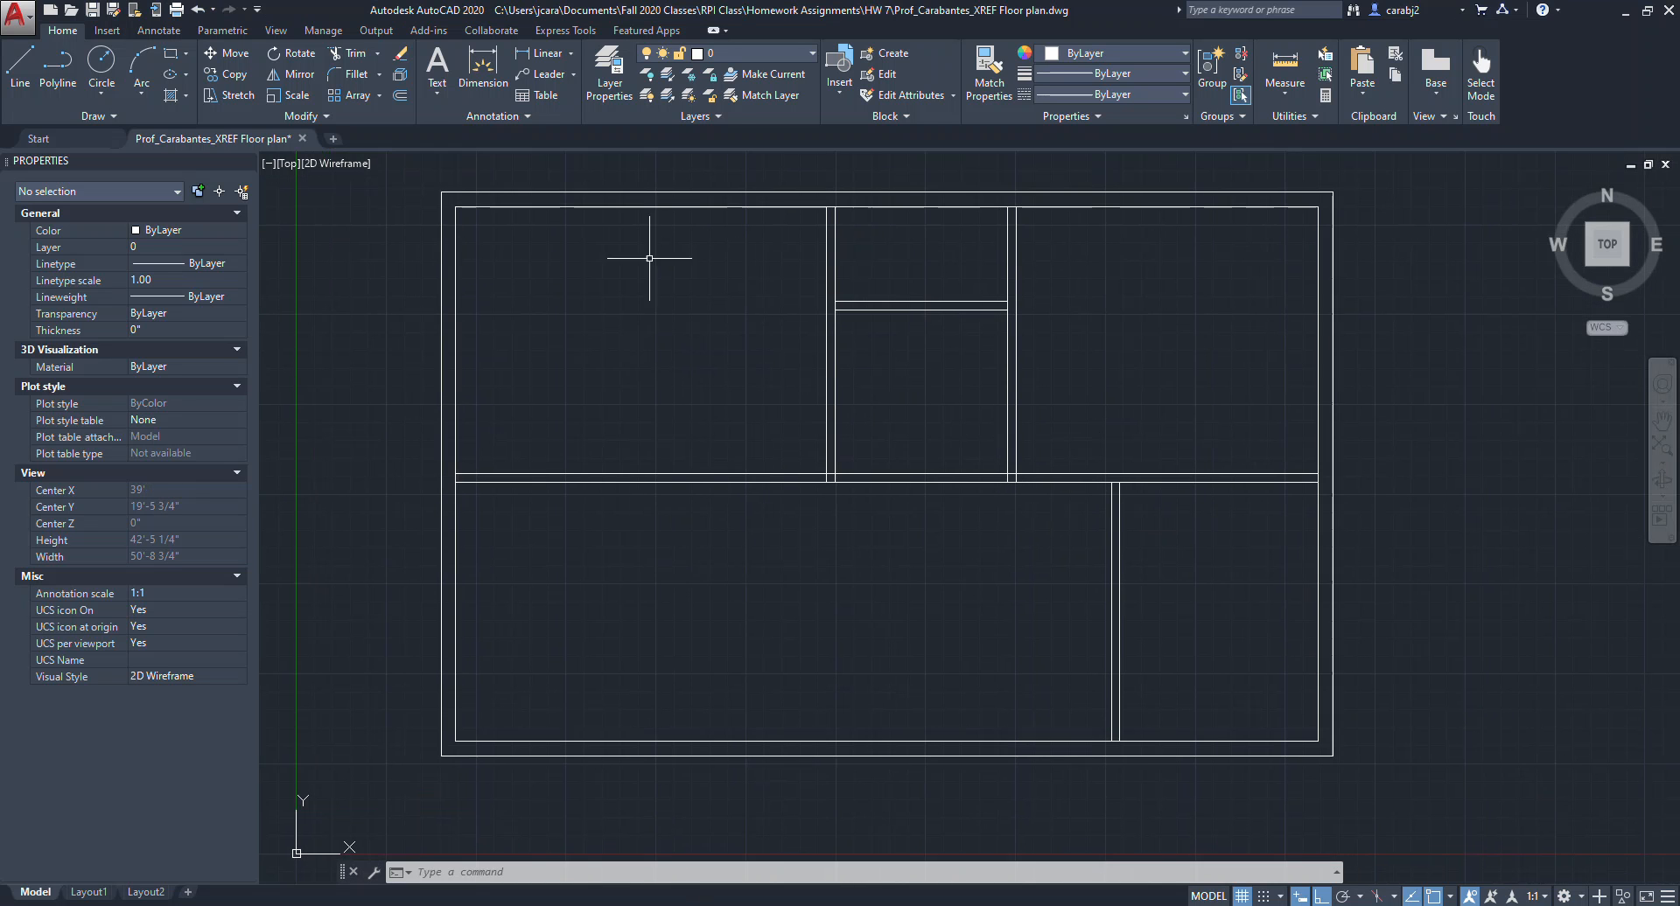
pyautogui.scroll(2, 1128, 484)
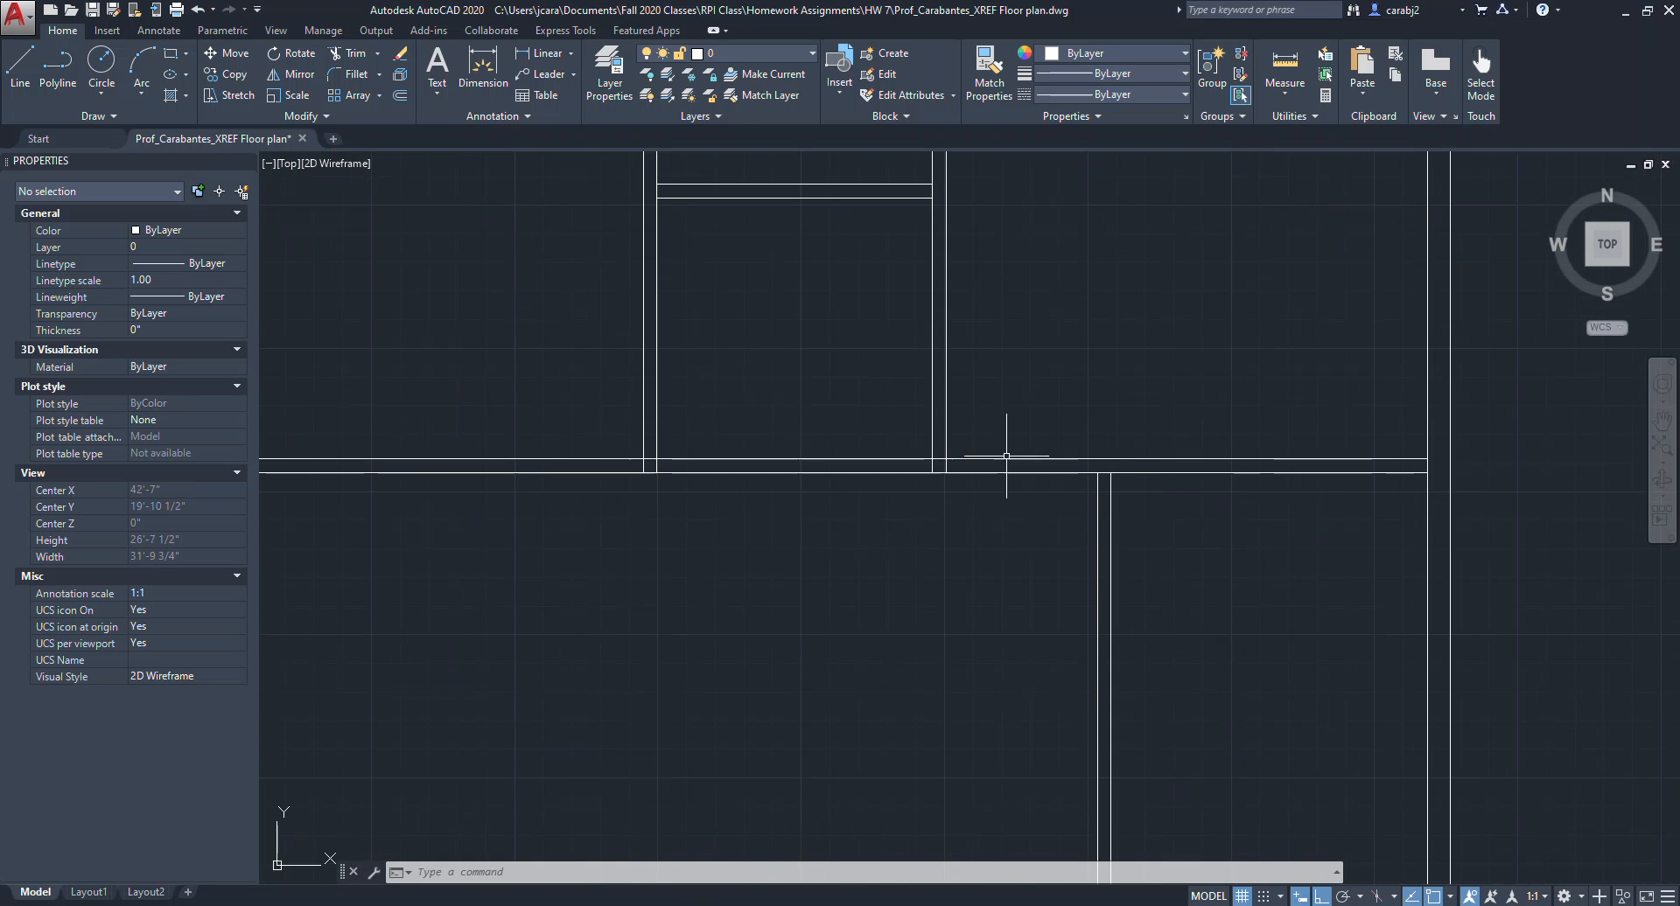
pyautogui.scroll(-2, 1037, 494)
pyautogui.moveTo(1037, 493); pyautogui.dragTo(1070, 509, button='middle')
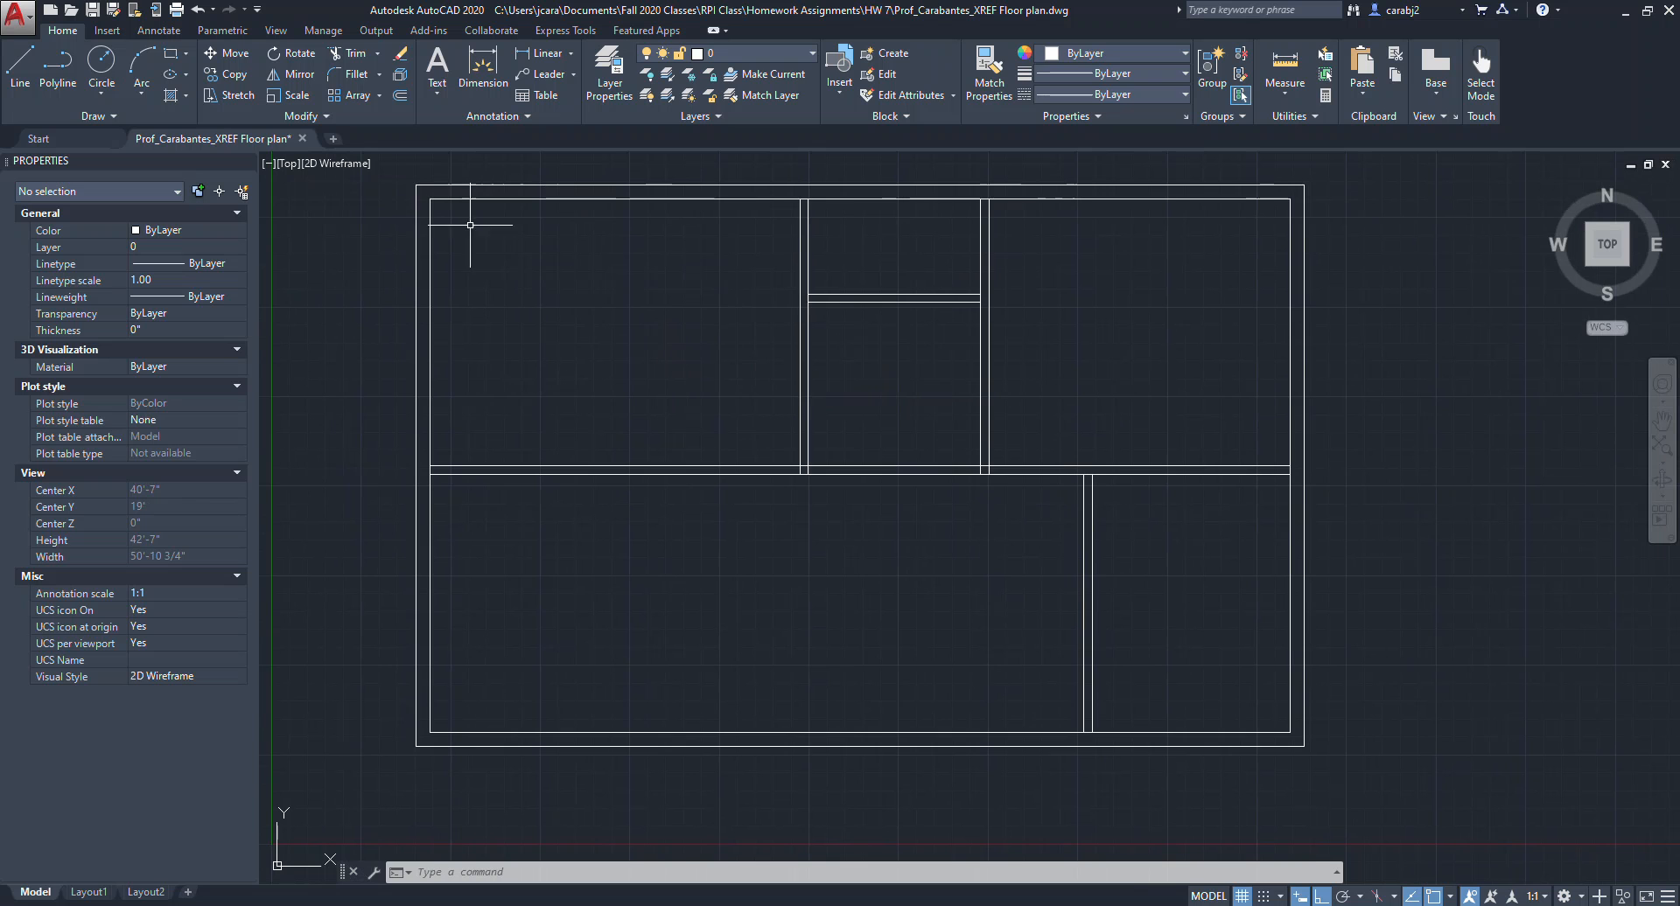
pyautogui.click(348, 54)
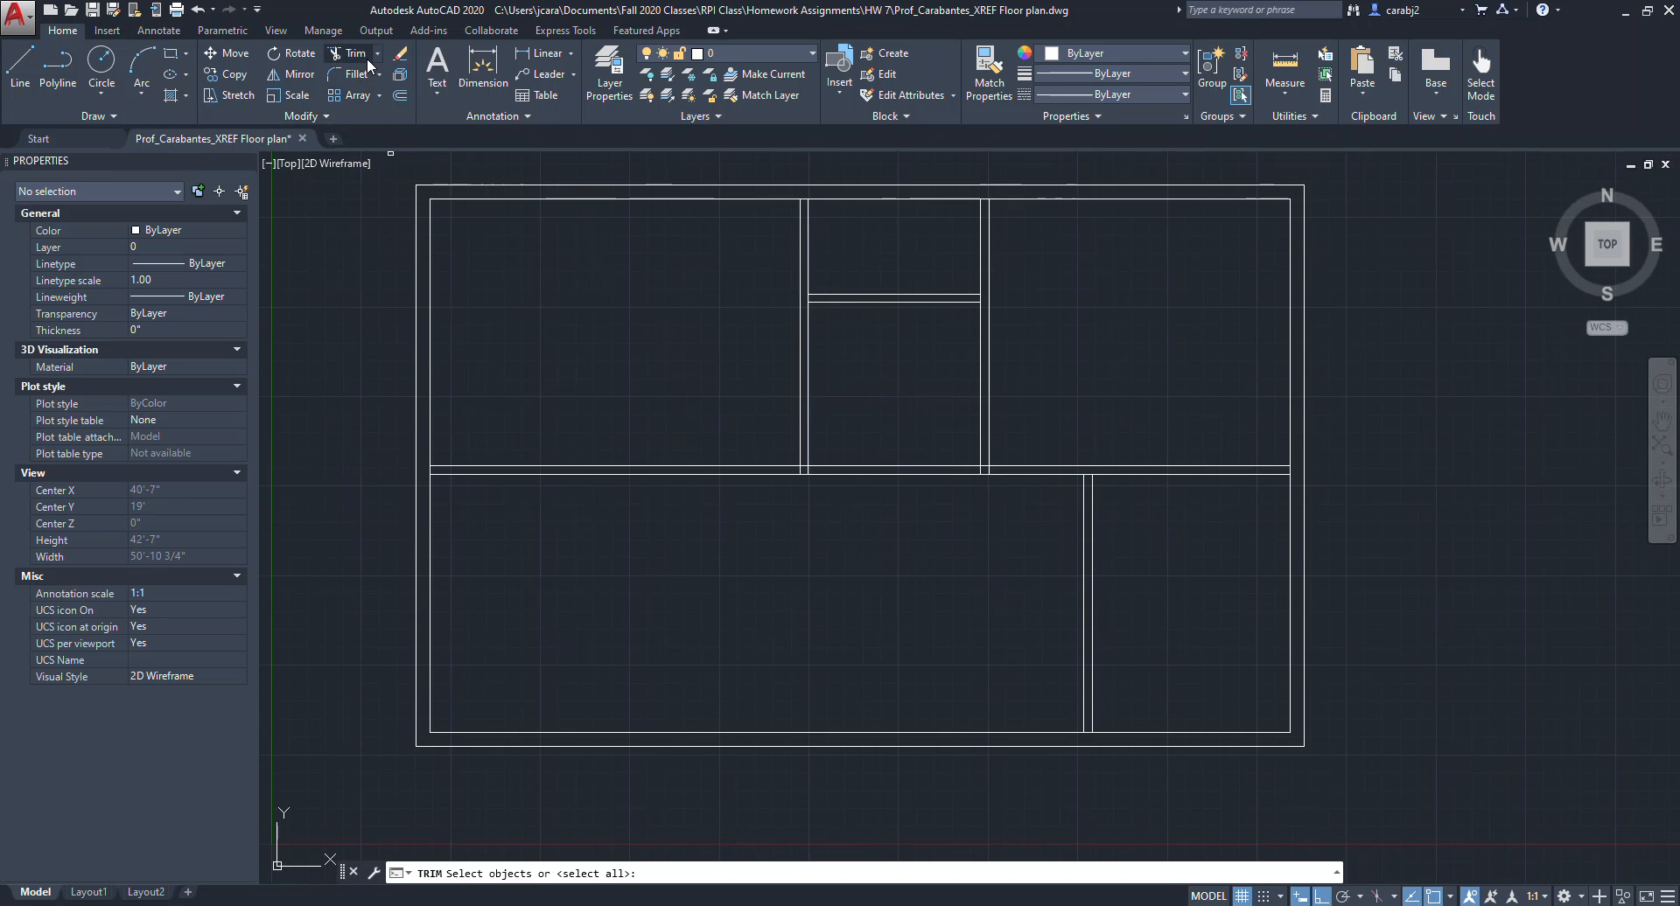
pyautogui.scroll(3, 731, 574)
pyautogui.scroll(6, 791, 306)
pyautogui.click(794, 259)
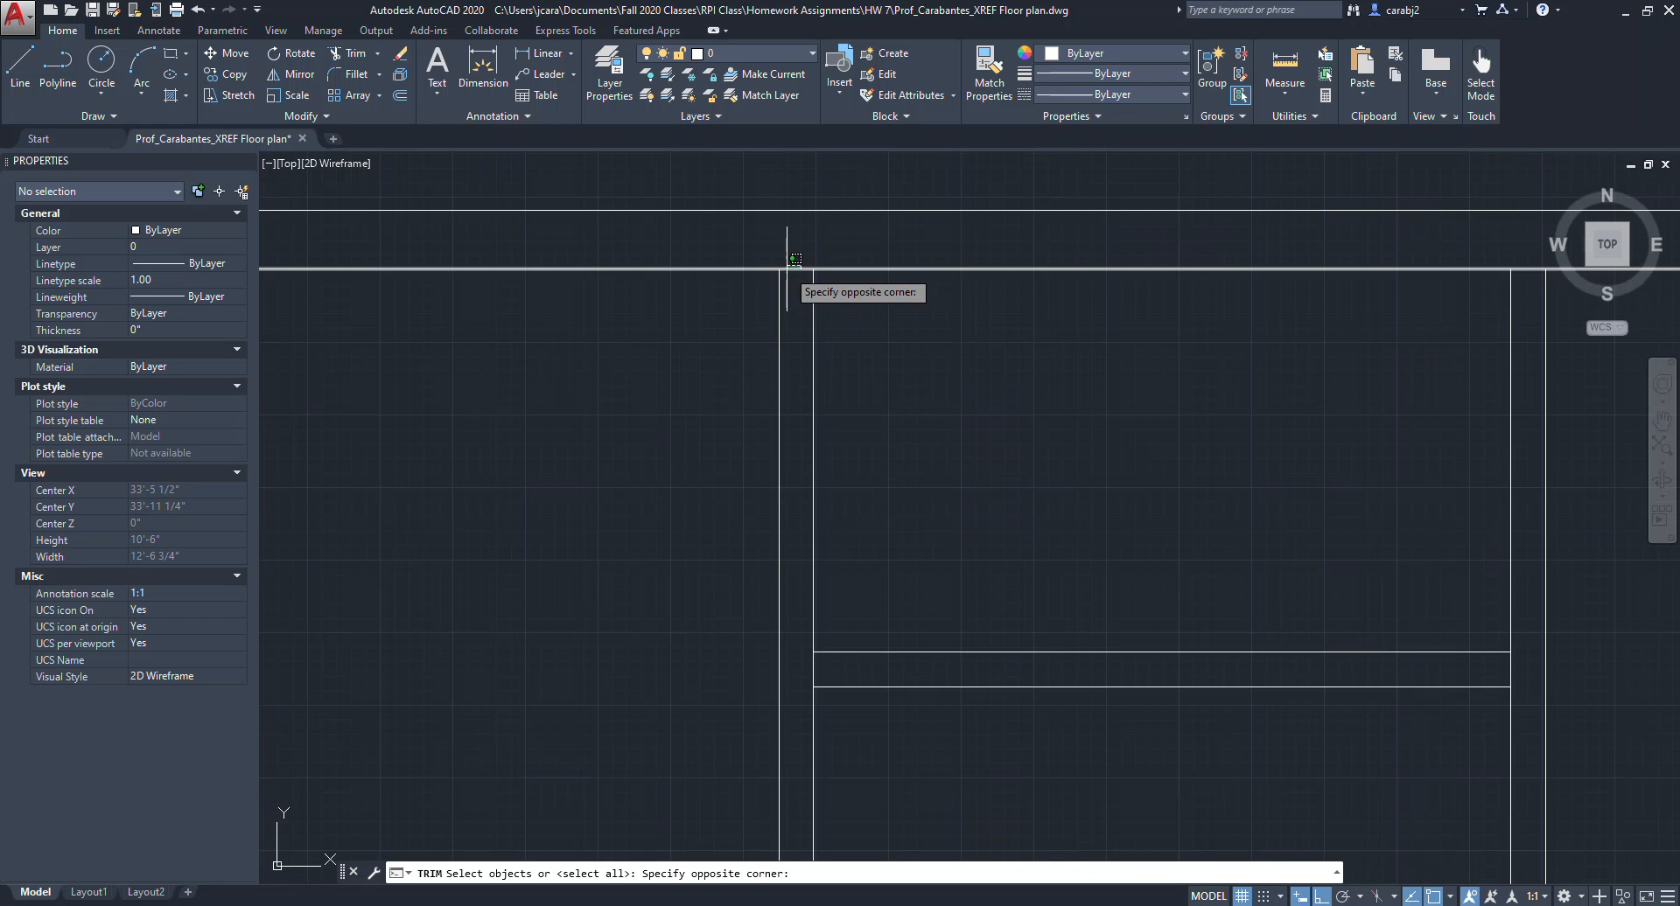
pyautogui.click(790, 278)
pyautogui.click(900, 319)
pyautogui.click(693, 244)
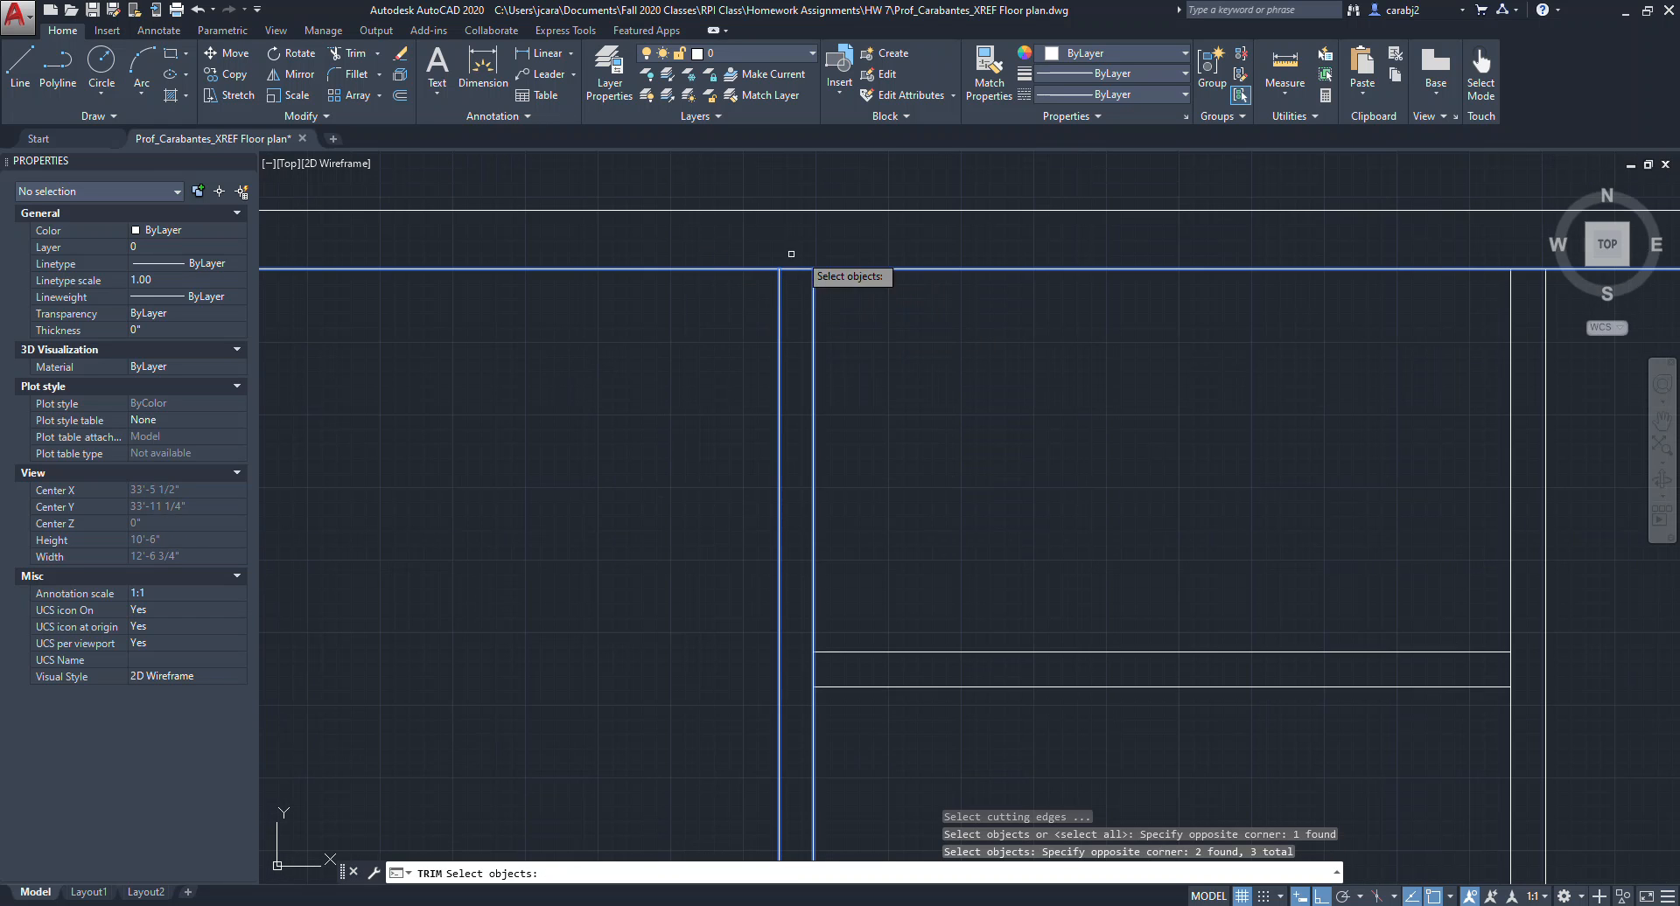
pyautogui.press('Return')
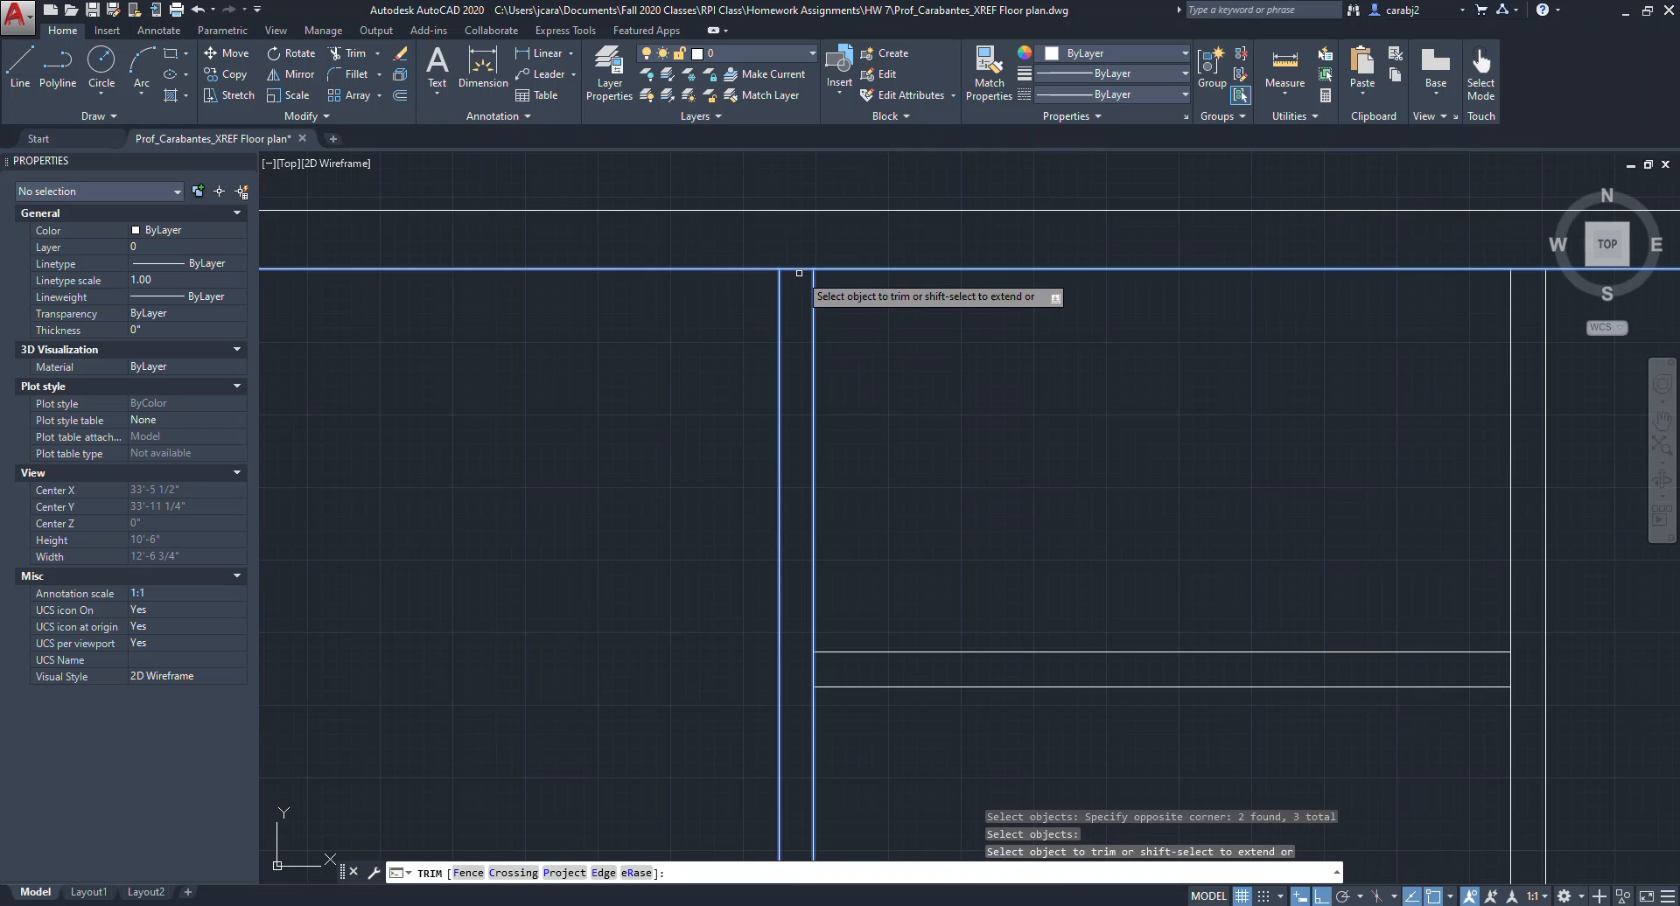
pyautogui.click(799, 271)
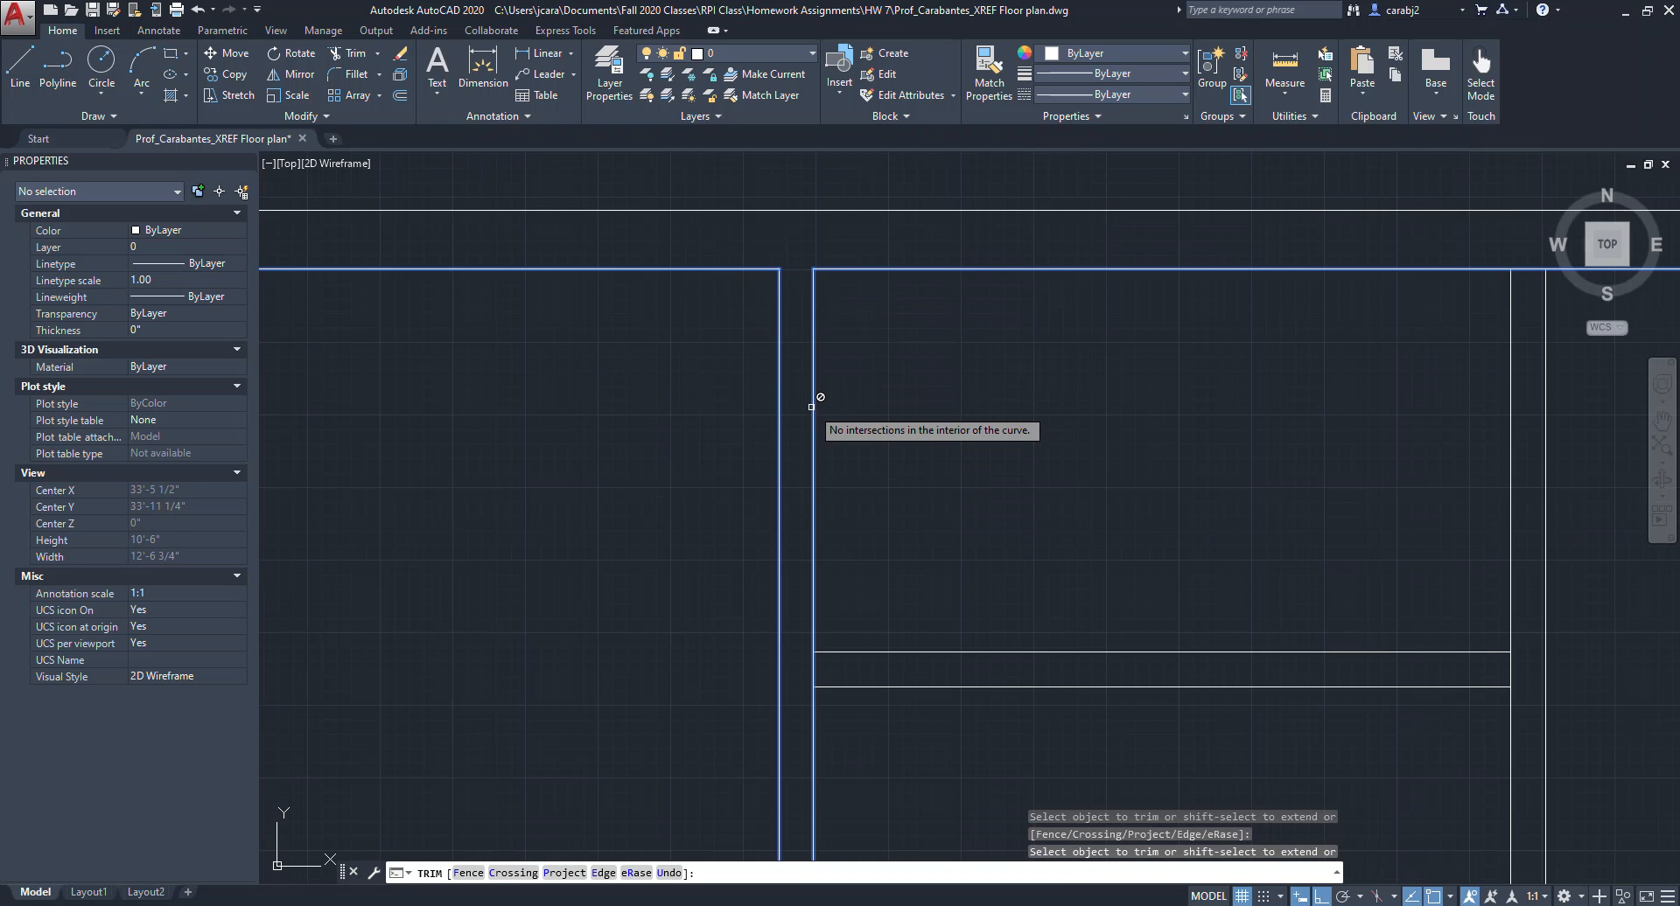
pyautogui.press('Escape')
pyautogui.scroll(-4, 830, 386)
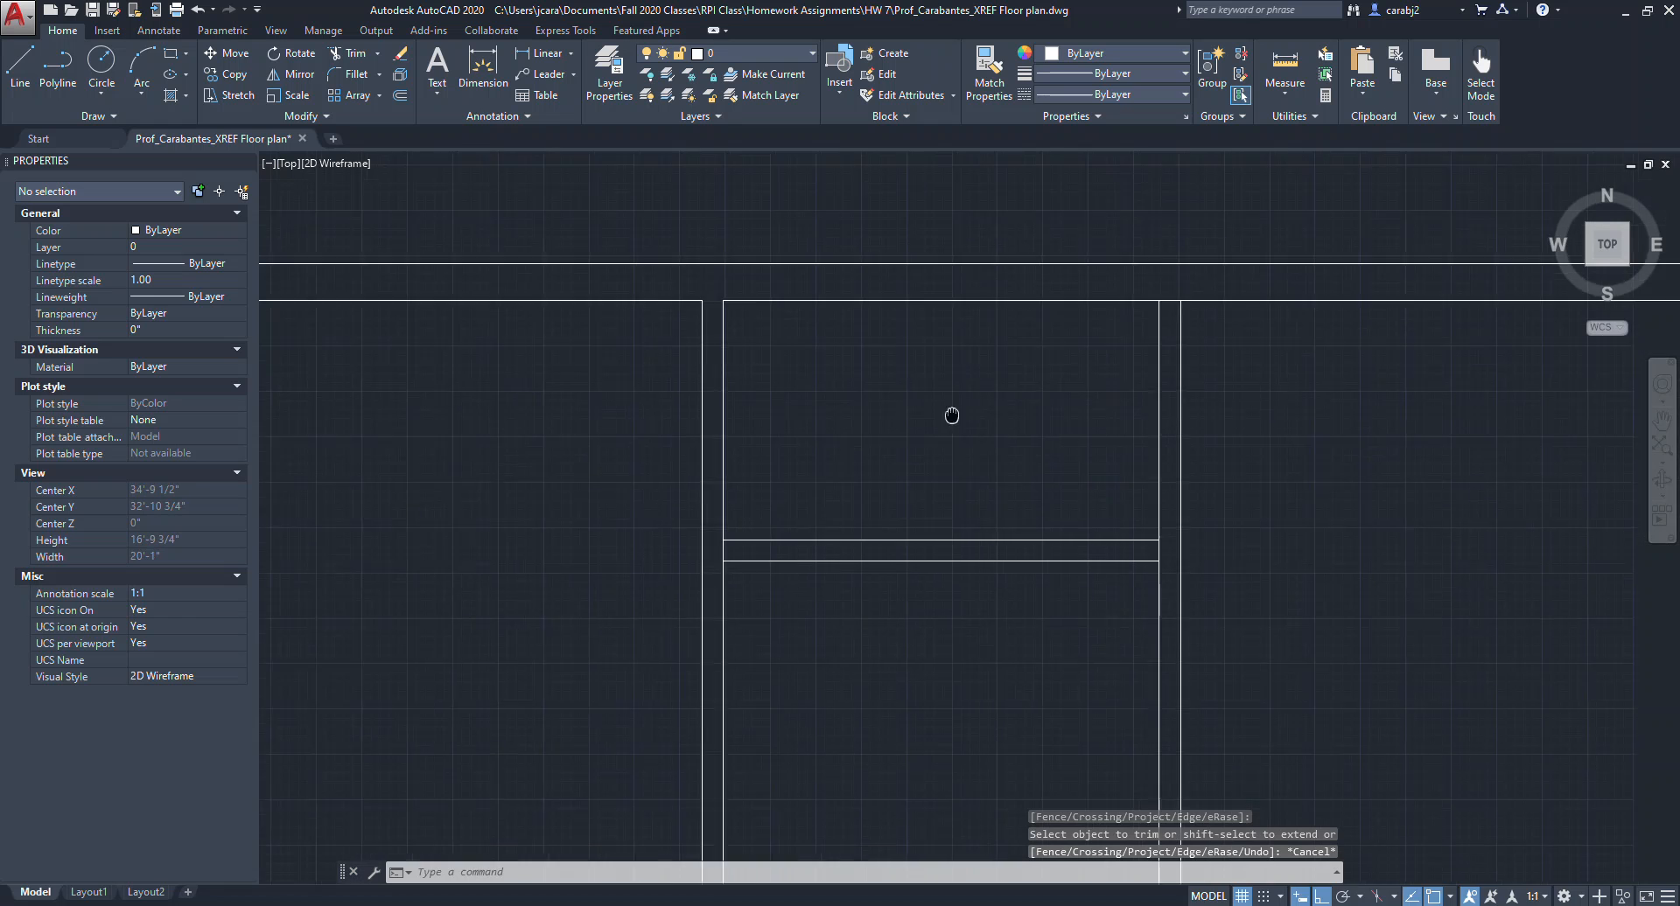
pyautogui.scroll(-4, 1009, 309)
pyautogui.click(1268, 247)
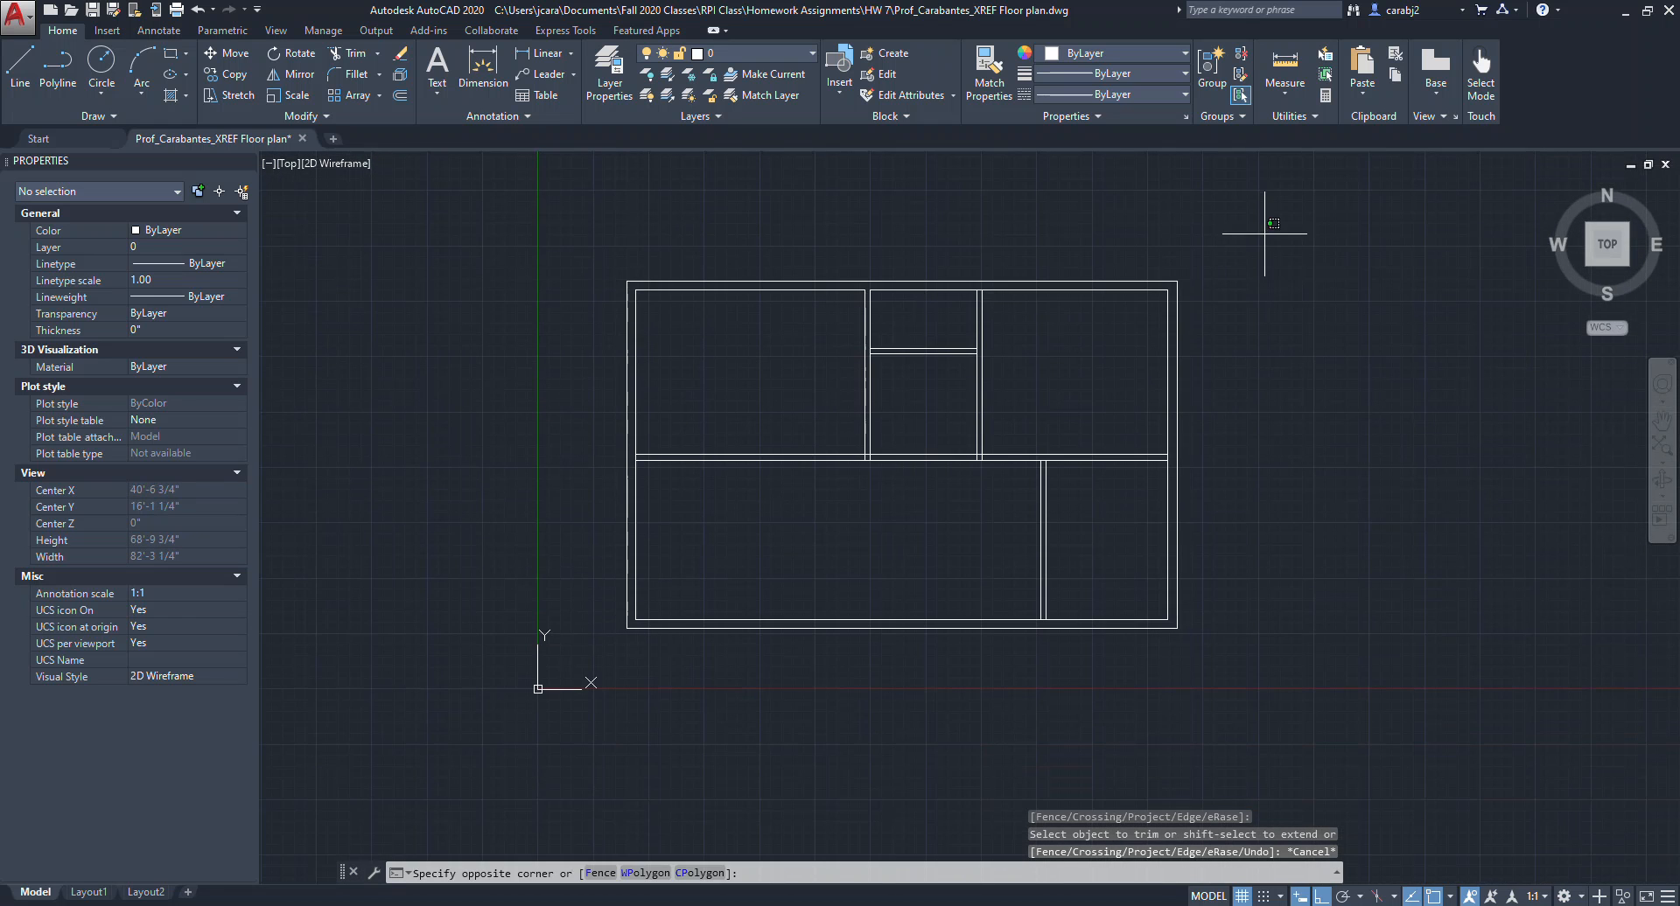
pyautogui.press('Escape')
pyautogui.press('Escape')
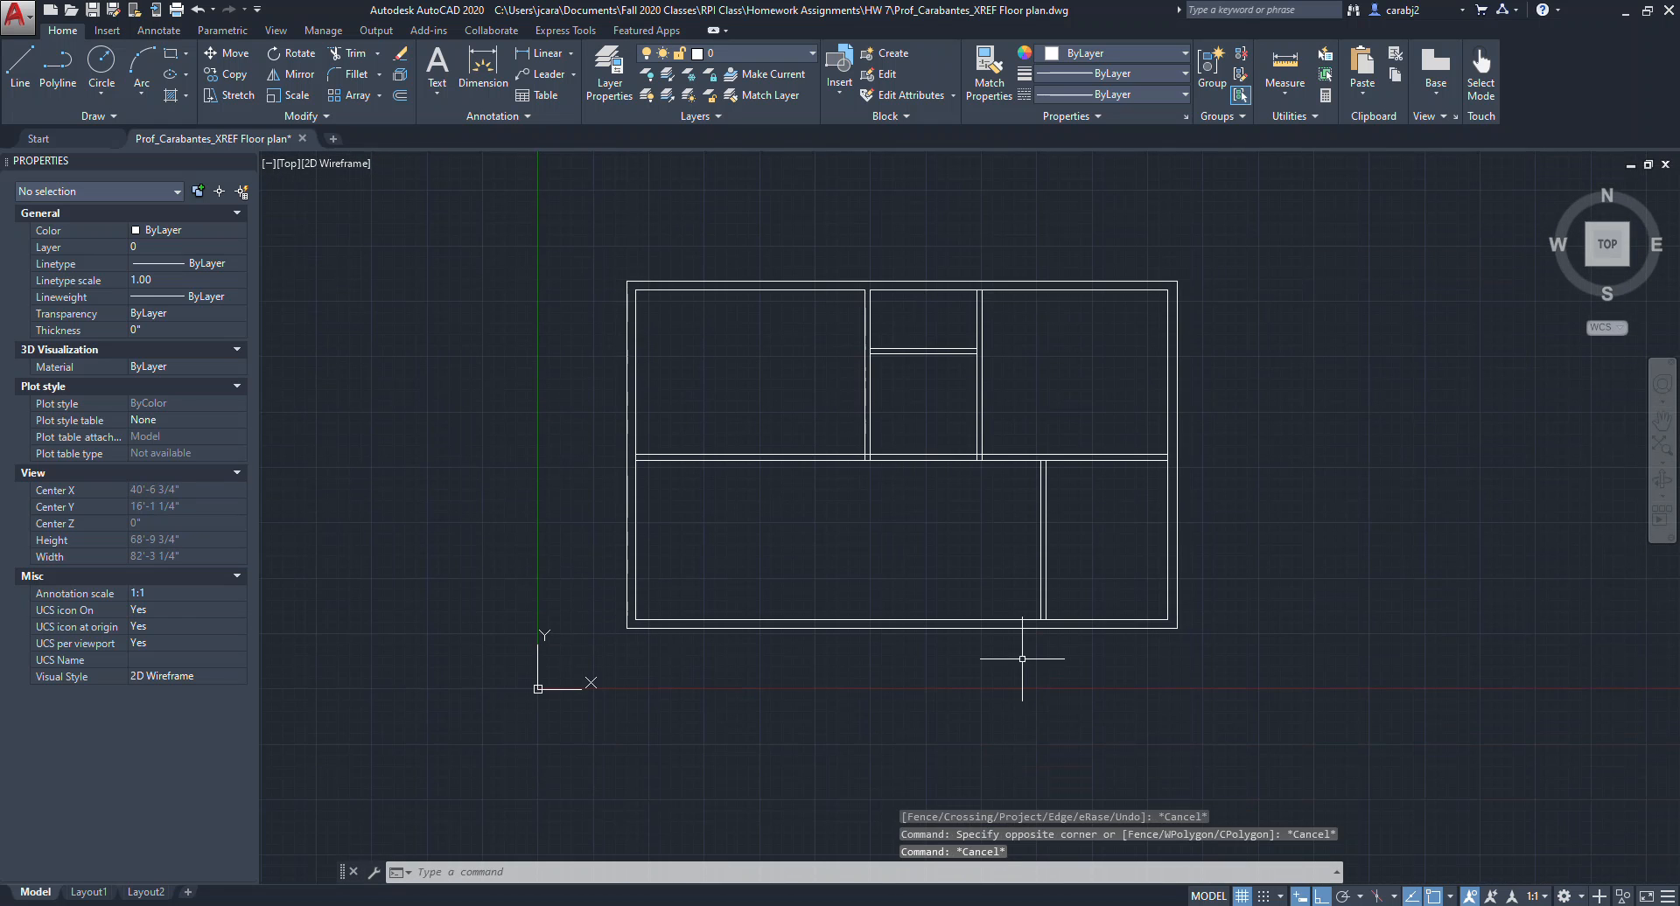
# Start trimming with every floor-plan line as a cutting edge and clean up the wall junctions around the middle room's top.
pyautogui.click(1279, 223)
pyautogui.click(553, 683)
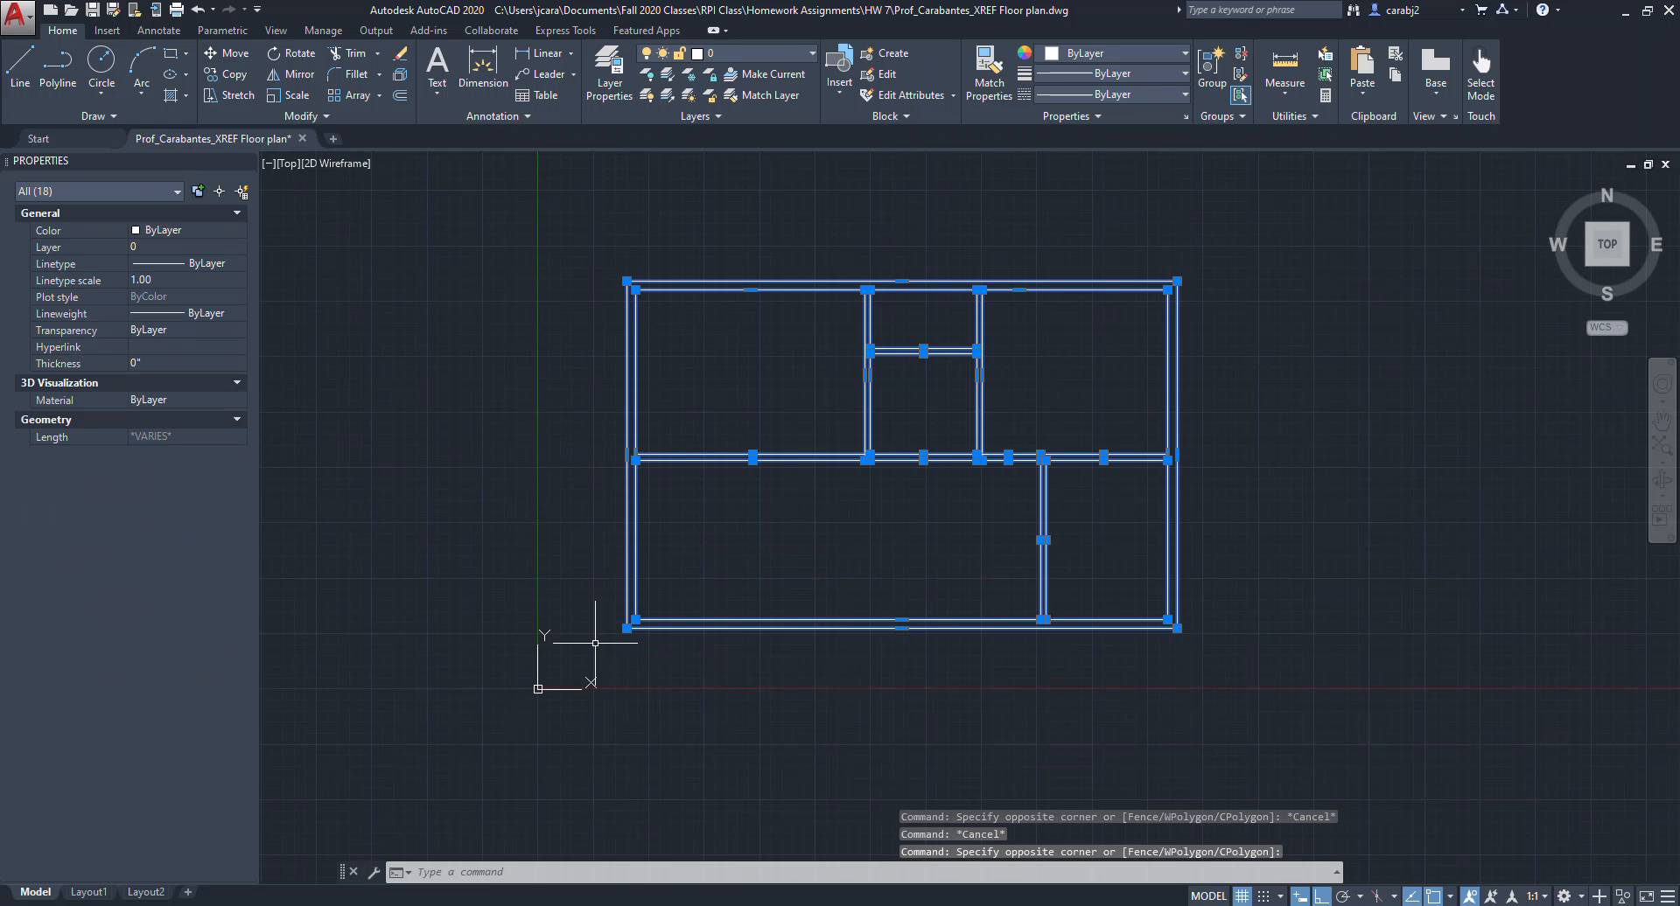
pyautogui.press('Return')
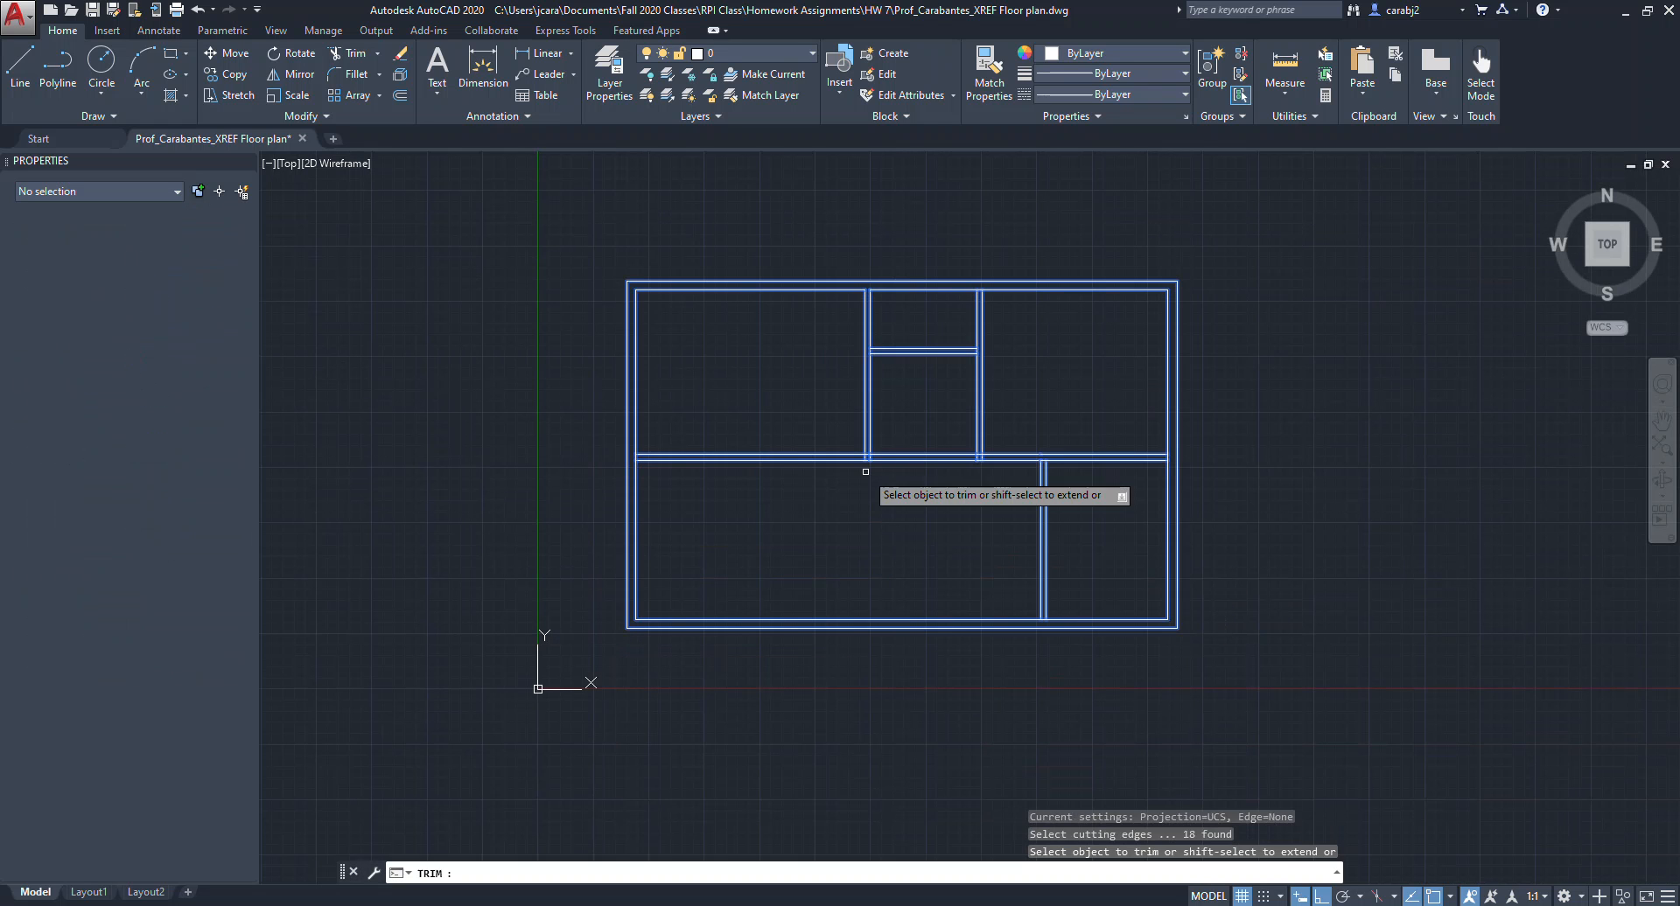
pyautogui.scroll(5, 866, 302)
pyautogui.scroll(5, 1006, 315)
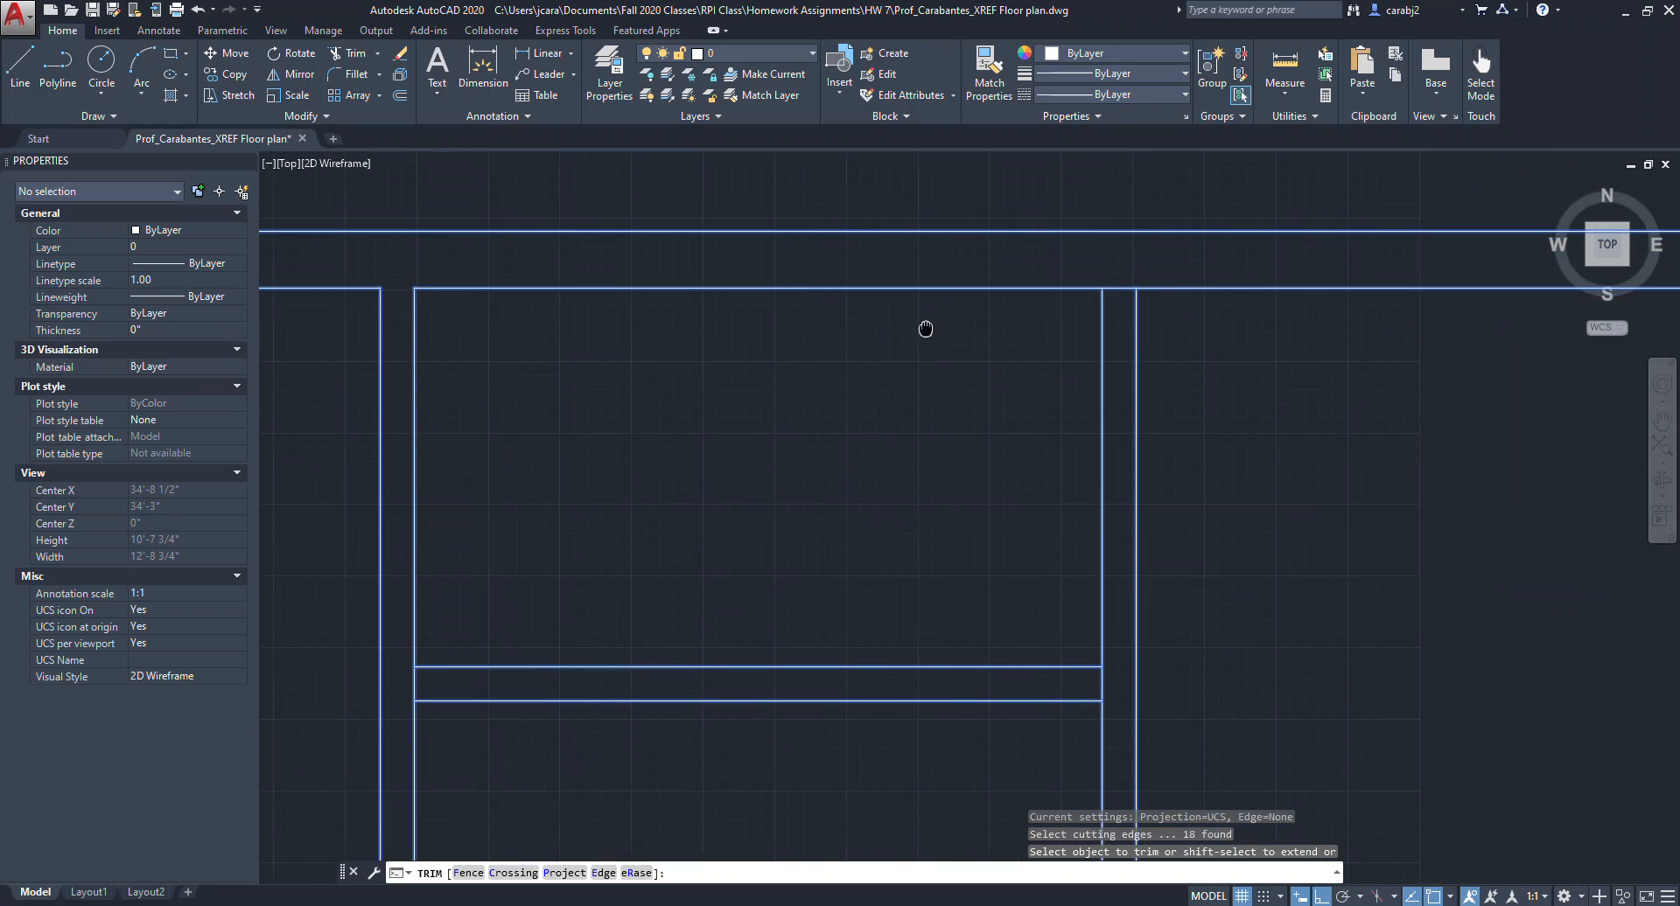
pyautogui.click(1015, 305)
pyautogui.scroll(-4, 1014, 473)
pyautogui.scroll(3, 1024, 533)
pyautogui.click(1026, 534)
pyautogui.moveTo(818, 541); pyautogui.dragTo(1202, 521, button='middle')
pyautogui.moveTo(747, 517); pyautogui.dragTo(1122, 518, button='middle')
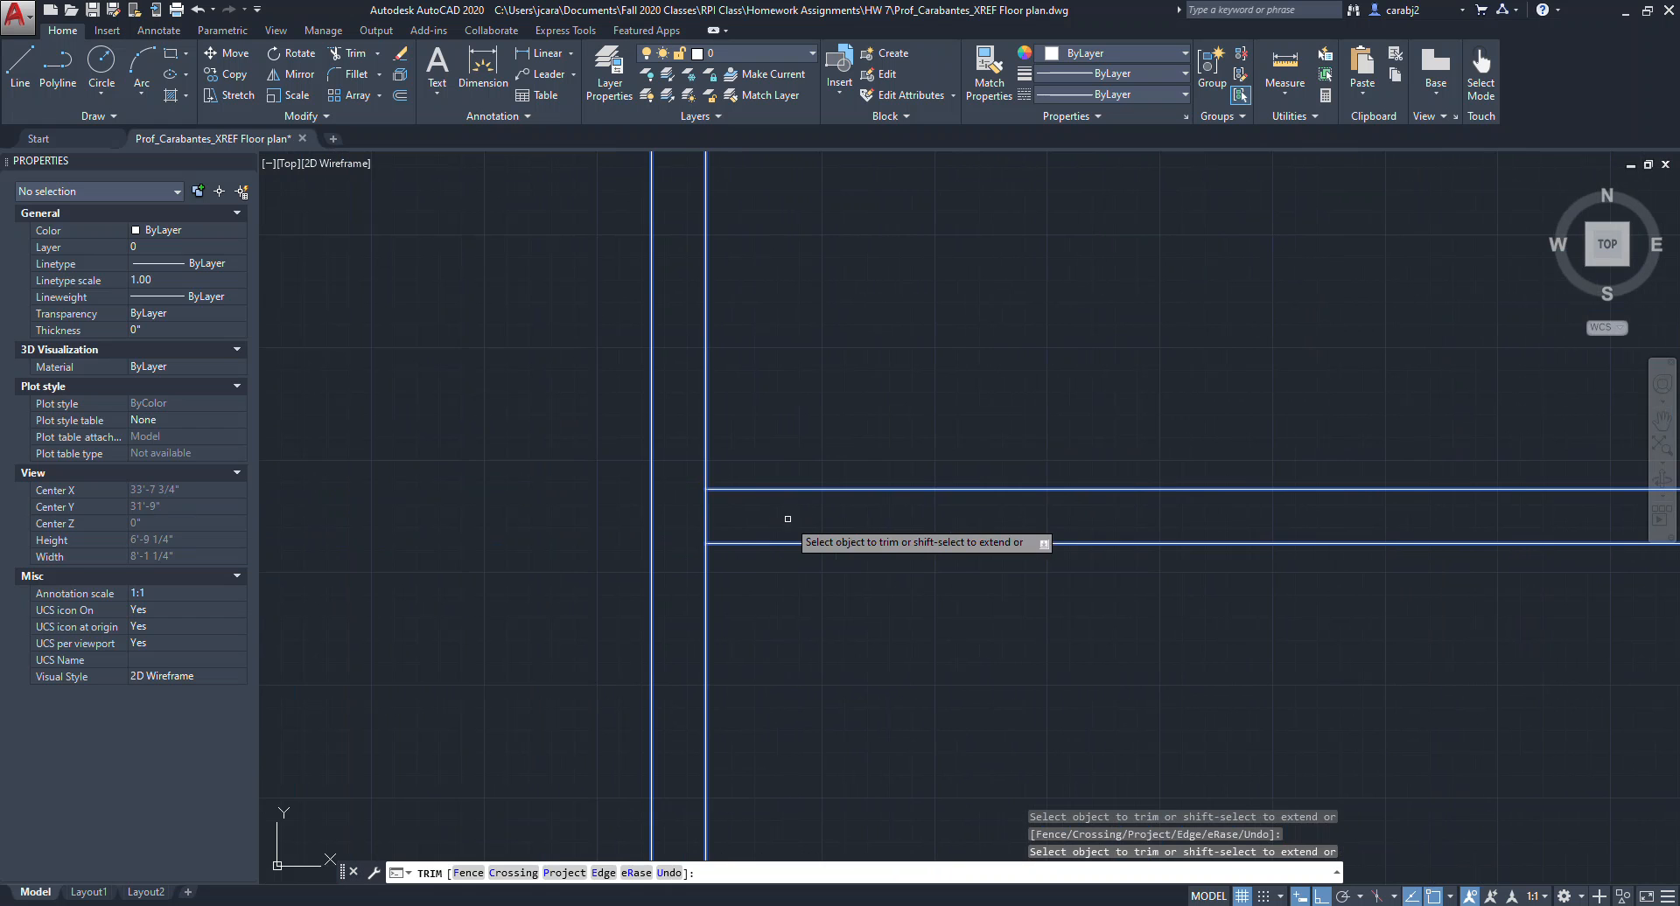
pyautogui.click(705, 518)
# Trim the overlapping line segments where the vertical interior walls meet the central horizontal wall.
pyautogui.scroll(-5, 797, 408)
pyautogui.scroll(1, 808, 550)
pyautogui.scroll(8, 790, 599)
pyautogui.click(761, 615)
pyautogui.click(617, 608)
pyautogui.click(698, 612)
pyautogui.click(691, 555)
pyautogui.scroll(-6, 721, 589)
pyautogui.scroll(6, 1068, 607)
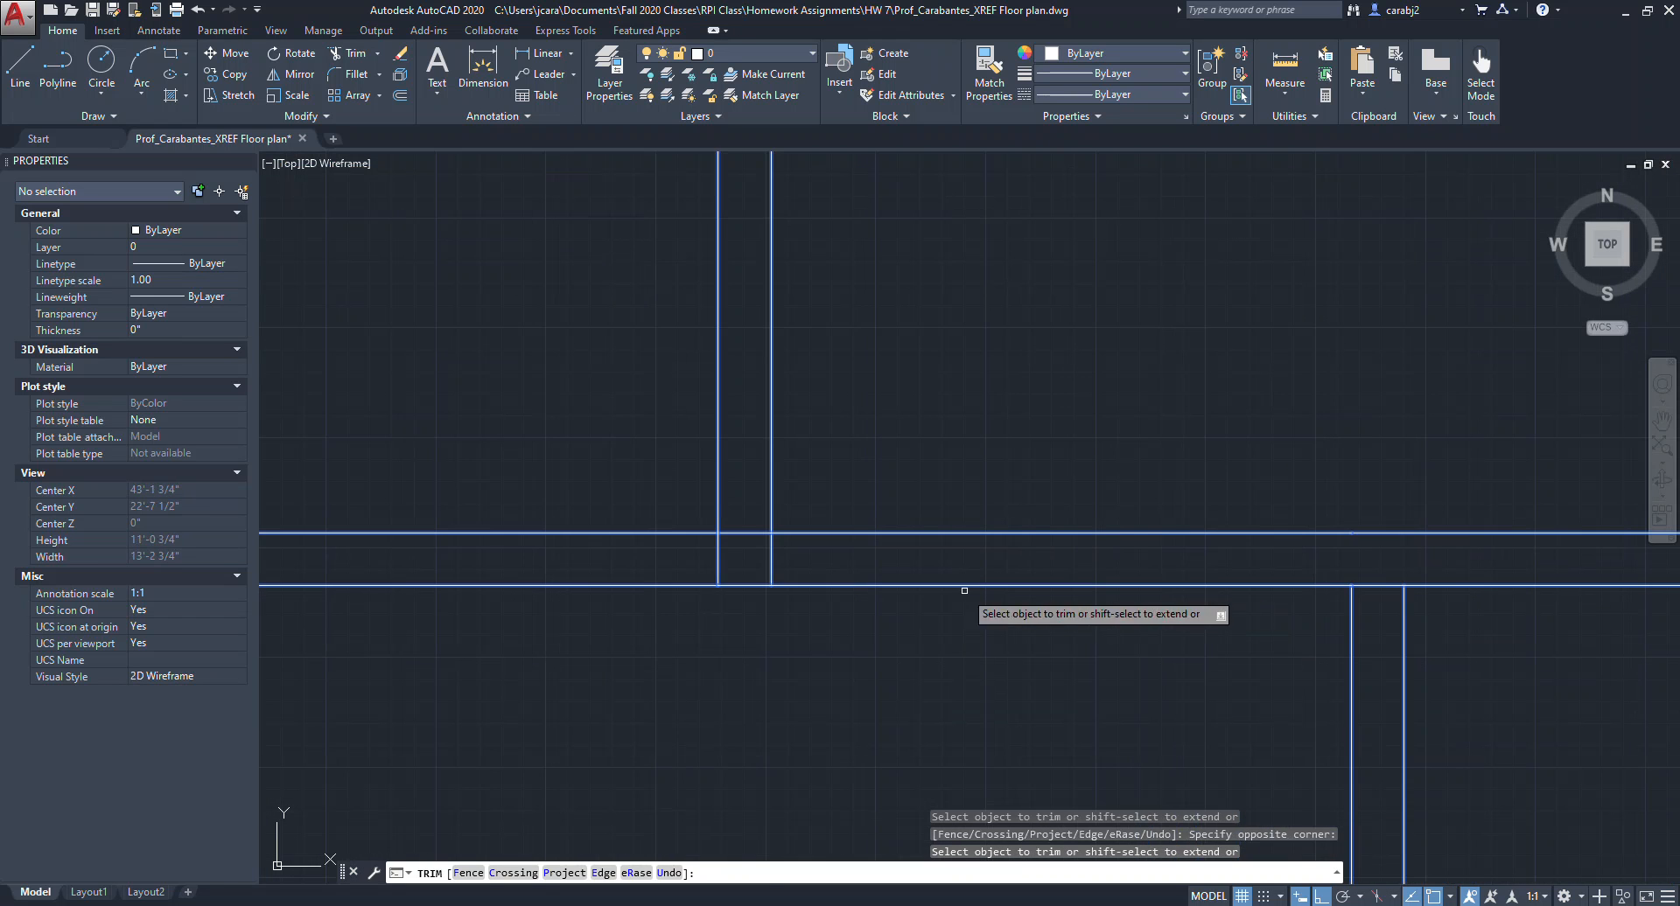
pyautogui.click(811, 567)
pyautogui.click(687, 547)
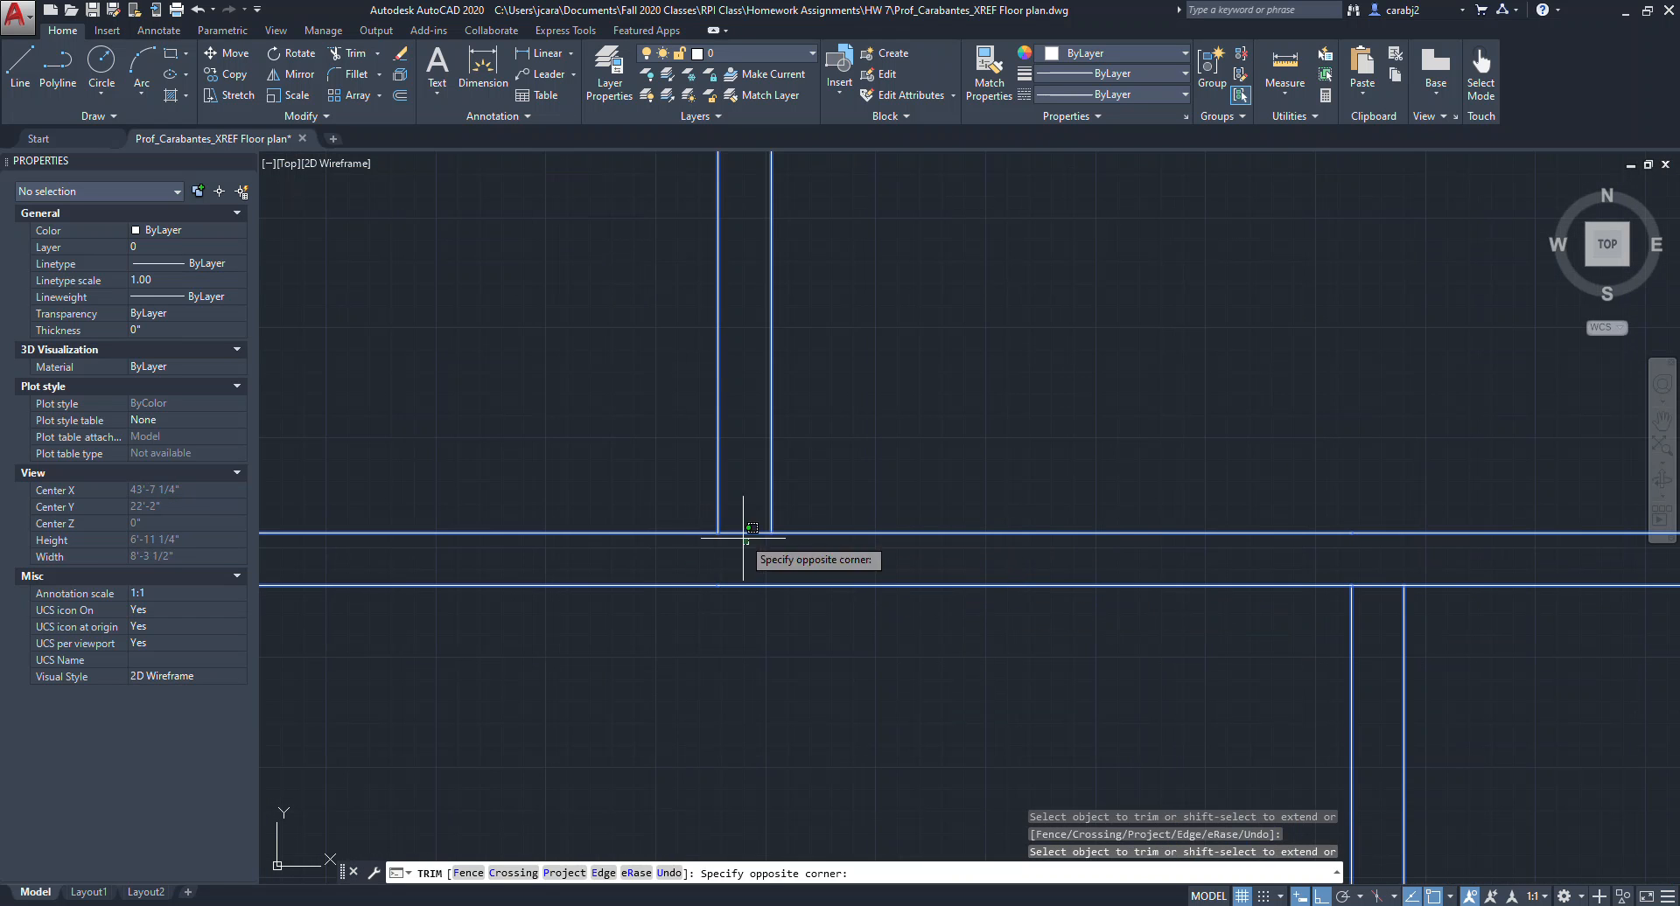
# Trim the remaining wall crossings along the central horizontal wall and at its right end against the outer wall.
pyautogui.scroll(-3, 874, 551)
pyautogui.scroll(3, 1006, 565)
pyautogui.scroll(1, 997, 543)
pyautogui.click(940, 467)
pyautogui.click(918, 429)
pyautogui.scroll(-4, 951, 436)
pyautogui.moveTo(1236, 445); pyautogui.dragTo(1012, 478, button='middle')
pyautogui.scroll(6, 1018, 455)
pyautogui.click(1042, 504)
pyautogui.click(982, 480)
pyautogui.scroll(-2, 1012, 492)
pyautogui.scroll(-5, 1023, 507)
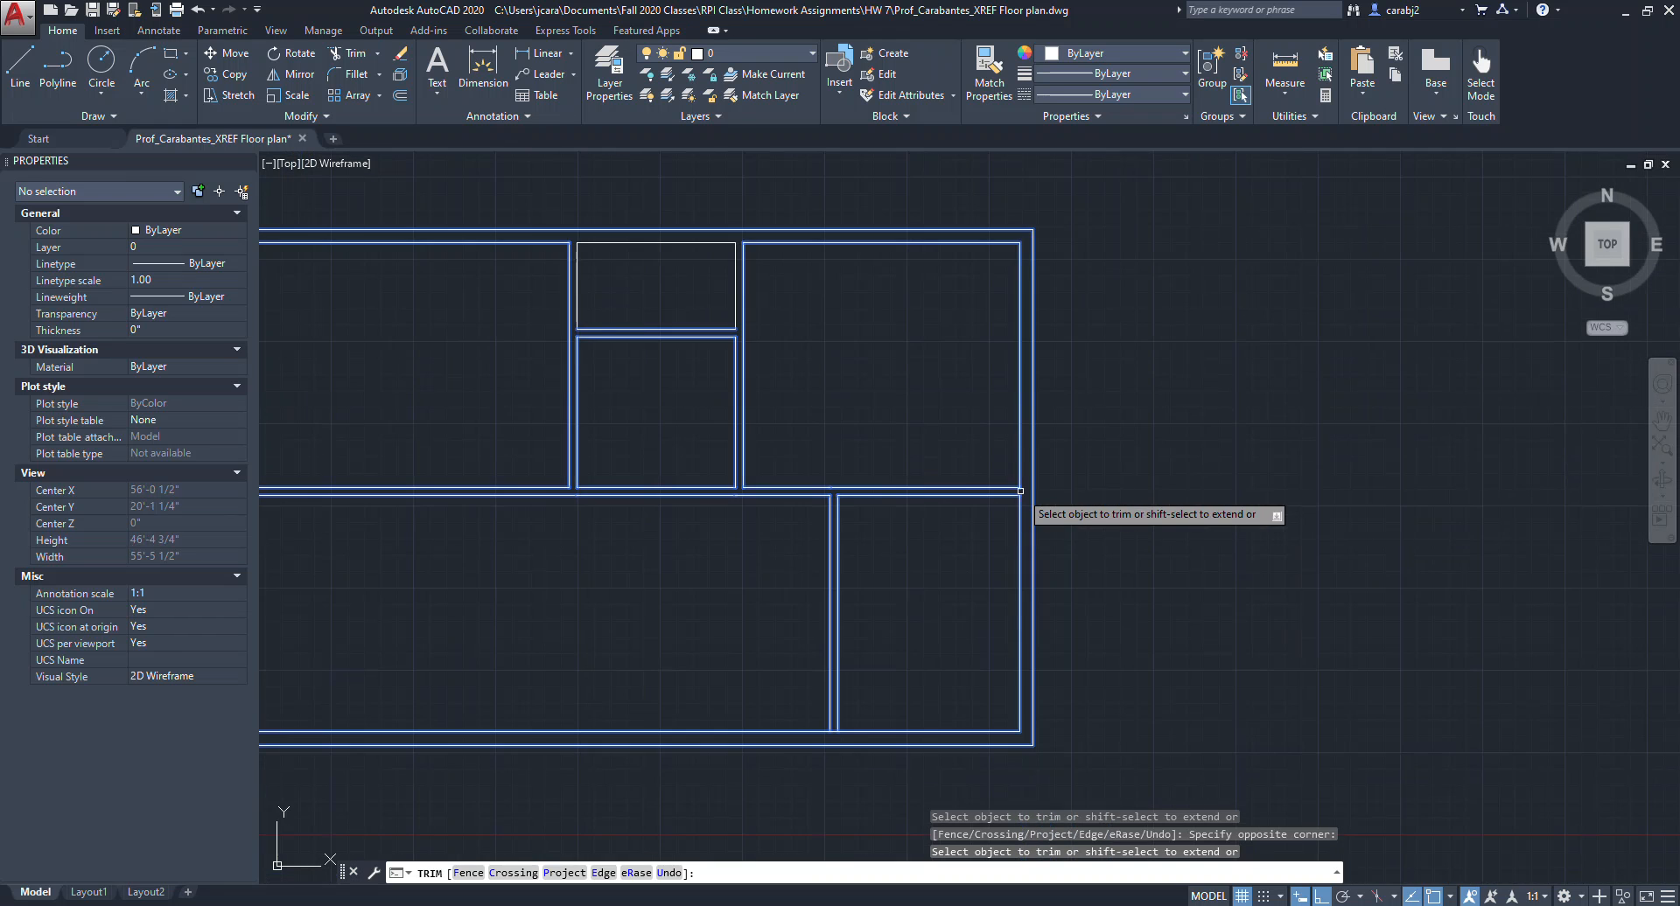
pyautogui.scroll(6, 1157, 705)
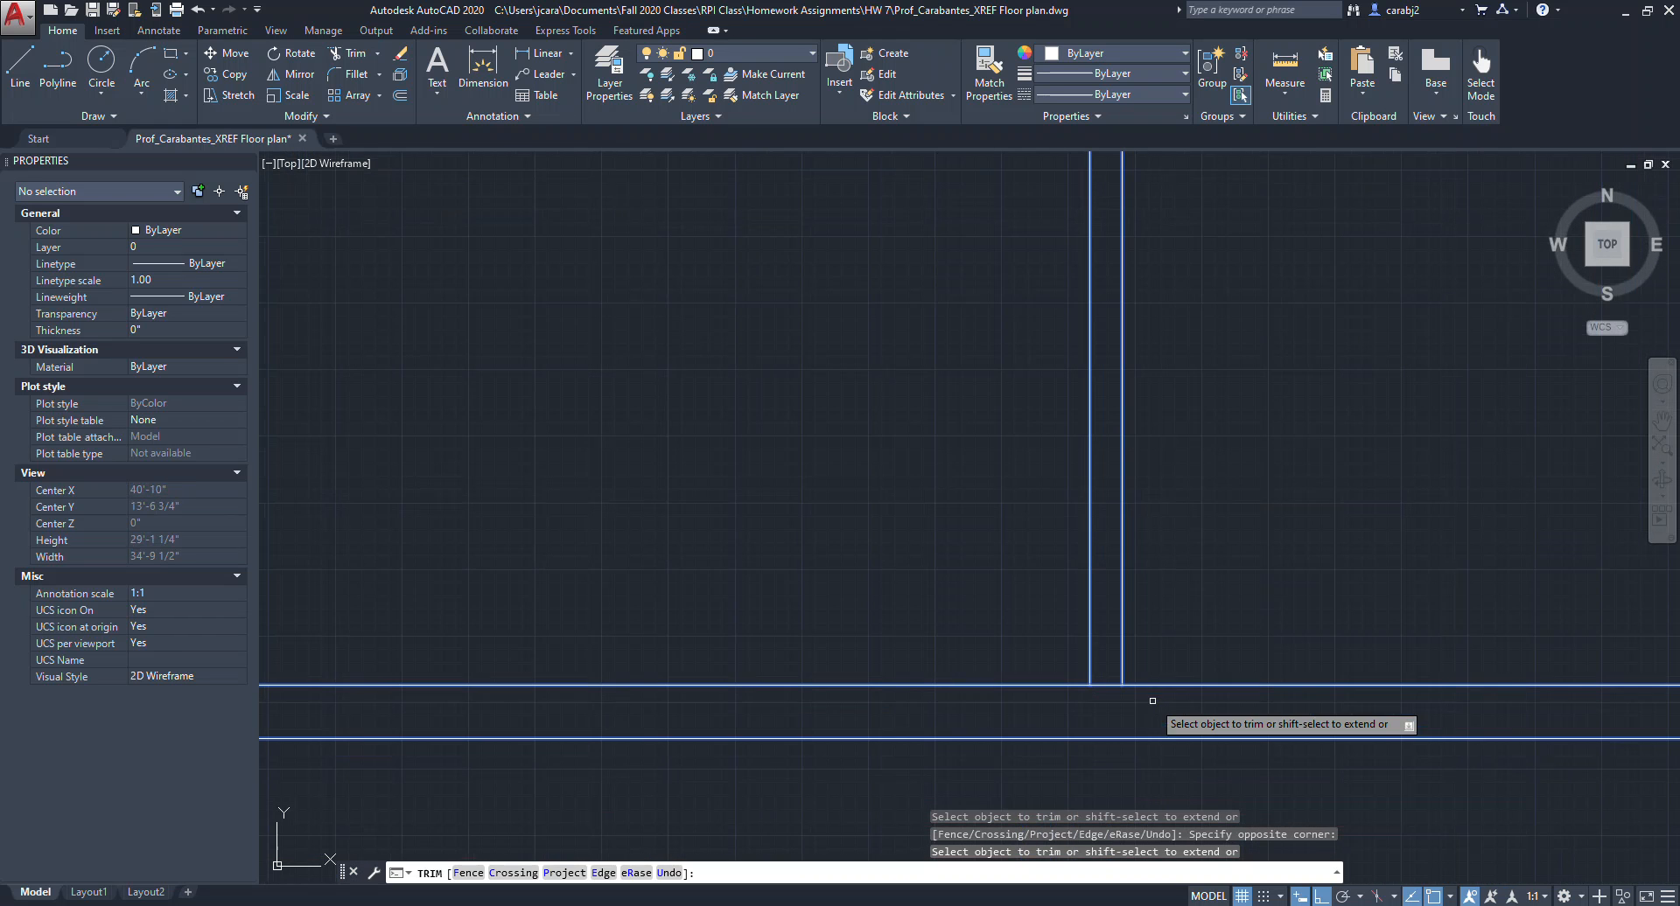
pyautogui.click(1117, 697)
pyautogui.click(1106, 685)
pyautogui.scroll(-6, 1015, 604)
pyautogui.scroll(8, 705, 503)
pyautogui.scroll(-6, 697, 527)
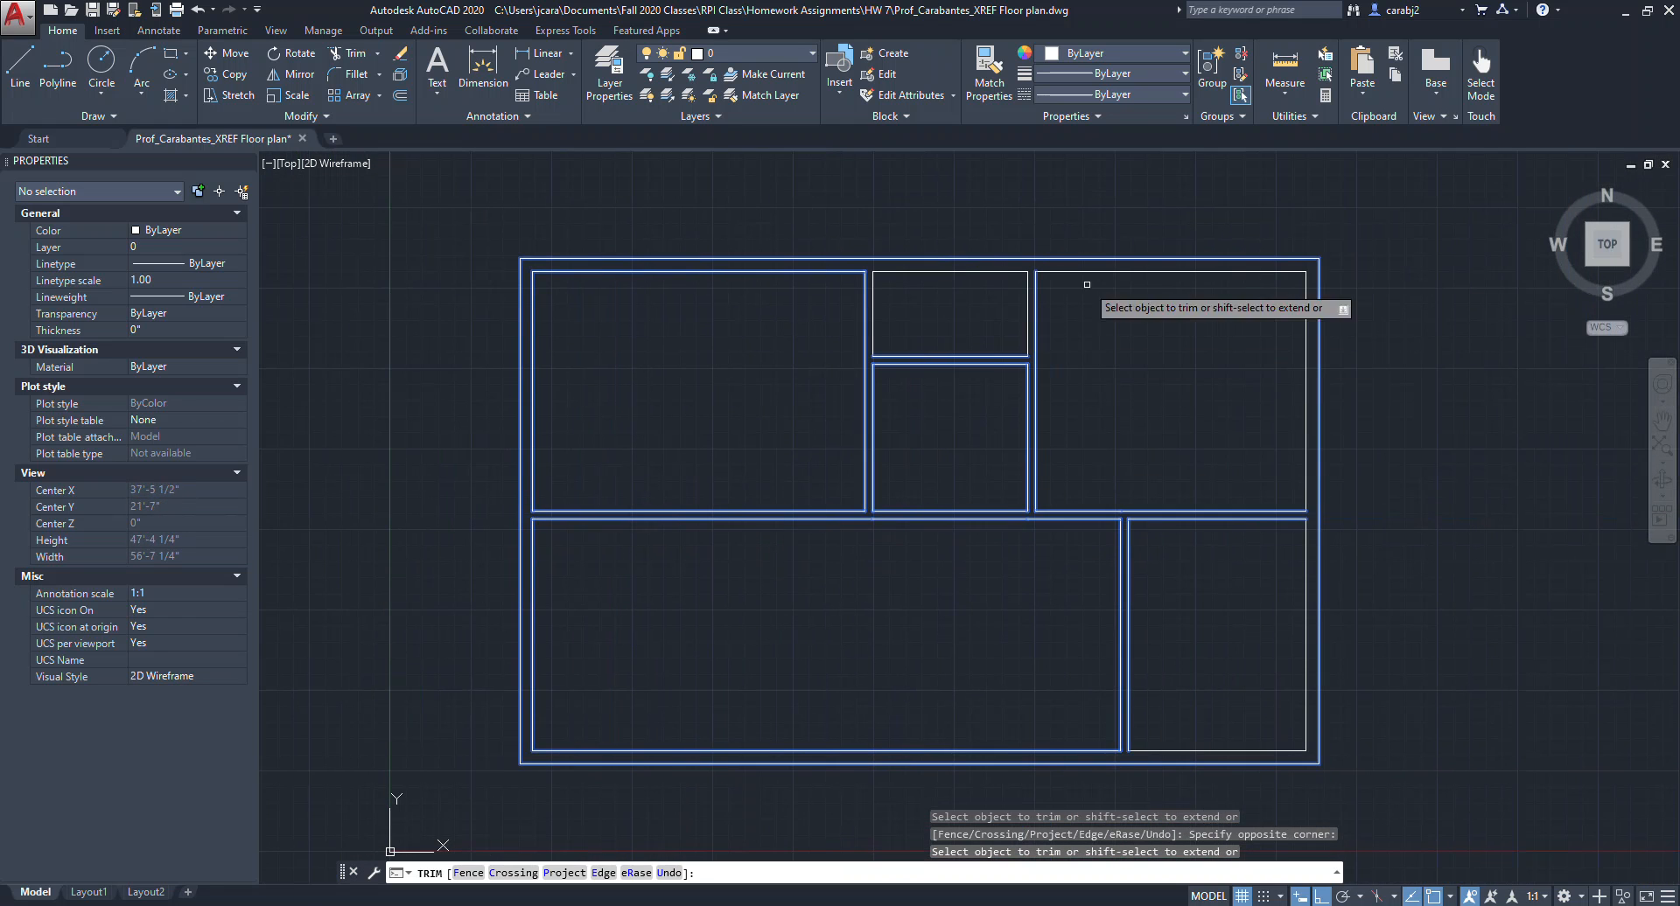
pyautogui.press('Escape')
pyautogui.press('Escape')
# Select all the floor-plan lines and move them onto the Walls layer.
pyautogui.moveTo(1165, 646); pyautogui.dragTo(1141, 643, button='middle')
pyautogui.scroll(3, 1128, 647)
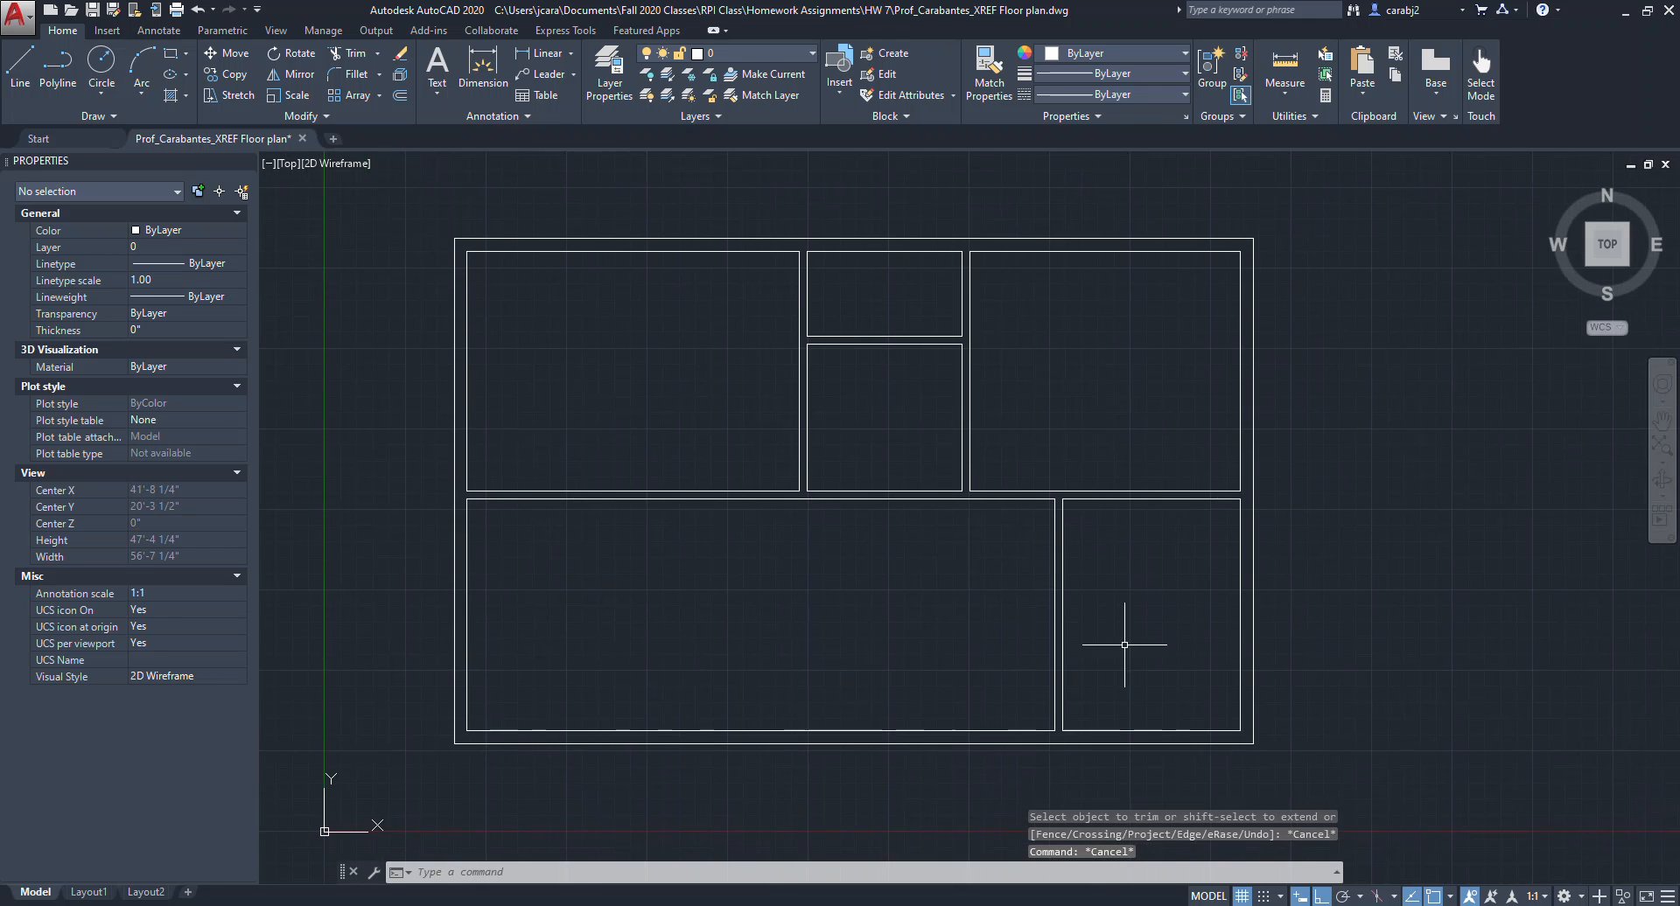
pyautogui.scroll(-2, 1131, 523)
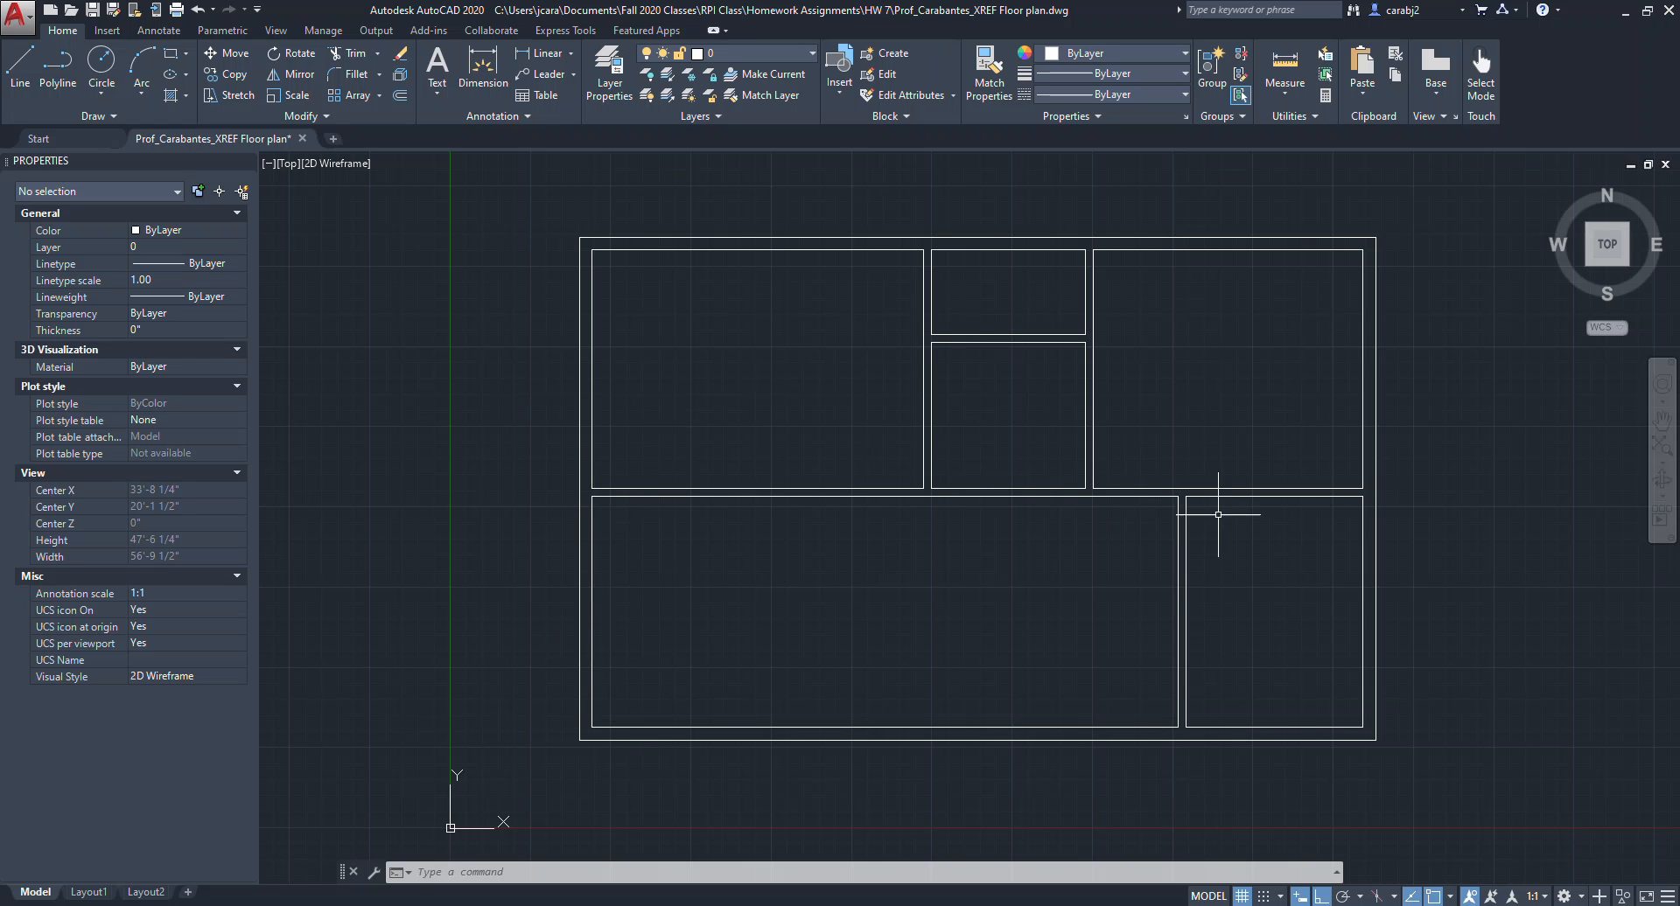
pyautogui.moveTo(1383, 514); pyautogui.dragTo(1311, 538, button='middle')
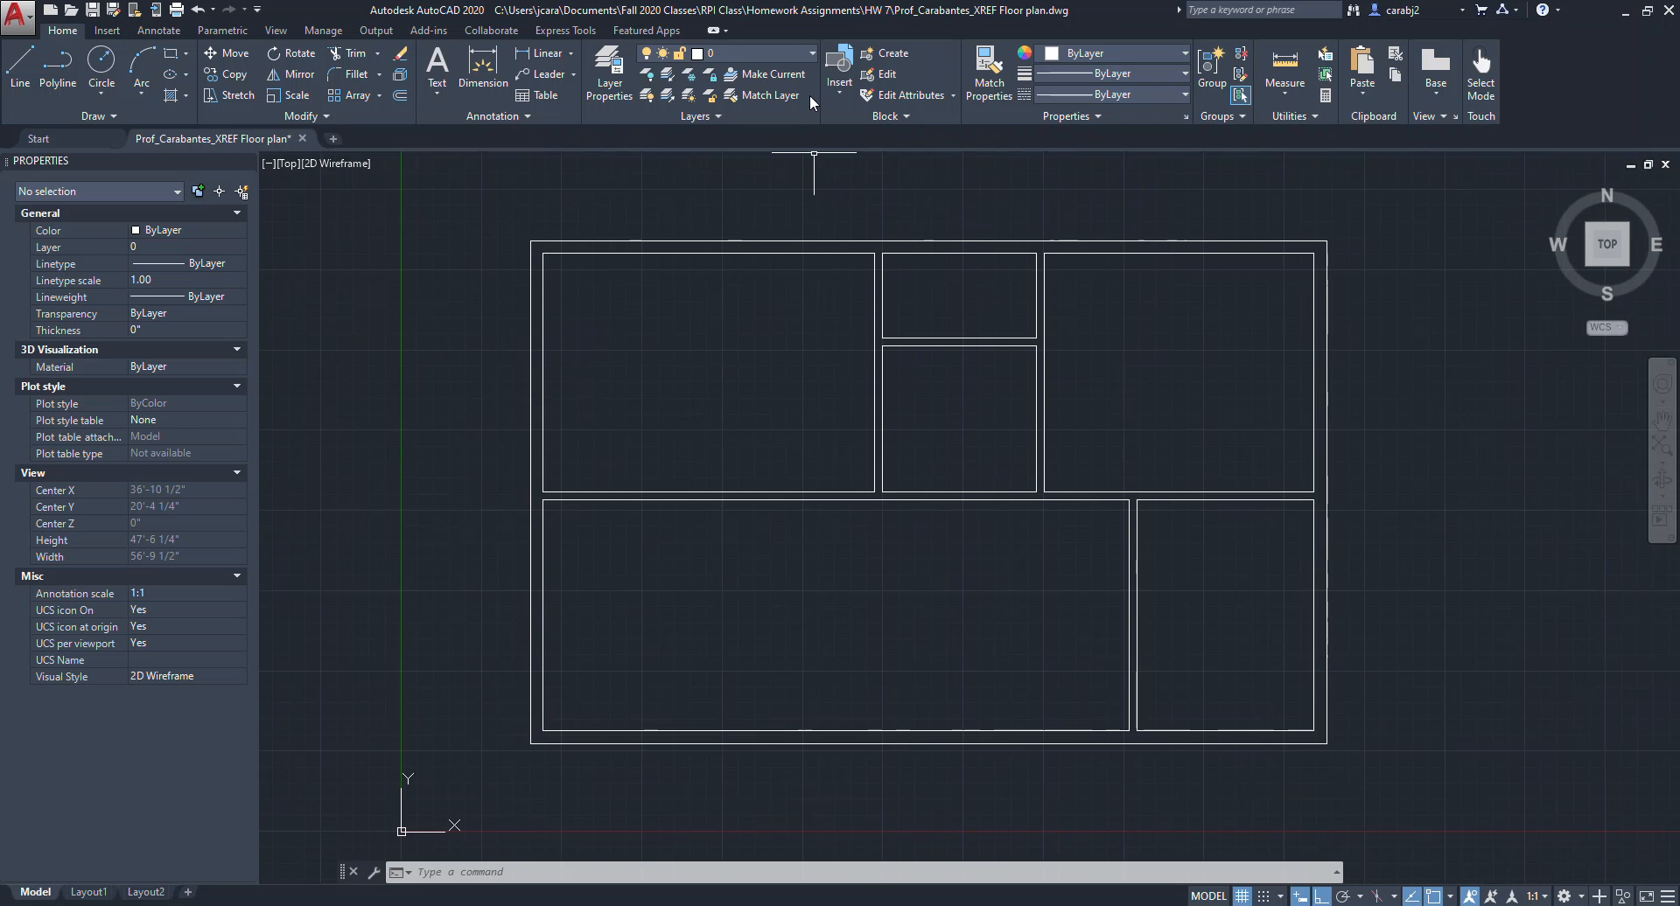
pyautogui.click(812, 54)
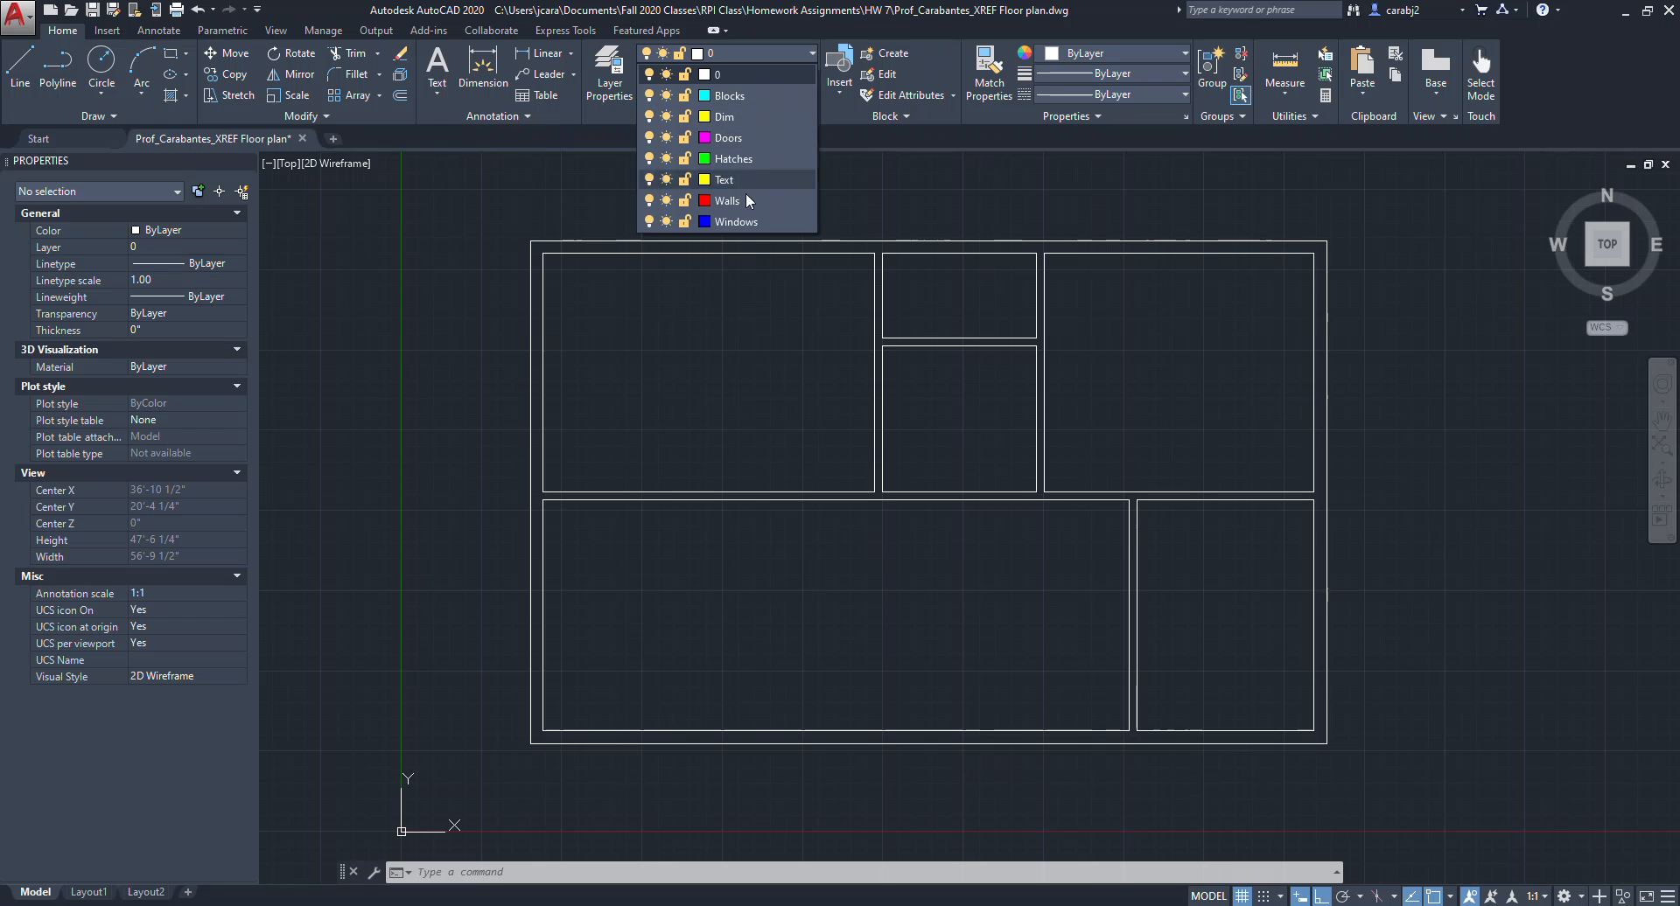
pyautogui.click(1195, 332)
pyautogui.click(1362, 224)
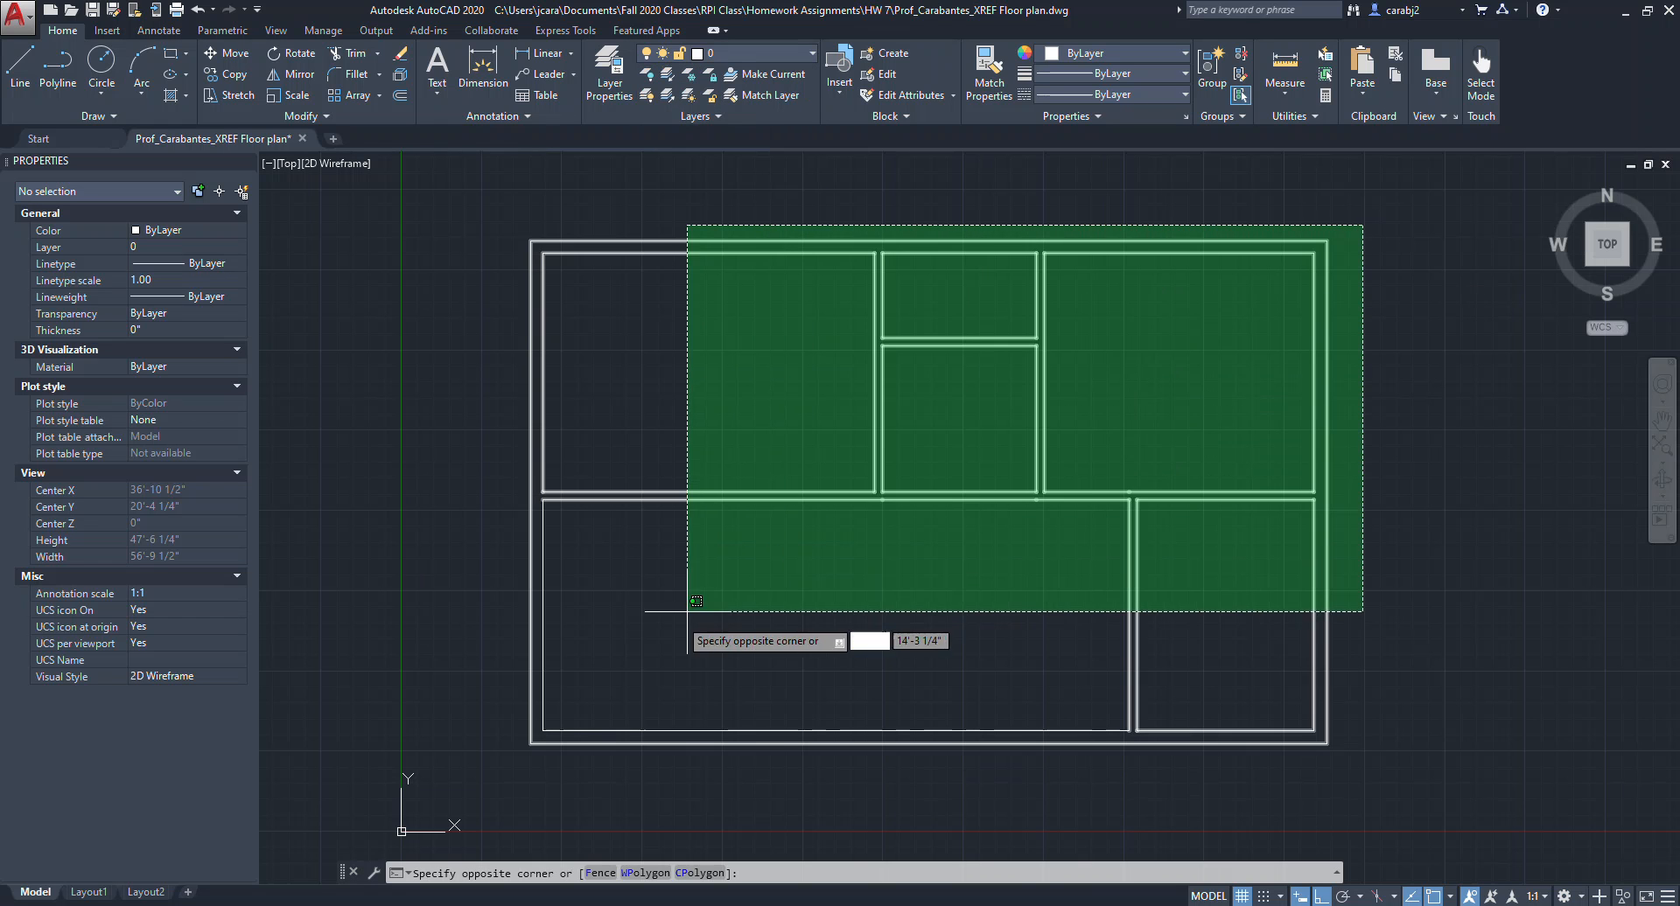
pyautogui.click(487, 753)
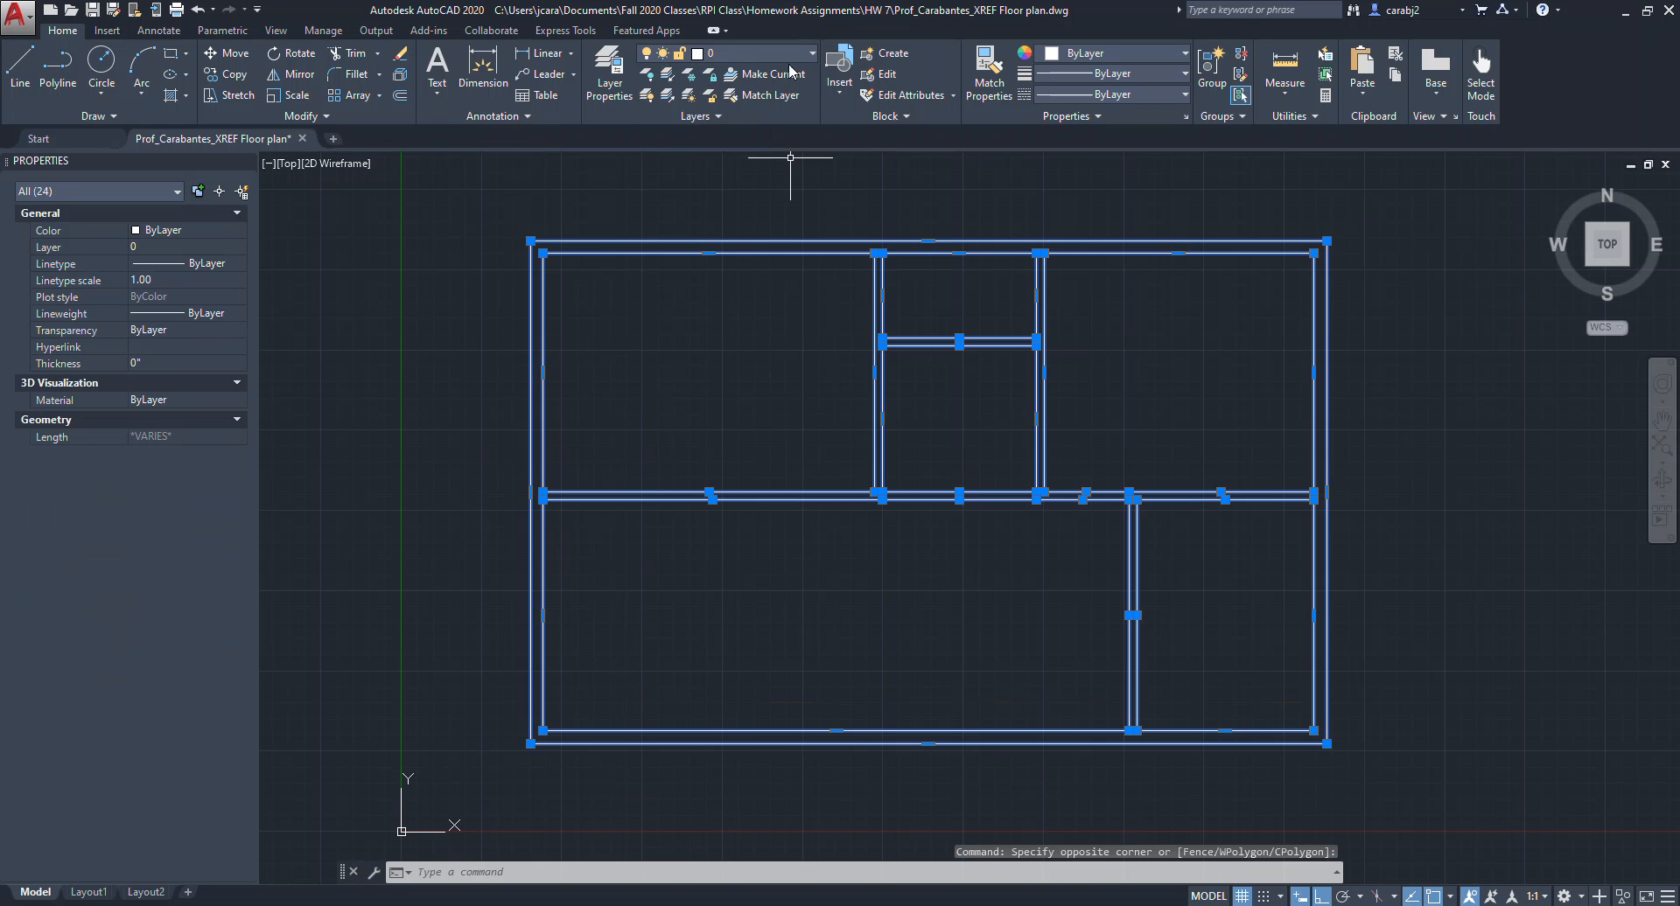
pyautogui.click(811, 54)
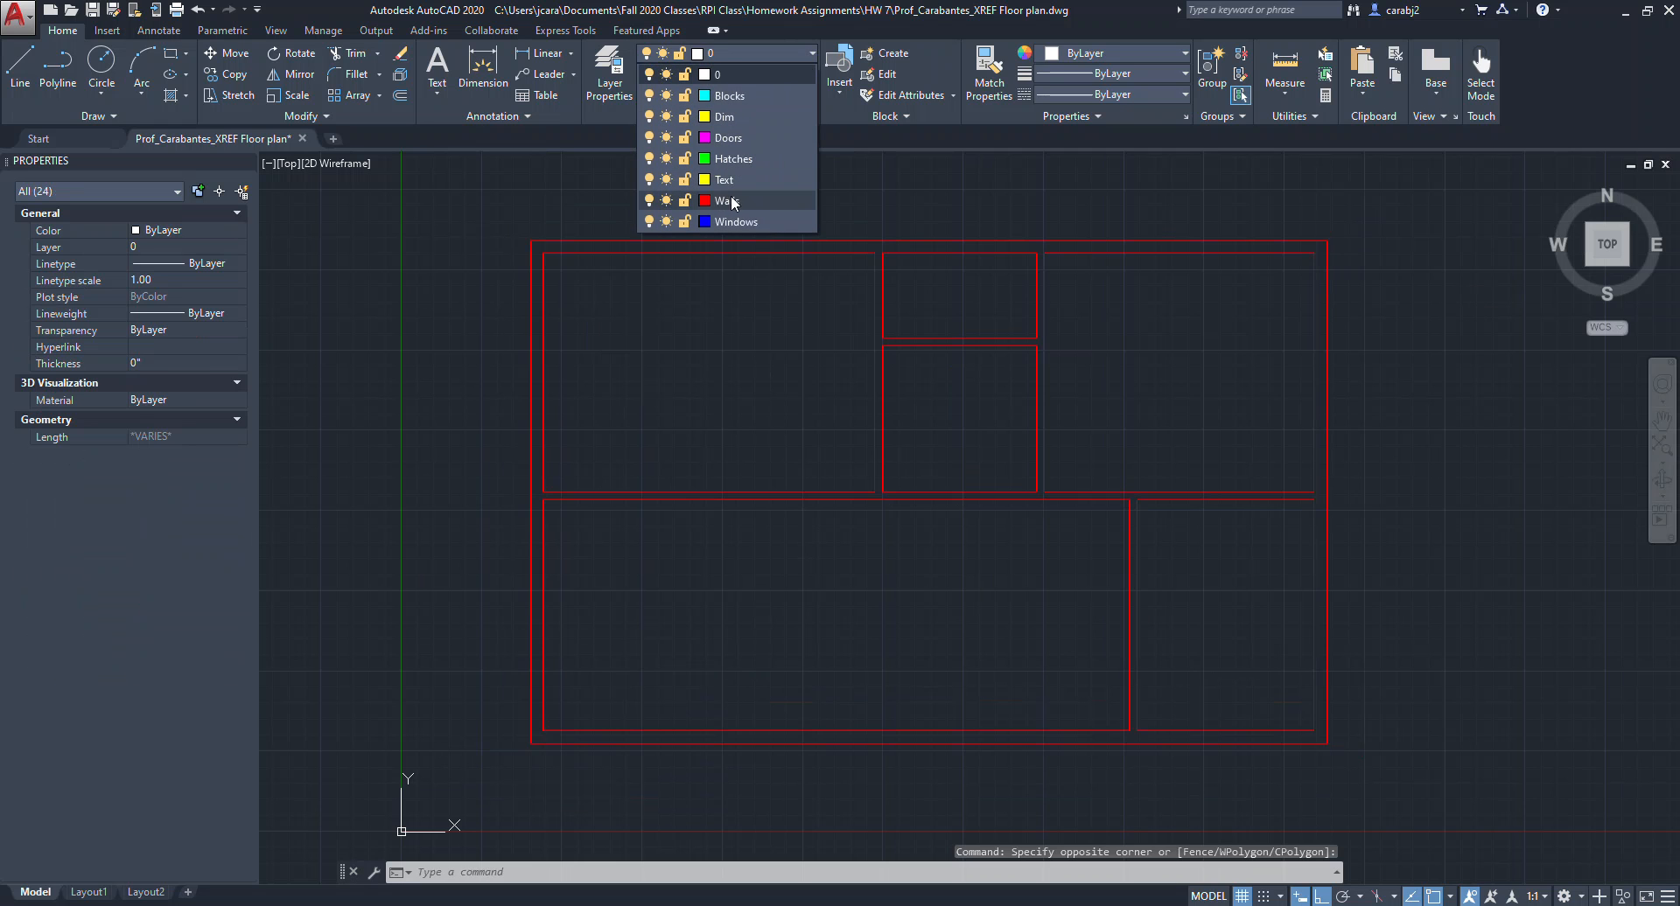
pyautogui.click(731, 200)
pyautogui.moveTo(799, 313); pyautogui.dragTo(829, 321, button='middle')
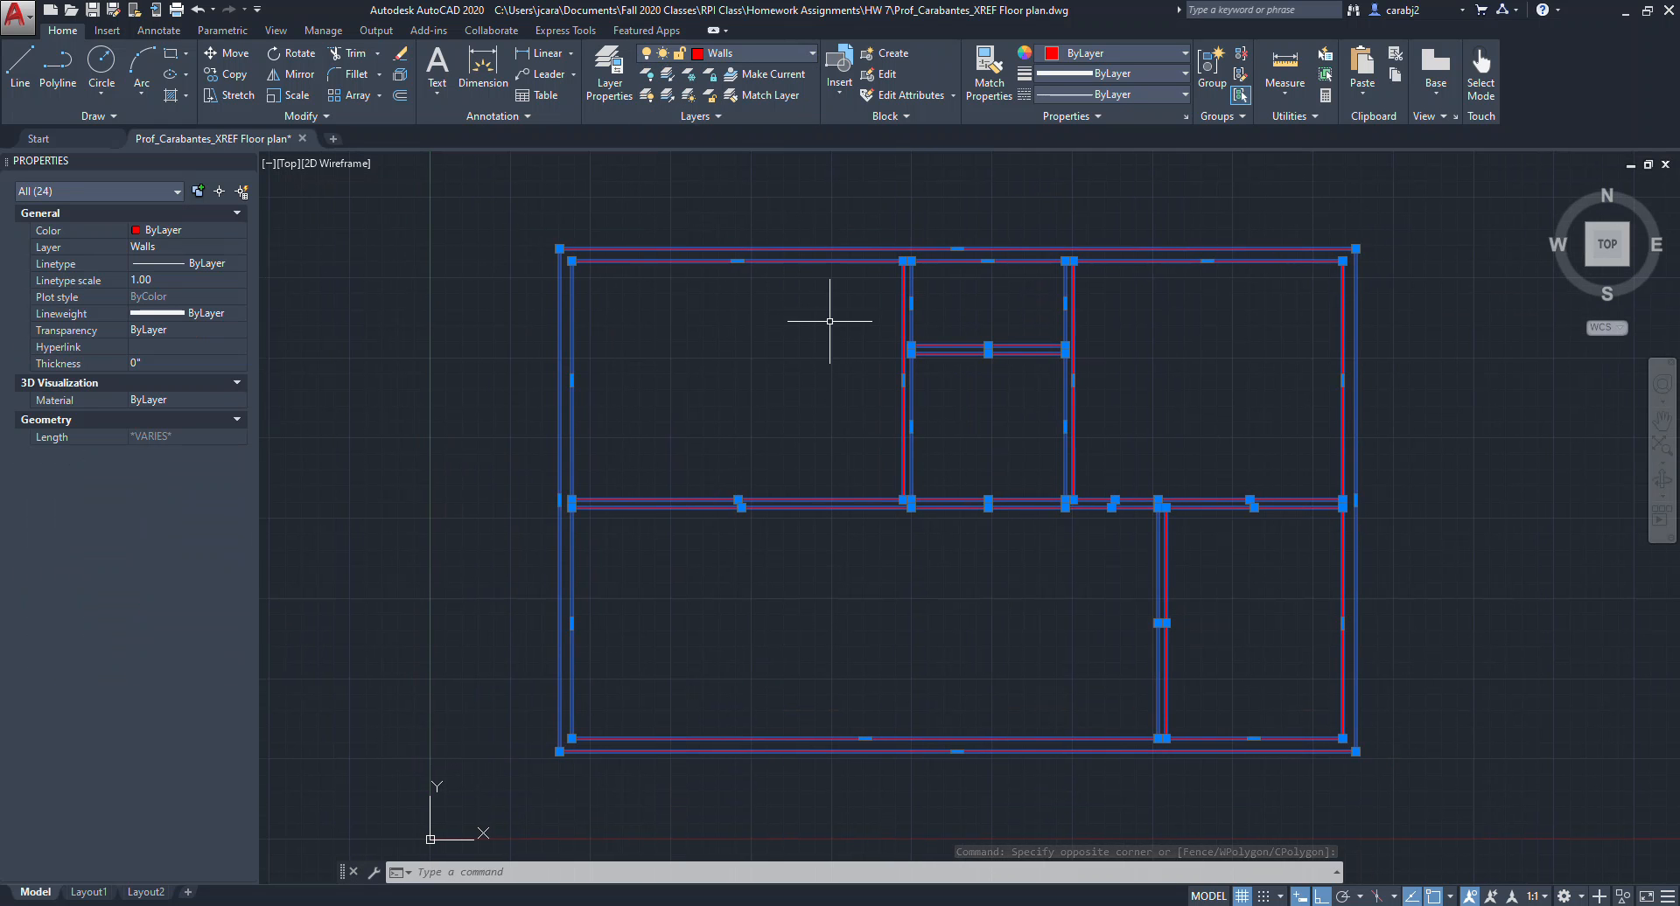
pyautogui.press('Escape')
pyautogui.press('Escape')
# Make Doors the current layer.
pyautogui.moveTo(899, 405); pyautogui.dragTo(863, 374, button='middle')
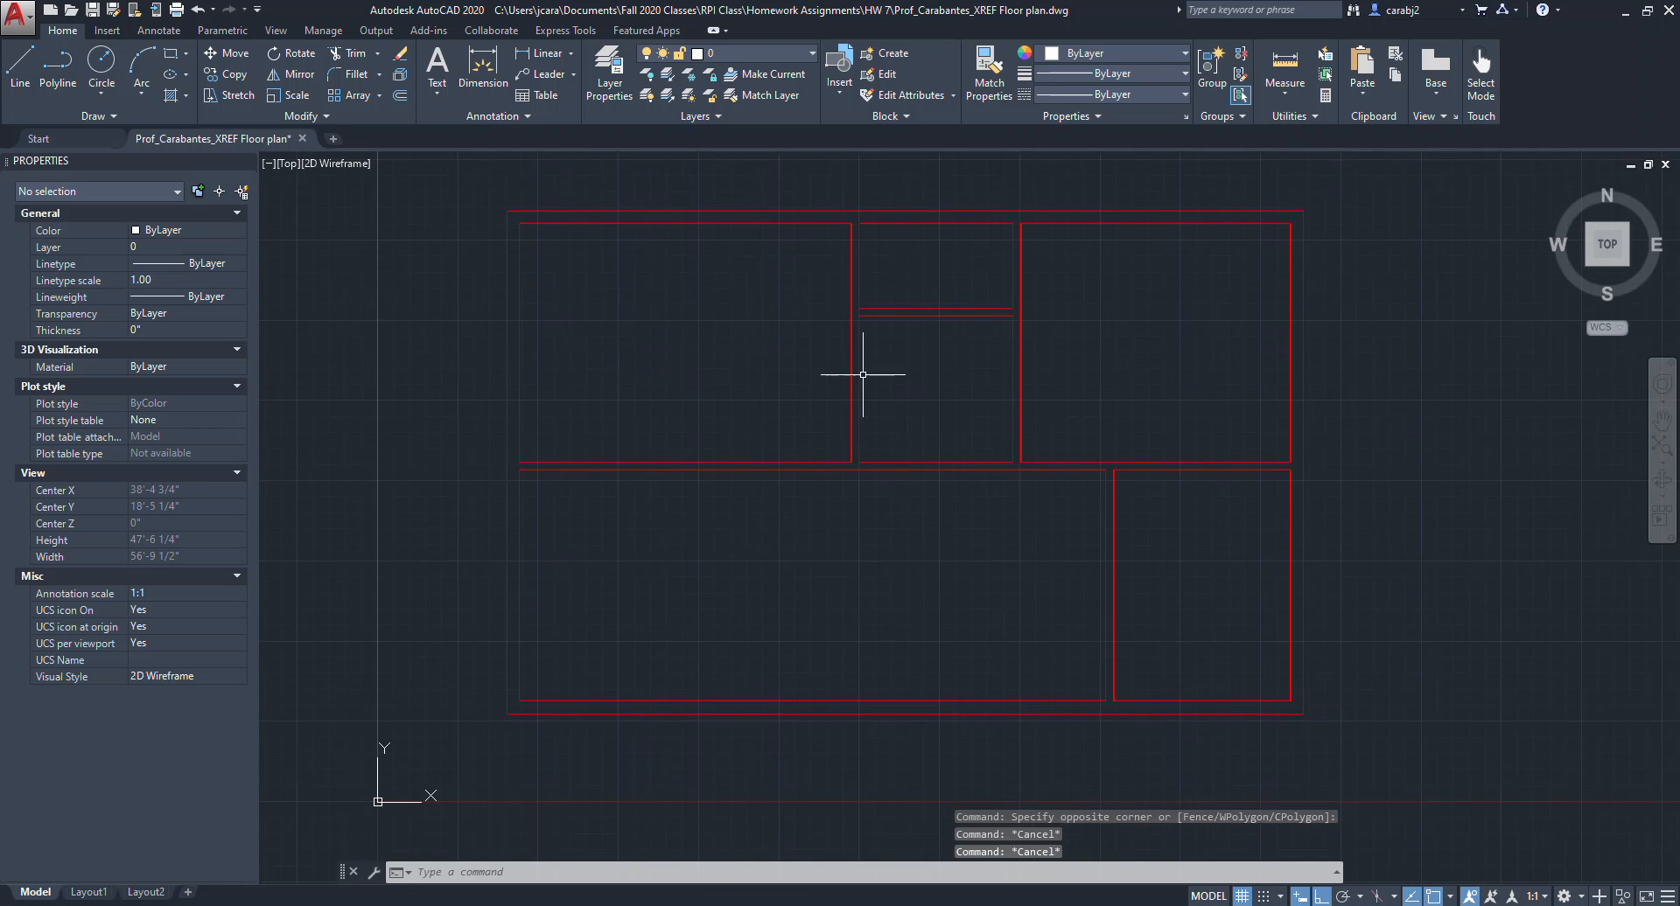
pyautogui.moveTo(726, 332); pyautogui.dragTo(749, 329, button='middle')
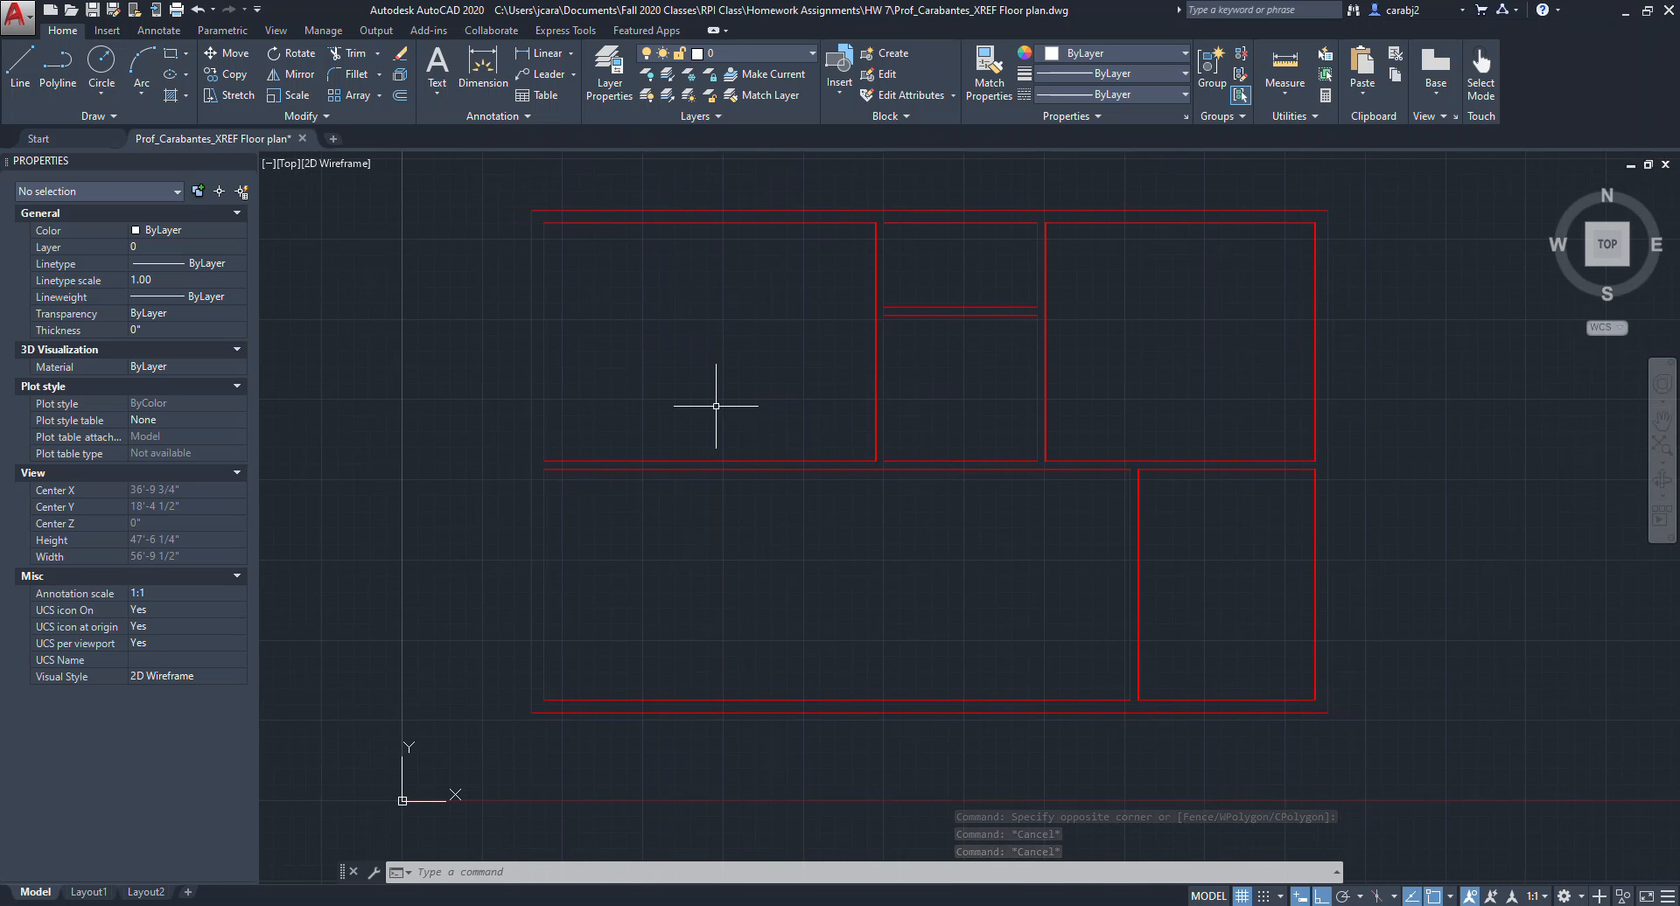
pyautogui.moveTo(666, 443); pyautogui.dragTo(749, 439, button='middle')
pyautogui.moveTo(568, 439); pyautogui.dragTo(784, 424, button='middle')
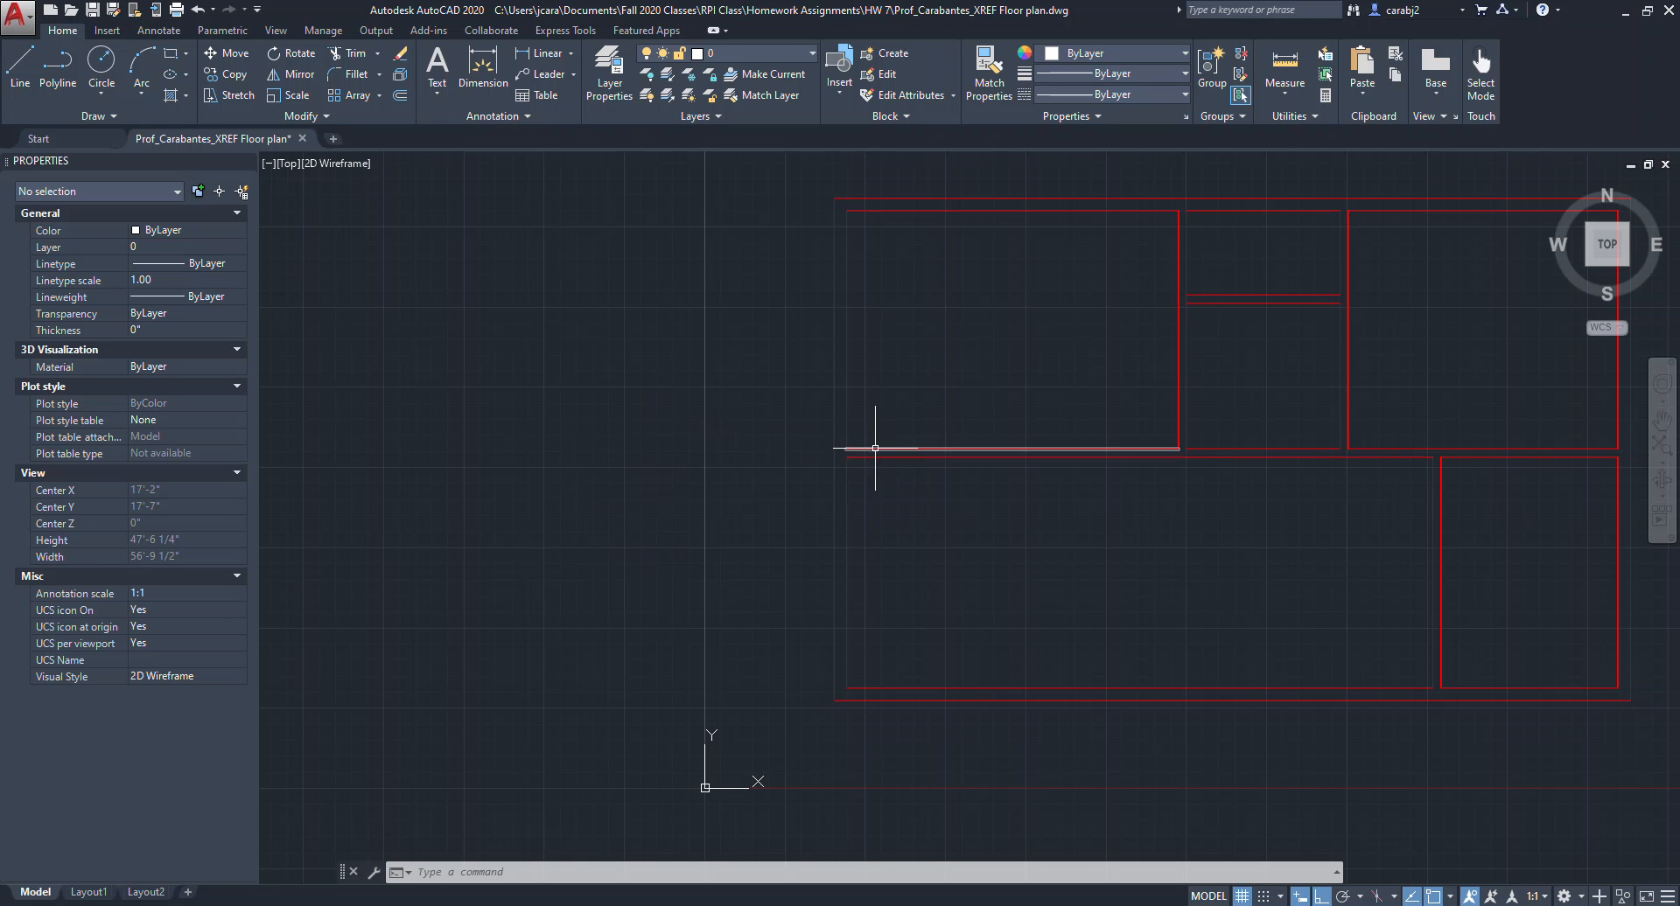
pyautogui.moveTo(872, 418); pyautogui.dragTo(975, 410, button='middle')
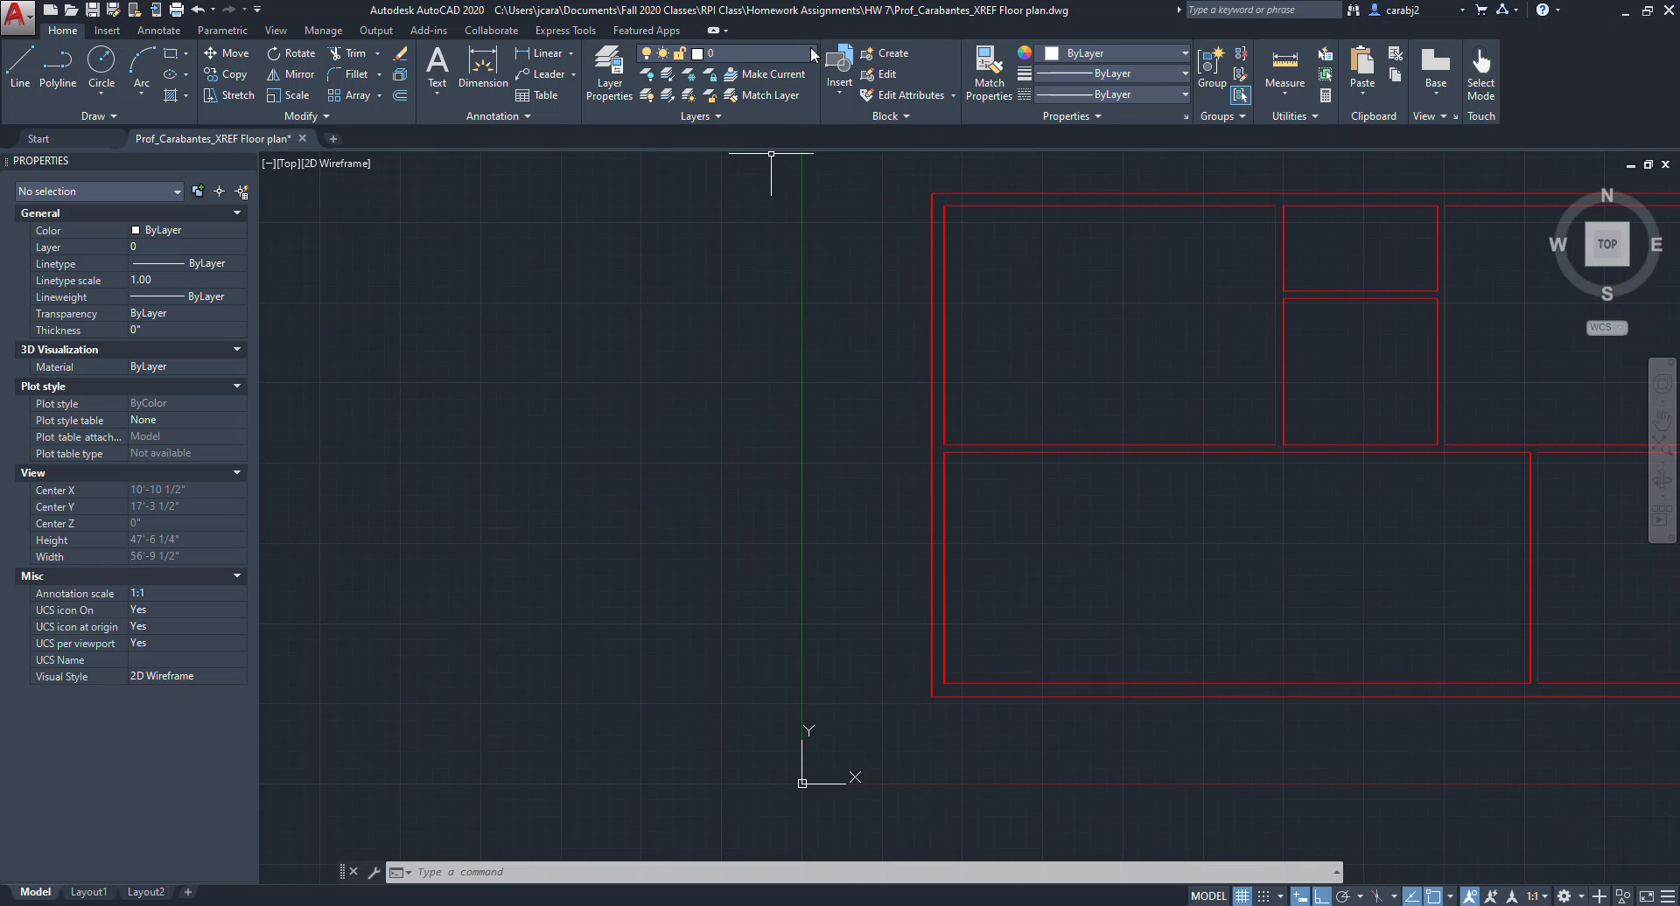
pyautogui.click(813, 53)
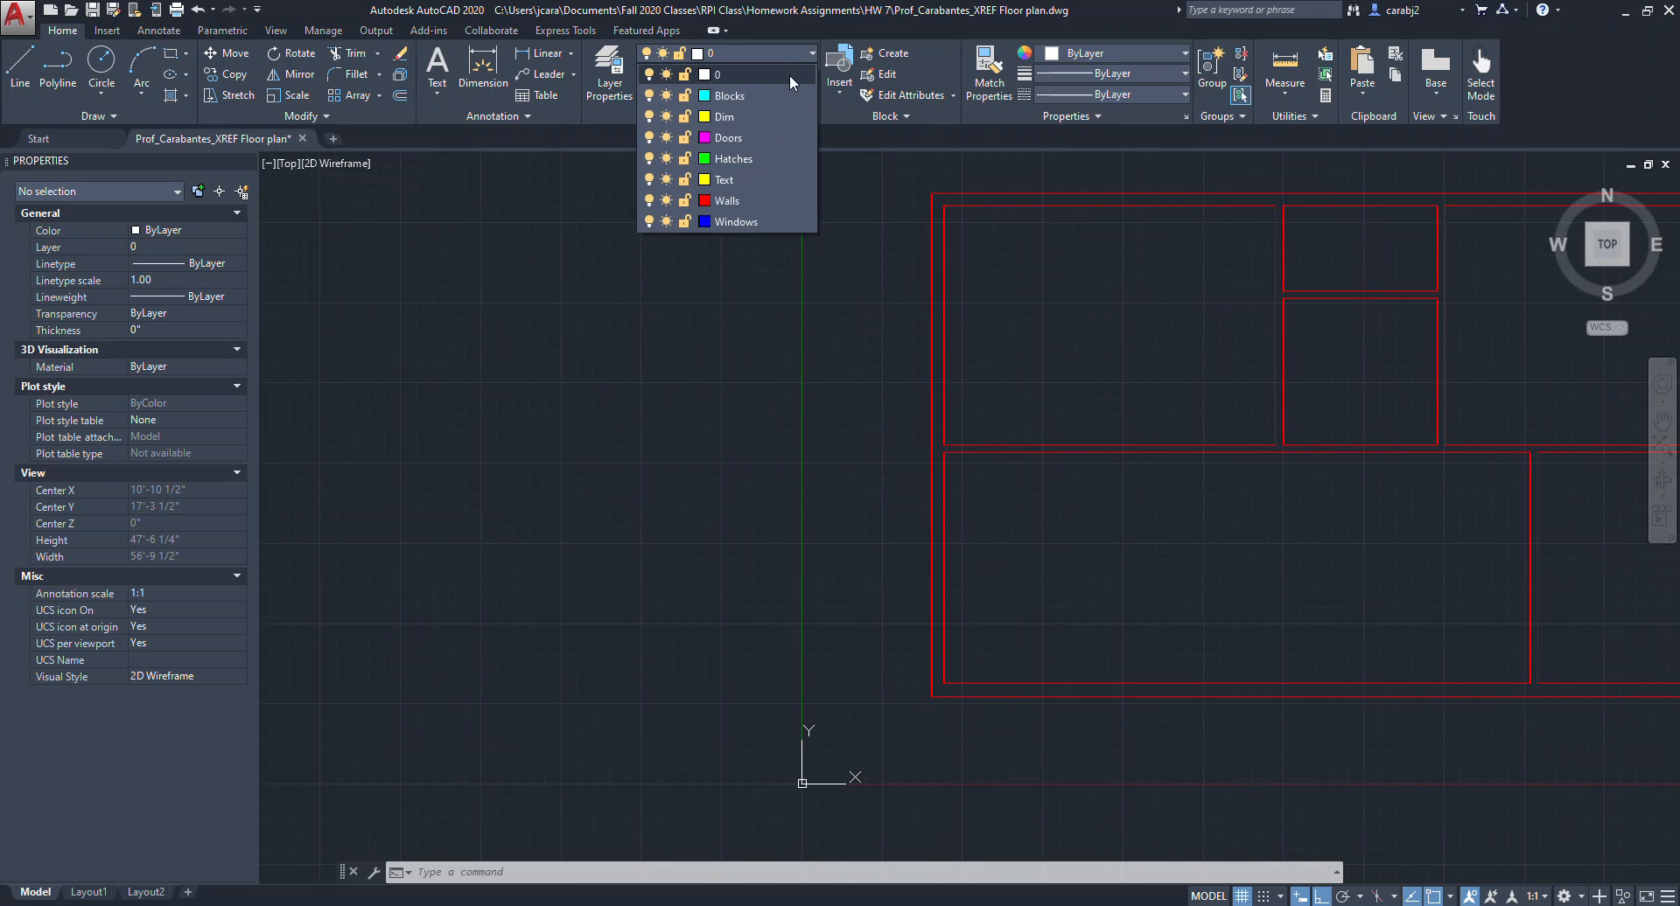
pyautogui.click(733, 138)
# Draw a door rectangle 3" wide and about 3' tall beside the floor plan.
pyautogui.moveTo(720, 515); pyautogui.dragTo(773, 537, button='middle')
pyautogui.scroll(2, 682, 581)
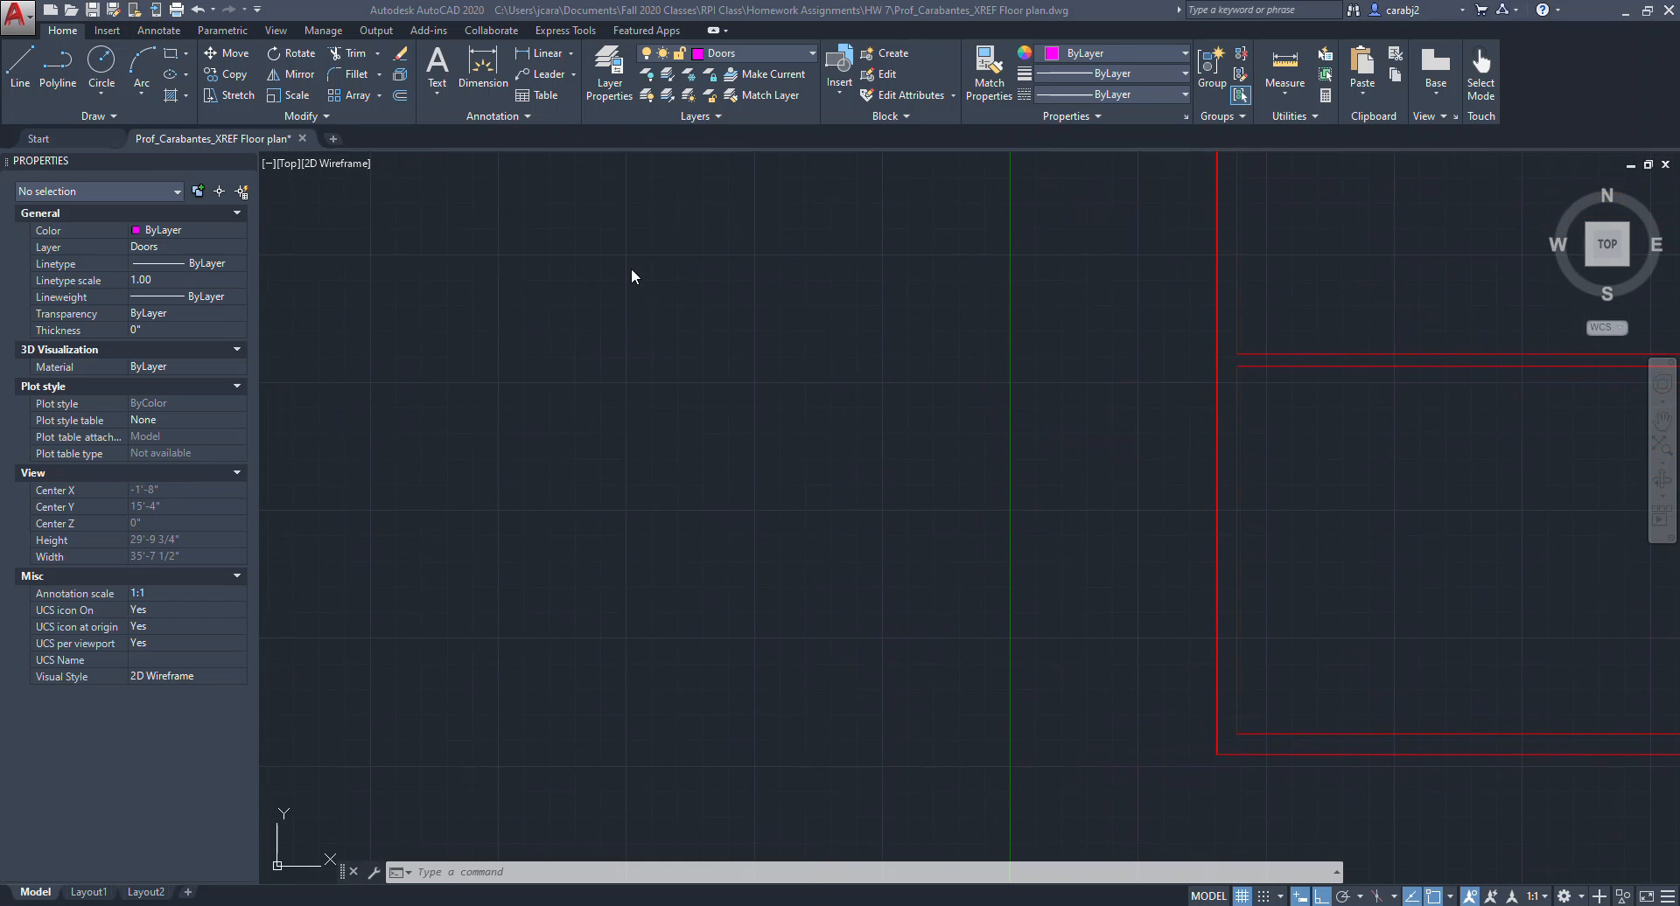
pyautogui.click(173, 55)
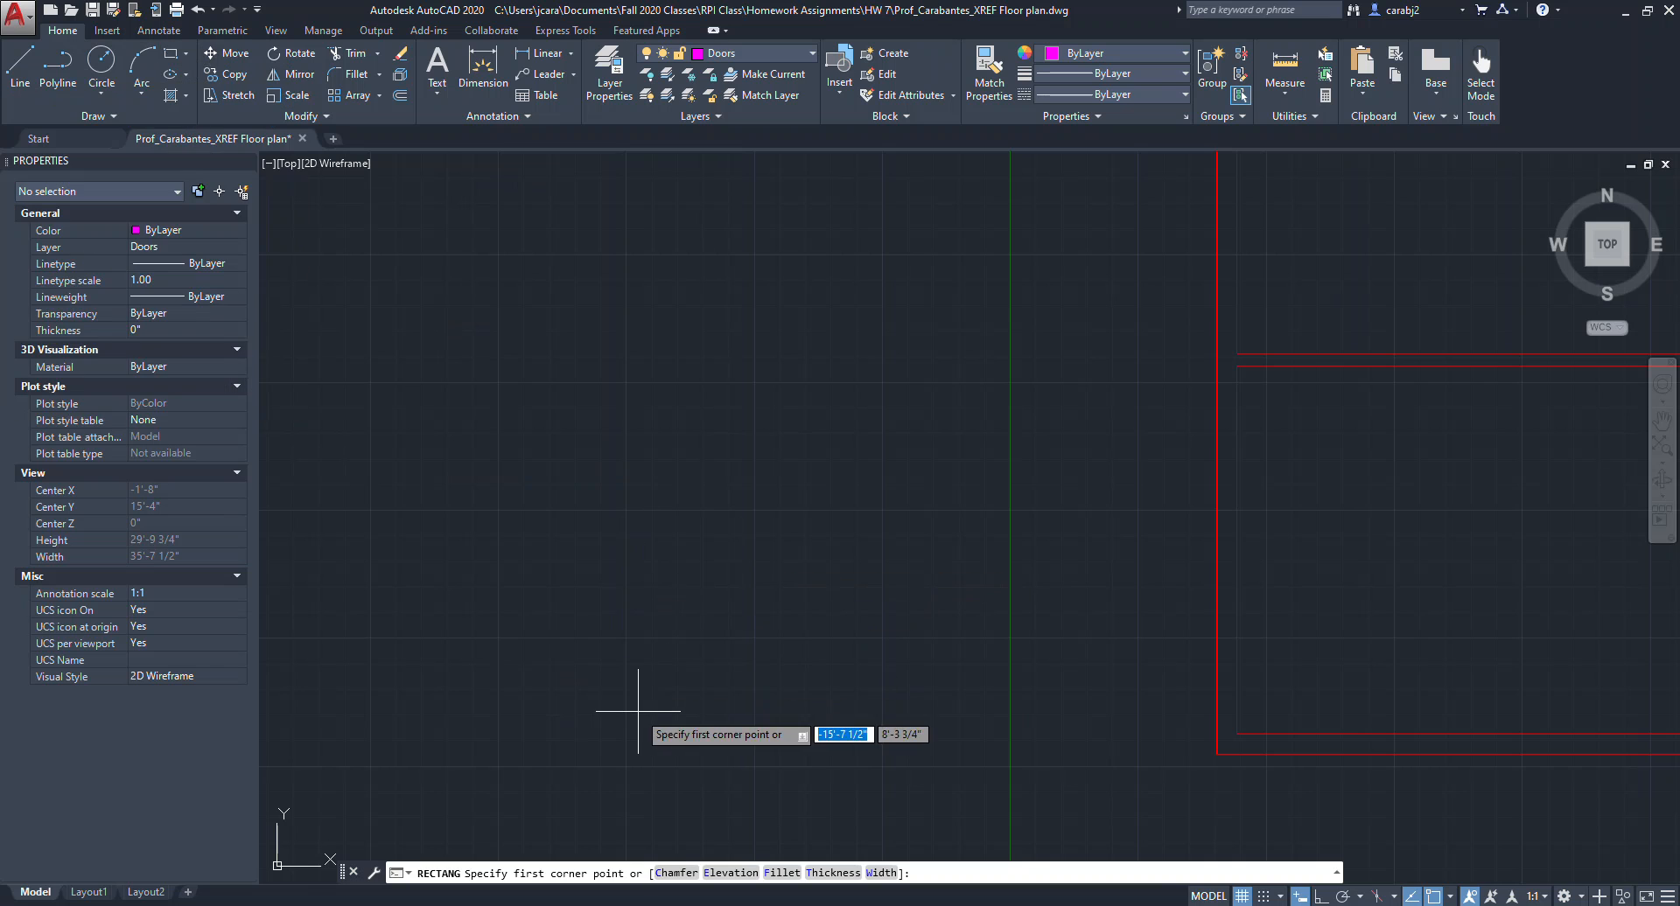
pyautogui.click(635, 662)
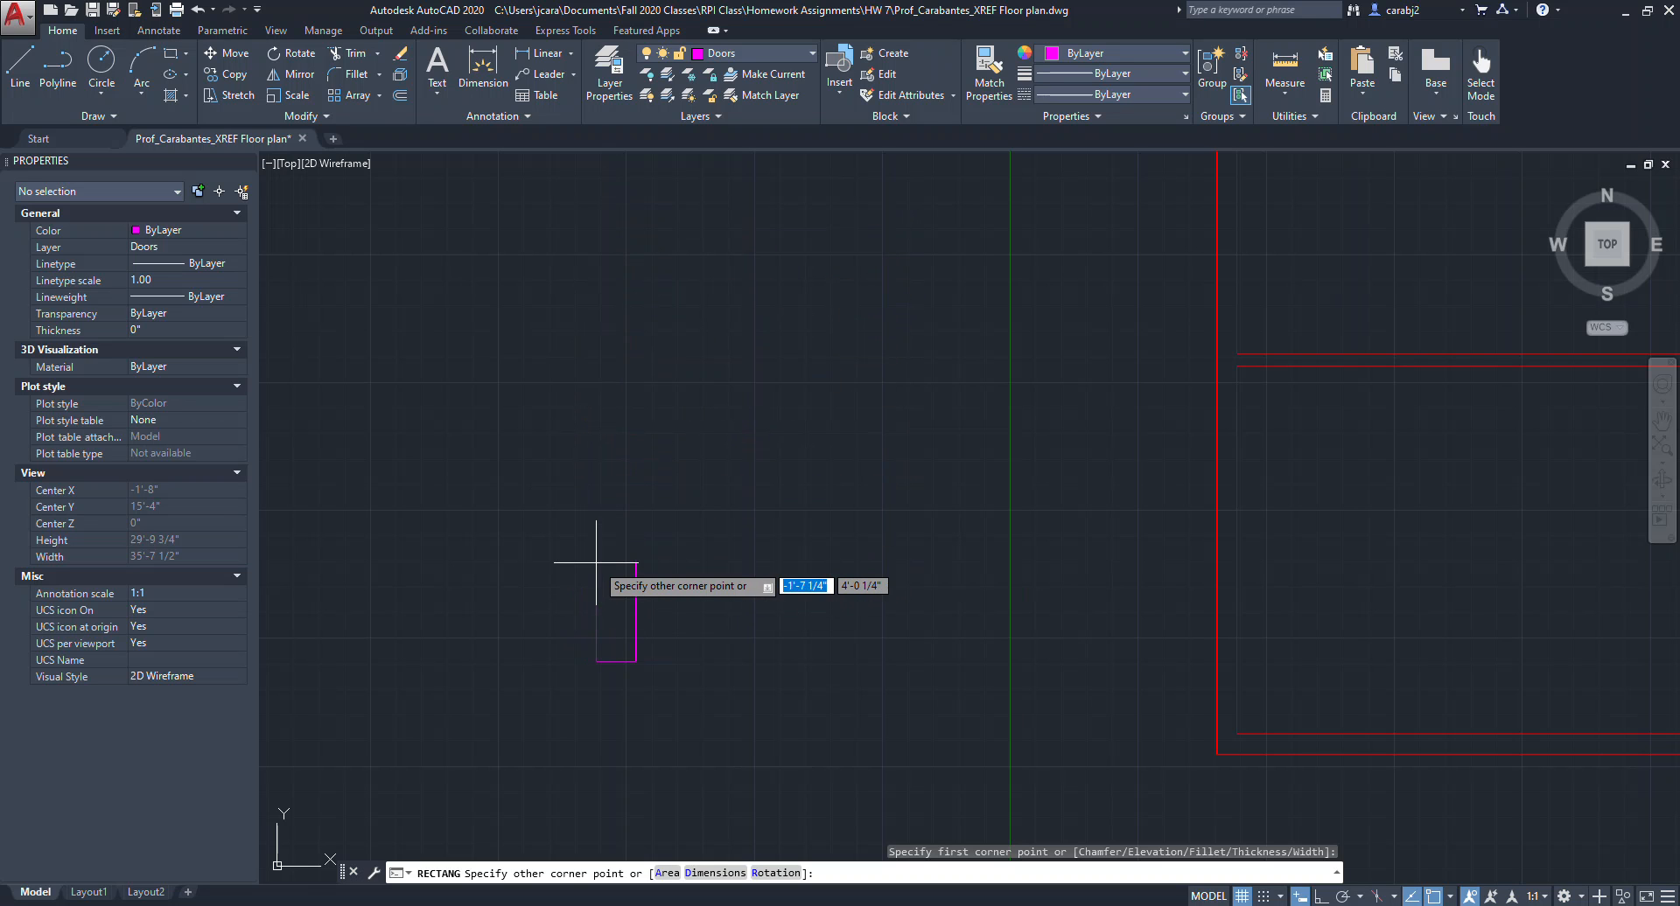
pyautogui.write('@')
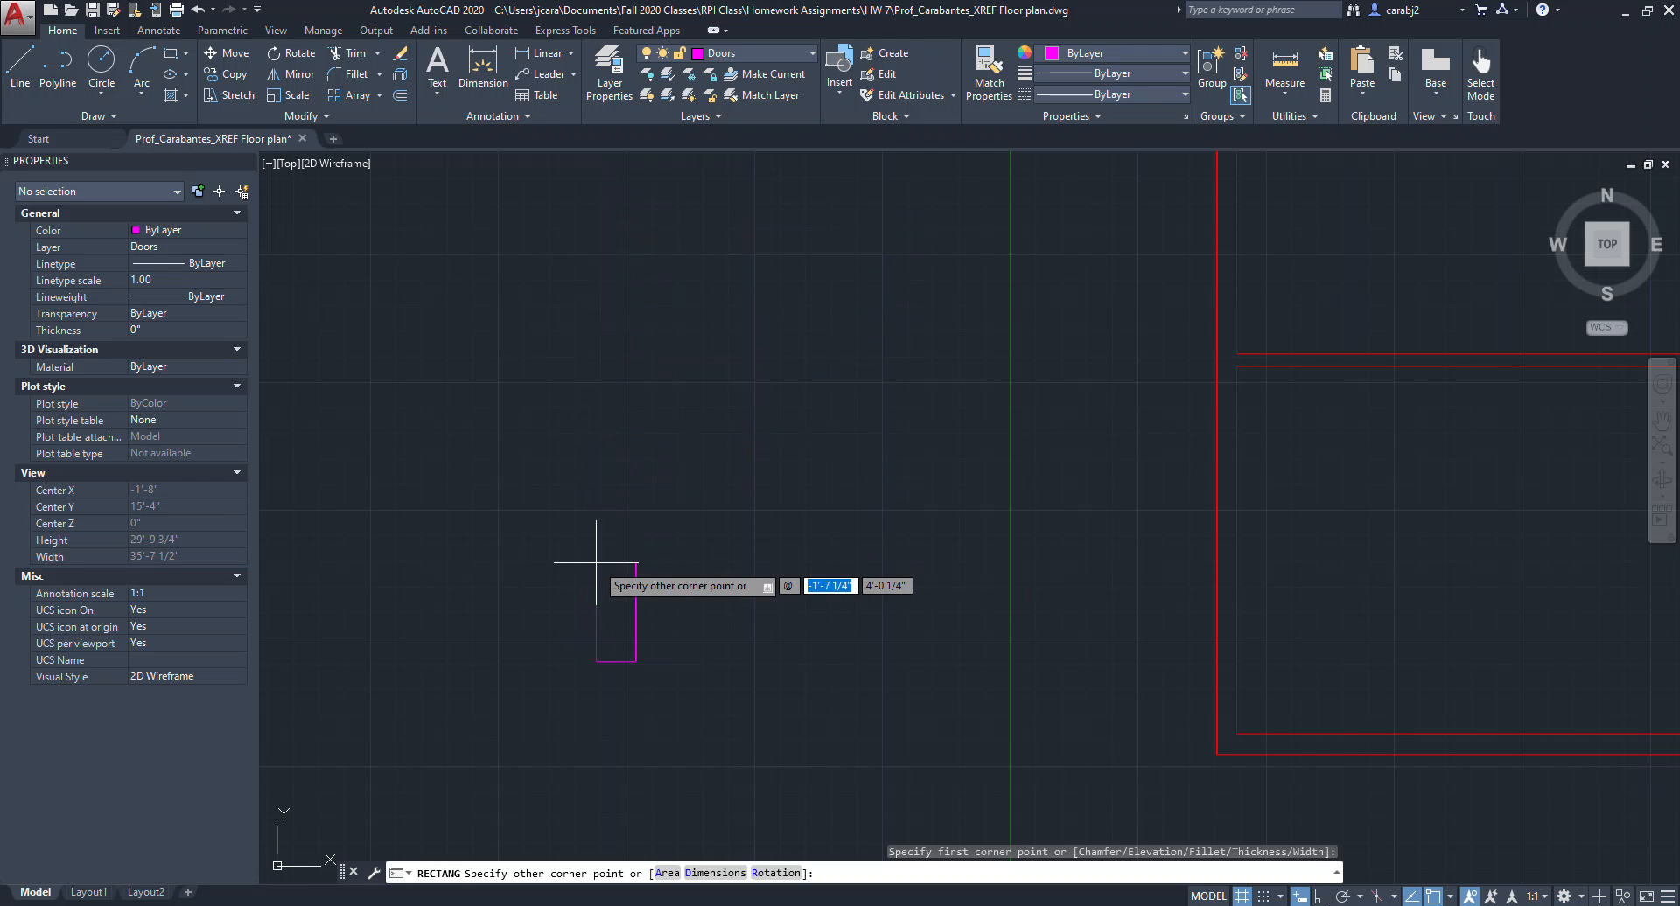
pyautogui.write('3"')
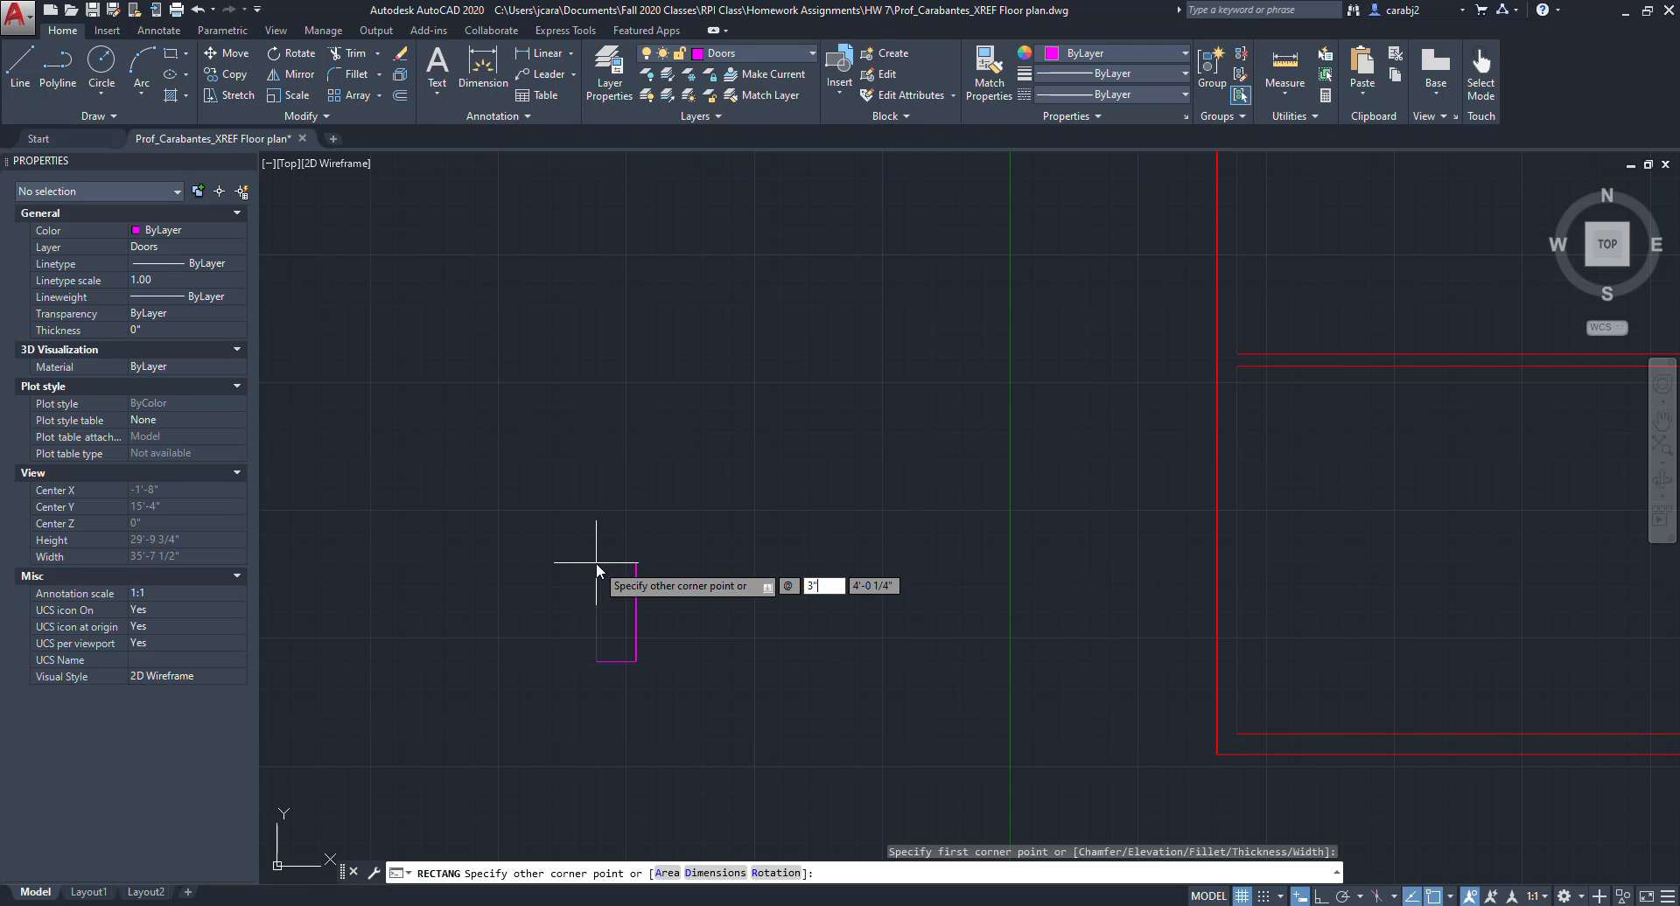
pyautogui.press('Tab')
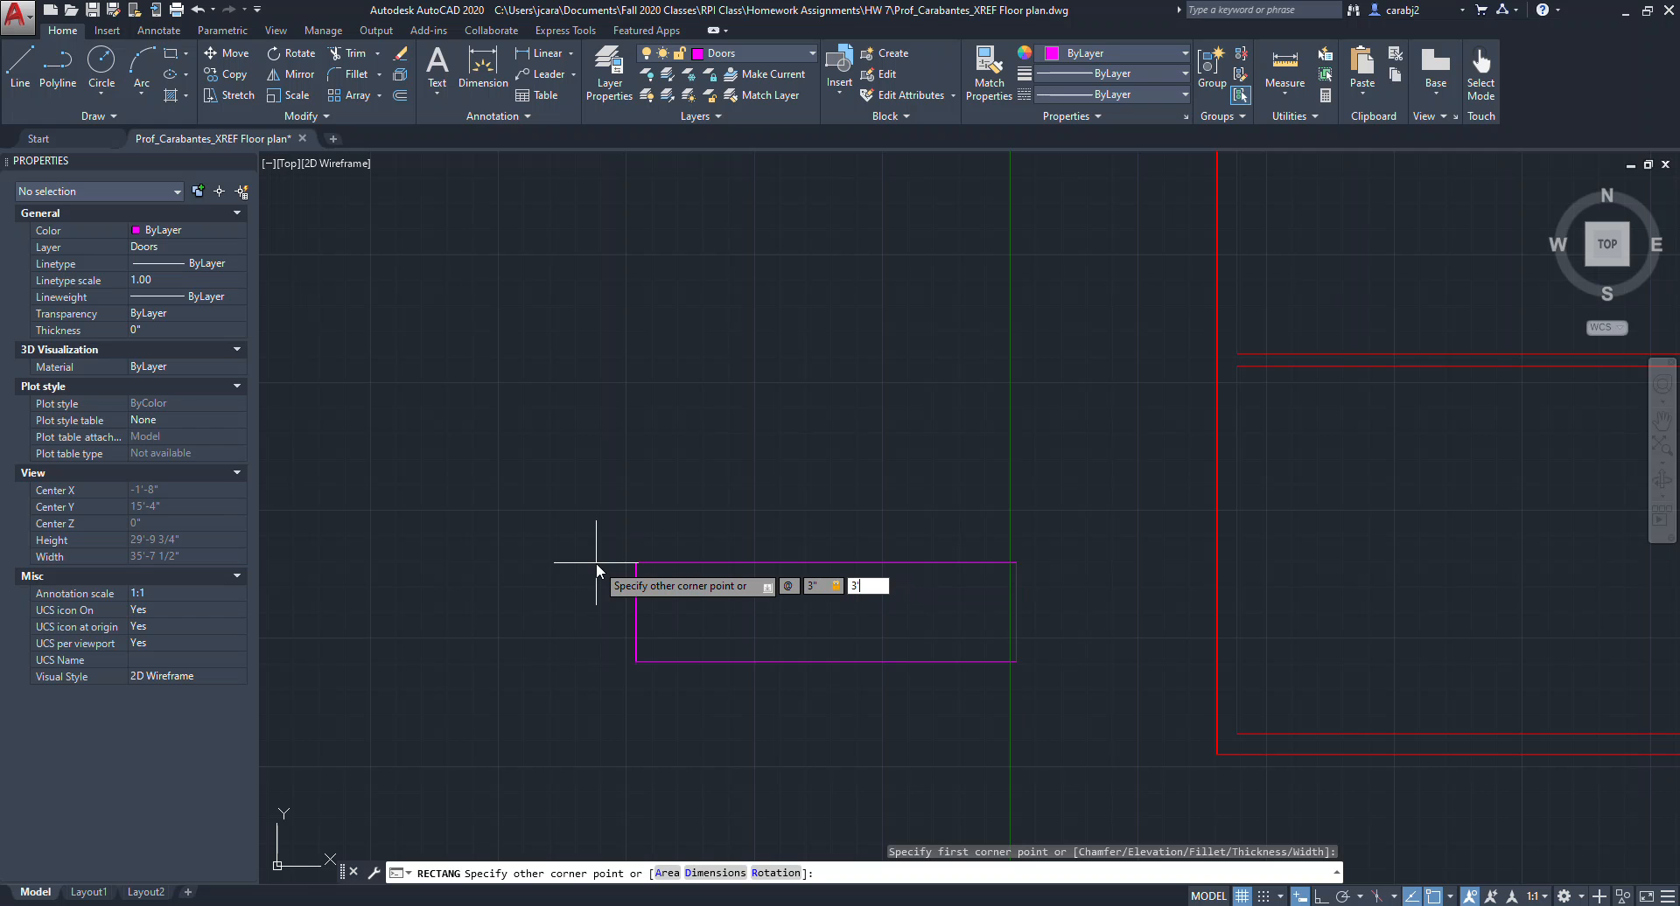
pyautogui.press('Return')
# Draw a 3" by 6" rectangle below the door panel as a door jamb.
pyautogui.scroll(6, 594, 564)
pyautogui.moveTo(645, 656); pyautogui.dragTo(781, 619, button='middle')
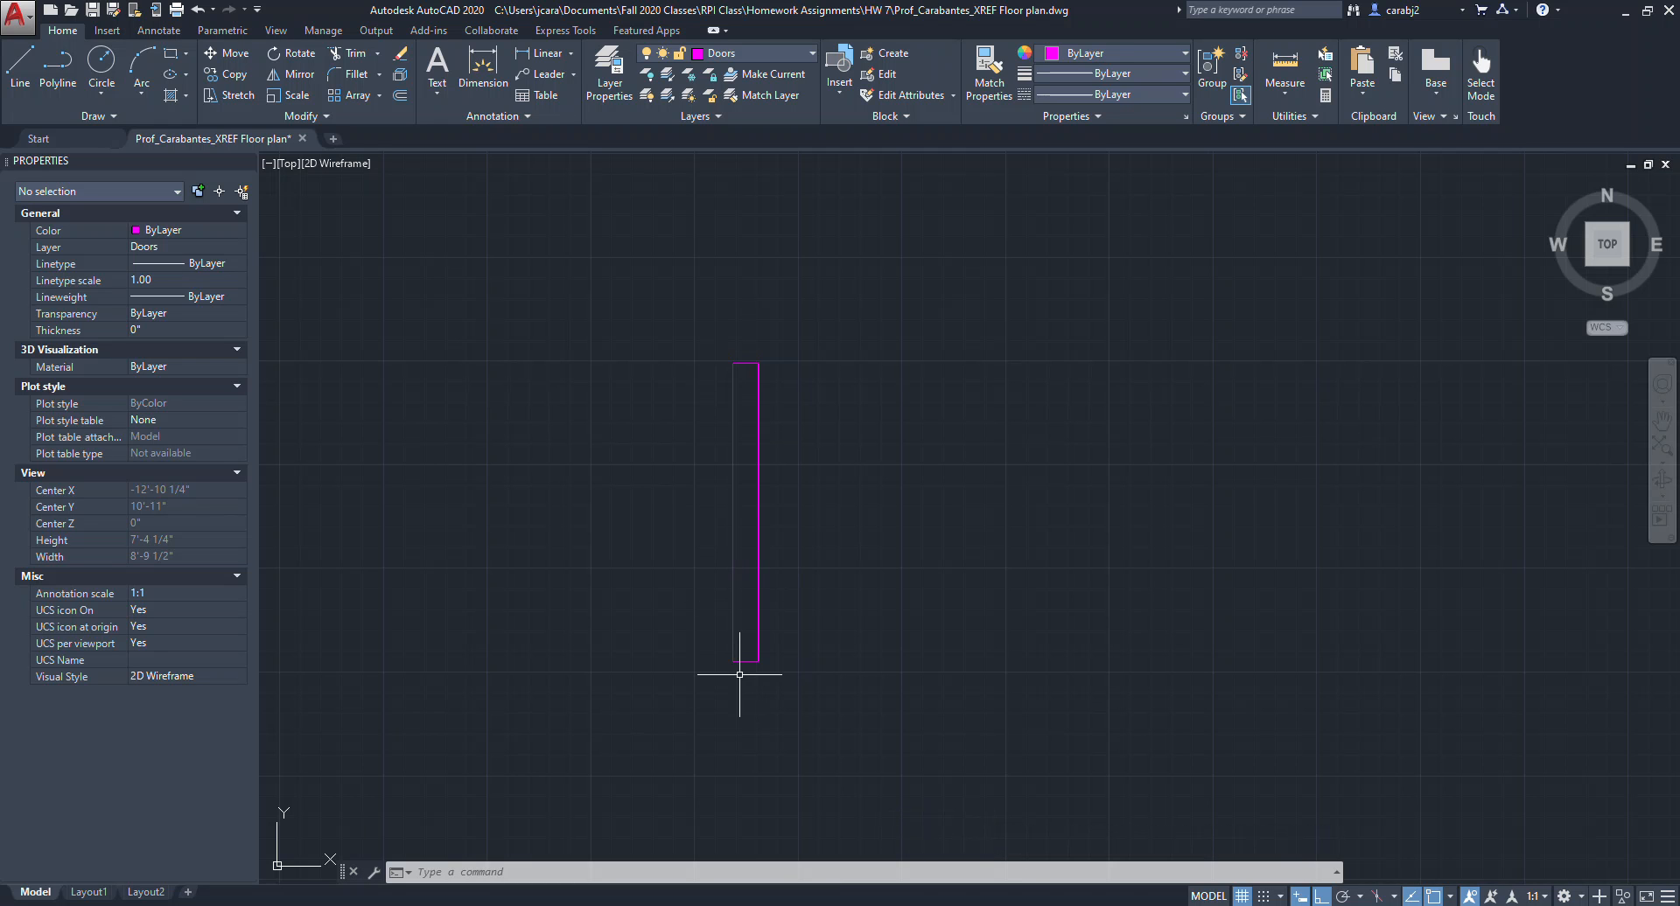
pyautogui.moveTo(739, 637)
pyautogui.mouseDown(button='middle')
pyautogui.moveTo(787, 630)
pyautogui.moveTo(805, 666)
pyautogui.mouseUp(button='middle')
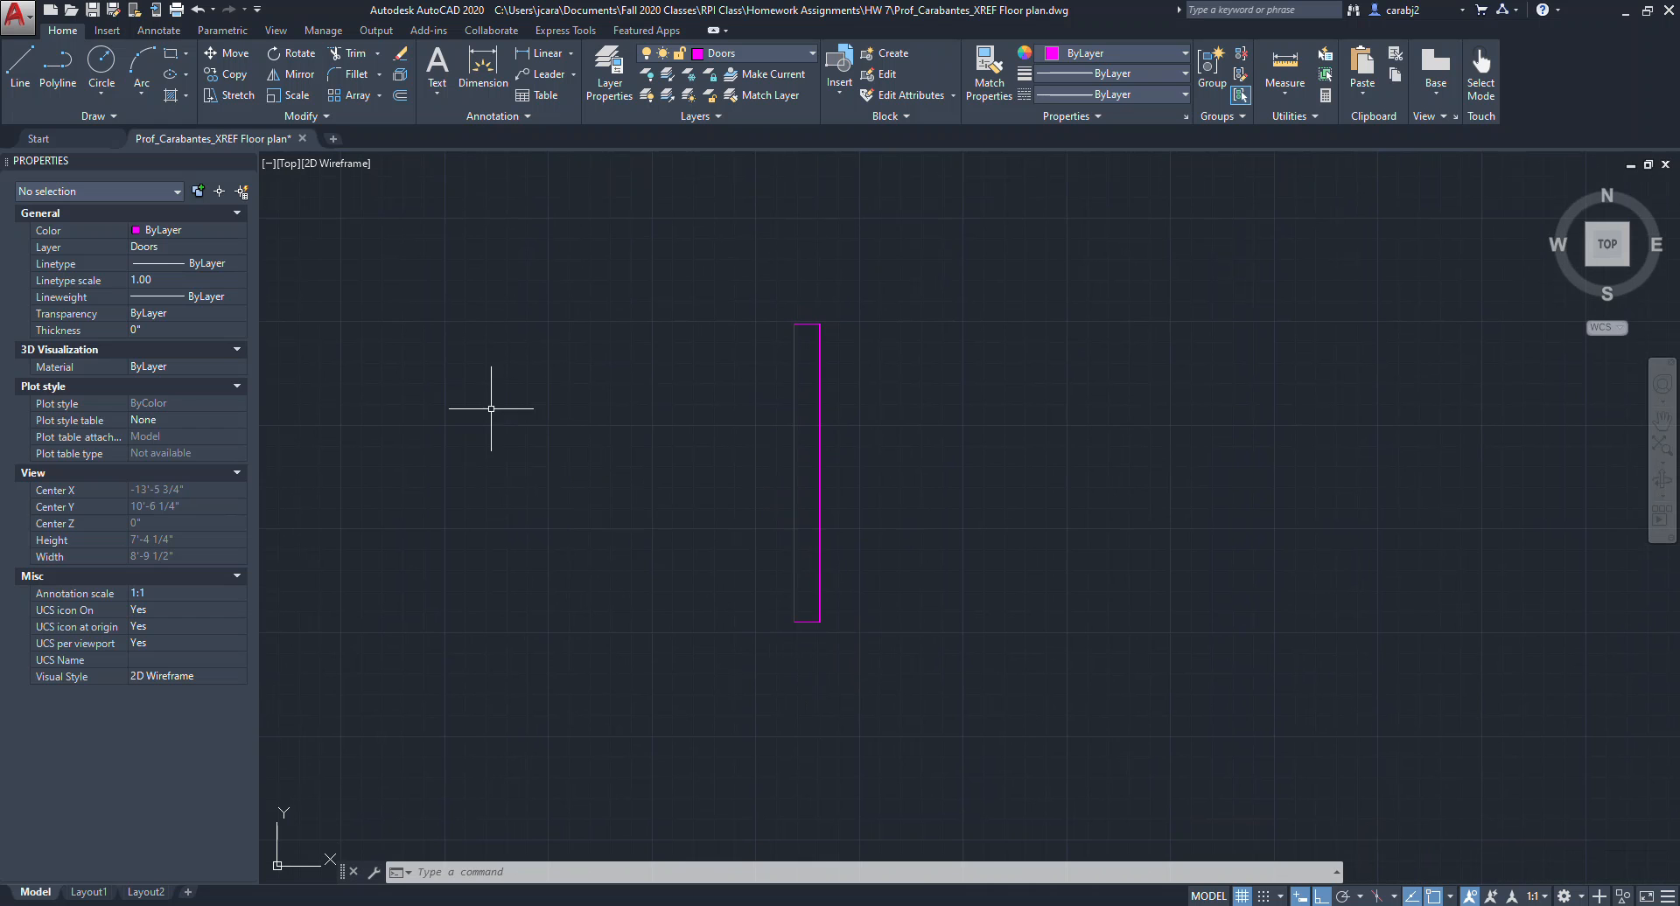
pyautogui.click(170, 59)
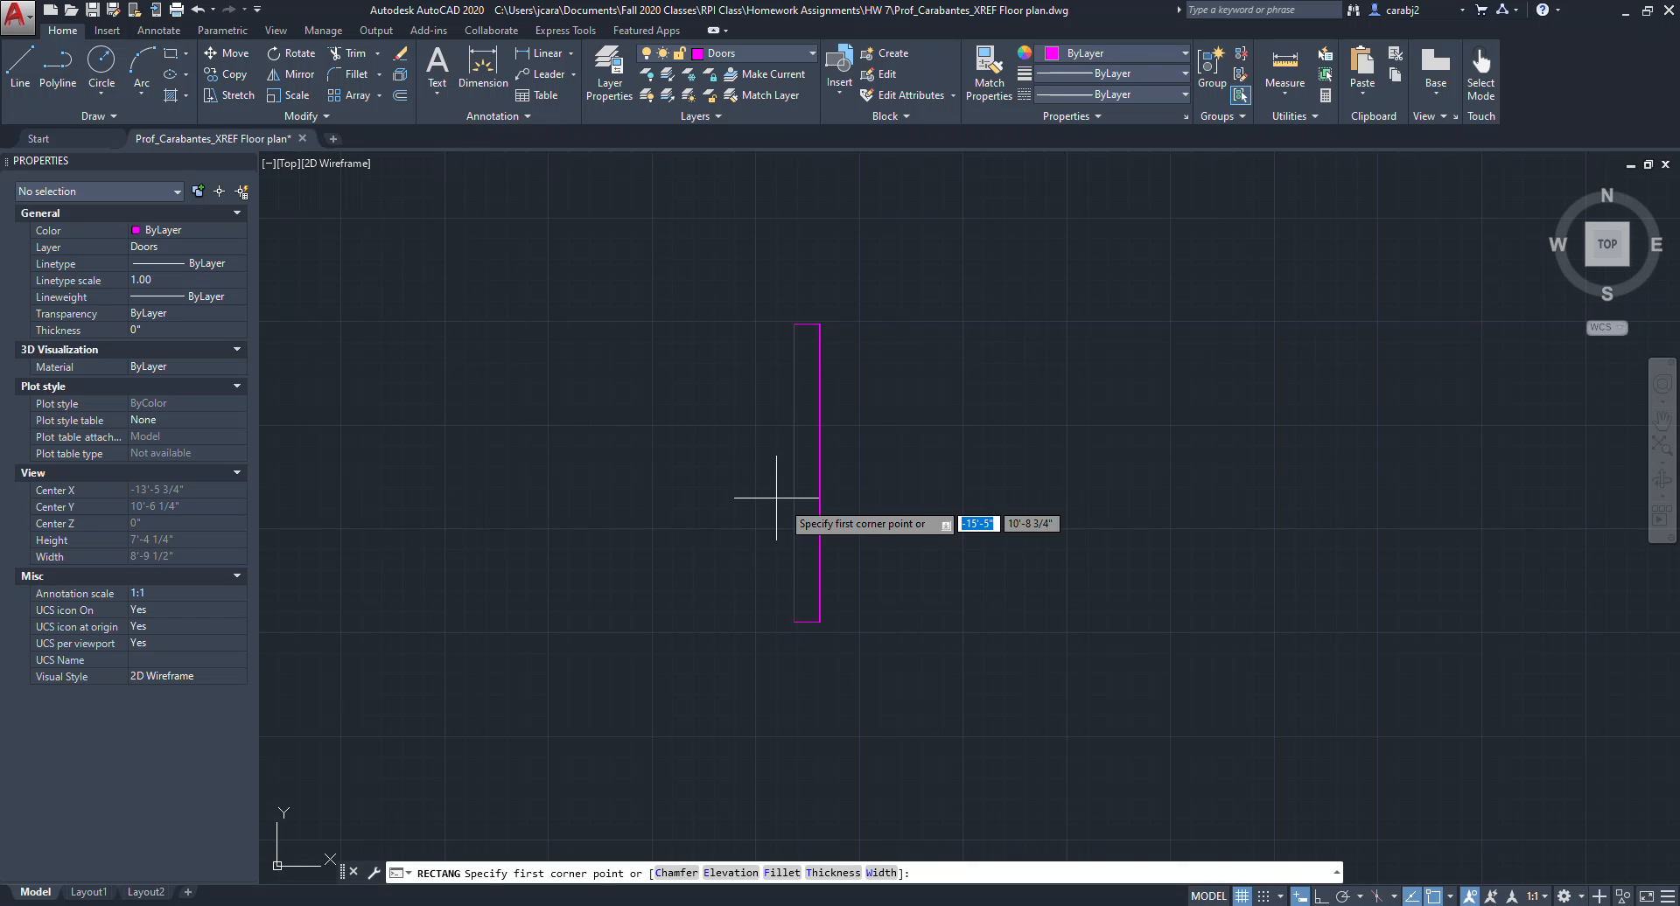
pyautogui.moveTo(878, 637); pyautogui.dragTo(941, 497, button='middle')
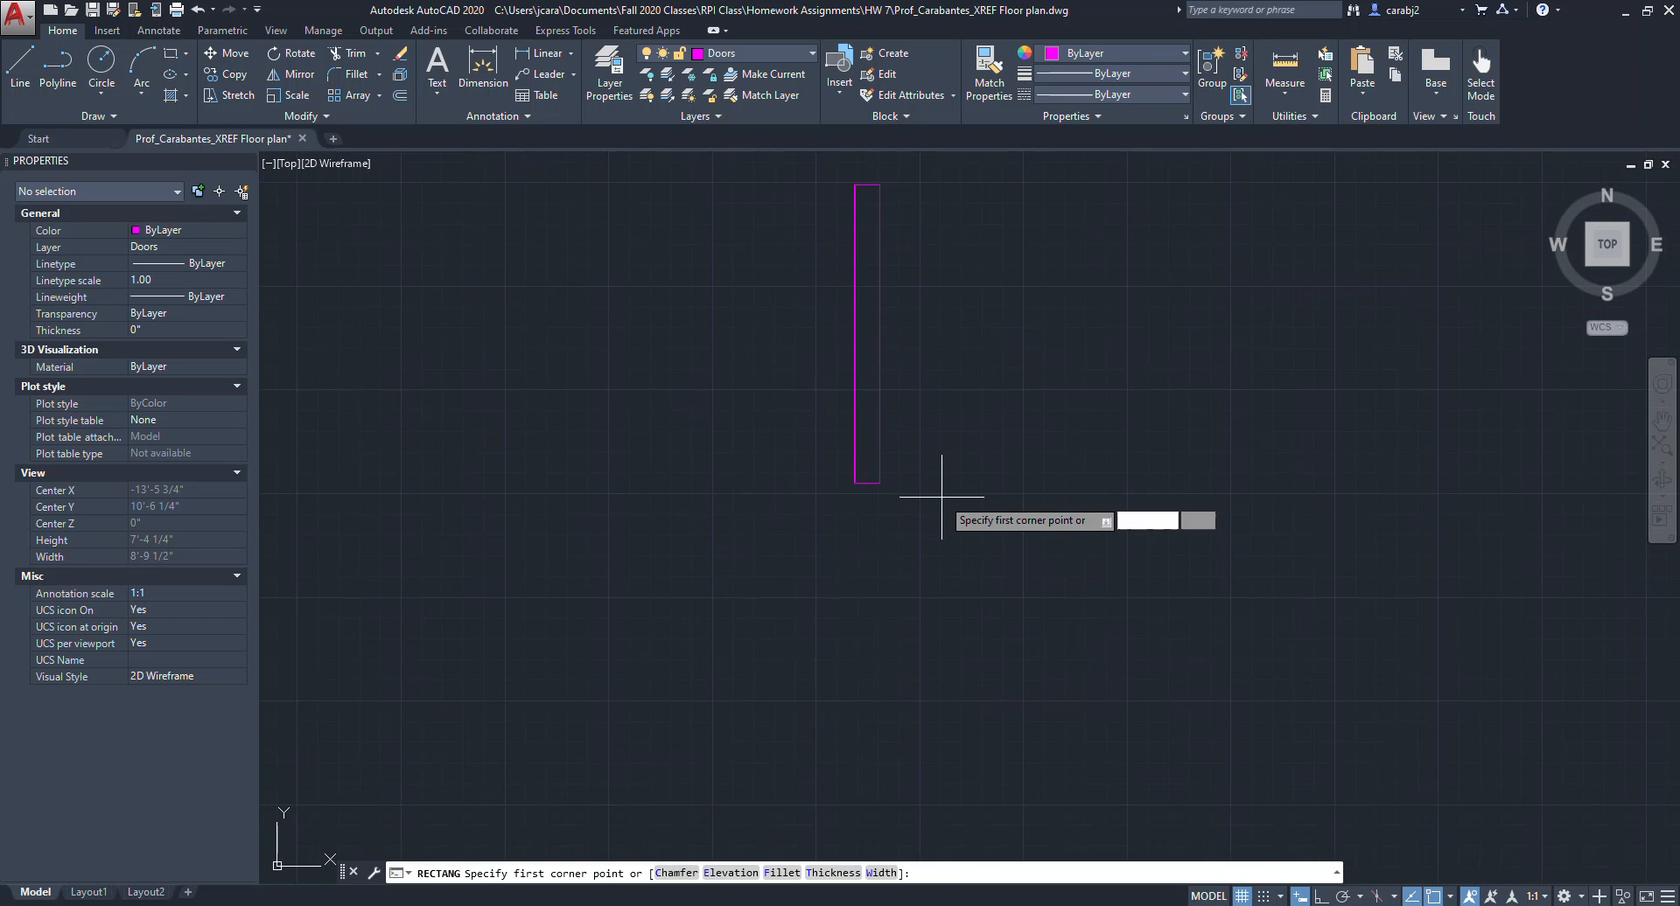
pyautogui.click(856, 627)
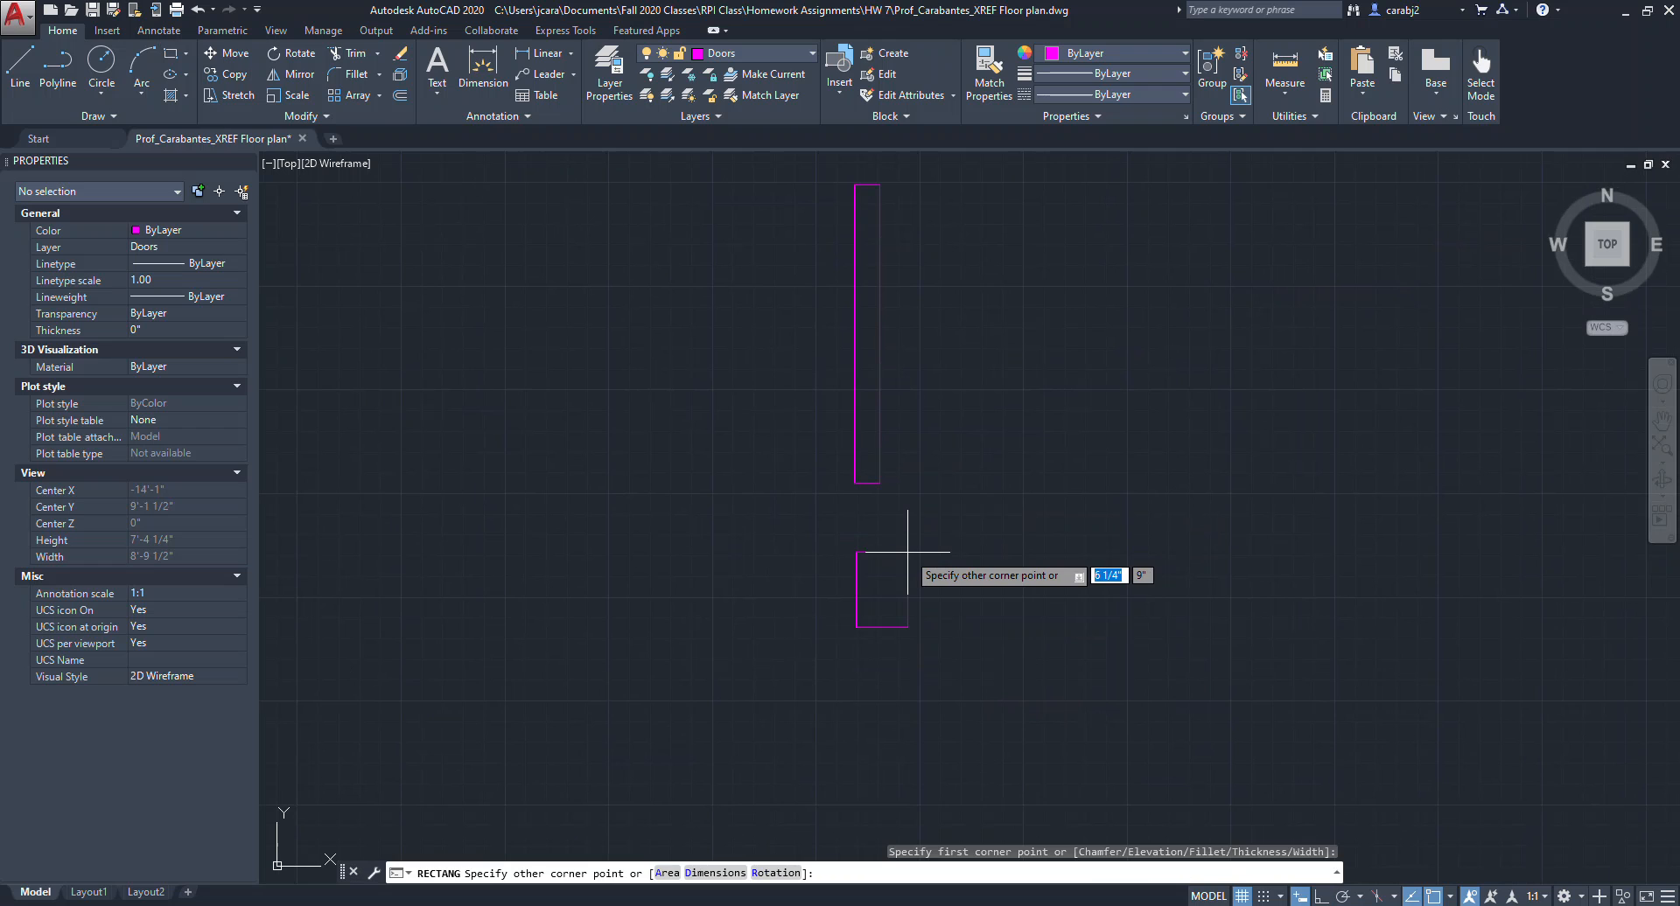
pyautogui.write('@3')
pyautogui.press('Tab')
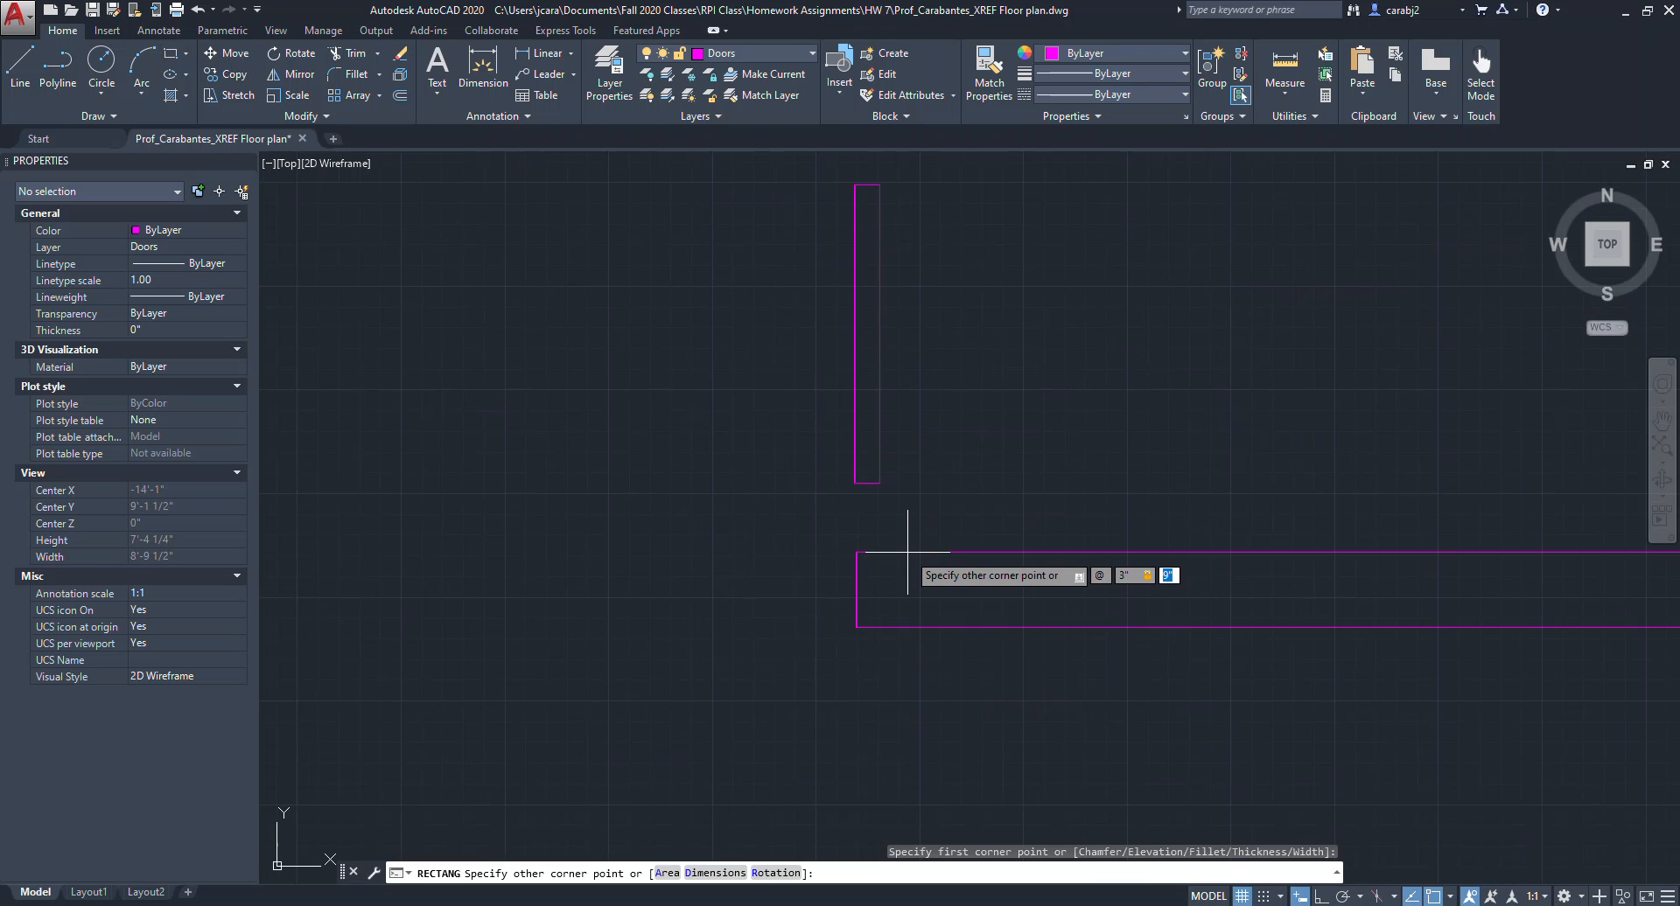
pyautogui.write('6"')
pyautogui.press('Return')
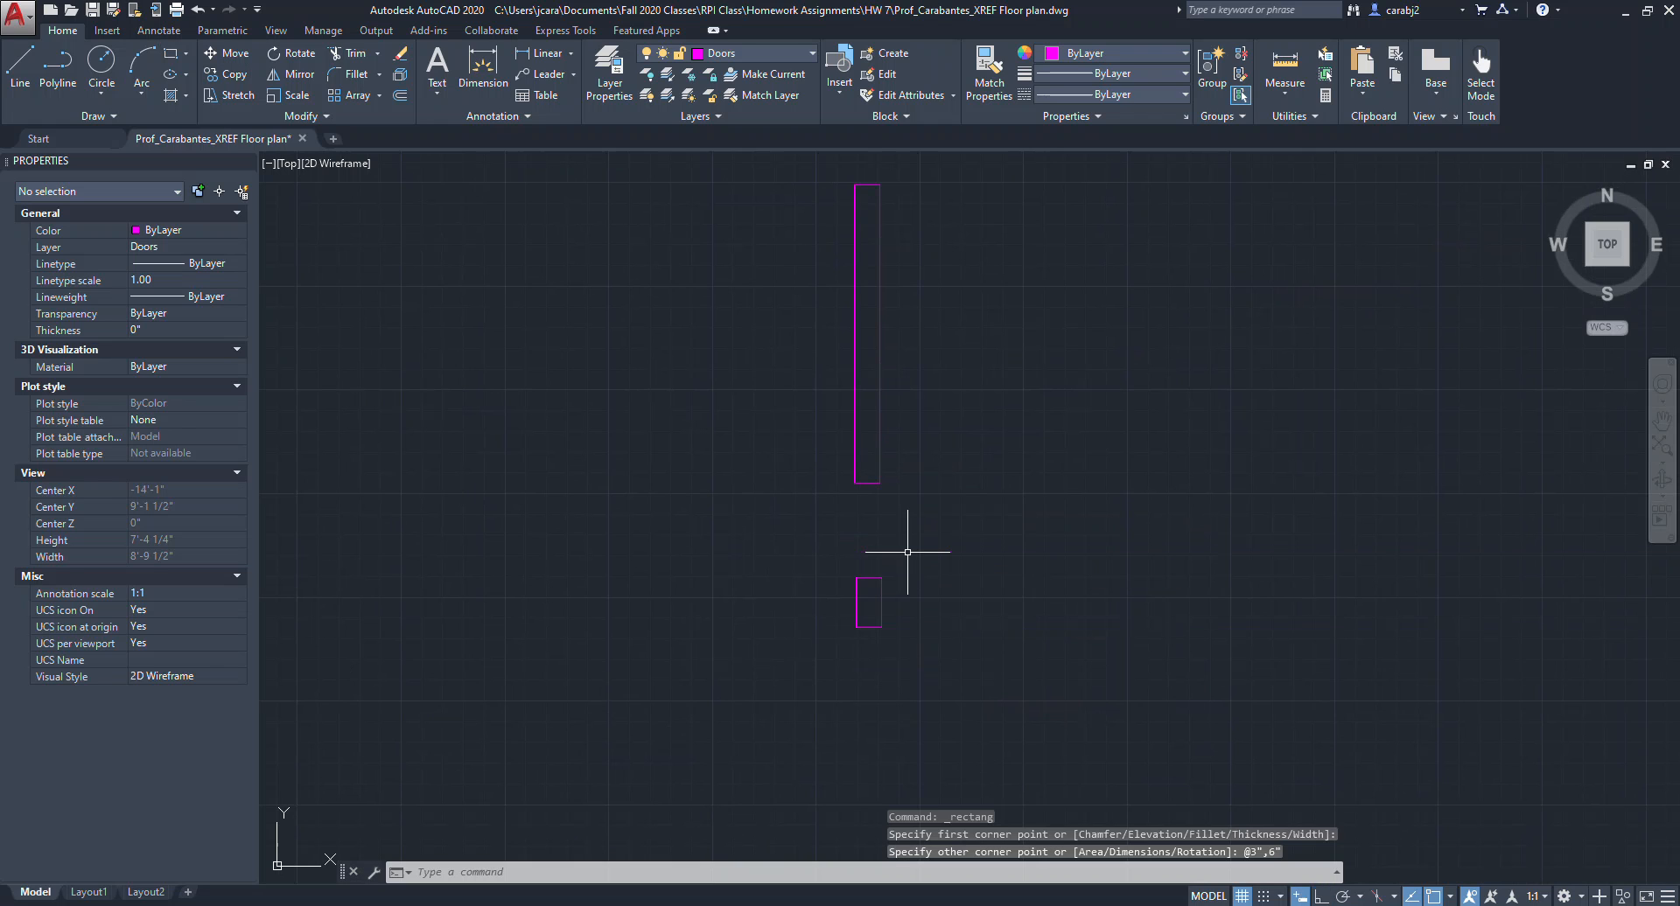
# Move the jamb rectangle so it sits against the bottom corner of the door panel.
pyautogui.scroll(2, 908, 623)
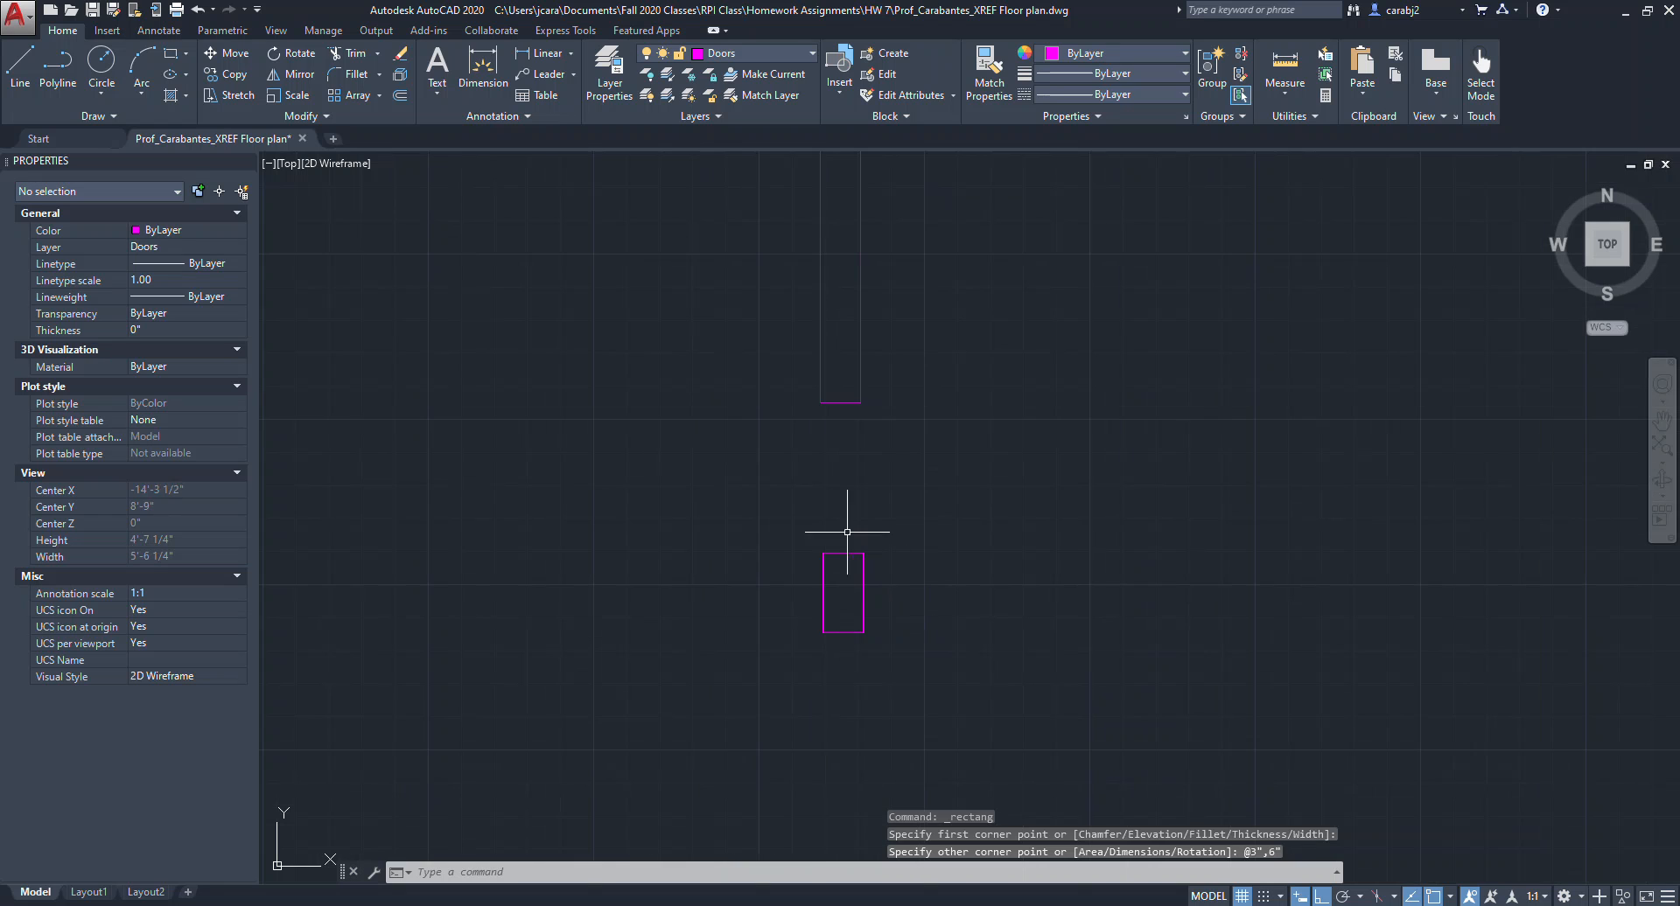
pyautogui.click(874, 645)
pyautogui.click(821, 620)
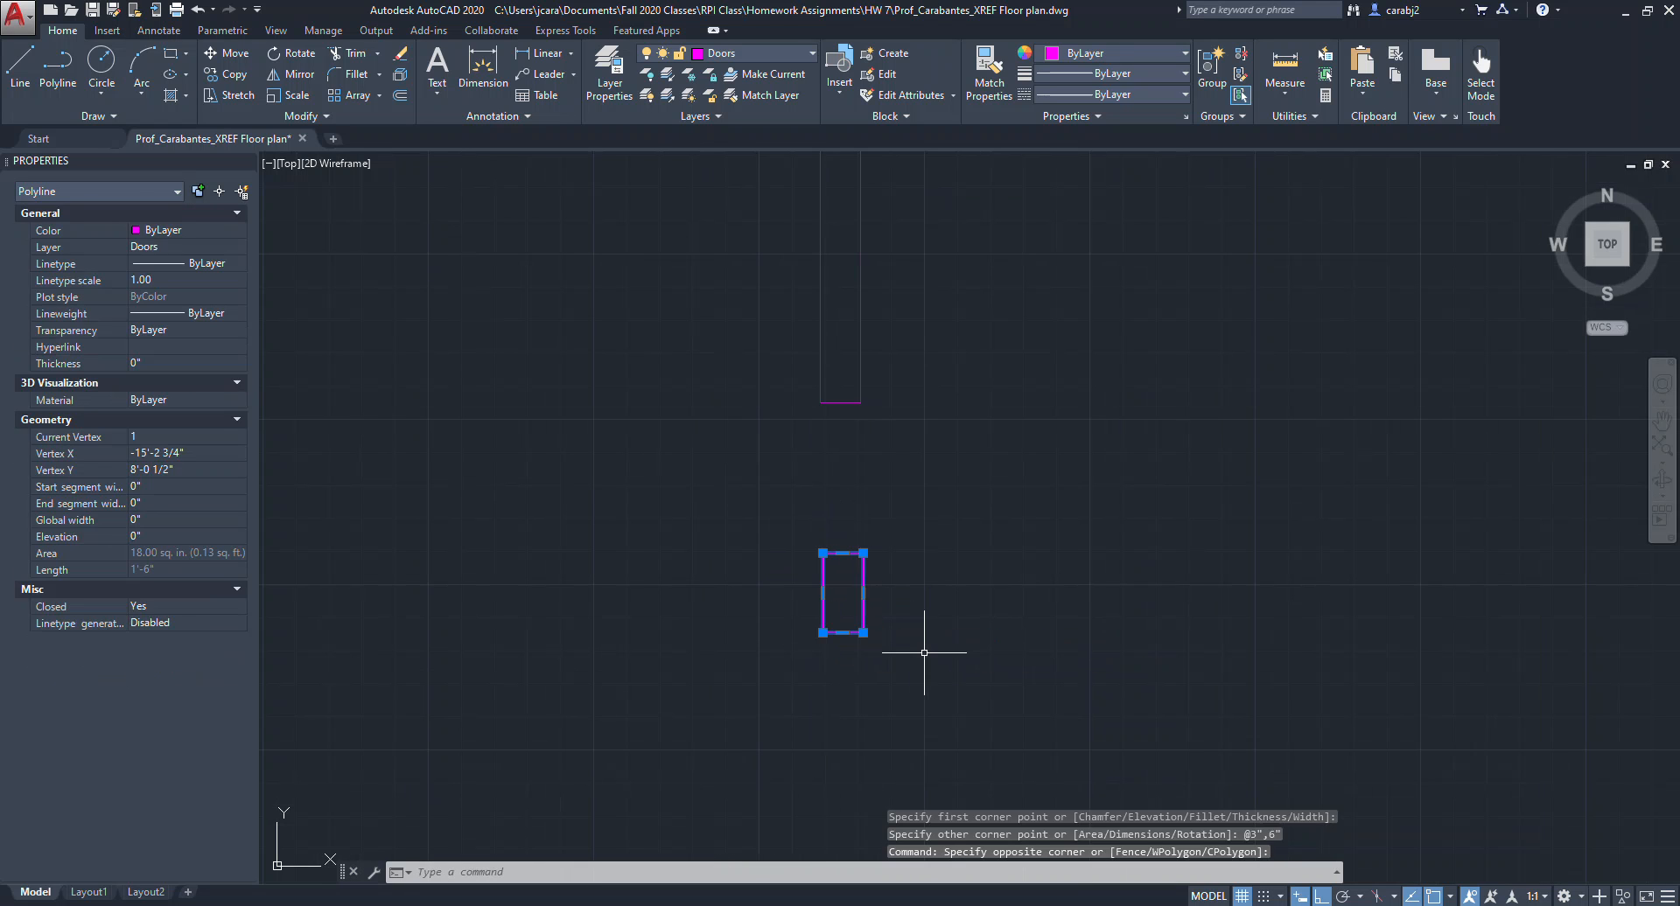
pyautogui.press('Return')
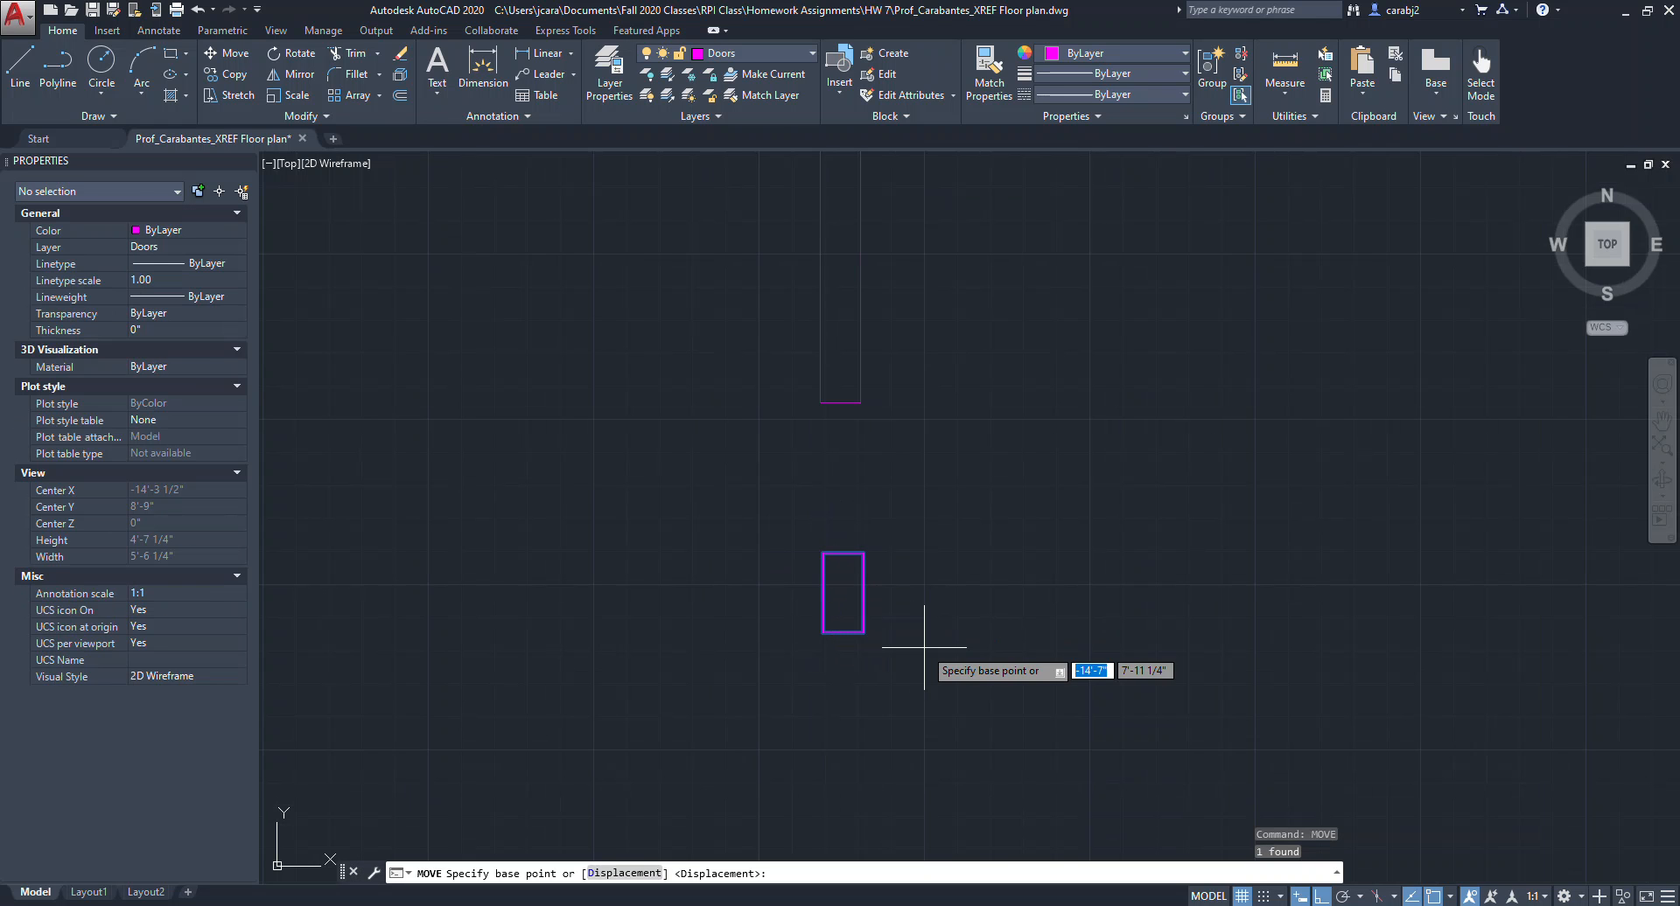
pyautogui.click(823, 553)
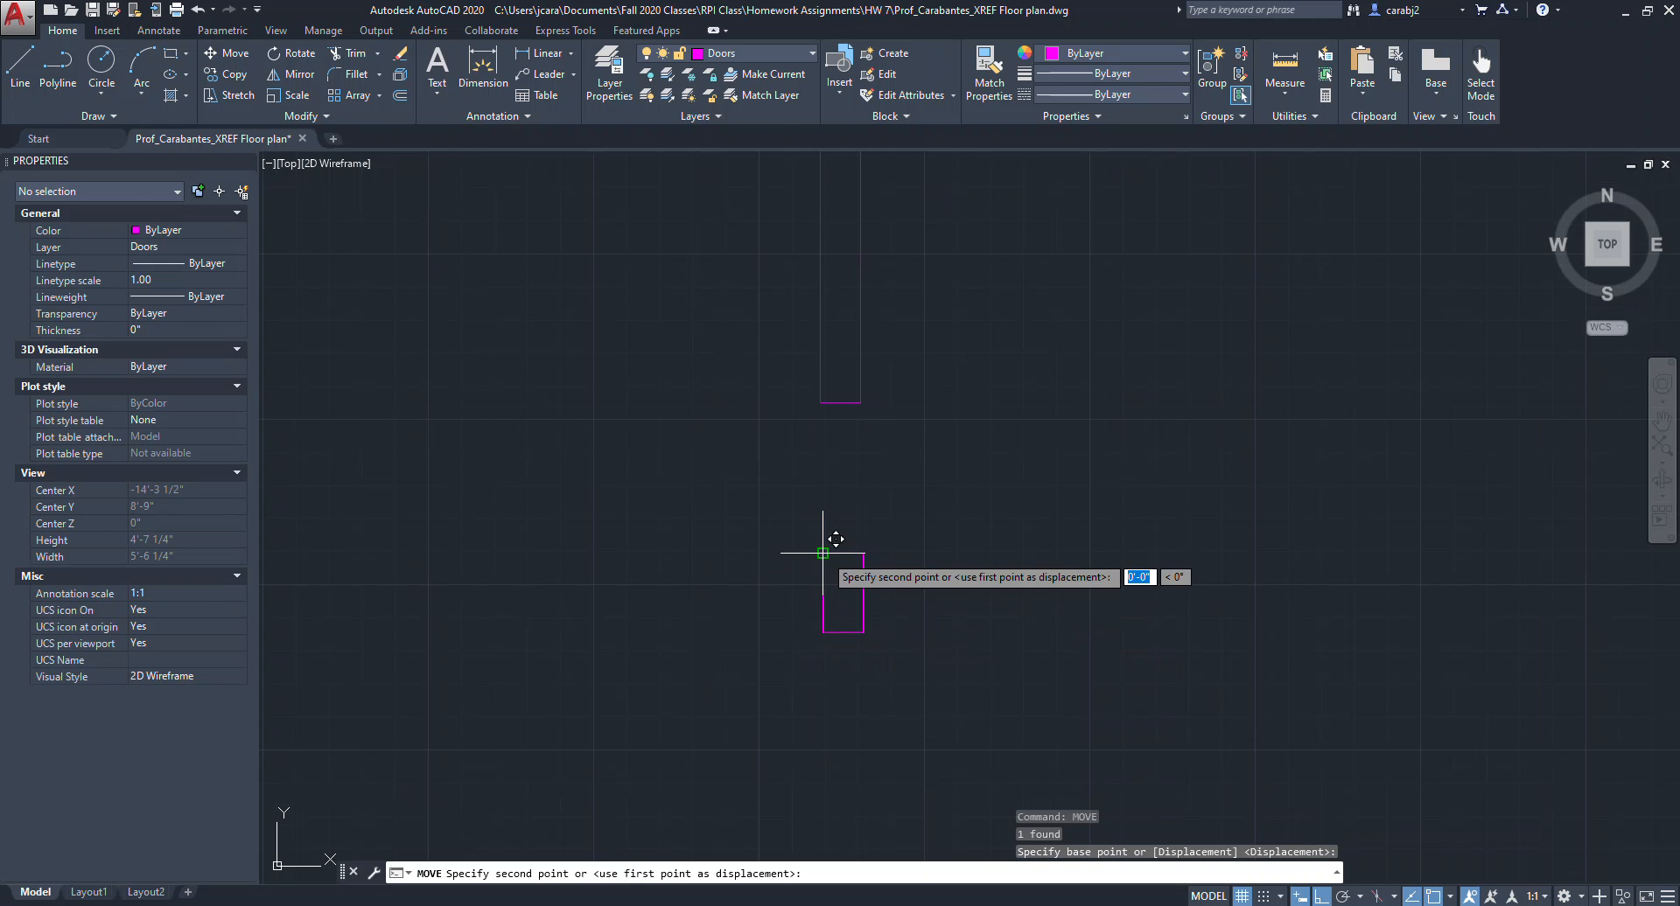
pyautogui.click(879, 392)
# Draw the door swing as a quarter arc centred at the panel's base, from its top to the opposite side.
pyautogui.scroll(-4, 956, 443)
pyautogui.scroll(2, 948, 683)
pyautogui.moveTo(947, 683); pyautogui.dragTo(1062, 678, button='middle')
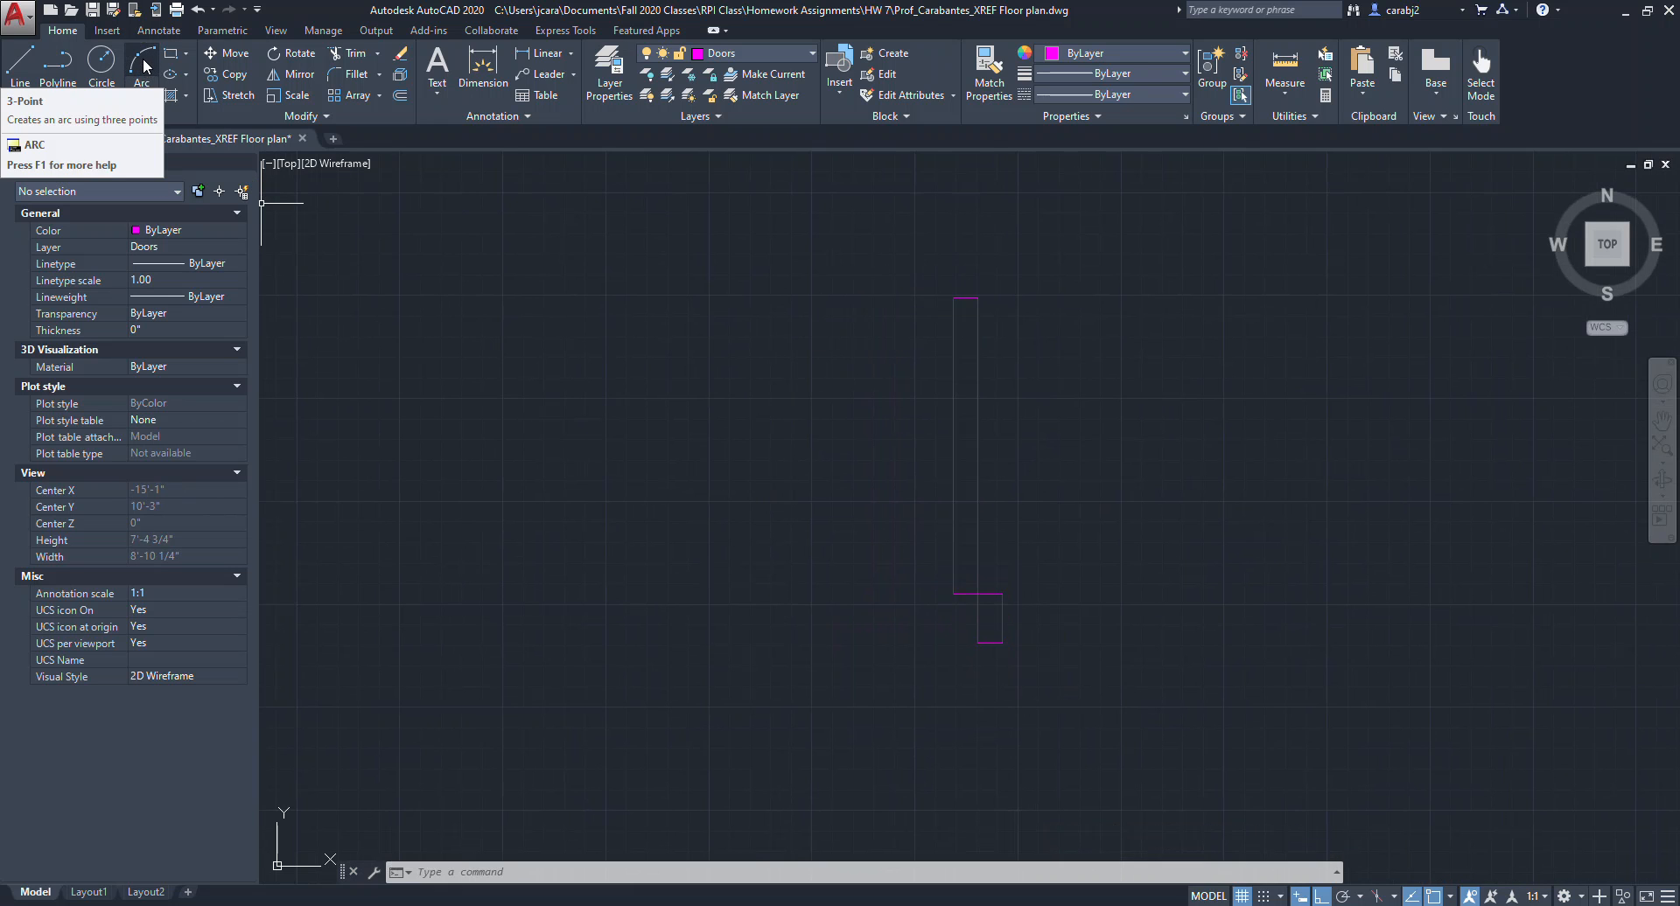
pyautogui.click(147, 93)
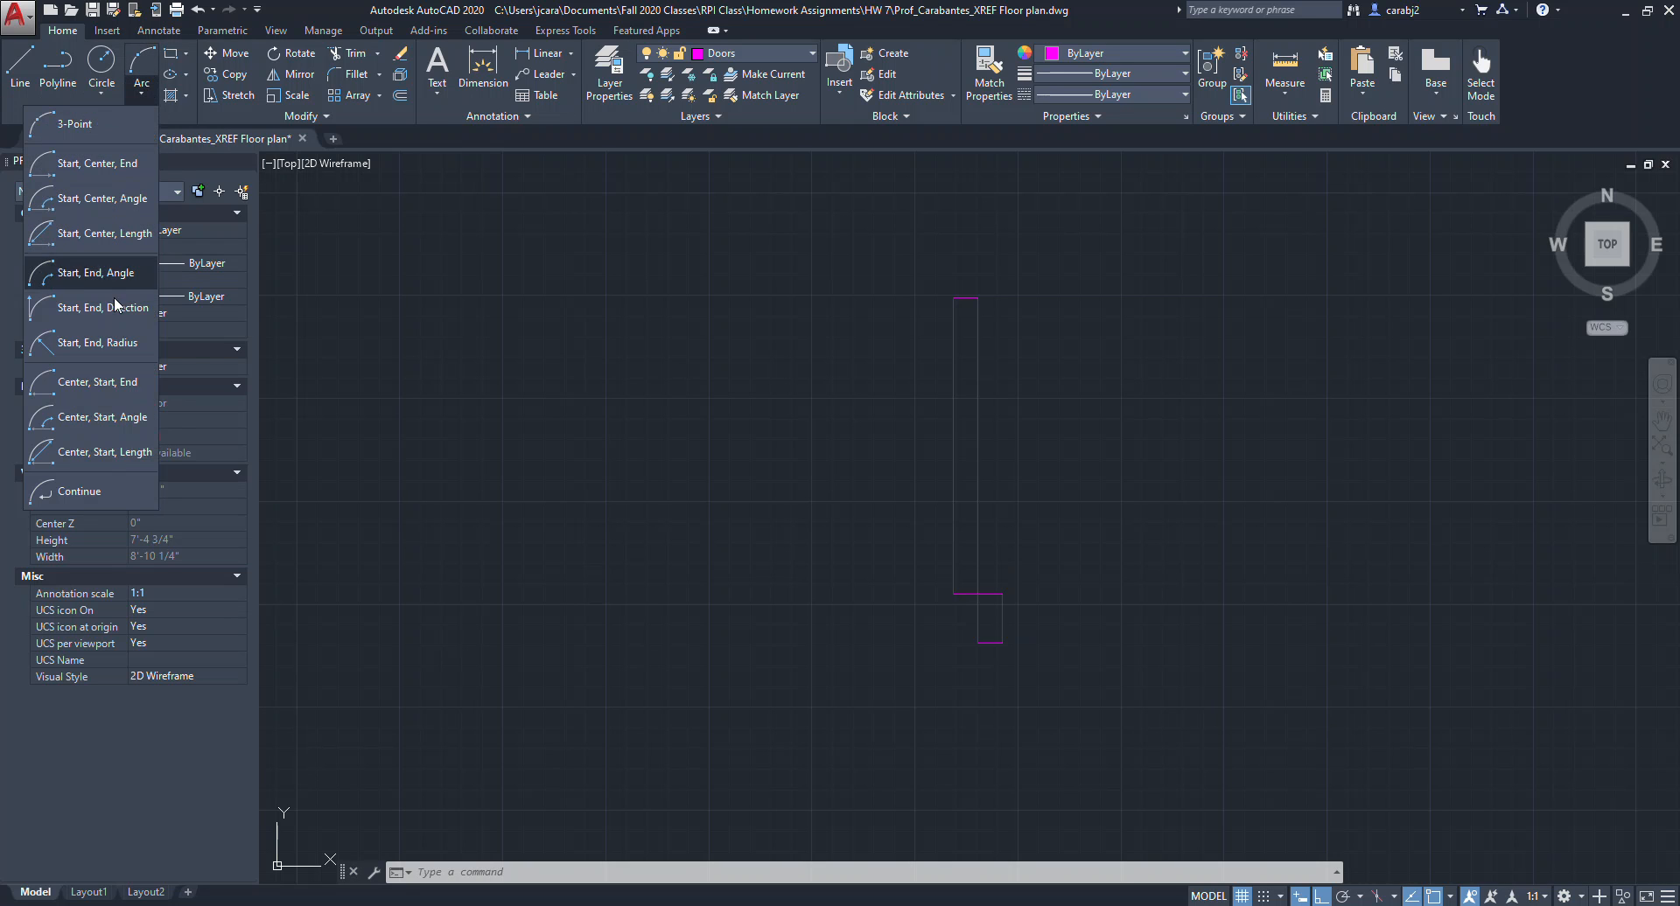
pyautogui.click(108, 383)
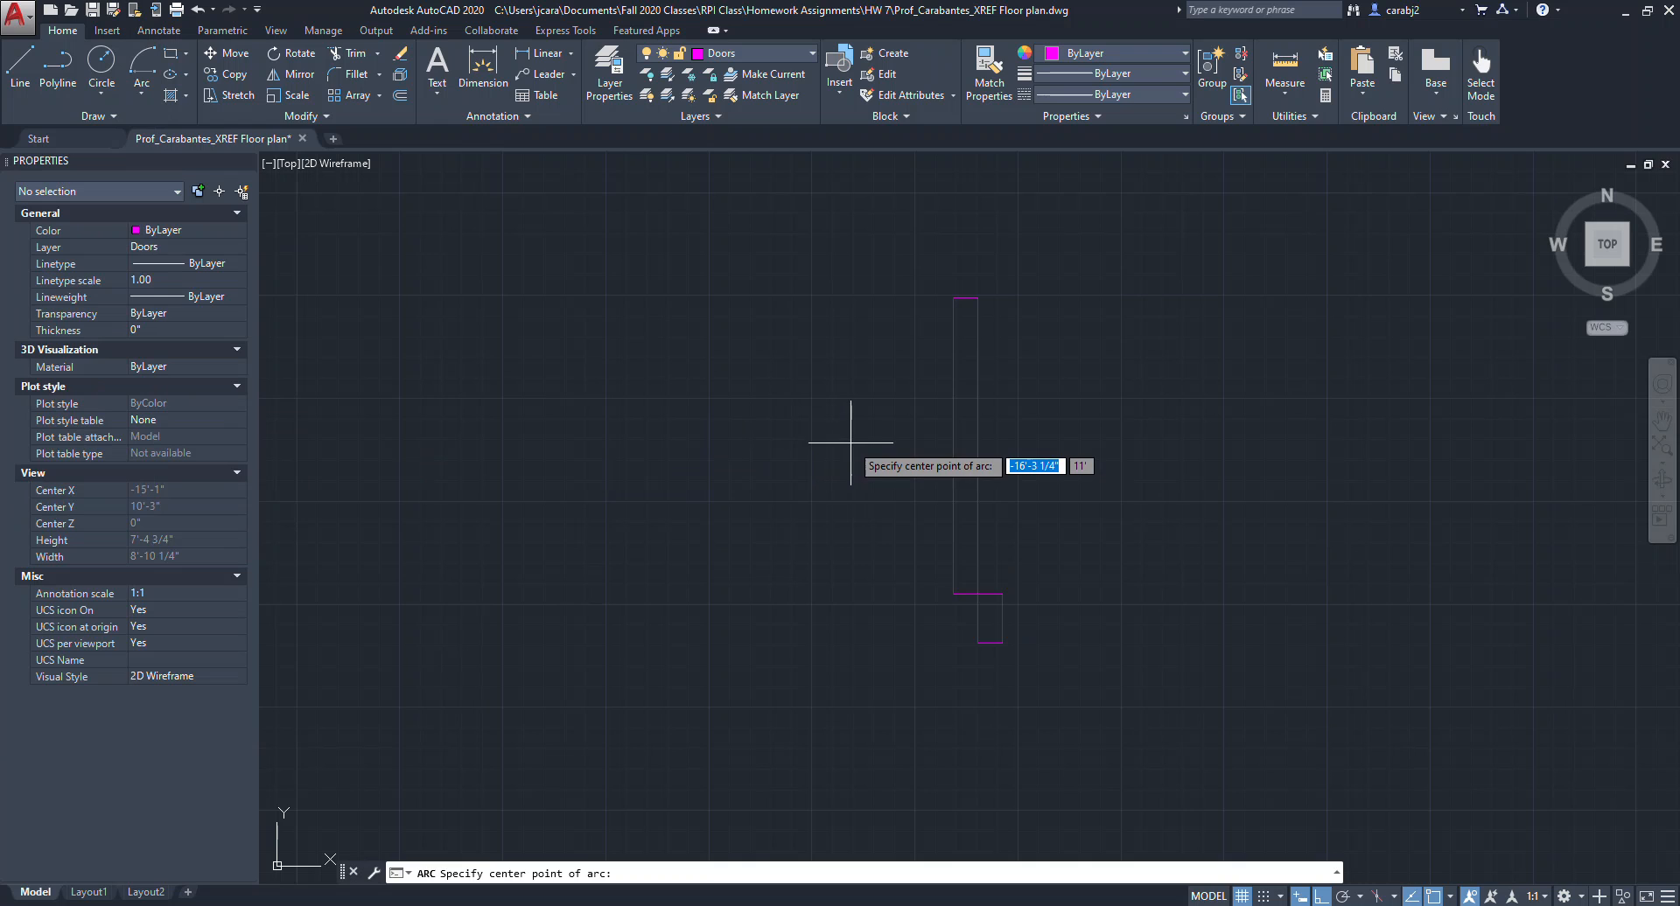
pyautogui.click(952, 594)
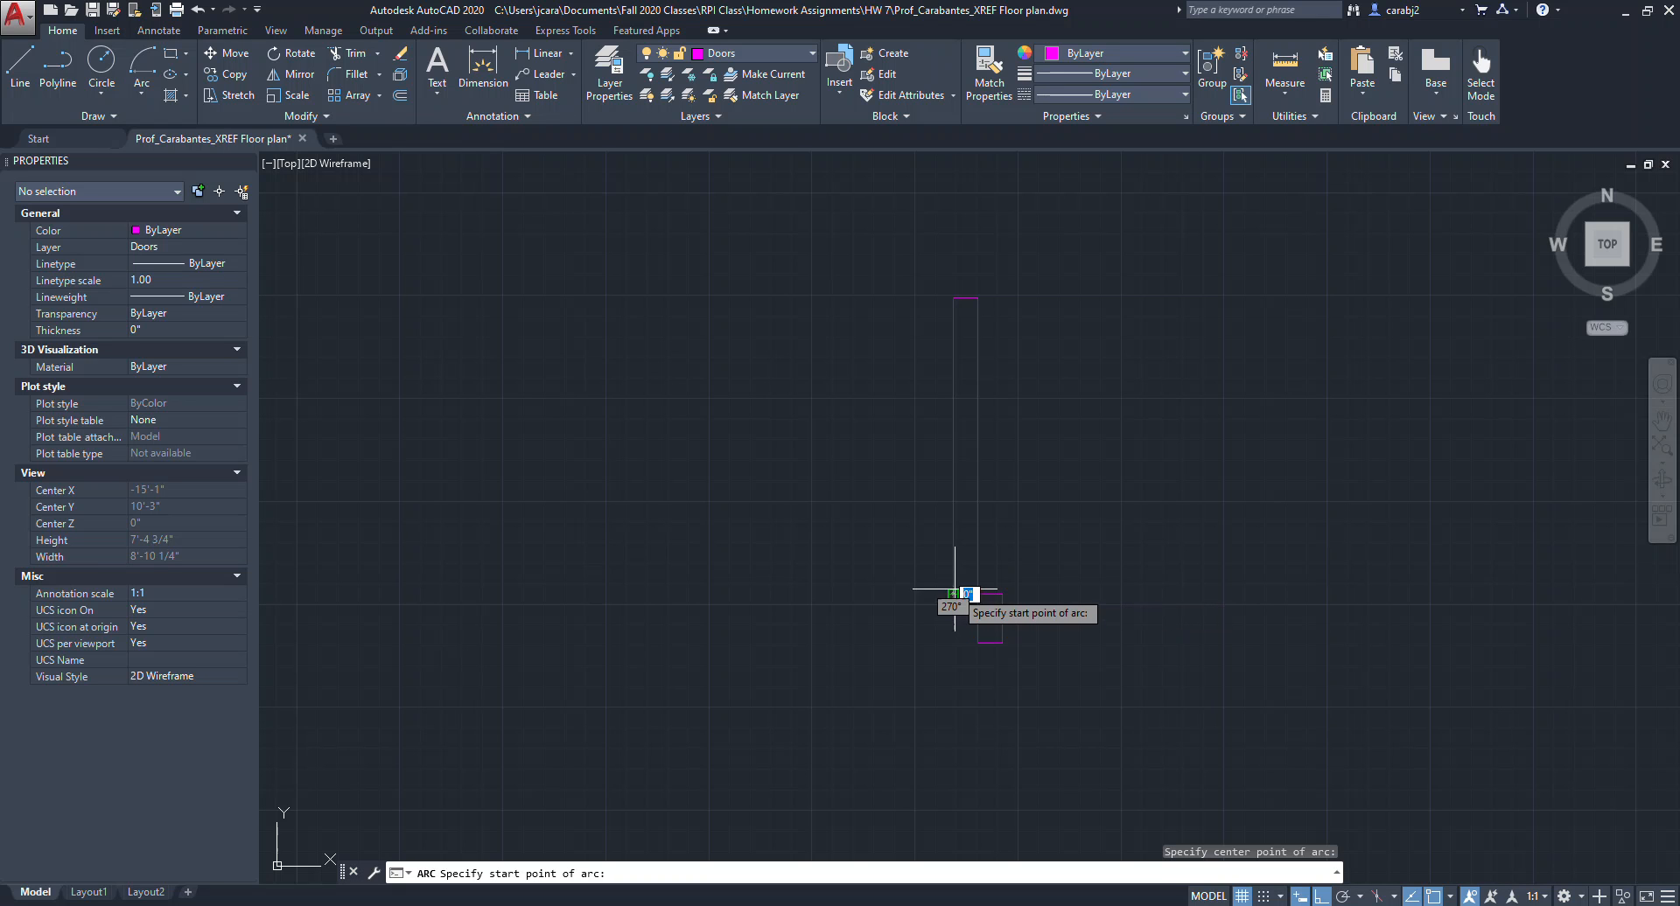
pyautogui.click(952, 297)
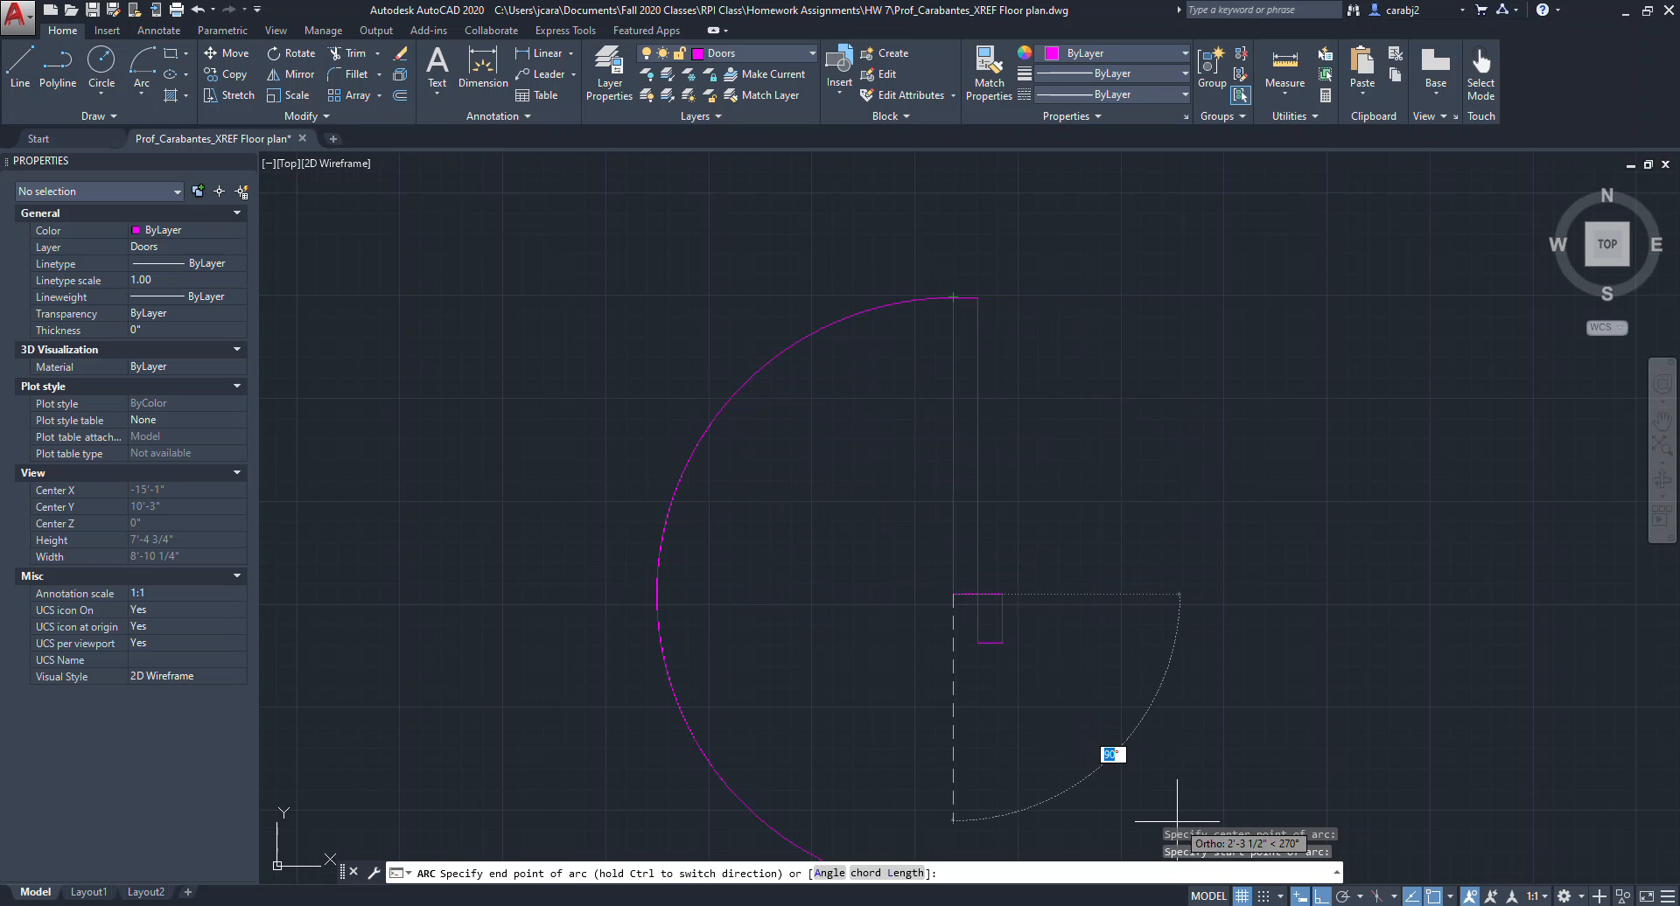
pyautogui.click(1321, 897)
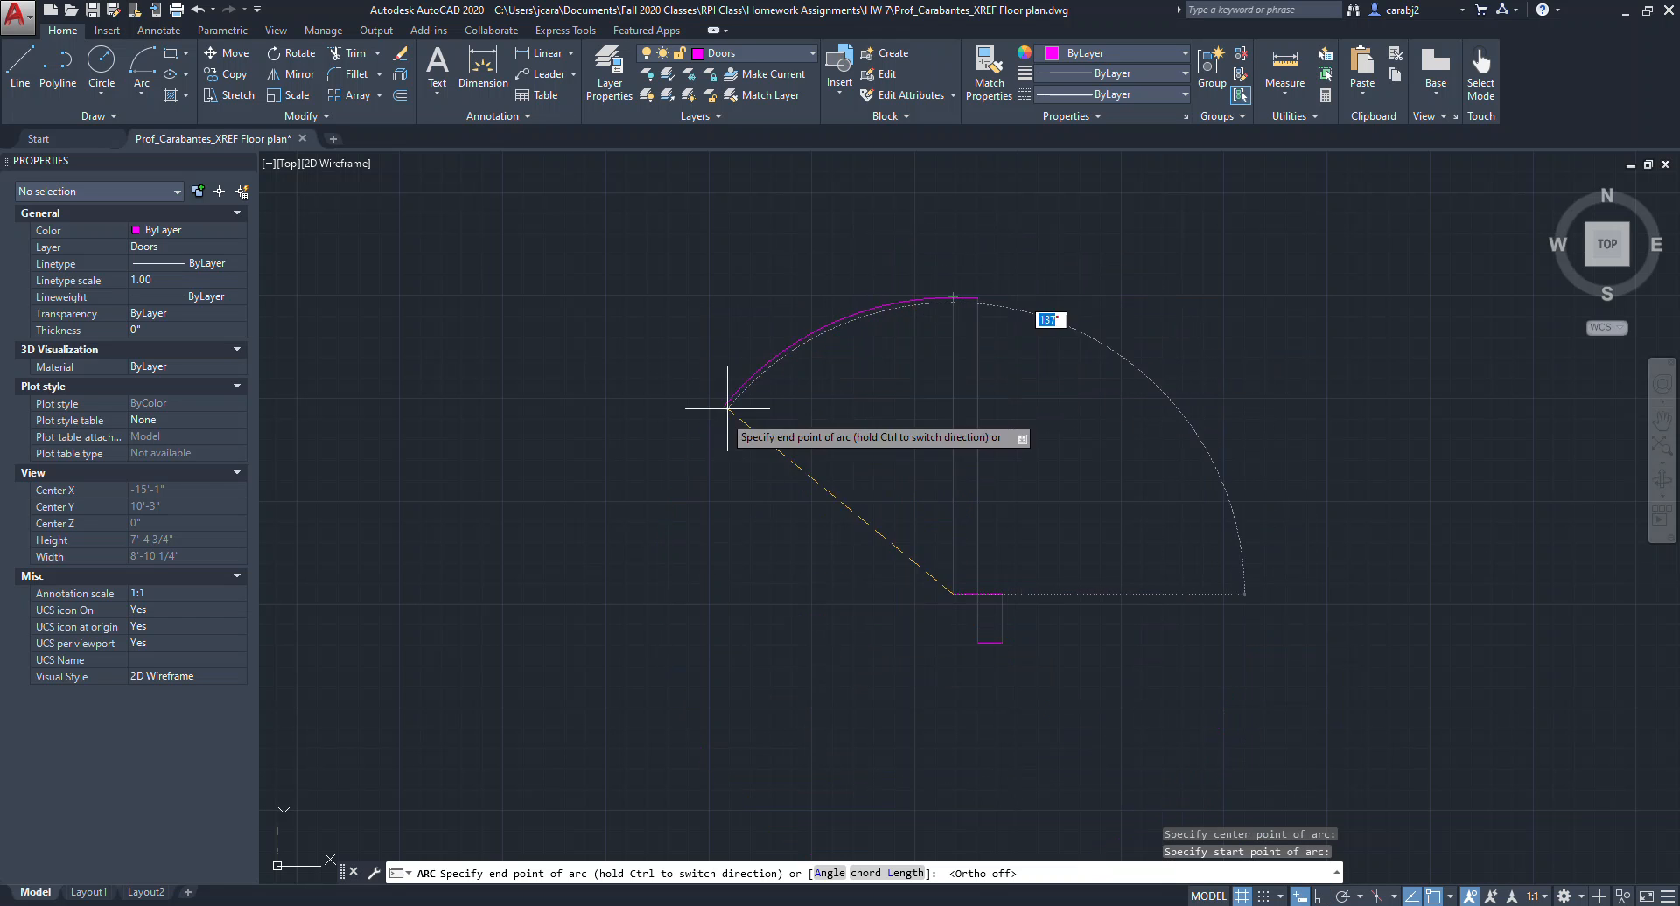
pyautogui.click(1321, 897)
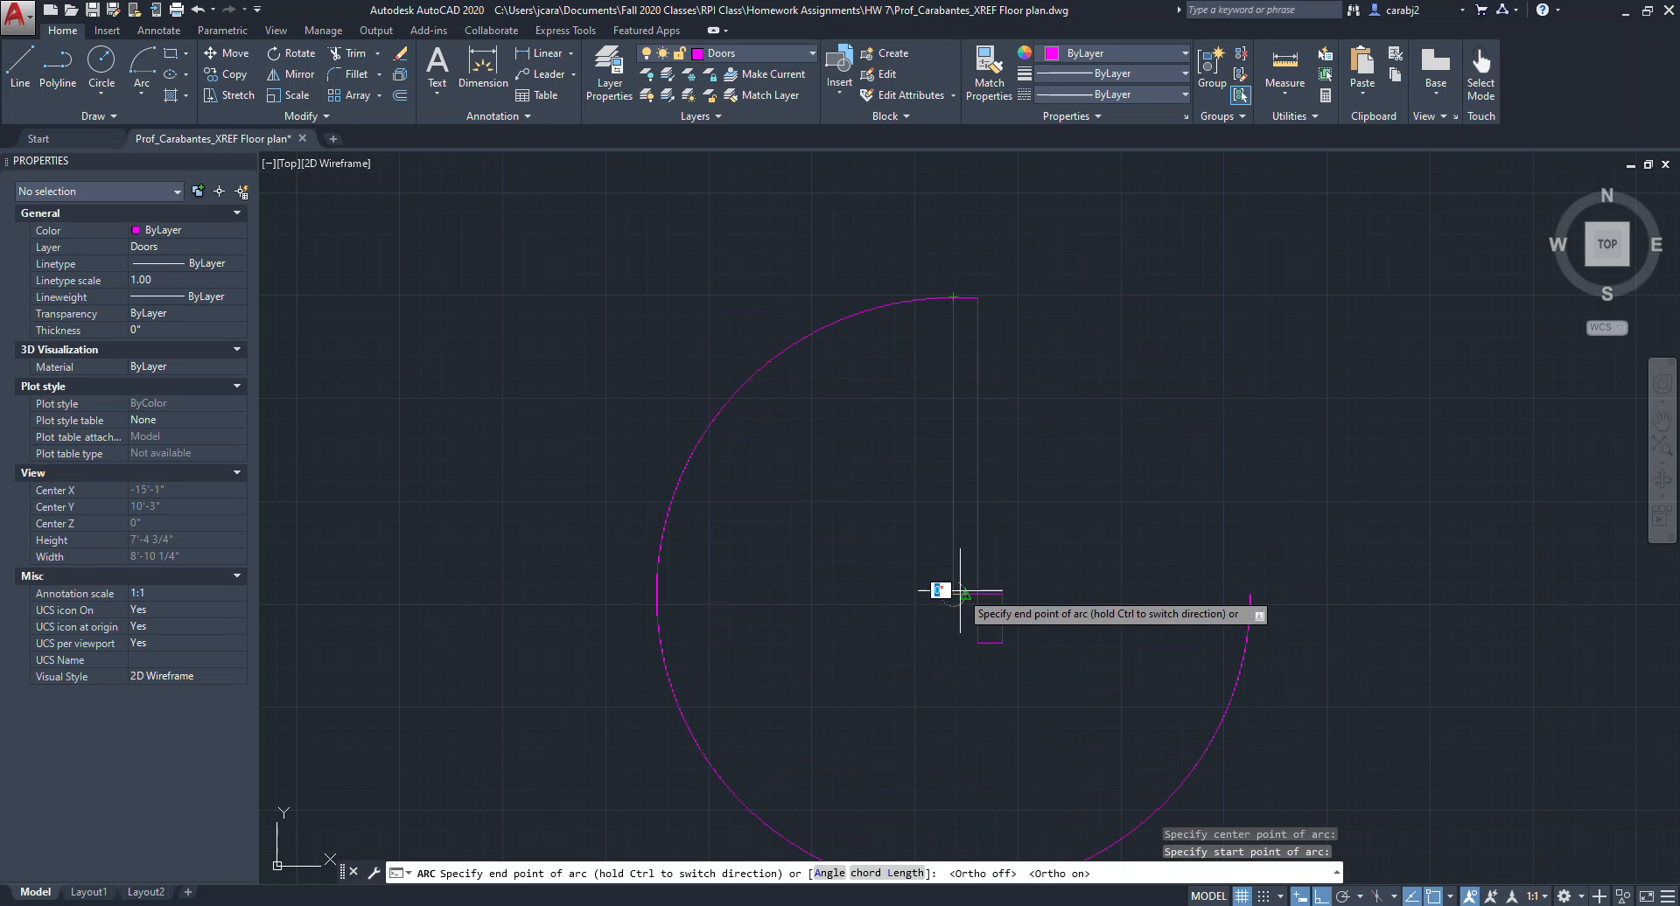
pyautogui.click(658, 594)
# Copy the jamb rectangle to the arc's lower end on the other side of the opening.
pyautogui.moveTo(994, 416); pyautogui.dragTo(1041, 405, button='middle')
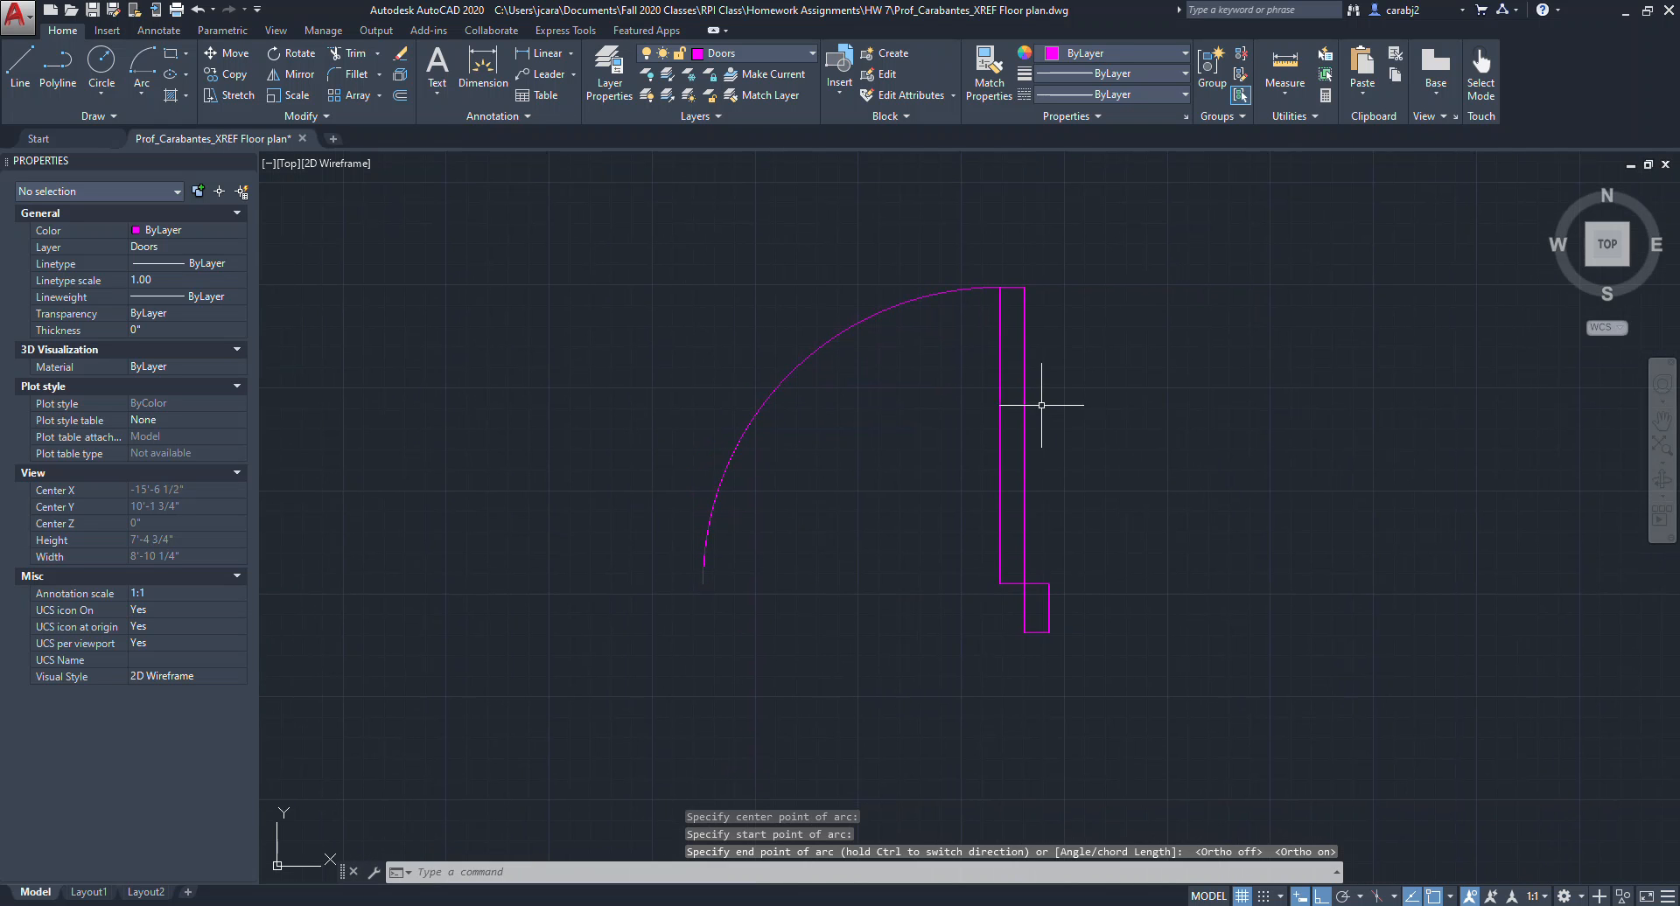
pyautogui.click(1076, 645)
pyautogui.click(1048, 584)
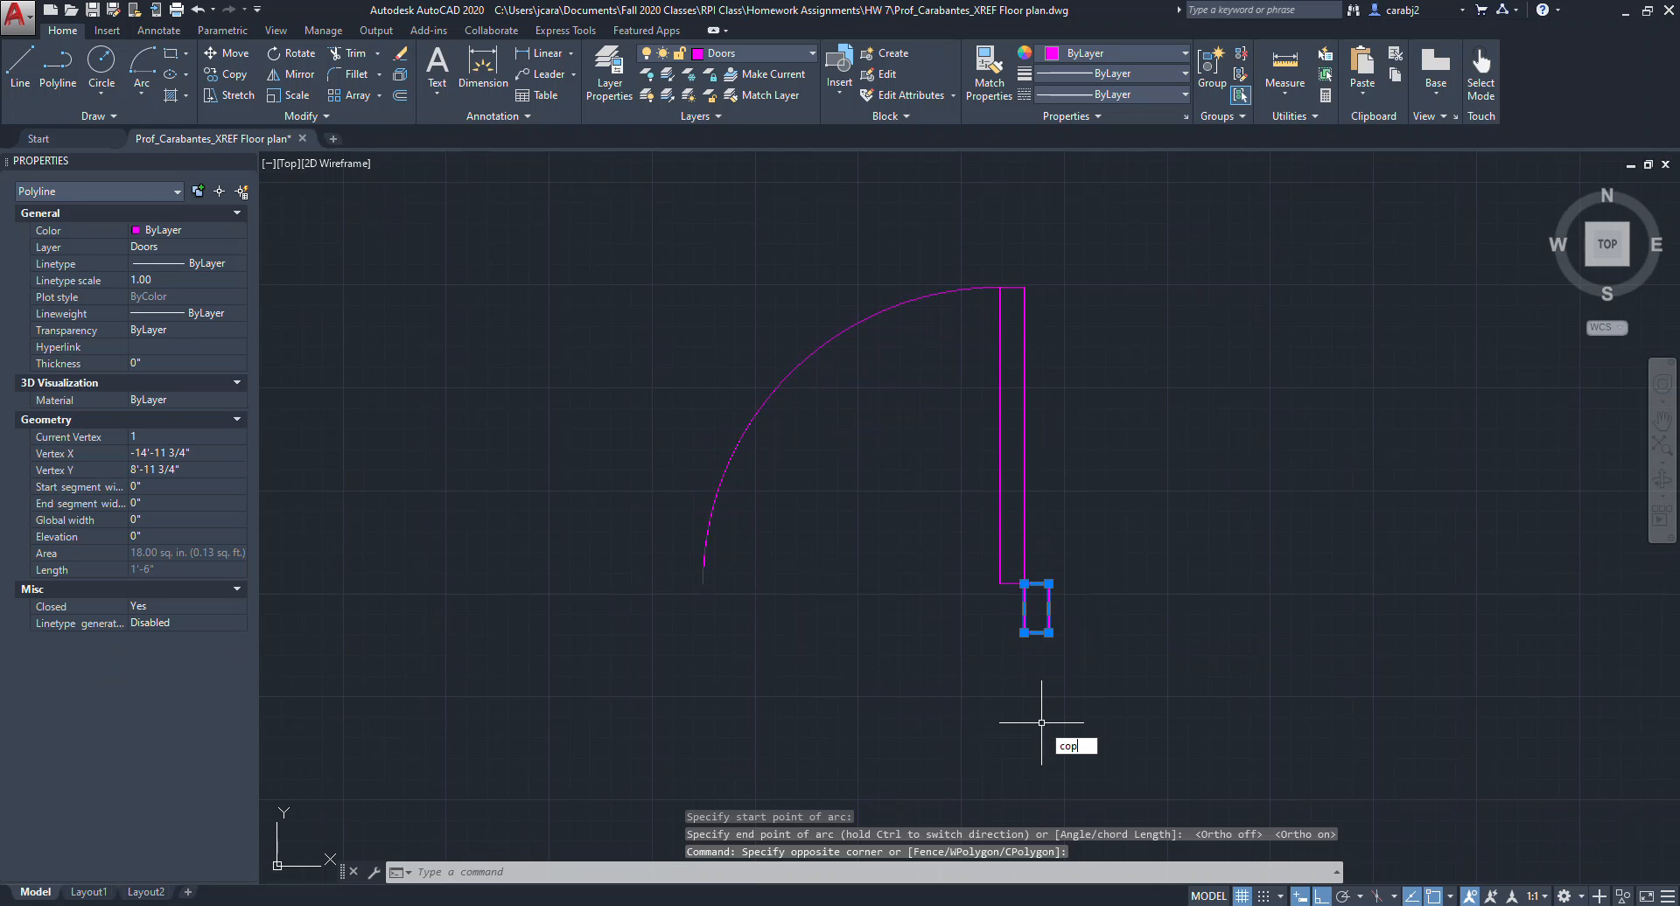
pyautogui.press('Return')
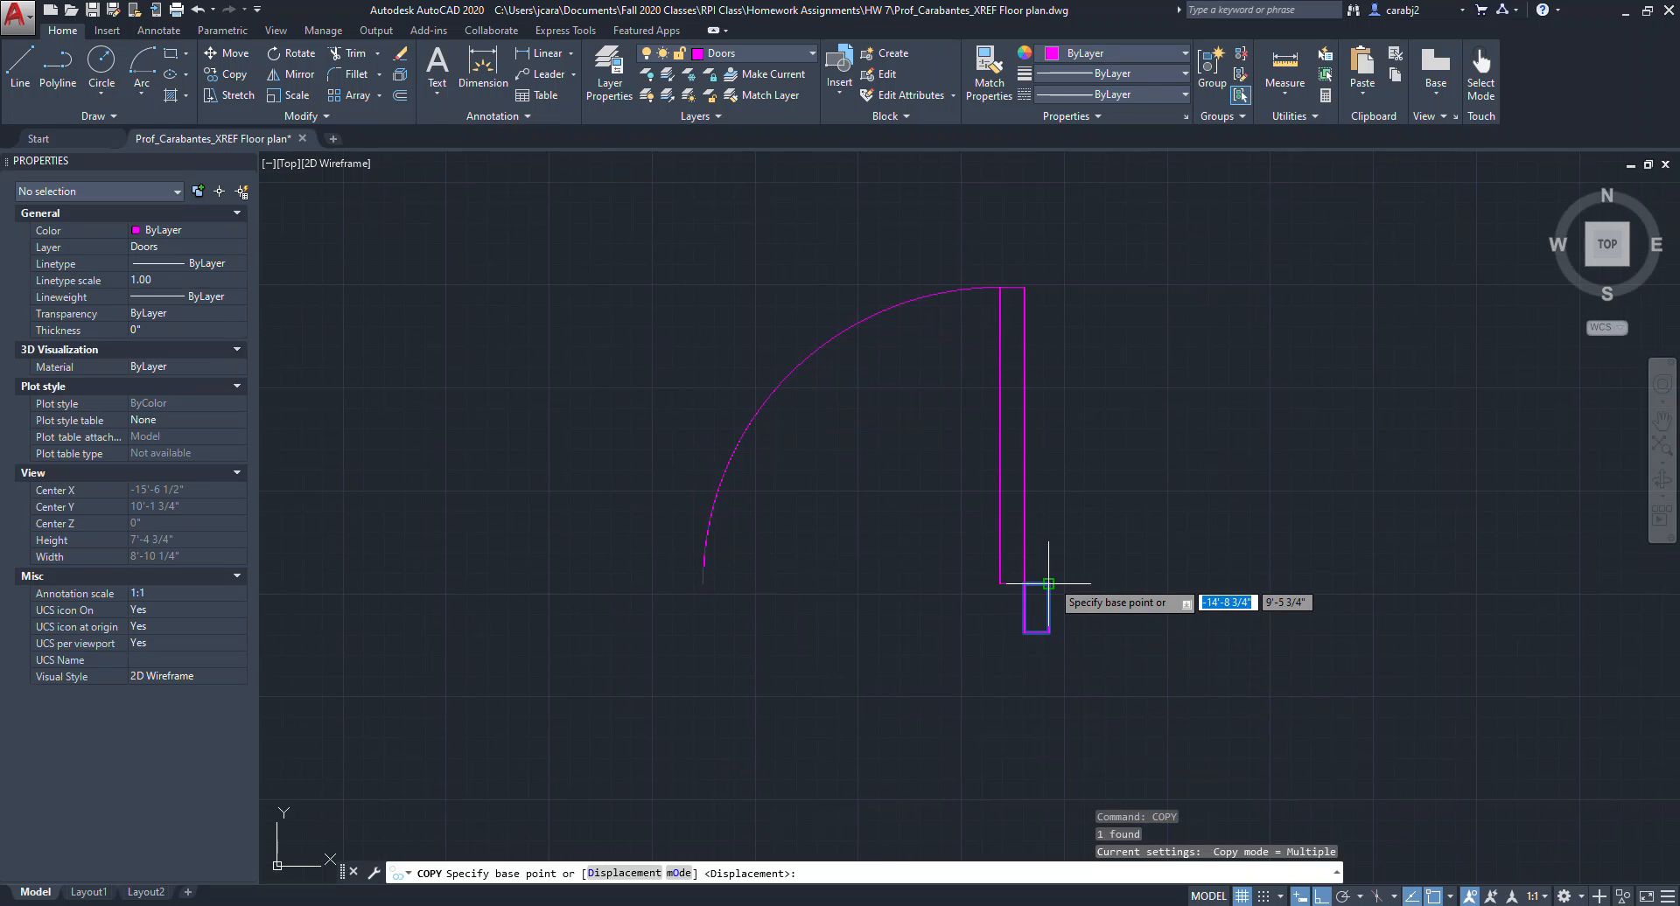
pyautogui.click(1048, 583)
pyautogui.click(701, 584)
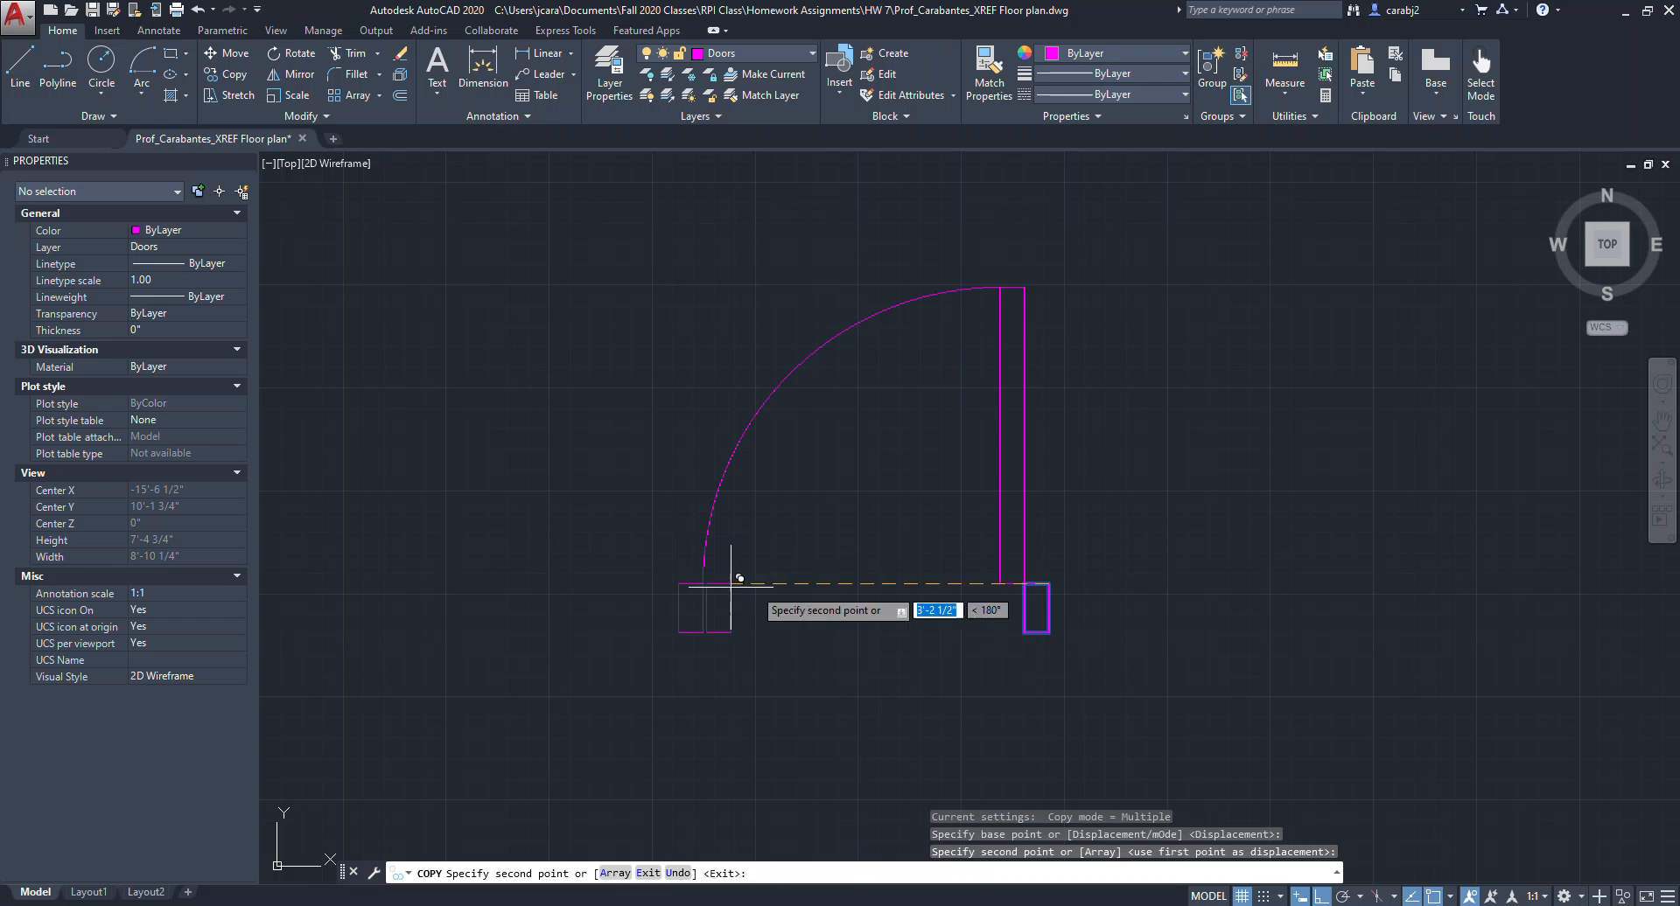
pyautogui.press('Escape')
# Copy the complete door with its arc and jambs to the left of the original.
pyautogui.scroll(-2, 1131, 656)
pyautogui.scroll(2, 1131, 657)
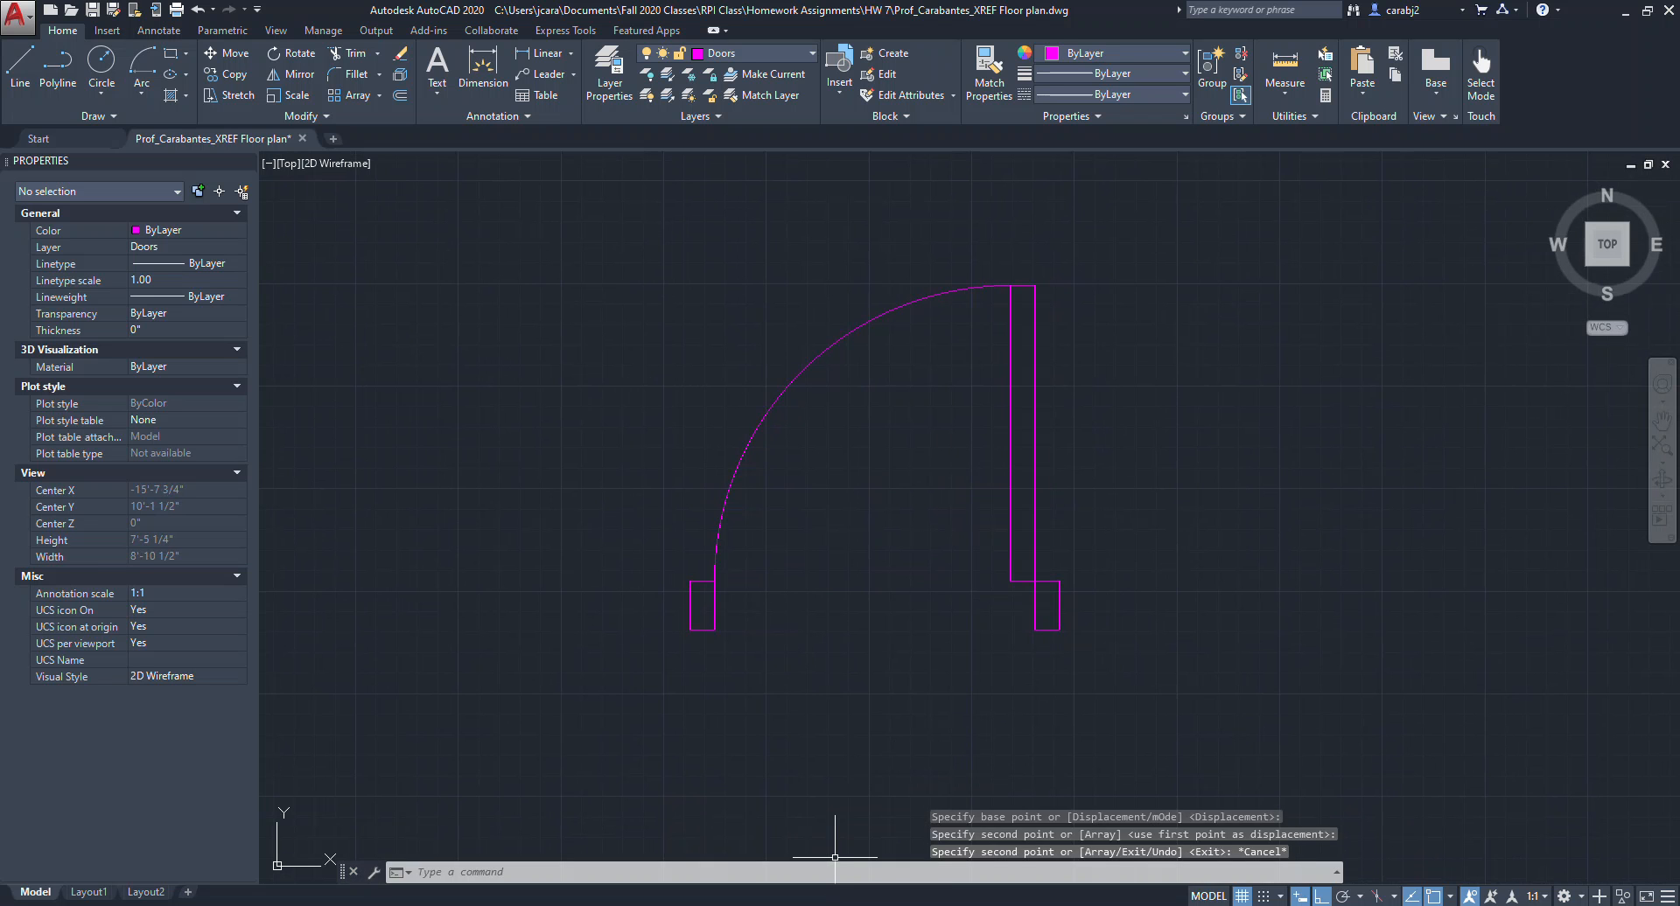
pyautogui.scroll(-3, 1109, 659)
pyautogui.moveTo(1109, 656); pyautogui.dragTo(1046, 608, button='middle')
pyautogui.moveTo(908, 633); pyautogui.dragTo(1028, 635, button='middle')
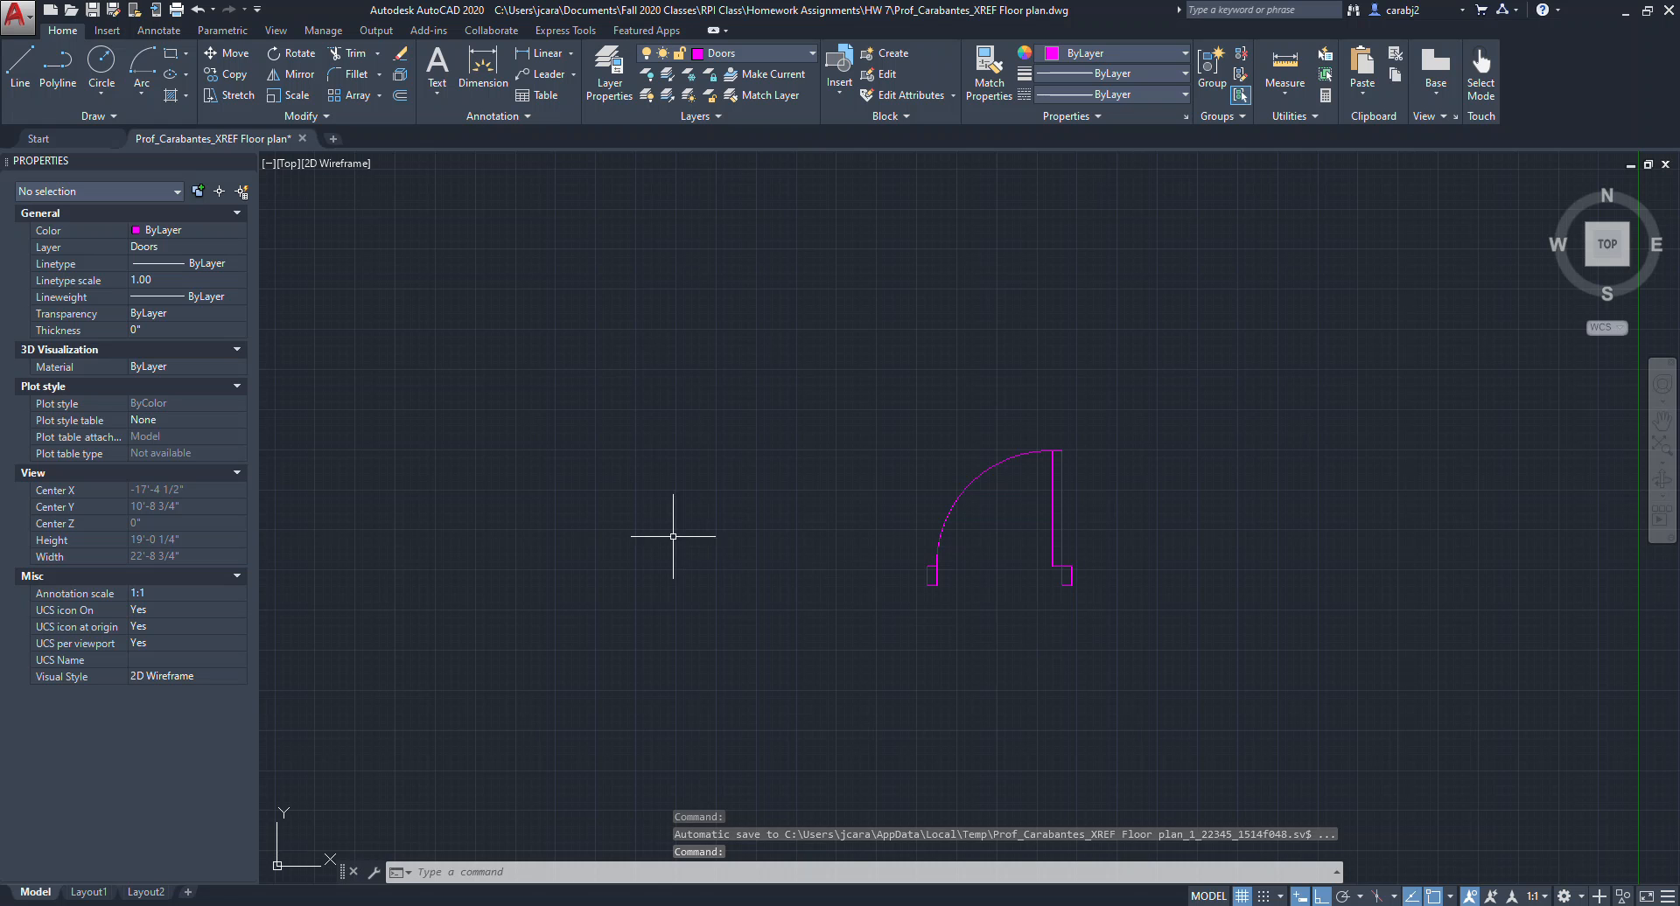
pyautogui.scroll(-2, 986, 617)
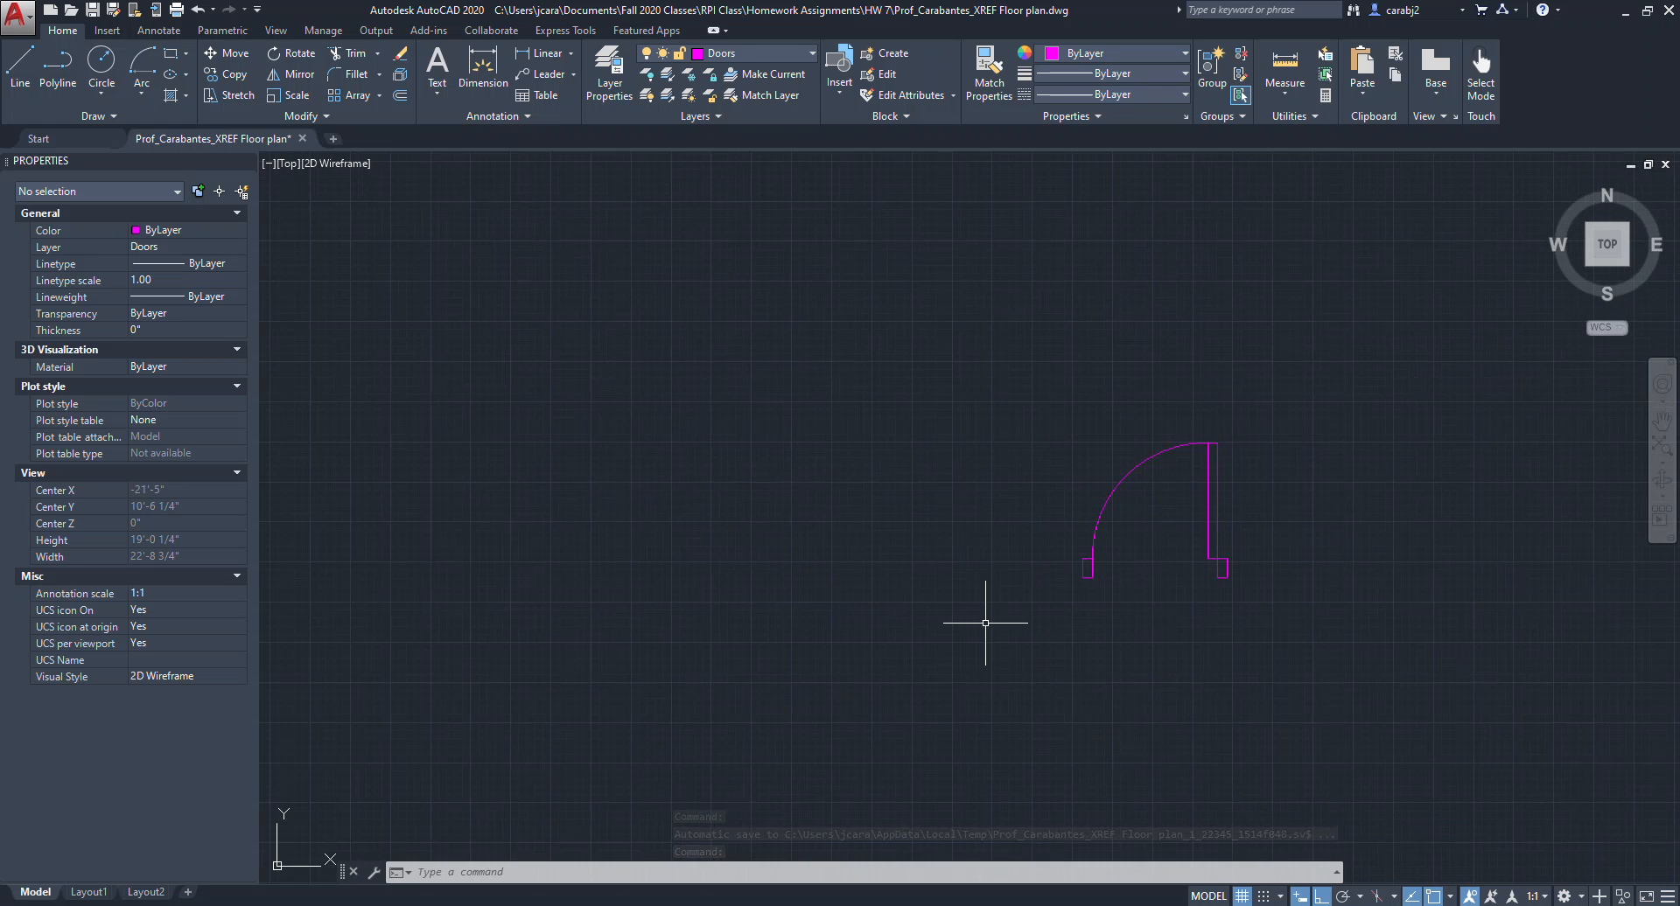
pyautogui.moveTo(1057, 582); pyautogui.dragTo(1113, 592, button='middle')
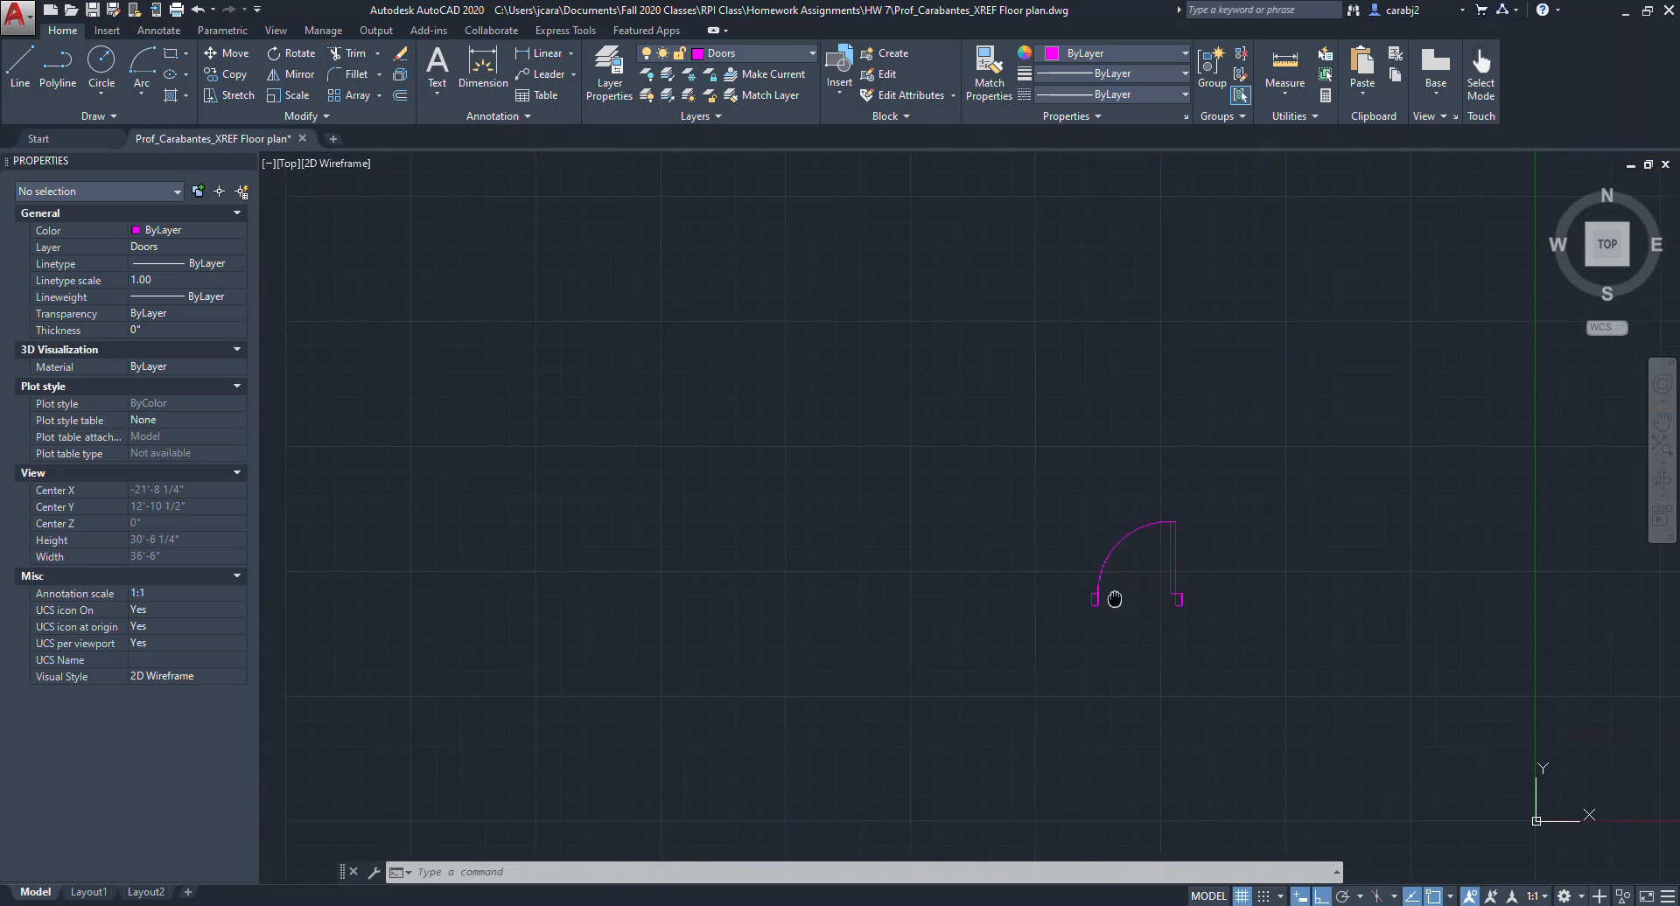
pyautogui.scroll(2, 1234, 652)
pyautogui.click(1247, 643)
pyautogui.click(937, 383)
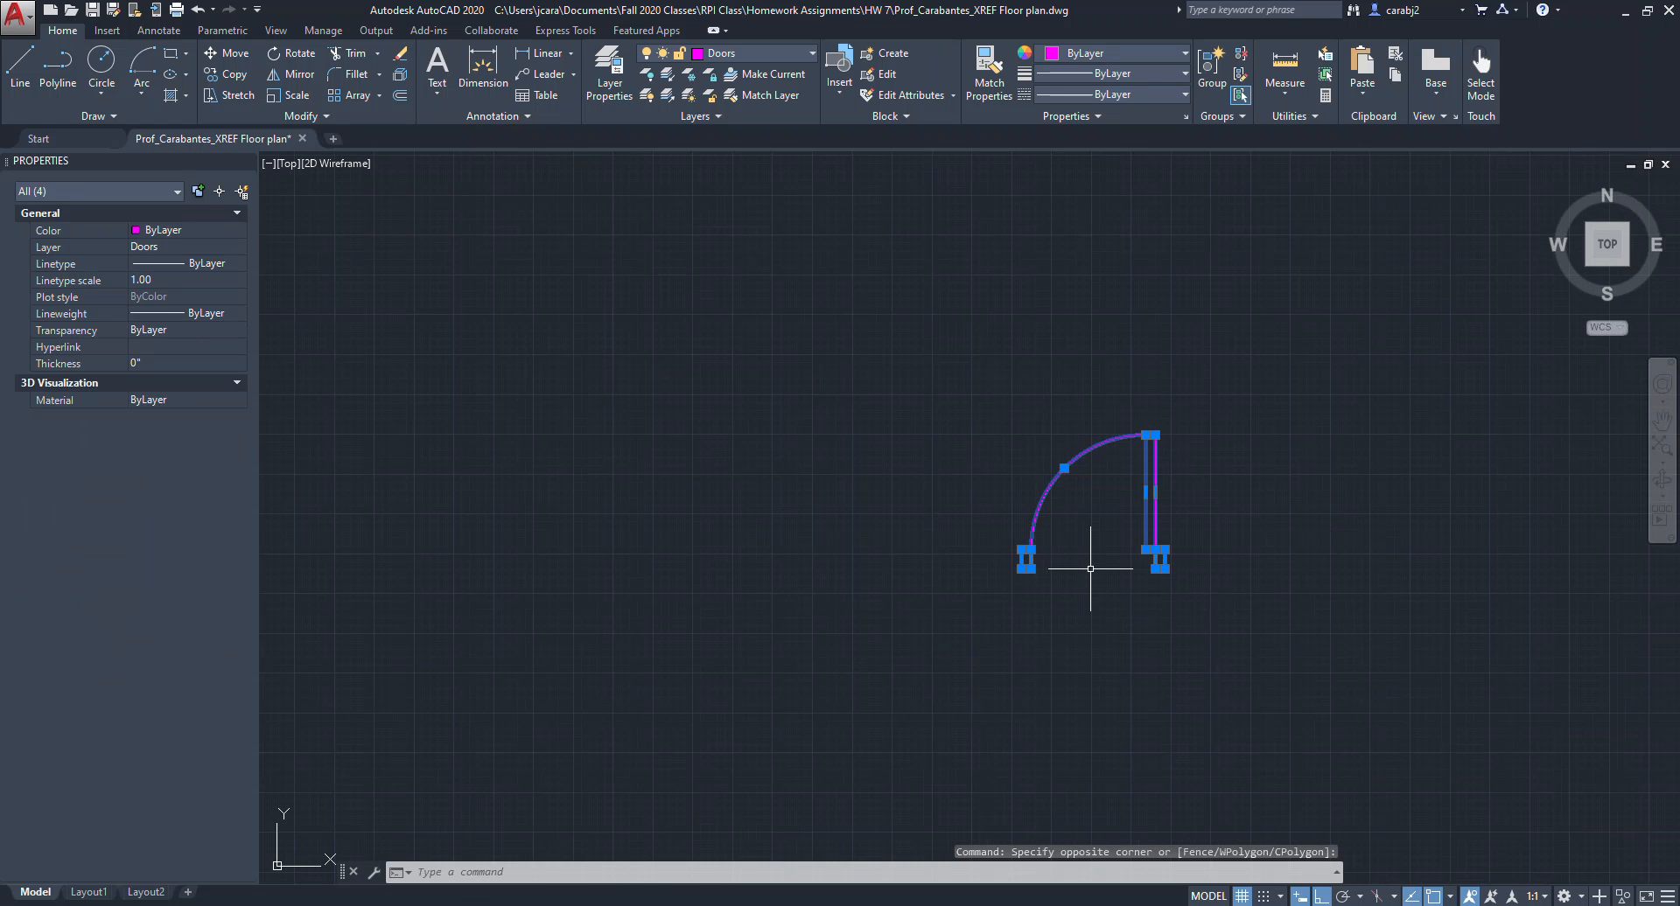
pyautogui.press('Return')
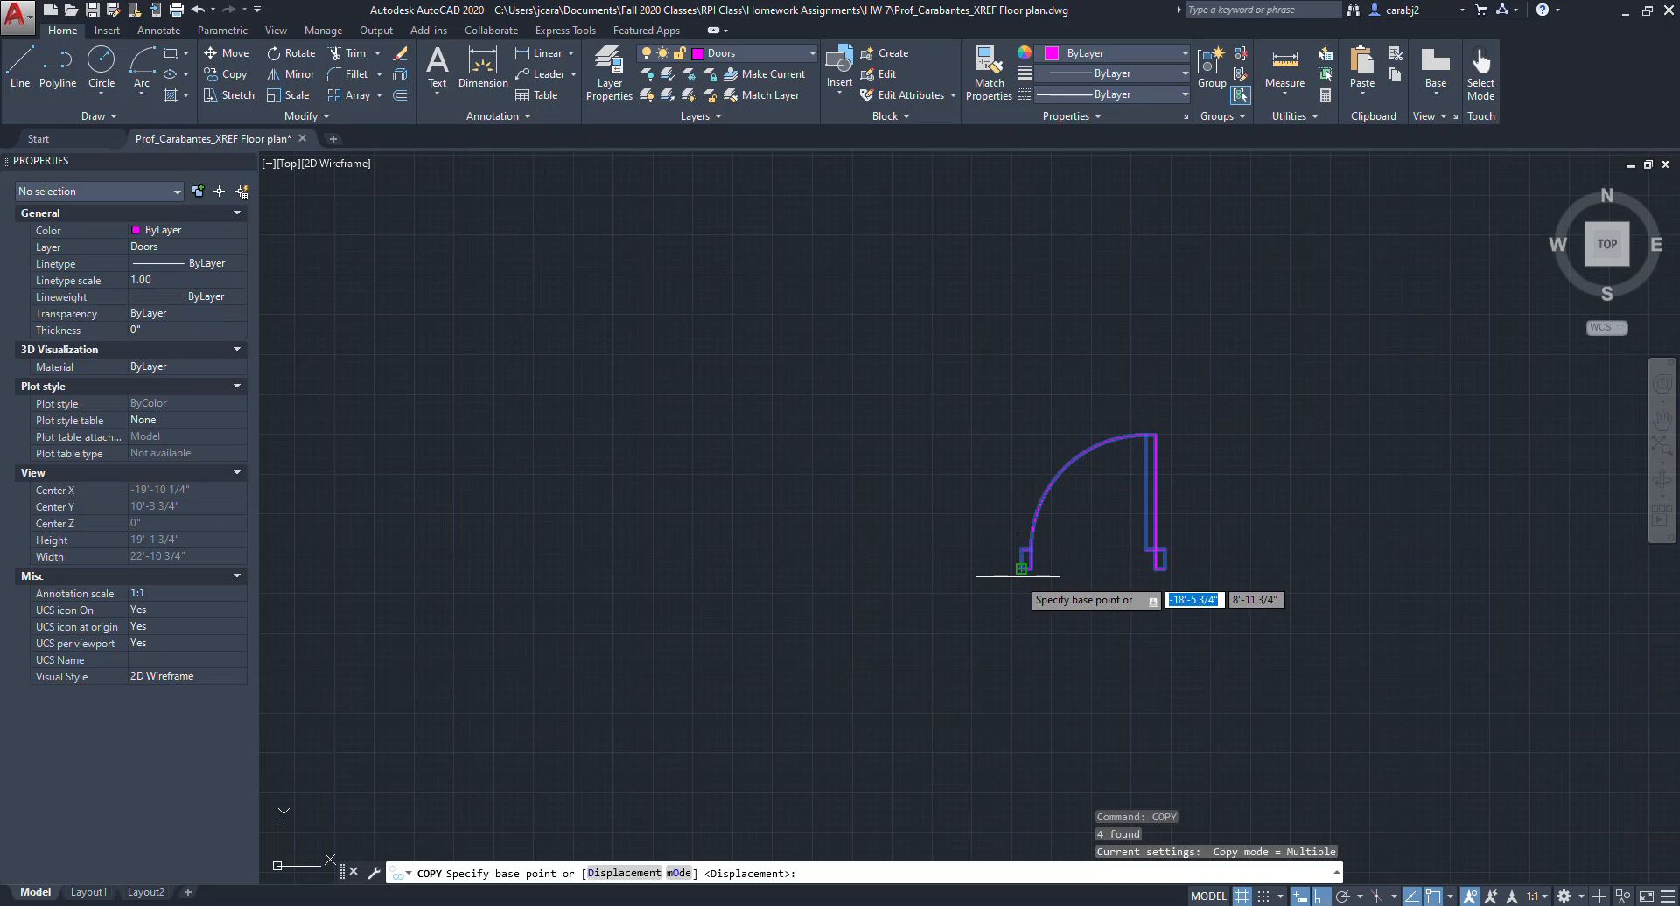
pyautogui.click(1027, 569)
pyautogui.click(586, 574)
pyautogui.moveTo(812, 604); pyautogui.dragTo(1006, 614, button='middle')
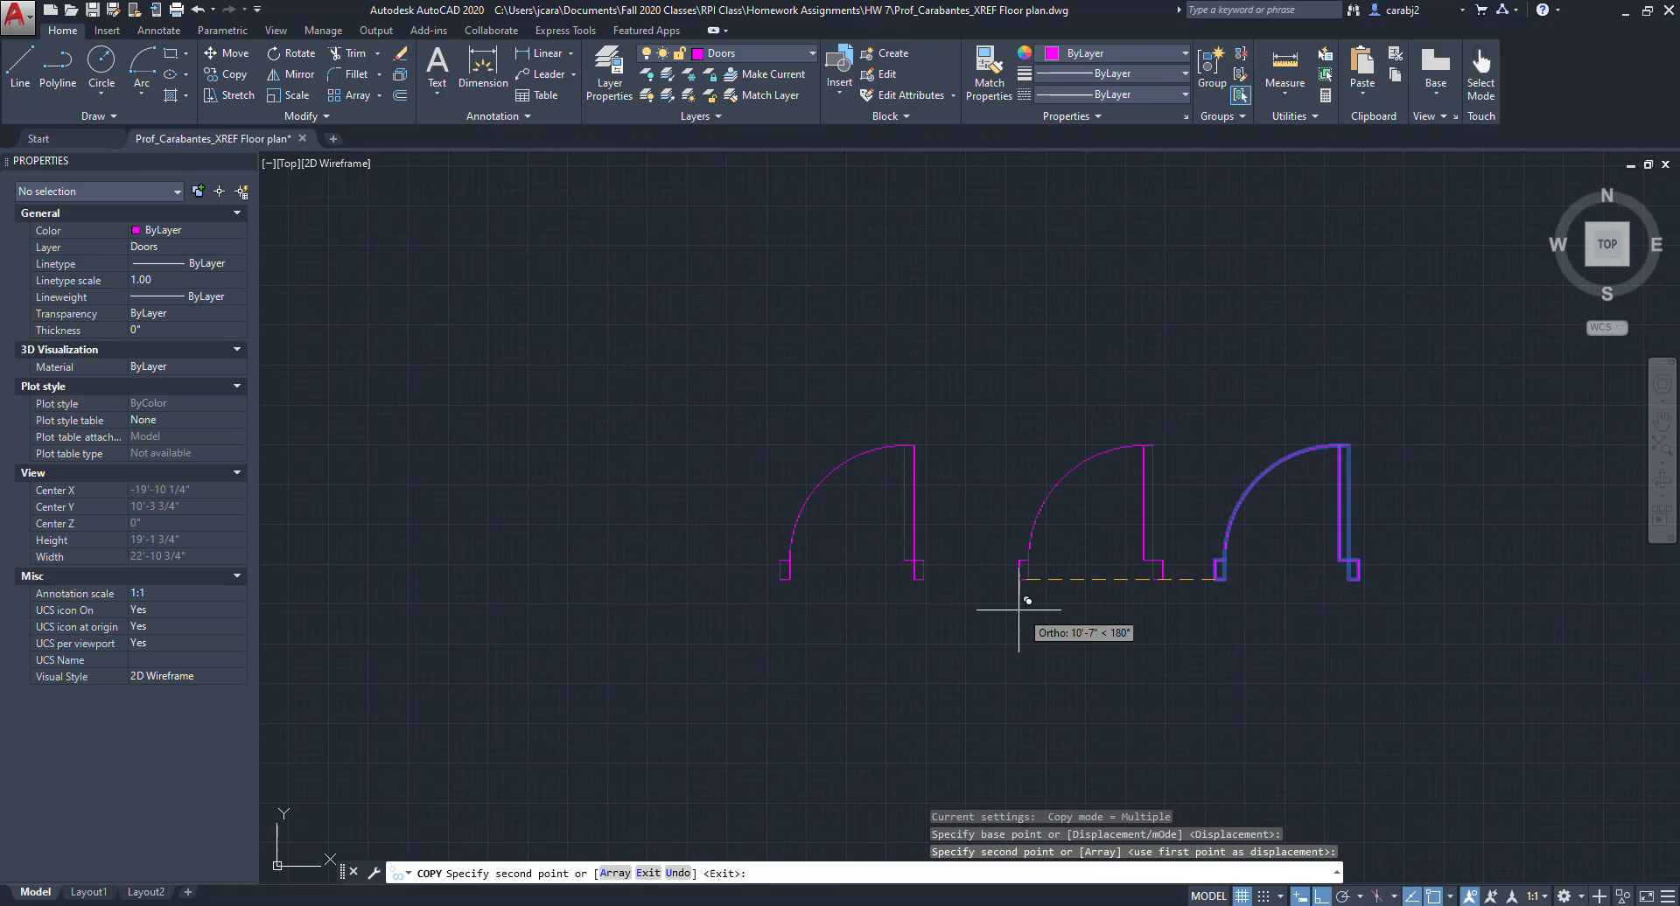
pyautogui.press('Escape')
# Mirror the copied door about a vertical line through its free jamb corner, keeping the original, to form a double door.
pyautogui.moveTo(832, 619); pyautogui.dragTo(890, 625, button='middle')
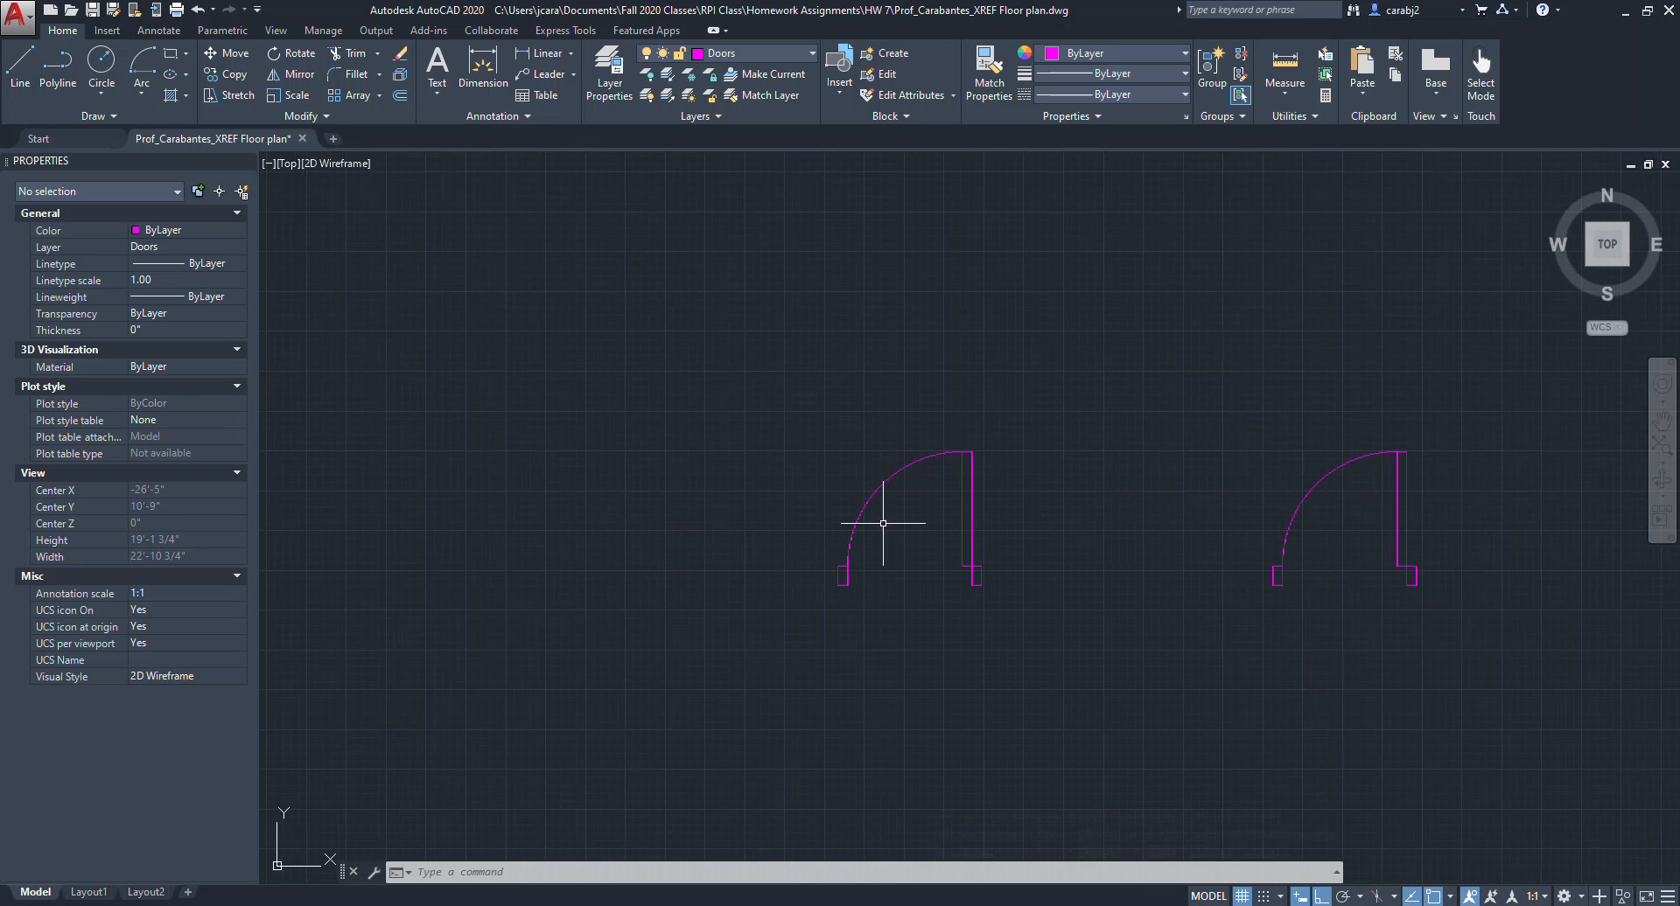
pyautogui.click(1006, 619)
pyautogui.click(821, 360)
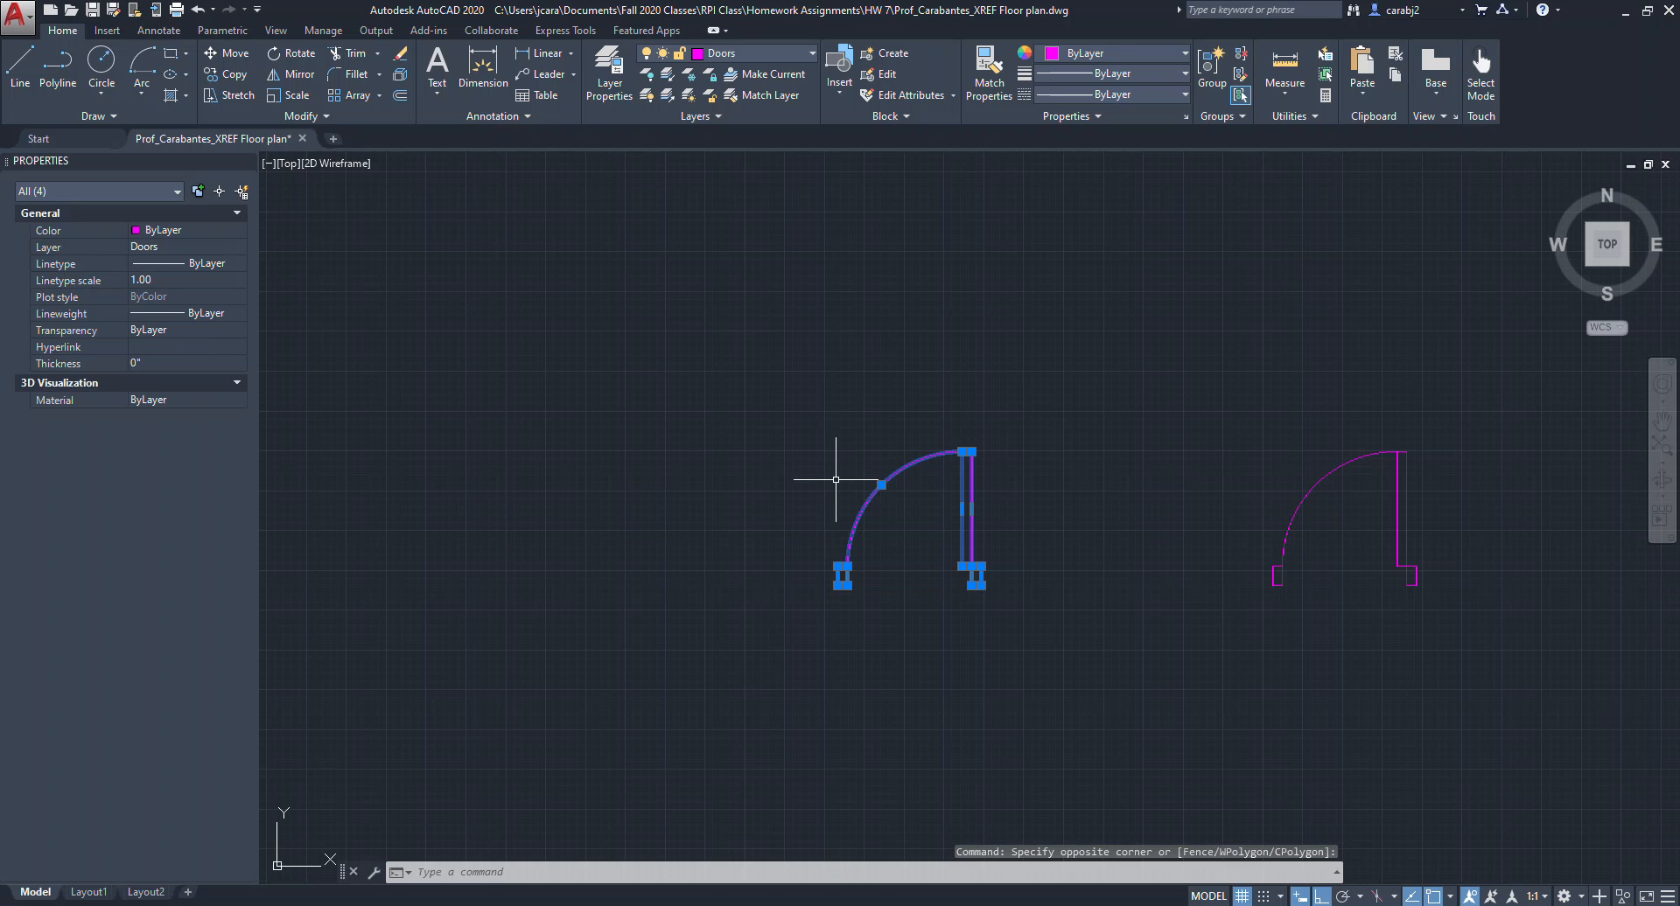
pyautogui.write('mirror')
pyautogui.press('Return')
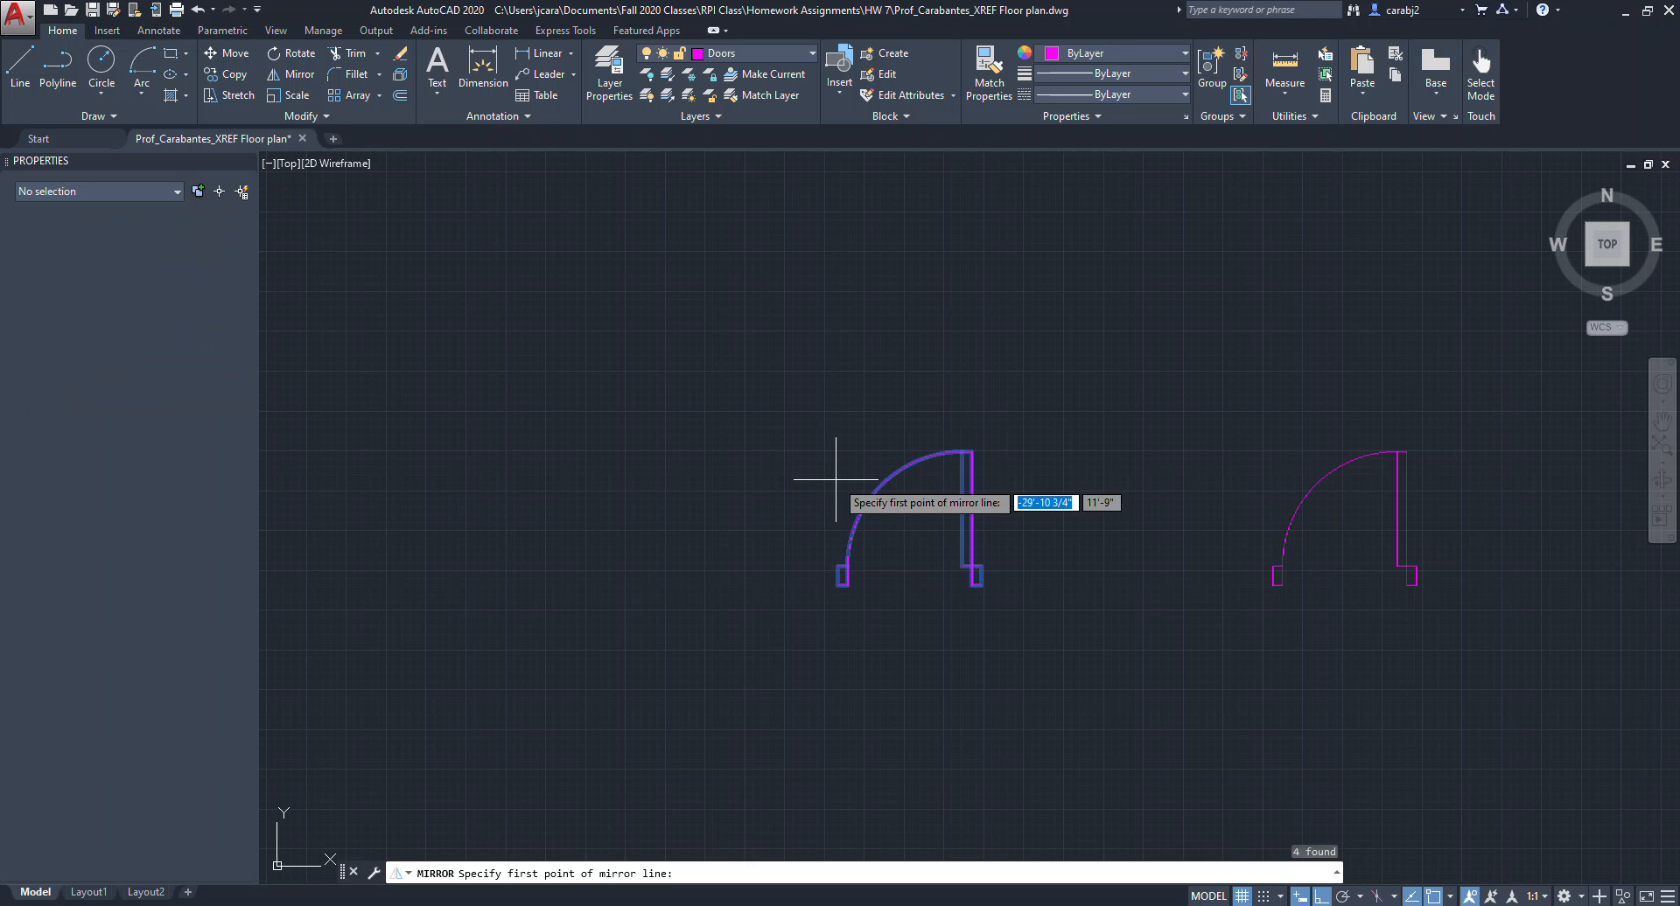
pyautogui.scroll(6, 866, 498)
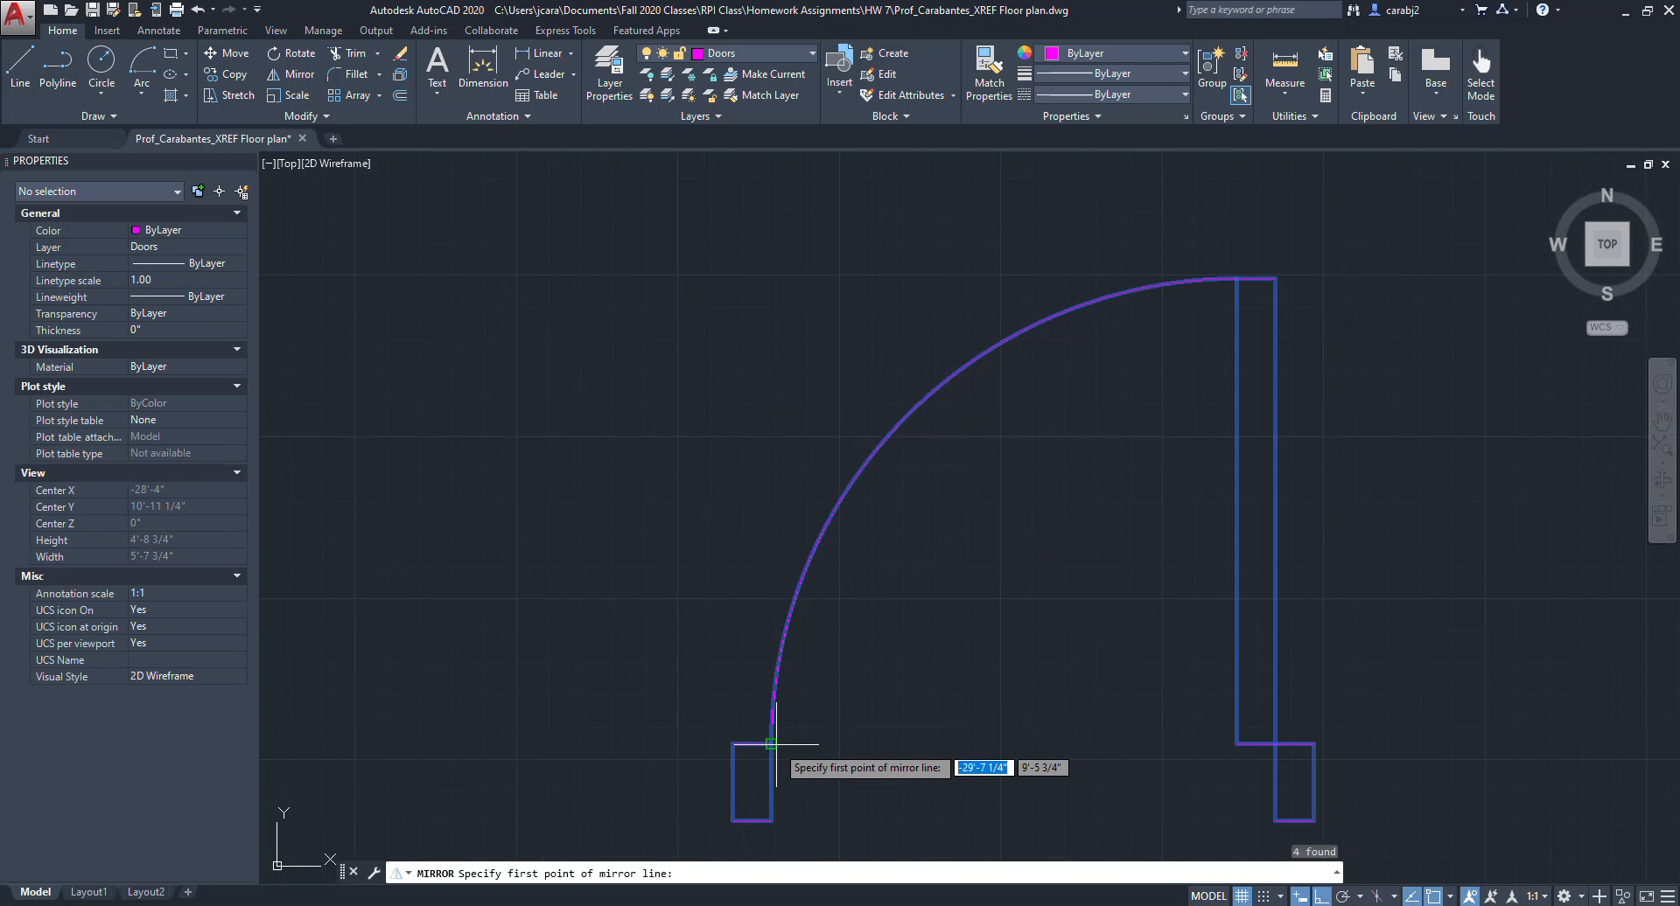
pyautogui.click(771, 743)
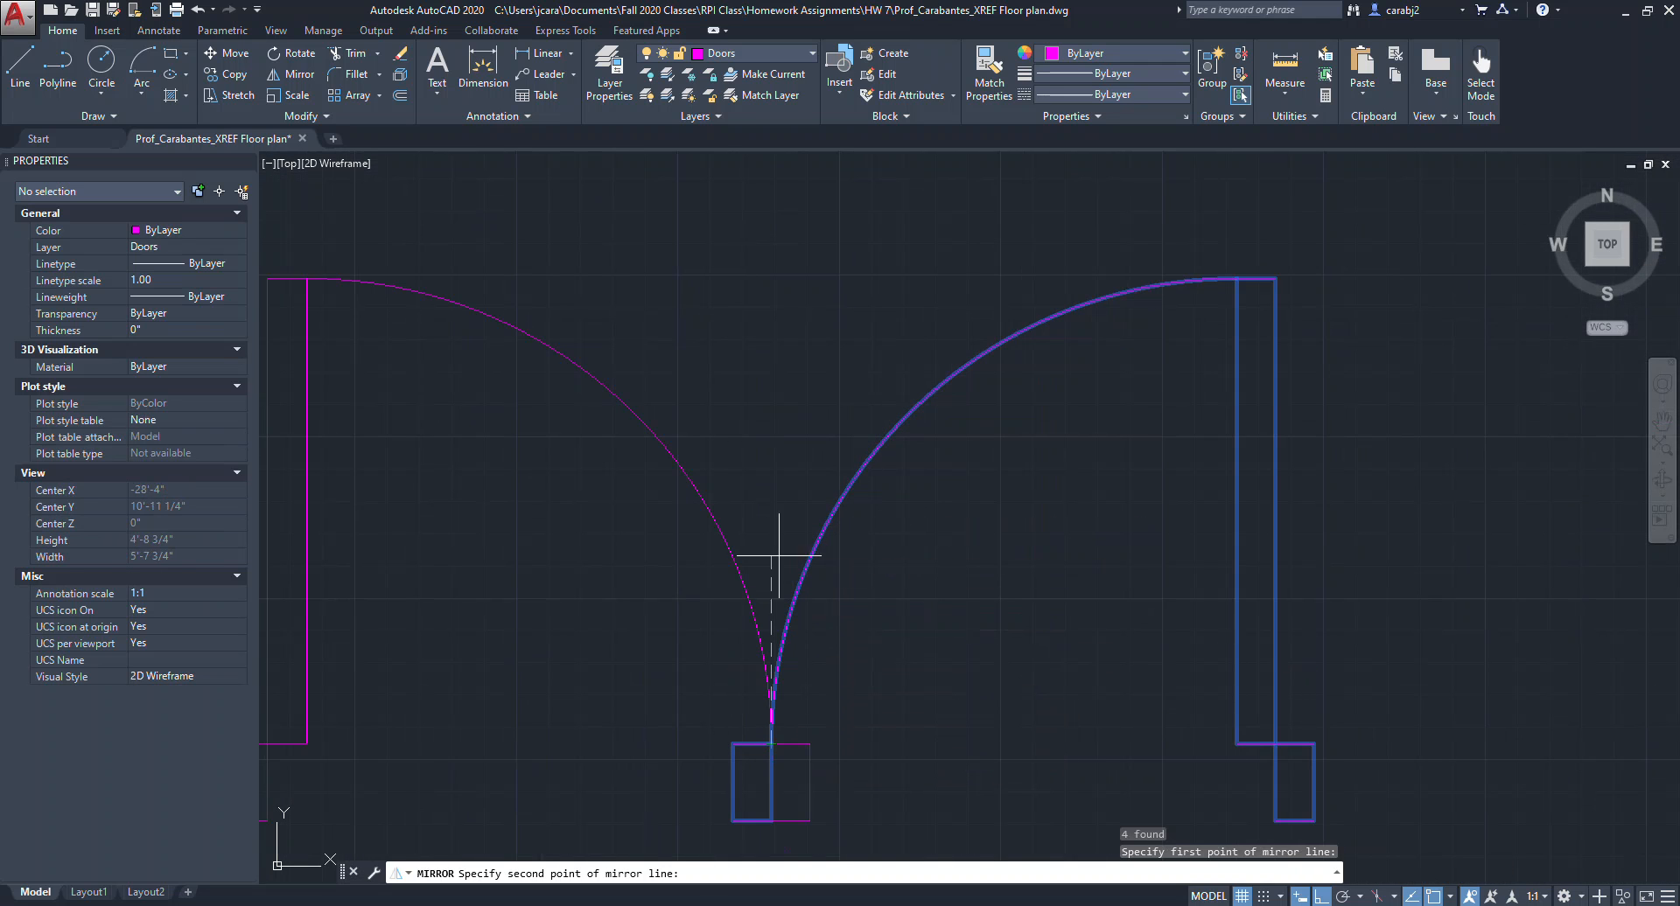
pyautogui.click(788, 253)
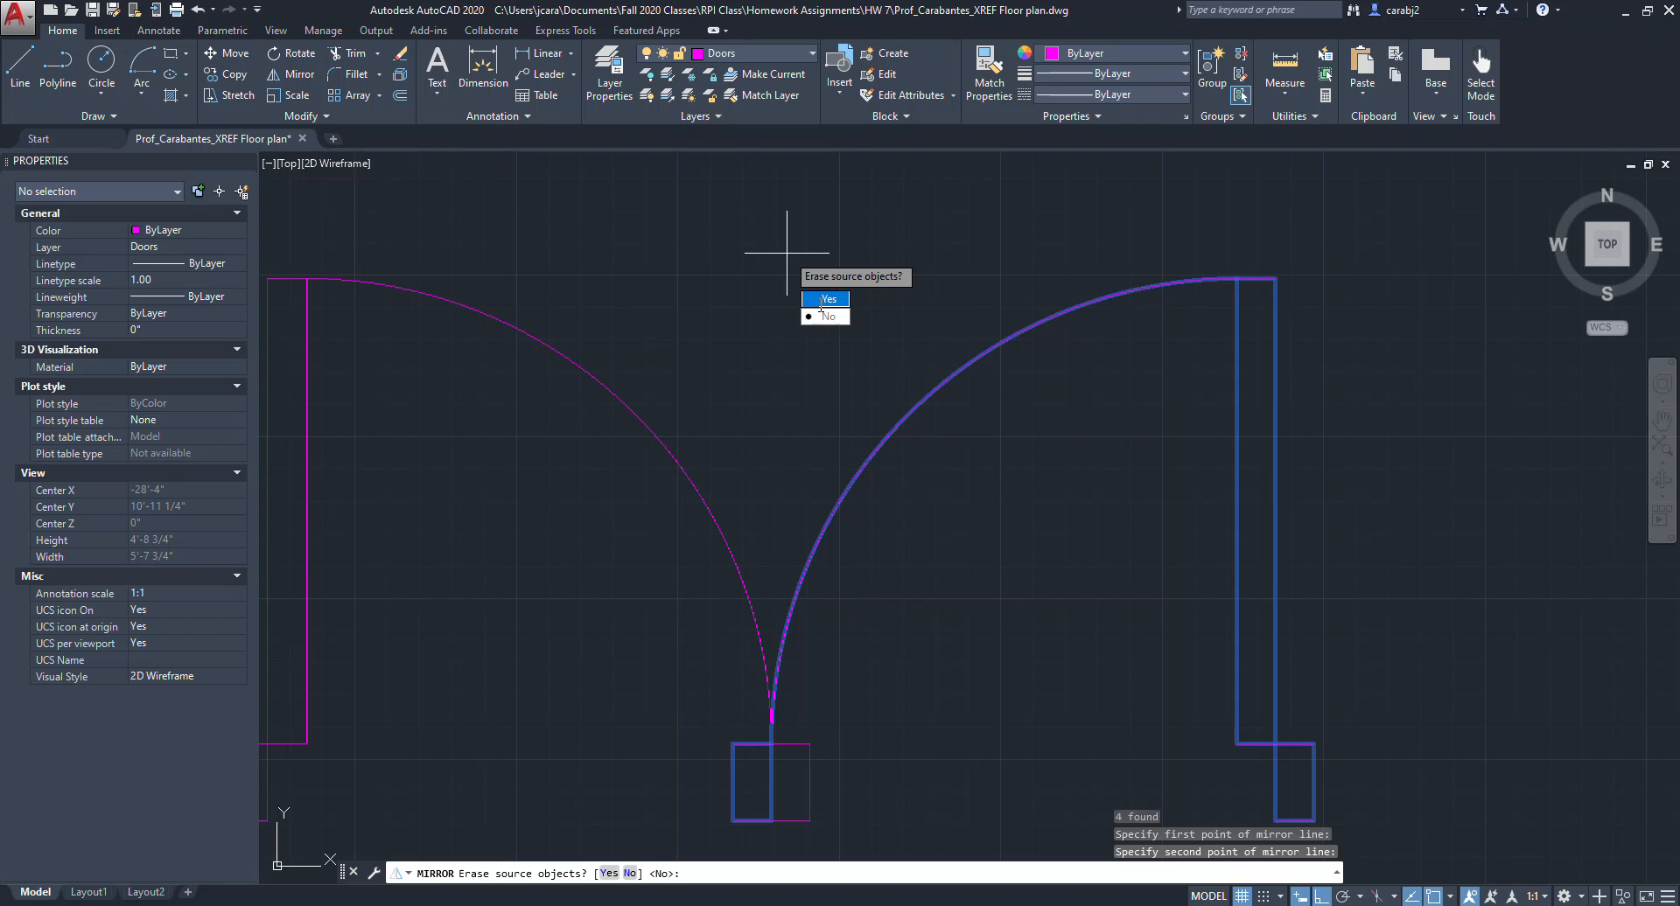
pyautogui.write('n')
pyautogui.press('Return')
# Delete the two overlapping jamb rectangles where the double door's leaves meet.
pyautogui.scroll(-2, 812, 429)
pyautogui.moveTo(813, 429); pyautogui.dragTo(895, 431, button='middle')
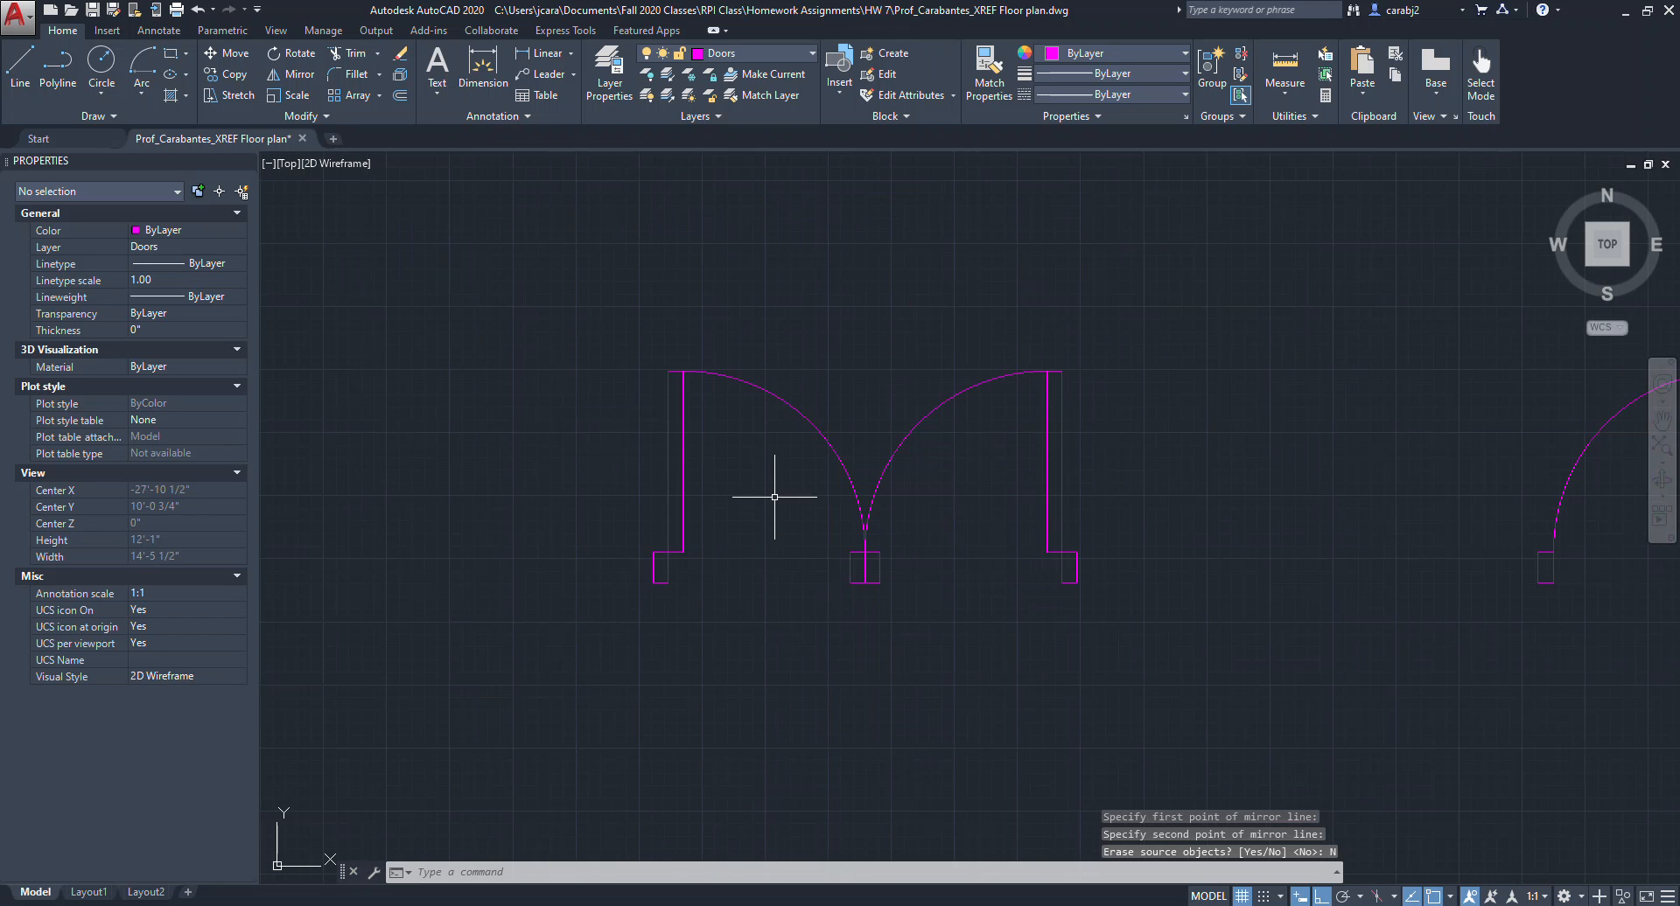
pyautogui.scroll(2, 859, 558)
pyautogui.scroll(2, 859, 557)
pyautogui.click(959, 650)
pyautogui.click(802, 616)
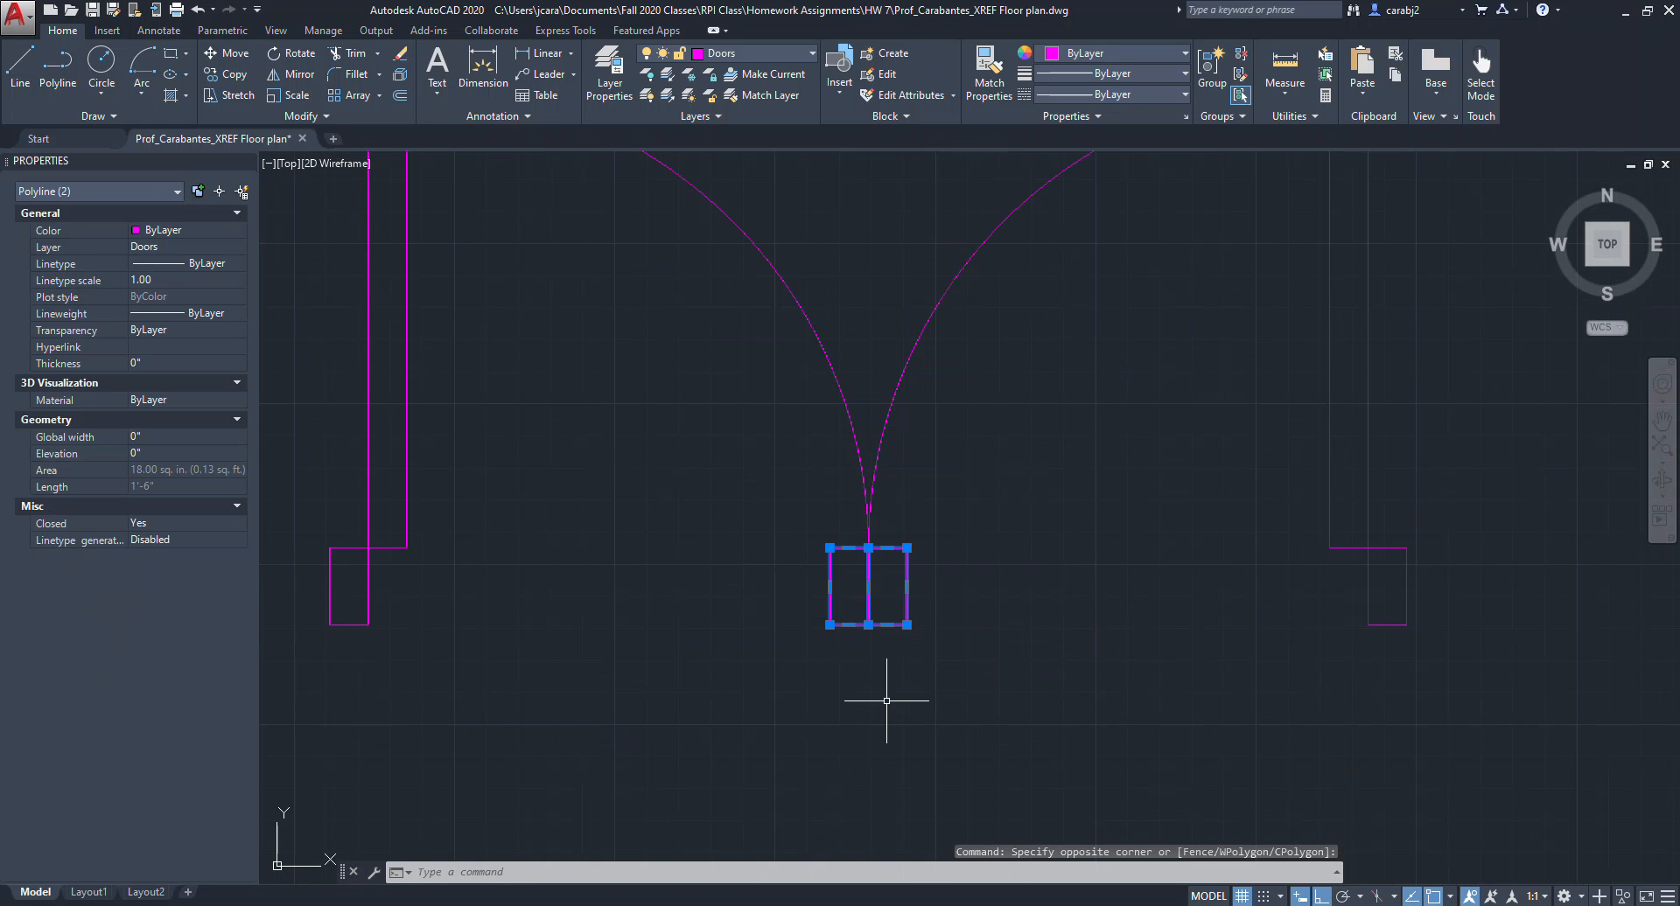
pyautogui.press('Delete')
pyautogui.scroll(-2, 884, 690)
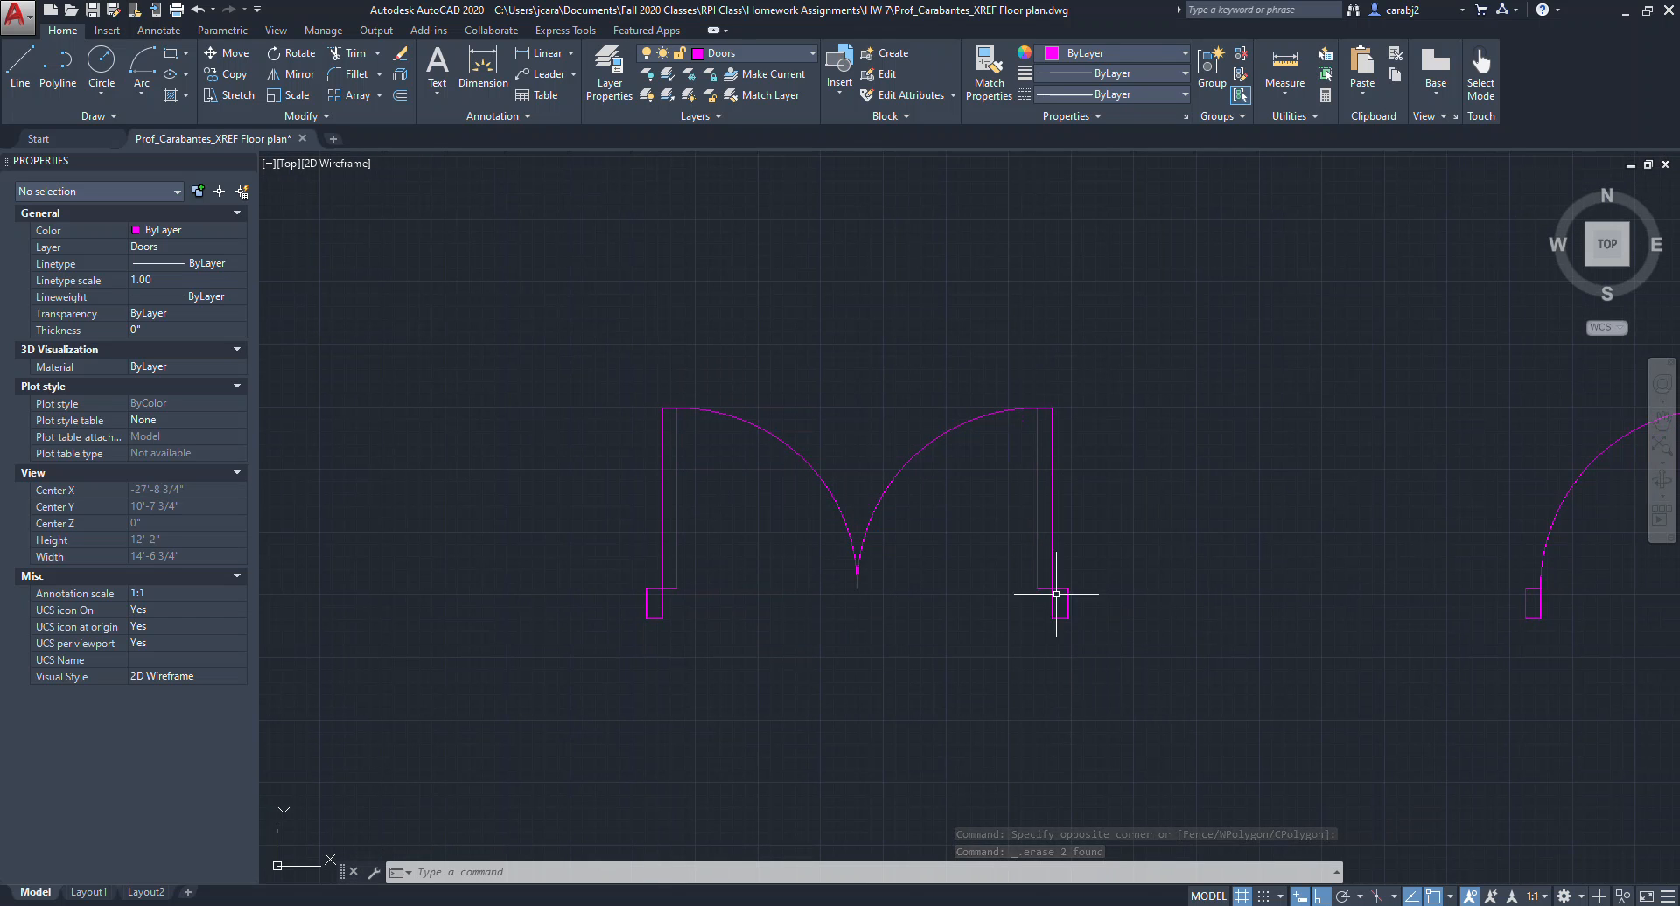
# Draw a 5' by 6" rectangle for a window above the single door.
pyautogui.scroll(-2, 1083, 585)
pyautogui.moveTo(1164, 592); pyautogui.dragTo(962, 575, button='middle')
pyautogui.moveTo(1119, 590); pyautogui.dragTo(1039, 586, button='middle')
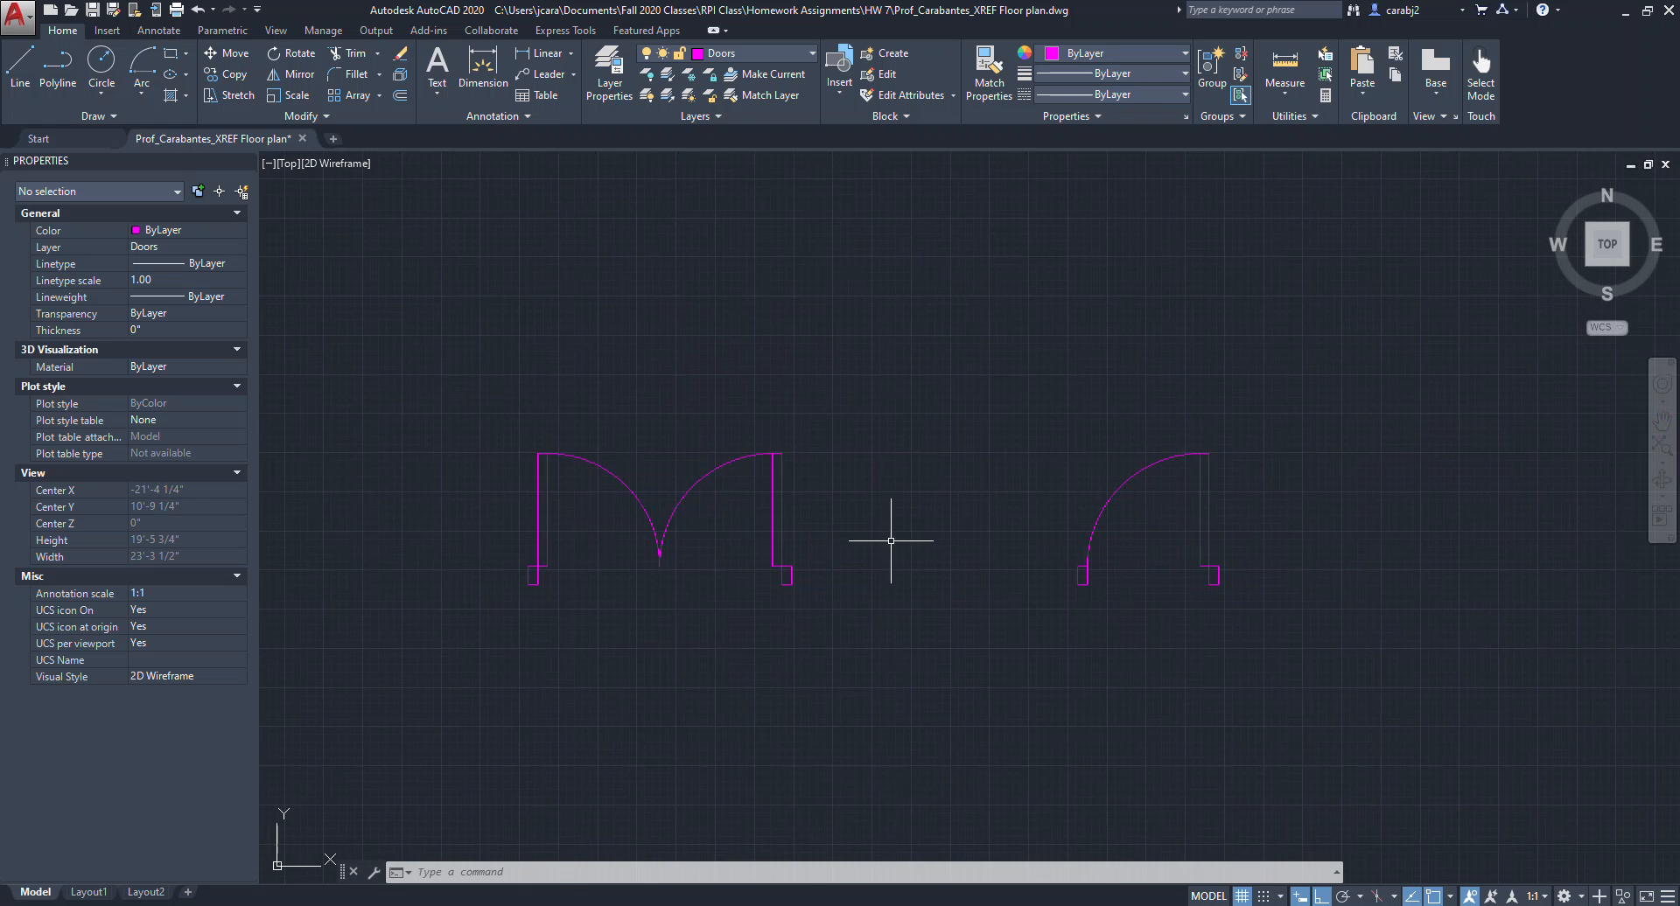
pyautogui.moveTo(1007, 529); pyautogui.dragTo(1005, 644, button='middle')
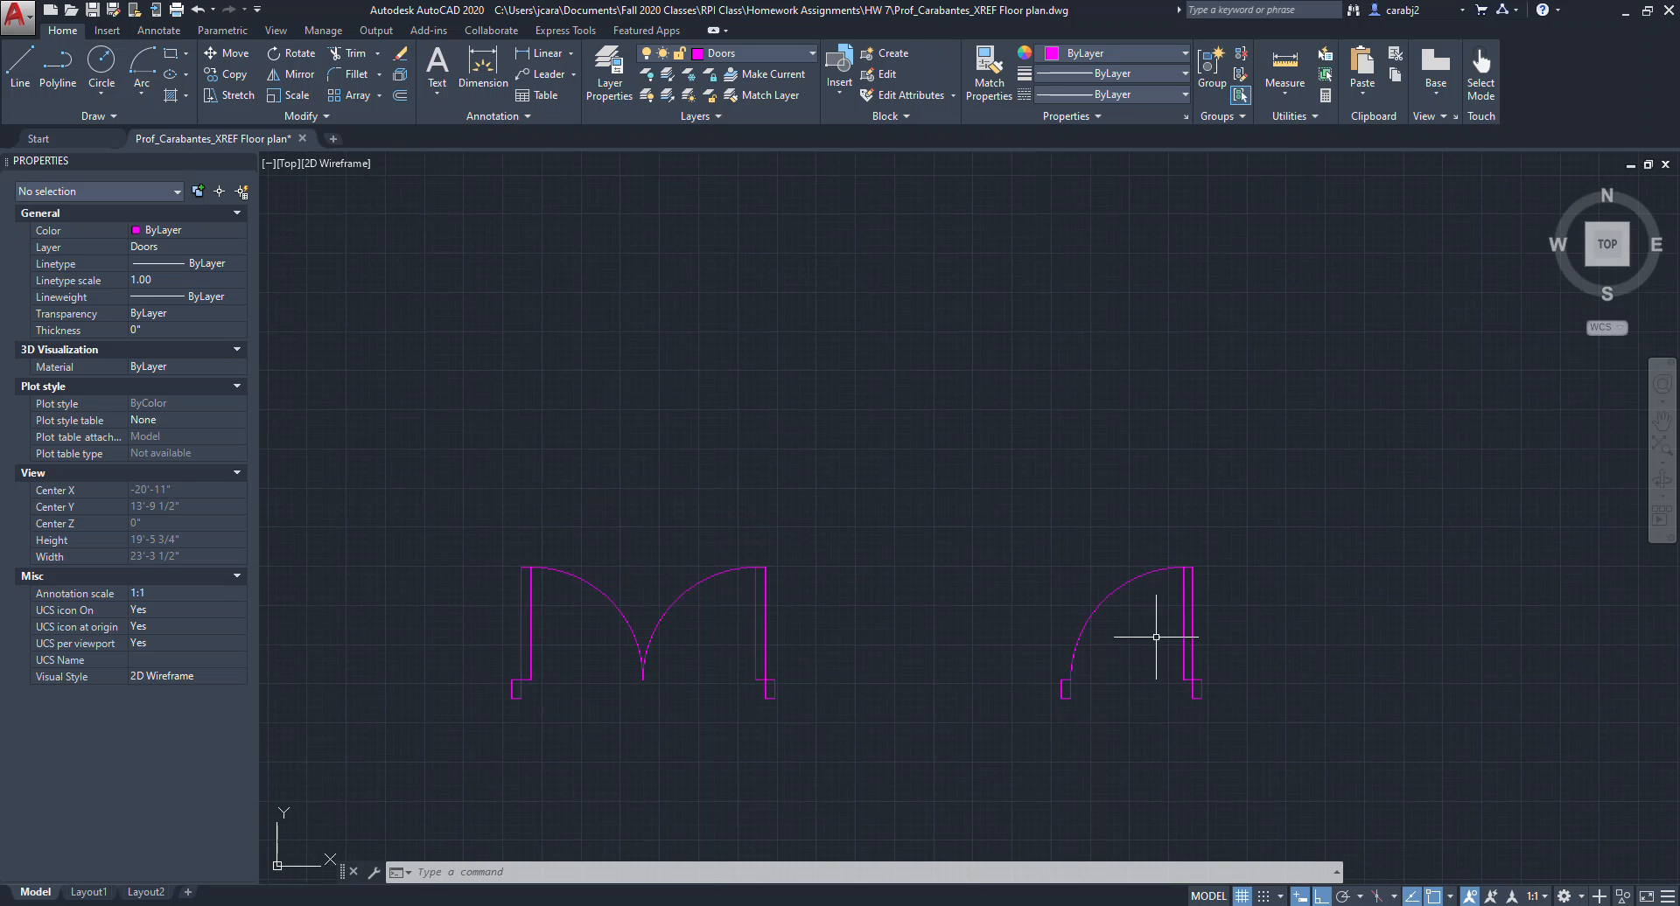
pyautogui.moveTo(1199, 644); pyautogui.dragTo(963, 589, button='middle')
pyautogui.moveTo(1129, 544); pyautogui.dragTo(1009, 556, button='middle')
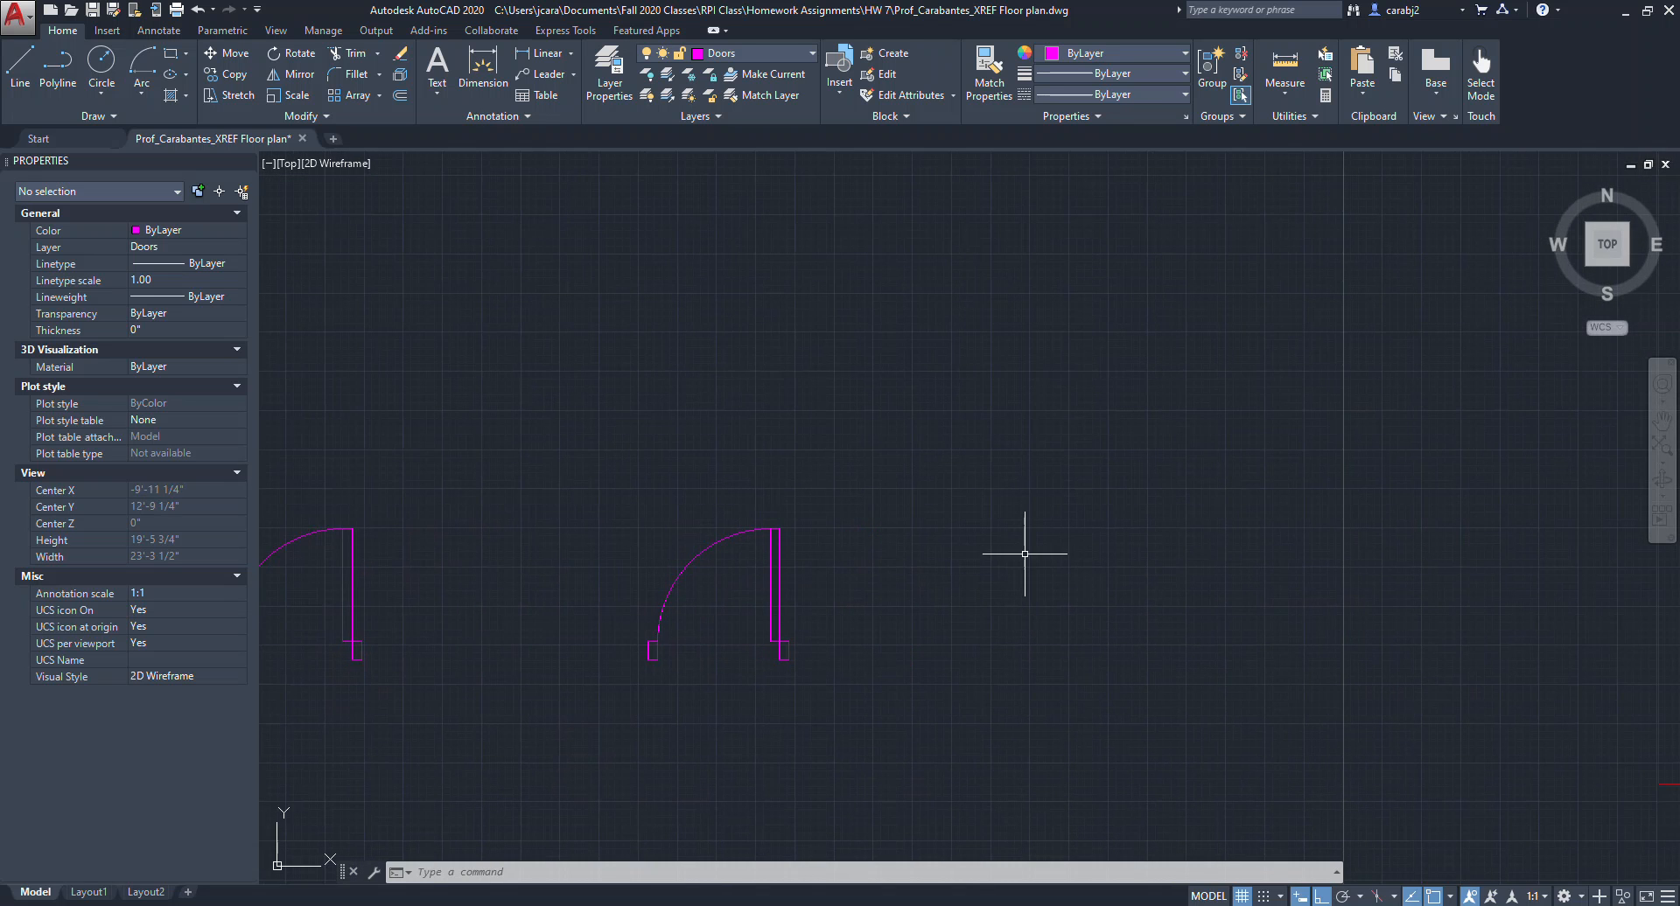
pyautogui.click(173, 58)
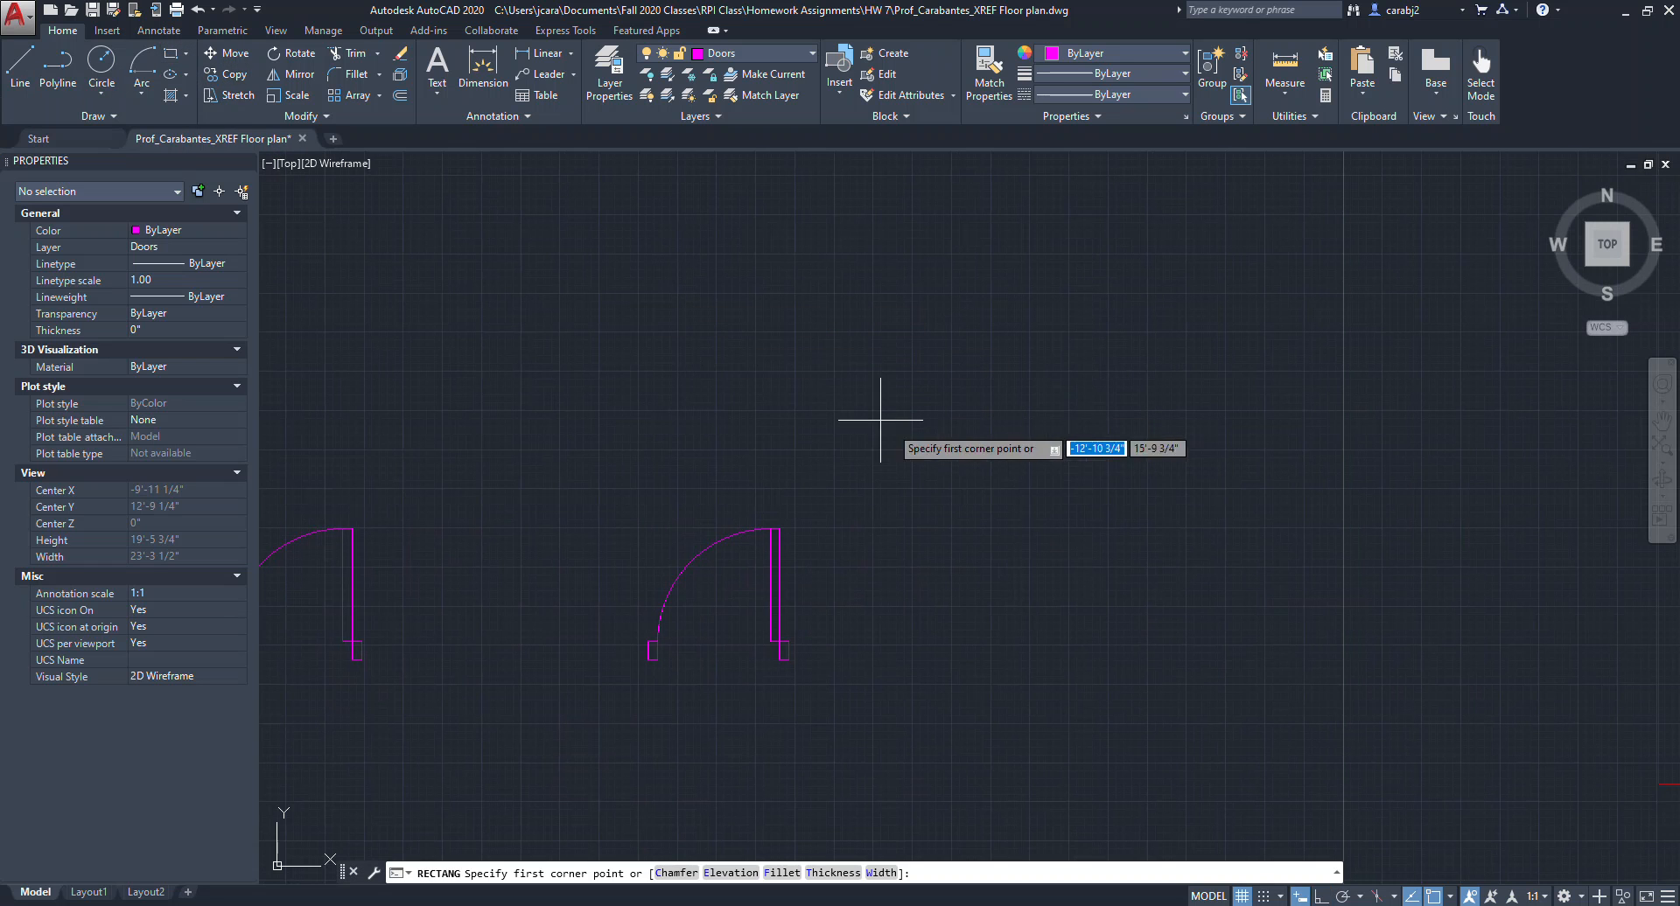
pyautogui.scroll(3, 867, 454)
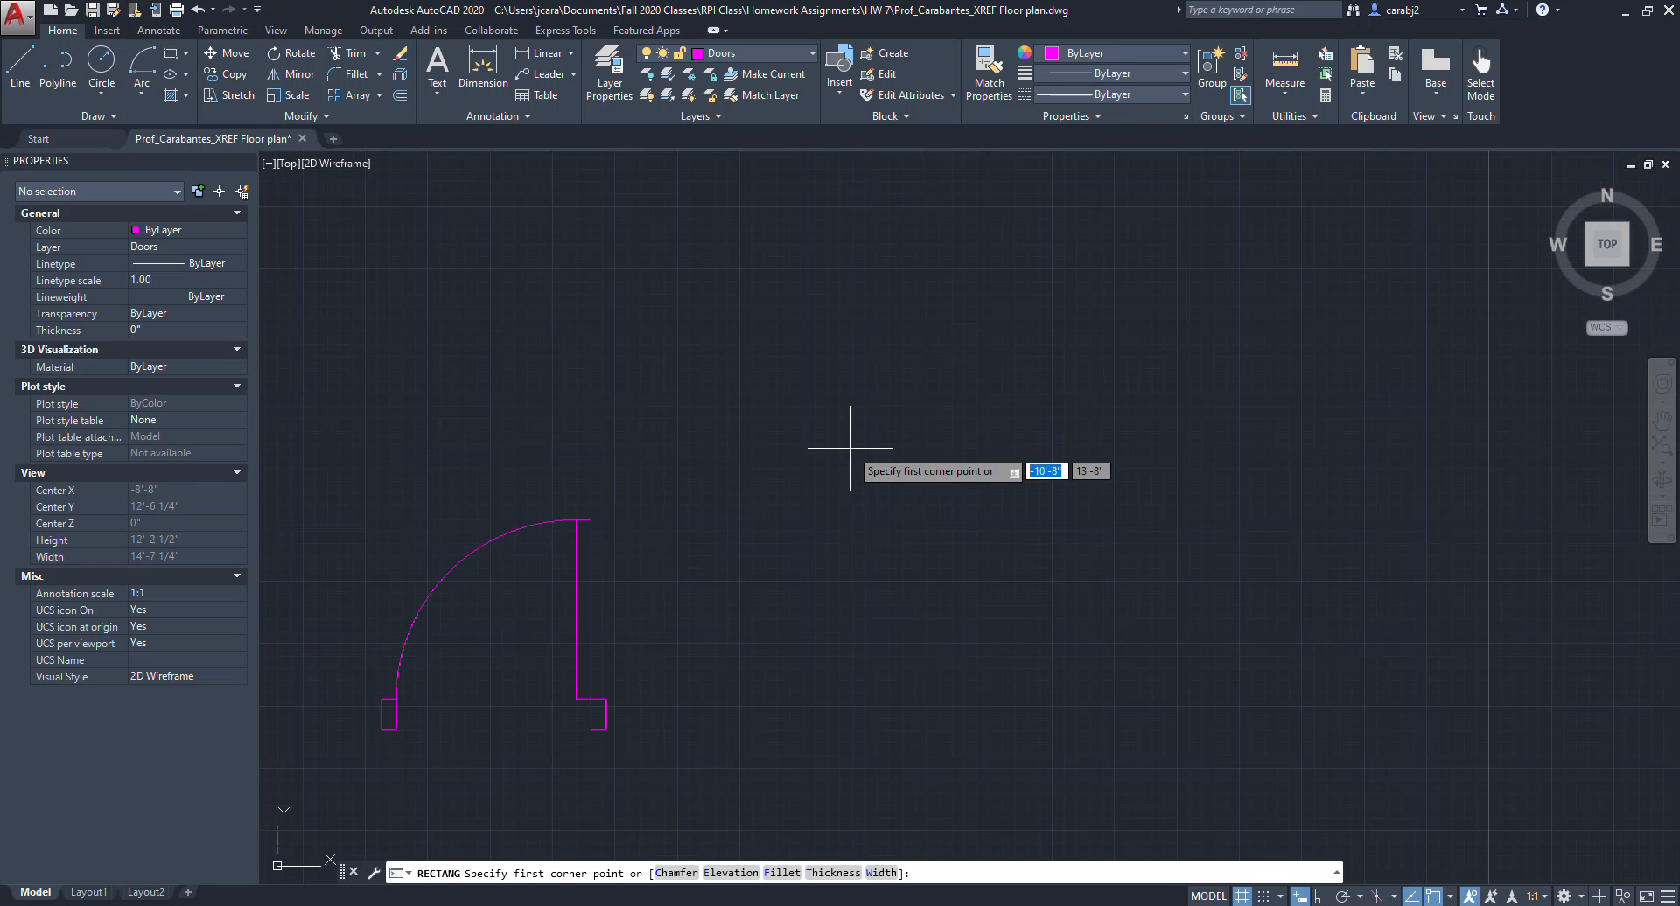
pyautogui.click(849, 448)
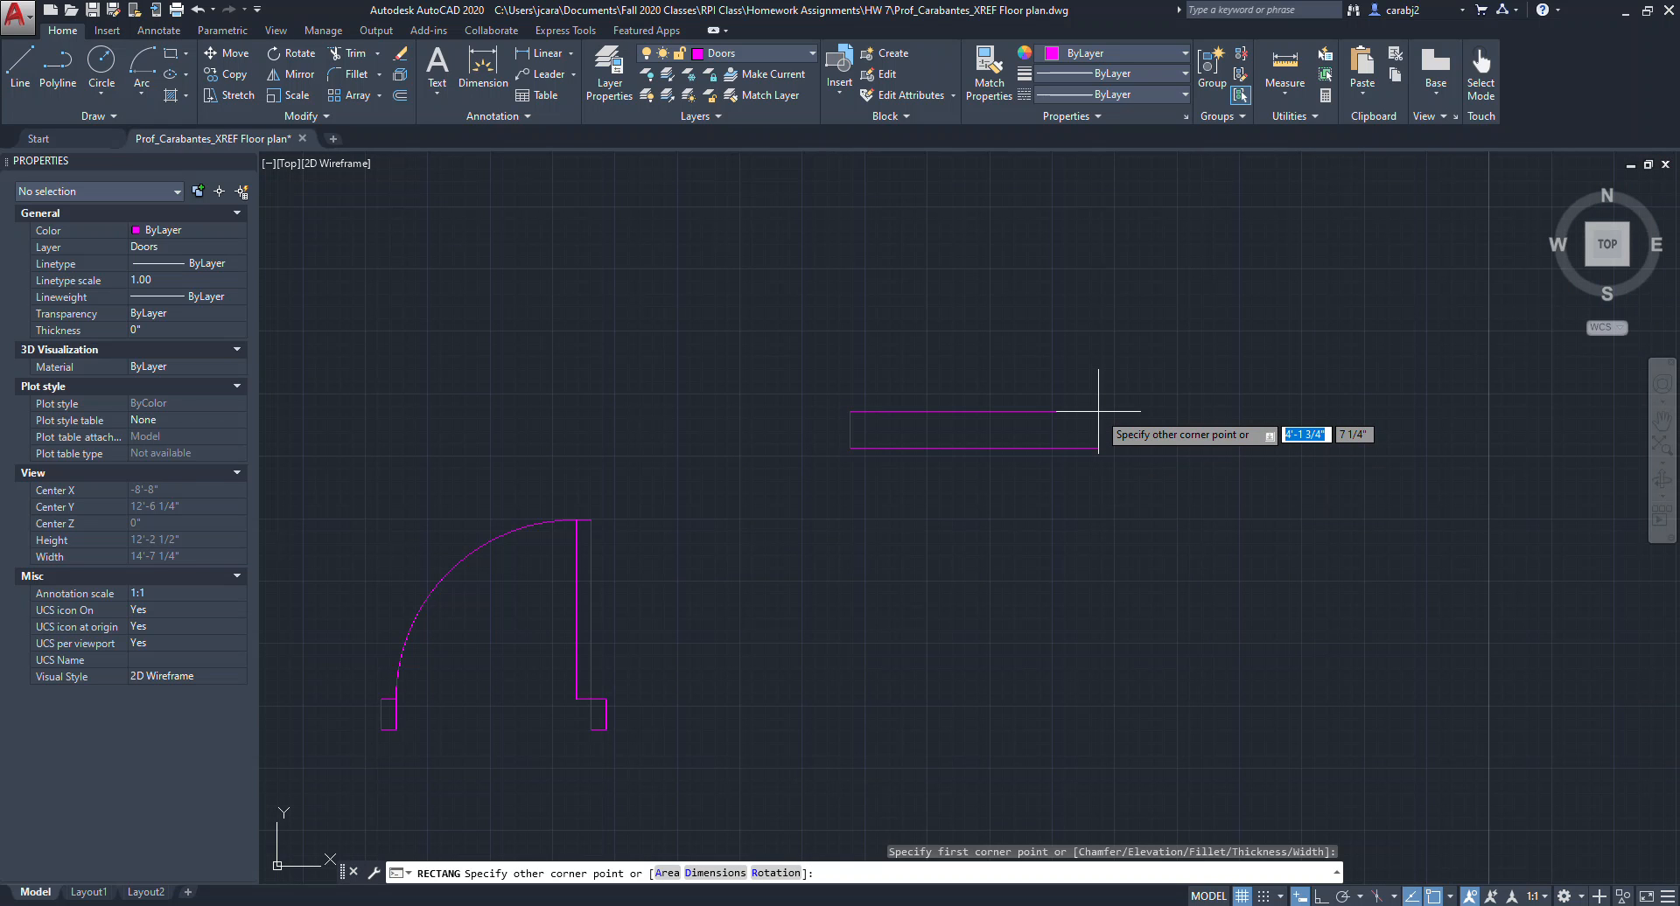
pyautogui.write('@')
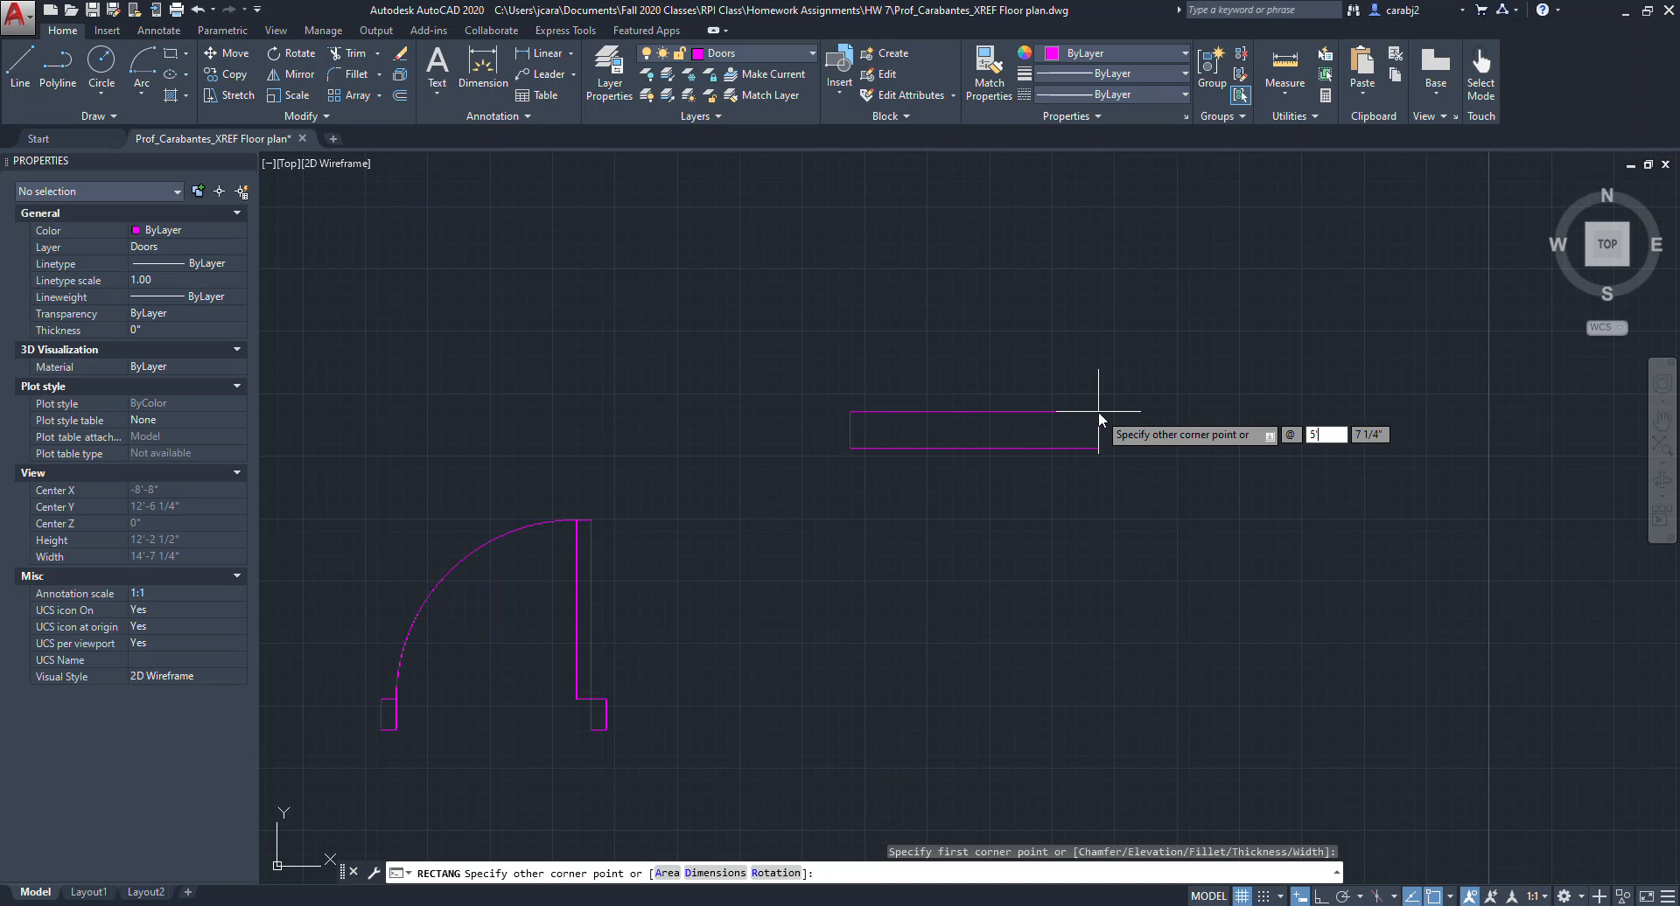
pyautogui.write("5'6")
pyautogui.press('Tab')
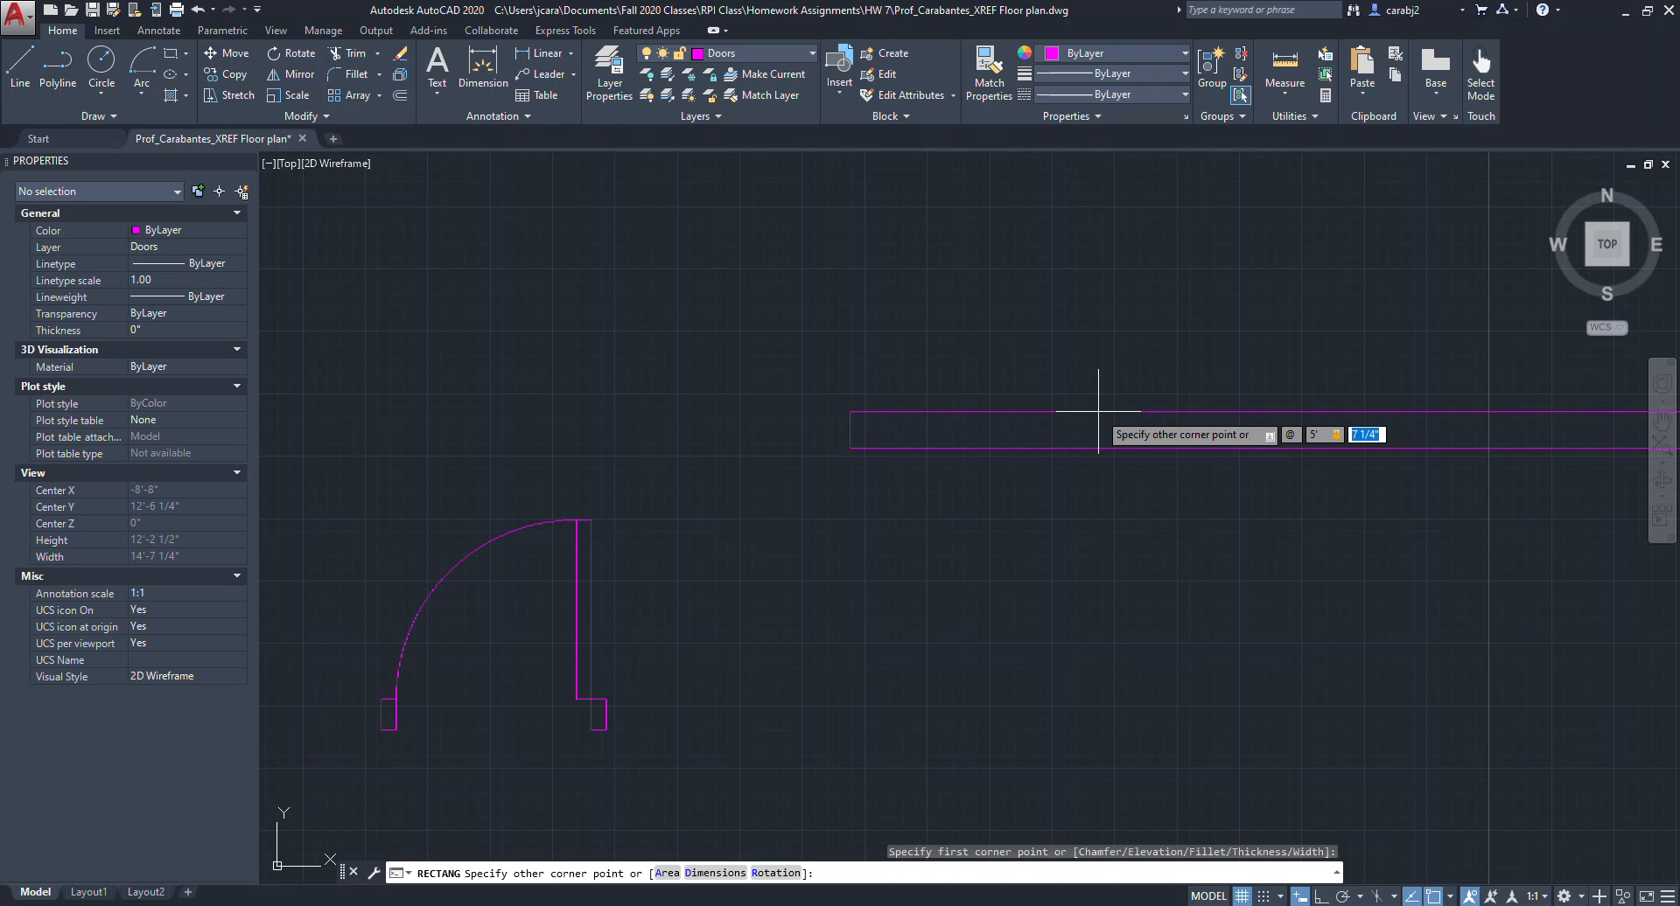
pyautogui.write("6'")
pyautogui.press('Return')
# Move the window rectangle onto the Windows layer.
pyautogui.scroll(-2, 1098, 412)
pyautogui.scroll(3, 1040, 442)
pyautogui.scroll(-2, 1039, 443)
pyautogui.moveTo(1096, 466); pyautogui.dragTo(1017, 481, button='middle')
pyautogui.click(1163, 528)
pyautogui.click(1032, 424)
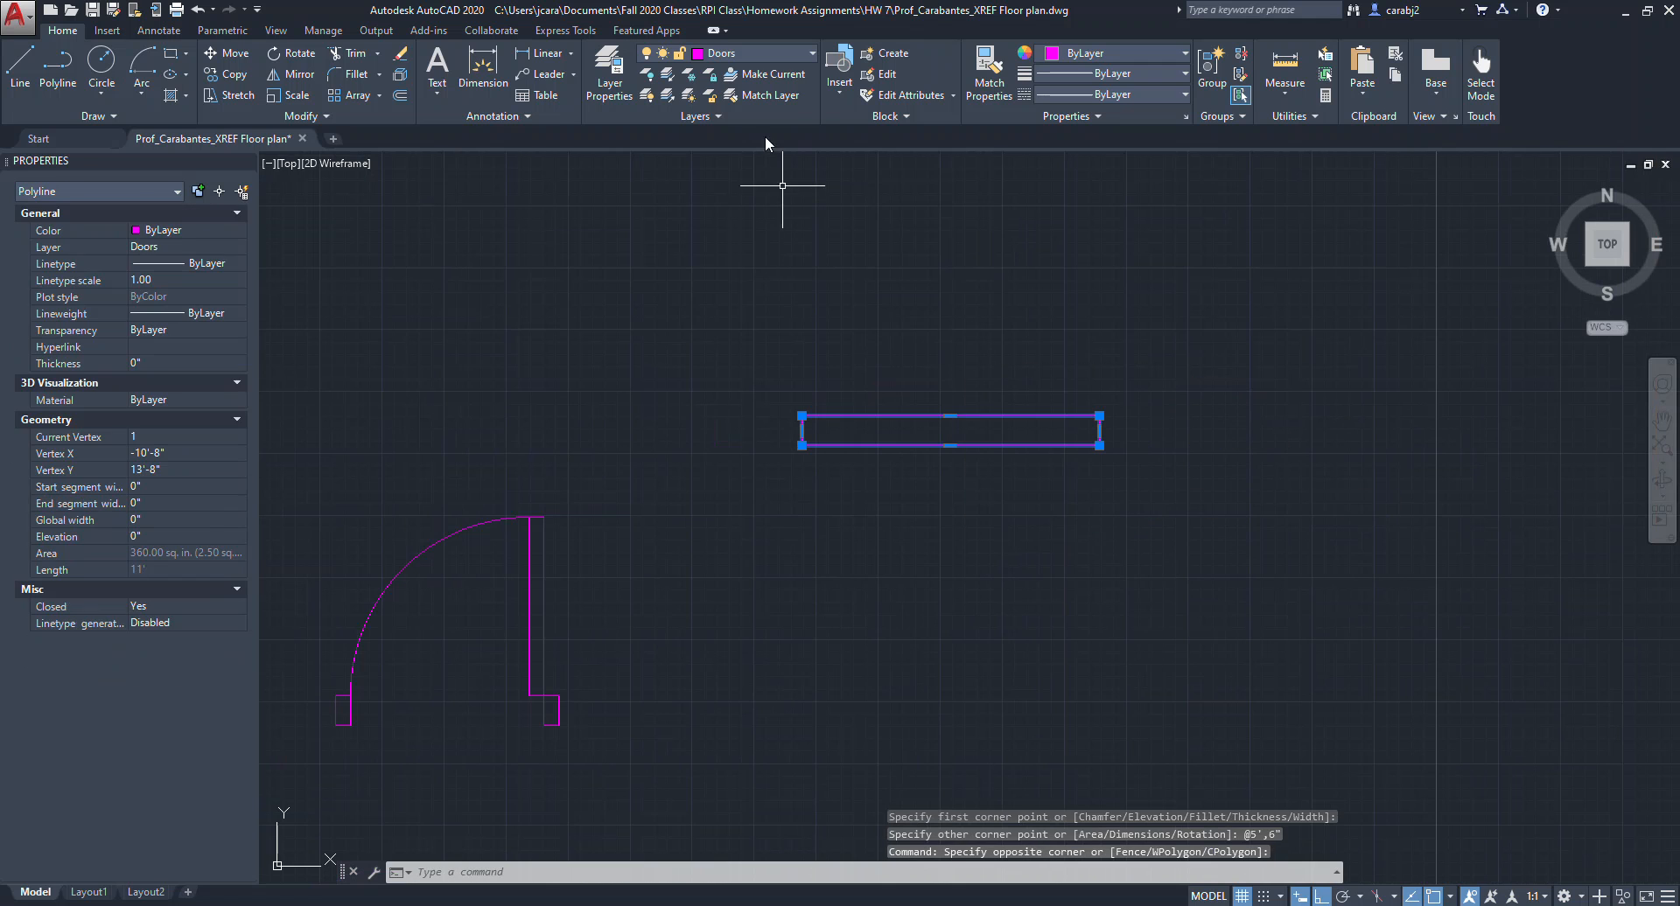
pyautogui.click(805, 51)
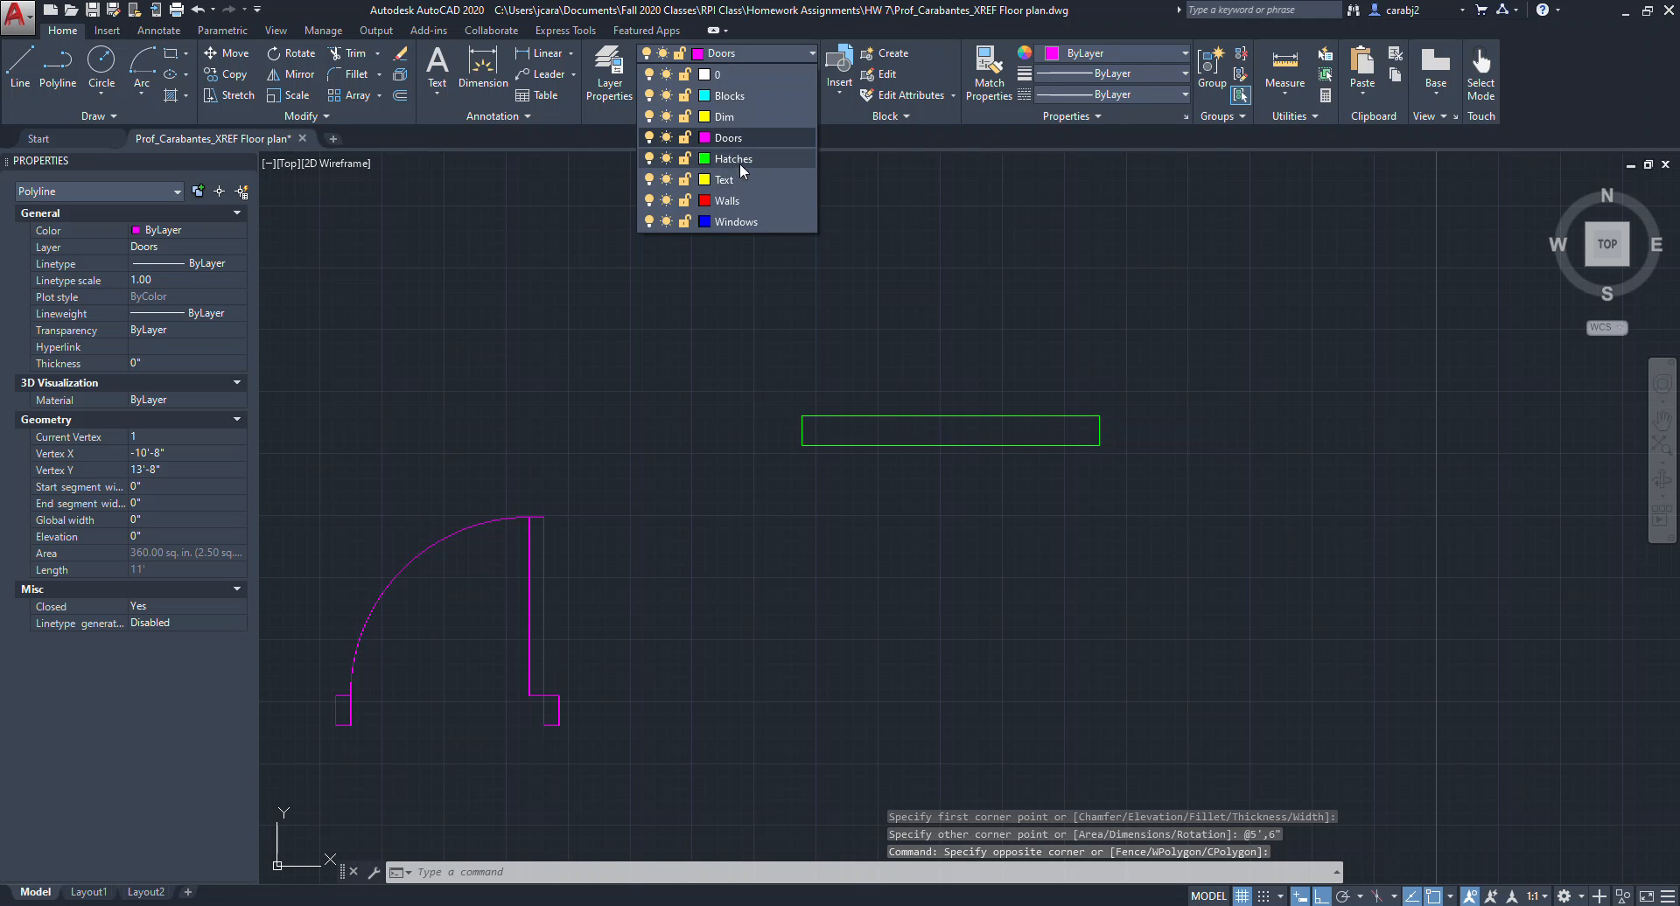
pyautogui.click(731, 221)
pyautogui.moveTo(982, 382); pyautogui.dragTo(925, 397, button='middle')
pyautogui.press('Escape')
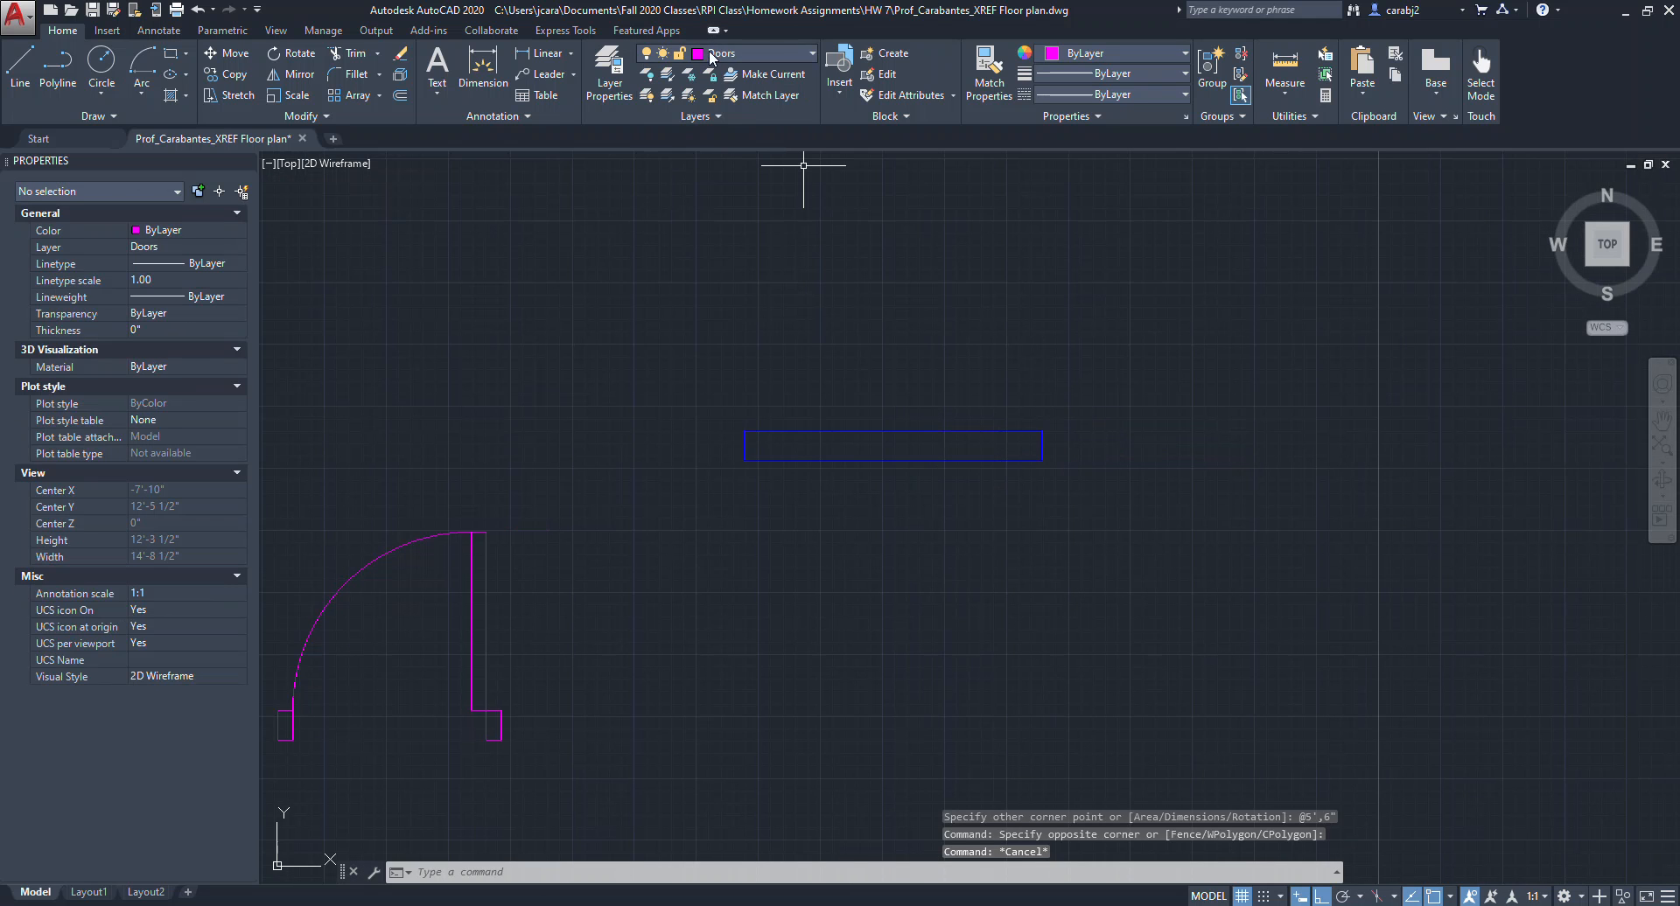
# Make Windows the current layer.
pyautogui.click(811, 51)
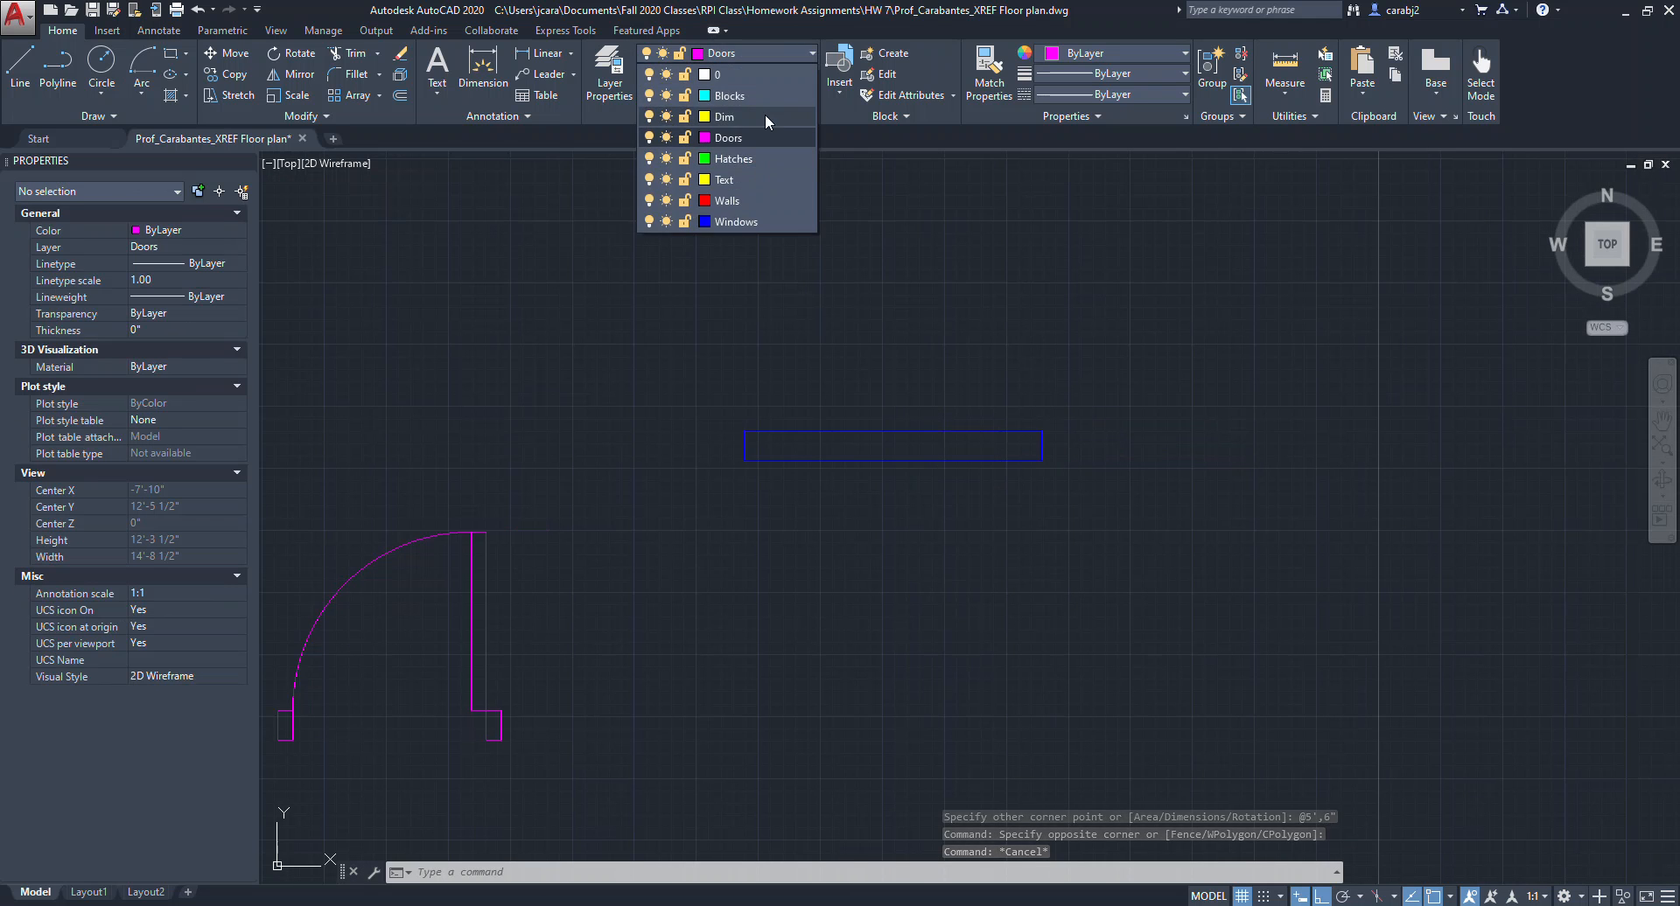
pyautogui.click(742, 224)
pyautogui.scroll(2, 1012, 315)
pyautogui.press('Escape')
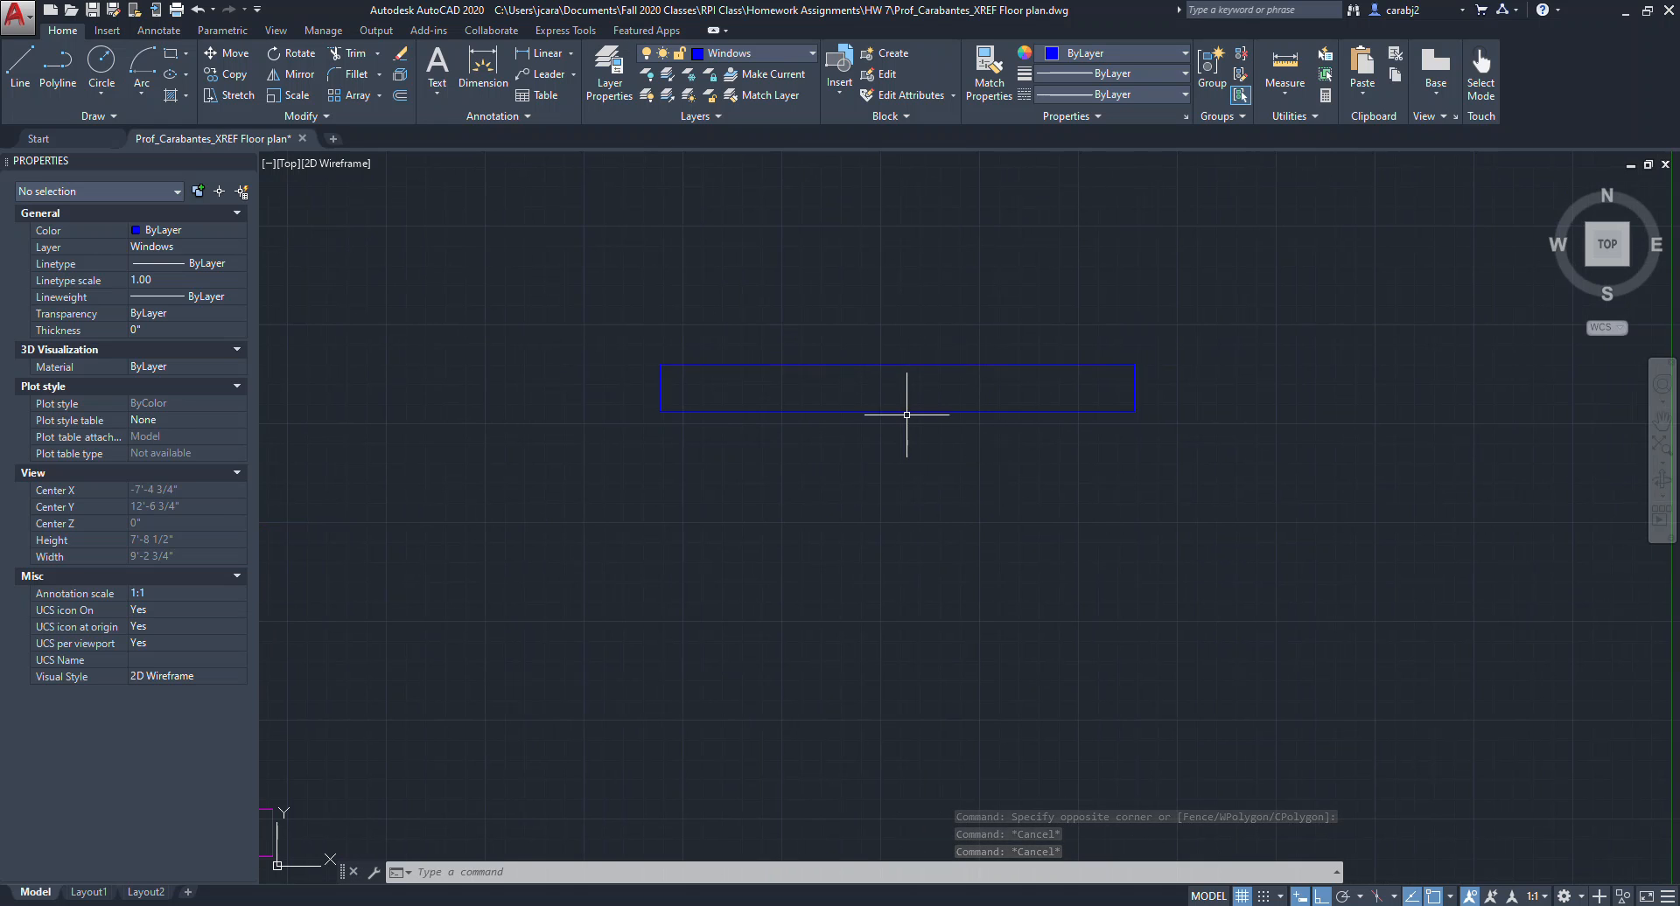
# Explode the window rectangle into separate lines.
pyautogui.click(906, 412)
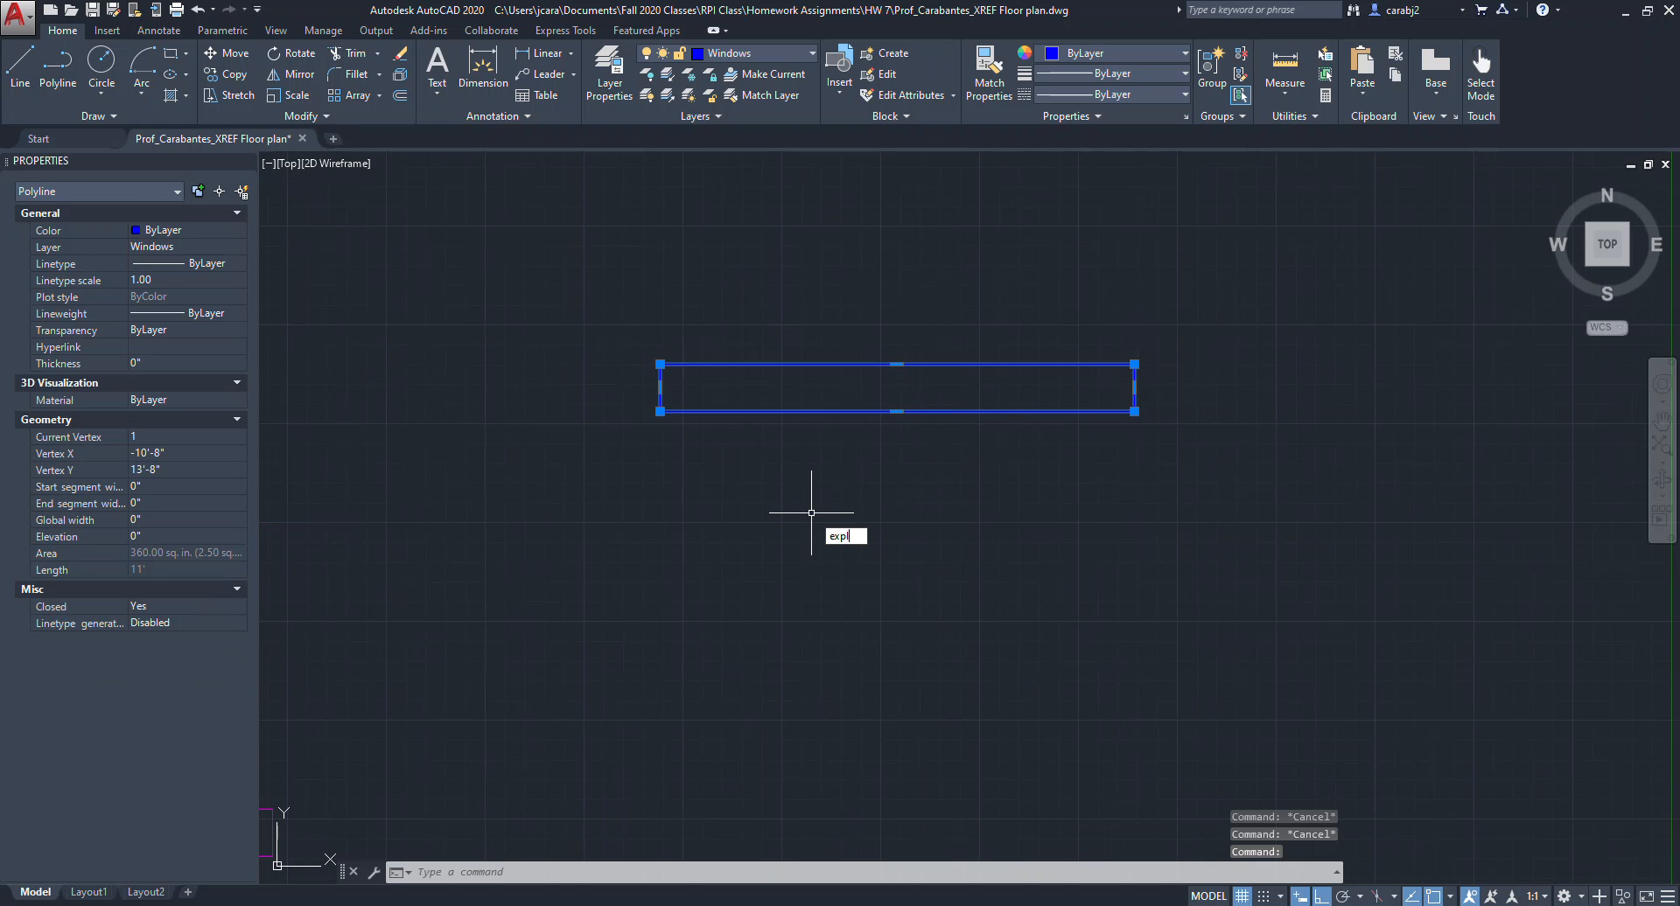
pyautogui.press('Return')
pyautogui.click(960, 436)
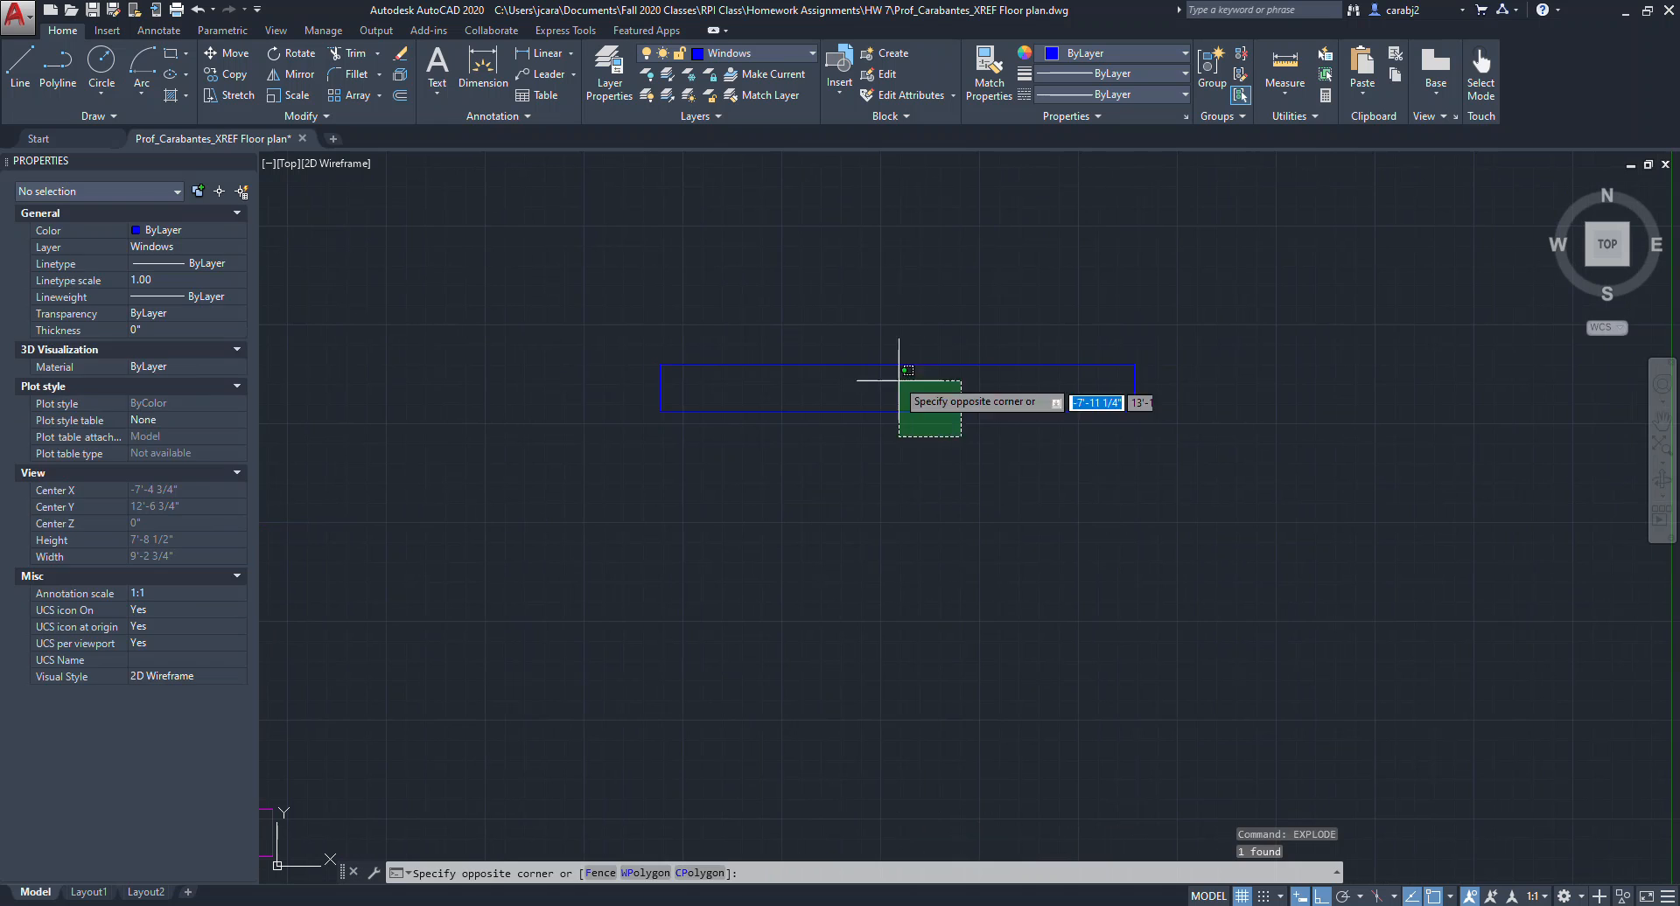
pyautogui.click(944, 398)
pyautogui.press('Escape')
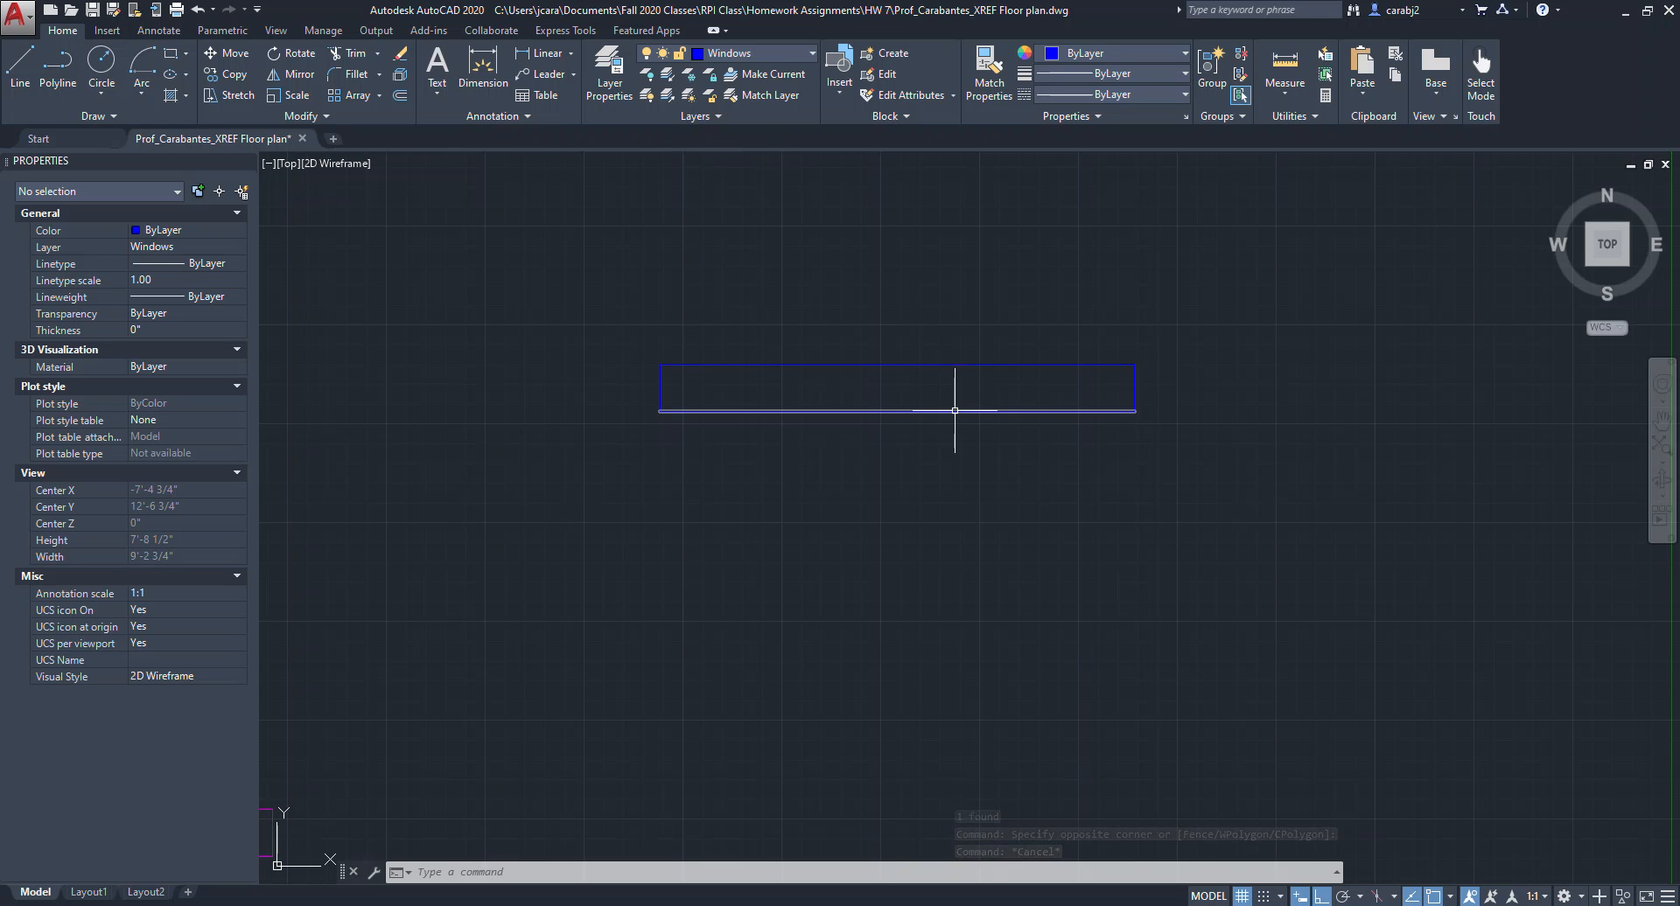
# Offset the window's bottom and top edges 1" inward.
pyautogui.click(953, 410)
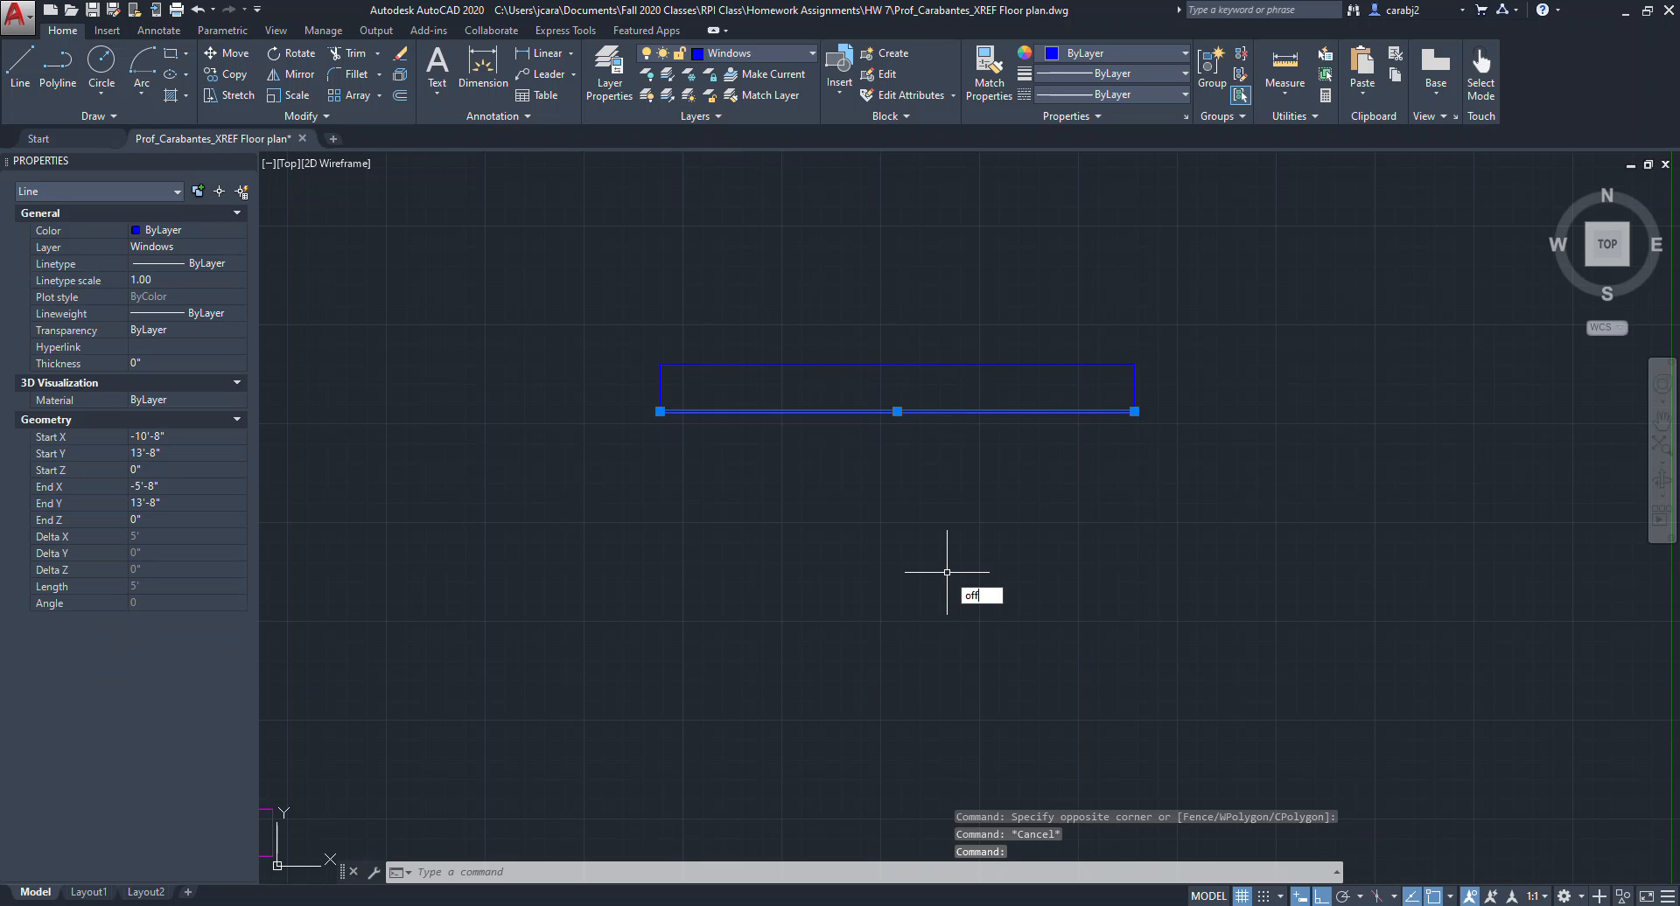
pyautogui.press('Return')
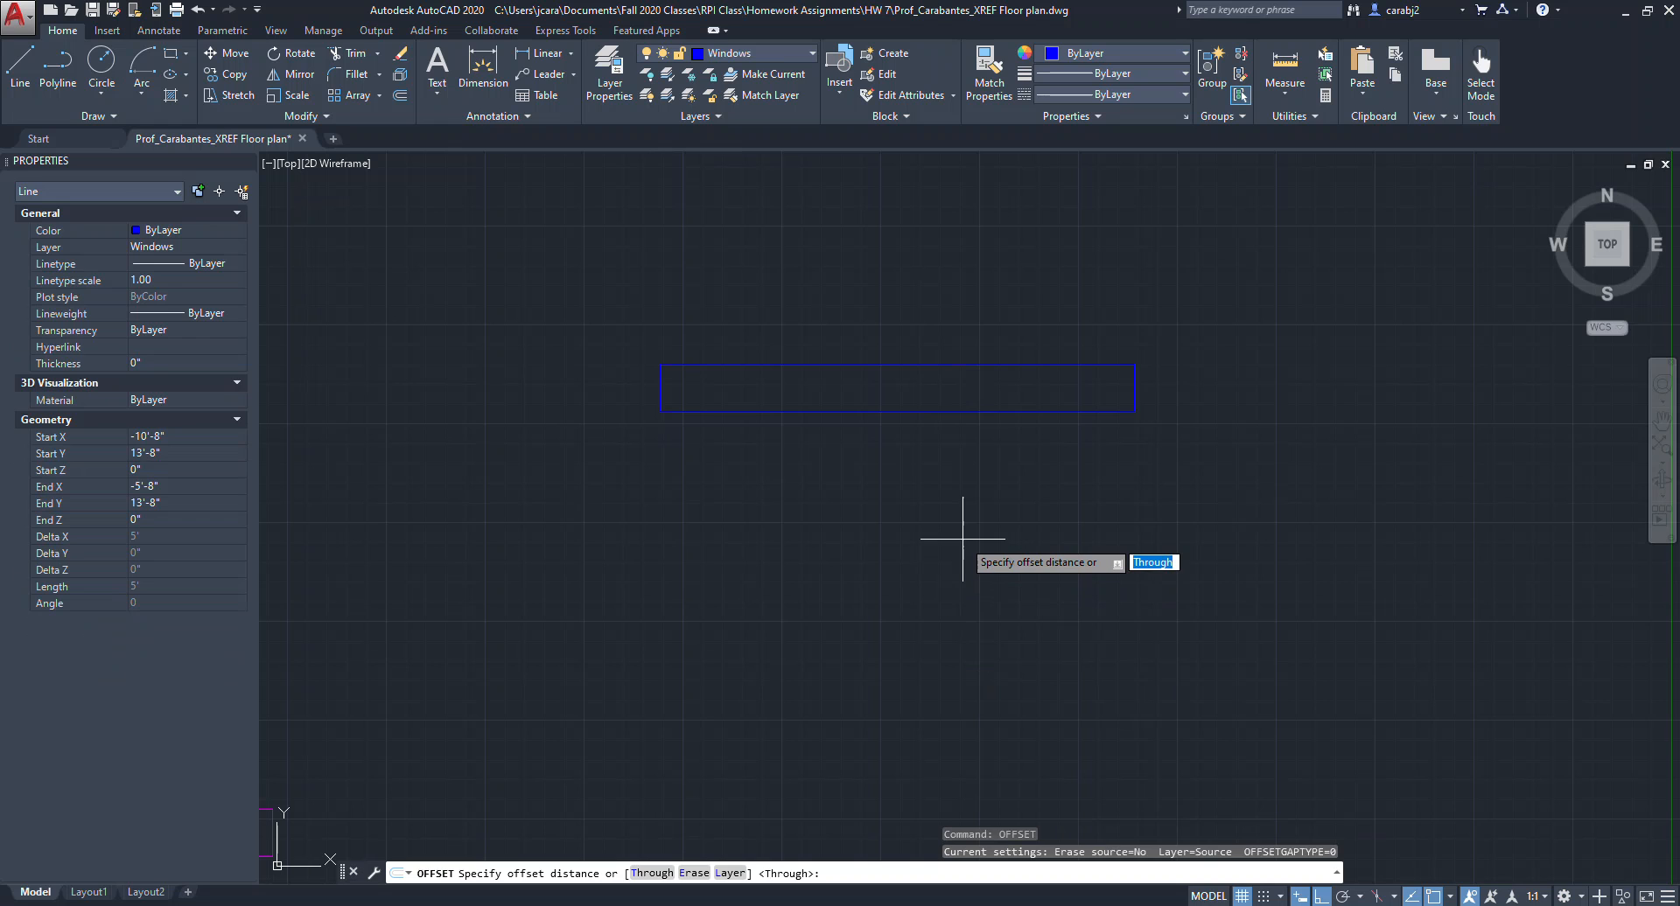
pyautogui.write('1"')
pyautogui.press('Return')
pyautogui.scroll(2, 932, 442)
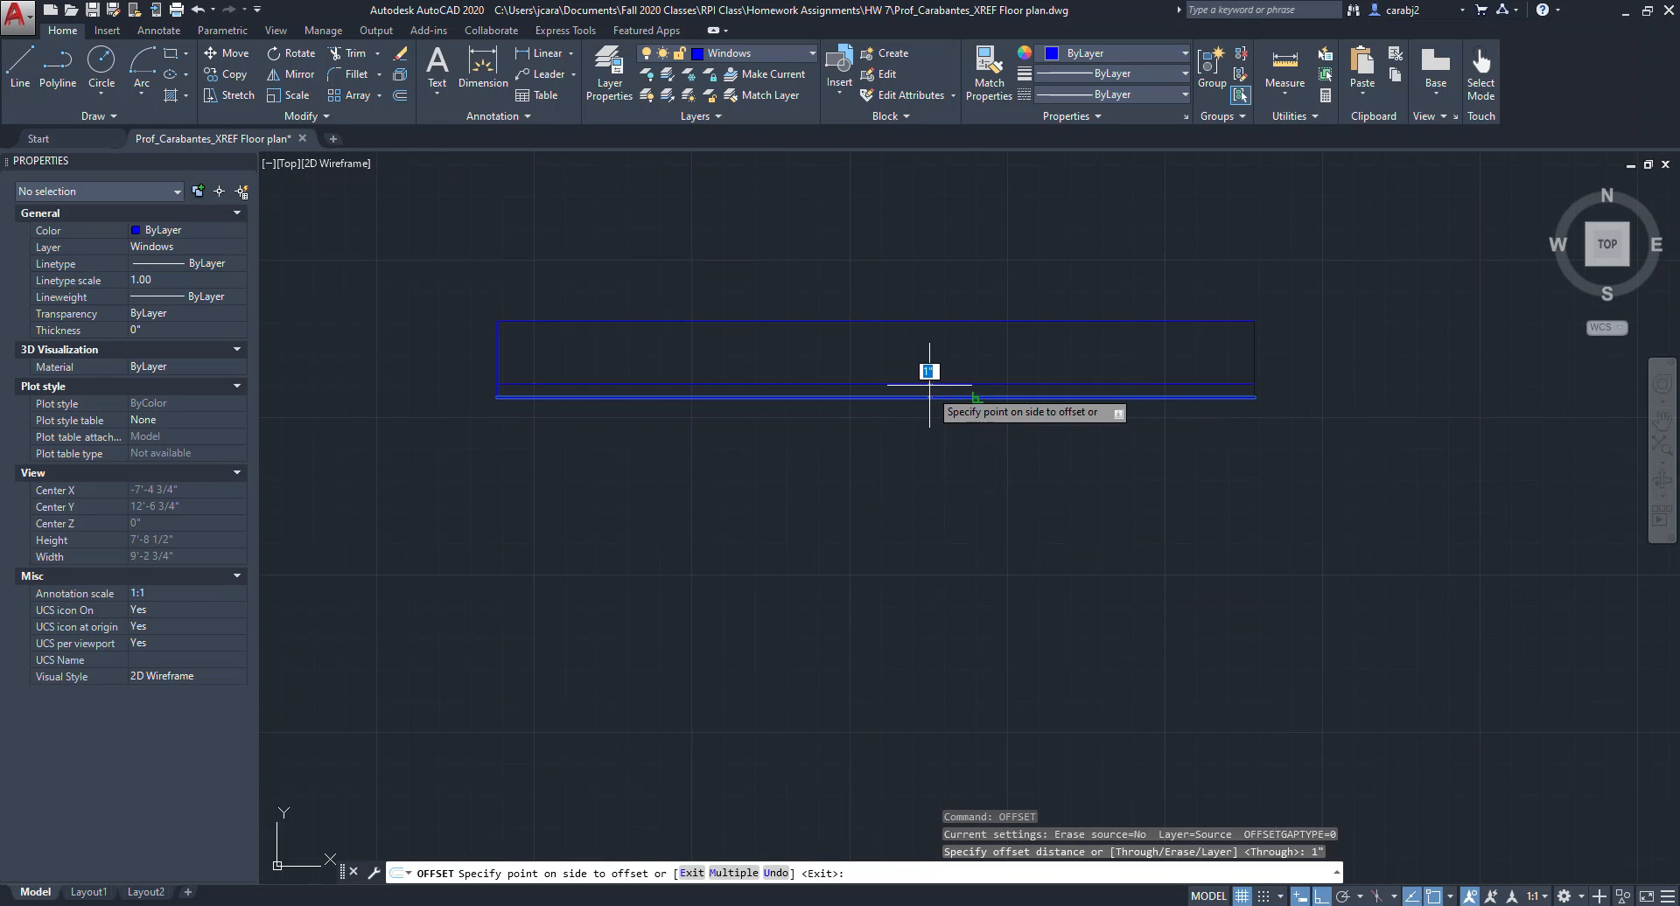
pyautogui.click(931, 374)
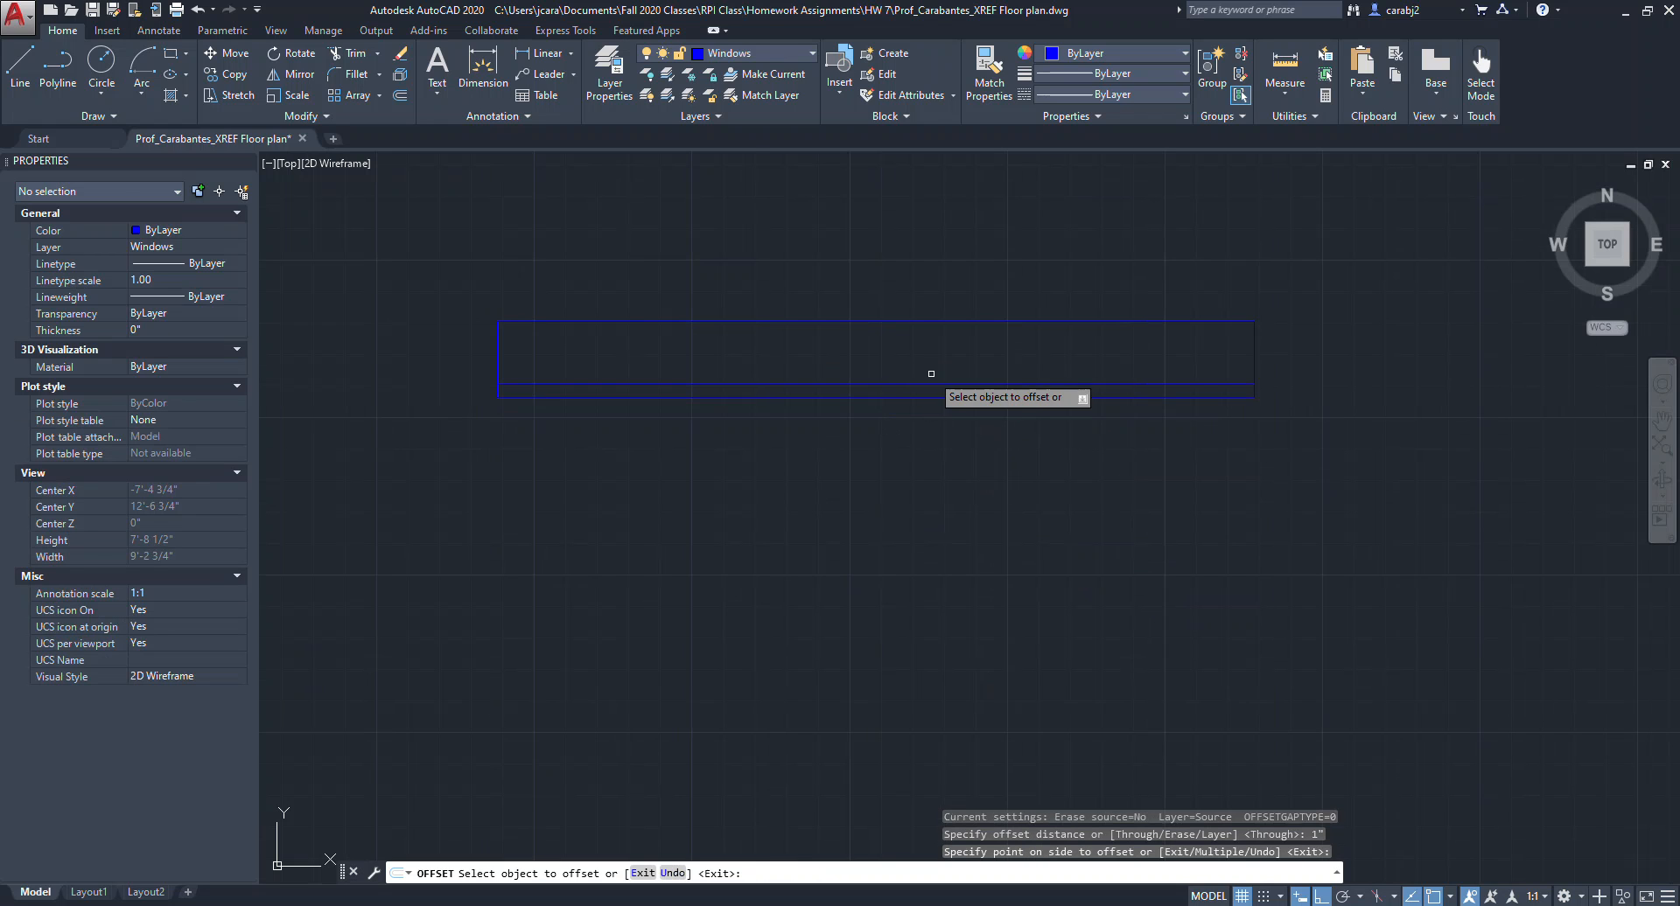
pyautogui.click(928, 322)
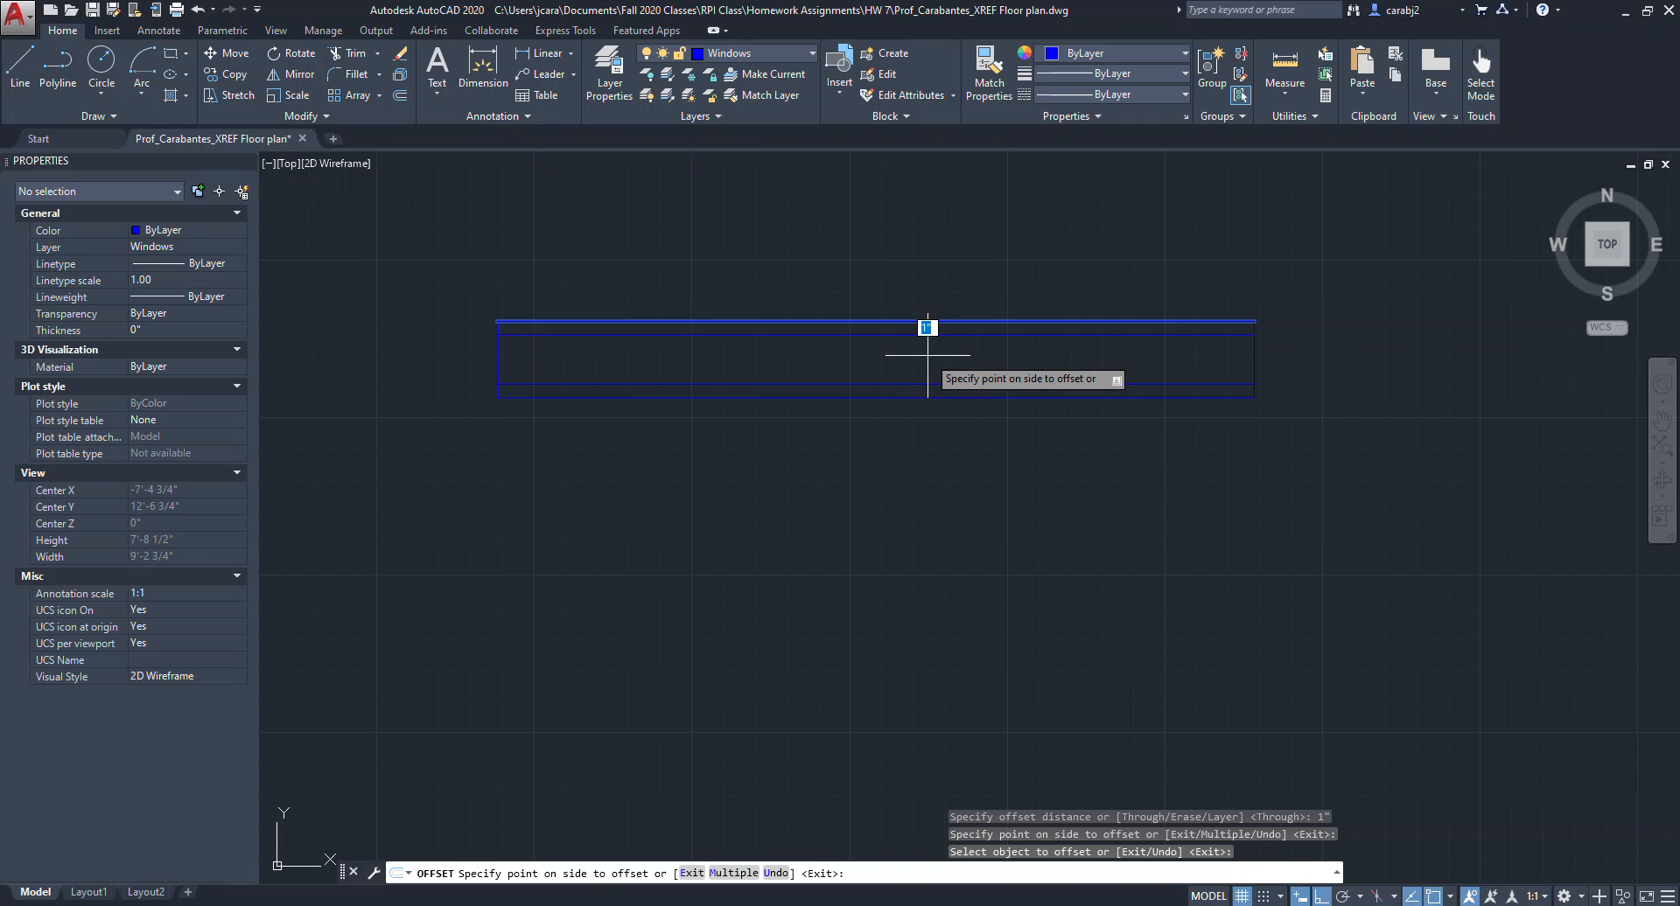
pyautogui.click(928, 354)
pyautogui.press('Escape')
# Offset the window's right edge 2" inward.
pyautogui.scroll(-3, 1132, 404)
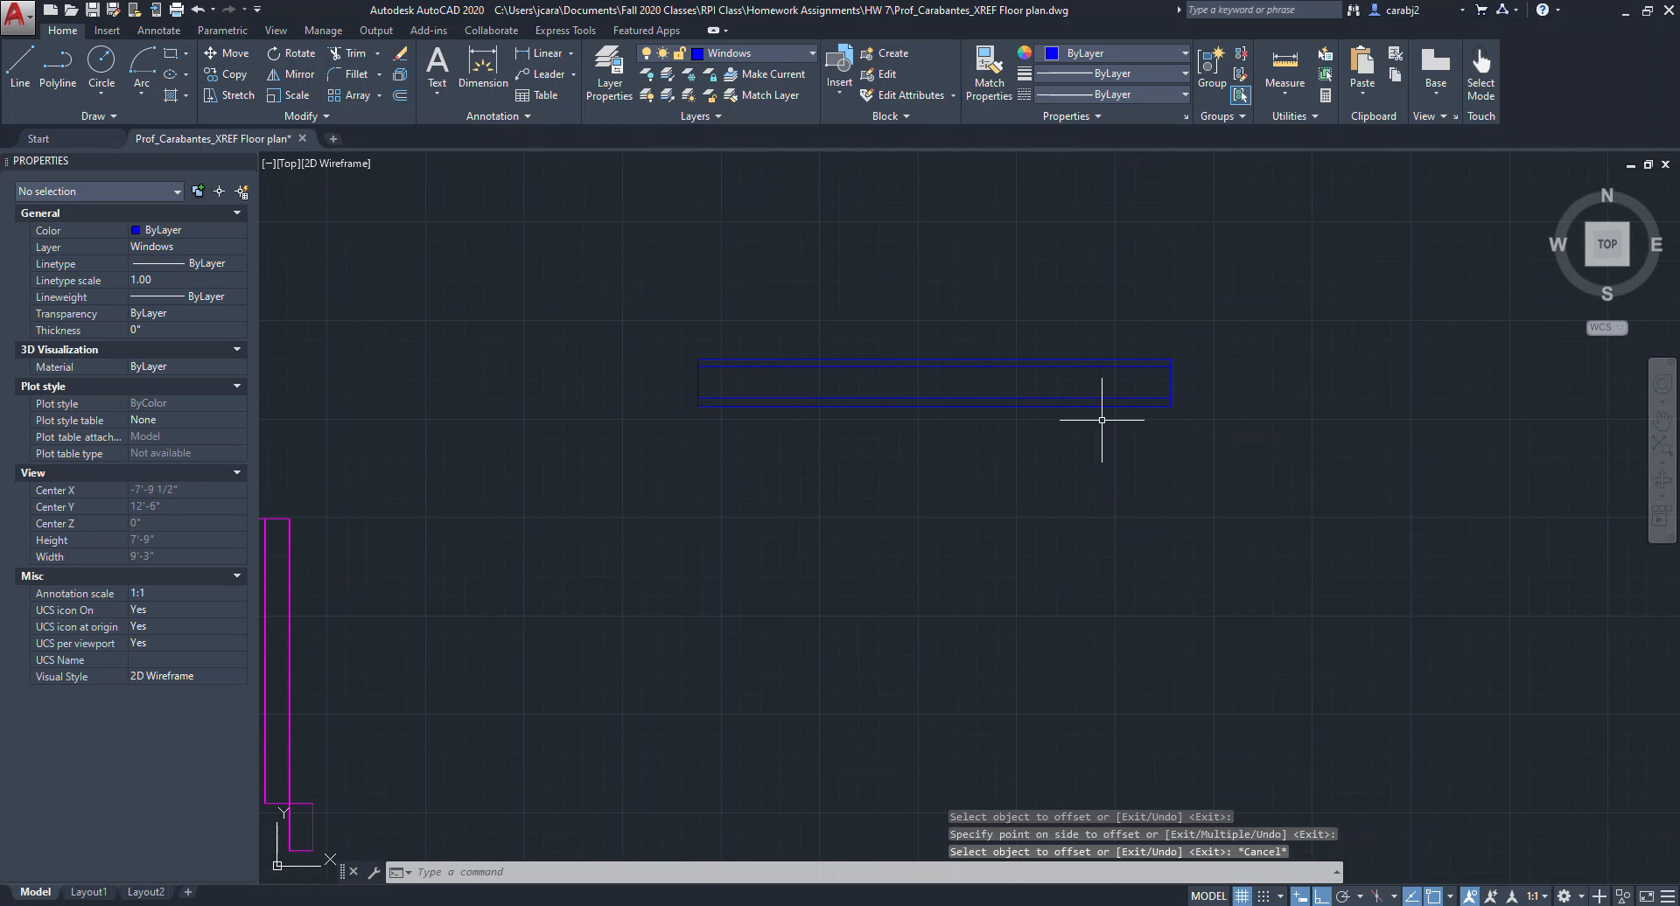
pyautogui.scroll(2, 1104, 418)
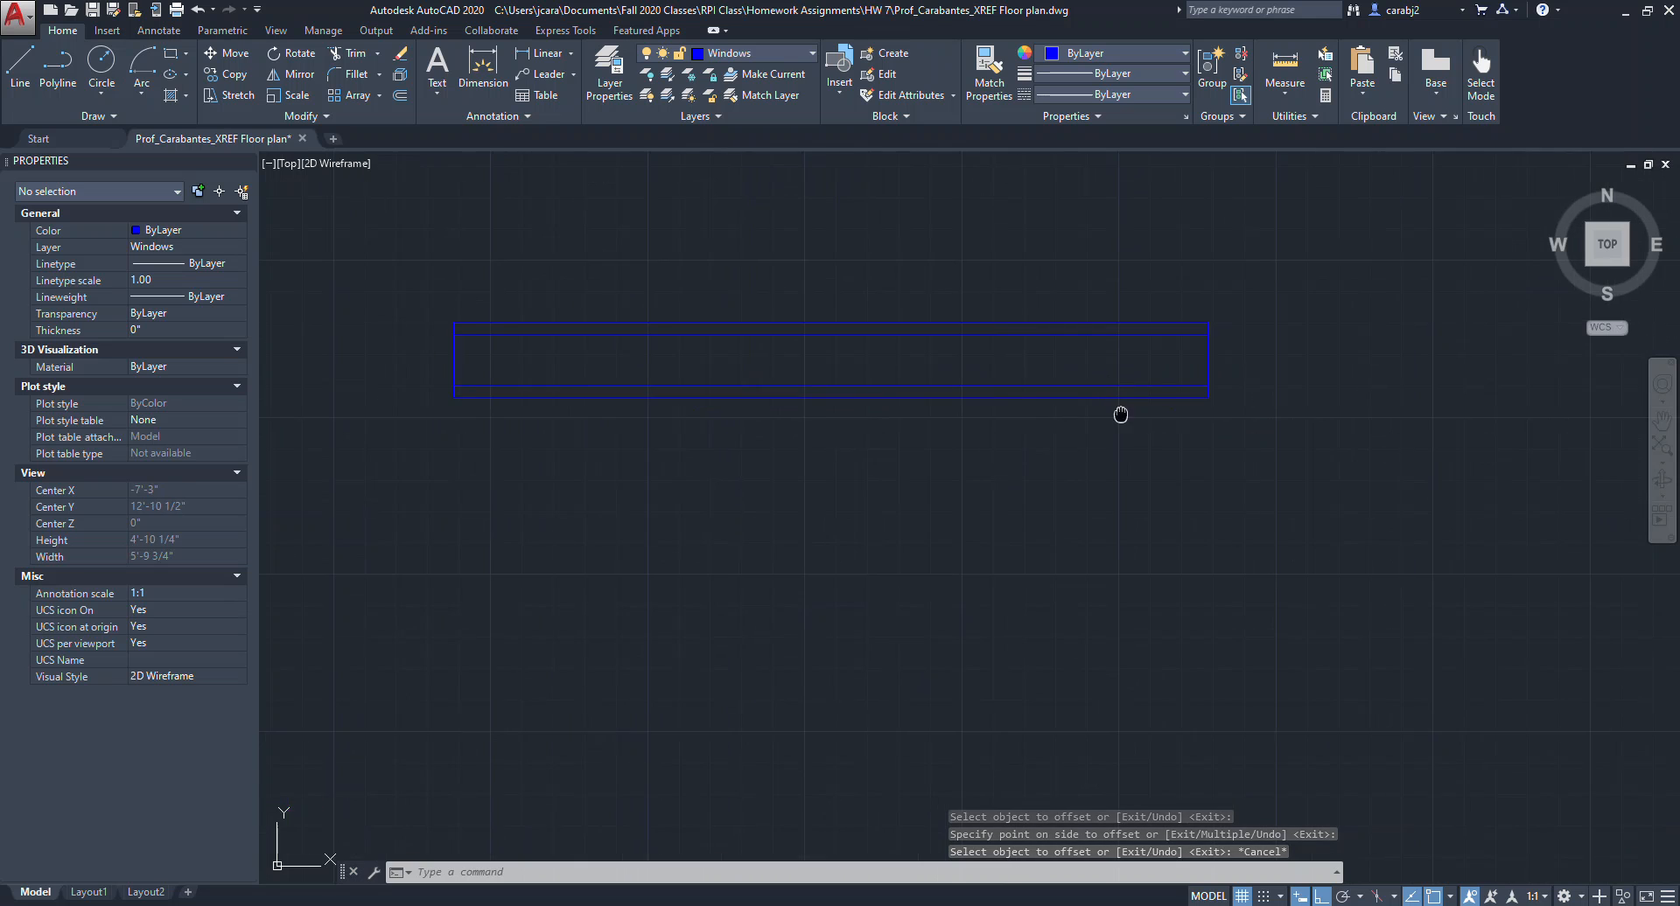
pyautogui.click(1255, 373)
pyautogui.click(1207, 364)
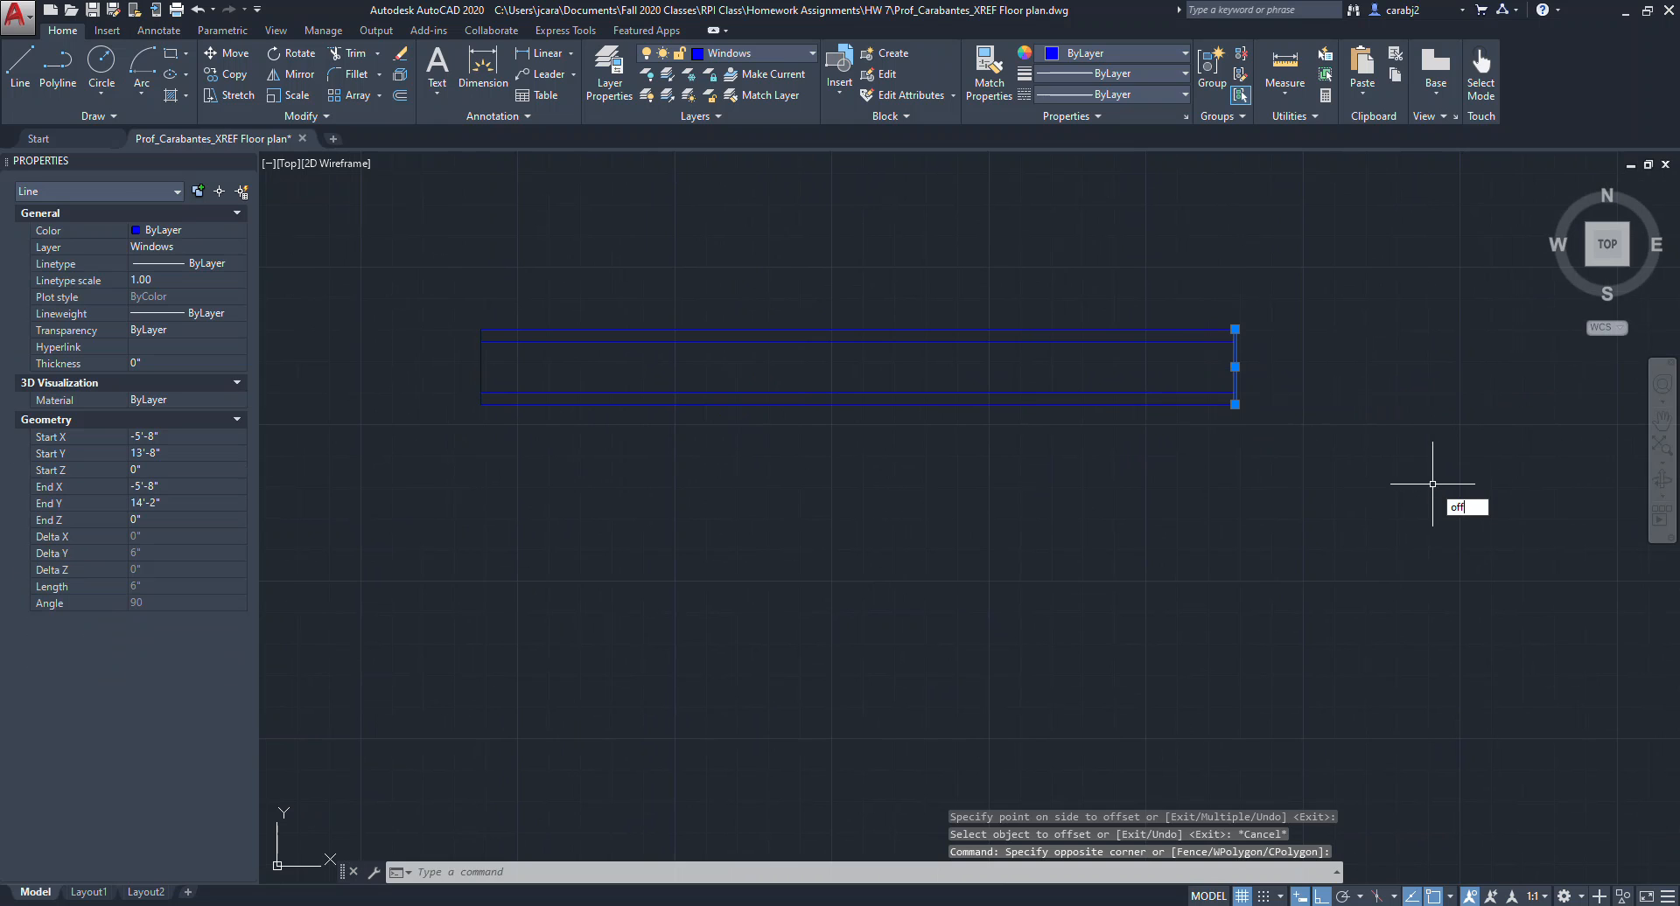
pyautogui.write('off')
pyautogui.press('Return')
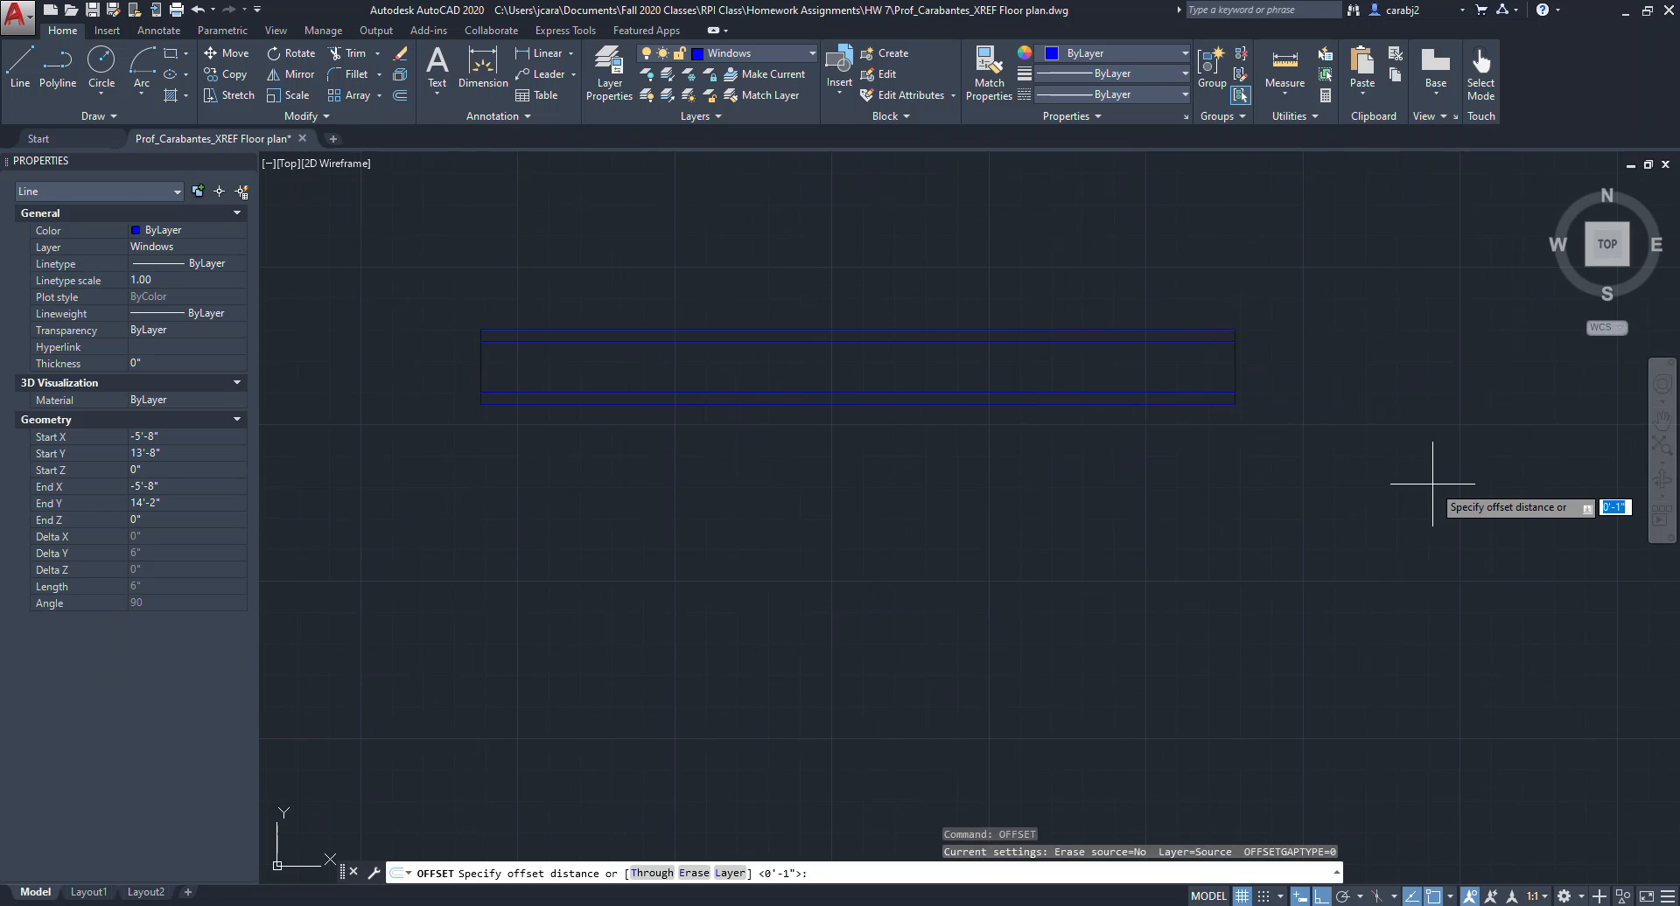
pyautogui.write('2"')
pyautogui.press('Return')
pyautogui.click(1235, 364)
pyautogui.click(1107, 376)
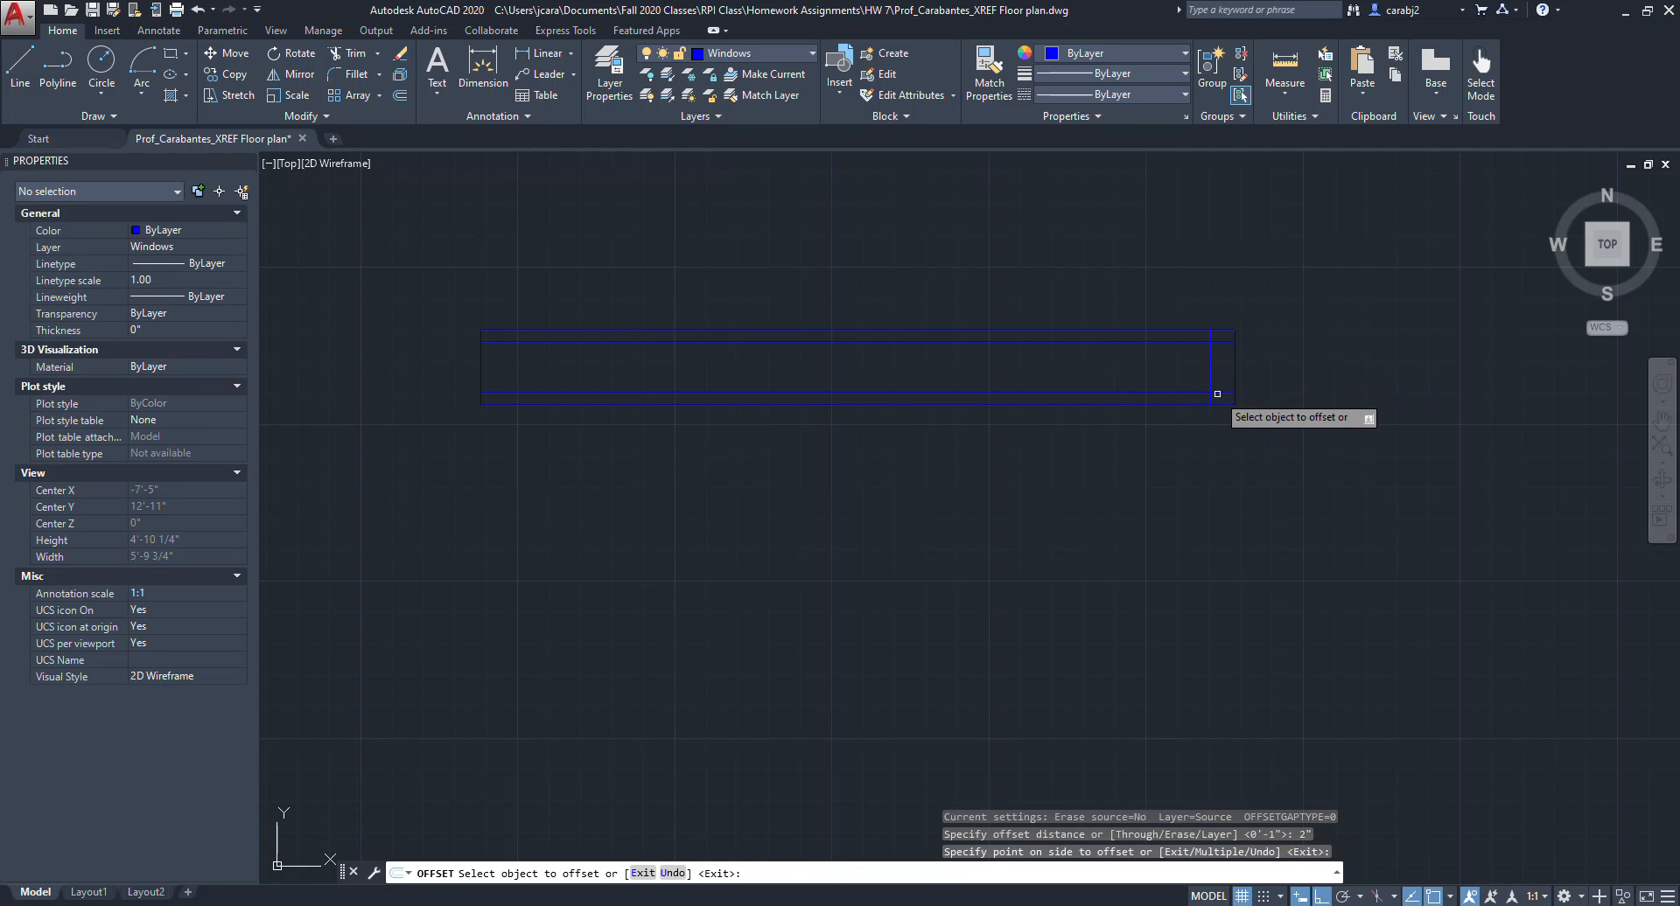
# Offset the window's left edge 2" inward.
pyautogui.click(480, 365)
pyautogui.click(569, 359)
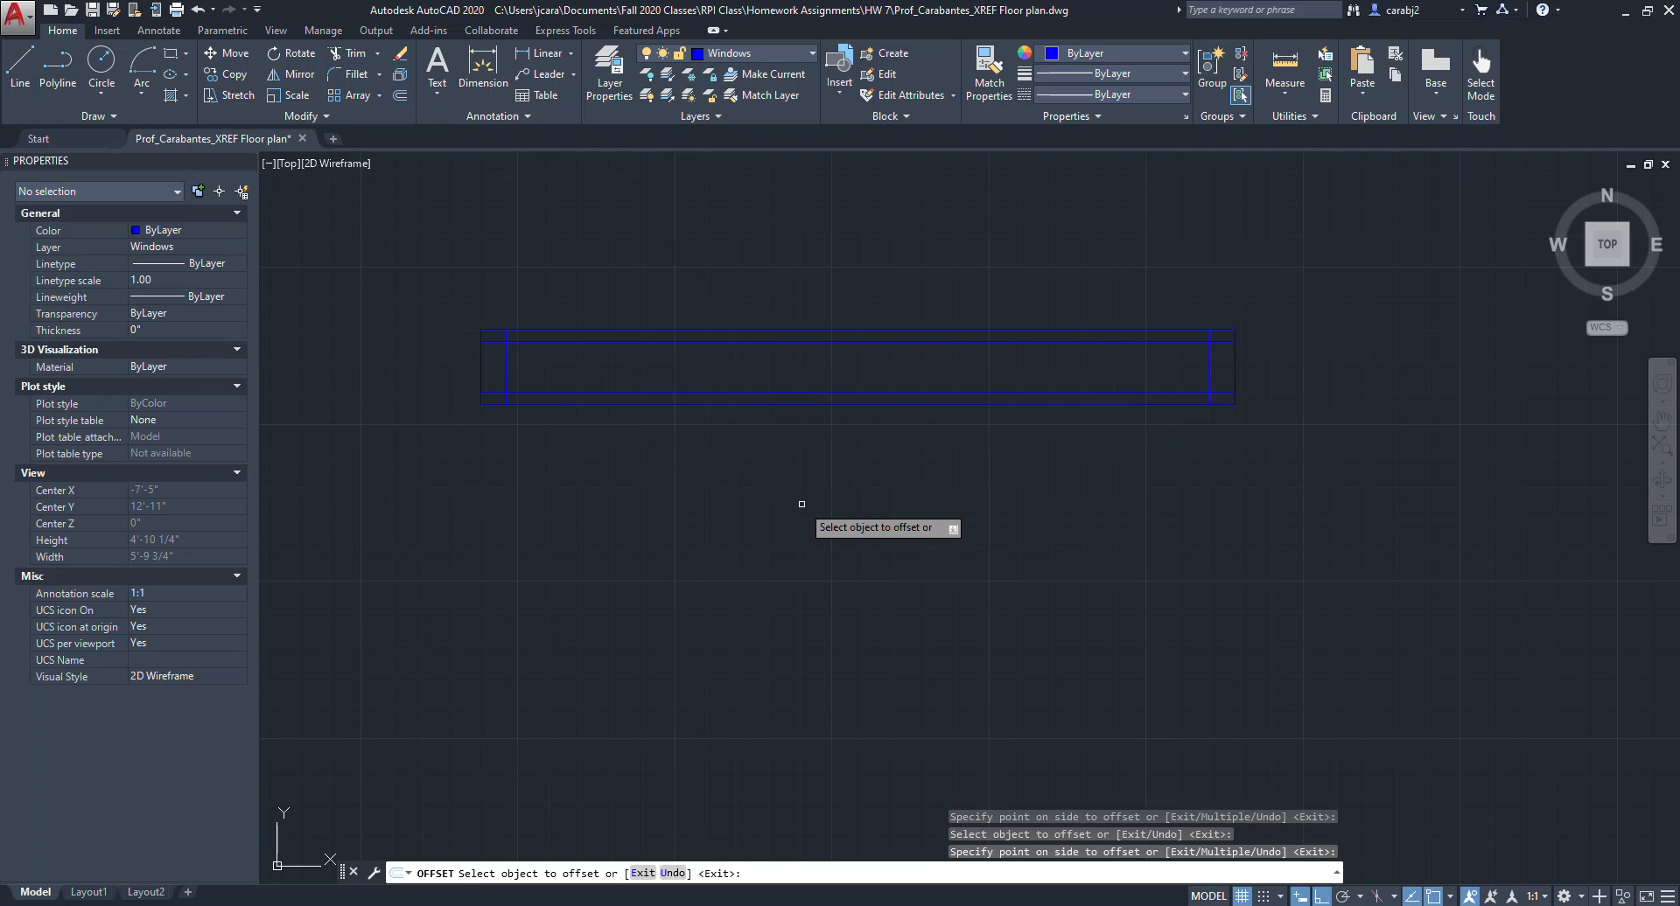
pyautogui.press('Escape')
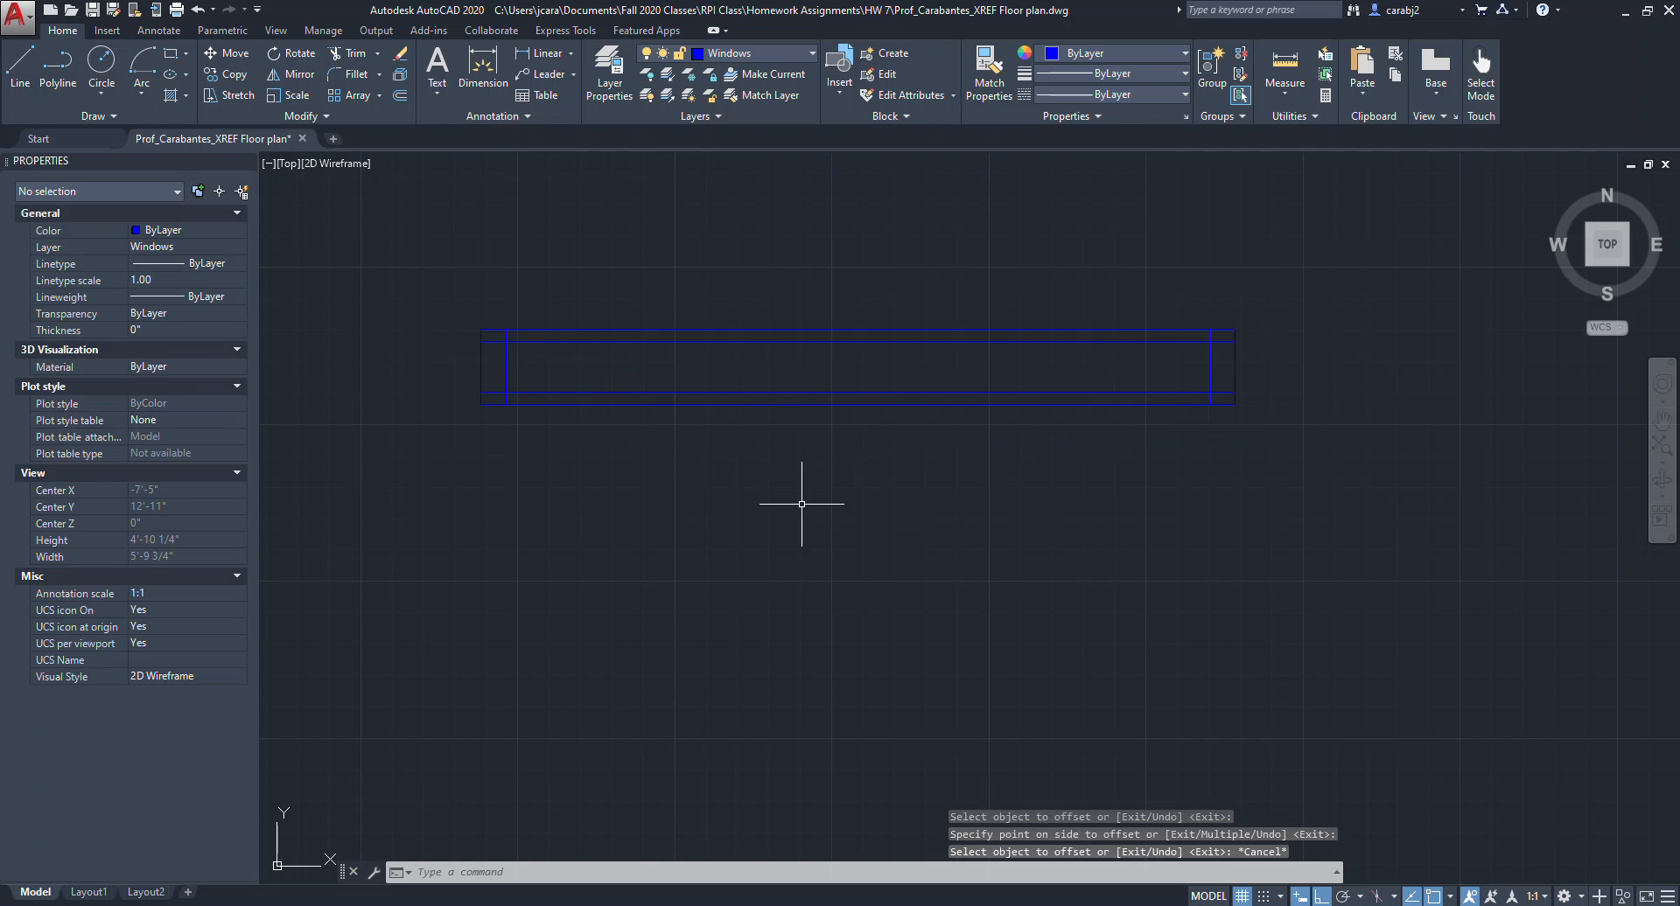
# Copy the inner right vertical line to the middle of the window as a centre mullion.
pyautogui.click(1210, 371)
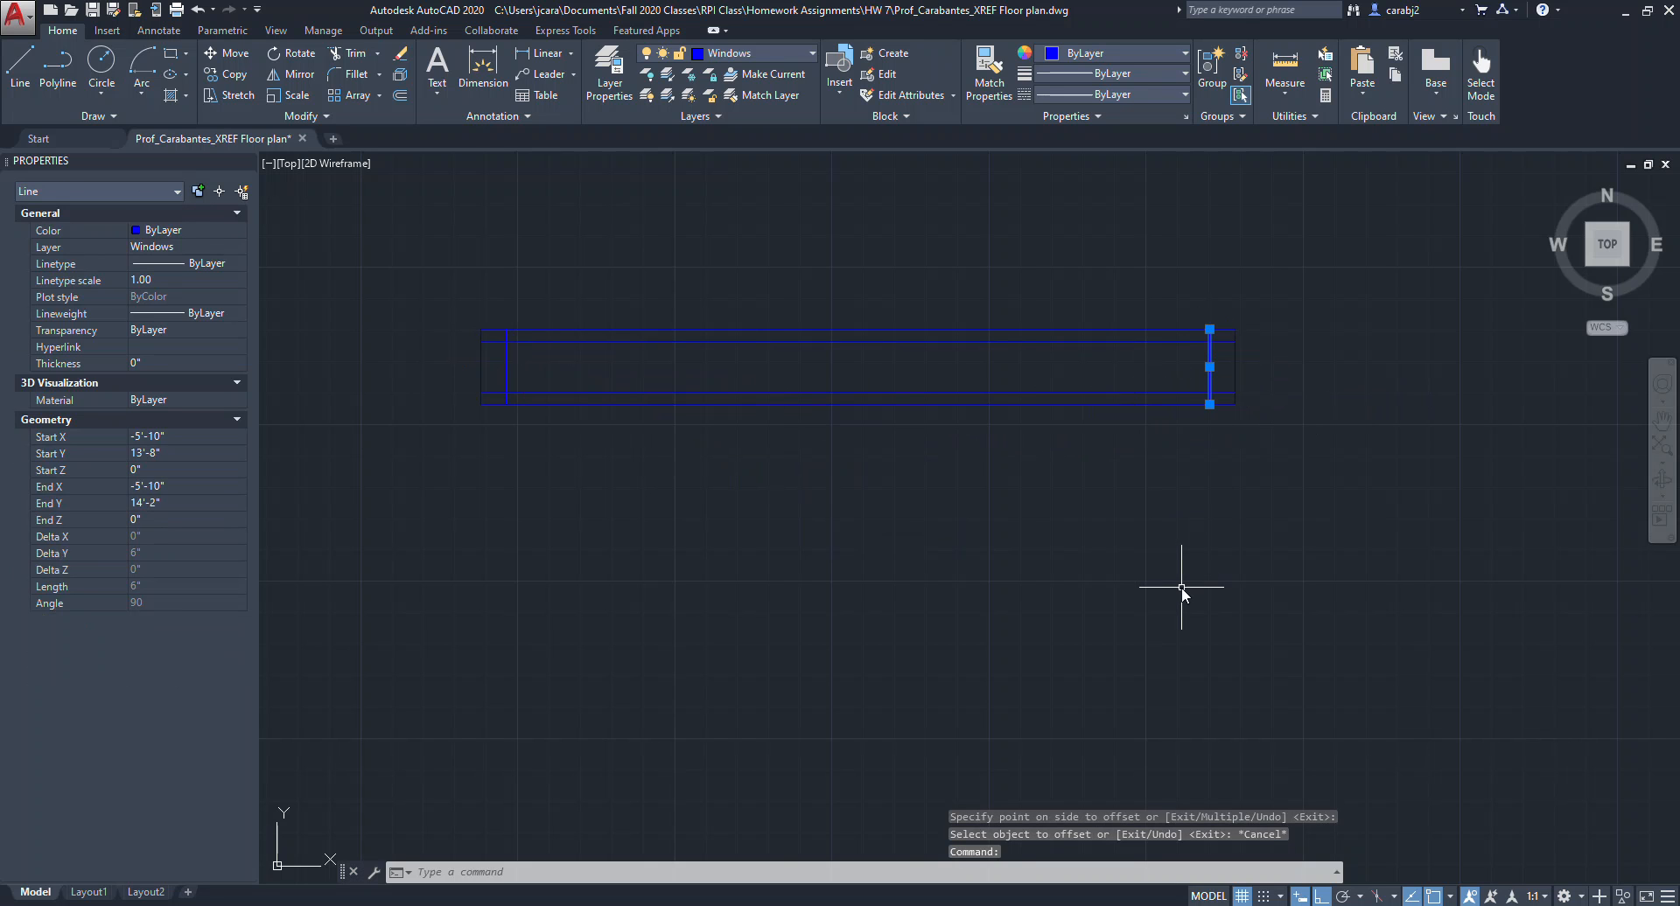
pyautogui.write('cop')
pyautogui.press('Return')
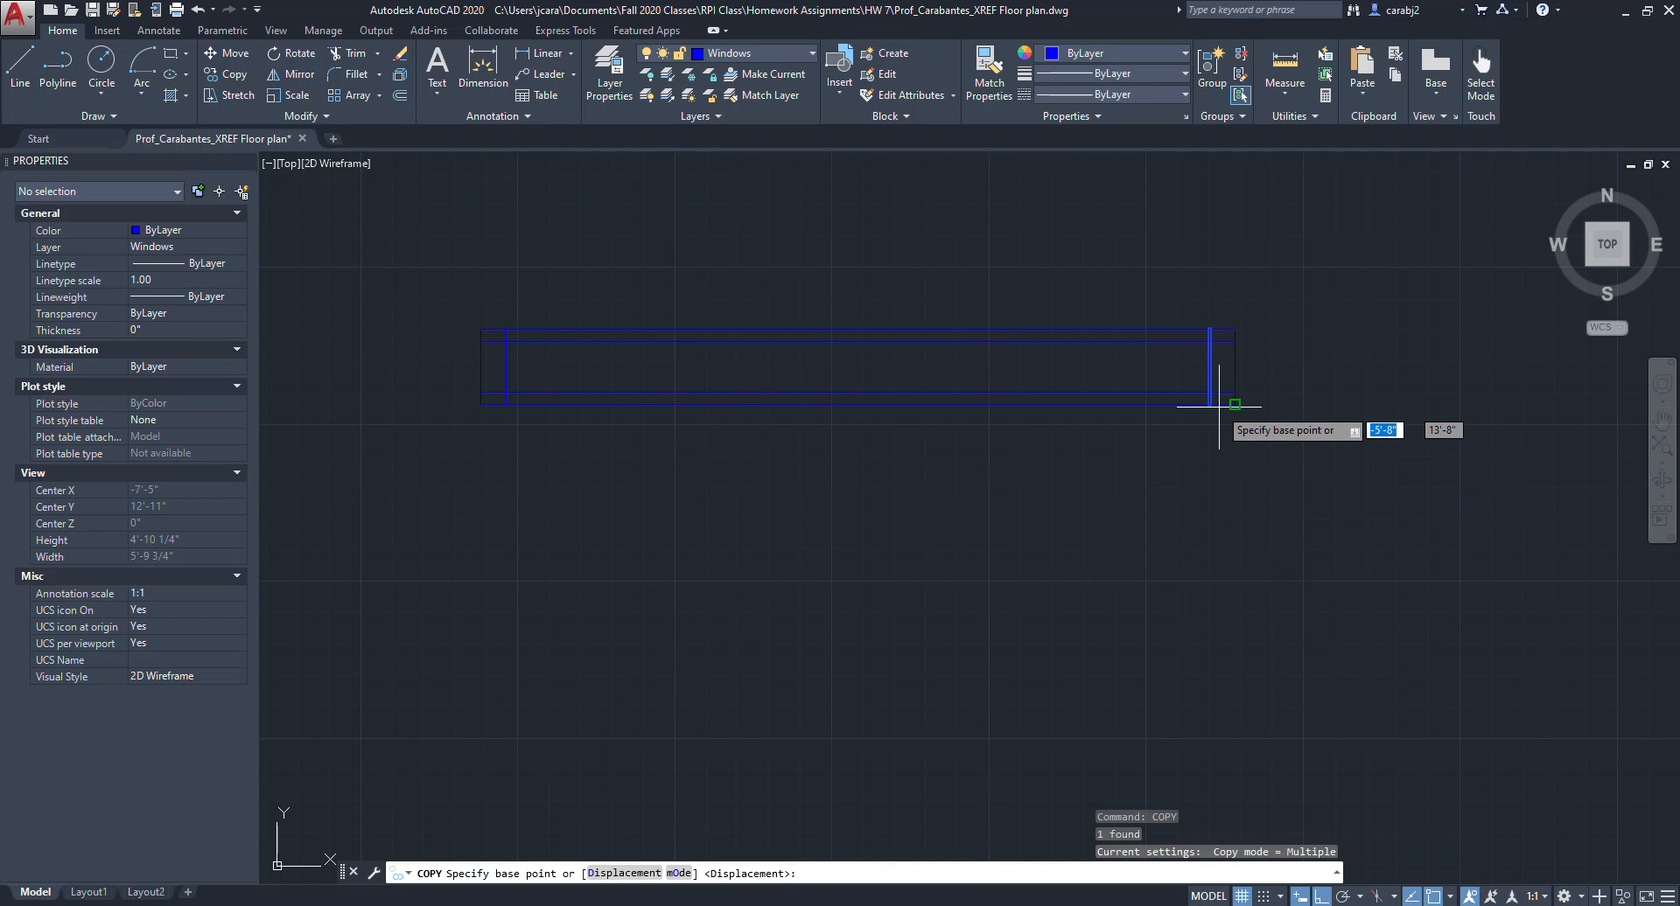
pyautogui.click(1209, 404)
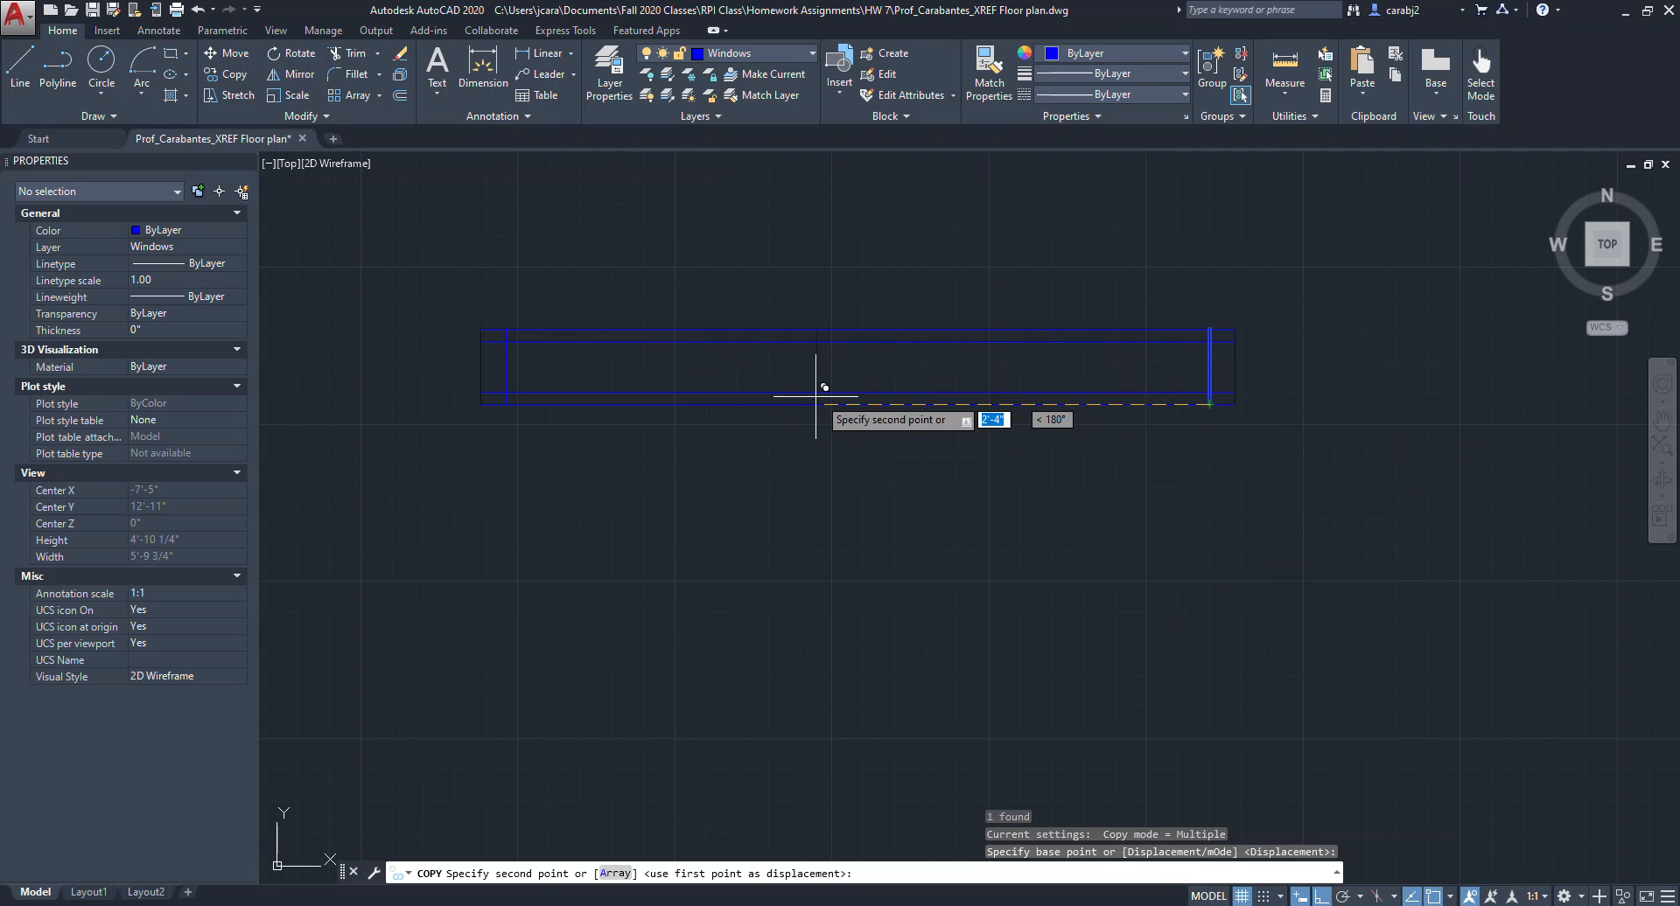
pyautogui.click(859, 404)
pyautogui.press('Escape')
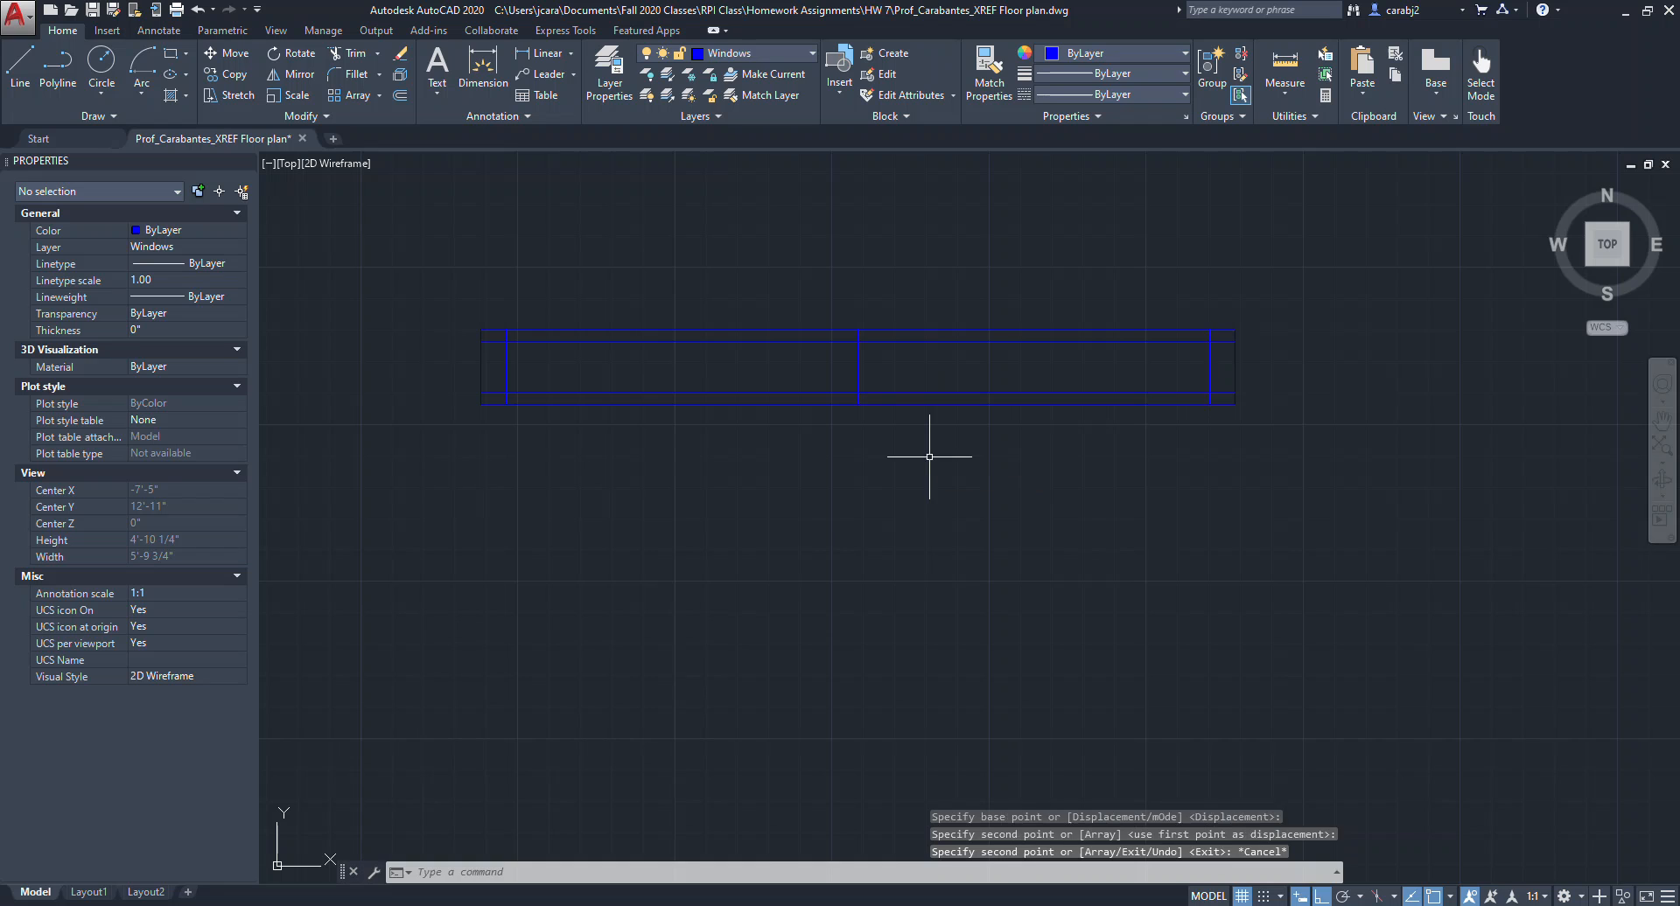
# Trim the overlapping line ends at the window's inner corners and centre mullion.
pyautogui.moveTo(1074, 481); pyautogui.dragTo(1111, 496, button='middle')
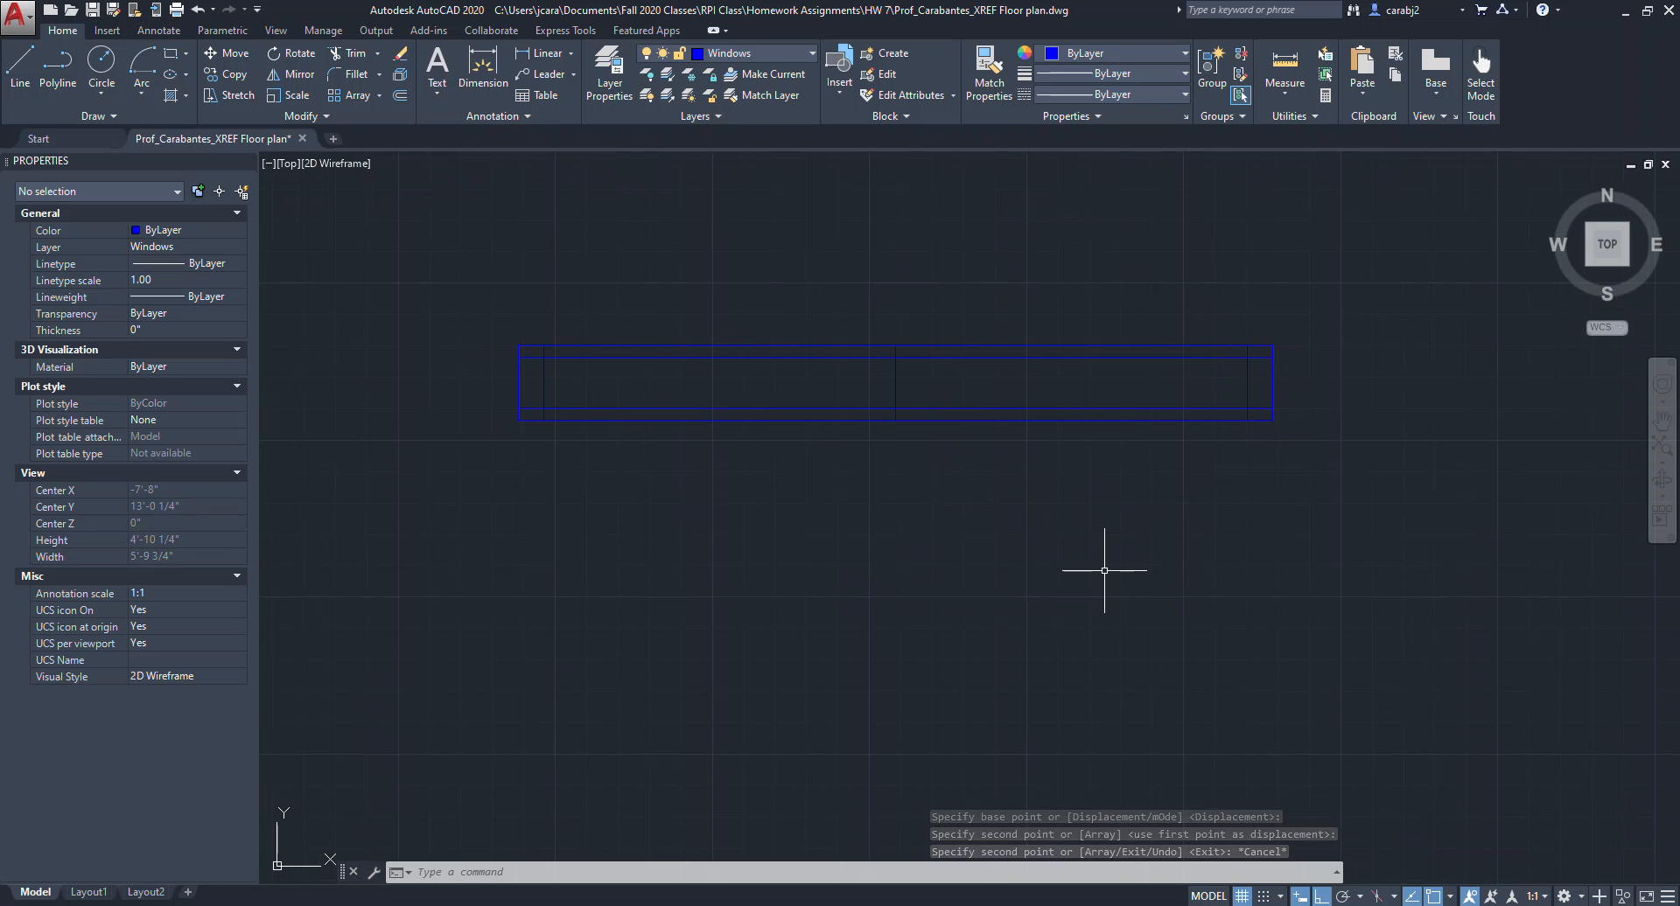
pyautogui.click(1338, 309)
pyautogui.click(515, 482)
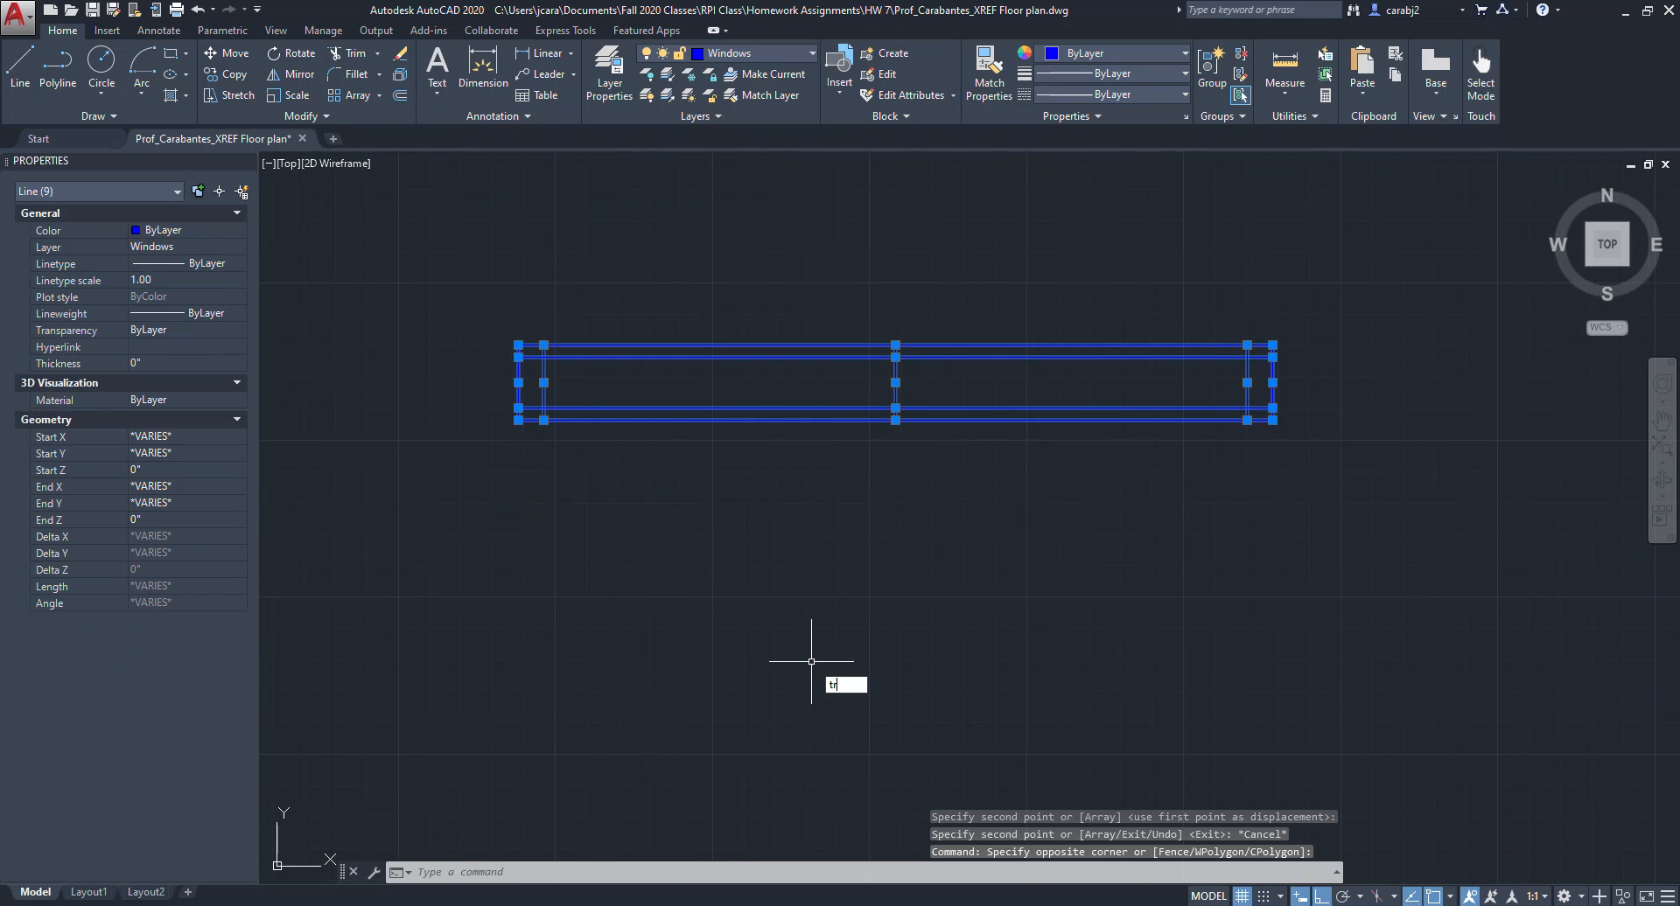
pyautogui.press('Return')
pyautogui.scroll(2, 886, 433)
pyautogui.scroll(2, 886, 432)
pyautogui.click(907, 218)
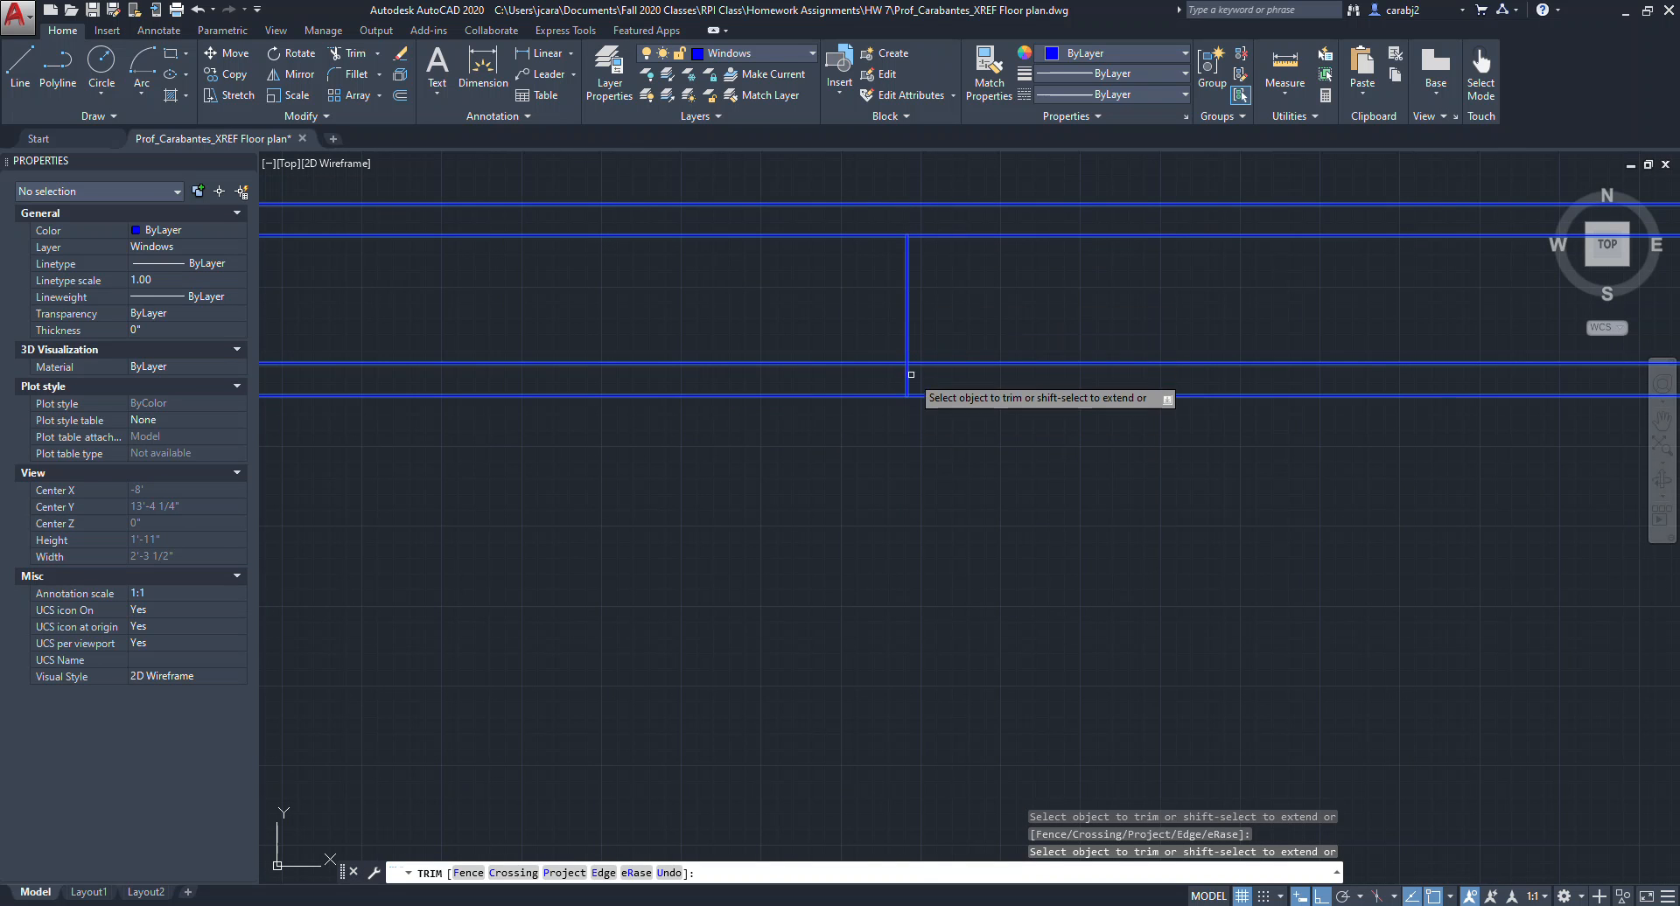
pyautogui.scroll(-2, 907, 379)
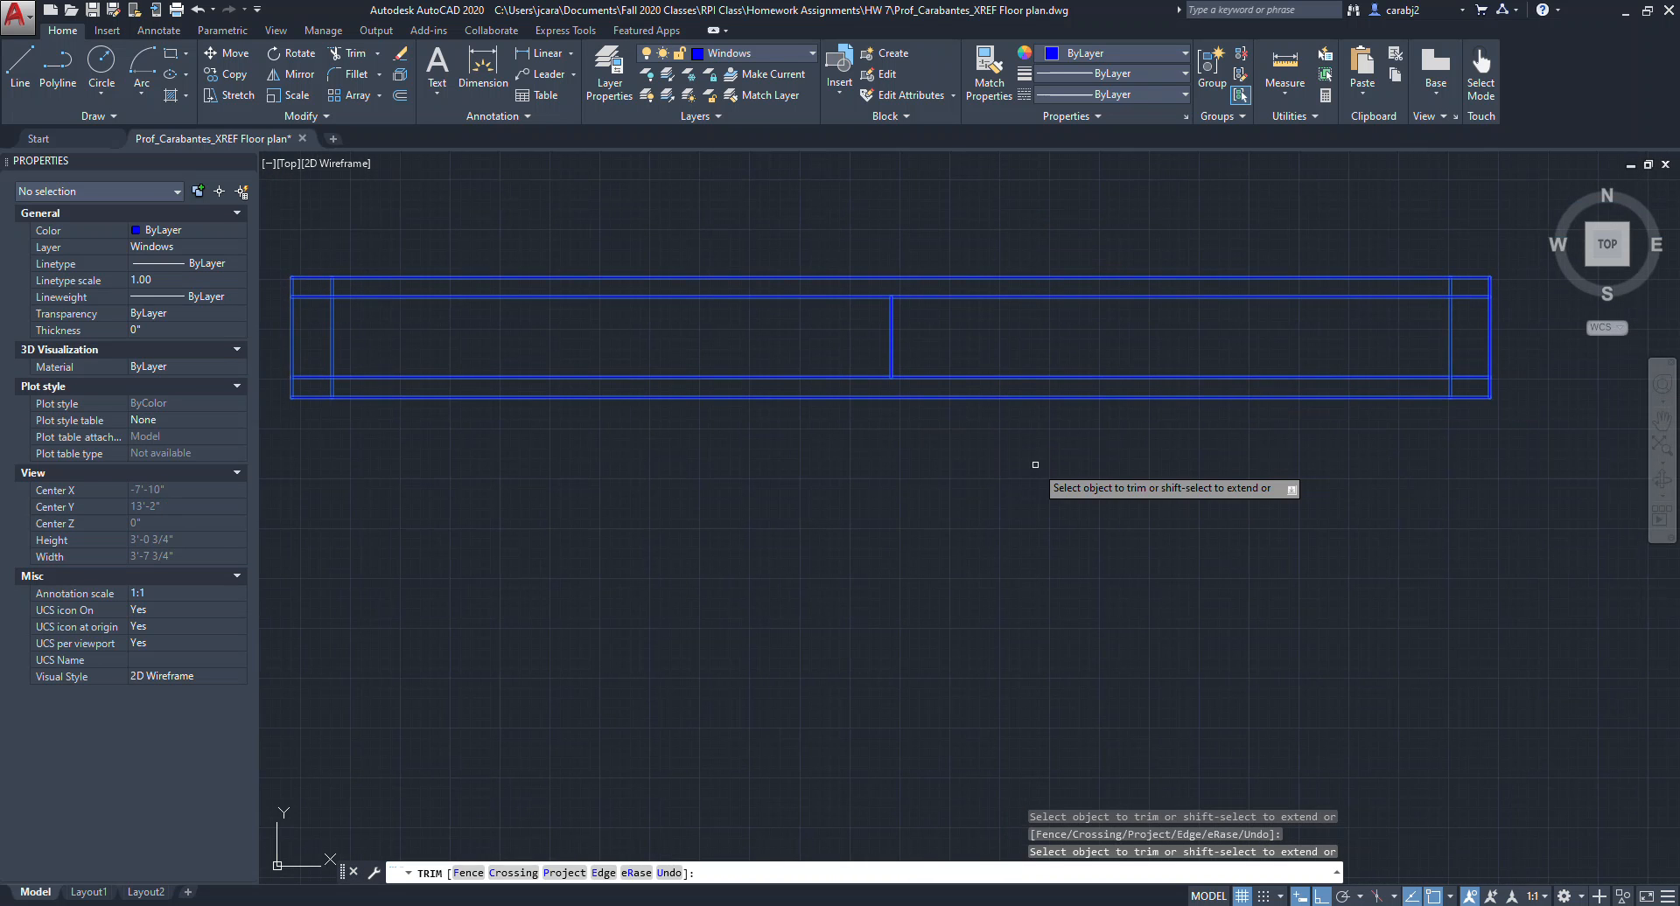
pyautogui.scroll(2, 1263, 378)
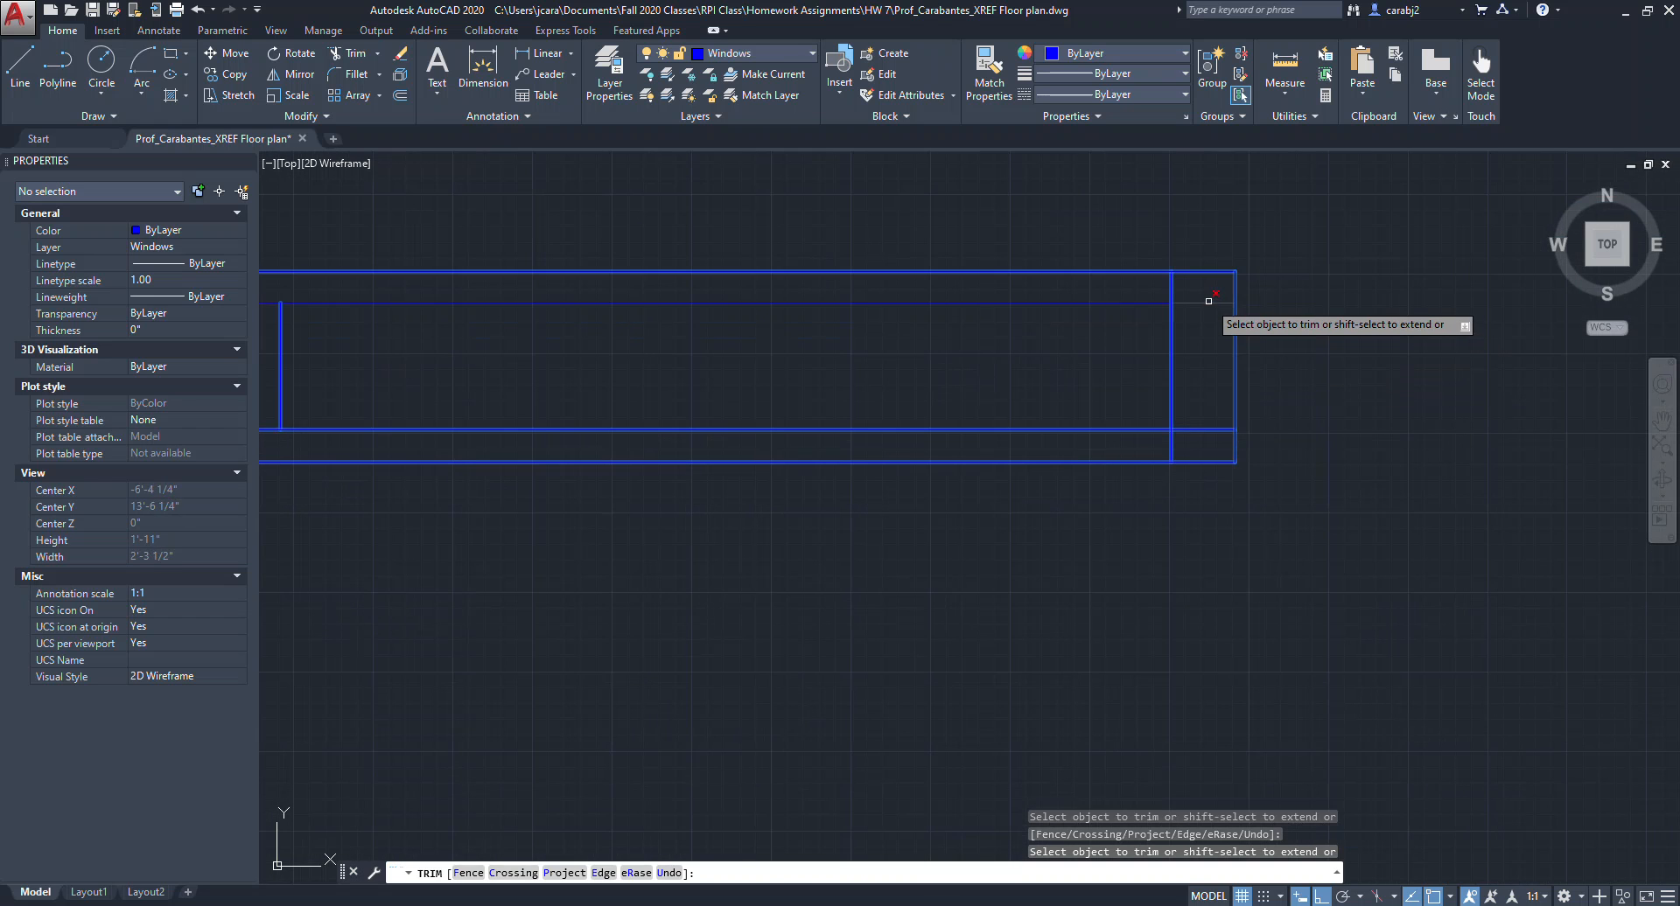
pyautogui.scroll(-3, 1199, 427)
pyautogui.scroll(3, 692, 385)
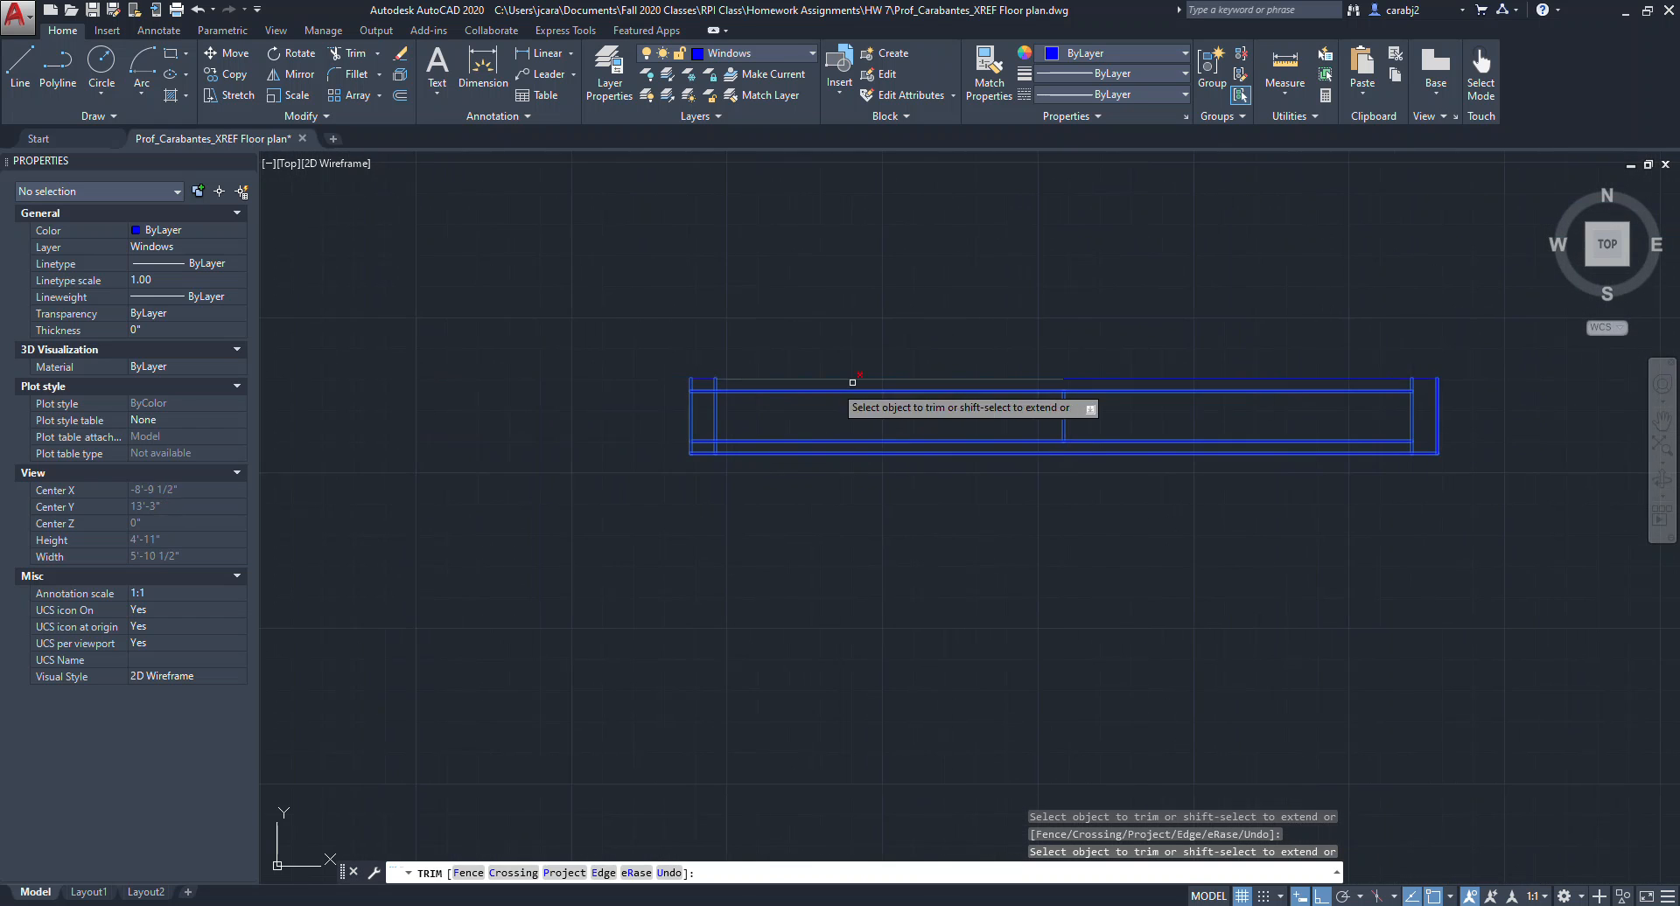
pyautogui.click(681, 382)
pyautogui.click(681, 514)
pyautogui.scroll(-4, 743, 516)
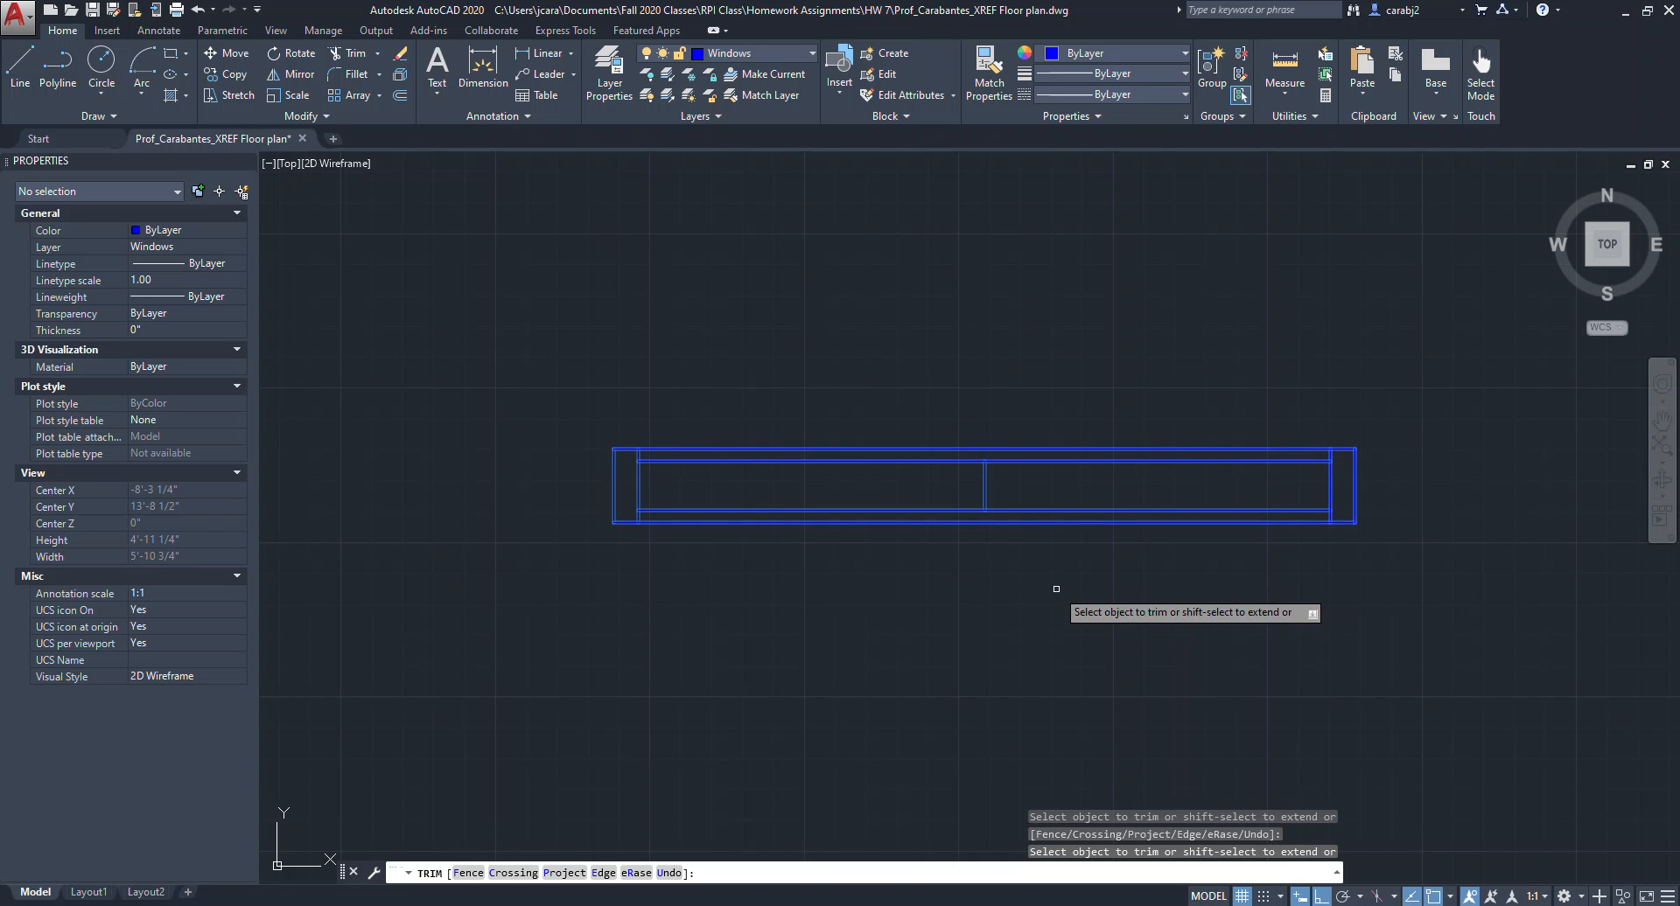
pyautogui.press('Escape')
# Move the finished window so it sits above and between the door drawings.
pyautogui.moveTo(1090, 606); pyautogui.dragTo(951, 404, button='middle')
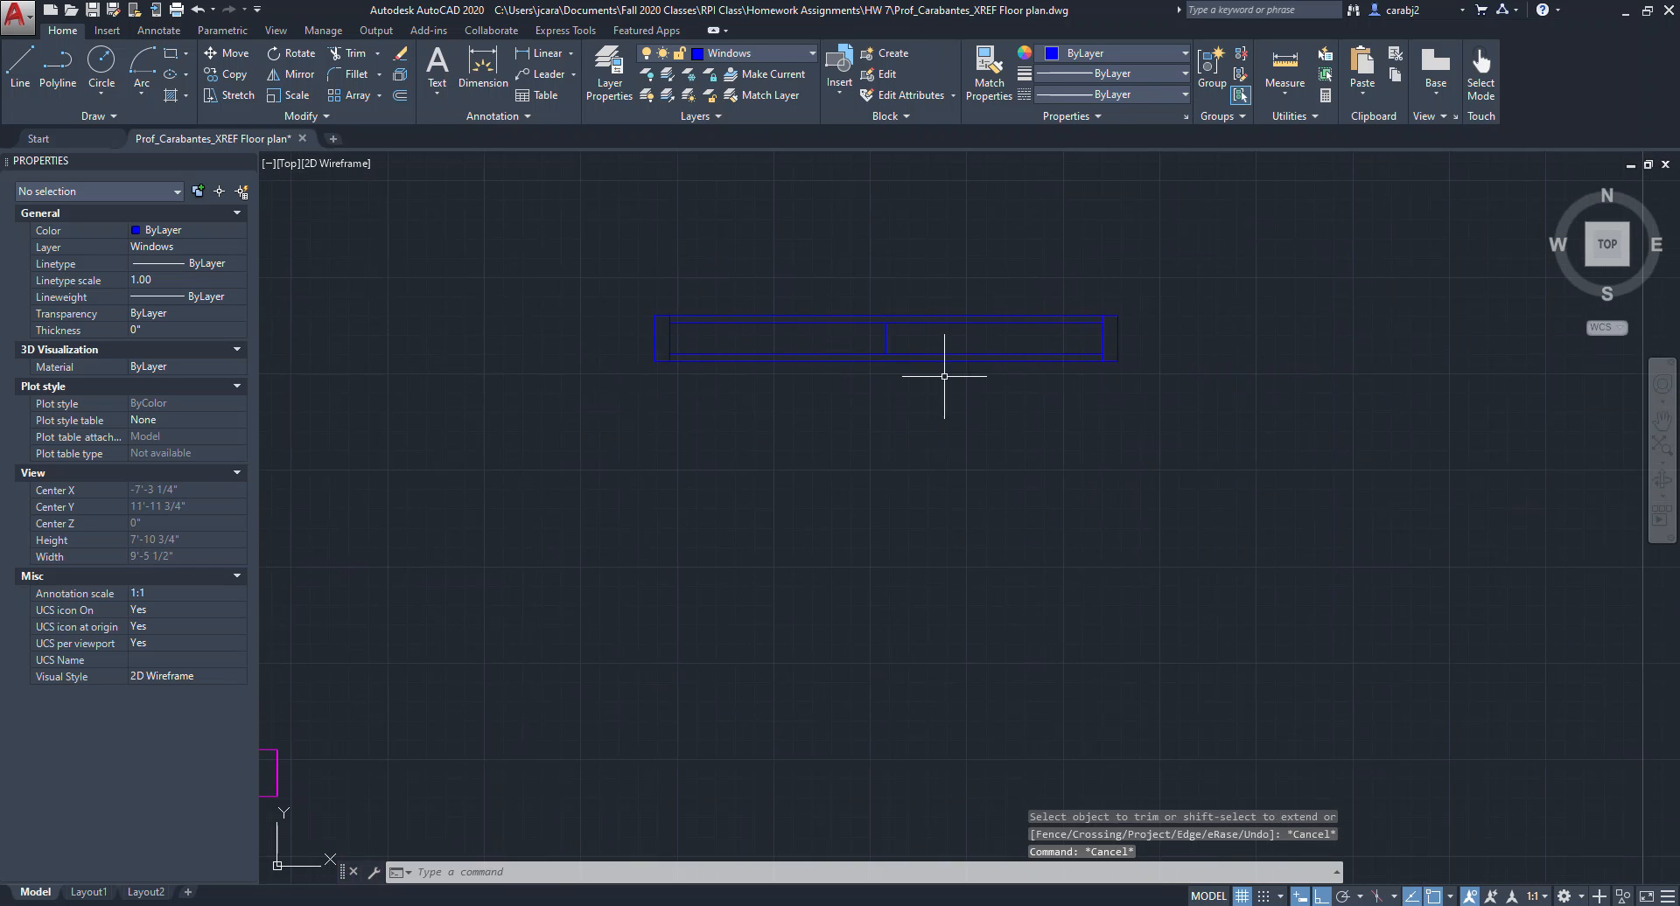
pyautogui.scroll(-2, 885, 422)
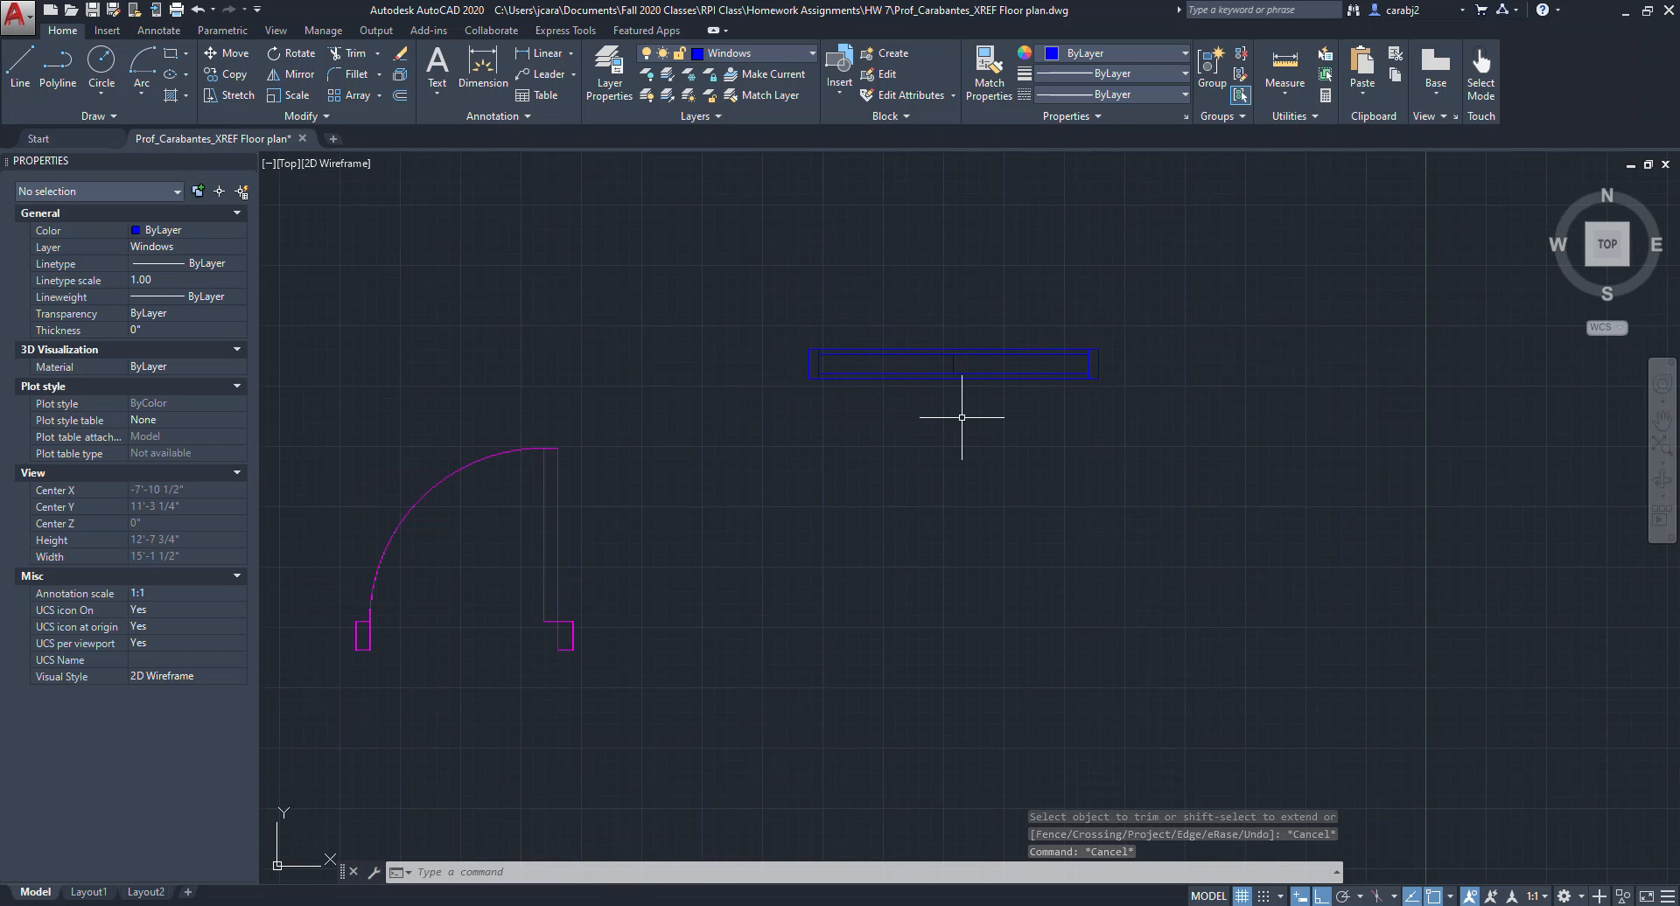
pyautogui.moveTo(893, 483); pyautogui.dragTo(1055, 451, button='middle')
pyautogui.scroll(-2, 1006, 473)
pyautogui.click(1359, 346)
pyautogui.click(1039, 410)
pyautogui.write('m')
pyautogui.press('Return')
pyautogui.click(1330, 480)
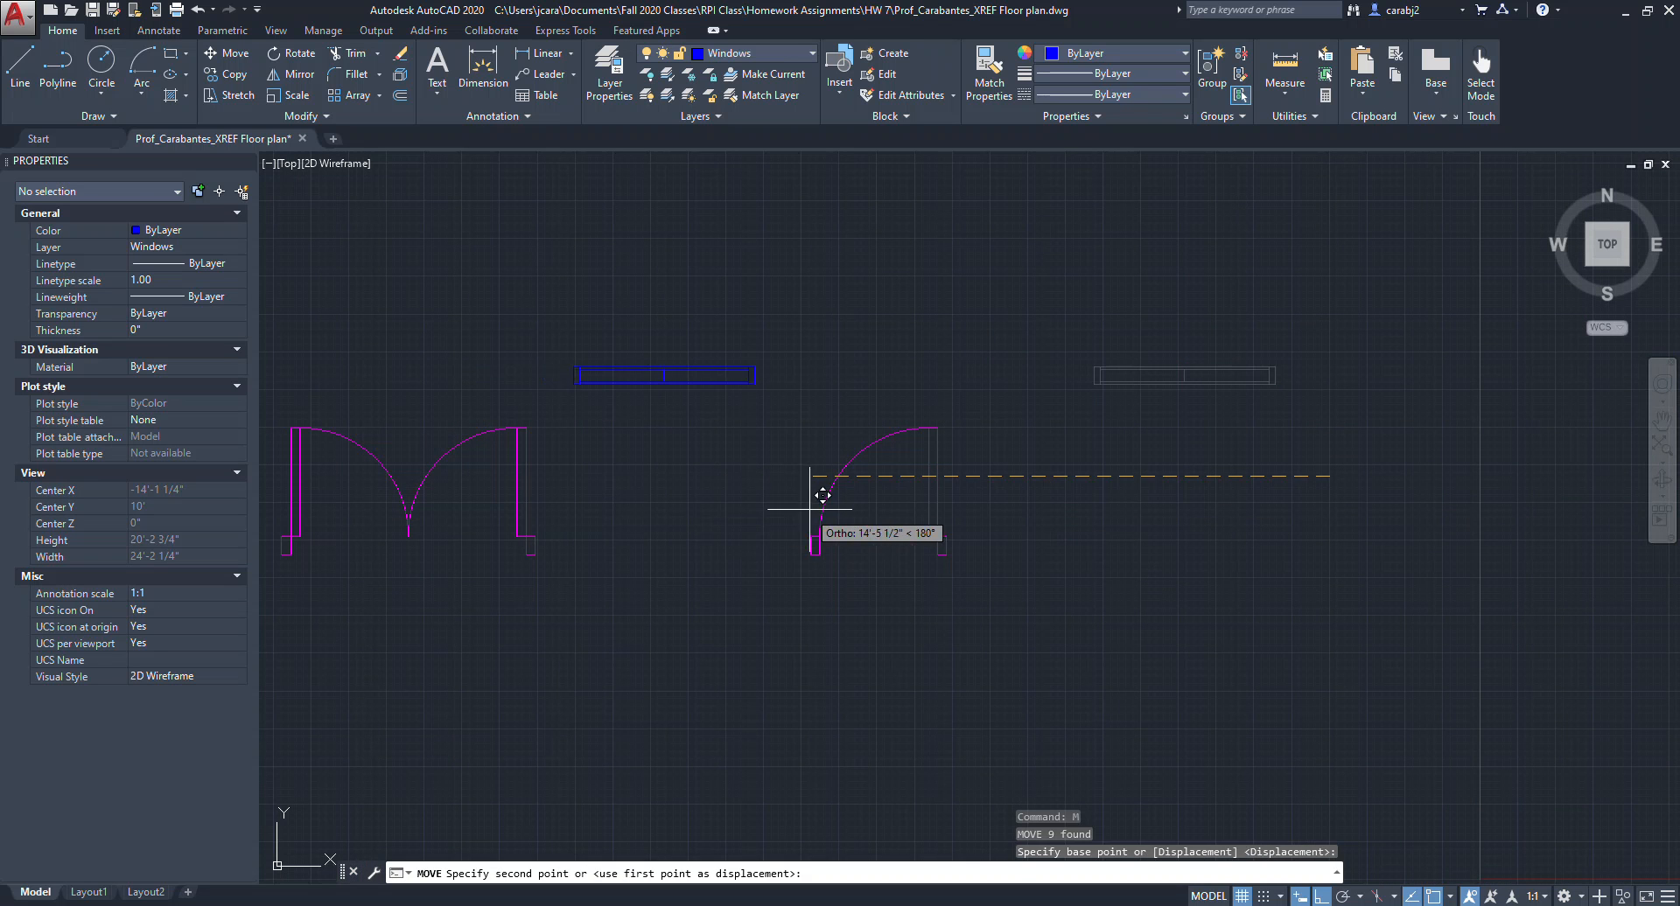
pyautogui.click(808, 507)
# Draw a second window rectangle 3' by 6" above the first window.
pyautogui.moveTo(870, 486); pyautogui.dragTo(1362, 427, button='middle')
pyautogui.press('Escape')
pyautogui.scroll(2, 1064, 477)
pyautogui.moveTo(945, 443); pyautogui.dragTo(802, 505, button='middle')
pyautogui.moveTo(1172, 406); pyautogui.dragTo(1113, 486, button='middle')
pyautogui.moveTo(1072, 354); pyautogui.dragTo(1035, 410, button='middle')
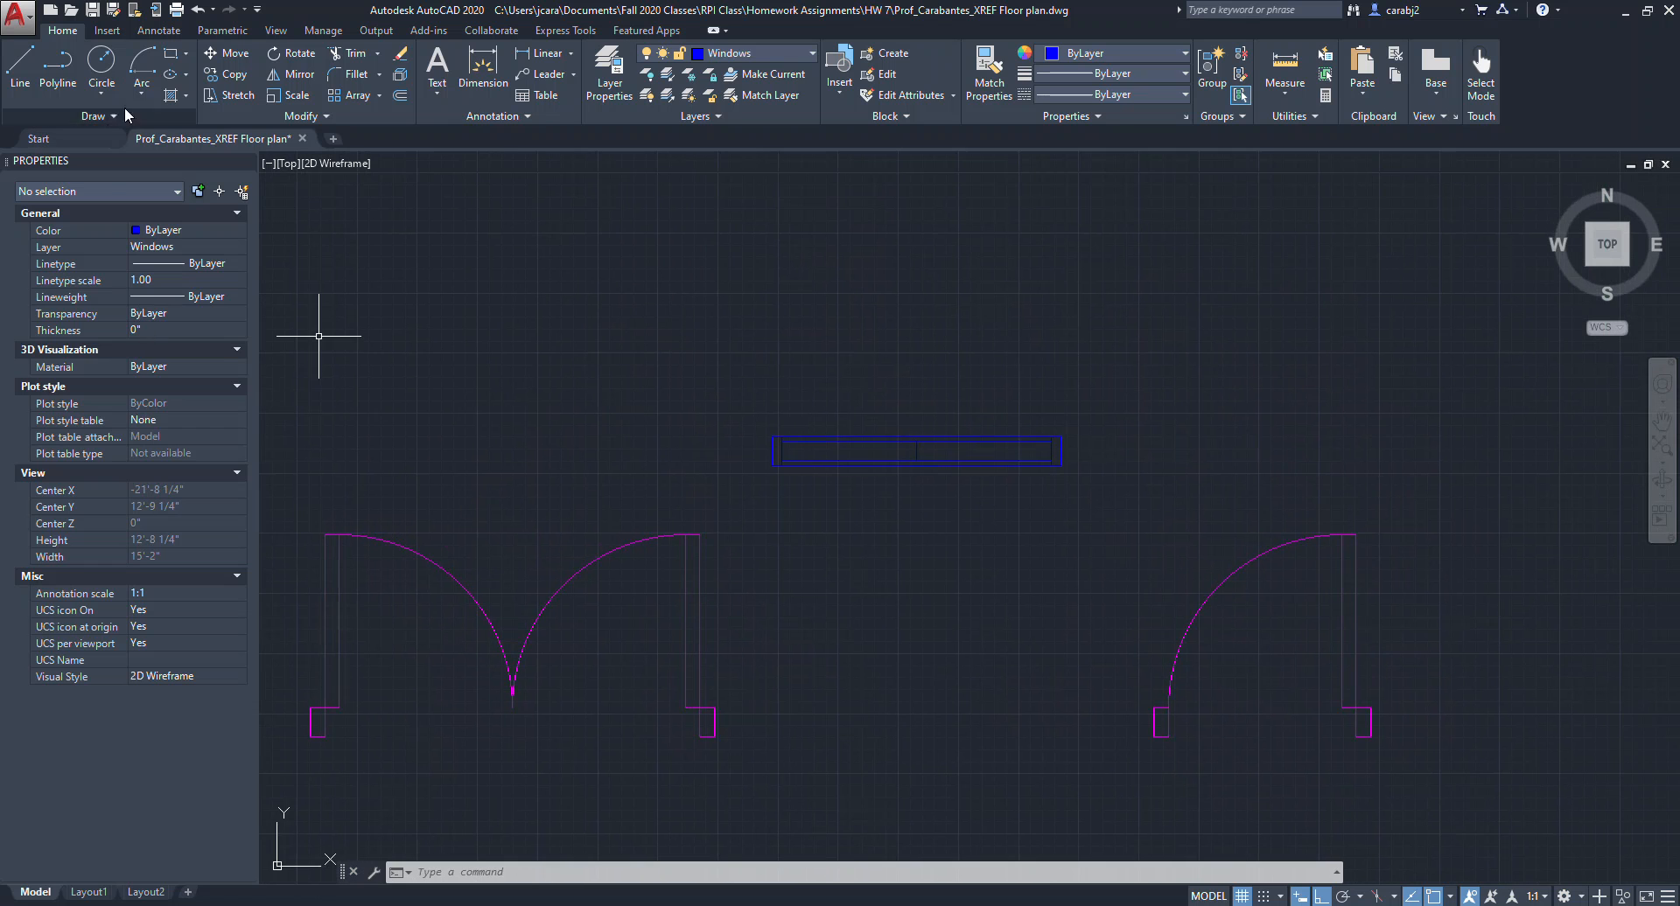
pyautogui.click(170, 53)
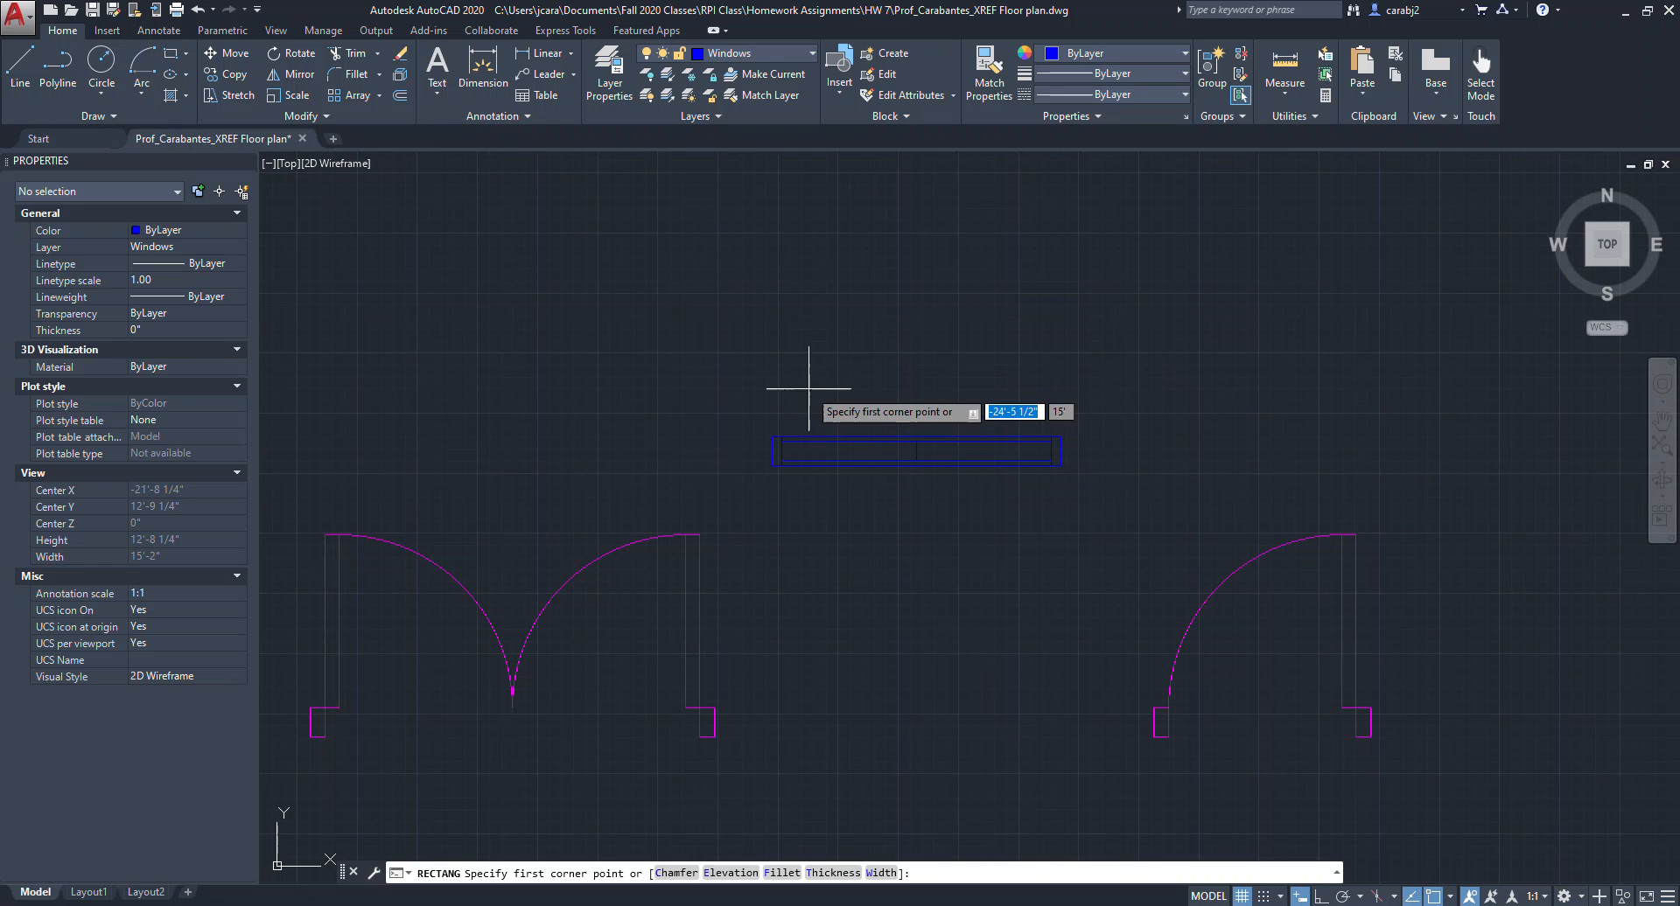
pyautogui.click(775, 385)
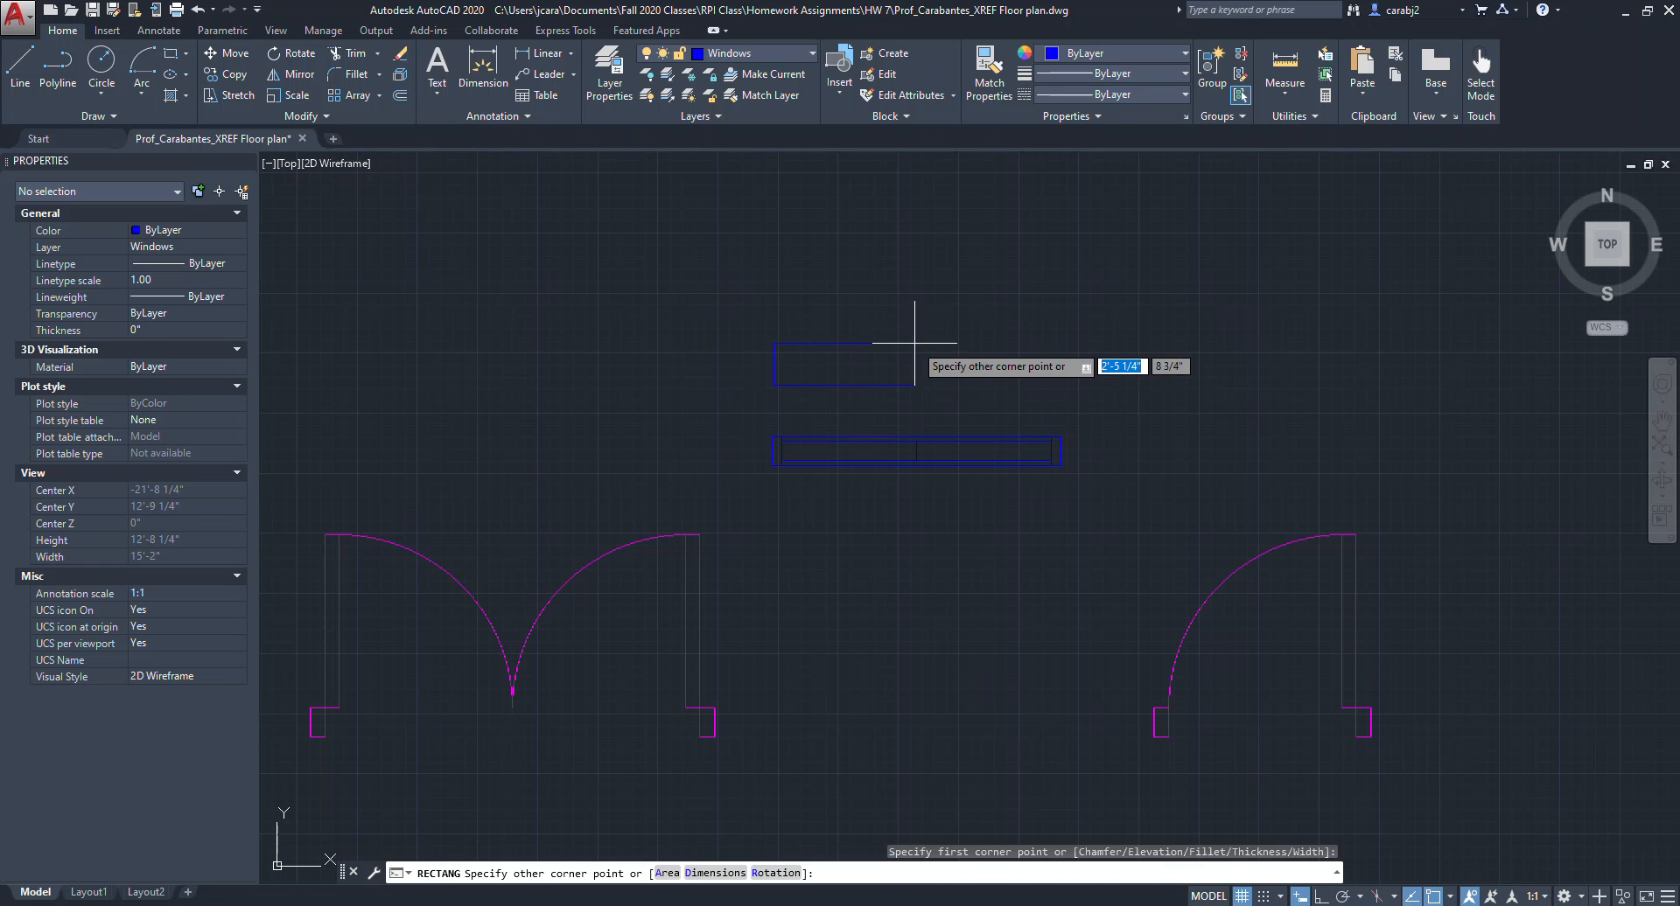
pyautogui.scroll(4, 914, 342)
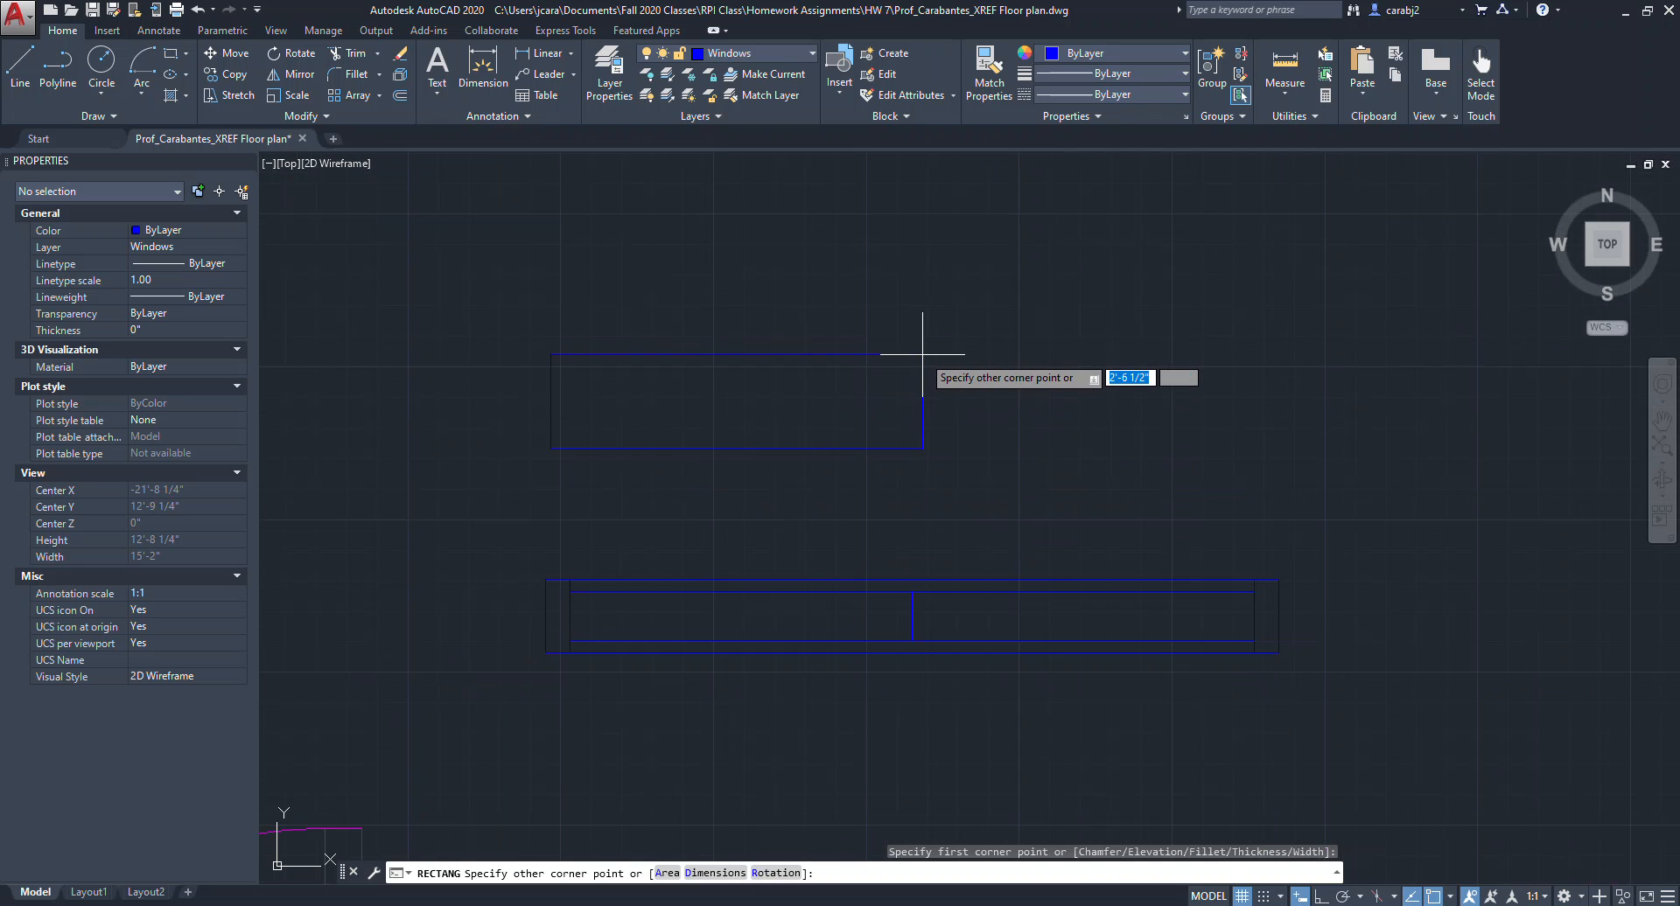
pyautogui.write('@3')
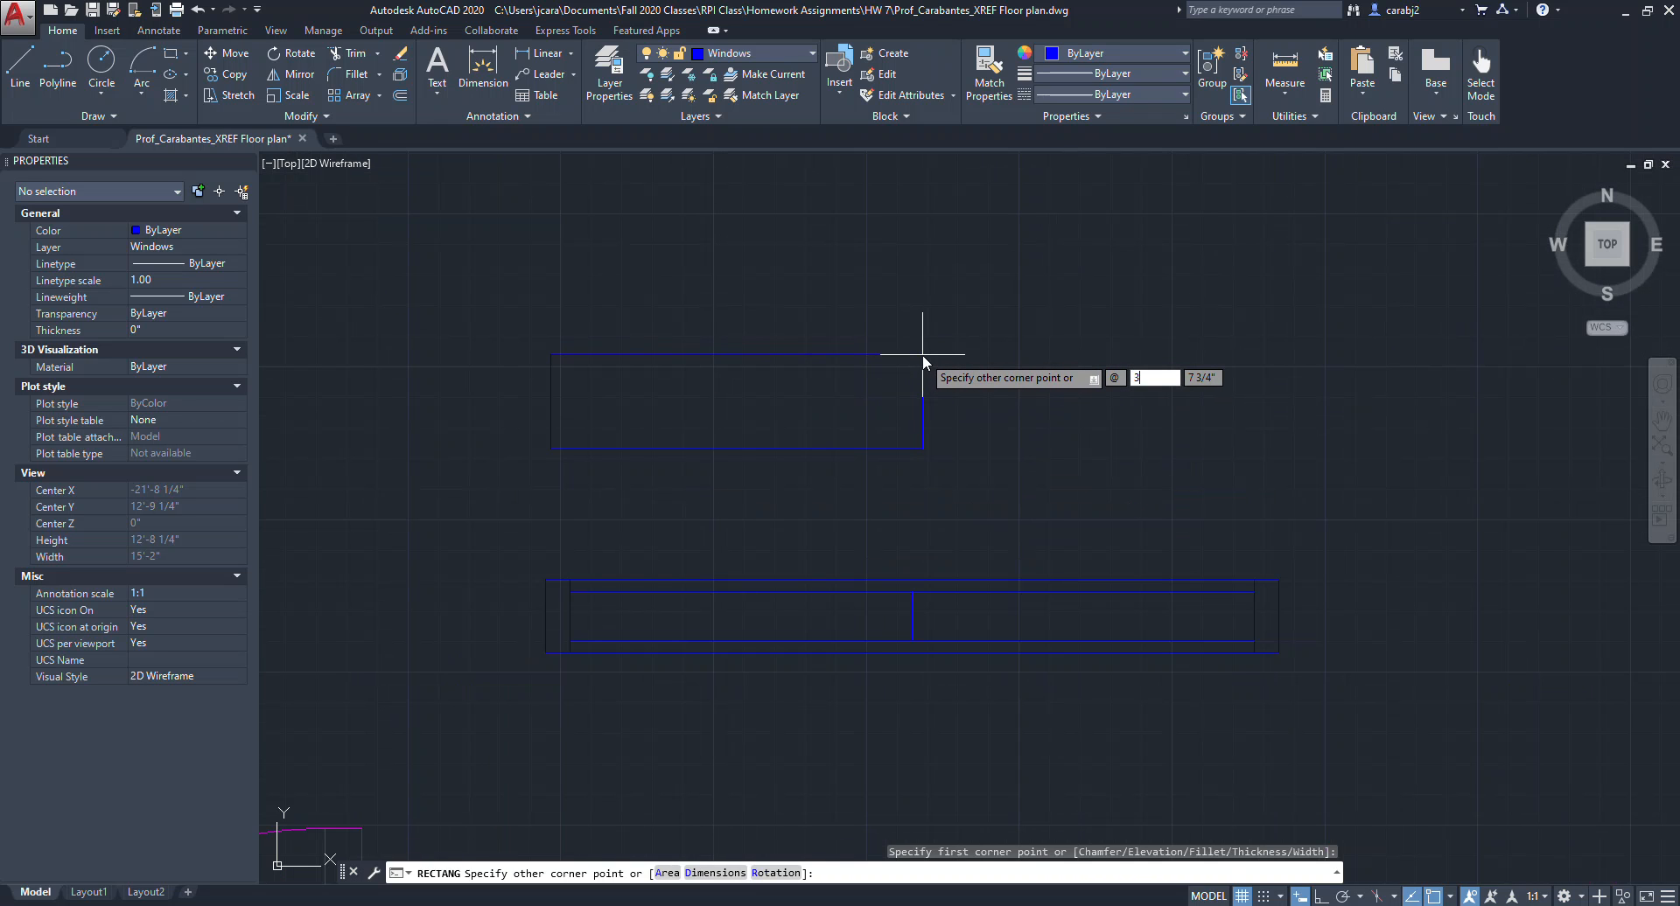
pyautogui.press('Tab')
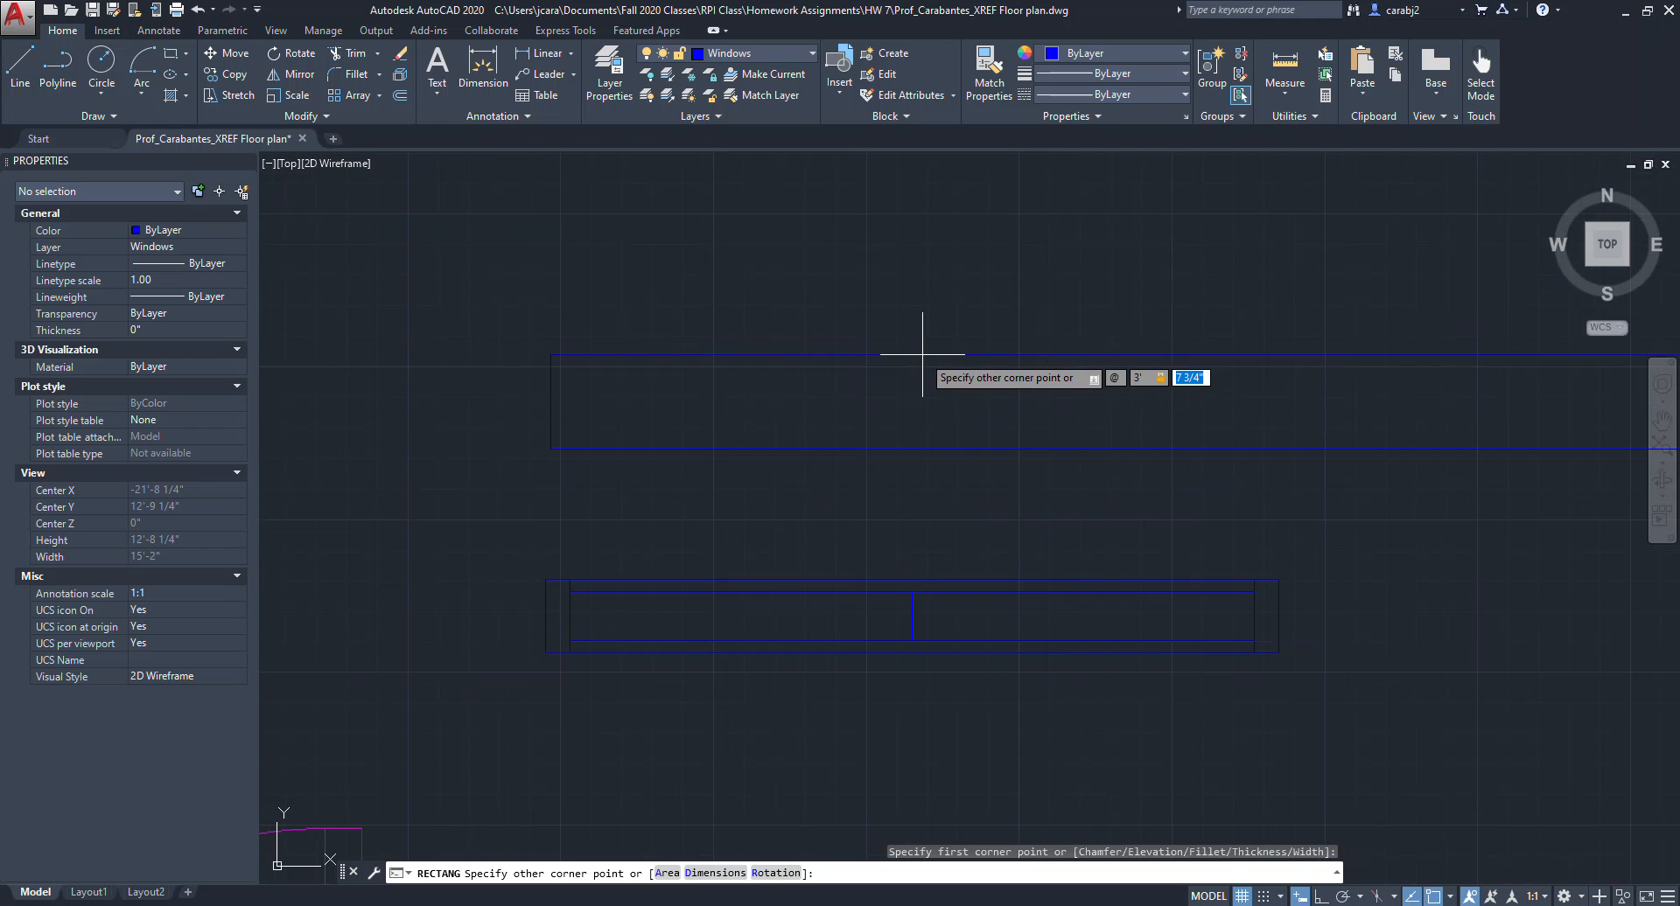
pyautogui.press('Return')
# Explode the new window rectangle into separate lines.
pyautogui.moveTo(869, 375); pyautogui.dragTo(974, 378, button='middle')
pyautogui.press('Escape')
pyautogui.click(969, 374)
pyautogui.click(954, 354)
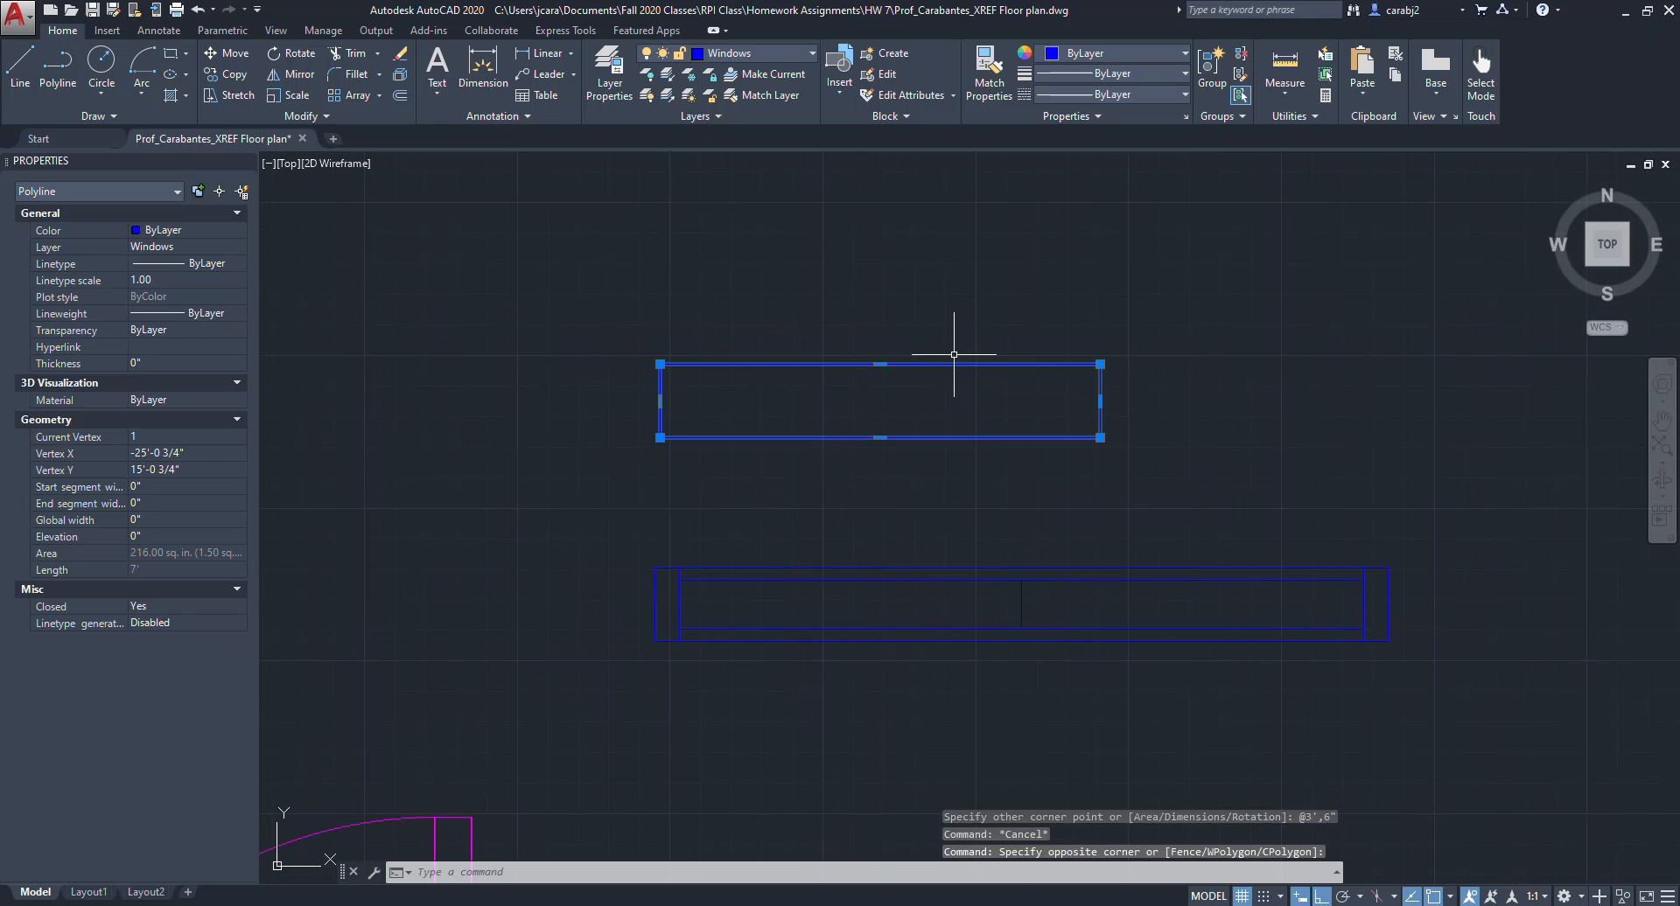
pyautogui.press('Return')
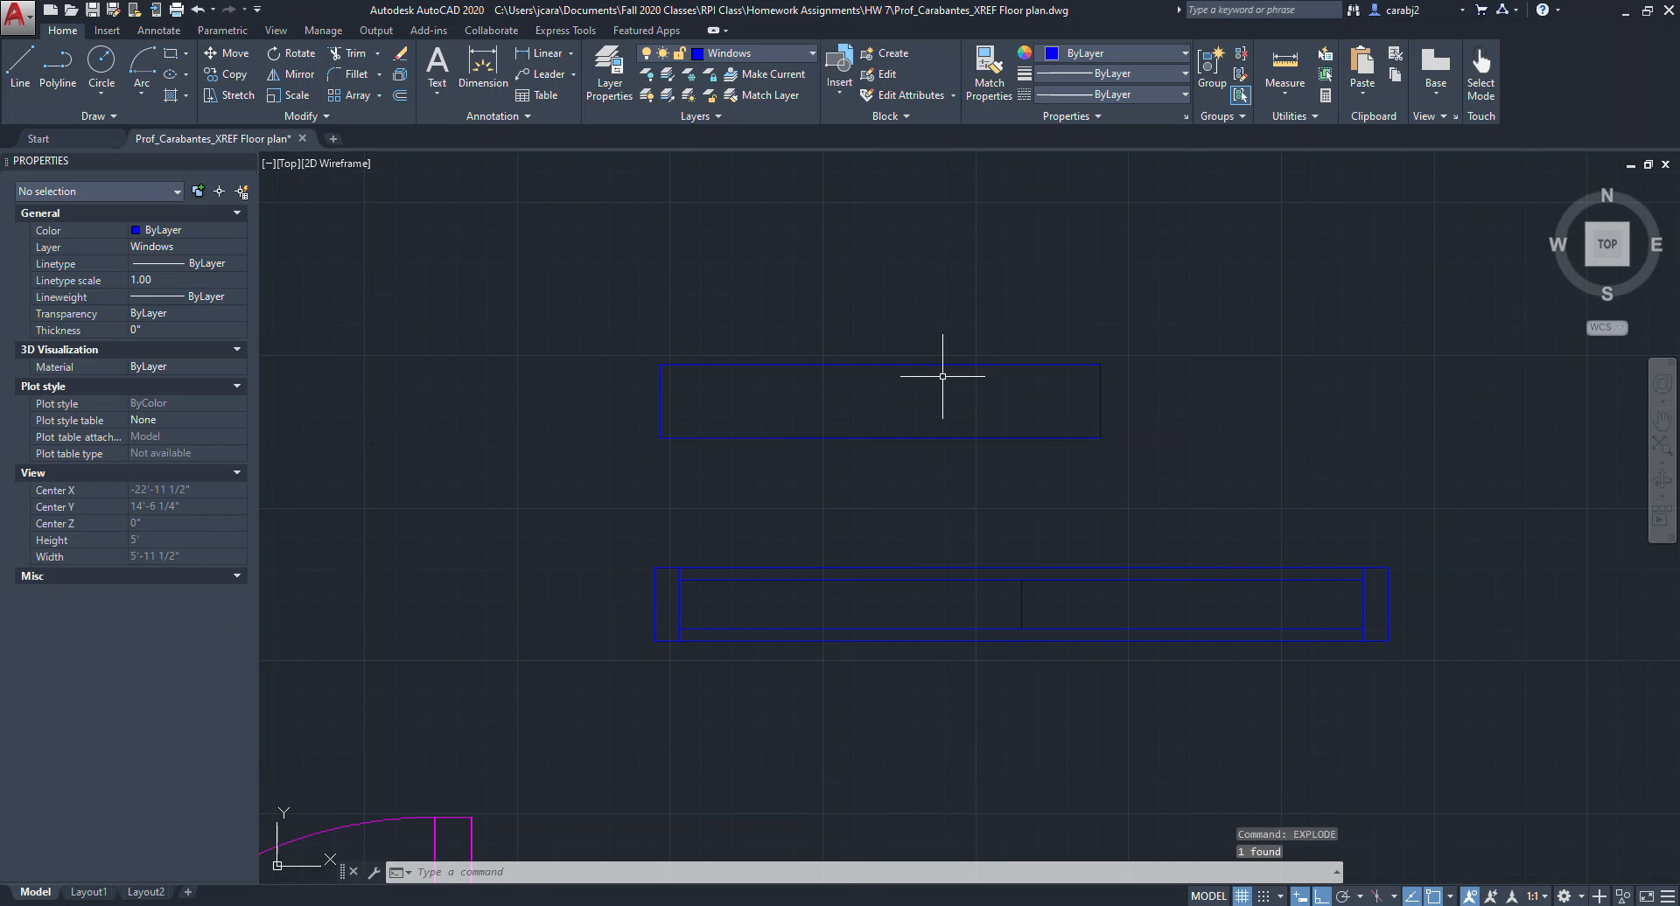
# Offset the new window's top and bottom edges 1" inward.
pyautogui.click(940, 364)
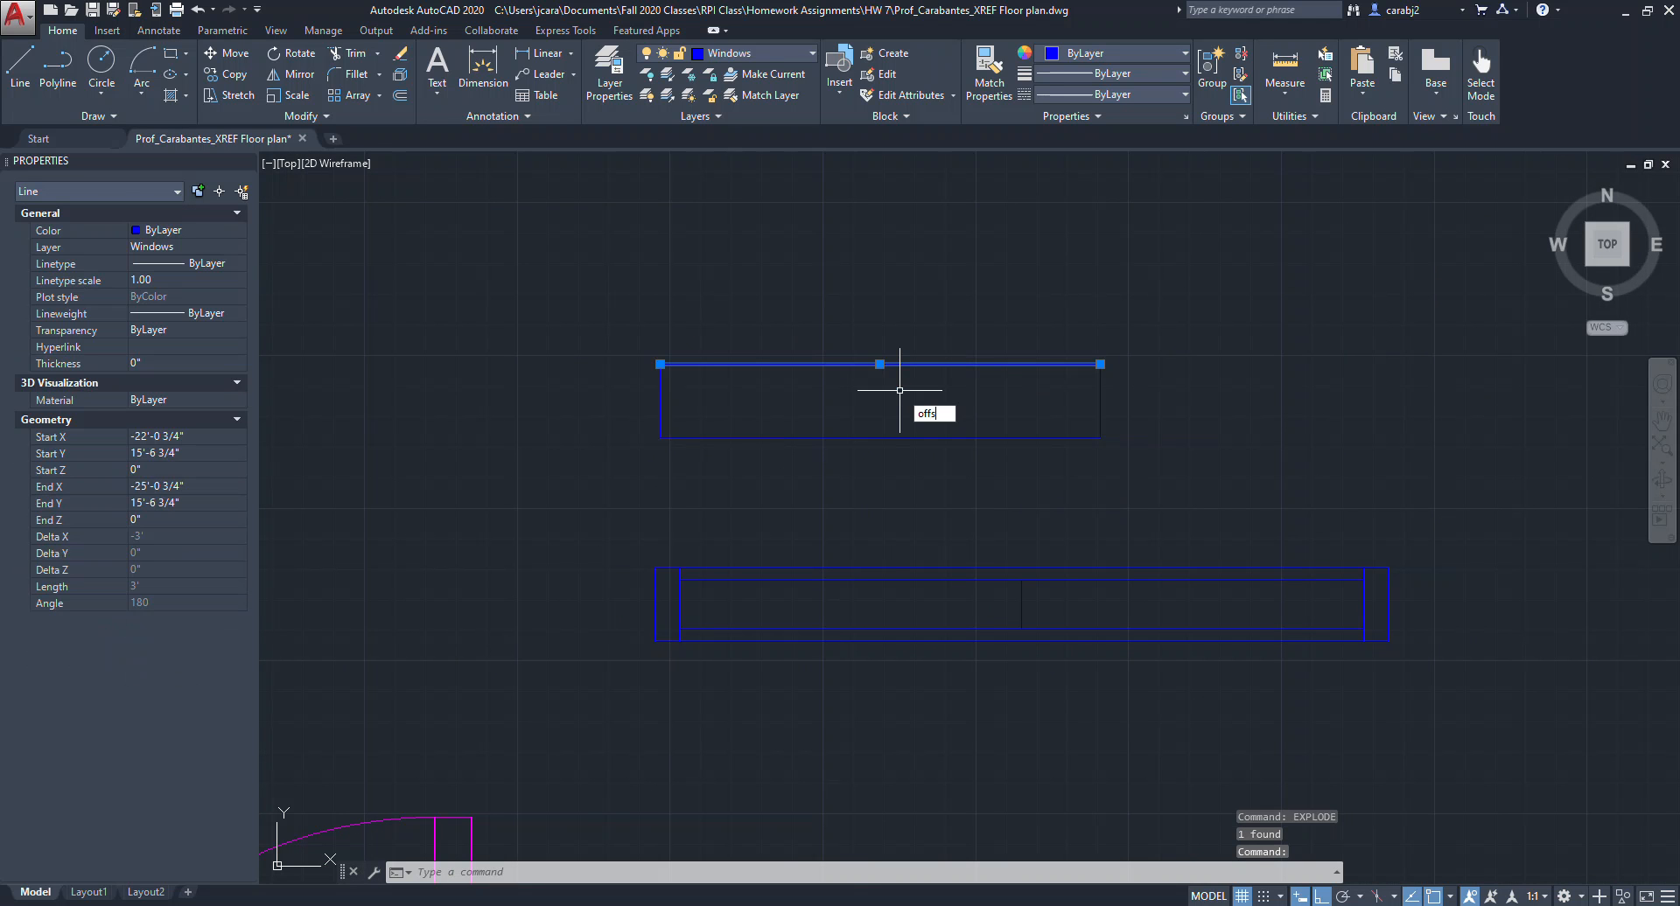
pyautogui.write('et')
pyautogui.press('Return')
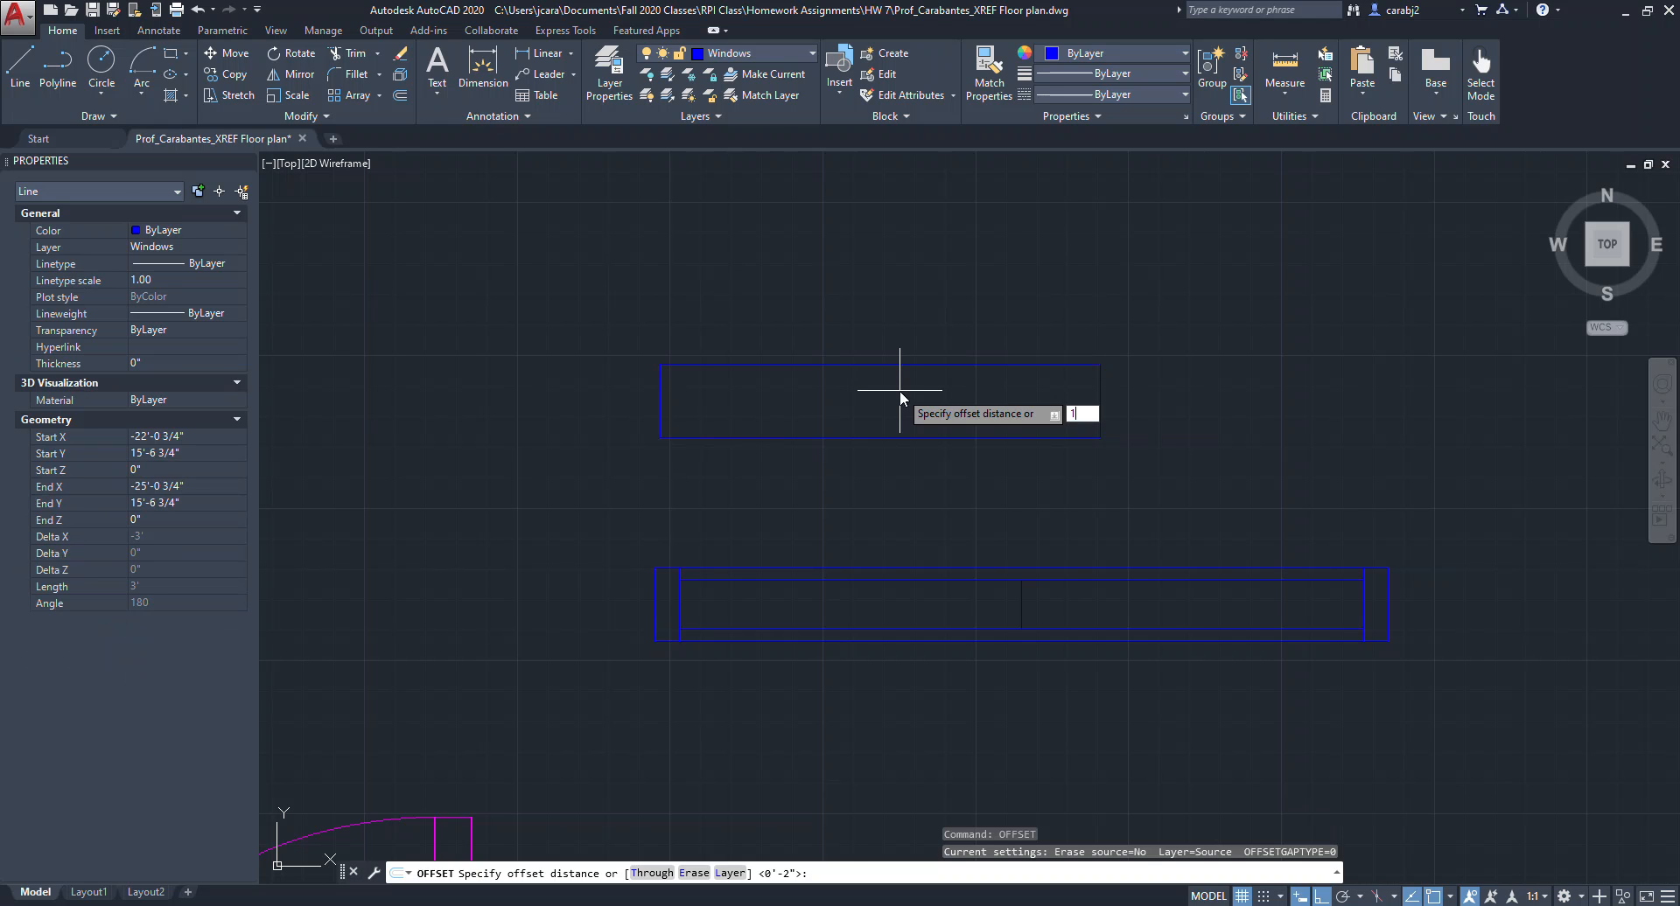
pyautogui.write('1"')
pyautogui.press('Return')
pyautogui.click(910, 412)
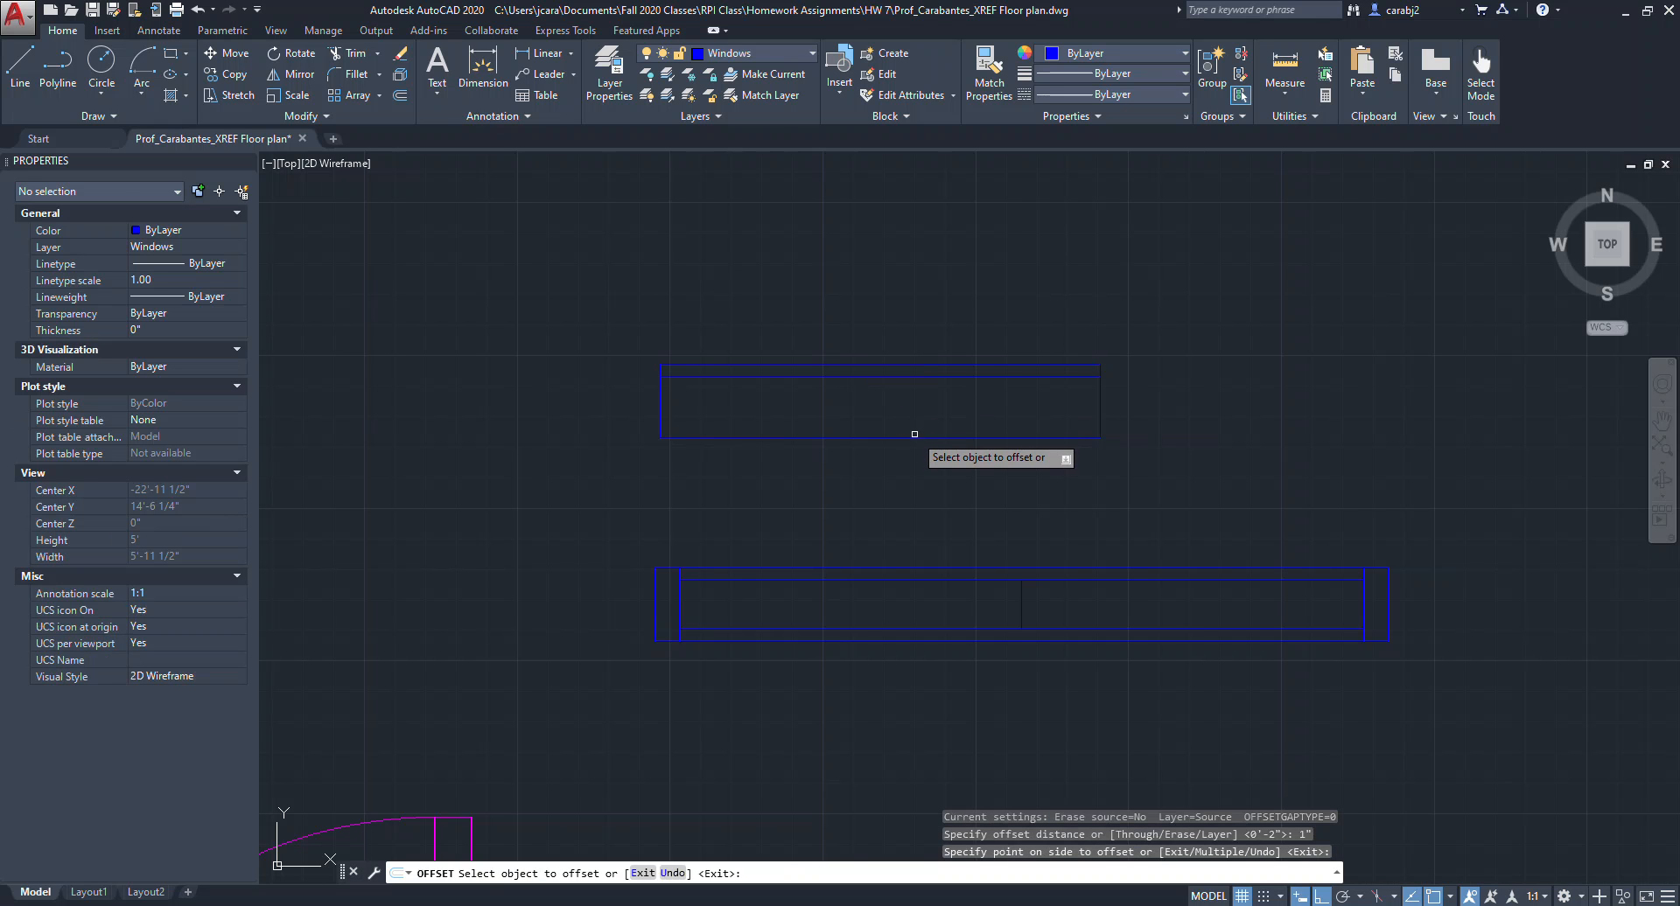
pyautogui.click(914, 435)
pyautogui.click(901, 394)
# Offset the new window's right and left edges 2" inward.
pyautogui.click(1098, 394)
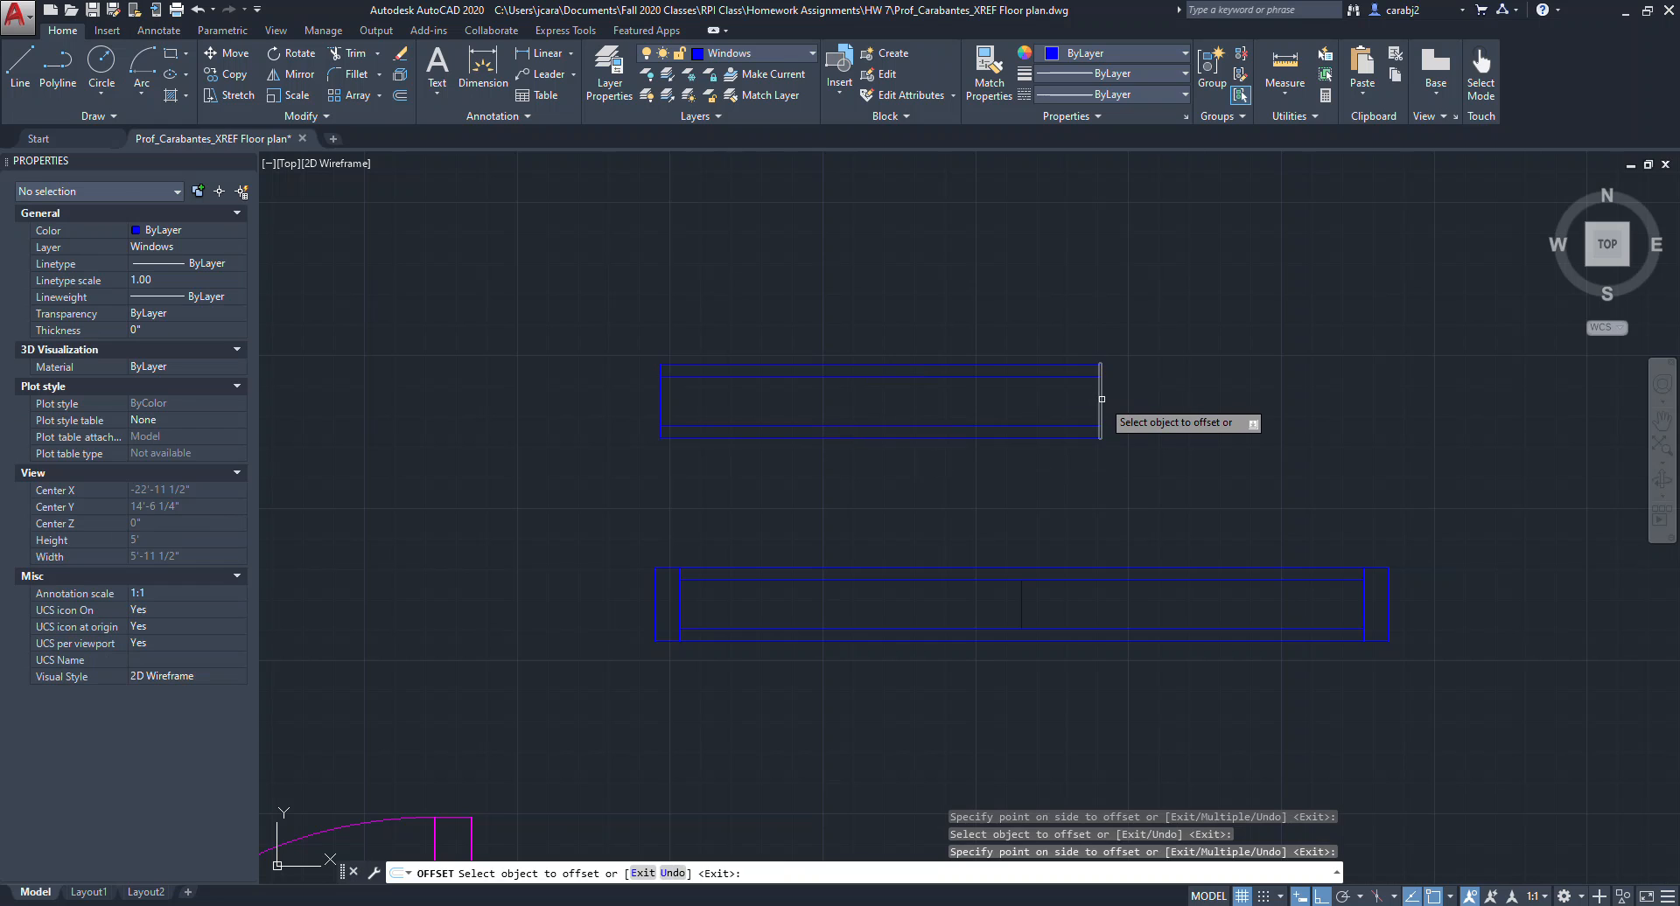
pyautogui.write('2"')
pyautogui.press('Return')
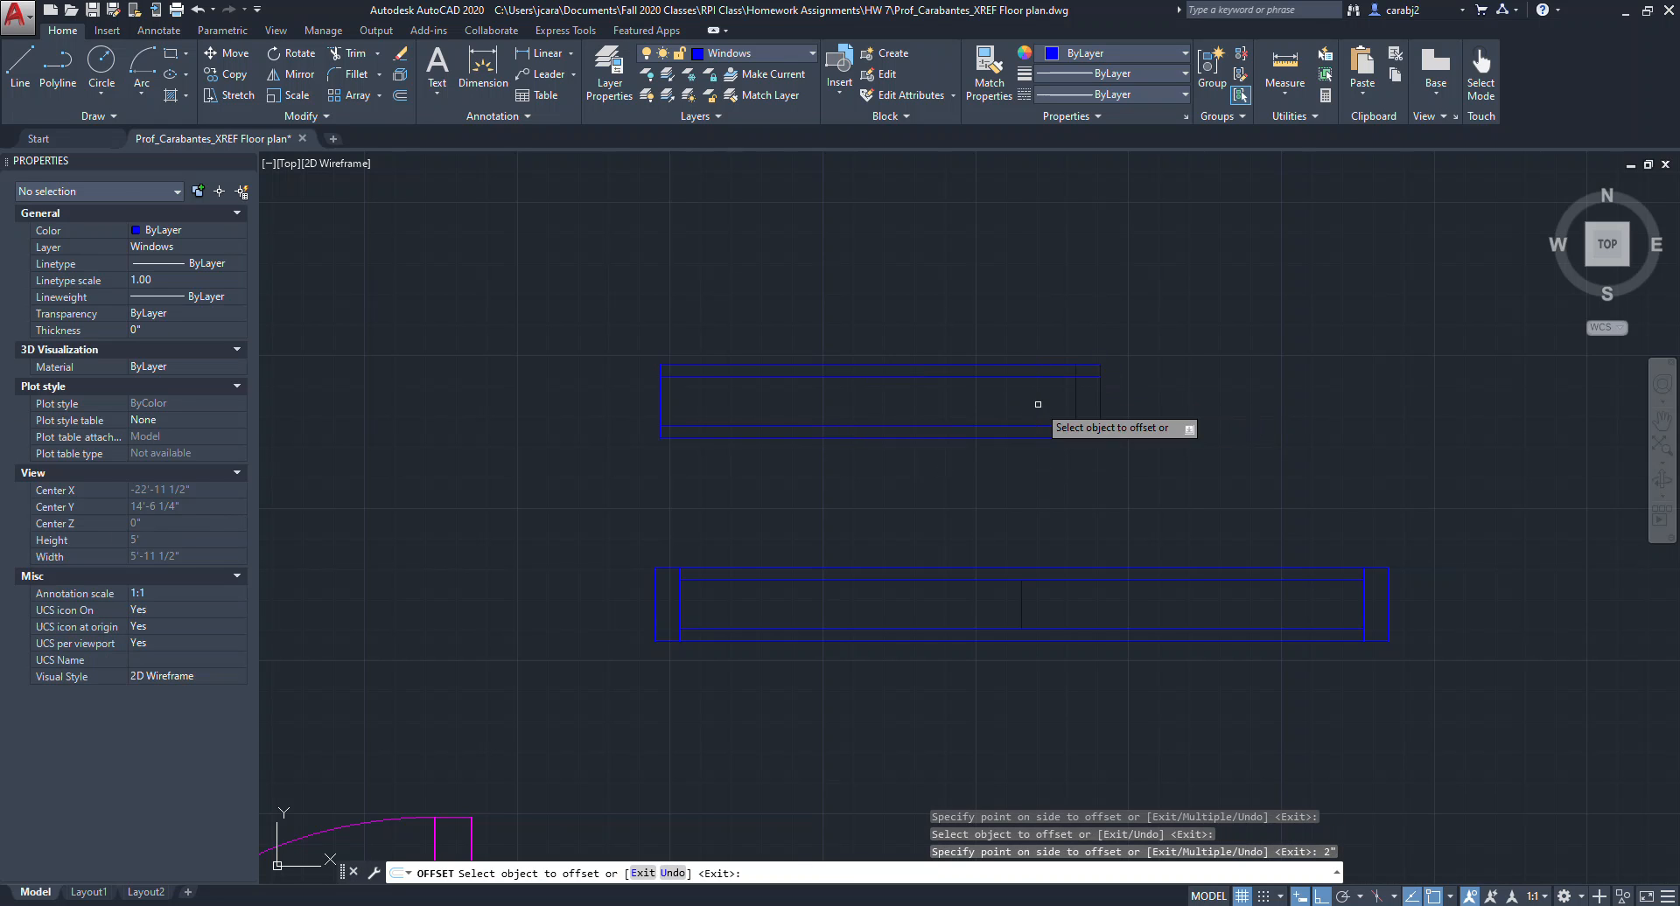
pyautogui.click(663, 401)
pyautogui.click(700, 400)
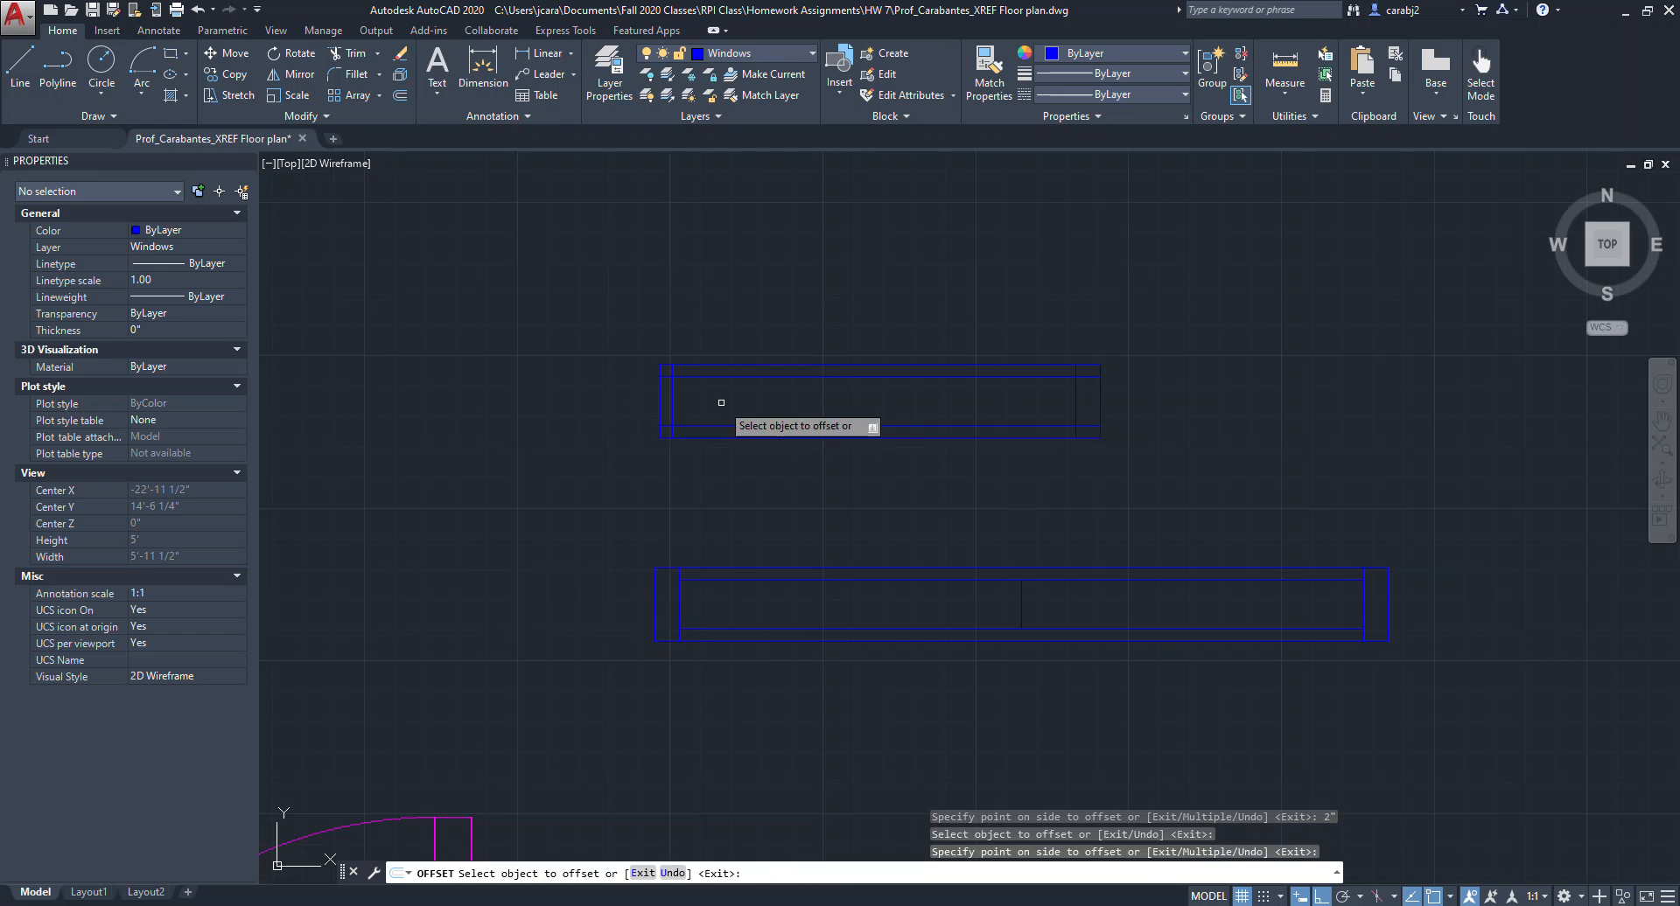
pyautogui.hotkey('ctrl', 'z')
pyautogui.click(660, 405)
pyautogui.click(660, 406)
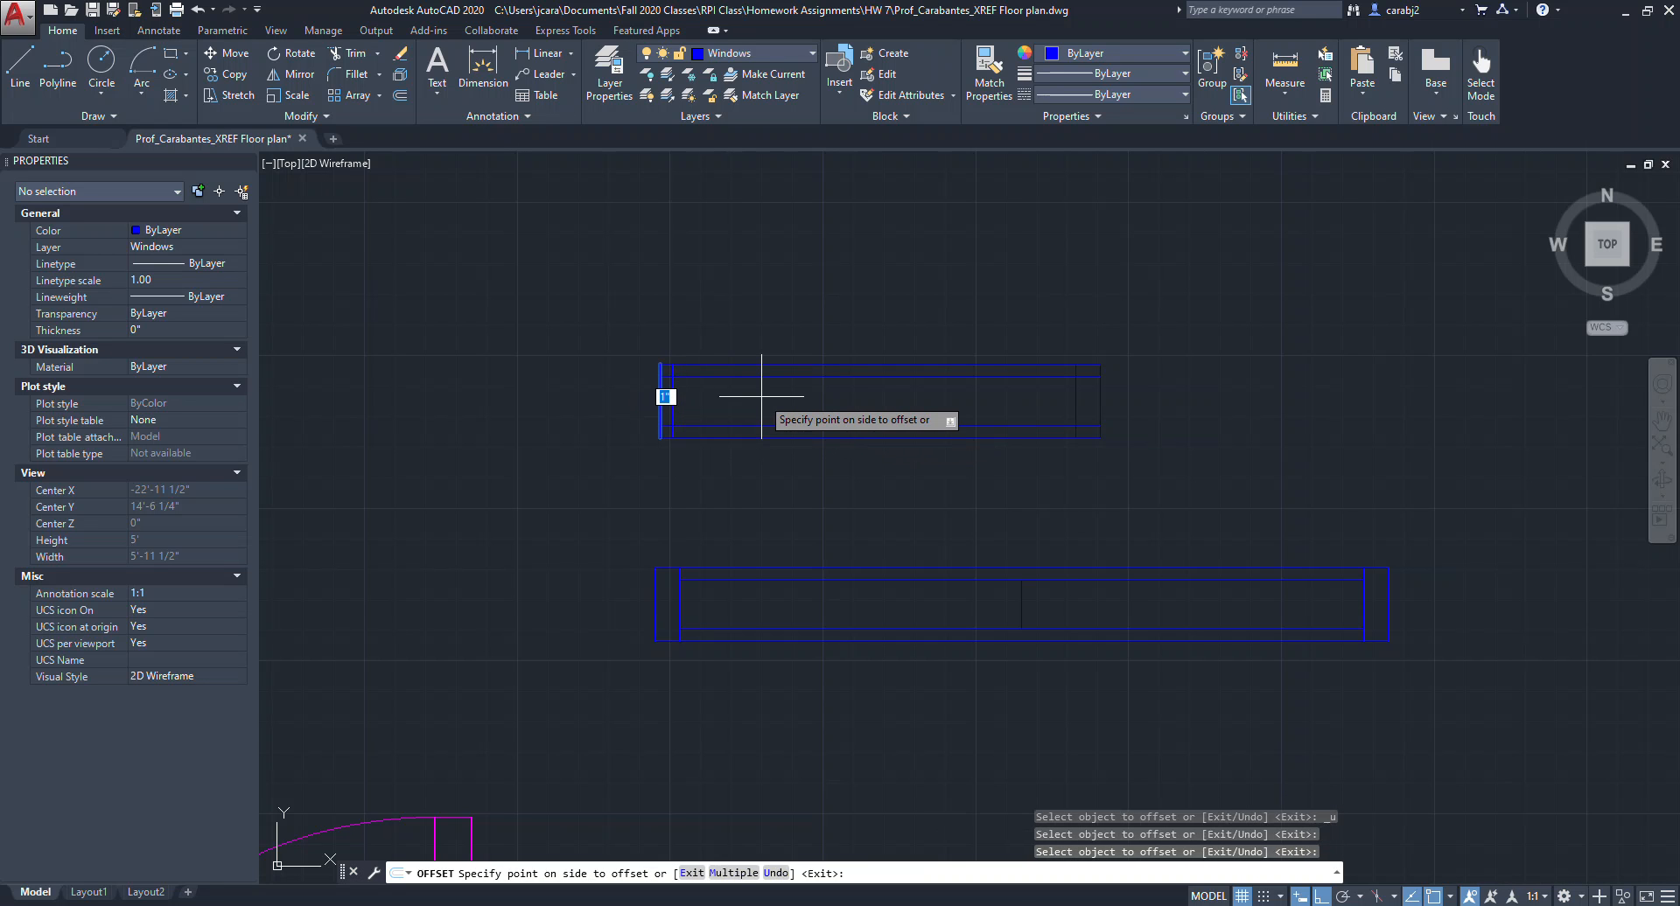
pyautogui.write('2"')
pyautogui.press('Return')
pyautogui.press('Escape')
pyautogui.press('Escape')
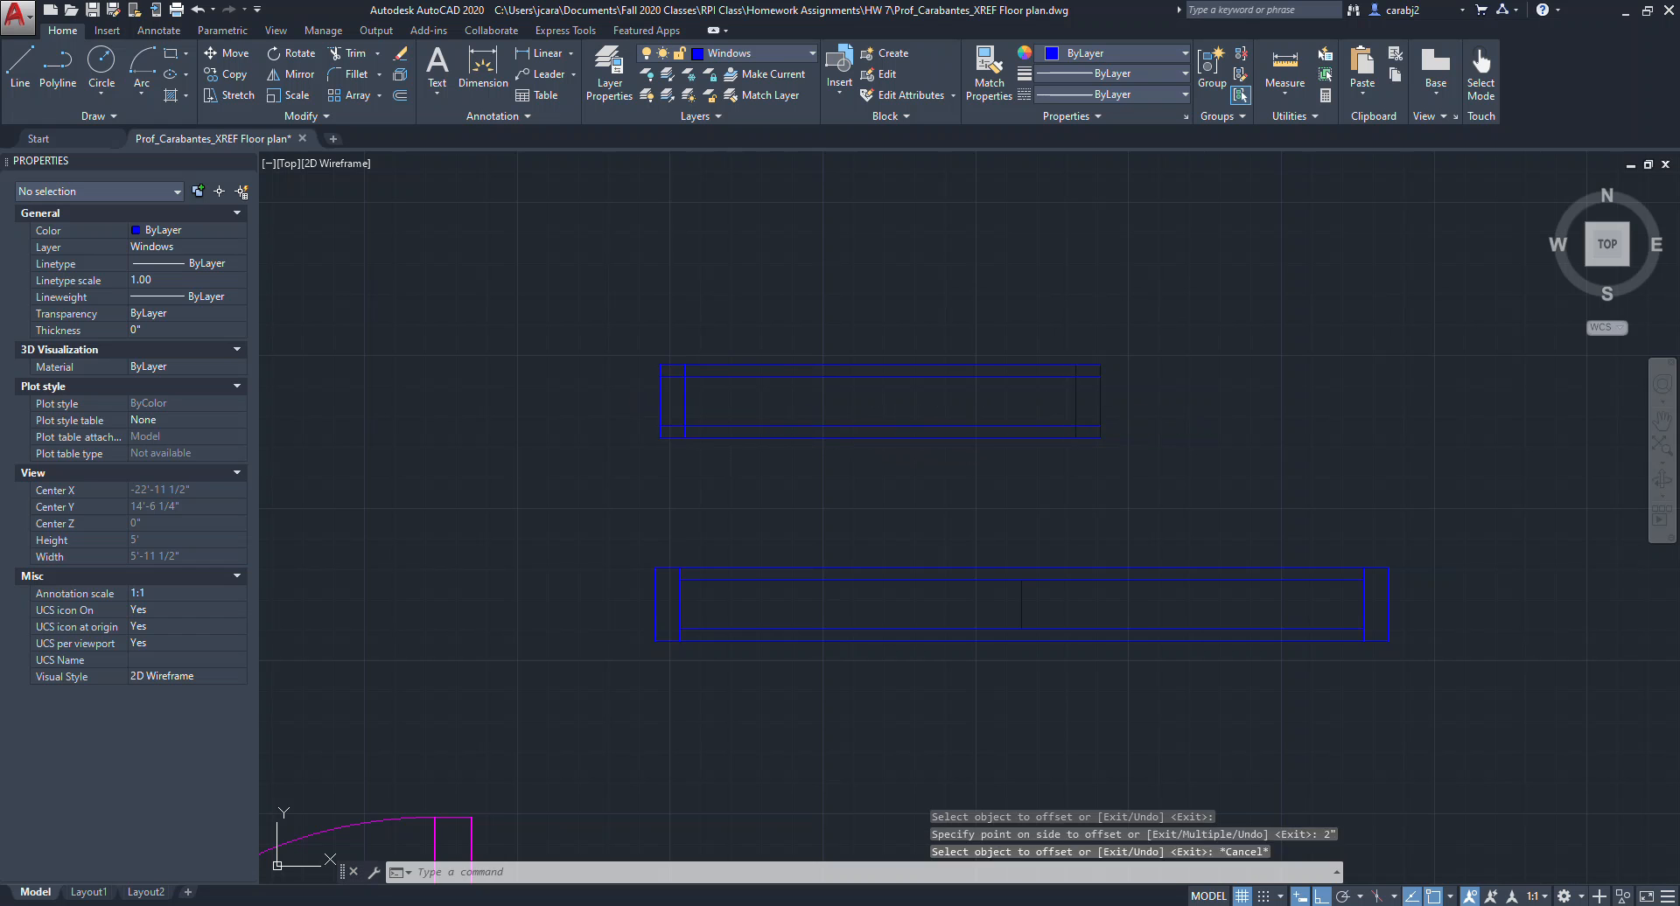
# Trim the overlapping corner line ends of the new window's inner frame.
pyautogui.click(1139, 350)
pyautogui.click(528, 470)
pyautogui.write('t')
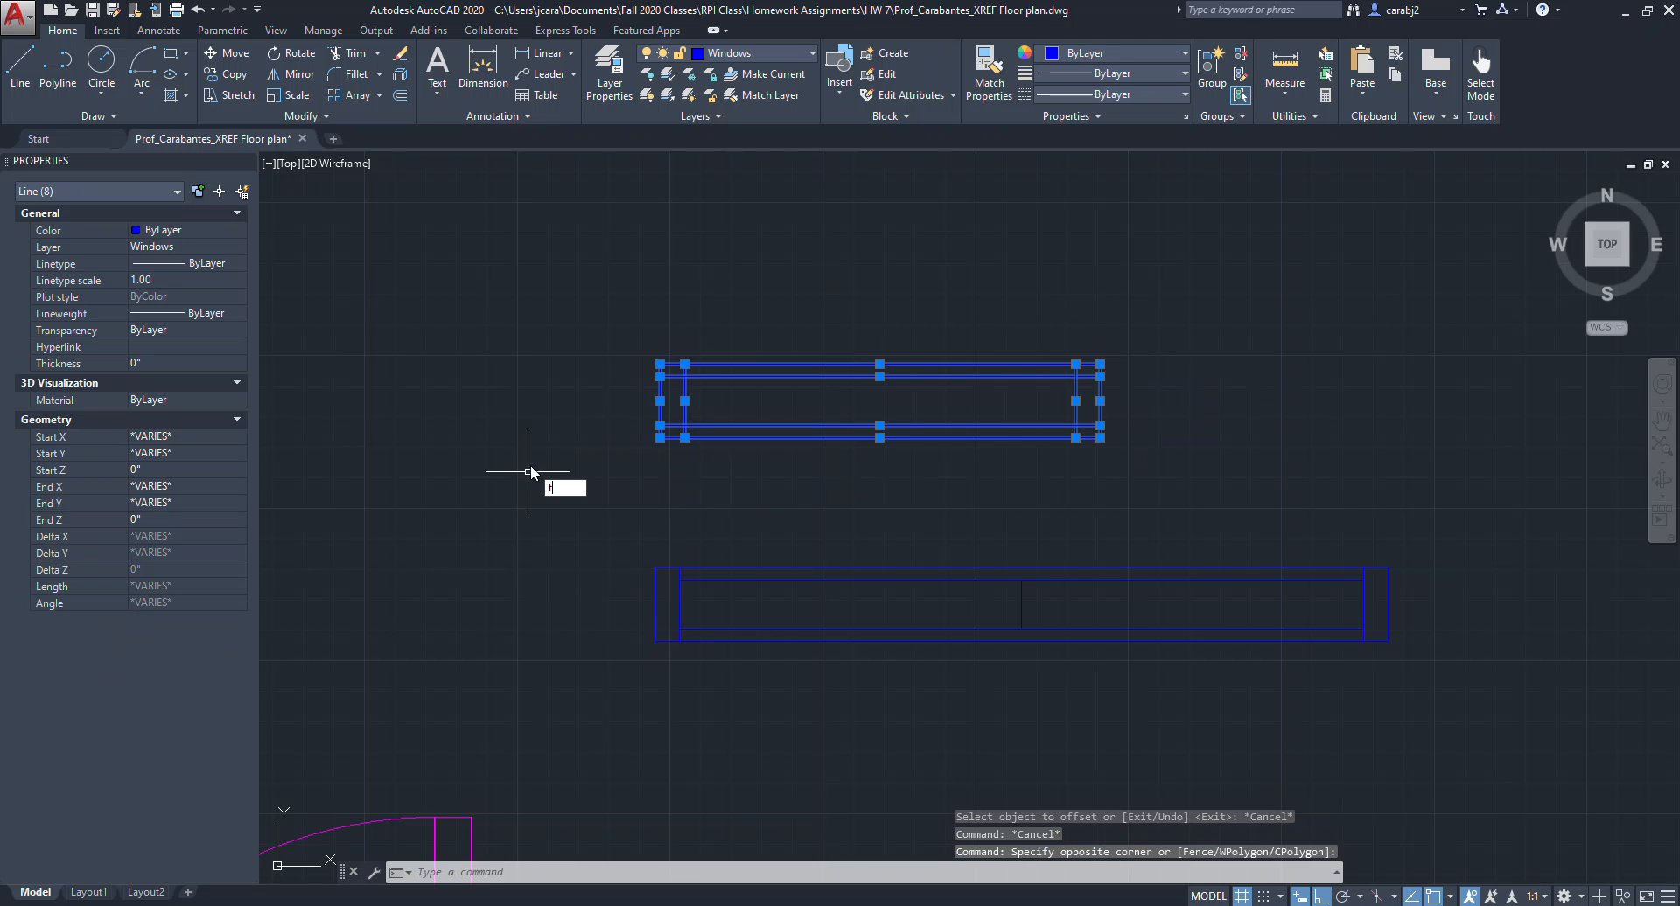
pyautogui.write('tr')
pyautogui.press('Return')
pyautogui.scroll(2, 678, 379)
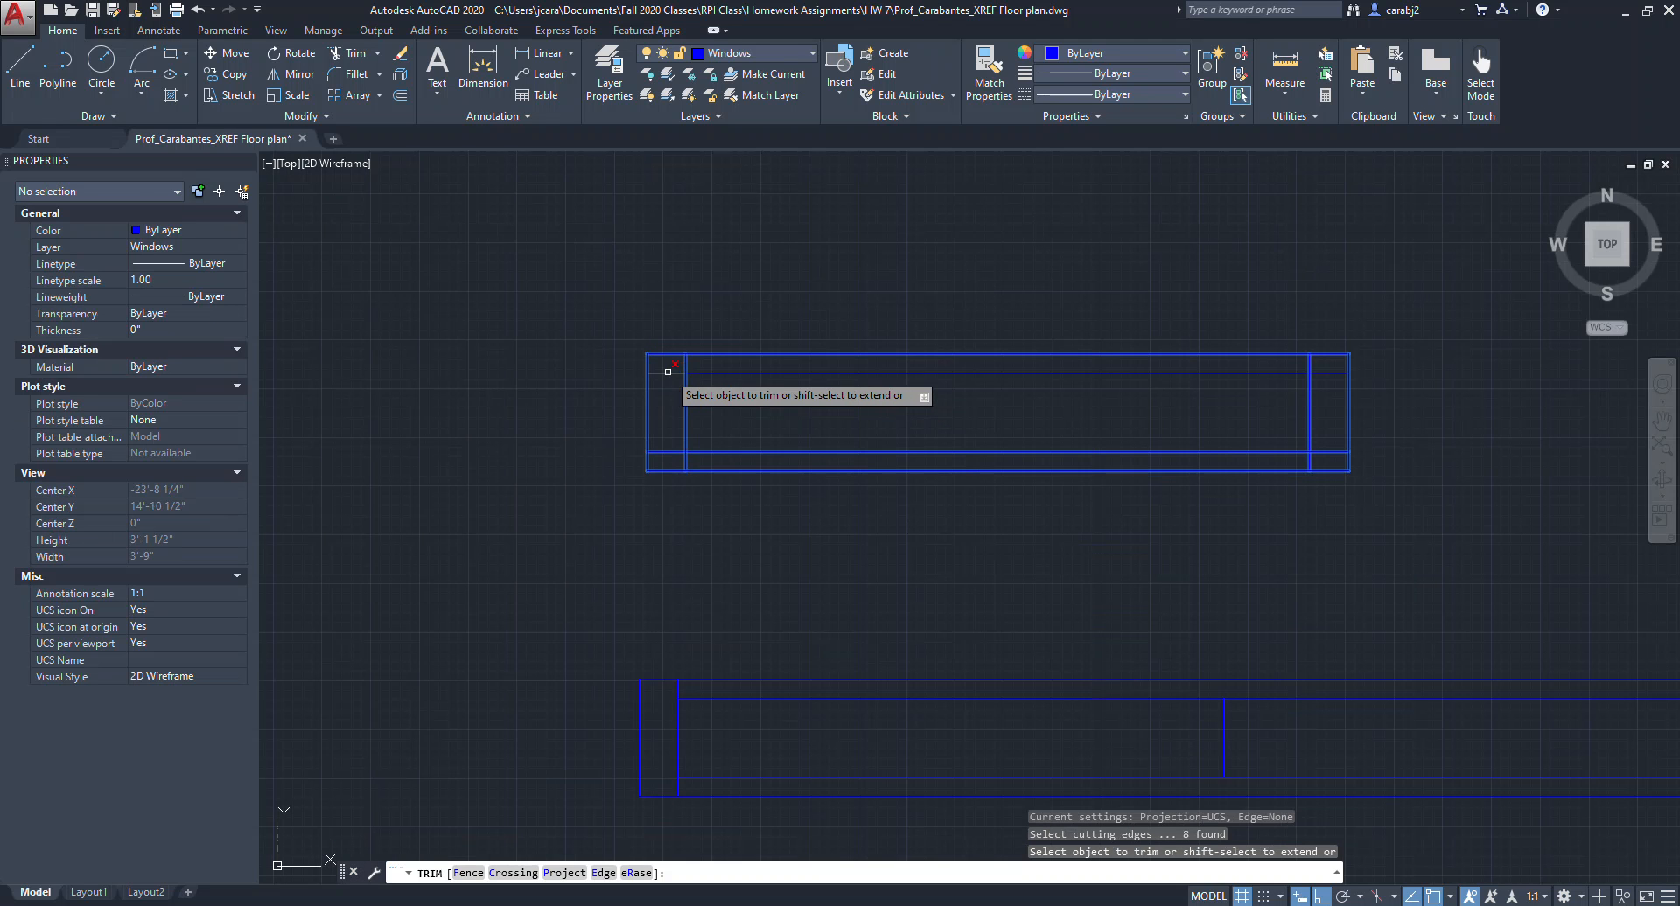
pyautogui.click(668, 450)
pyautogui.click(1334, 452)
pyautogui.click(1334, 374)
pyautogui.press('Escape')
pyautogui.scroll(-3, 1312, 451)
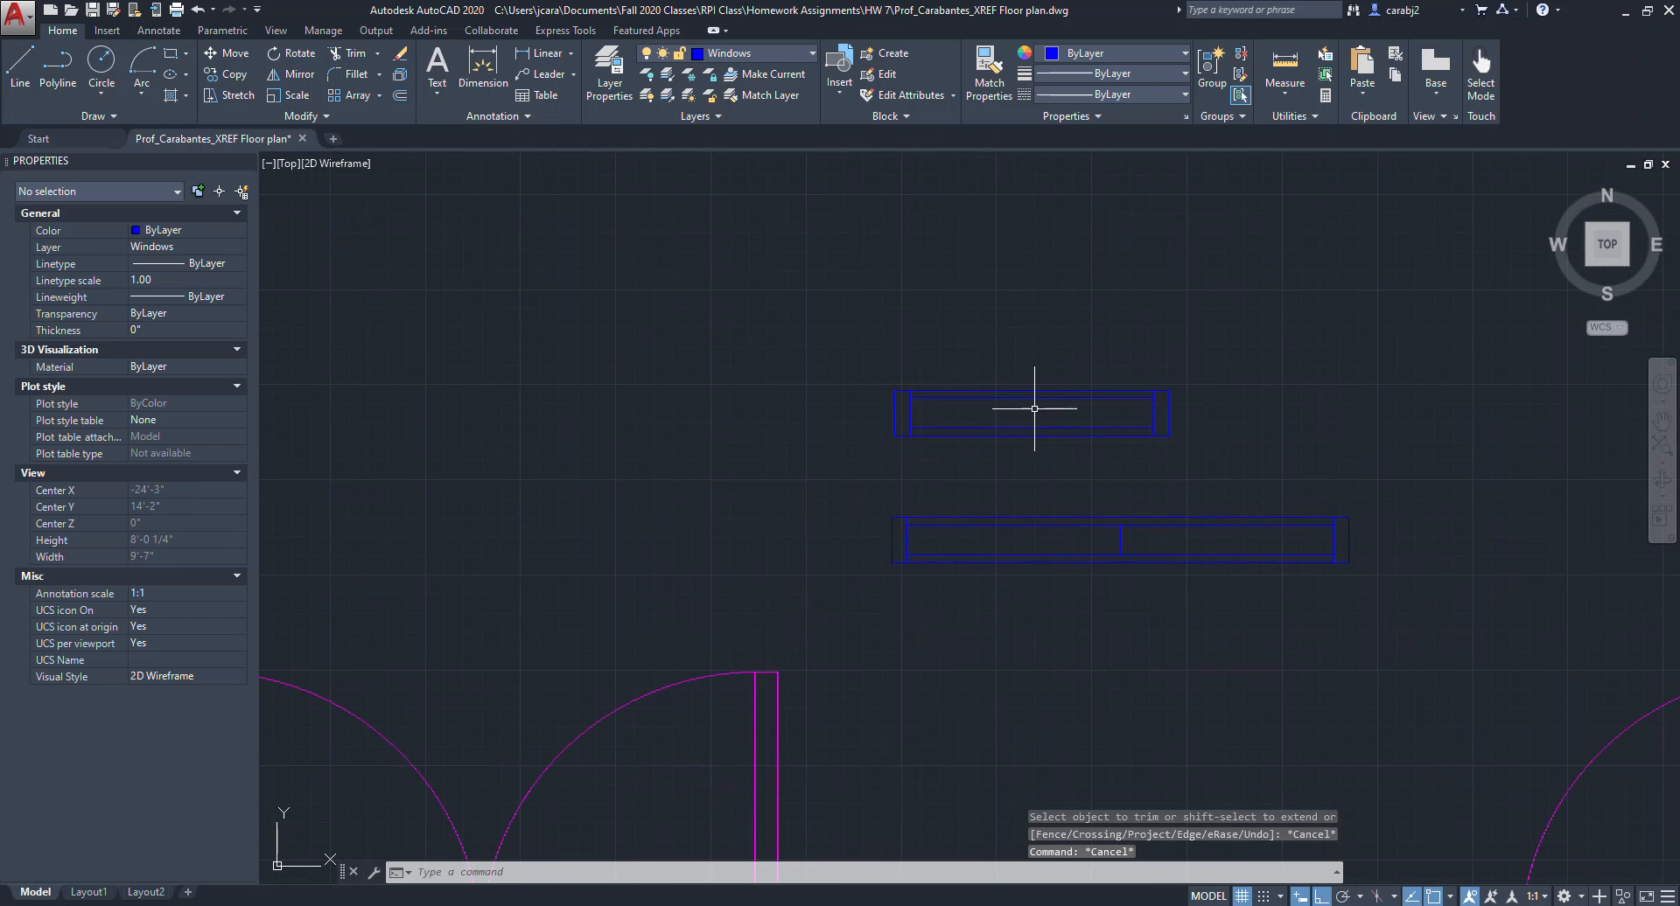
# Move the shorter window upward so it sits farther above the longer window.
pyautogui.scroll(-2, 1255, 430)
pyautogui.moveTo(1175, 423); pyautogui.dragTo(1126, 413, button='middle')
pyautogui.moveTo(1182, 461)
pyautogui.mouseDown(button='middle')
pyautogui.moveTo(1037, 347)
pyautogui.moveTo(1154, 363)
pyautogui.mouseUp(button='middle')
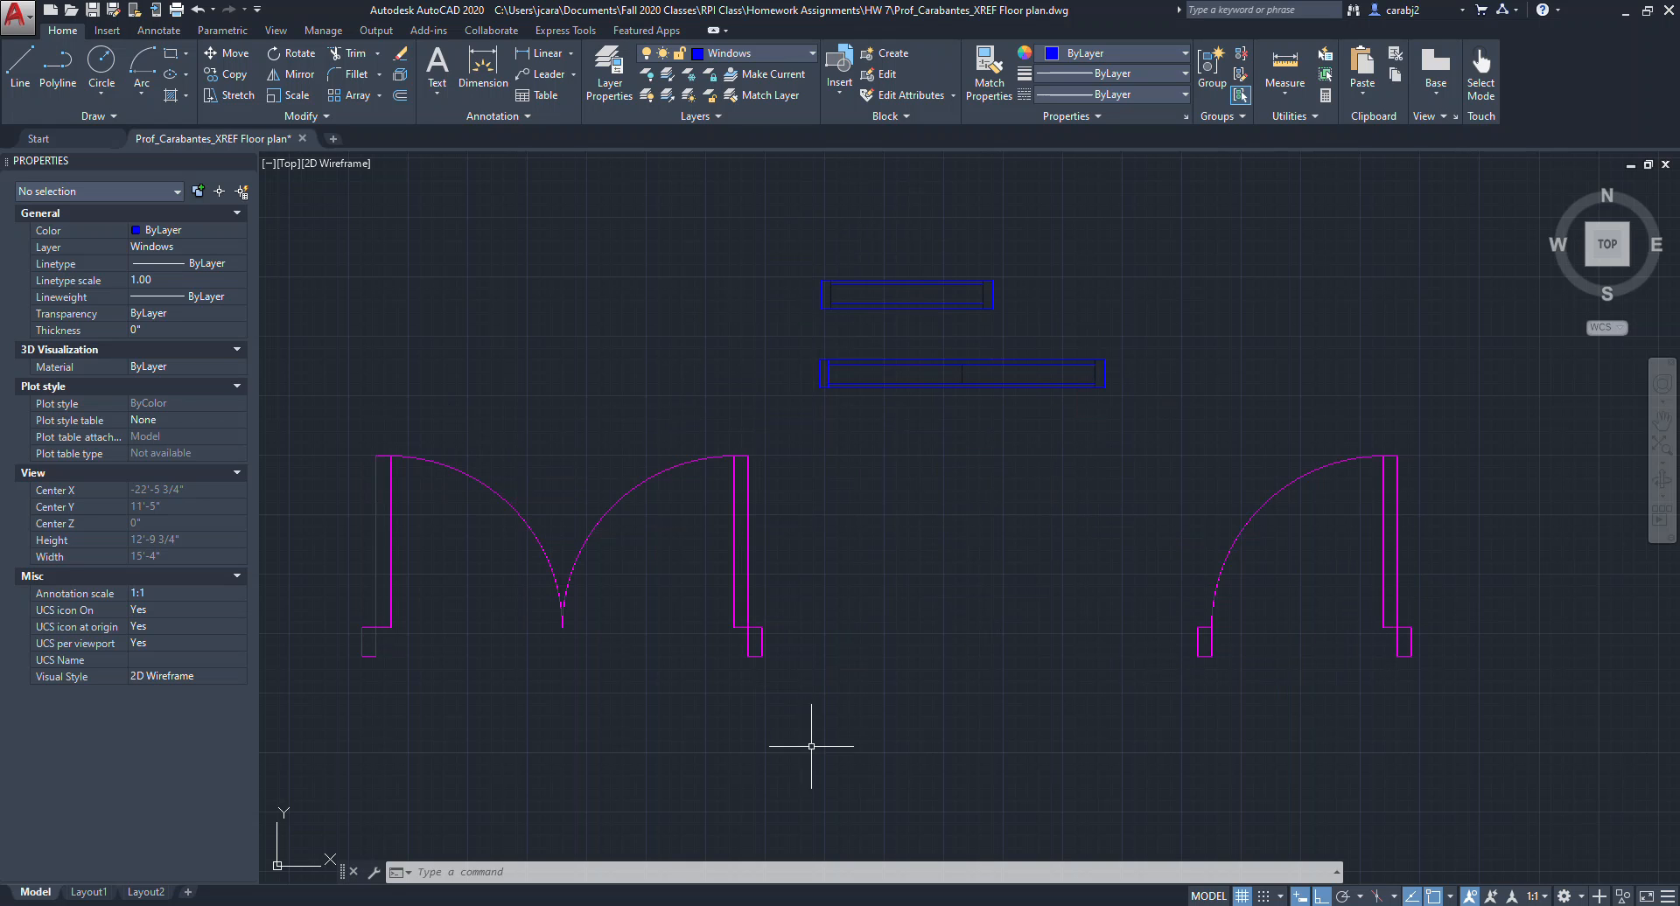
pyautogui.scroll(-3, 1037, 550)
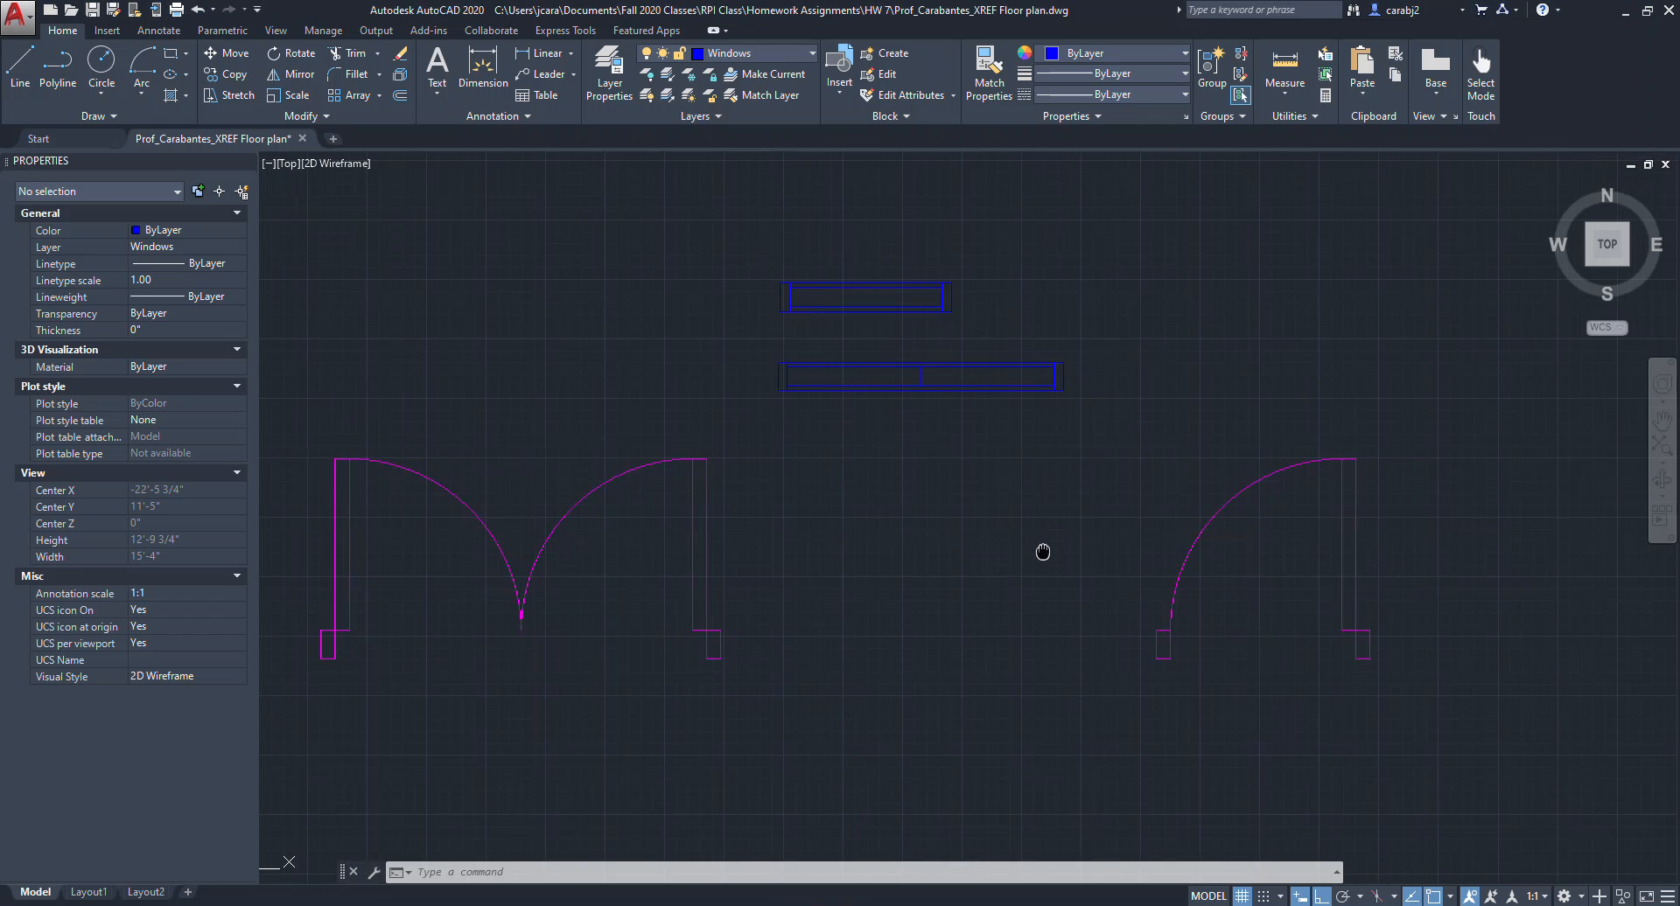
pyautogui.scroll(-3, 858, 570)
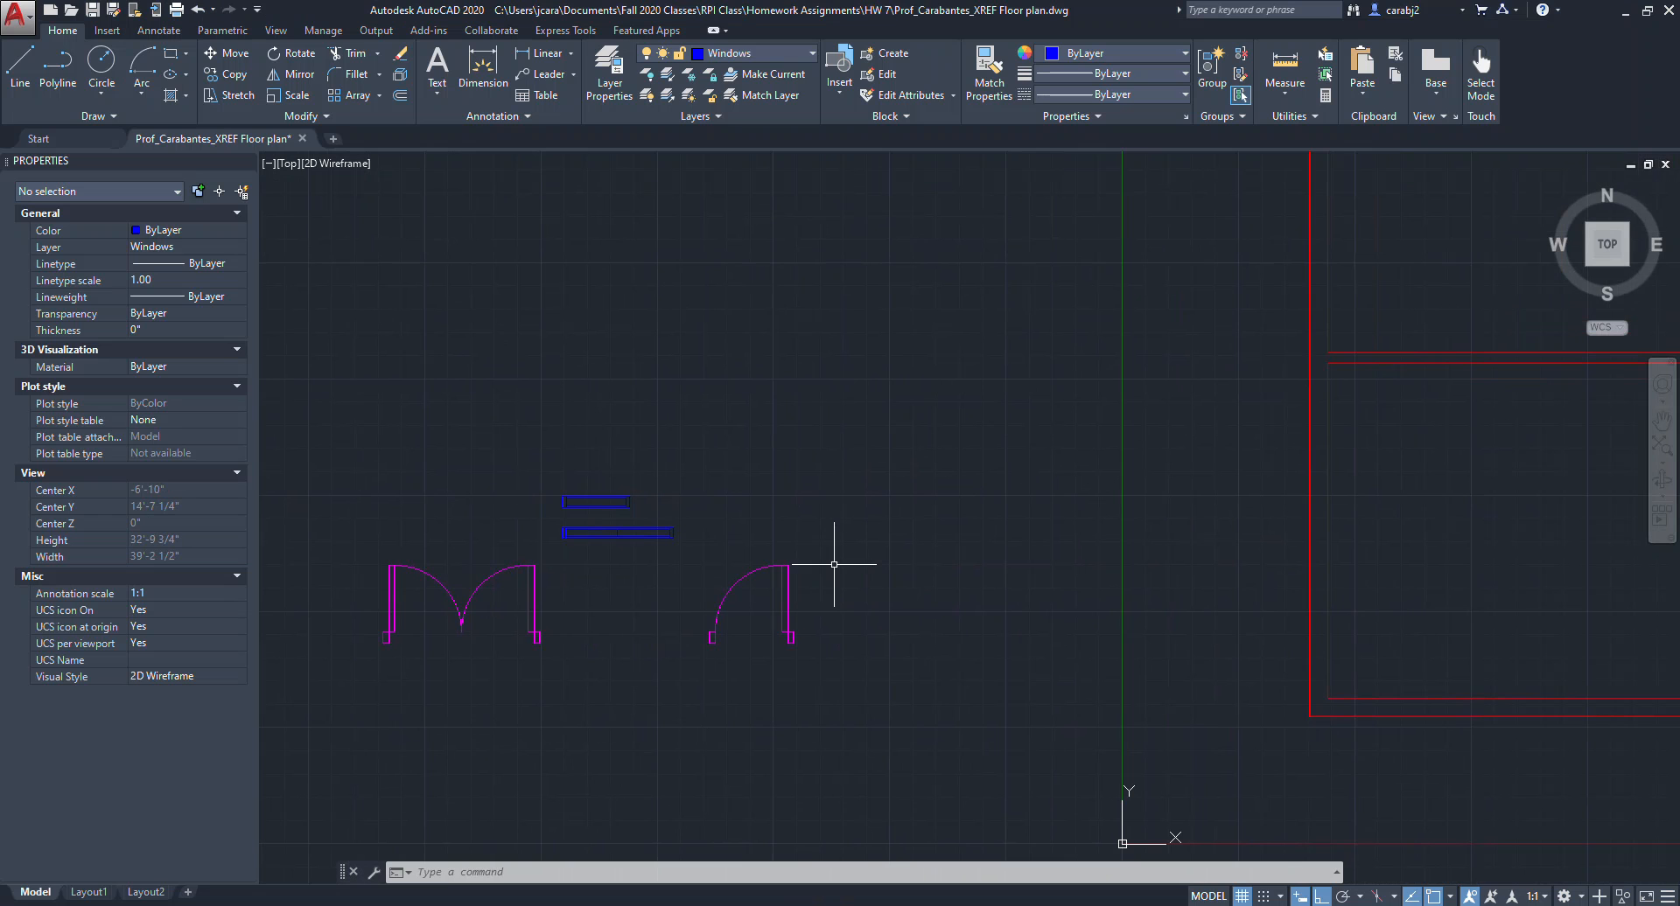
pyautogui.click(682, 516)
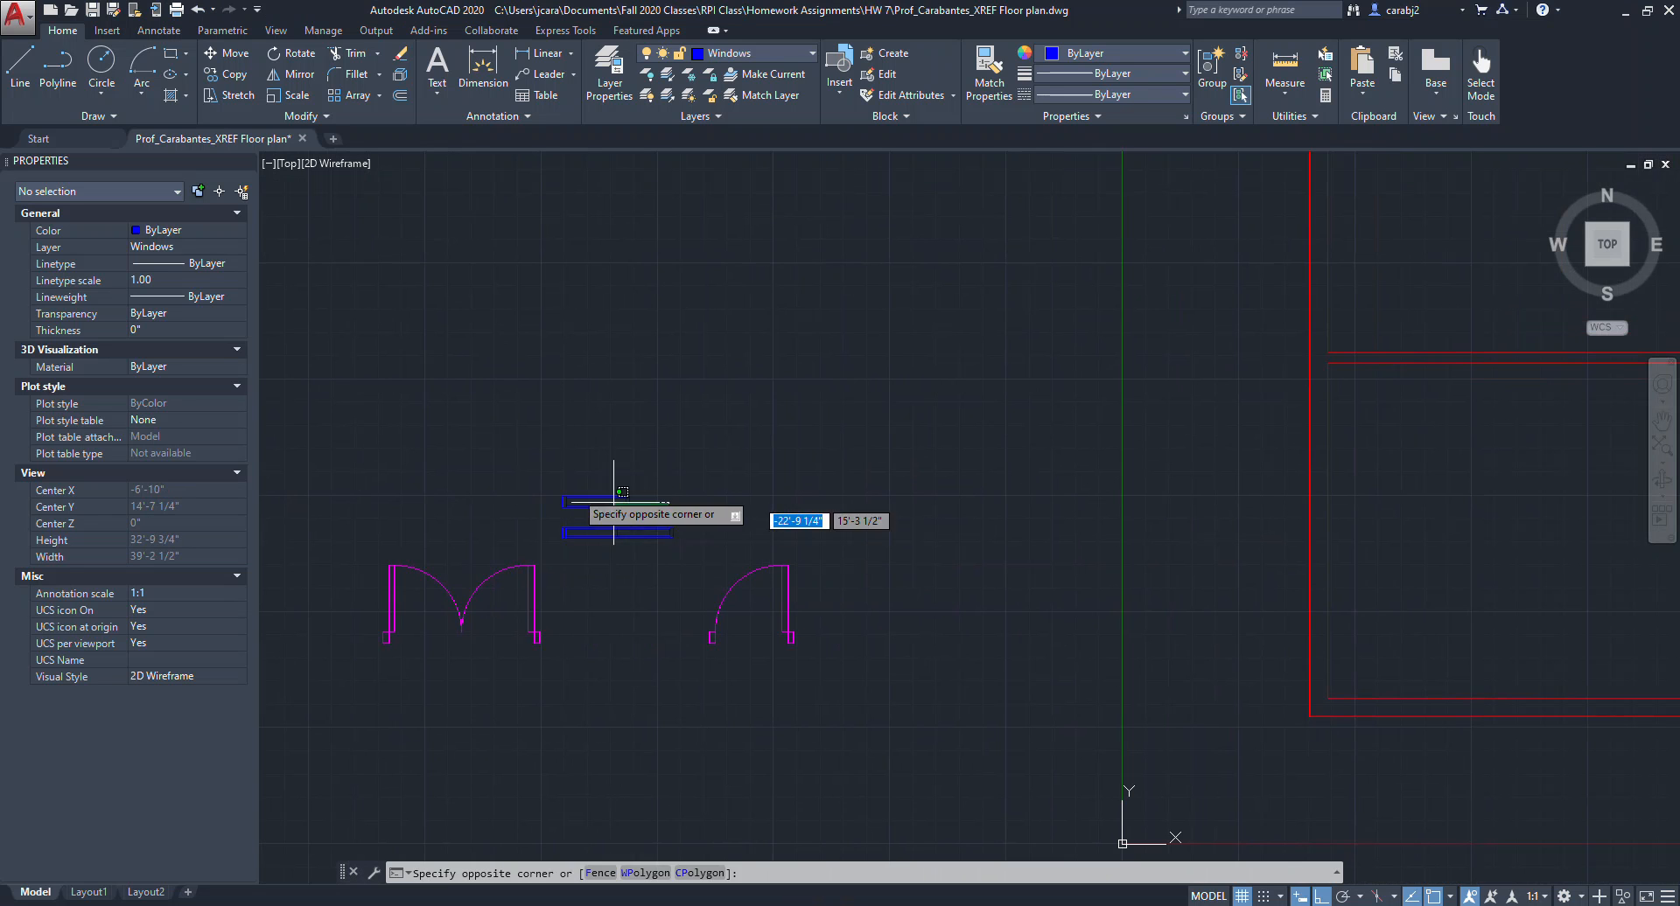
pyautogui.click(525, 469)
pyautogui.write('m')
pyautogui.press('Return')
pyautogui.click(1041, 509)
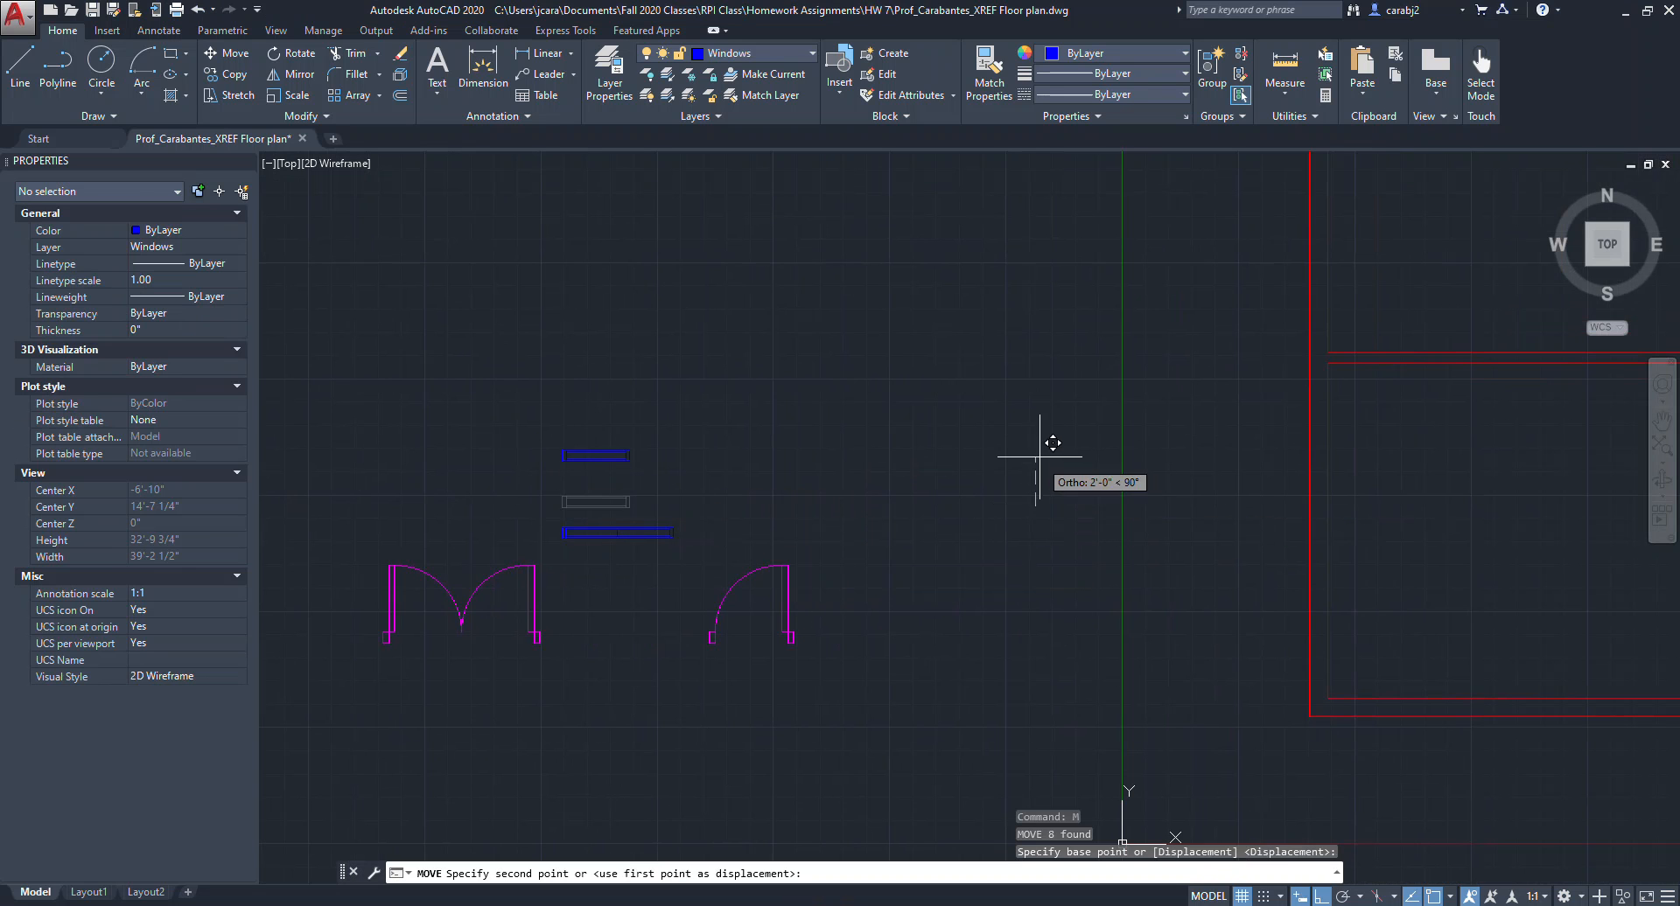
pyautogui.click(1042, 457)
pyautogui.press('Escape')
# Select the double and single doors together and move them slightly downward.
pyautogui.click(831, 703)
pyautogui.click(377, 548)
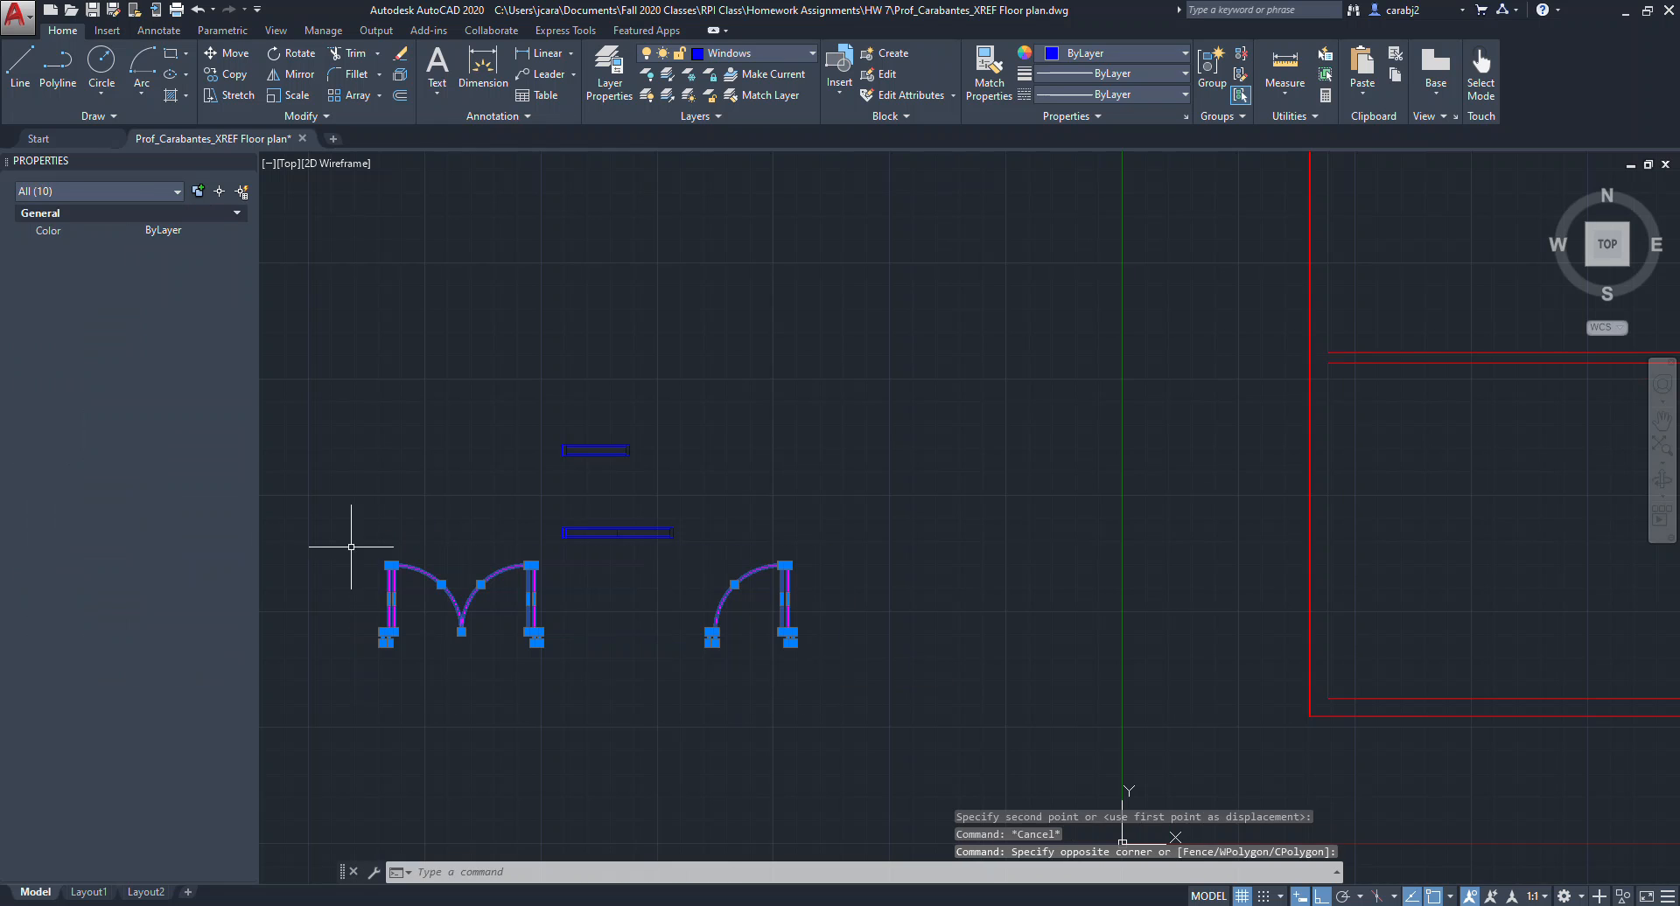
pyautogui.write('m')
pyautogui.press('Return')
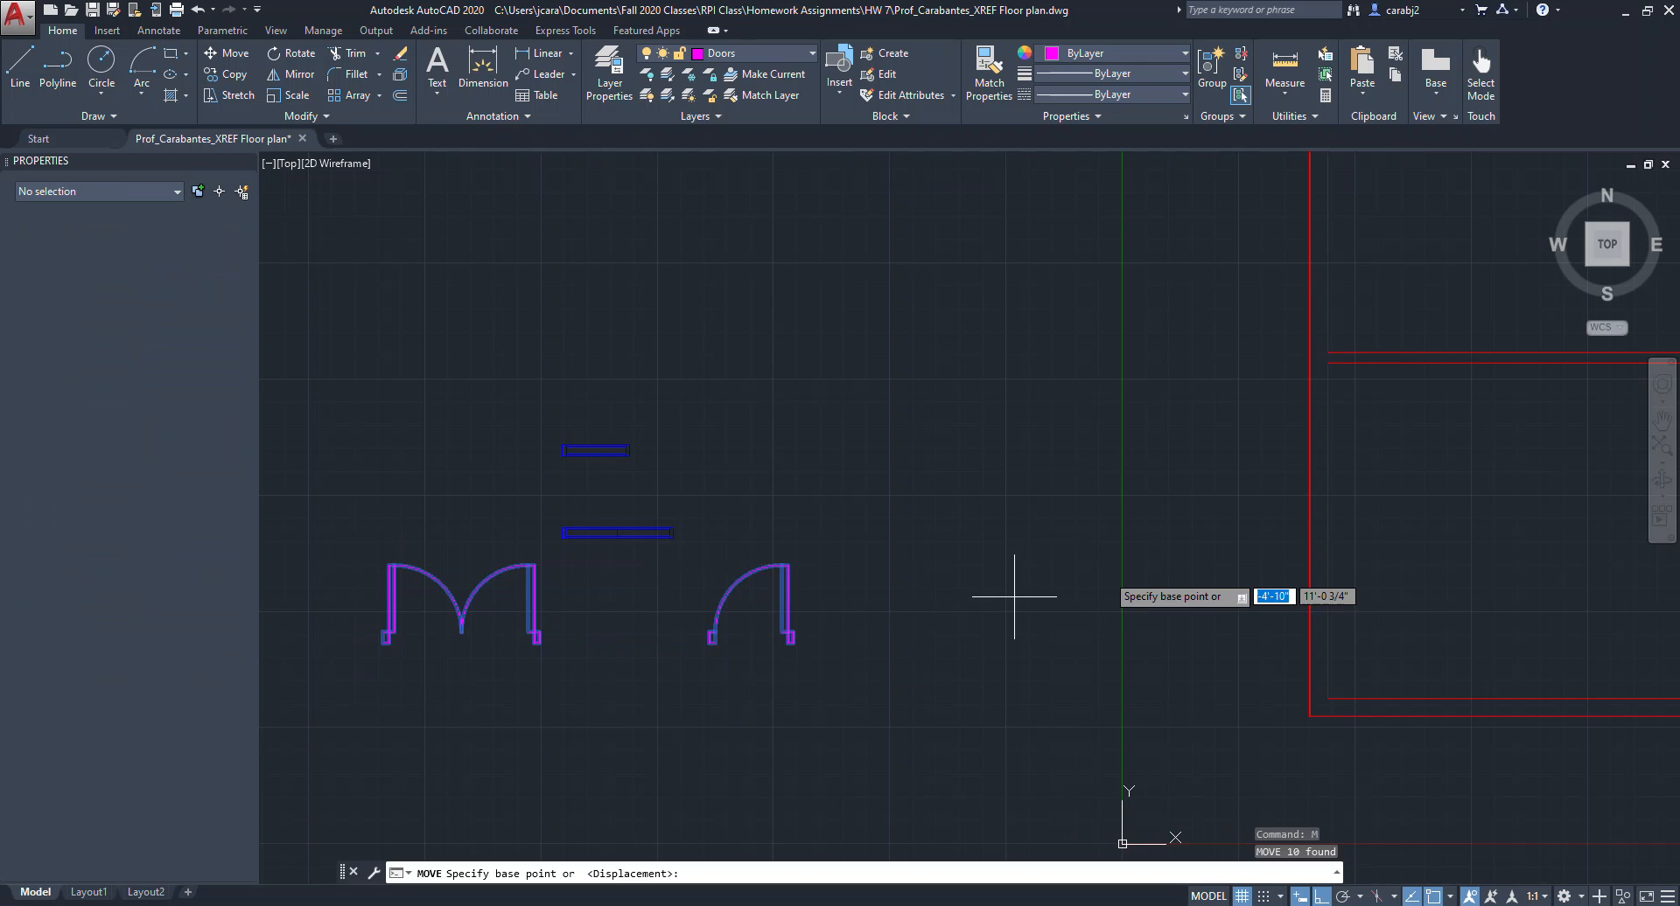
pyautogui.click(1196, 536)
pyautogui.click(1196, 564)
pyautogui.press('Escape')
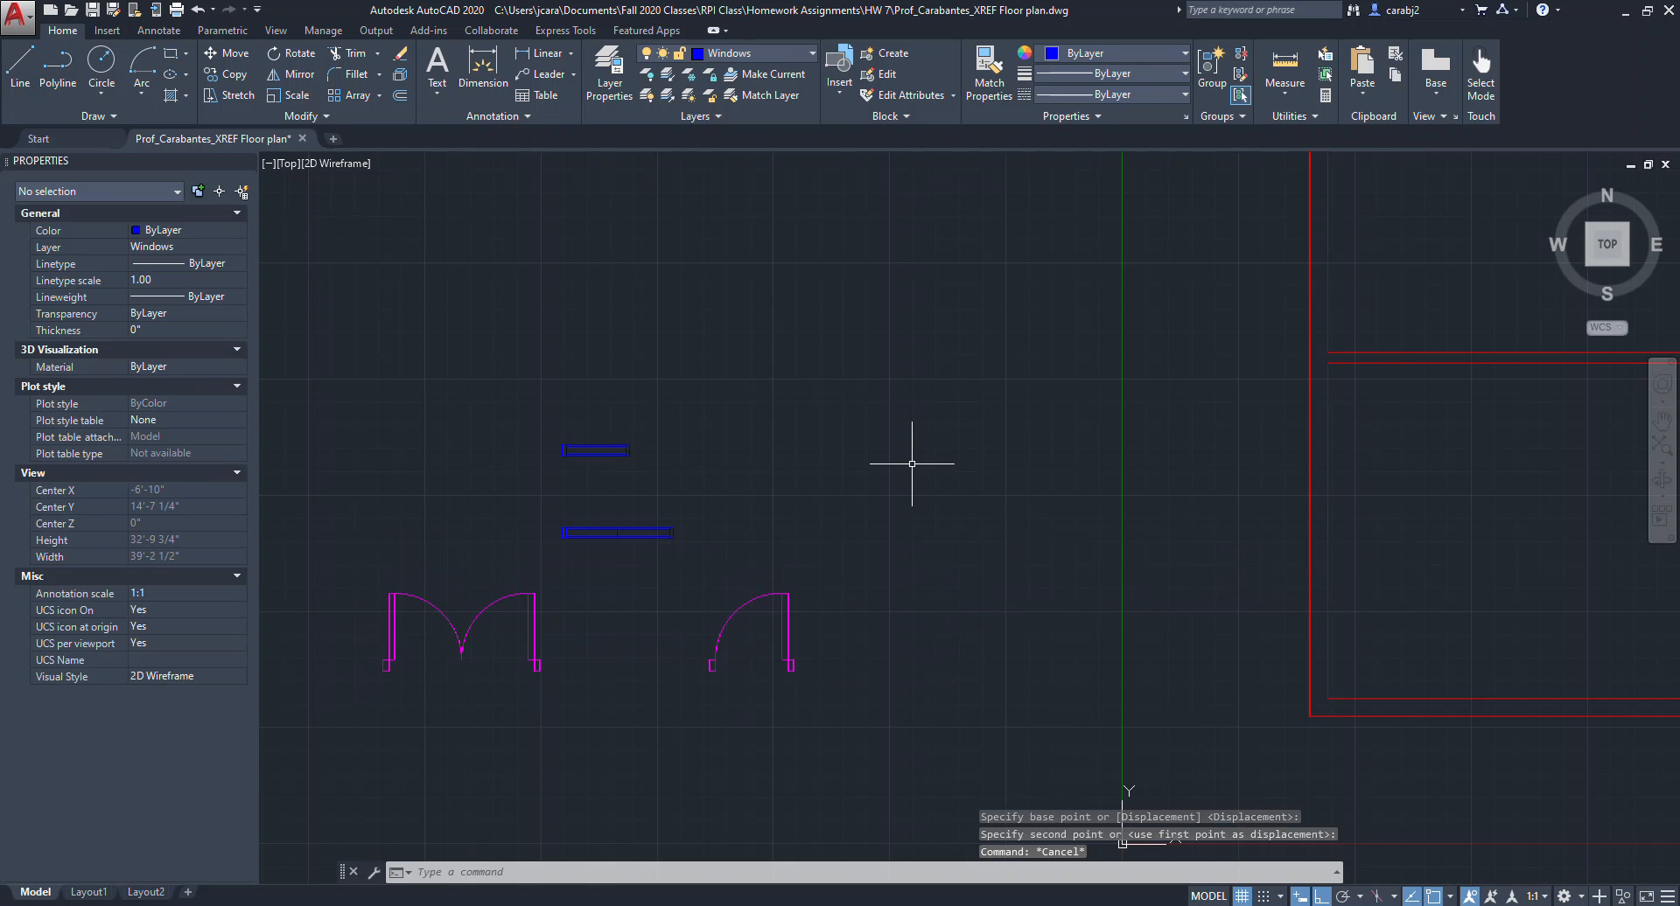
# Start creating a new block and open the Block Definition dialog.
pyautogui.moveTo(799, 663); pyautogui.dragTo(849, 650, button='middle')
pyautogui.moveTo(610, 634); pyautogui.dragTo(700, 624, button='middle')
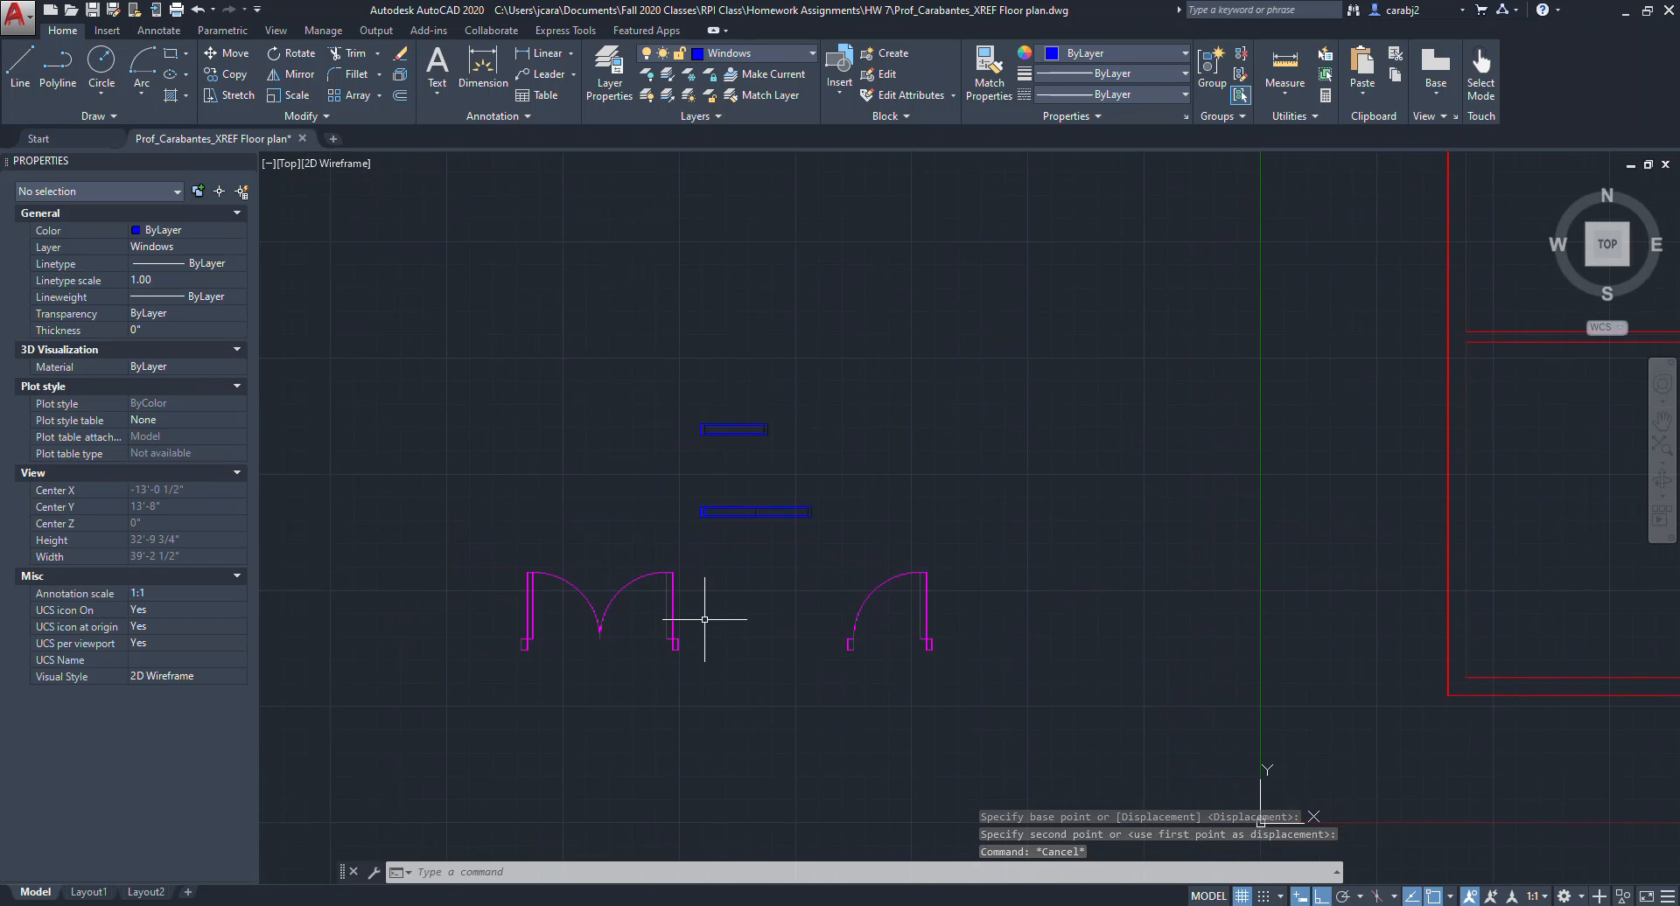
pyautogui.click(901, 58)
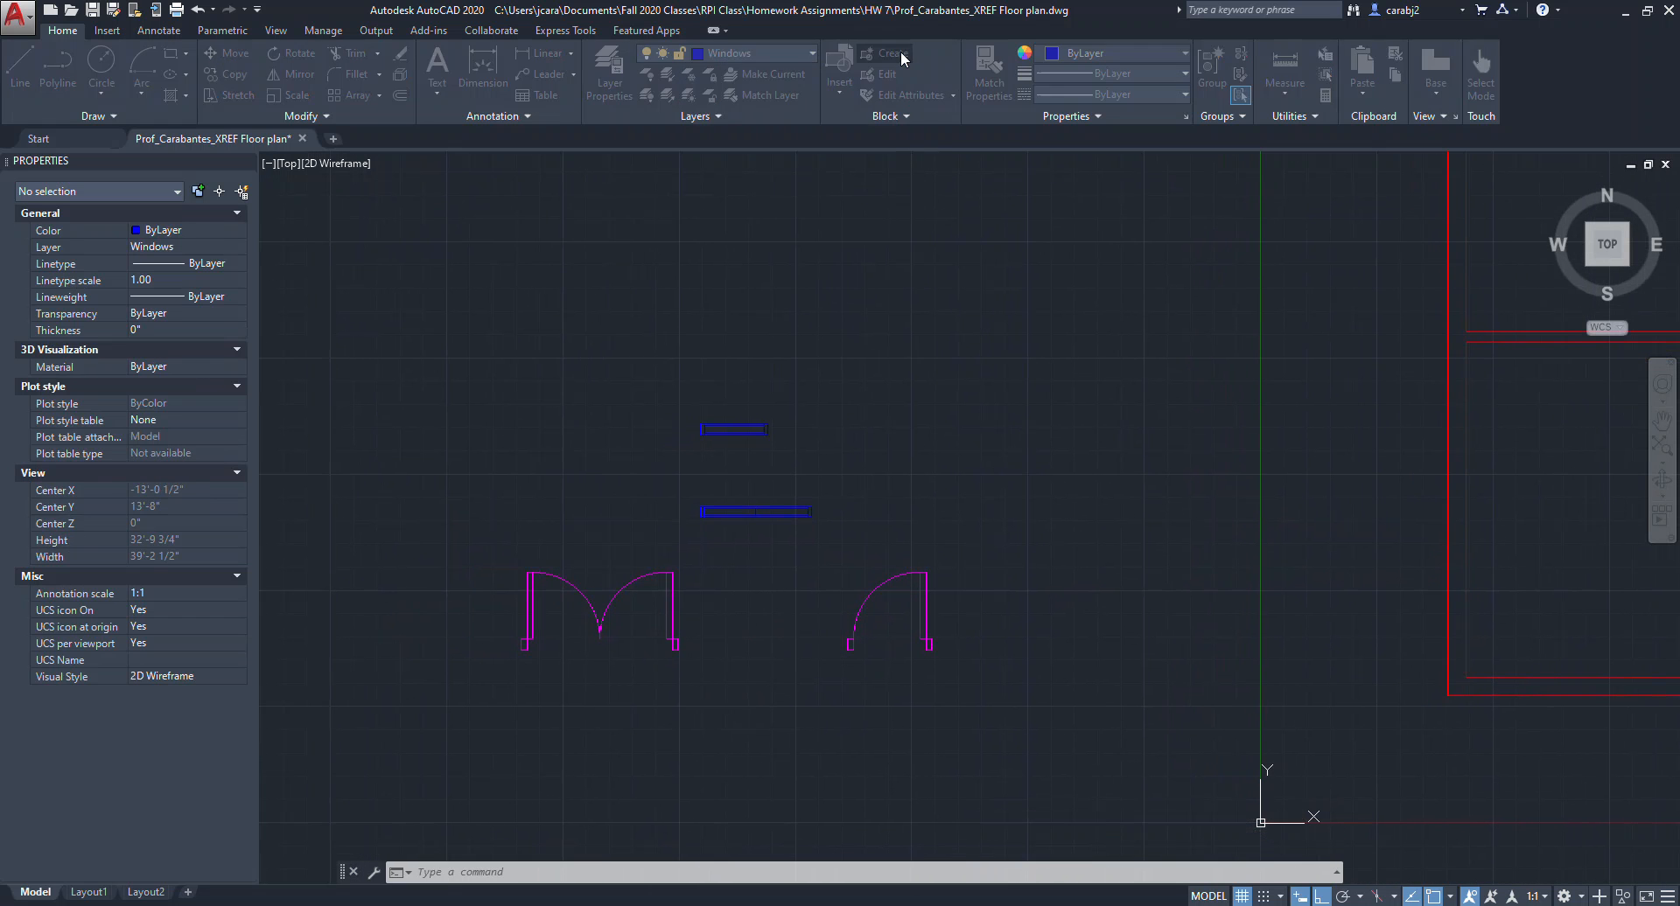
pyautogui.moveTo(989, 249); pyautogui.dragTo(1250, 237)
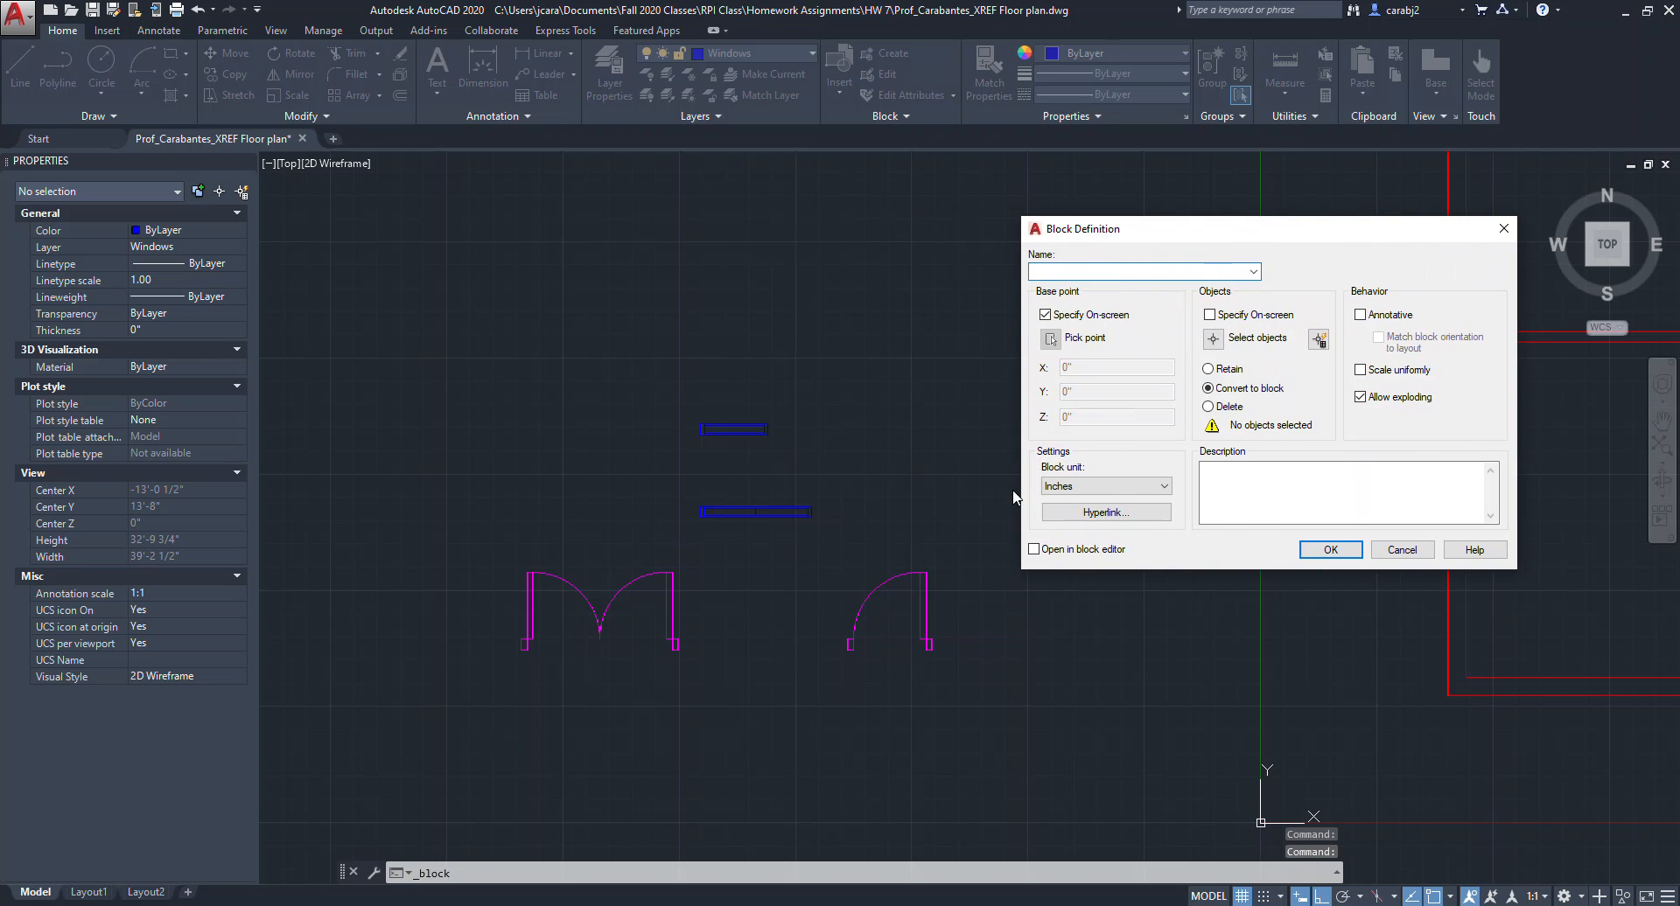
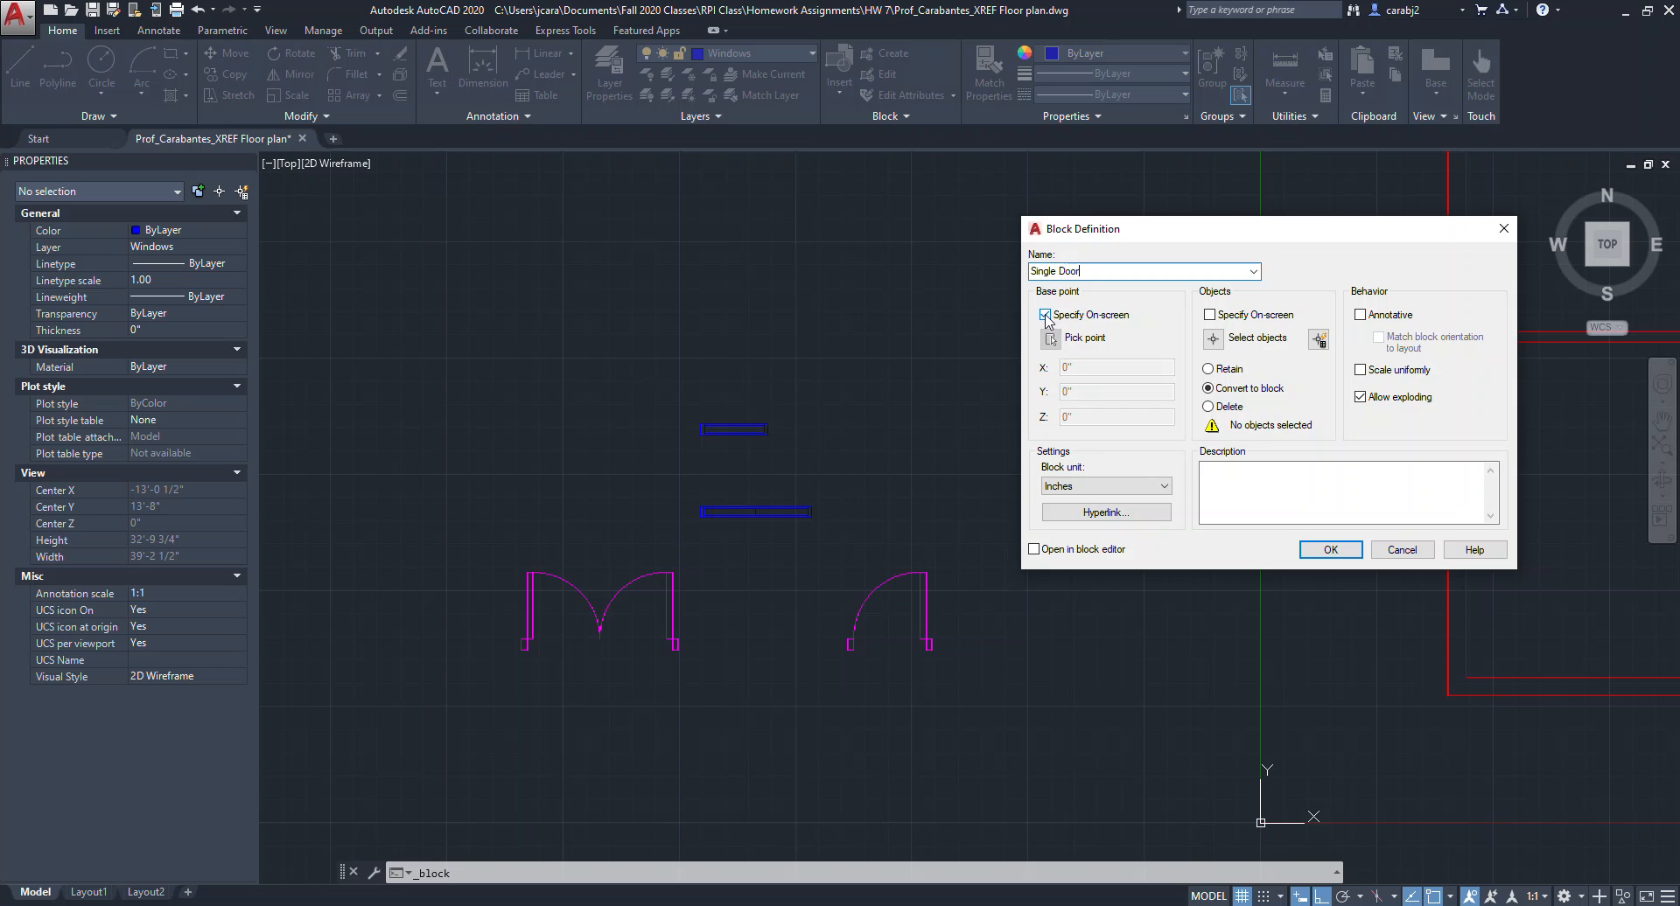
# Pick the single door's lower-right jamb corner as the new block's base point.
pyautogui.click(1046, 316)
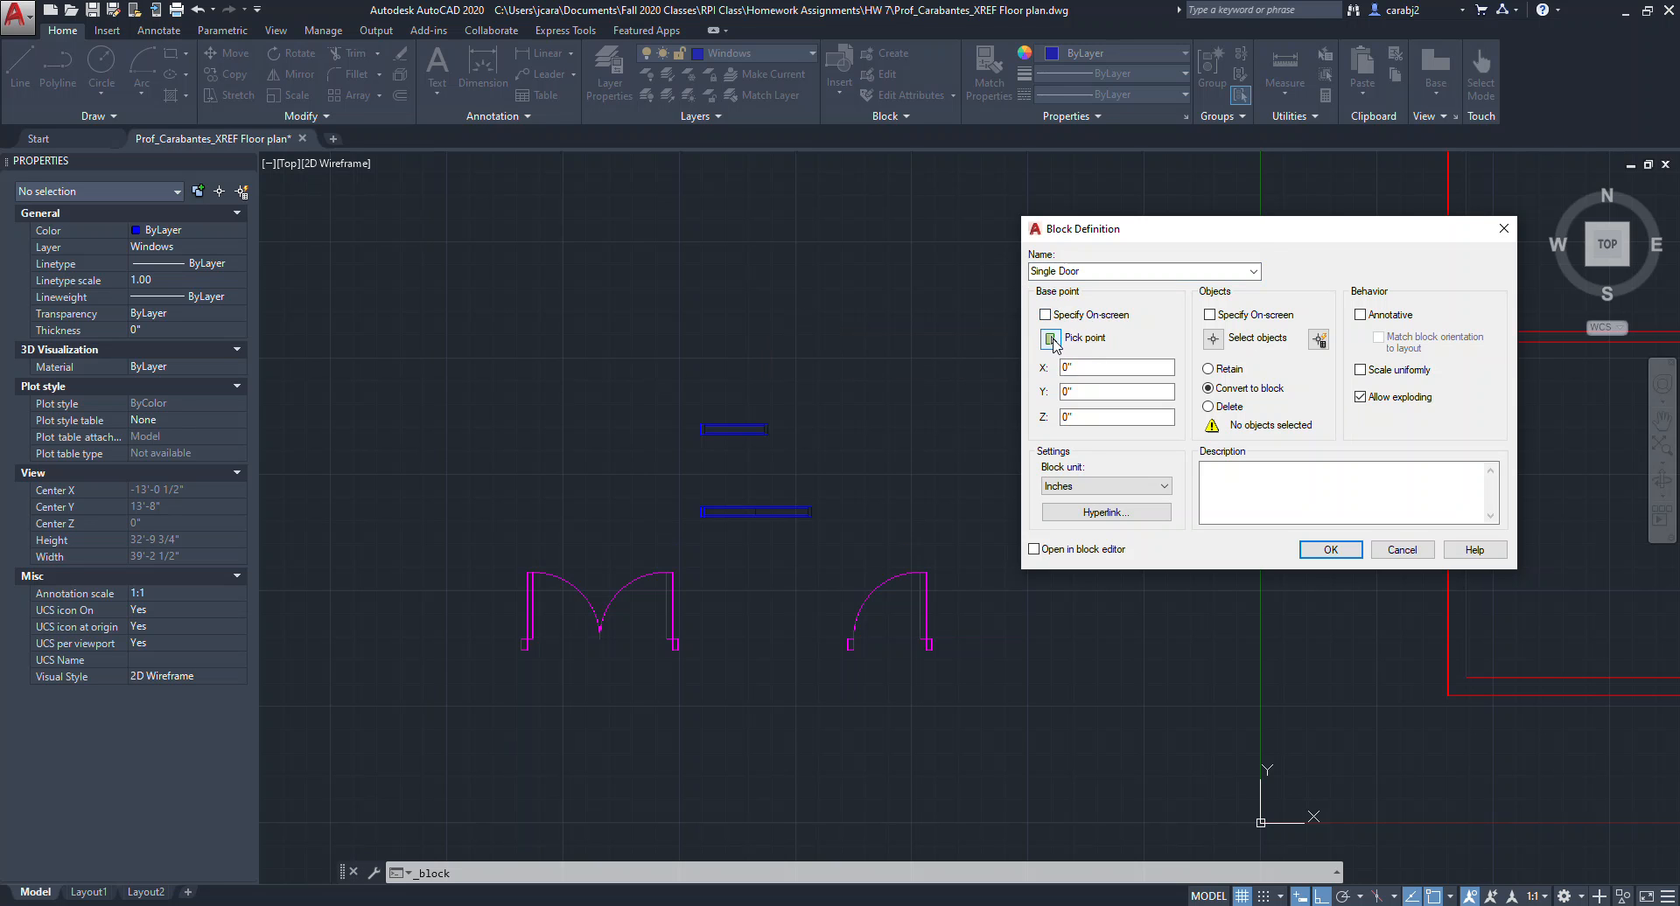
pyautogui.click(1052, 340)
pyautogui.scroll(5, 910, 665)
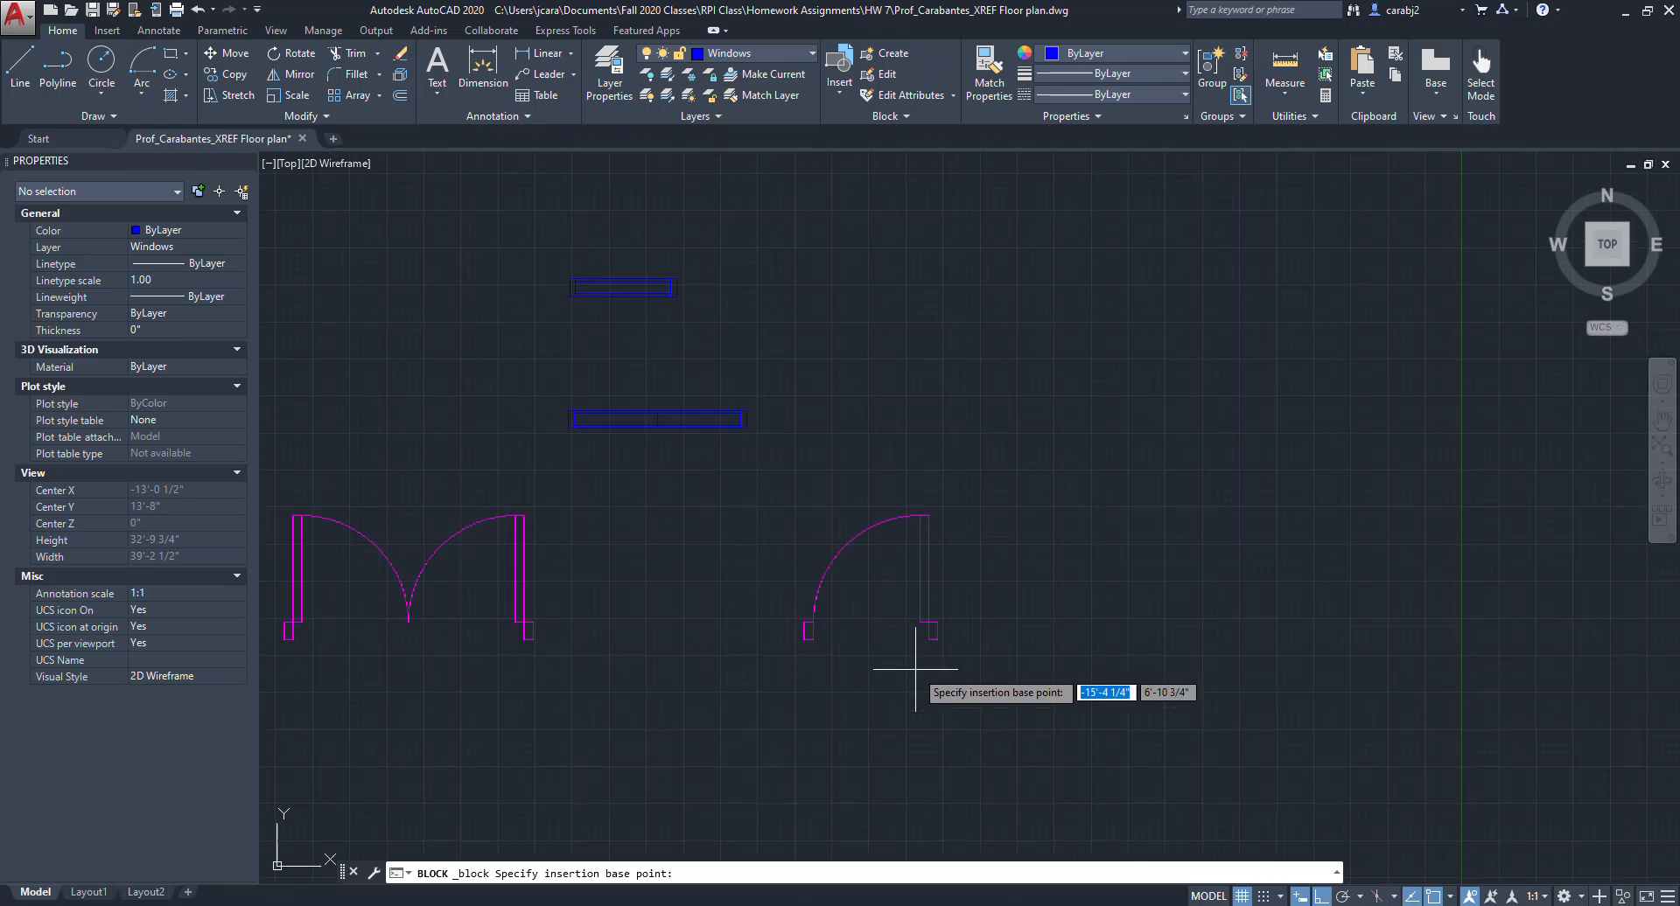
pyautogui.moveTo(1002, 613); pyautogui.dragTo(1064, 645, button='middle')
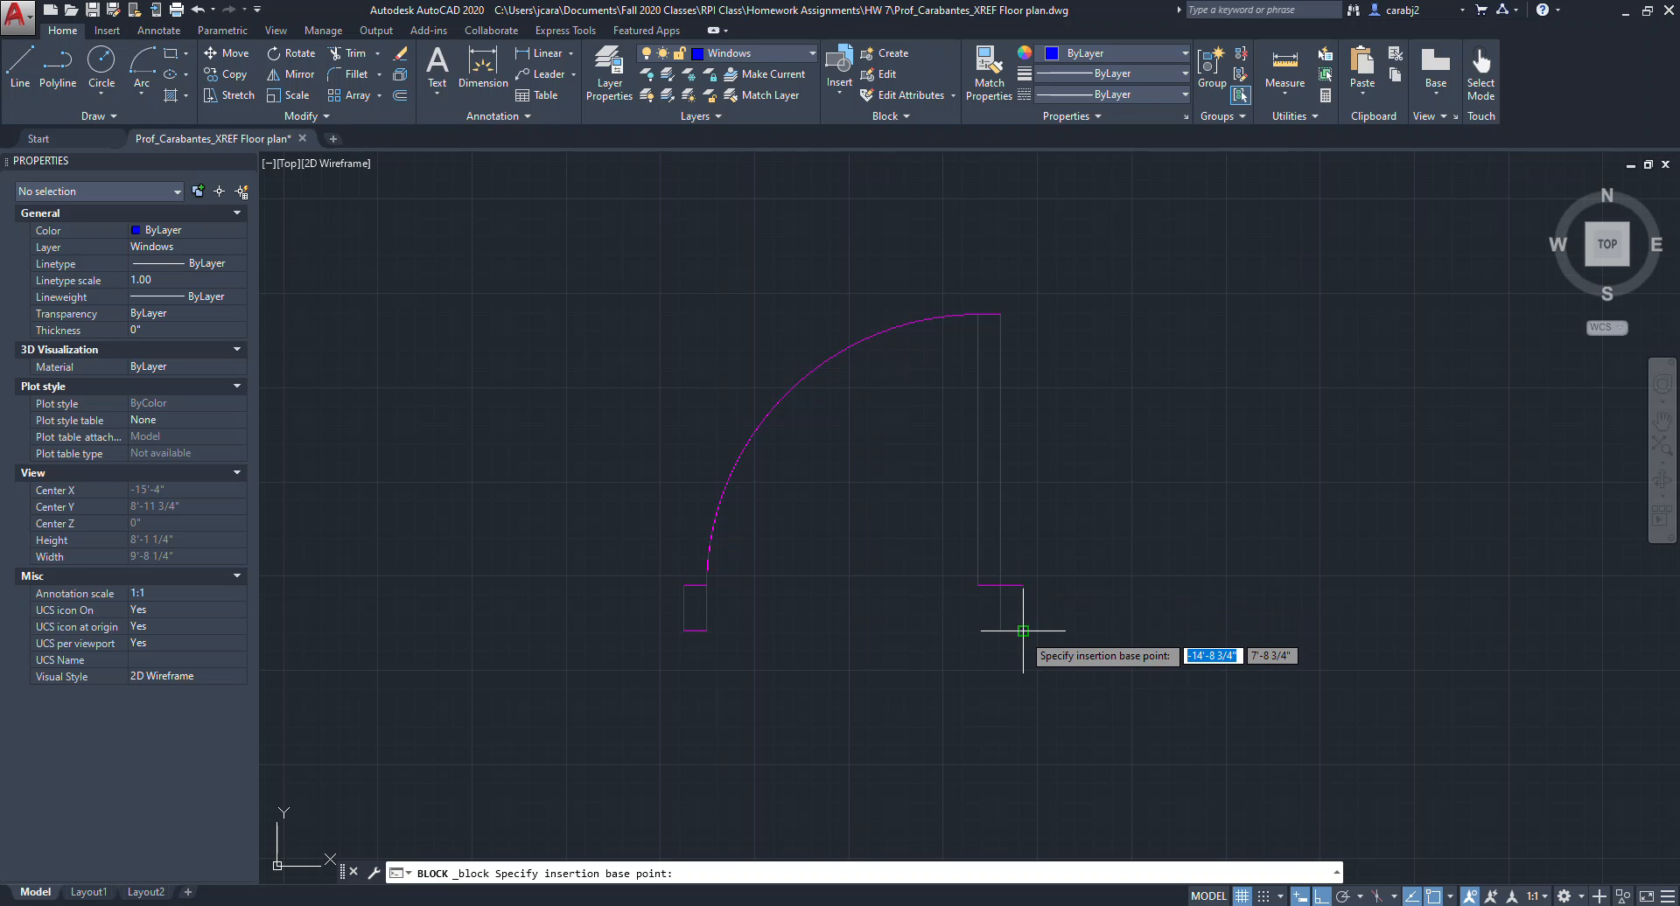
pyautogui.click(1022, 630)
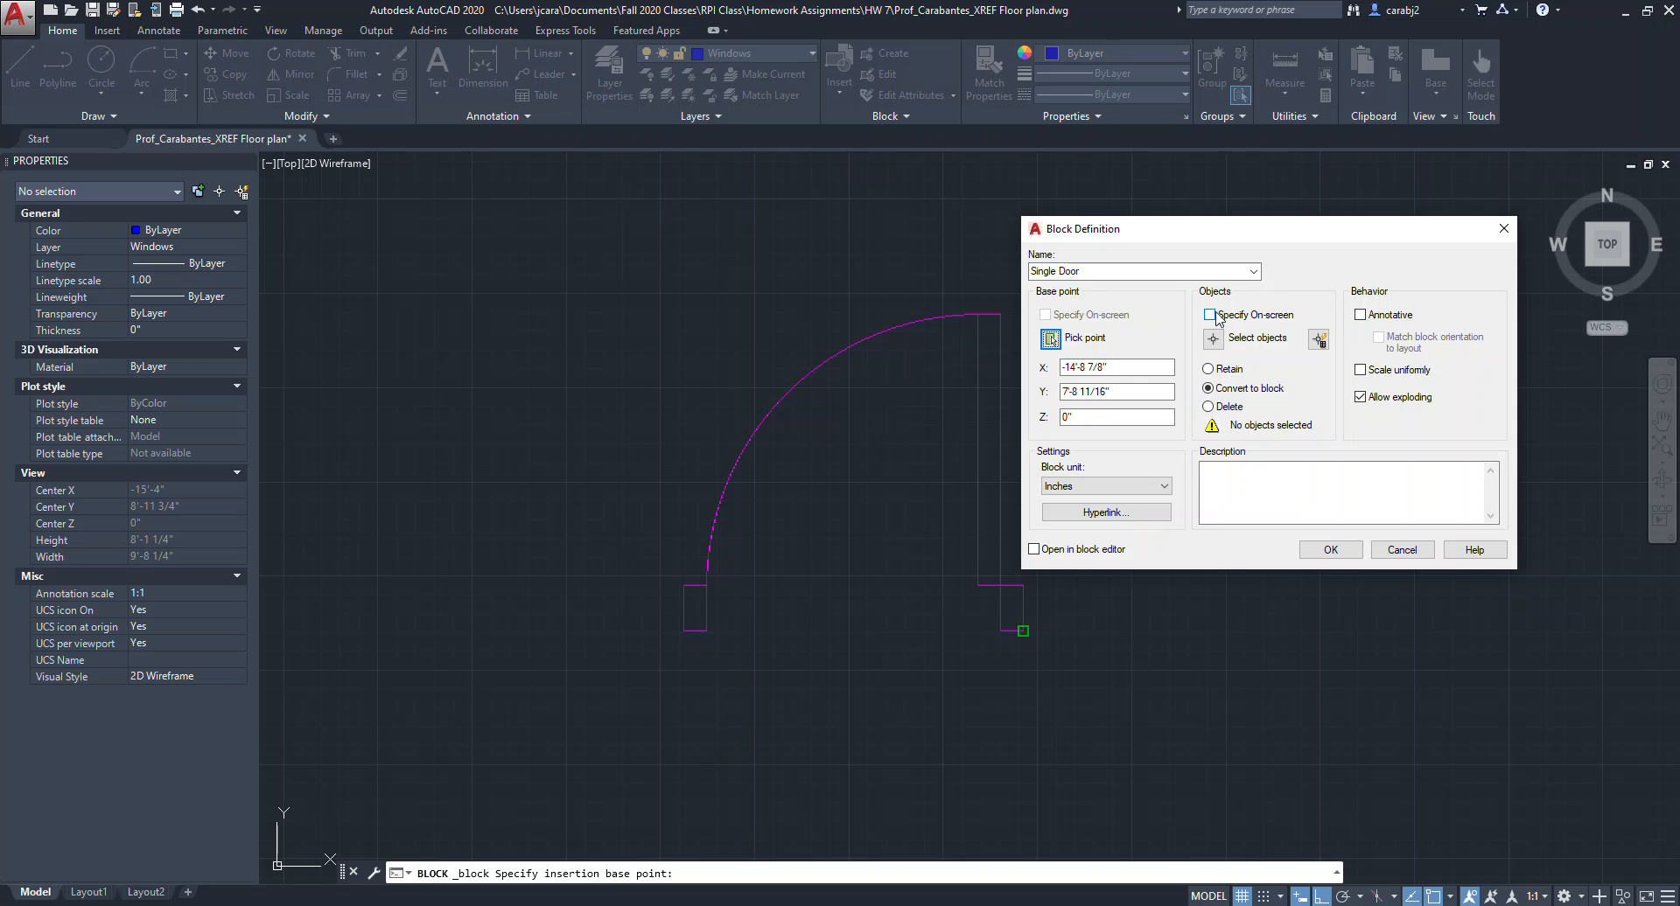
# Select all the single door's geometry and finish creating the Single Door block.
pyautogui.click(1215, 341)
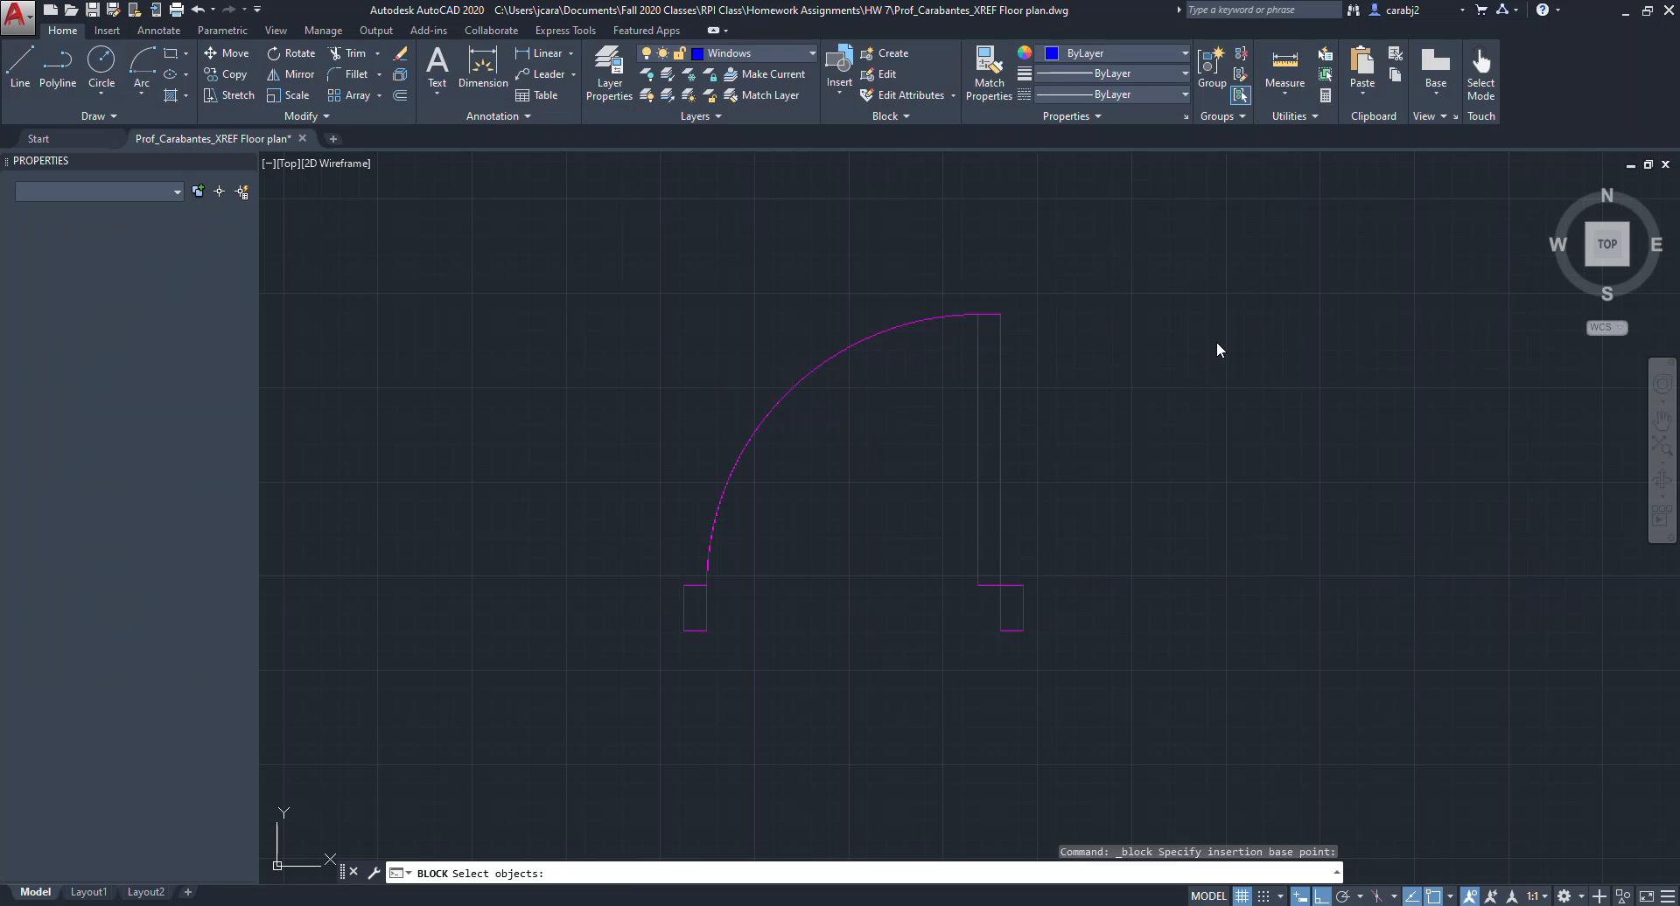
pyautogui.click(1199, 287)
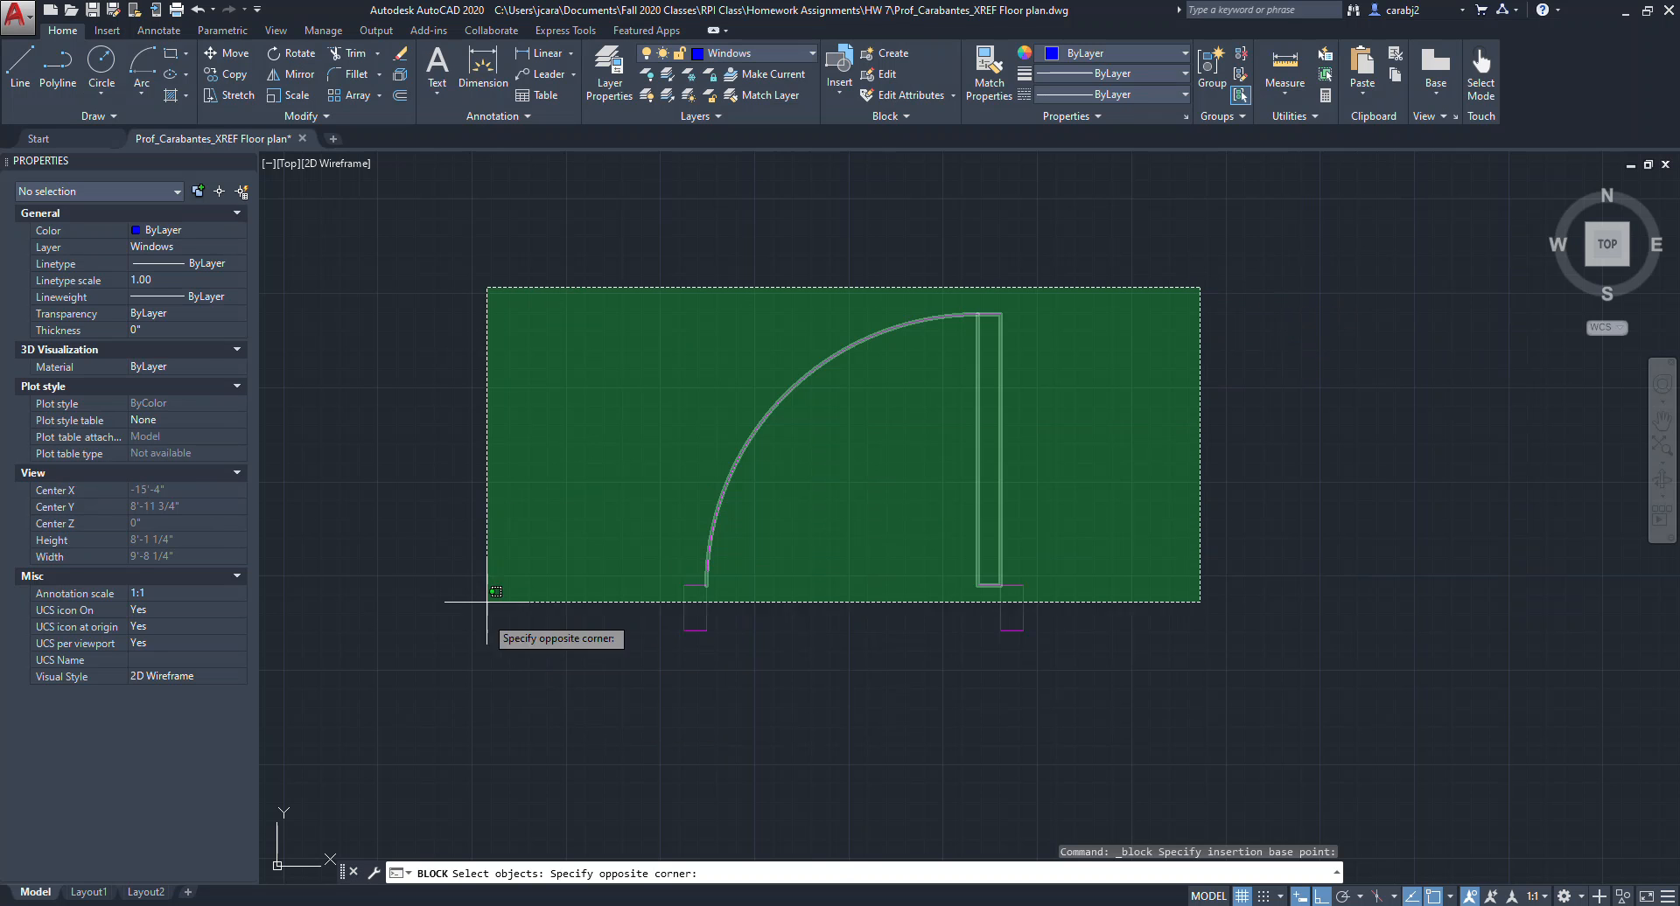
pyautogui.click(550, 697)
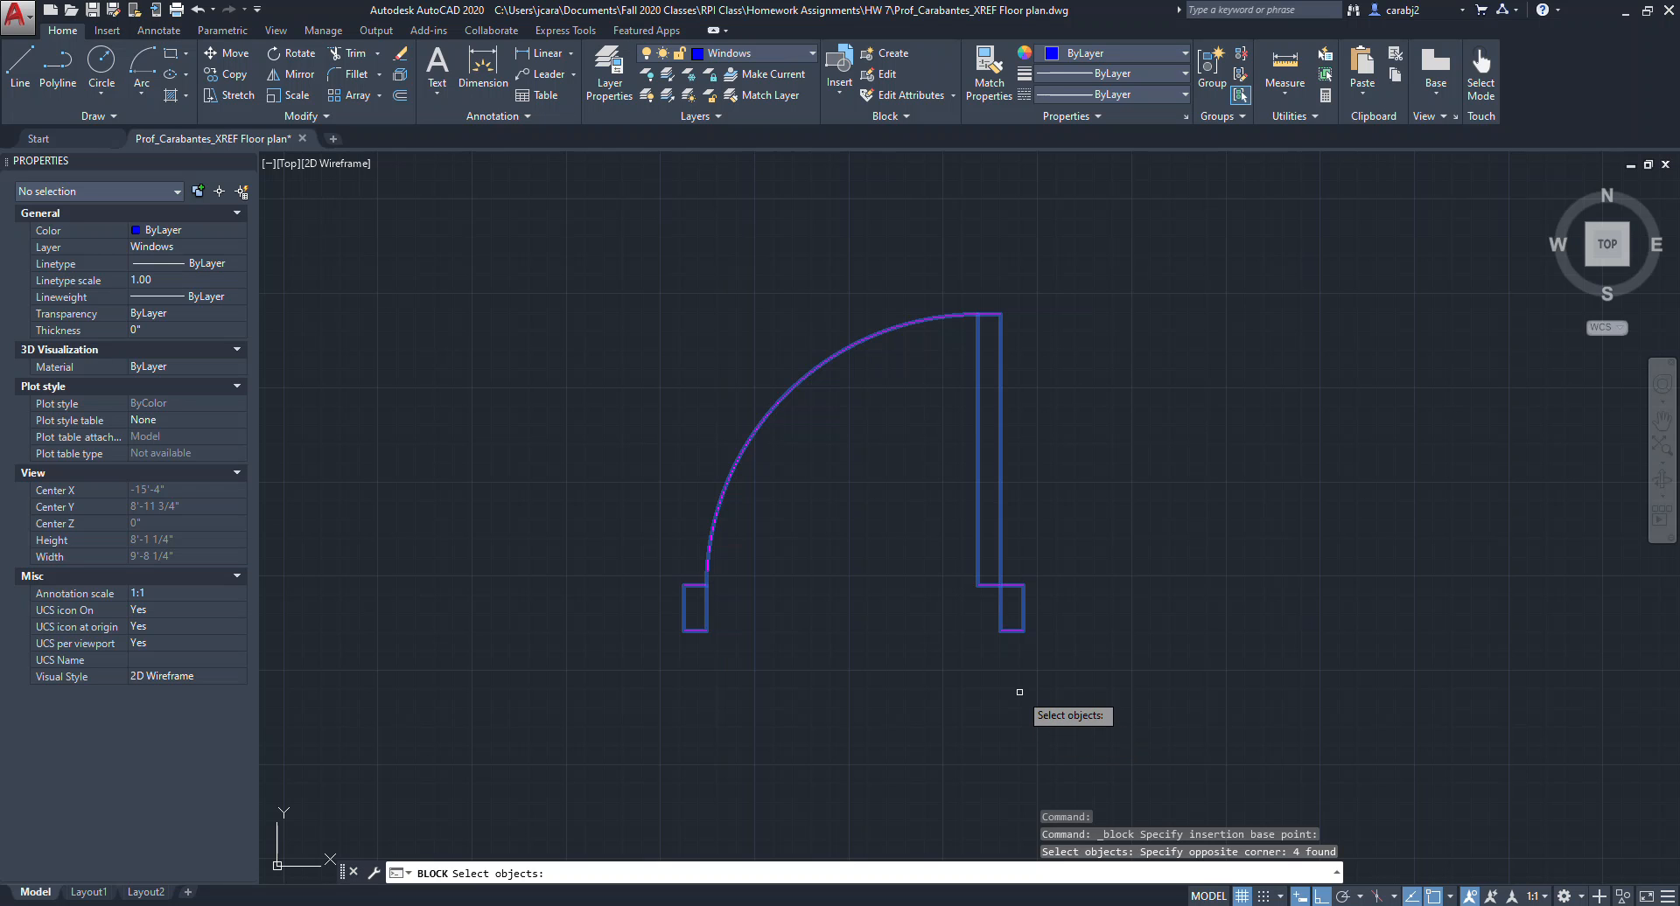
pyautogui.press('Return')
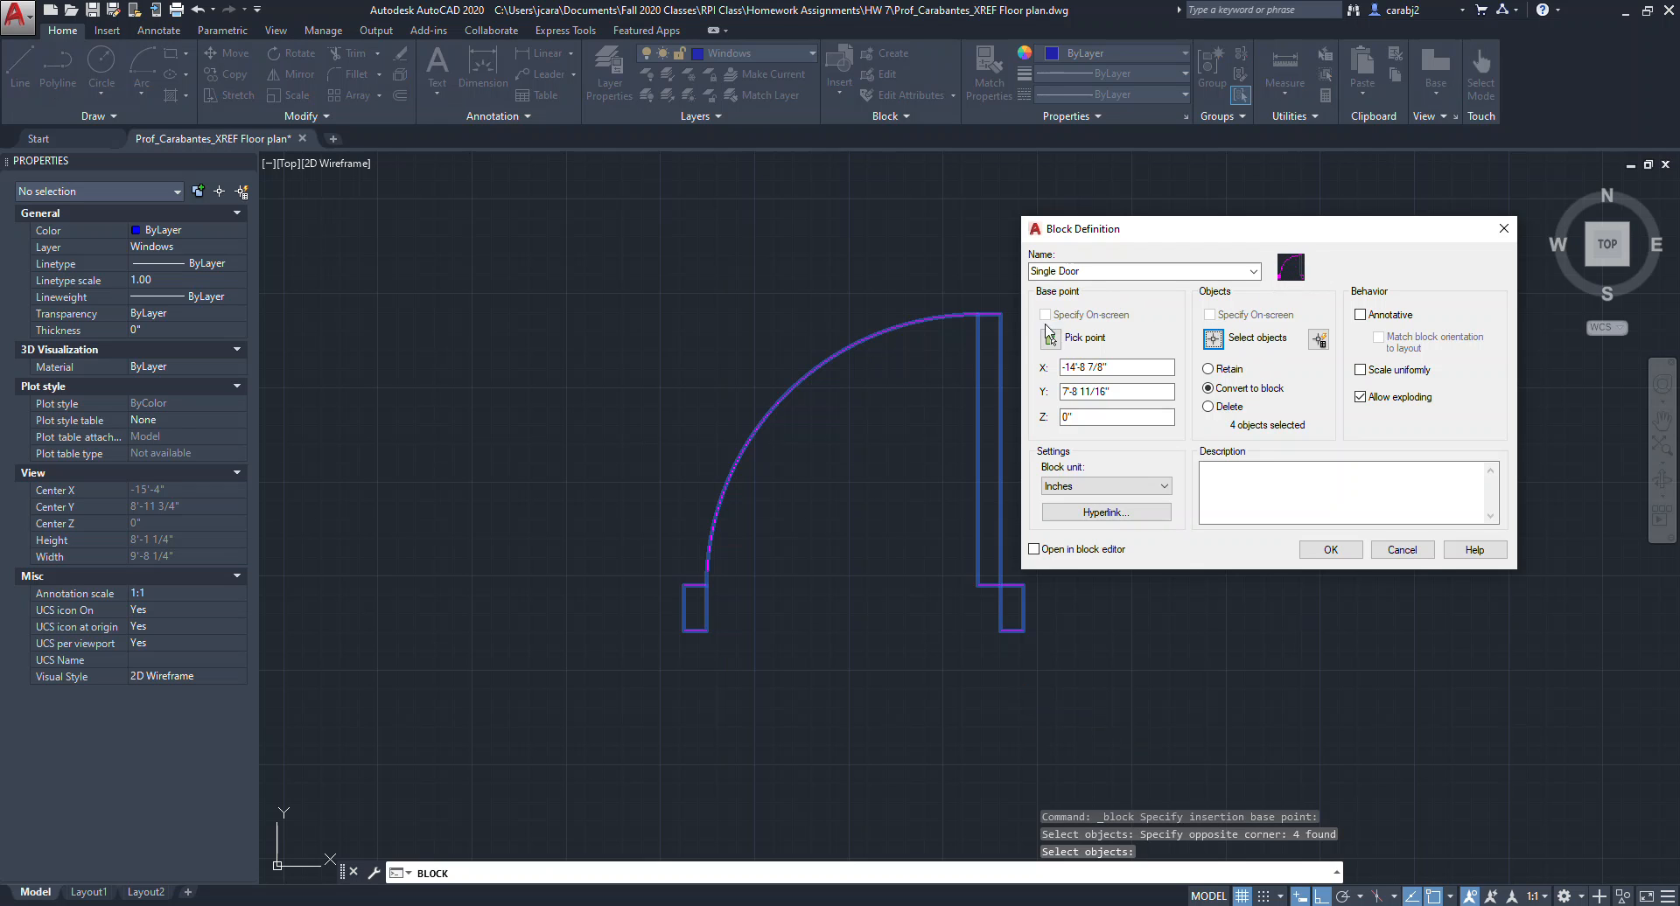
pyautogui.click(1330, 549)
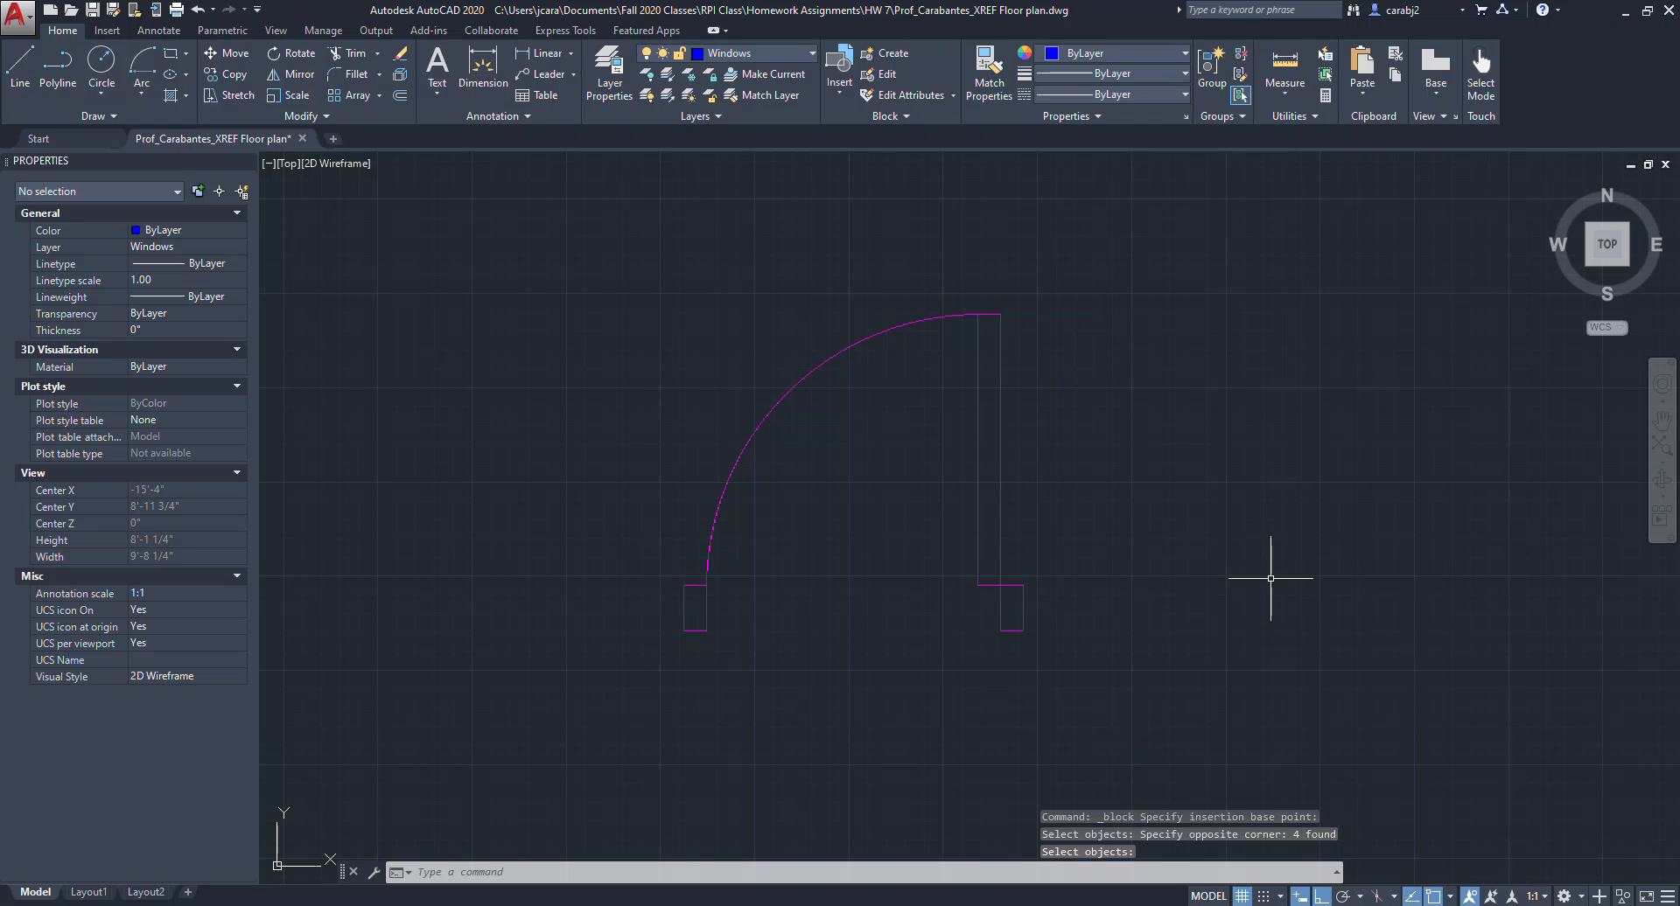
# Select the Single Door block and move it to the right using its base grip.
pyautogui.click(1014, 656)
pyautogui.click(907, 457)
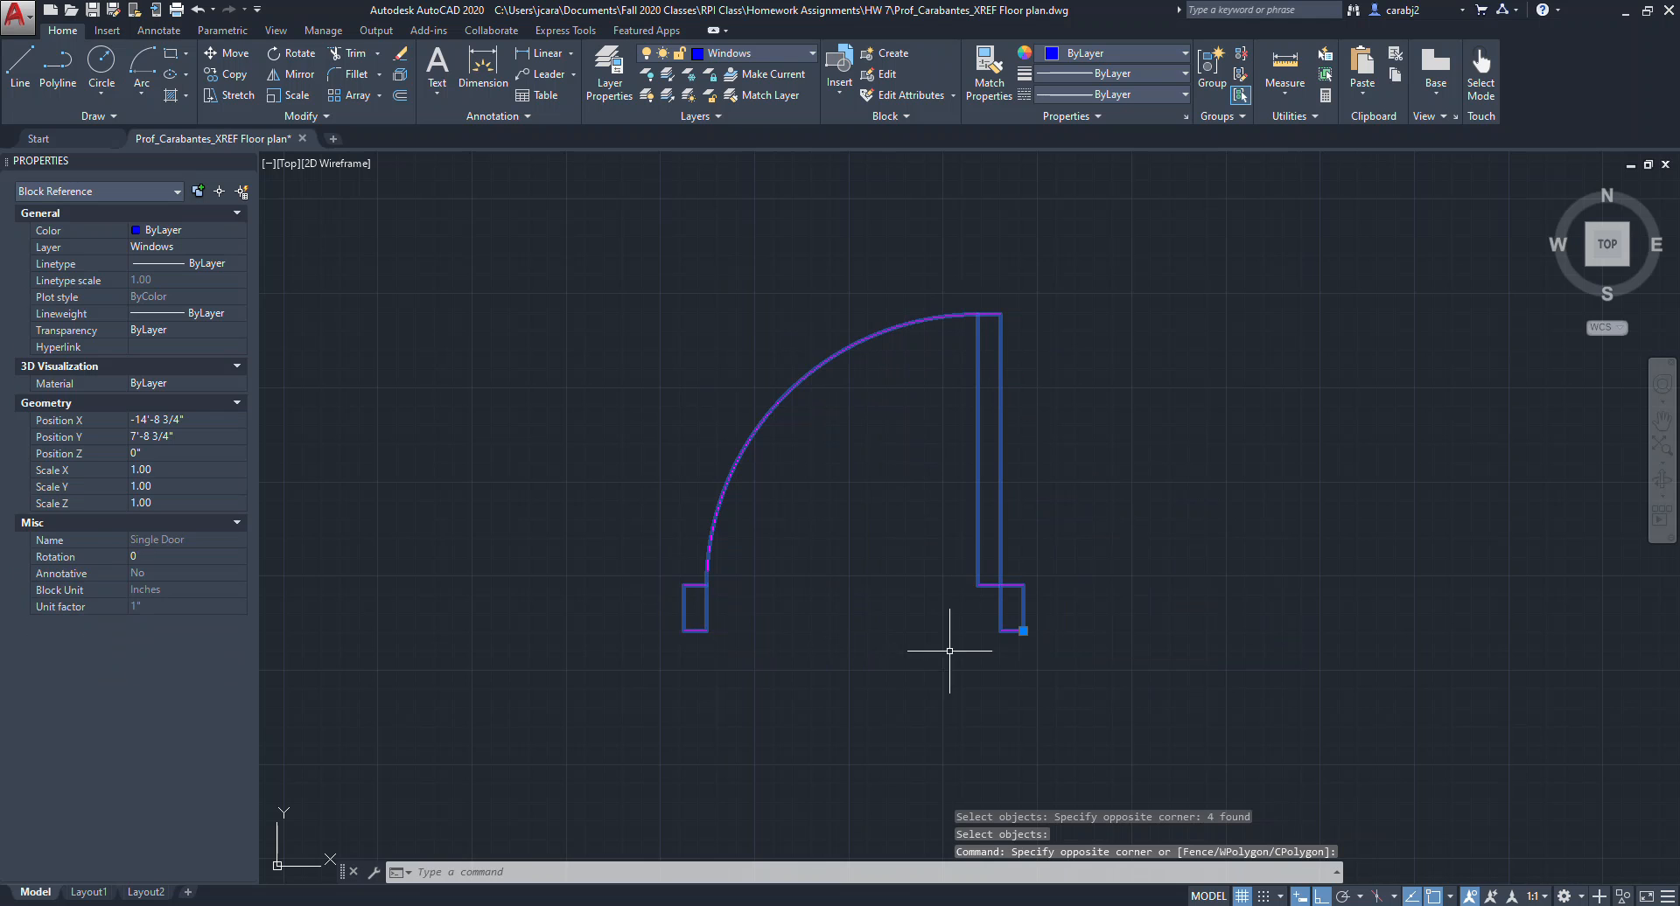
pyautogui.click(1024, 631)
pyautogui.click(1273, 621)
pyautogui.click(1260, 631)
pyautogui.click(1260, 451)
pyautogui.scroll(-6, 1317, 537)
pyautogui.press('Escape')
pyautogui.scroll(2, 1242, 508)
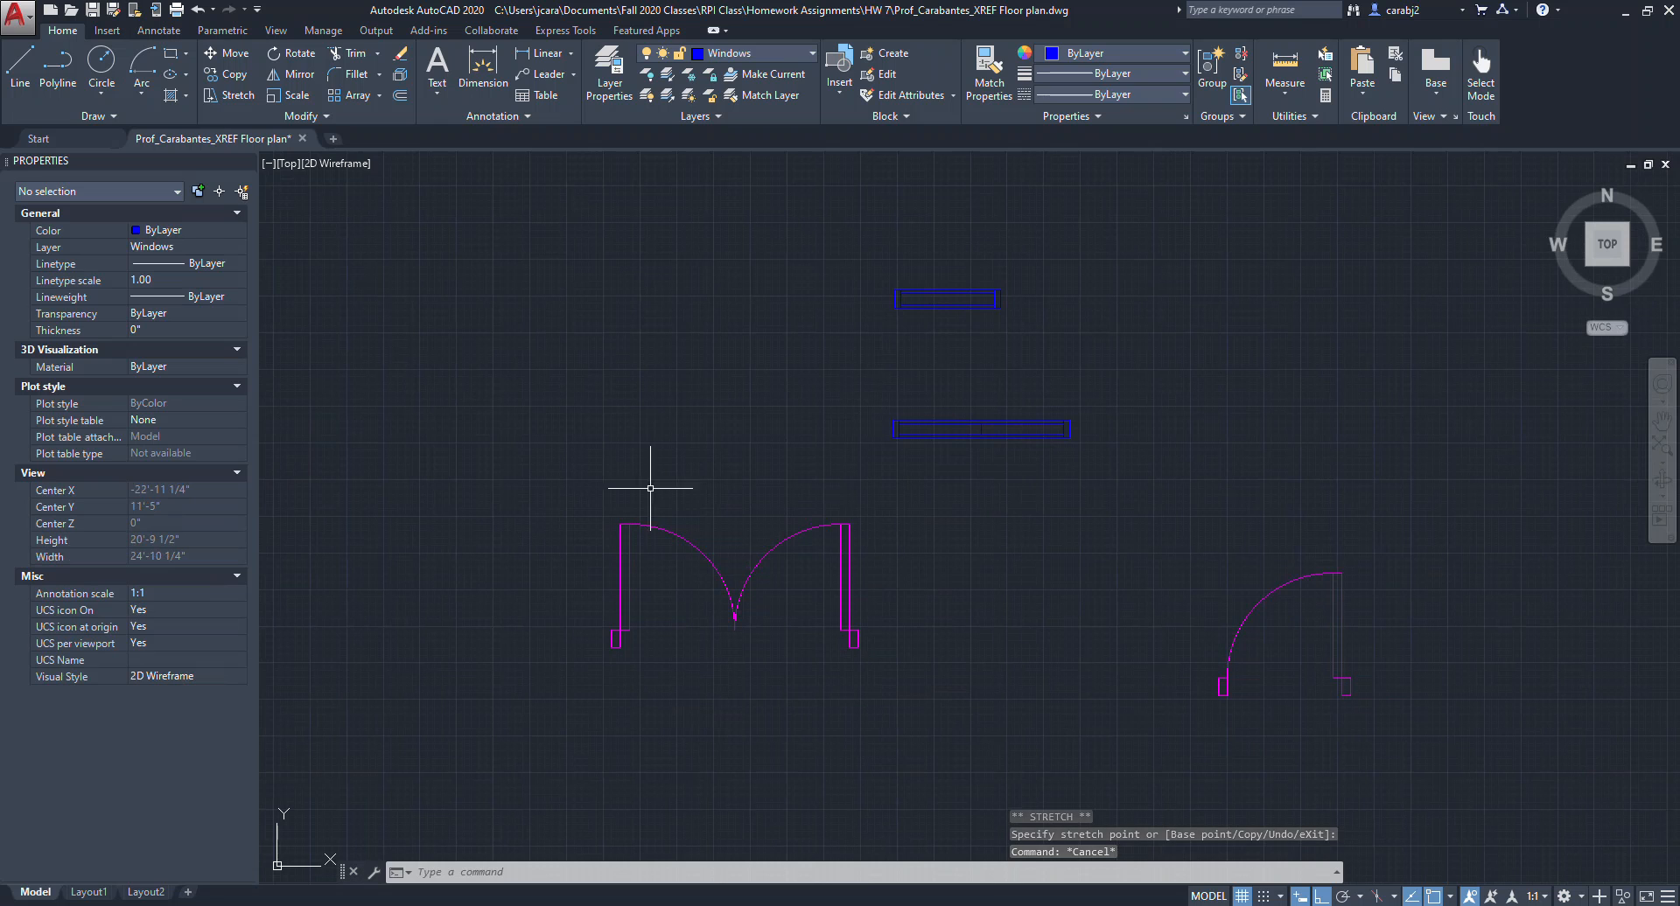
pyautogui.click(926, 669)
pyautogui.press('Escape')
pyautogui.press('Escape')
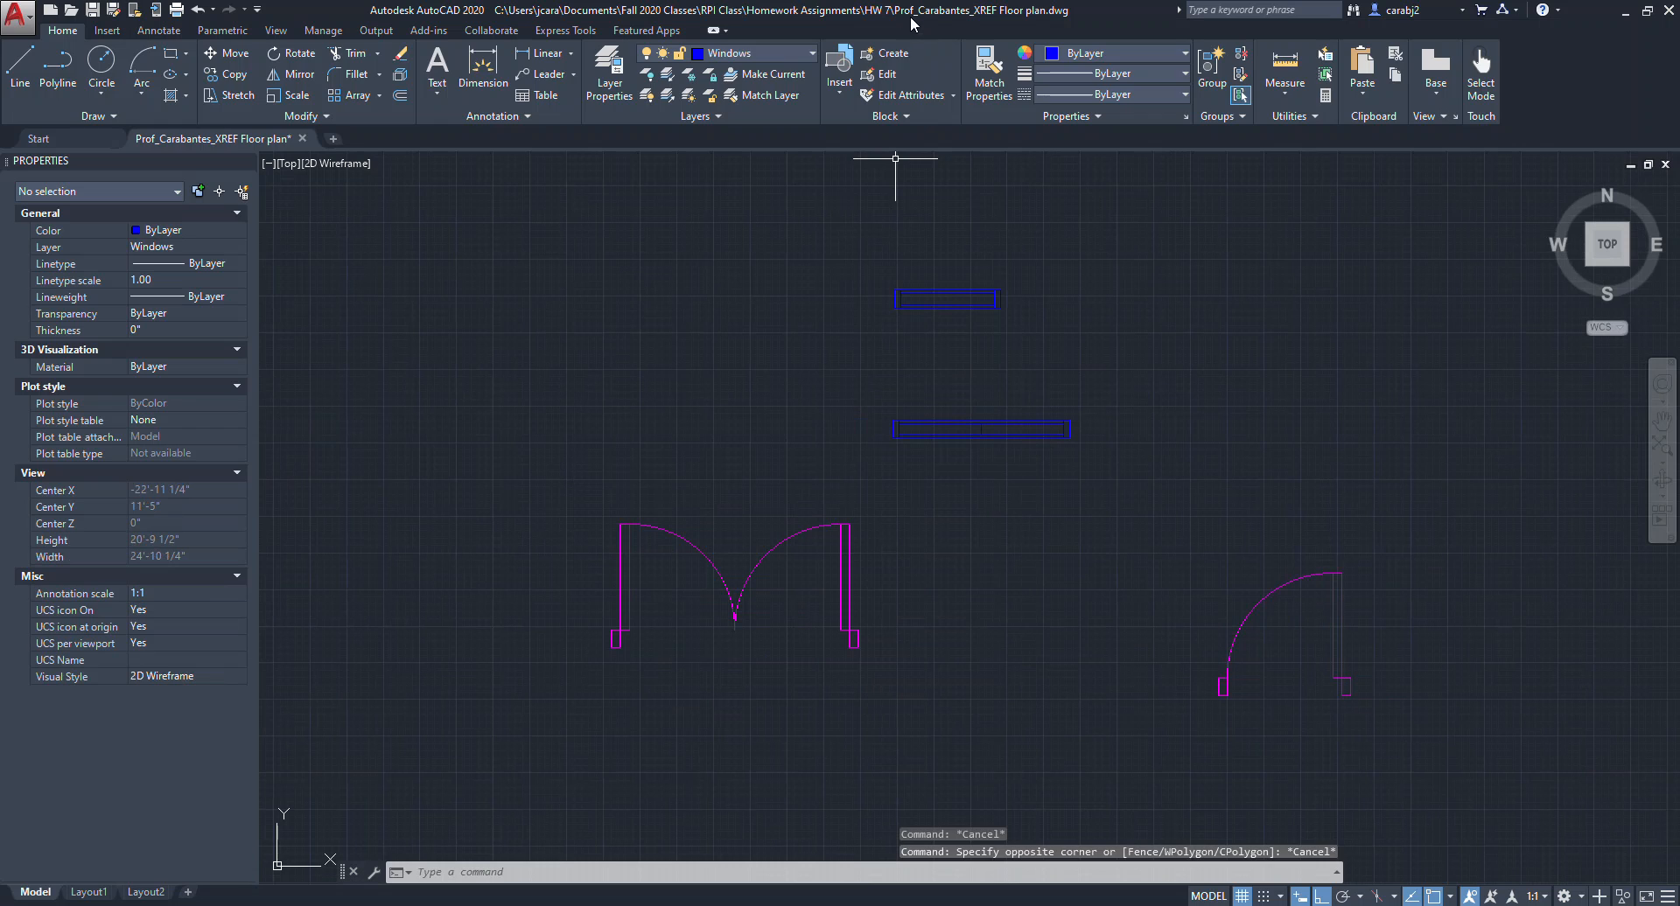
# Create a Double Door block from the double door, based at its lower-right jamb corner.
pyautogui.click(901, 56)
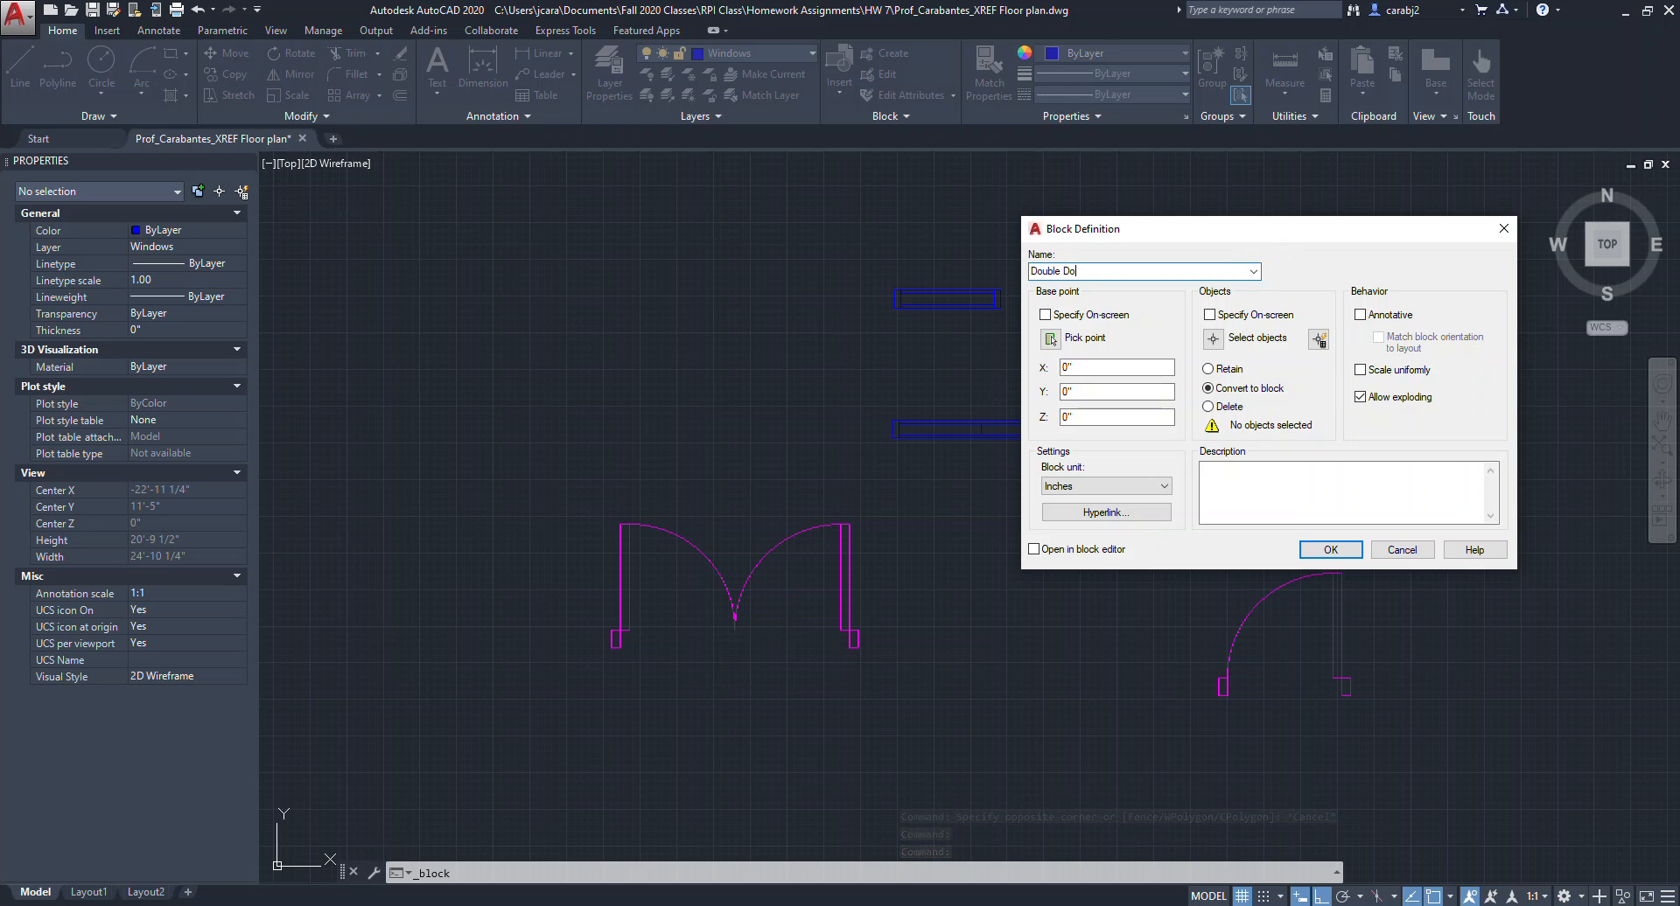
pyautogui.click(1051, 338)
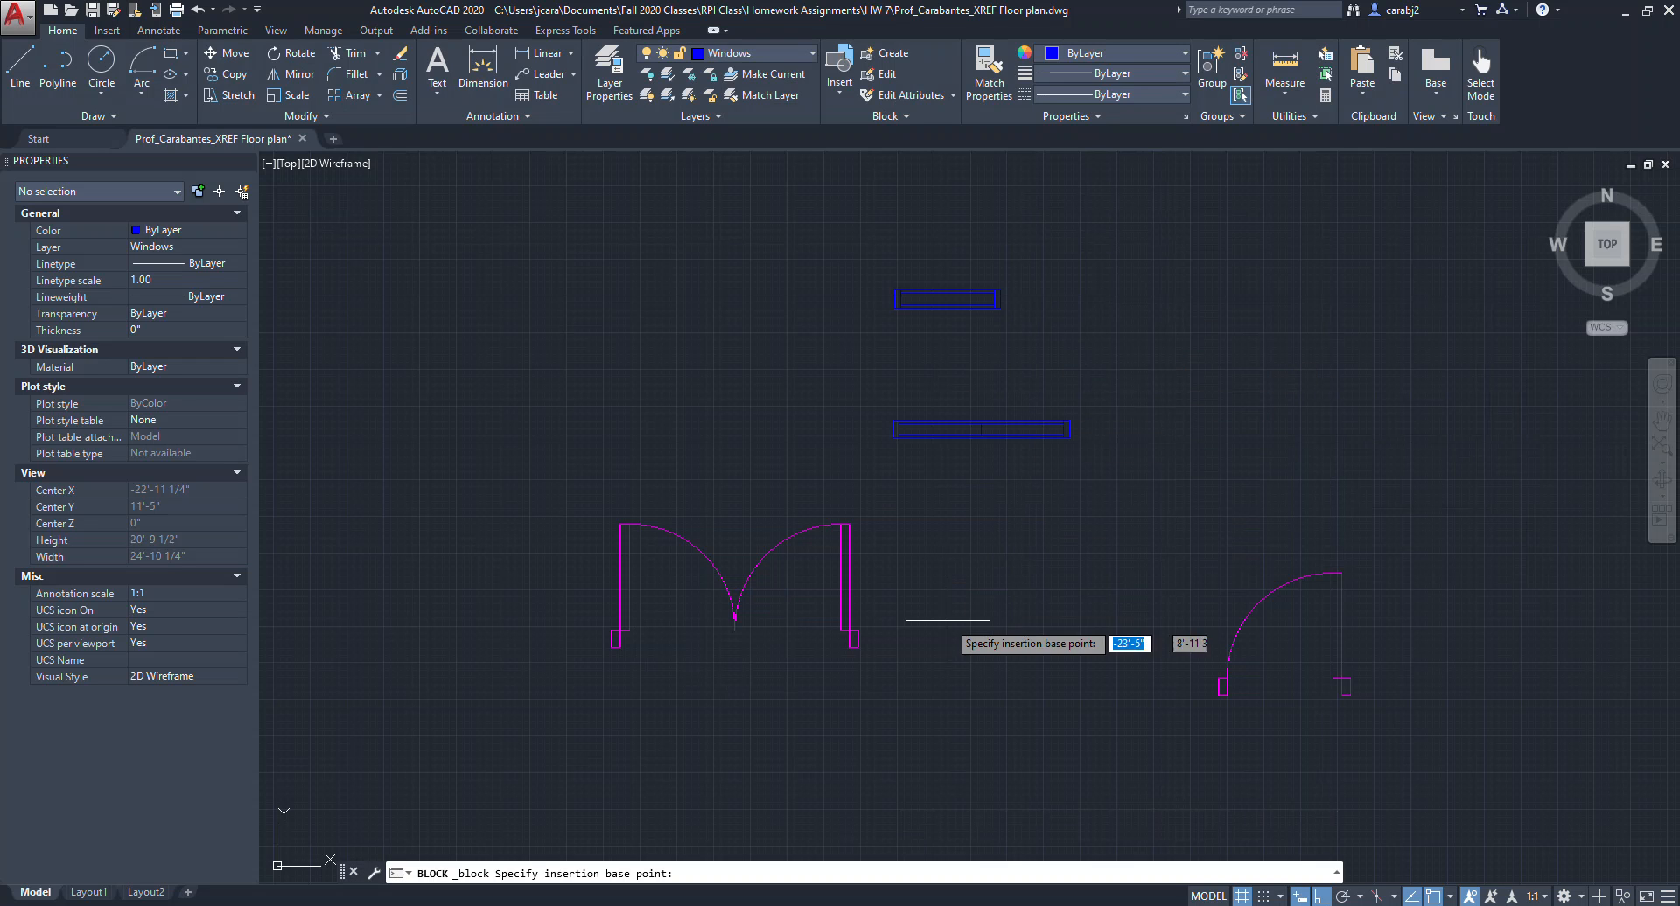
pyautogui.click(857, 648)
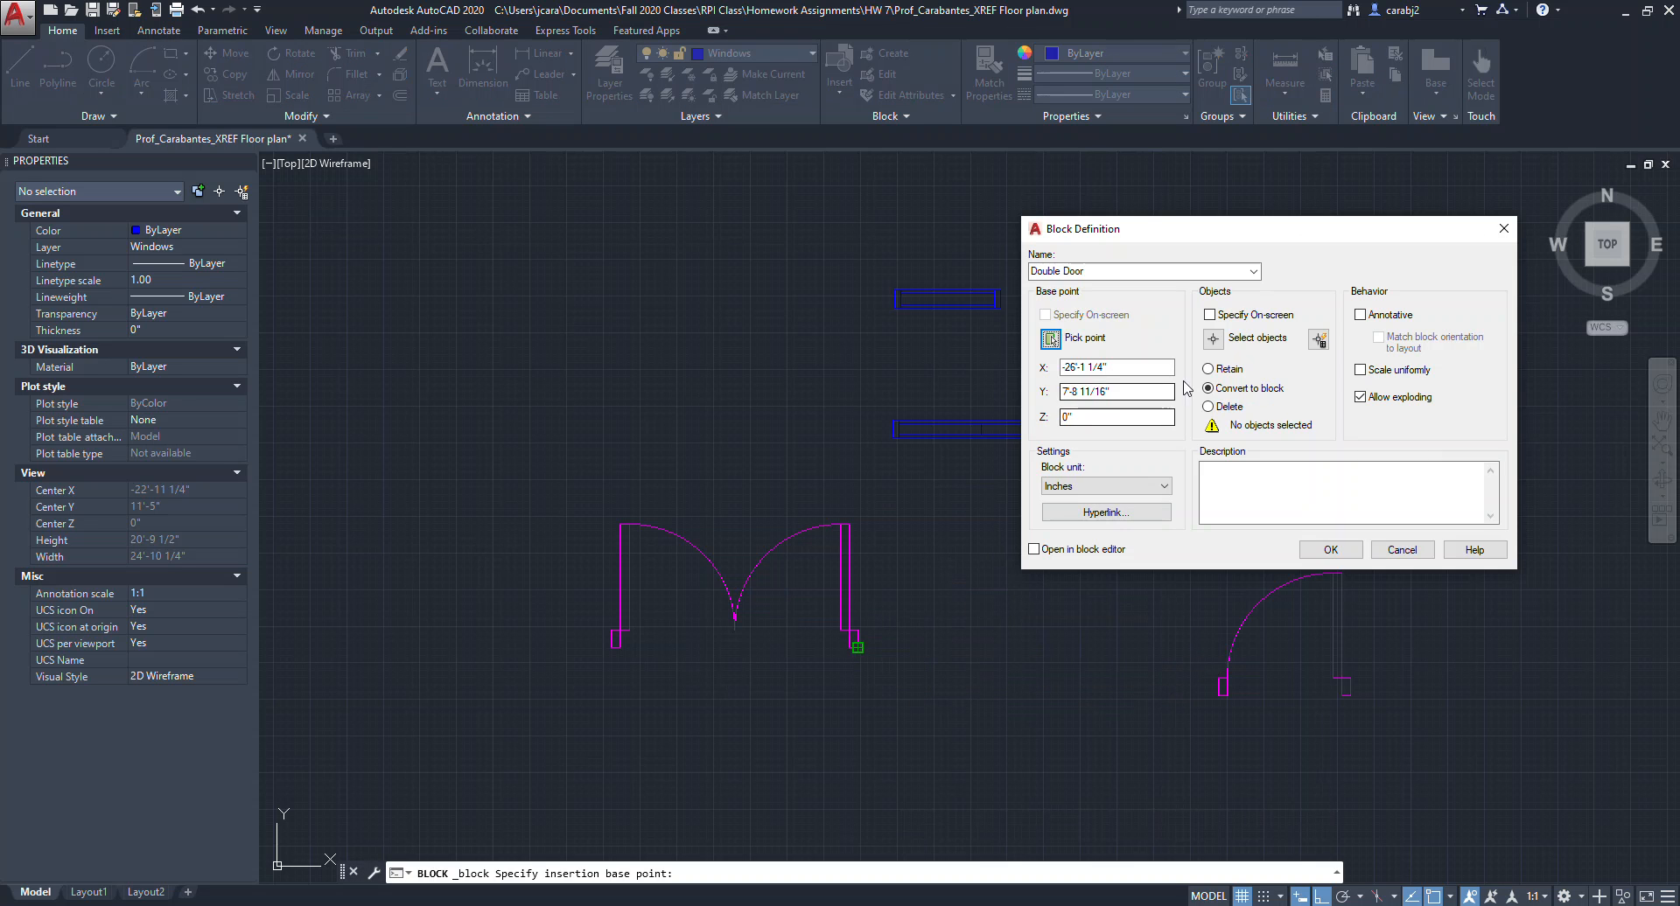
pyautogui.click(1212, 341)
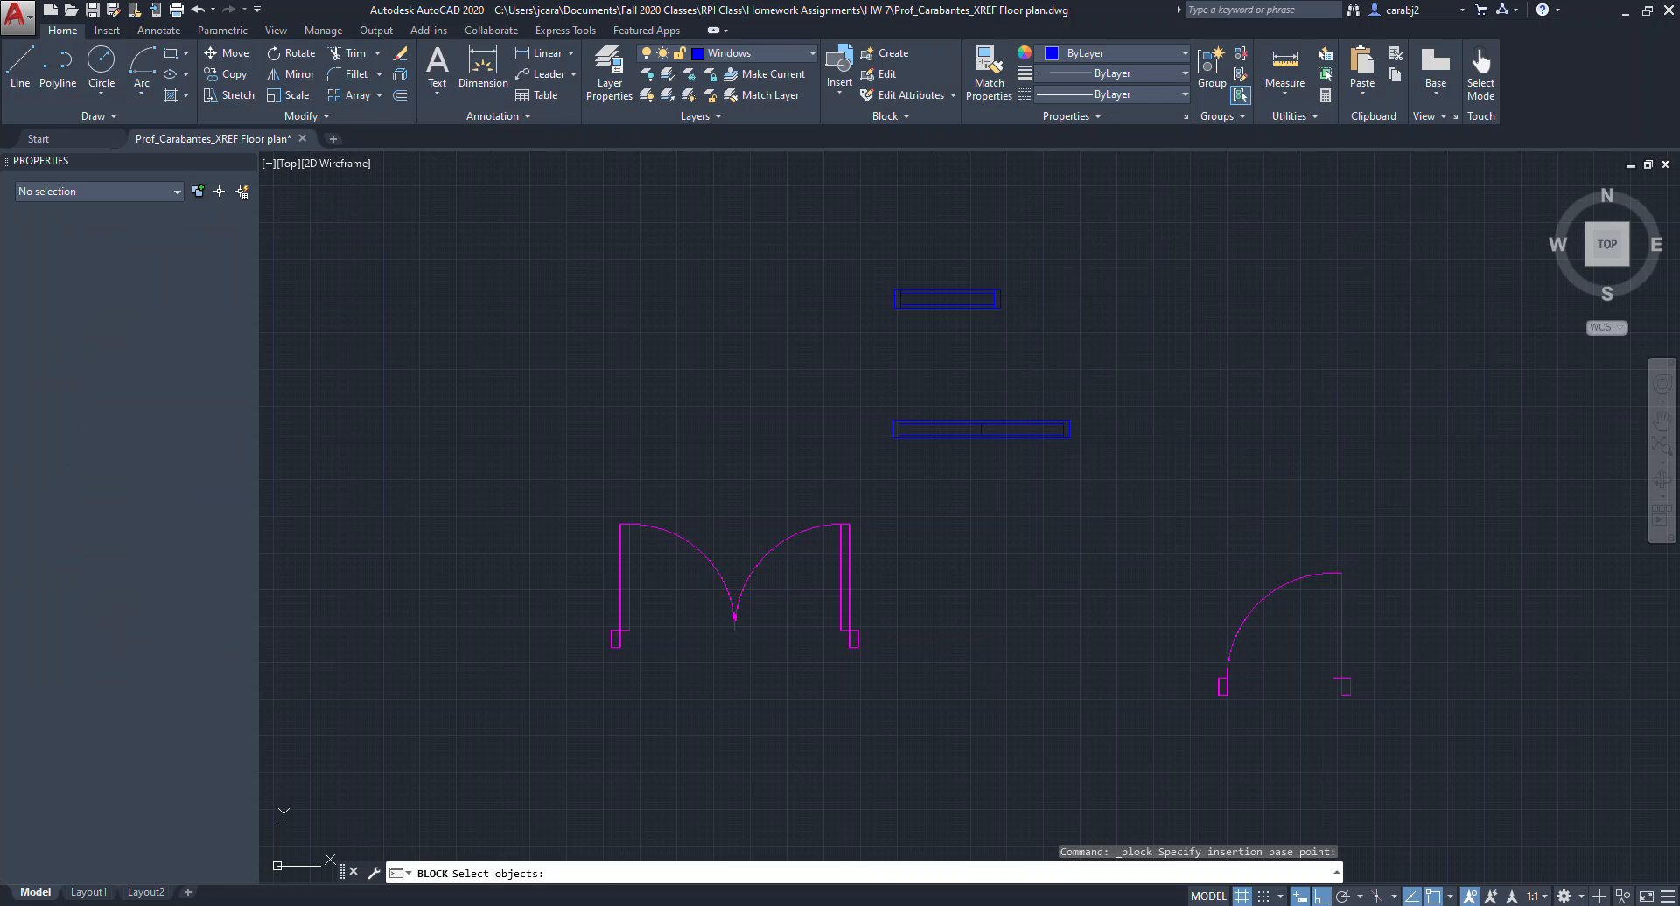
pyautogui.click(897, 506)
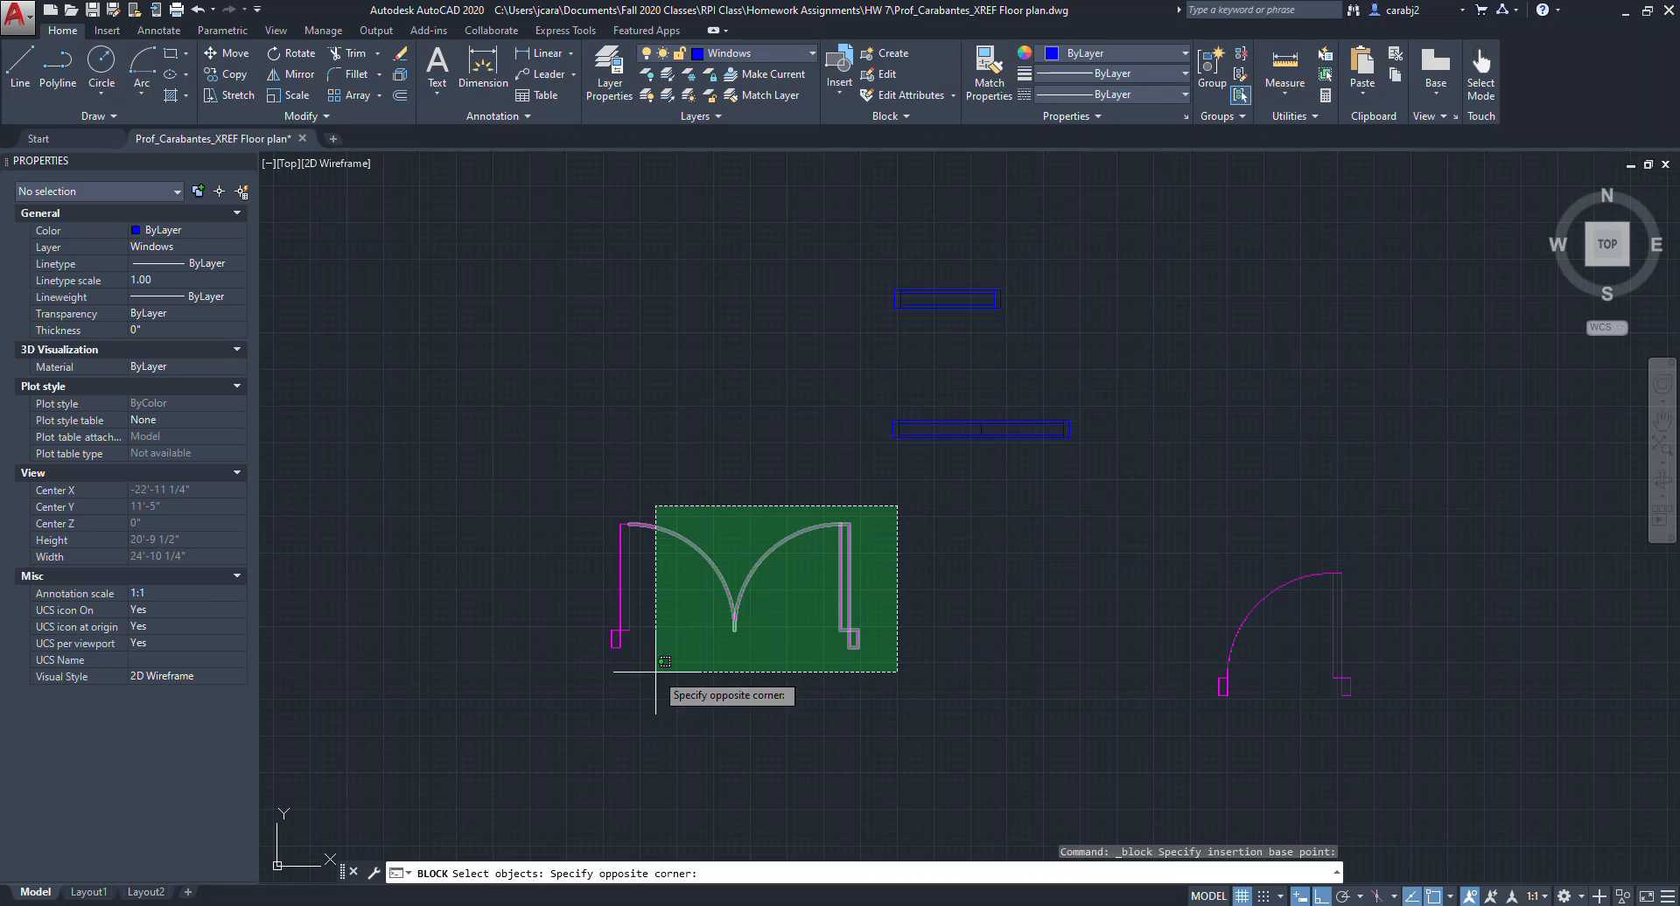
pyautogui.click(564, 697)
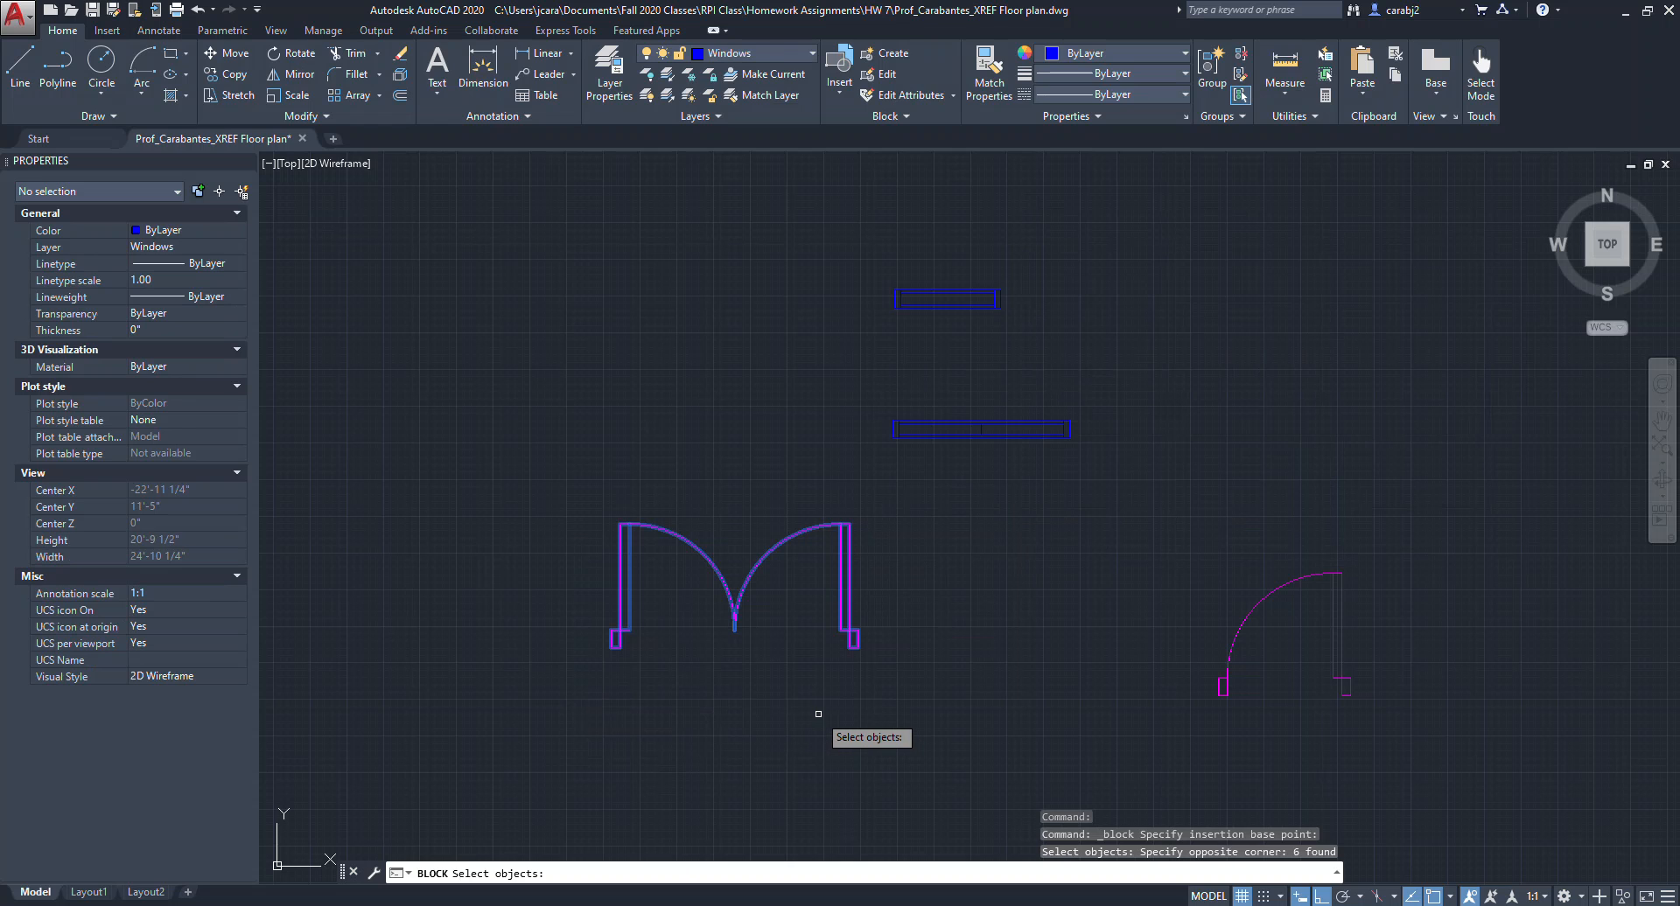
pyautogui.press('Return')
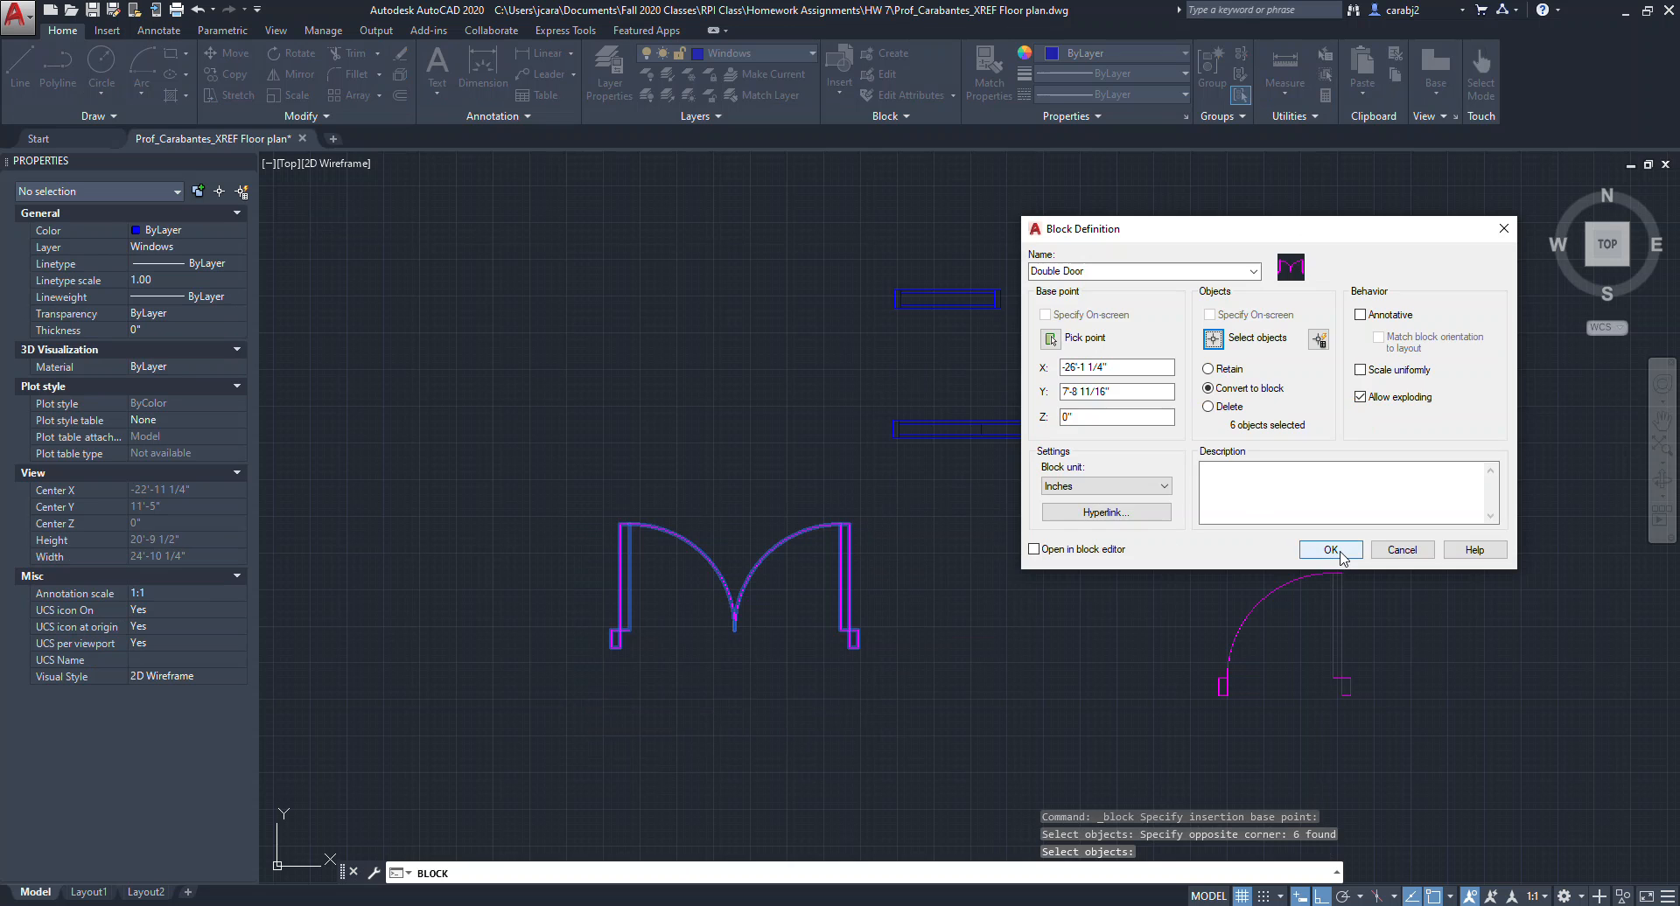
pyautogui.click(1330, 549)
# Select the Double Door block and move it to the right using its base grip.
pyautogui.click(901, 657)
pyautogui.click(832, 581)
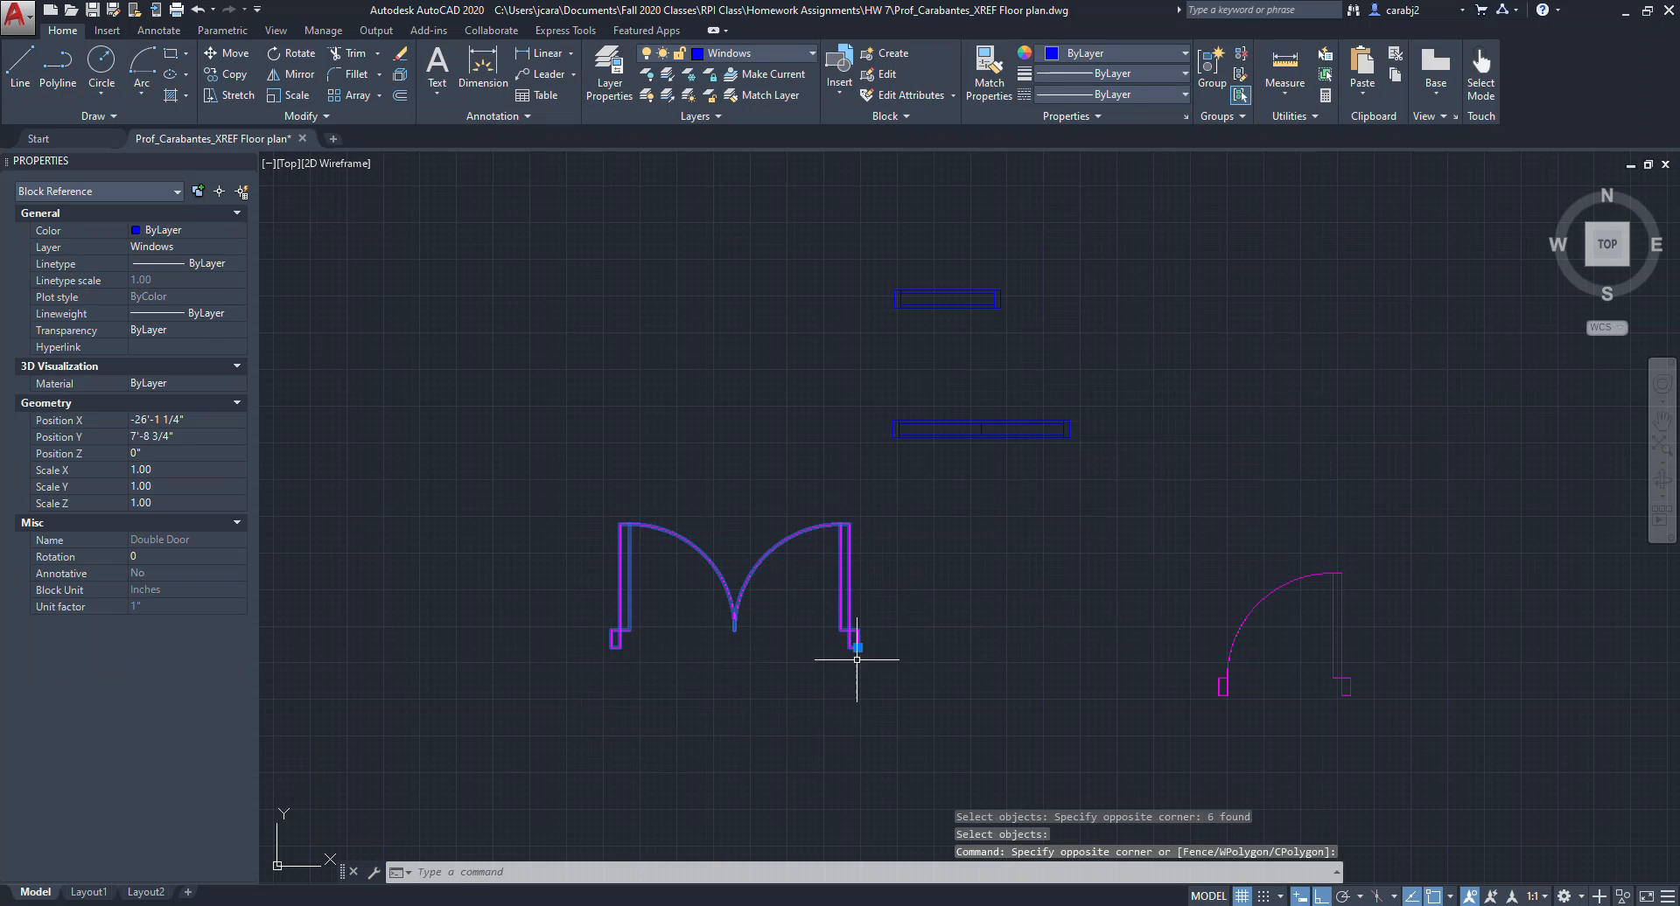
pyautogui.click(857, 647)
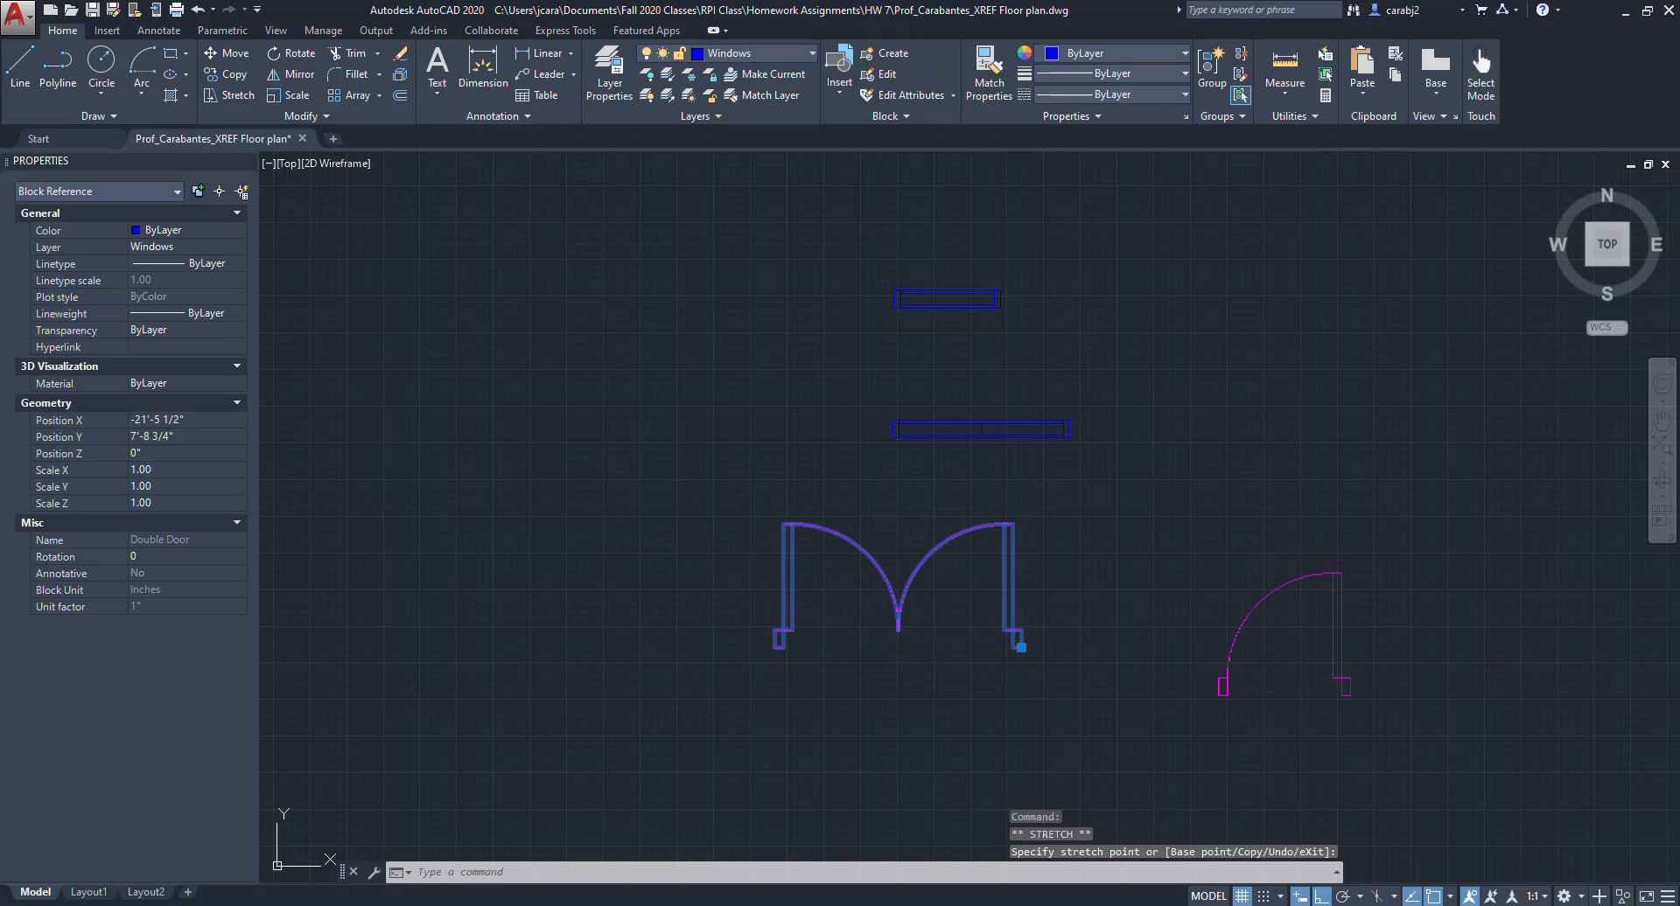
pyautogui.scroll(3, 1214, 452)
pyautogui.moveTo(1000, 571); pyautogui.dragTo(1010, 592, button='middle')
pyautogui.press('Escape')
pyautogui.press('Escape')
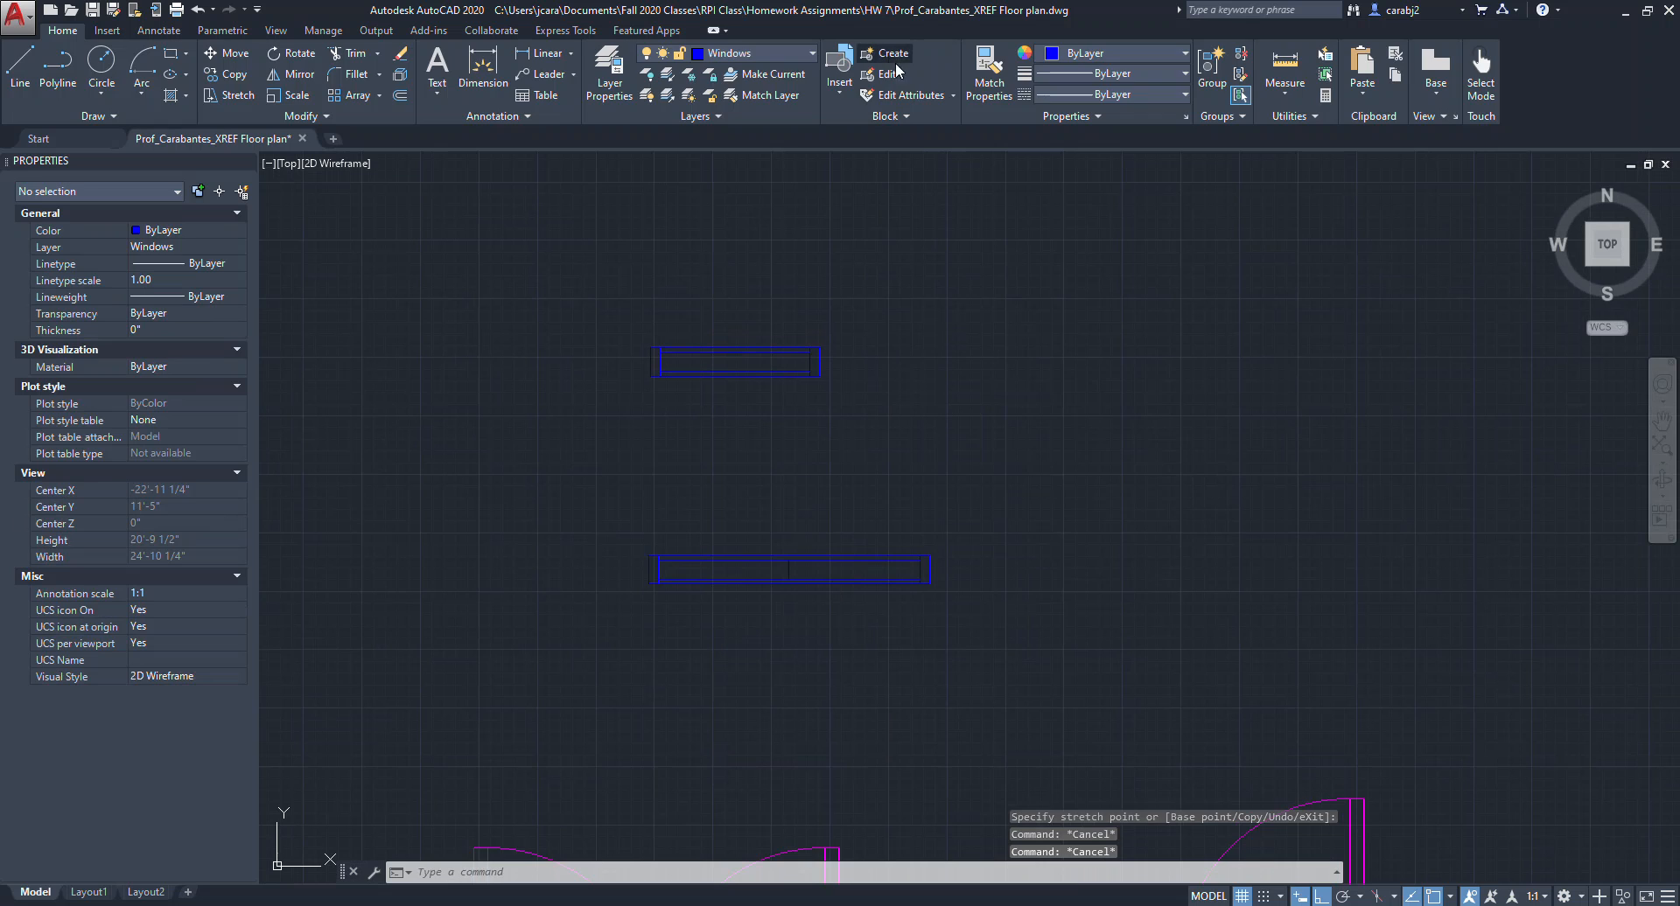
# Create a Window 1 block from the shorter window, based at its lower-right corner.
pyautogui.click(890, 54)
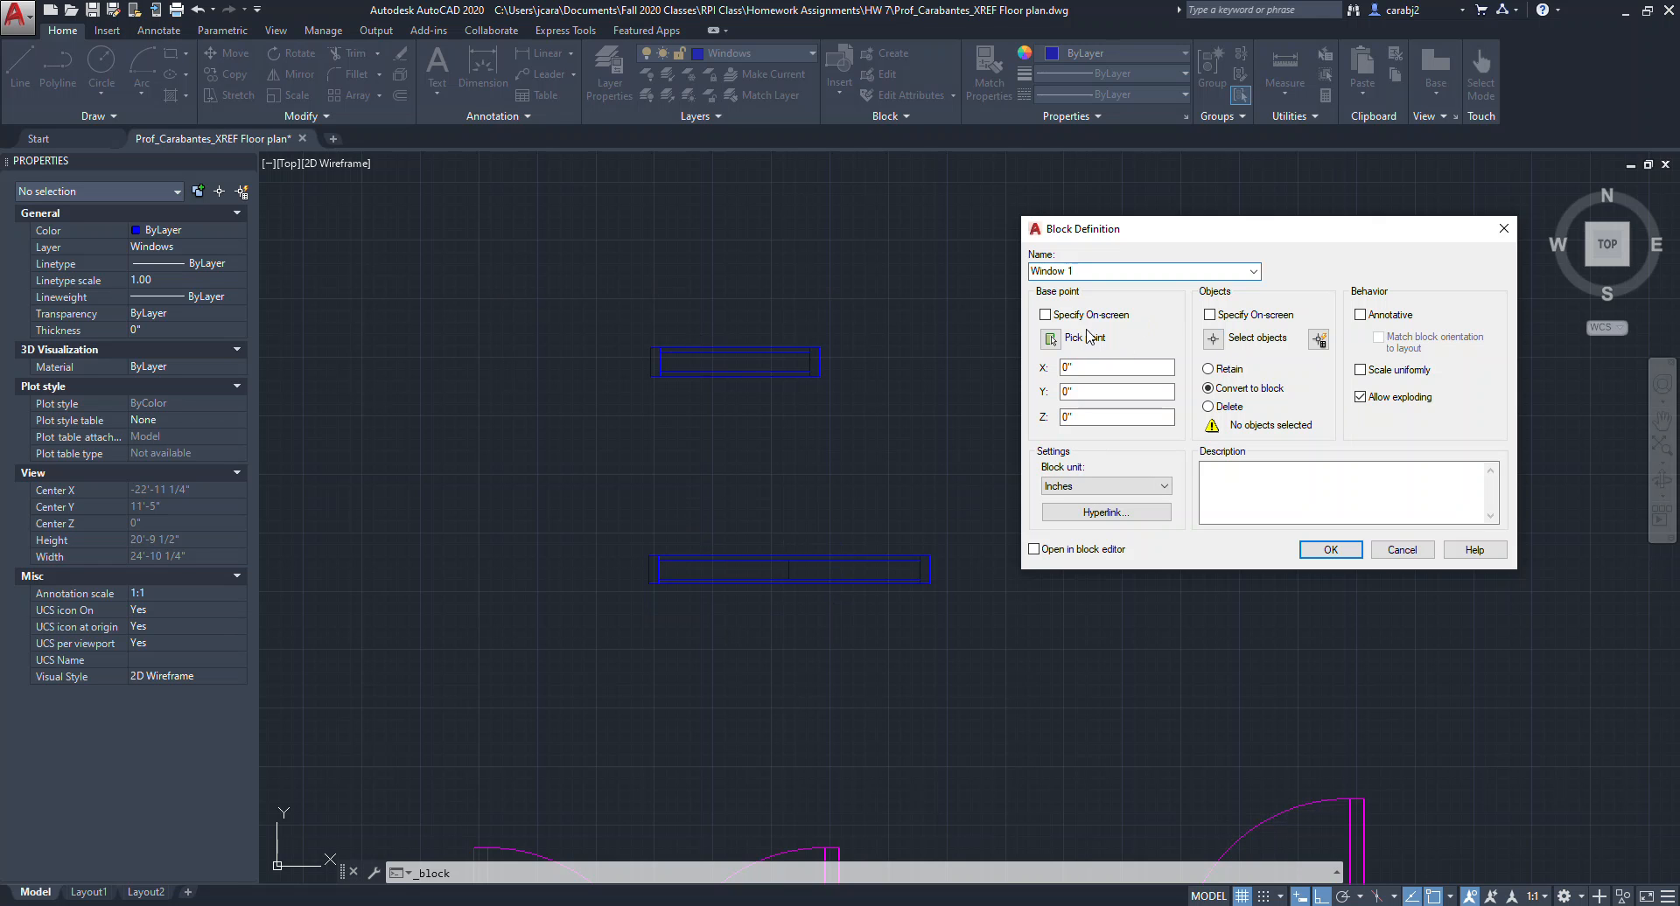
pyautogui.click(1050, 339)
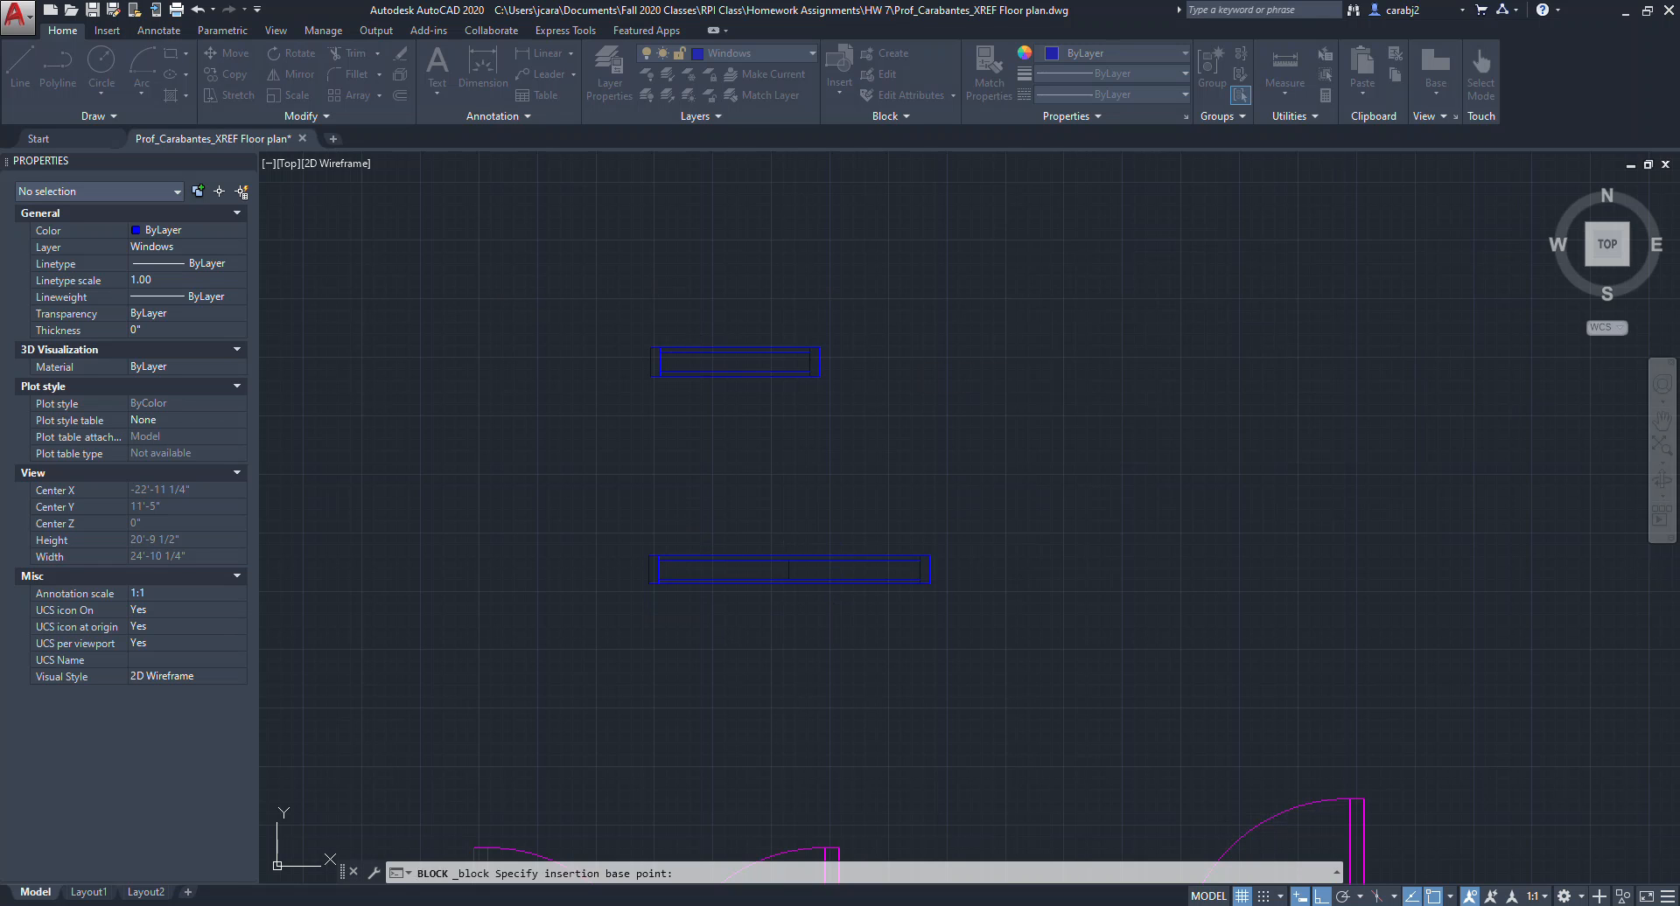
pyautogui.click(818, 375)
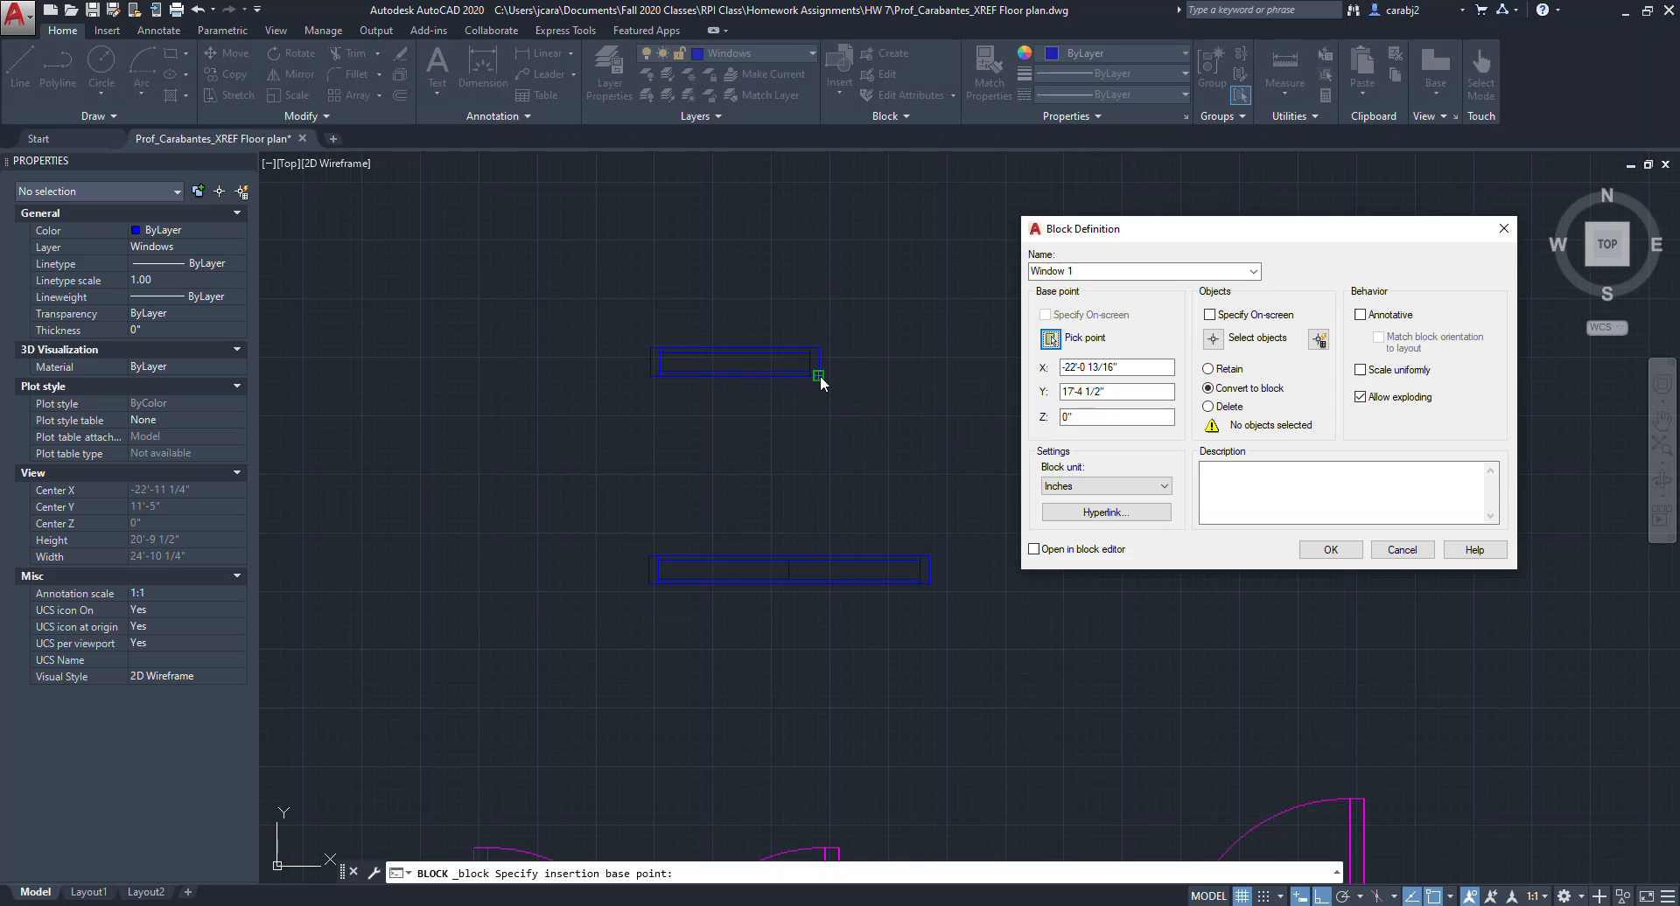
pyautogui.click(1214, 339)
pyautogui.click(874, 313)
pyautogui.click(597, 404)
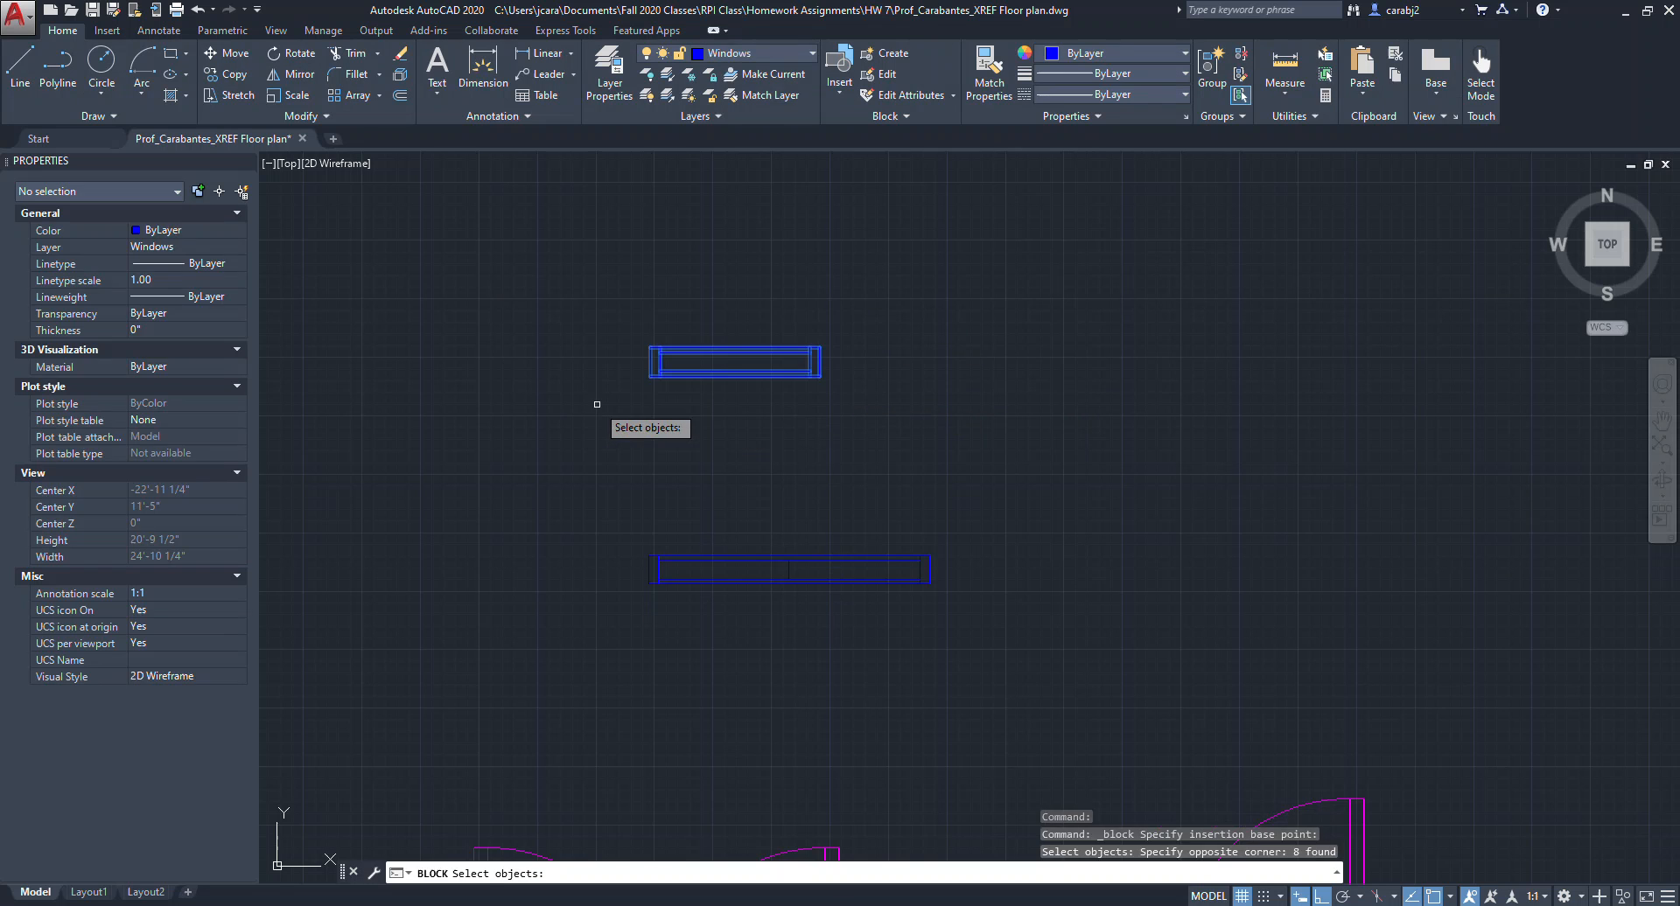
pyautogui.press('Return')
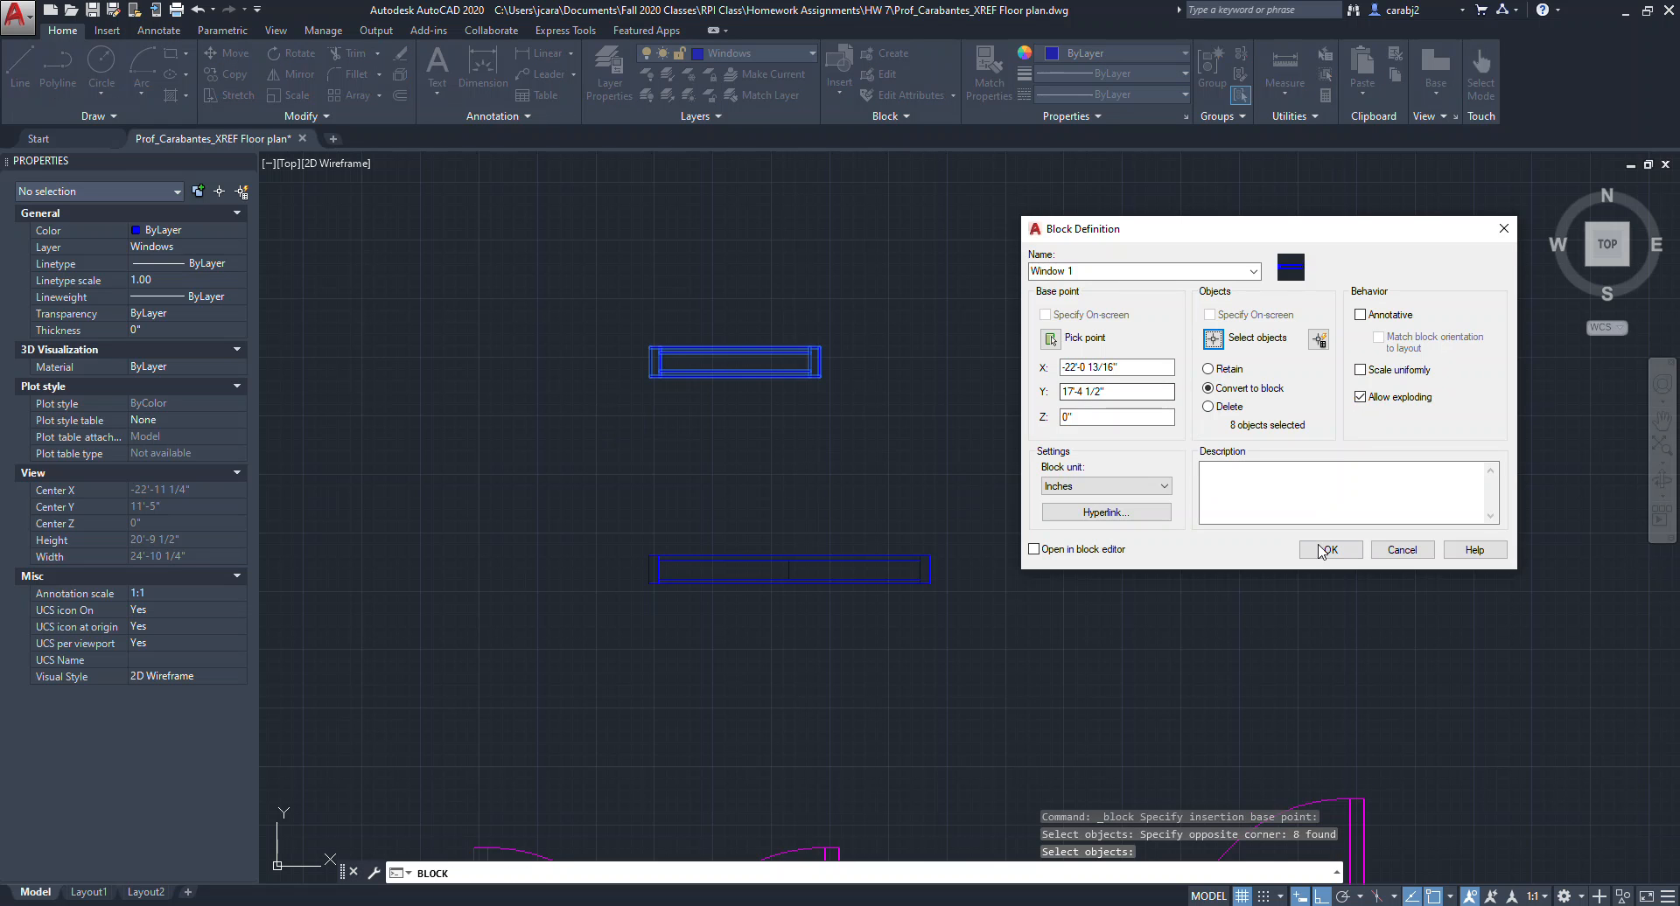
pyautogui.click(1330, 549)
# Move the Window 1 block to the right using its base grip.
pyautogui.click(816, 374)
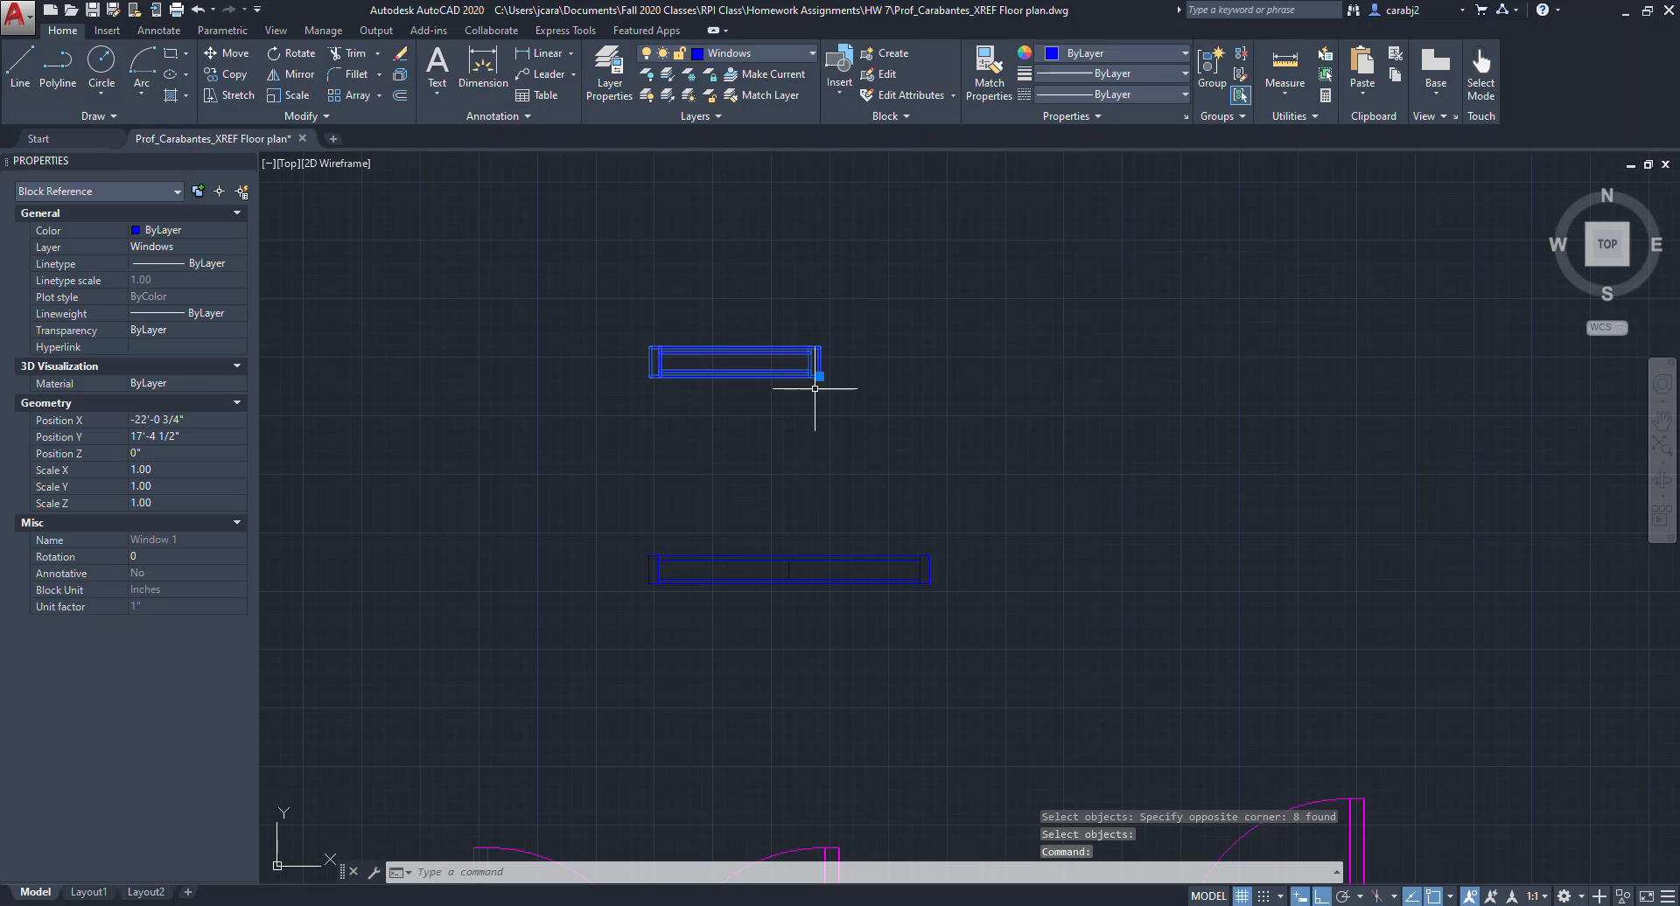
pyautogui.click(819, 376)
pyautogui.click(1370, 375)
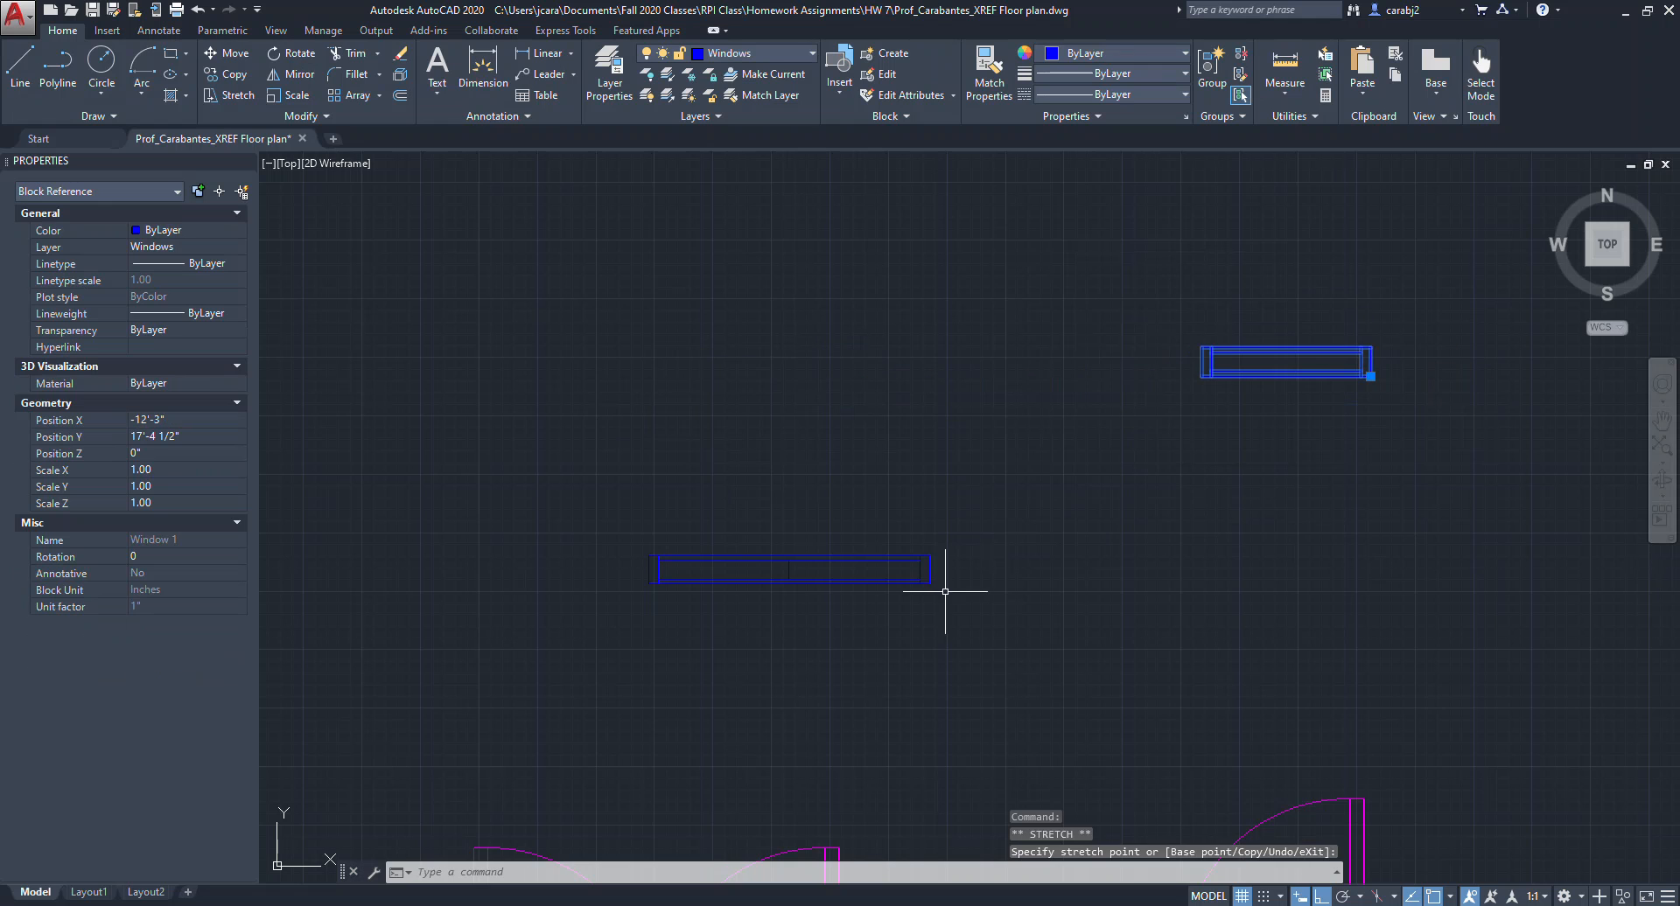
pyautogui.press('Escape')
# Create a Window 2 block from the longer window, based at its lower-right corner.
pyautogui.click(892, 54)
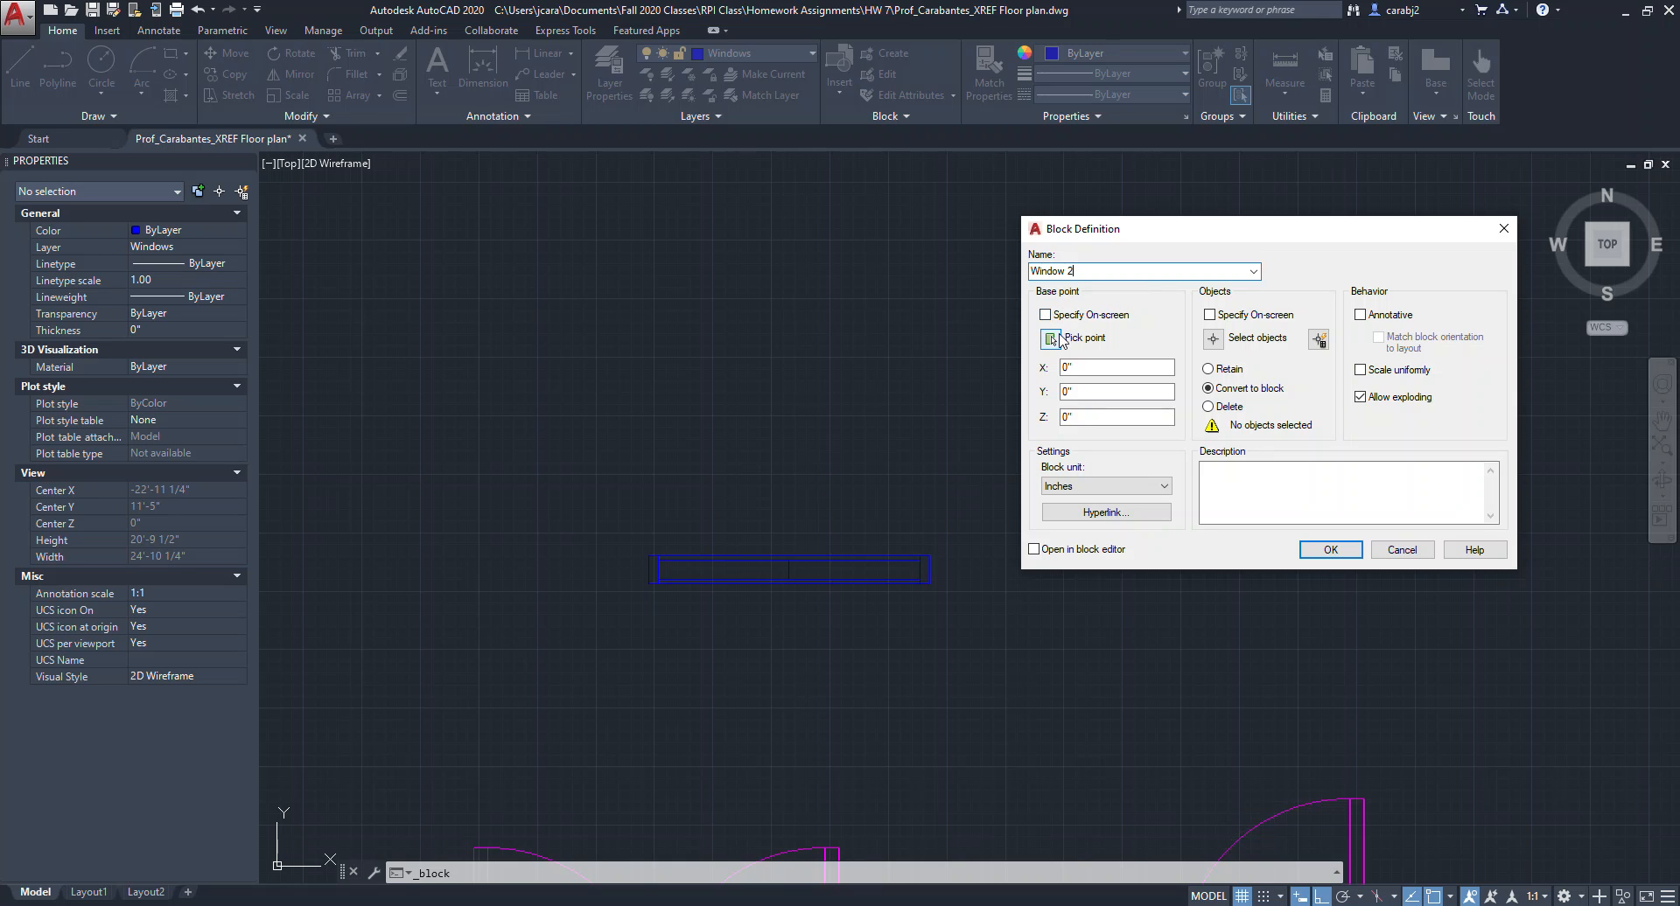
pyautogui.click(1051, 338)
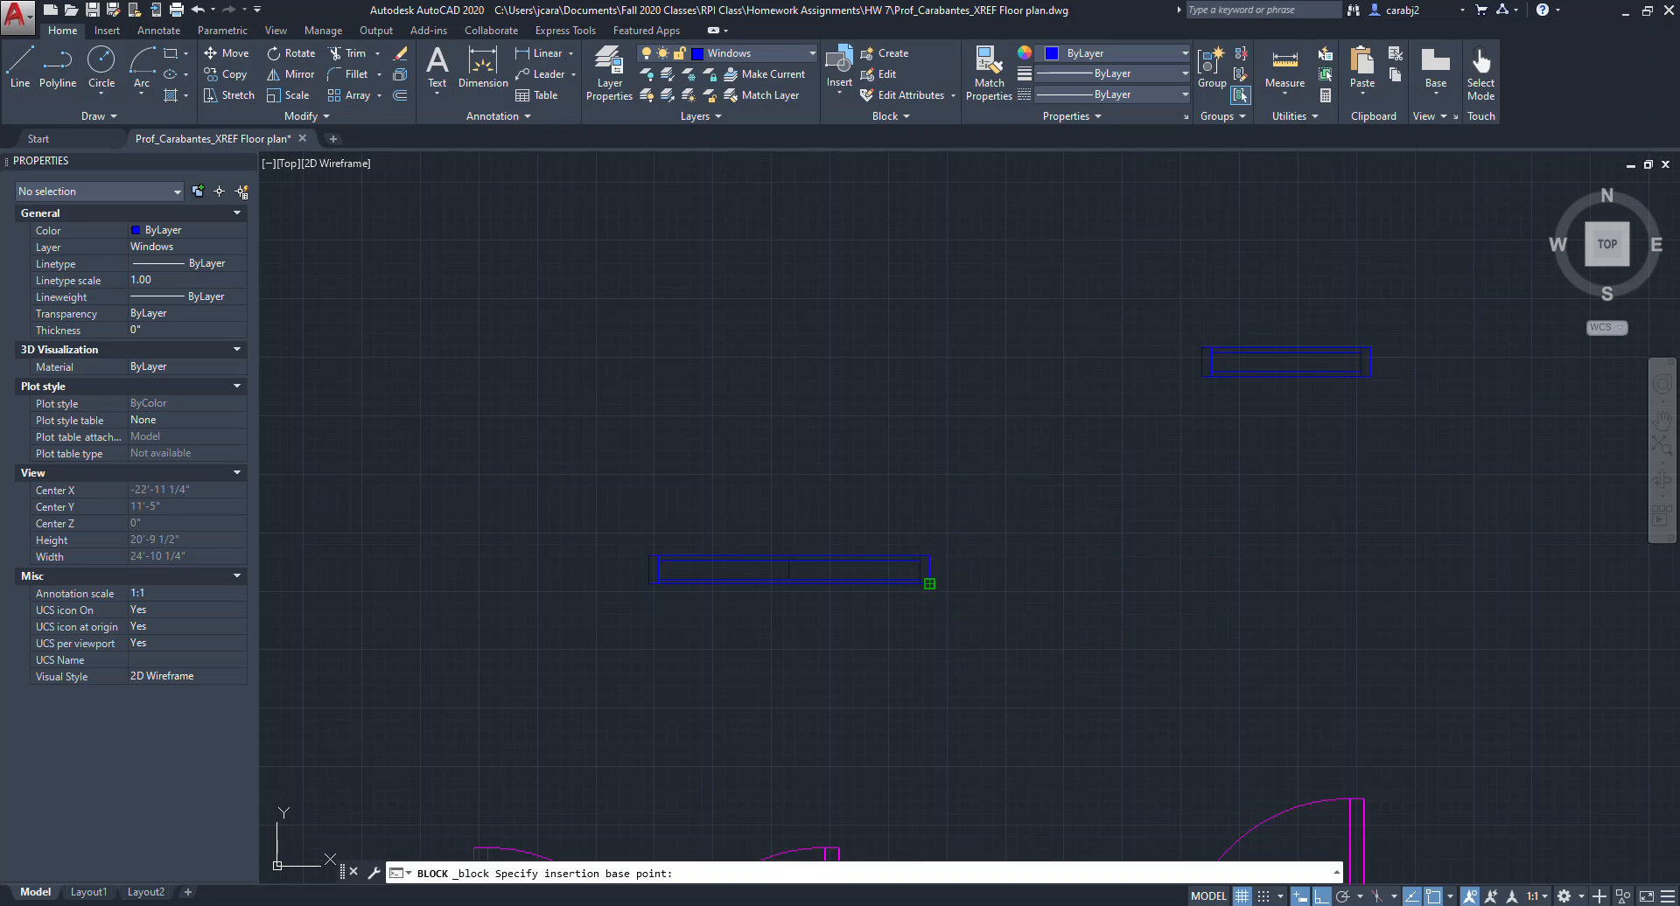
pyautogui.click(929, 583)
pyautogui.click(1214, 339)
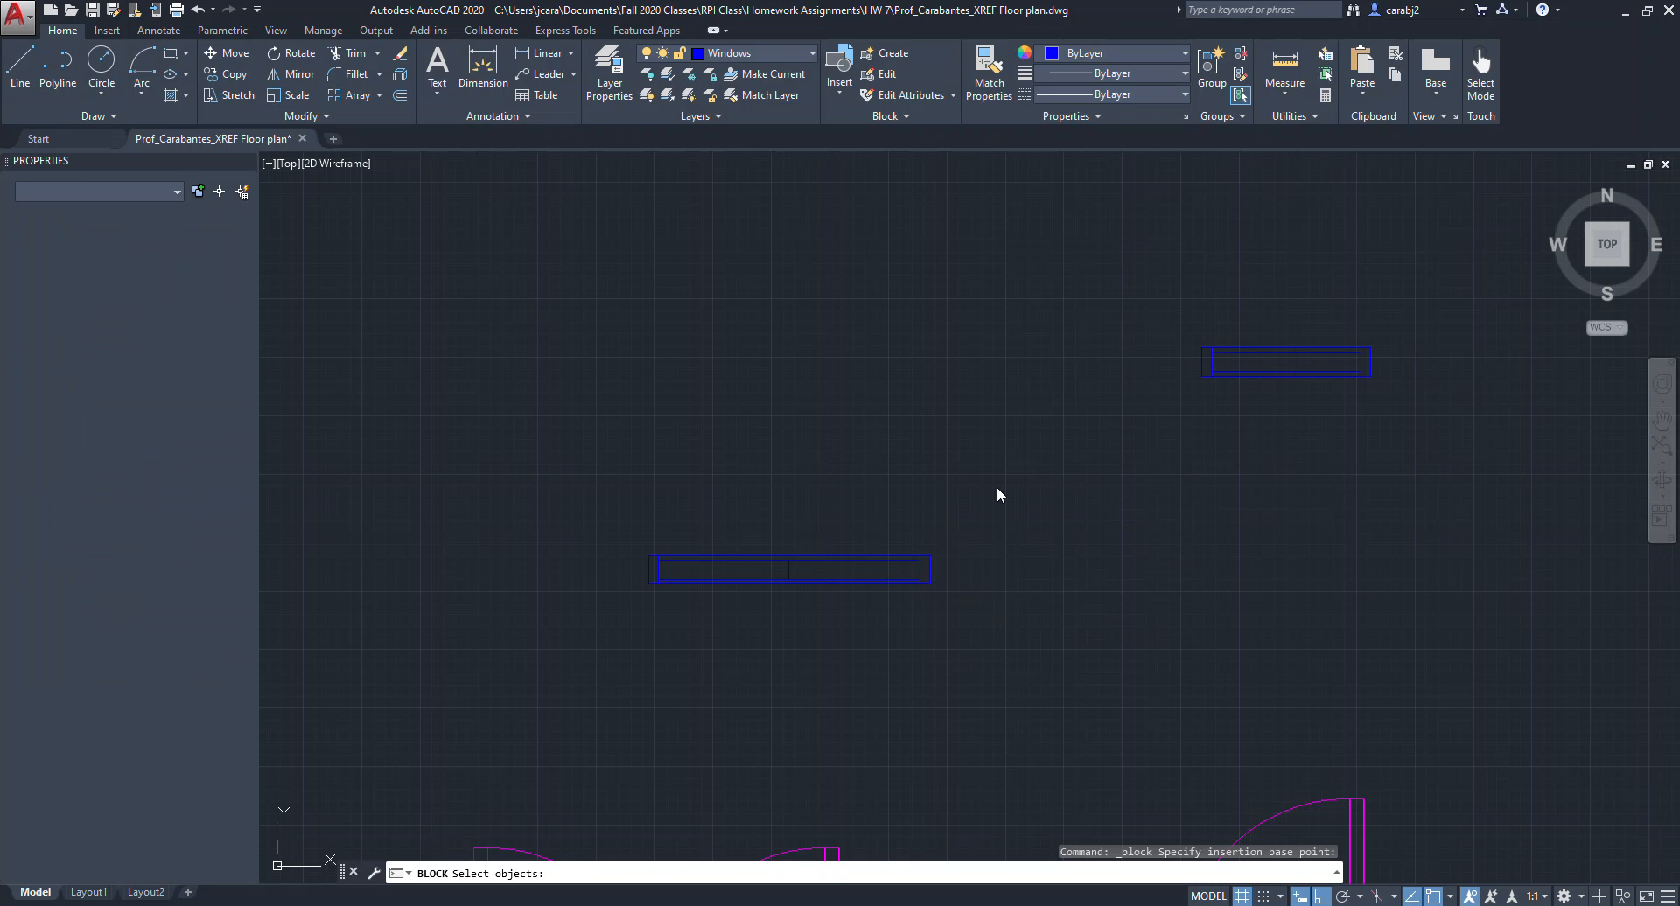
pyautogui.click(966, 521)
pyautogui.click(607, 617)
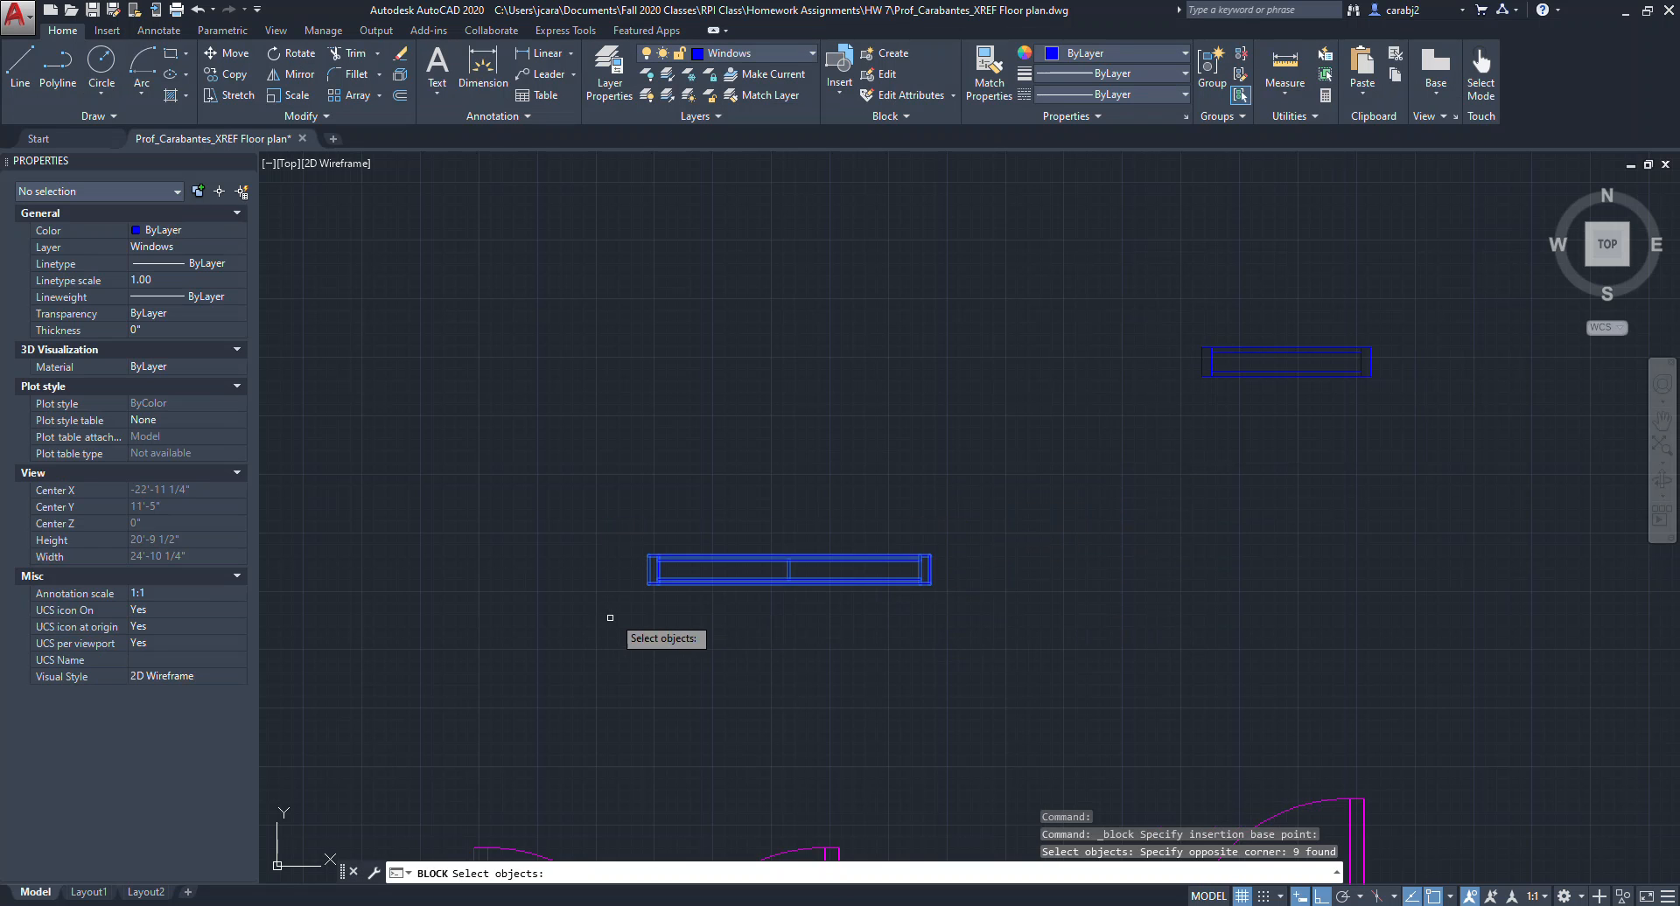
pyautogui.press('Return')
pyautogui.click(1343, 547)
# Select the Window 2 block and move it to the right using its base grip.
pyautogui.moveTo(947, 590); pyautogui.dragTo(856, 483, button='middle')
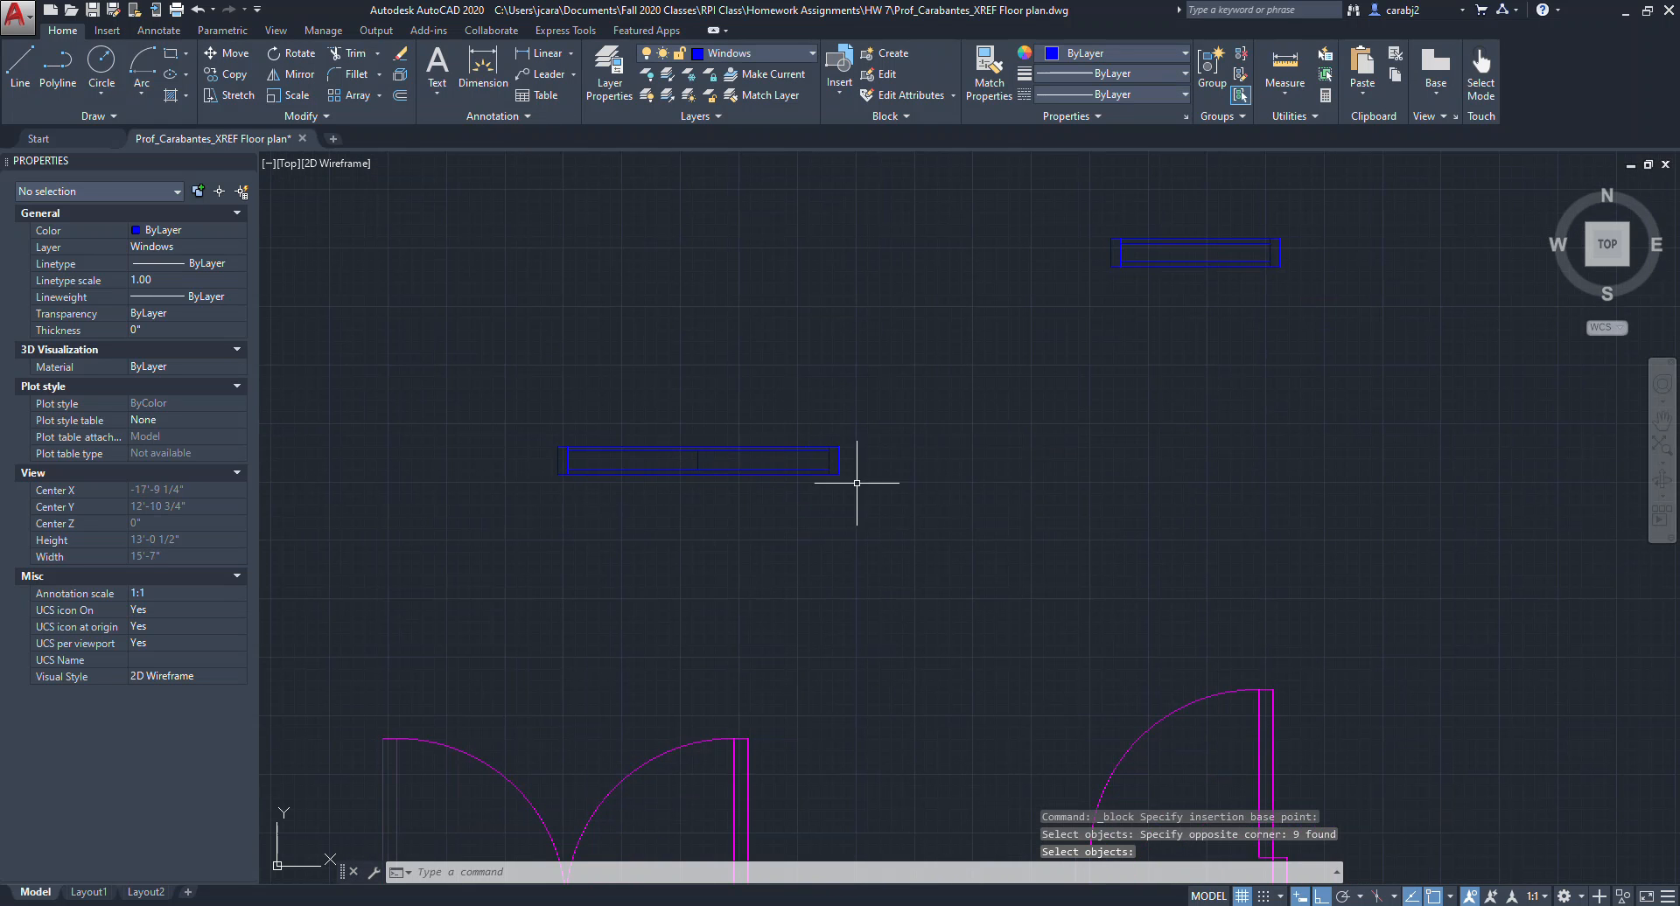
pyautogui.click(840, 524)
pyautogui.click(783, 419)
pyautogui.click(838, 474)
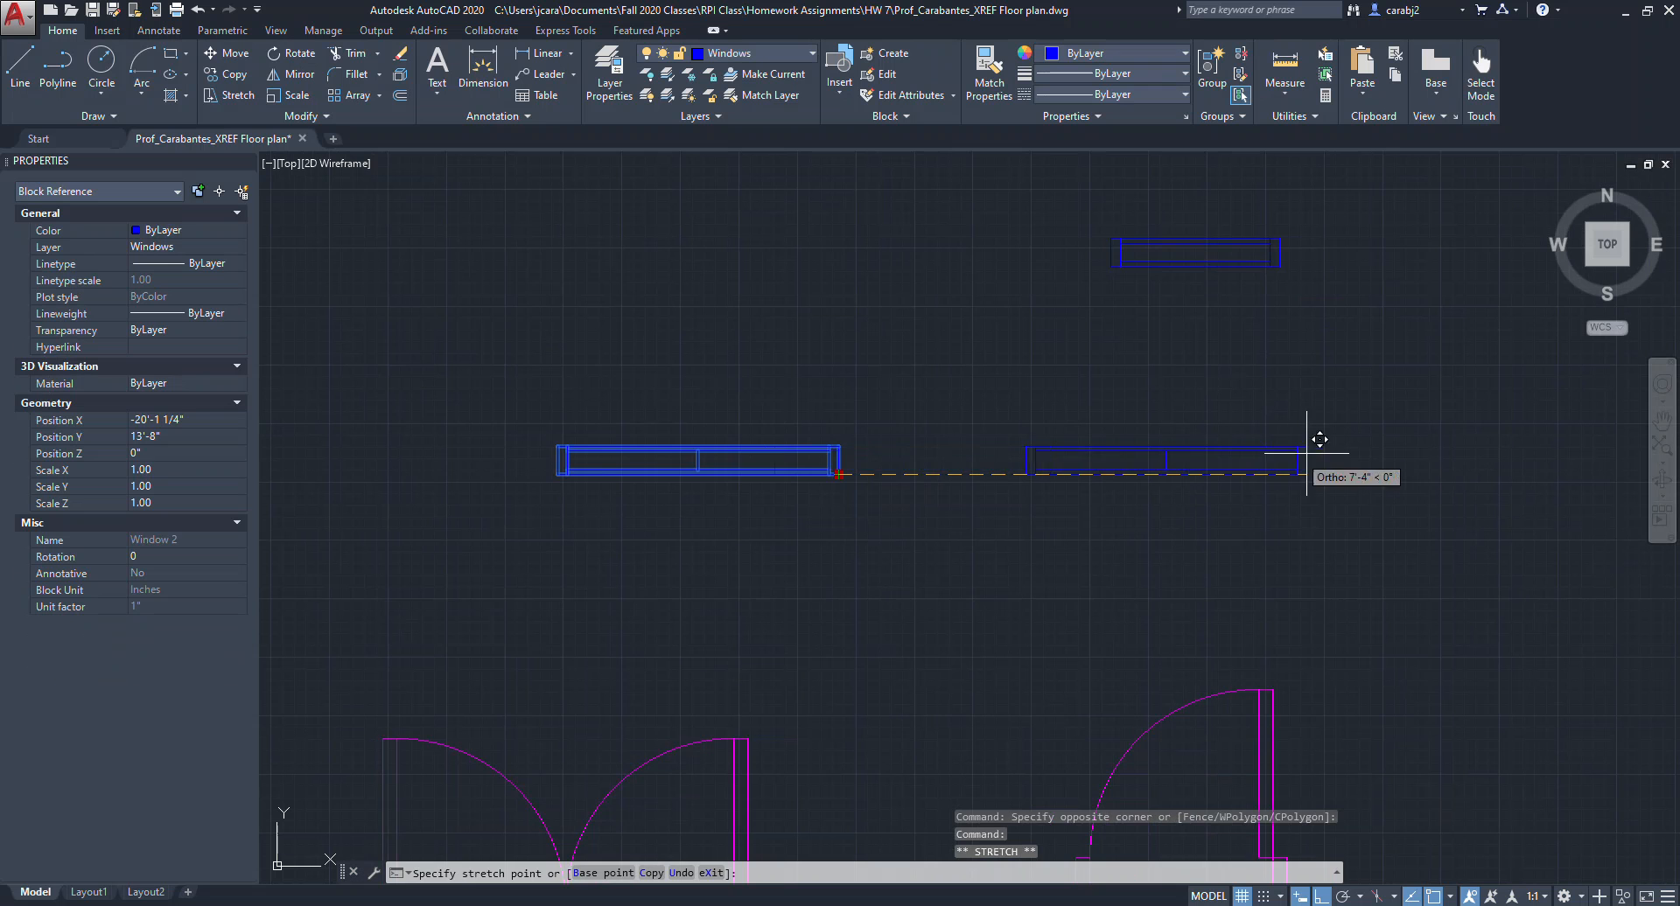
pyautogui.click(1319, 475)
pyautogui.click(1211, 252)
pyautogui.click(1279, 267)
pyautogui.click(1280, 368)
pyautogui.scroll(-4, 1278, 427)
pyautogui.scroll(-2, 1278, 427)
pyautogui.moveTo(1300, 397); pyautogui.dragTo(907, 536, button='middle')
pyautogui.press('Escape')
pyautogui.moveTo(975, 486); pyautogui.dragTo(889, 491, button='middle')
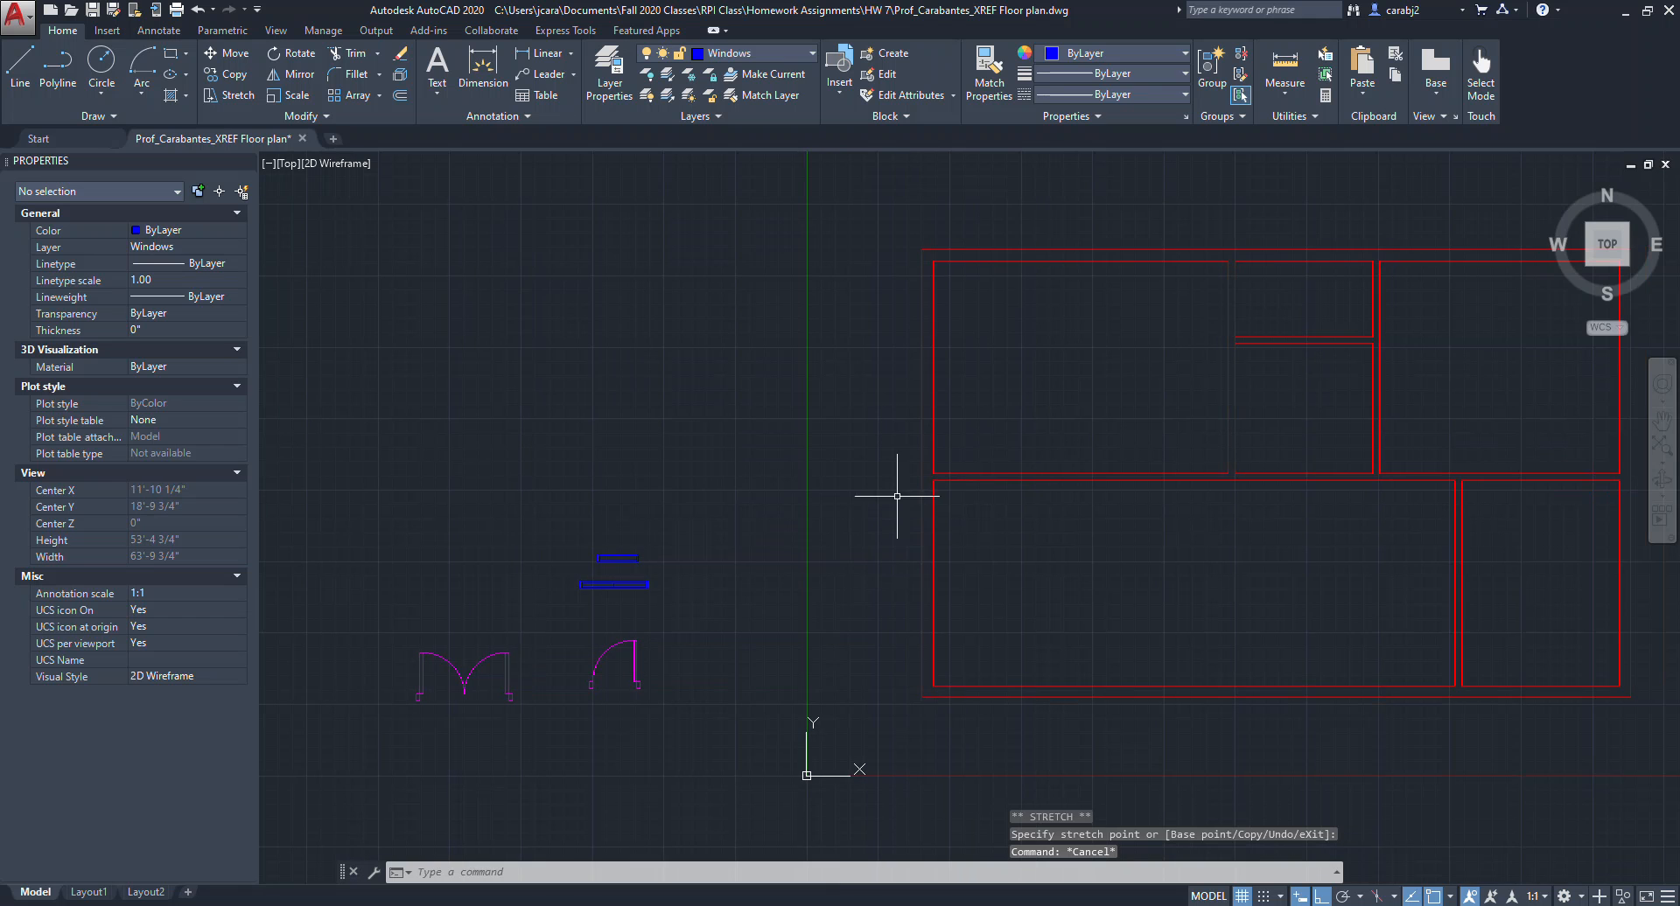
# Draw a 5' by 10" rectangle for a third window beside the existing windows.
pyautogui.scroll(2, 582, 613)
pyautogui.scroll(3, 674, 549)
pyautogui.scroll(-2, 787, 610)
pyautogui.moveTo(889, 591); pyautogui.dragTo(839, 585, button='middle')
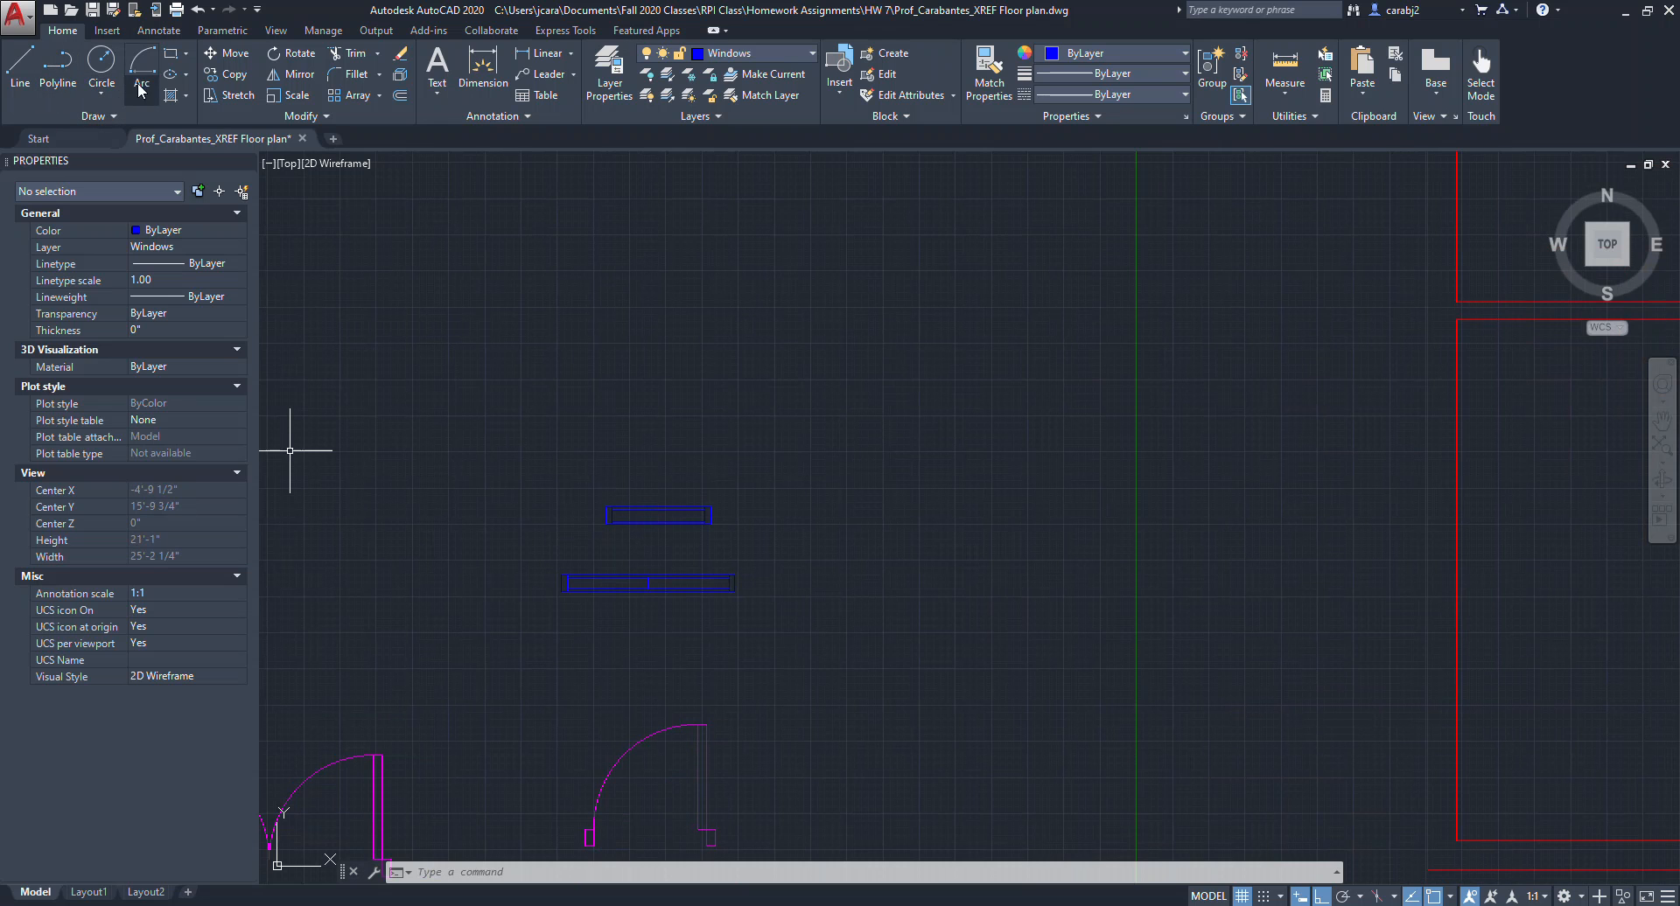
pyautogui.click(171, 54)
pyautogui.moveTo(885, 551); pyautogui.dragTo(814, 551, button='middle')
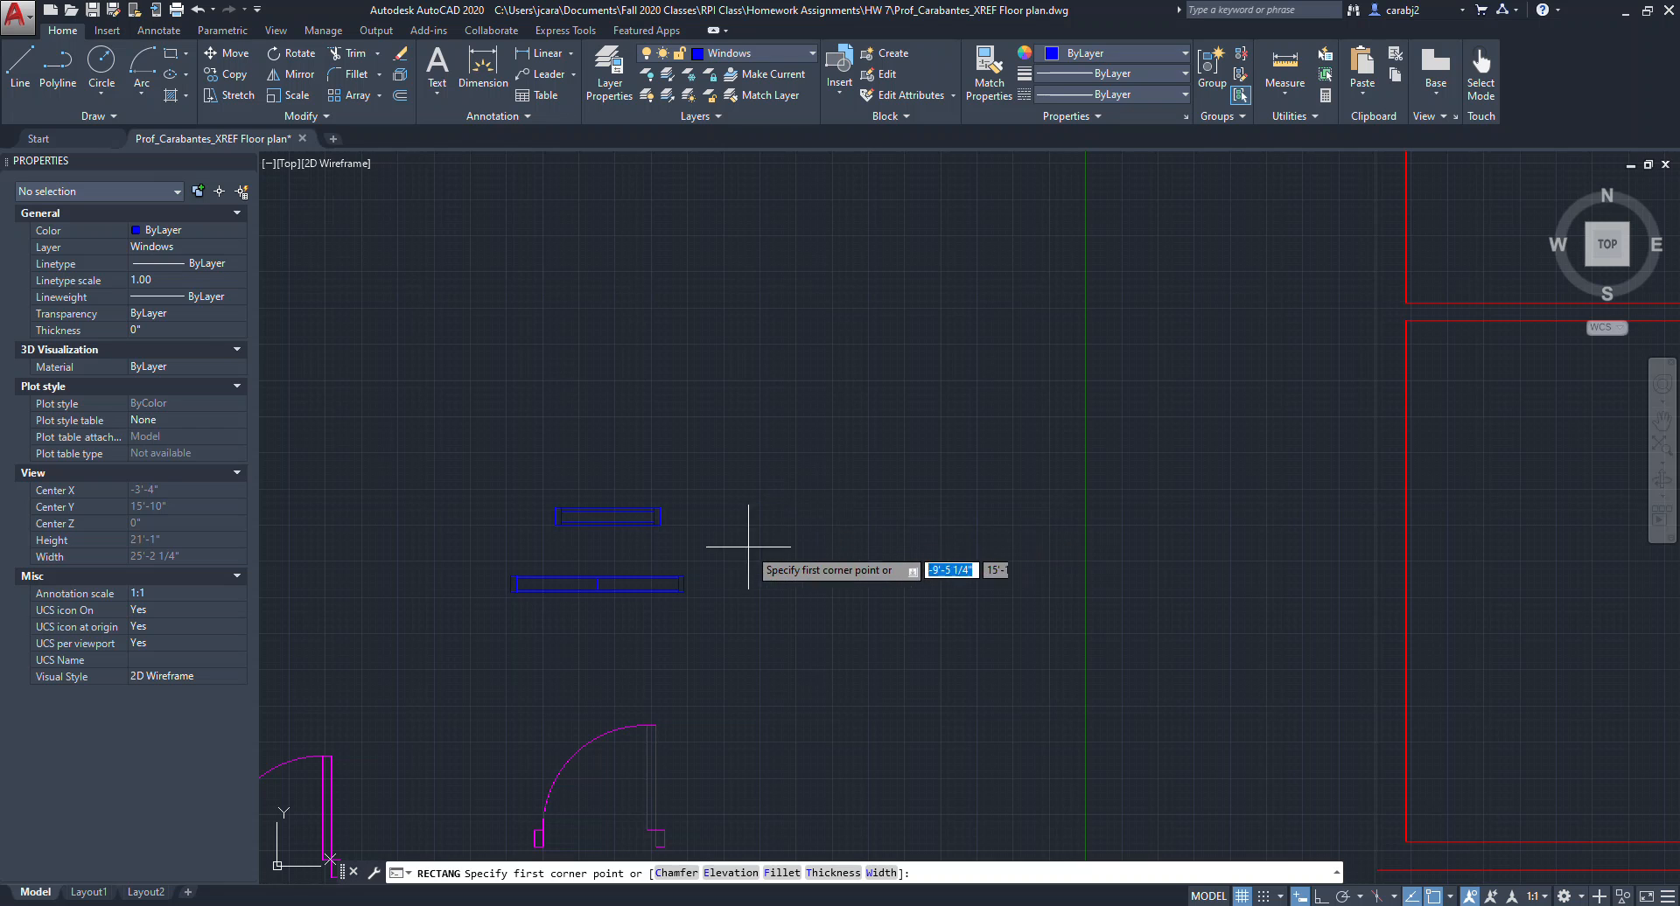
pyautogui.scroll(2, 709, 525)
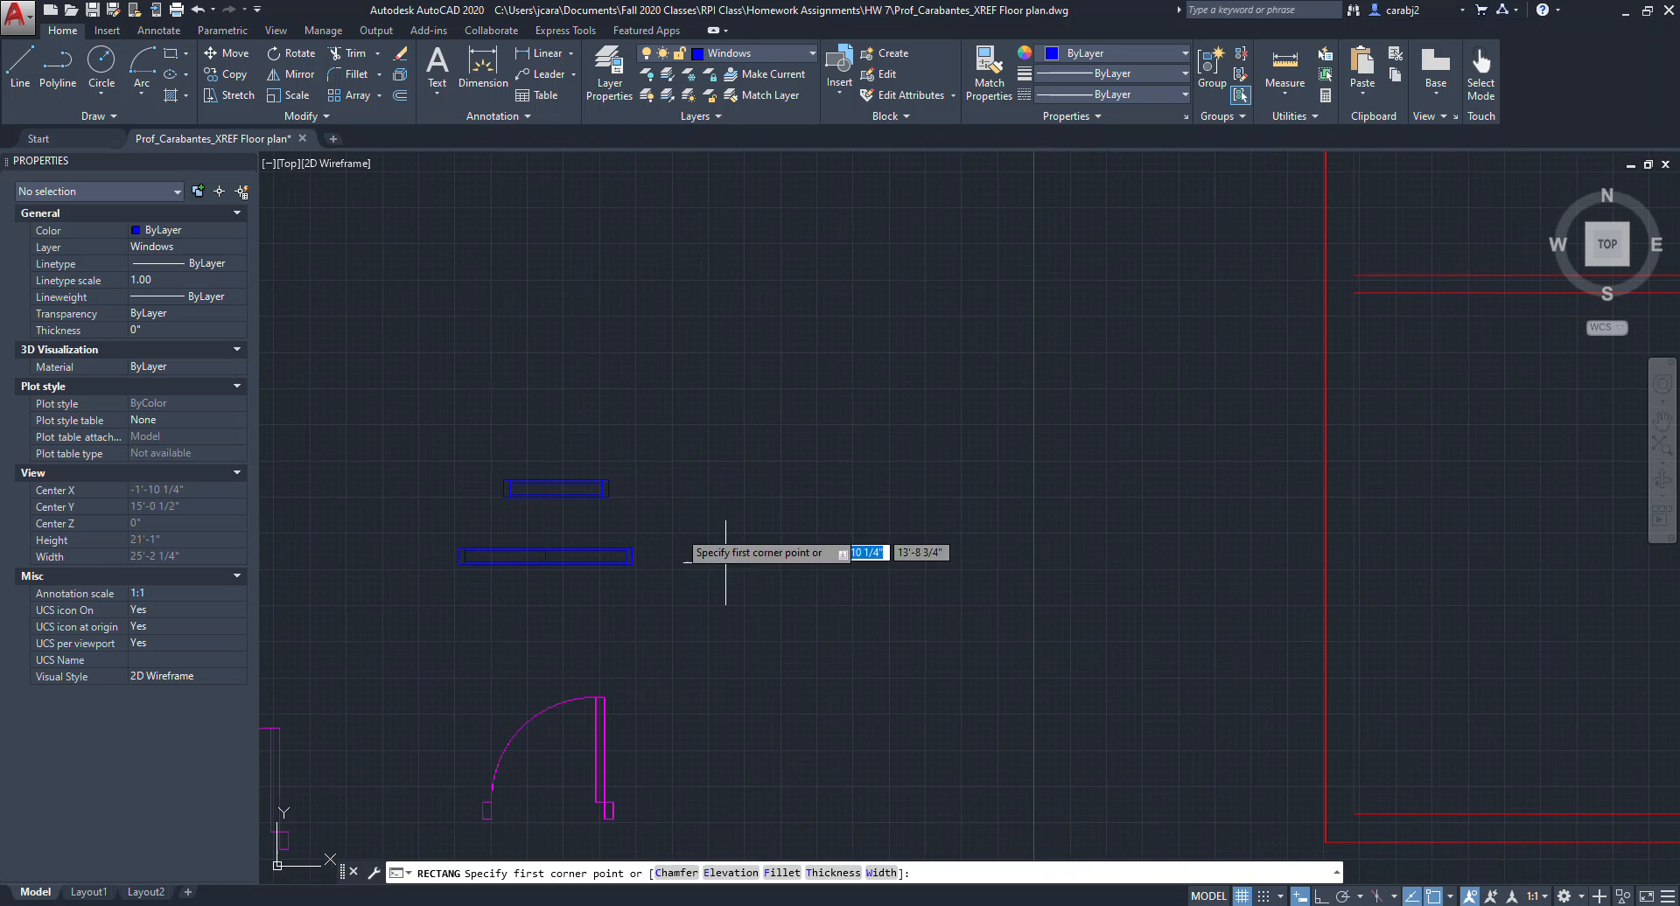
pyautogui.click(717, 472)
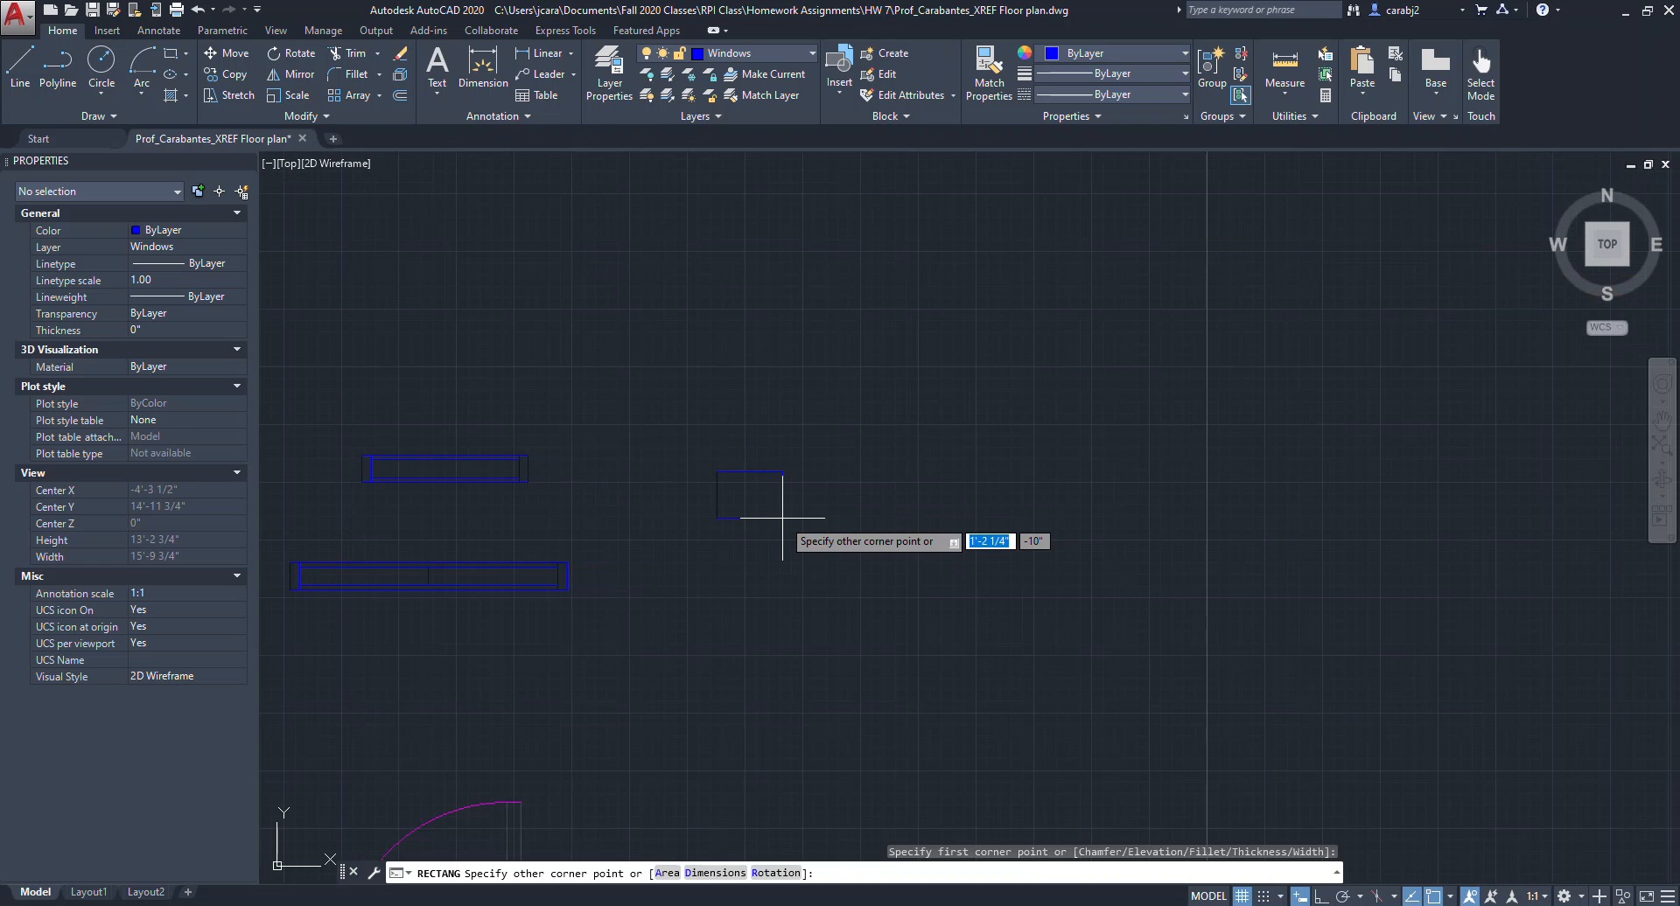
pyautogui.write("5'")
pyautogui.press('BackSpace')
pyautogui.press('BackSpace')
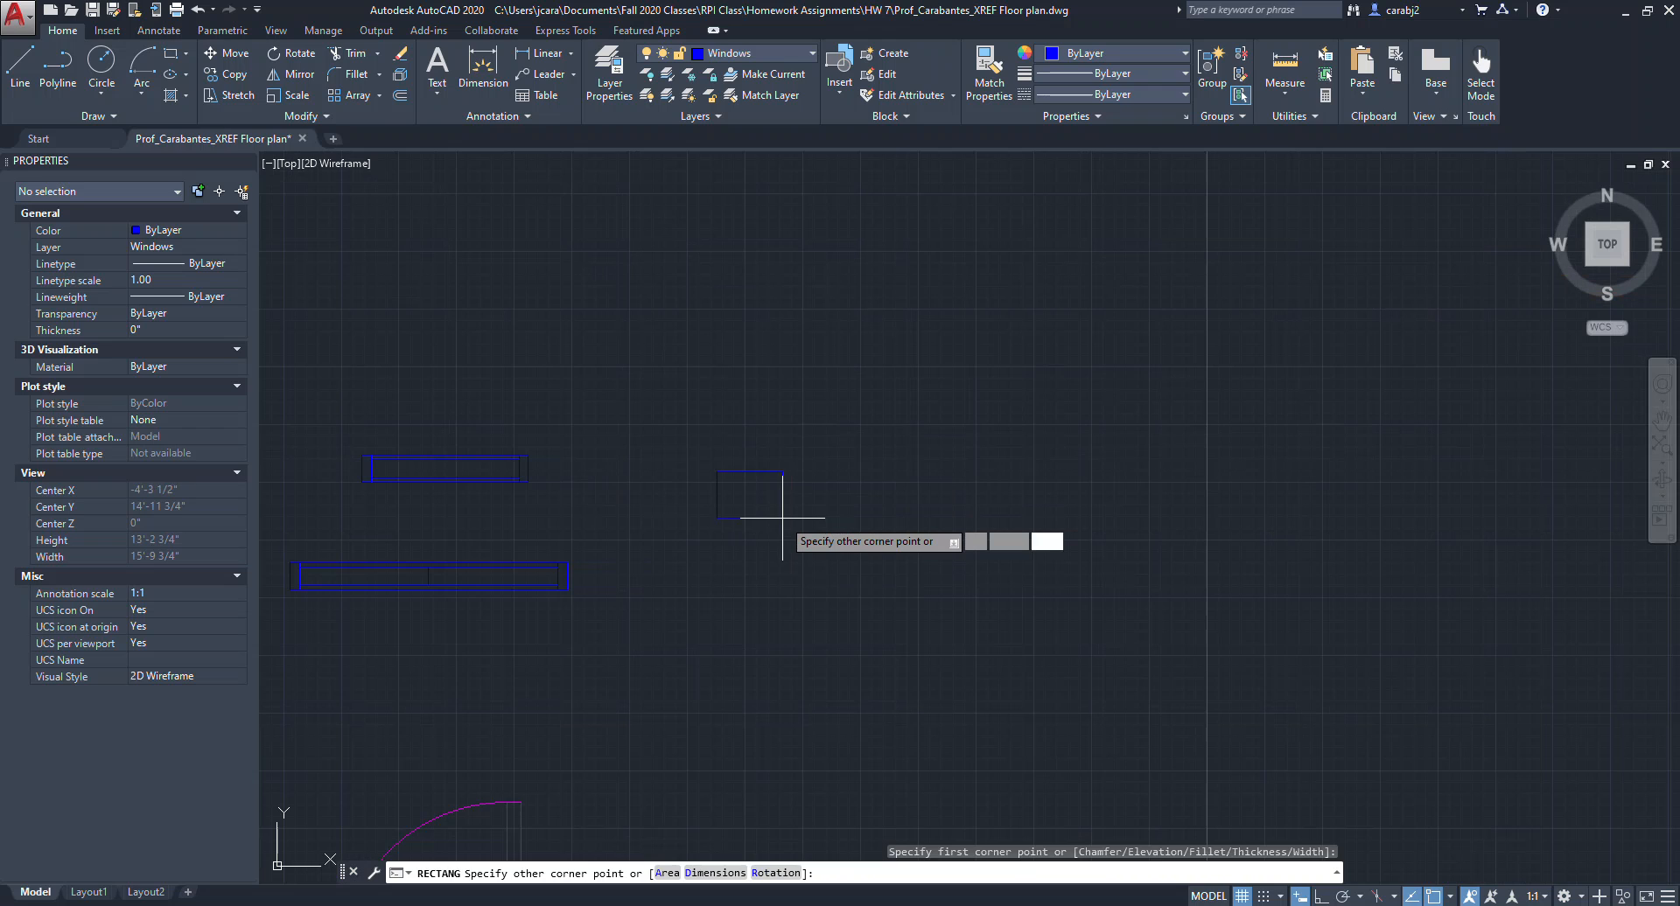
pyautogui.write("5'")
pyautogui.press('Tab')
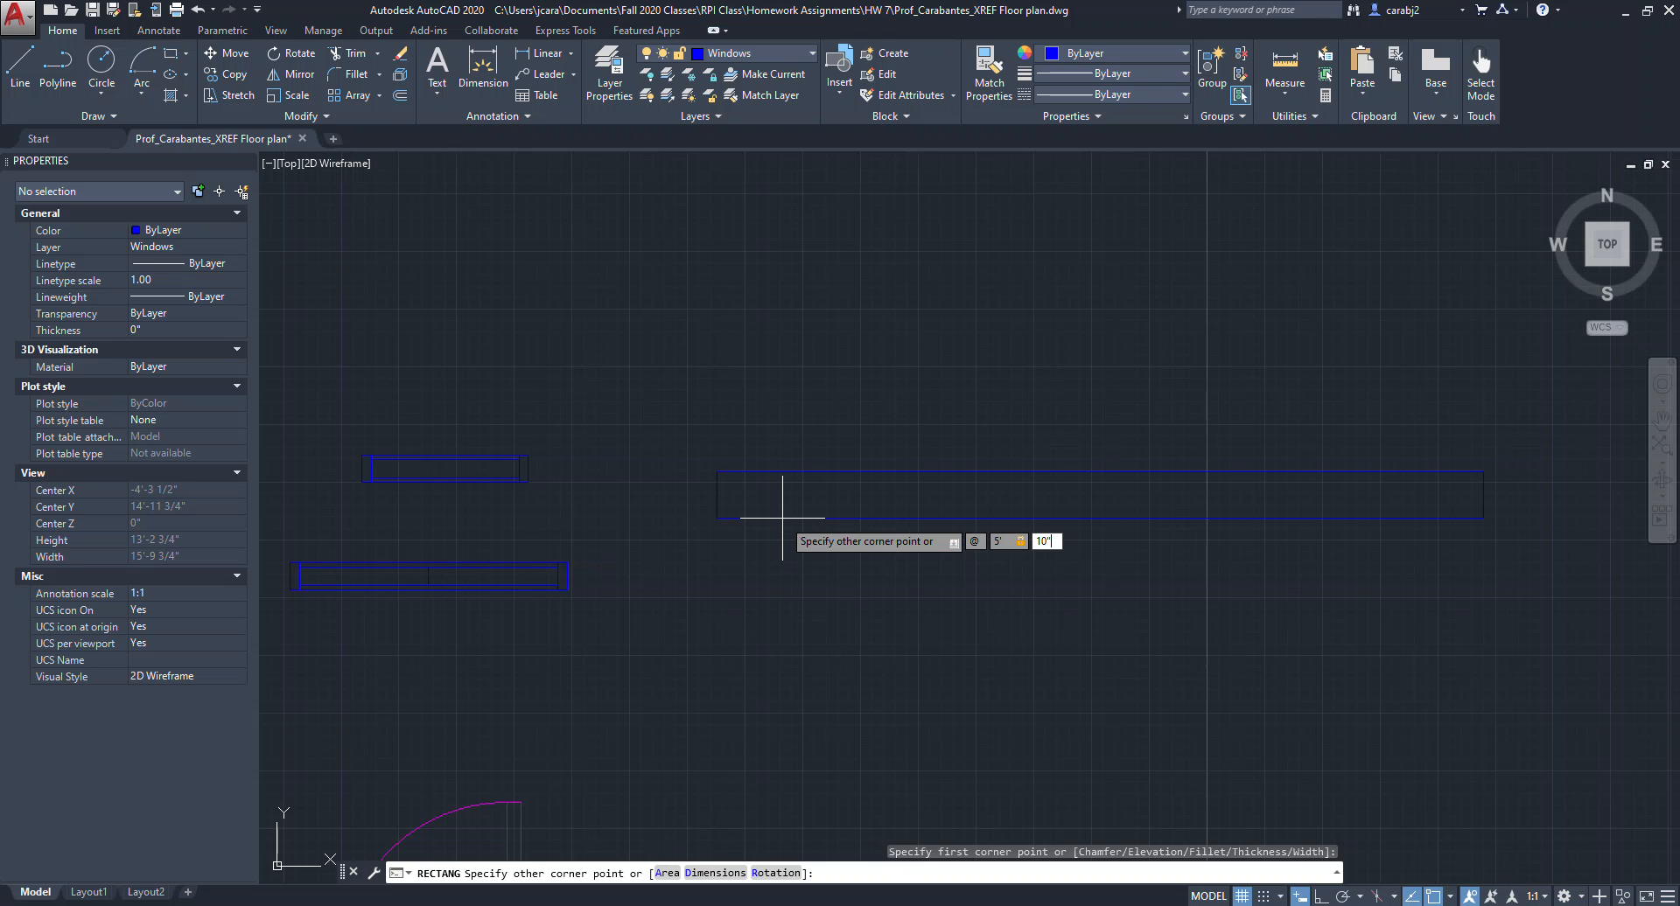
pyautogui.press('Return')
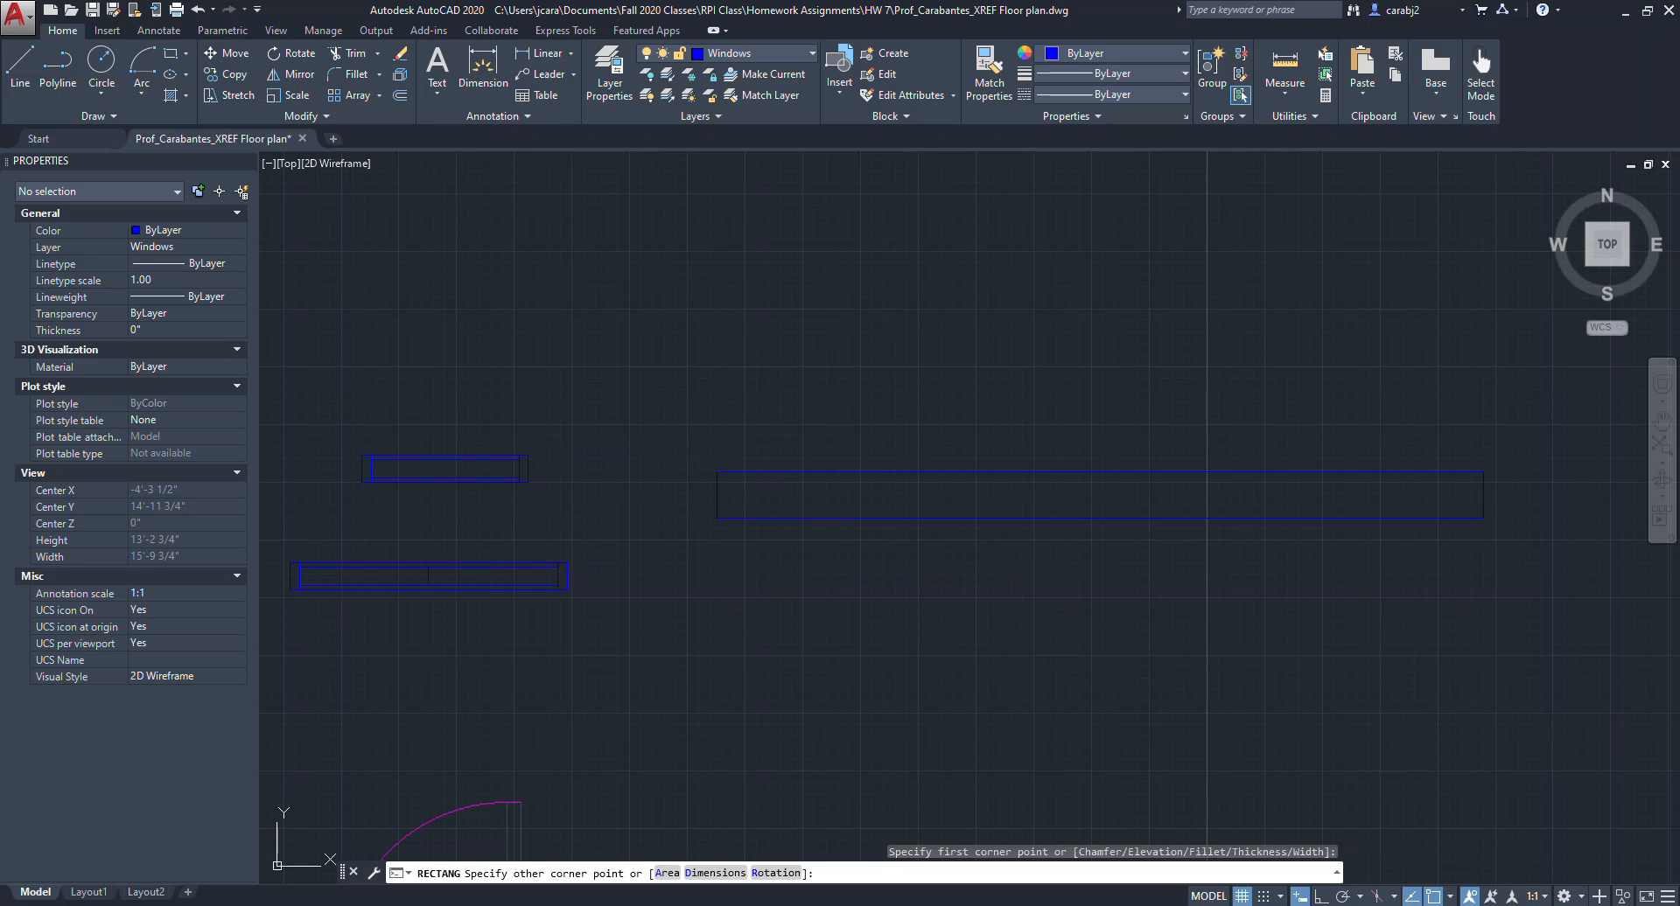
# Explode the new rectangle into separate lines.
pyautogui.moveTo(826, 478); pyautogui.dragTo(975, 495, button='middle')
pyautogui.scroll(3, 912, 495)
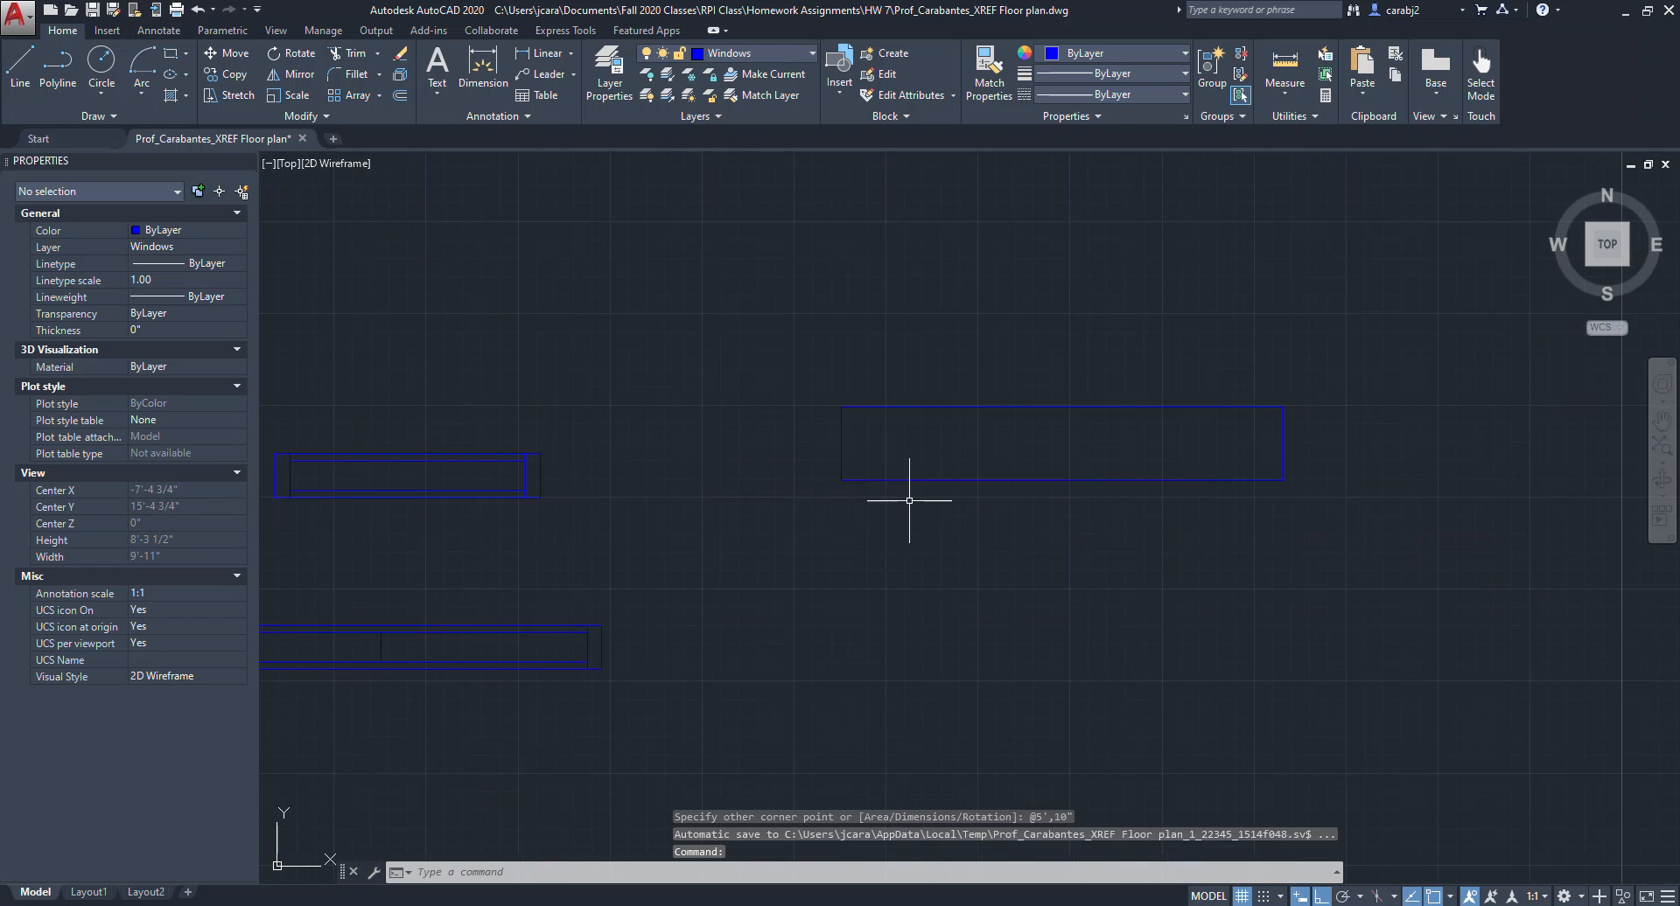
pyautogui.click(961, 456)
pyautogui.click(944, 439)
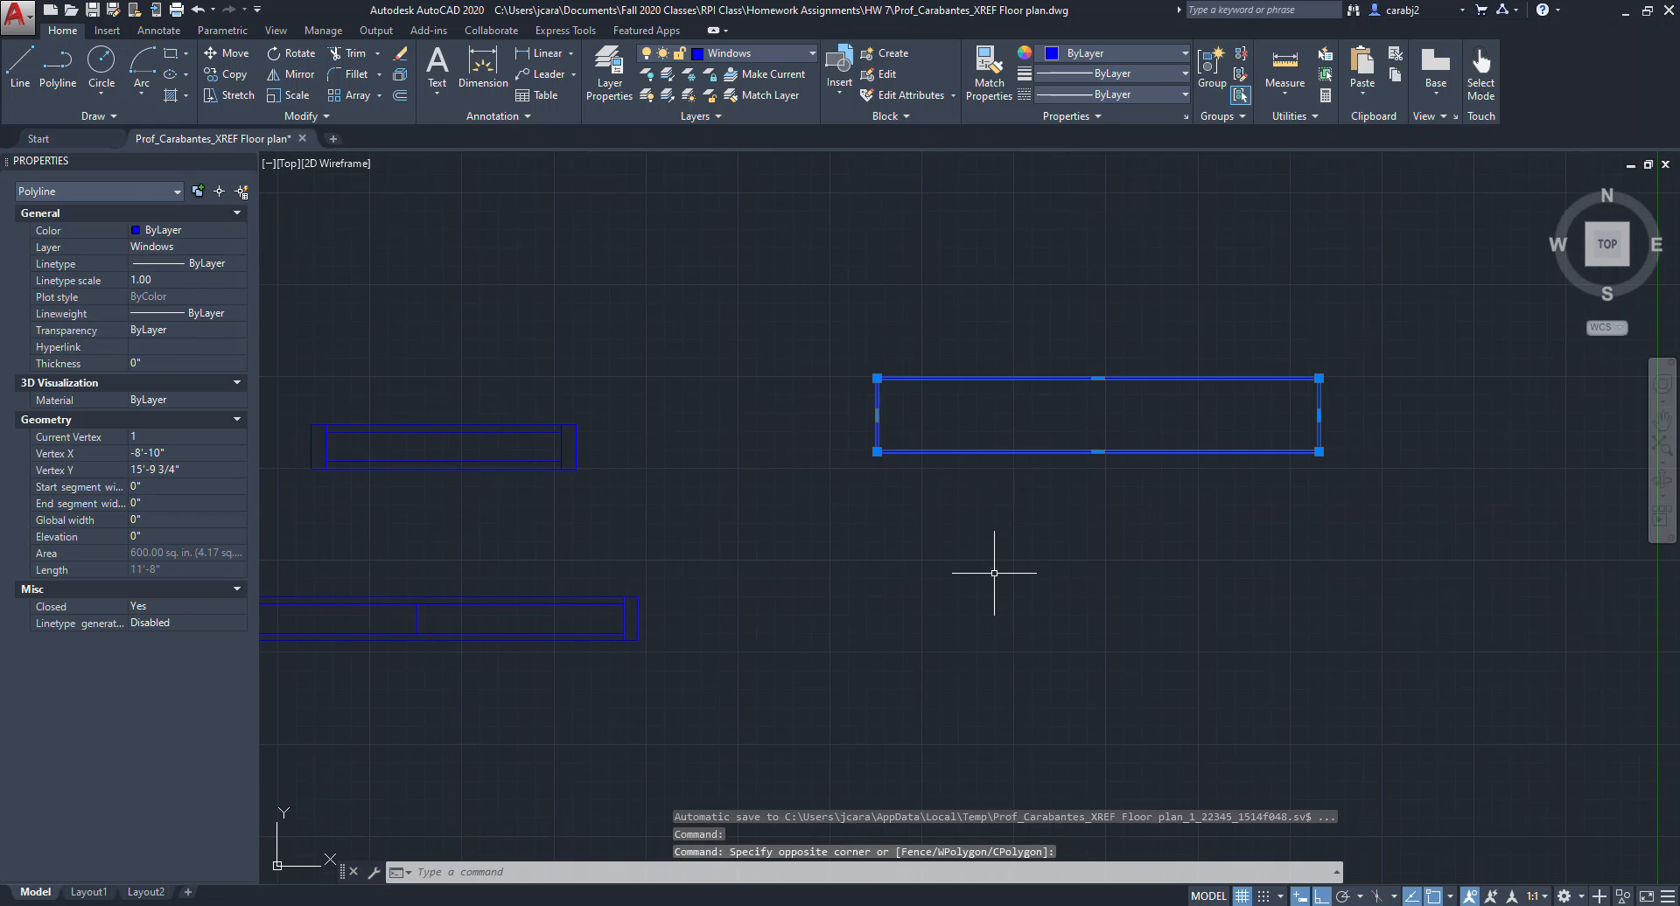
pyautogui.write('exm')
pyautogui.press('BackSpace')
pyautogui.write('pl')
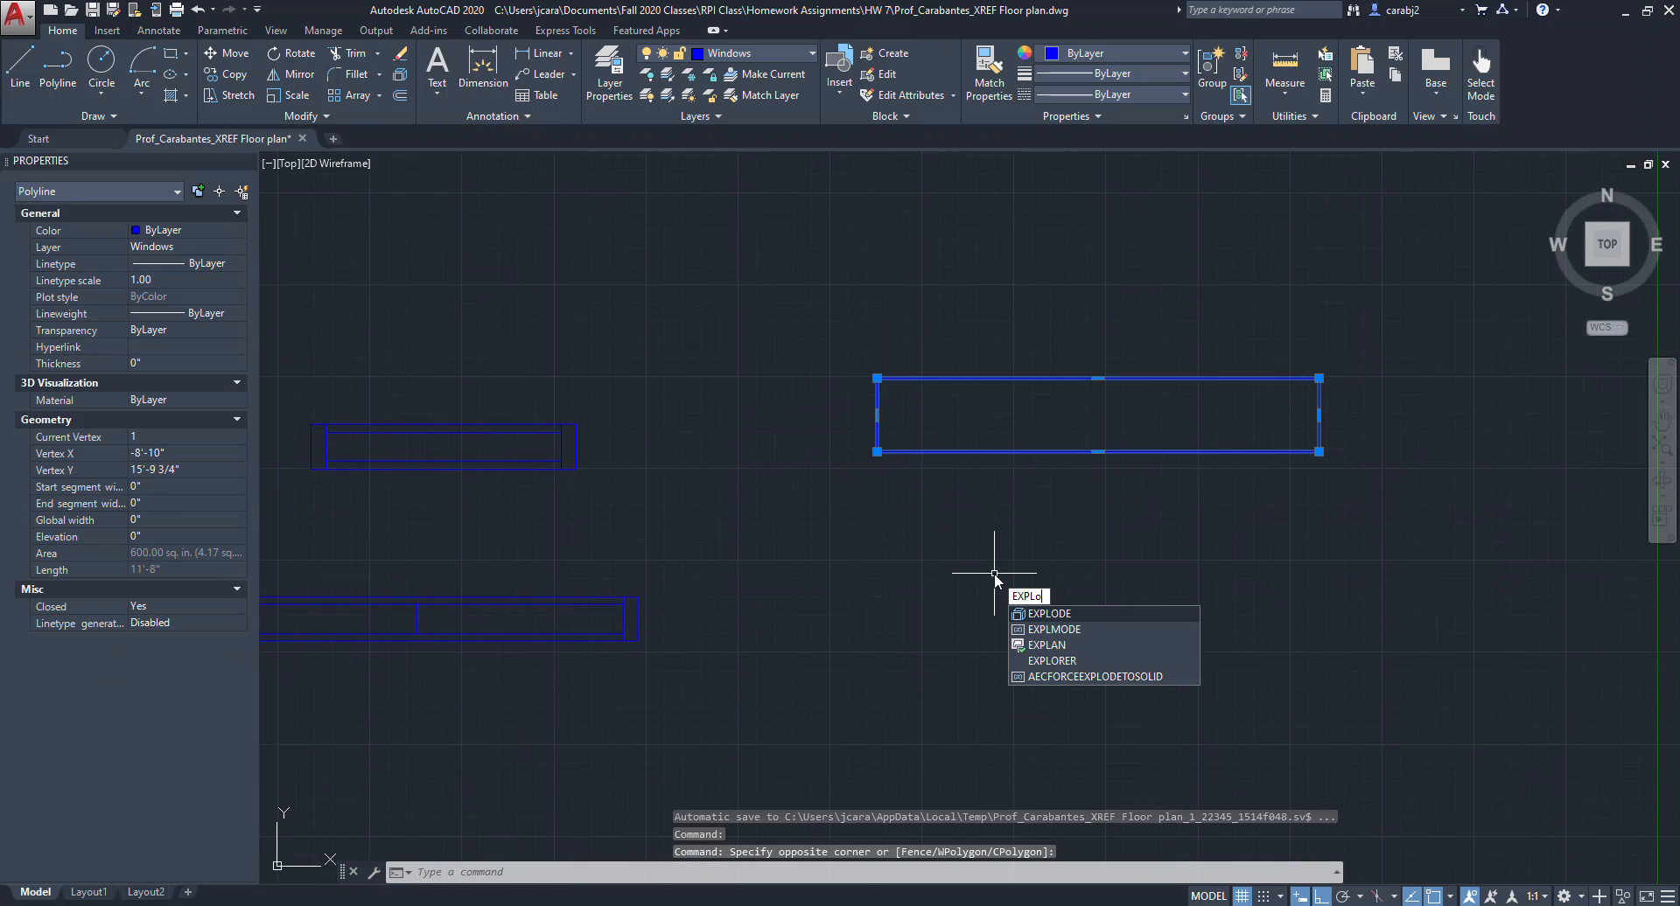
pyautogui.press('Return')
# Offset the rectangle's top and bottom edges 1" inward.
pyautogui.click(1189, 529)
pyautogui.click(1141, 439)
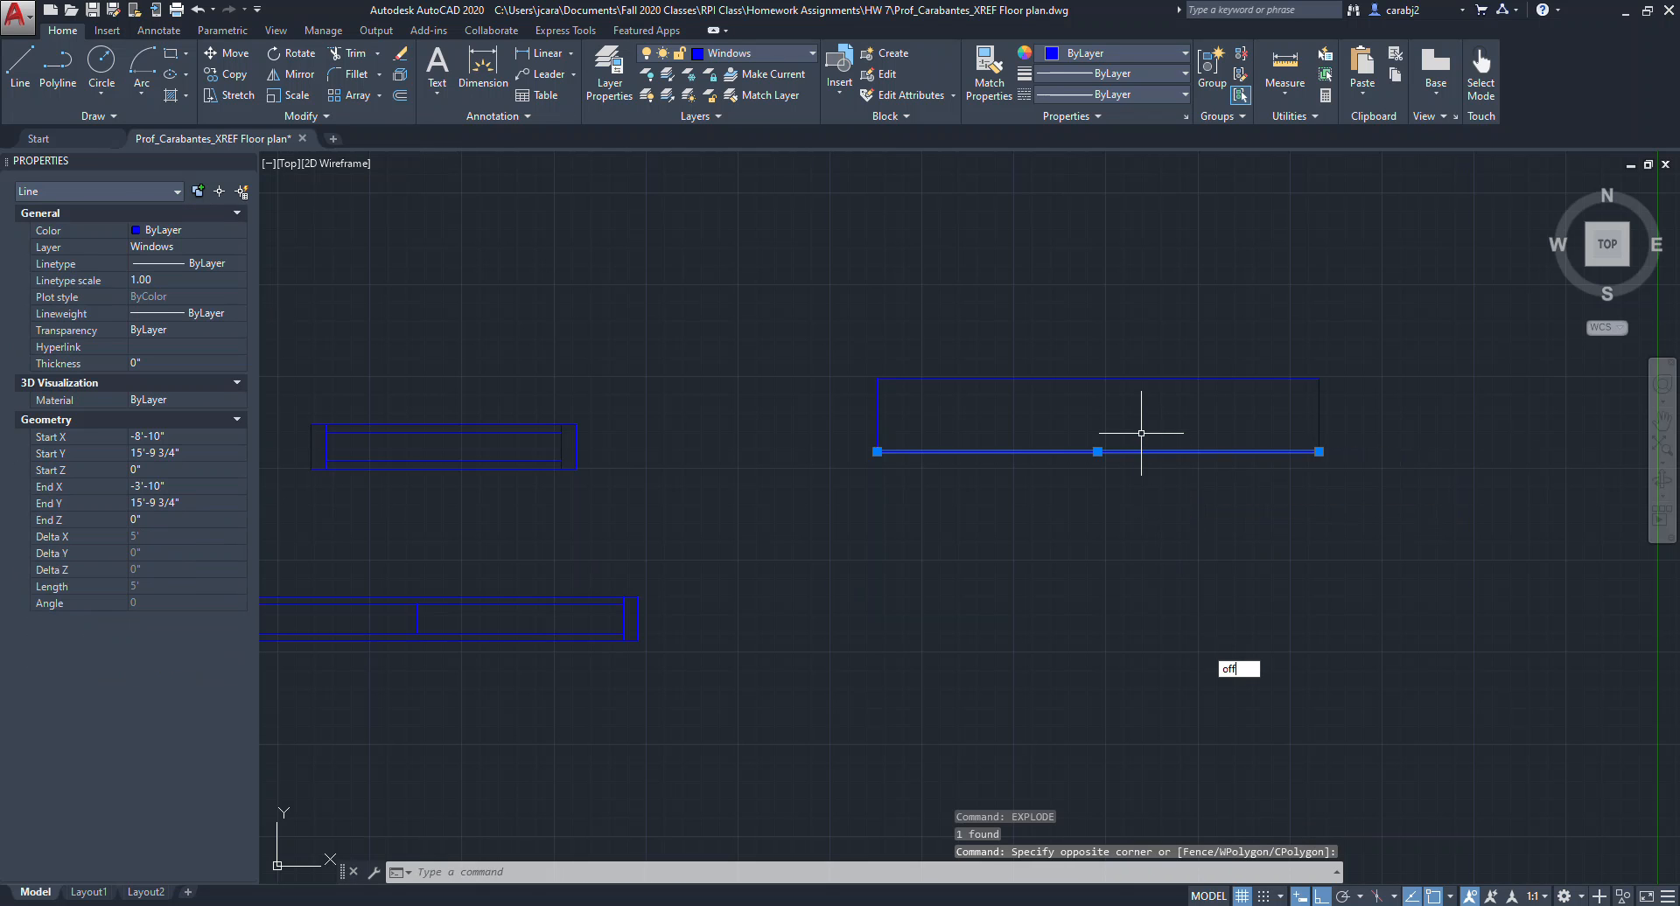
pyautogui.press('Return')
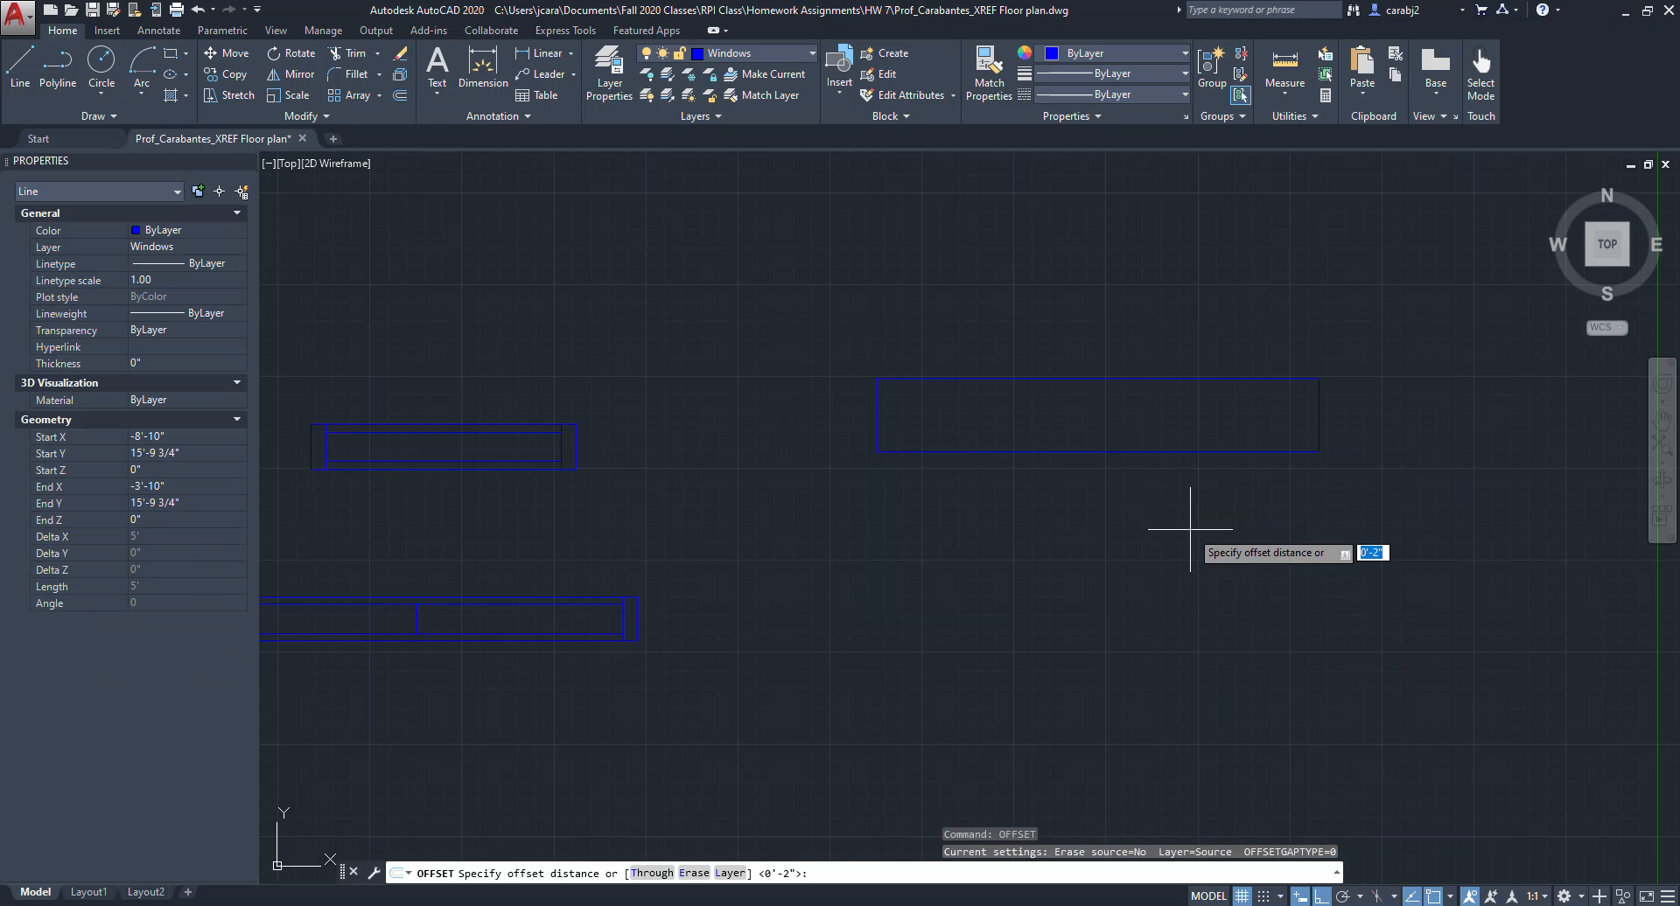
pyautogui.press('Return')
pyautogui.click(1184, 452)
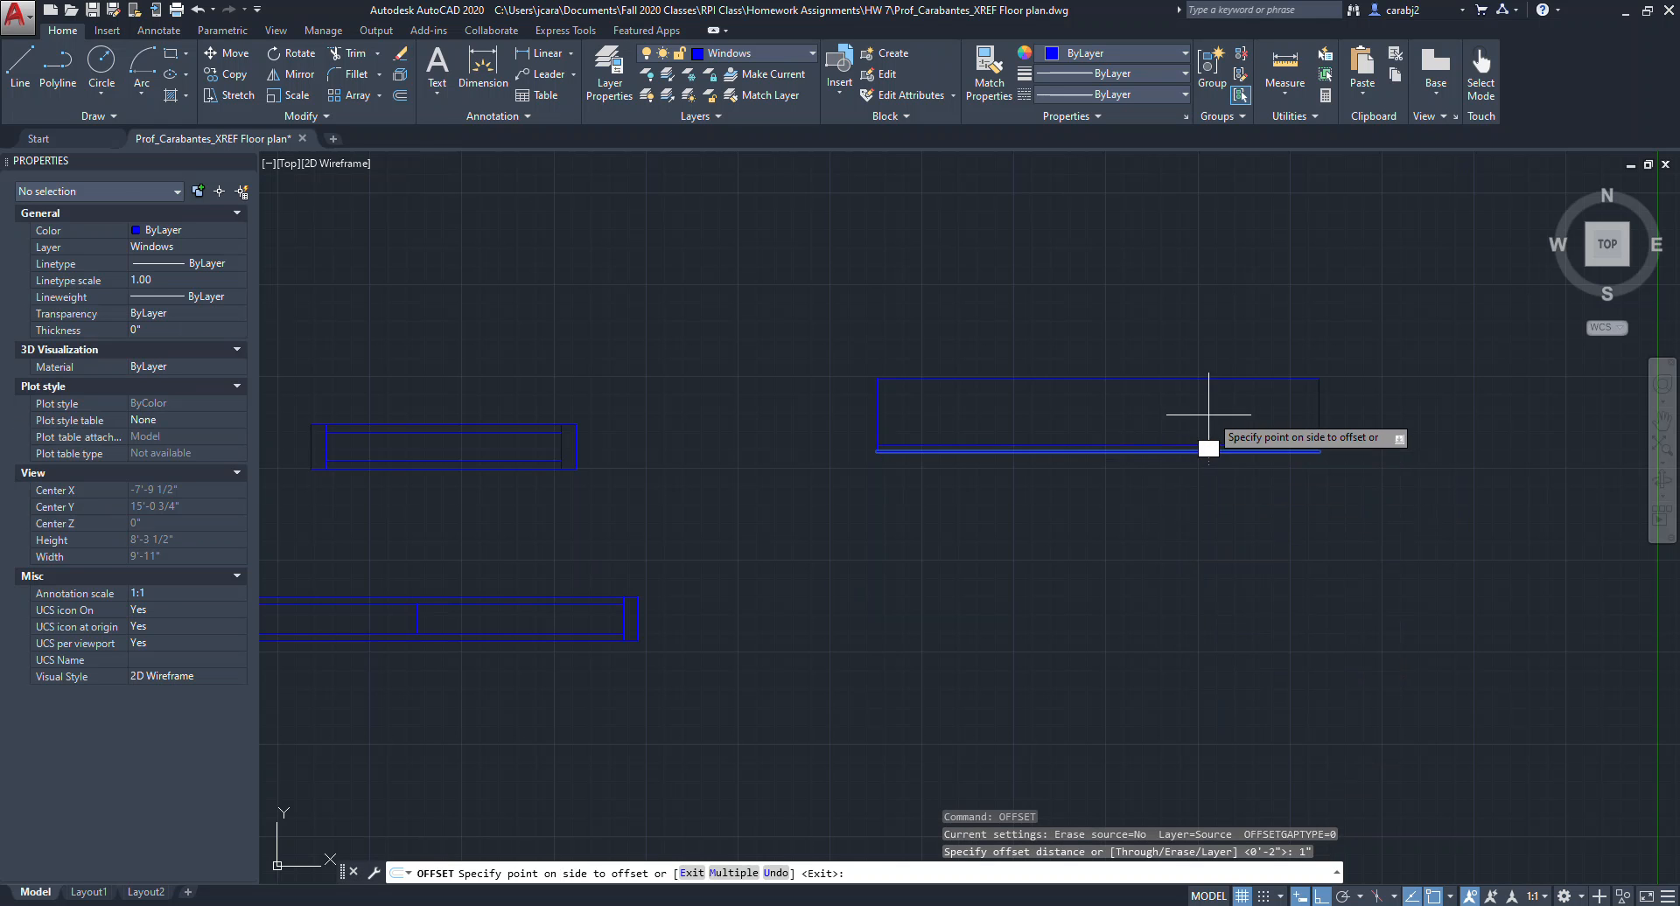
pyautogui.click(1207, 405)
pyautogui.click(1224, 410)
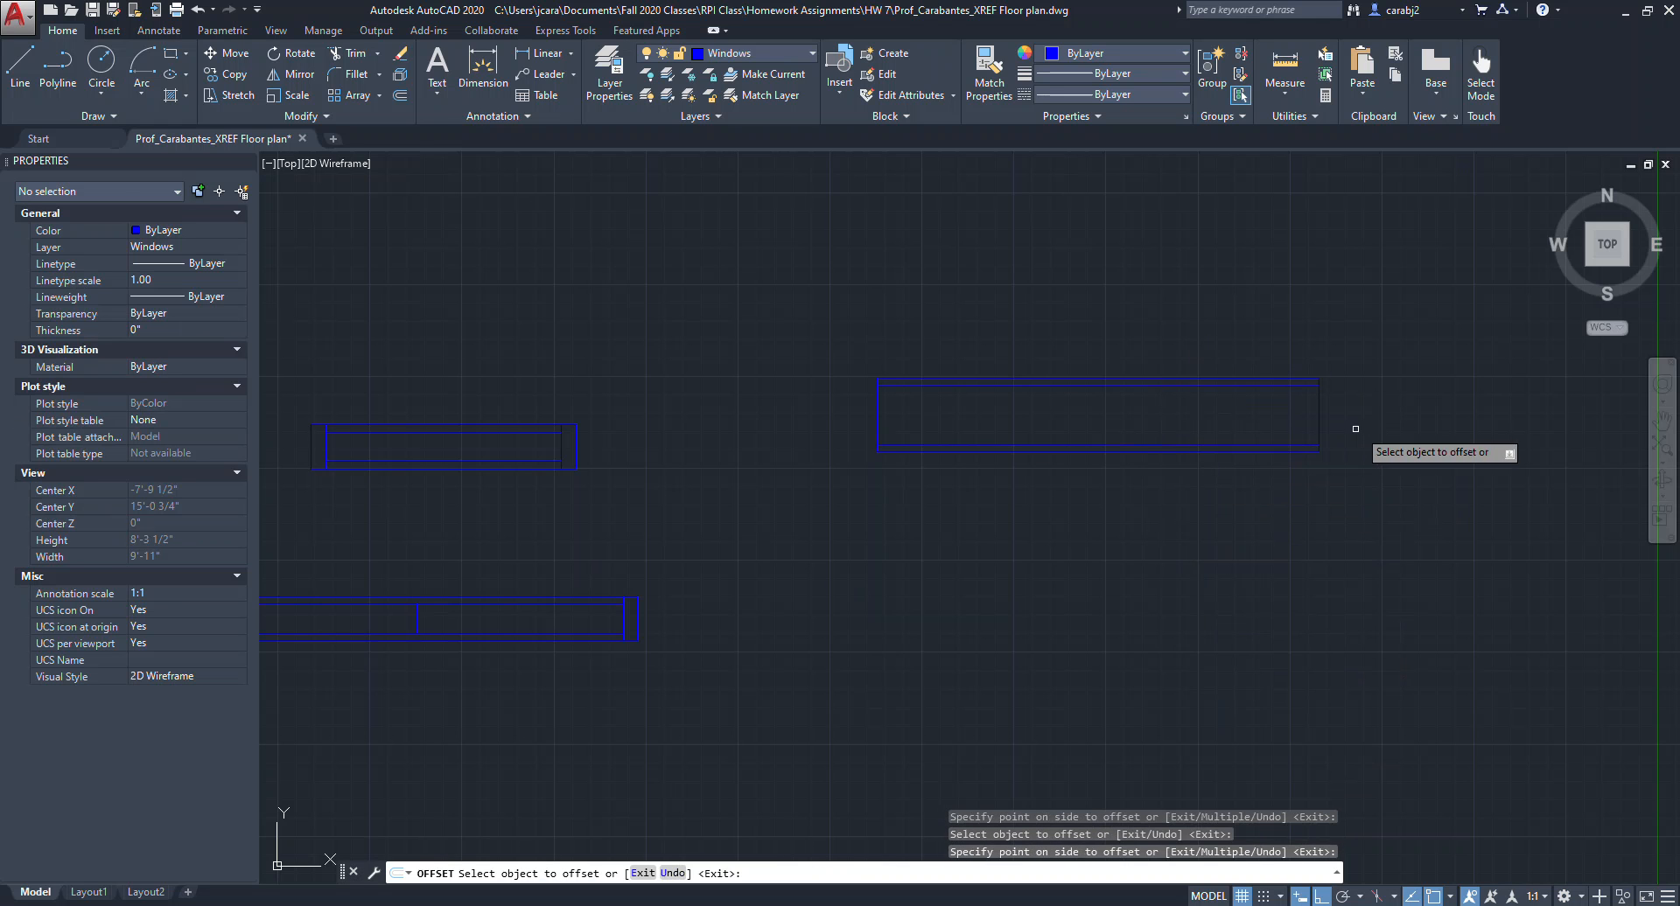
pyautogui.press('Escape')
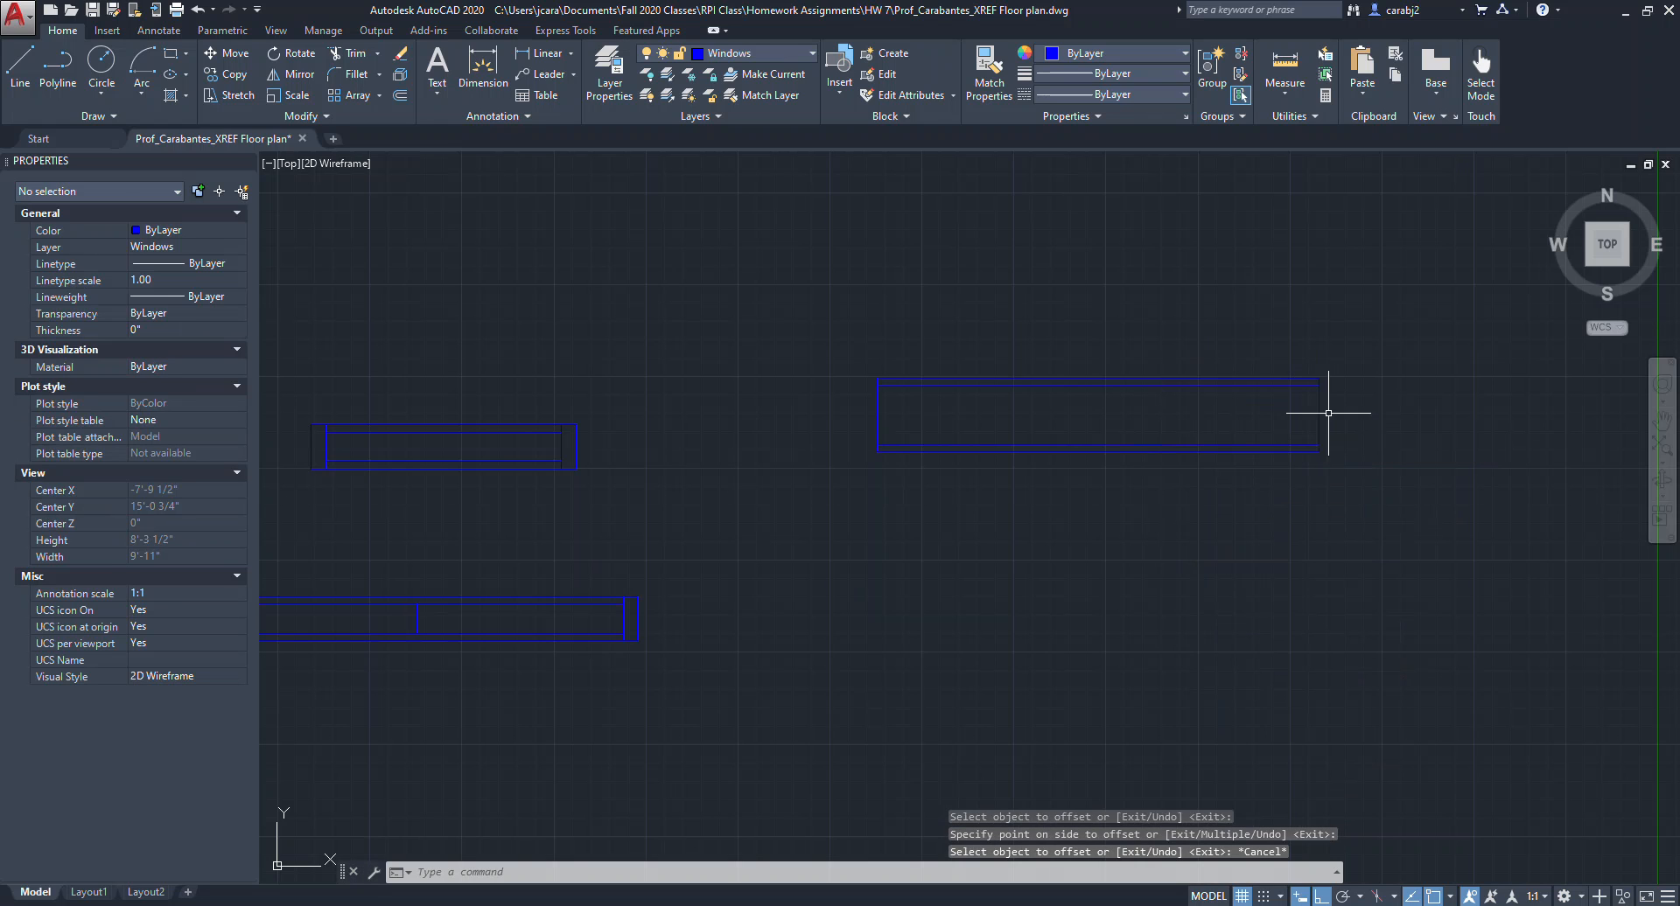
# Offset the rectangle's left and right edges 2" inward.
pyautogui.press('Return')
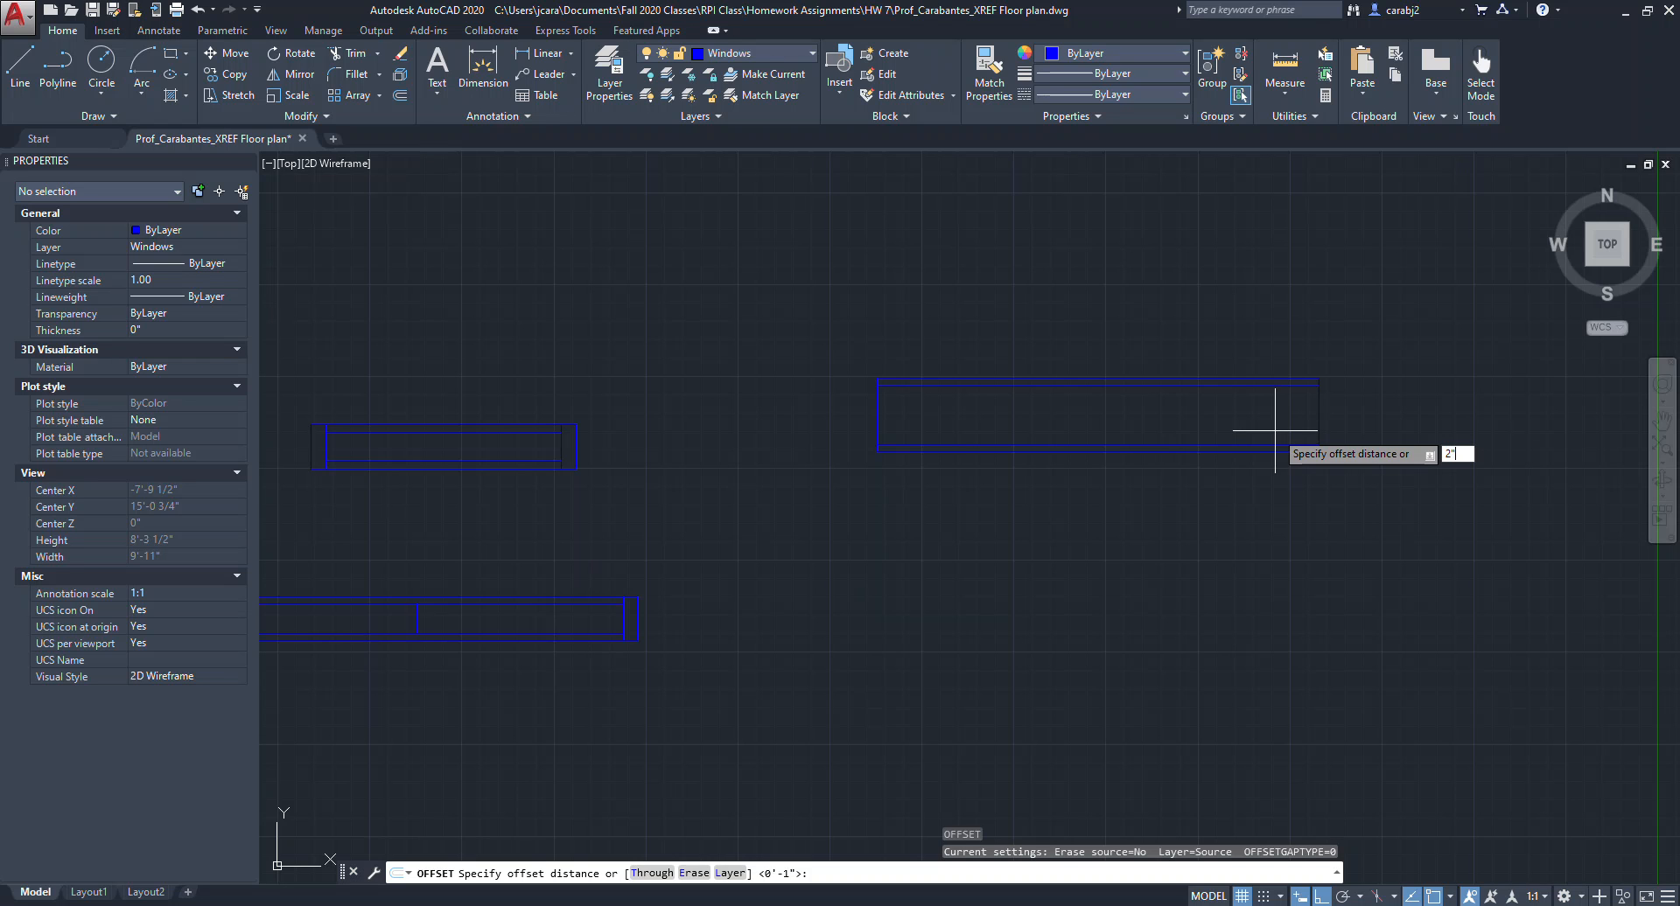
pyautogui.click(1318, 420)
pyautogui.click(1239, 422)
pyautogui.click(878, 420)
pyautogui.click(962, 419)
pyautogui.press('Escape')
pyautogui.press('Escape')
# Copy the inner right vertical line to the middle of the window as a mullion.
pyautogui.click(1303, 433)
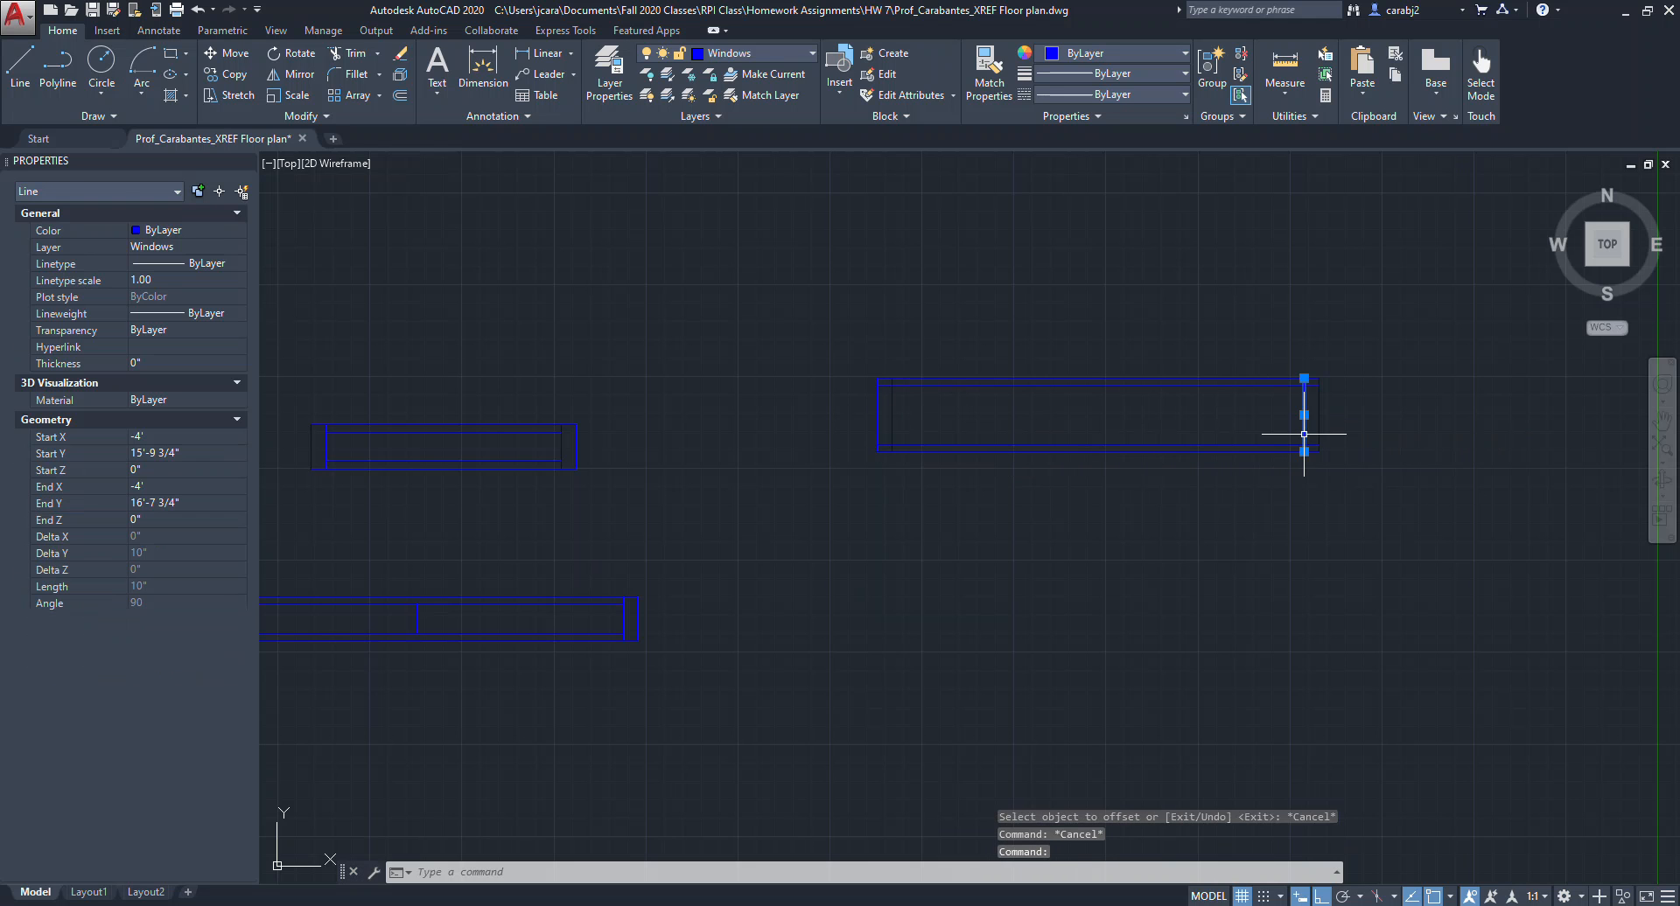
pyautogui.press('Return')
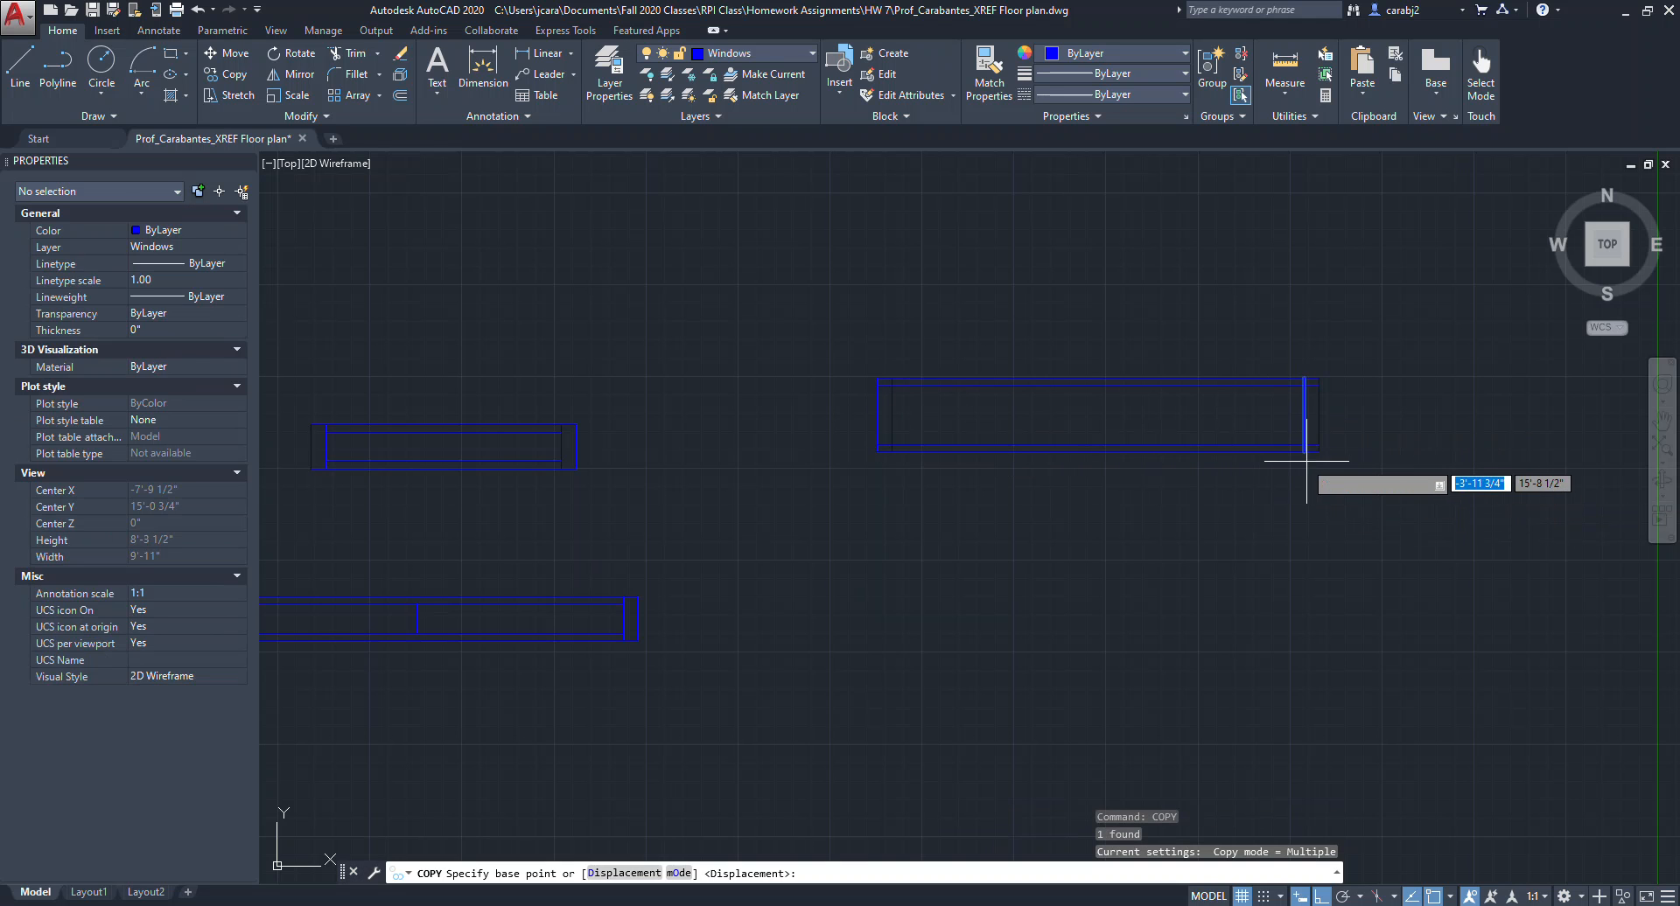
pyautogui.click(1309, 446)
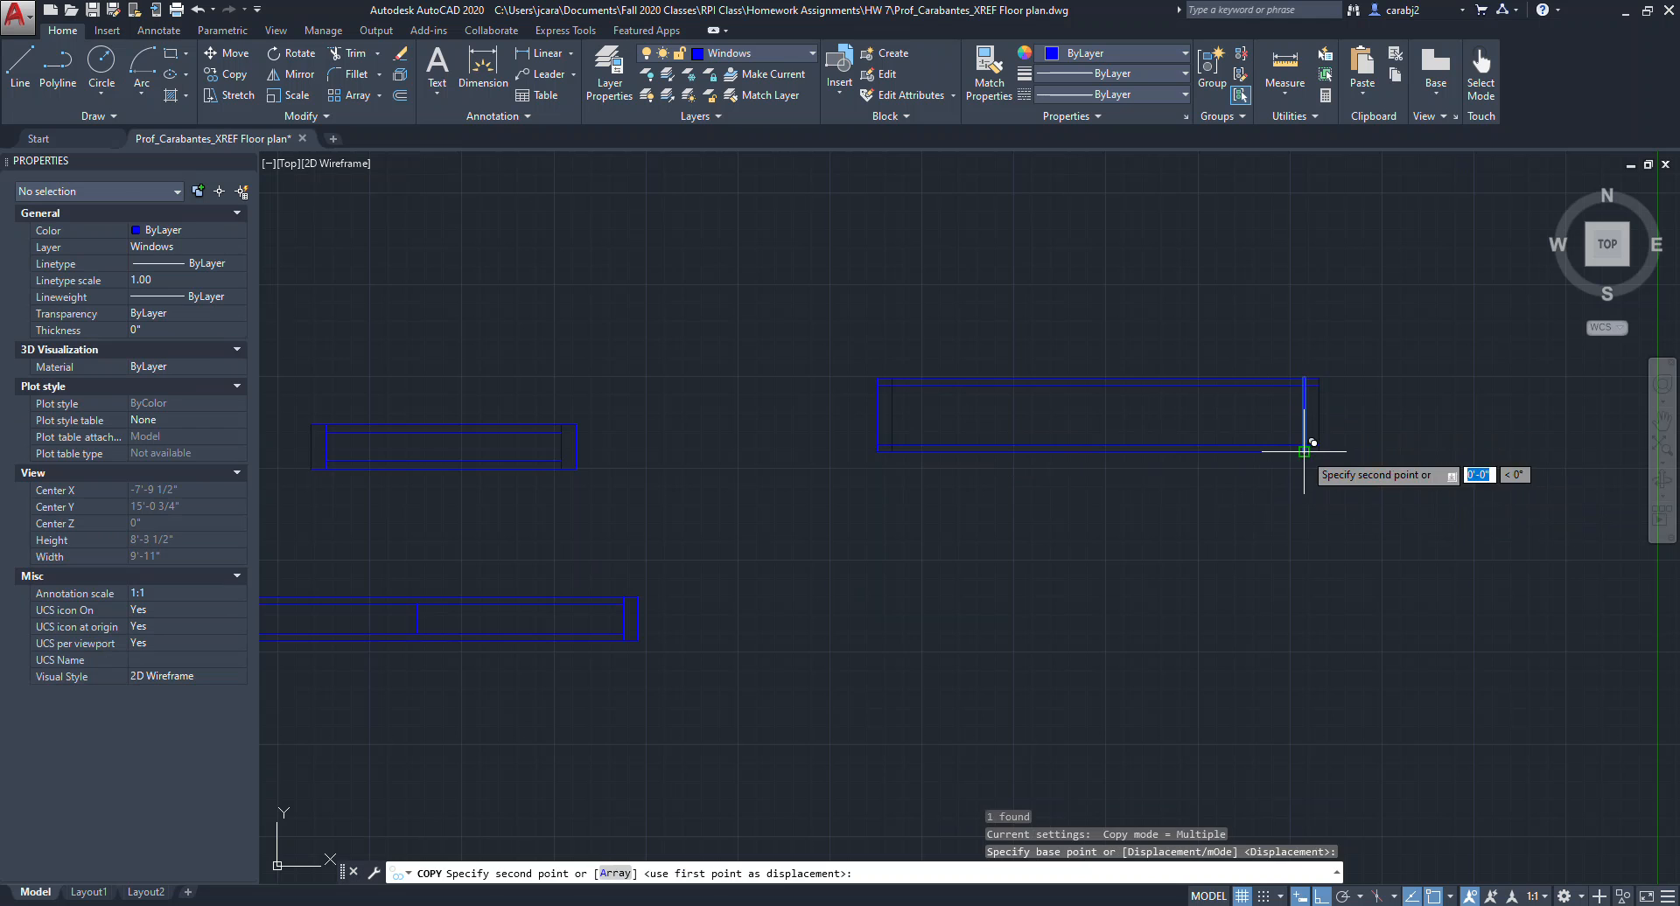
pyautogui.click(1097, 451)
pyautogui.press('Escape')
pyautogui.press('Escape')
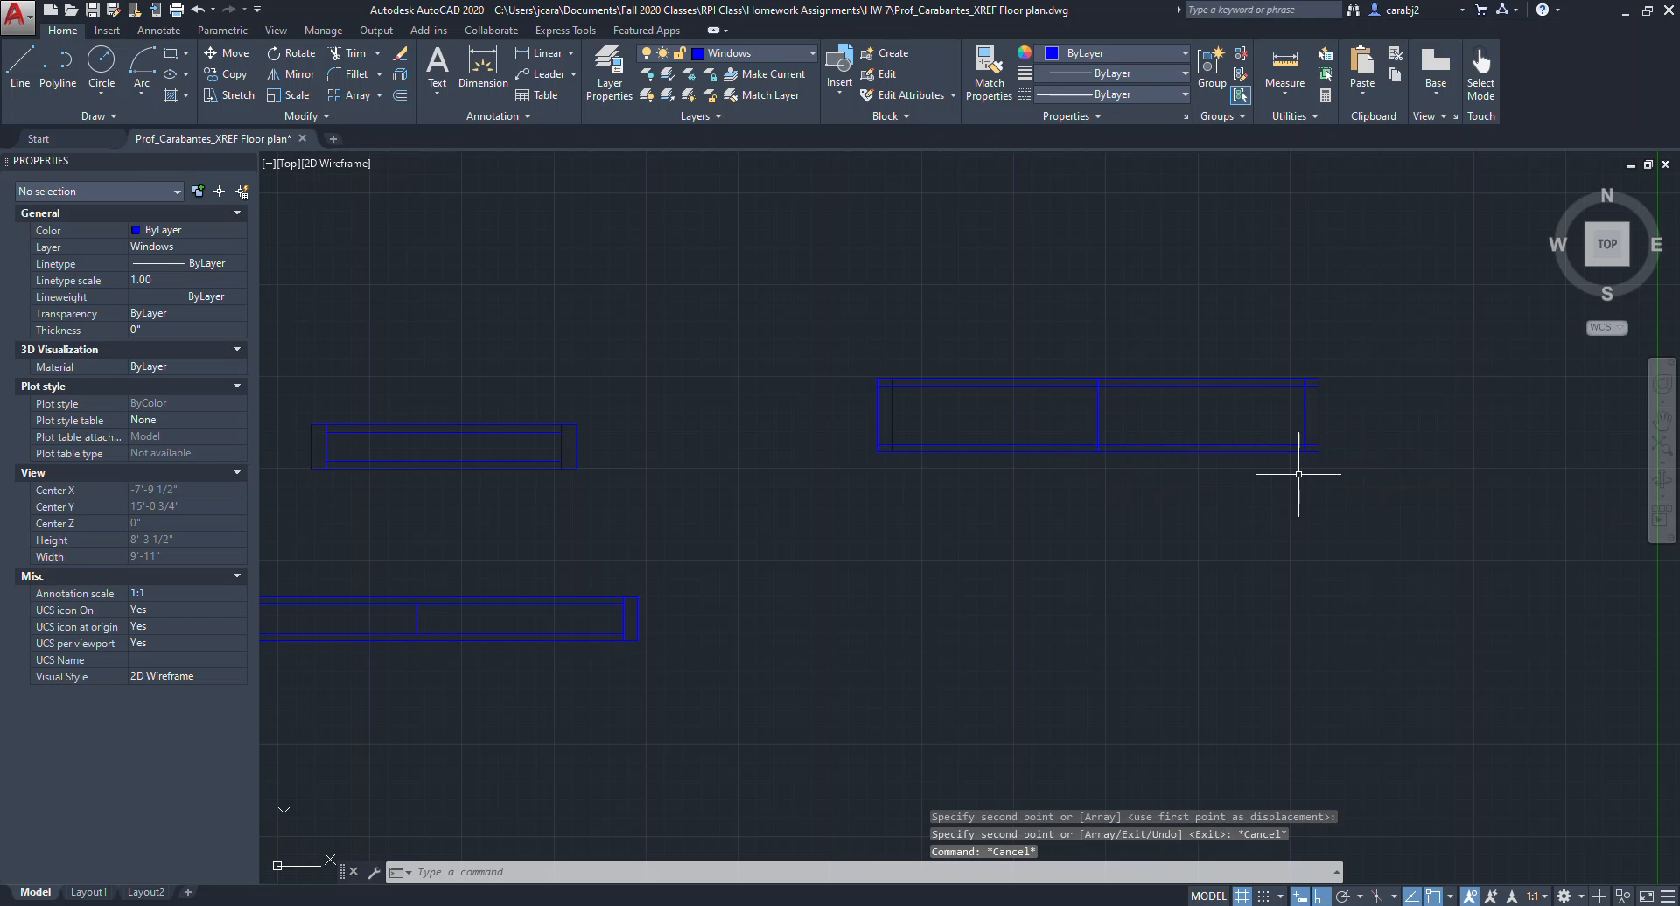
# Trim the overlapping line ends at the corners of the new window frame.
pyautogui.click(1369, 483)
pyautogui.click(846, 349)
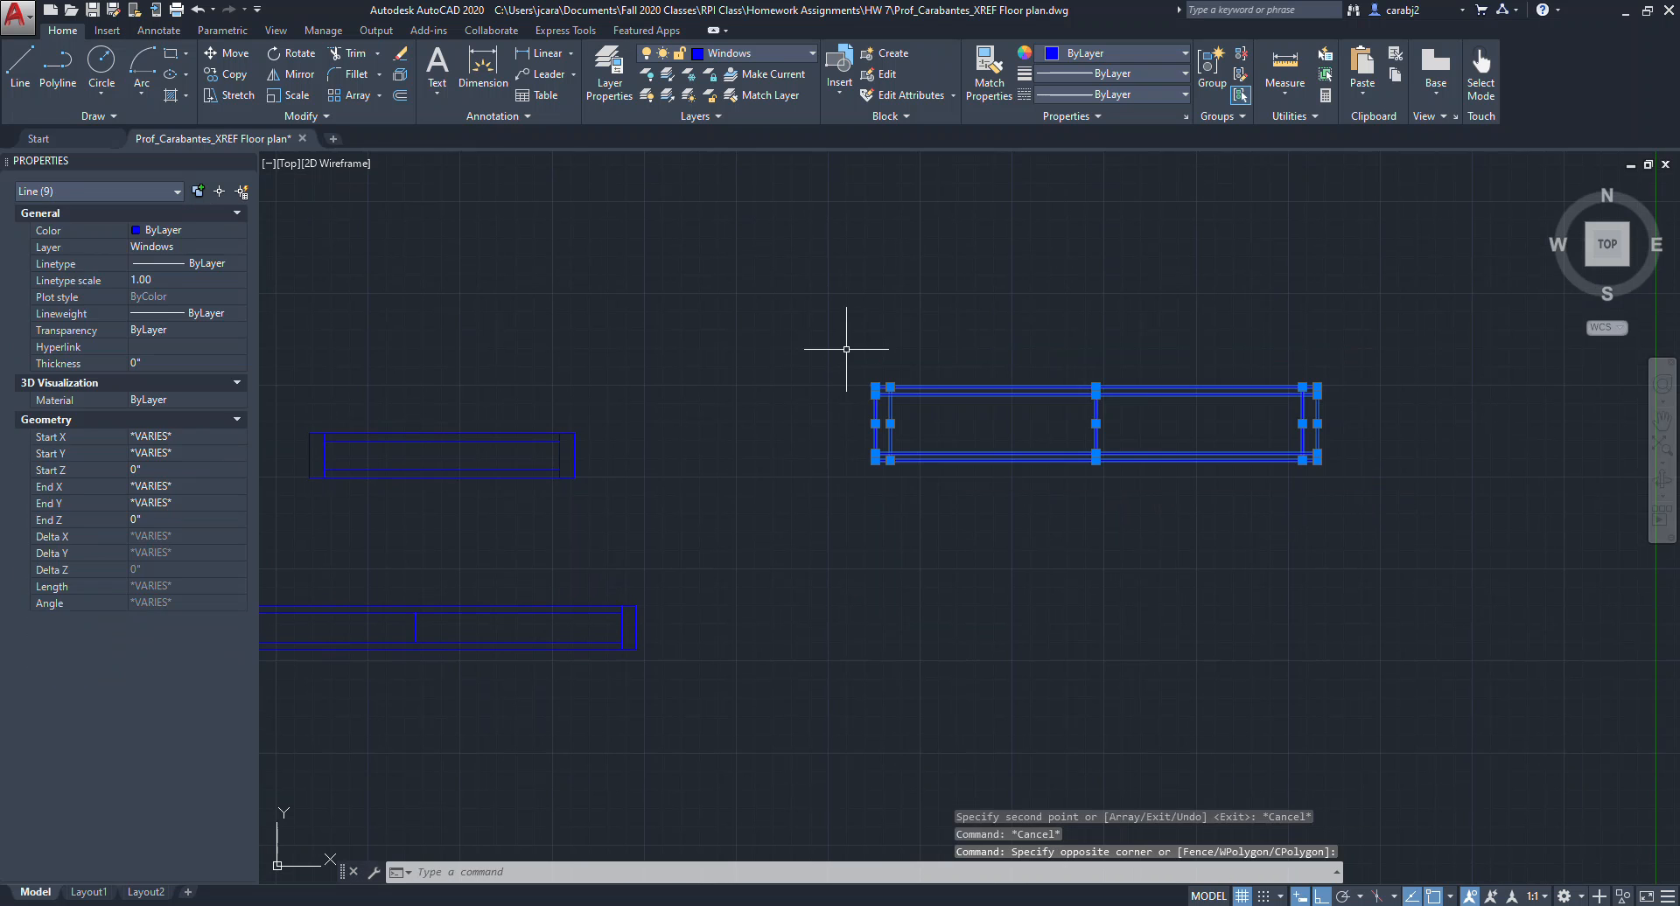
pyautogui.write('trim')
pyautogui.press('Return')
pyautogui.scroll(6, 839, 376)
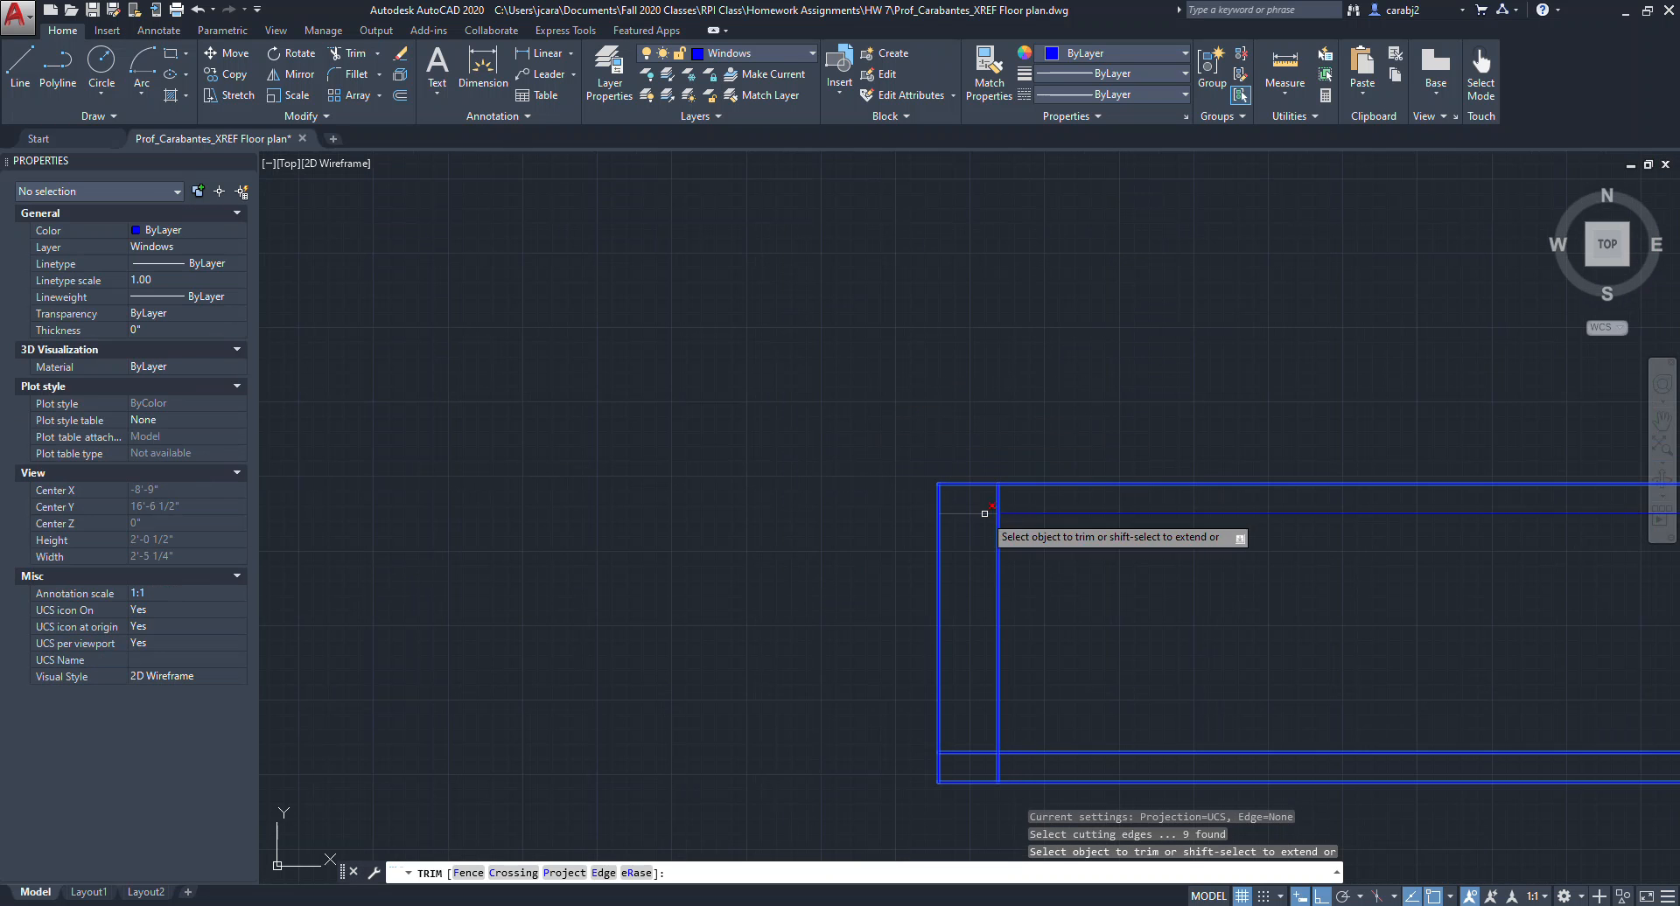
pyautogui.click(855, 414)
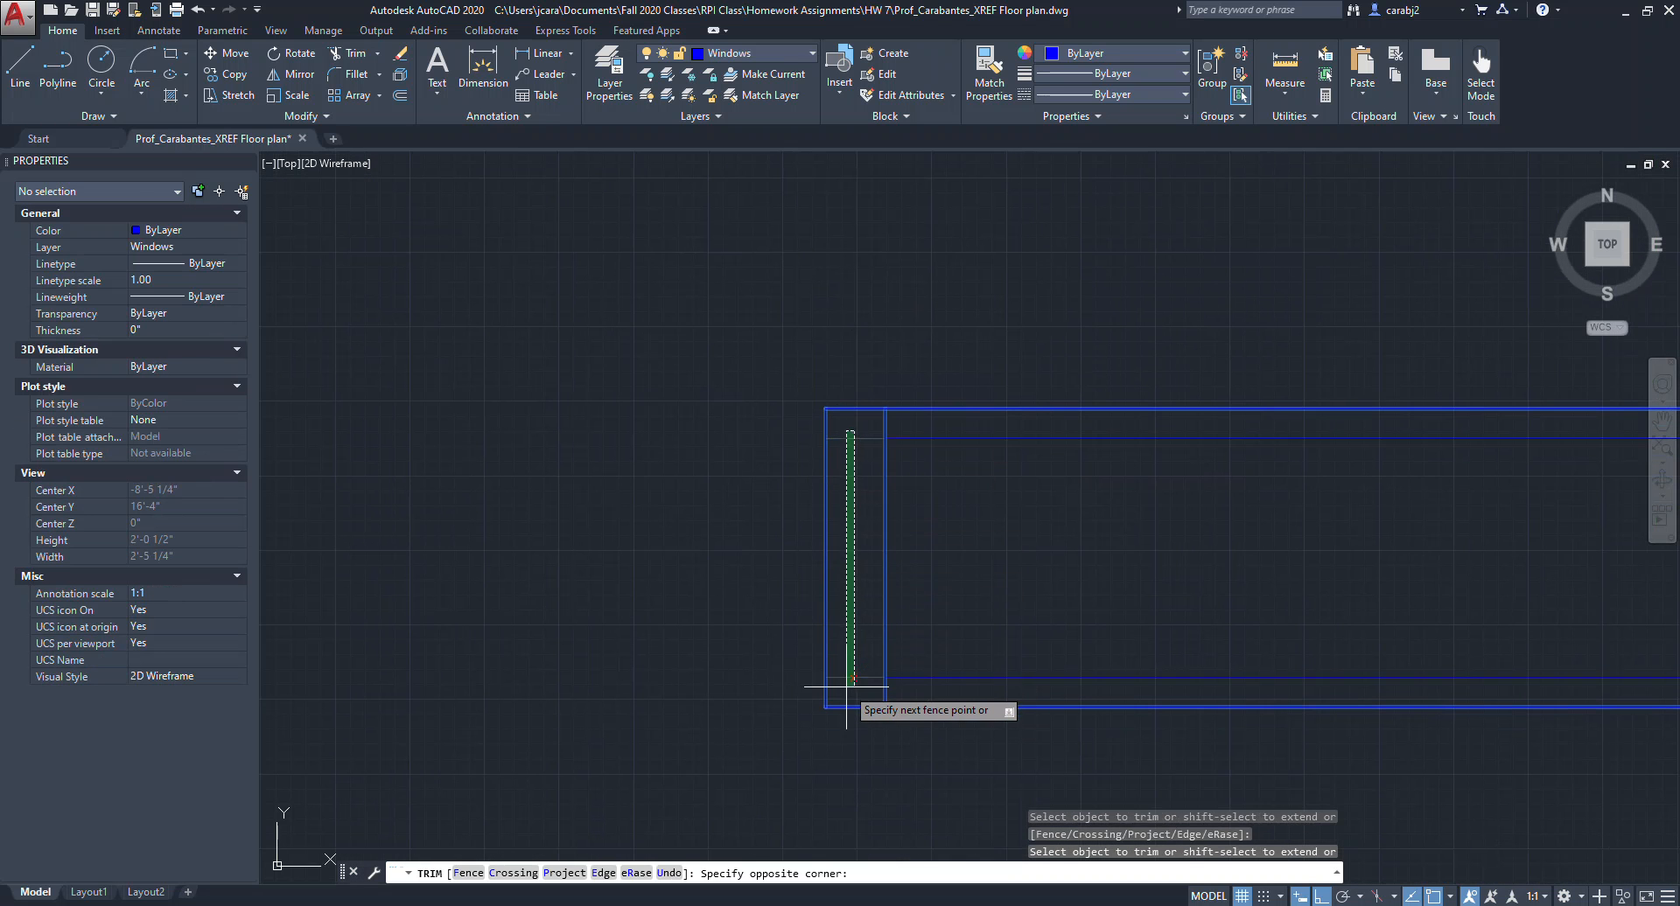
pyautogui.click(832, 700)
pyautogui.scroll(-2, 964, 599)
pyautogui.moveTo(1386, 554); pyautogui.dragTo(850, 534, button='middle')
pyautogui.scroll(2, 885, 496)
pyautogui.click(923, 453)
pyautogui.click(872, 457)
pyautogui.click(917, 725)
pyautogui.click(886, 726)
pyautogui.scroll(-3, 1131, 713)
pyautogui.moveTo(1346, 709); pyautogui.dragTo(1003, 691, button='middle')
pyautogui.scroll(4, 1085, 709)
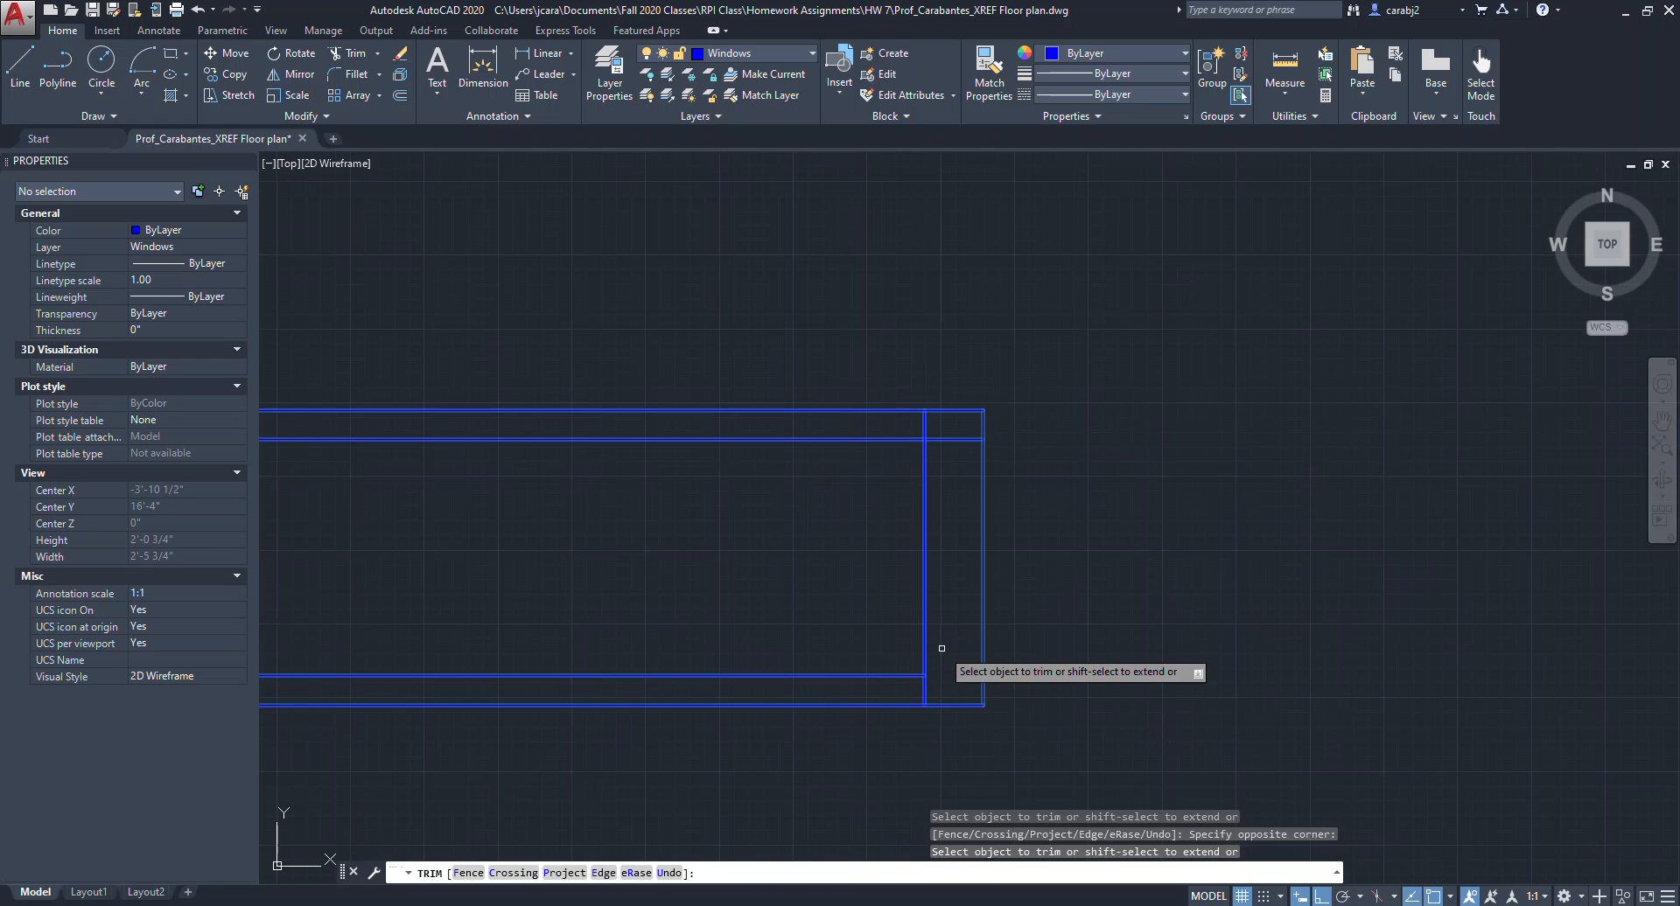
pyautogui.click(951, 453)
pyautogui.click(949, 427)
pyautogui.scroll(-4, 965, 491)
pyautogui.moveTo(963, 494); pyautogui.dragTo(1371, 420, button='middle')
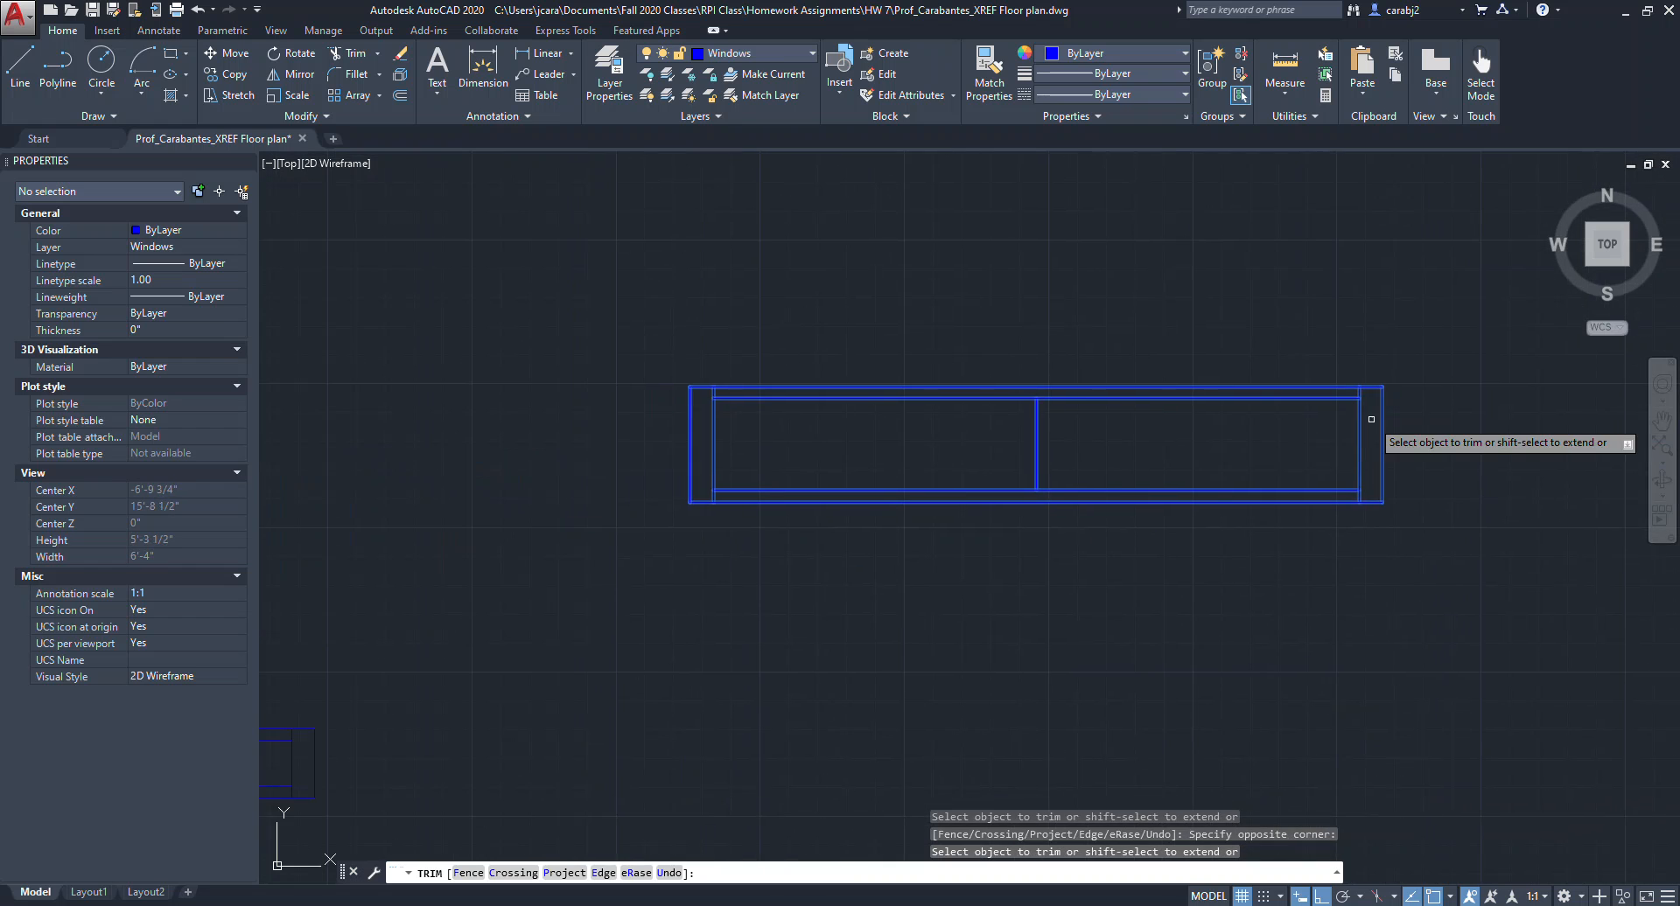
pyautogui.press('Escape')
pyautogui.press('Escape')
# Create a Window 3 block from the new window, based at its lower-right corner.
pyautogui.scroll(-2, 1391, 482)
pyautogui.moveTo(1392, 482); pyautogui.dragTo(1170, 463, button='middle')
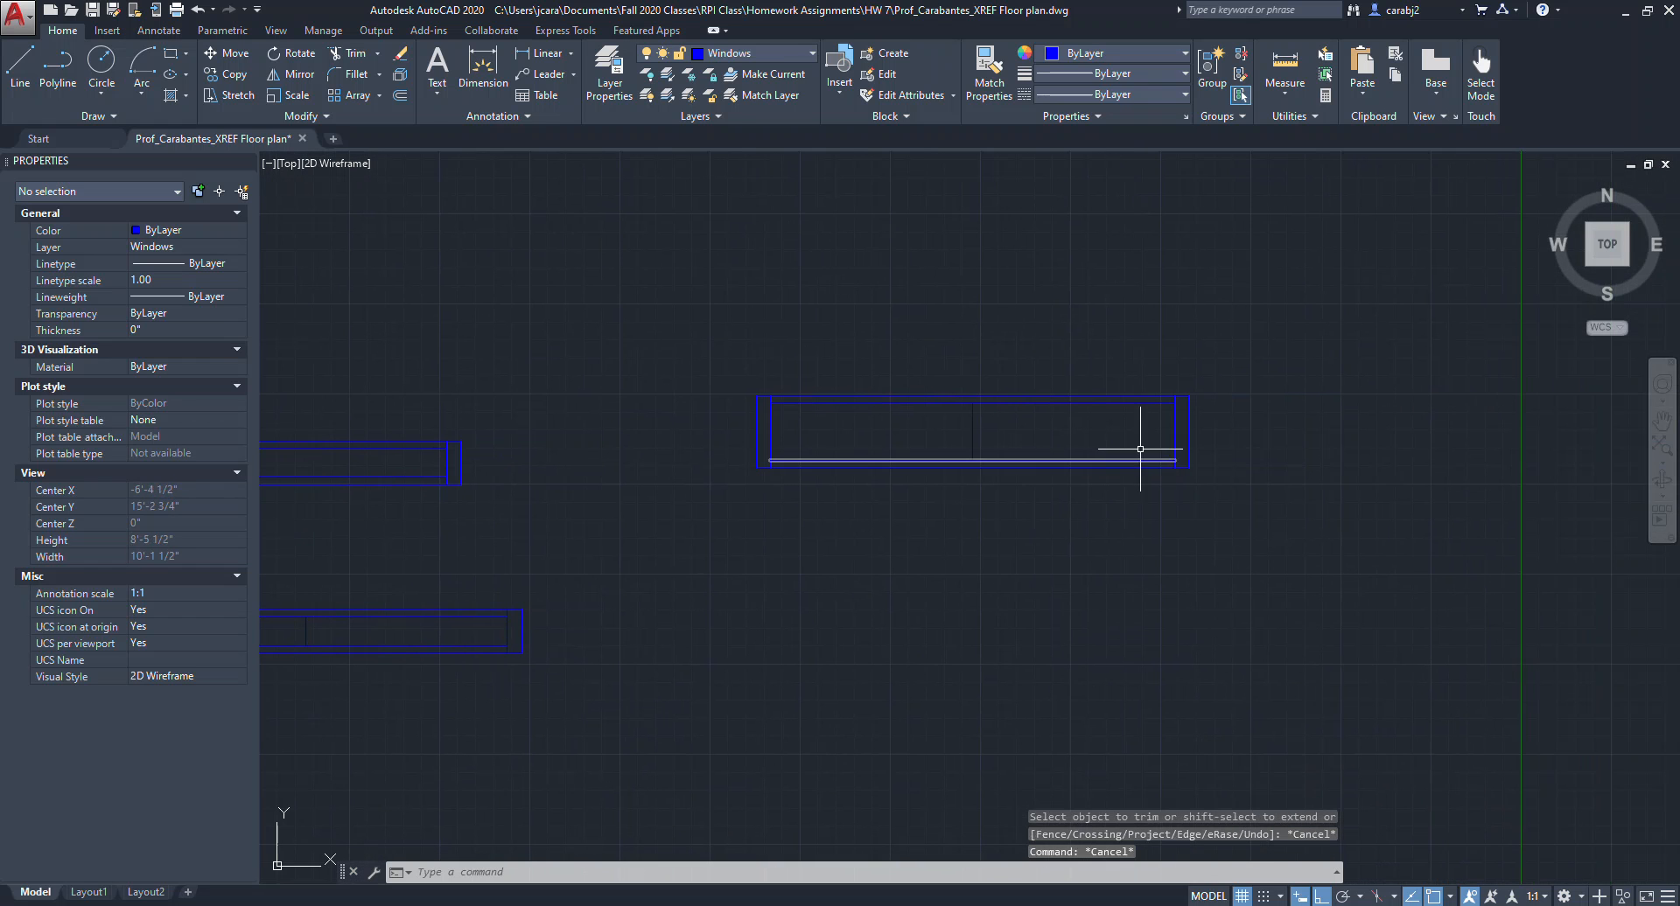
pyautogui.click(886, 52)
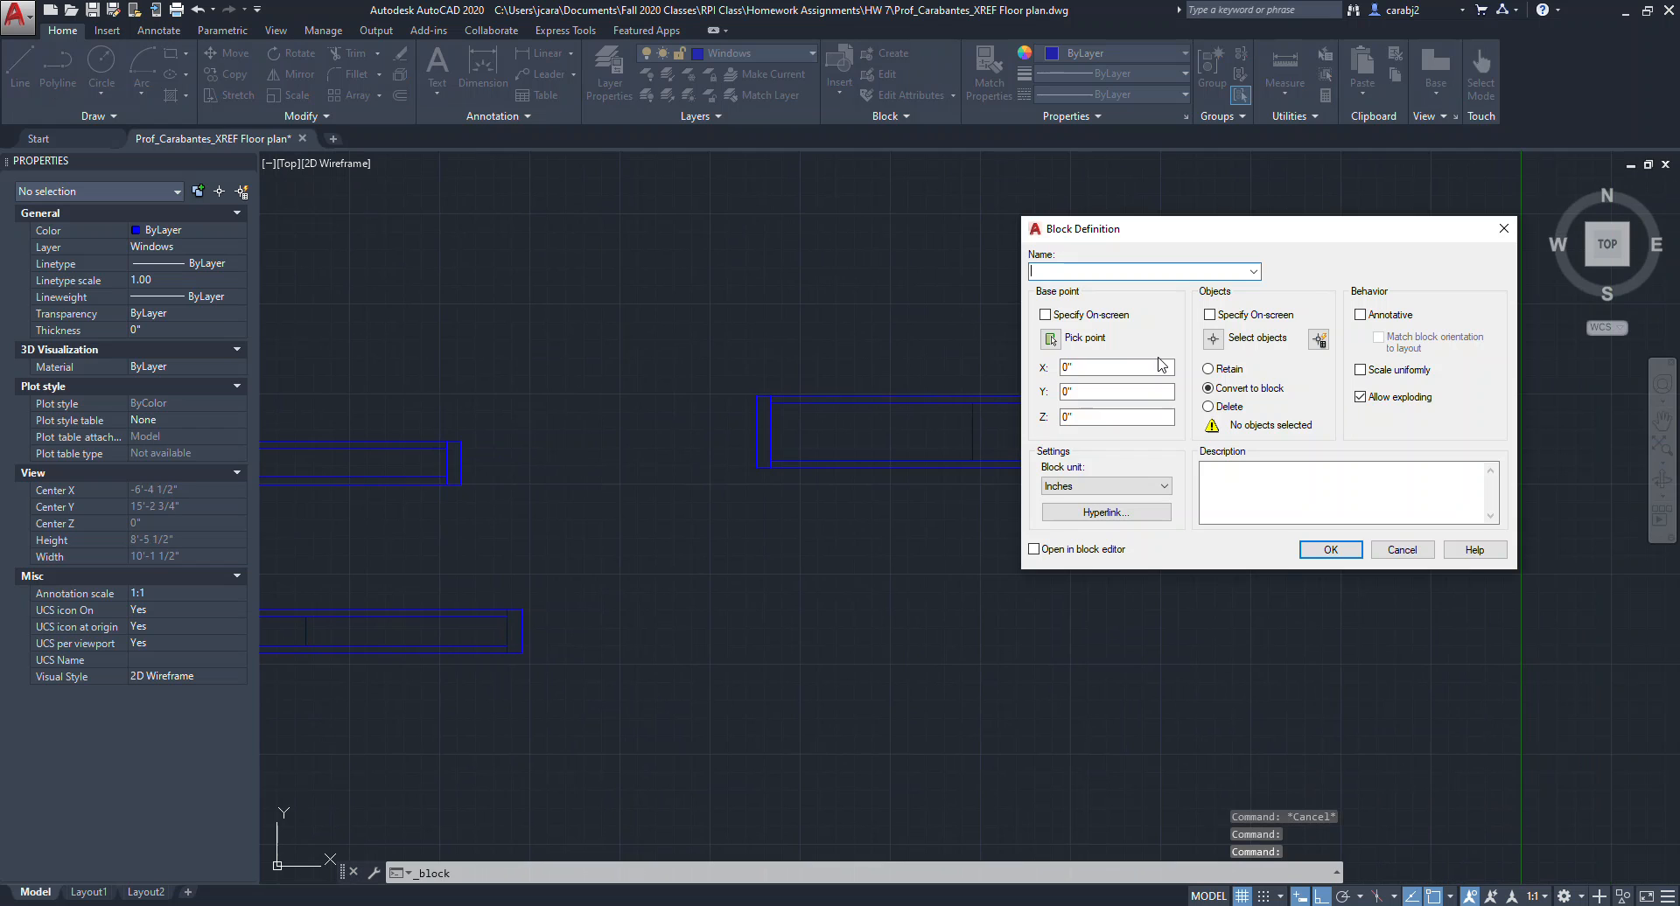
pyautogui.moveTo(1173, 228); pyautogui.dragTo(1361, 174)
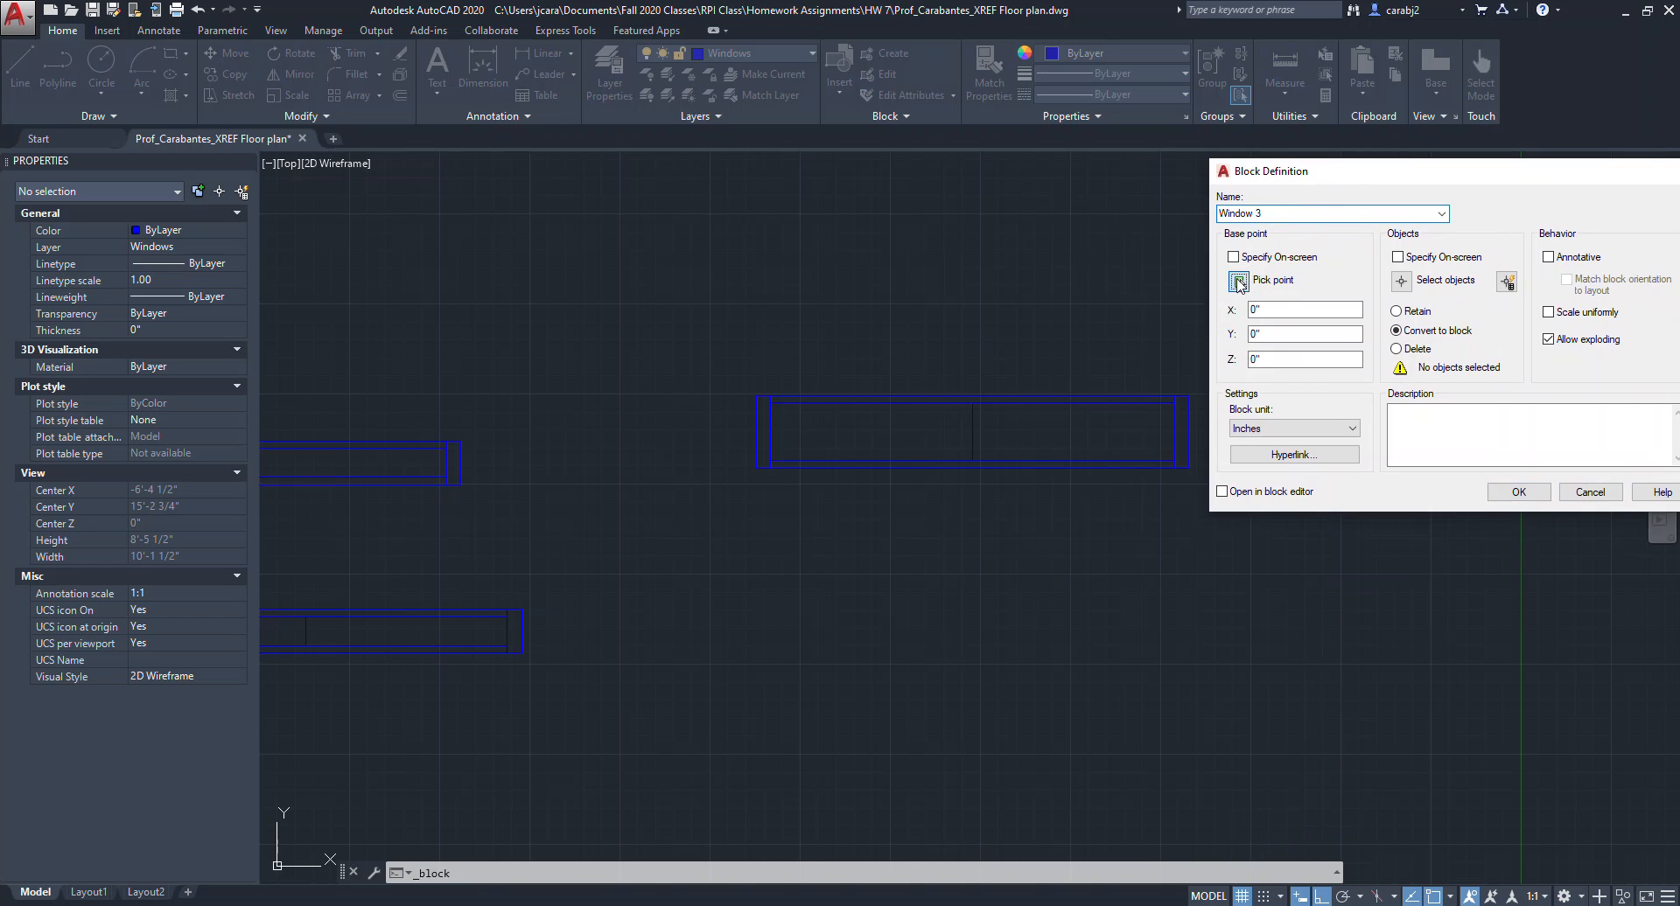
pyautogui.click(1239, 281)
pyautogui.click(1188, 468)
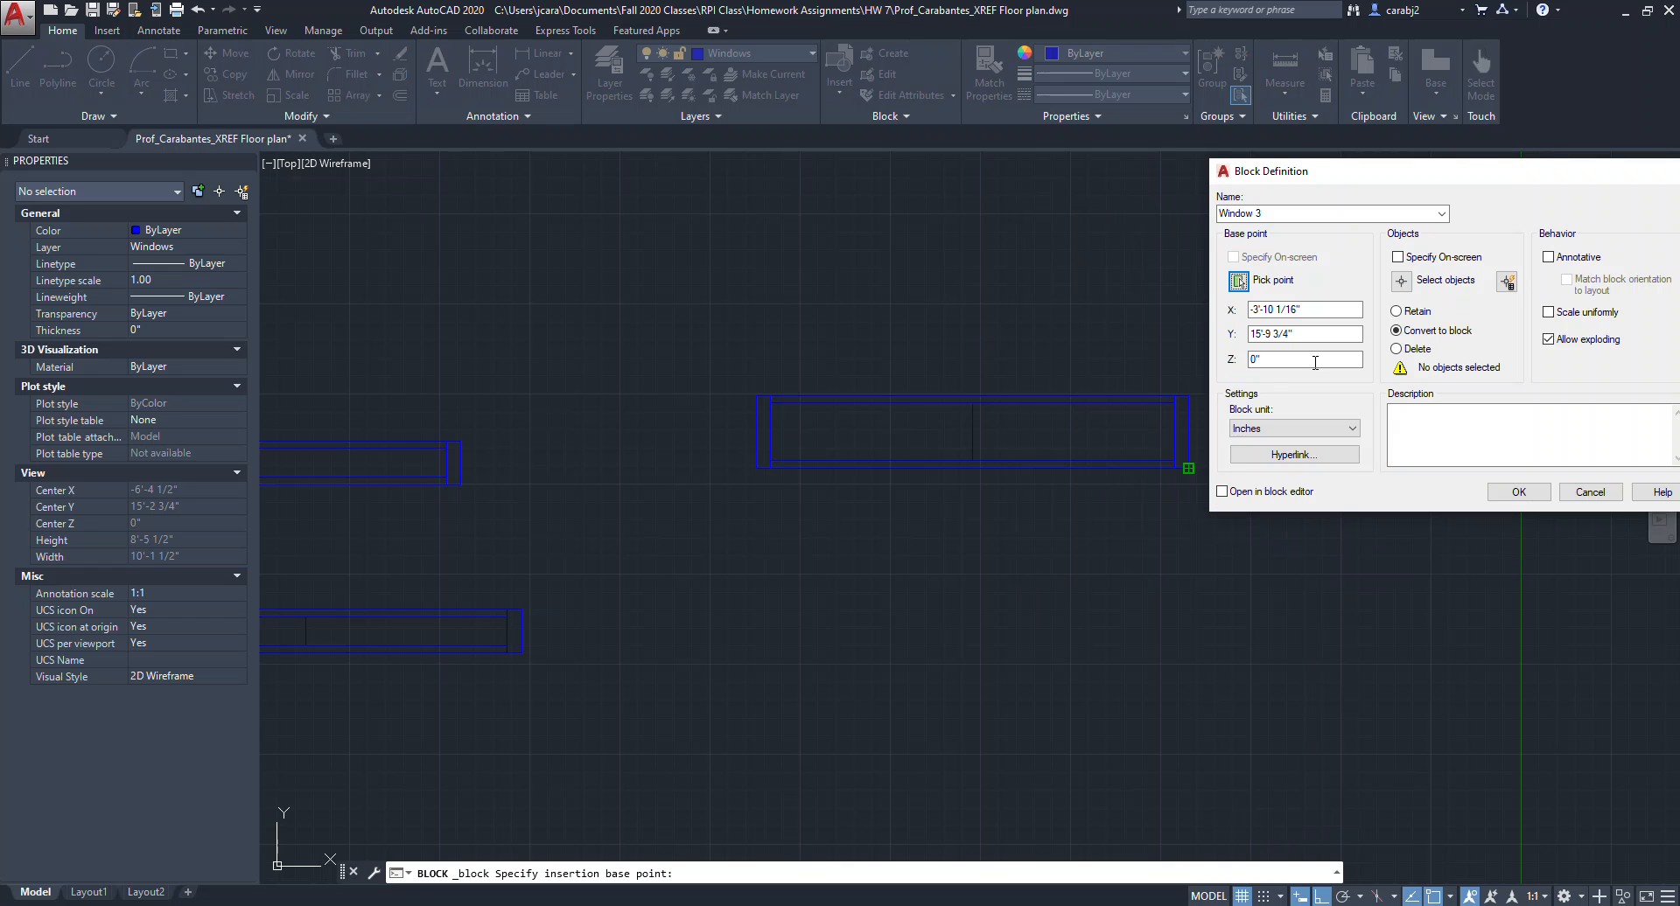
pyautogui.click(1398, 287)
pyautogui.click(721, 342)
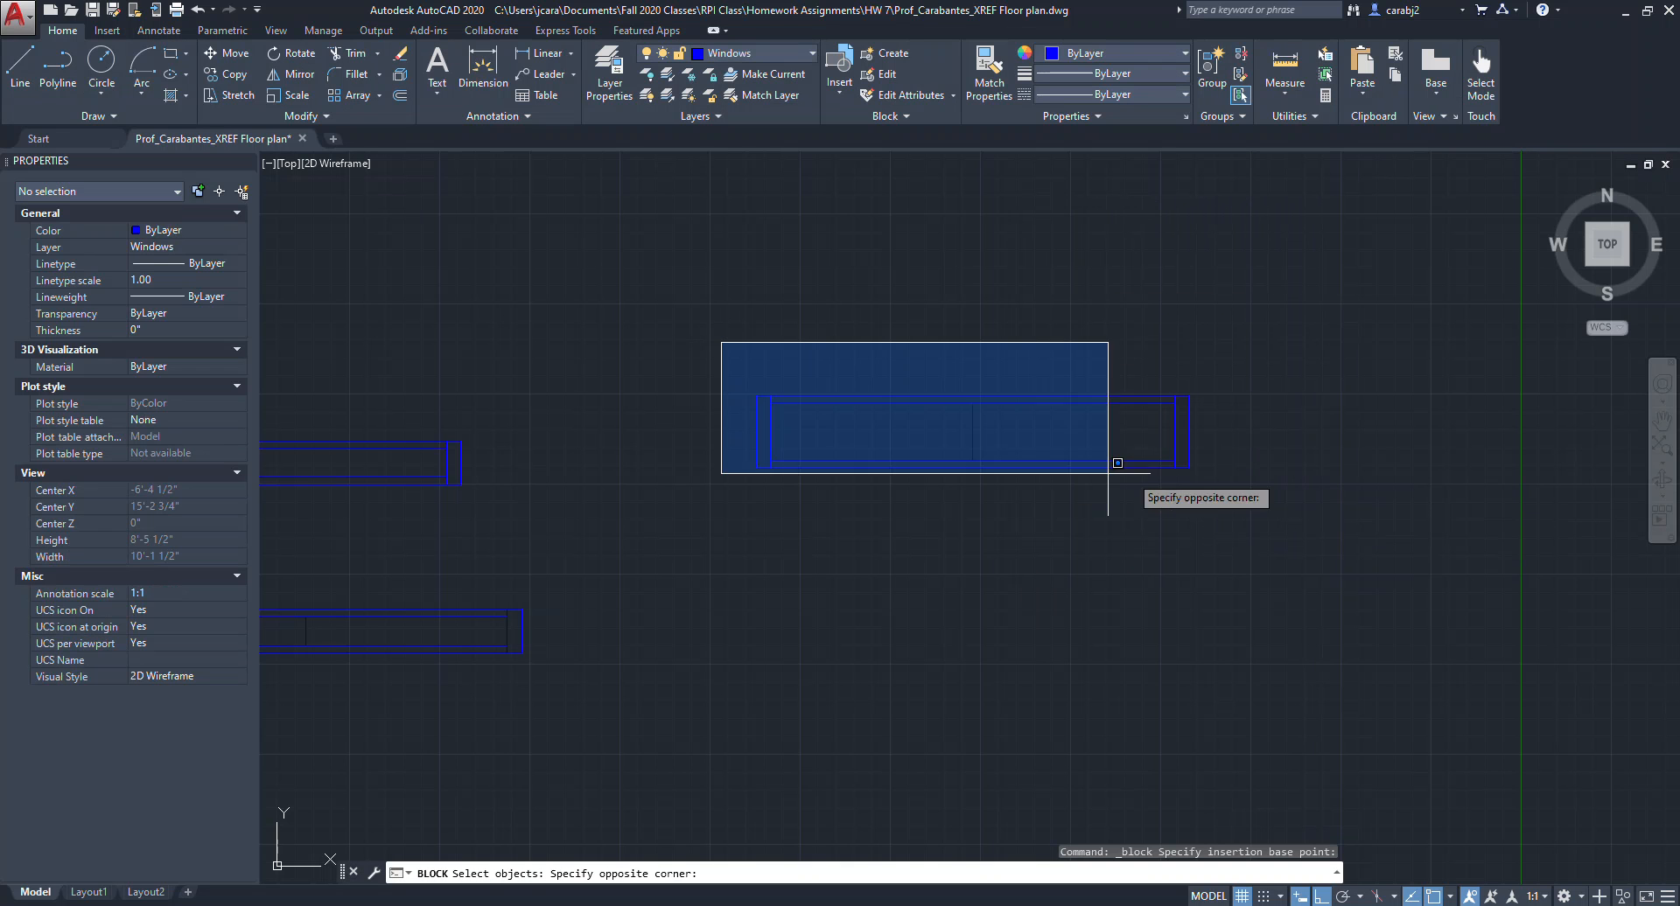
pyautogui.click(1233, 497)
pyautogui.press('Return')
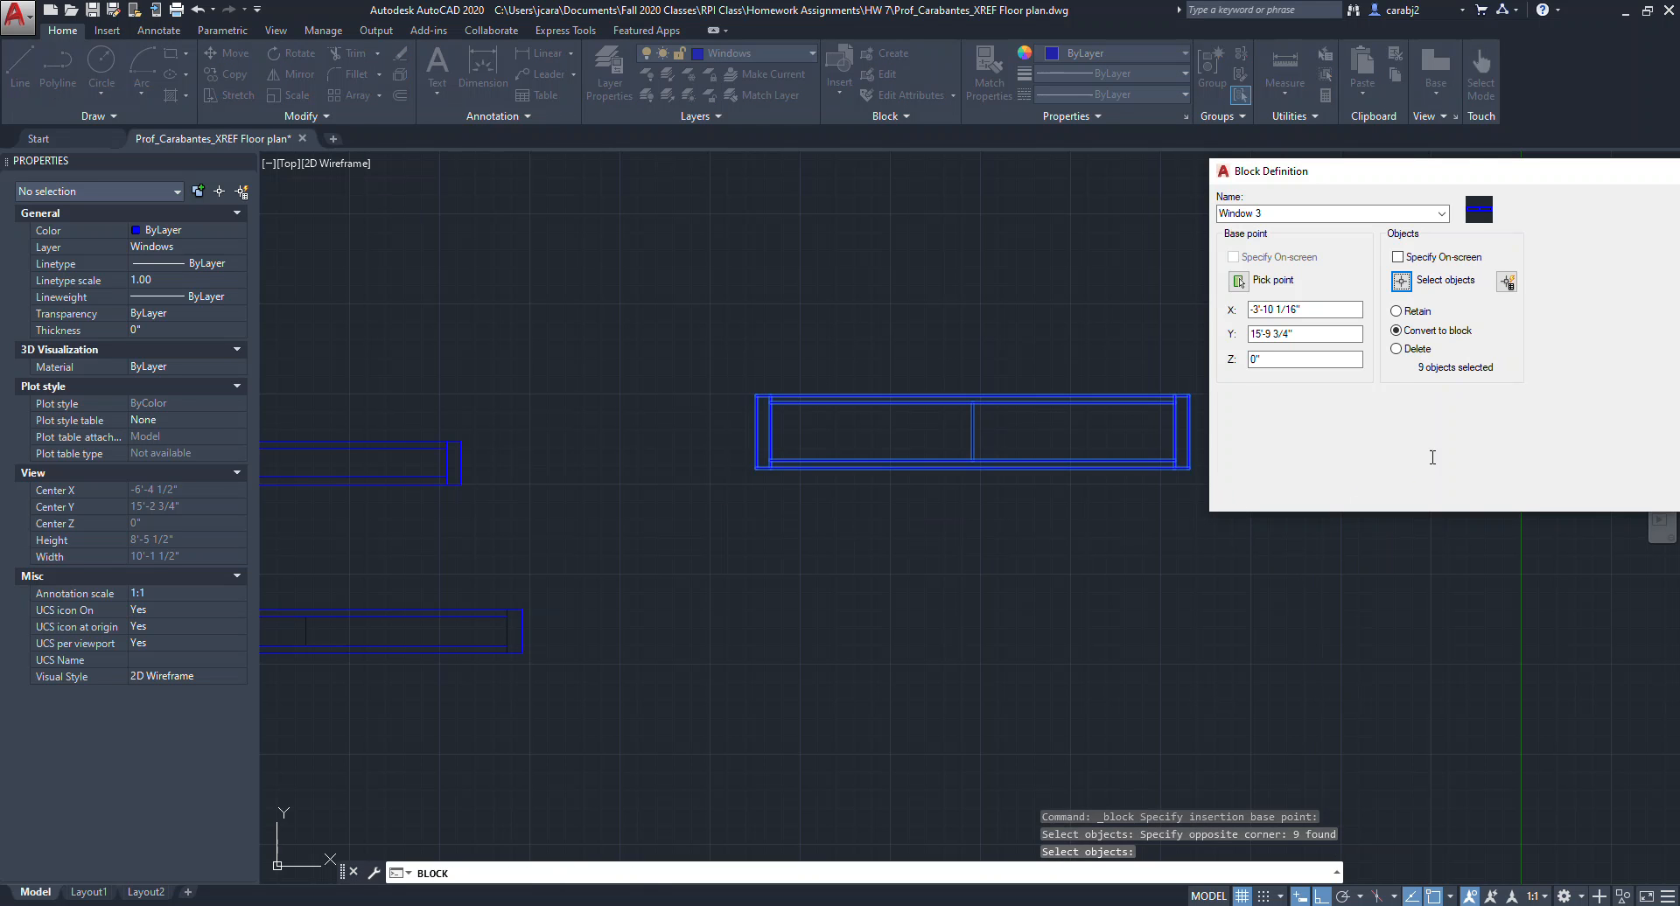
pyautogui.moveTo(1545, 172); pyautogui.dragTo(1112, 208)
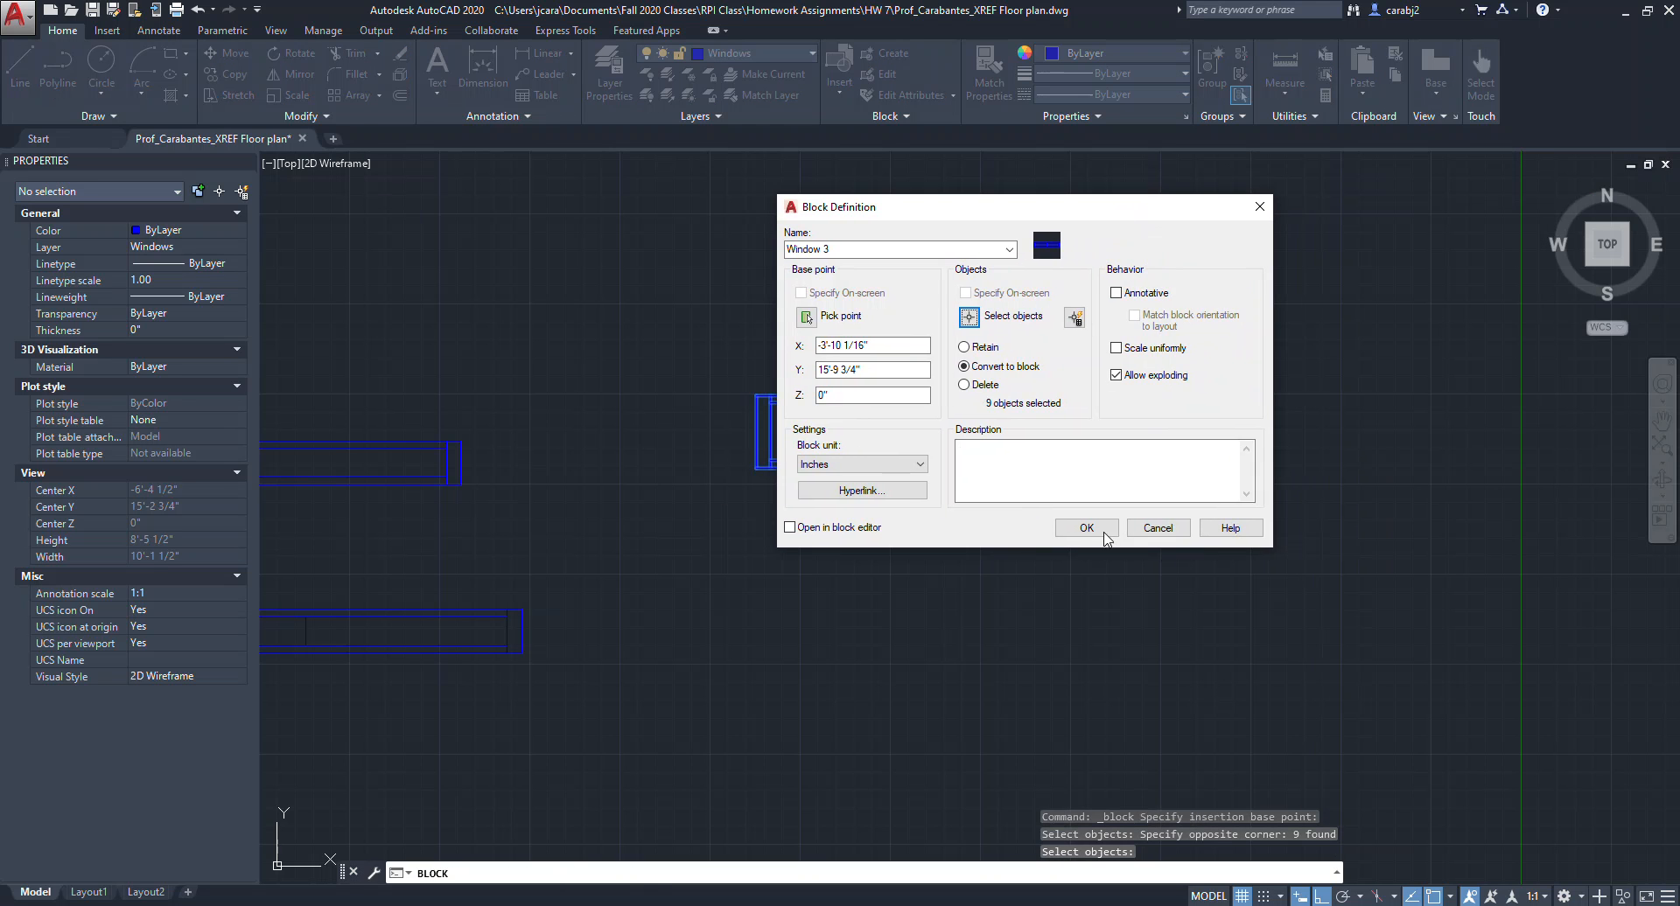
pyautogui.click(1100, 531)
pyautogui.scroll(-8, 1115, 542)
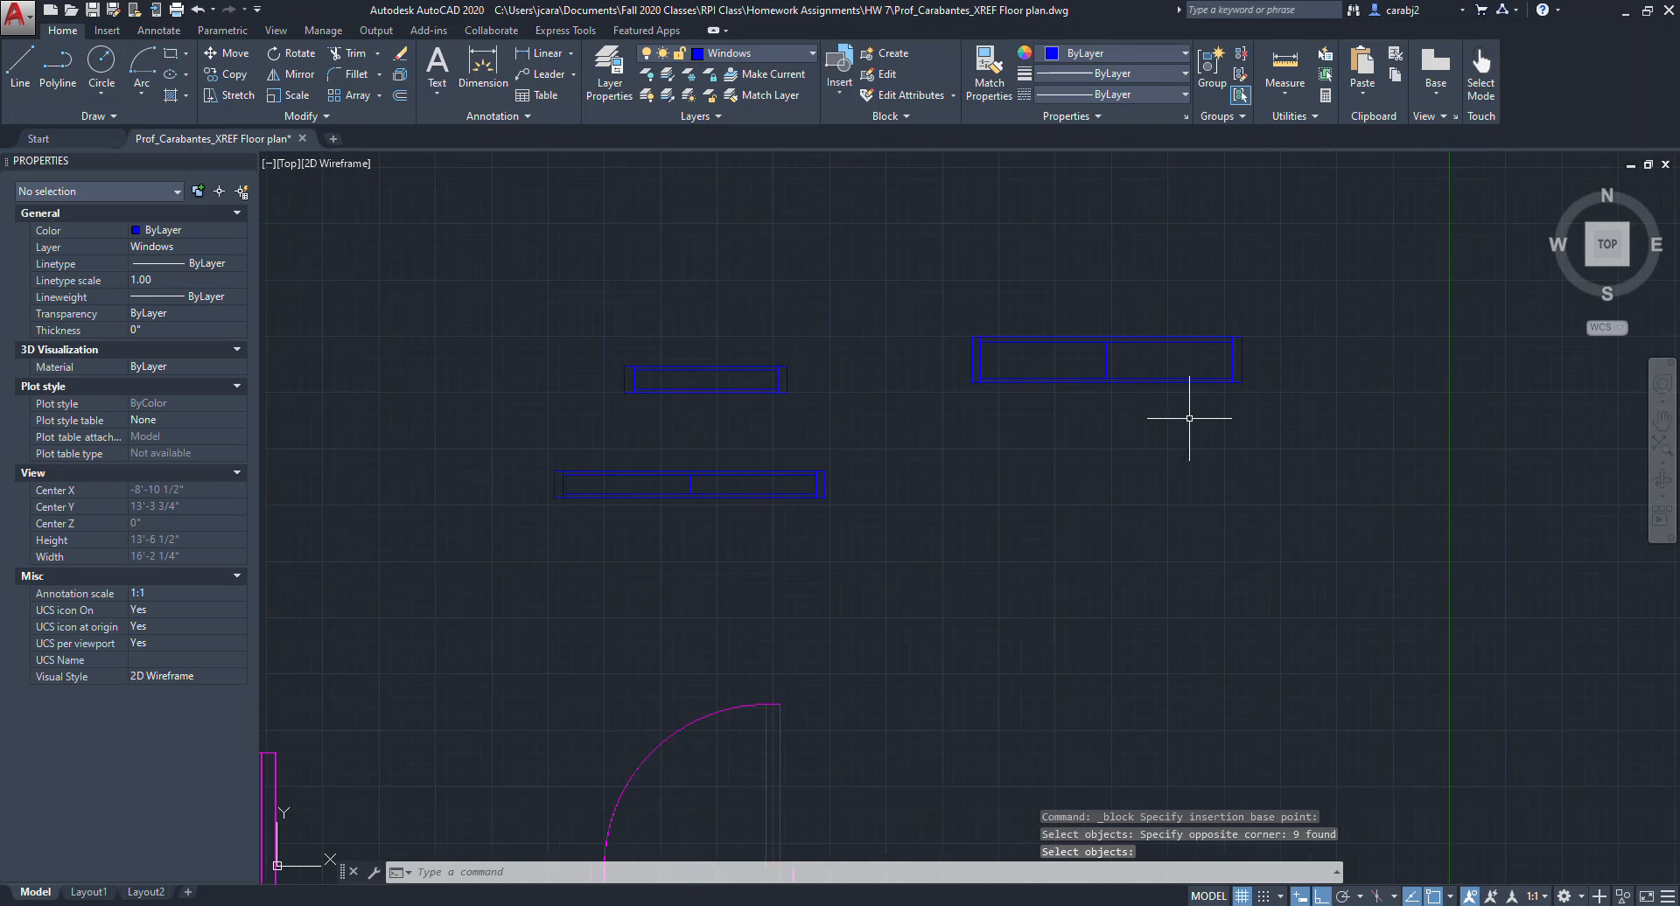
pyautogui.press('Escape')
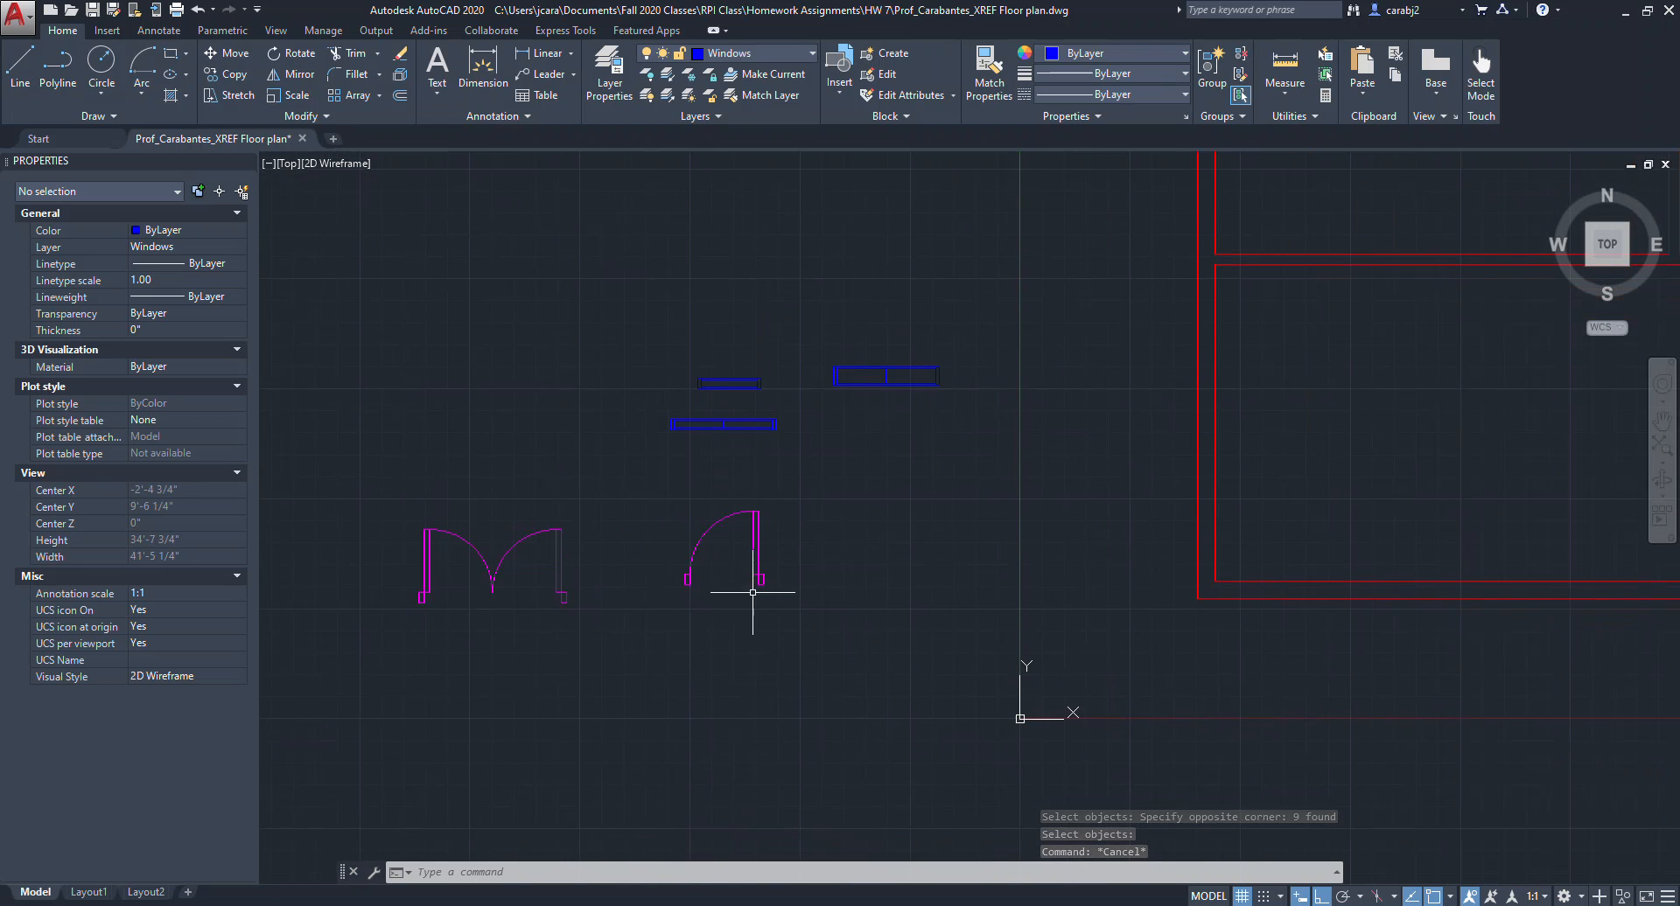
pyautogui.scroll(-4, 992, 641)
pyautogui.moveTo(1061, 625); pyautogui.dragTo(928, 607, button='middle')
pyautogui.scroll(2, 819, 592)
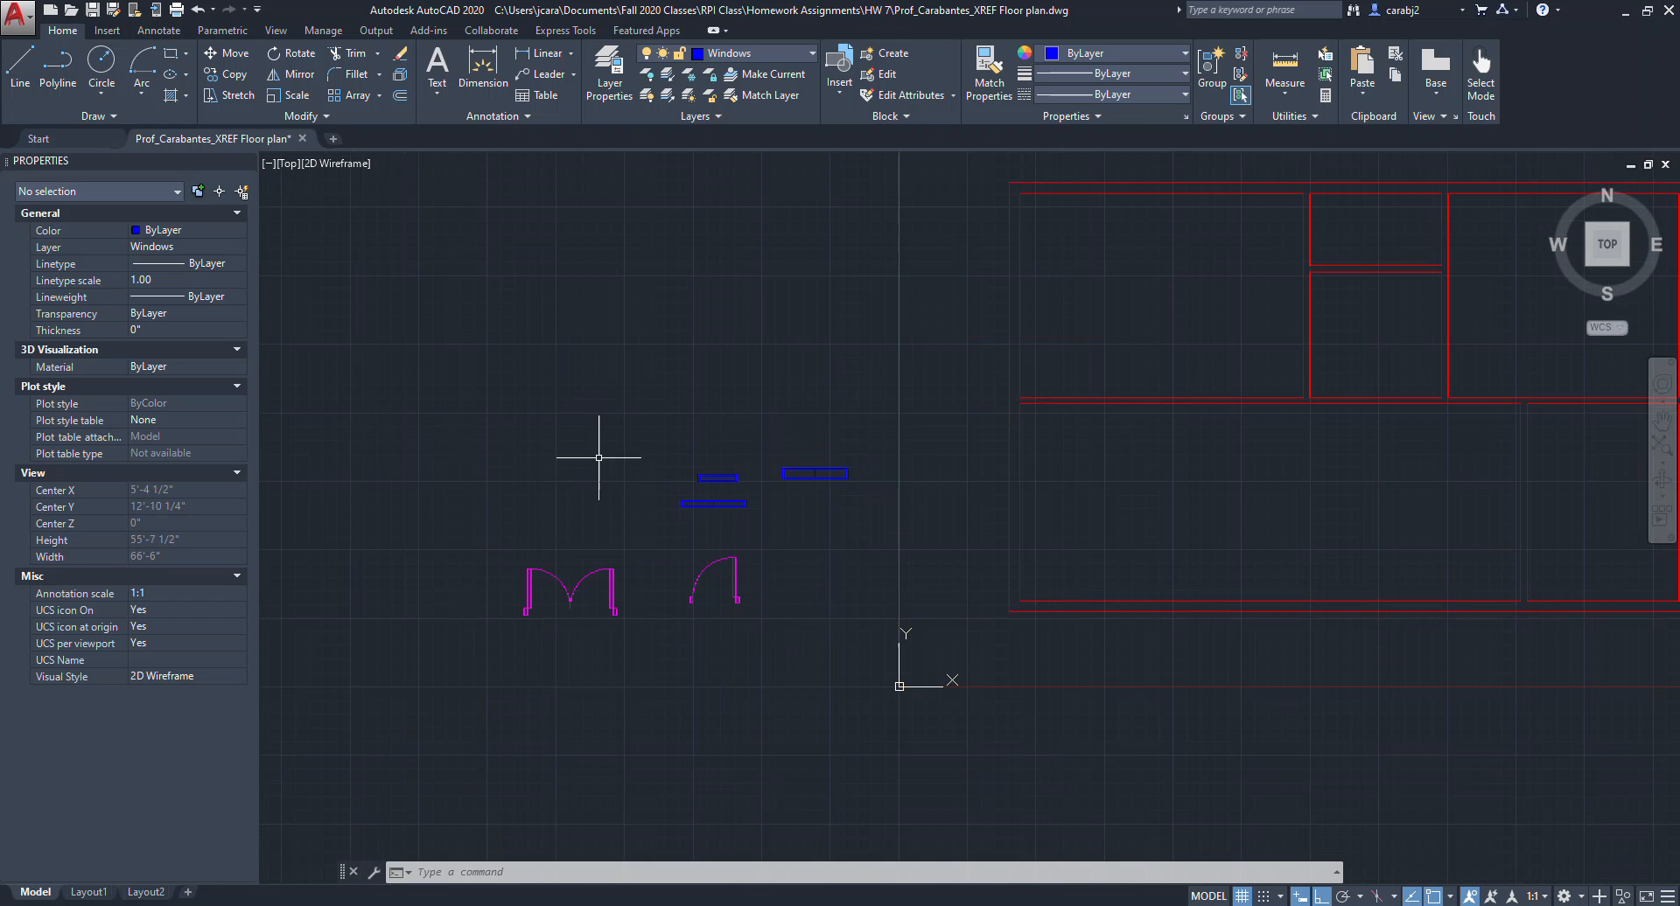
pyautogui.scroll(2, 770, 593)
pyautogui.moveTo(811, 605); pyautogui.dragTo(998, 577, button='middle')
pyautogui.click(1033, 410)
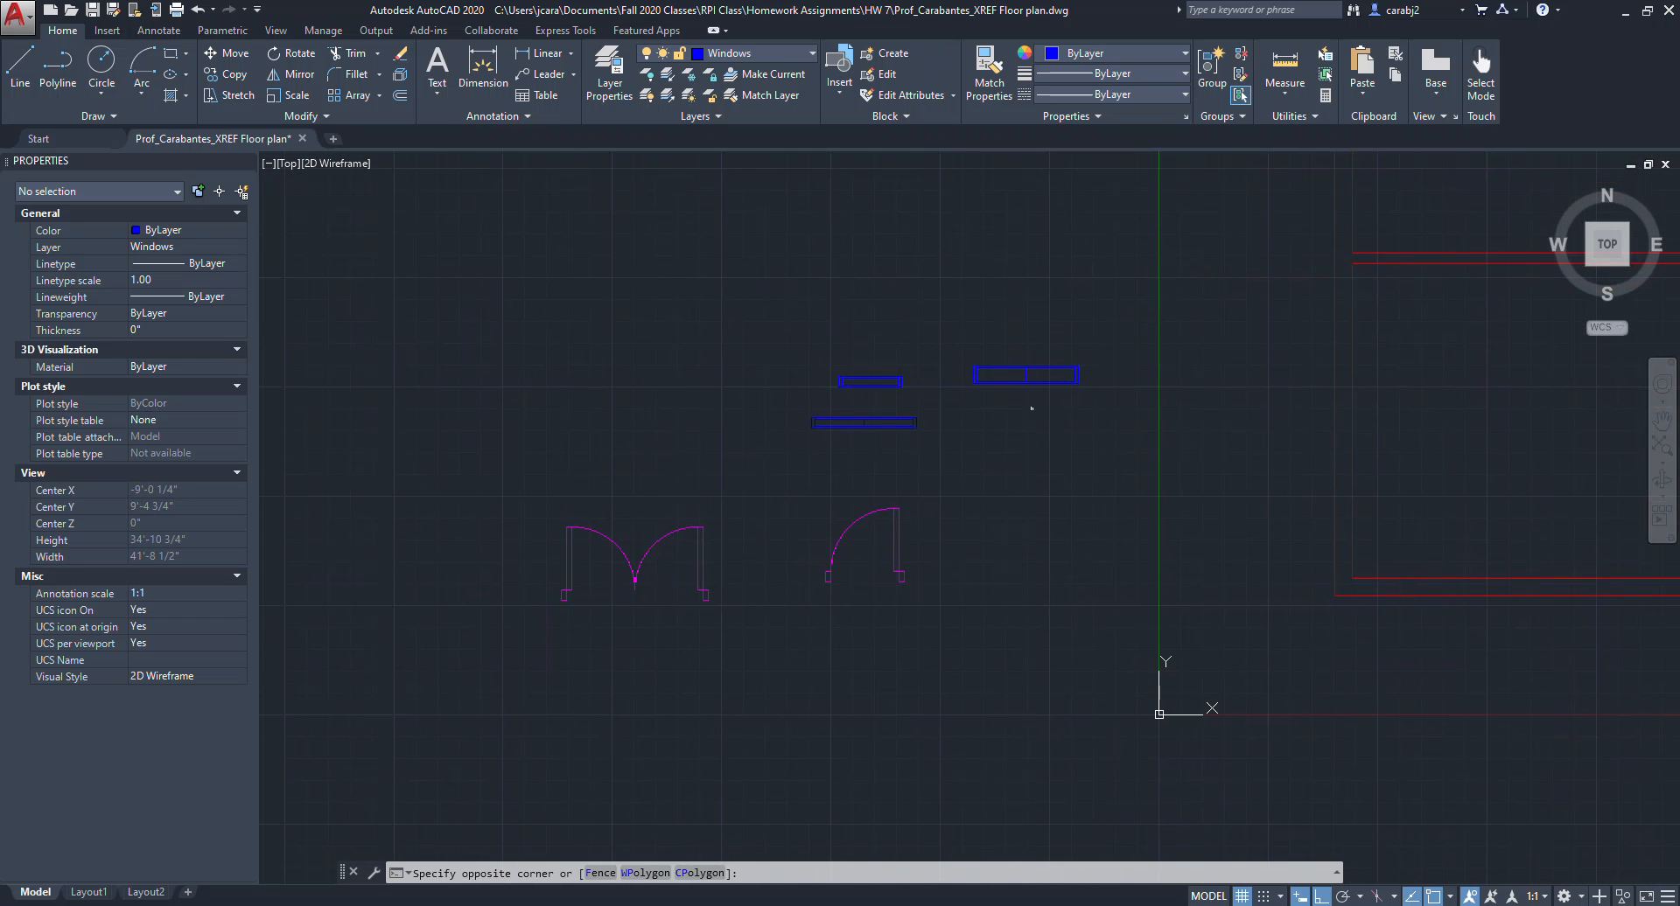
pyautogui.press('Escape')
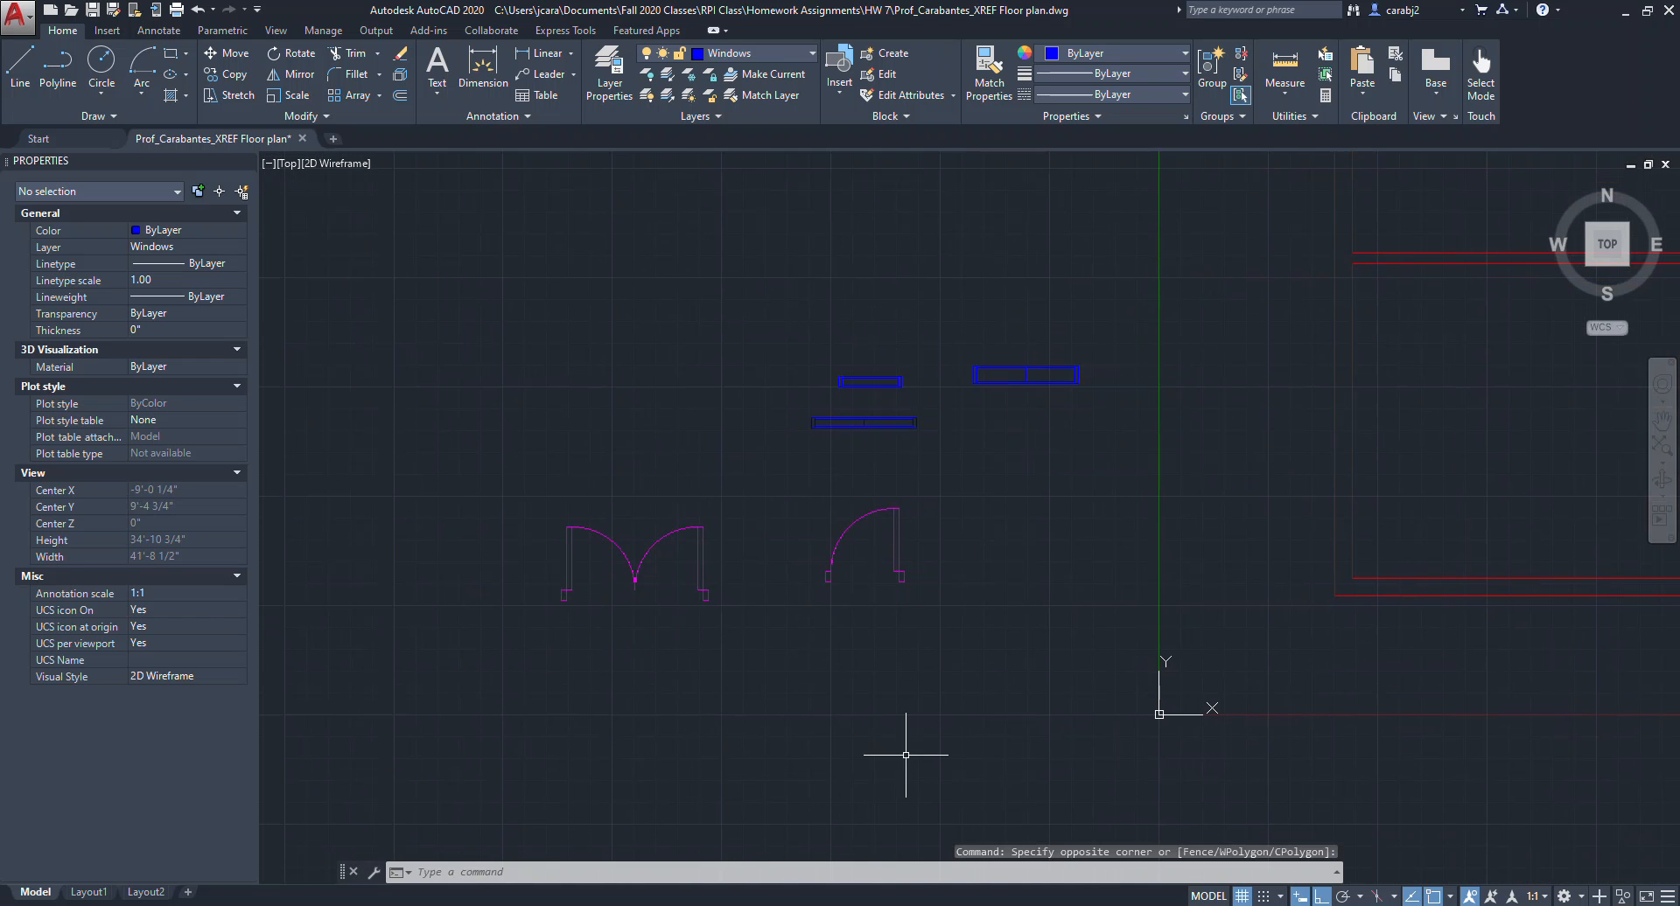
pyautogui.moveTo(1178, 602); pyautogui.dragTo(627, 639, button='middle')
pyautogui.scroll(-1, 720, 636)
pyautogui.moveTo(749, 640); pyautogui.dragTo(817, 626, button='middle')
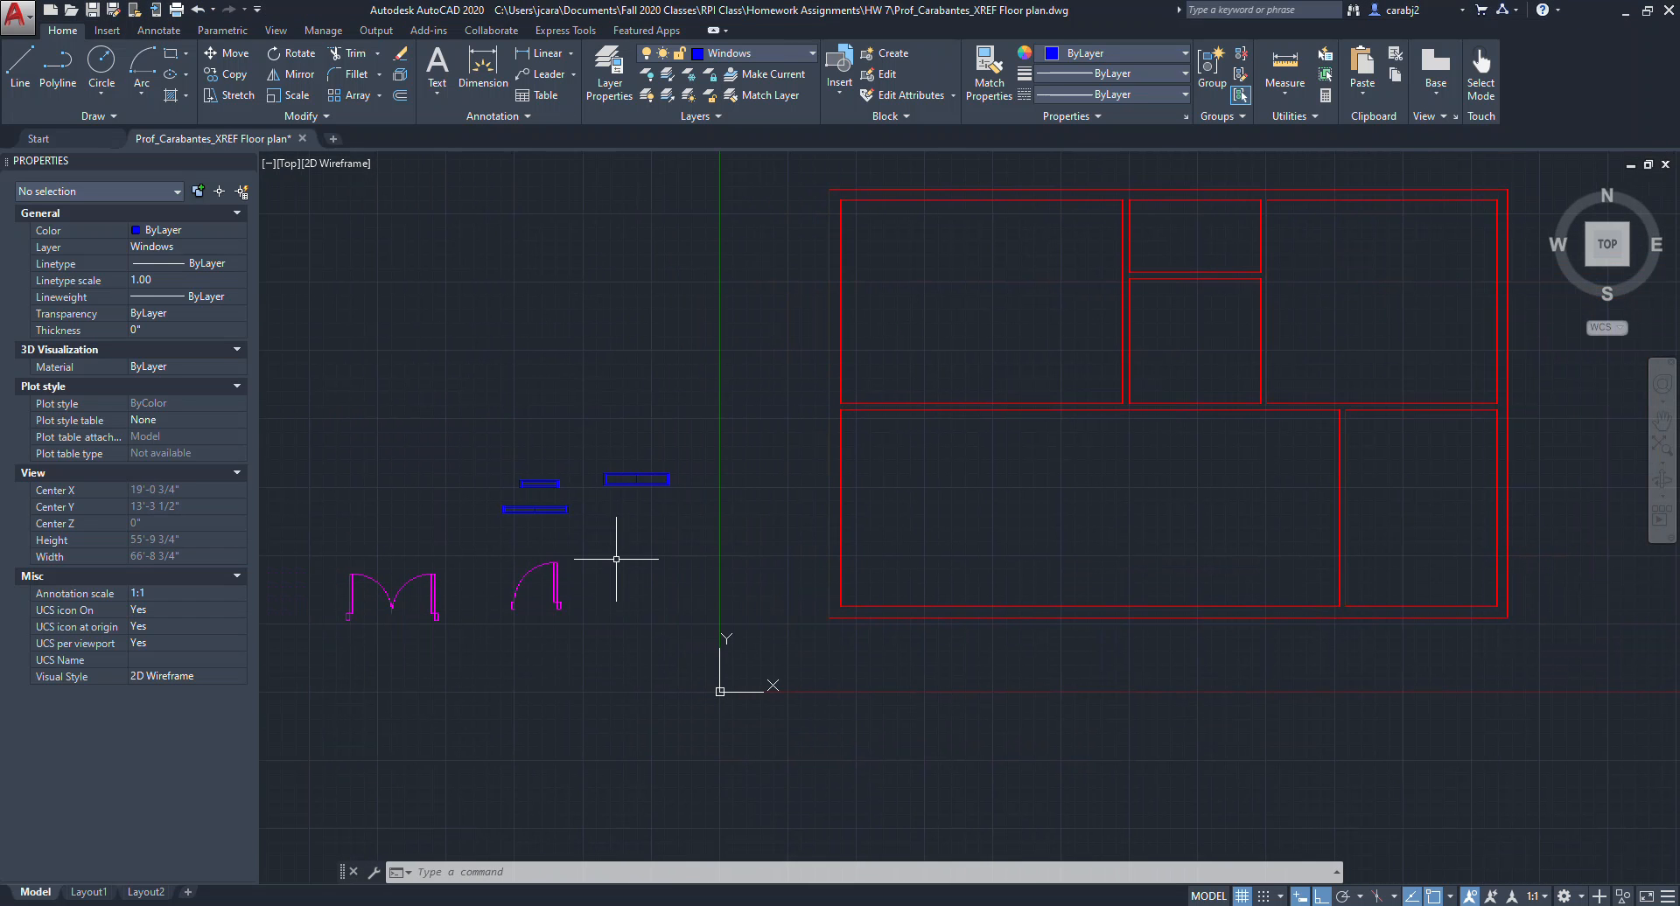
pyautogui.moveTo(715, 582); pyautogui.dragTo(764, 603, button='middle')
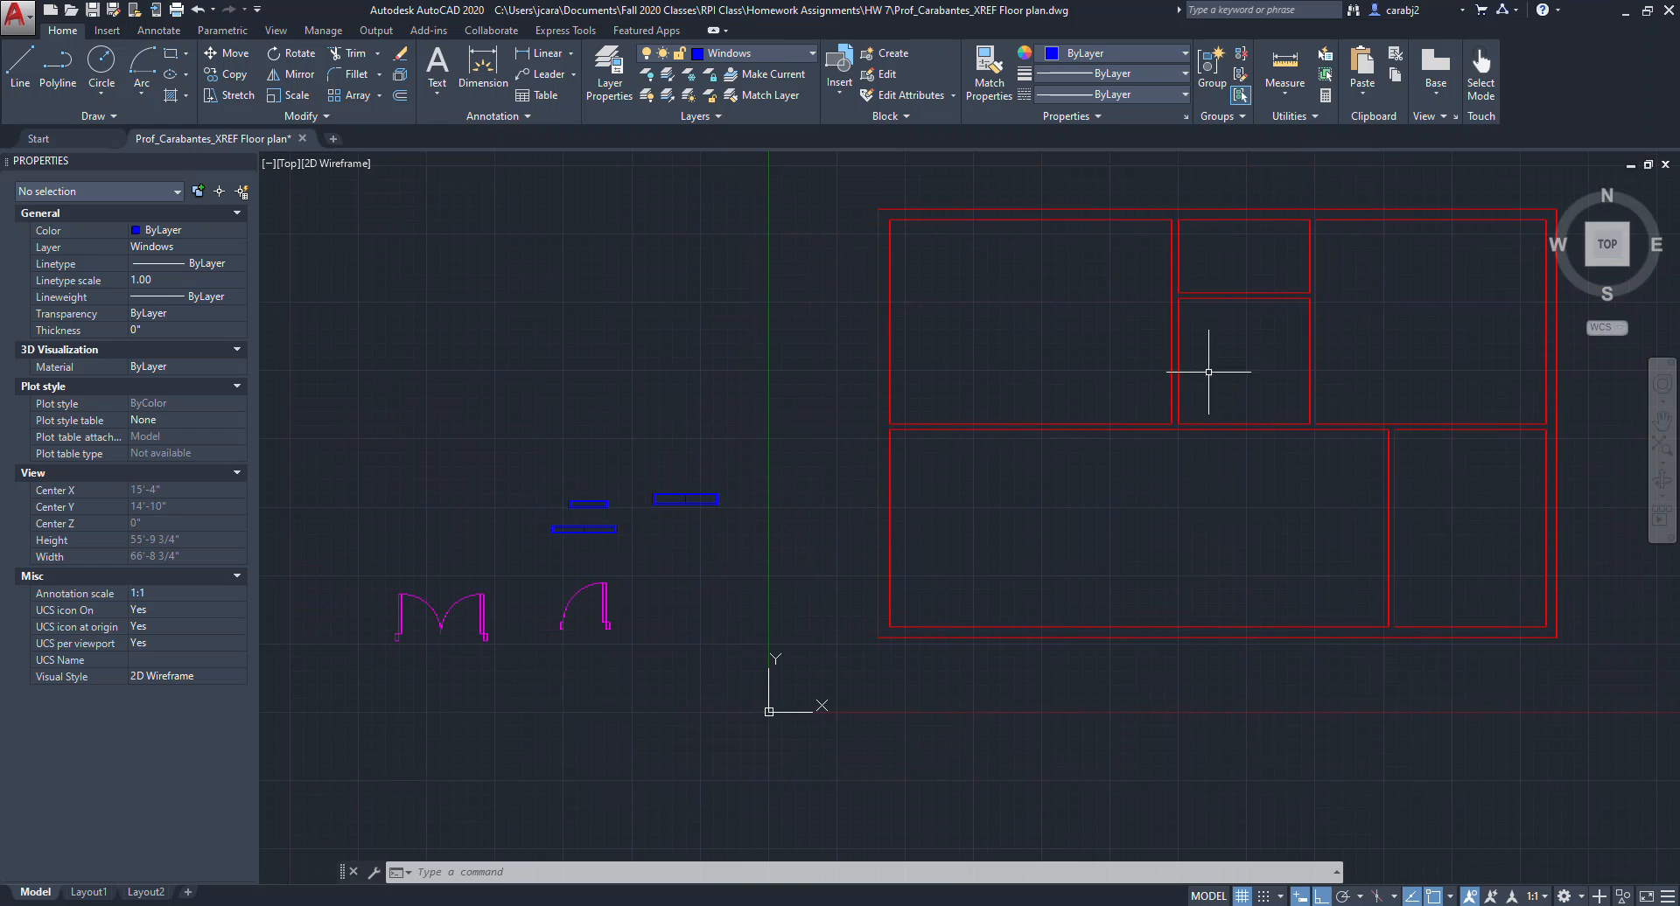
# Move the Double Door block onto the bottom exterior wall, using its lower-right corner as the base point.
pyautogui.moveTo(1342, 637); pyautogui.dragTo(1319, 637, button='middle')
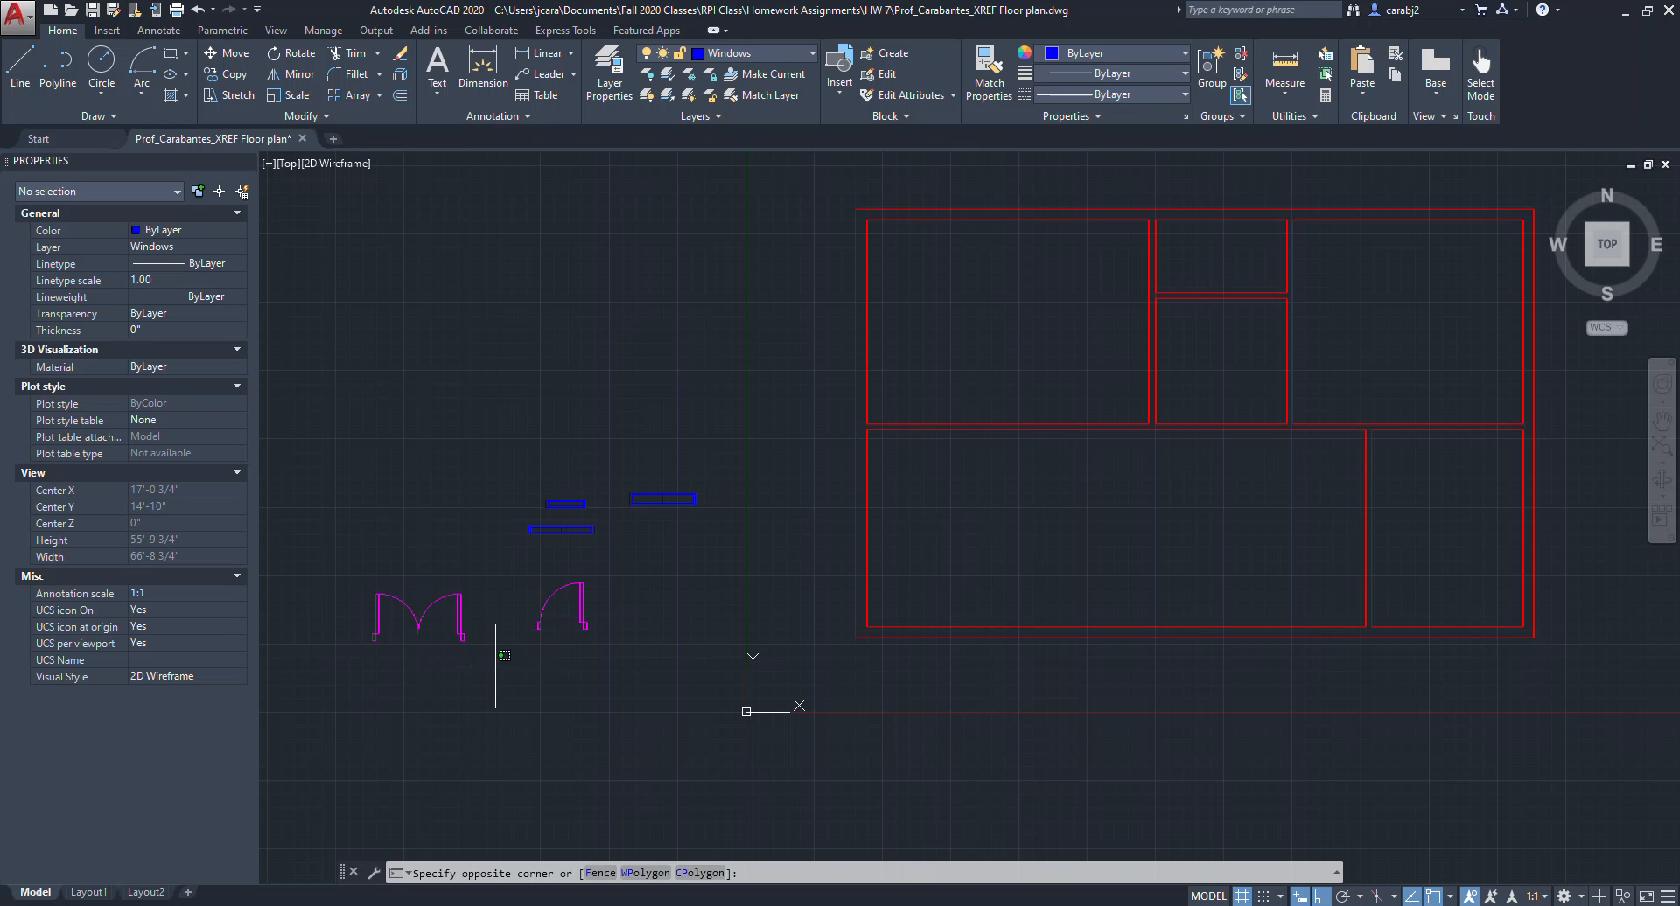
pyautogui.click(356, 573)
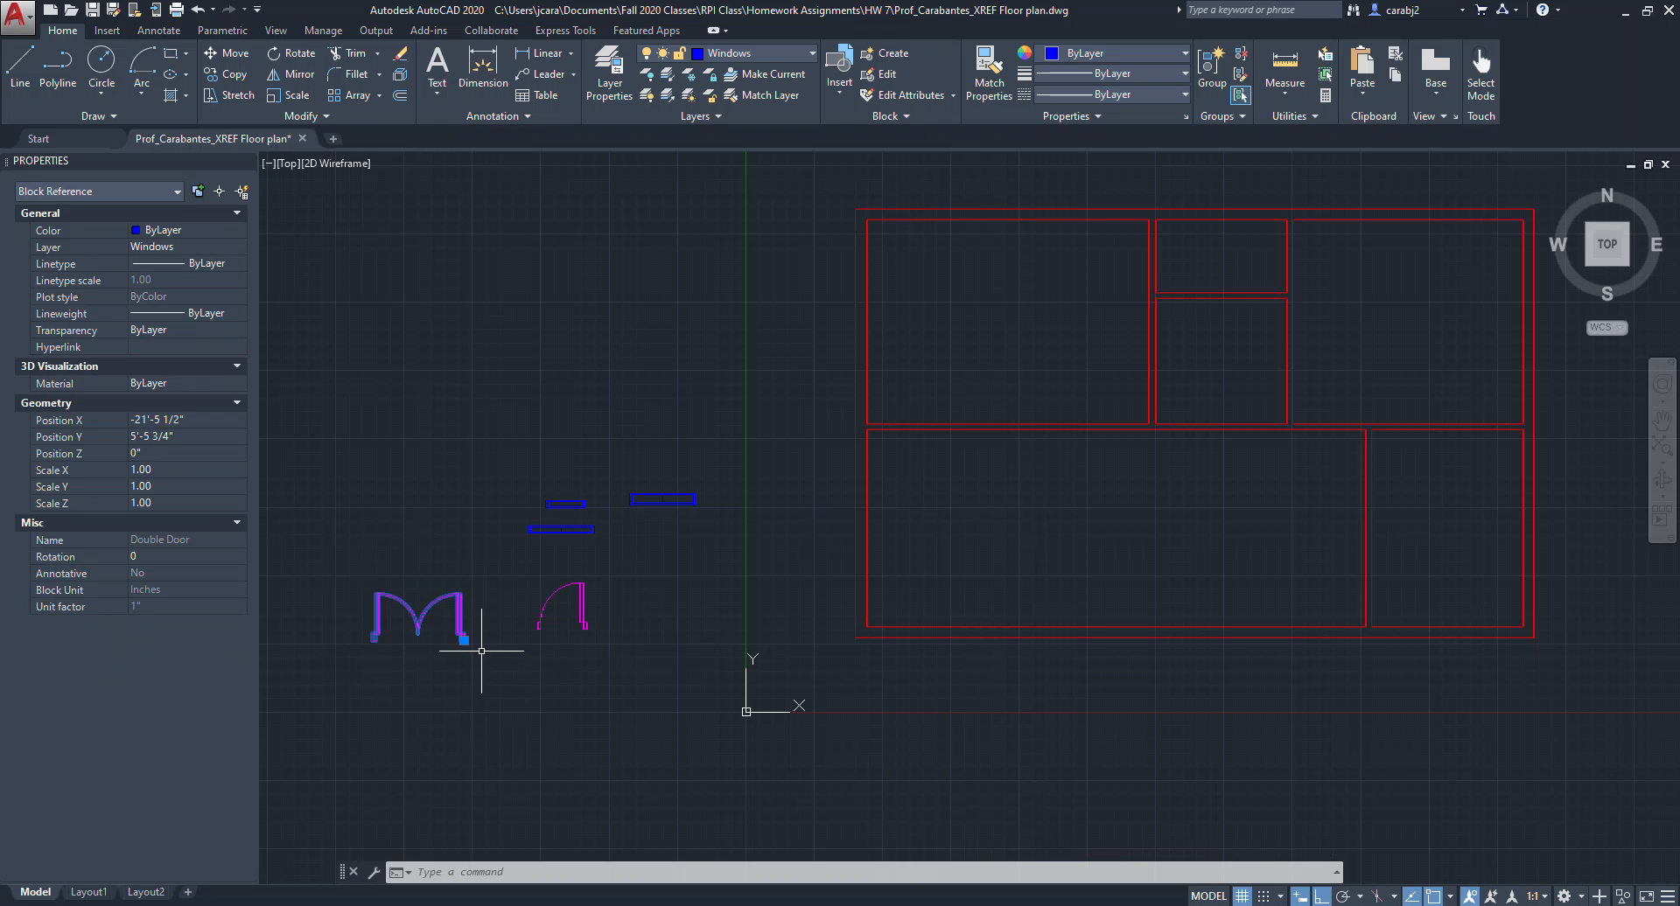
pyautogui.press('Return')
pyautogui.scroll(4, 385, 643)
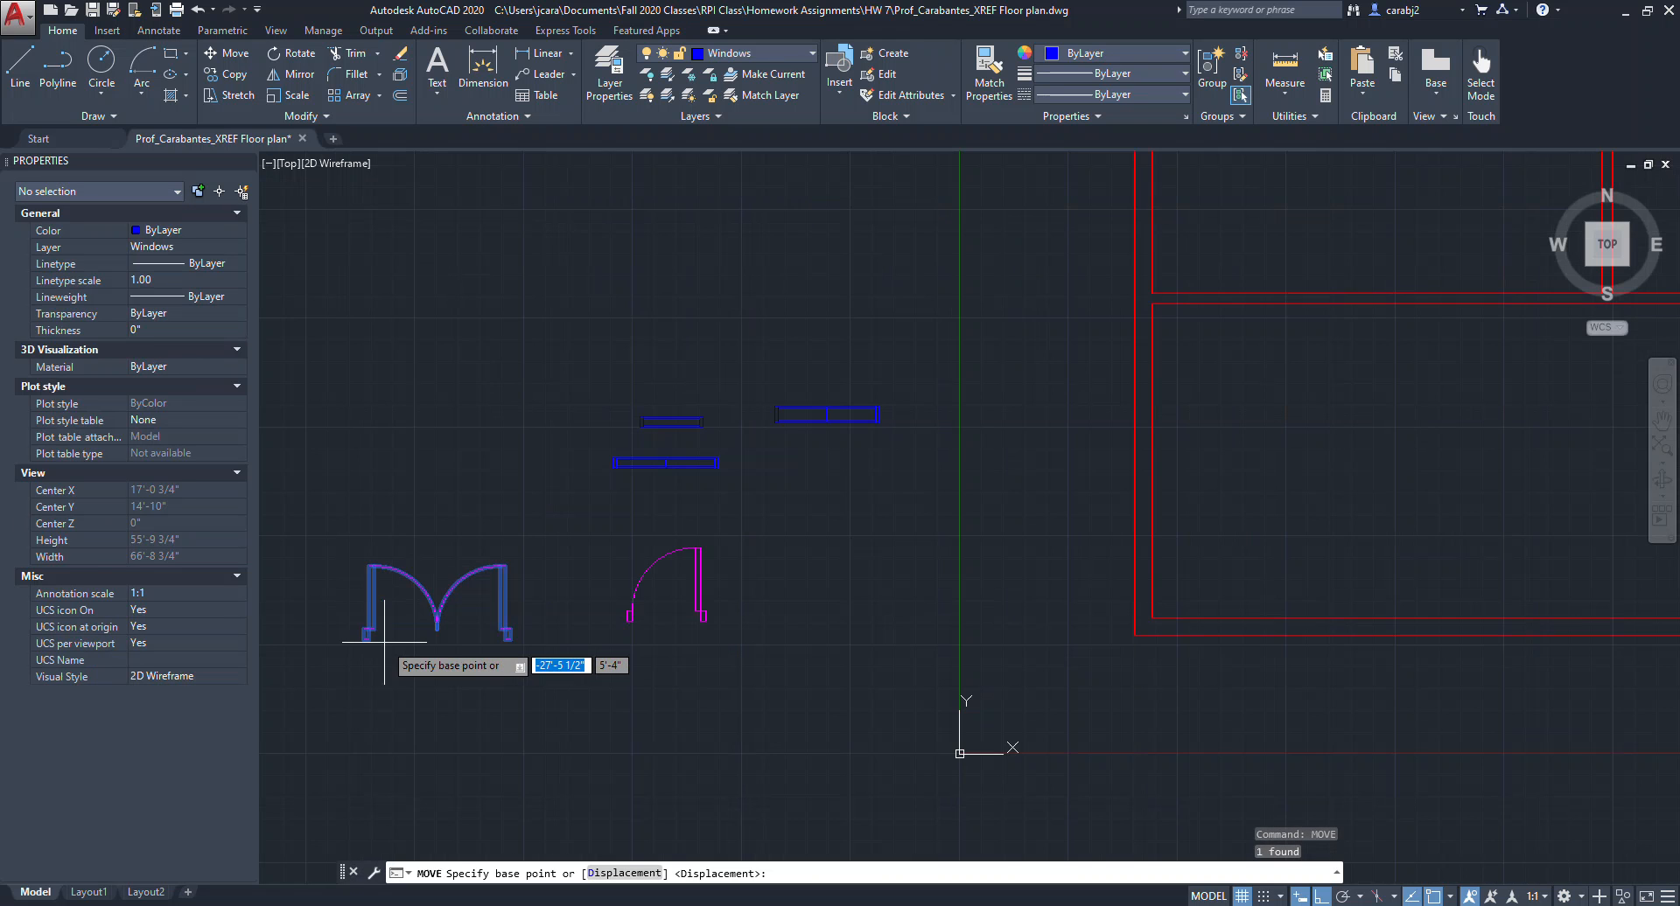
pyautogui.scroll(2, 405, 665)
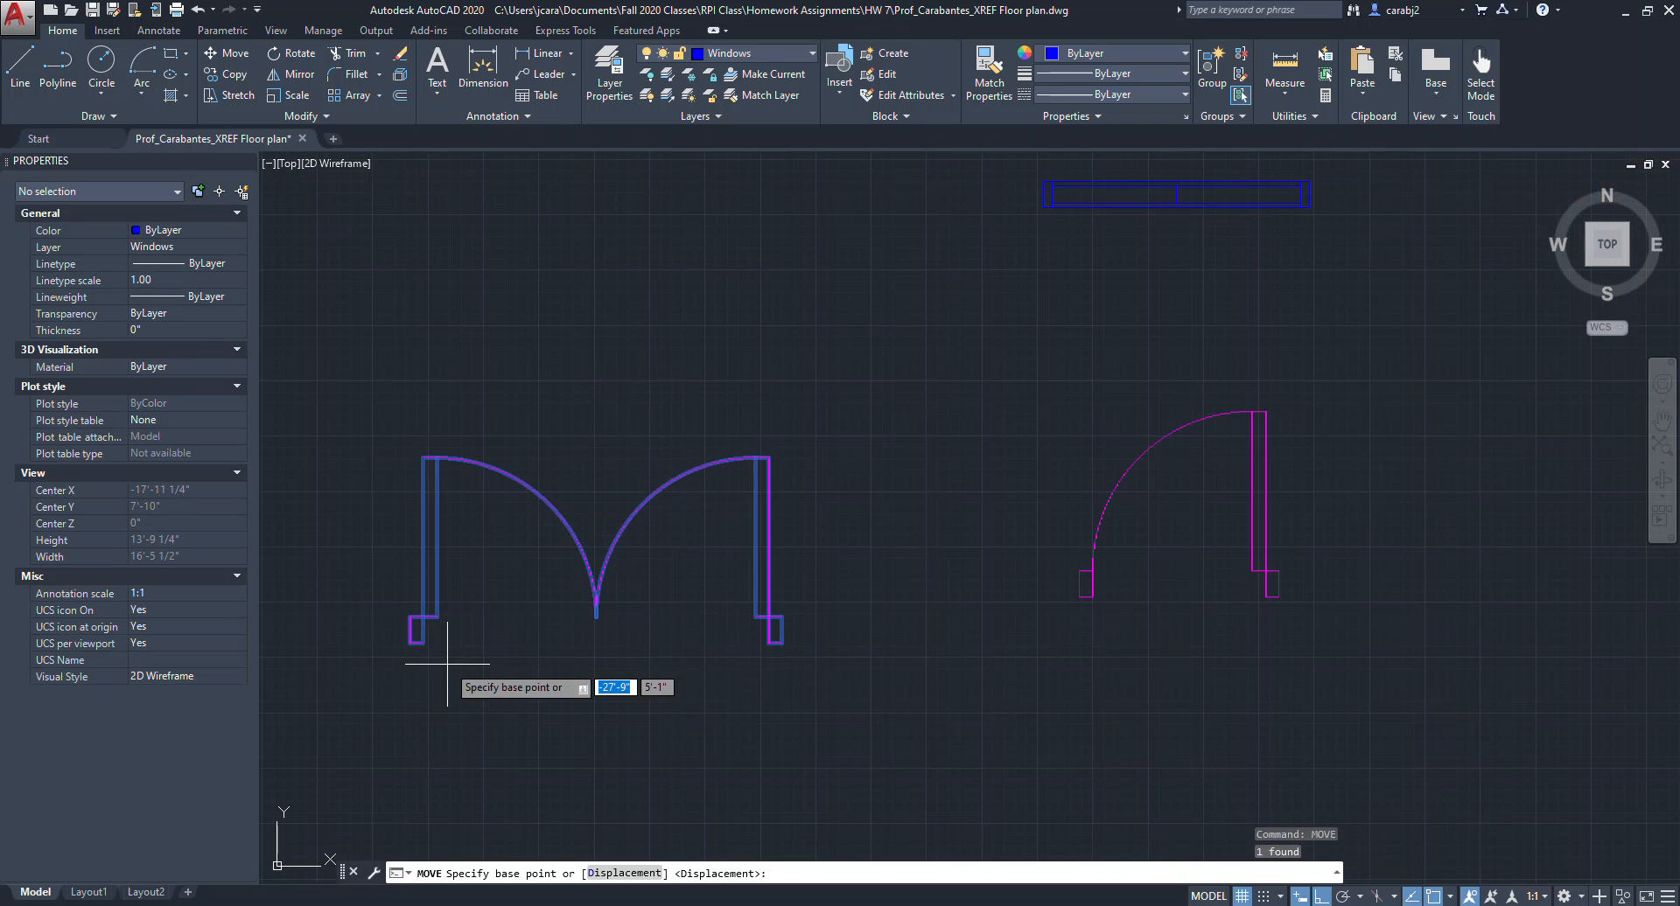
pyautogui.click(770, 649)
pyautogui.scroll(-7, 787, 648)
pyautogui.scroll(4, 1137, 648)
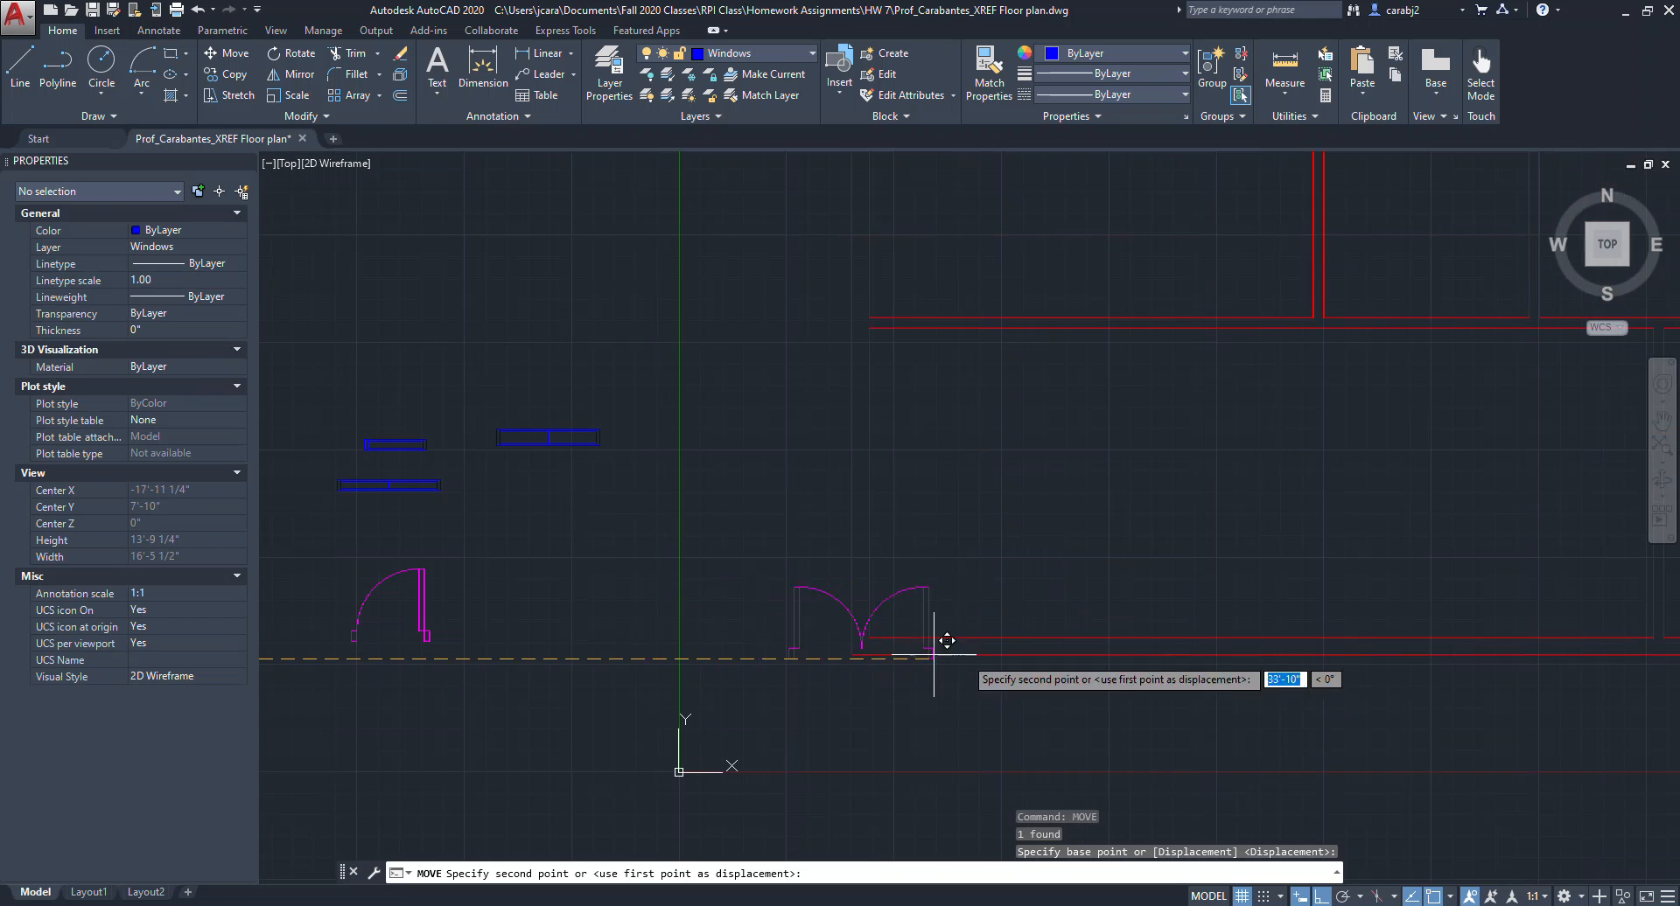
pyautogui.scroll(-3, 963, 665)
pyautogui.scroll(4, 1031, 641)
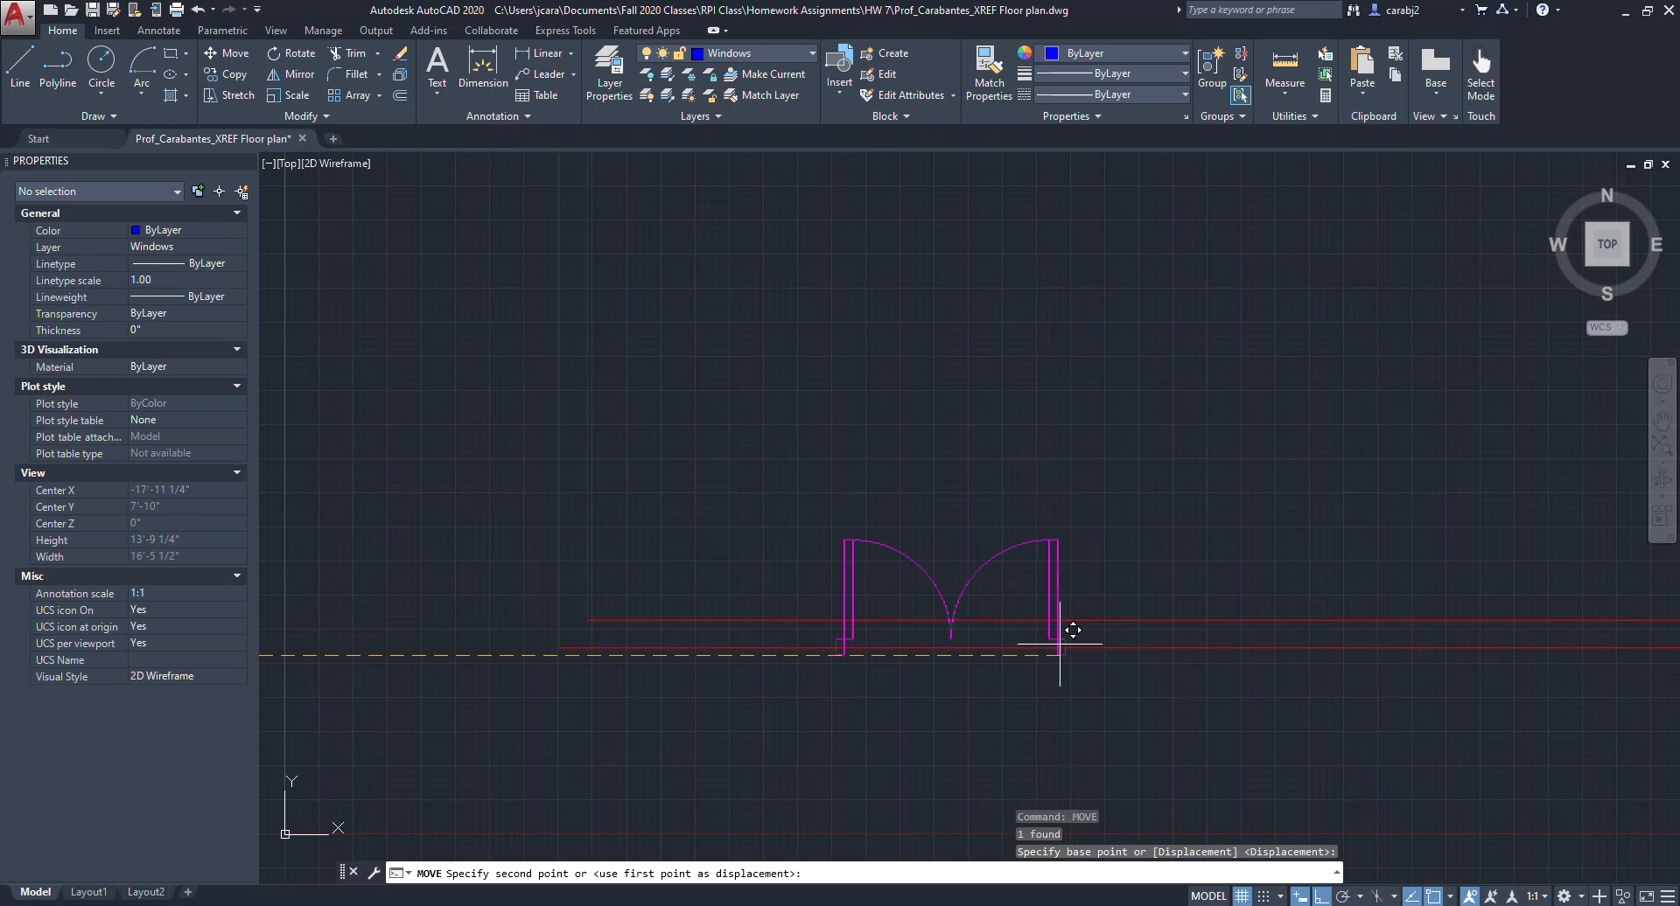
pyautogui.click(1405, 647)
# Shift the double door to the left along the bottom exterior wall.
pyautogui.scroll(-3, 1426, 696)
pyautogui.scroll(2, 1087, 638)
pyautogui.click(1170, 589)
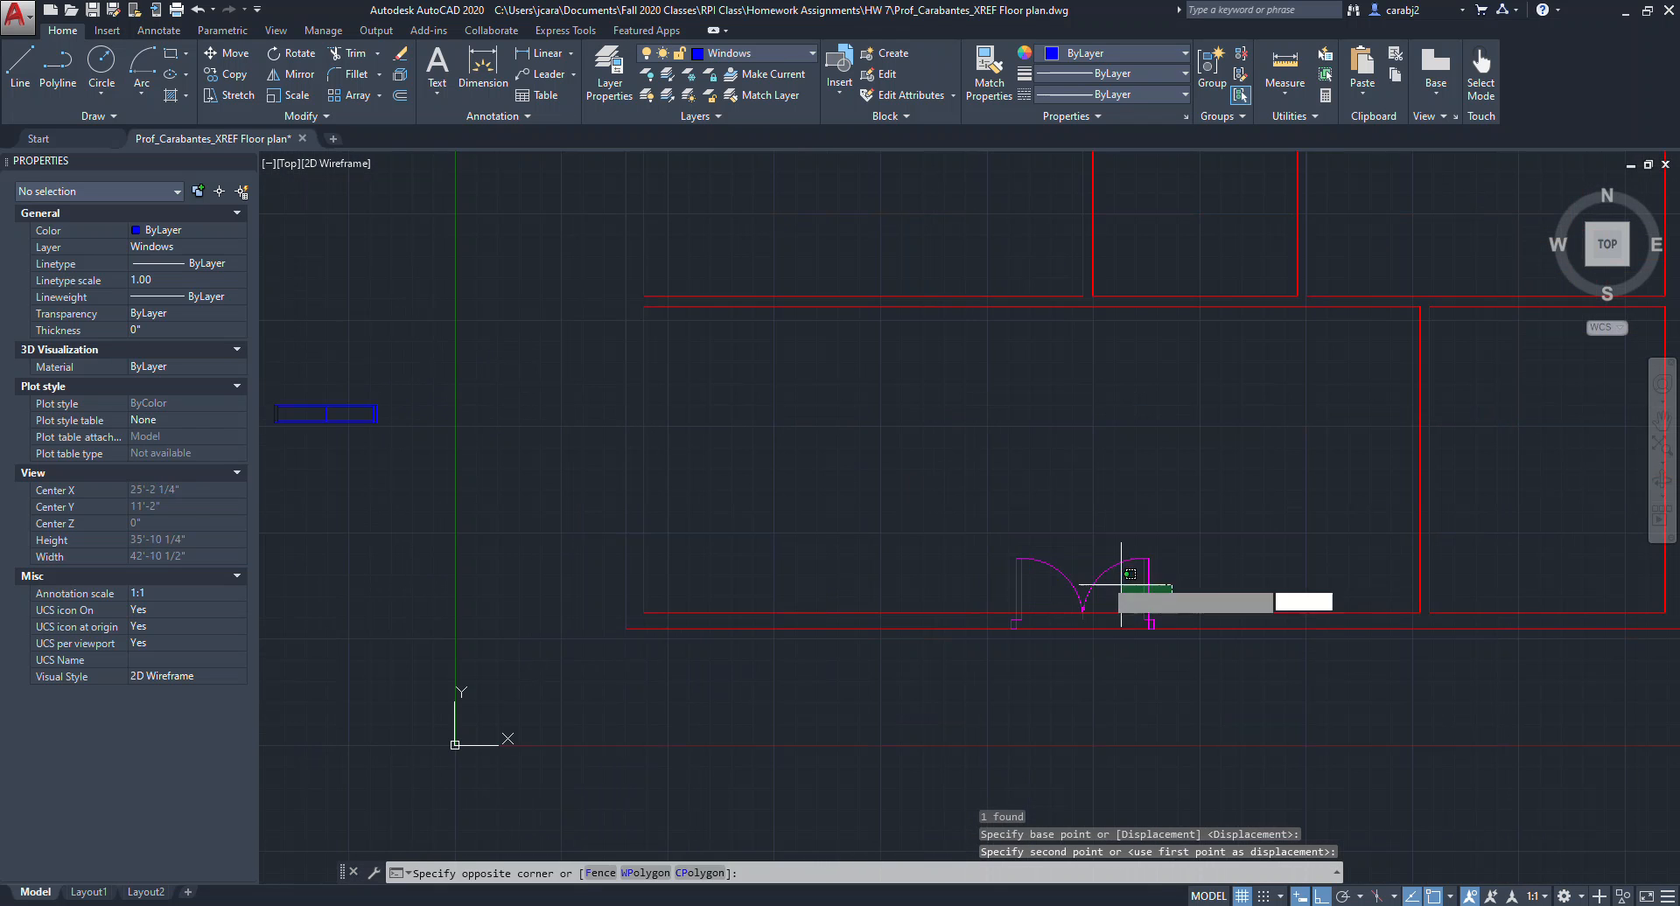
pyautogui.click(1082, 548)
pyautogui.press('Return')
pyautogui.click(1258, 441)
pyautogui.click(1021, 447)
pyautogui.press('Escape')
# Copy the Single Door block a short distance to the right of the original.
pyautogui.scroll(-4, 988, 602)
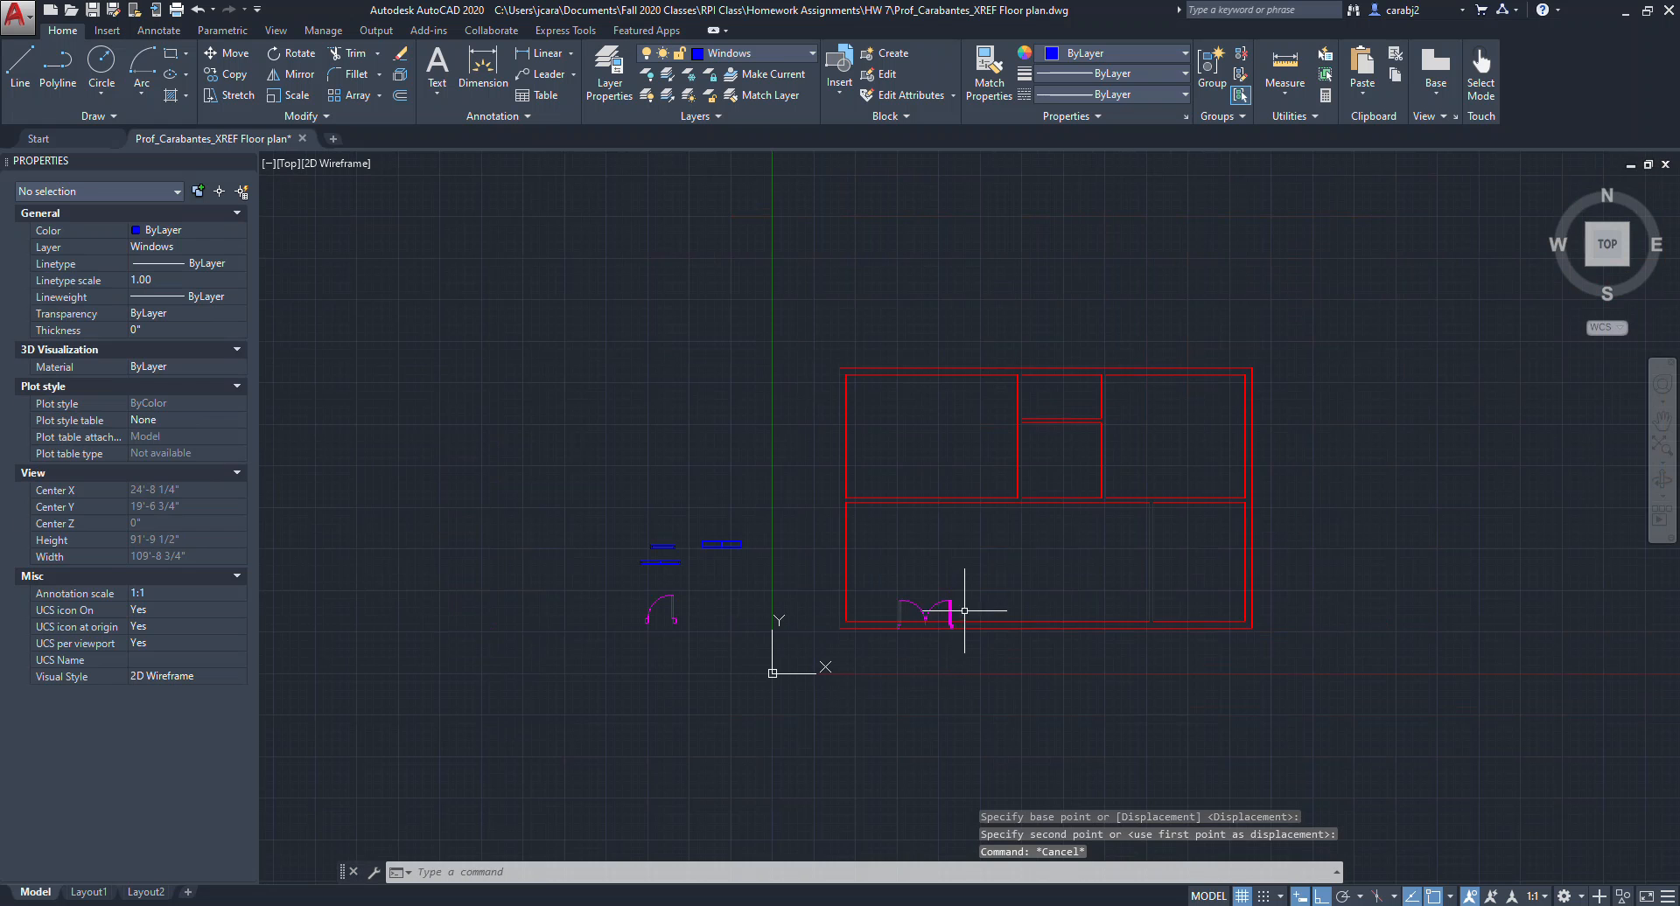
pyautogui.scroll(2, 910, 599)
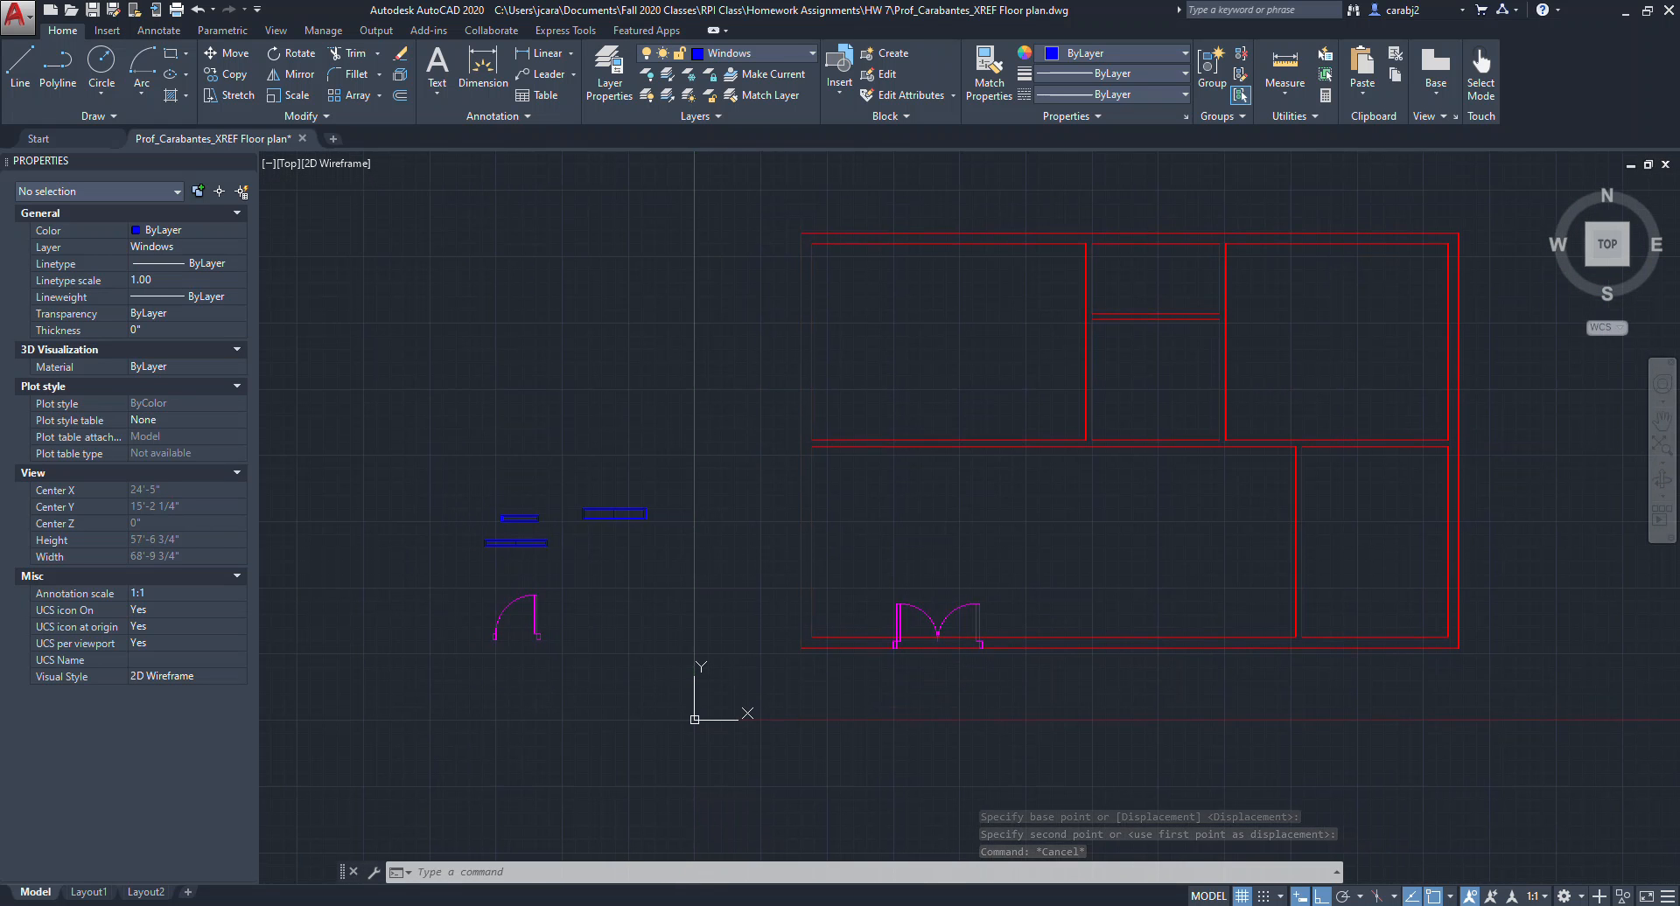
pyautogui.scroll(6, 929, 606)
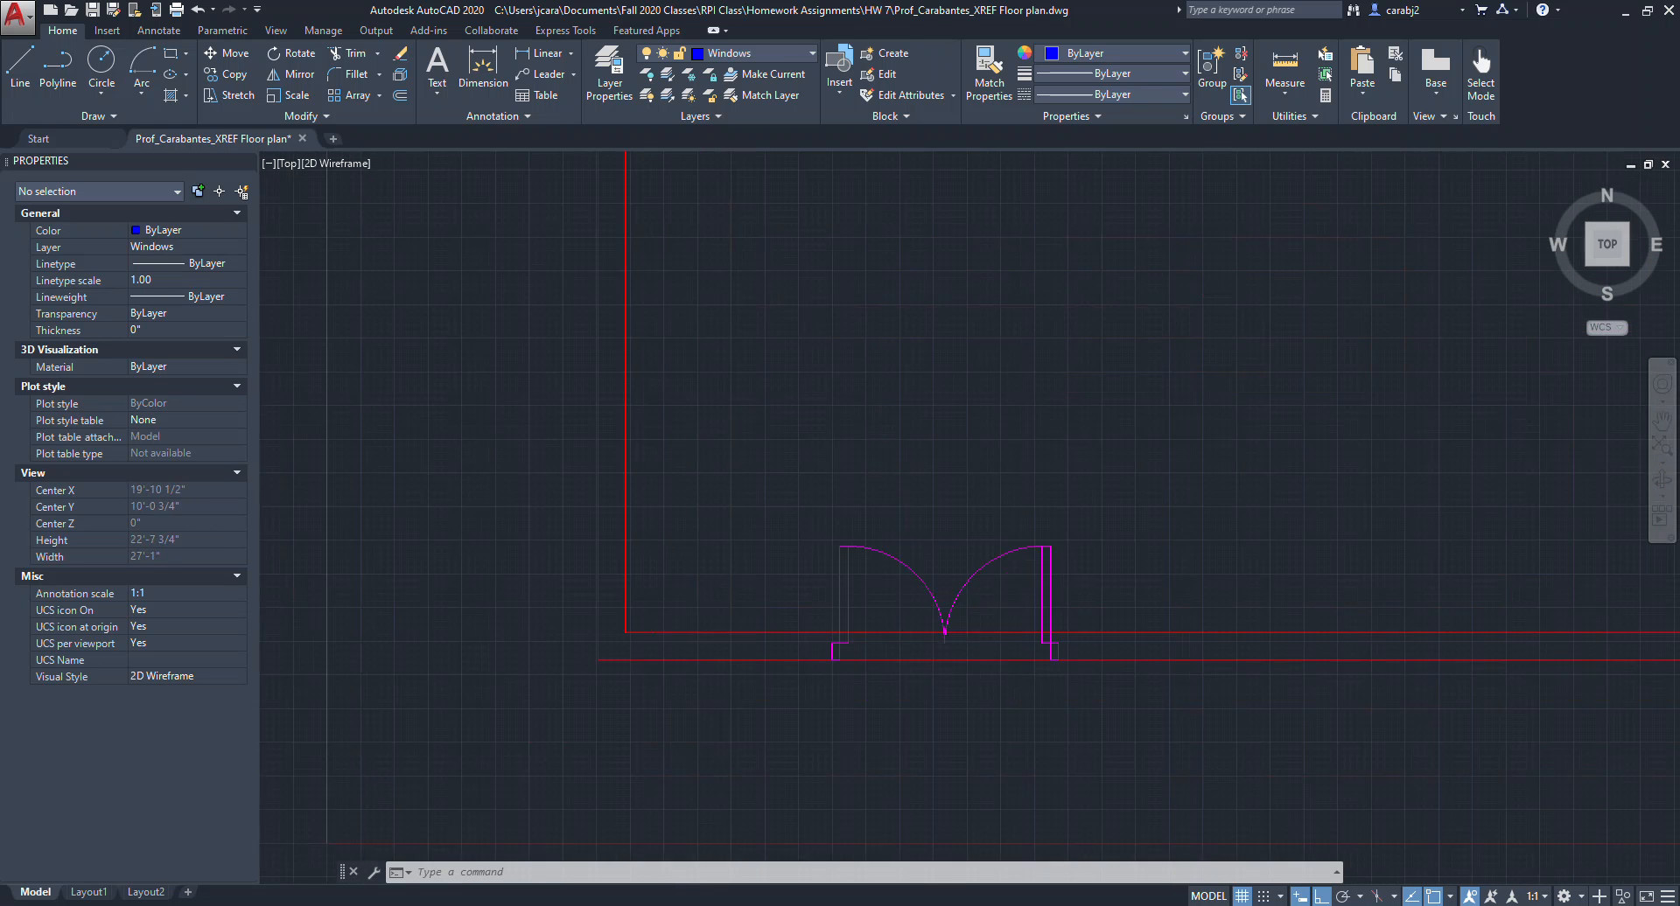
pyautogui.scroll(-6, 787, 555)
pyautogui.scroll(3, 765, 536)
pyautogui.click(740, 542)
pyautogui.click(598, 455)
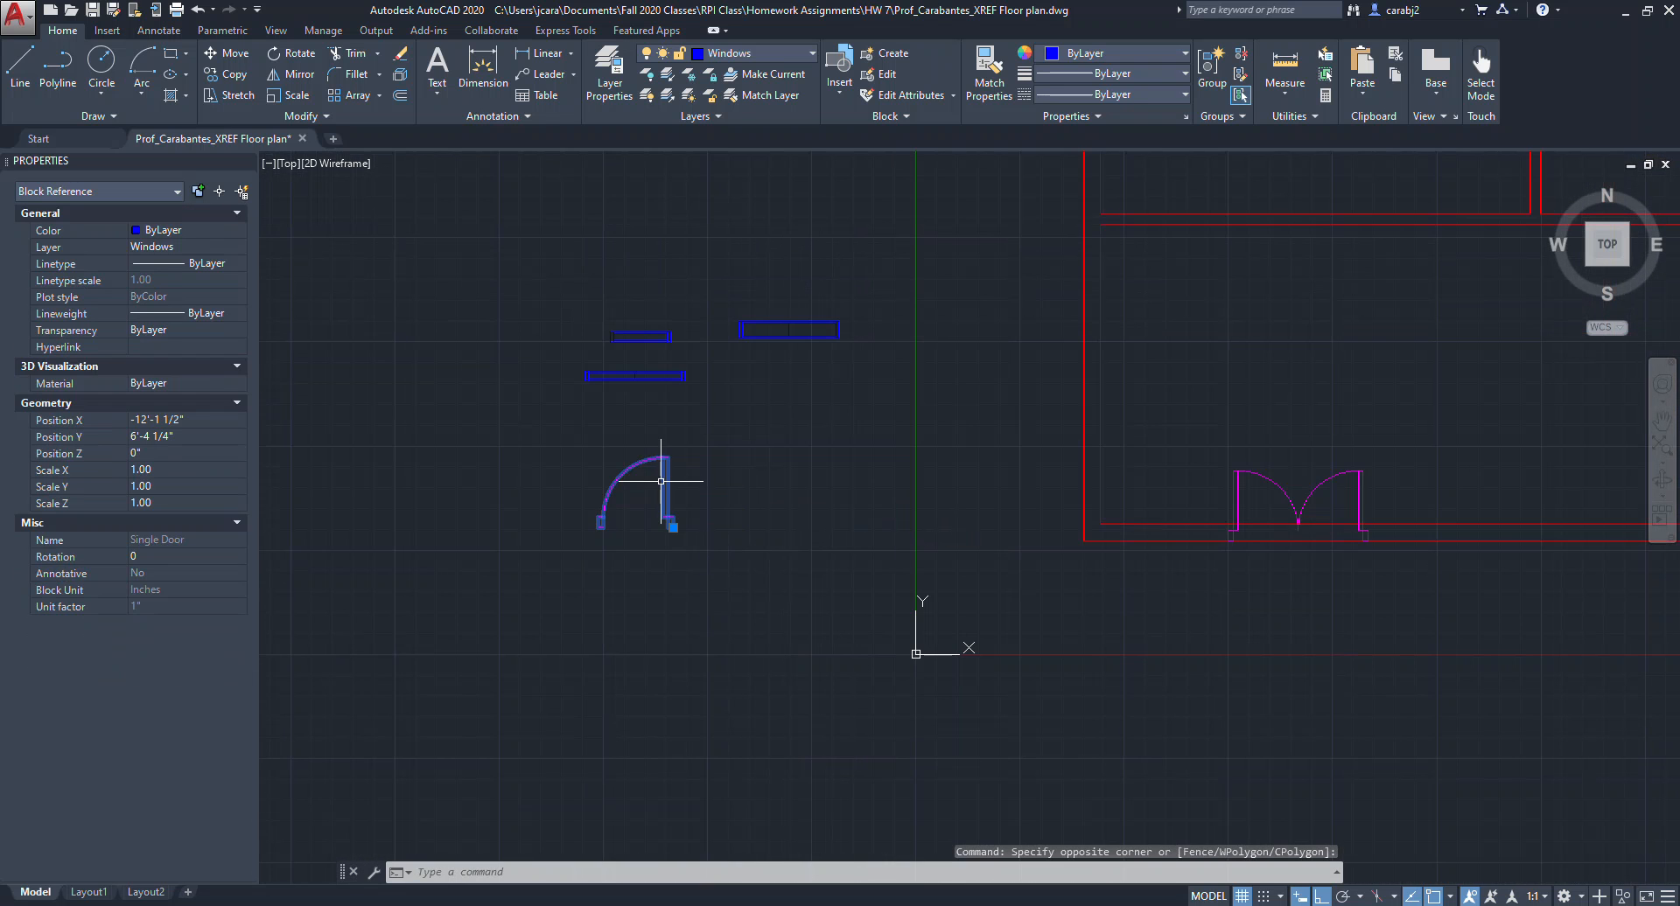
pyautogui.write('co')
pyautogui.press('Return')
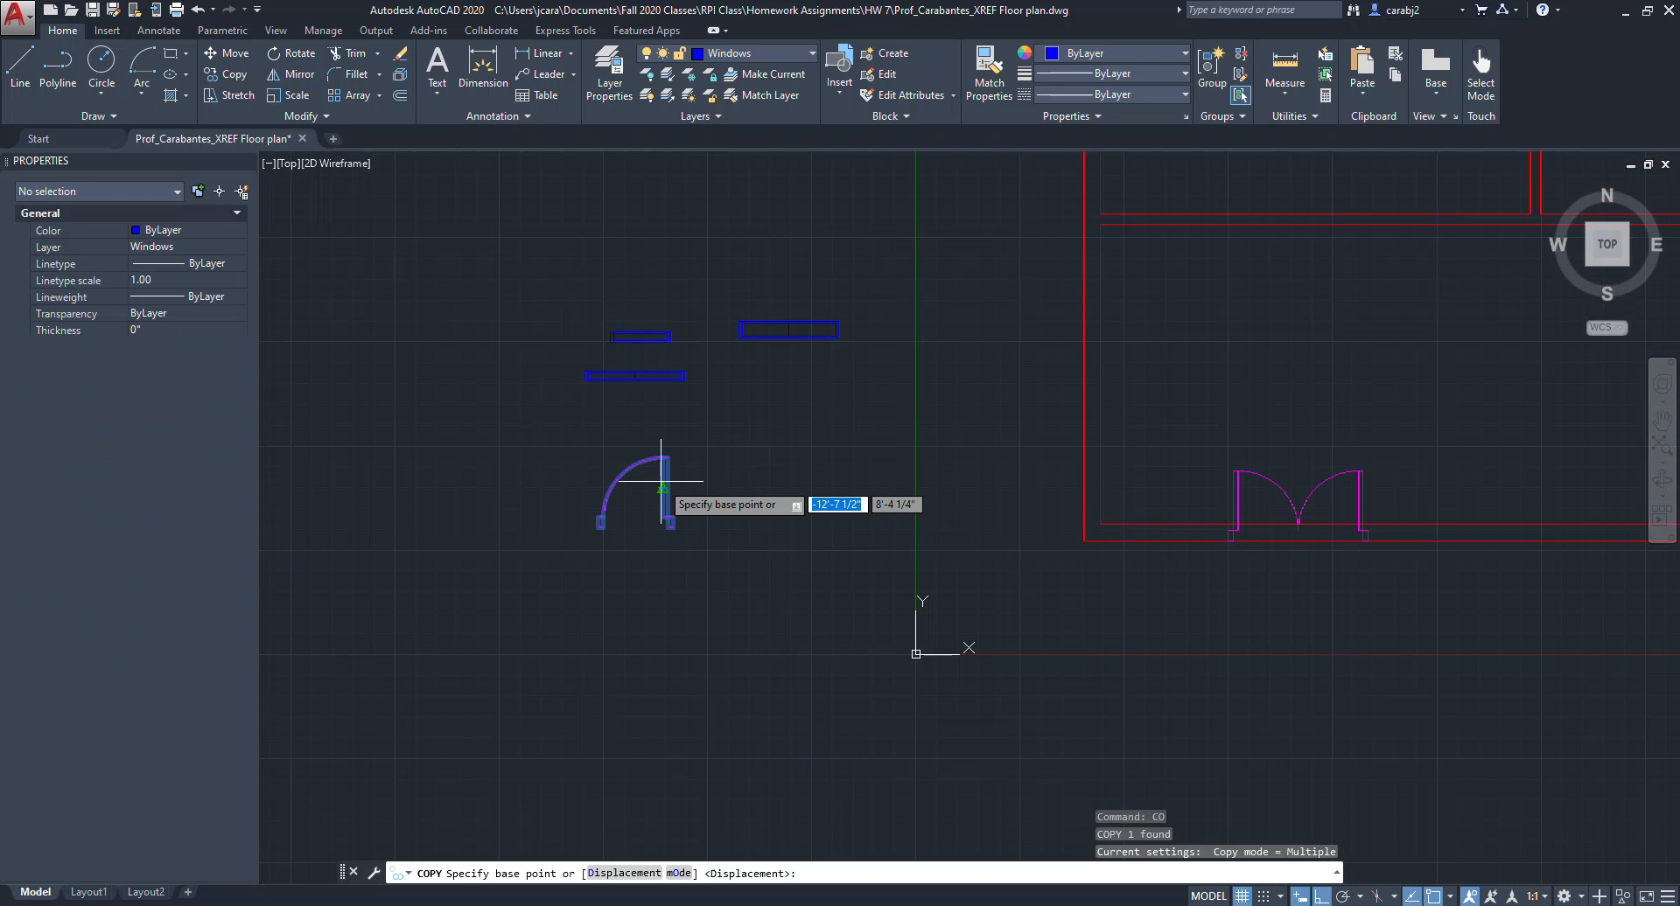
pyautogui.click(674, 525)
pyautogui.click(799, 525)
pyautogui.press('Escape')
# Mirror the copied single door about a vertical line through its right jamb, keeping the source object.
pyautogui.click(805, 525)
pyautogui.click(778, 504)
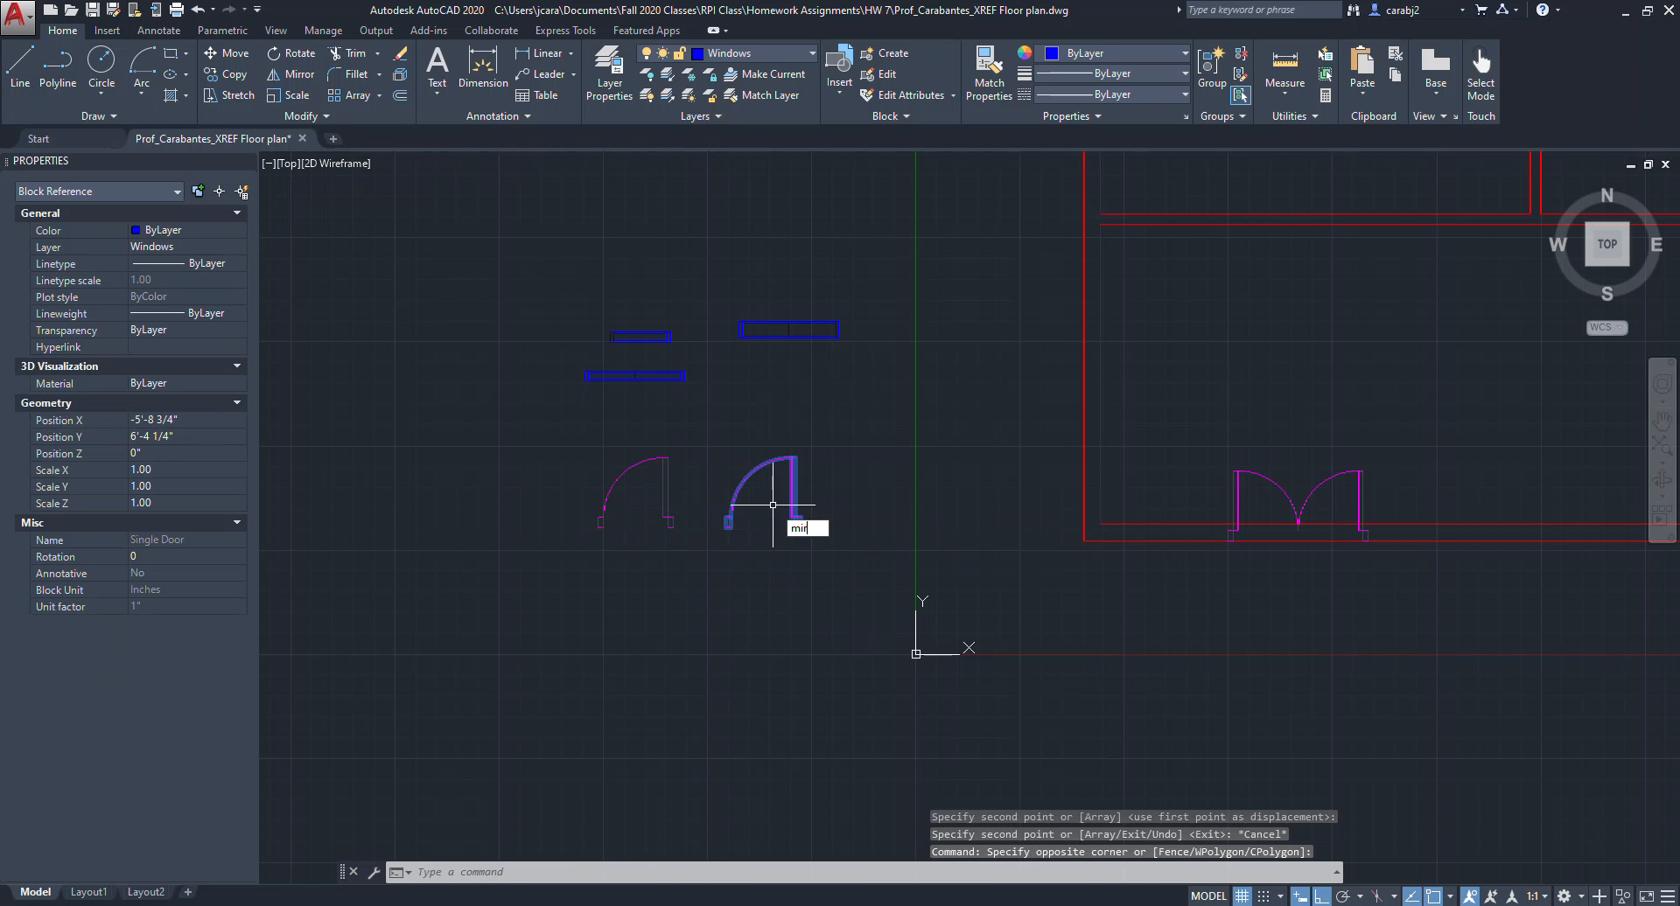
pyautogui.write('mirror')
pyautogui.press('Return')
pyautogui.scroll(4, 791, 525)
pyautogui.click(788, 546)
pyautogui.click(826, 296)
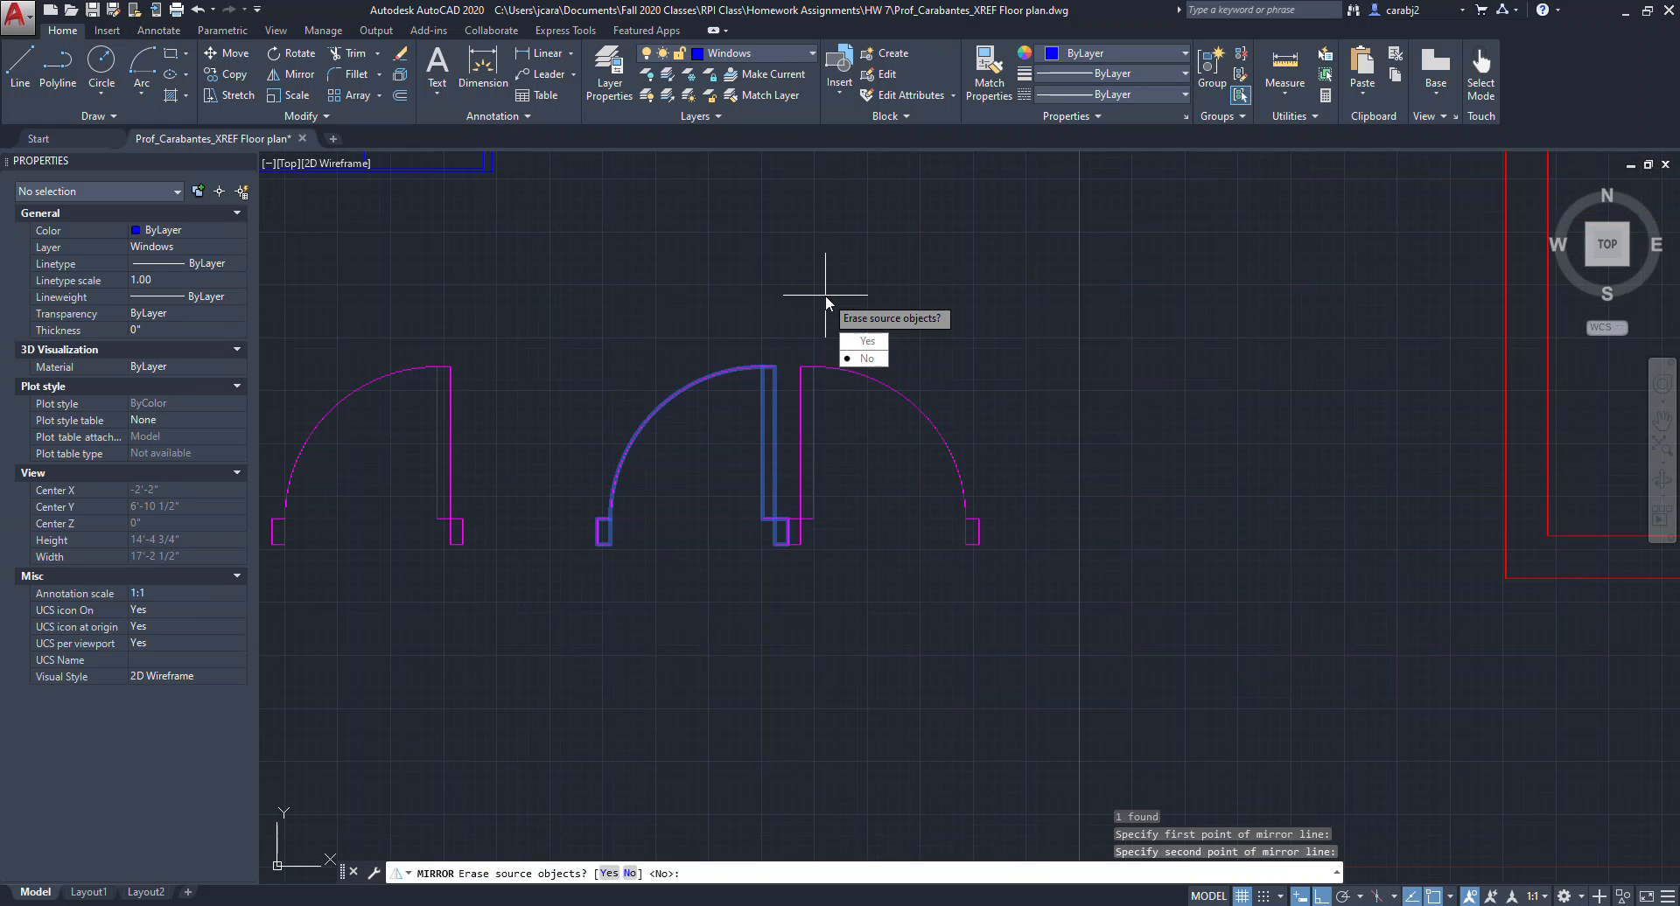
pyautogui.press('Return')
# Move the mirrored single door a short distance to the right.
pyautogui.scroll(-2, 826, 296)
pyautogui.click(973, 420)
pyautogui.click(891, 380)
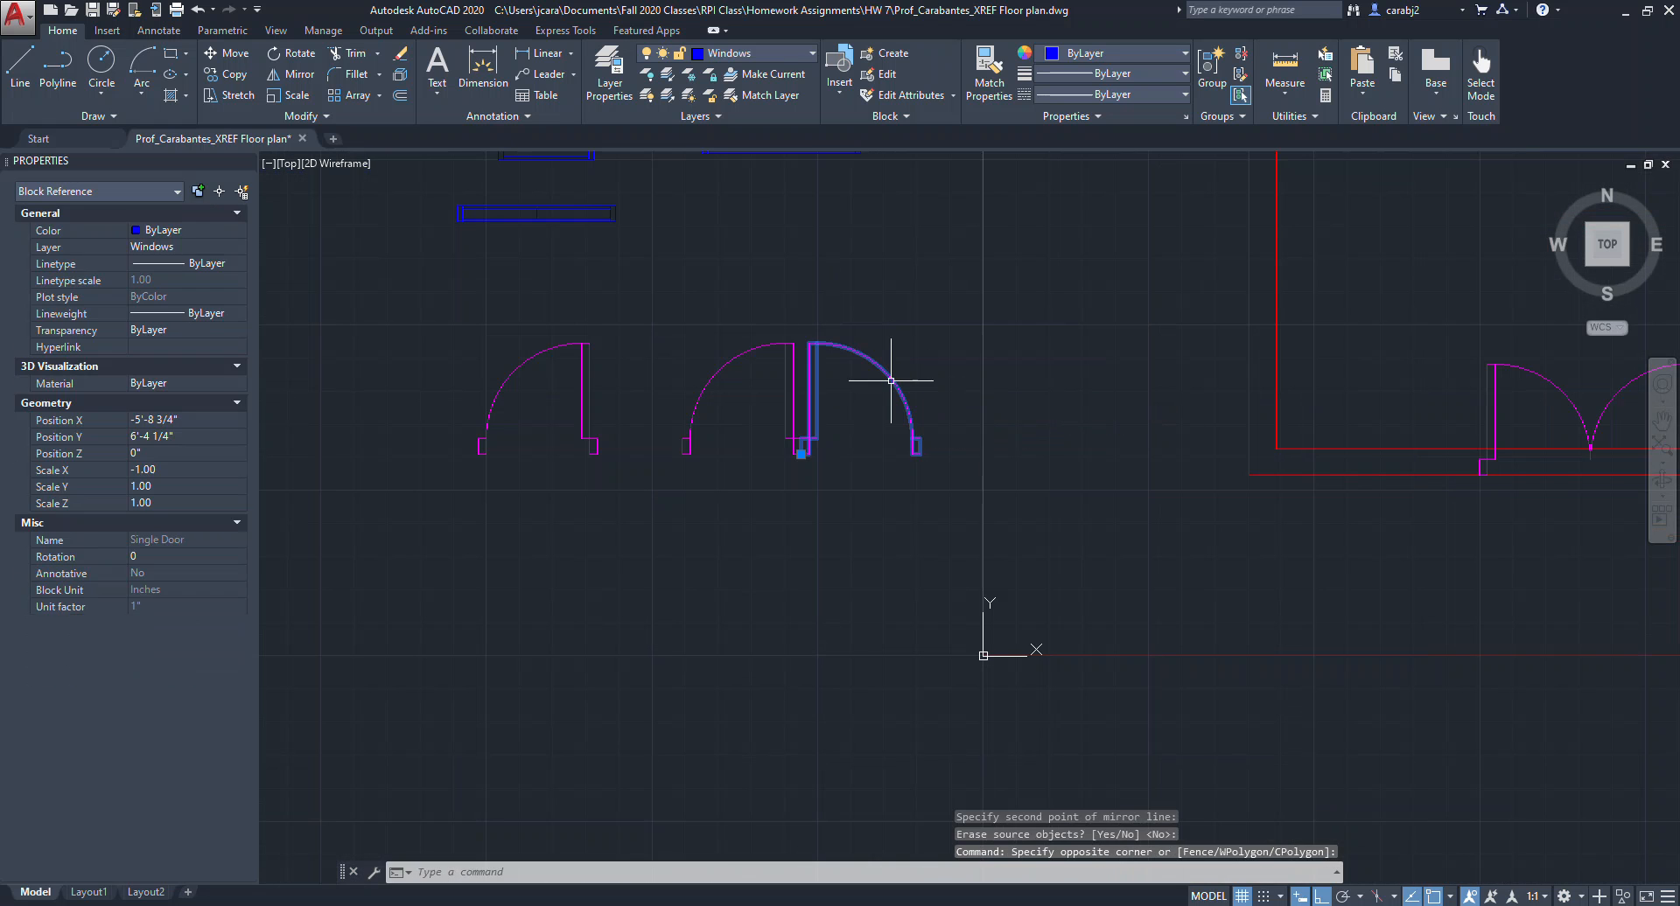
pyautogui.write('m')
pyautogui.press('Return')
pyautogui.click(866, 286)
pyautogui.click(956, 291)
pyautogui.scroll(-6, 941, 385)
pyautogui.moveTo(937, 431); pyautogui.dragTo(746, 553, button='middle')
pyautogui.scroll(2, 695, 483)
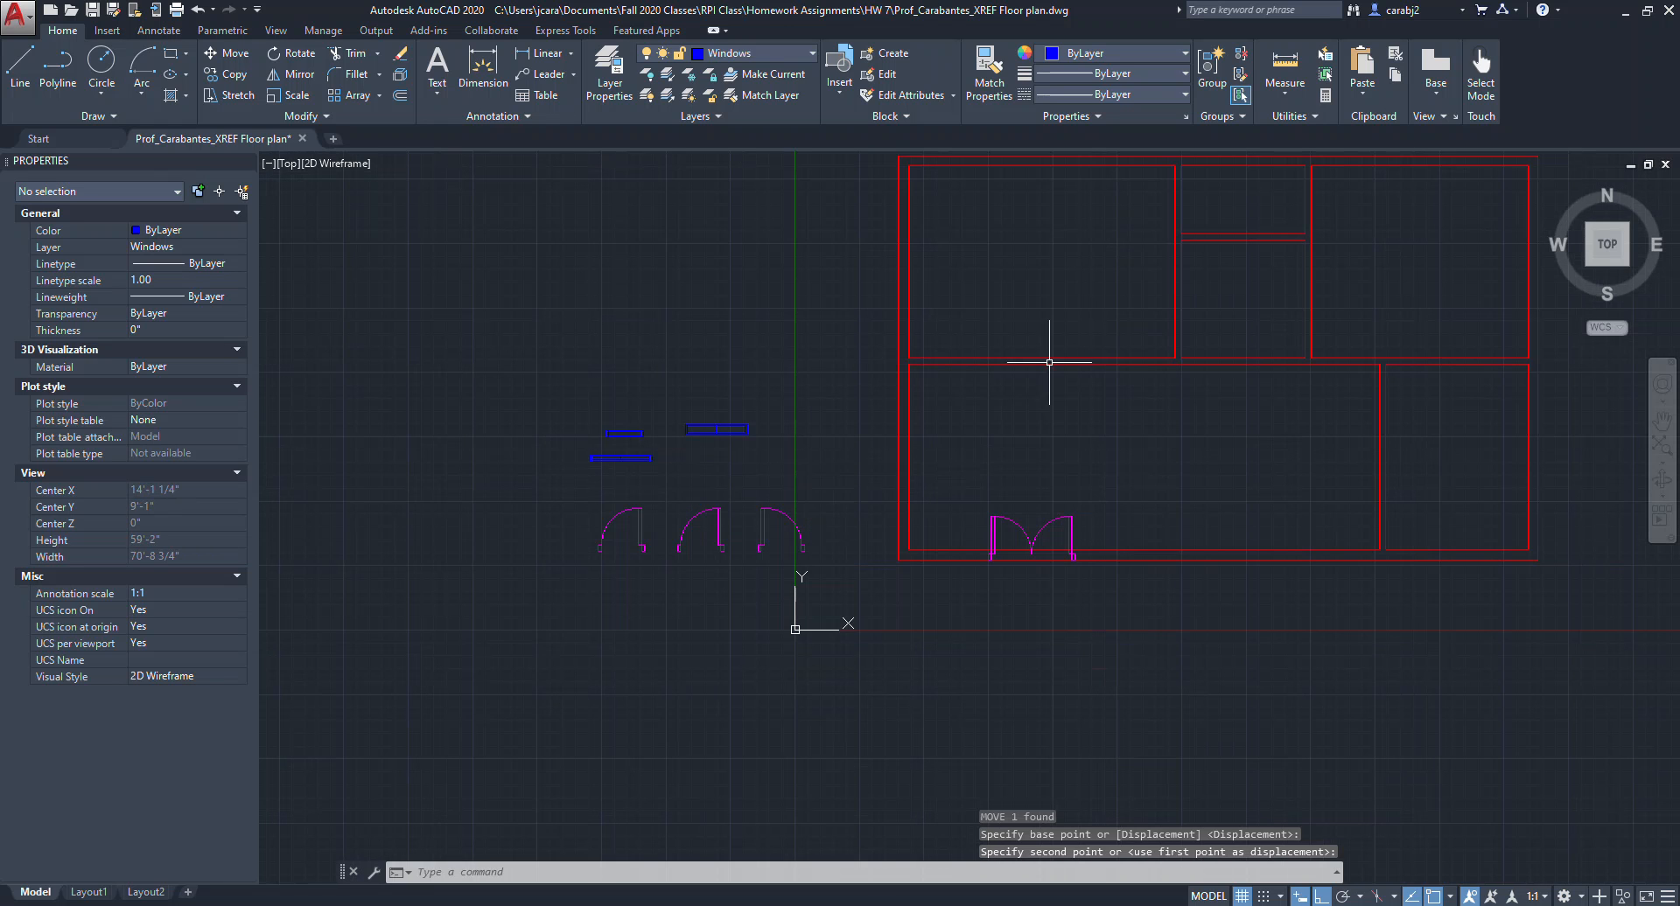
# Move the mirrored single door onto the corner of the horizontal interior wall at the plan's left side.
pyautogui.click(794, 530)
pyautogui.write('mov')
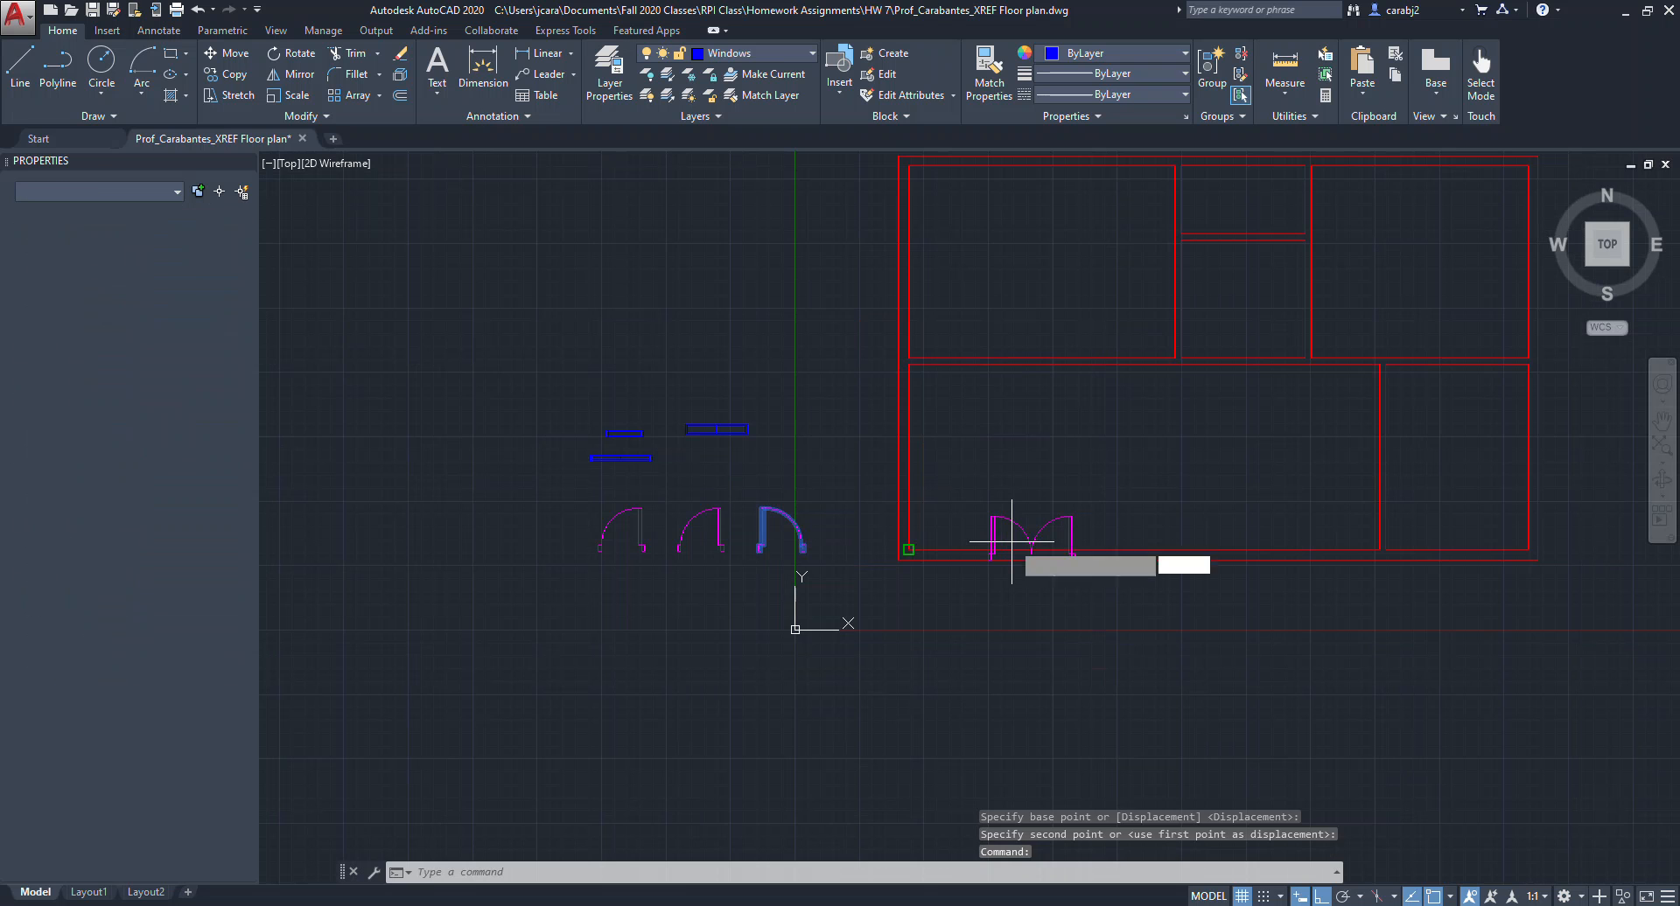
pyautogui.press('Return')
pyautogui.scroll(8, 758, 550)
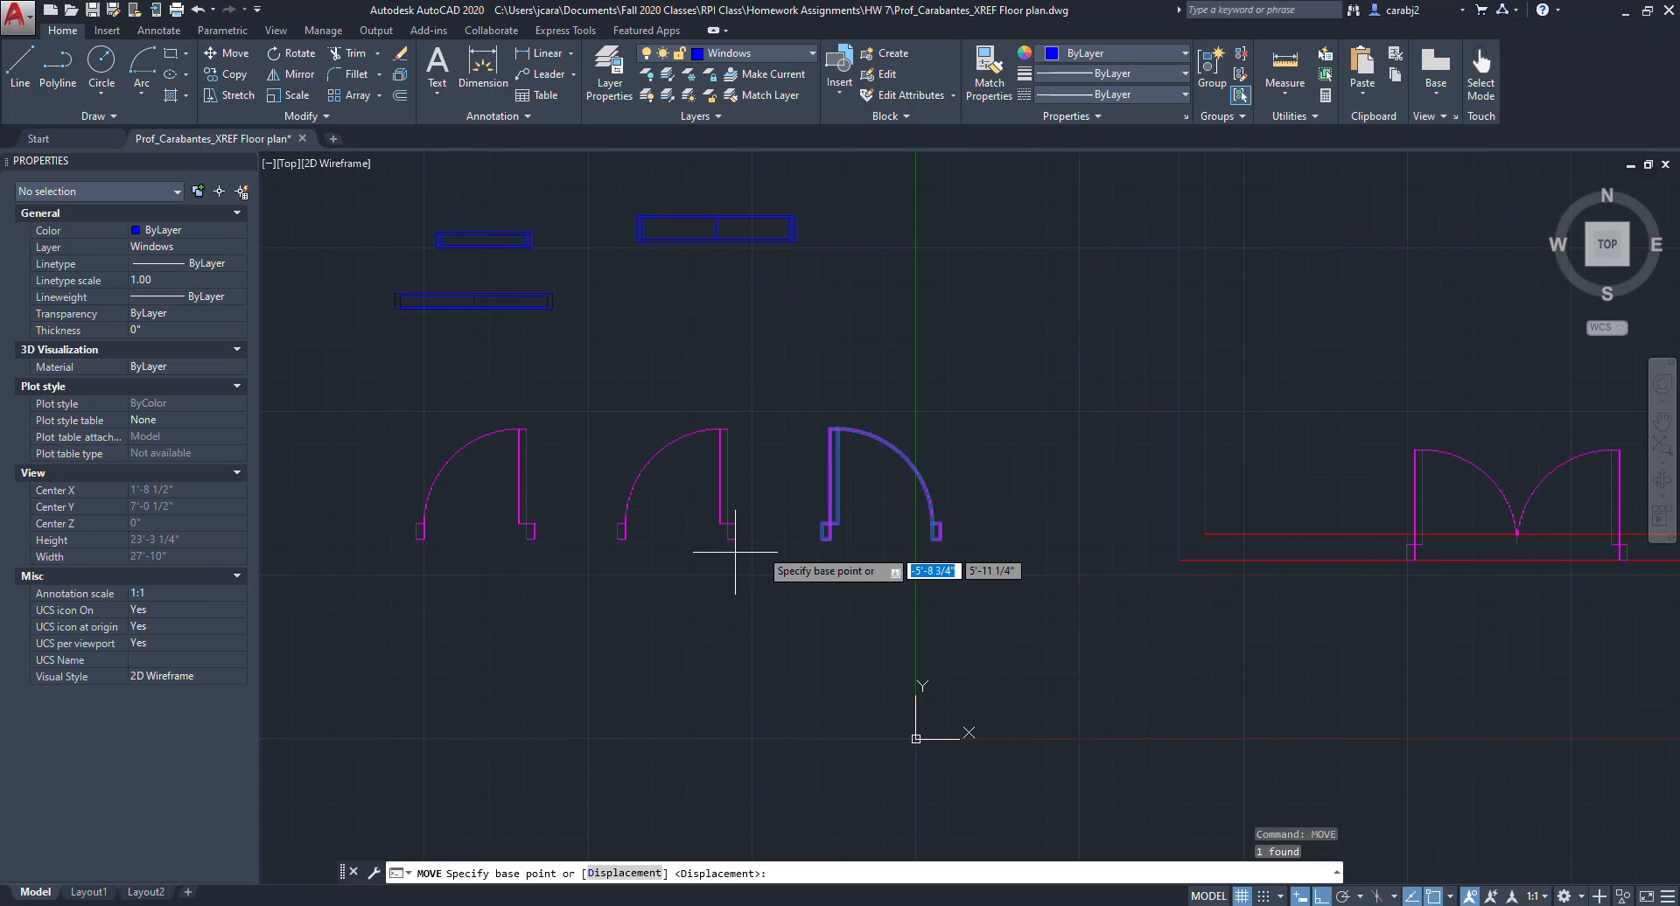
pyautogui.click(831, 544)
pyautogui.scroll(-8, 856, 527)
pyautogui.scroll(3, 888, 429)
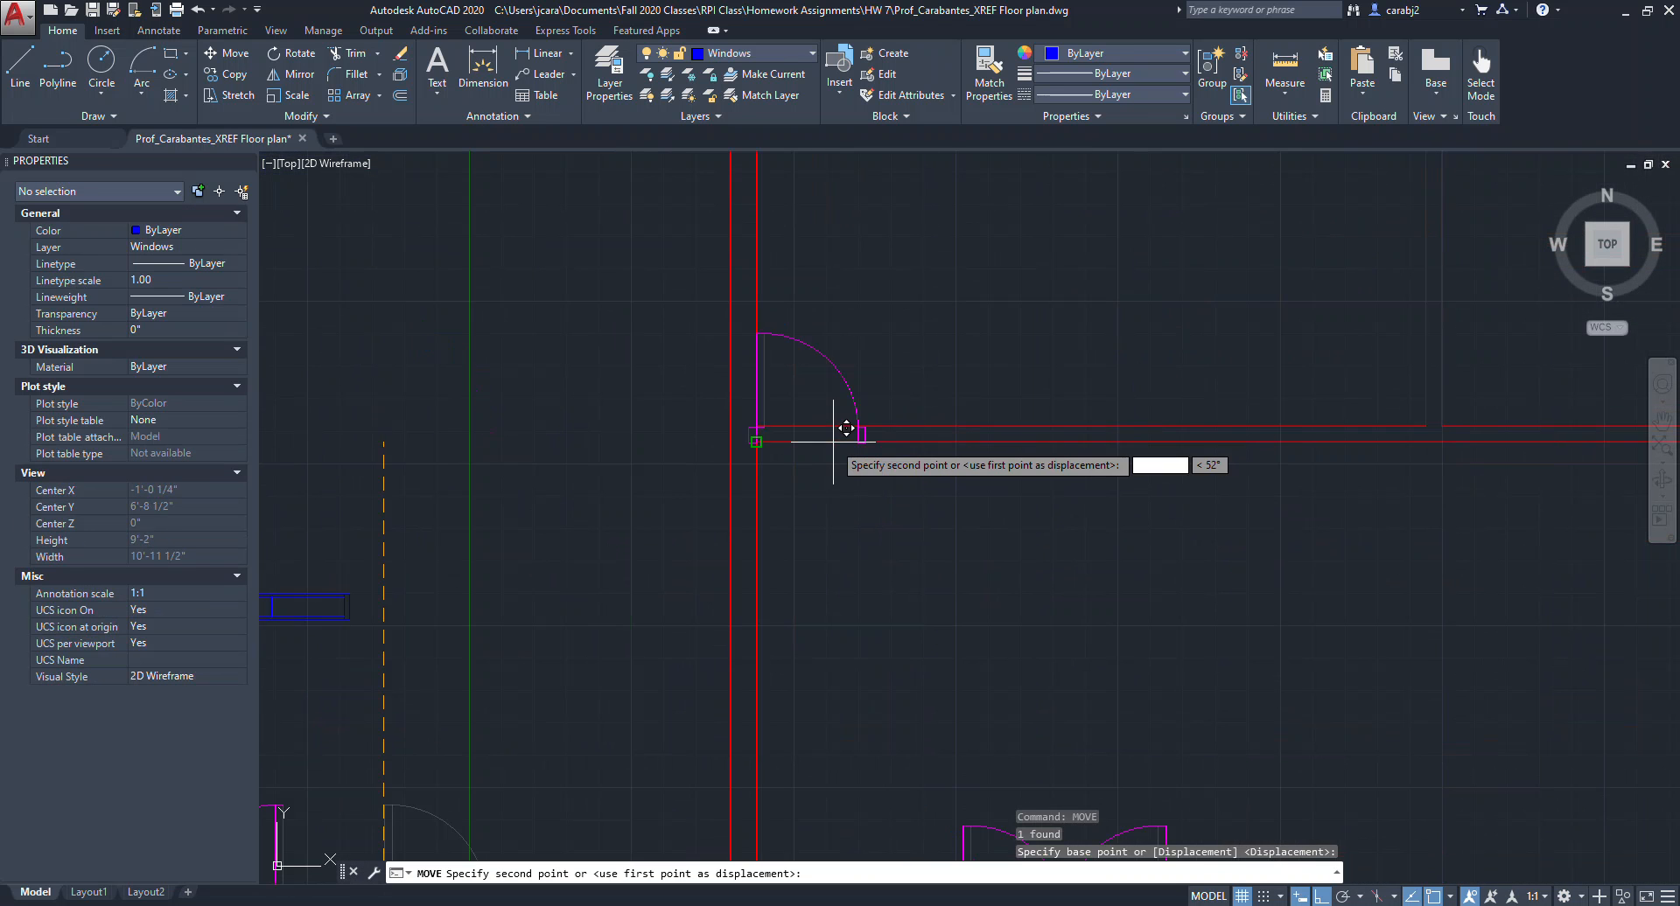
pyautogui.click(756, 442)
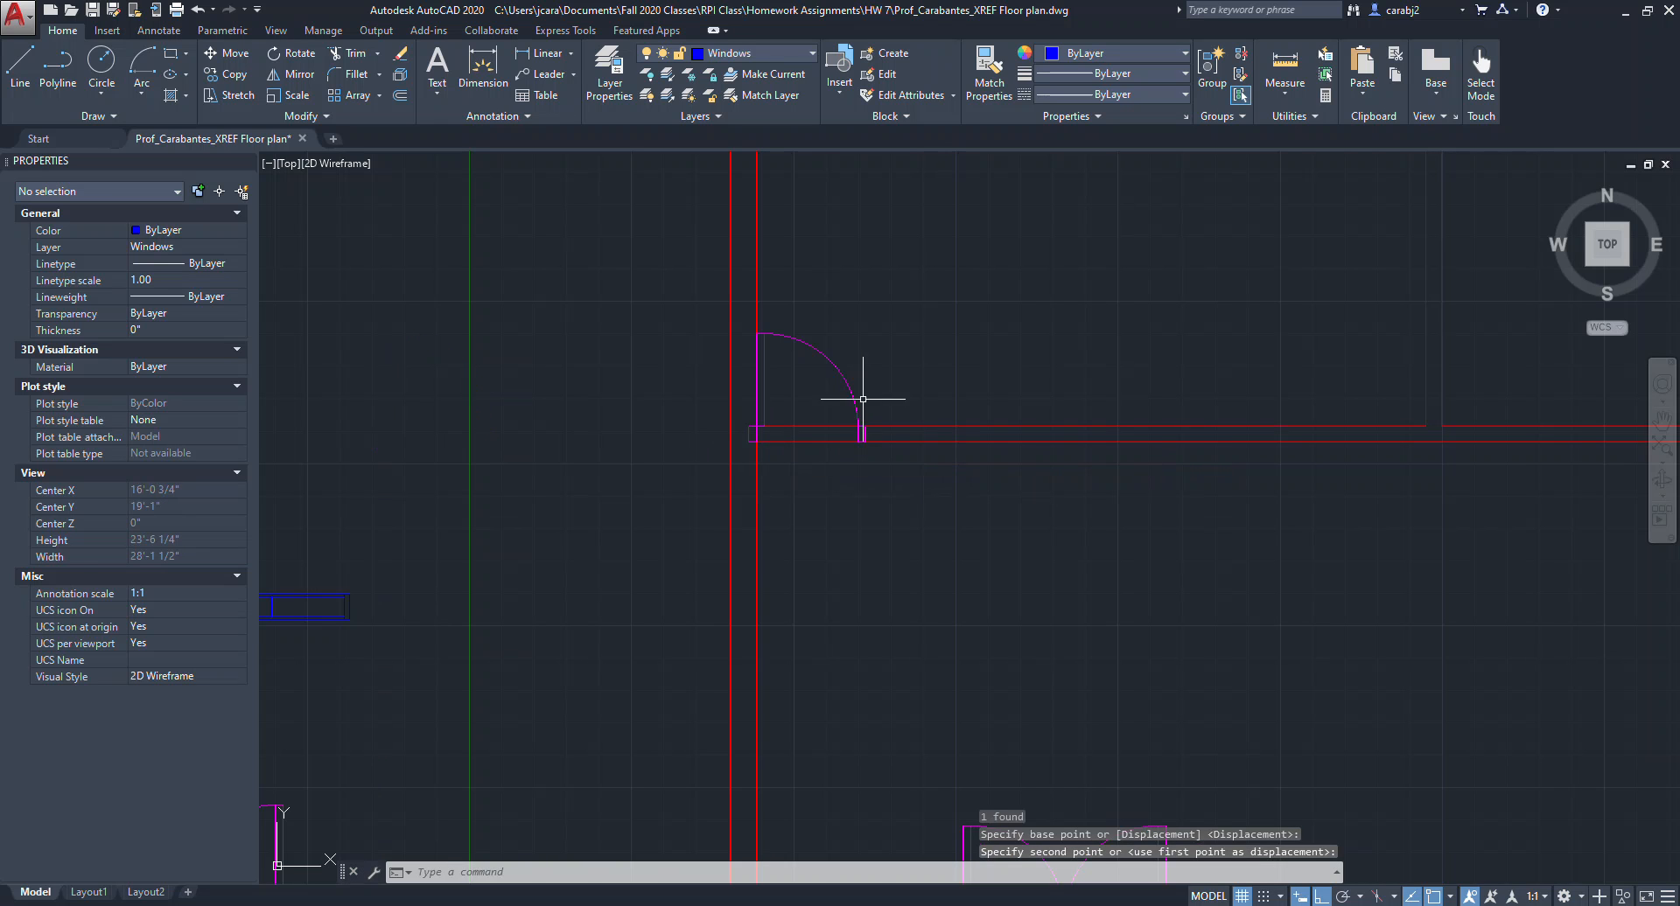
# Slide the mirrored door to the right along the interior wall into its opening position.
pyautogui.click(862, 398)
pyautogui.click(836, 379)
pyautogui.press('Return')
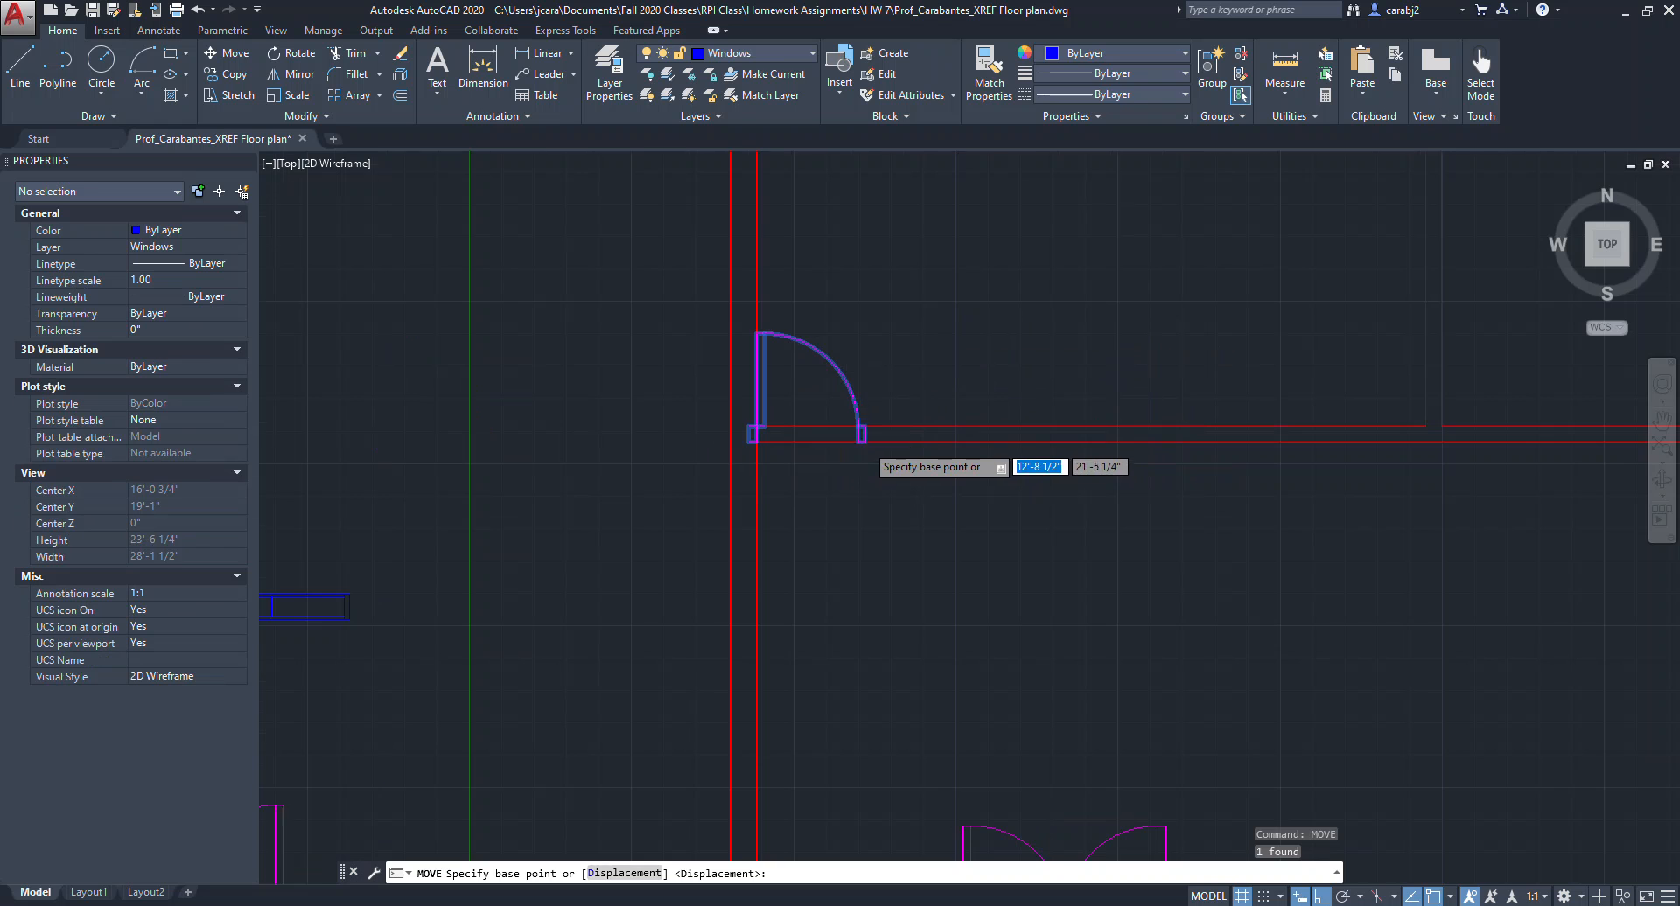
pyautogui.scroll(5, 840, 444)
pyautogui.click(837, 435)
pyautogui.click(1234, 436)
pyautogui.scroll(-4, 1172, 450)
pyautogui.moveTo(1079, 428); pyautogui.dragTo(1034, 427)
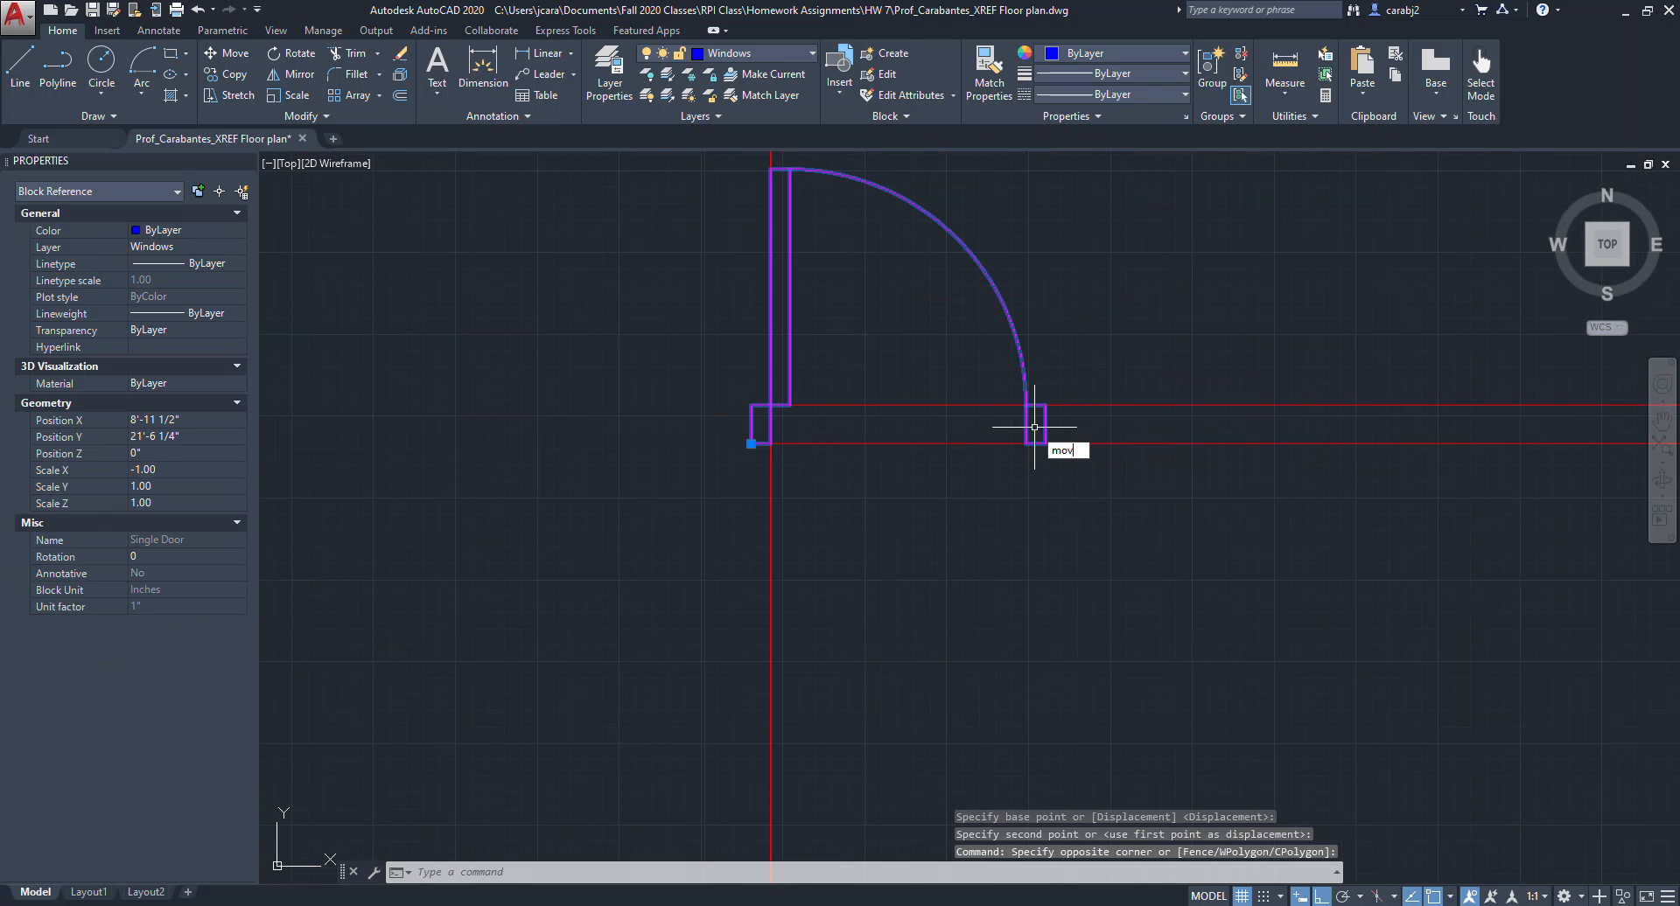
pyautogui.press('Return')
pyautogui.click(1040, 489)
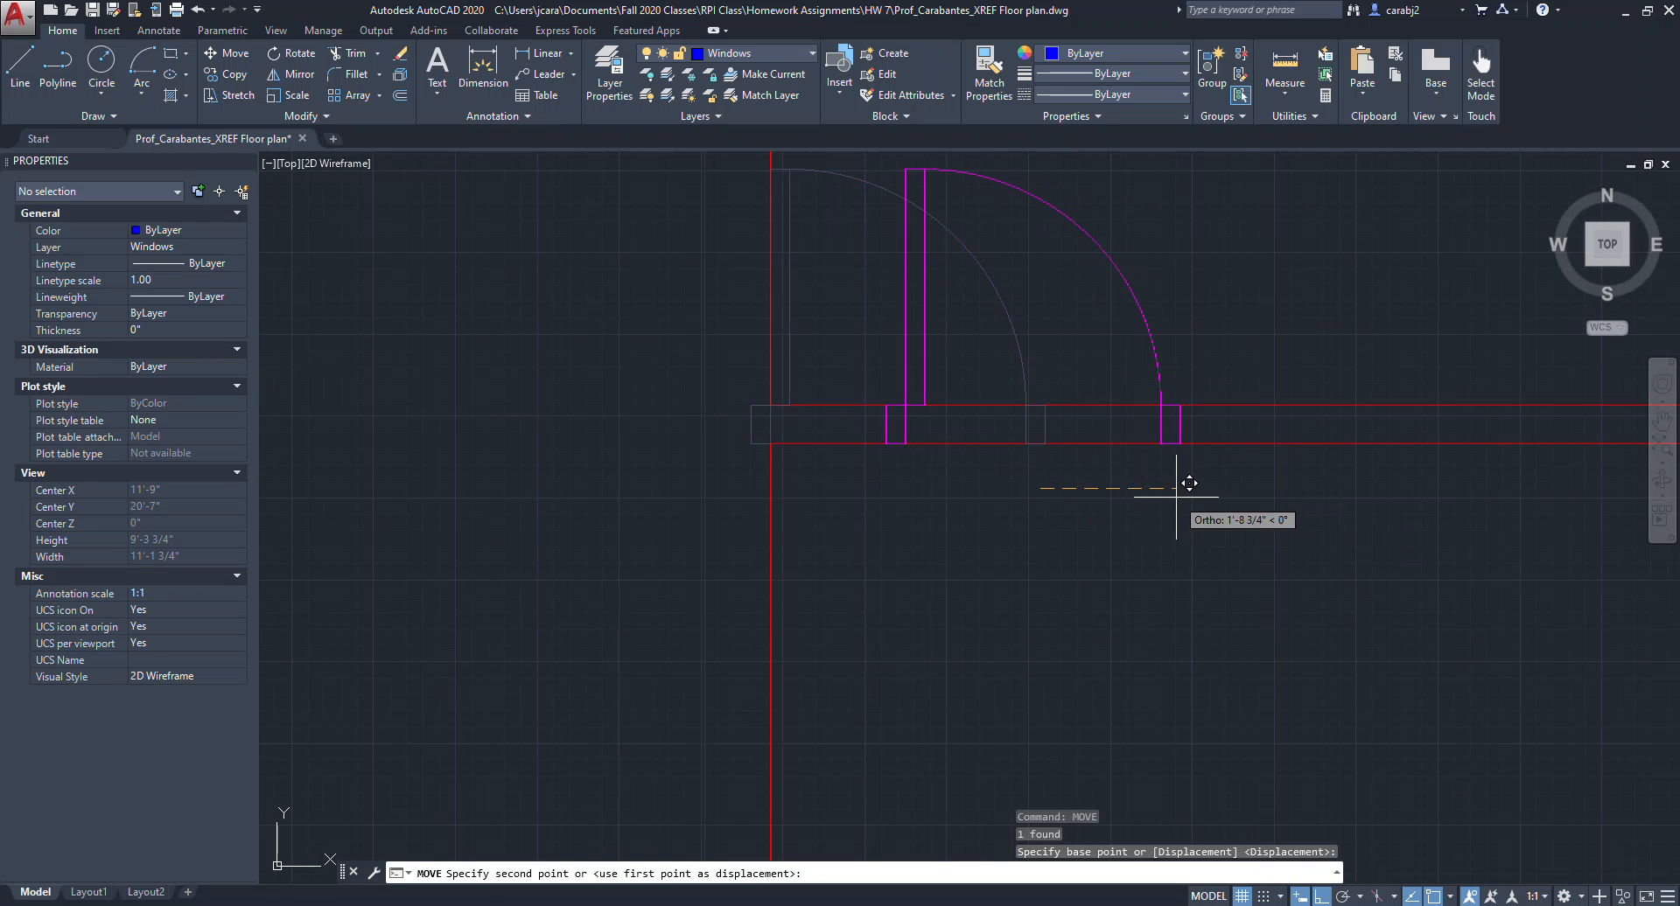
pyautogui.click(1105, 488)
pyautogui.scroll(-4, 1149, 567)
pyautogui.scroll(-4, 881, 524)
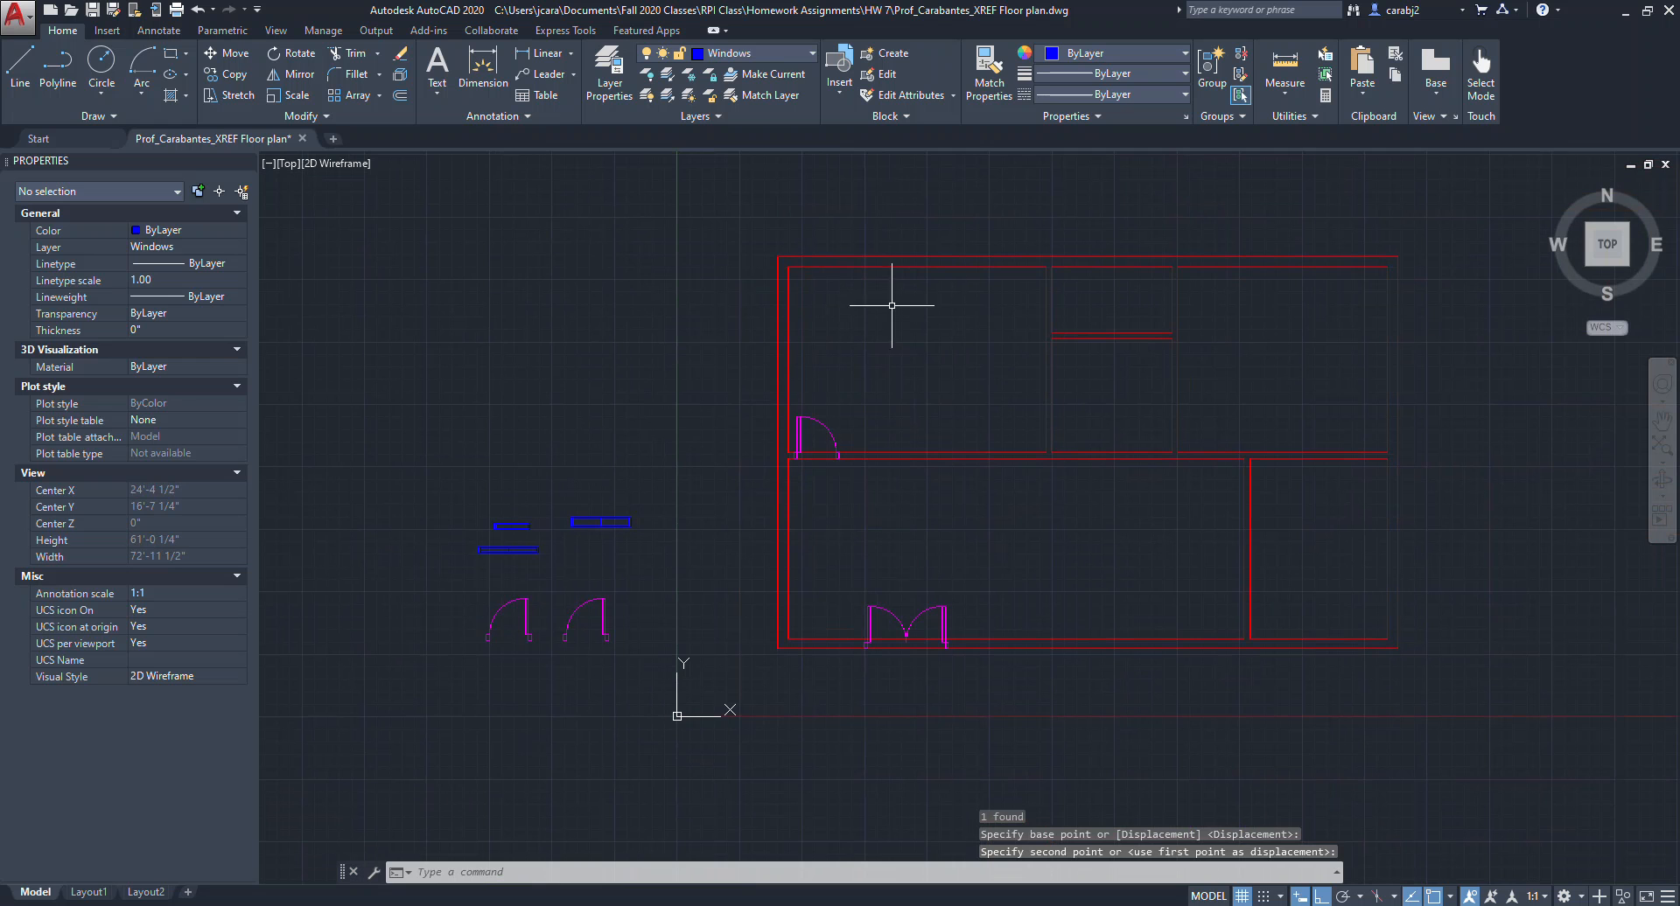
# Move the copied single door onto the upper interior wall near the vertical wall junction.
pyautogui.click(599, 604)
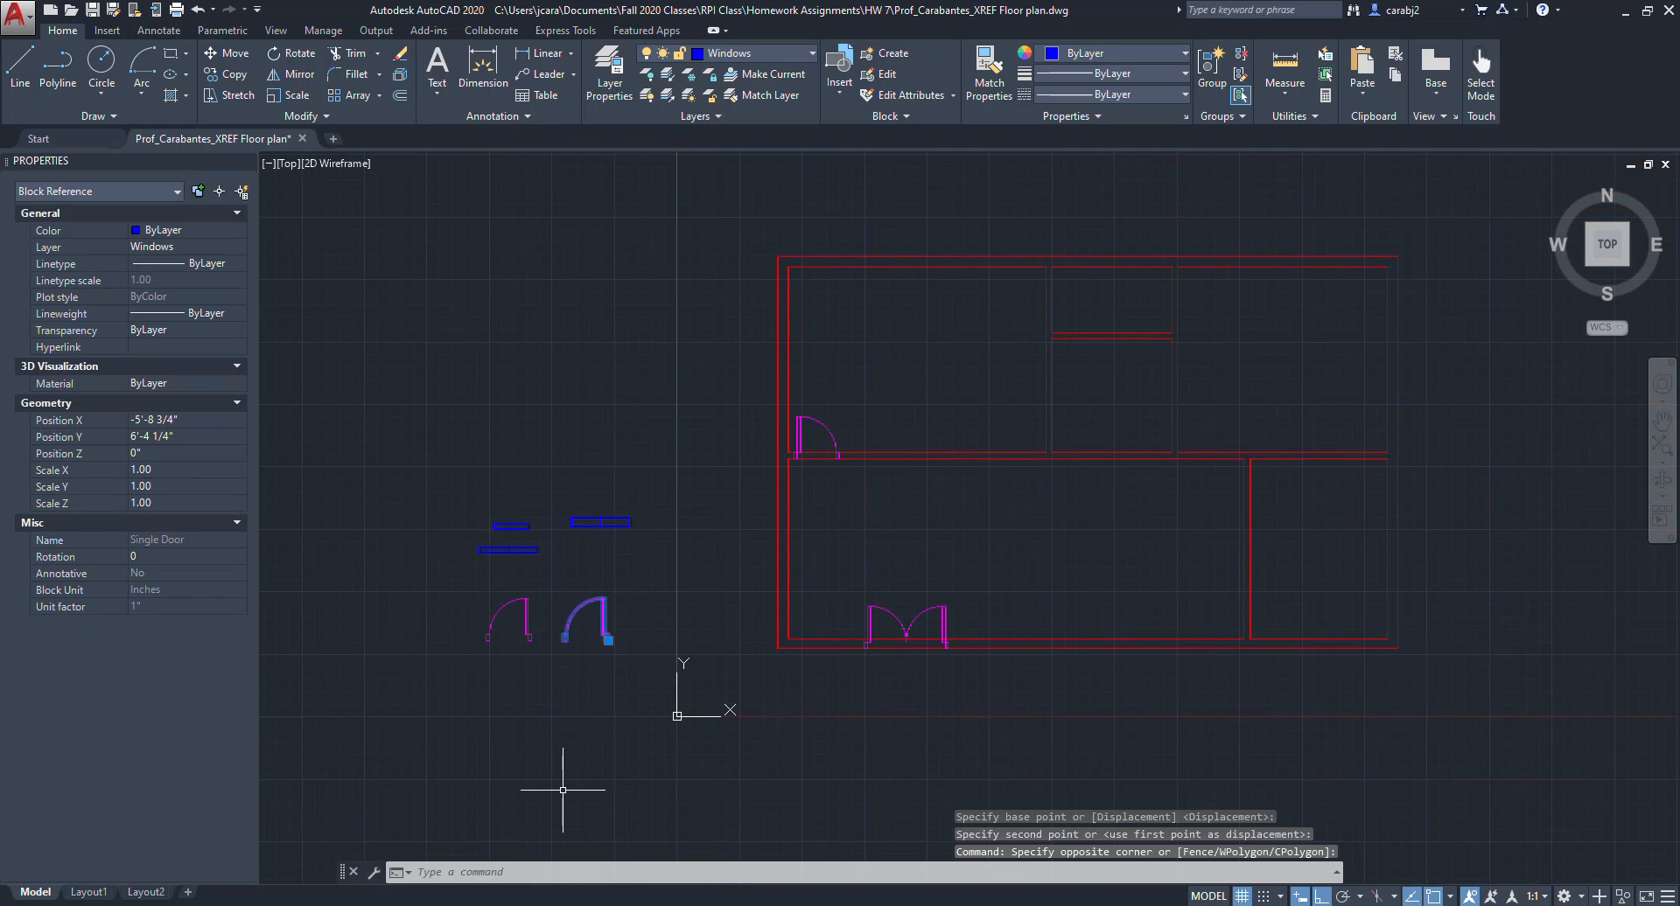
pyautogui.press('Return')
pyautogui.scroll(4, 675, 661)
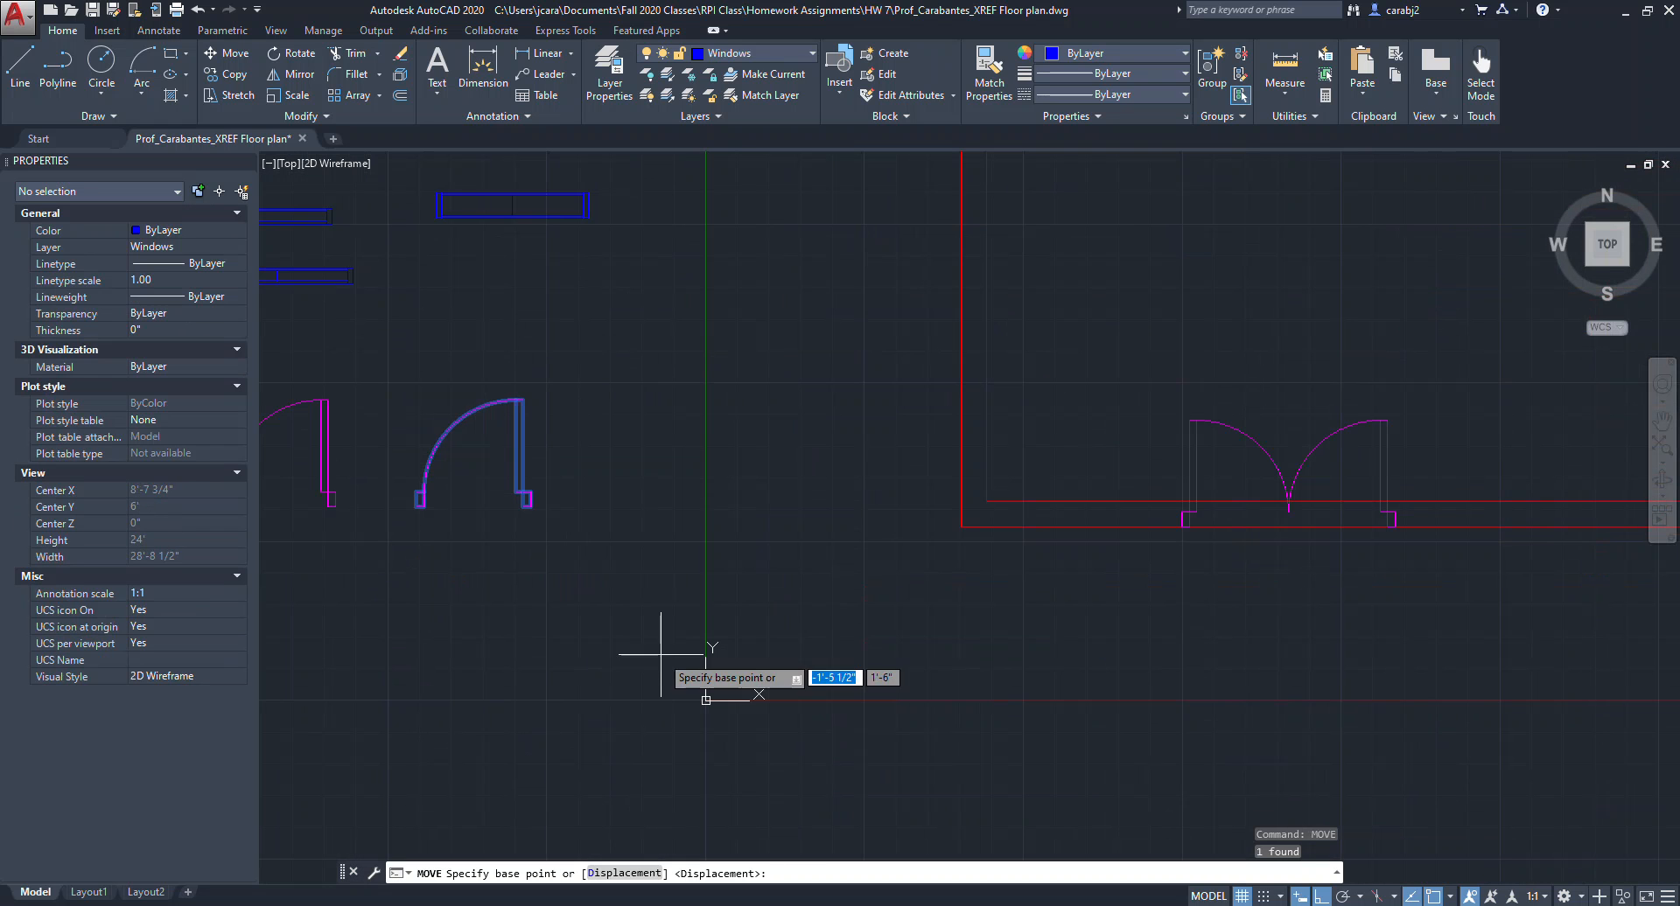
pyautogui.click(532, 507)
pyautogui.scroll(-4, 608, 518)
pyautogui.moveTo(1075, 364); pyautogui.dragTo(799, 491, button='middle')
pyautogui.scroll(6, 814, 483)
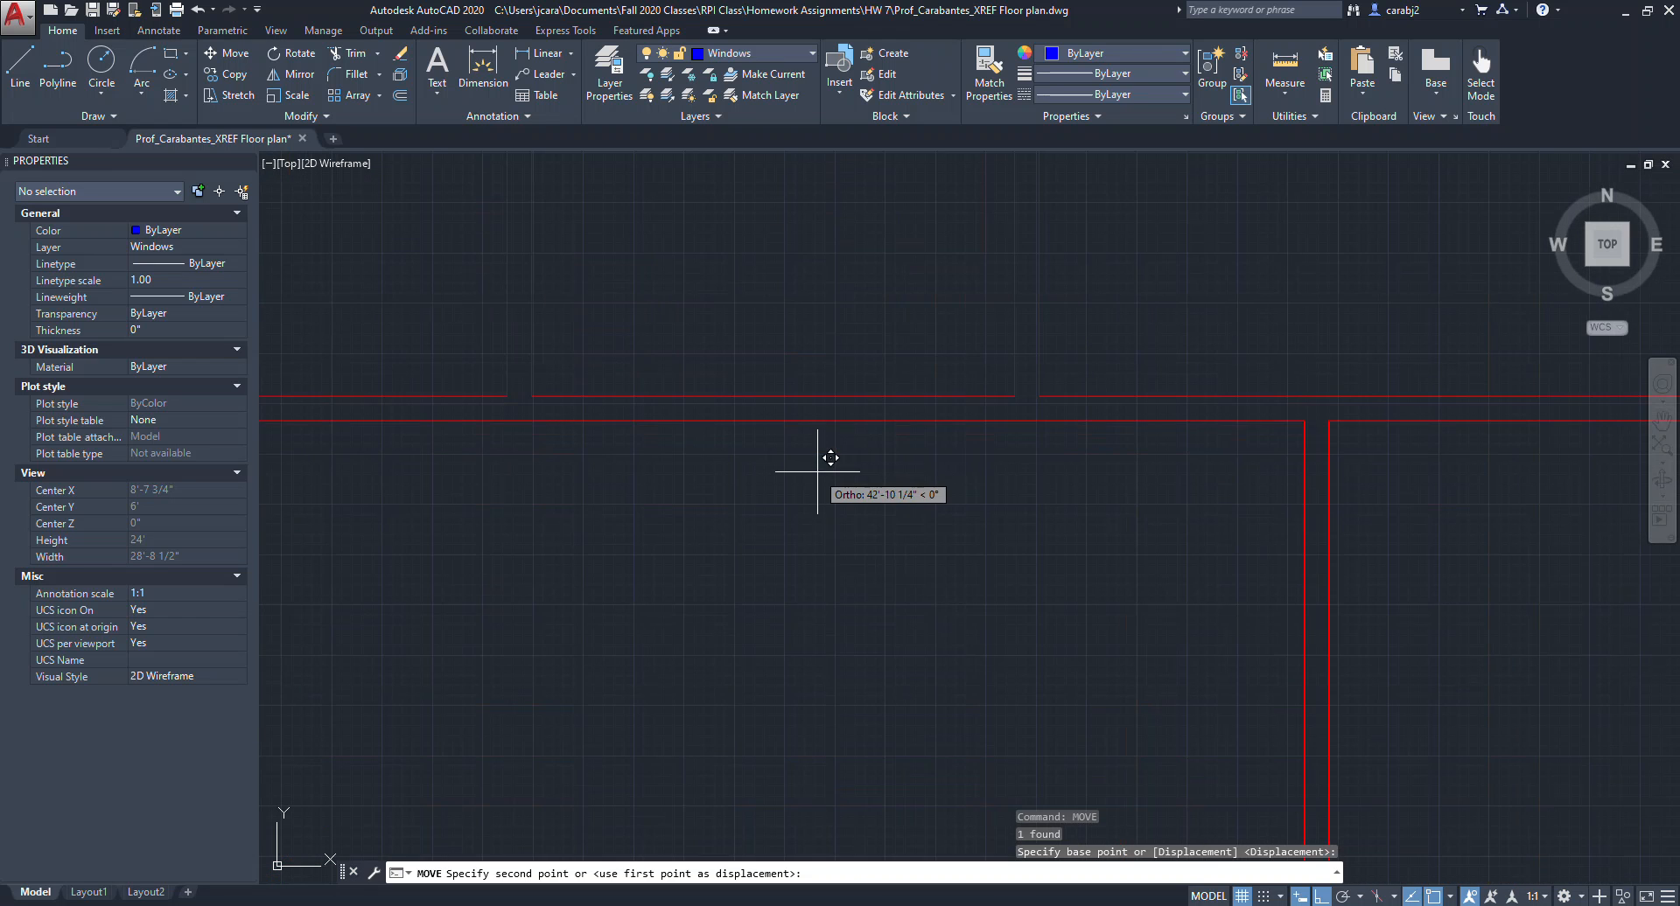
pyautogui.click(1014, 421)
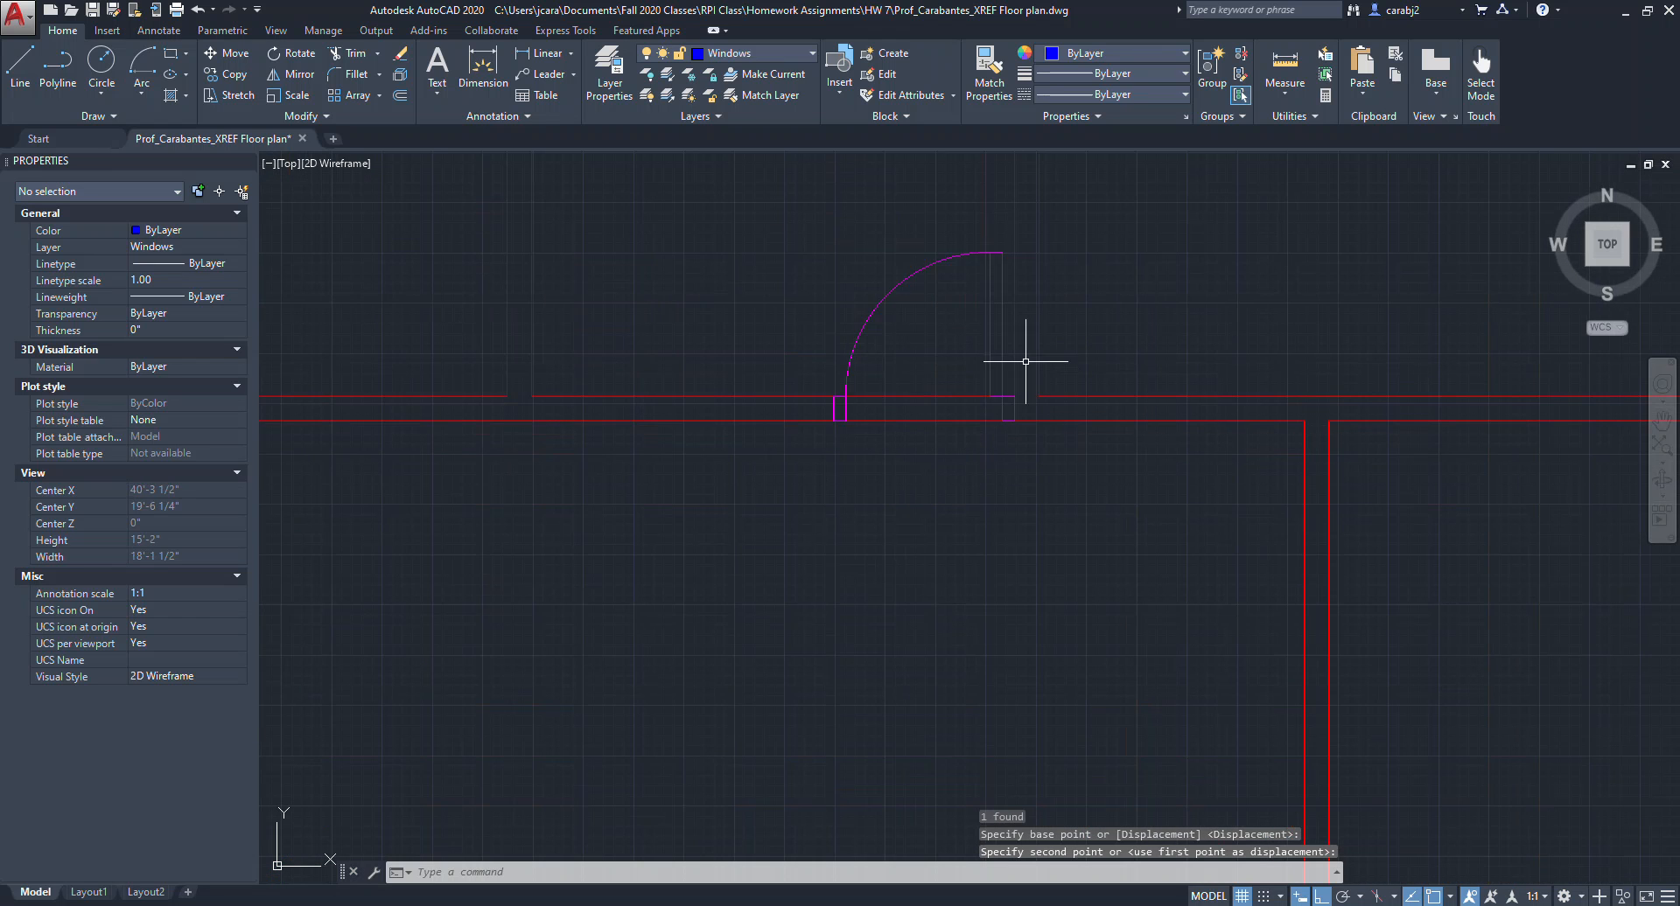
# Select the single door on the upper interior wall and move it 6 inches along the wall.
pyautogui.click(1006, 386)
pyautogui.click(975, 372)
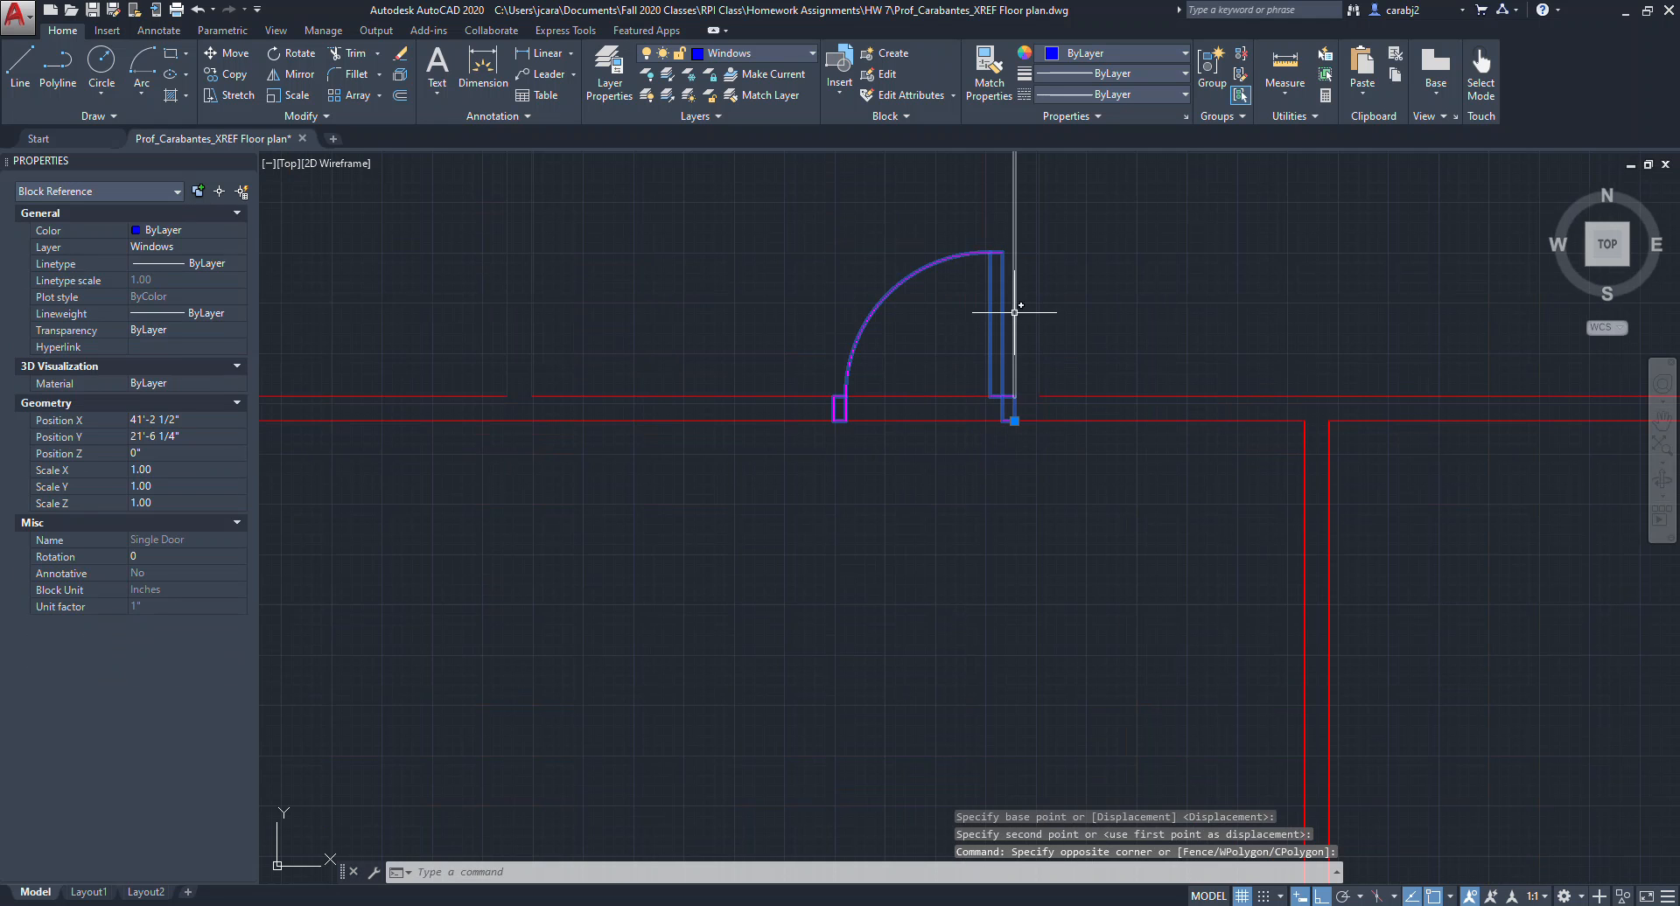
pyautogui.press('Return')
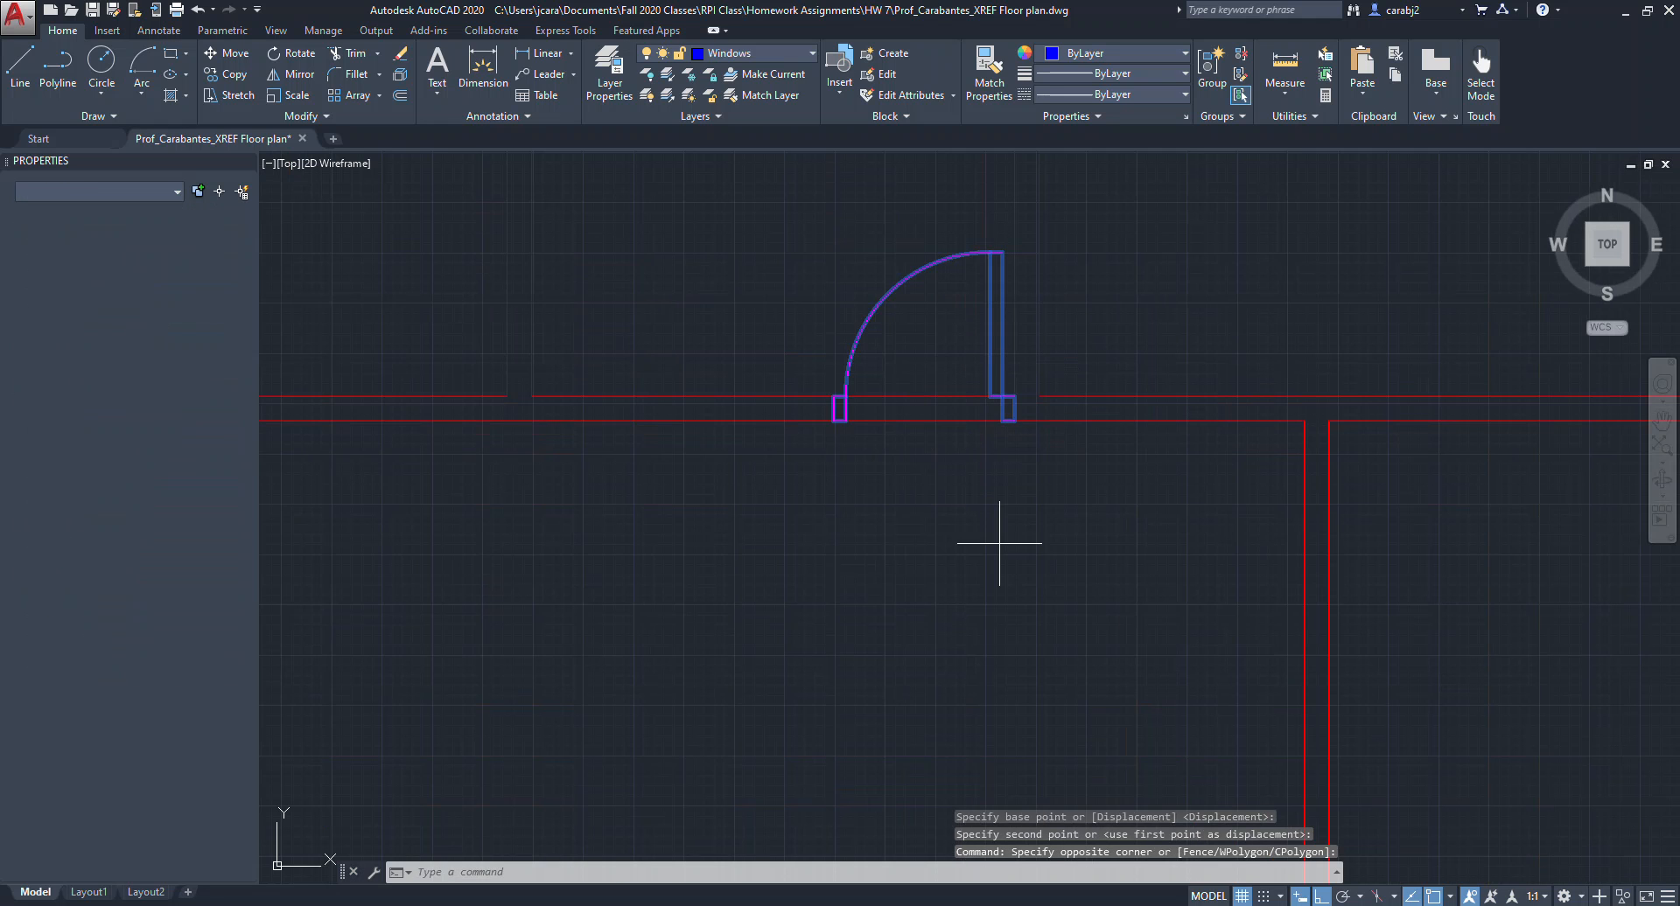
pyautogui.click(1020, 481)
pyautogui.write('6')
pyautogui.press('Return')
# Copy the left single door onto the upper interior wall, just right of the existing right-hand door.
pyautogui.scroll(-5, 1006, 312)
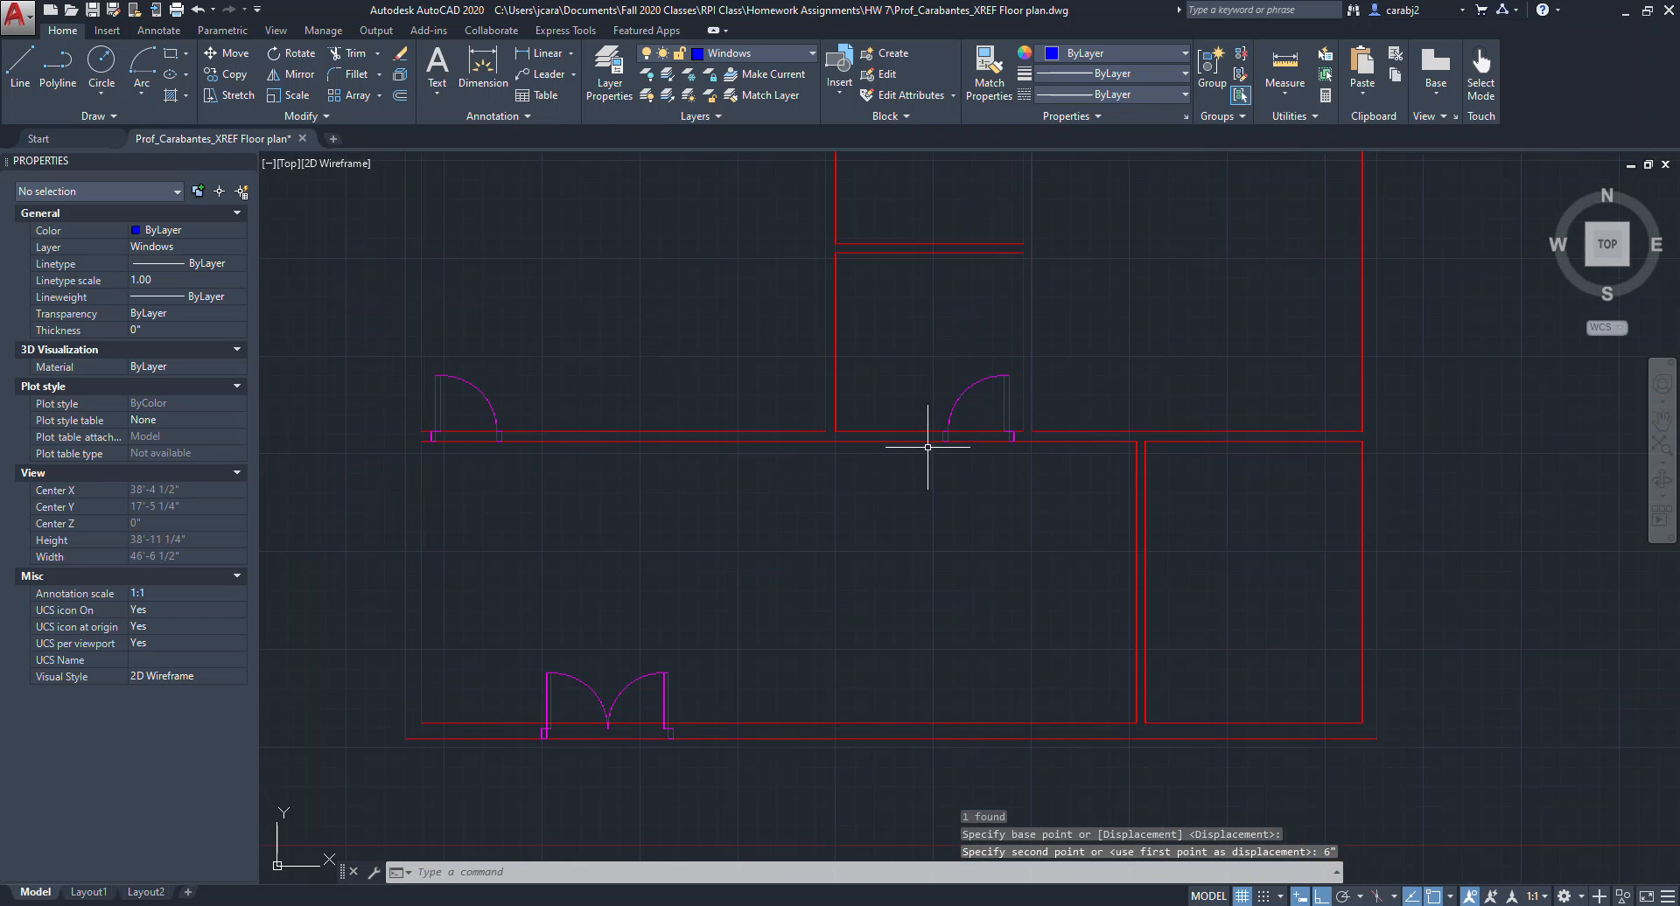
pyautogui.moveTo(902, 449); pyautogui.dragTo(938, 458, button='middle')
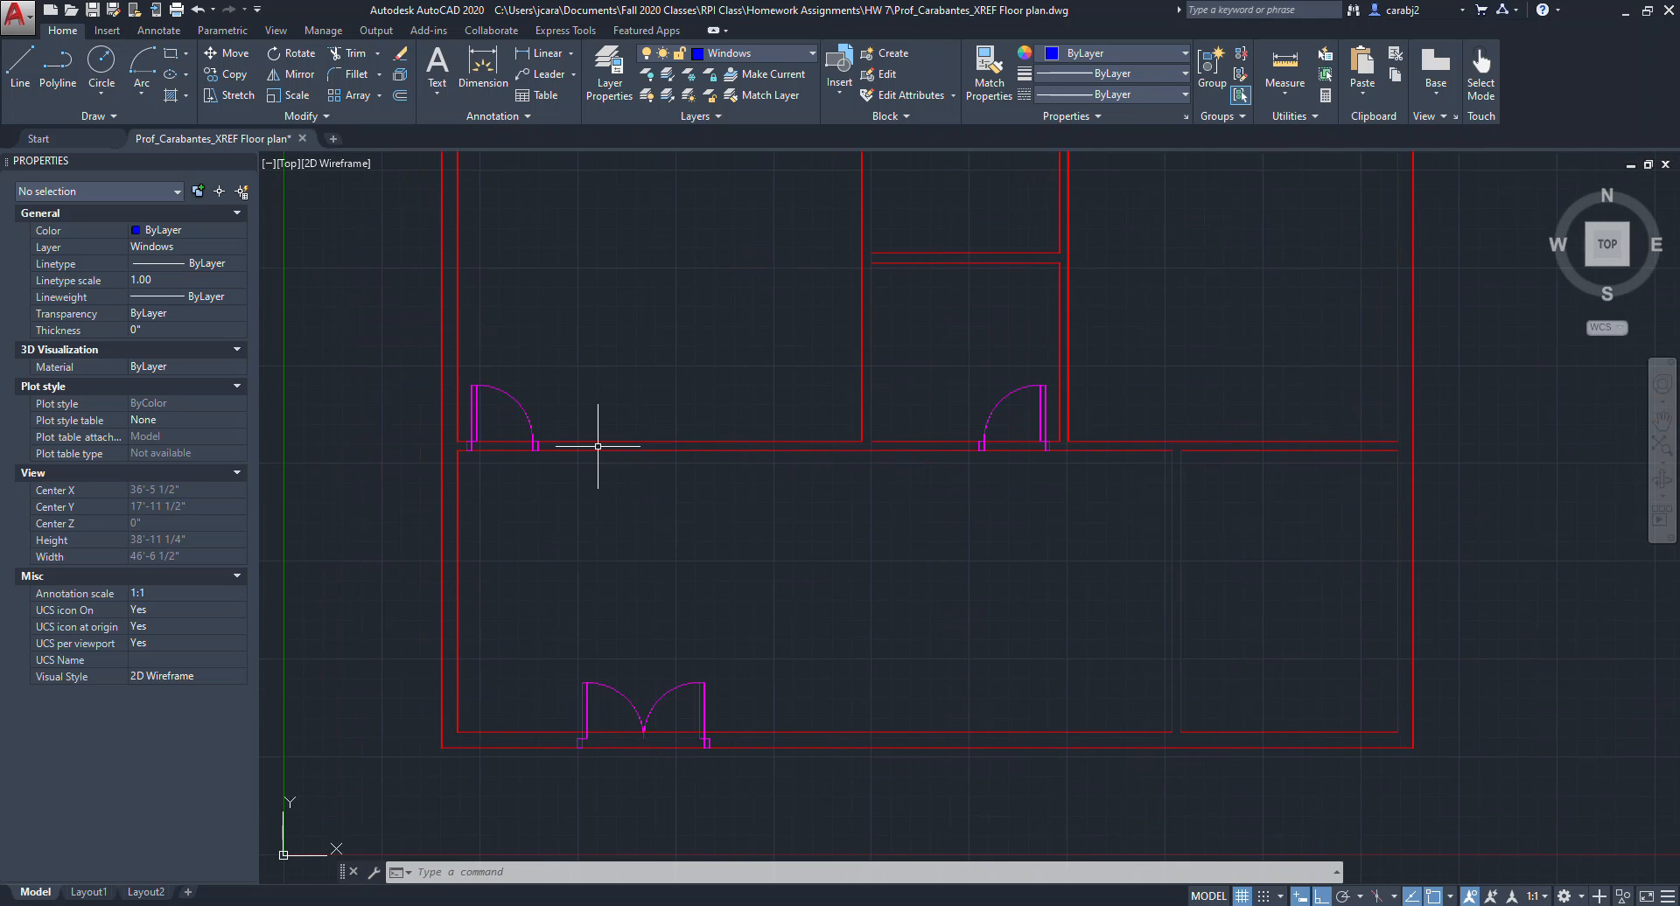
pyautogui.moveTo(686, 486); pyautogui.dragTo(816, 476, button='middle')
pyautogui.scroll(-2, 738, 476)
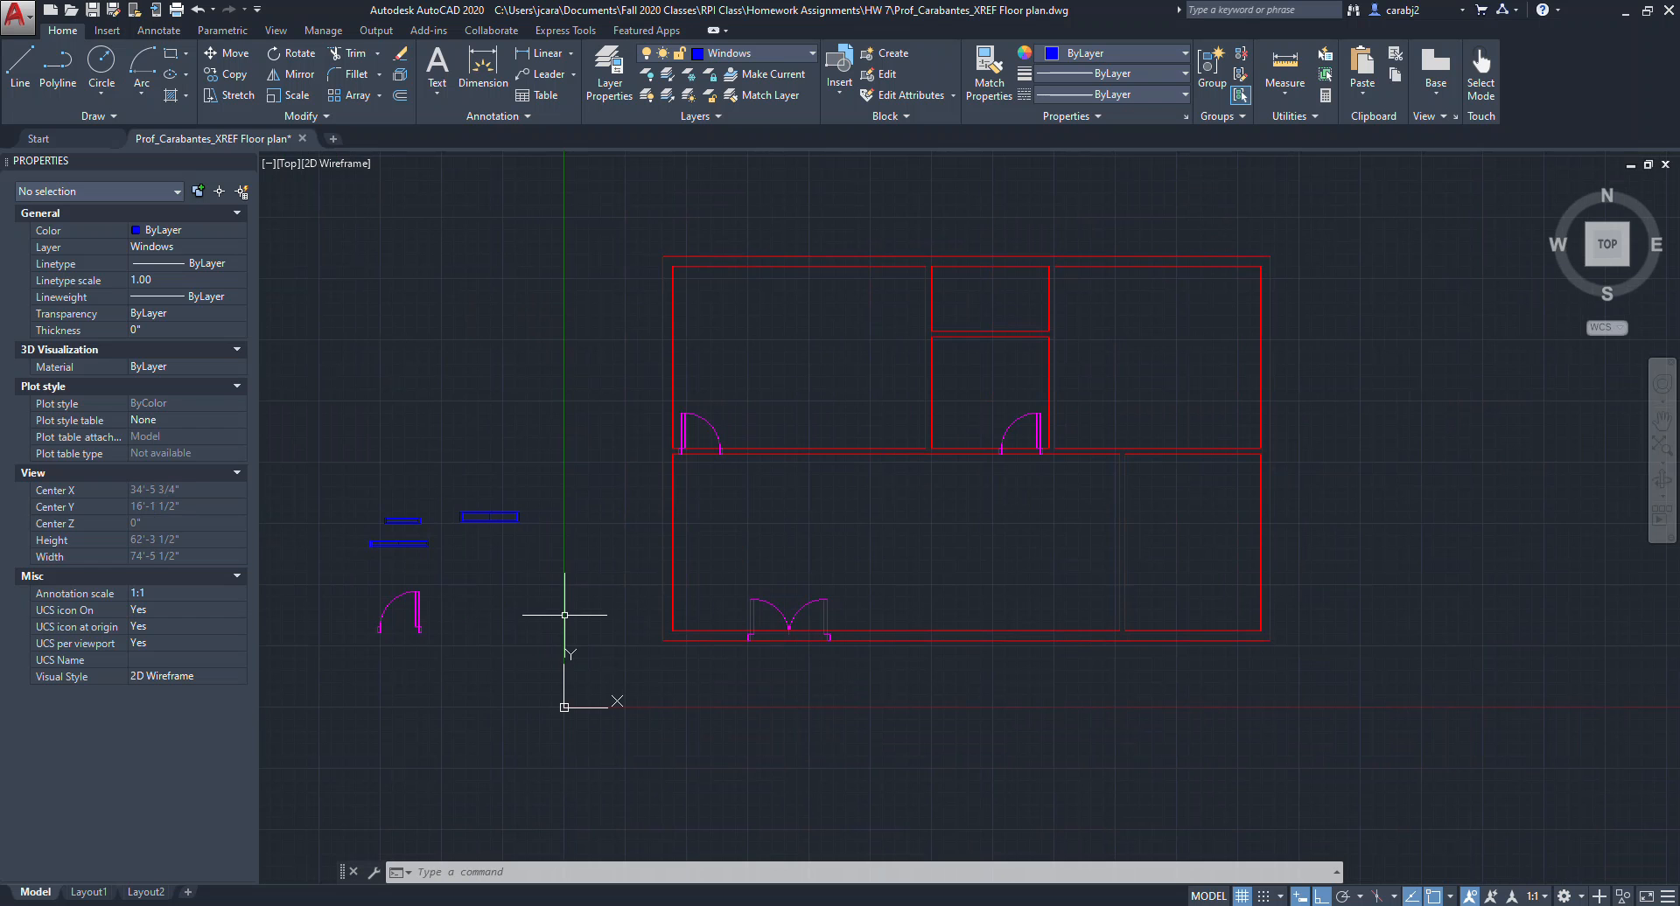
pyautogui.scroll(2, 771, 426)
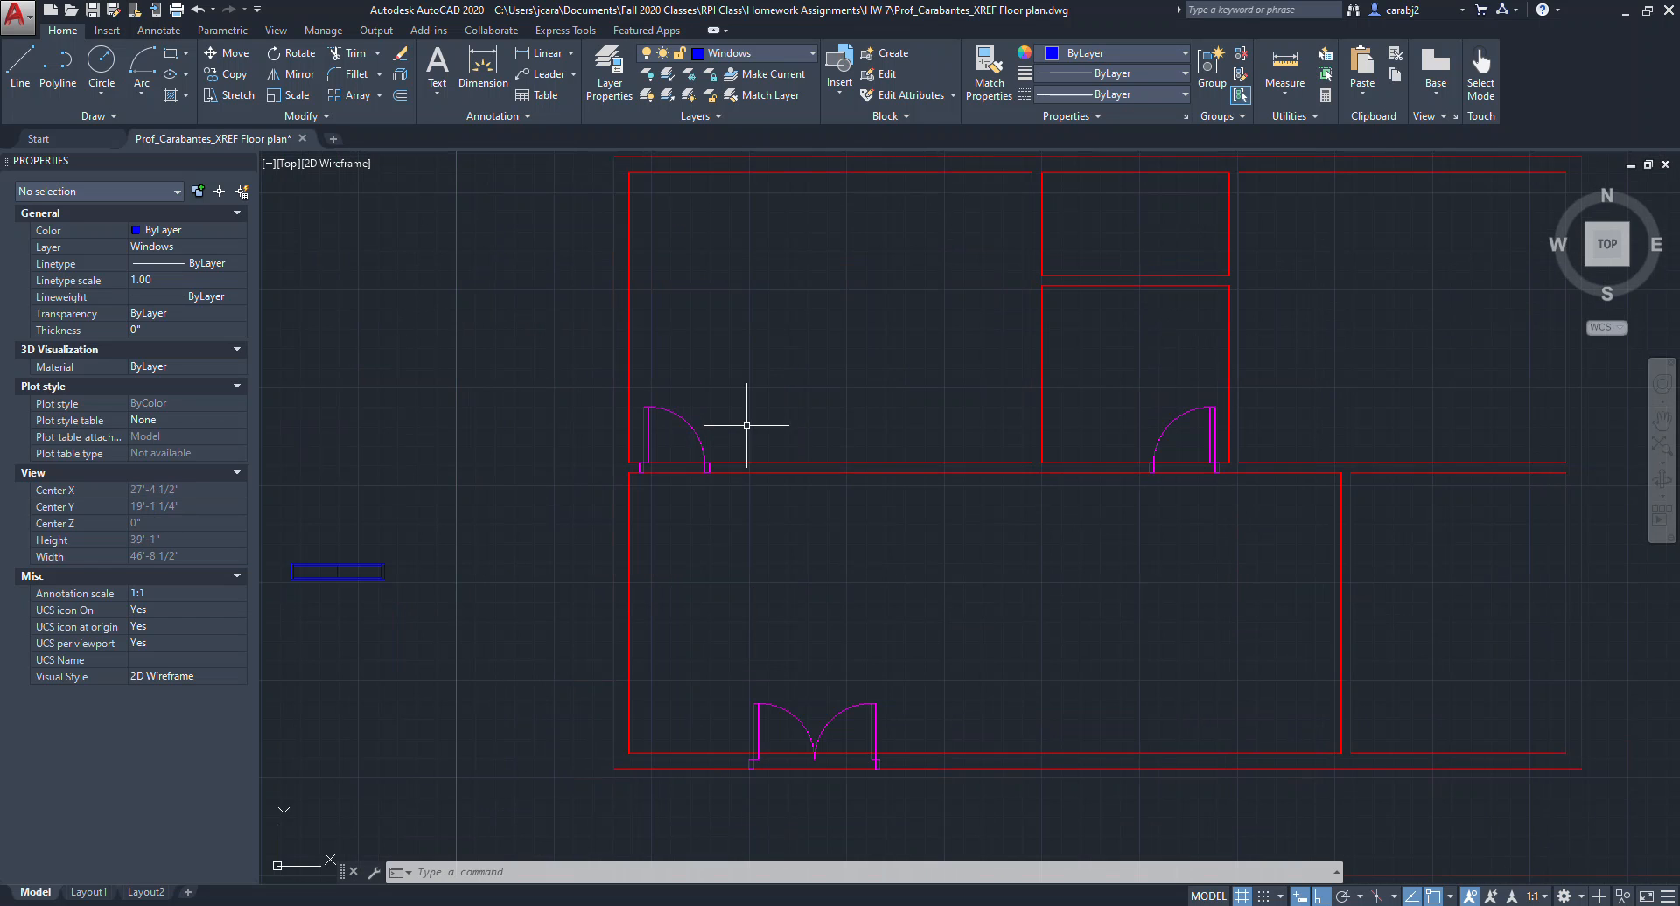
pyautogui.click(520, 432)
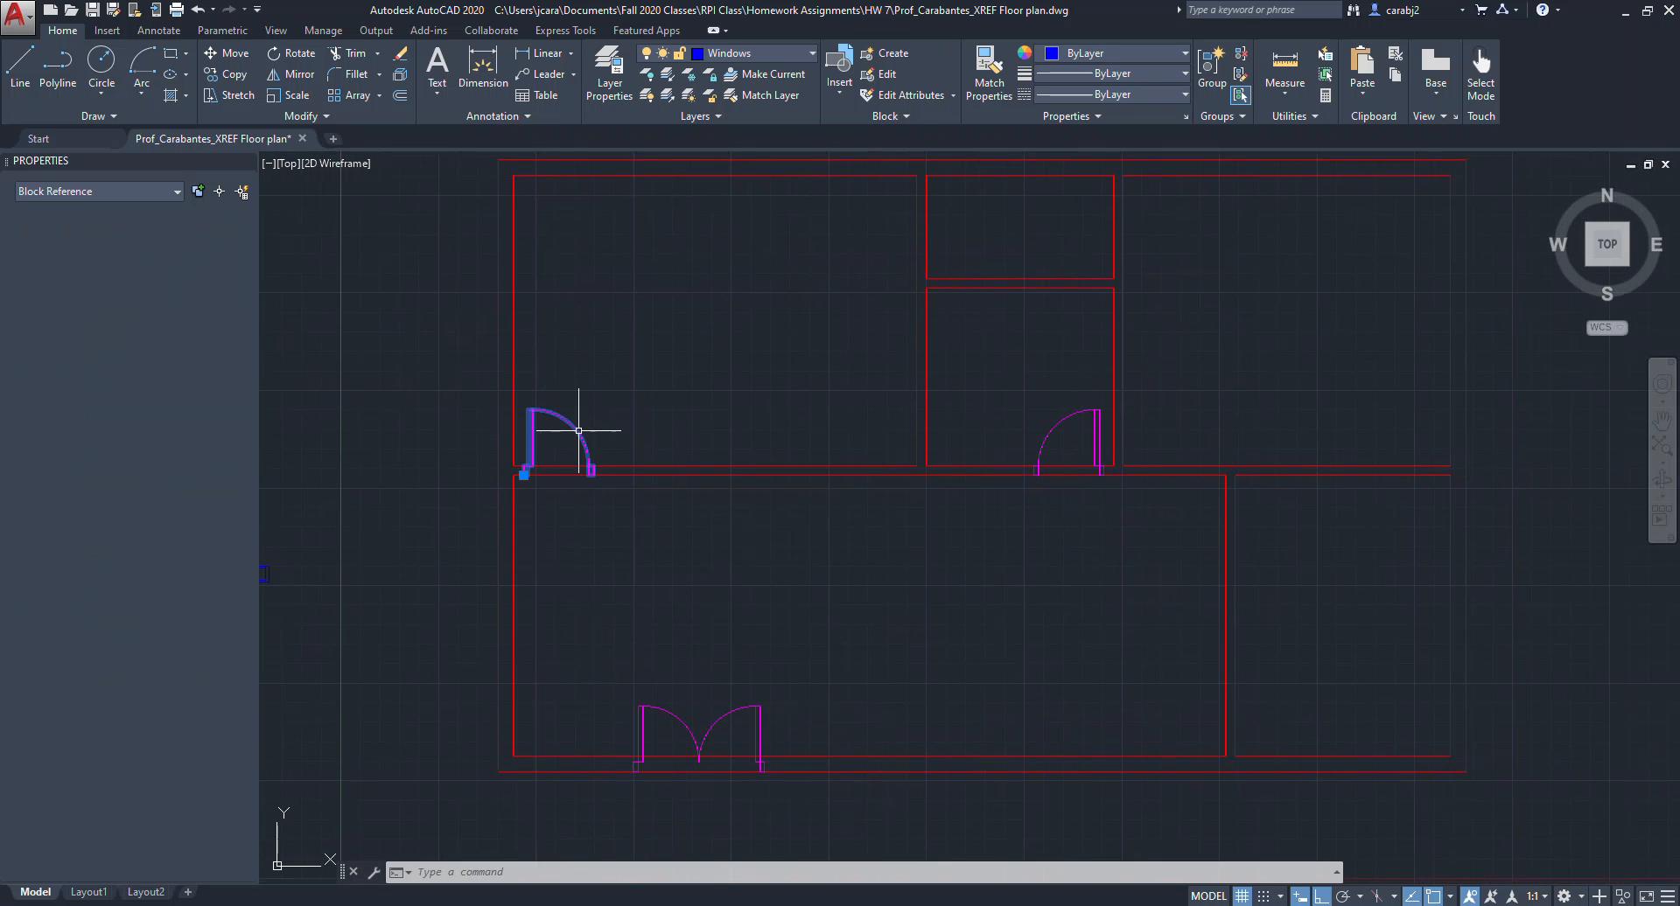
pyautogui.write('co')
pyautogui.press('Return')
pyautogui.scroll(6, 544, 469)
pyautogui.click(465, 542)
pyautogui.scroll(-5, 613, 559)
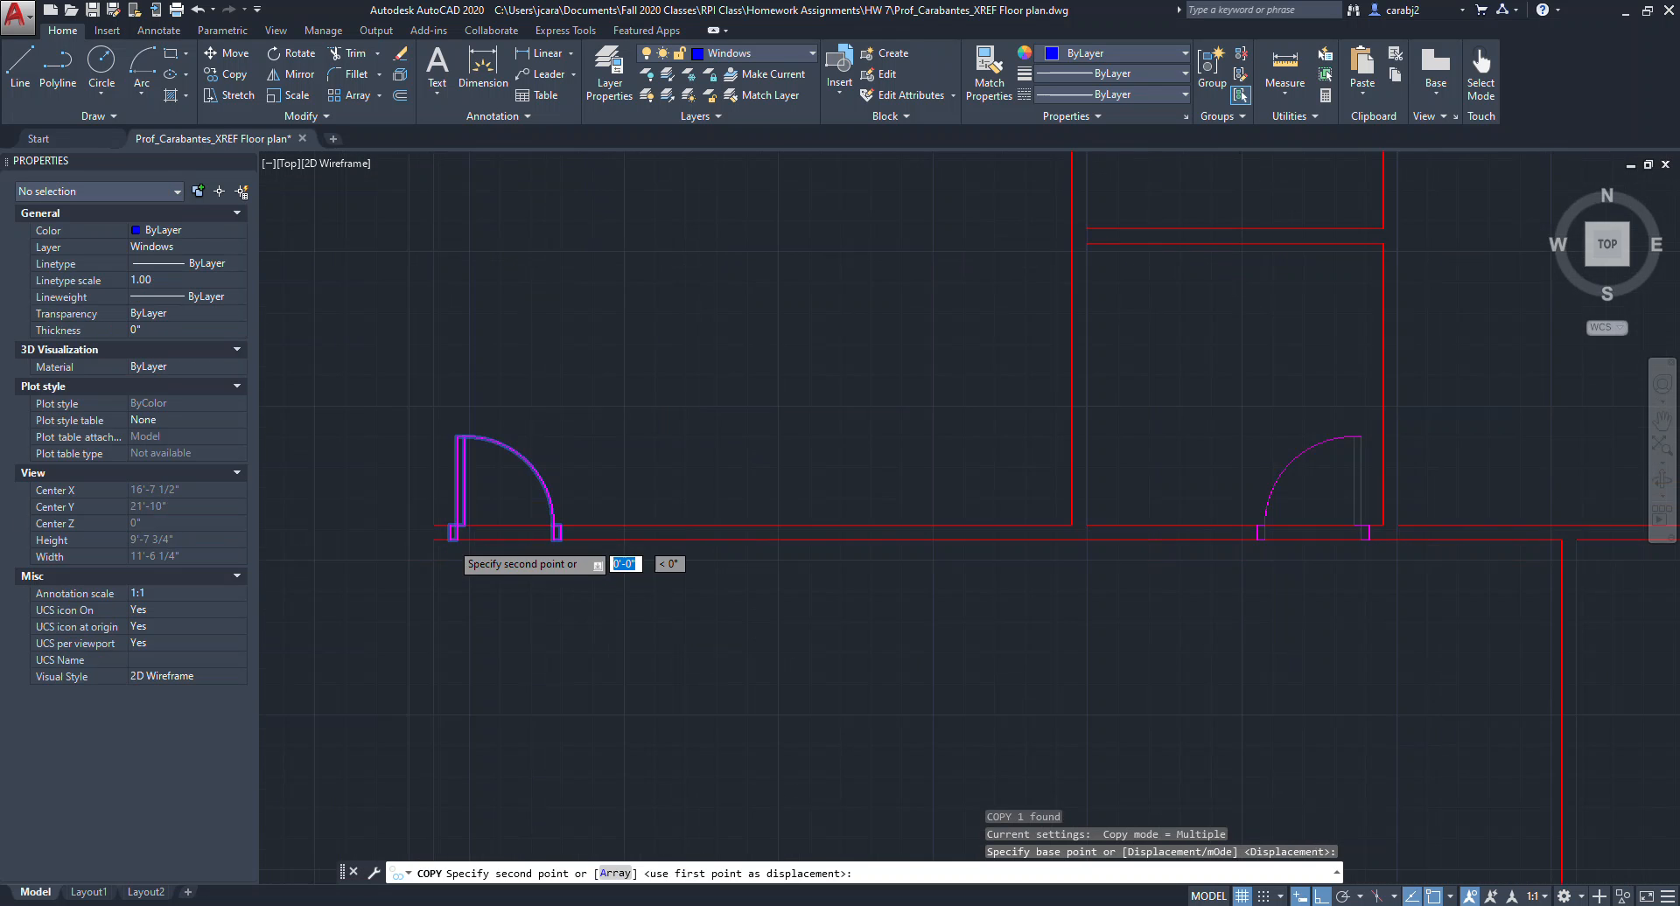
pyautogui.scroll(5, 827, 524)
pyautogui.scroll(4, 730, 591)
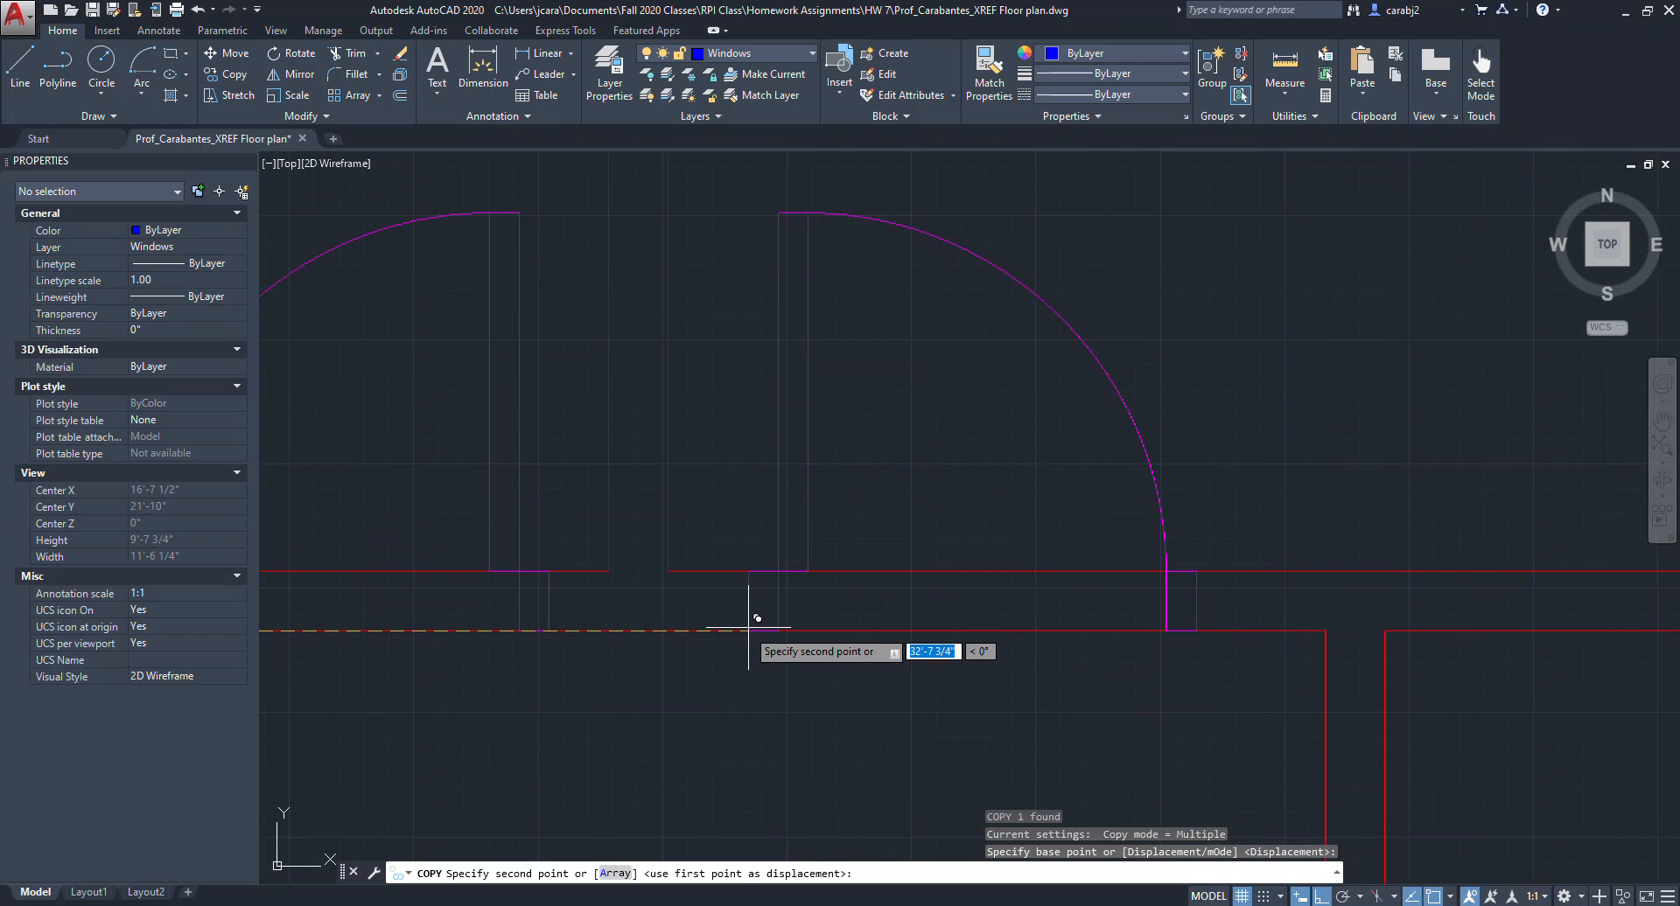
pyautogui.click(773, 682)
pyautogui.scroll(-6, 881, 588)
pyautogui.press('Escape')
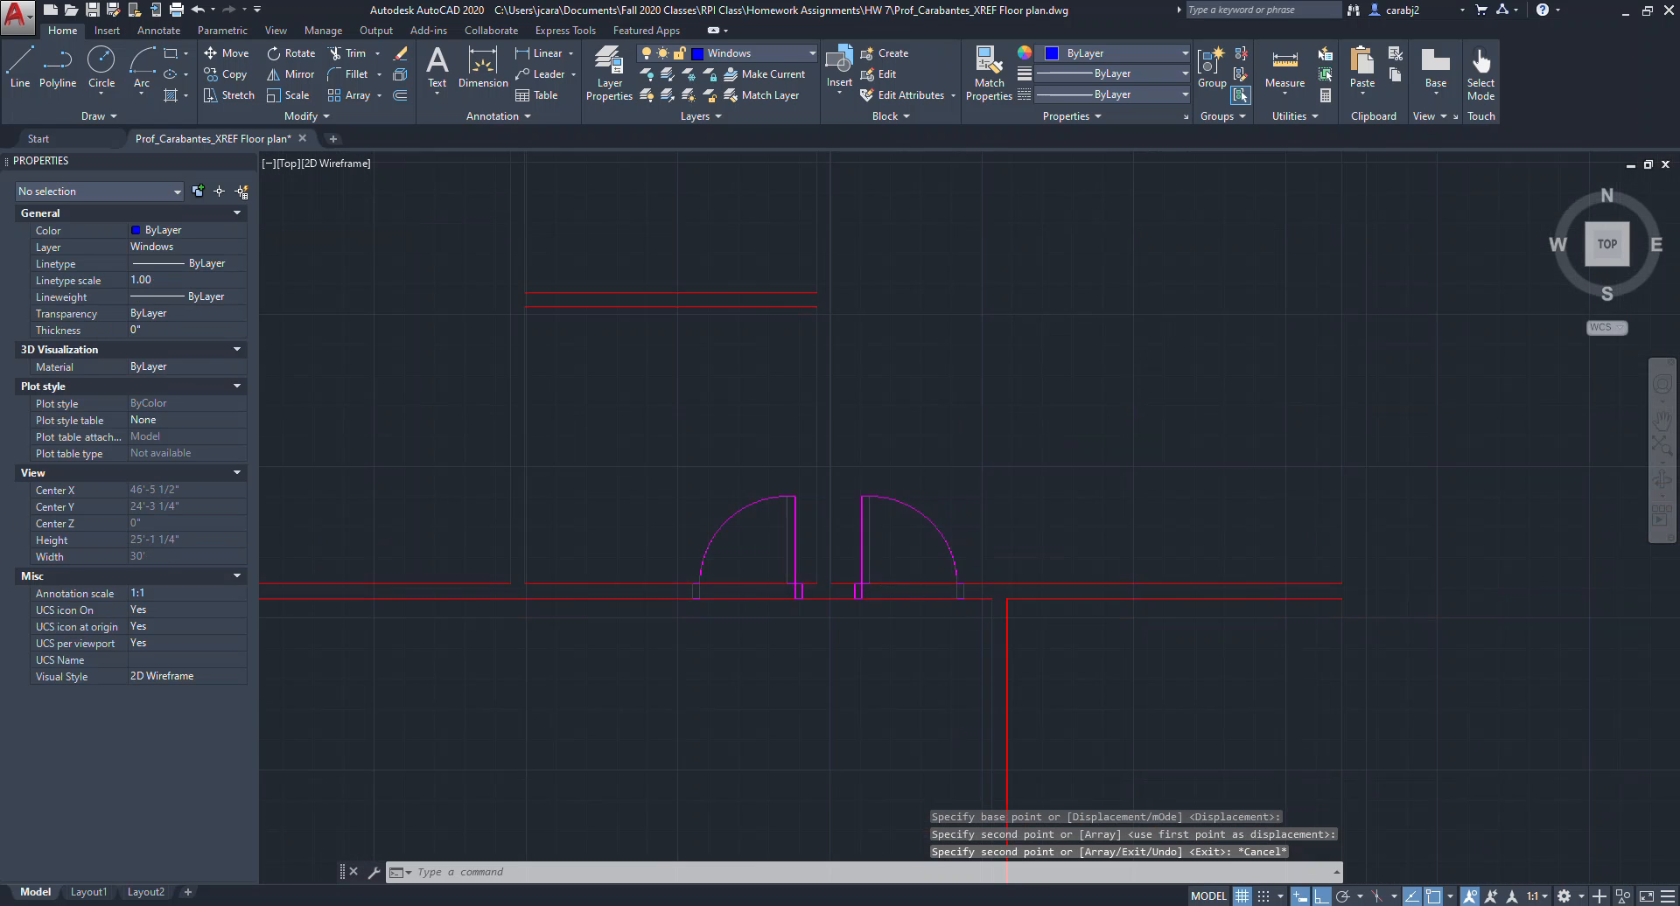
# Move the spare single door from beside the plan into the lower room against the vertical interior wall.
pyautogui.scroll(-2, 521, 528)
pyautogui.moveTo(561, 552); pyautogui.dragTo(690, 551, button='middle')
pyautogui.click(436, 605)
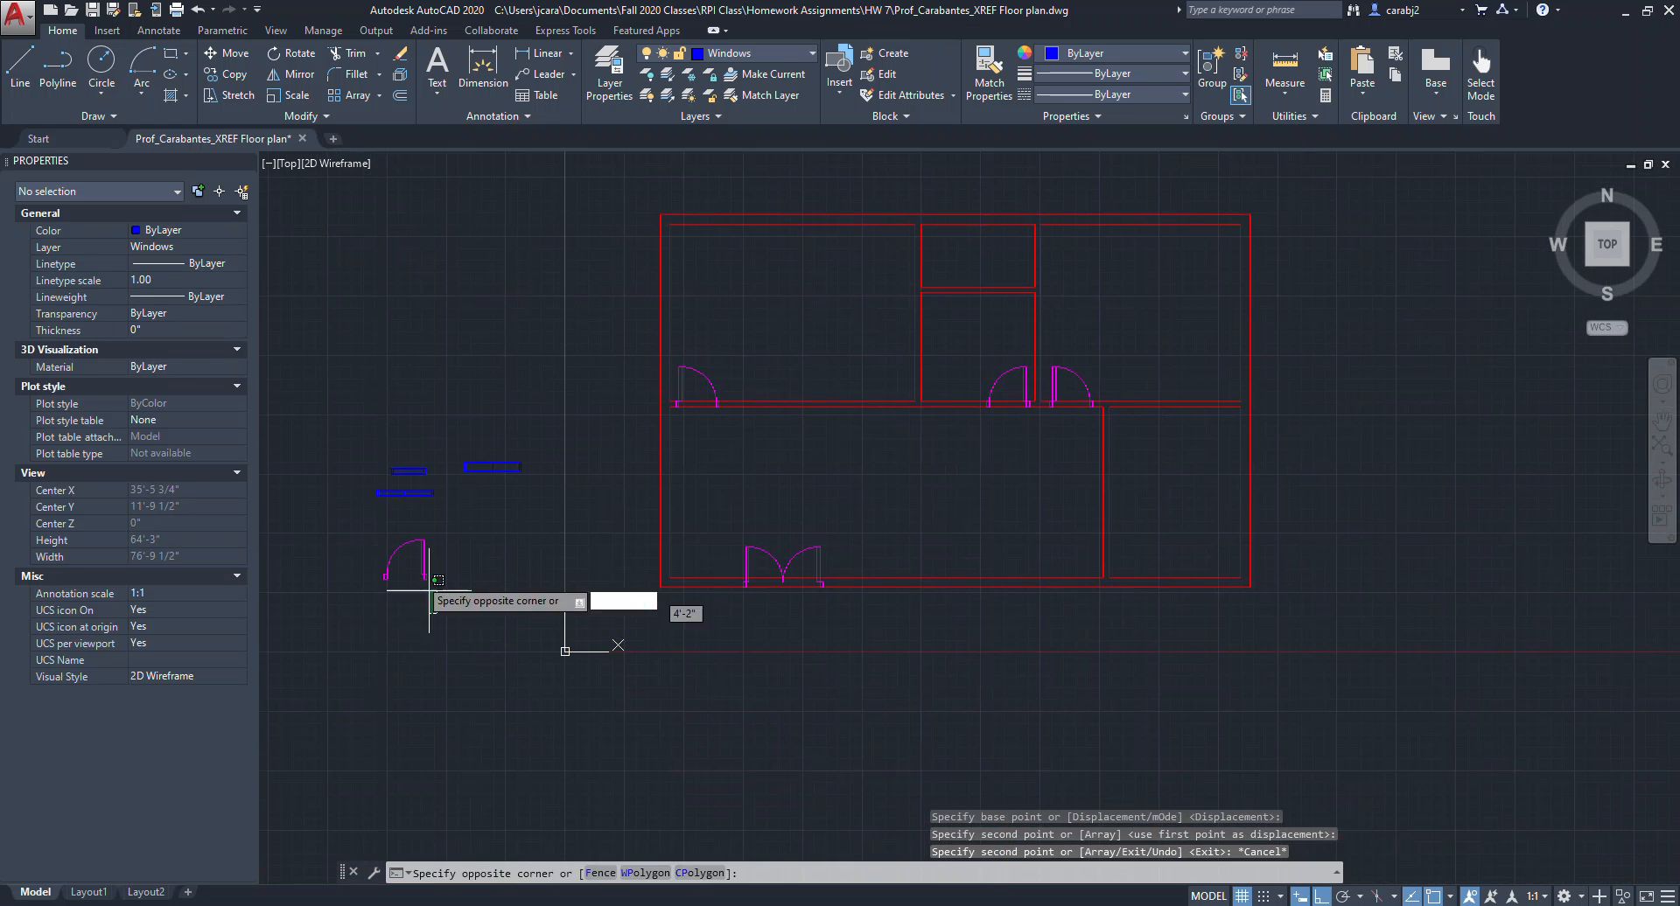
pyautogui.click(397, 557)
pyautogui.write('mo')
pyautogui.press('Return')
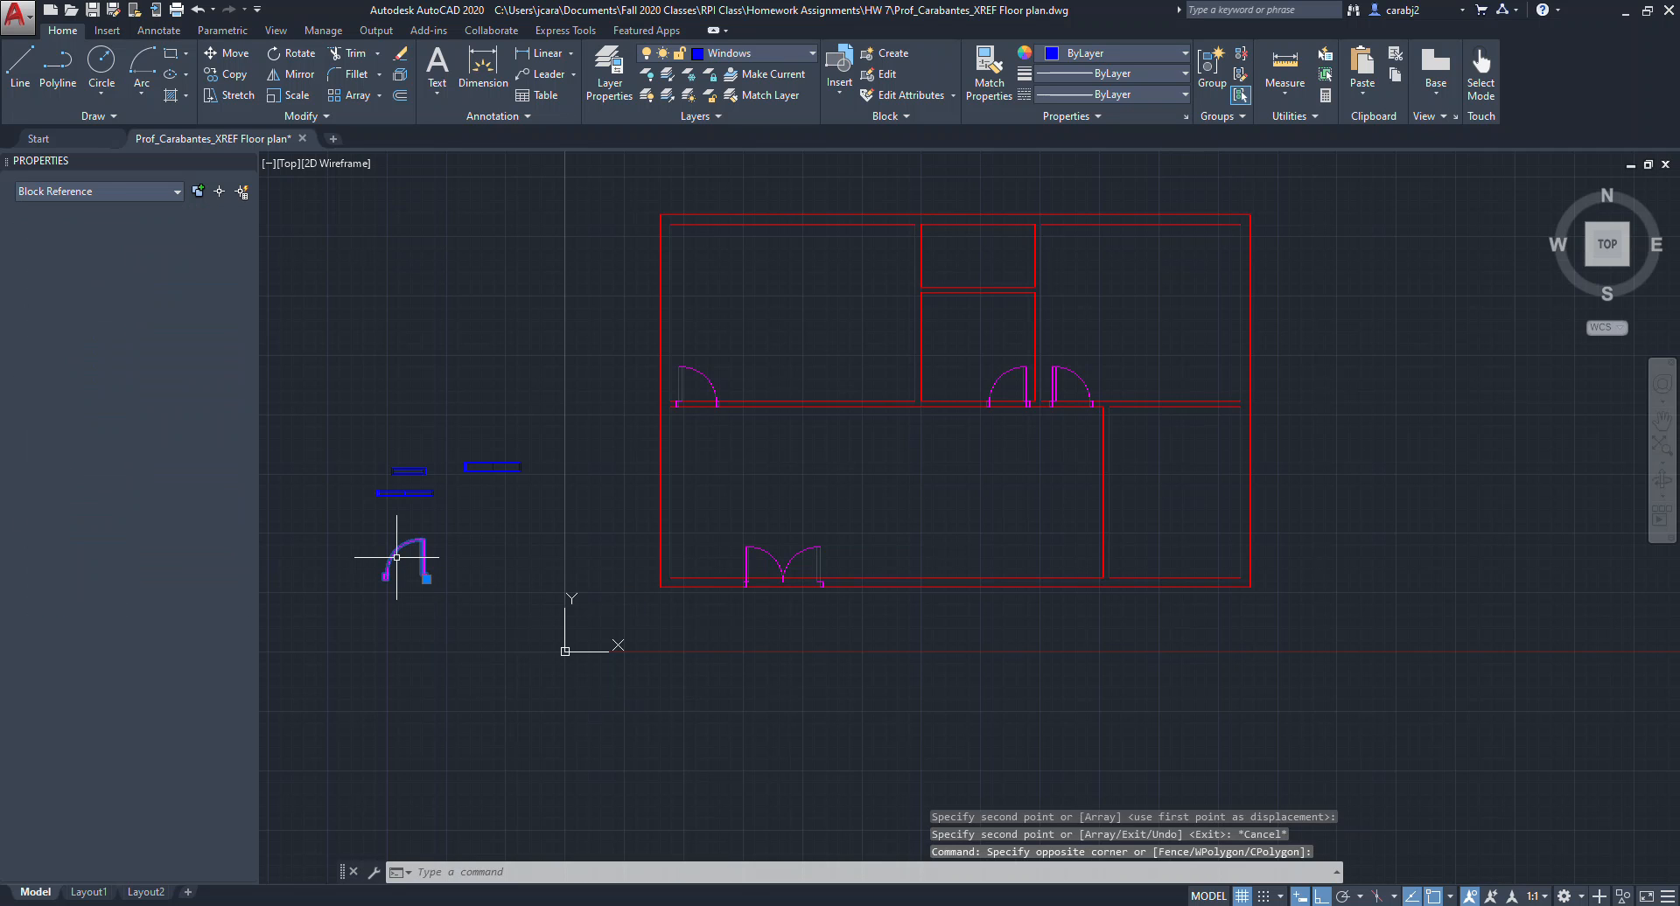
pyautogui.click(411, 579)
pyautogui.press('Escape')
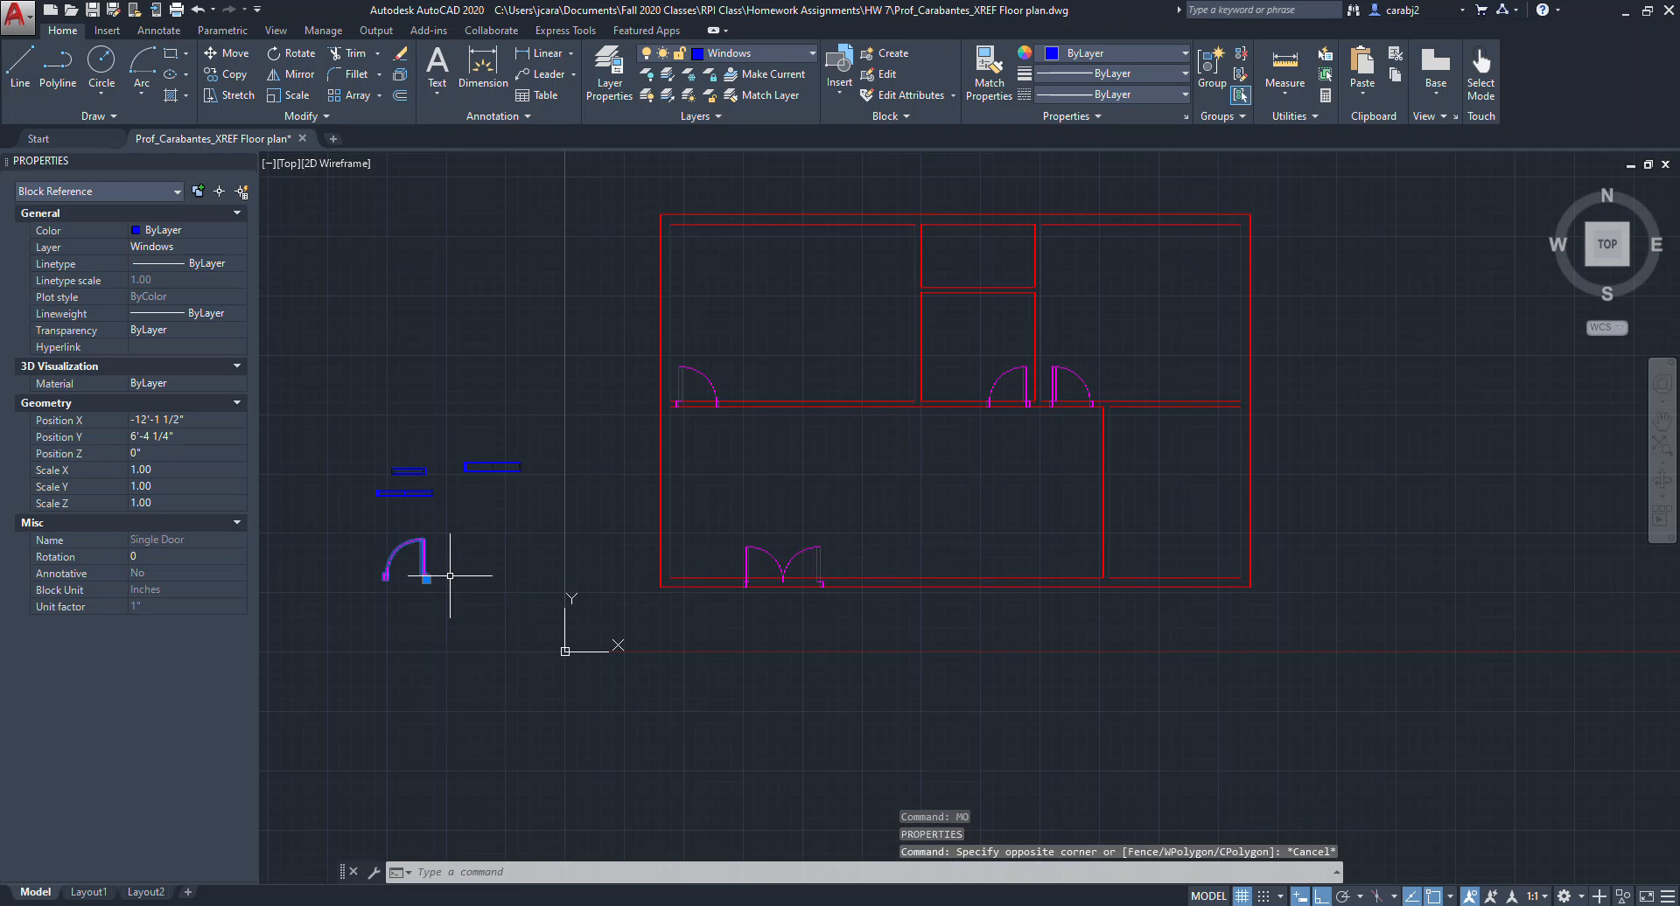
pyautogui.scroll(6, 452, 563)
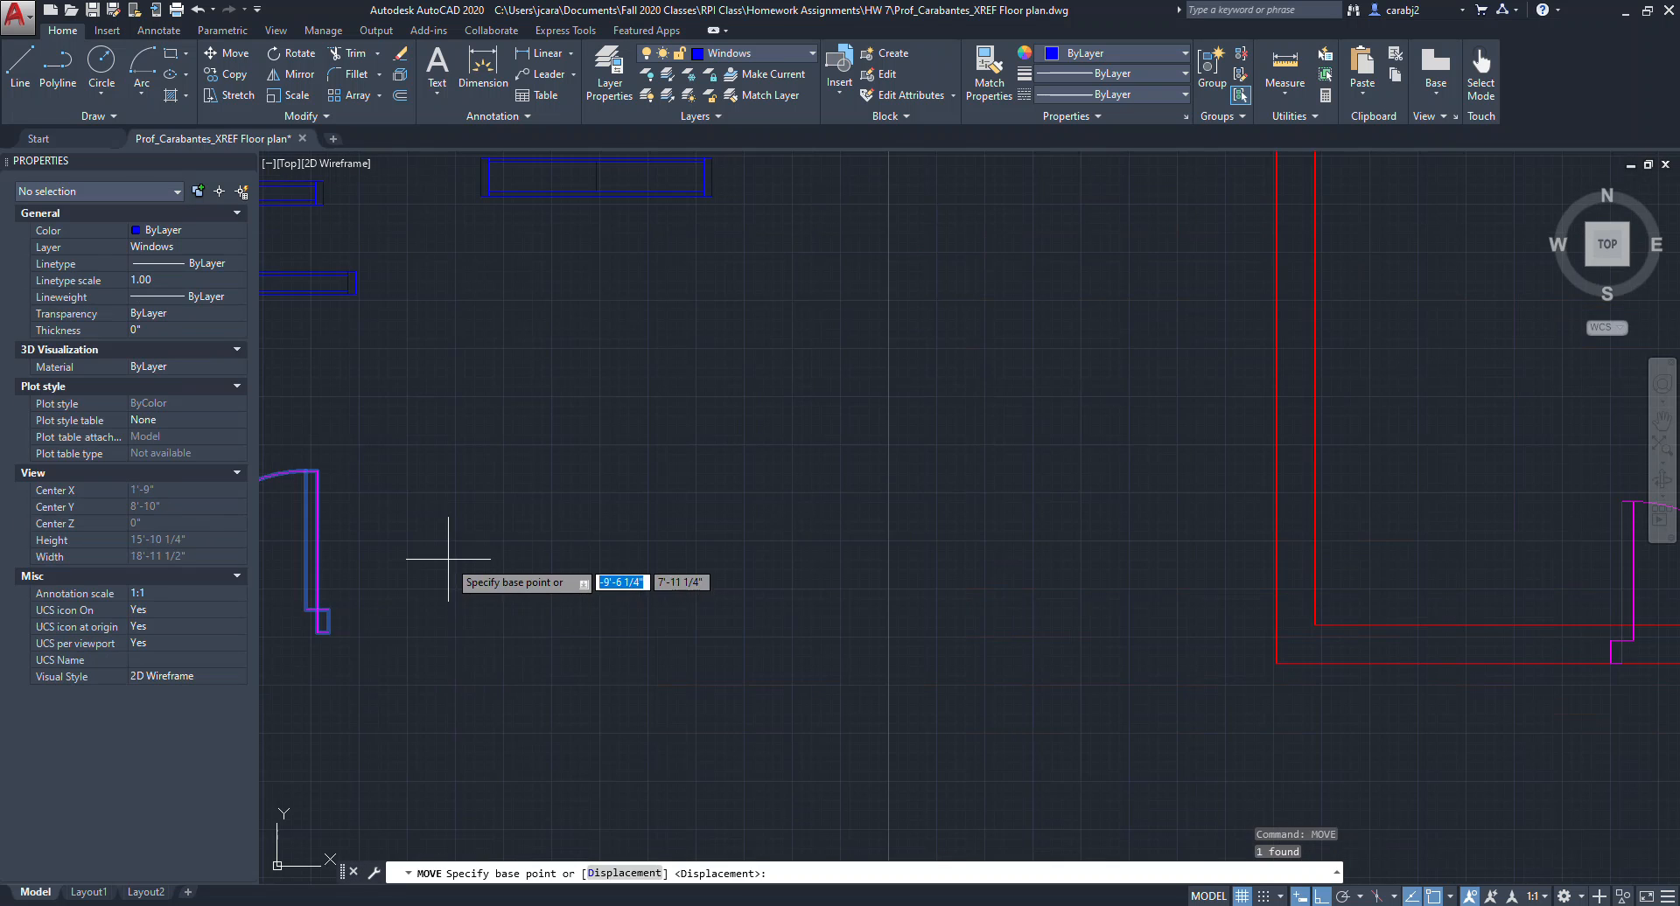
pyautogui.click(330, 630)
pyautogui.scroll(-6, 354, 630)
pyautogui.scroll(6, 623, 598)
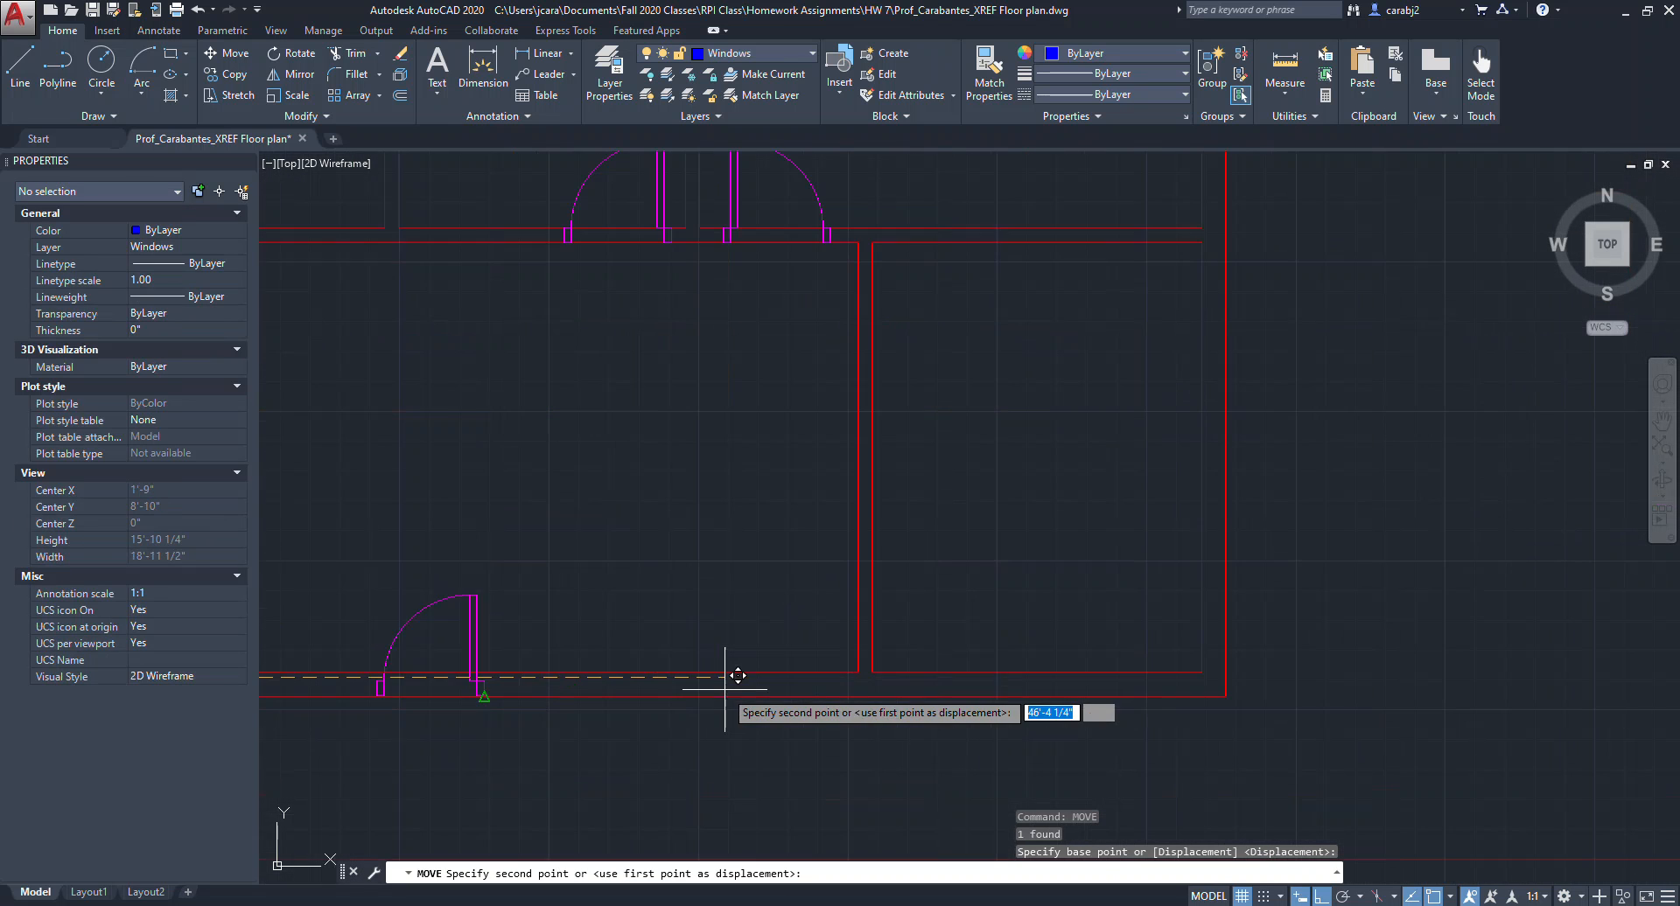
pyautogui.click(871, 674)
pyautogui.scroll(-3, 871, 674)
pyautogui.scroll(4, 892, 656)
pyautogui.scroll(-4, 870, 664)
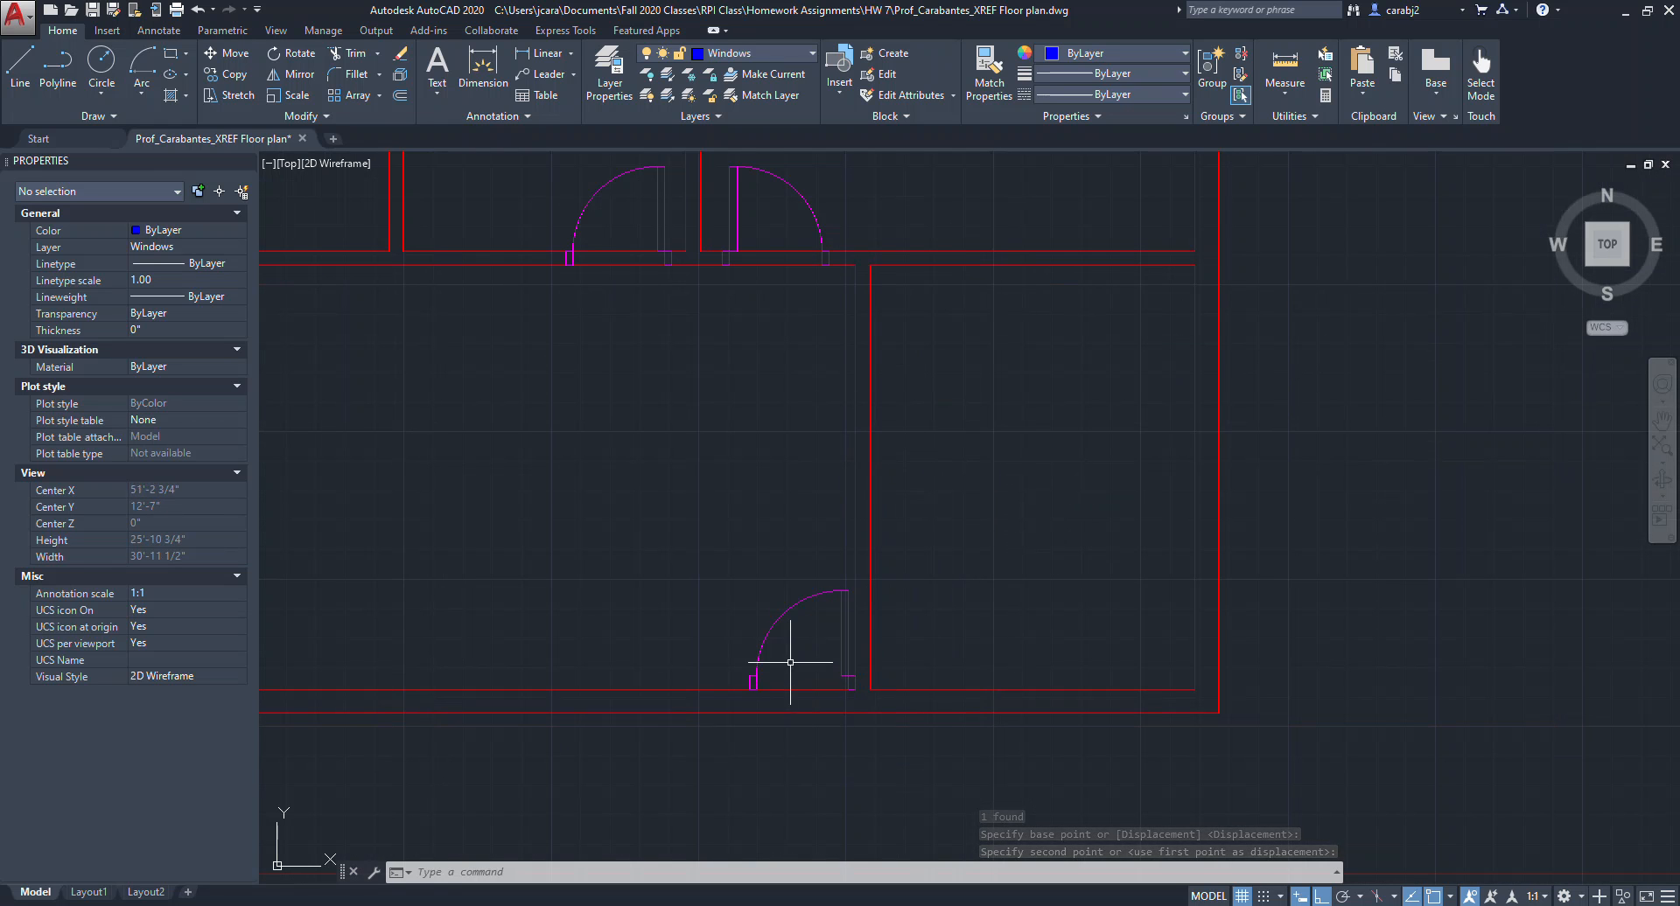
# Rotate that door 270° about its hinge corner so it sits in the vertical interior wall.
pyautogui.click(828, 632)
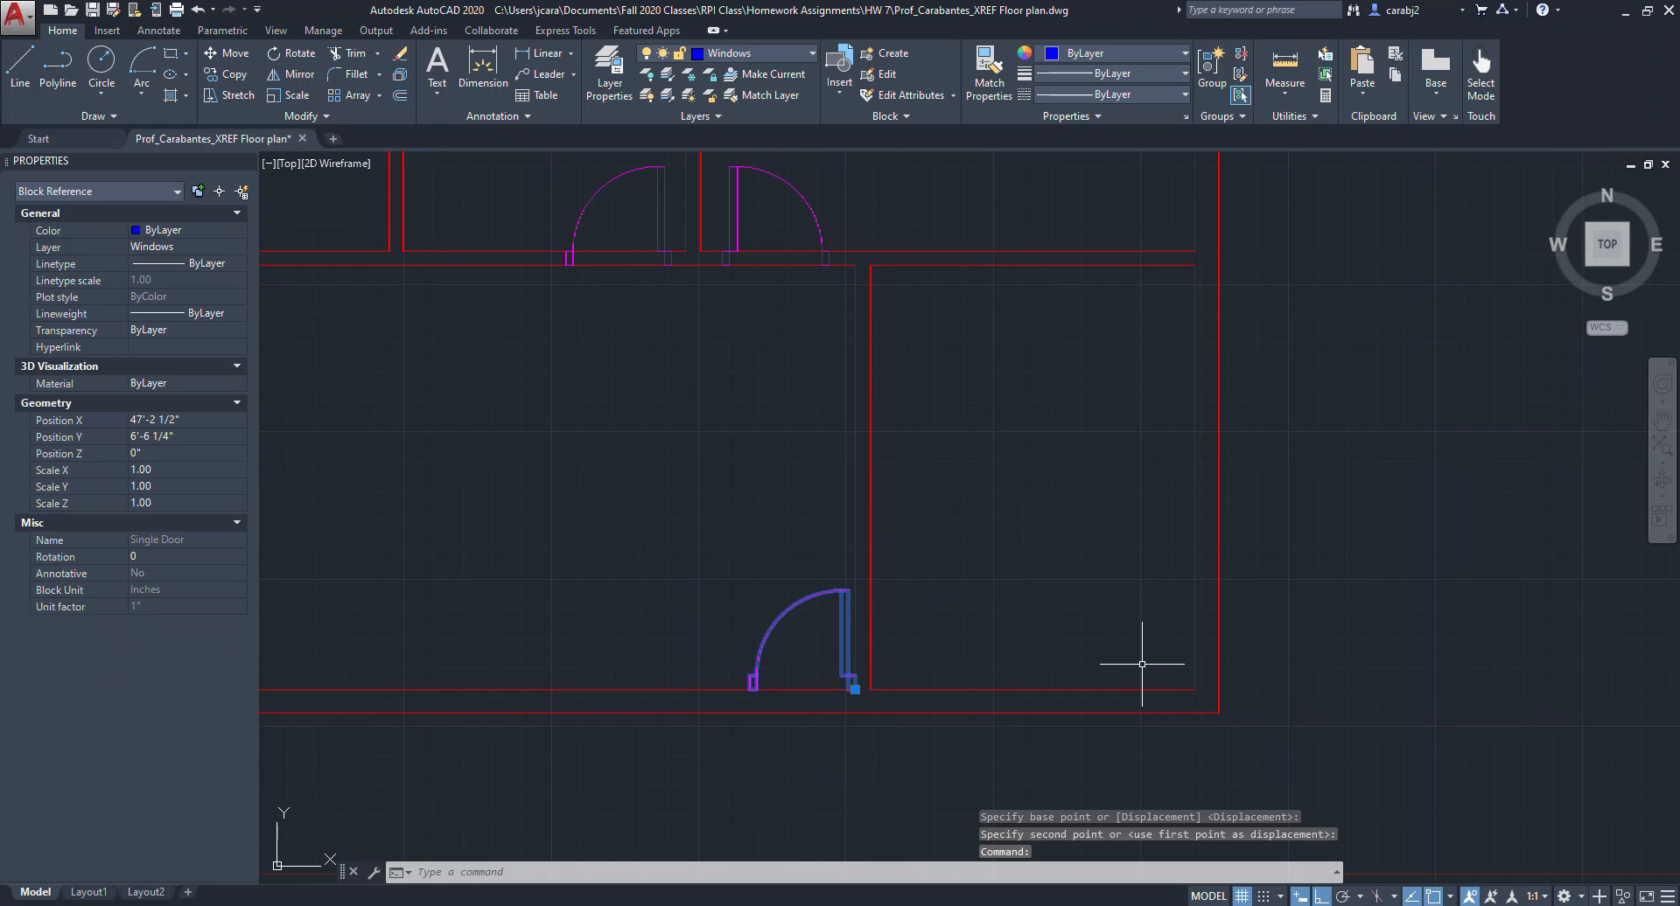
pyautogui.press('Return')
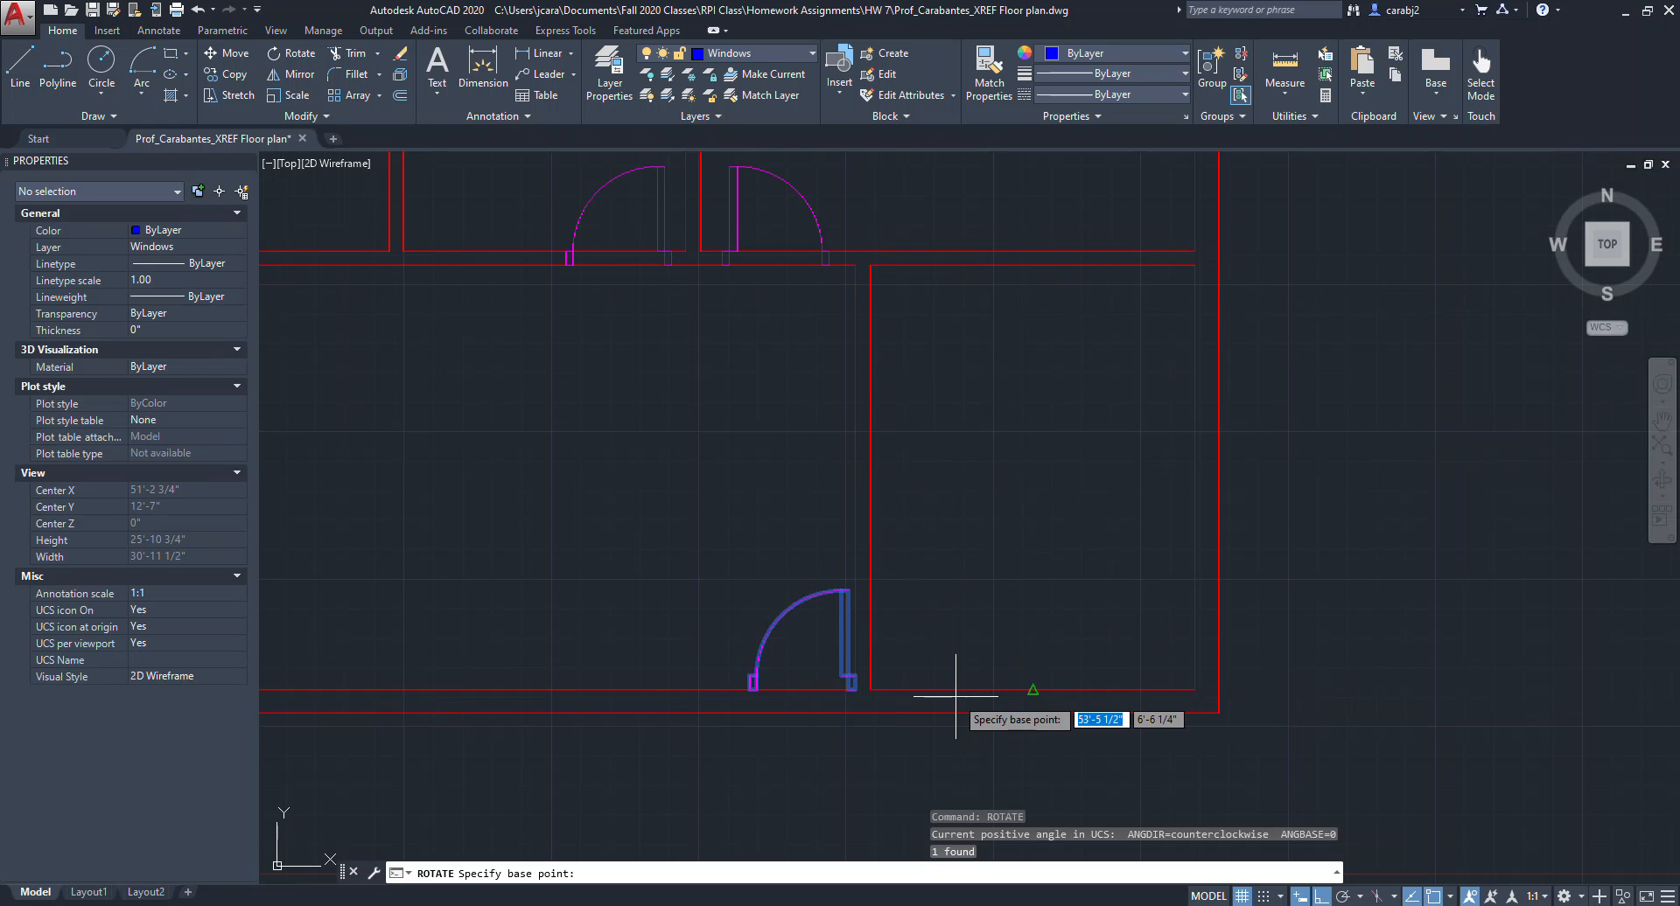
pyautogui.scroll(5, 875, 698)
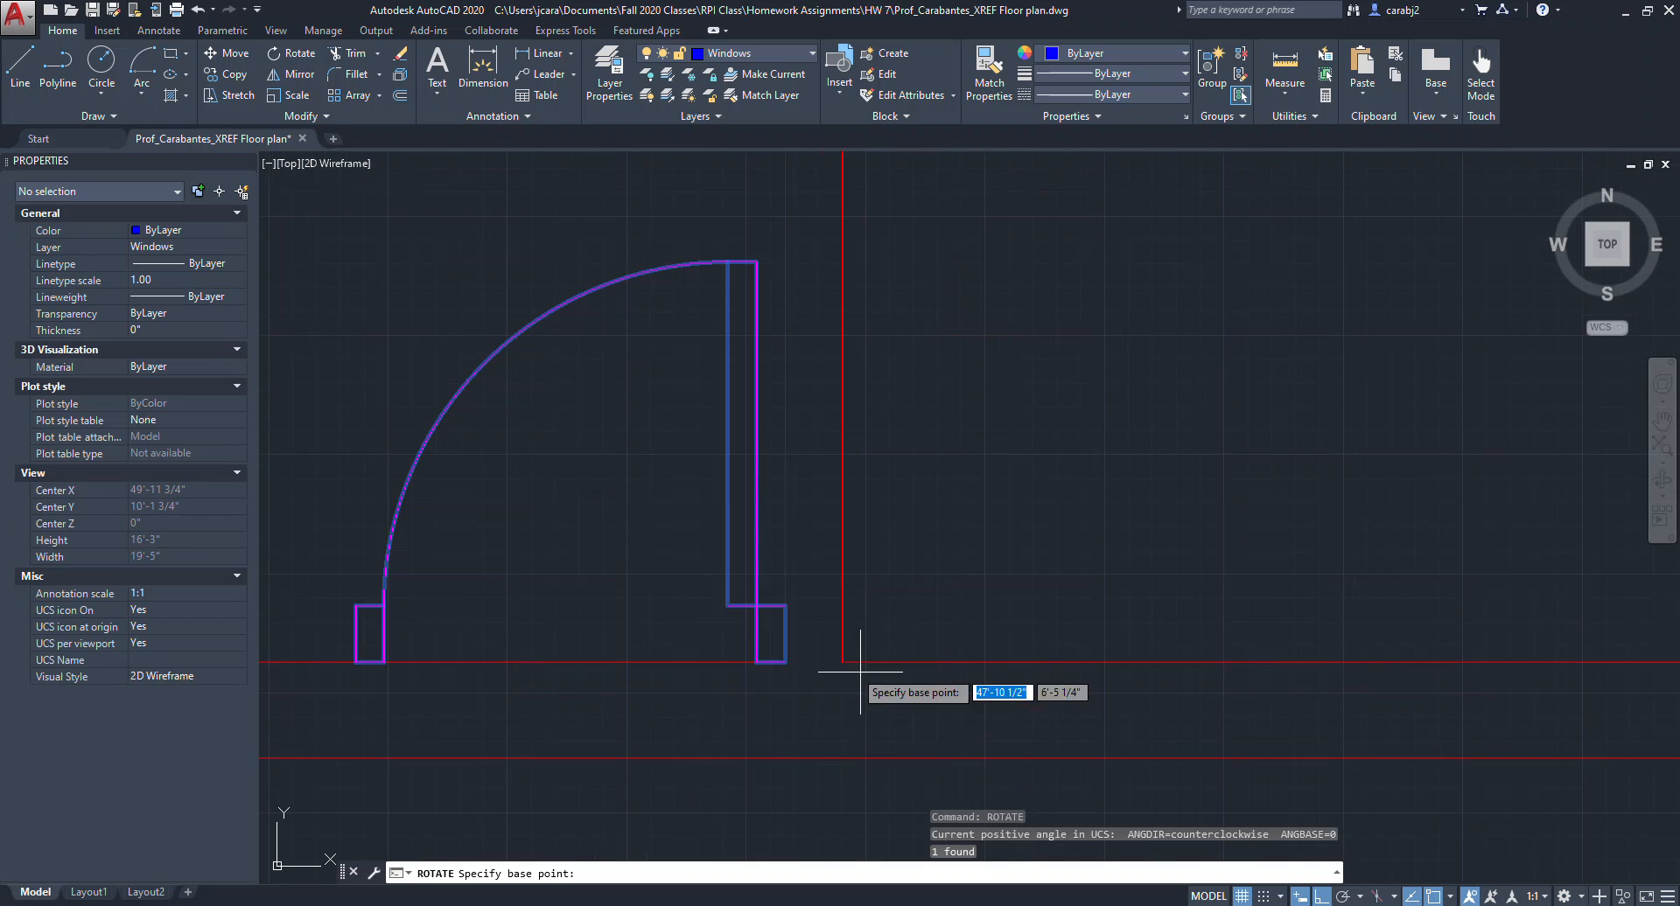
pyautogui.click(783, 665)
pyautogui.scroll(-2, 769, 792)
pyautogui.scroll(-6, 769, 798)
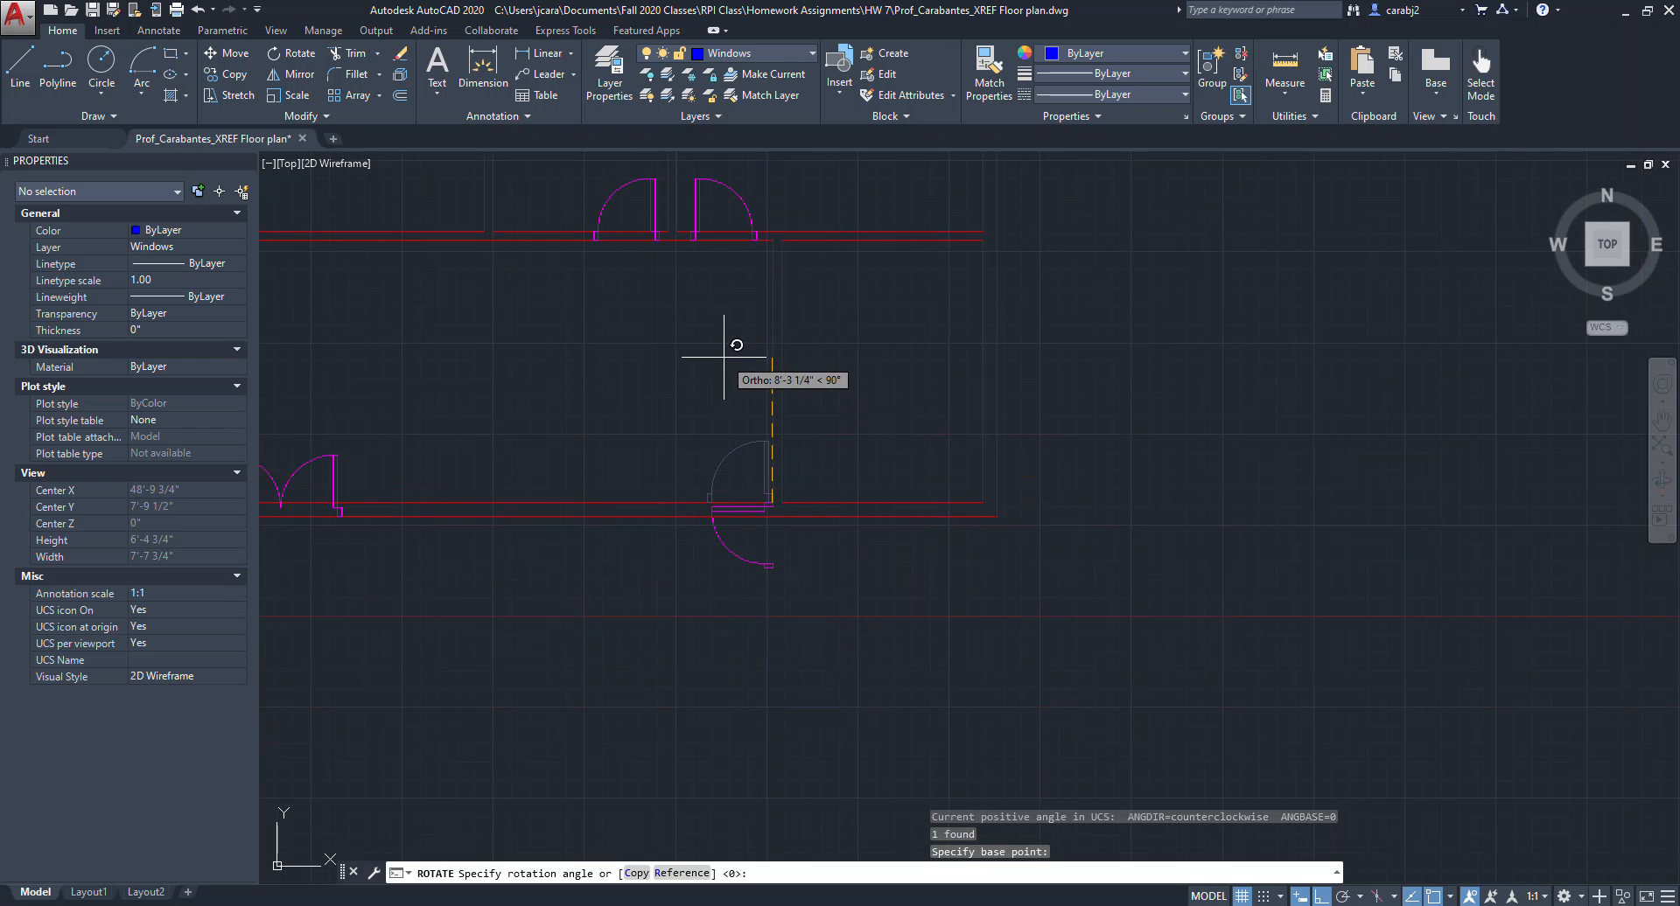
pyautogui.click(795, 638)
# Move the rotated door 6 inches along the vertical interior wall.
pyautogui.scroll(2, 821, 465)
pyautogui.scroll(2, 822, 465)
pyautogui.moveTo(827, 477); pyautogui.dragTo(813, 453)
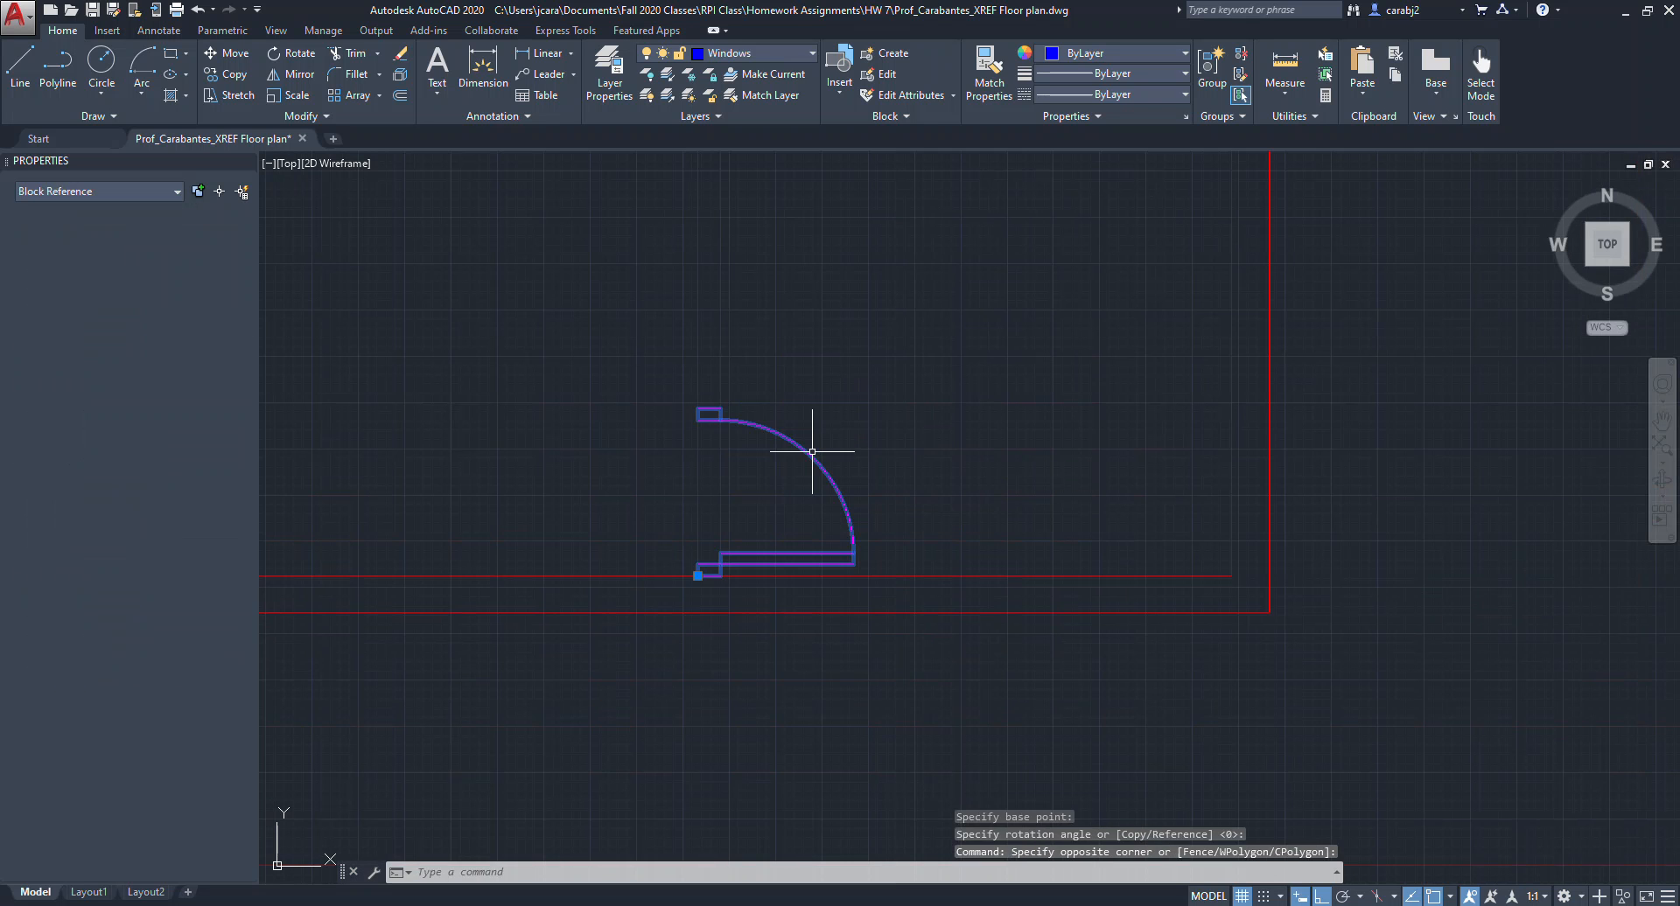
pyautogui.write('m')
pyautogui.press('Return')
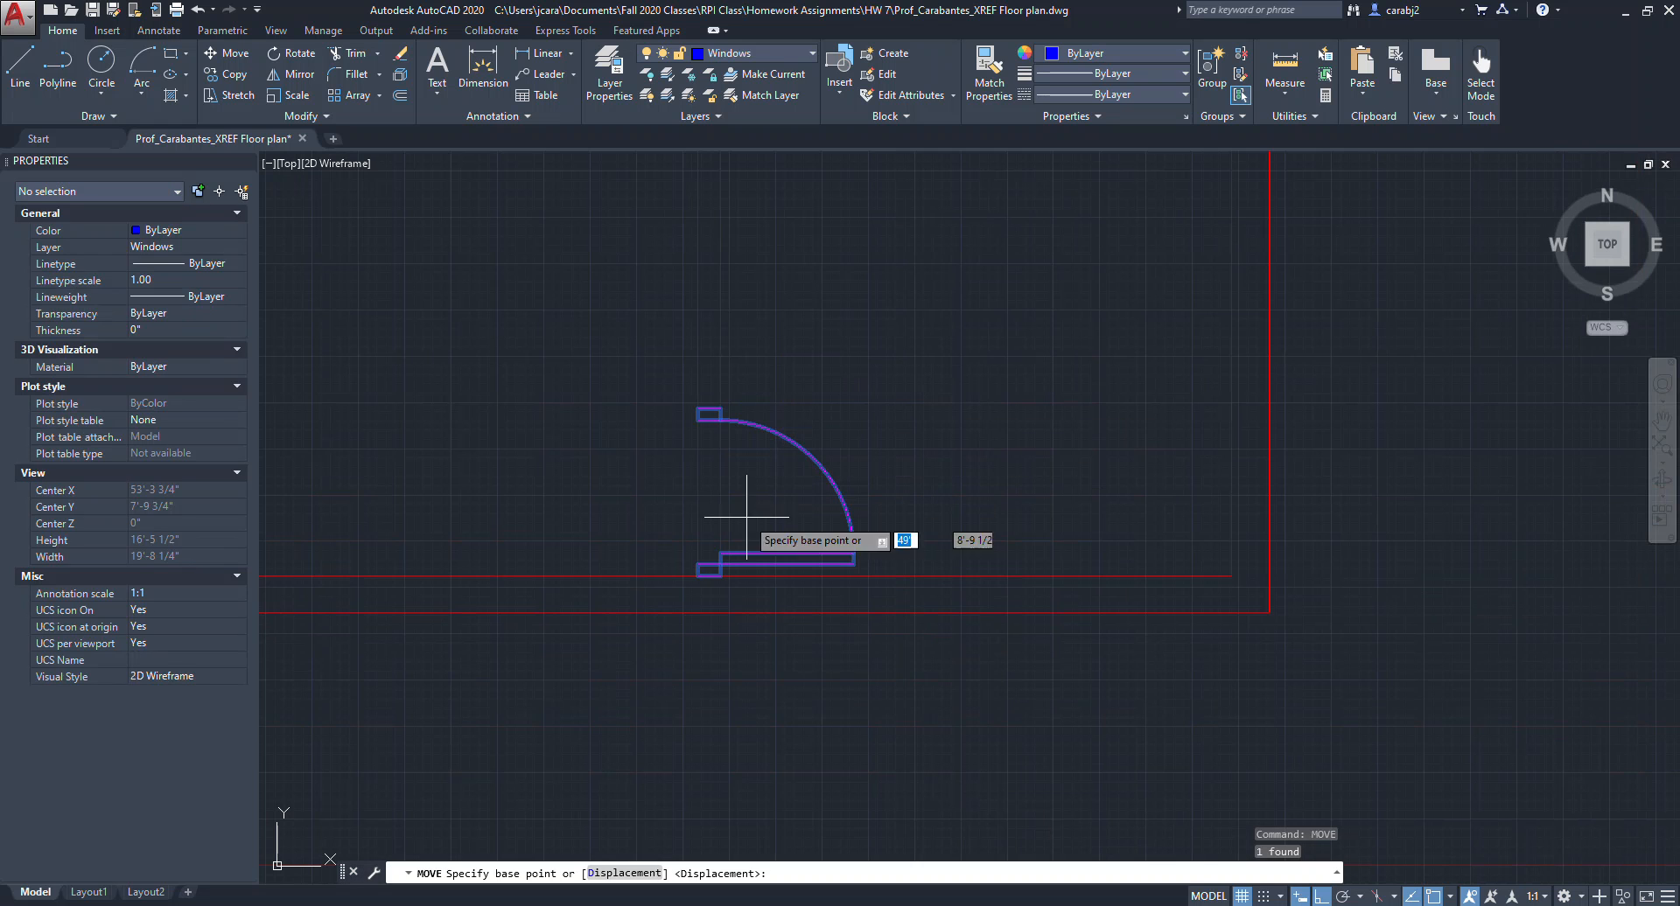
pyautogui.click(697, 575)
pyautogui.scroll(4, 699, 509)
pyautogui.write('6')
pyautogui.press('Return')
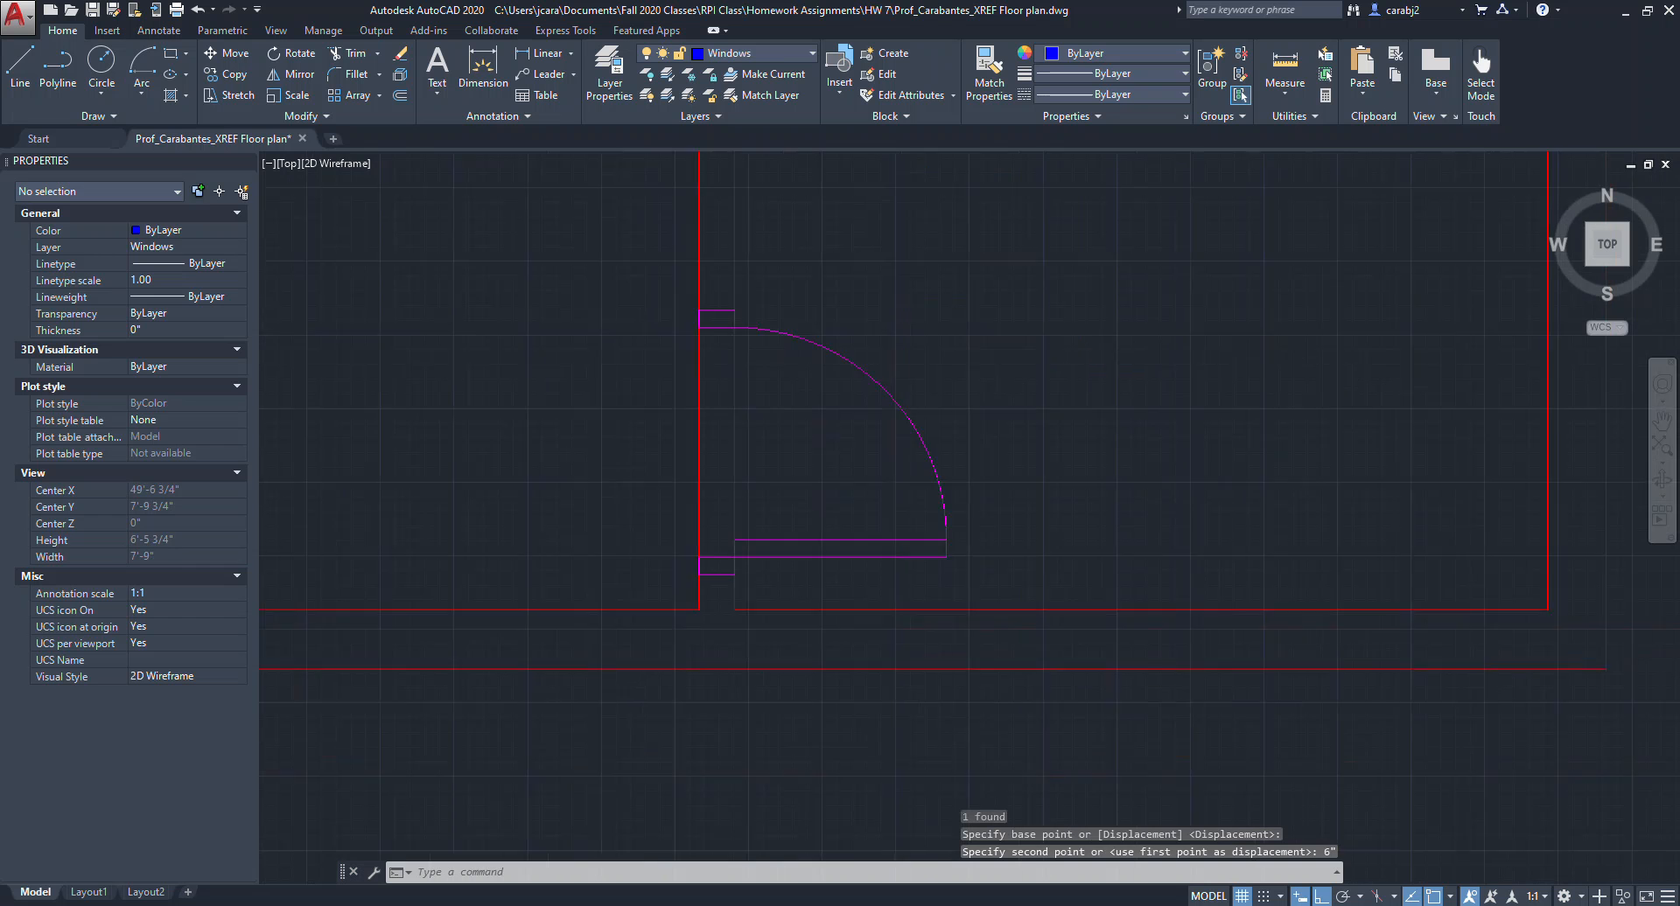
pyautogui.press('Escape')
# Copy the mirrored single door onto the wall between the two small stacked rooms at the top.
pyautogui.scroll(-10, 706, 536)
pyautogui.moveTo(770, 544); pyautogui.dragTo(986, 559, button='middle')
pyautogui.scroll(2, 680, 575)
pyautogui.scroll(-2, 742, 562)
pyautogui.moveTo(755, 556); pyautogui.dragTo(850, 552, button='middle')
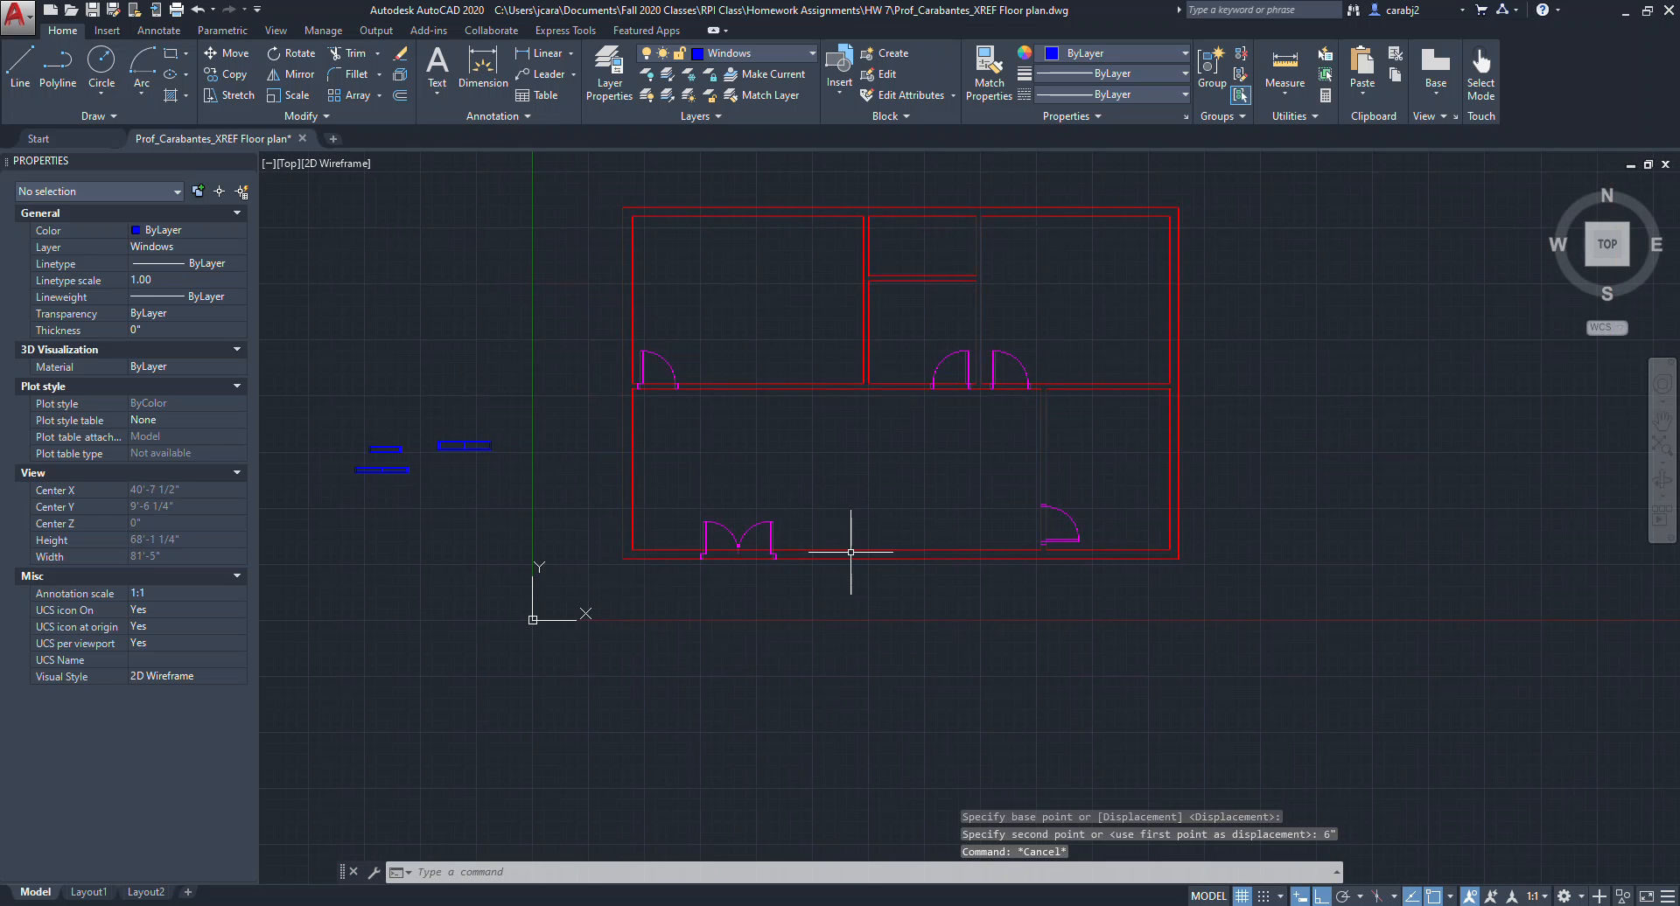
pyautogui.moveTo(958, 407); pyautogui.dragTo(1001, 408, button='middle')
pyautogui.scroll(4, 1001, 407)
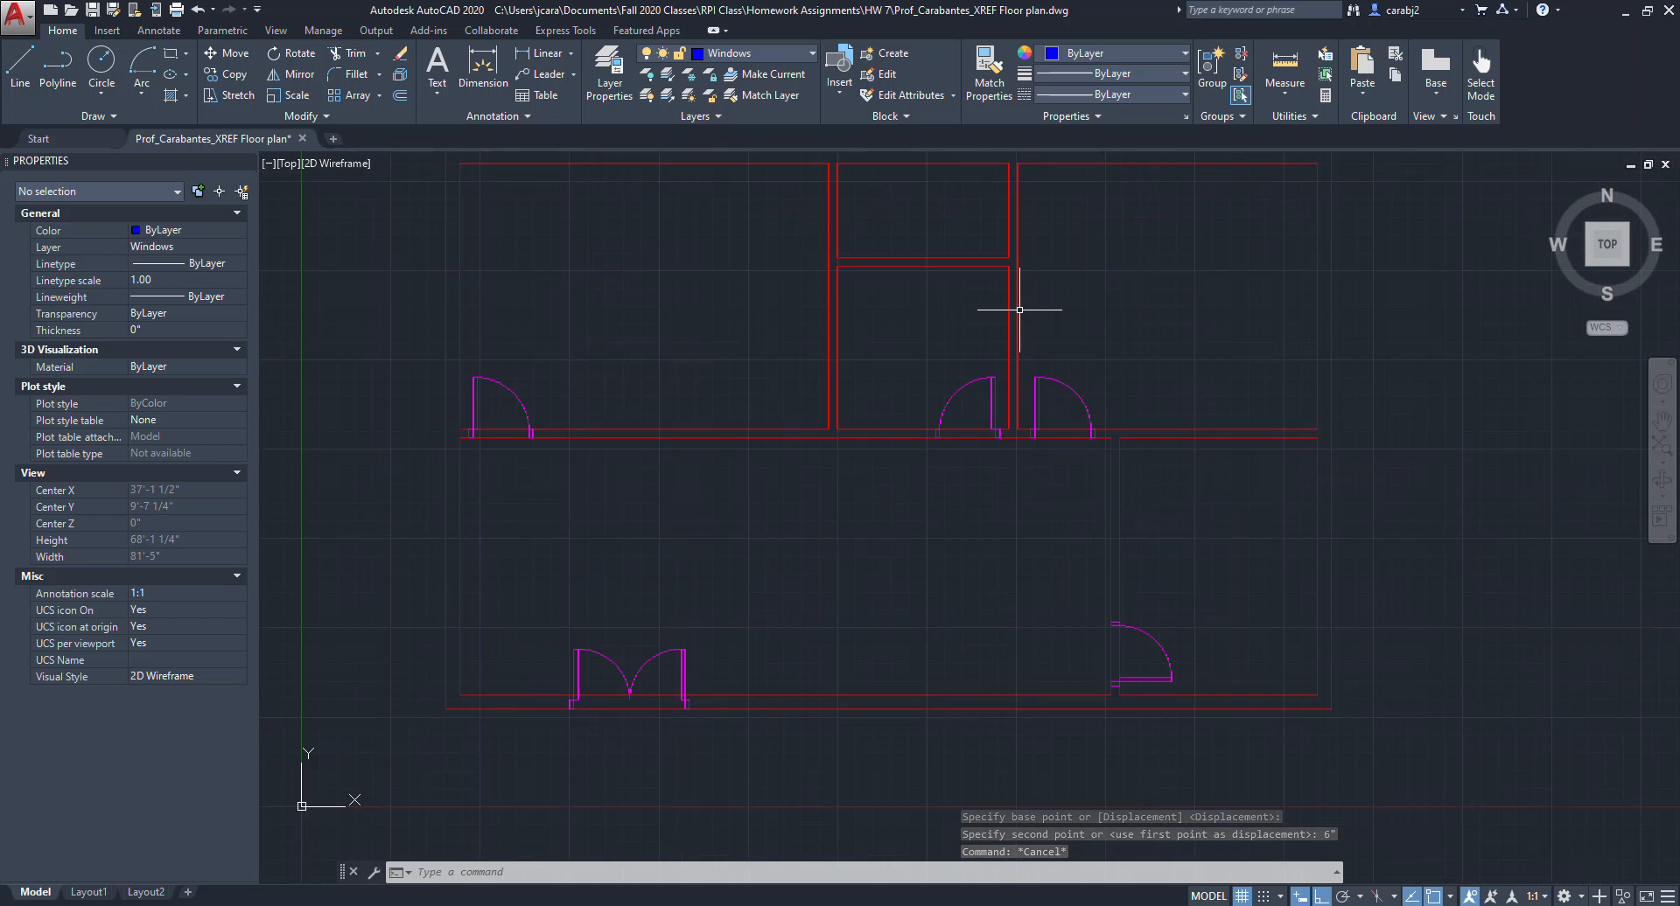
pyautogui.click(1126, 514)
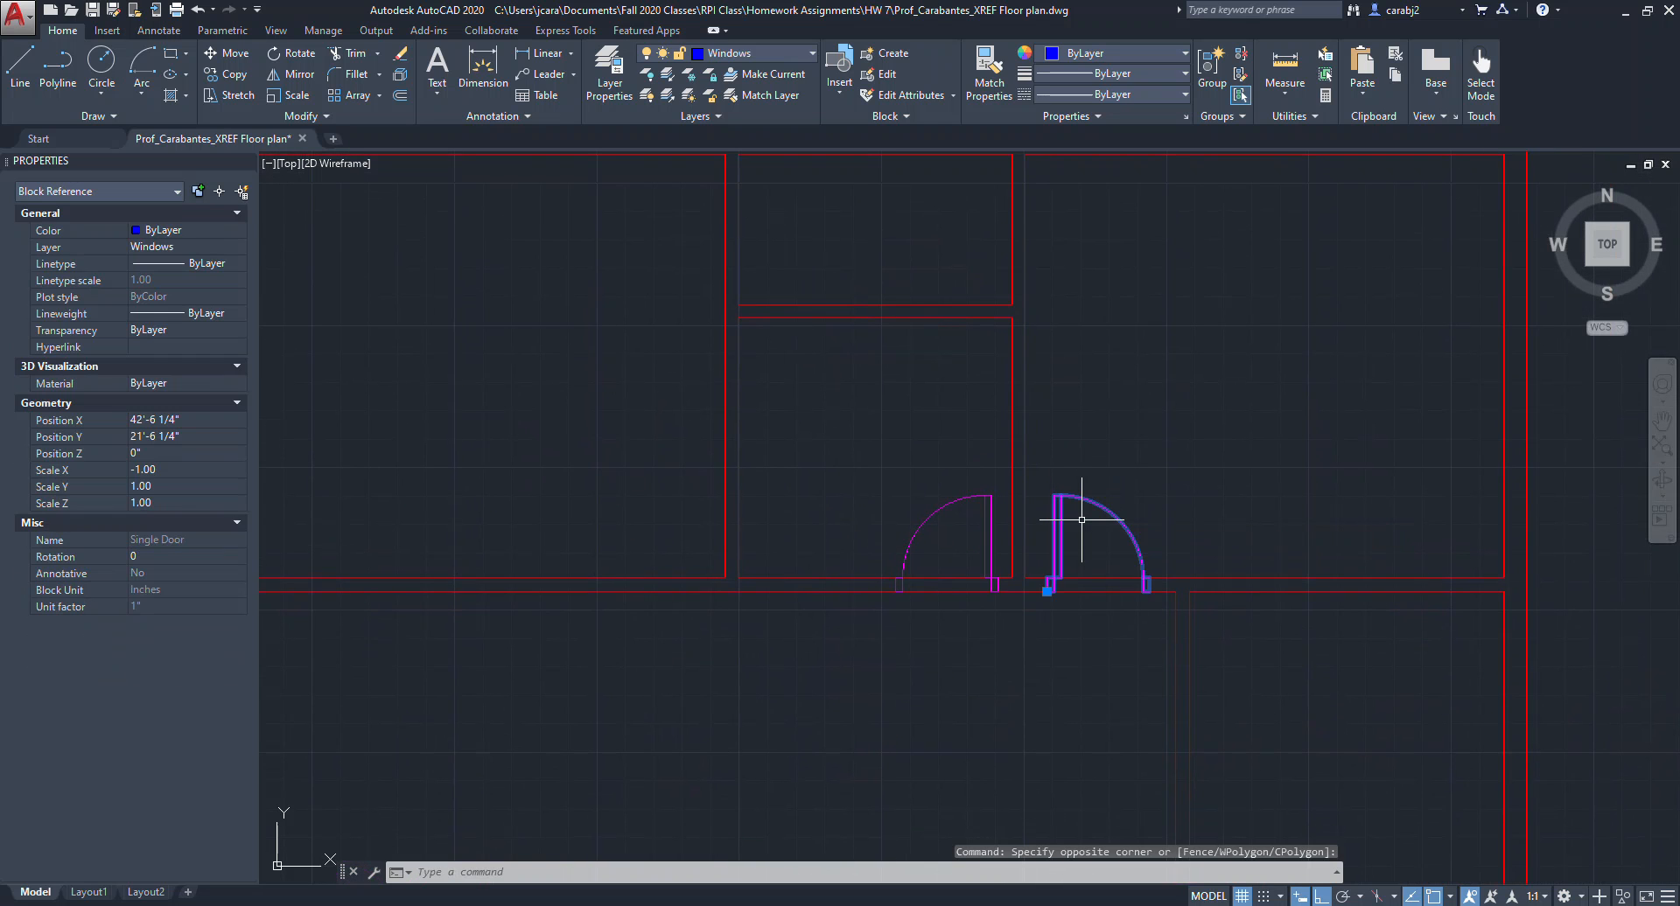
pyautogui.write('cop')
pyautogui.press('Return')
pyautogui.scroll(5, 1068, 550)
pyautogui.click(1065, 678)
pyautogui.scroll(-2, 1020, 686)
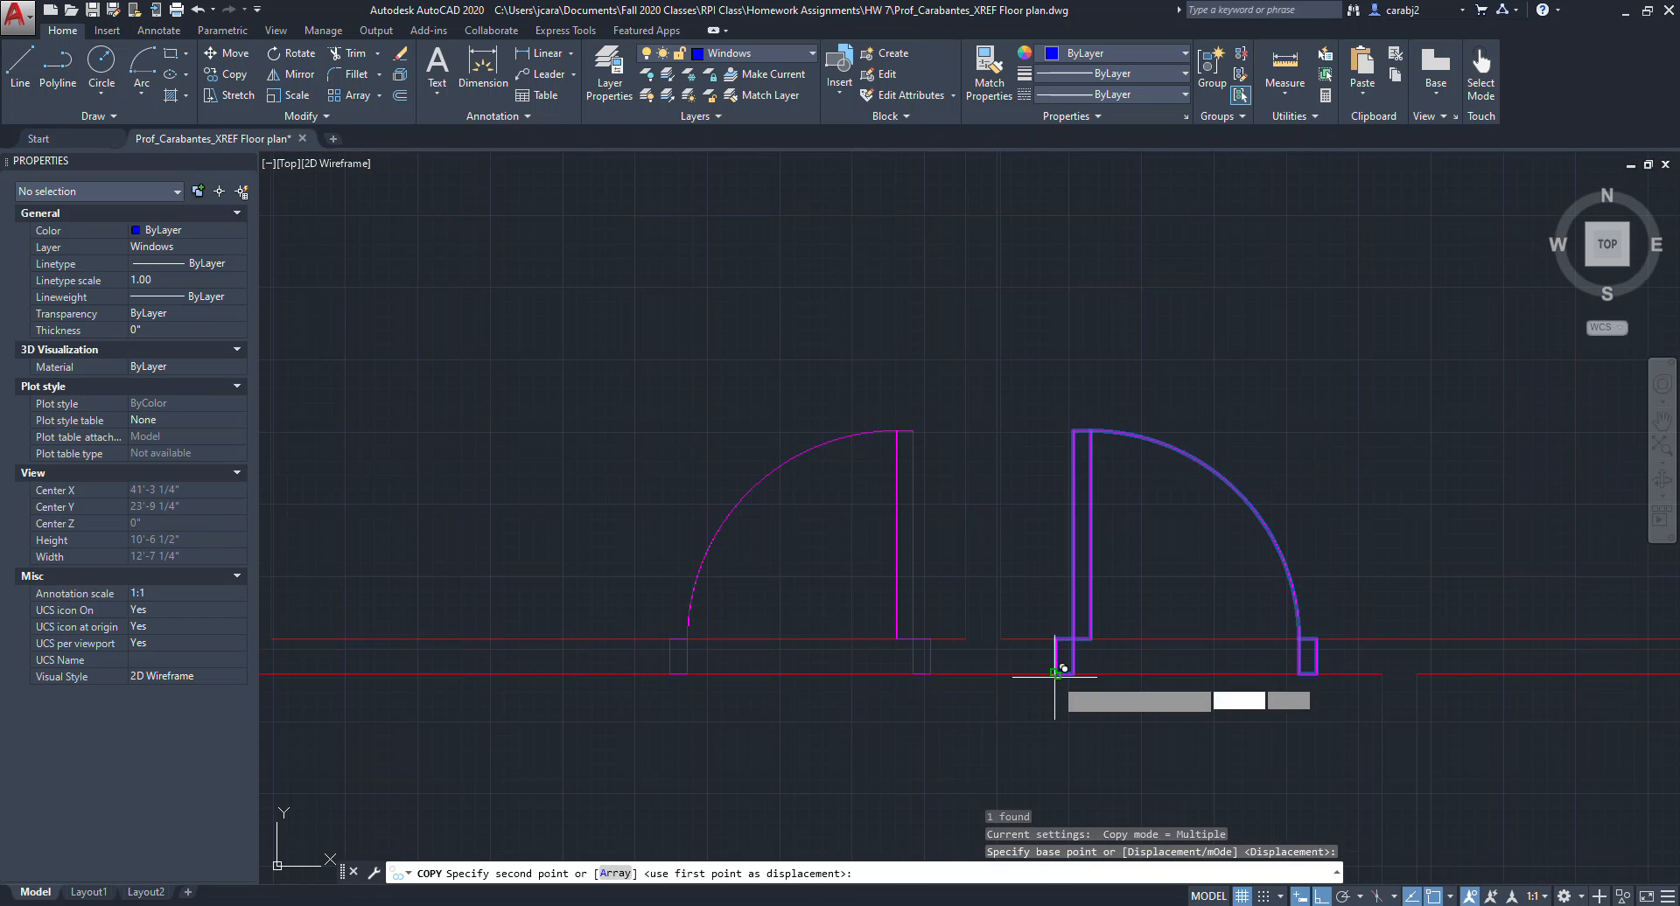
pyautogui.scroll(2, 697, 385)
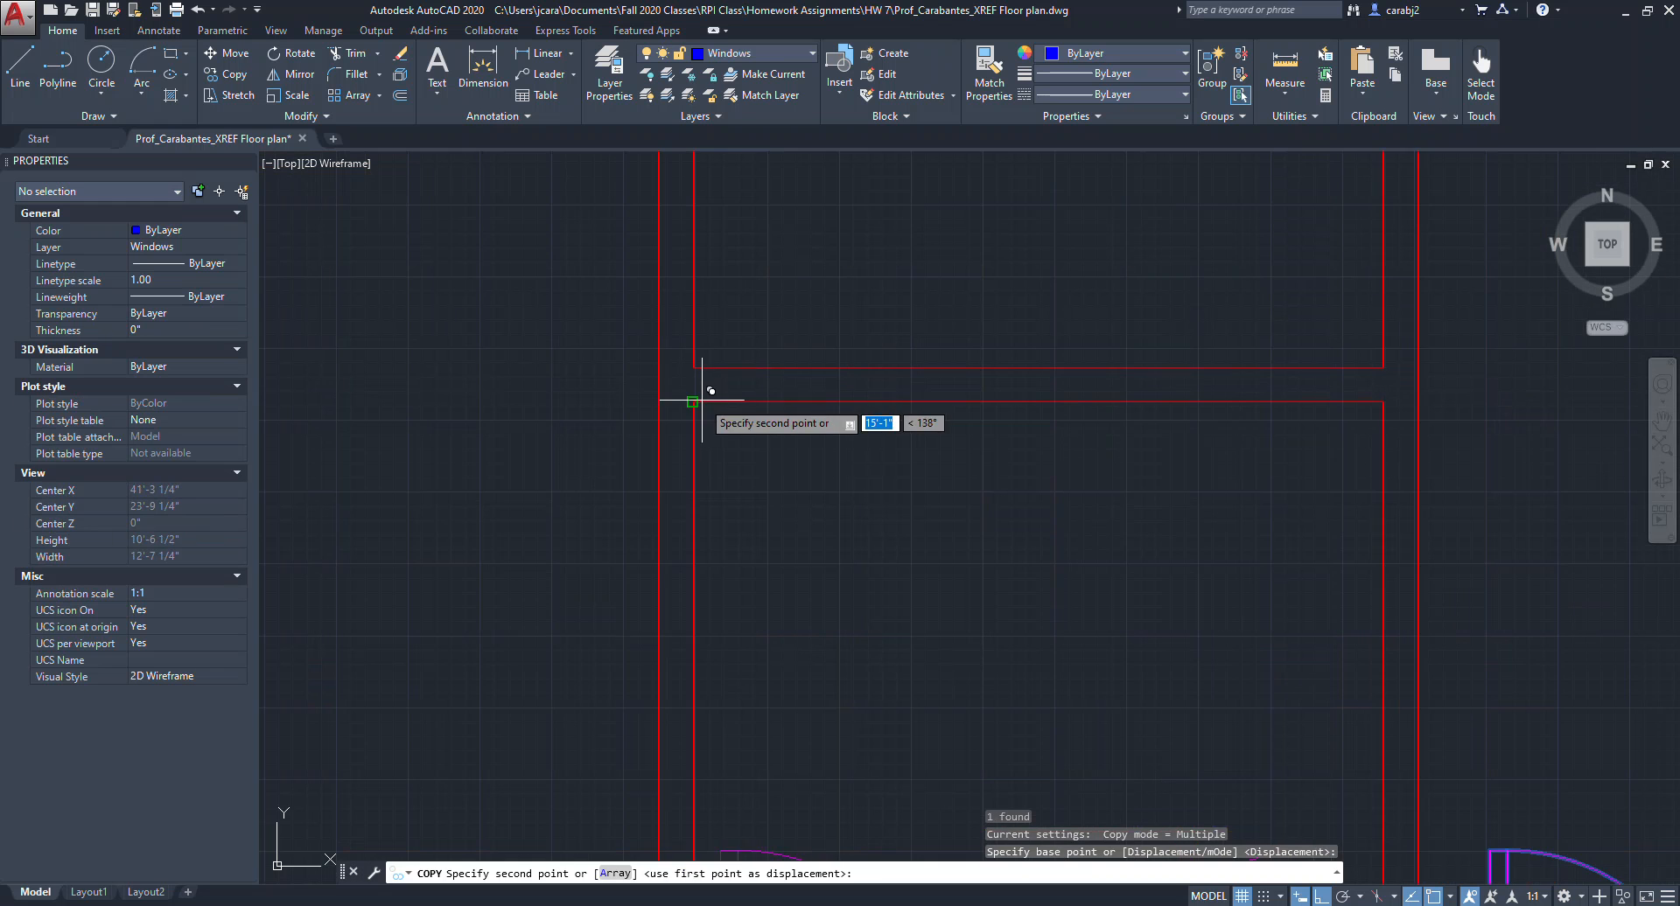
pyautogui.click(697, 386)
pyautogui.press('Escape')
# Move the copied door in the small room 6 inches along its wall.
pyautogui.scroll(-2, 866, 436)
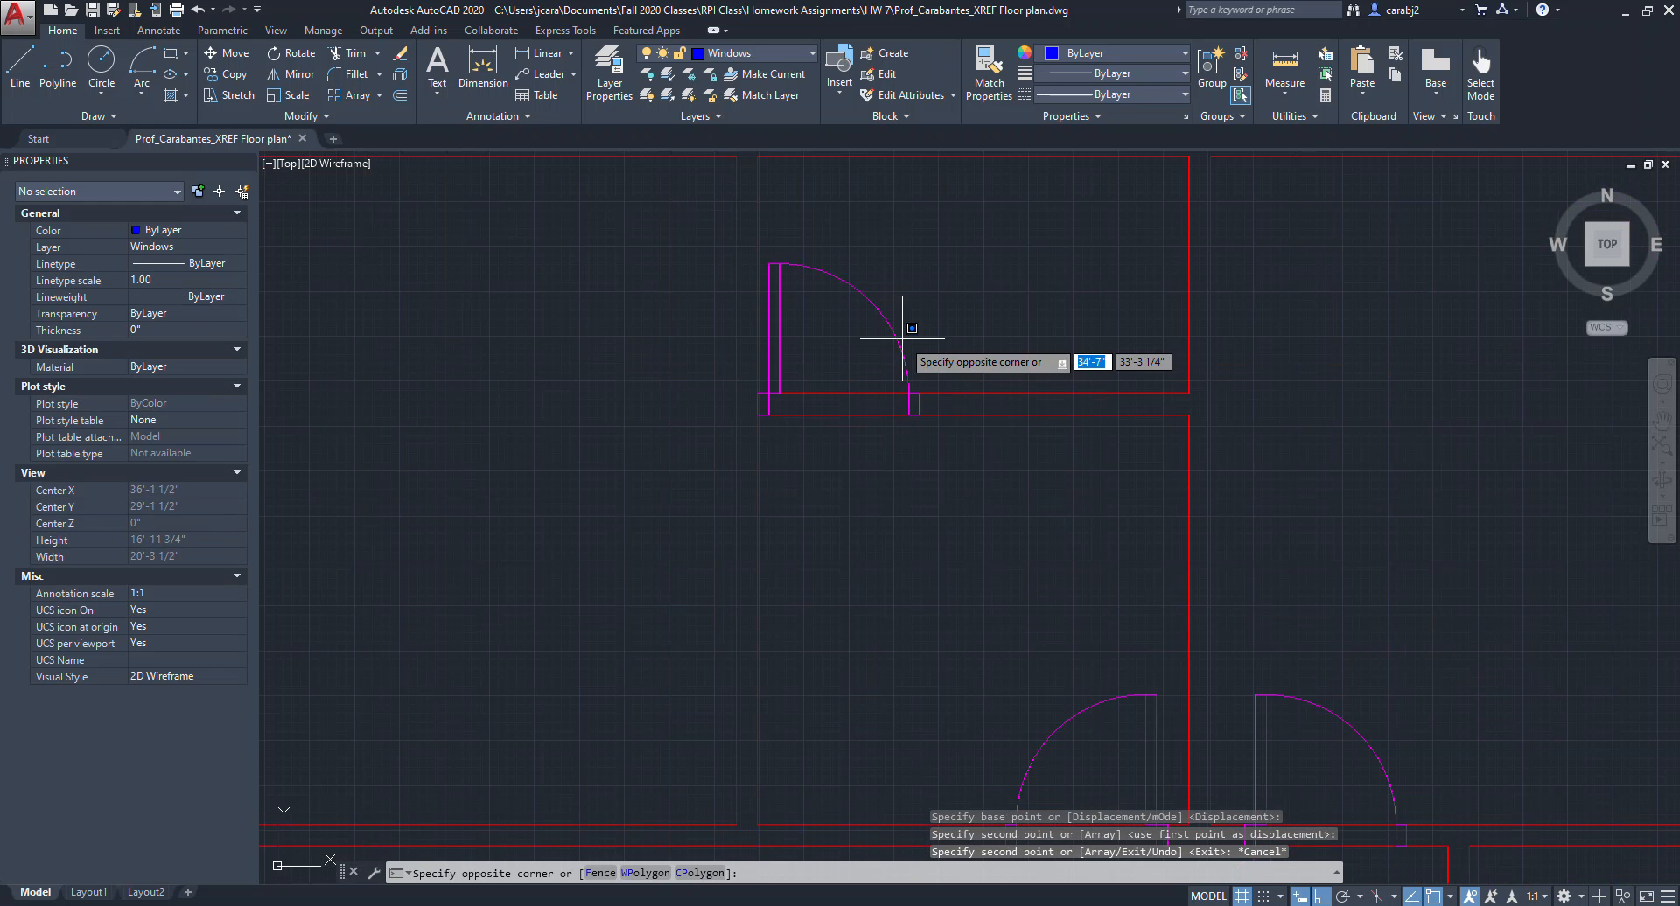
pyautogui.click(882, 339)
pyautogui.write('m')
pyautogui.press('Return')
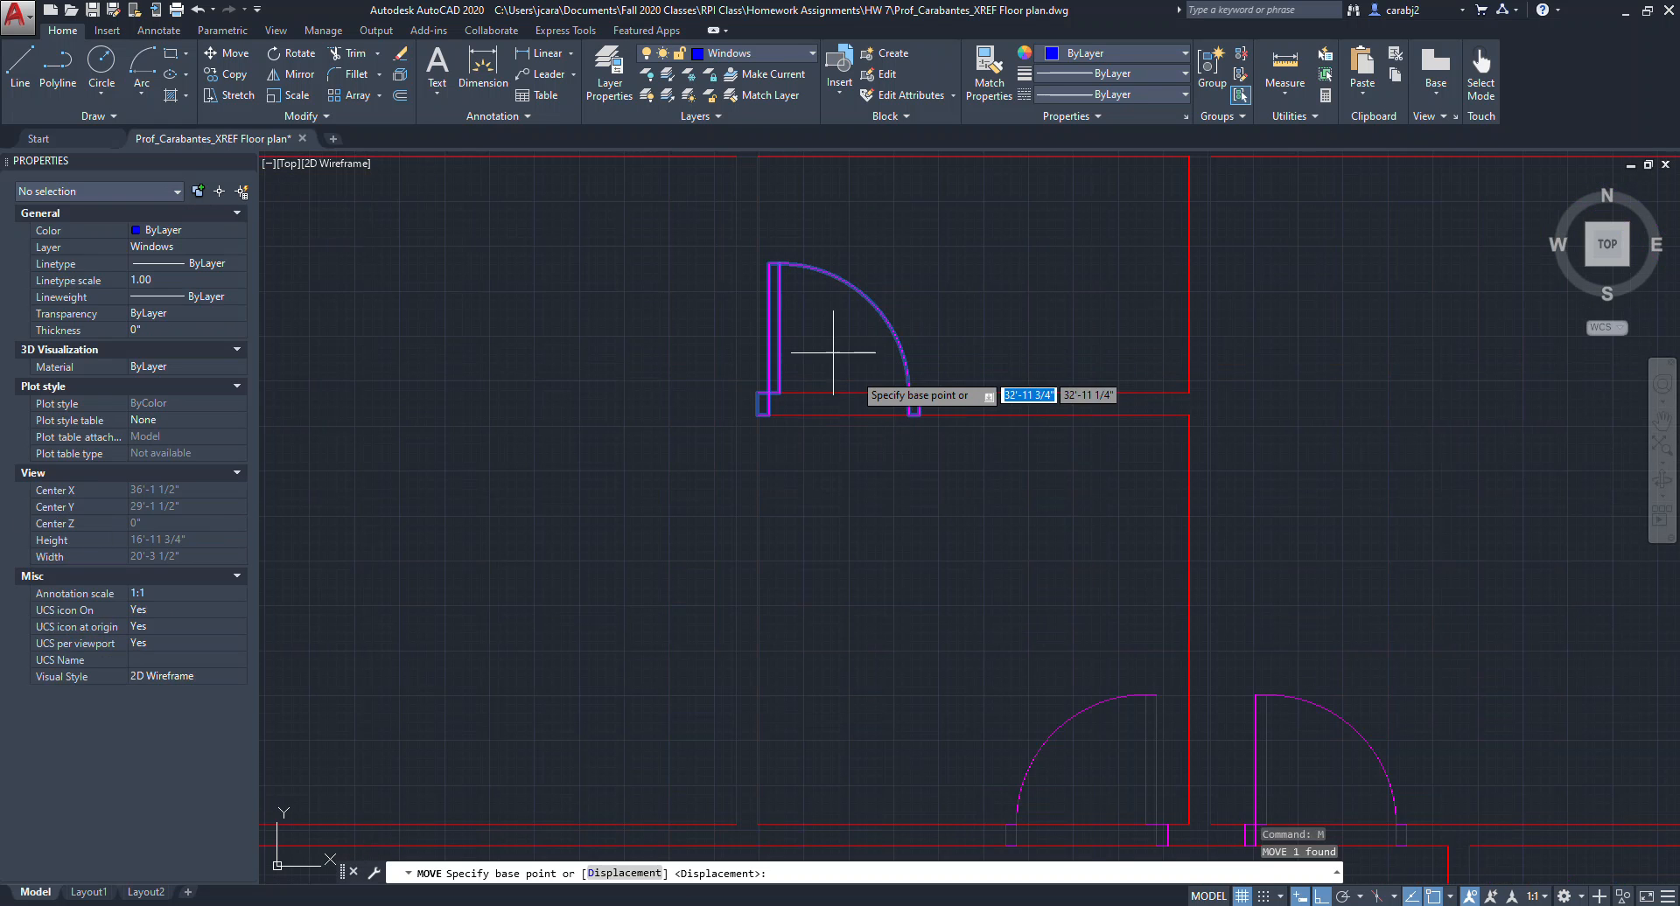
pyautogui.click(924, 416)
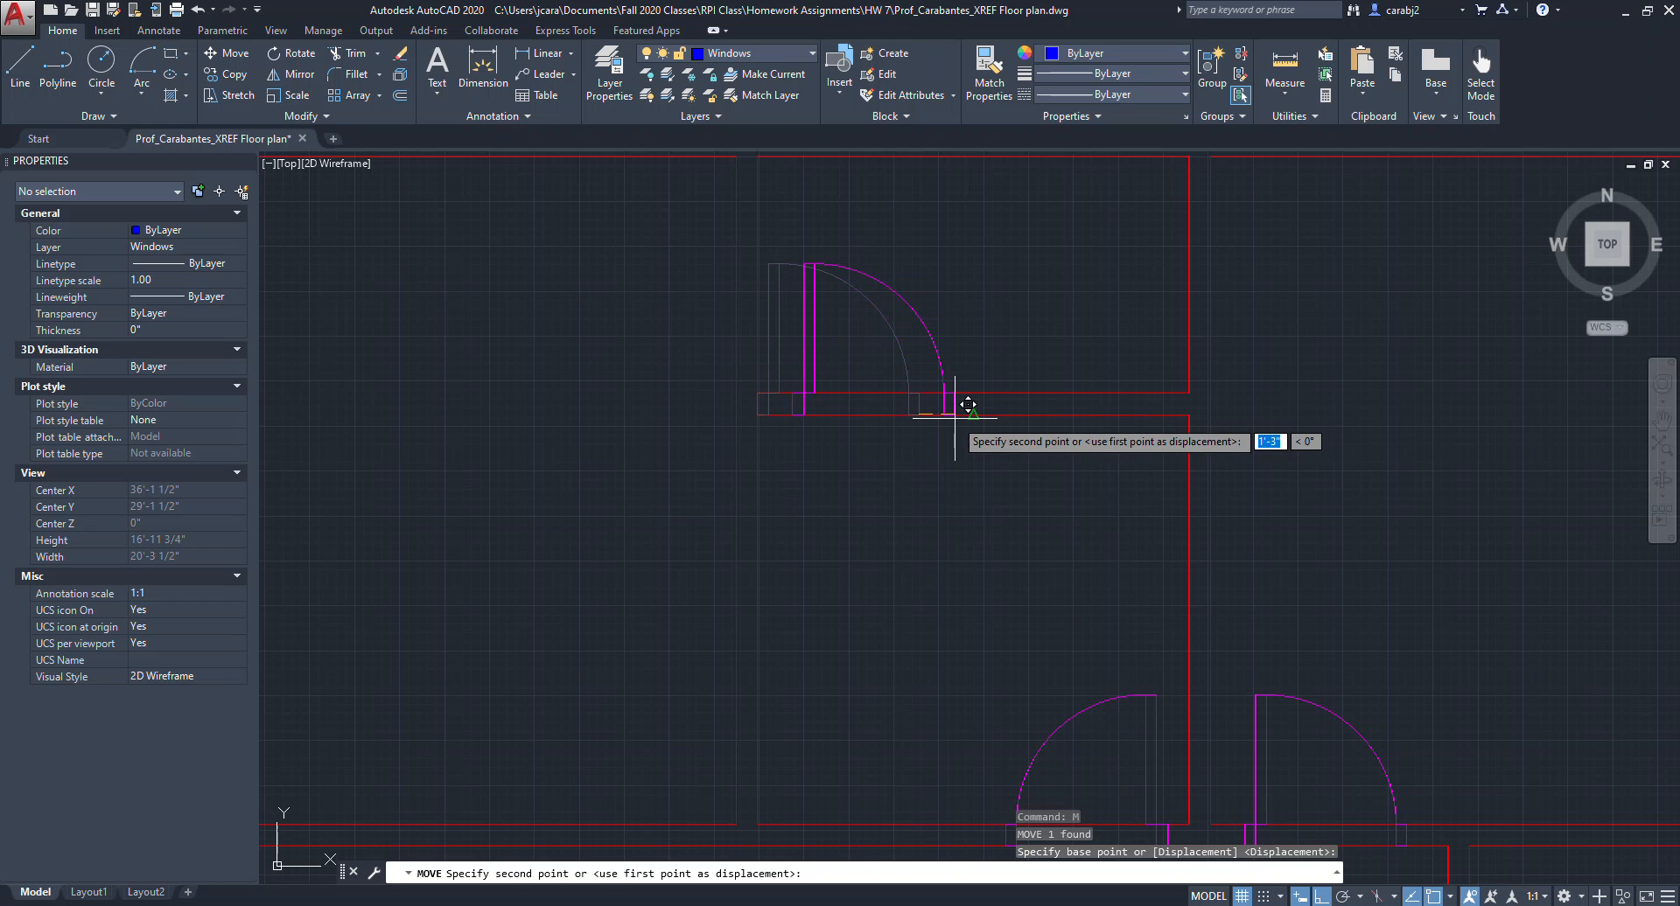
pyautogui.write('6')
pyautogui.press('Return')
pyautogui.press('Escape')
pyautogui.scroll(-6, 1041, 505)
pyautogui.scroll(3, 1042, 506)
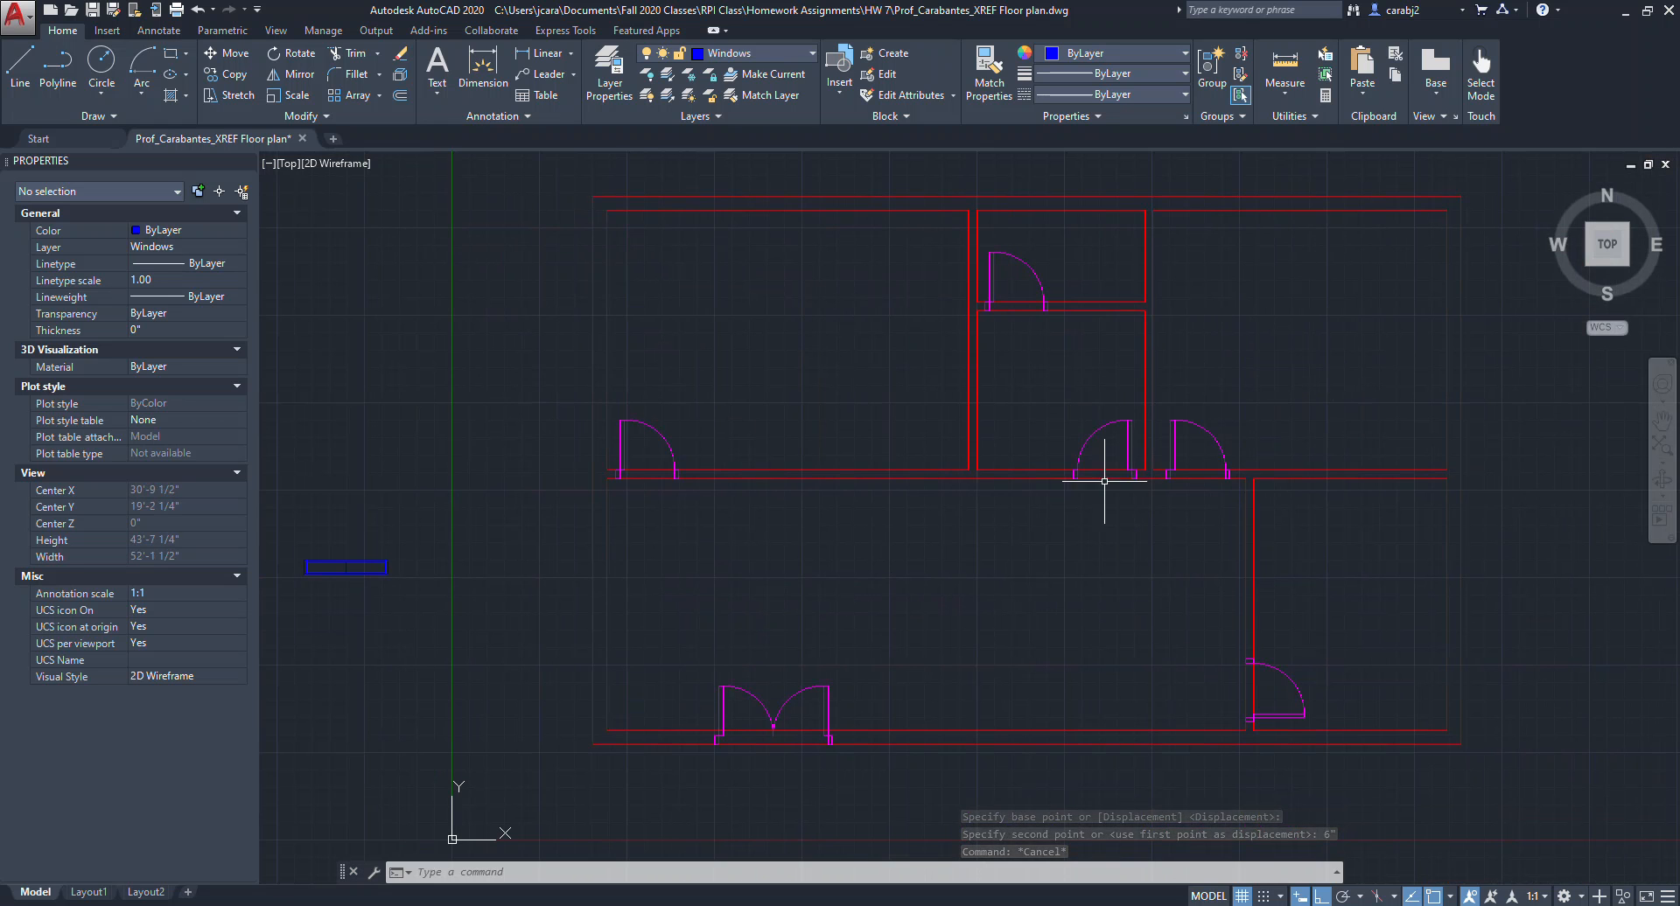
pyautogui.moveTo(811, 611)
pyautogui.mouseDown(button='middle')
pyautogui.moveTo(873, 612)
pyautogui.moveTo(935, 654)
pyautogui.mouseUp(button='middle')
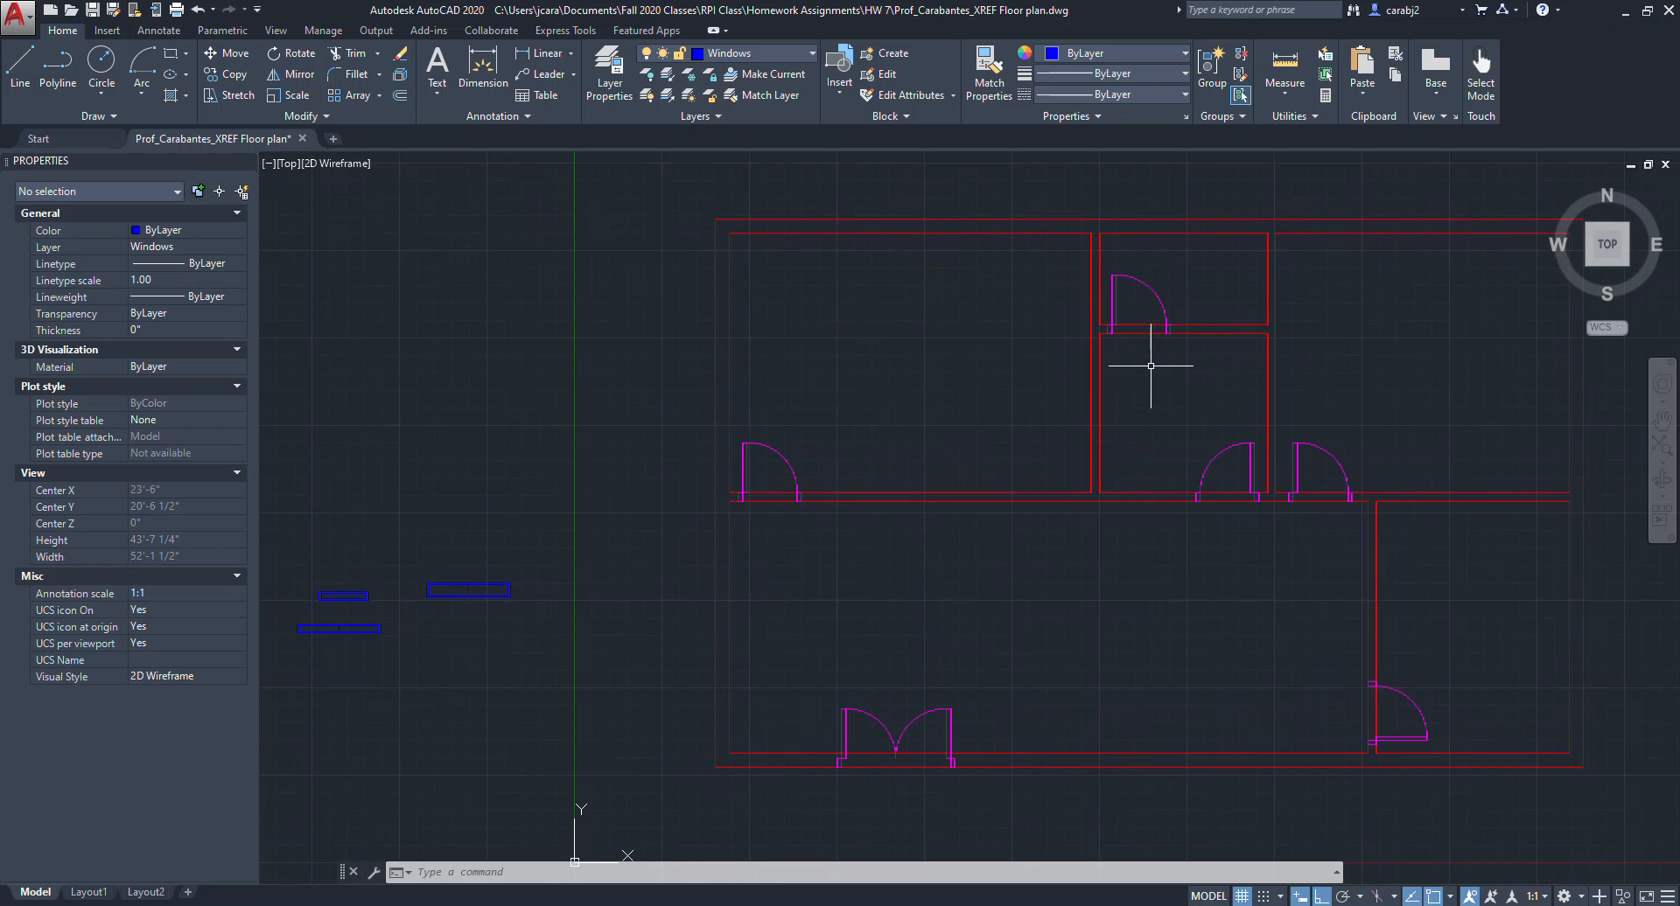
pyautogui.moveTo(1023, 455); pyautogui.dragTo(1077, 447, button='middle')
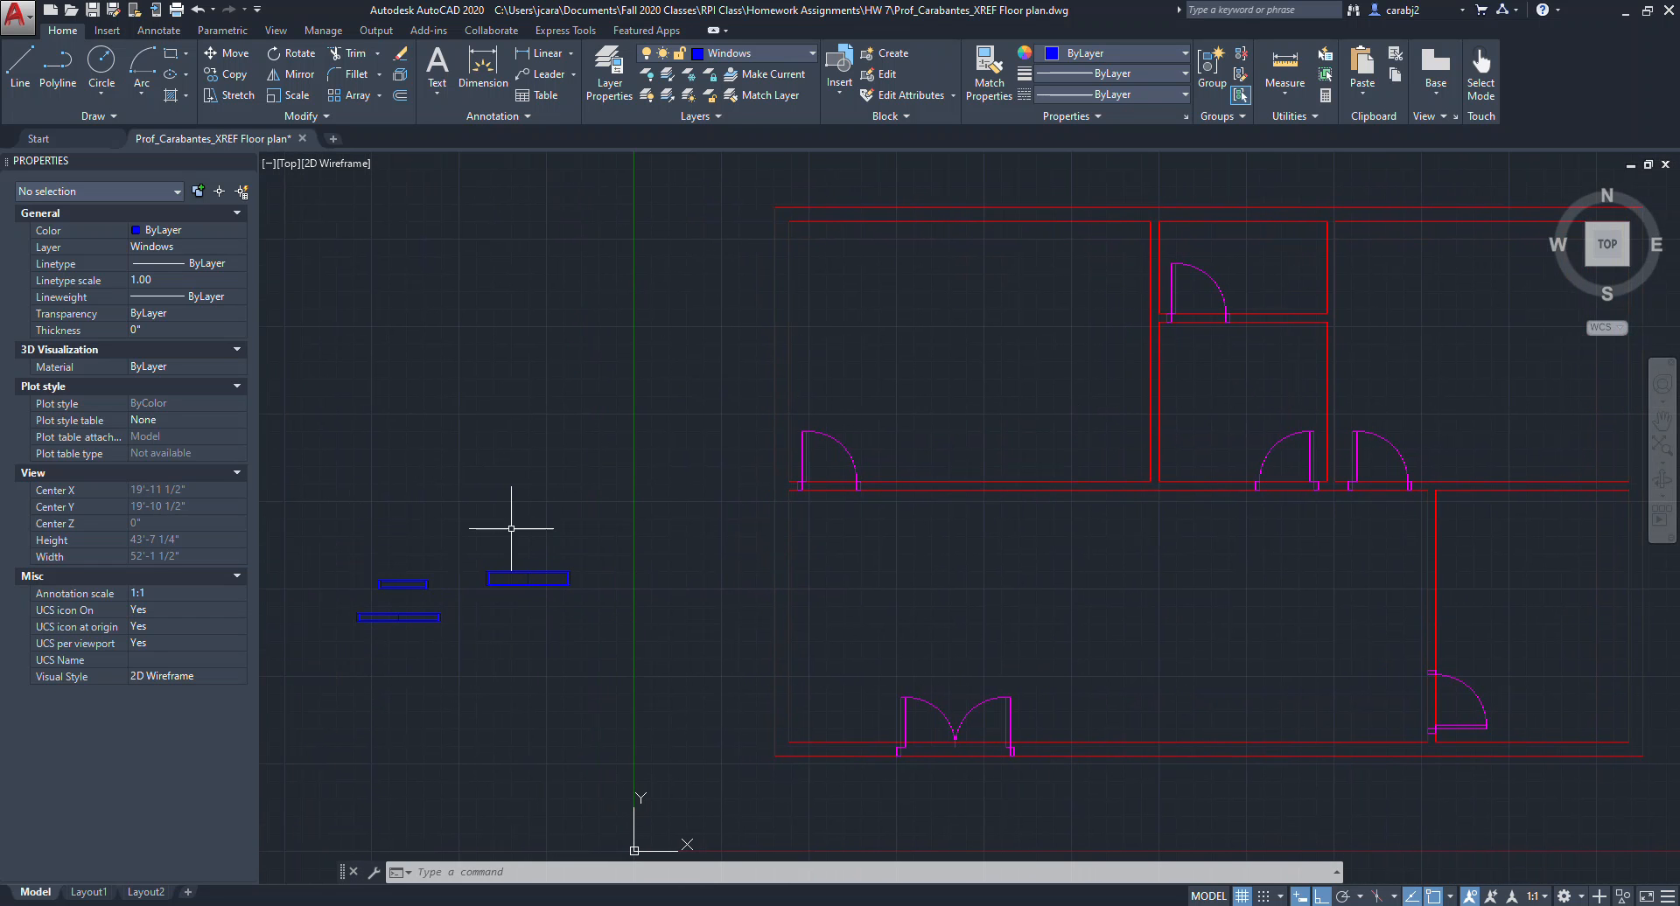
pyautogui.moveTo(655, 610); pyautogui.dragTo(618, 613, button='middle')
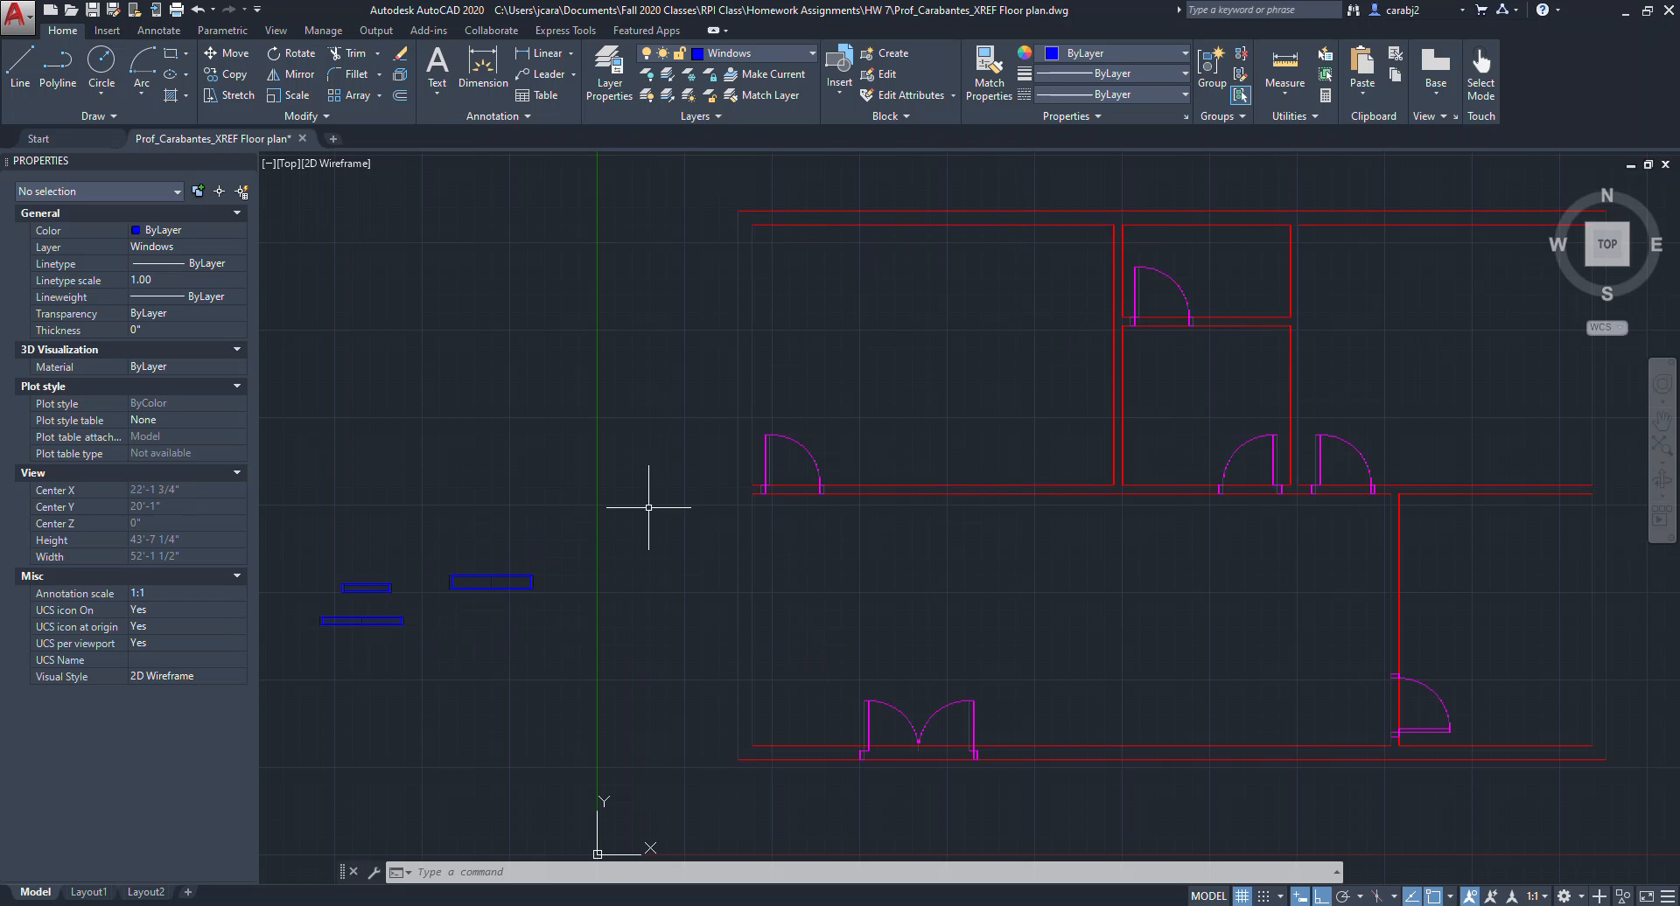
# Copy the spare window block onto the top exterior wall of the upper-left room.
pyautogui.click(518, 607)
pyautogui.click(479, 568)
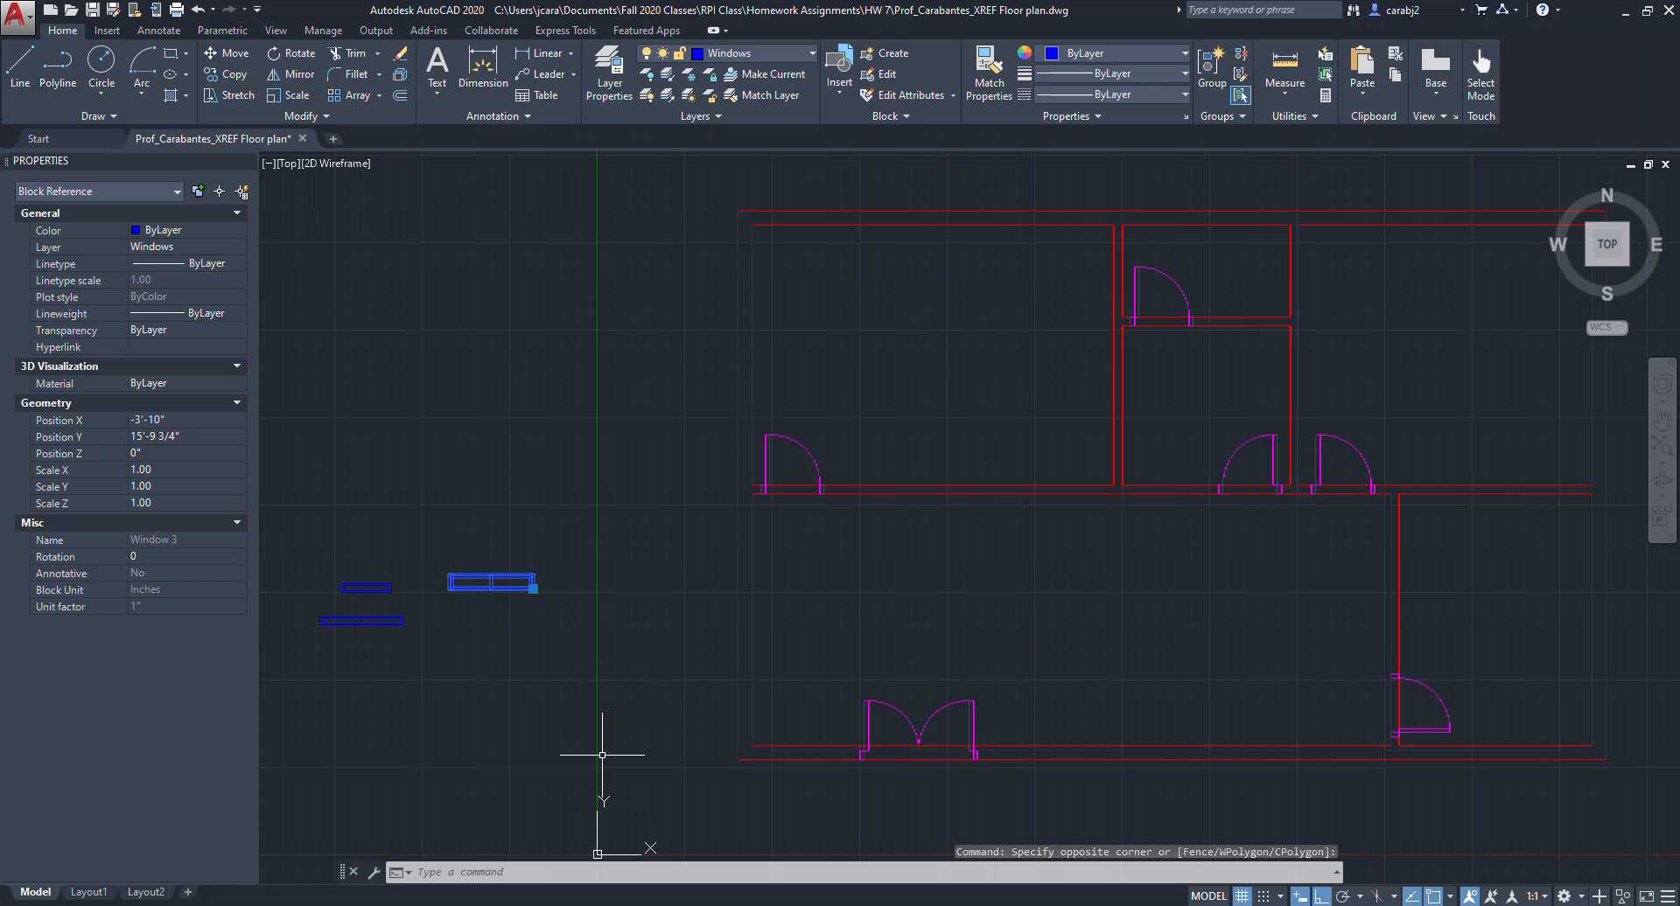
pyautogui.write('co')
pyautogui.press('Return')
pyautogui.scroll(6, 461, 600)
pyautogui.click(495, 470)
pyautogui.scroll(-5, 675, 420)
pyautogui.scroll(3, 674, 338)
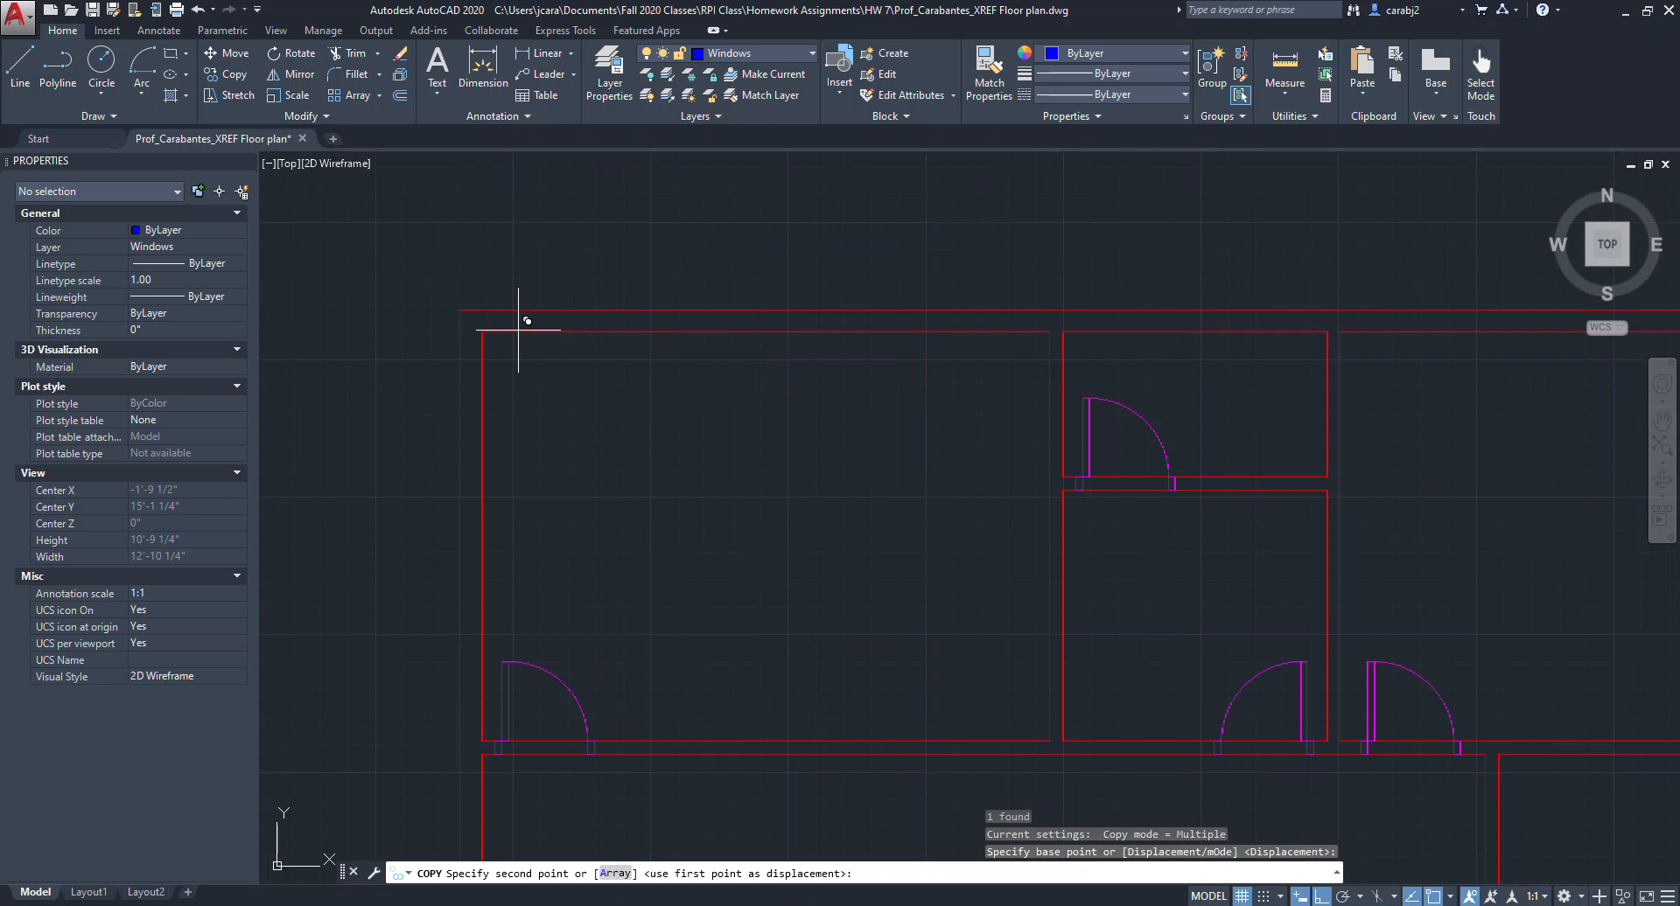
pyautogui.click(601, 320)
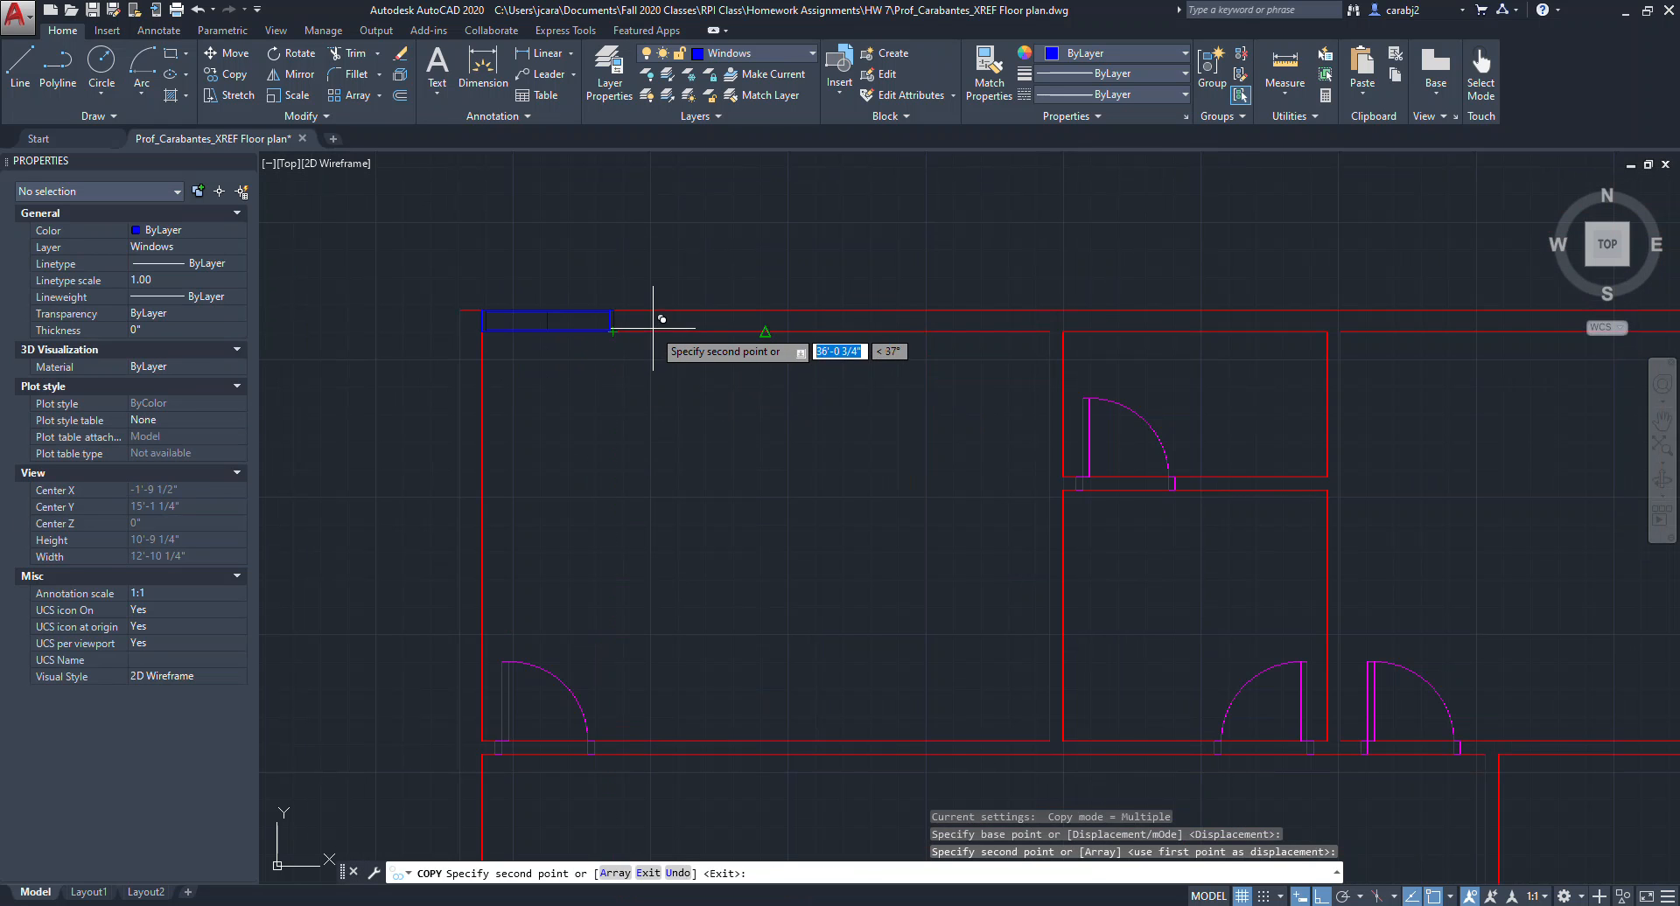
pyautogui.press('Escape')
pyautogui.click(616, 321)
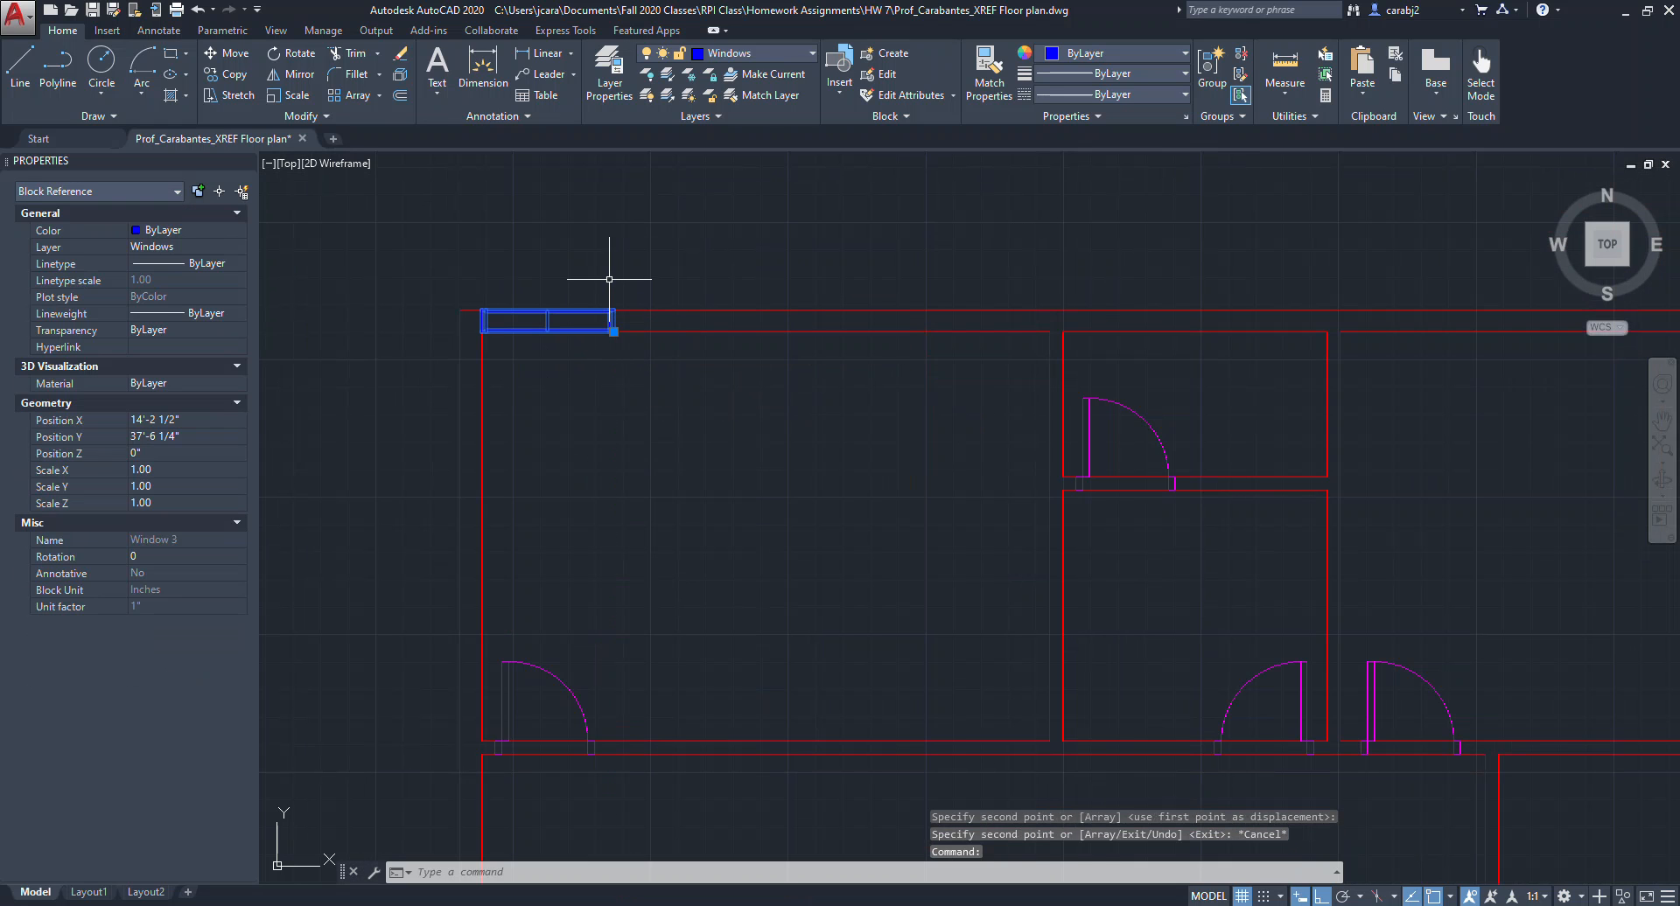
pyautogui.click(614, 331)
pyautogui.click(697, 371)
pyautogui.press('Escape')
pyautogui.scroll(-2, 784, 419)
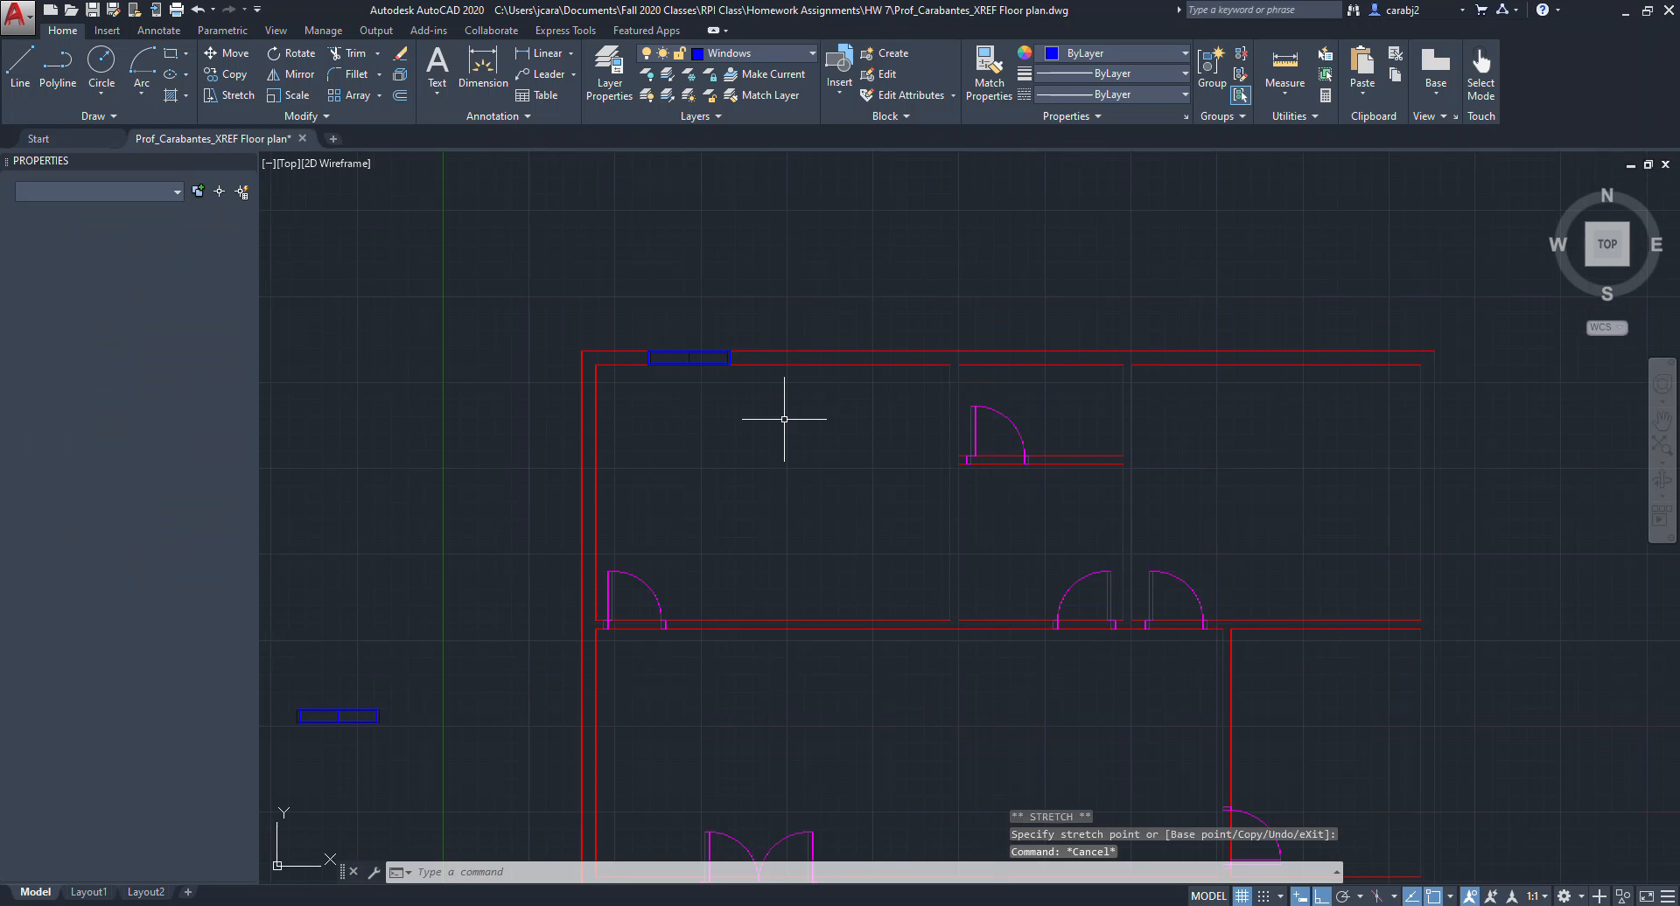
# Copy that top-wall window twice along the top exterior wall, into the middle and upper-right rooms.
pyautogui.moveTo(808, 442); pyautogui.dragTo(671, 435, button='middle')
pyautogui.scroll(3, 627, 354)
pyautogui.click(524, 339)
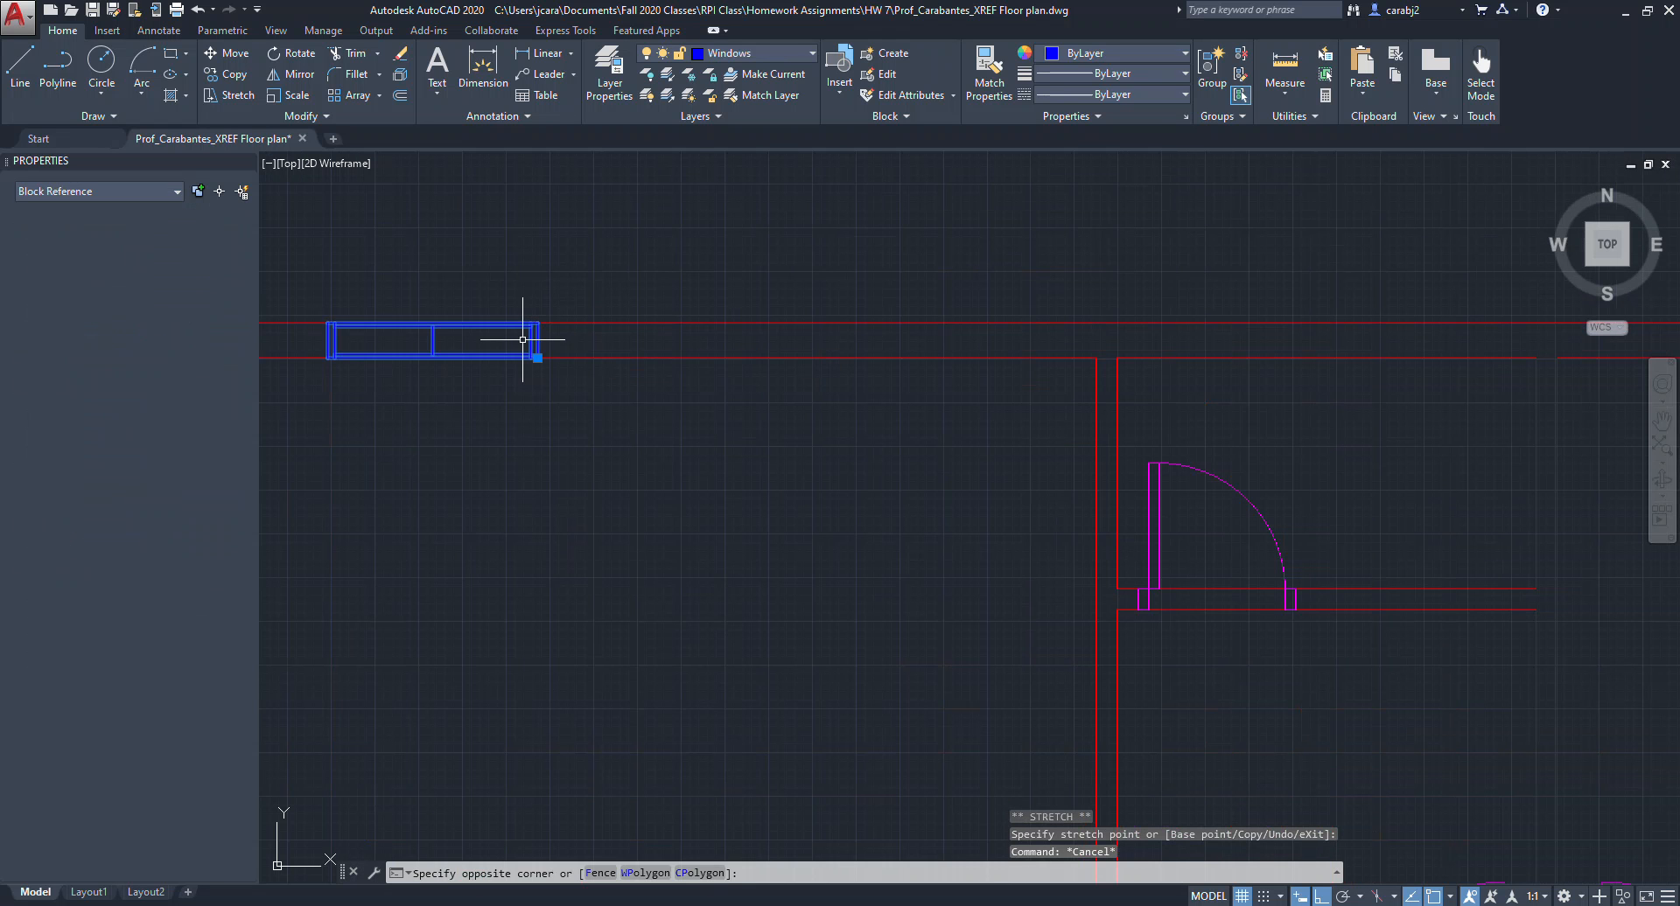
pyautogui.click(577, 563)
pyautogui.write('cop')
pyautogui.press('Return')
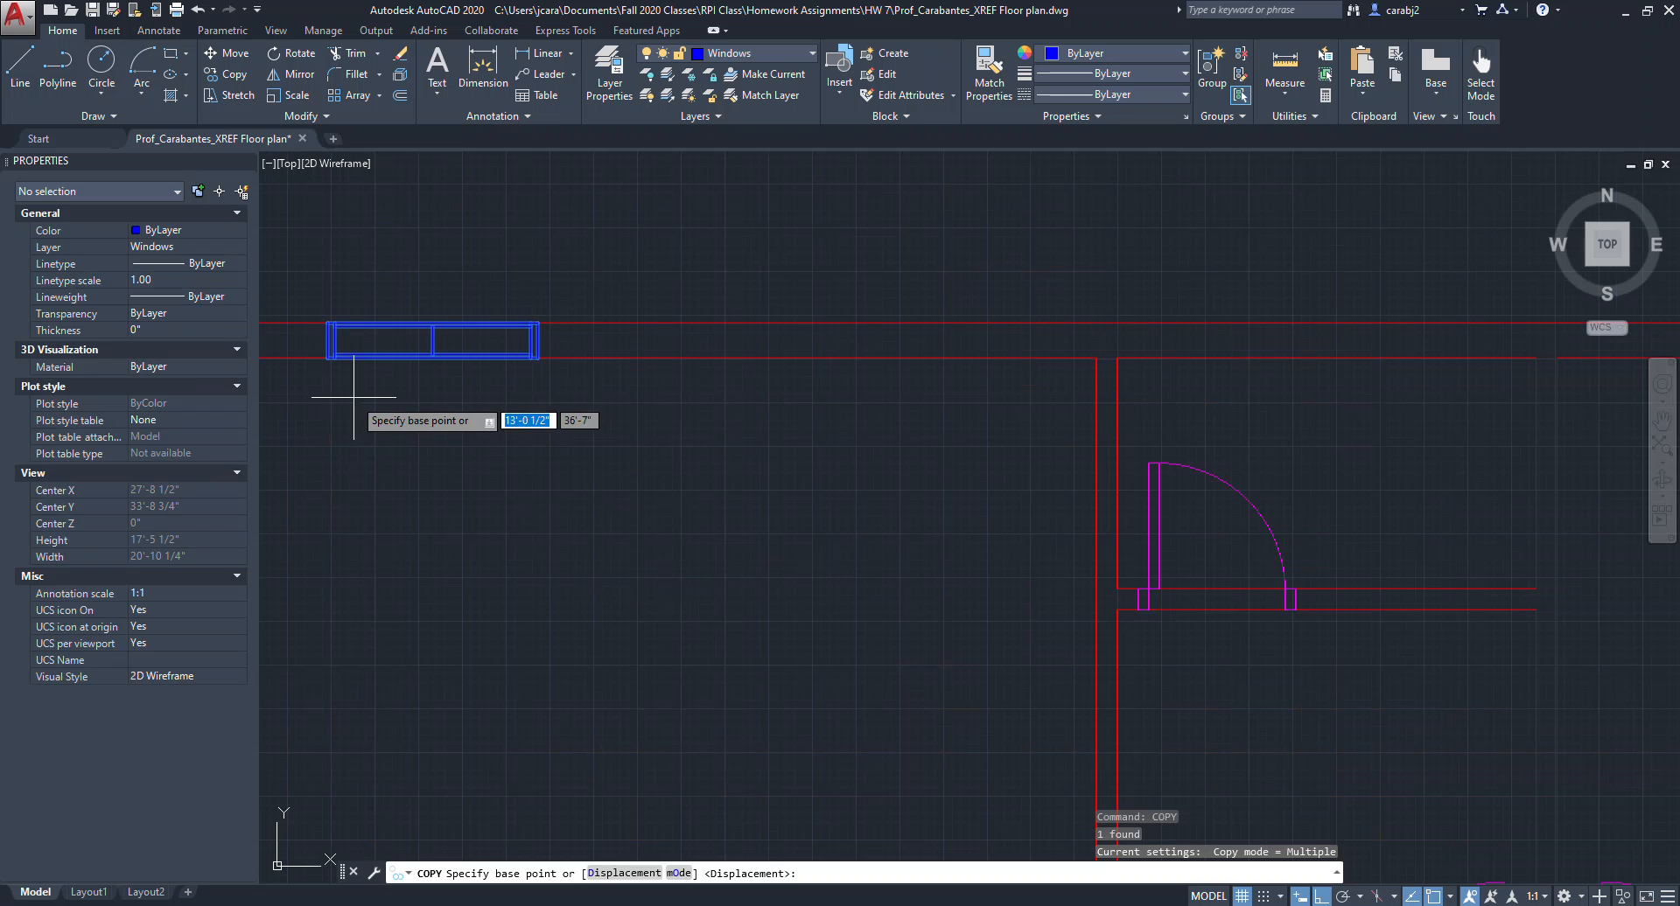
pyautogui.click(326, 358)
pyautogui.scroll(-3, 469, 476)
pyautogui.scroll(3, 712, 449)
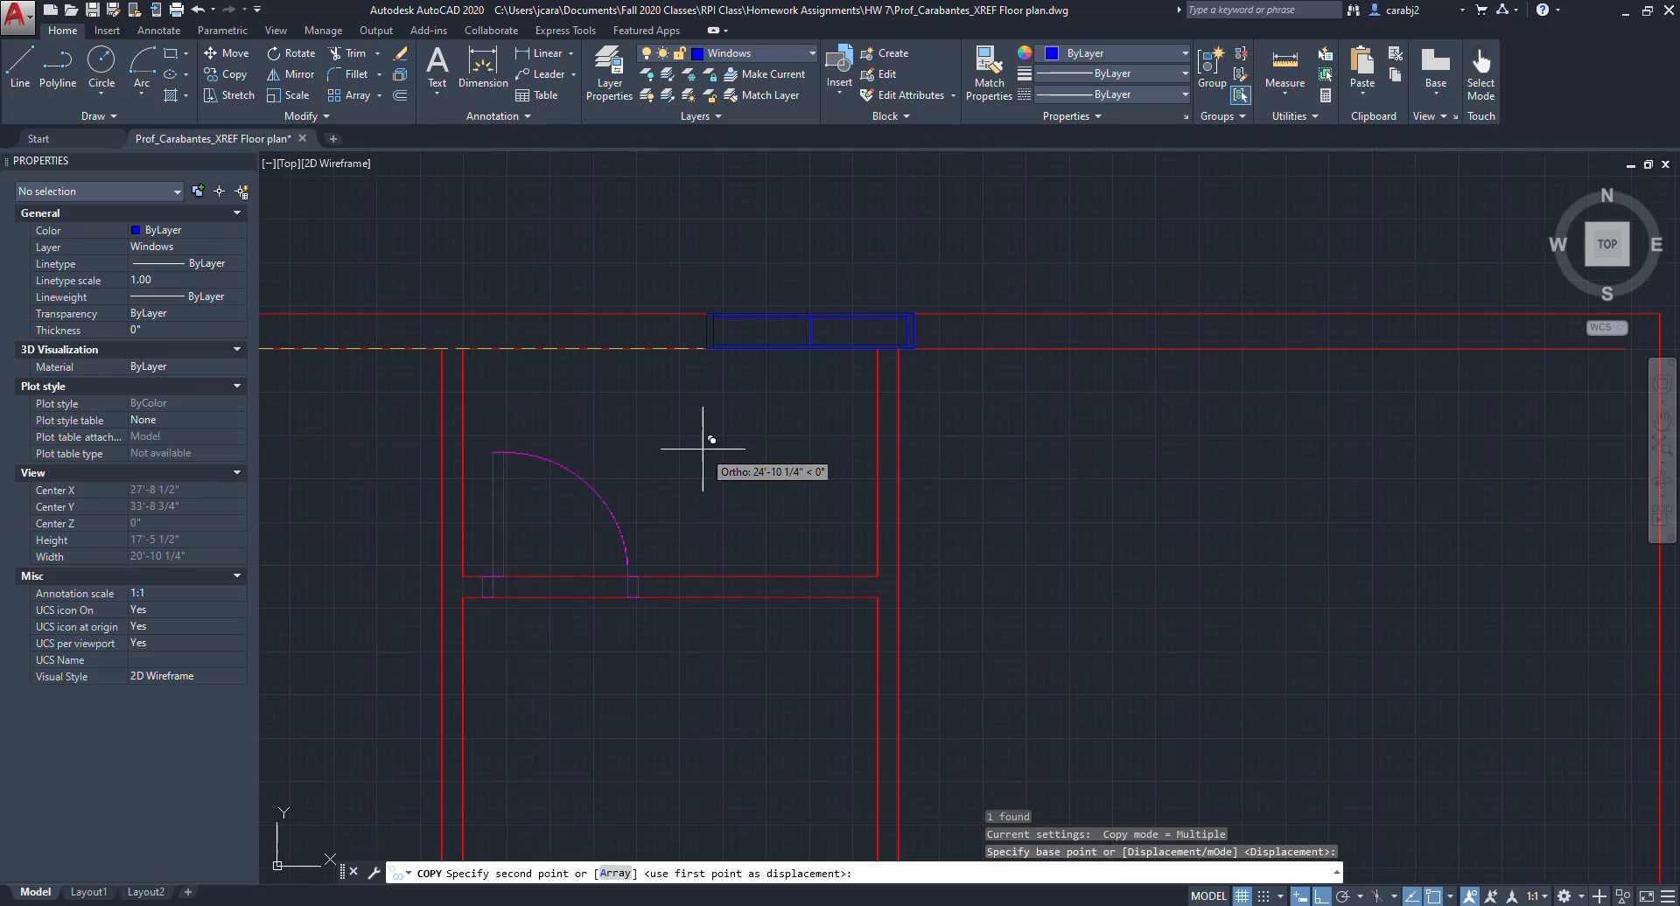
pyautogui.click(563, 418)
pyautogui.scroll(-3, 563, 418)
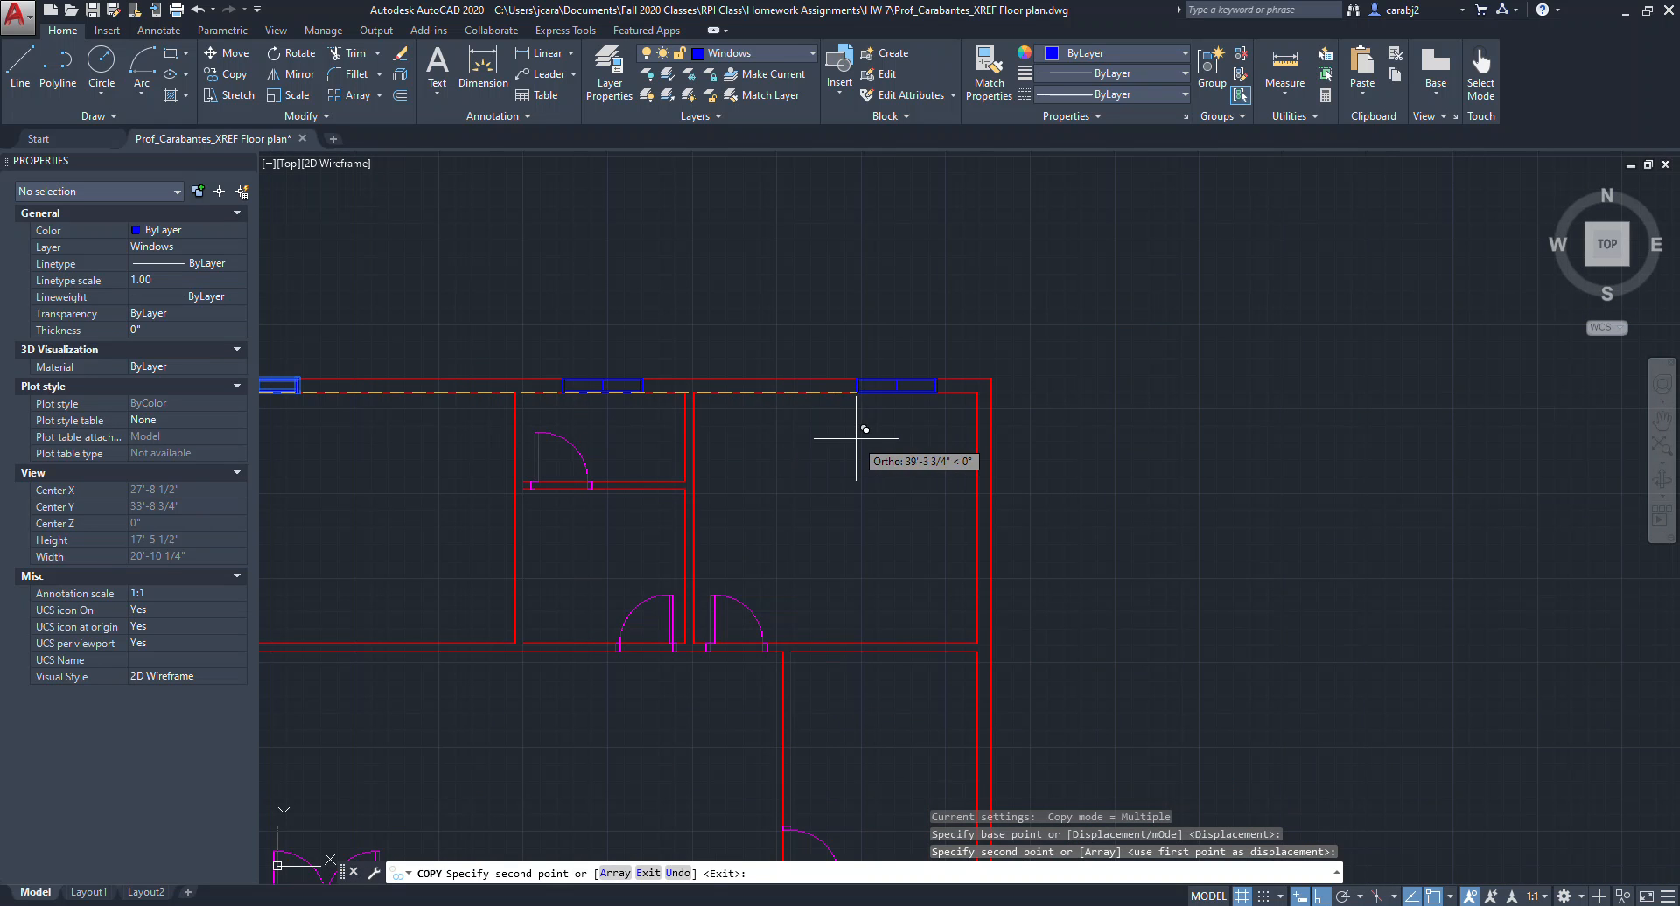
pyautogui.click(808, 437)
pyautogui.press('Escape')
# Rotate another spare window block 270° so it stands vertically.
pyautogui.scroll(-2, 1061, 401)
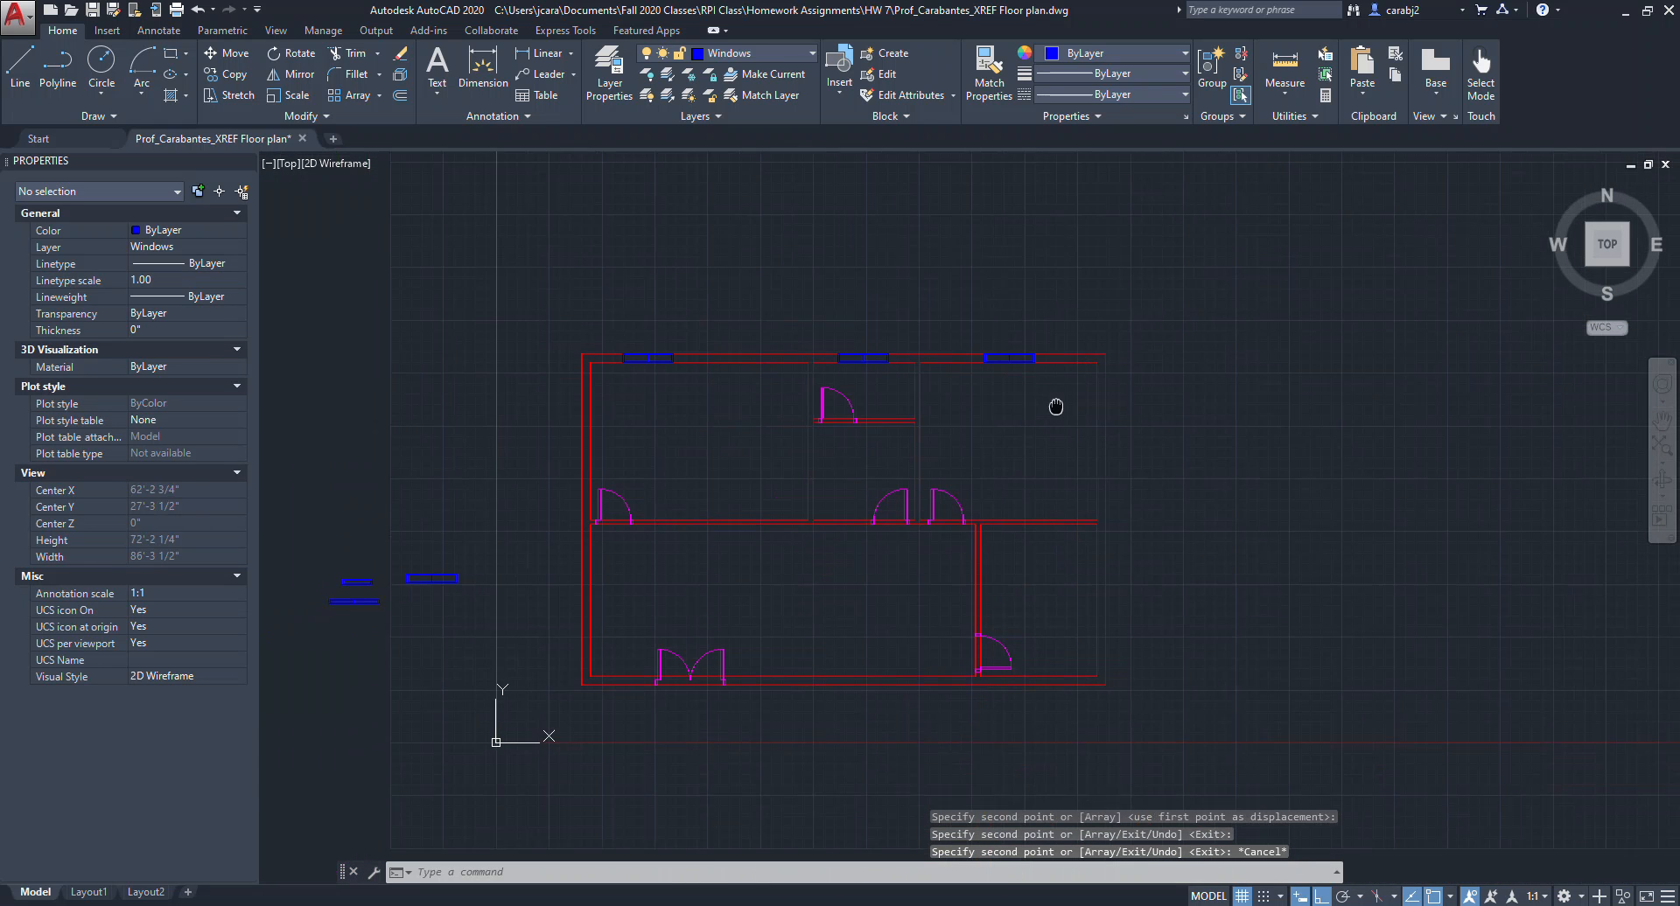
pyautogui.click(488, 617)
pyautogui.click(432, 565)
pyautogui.scroll(2, 549, 594)
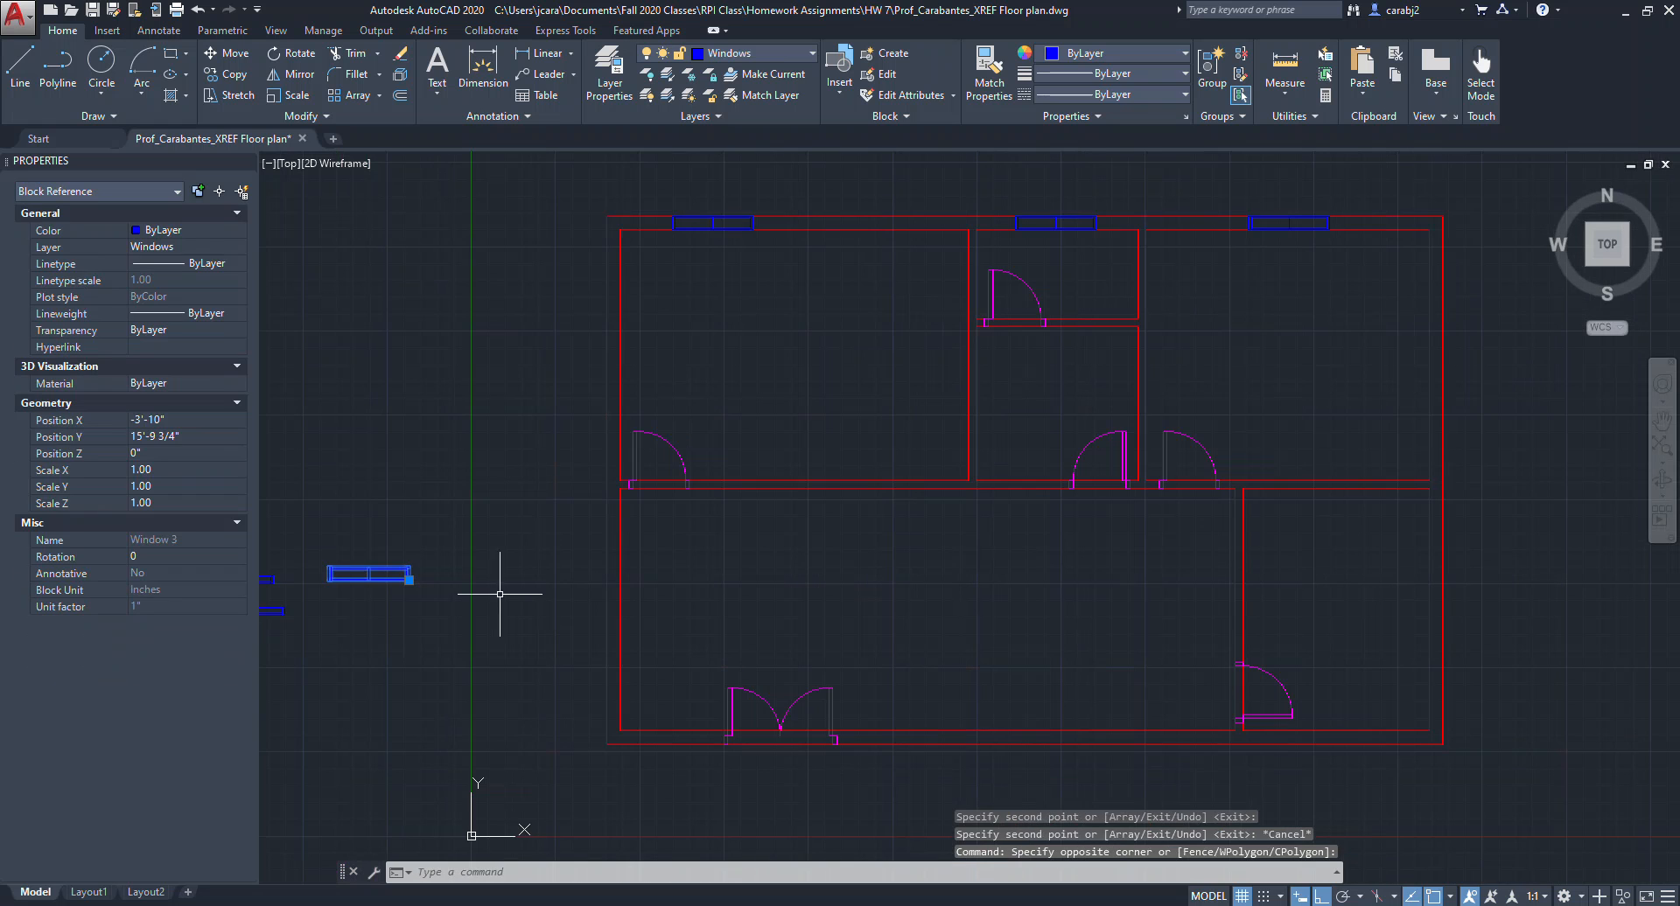
pyautogui.press('Return')
pyautogui.scroll(5, 451, 595)
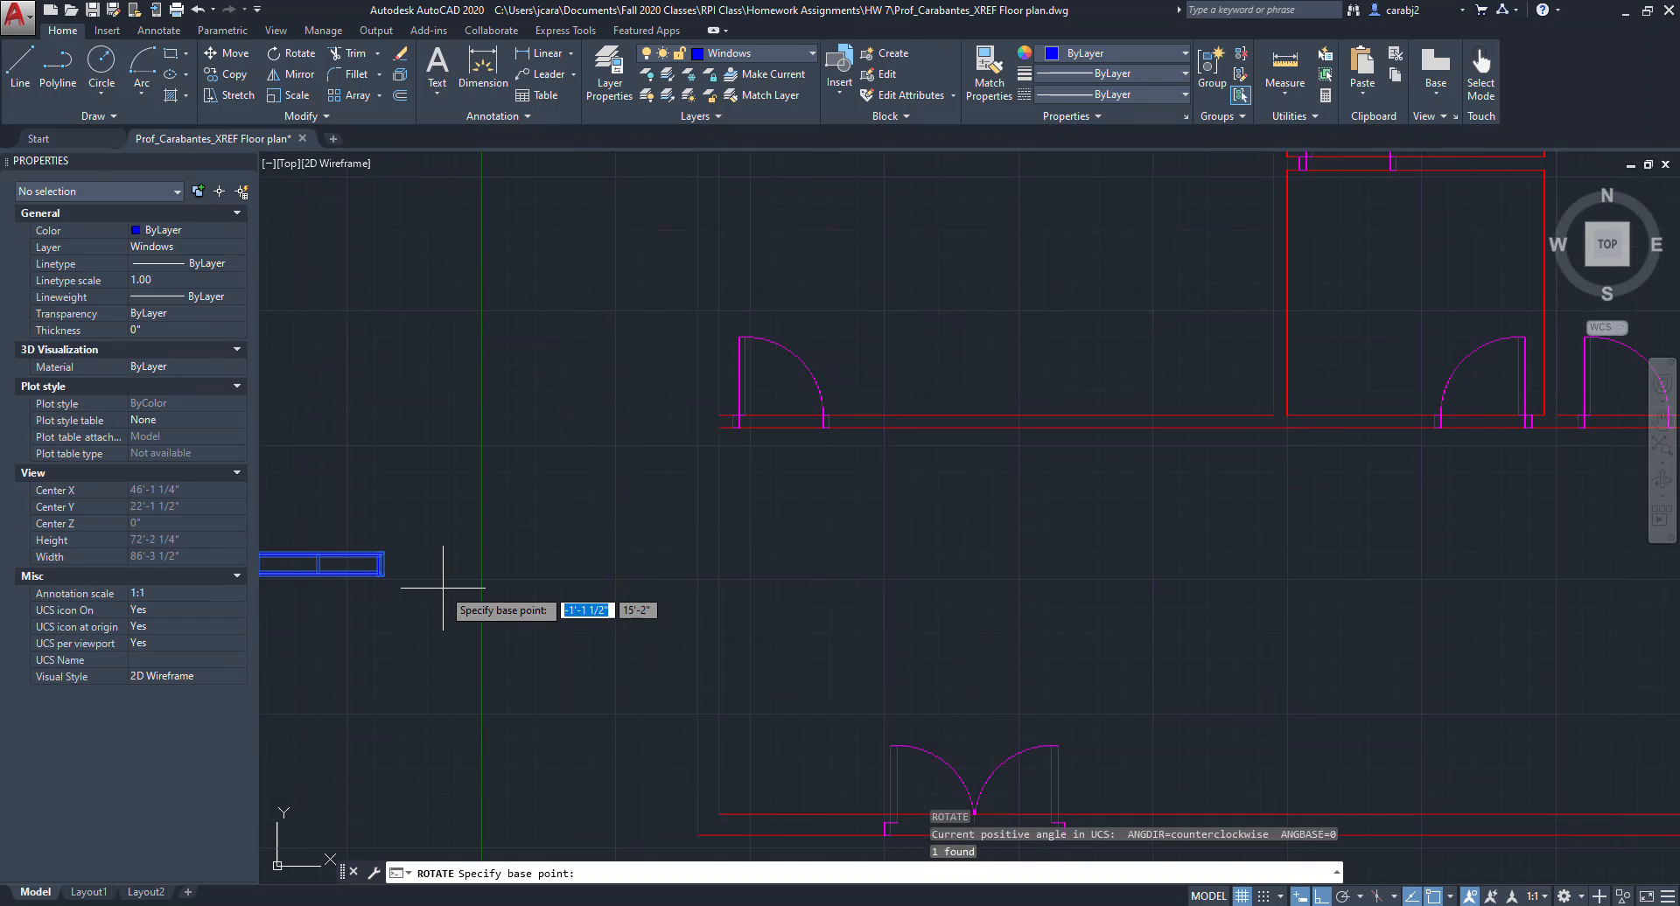
pyautogui.click(350, 570)
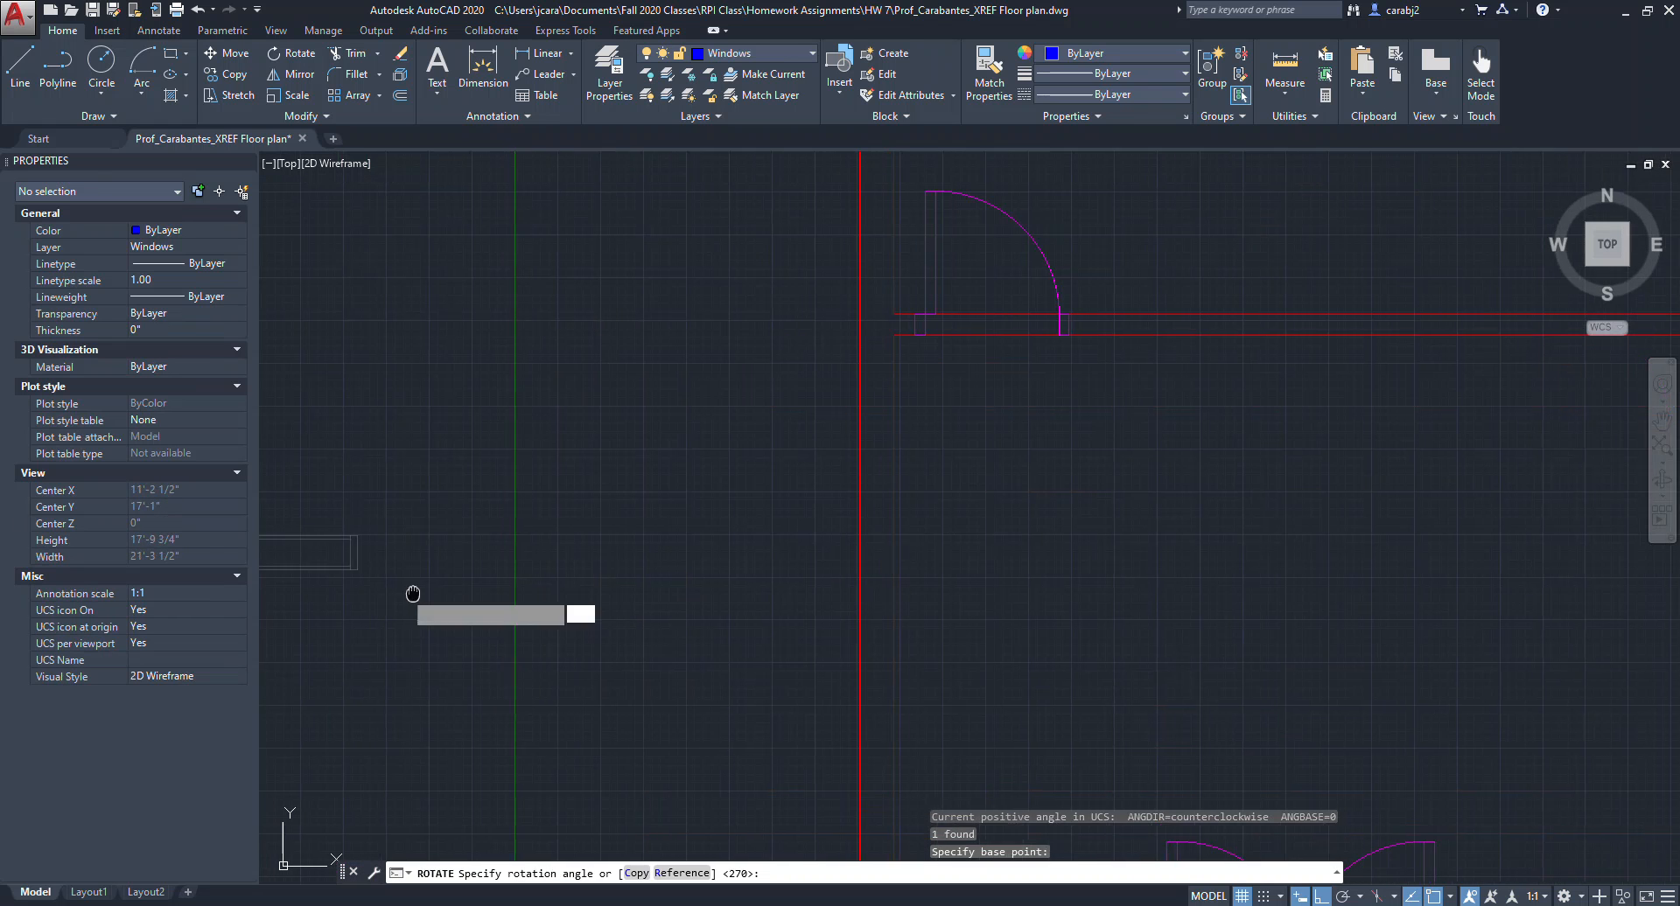
pyautogui.moveTo(405, 589); pyautogui.dragTo(751, 571, button='middle')
pyautogui.scroll(-3, 743, 604)
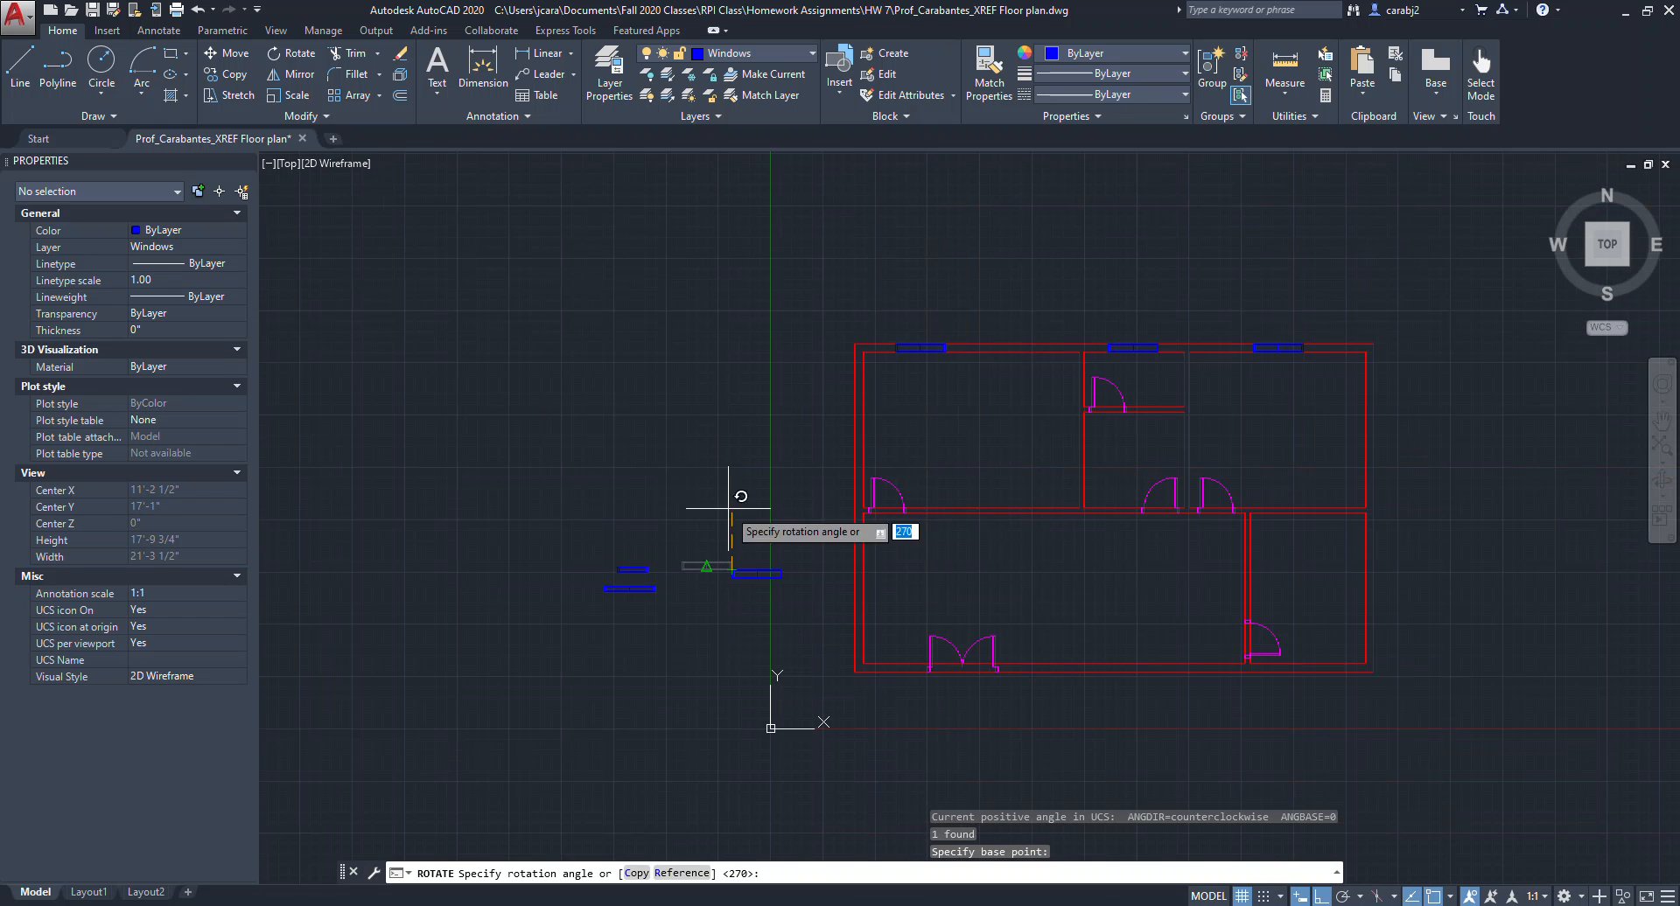
pyautogui.click(693, 681)
# Move the rotated window onto the left exterior wall of the plan.
pyautogui.scroll(4, 757, 560)
pyautogui.click(760, 588)
pyautogui.click(661, 556)
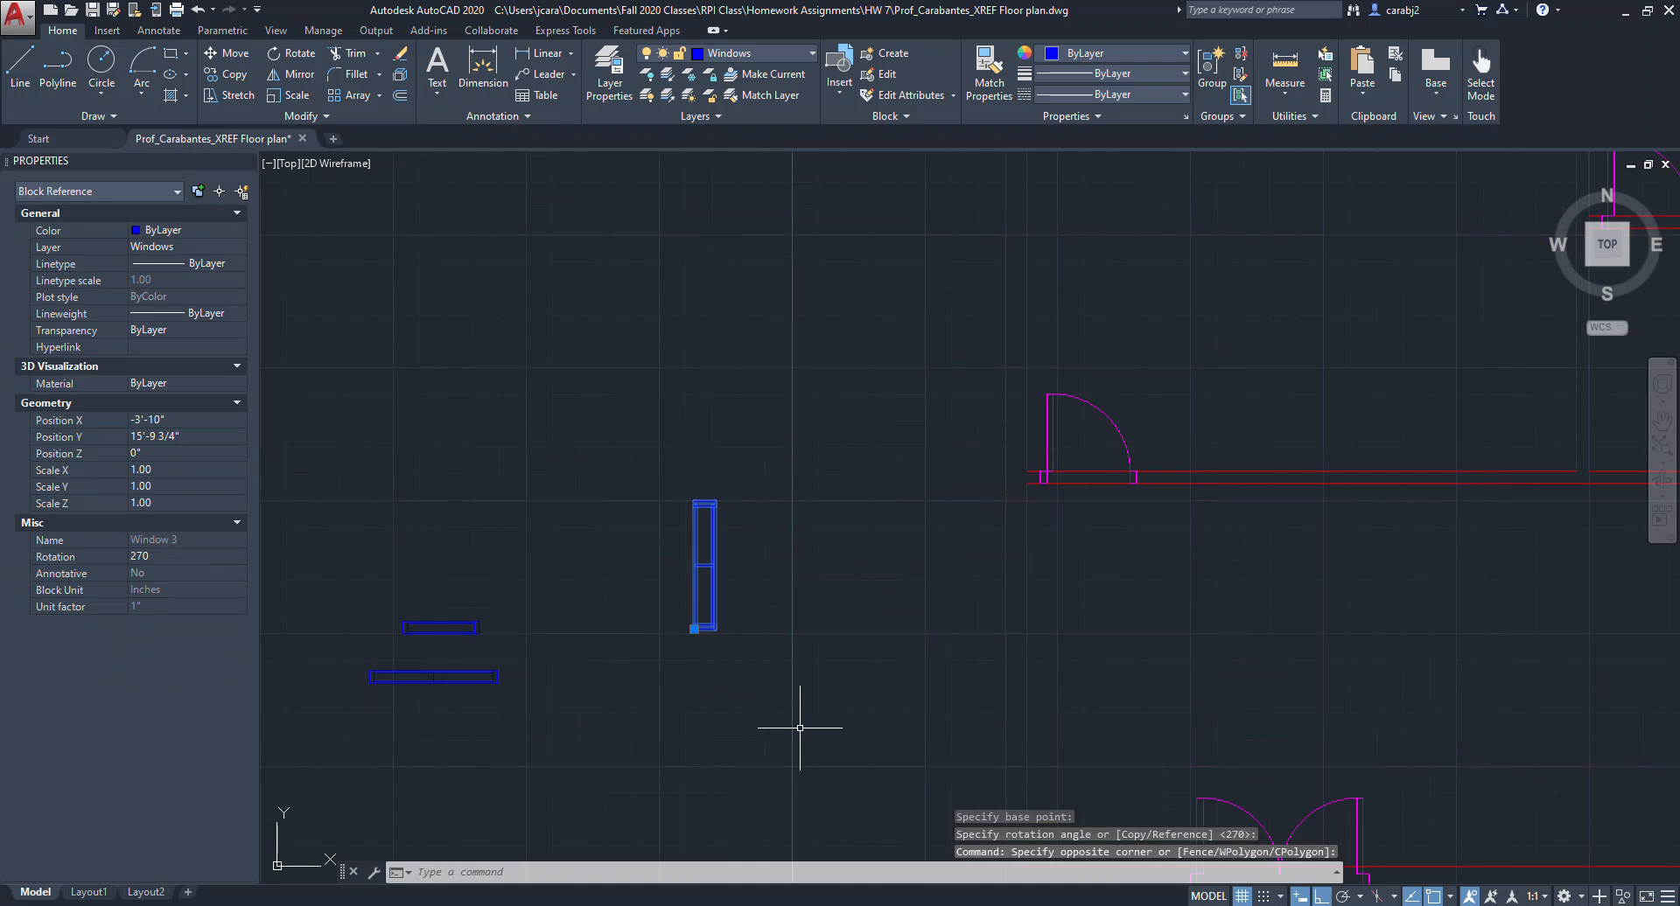
pyautogui.write('m')
pyautogui.press('Return')
pyautogui.scroll(5, 695, 656)
pyautogui.click(700, 662)
pyautogui.scroll(-6, 700, 663)
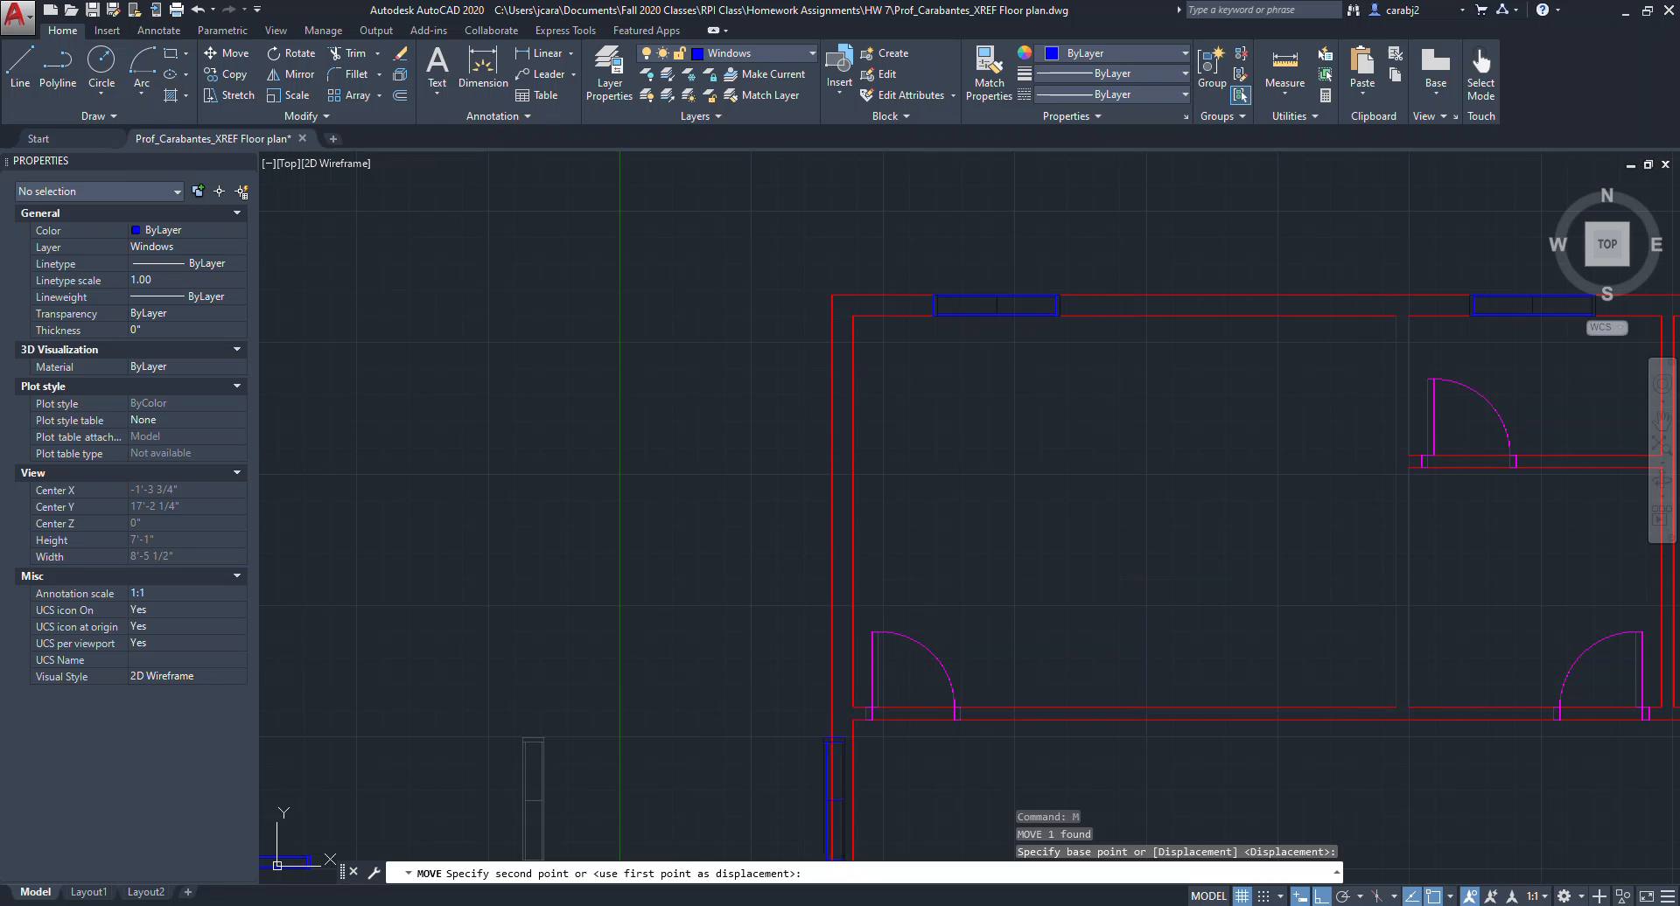
pyautogui.click(866, 665)
# Move that window up the left exterior wall into the upper-left room.
pyautogui.click(853, 645)
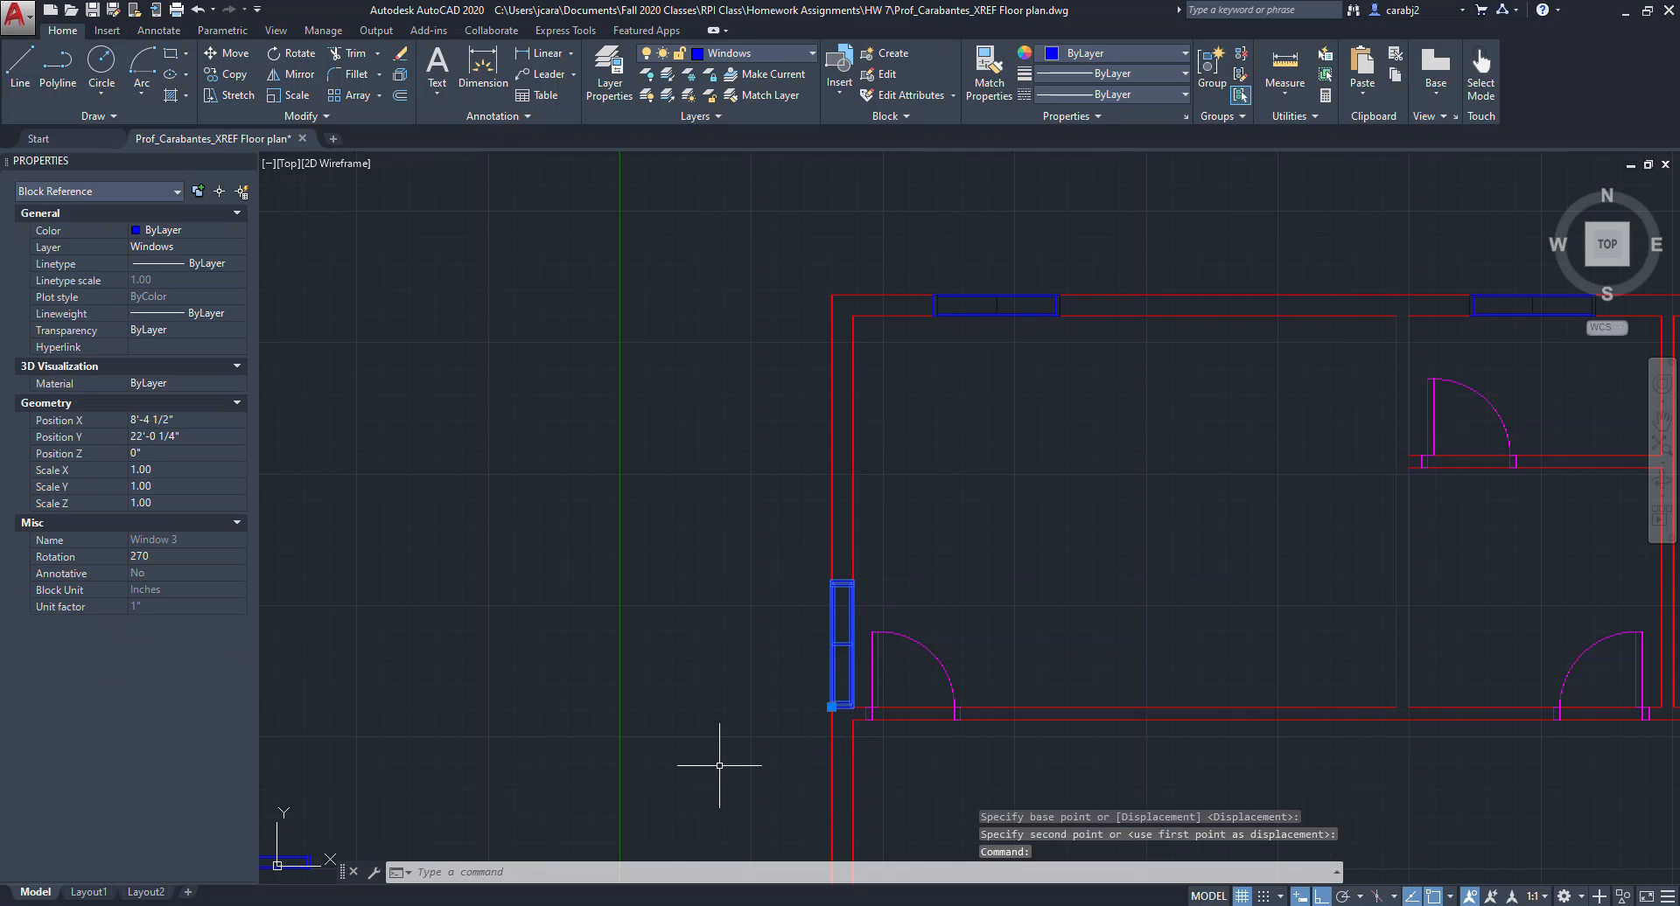
pyautogui.press('Return')
pyautogui.click(701, 675)
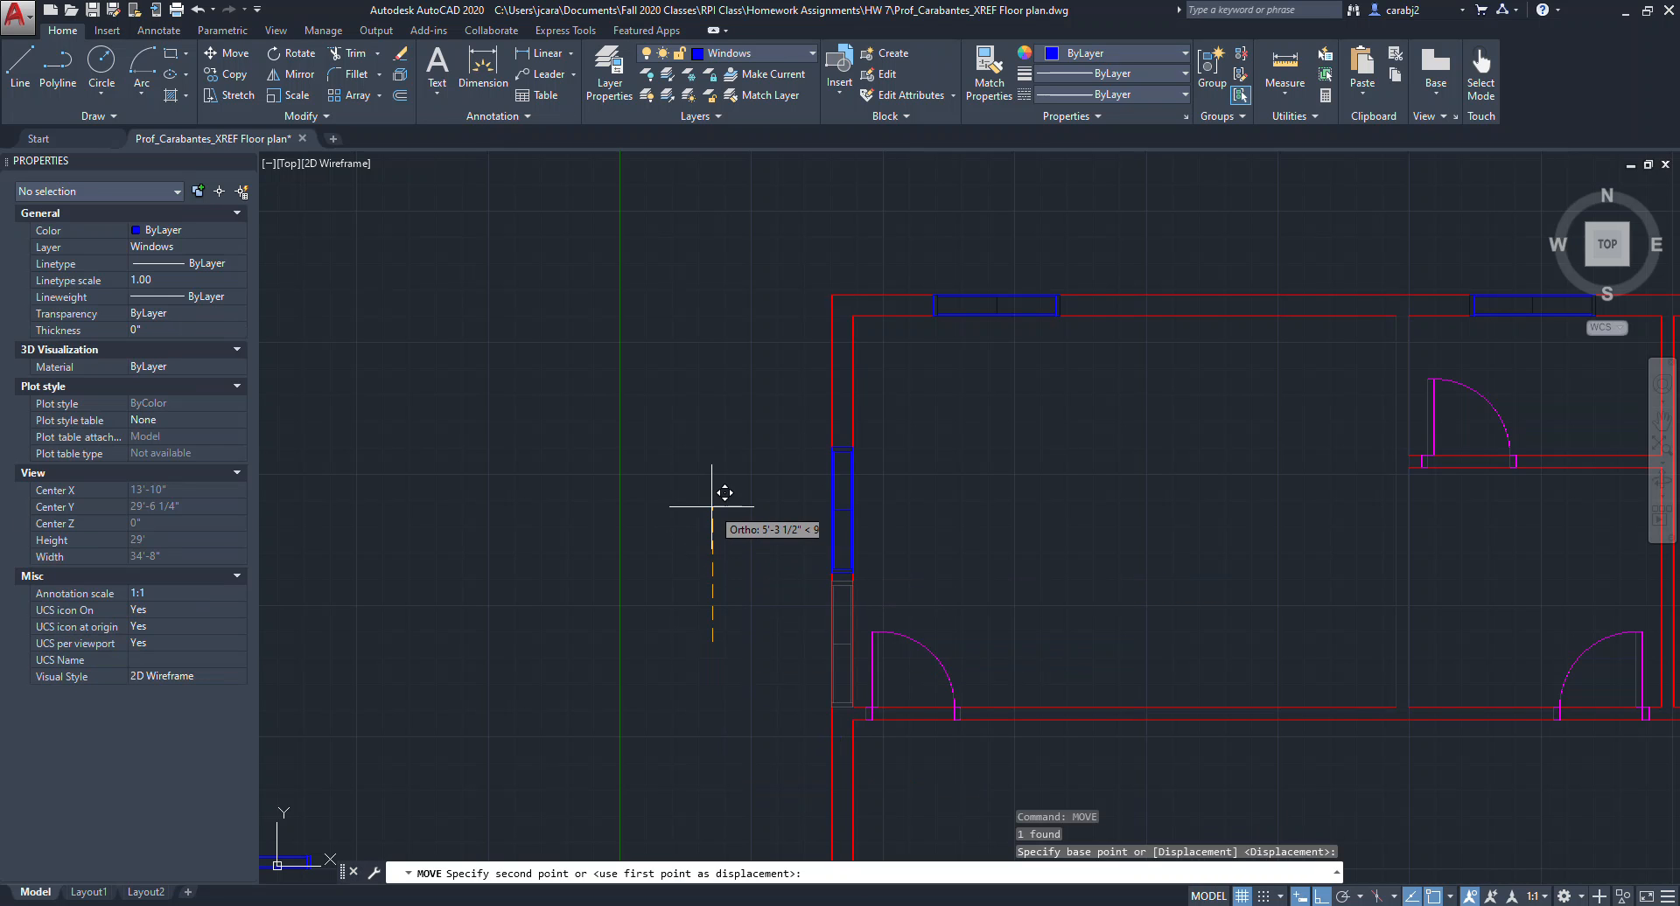
pyautogui.scroll(-3, 743, 674)
pyautogui.scroll(-2, 736, 623)
pyautogui.moveTo(876, 725); pyautogui.dragTo(721, 495, button='middle')
pyautogui.scroll(2, 644, 336)
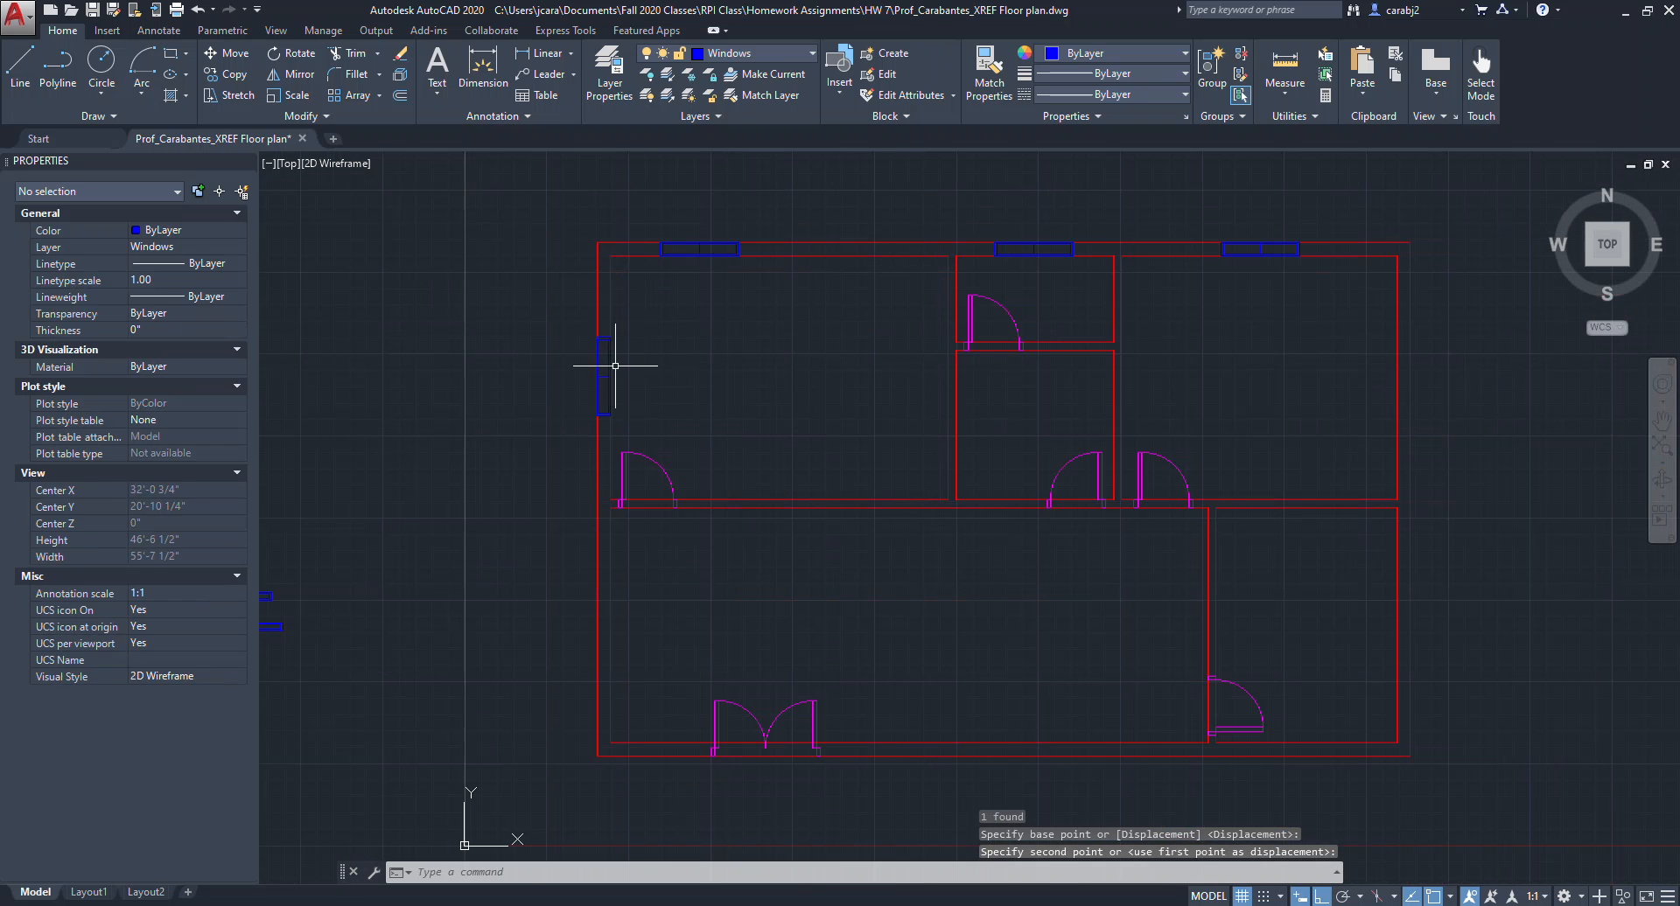
pyautogui.click(605, 376)
# Copy the left-wall window down the left exterior wall into the lower room.
pyautogui.write('co')
pyautogui.press('Return')
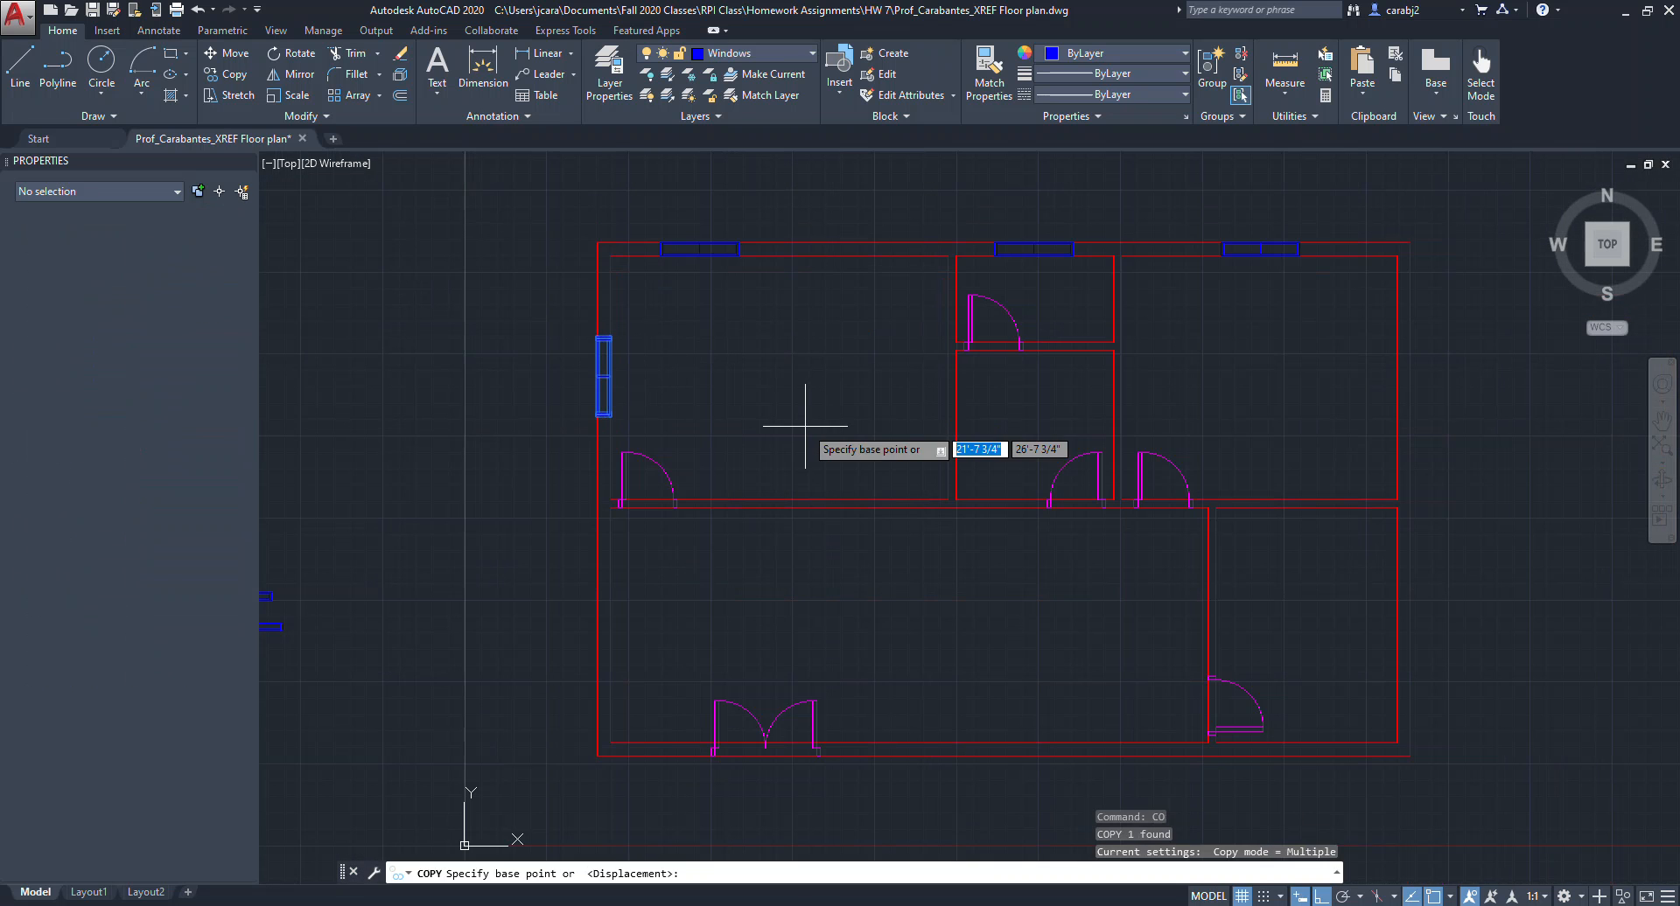
pyautogui.scroll(3, 581, 342)
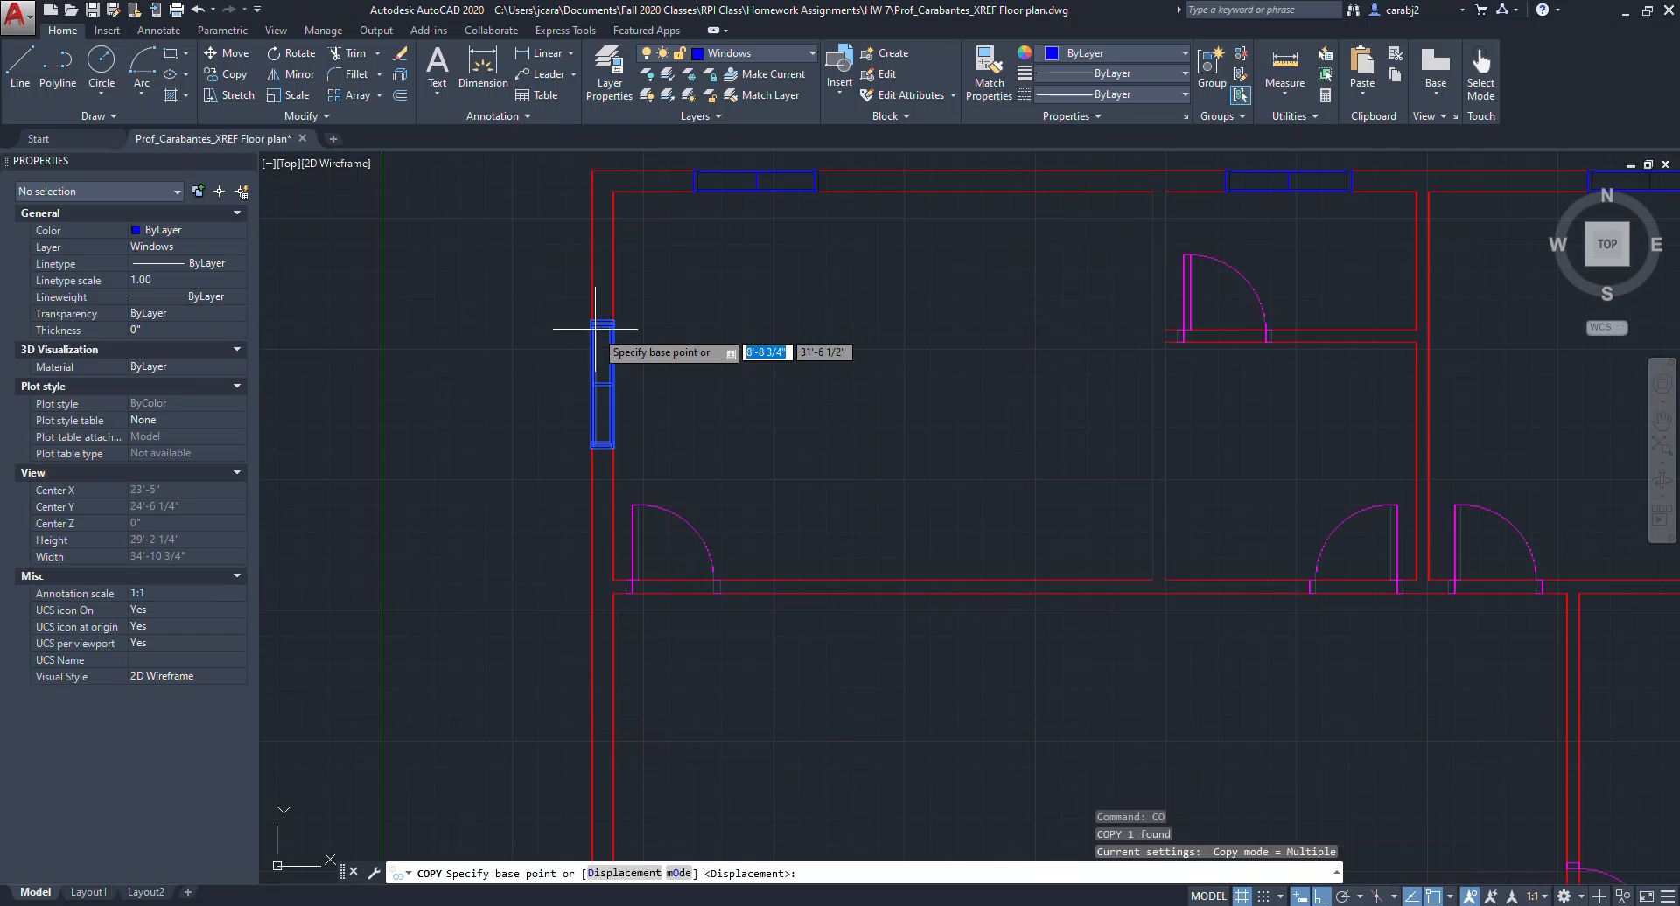
pyautogui.click(592, 172)
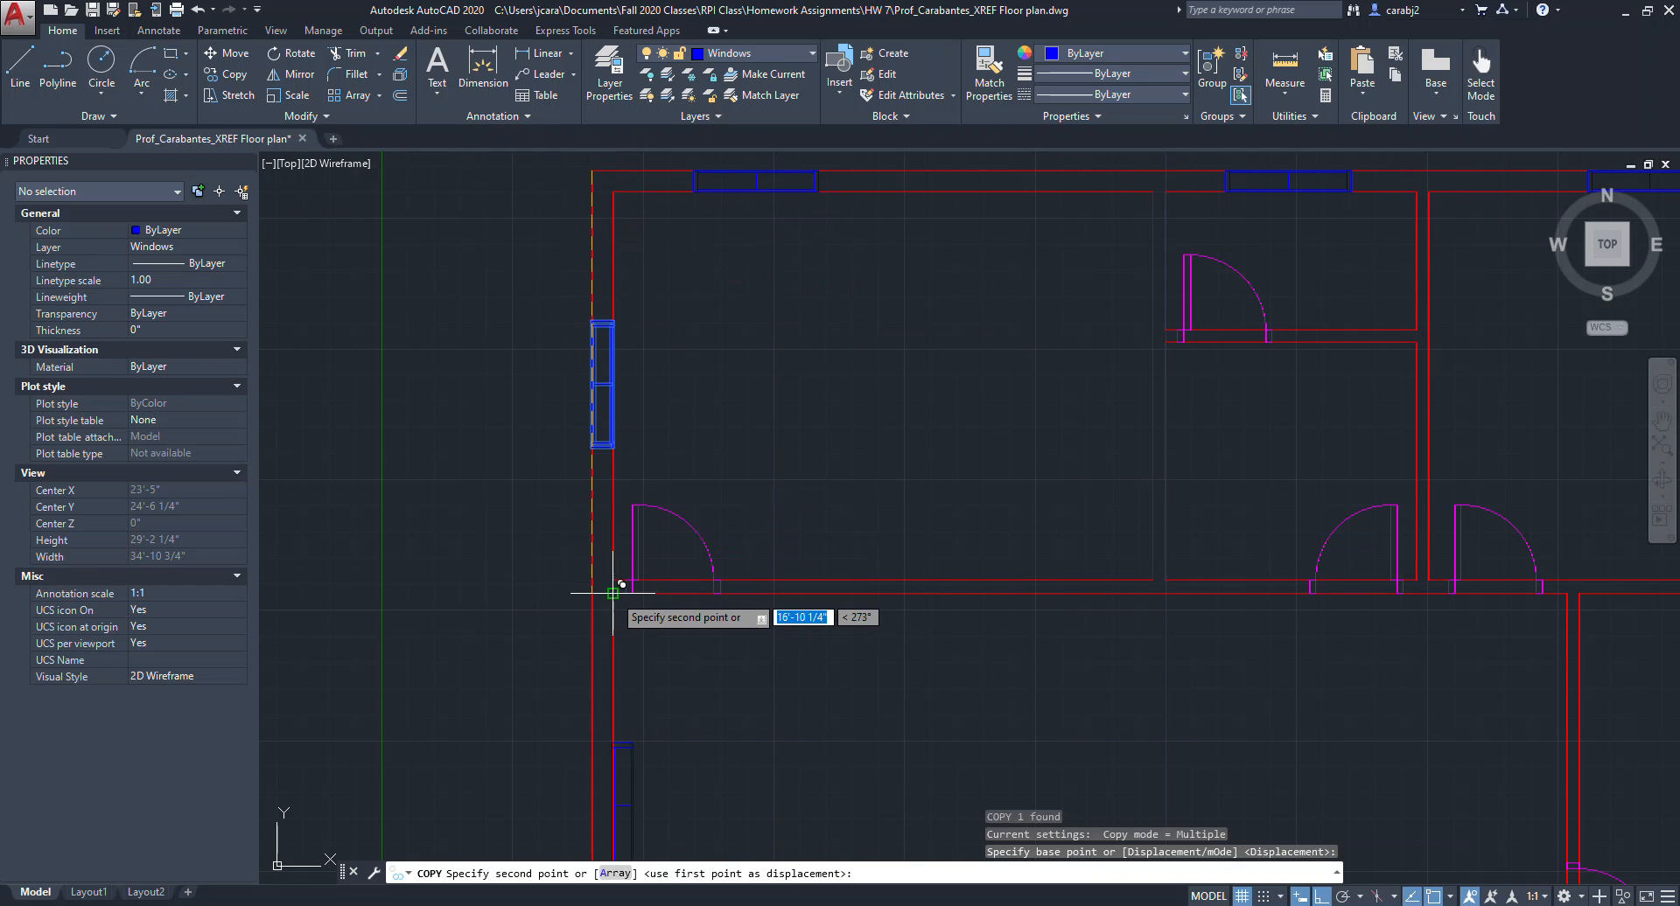
pyautogui.scroll(-6, 612, 559)
pyautogui.press('Escape')
pyautogui.scroll(5, 967, 554)
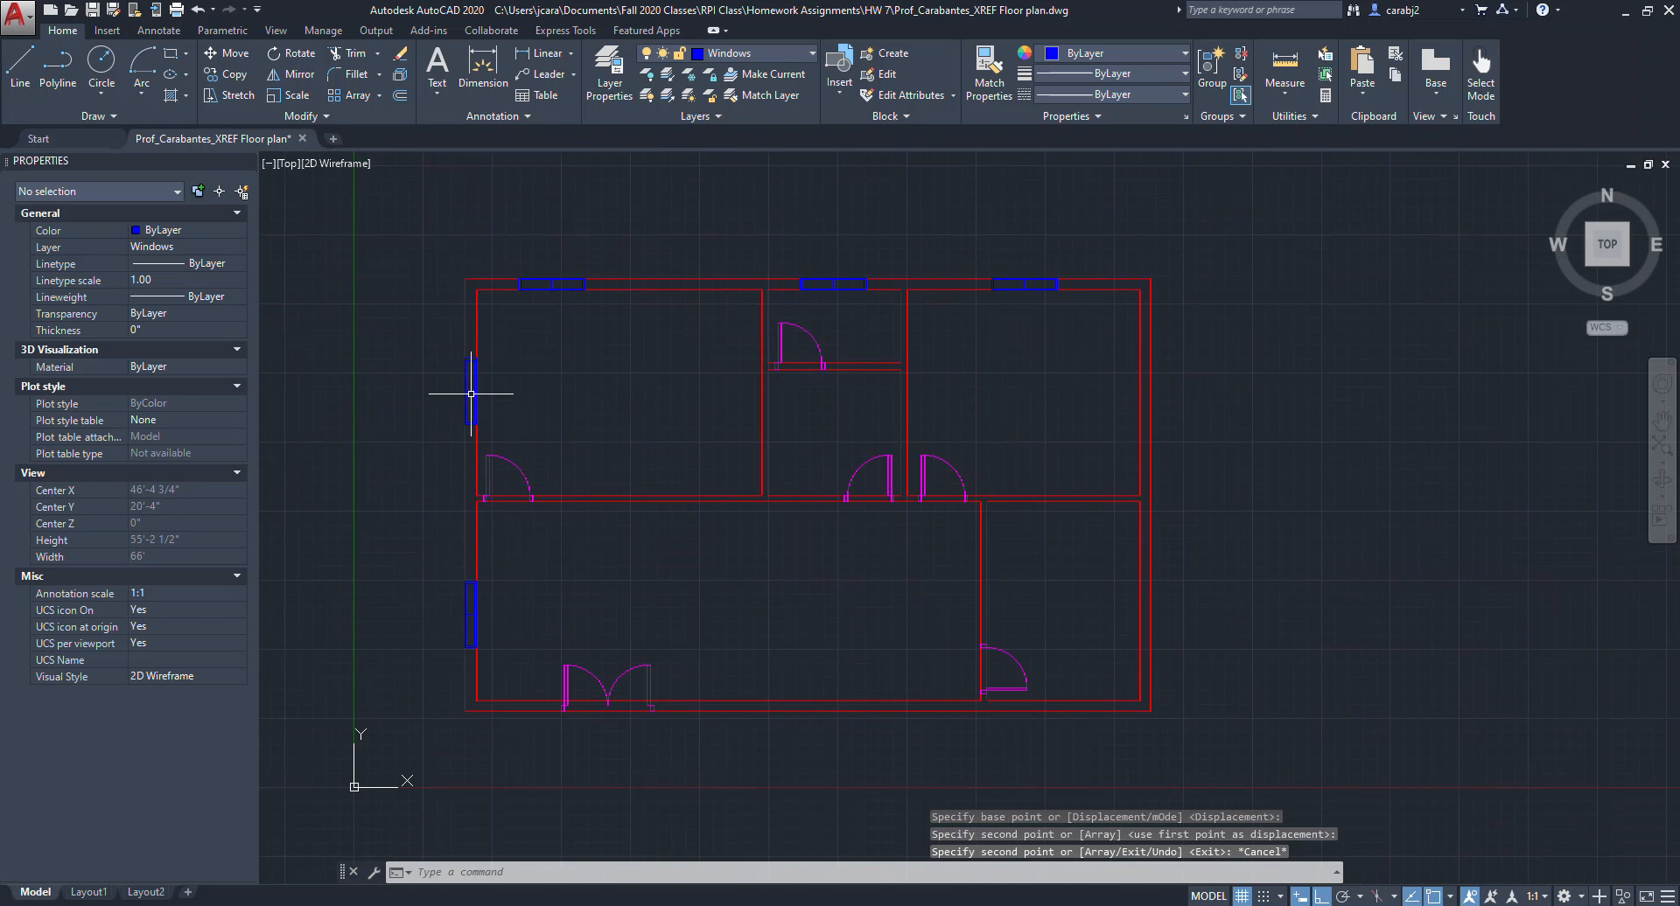
# Copy both left-wall windows across to the right exterior wall at matching heights.
pyautogui.click(470, 391)
pyautogui.click(470, 604)
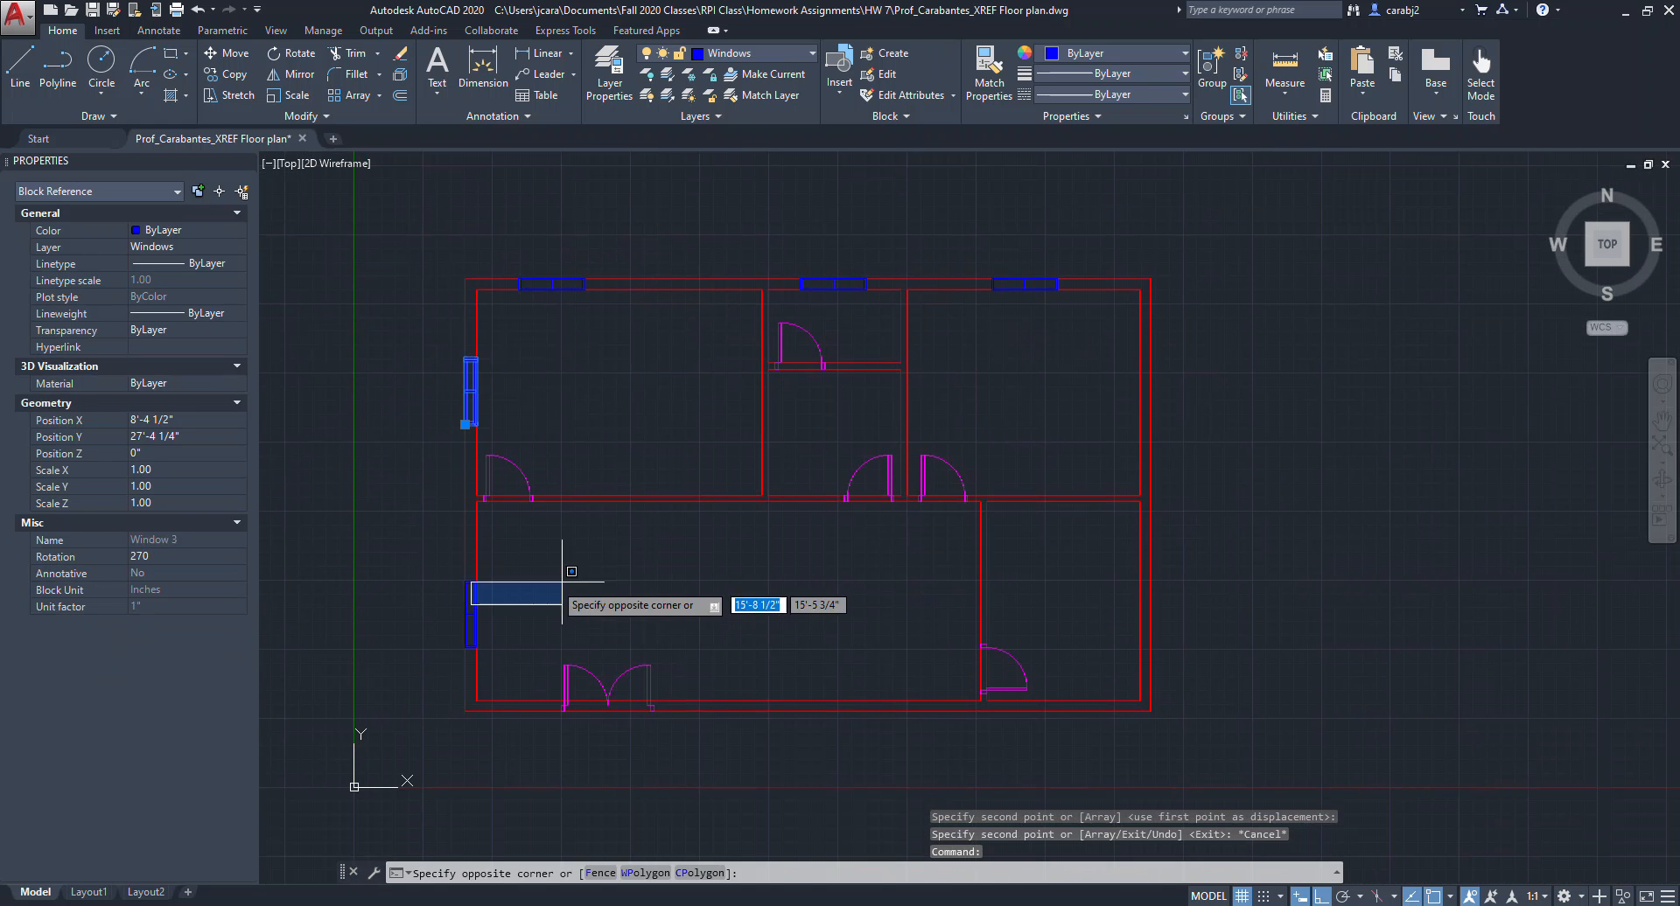
pyautogui.click(470, 619)
pyautogui.write('c')
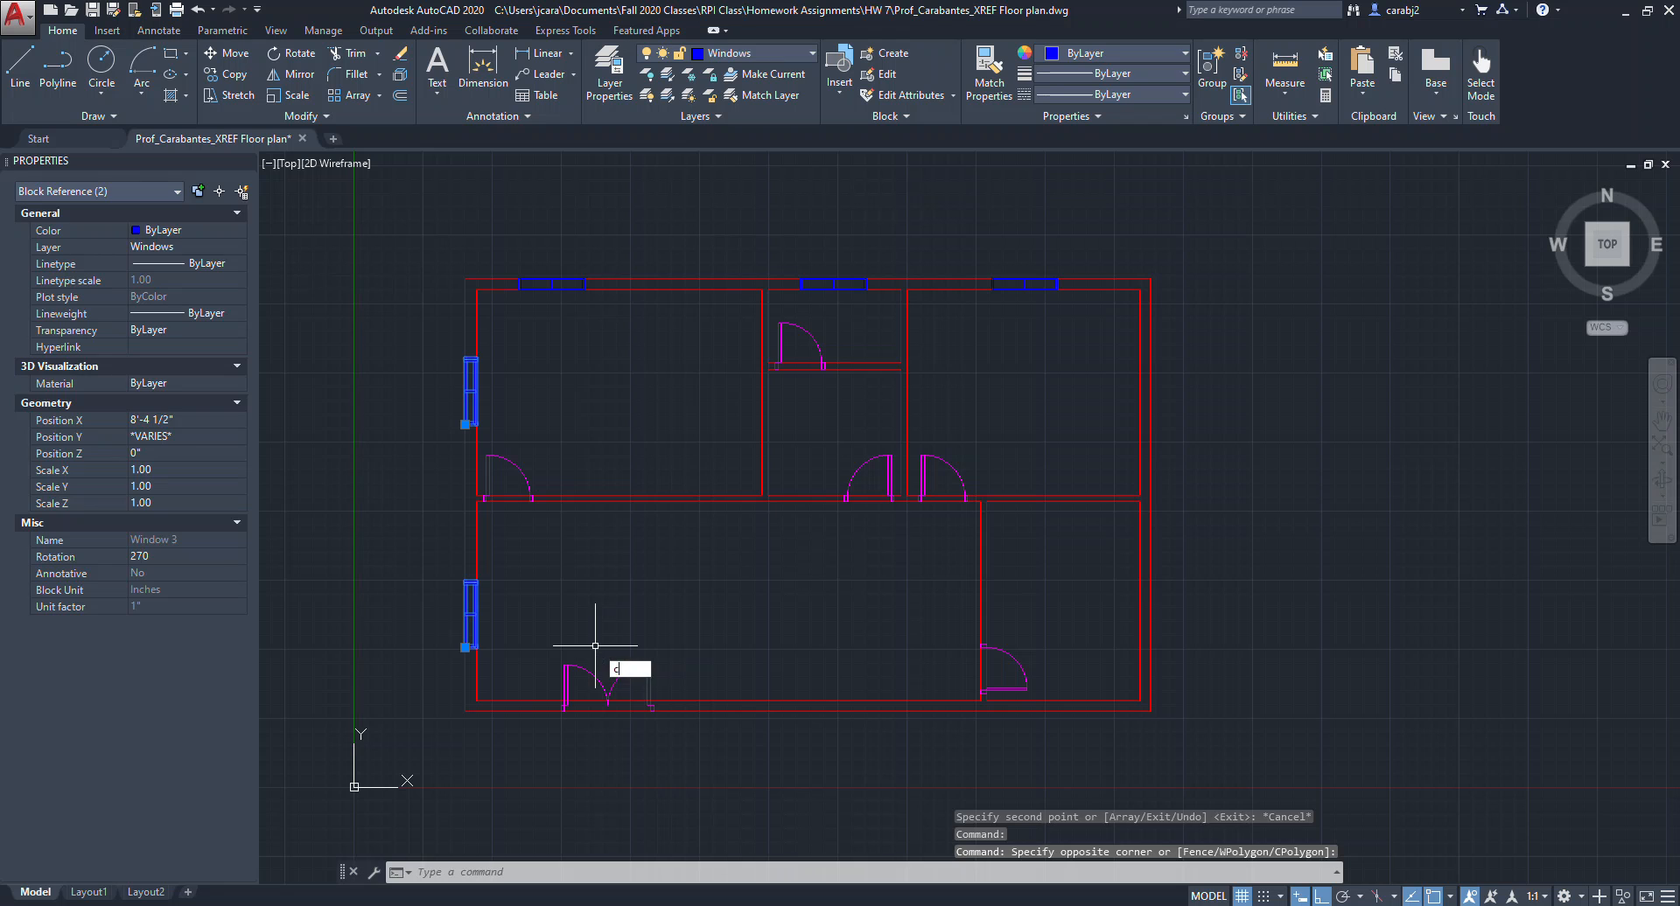
pyautogui.write('o')
pyautogui.press('Return')
pyautogui.scroll(2, 454, 349)
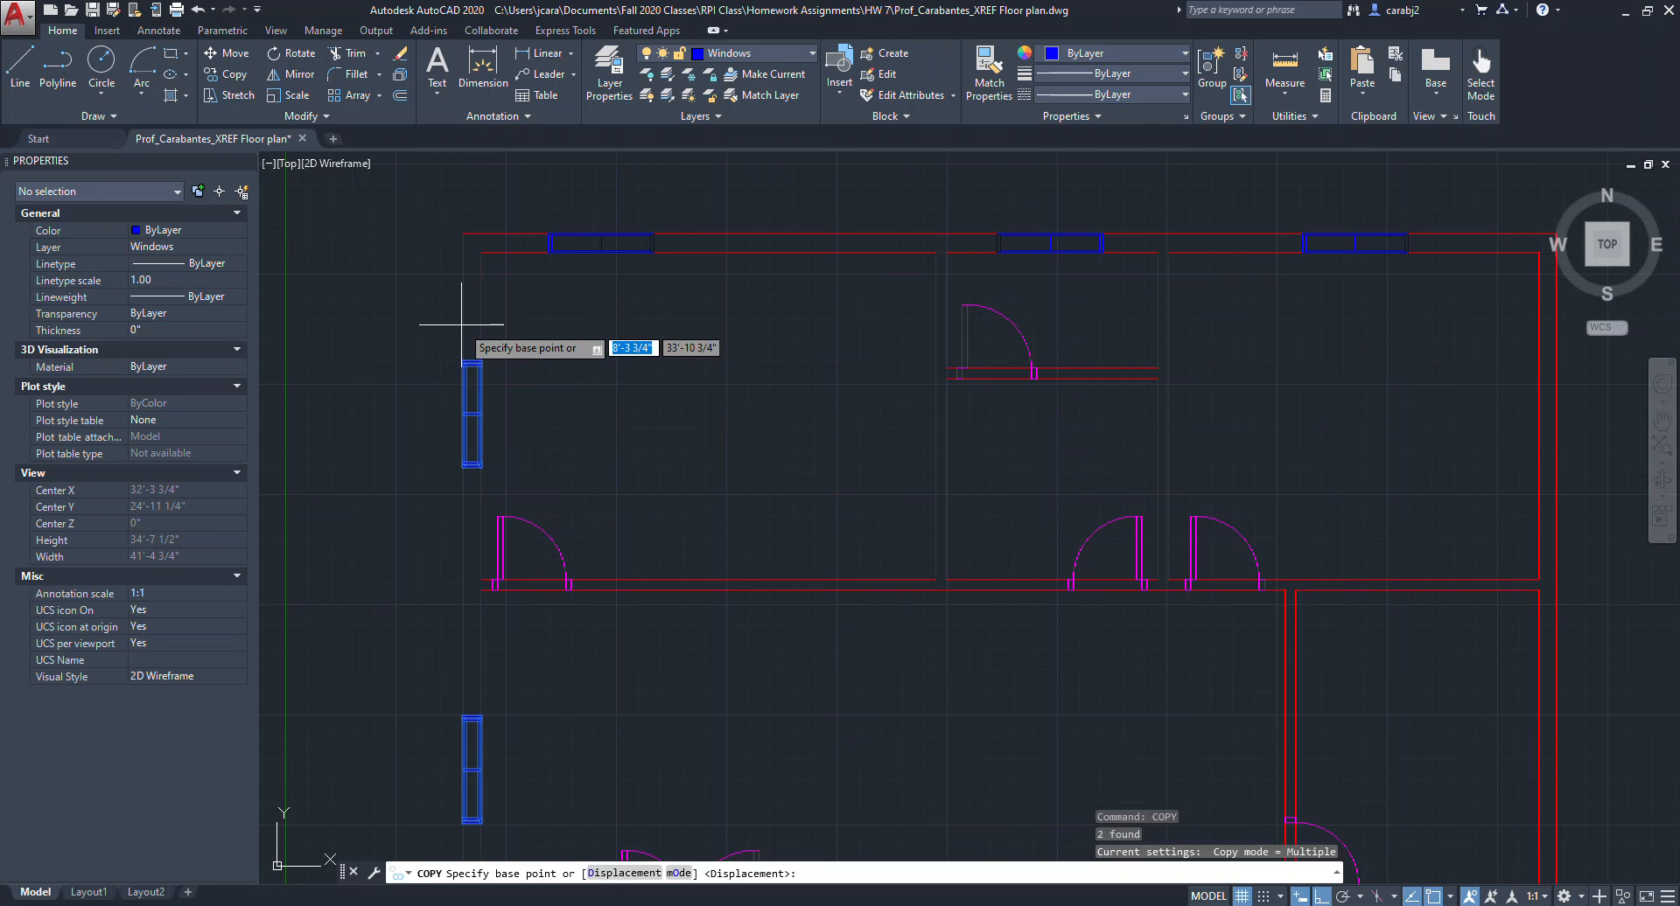
pyautogui.scroll(7, 461, 355)
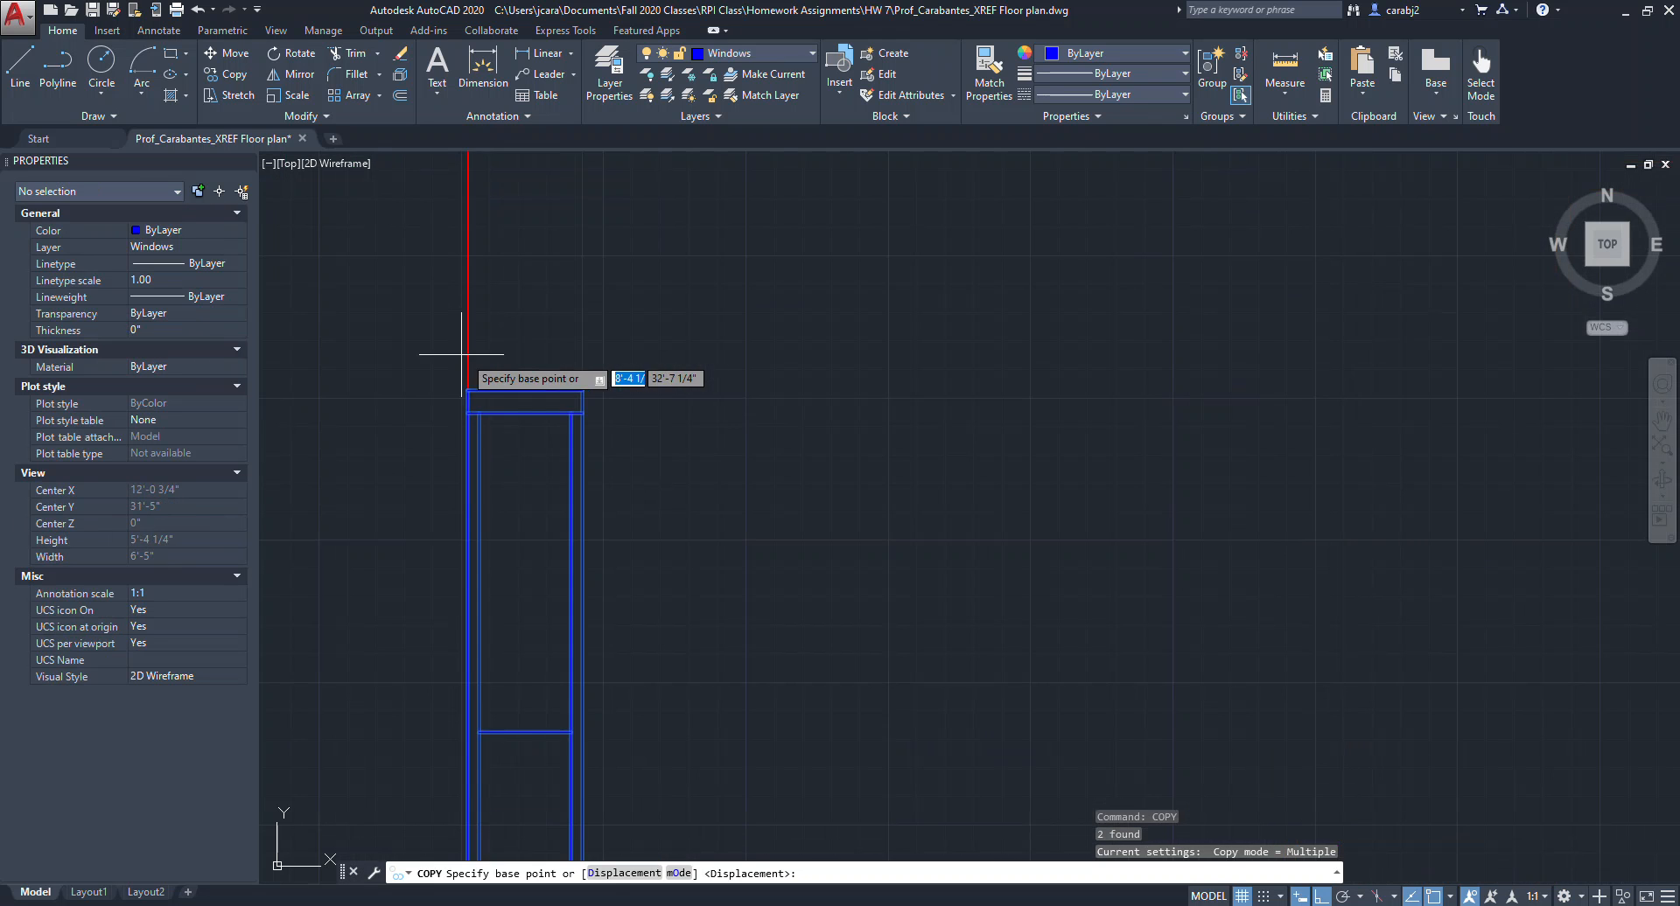
pyautogui.click(467, 390)
pyautogui.scroll(-8, 466, 390)
pyautogui.scroll(4, 998, 359)
pyautogui.click(931, 287)
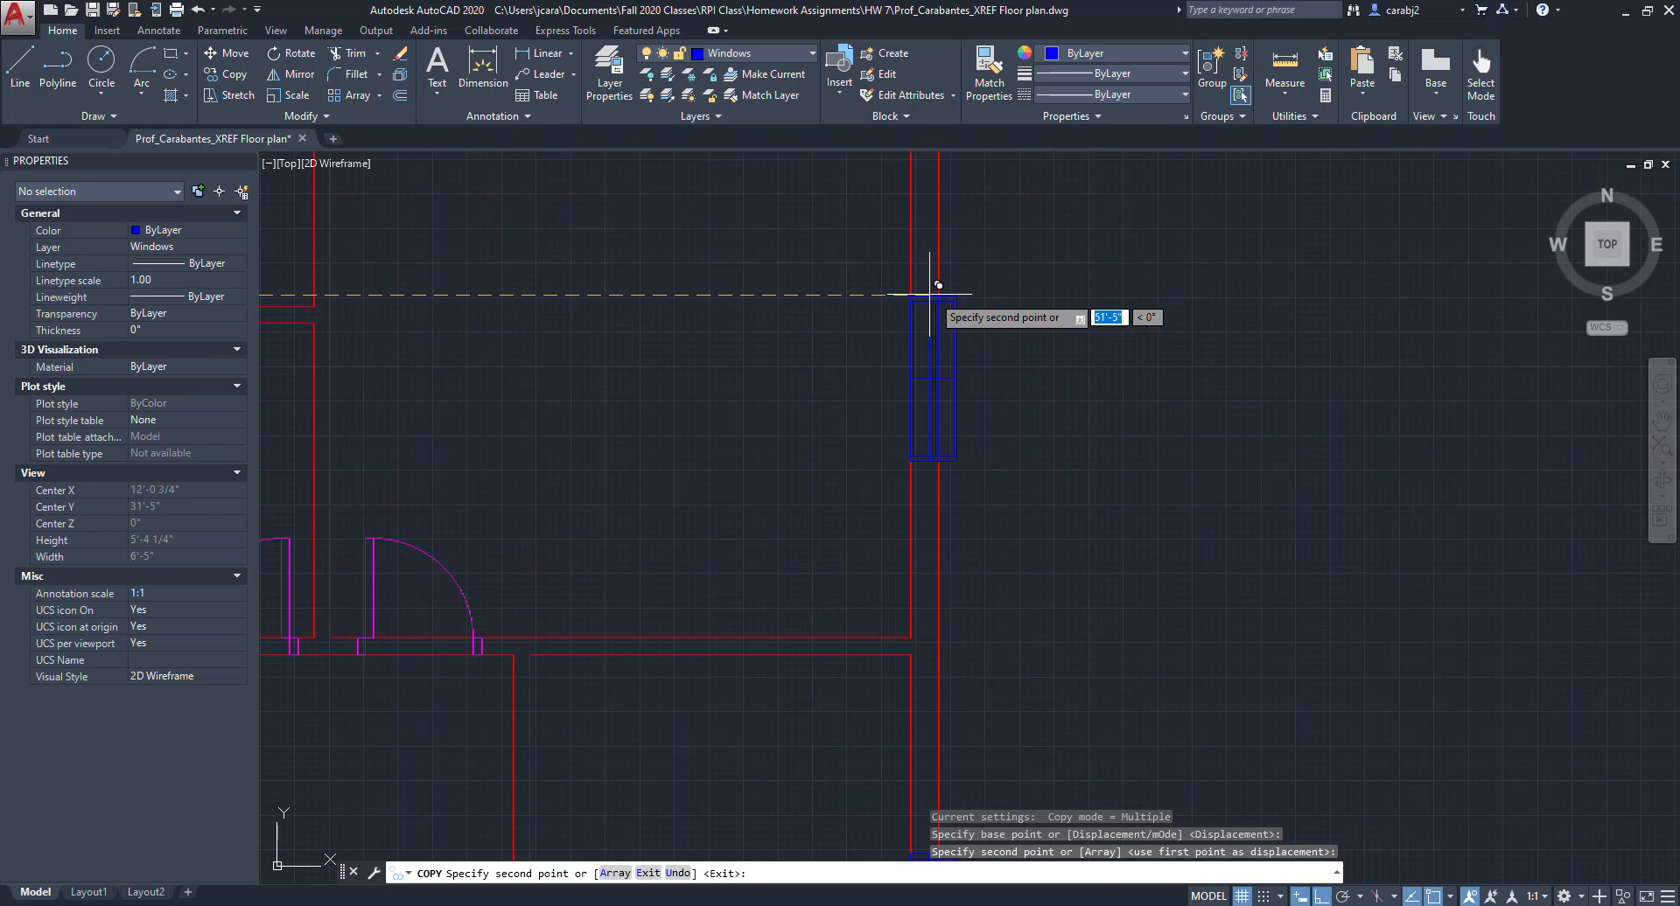
pyautogui.press('Escape')
# Copy the middle top-wall window down onto the bottom exterior wall.
pyautogui.scroll(-10, 971, 302)
pyautogui.scroll(2, 805, 434)
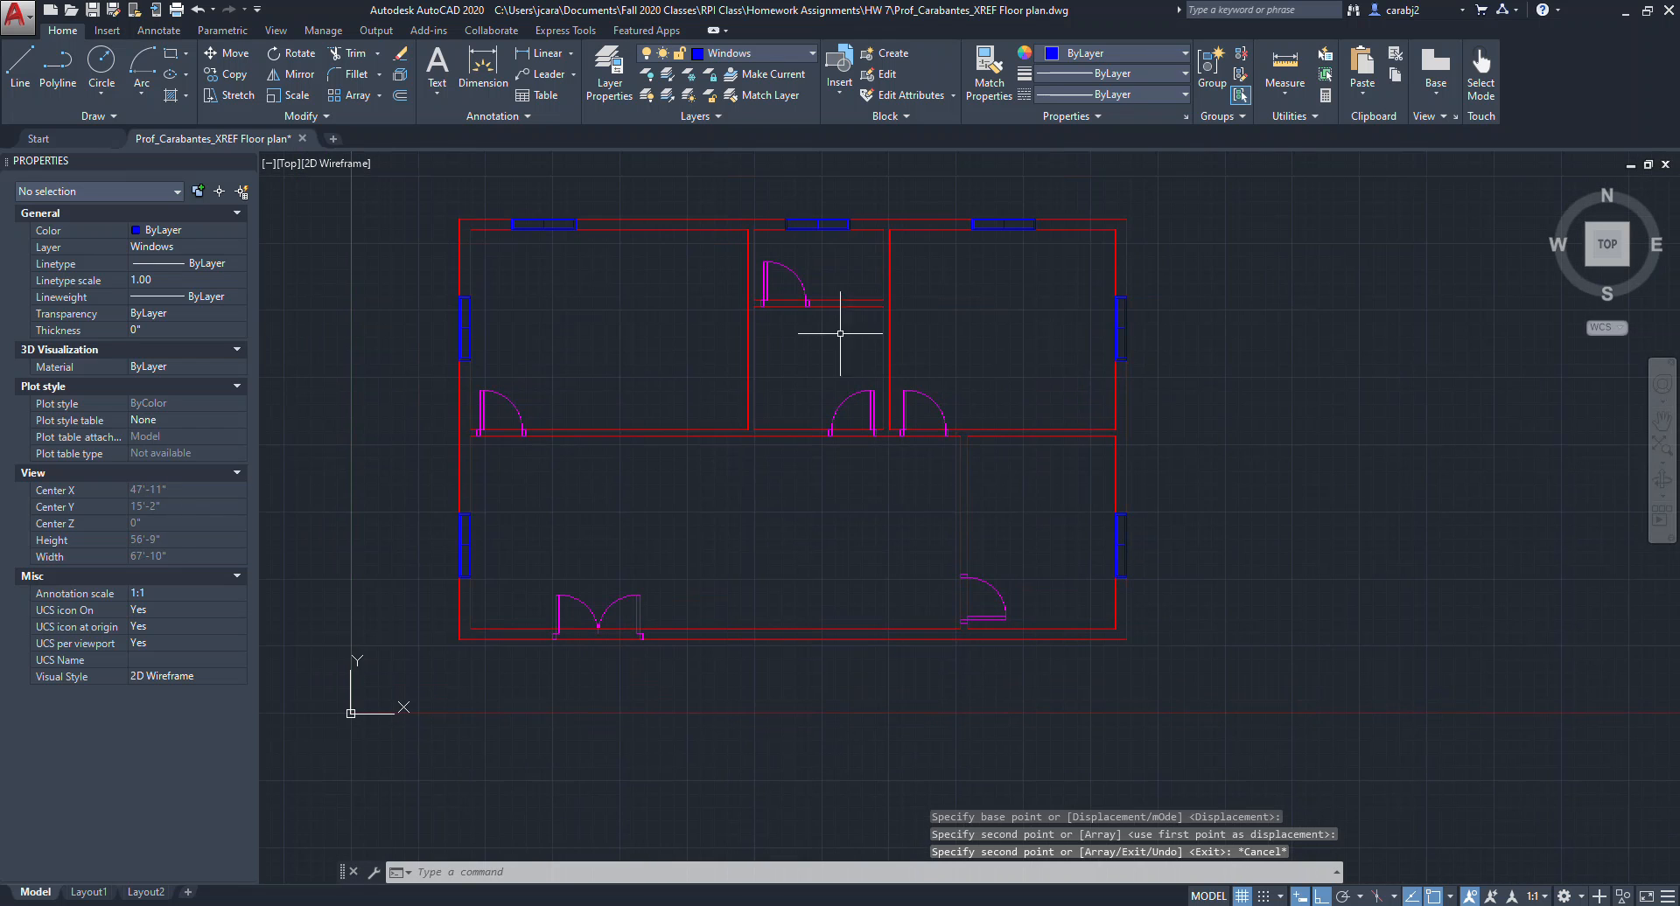
pyautogui.click(818, 224)
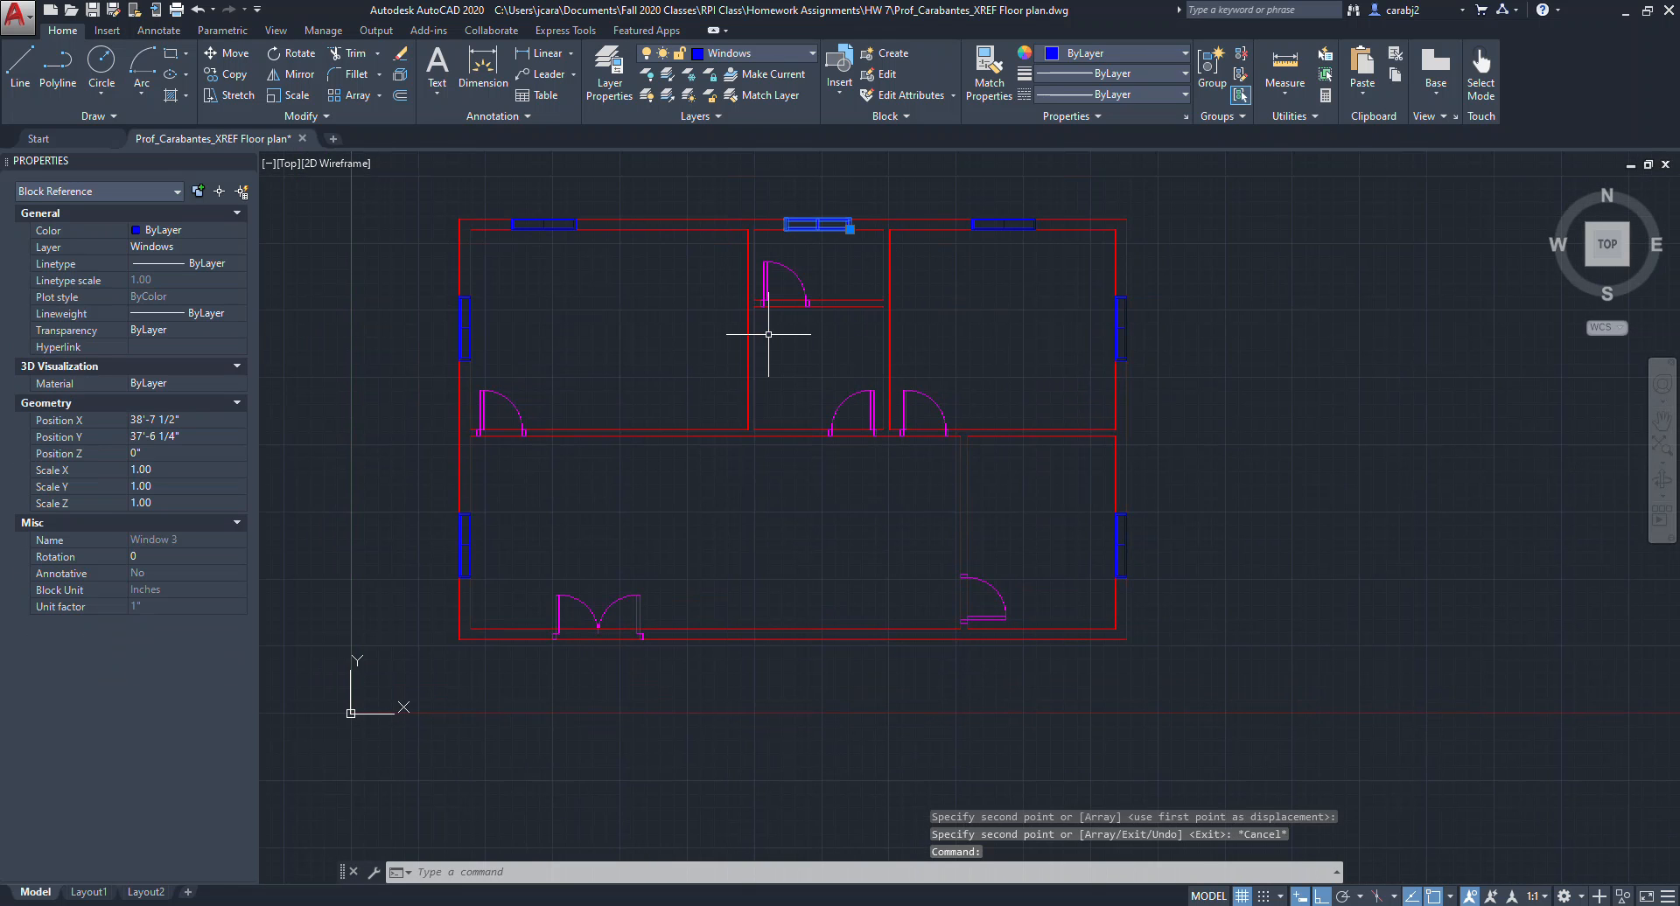
pyautogui.write('co')
pyautogui.press('Return')
pyautogui.scroll(2, 853, 219)
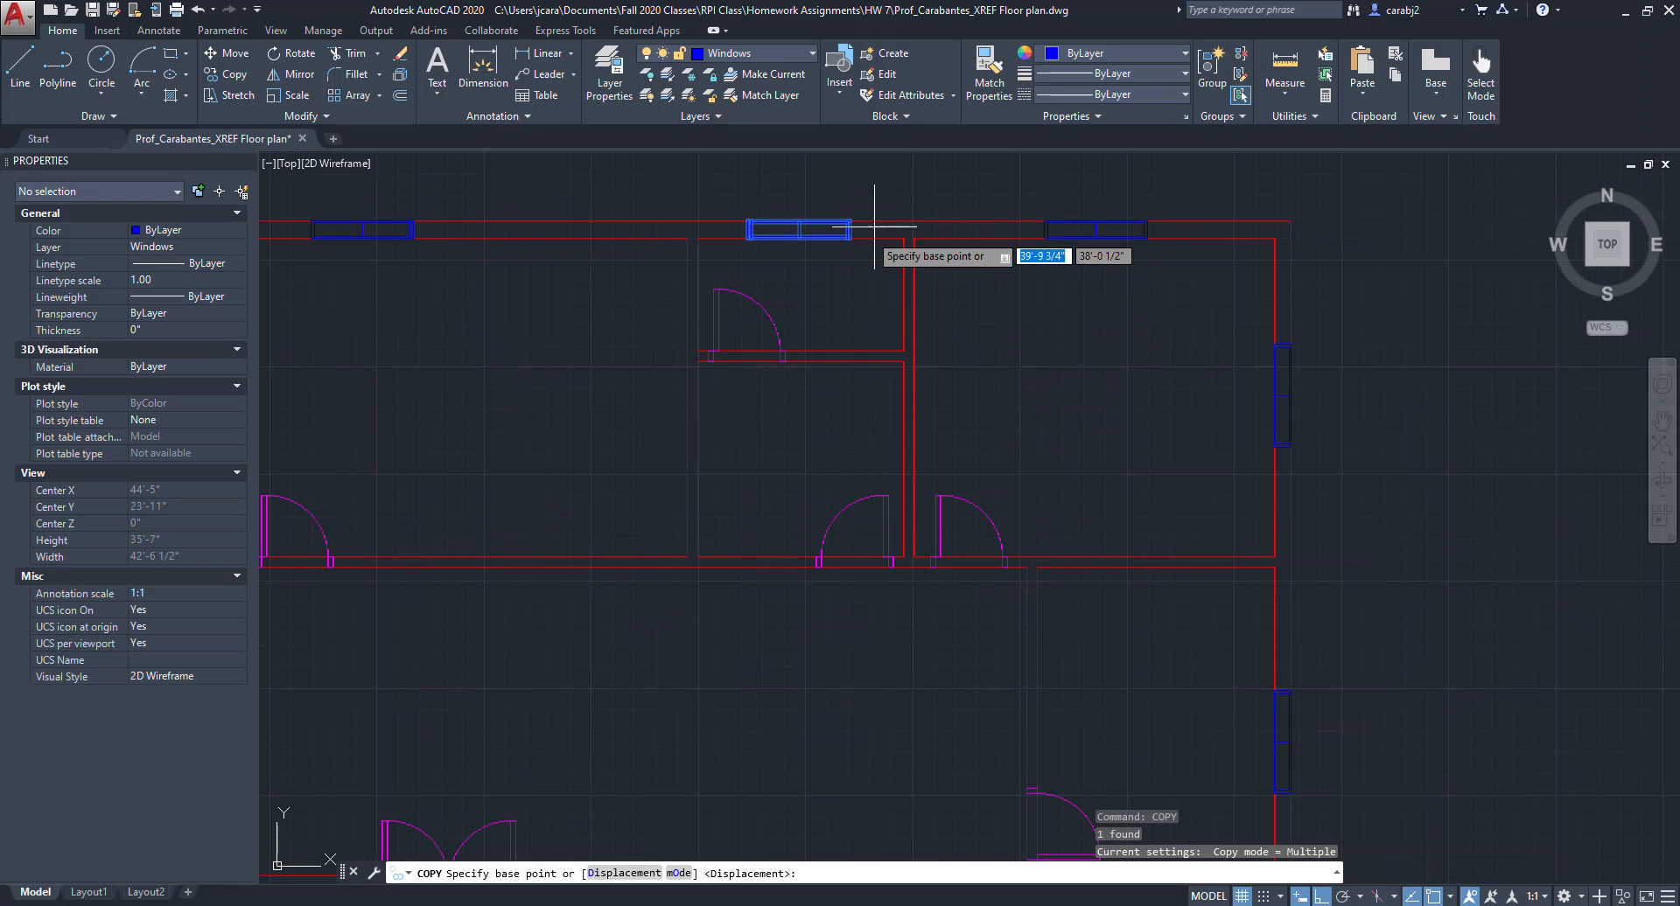
pyautogui.click(902, 236)
pyautogui.scroll(-2, 889, 367)
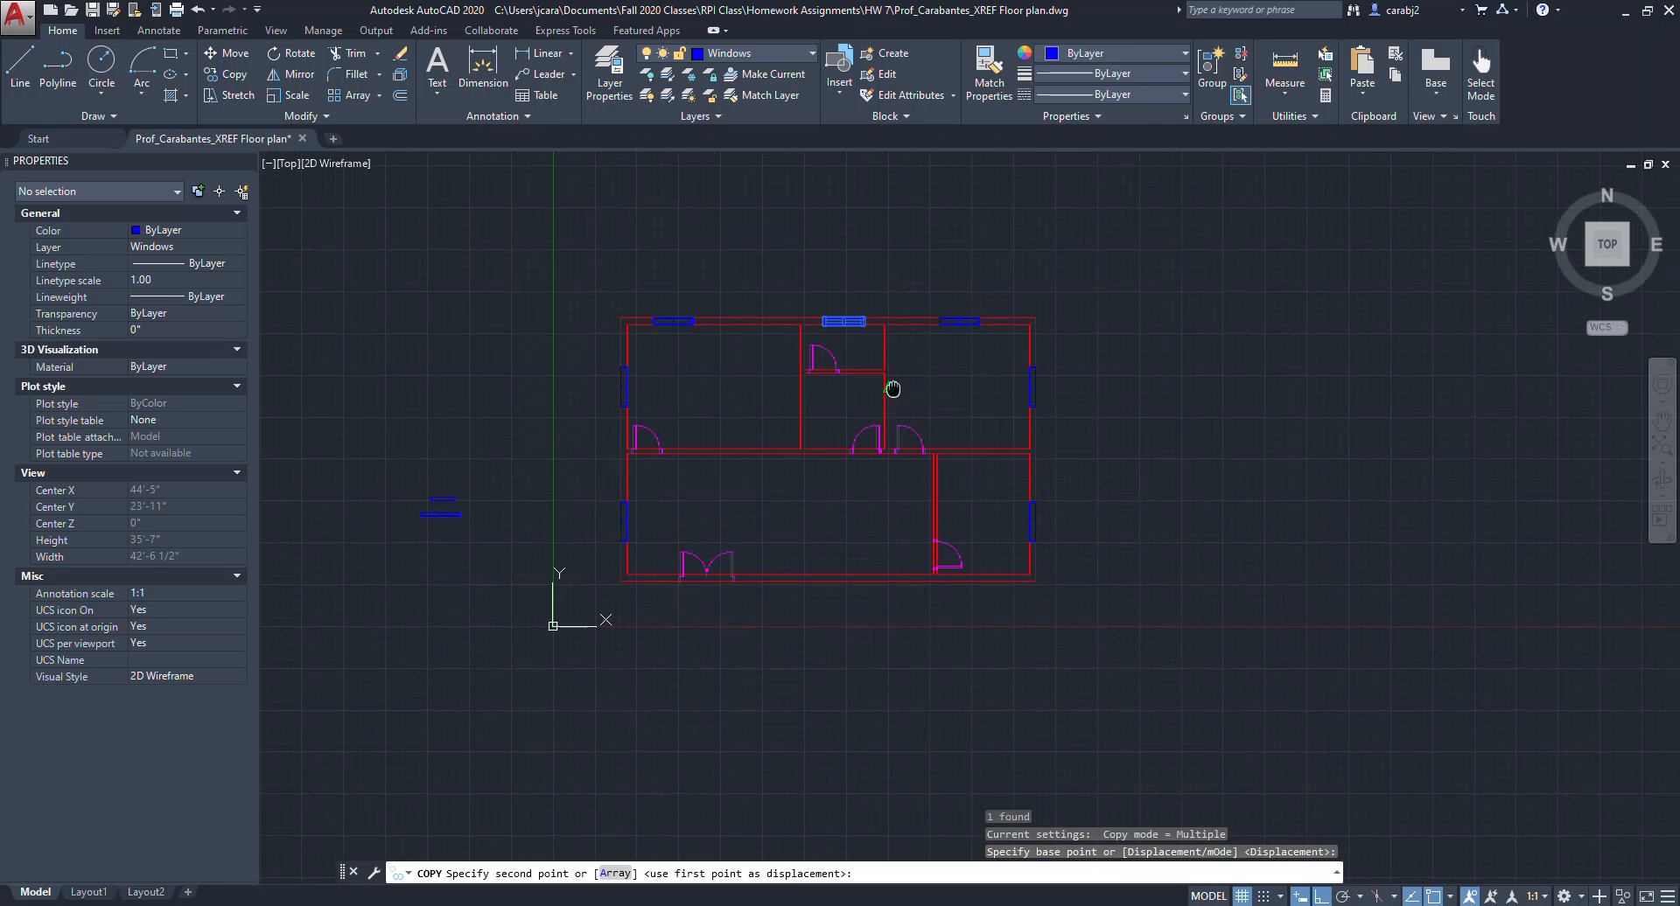
pyautogui.scroll(2, 852, 343)
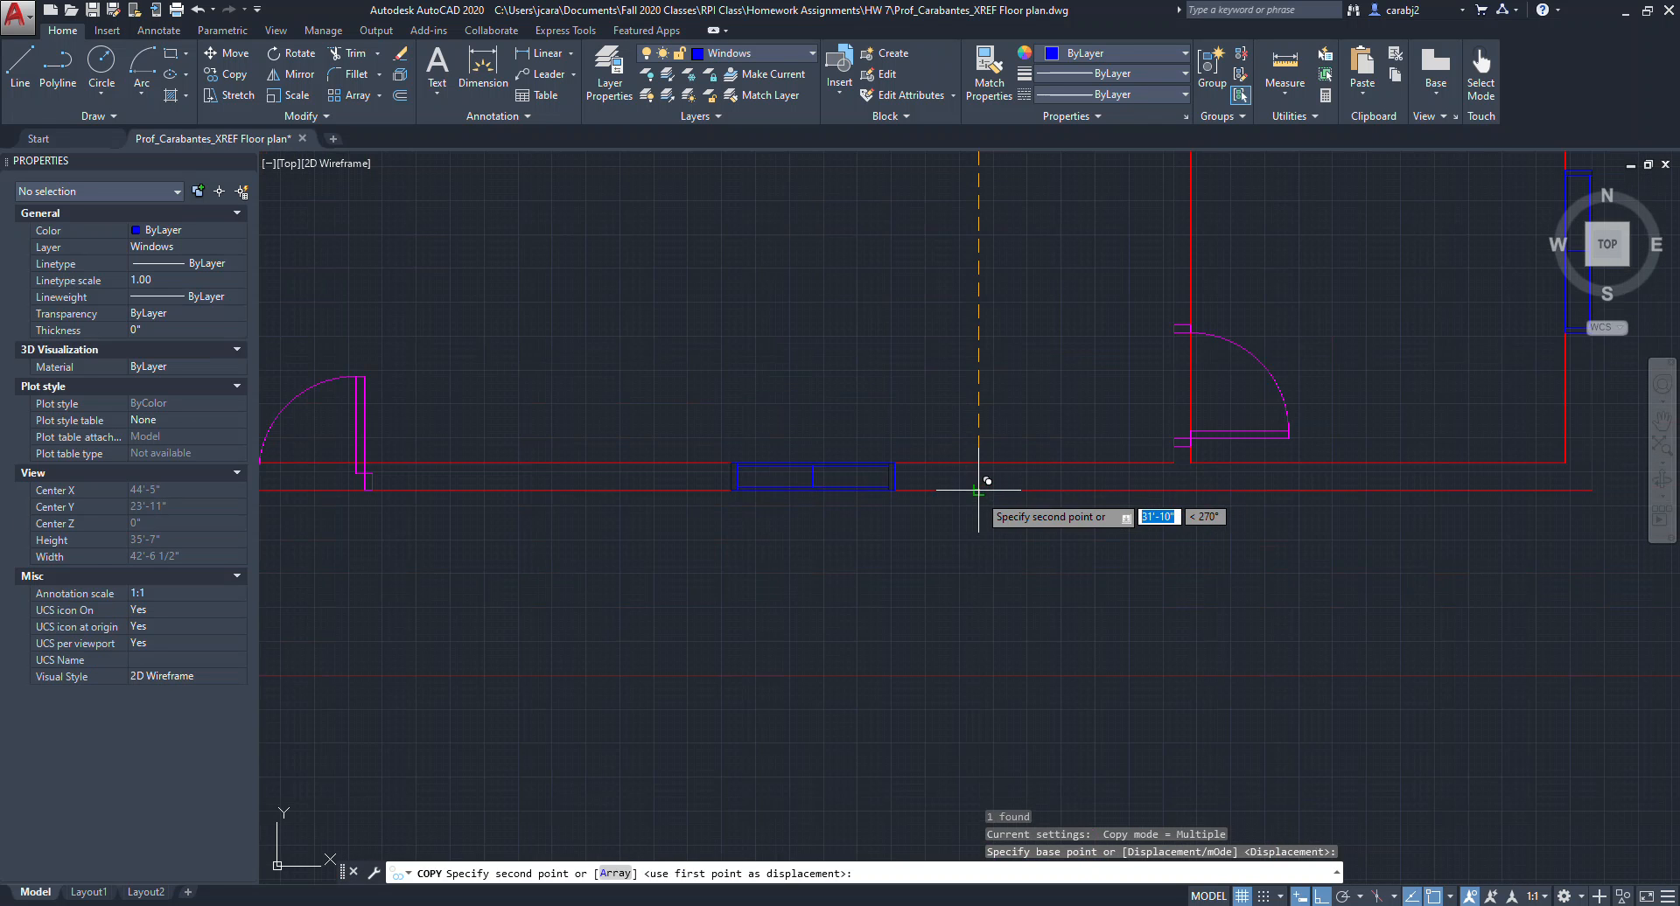
pyautogui.click(1014, 517)
pyautogui.press('Escape')
pyautogui.scroll(-5, 1015, 517)
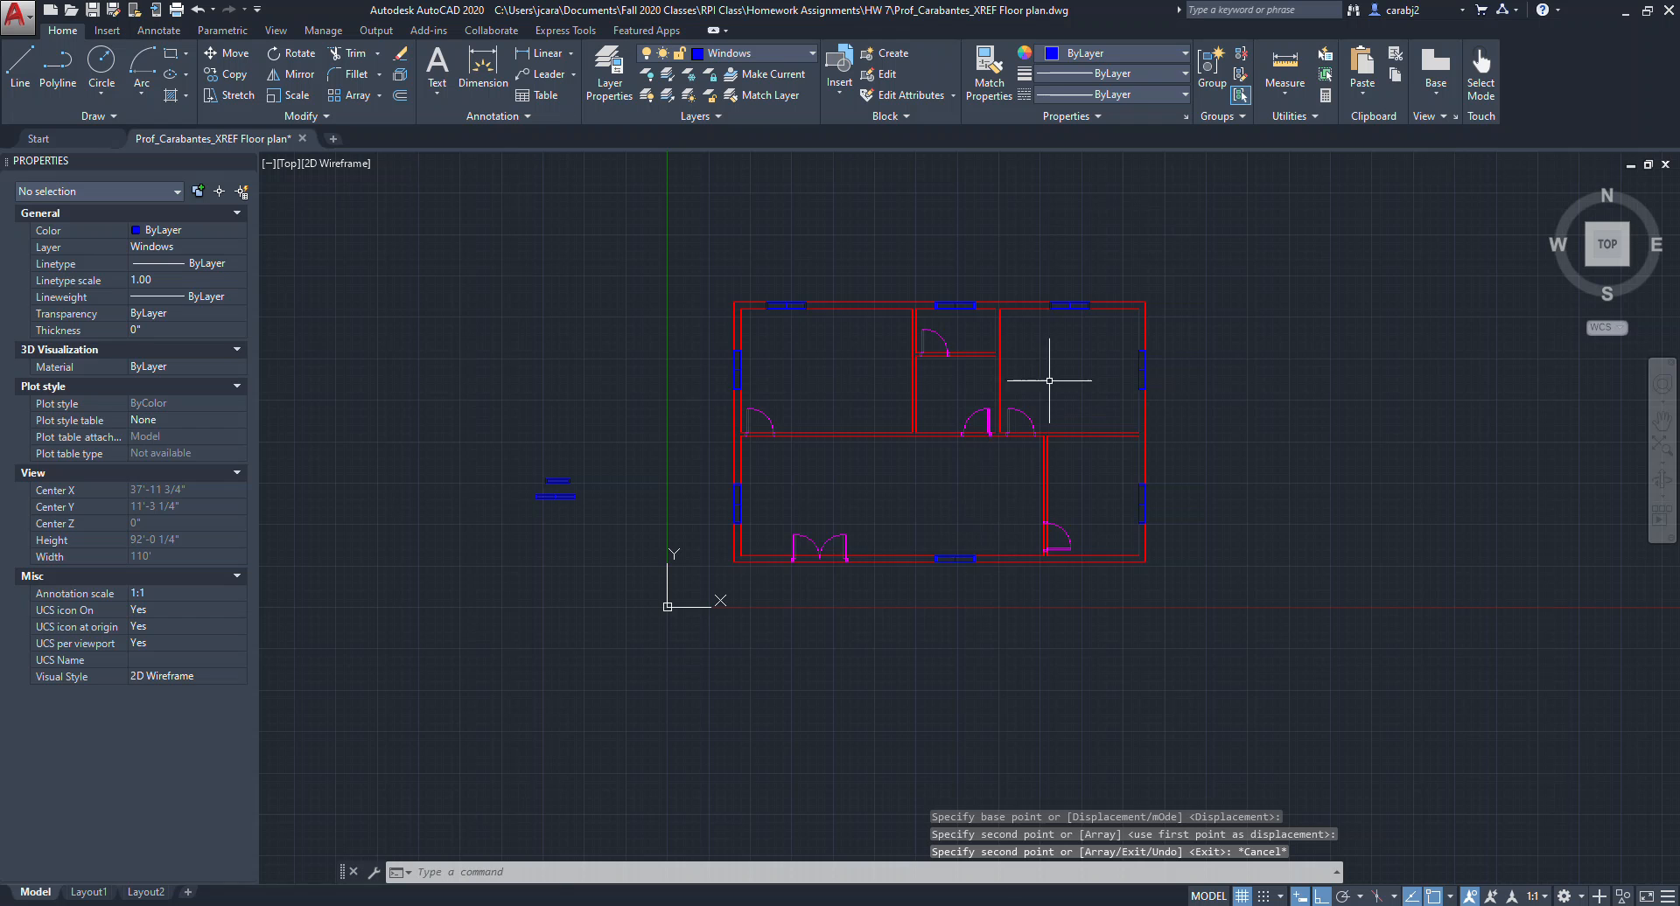
pyautogui.moveTo(1077, 382); pyautogui.dragTo(1172, 375, button='middle')
pyautogui.moveTo(1157, 484); pyautogui.dragTo(1235, 491, button='middle')
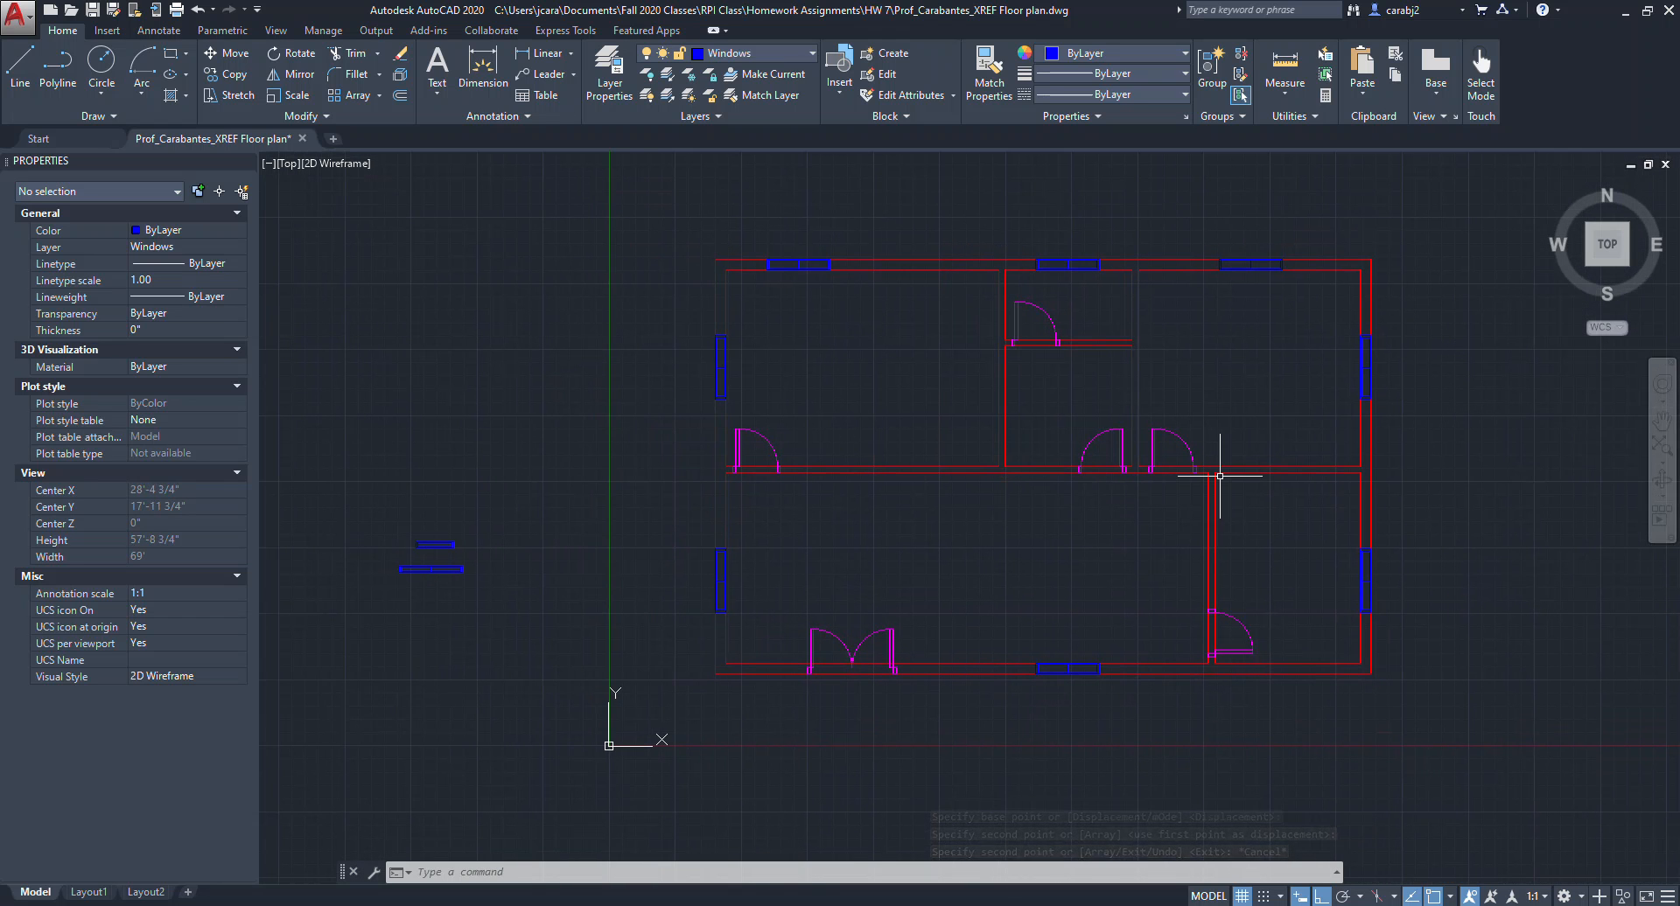
pyautogui.click(503, 512)
pyautogui.click(374, 628)
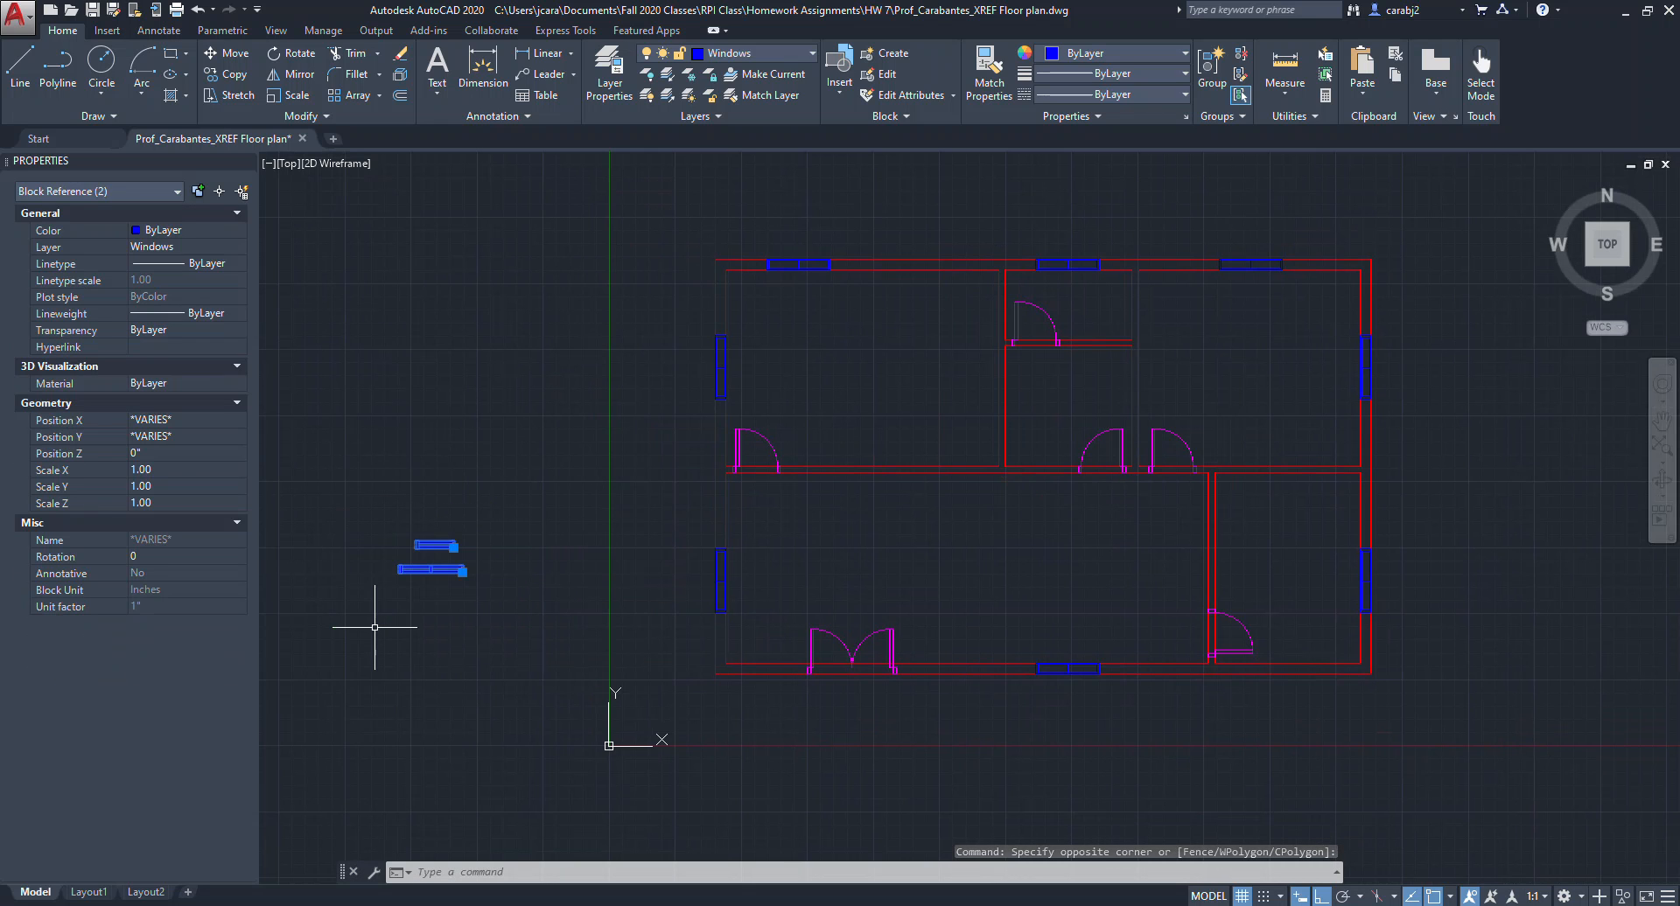
pyautogui.press('Escape')
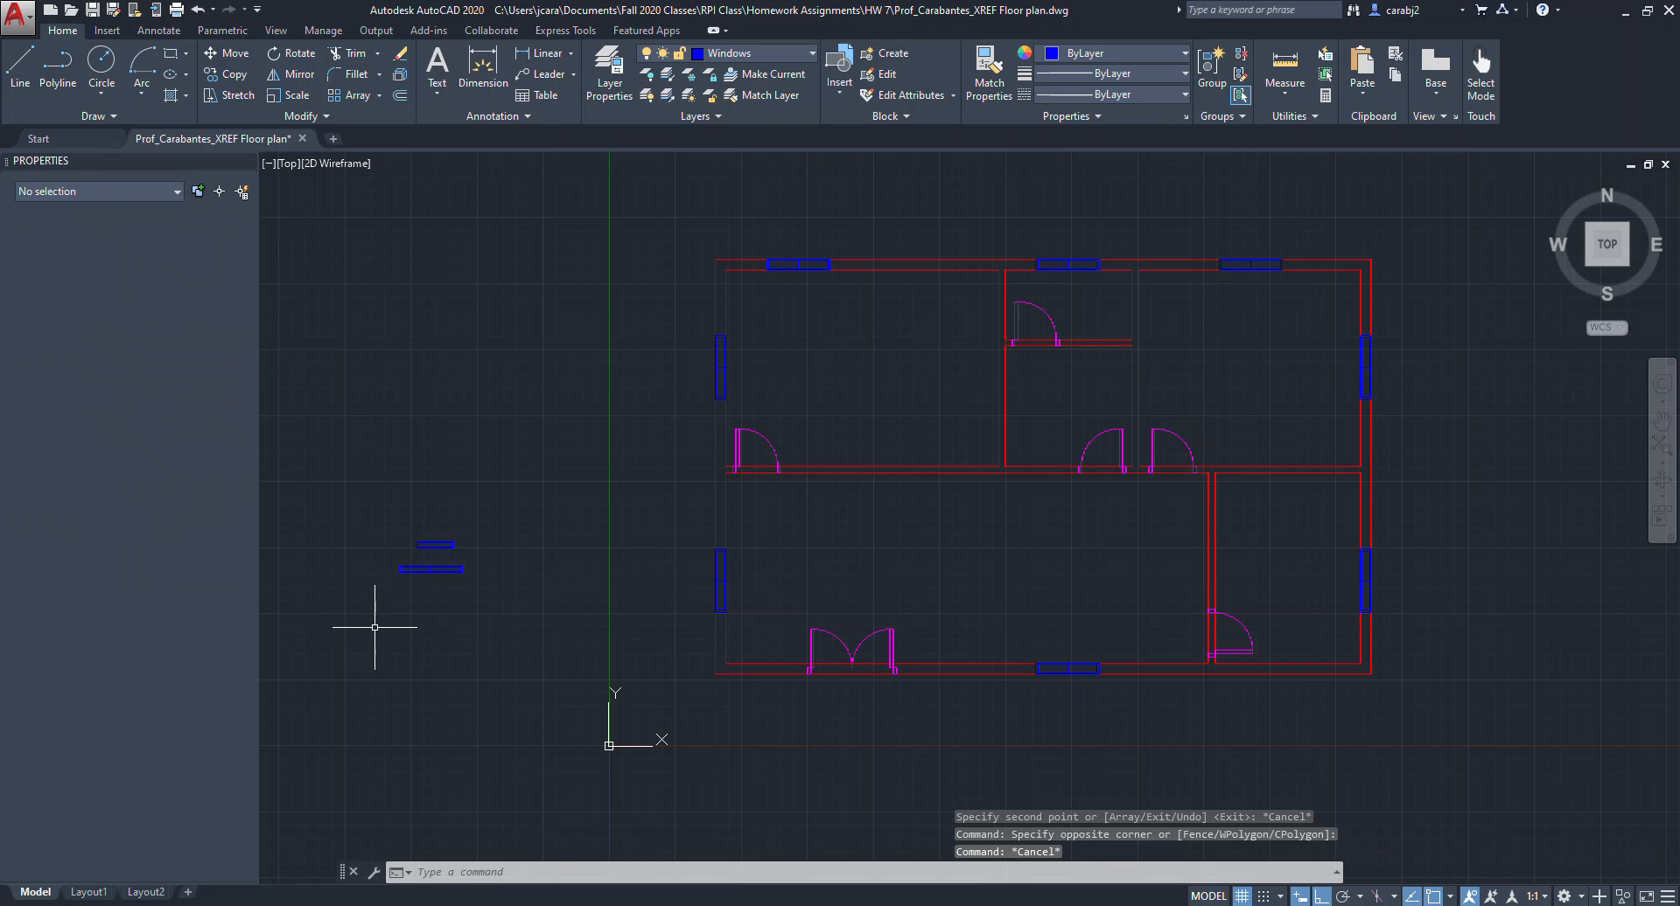
# Move one of the spare windows into the interior wall between the upper-left room and the large lower room.
pyautogui.scroll(5, 437, 533)
pyautogui.click(525, 600)
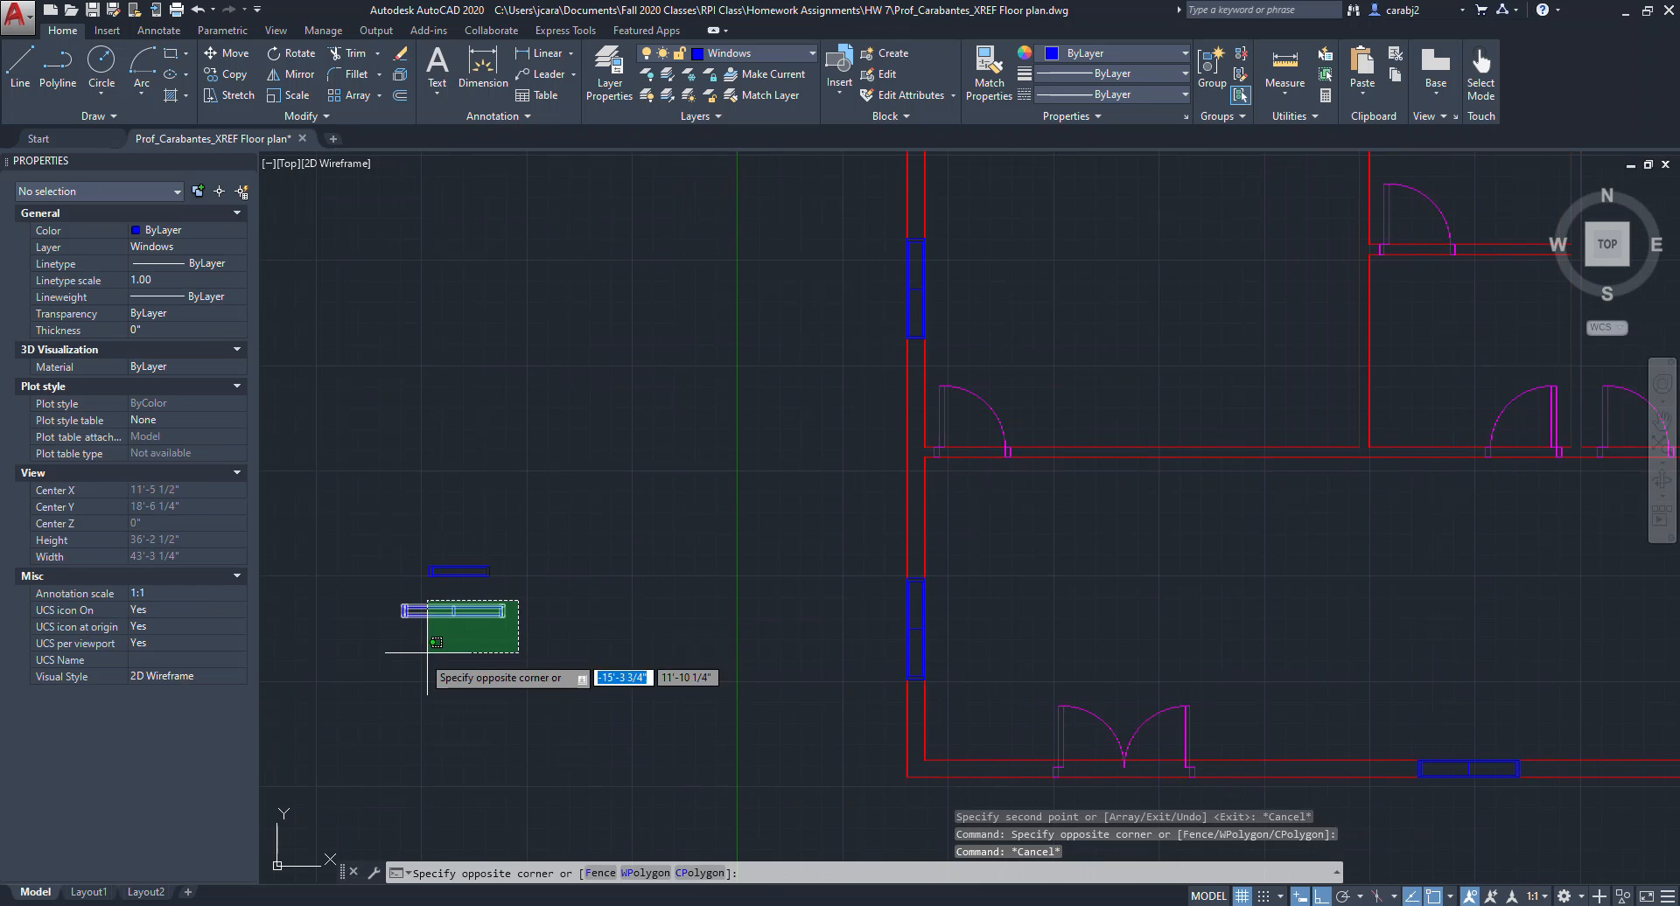
pyautogui.click(368, 670)
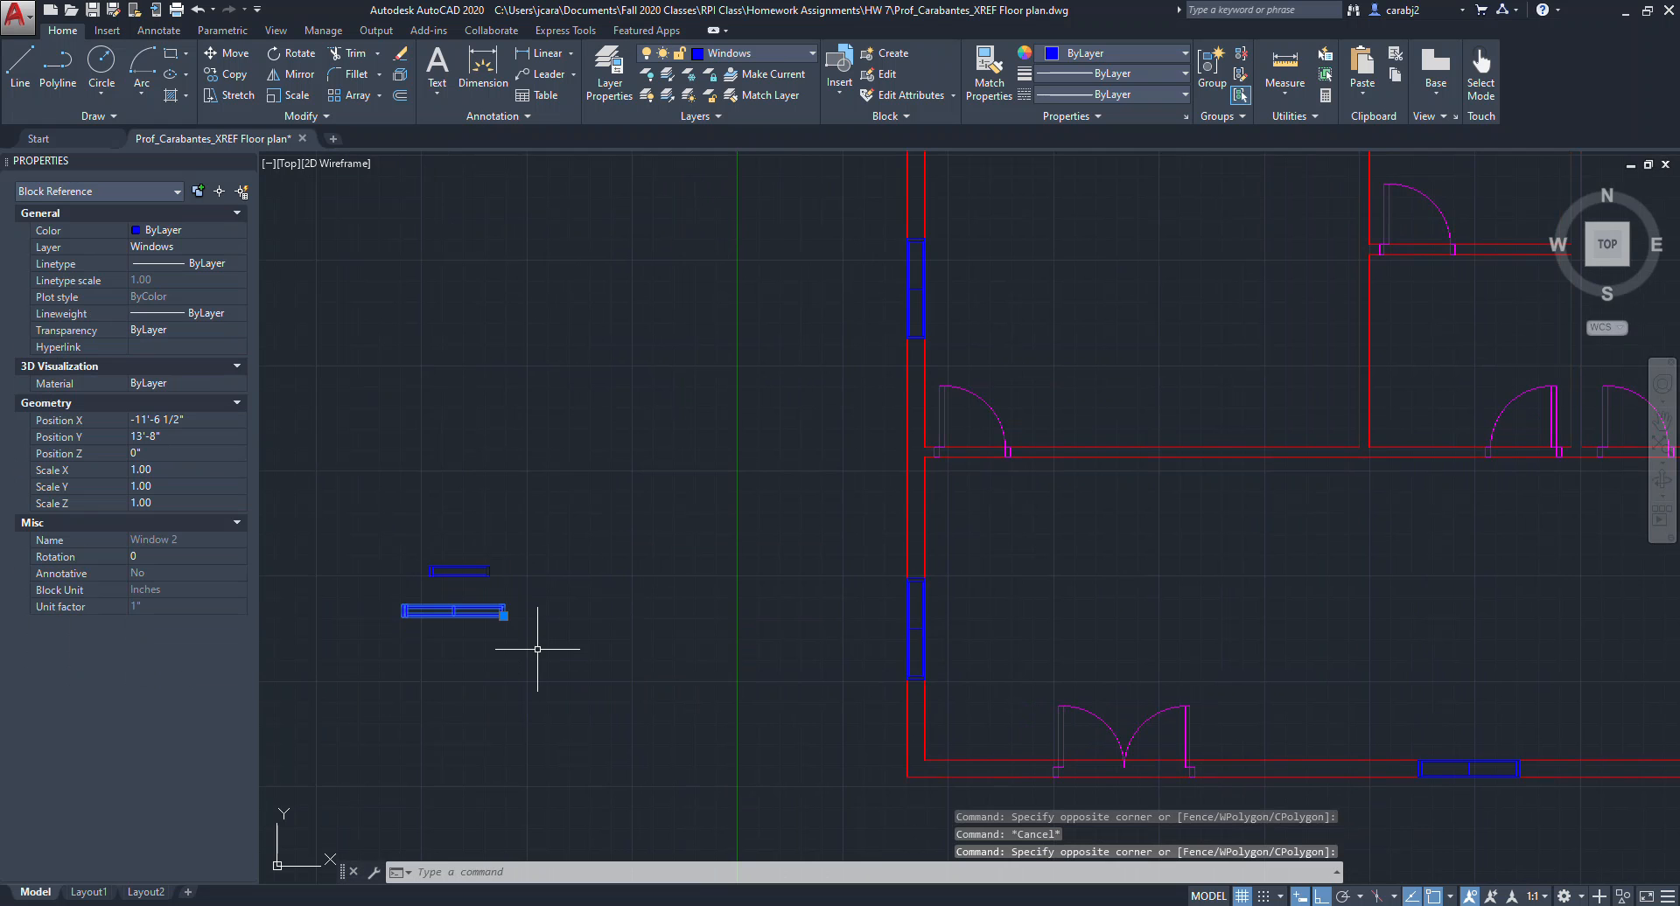
pyautogui.press('Return')
pyautogui.scroll(5, 390, 632)
pyautogui.click(390, 632)
pyautogui.scroll(-8, 390, 632)
pyautogui.scroll(2, 770, 602)
pyautogui.scroll(10, 866, 573)
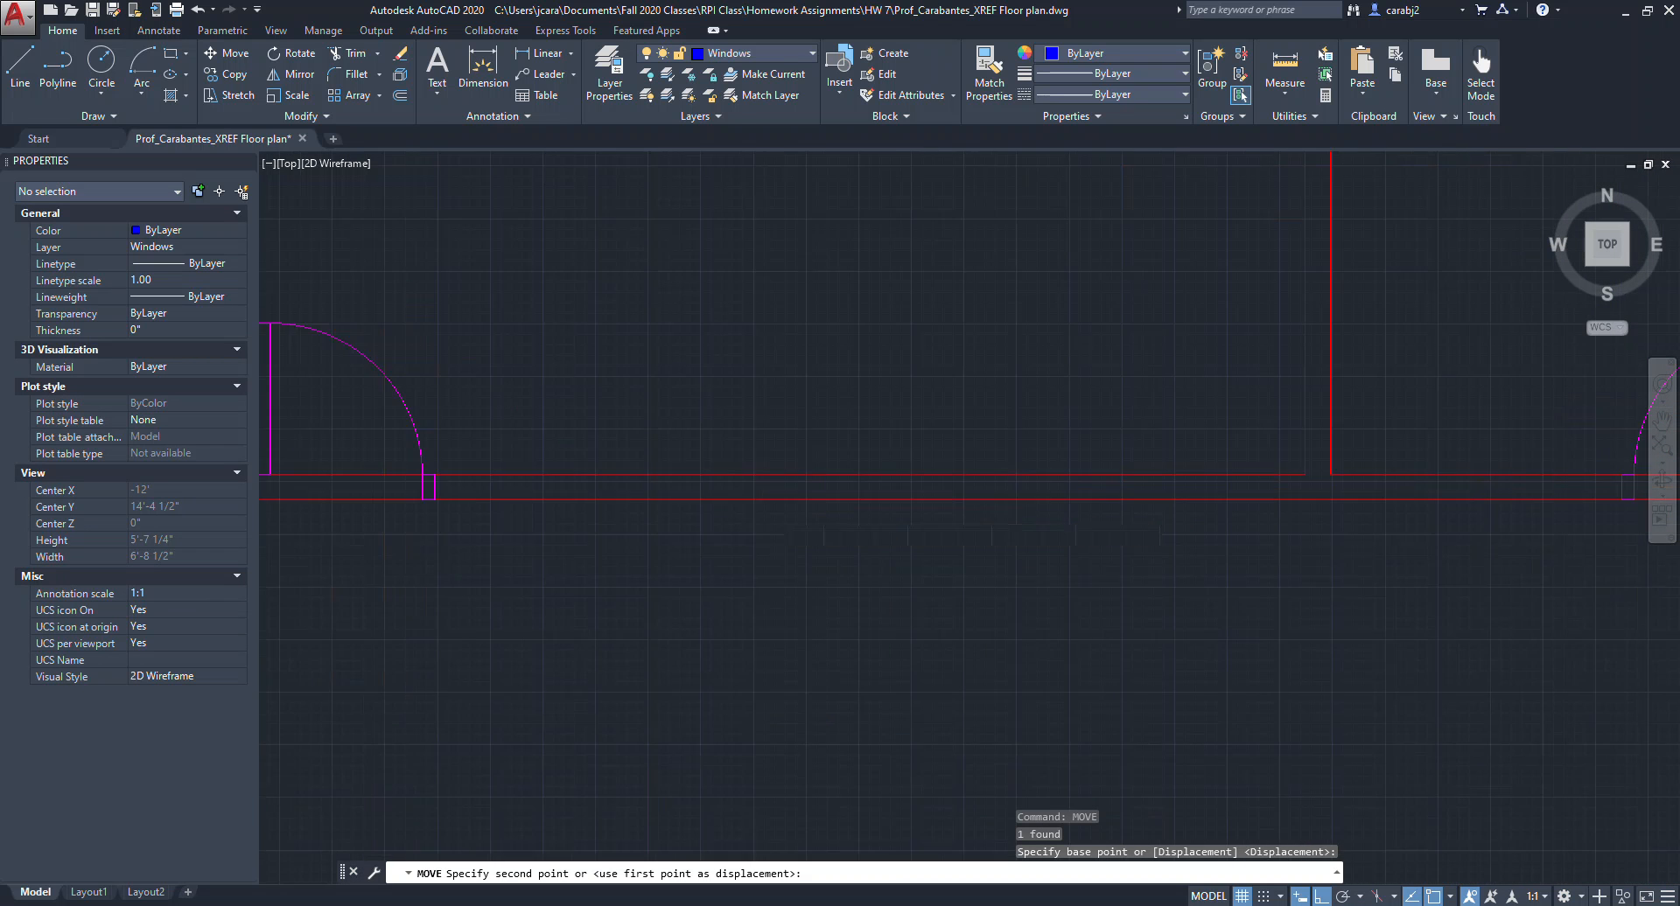
pyautogui.press('Escape')
pyautogui.scroll(-10, 1039, 537)
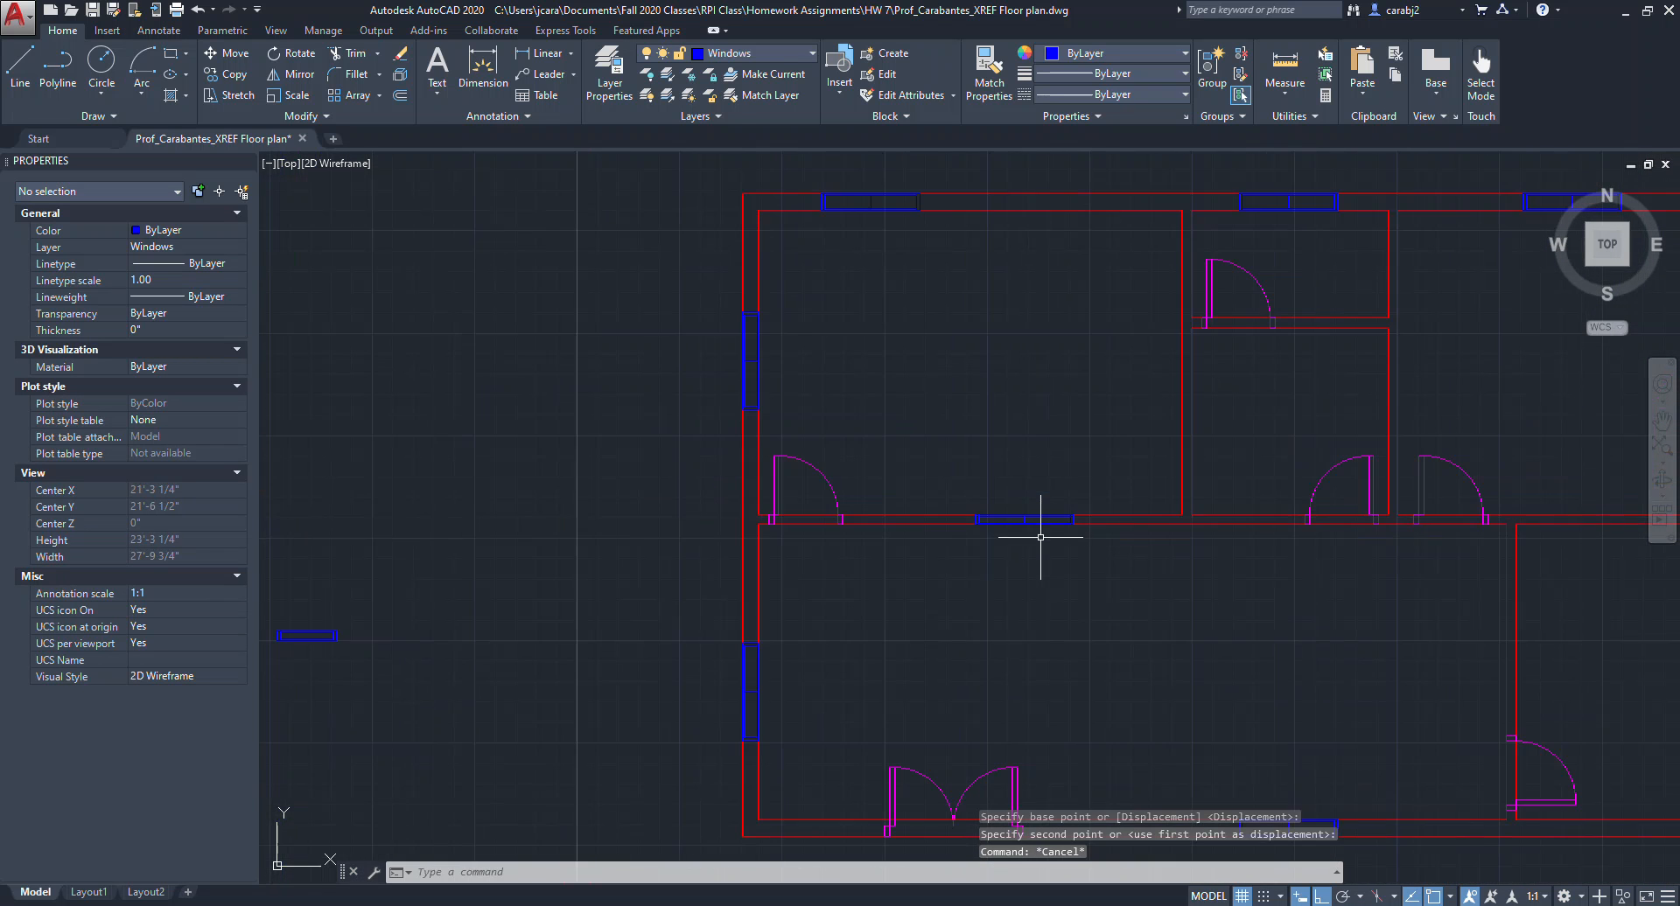
# Rotate the remaining spare window so that it stands vertically.
pyautogui.moveTo(1015, 523); pyautogui.dragTo(942, 505, button='middle')
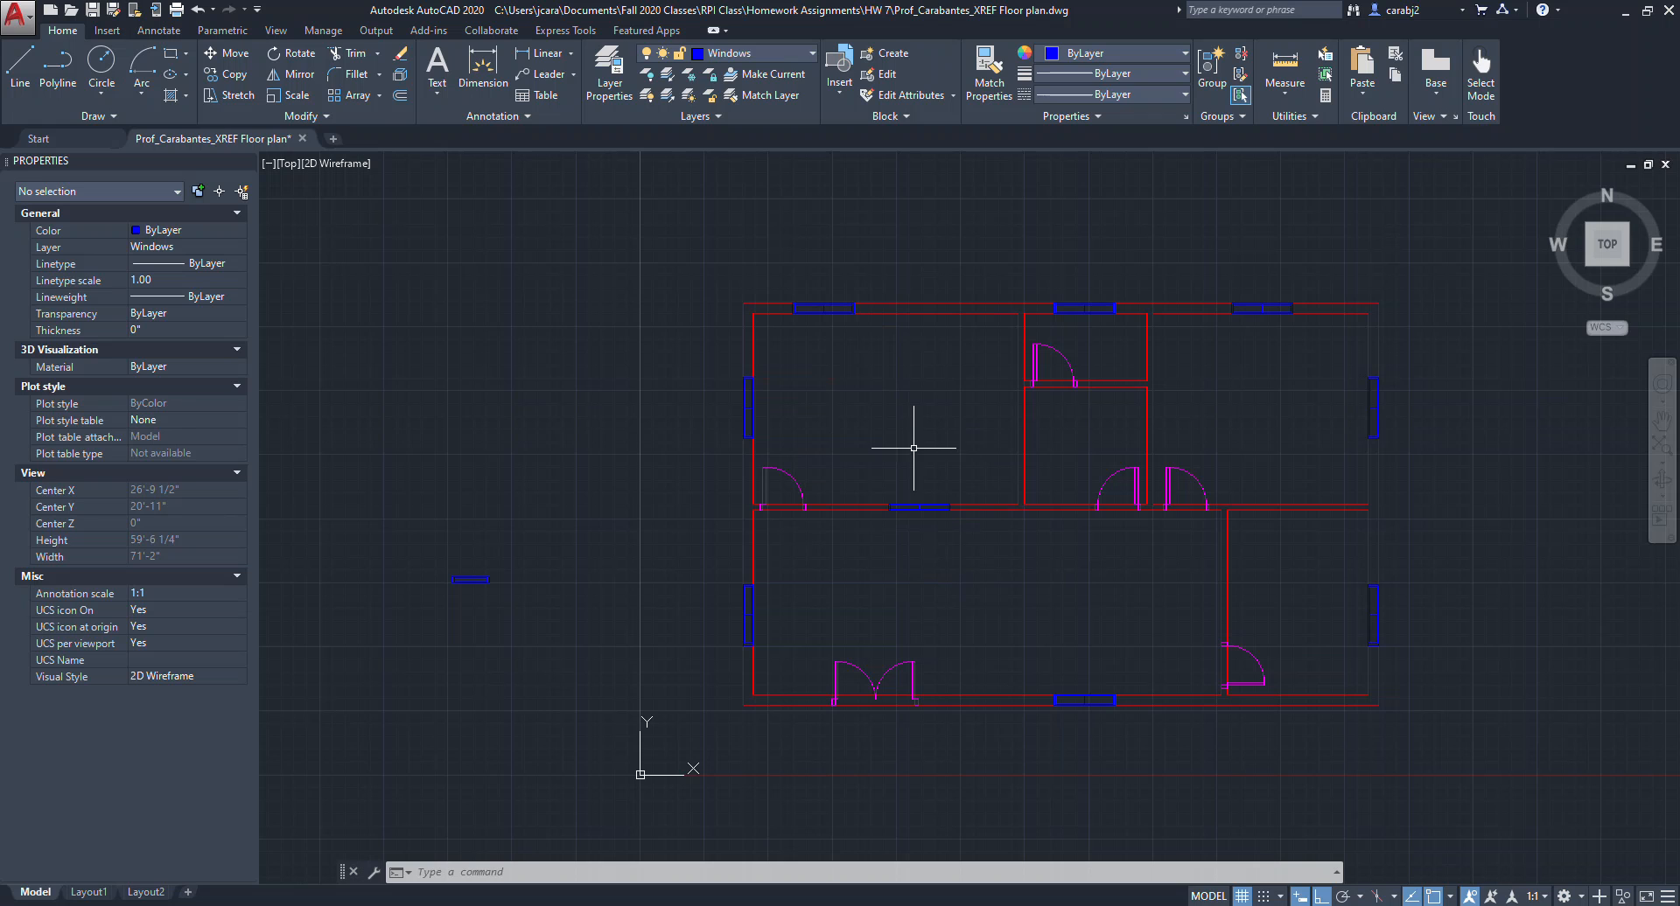
pyautogui.click(571, 612)
pyautogui.click(450, 560)
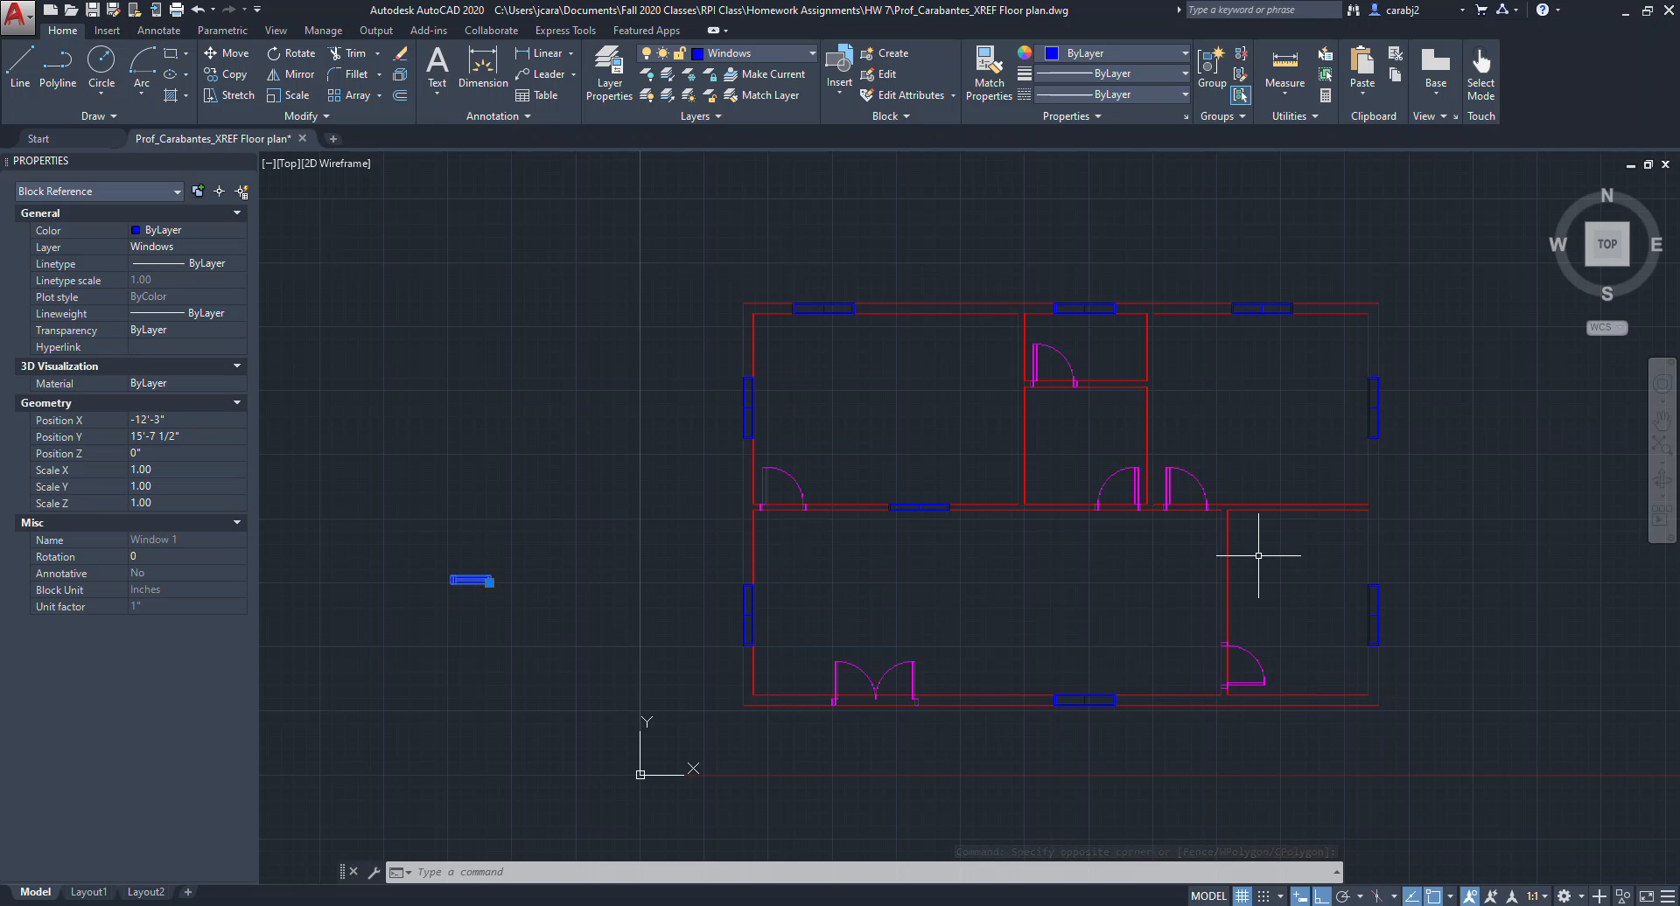
pyautogui.scroll(7, 457, 587)
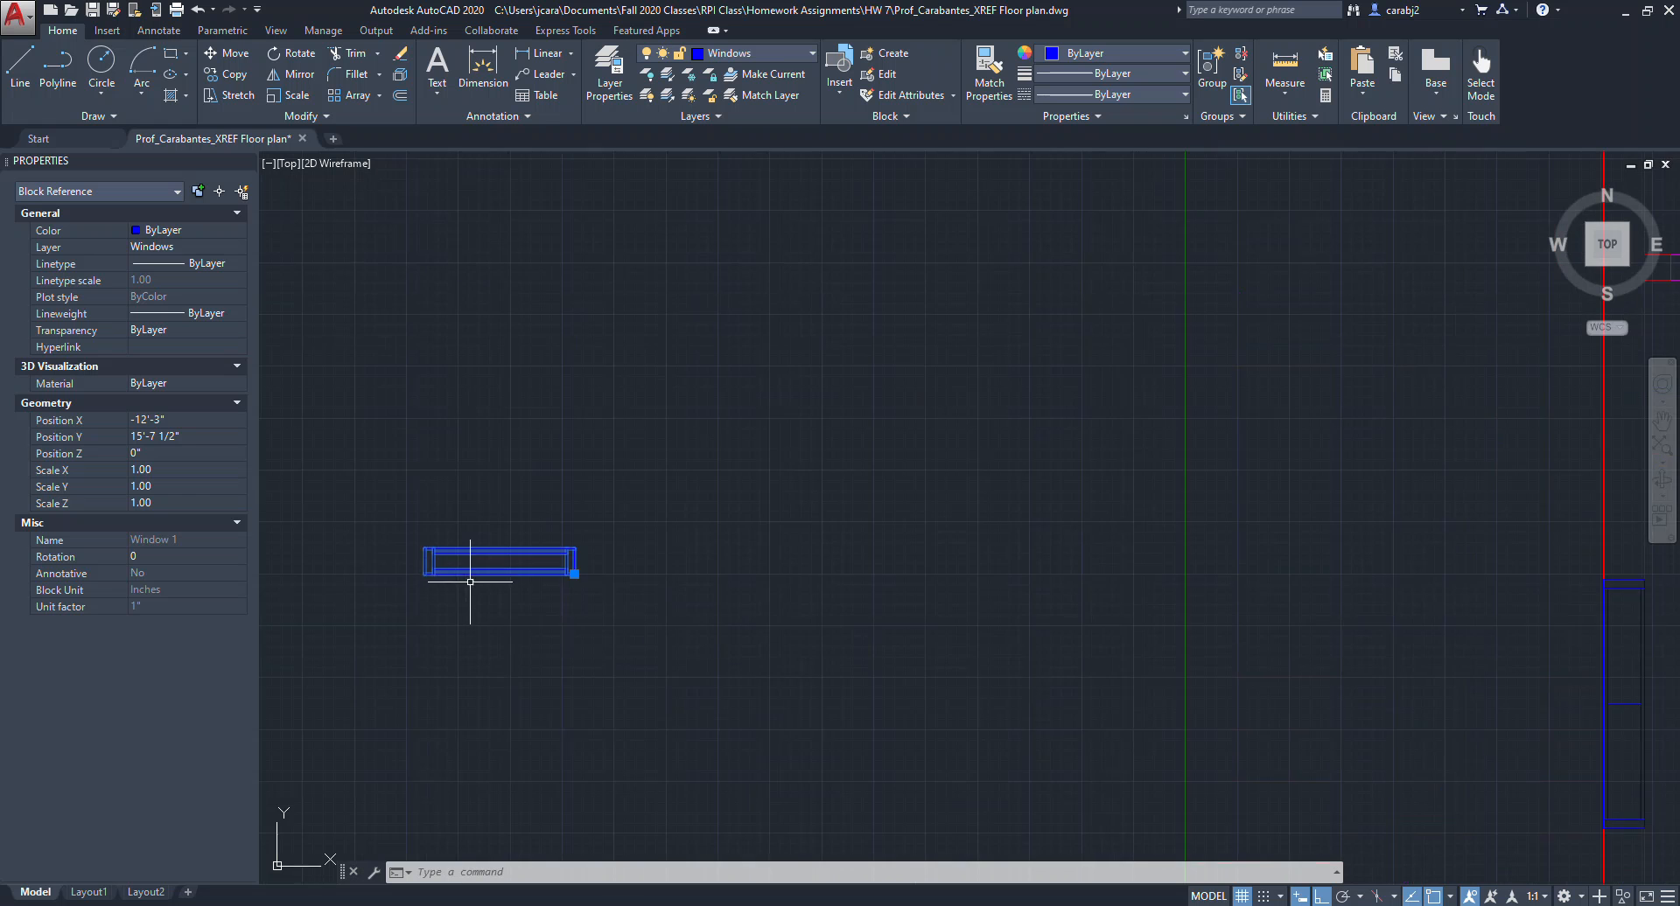
pyautogui.press('Return')
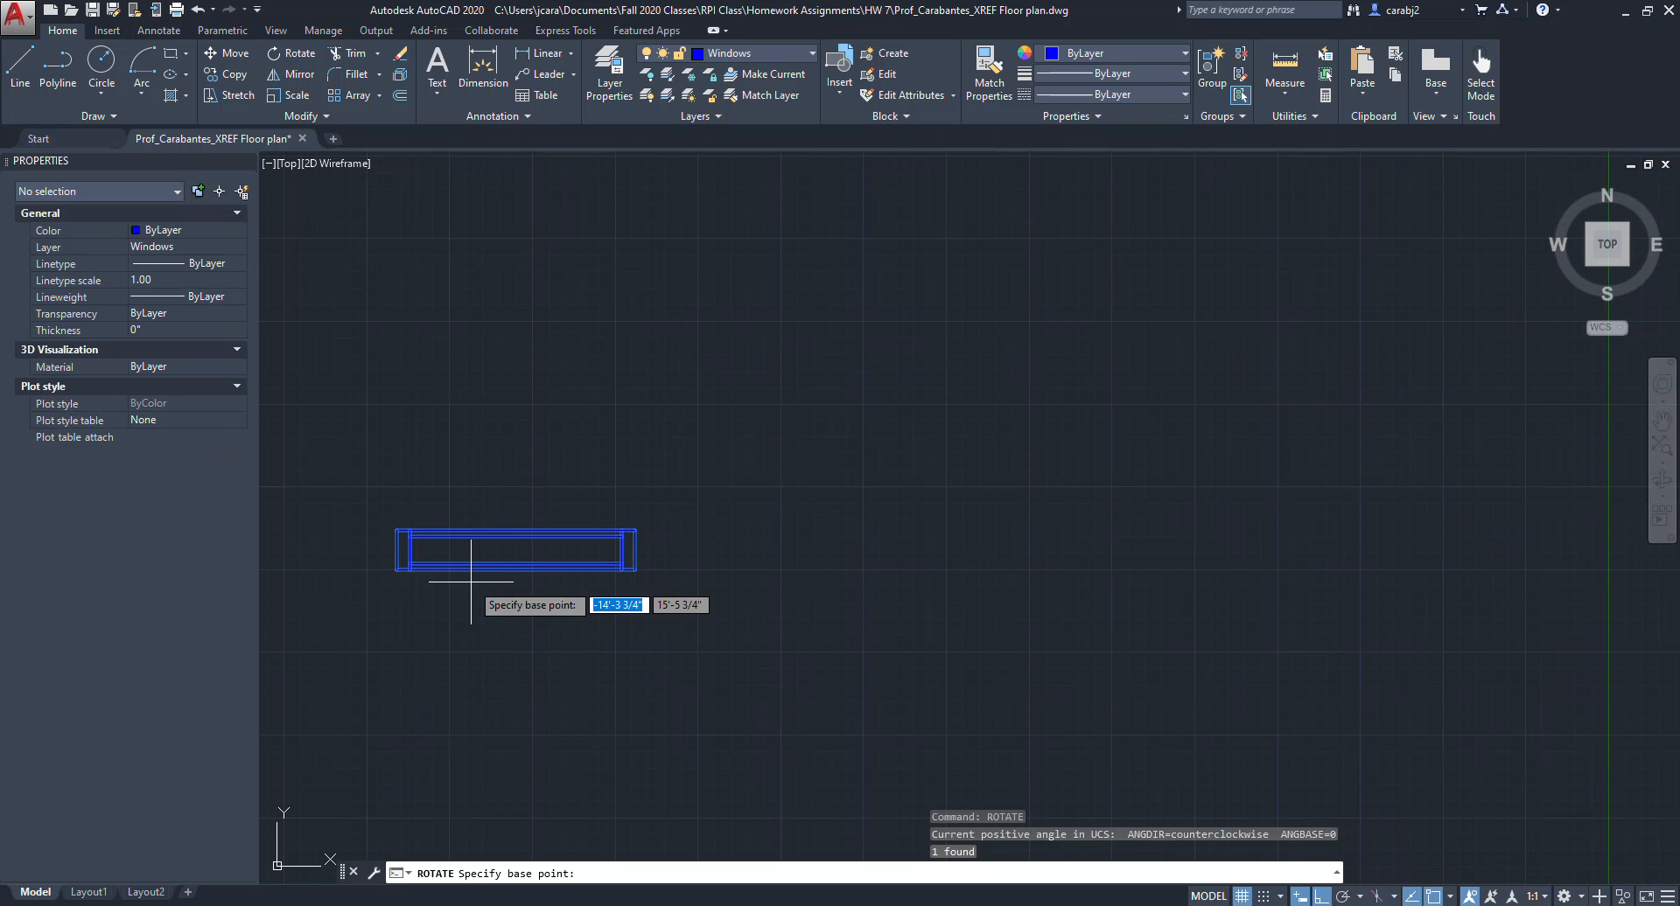
pyautogui.click(634, 570)
pyautogui.click(621, 675)
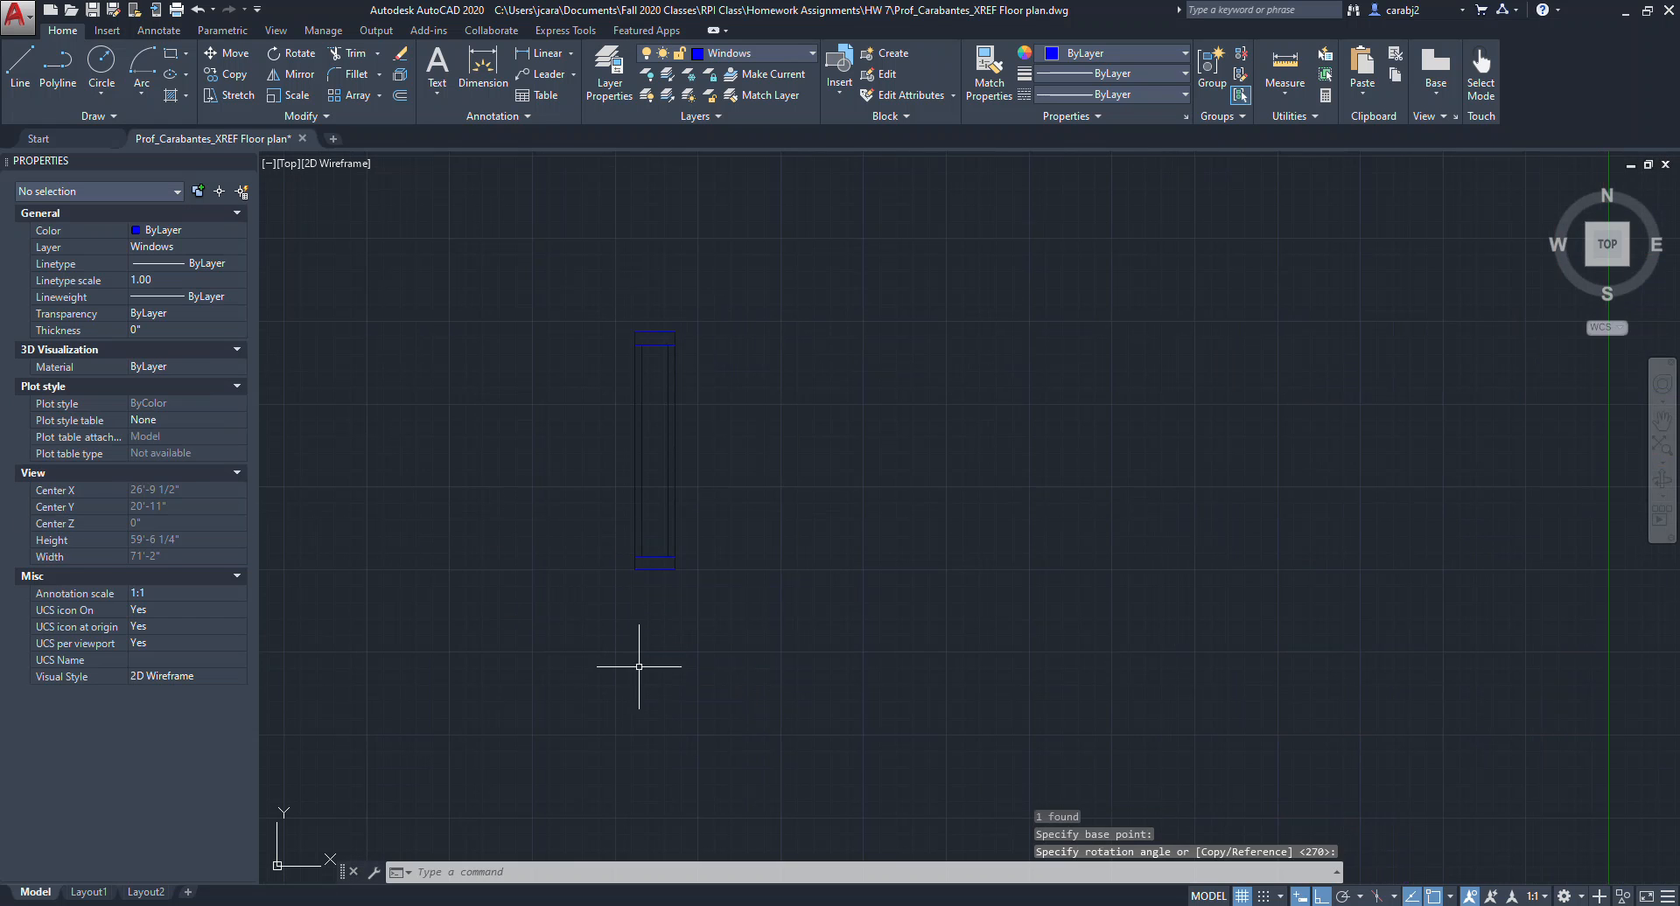
pyautogui.click(738, 577)
# Move the vertical window onto the interior wall of the lower-right room.
pyautogui.click(619, 517)
pyautogui.write('m')
pyautogui.press('Return')
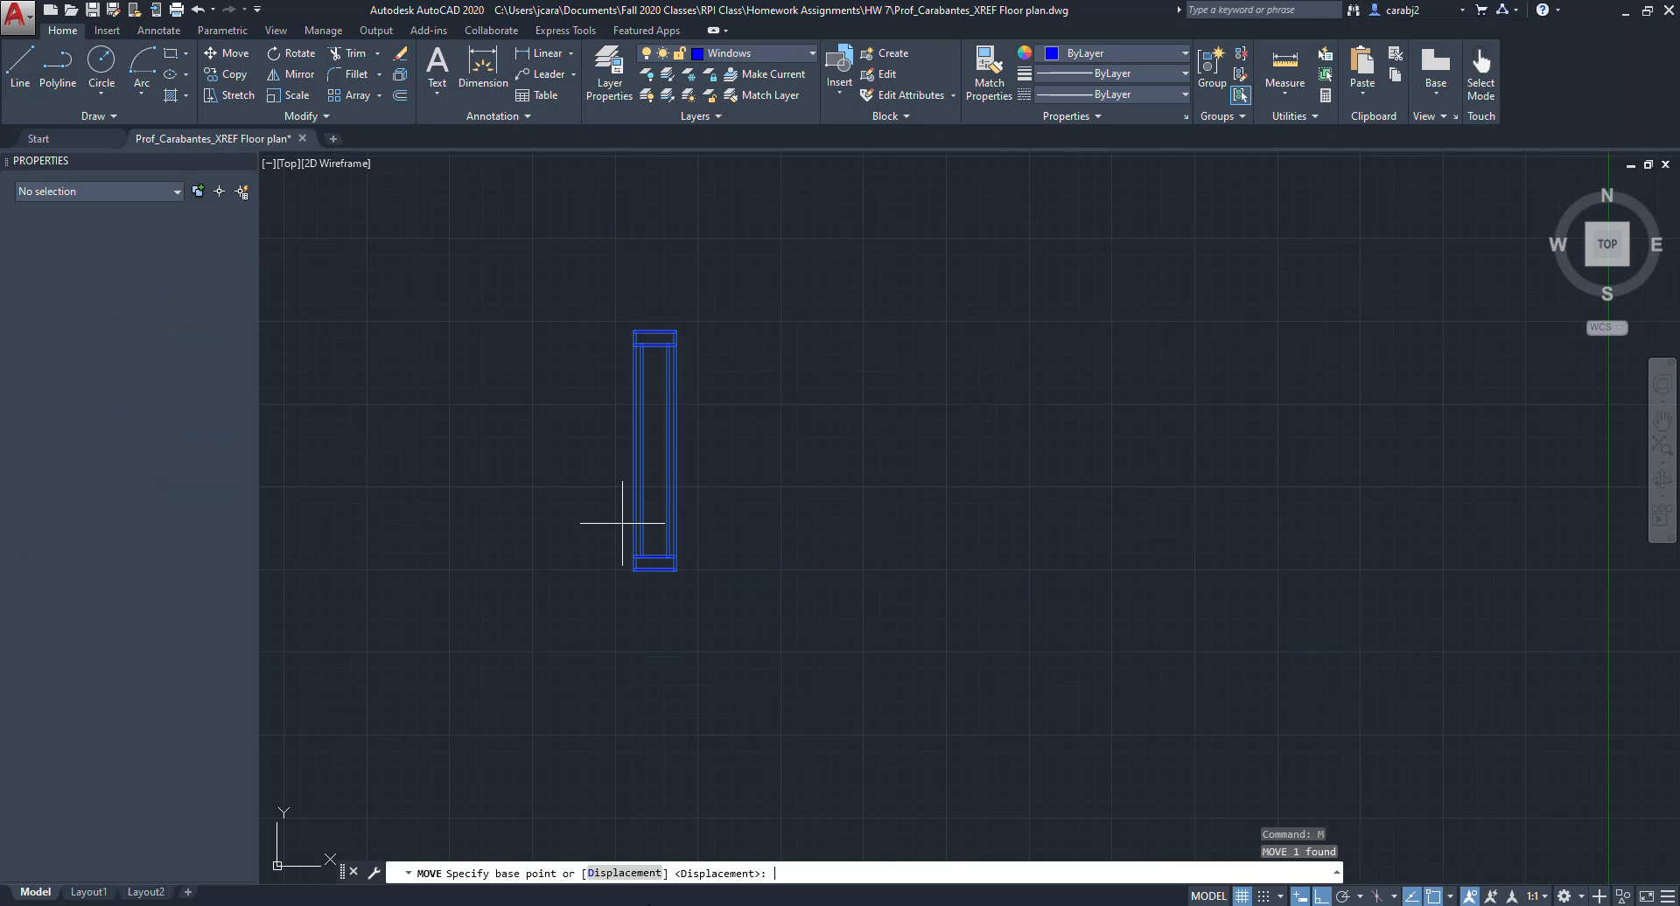
pyautogui.click(633, 571)
pyautogui.scroll(-3, 633, 571)
pyautogui.moveTo(947, 610); pyautogui.dragTo(430, 607, button='middle')
pyautogui.scroll(-5, 958, 603)
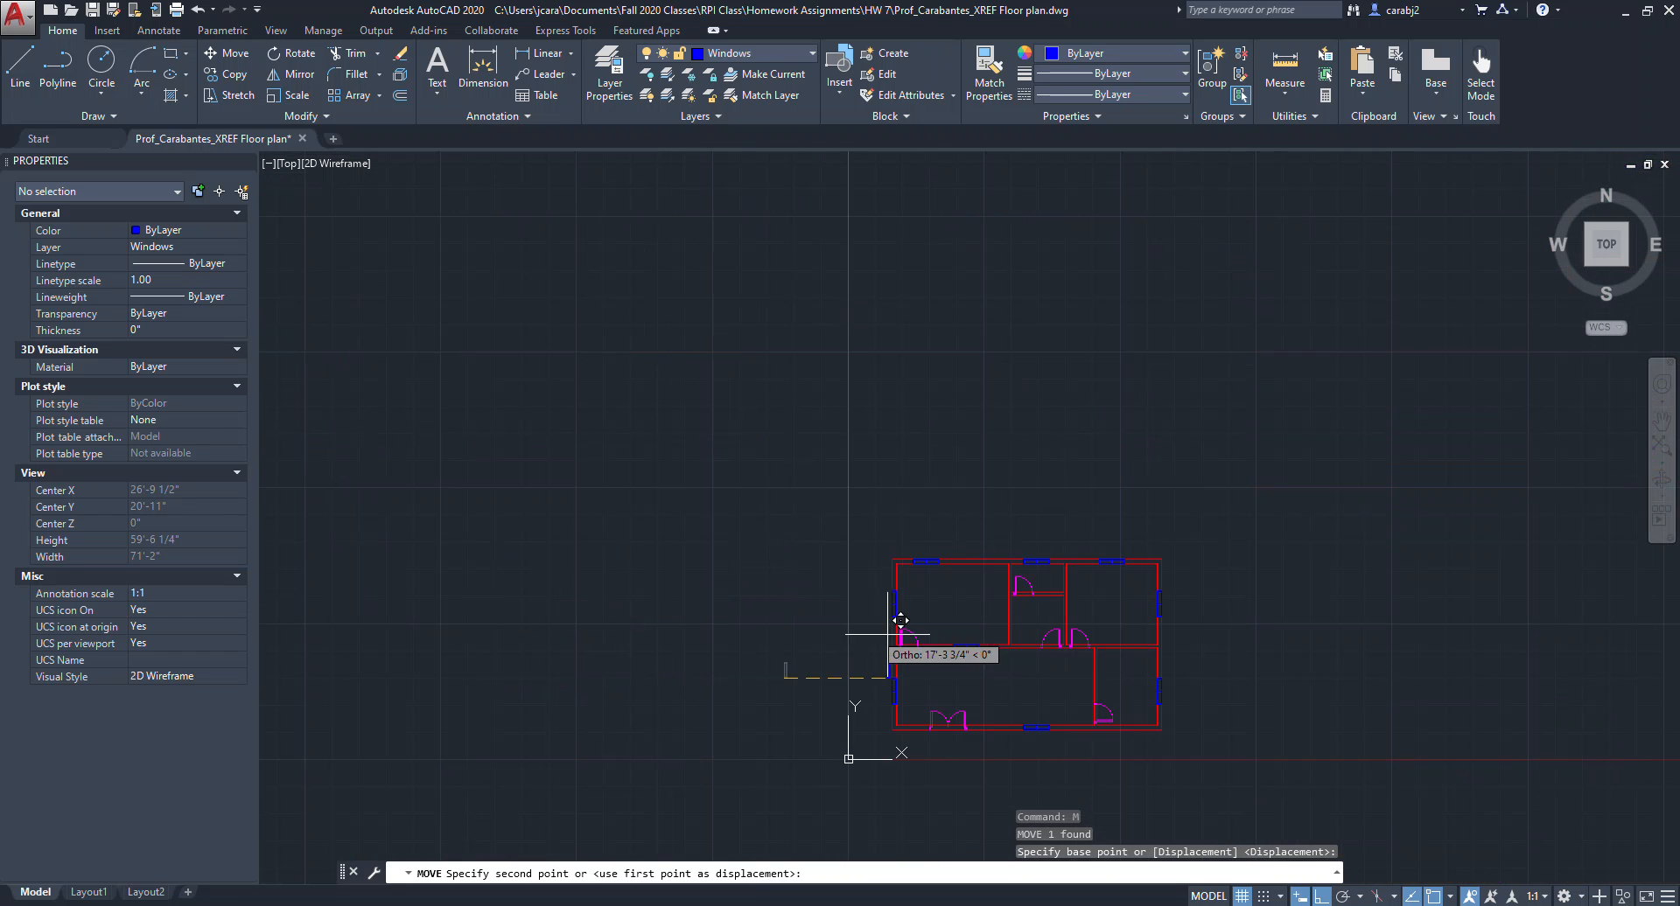
pyautogui.scroll(9, 1143, 695)
pyautogui.scroll(3, 997, 580)
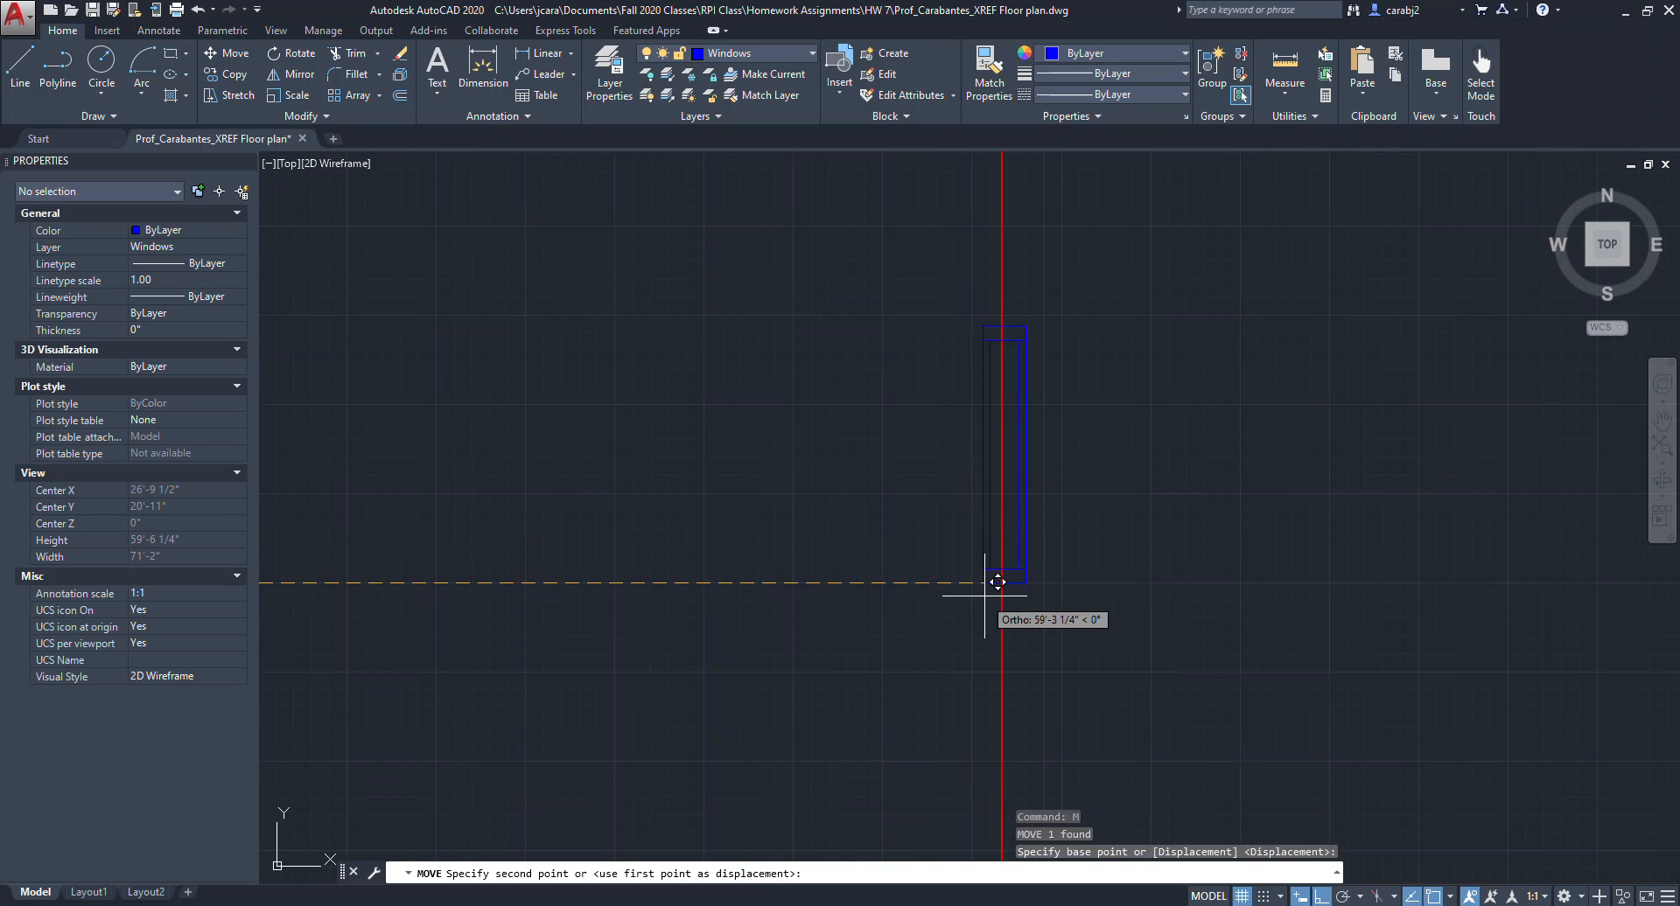
pyautogui.press('Escape')
pyautogui.scroll(-6, 1105, 638)
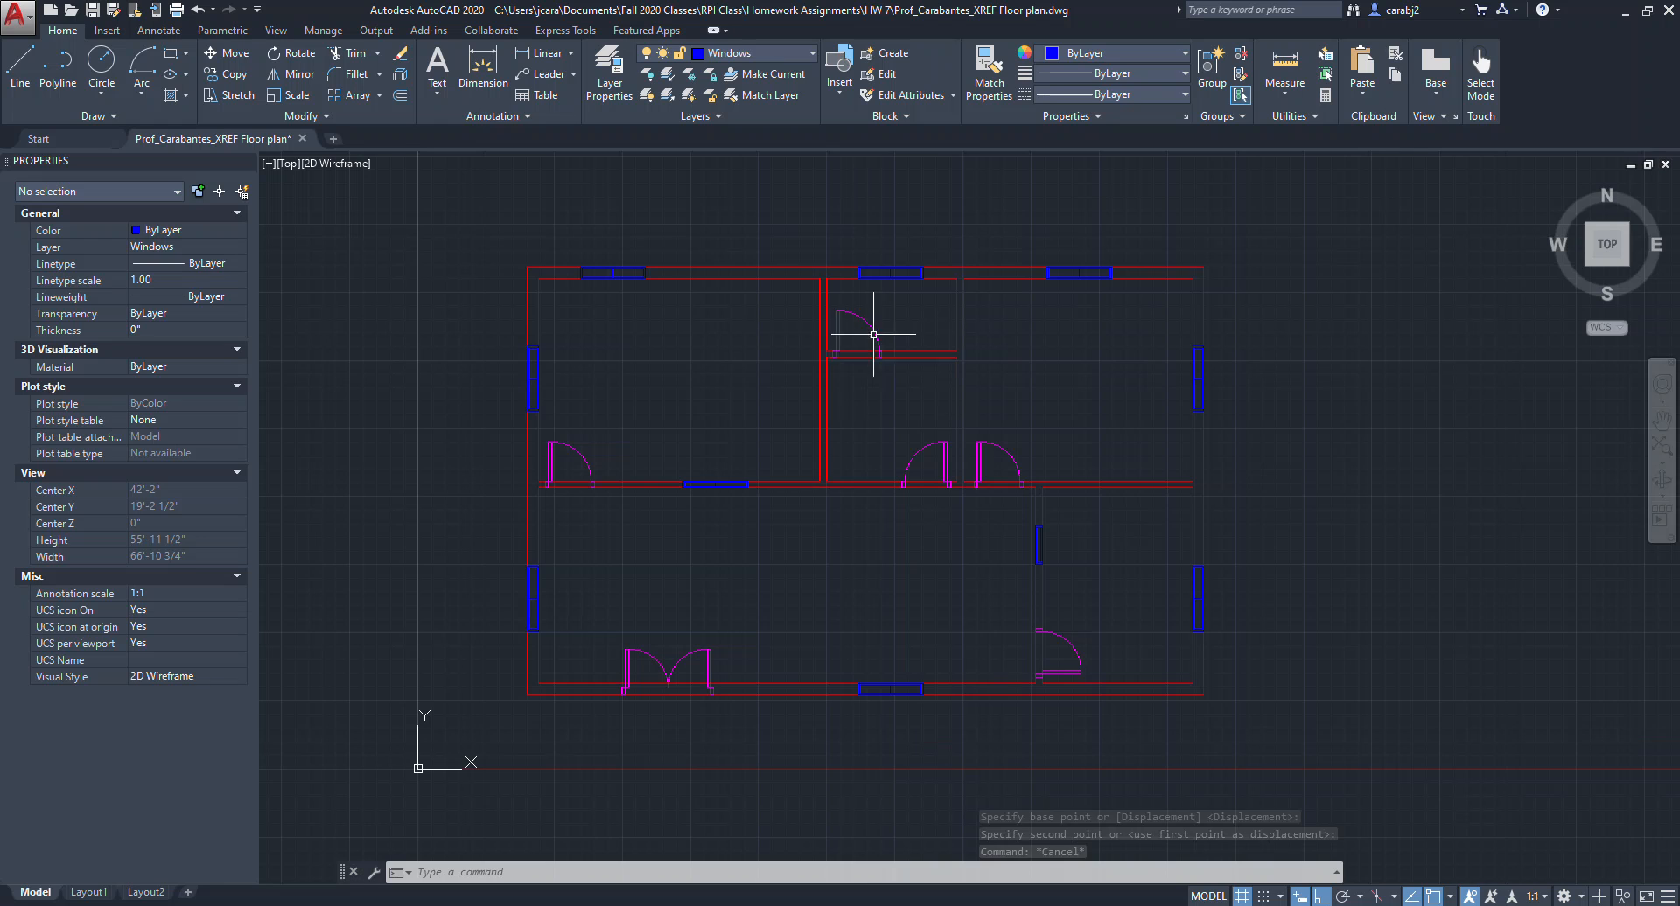
# Delete the window in the top exterior wall above the upper-left room.
pyautogui.moveTo(930, 488); pyautogui.dragTo(975, 517, button='middle')
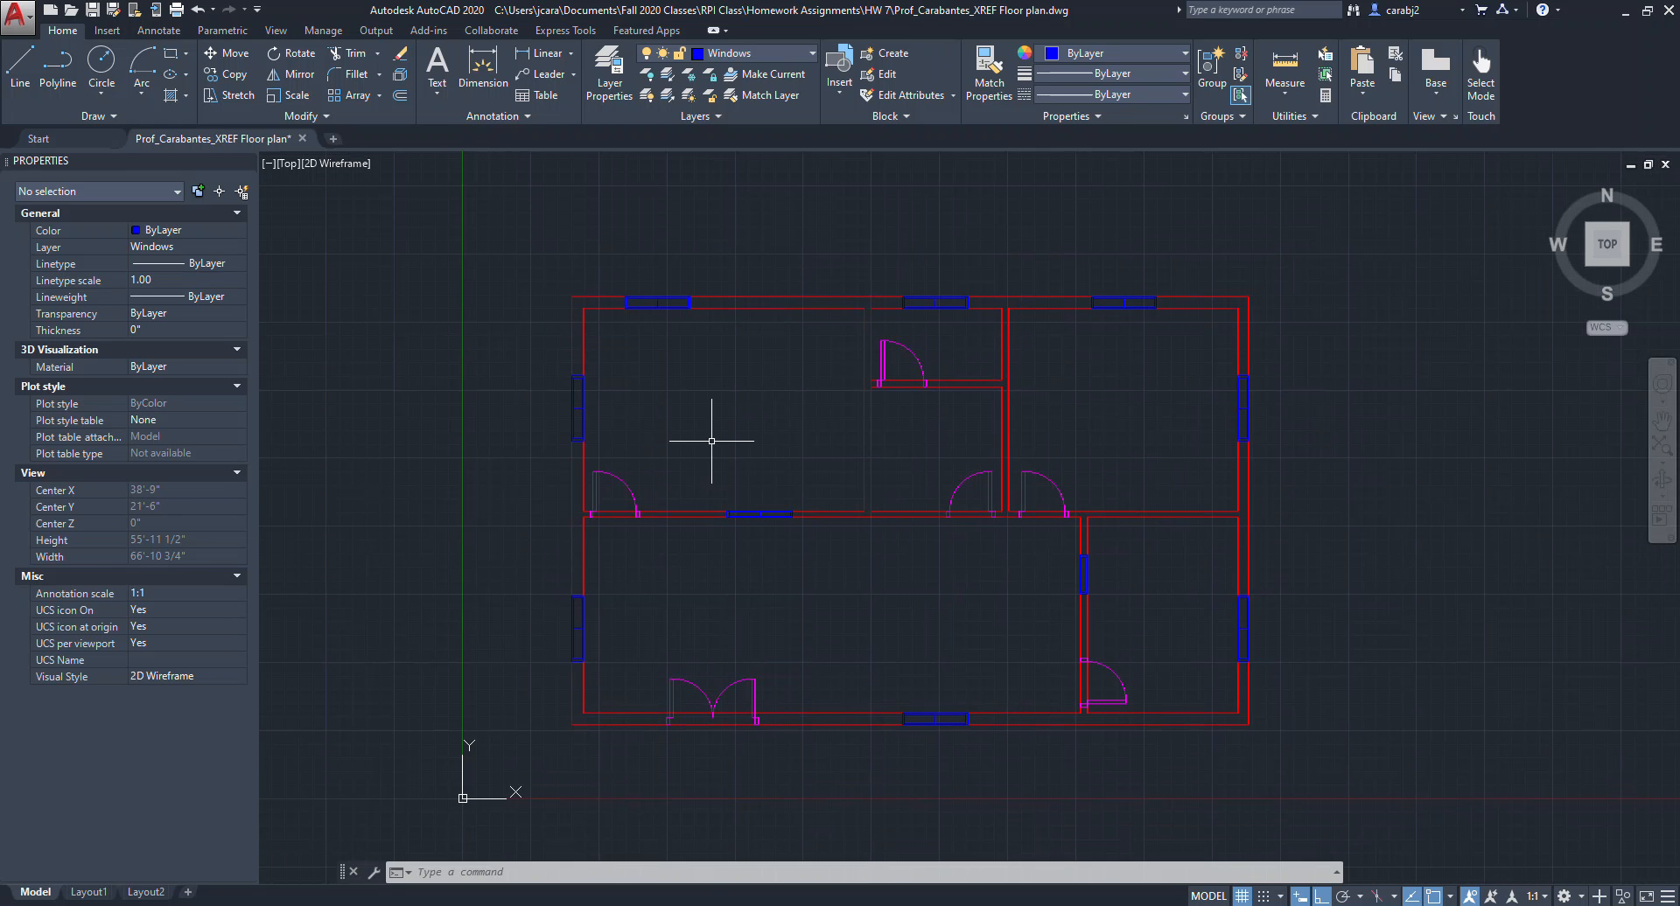
pyautogui.click(669, 298)
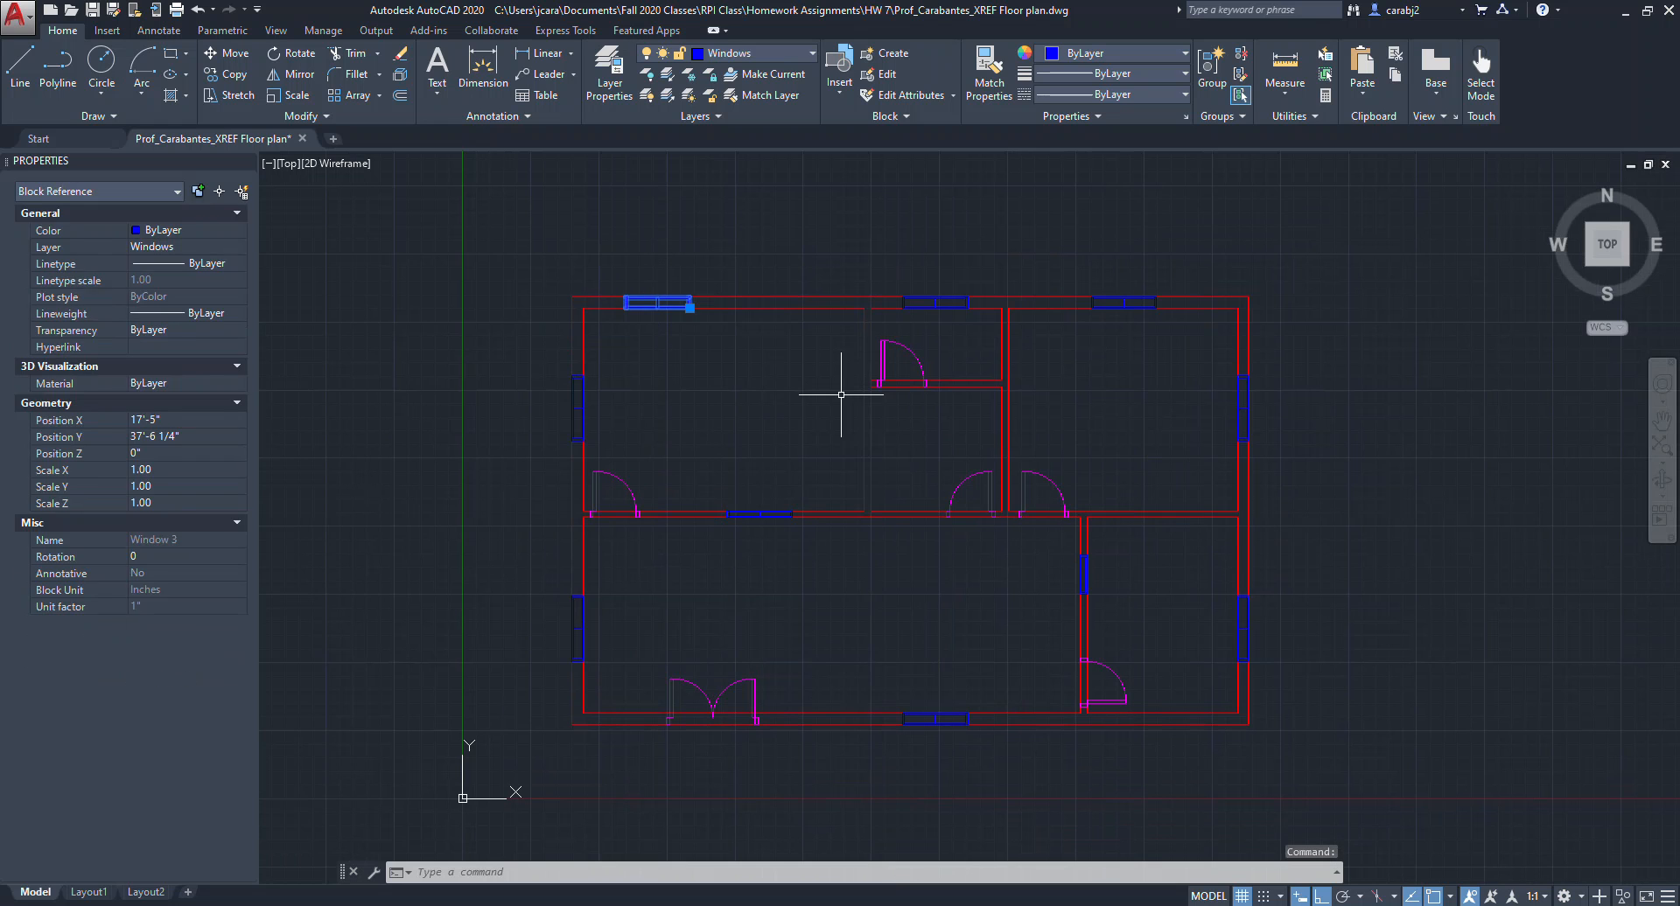
pyautogui.press('Delete')
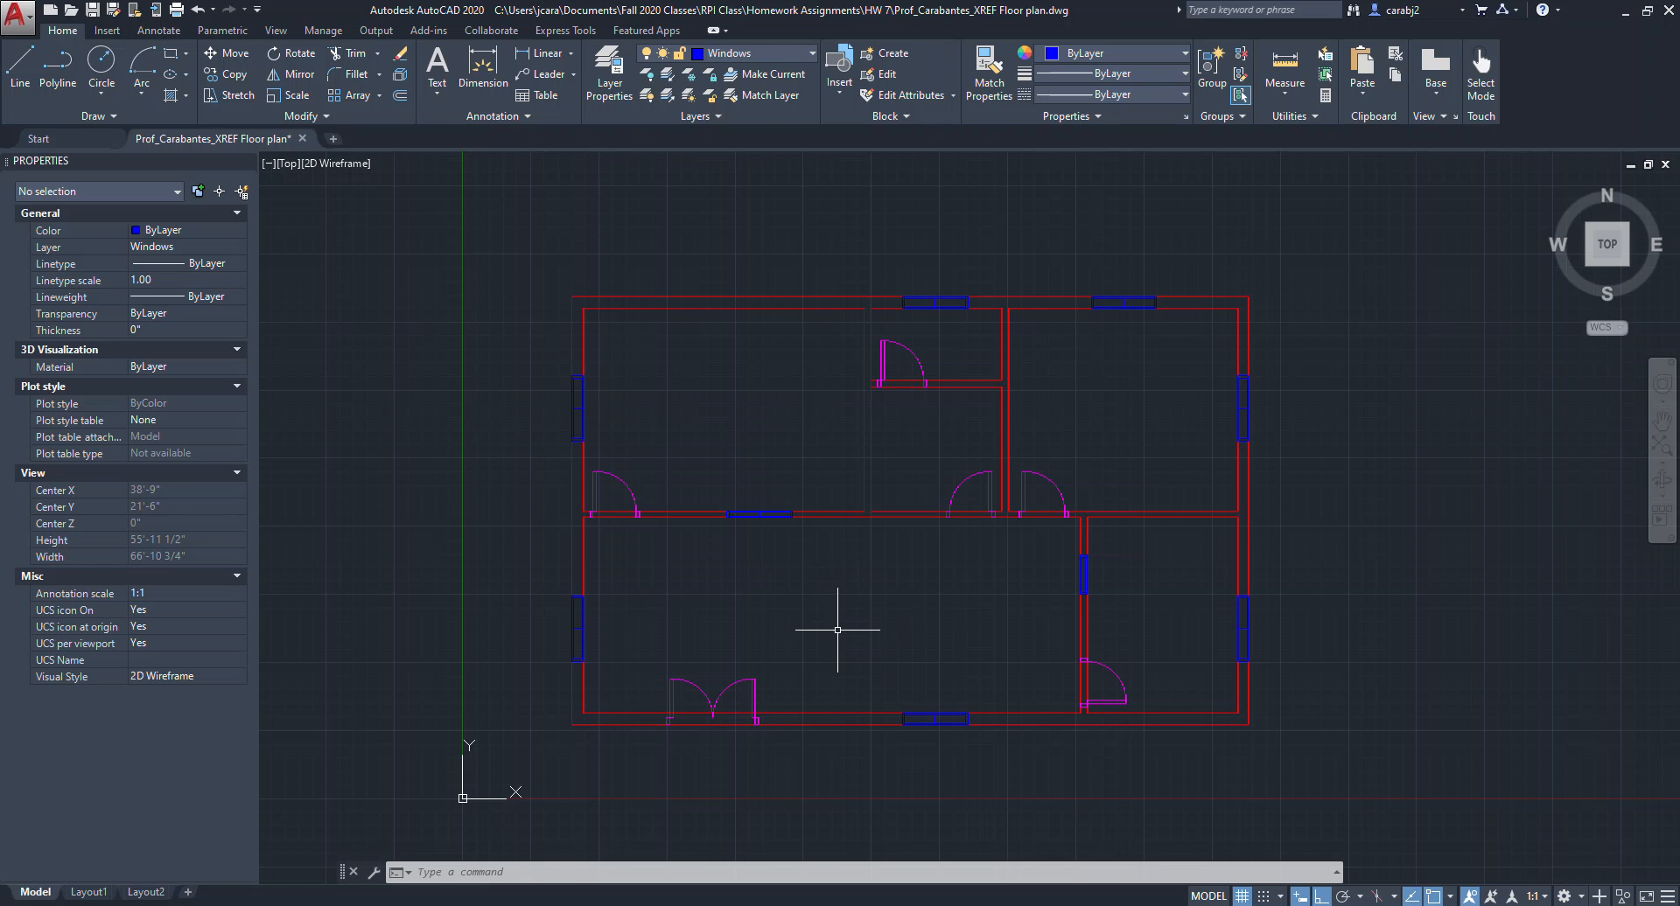
# Switch to the assignment PDF and review its layer table and submission requirements.
pyautogui.click(928, 905)
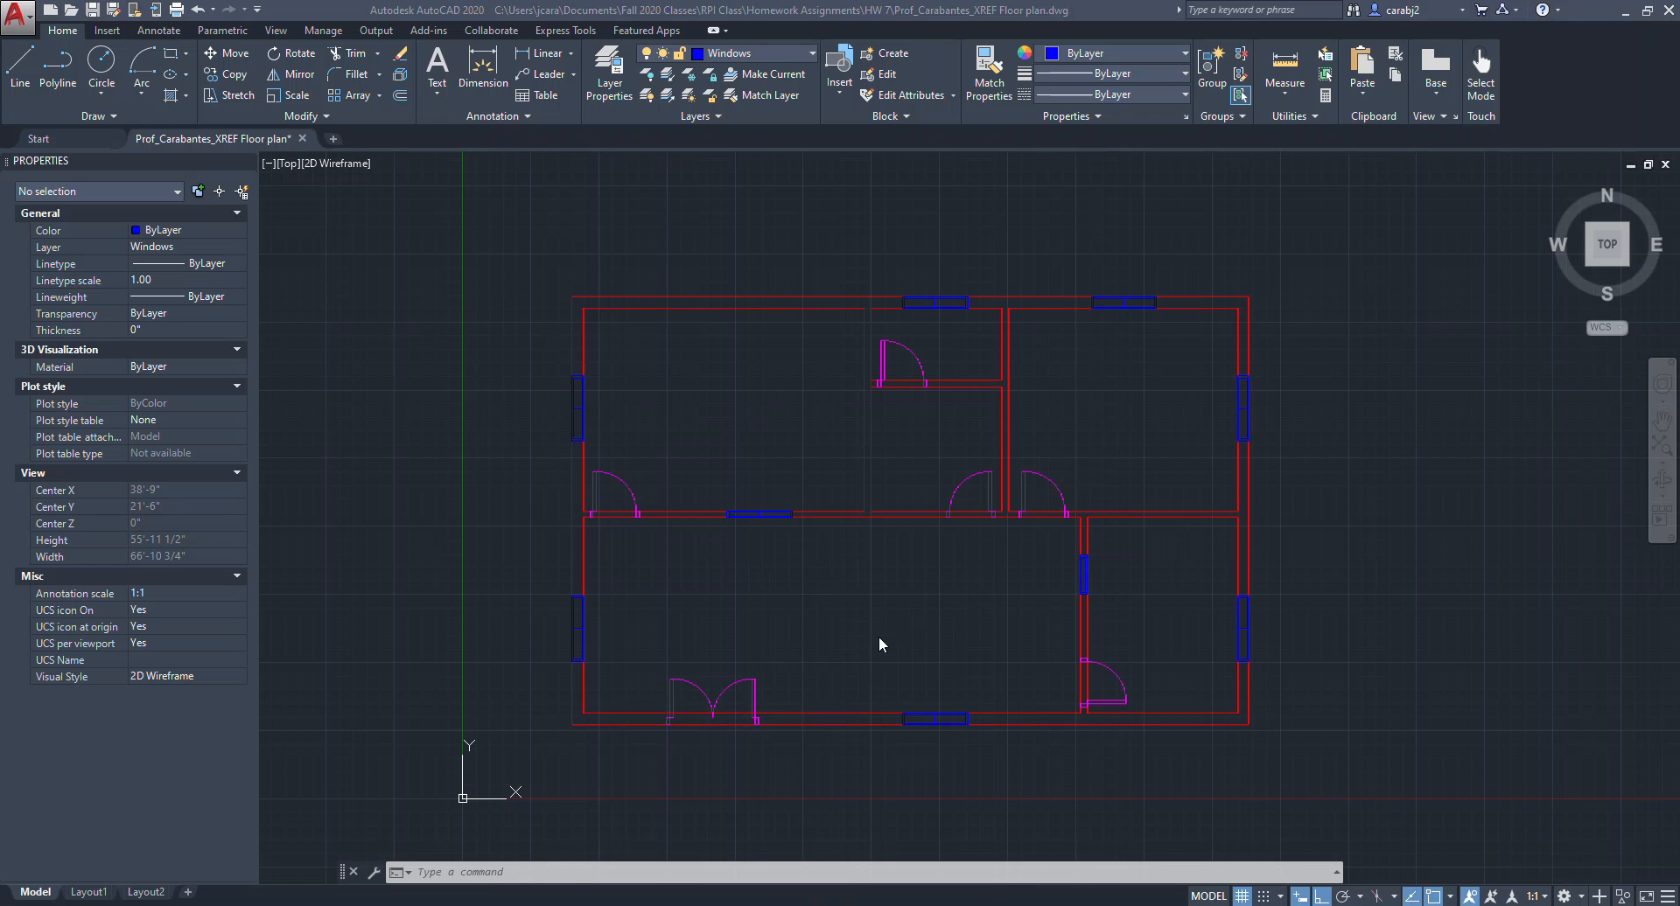
pyautogui.click(834, 660)
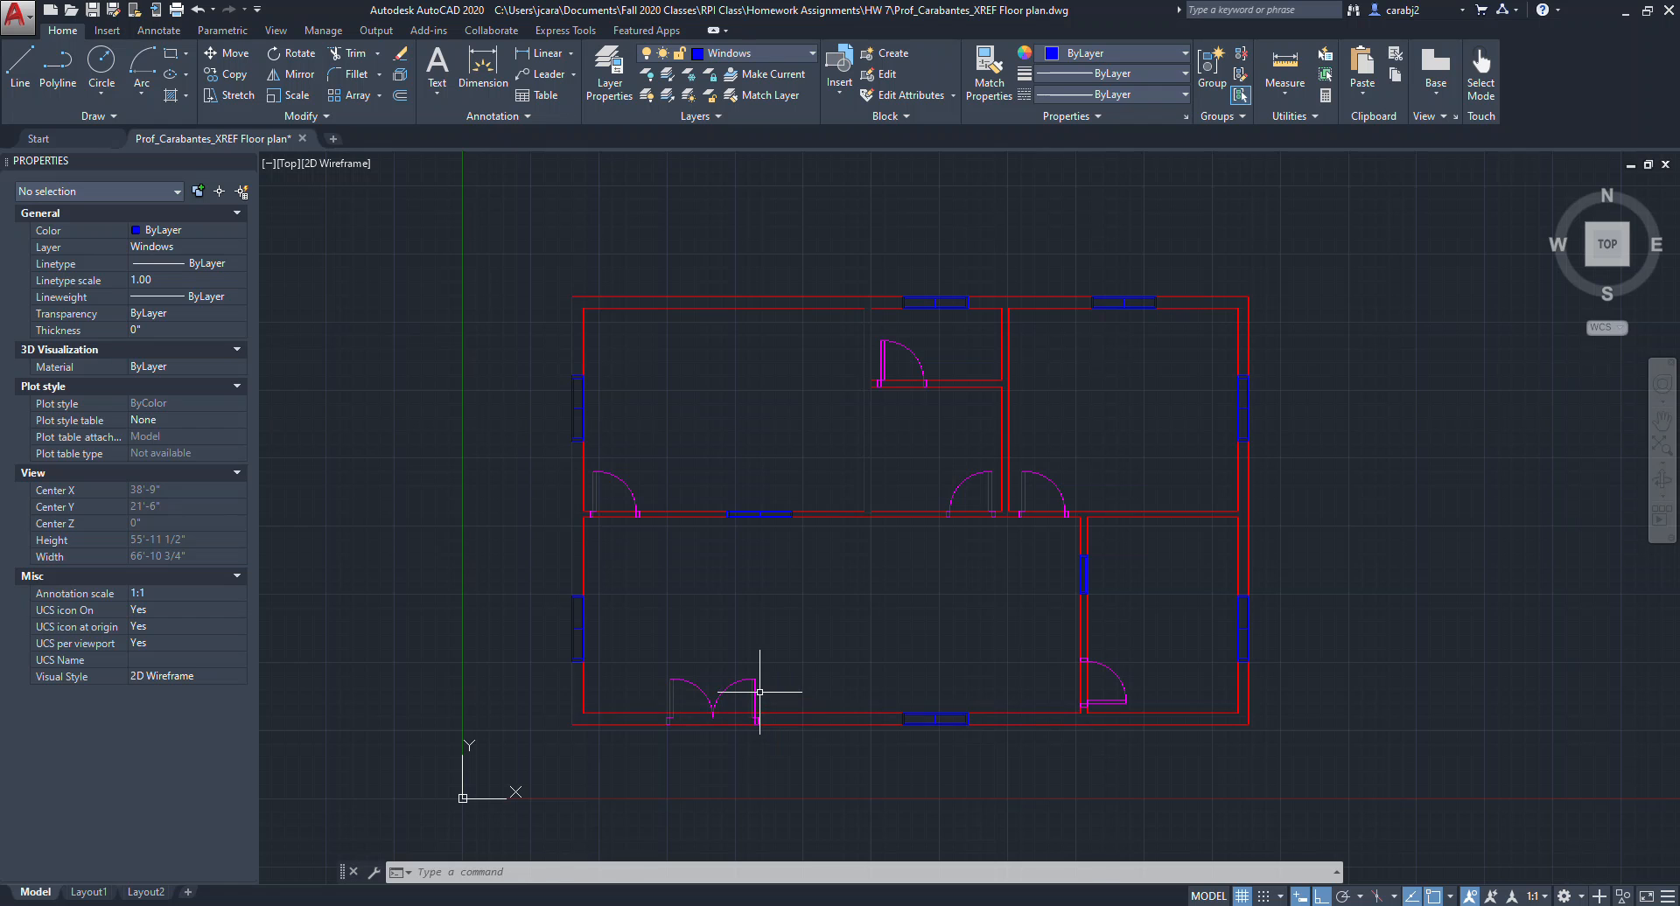
pyautogui.hotkey('alt', 'Tab')
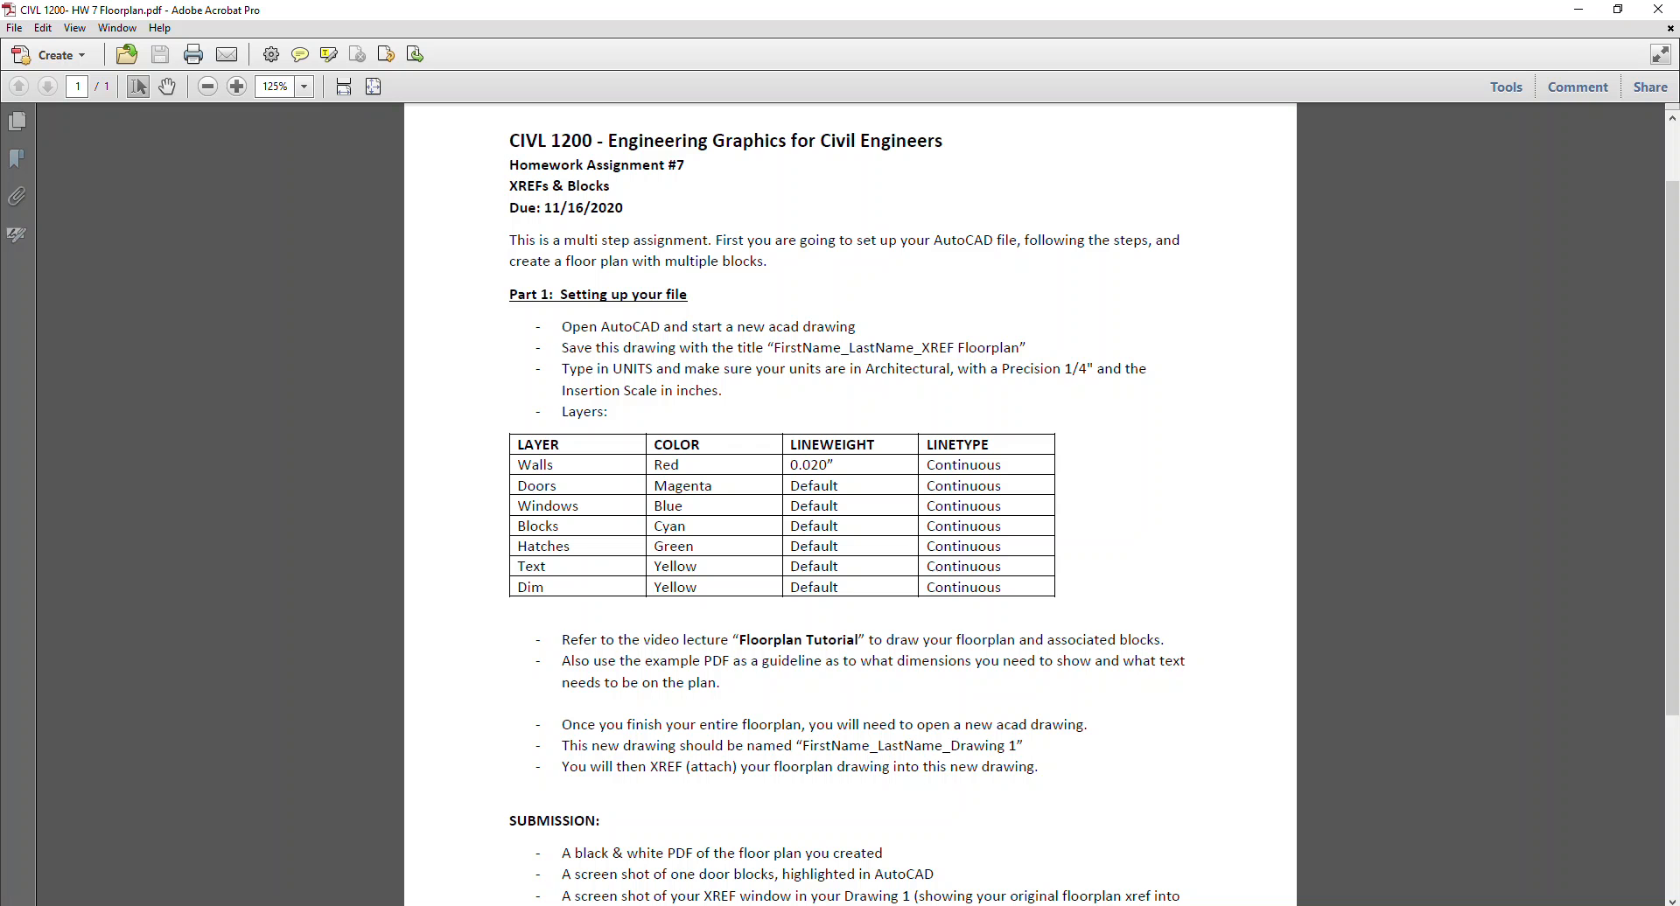
pyautogui.scroll(-5, 670, 757)
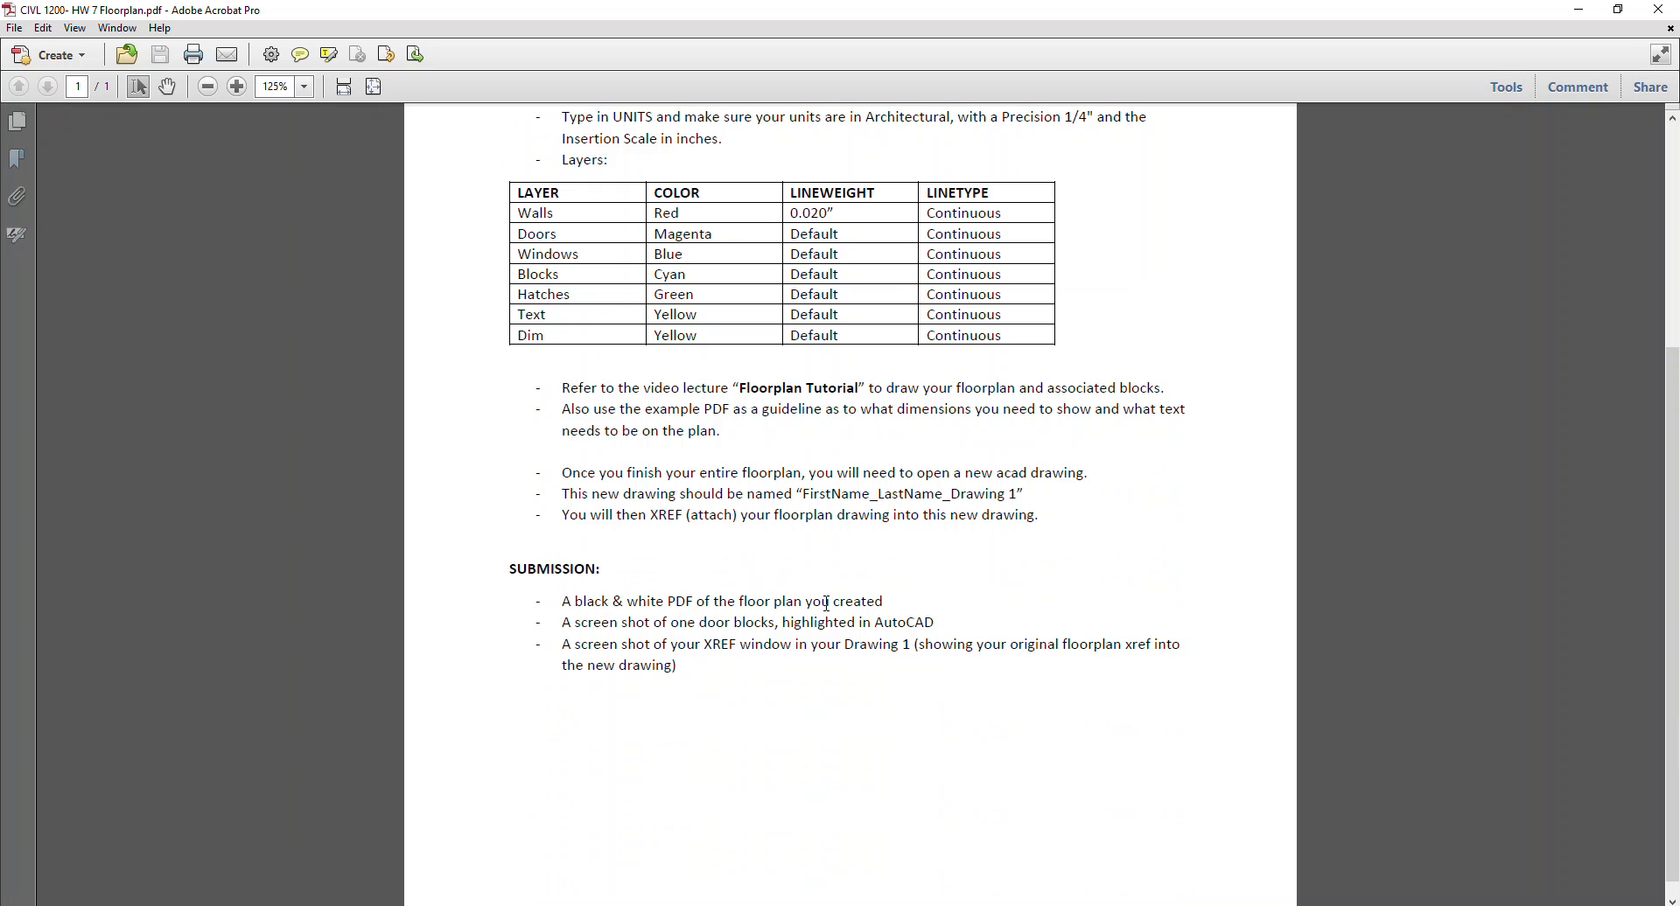
pyautogui.click(1580, 11)
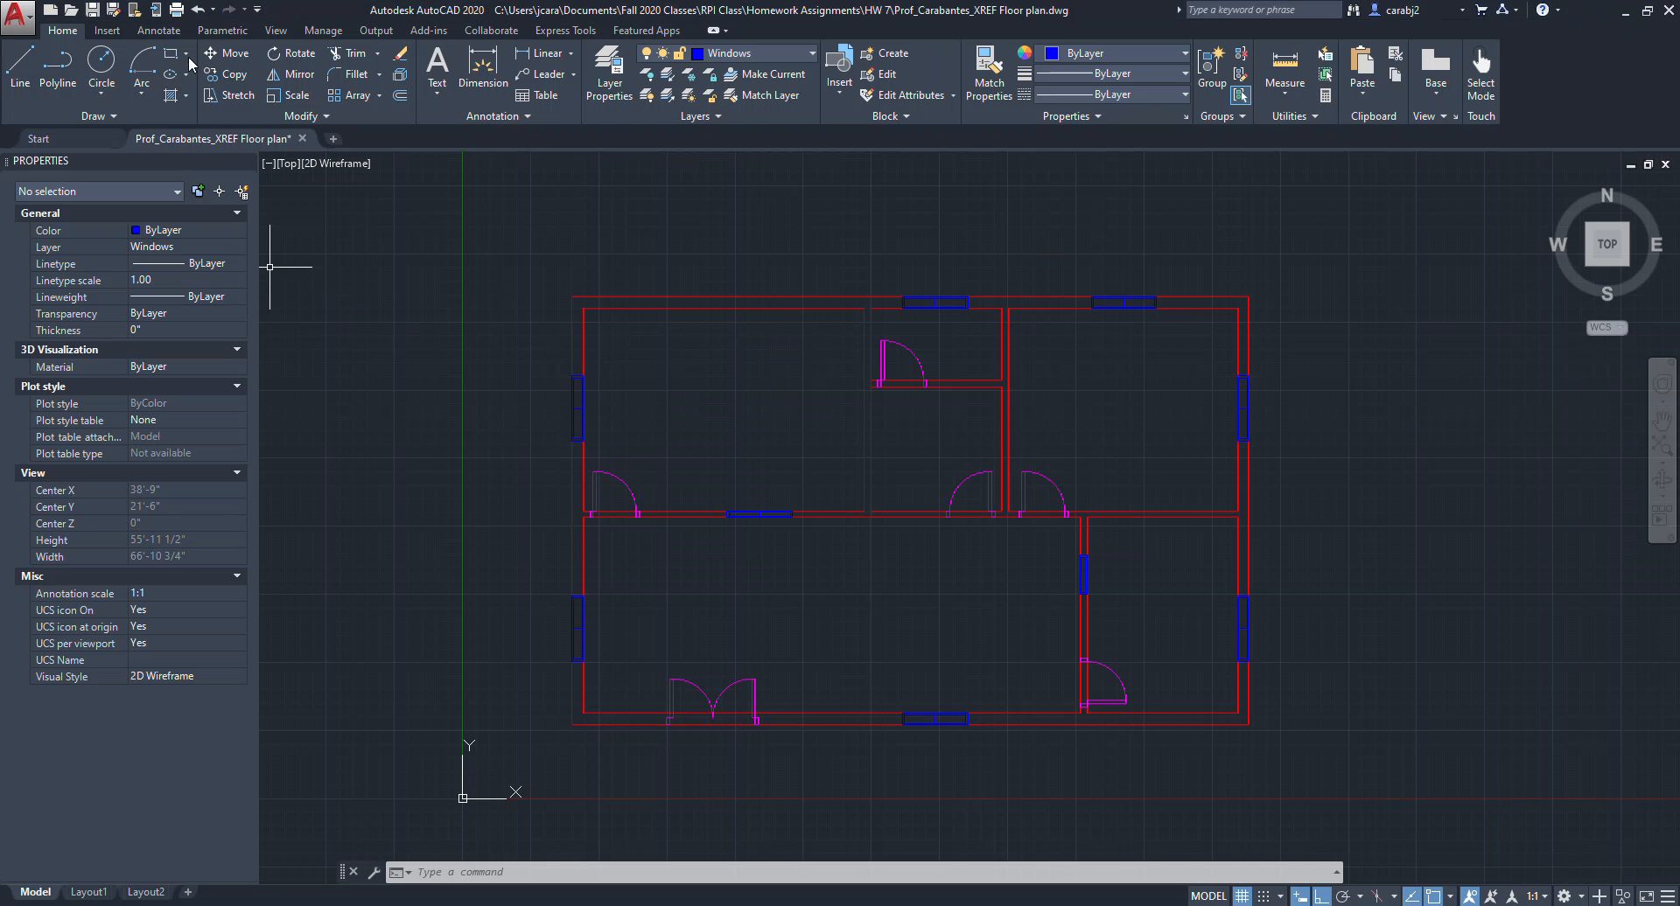
# Draw a rectangle snapped to the outer corners of the floor plan's exterior walls.
pyautogui.write('rec')
pyautogui.press('Return')
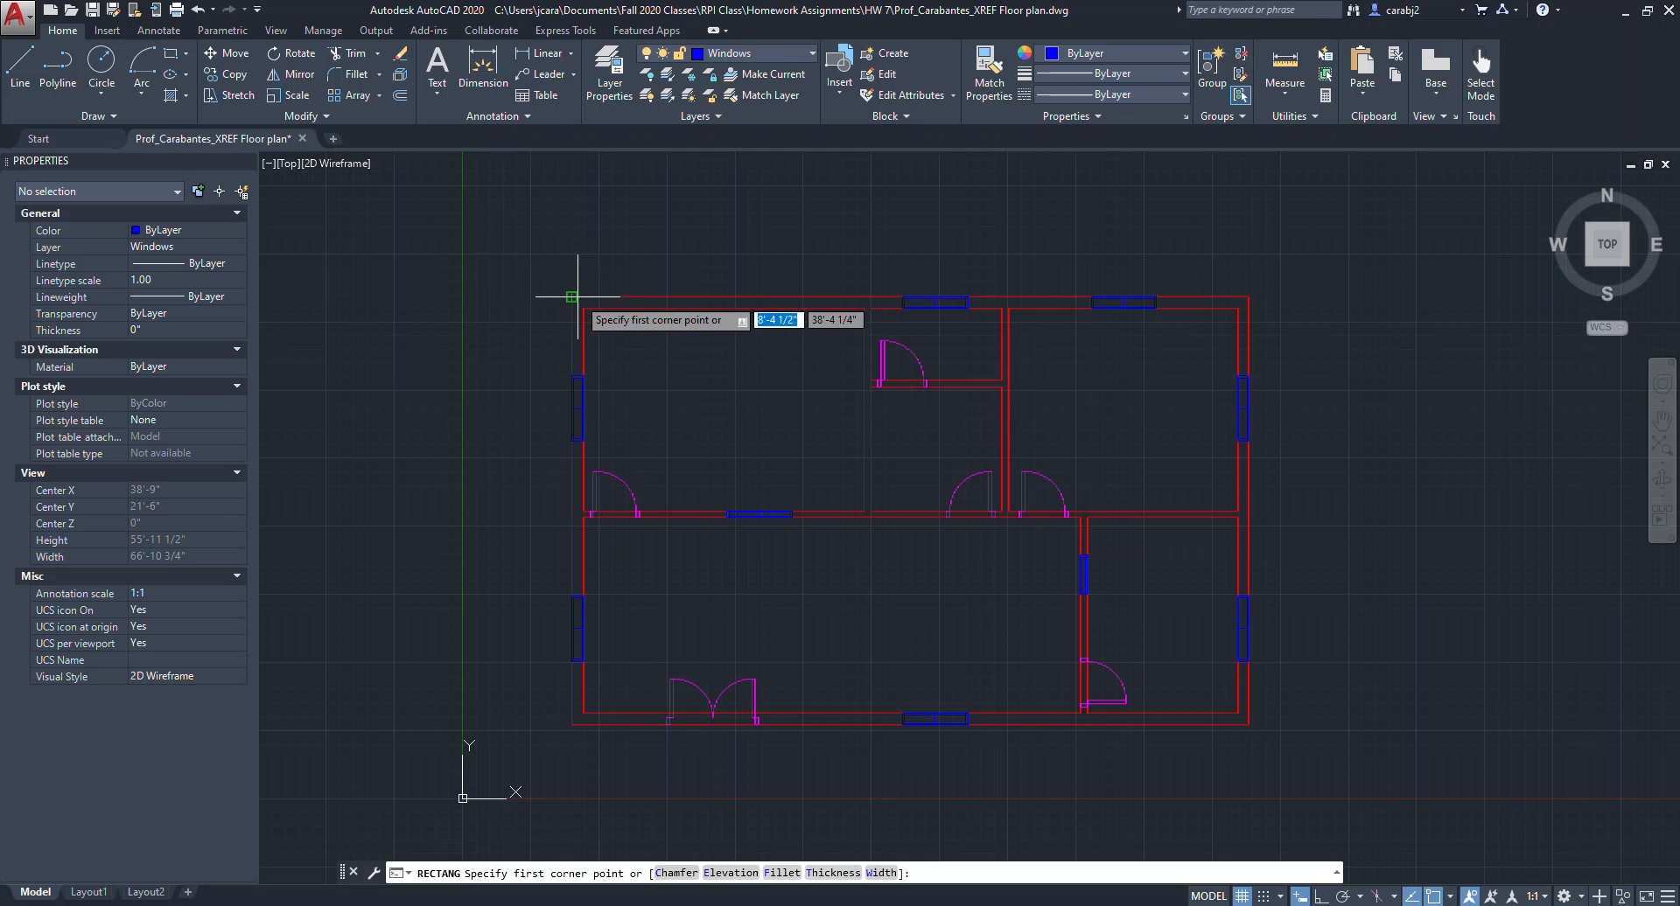
pyautogui.click(572, 297)
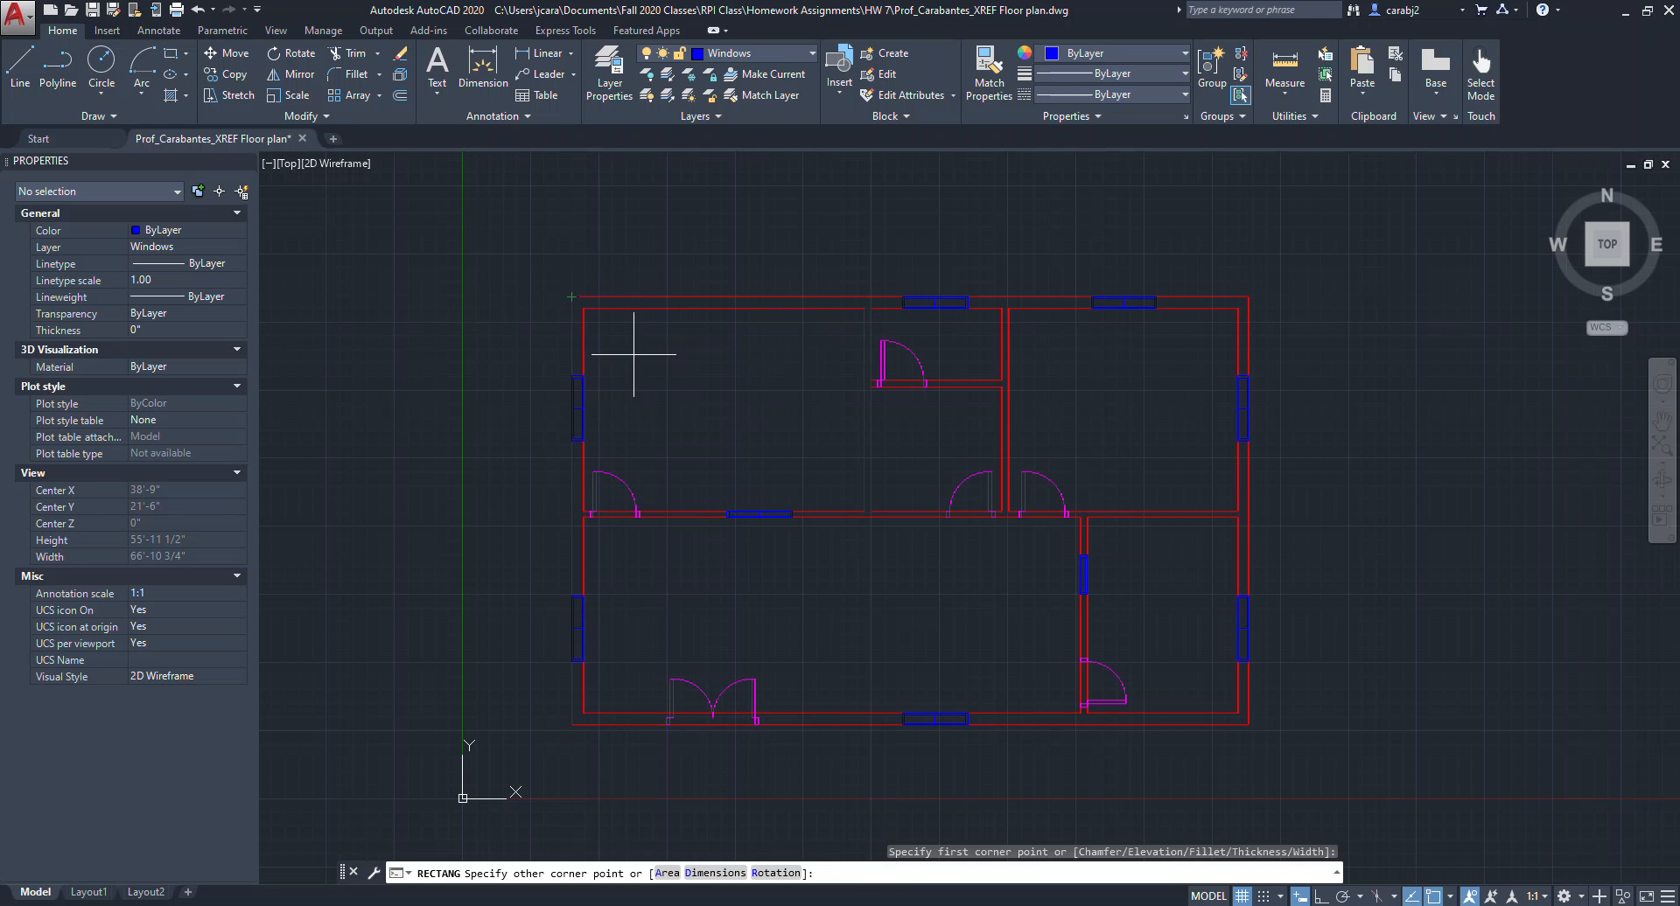
pyautogui.click(1247, 724)
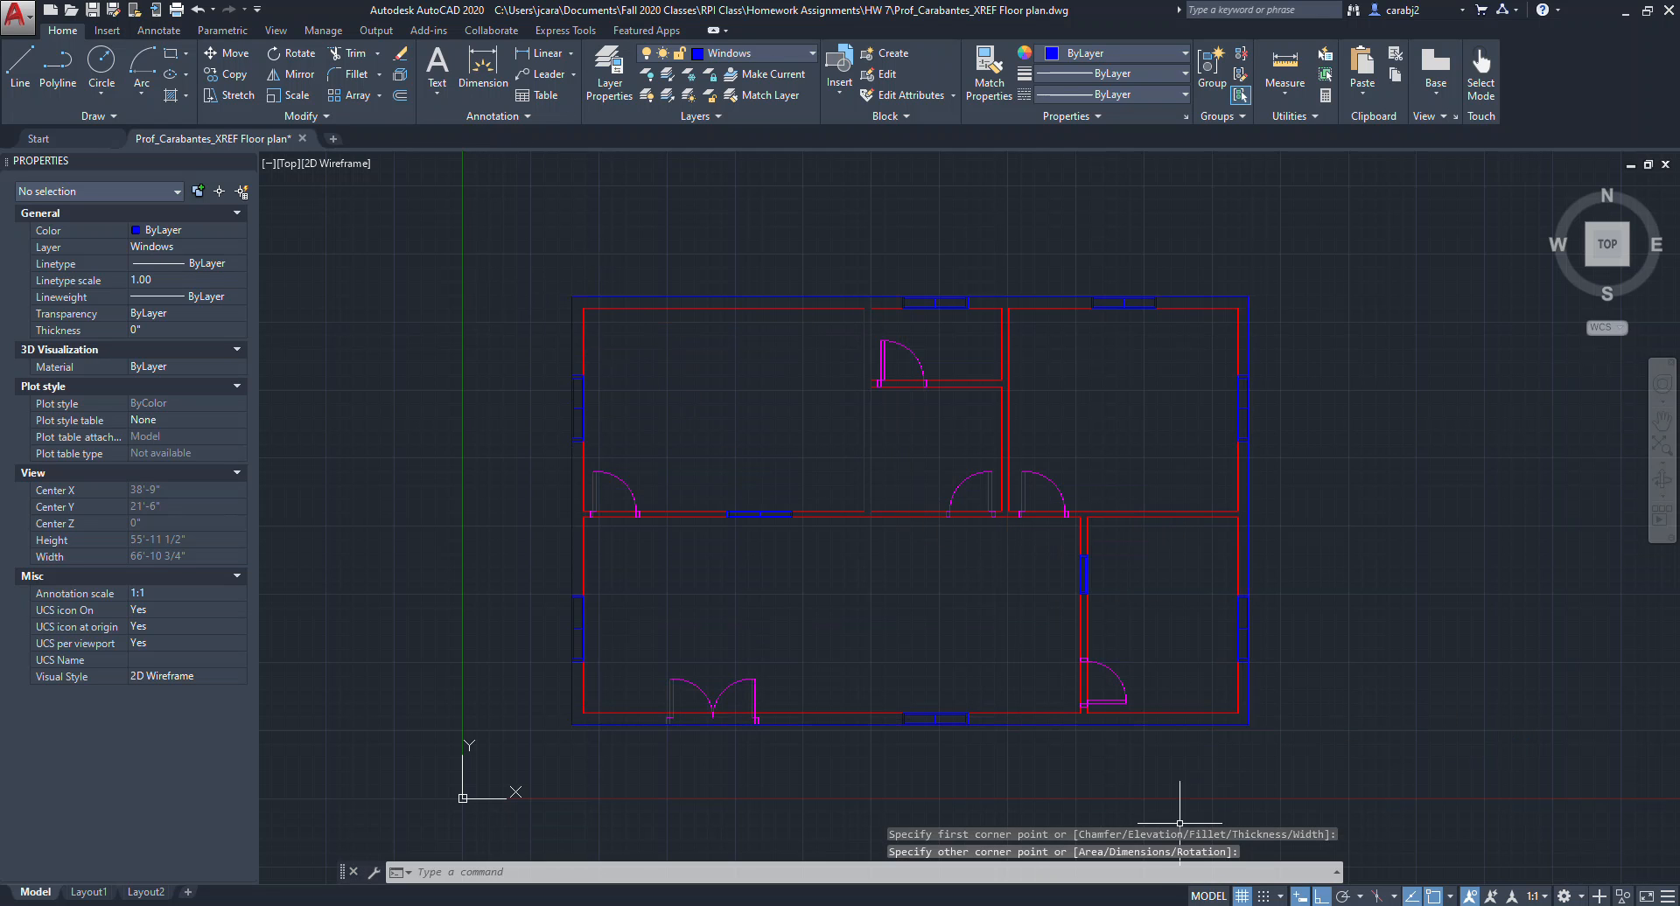
pyautogui.click(1248, 705)
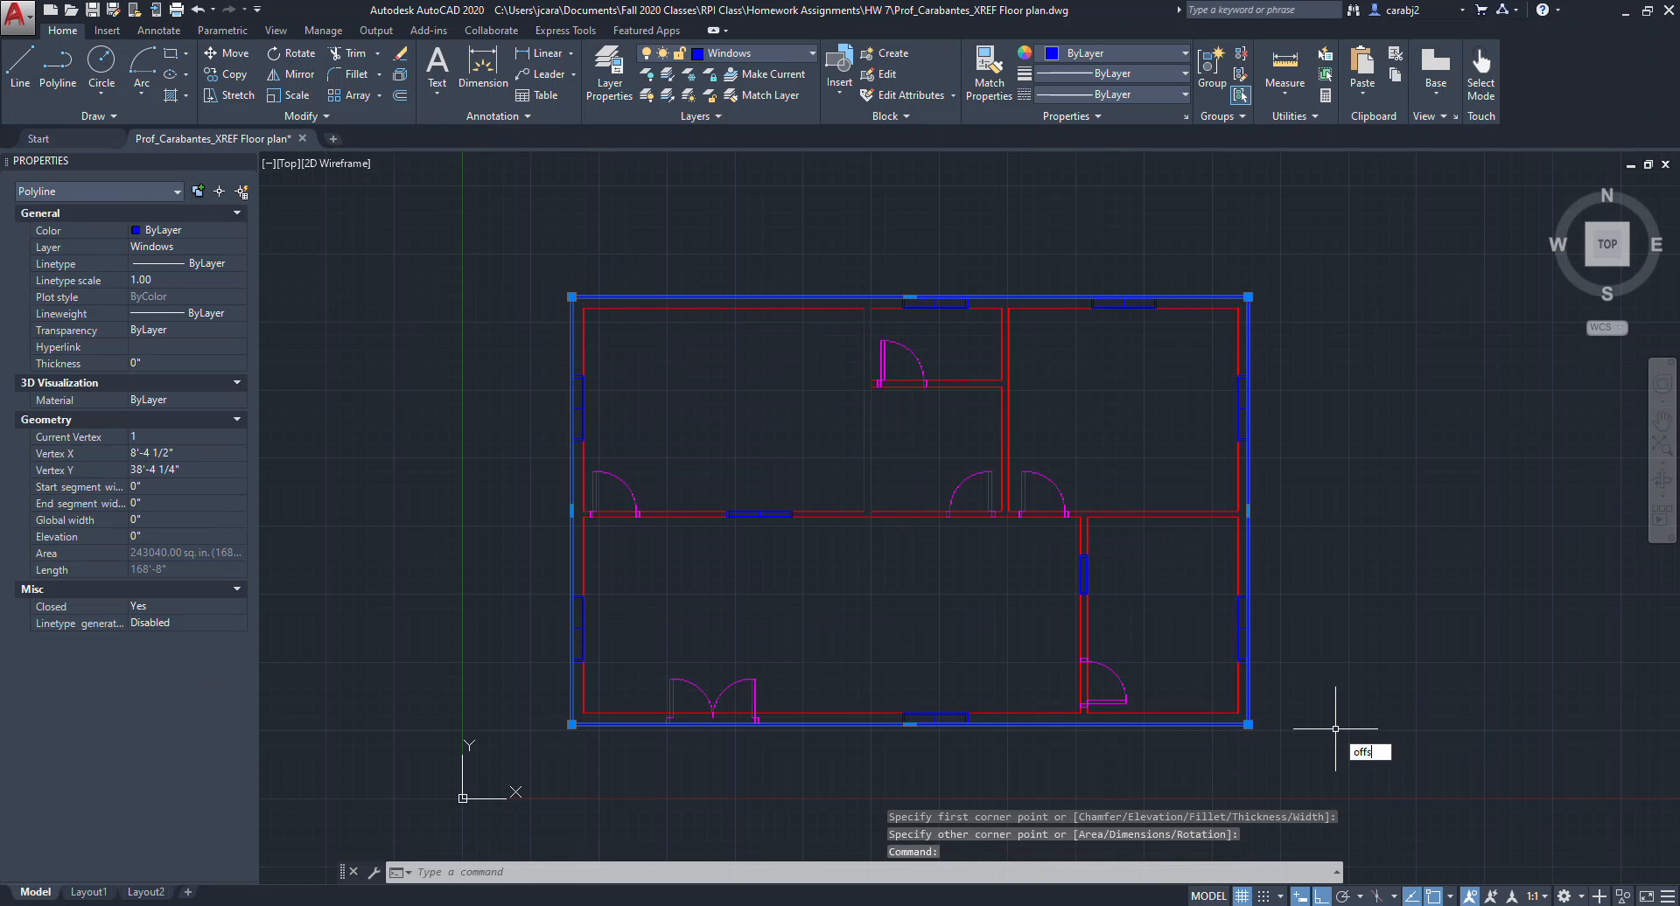
# Offset the rectangle 5' outward as a border and delete the original inner rectangle.
pyautogui.press('Return')
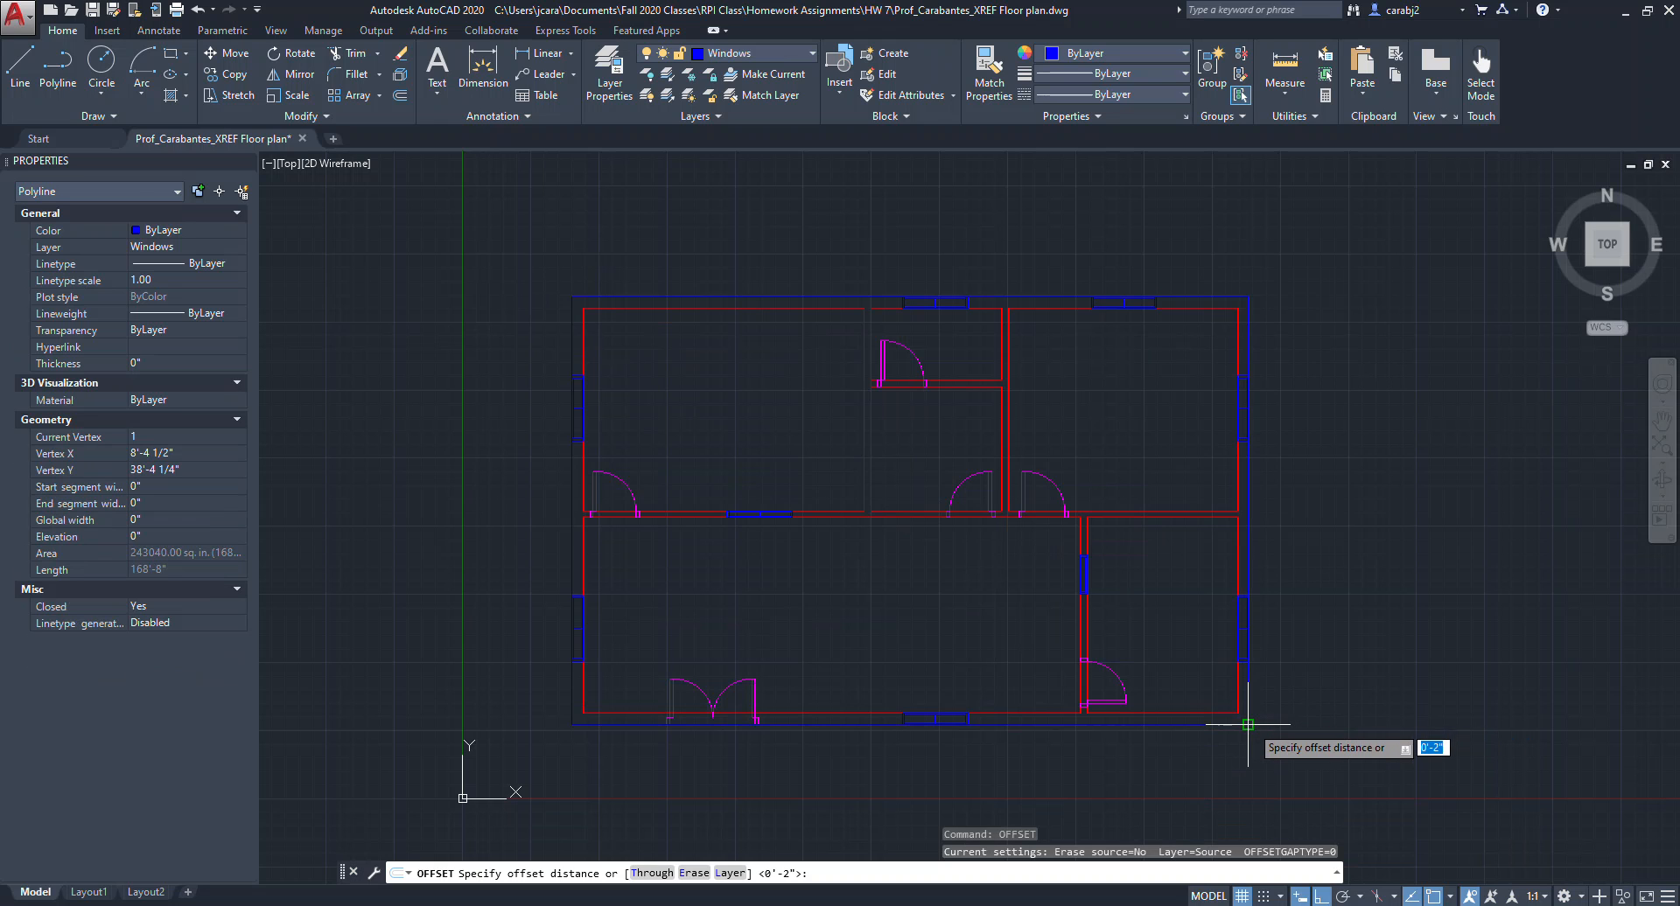
pyautogui.write('5')
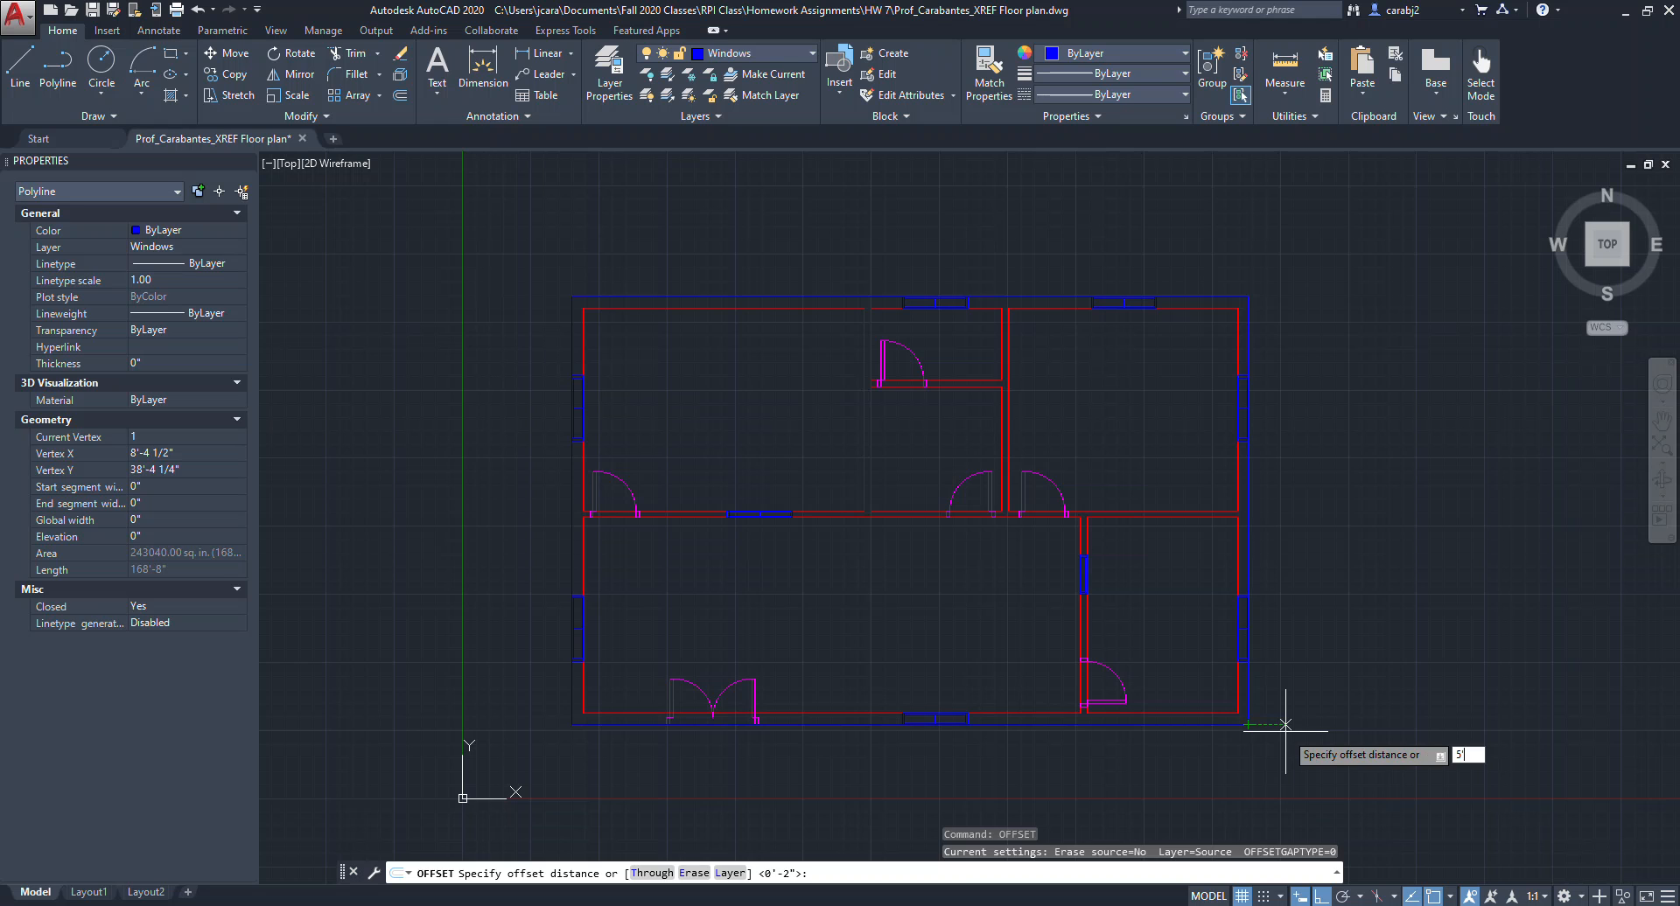
pyautogui.press('Return')
pyautogui.click(1281, 712)
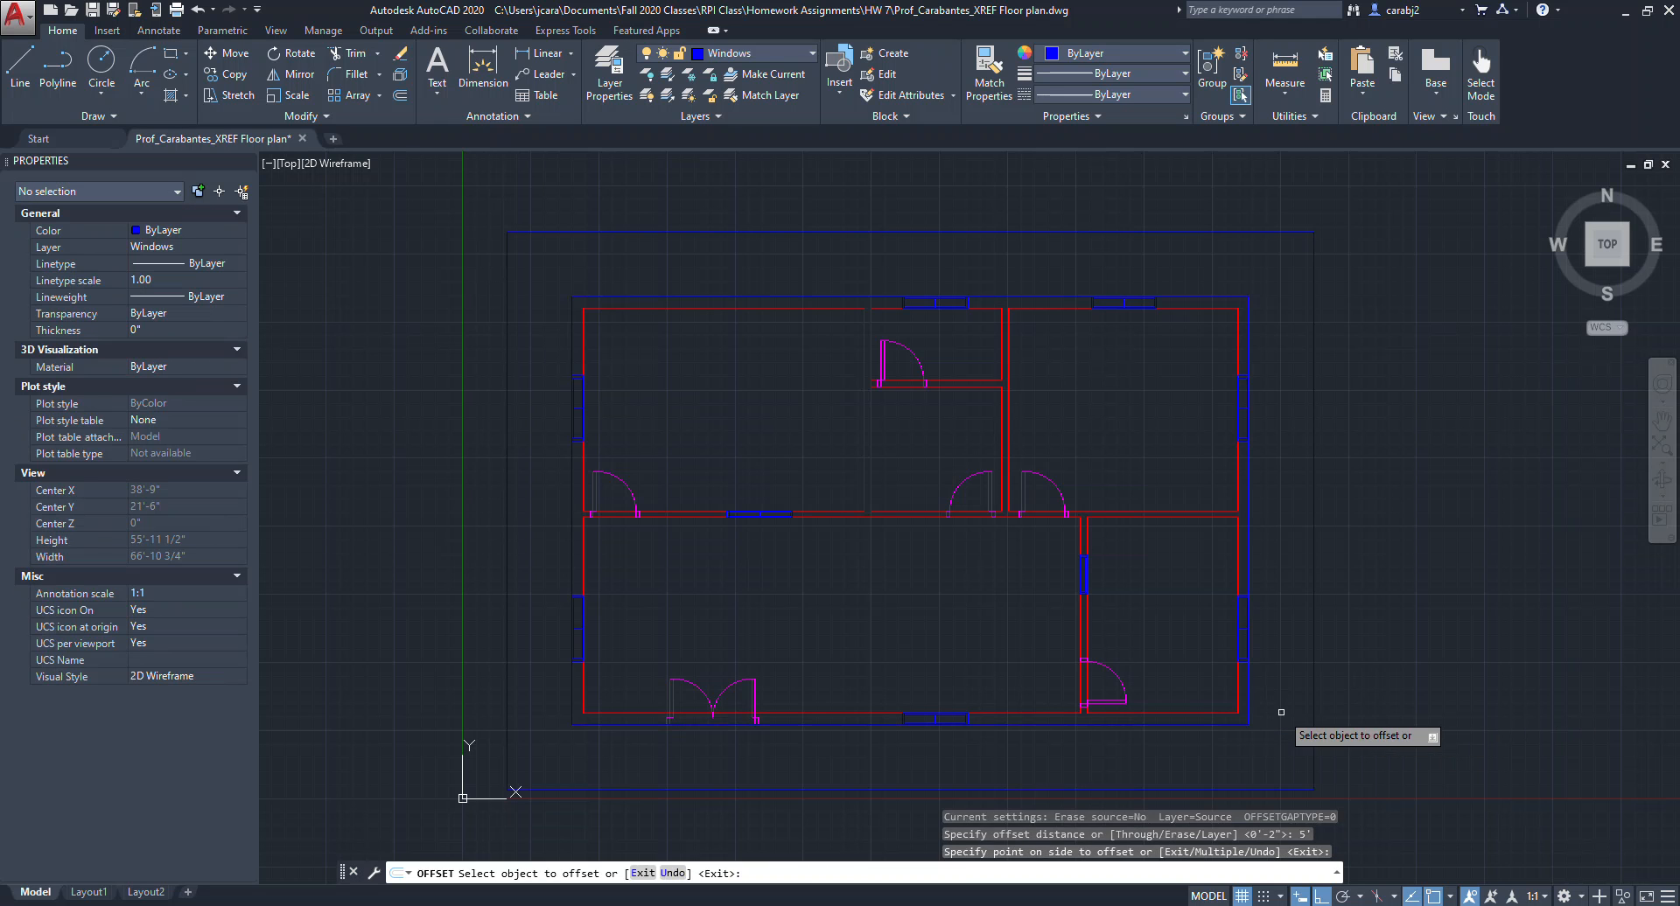
pyautogui.press('Escape')
pyautogui.click(1247, 687)
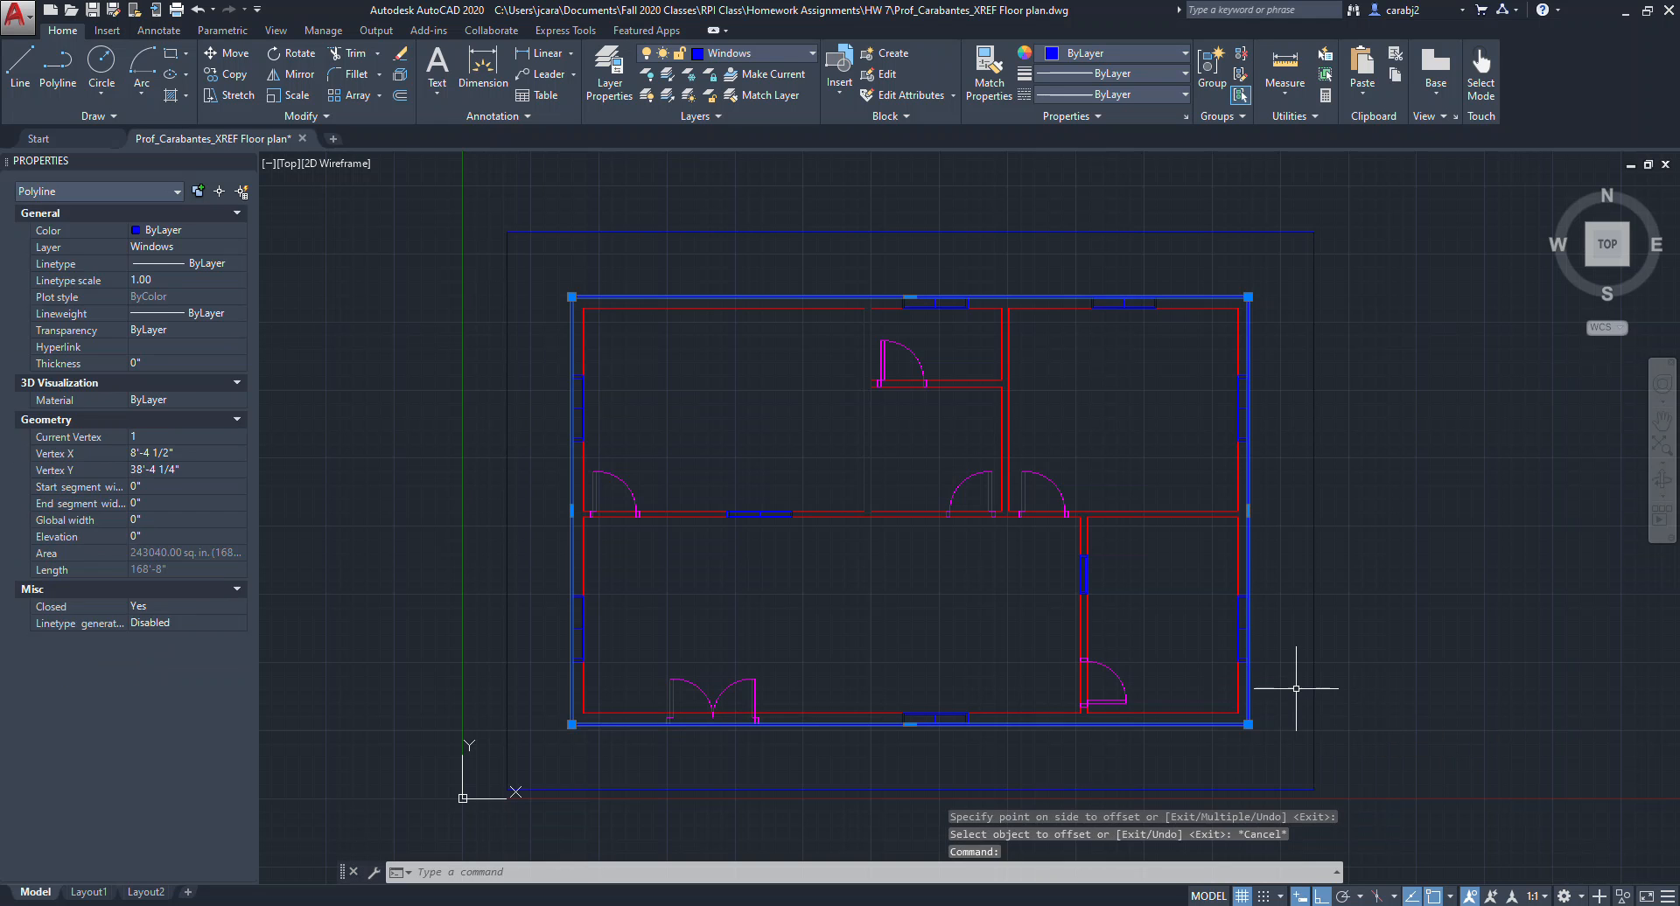
pyautogui.press('Delete')
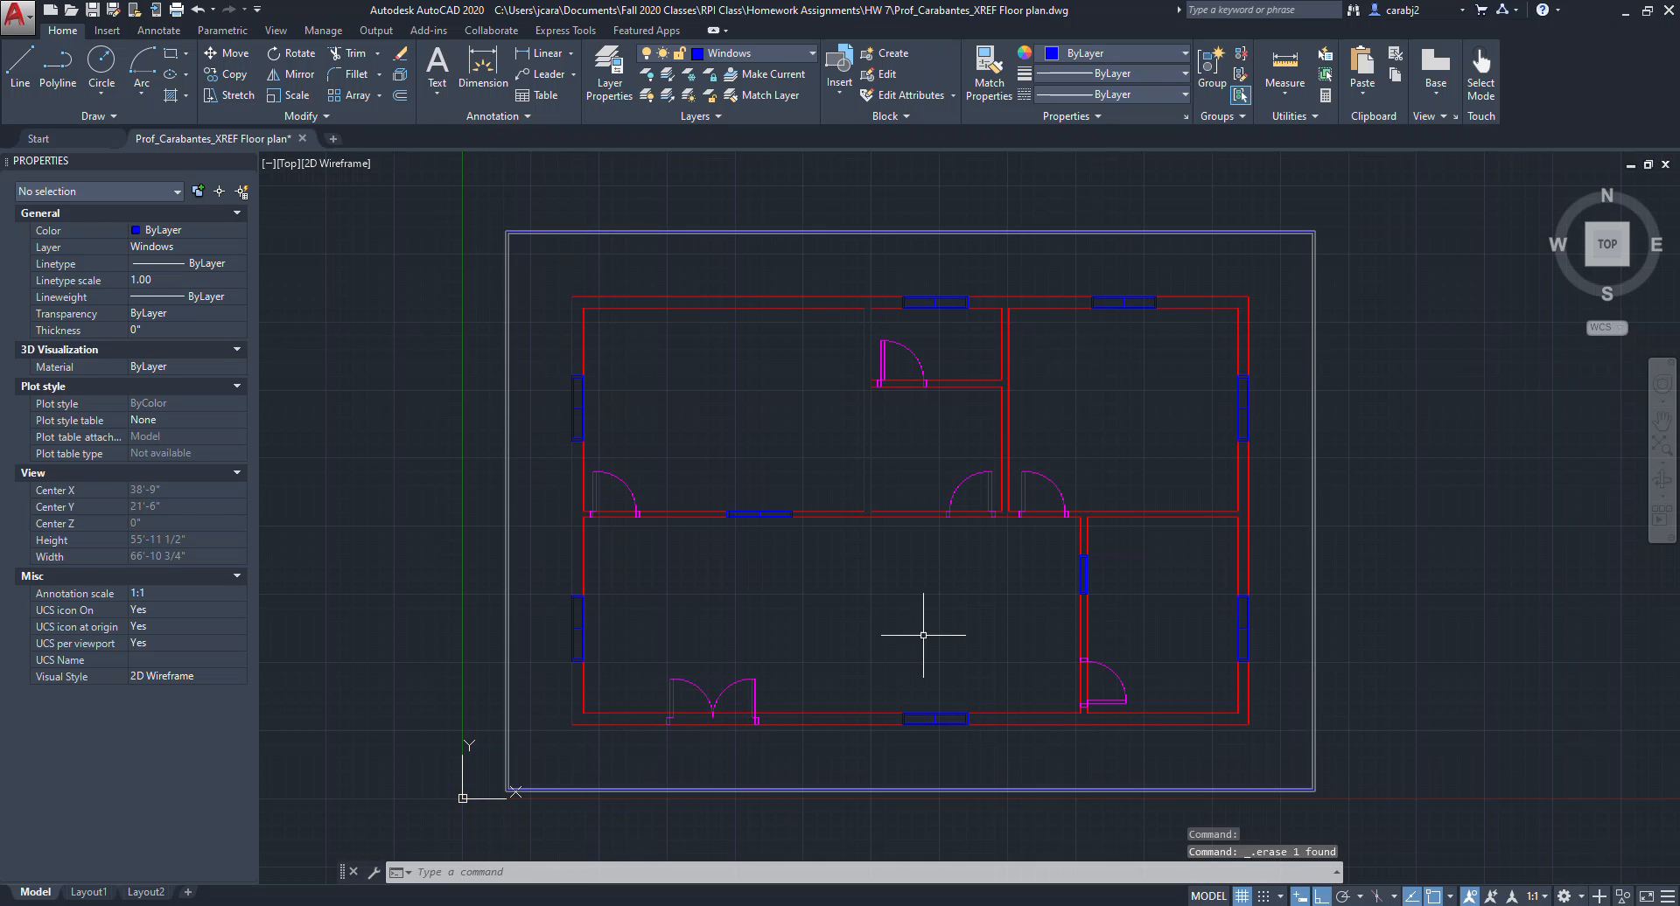
# Put the outer border rectangle on layer 0.
pyautogui.click(520, 231)
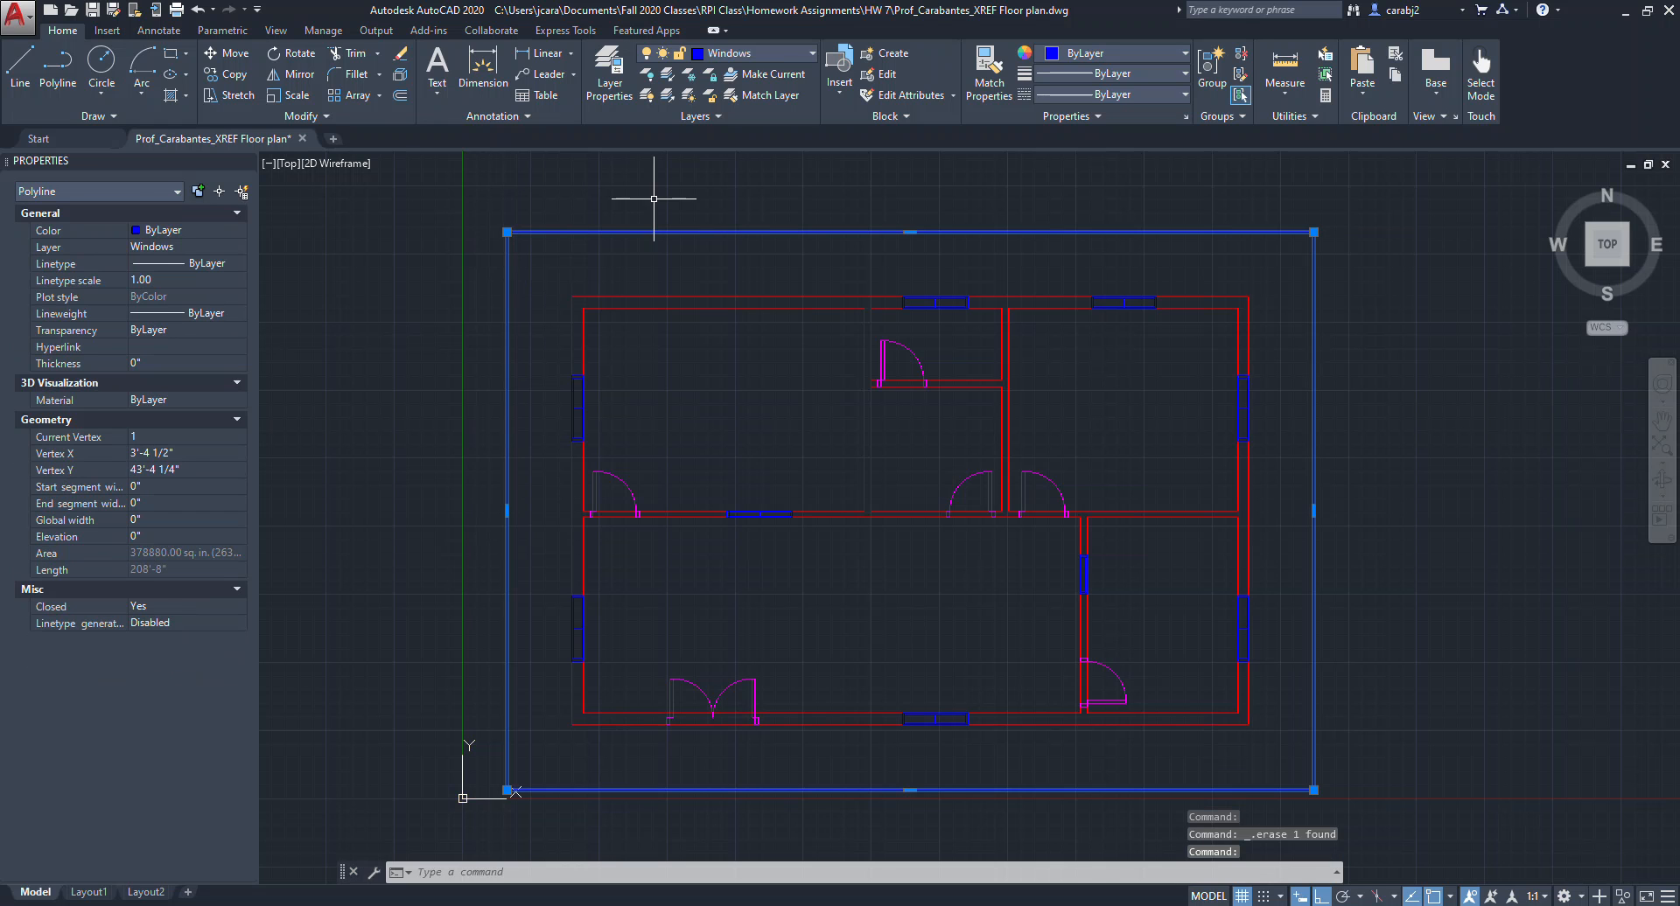
pyautogui.click(810, 53)
pyautogui.click(728, 79)
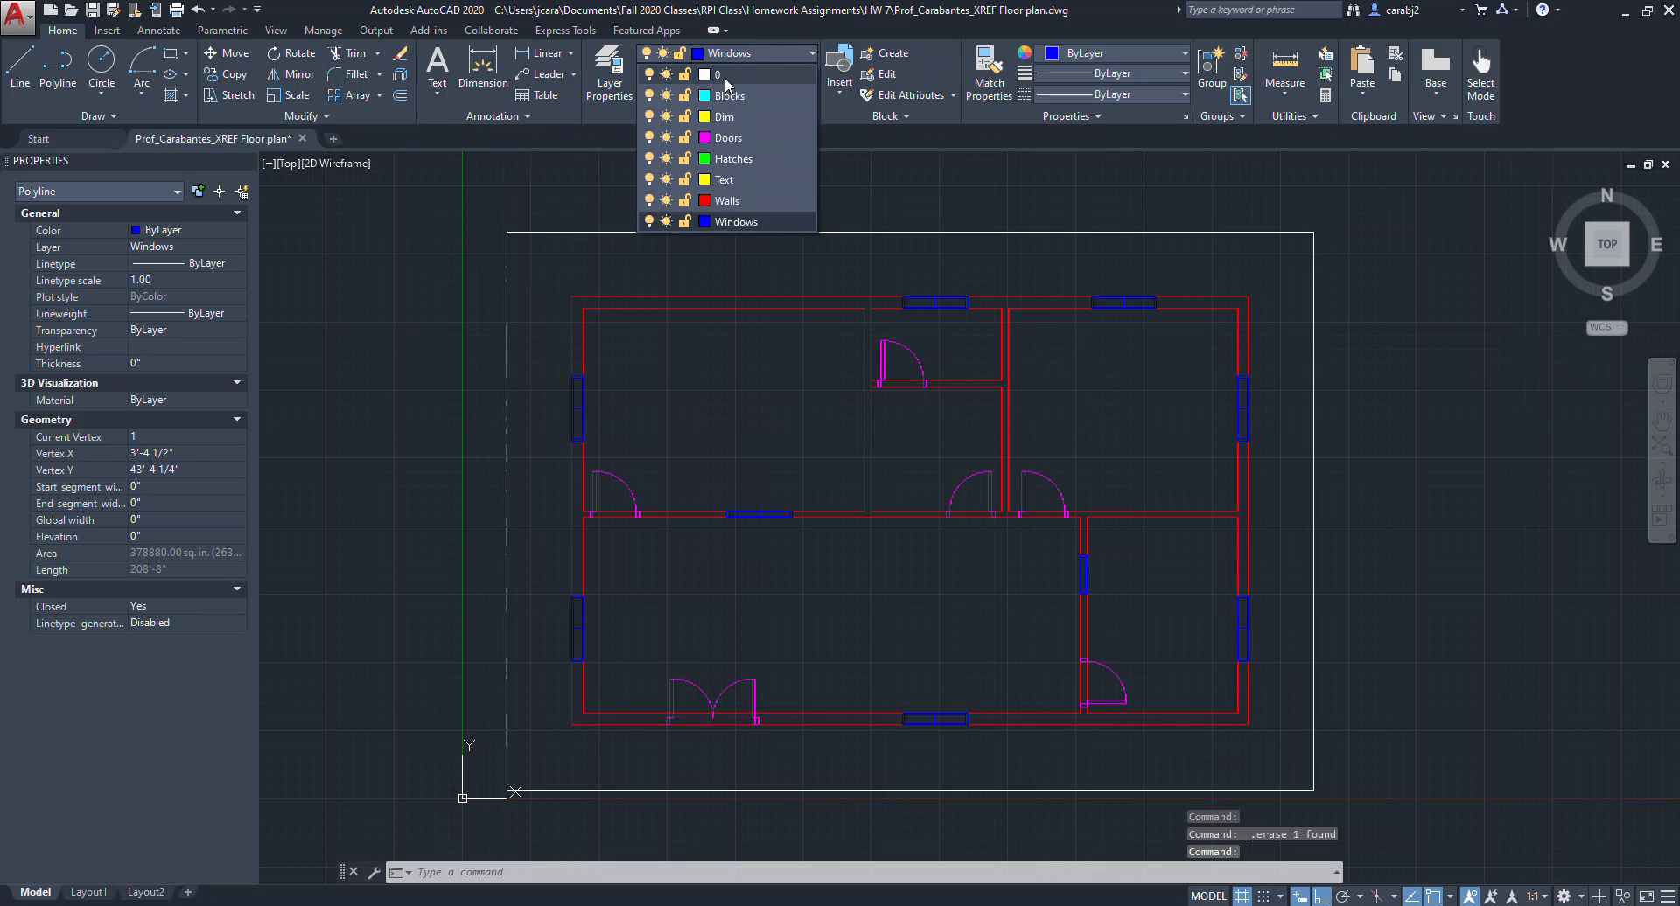
pyautogui.moveTo(796, 306); pyautogui.dragTo(780, 295, button='middle')
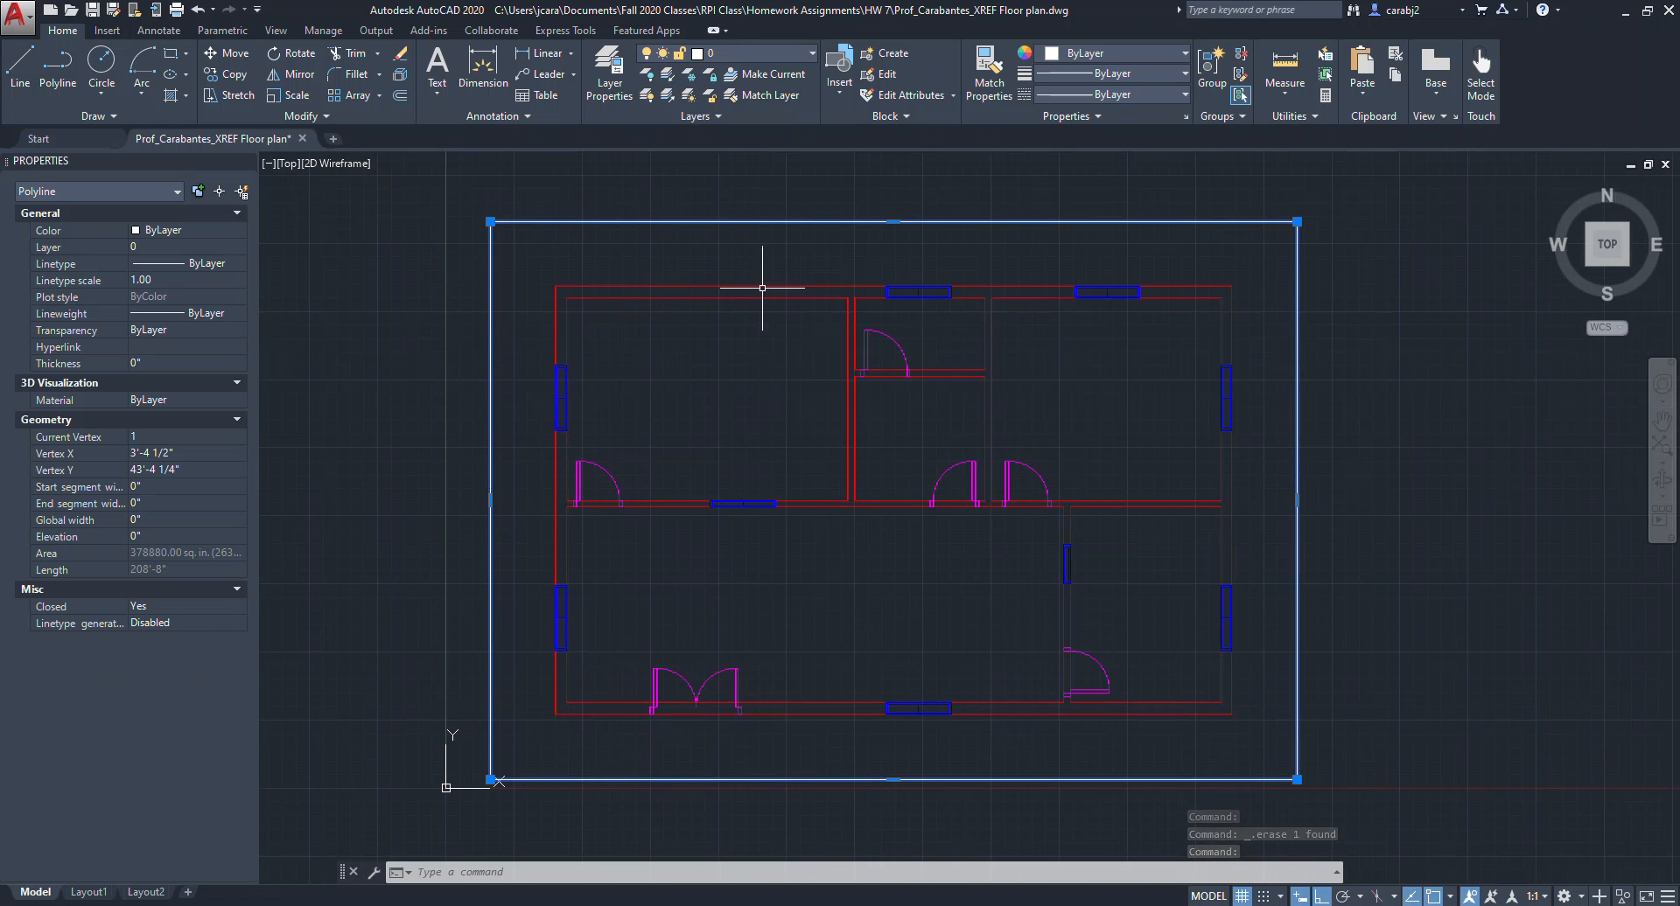
# Switch to the assignment PDF and review its submission requirements.
pyautogui.press('Escape')
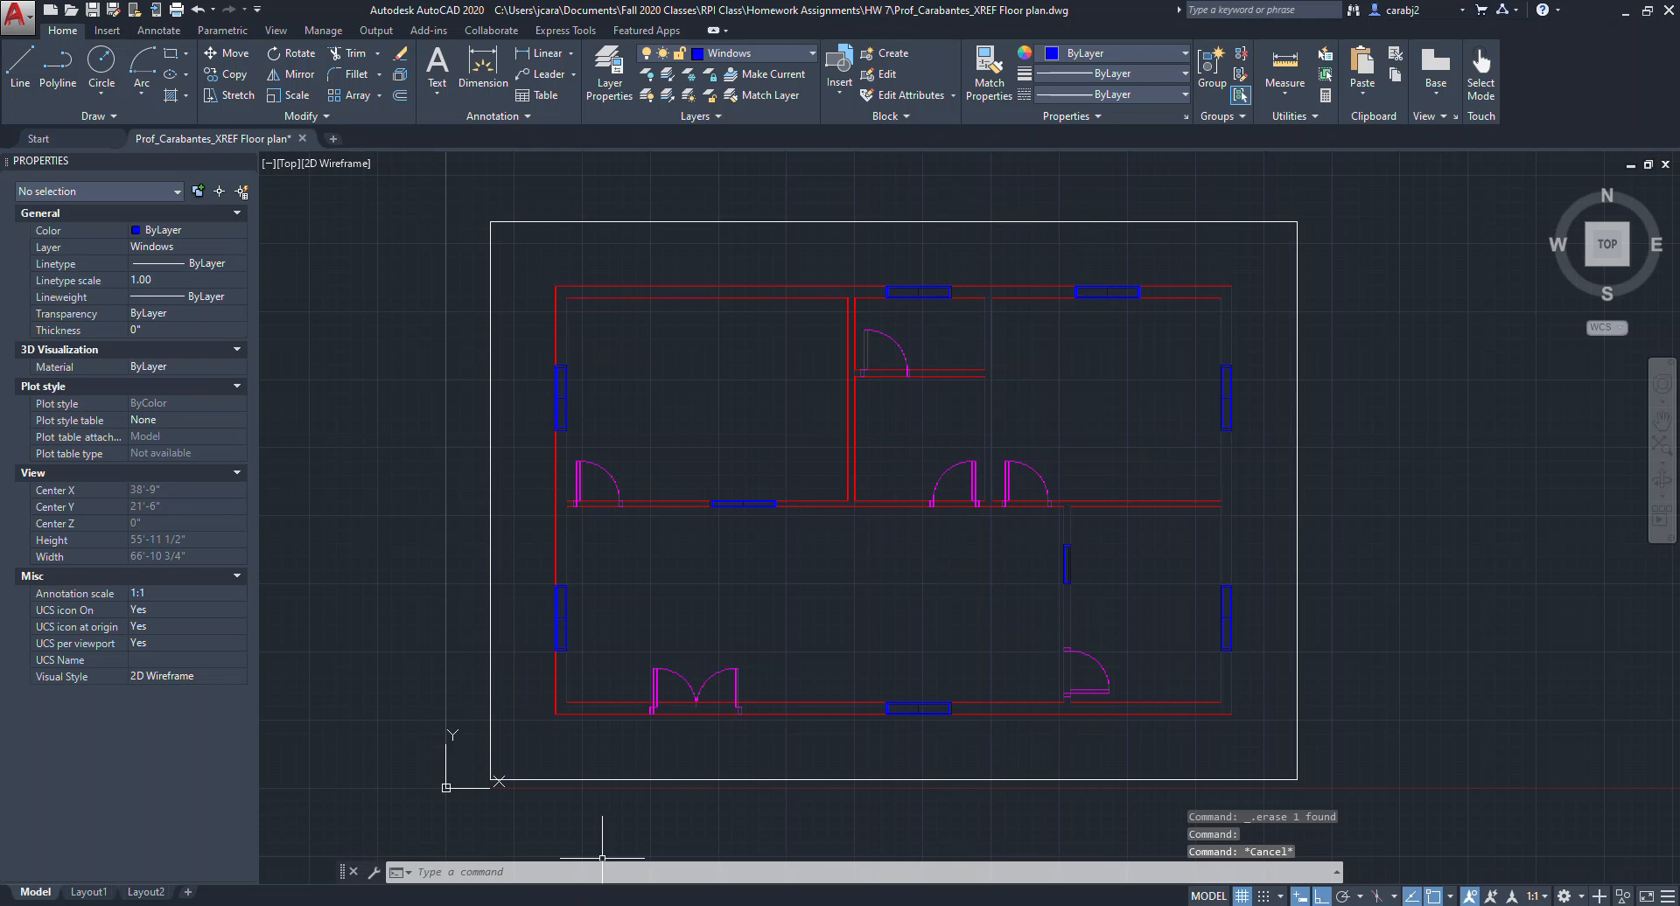
pyautogui.click(571, 904)
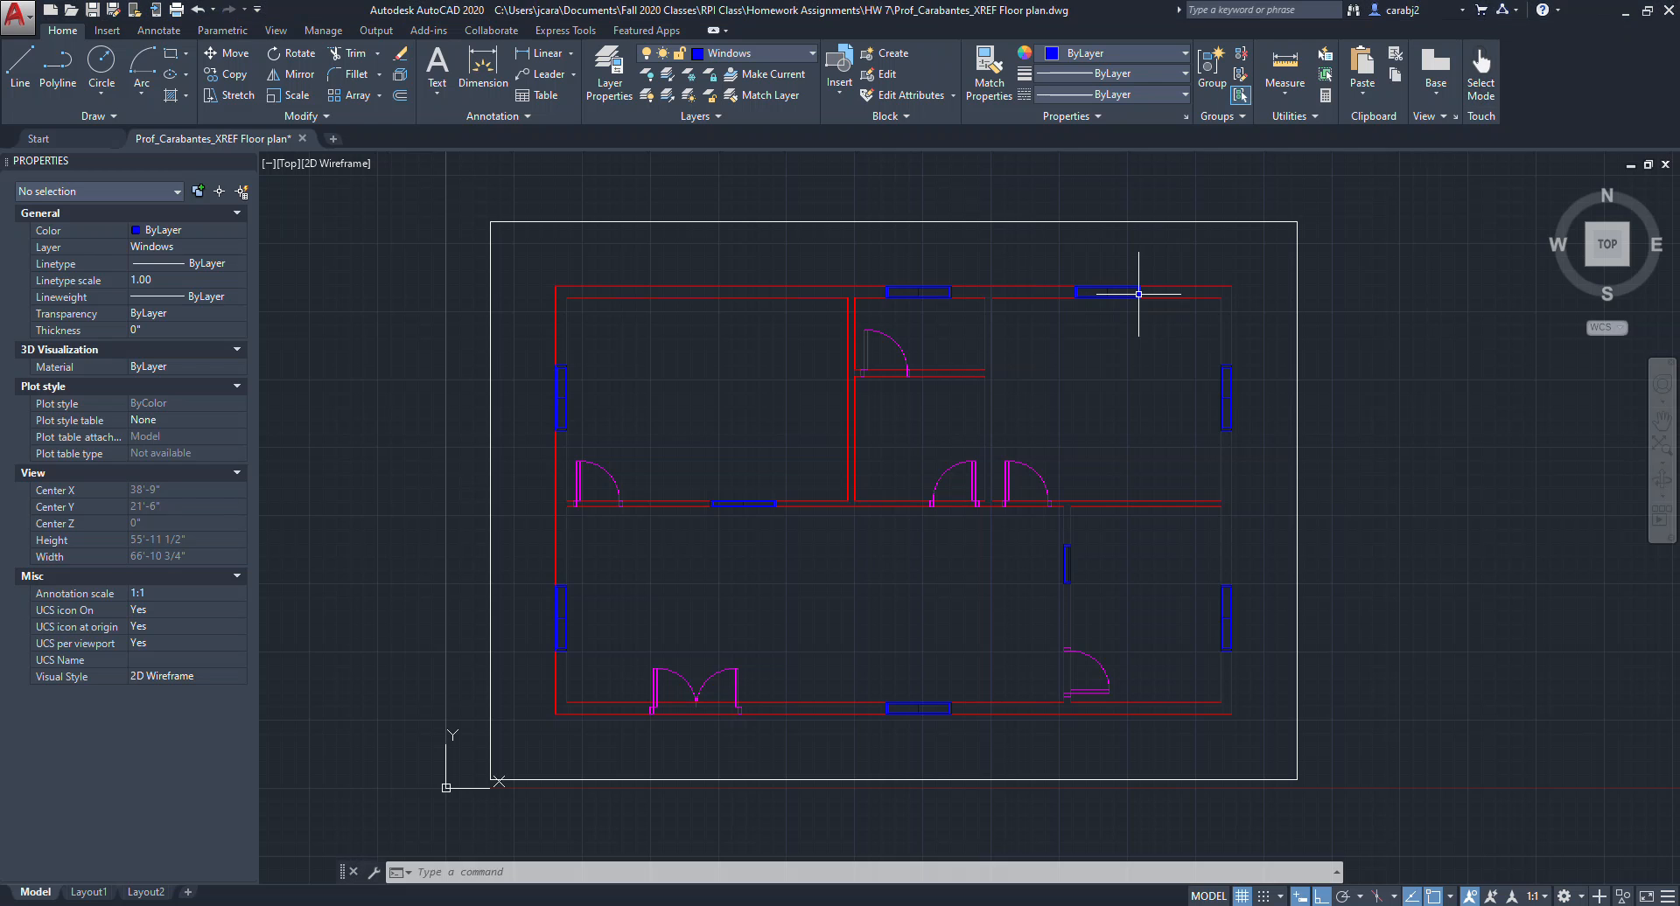
pyautogui.click(1579, 9)
pyautogui.scroll(-3, 1048, 450)
# Select four door blocks and capture a screenshot of them highlighted using the Snipping Tool.
pyautogui.click(1039, 450)
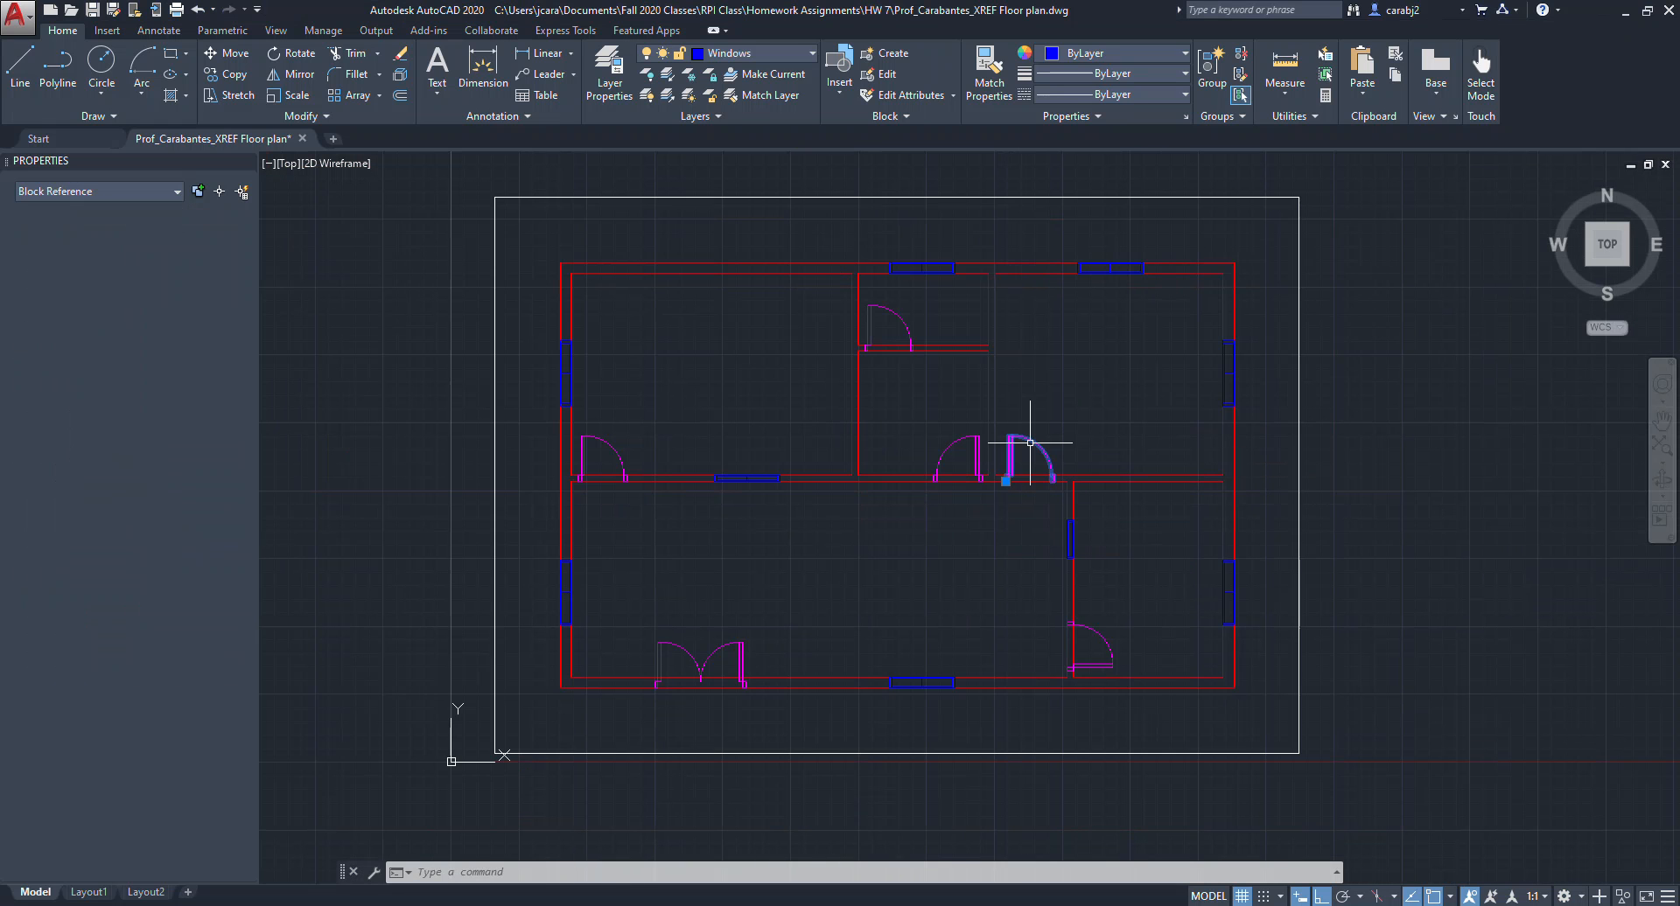
pyautogui.scroll(3, 1074, 542)
pyautogui.click(1073, 542)
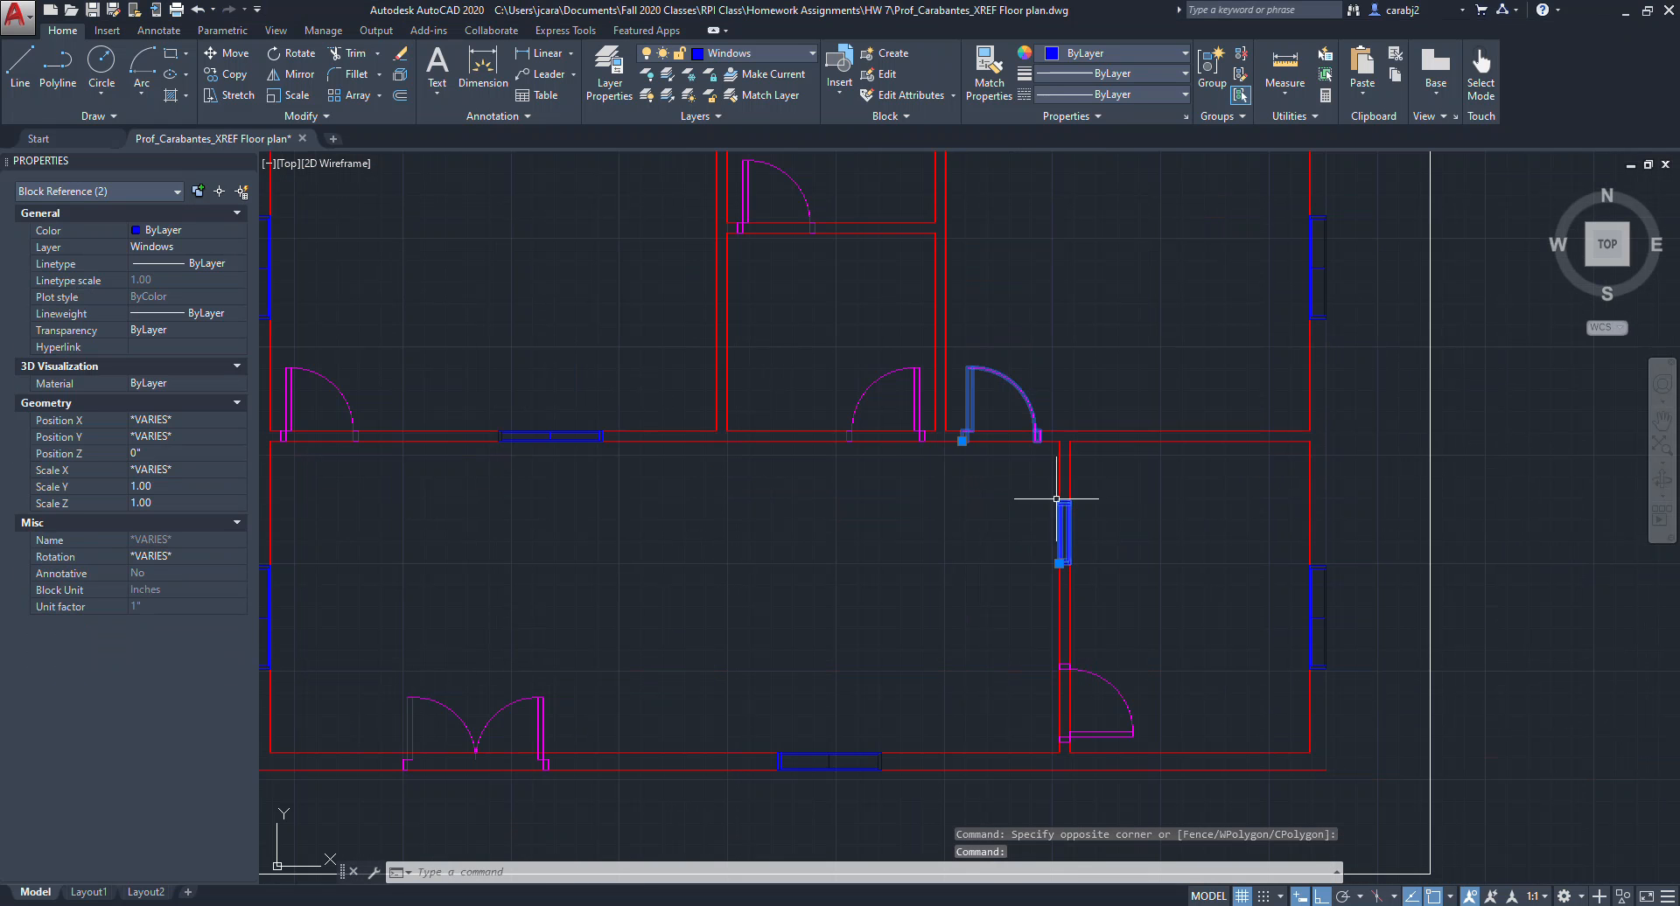
pyautogui.click(1111, 691)
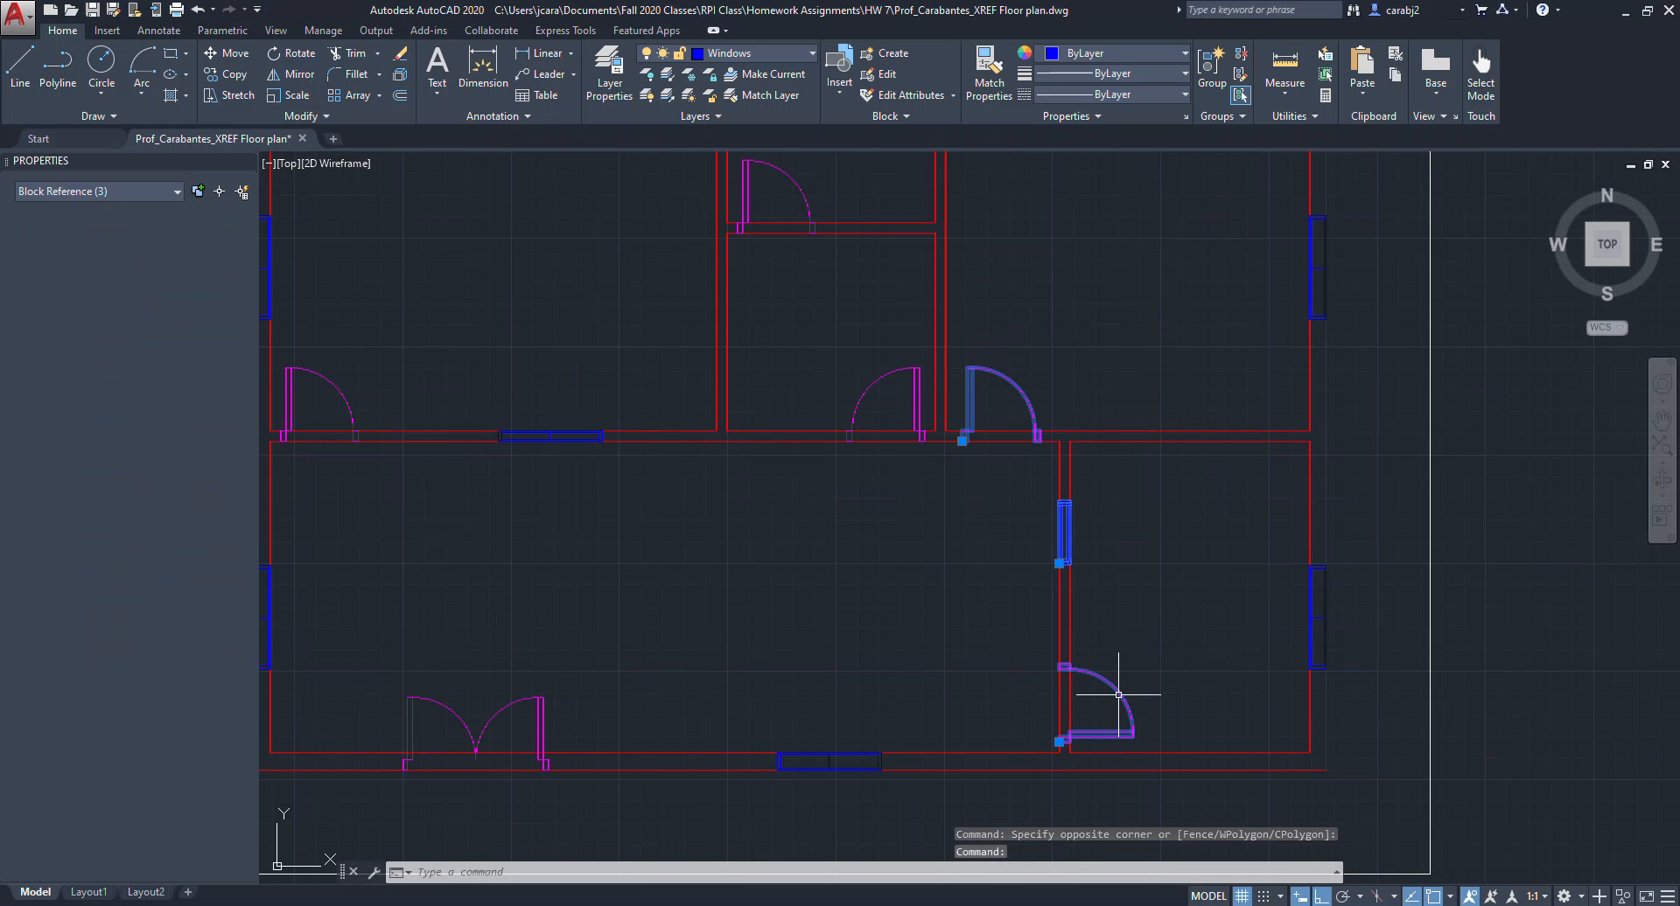
pyautogui.click(1312, 628)
pyautogui.moveTo(1089, 498)
pyautogui.mouseDown(button='middle')
pyautogui.moveTo(1068, 480)
pyautogui.moveTo(860, 539)
pyautogui.mouseUp(button='middle')
pyautogui.scroll(3, 913, 534)
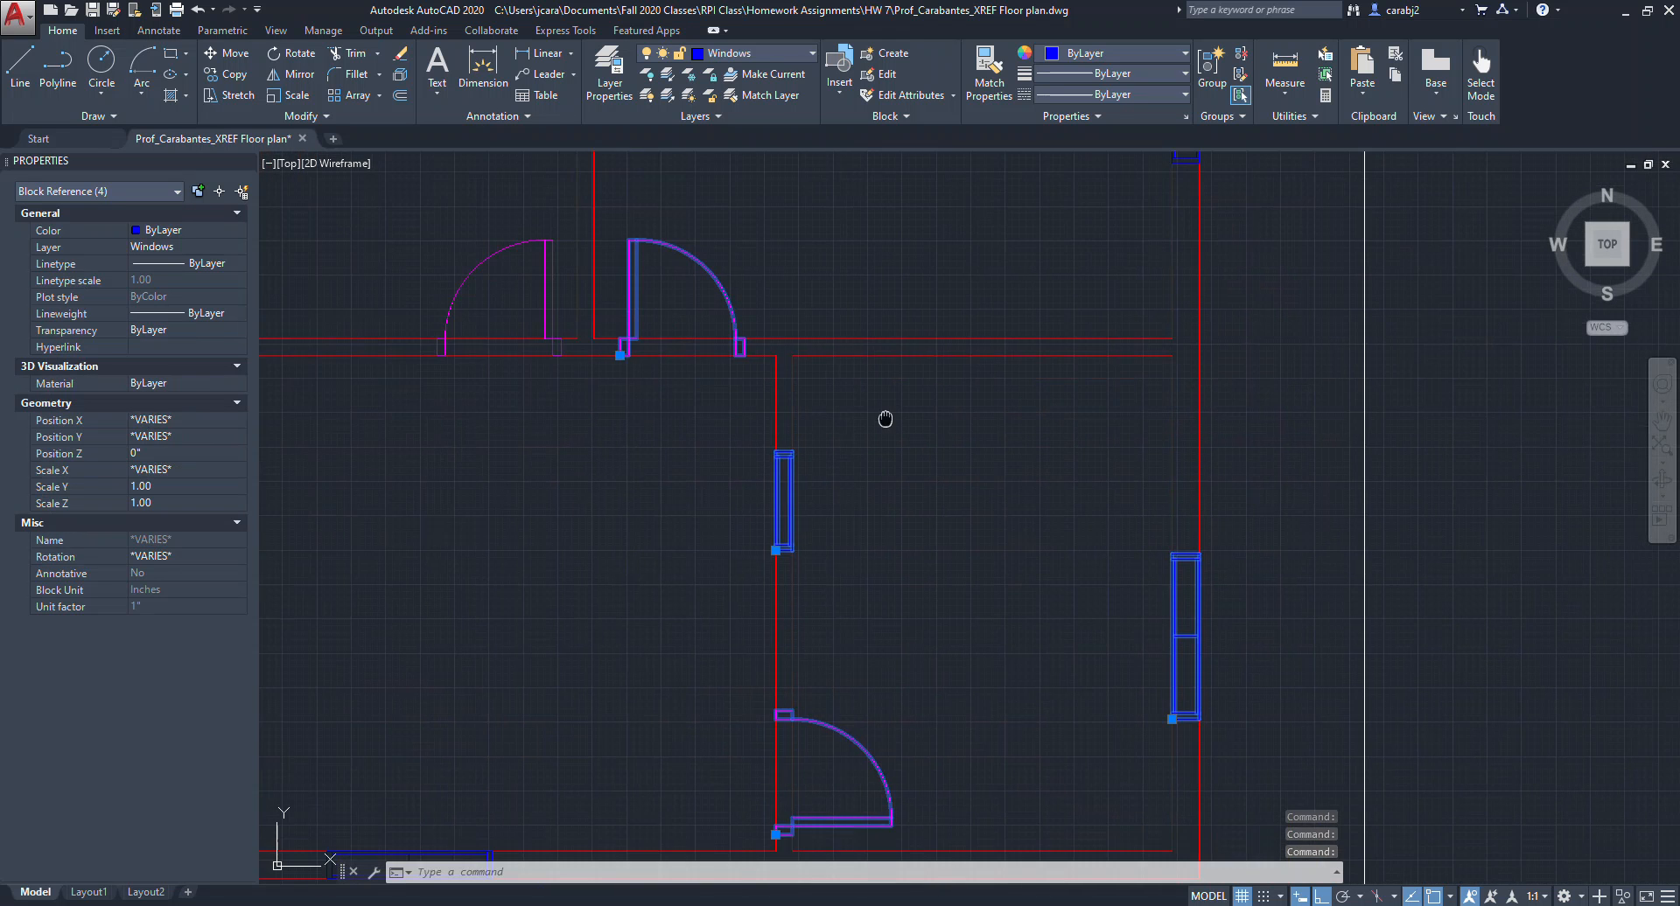
pyautogui.scroll(-1, 870, 487)
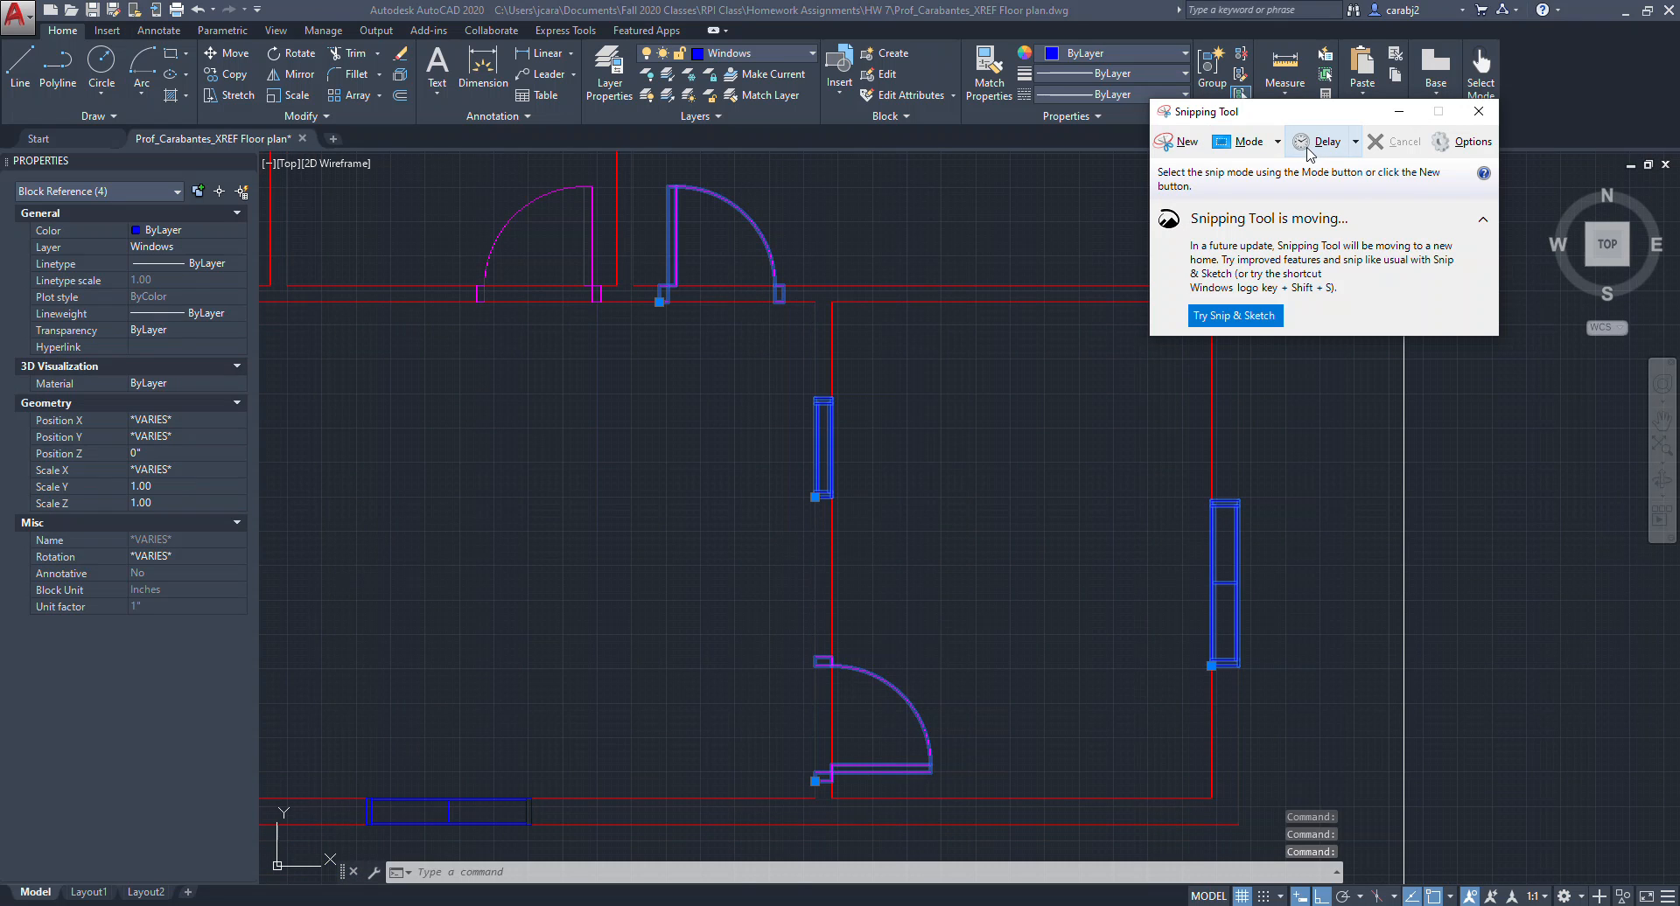
pyautogui.click(1179, 145)
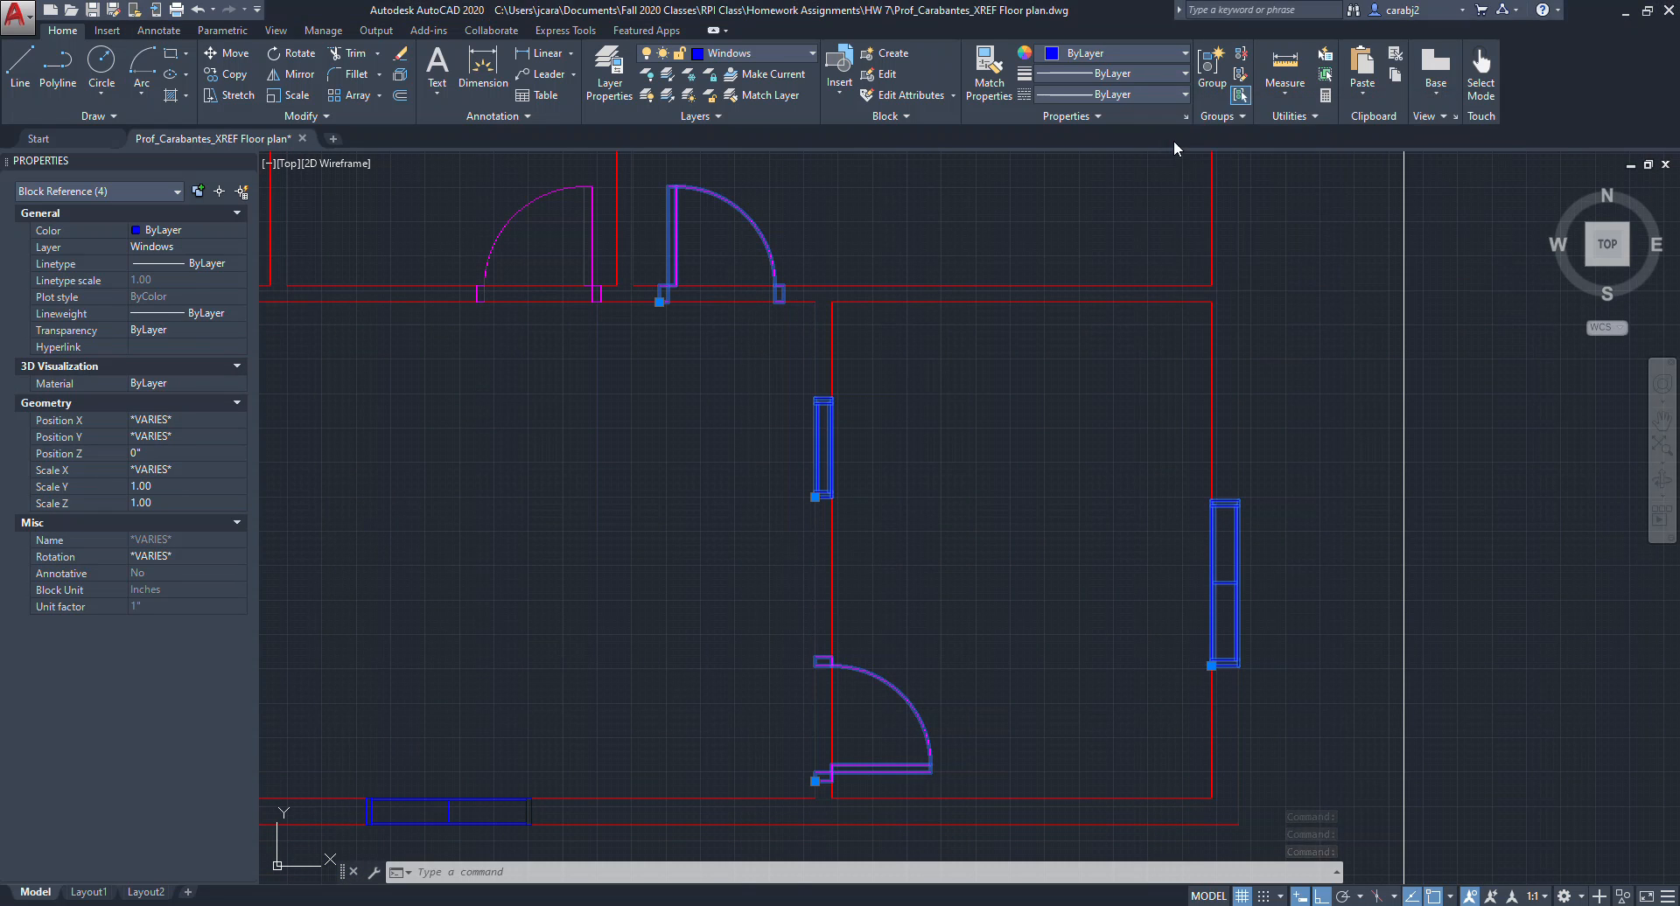
pyautogui.moveTo(656, 178); pyautogui.dragTo(1312, 841)
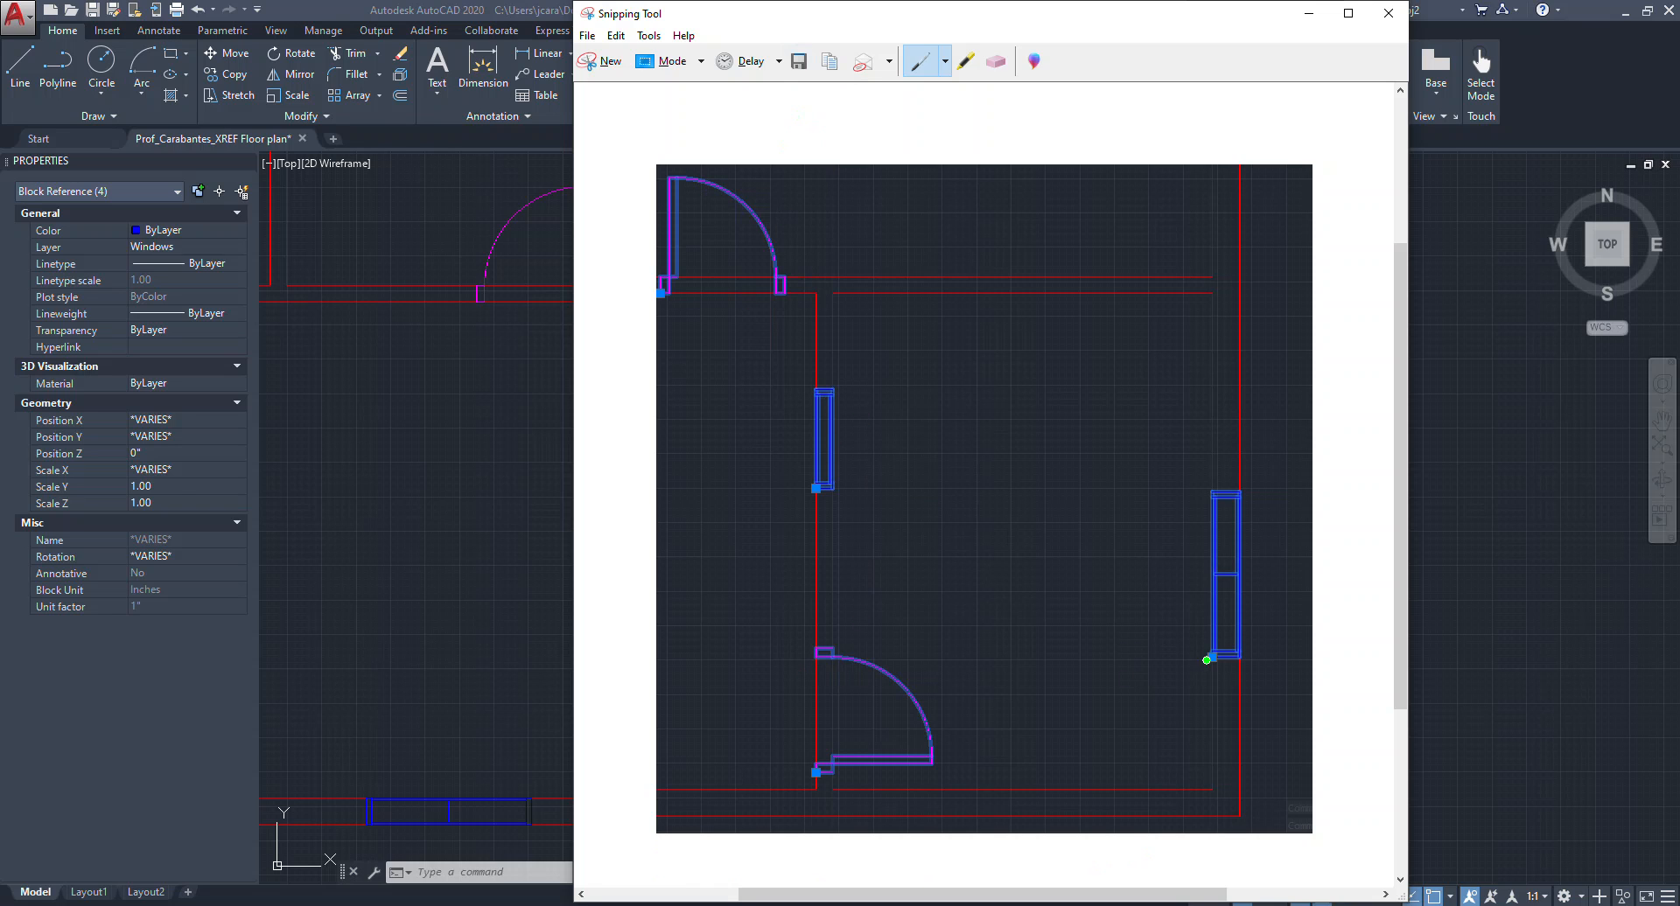
pyautogui.click(1388, 13)
pyautogui.click(1062, 473)
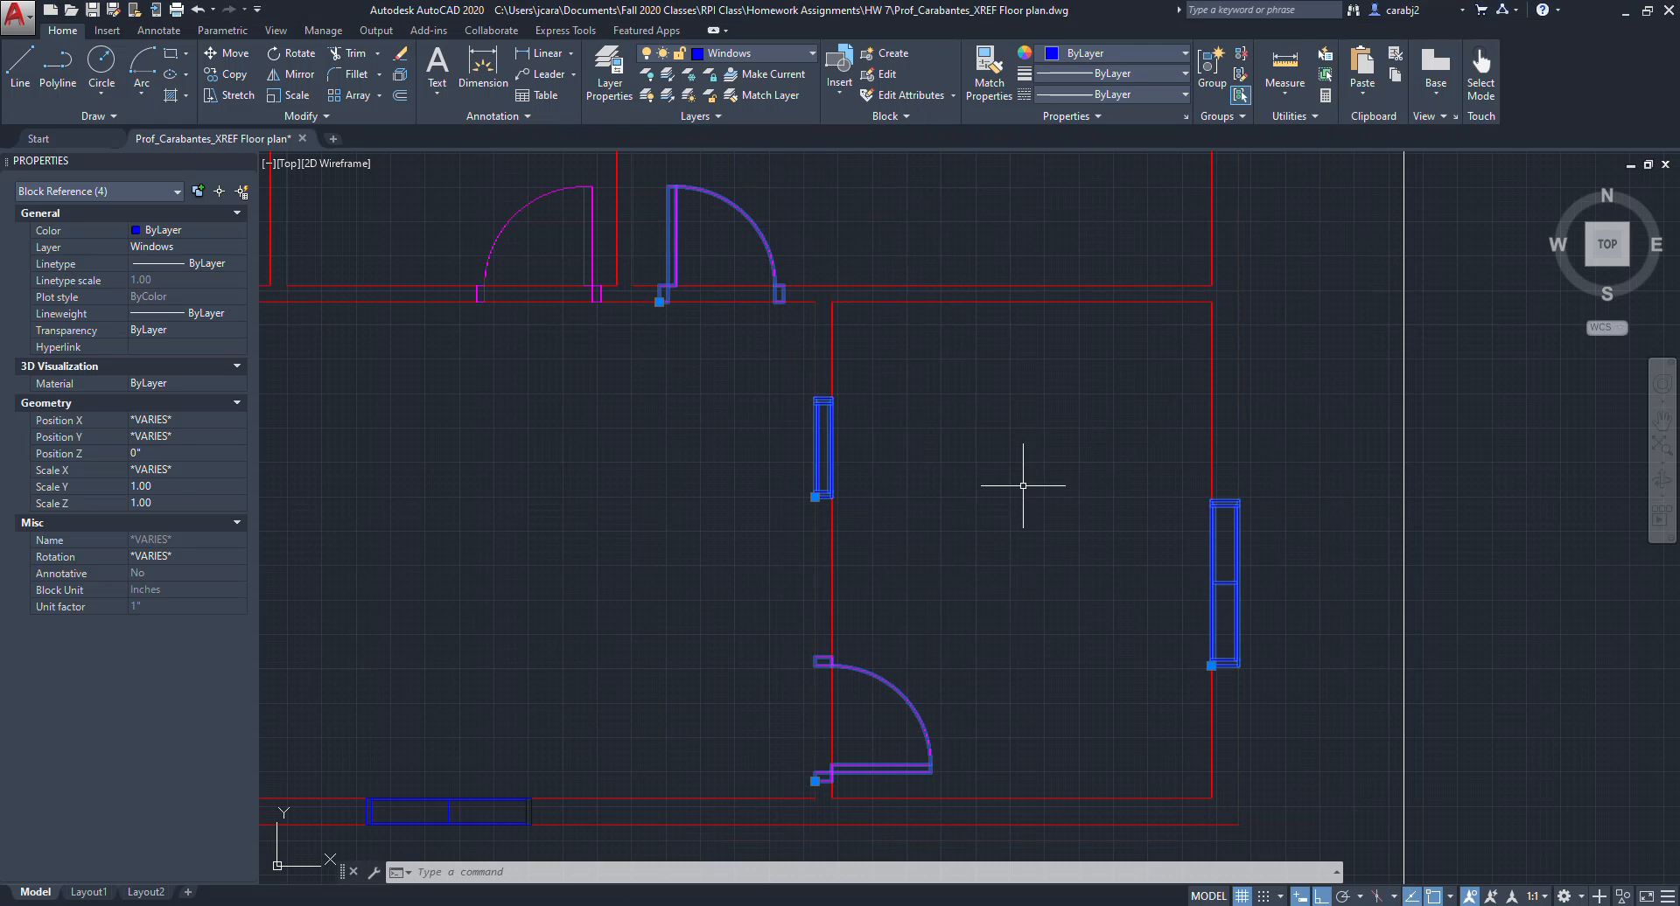
# Review the PDF's submission requirements again and clear the door block selection.
pyautogui.hotkey('alt', 'Tab')
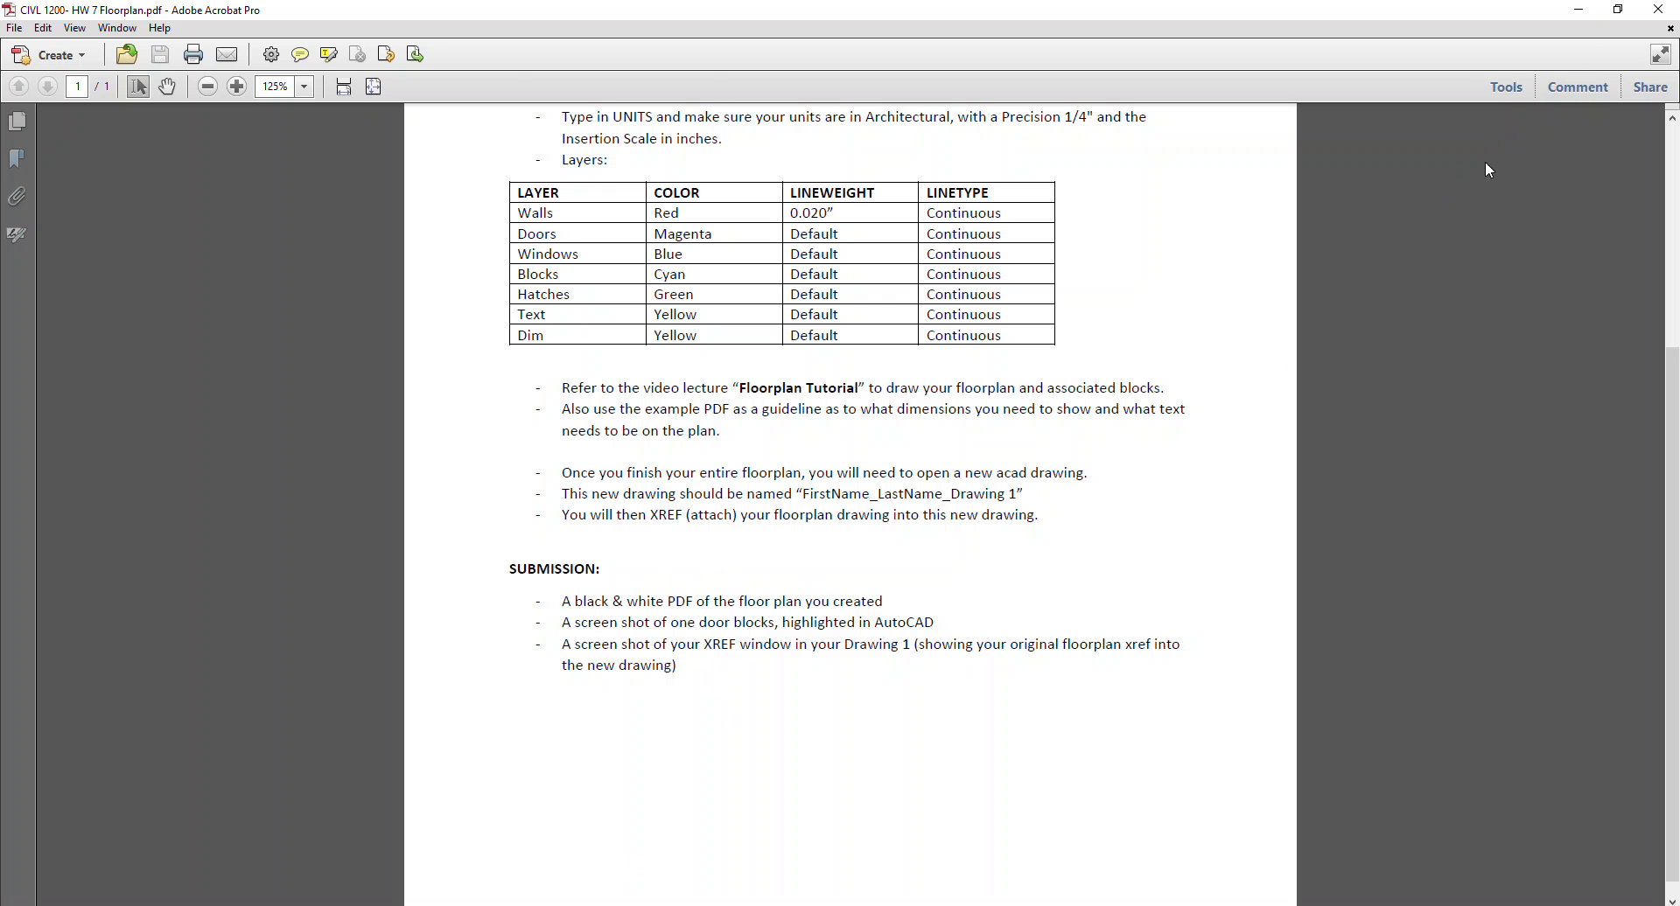
pyautogui.click(1579, 12)
pyautogui.scroll(-5, 864, 451)
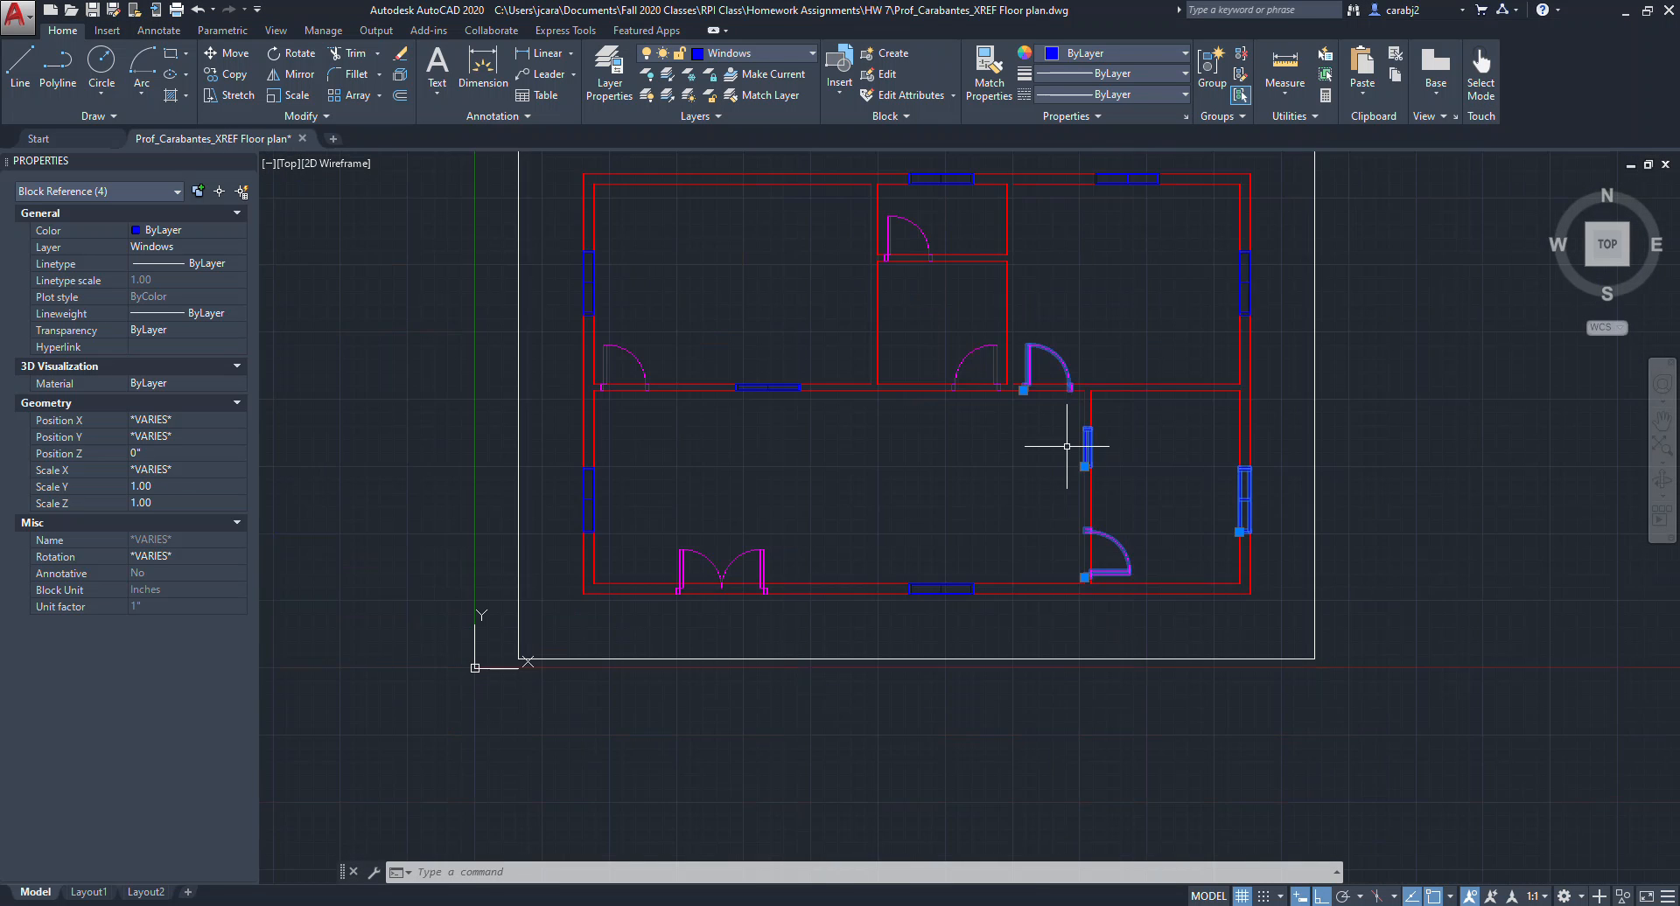
pyautogui.moveTo(1005, 521); pyautogui.dragTo(1008, 565, button='middle')
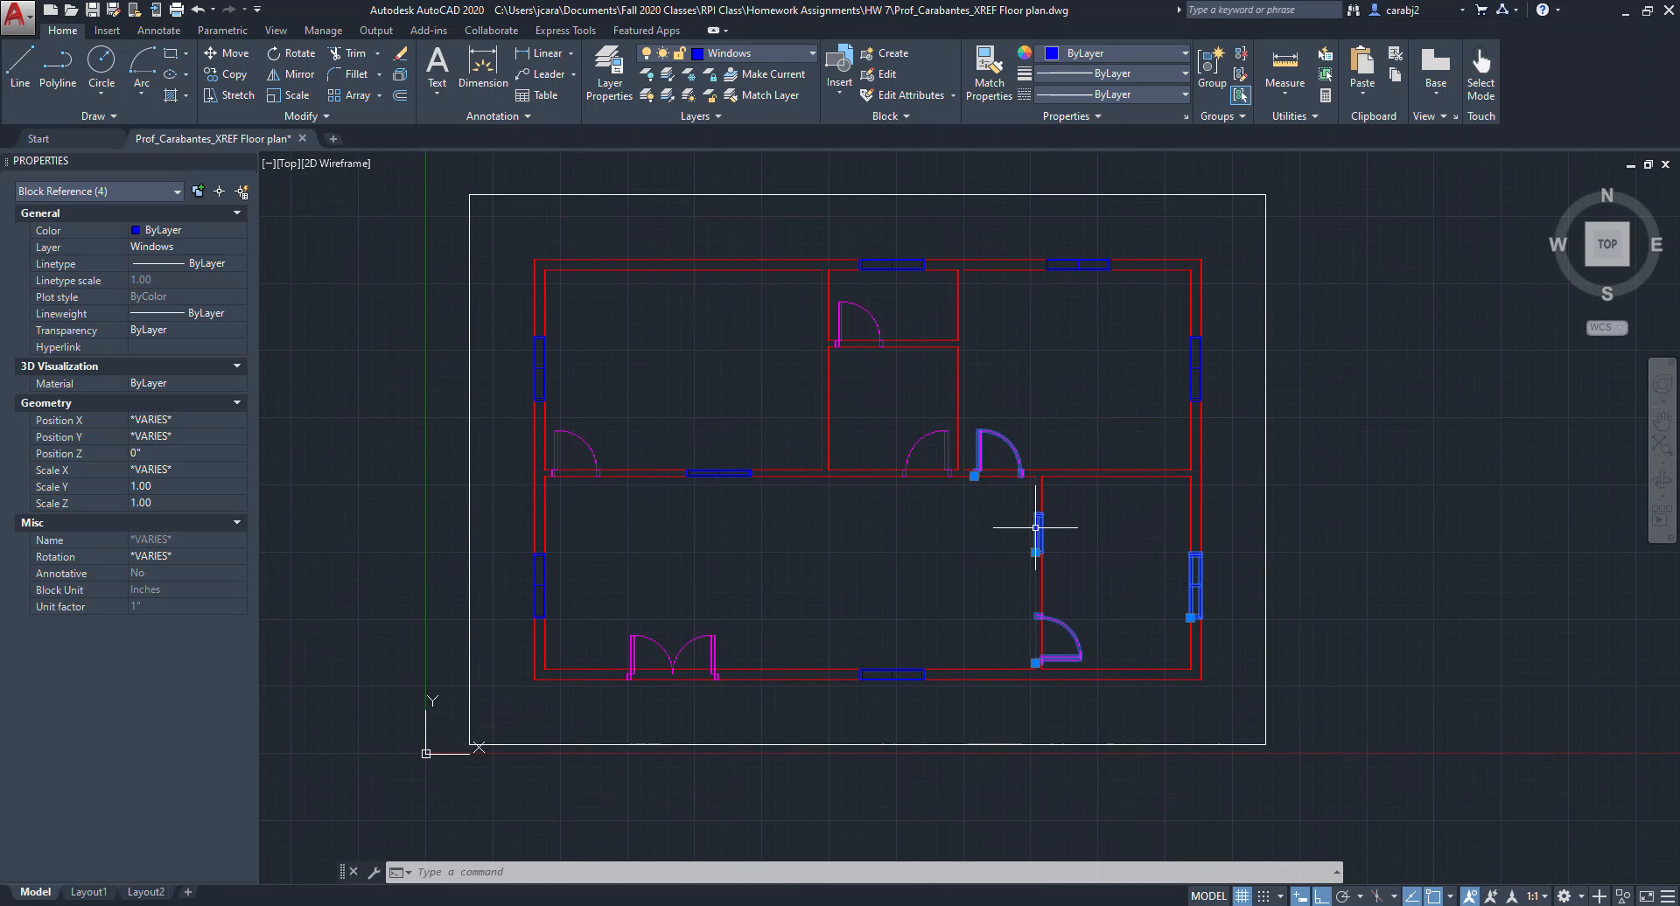
pyautogui.scroll(2, 1049, 630)
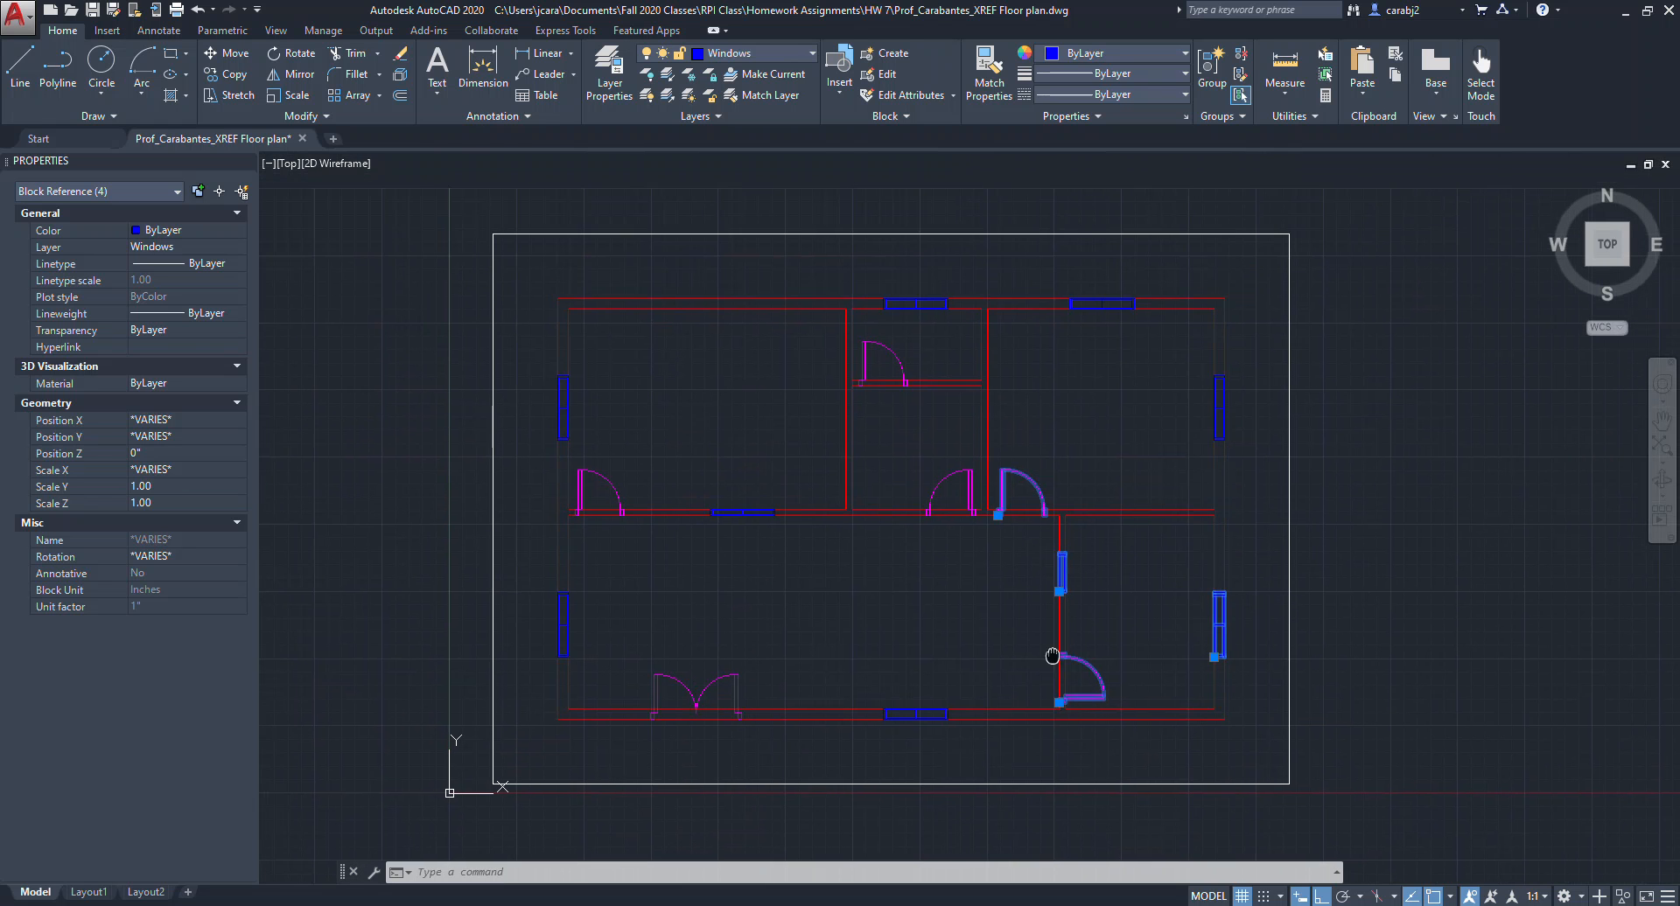
pyautogui.scroll(-2, 1192, 622)
pyautogui.moveTo(1192, 622)
pyautogui.mouseDown(button='middle')
pyautogui.moveTo(1132, 563)
pyautogui.moveTo(1111, 574)
pyautogui.mouseUp(button='middle')
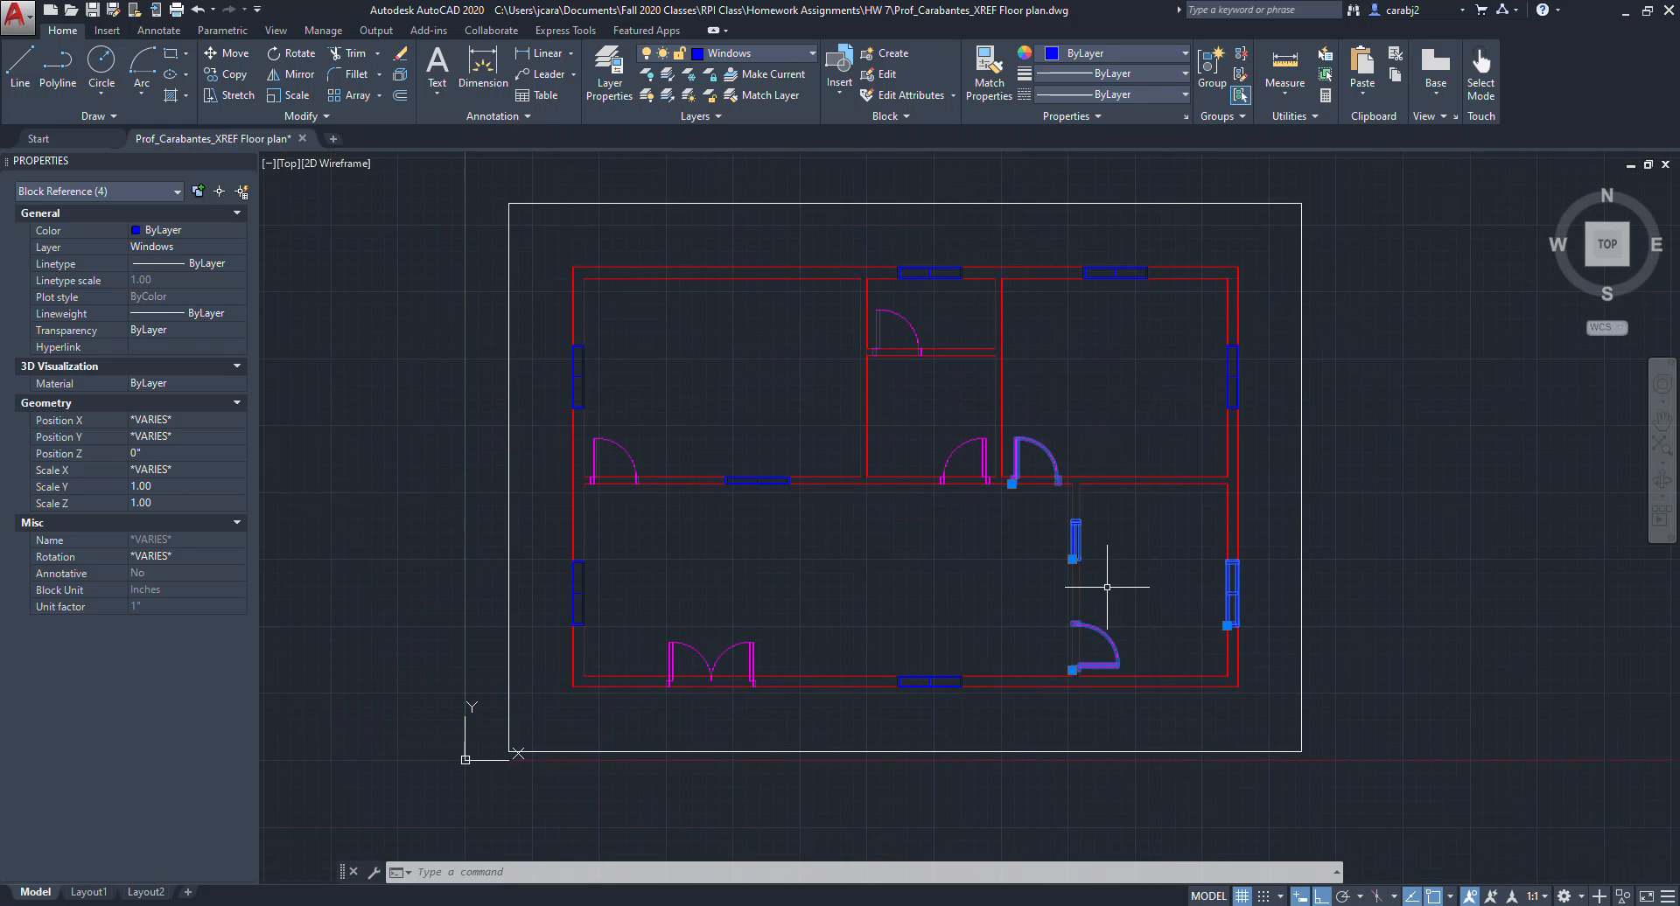
pyautogui.press('Escape')
pyautogui.scroll(2, 880, 642)
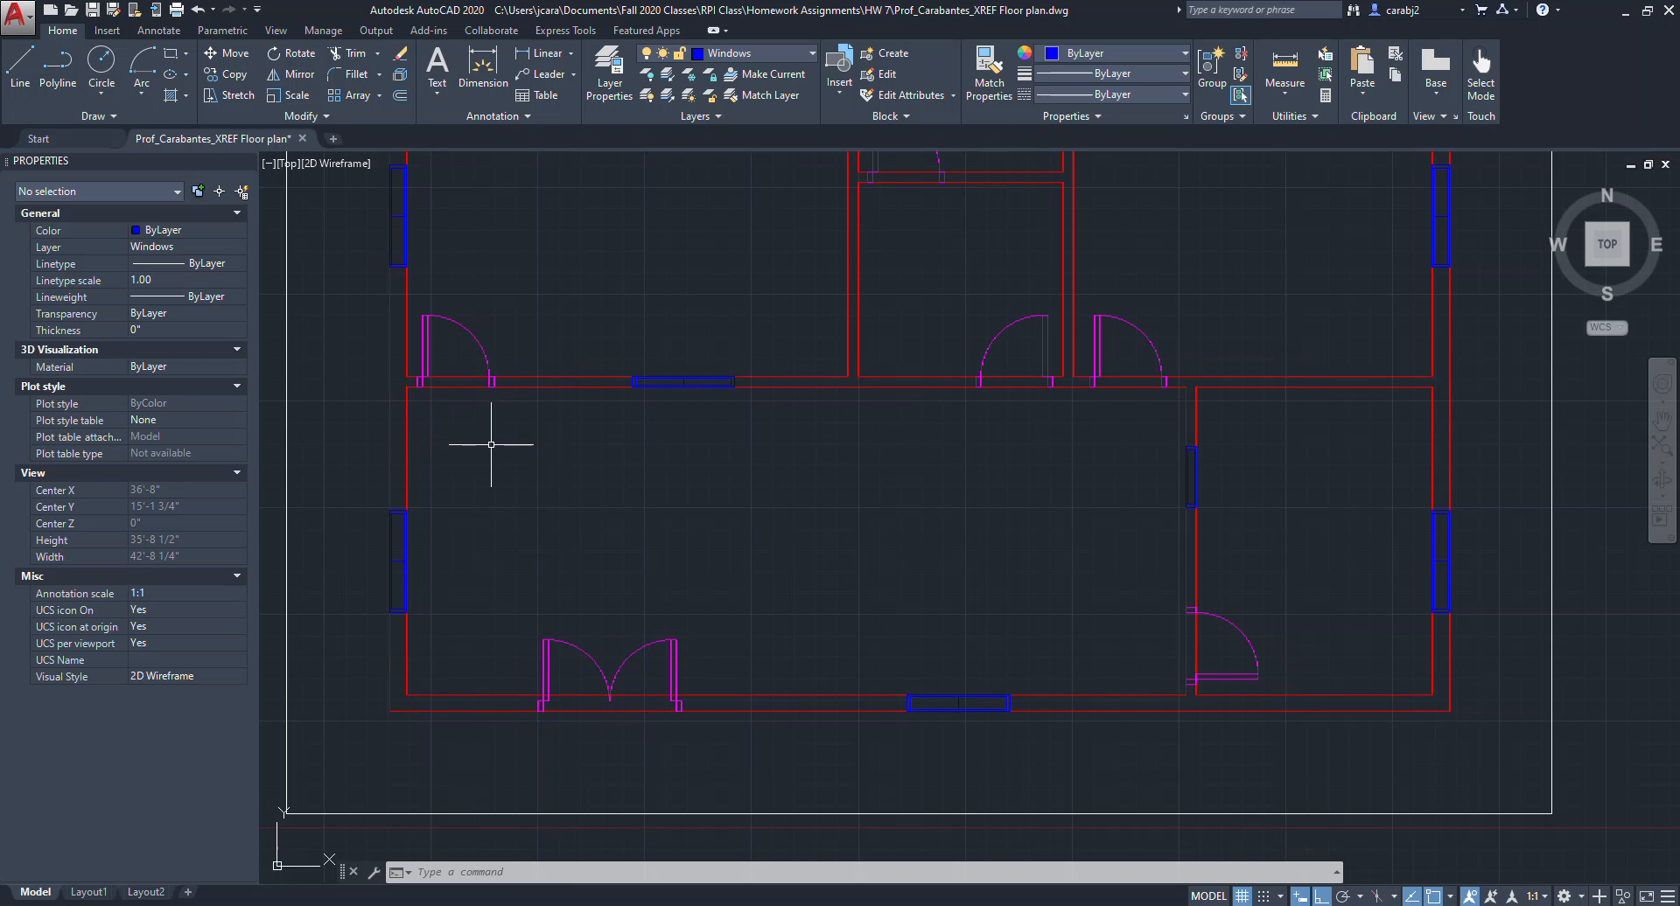
# Trim the wall lines crossing the door openings throughout the floor plan.
pyautogui.press('Return')
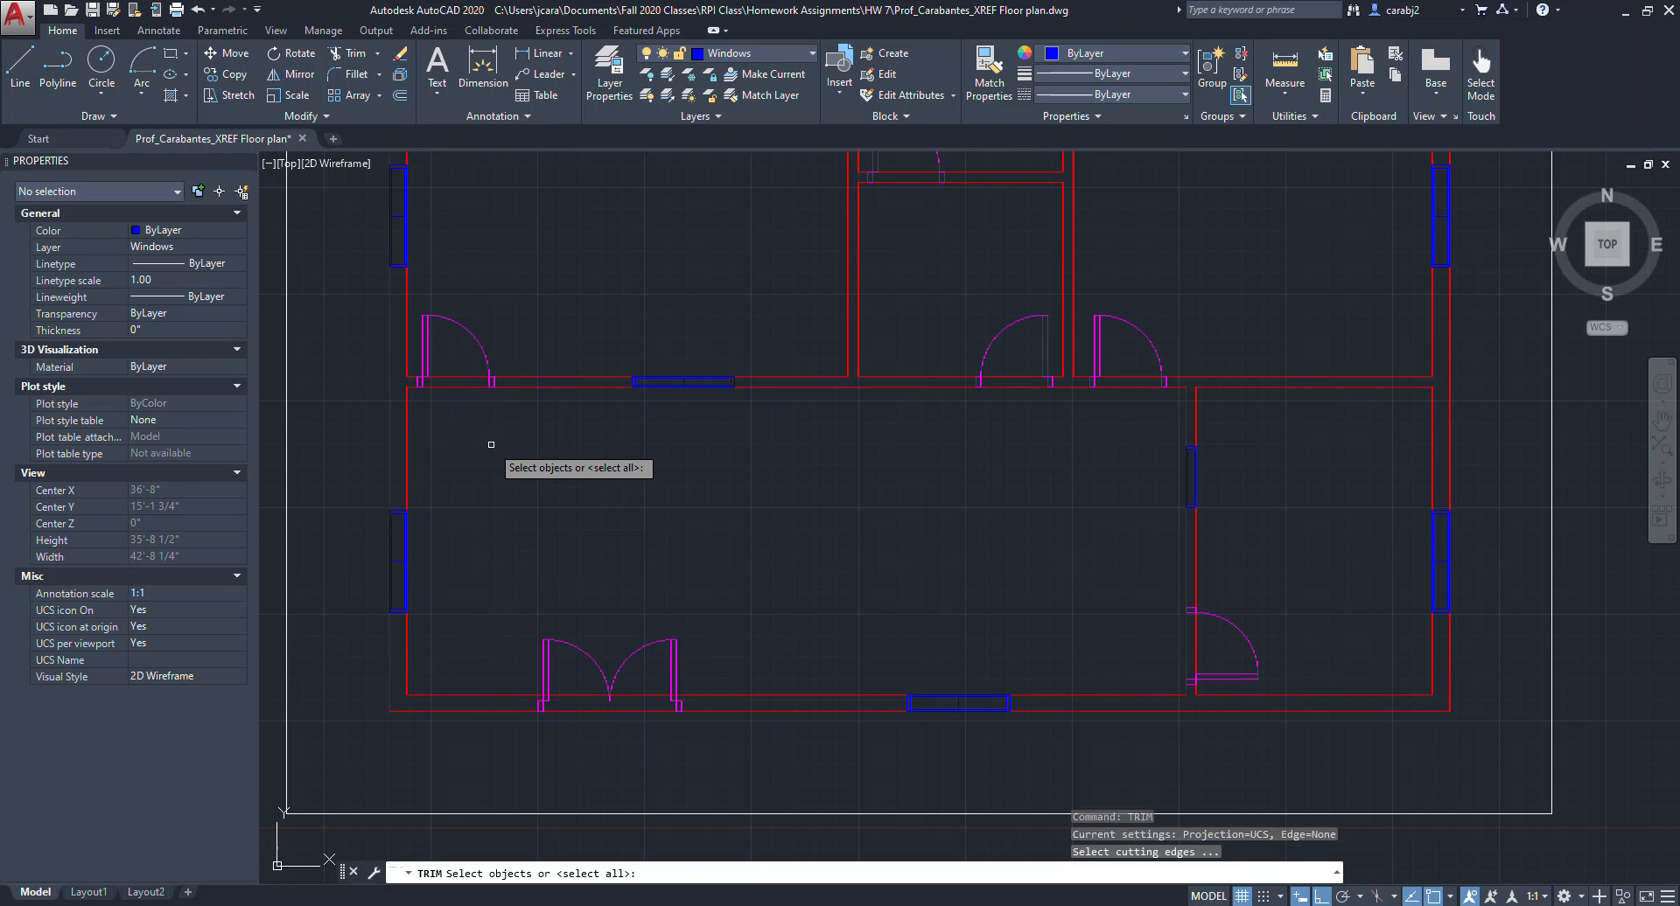
pyautogui.press('Return')
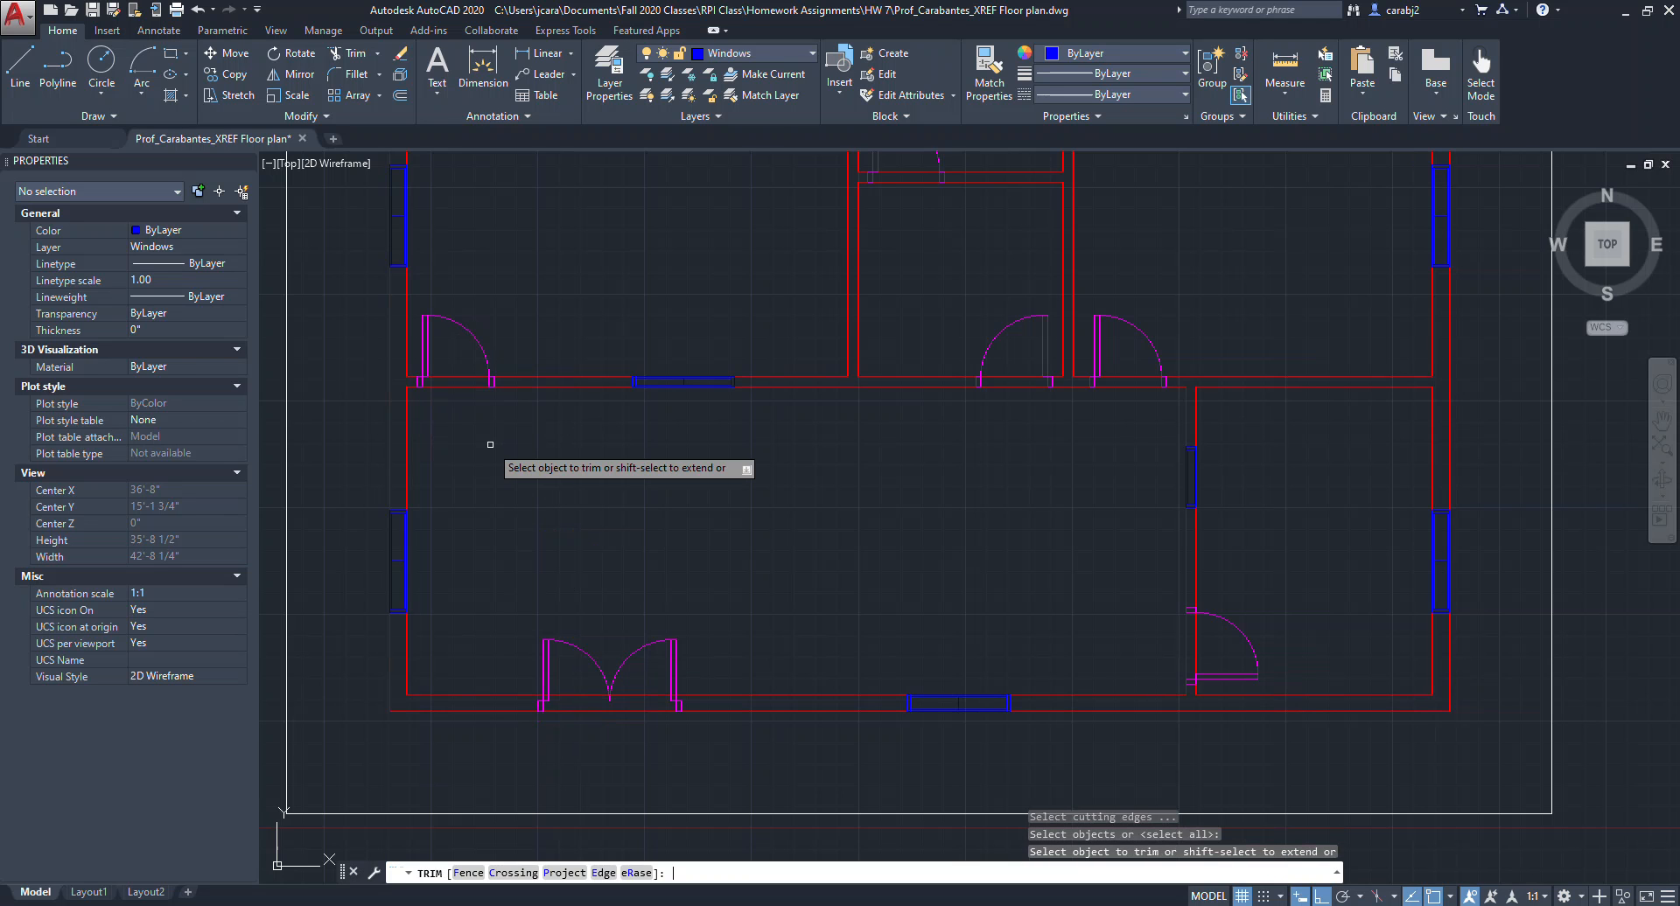
pyautogui.moveTo(468, 397); pyautogui.dragTo(455, 371)
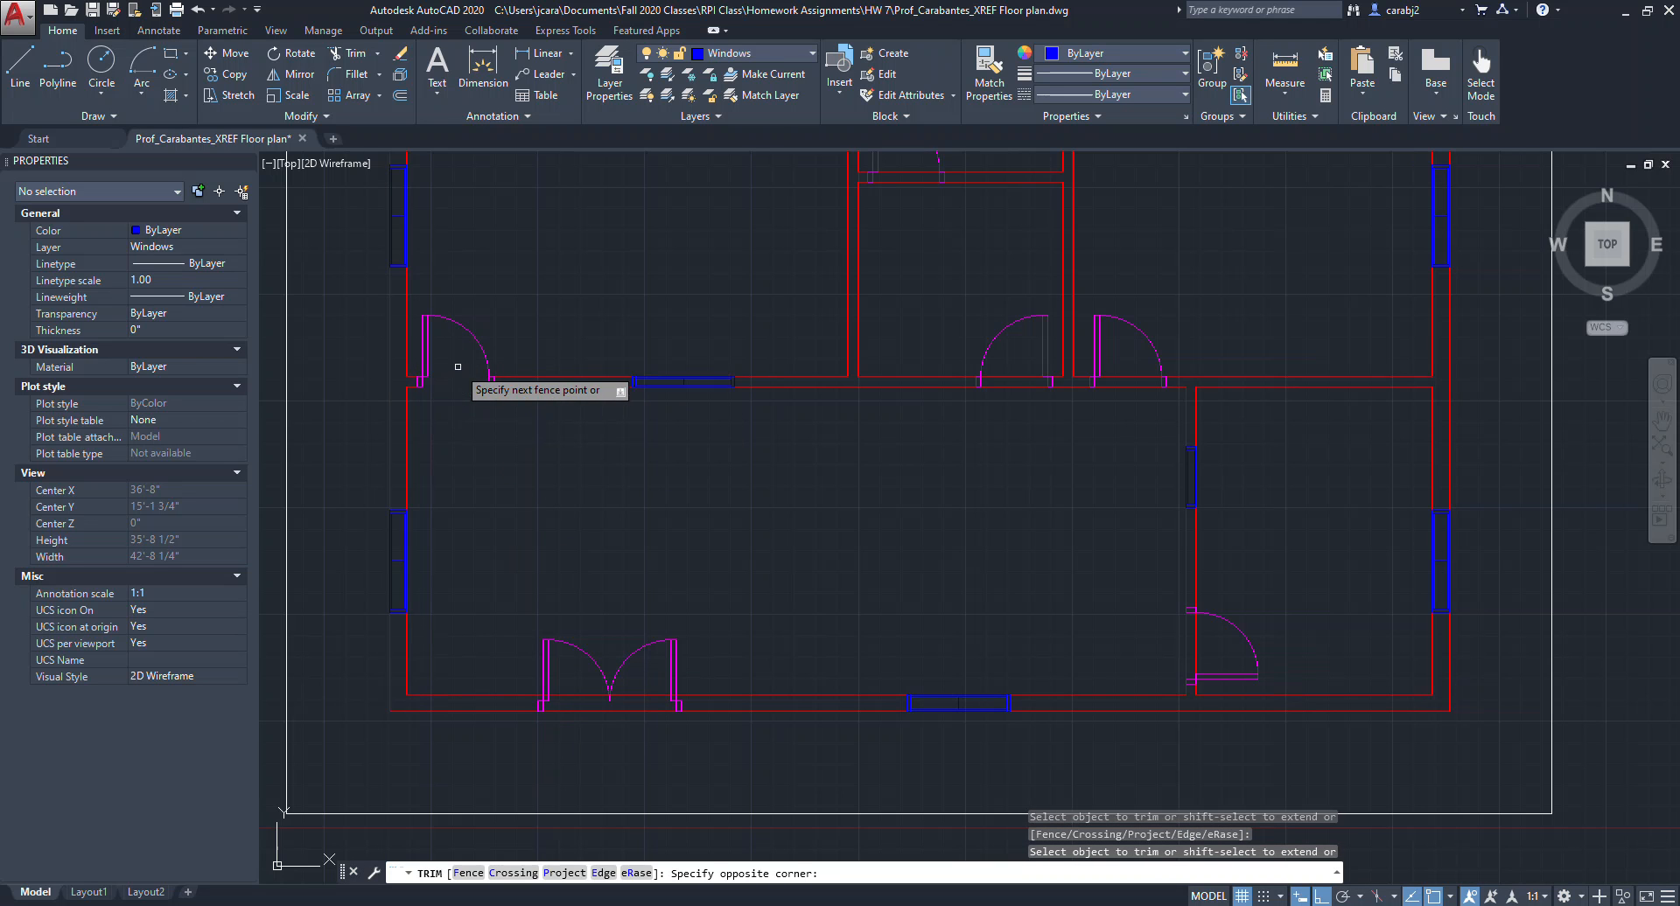
pyautogui.scroll(2, 968, 375)
pyautogui.click(1047, 414)
pyautogui.click(1042, 371)
pyautogui.click(1219, 410)
pyautogui.moveTo(1244, 542); pyautogui.dragTo(1201, 344, button='middle')
pyautogui.scroll(-3, 1248, 586)
pyautogui.scroll(5, 1117, 437)
pyautogui.click(1087, 436)
pyautogui.click(1079, 374)
pyautogui.scroll(-5, 1105, 612)
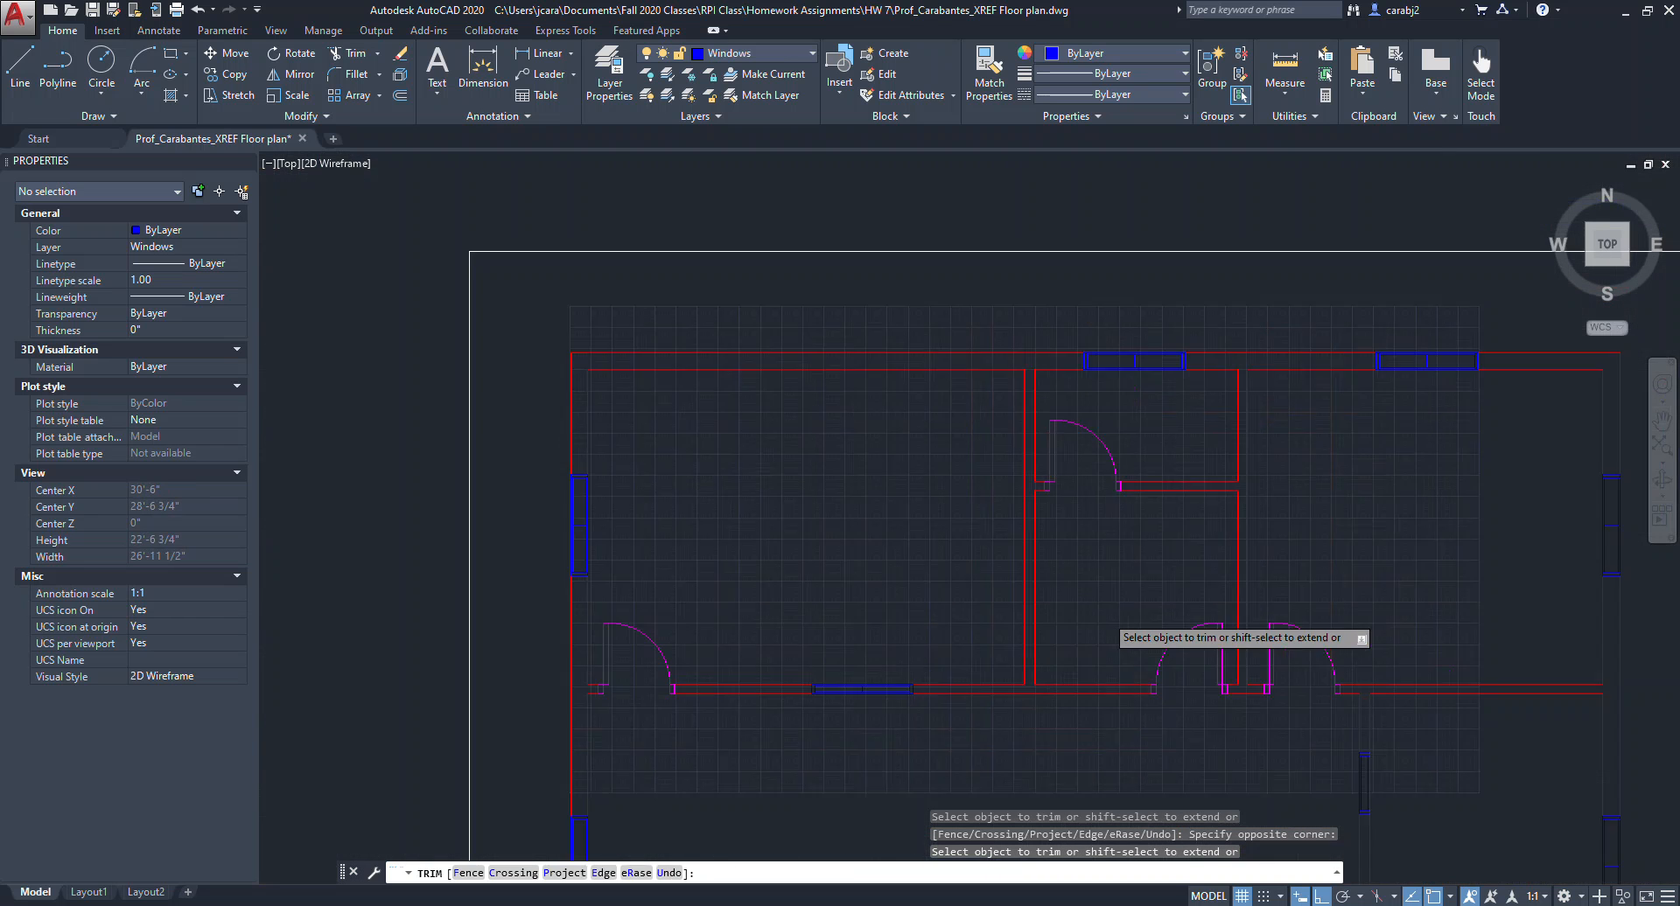
pyautogui.scroll(7, 993, 581)
pyautogui.click(968, 675)
pyautogui.click(918, 563)
pyautogui.click(818, 628)
pyautogui.click(796, 583)
pyautogui.scroll(4, 720, 600)
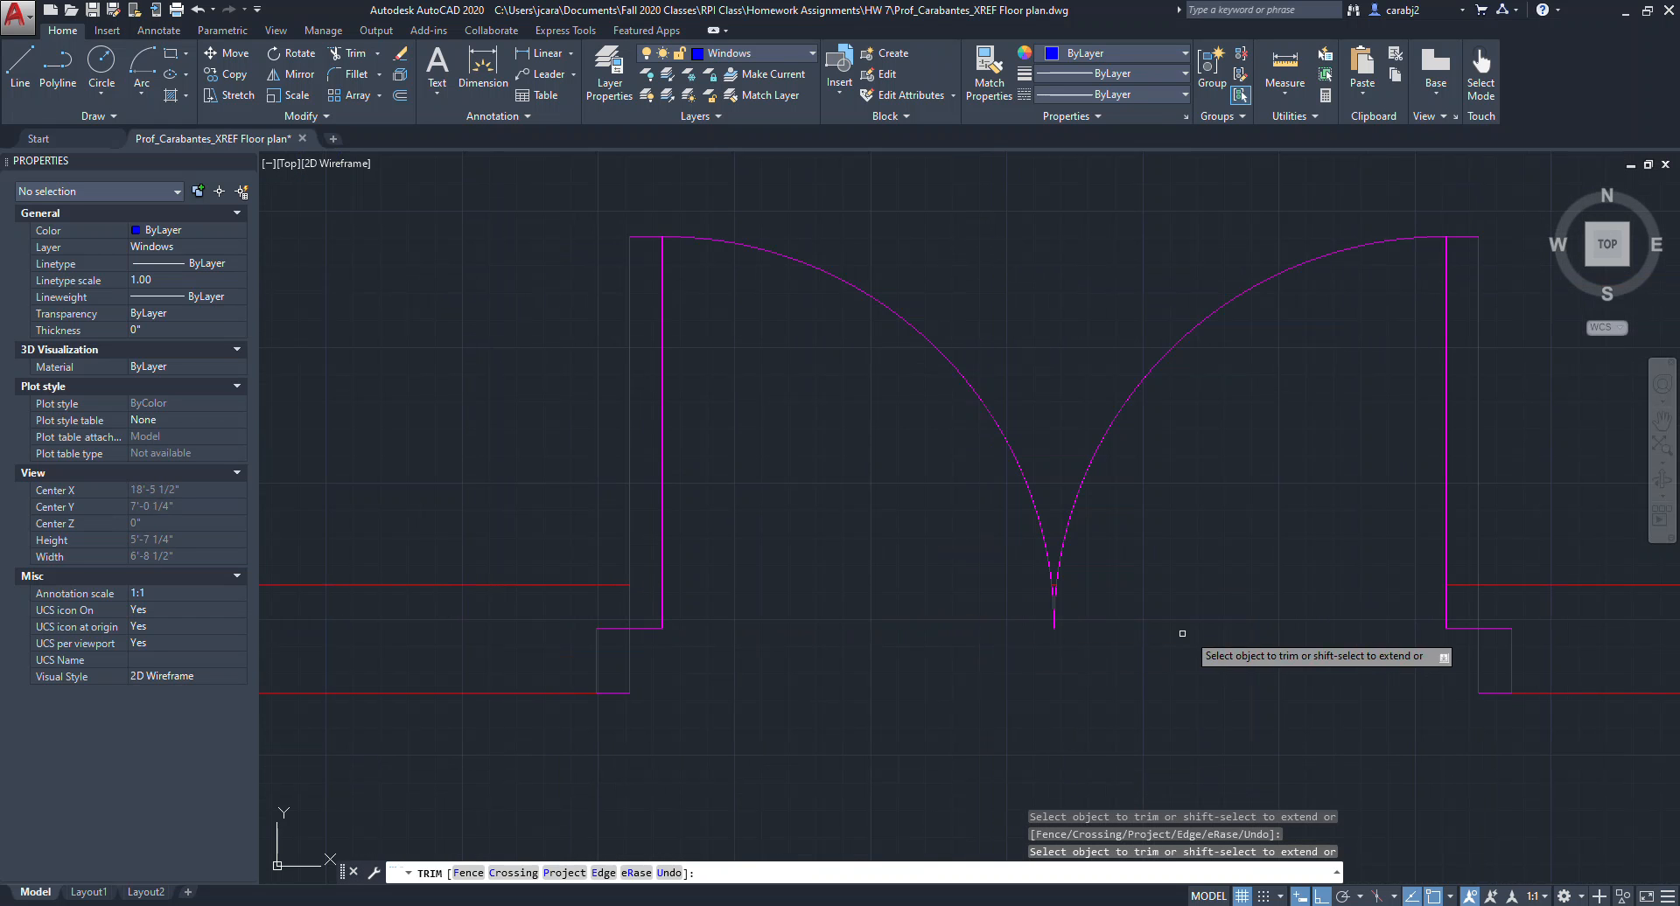
pyautogui.scroll(-5, 1263, 656)
pyautogui.scroll(-2, 1259, 658)
pyautogui.scroll(6, 1047, 306)
pyautogui.scroll(-6, 1054, 339)
pyautogui.moveTo(1333, 483); pyautogui.dragTo(820, 402, button='middle')
pyautogui.scroll(5, 1216, 512)
pyautogui.scroll(-5, 1257, 528)
pyautogui.press('Escape')
# Open DesignCenter and browse to the Blocks of the House Designer.dwg sample drawing.
pyautogui.moveTo(1162, 447); pyautogui.dragTo(1042, 593, button='middle')
pyautogui.scroll(-5, 1064, 510)
pyautogui.scroll(5, 1034, 522)
pyautogui.moveTo(1012, 532); pyautogui.dragTo(998, 563, button='middle')
pyautogui.scroll(-2, 998, 562)
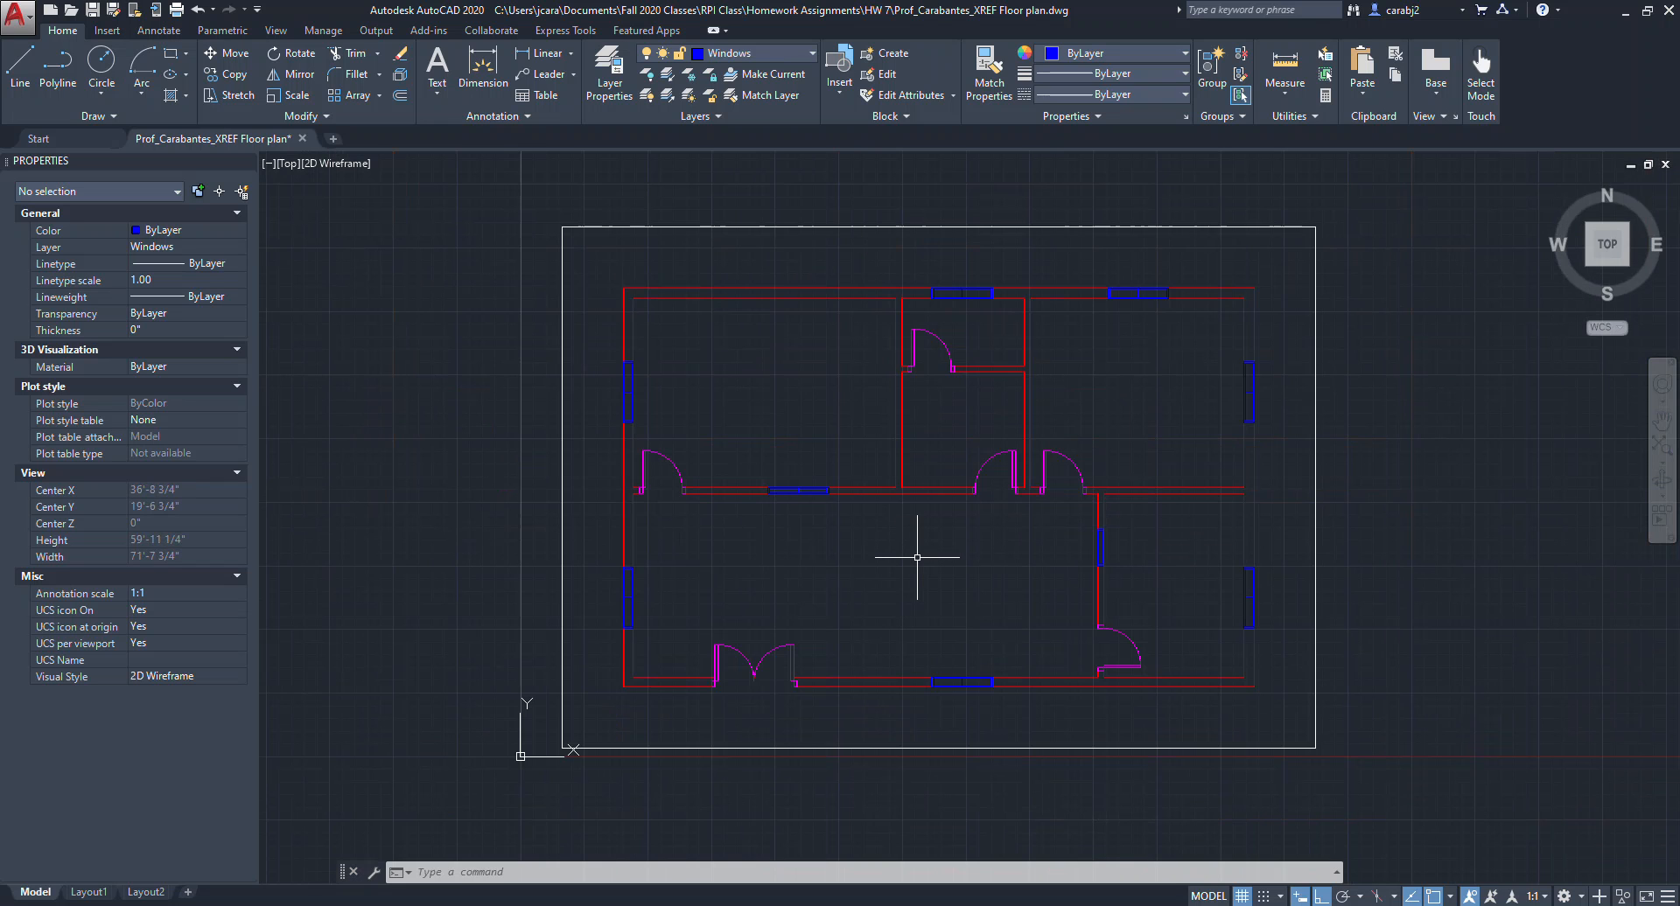
pyautogui.moveTo(910, 573); pyautogui.dragTo(916, 560, button='middle')
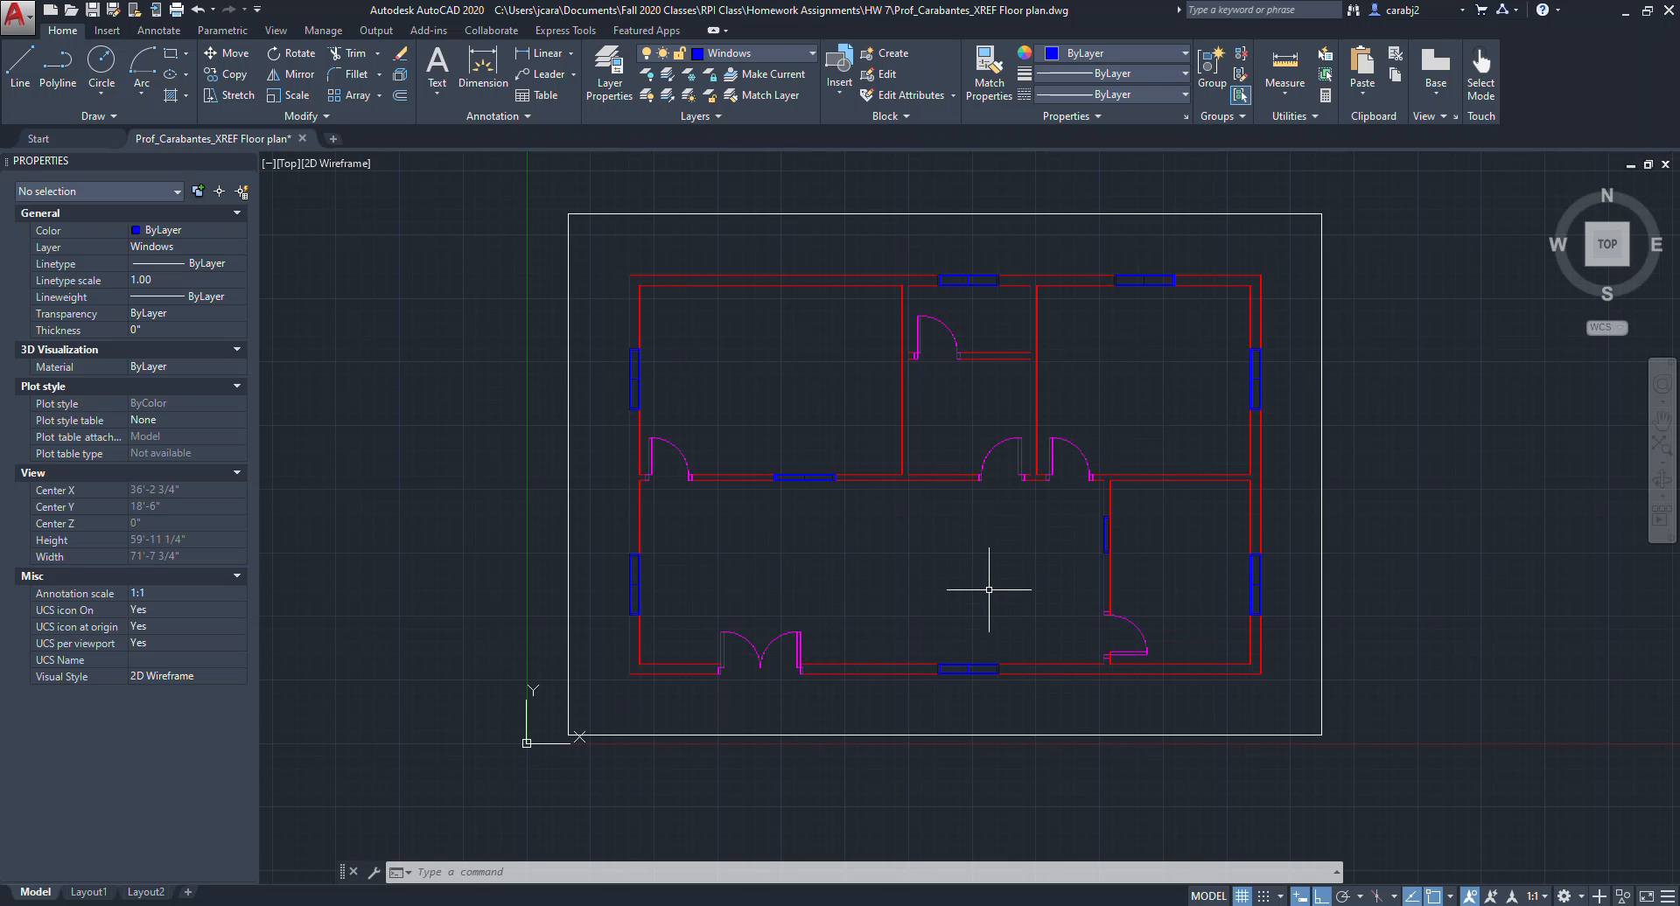
pyautogui.write('adce')
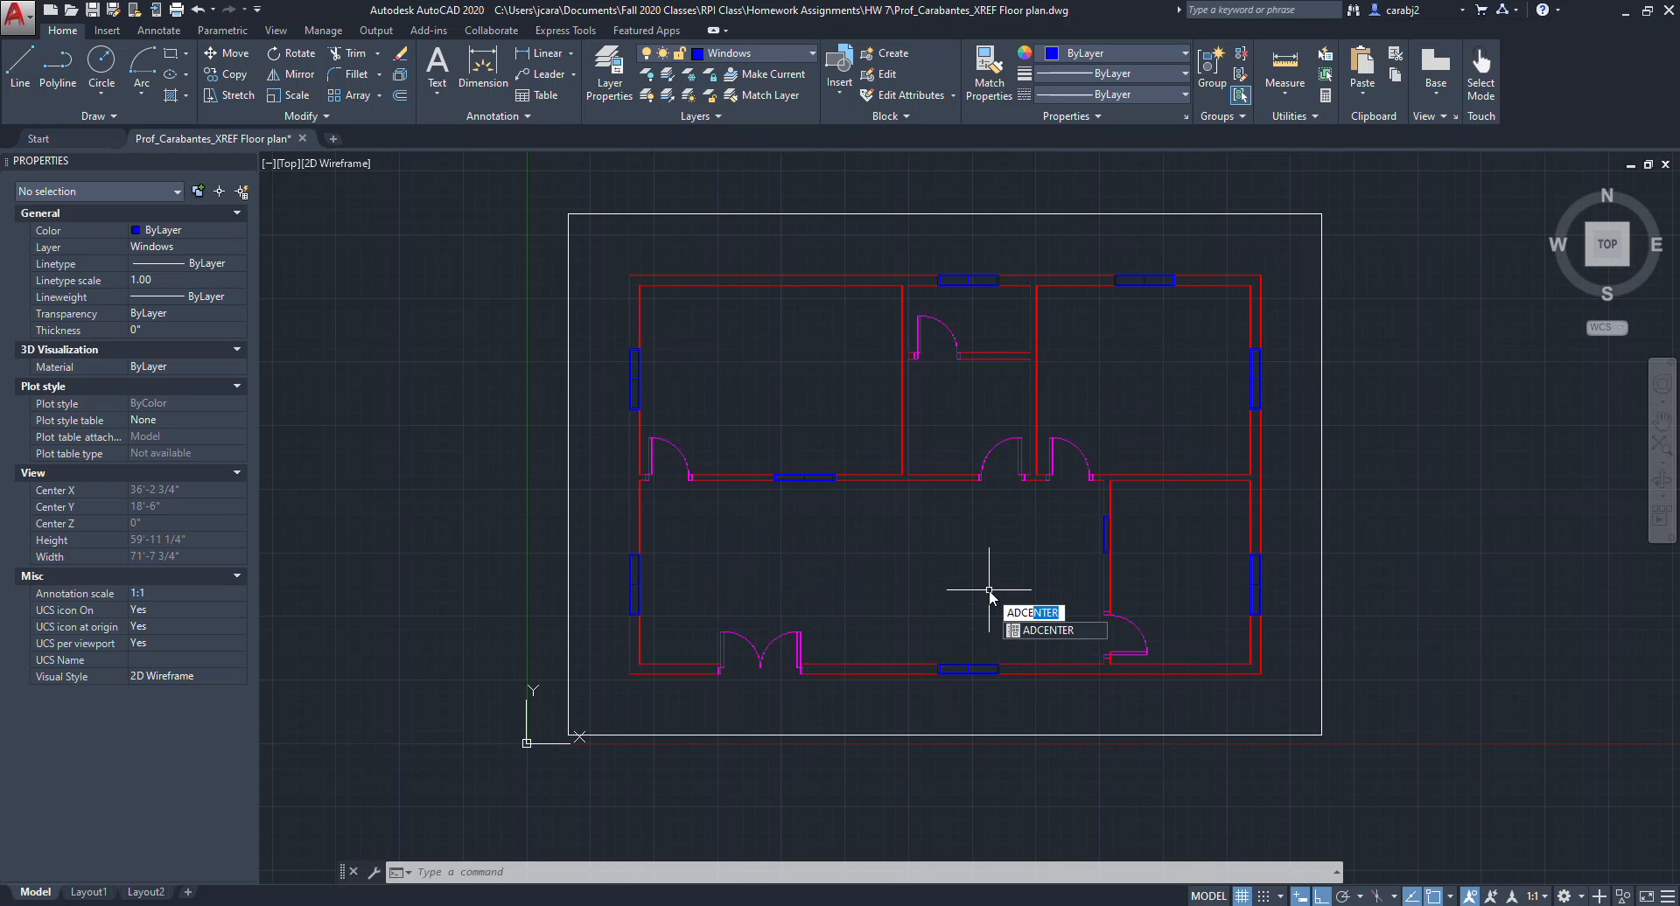
pyautogui.press('Return')
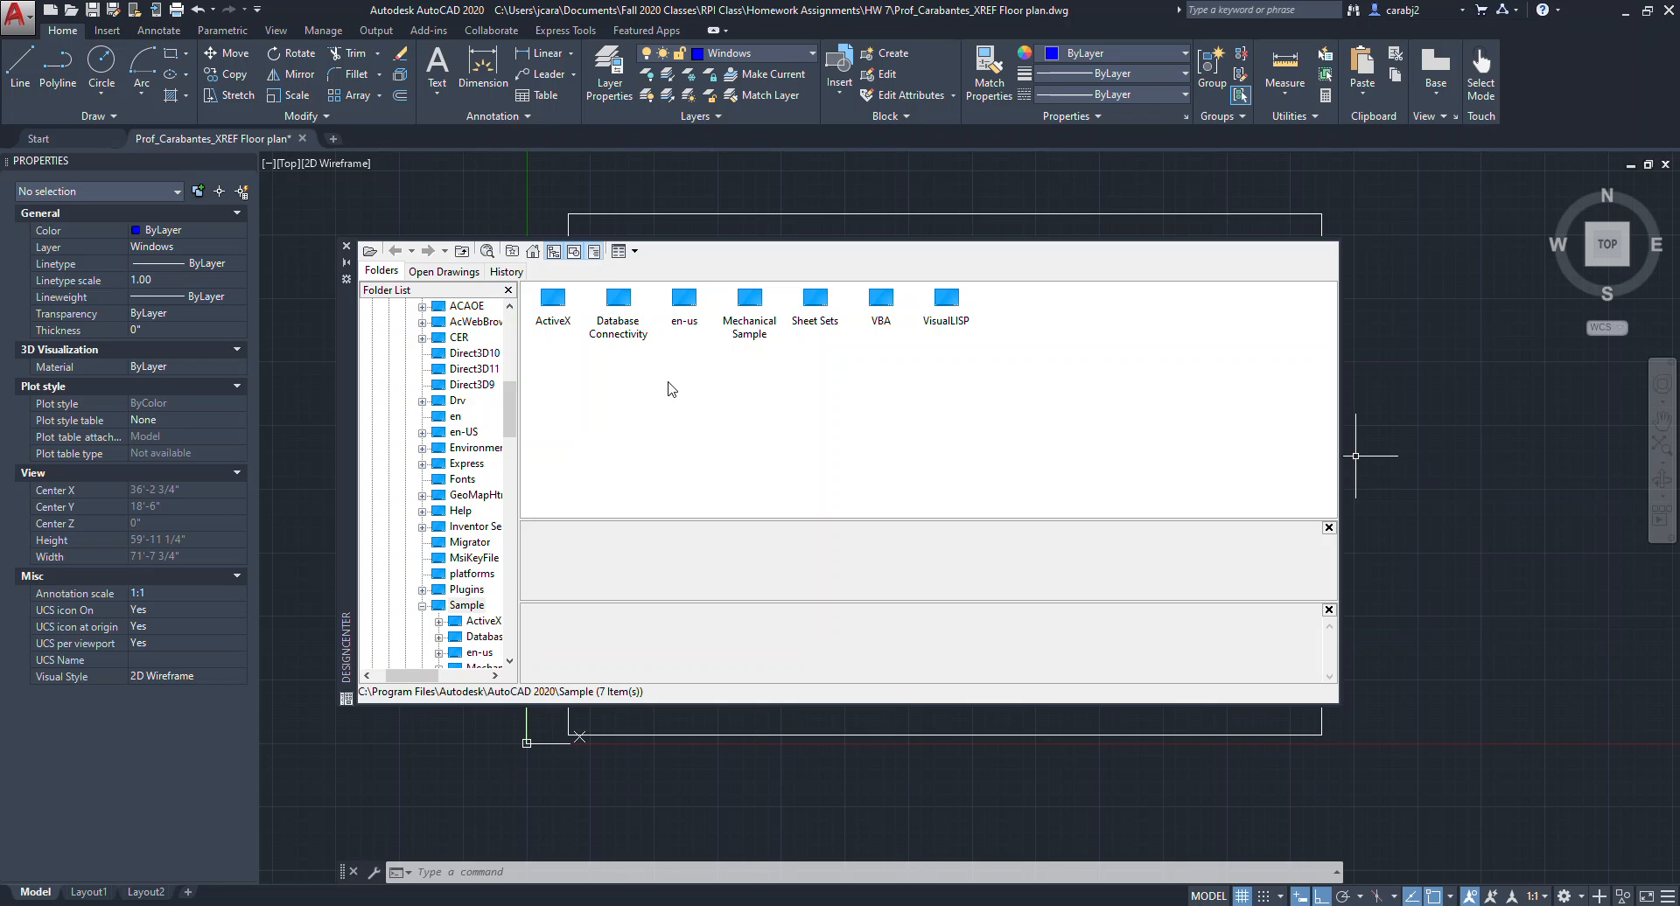
pyautogui.doubleClick(688, 311)
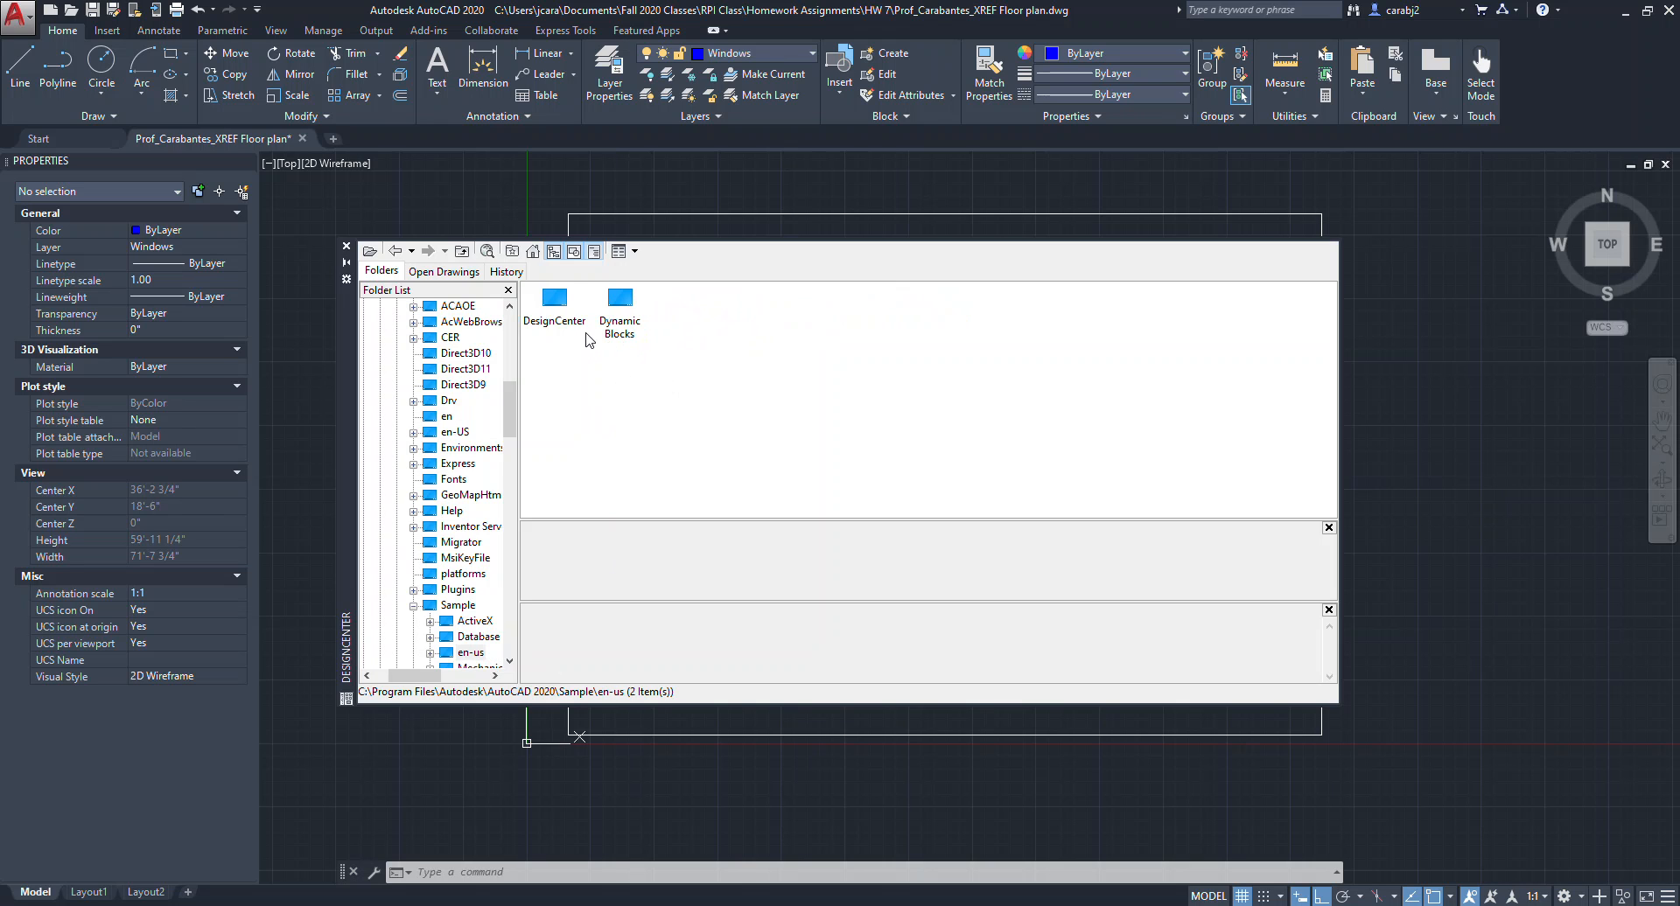
pyautogui.doubleClick(555, 302)
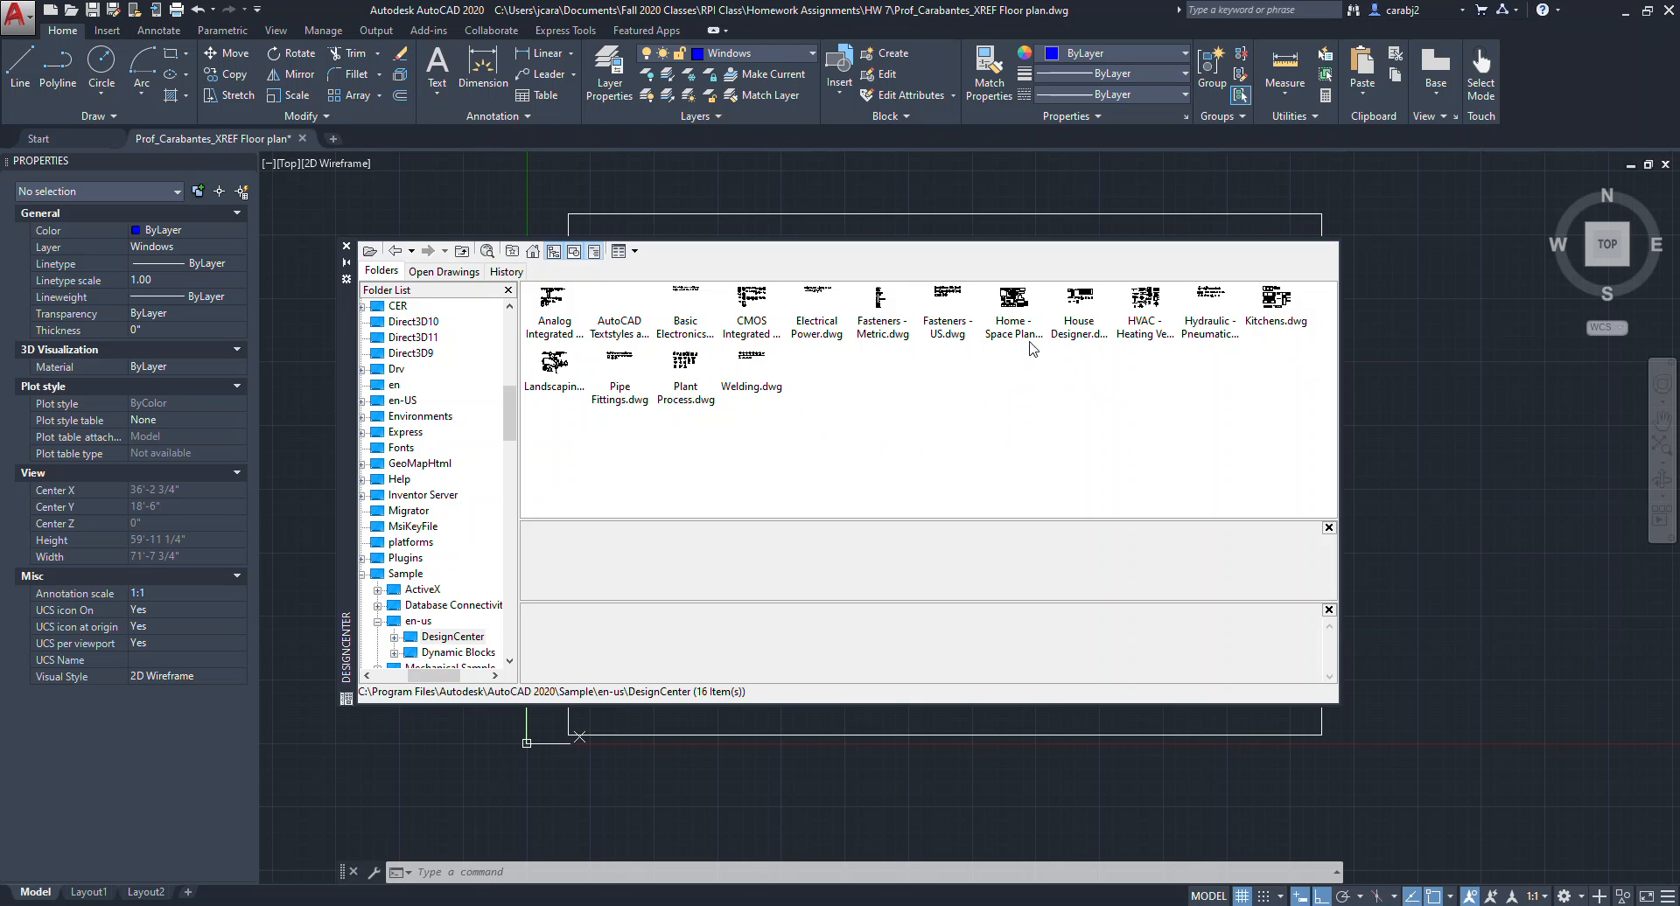
pyautogui.doubleClick(1090, 326)
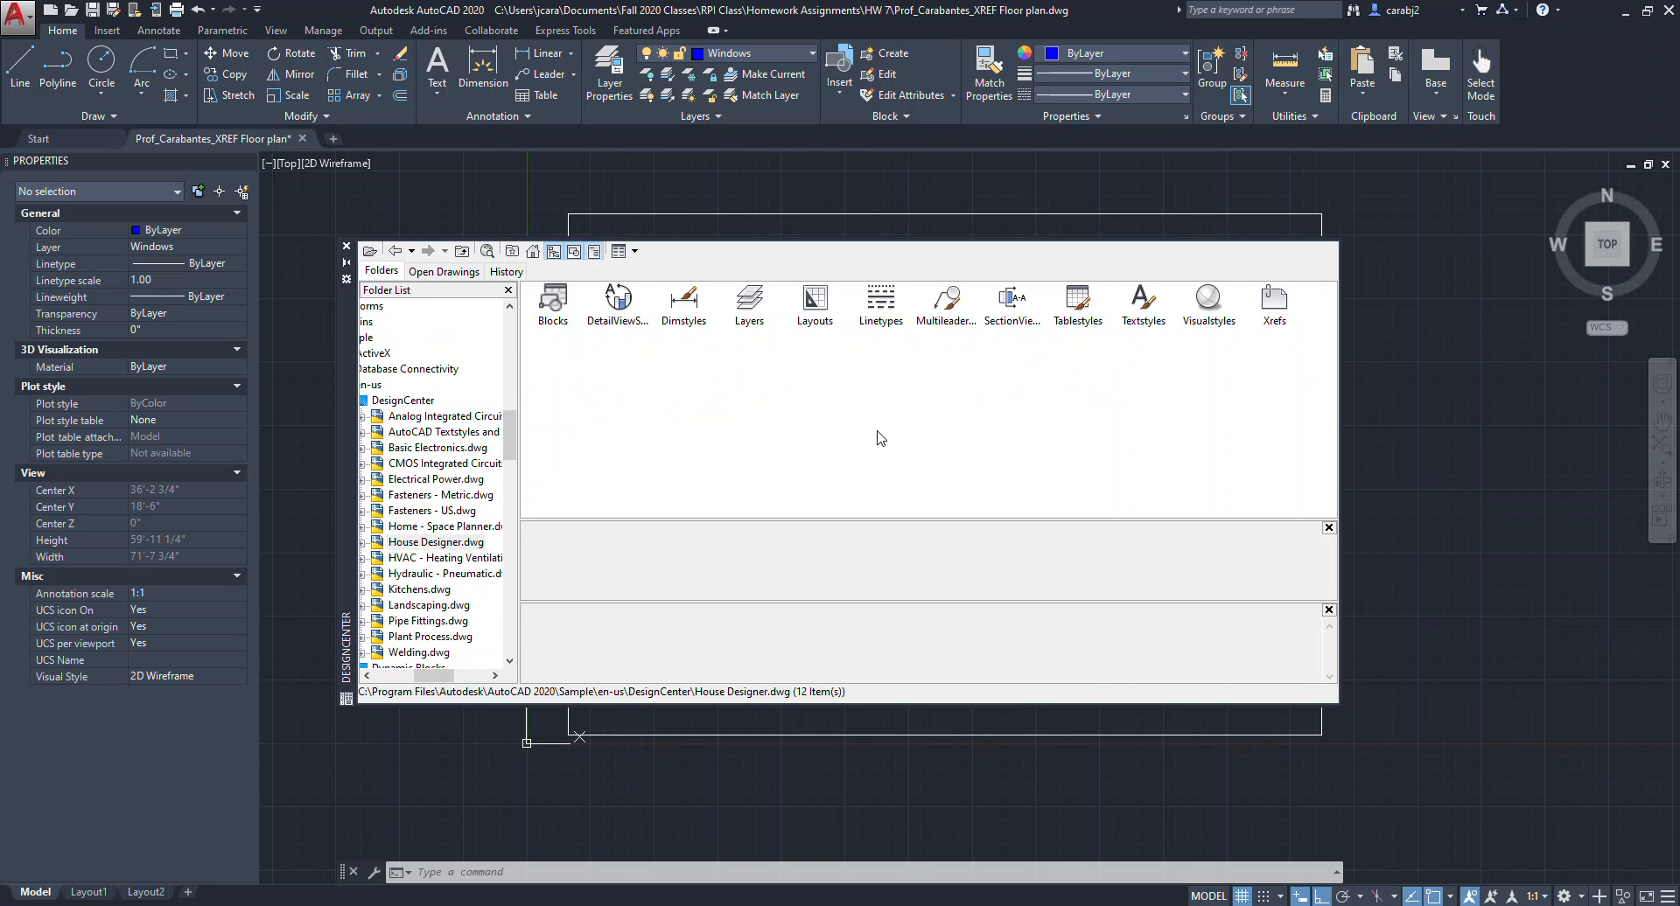
pyautogui.doubleClick(553, 302)
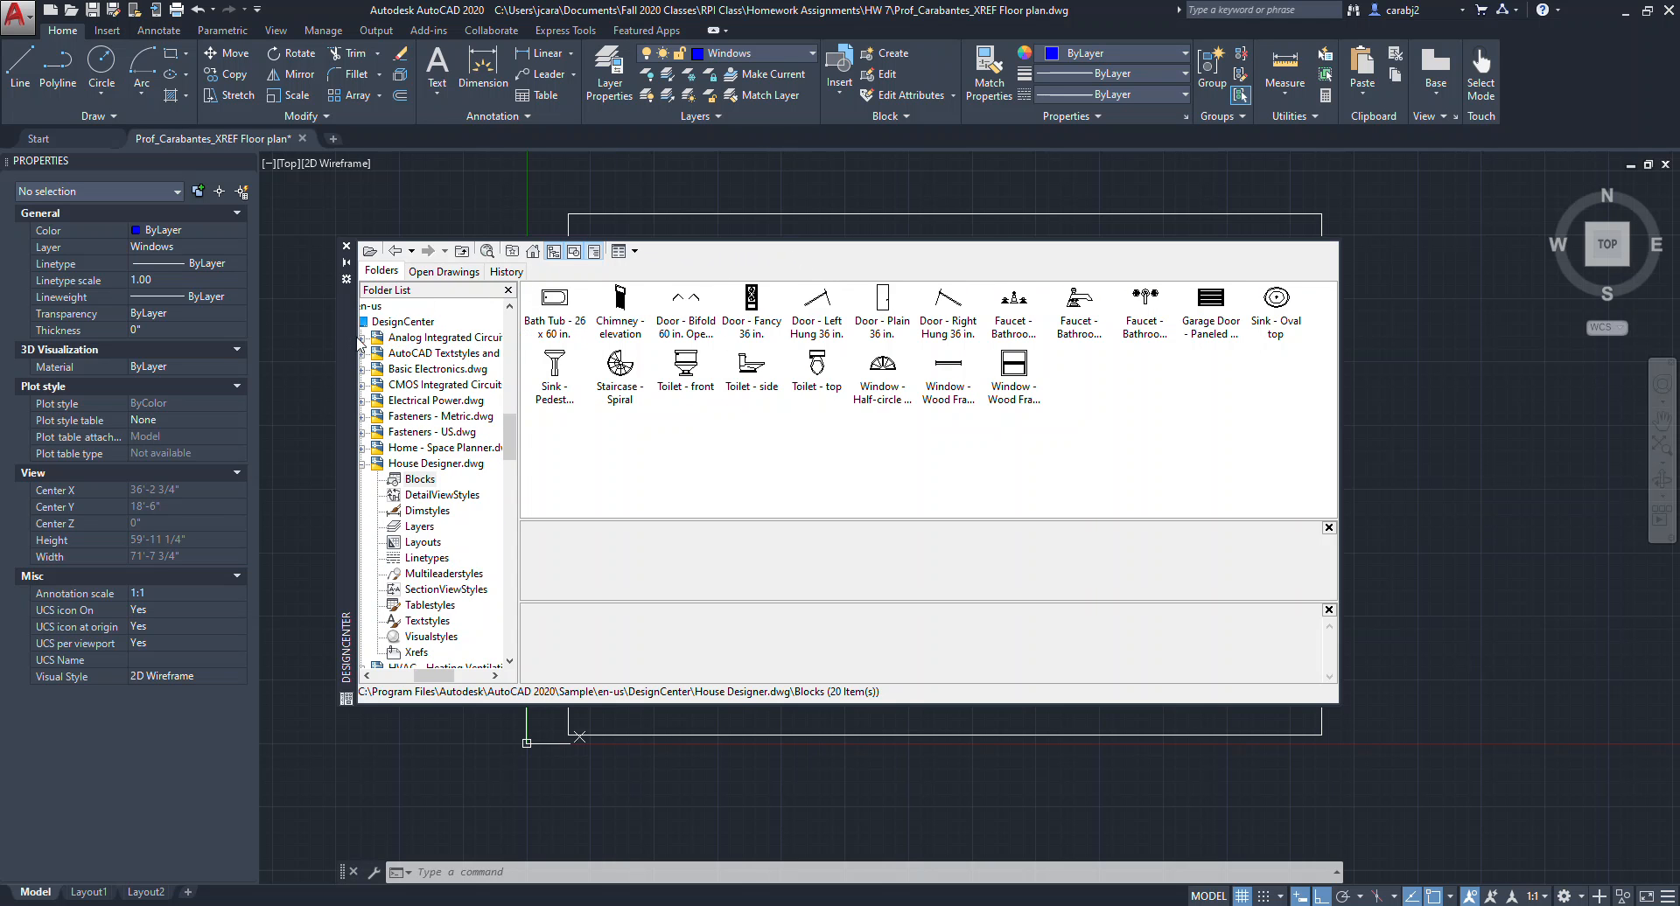
# Insert the Bath Tub - 26 x 60 in. and Toilet - top blocks into the drawing from DesignCenter.
pyautogui.moveTo(348, 348); pyautogui.dragTo(618, 308)
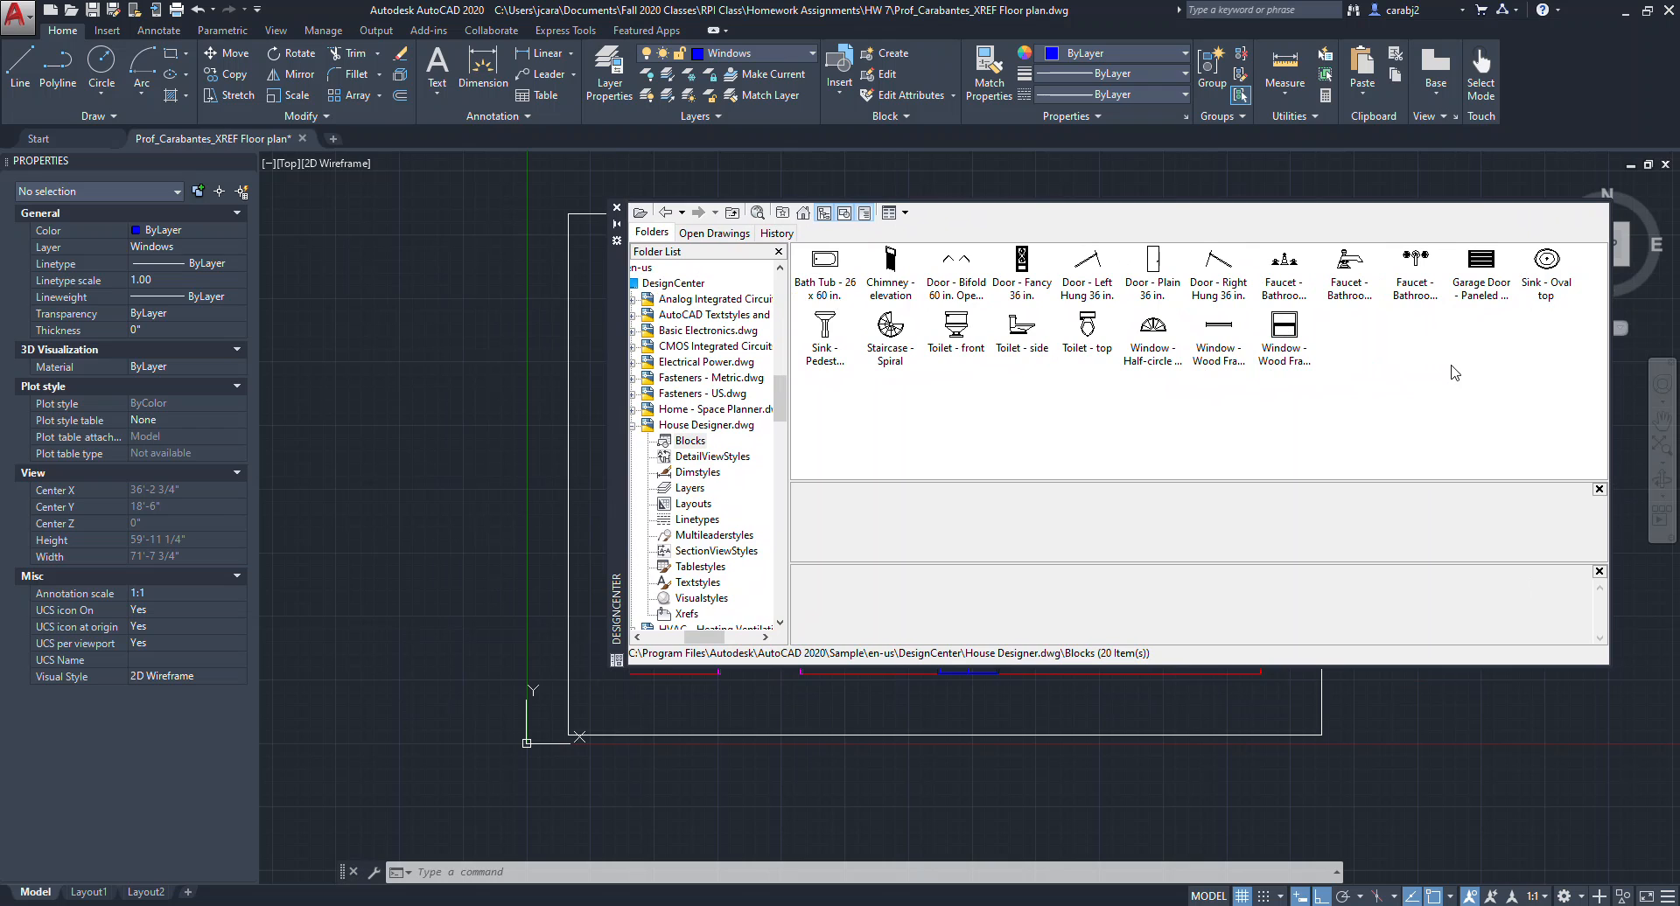
pyautogui.click(831, 282)
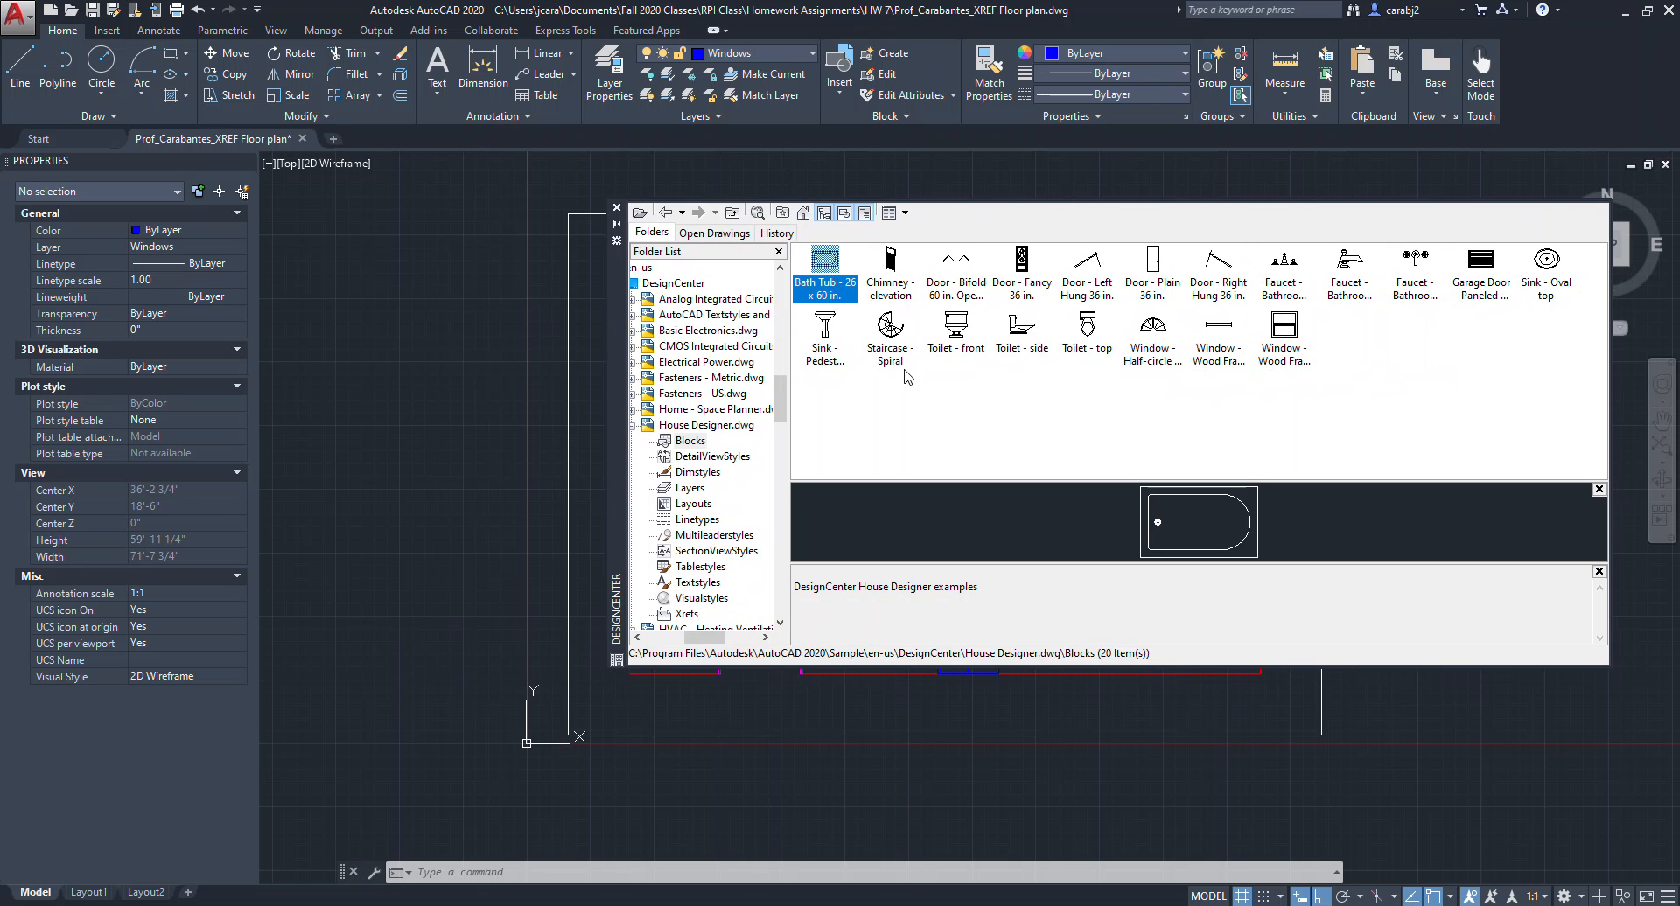
pyautogui.moveTo(845, 287); pyautogui.dragTo(530, 388)
pyautogui.moveTo(344, 419); pyautogui.dragTo(344, 418)
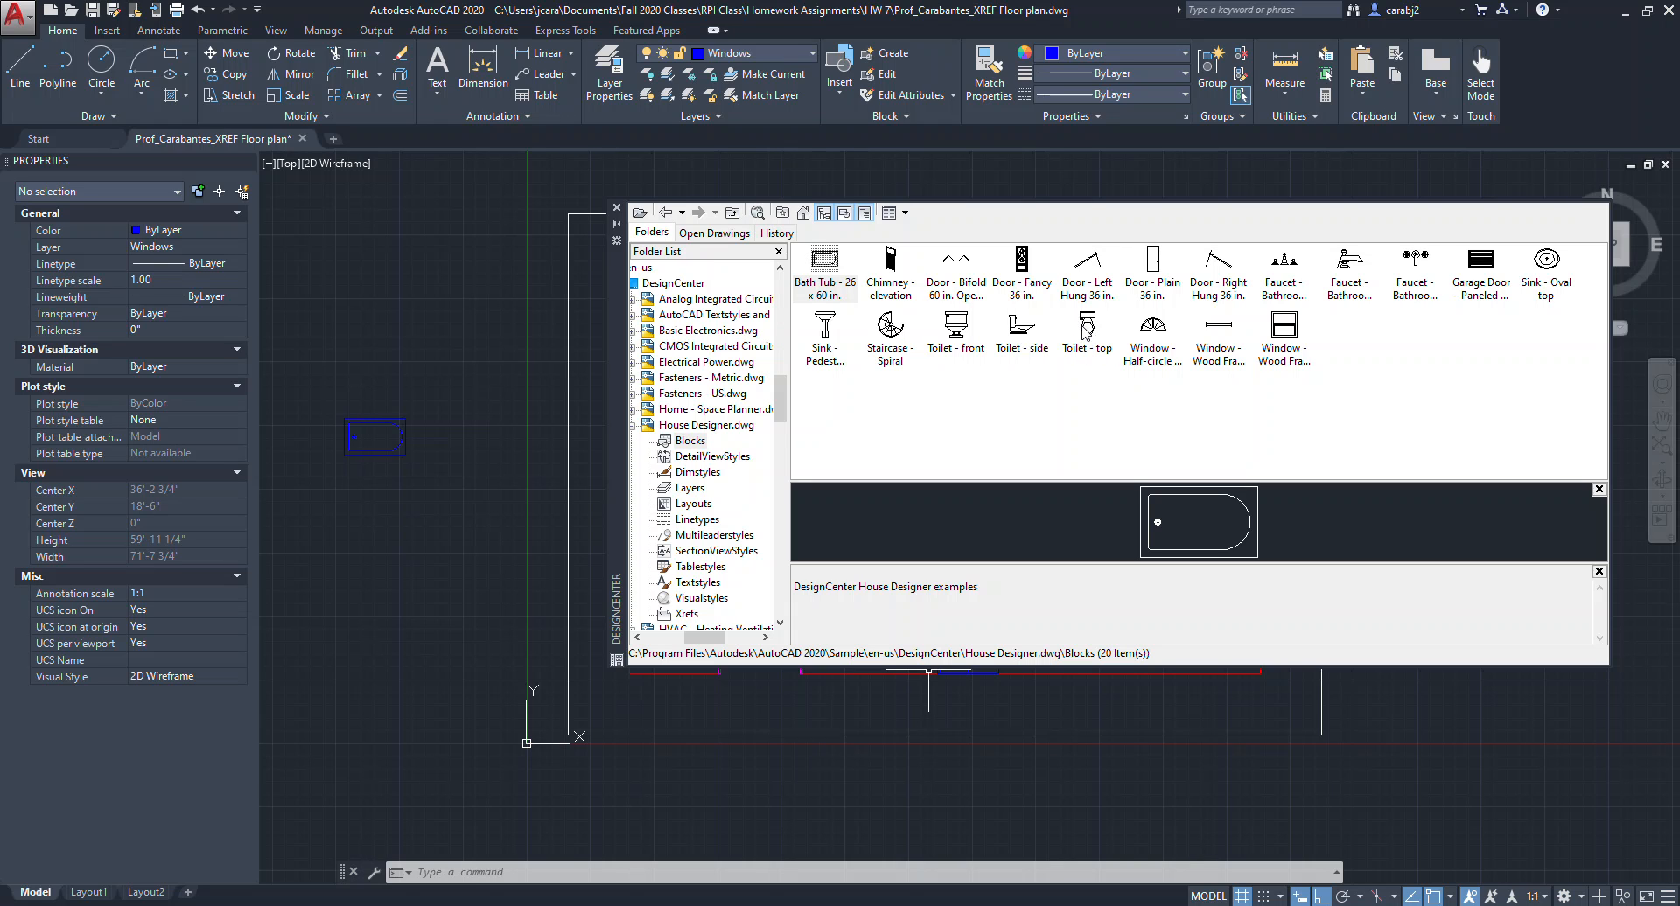
pyautogui.moveTo(1087, 335); pyautogui.dragTo(392, 503)
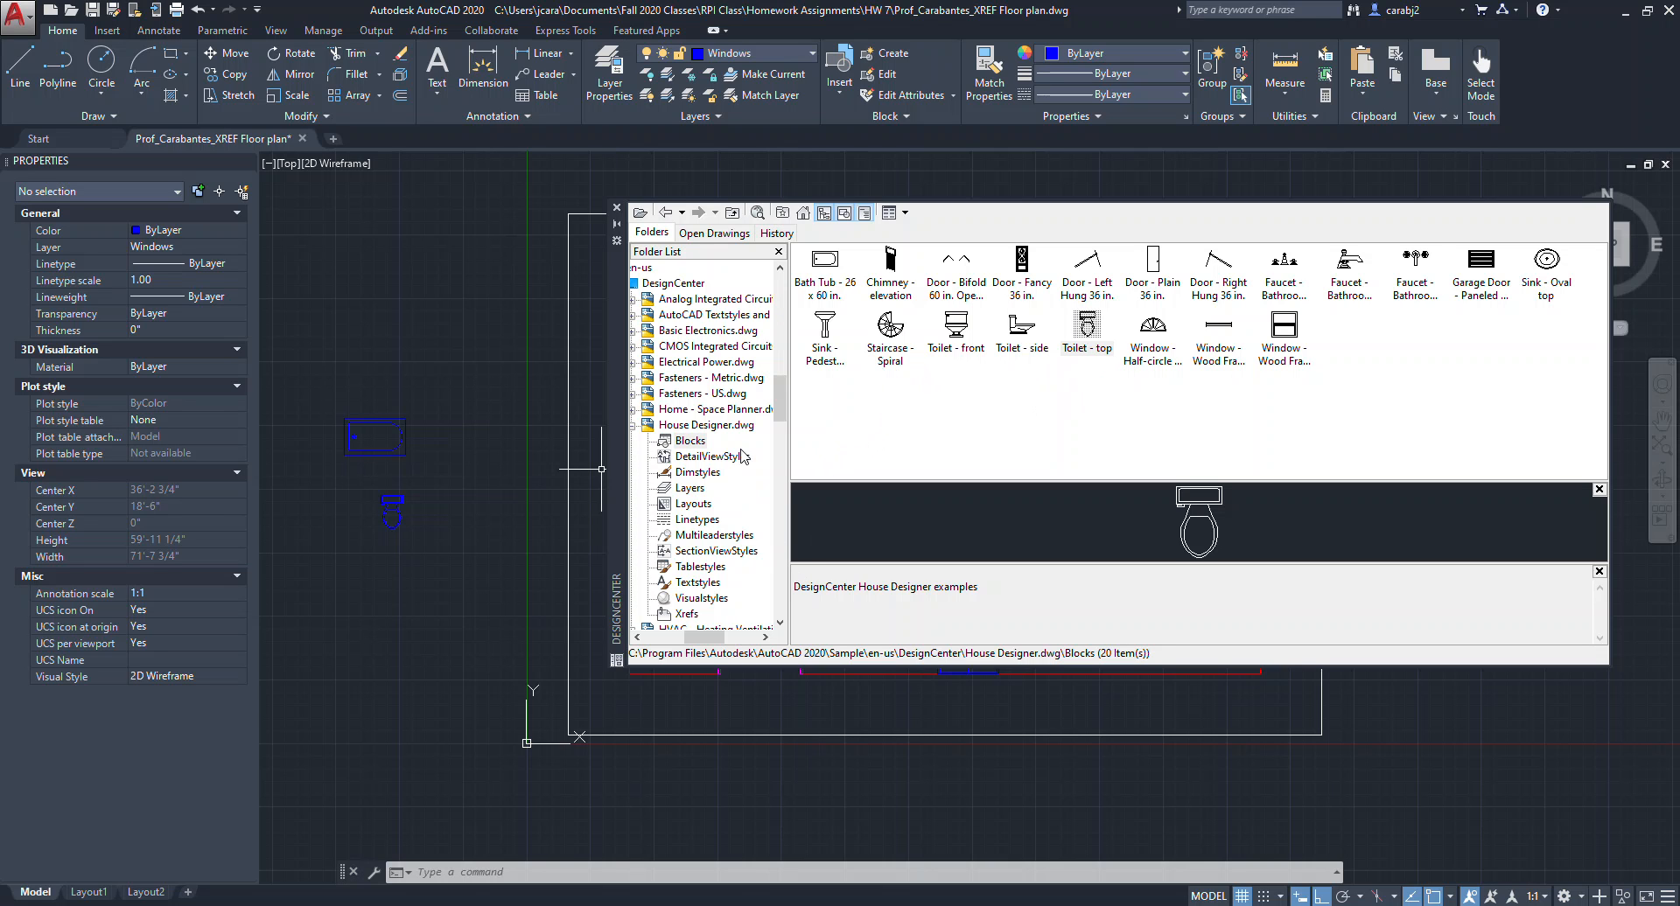
# Open the Blocks of Home - Space Planner.dwg and insert the Bed - Queen and Sofa - Roundback 7 ft. blocks beside the plan.
pyautogui.click(733, 412)
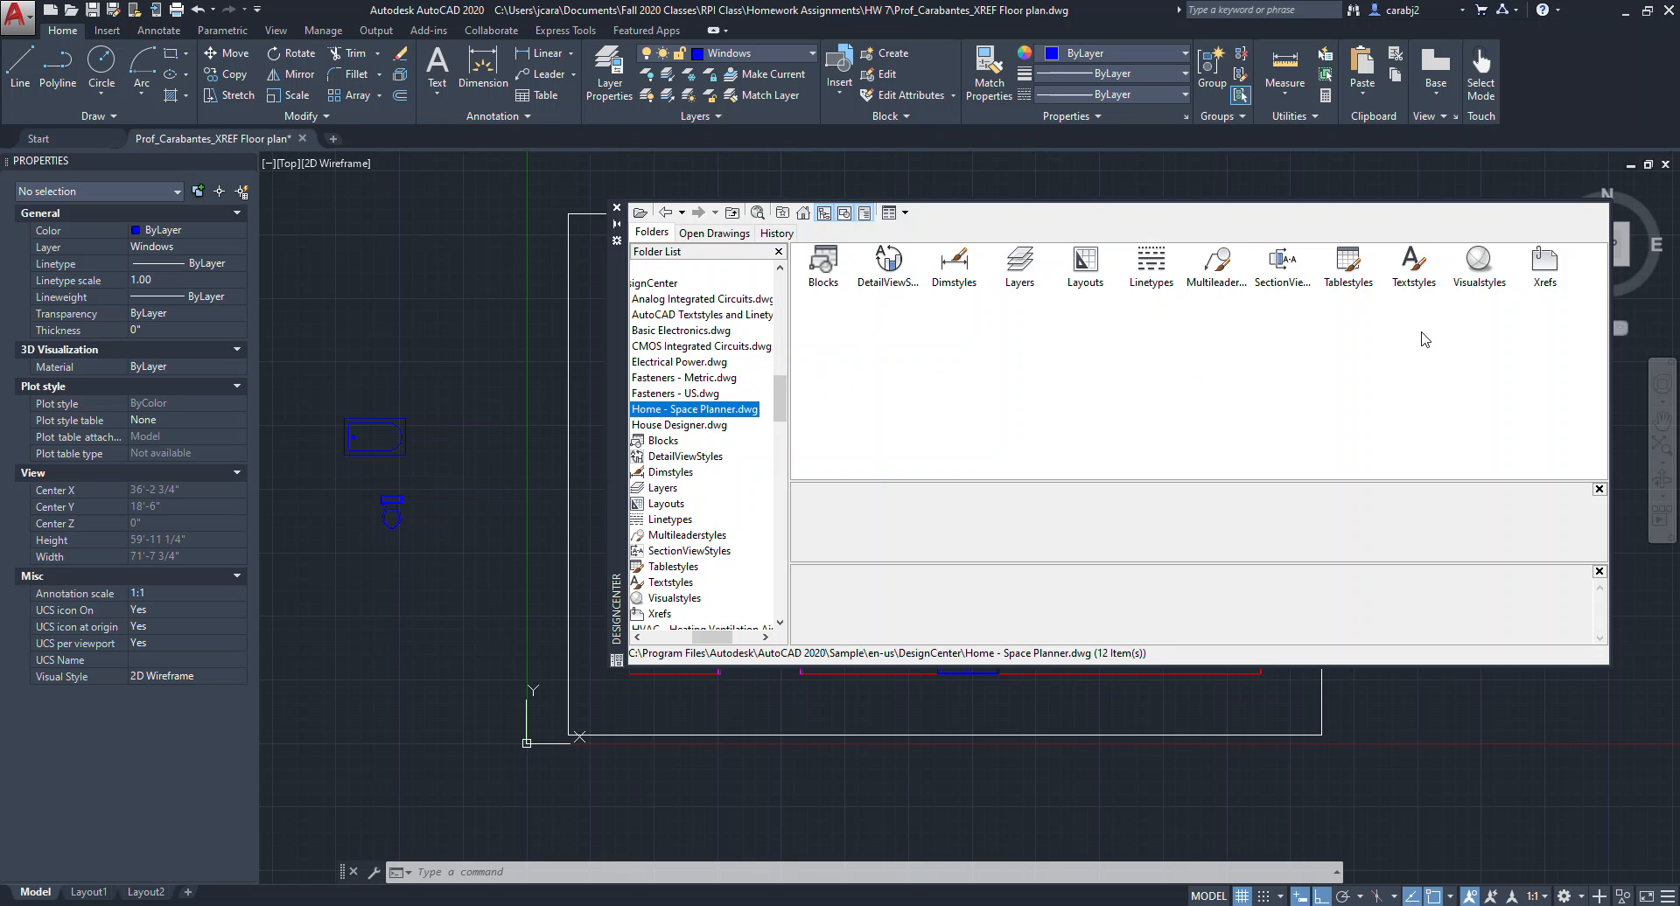
pyautogui.doubleClick(820, 267)
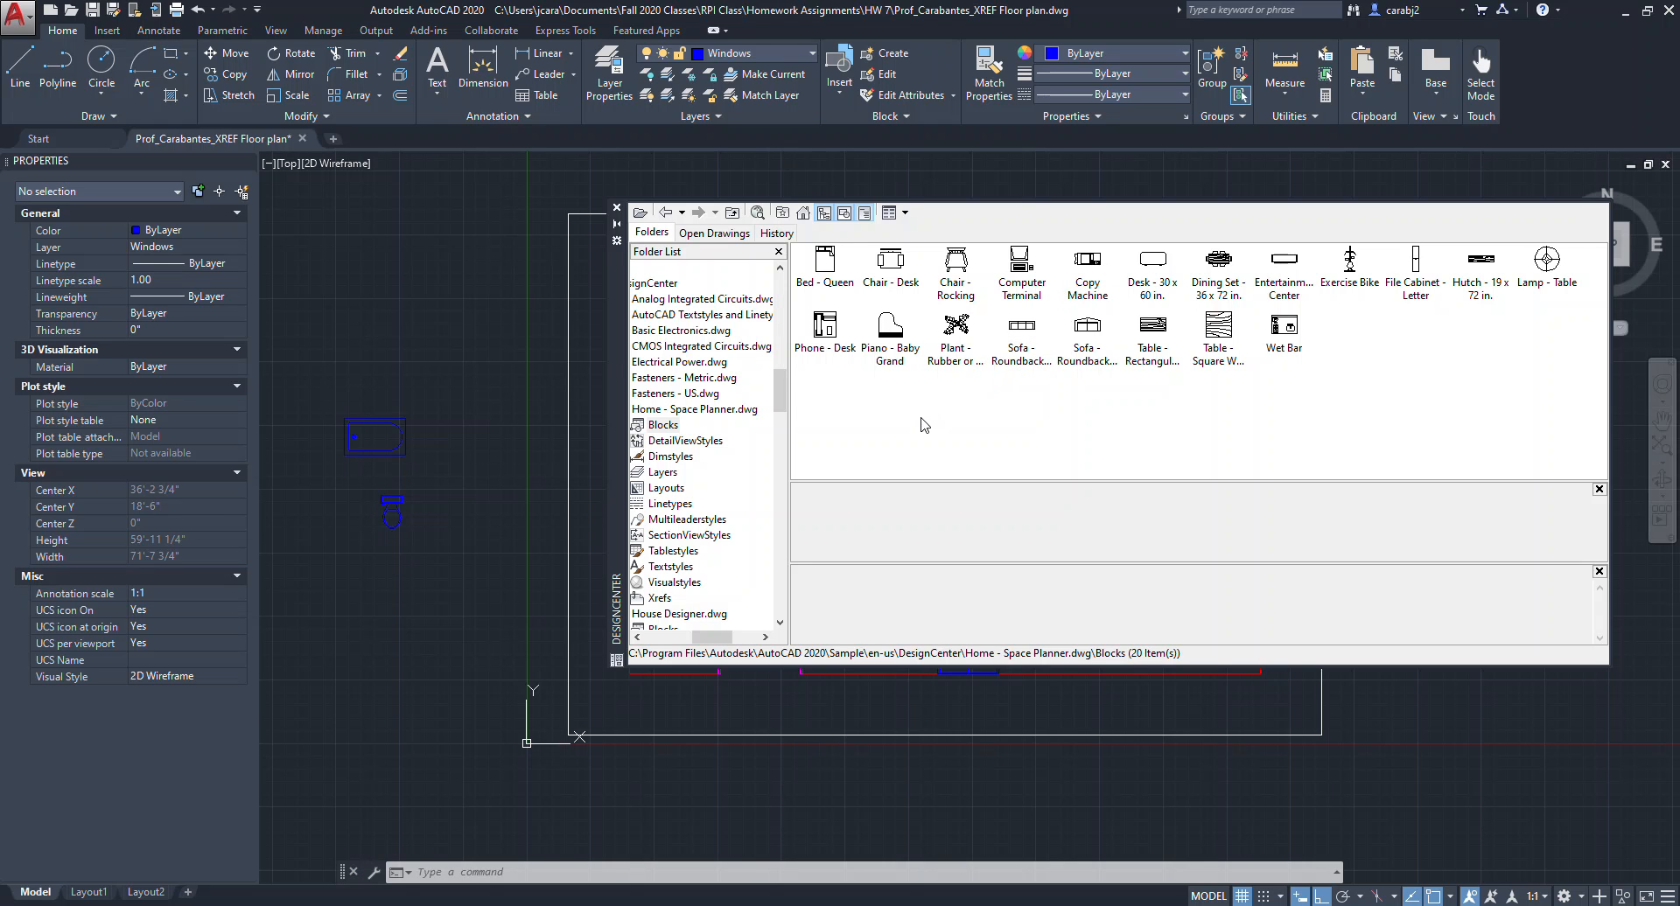
pyautogui.click(827, 273)
pyautogui.moveTo(826, 273); pyautogui.dragTo(415, 312)
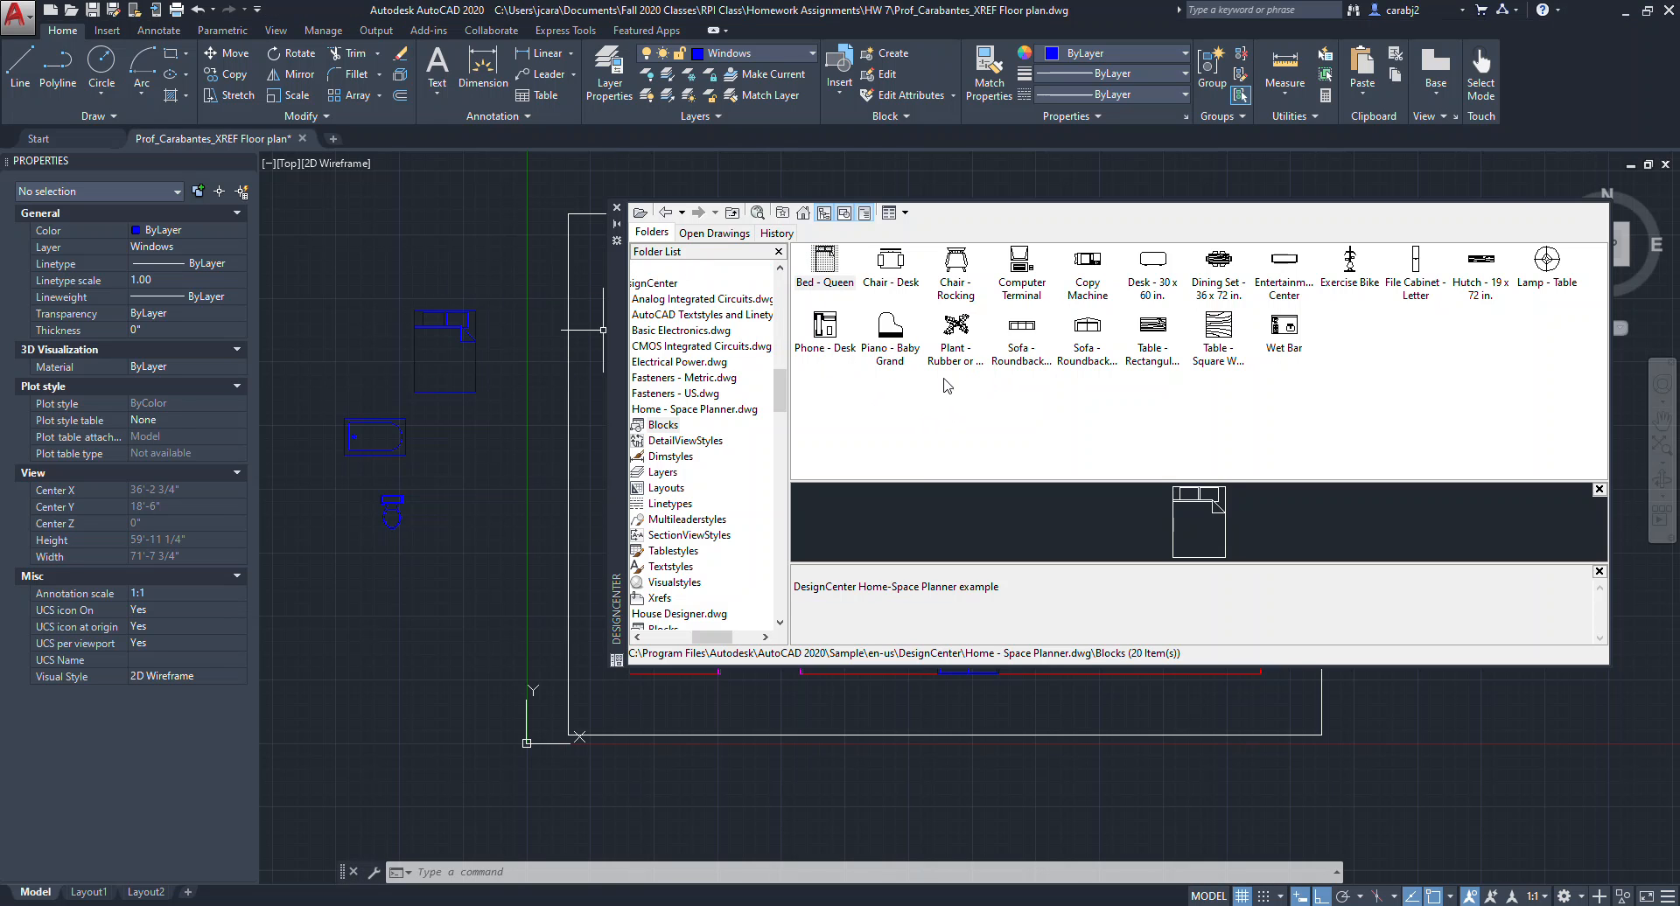
pyautogui.click(1033, 338)
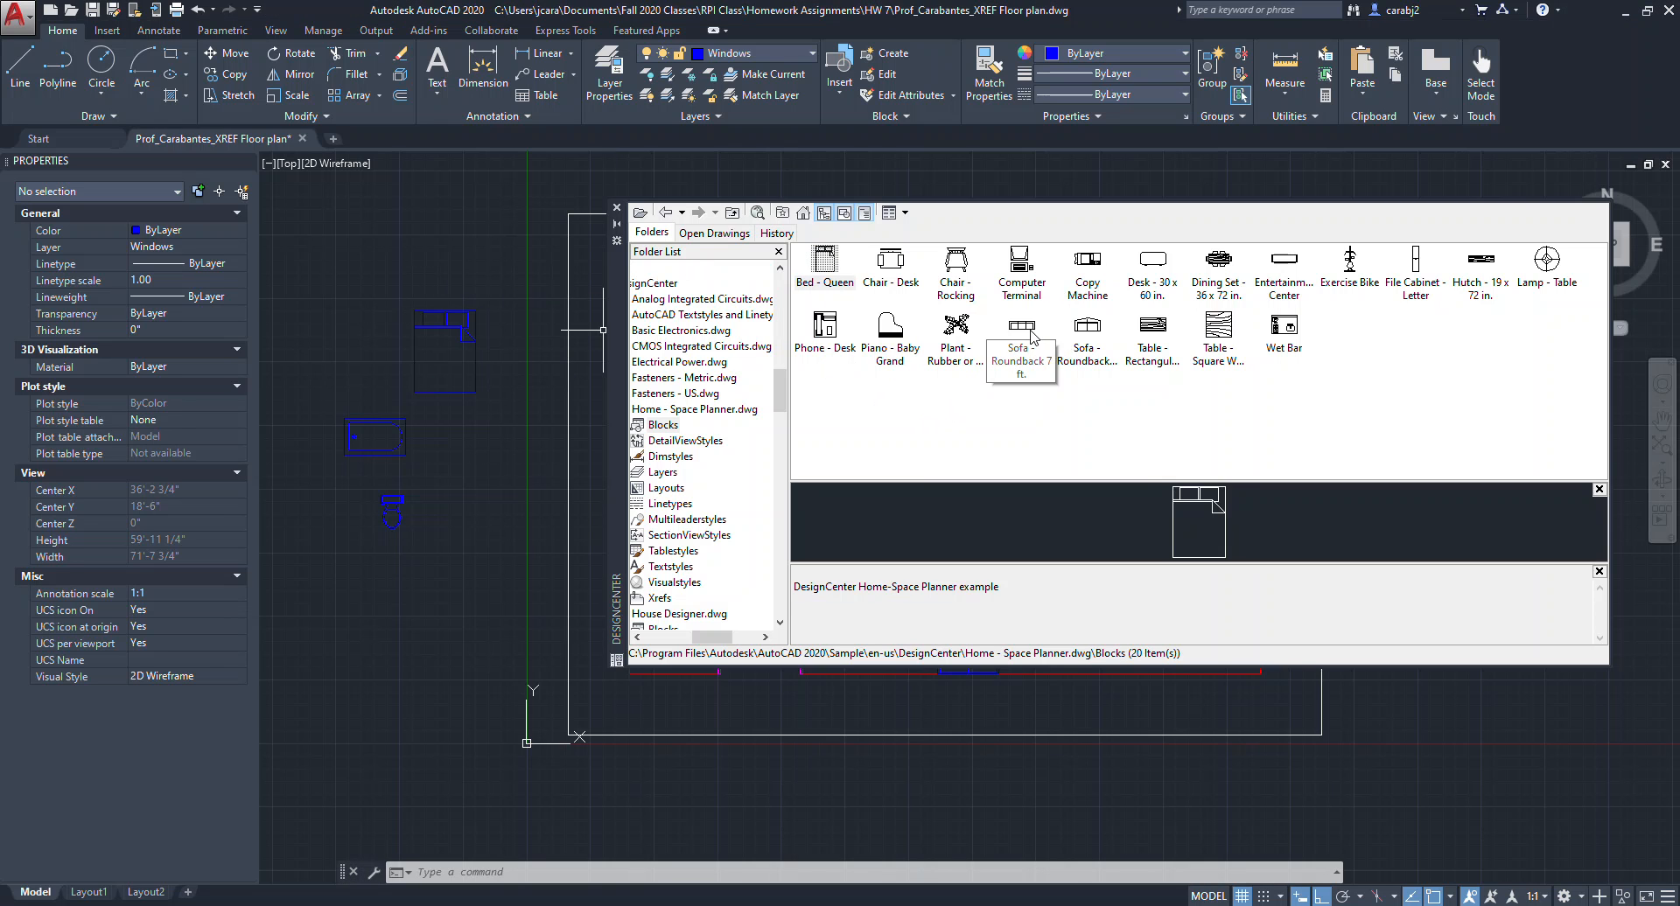
pyautogui.moveTo(986, 344); pyautogui.dragTo(465, 461)
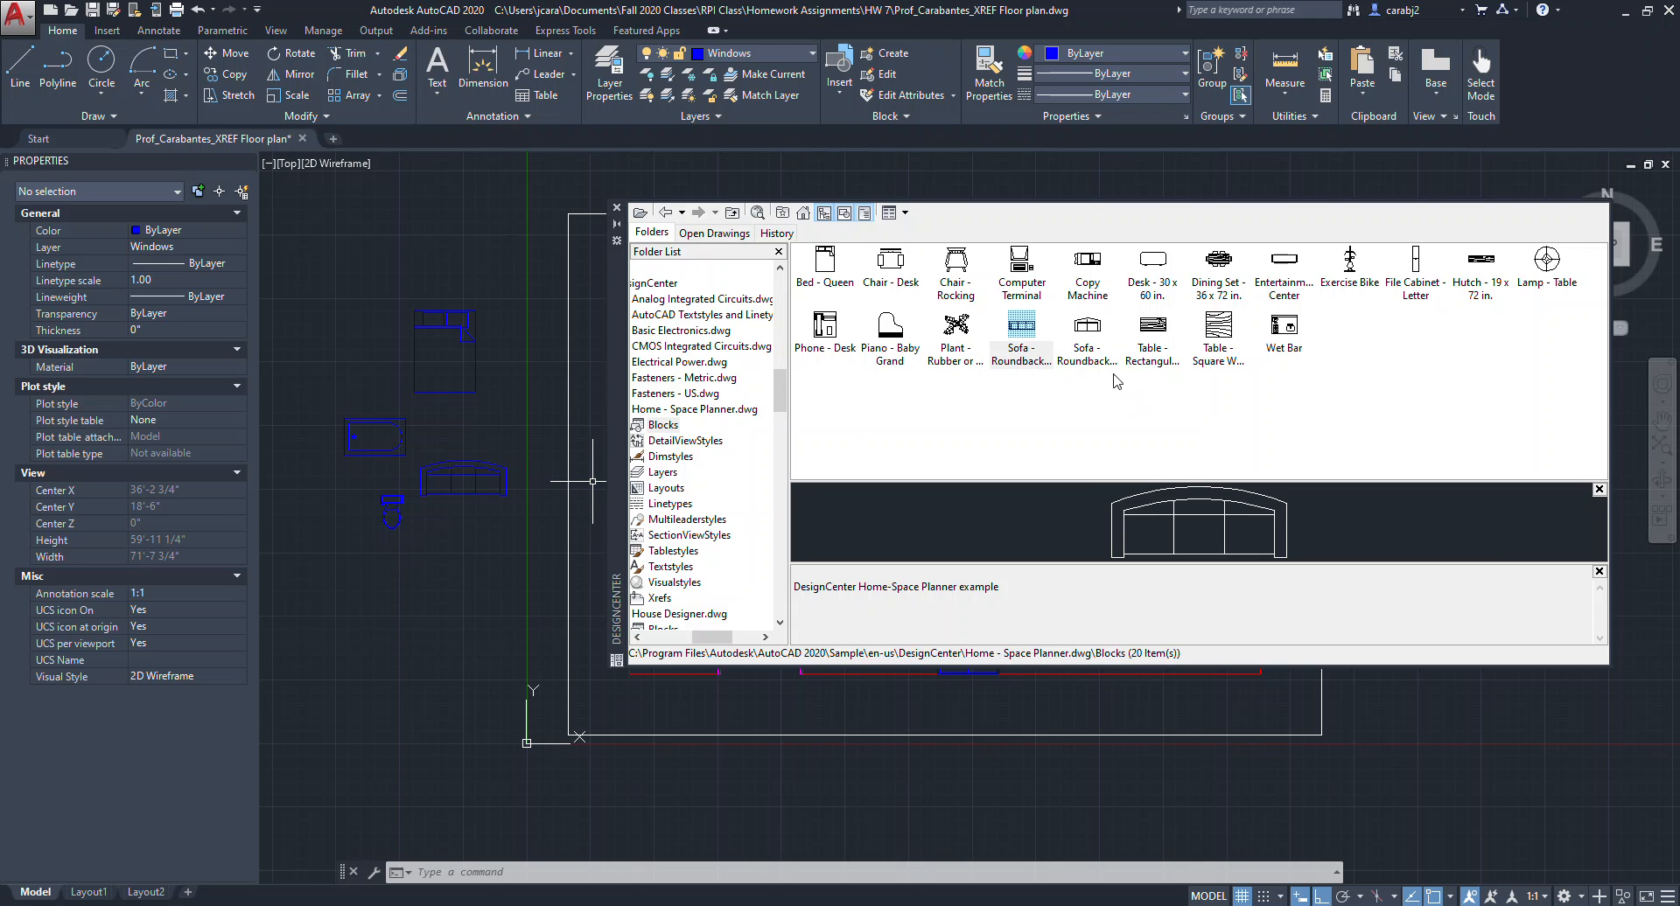
# Compare the two sofa blocks in the Space Planner block list.
pyautogui.click(1091, 341)
pyautogui.click(1021, 341)
pyautogui.click(1092, 339)
pyautogui.click(1015, 336)
pyautogui.click(1086, 324)
pyautogui.click(1024, 331)
pyautogui.click(1102, 324)
pyautogui.click(1024, 331)
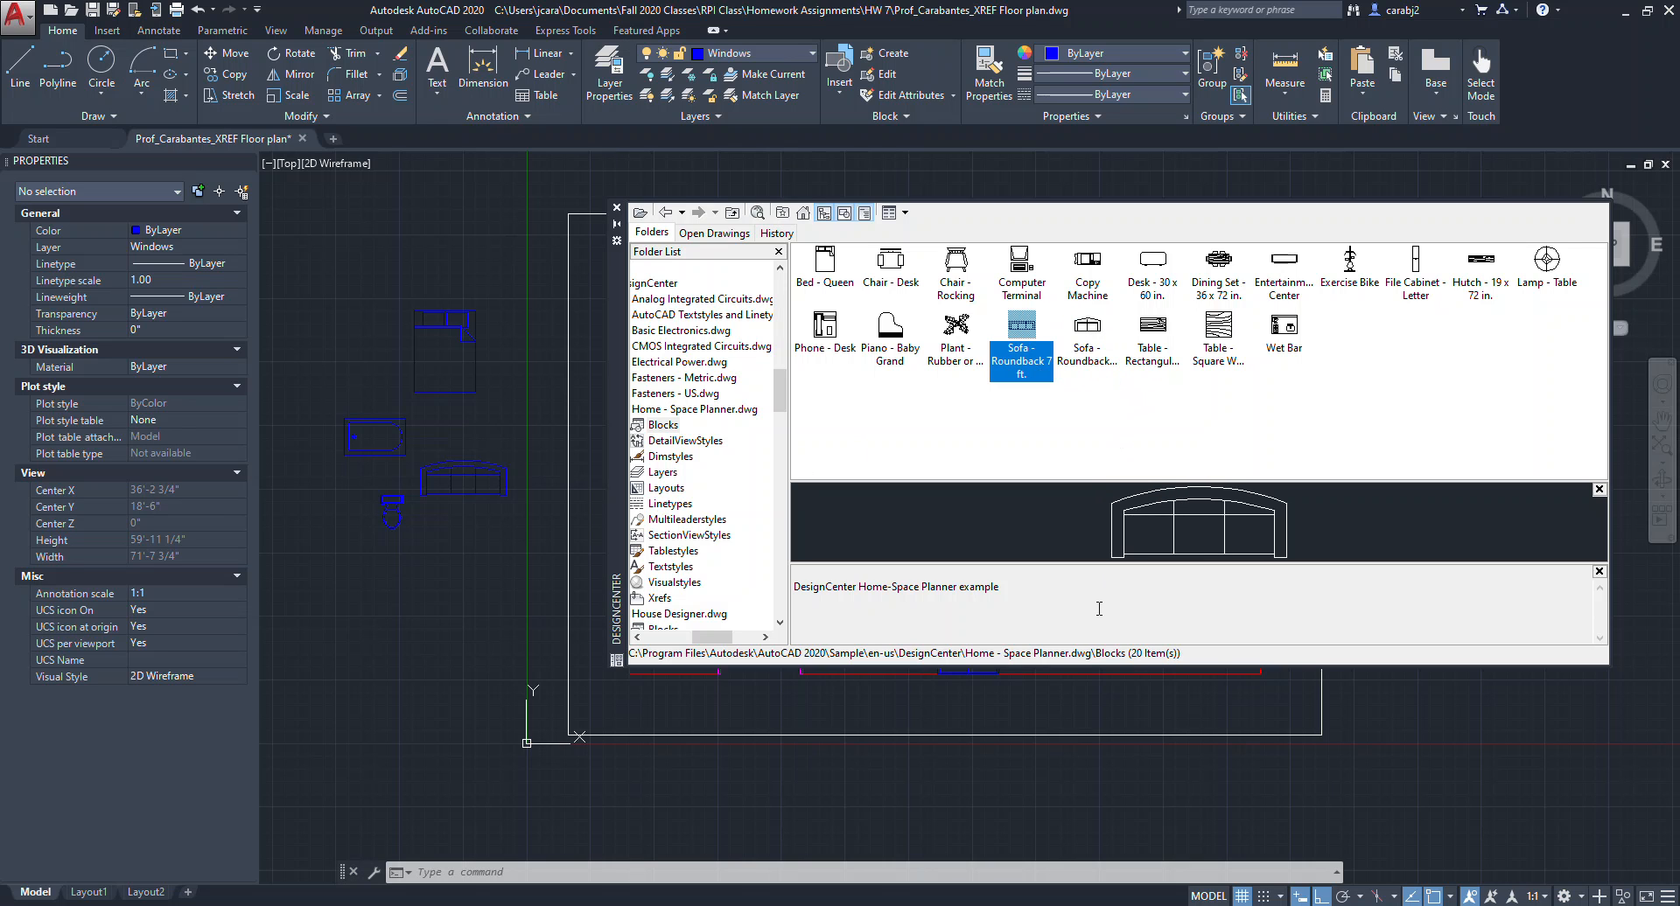
# Insert the Desk - 30 x 60 in. and Copy Machine blocks next to the floor plan.
pyautogui.click(1151, 351)
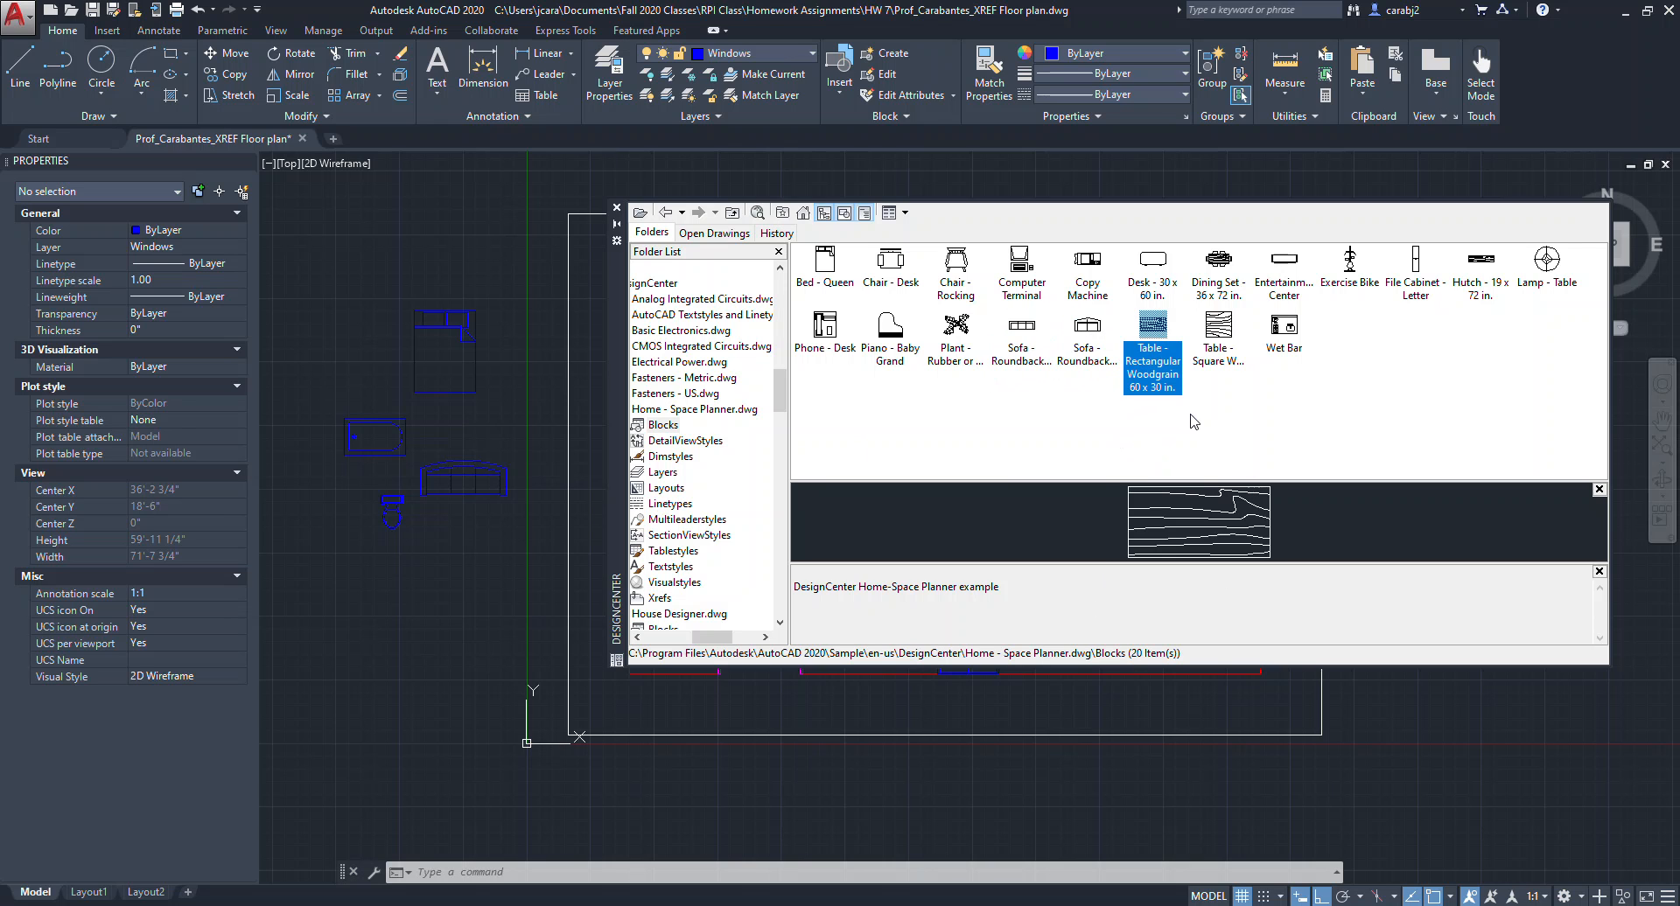
pyautogui.click(1224, 343)
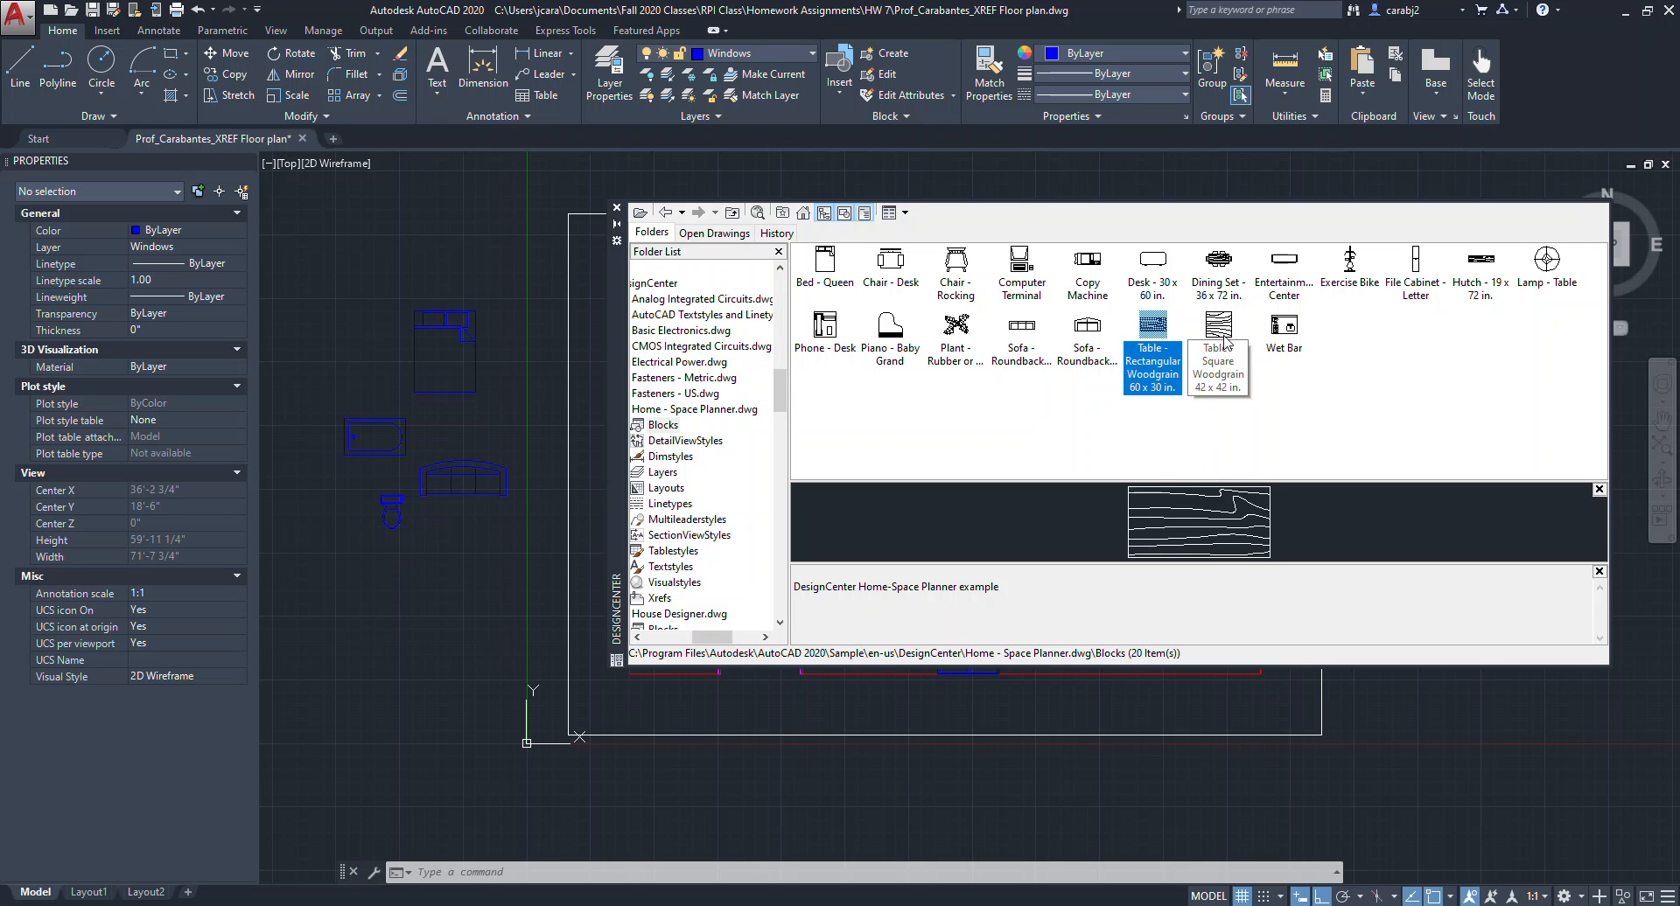
pyautogui.click(1155, 289)
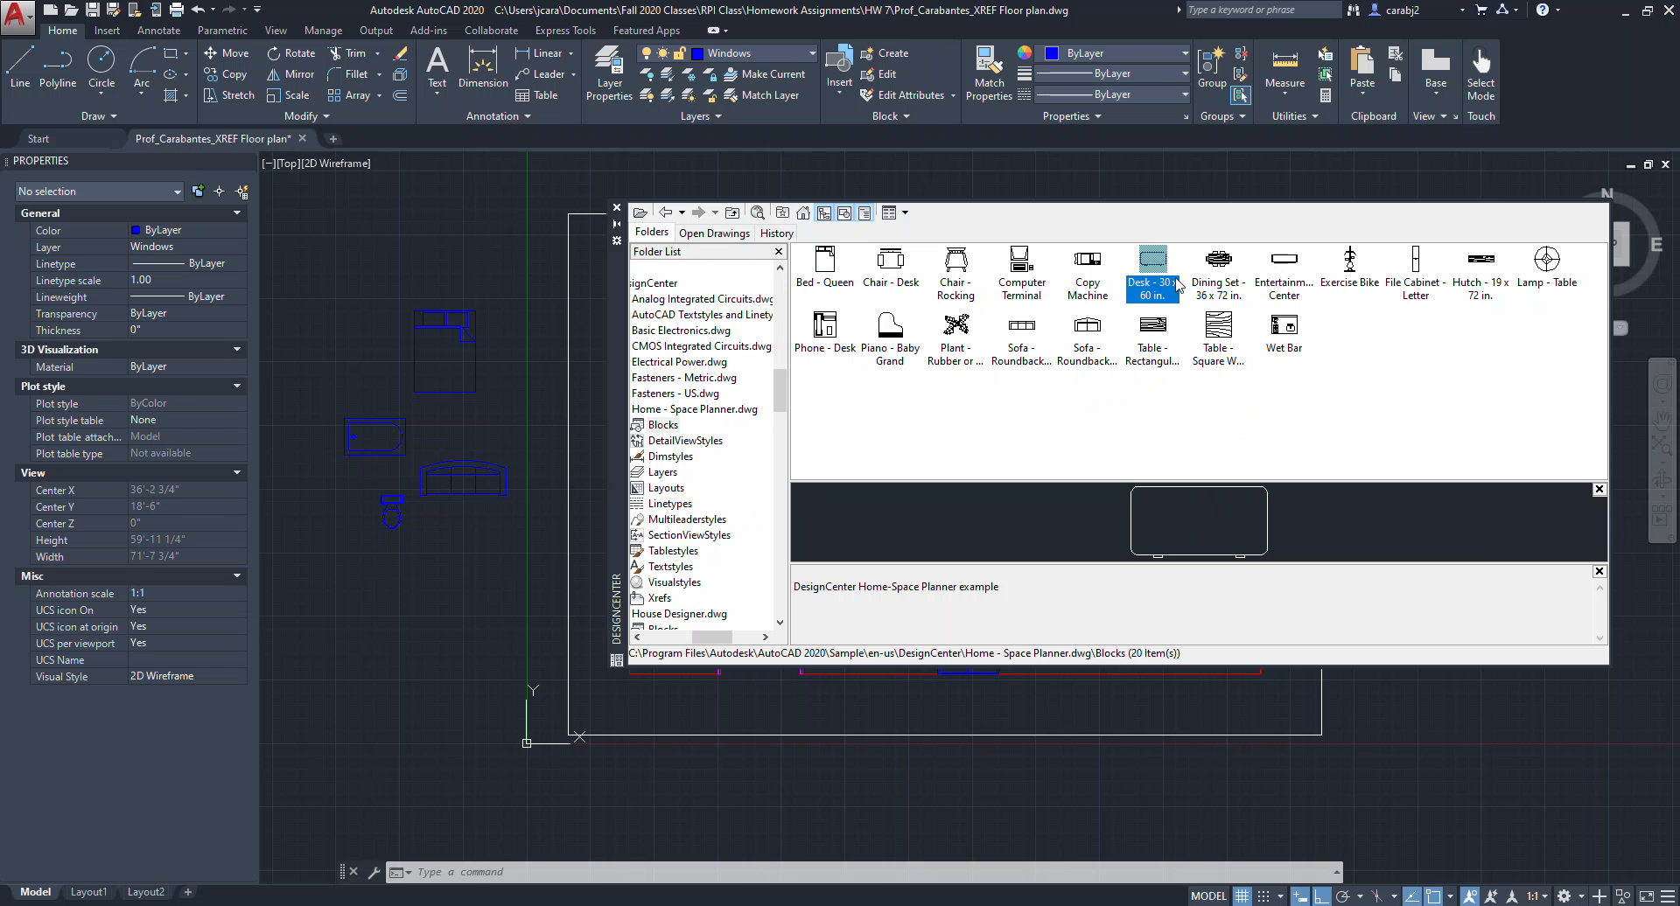
pyautogui.moveTo(1149, 267)
pyautogui.mouseDown()
pyautogui.moveTo(835, 358)
pyautogui.moveTo(420, 573)
pyautogui.mouseUp()
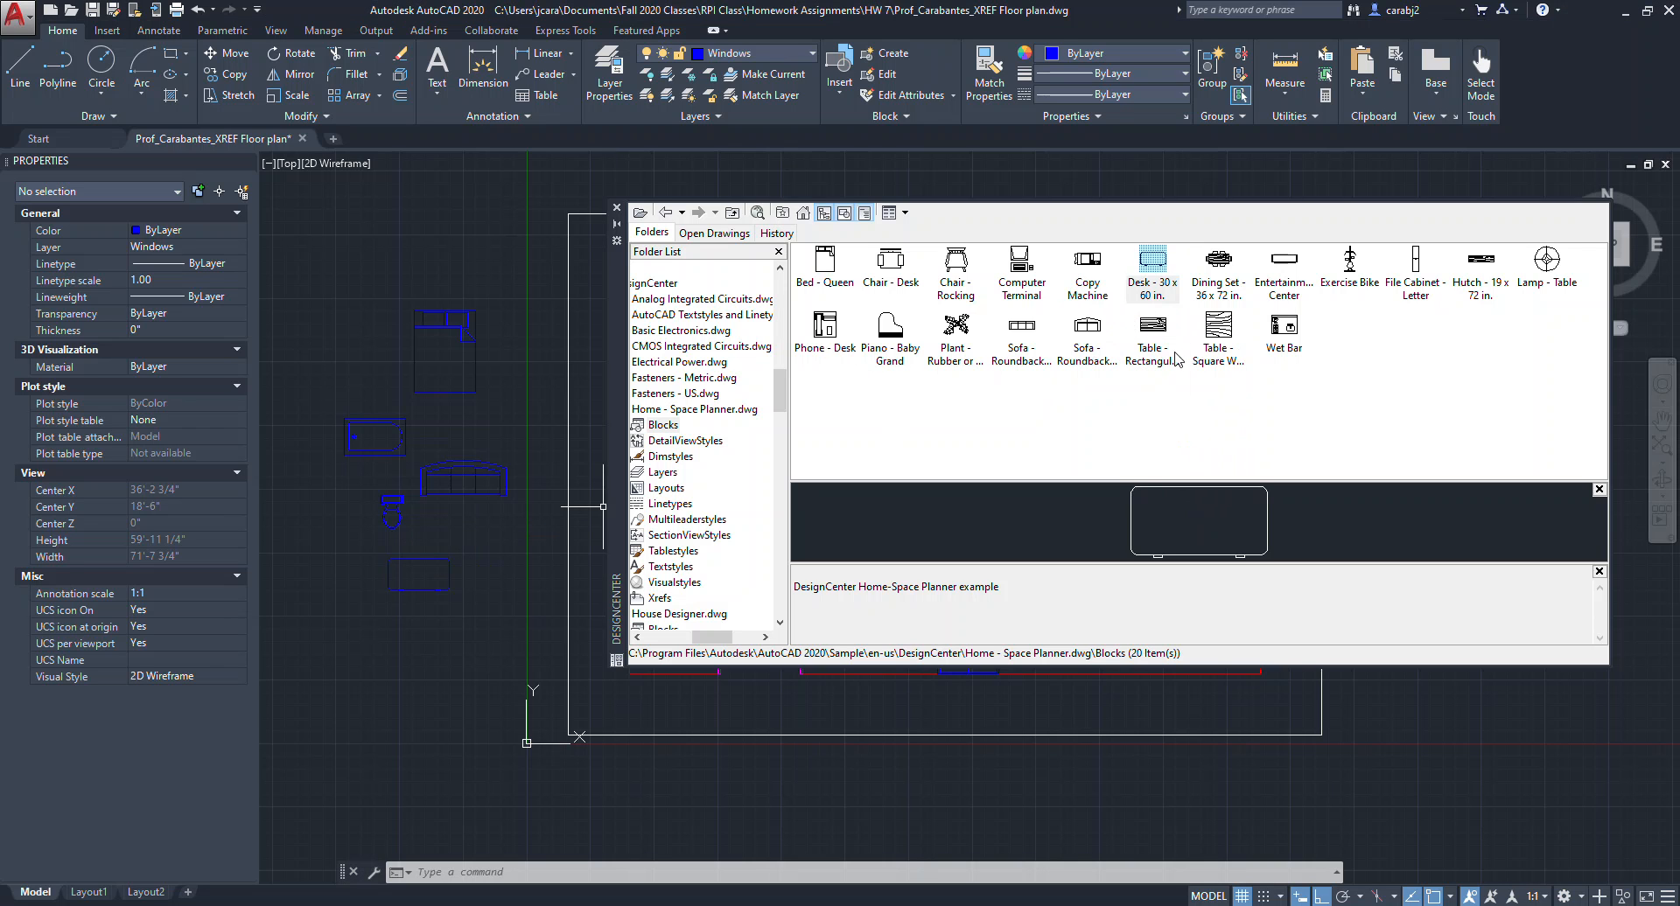
pyautogui.click(1087, 263)
pyautogui.moveTo(1087, 263); pyautogui.dragTo(466, 574)
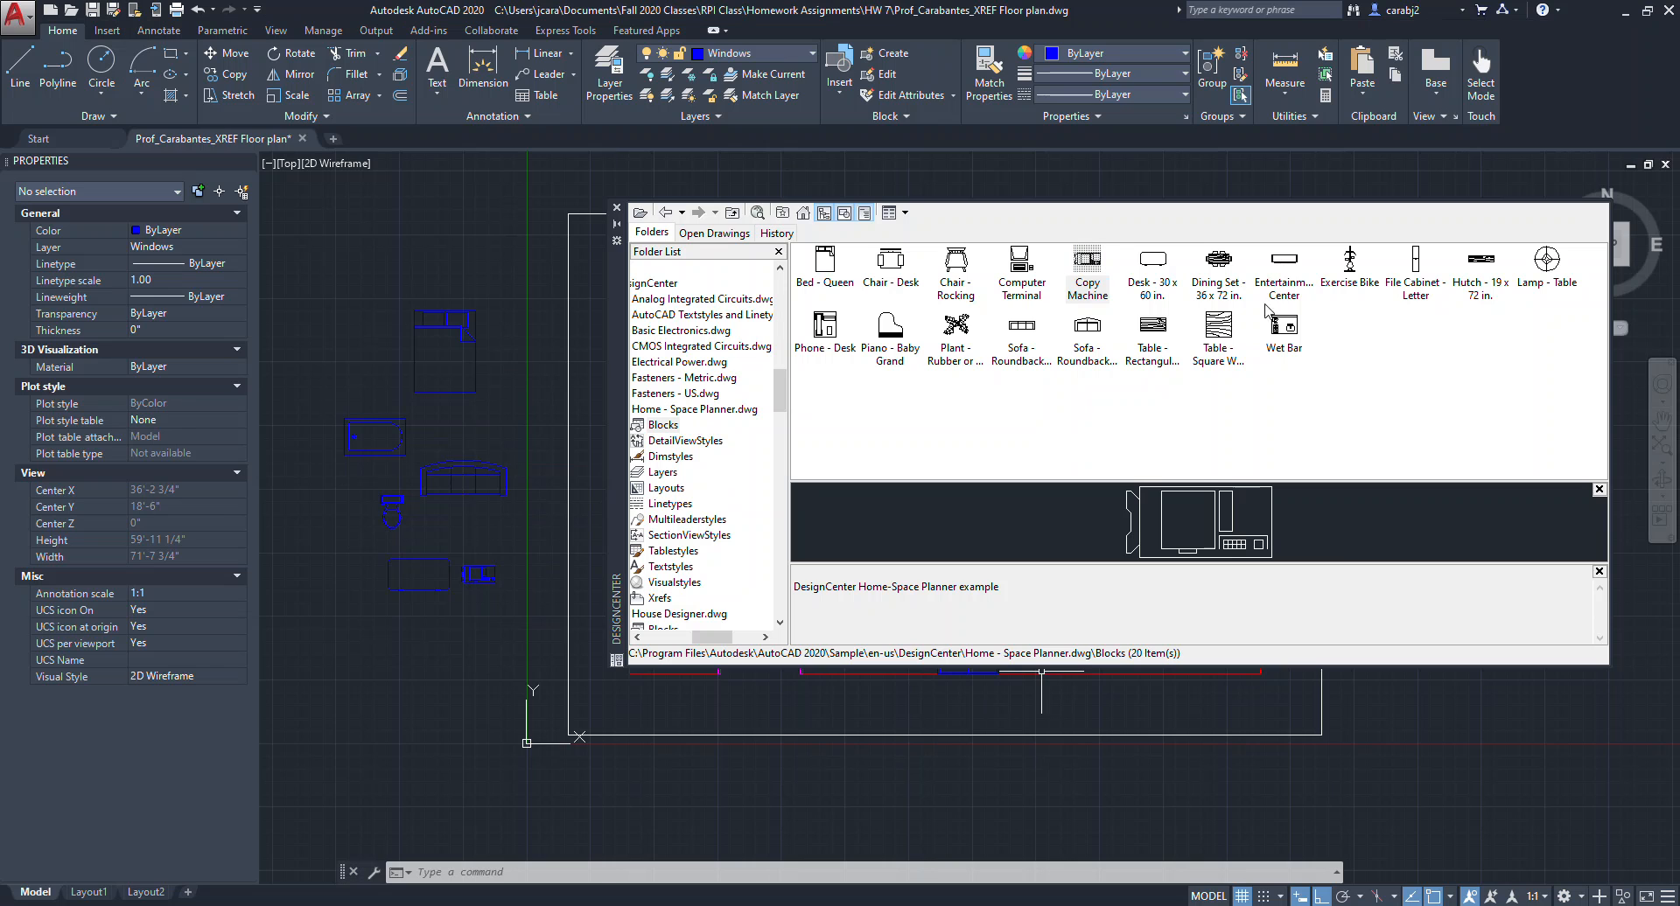
# Insert the Dining Set - 36 x 72 in., Entertainment Center and Plant - Rubber blocks, then close DesignCenter.
pyautogui.click(1220, 271)
pyautogui.moveTo(1220, 267)
pyautogui.mouseDown()
pyautogui.moveTo(464, 569)
pyautogui.moveTo(423, 641)
pyautogui.mouseUp()
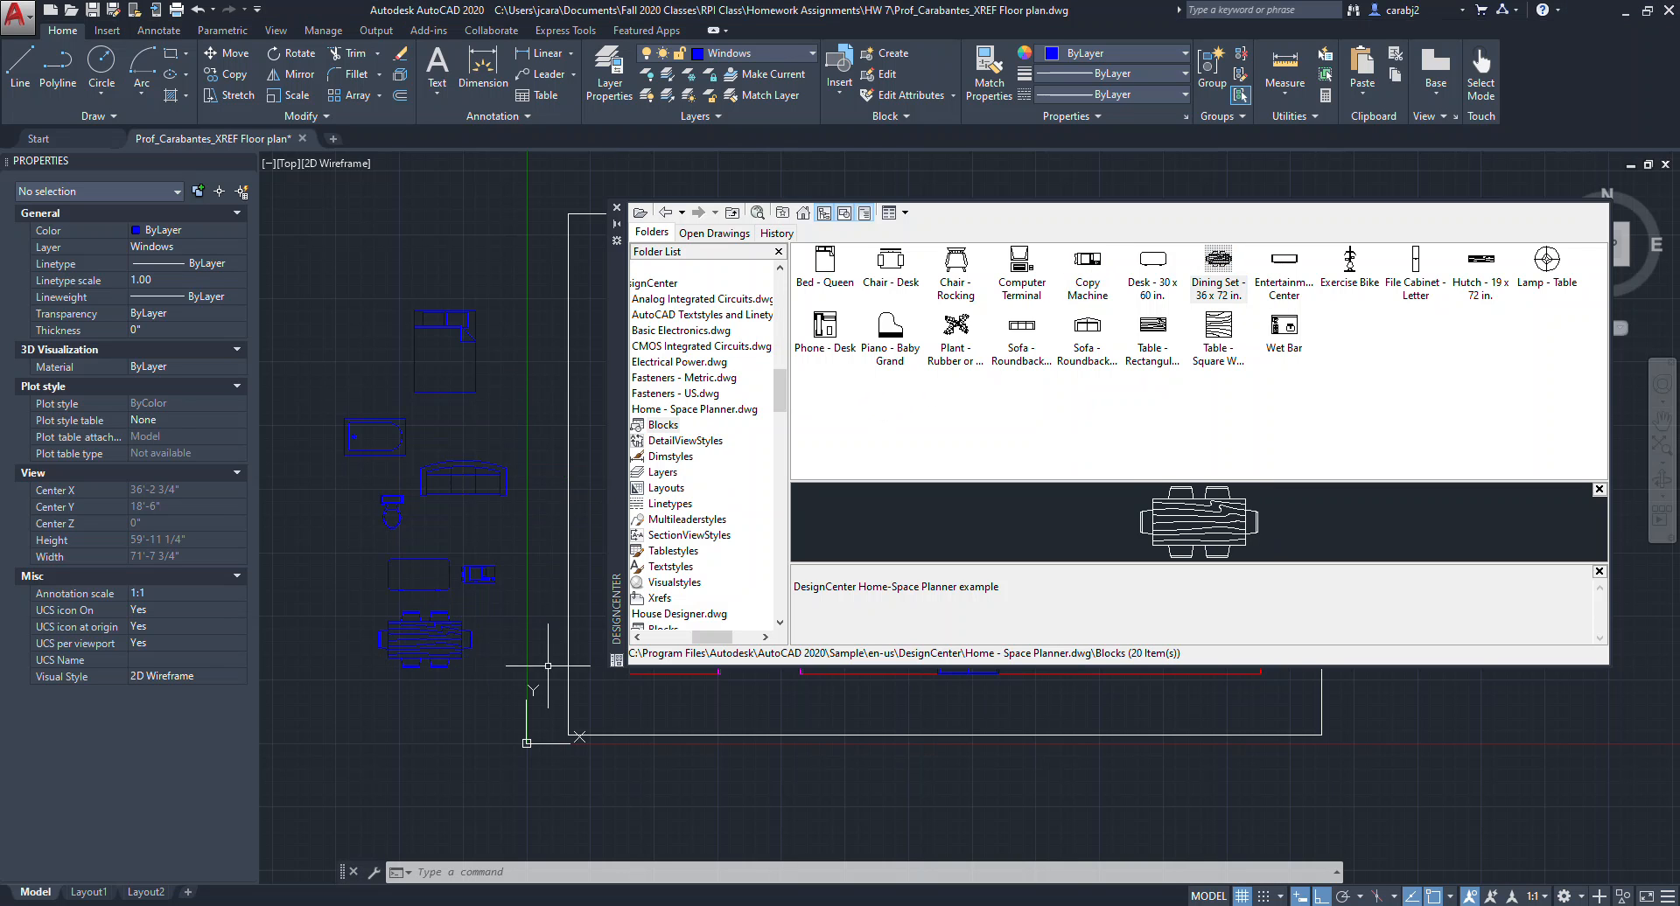
pyautogui.click(1286, 267)
pyautogui.moveTo(1281, 271)
pyautogui.mouseDown()
pyautogui.moveTo(765, 459)
pyautogui.moveTo(308, 586)
pyautogui.mouseUp()
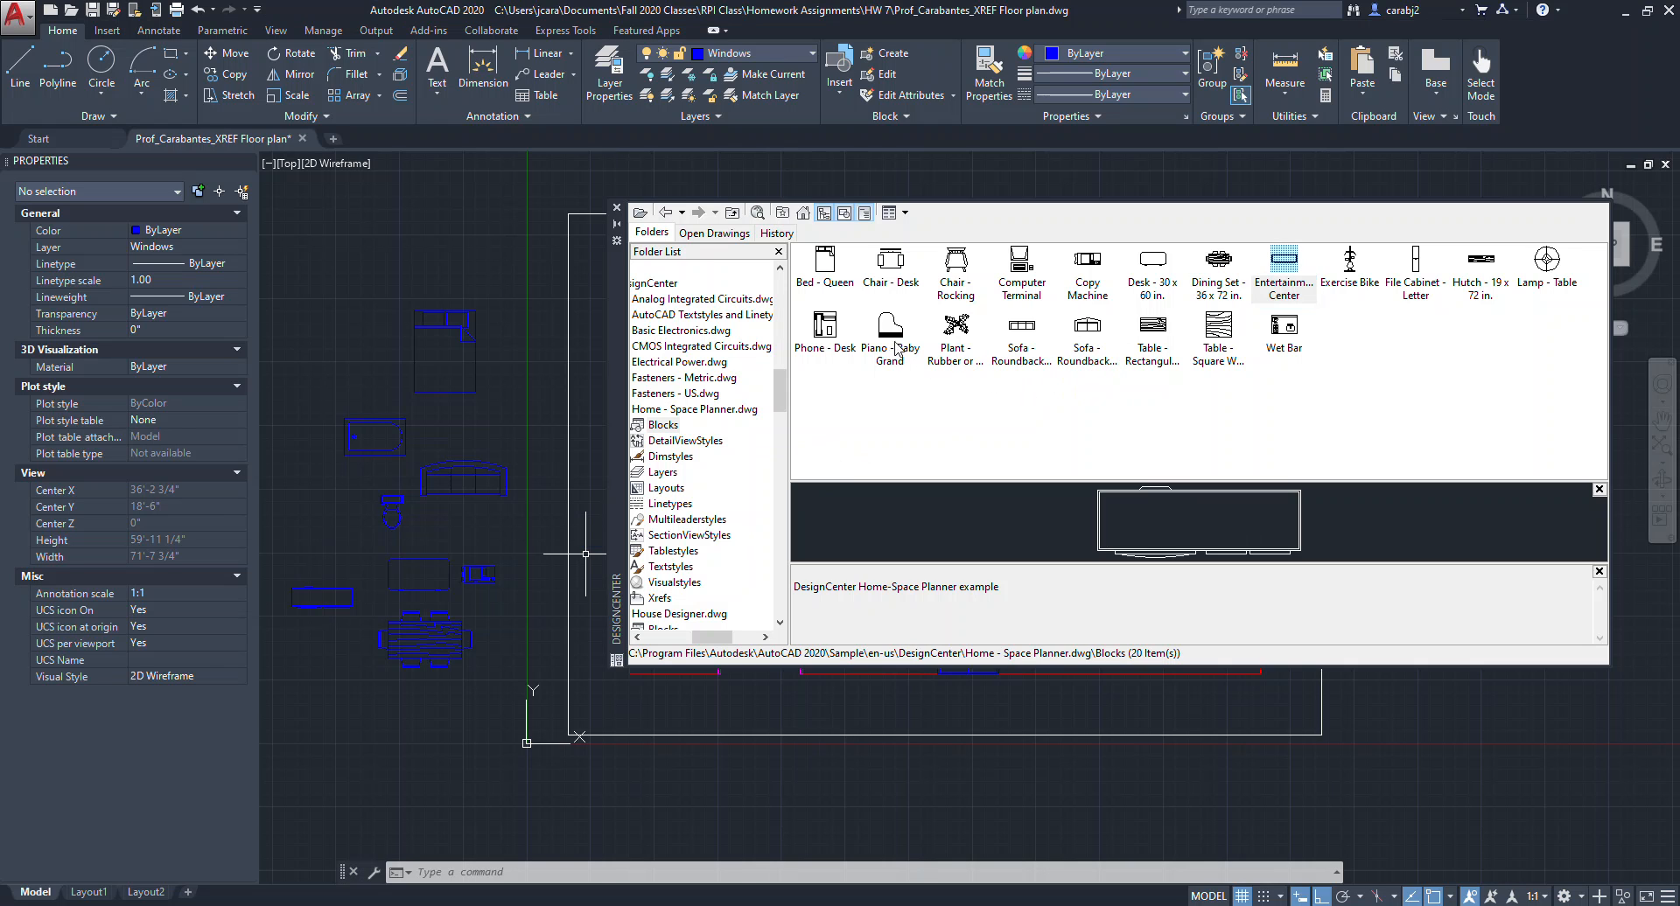
pyautogui.click(962, 332)
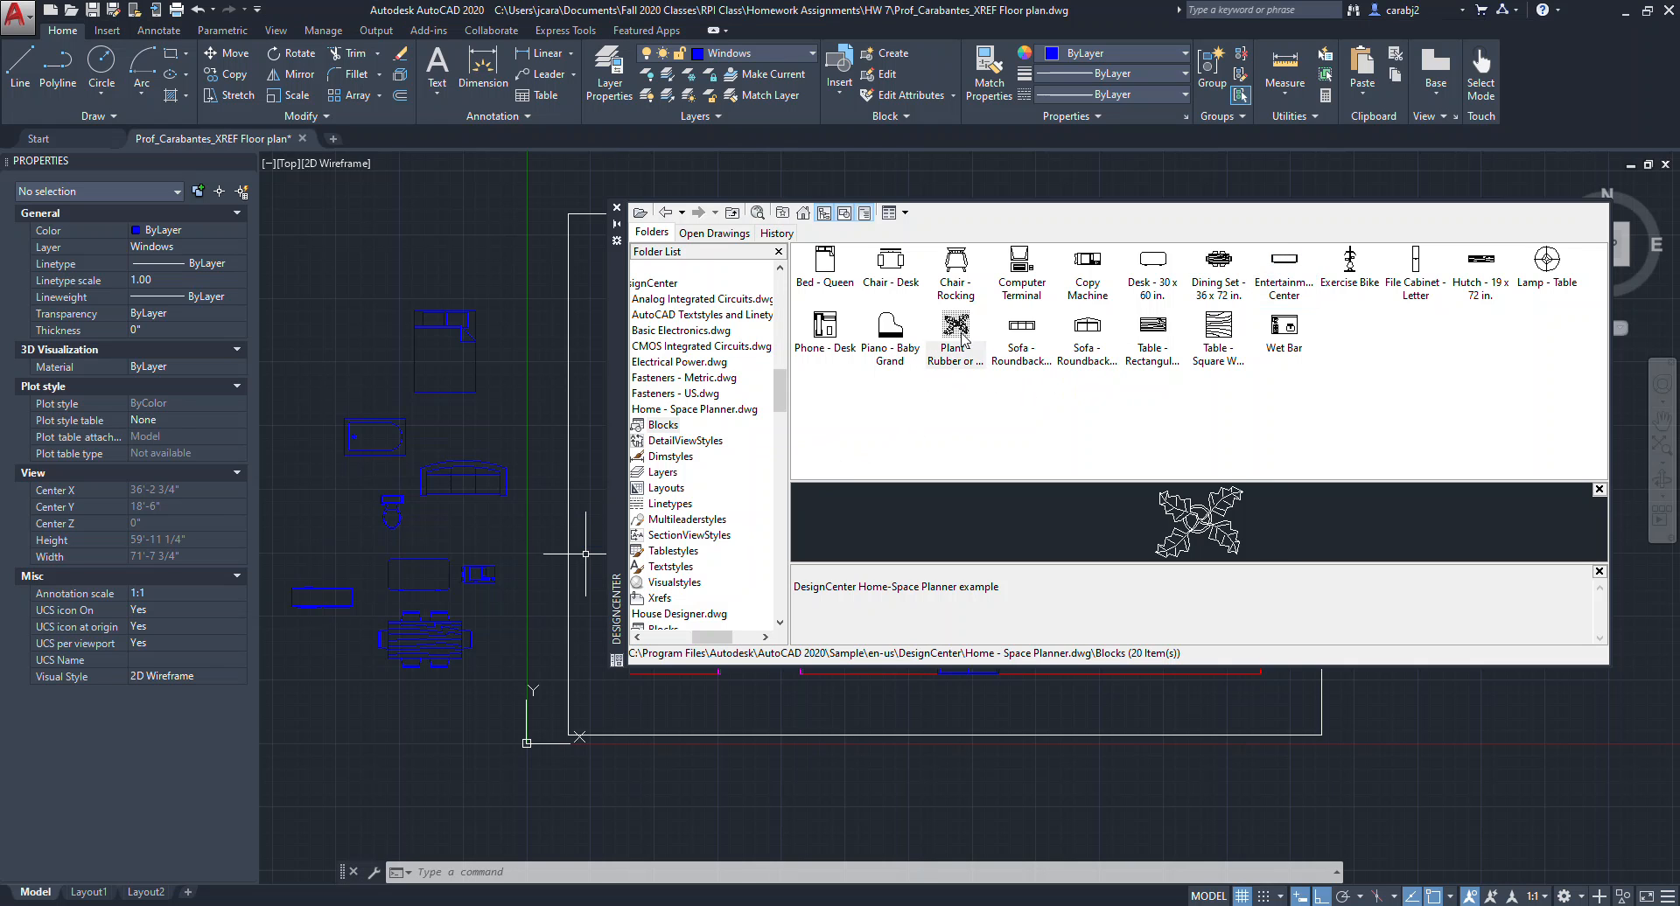
pyautogui.moveTo(960, 359)
pyautogui.mouseDown()
pyautogui.moveTo(516, 418)
pyautogui.moveTo(530, 438)
pyautogui.moveTo(595, 437)
pyautogui.moveTo(534, 438)
pyautogui.mouseUp()
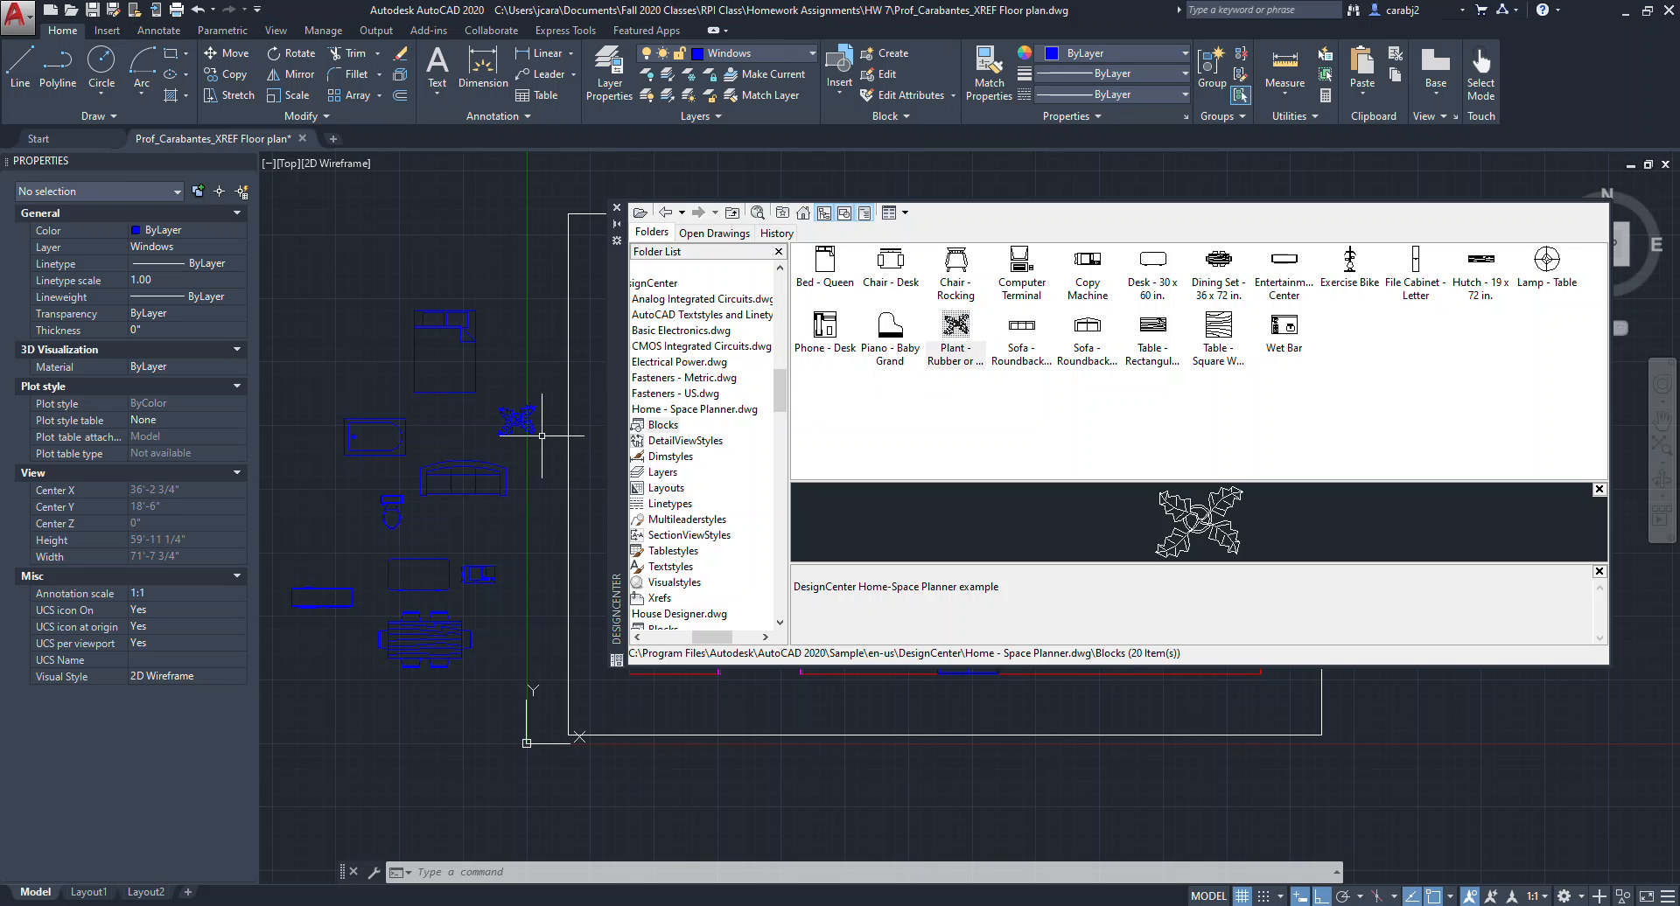
pyautogui.click(616, 209)
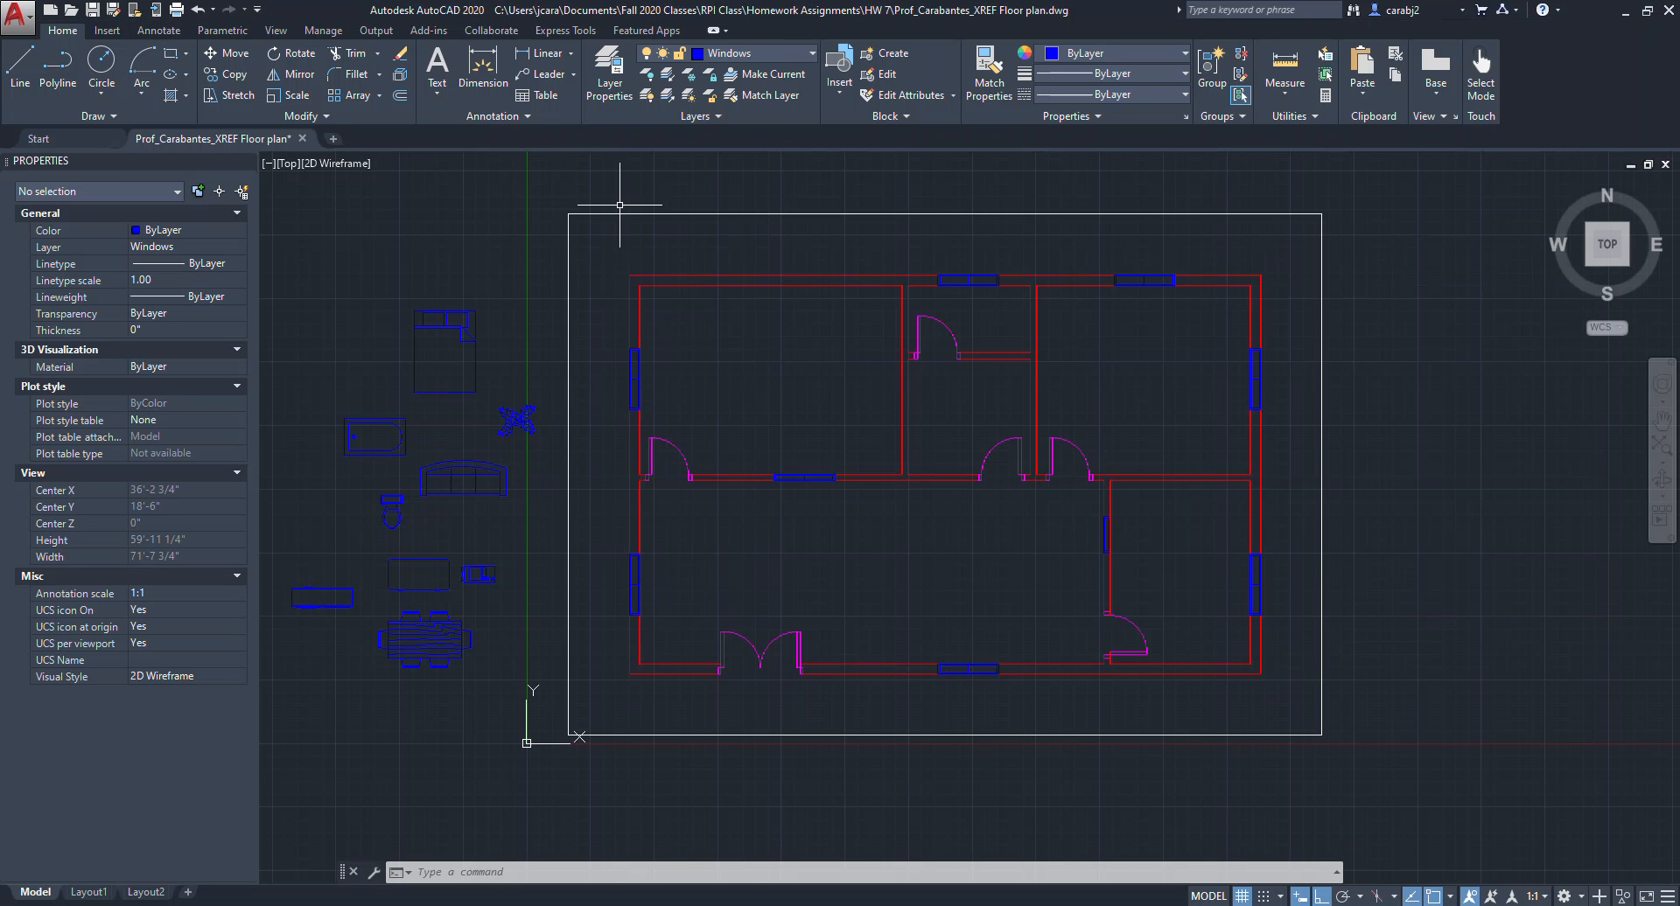
# Move all the inserted furniture and fixture blocks onto the Blocks layer.
pyautogui.moveTo(589, 232)
pyautogui.mouseDown(button='middle')
pyautogui.moveTo(712, 288)
pyautogui.moveTo(742, 280)
pyautogui.mouseUp(button='middle')
pyautogui.moveTo(591, 415); pyautogui.dragTo(732, 414, button='middle')
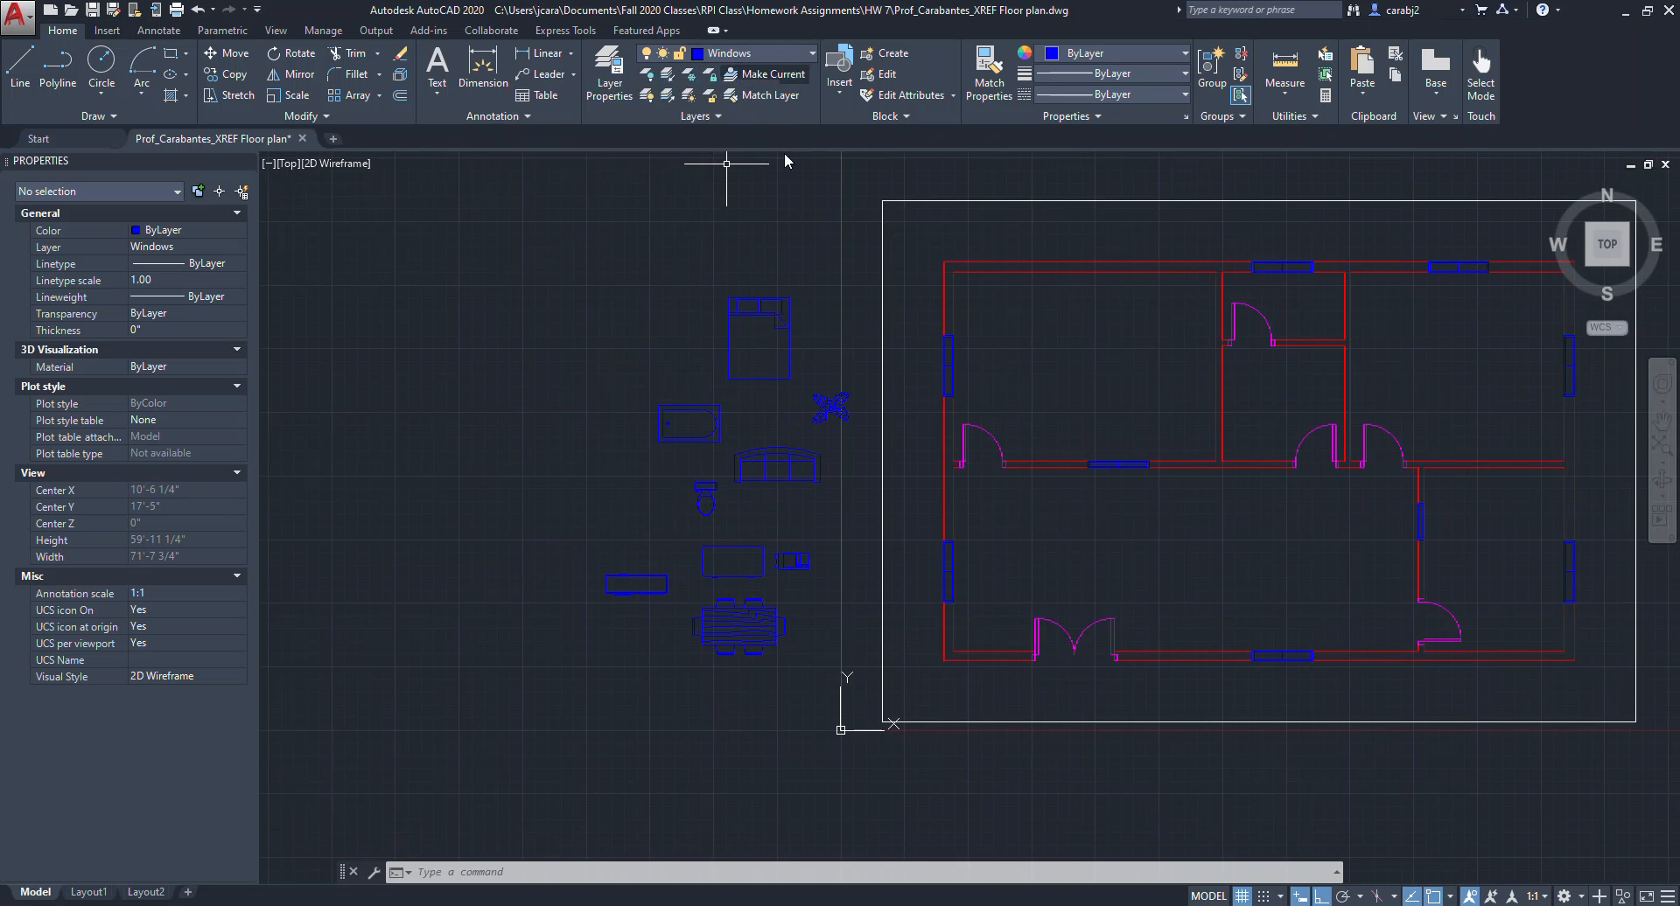
pyautogui.click(845, 279)
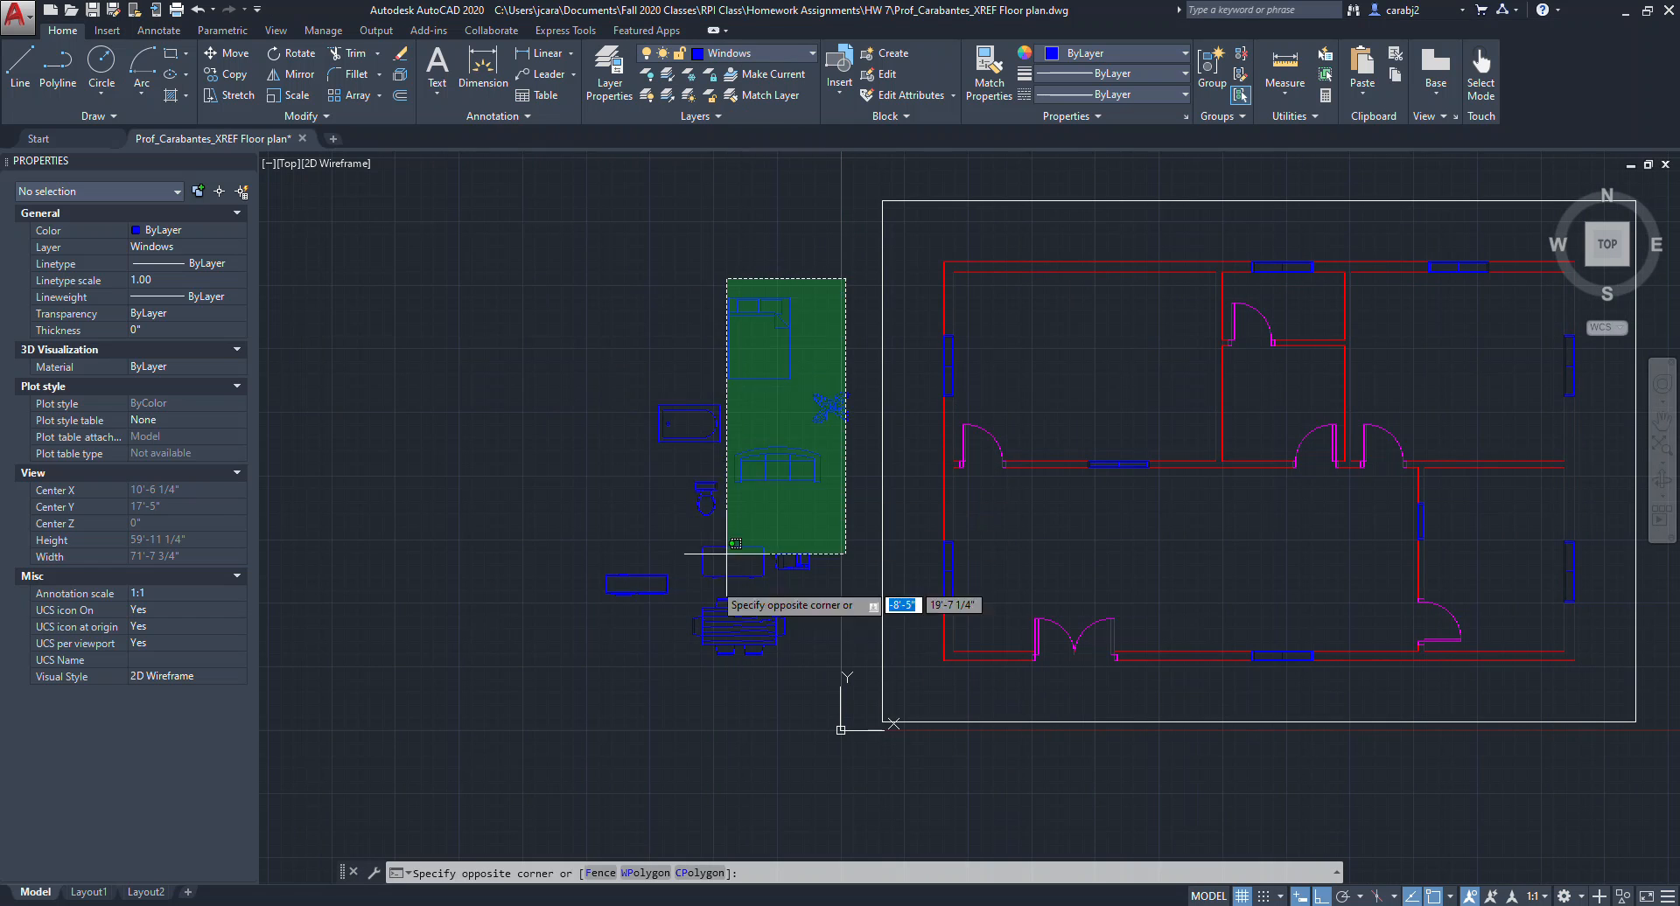
pyautogui.click(583, 668)
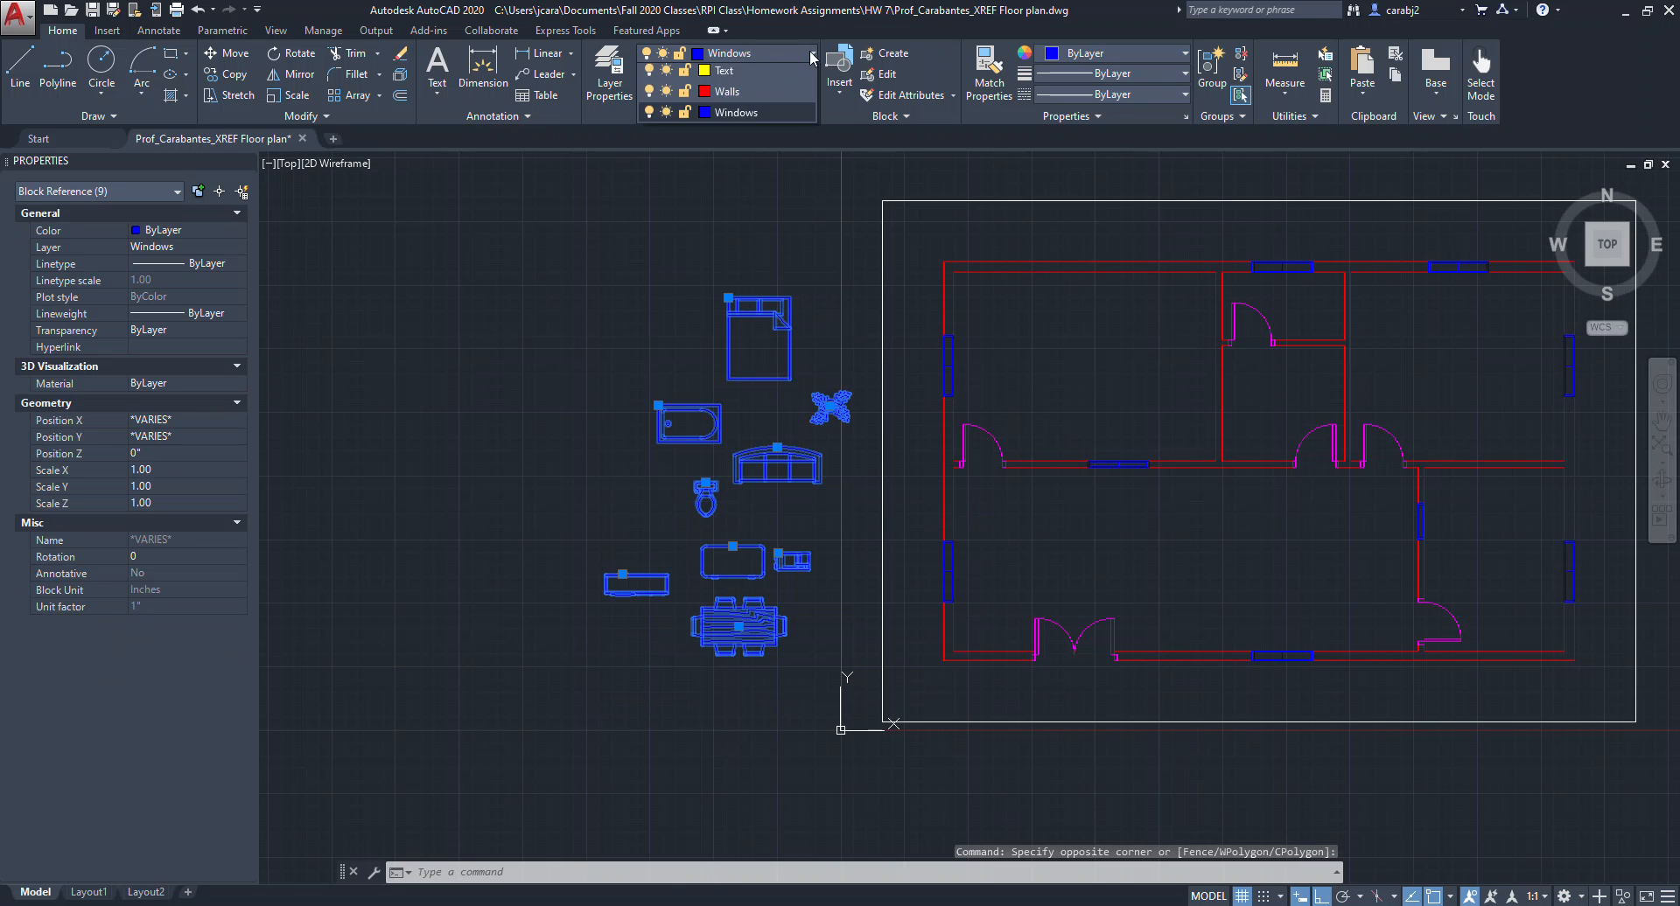
pyautogui.click(811, 54)
pyautogui.click(727, 96)
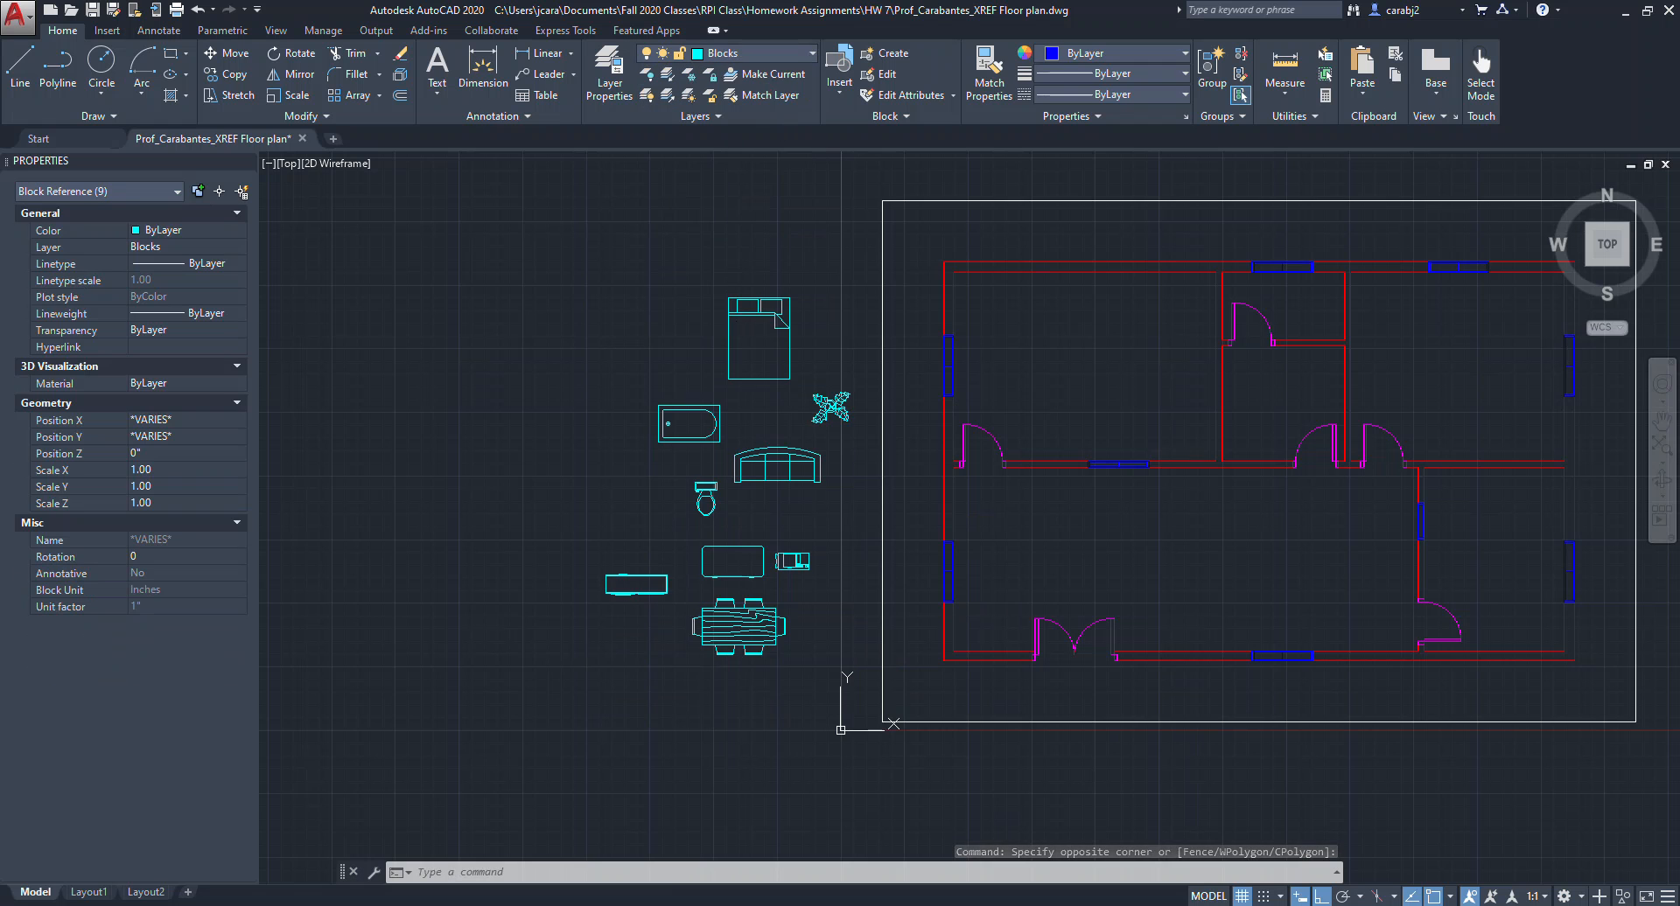
pyautogui.moveTo(832, 247); pyautogui.dragTo(757, 244, button='middle')
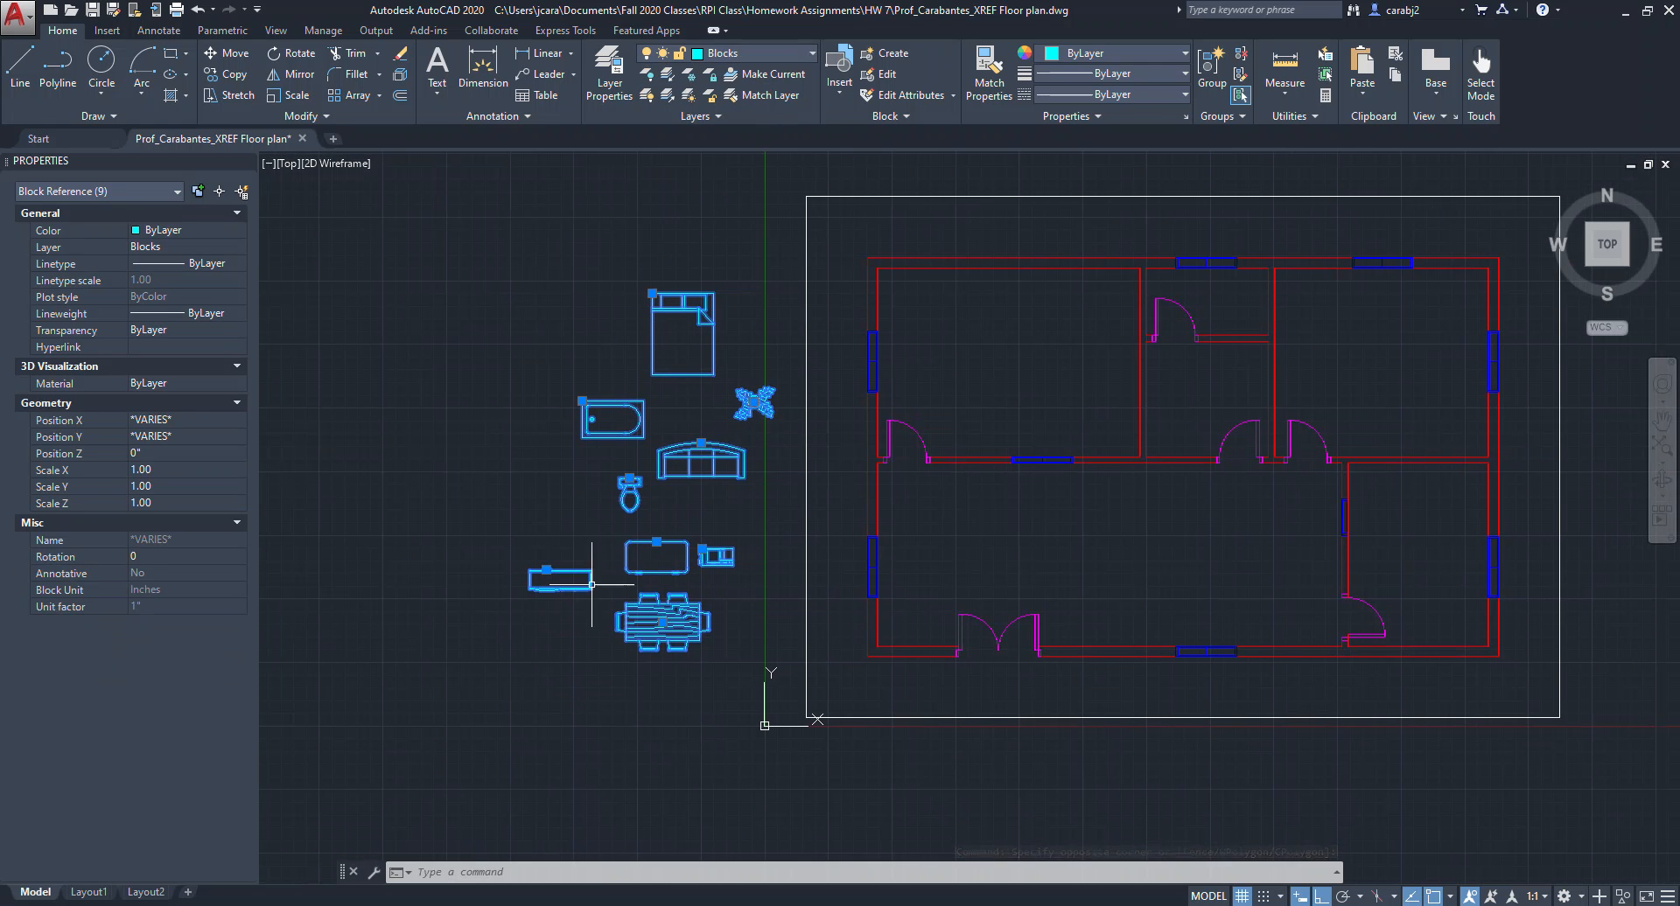
pyautogui.press('Escape')
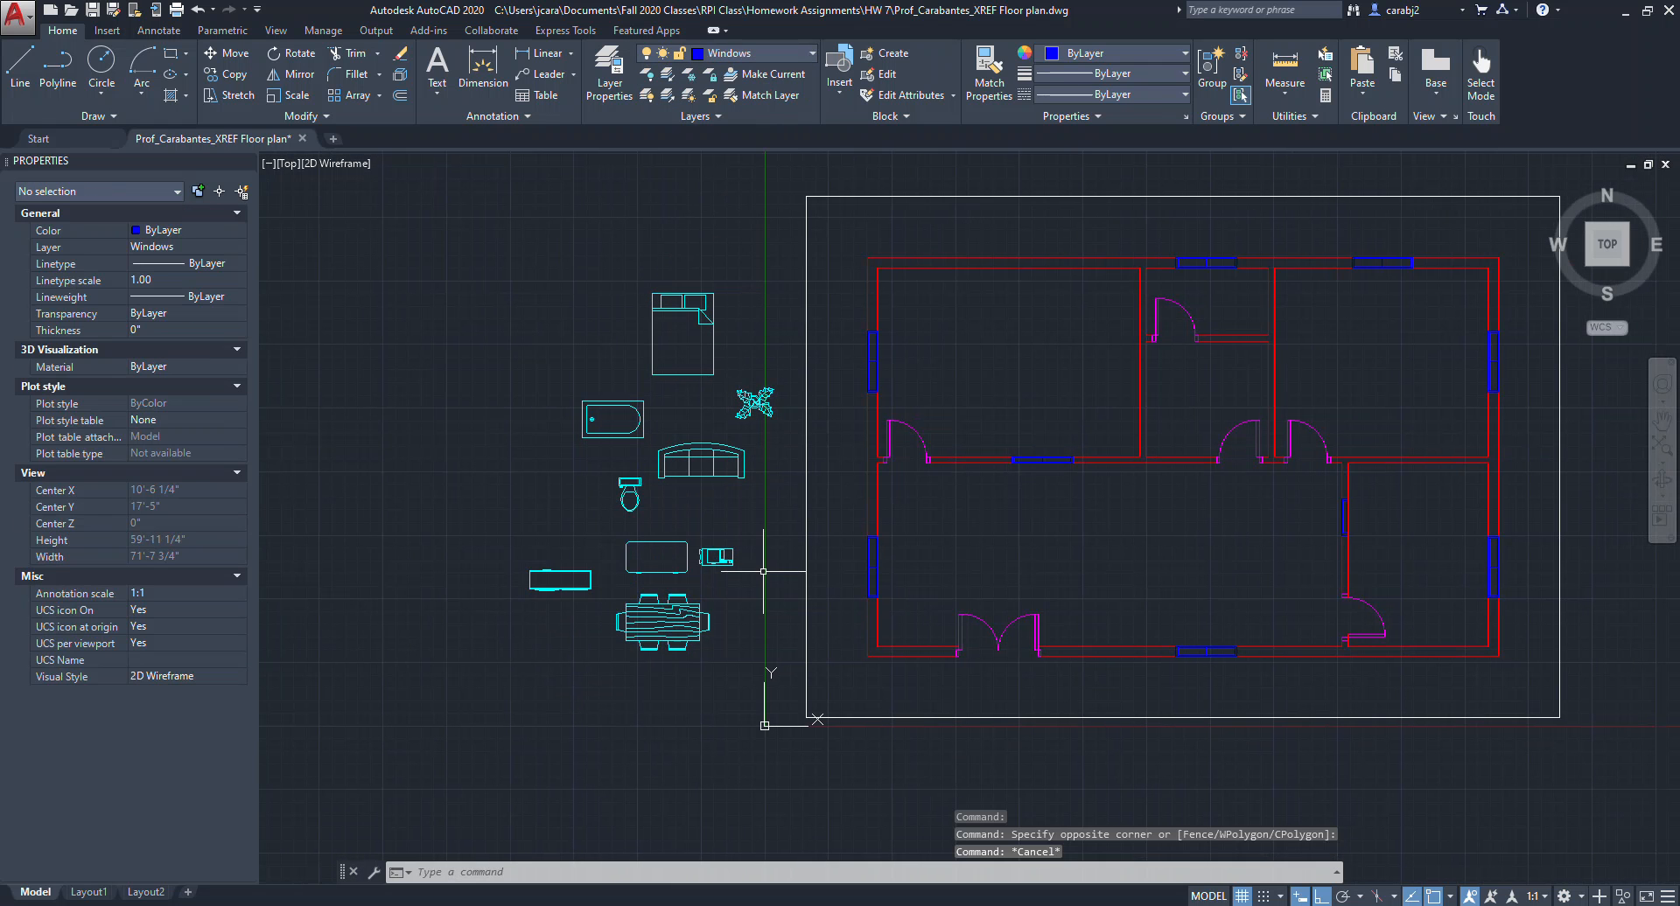
# Reopen DesignCenter and browse to the Blocks of the Kitchens.dwg sample drawing.
pyautogui.moveTo(773, 544); pyautogui.dragTo(673, 552, button='middle')
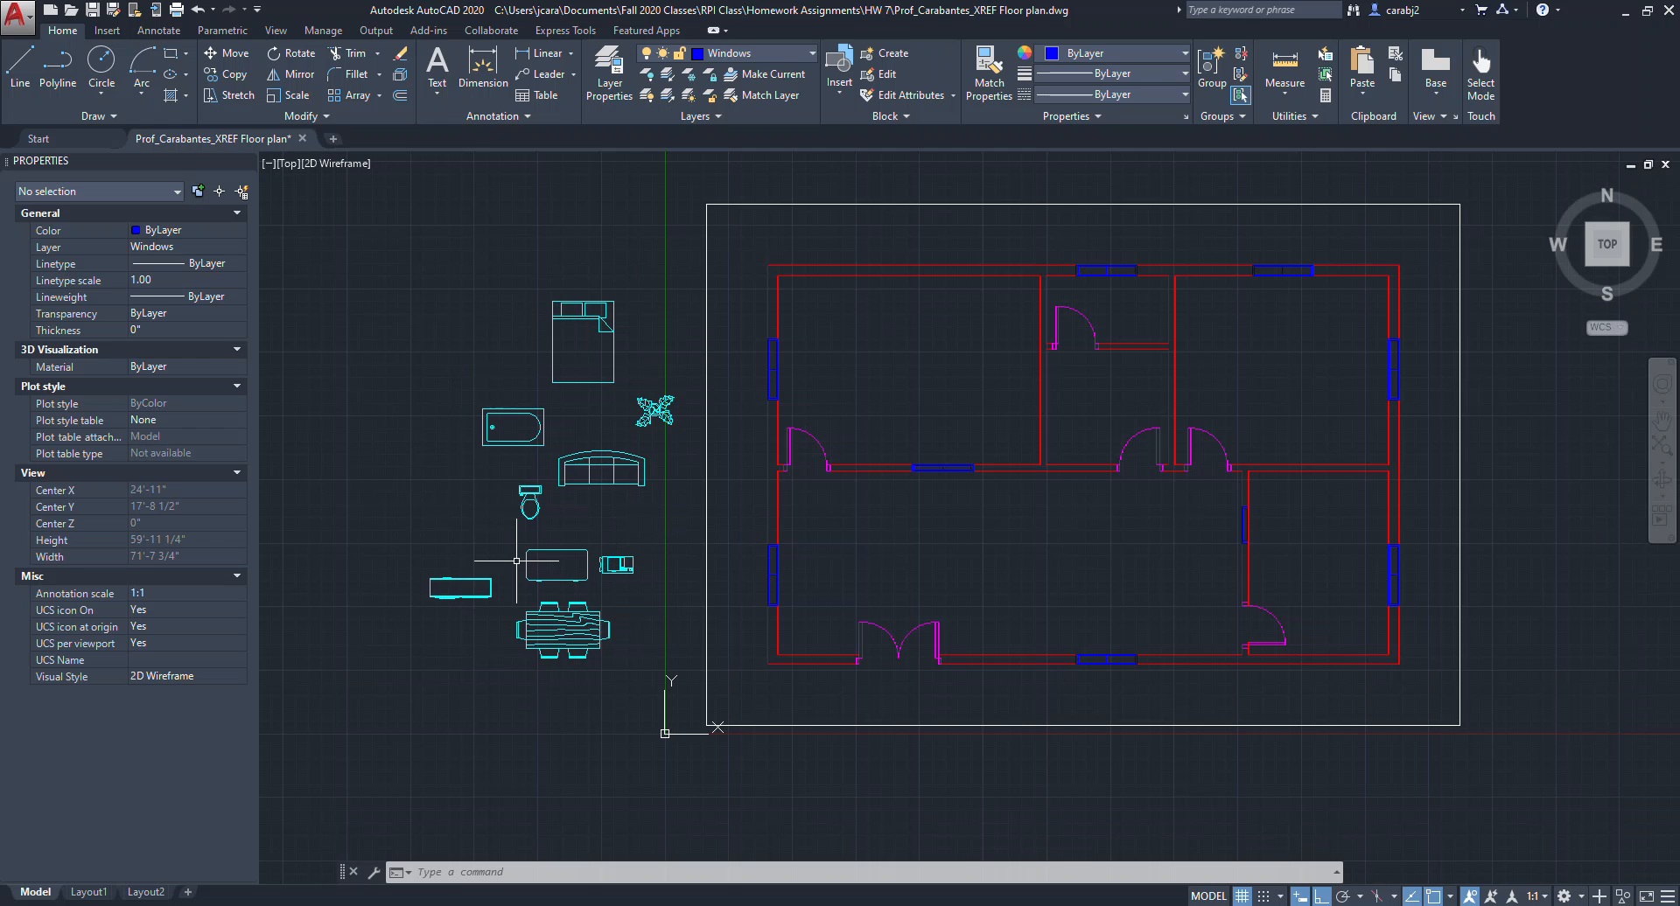
pyautogui.write('d')
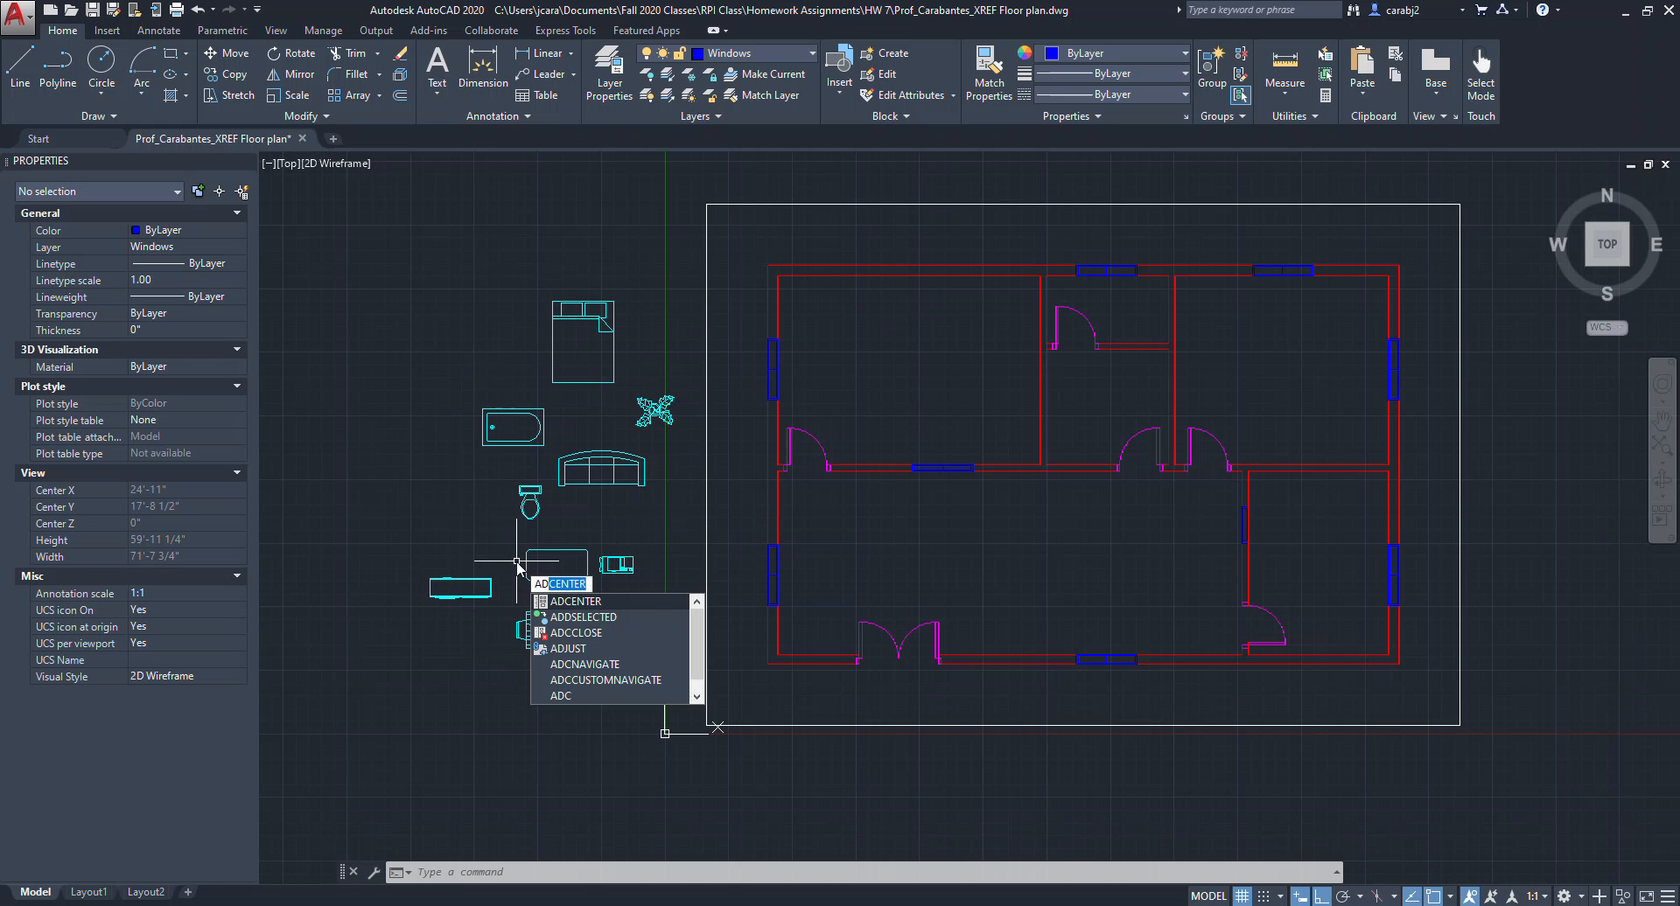
pyautogui.press('Return')
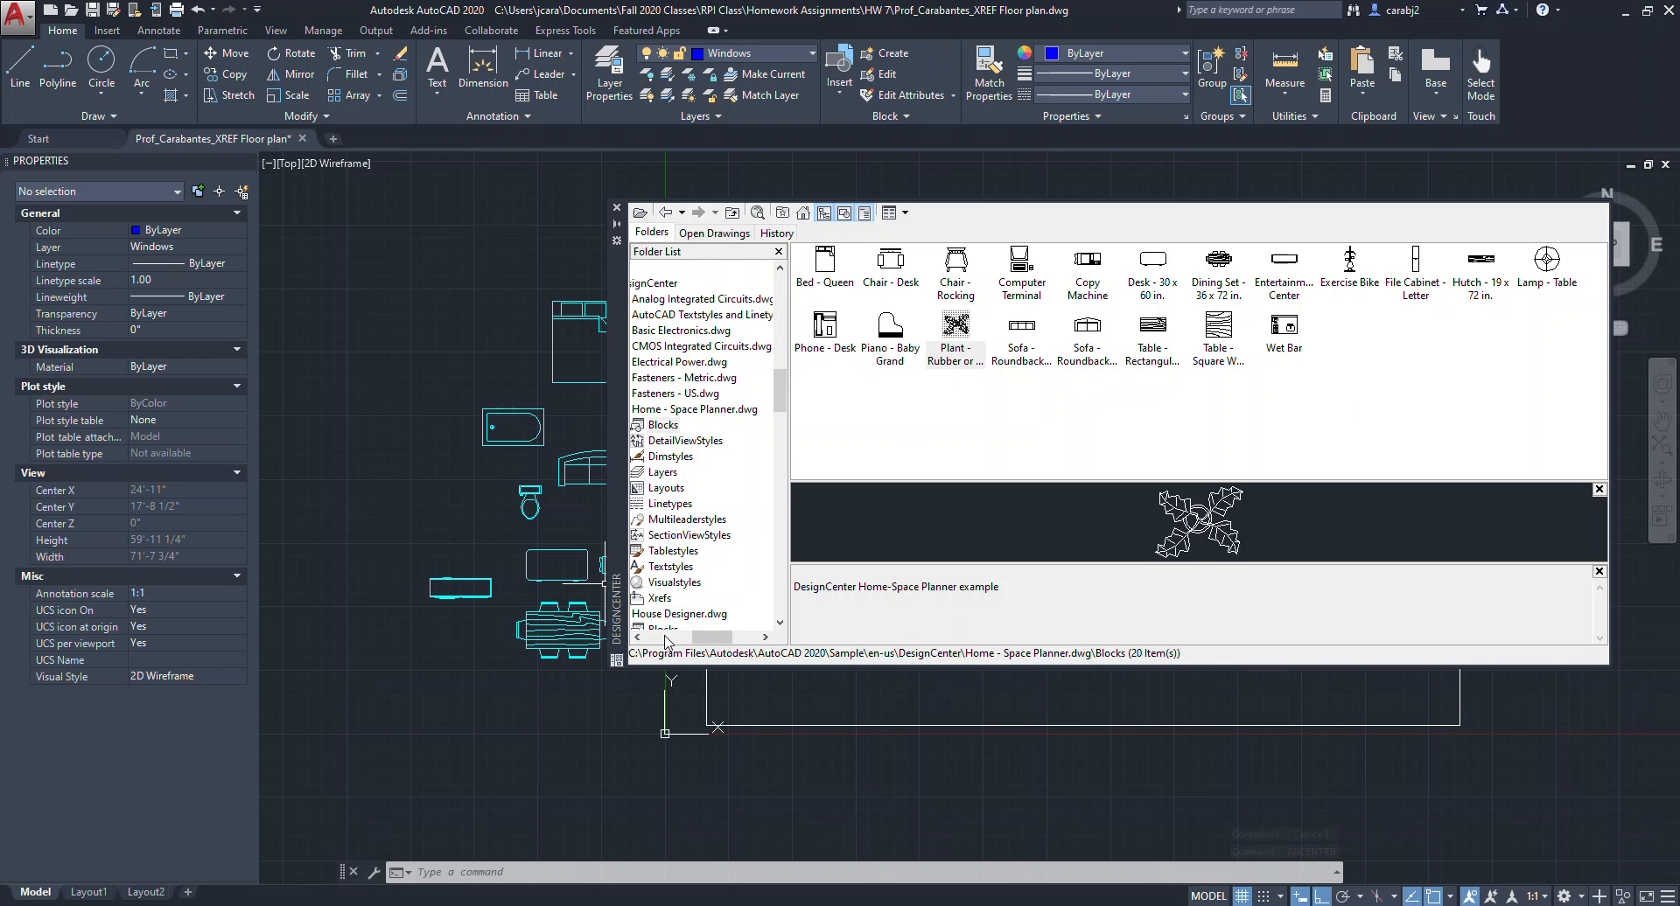
pyautogui.scroll(-2, 755, 521)
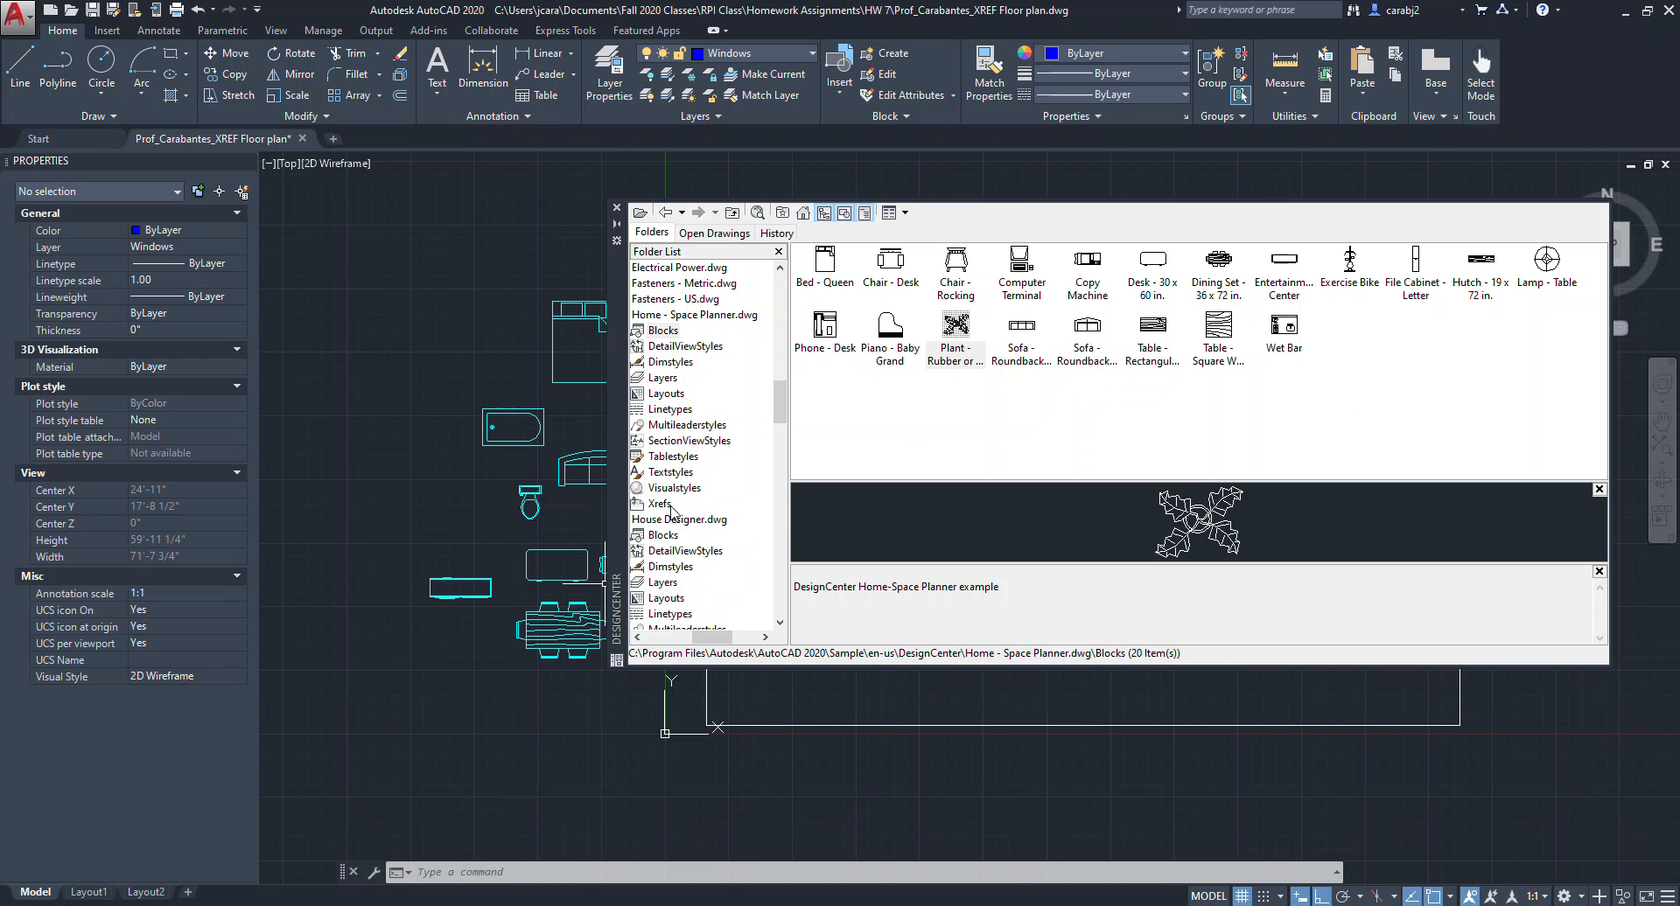
pyautogui.scroll(4, 679, 511)
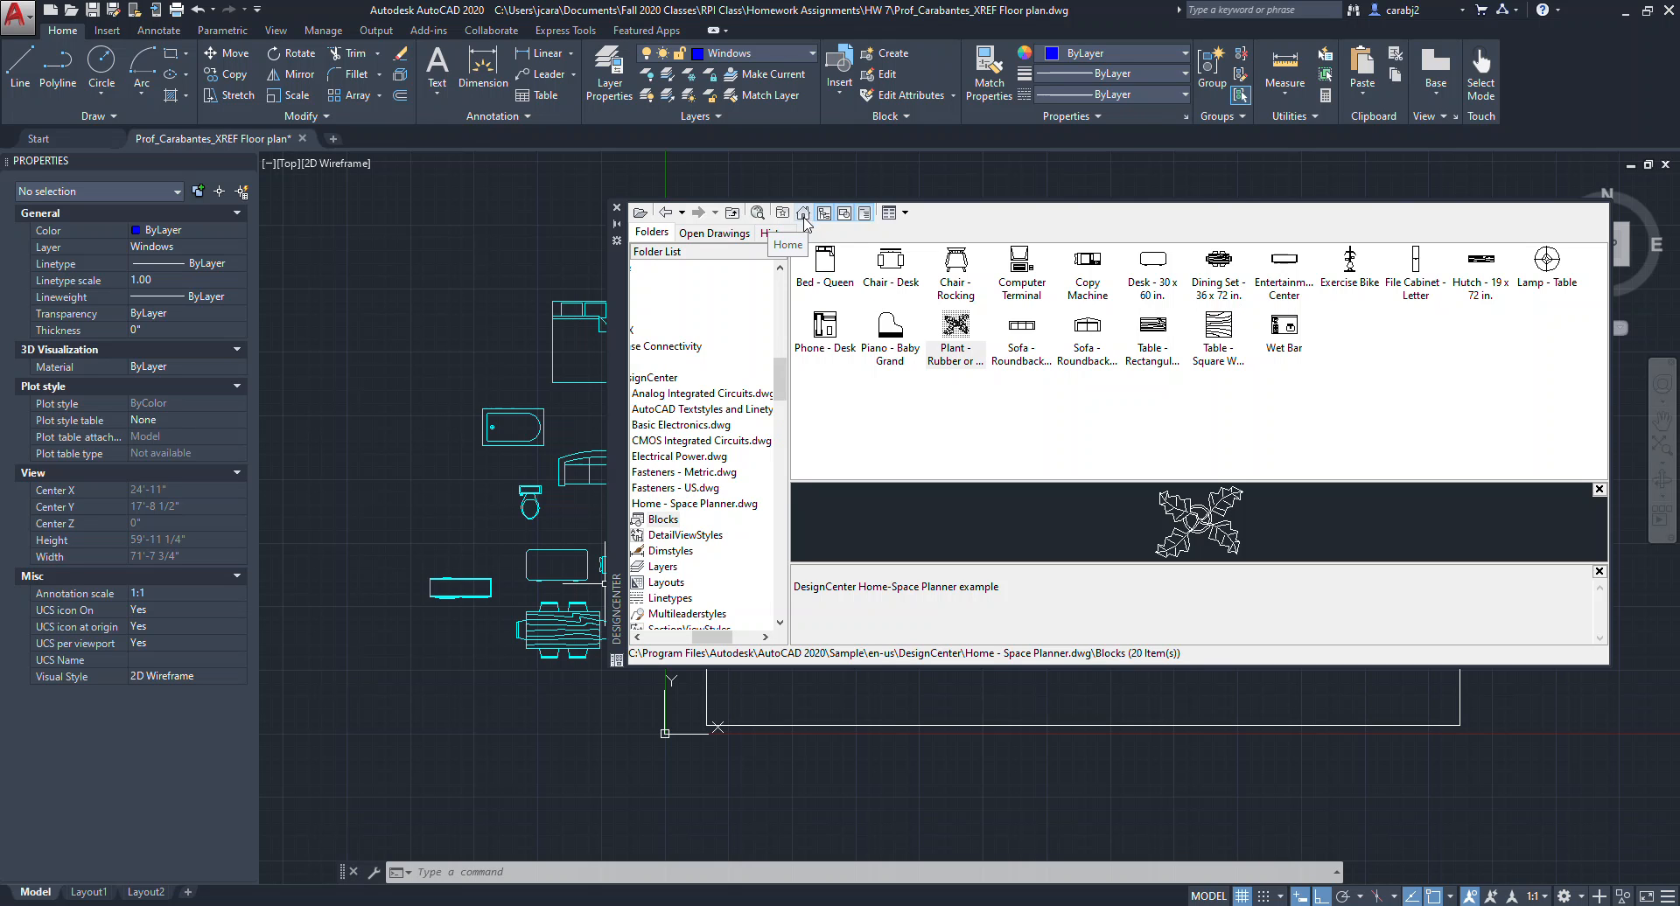
pyautogui.click(804, 215)
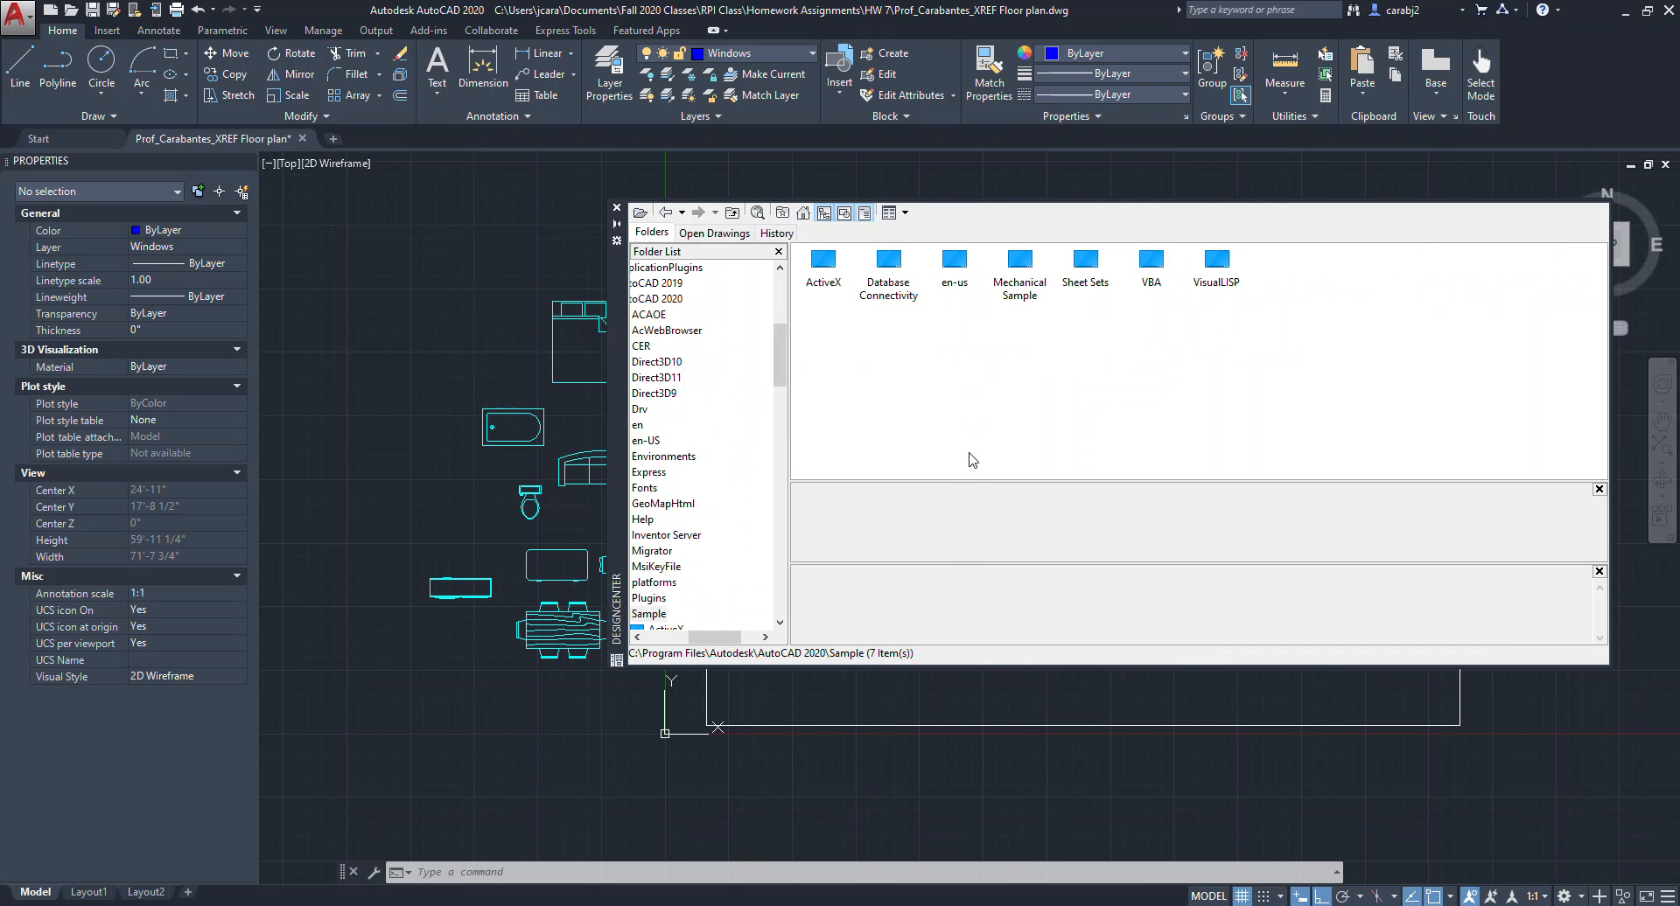
pyautogui.doubleClick(954, 263)
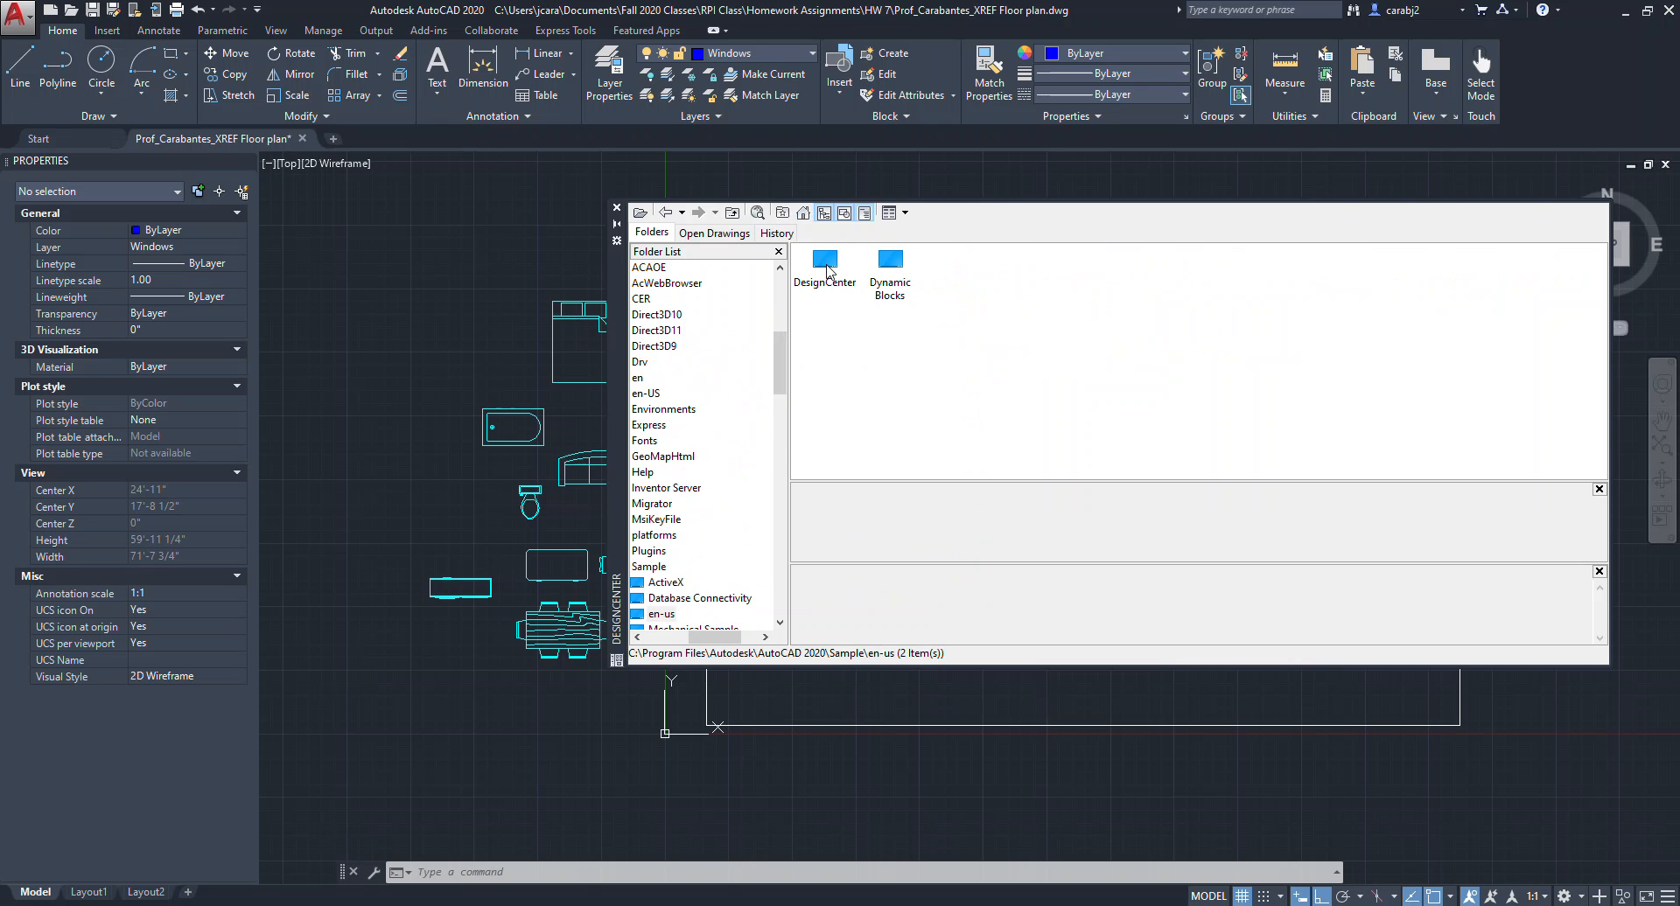
pyautogui.doubleClick(826, 268)
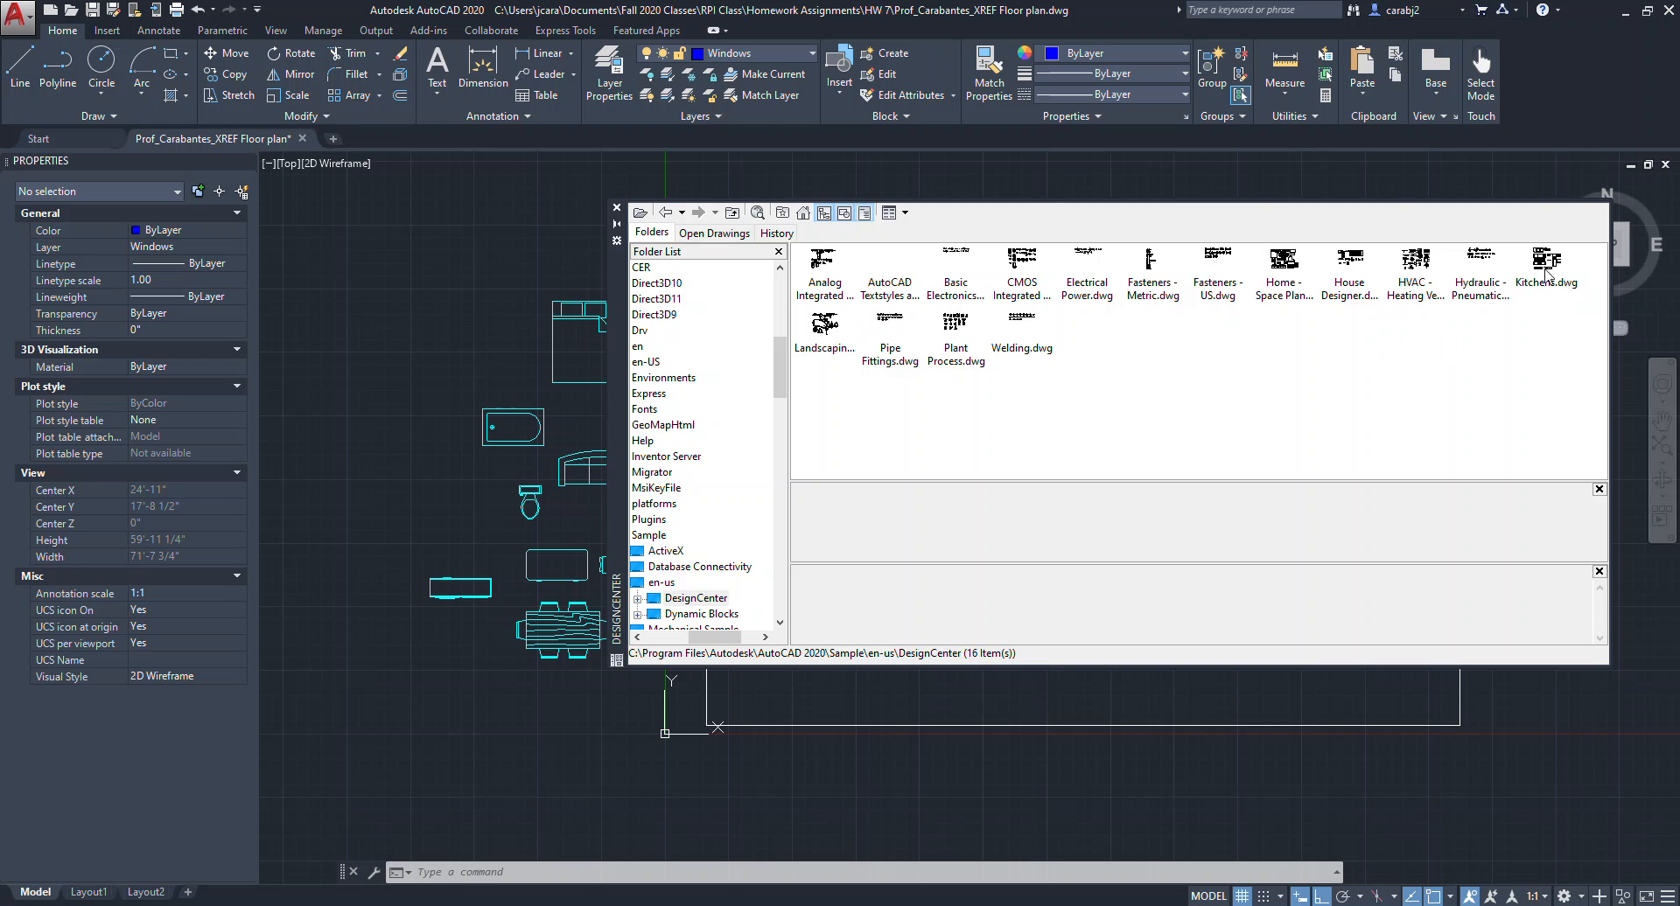
pyautogui.doubleClick(1547, 263)
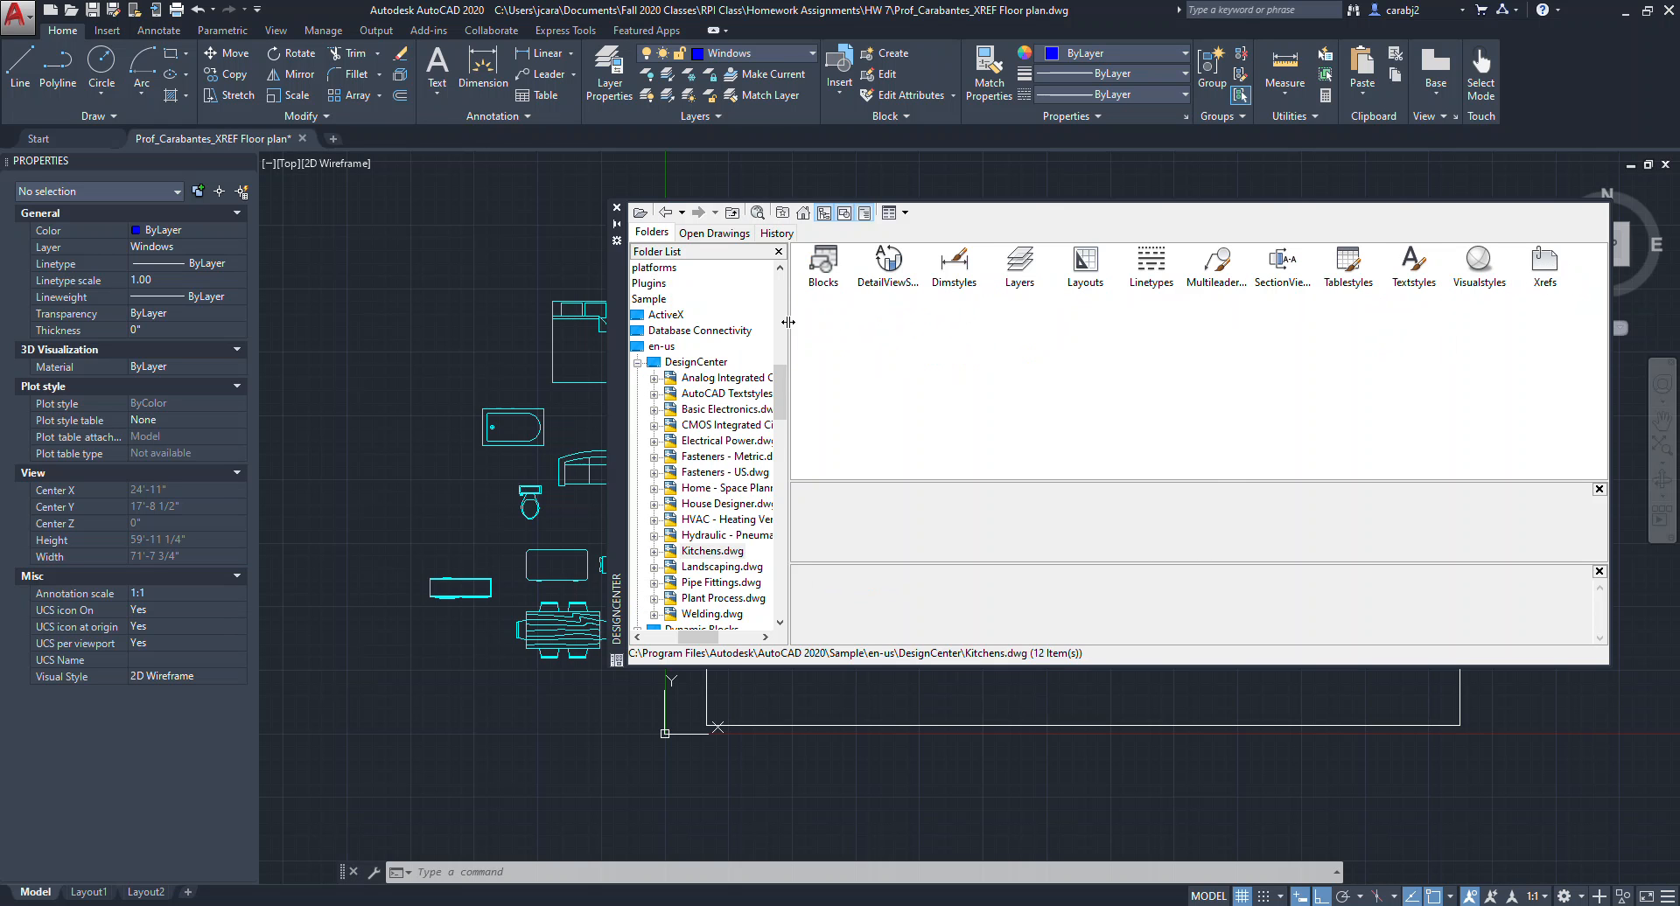
pyautogui.doubleClick(822, 262)
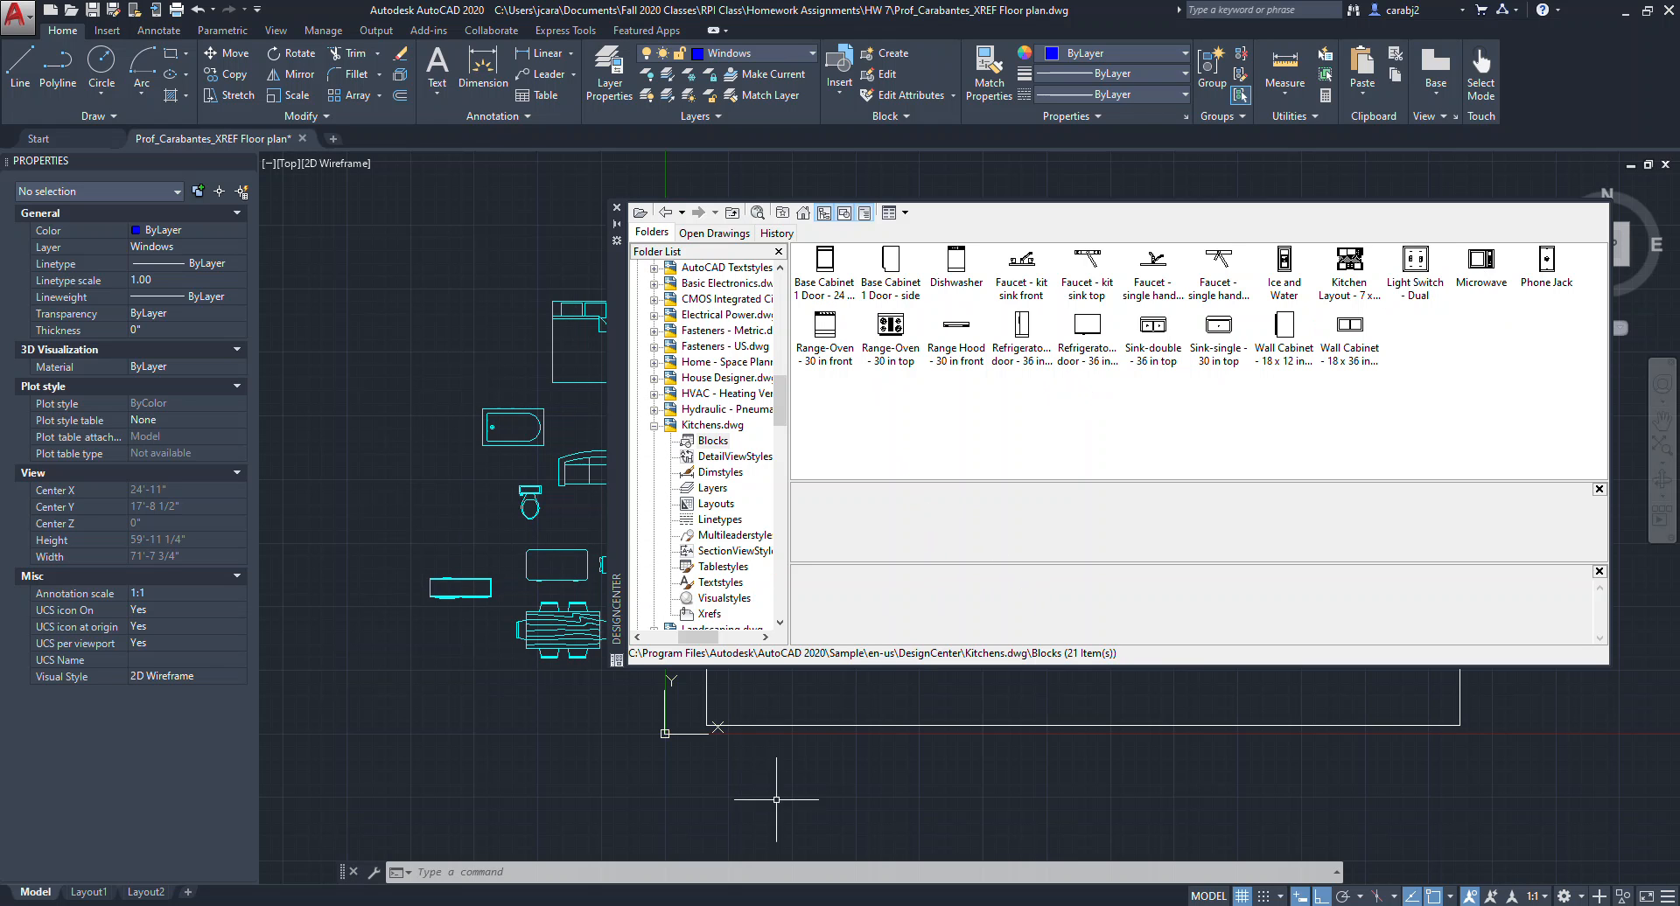
# Close DesignCenter without inserting any kitchen blocks.
pyautogui.click(814, 905)
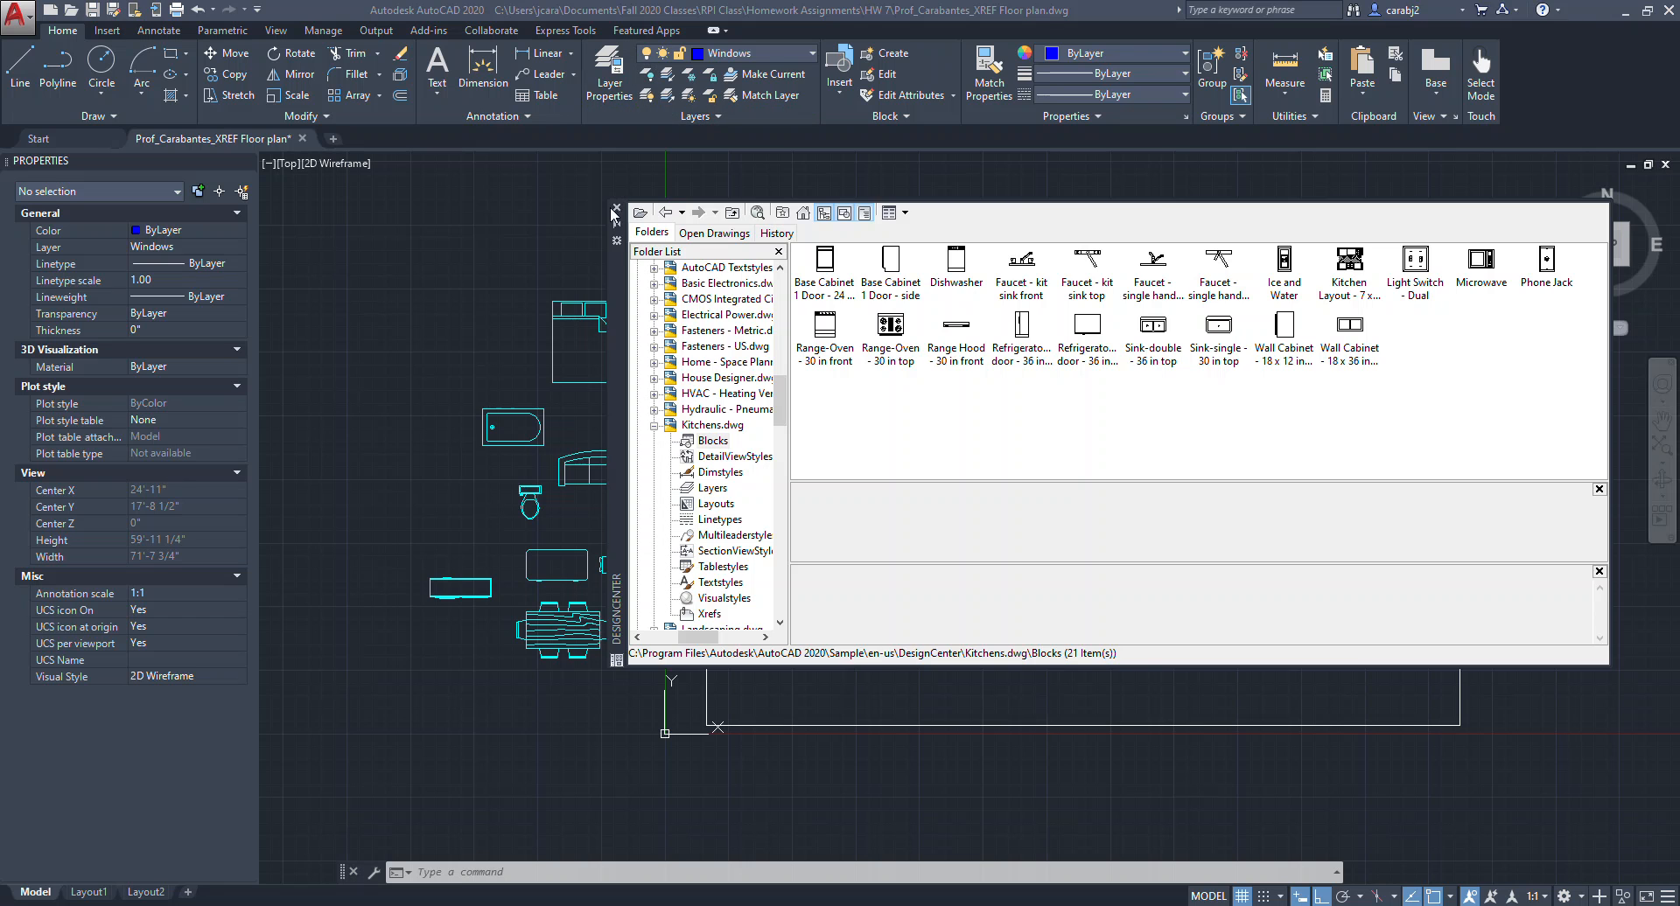
pyautogui.click(616, 207)
pyautogui.moveTo(639, 473); pyautogui.dragTo(603, 489, button='middle')
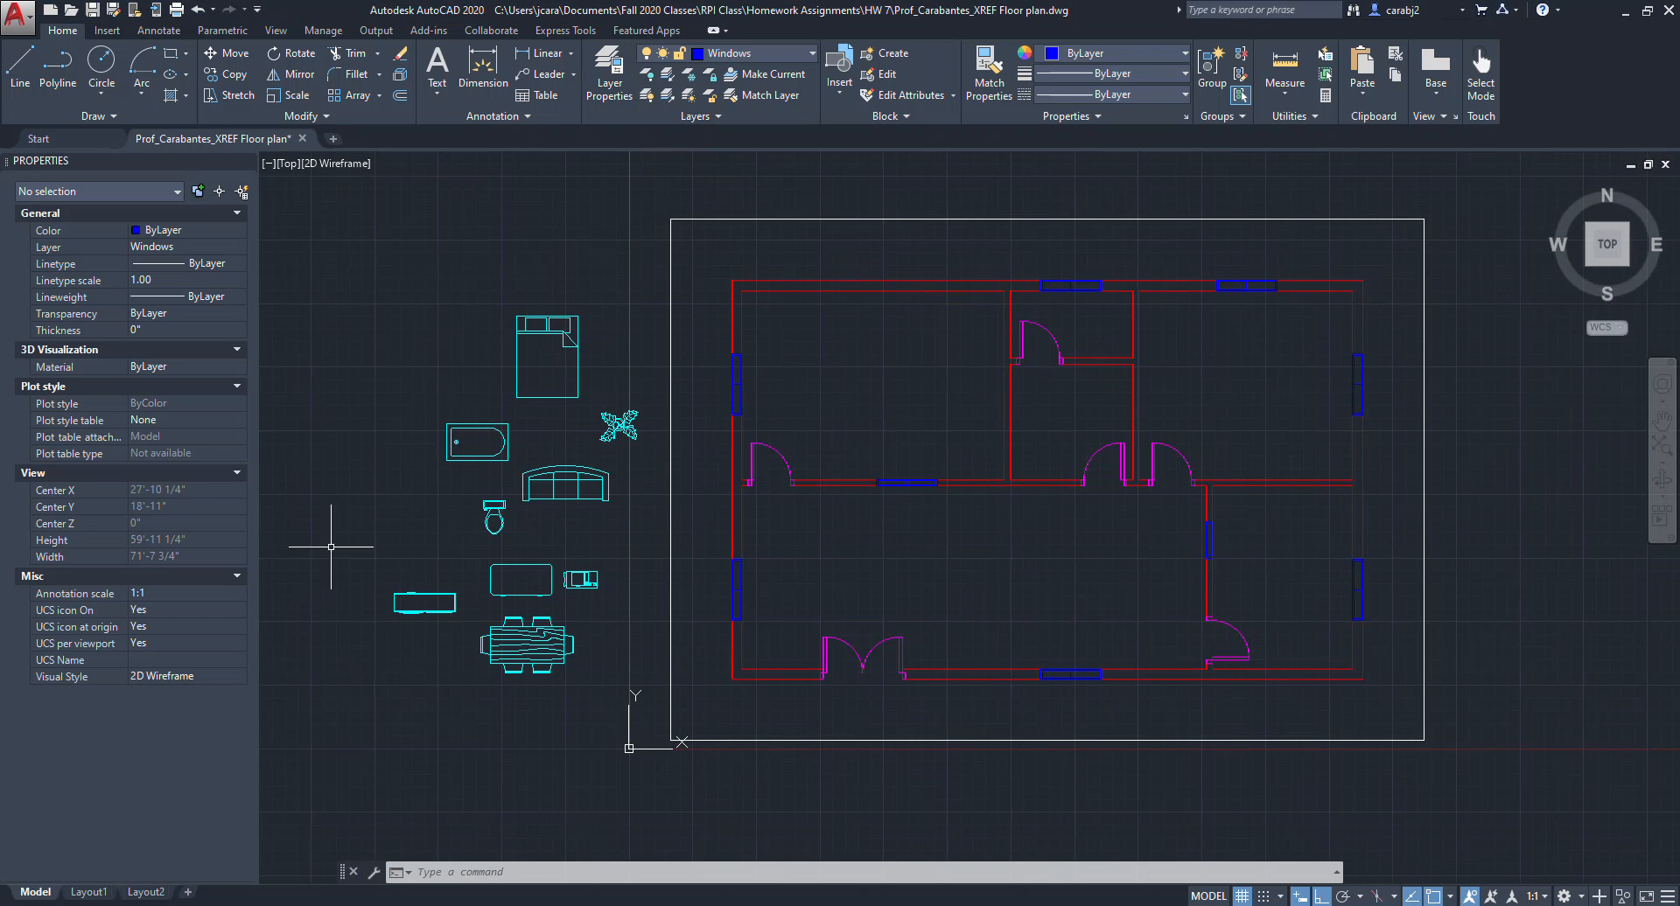
# Move the queen bed block from the side into the floor plan's upper rooms using its grip.
pyautogui.moveTo(789, 443); pyautogui.dragTo(725, 467, button='middle')
pyautogui.click(527, 385)
pyautogui.click(477, 352)
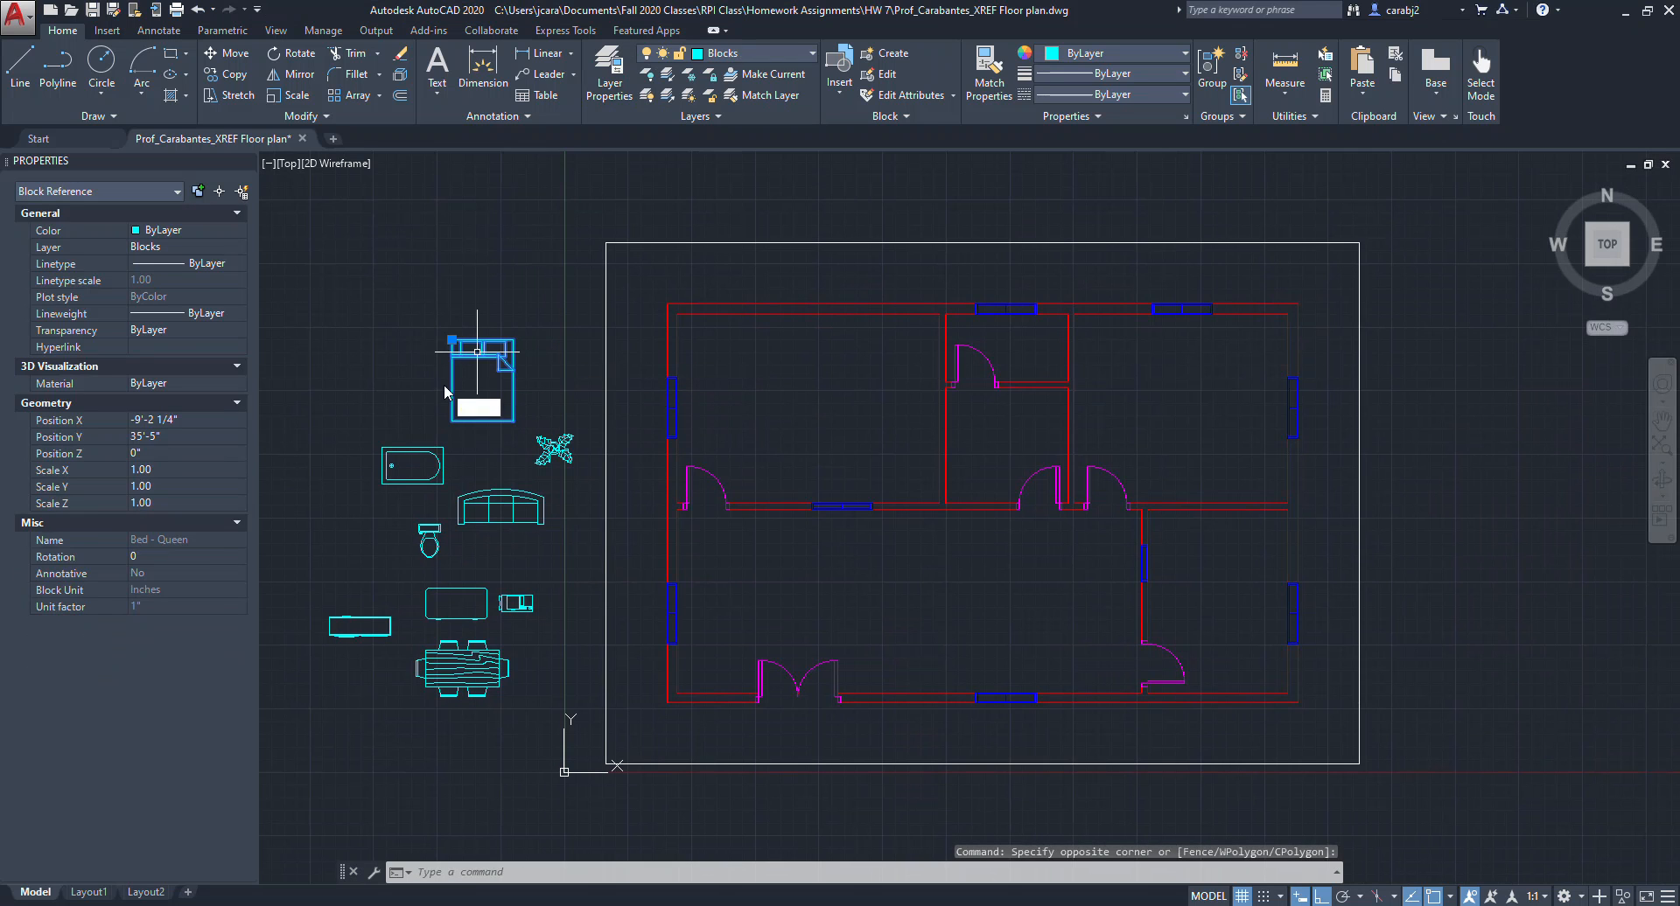
pyautogui.write('MO')
pyautogui.press('Return')
pyautogui.scroll(2, 464, 315)
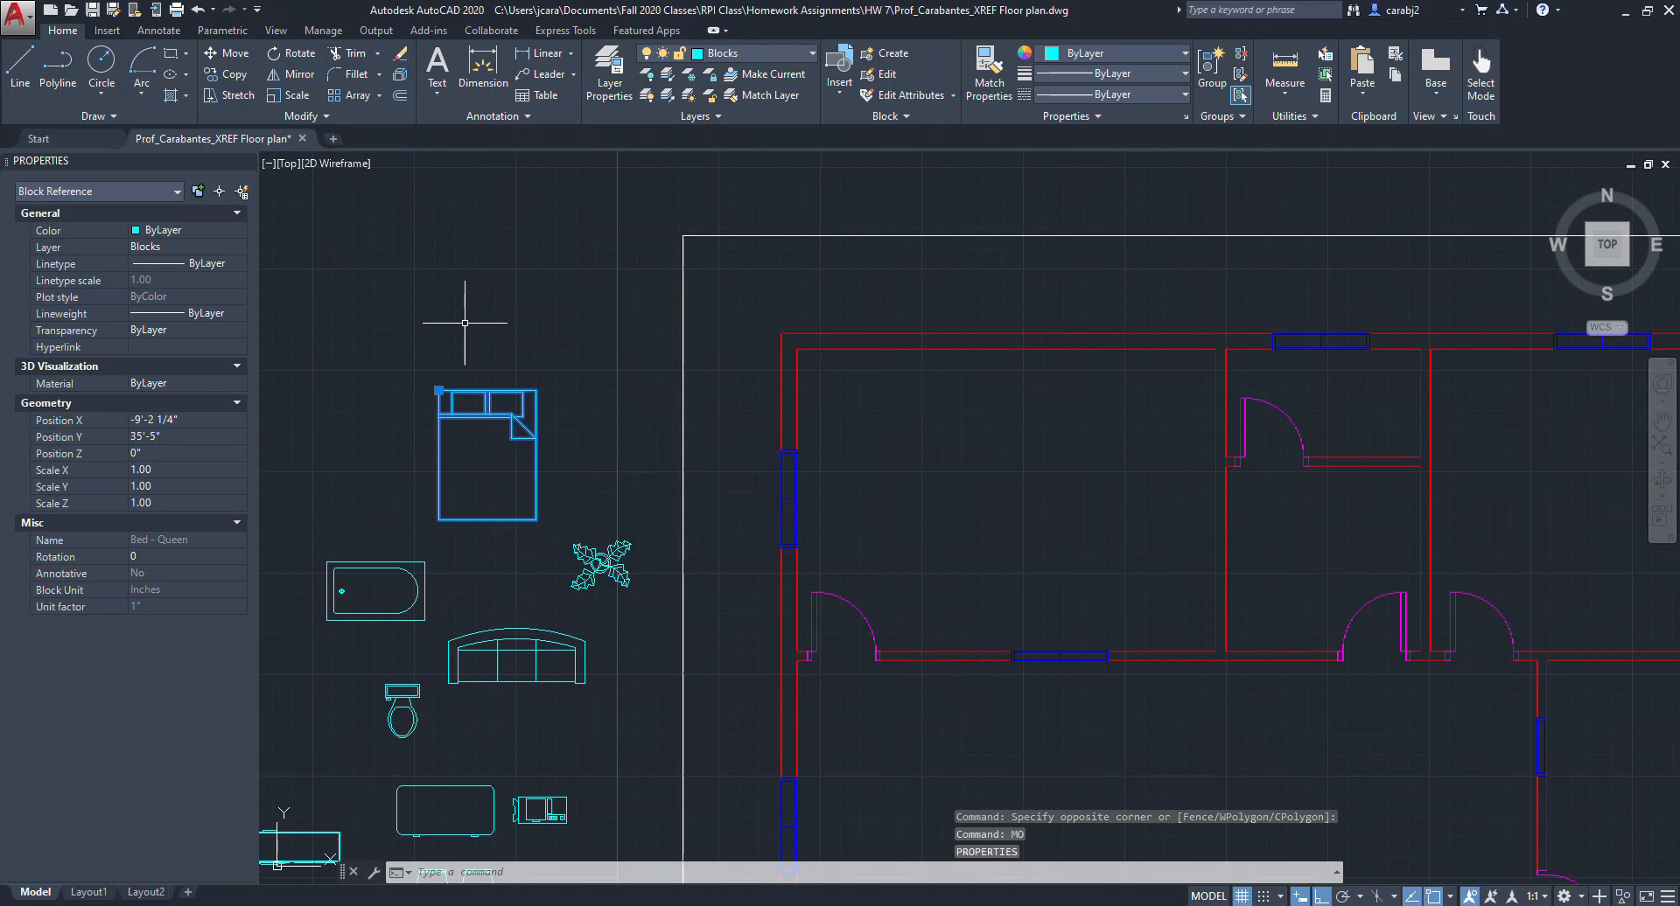
pyautogui.click(440, 390)
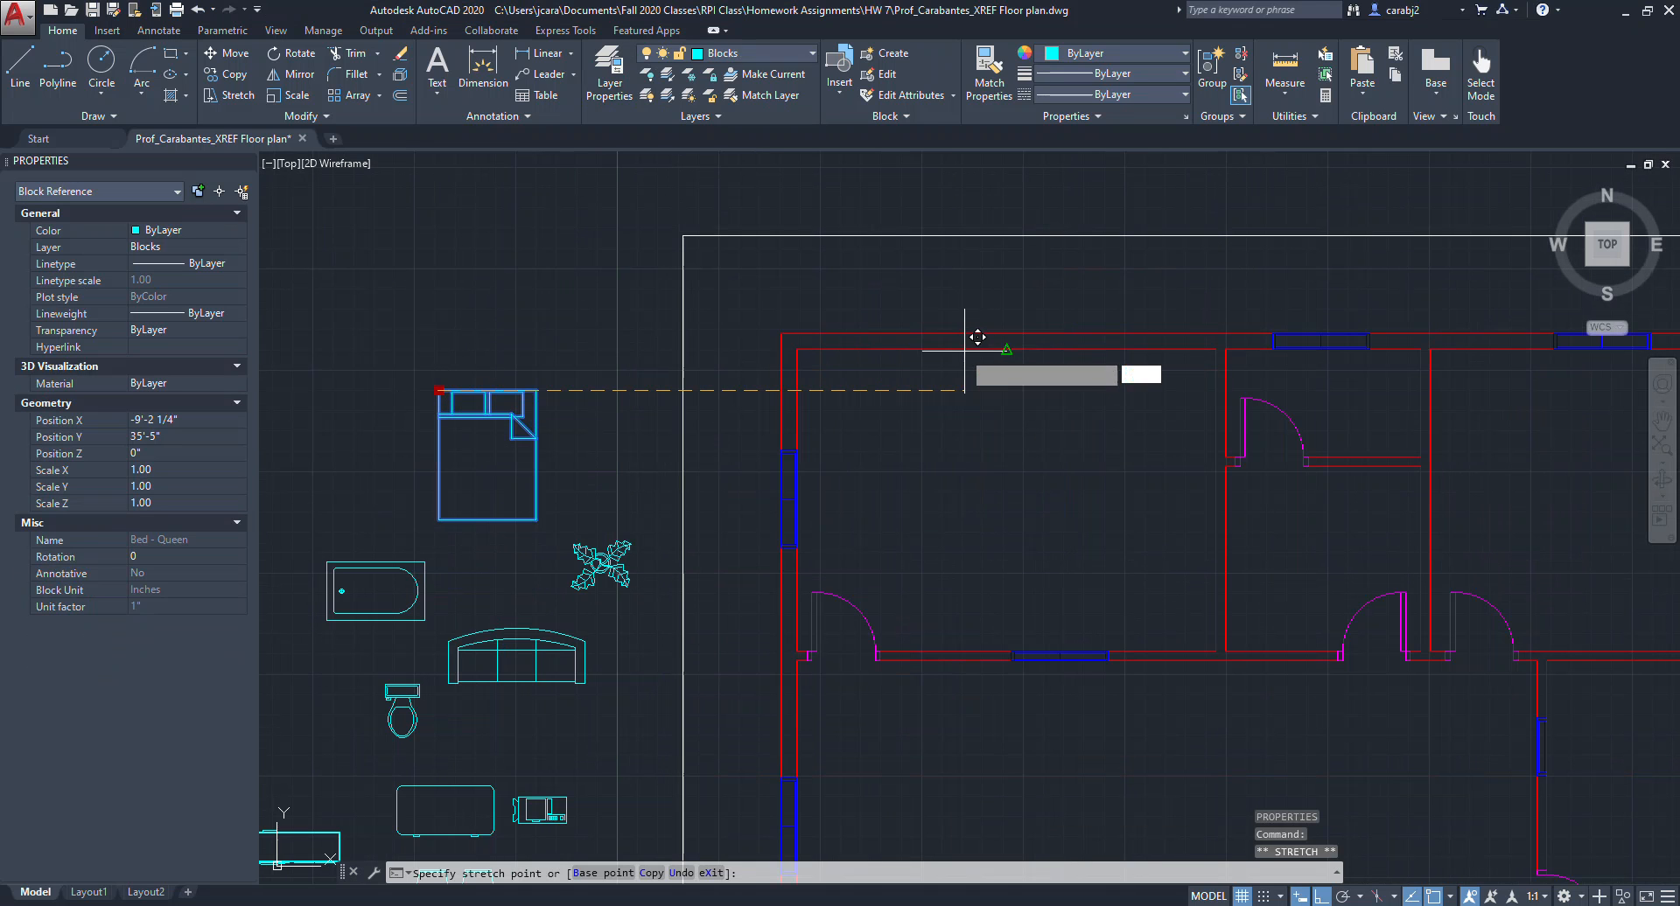
pyautogui.click(1006, 346)
pyautogui.scroll(-2, 997, 345)
pyautogui.press('Escape')
pyautogui.moveTo(1006, 472); pyautogui.dragTo(919, 426, button='middle')
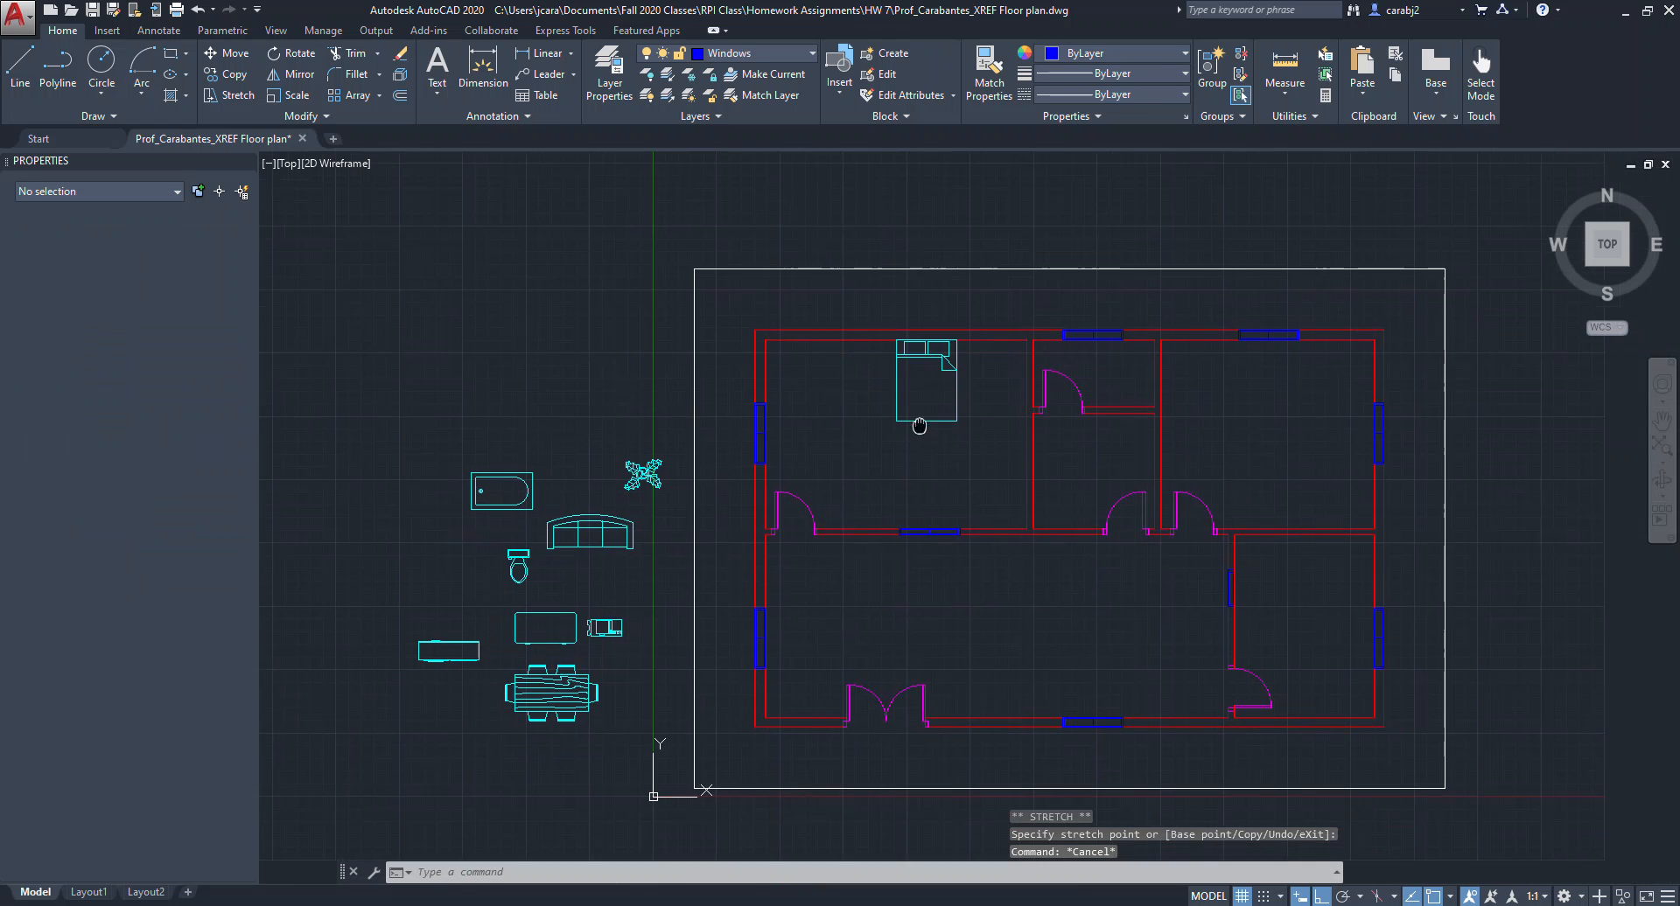
# Move the queen bed into the upper-right bedroom against the top wall.
pyautogui.scroll(1, 982, 442)
pyautogui.scroll(-1, 971, 446)
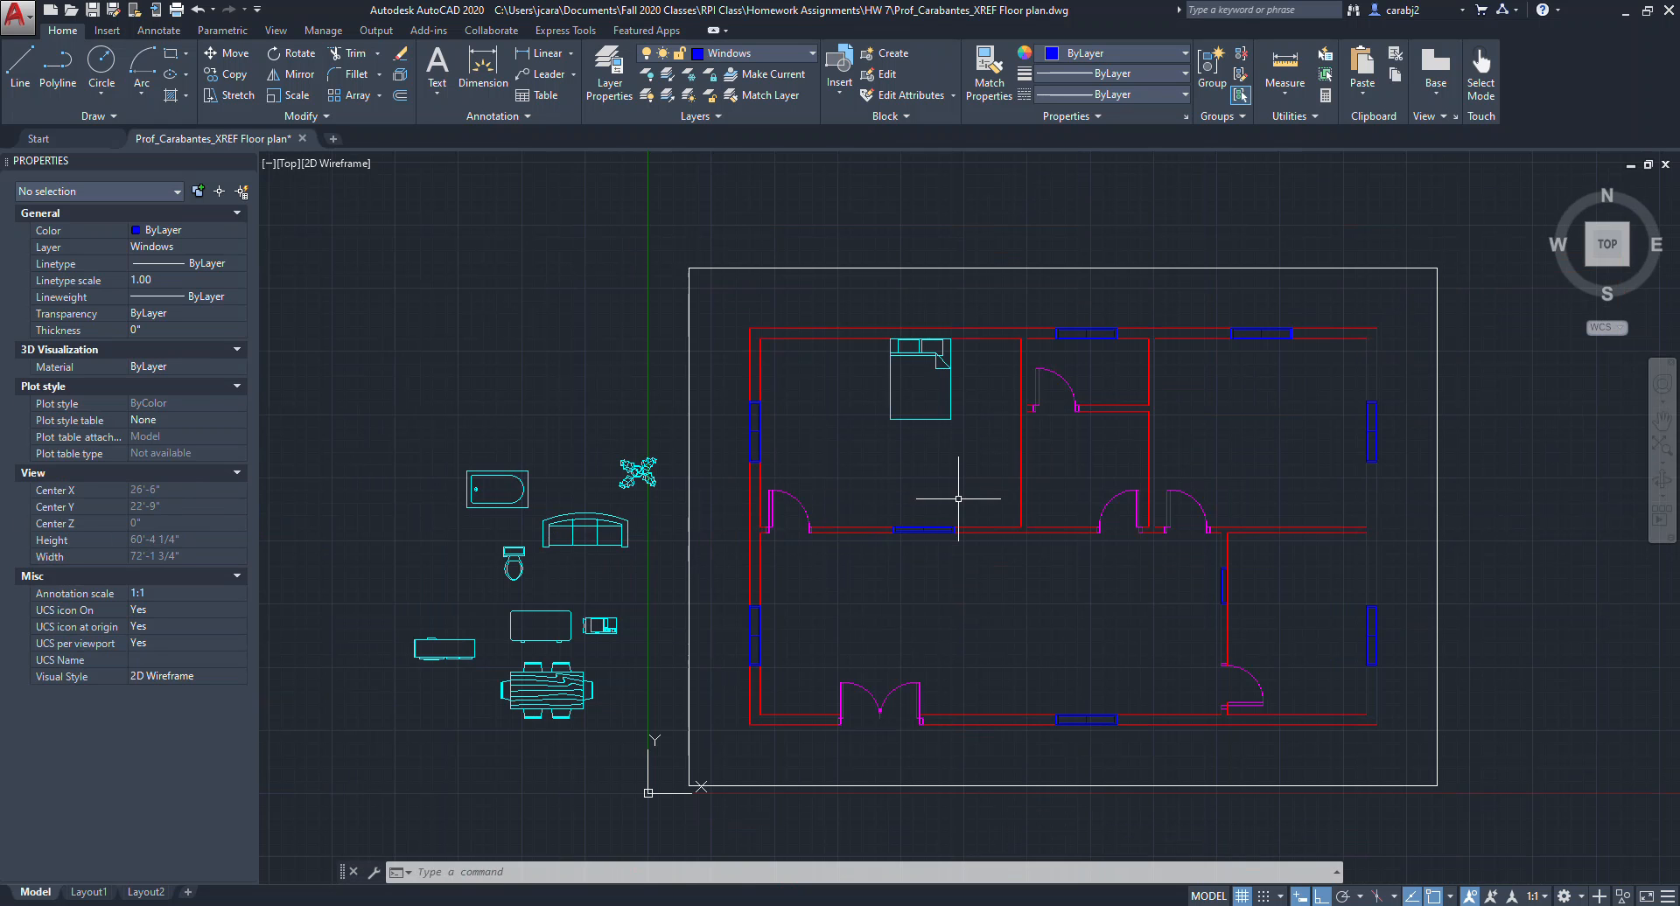
pyautogui.scroll(2, 869, 505)
pyautogui.click(873, 366)
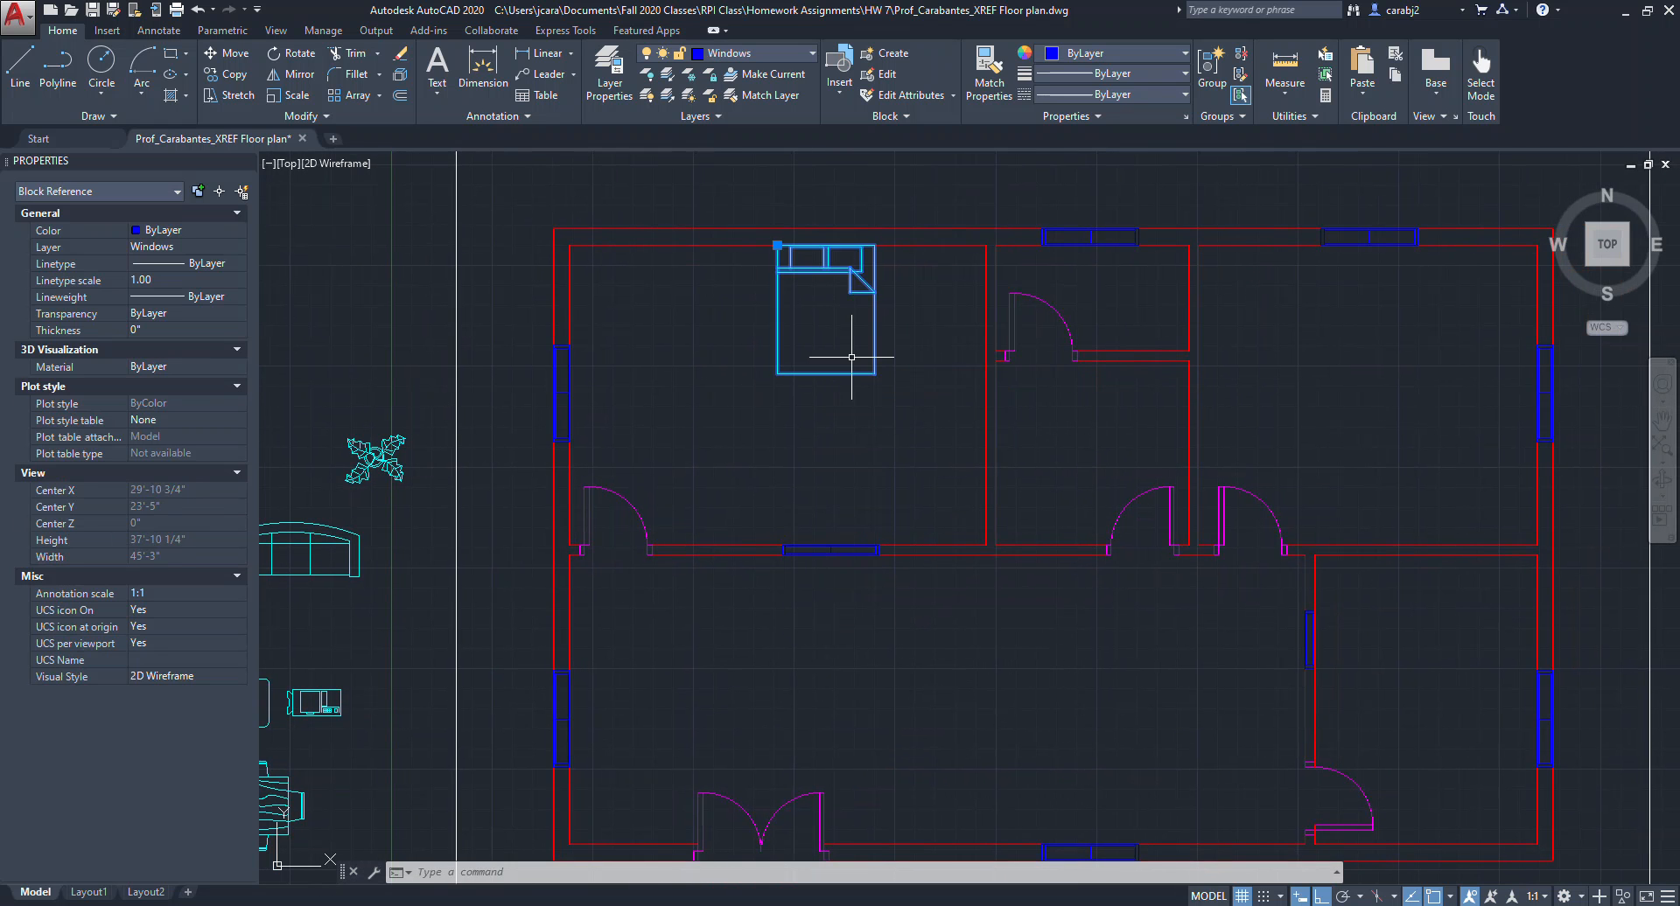
pyautogui.write('m')
pyautogui.press('Return')
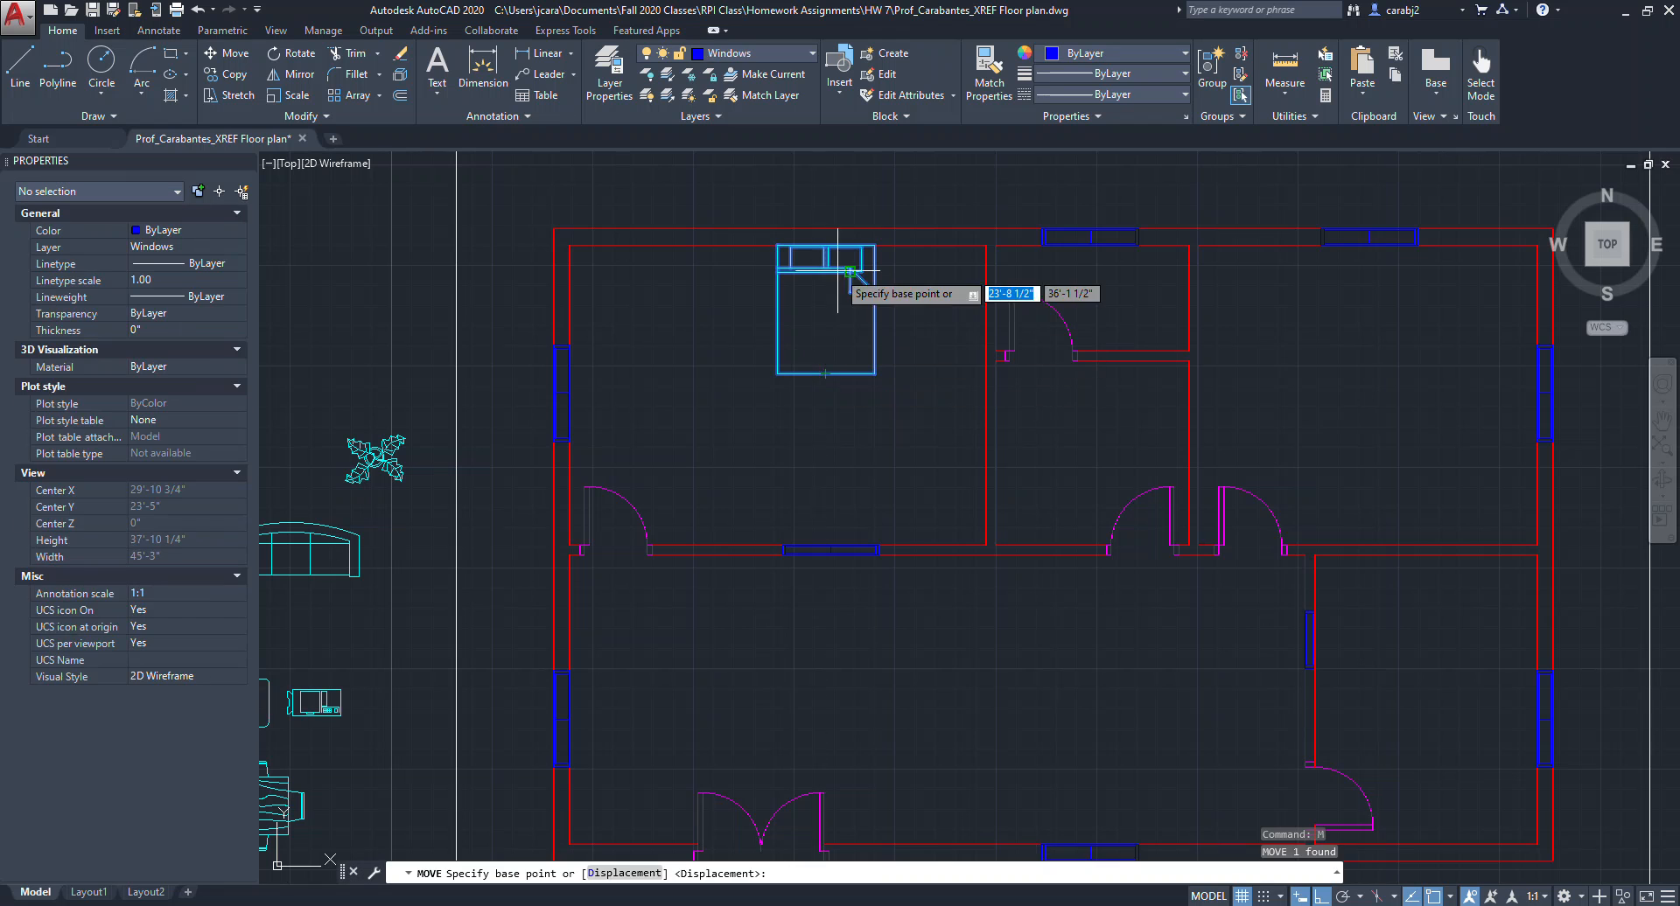
pyautogui.click(776, 246)
pyautogui.scroll(4, 1326, 251)
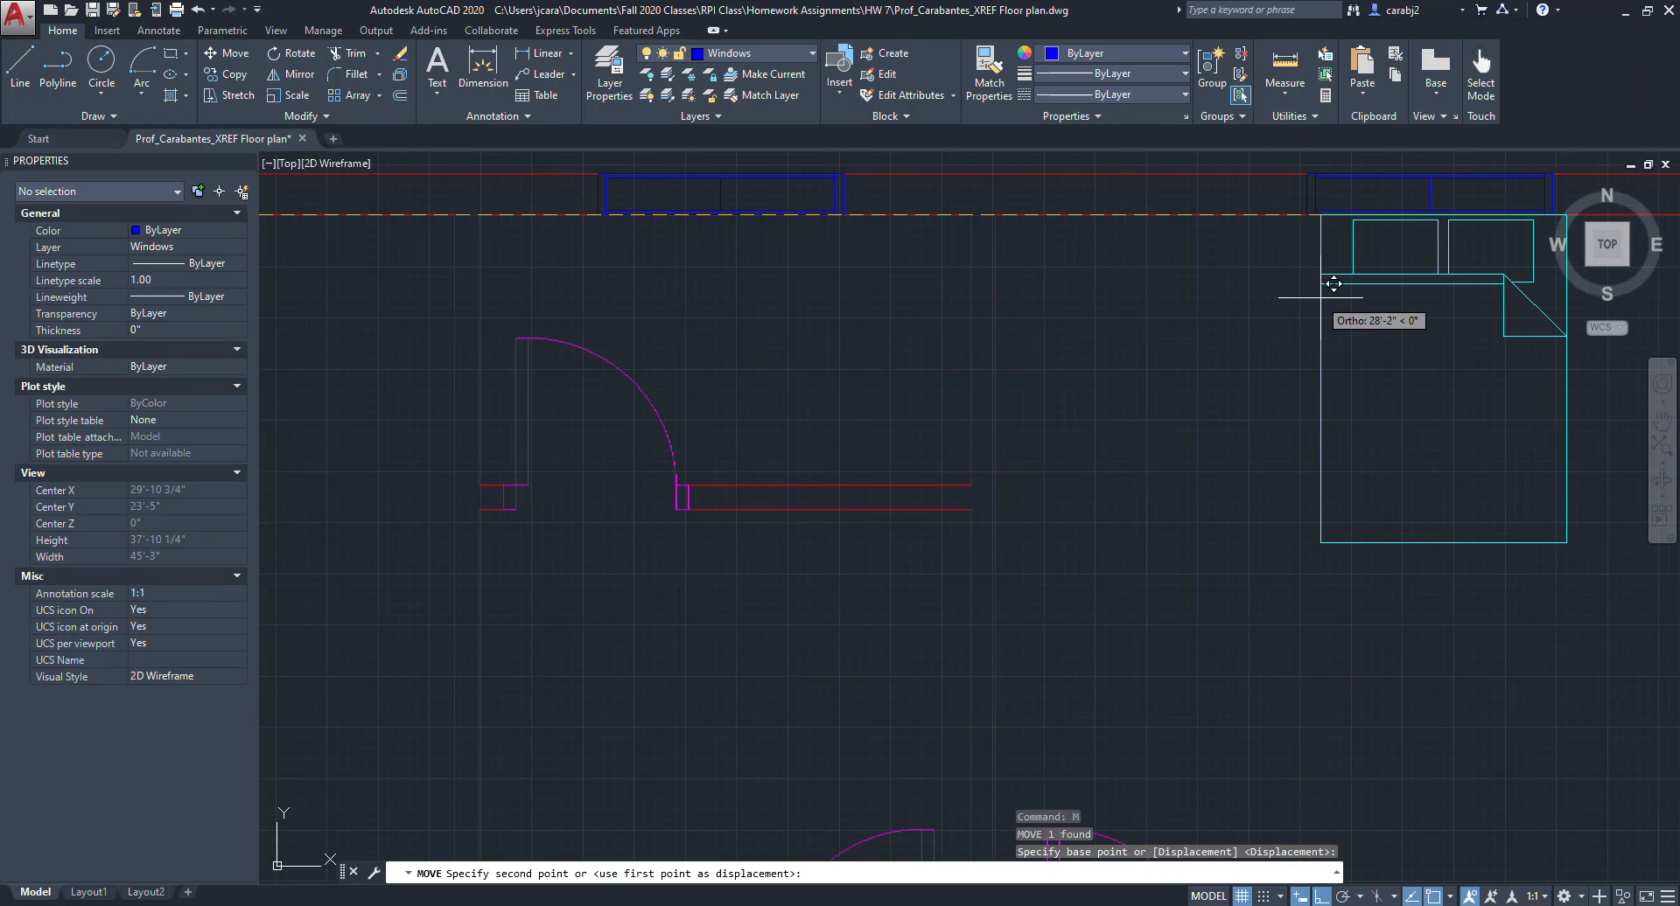
pyautogui.press('Escape')
pyautogui.scroll(-4, 1312, 292)
pyautogui.scroll(-2, 1337, 447)
pyautogui.moveTo(1332, 448); pyautogui.dragTo(1299, 426, button='middle')
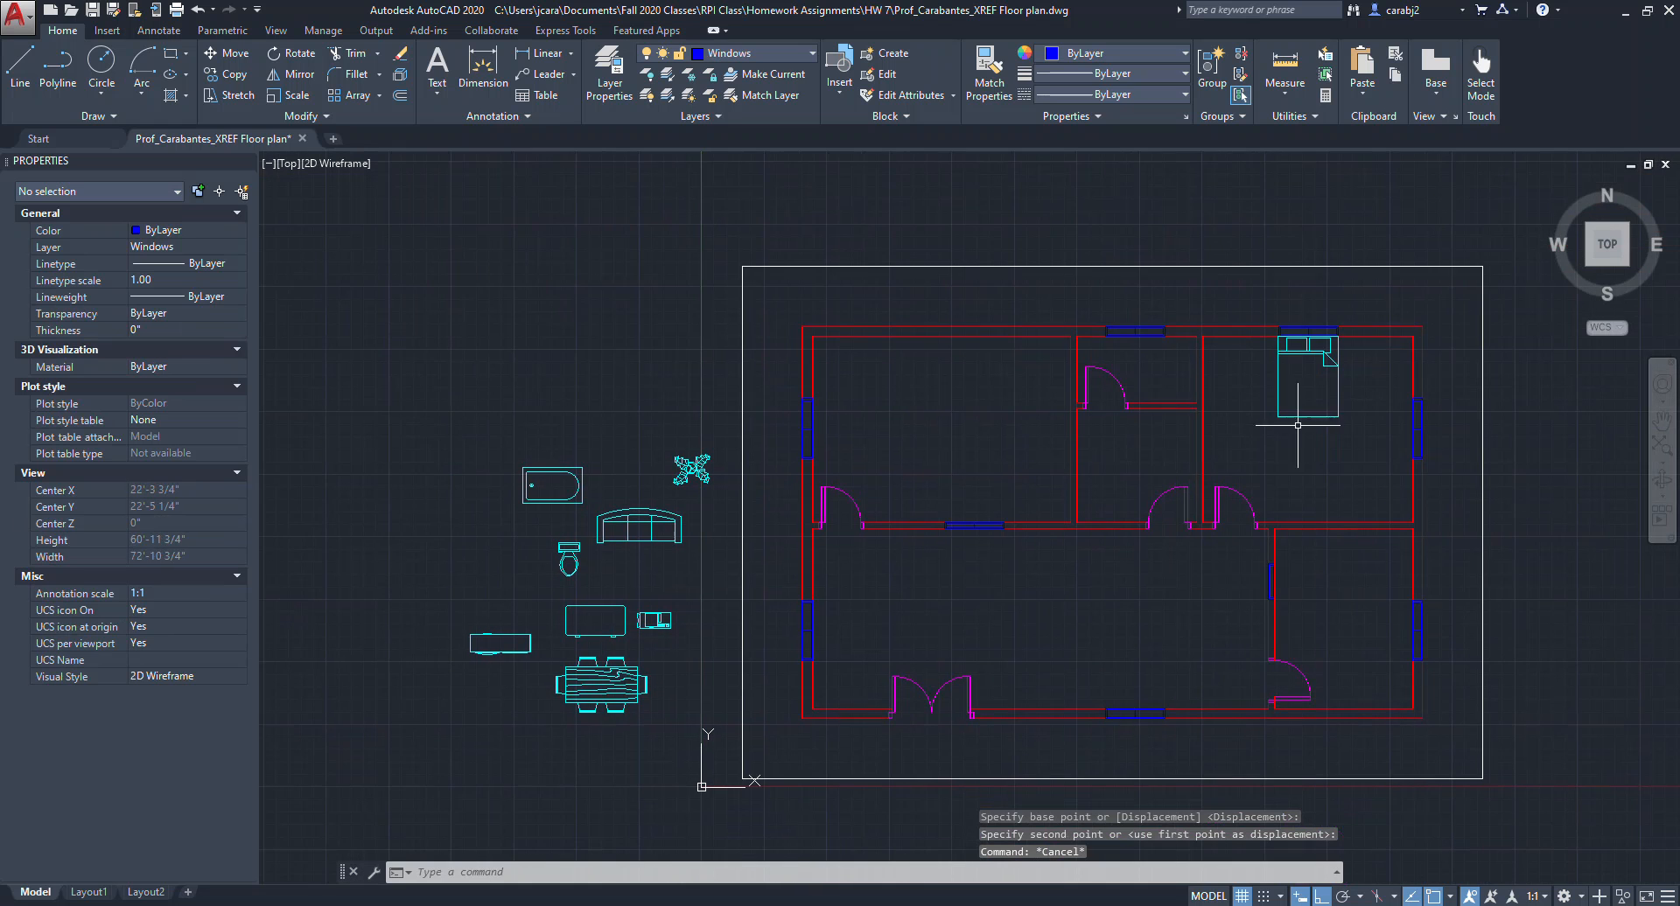
# Move the dining set block into the large lower room of the floor plan.
pyautogui.moveTo(705, 568); pyautogui.dragTo(709, 528, button='middle')
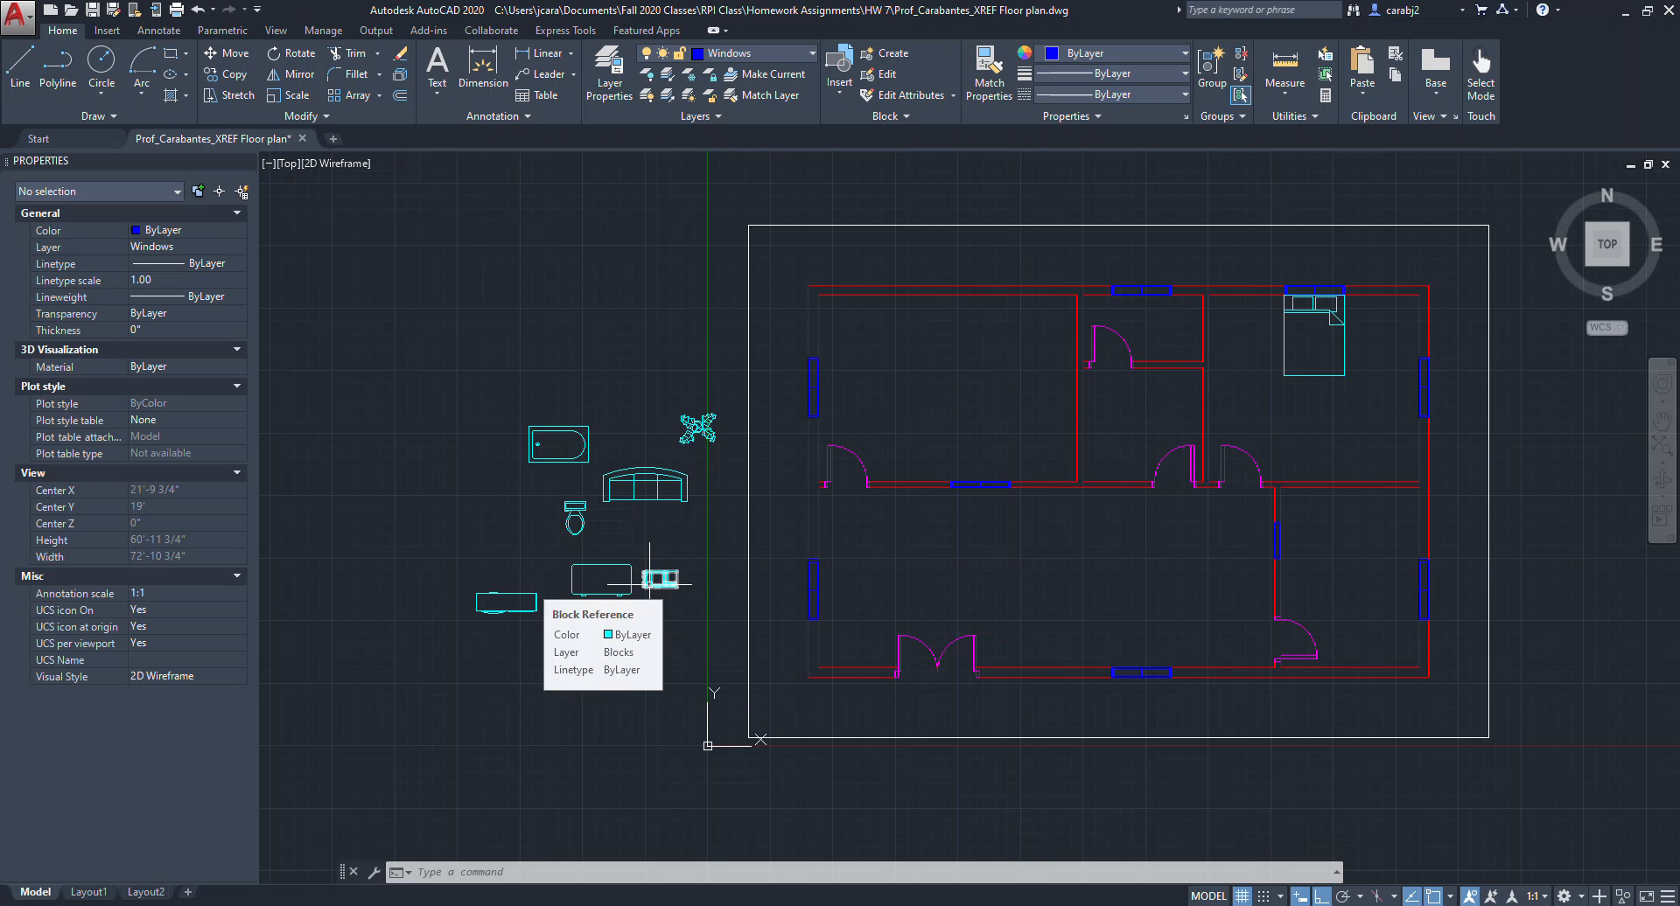
pyautogui.click(652, 693)
pyautogui.click(608, 655)
pyautogui.write('move')
pyautogui.press('Return')
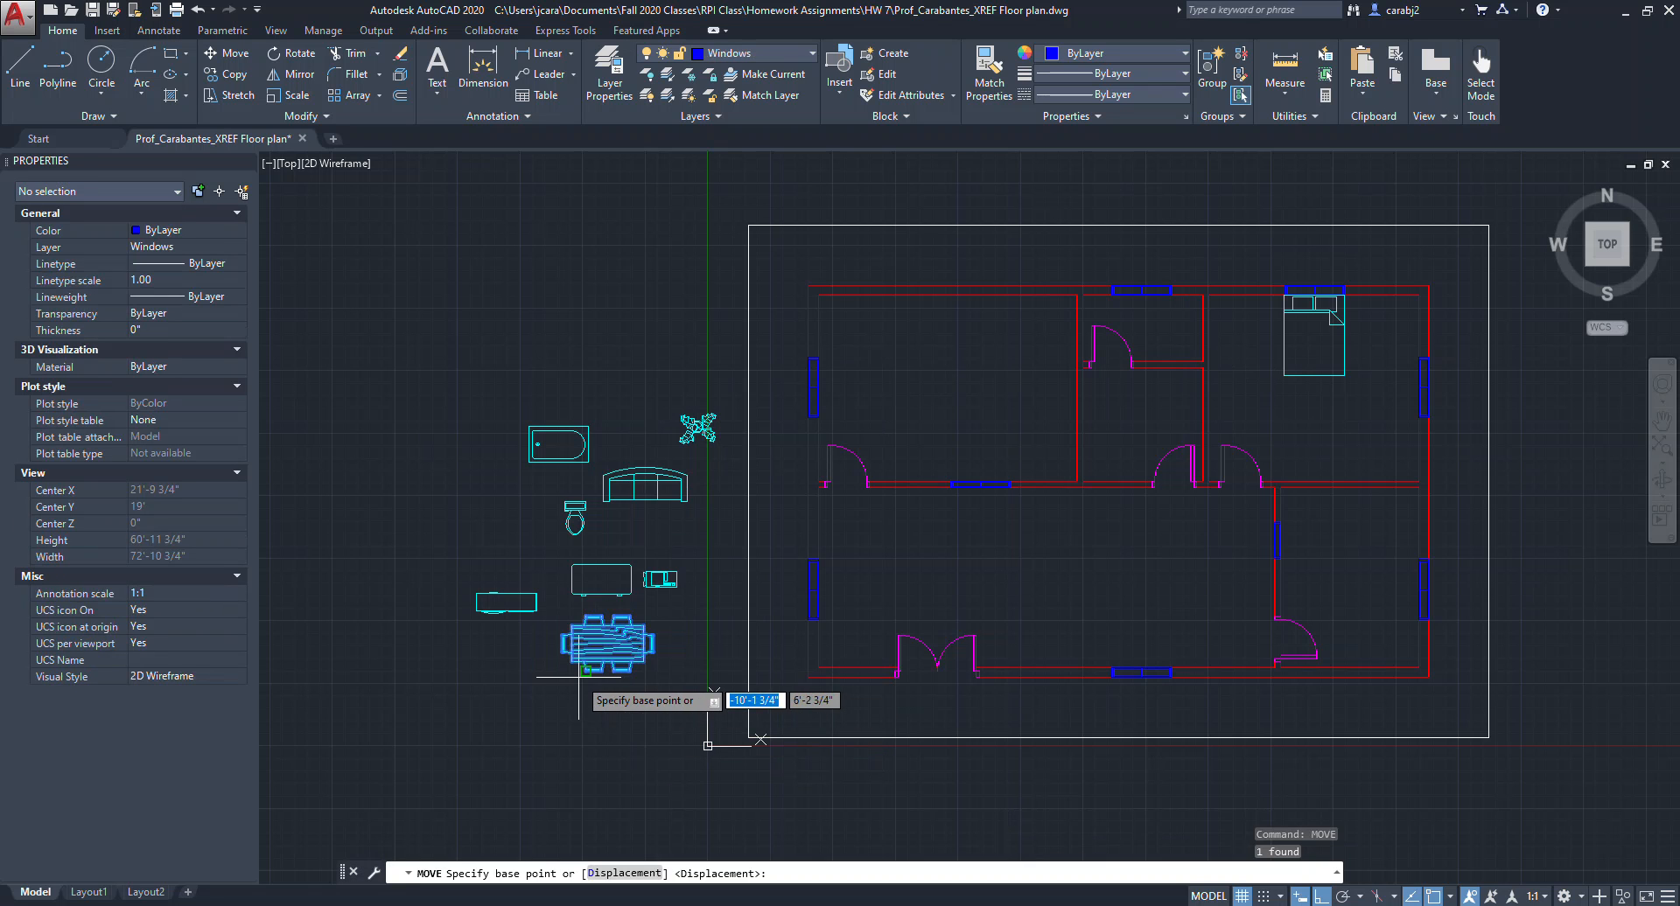
pyautogui.click(594, 671)
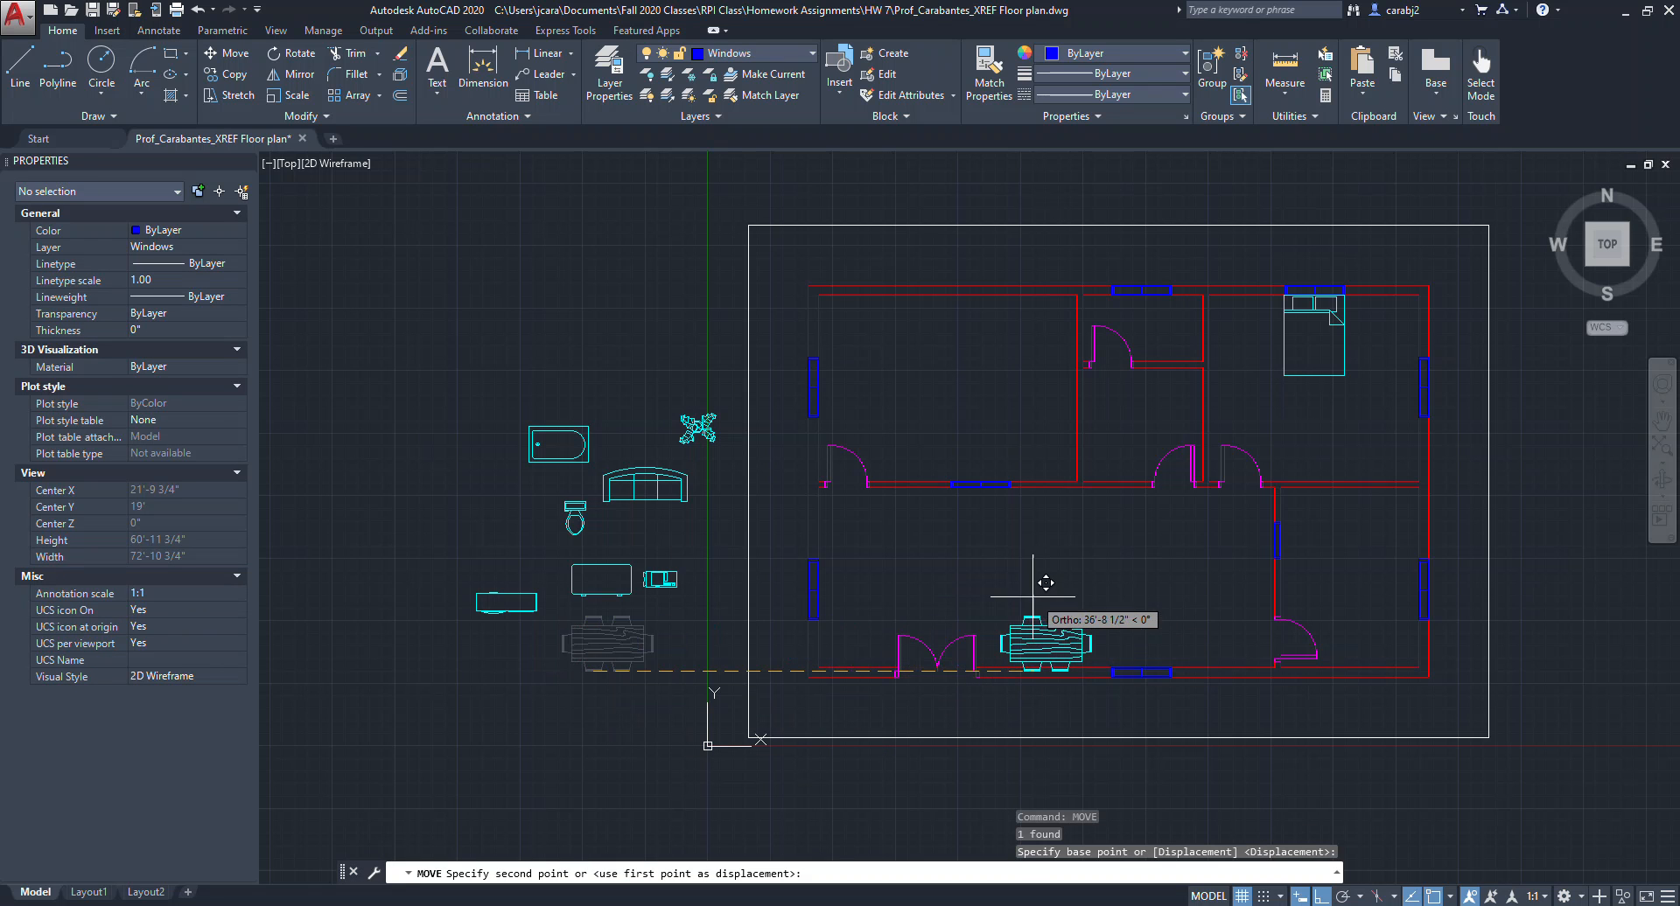
pyautogui.press('F8')
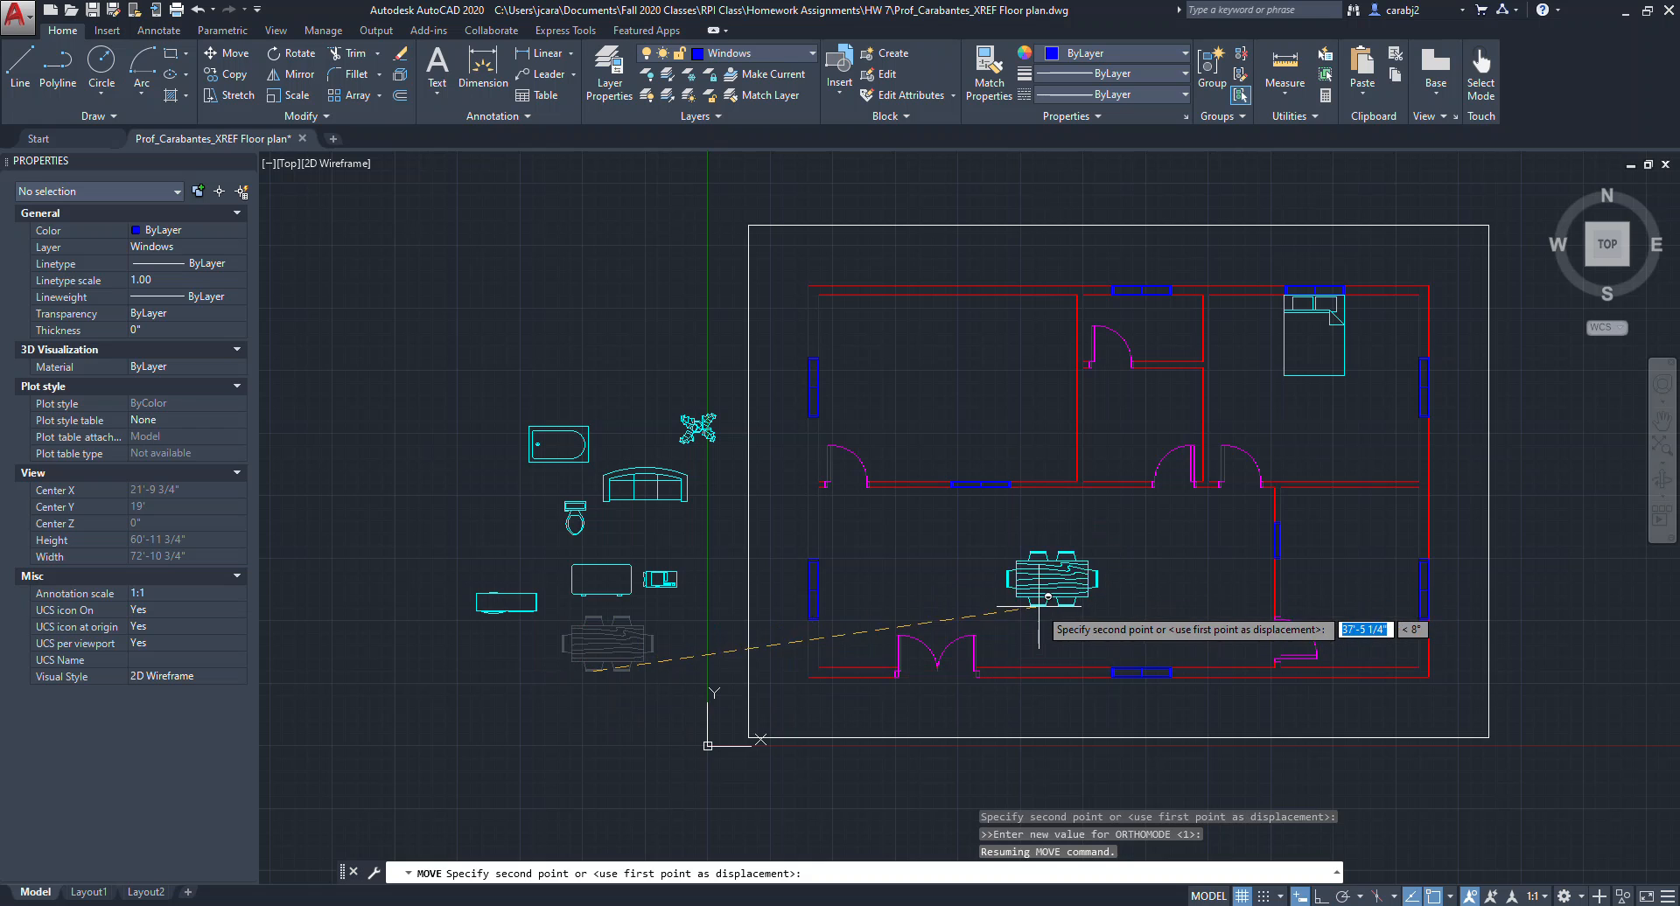
pyautogui.click(1147, 605)
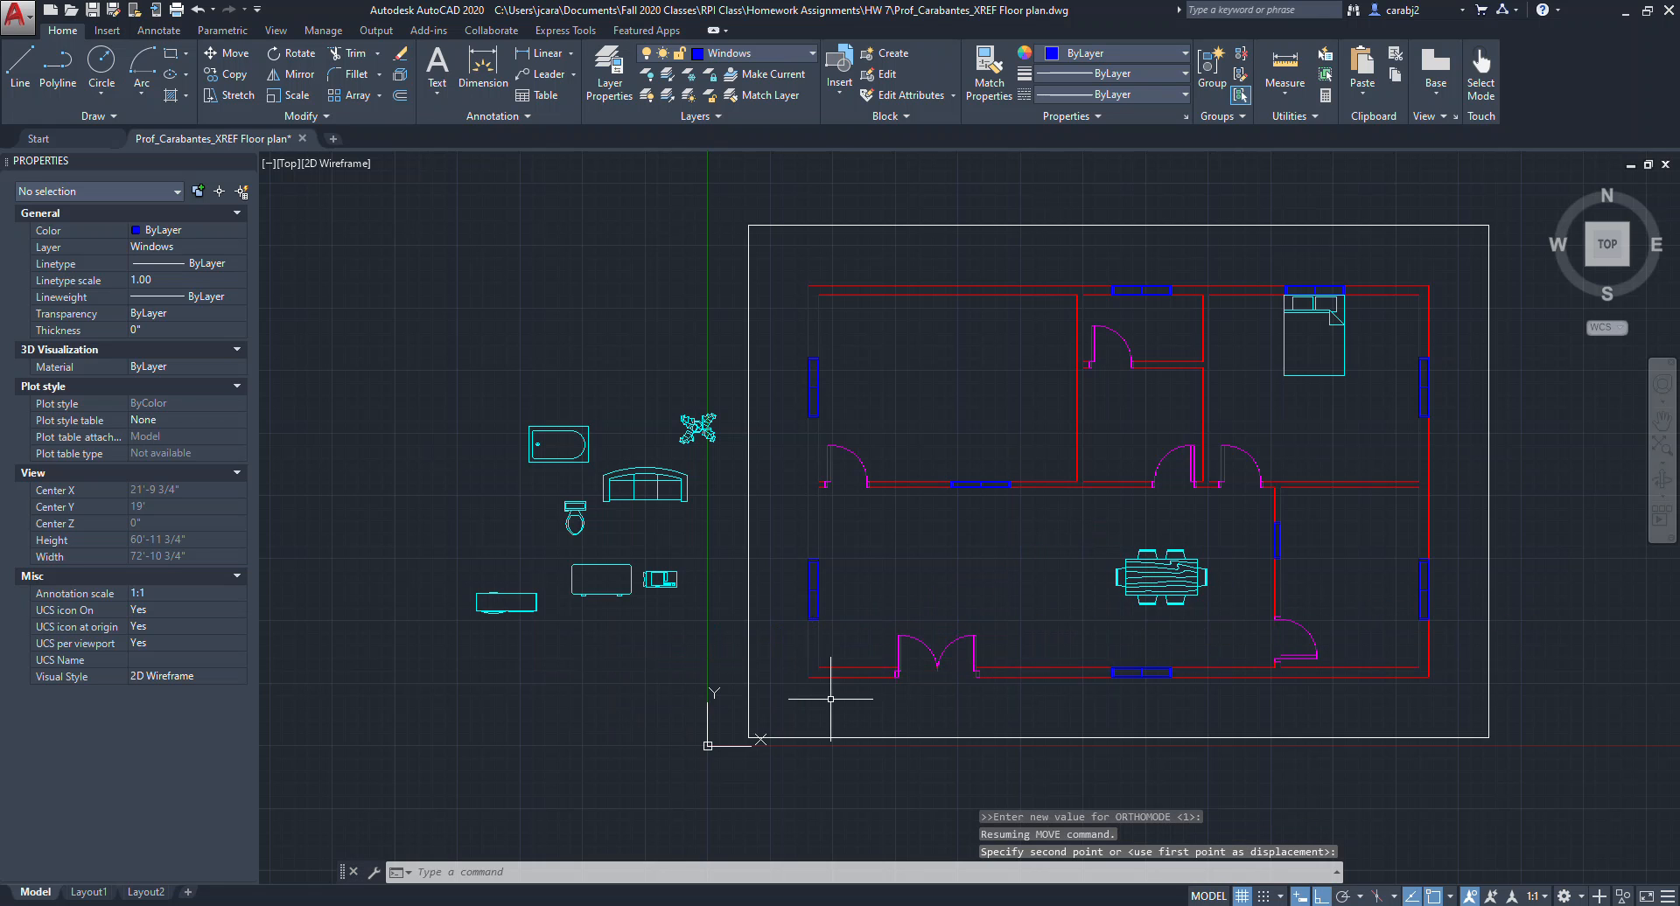
# Move the Sofa - Roundback 7 ft. block into the lower living area.
pyautogui.click(644, 487)
pyautogui.click(697, 646)
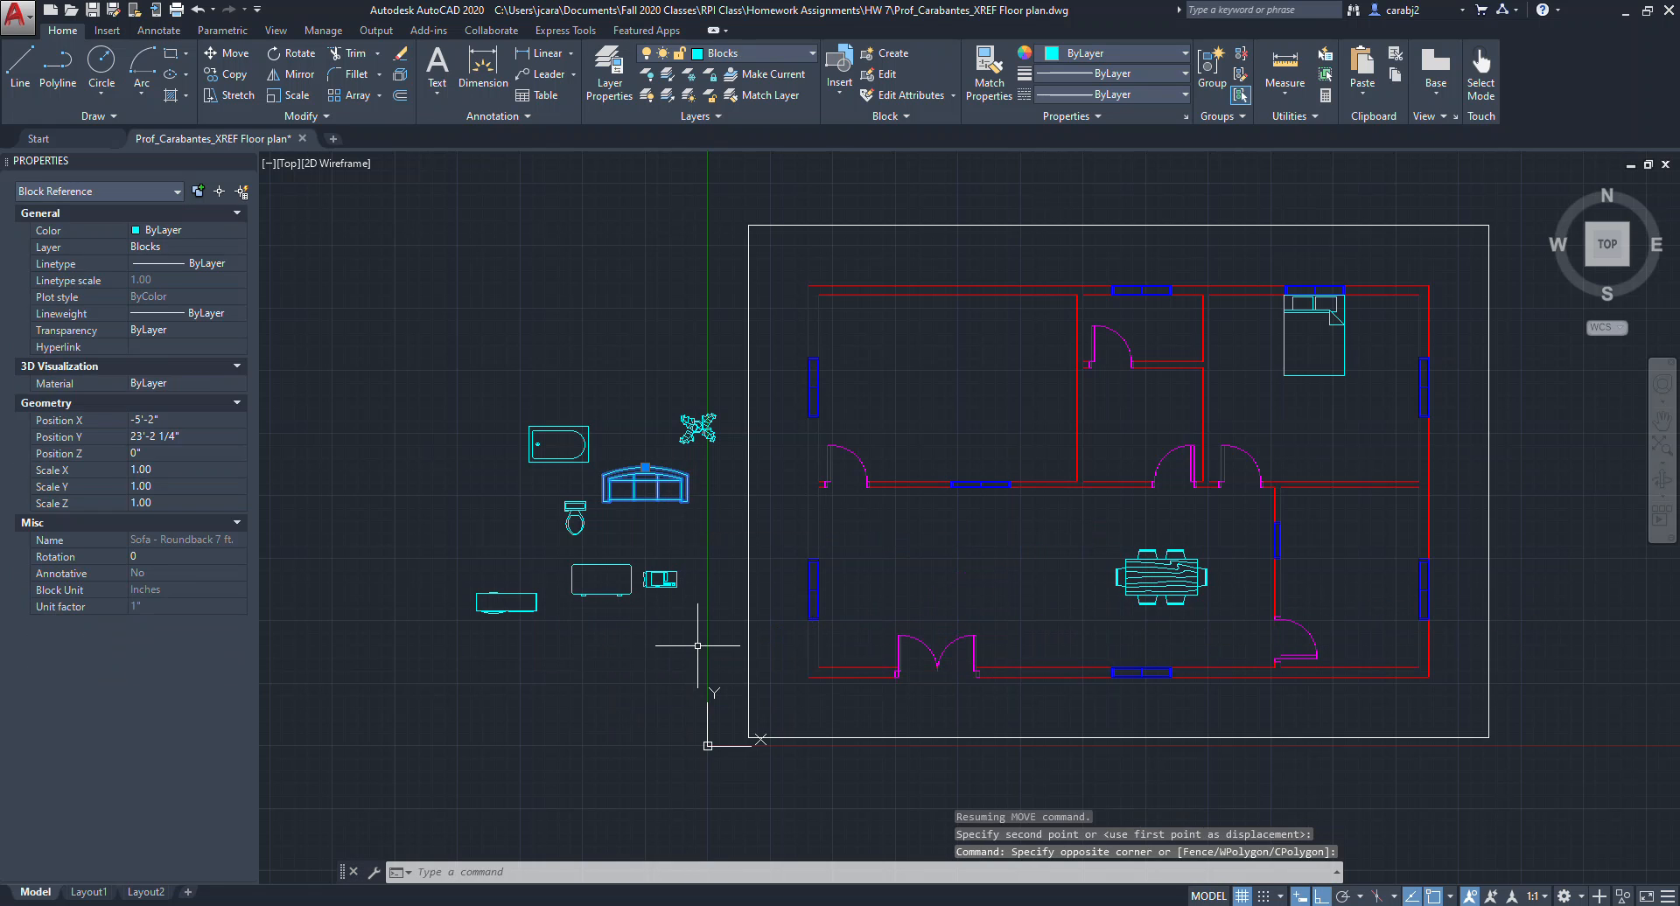
pyautogui.press('Return')
pyautogui.click(603, 512)
pyautogui.scroll(4, 831, 580)
pyautogui.press('F8')
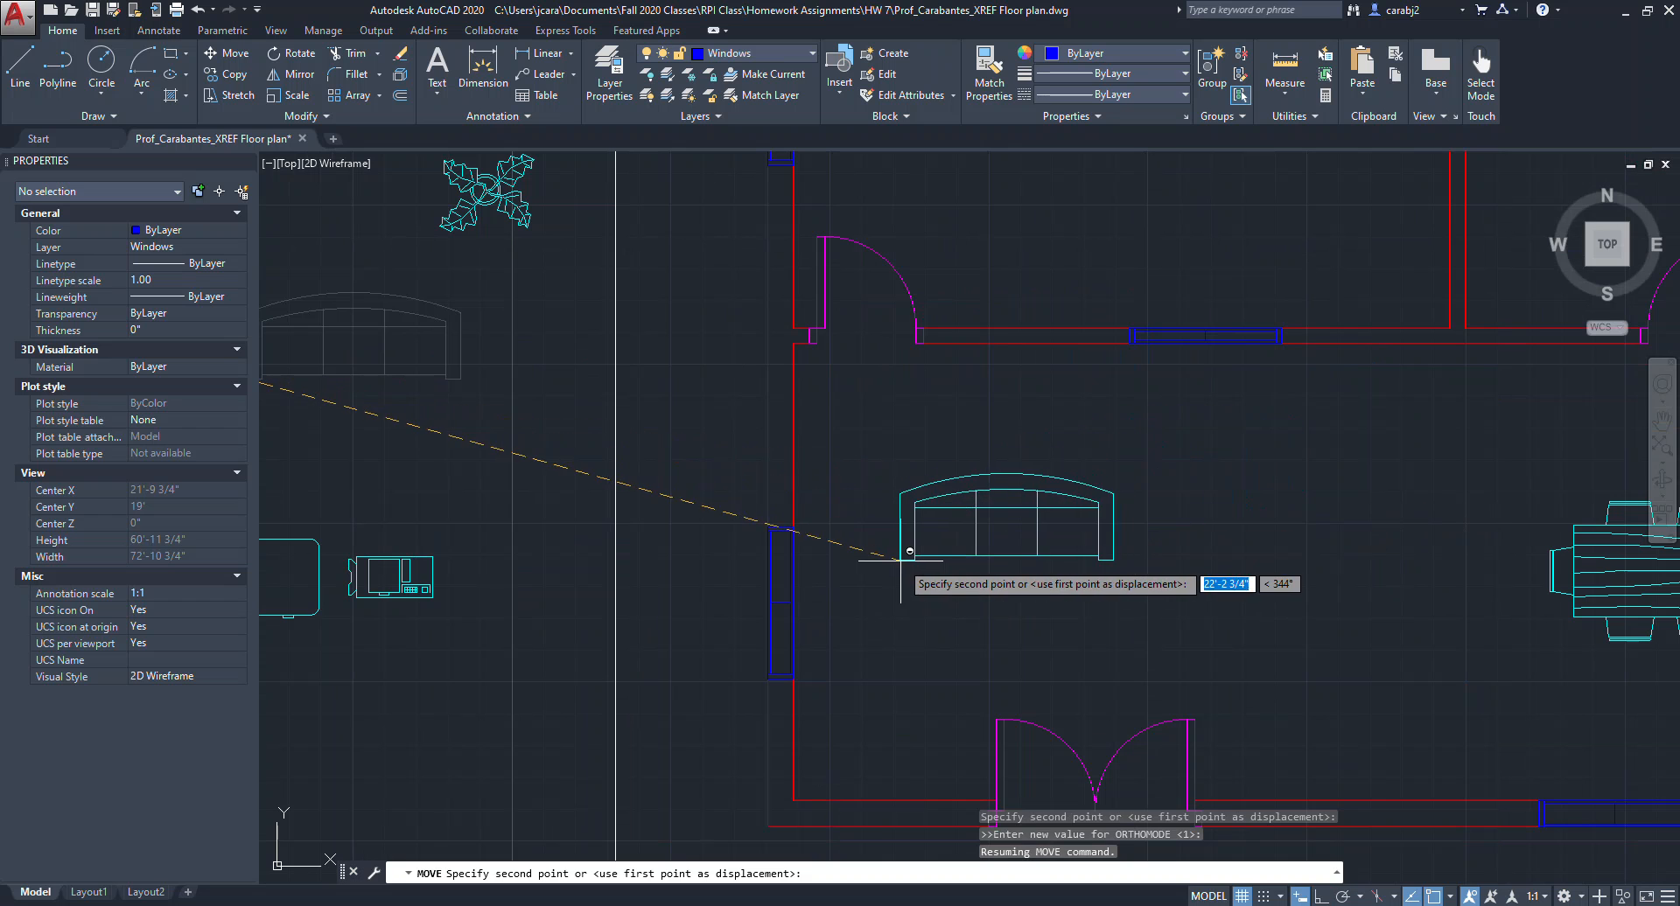
pyautogui.press('Escape')
pyautogui.moveTo(1048, 571); pyautogui.dragTo(877, 542, button='middle')
pyautogui.click(980, 565)
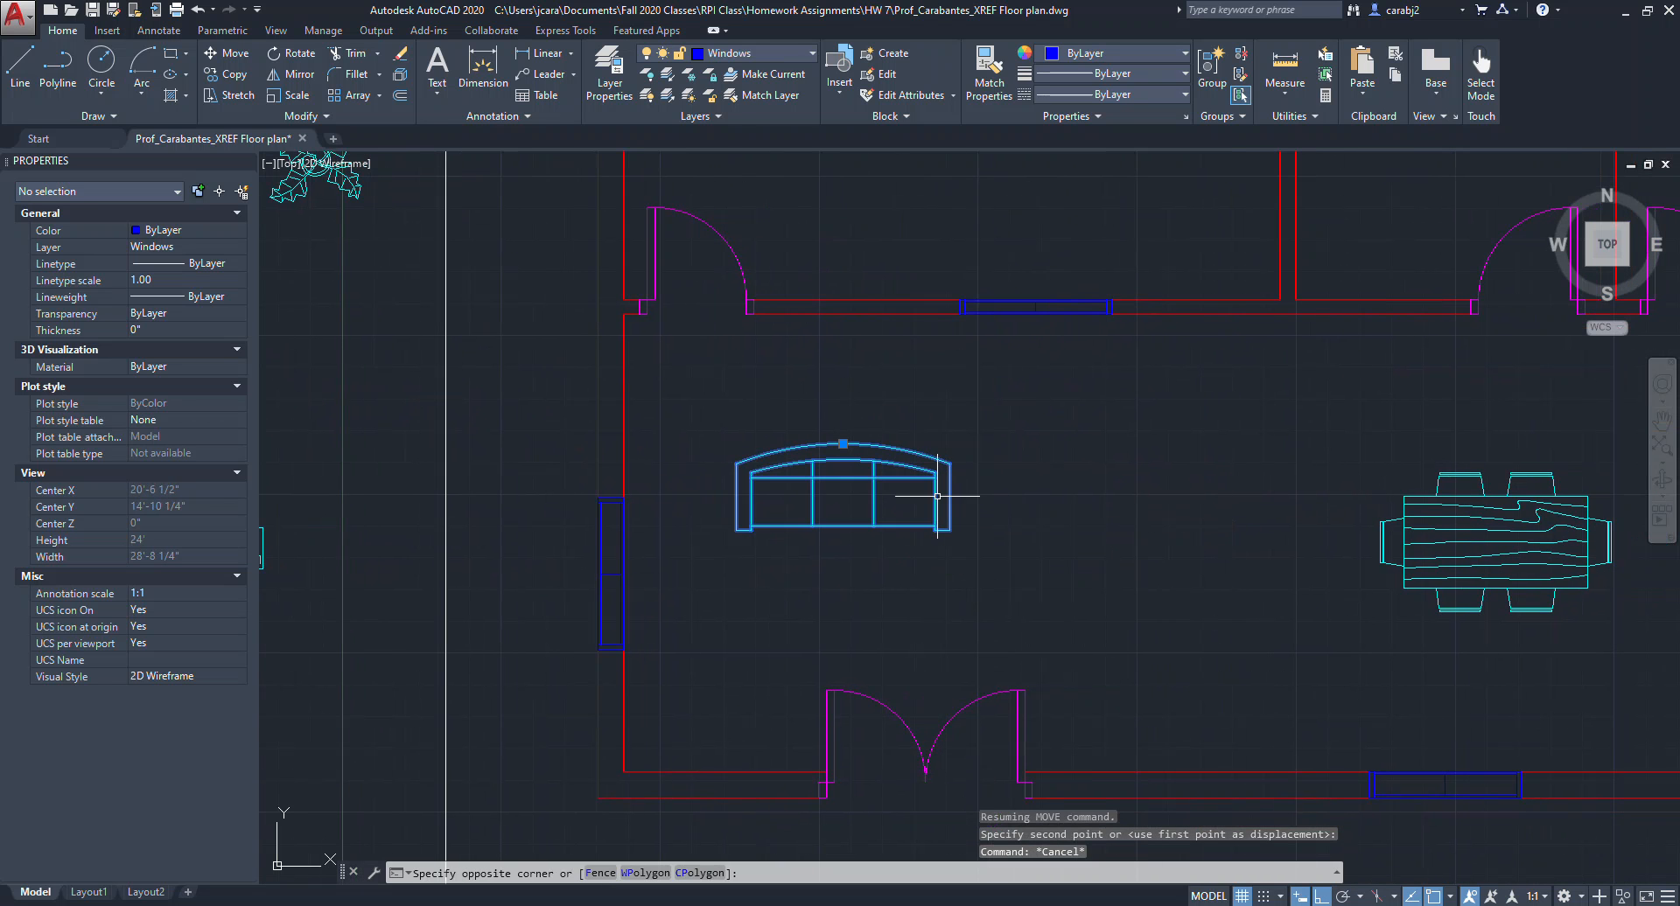
# Rotate the sofa 90 degrees so it faces into the room.
pyautogui.click(937, 496)
pyautogui.write('rotate')
pyautogui.press('Return')
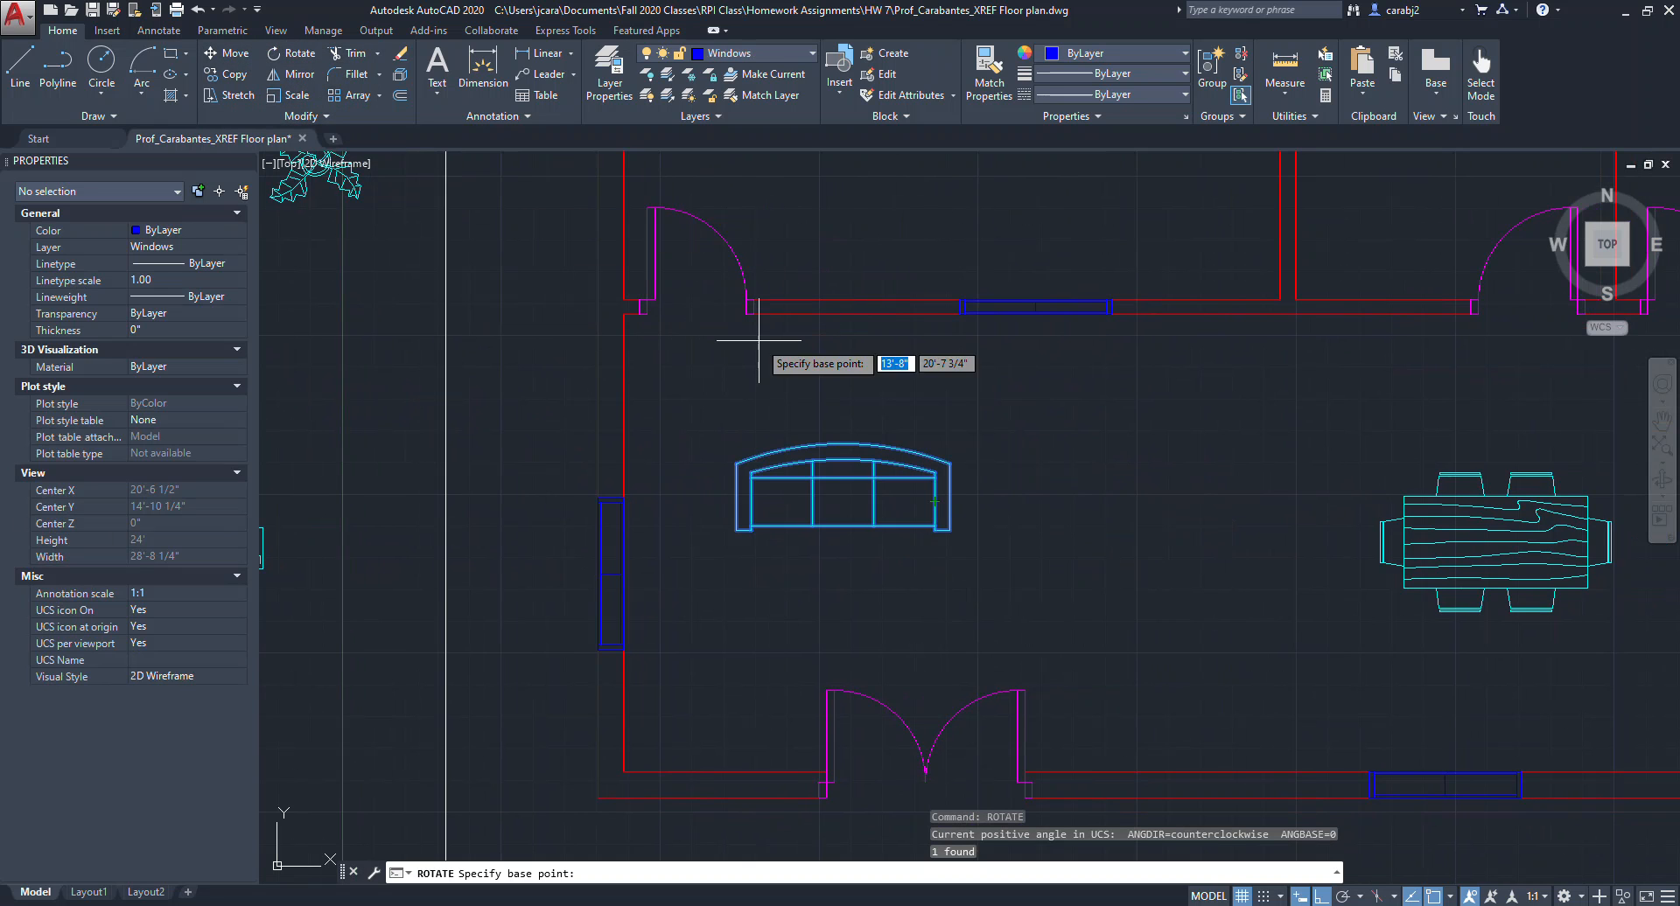
pyautogui.click(736, 530)
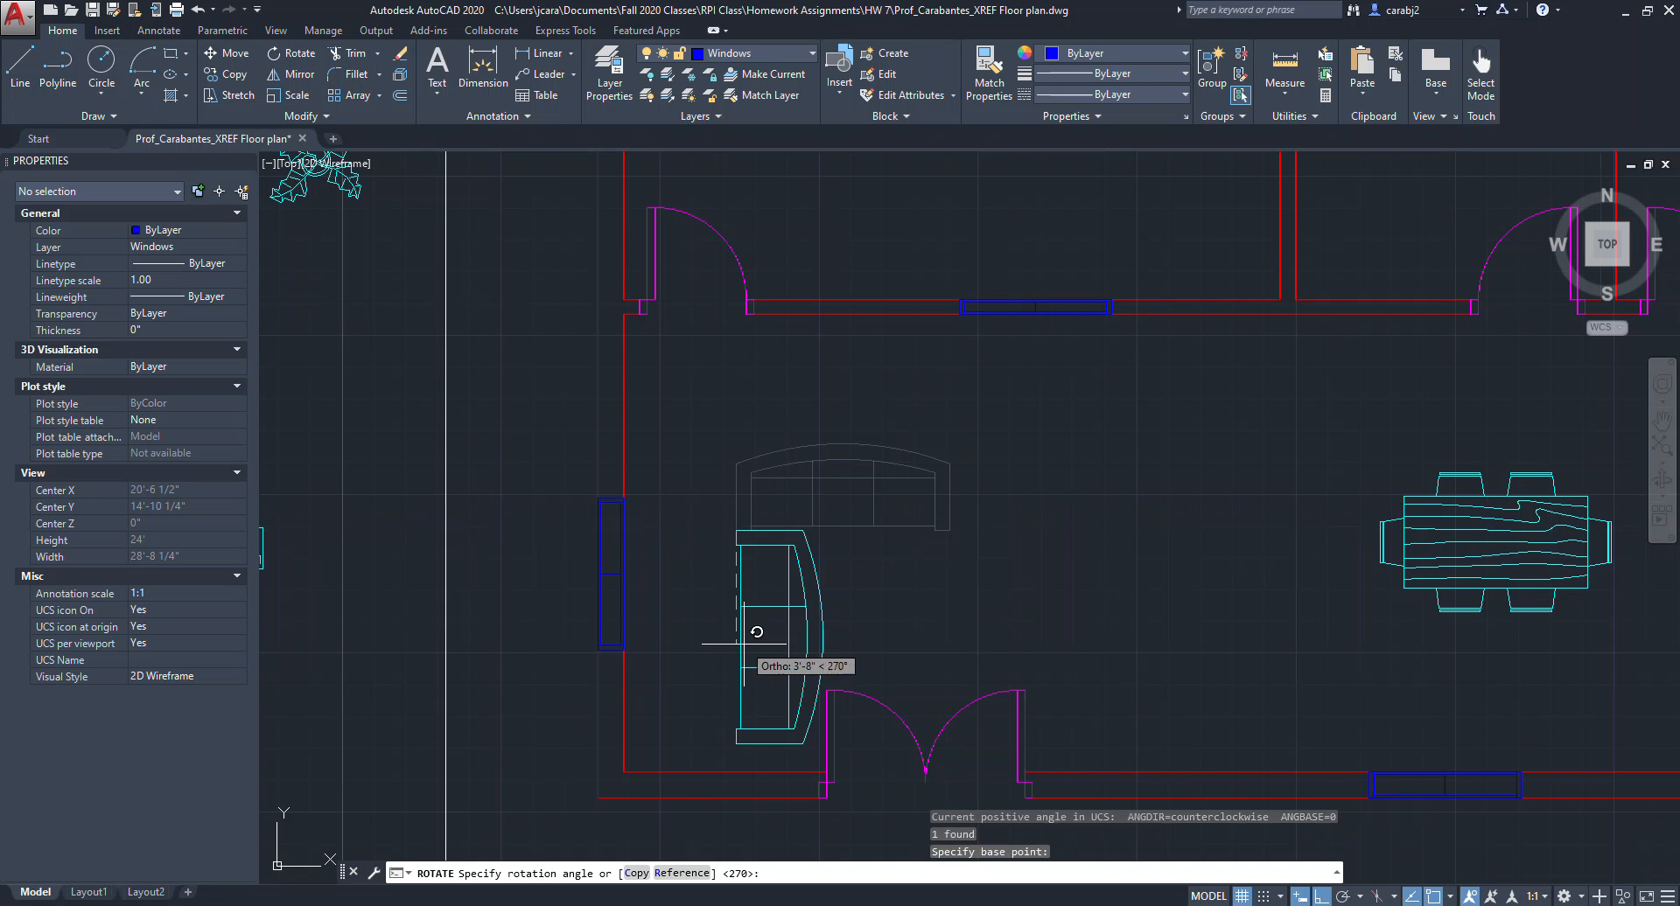
pyautogui.click(741, 361)
# Move the rotated sofa down toward the left wall of the living area.
pyautogui.click(781, 491)
pyautogui.click(680, 459)
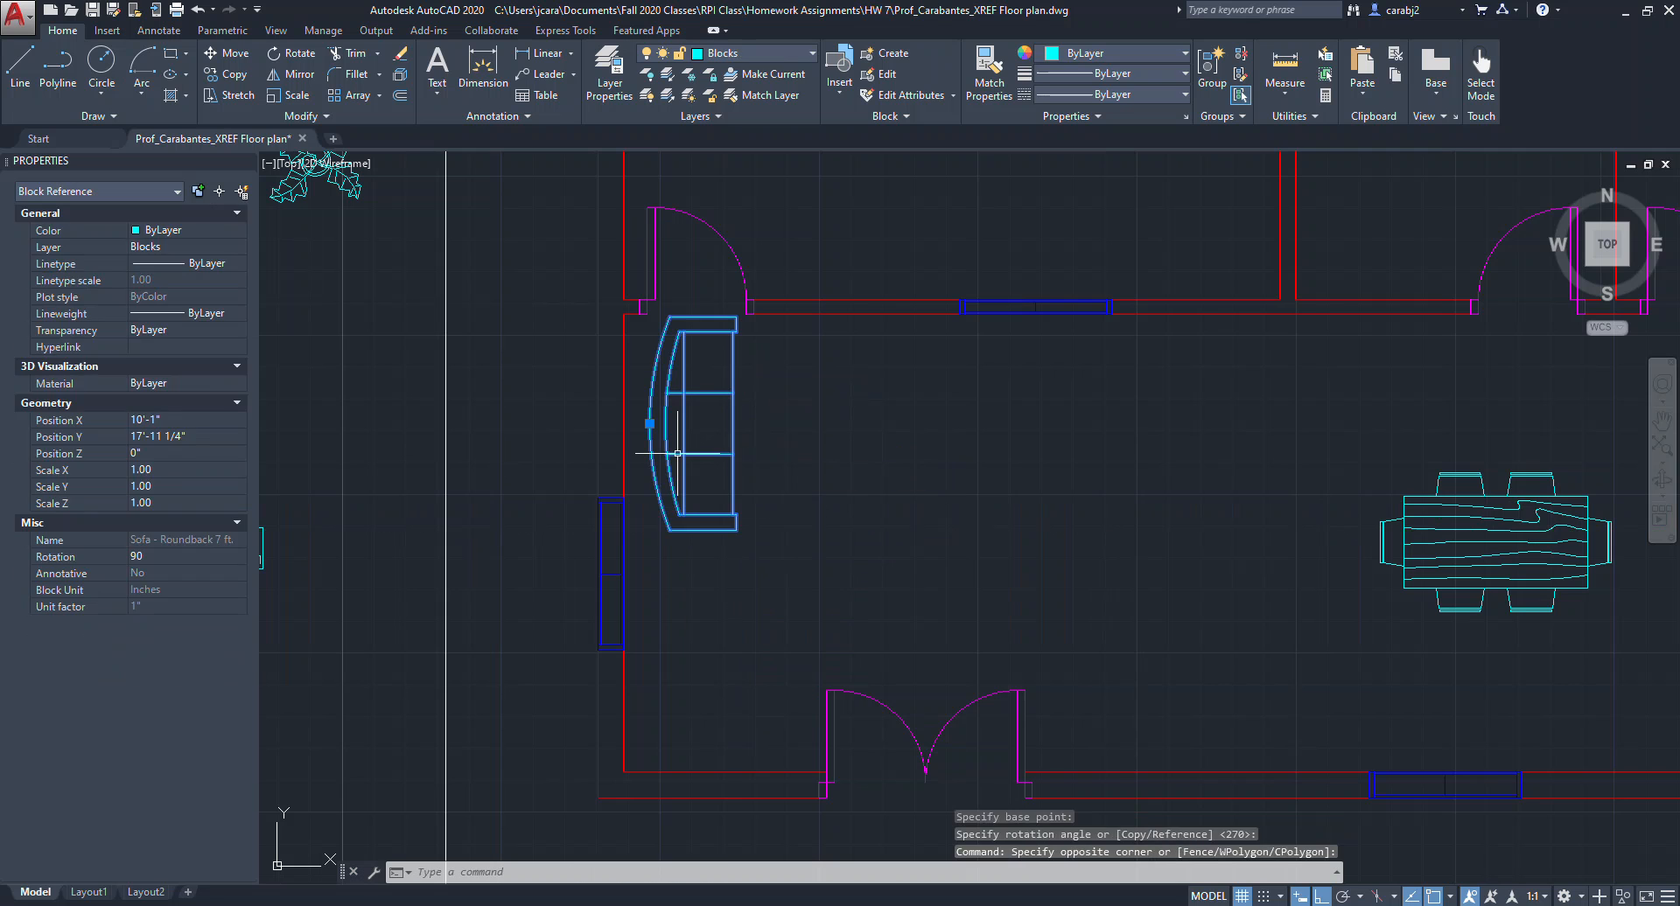
pyautogui.write('m')
pyautogui.press('Return')
pyautogui.click(736, 527)
pyautogui.press('F8')
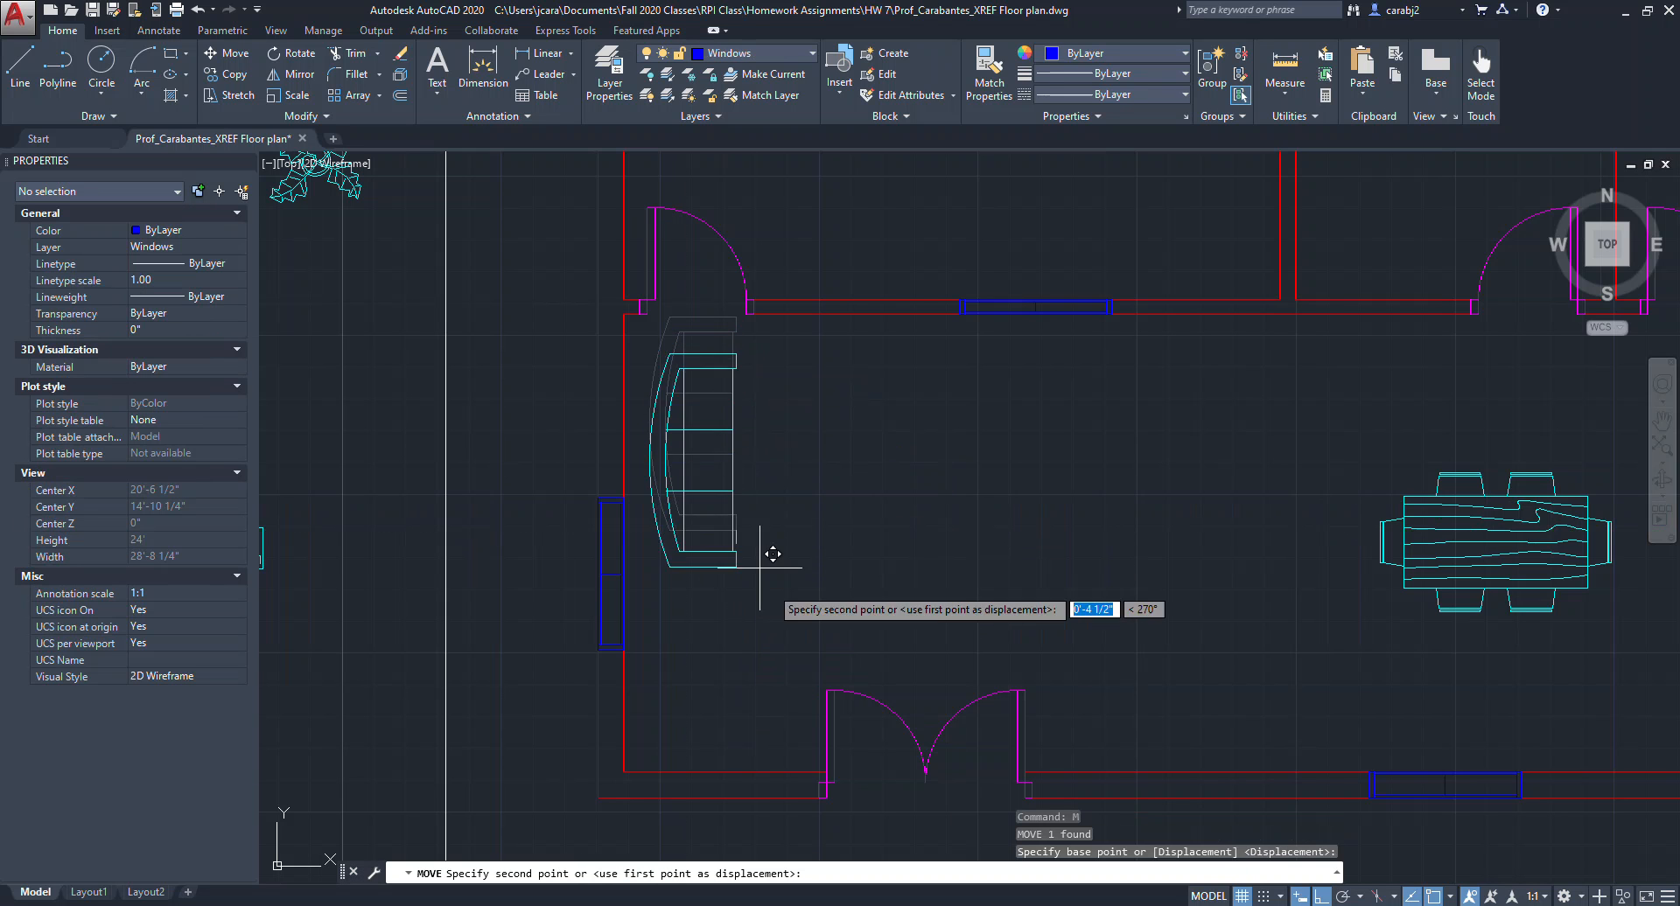
pyautogui.keyDown('shift'); pyautogui.click(773, 644); pyautogui.keyUp('shift')
# Mirror the sofa across a vertical line, keeping the original, to place a facing sofa.
pyautogui.click(792, 538)
pyautogui.click(749, 513)
pyautogui.moveTo(913, 561); pyautogui.dragTo(1002, 611, button='middle')
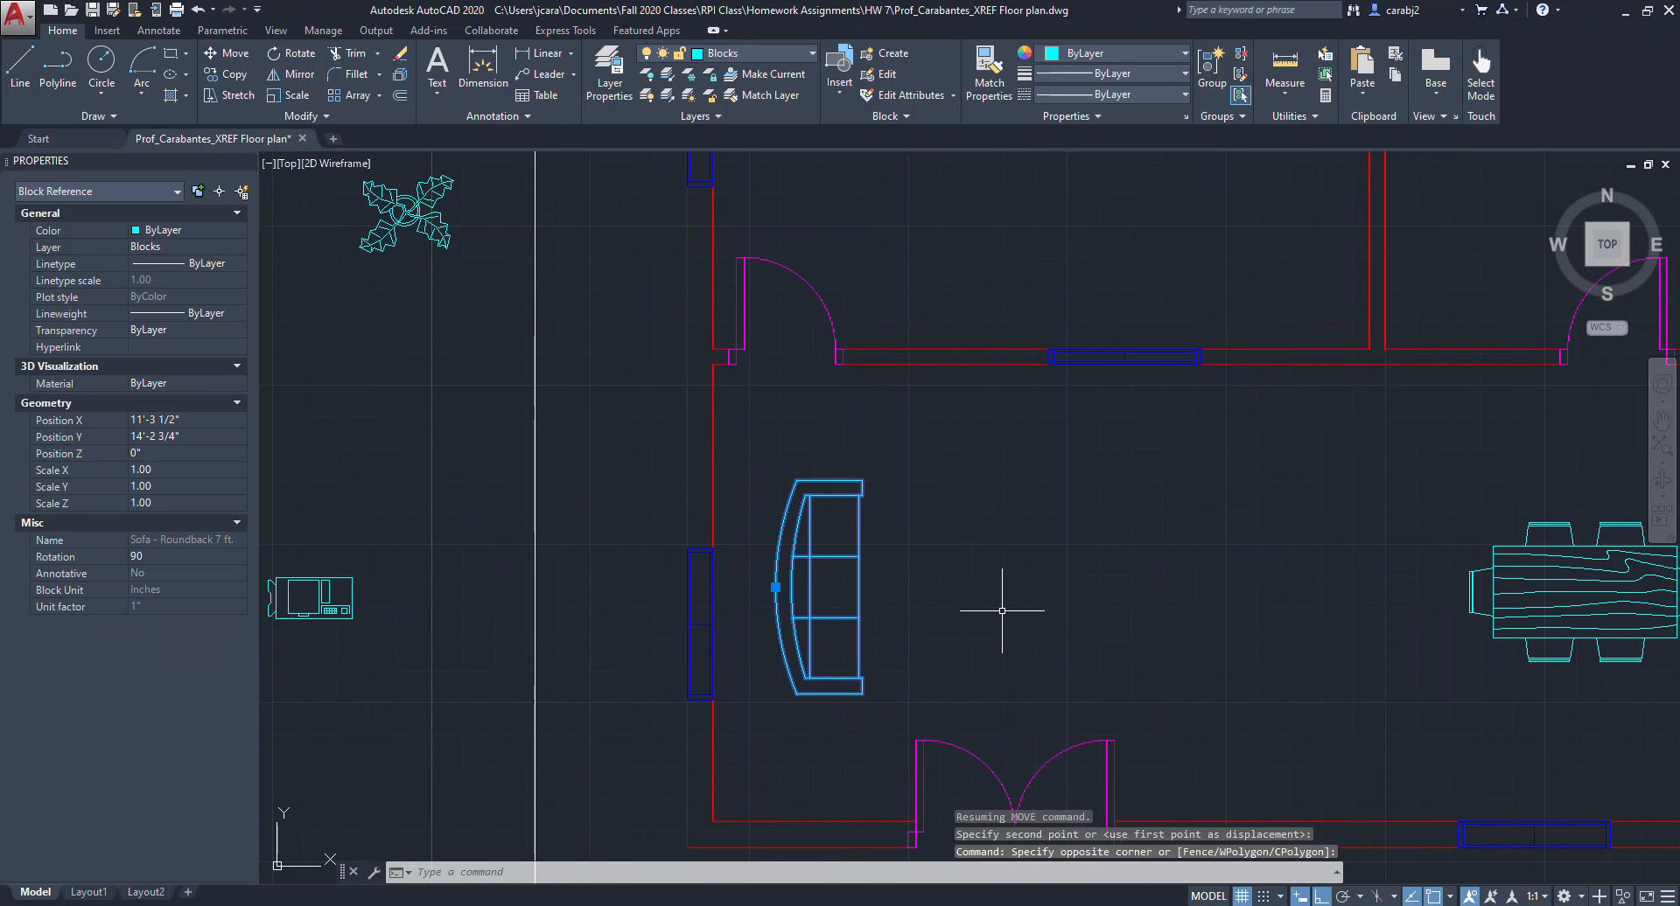
pyautogui.press('Return')
pyautogui.click(1014, 820)
pyautogui.click(996, 592)
pyautogui.press('Return')
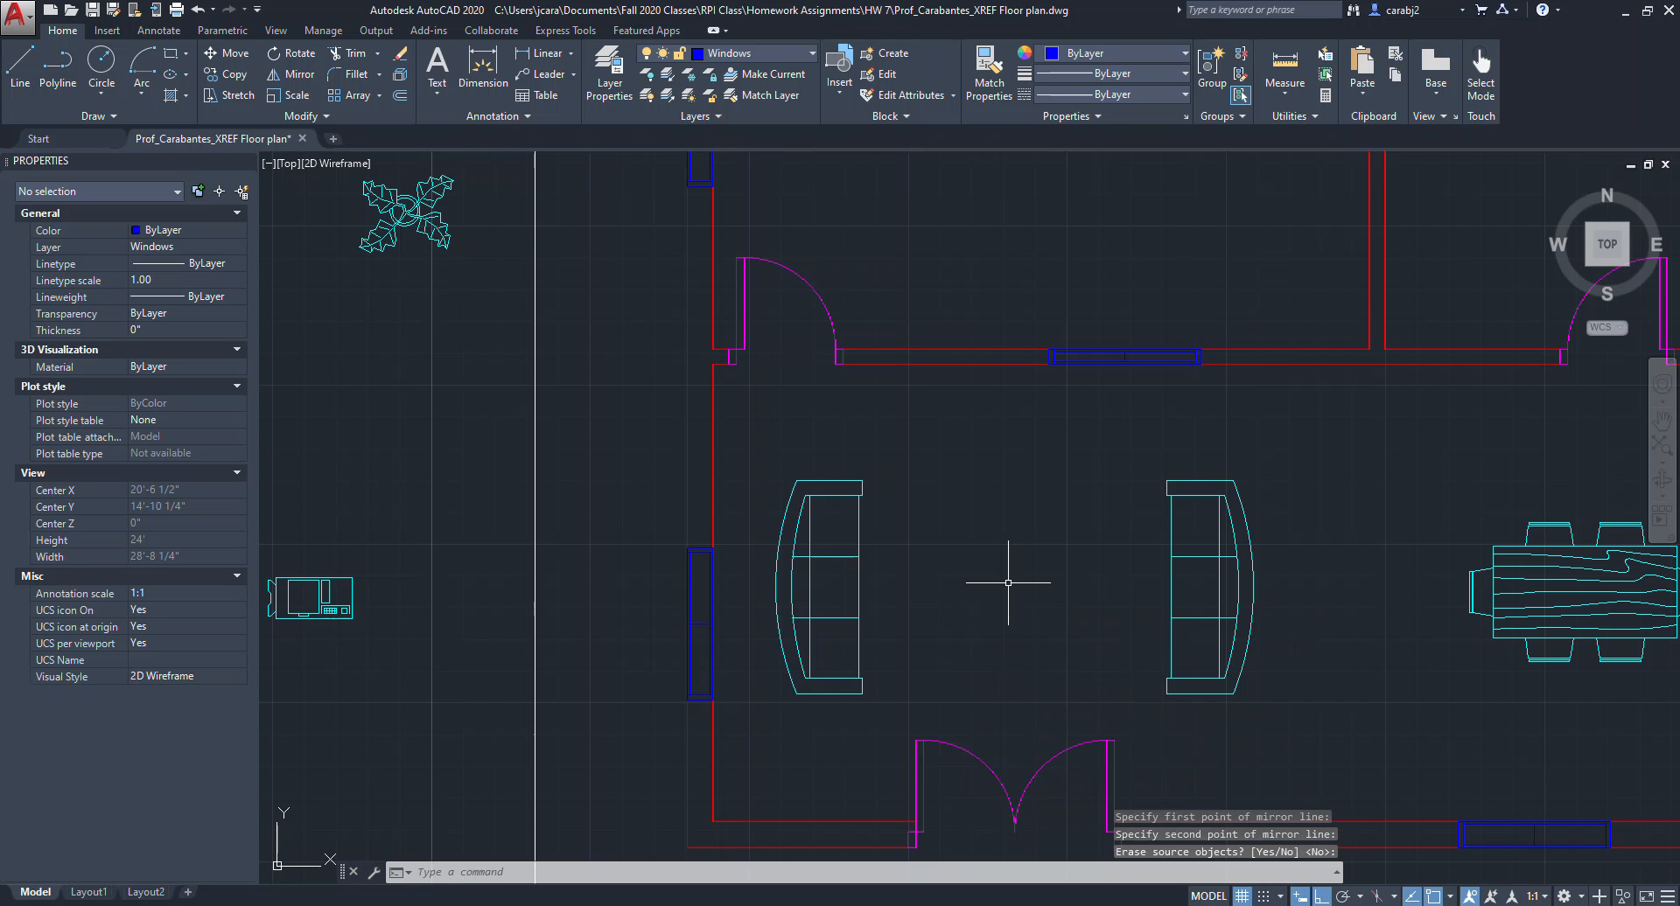
# Draw a rectangular coffee table about 3 ft by 5 ft 5 in between the two sofas.
pyautogui.scroll(-3, 1008, 582)
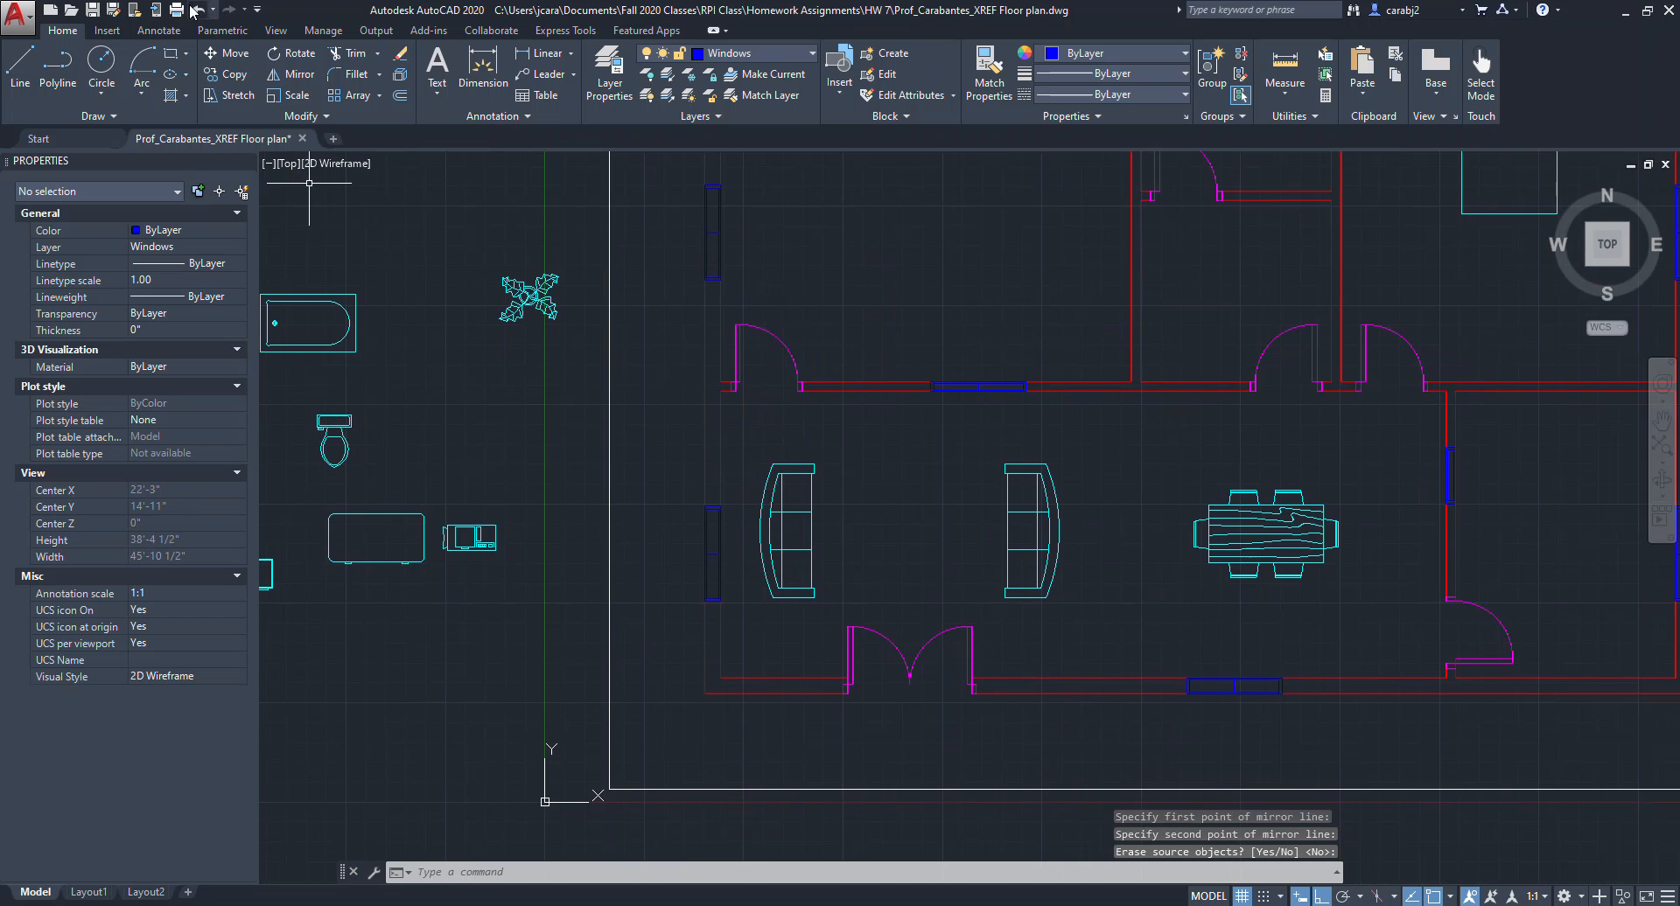
pyautogui.moveTo(349, 537); pyautogui.dragTo(551, 519, button='middle')
pyautogui.moveTo(1059, 464); pyautogui.dragTo(774, 437, button='middle')
pyautogui.click(174, 60)
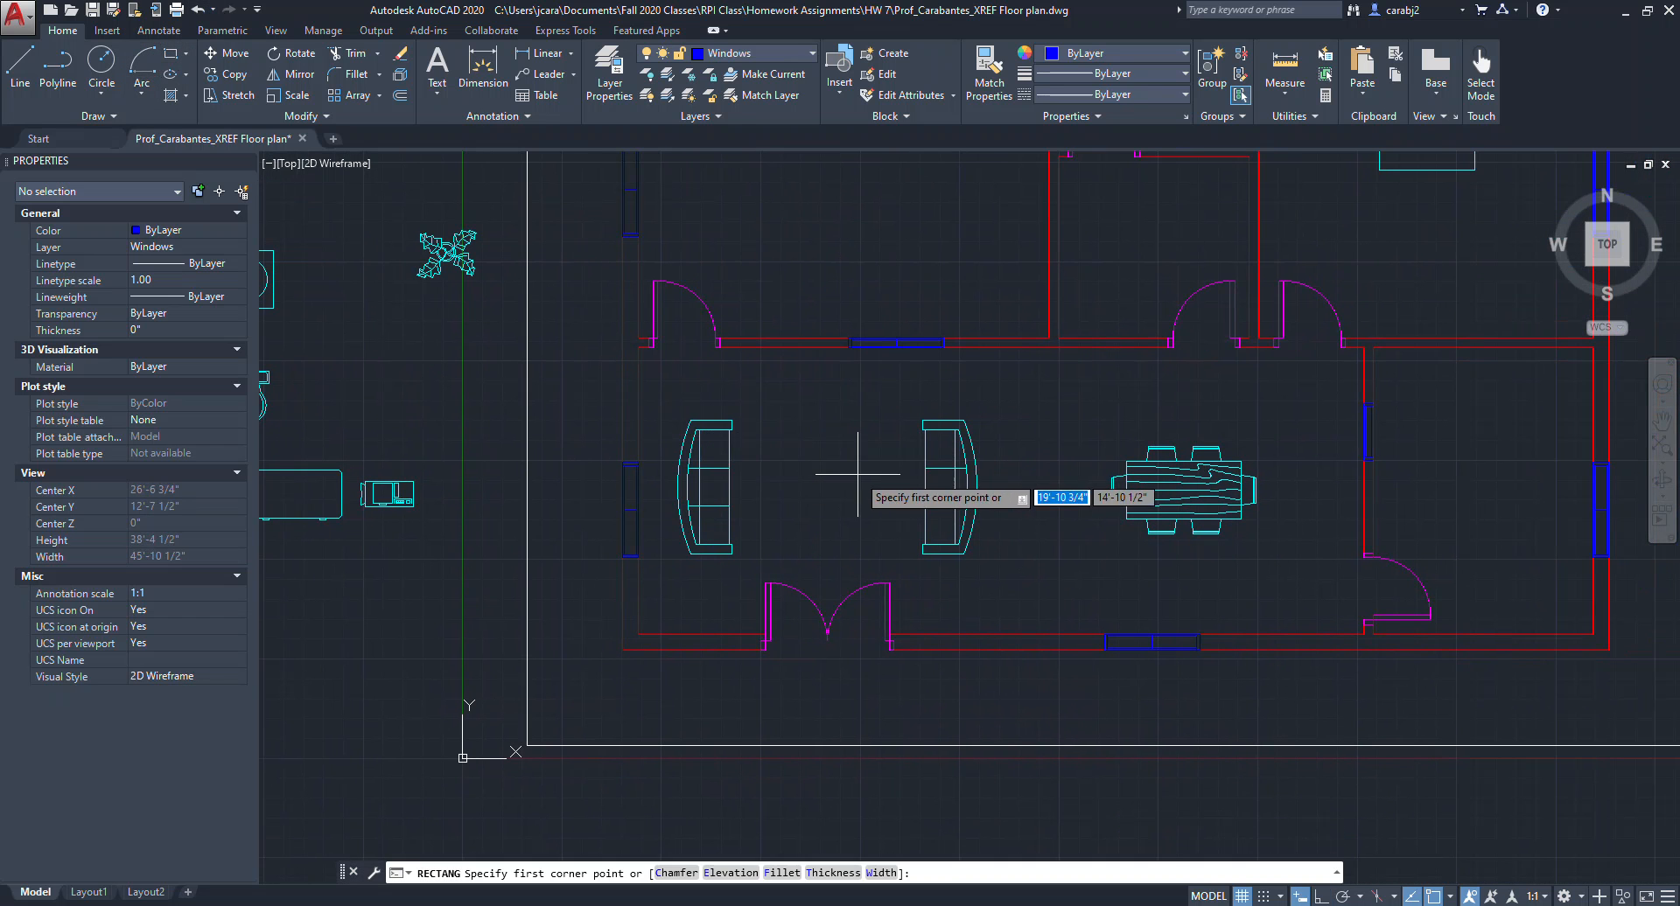
pyautogui.scroll(2, 796, 464)
pyautogui.click(756, 409)
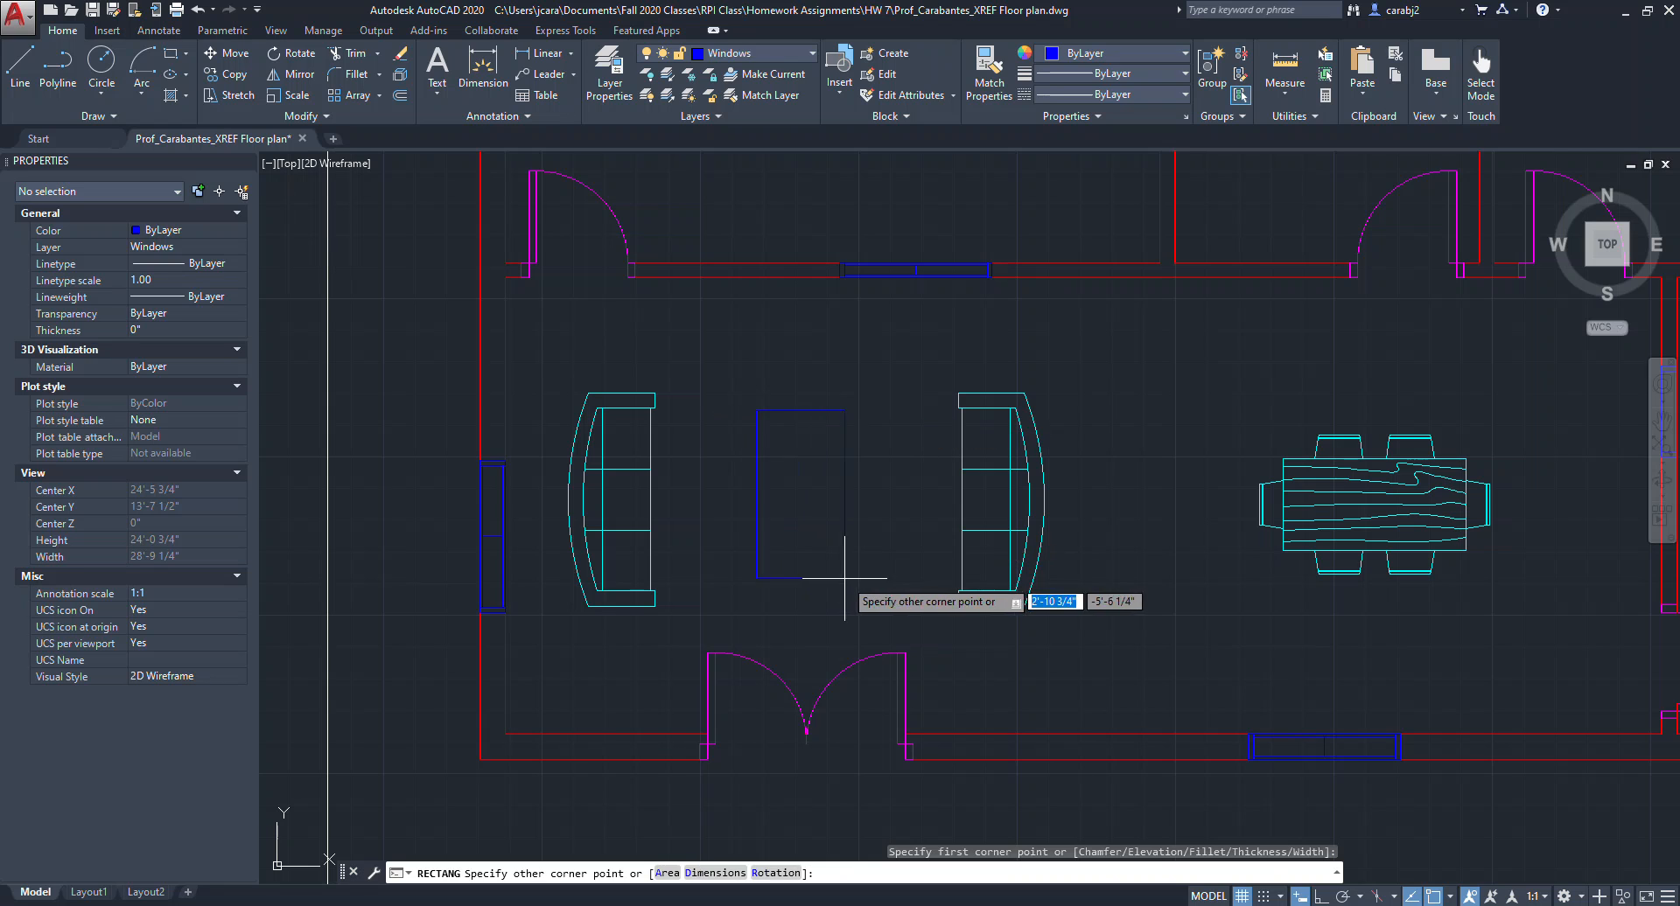
pyautogui.click(848, 575)
# Move the coffee table rectangle onto the Blocks layer.
pyautogui.click(870, 592)
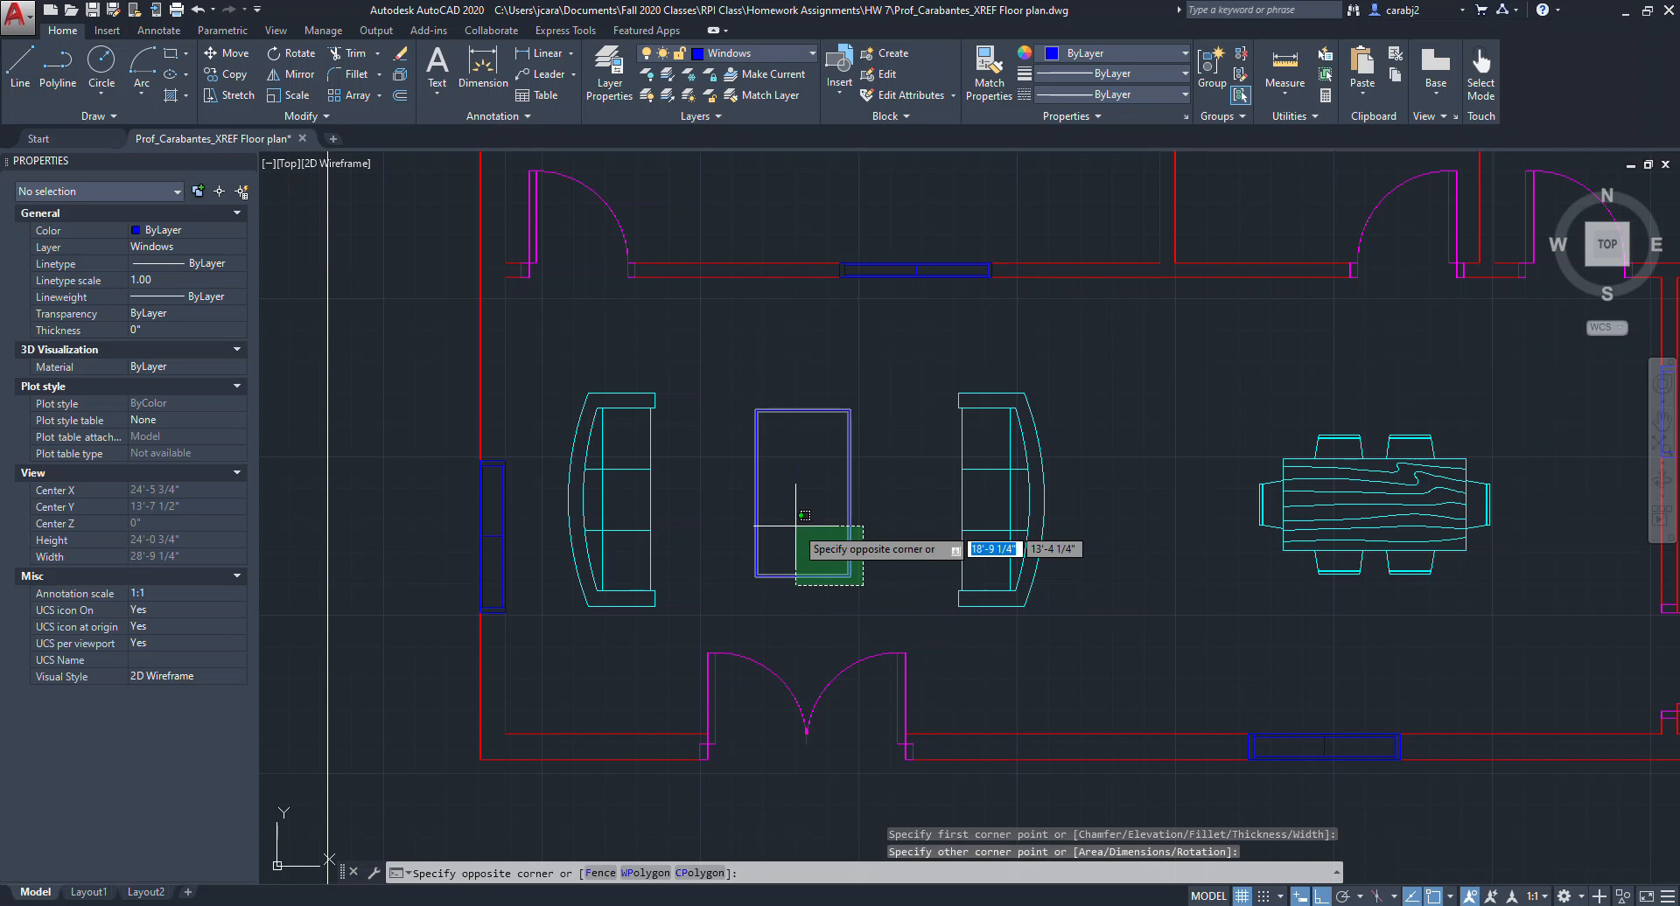
pyautogui.click(799, 517)
pyautogui.click(814, 55)
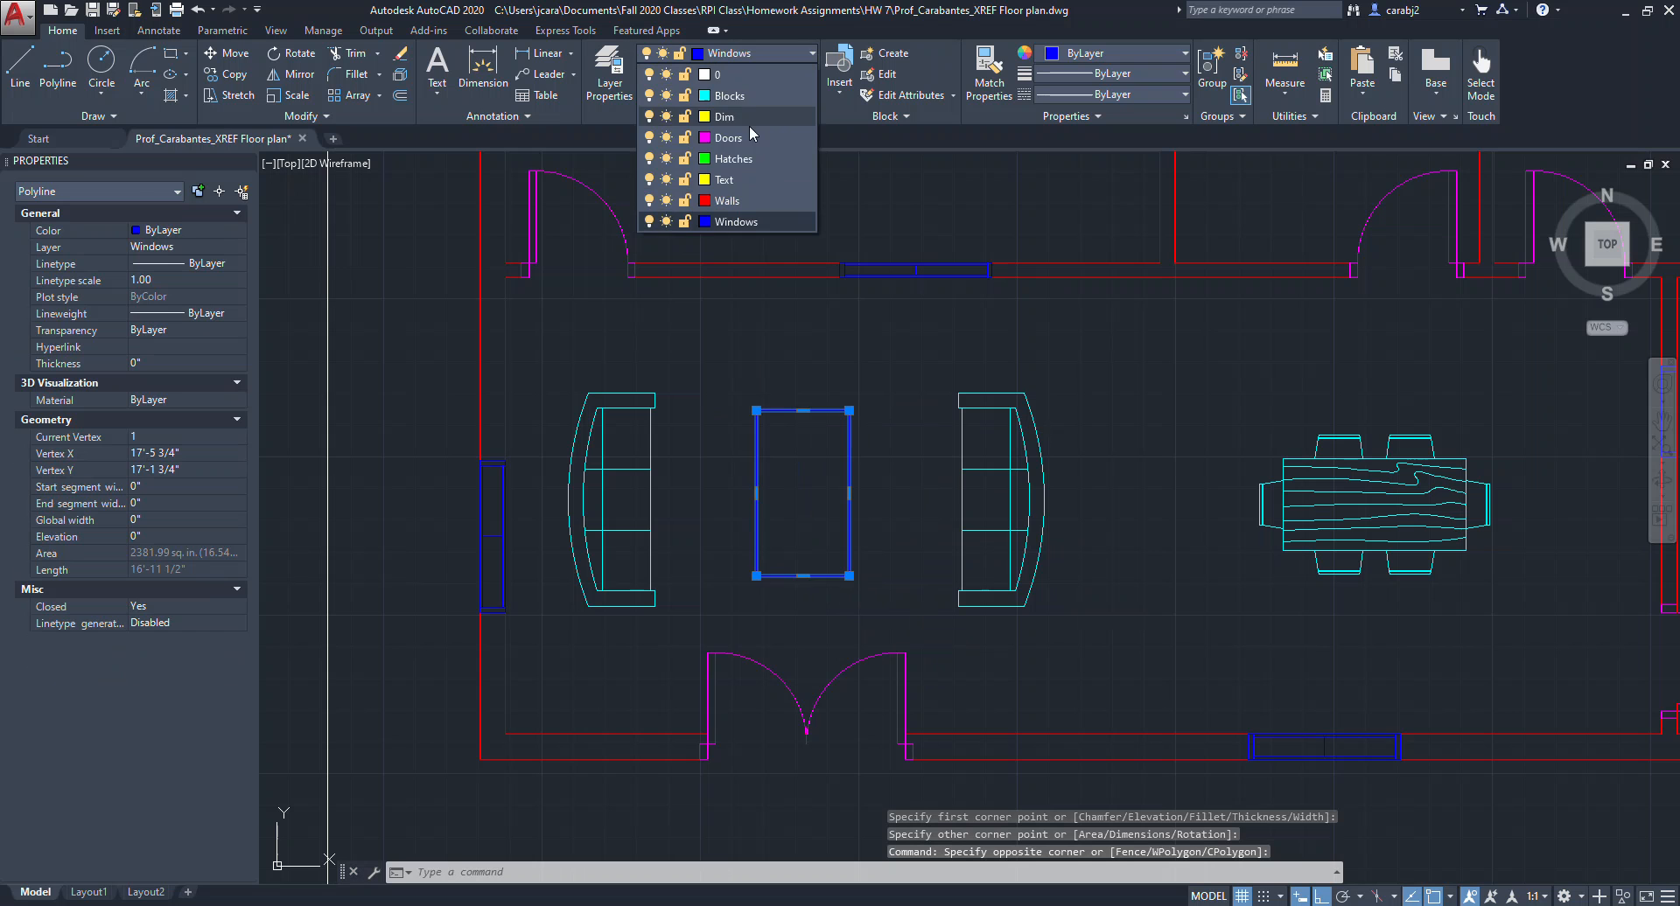
pyautogui.click(726, 93)
pyautogui.press('Escape')
pyautogui.press('Escape')
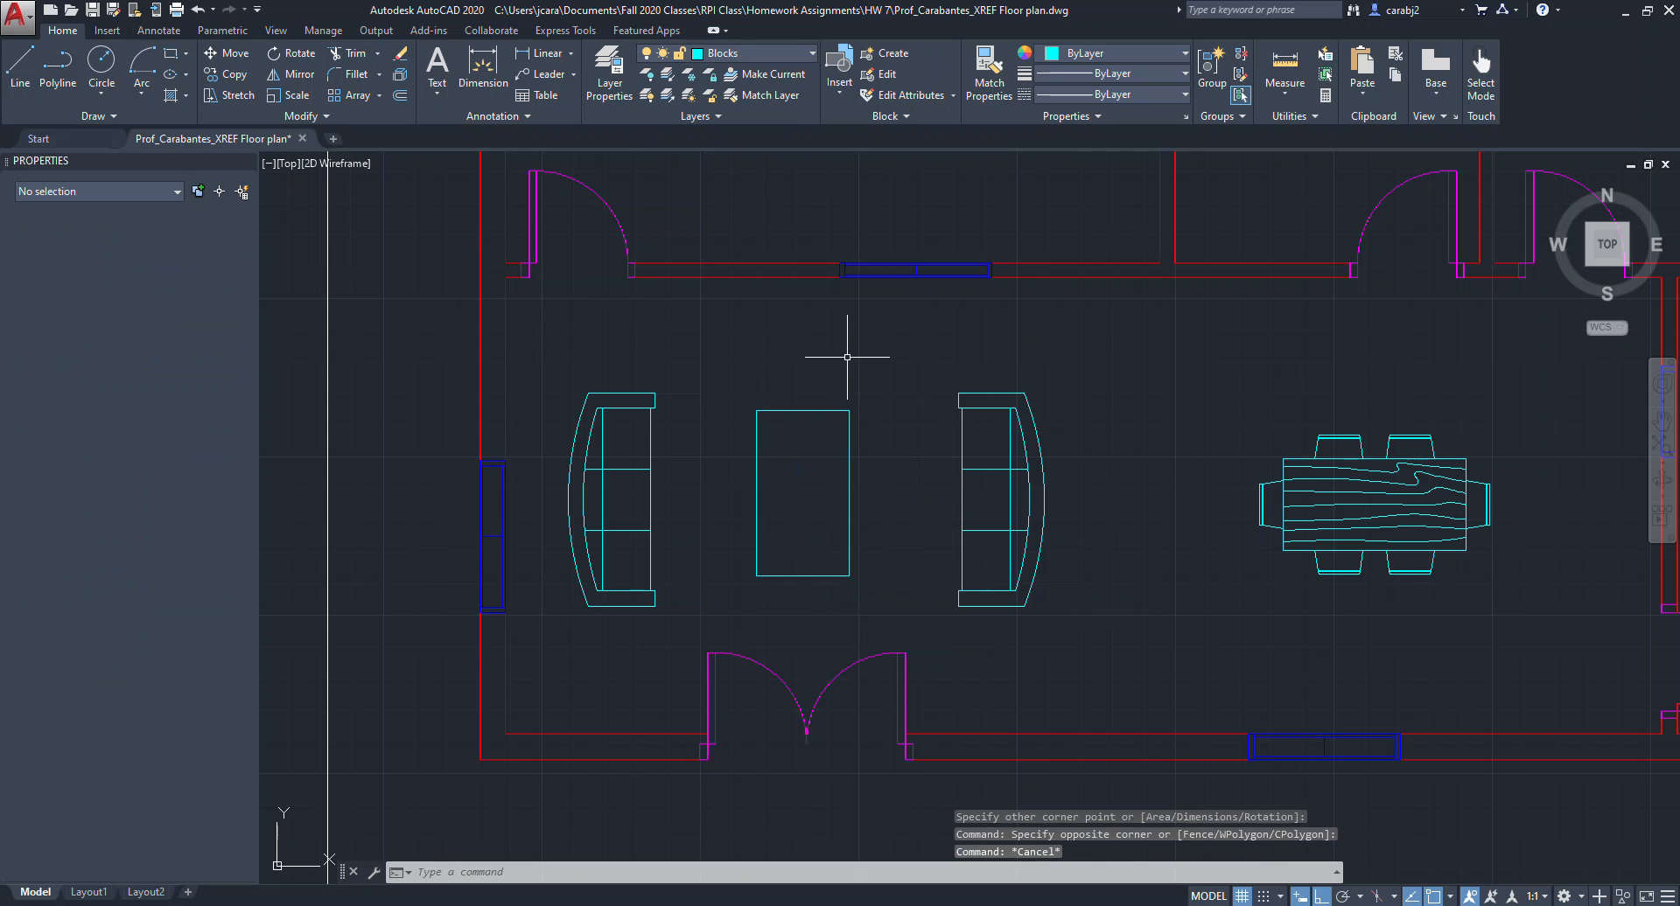
# Move the plant block from outside the plan into the living room near its lower wall.
pyautogui.scroll(-4, 717, 472)
pyautogui.moveTo(837, 517); pyautogui.dragTo(969, 526, button='middle')
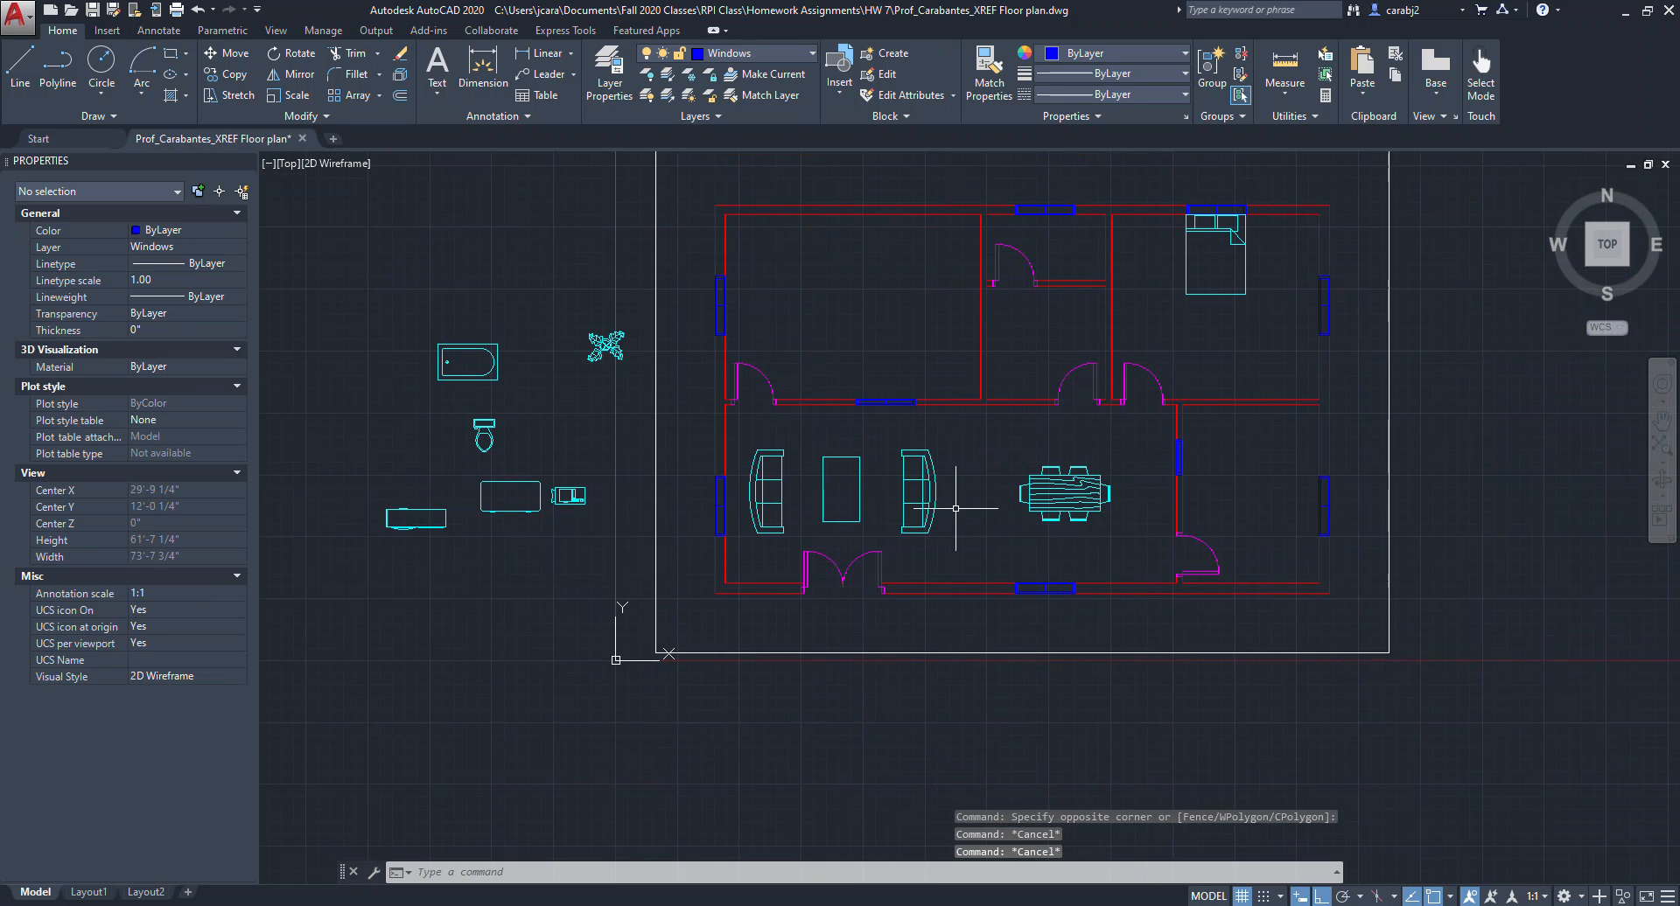
pyautogui.scroll(2, 569, 420)
pyautogui.scroll(-2, 616, 457)
pyautogui.moveTo(615, 457); pyautogui.dragTo(631, 474, button='middle')
pyautogui.click(644, 400)
pyautogui.click(630, 371)
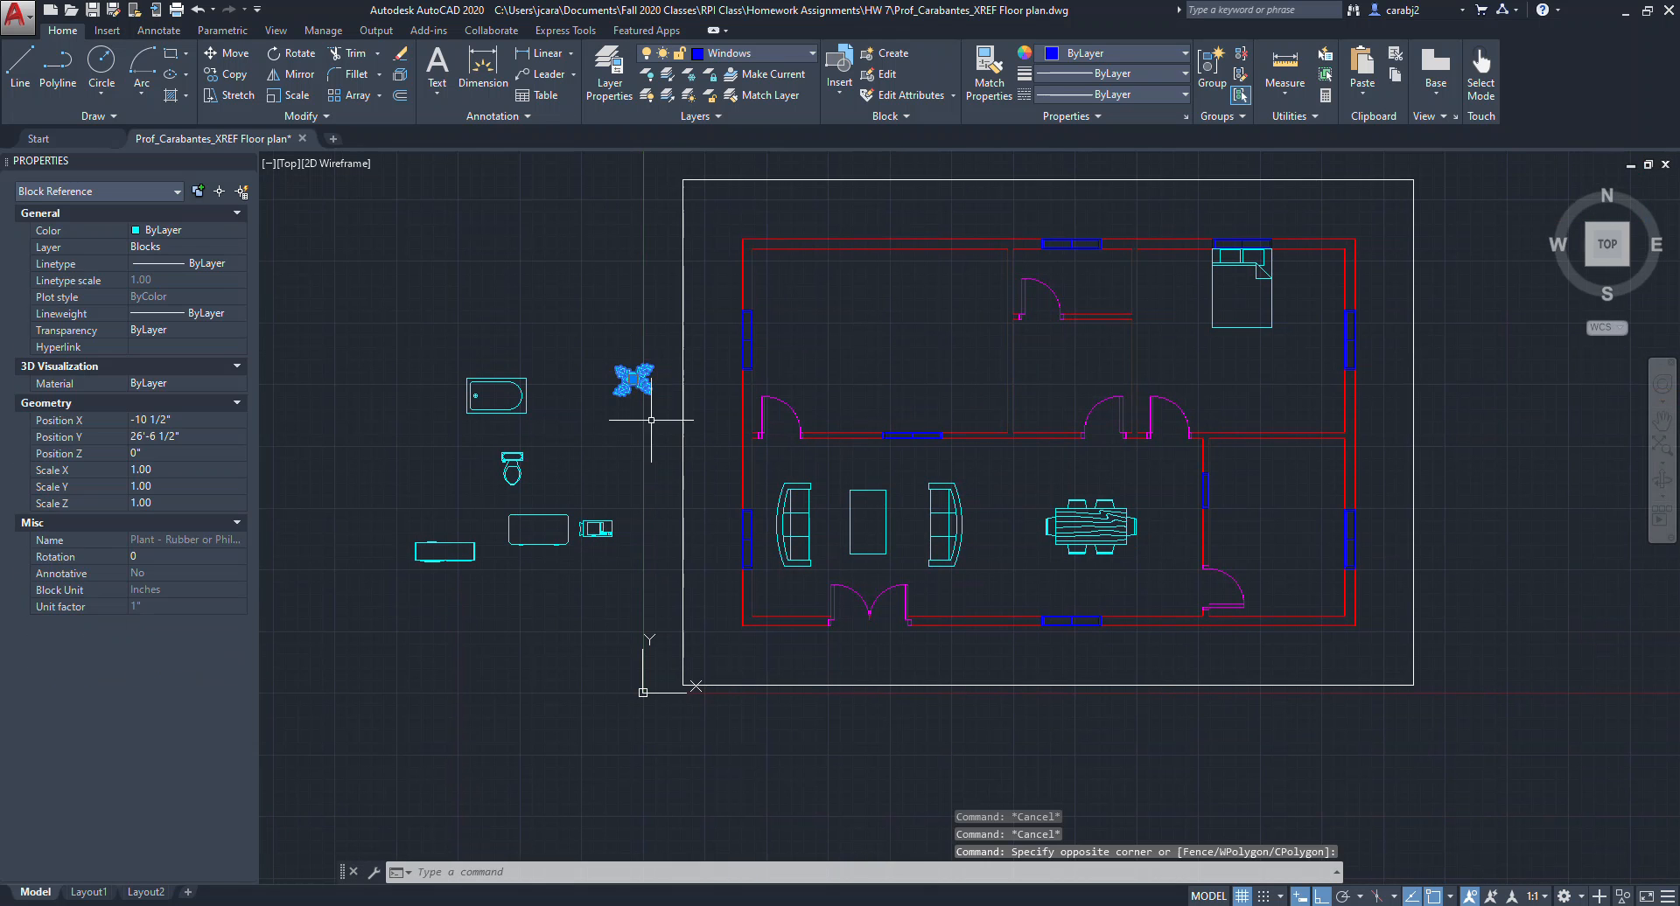
pyautogui.write('m')
pyautogui.press('Return')
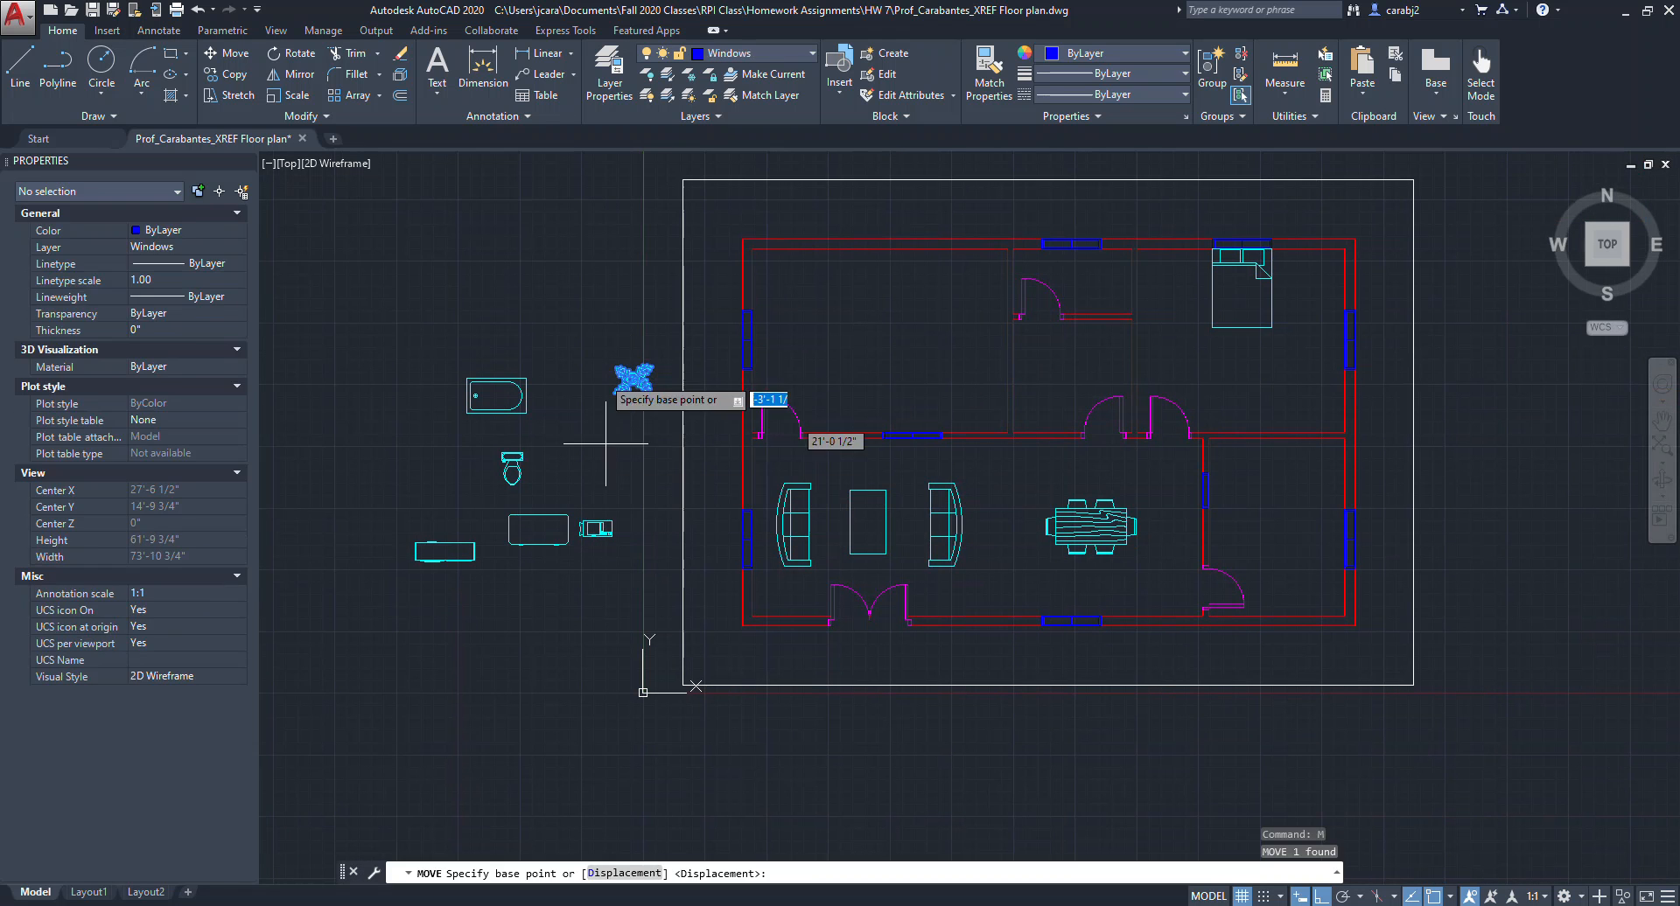
pyautogui.click(632, 378)
pyautogui.press('F8')
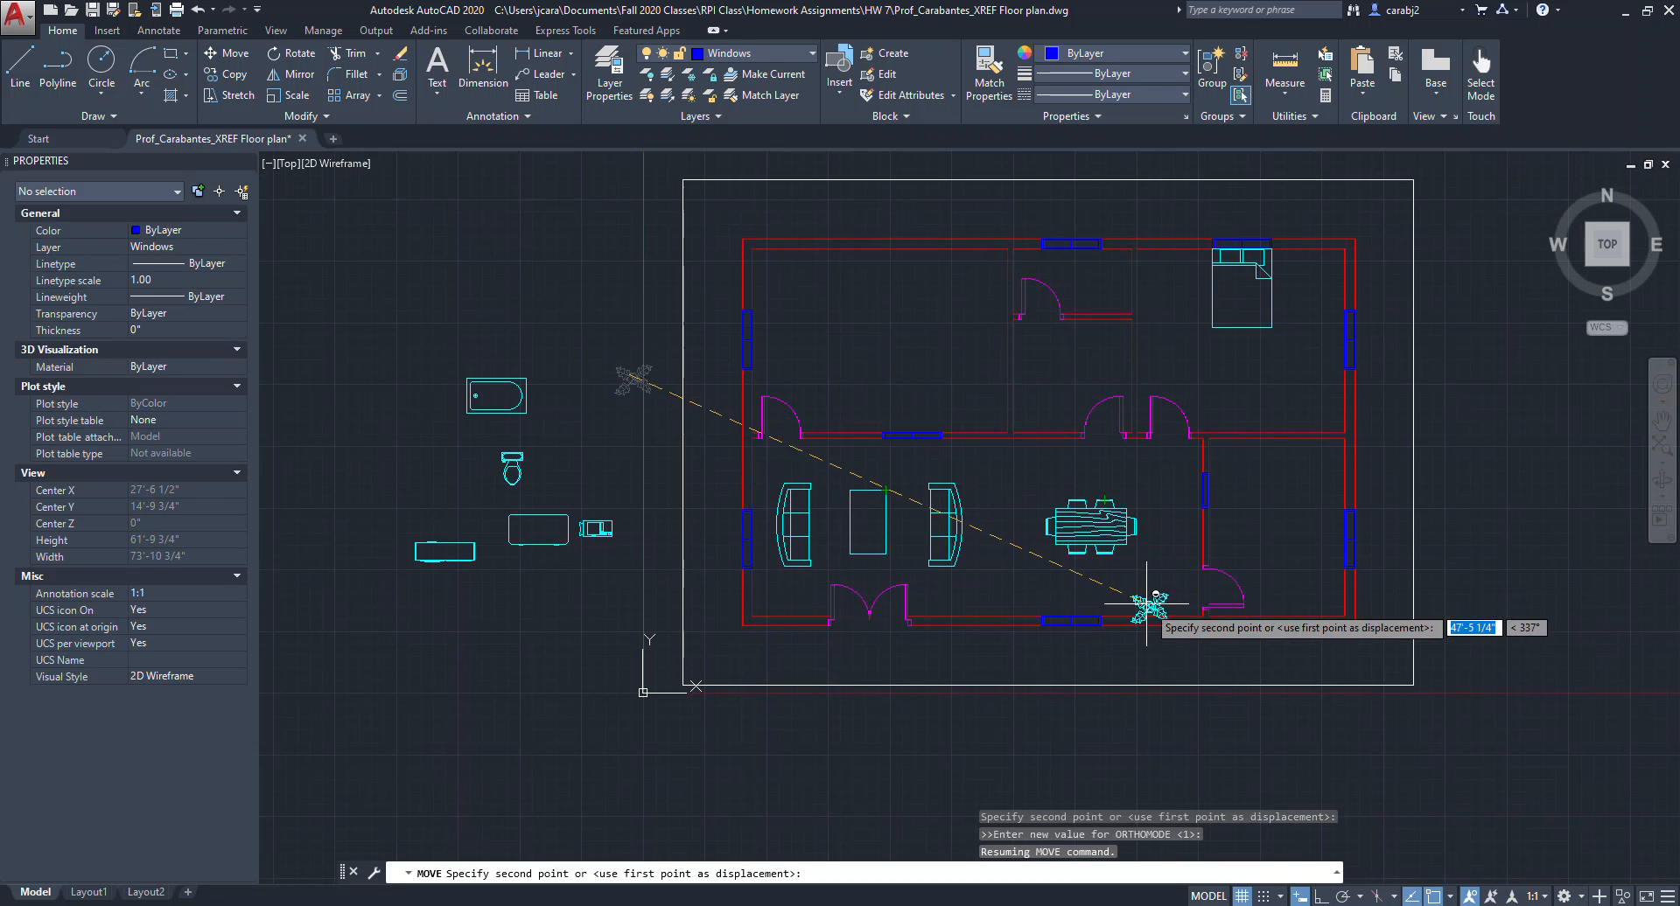
pyautogui.click(1020, 591)
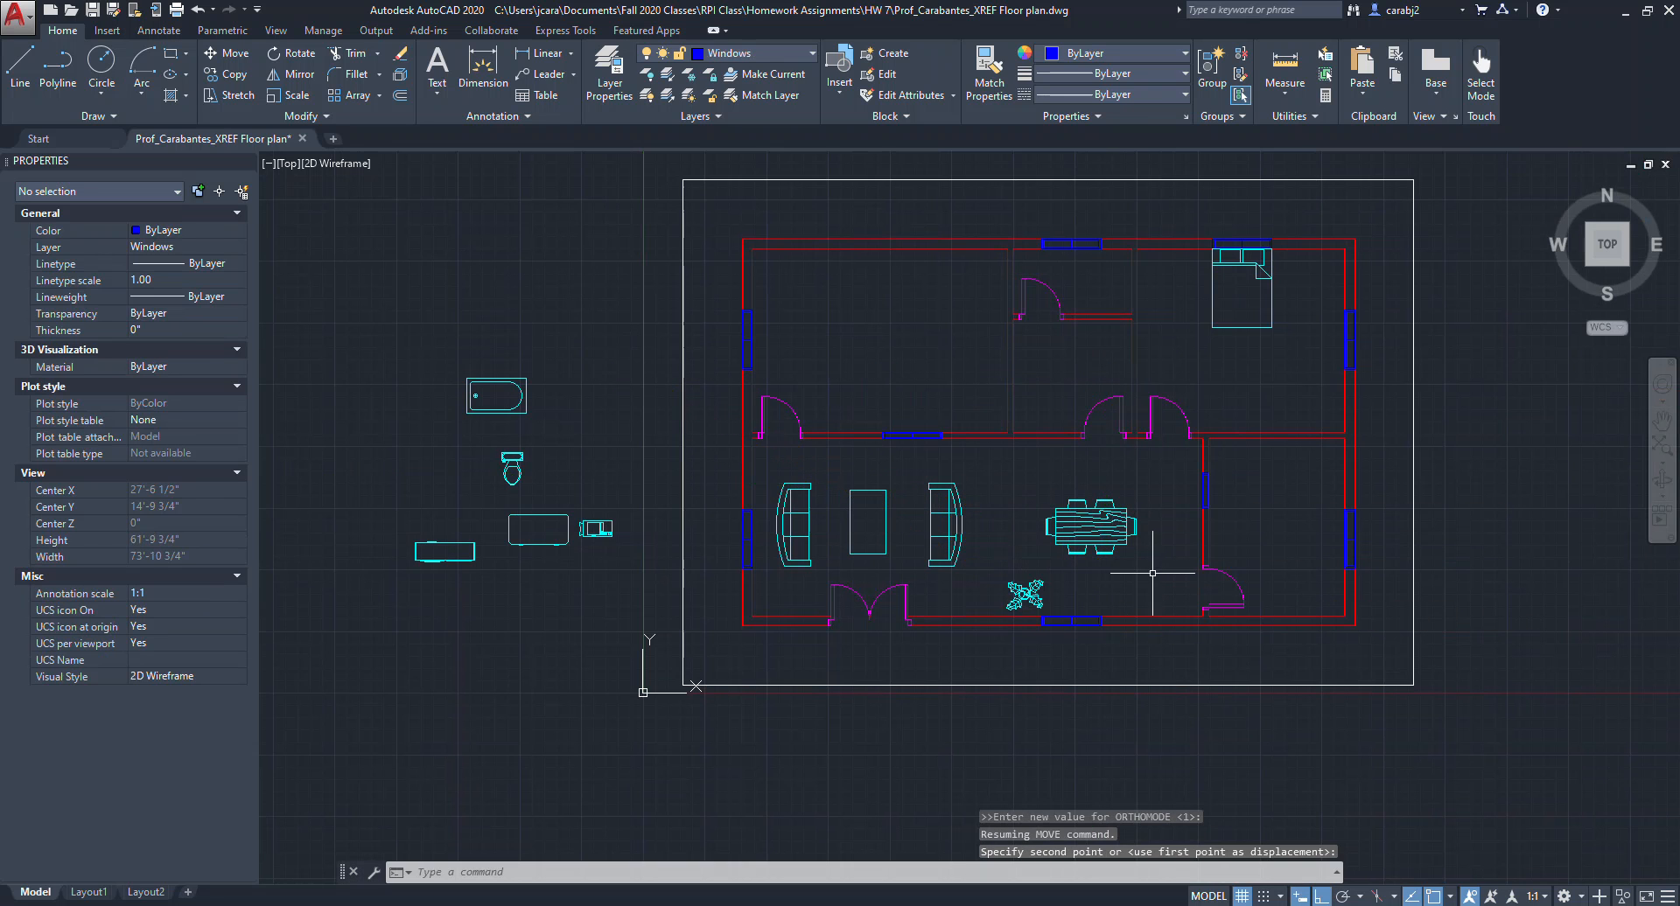
pyautogui.moveTo(962, 647)
pyautogui.mouseDown(button='middle')
pyautogui.moveTo(923, 650)
pyautogui.moveTo(887, 682)
pyautogui.mouseUp(button='middle')
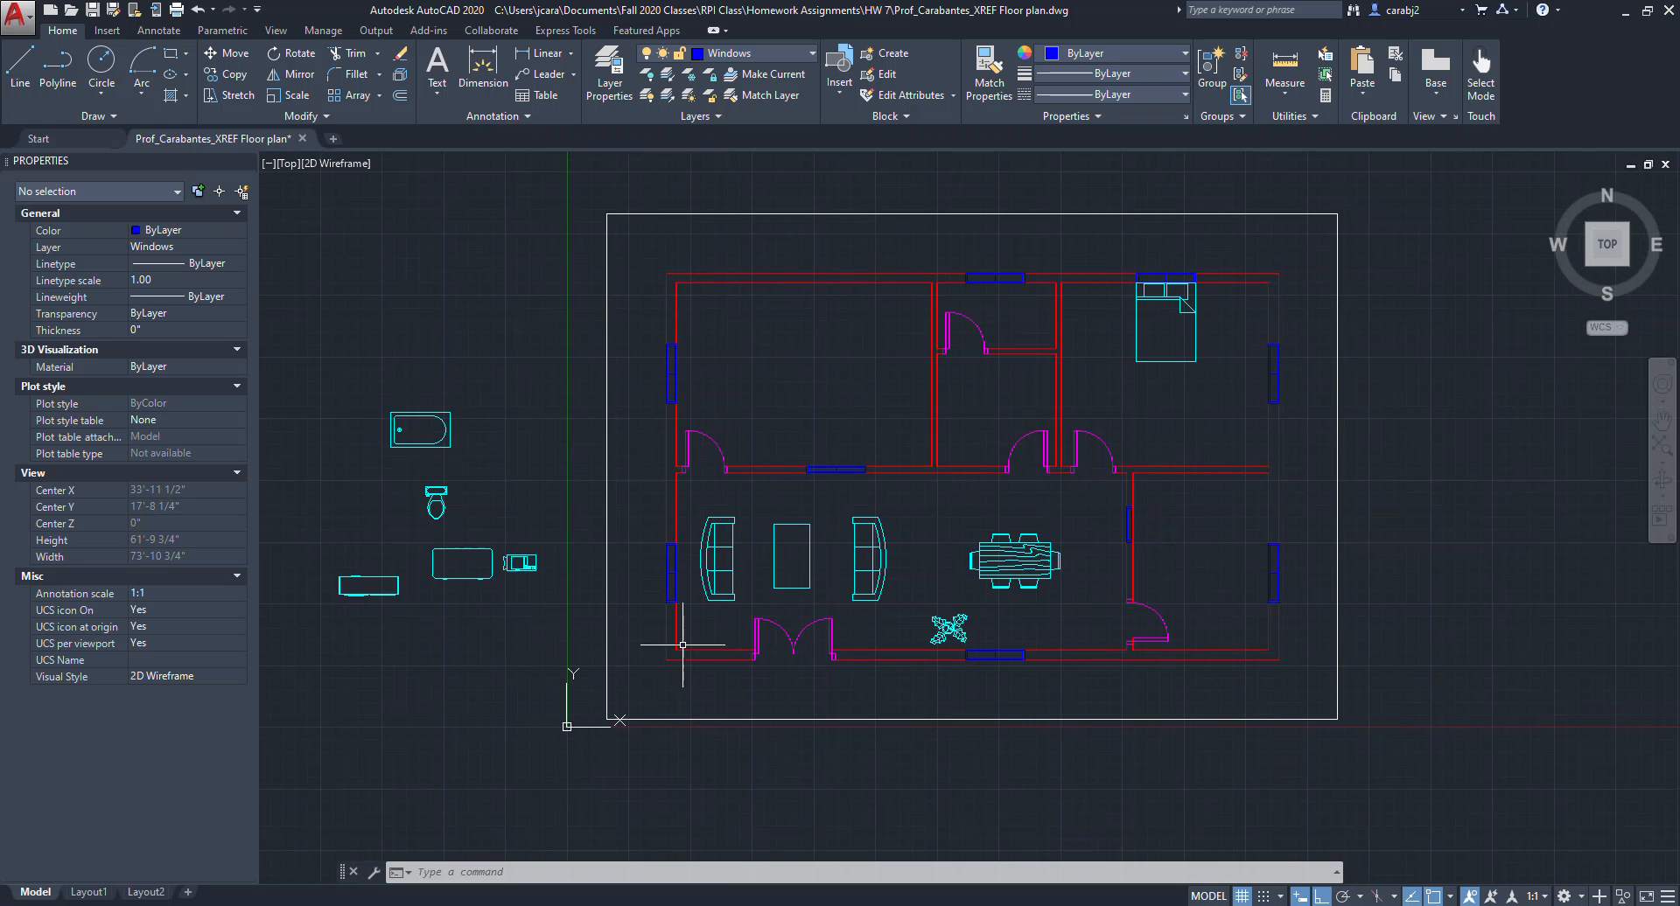
pyautogui.moveTo(907, 637)
pyautogui.mouseDown(button='middle')
pyautogui.moveTo(844, 667)
pyautogui.moveTo(885, 679)
pyautogui.mouseUp(button='middle')
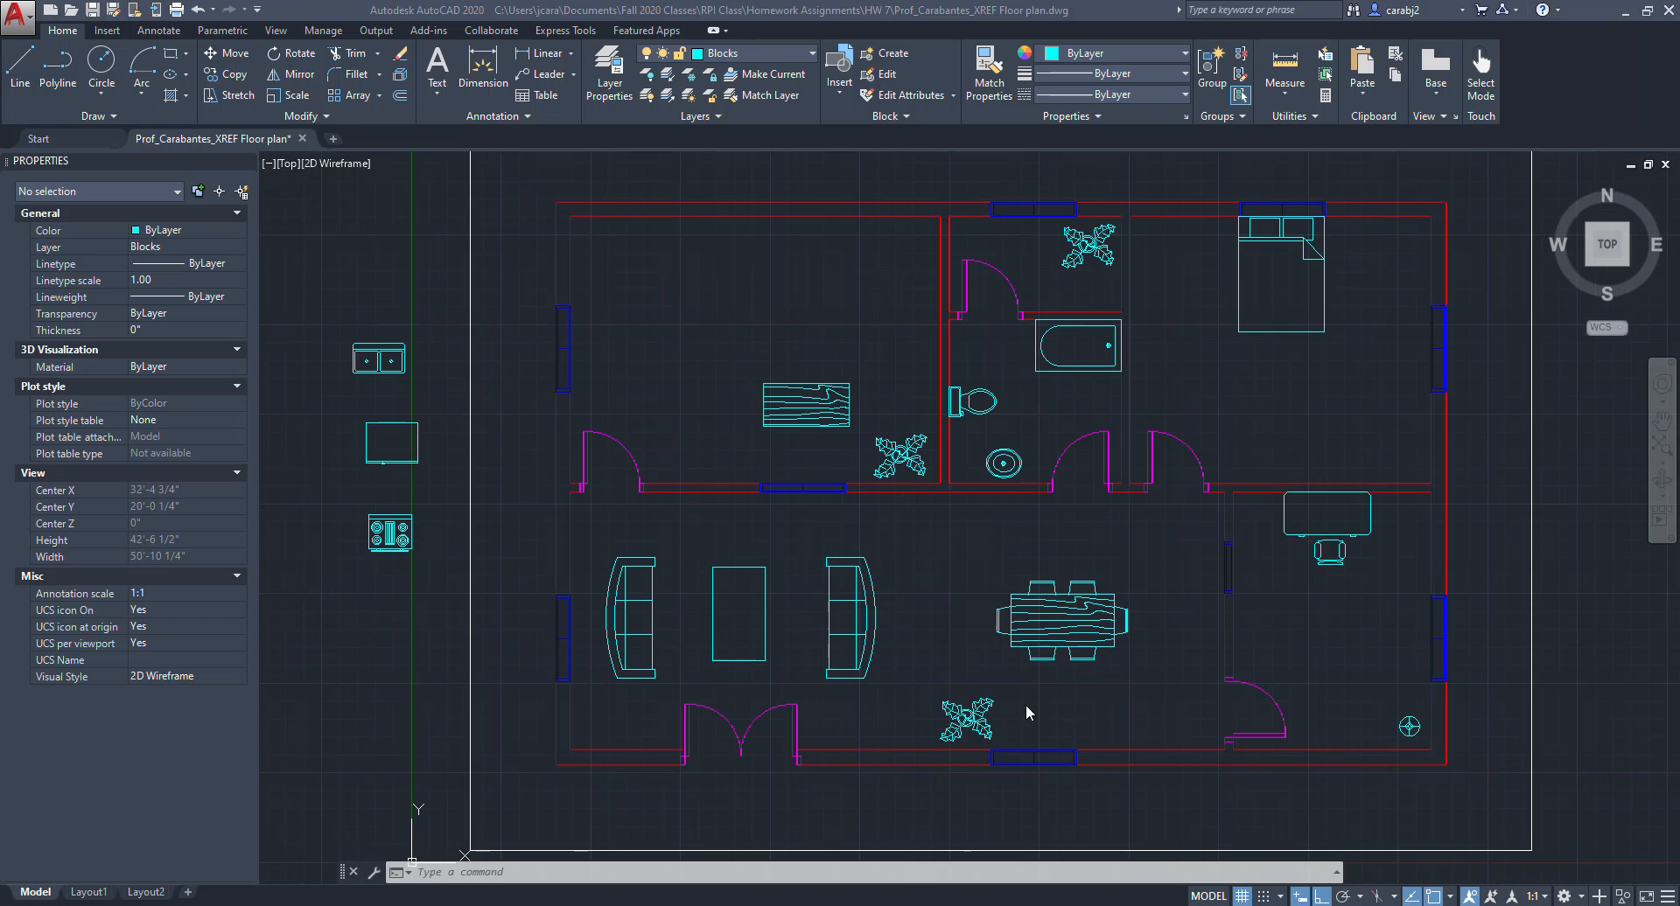
pyautogui.moveTo(1312, 577); pyautogui.dragTo(1271, 587, button='middle')
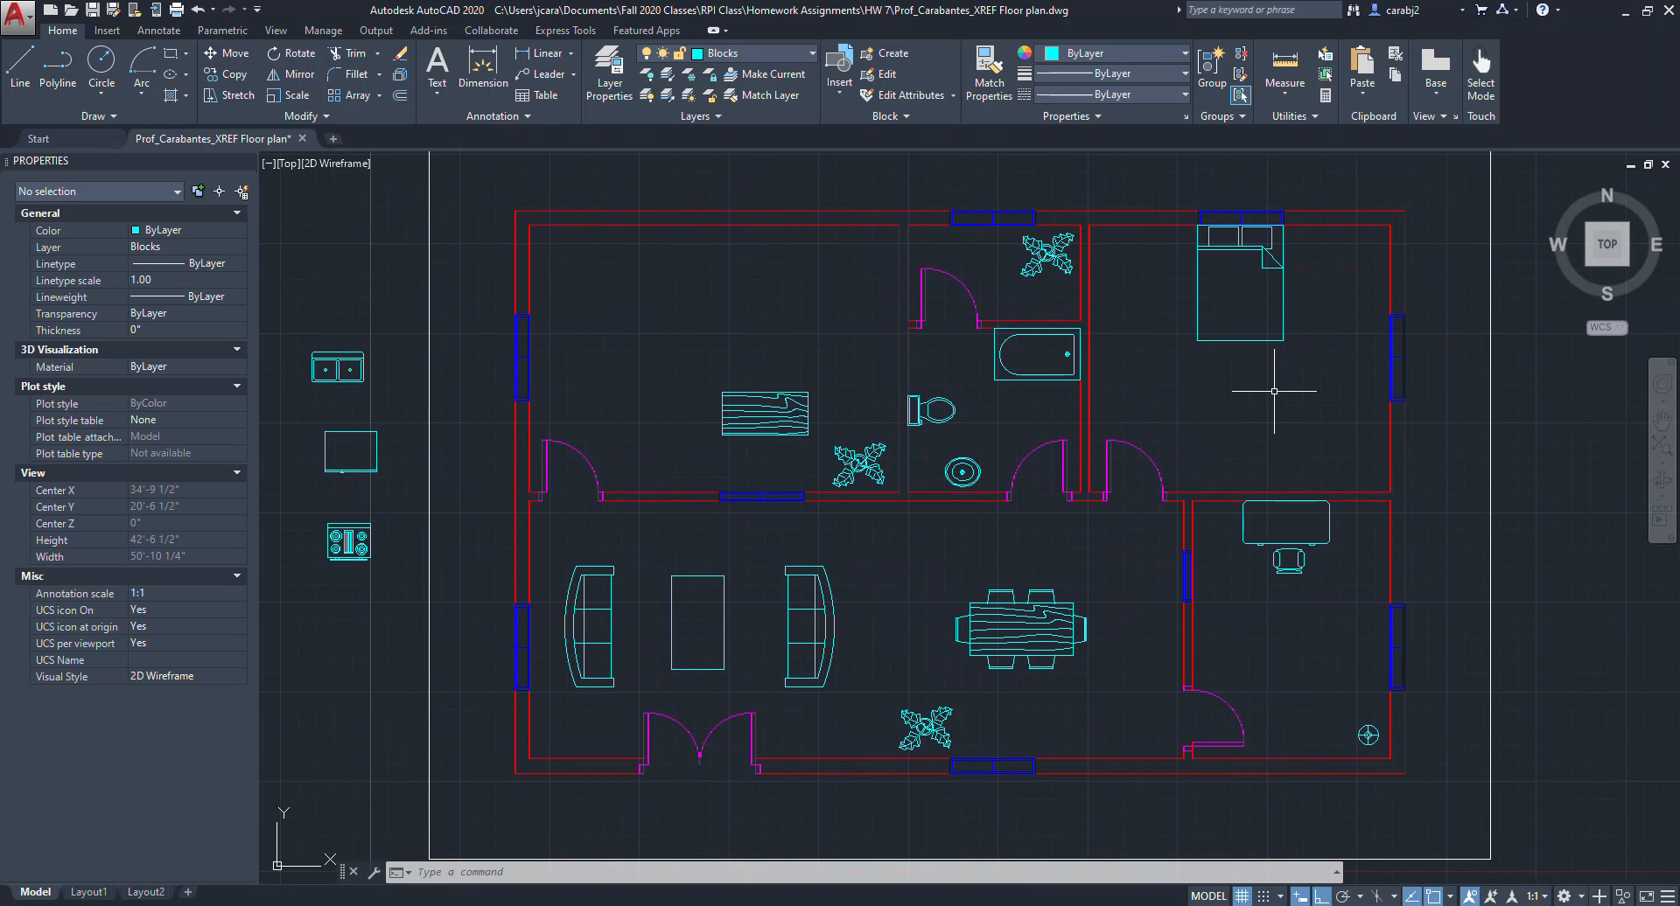
pyautogui.moveTo(1234, 466); pyautogui.dragTo(1317, 468, button='middle')
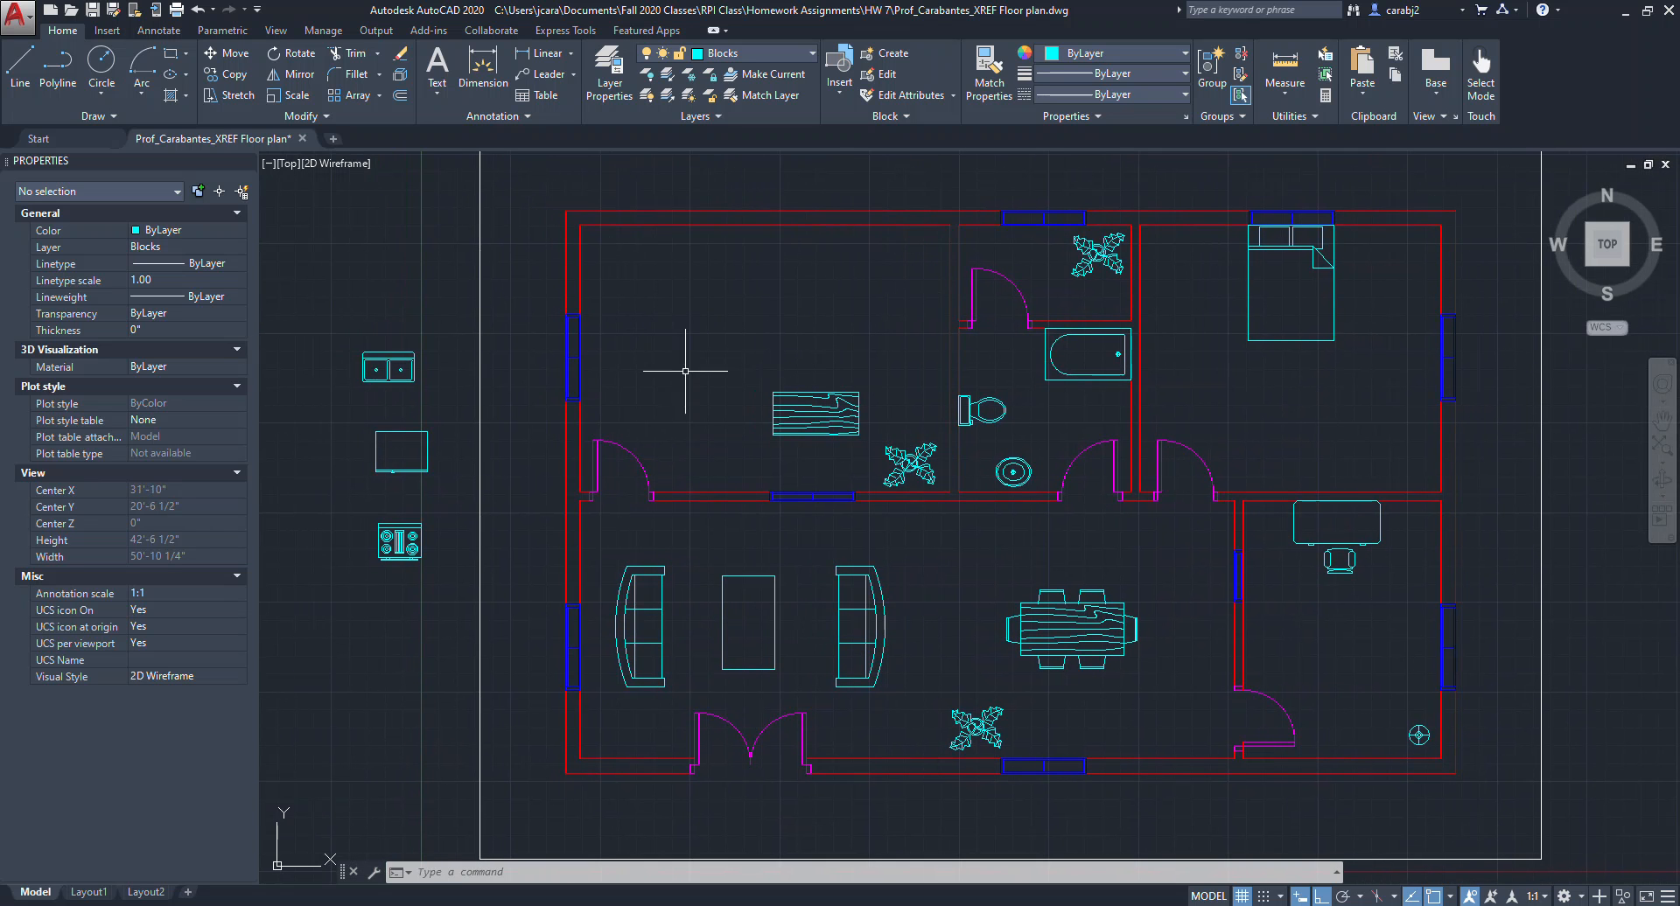
pyautogui.click(170, 53)
pyautogui.scroll(2, 1317, 236)
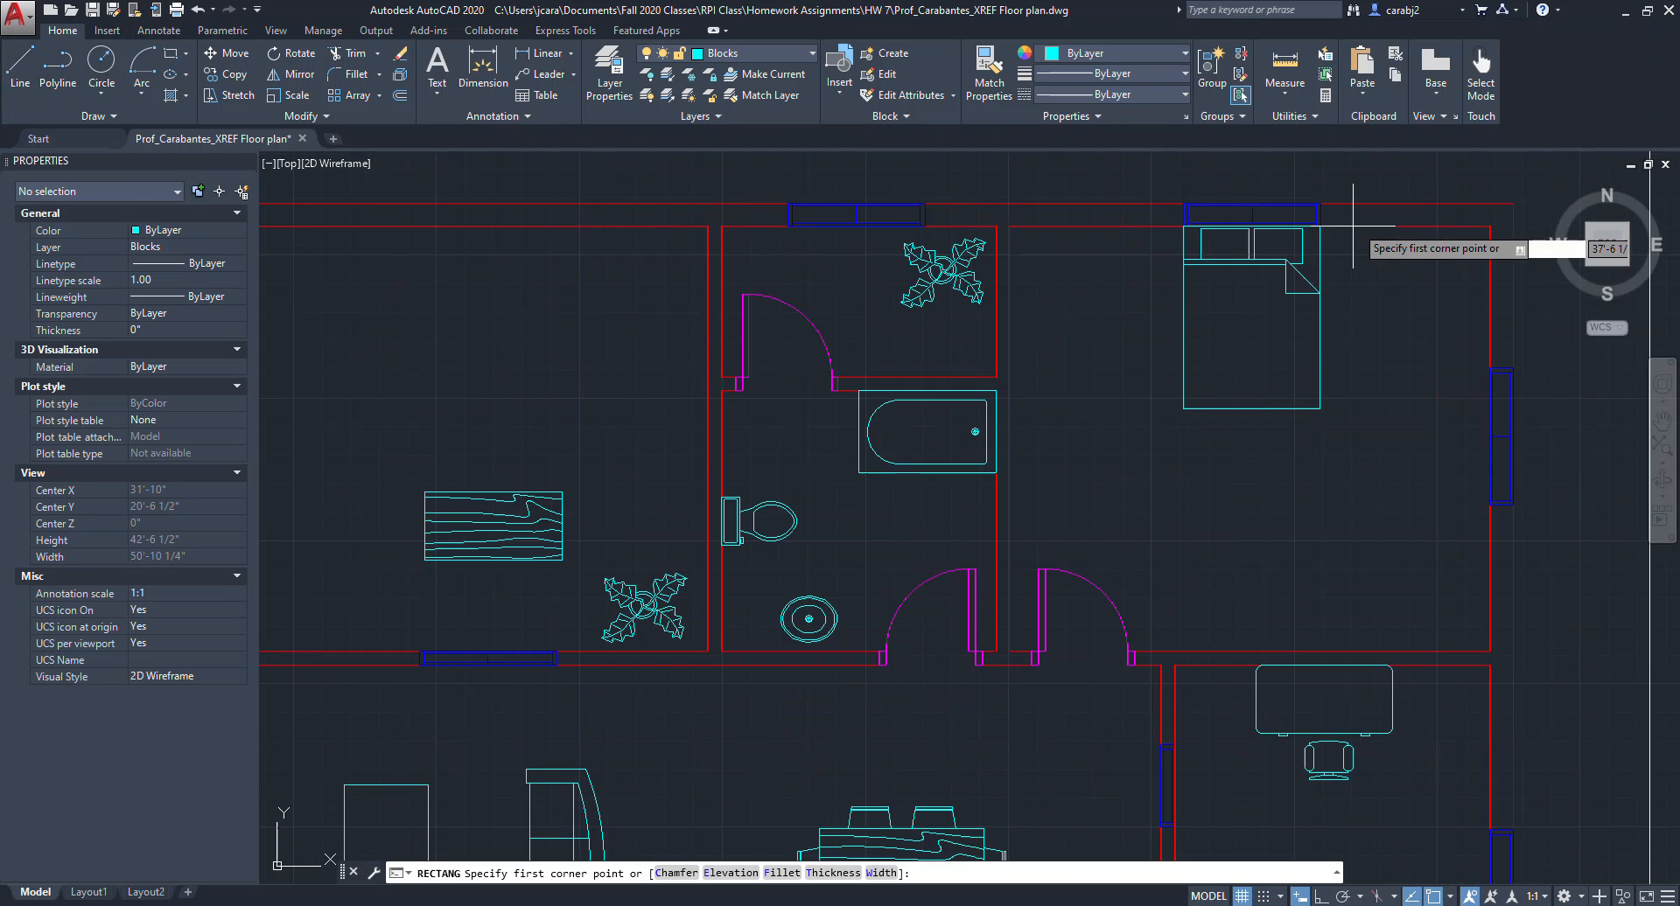
pyautogui.scroll(2, 1453, 231)
pyautogui.scroll(2, 1388, 221)
pyautogui.click(1327, 249)
pyautogui.press('Escape')
pyautogui.rightClick(1302, 533)
pyautogui.click(1232, 460)
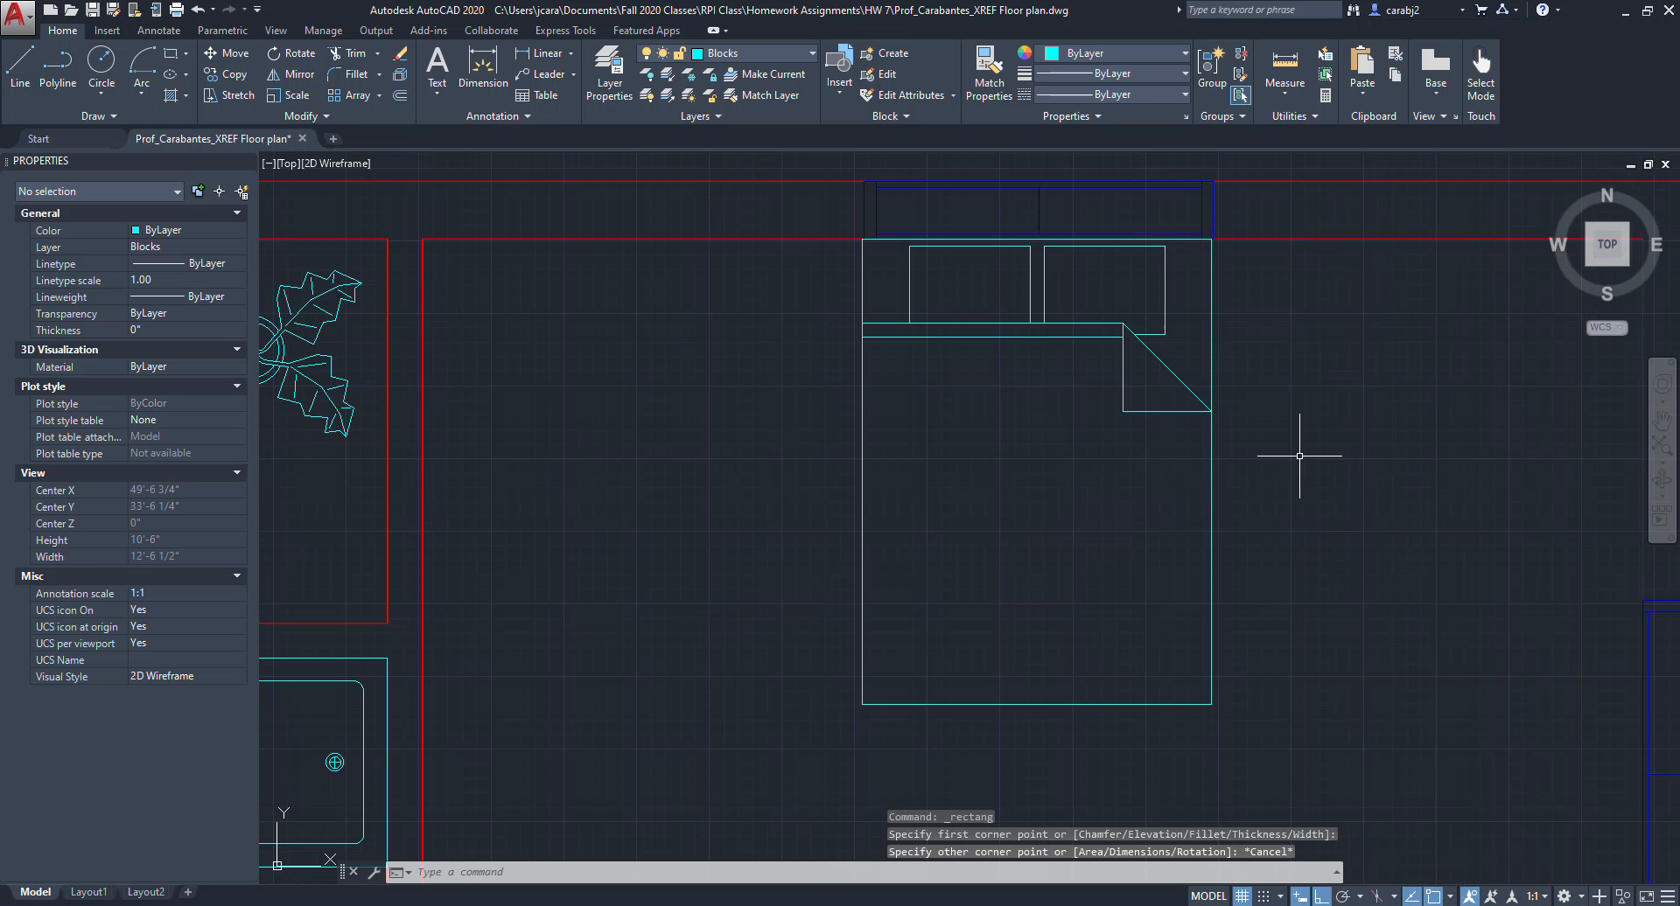
# Draw a square nightstand rectangle about 16 in per side beside the bed.
pyautogui.click(173, 53)
pyautogui.click(1236, 305)
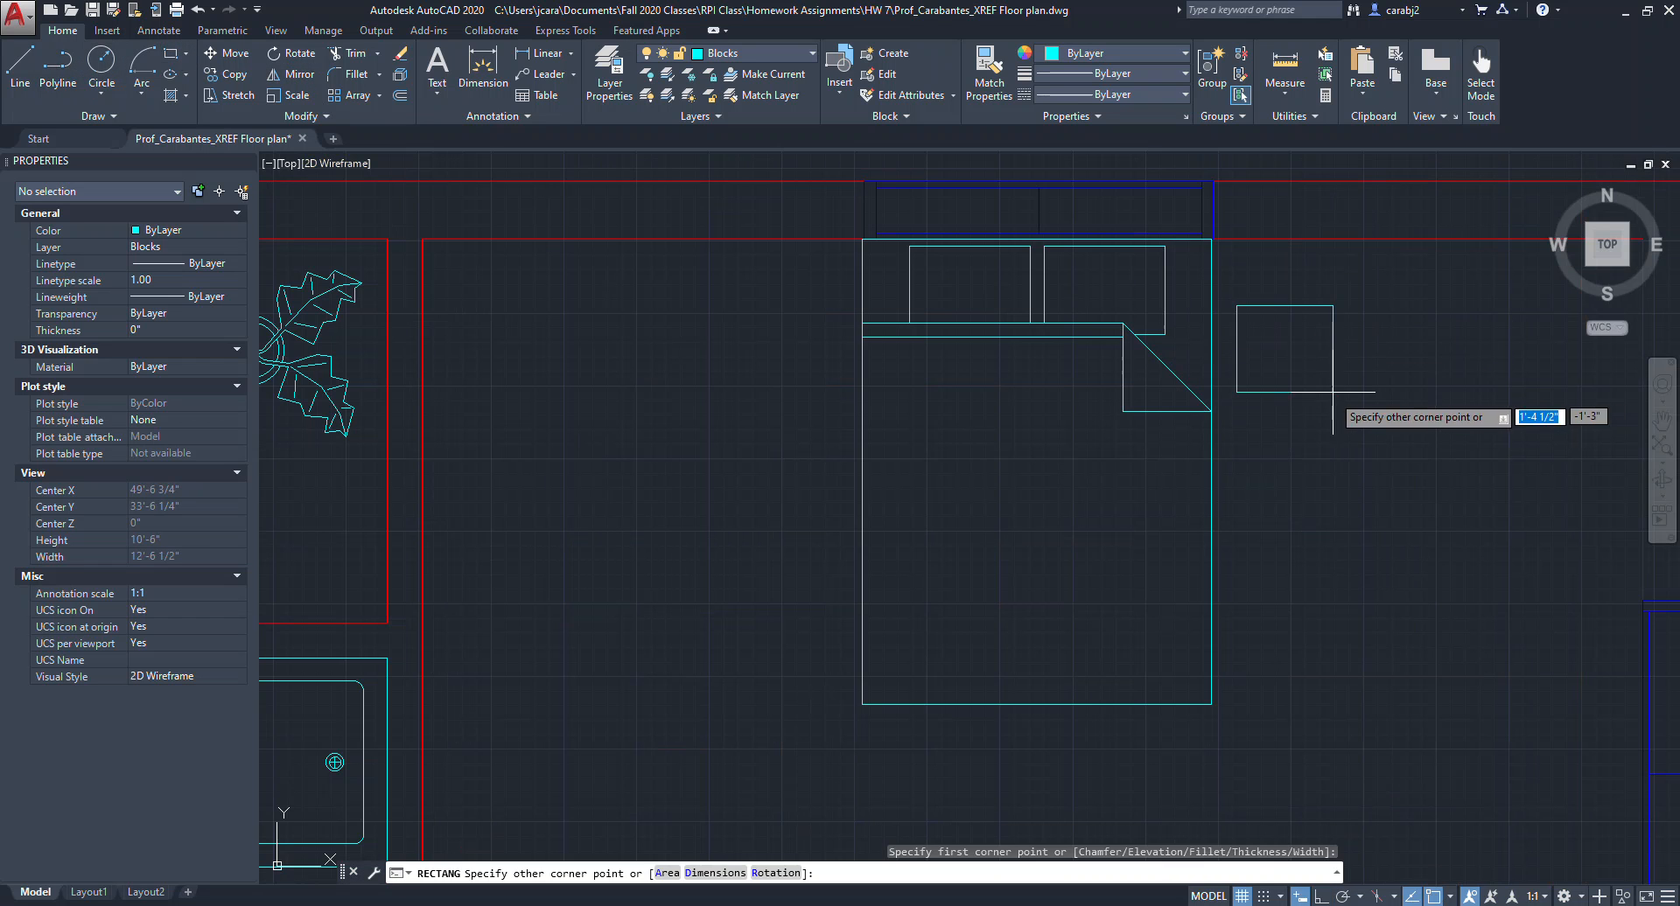
pyautogui.click(1330, 395)
# Copy the nightstand to the other side of the bed.
pyautogui.click(1396, 410)
pyautogui.click(1217, 352)
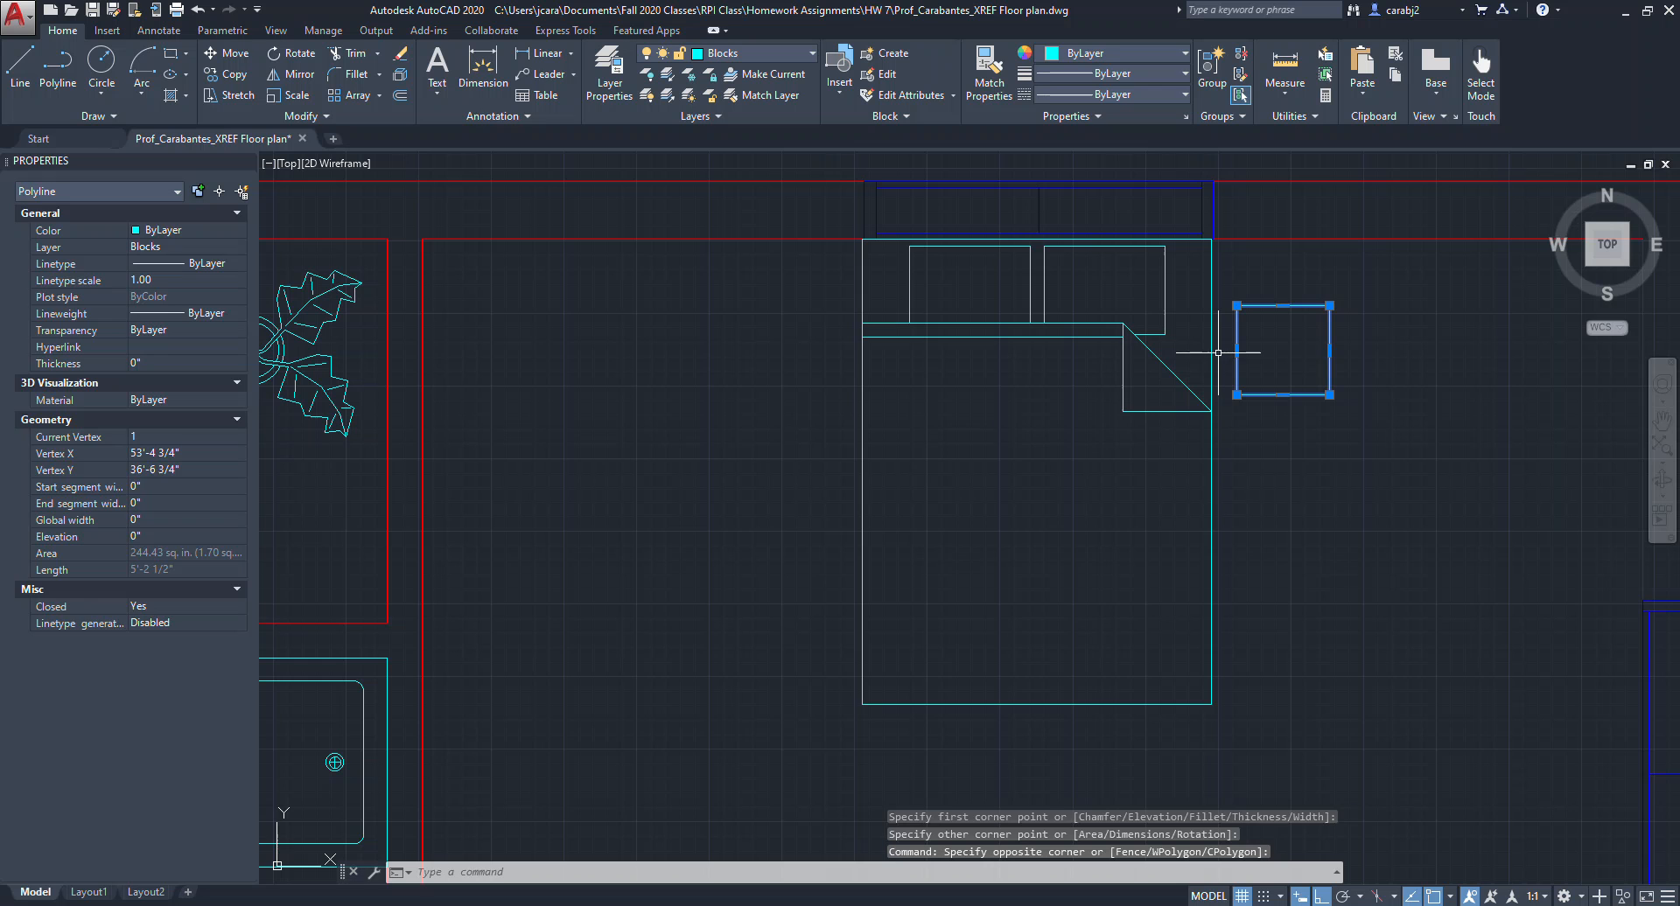
pyautogui.press('Return')
pyautogui.click(1478, 574)
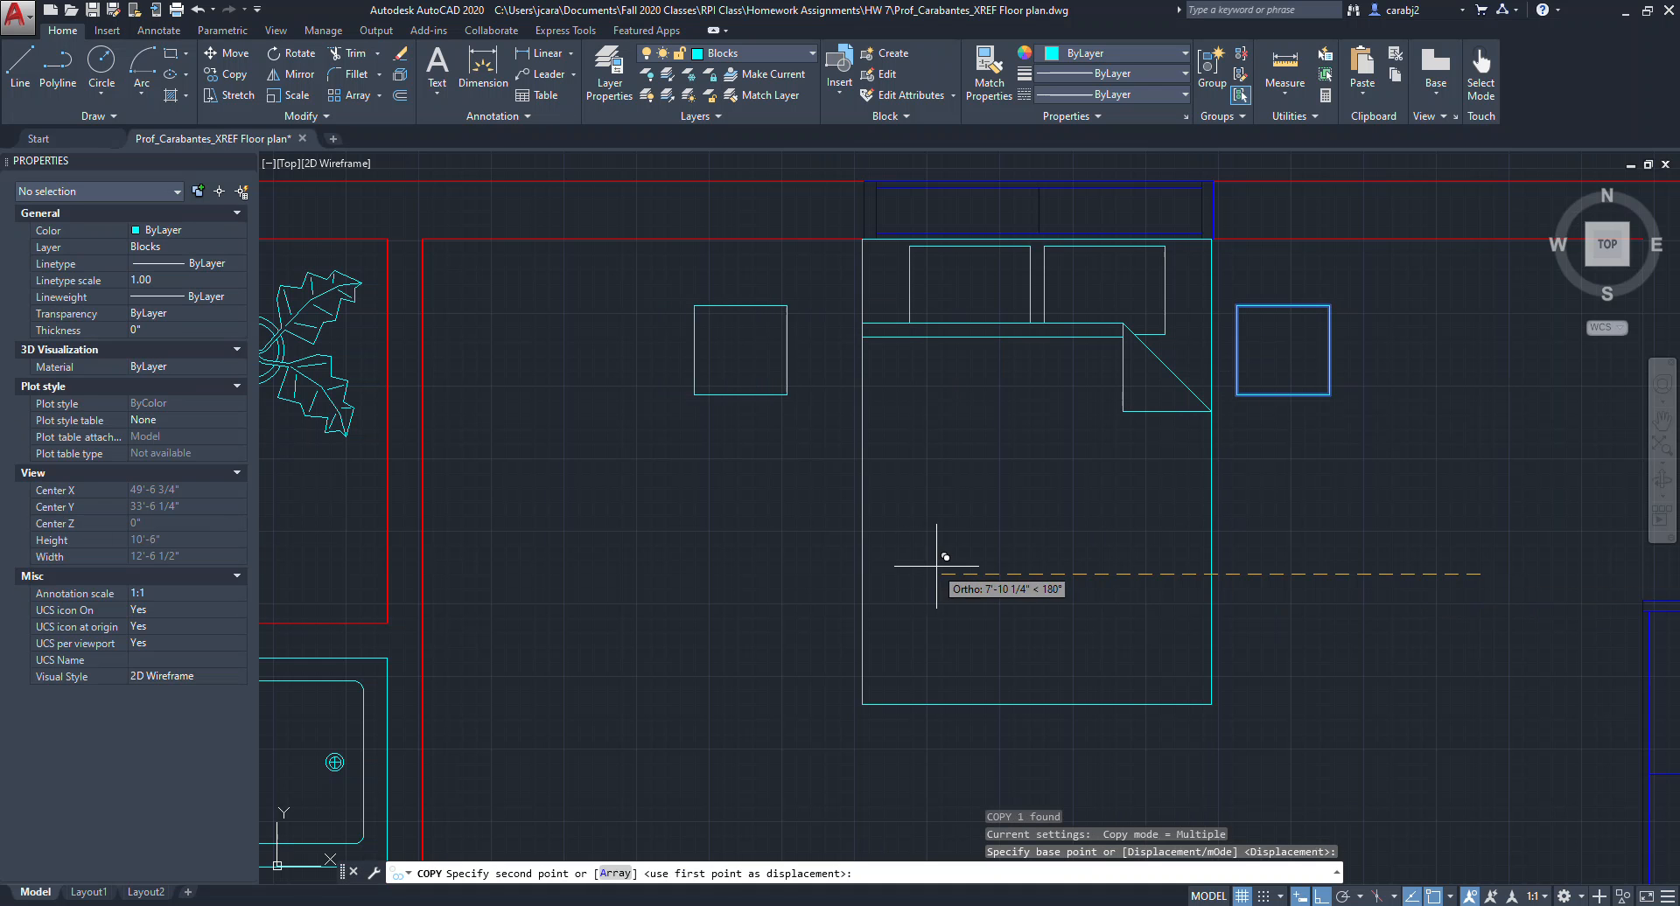
pyautogui.click(992, 566)
pyautogui.press('Escape')
# Draw a 2 ft deep kitchen counter polyline along the kitchen's upper wall.
pyautogui.scroll(-6, 992, 542)
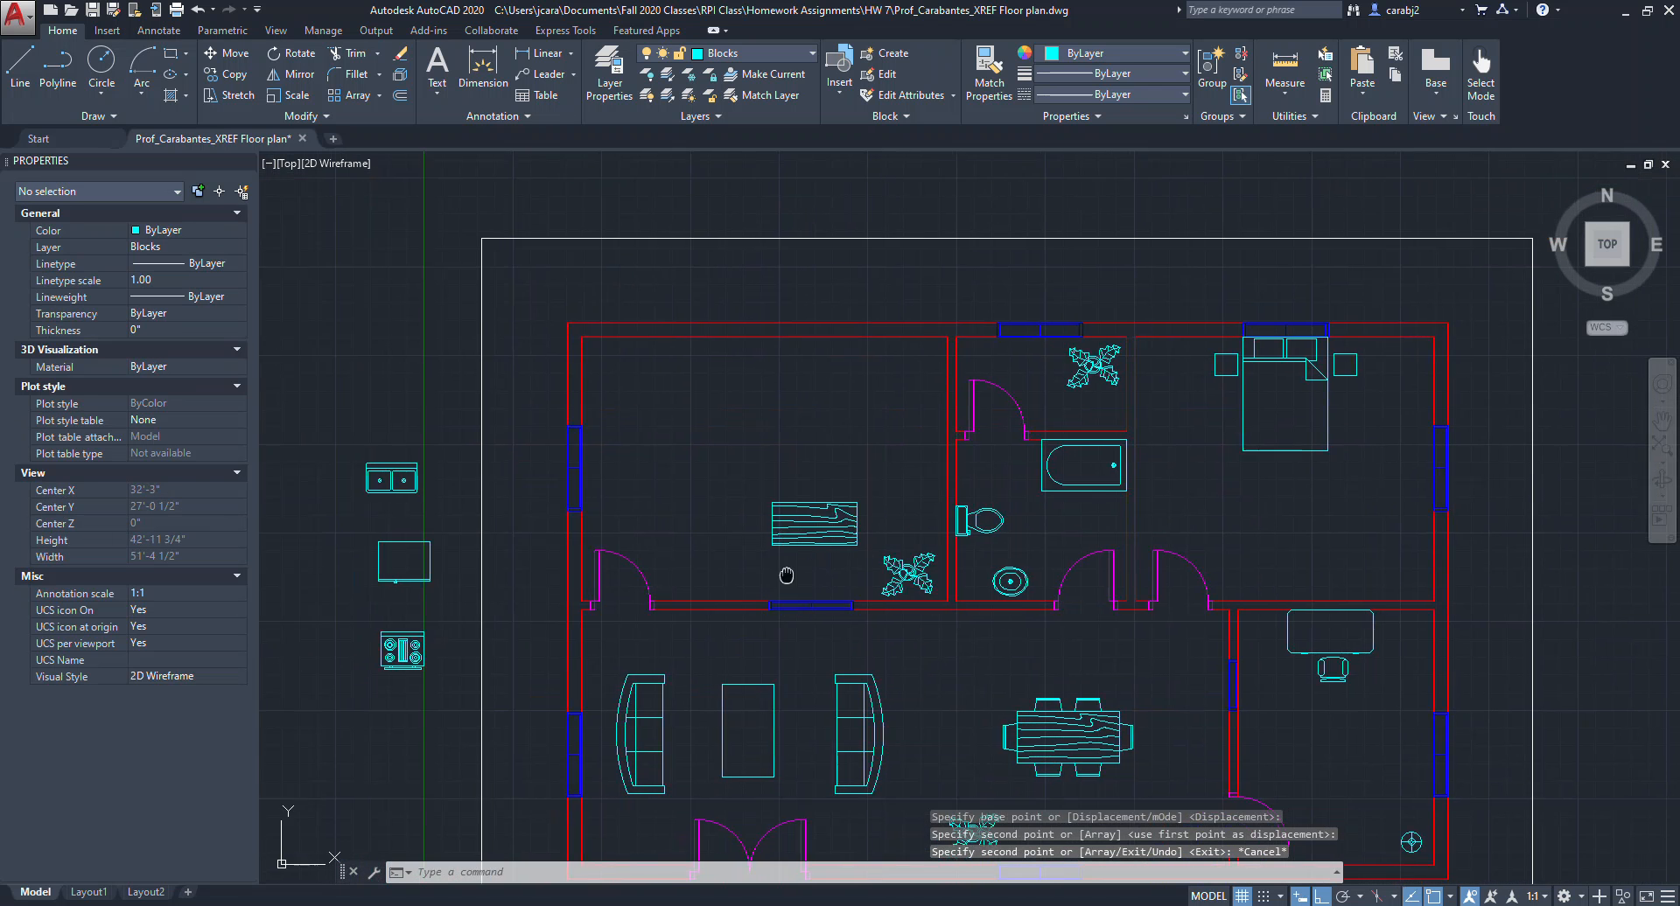
pyautogui.scroll(3, 939, 480)
pyautogui.moveTo(930, 469); pyautogui.dragTo(1013, 447, button='middle')
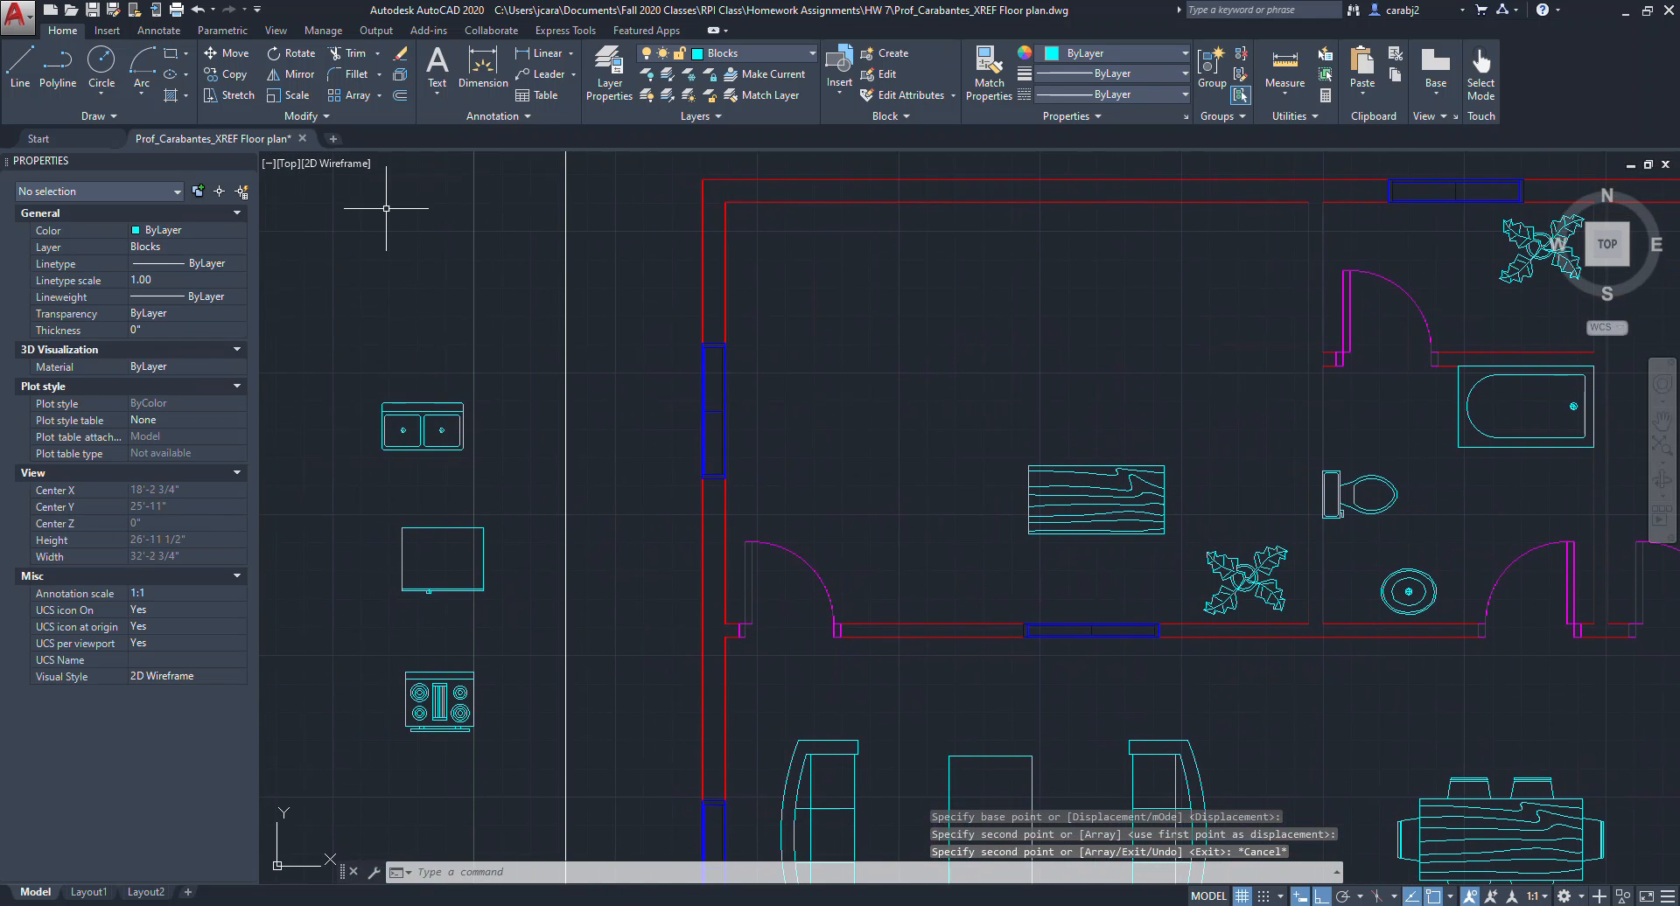
pyautogui.click(59, 68)
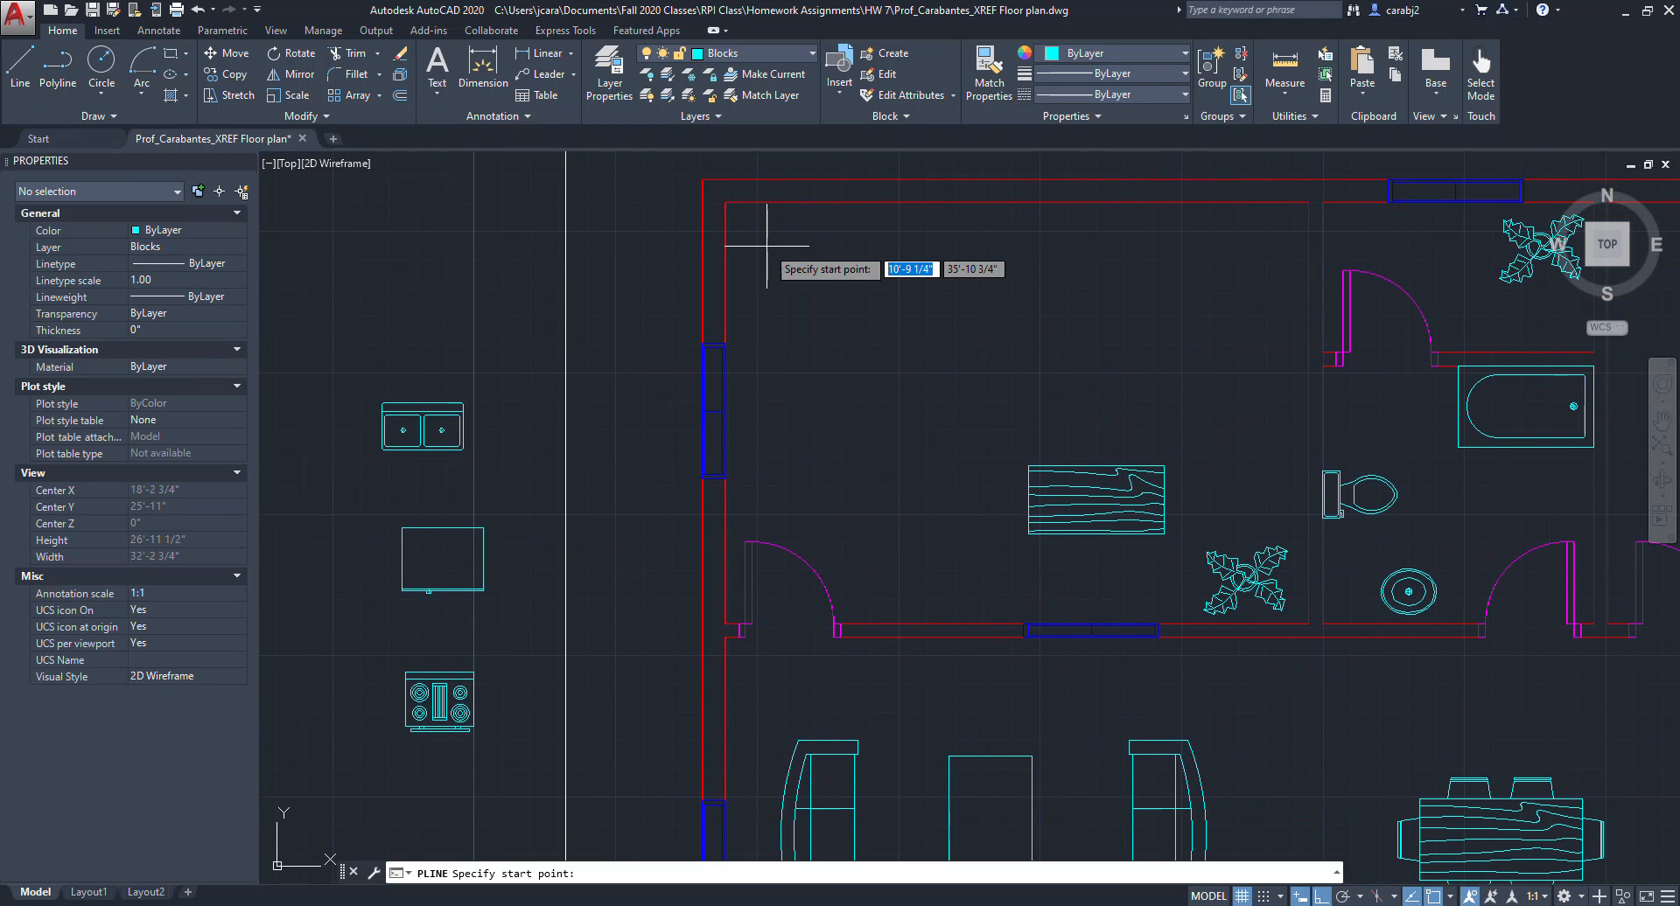
pyautogui.click(1308, 202)
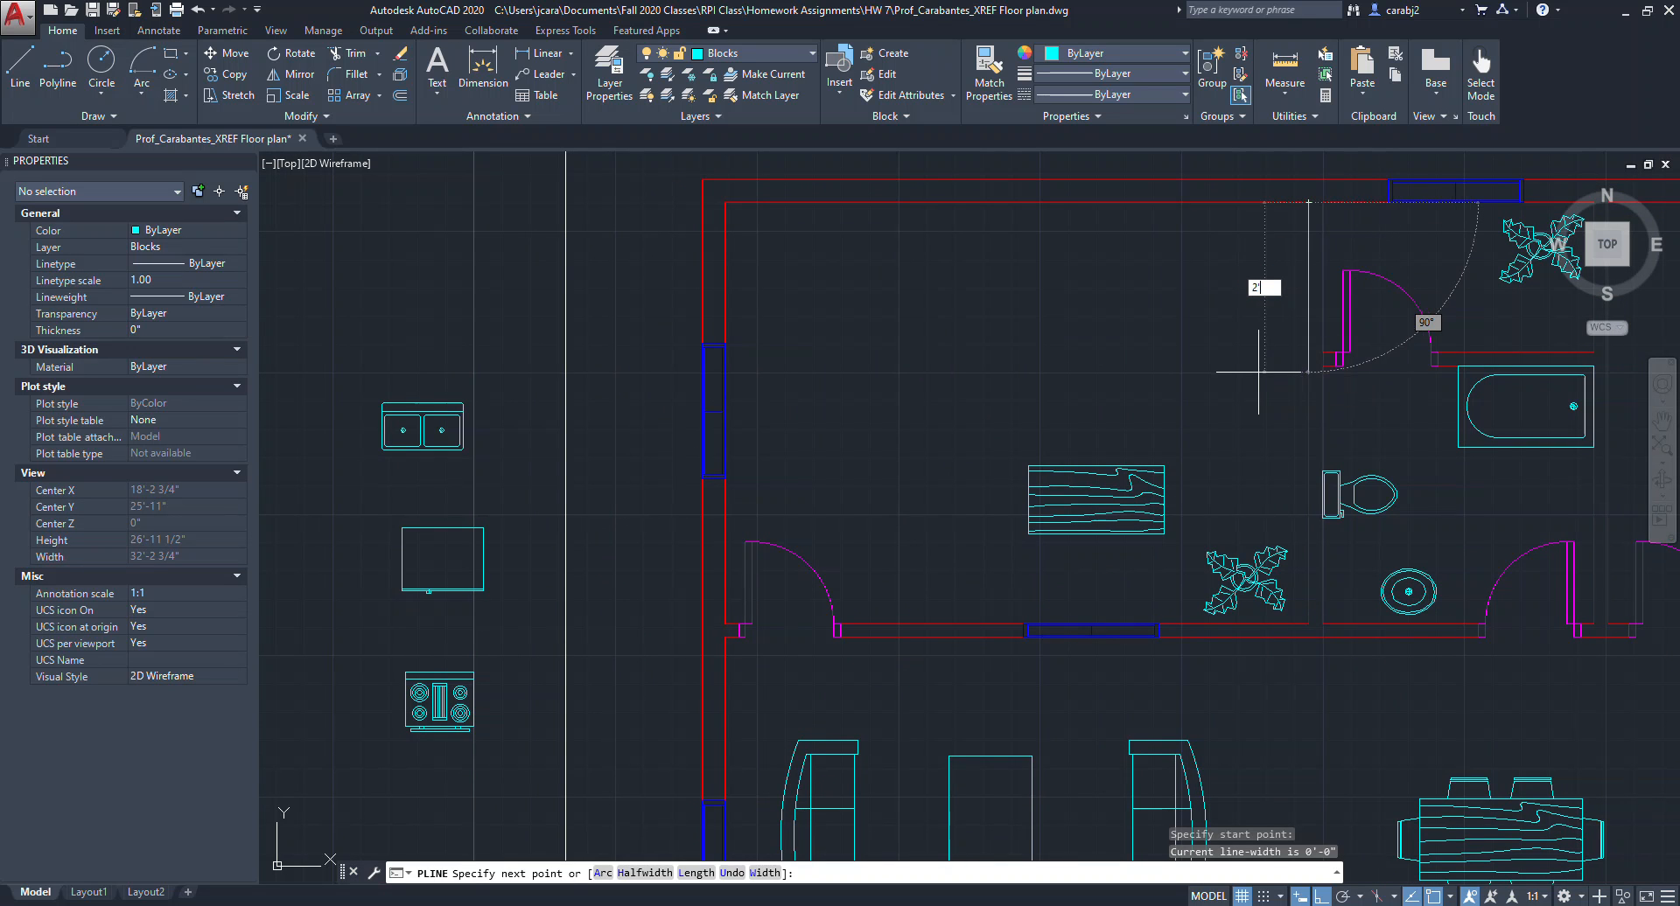
pyautogui.write("2'")
pyautogui.press('Return')
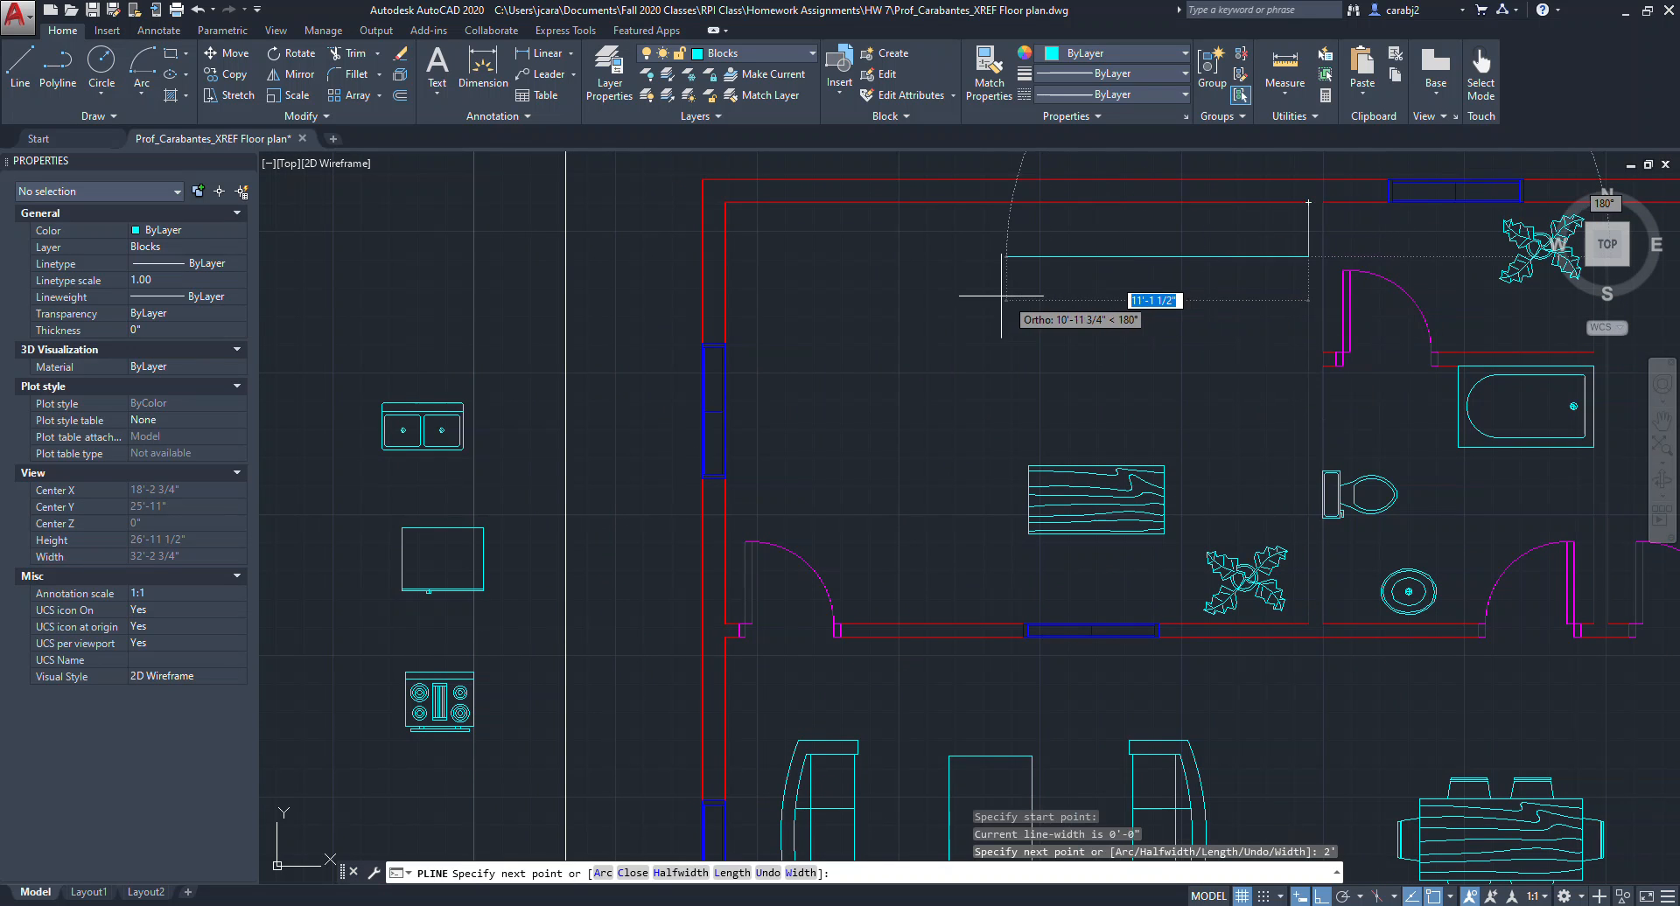
pyautogui.click(722, 256)
pyautogui.press('Return')
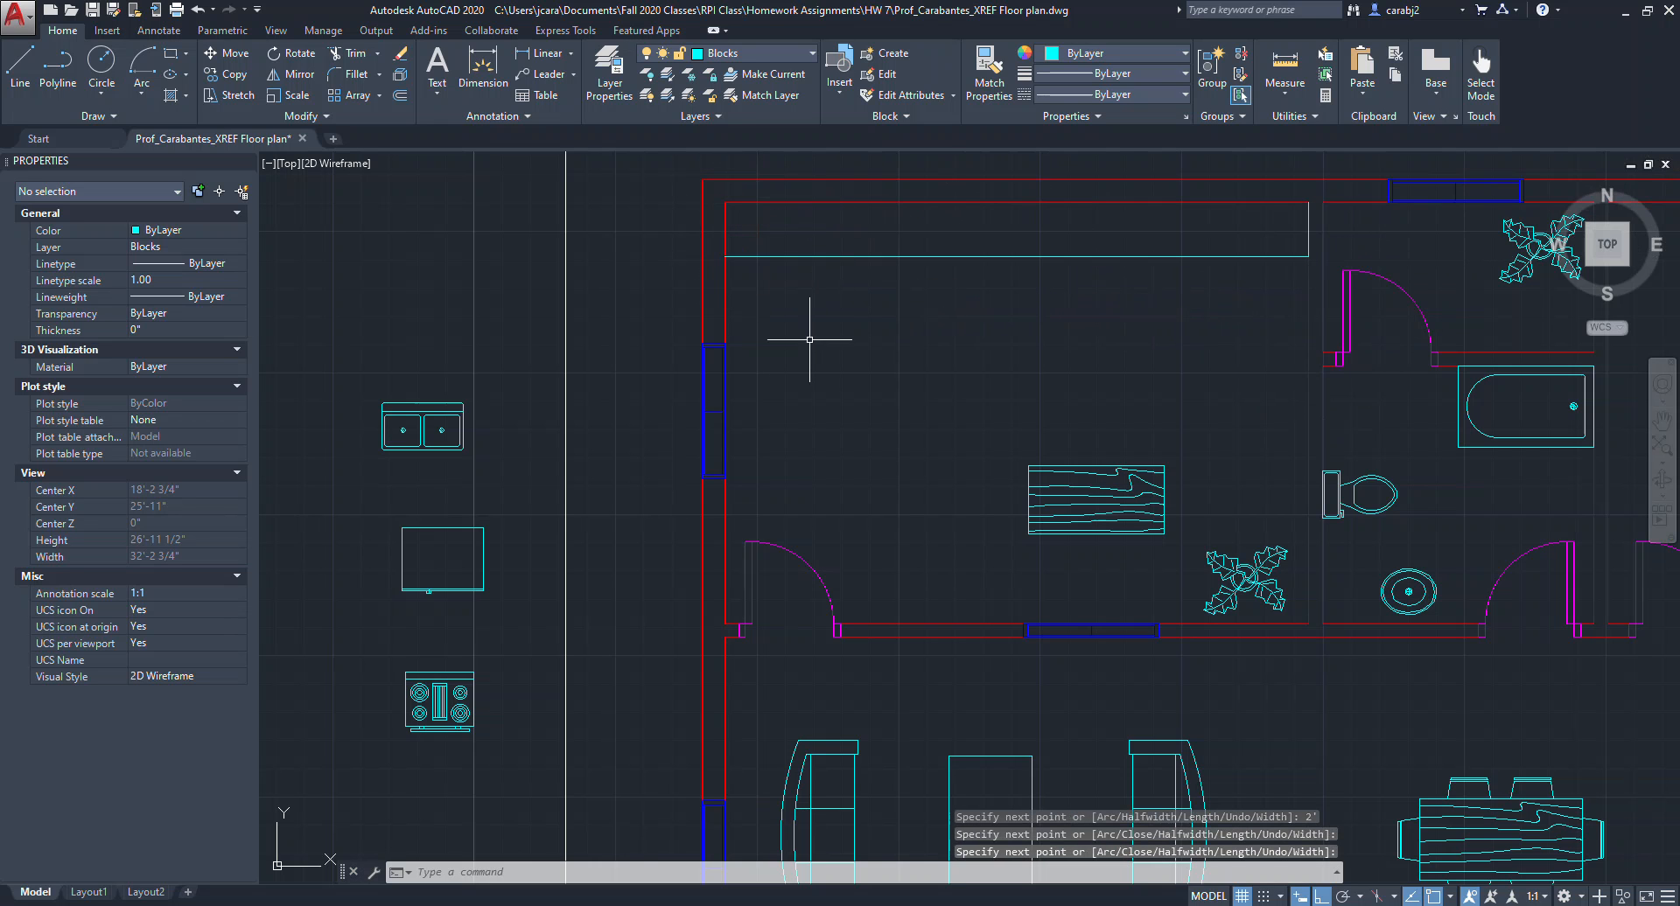
# Draw a second 2 ft deep counter polyline along the kitchen's left wall.
pyautogui.press('Return')
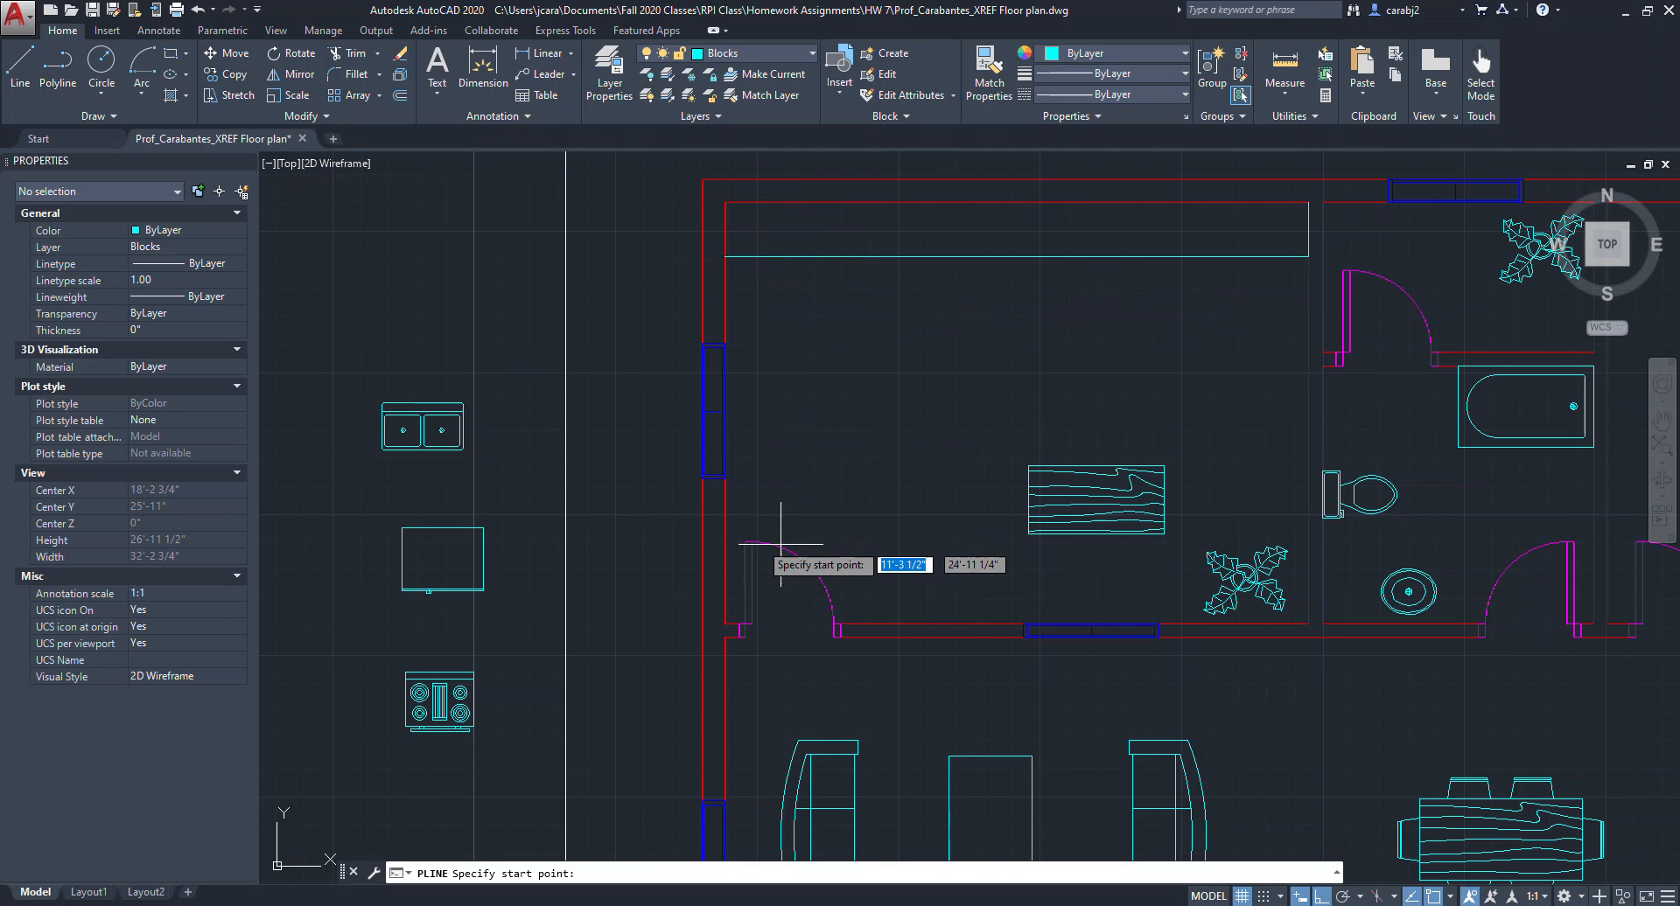
pyautogui.click(730, 432)
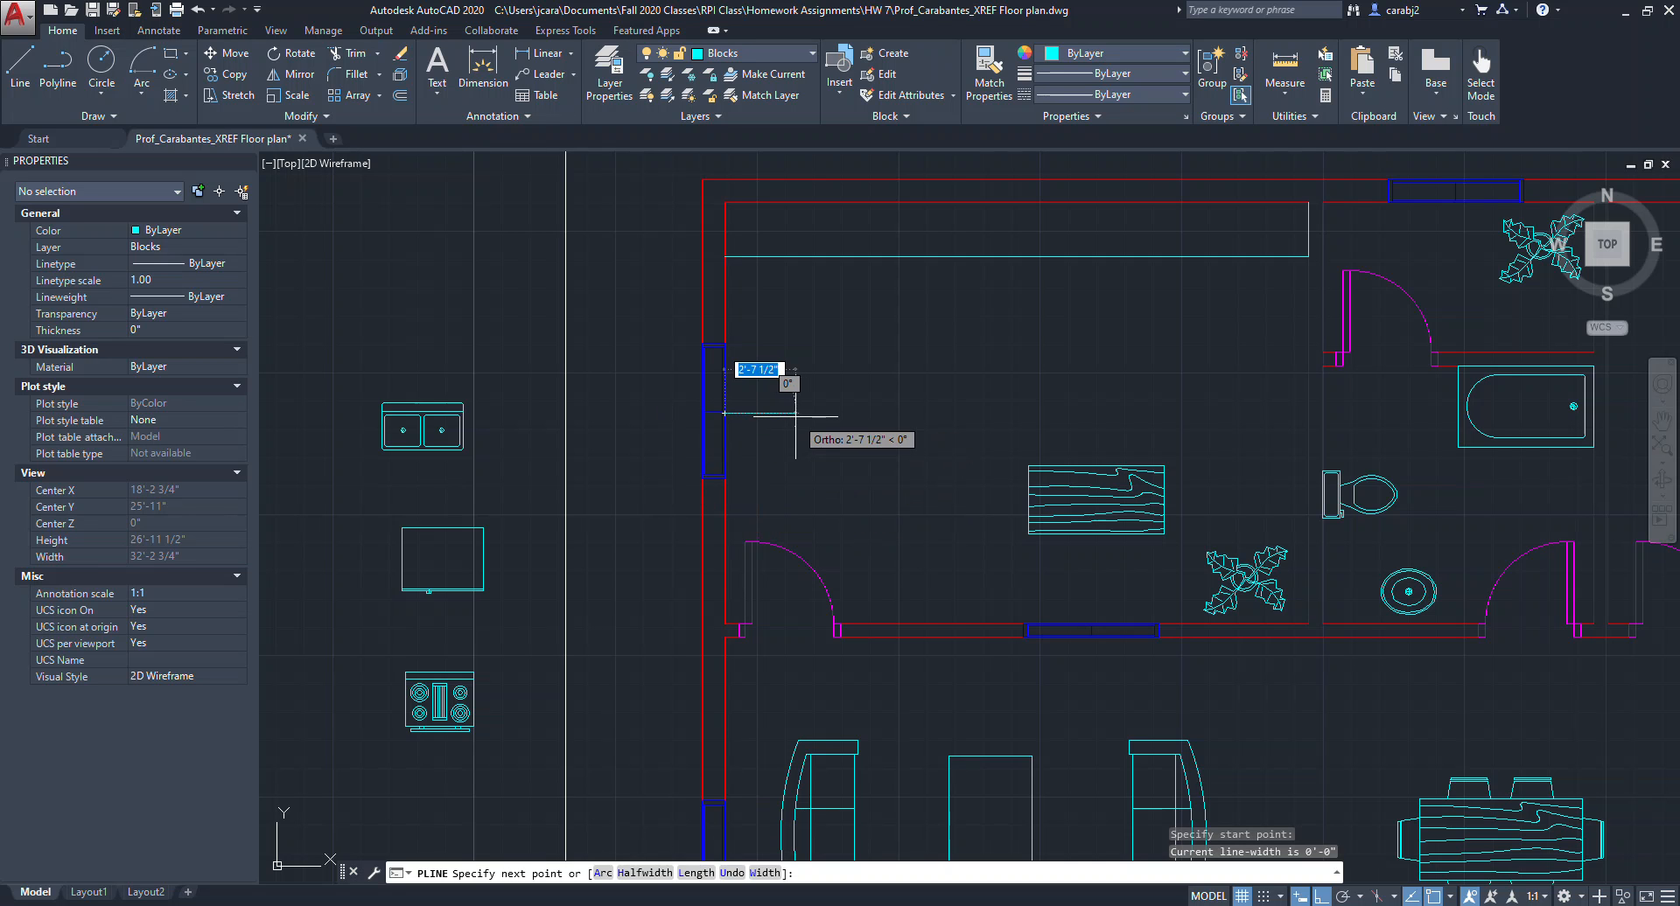
pyautogui.write("2'")
pyautogui.press('Return')
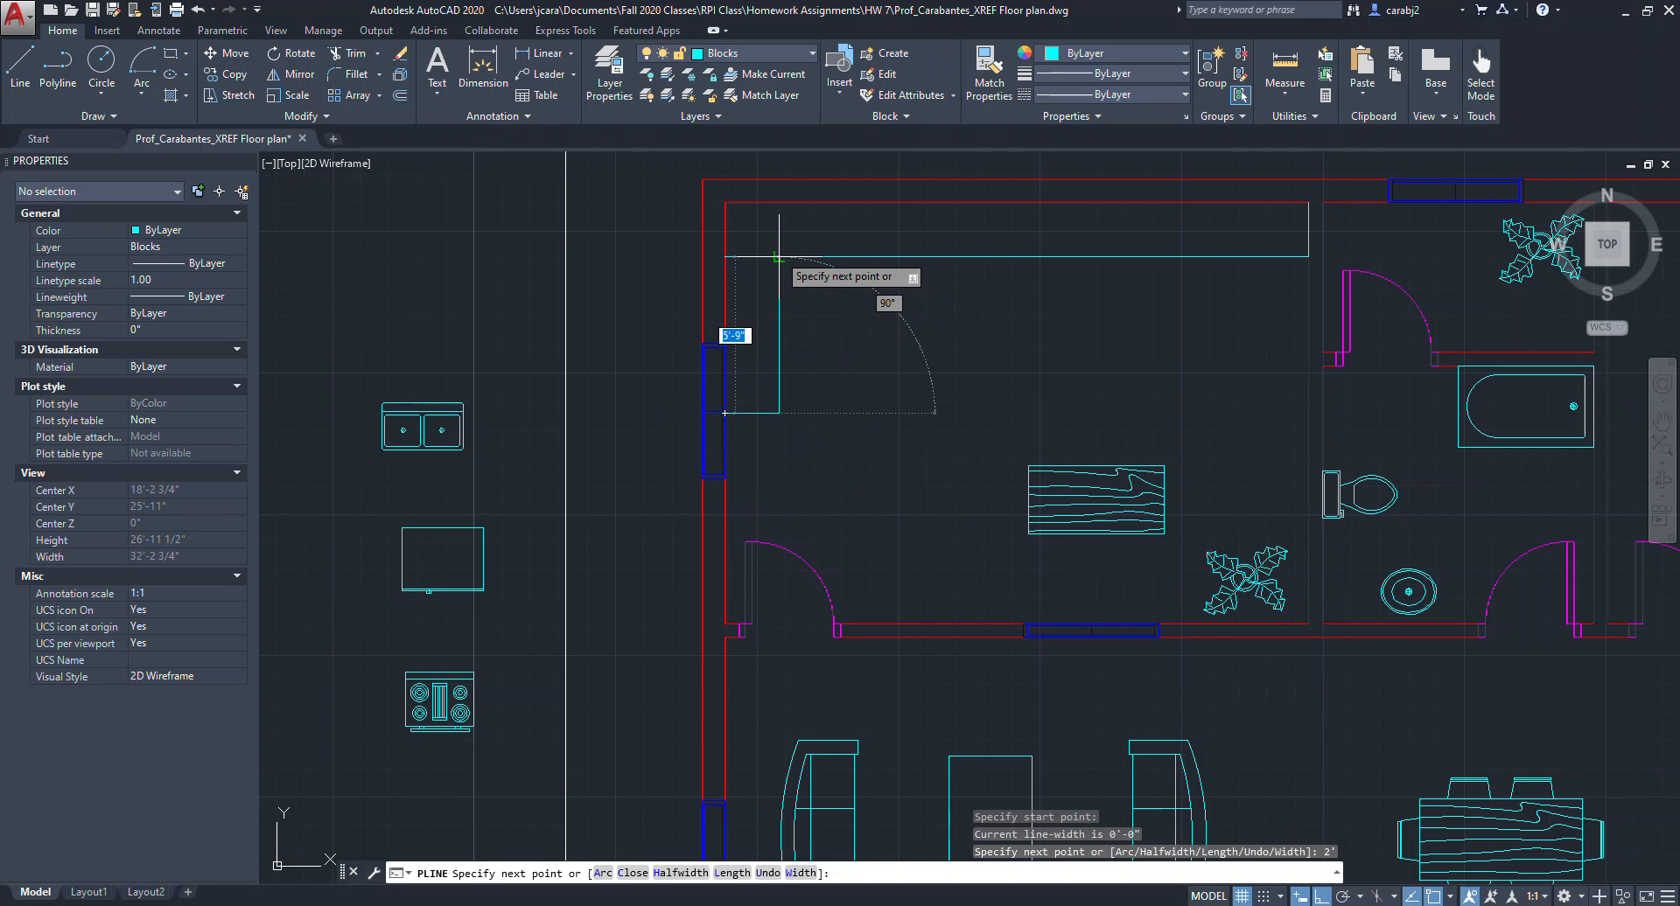
pyautogui.press('Escape')
# Trim the overlapping corner segment where the two counter outlines meet.
pyautogui.click(804, 335)
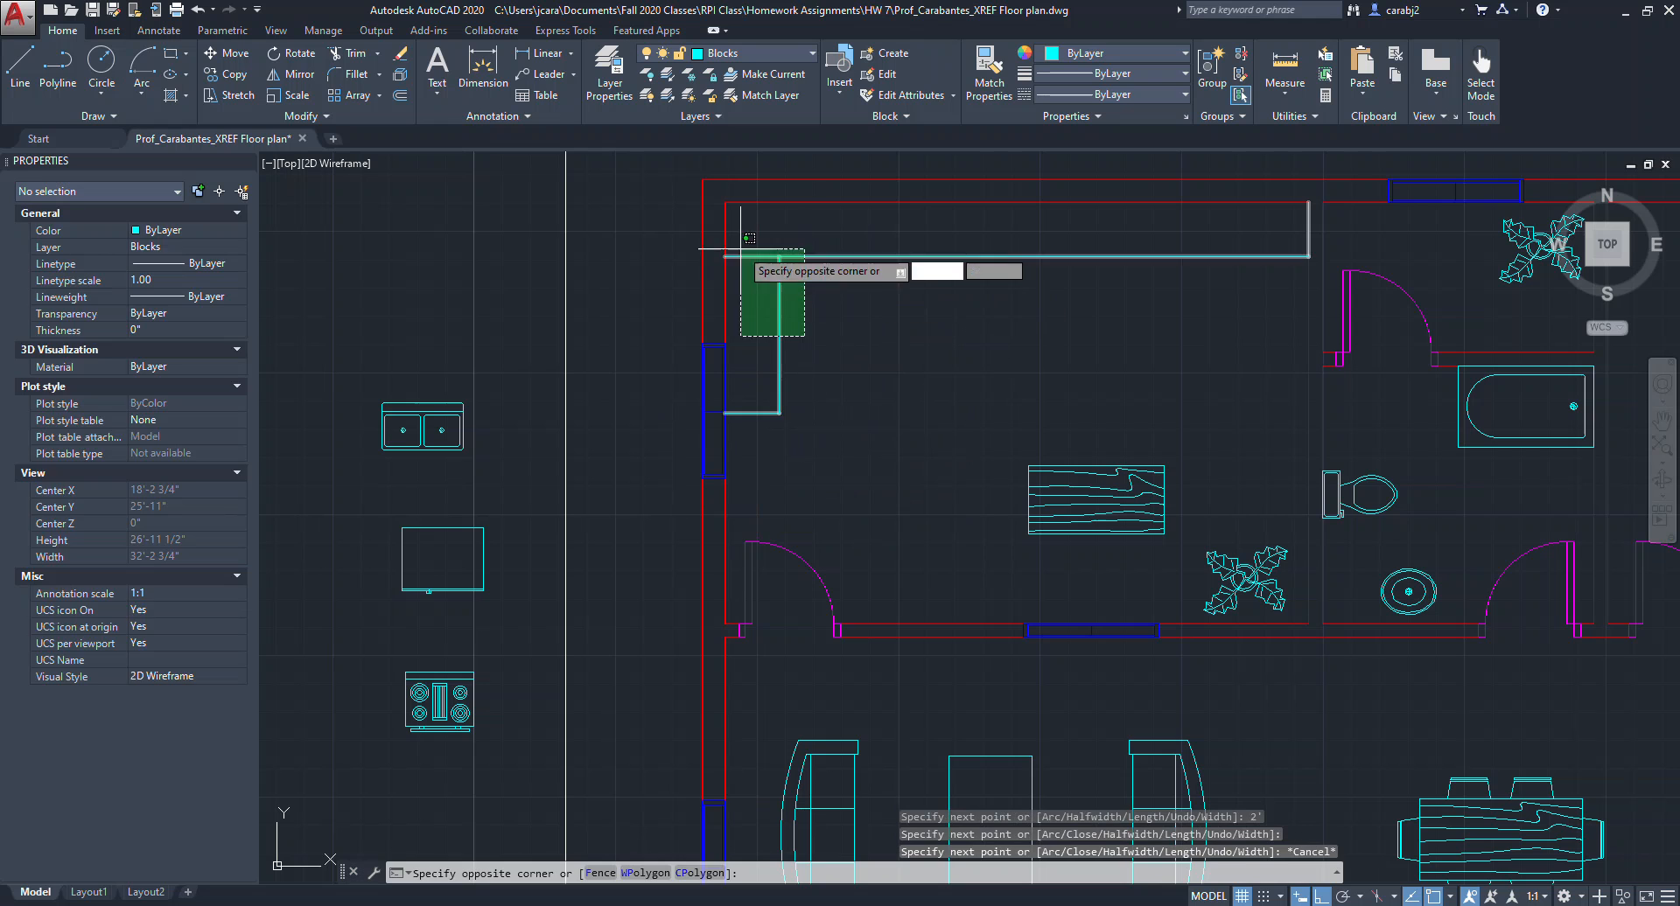
pyautogui.click(713, 255)
pyautogui.rightClick(873, 301)
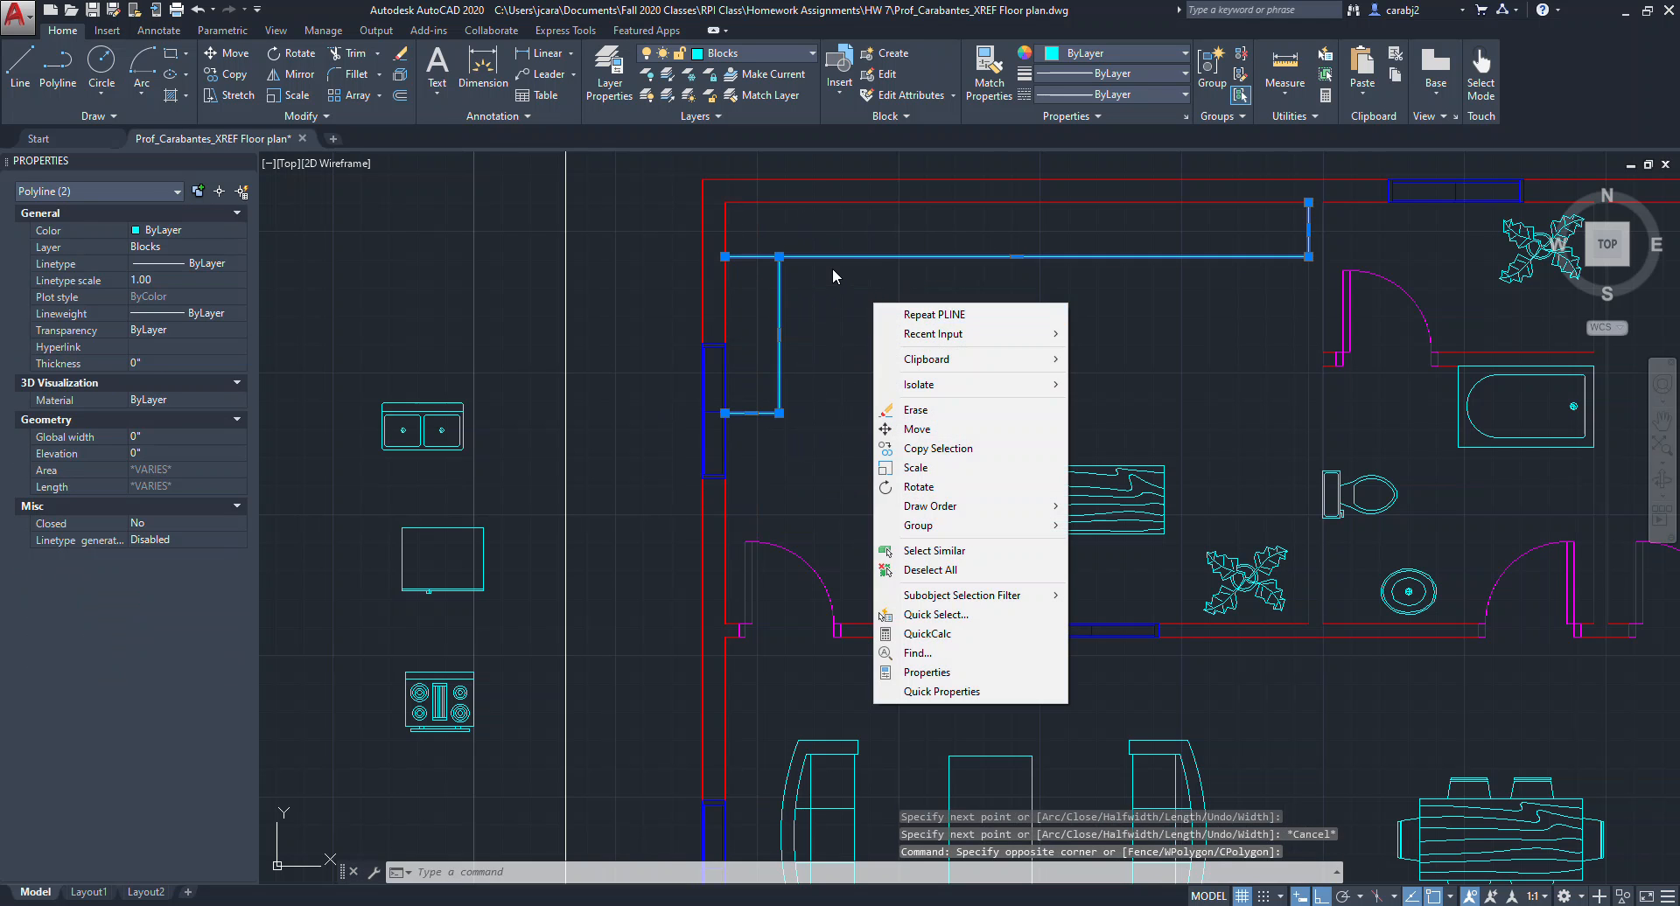
pyautogui.press('Escape')
pyautogui.write('tr')
pyautogui.press('Return')
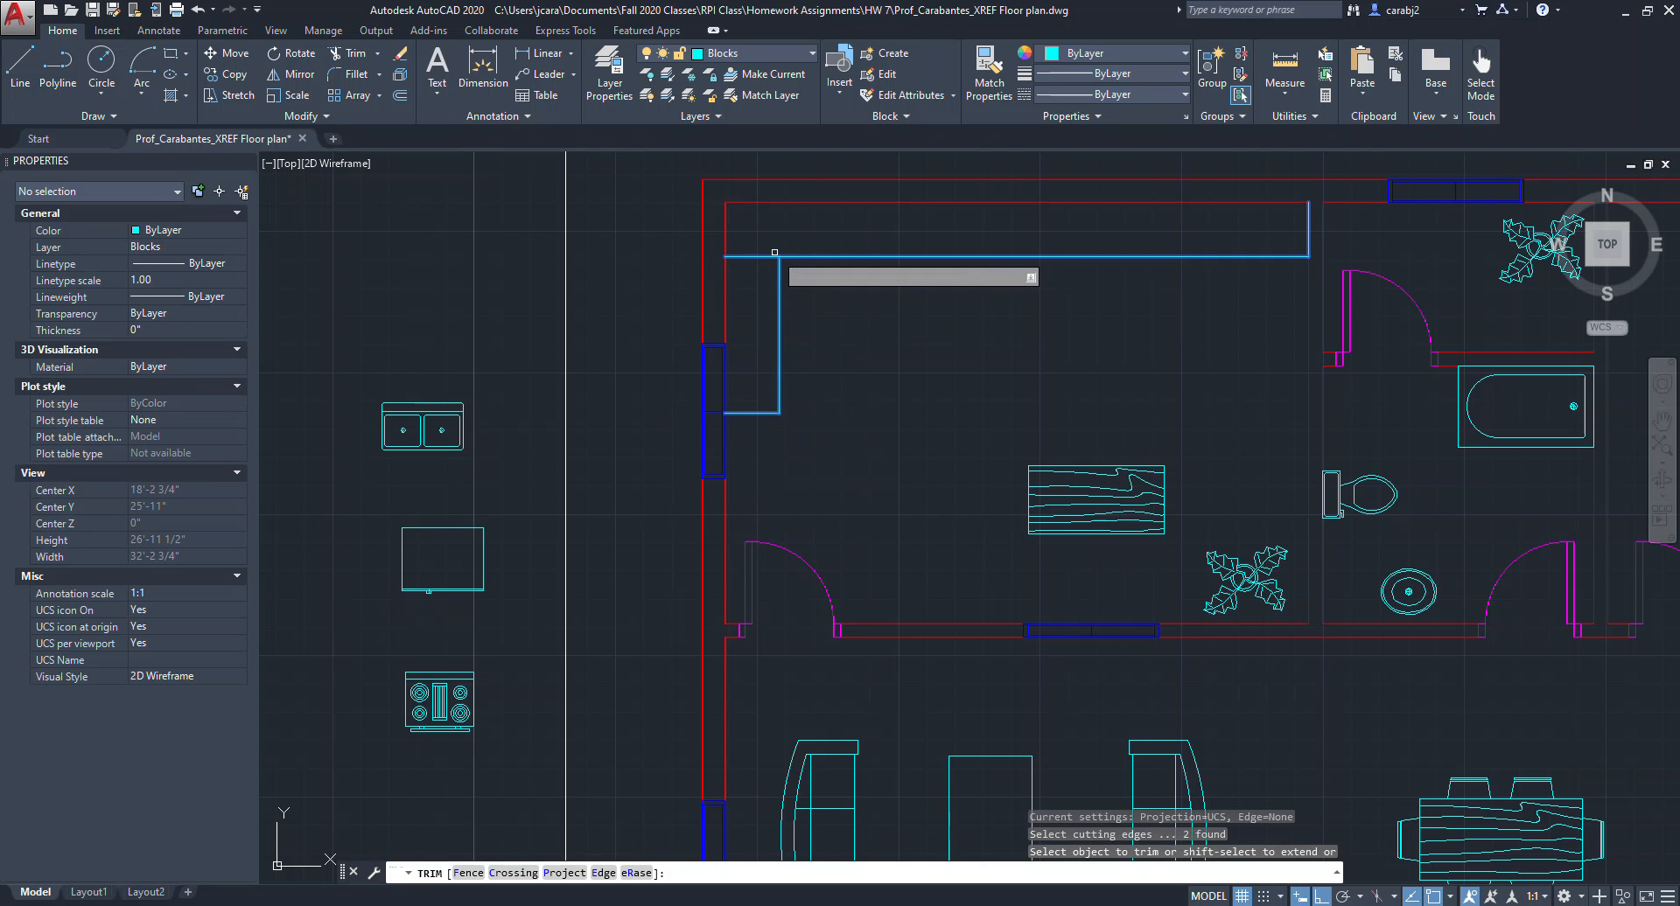
pyautogui.click(752, 237)
pyautogui.click(753, 238)
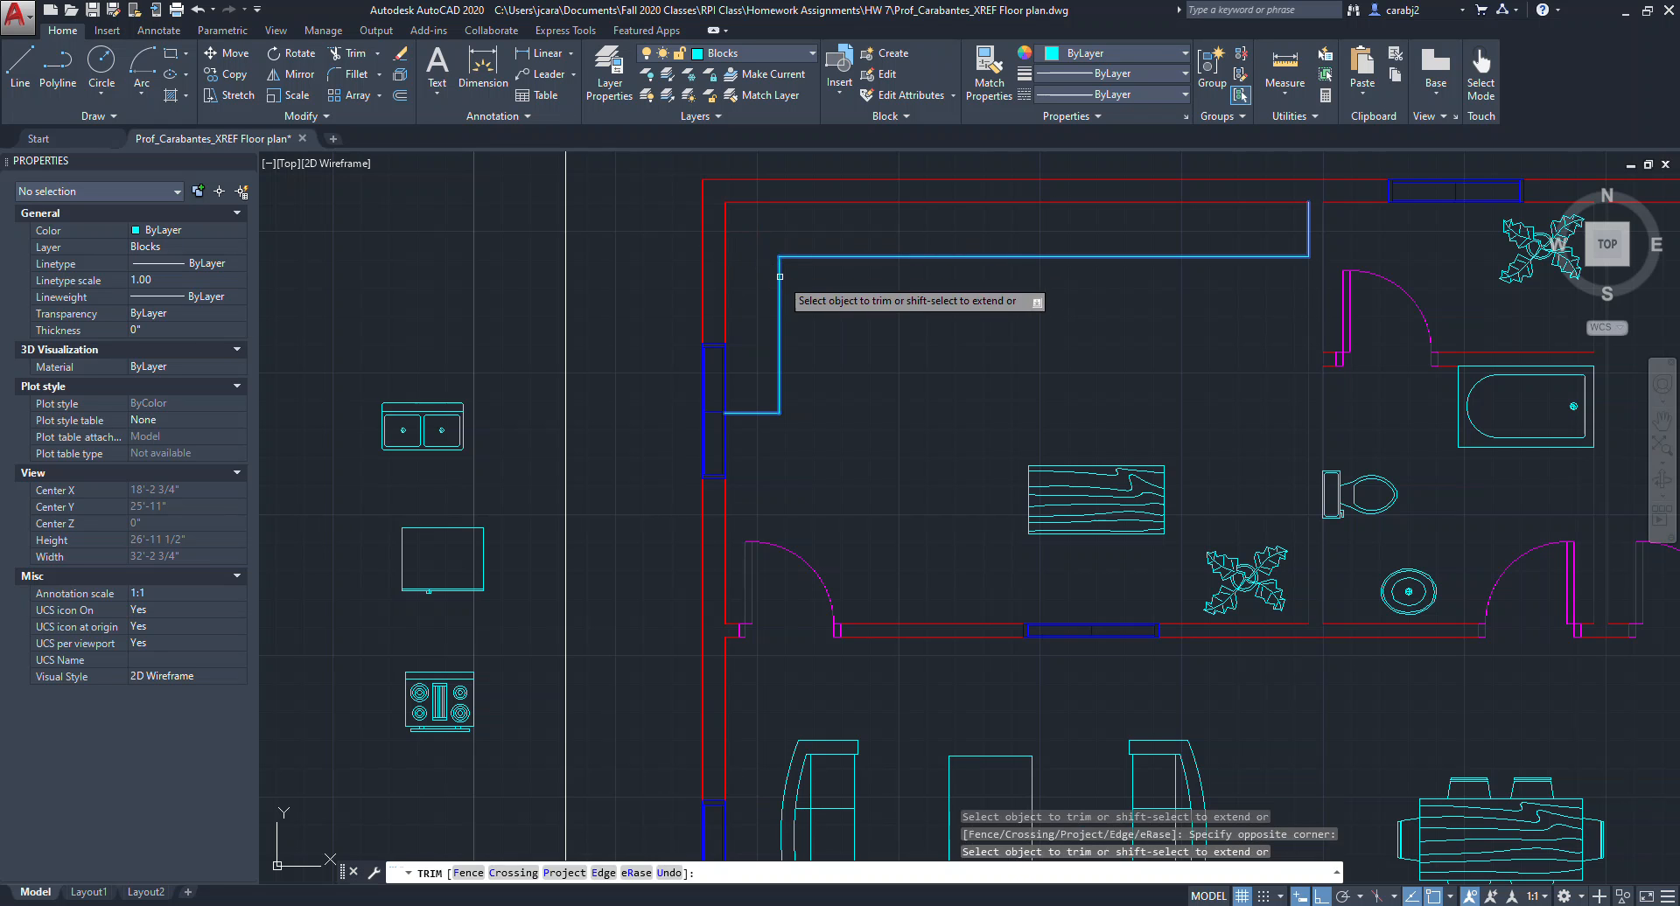
pyautogui.press('Escape')
pyautogui.scroll(-2, 778, 306)
pyautogui.scroll(2, 774, 317)
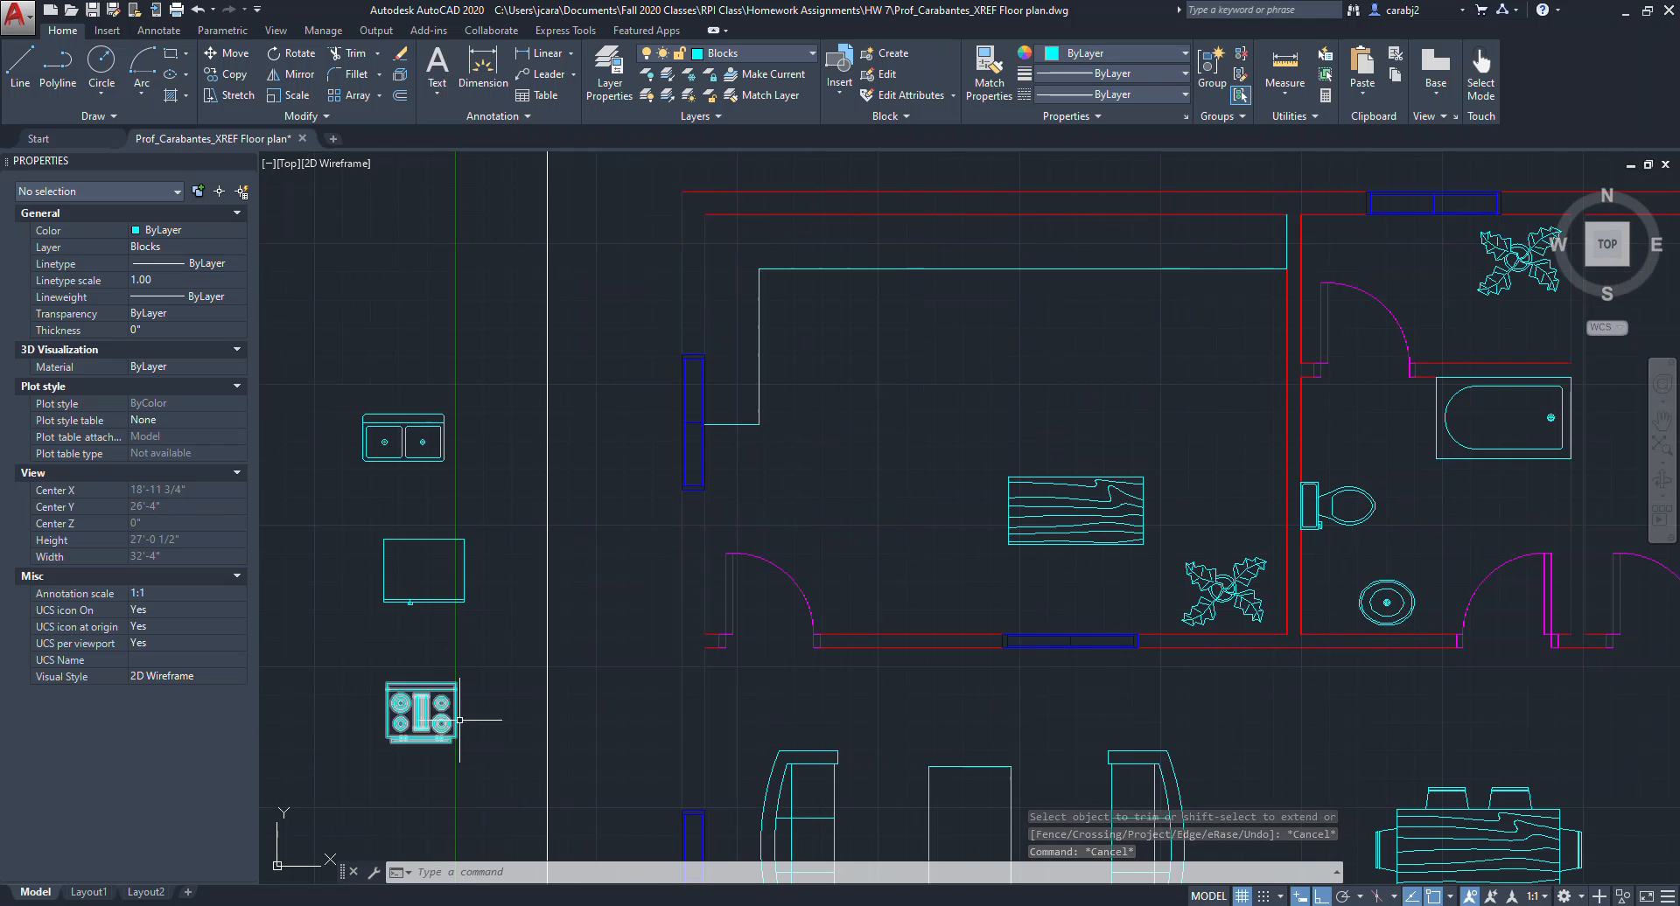
pyautogui.click(411, 725)
pyautogui.write('m')
pyautogui.press('Return')
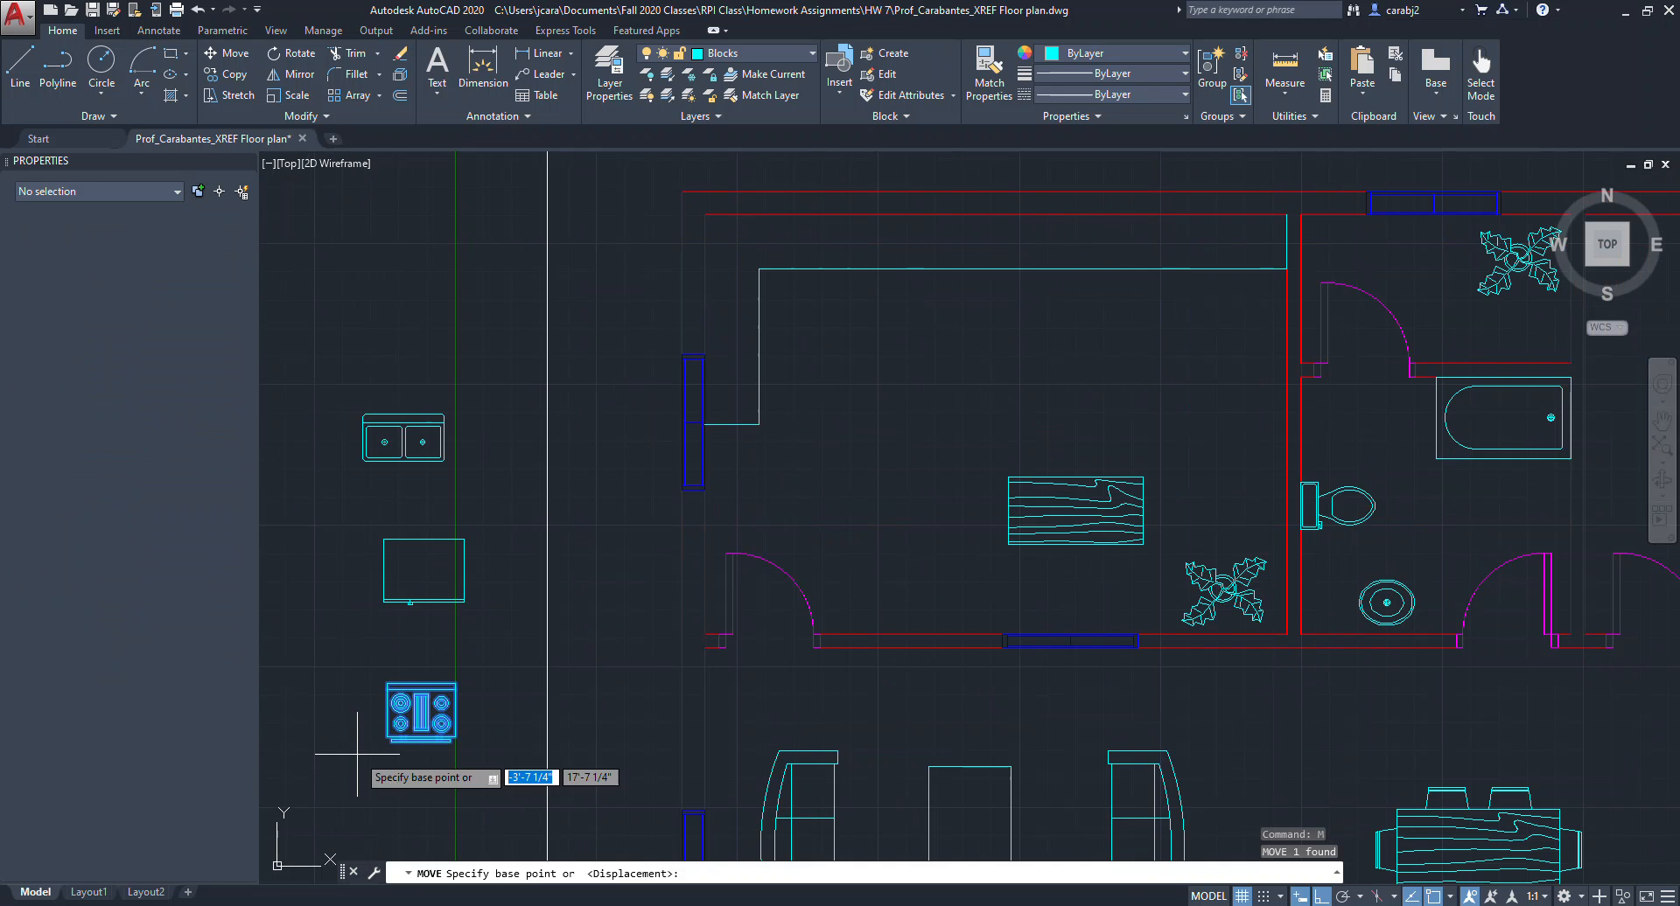
pyautogui.click(386, 681)
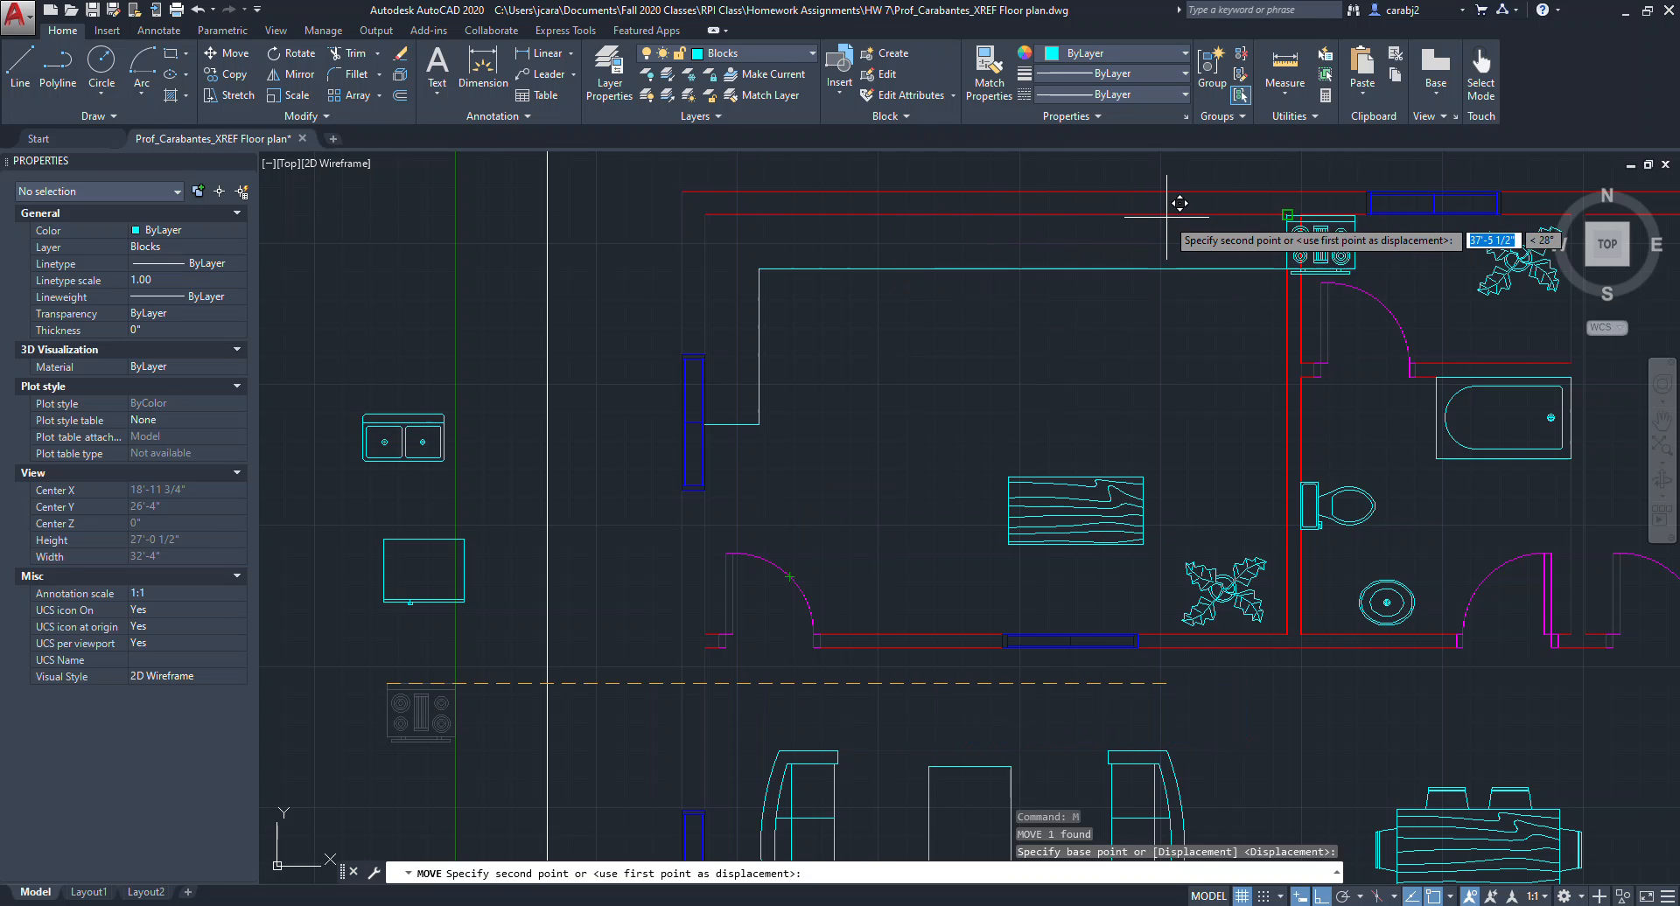
pyautogui.press('F8')
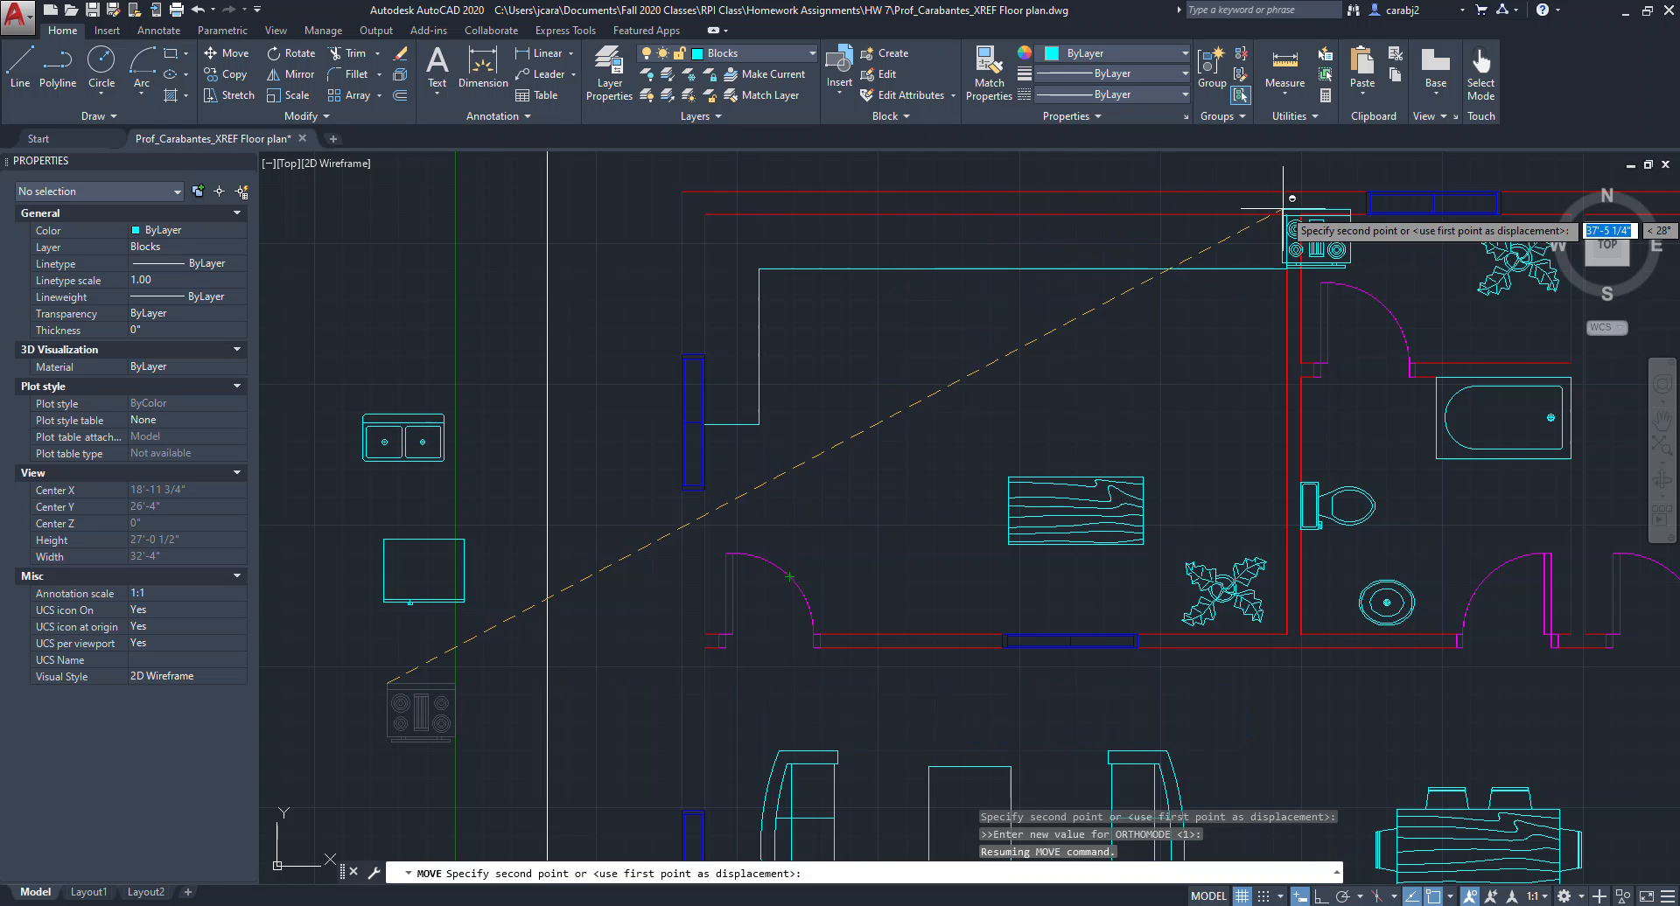
pyautogui.press('Escape')
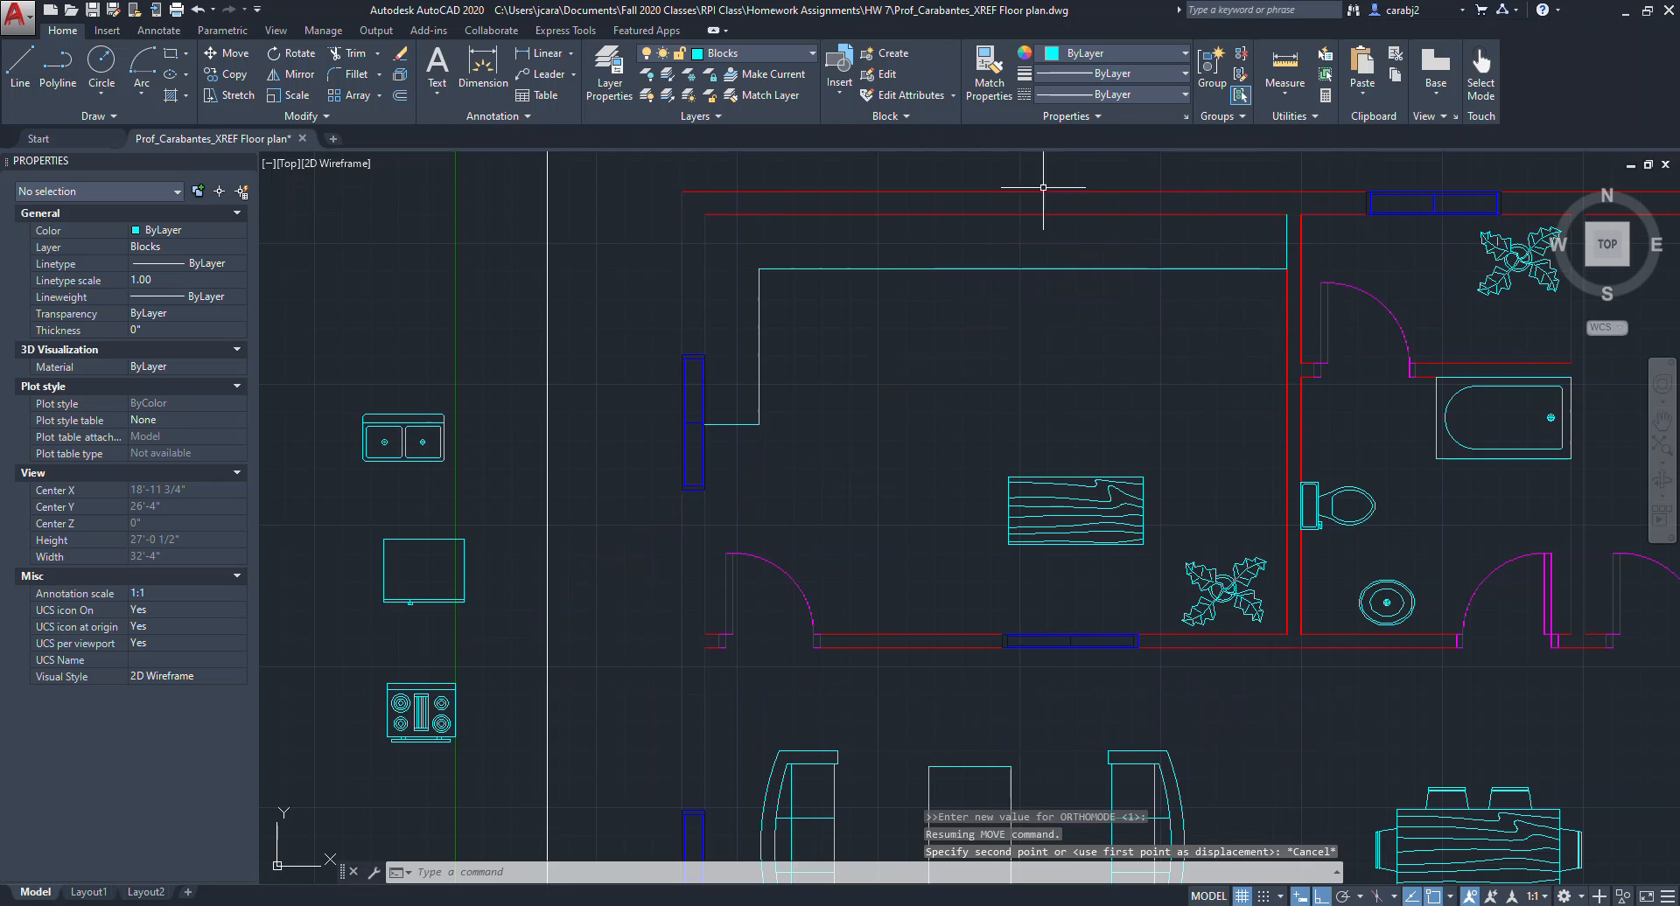
# Move the range onto the kitchen's upper counter.
pyautogui.click(1450, 897)
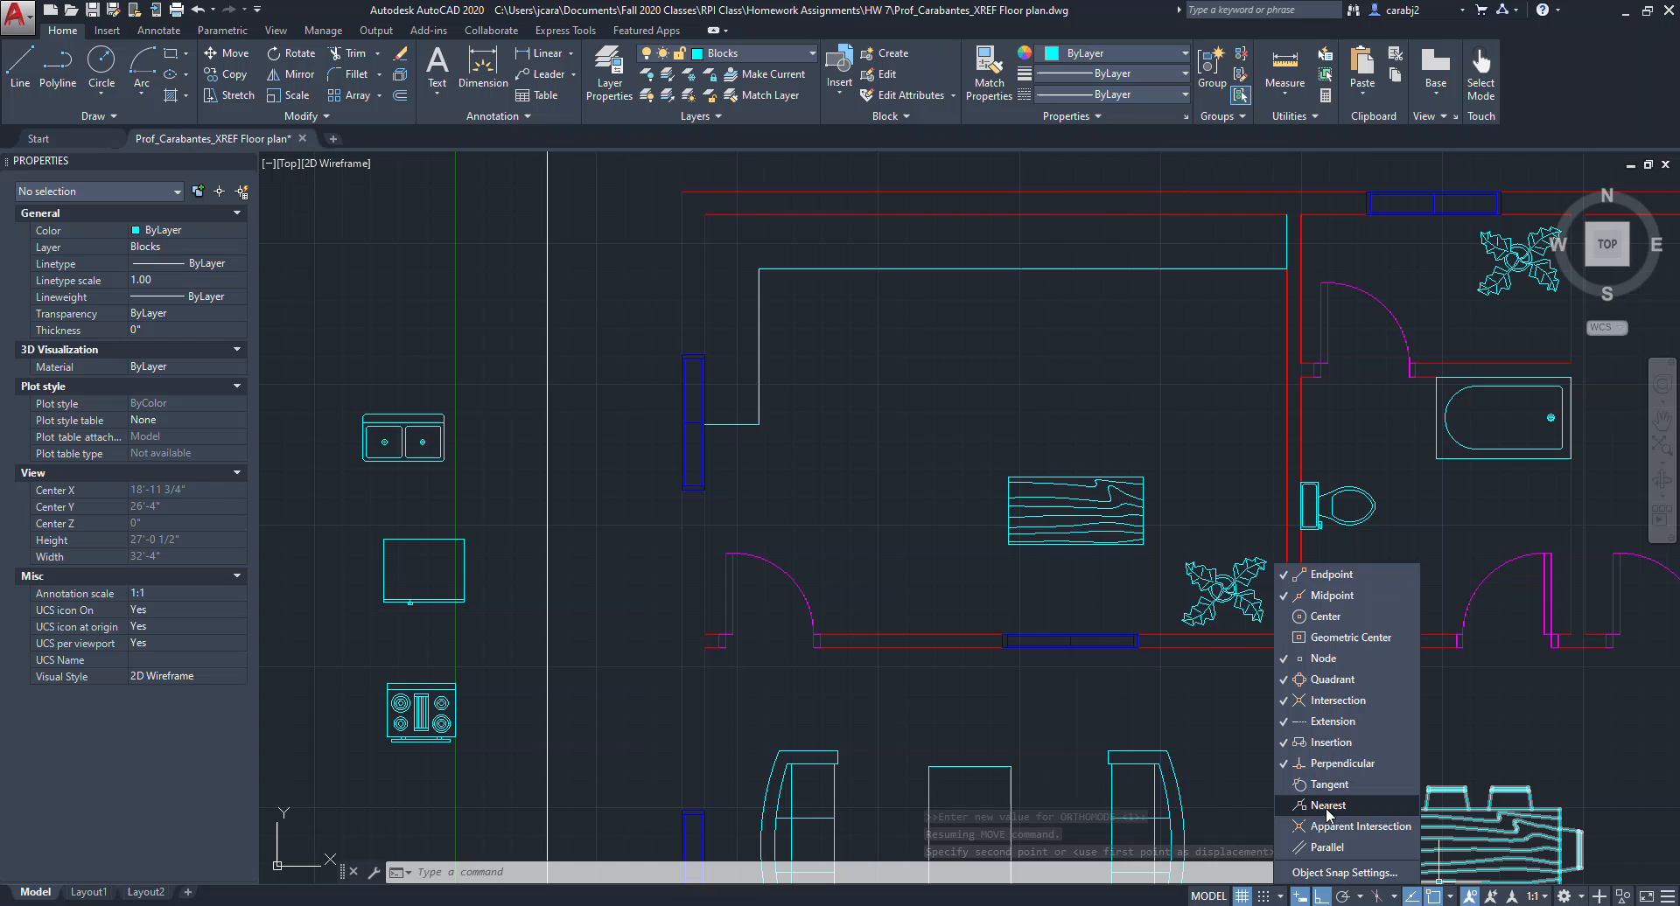
pyautogui.click(415, 726)
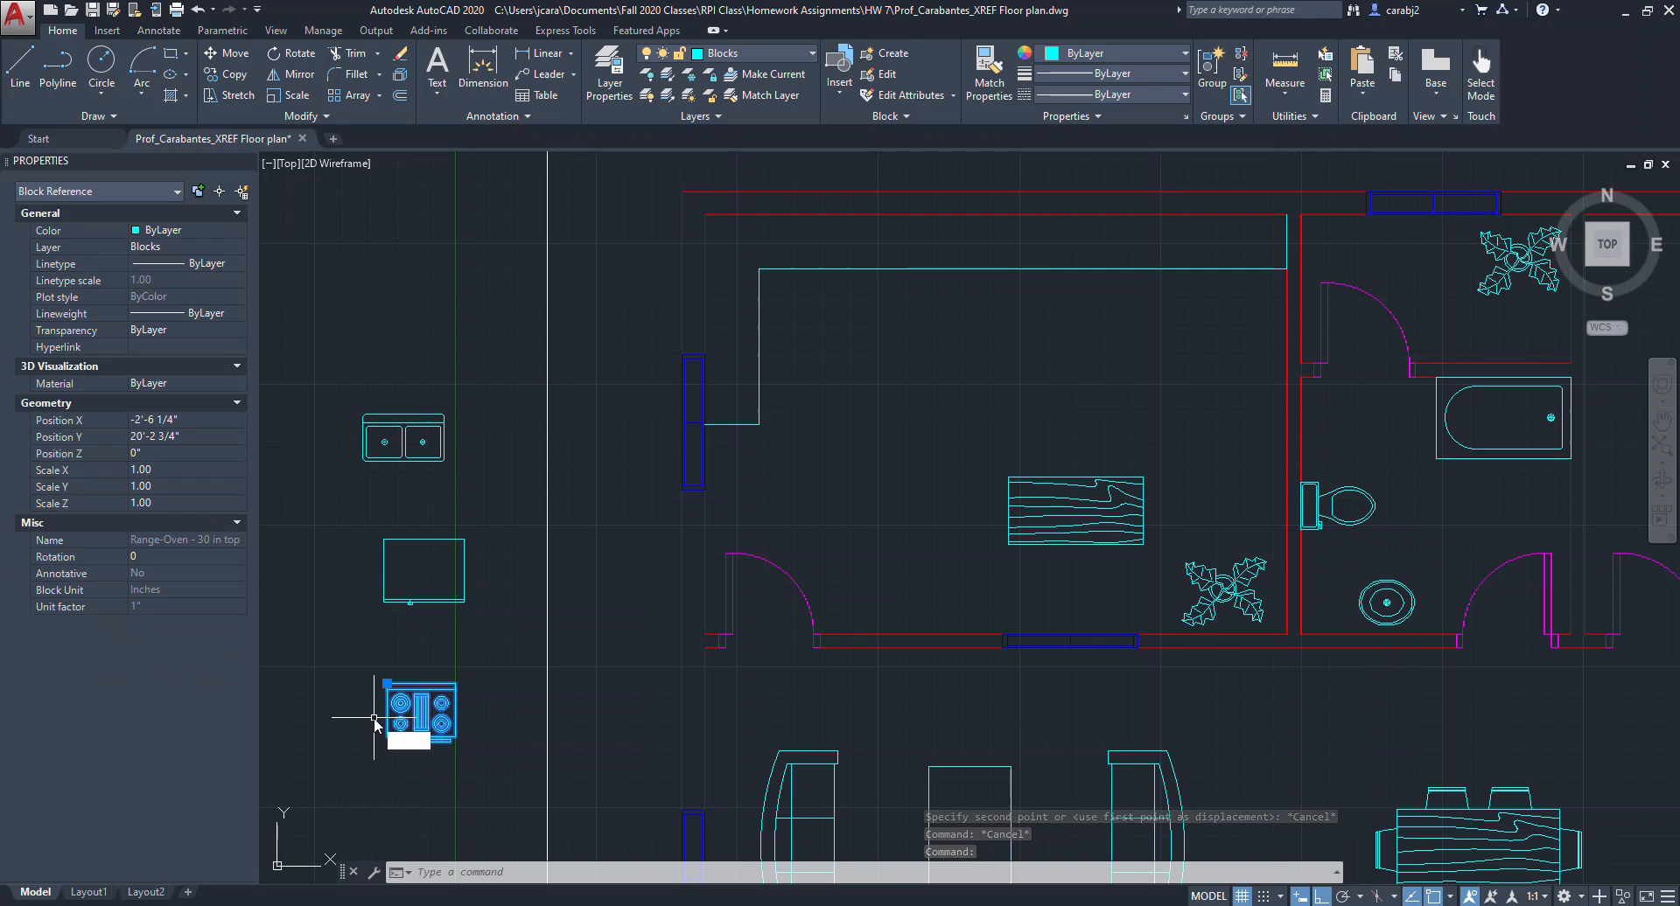
pyautogui.write('M')
pyautogui.press('Return')
pyautogui.click(387, 684)
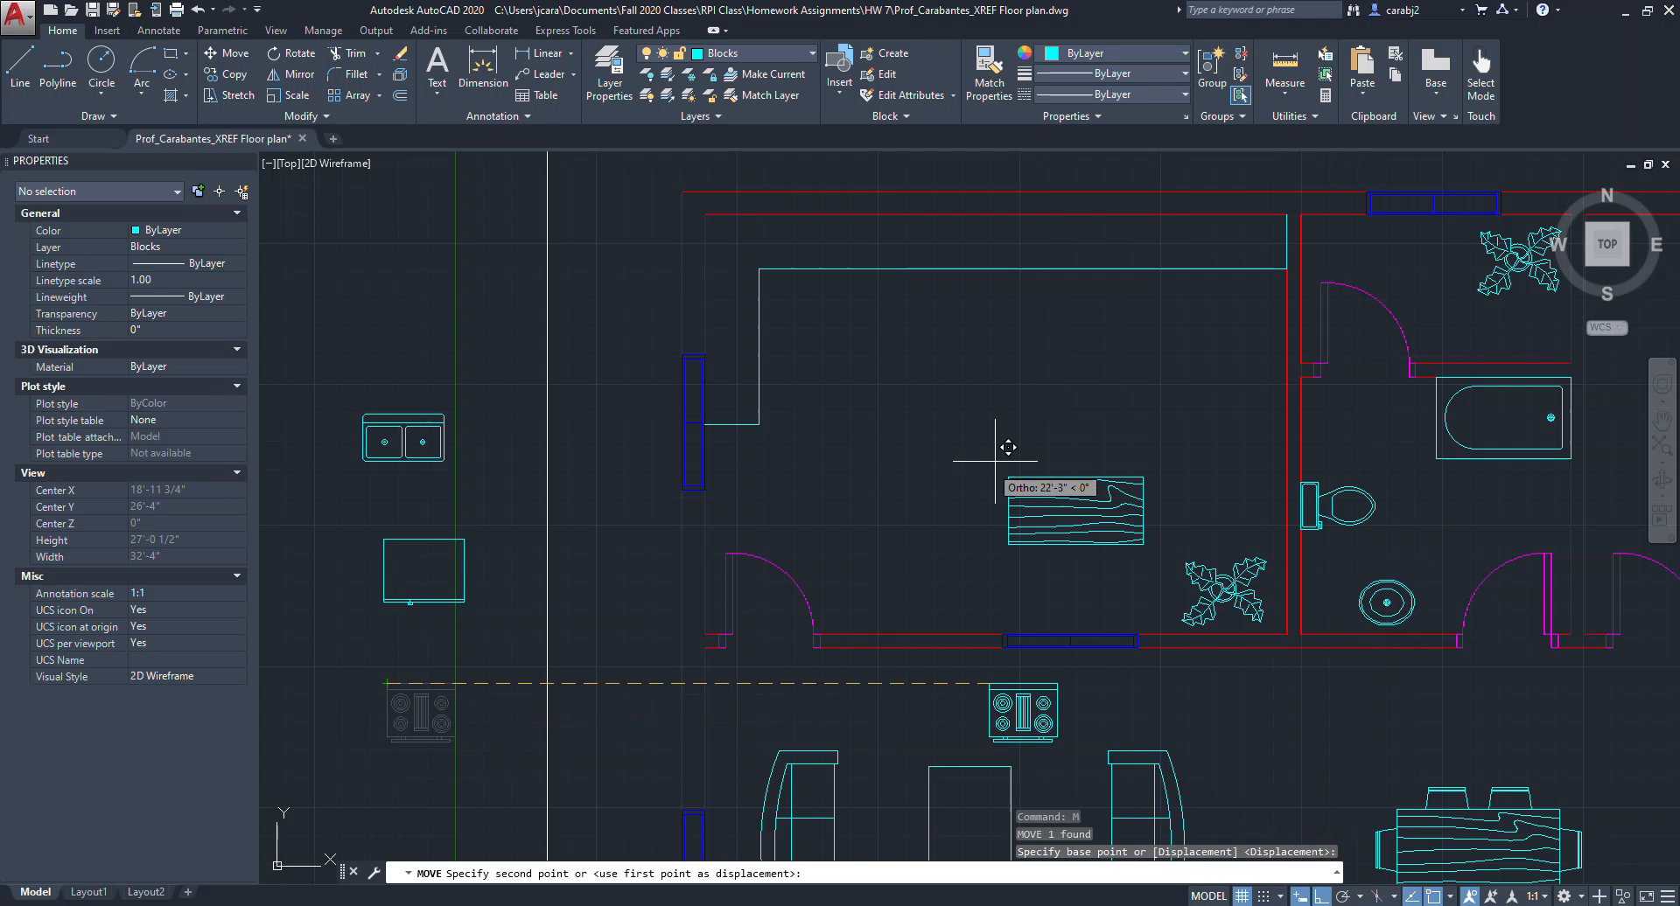
pyautogui.click(1143, 219)
# Move the double sink onto the upper counter, left of the range.
pyautogui.moveTo(1087, 313); pyautogui.dragTo(1168, 317, button='middle')
pyautogui.click(538, 473)
pyautogui.click(458, 419)
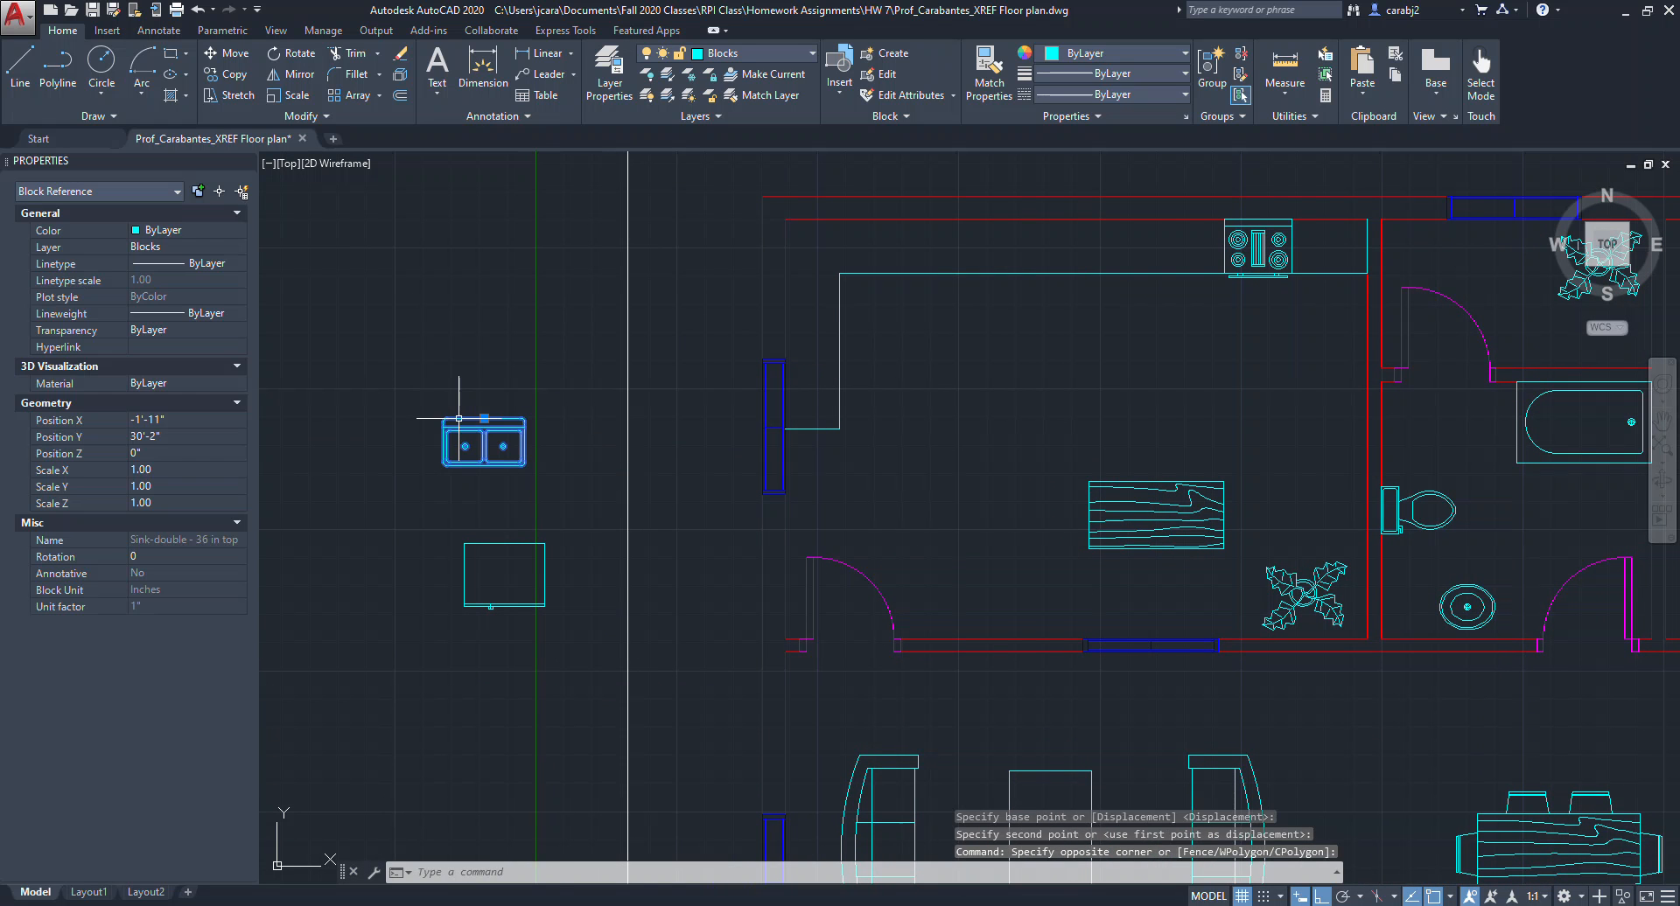
pyautogui.write('M')
pyautogui.press('Return')
pyautogui.scroll(2, 442, 453)
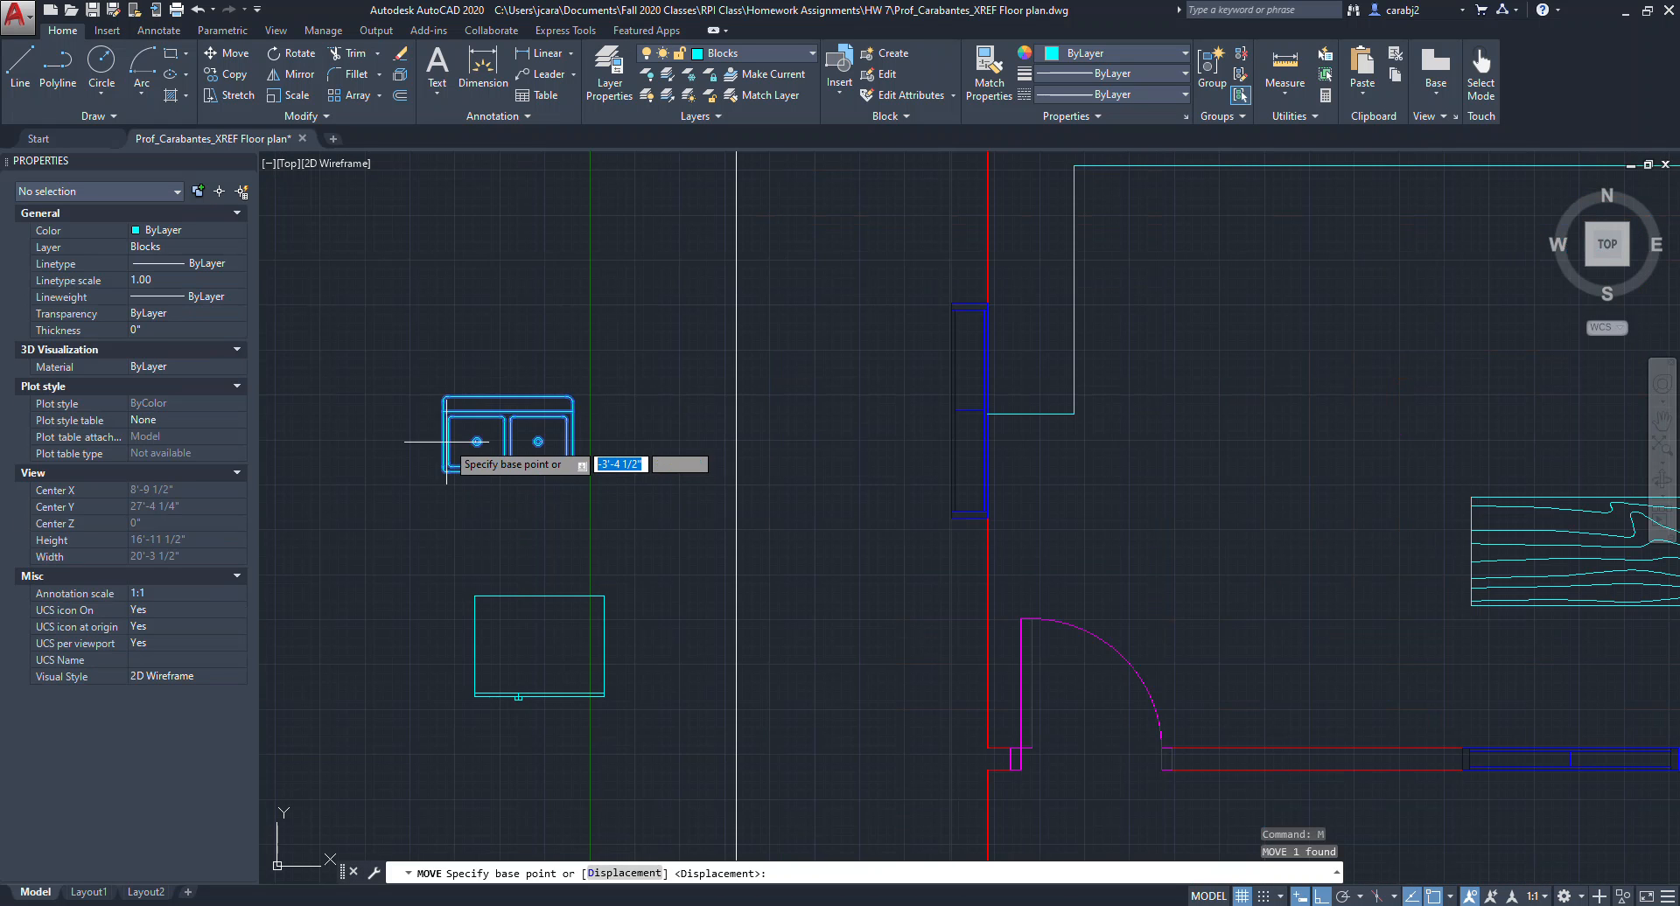
pyautogui.click(448, 395)
pyautogui.scroll(-3, 467, 385)
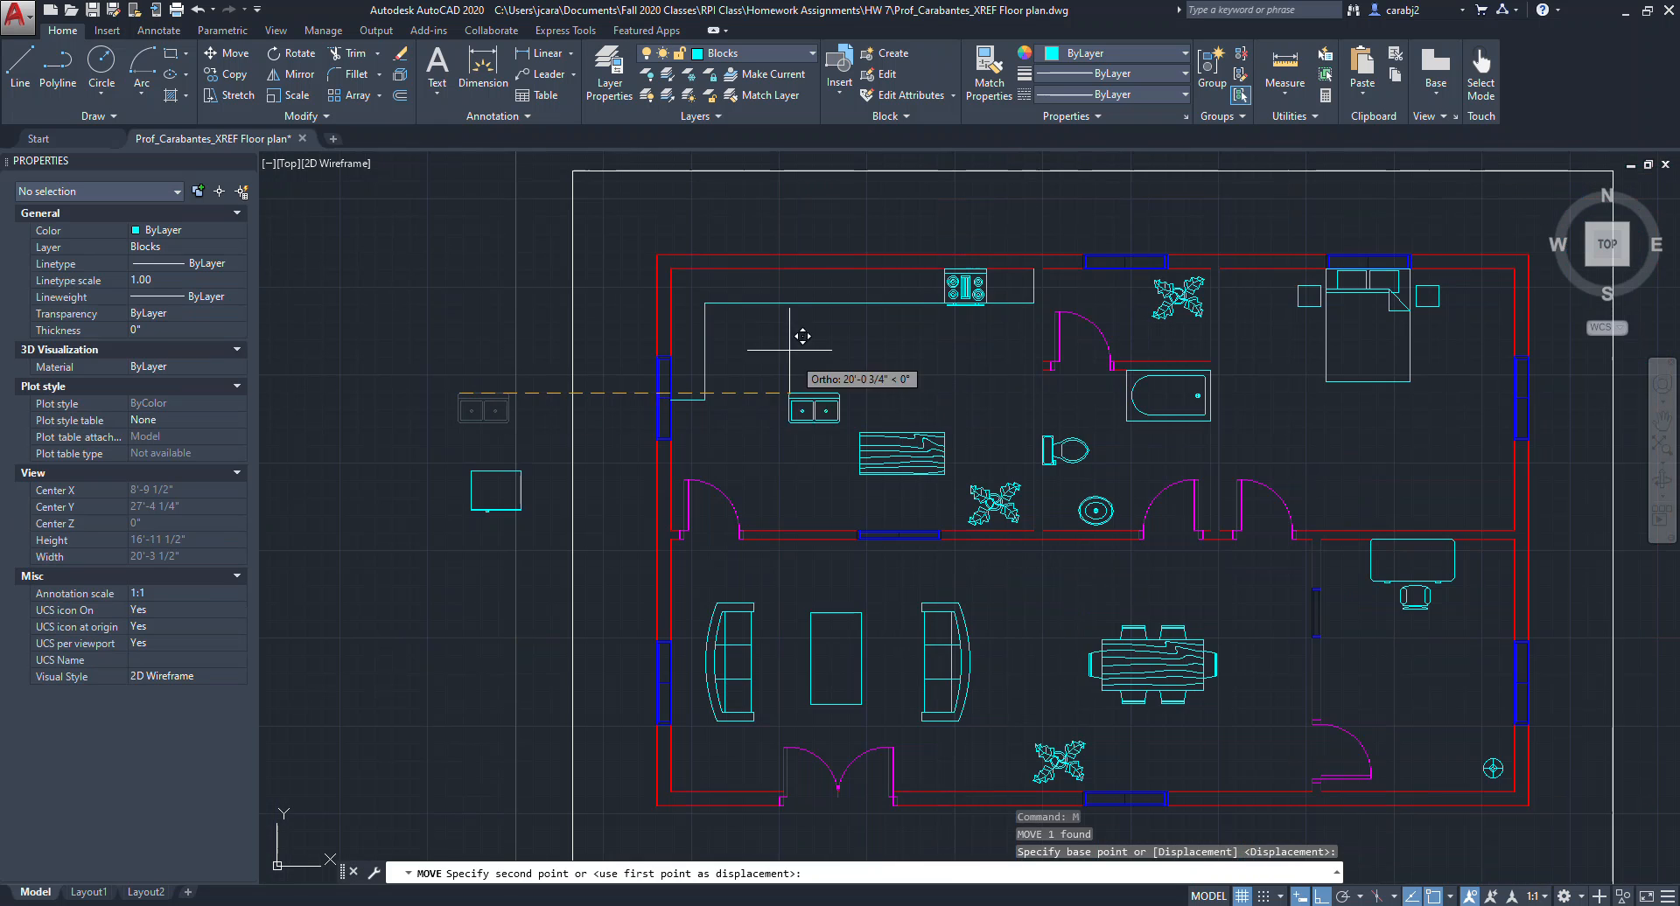
pyautogui.click(783, 276)
# Rotate the refrigerator 90 degrees.
pyautogui.click(510, 549)
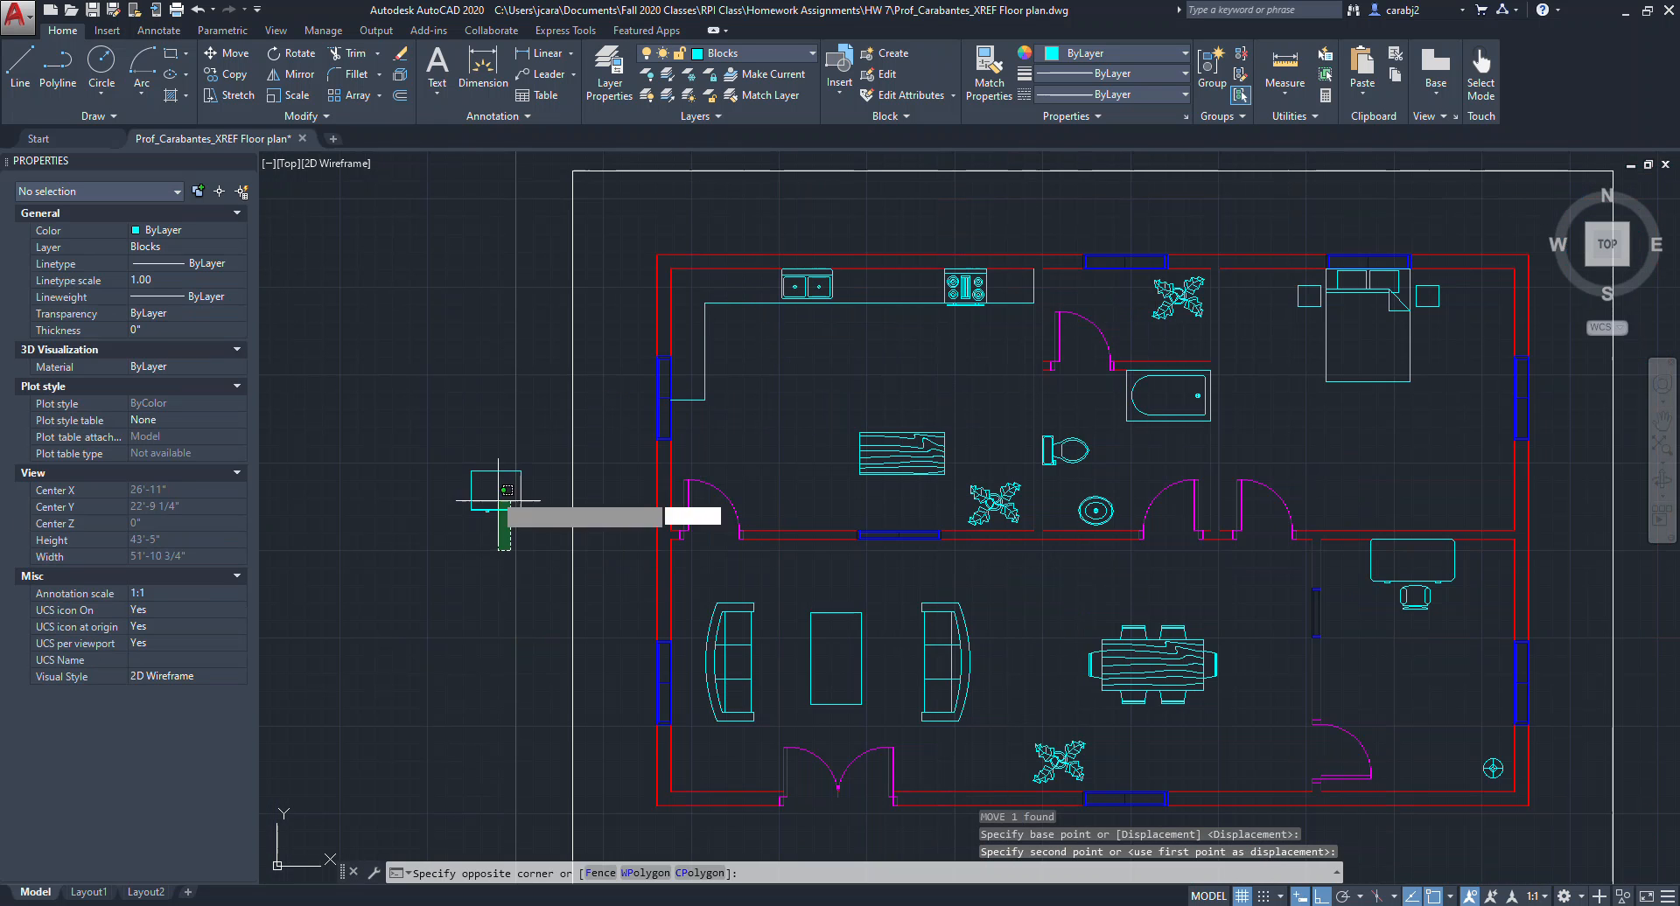
pyautogui.click(484, 473)
pyautogui.scroll(2, 554, 499)
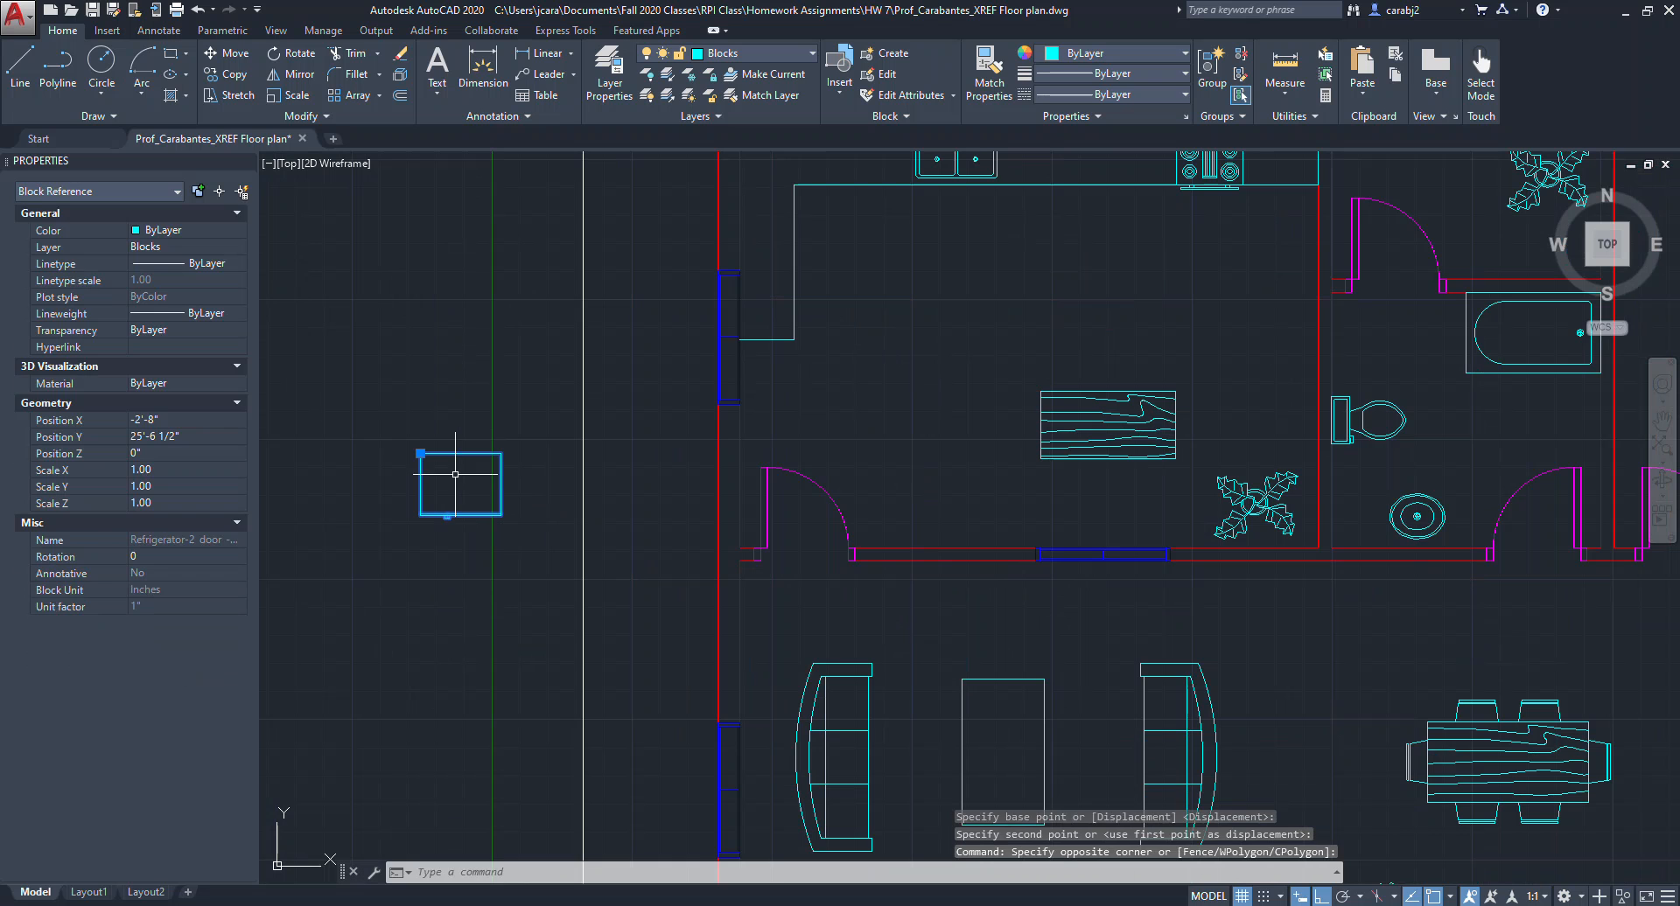
pyautogui.write('ro')
pyautogui.press('Return')
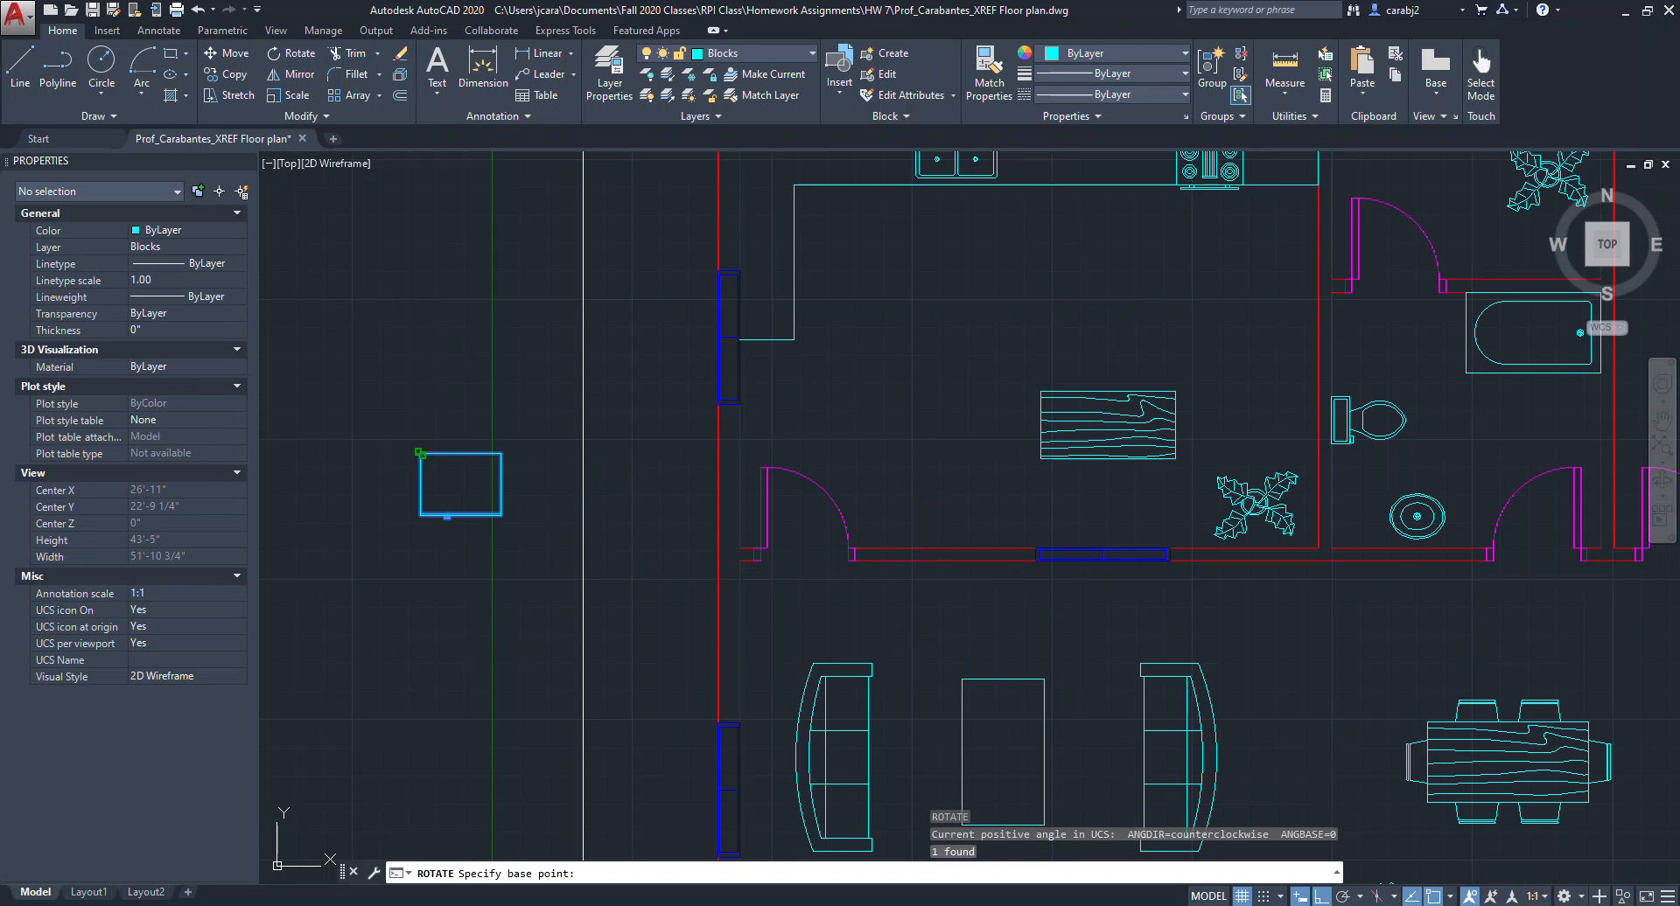
pyautogui.click(421, 453)
pyautogui.click(420, 267)
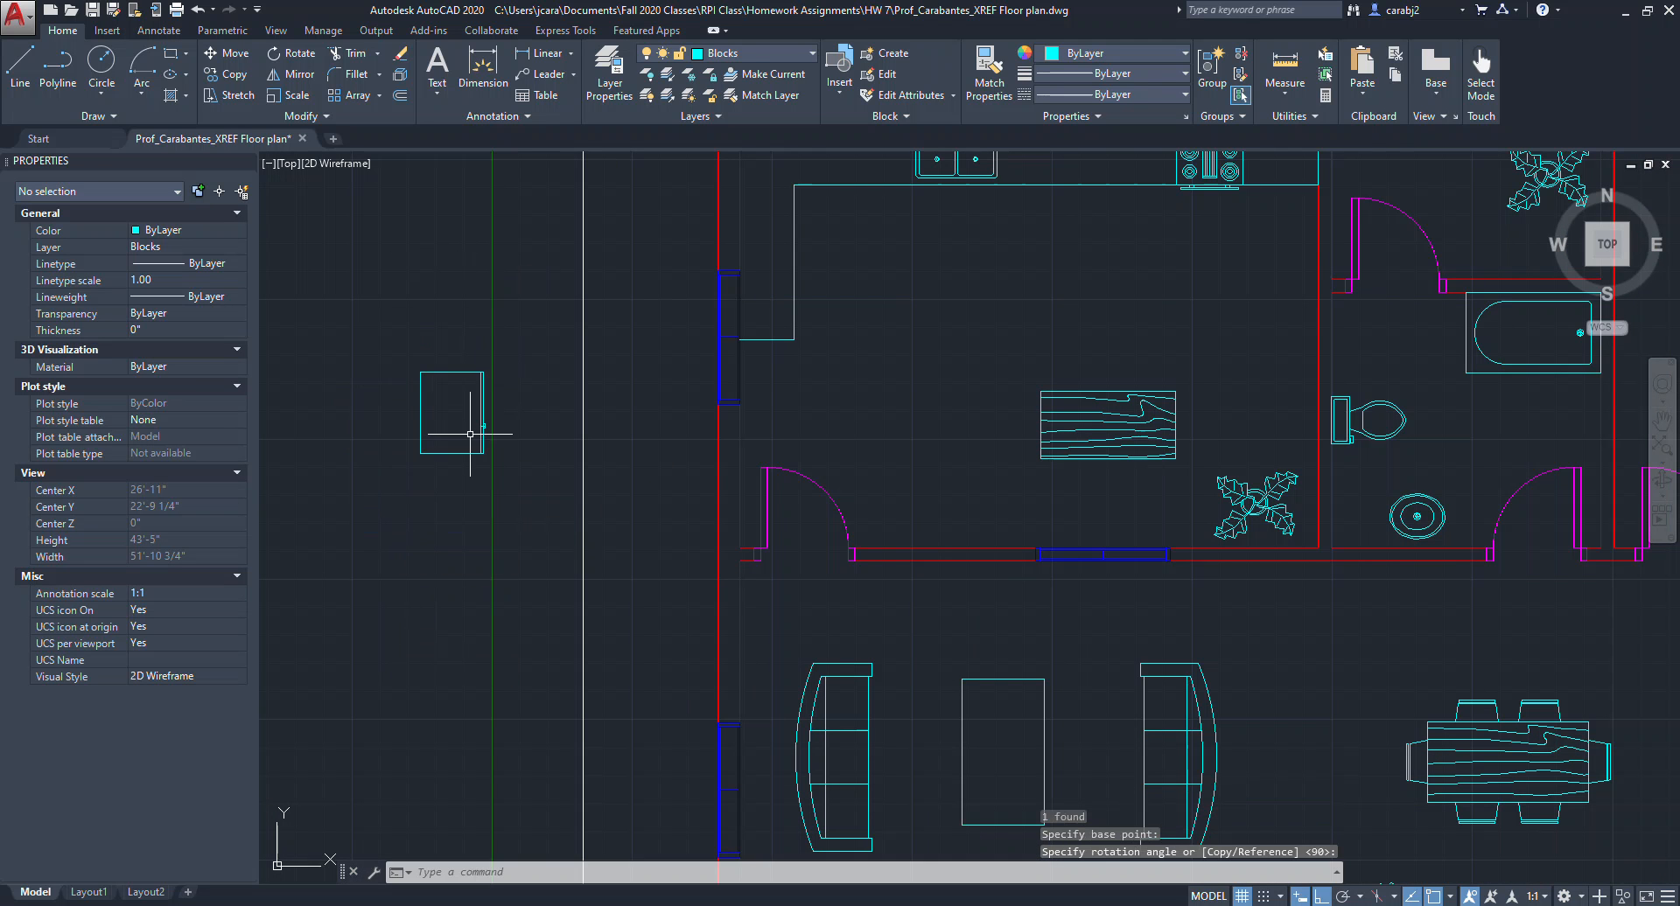
pyautogui.scroll(-3, 507, 430)
pyautogui.scroll(4, 549, 438)
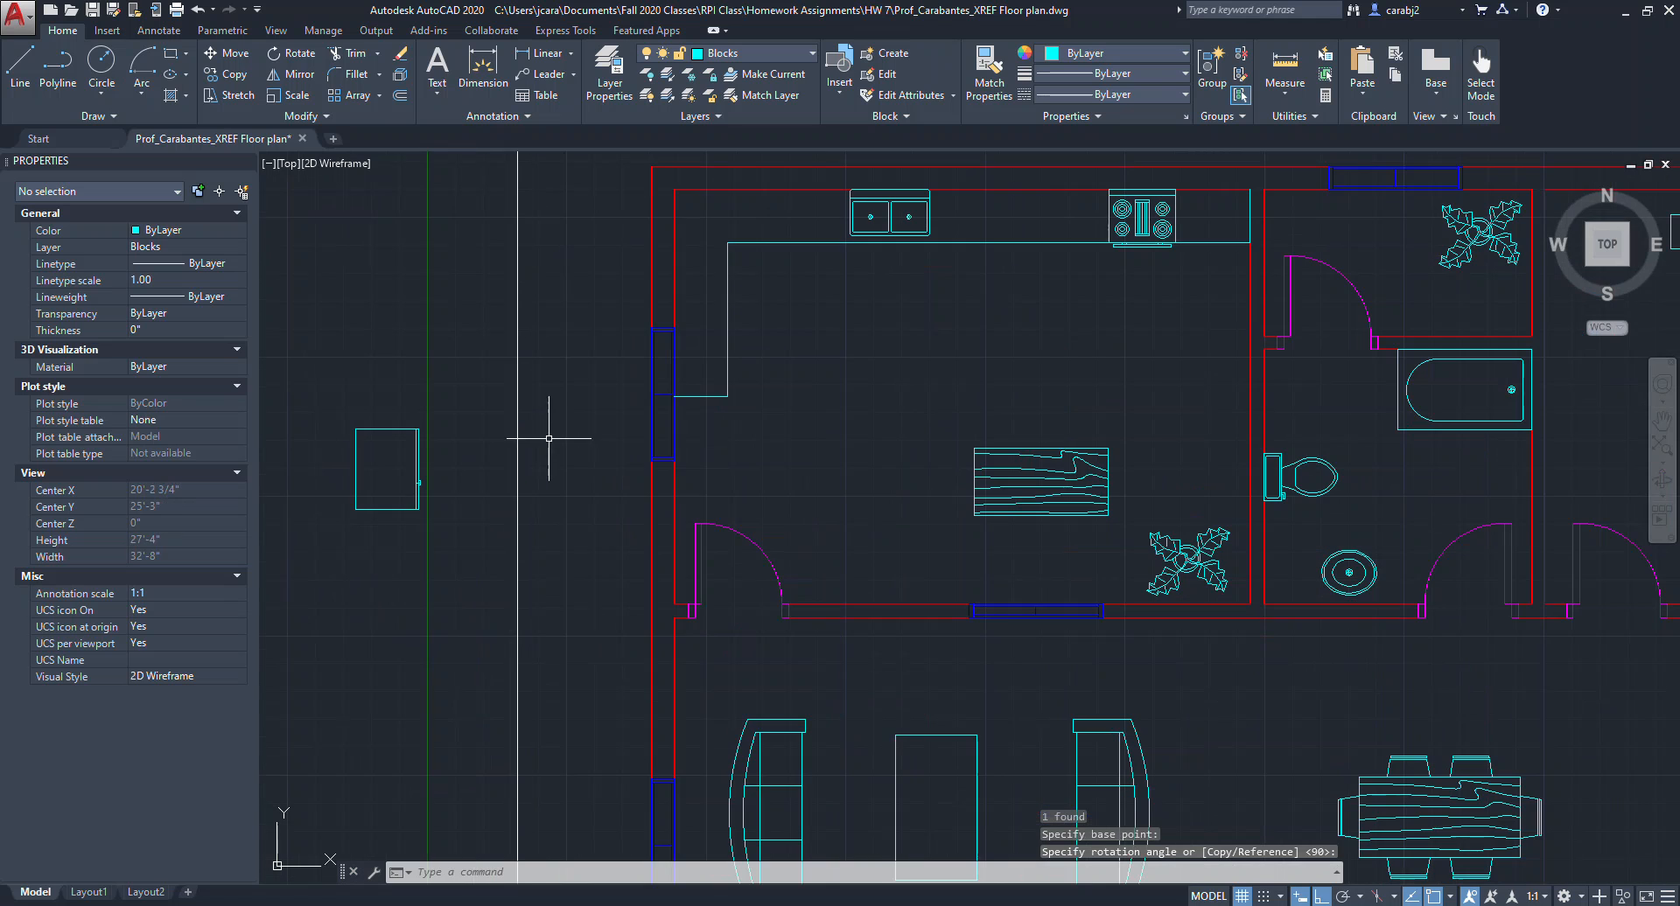
# Move the refrigerator to the upper end of the kitchen's left counter.
pyautogui.click(428, 532)
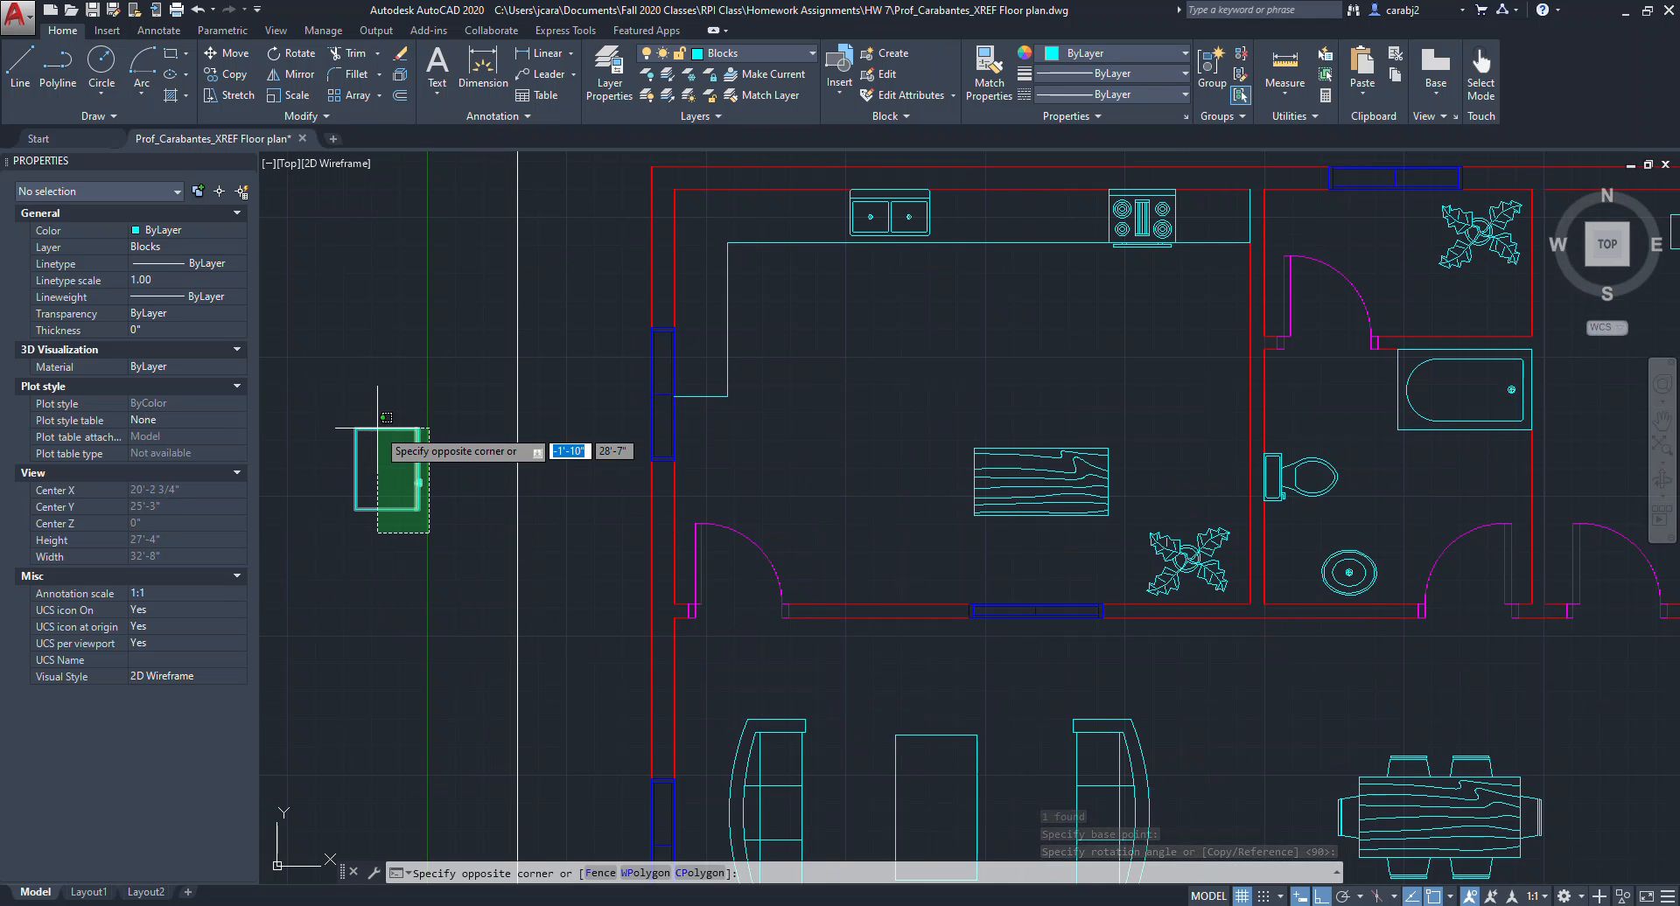
pyautogui.click(377, 428)
pyautogui.write('m')
pyautogui.press('Return')
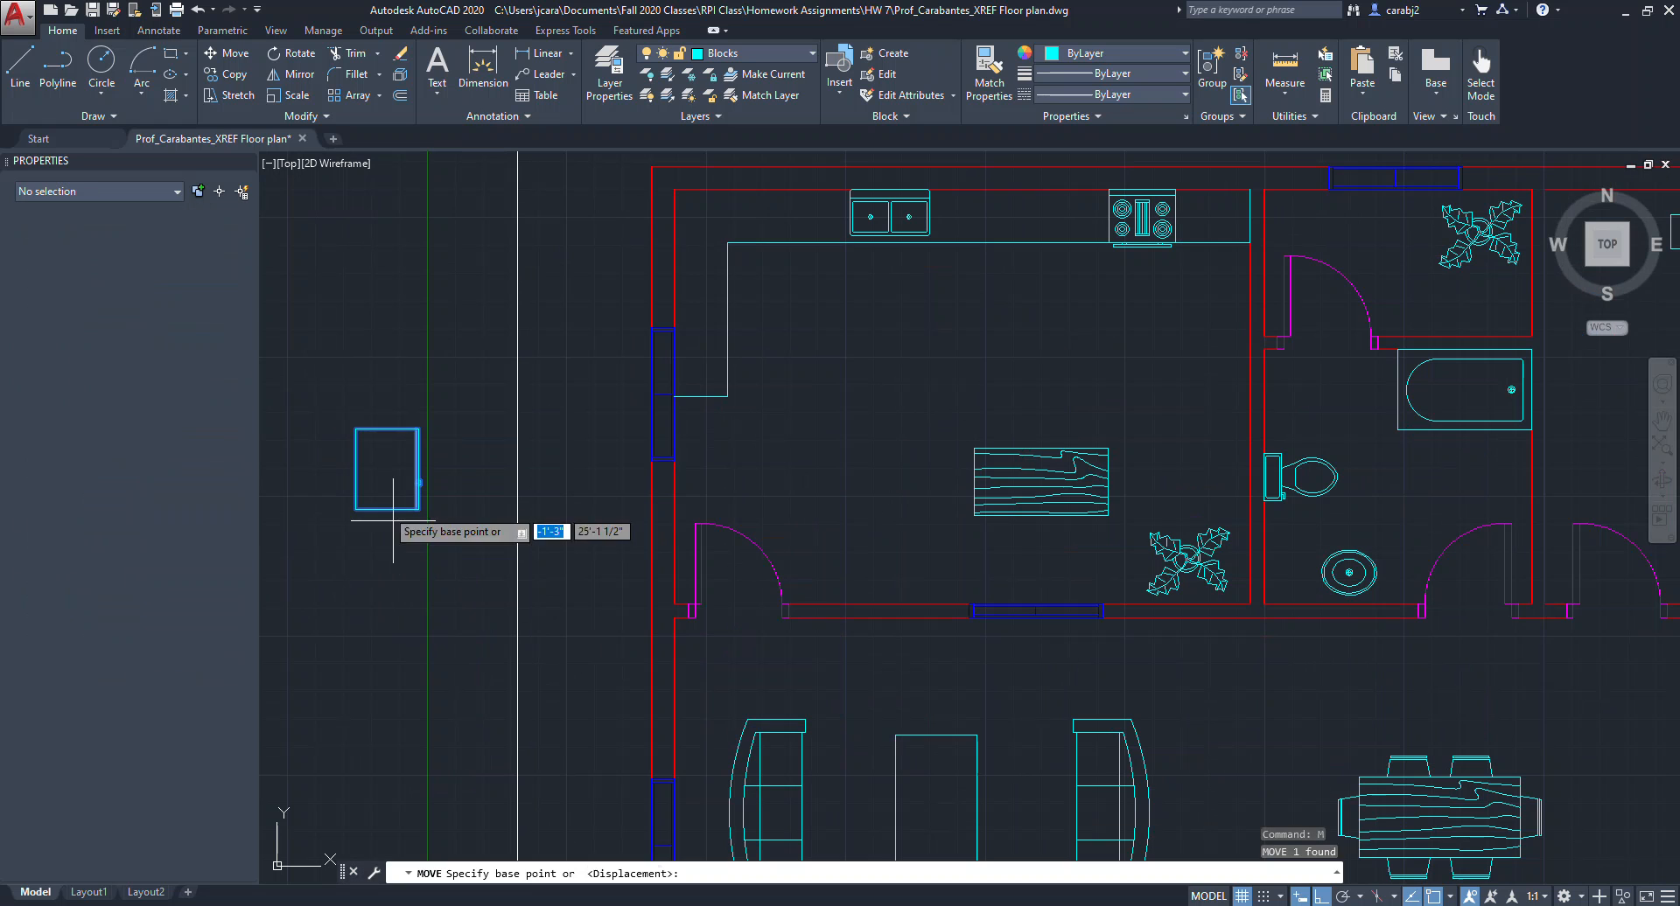
pyautogui.click(355, 509)
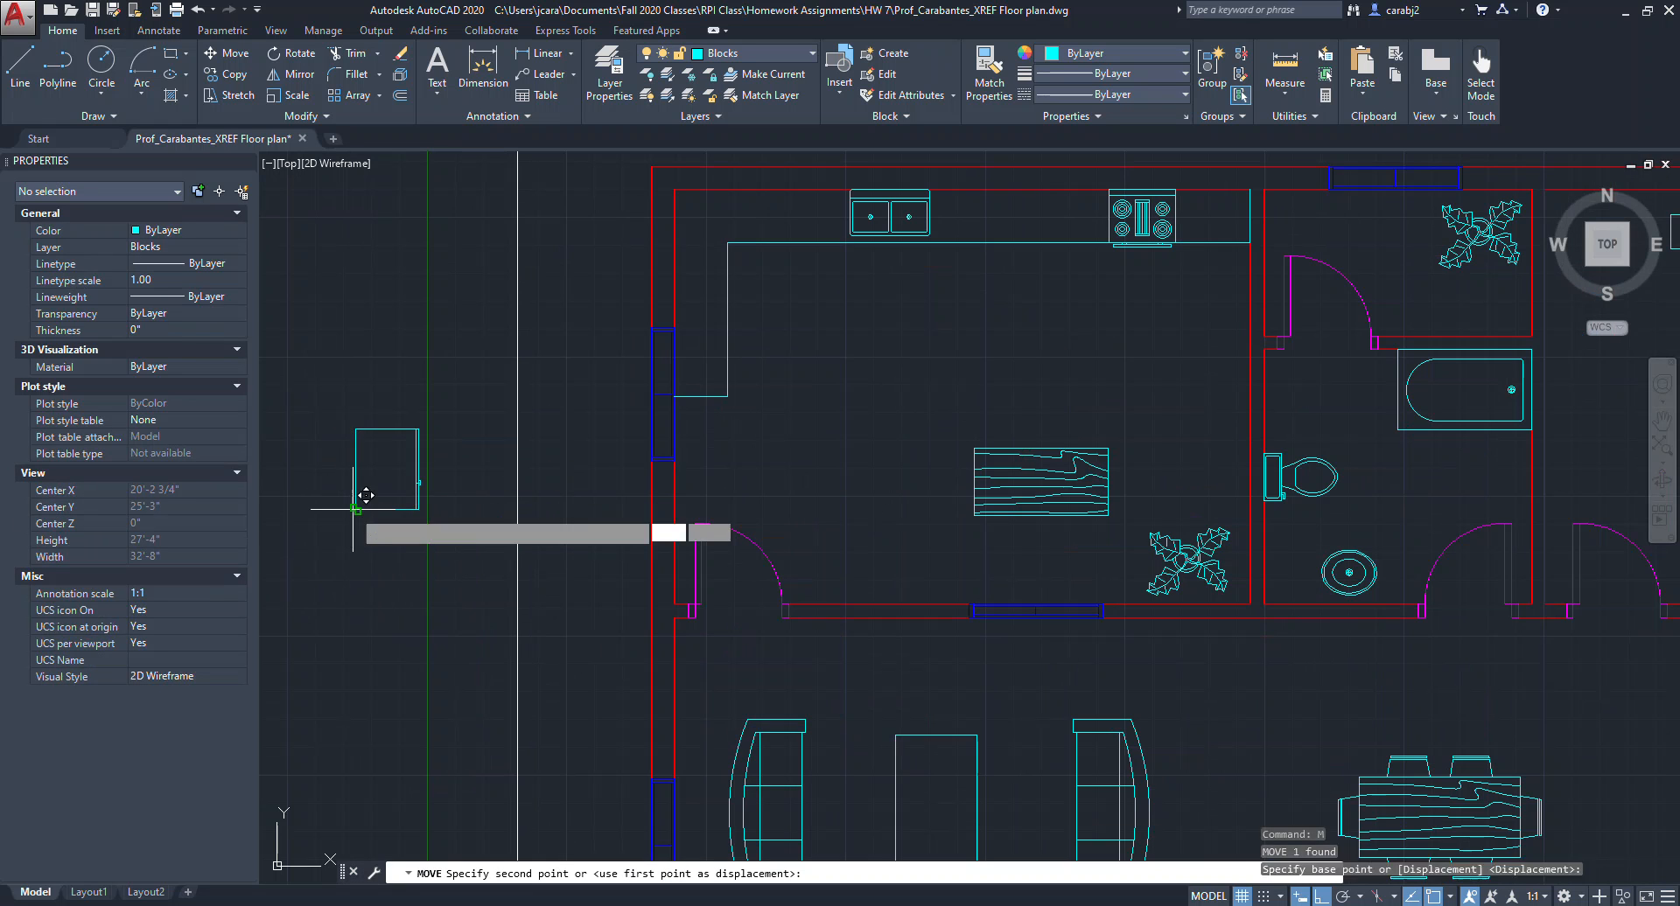
pyautogui.click(674, 329)
pyautogui.moveTo(727, 371); pyautogui.dragTo(727, 424, button='middle')
pyautogui.scroll(3, 727, 423)
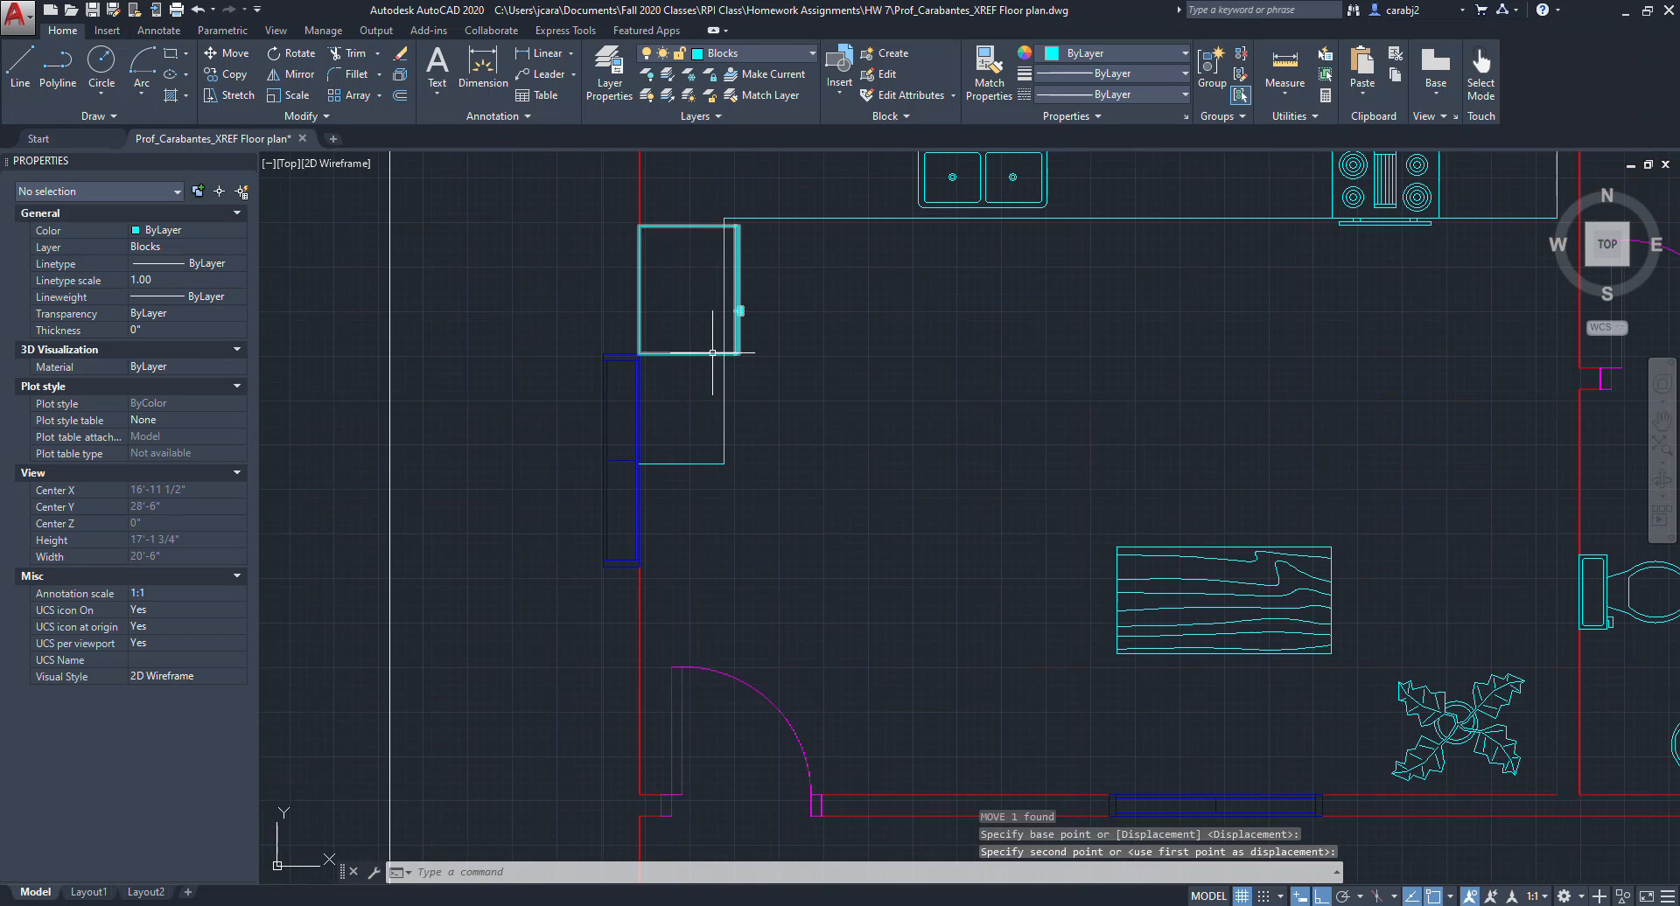
pyautogui.click(625, 477)
pyautogui.click(616, 449)
pyautogui.moveTo(716, 462); pyautogui.dragTo(715, 327, button='middle')
pyautogui.press('Return')
pyautogui.scroll(-5, 715, 326)
pyautogui.scroll(3, 708, 402)
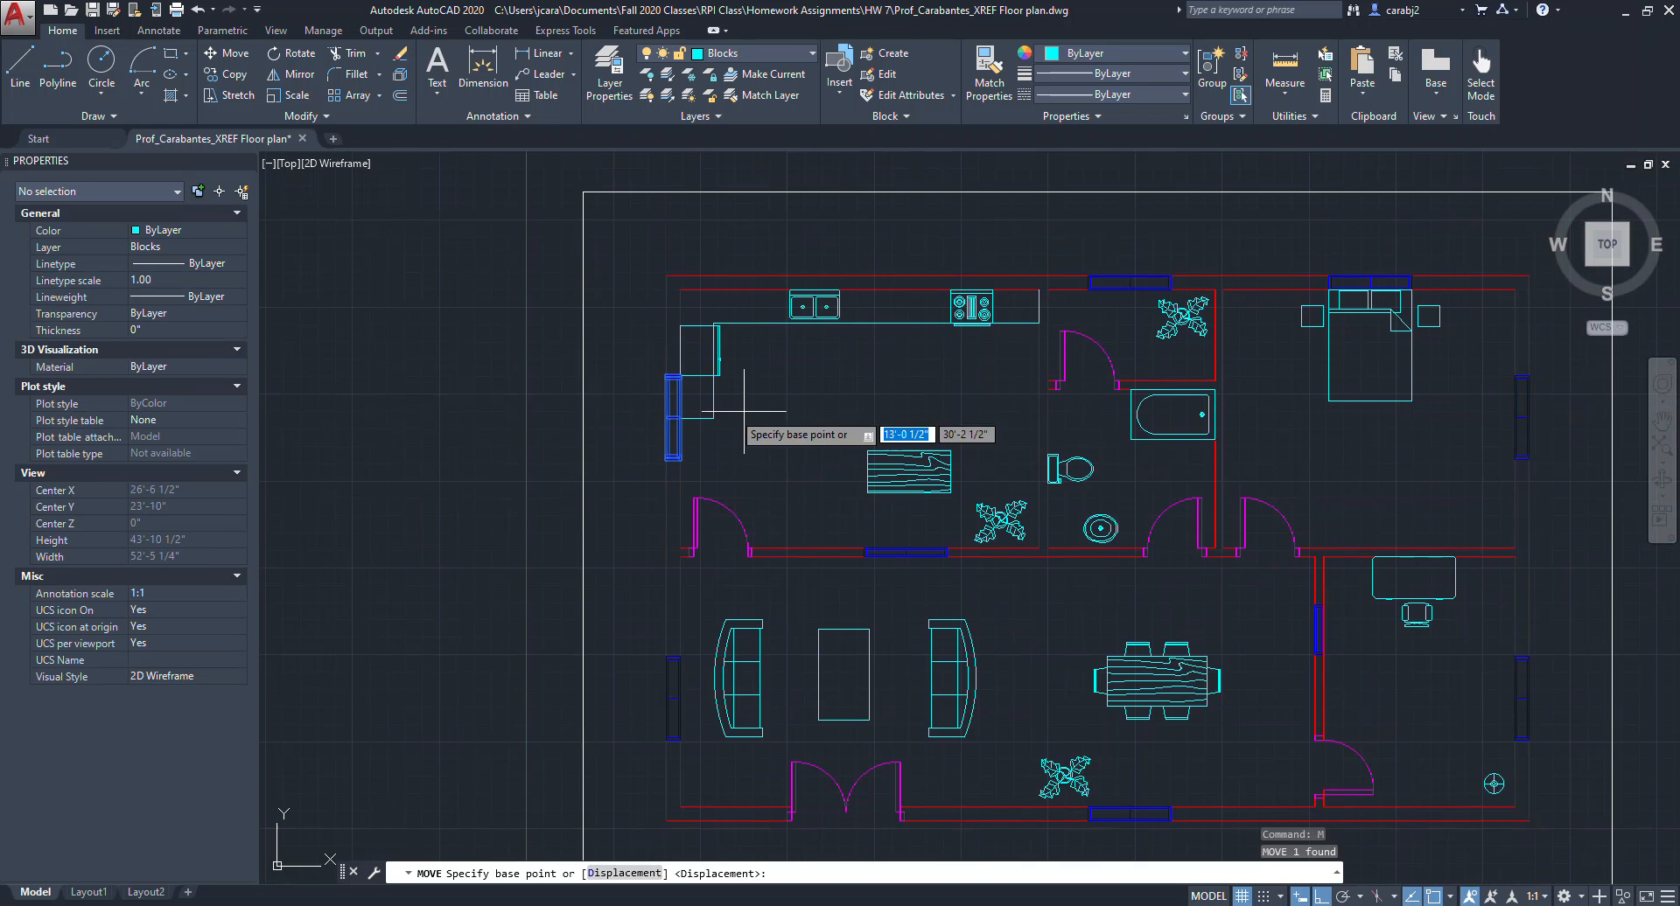
pyautogui.press('Escape')
# Delete the window block on the kitchen's left wall.
pyautogui.moveTo(660, 384); pyautogui.dragTo(661, 443, button='middle')
pyautogui.click(673, 472)
pyautogui.press('Escape')
pyautogui.click(657, 437)
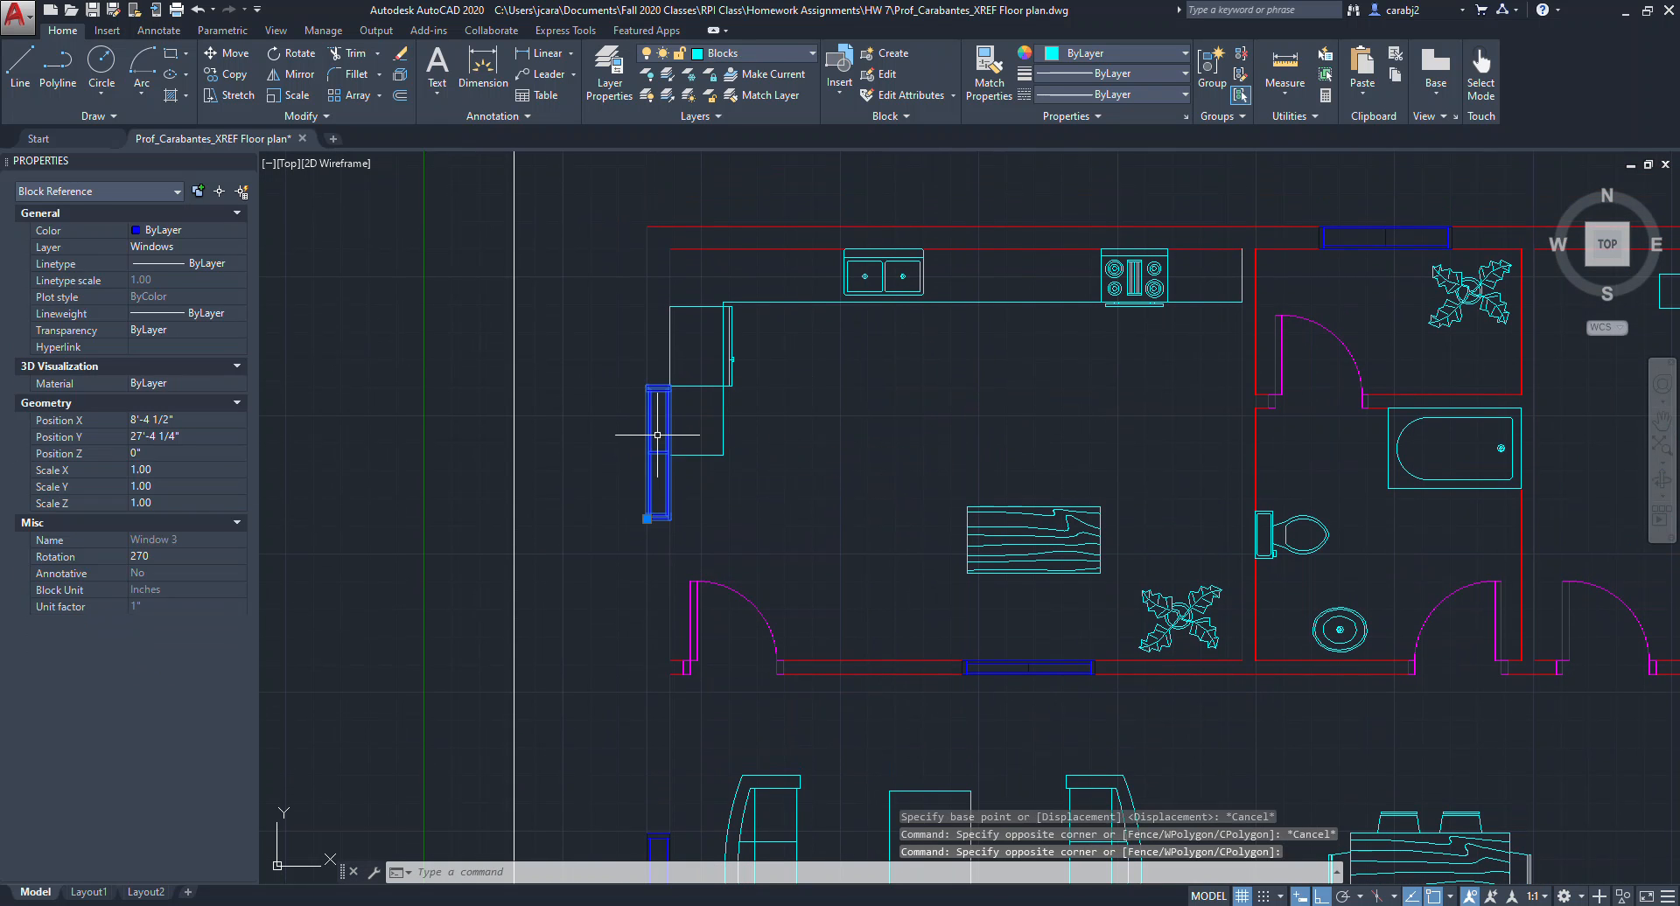
pyautogui.press('Delete')
# Copy a window from the upper exterior wall onto the kitchen's upper wall above the counter.
pyautogui.click(1382, 237)
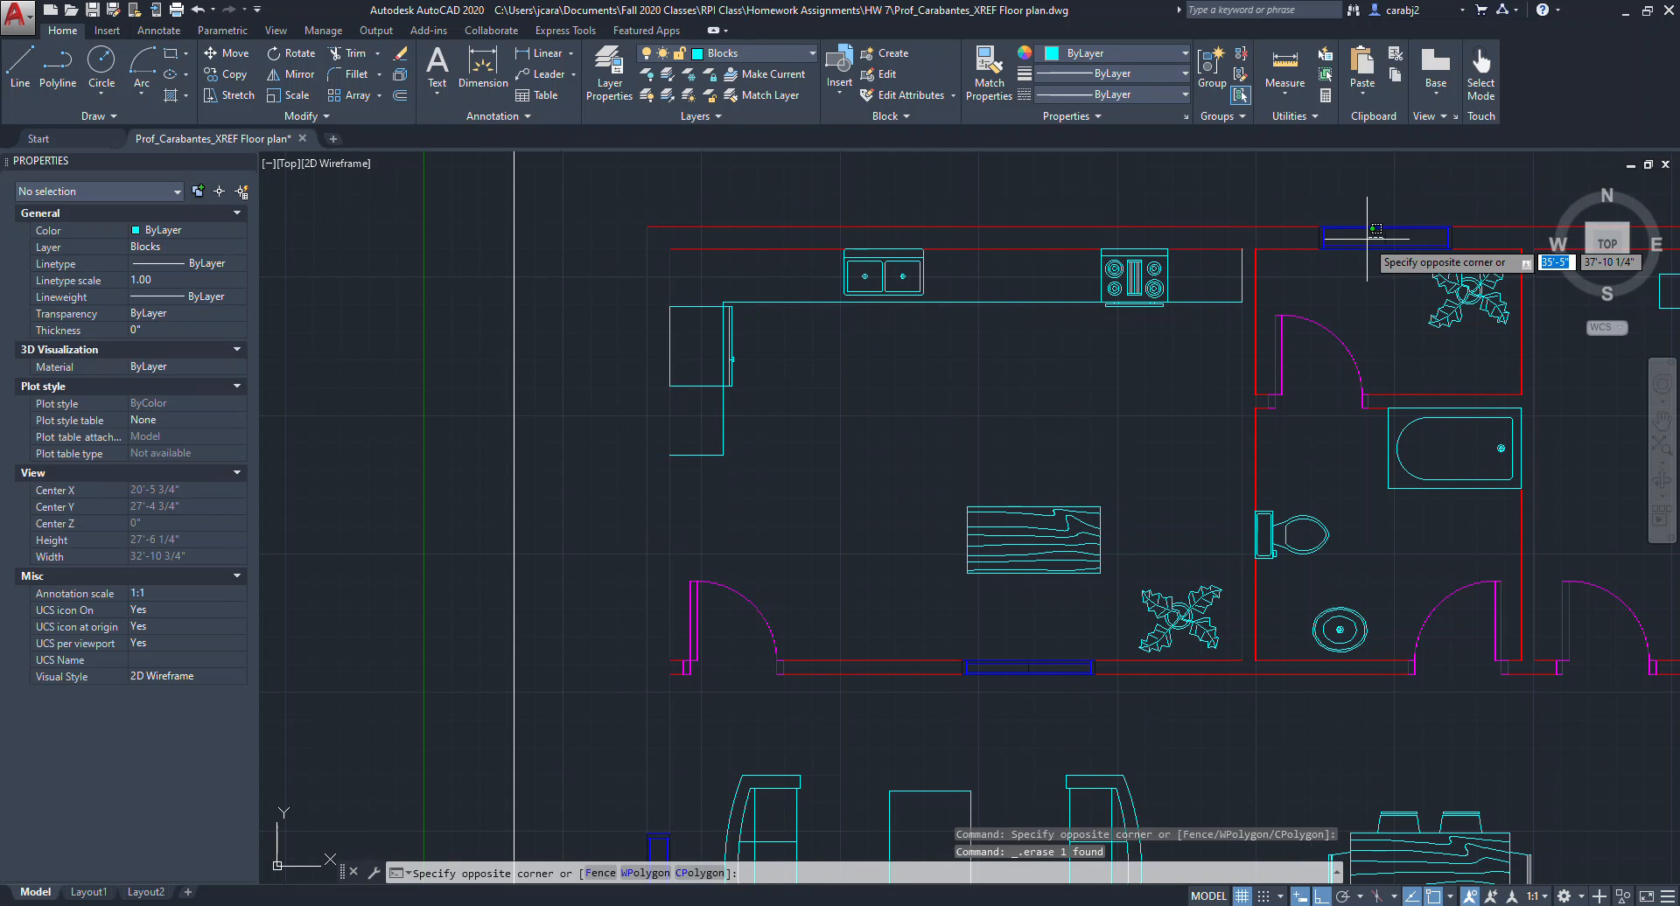
pyautogui.click(1394, 243)
pyautogui.click(1394, 241)
pyautogui.click(1366, 237)
pyautogui.write('co')
pyautogui.press('space')
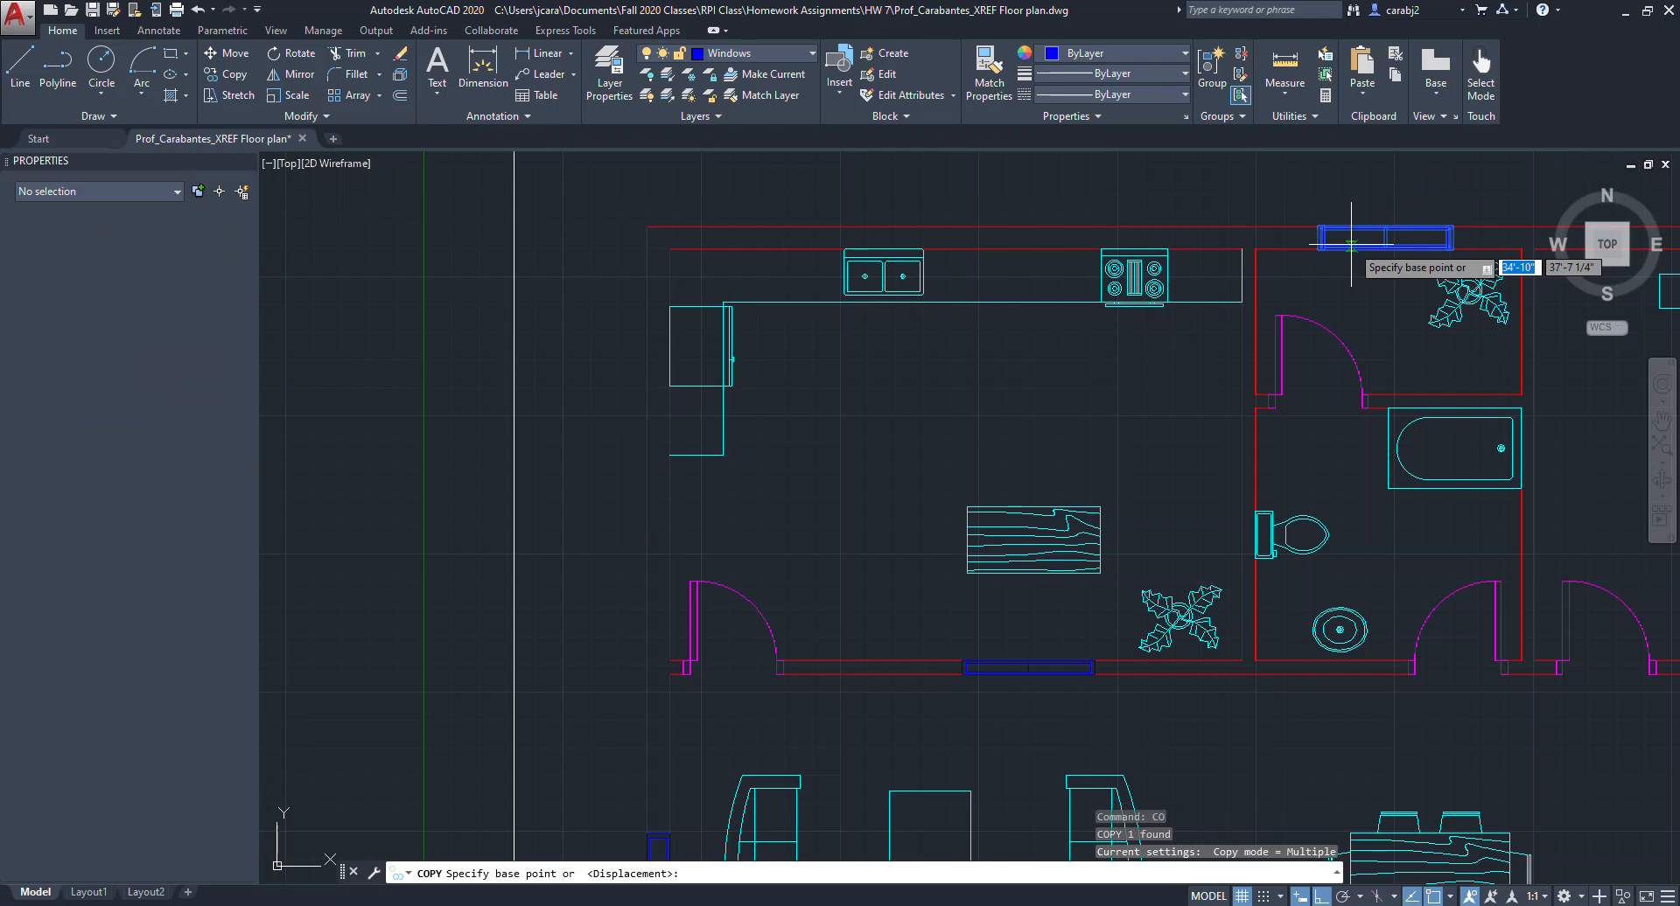
pyautogui.click(1296, 227)
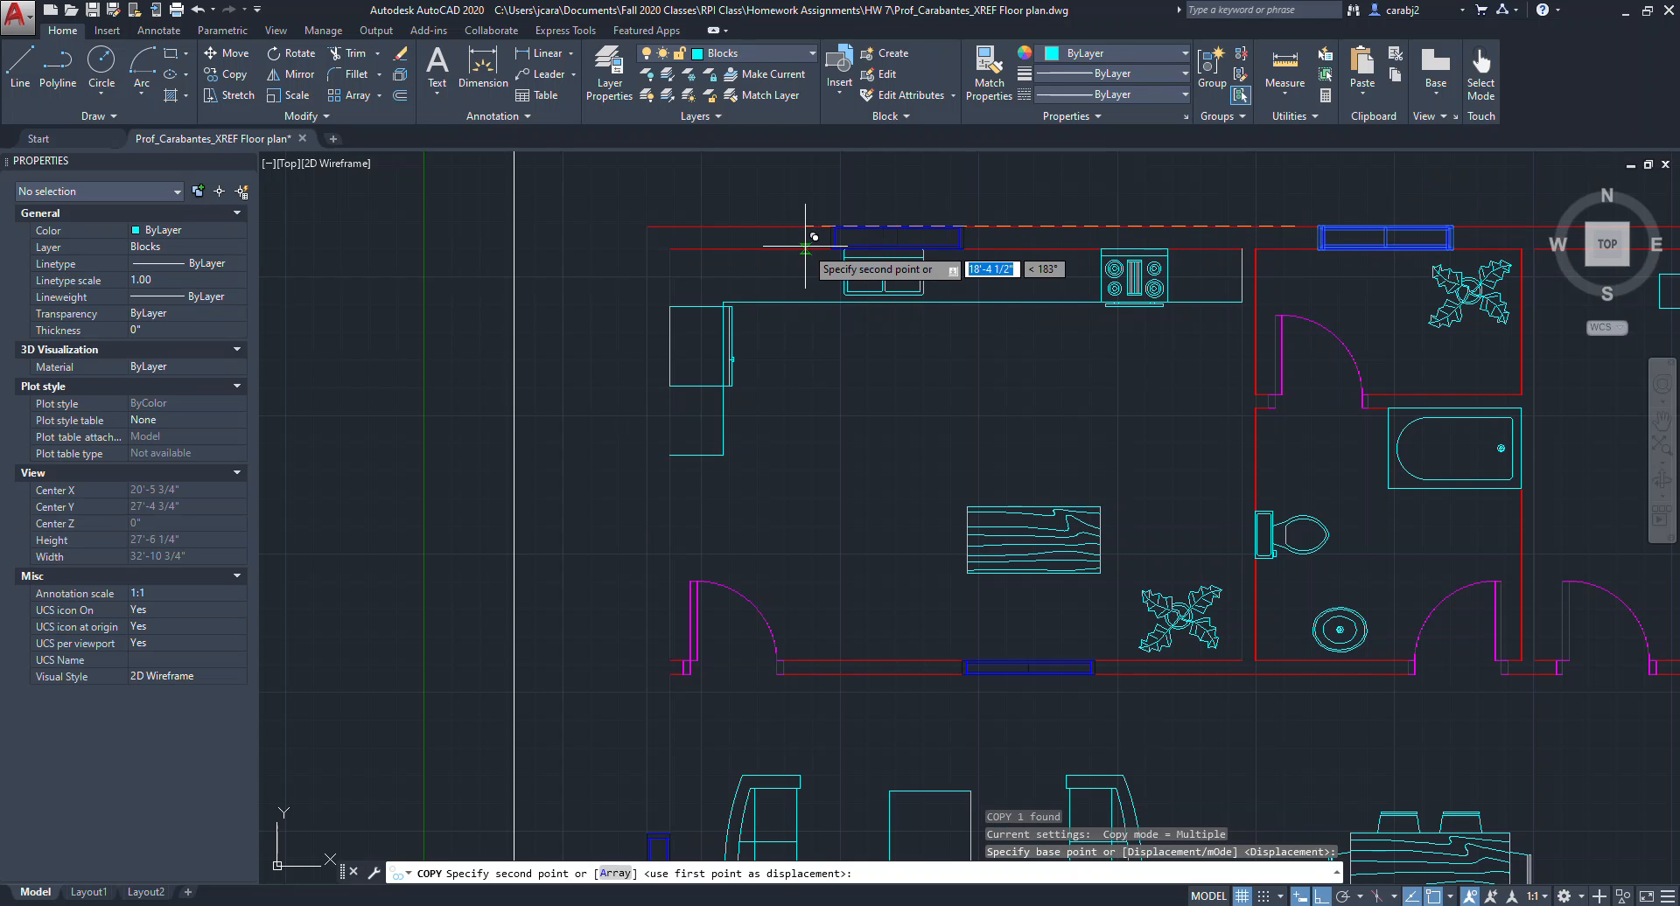
pyautogui.click(786, 226)
pyautogui.press('Escape')
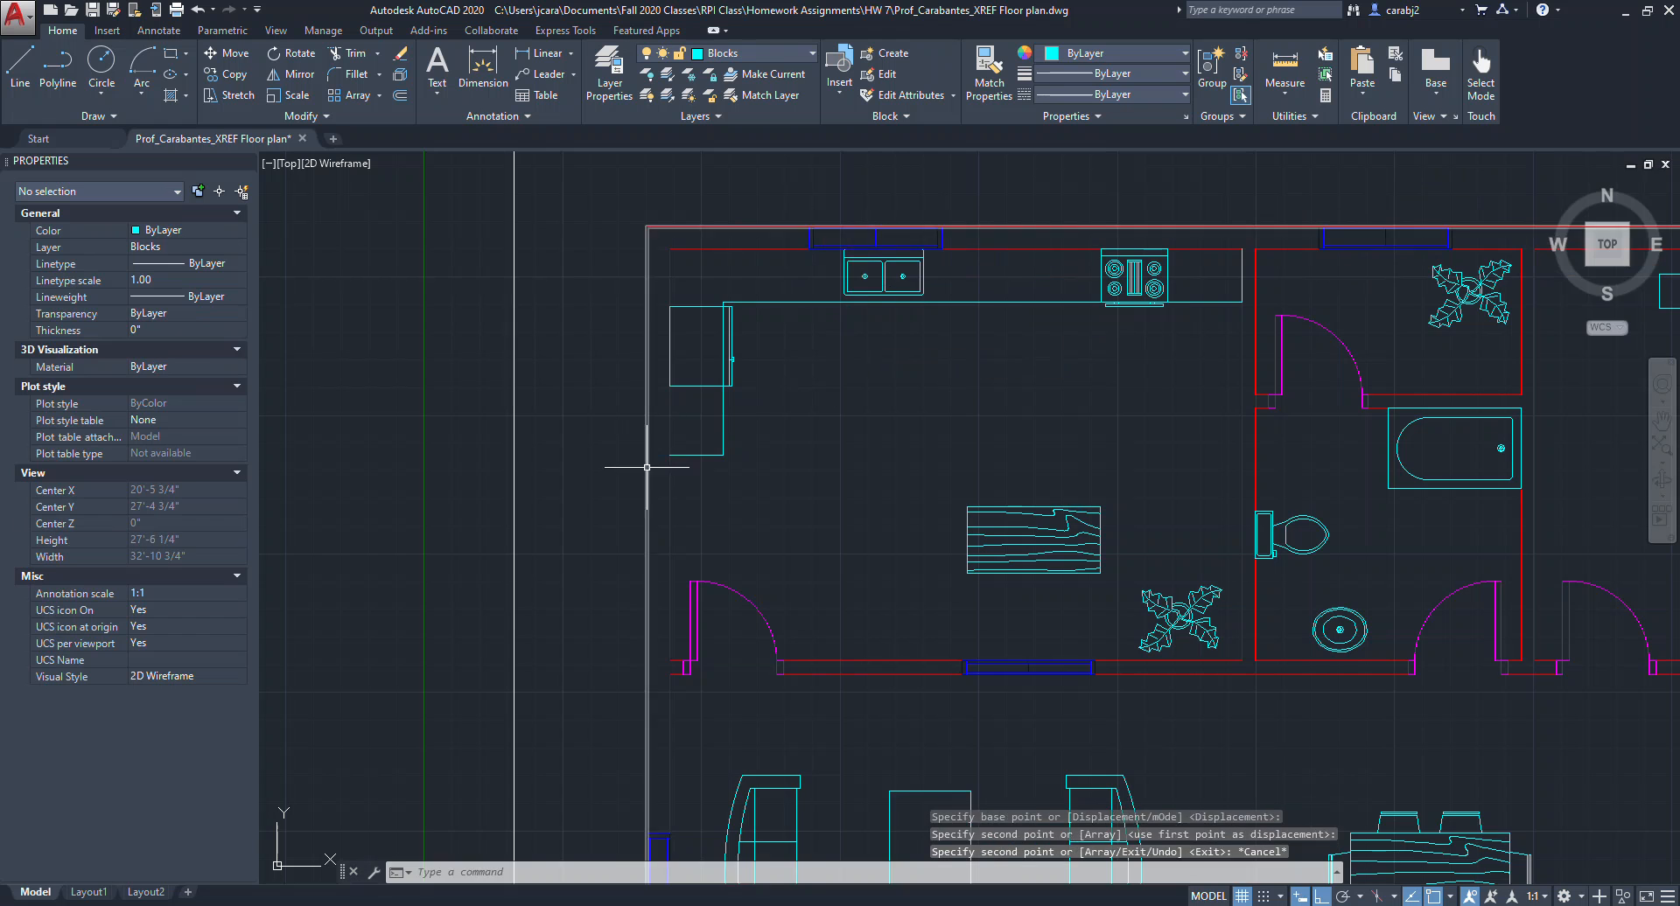
# Move the refrigerator down along the kitchen's left wall.
pyautogui.moveTo(646, 469); pyautogui.dragTo(756, 446, button='middle')
pyautogui.click(810, 360)
pyautogui.click(800, 365)
pyautogui.write('m')
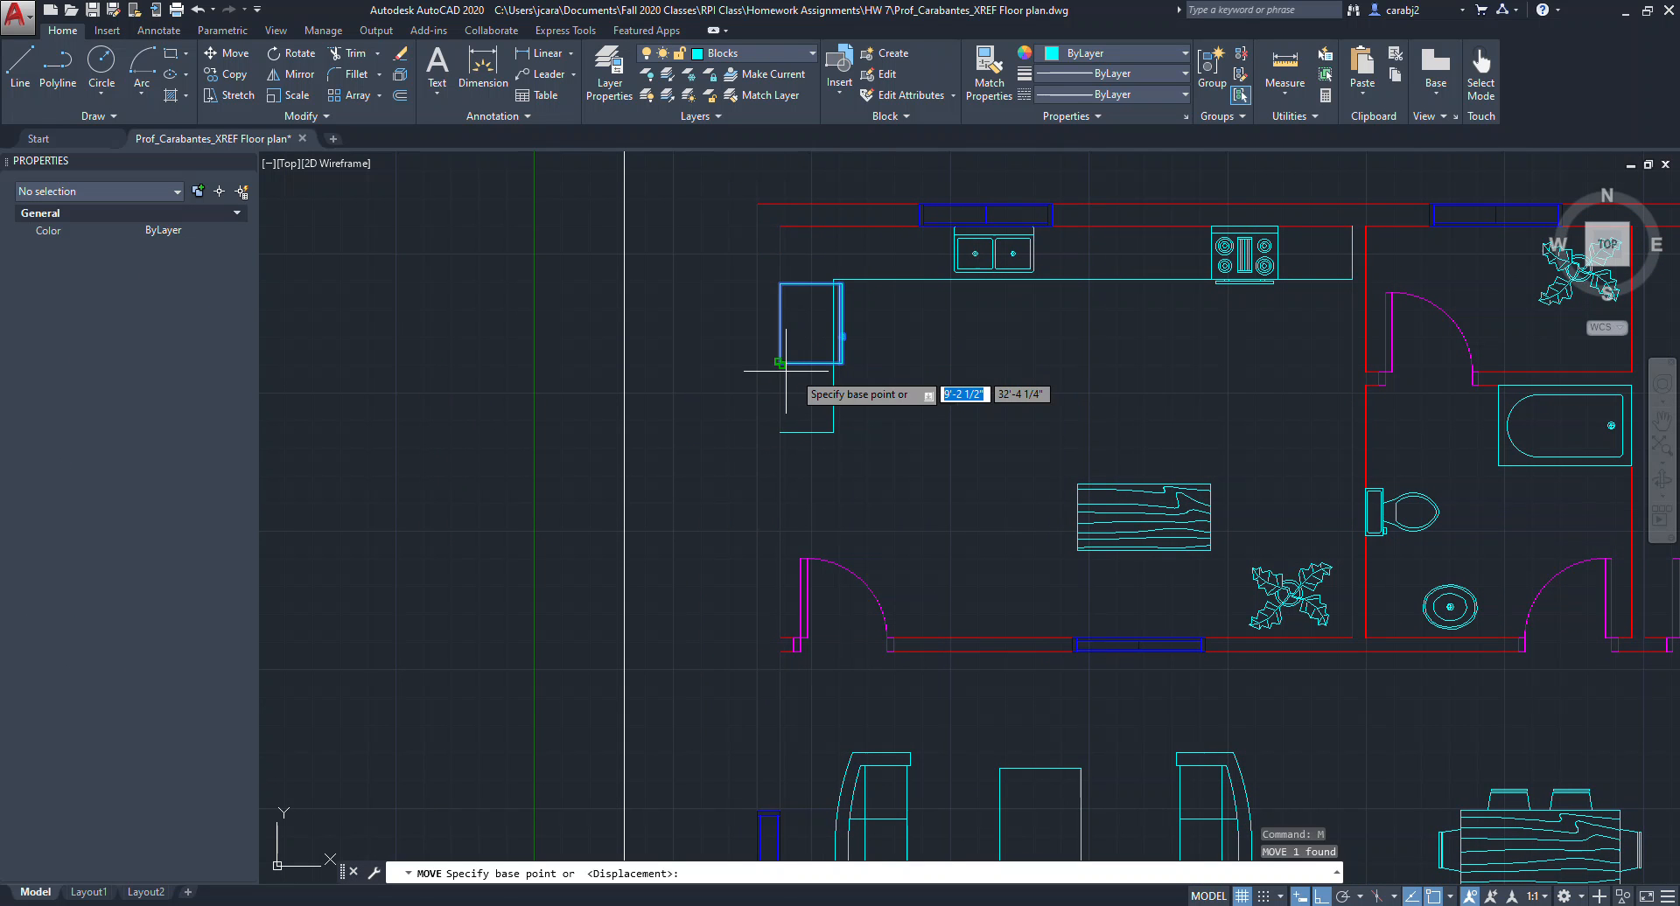
pyautogui.press('space')
pyautogui.click(879, 359)
pyautogui.click(891, 515)
pyautogui.press('Escape')
pyautogui.scroll(-2, 932, 502)
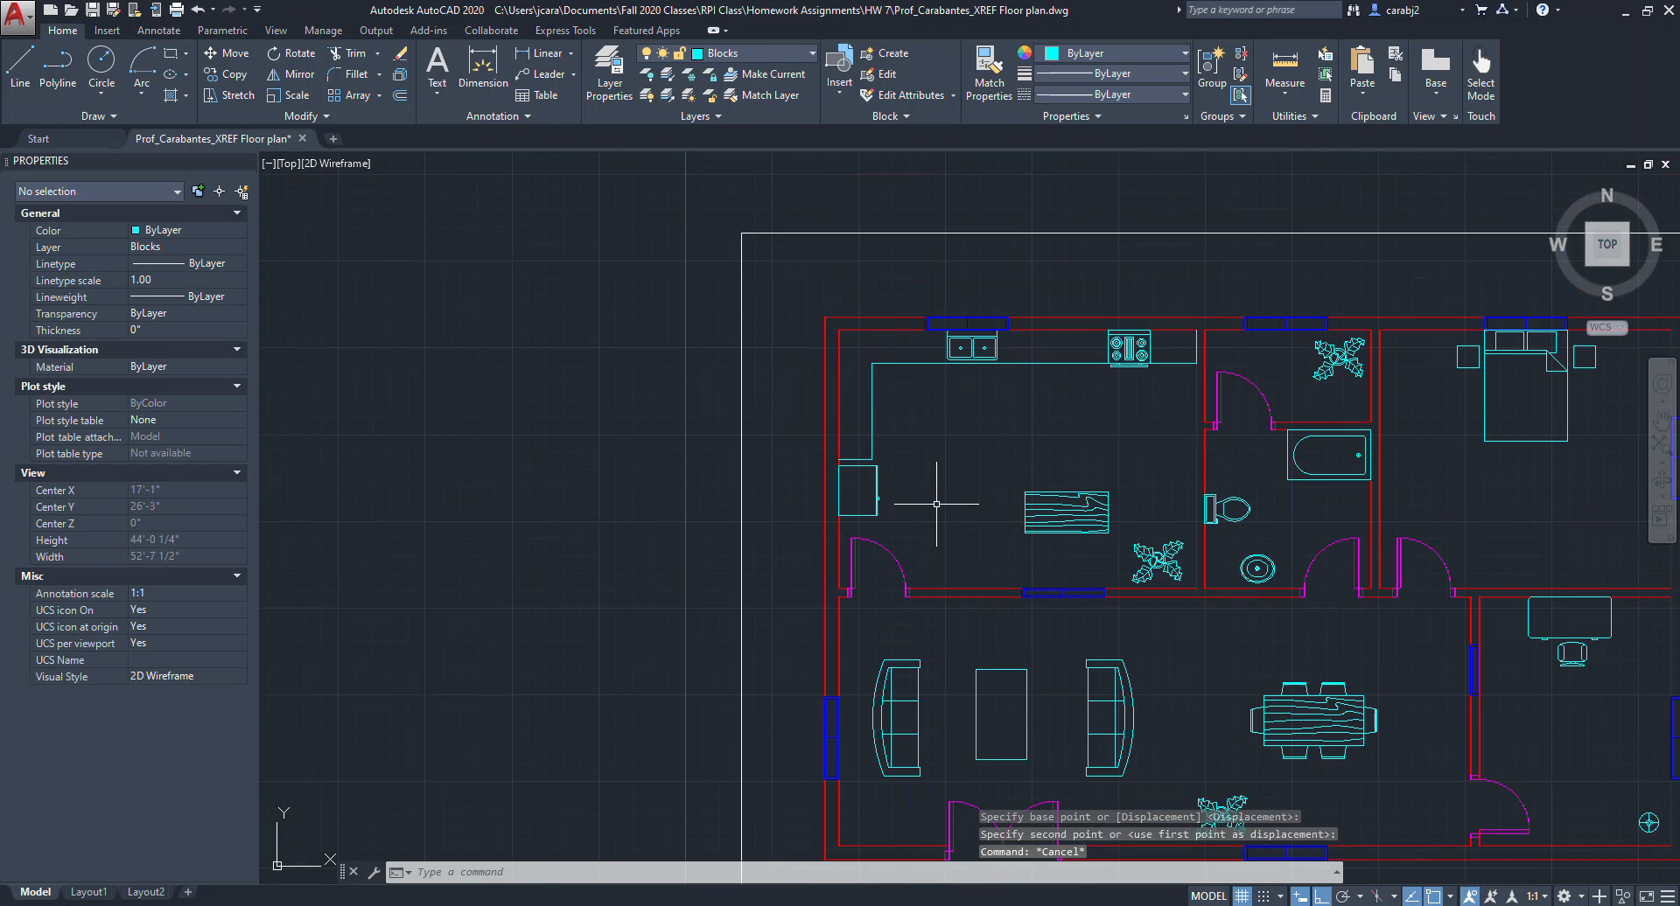
pyautogui.moveTo(938, 502); pyautogui.dragTo(854, 488, button='middle')
pyautogui.moveTo(993, 478); pyautogui.dragTo(871, 448, button='middle')
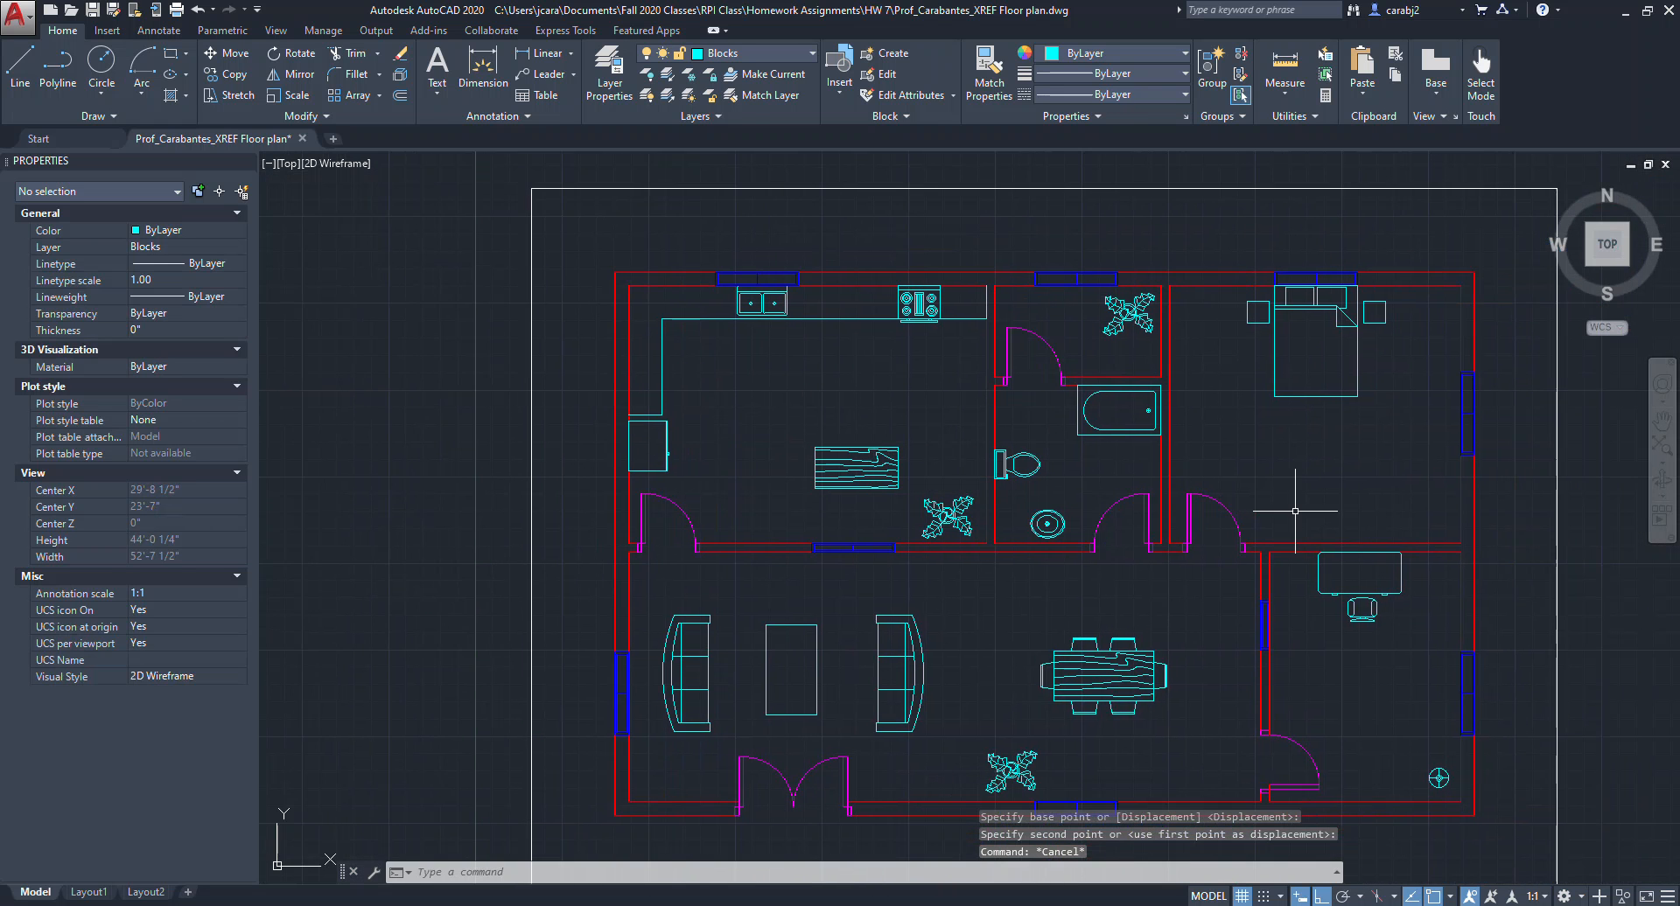
pyautogui.moveTo(1295, 510); pyautogui.dragTo(1218, 471, button='middle')
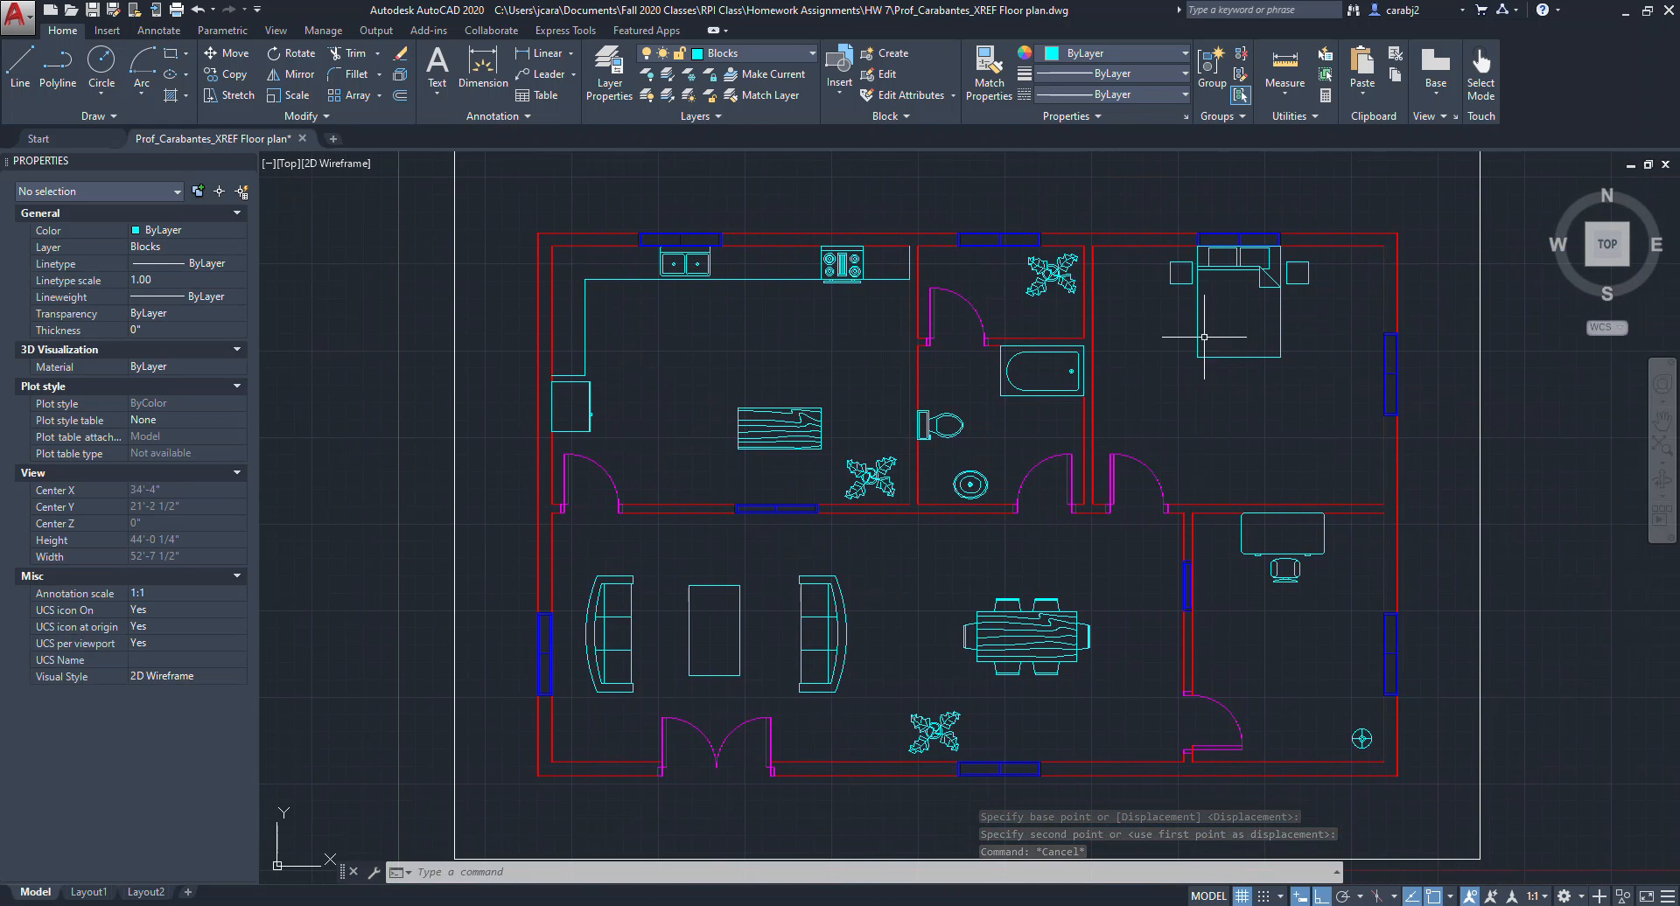
pyautogui.moveTo(1298, 442); pyautogui.dragTo(1269, 428, button='middle')
pyautogui.scroll(-2, 1270, 429)
pyautogui.moveTo(1360, 395)
pyautogui.mouseDown(button='middle')
pyautogui.moveTo(1278, 395)
pyautogui.moveTo(1344, 383)
pyautogui.mouseUp(button='middle')
pyautogui.scroll(2, 1277, 394)
pyautogui.moveTo(1002, 475); pyautogui.dragTo(1033, 467, button='middle')
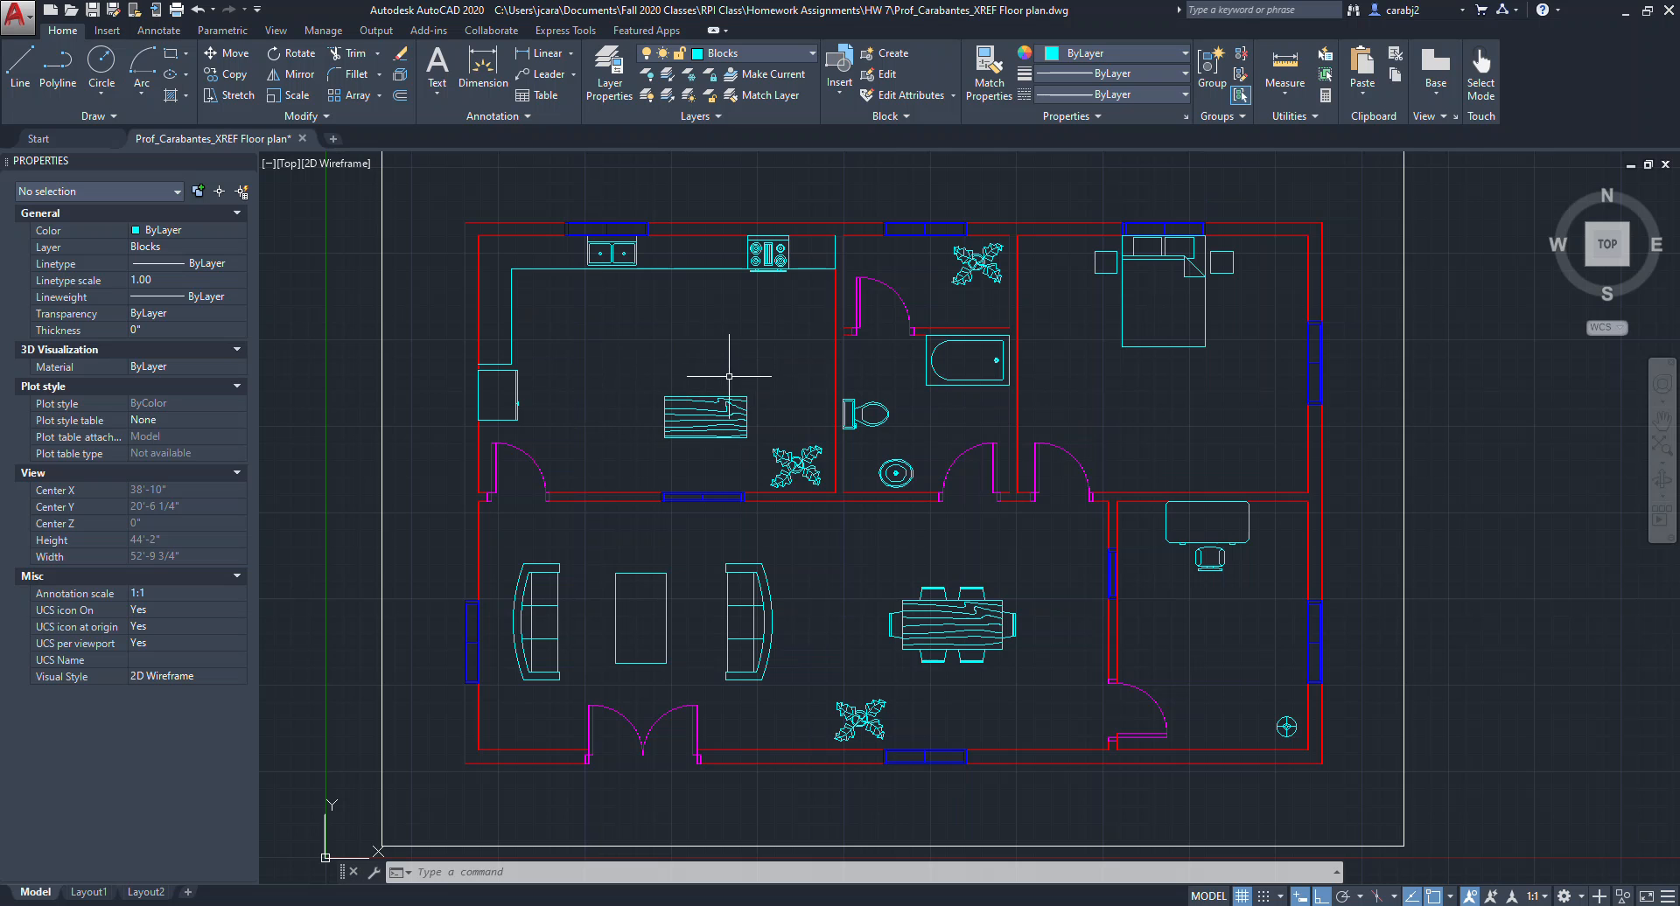
pyautogui.moveTo(994, 404); pyautogui.dragTo(997, 426, button='middle')
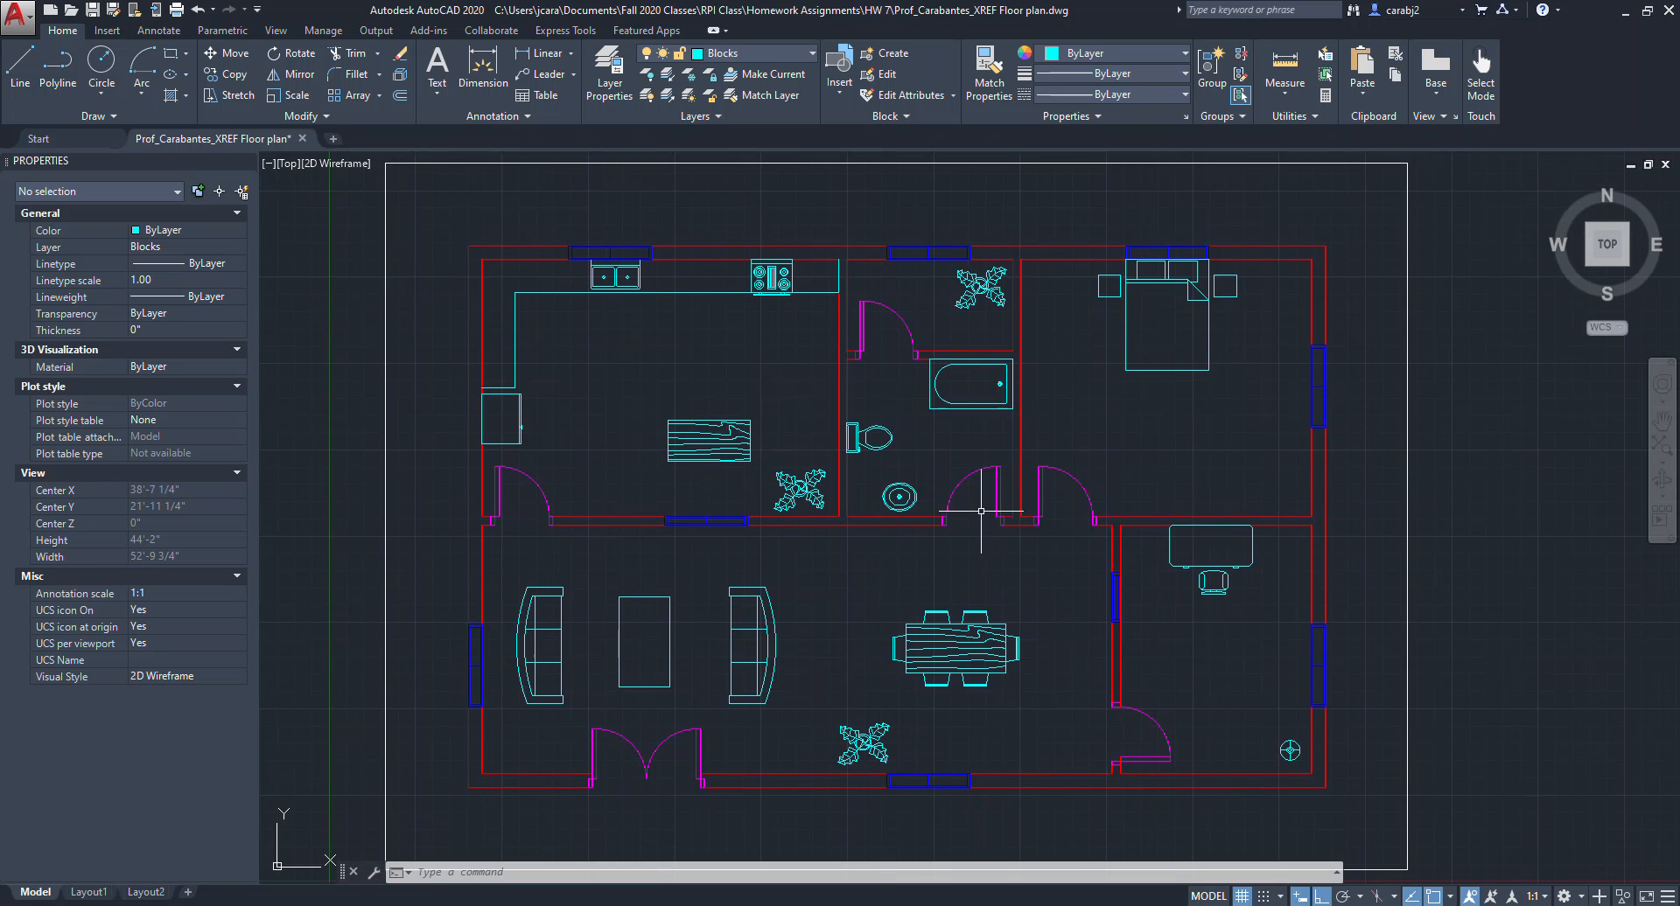
pyautogui.moveTo(980, 511); pyautogui.dragTo(990, 494, button='middle')
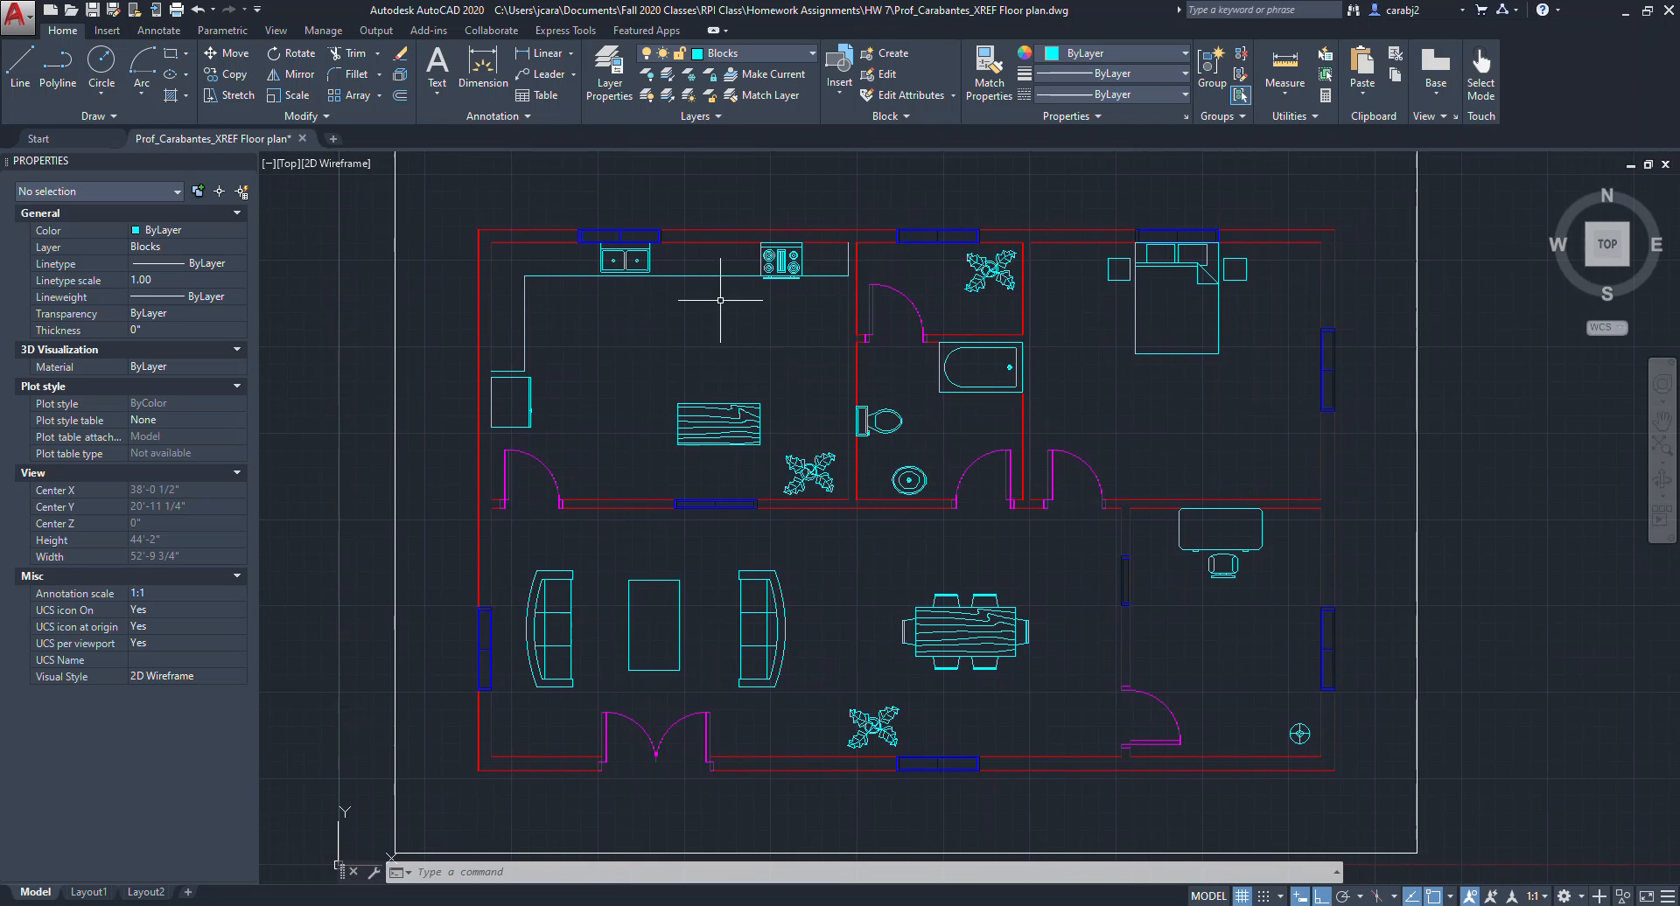
# Place a multiline text label reading KITCHEN inside the kitchen.
pyautogui.click(446, 98)
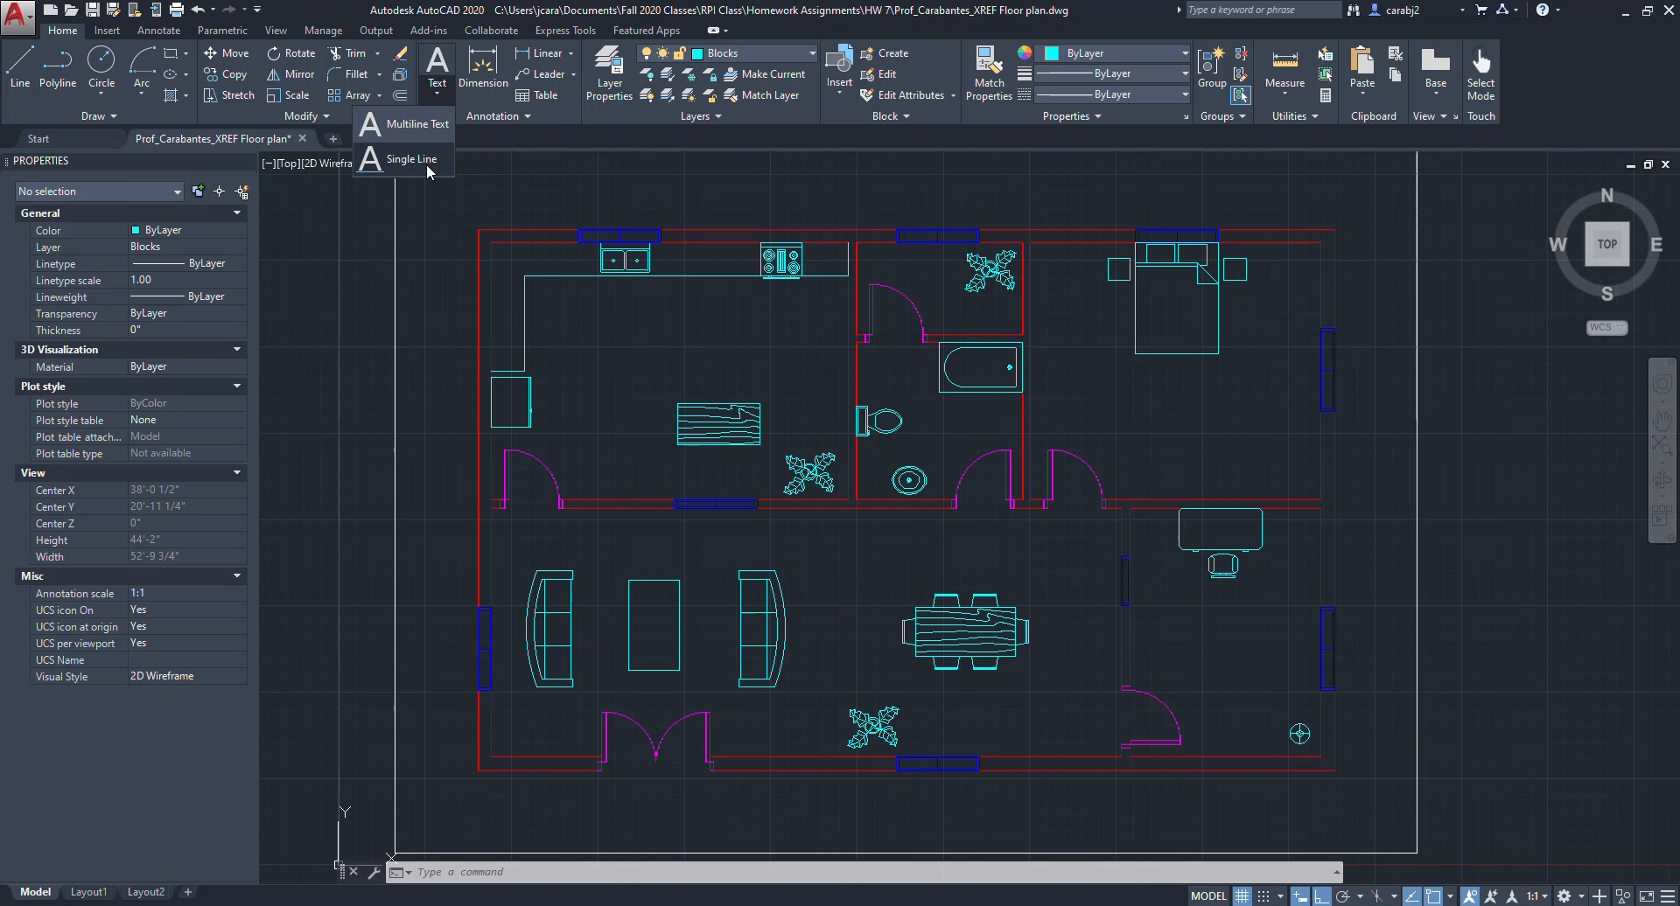
pyautogui.click(418, 123)
pyautogui.click(605, 328)
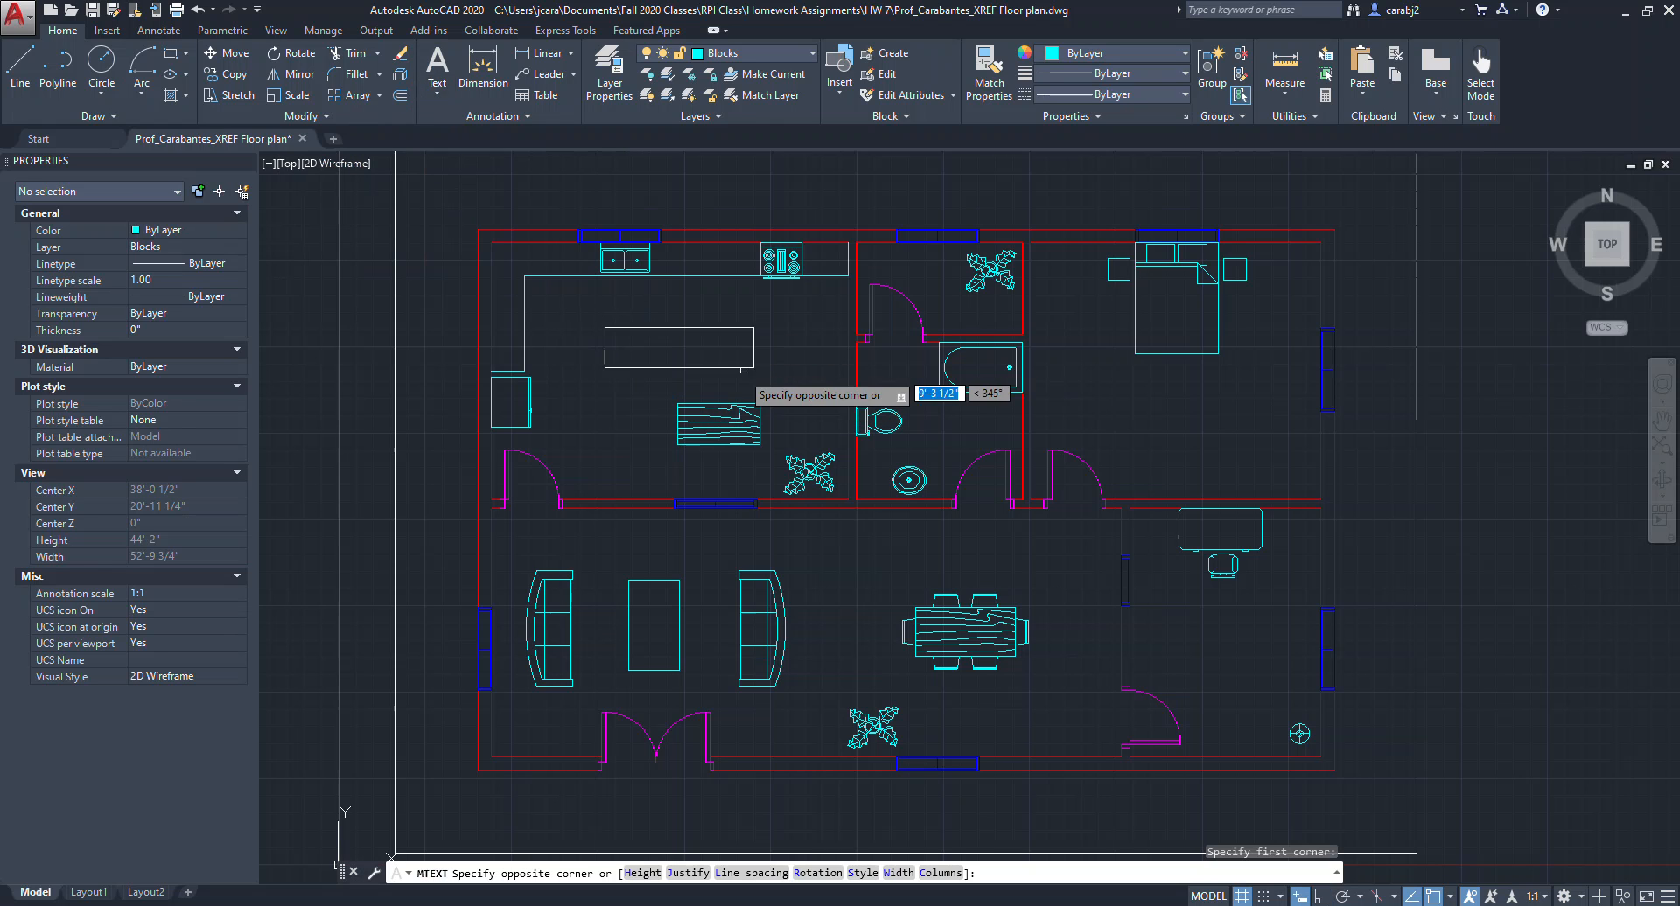
pyautogui.click(781, 373)
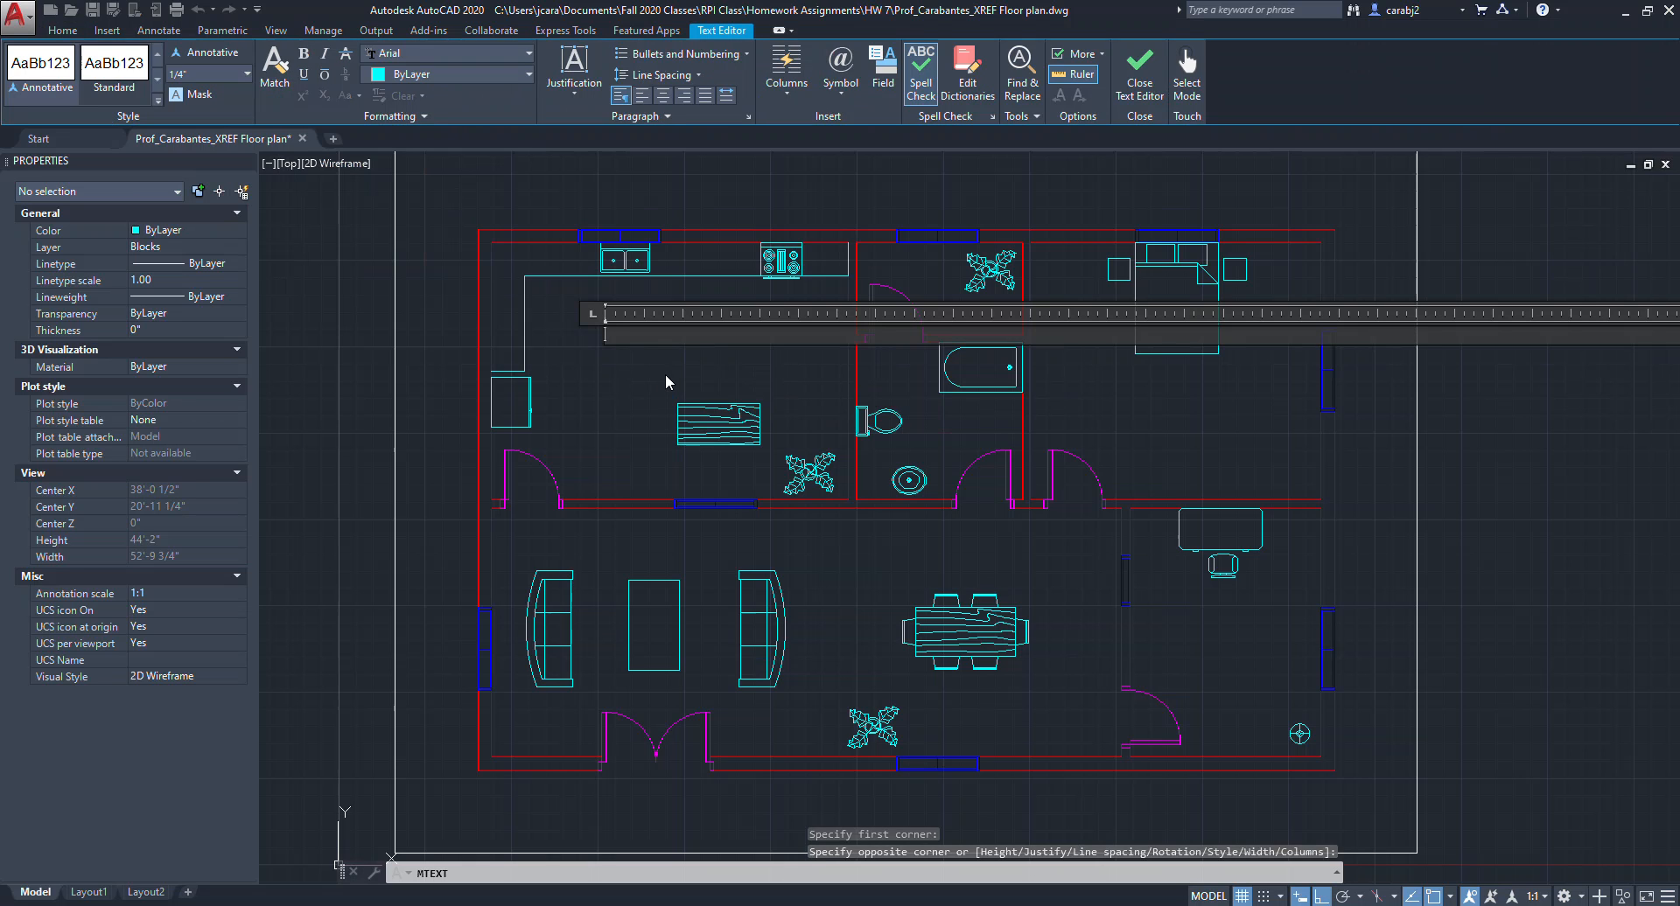
pyautogui.write('KITCHEN')
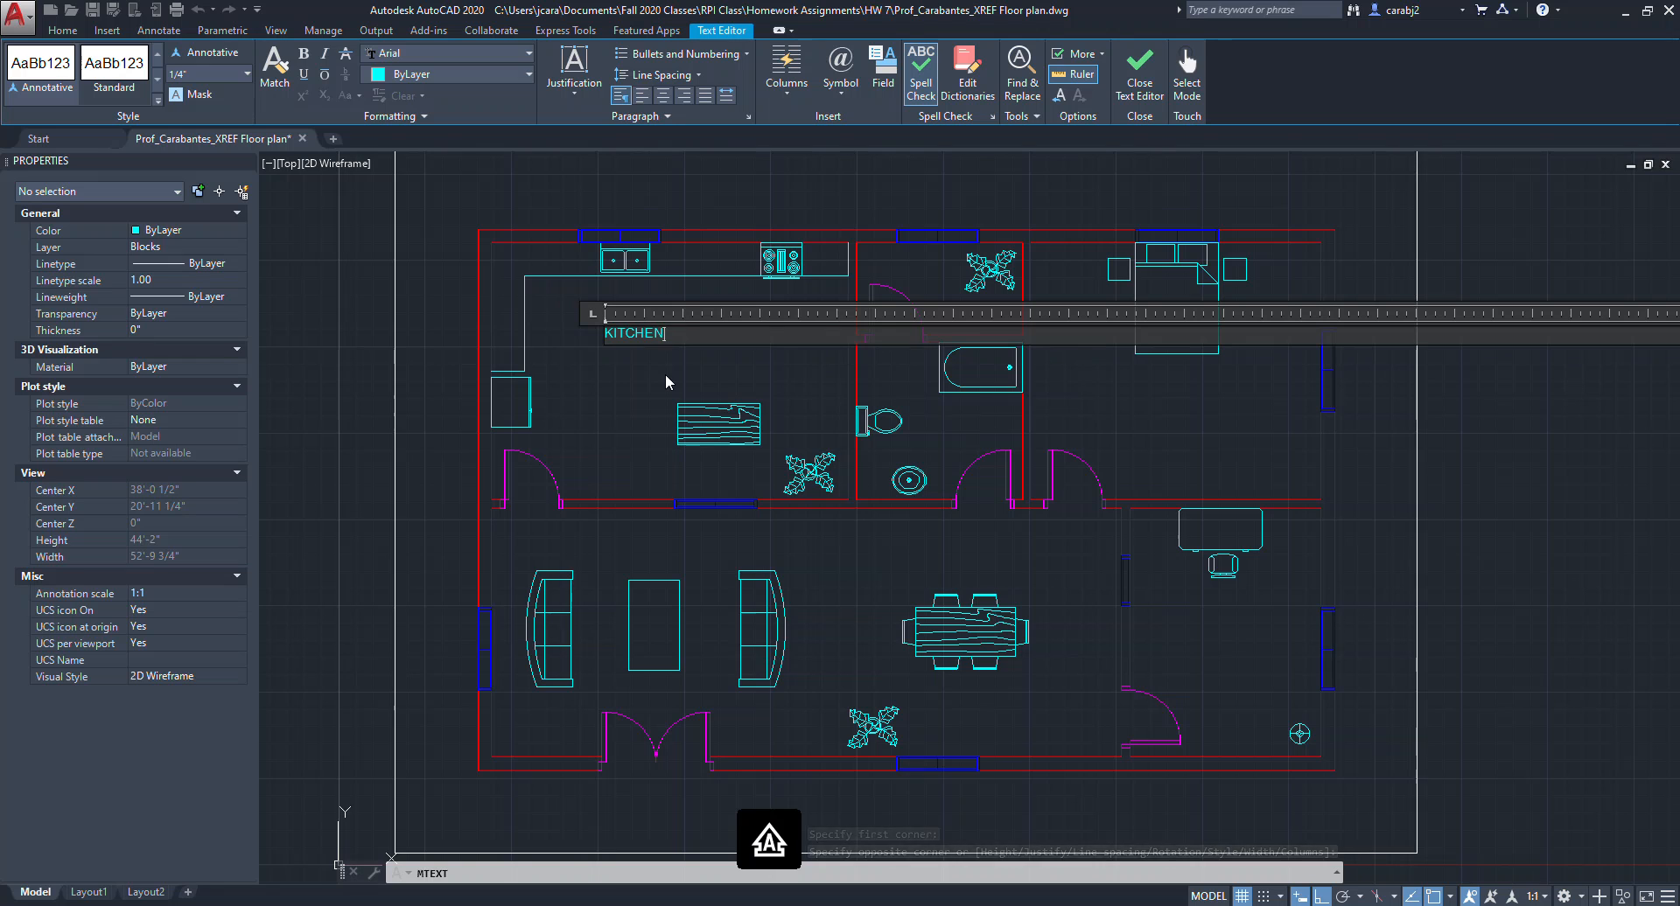
# Switch the label's text style to Standard, accept the style change, and close the text editor.
pyautogui.click(133, 81)
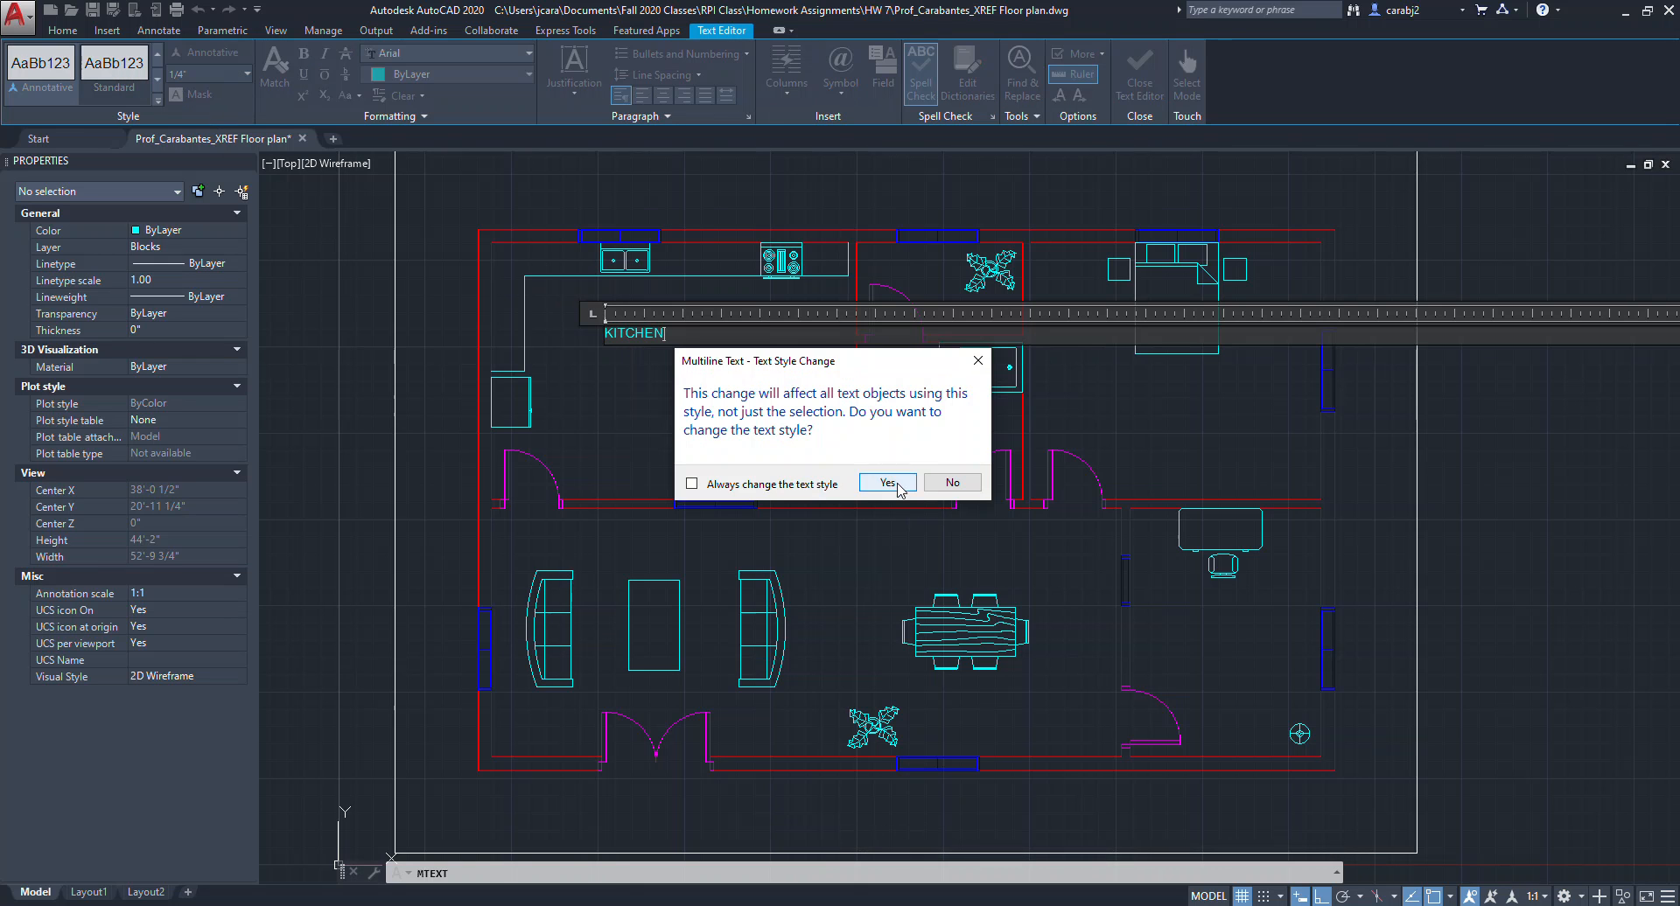
pyautogui.click(888, 483)
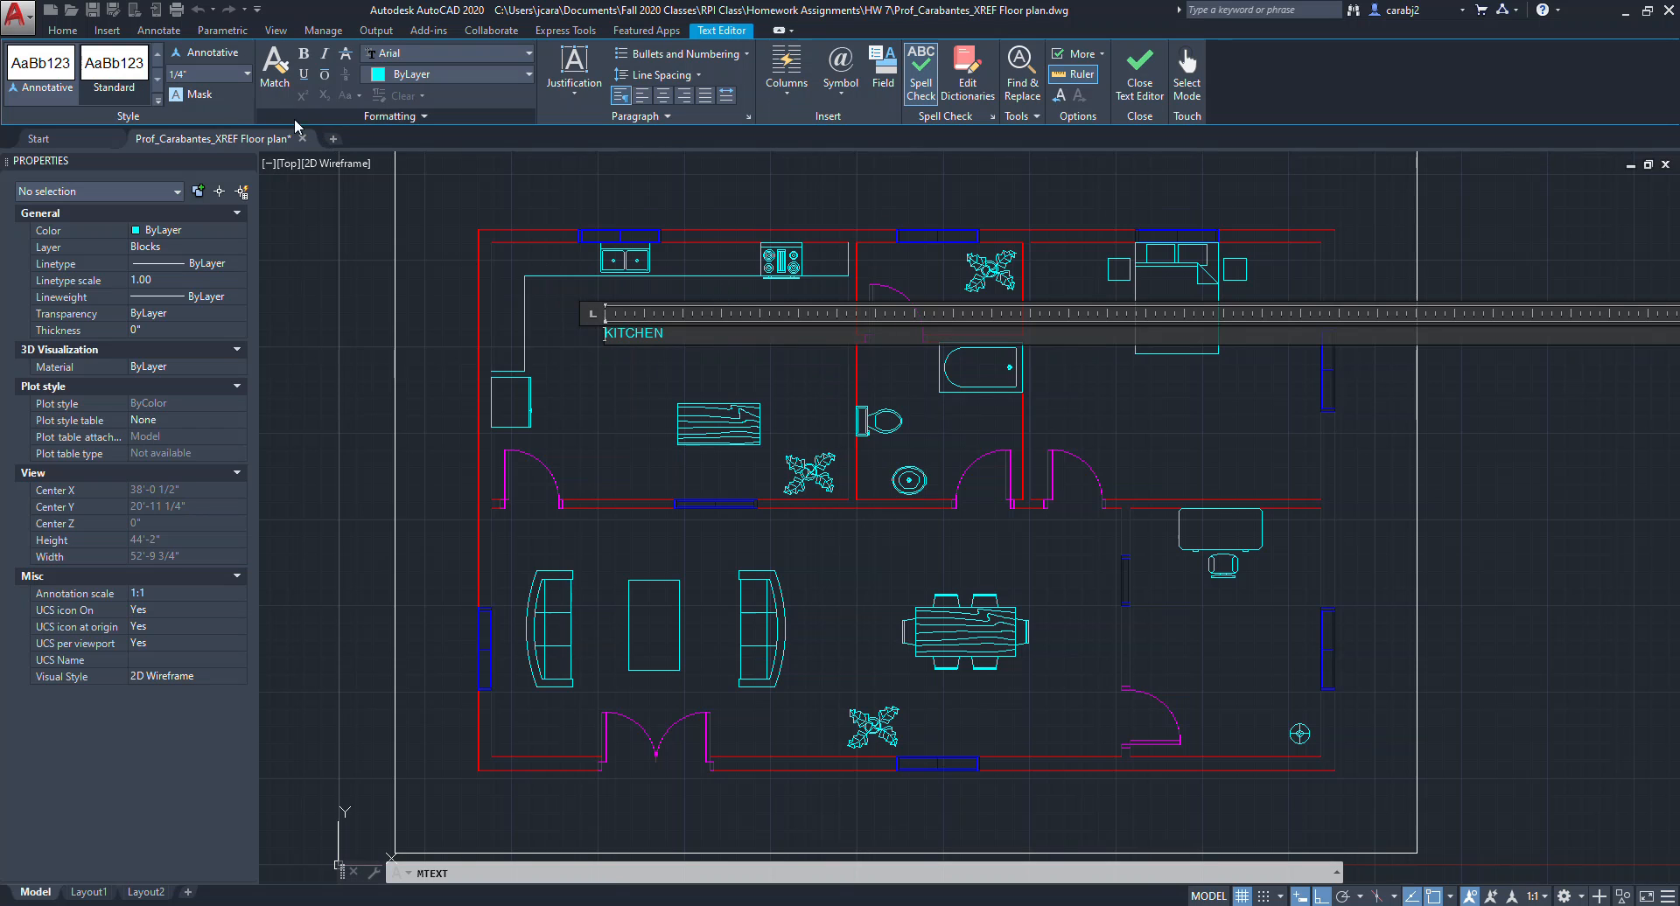
pyautogui.click(1139, 70)
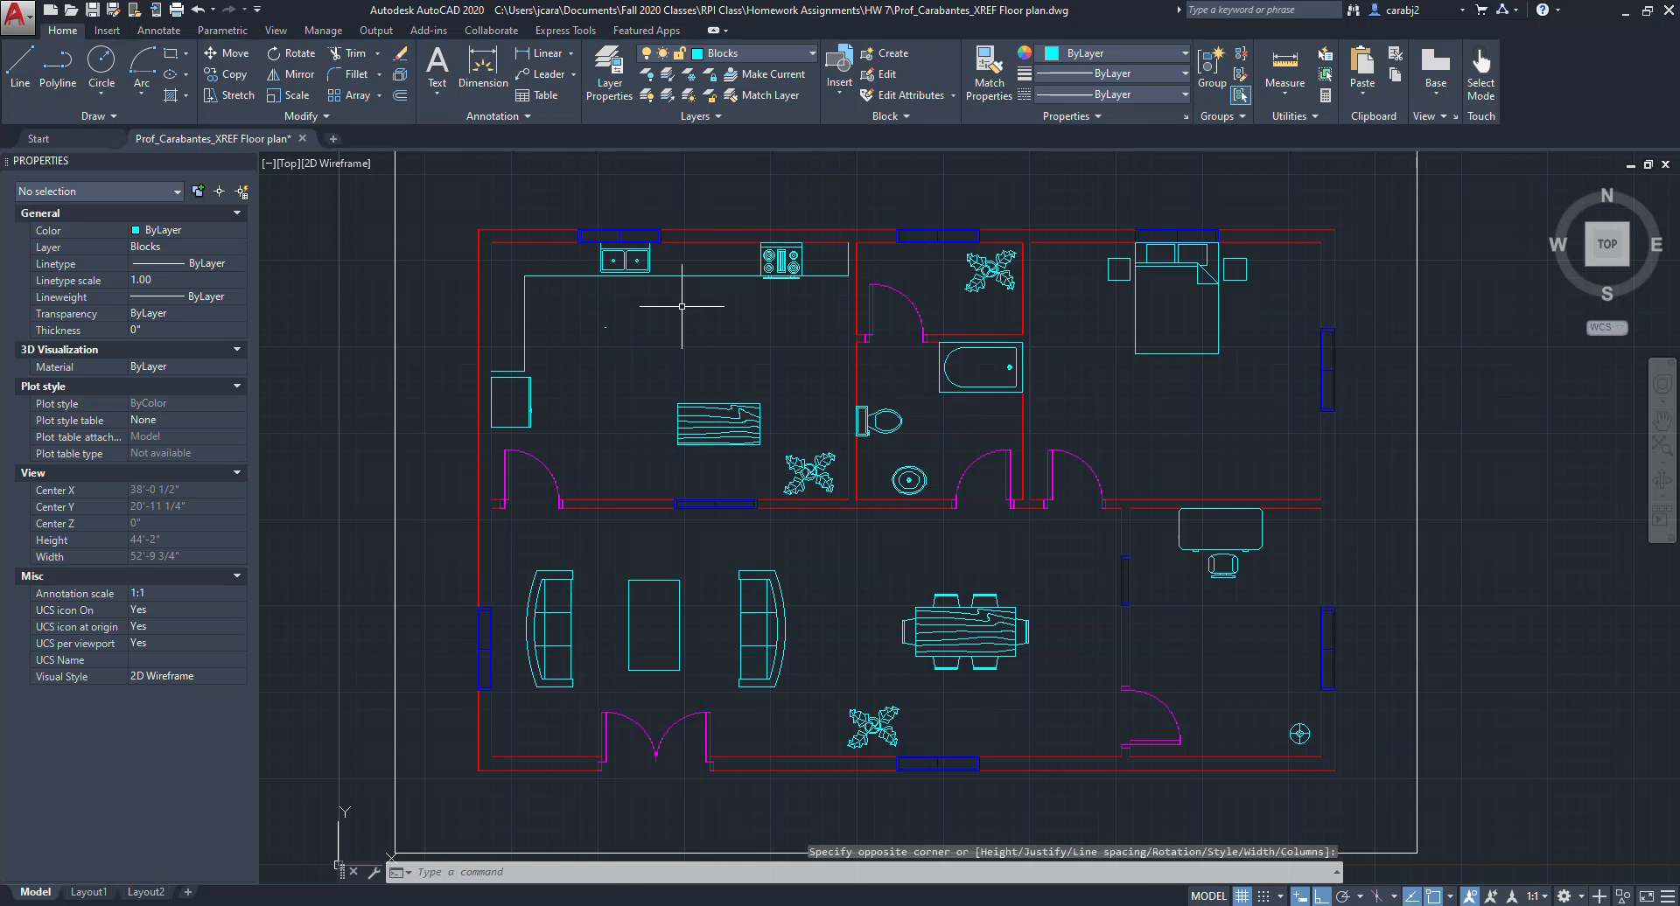
# Delete the multiline KITCHEN label from the kitchen.
pyautogui.click(622, 334)
pyautogui.click(573, 319)
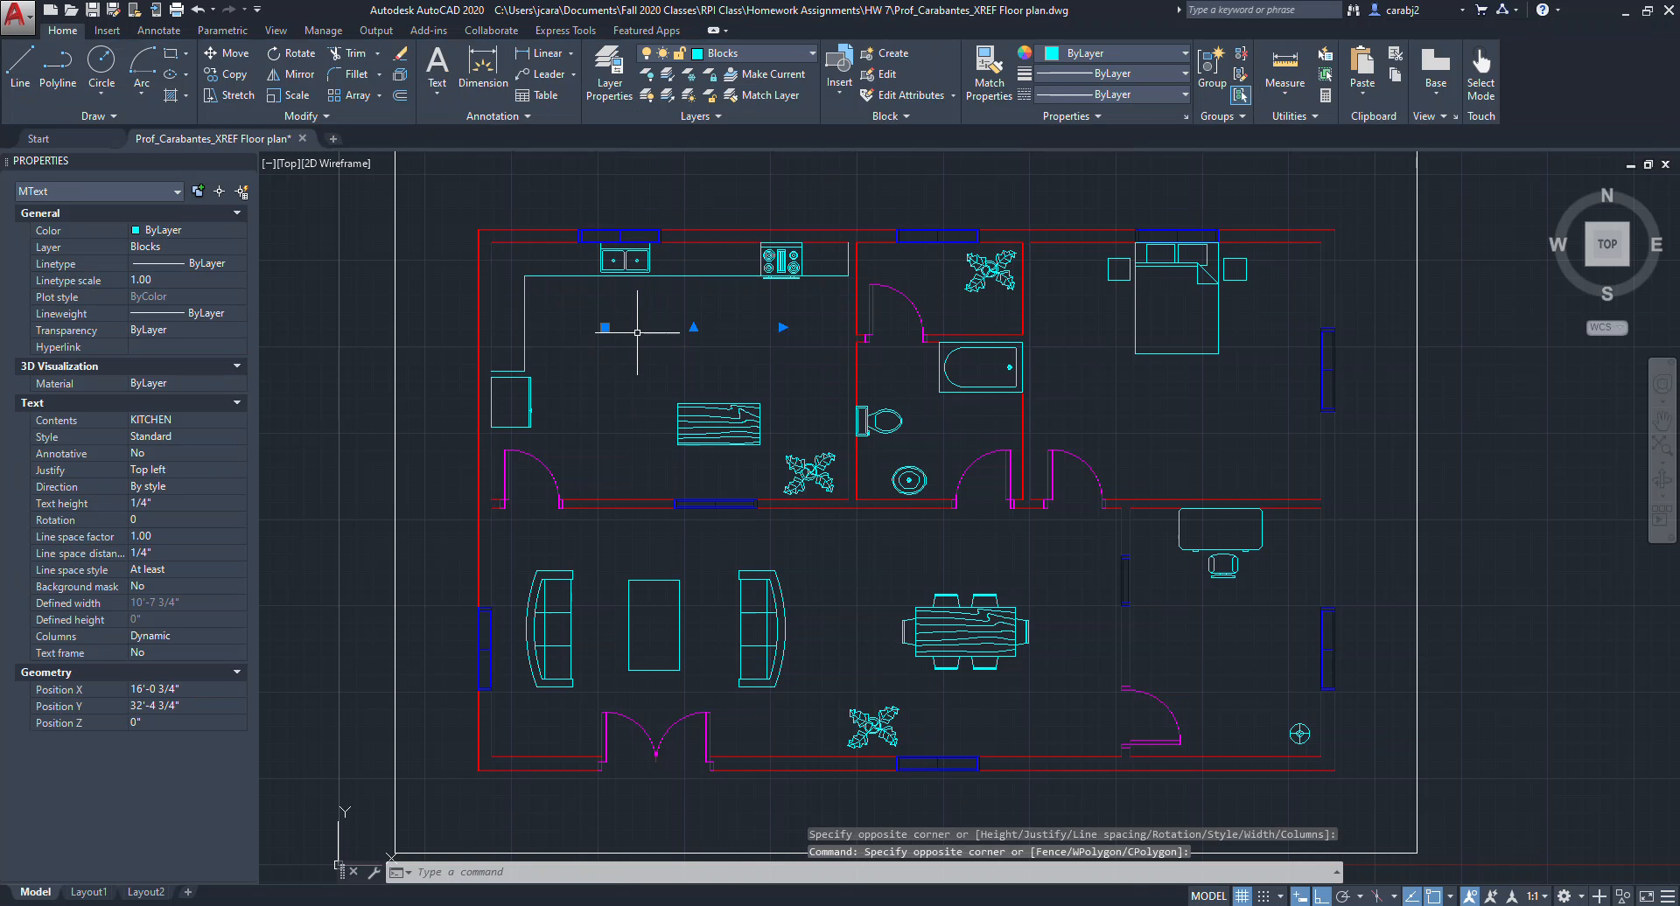
pyautogui.press('Delete')
# Place a single-line KITCHEN label 1.5' tall with 0 rotation in the kitchen.
pyautogui.scroll(4, 691, 350)
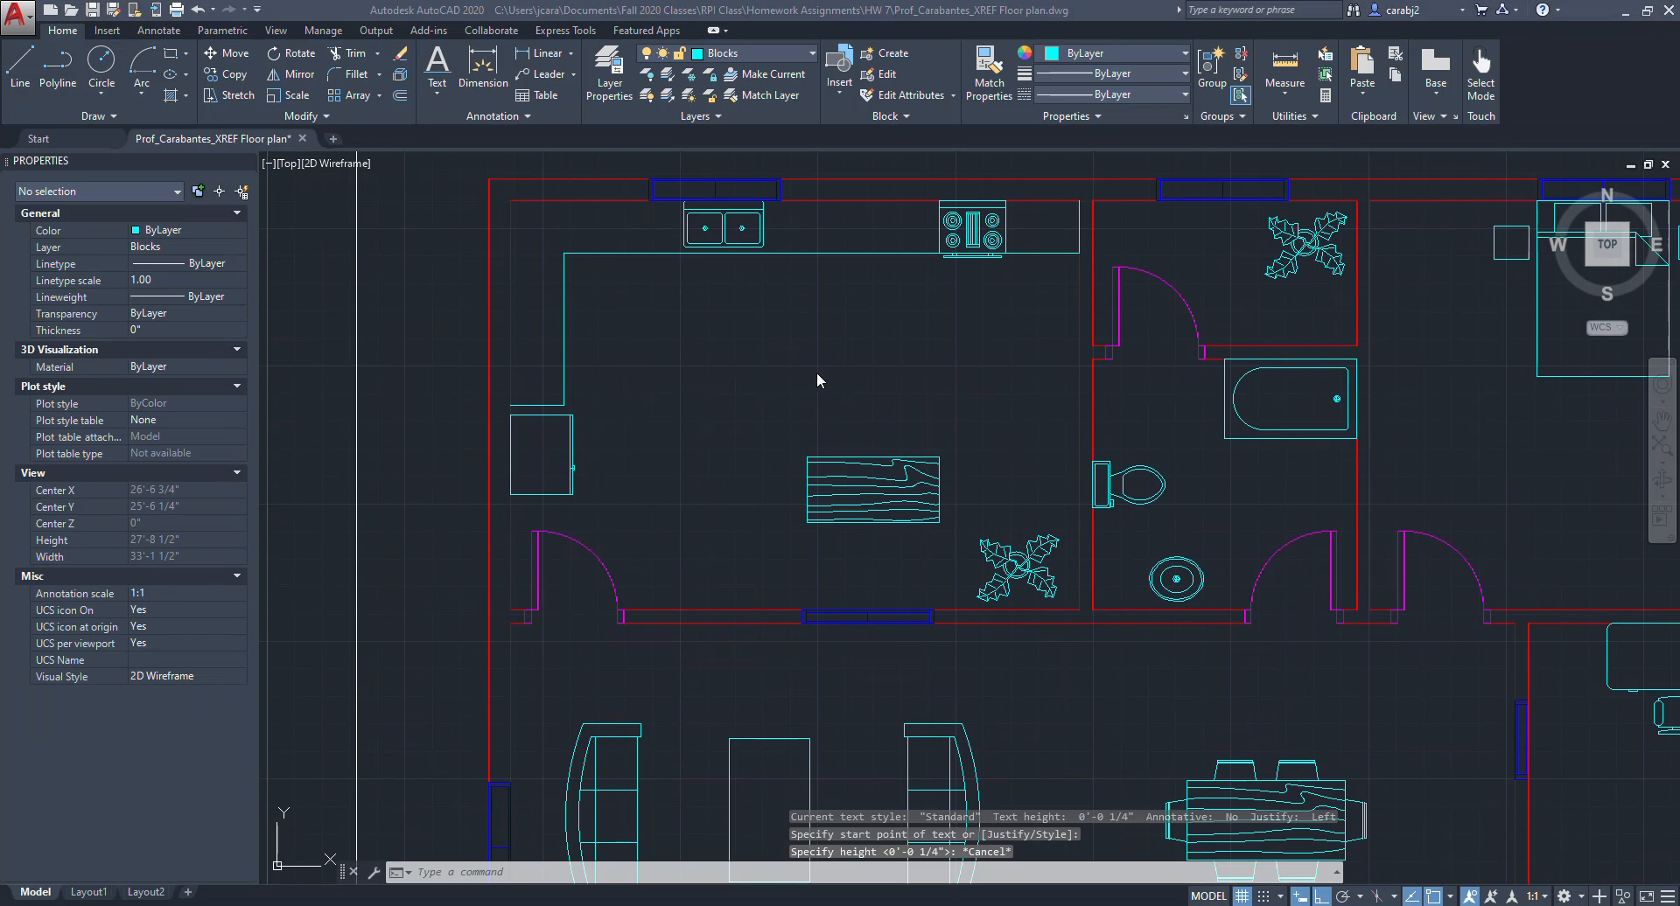
pyautogui.click(816, 375)
pyautogui.click(435, 99)
pyautogui.click(385, 158)
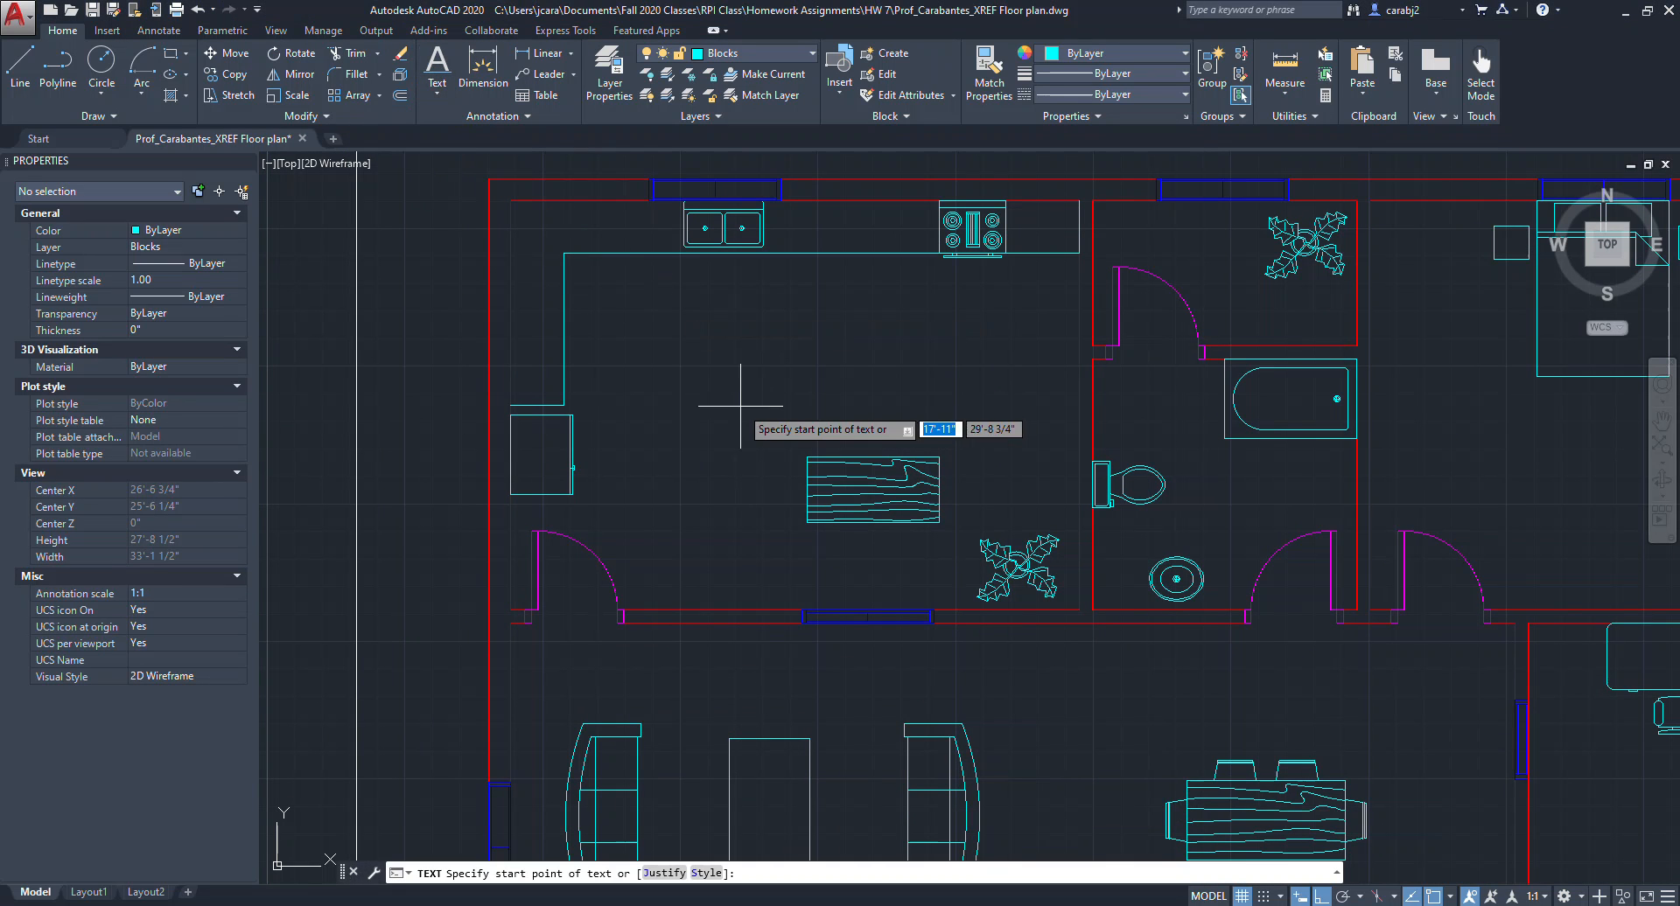
pyautogui.click(659, 408)
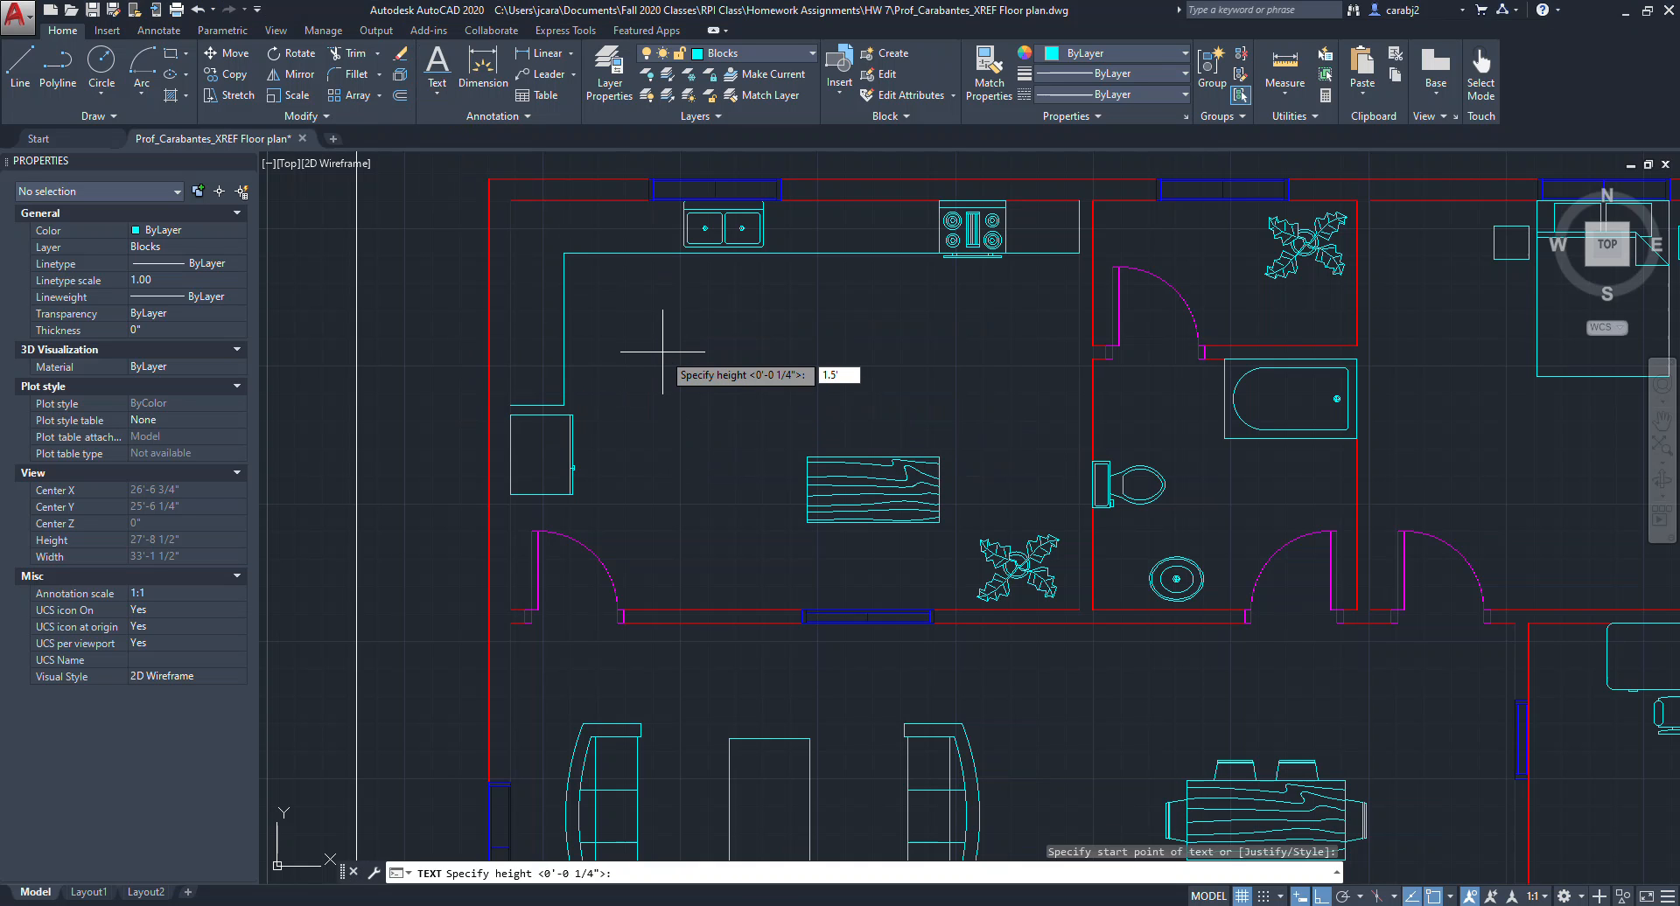
pyautogui.press('Return')
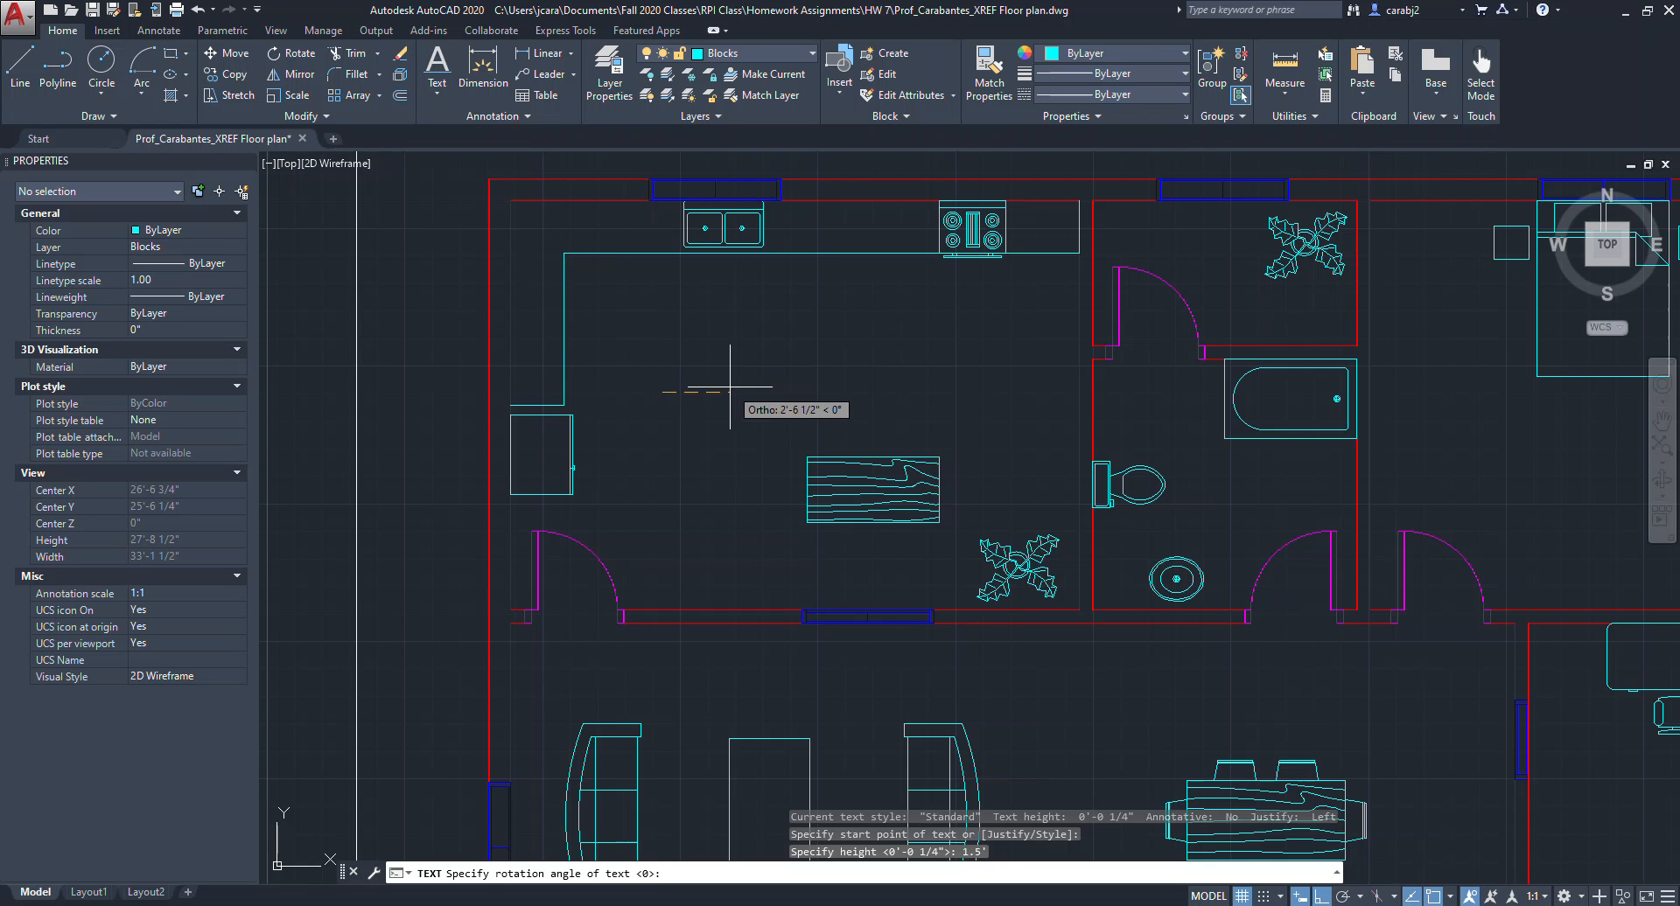
pyautogui.write('0')
pyautogui.press('Return')
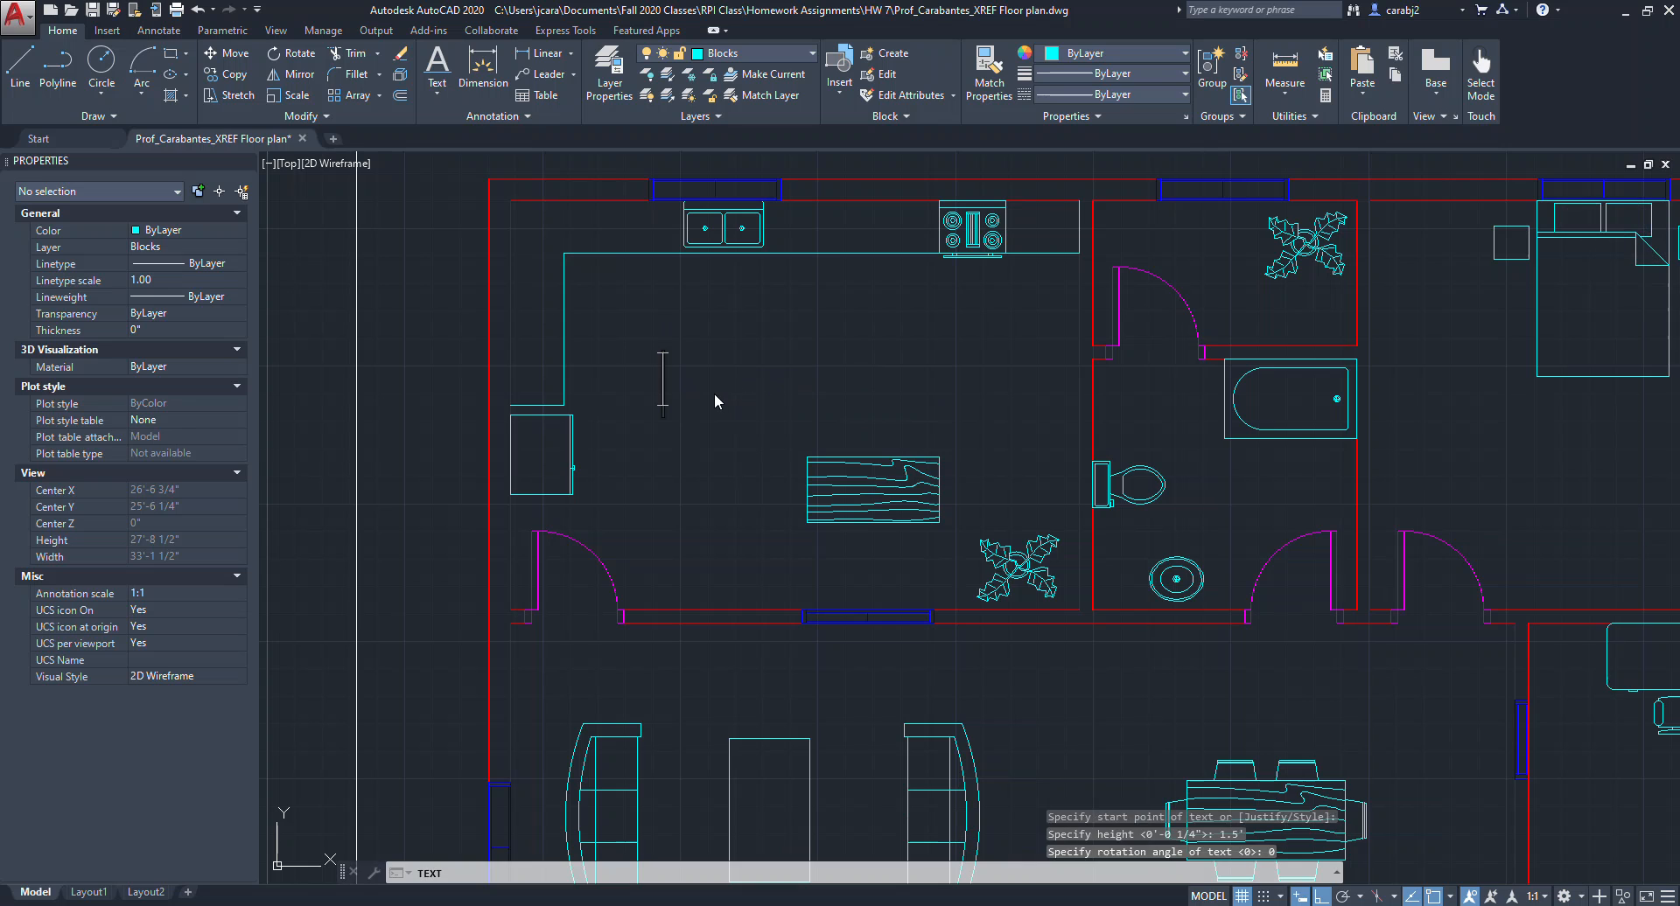
pyautogui.write('KITCHEN')
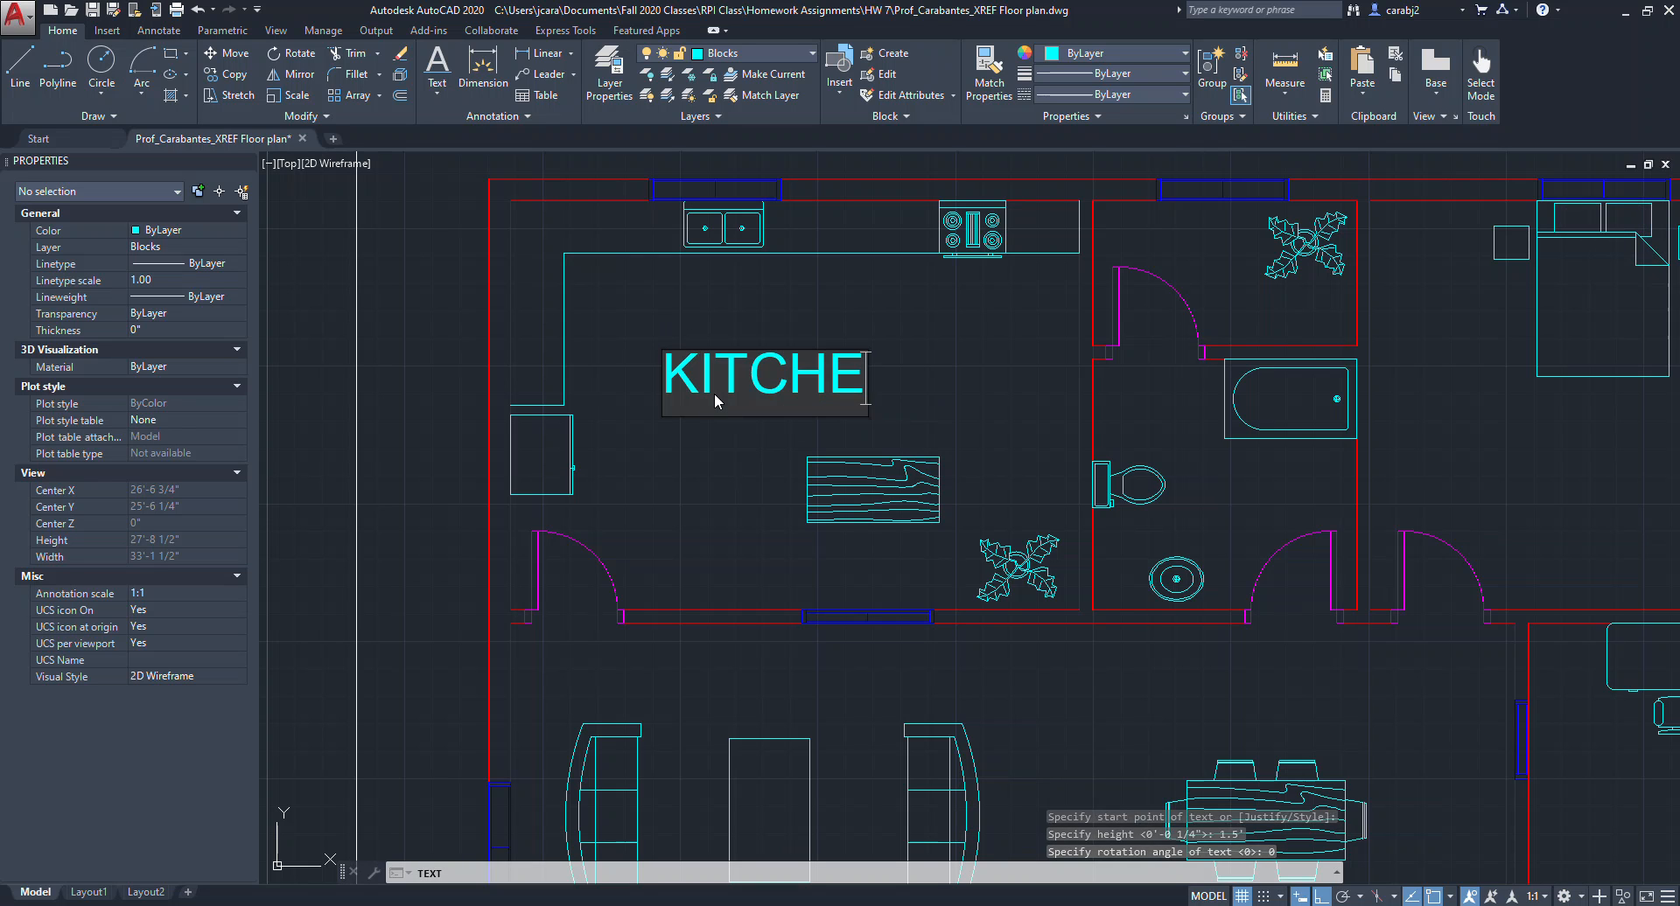
pyautogui.click(734, 487)
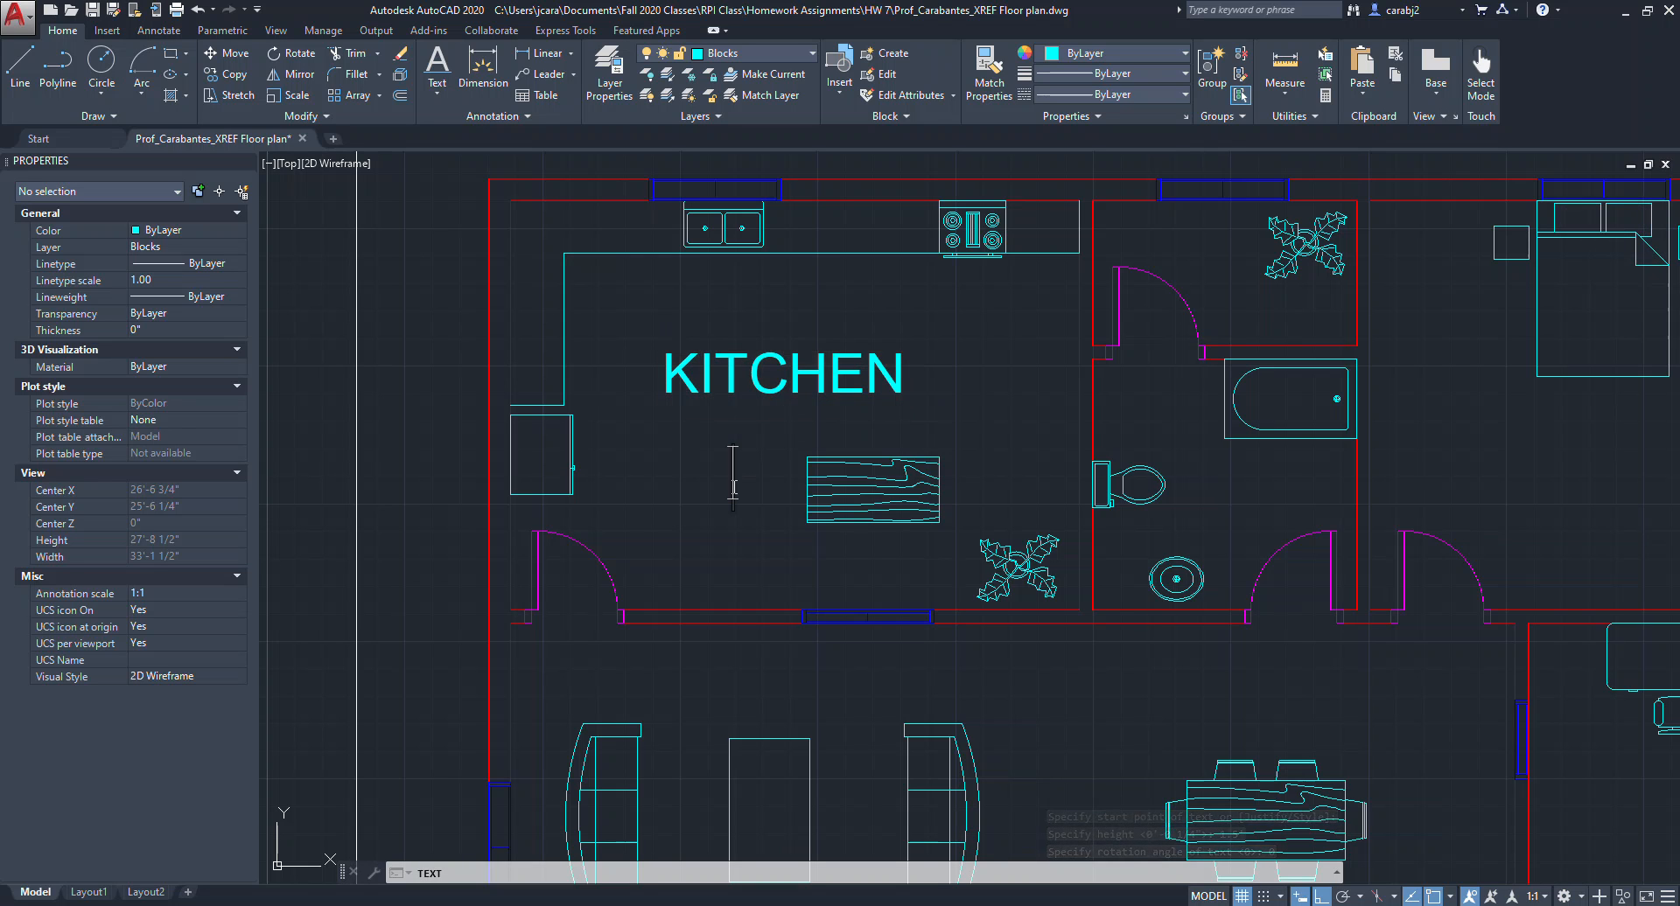
pyautogui.press('Return')
# Delete the oversized single-line KITCHEN label.
pyautogui.scroll(-2, 739, 491)
pyautogui.moveTo(823, 512); pyautogui.dragTo(750, 495, button='middle')
pyautogui.scroll(2, 731, 465)
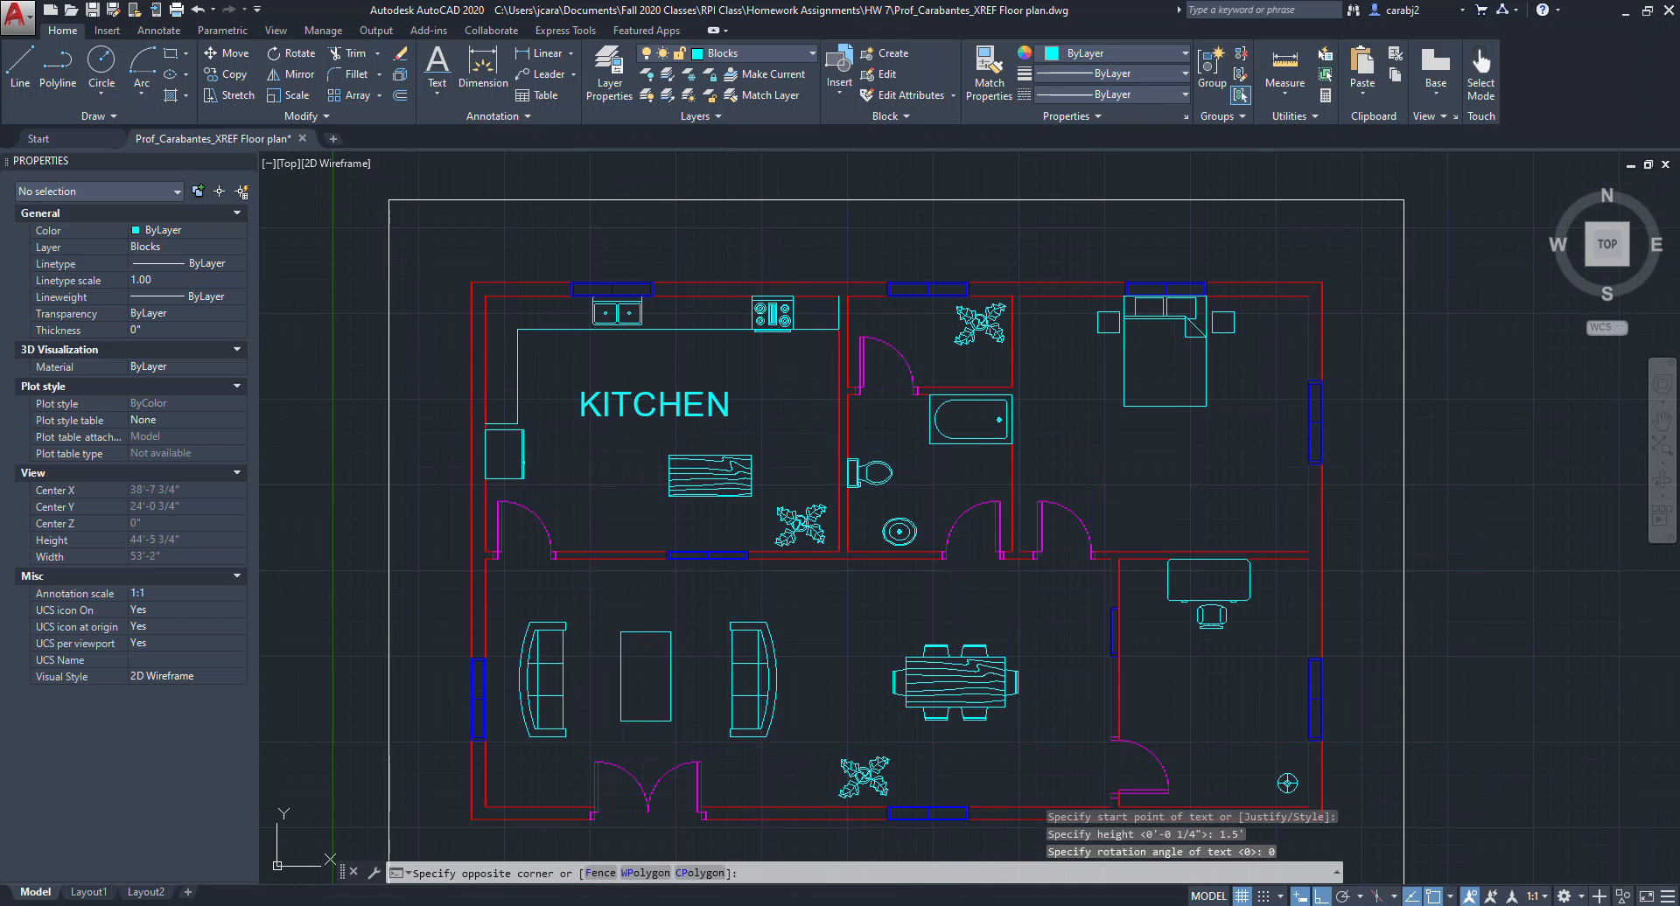
pyautogui.scroll(2, 692, 404)
pyautogui.click(654, 405)
pyautogui.press('Delete')
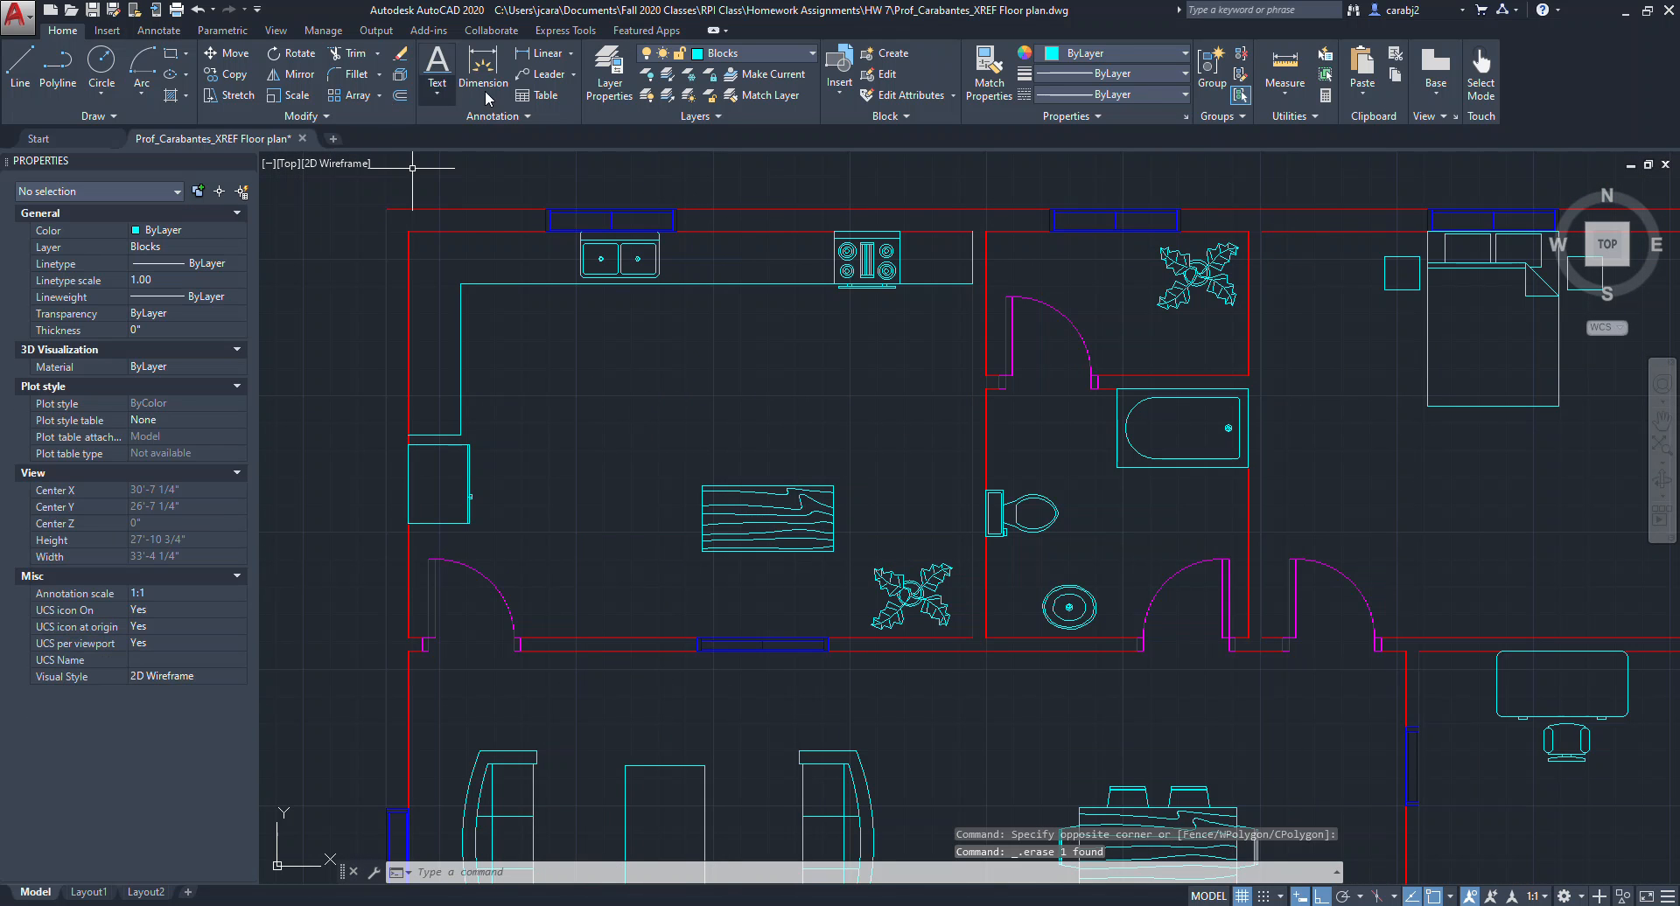
# Place a single-line KITCHEN label 9" tall with default rotation in the kitchen.
pyautogui.click(437, 92)
pyautogui.click(398, 159)
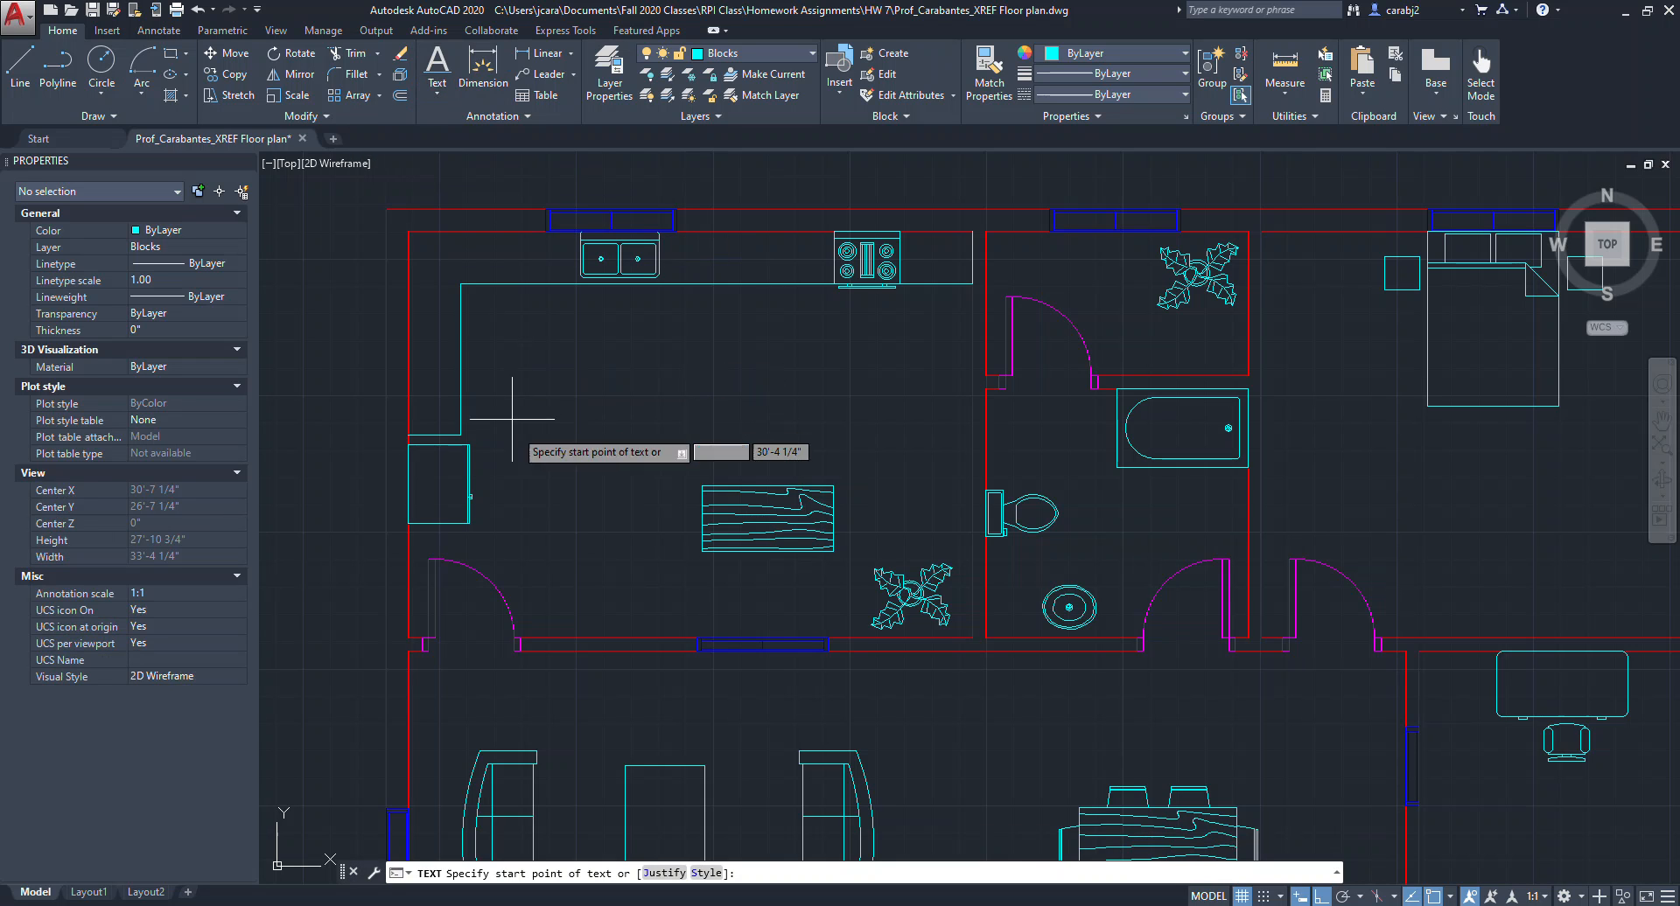
pyautogui.click(573, 445)
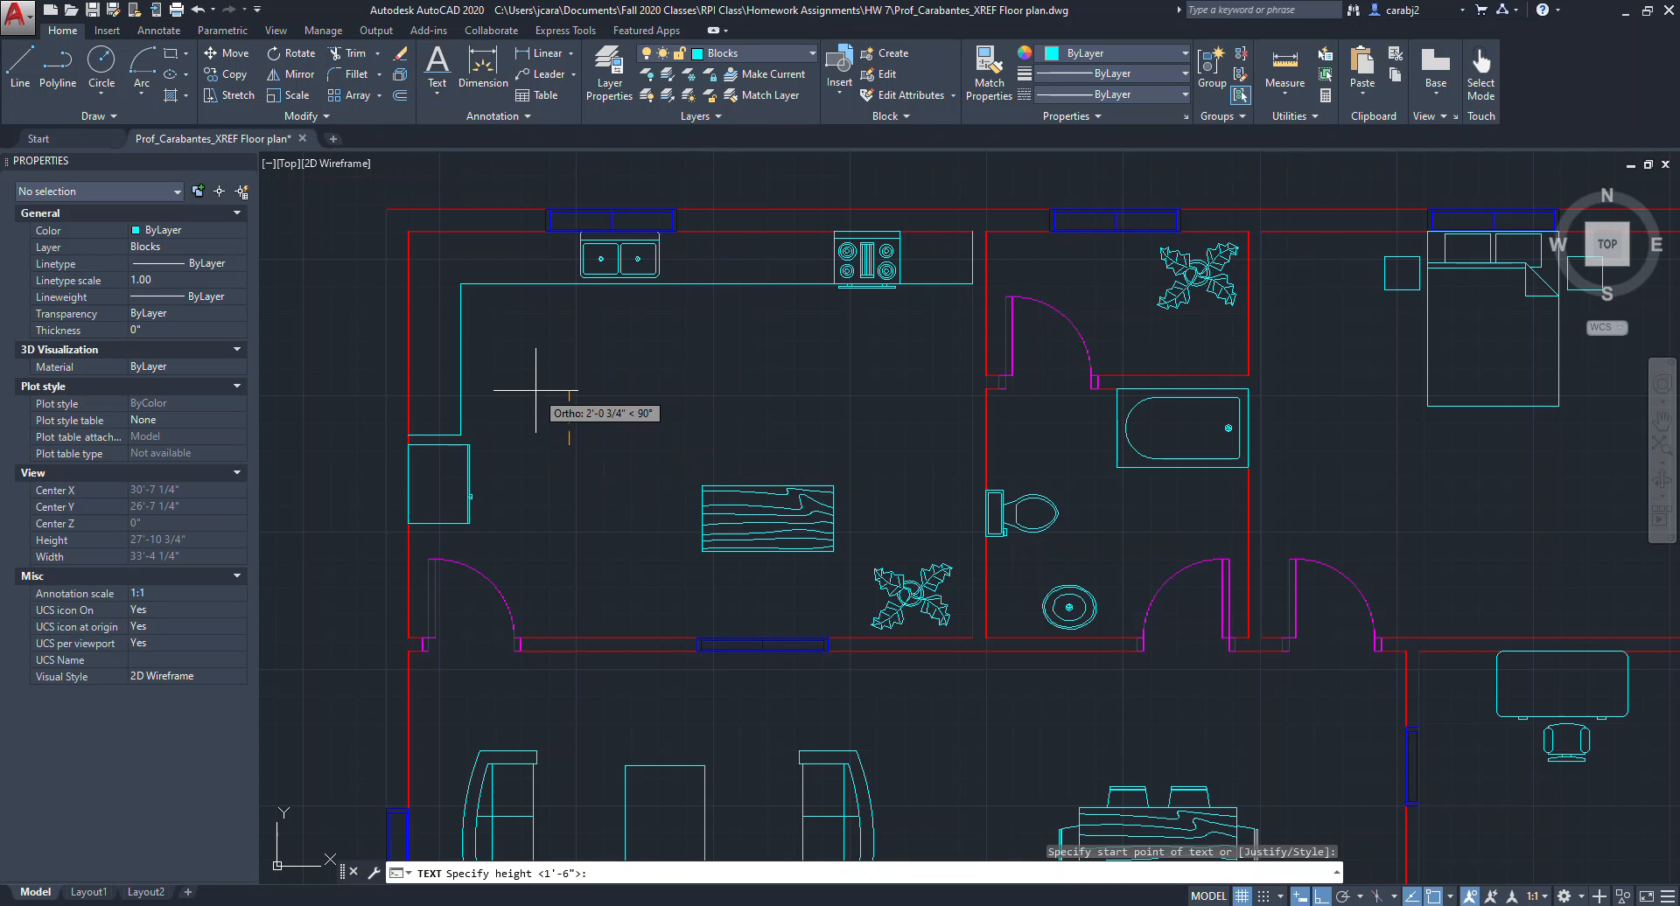
pyautogui.write('9')
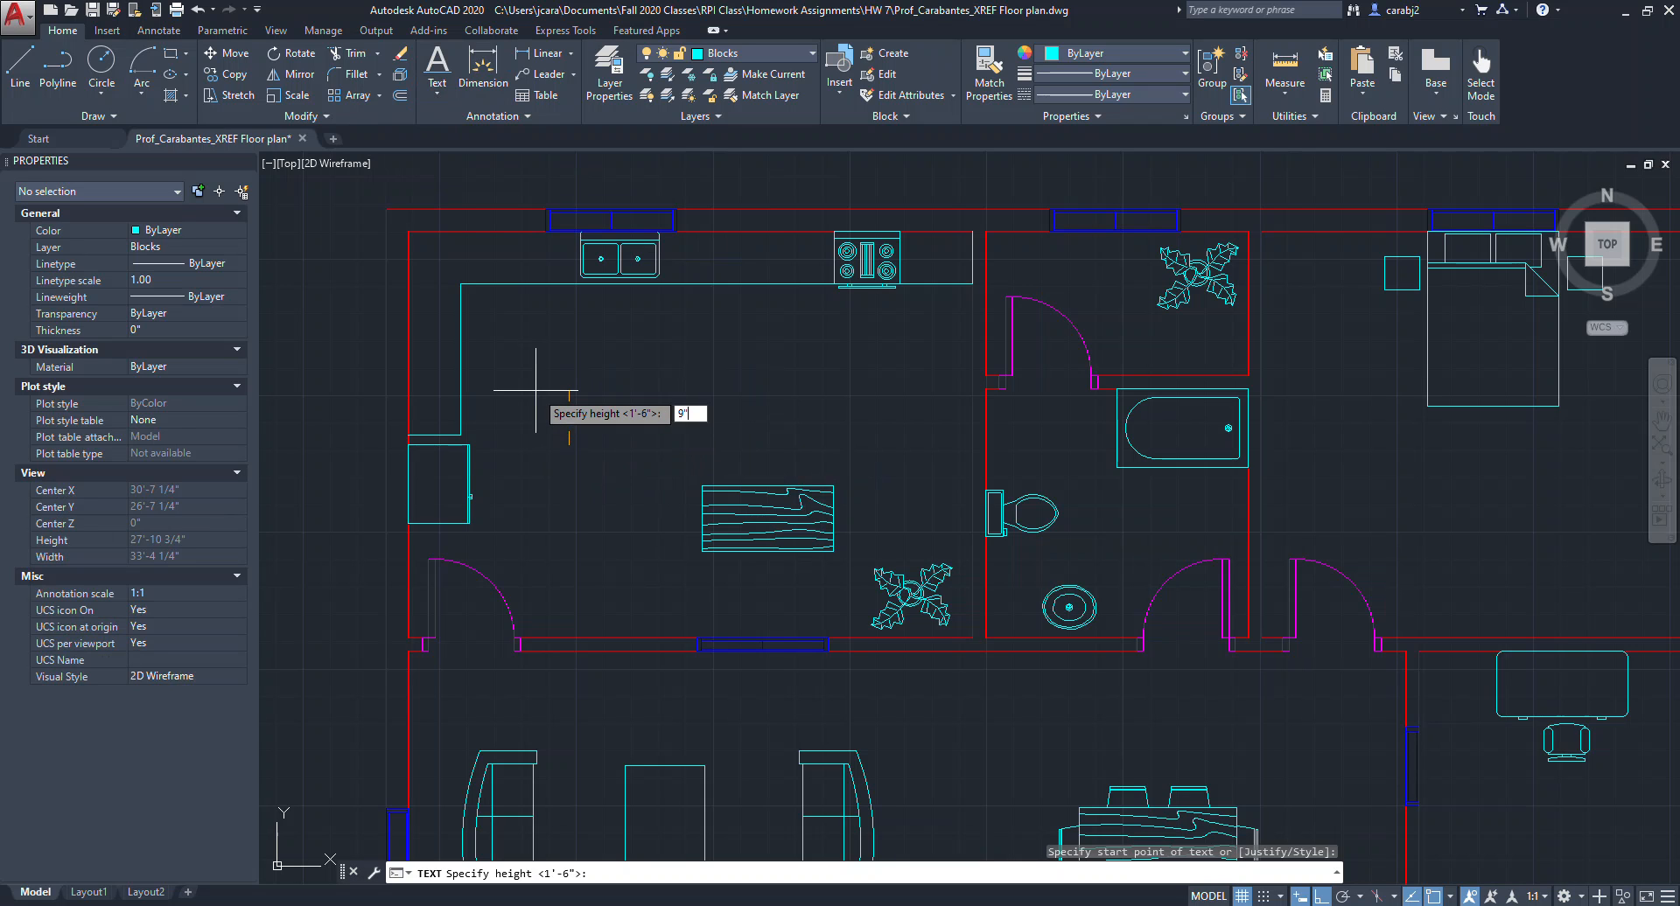
pyautogui.write('"')
pyautogui.press('Return')
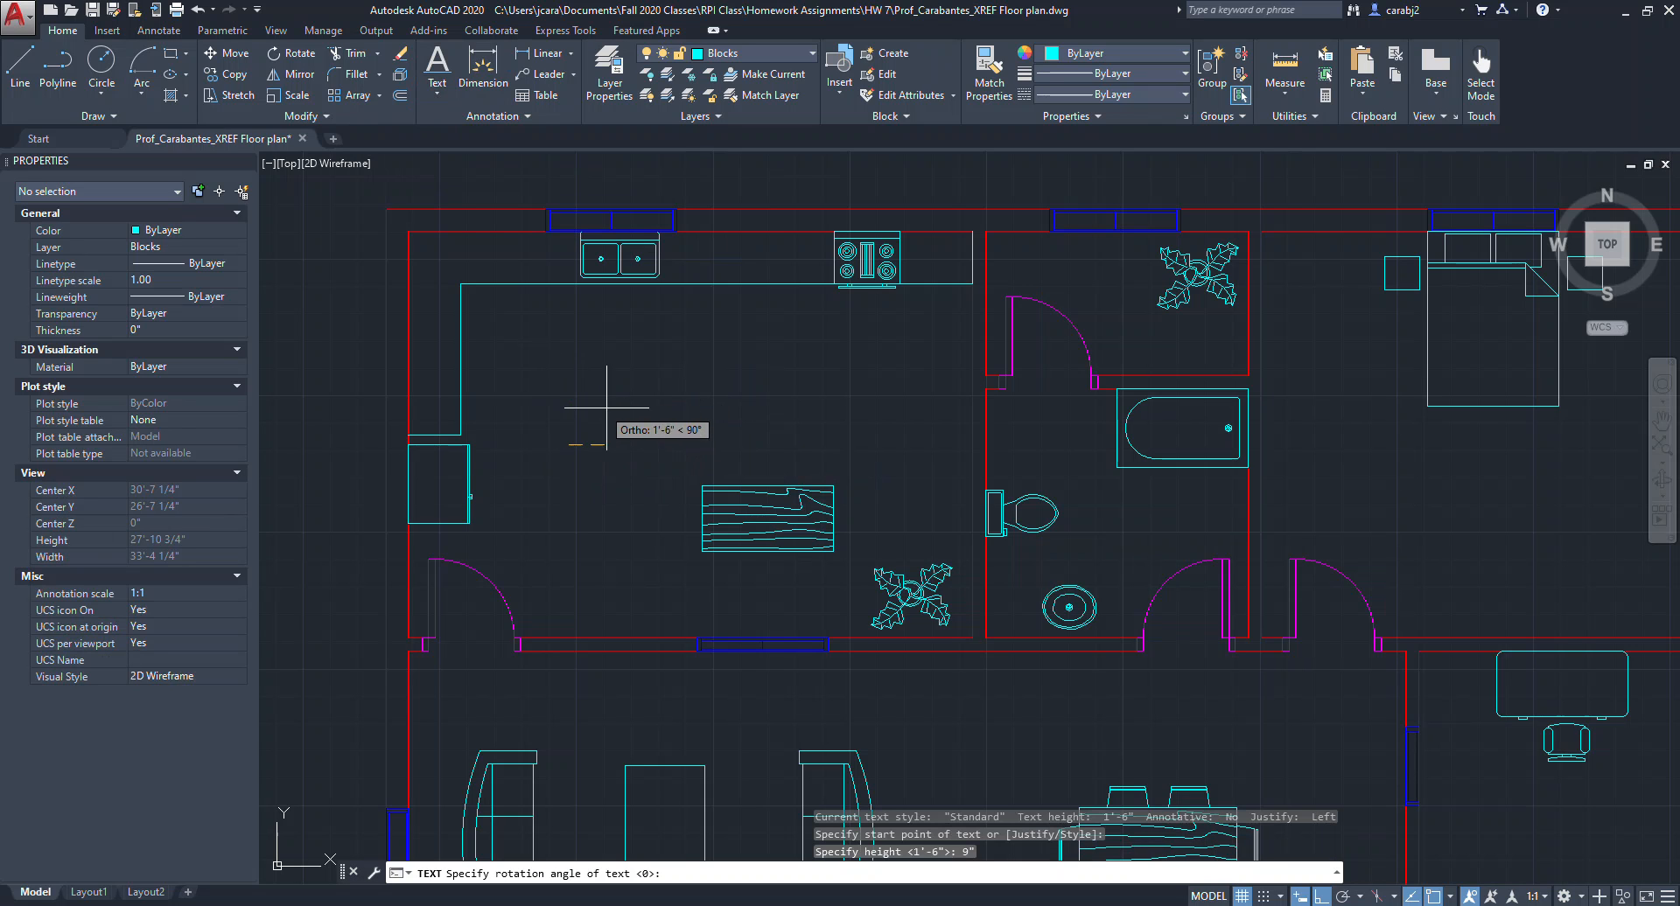
pyautogui.press('Return')
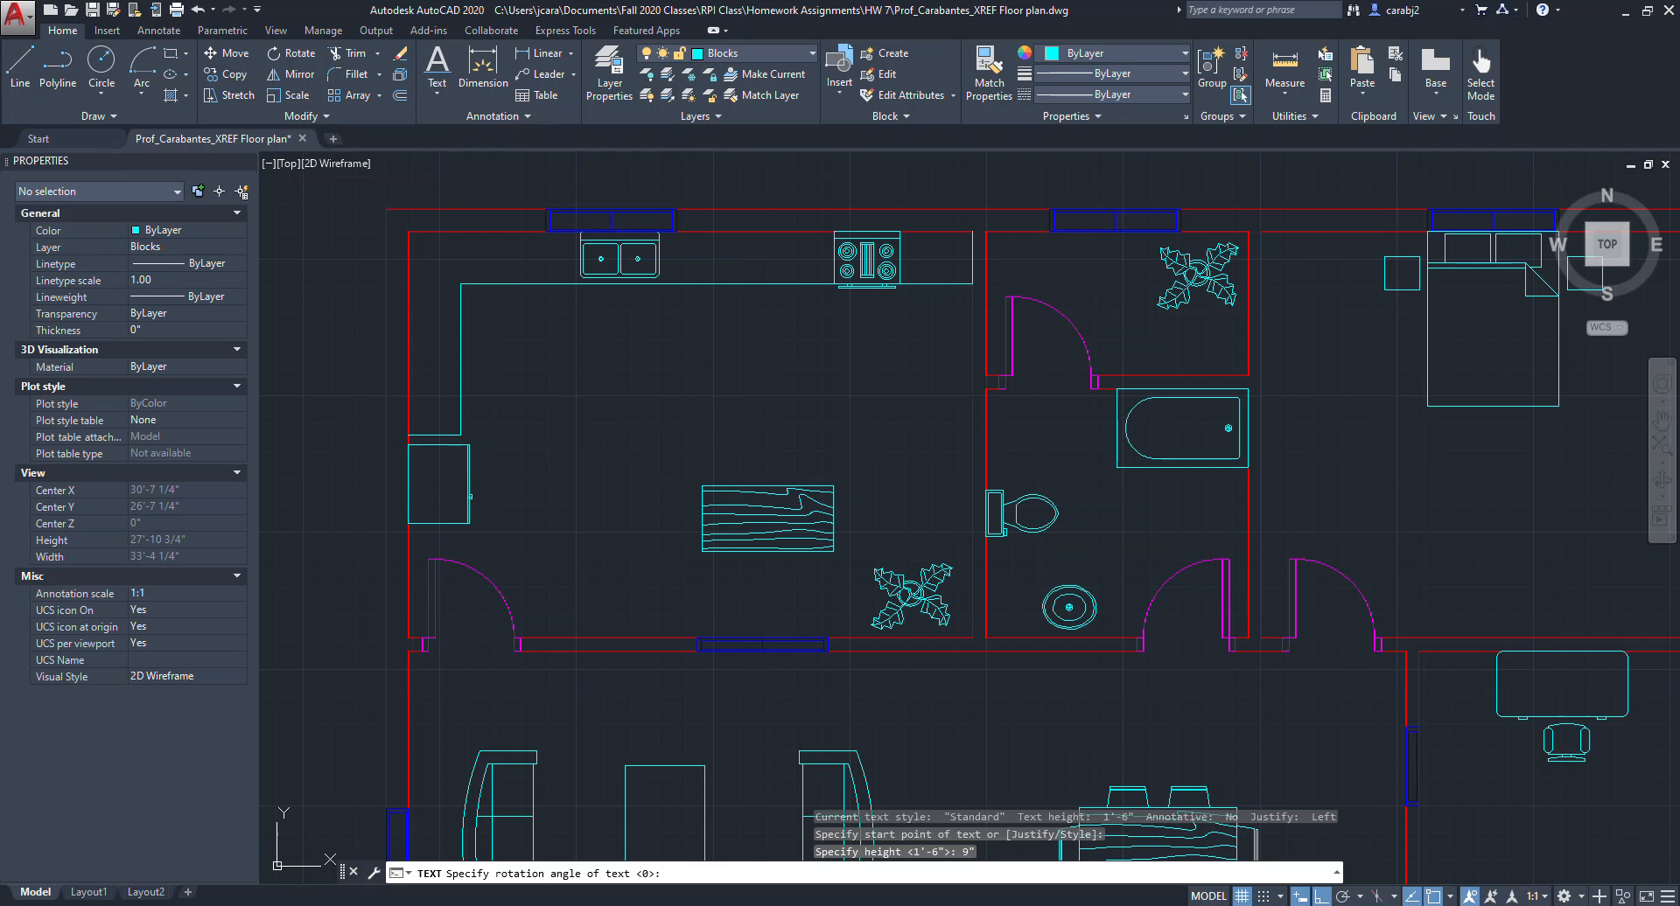
pyautogui.write('KITCHEN')
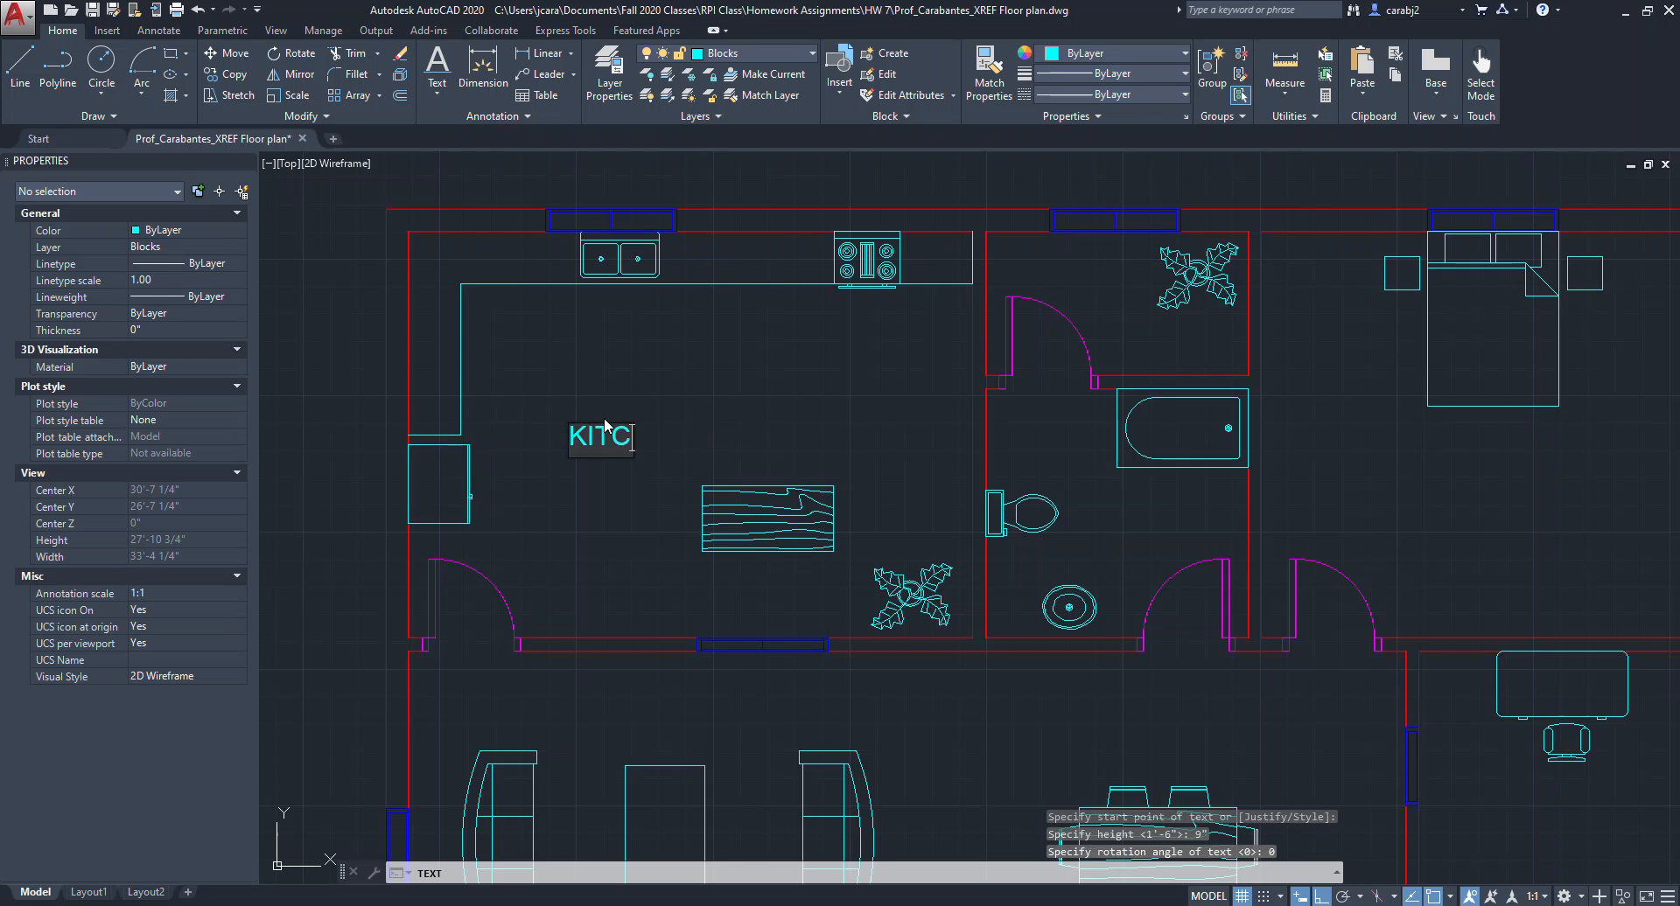
pyautogui.click(716, 385)
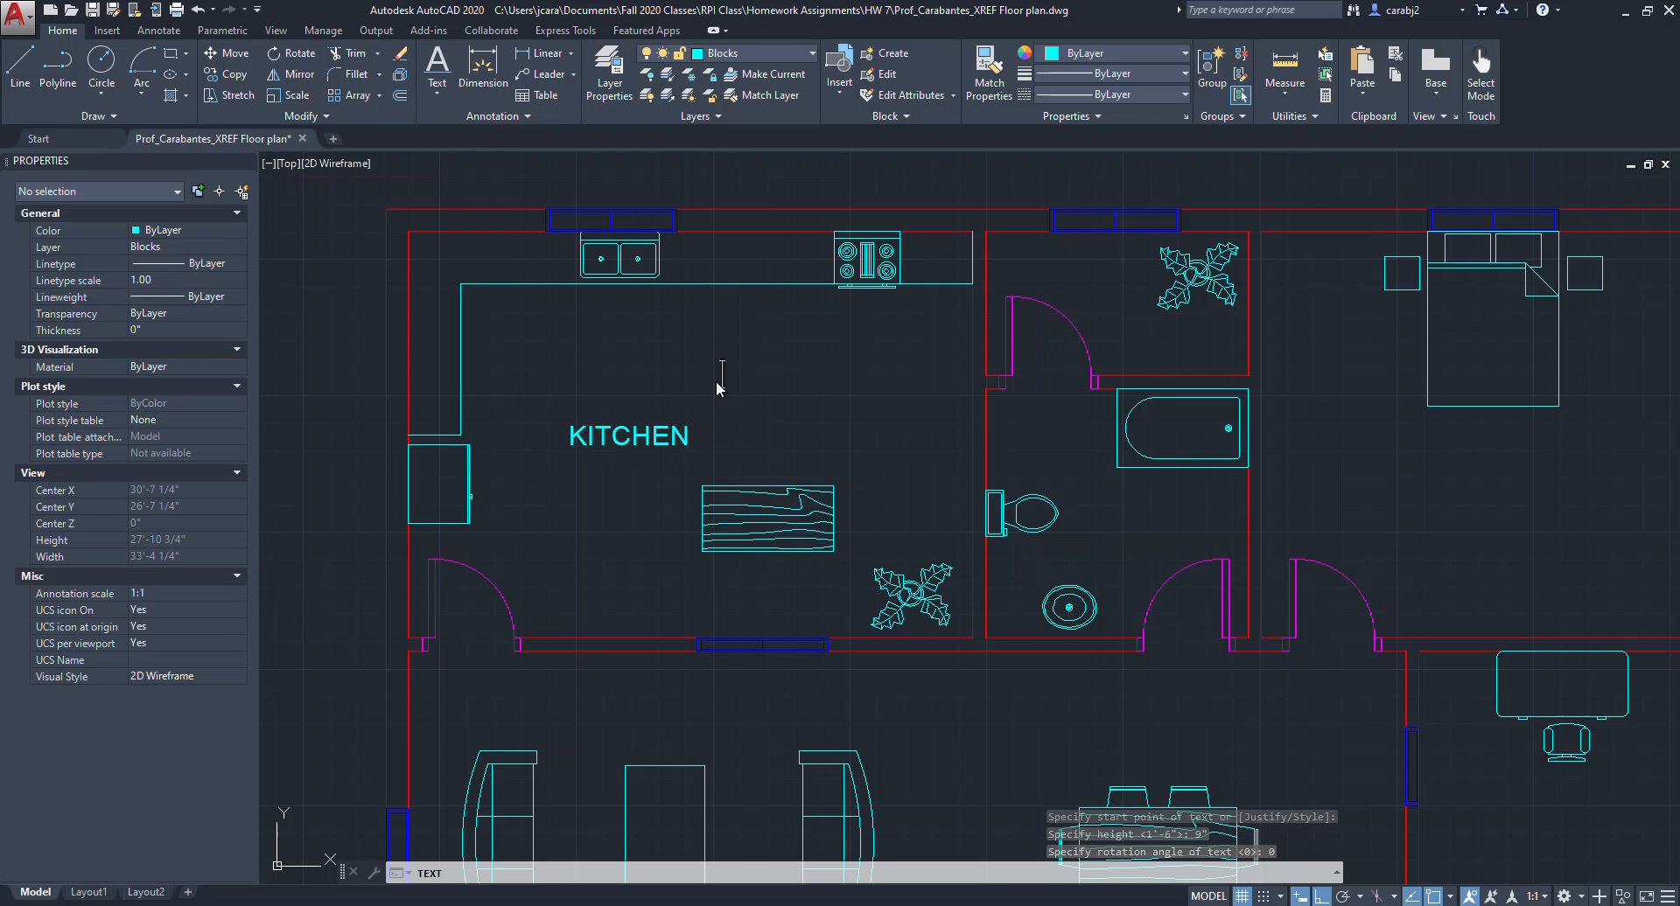
pyautogui.press('Escape')
# Move the KITCHEN label to the right within the kitchen.
pyautogui.click(697, 453)
pyautogui.click(615, 408)
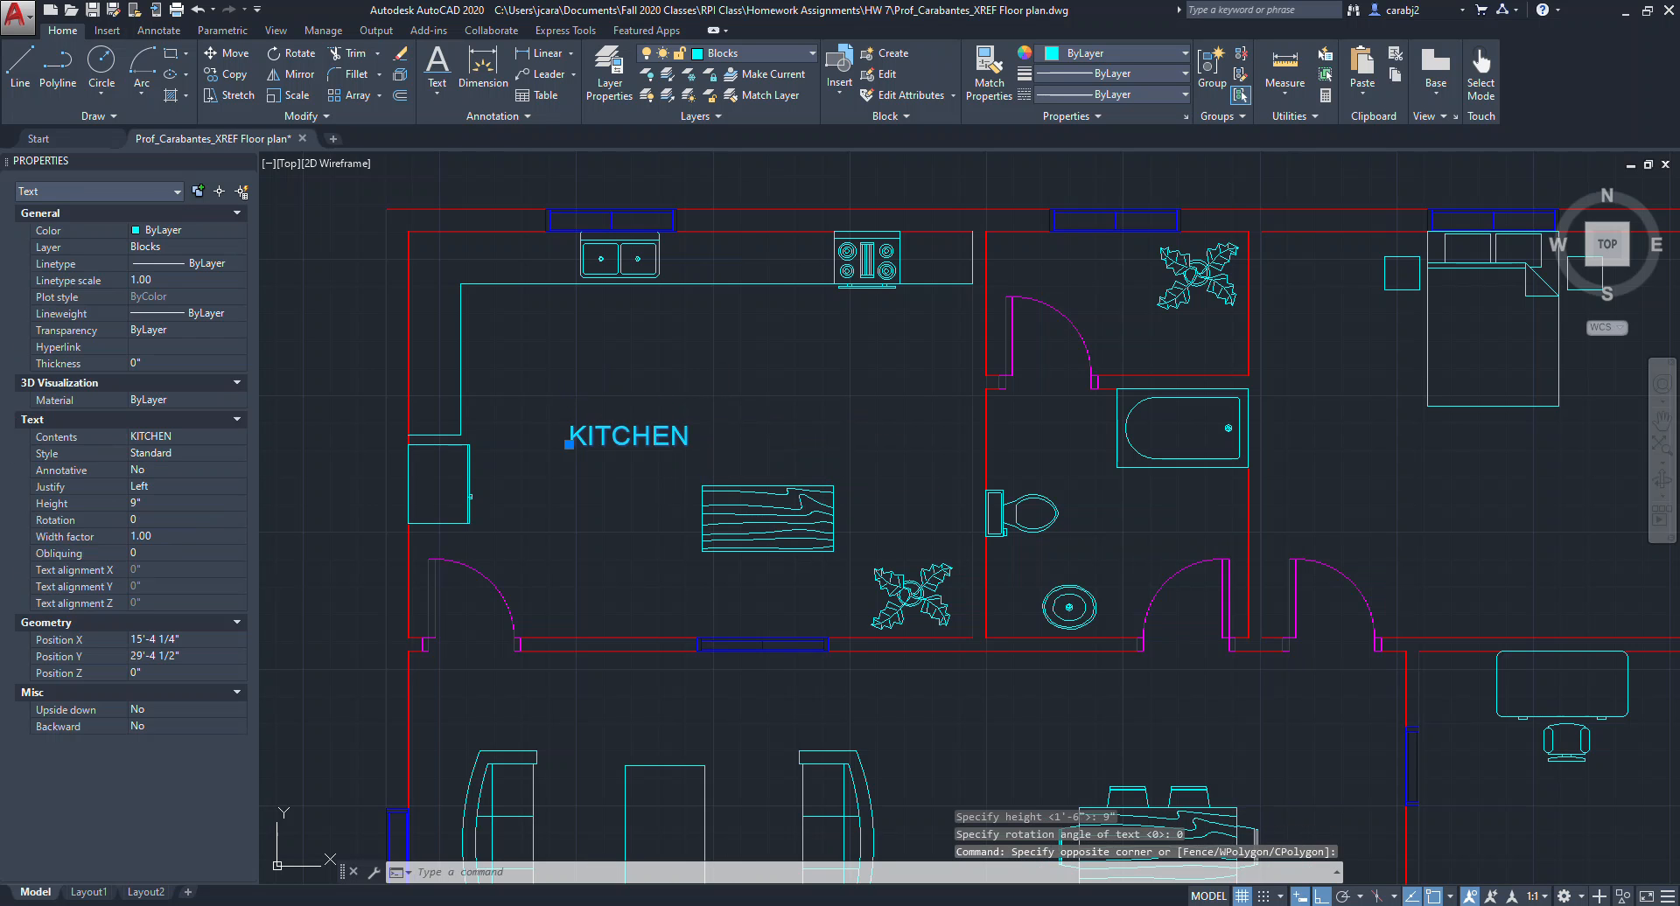
pyautogui.write('m')
pyautogui.press('Return')
pyautogui.click(554, 374)
pyautogui.click(624, 366)
pyautogui.press('Escape')
# Put the KITCHEN label on the Text layer.
pyautogui.moveTo(715, 437); pyautogui.dragTo(650, 427, button='middle')
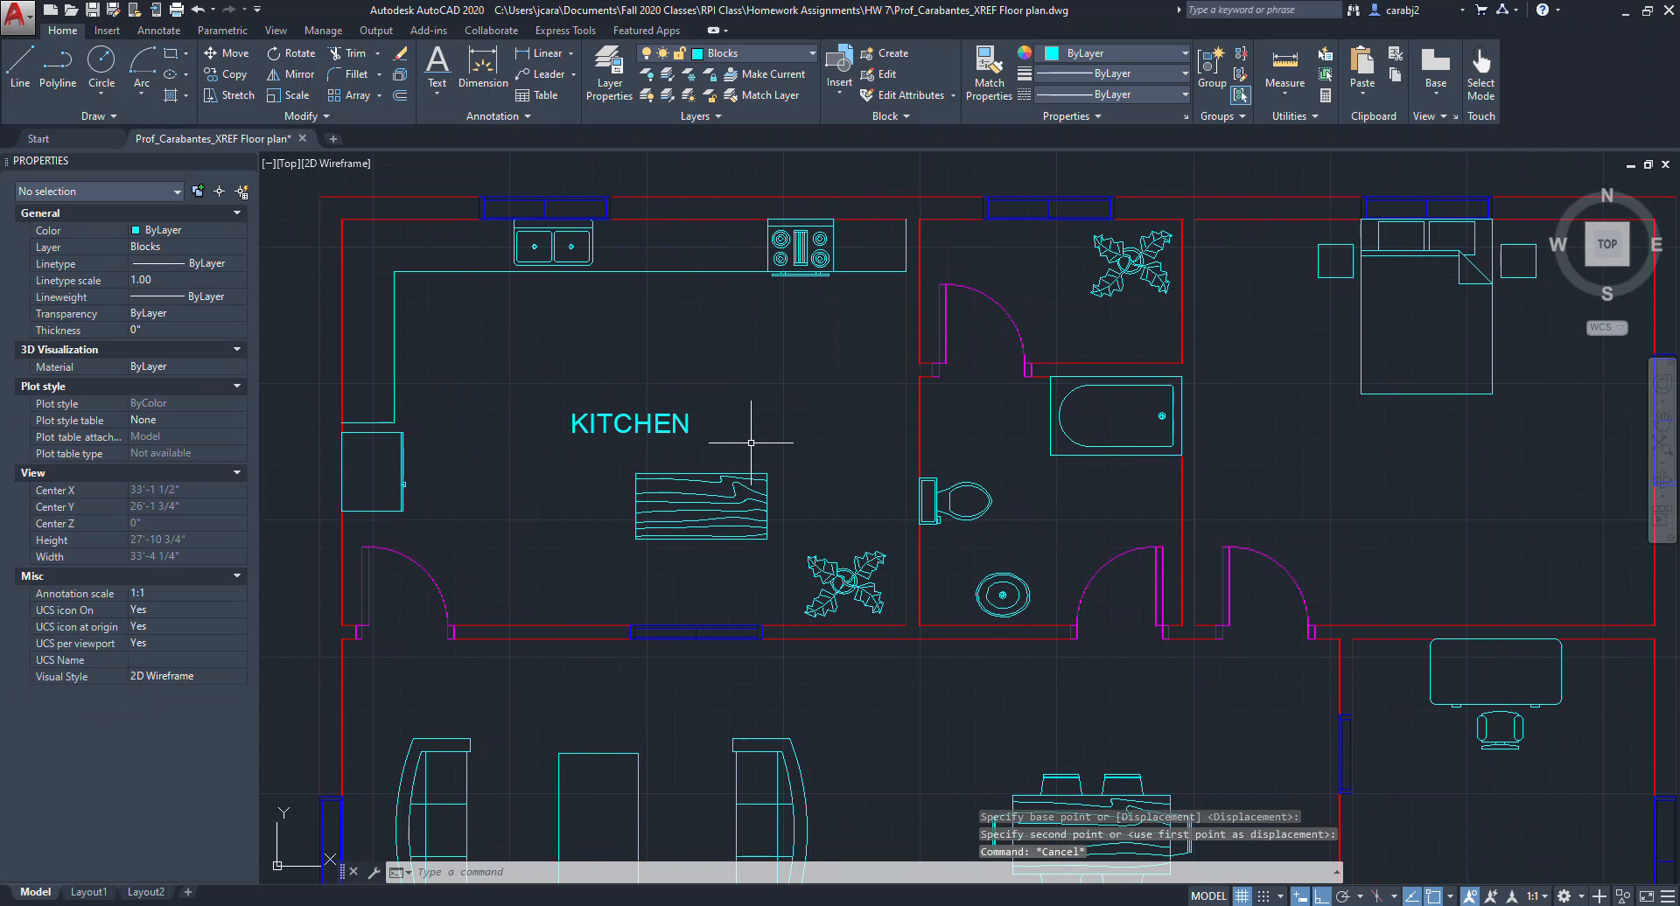
pyautogui.scroll(-2, 601, 344)
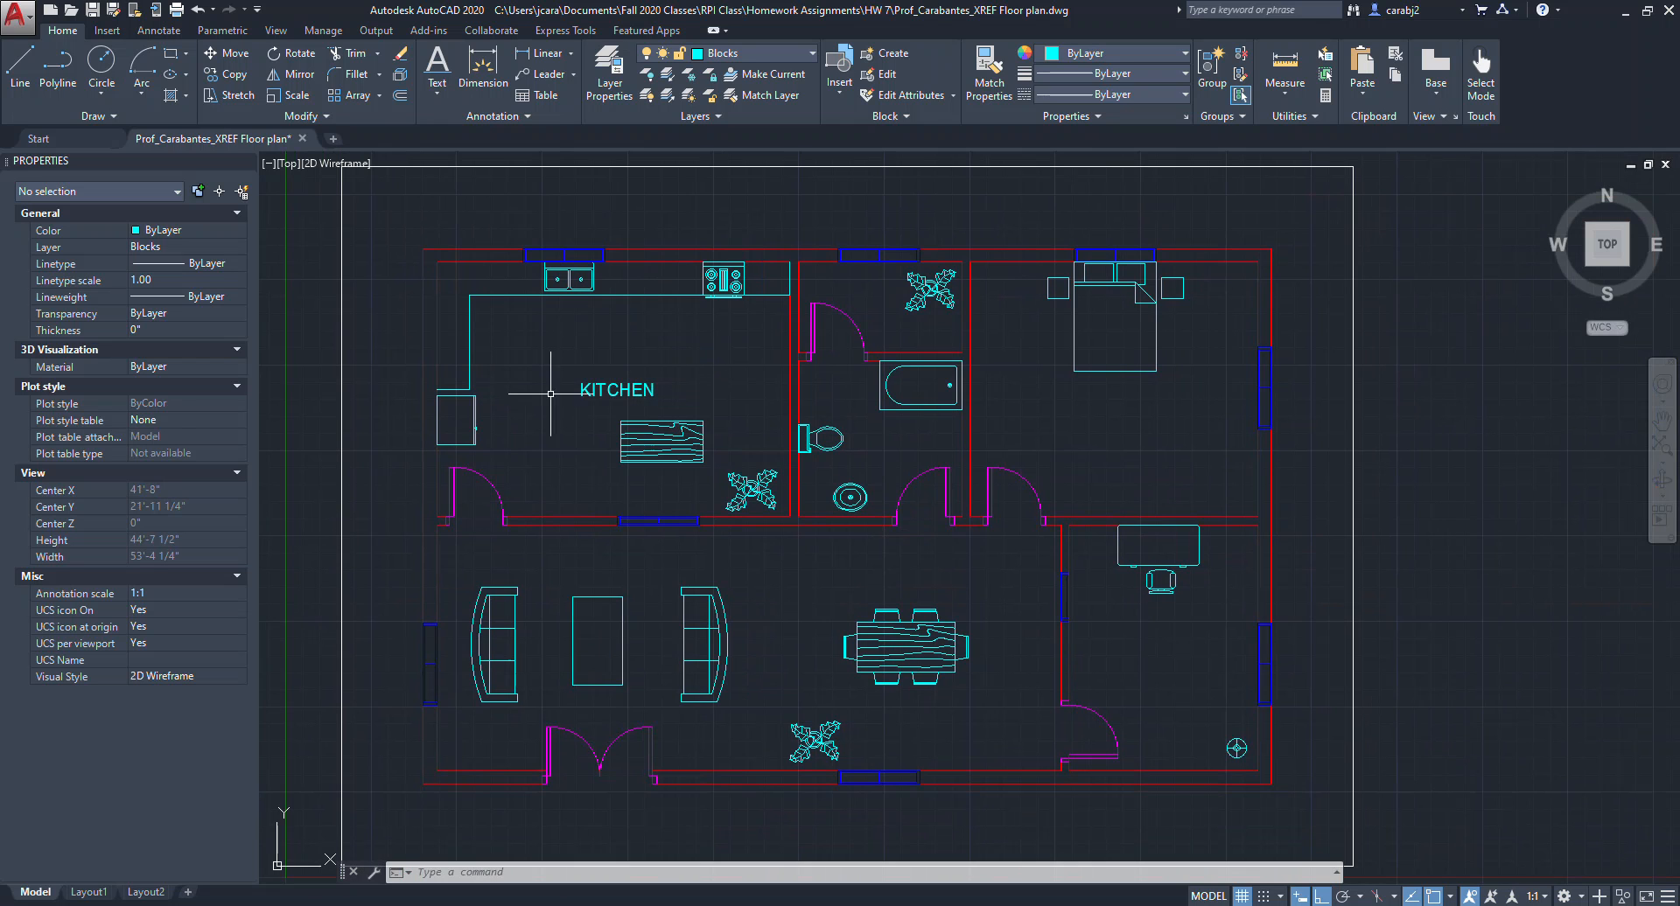
pyautogui.click(617, 390)
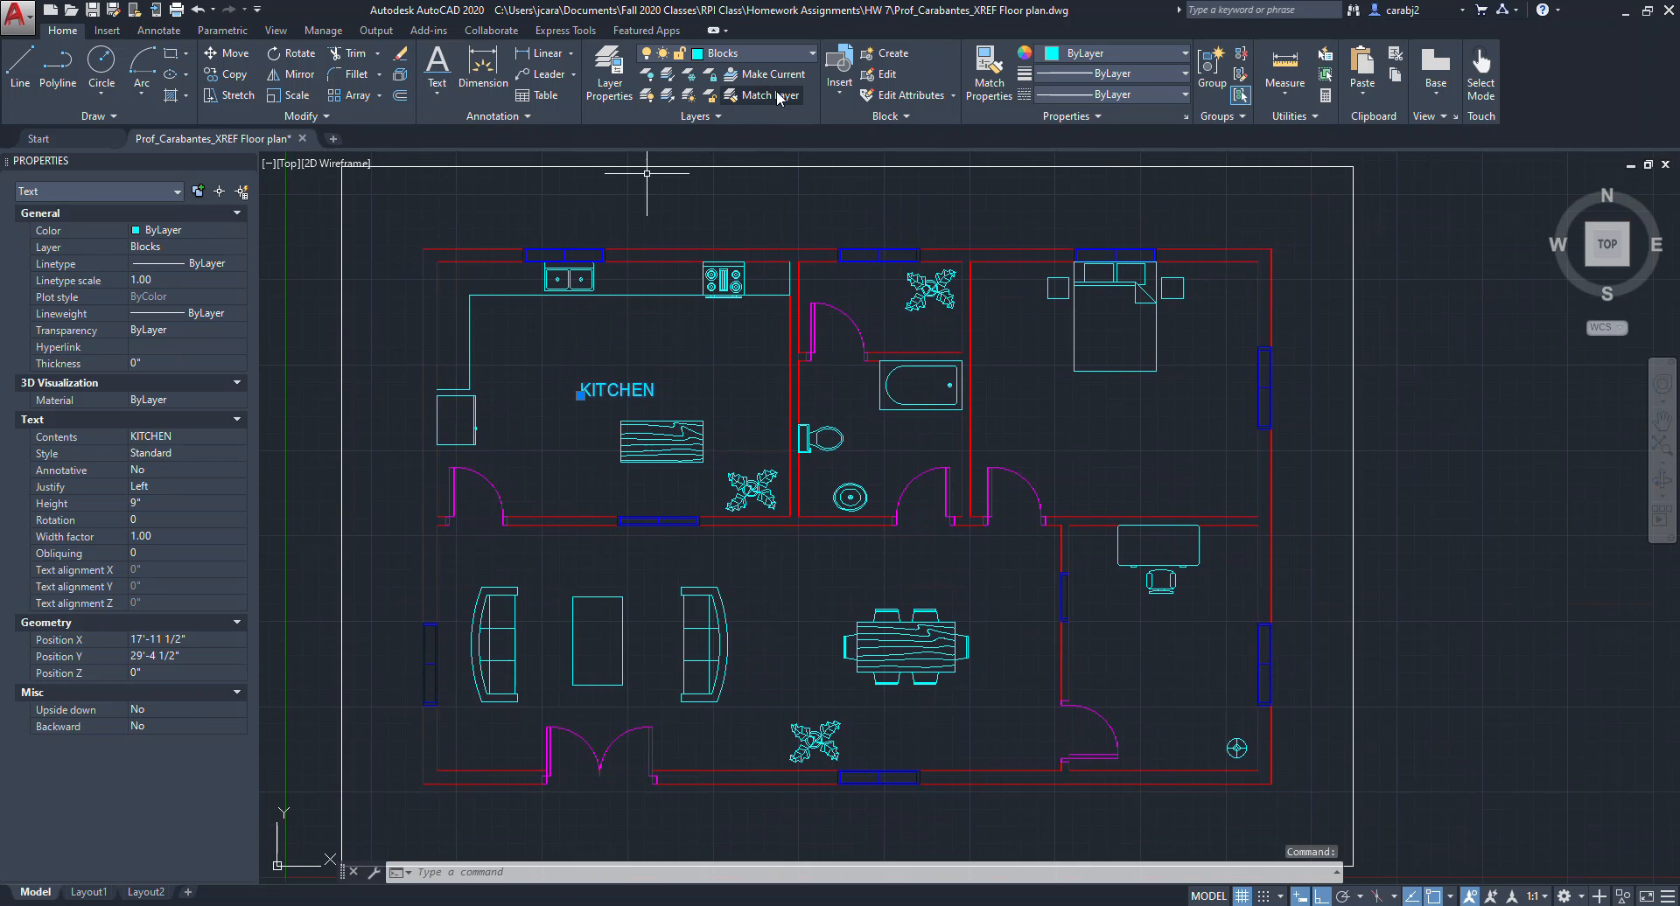
pyautogui.click(813, 56)
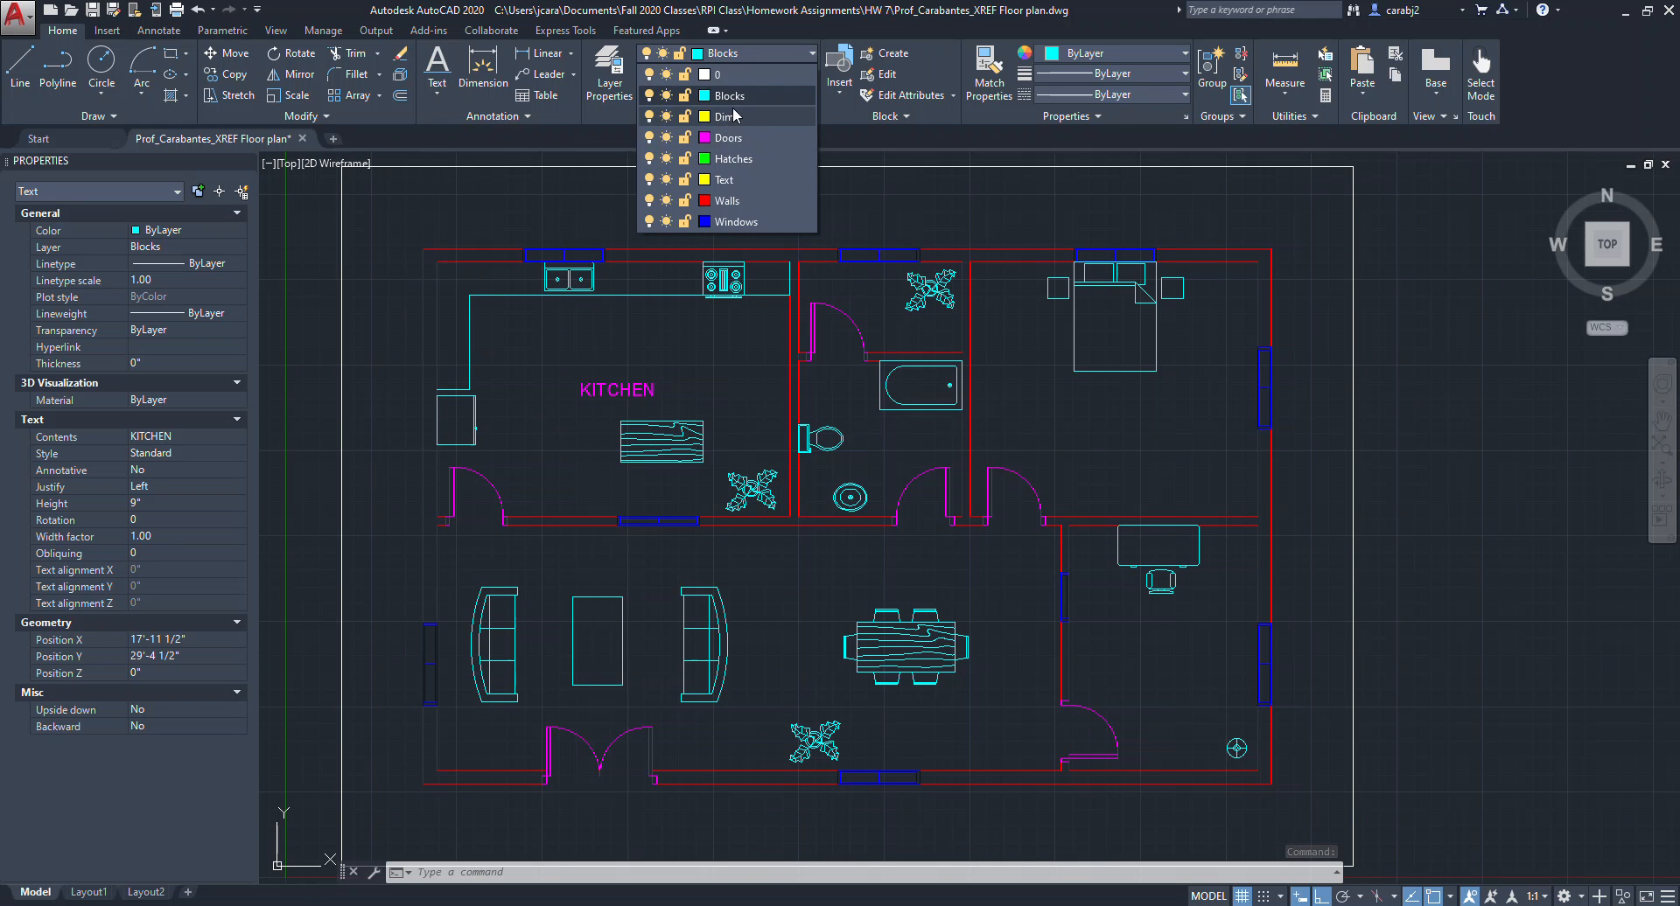
pyautogui.click(724, 179)
pyautogui.press('Escape')
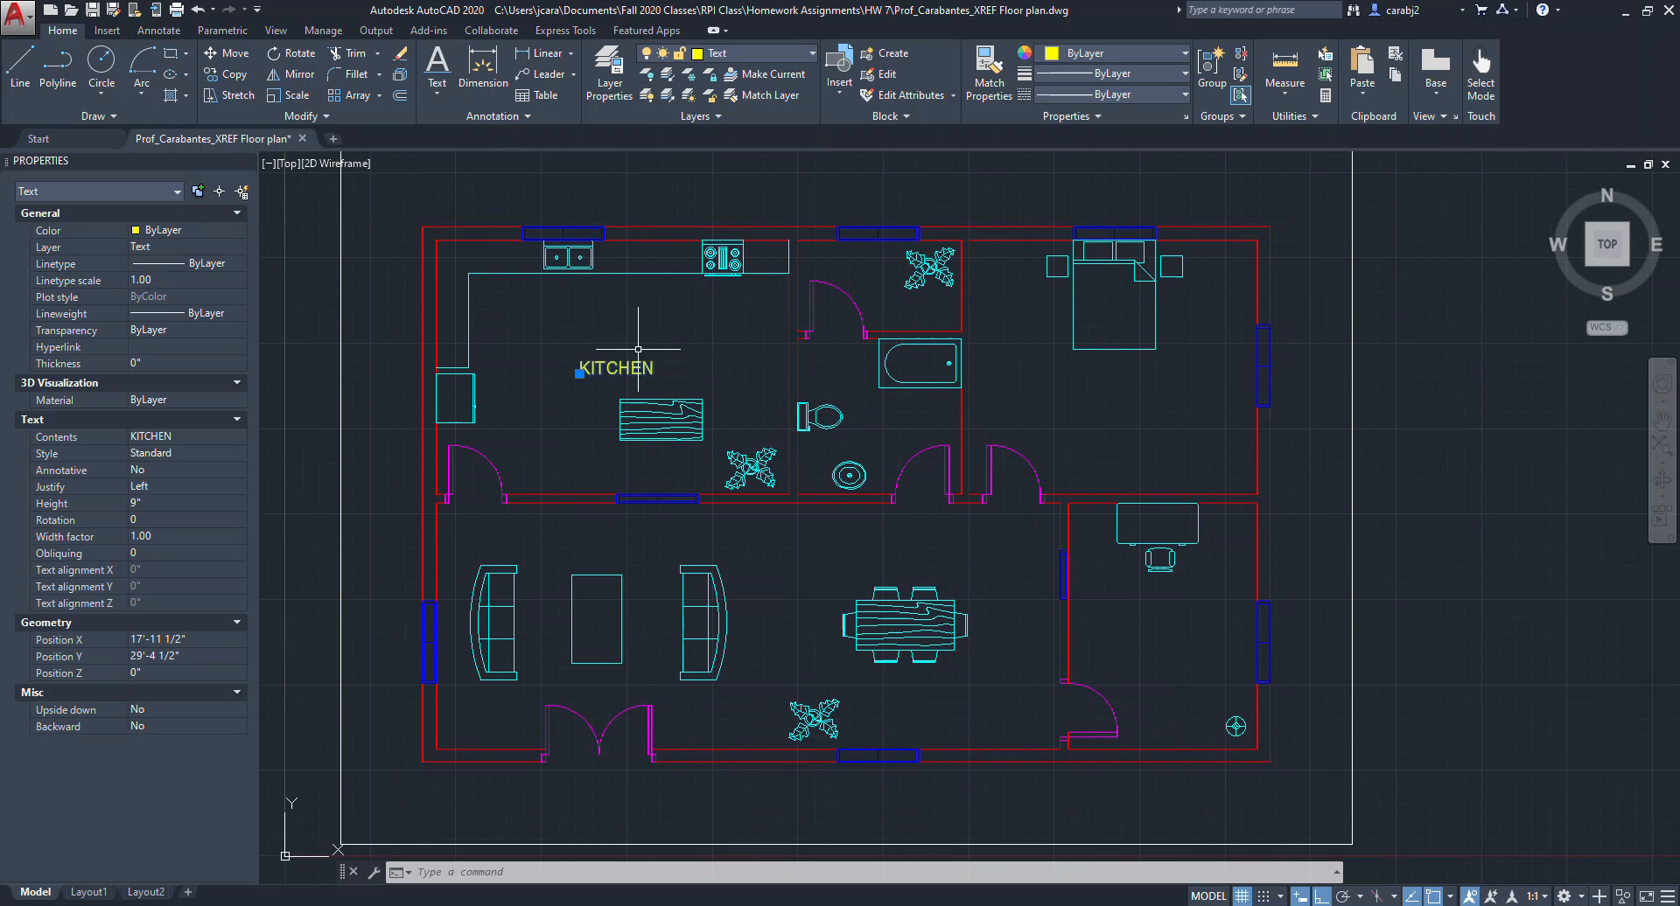
# Move the KITCHEN label slightly down and left within the kitchen, with ortho turned off.
pyautogui.scroll(2, 637, 331)
pyautogui.scroll(-2, 680, 336)
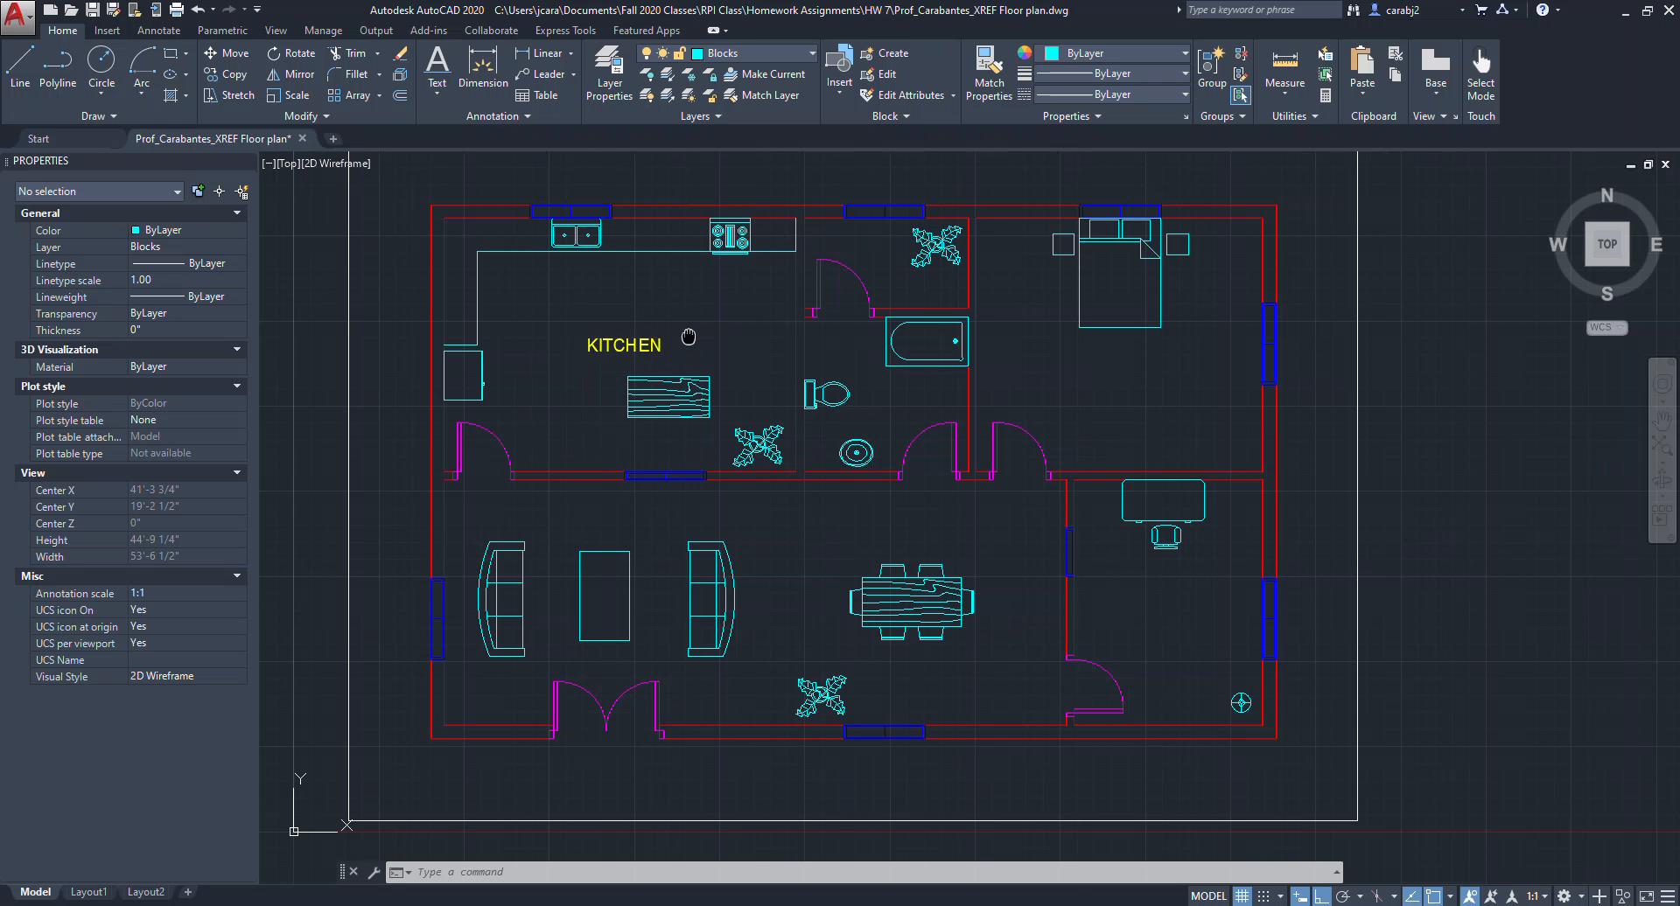
pyautogui.moveTo(691, 336); pyautogui.dragTo(654, 345, button='middle')
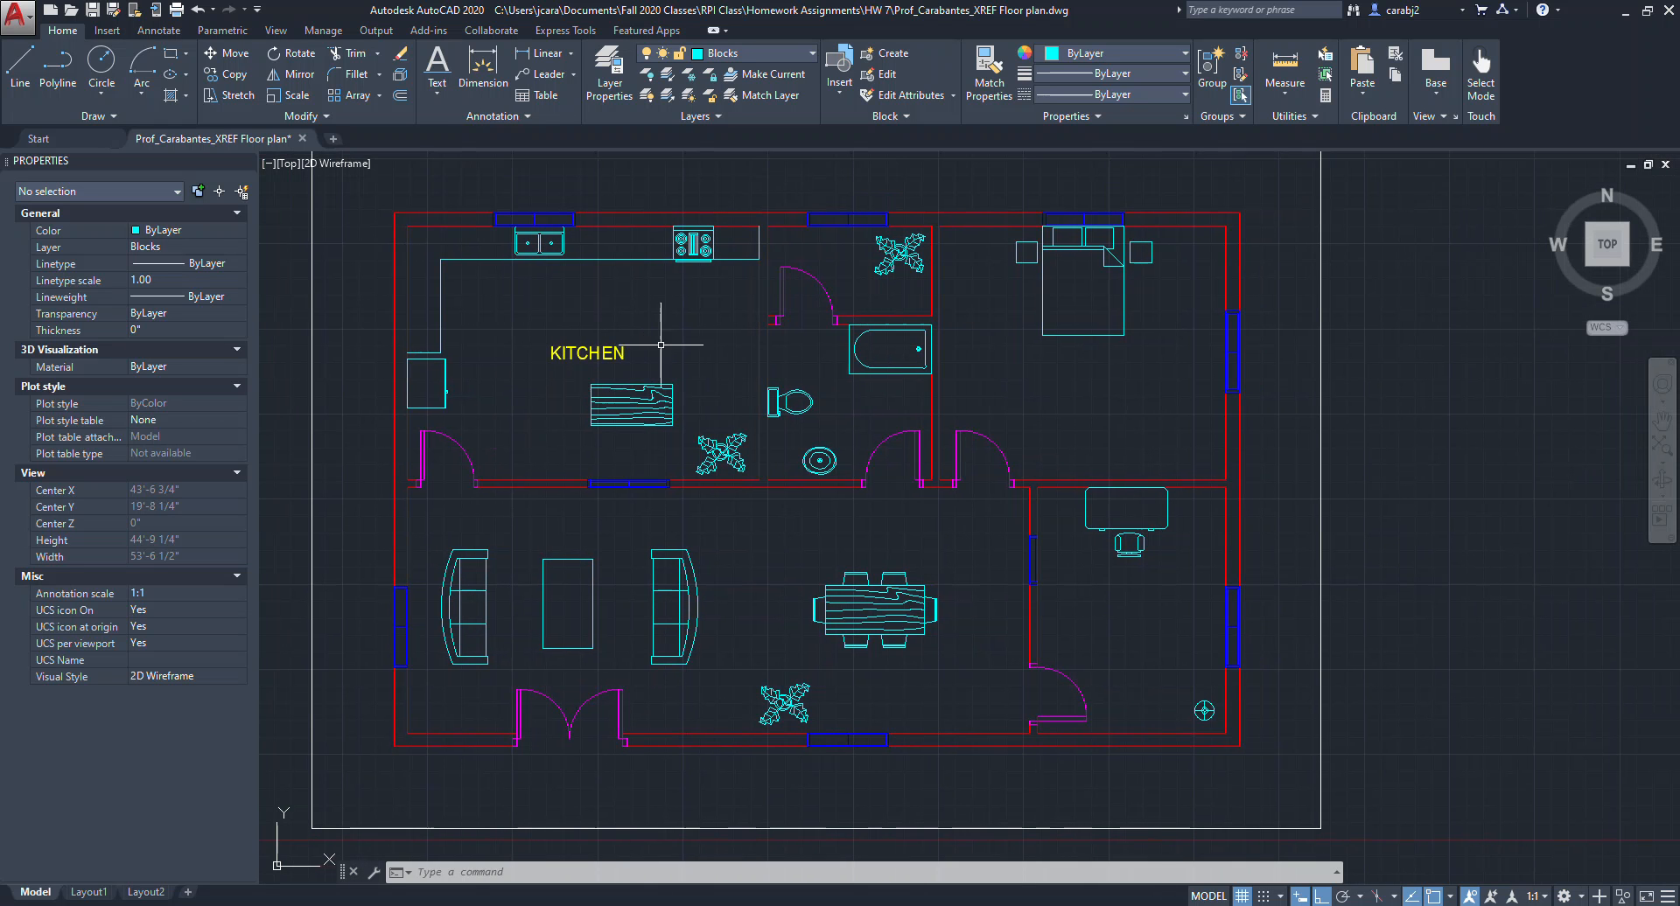
pyautogui.click(602, 352)
pyautogui.write('m')
pyautogui.press('Return')
pyautogui.click(638, 300)
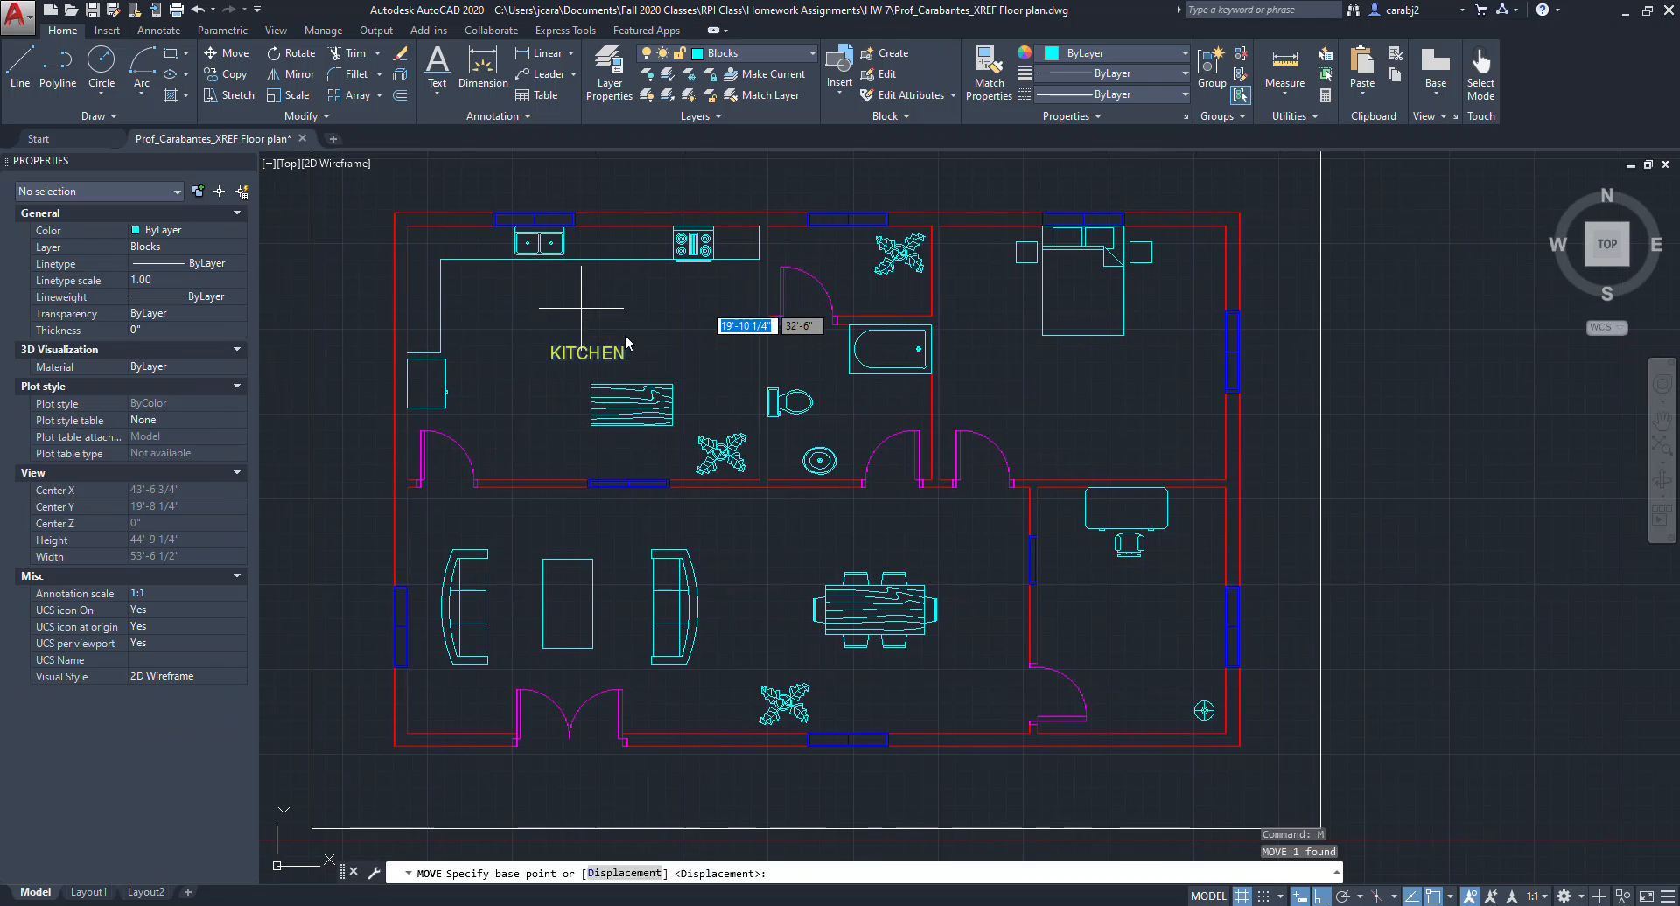
pyautogui.press('F8')
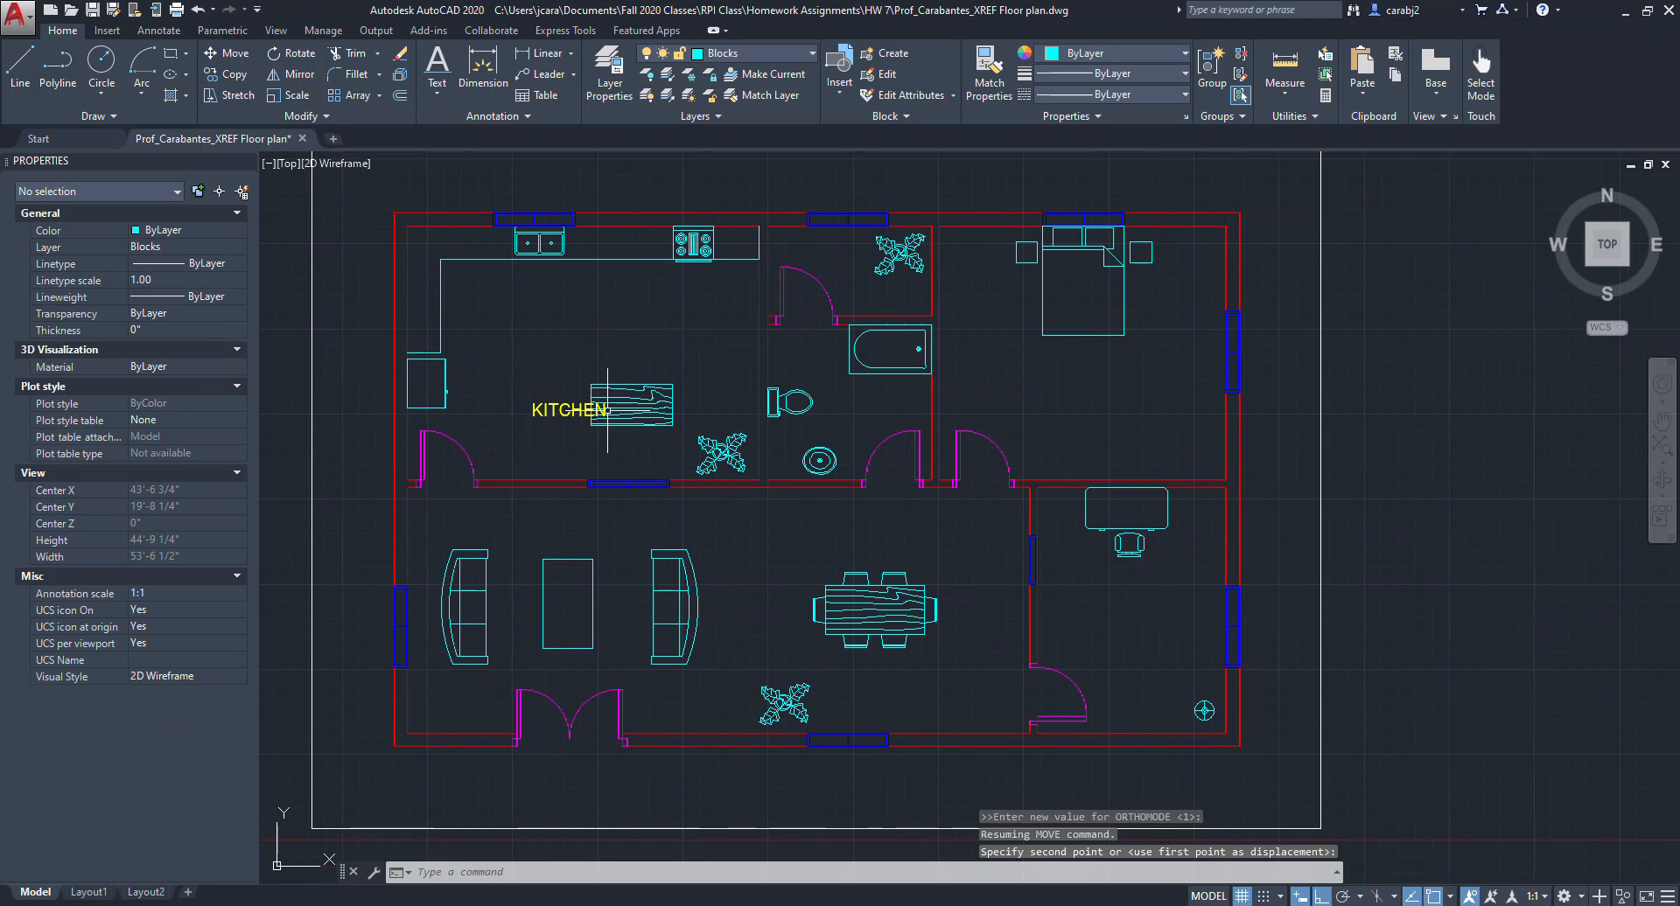
pyautogui.click(571, 410)
pyautogui.click(556, 387)
pyautogui.click(552, 367)
pyautogui.click(532, 417)
pyautogui.click(532, 358)
pyautogui.press('Escape')
# Copy the KITCHEN label into the storage room, bathroom, bedroom, office and living room.
pyautogui.moveTo(665, 372); pyautogui.dragTo(614, 366, button='middle')
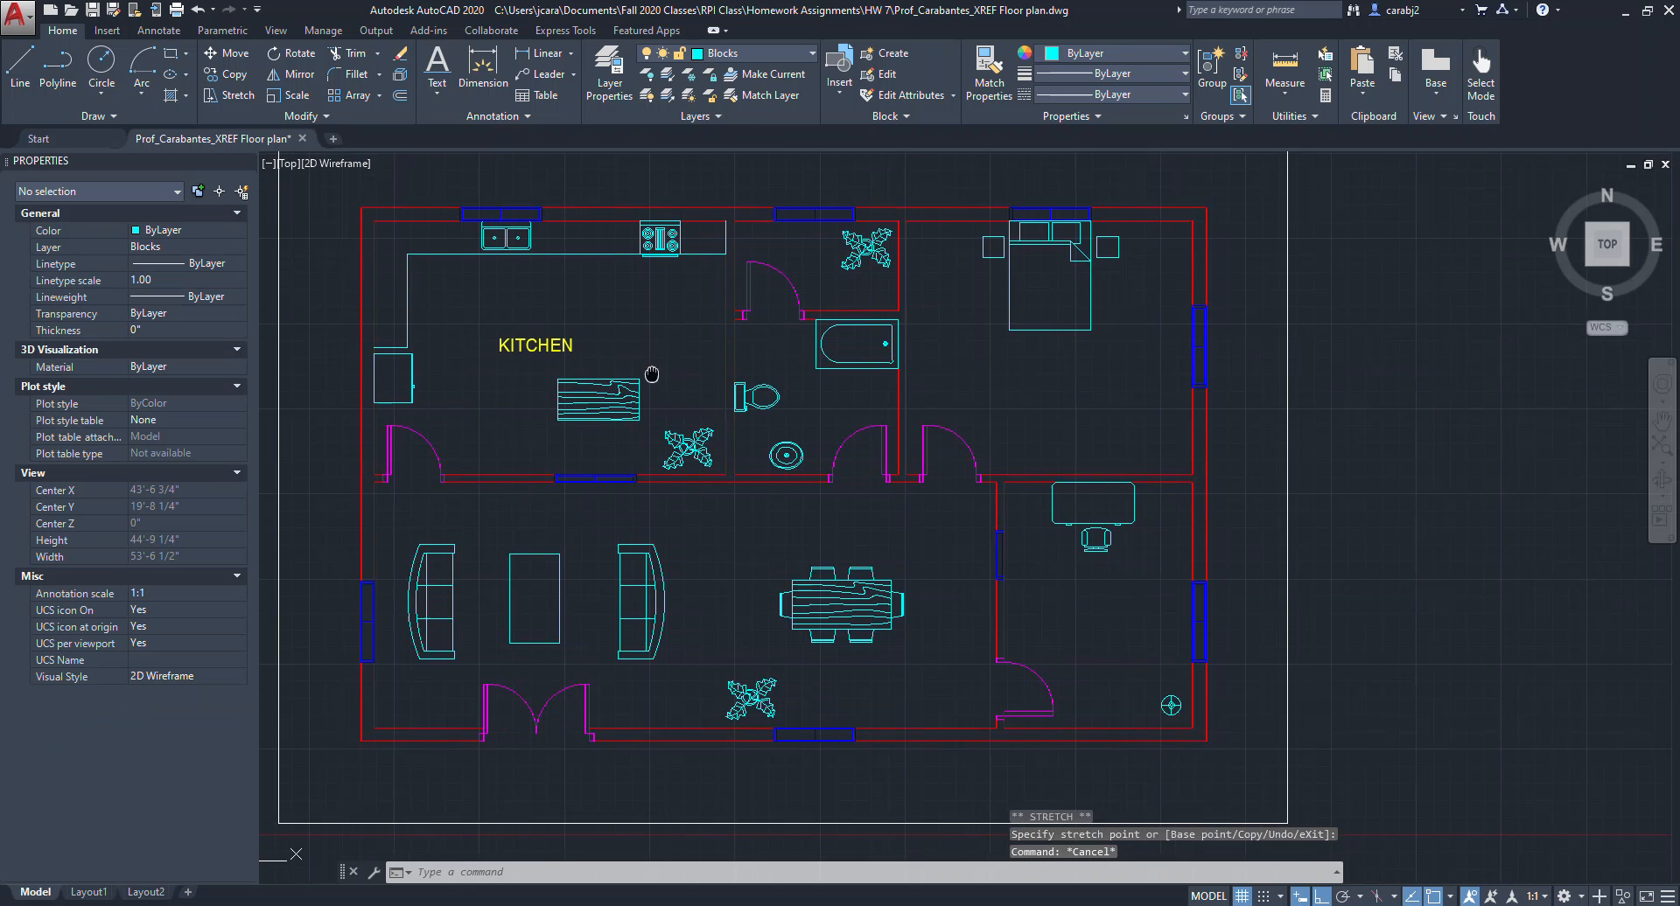
pyautogui.click(510, 369)
pyautogui.click(484, 334)
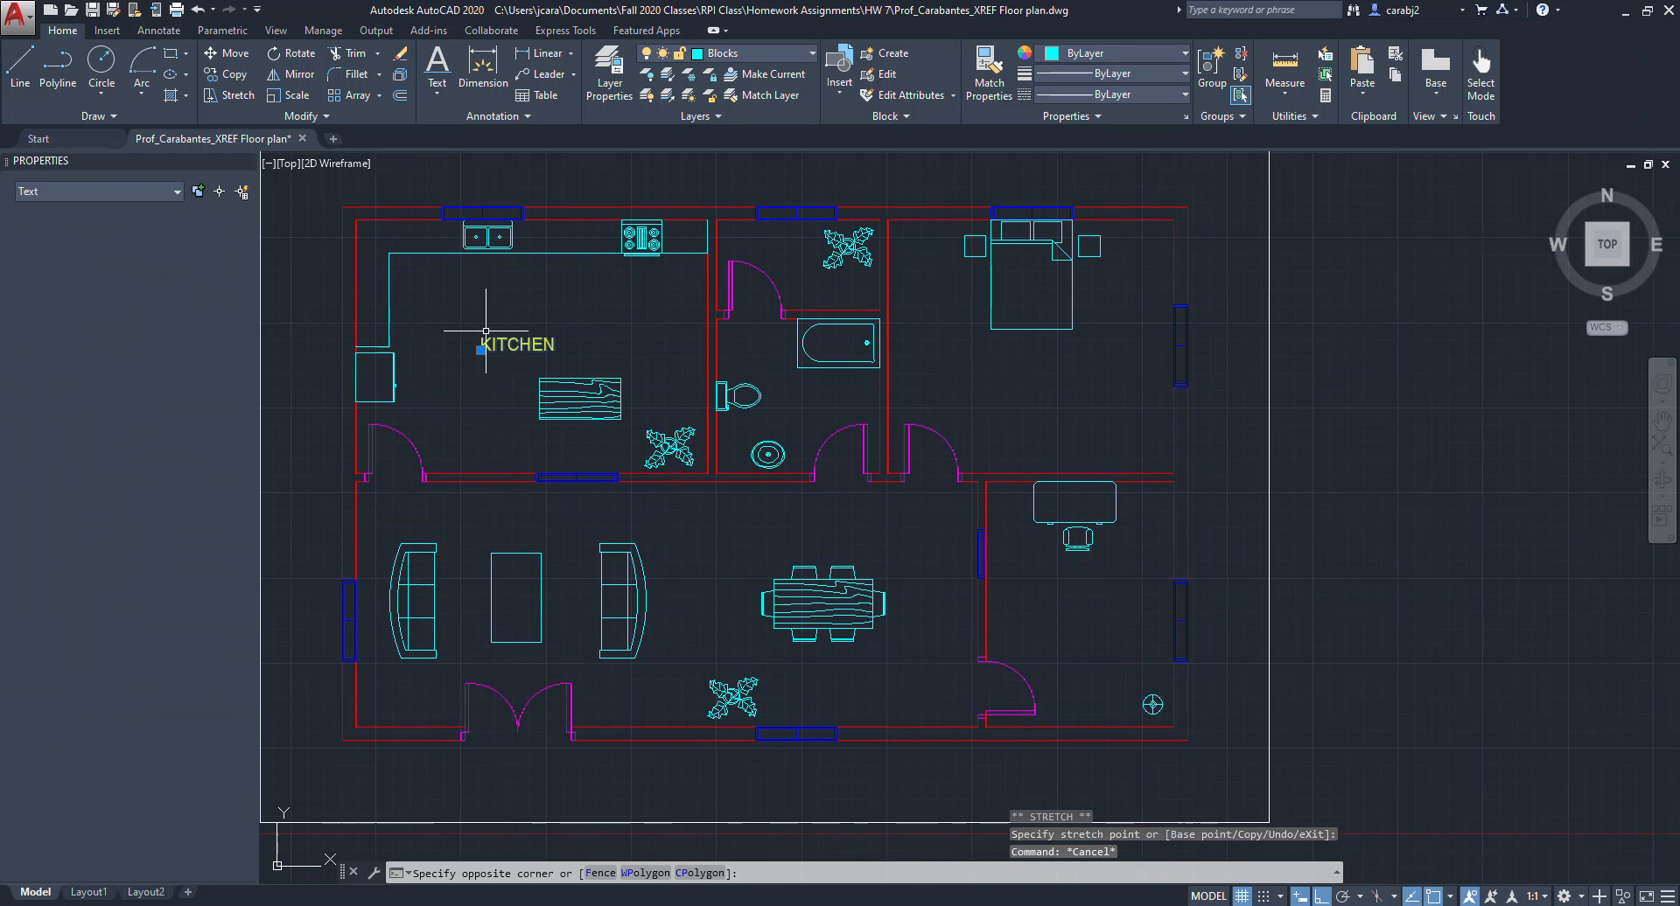
pyautogui.write('CO')
pyautogui.press('Return')
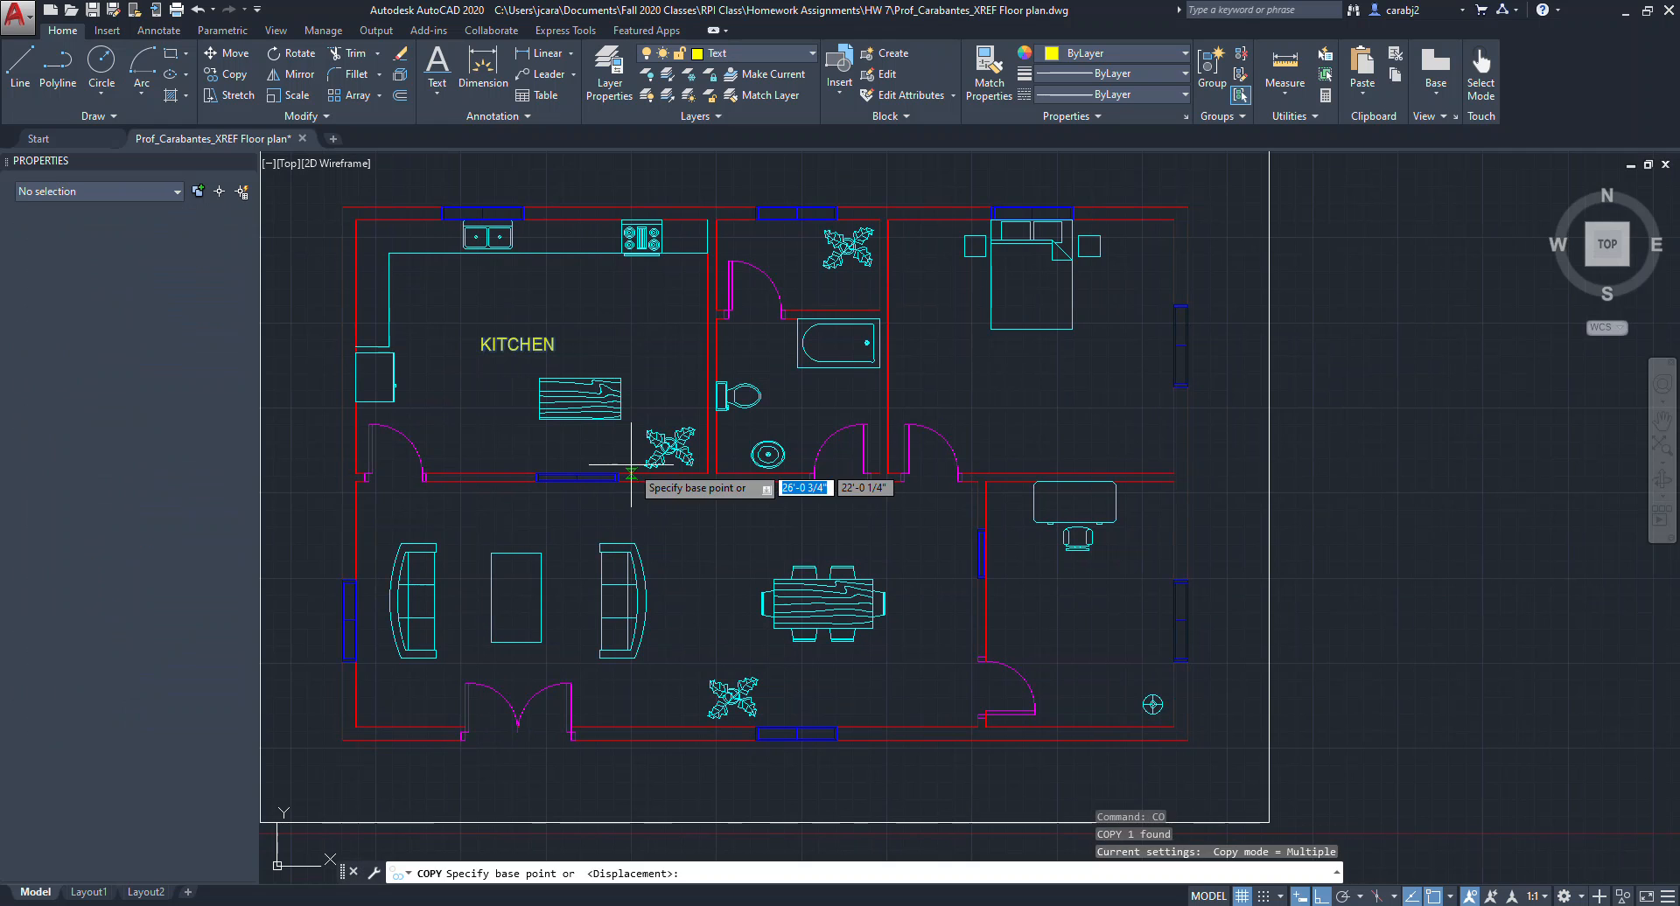
pyautogui.click(488, 367)
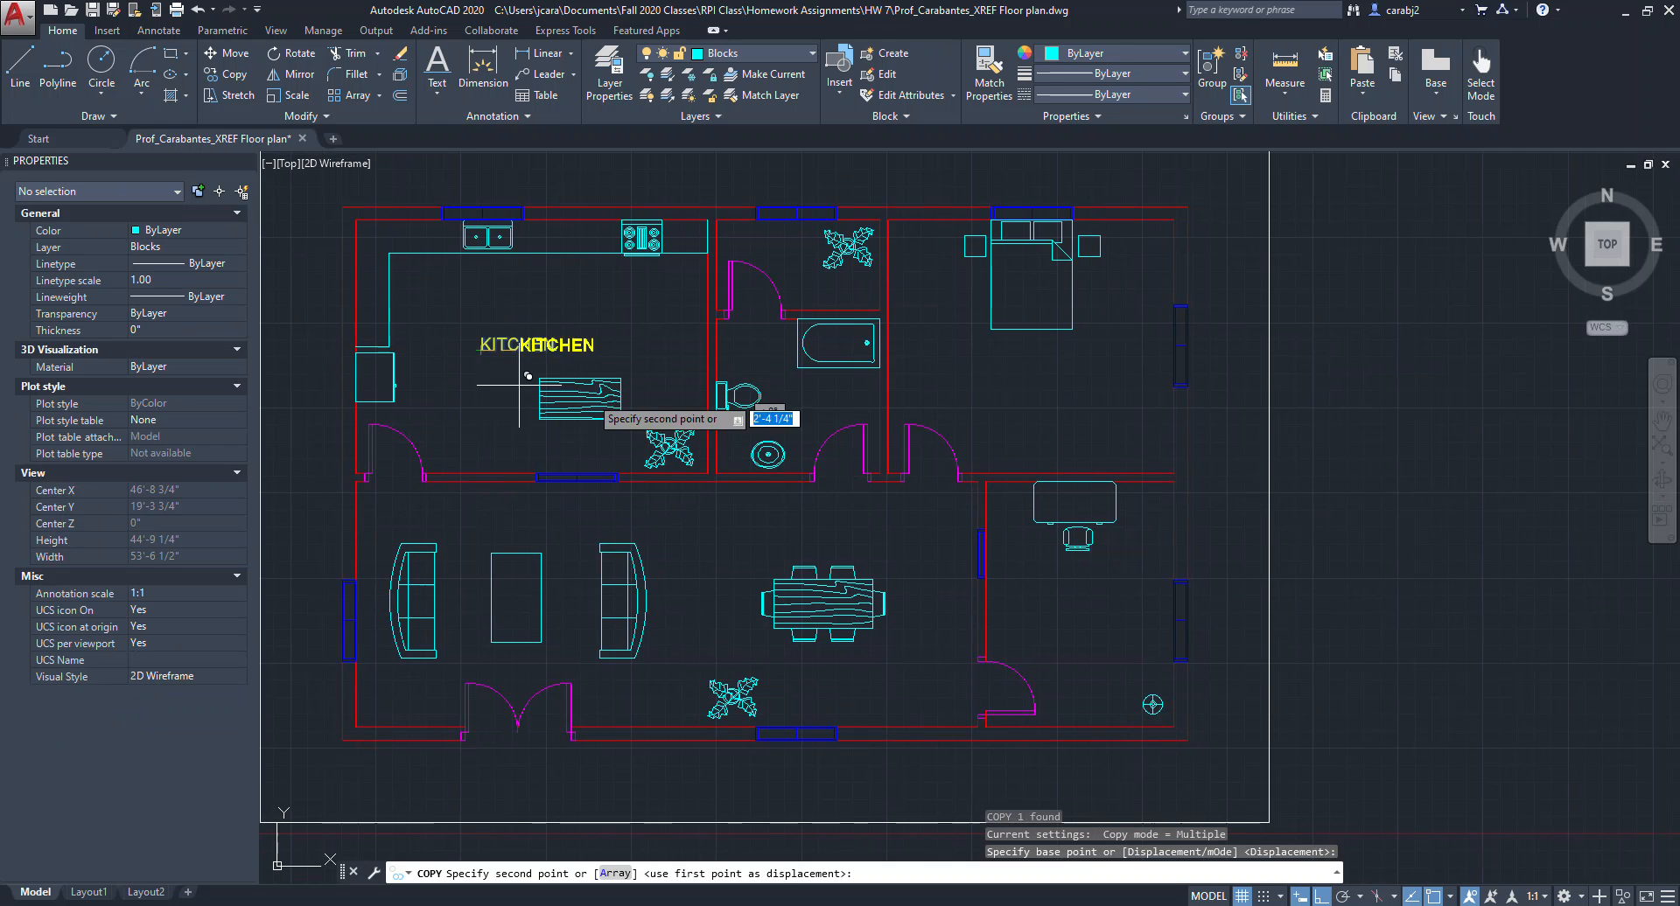
pyautogui.press('F8')
pyautogui.click(788, 403)
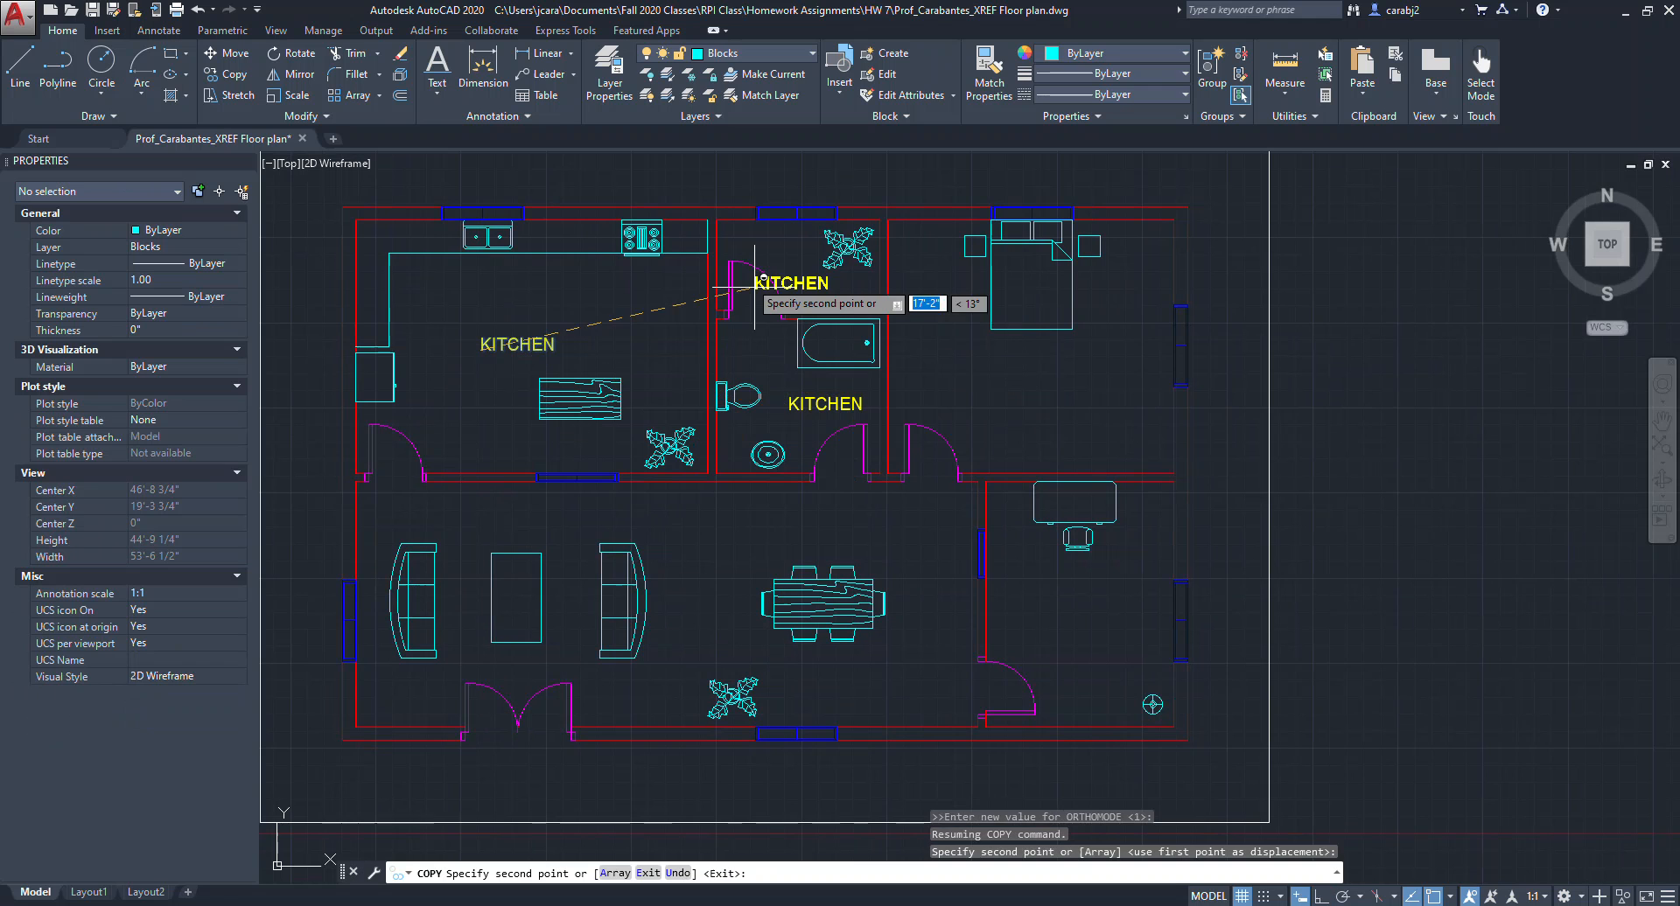
pyautogui.click(746, 238)
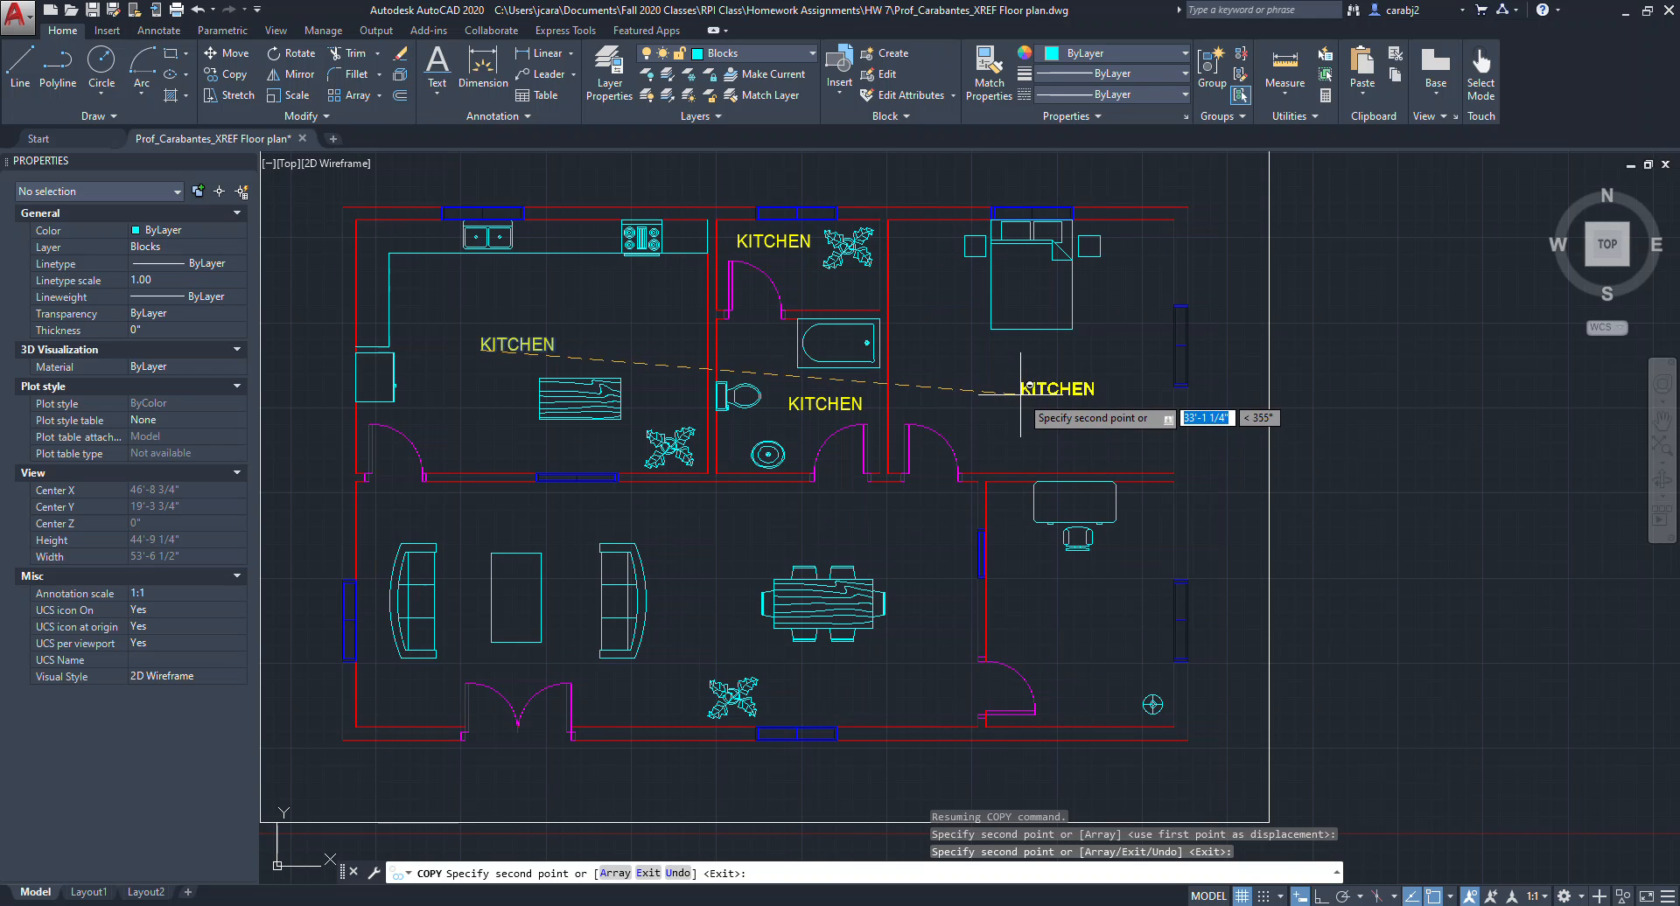
pyautogui.click(1018, 398)
pyautogui.click(1049, 625)
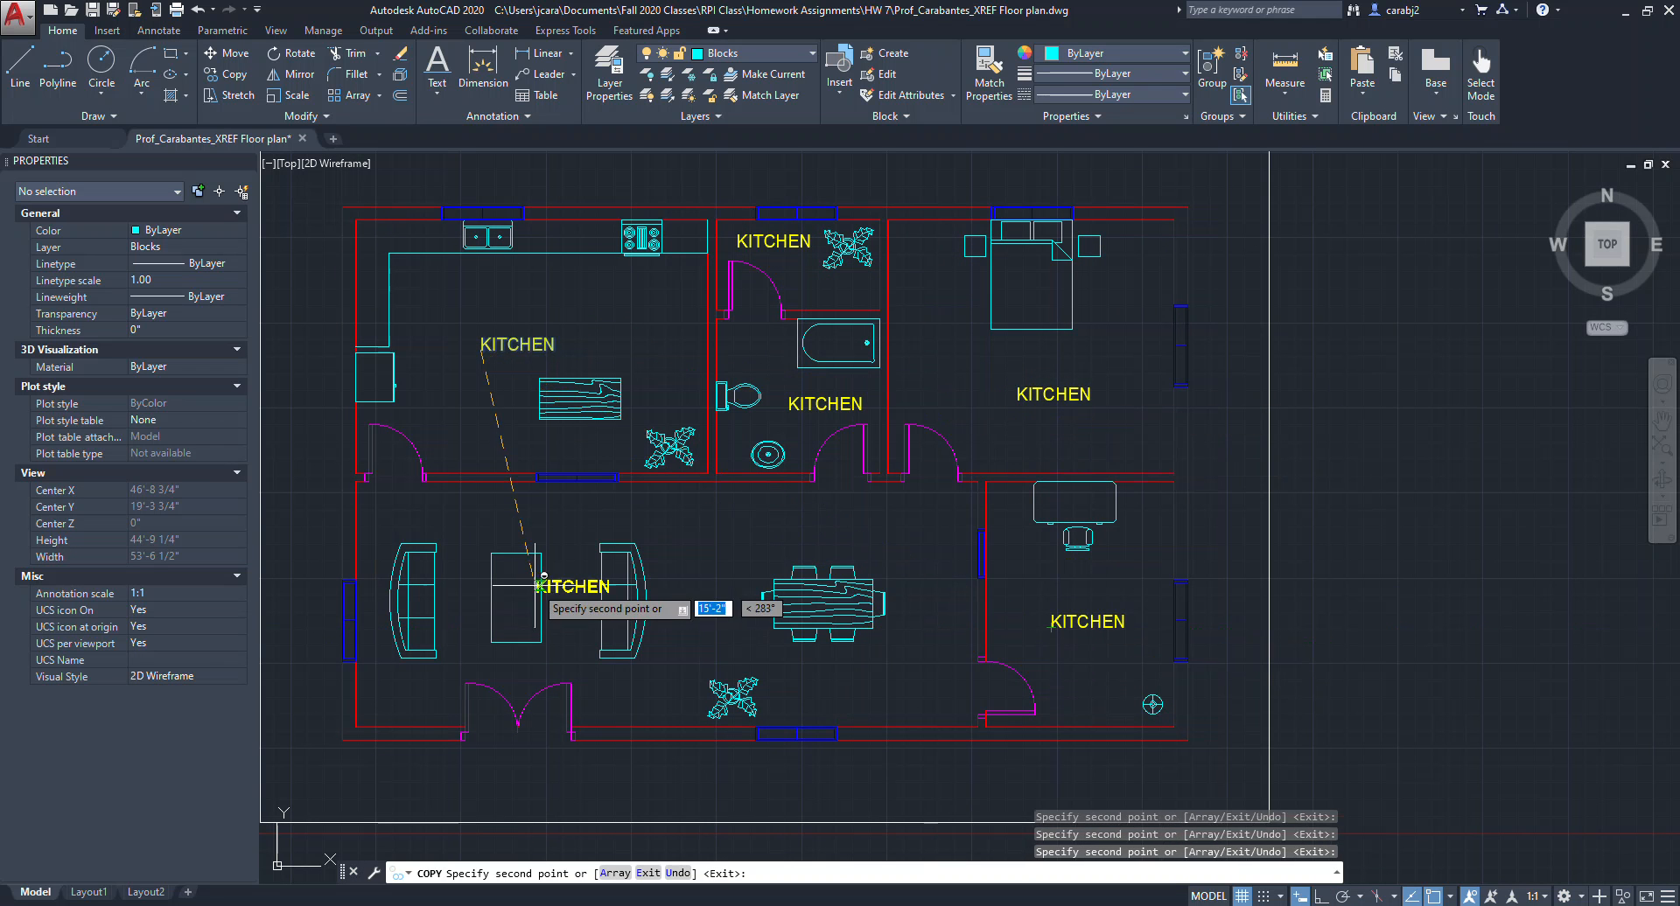
pyautogui.click(649, 525)
pyautogui.press('Escape')
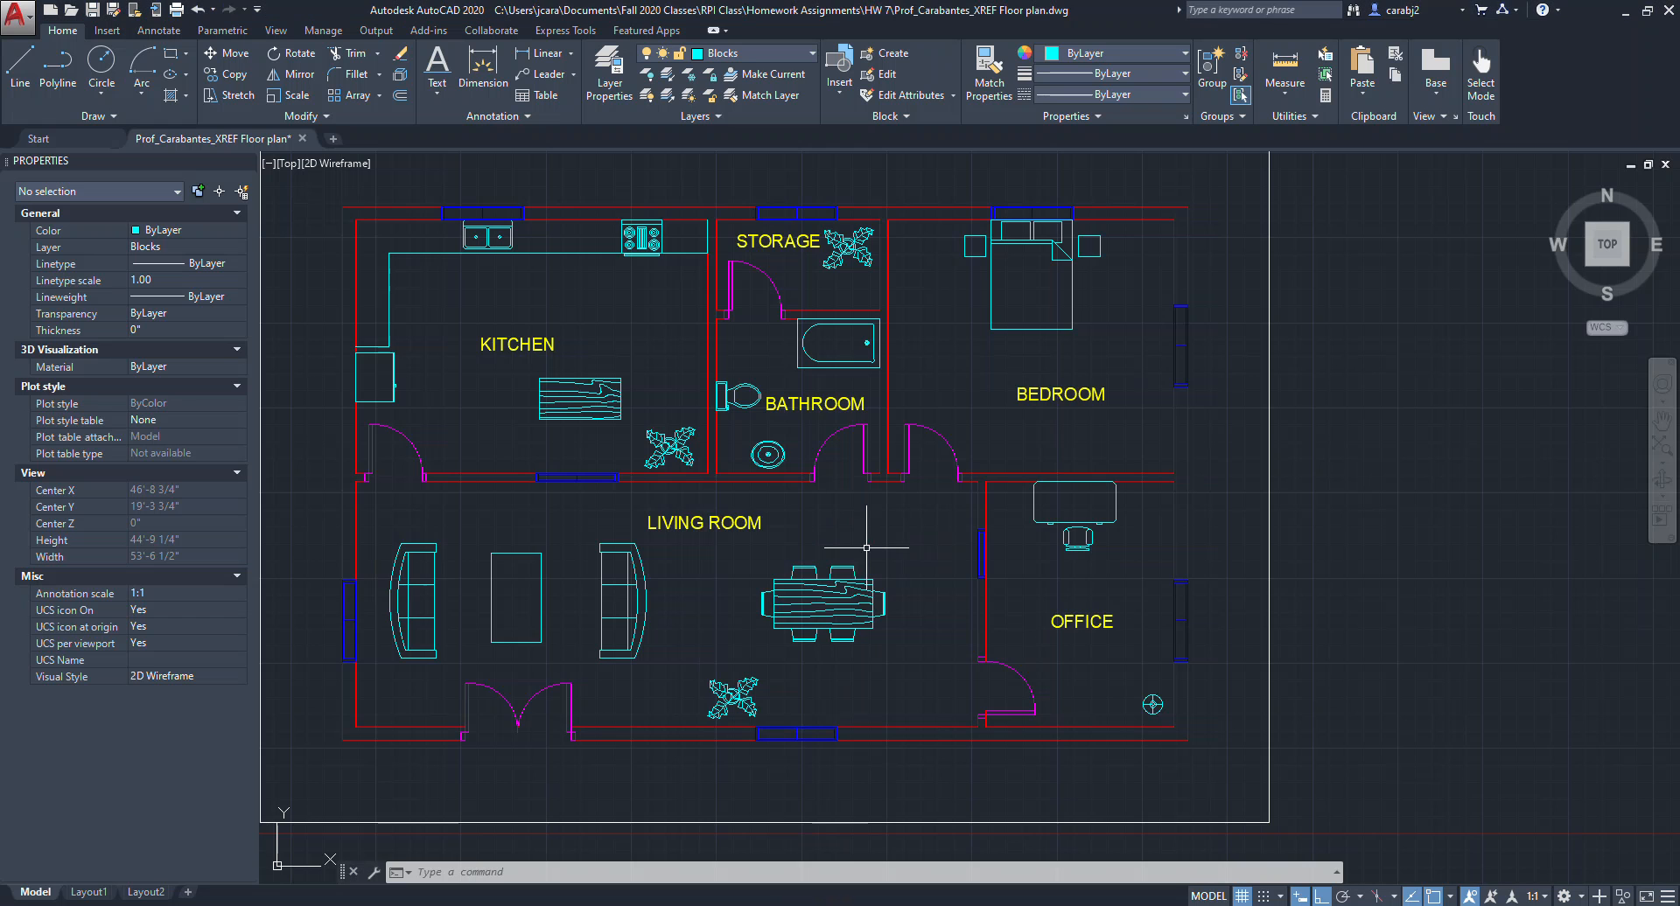
pyautogui.moveTo(885, 549); pyautogui.dragTo(971, 588, button='middle')
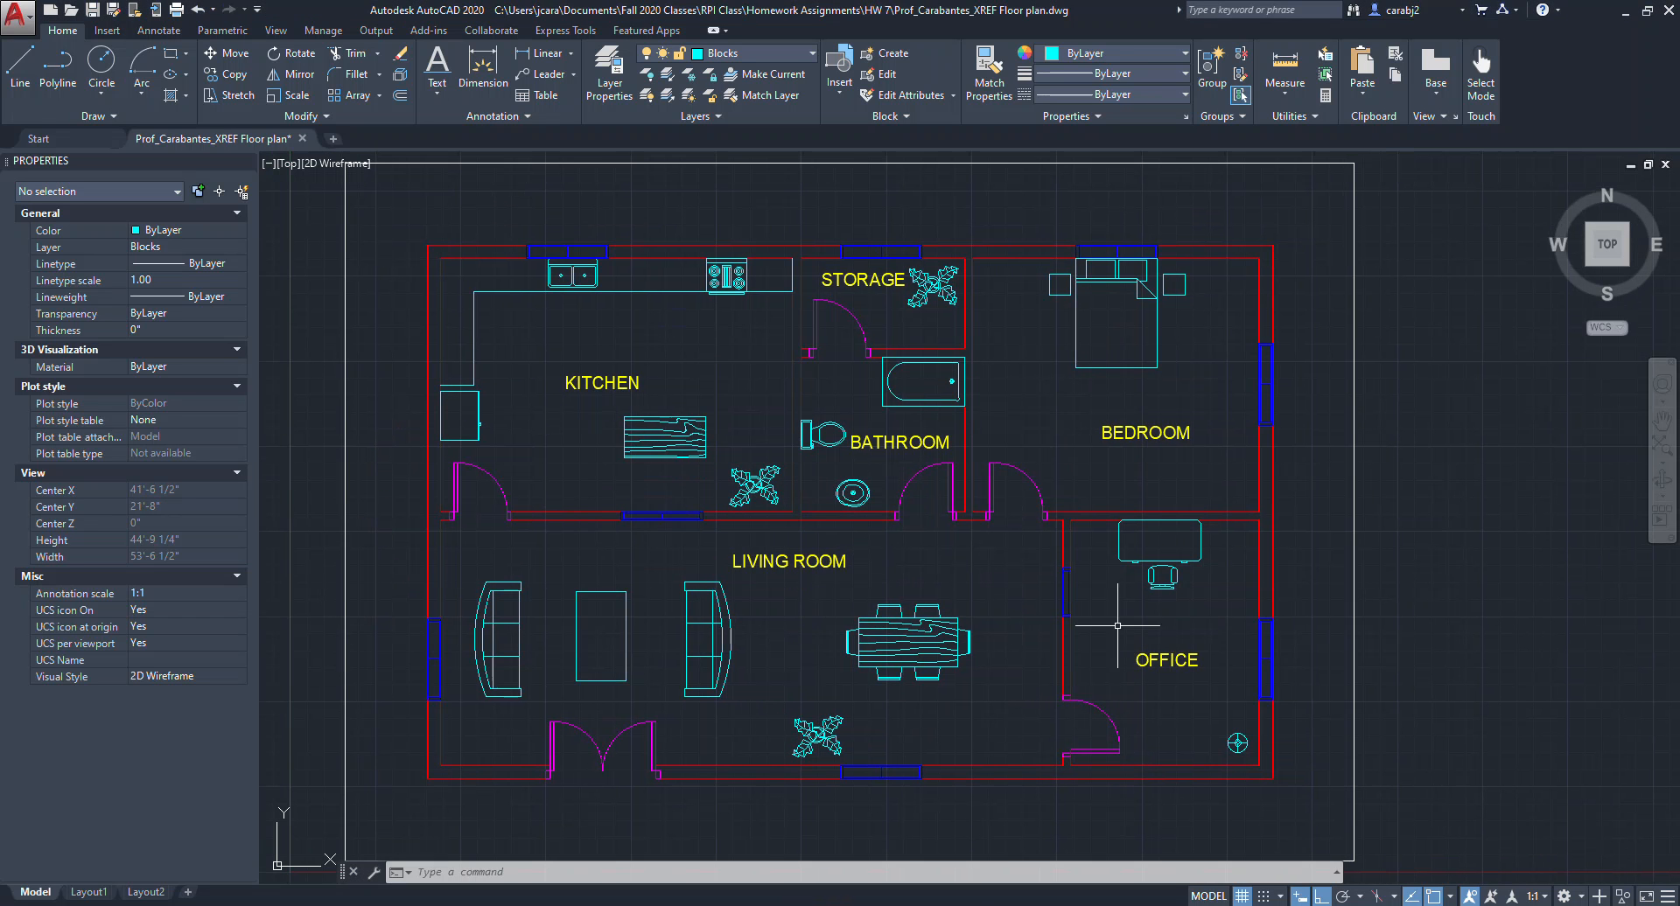
pyautogui.moveTo(1001, 526); pyautogui.dragTo(1026, 494, button='middle')
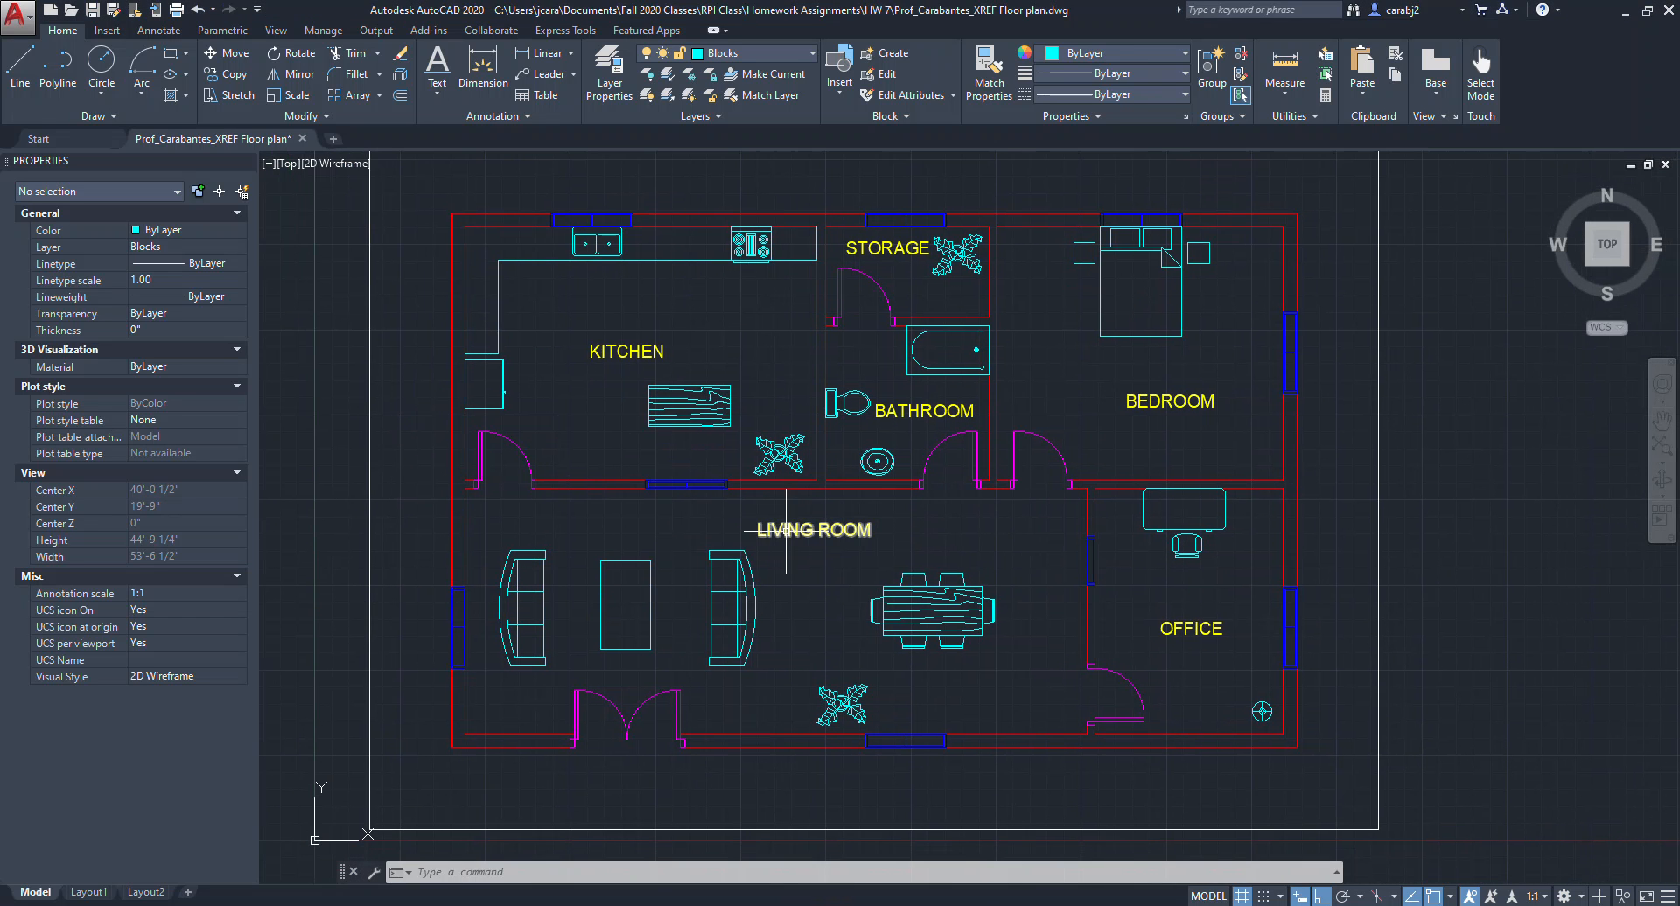
pyautogui.doubleClick(761, 536)
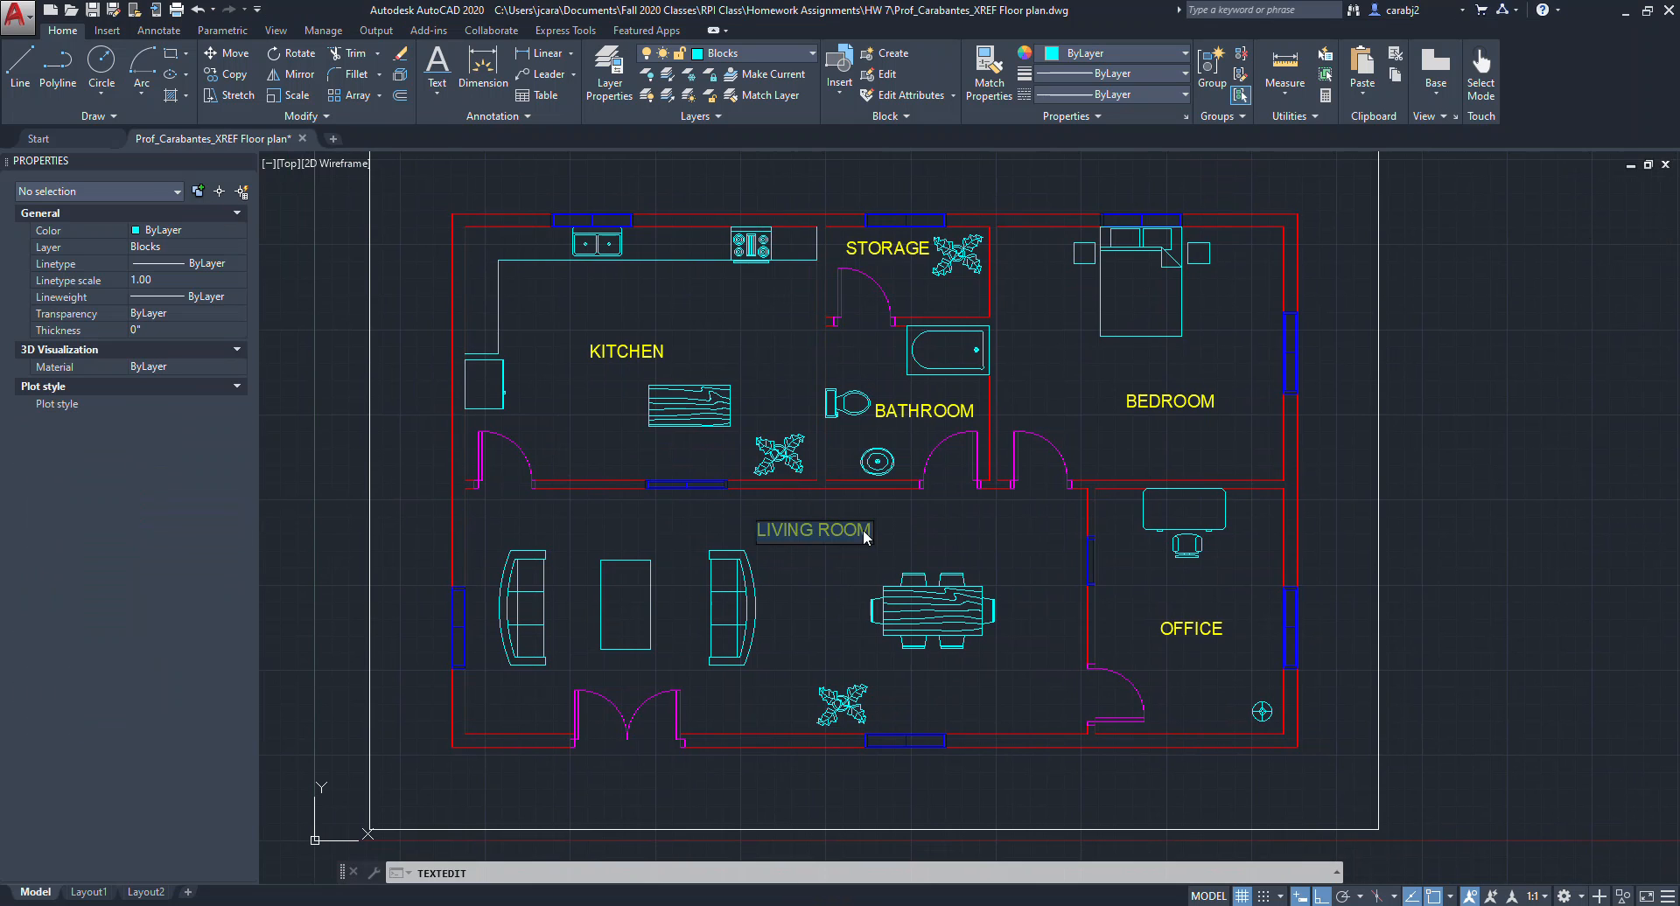
pyautogui.write('jkj')
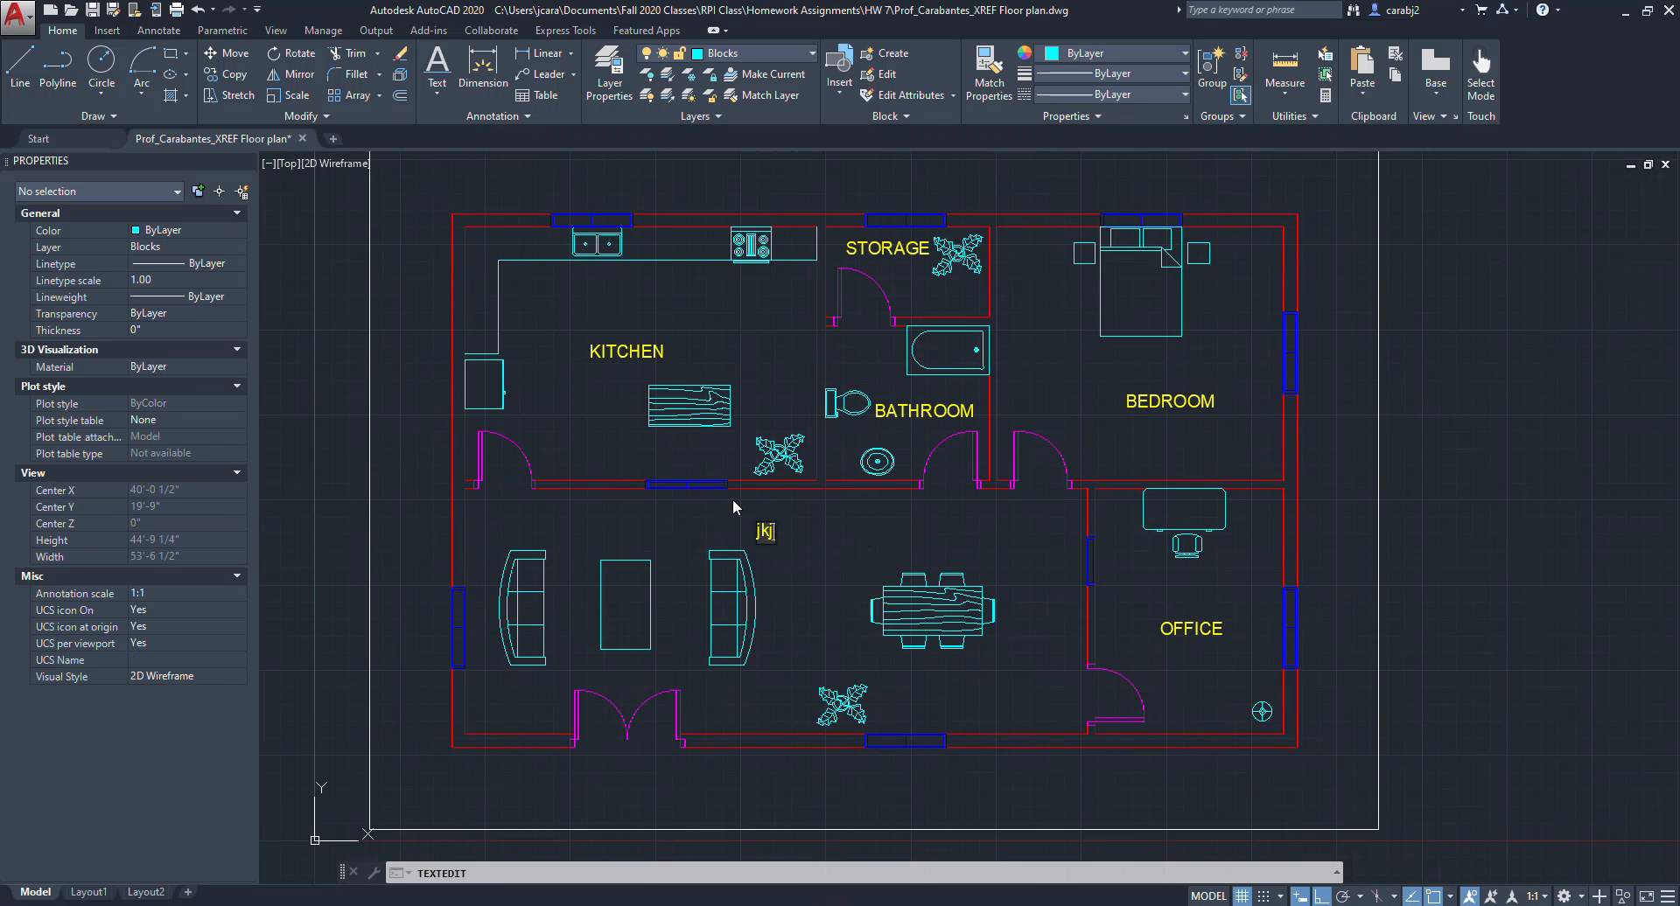
pyautogui.click(787, 545)
pyautogui.press('Escape')
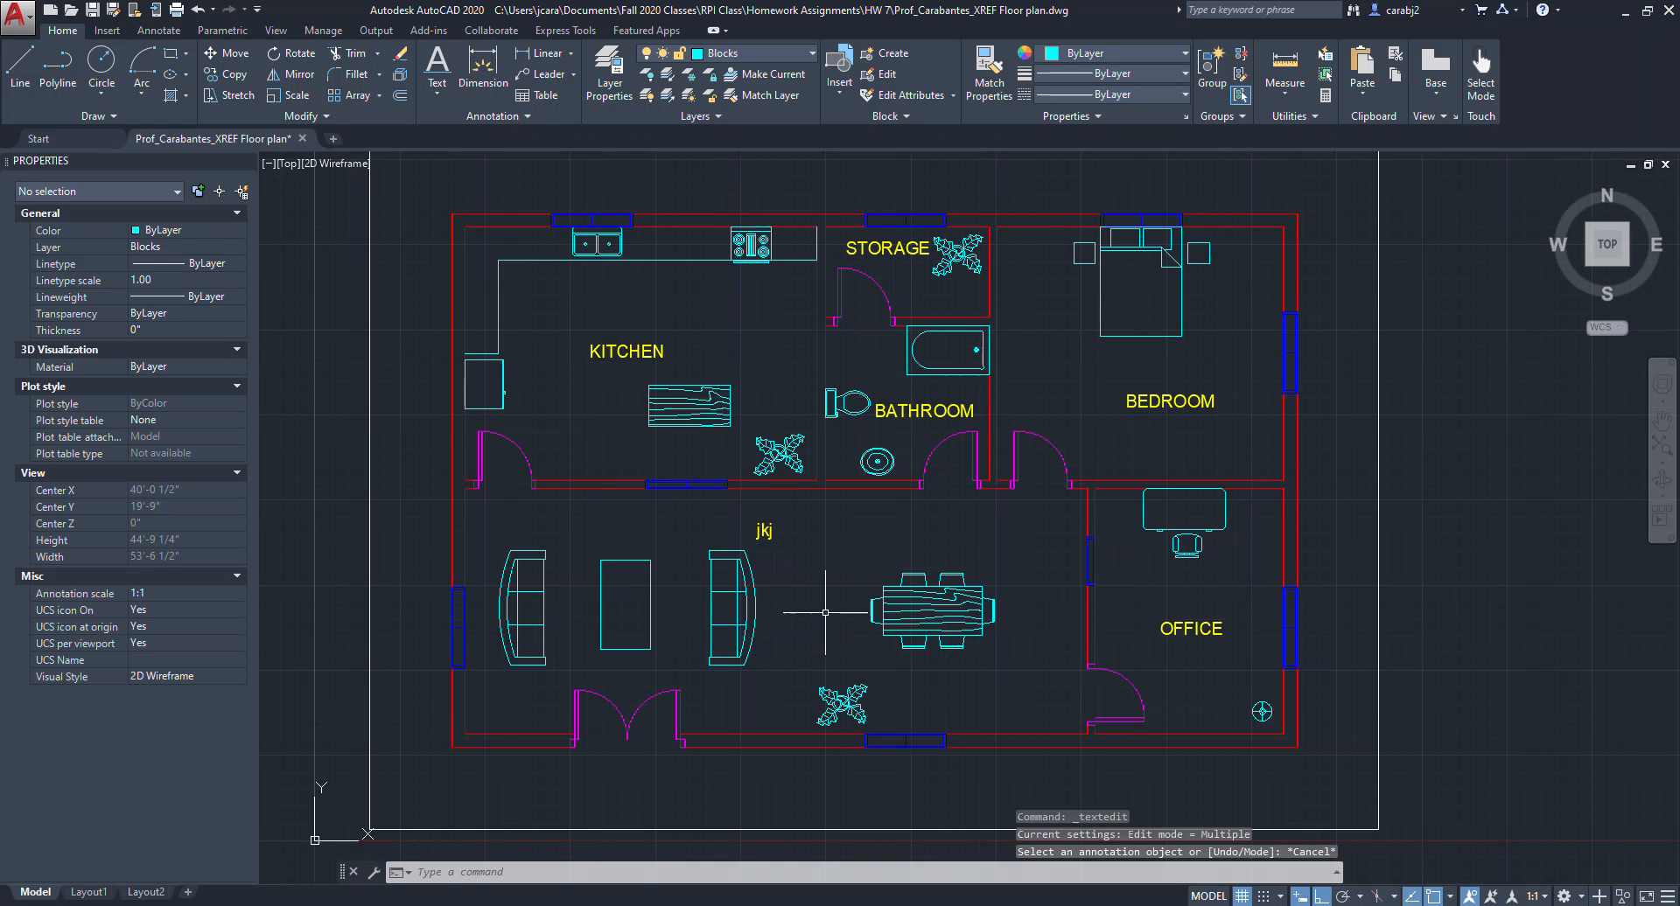
pyautogui.hotkey('ctrl', 'z')
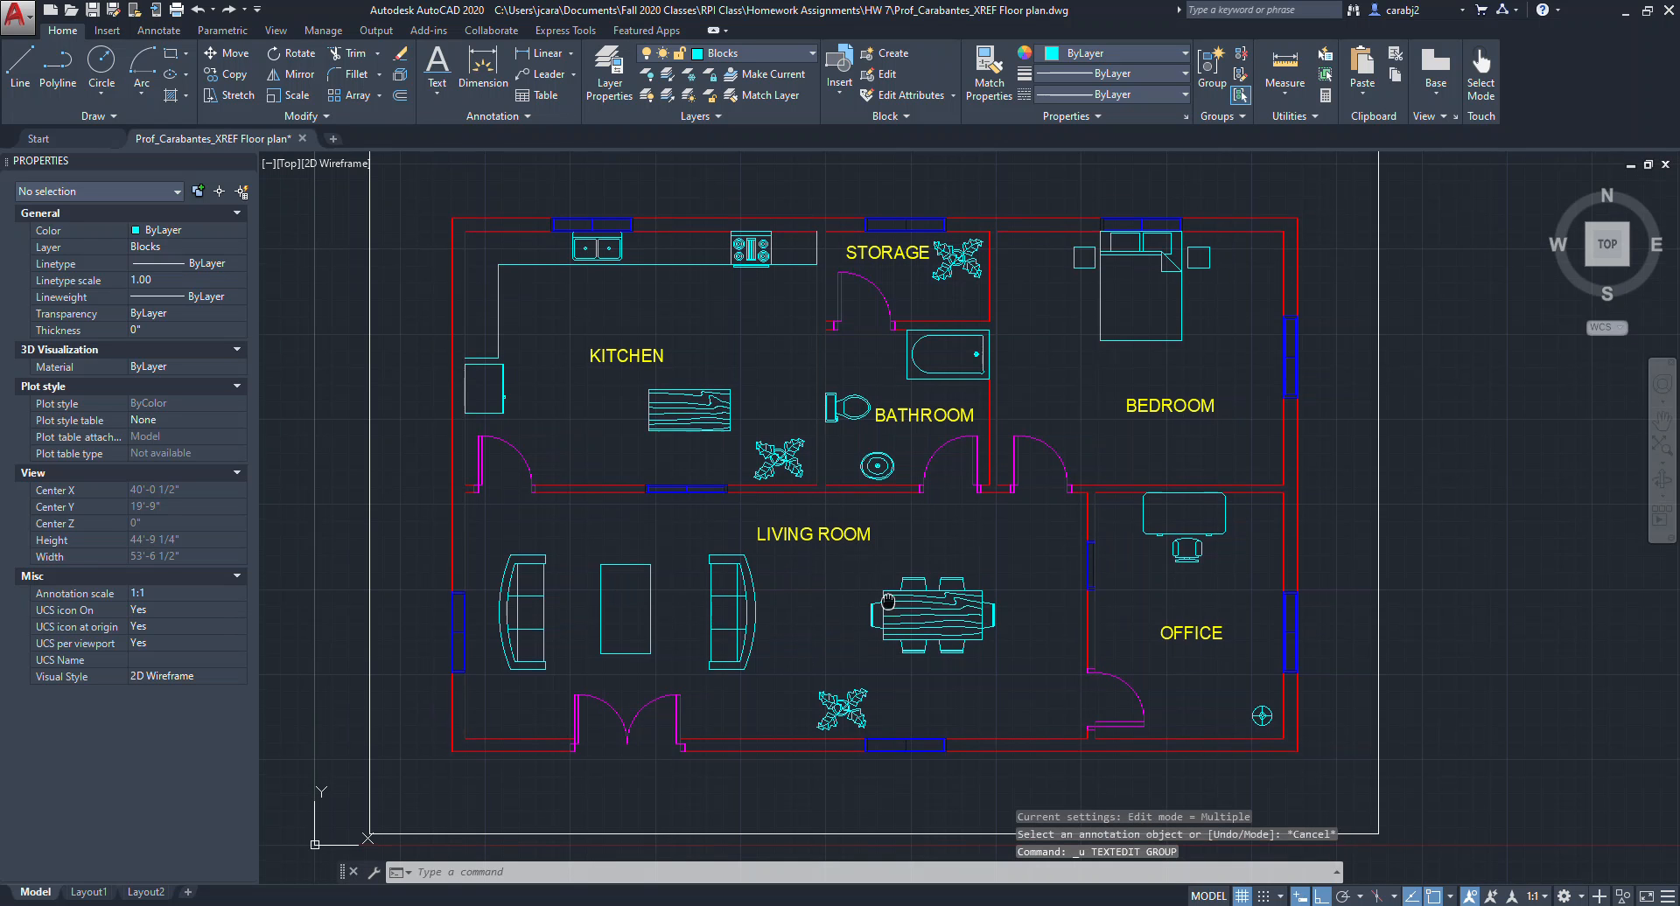
# Make Hatches the current layer.
pyautogui.moveTo(1050, 522); pyautogui.dragTo(1042, 496, button='middle')
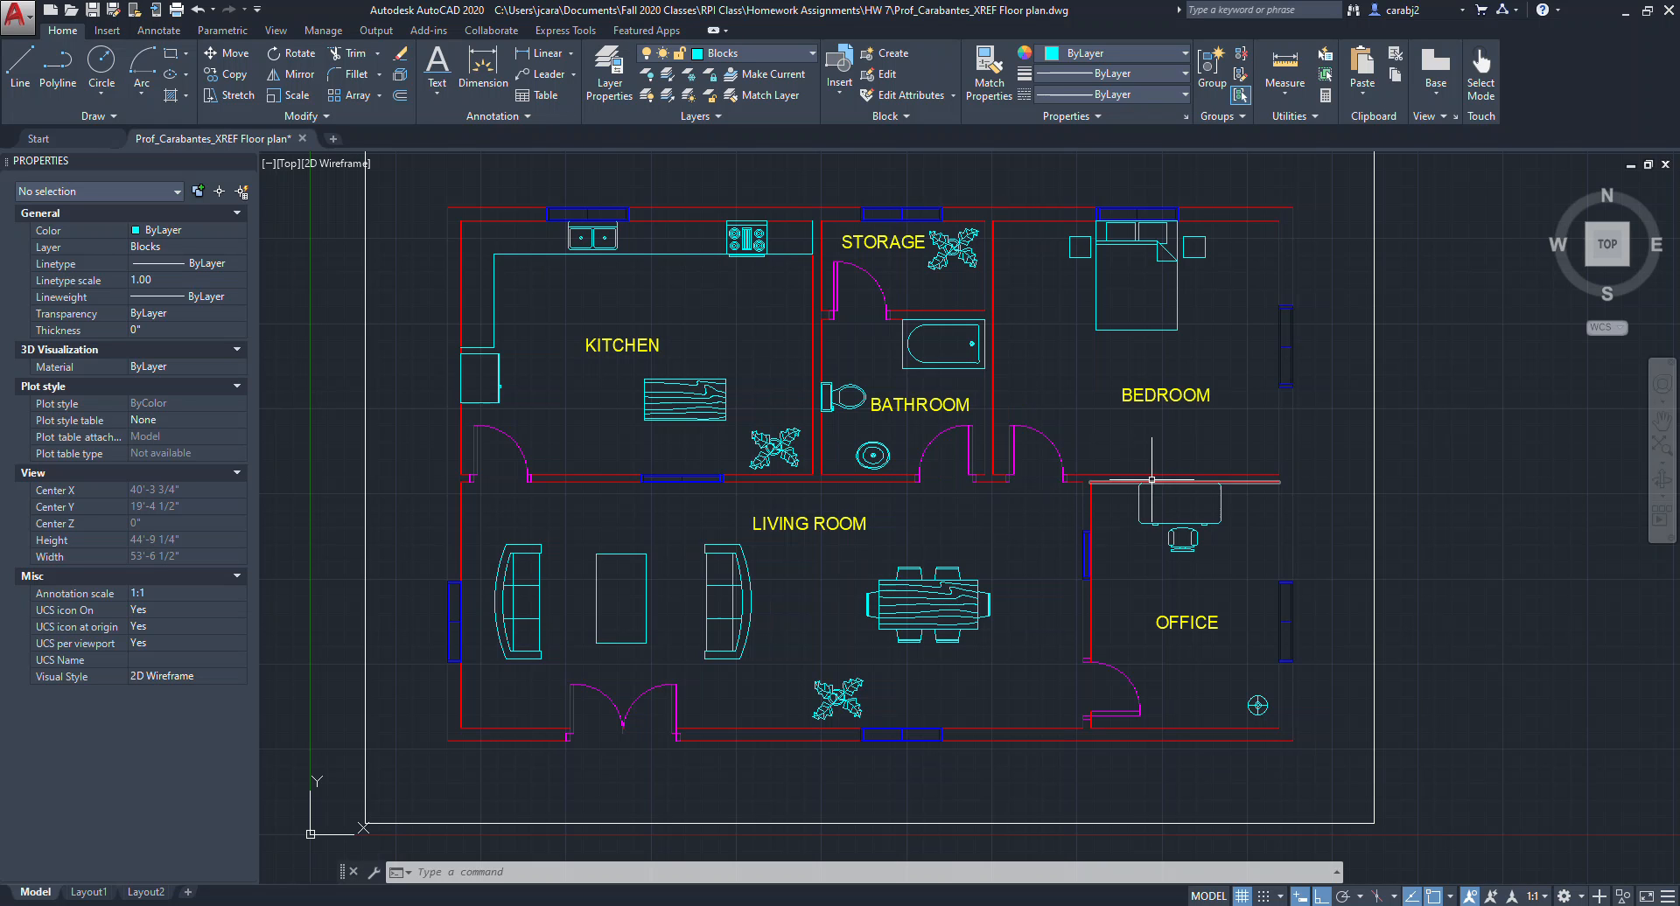
pyautogui.click(810, 54)
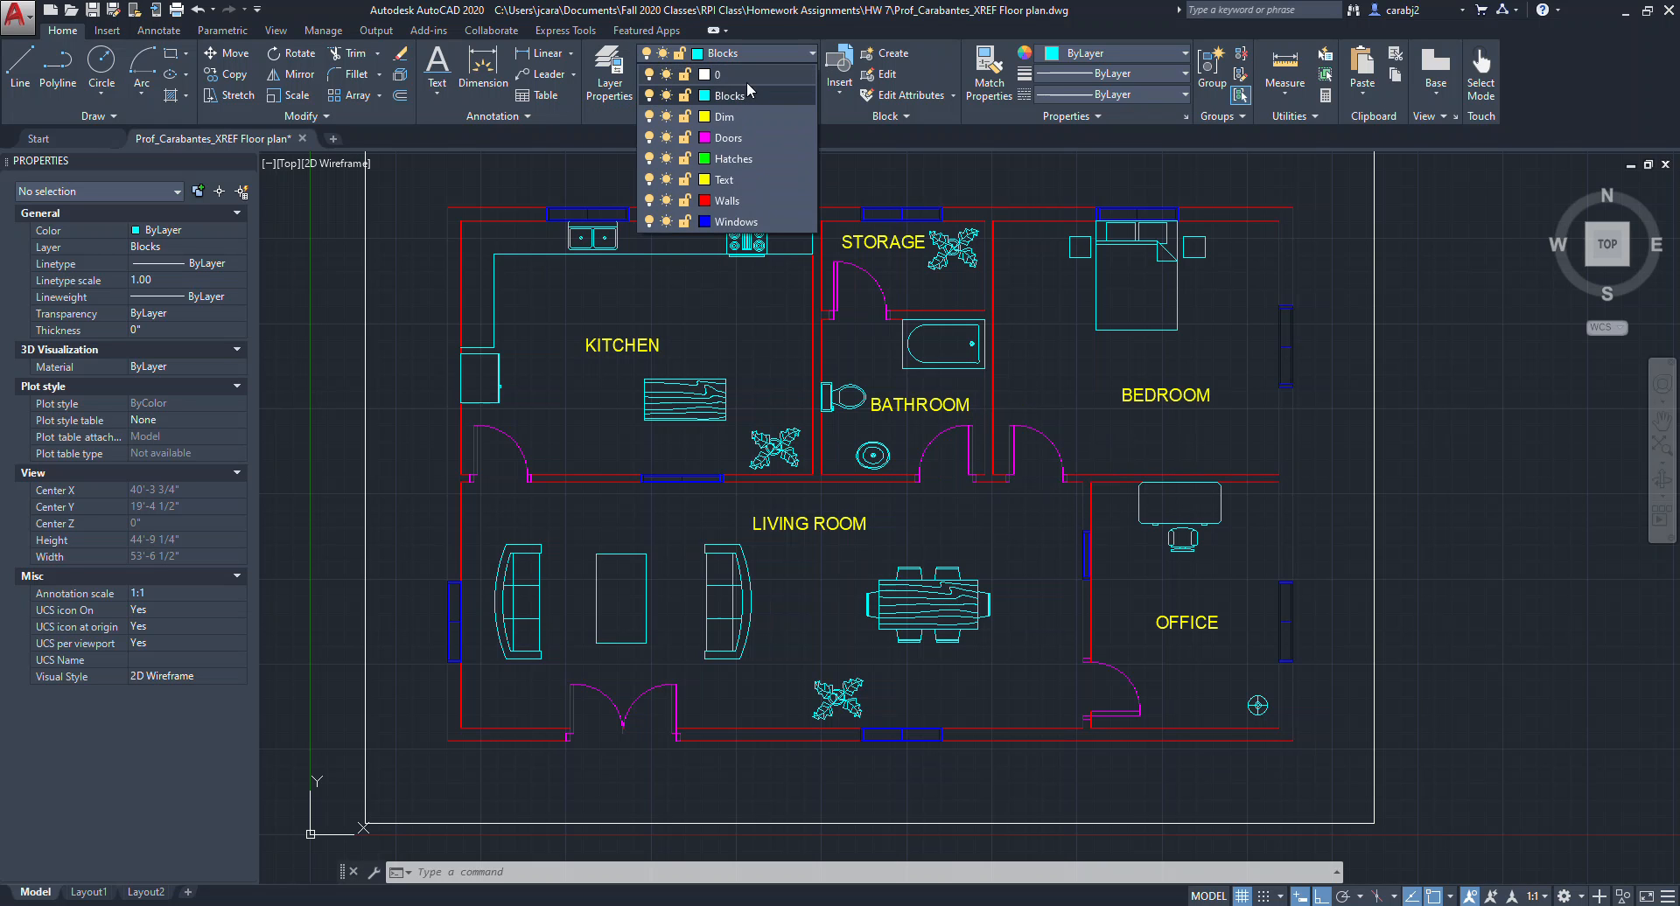
pyautogui.click(735, 159)
# Fill every wall segment of the floor plan with a SOLID hatch.
pyautogui.moveTo(638, 336); pyautogui.dragTo(643, 367, button='middle')
pyautogui.press('Return')
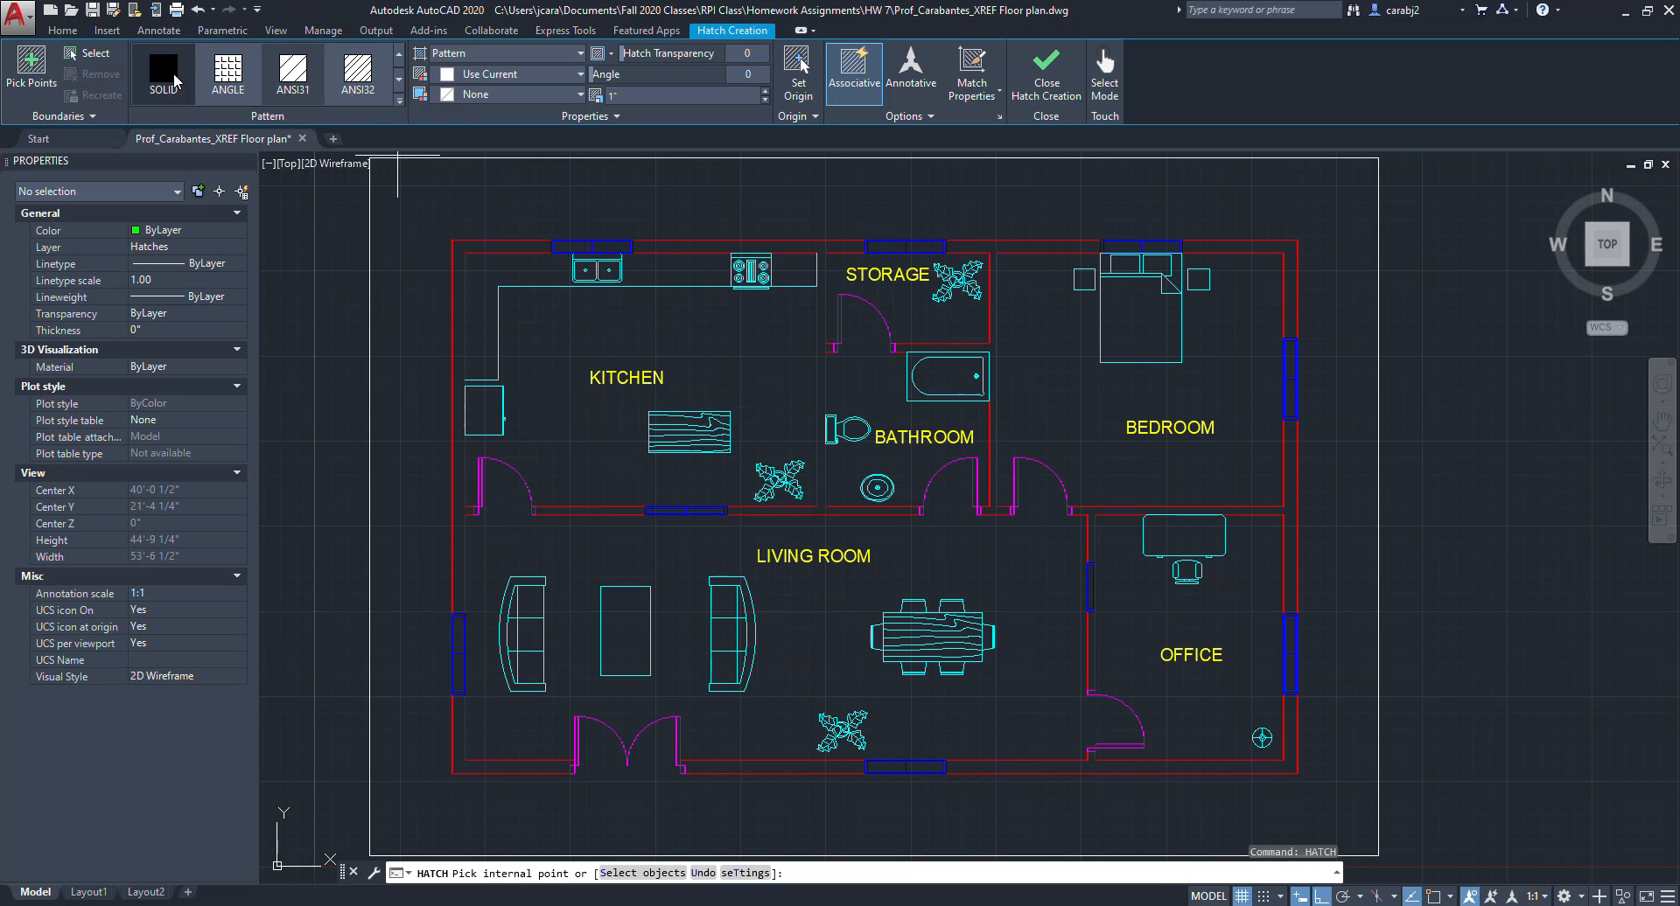
pyautogui.click(176, 77)
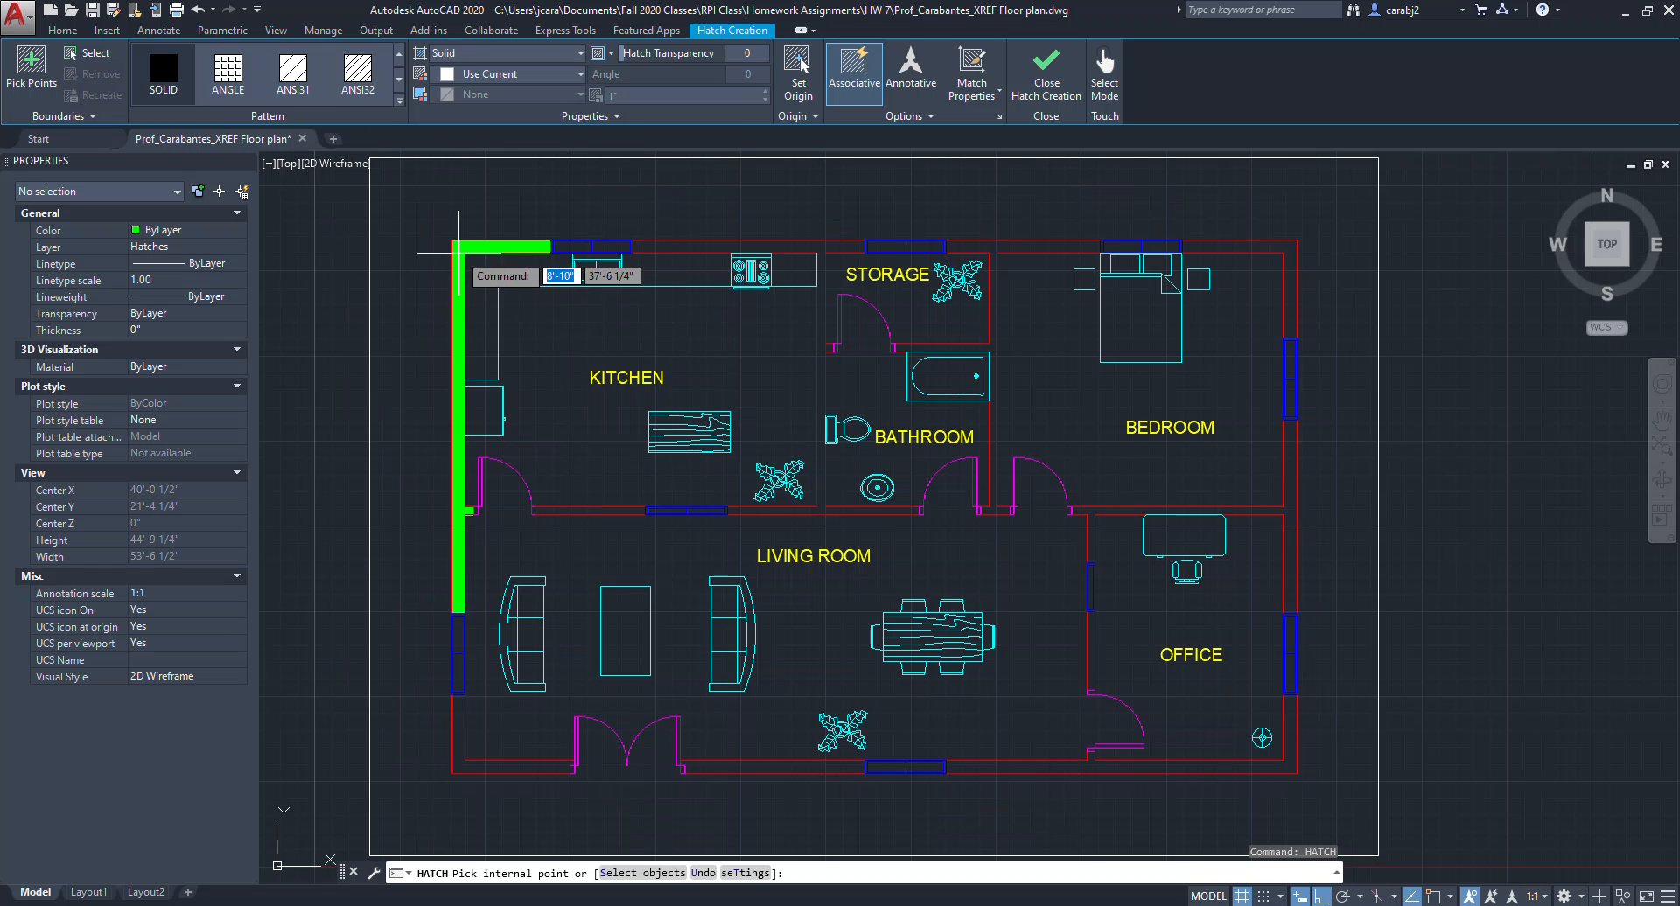
pyautogui.click(458, 253)
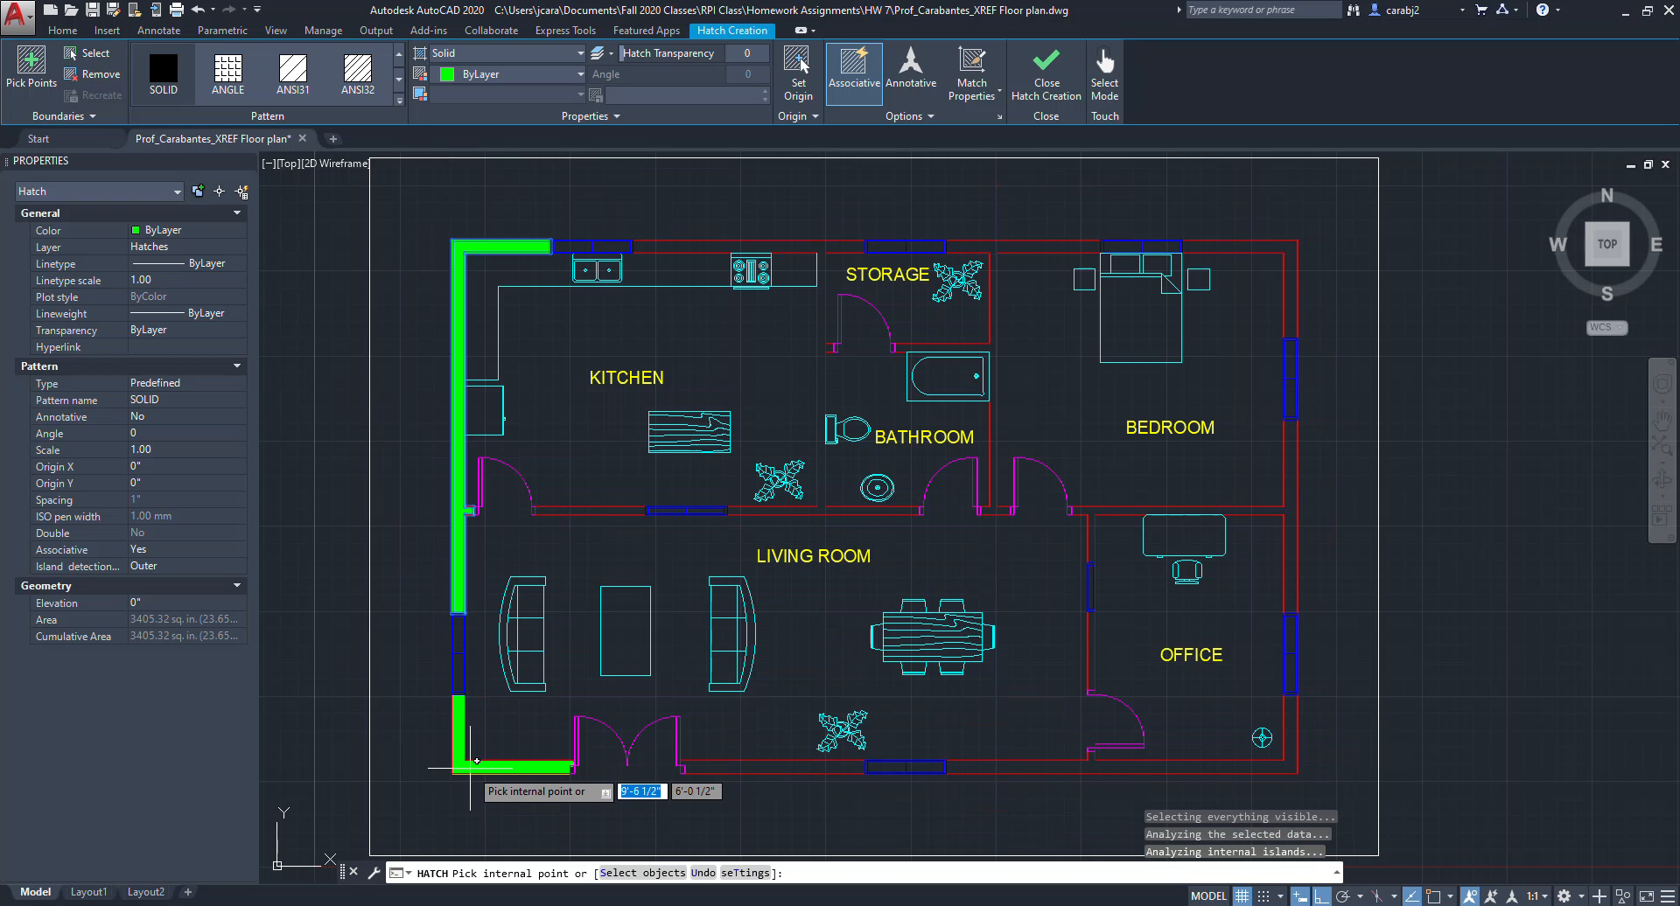
pyautogui.click(471, 768)
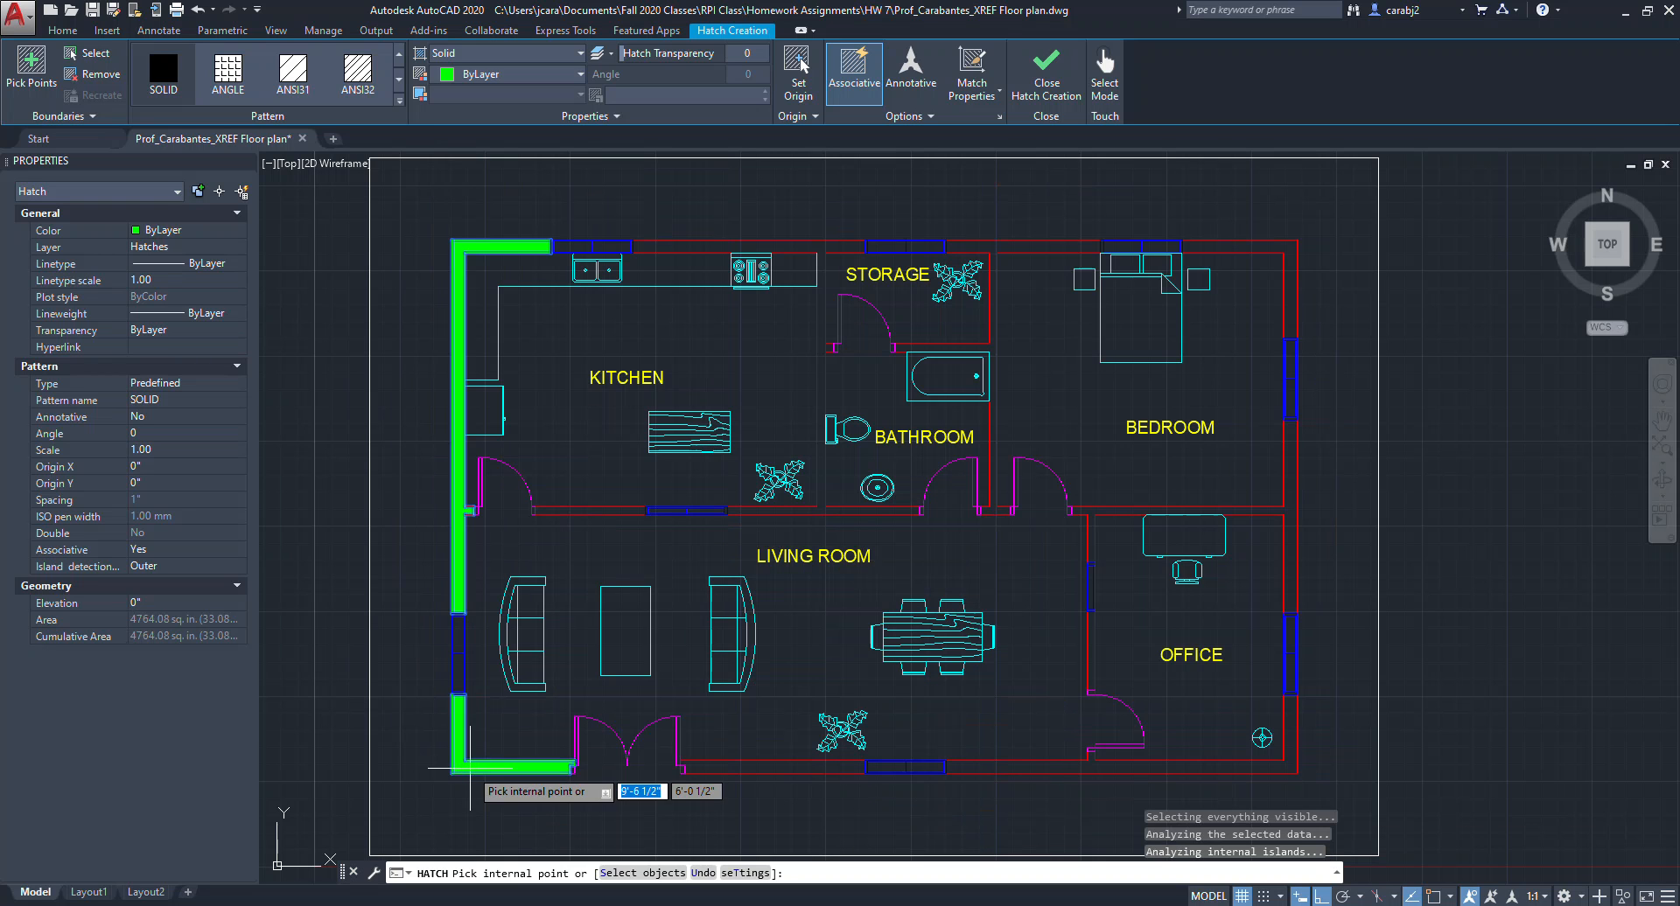
pyautogui.click(710, 759)
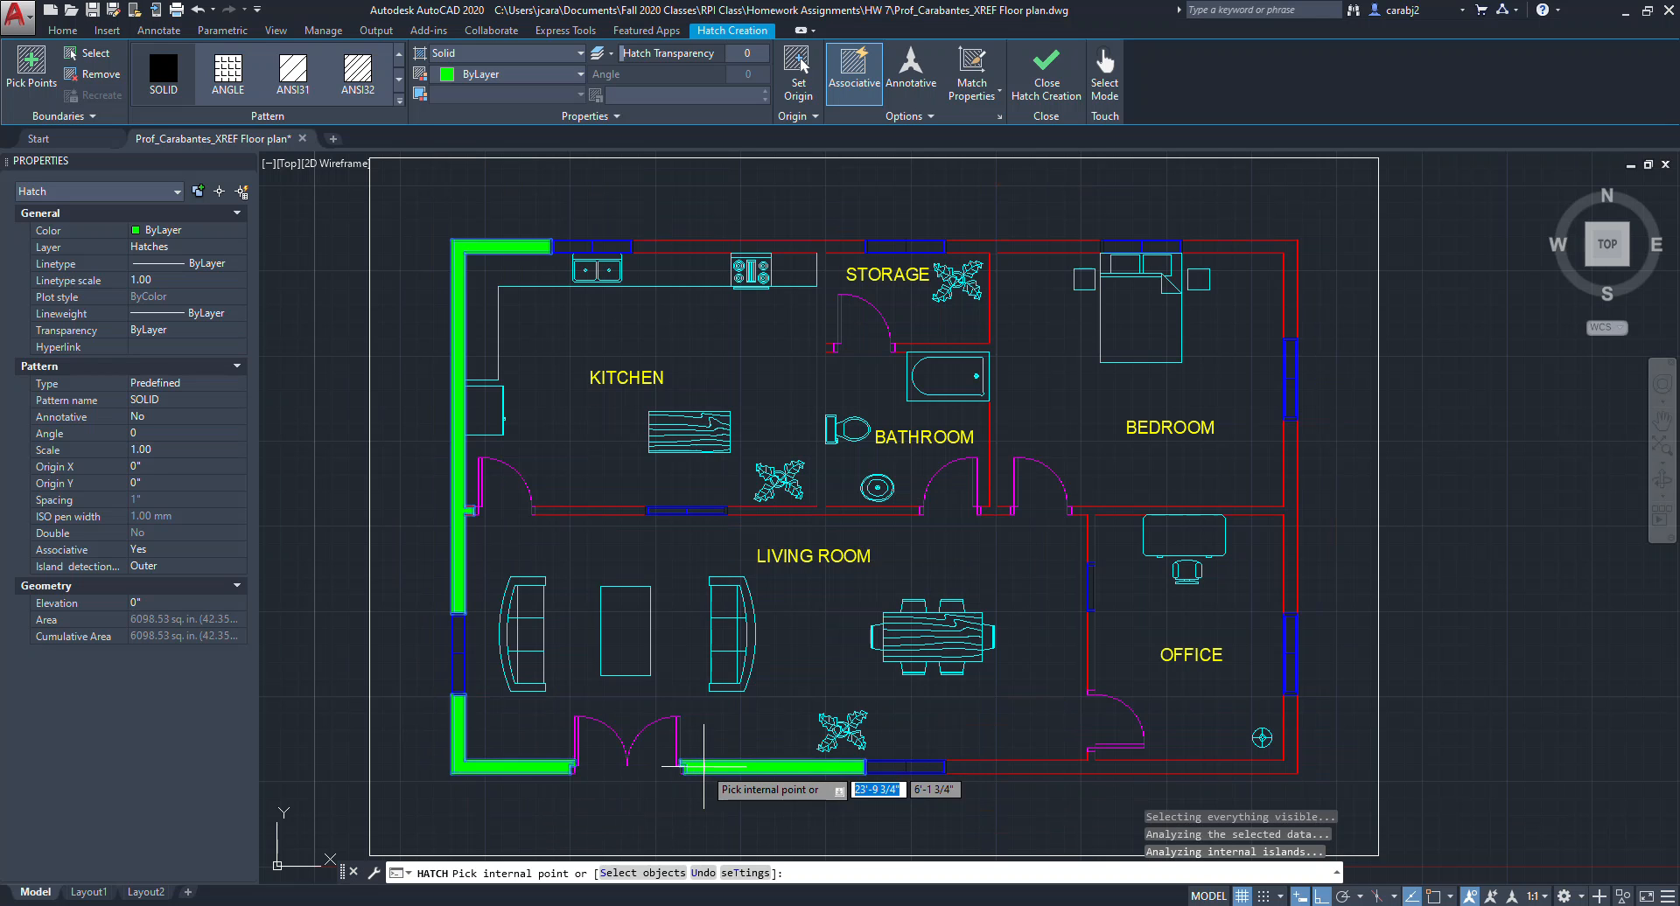
pyautogui.click(976, 764)
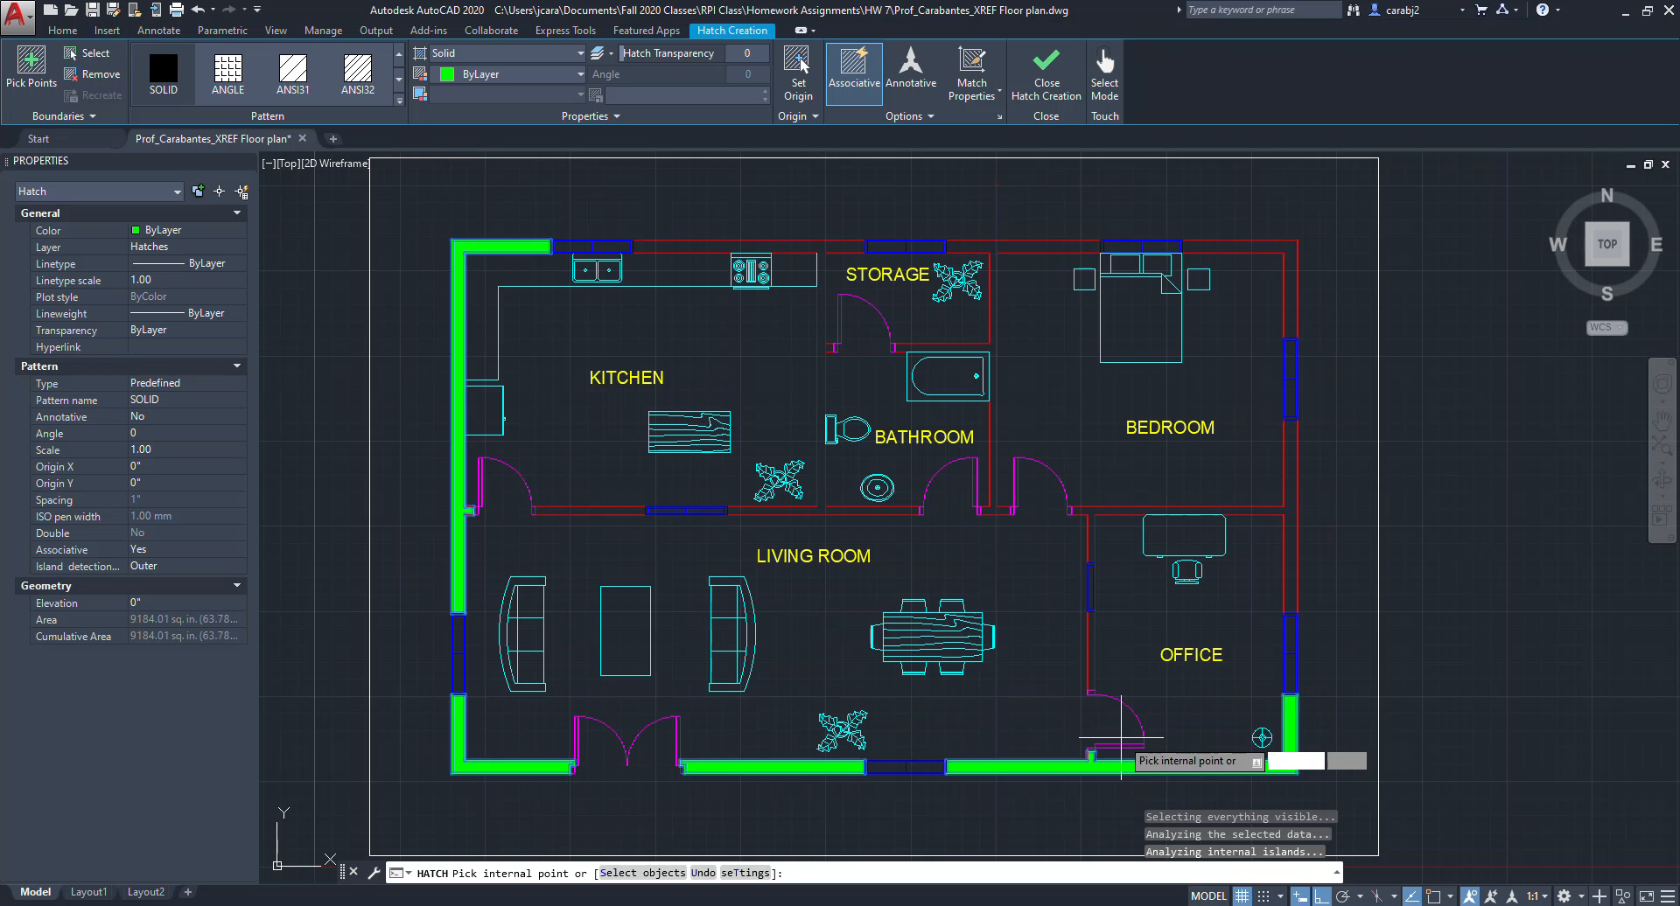
pyautogui.click(1091, 628)
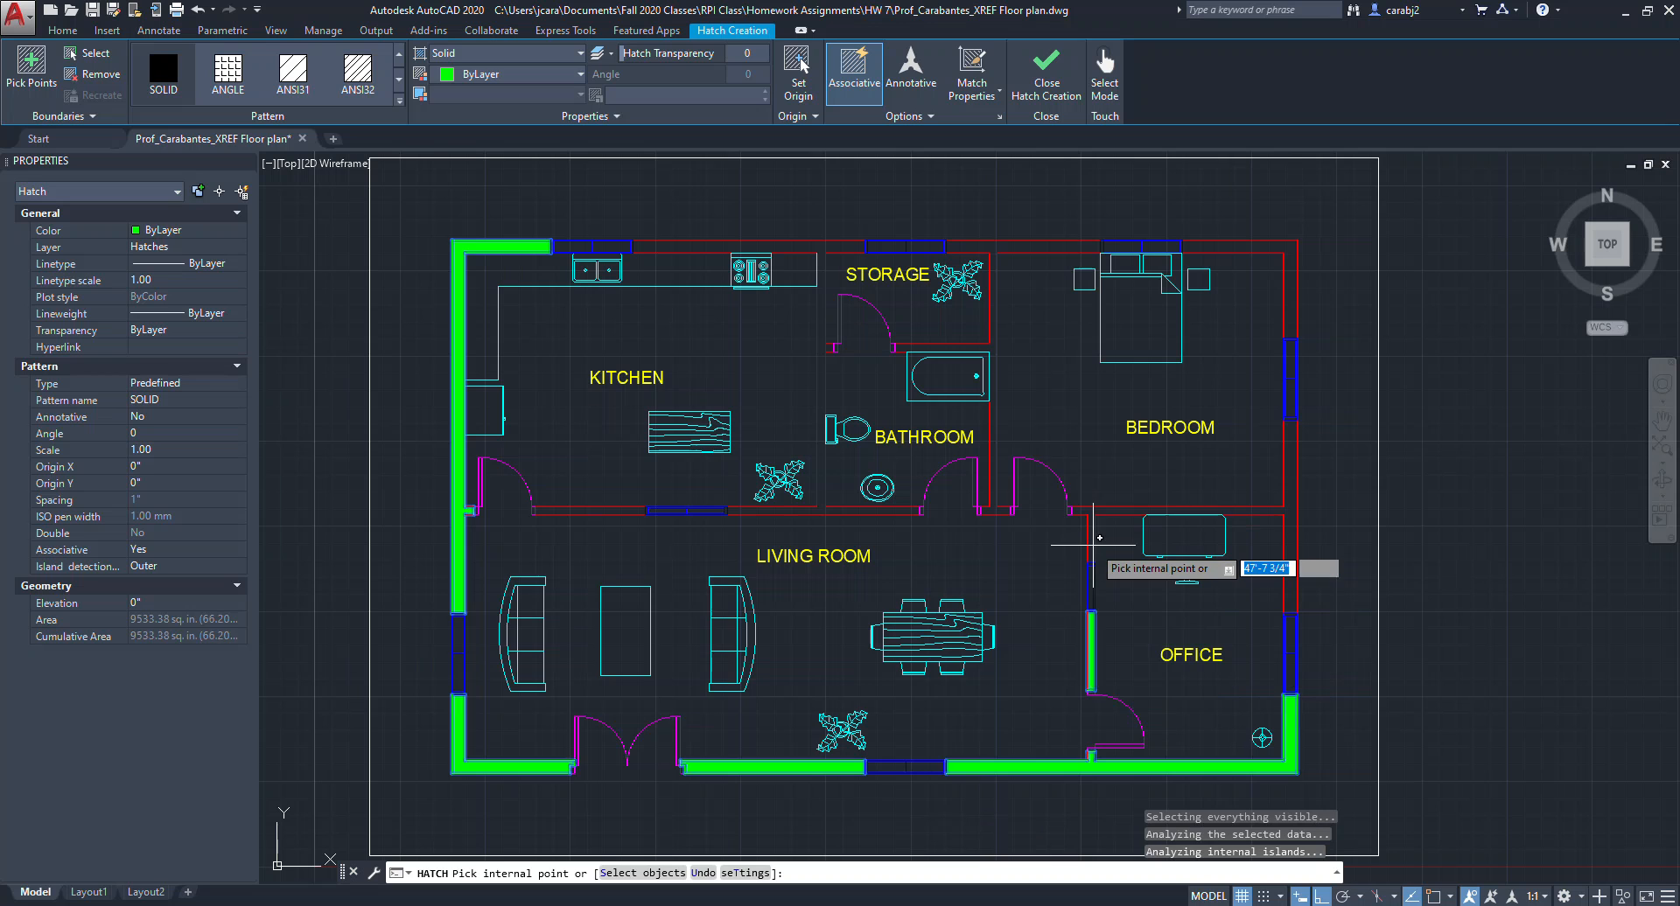
pyautogui.click(1089, 509)
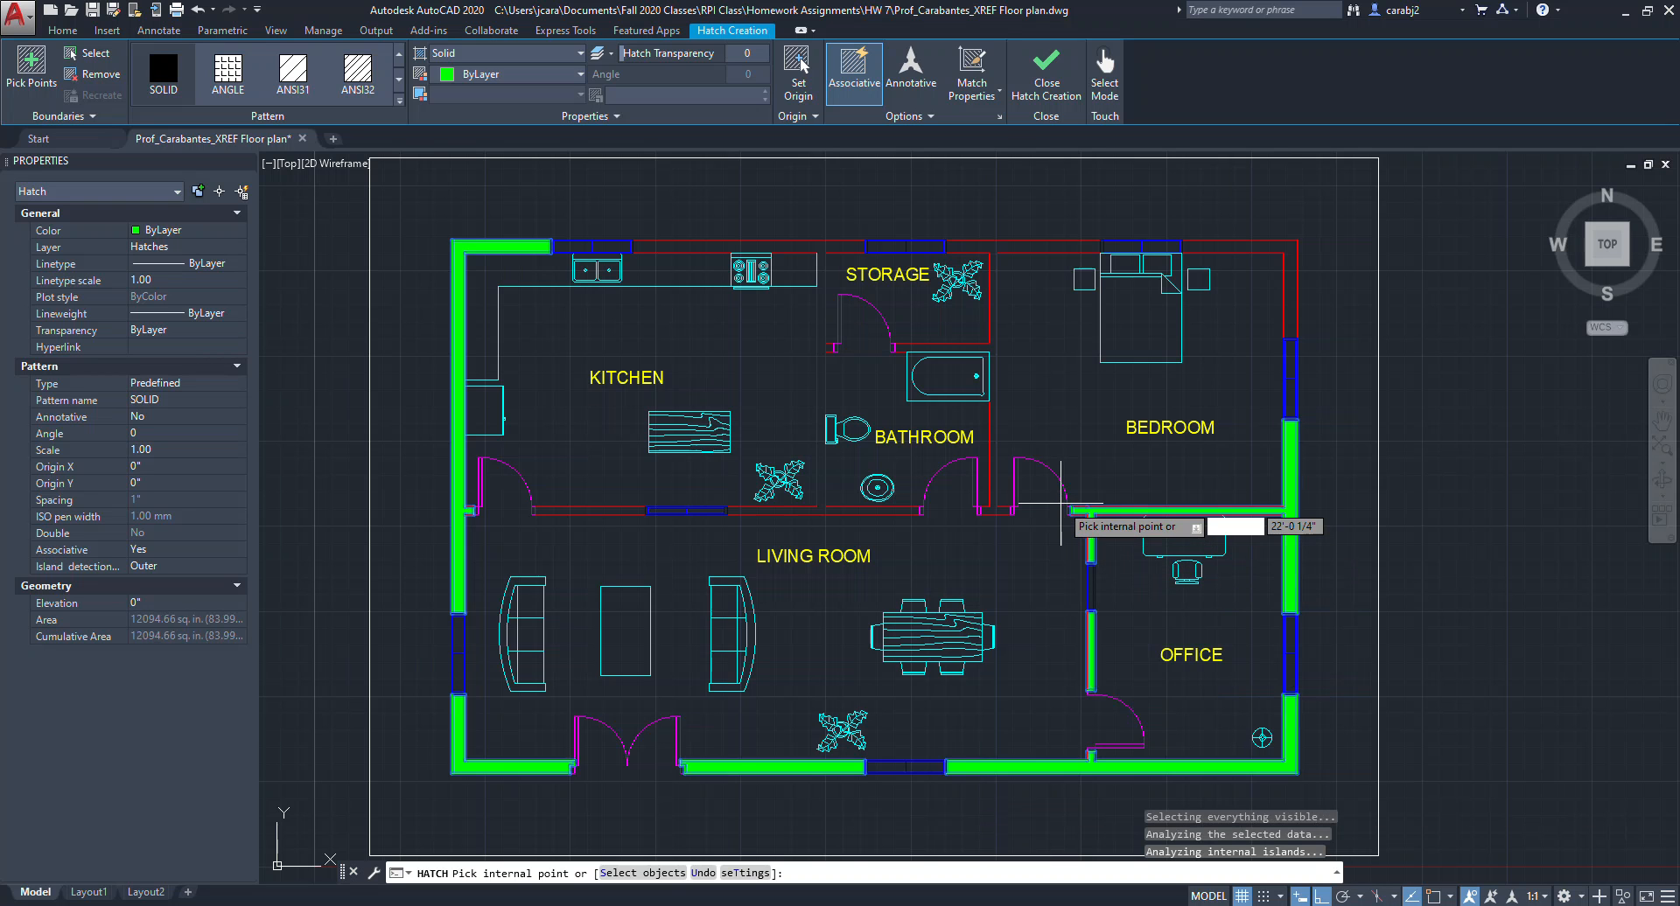
pyautogui.click(997, 510)
pyautogui.click(879, 510)
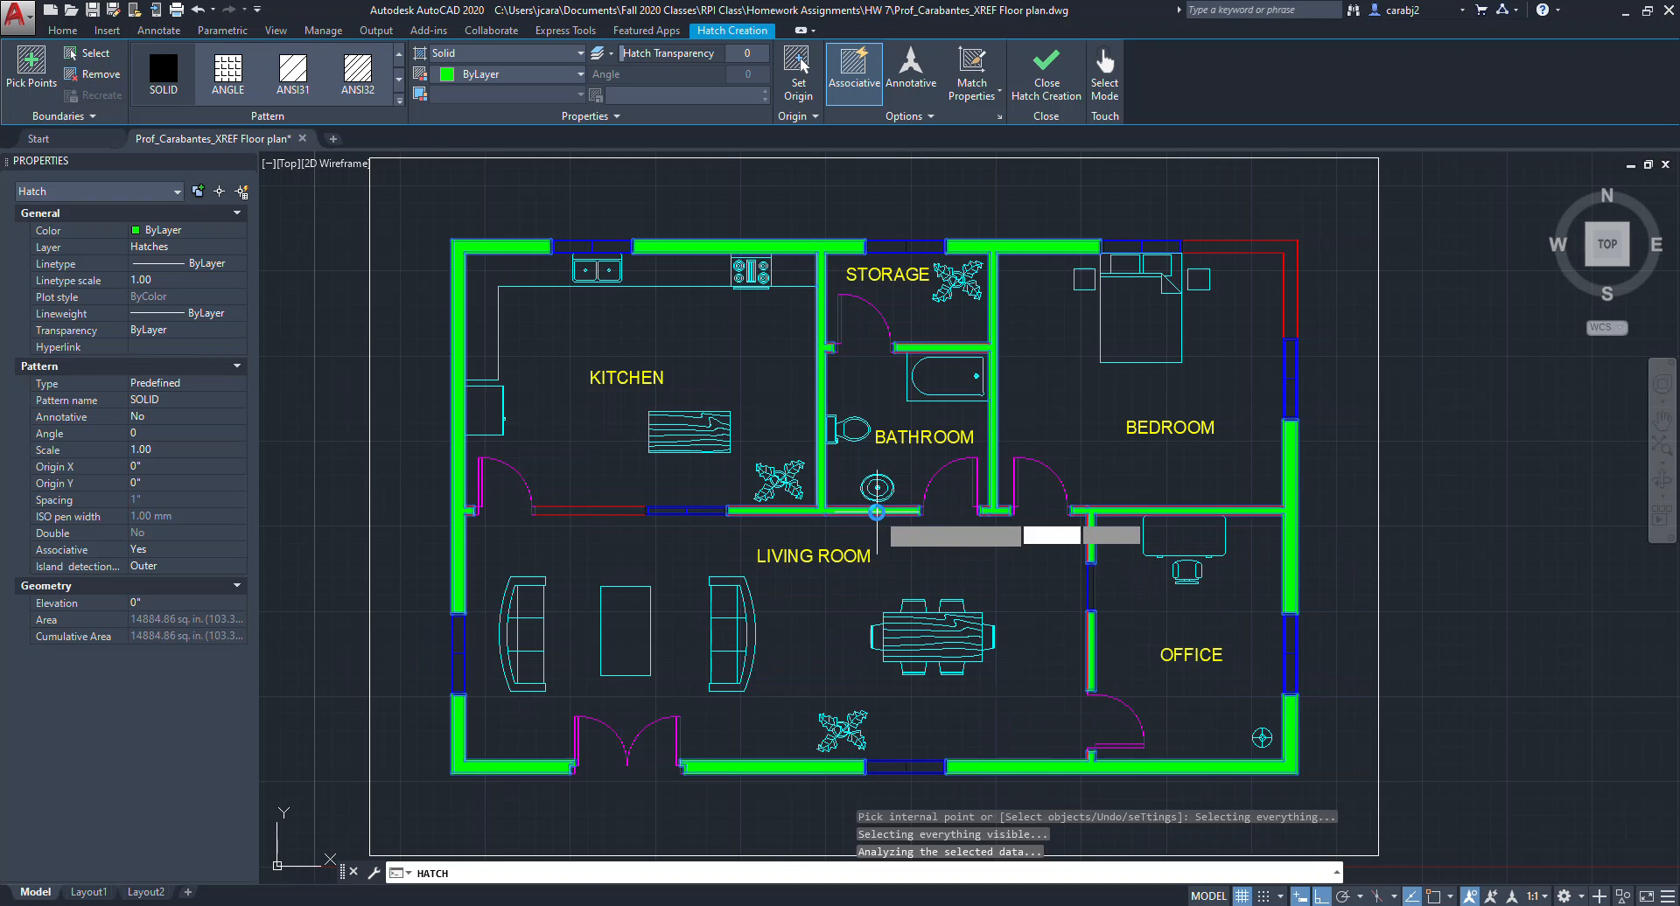
pyautogui.click(640, 510)
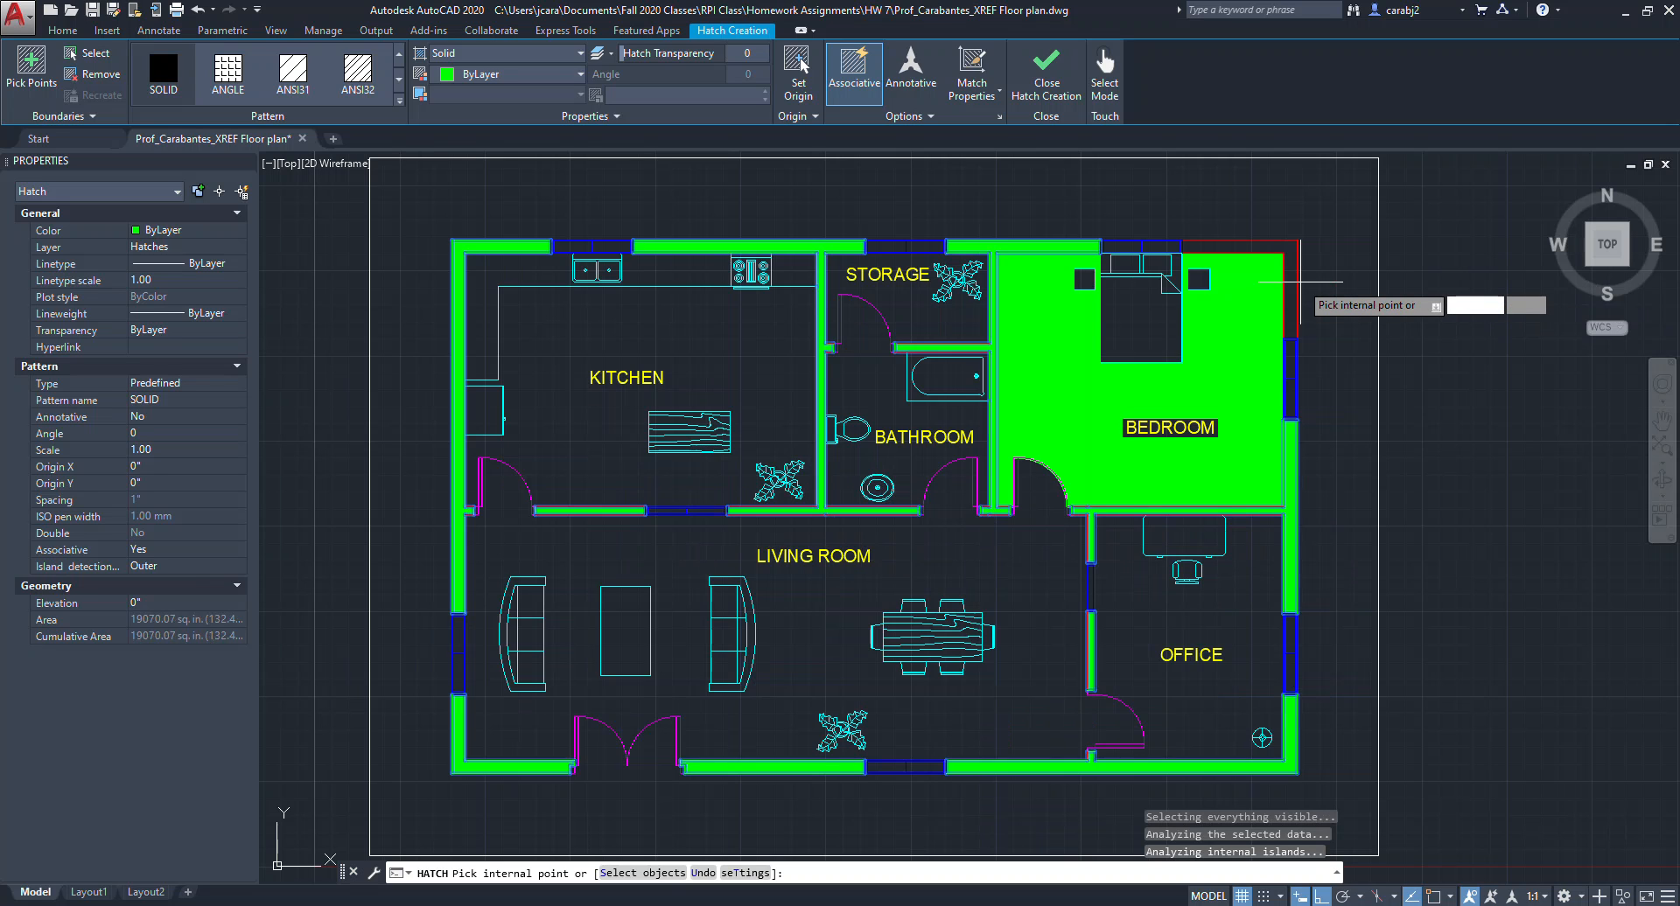
pyautogui.click(1291, 277)
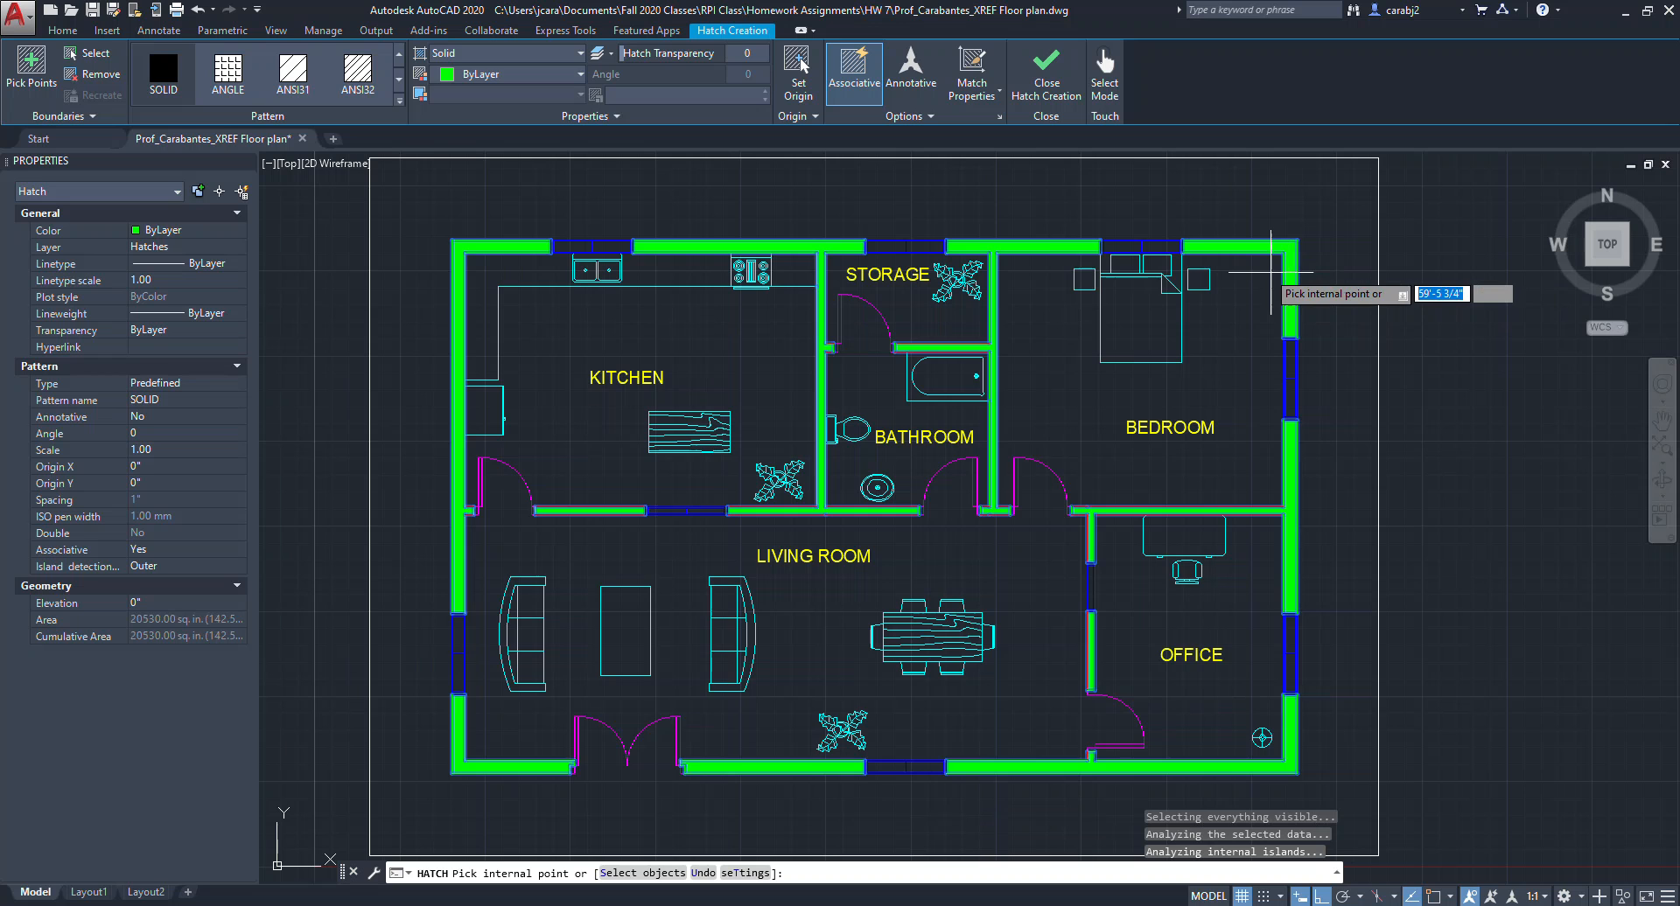
pyautogui.click(1043, 86)
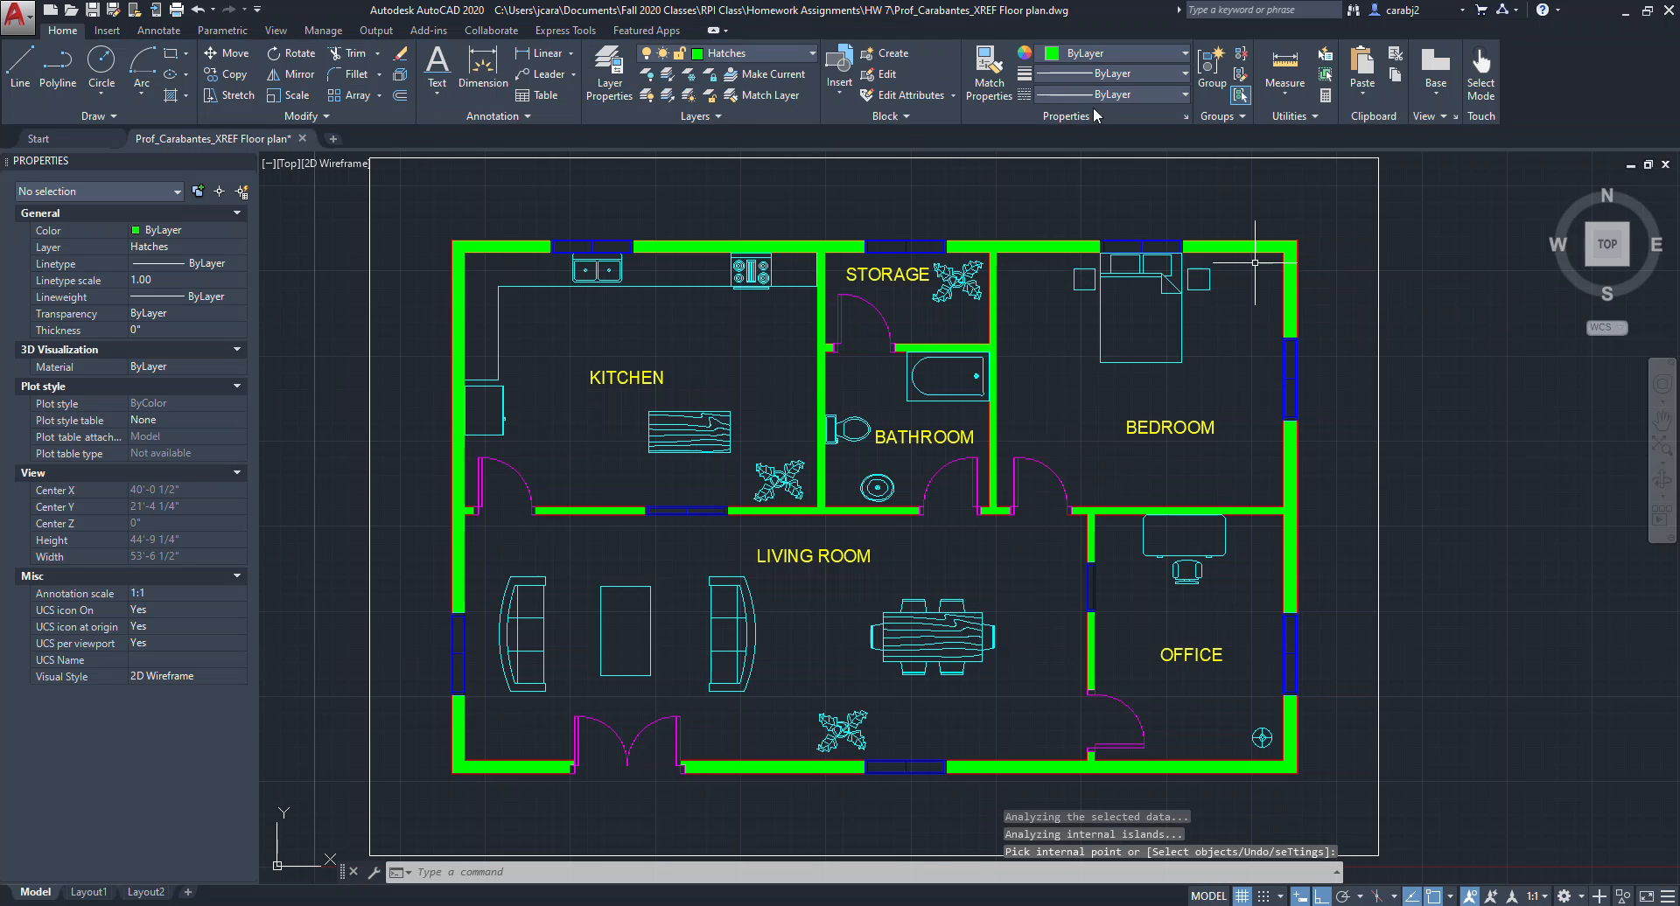
pyautogui.moveTo(1198, 255); pyautogui.dragTo(1230, 210, button='middle')
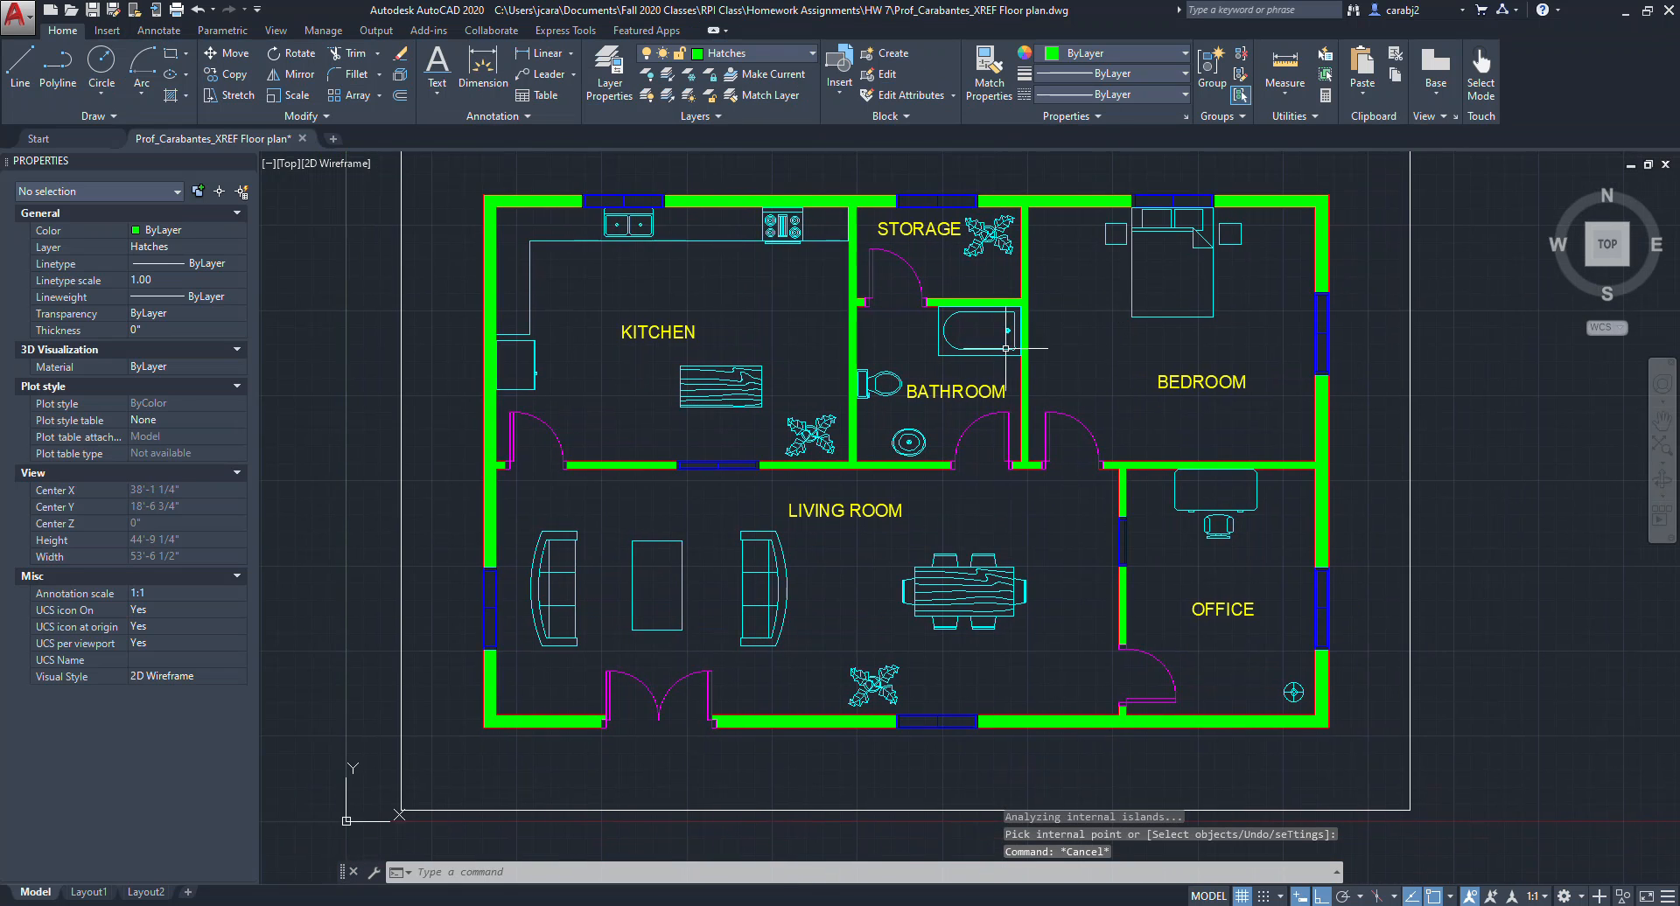
pyautogui.scroll(3, 1006, 344)
pyautogui.scroll(-3, 900, 279)
pyautogui.moveTo(900, 279); pyautogui.dragTo(938, 386, button='middle')
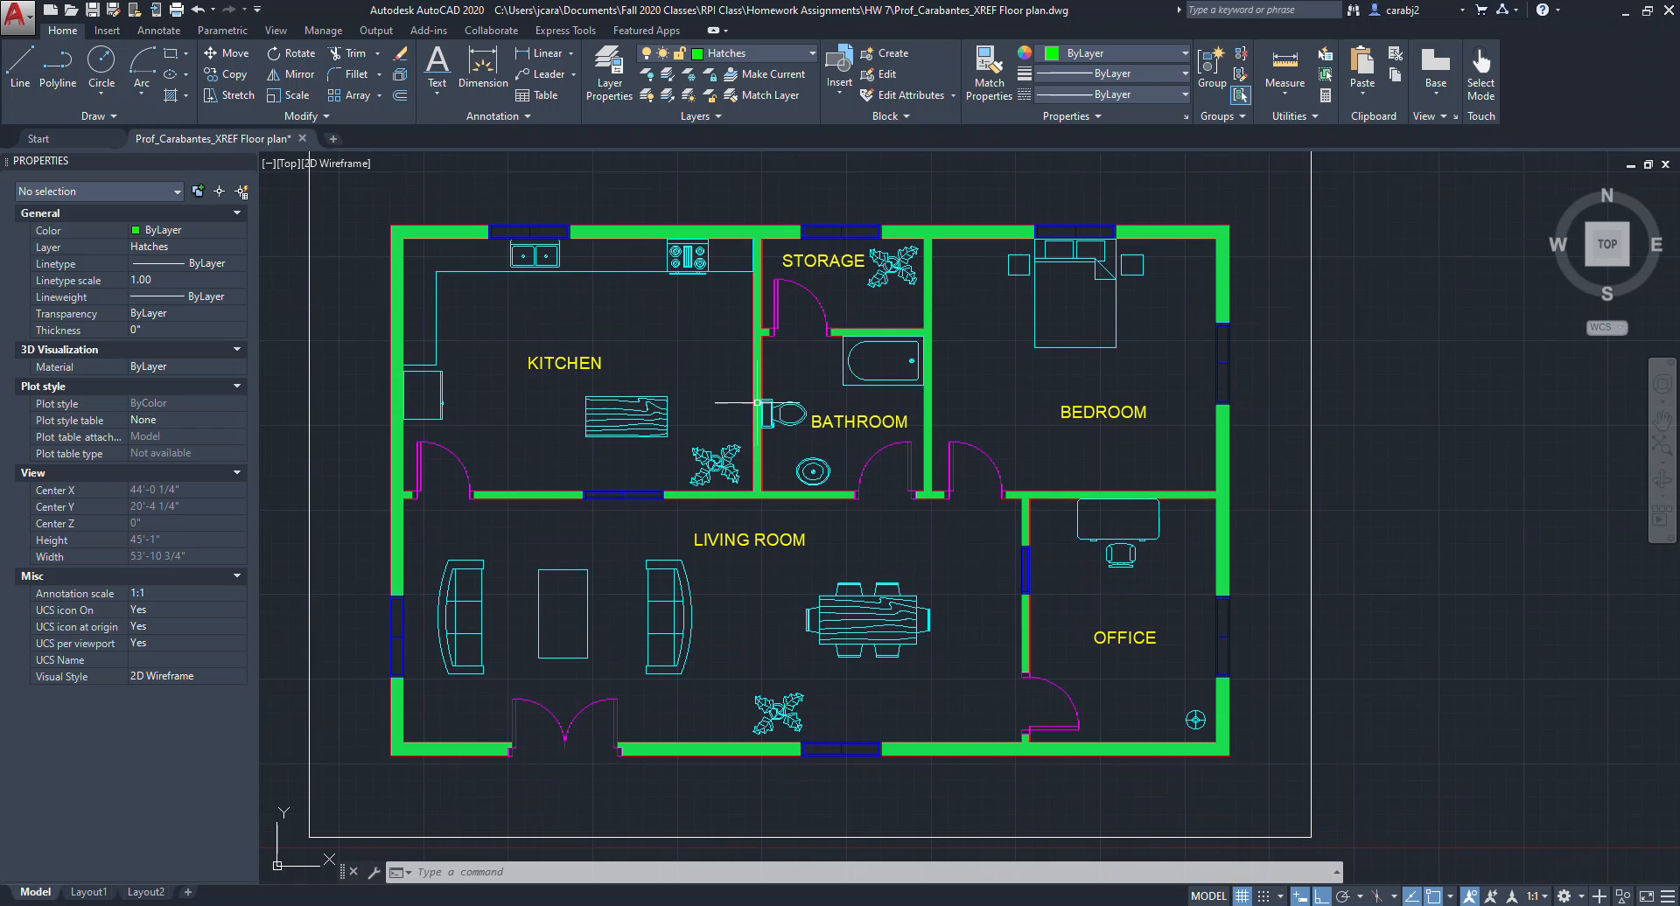
pyautogui.moveTo(1242, 285); pyautogui.dragTo(1289, 287, button='middle')
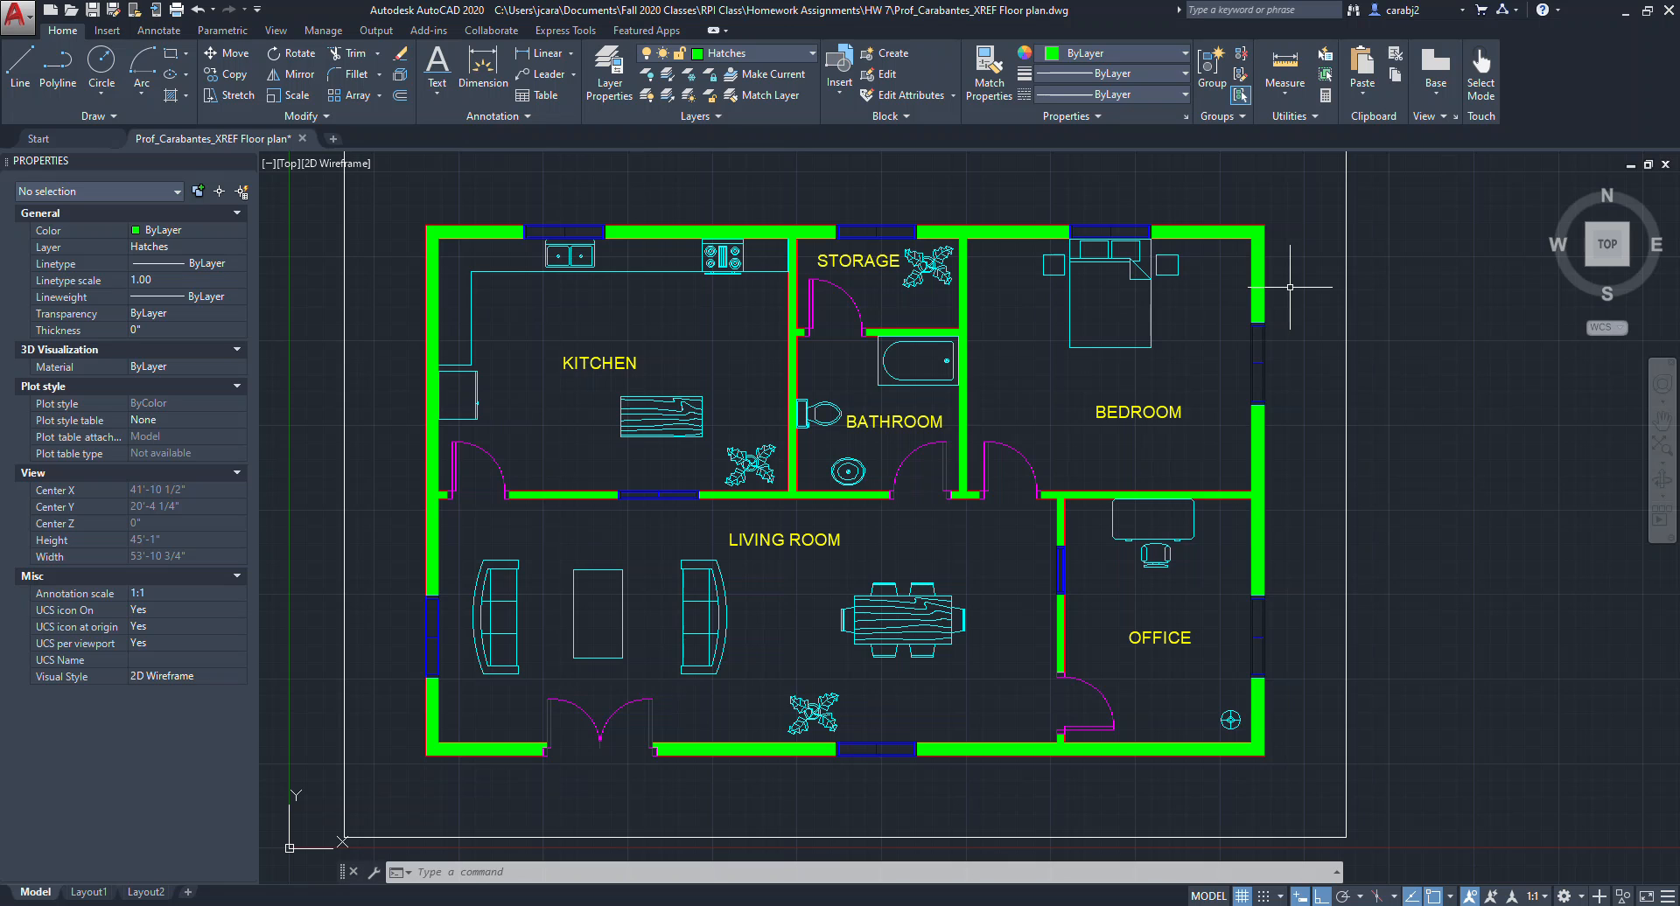
pyautogui.moveTo(1019, 229); pyautogui.dragTo(1041, 258, button='middle')
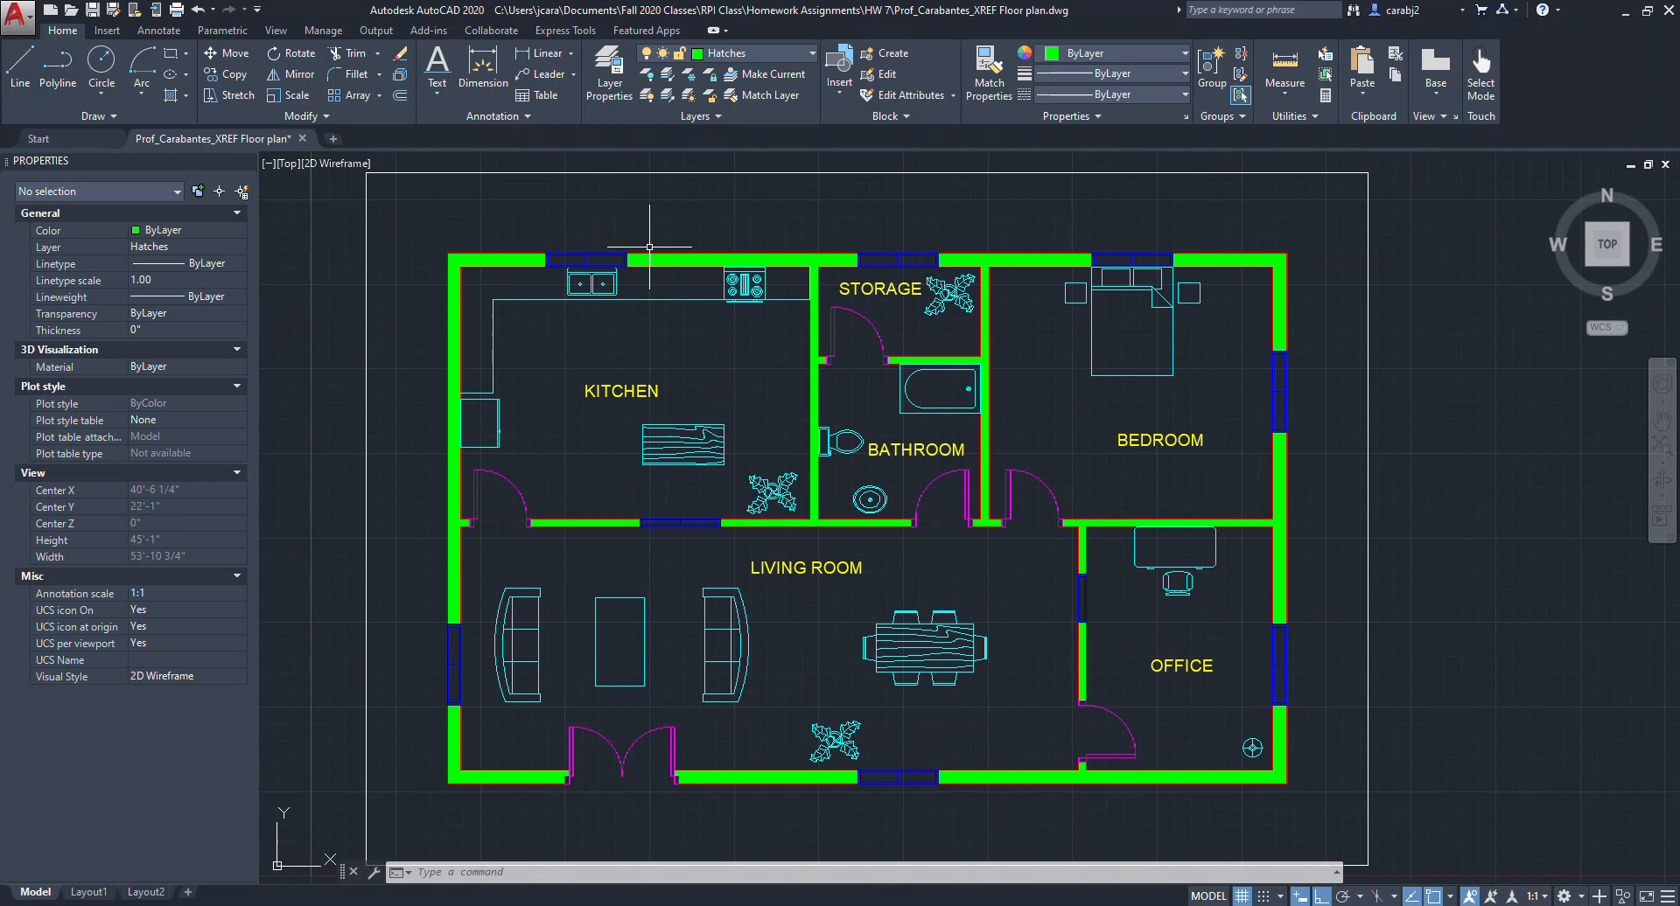
# Create a new dimension style named Dimension1 starting from the Standard style.
pyautogui.click(161, 32)
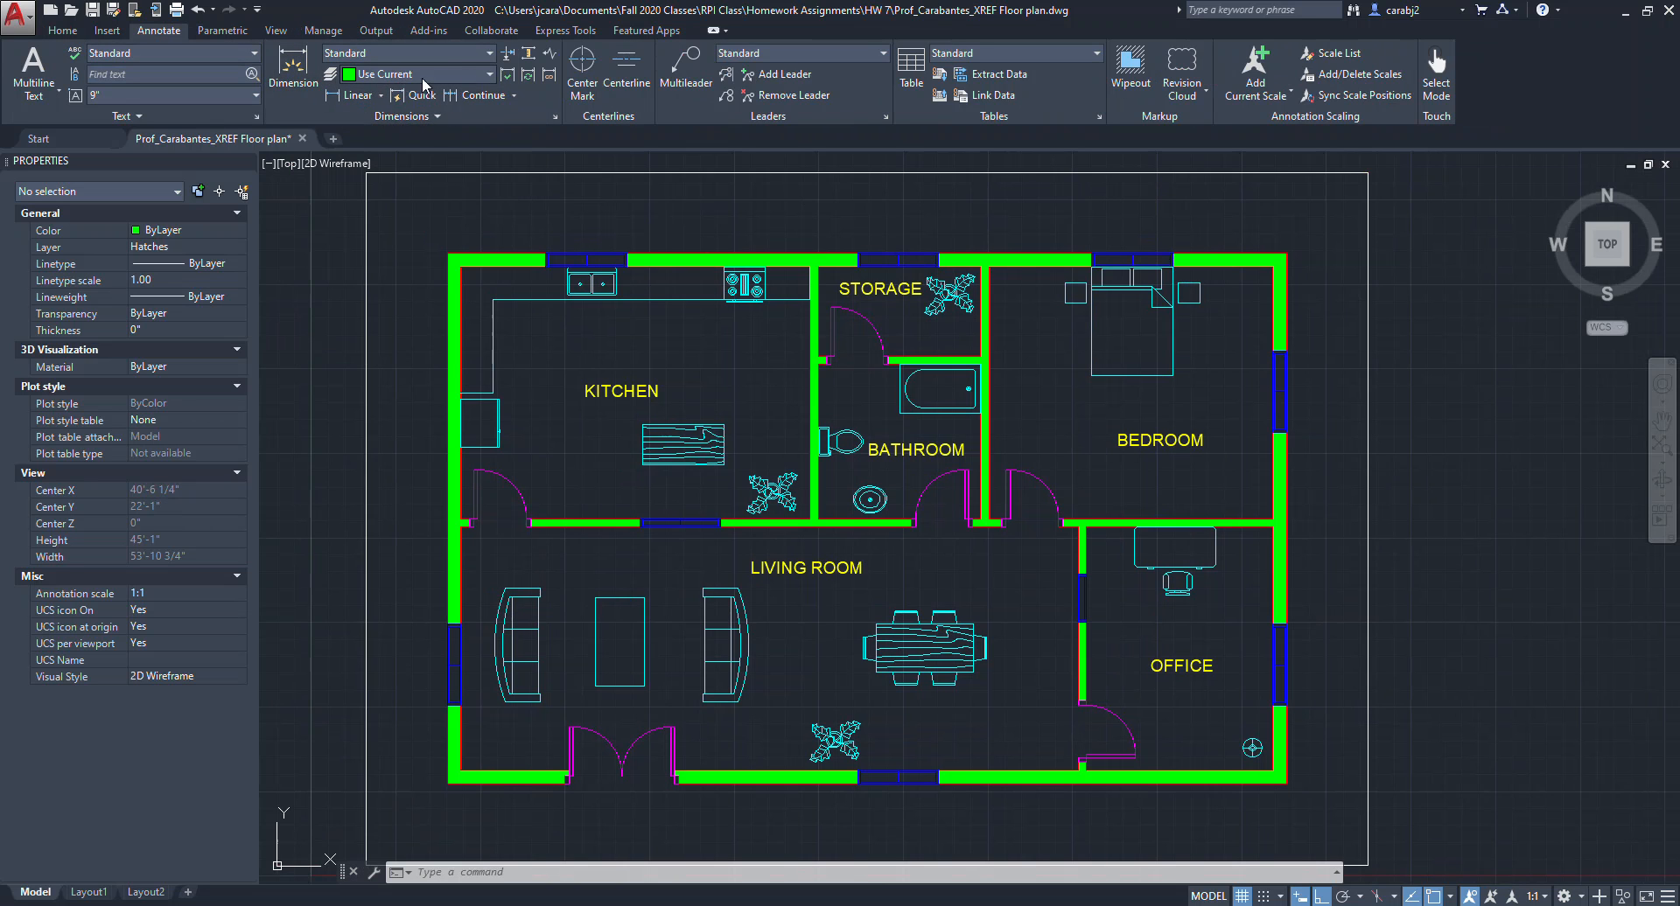
pyautogui.click(490, 54)
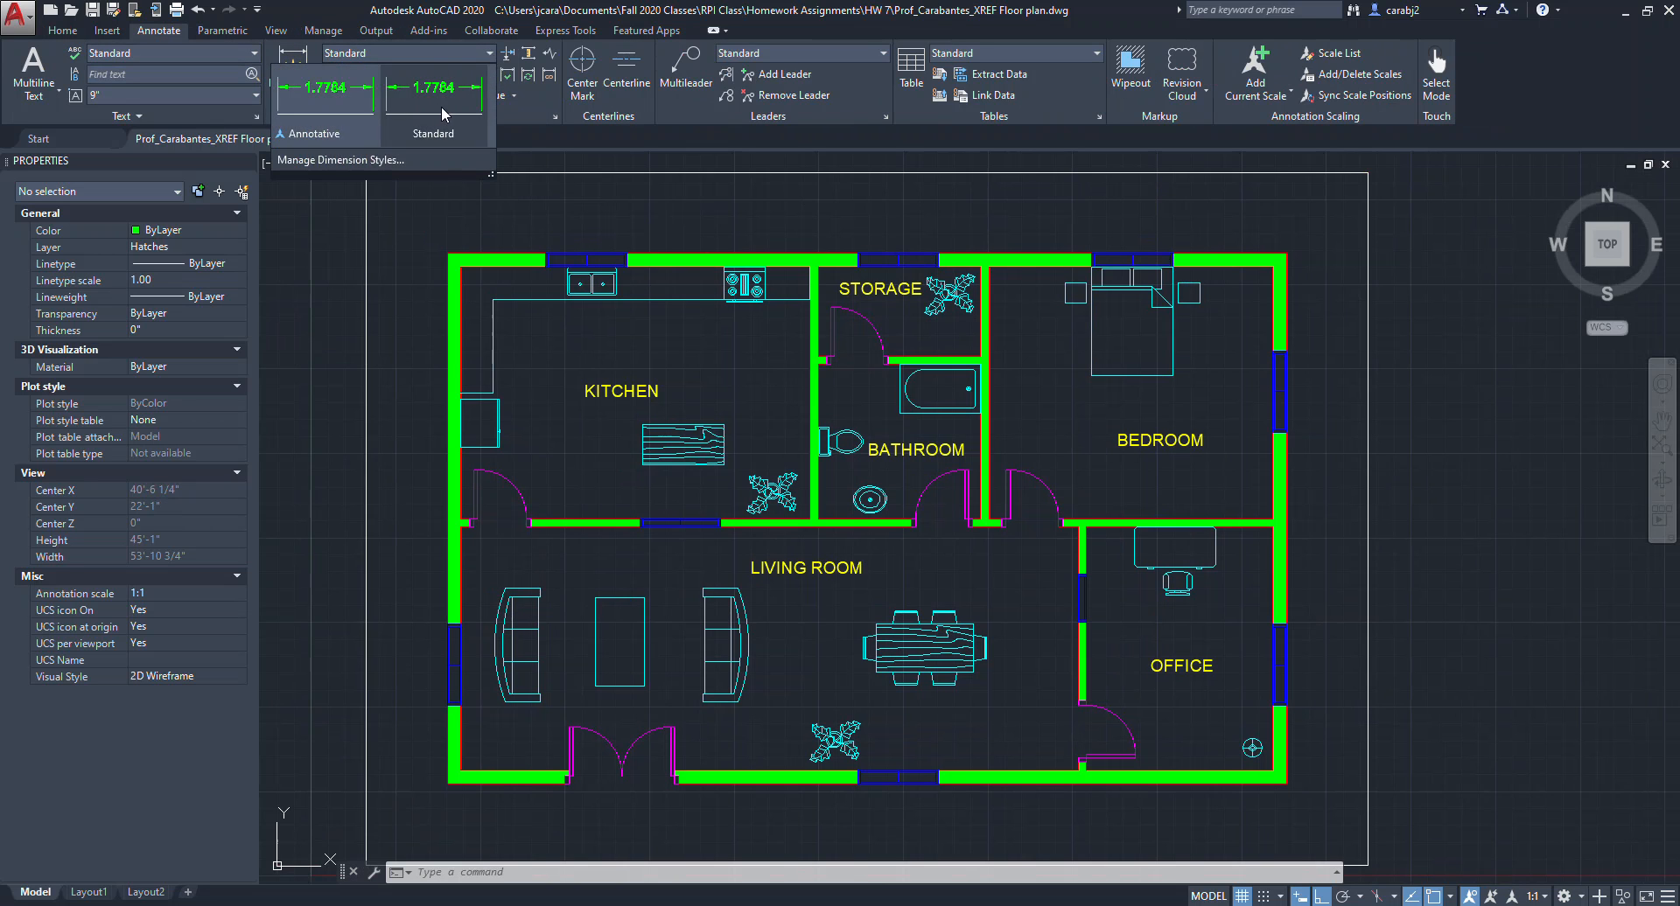
pyautogui.click(367, 161)
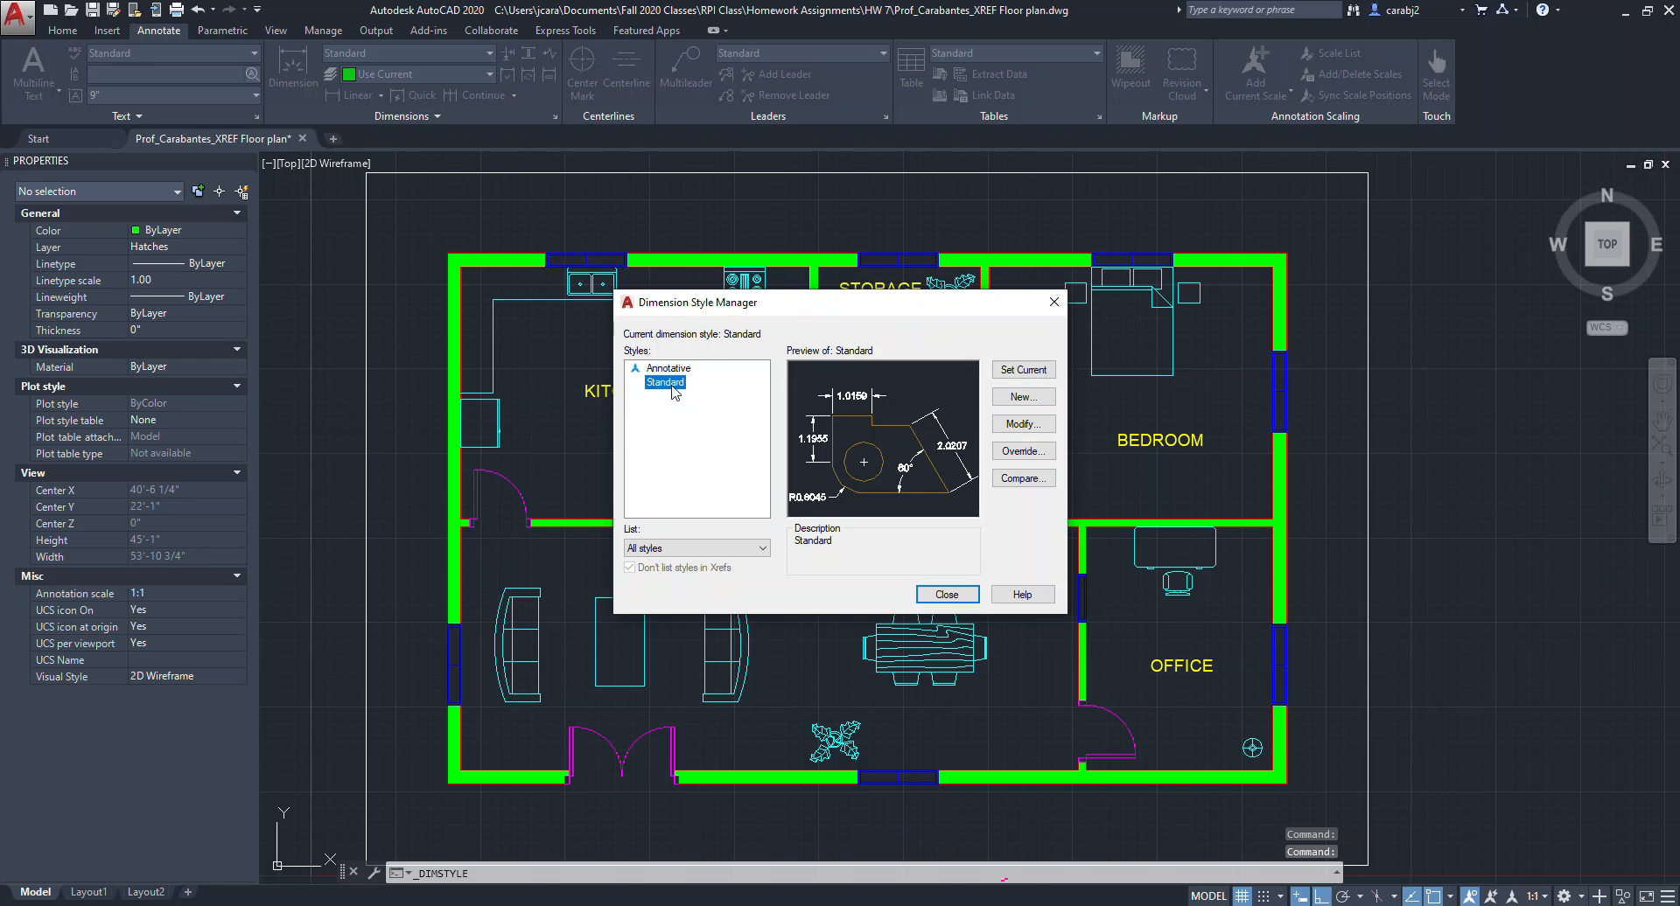
pyautogui.click(669, 369)
pyautogui.click(665, 382)
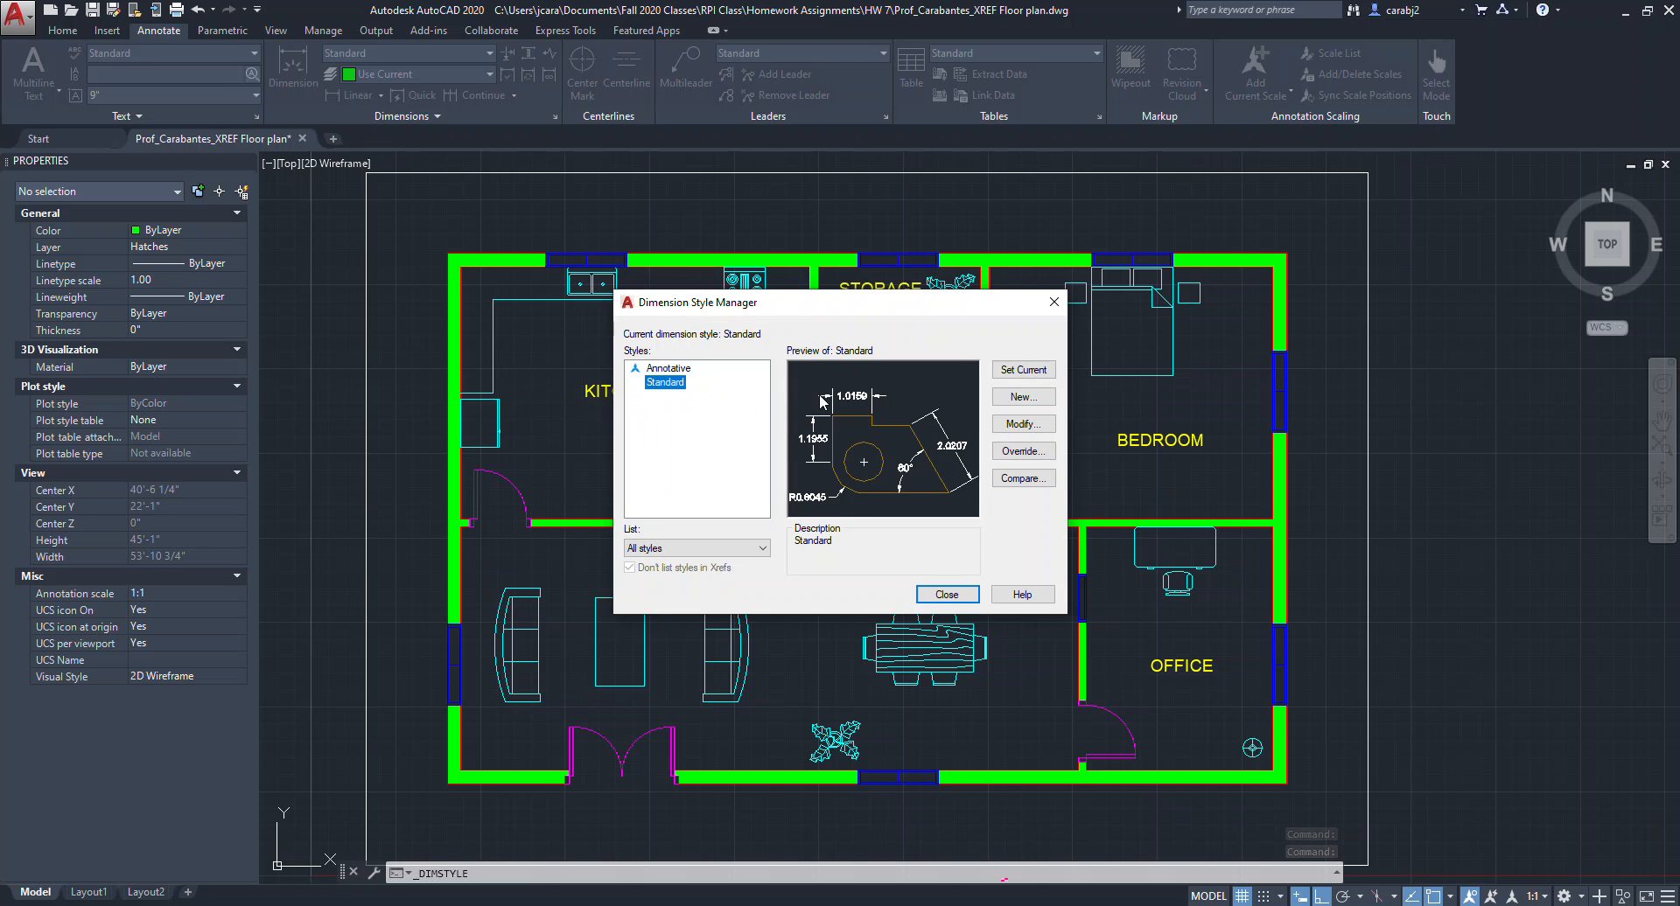
pyautogui.click(672, 369)
pyautogui.click(671, 385)
pyautogui.click(1021, 398)
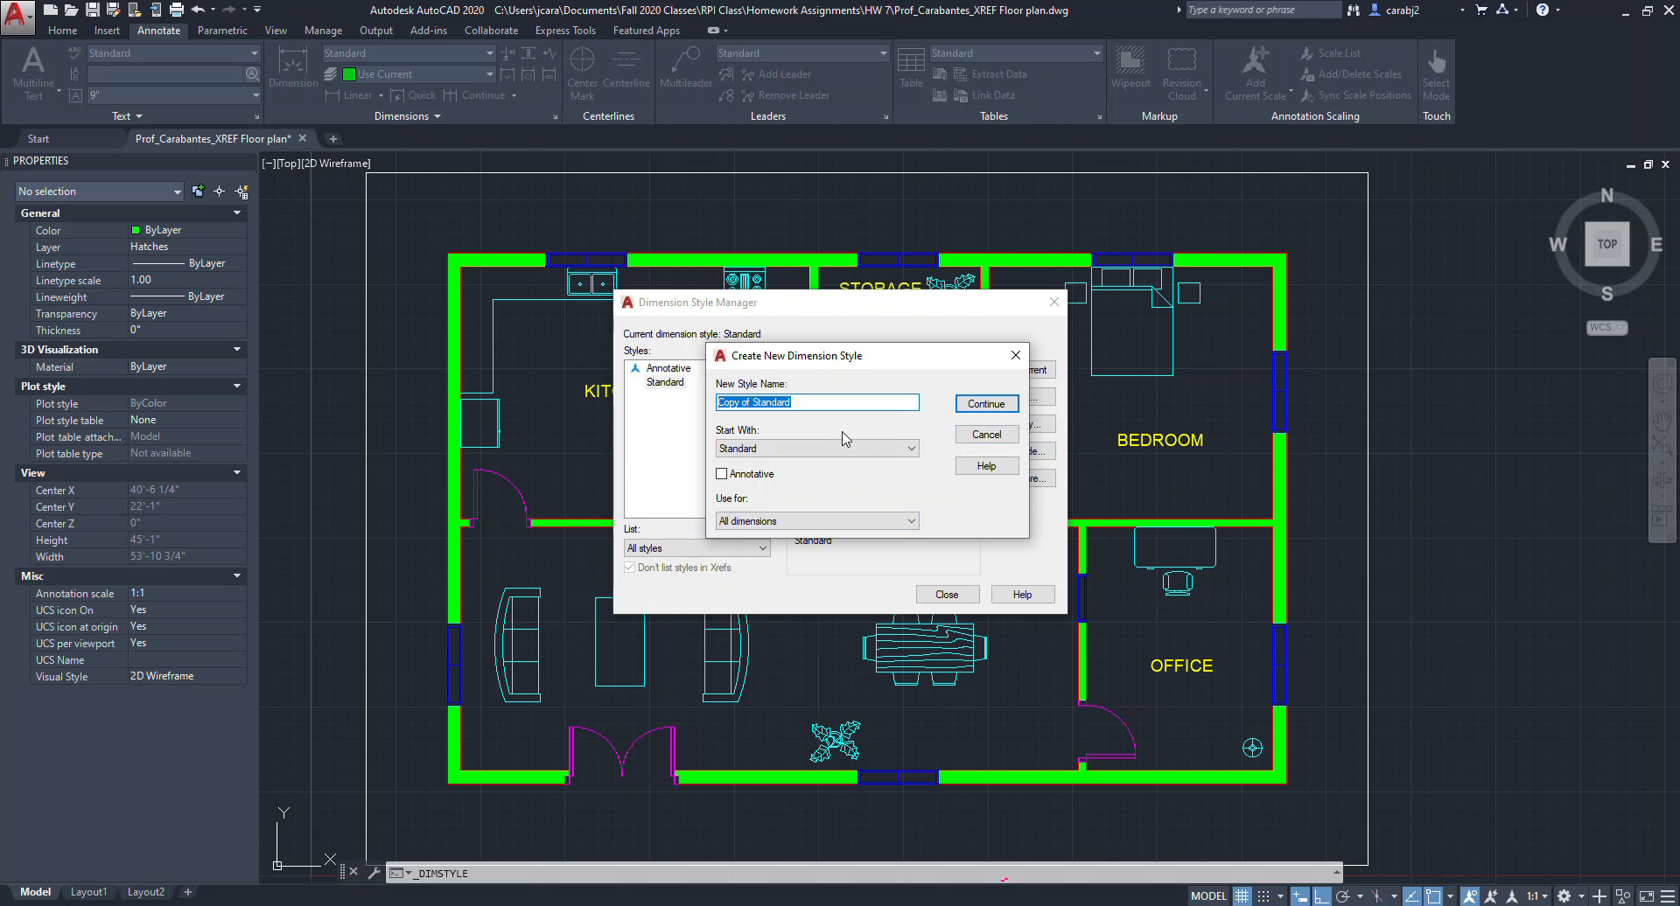
pyautogui.write('Dimension1')
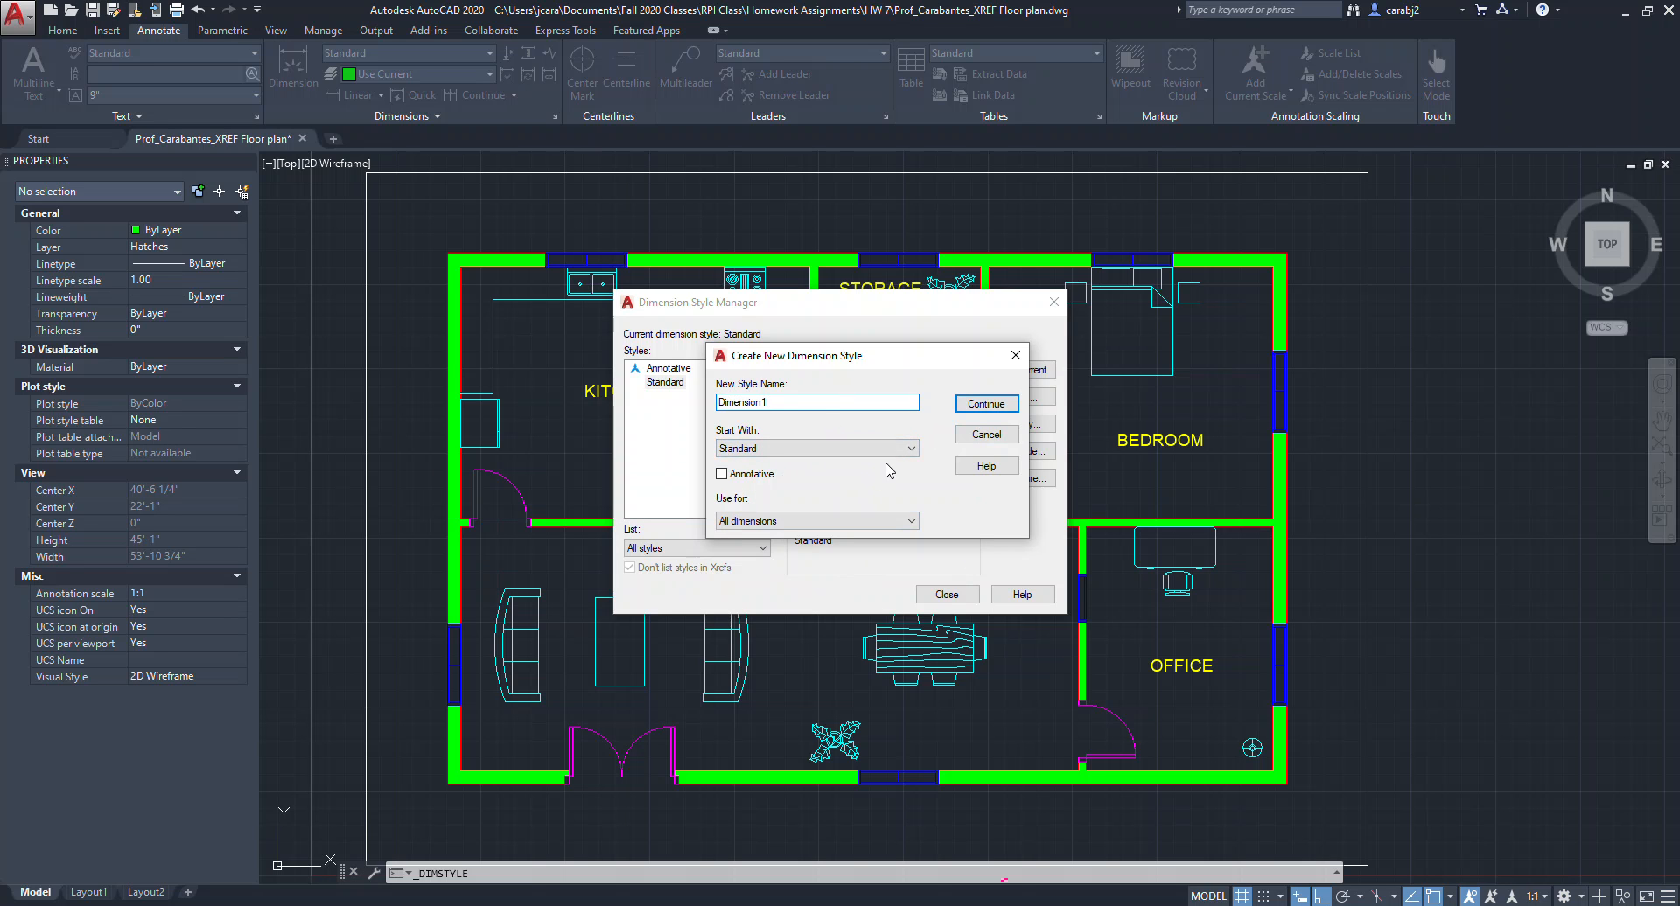
pyautogui.click(984, 409)
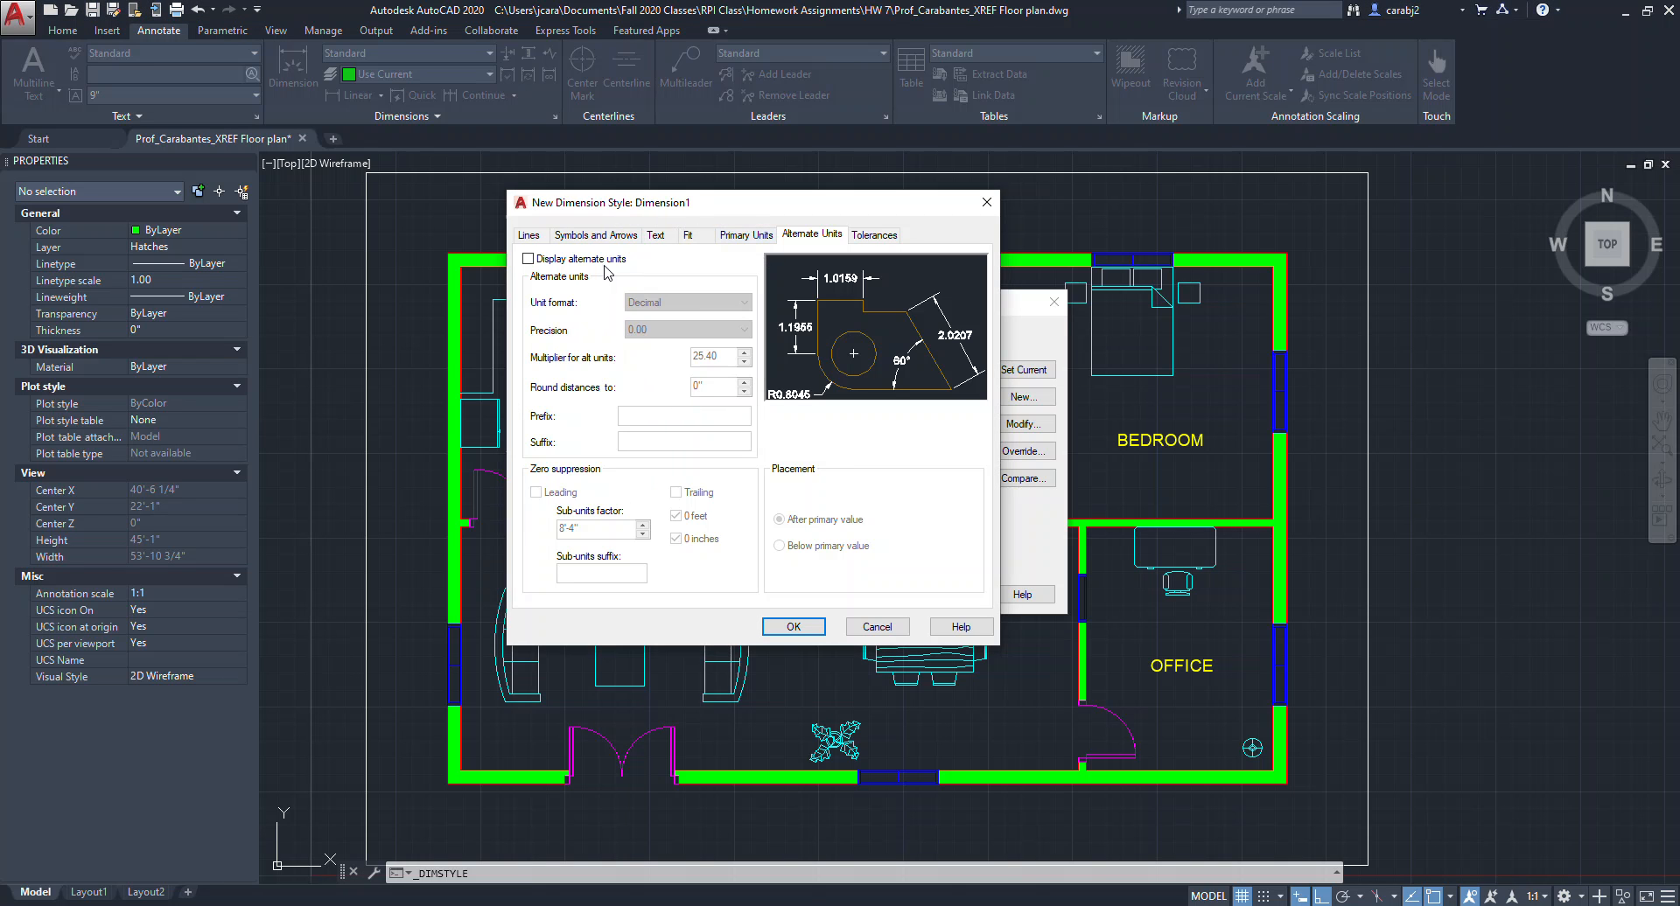
# Set the Dimension1 style's dimension line color to ByLayer and accept the style.
pyautogui.click(531, 235)
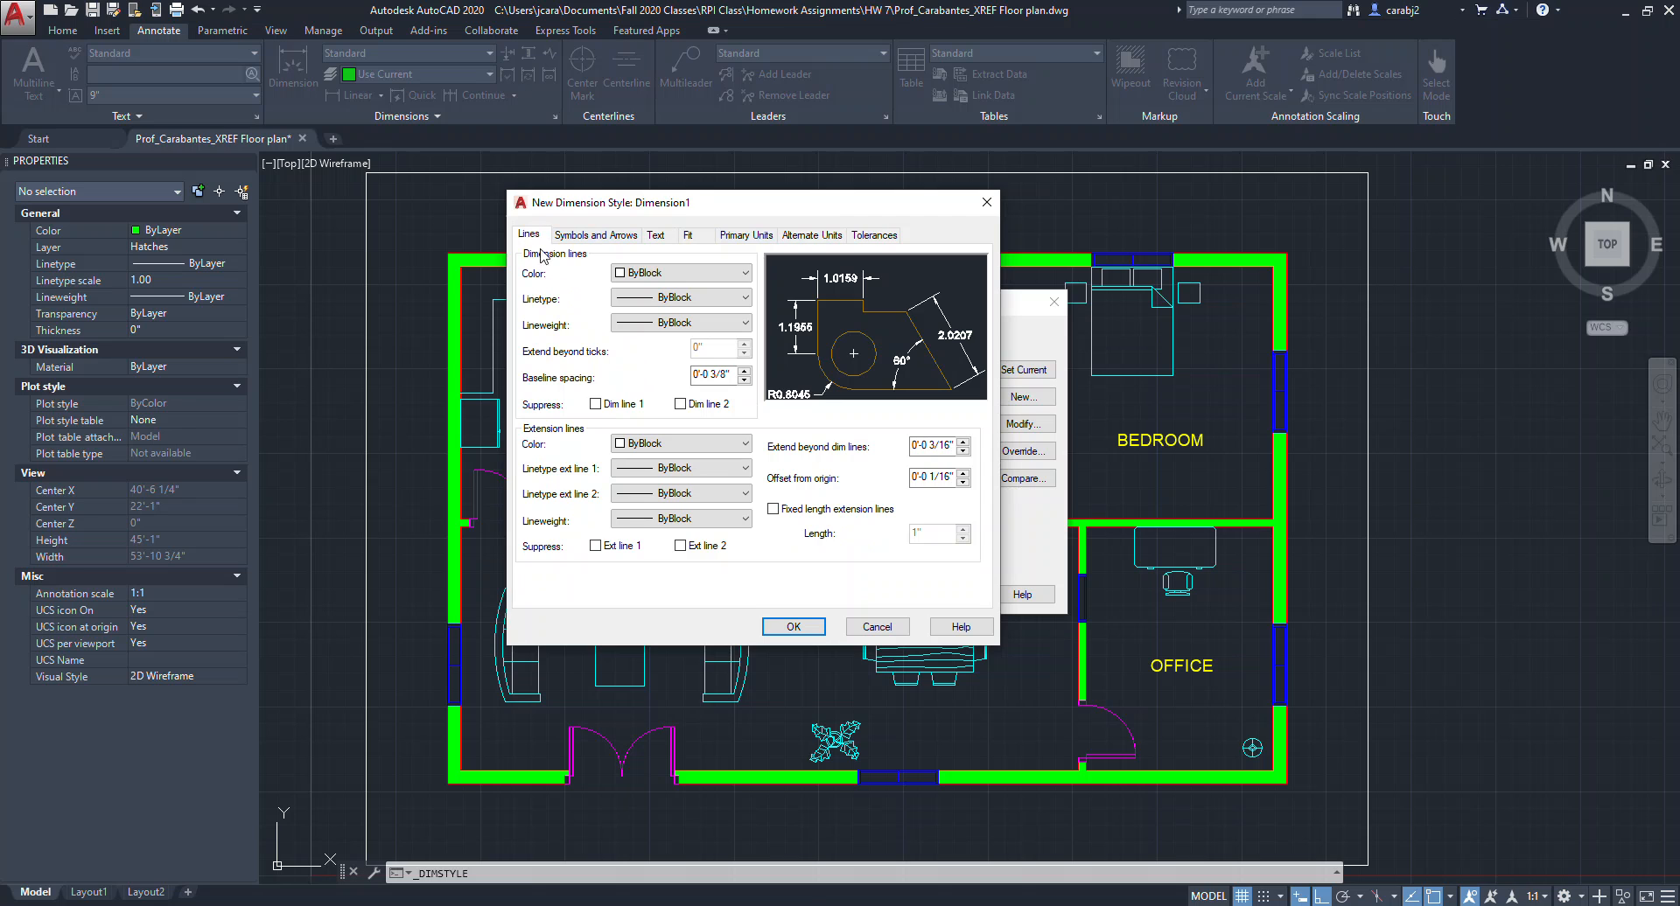
pyautogui.click(667, 280)
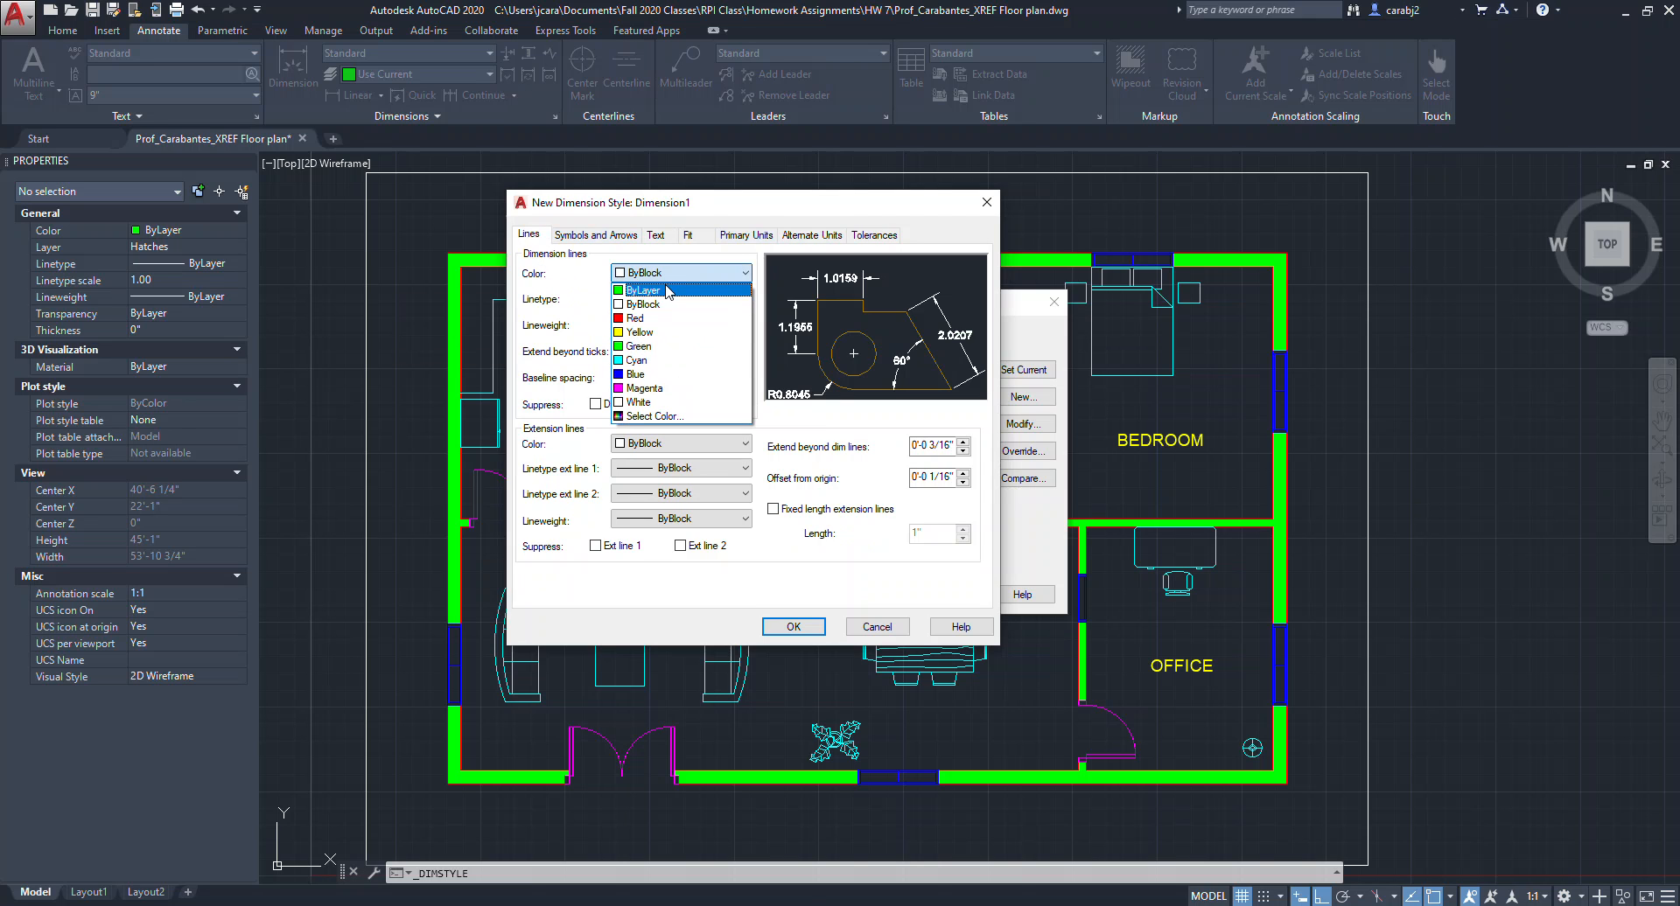
pyautogui.click(660, 291)
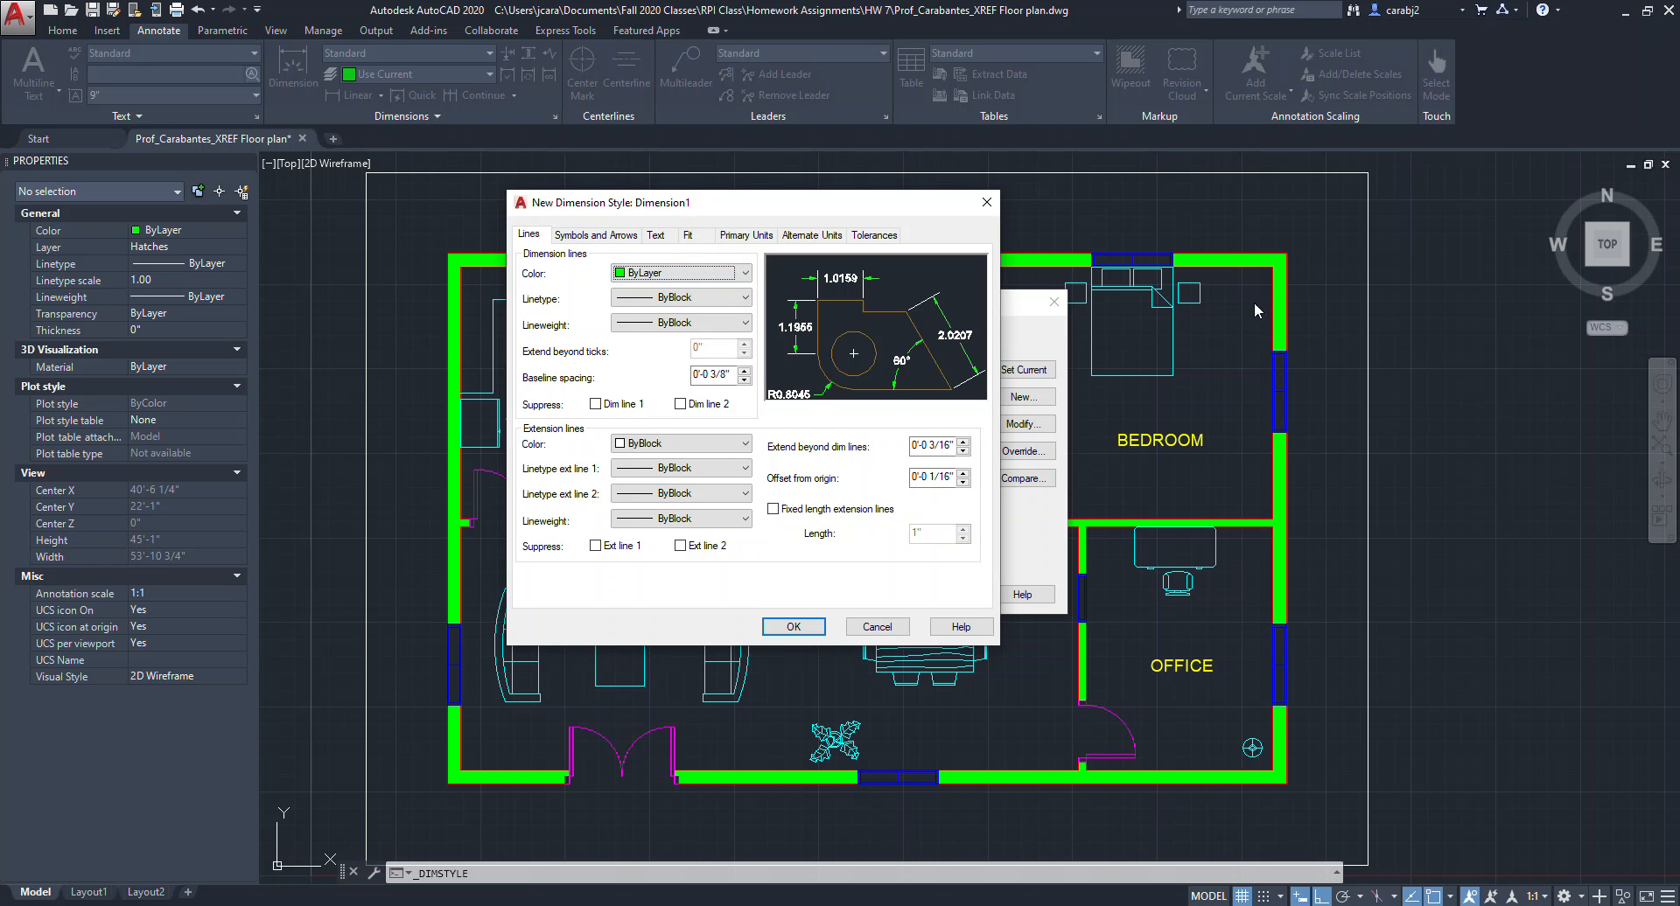
pyautogui.click(866, 626)
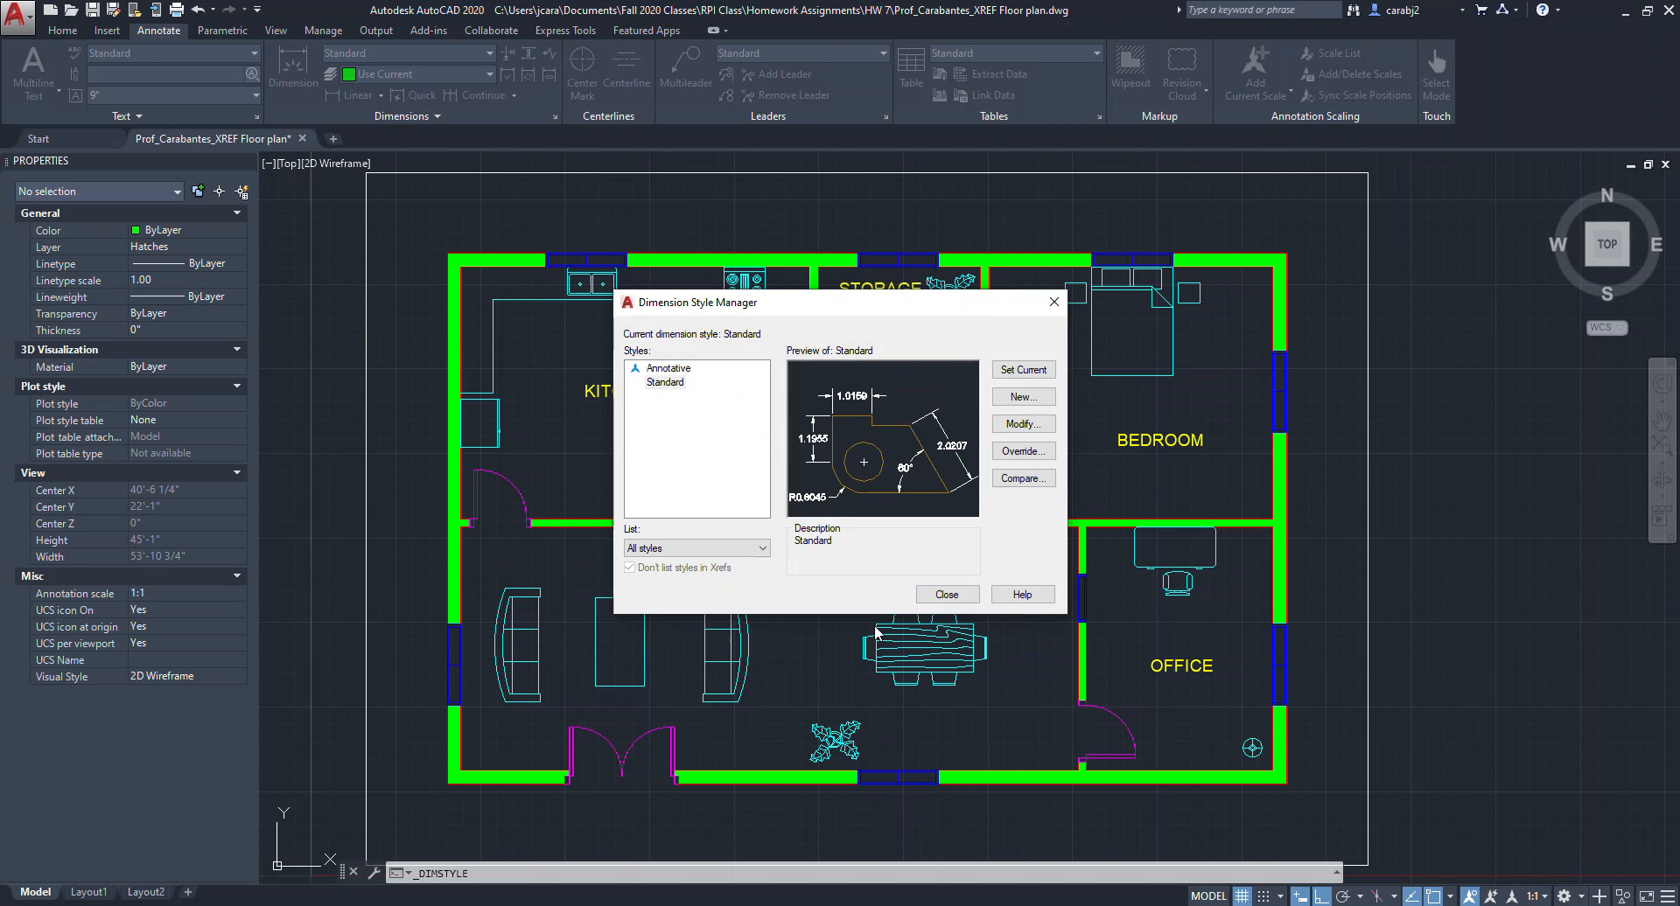
# Close the Dimension Style Manager.
pyautogui.click(951, 602)
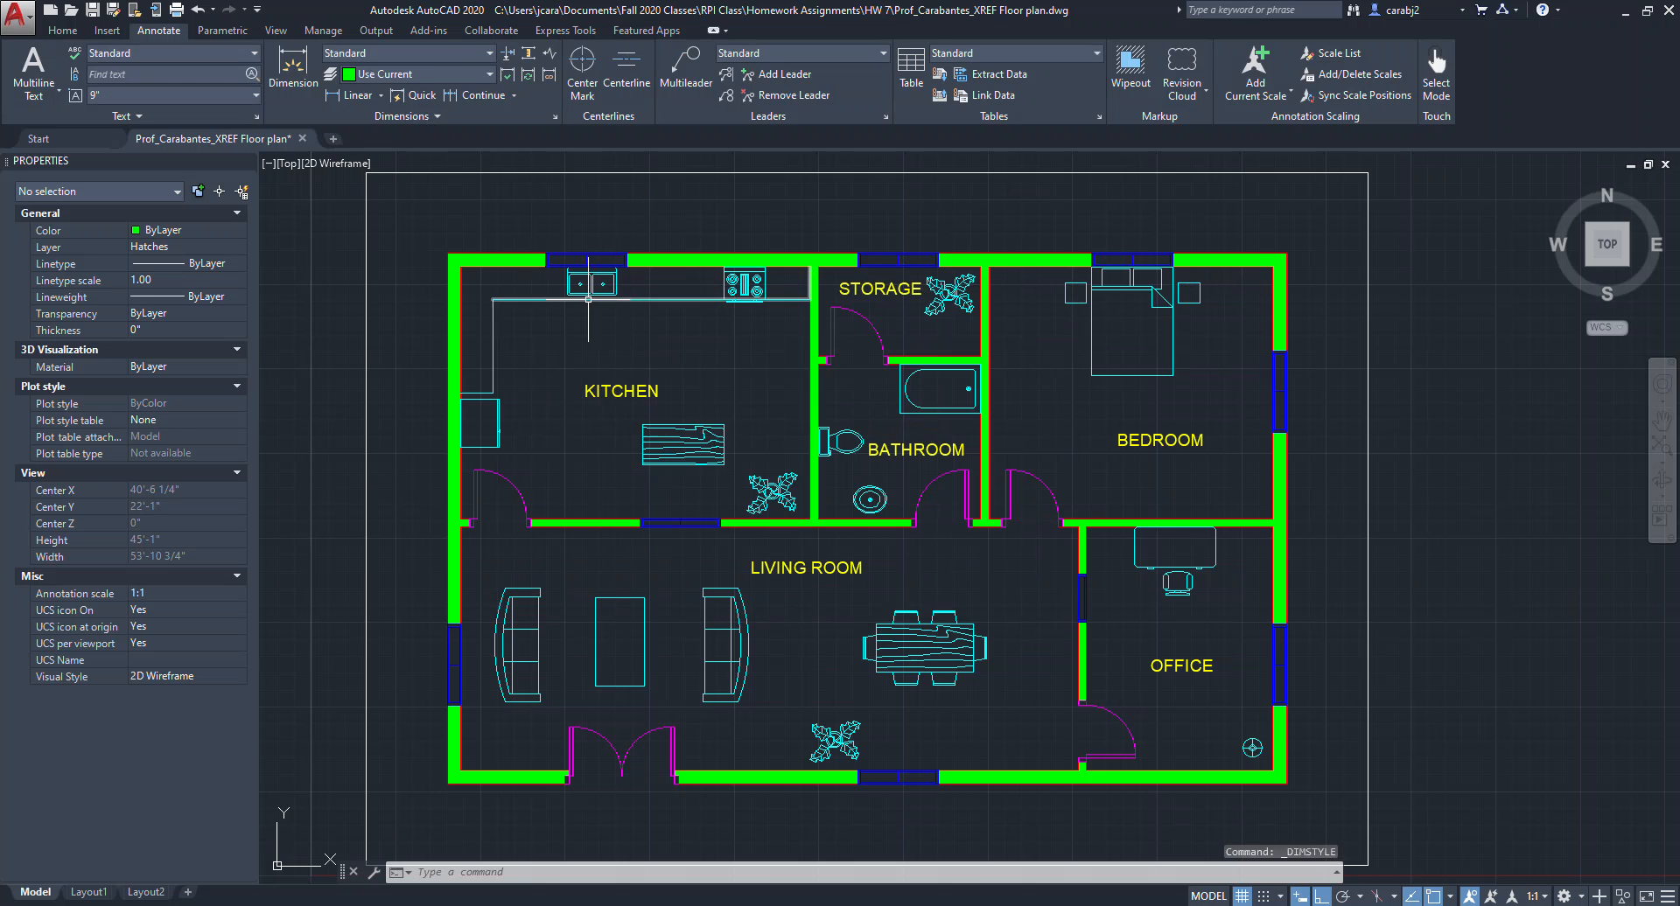
pyautogui.click(365, 292)
pyautogui.press('Escape')
pyautogui.press('Escape')
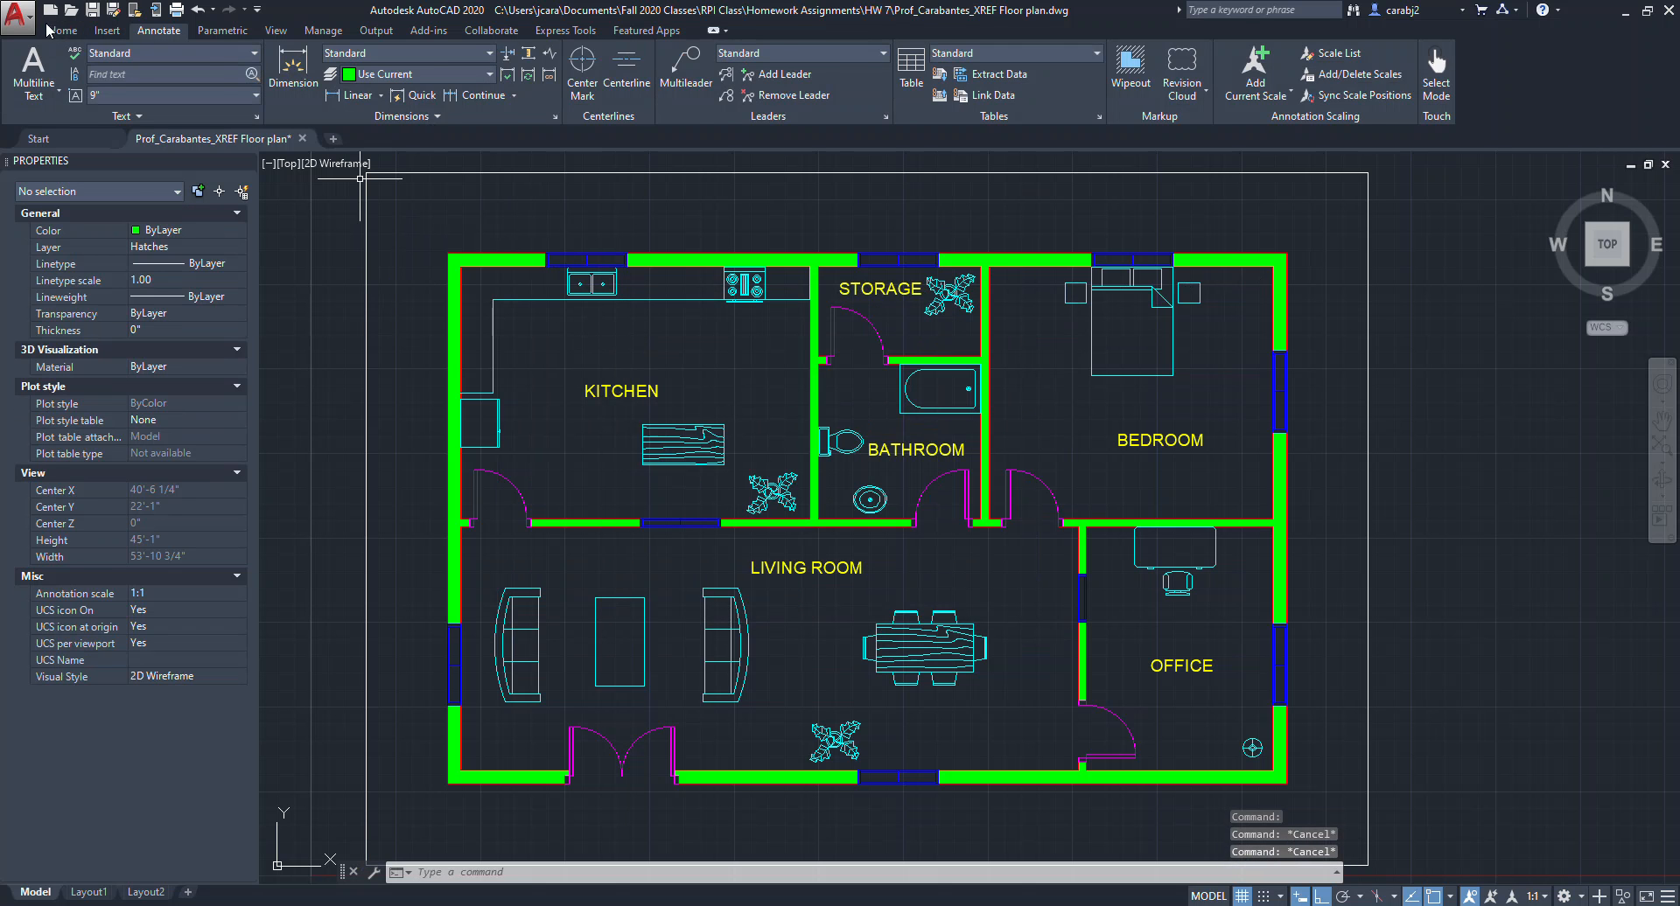
# Make Dim the current layer.
pyautogui.click(62, 29)
pyautogui.click(722, 54)
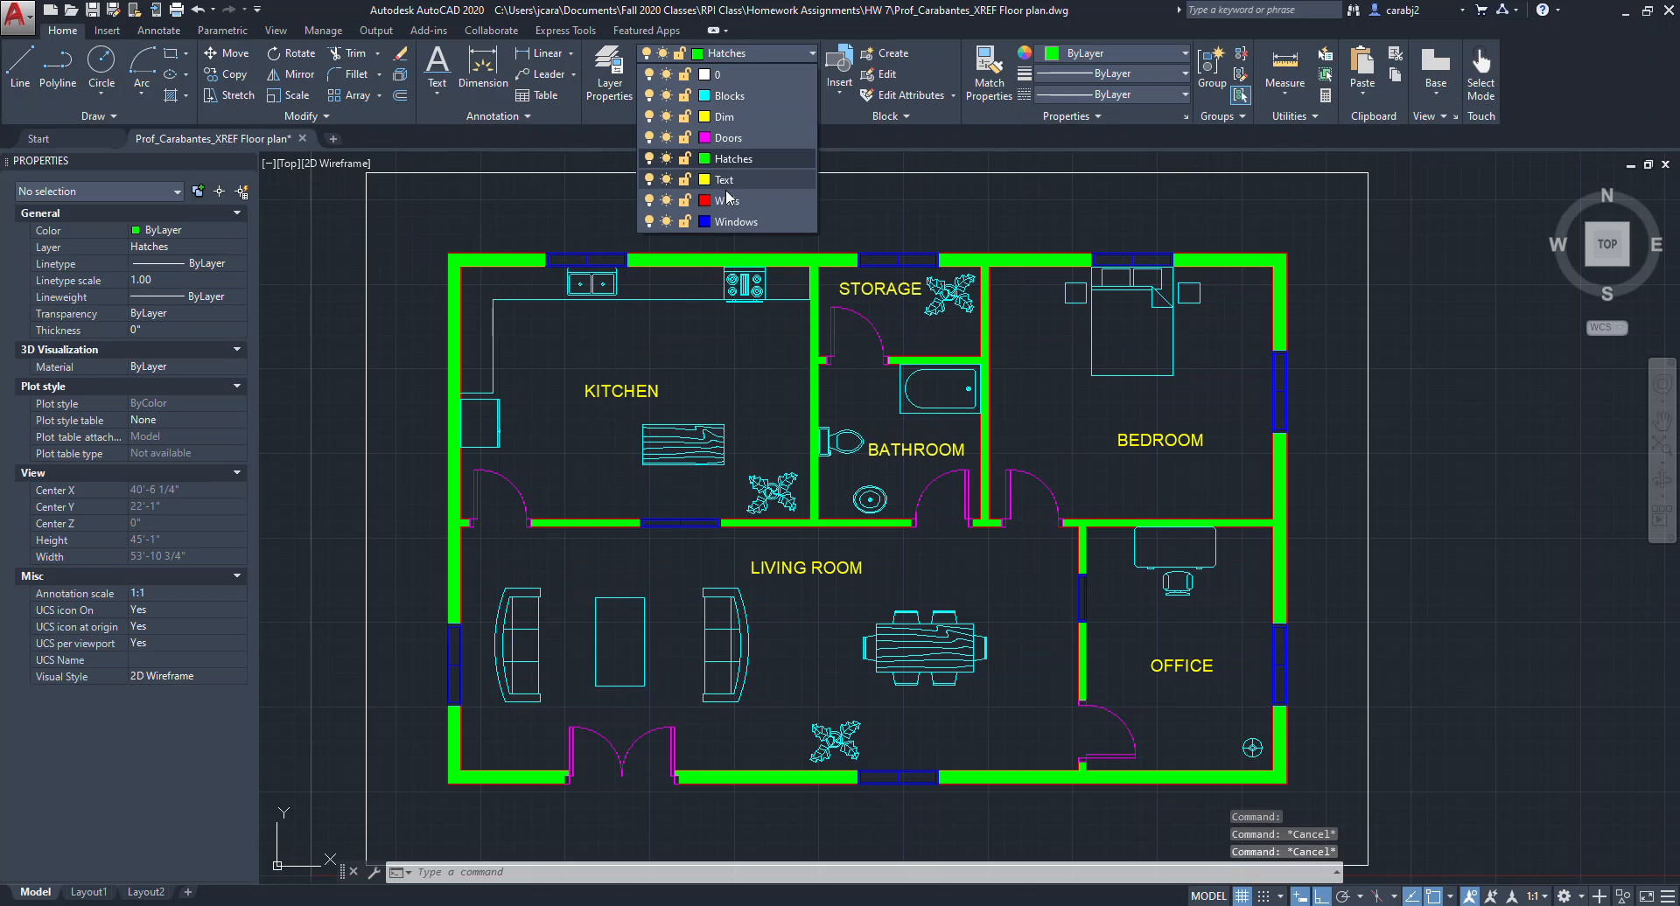
pyautogui.click(739, 117)
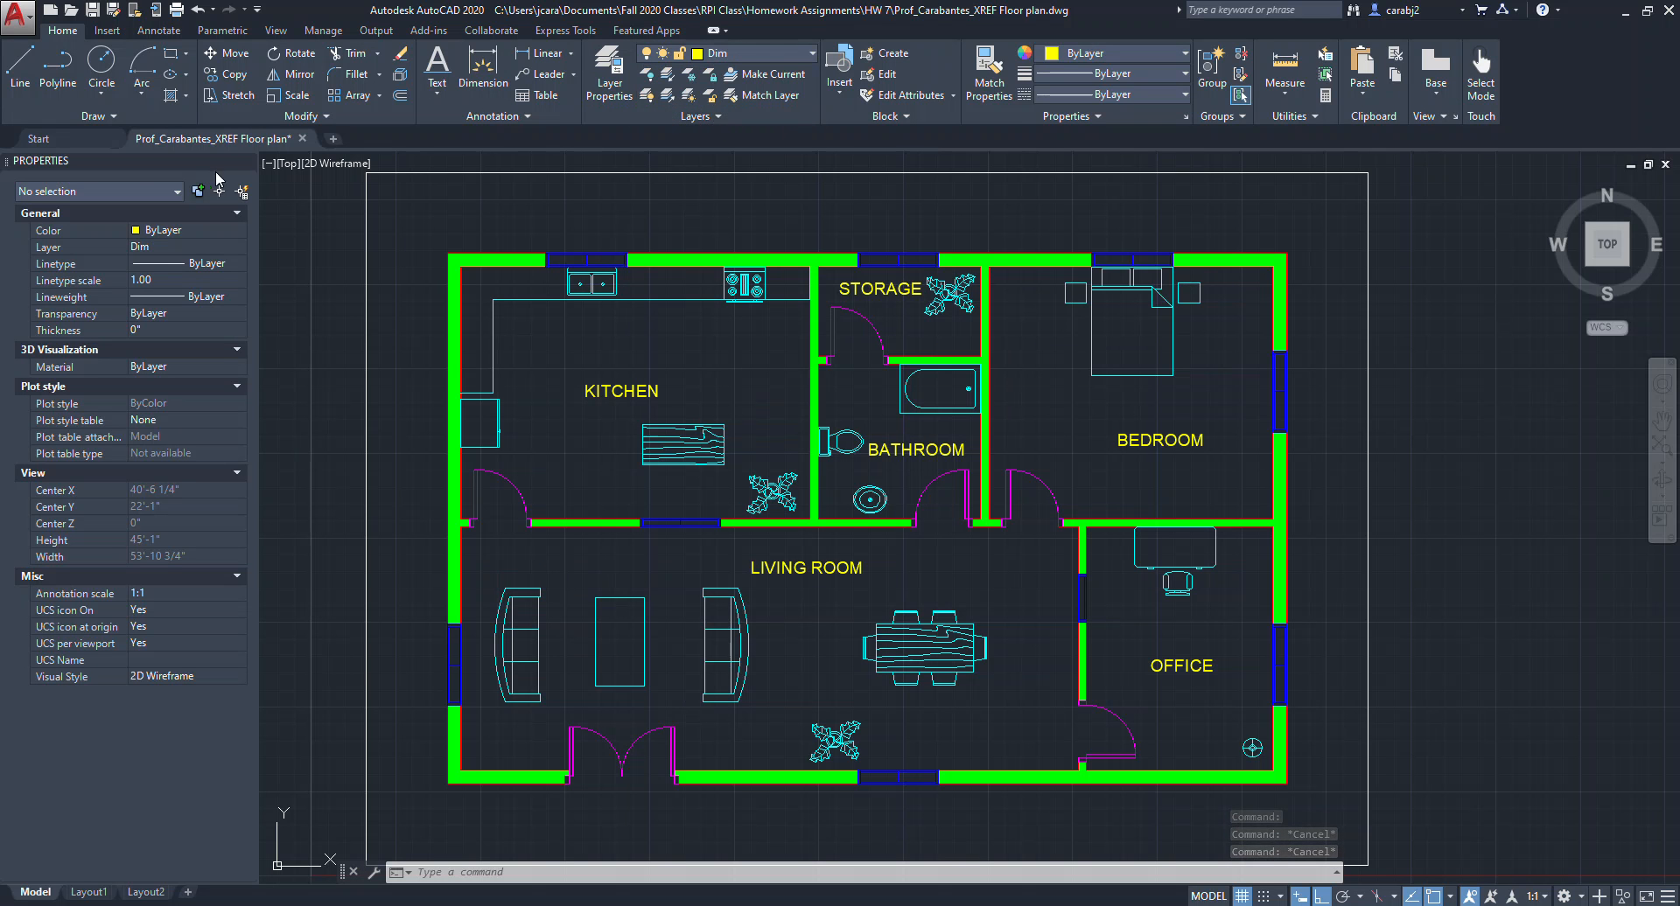
# Create a new dimension style named Dimensions1 starting from the Standard style.
pyautogui.moveTo(384, 423)
pyautogui.mouseDown(button='middle')
pyautogui.moveTo(541, 397)
pyautogui.moveTo(685, 456)
pyautogui.moveTo(526, 392)
pyautogui.mouseUp(button='middle')
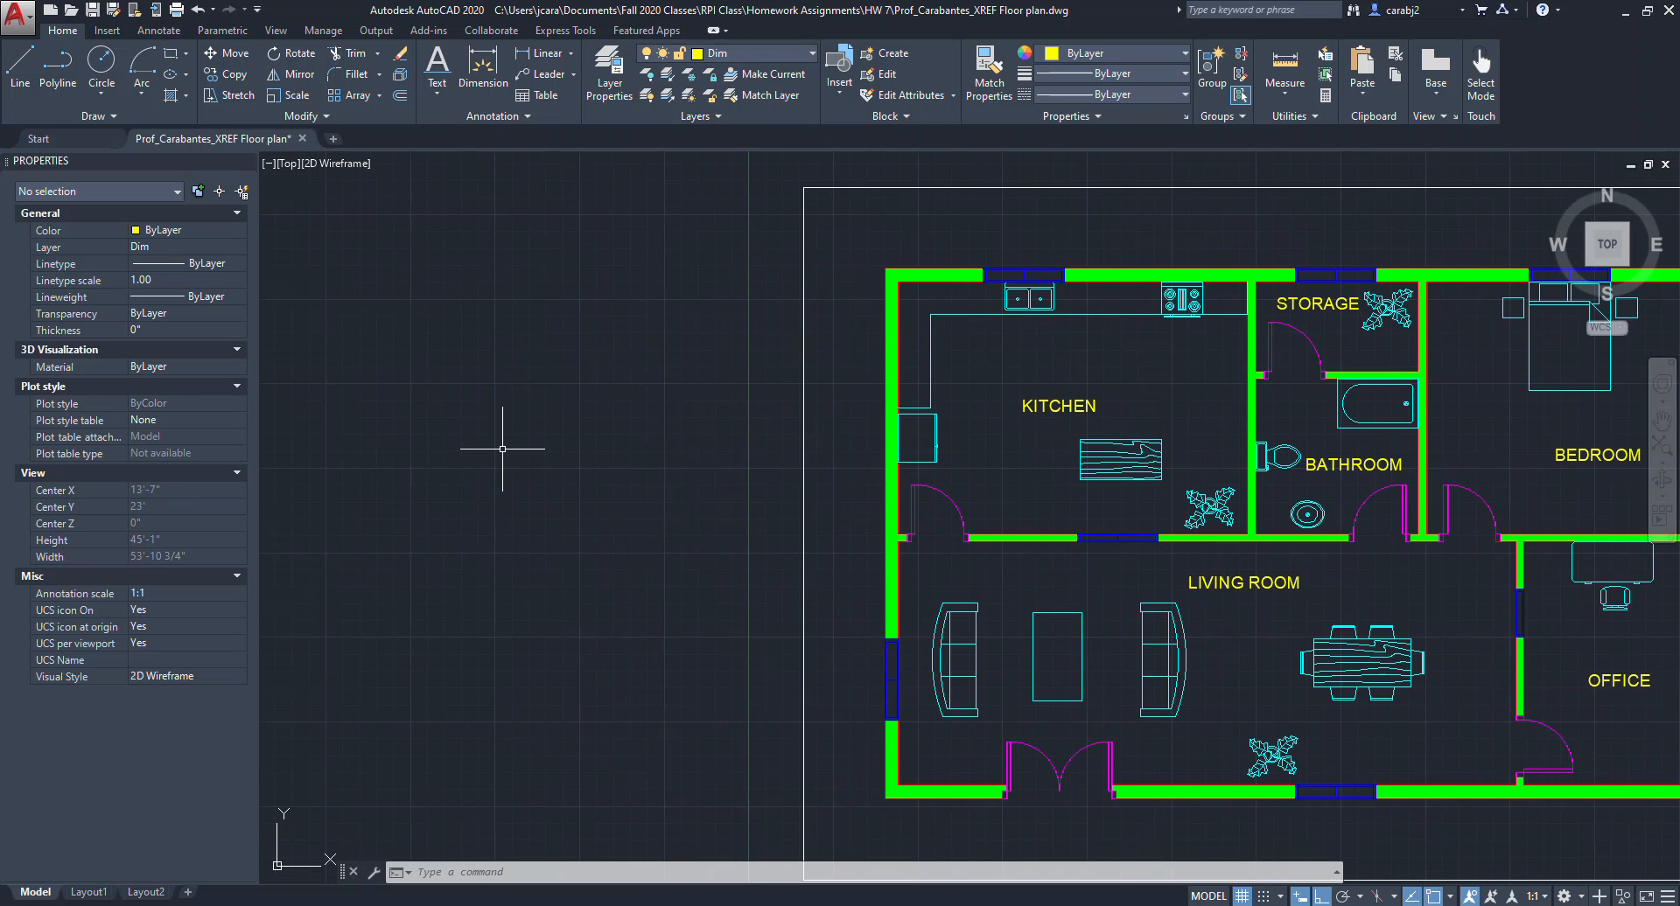
pyautogui.click(158, 31)
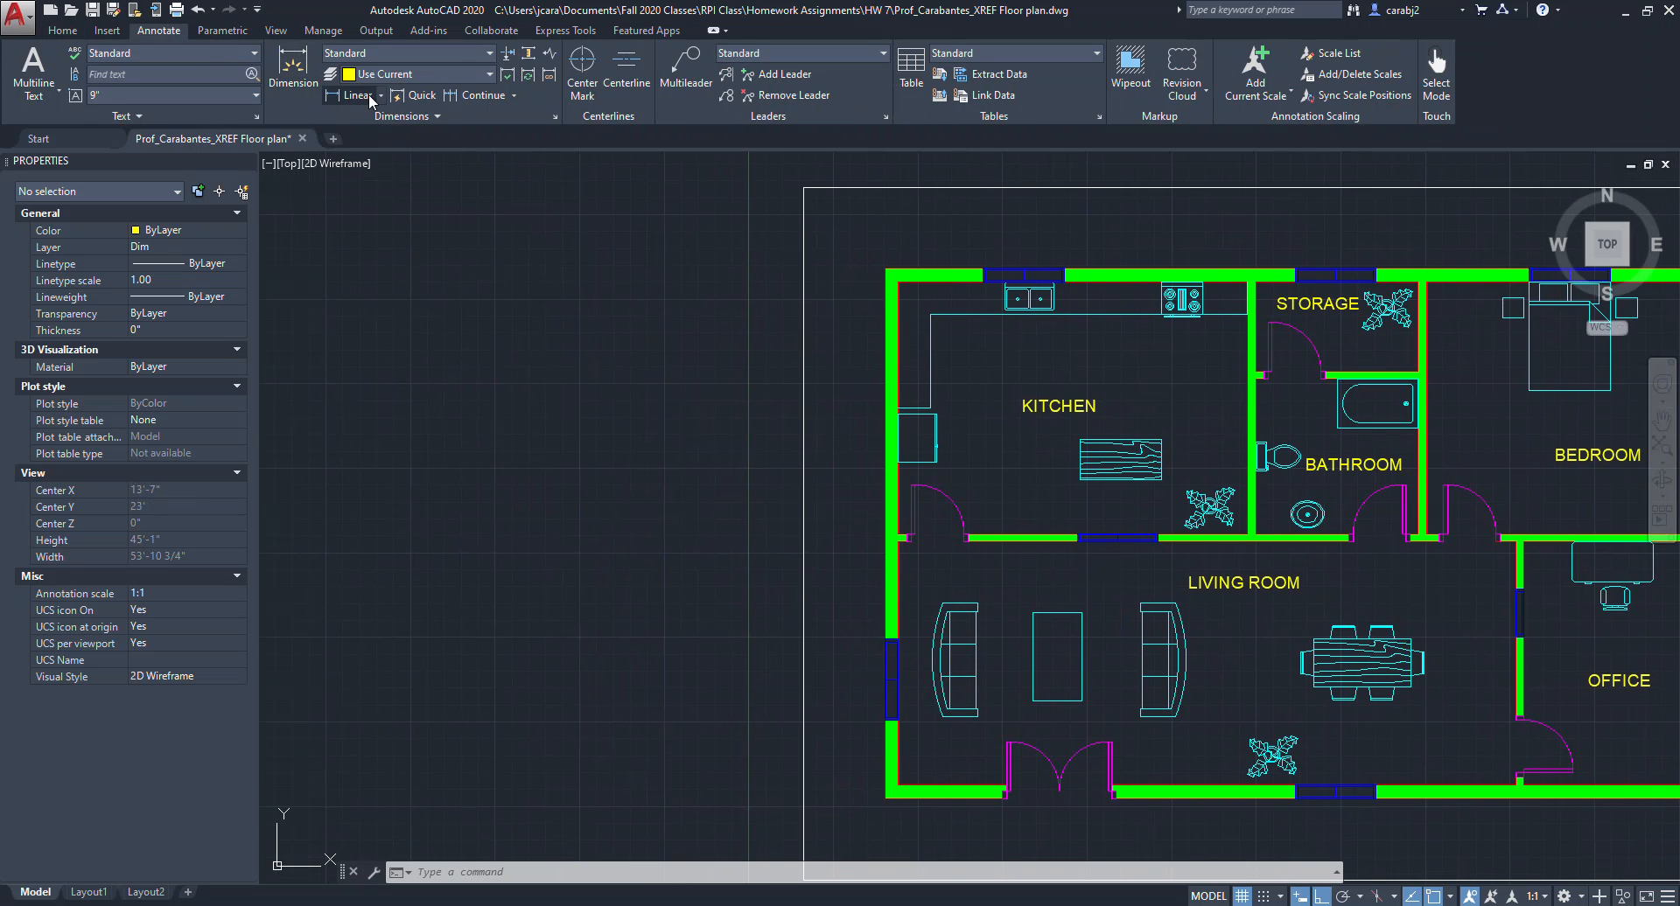
pyautogui.click(434, 116)
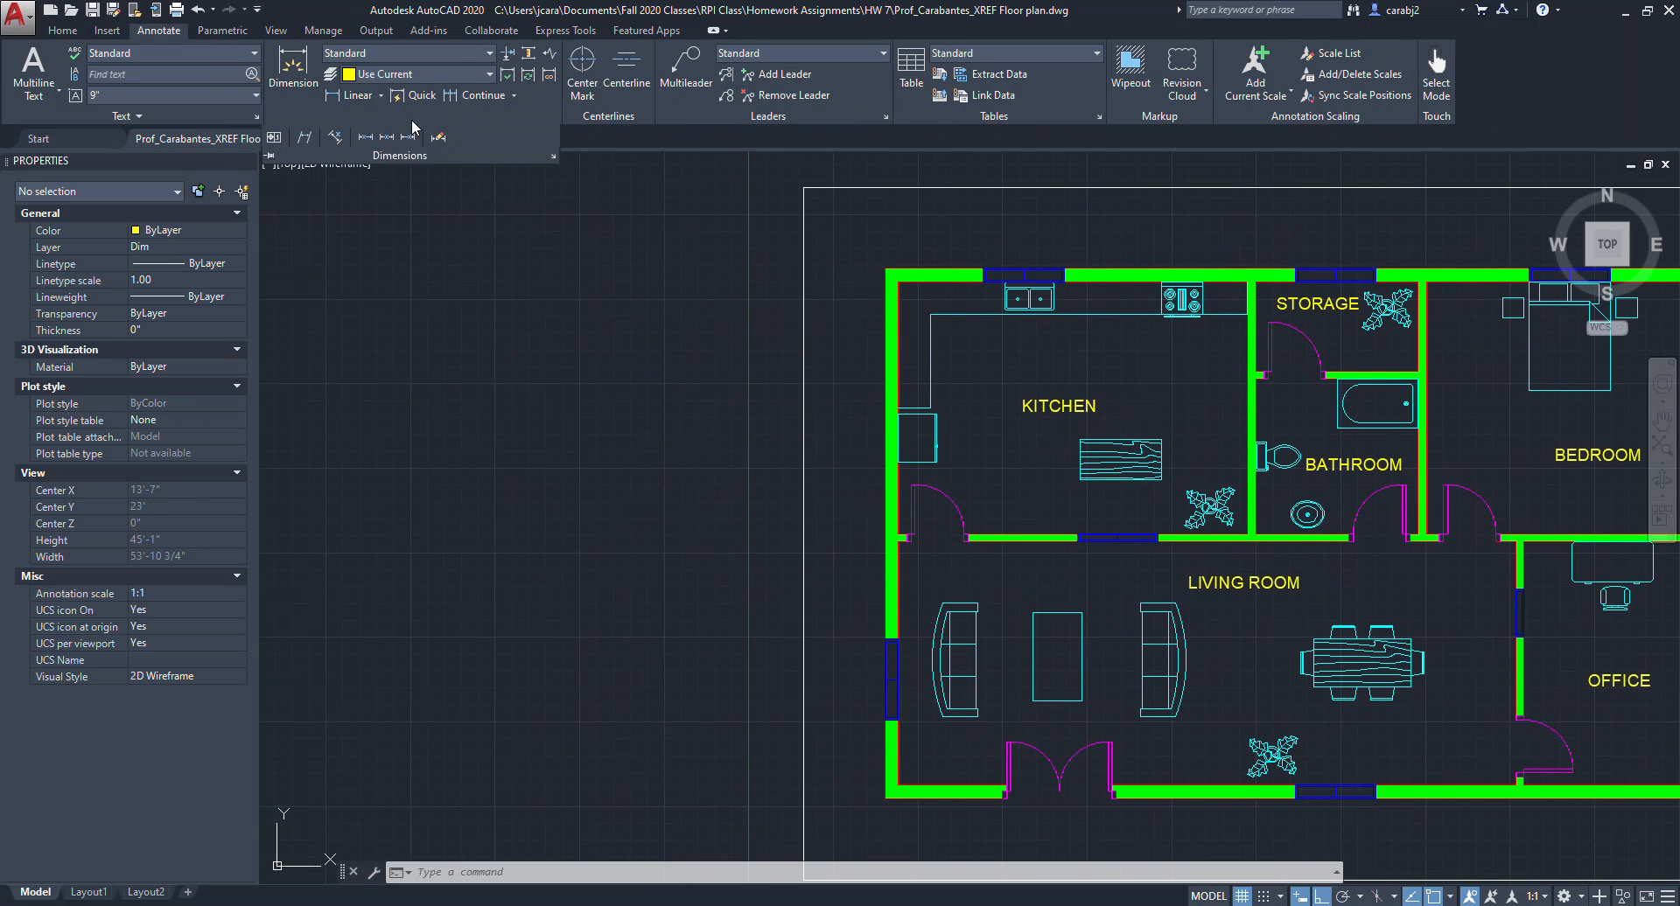
pyautogui.click(489, 54)
pyautogui.click(367, 158)
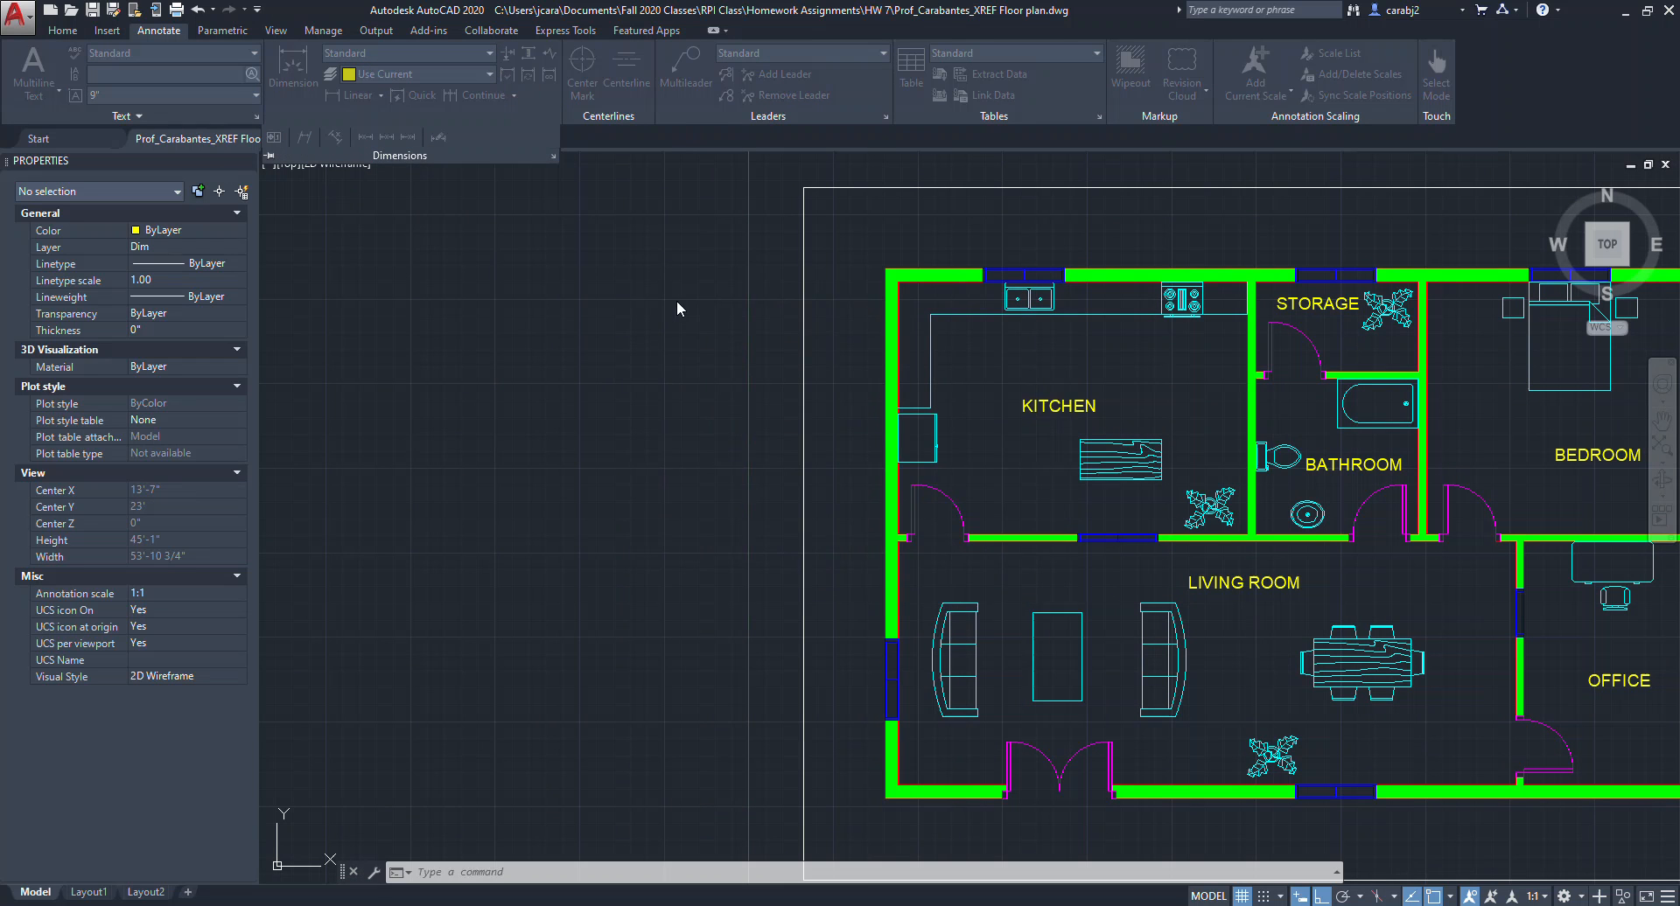
pyautogui.click(1018, 398)
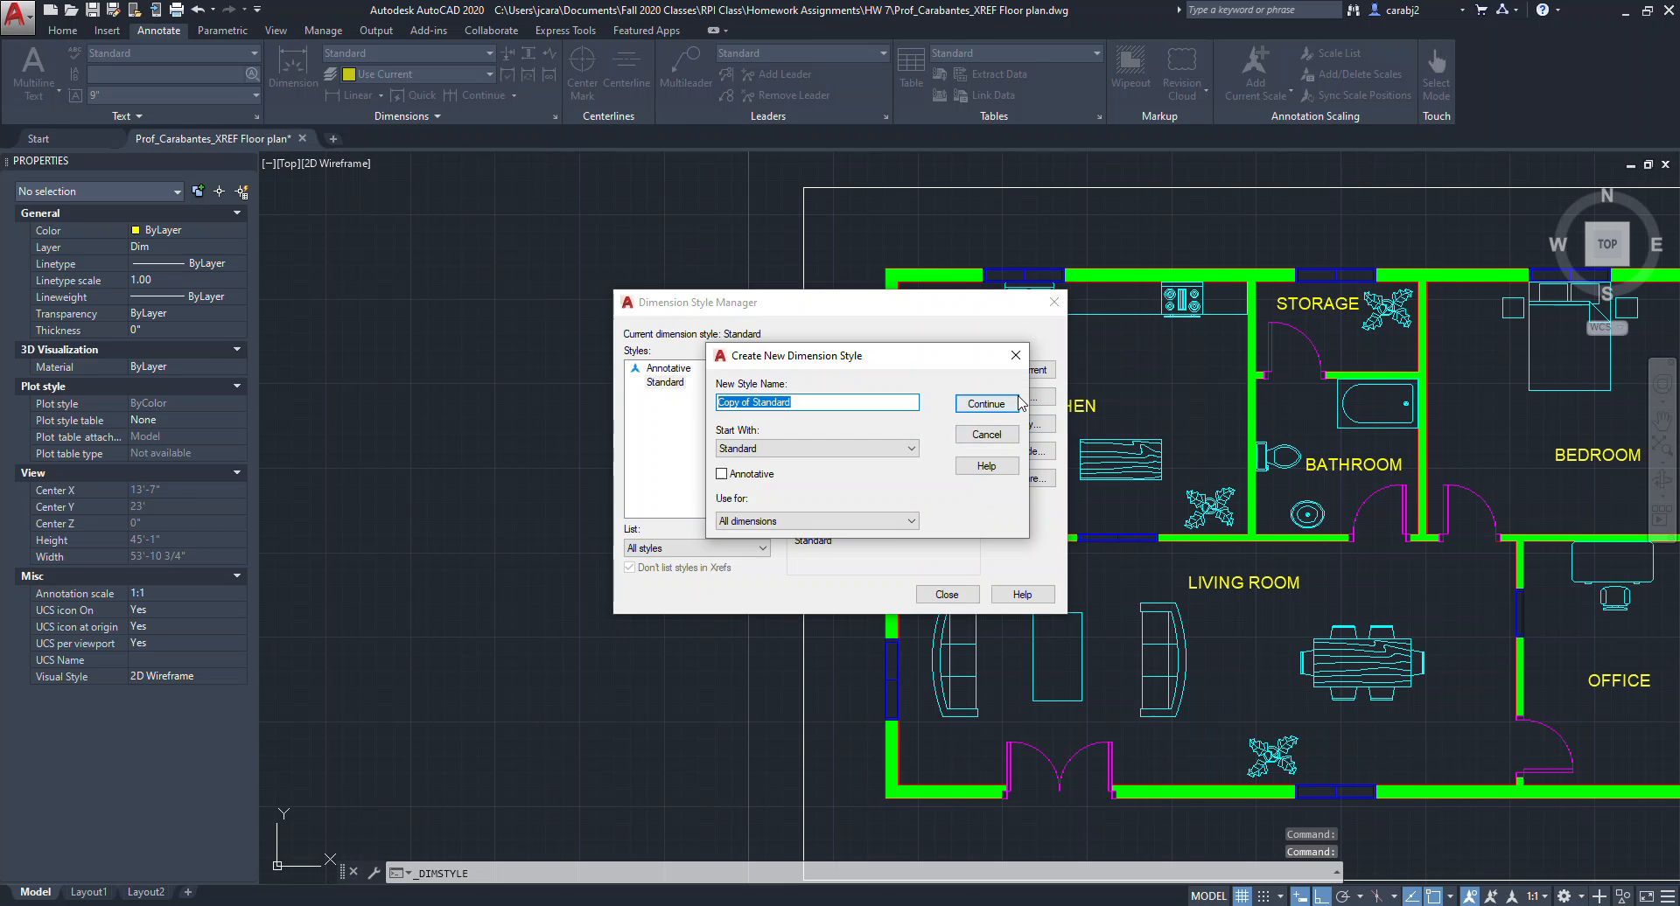
pyautogui.write('Dimensions1')
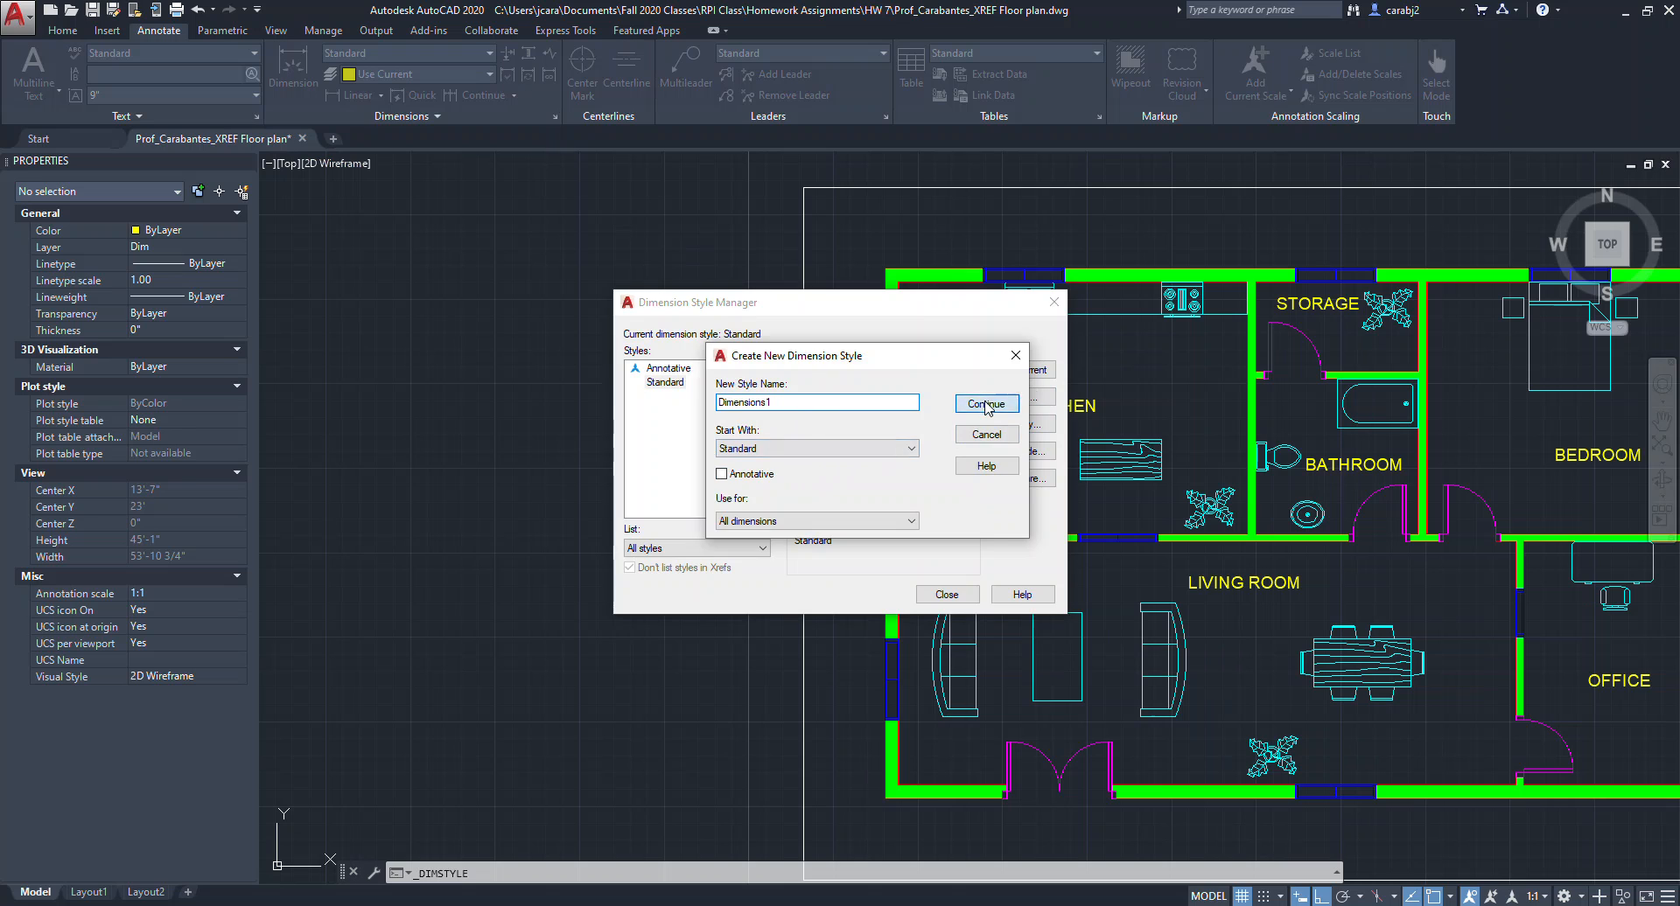
pyautogui.click(986, 434)
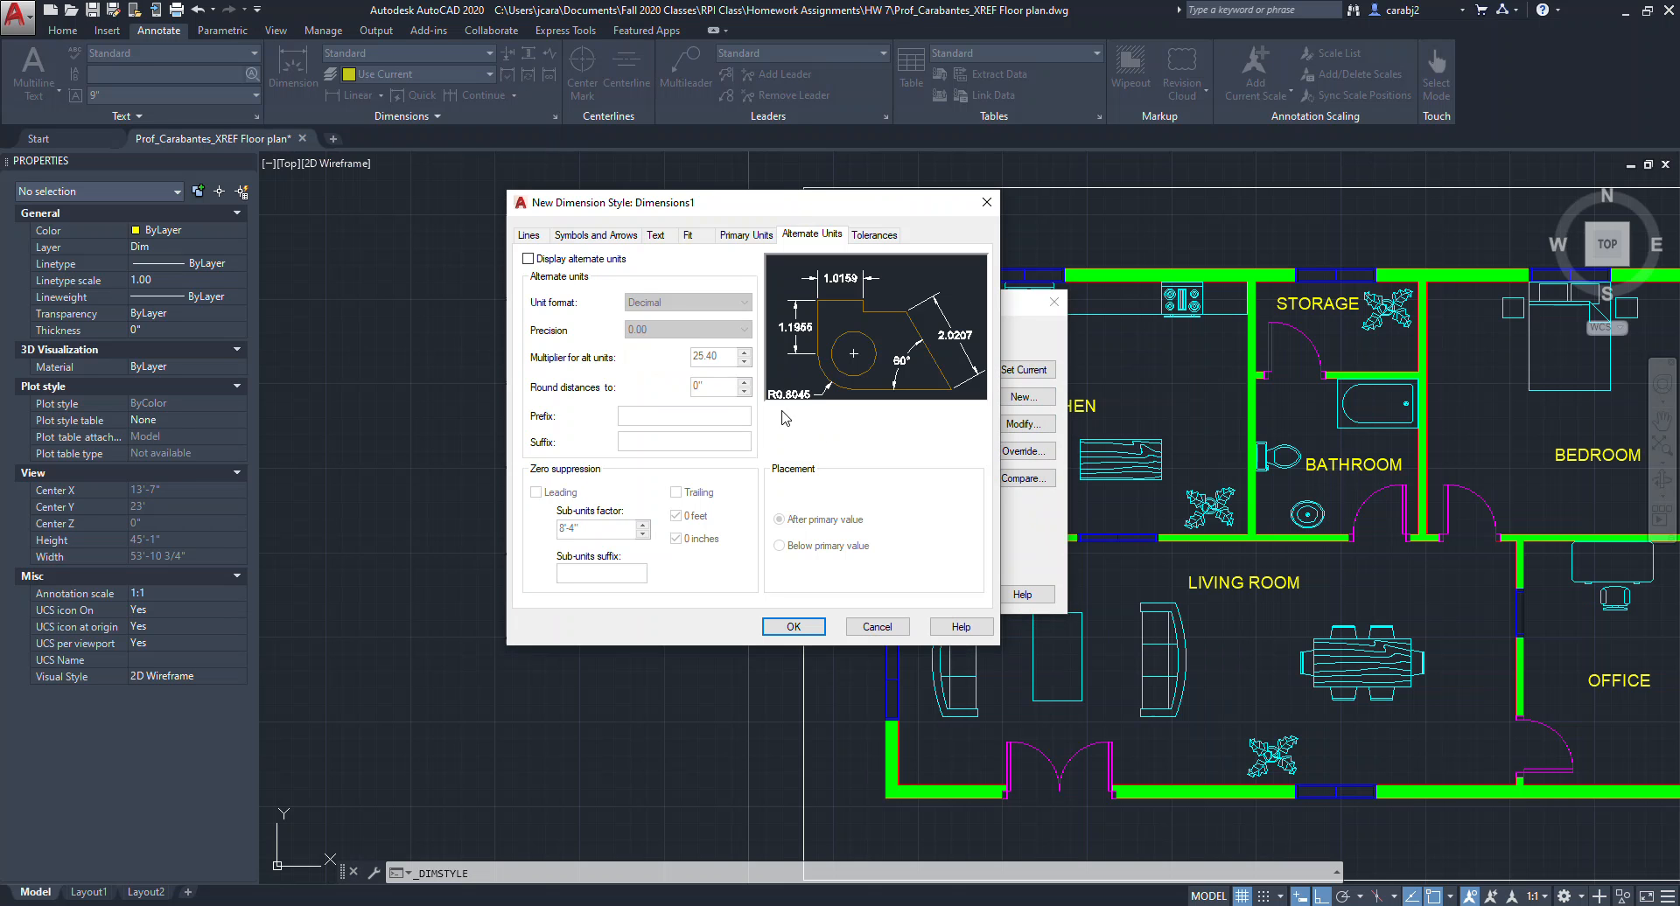
# Set the colors, linetypes and lineweights of the dimension and extension lines to ByLayer.
pyautogui.click(529, 233)
pyautogui.click(691, 273)
pyautogui.click(675, 298)
pyautogui.click(675, 313)
pyautogui.click(675, 323)
pyautogui.click(676, 340)
pyautogui.click(683, 443)
pyautogui.click(690, 460)
pyautogui.click(691, 466)
pyautogui.click(674, 486)
pyautogui.click(687, 494)
pyautogui.click(672, 510)
pyautogui.click(682, 519)
pyautogui.scroll(1, 678, 543)
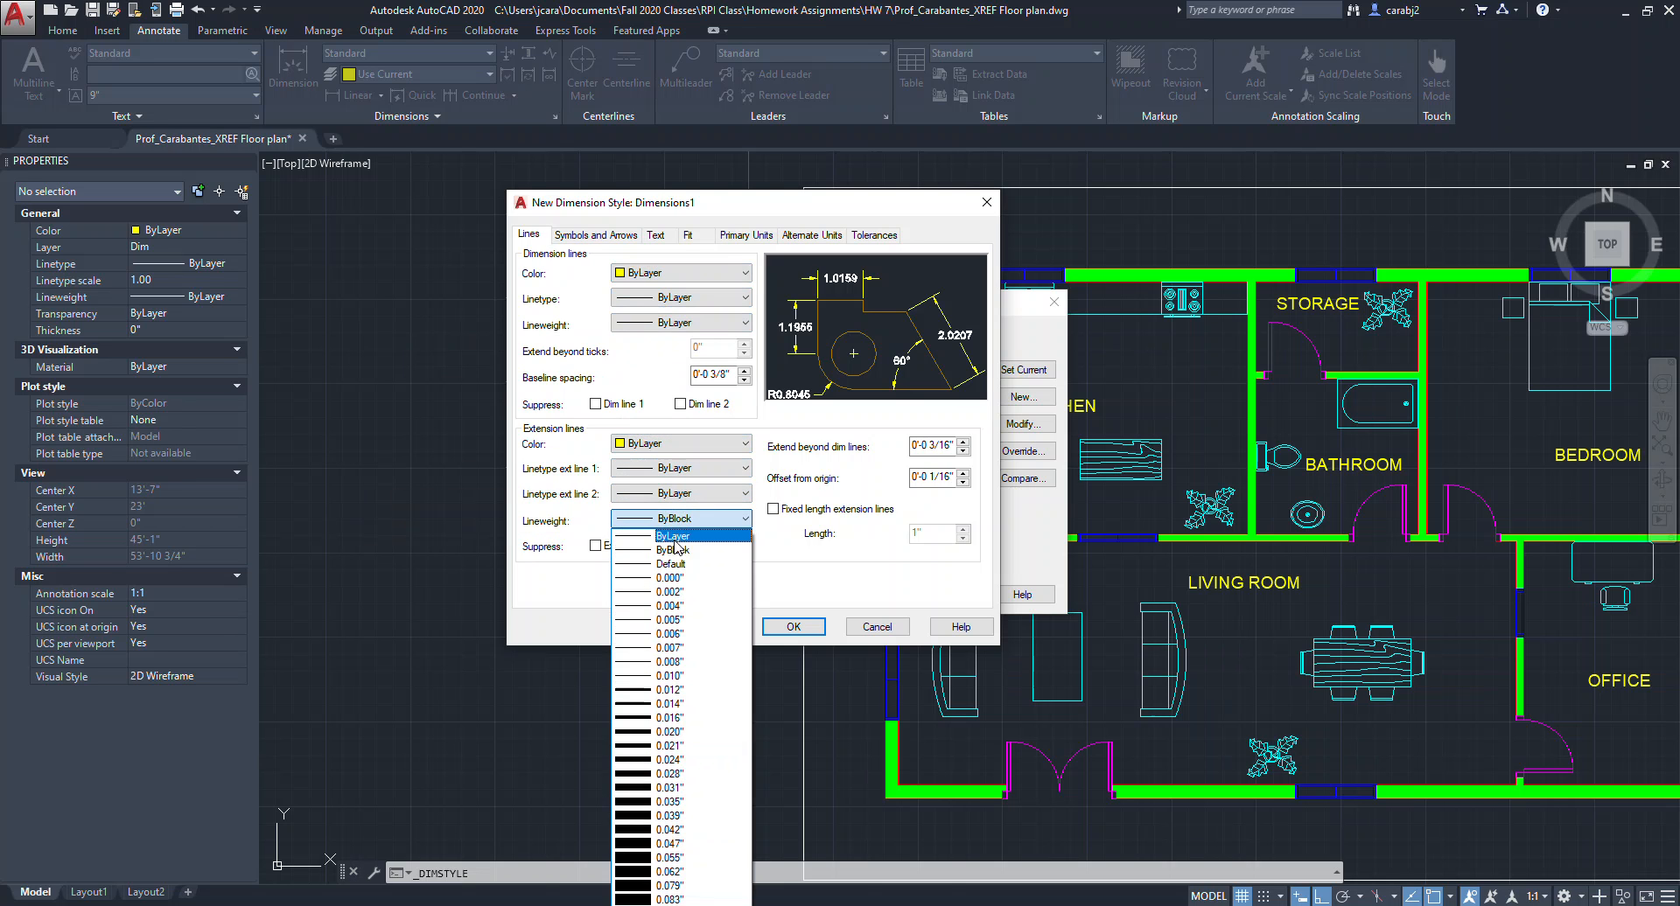
pyautogui.click(674, 531)
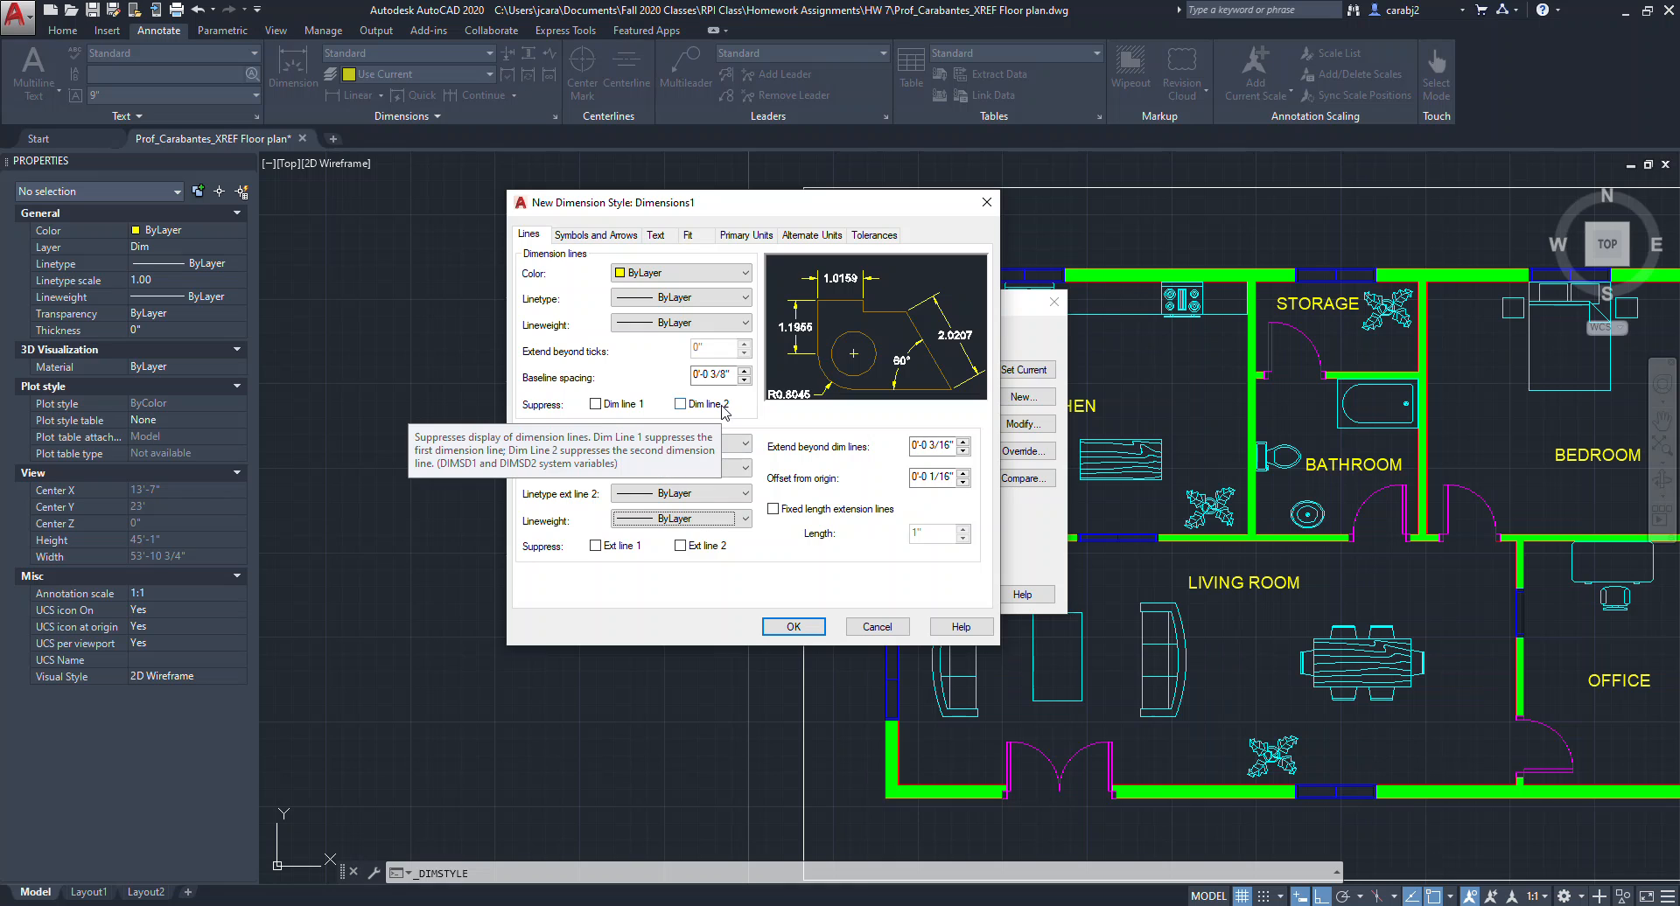
# Set the style's arrowheads to Architectural tick.
pyautogui.click(603, 244)
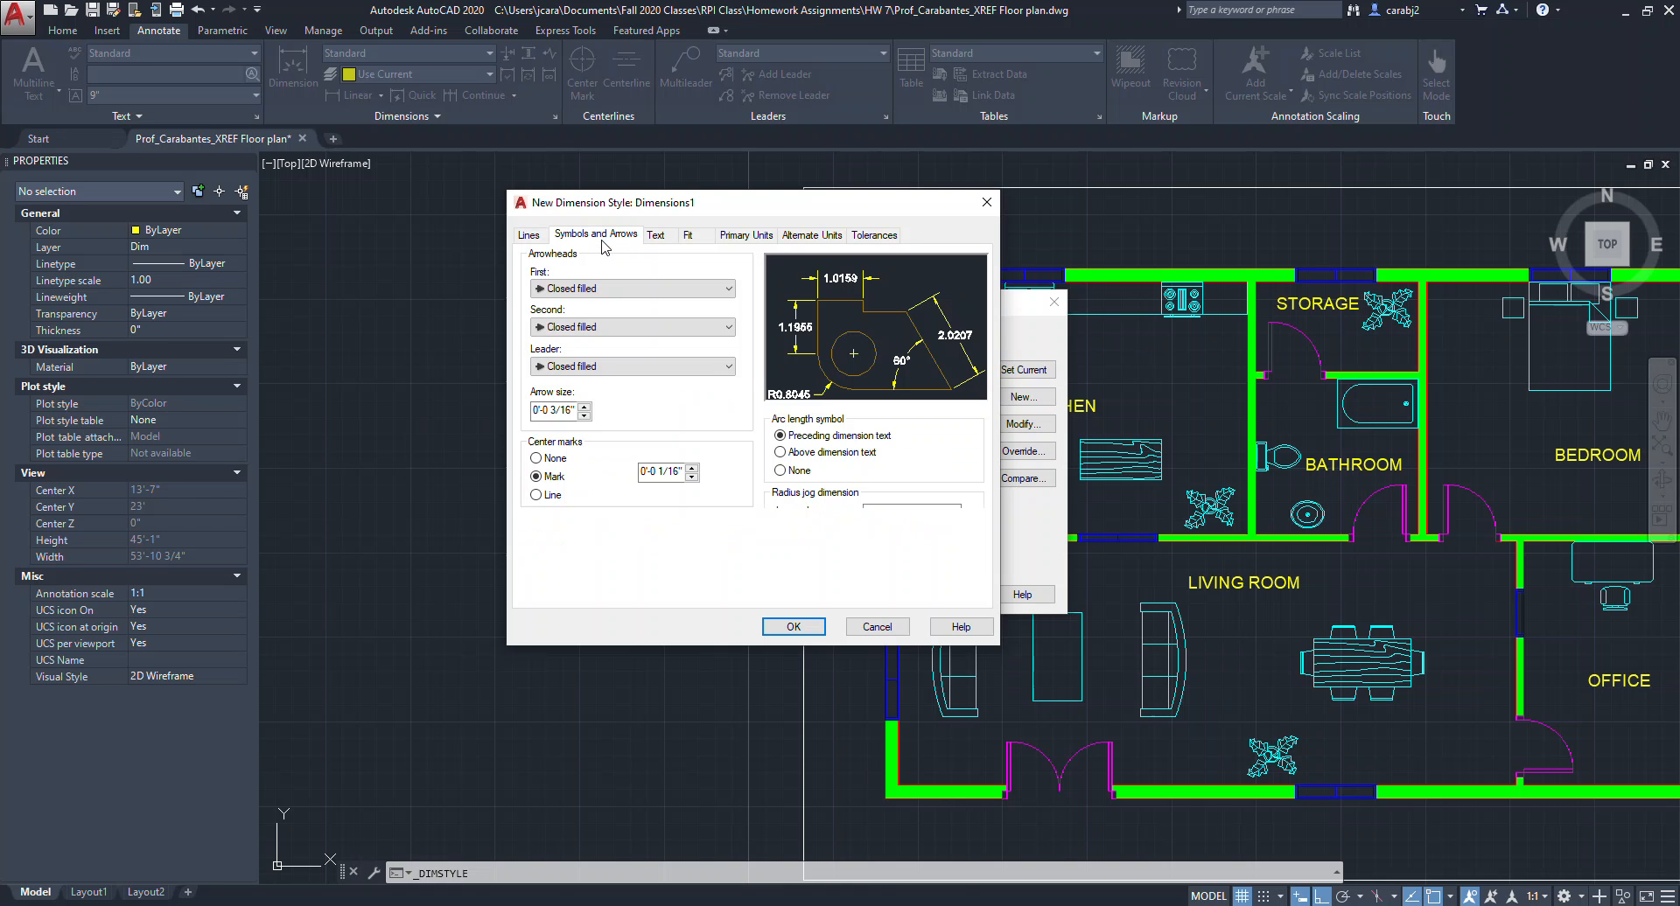
pyautogui.click(581, 288)
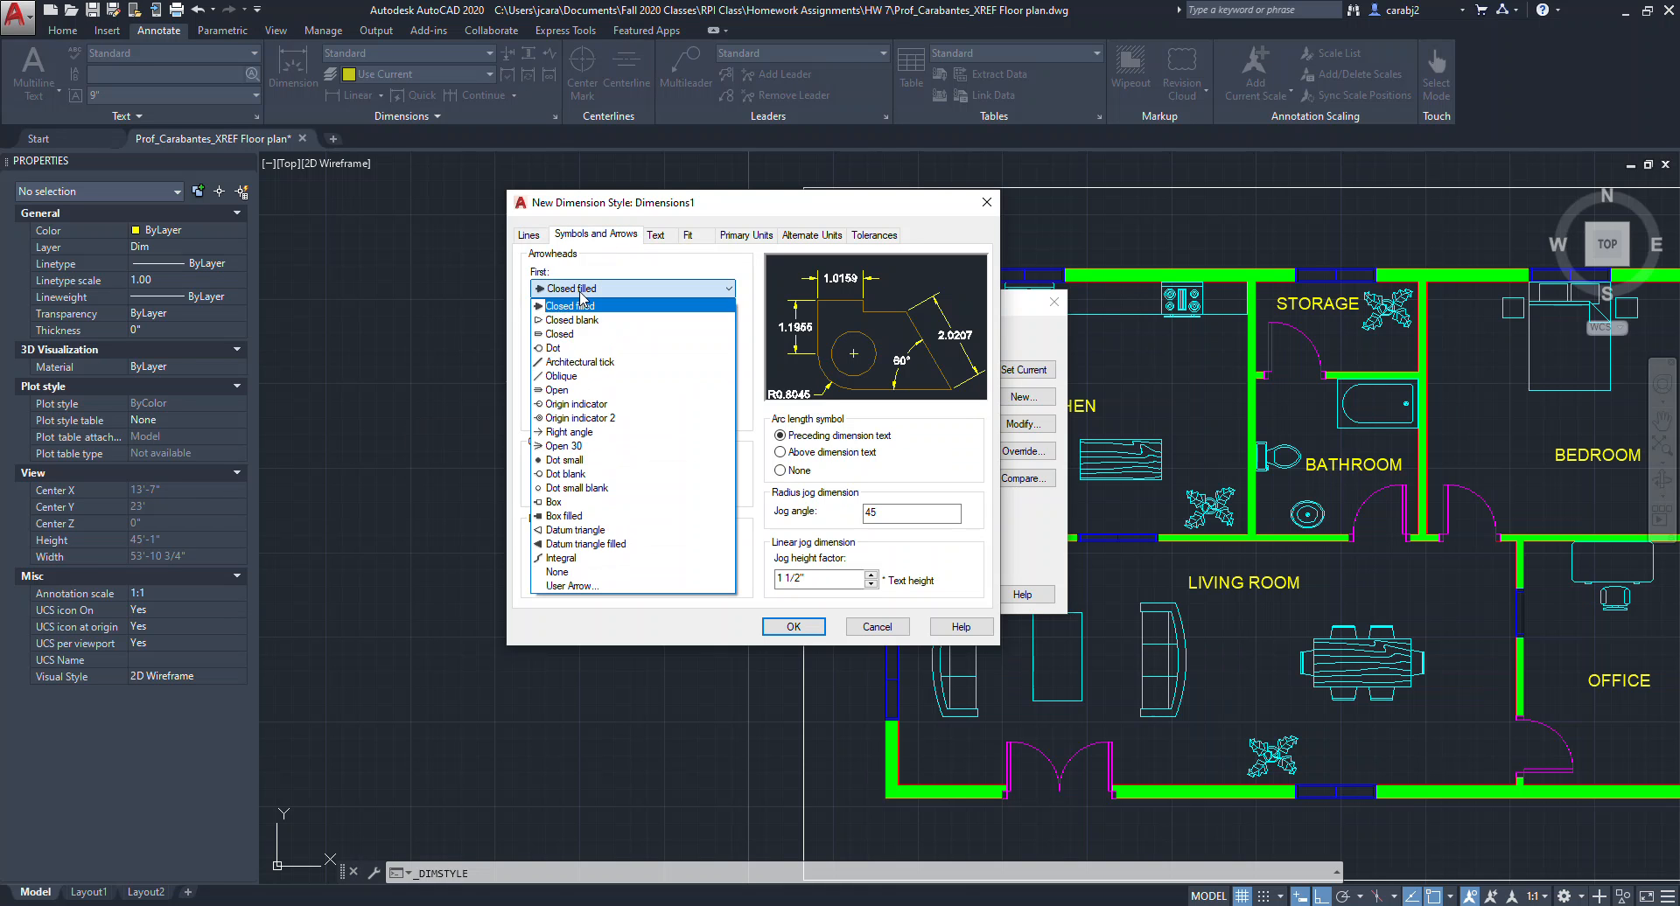
pyautogui.click(582, 362)
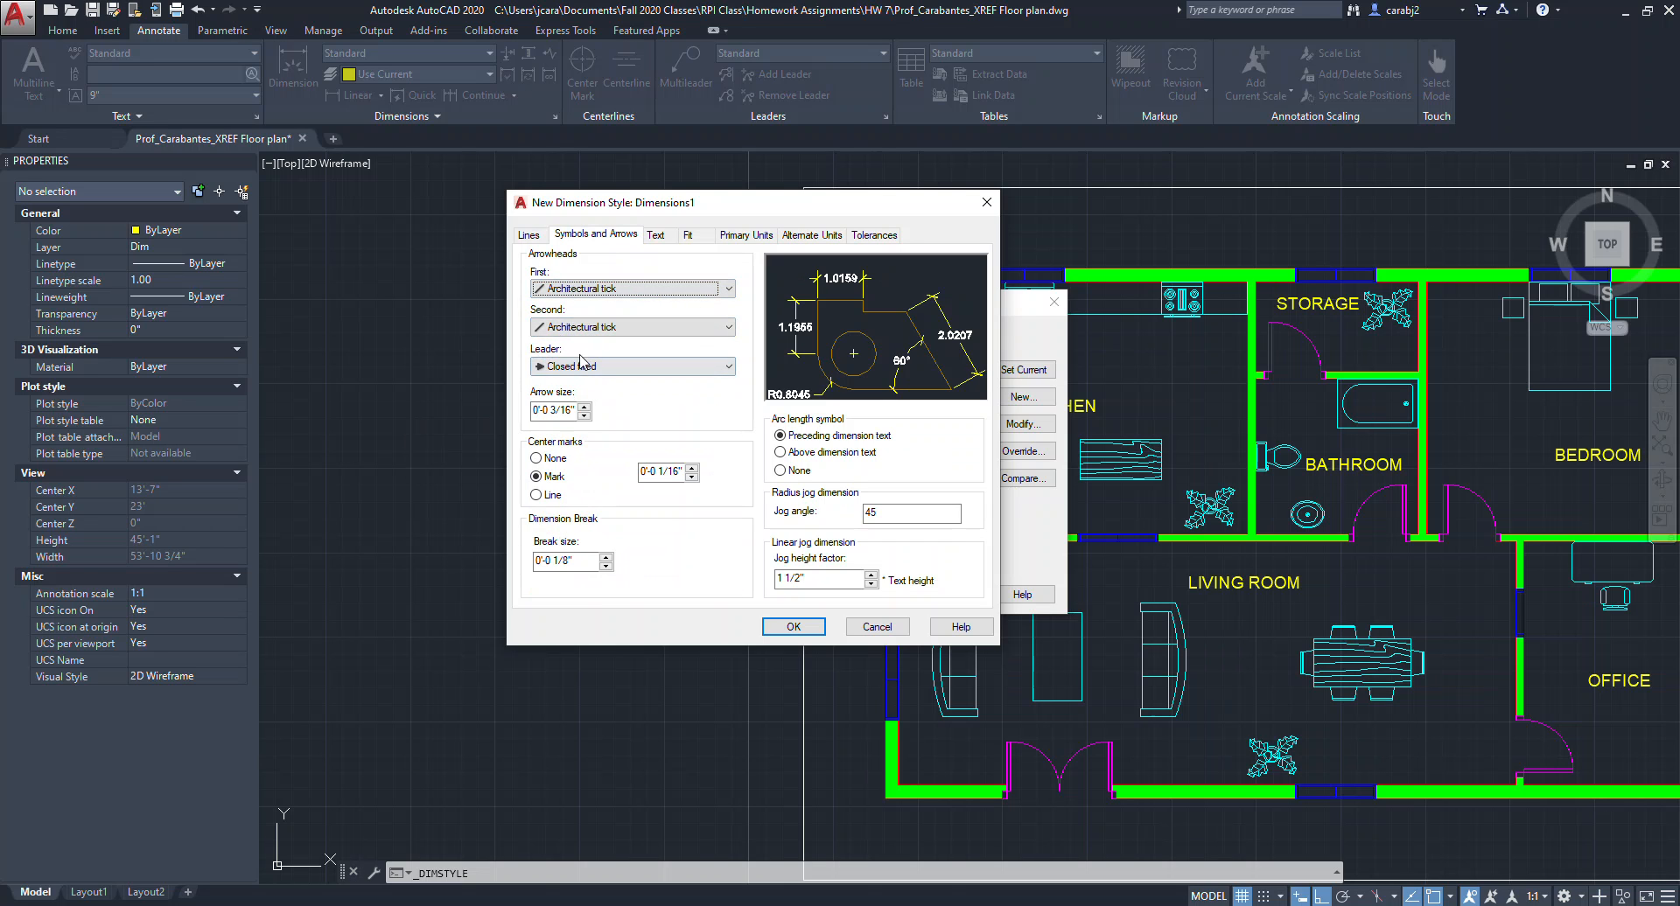
# Set the dimension text color to ByLayer.
pyautogui.click(654, 236)
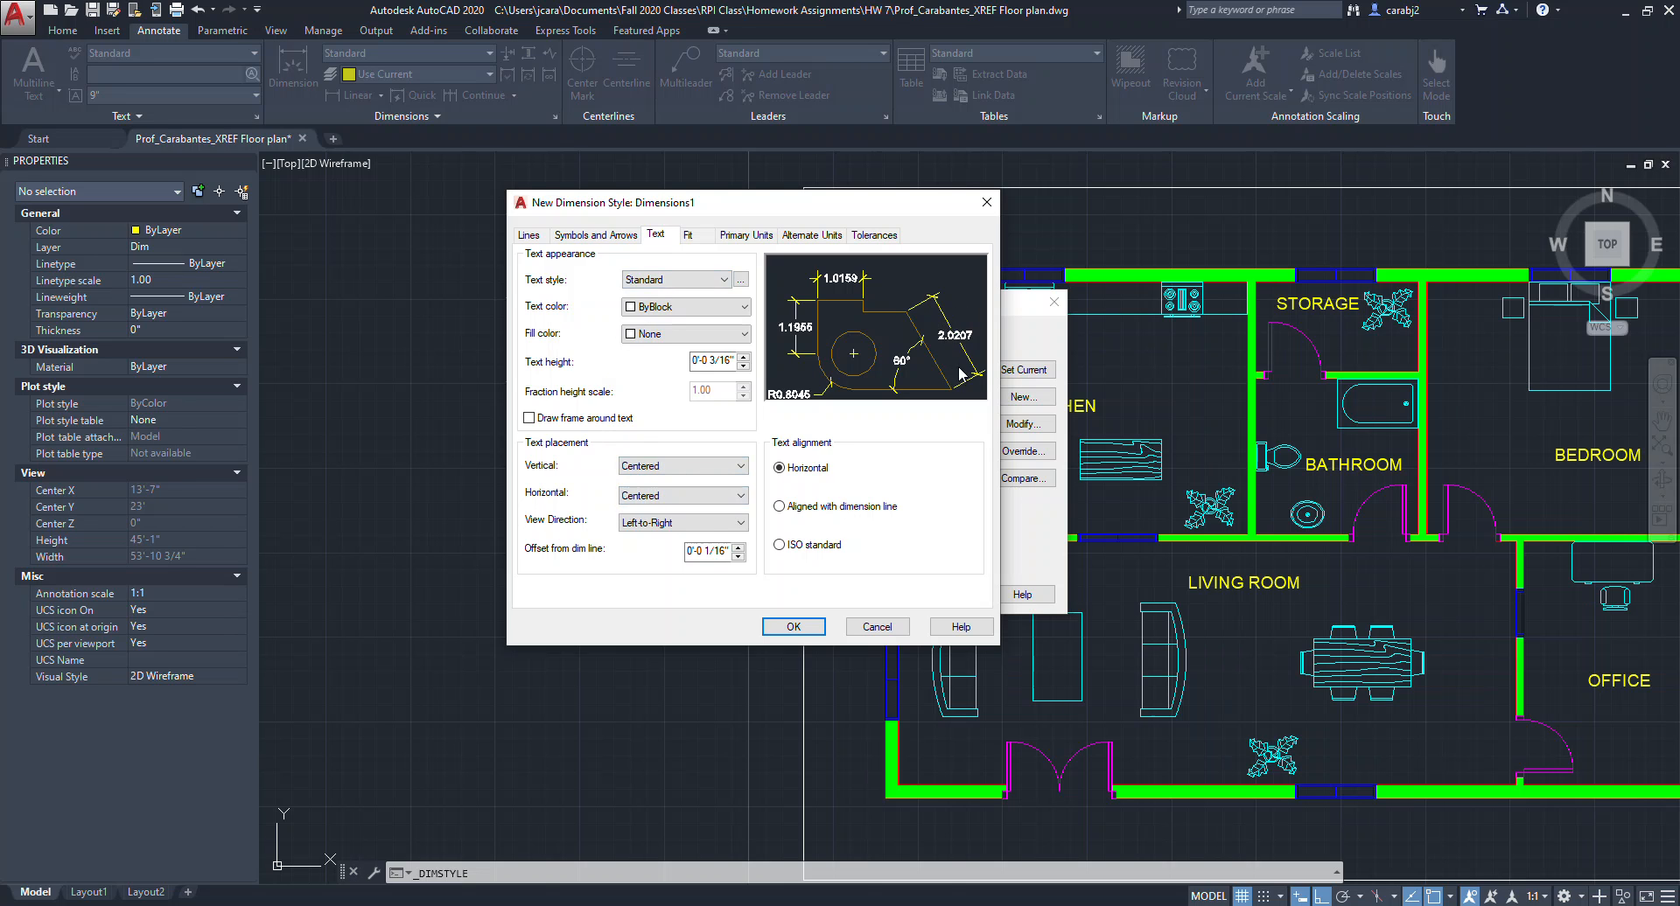
pyautogui.click(710, 313)
pyautogui.click(691, 321)
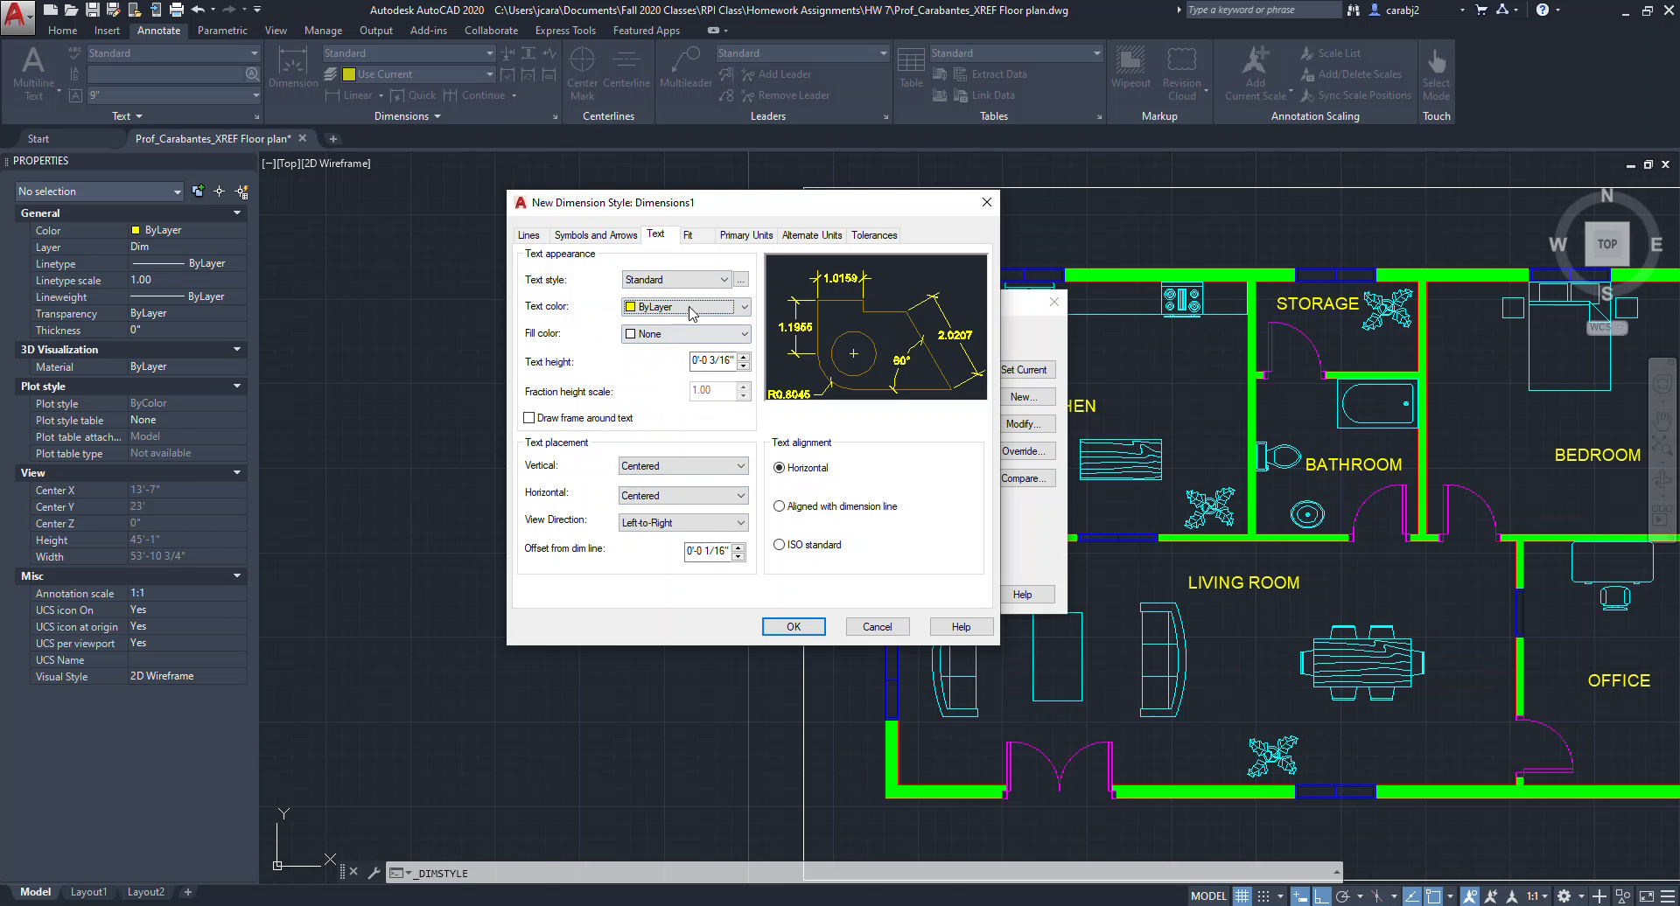
# Set the primary units to Architectural with 0'-0 1/4" precision, accept the style and close the manager.
pyautogui.click(700, 237)
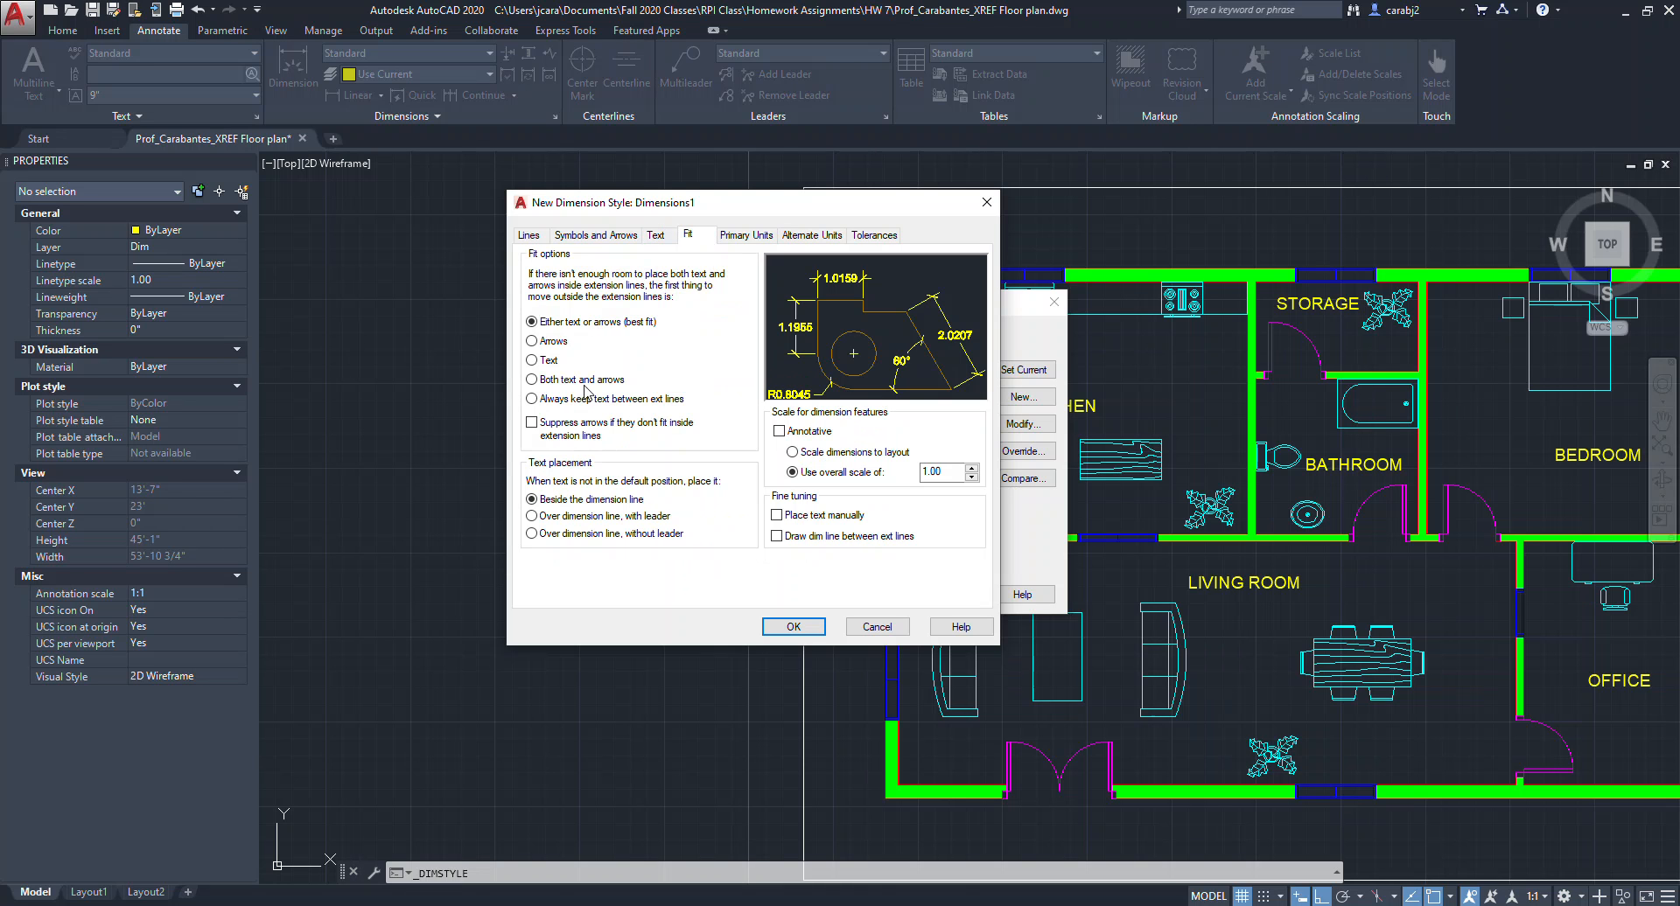
pyautogui.click(750, 238)
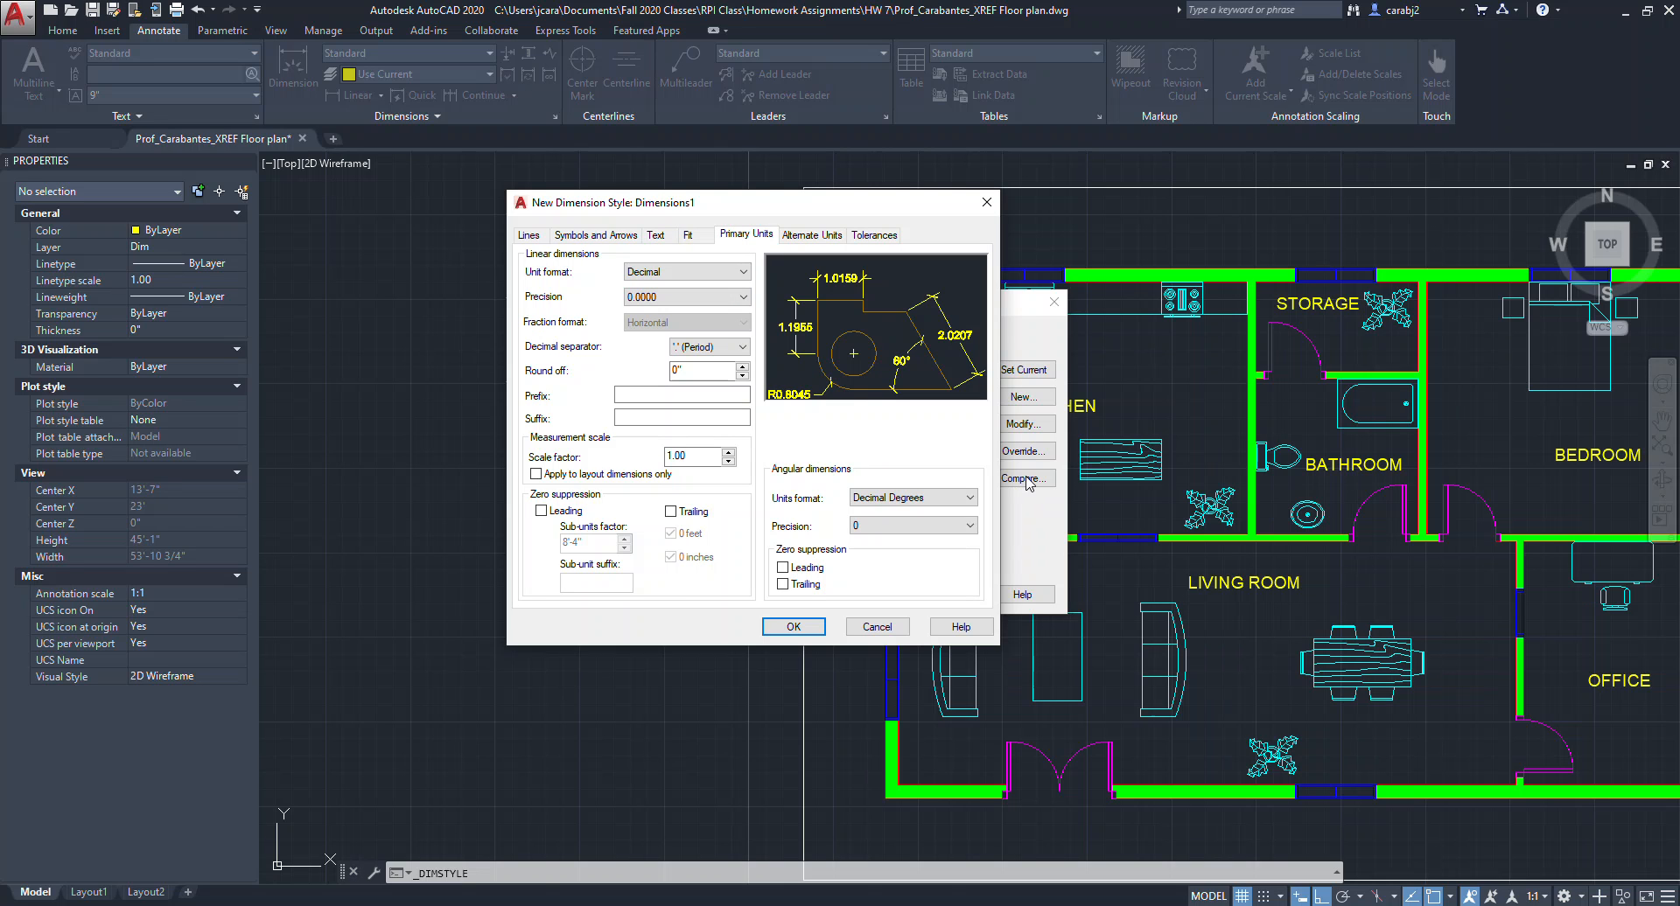
pyautogui.click(683, 273)
pyautogui.click(655, 322)
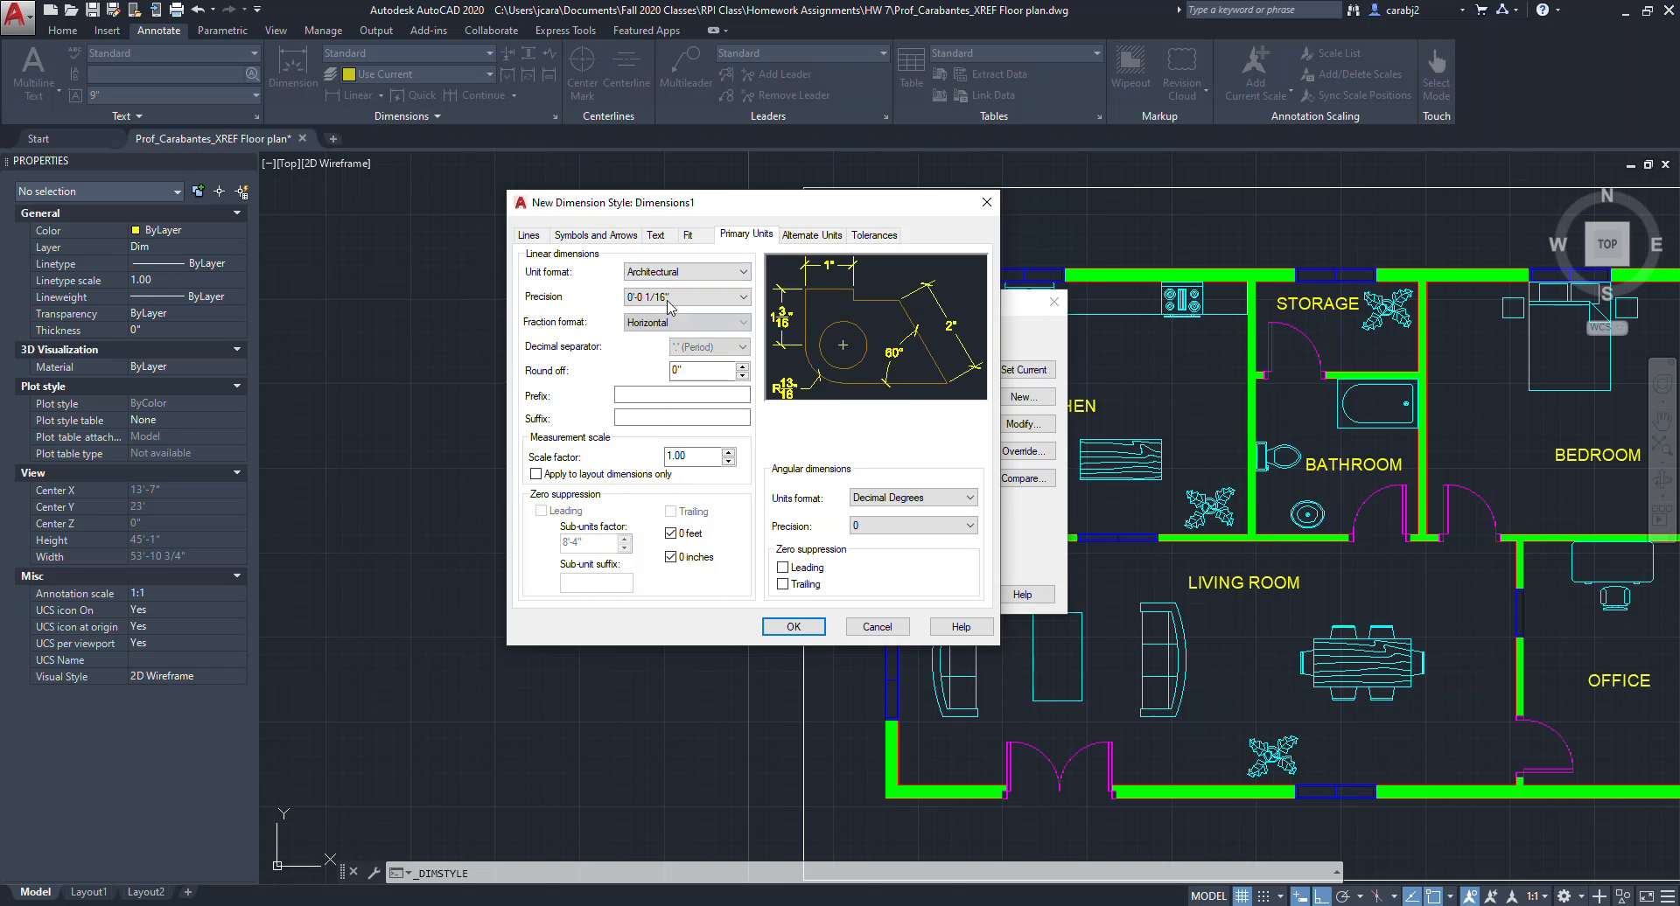
pyautogui.click(661, 301)
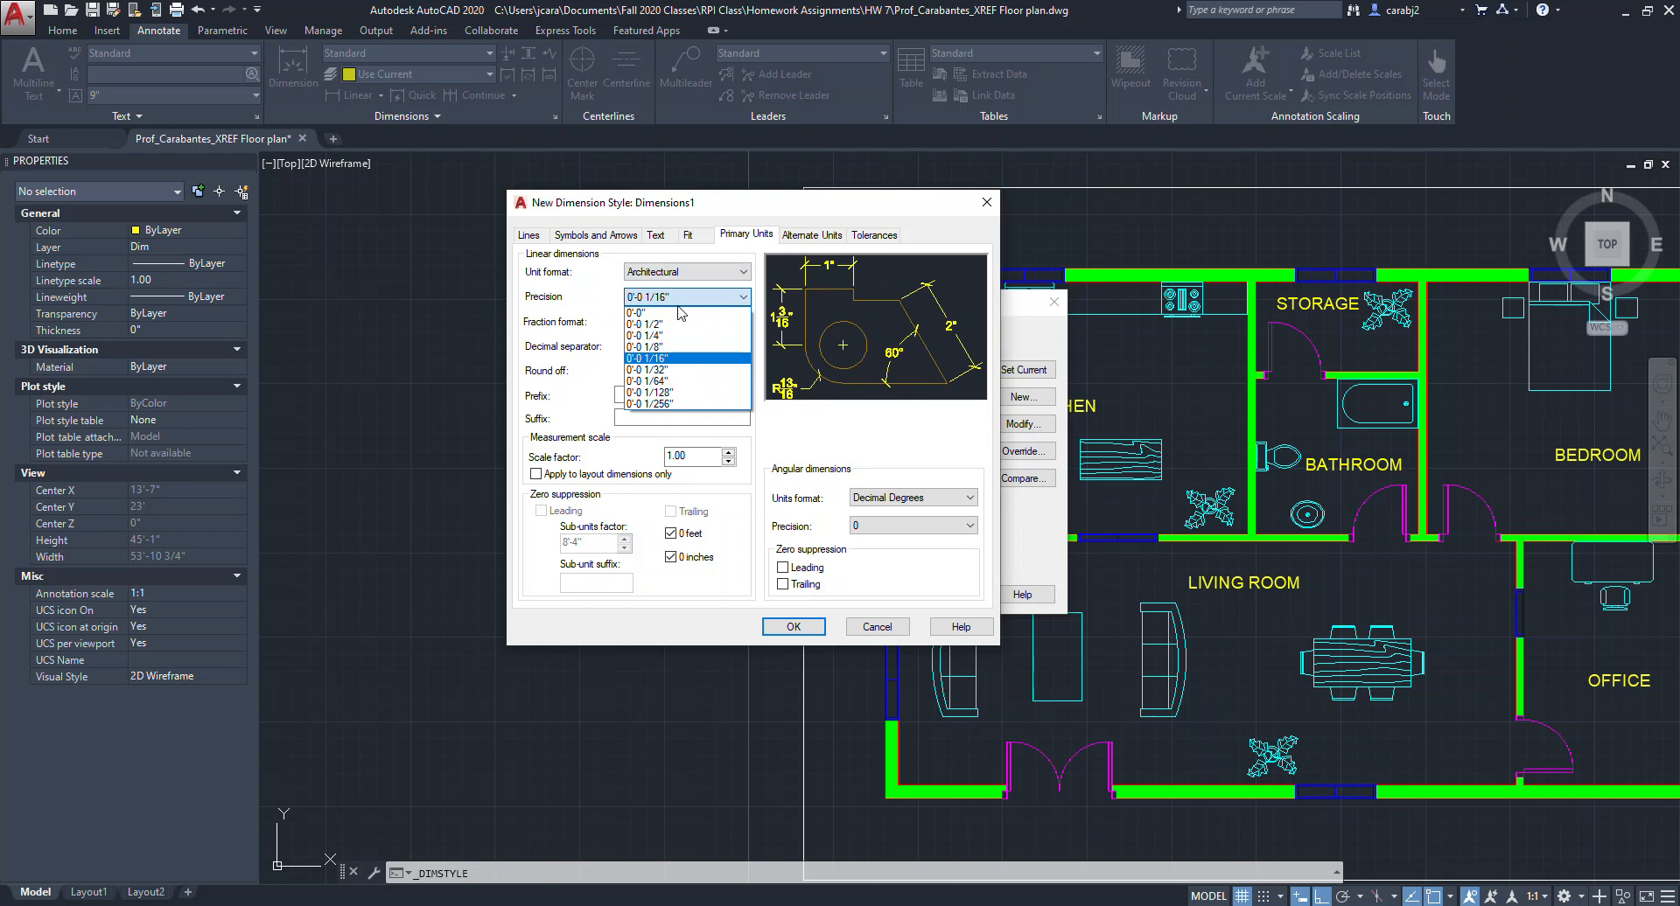
pyautogui.click(651, 336)
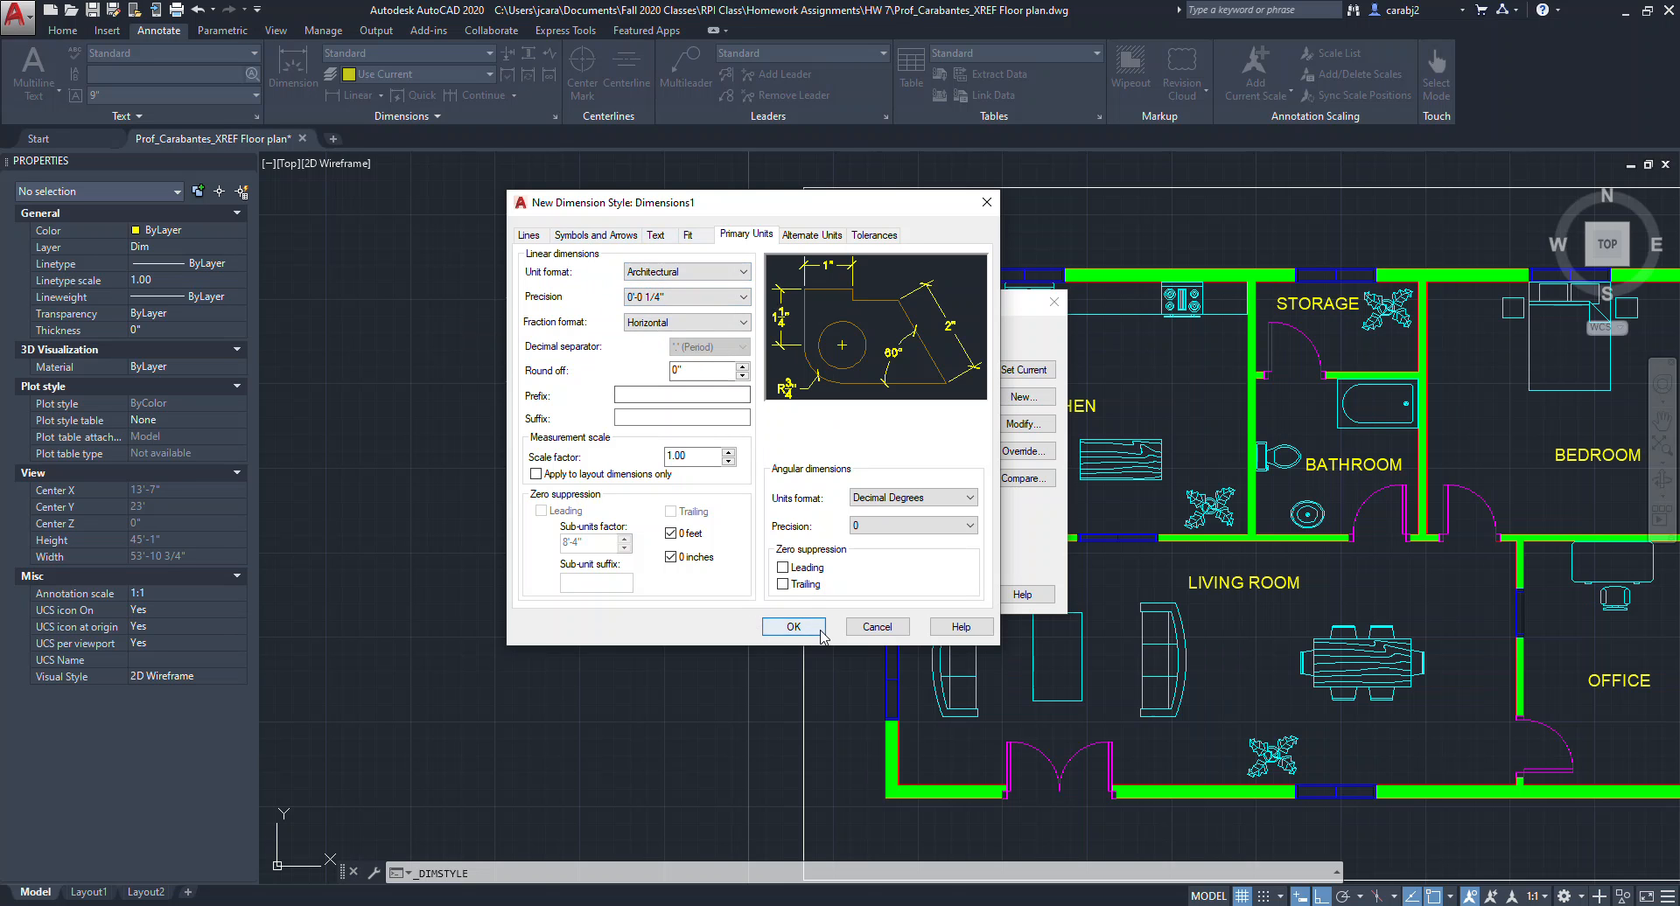
pyautogui.click(792, 628)
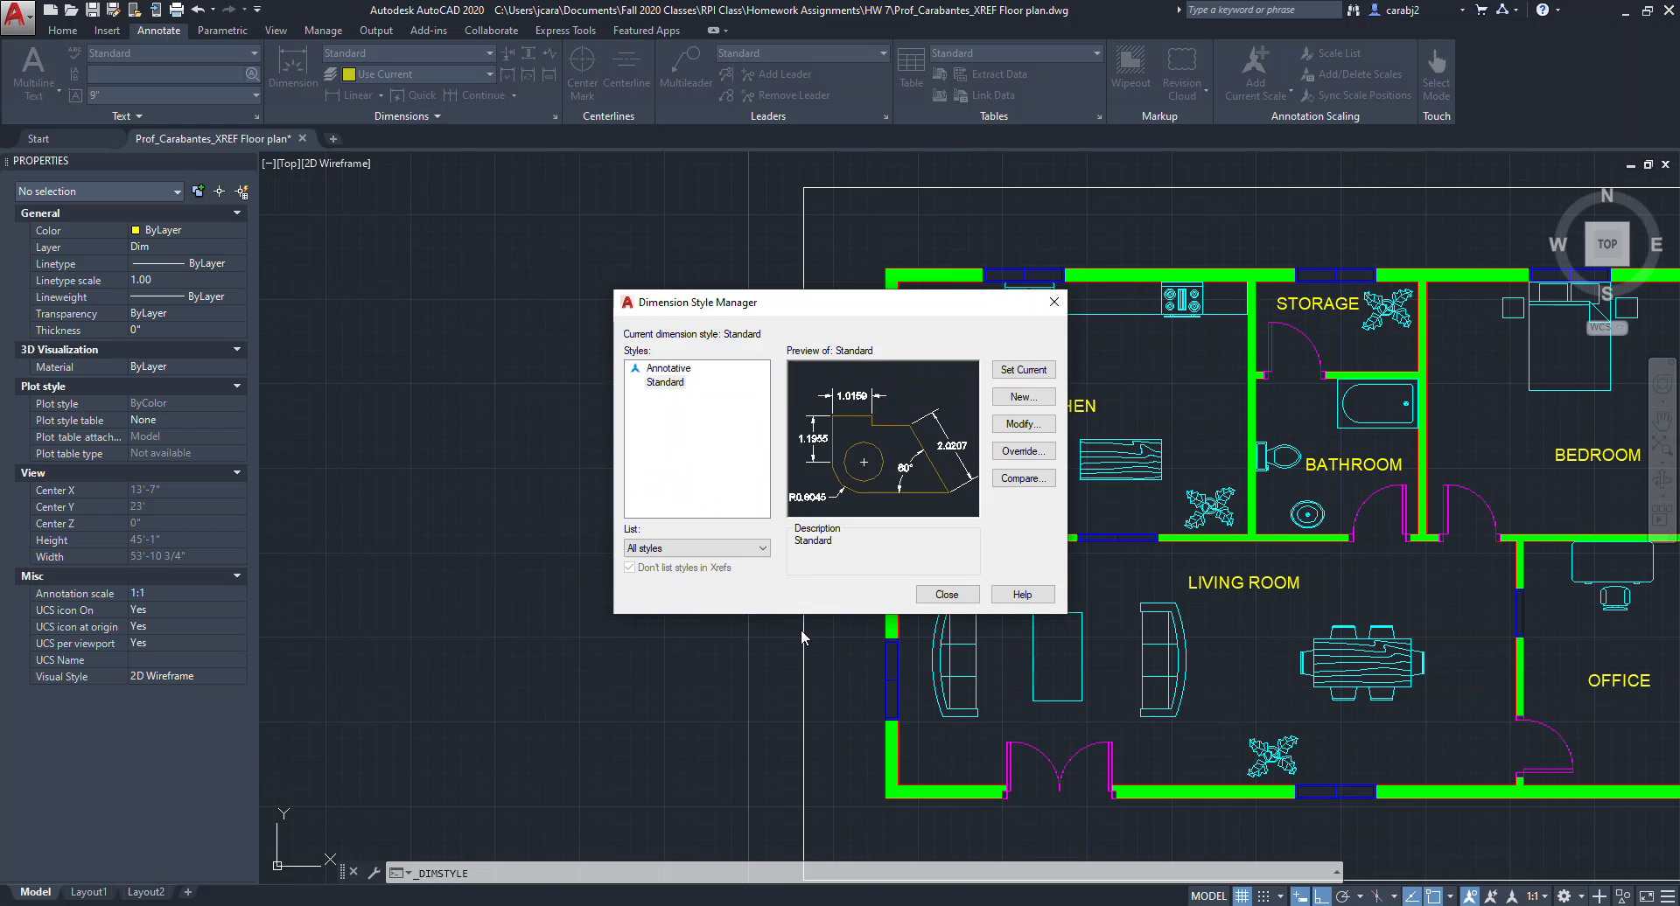
pyautogui.click(947, 595)
# Add a linear dimension above the floor plan's top wall, spanning the kitchen's width.
pyautogui.moveTo(800, 168); pyautogui.dragTo(520, 133, button='middle')
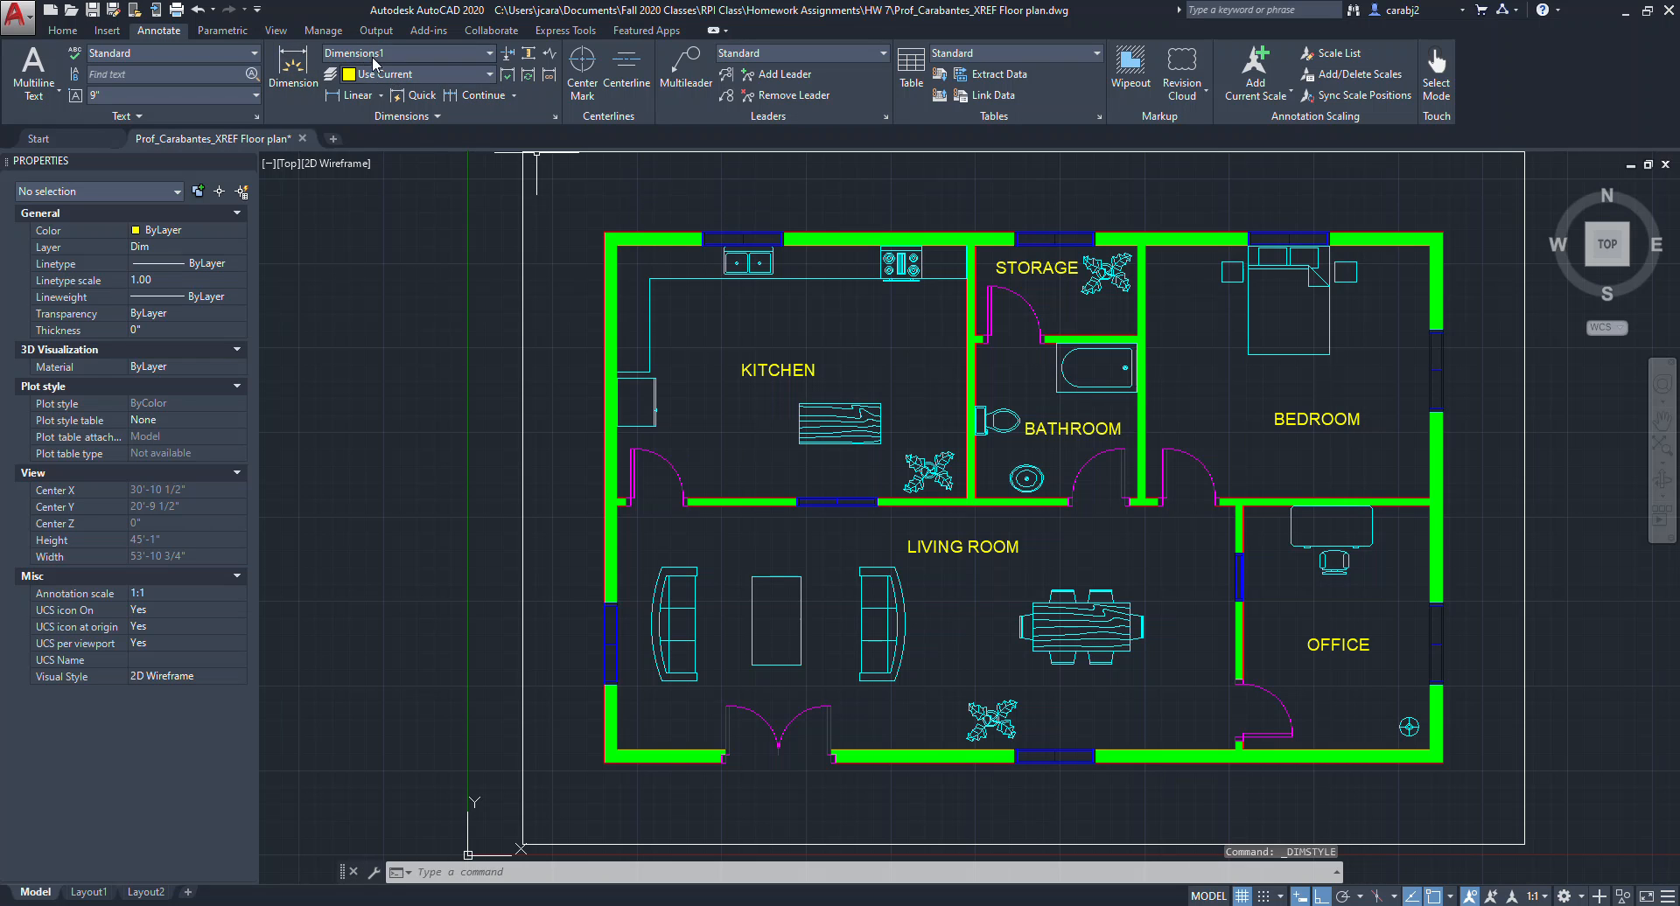
pyautogui.click(358, 96)
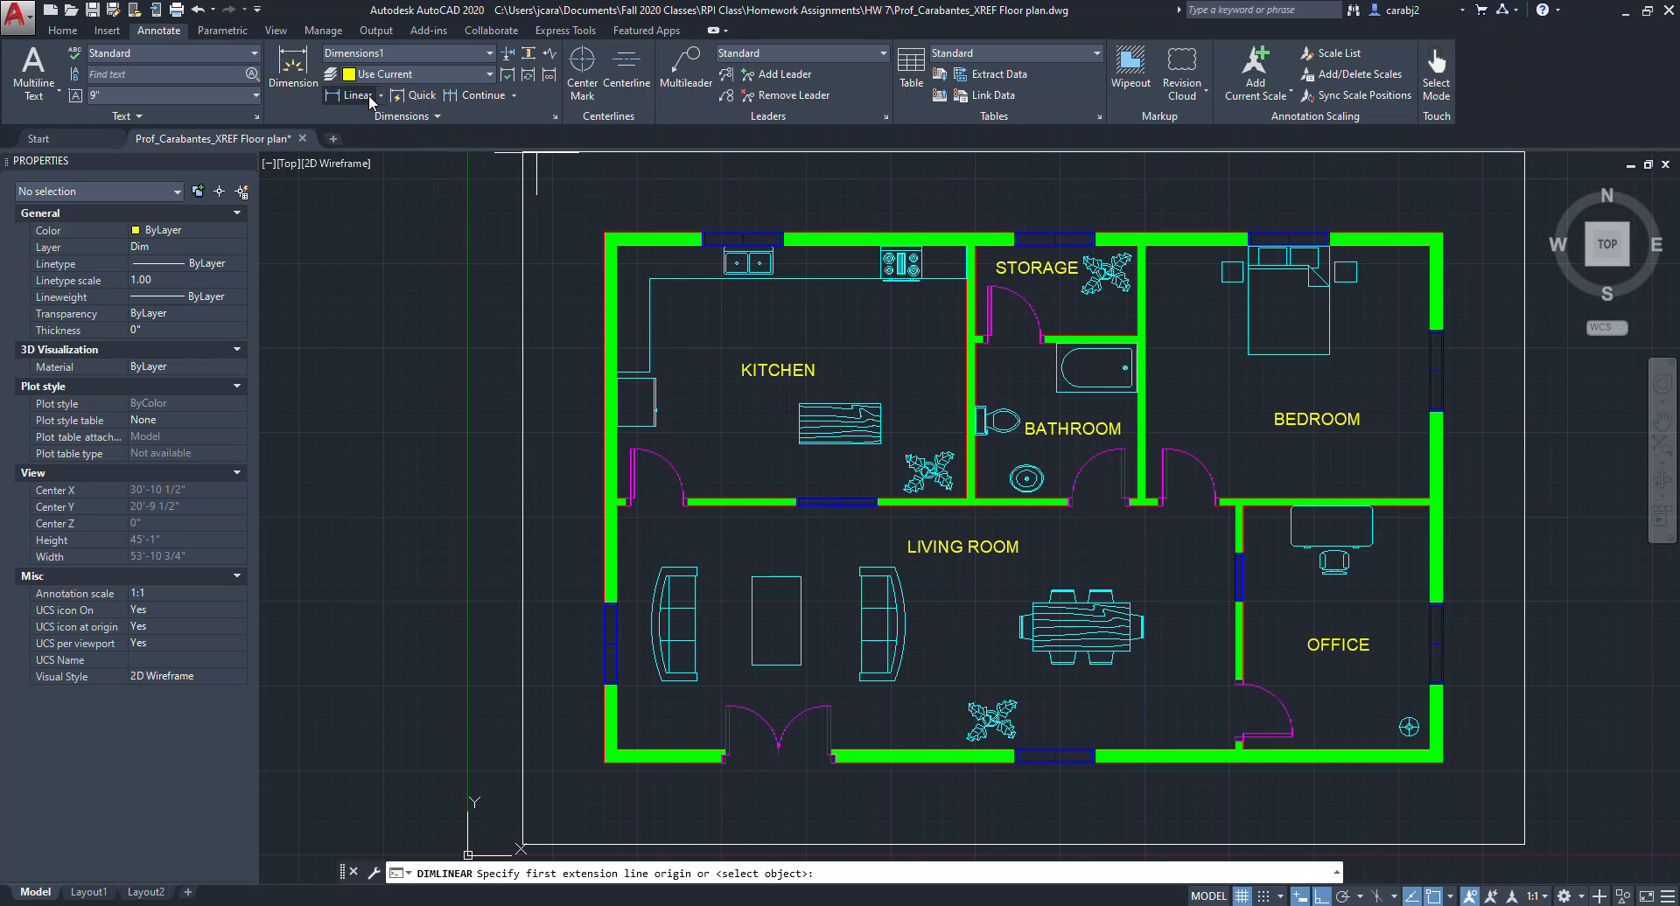
pyautogui.moveTo(695, 308); pyautogui.dragTo(692, 413, button='middle')
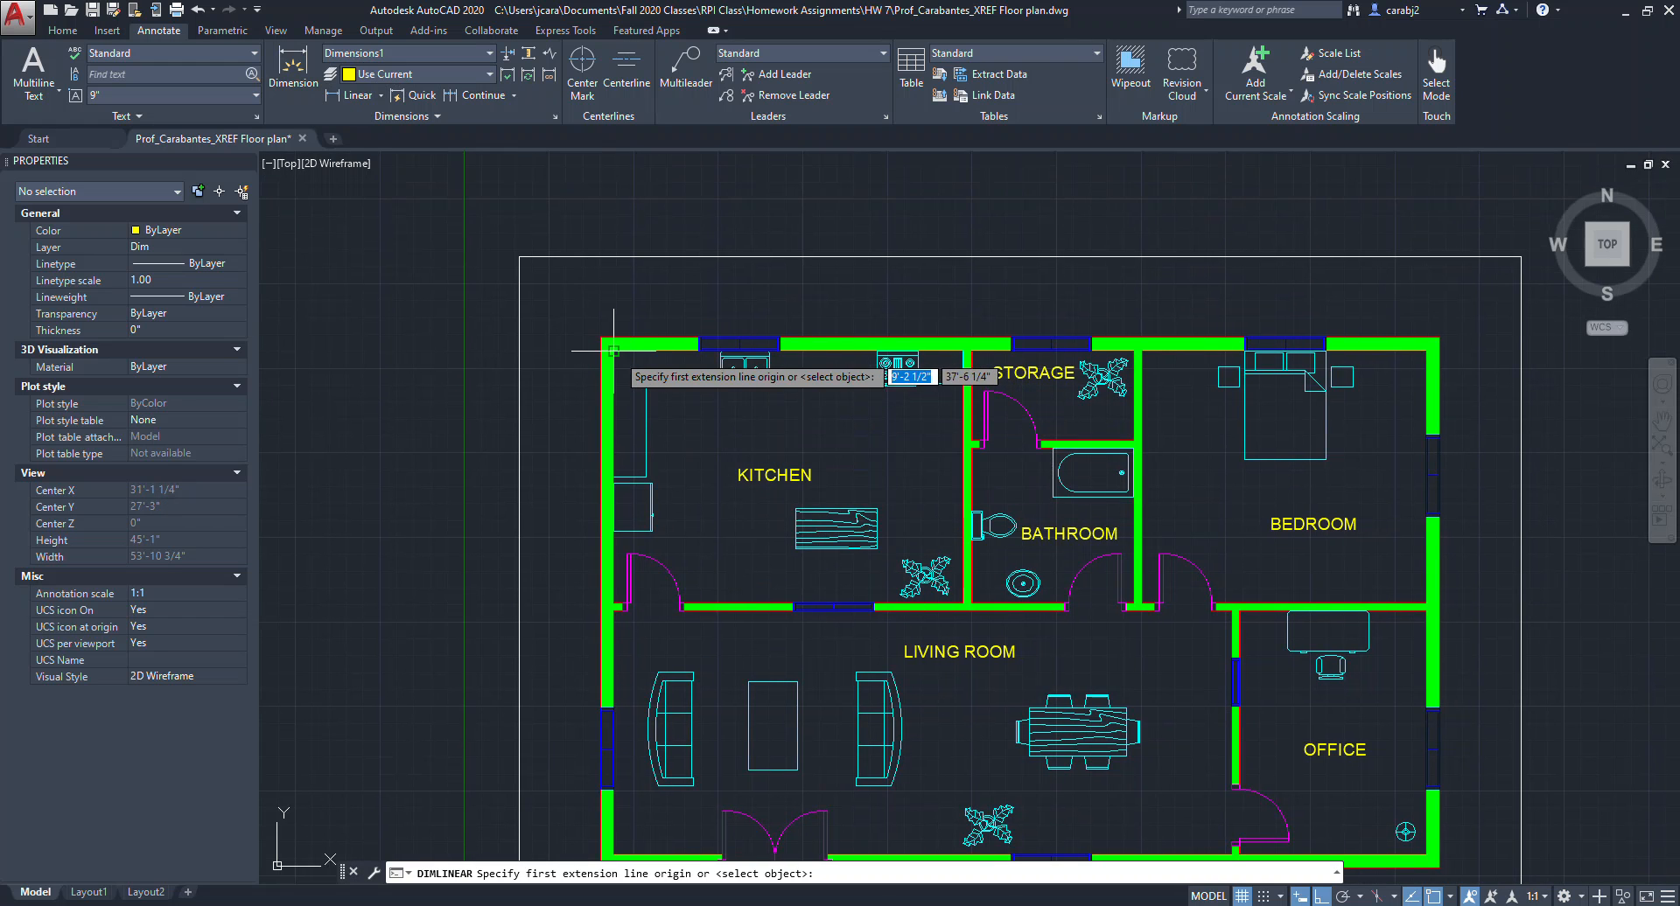
pyautogui.click(661, 352)
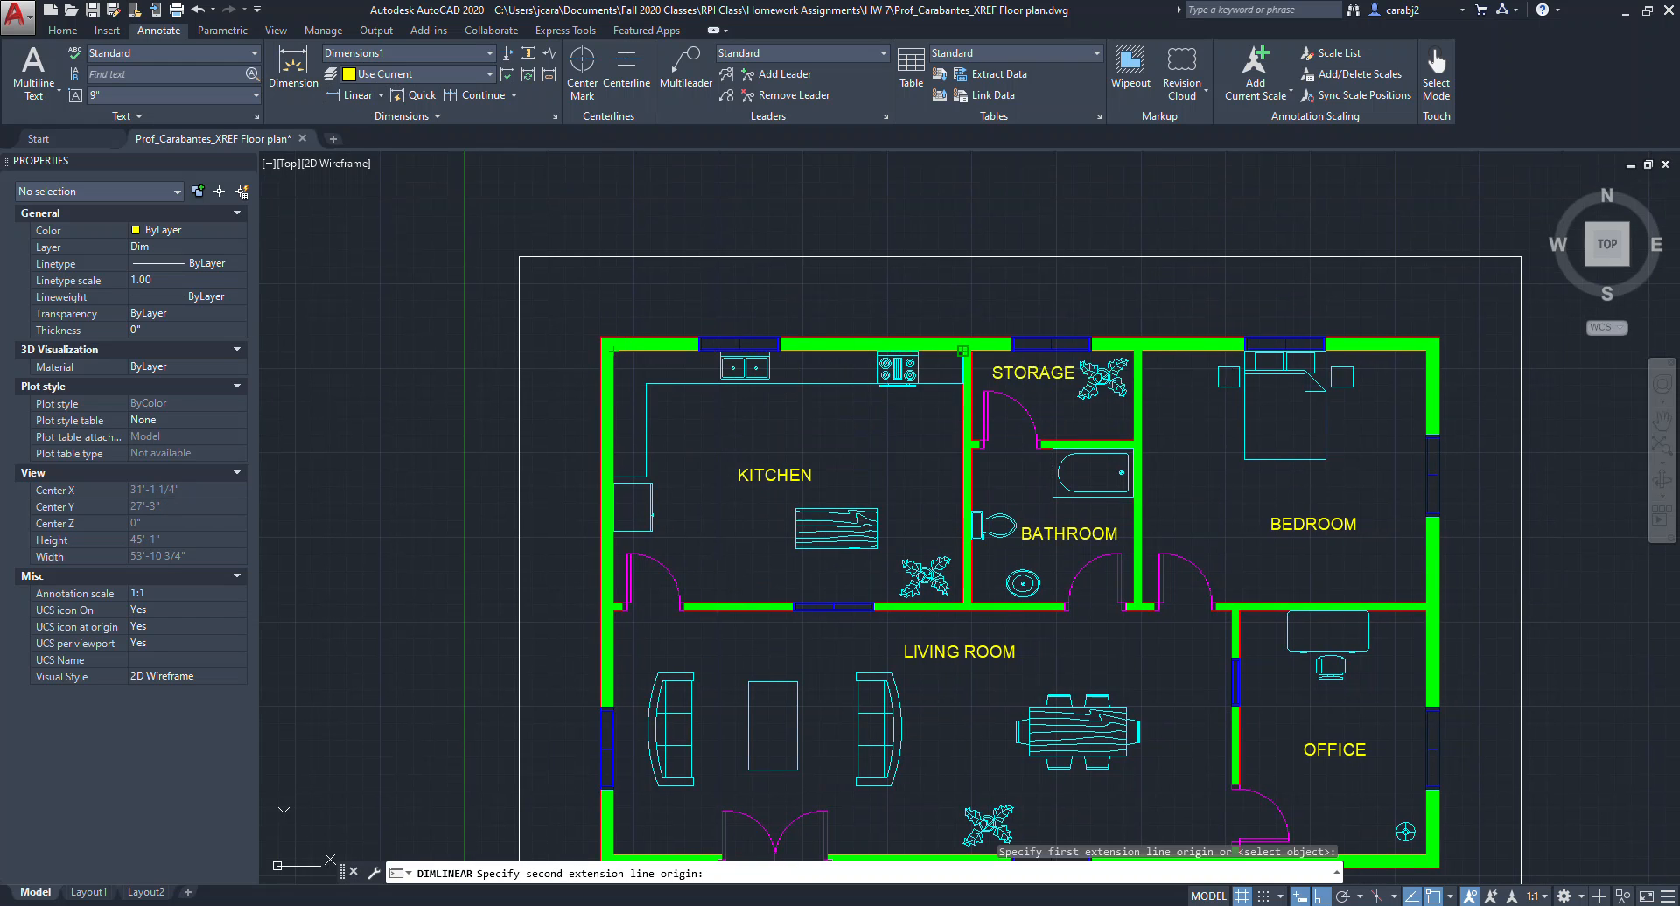
pyautogui.click(953, 351)
pyautogui.click(958, 323)
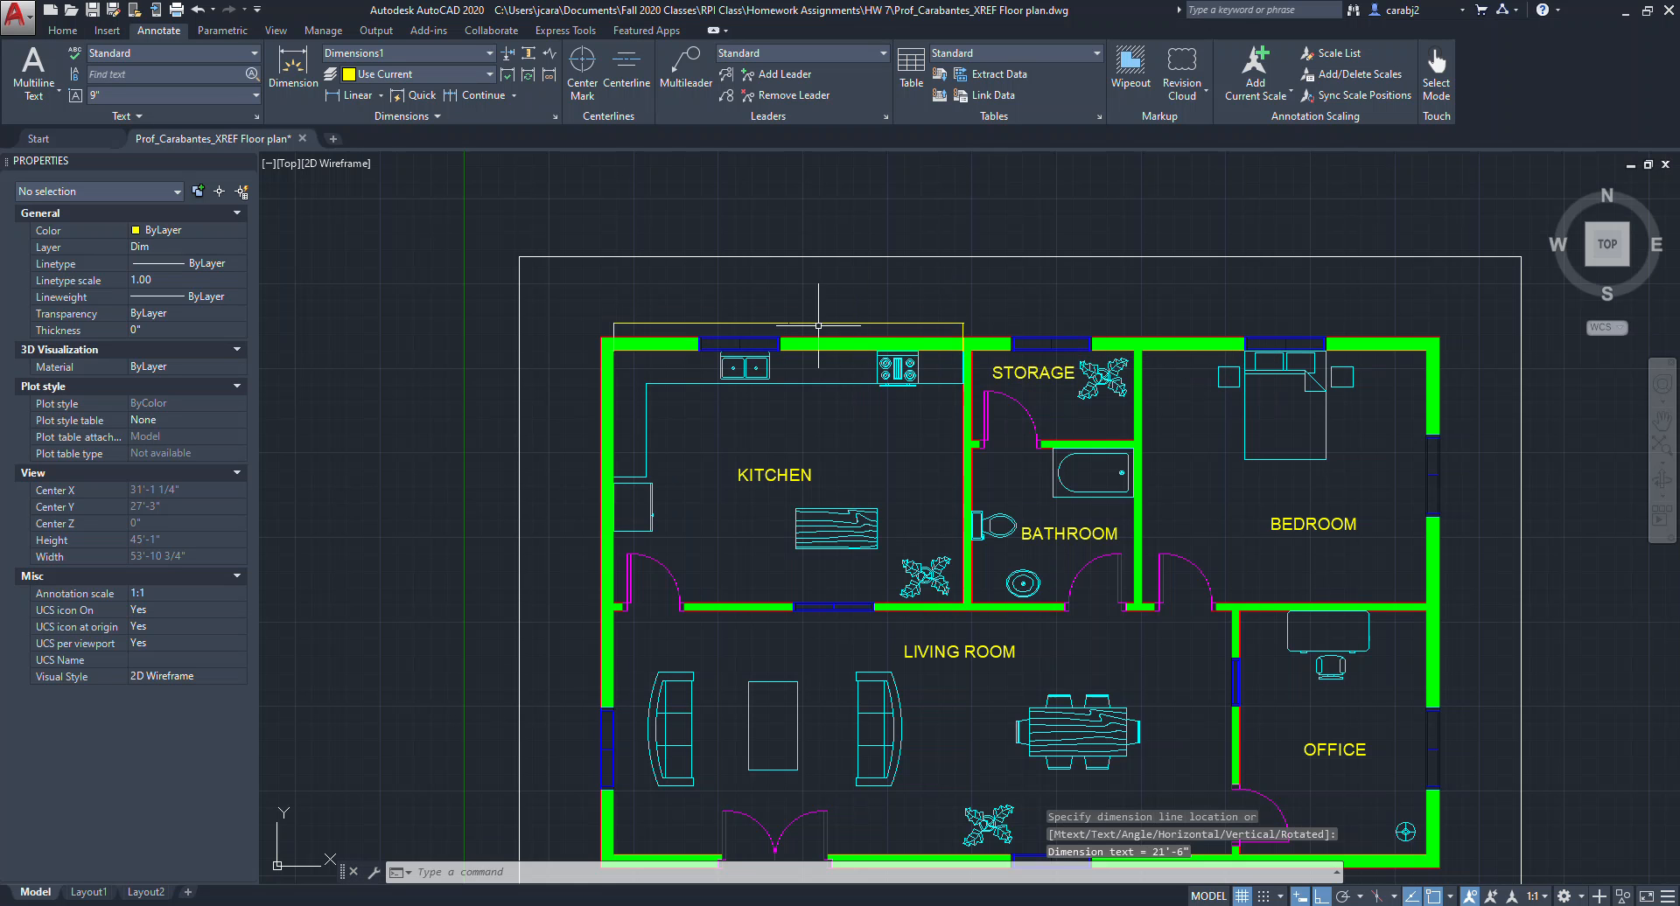
# Set the Dimensions1 style's text height to 7" and close the dimension style manager.
pyautogui.scroll(2, 748, 396)
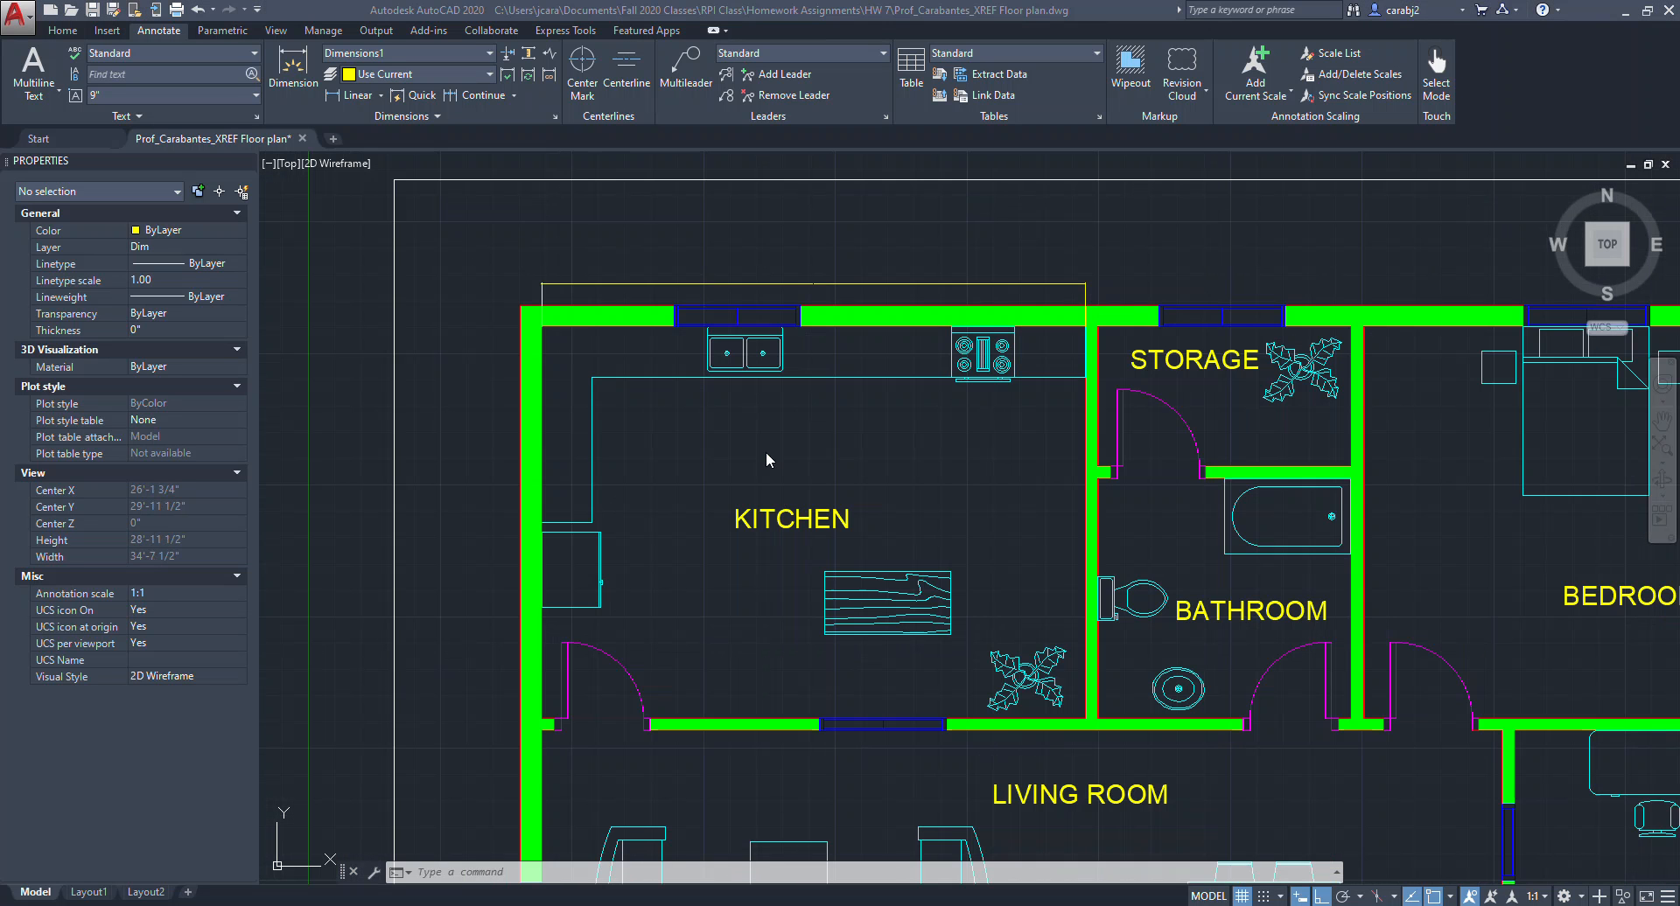
pyautogui.scroll(6, 815, 341)
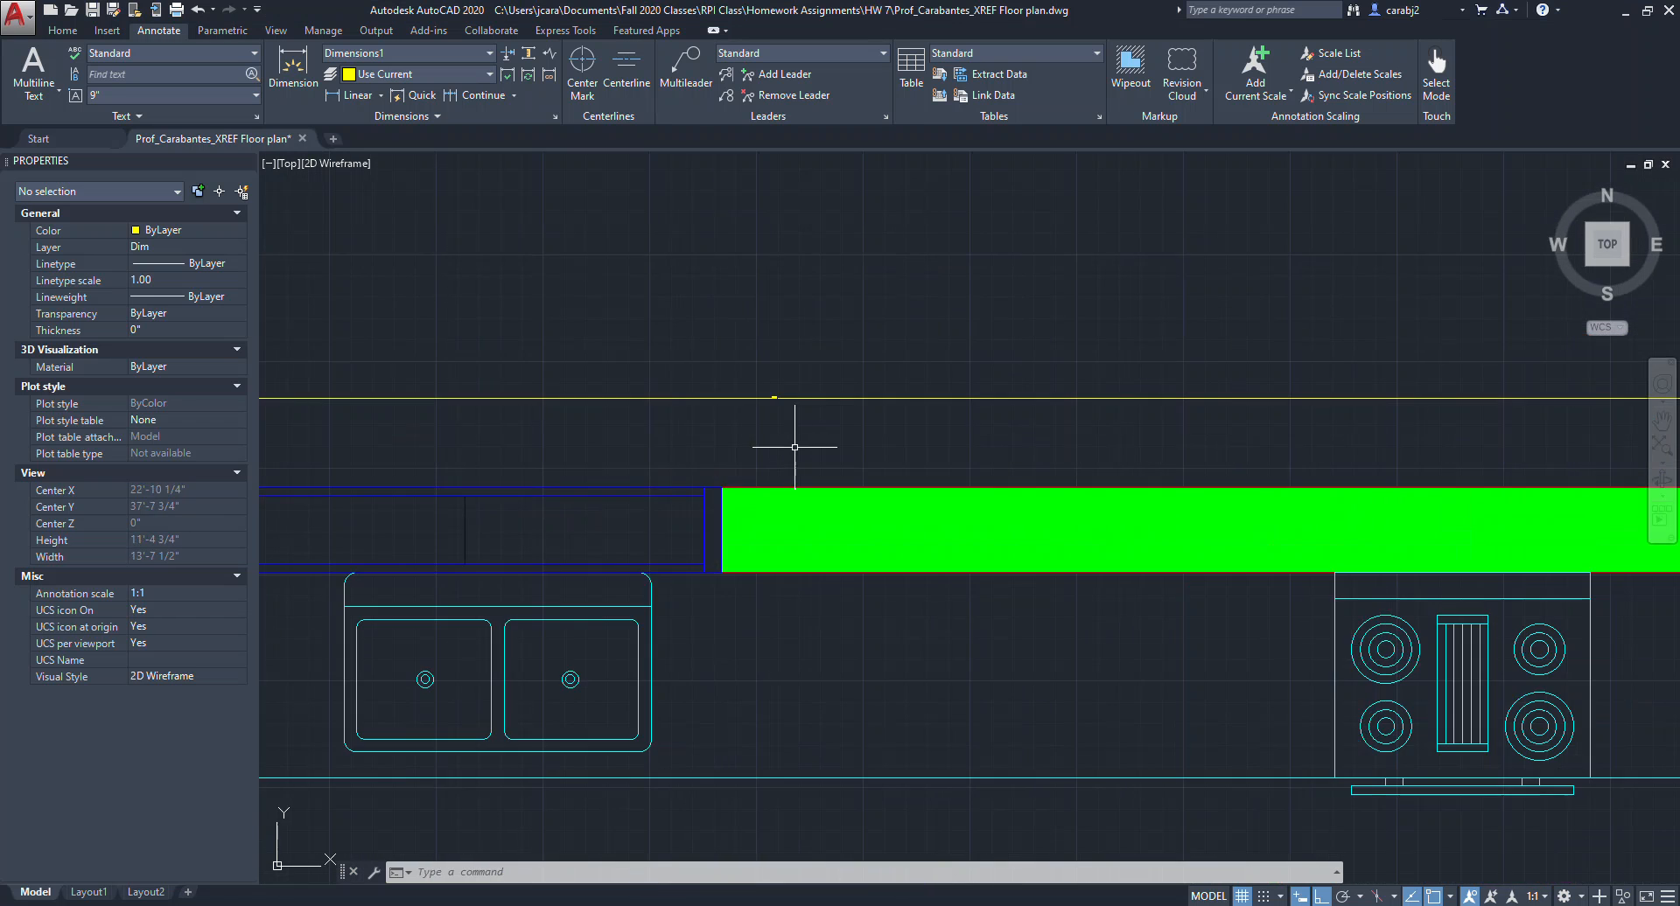
pyautogui.scroll(5, 769, 372)
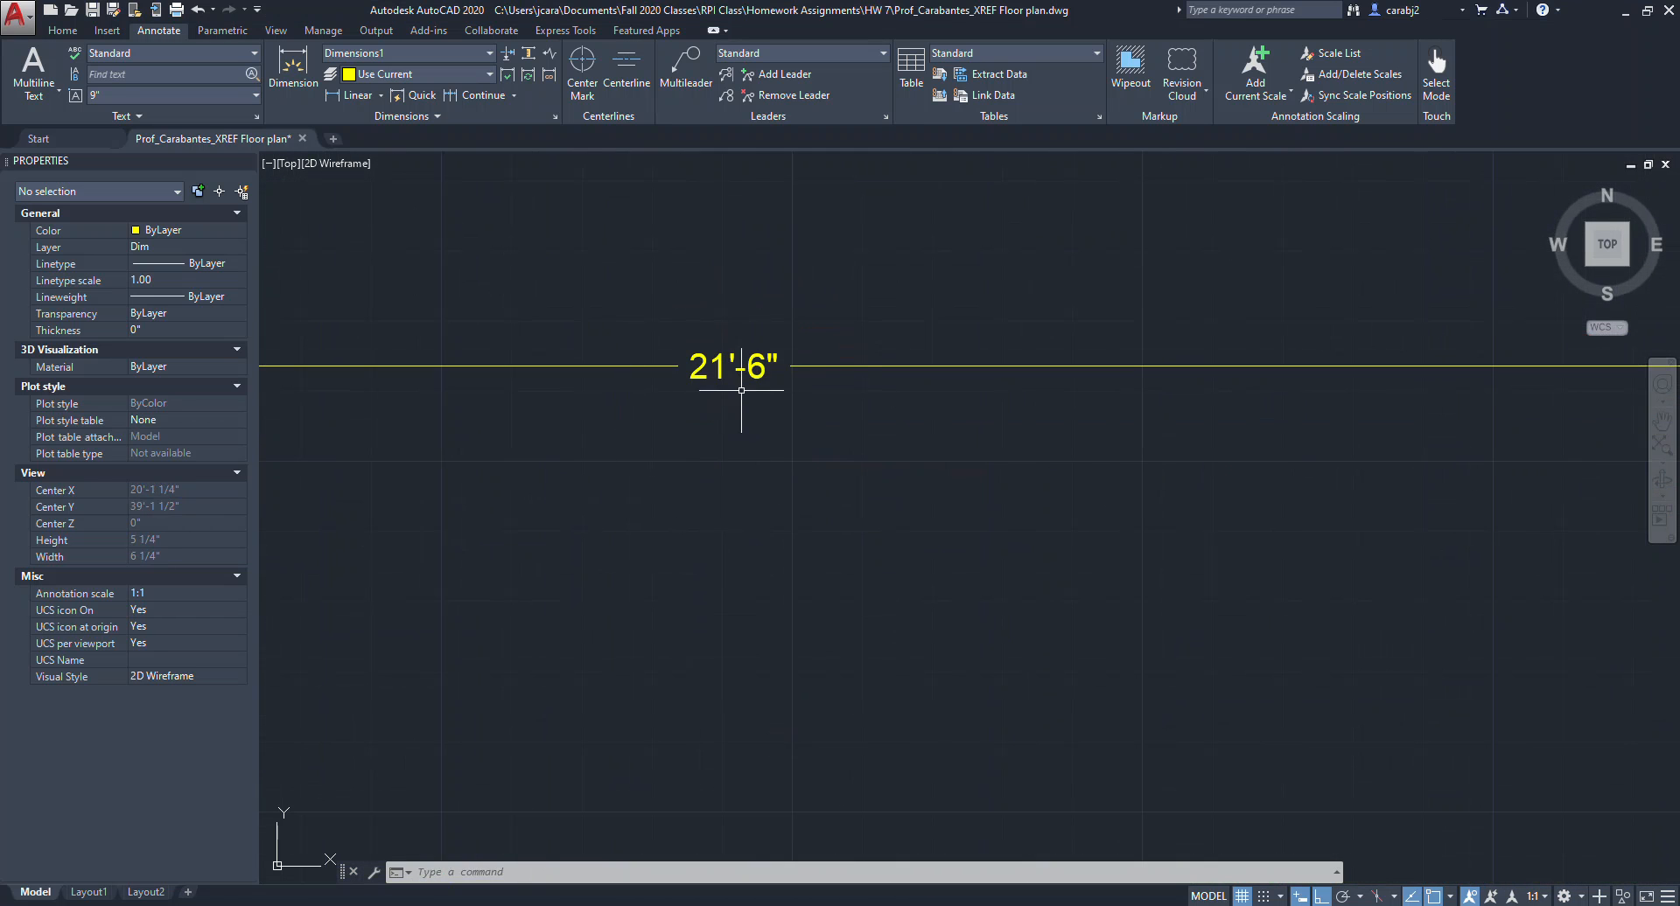
pyautogui.scroll(-7, 723, 404)
pyautogui.scroll(-18, 724, 403)
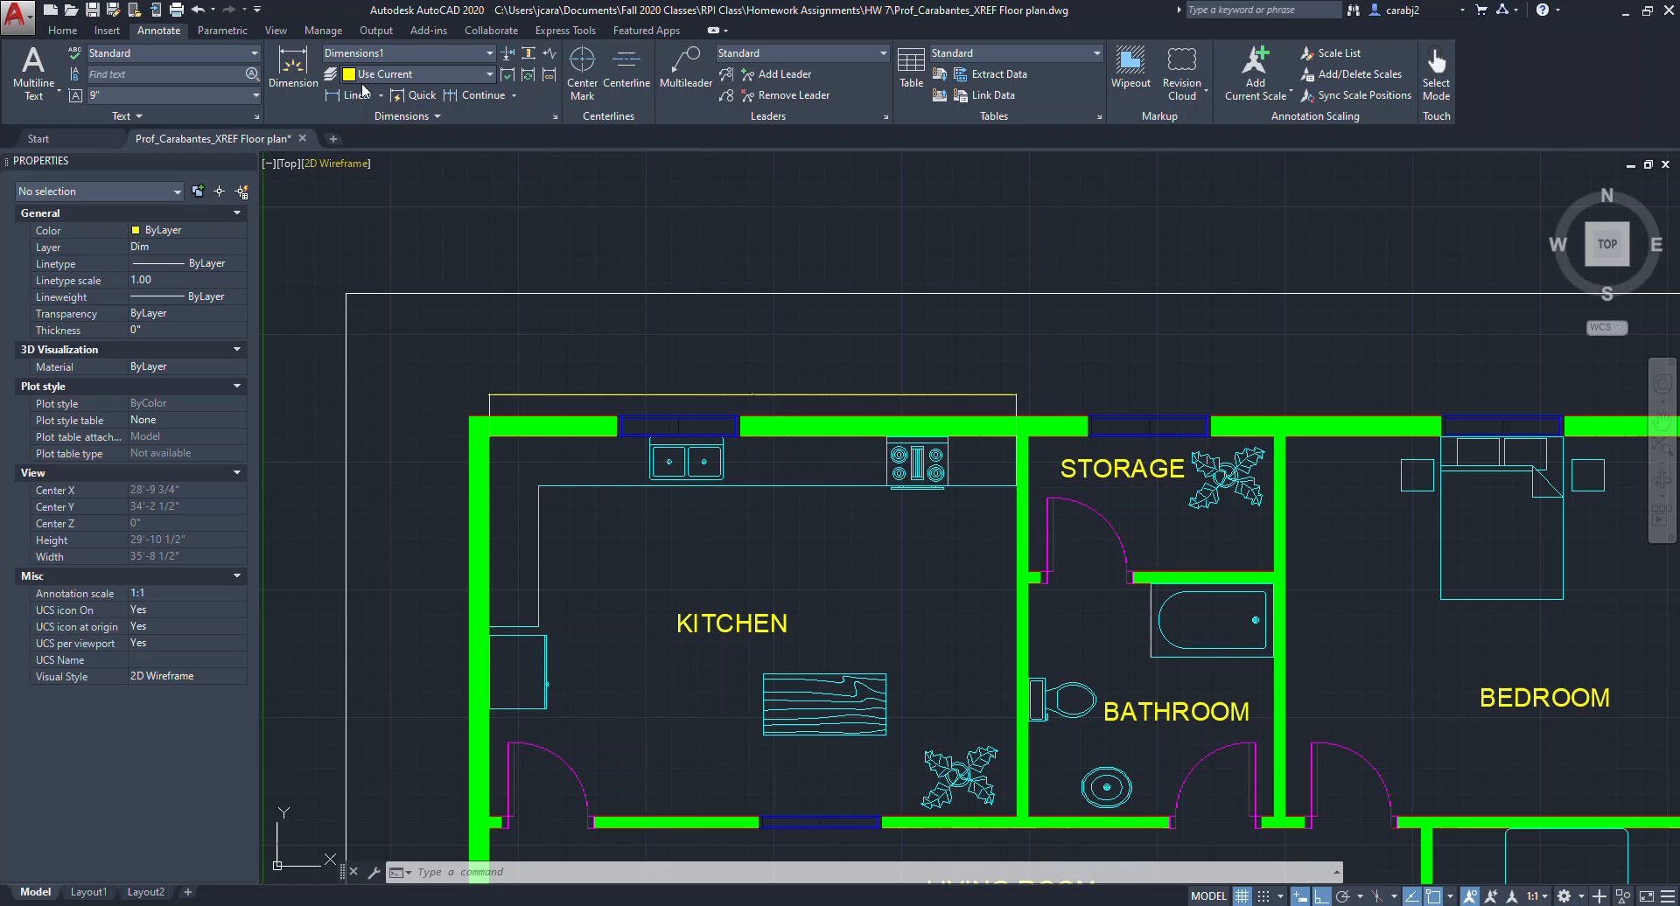
pyautogui.click(477, 54)
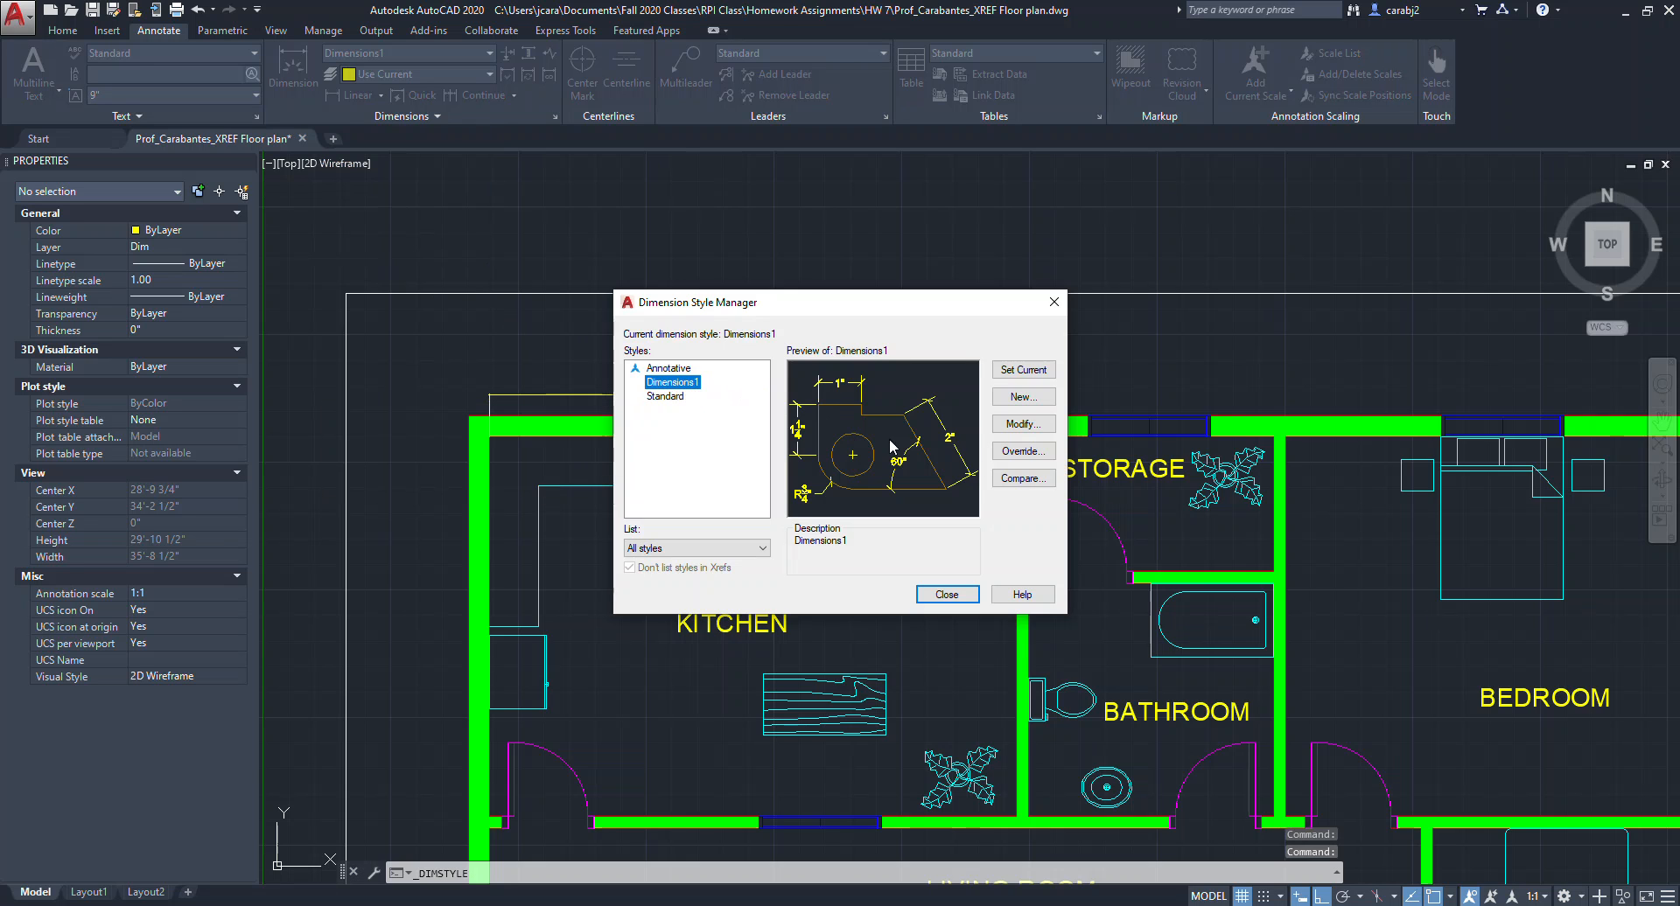
pyautogui.click(1023, 423)
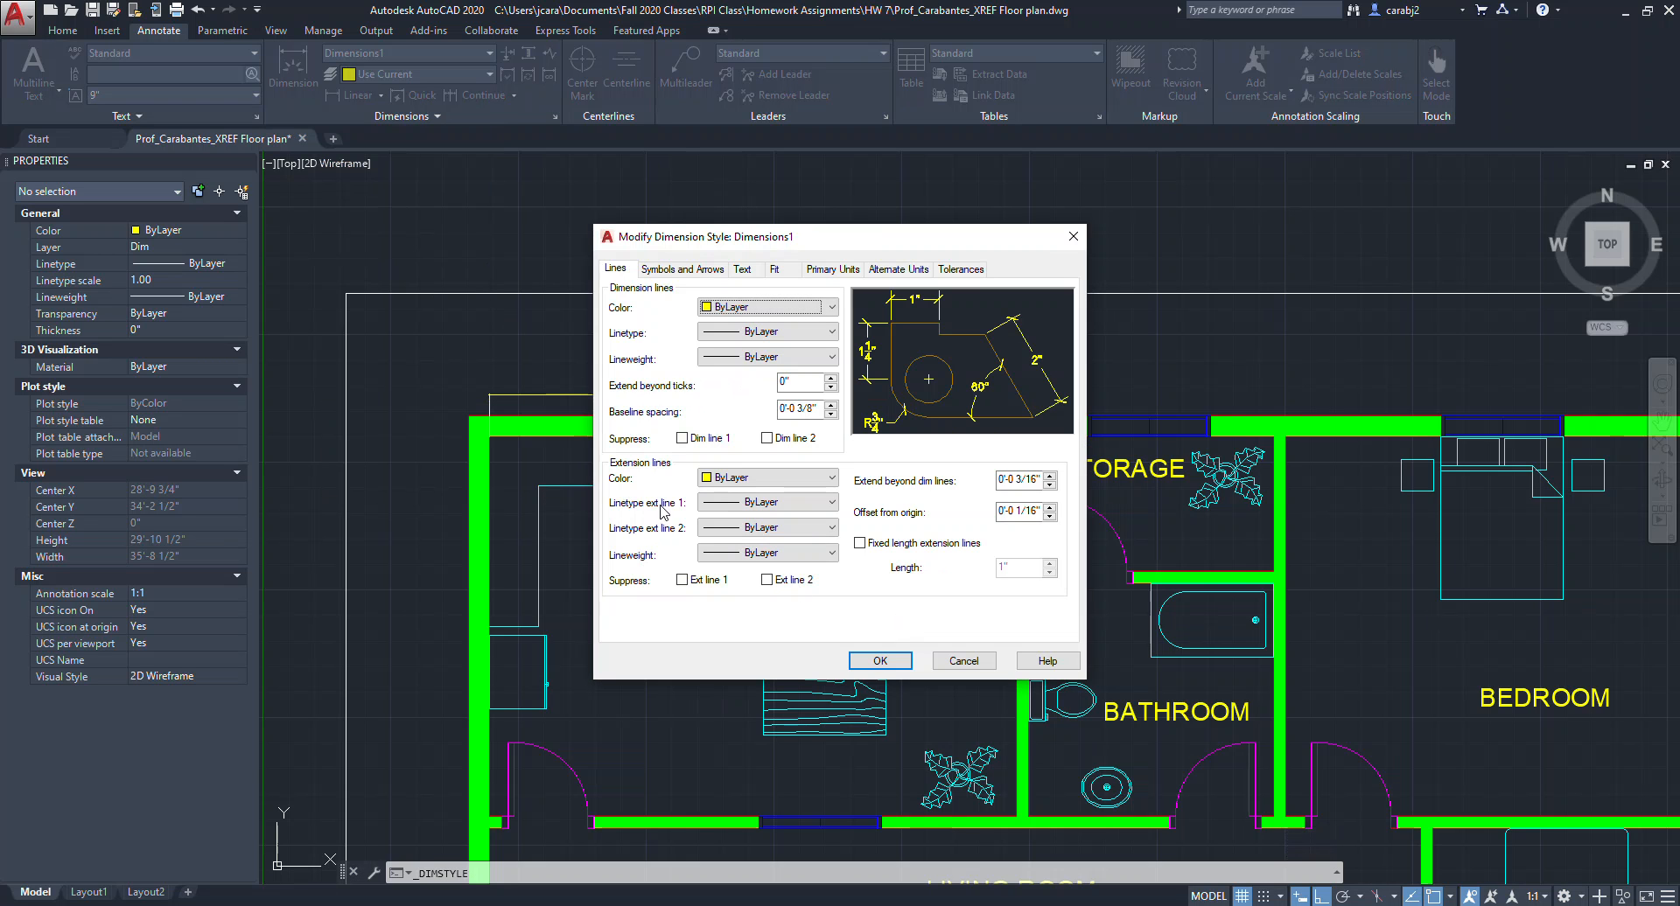
pyautogui.click(746, 270)
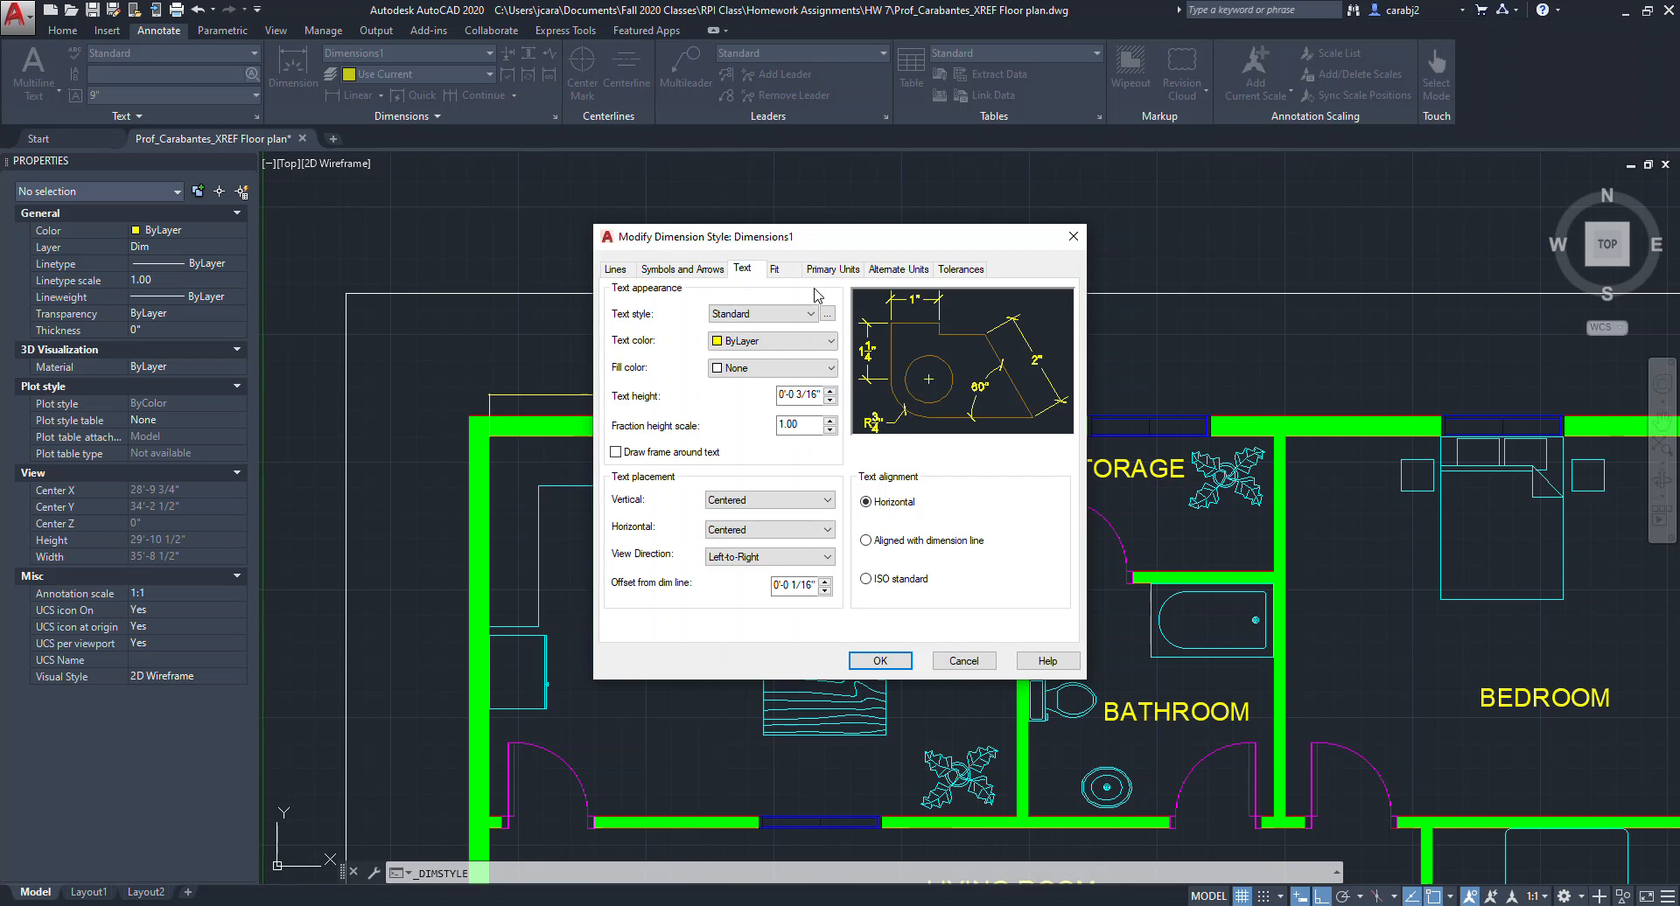
pyautogui.moveTo(821, 394); pyautogui.dragTo(771, 395)
pyautogui.click(819, 395)
pyautogui.moveTo(823, 394); pyautogui.dragTo(777, 394)
pyautogui.press('BackSpace')
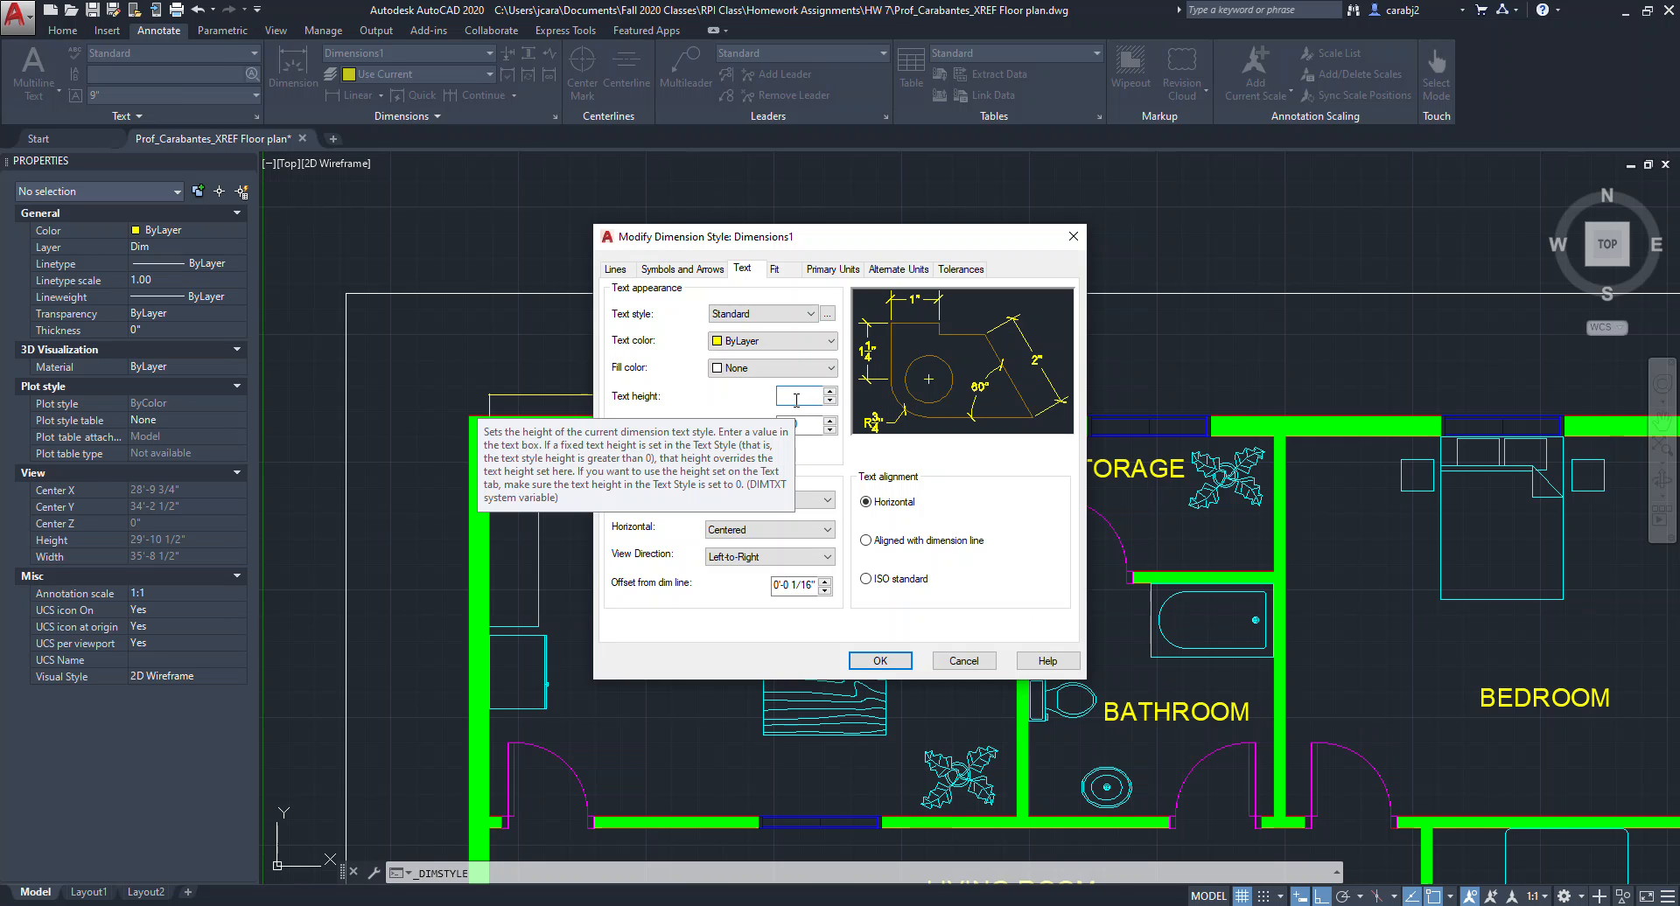
pyautogui.write('7')
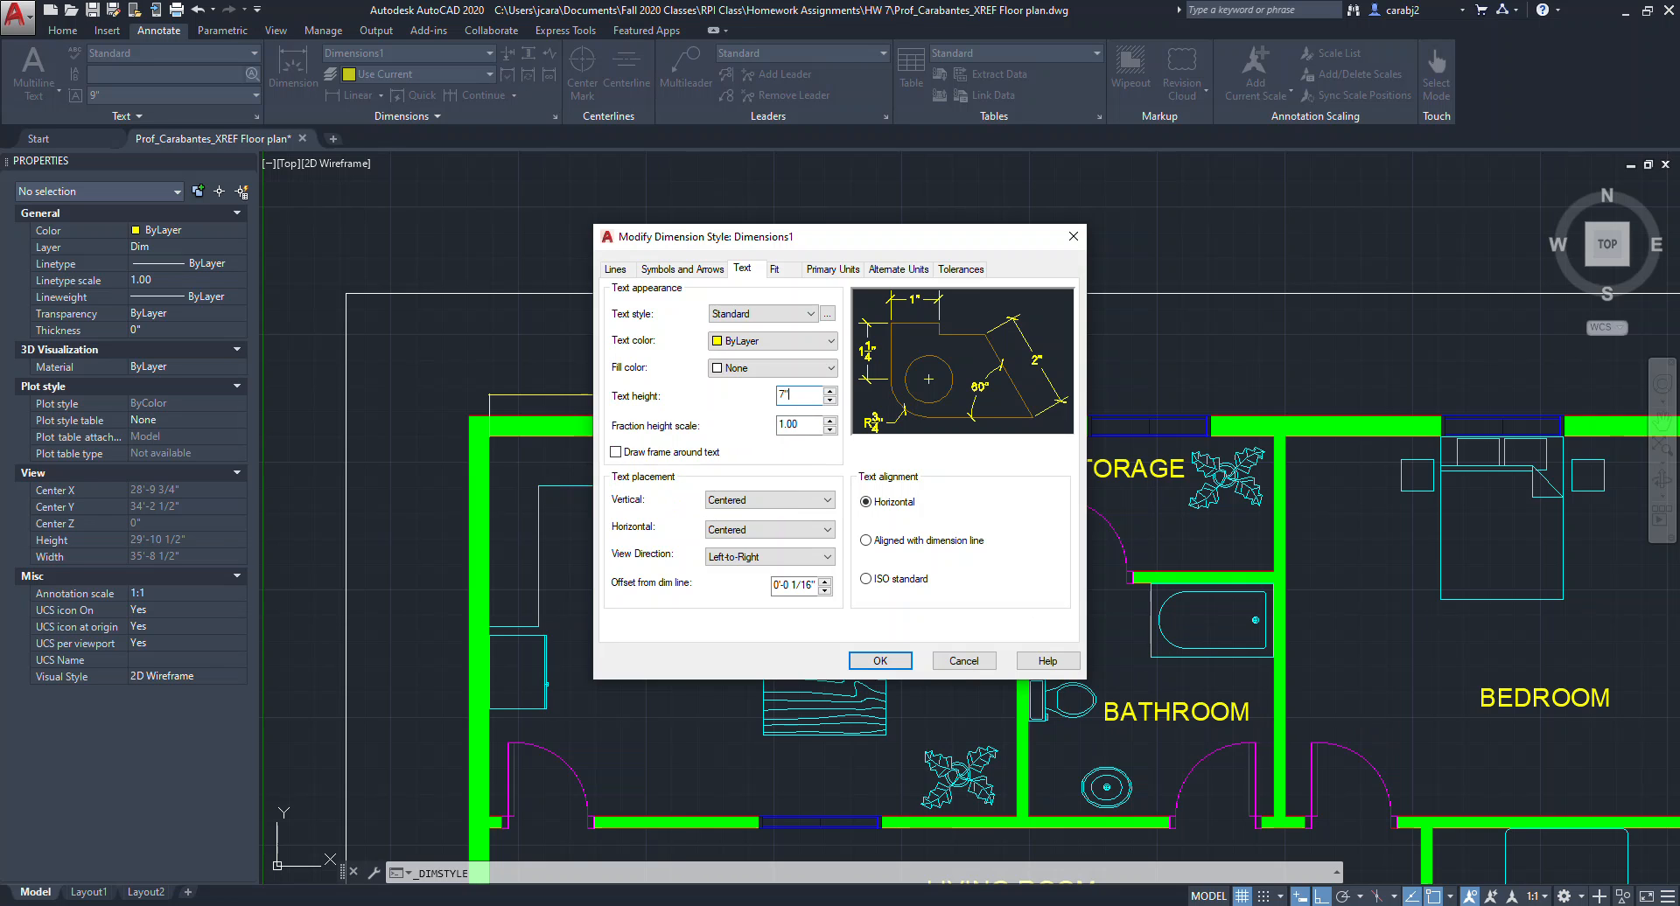
pyautogui.click(877, 661)
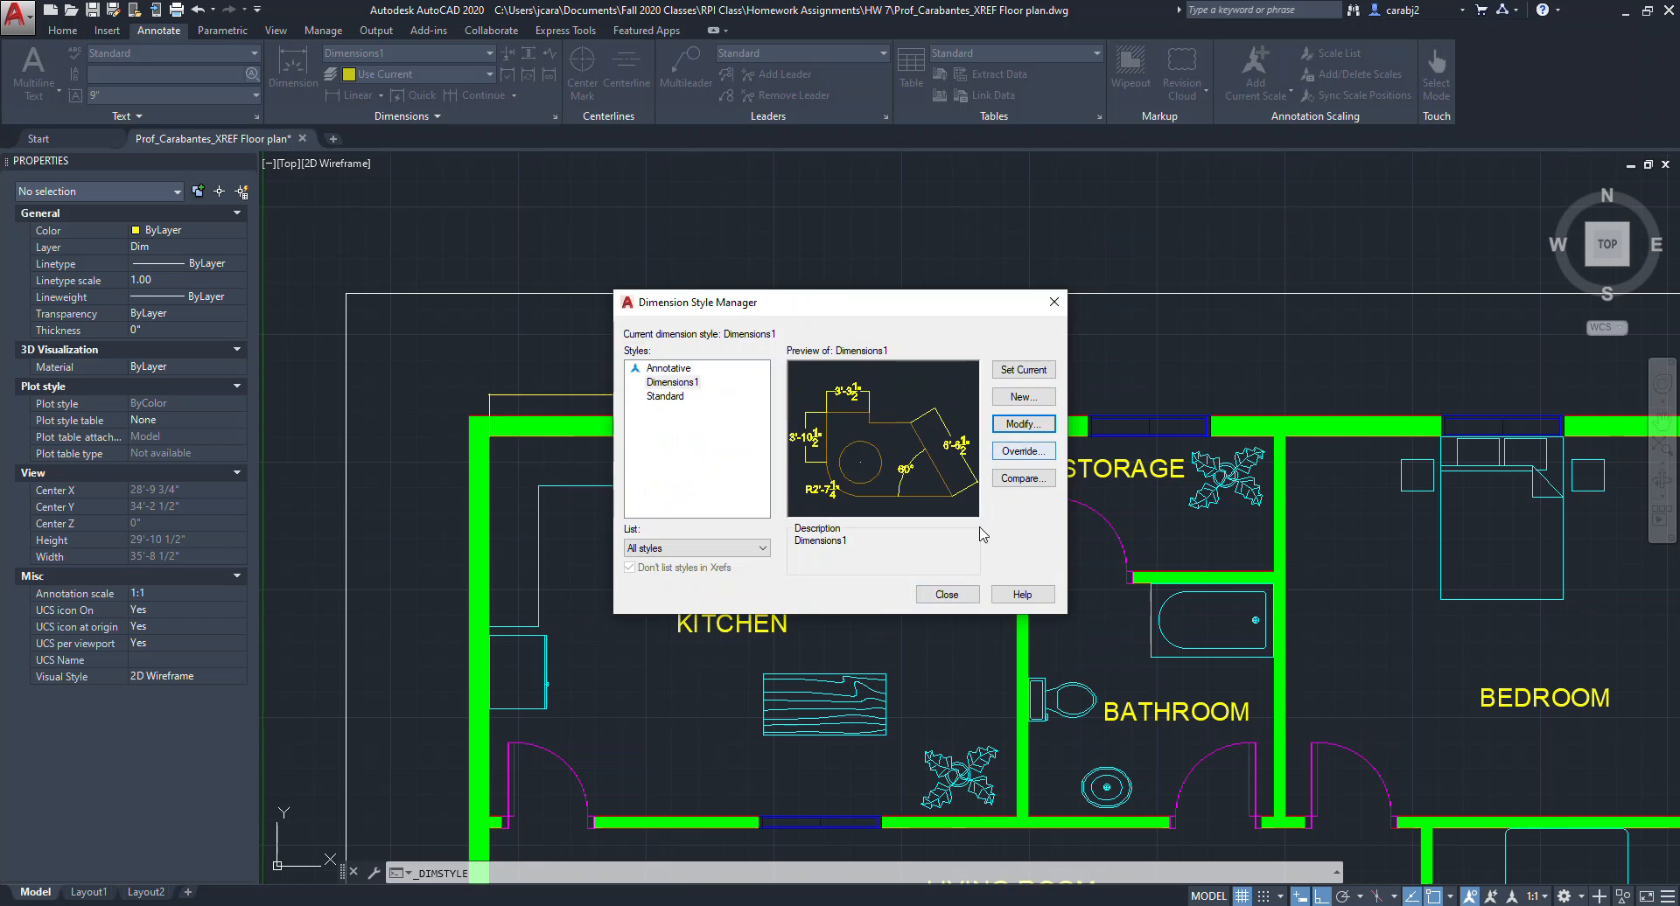
pyautogui.click(947, 595)
# Set the Dimensions1 style's arrow size to 5" and close the dimension style manager.
pyautogui.moveTo(938, 609); pyautogui.dragTo(918, 580, button='middle')
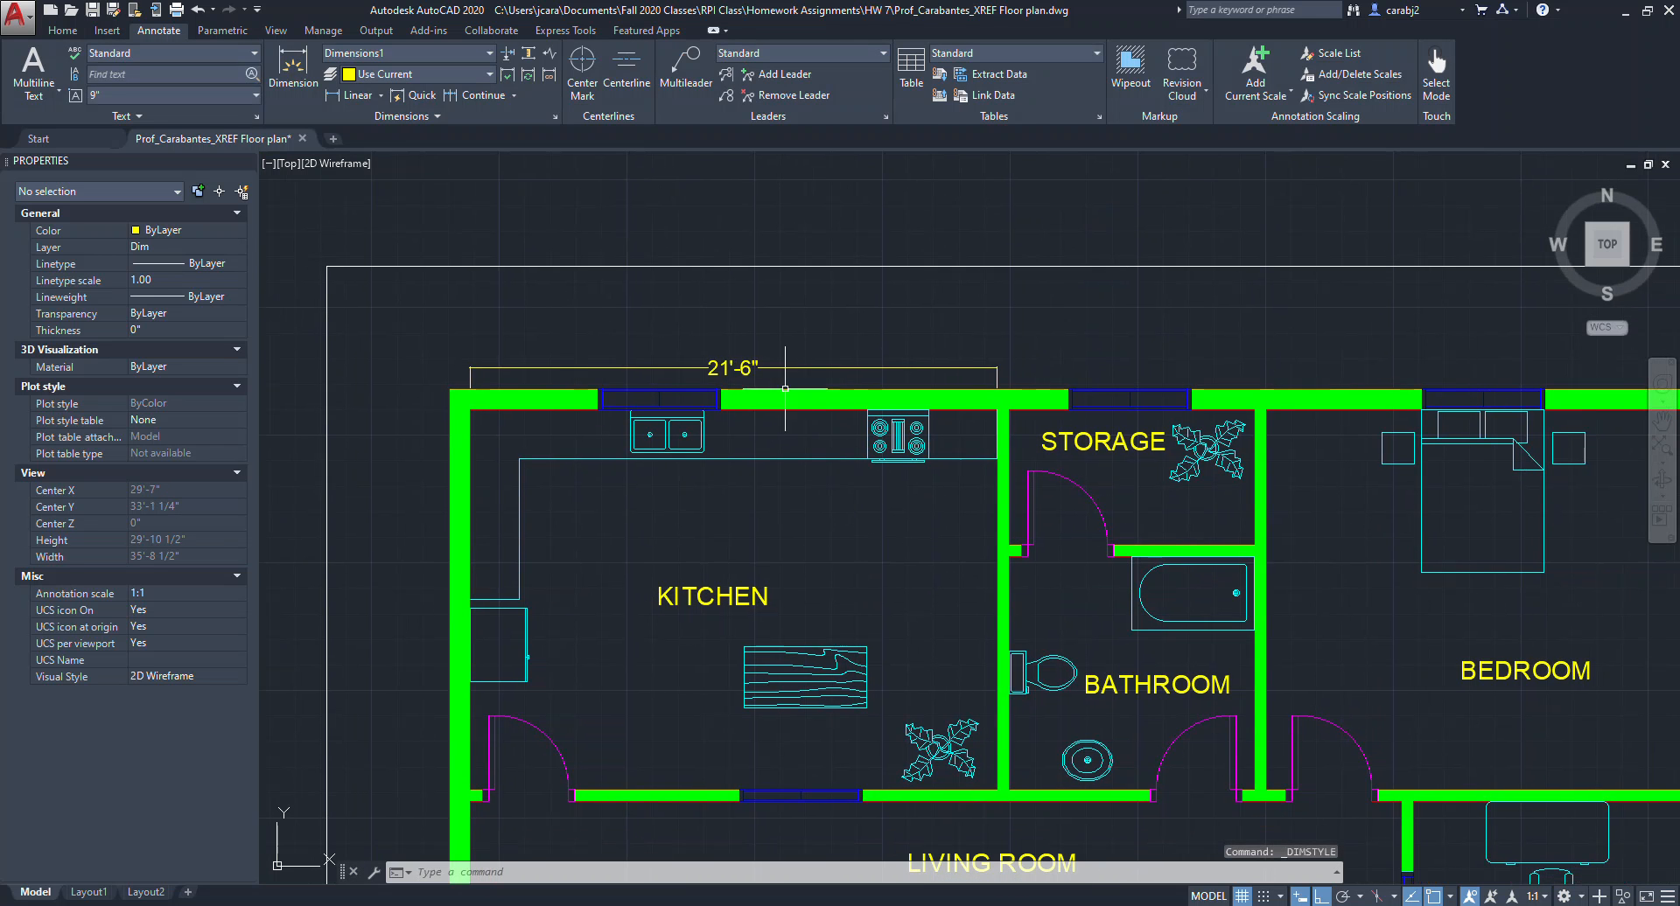
pyautogui.scroll(10, 996, 366)
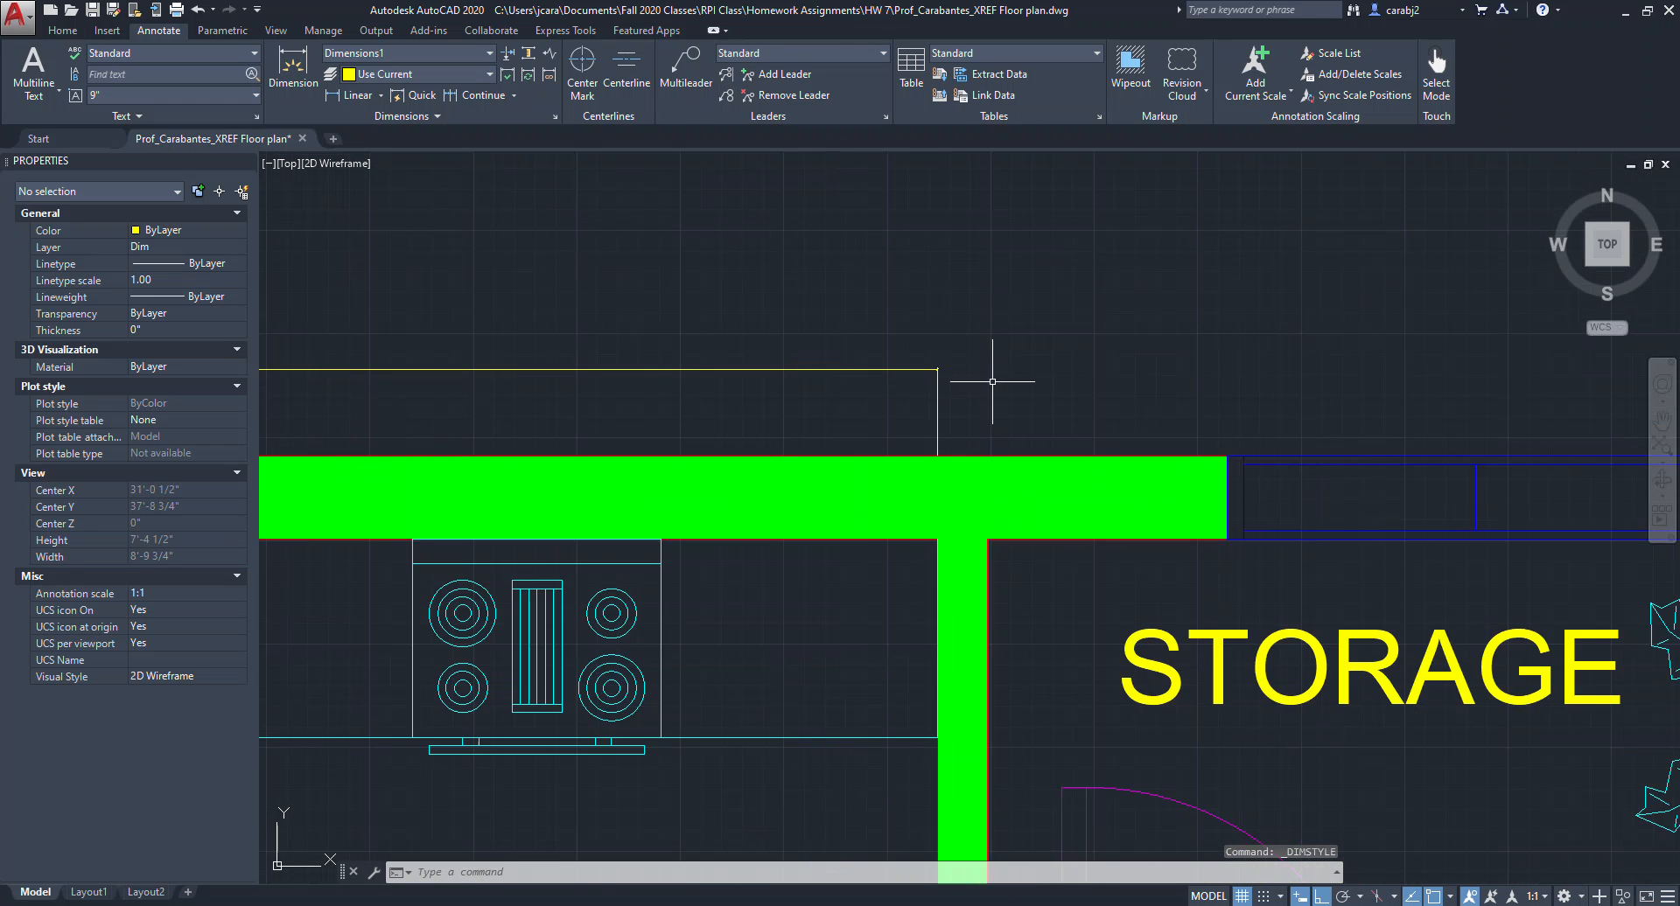
pyautogui.scroll(4, 931, 350)
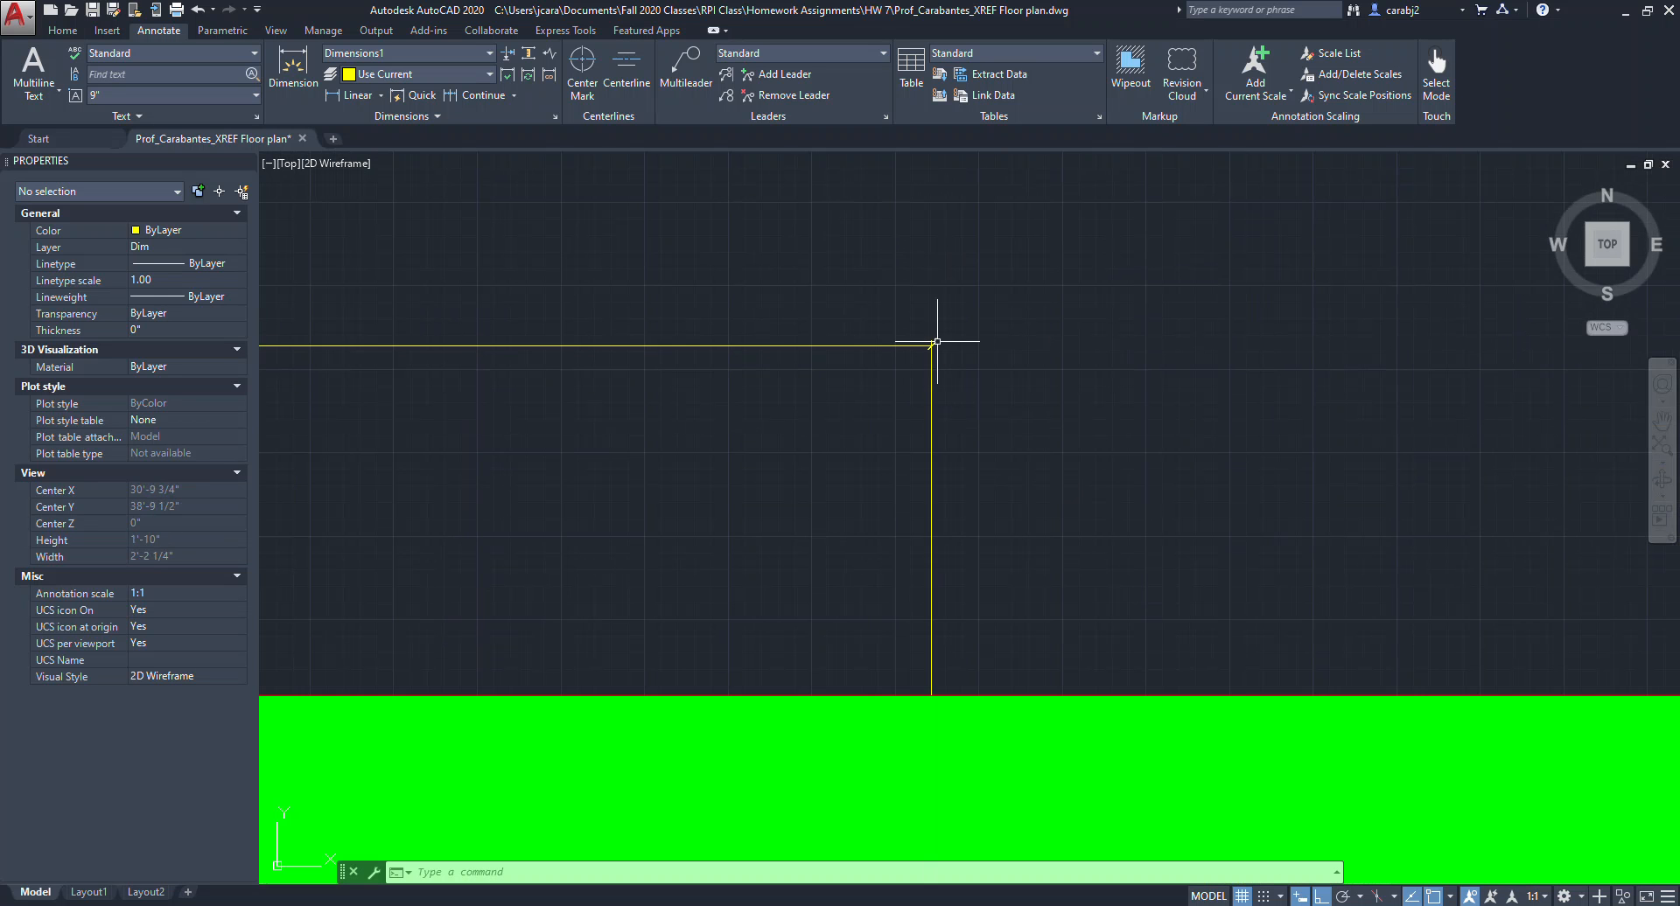
pyautogui.scroll(-12, 933, 346)
pyautogui.moveTo(738, 356); pyautogui.dragTo(1038, 349, button='middle')
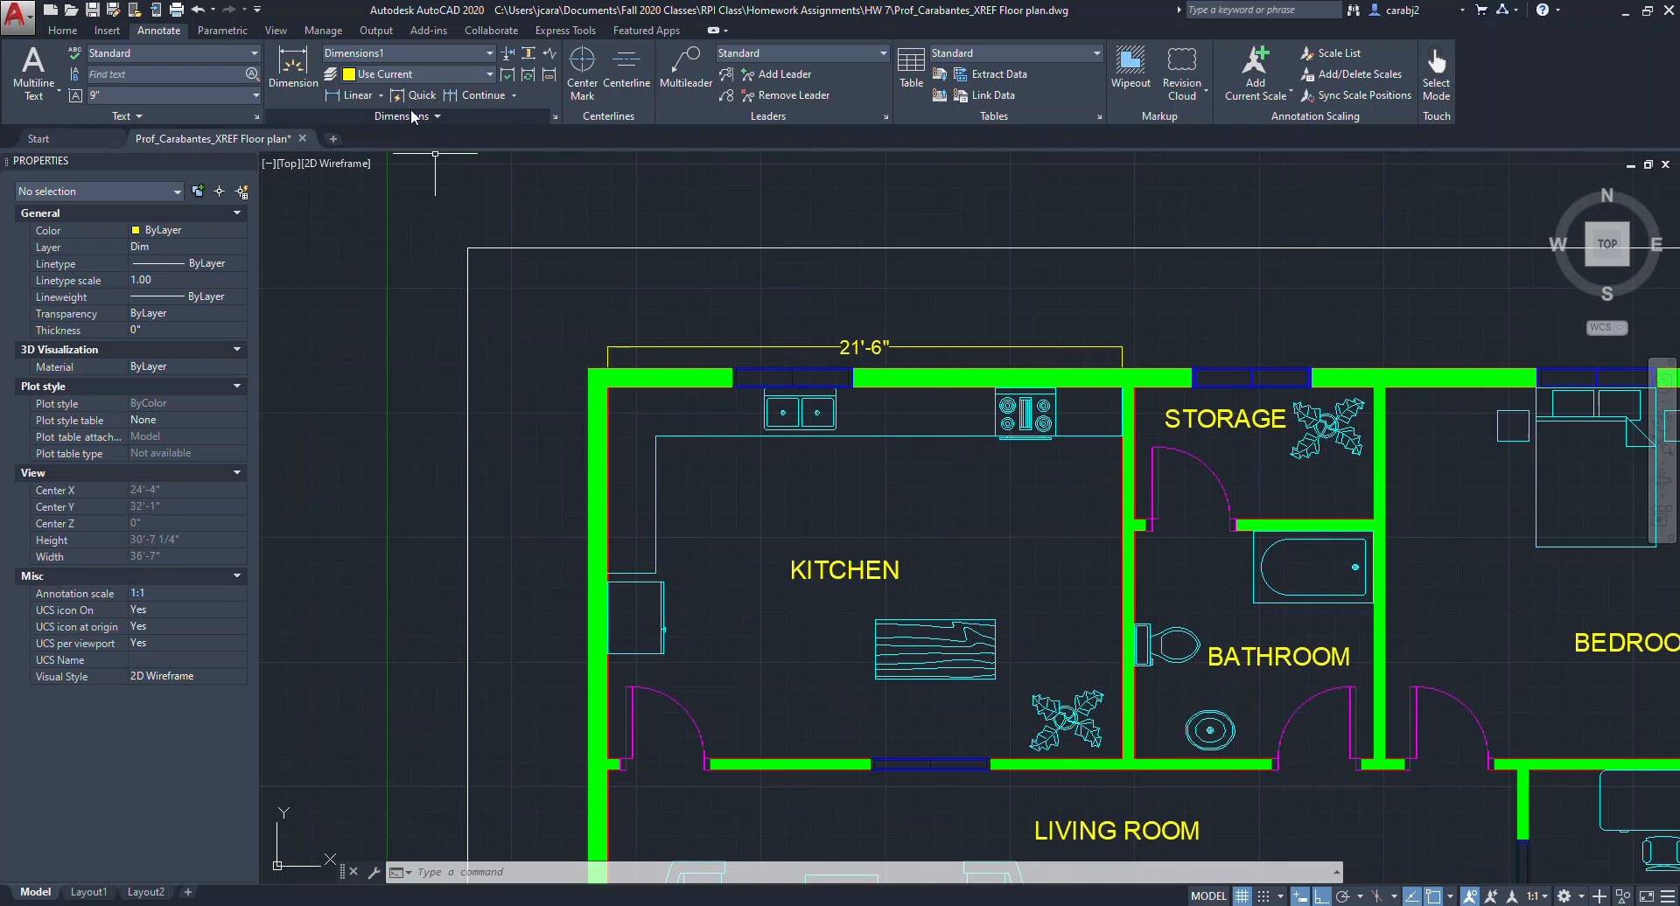
pyautogui.click(414, 54)
pyautogui.click(339, 243)
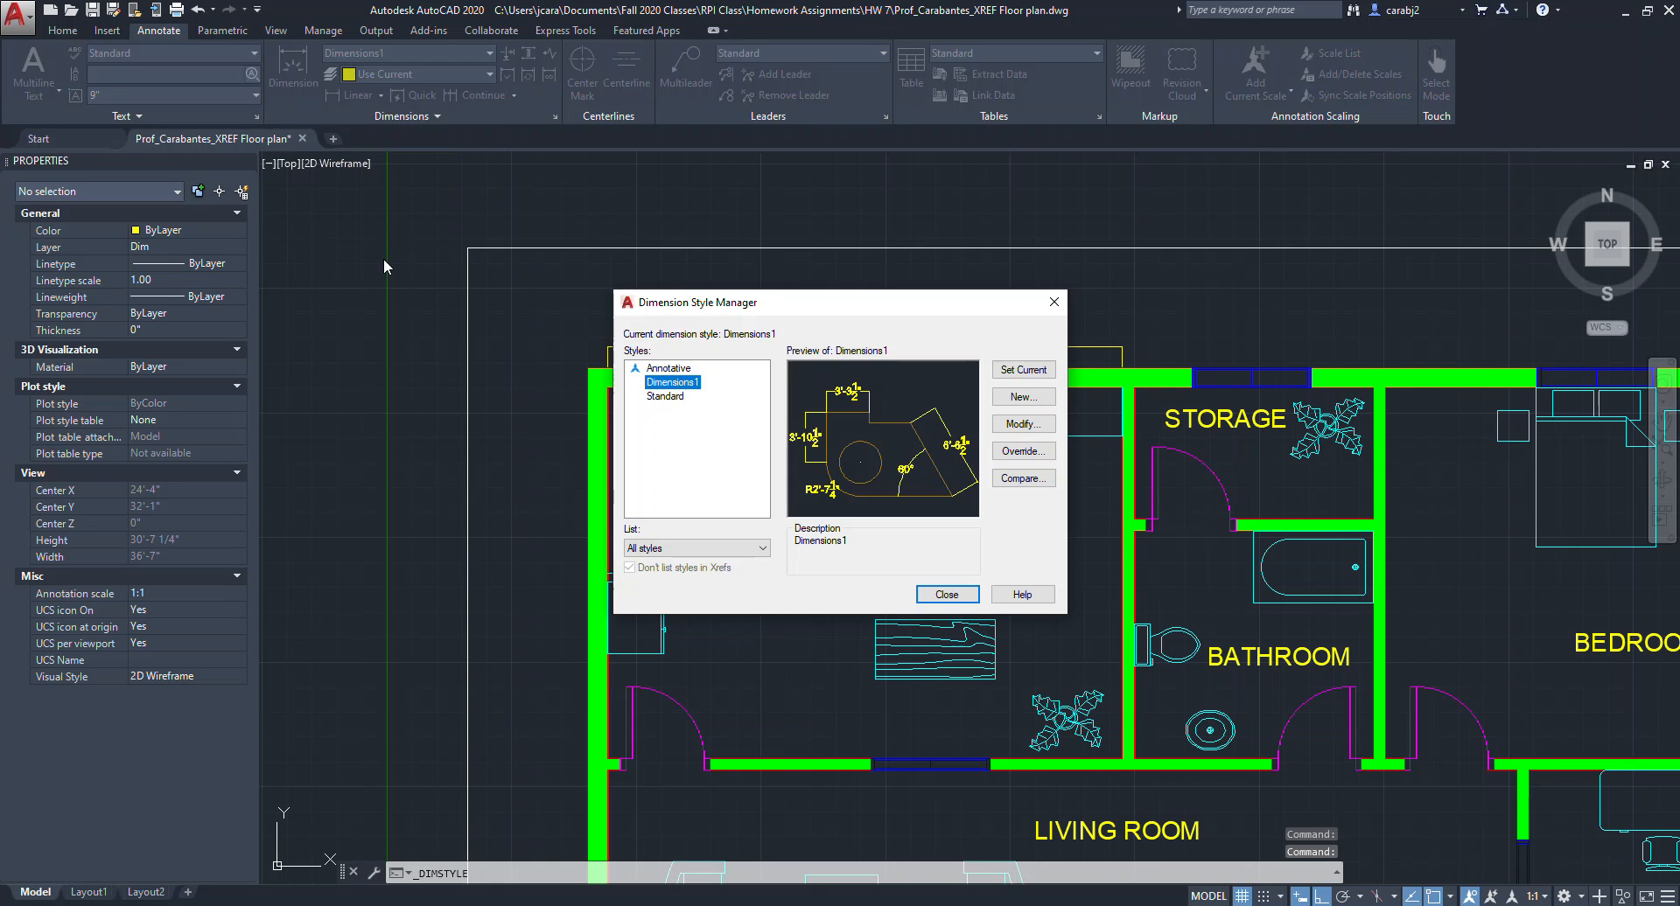
pyautogui.click(1021, 424)
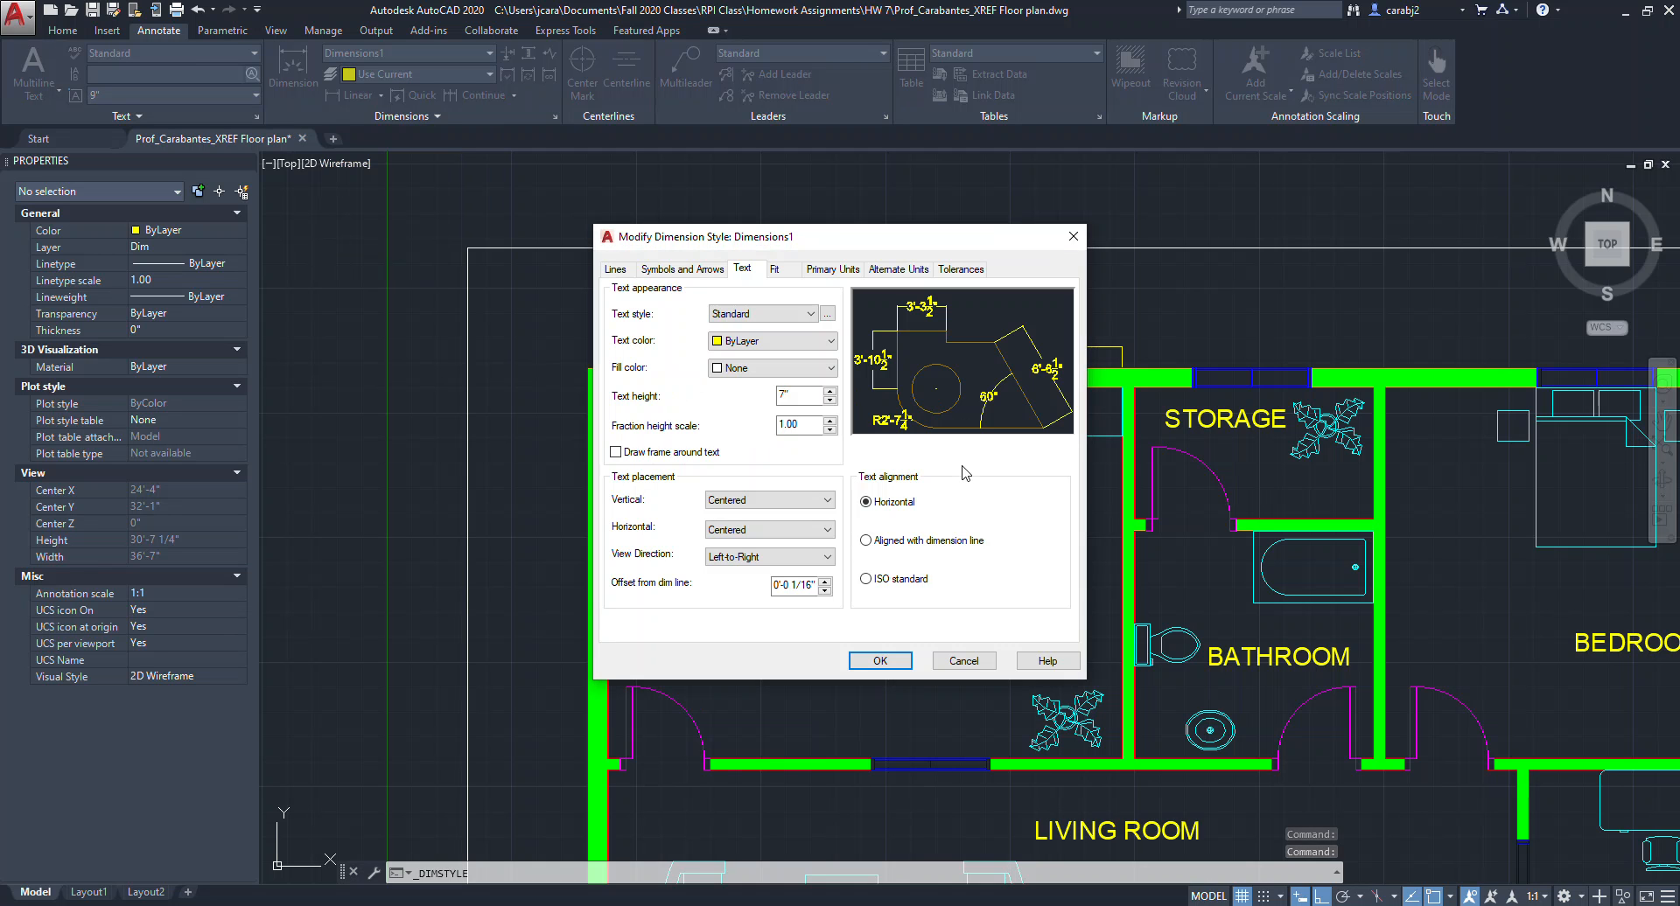
pyautogui.click(775, 269)
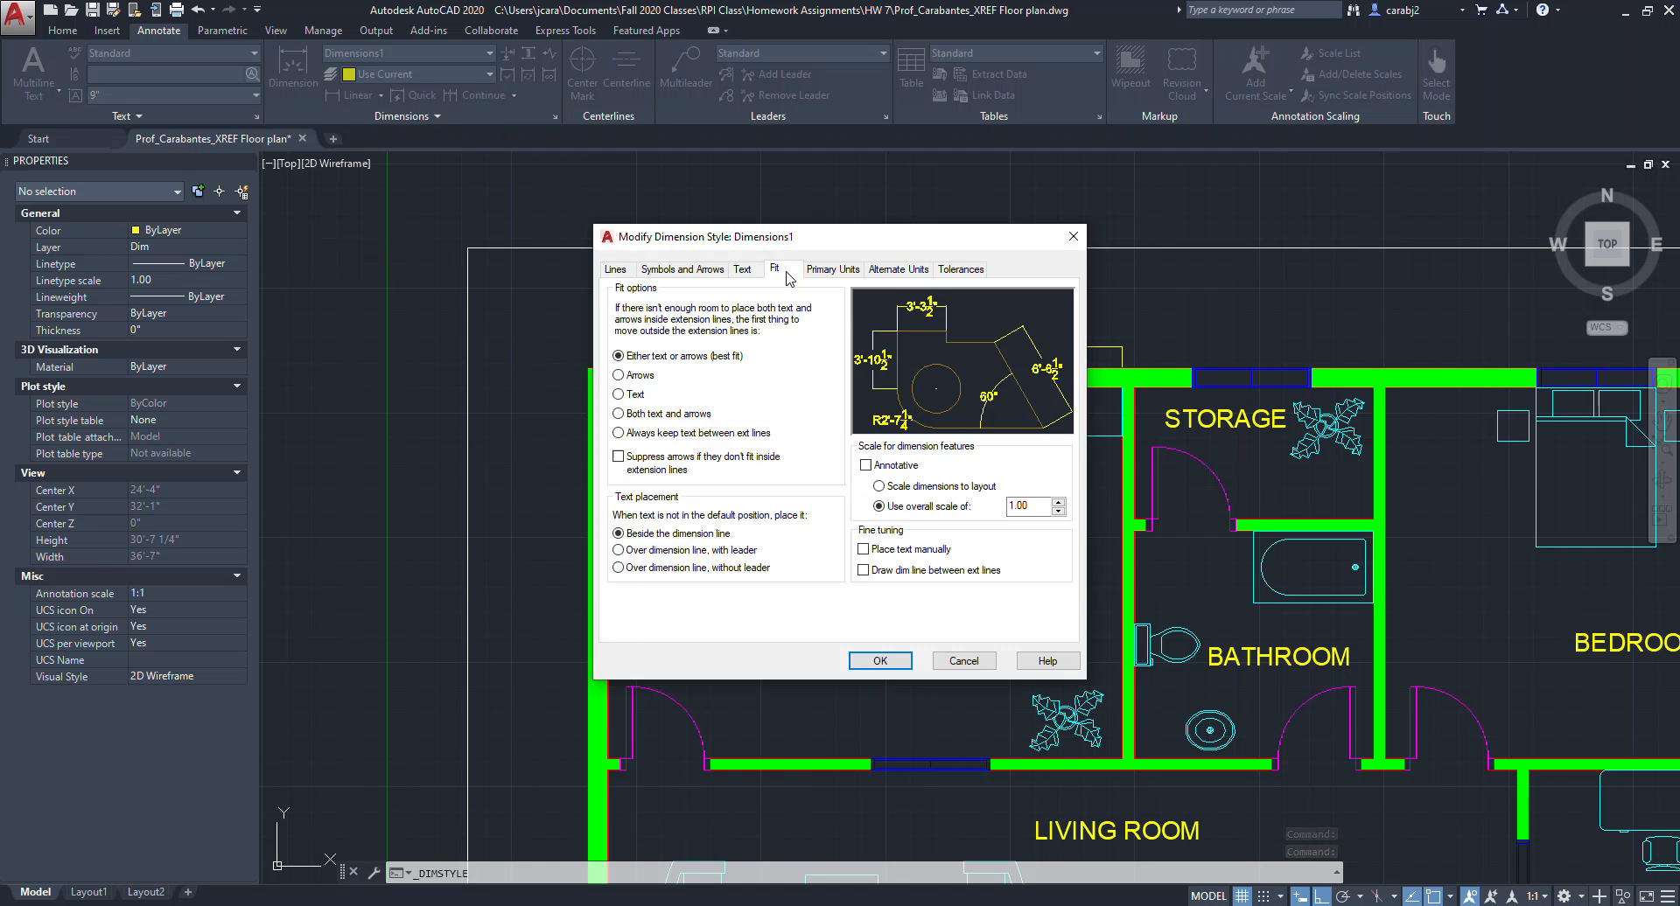
pyautogui.click(739, 270)
pyautogui.click(693, 269)
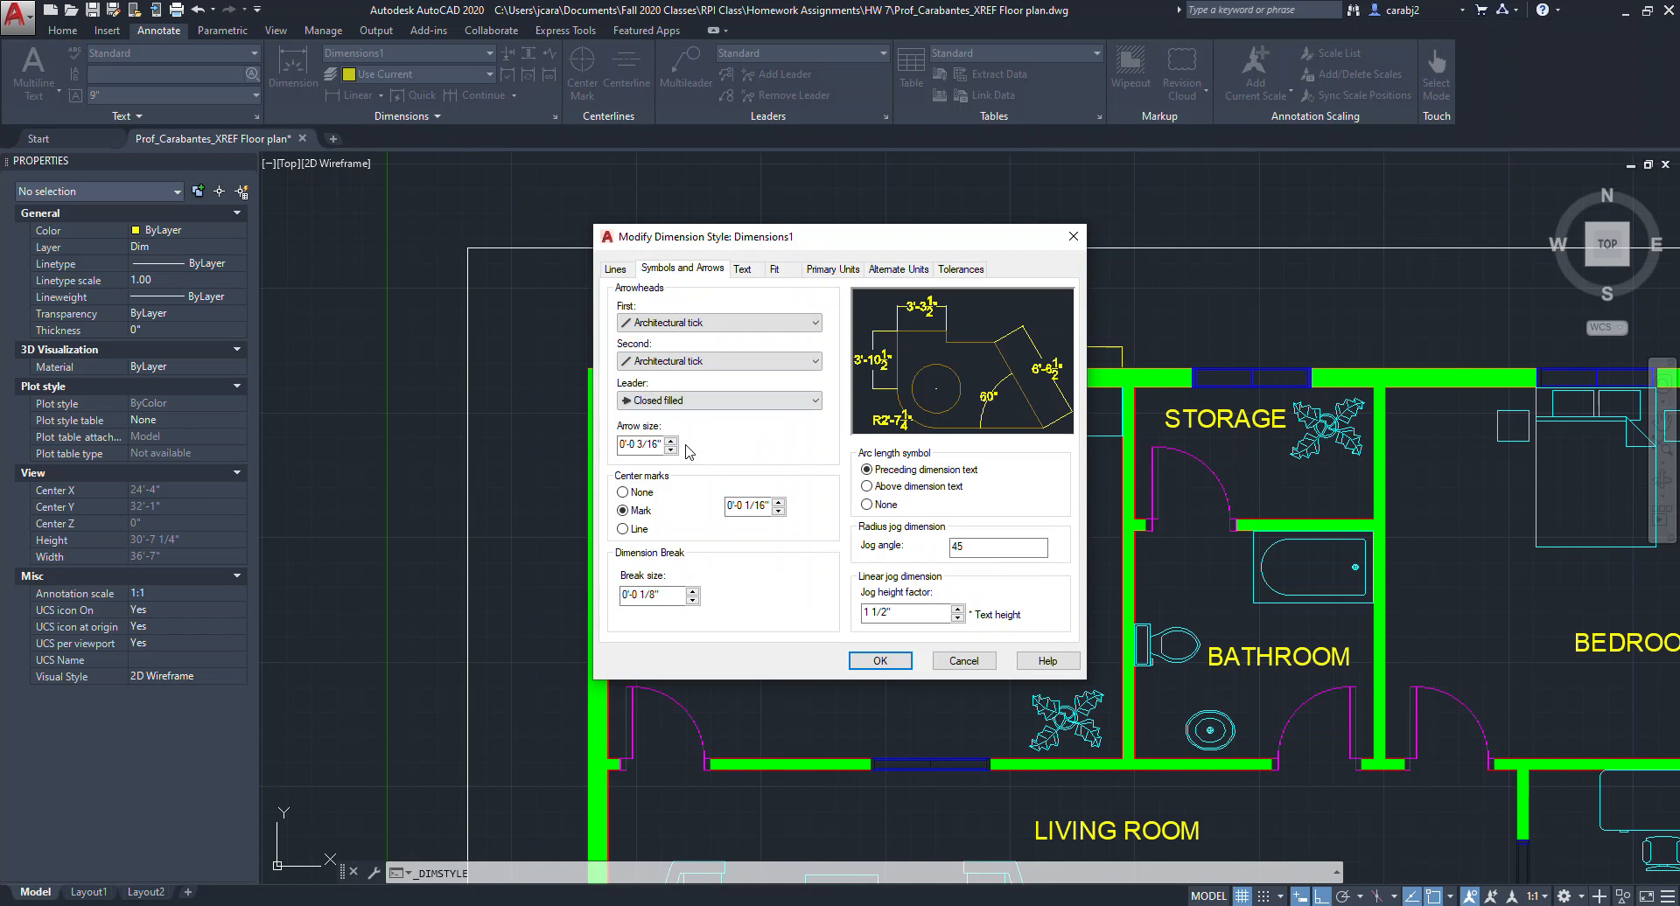
pyautogui.moveTo(662, 445); pyautogui.dragTo(620, 443)
pyautogui.click(671, 442)
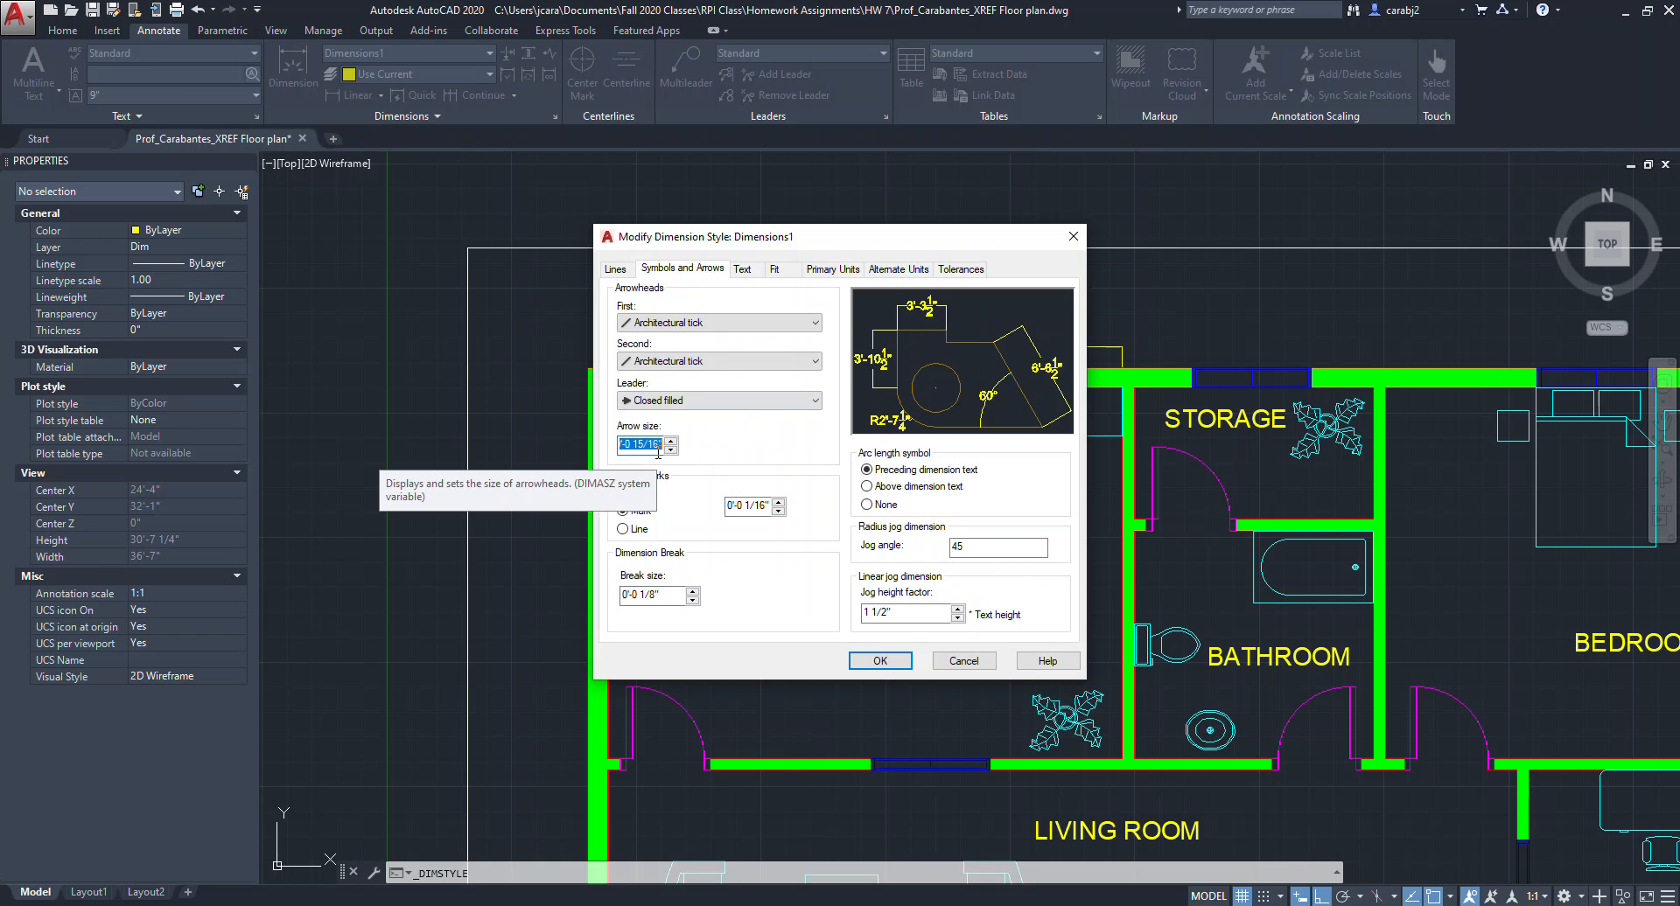
pyautogui.write('3')
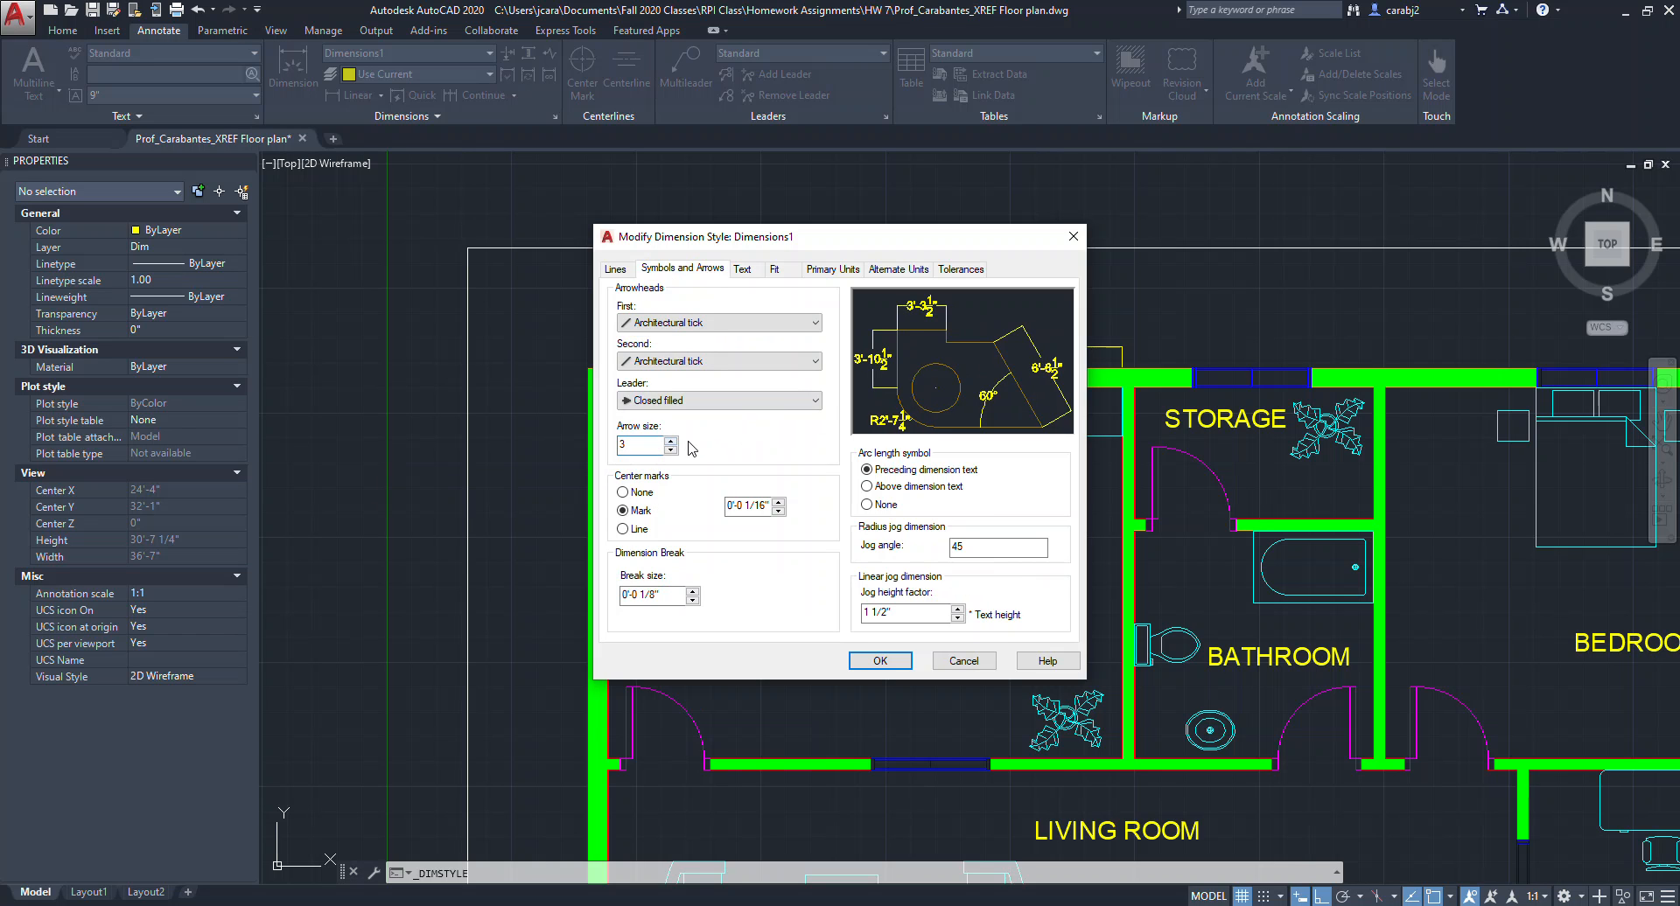
pyautogui.click(749, 507)
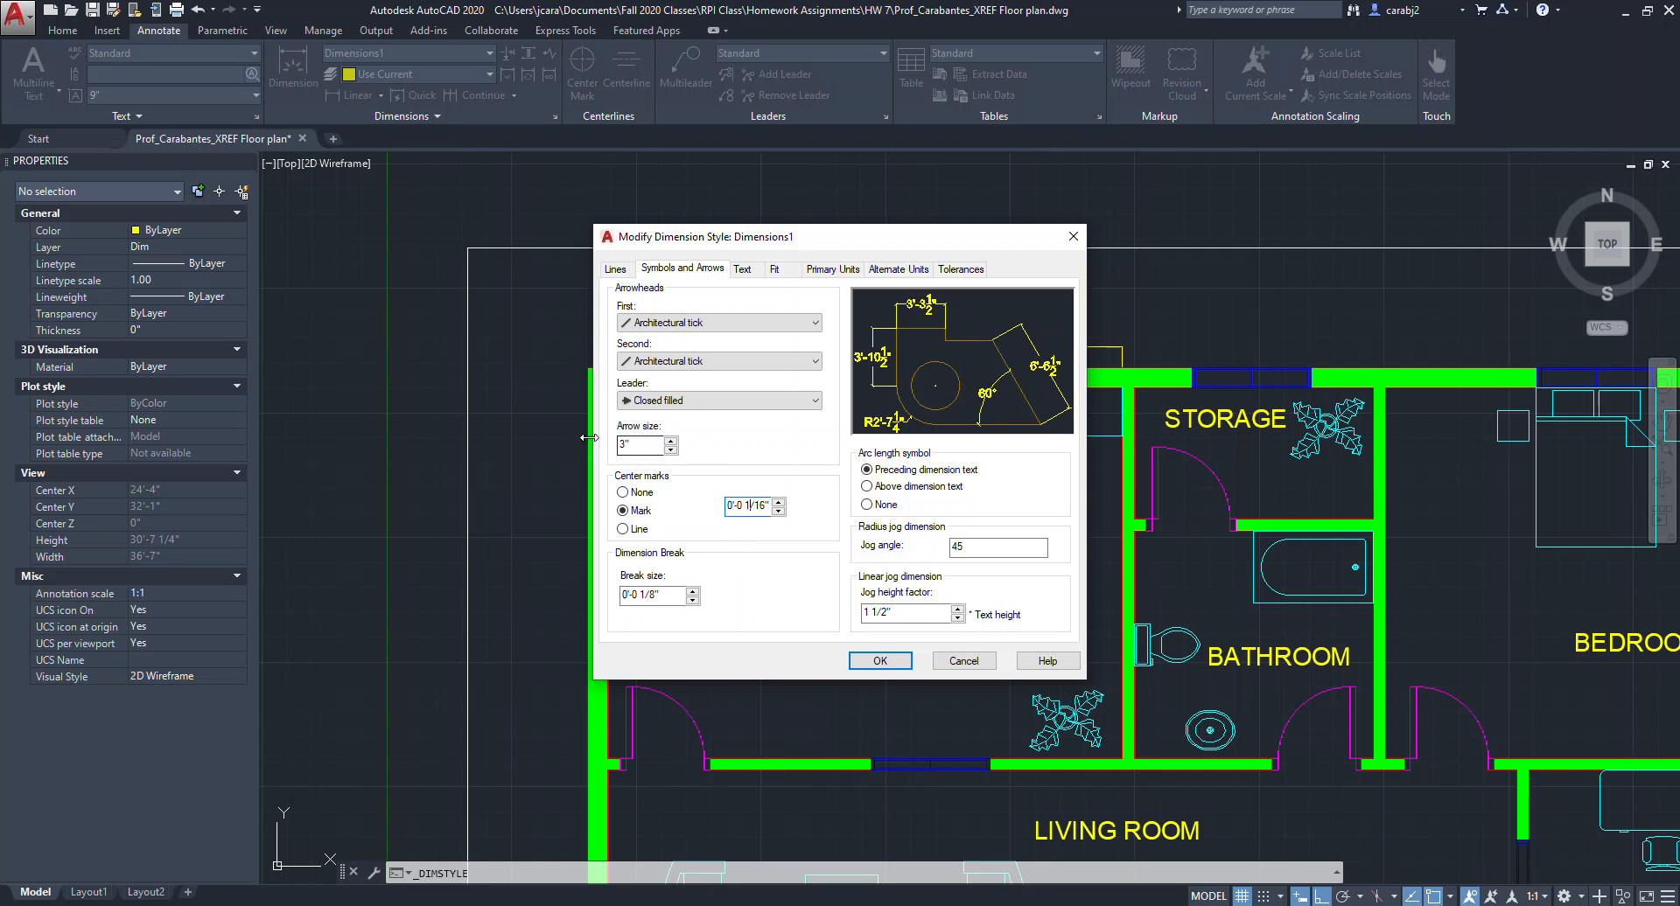
pyautogui.click(761, 506)
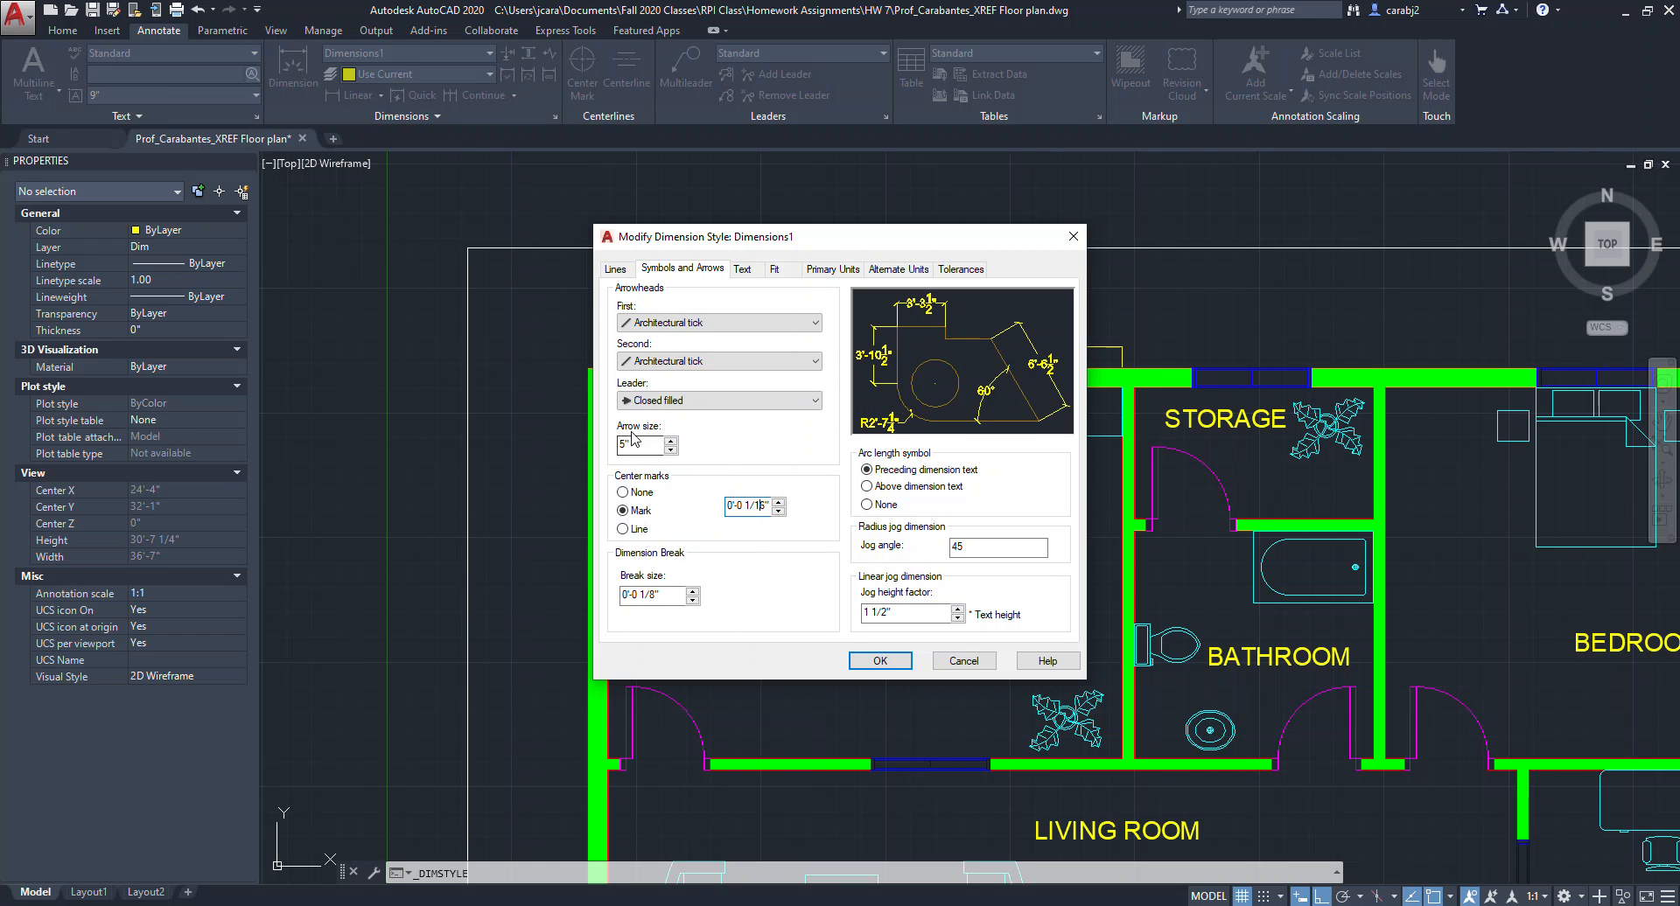
pyautogui.click(743, 269)
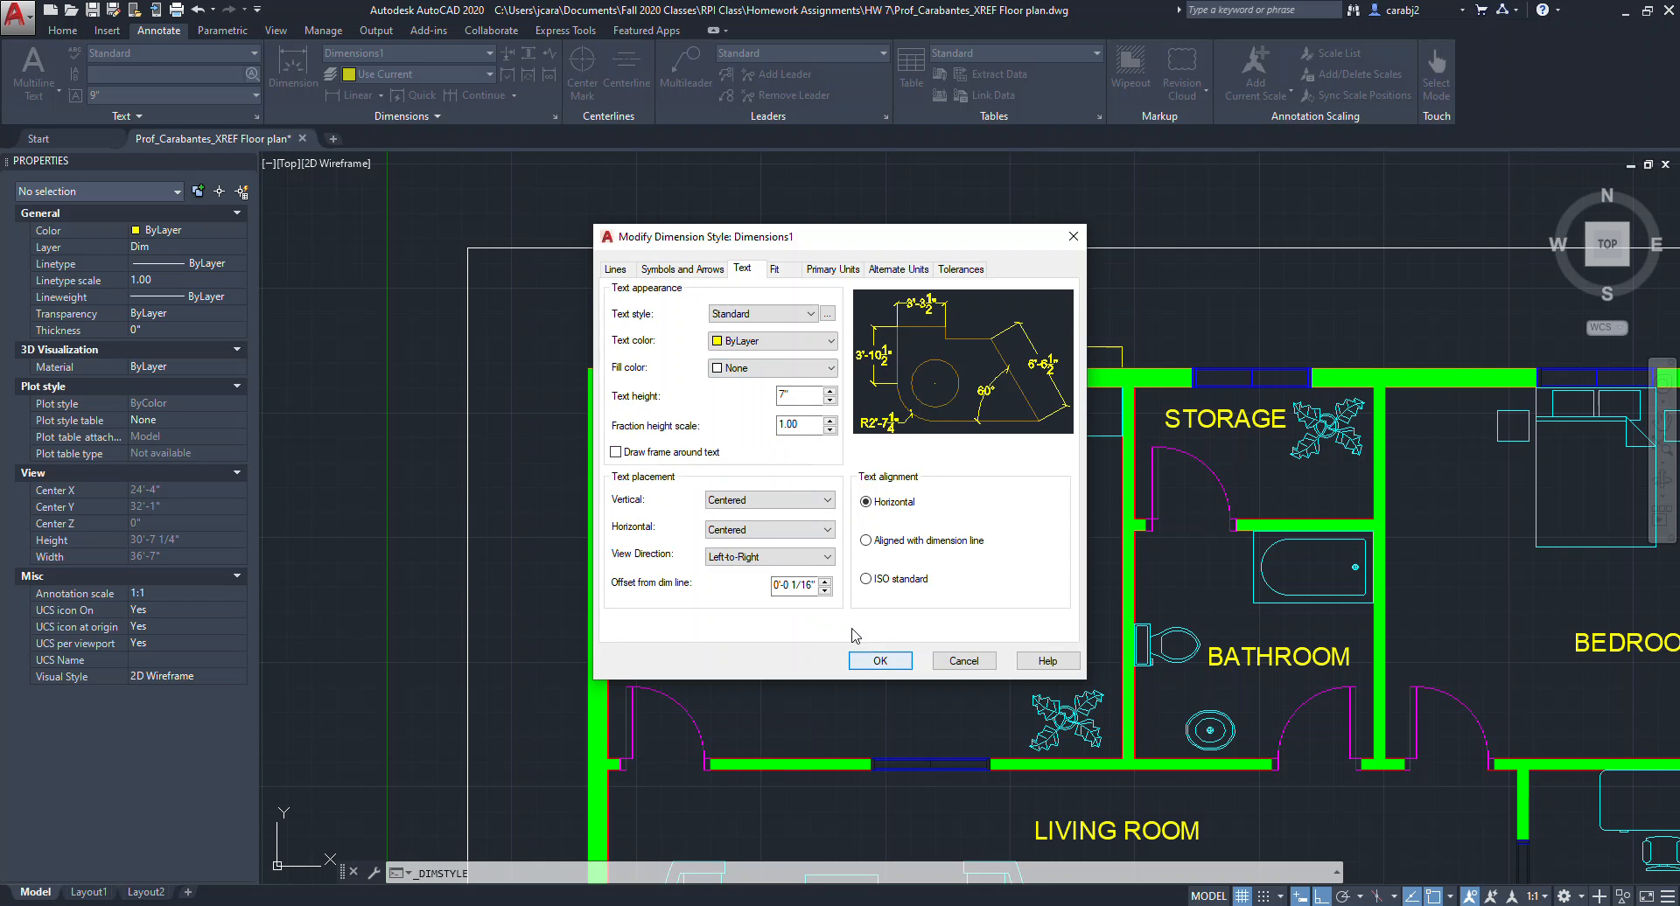
pyautogui.click(882, 662)
pyautogui.click(948, 595)
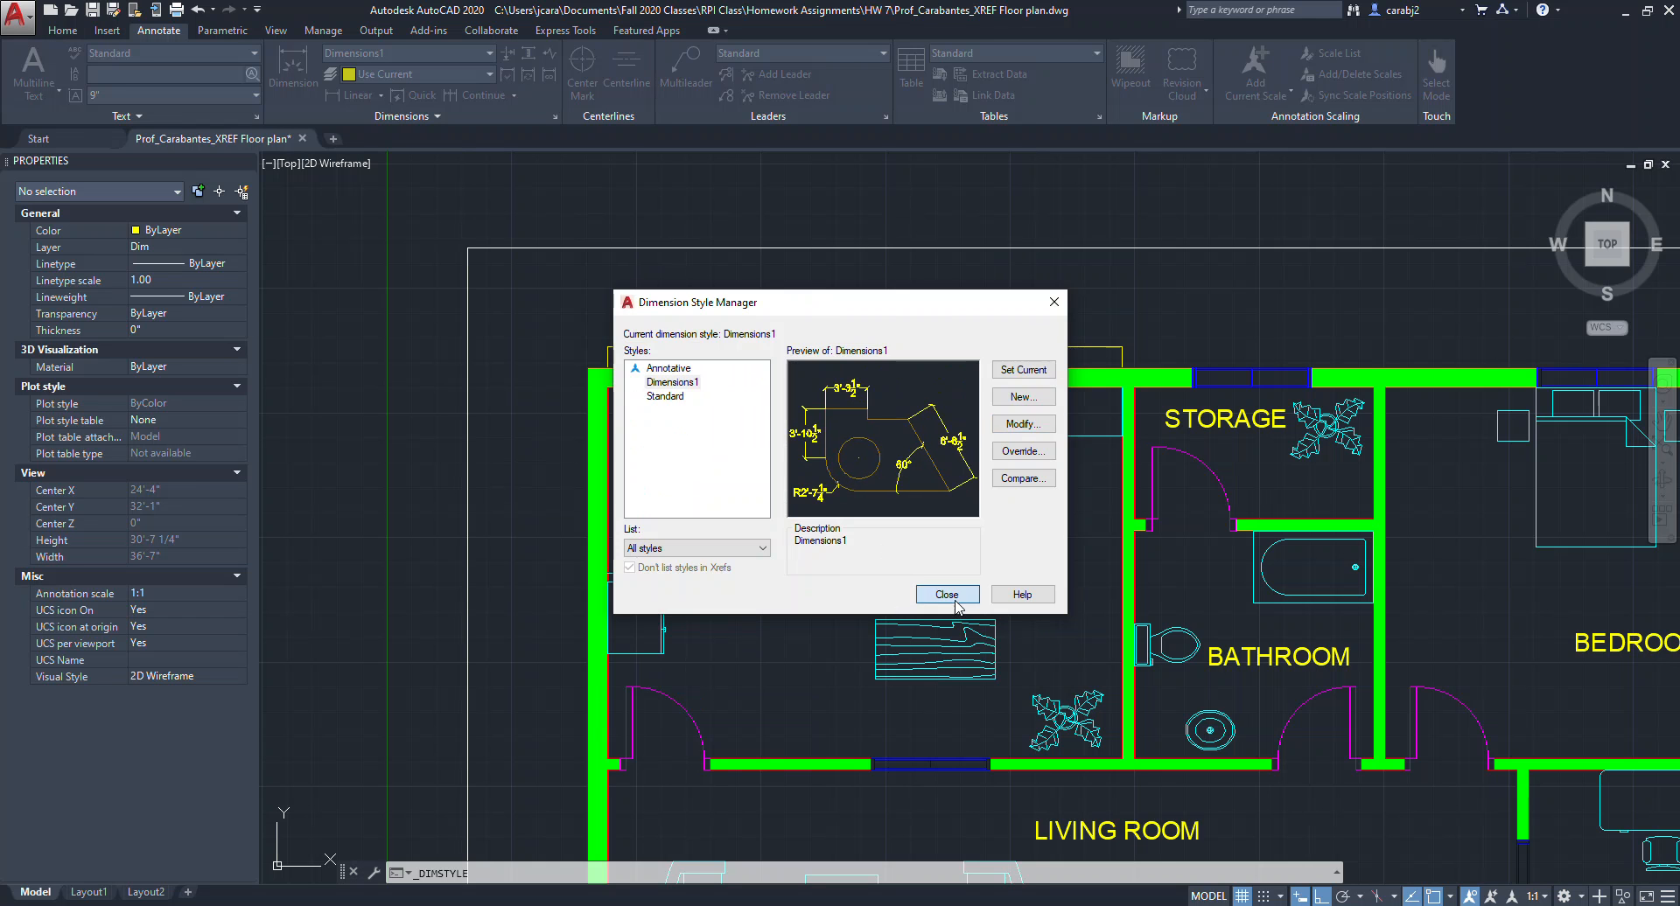
# Add a linear dimension above the top wall spanning the storage room's width, beside the kitchen dimension.
pyautogui.scroll(-3, 989, 347)
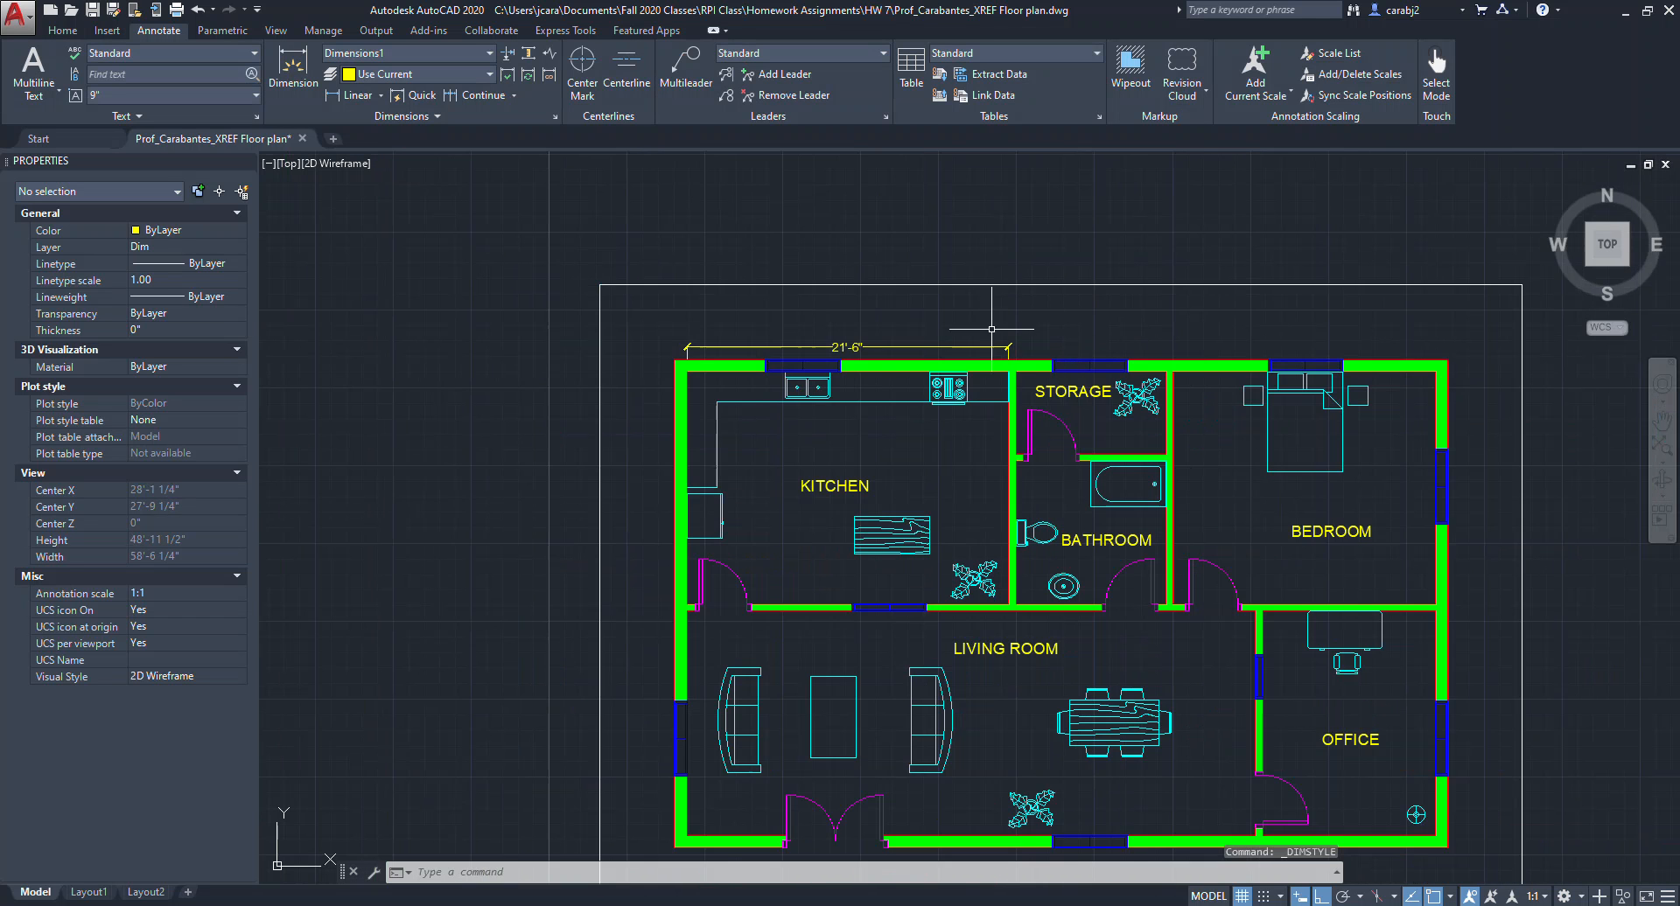
pyautogui.scroll(2, 804, 343)
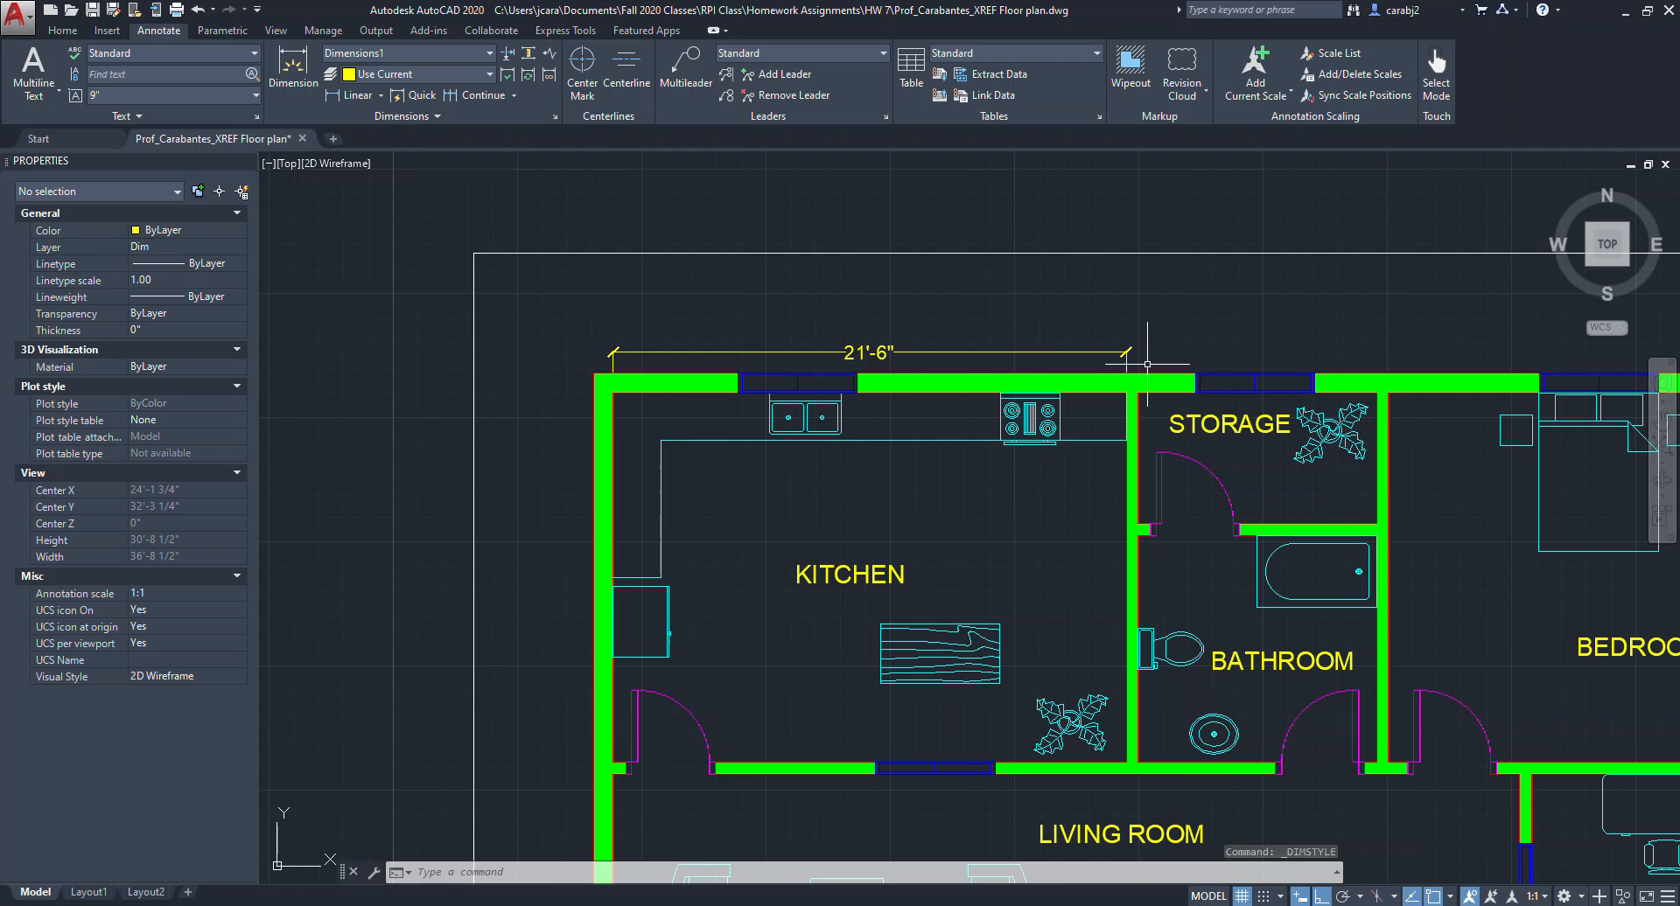
pyautogui.moveTo(1041, 376); pyautogui.dragTo(994, 379, button='middle')
pyautogui.scroll(-2, 563, 332)
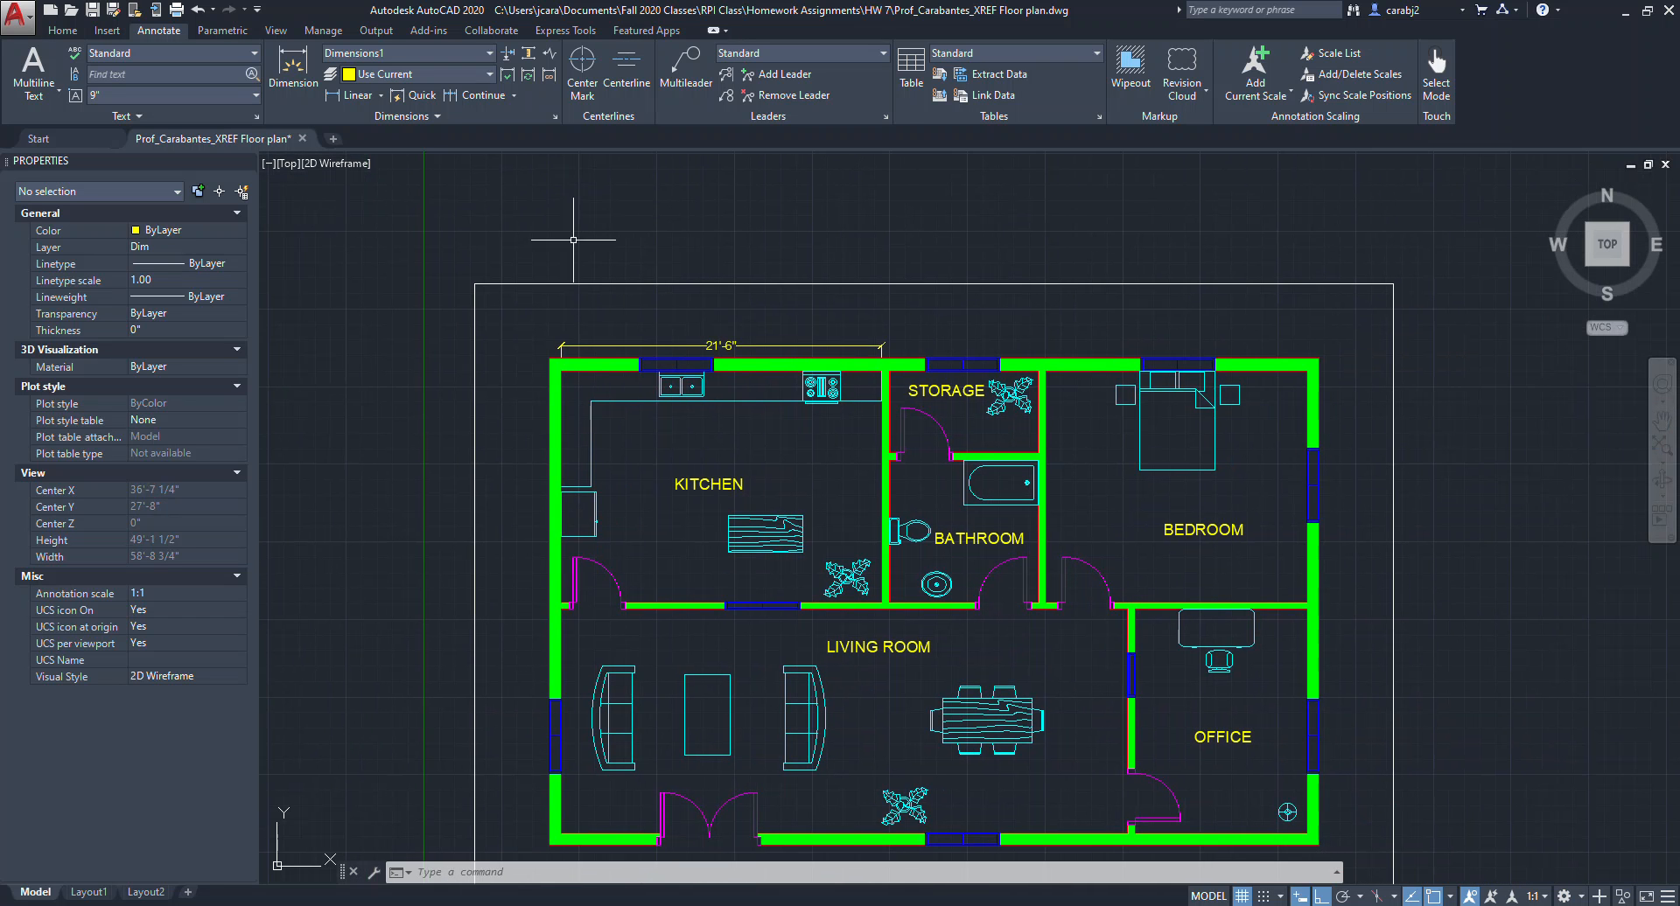
pyautogui.moveTo(818, 348); pyautogui.dragTo(732, 339, button='middle')
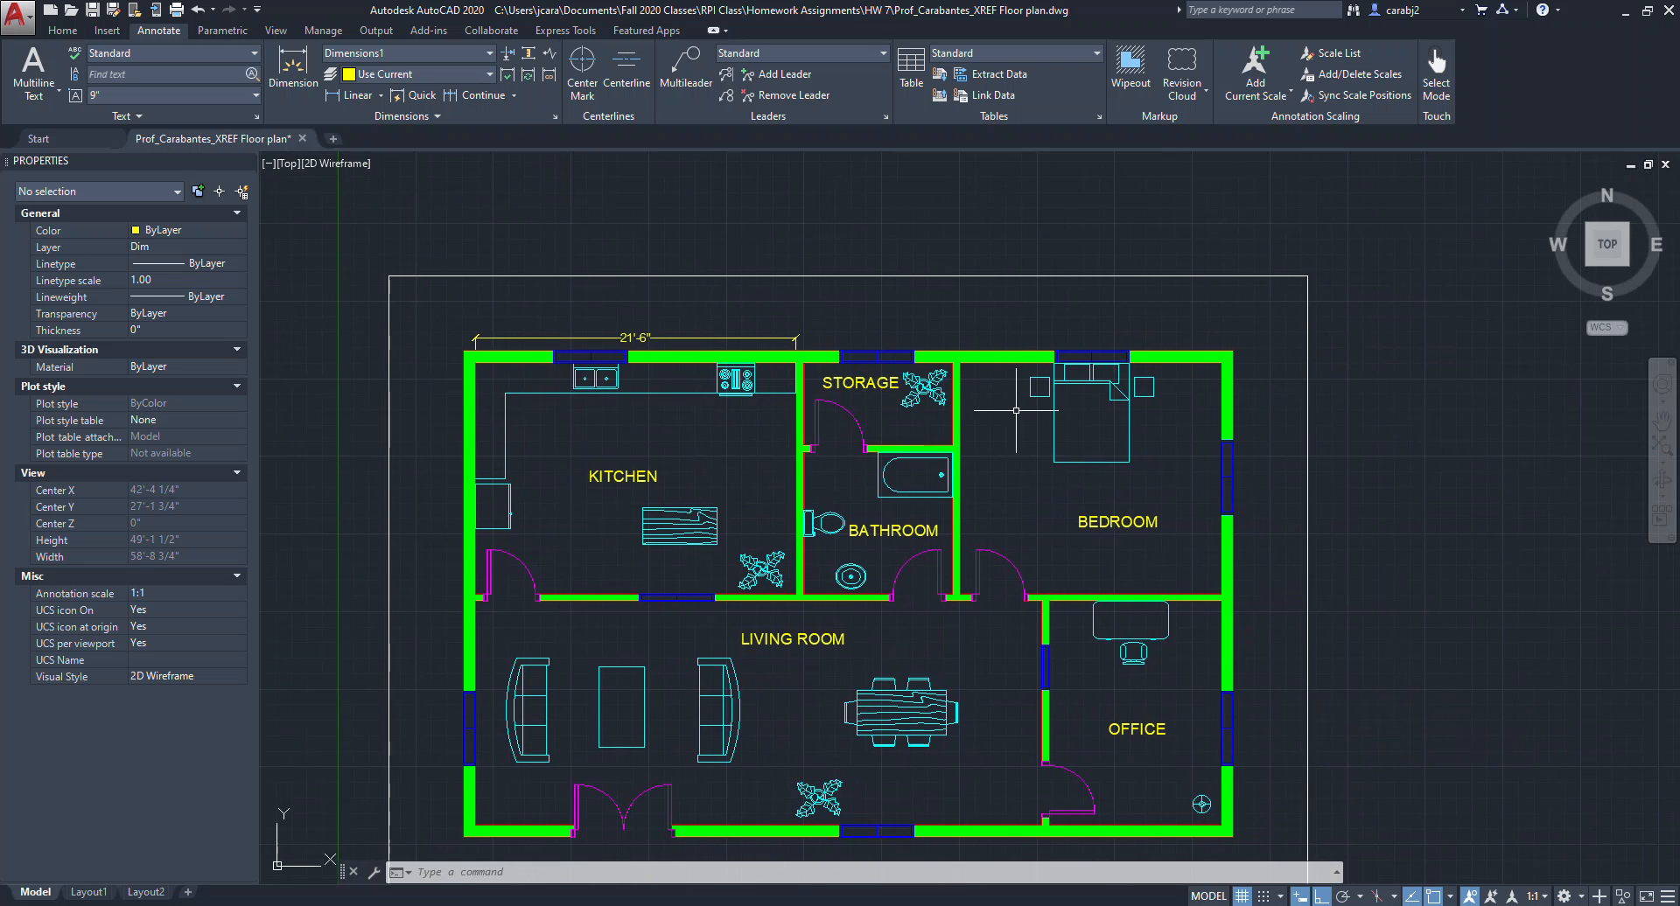
pyautogui.moveTo(889, 400); pyautogui.dragTo(881, 373, button='middle')
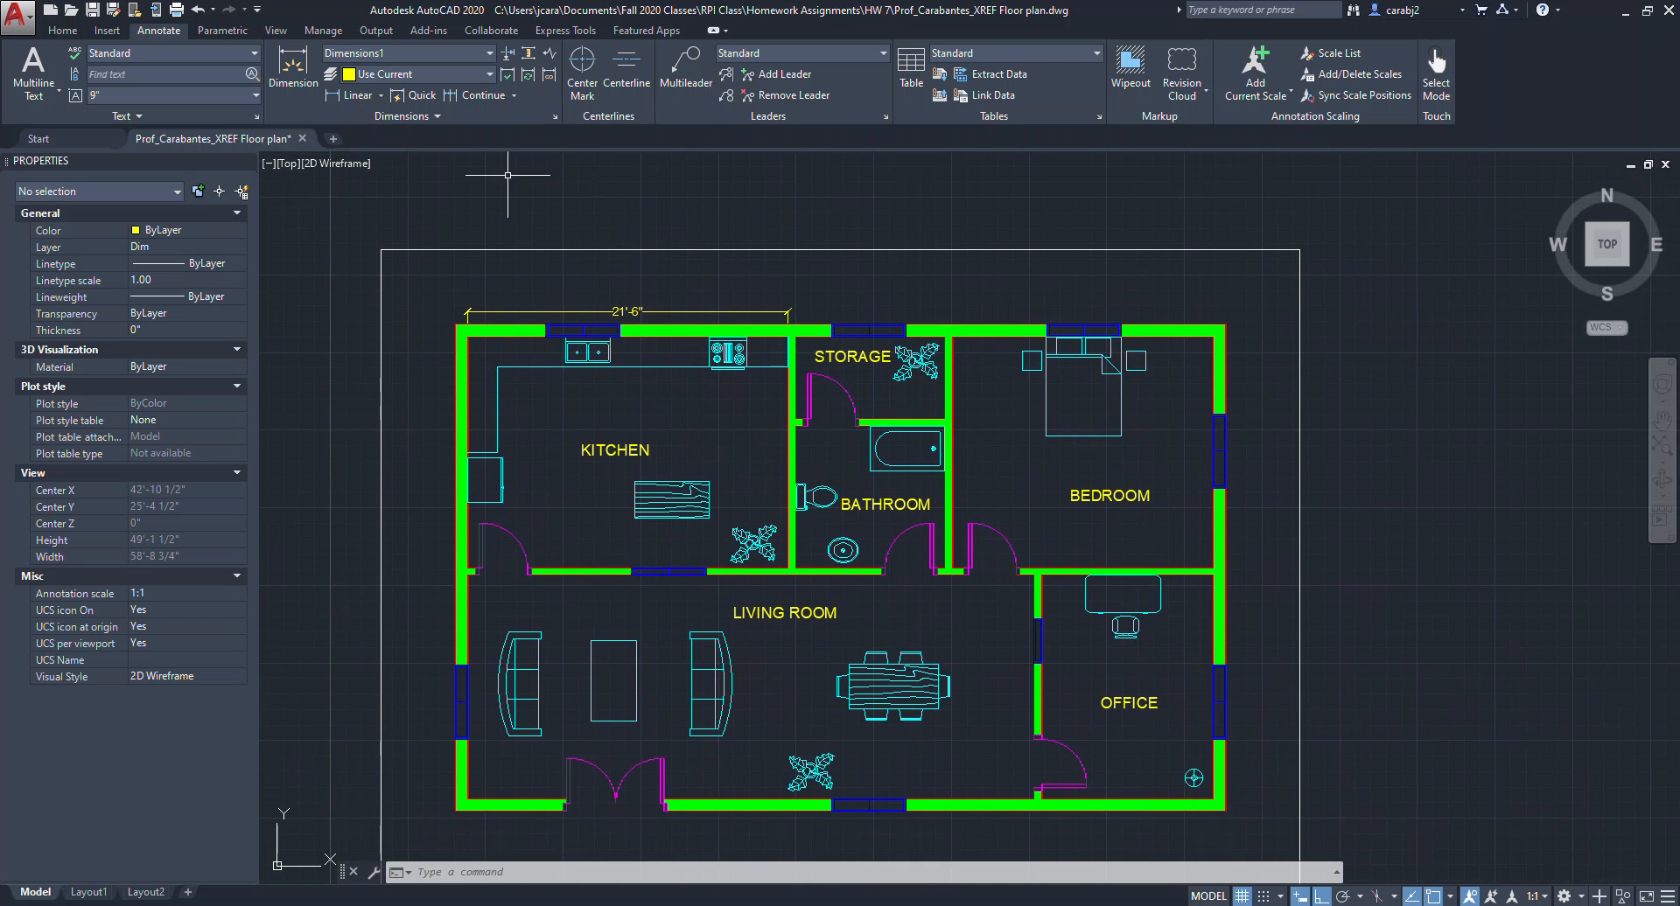
pyautogui.click(354, 95)
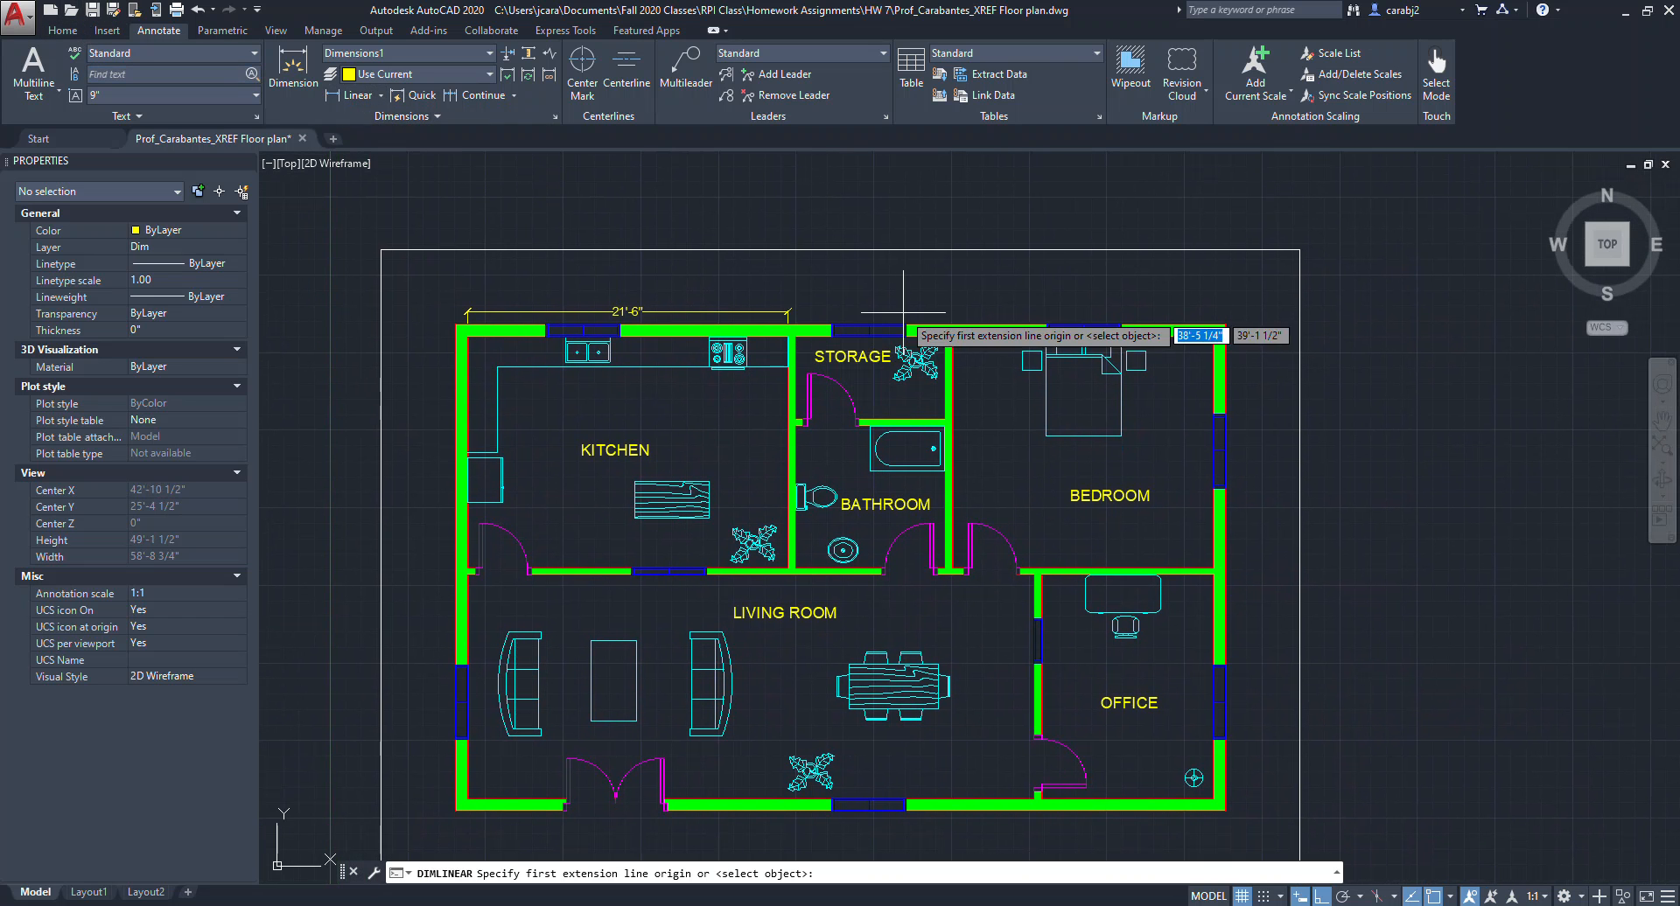
pyautogui.scroll(2, 632, 308)
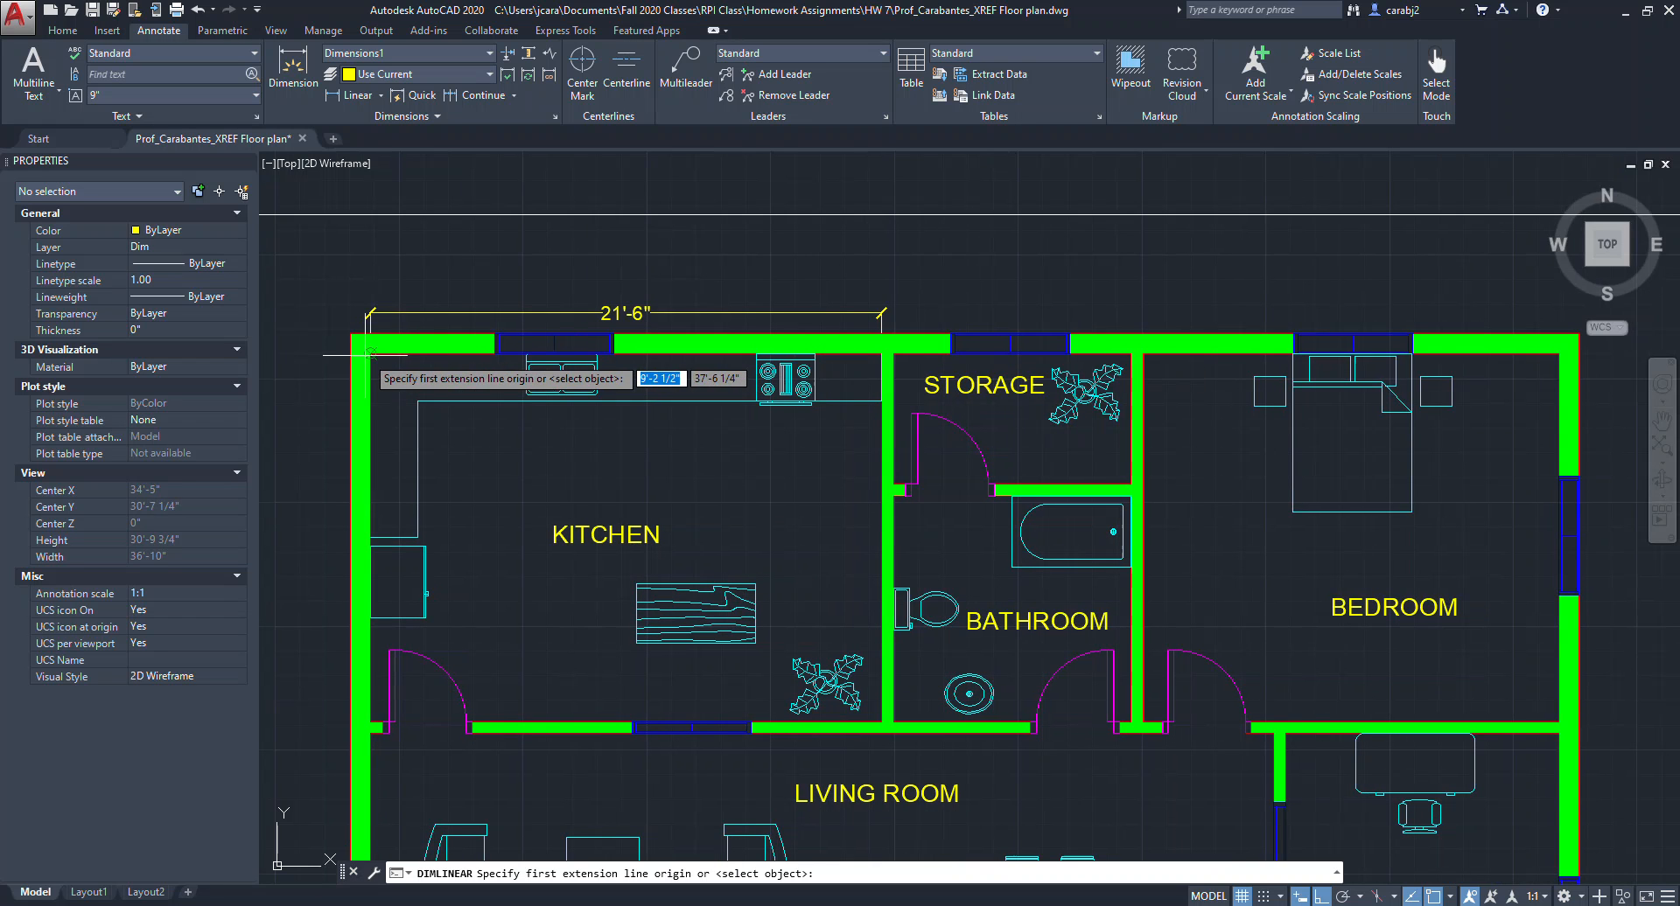
pyautogui.click(893, 354)
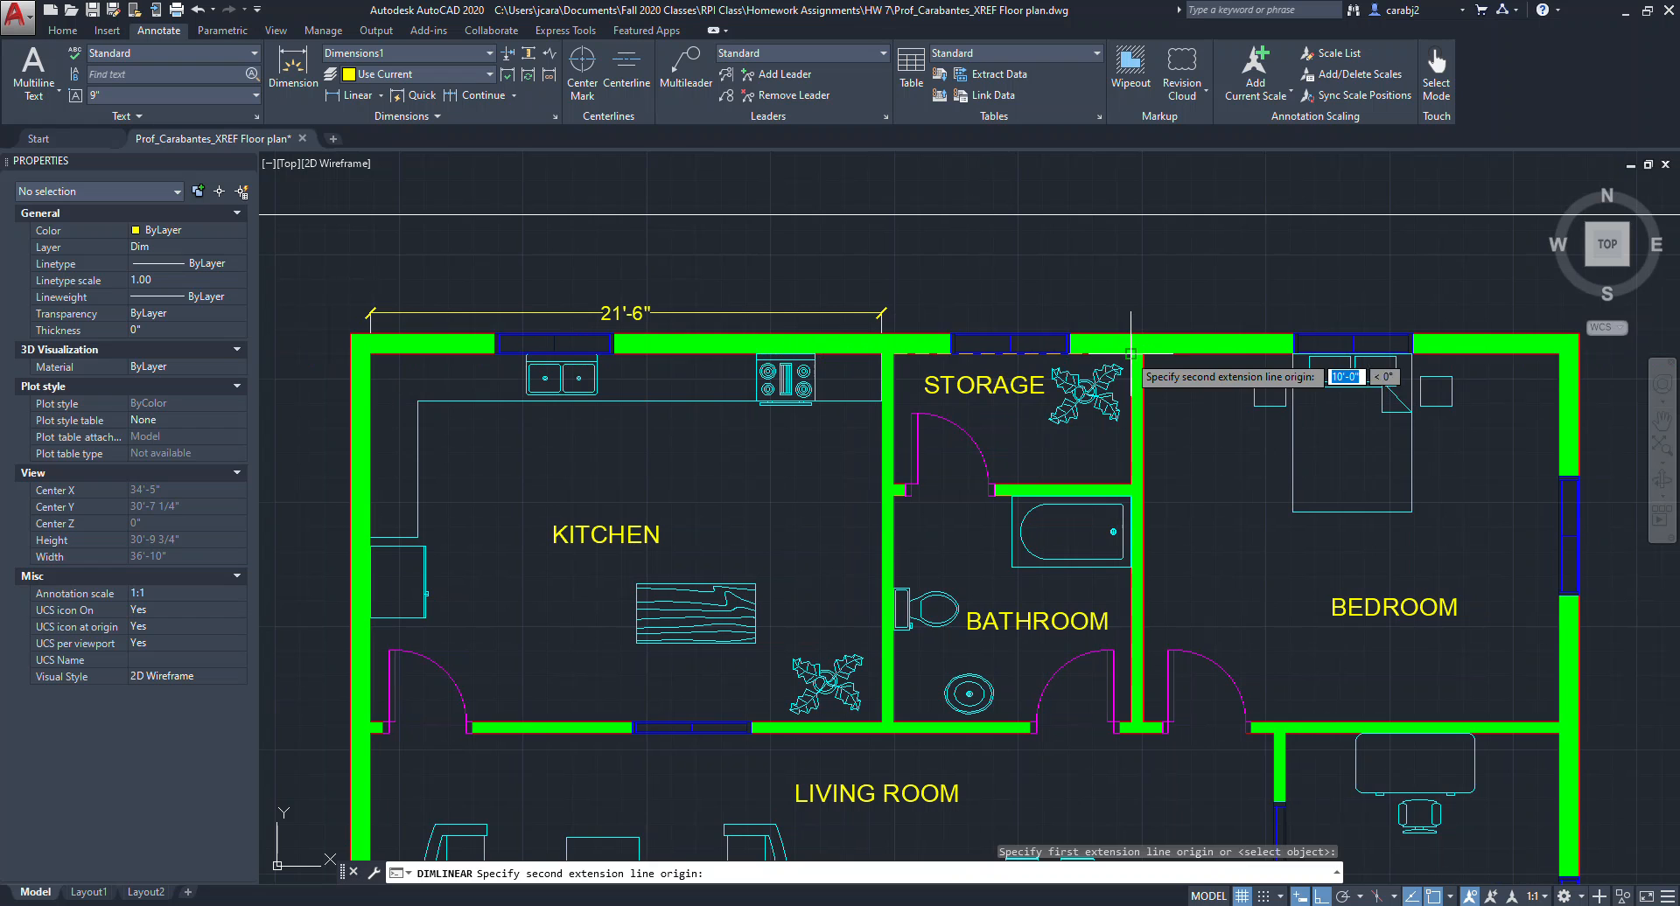
pyautogui.click(1130, 353)
pyautogui.click(924, 312)
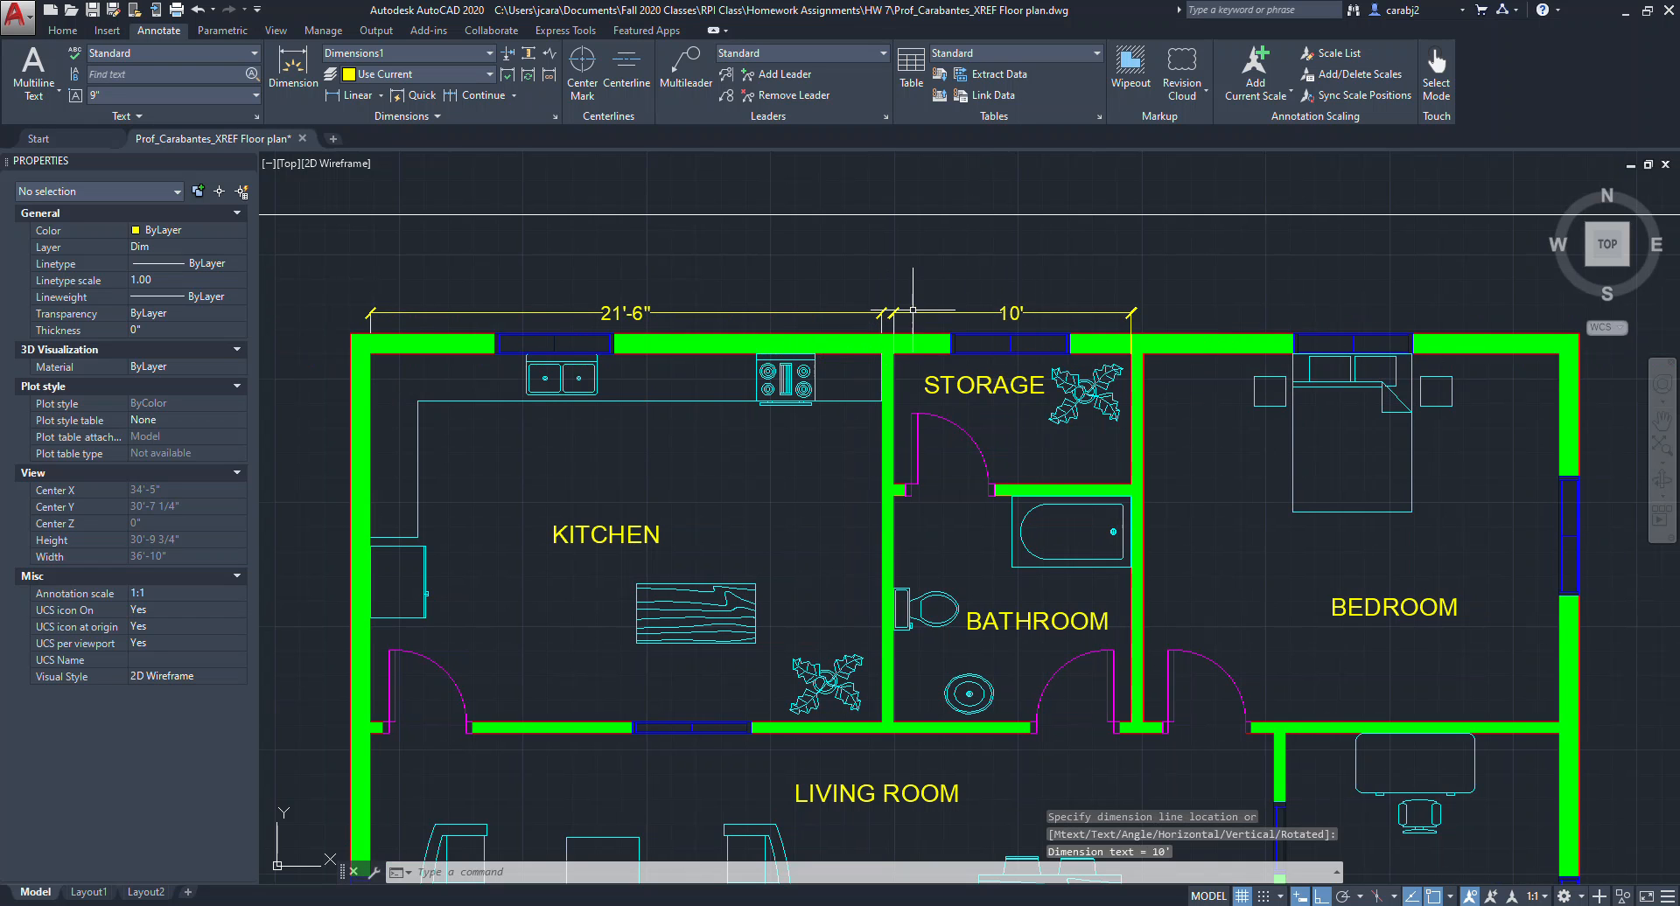
# Add a linear dimension above the top wall spanning the bedroom's width, beside the storage dimension.
pyautogui.moveTo(1176, 322); pyautogui.dragTo(1056, 315, button='middle')
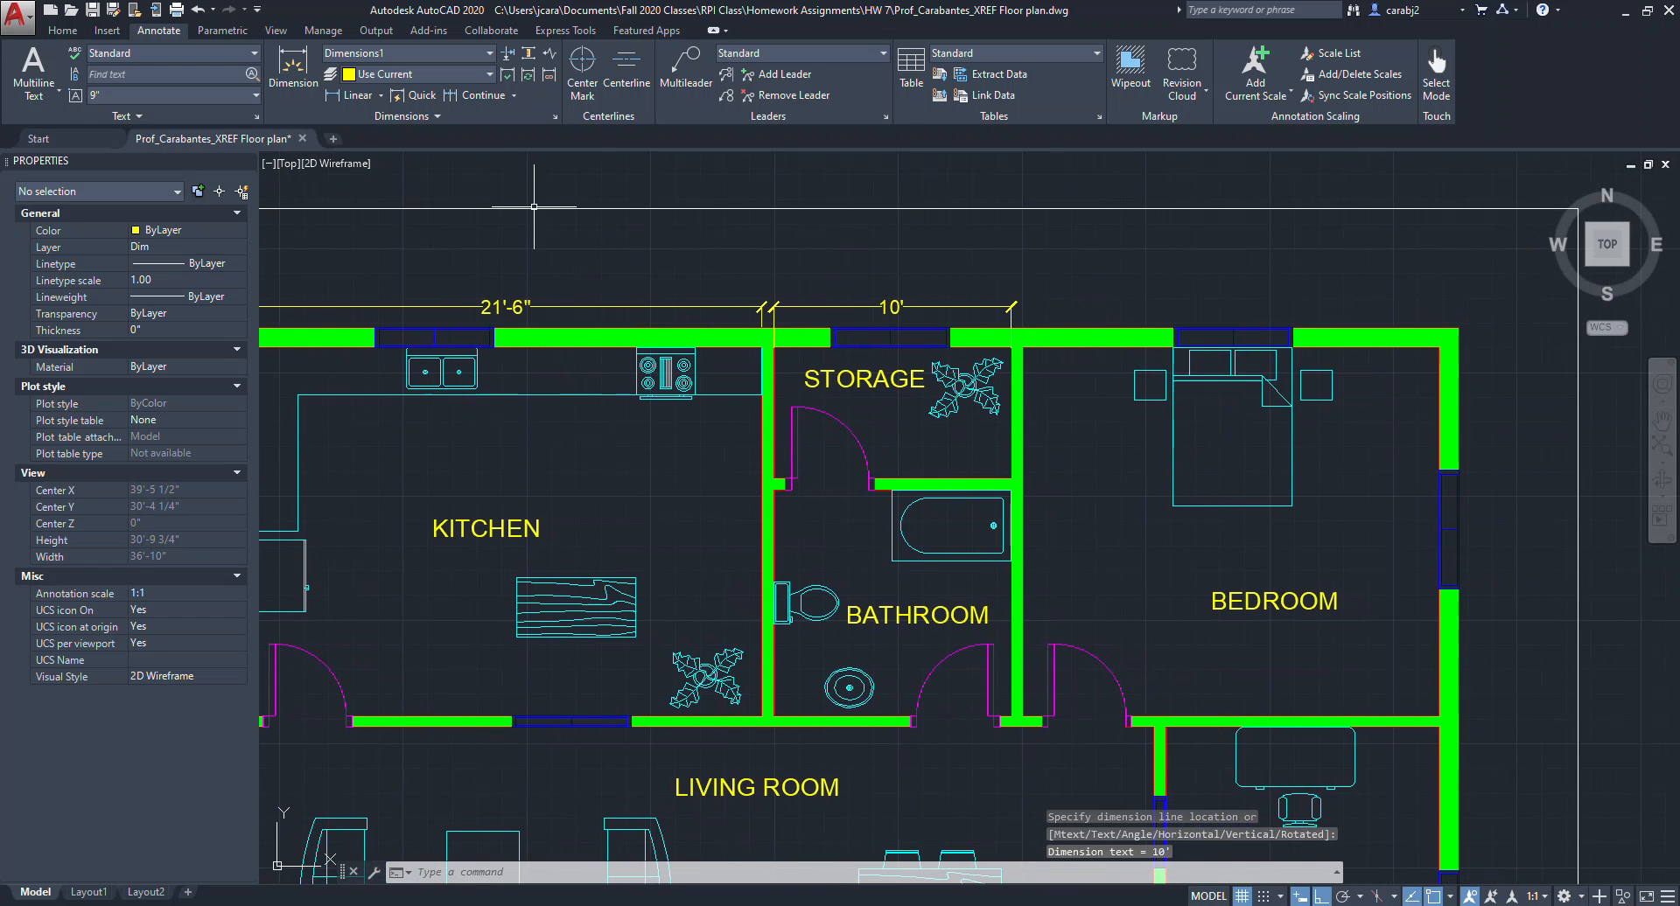
pyautogui.click(354, 94)
pyautogui.click(1031, 350)
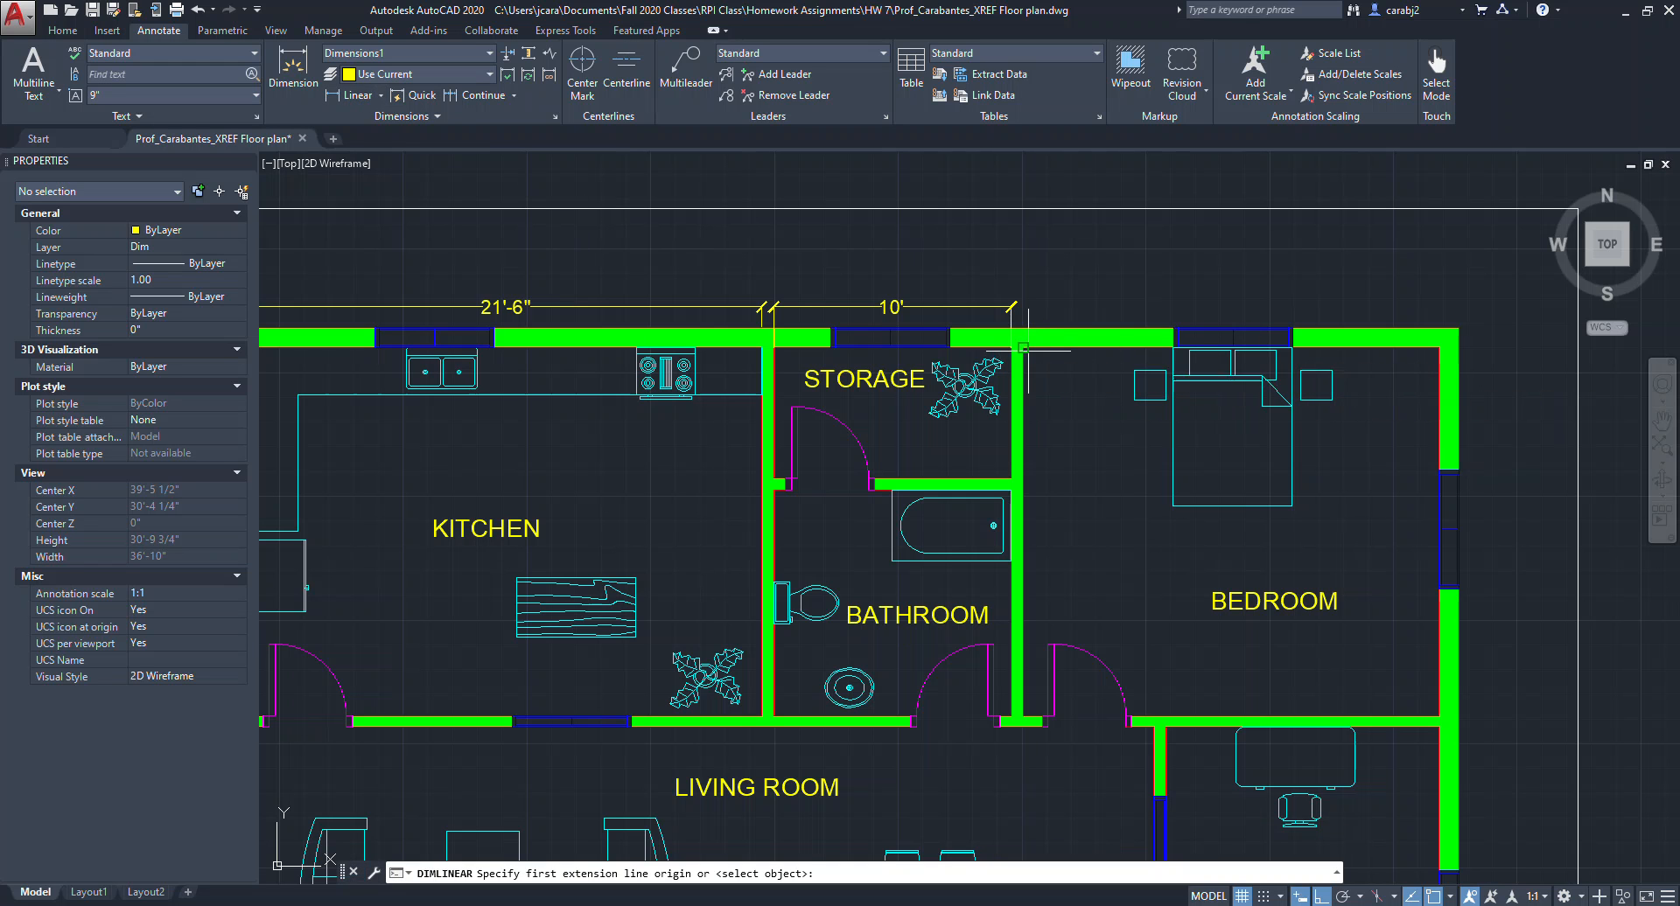
pyautogui.click(1438, 348)
pyautogui.scroll(6, 1041, 297)
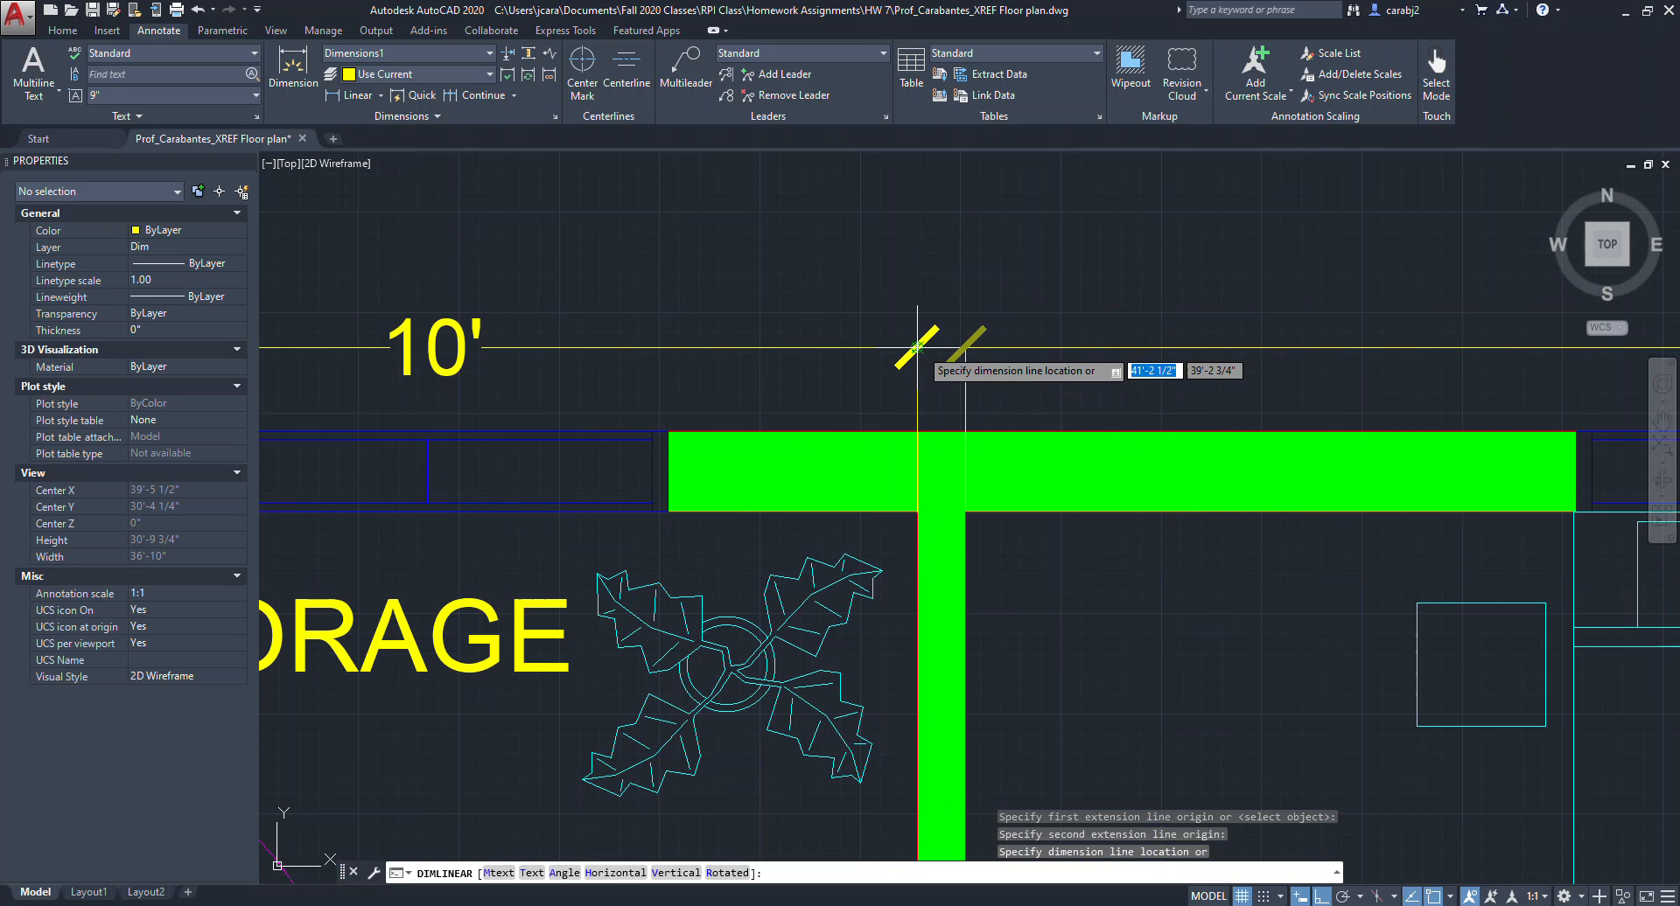
pyautogui.click(916, 348)
pyautogui.scroll(-7, 917, 347)
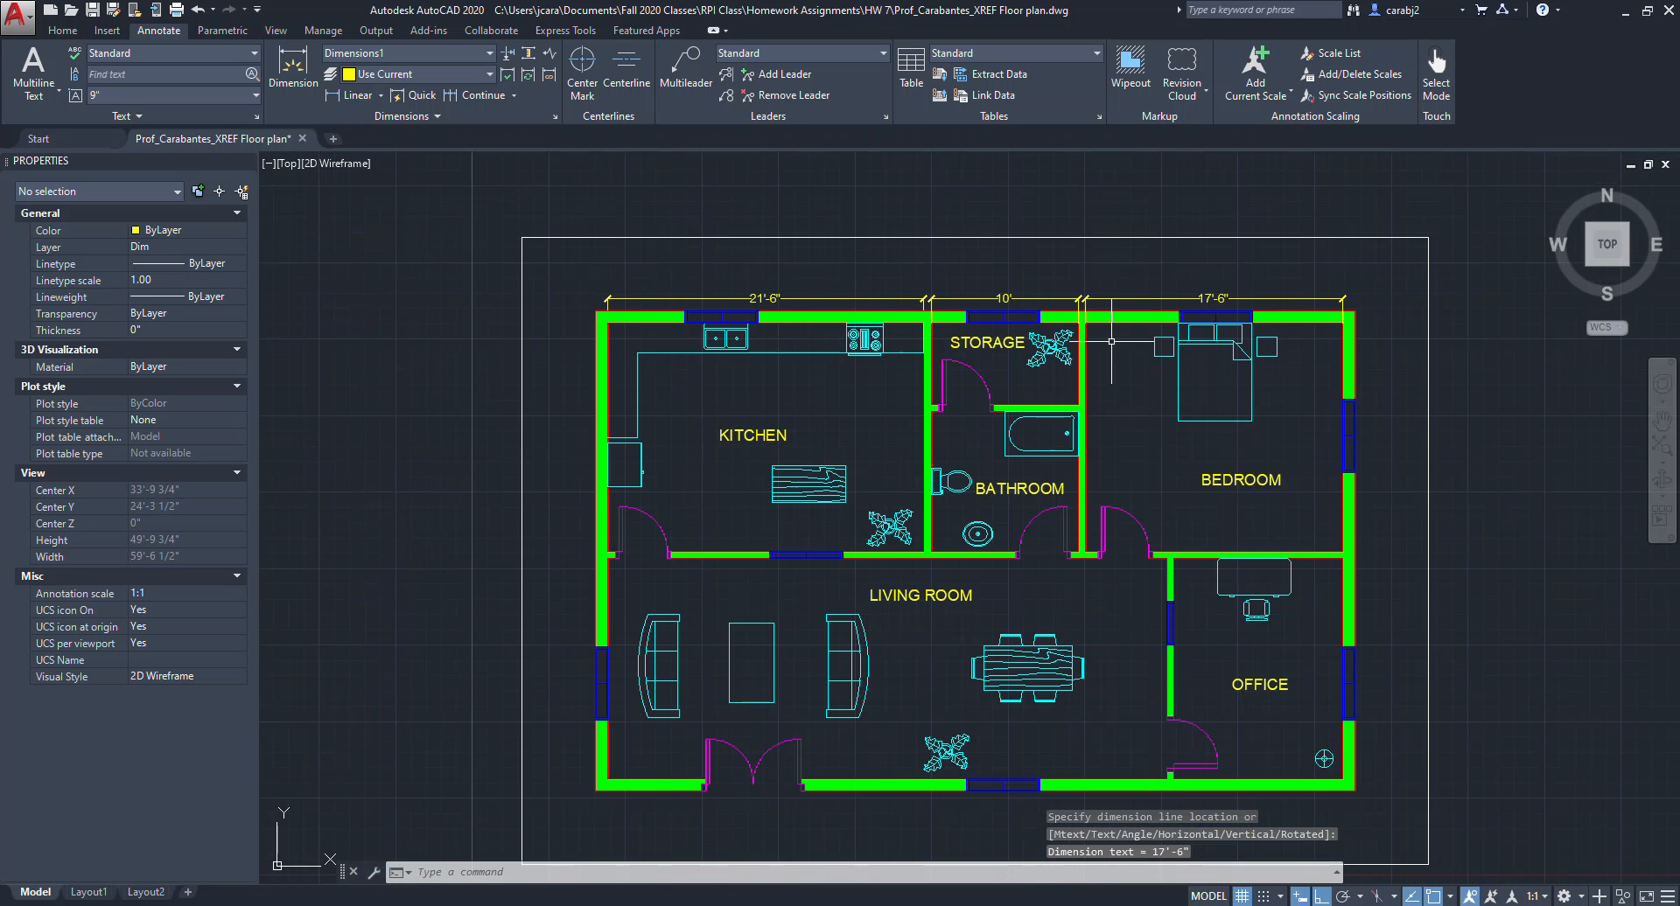
# Add a vertical linear dimension left of the kitchen spanning its height from the top wall to the living room wall.
pyautogui.moveTo(1130, 421); pyautogui.dragTo(1127, 375, button='middle')
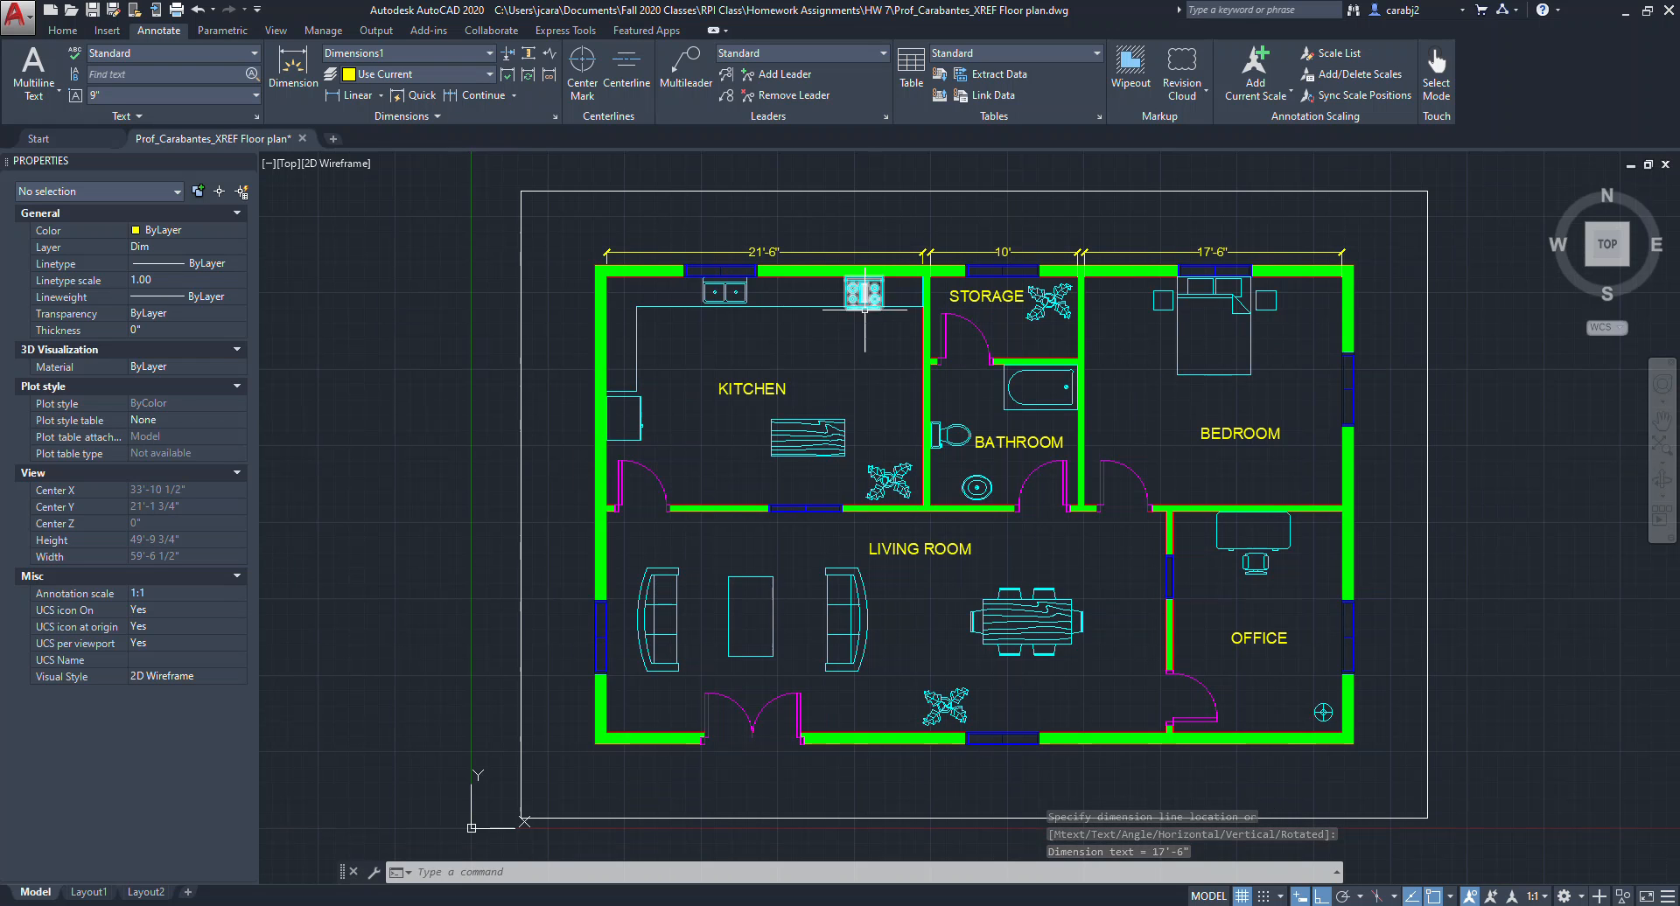
pyautogui.click(354, 94)
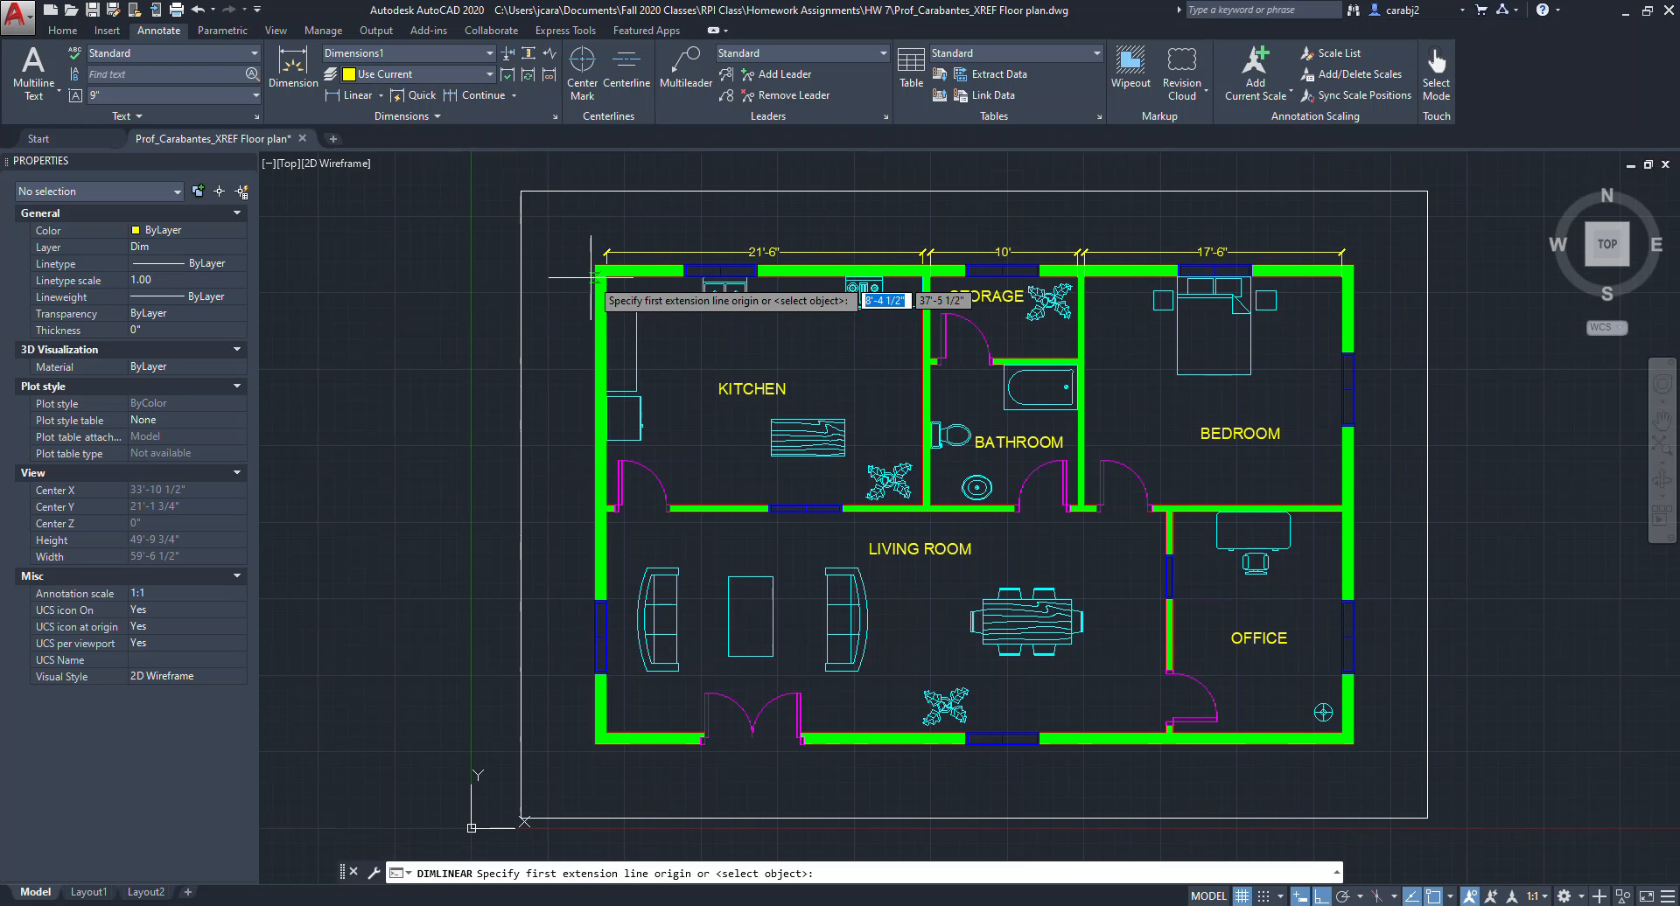
pyautogui.click(606, 277)
pyautogui.scroll(2, 610, 493)
pyautogui.click(604, 518)
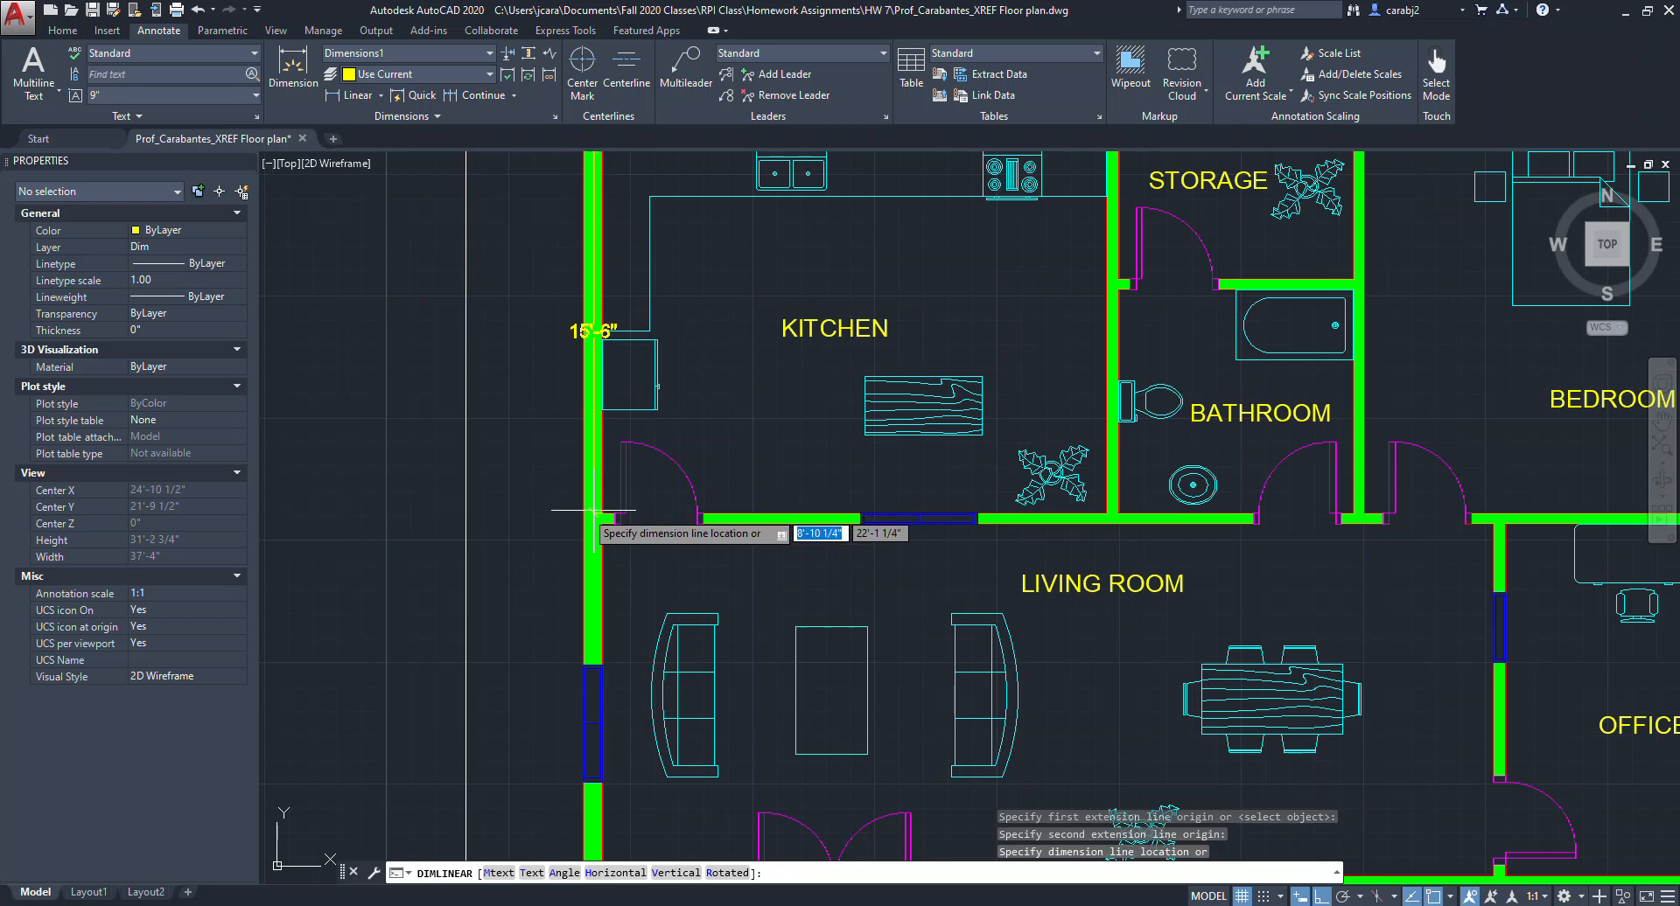
pyautogui.click(544, 516)
pyautogui.scroll(-3, 599, 543)
# Add a vertical linear dimension left of the living room spanning its height down to the bottom wall.
pyautogui.moveTo(599, 543); pyautogui.dragTo(624, 442, button='middle')
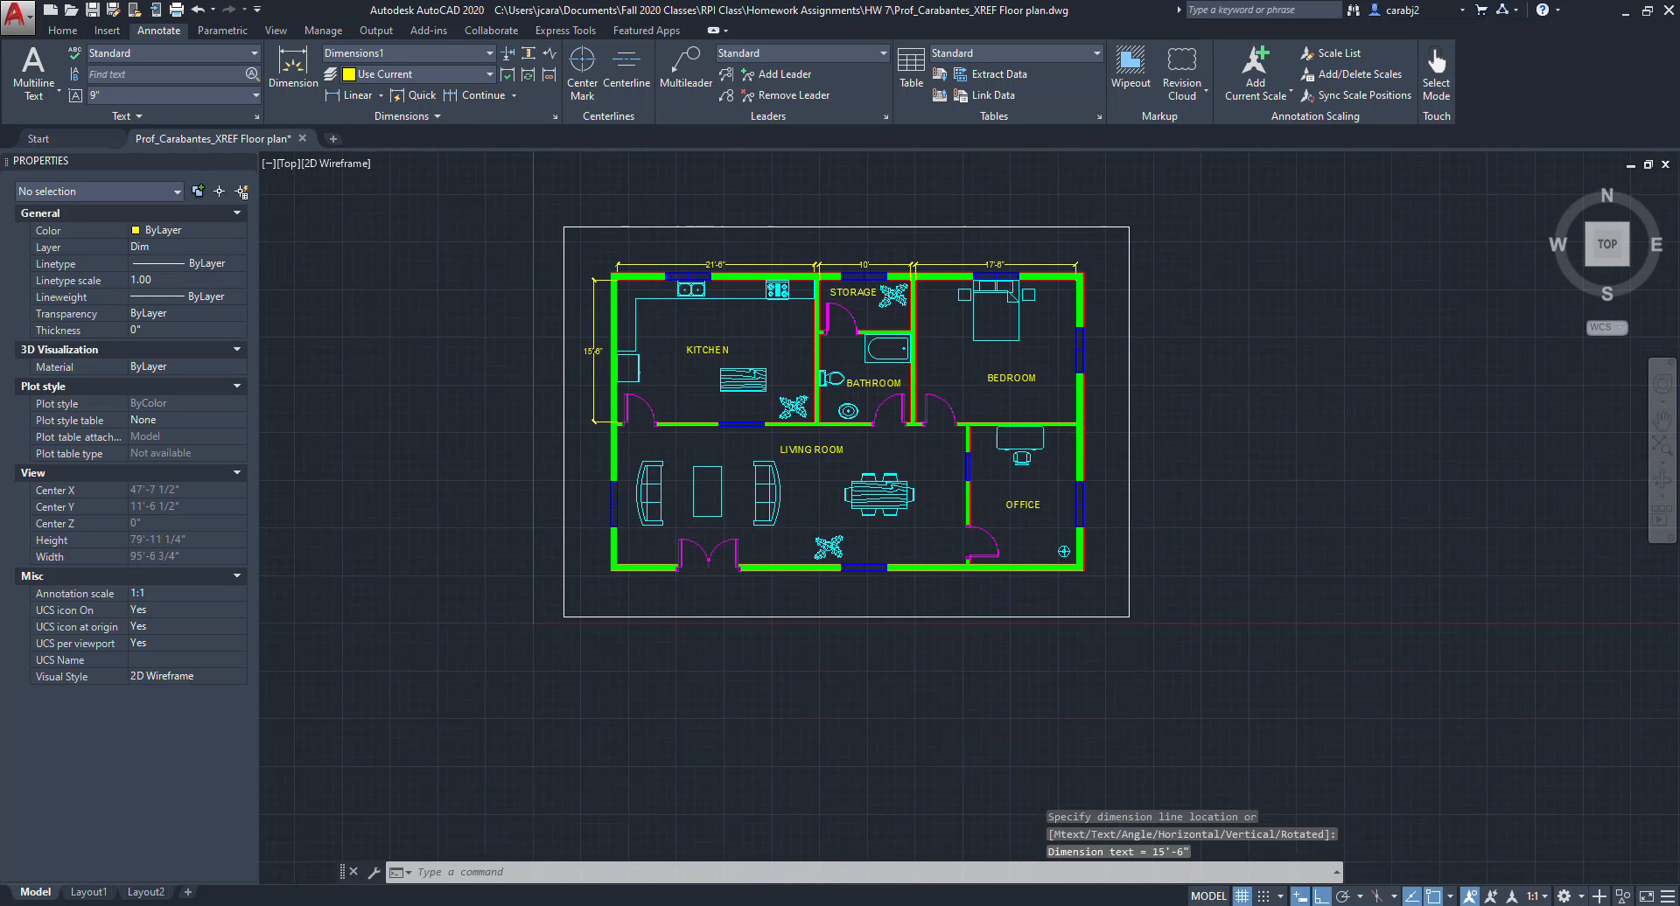
pyautogui.scroll(2, 623, 441)
pyautogui.click(355, 98)
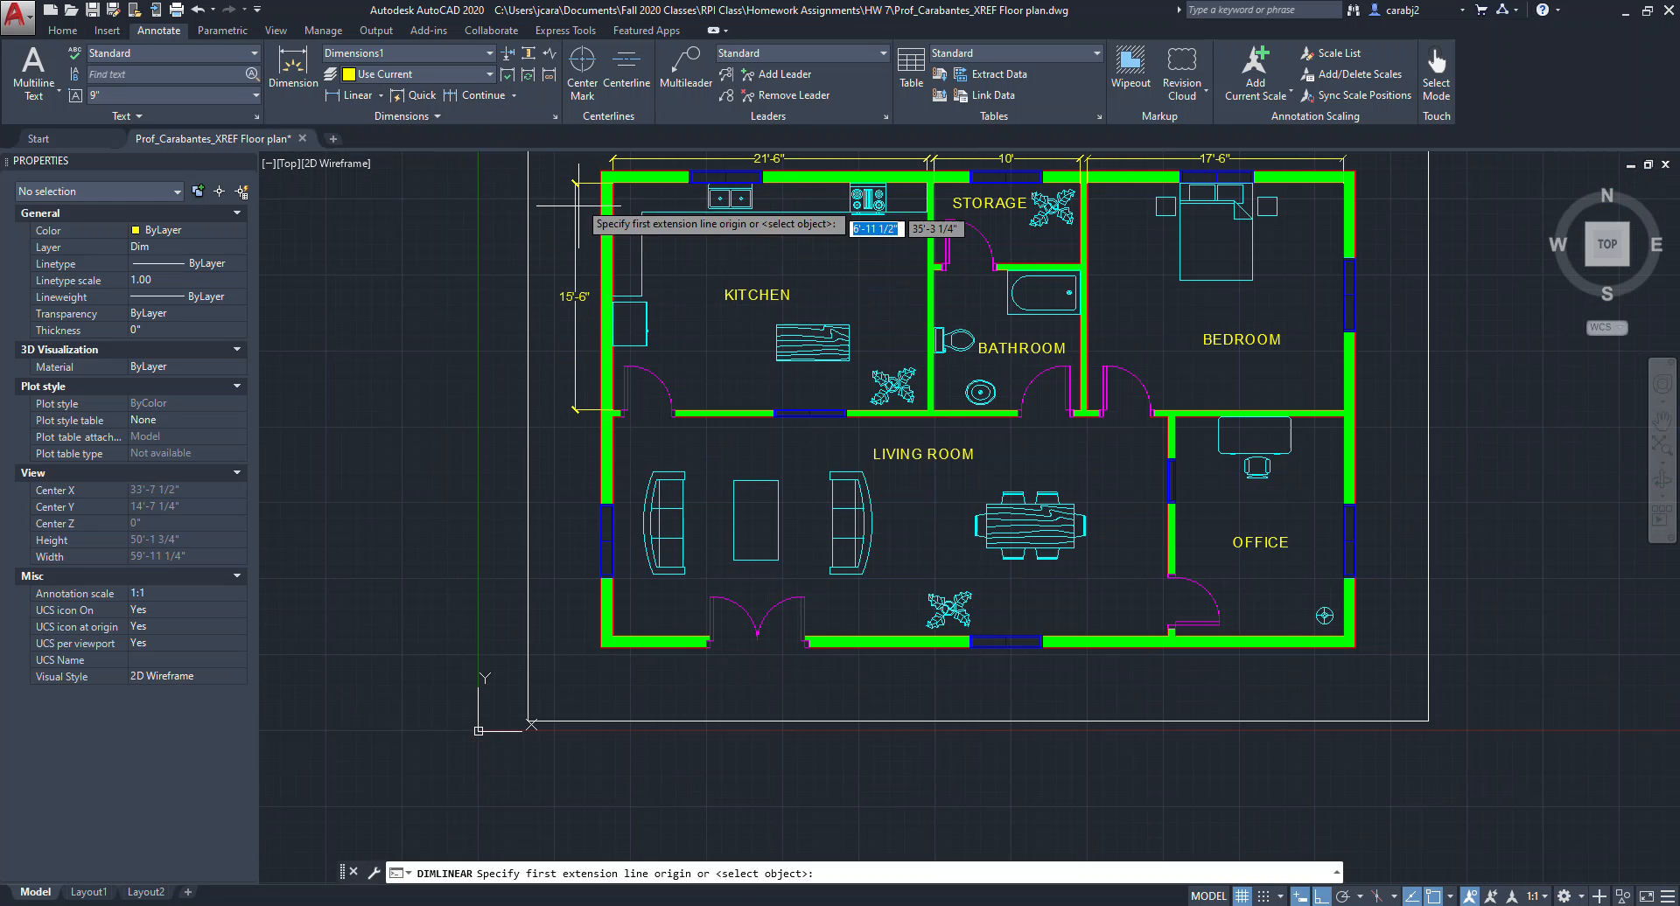
pyautogui.moveTo(602, 230); pyautogui.dragTo(596, 311, button='middle')
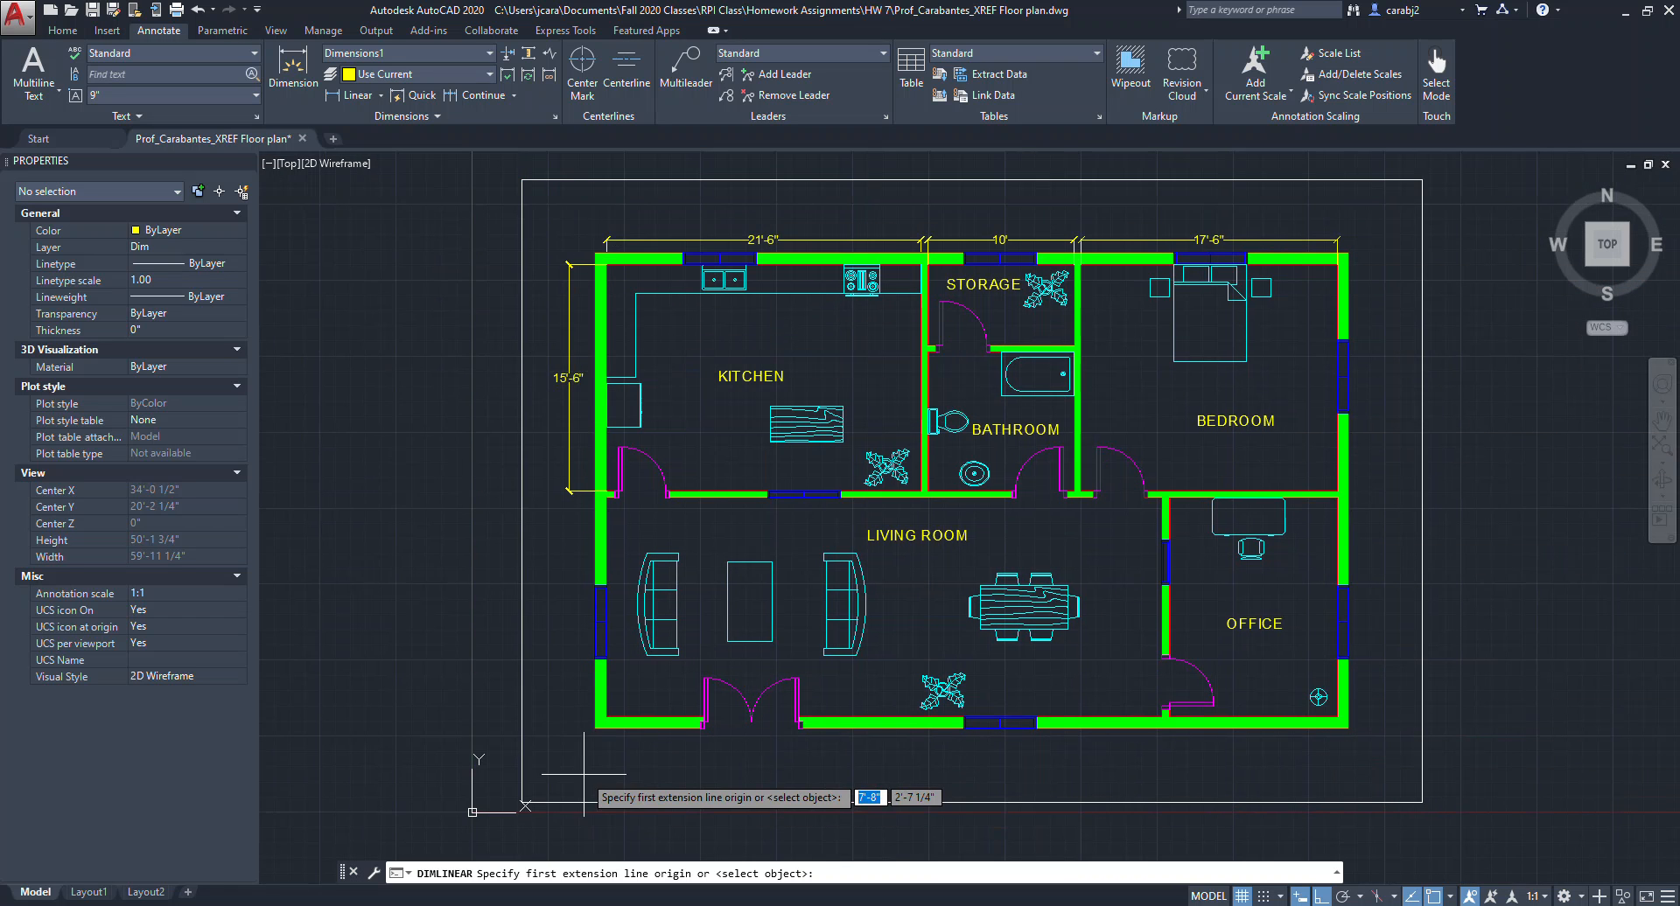
pyautogui.scroll(1, 582, 613)
pyautogui.scroll(1, 630, 398)
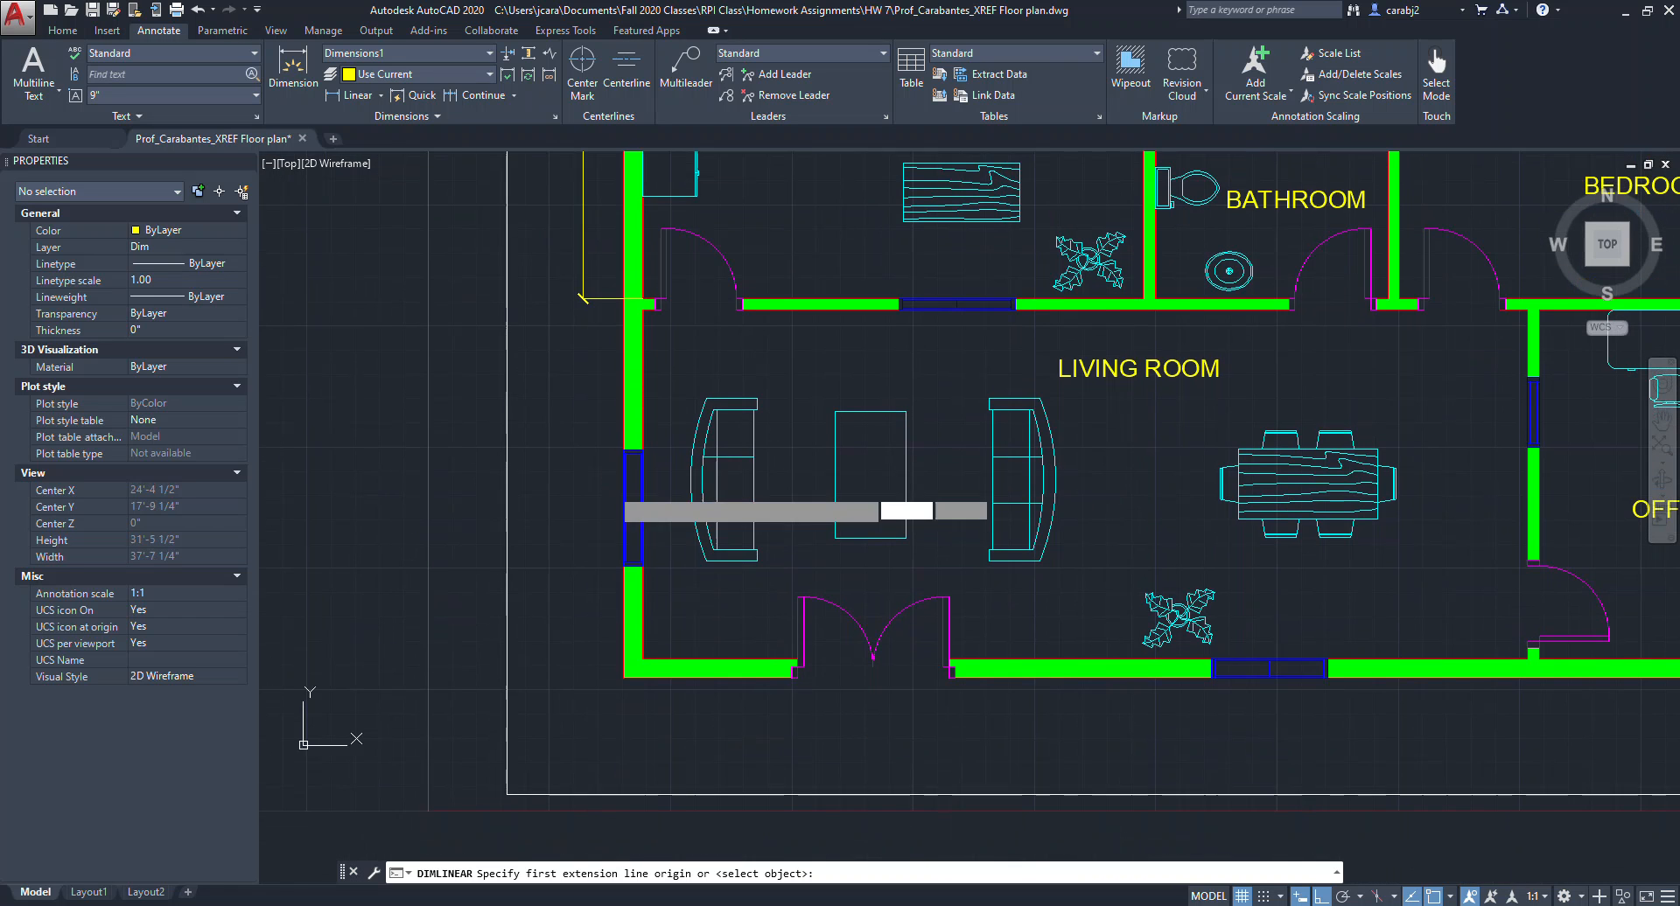
pyautogui.click(644, 310)
pyautogui.click(632, 656)
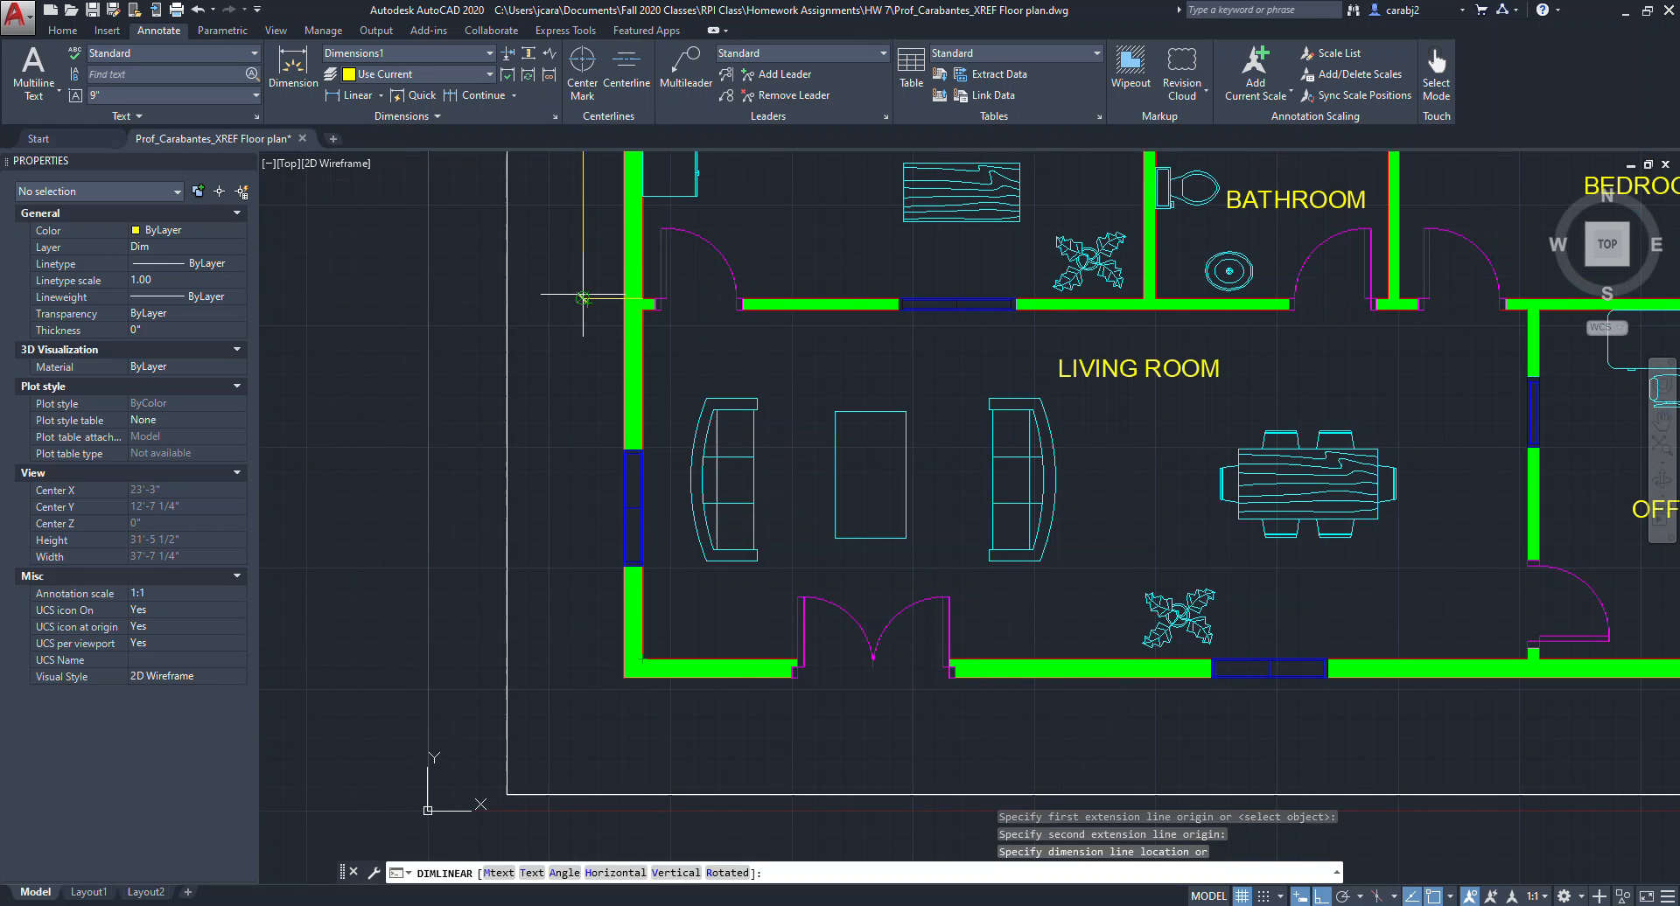
pyautogui.click(553, 317)
pyautogui.scroll(-3, 545, 297)
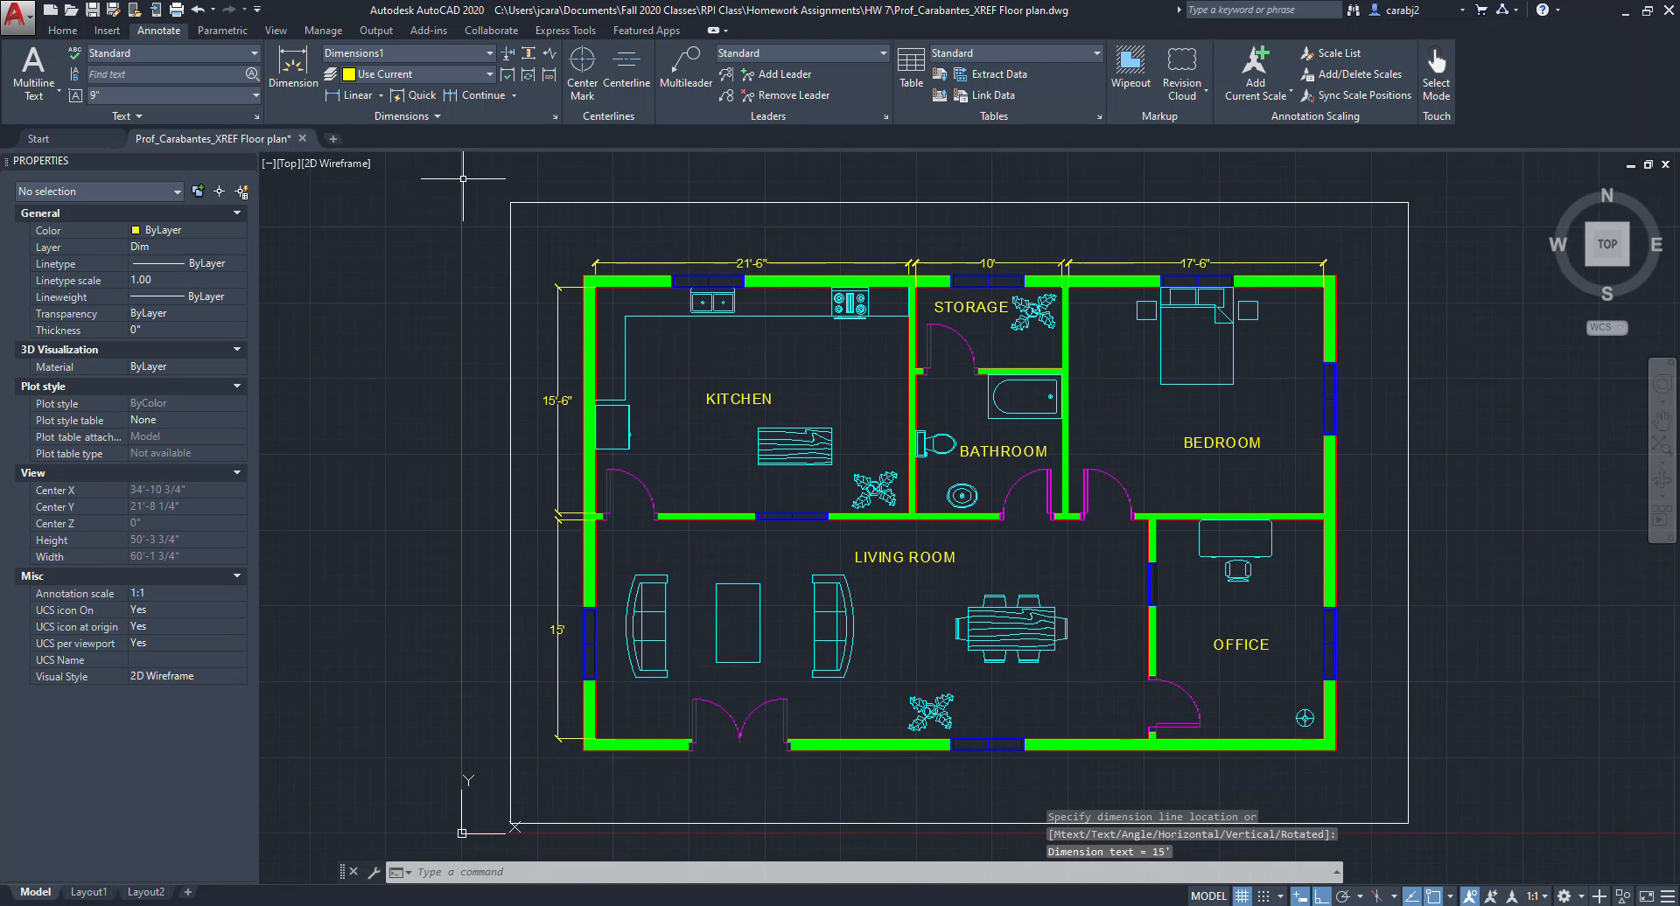
# Add a linear dimension below the bottom wall spanning the living room's width.
pyautogui.moveTo(686, 635); pyautogui.dragTo(627, 563, button='middle')
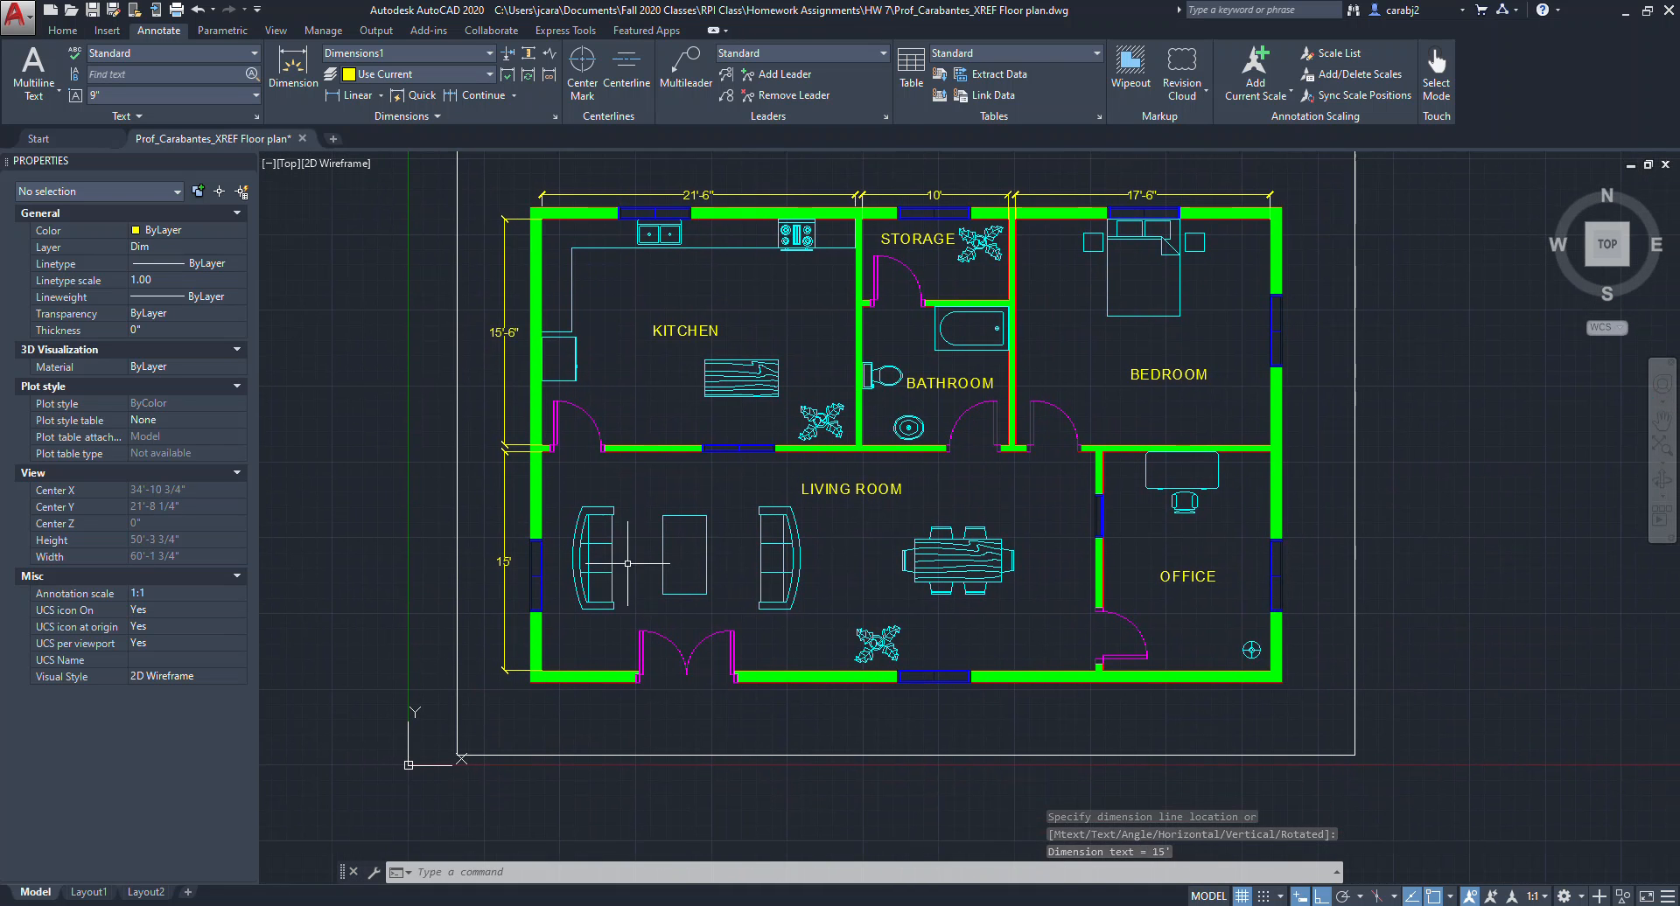
pyautogui.click(341, 103)
pyautogui.click(547, 672)
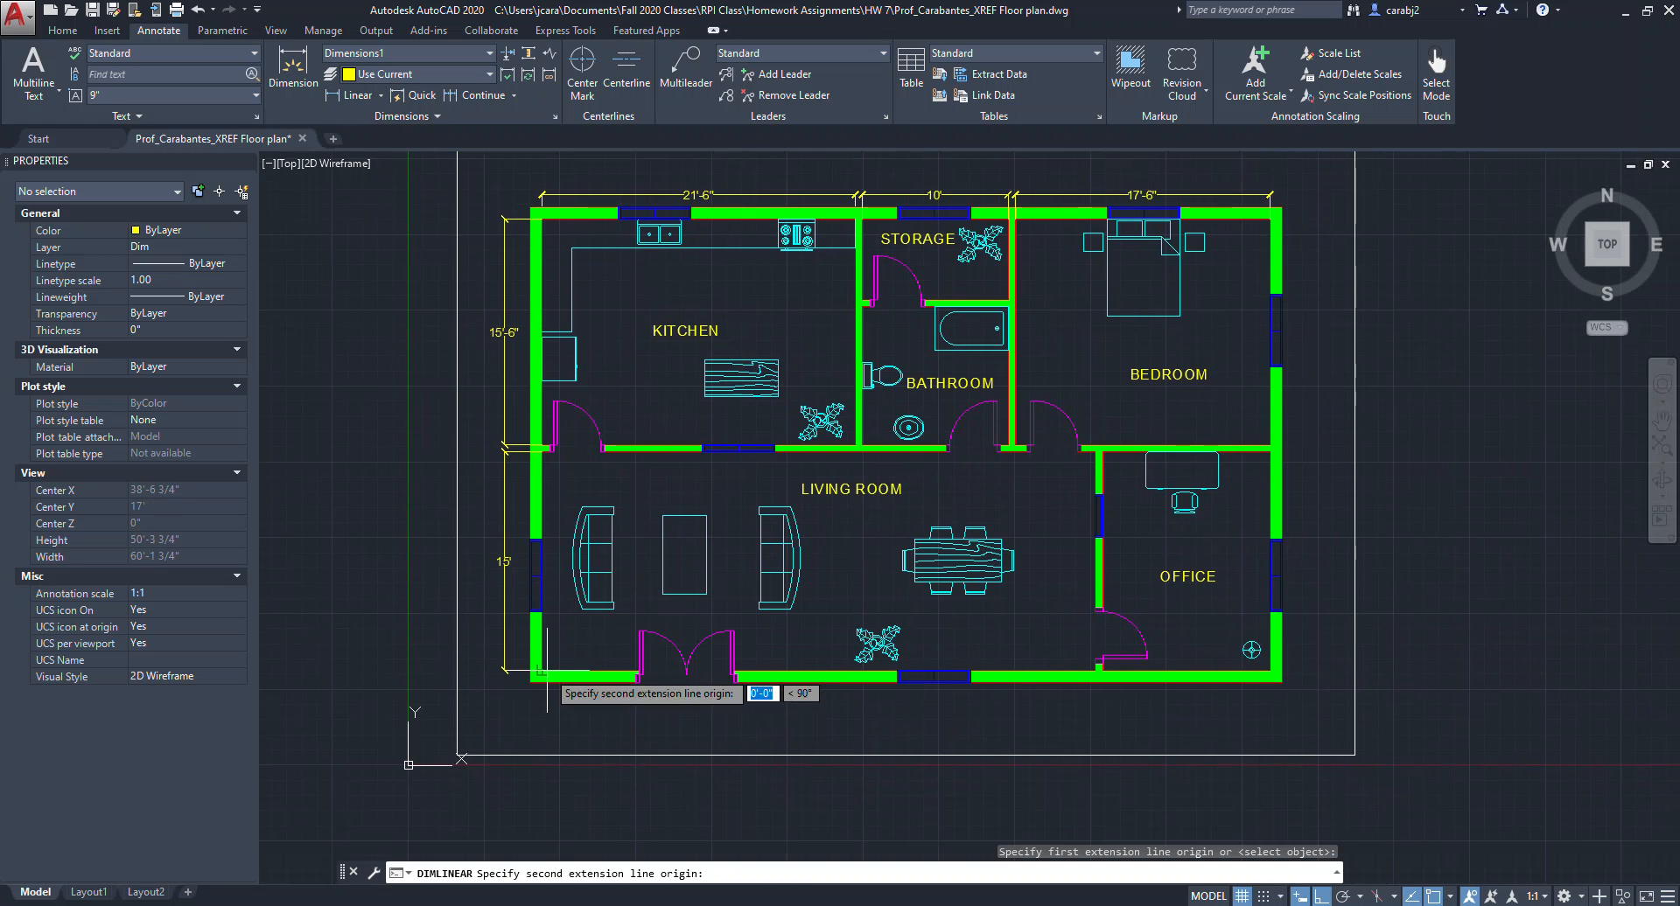
pyautogui.click(1094, 672)
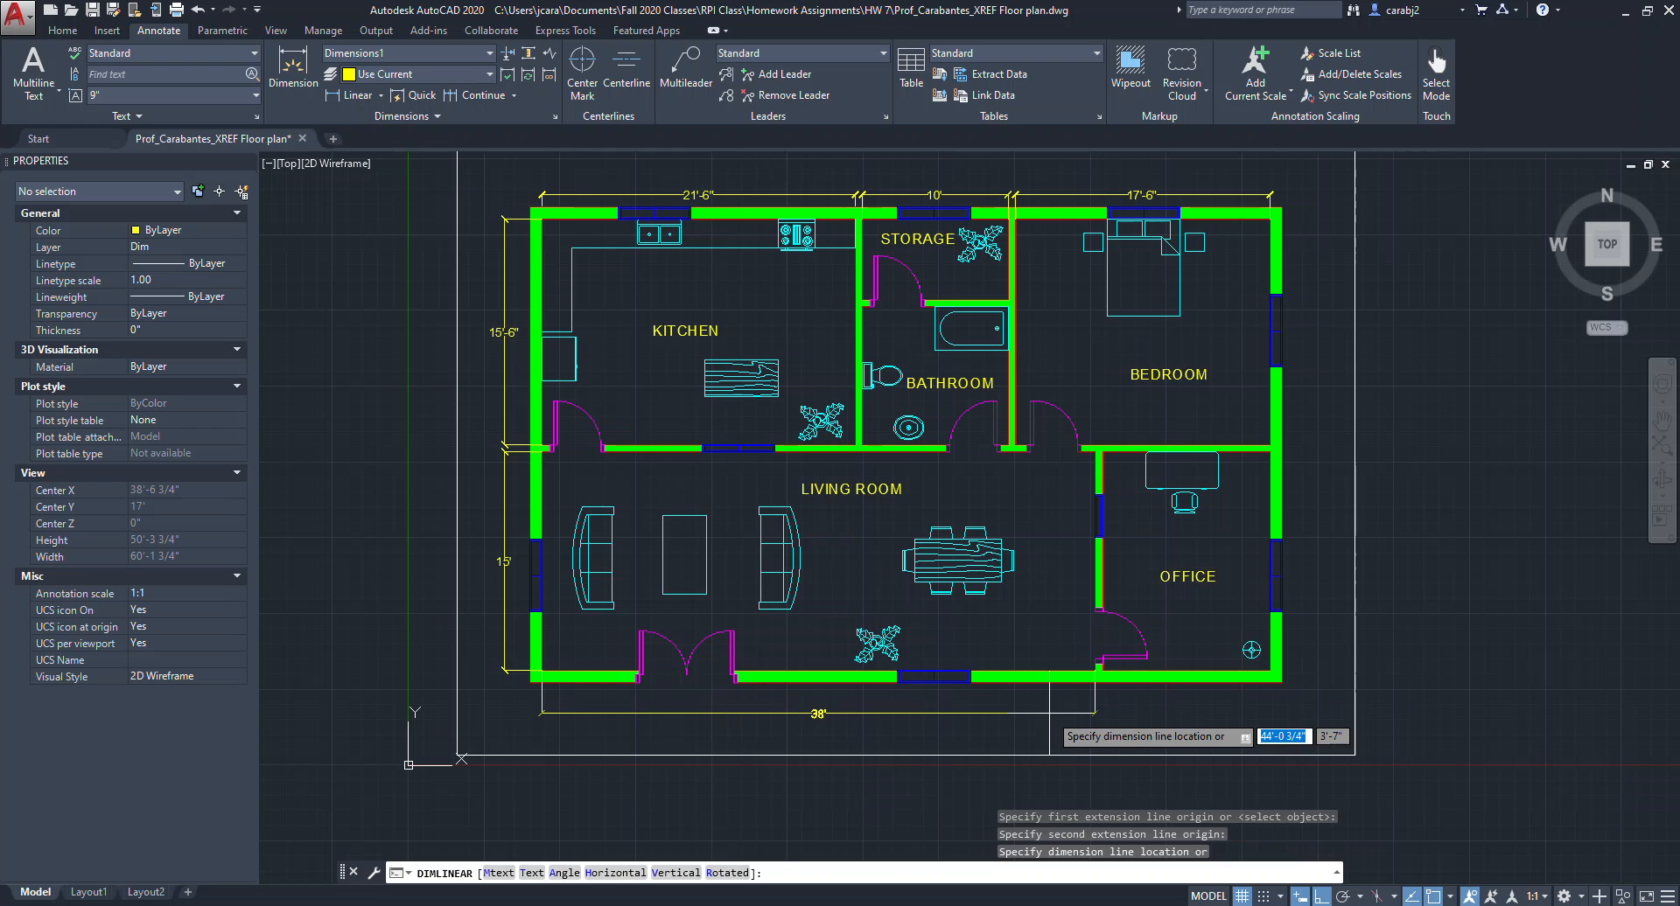
pyautogui.click(1049, 706)
pyautogui.scroll(2, 568, 667)
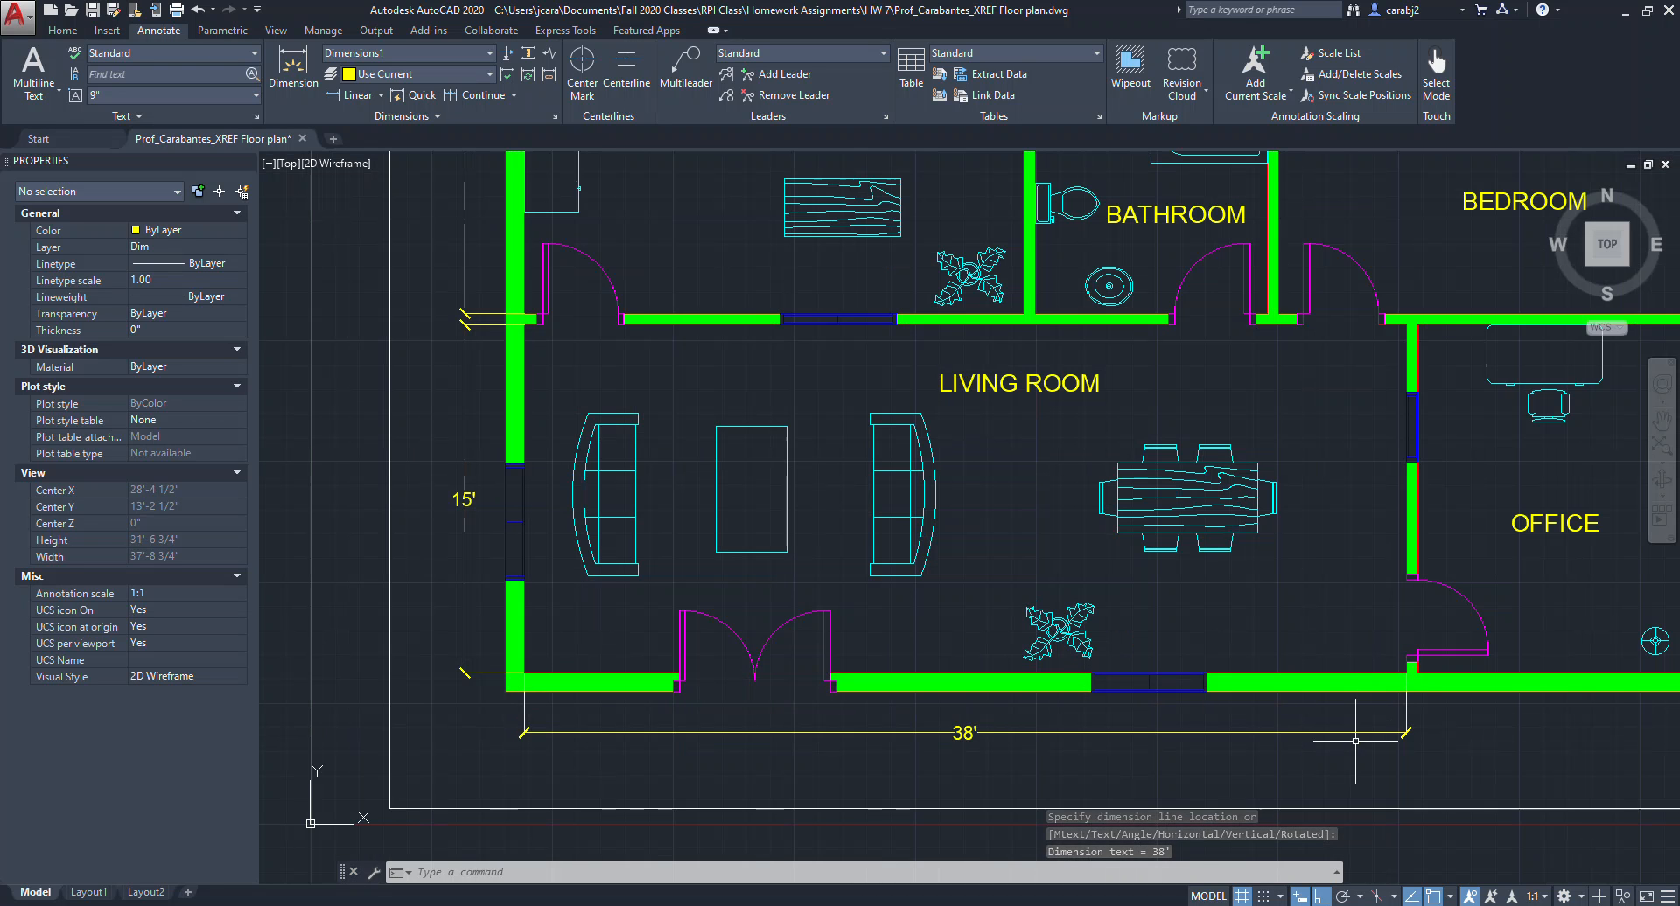
pyautogui.scroll(-3, 1237, 761)
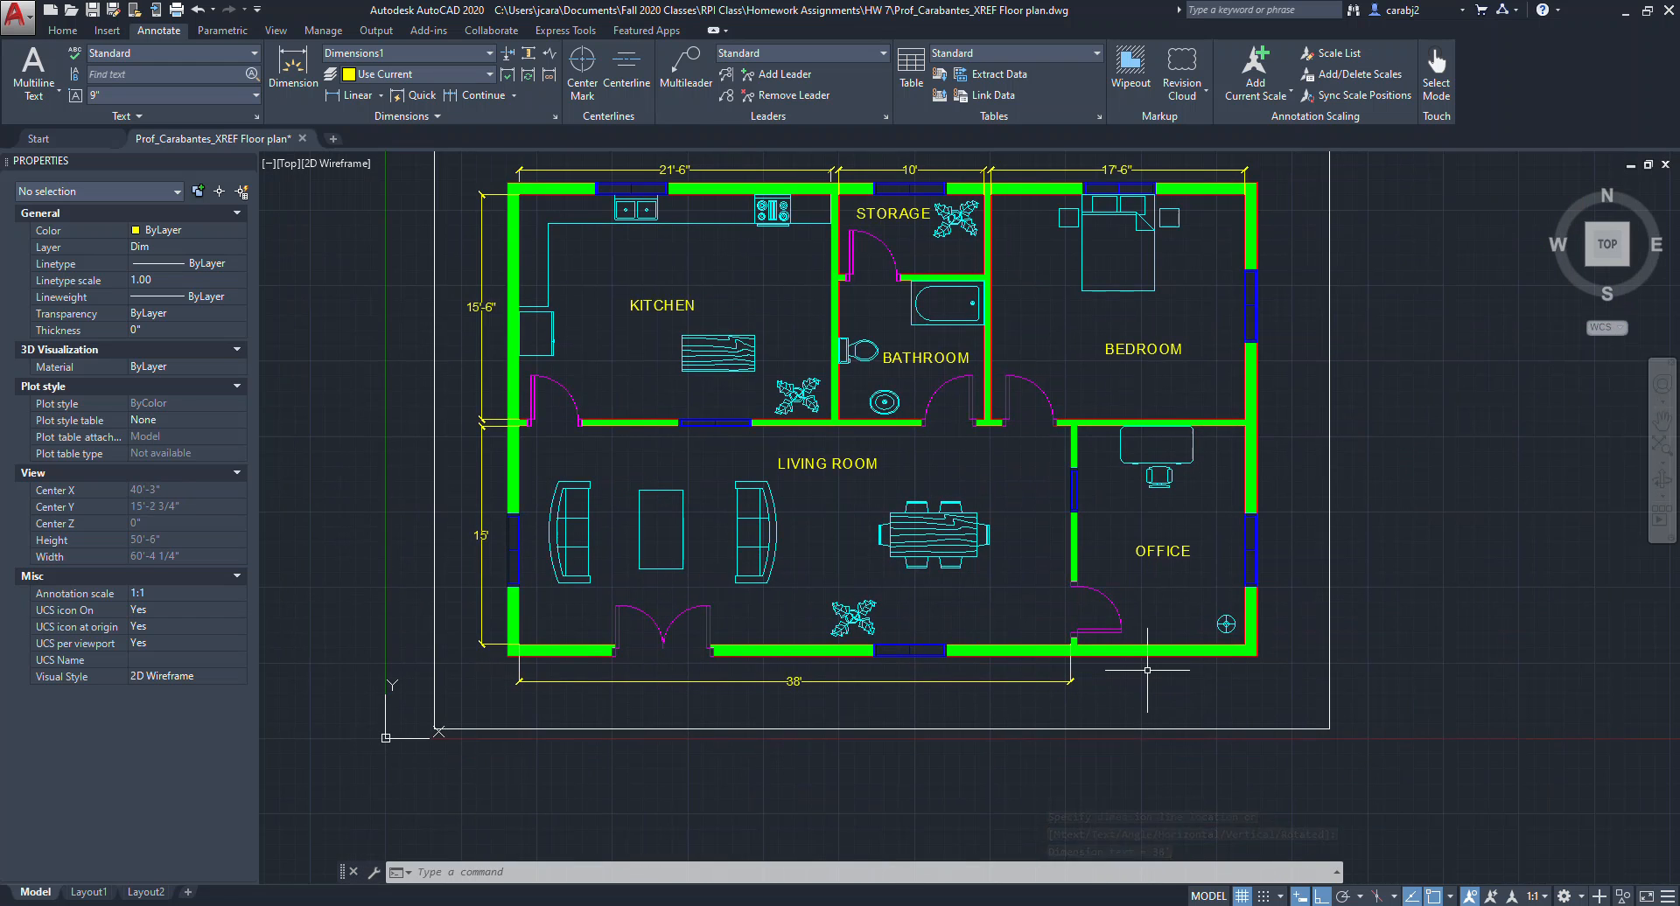
# Add a linear dimension below the bottom wall spanning the office's width, beside the living room dimension.
pyautogui.click(354, 97)
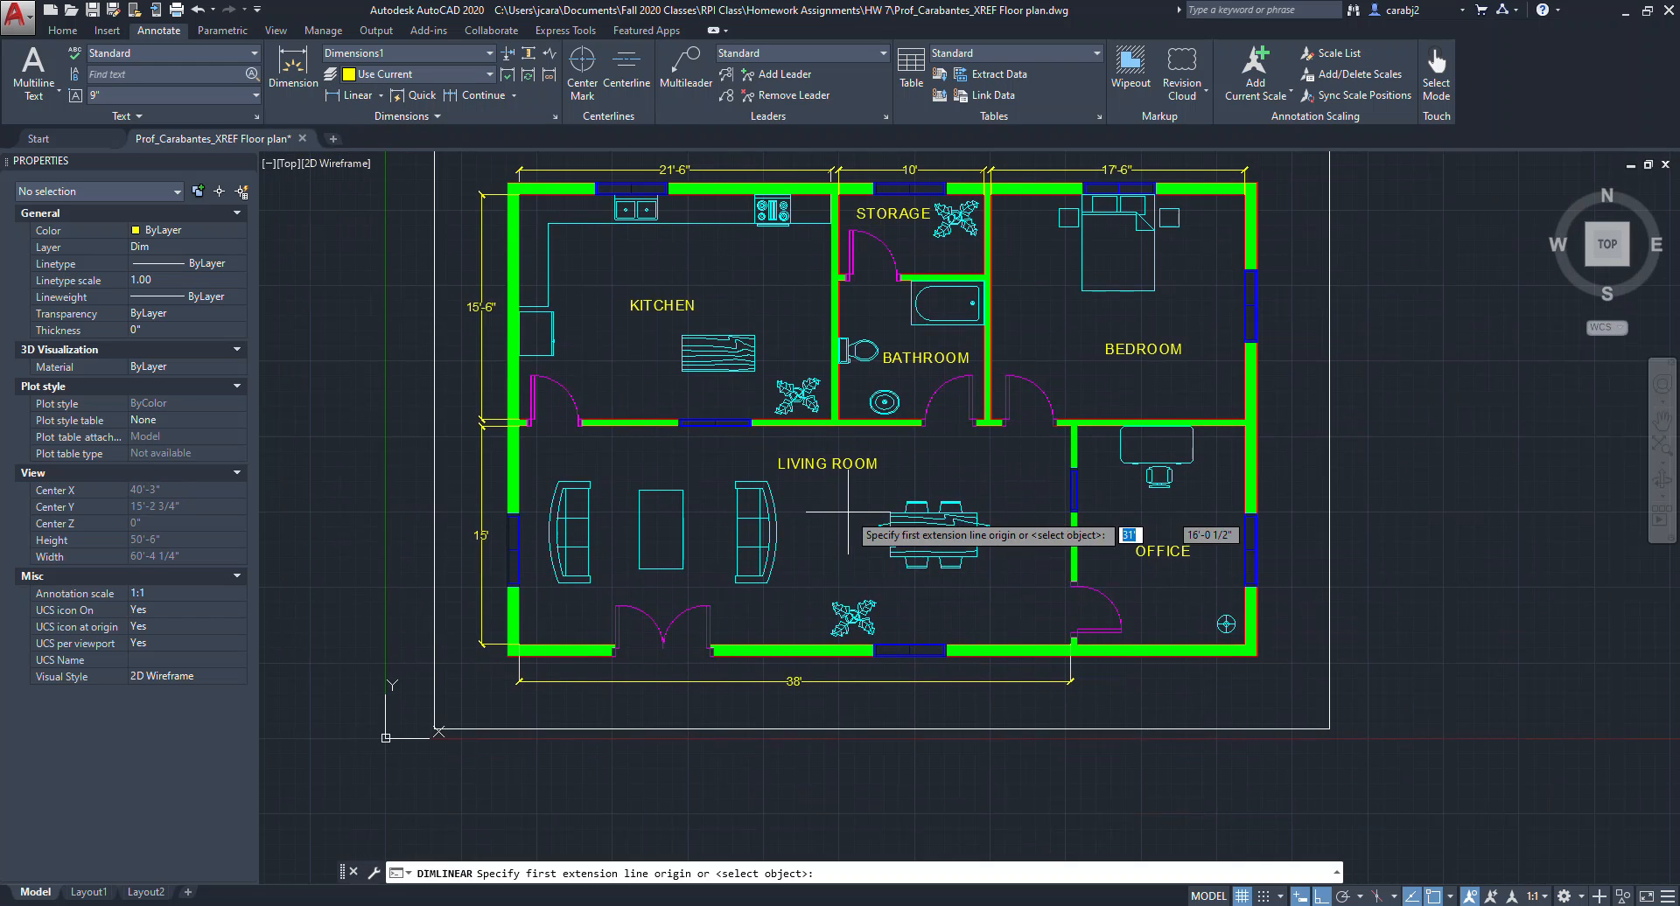
pyautogui.scroll(2, 1069, 647)
pyautogui.click(1066, 647)
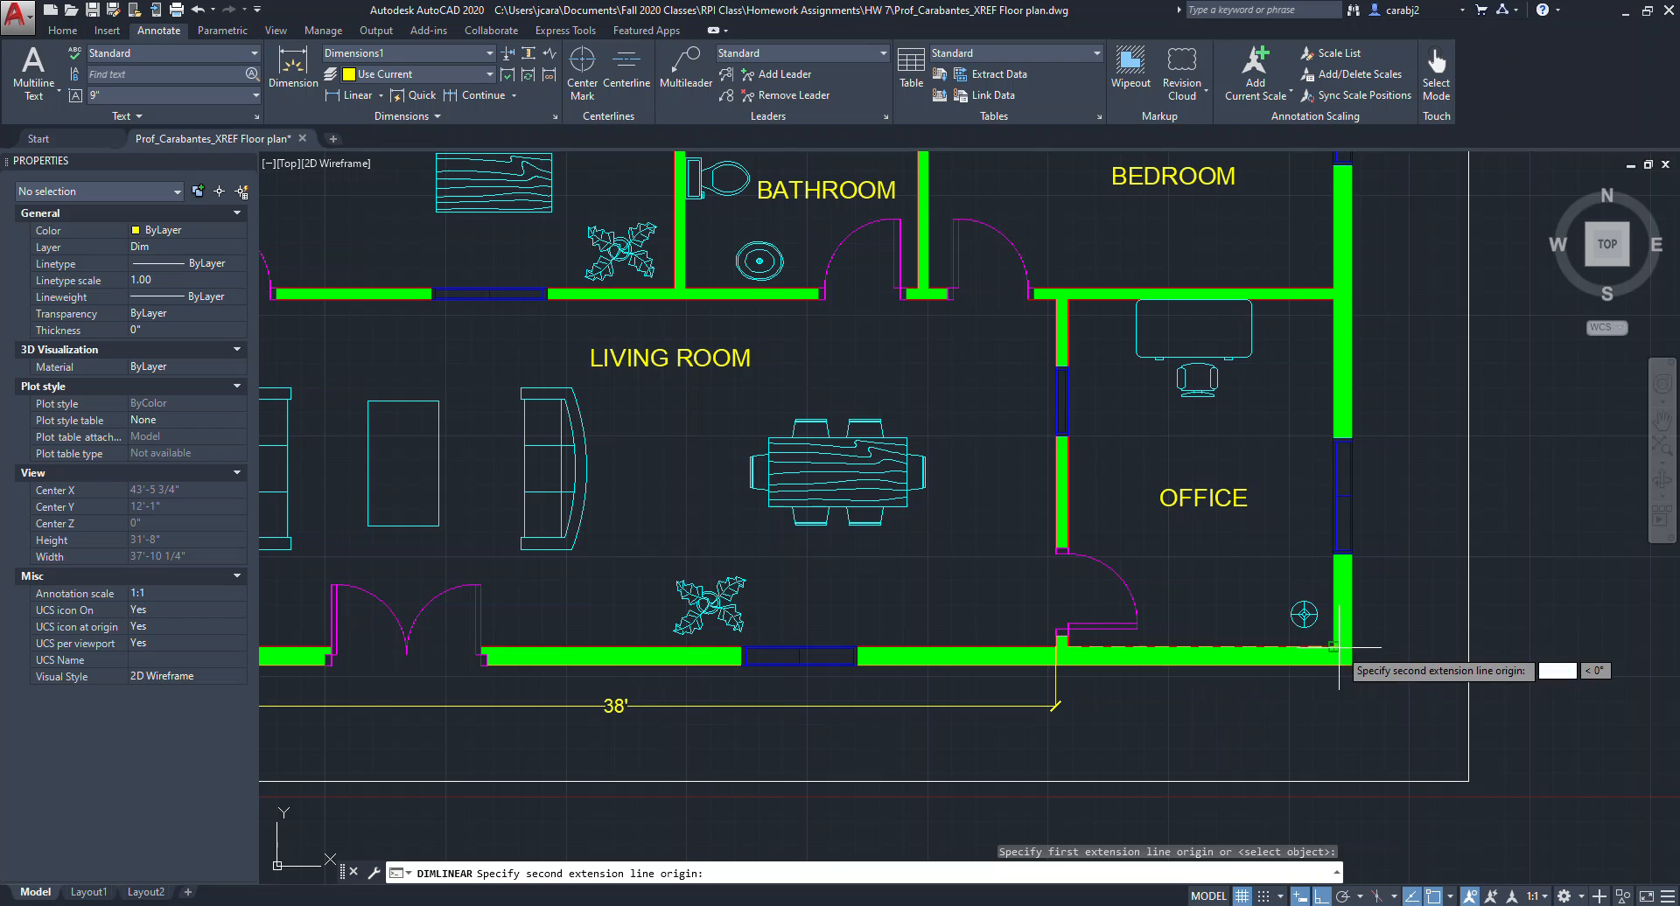
pyautogui.click(1333, 665)
pyautogui.click(1060, 702)
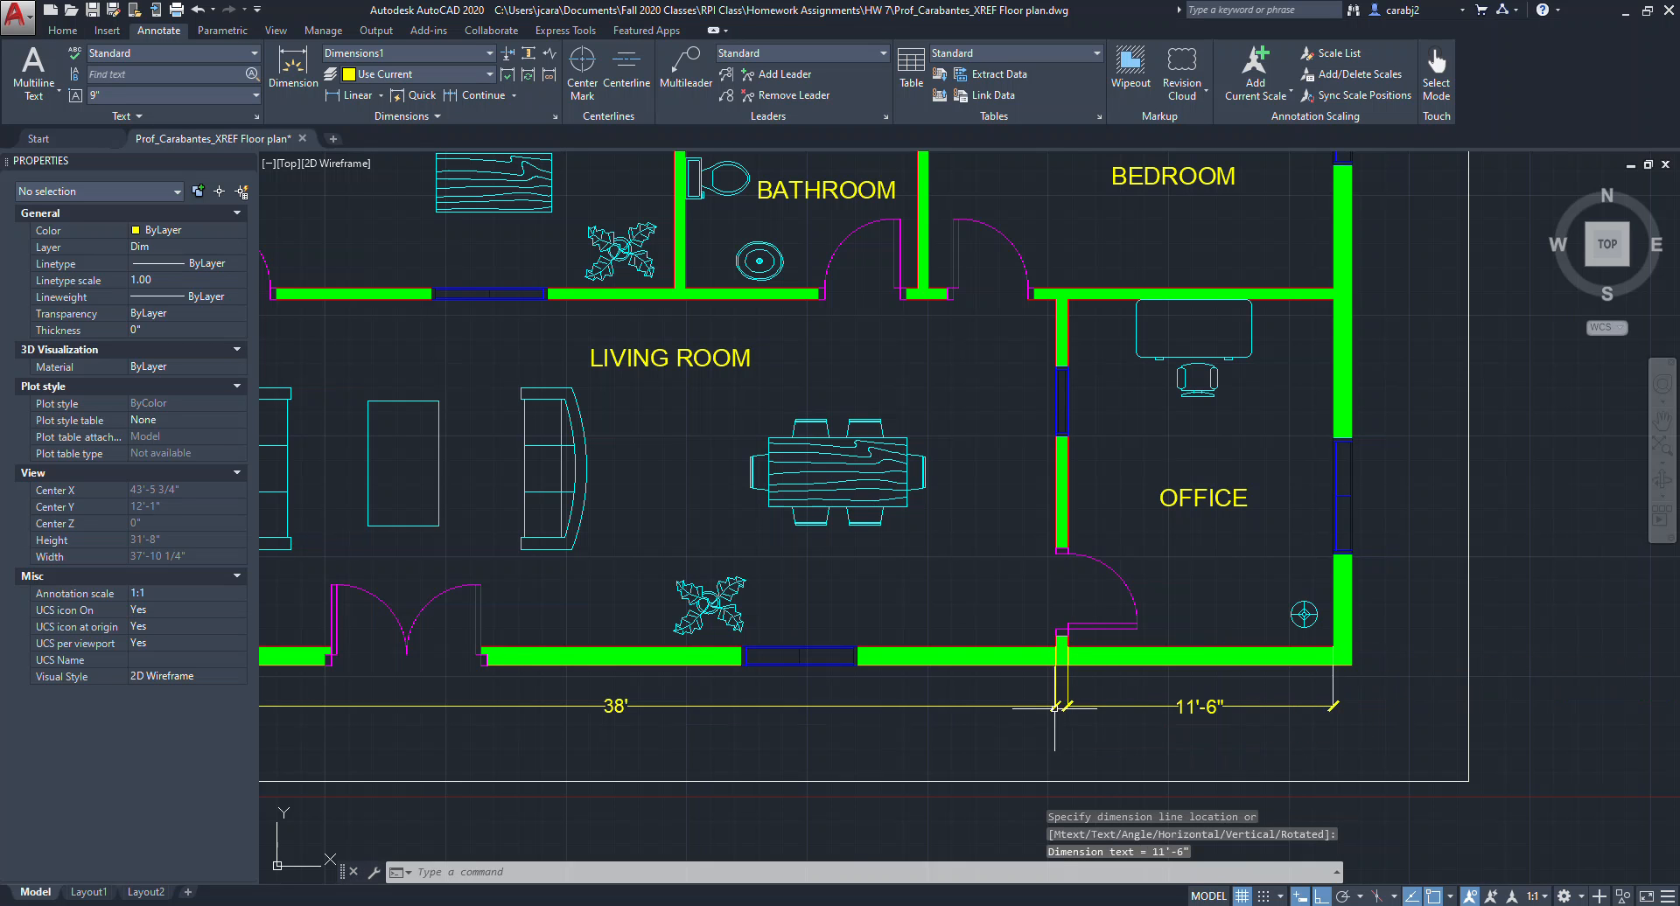
pyautogui.scroll(-2, 1094, 683)
# Add a vertical linear dimension right of the bedroom spanning from the top wall to the office wall.
pyautogui.moveTo(1182, 599); pyautogui.dragTo(1090, 649, button='middle')
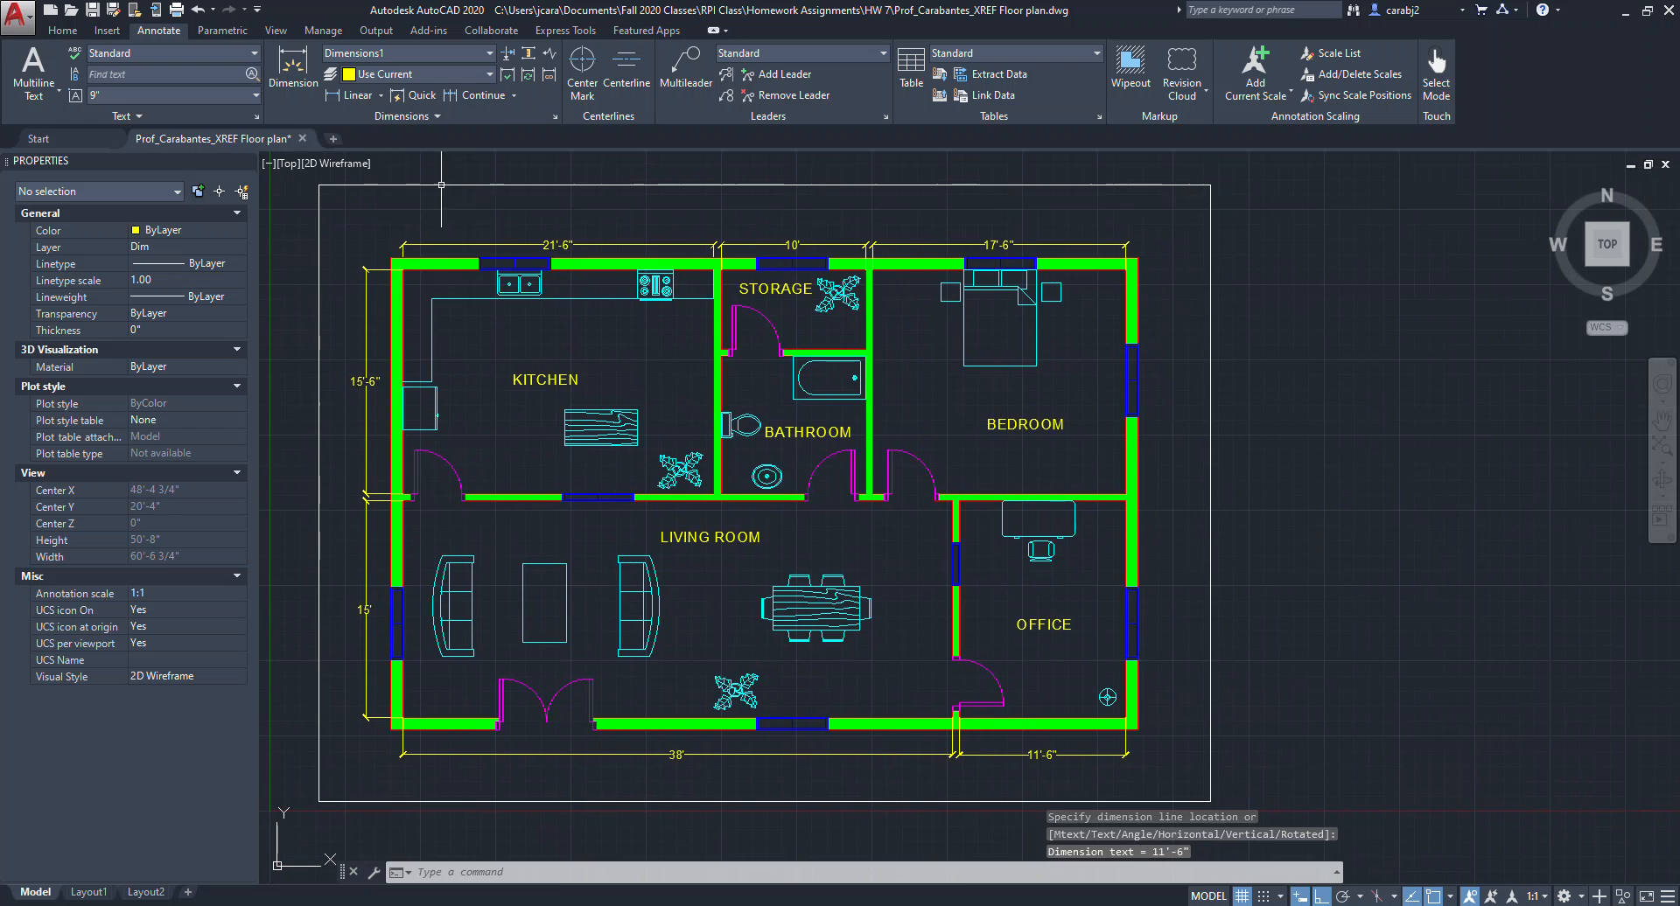
pyautogui.click(352, 94)
pyautogui.click(1124, 269)
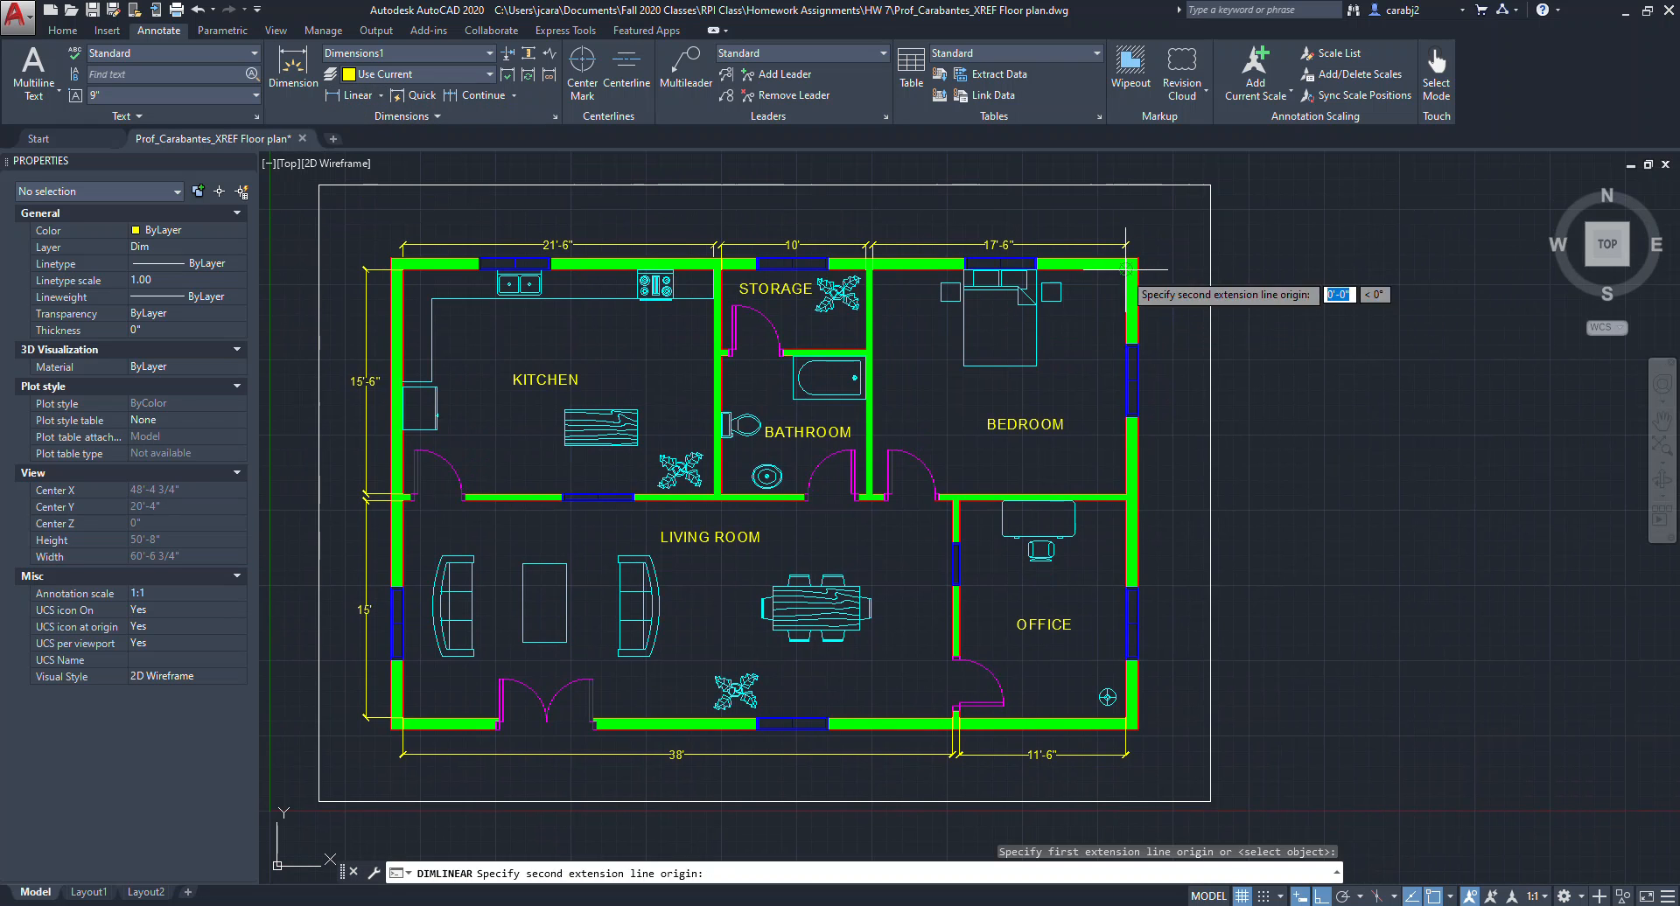
pyautogui.click(1126, 496)
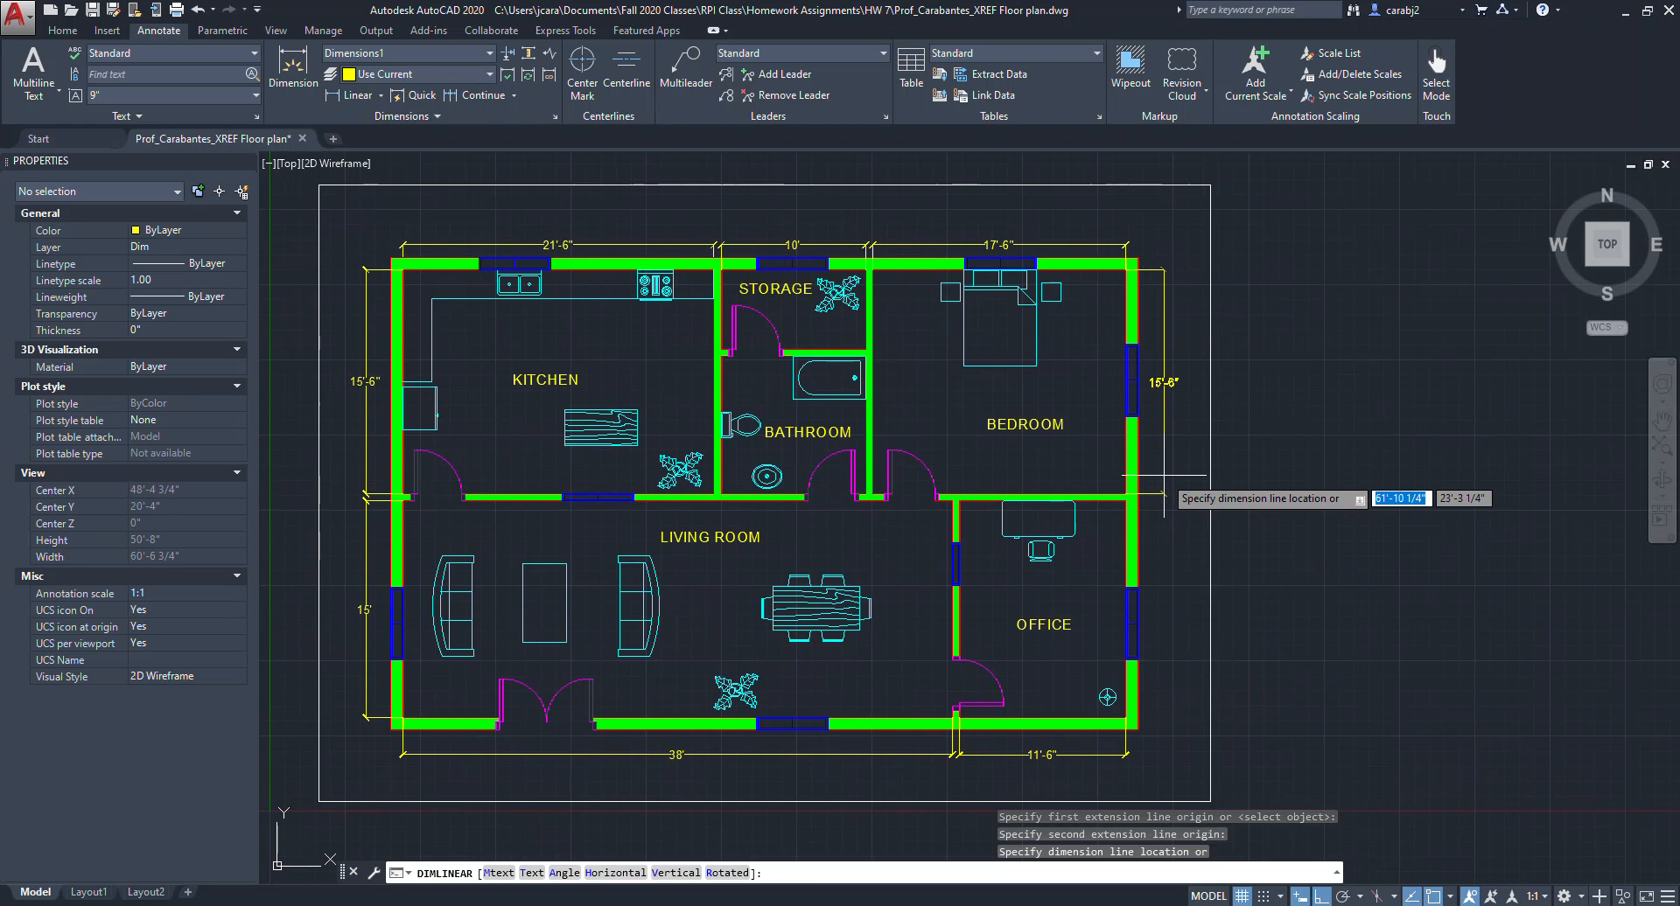
pyautogui.click(1163, 476)
# Add a vertical linear dimension right of the office spanning its height down to the bottom wall.
pyautogui.press('Return')
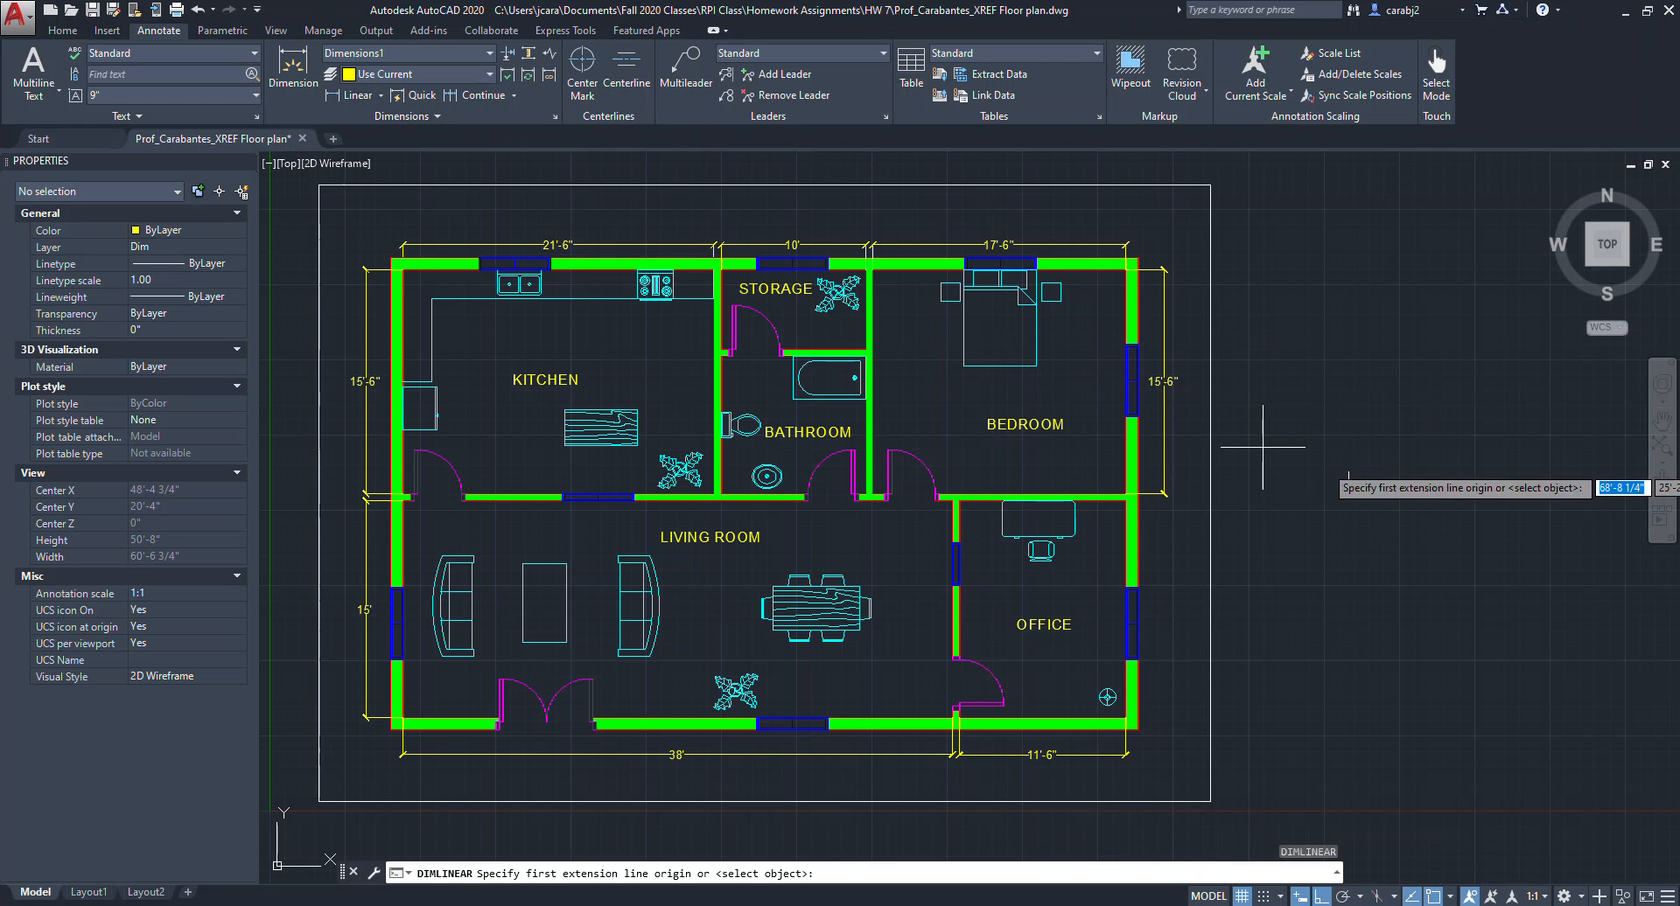
pyautogui.click(1126, 496)
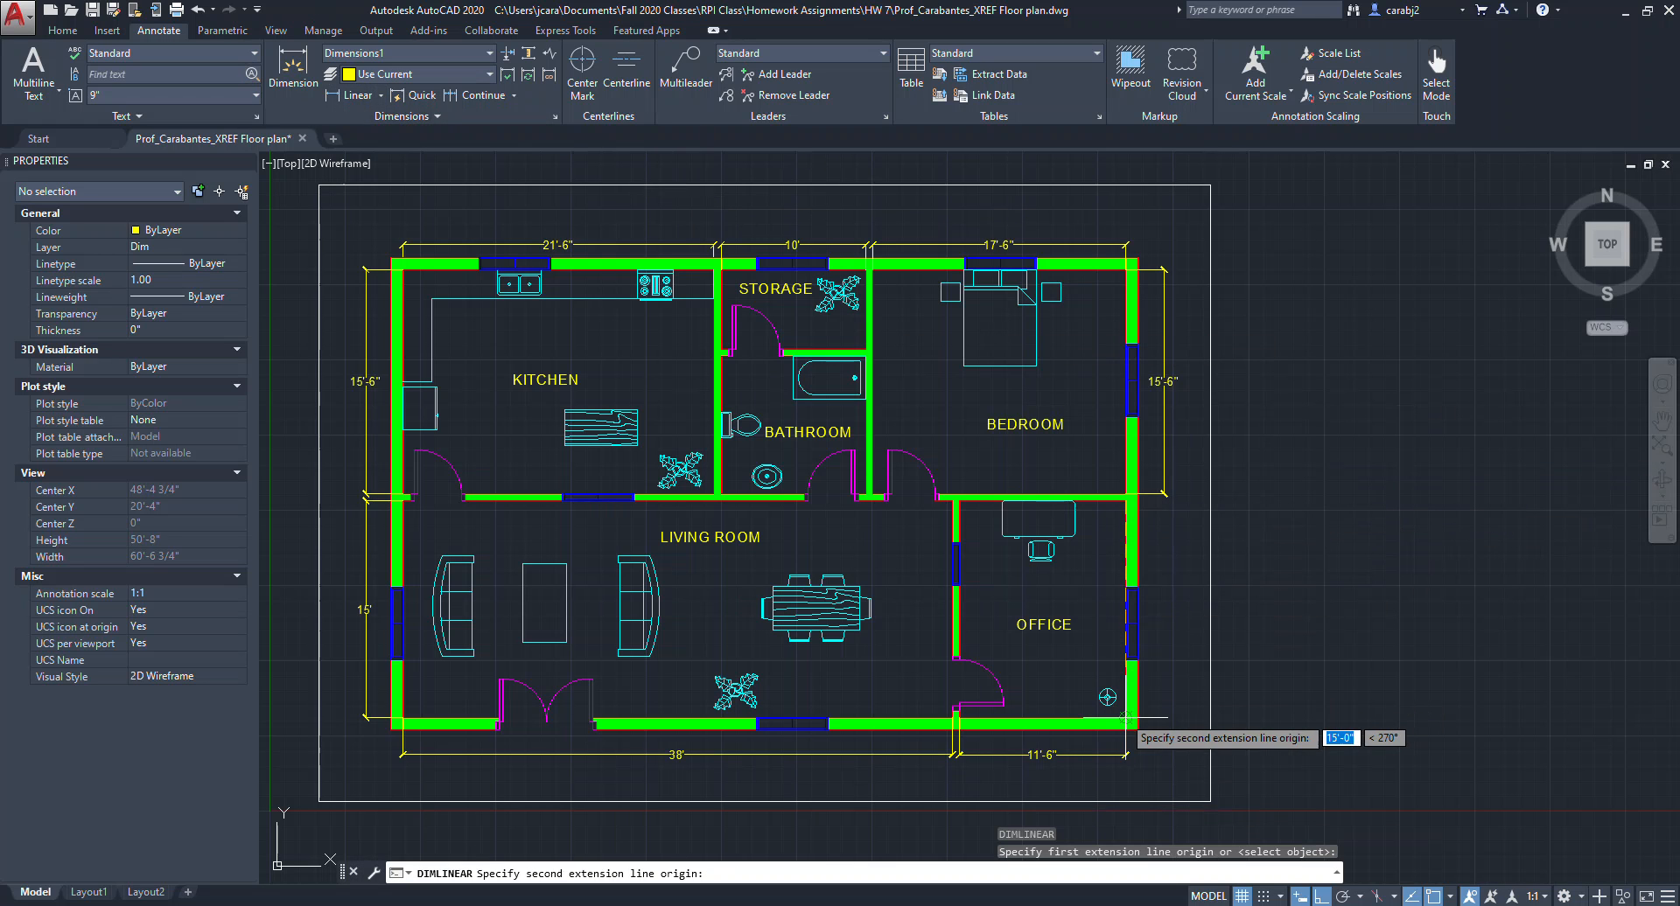
pyautogui.click(1126, 718)
pyautogui.click(1163, 683)
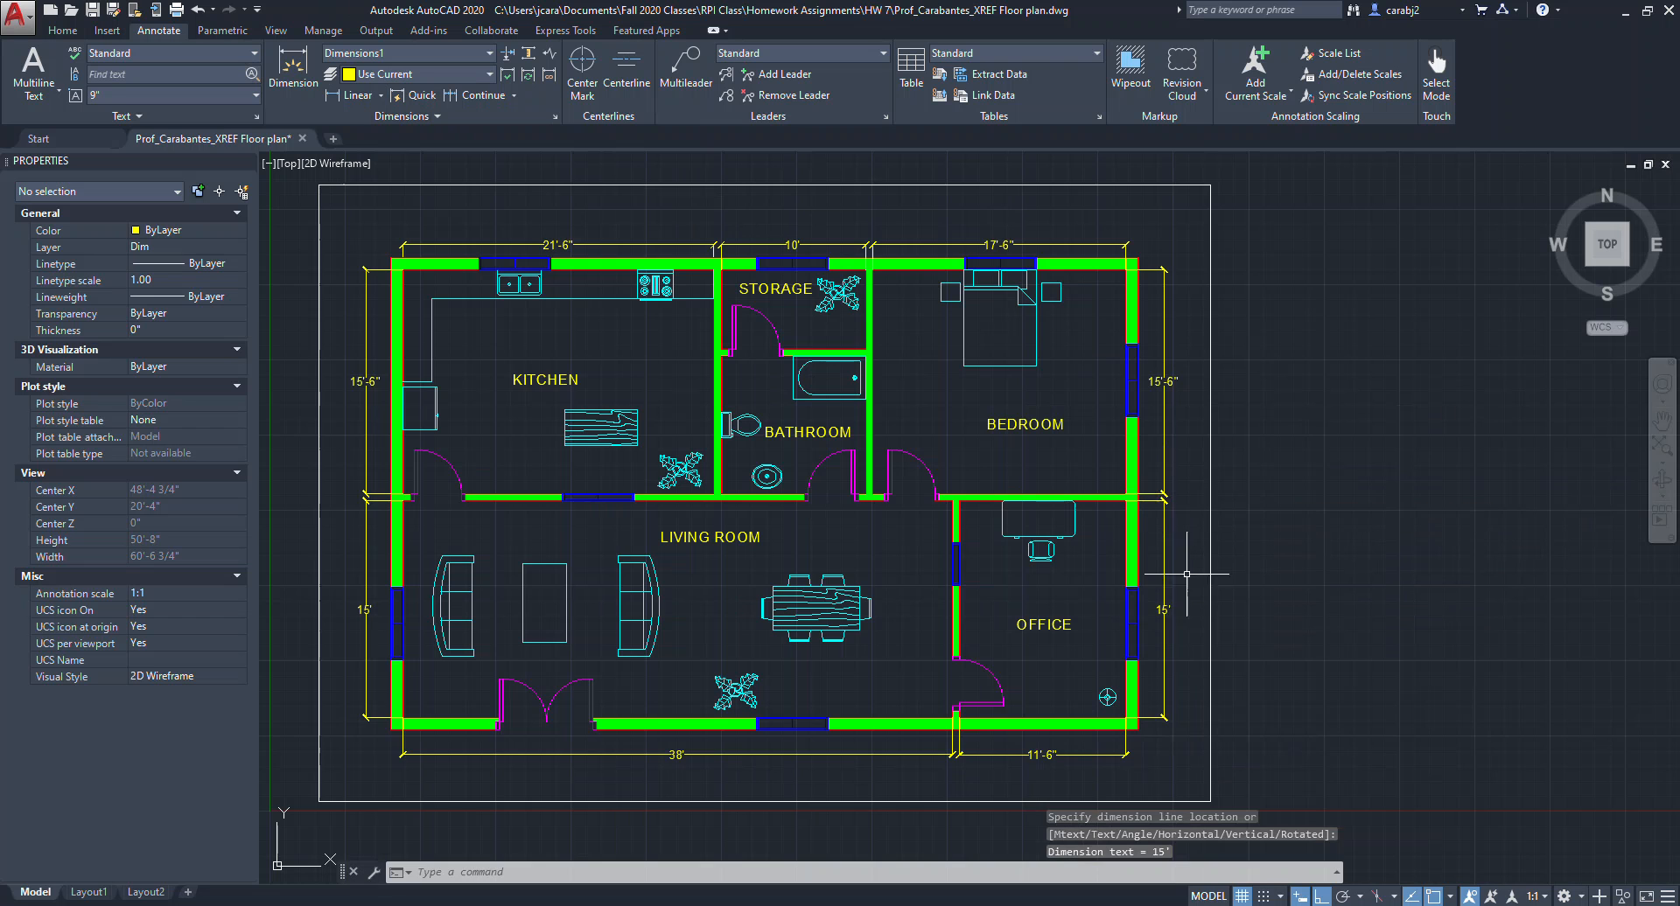
pyautogui.moveTo(1163, 682); pyautogui.dragTo(1223, 675, button='middle')
pyautogui.press('Escape')
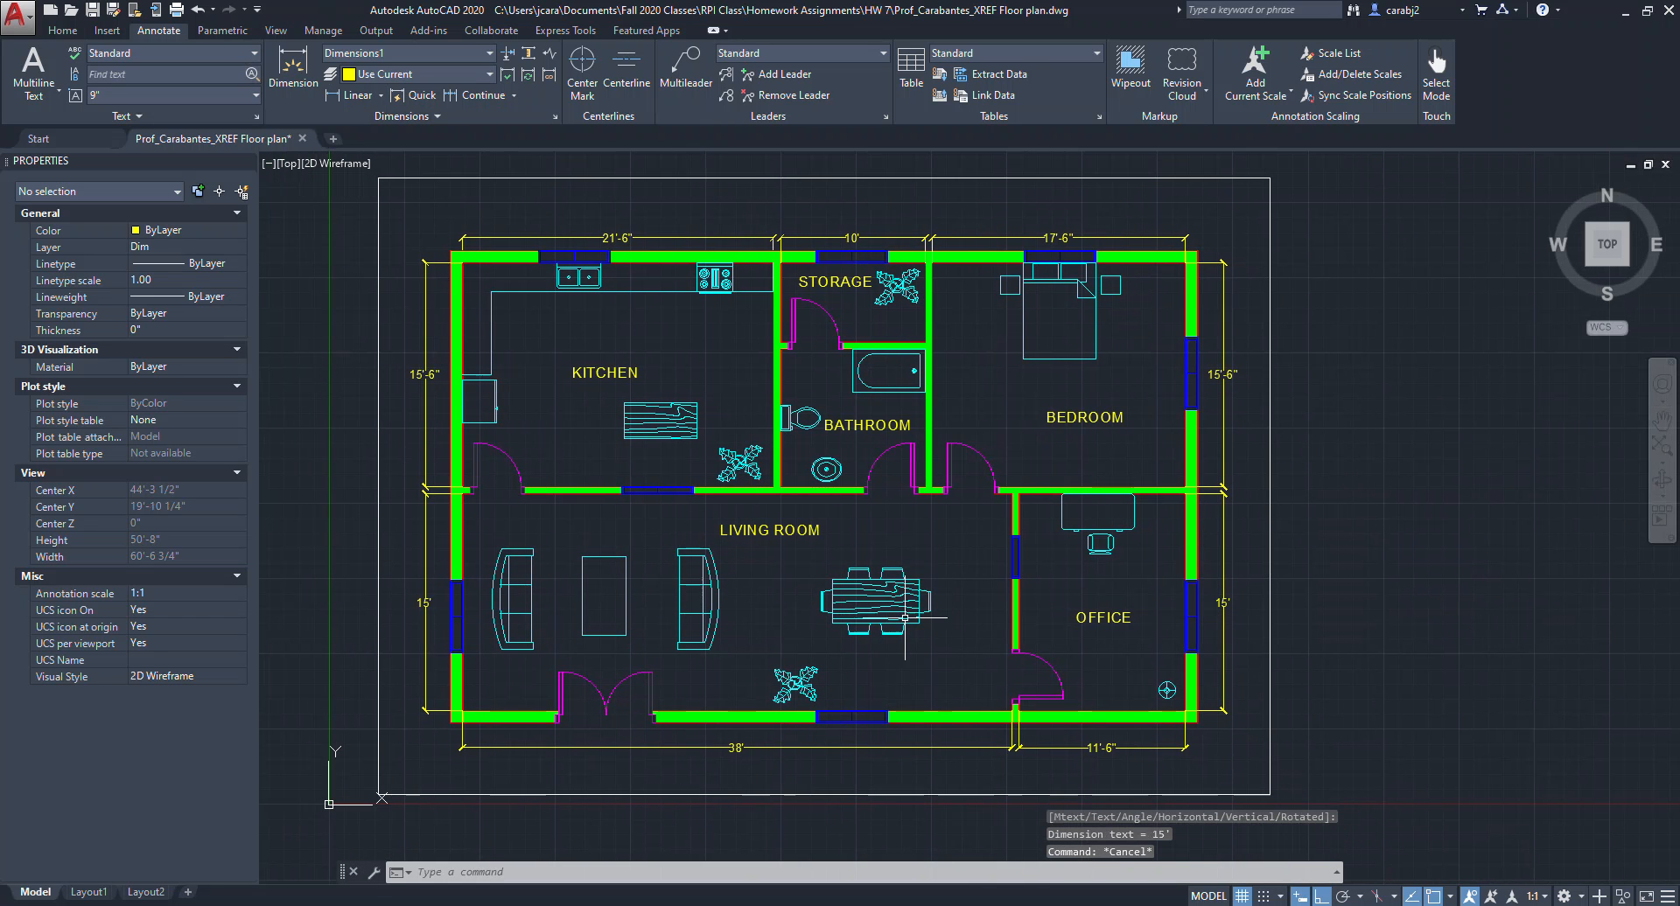
# Add a vertical linear dimension along the storage room's right wall spanning its depth.
pyautogui.moveTo(907, 615); pyautogui.dragTo(977, 608, button='middle')
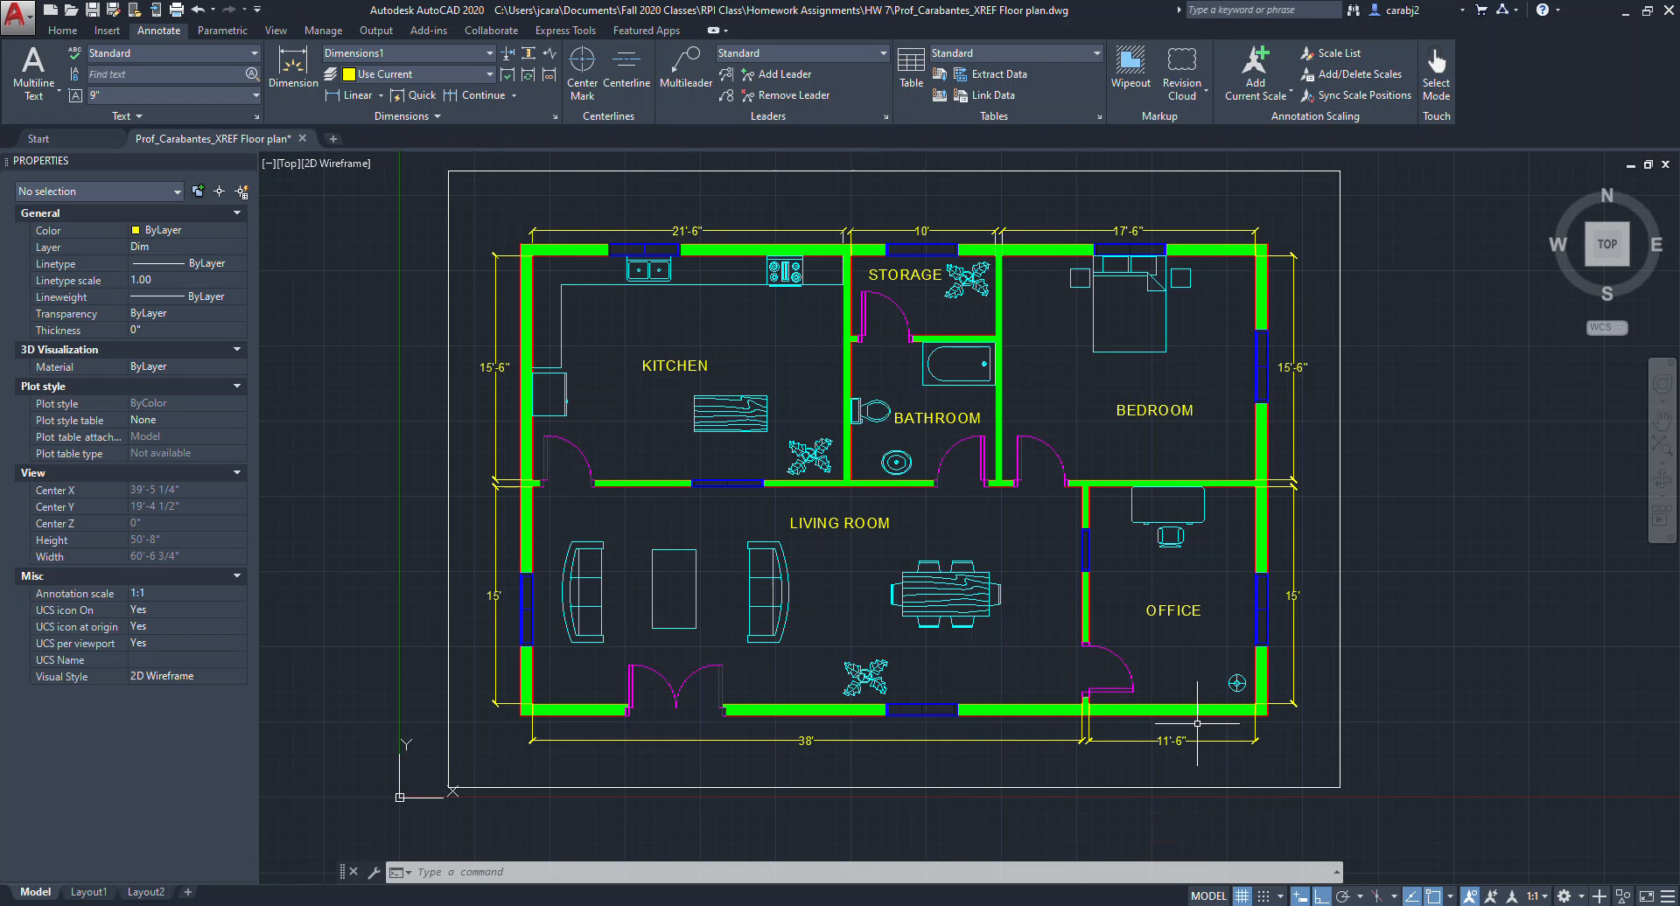
pyautogui.moveTo(1055, 642); pyautogui.dragTo(1098, 644, button='middle')
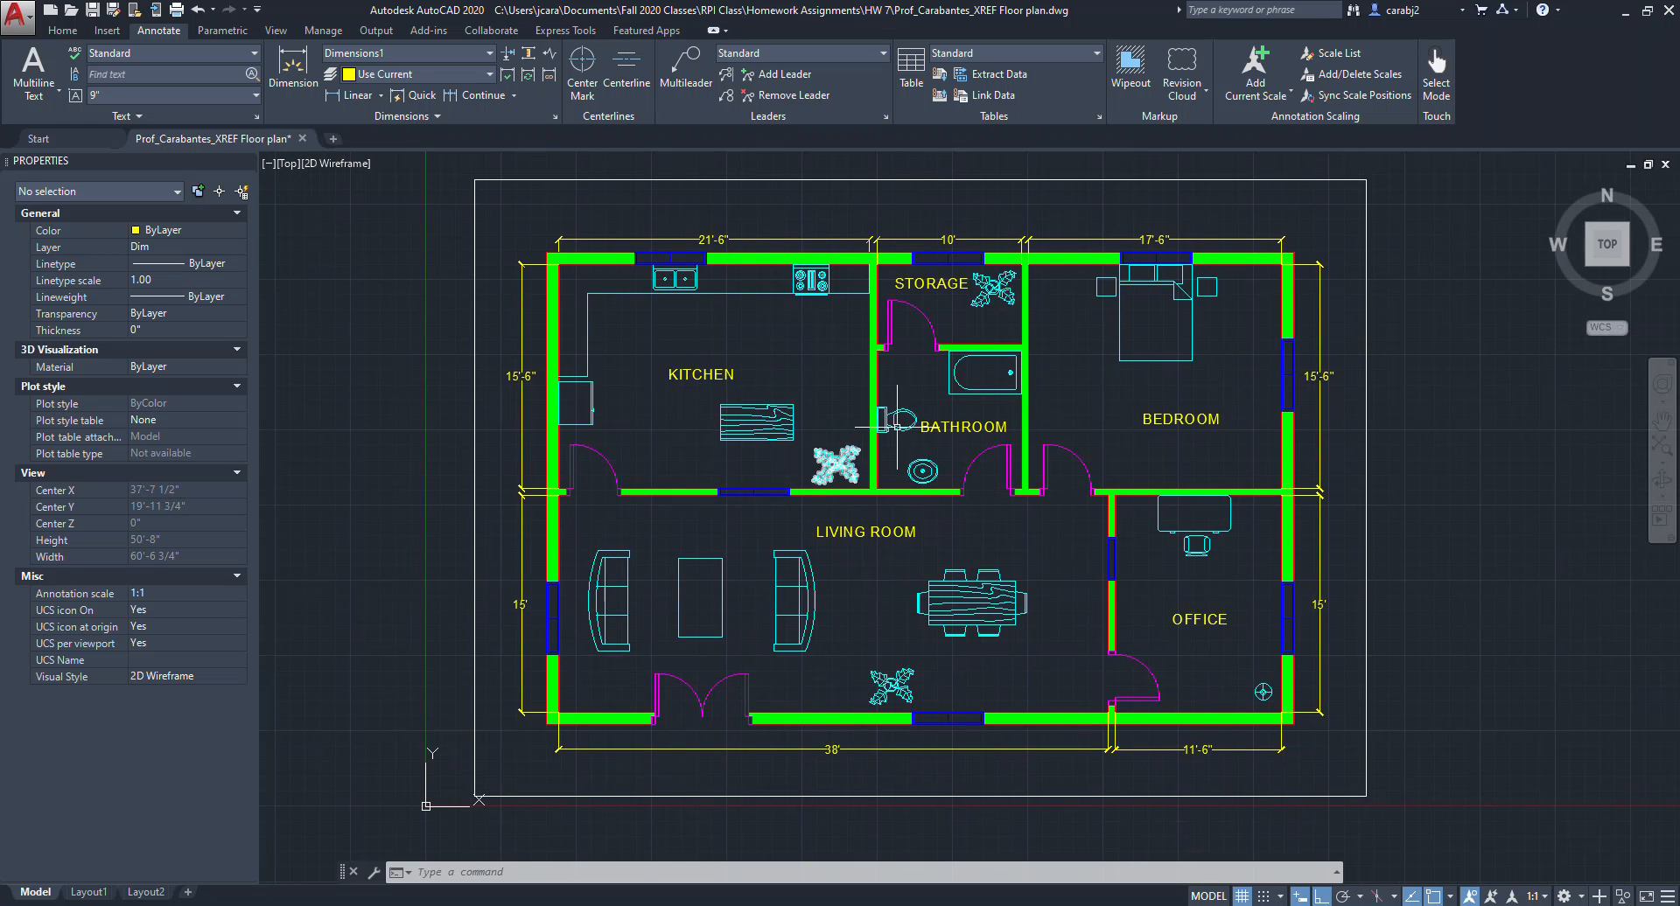
pyautogui.scroll(2, 989, 367)
pyautogui.moveTo(977, 357); pyautogui.dragTo(896, 368, button='middle')
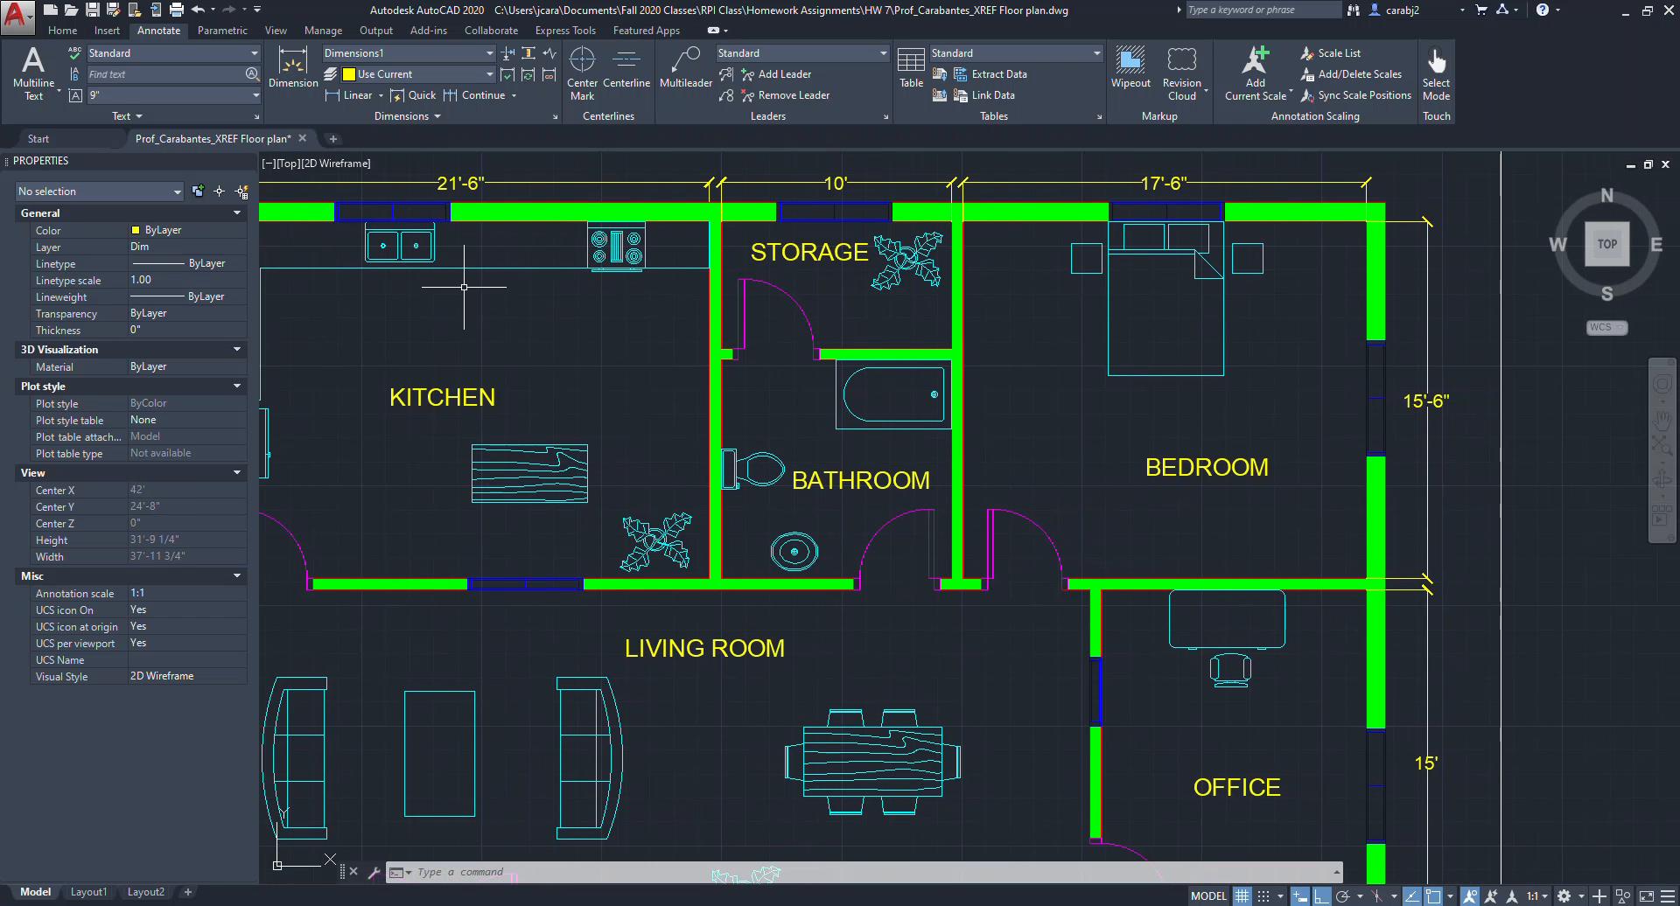
pyautogui.click(353, 95)
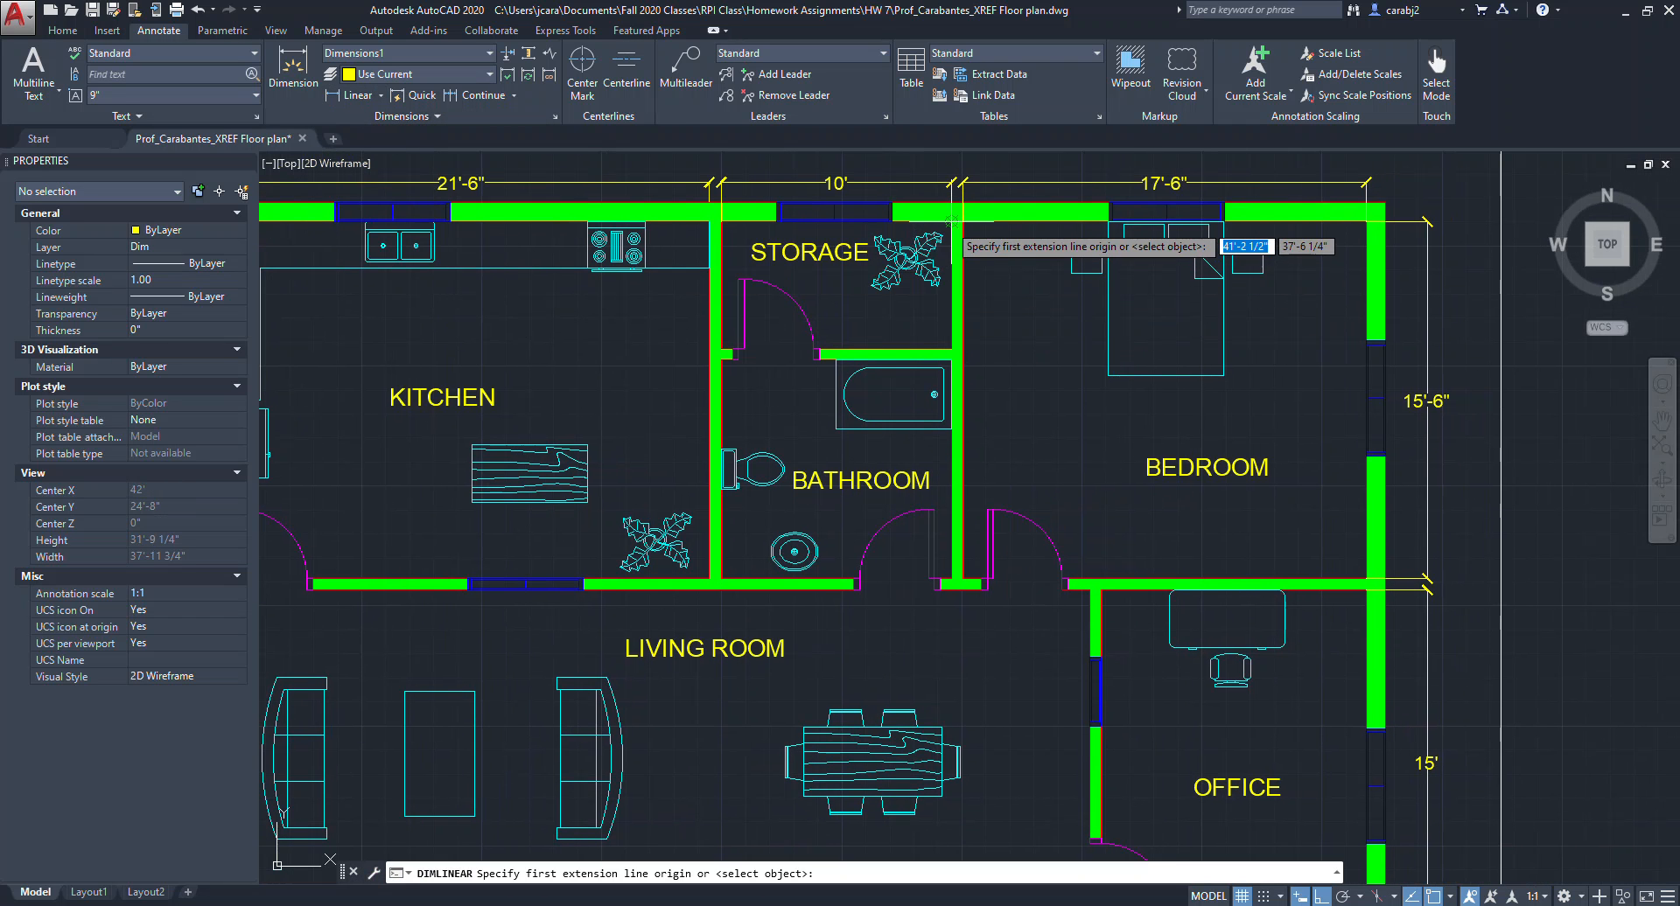
pyautogui.click(956, 252)
pyautogui.click(955, 348)
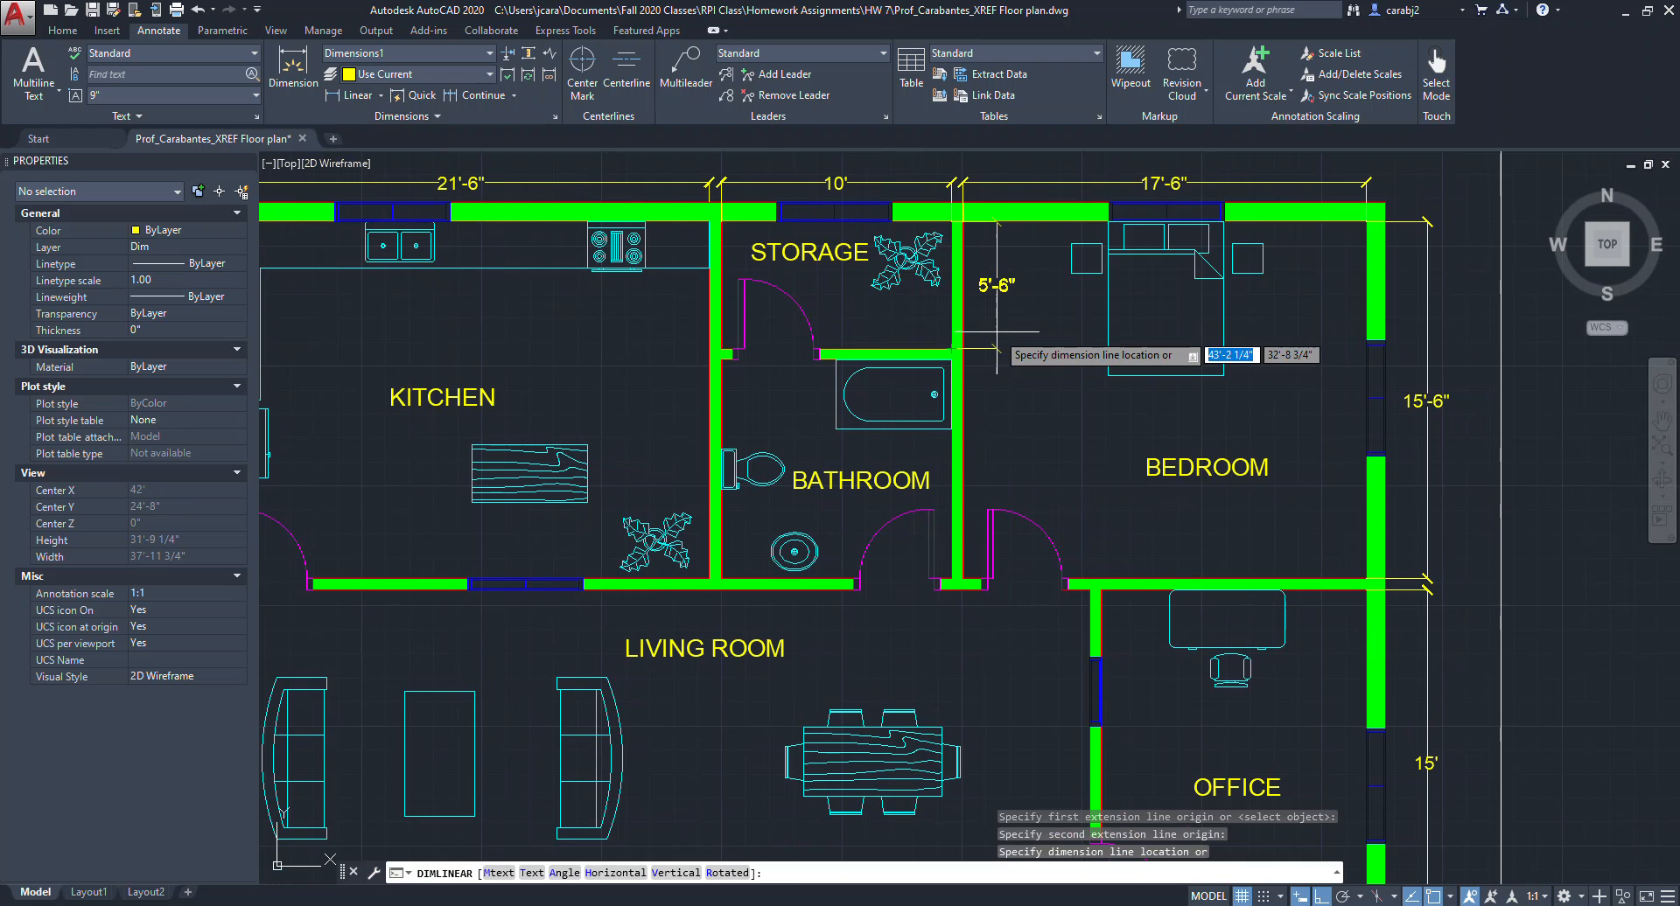
pyautogui.click(990, 337)
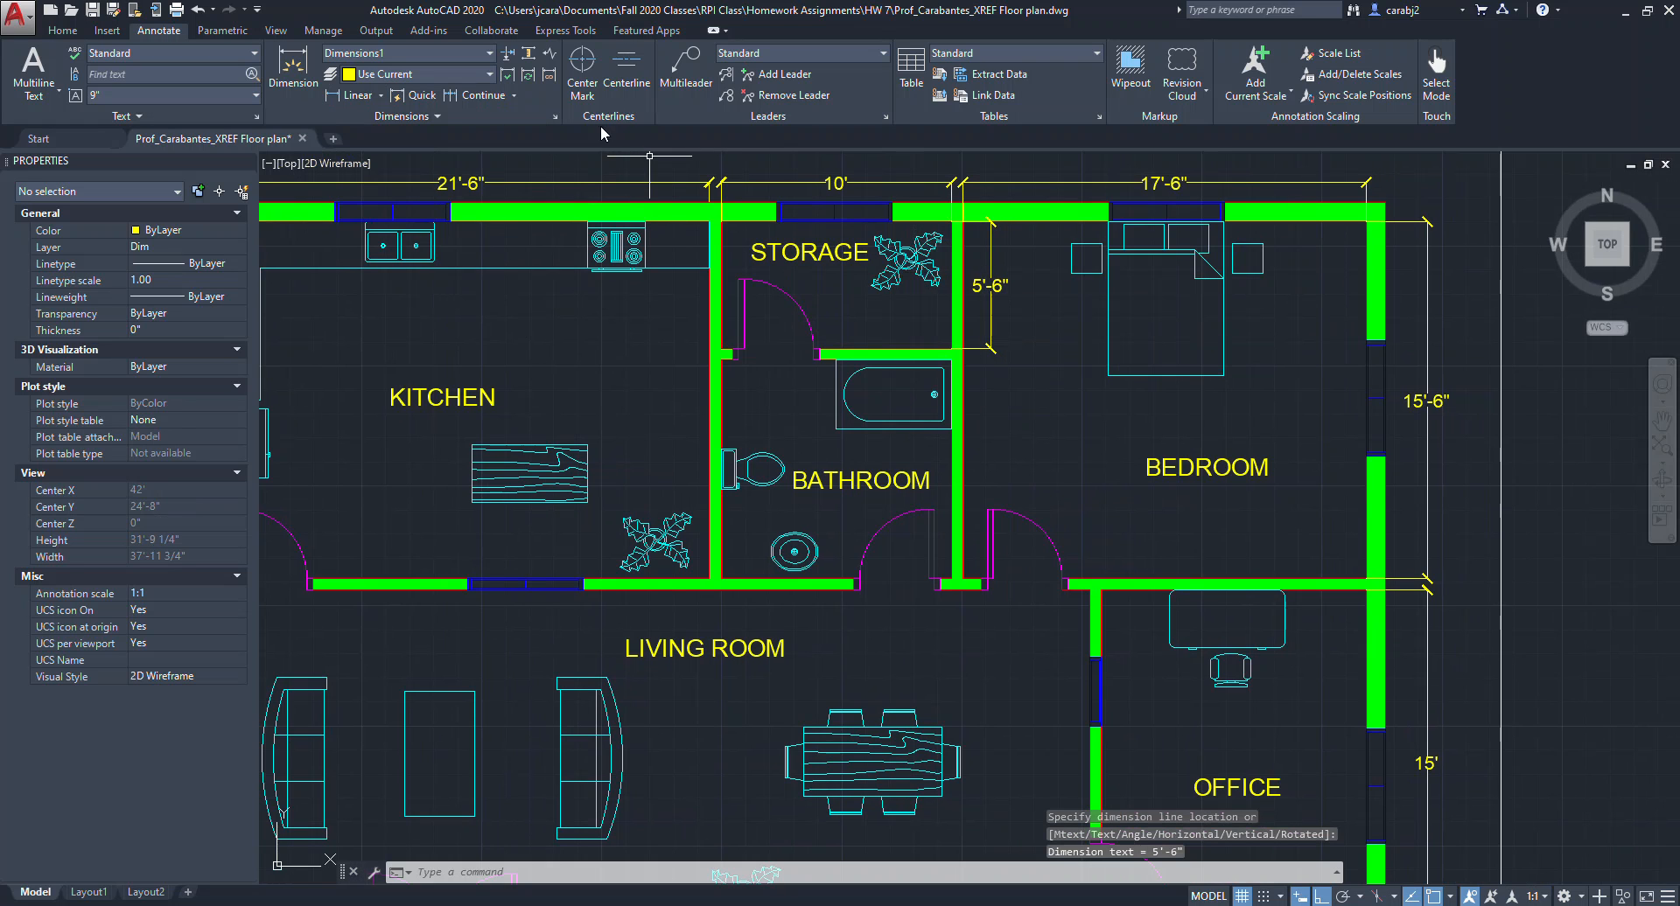
# Add a vertical linear dimension along the bathroom's right wall spanning its height from the storage wall to the living room wall.
pyautogui.click(354, 96)
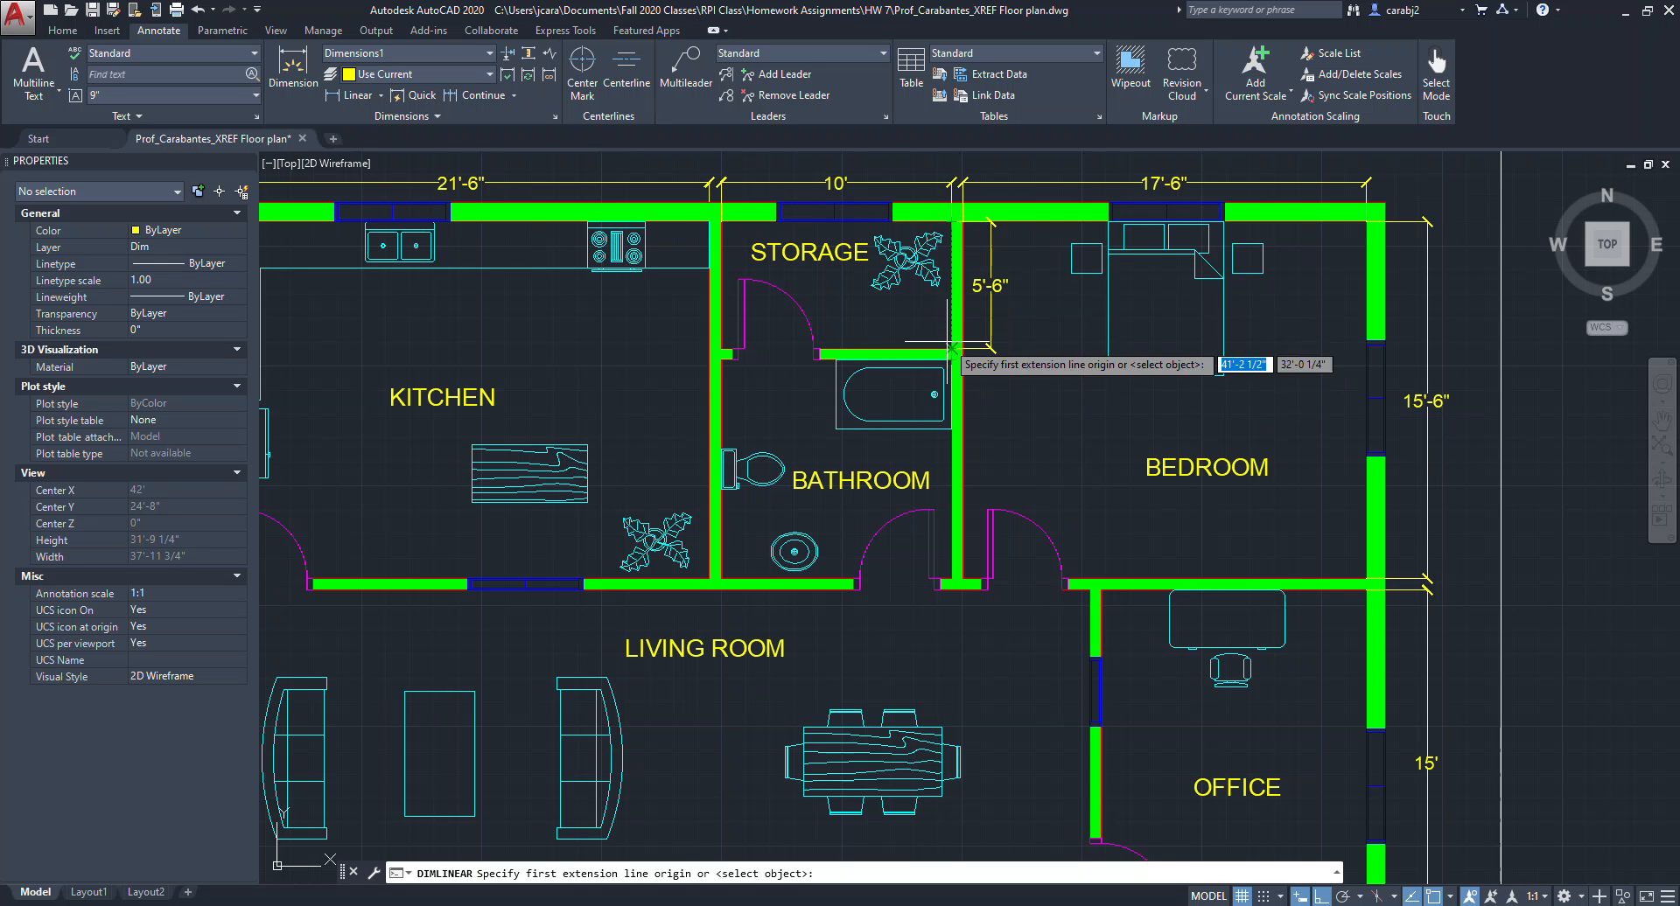
pyautogui.scroll(4, 952, 348)
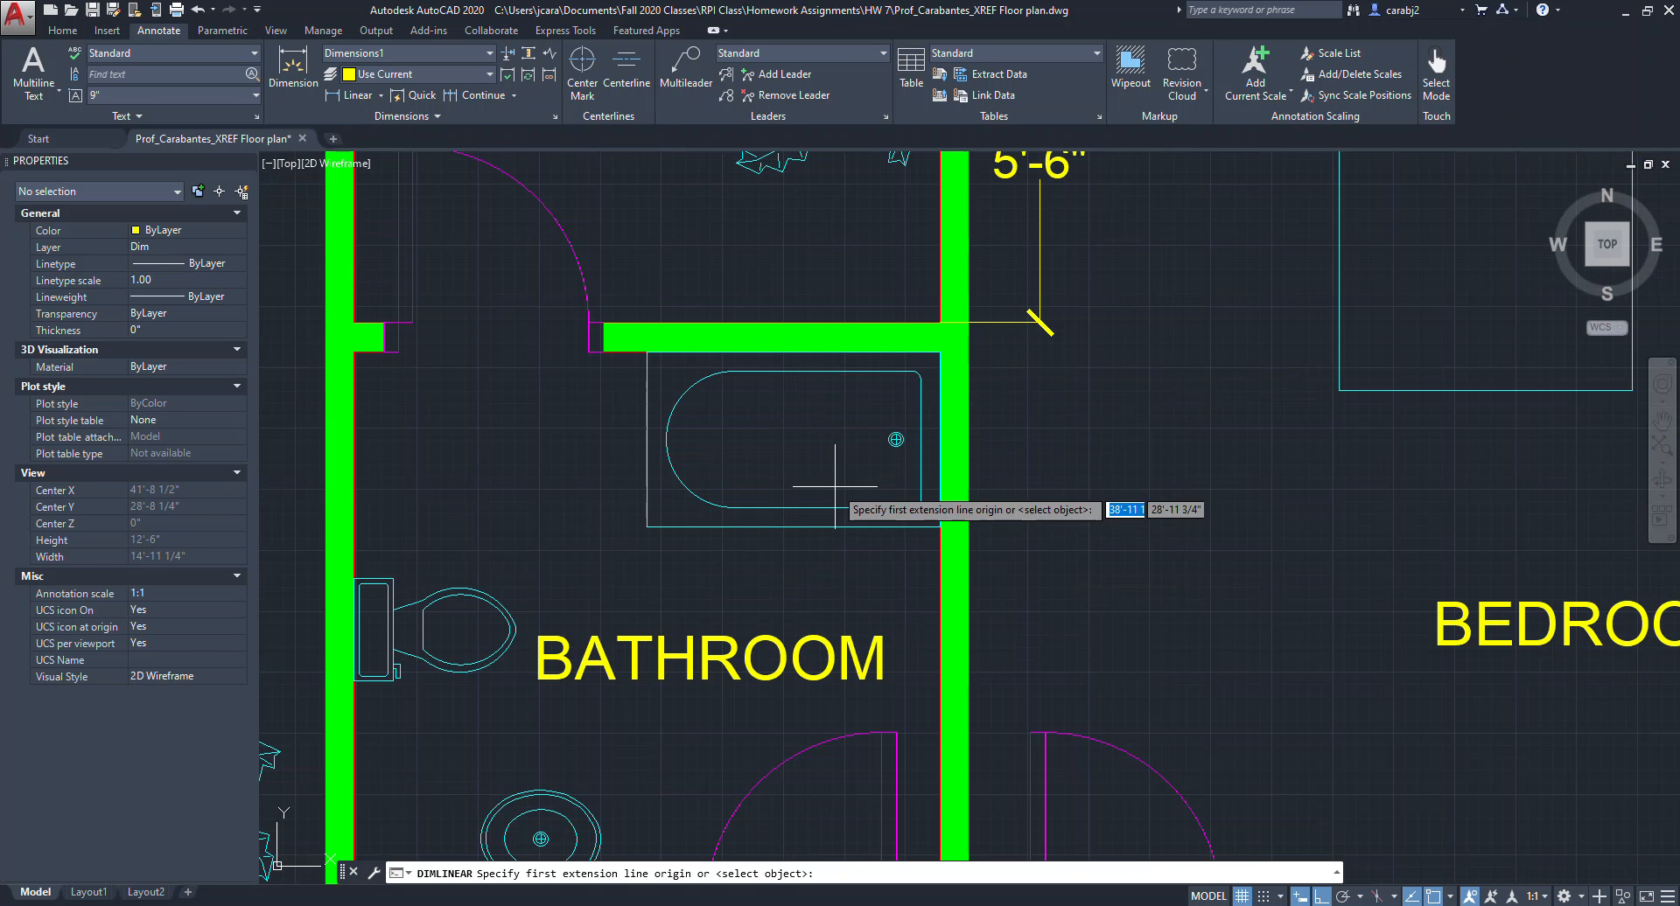
pyautogui.click(968, 324)
pyautogui.scroll(-4, 954, 350)
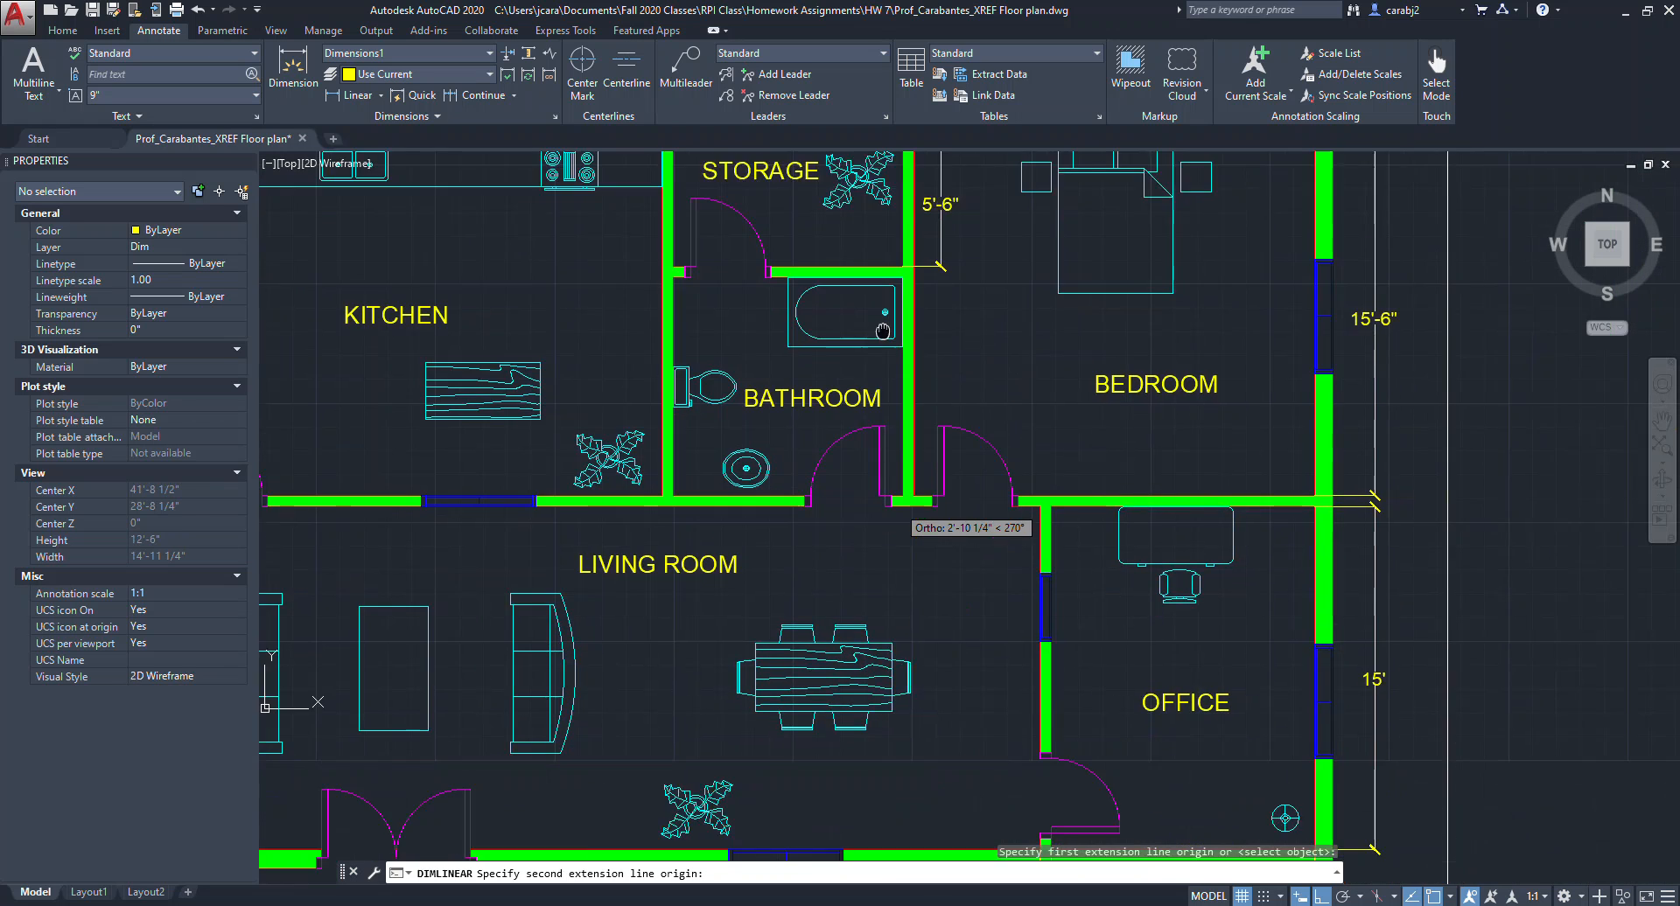
pyautogui.scroll(2, 875, 350)
pyautogui.click(934, 494)
pyautogui.scroll(-2, 934, 350)
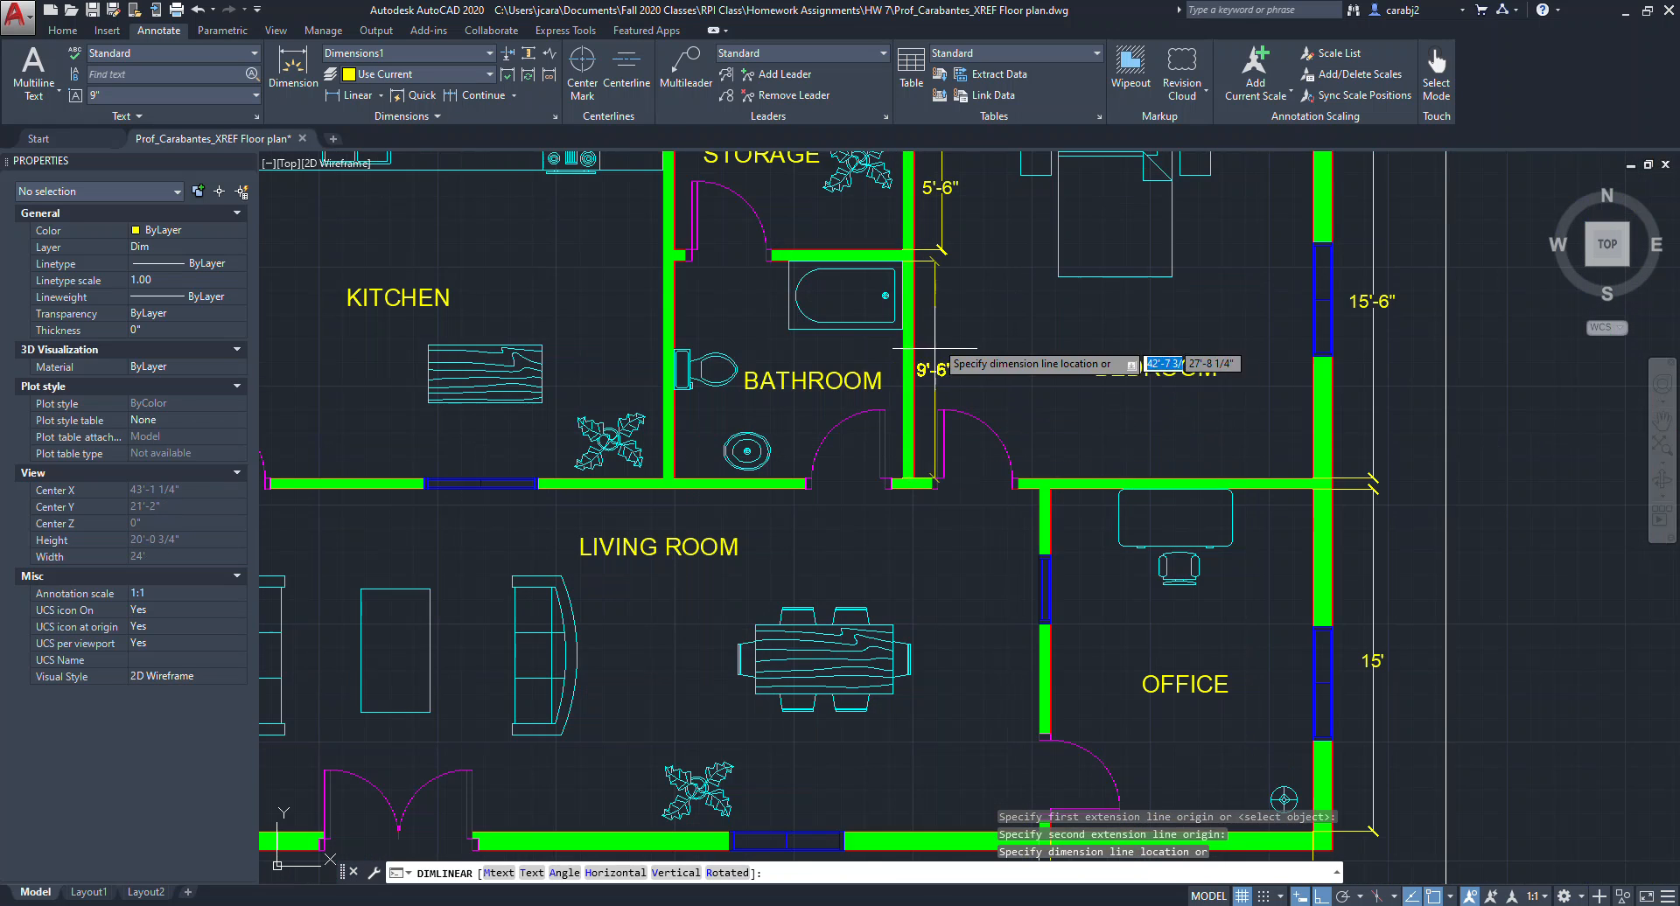
pyautogui.scroll(2, 940, 295)
pyautogui.click(939, 228)
pyautogui.scroll(-2, 951, 447)
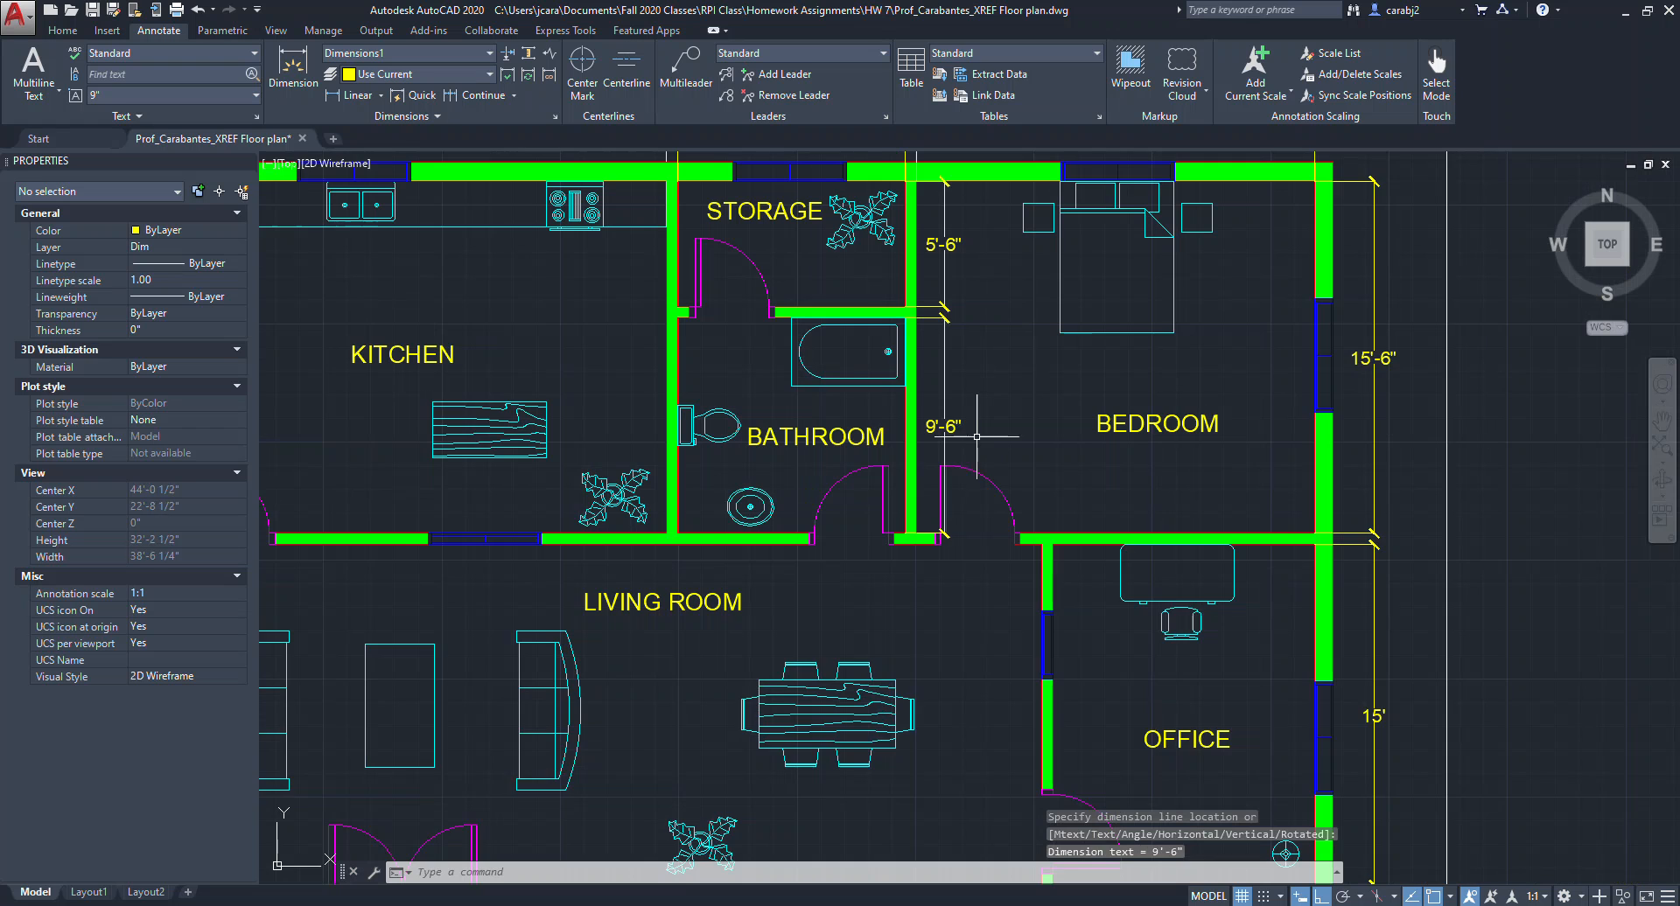
pyautogui.moveTo(976, 436); pyautogui.dragTo(987, 462, button='middle')
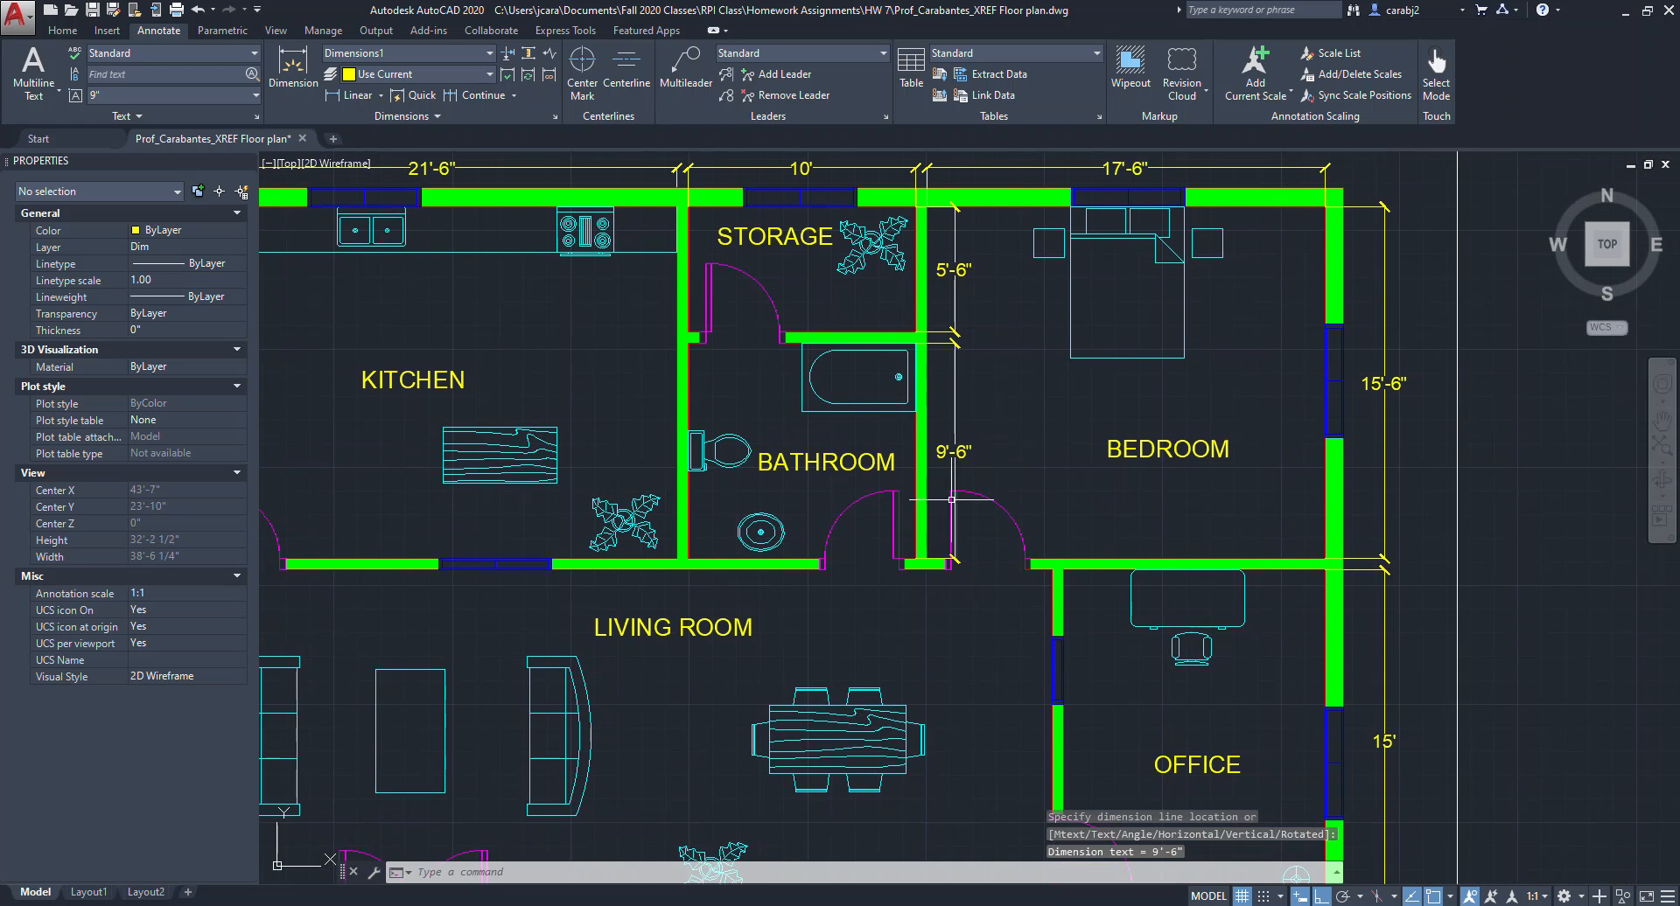
pyautogui.click(953, 442)
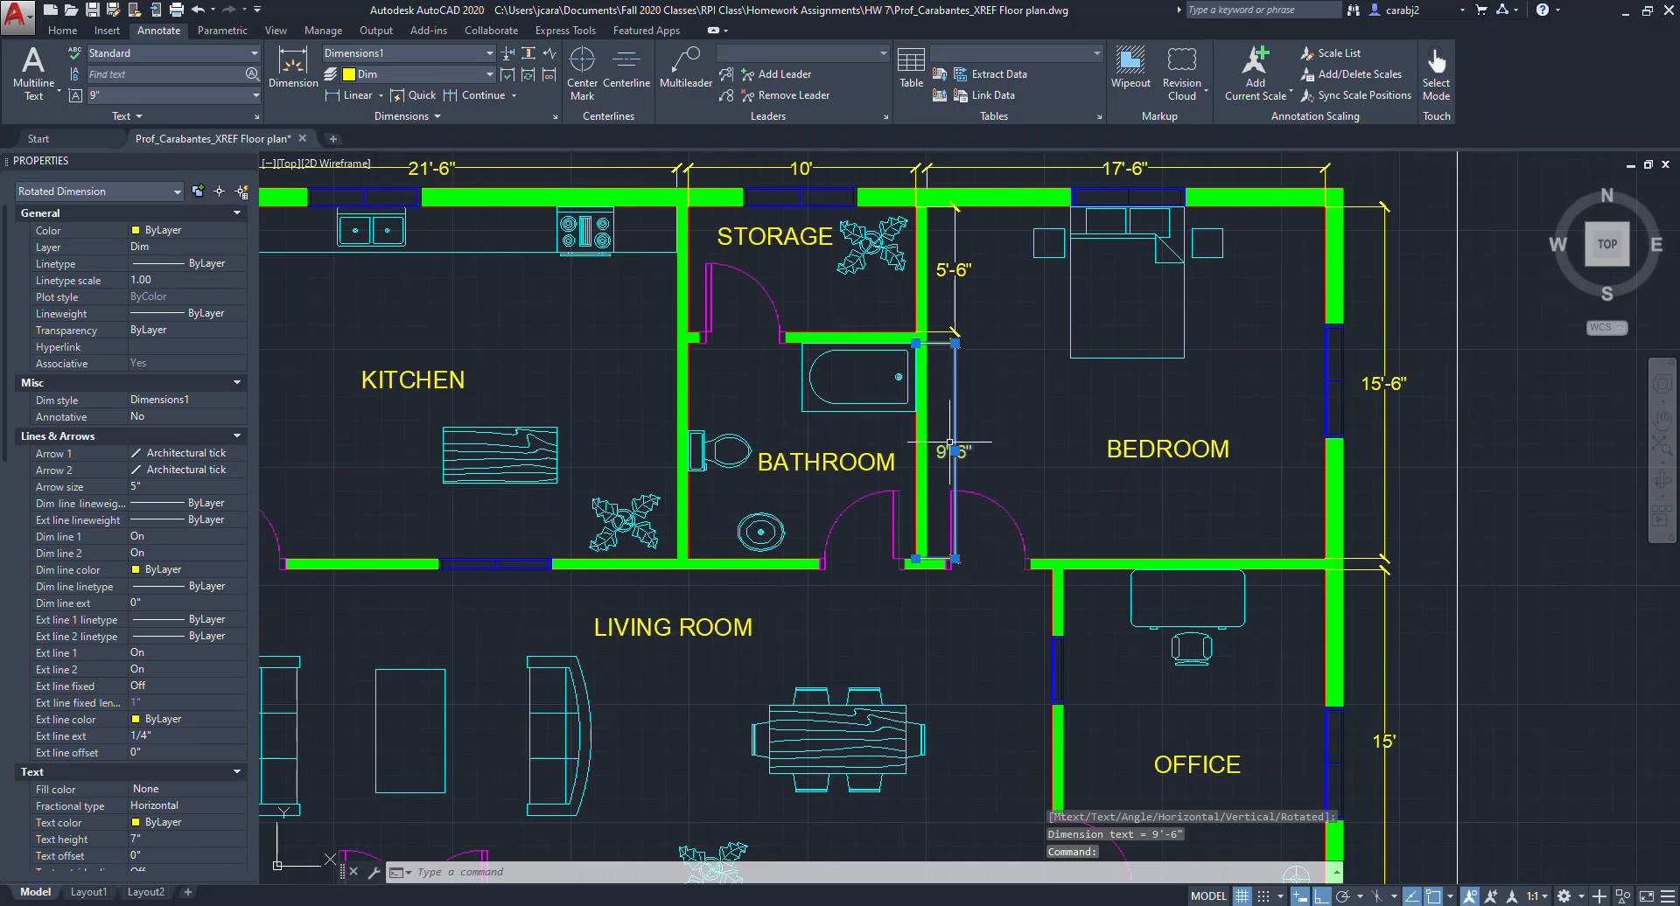
pyautogui.click(954, 450)
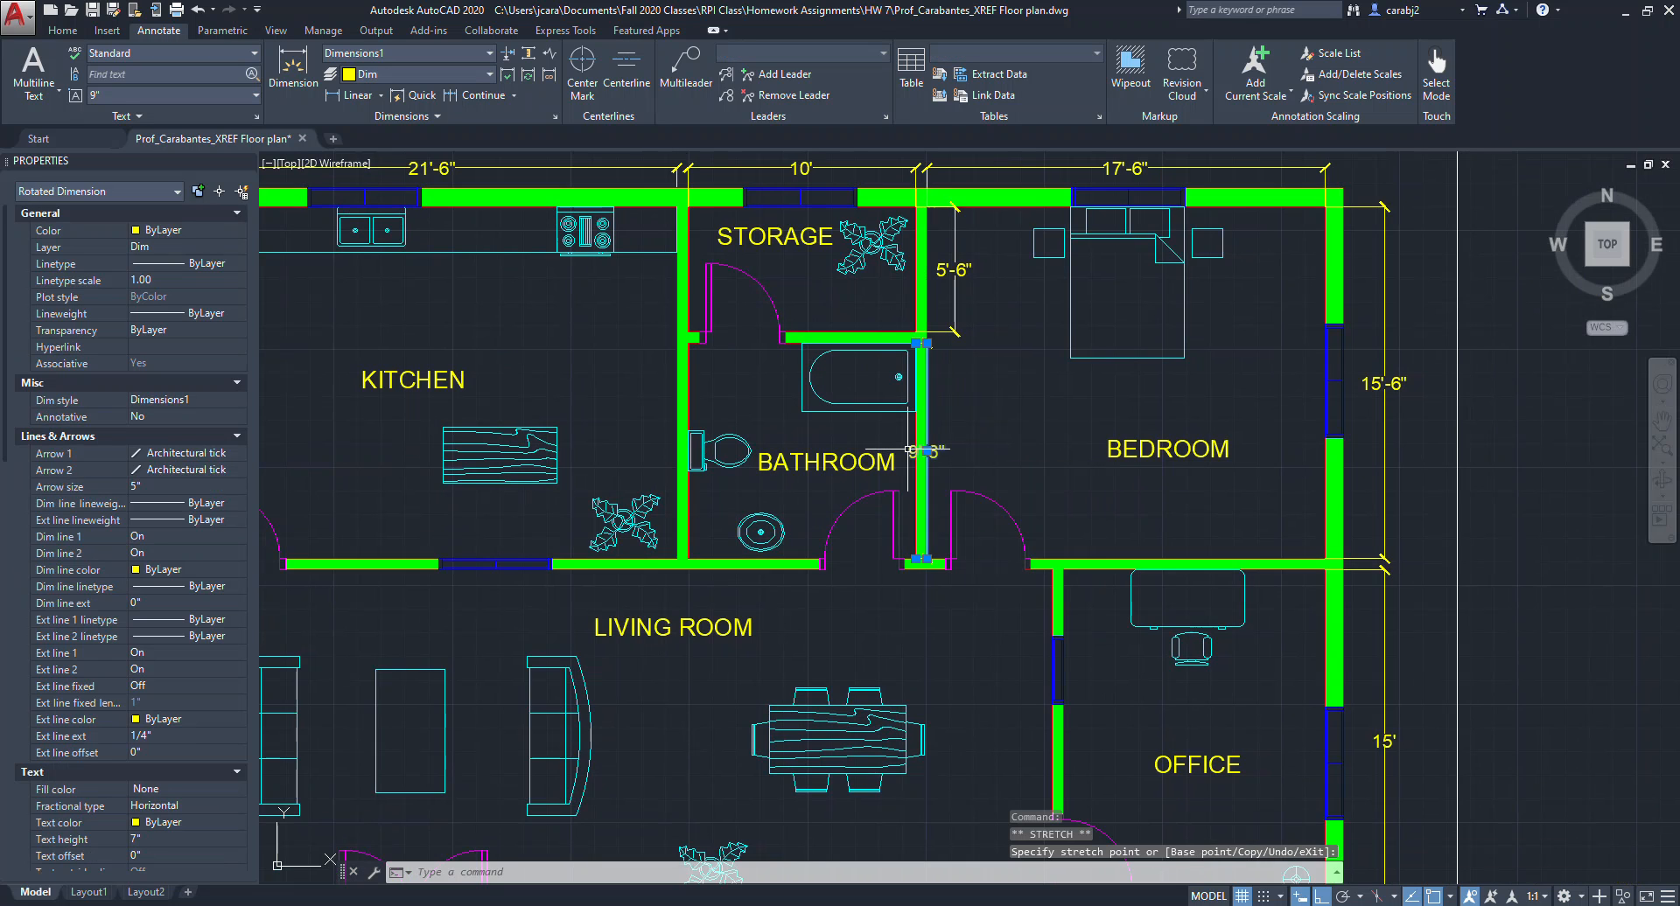
pyautogui.hotkey('ctrl', 'z')
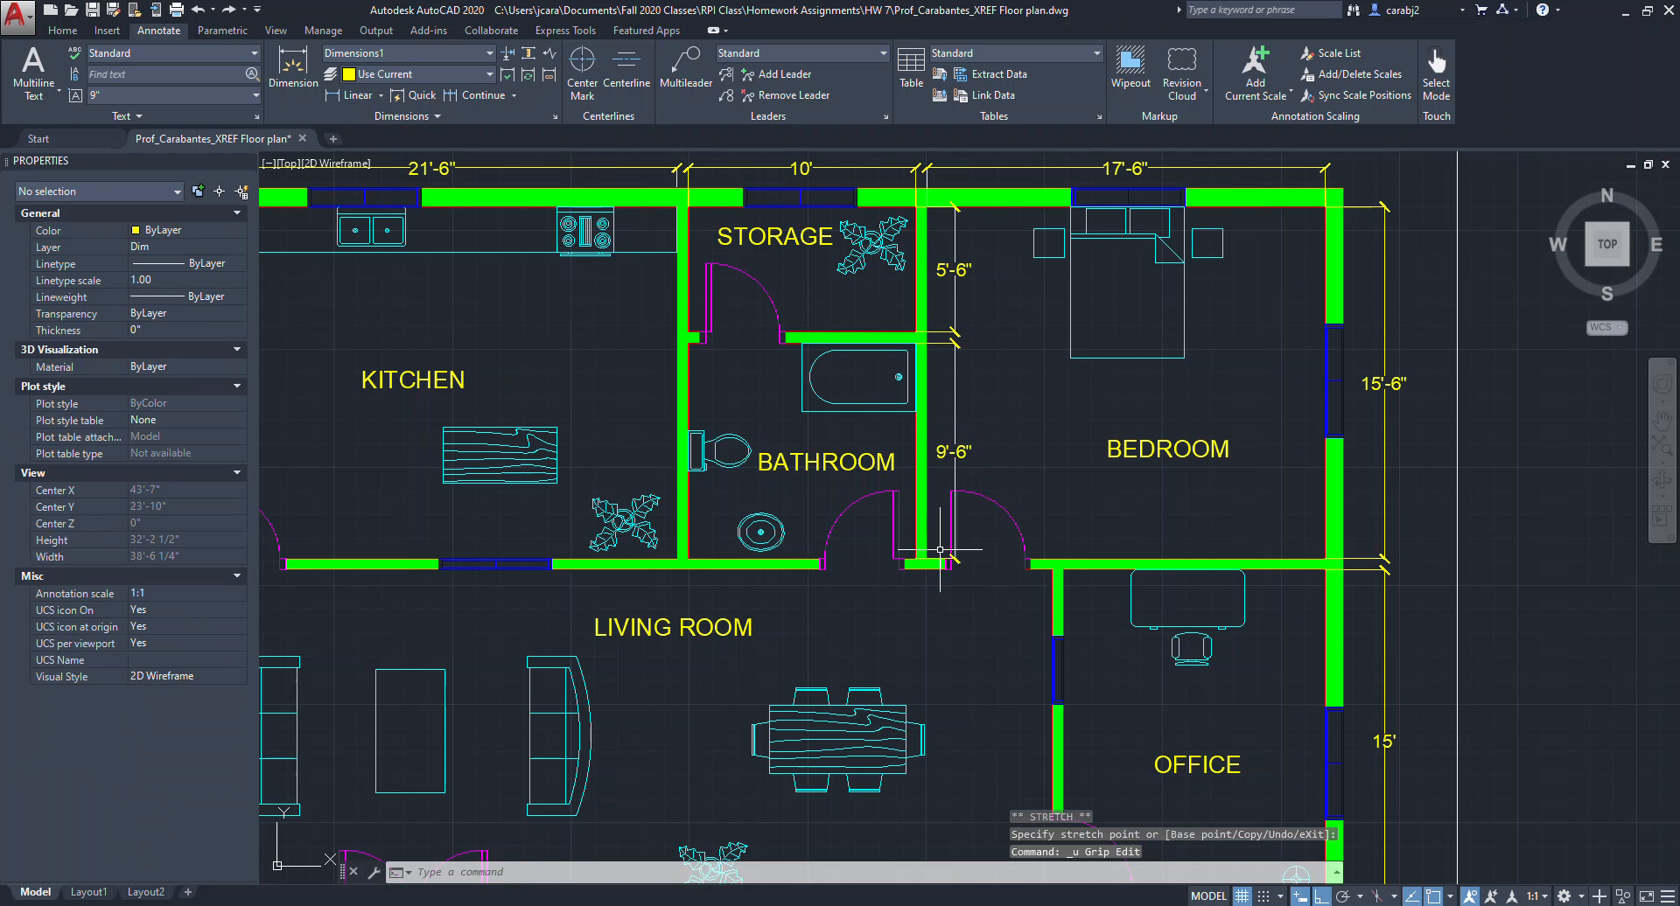
pyautogui.scroll(-2, 941, 536)
pyautogui.scroll(2, 931, 553)
pyautogui.moveTo(931, 554)
pyautogui.mouseDown(button='middle')
pyautogui.moveTo(1068, 554)
pyautogui.moveTo(1003, 498)
pyautogui.mouseUp(button='middle')
pyautogui.scroll(-2, 1068, 555)
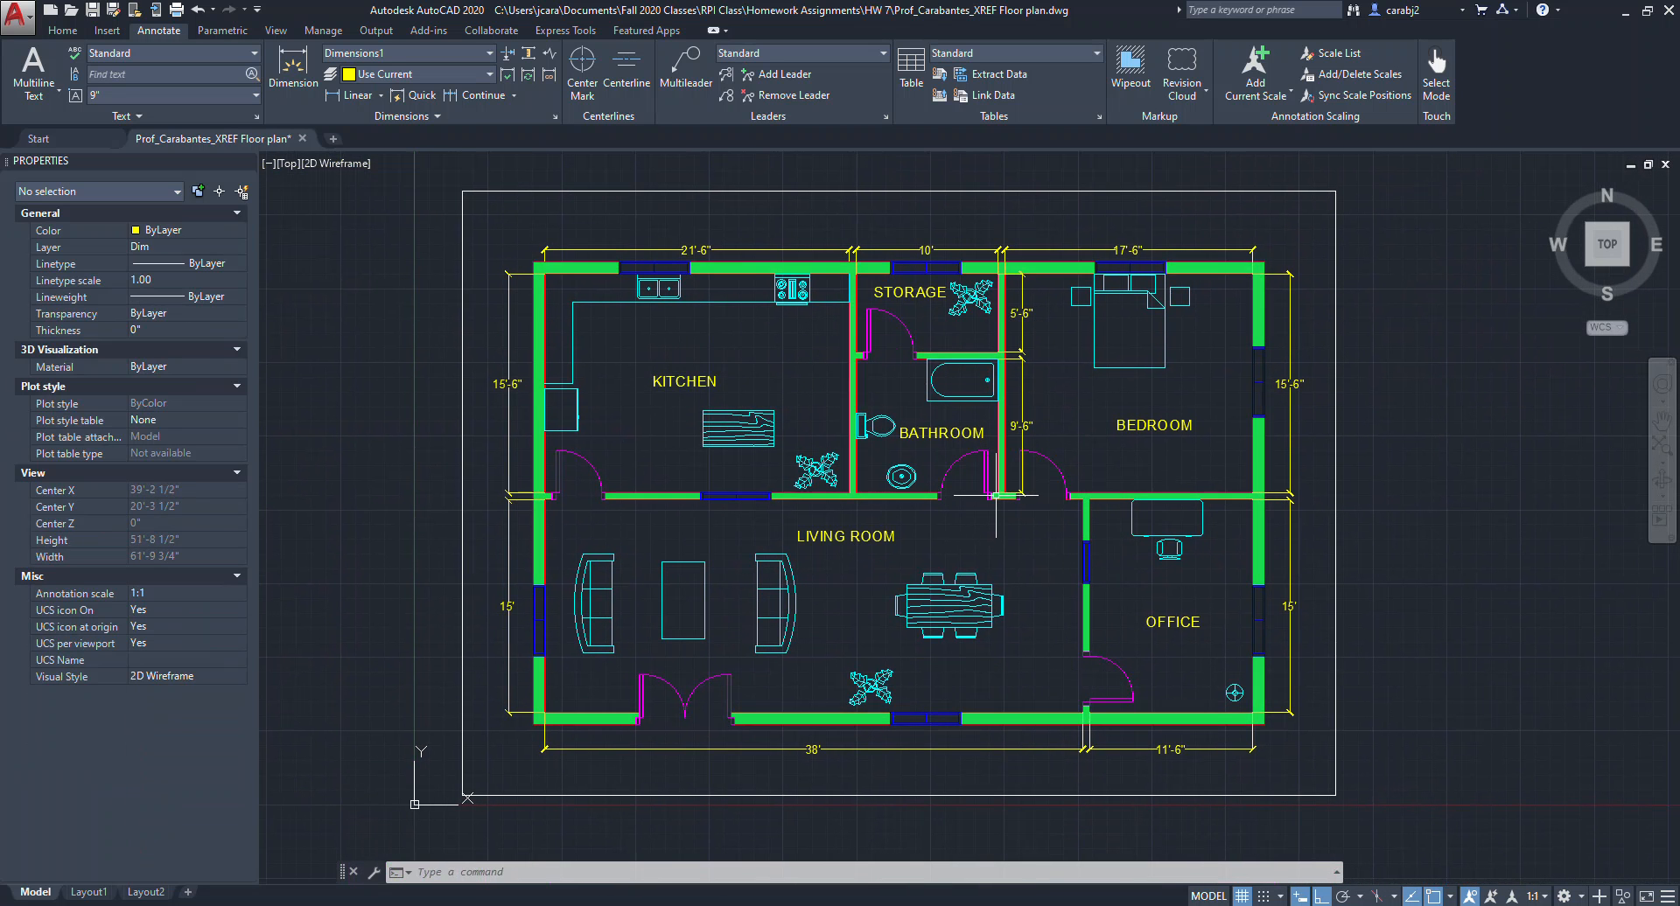
pyautogui.moveTo(1070, 623); pyautogui.dragTo(1080, 608, button='middle')
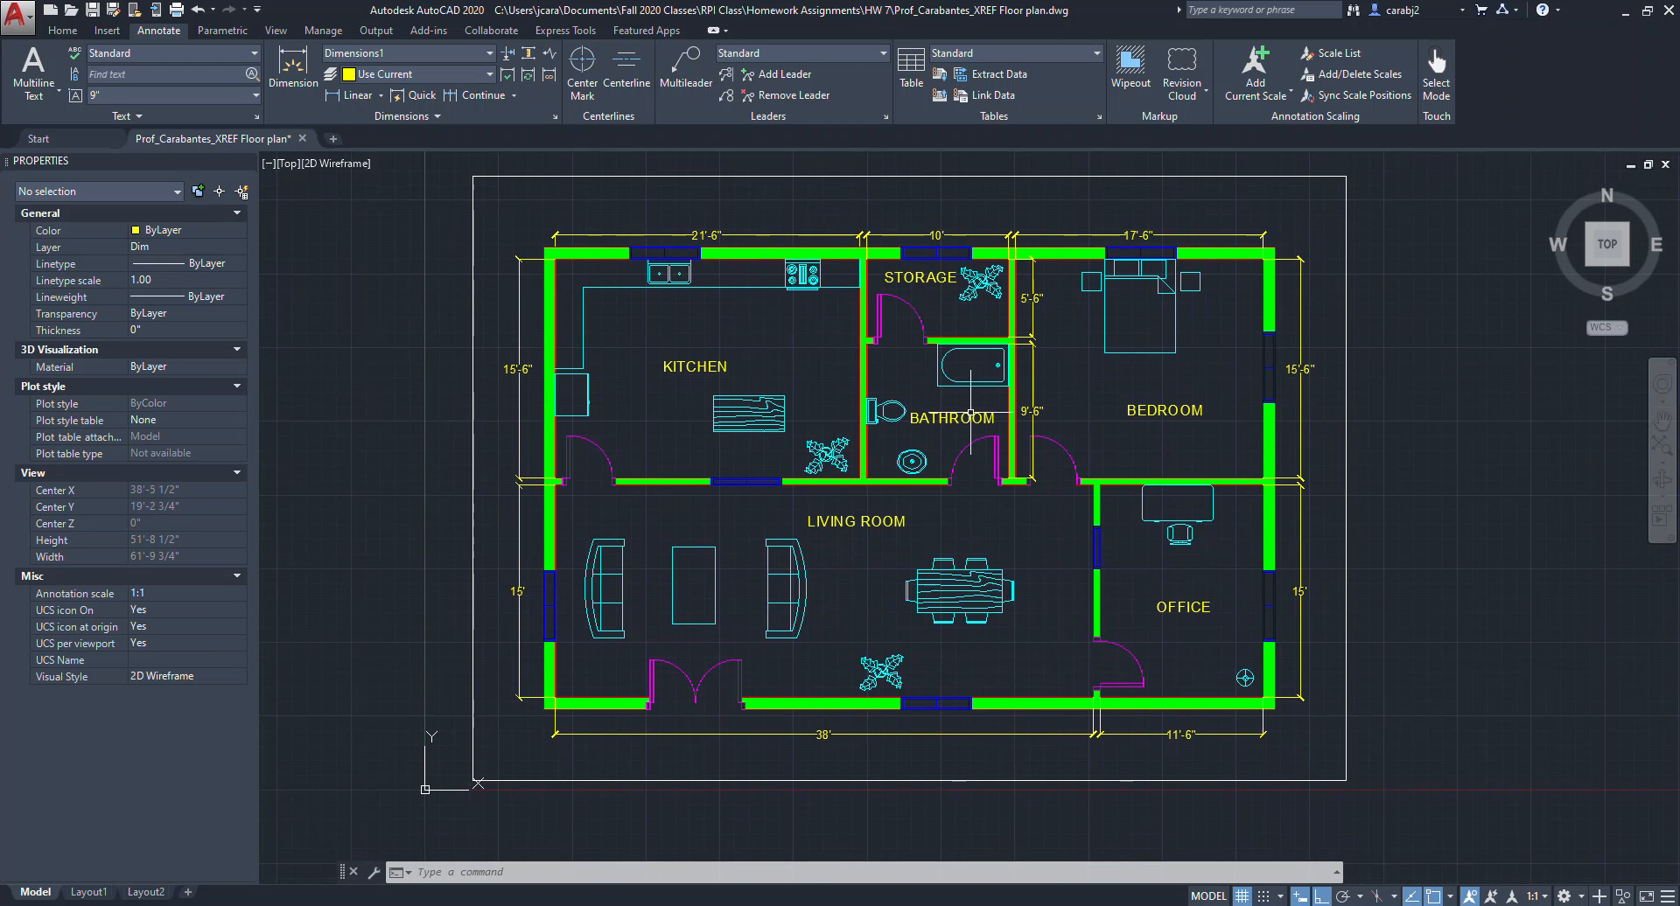
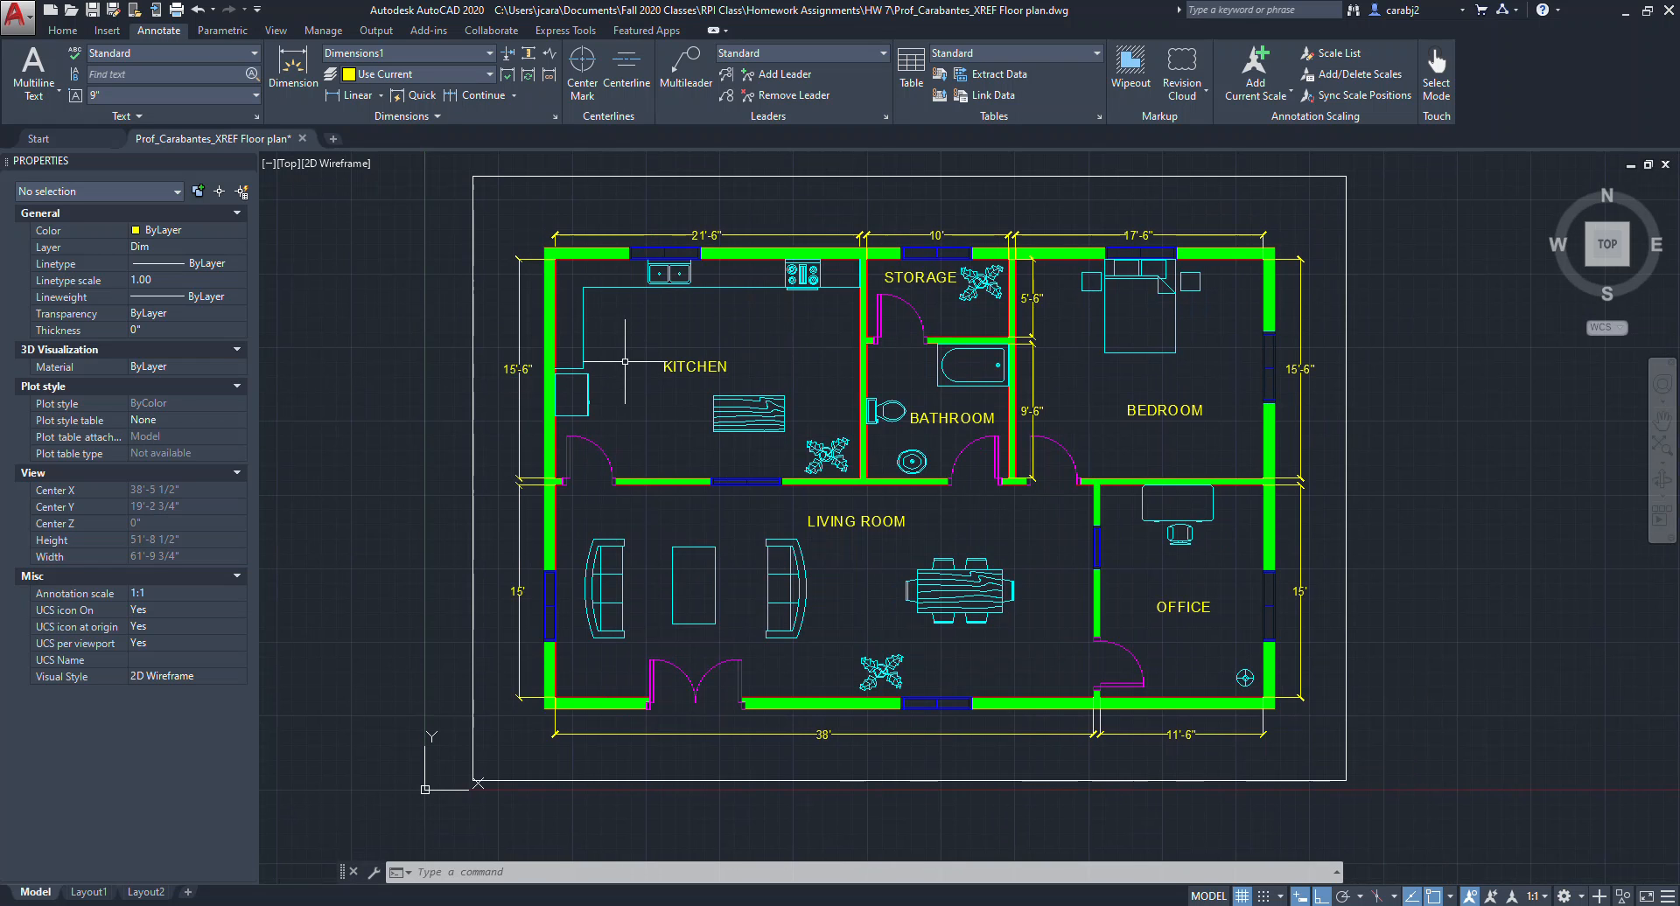
# Delete the two vertical dimensions along the building's right exterior wall.
pyautogui.moveTo(781, 519); pyautogui.dragTo(778, 553, button='middle')
pyautogui.moveTo(846, 614); pyautogui.dragTo(846, 599, button='middle')
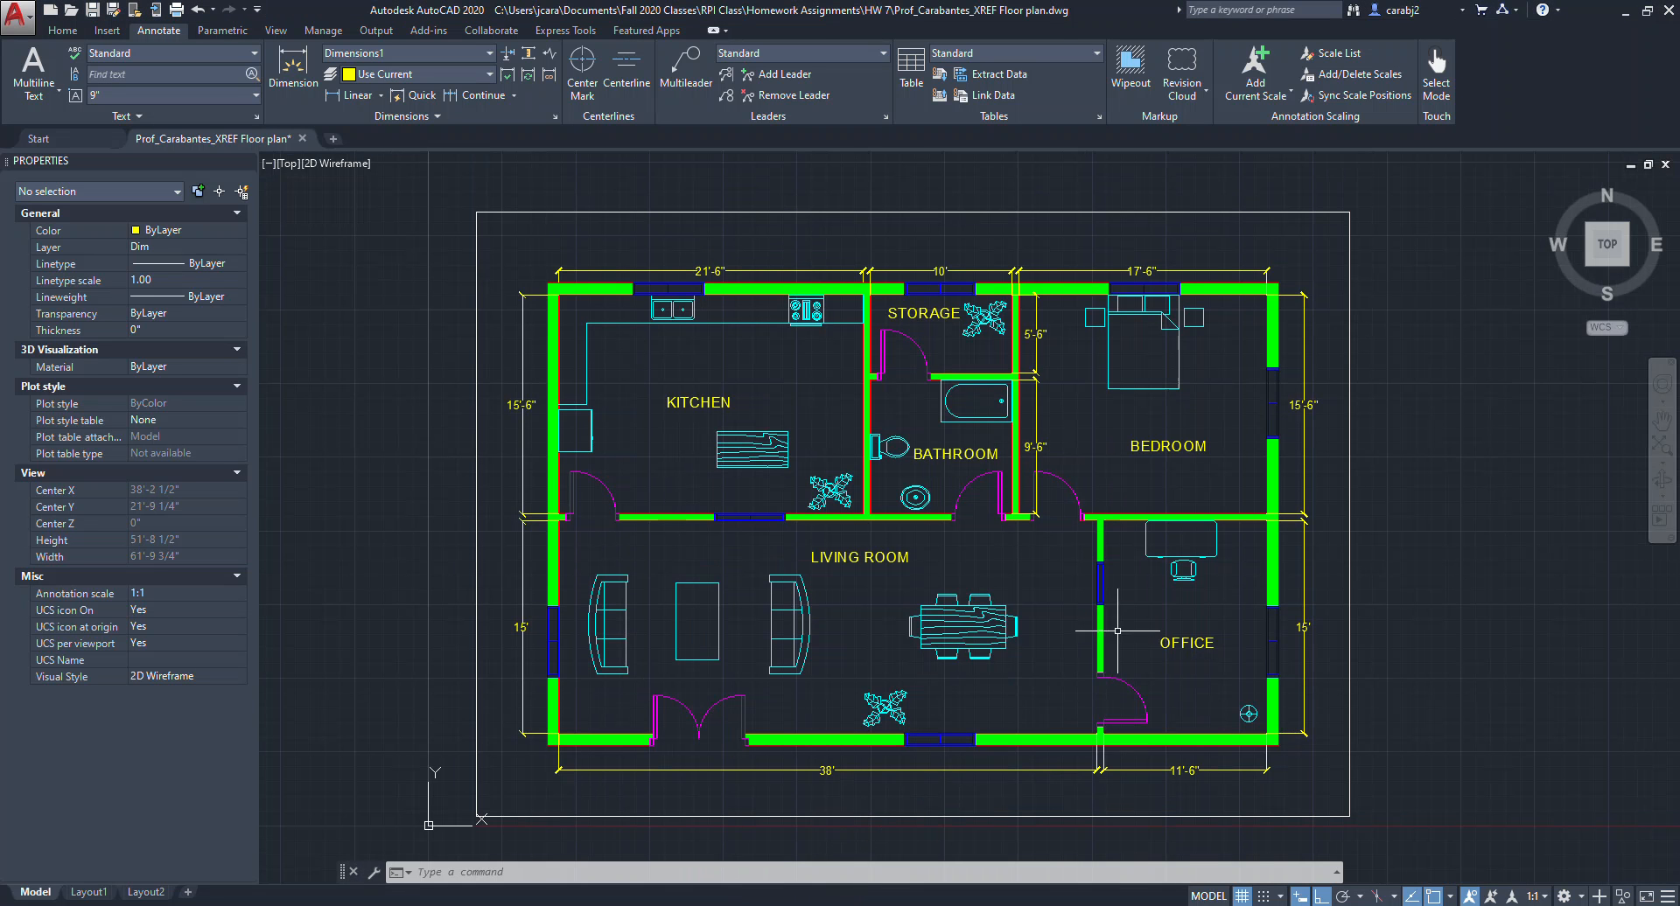
pyautogui.moveTo(1117, 630); pyautogui.dragTo(1050, 597, button='middle')
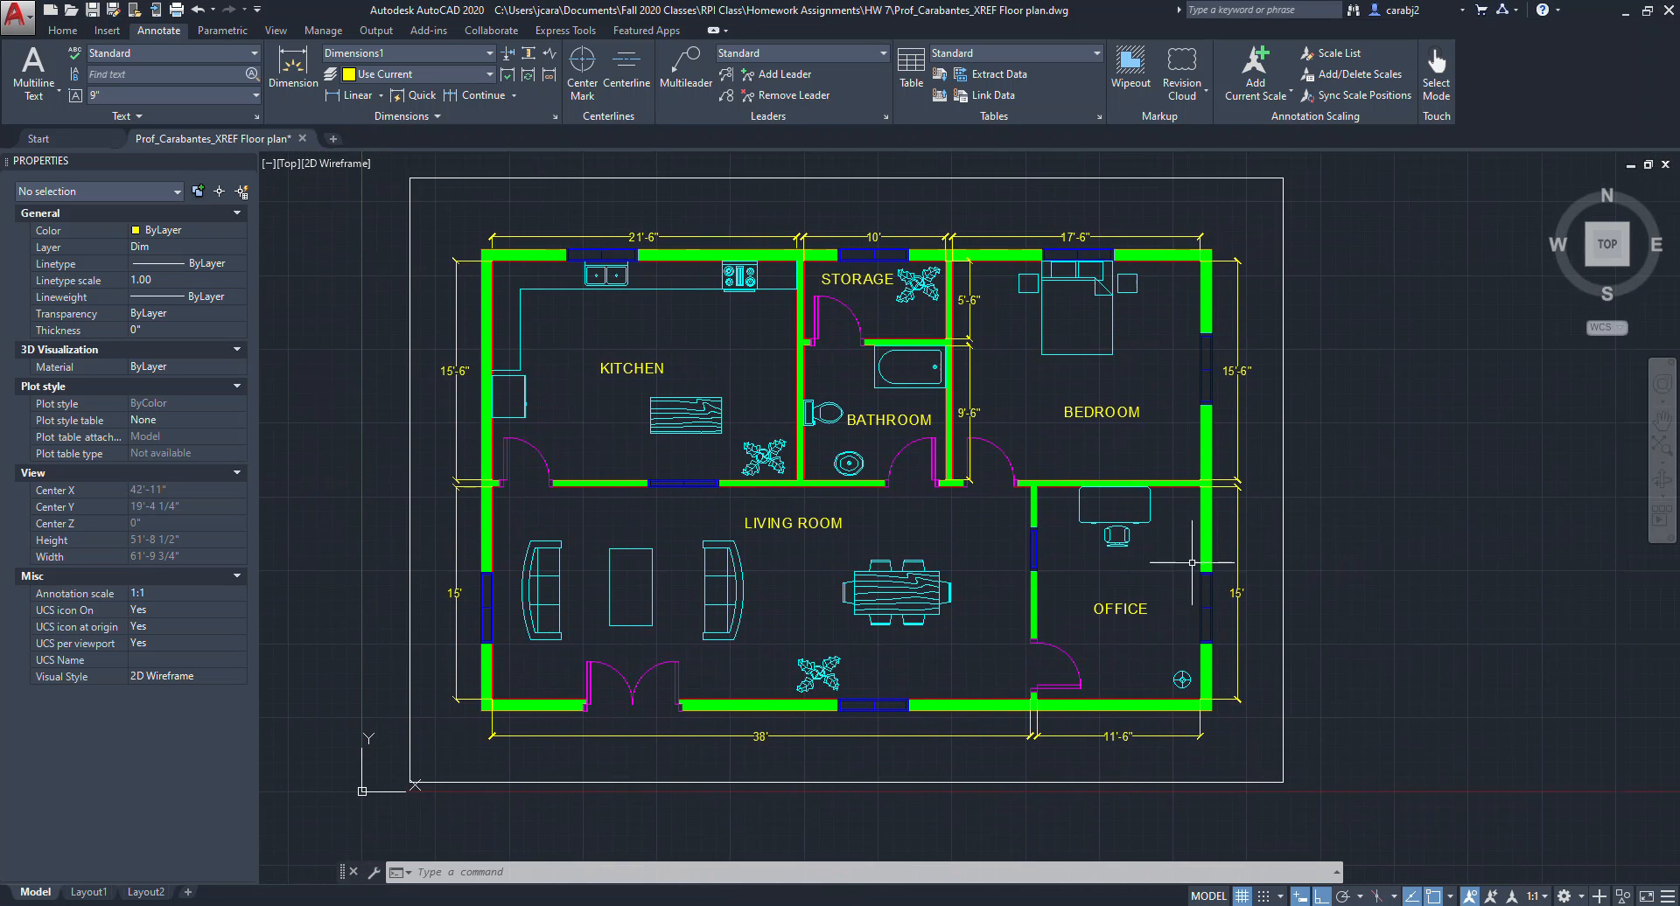
pyautogui.click(1256, 615)
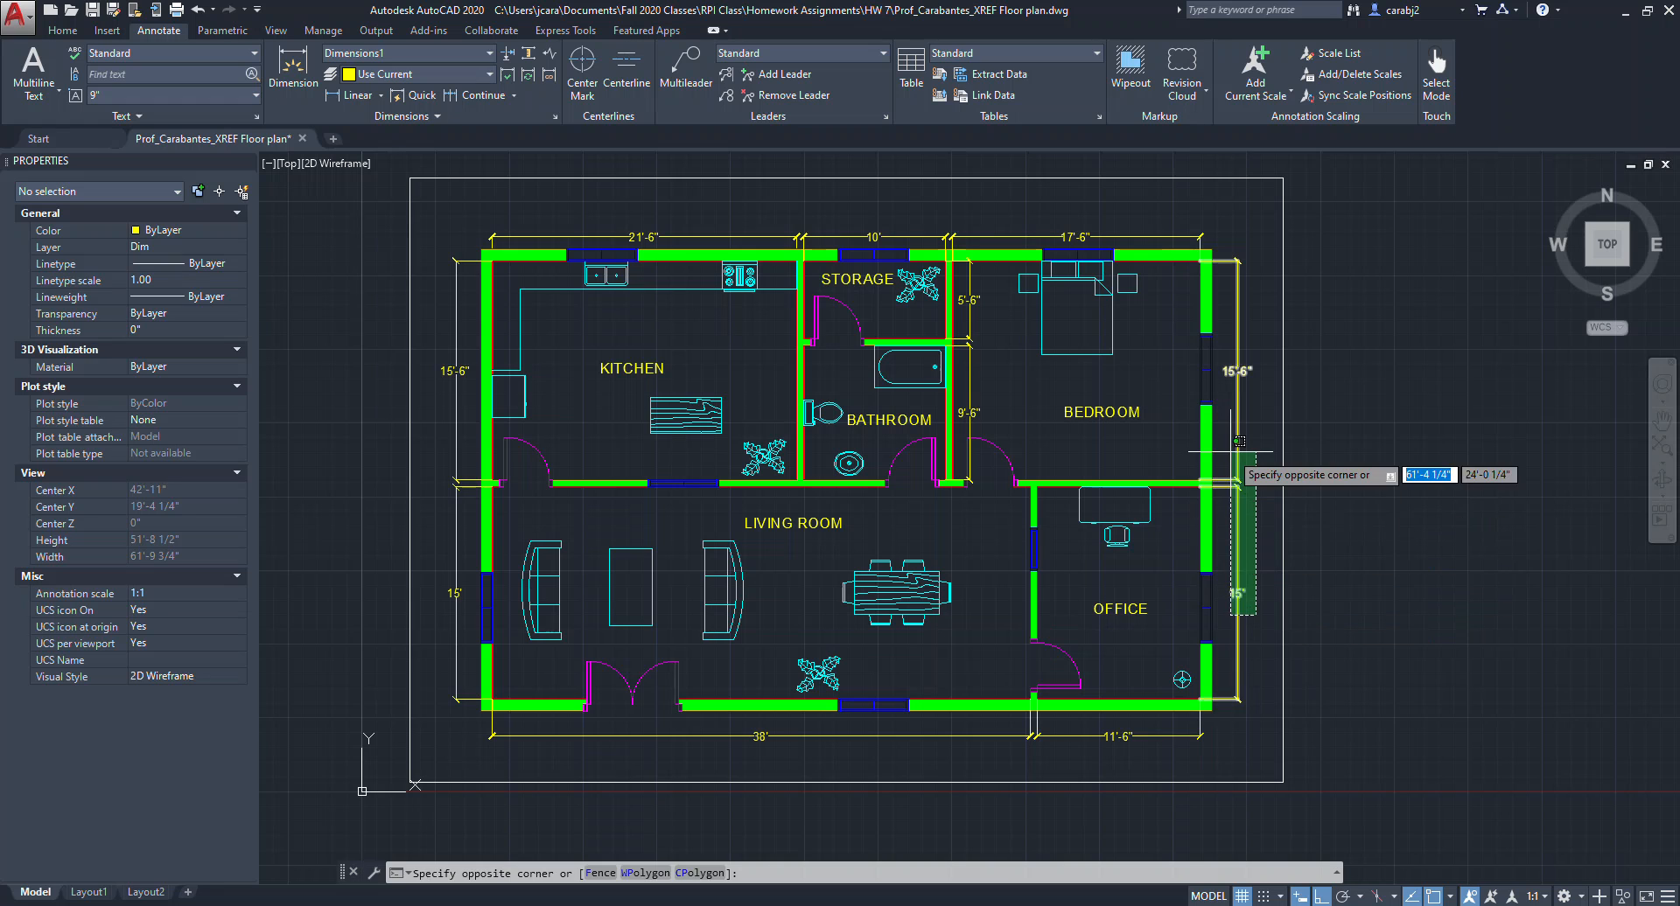
pyautogui.click(1241, 361)
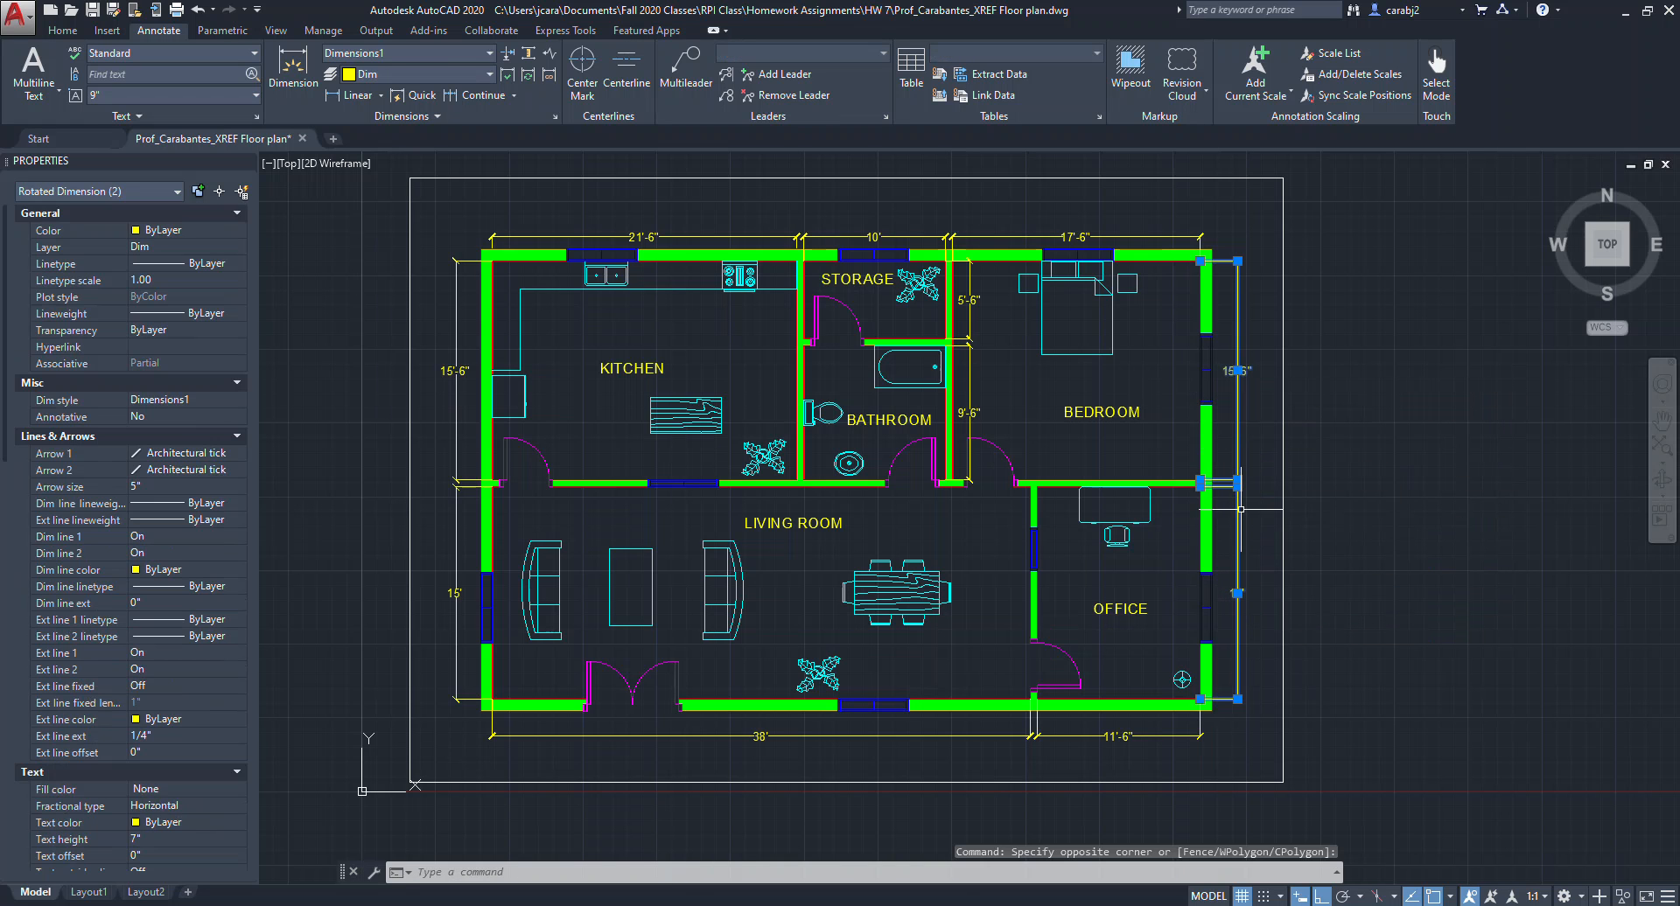
pyautogui.press('Delete')
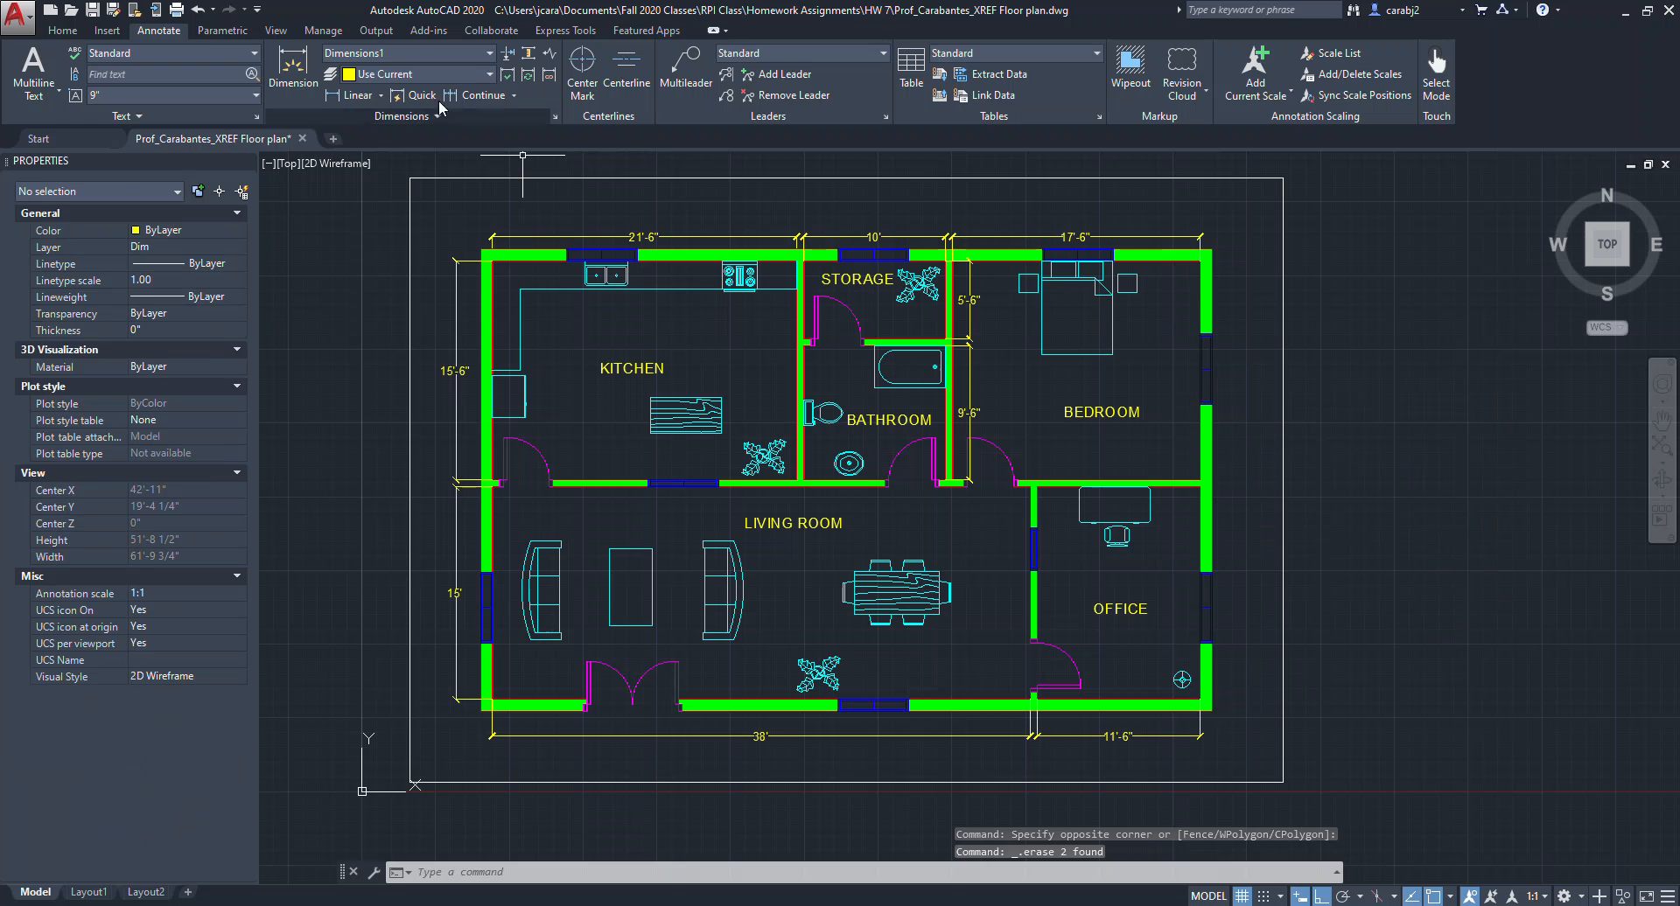
# Add a vertical linear dimension right of the building spanning its full height from the top wall to the bottom wall.
pyautogui.click(330, 96)
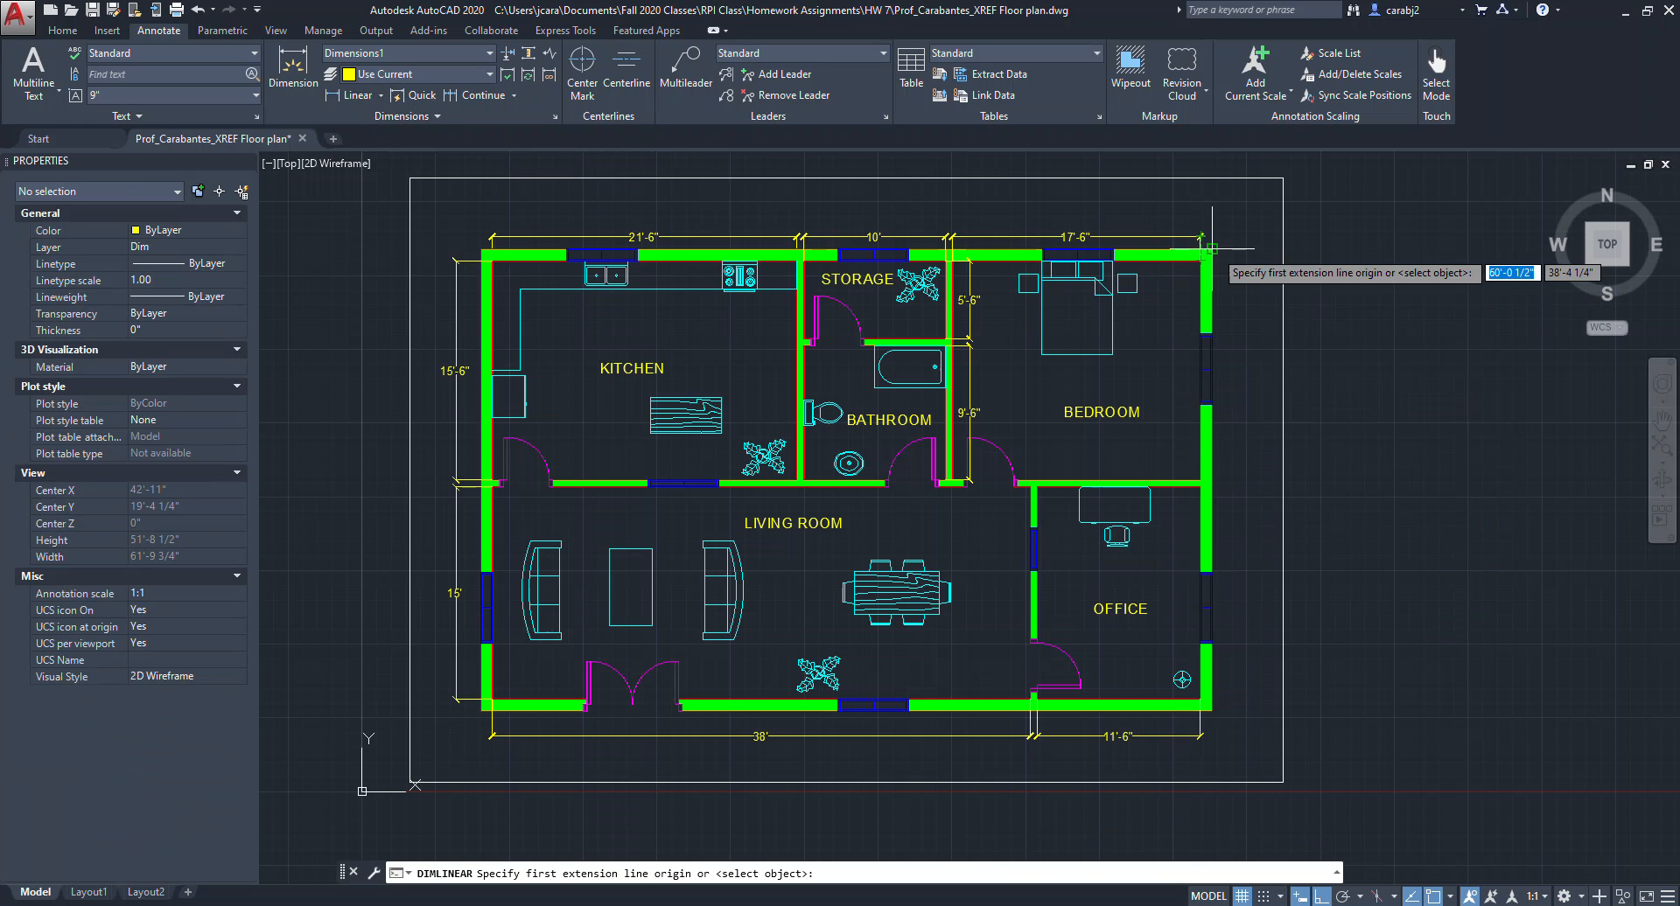
pyautogui.click(1211, 251)
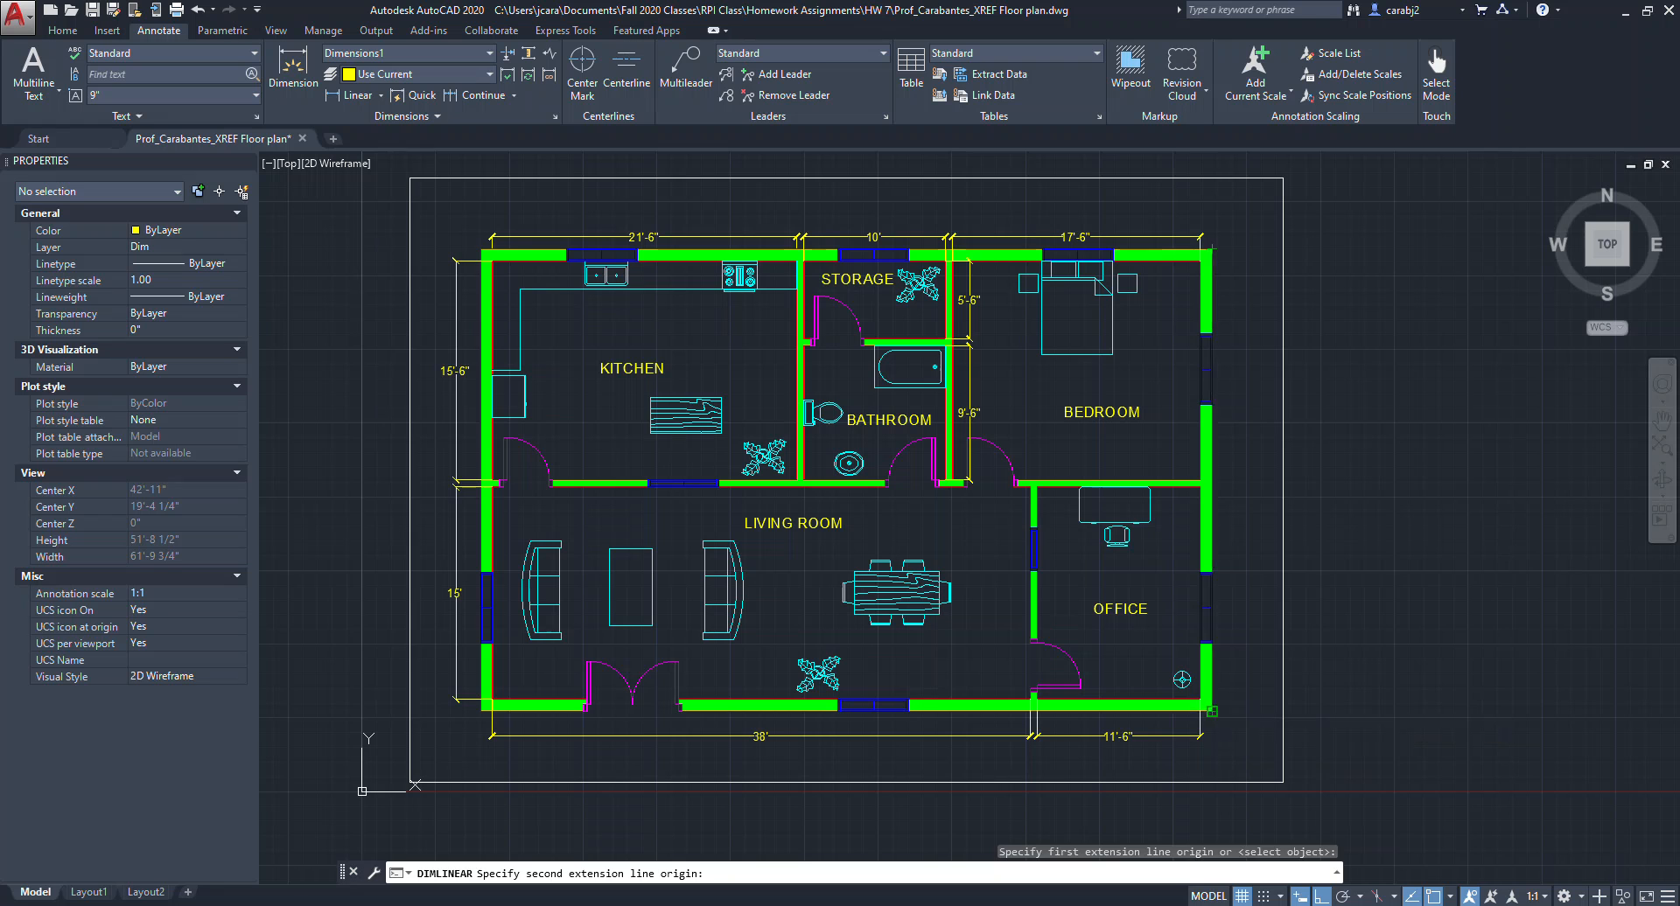
pyautogui.click(1211, 710)
pyautogui.click(1237, 612)
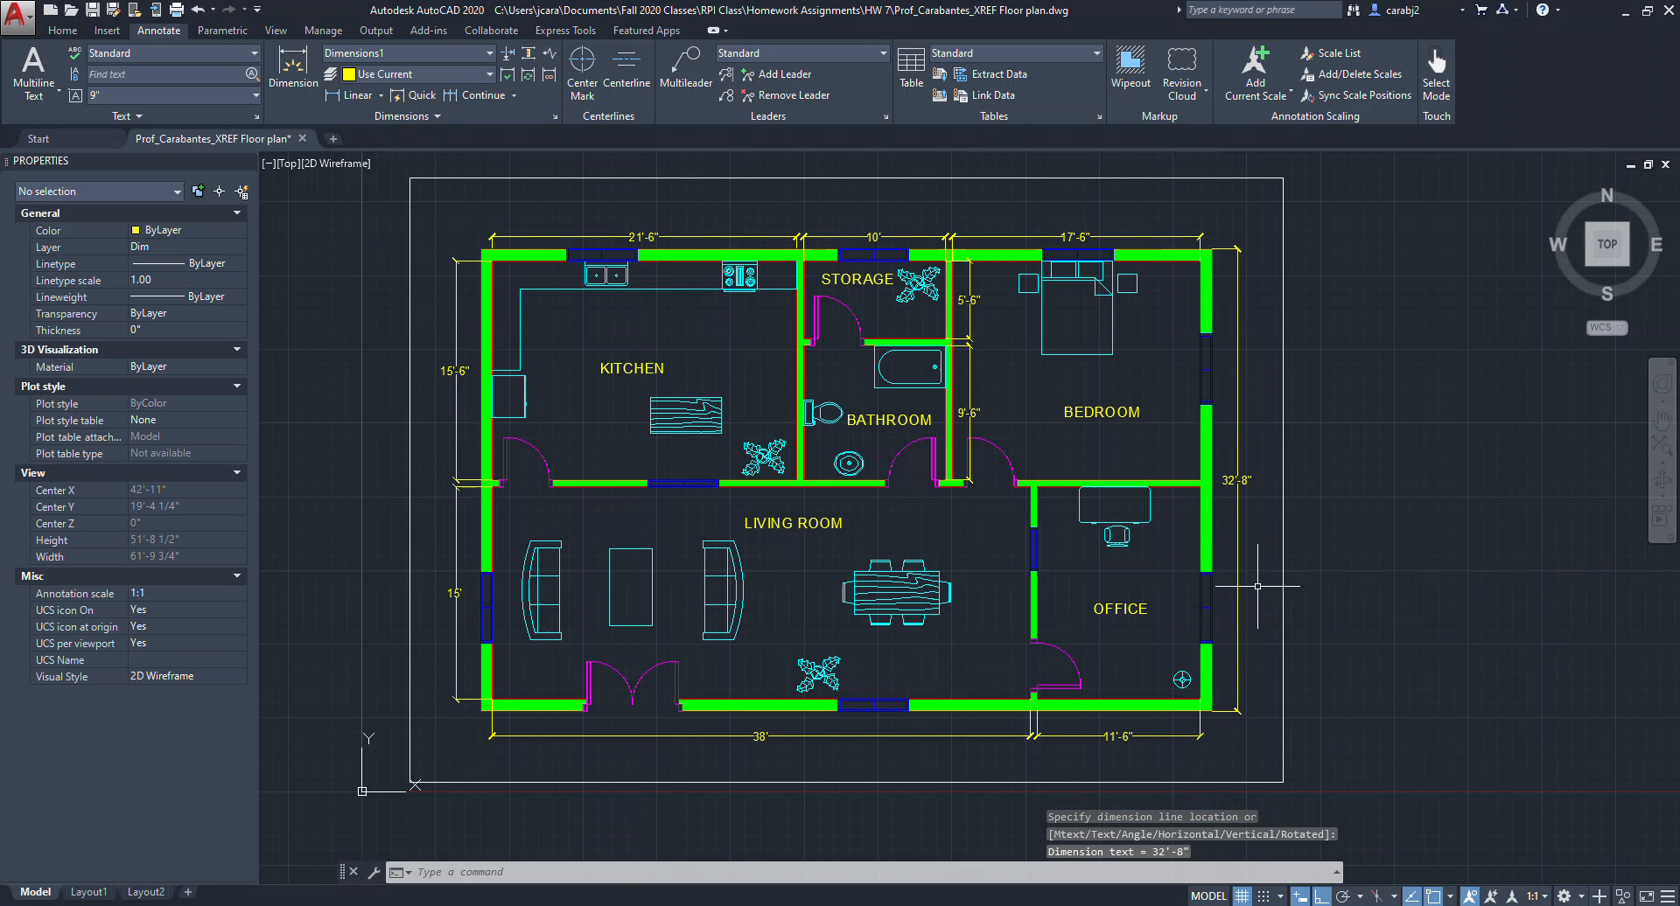
# Save the floor plan drawing.
pyautogui.moveTo(1206, 630); pyautogui.dragTo(1251, 624, button='middle')
pyautogui.click(1161, 748)
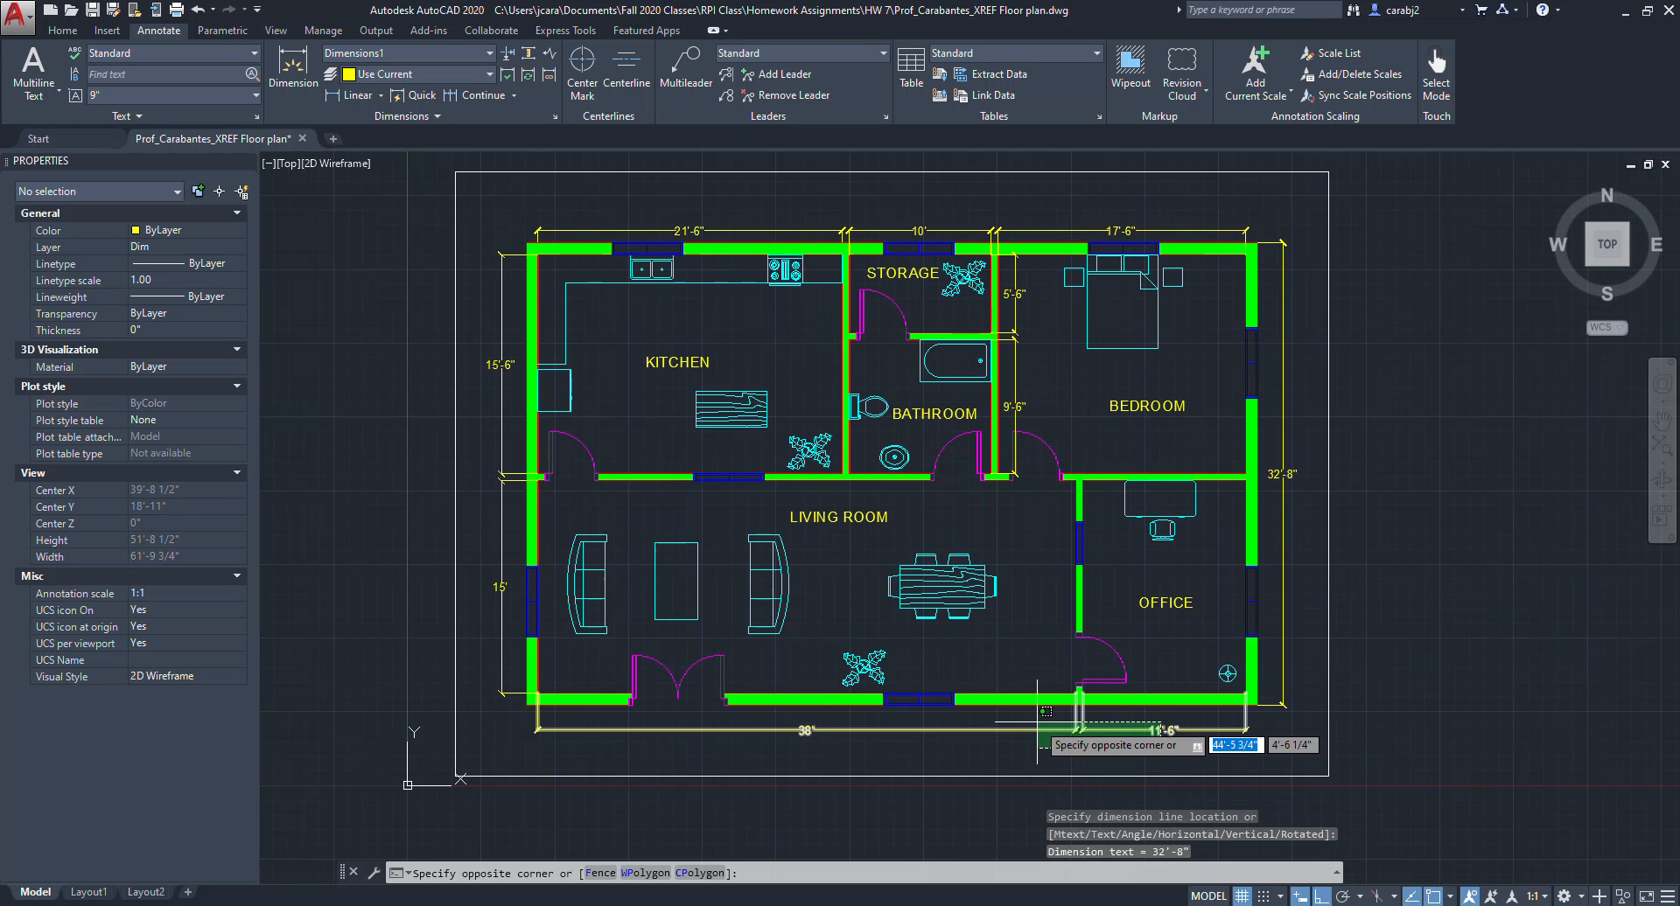
pyautogui.click(1163, 754)
pyautogui.moveTo(1147, 754); pyautogui.dragTo(1107, 760, button='middle')
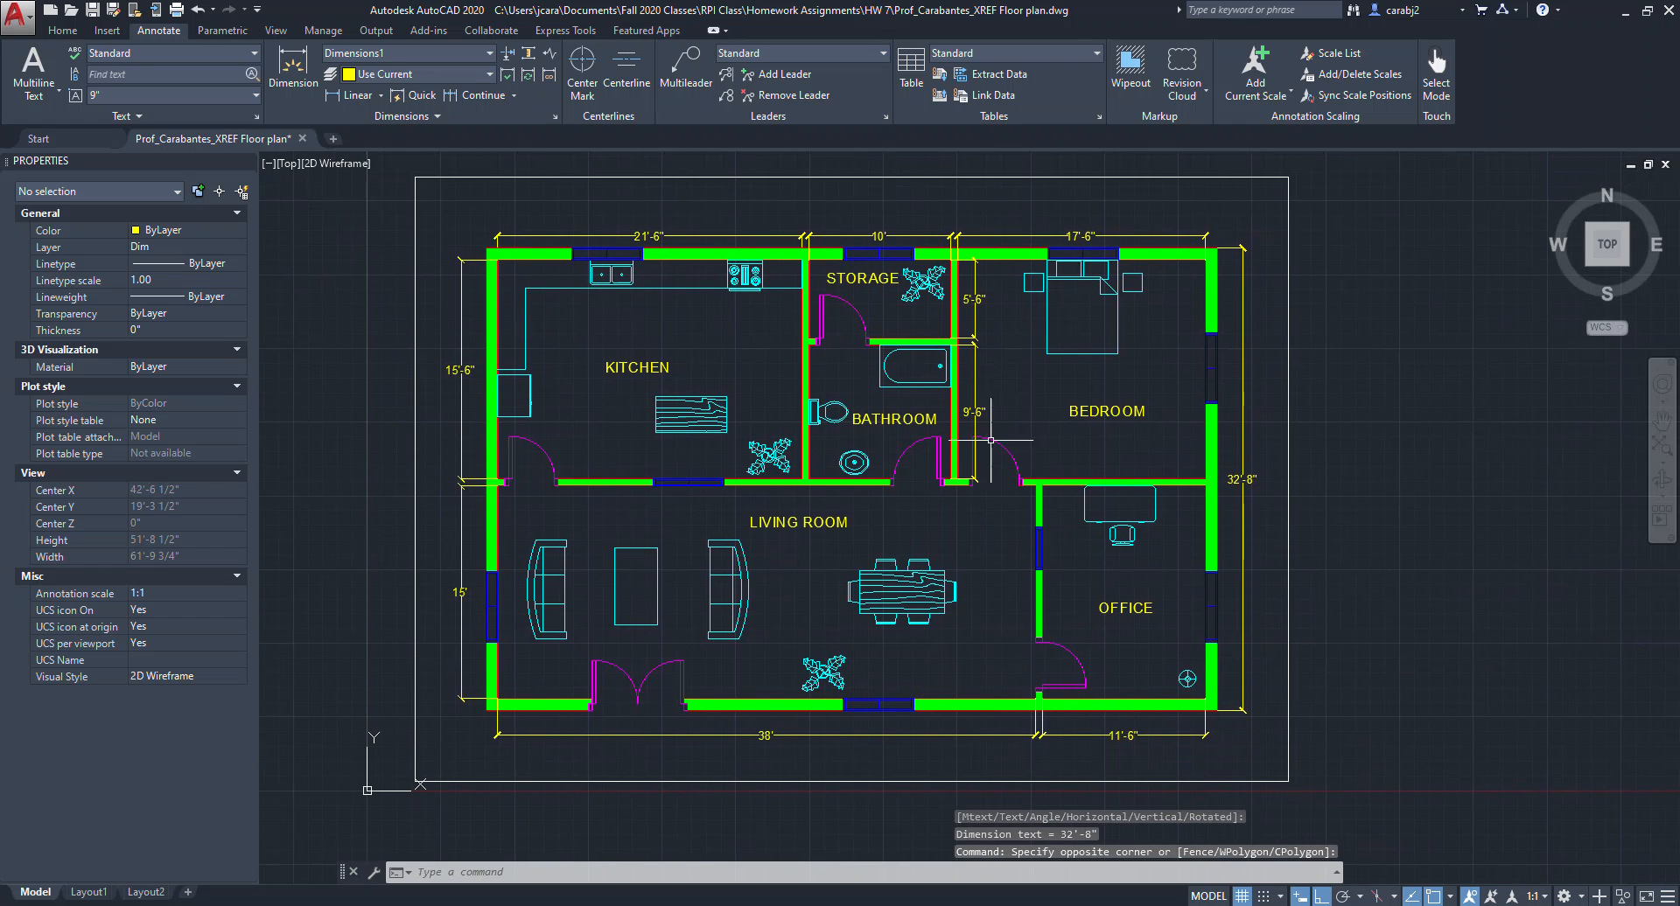
pyautogui.moveTo(882, 626); pyautogui.dragTo(839, 641, button='middle')
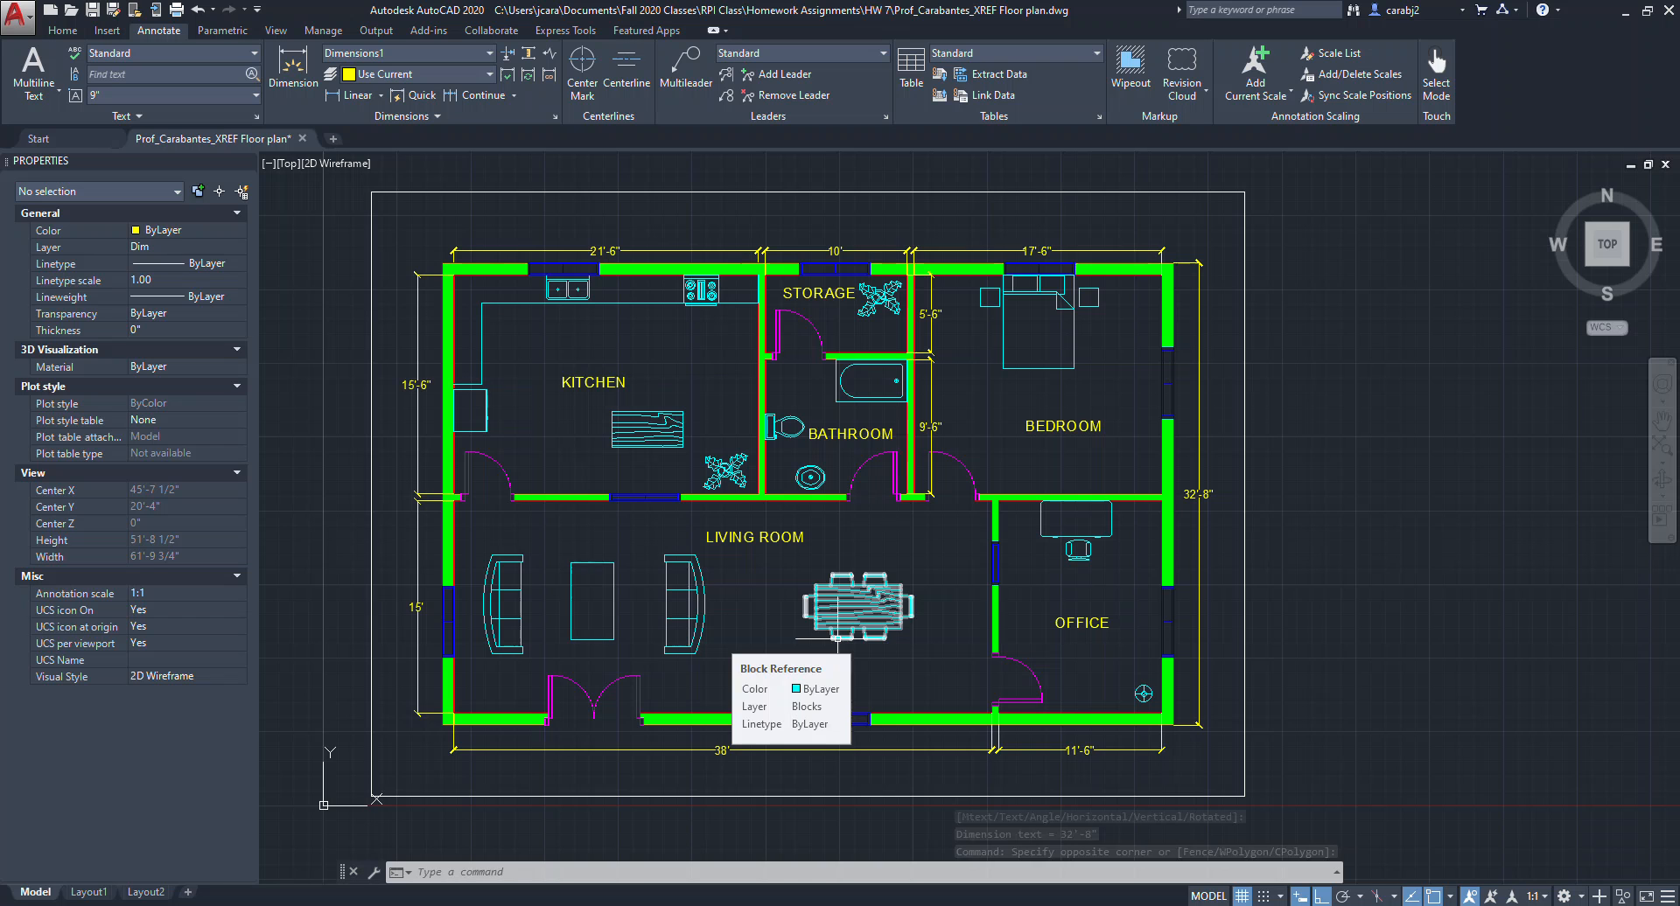
pyautogui.moveTo(639, 478); pyautogui.dragTo(704, 478, button='middle')
pyautogui.hotkey('ctrl', 's')
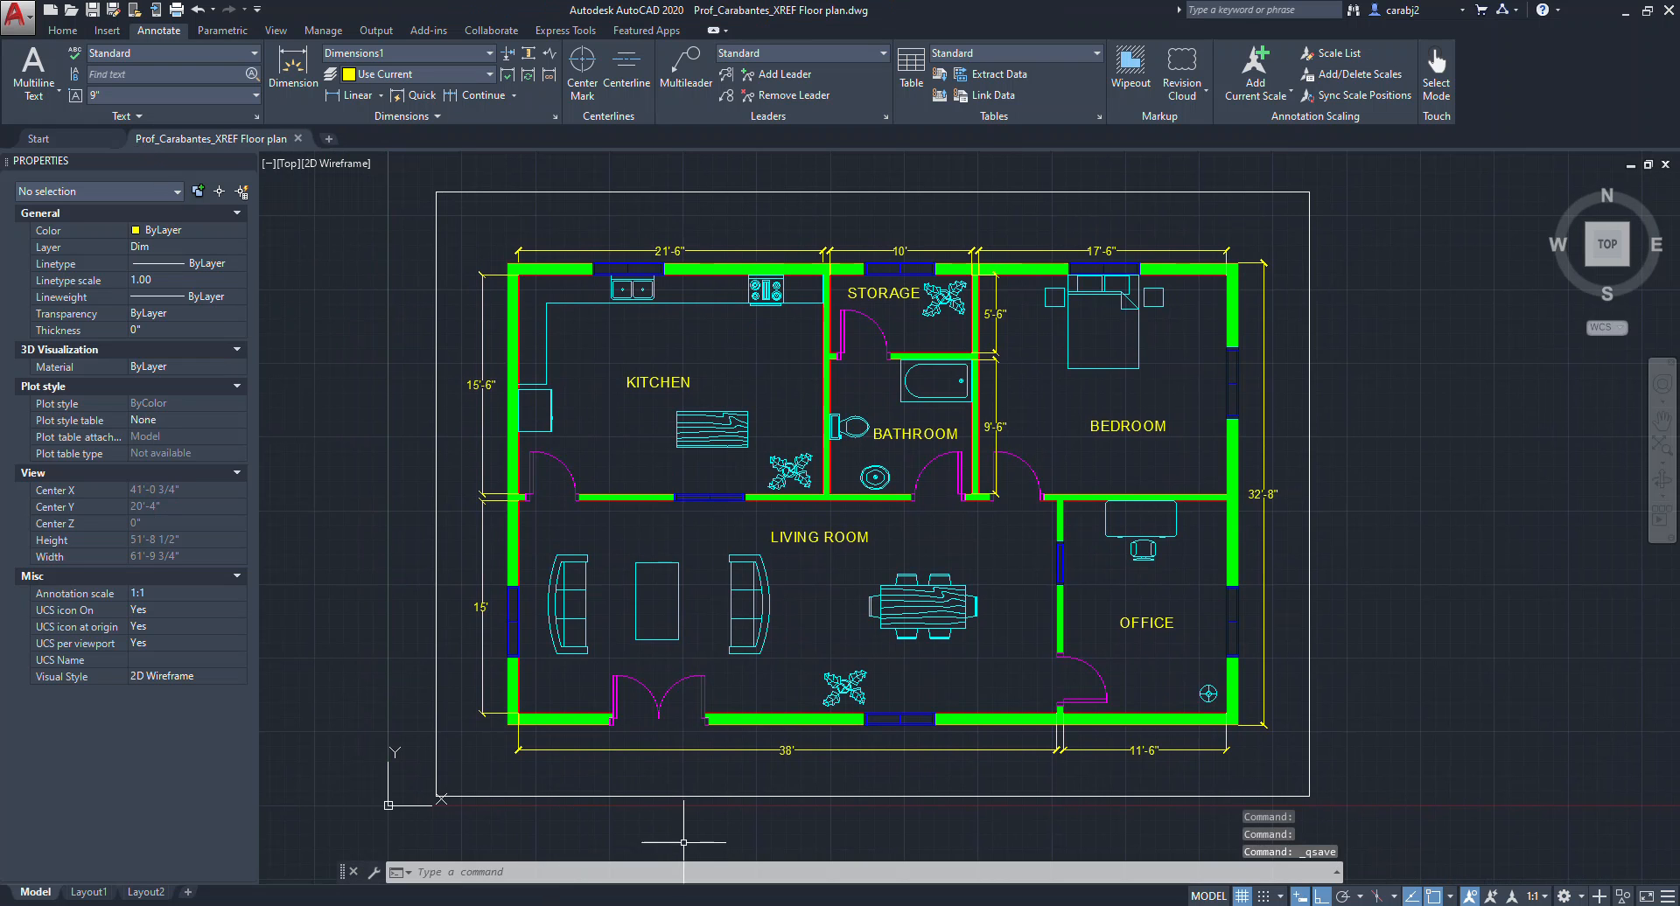
# Switch to the assignment PDF and read the Part 1 setup instructions.
pyautogui.click(815, 905)
pyautogui.click(814, 905)
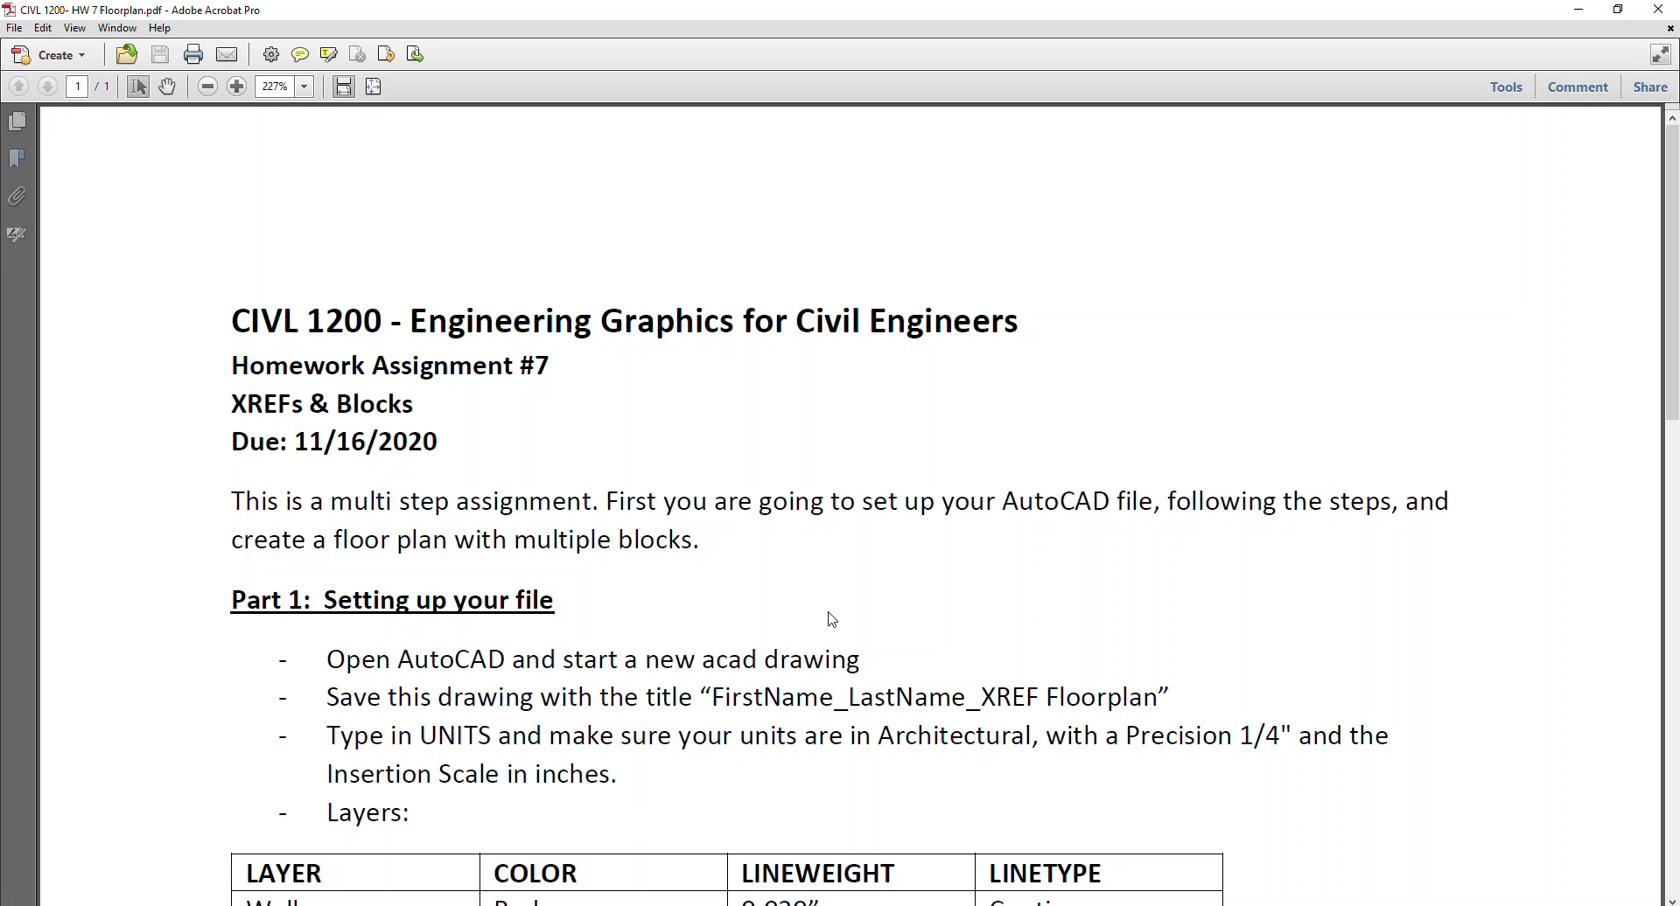
pyautogui.keyDown('ctrl'); pyautogui.scroll(-2, 830, 614); pyautogui.keyUp('ctrl')
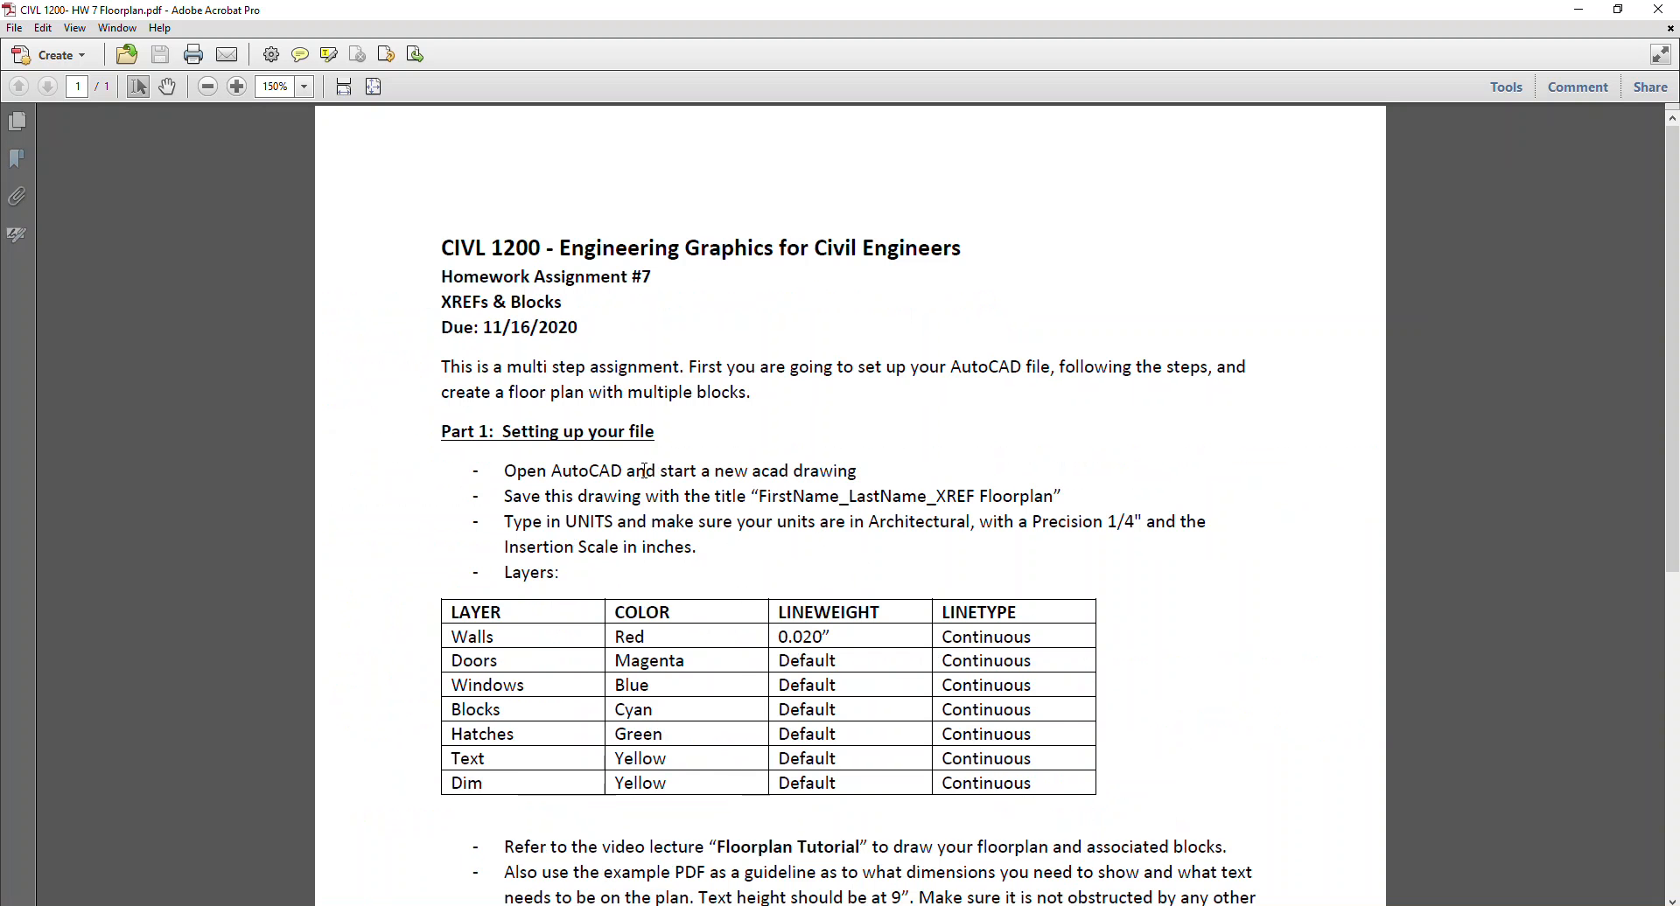
pyautogui.scroll(-2, 706, 451)
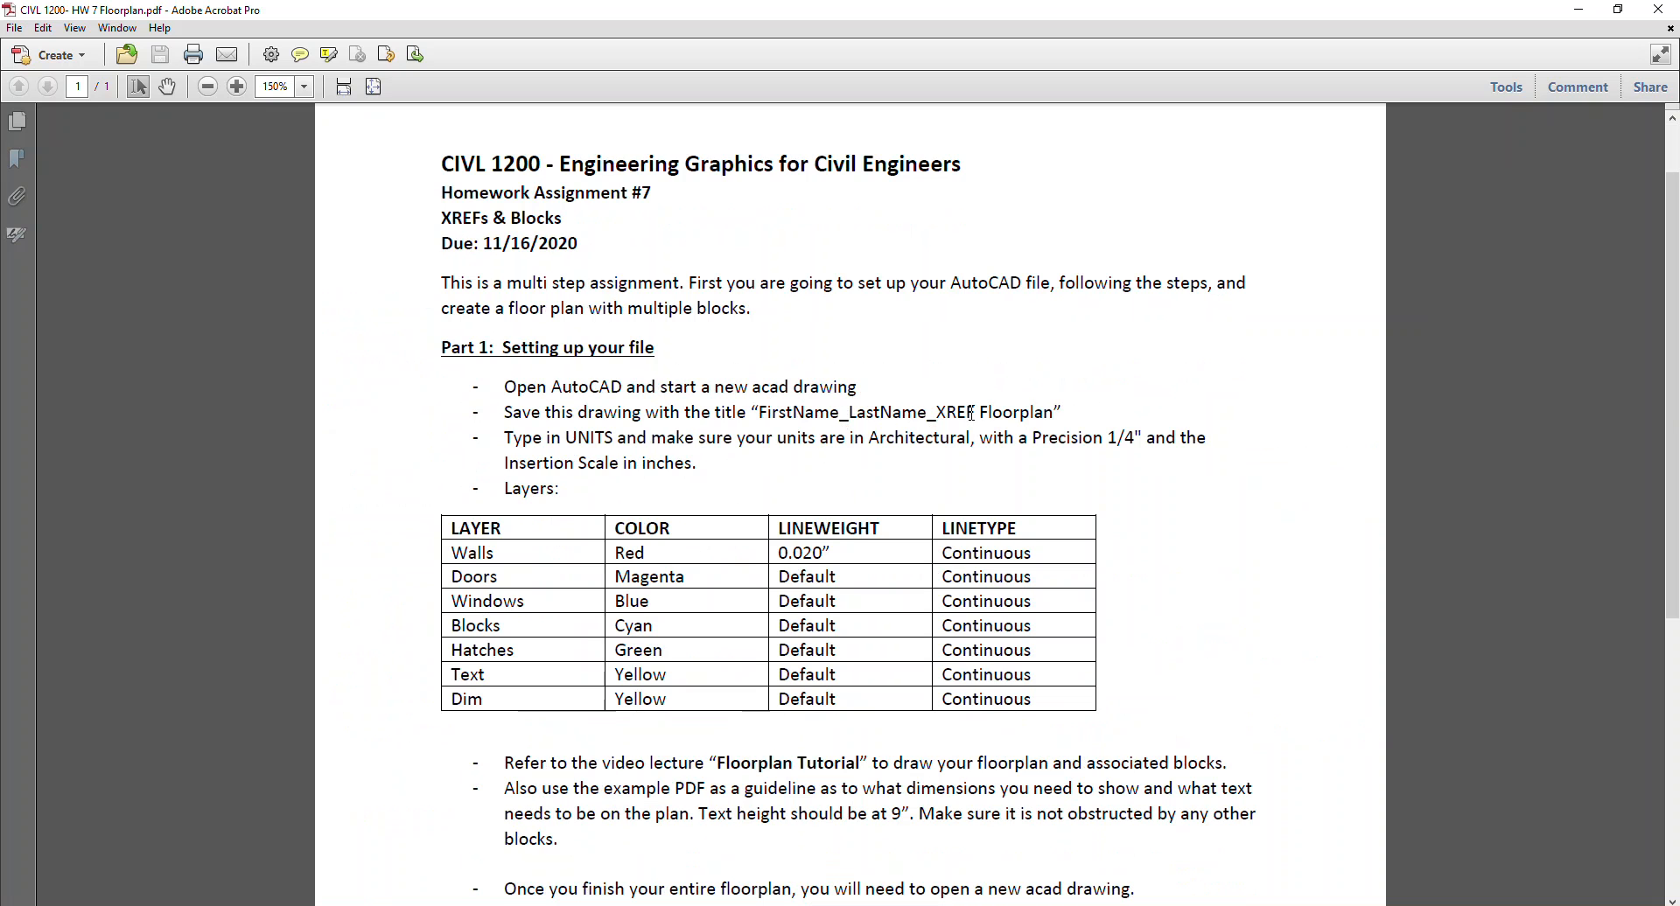
pyautogui.click(1579, 9)
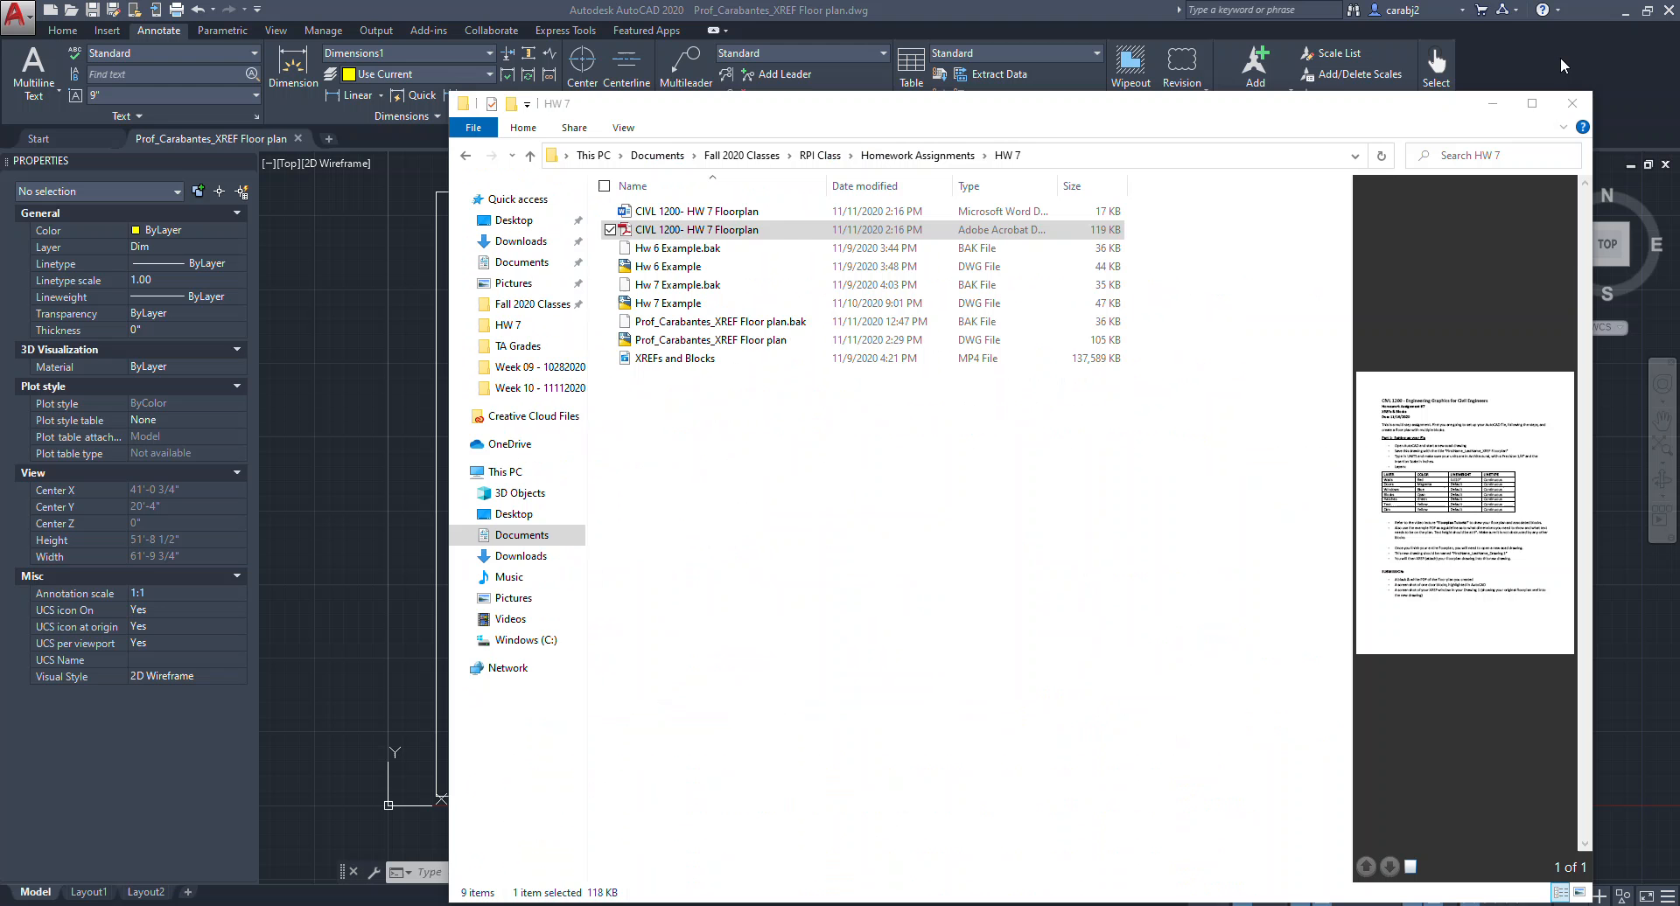
pyautogui.click(1495, 103)
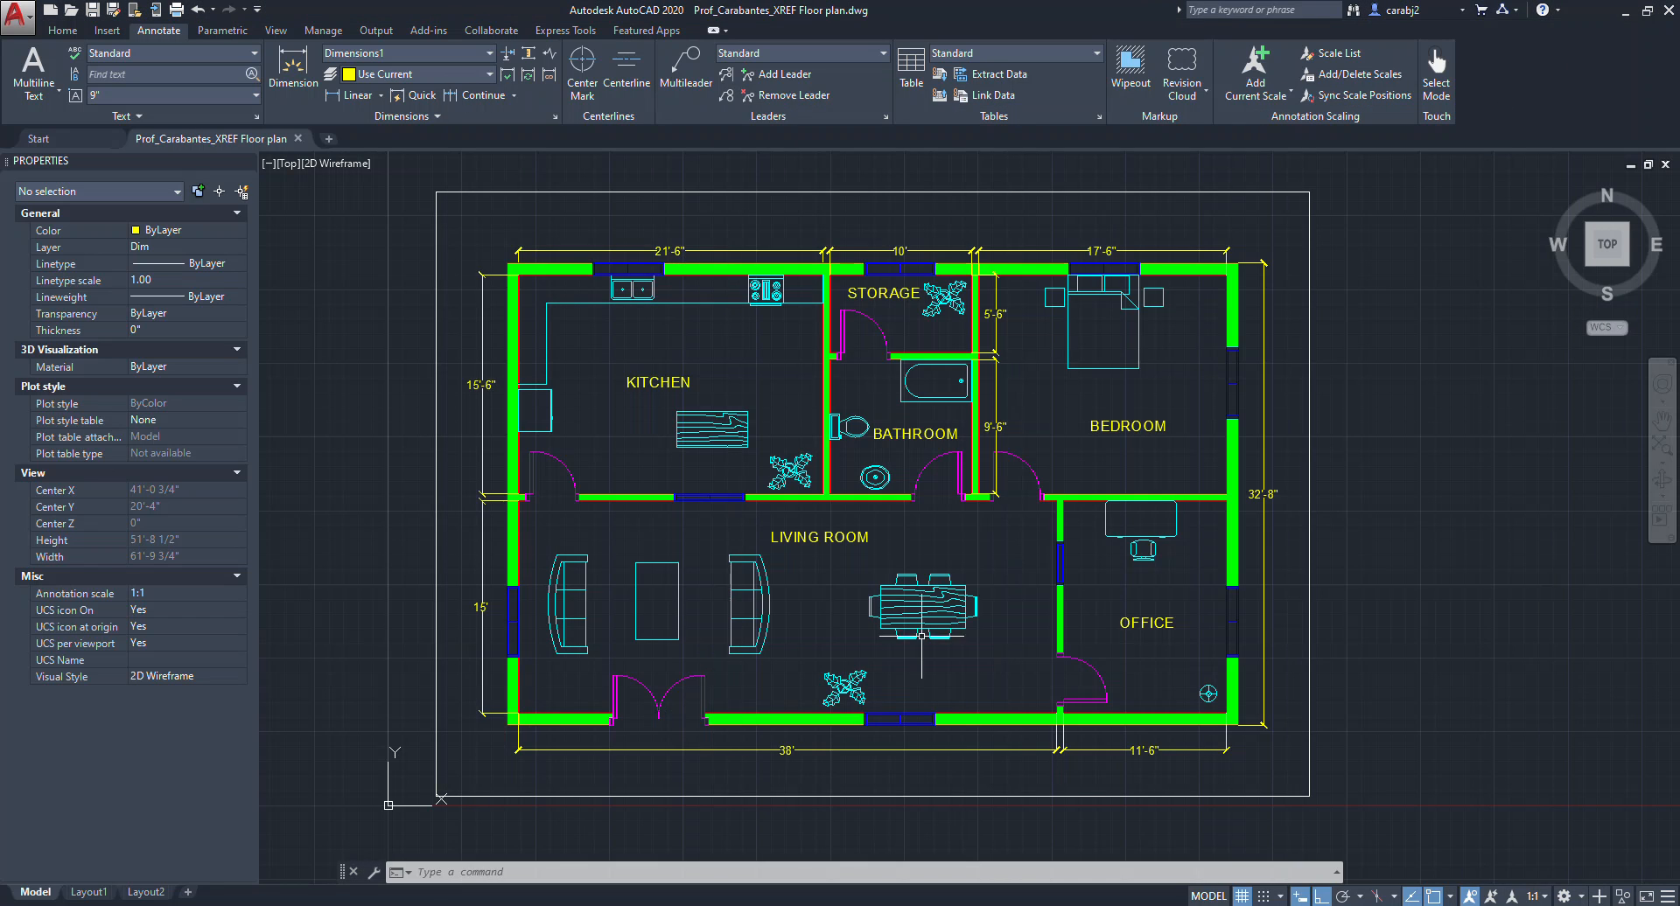
# Start a new drawing from the acad template.
pyautogui.moveTo(873, 368); pyautogui.dragTo(937, 452, button='middle')
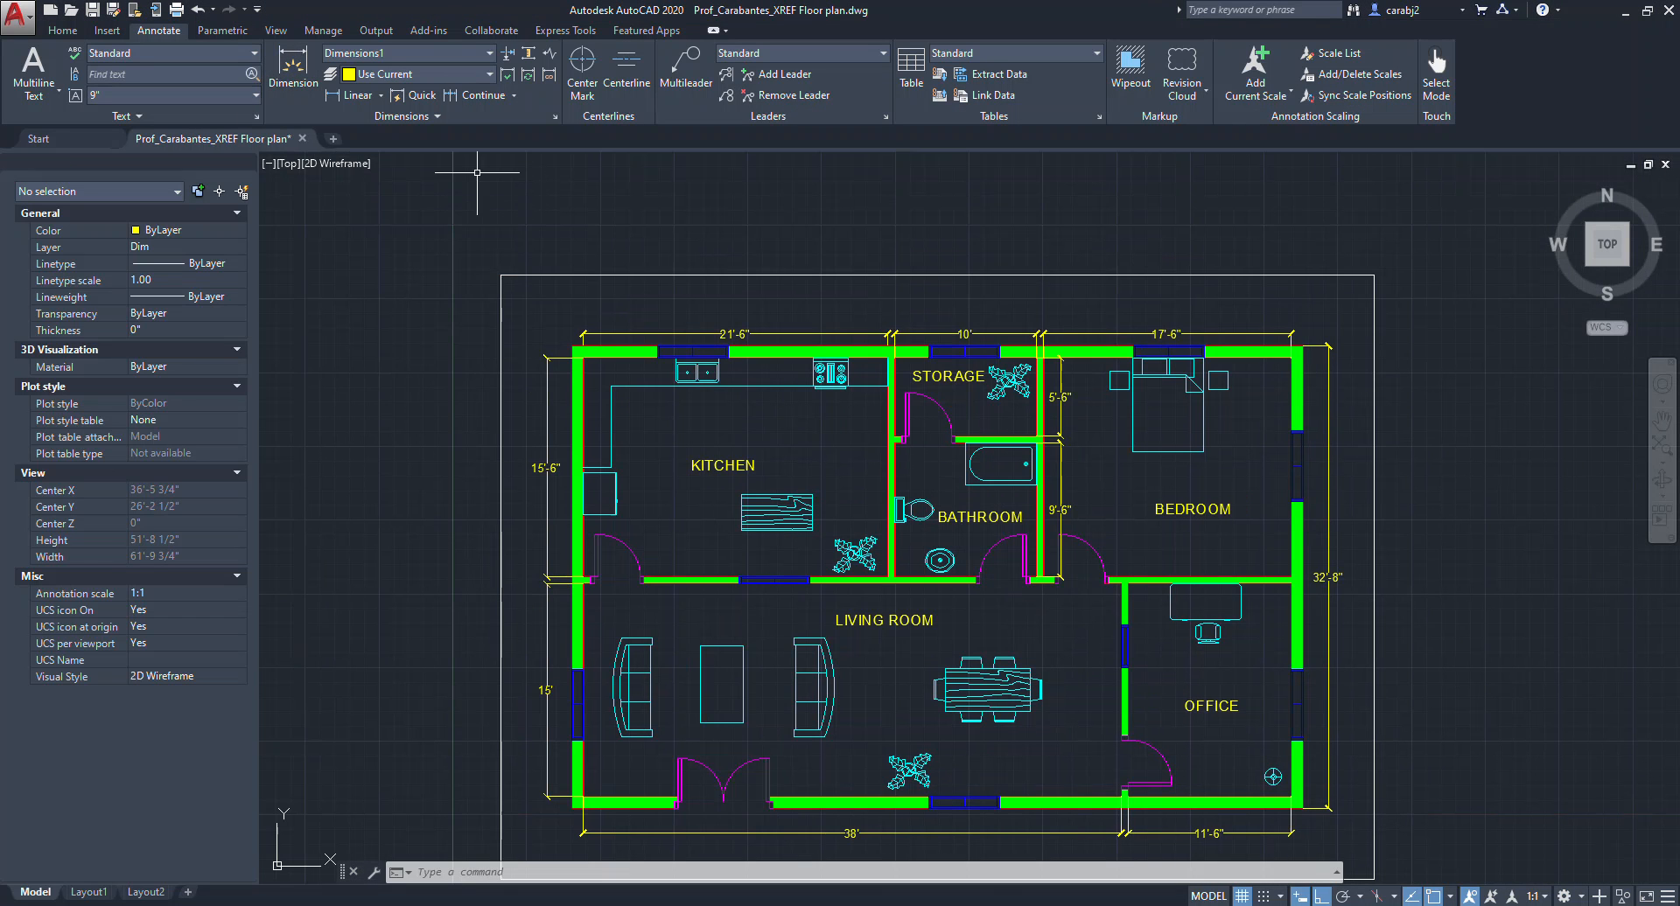
pyautogui.scroll(-2, 659, 248)
pyautogui.scroll(2, 783, 352)
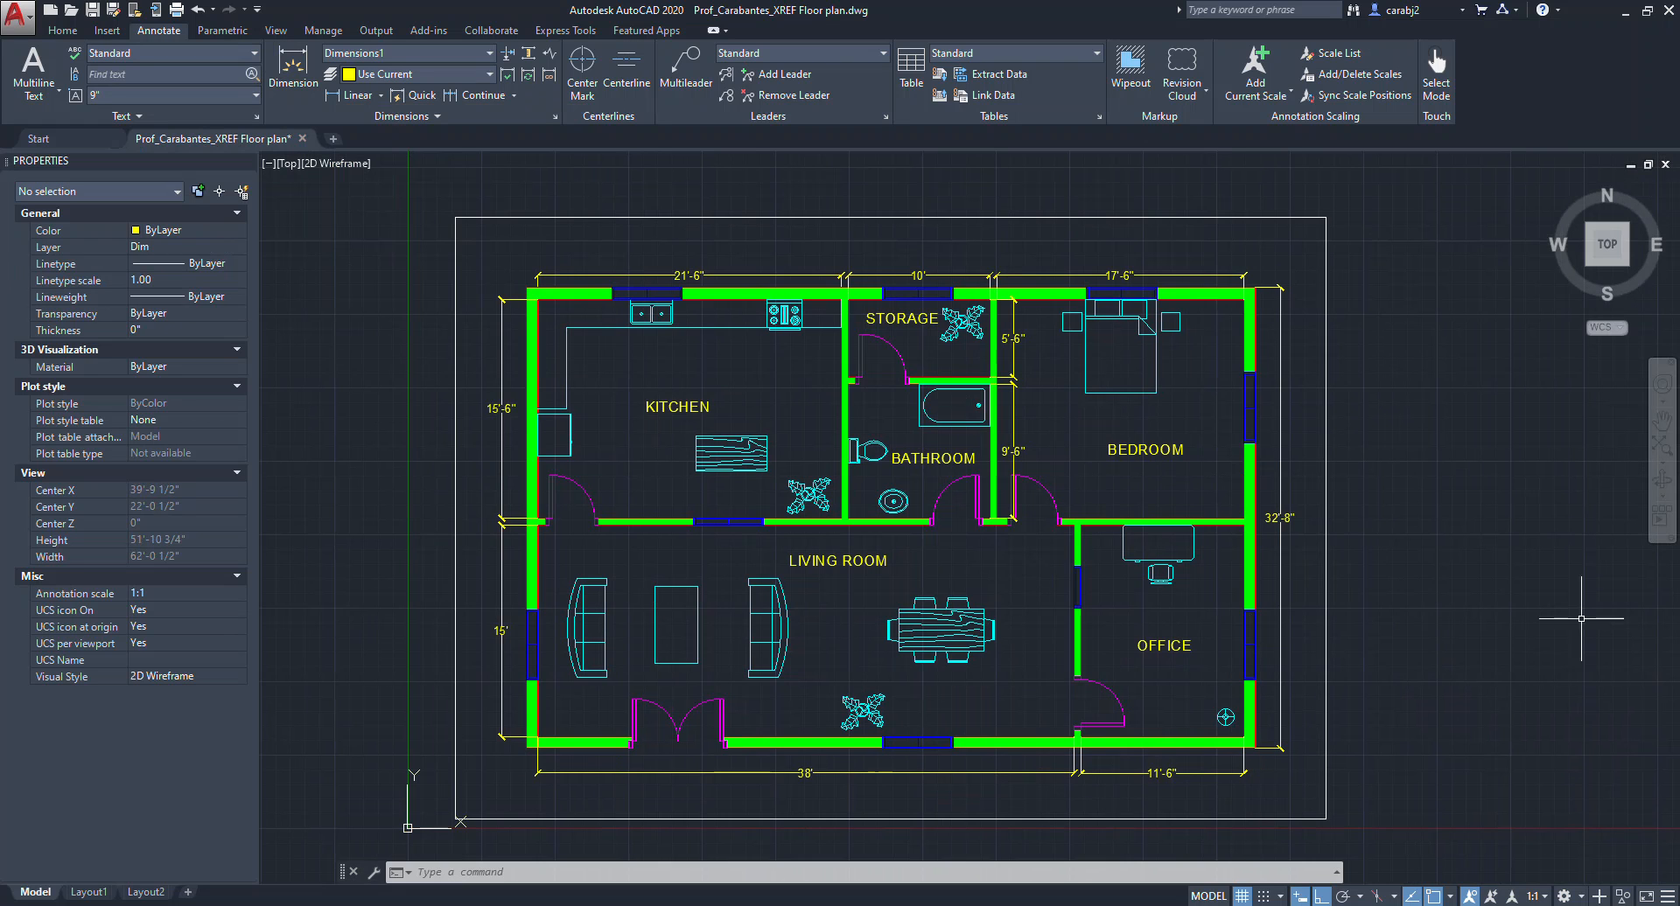
pyautogui.click(18, 16)
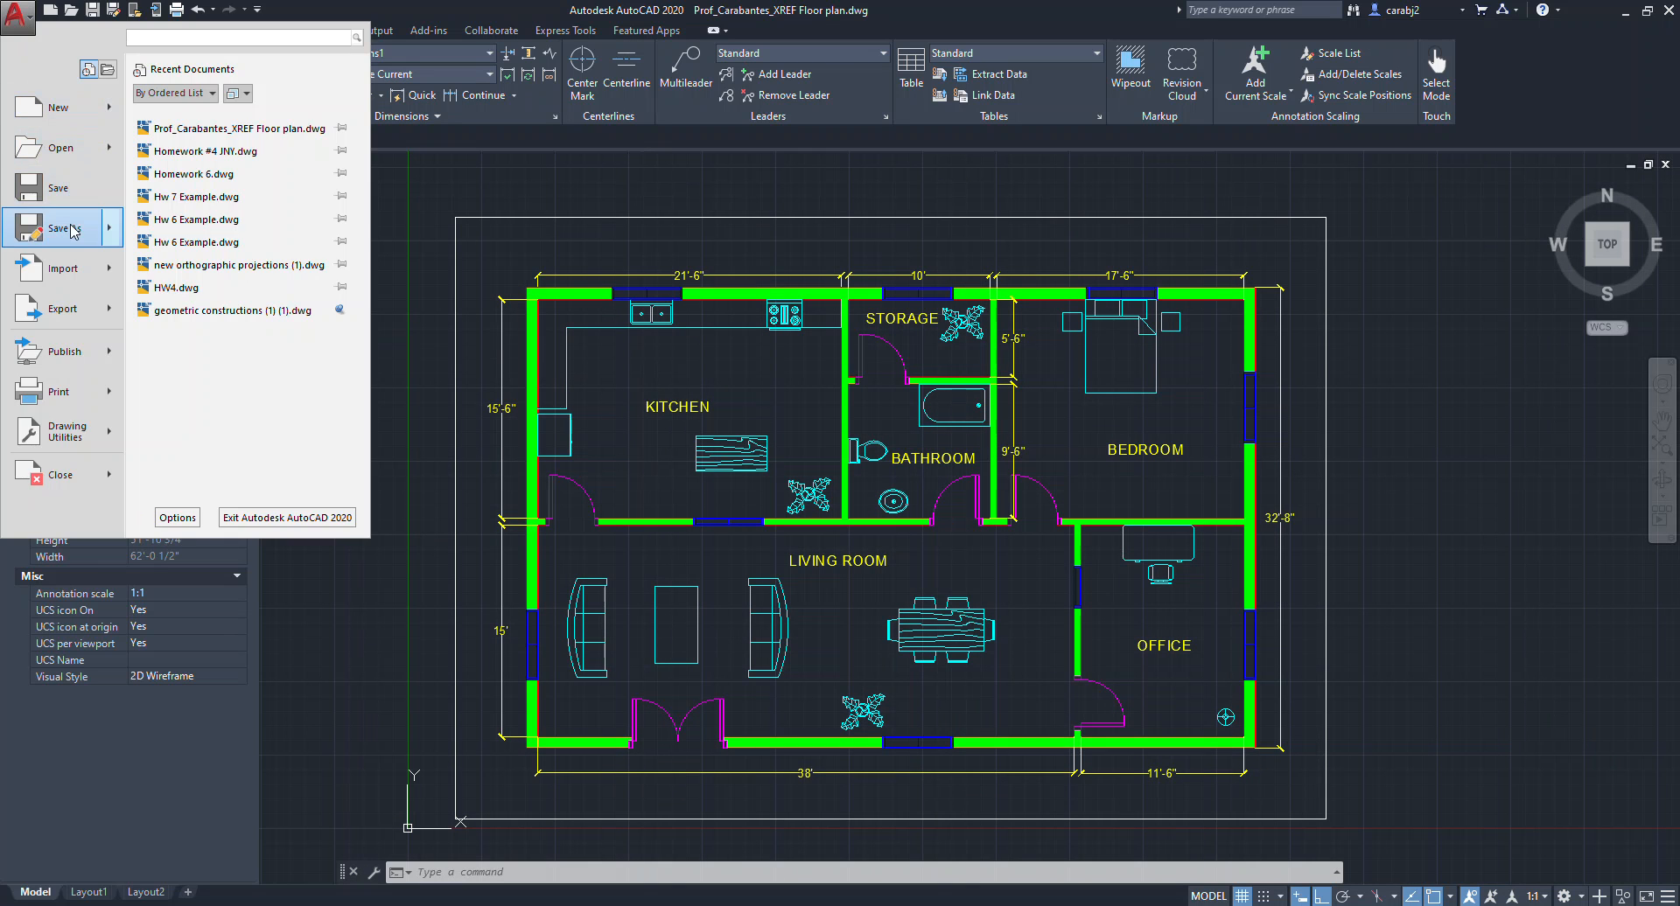
pyautogui.click(54, 107)
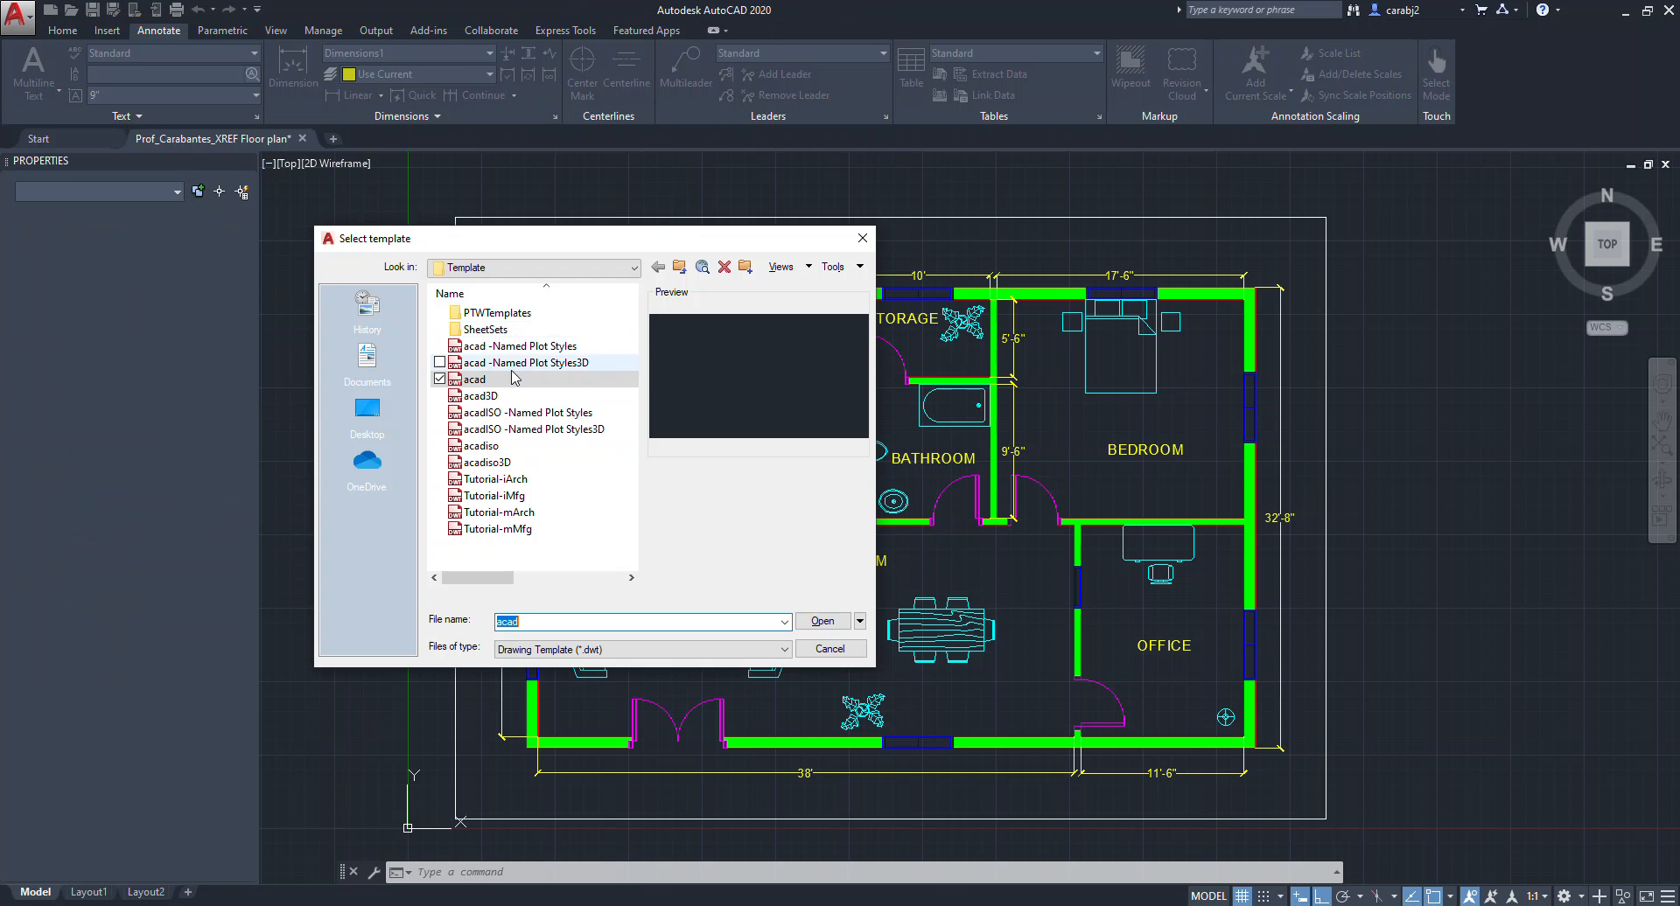
pyautogui.click(830, 625)
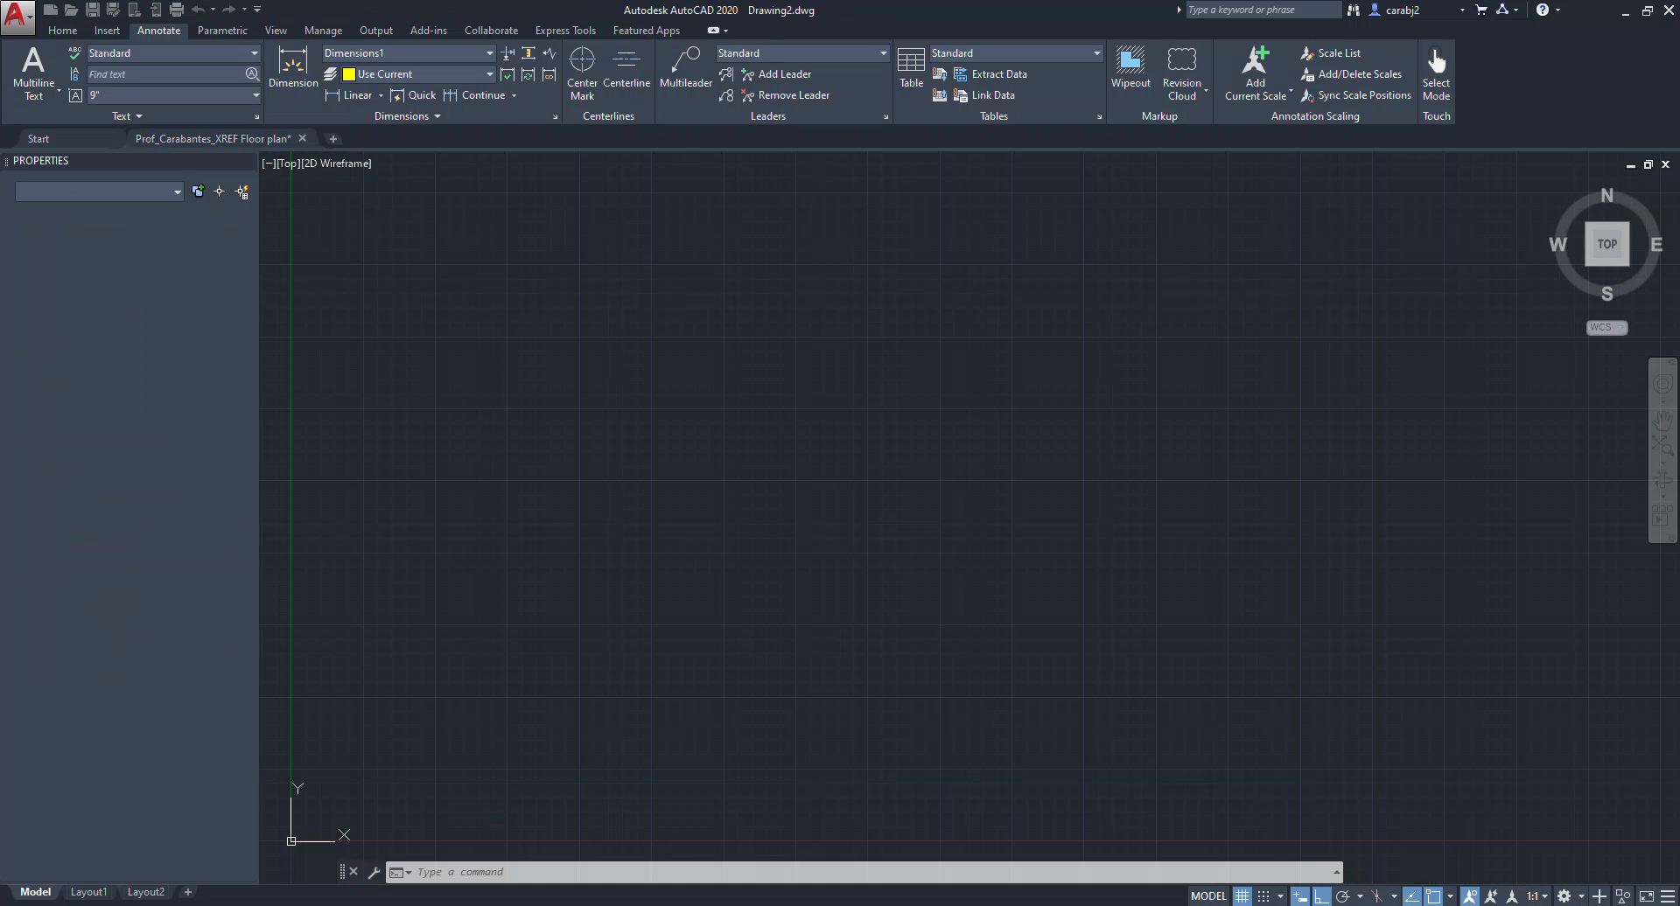
# Review the assignment PDF's instructions for naming the new drawing and attaching the XREF.
pyautogui.moveTo(639, 483); pyautogui.dragTo(664, 487, button='middle')
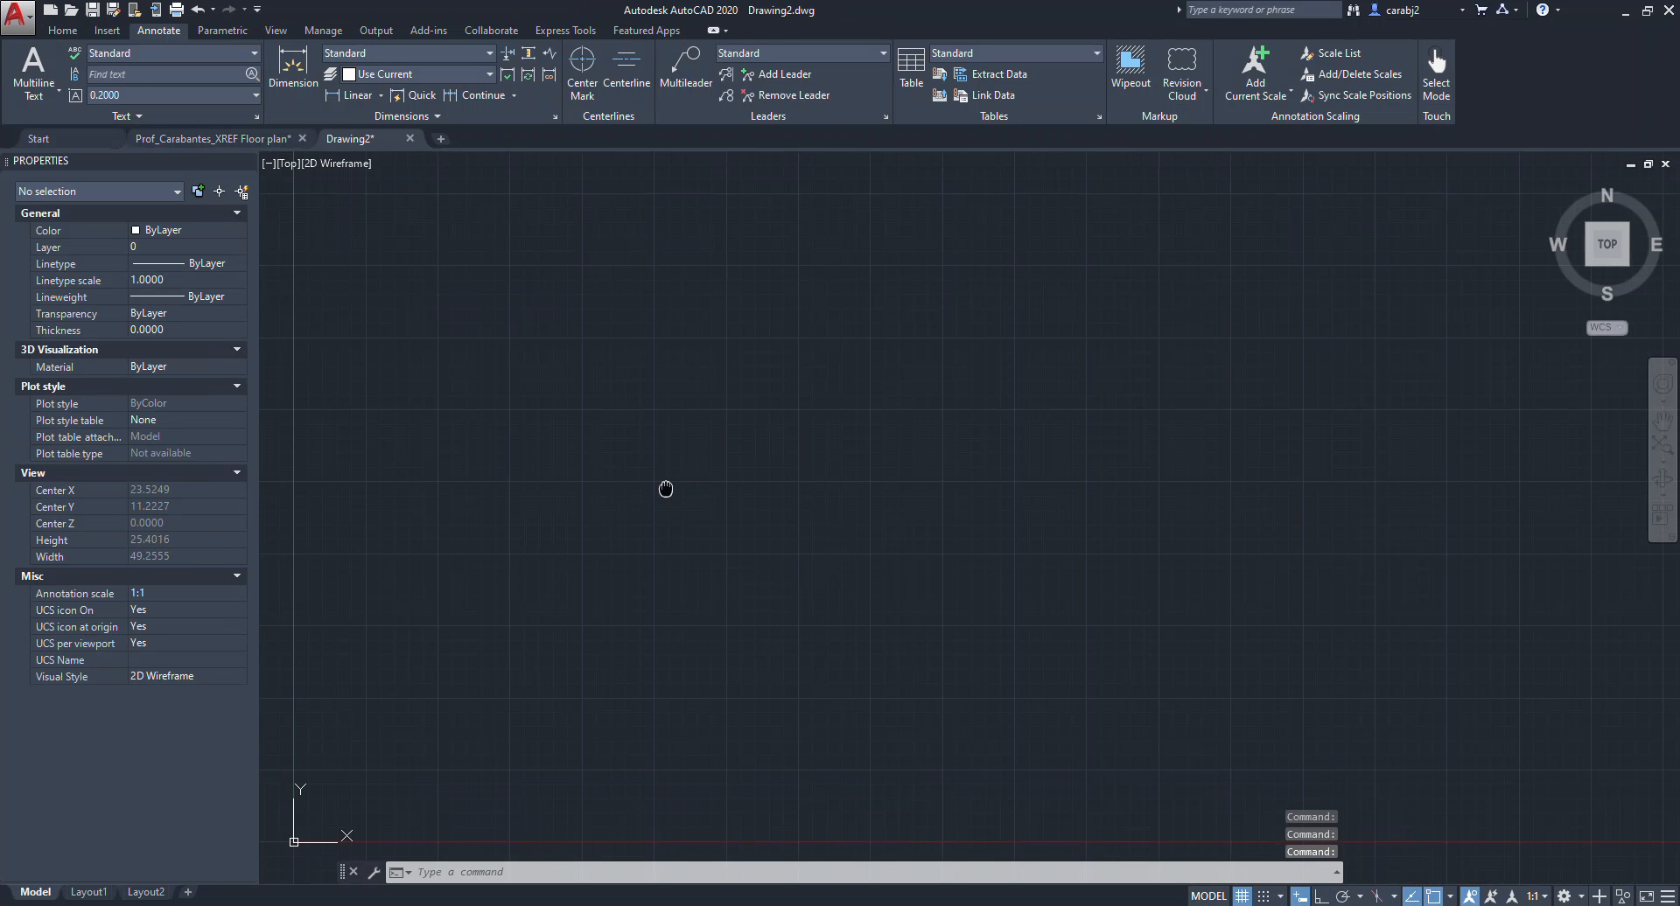
pyautogui.hotkey('alt', 'Tab')
pyautogui.scroll(-5, 731, 535)
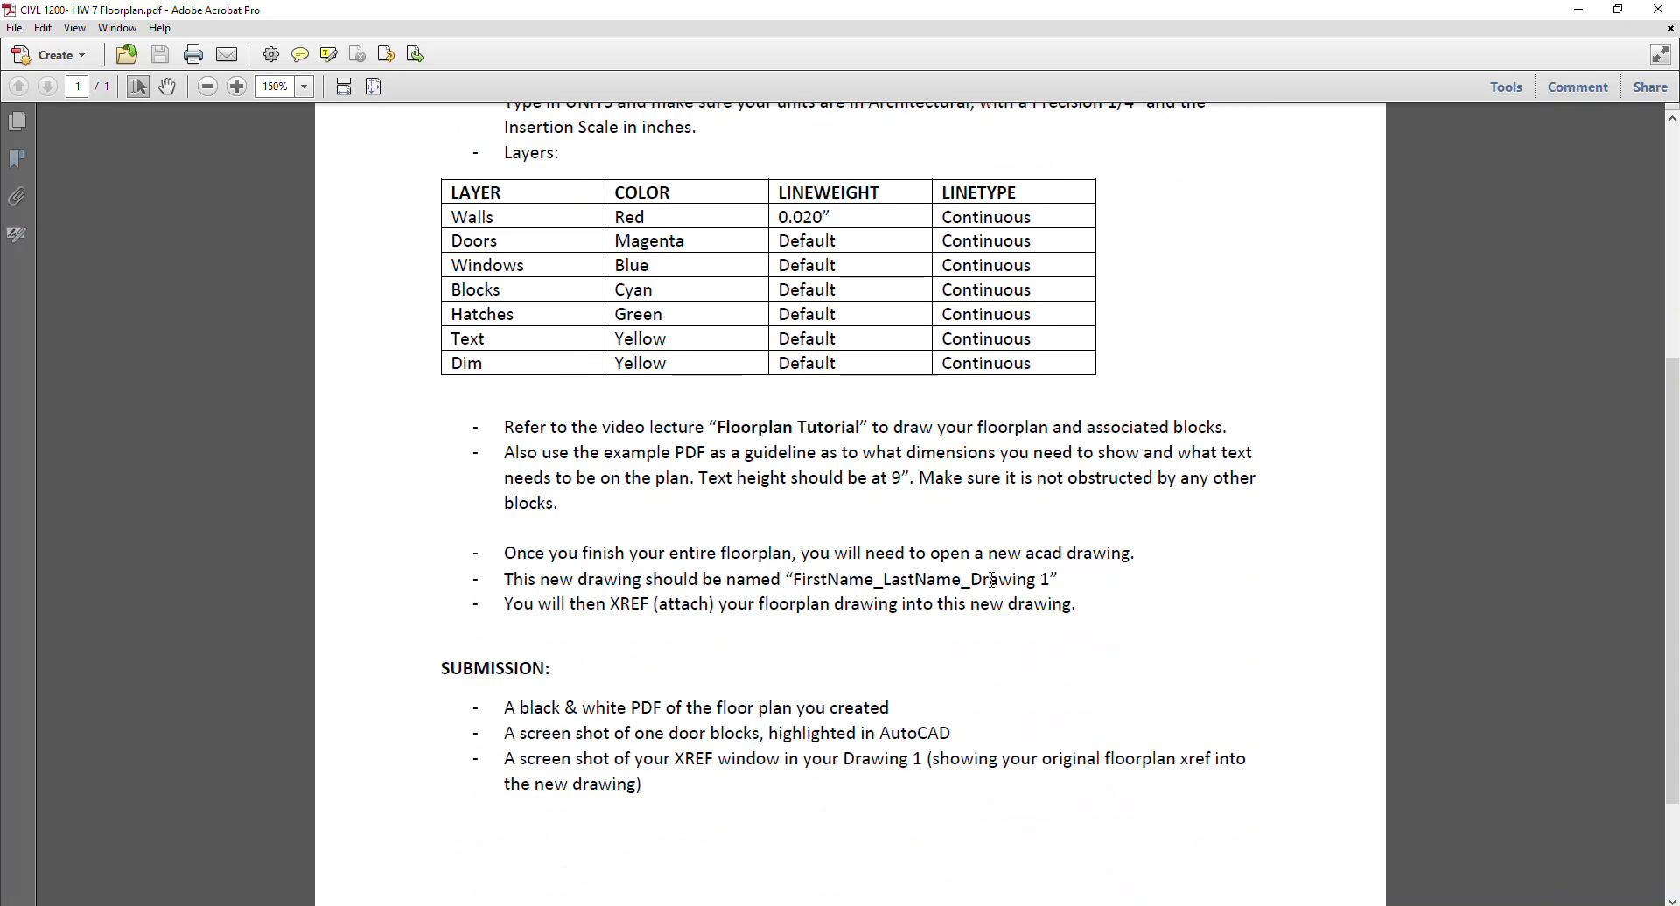
pyautogui.click(1575, 9)
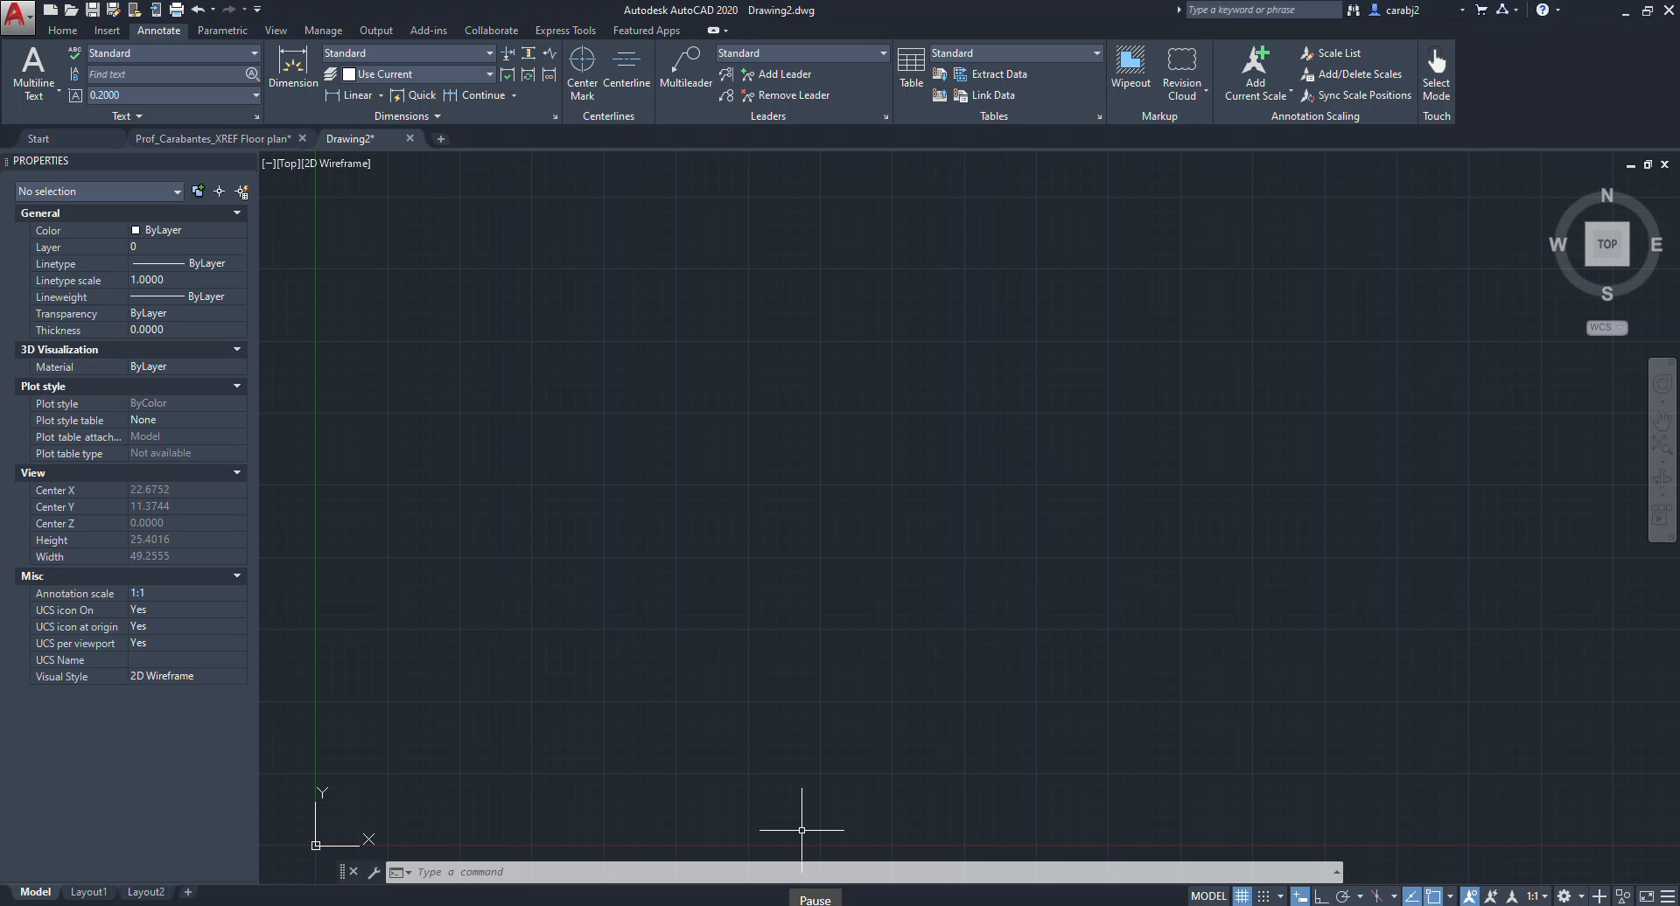
# Save the new drawing in the HW 7 folder as the author's name followed by _Drawing1.
pyautogui.hotkey('ctrl', 's')
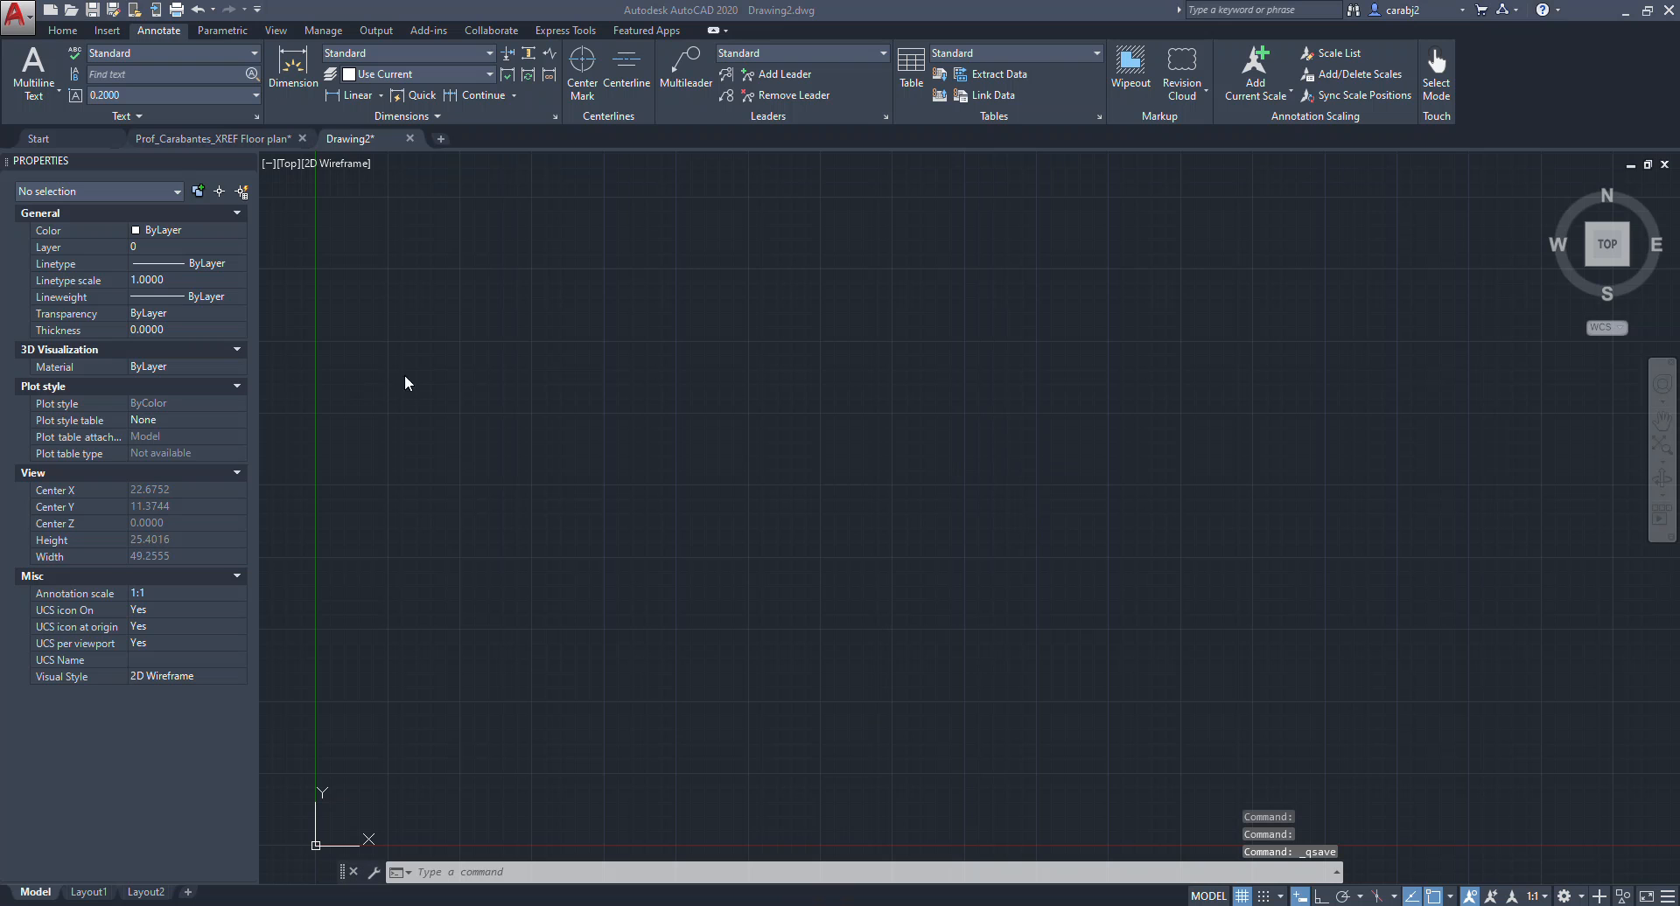
pyautogui.click(18, 13)
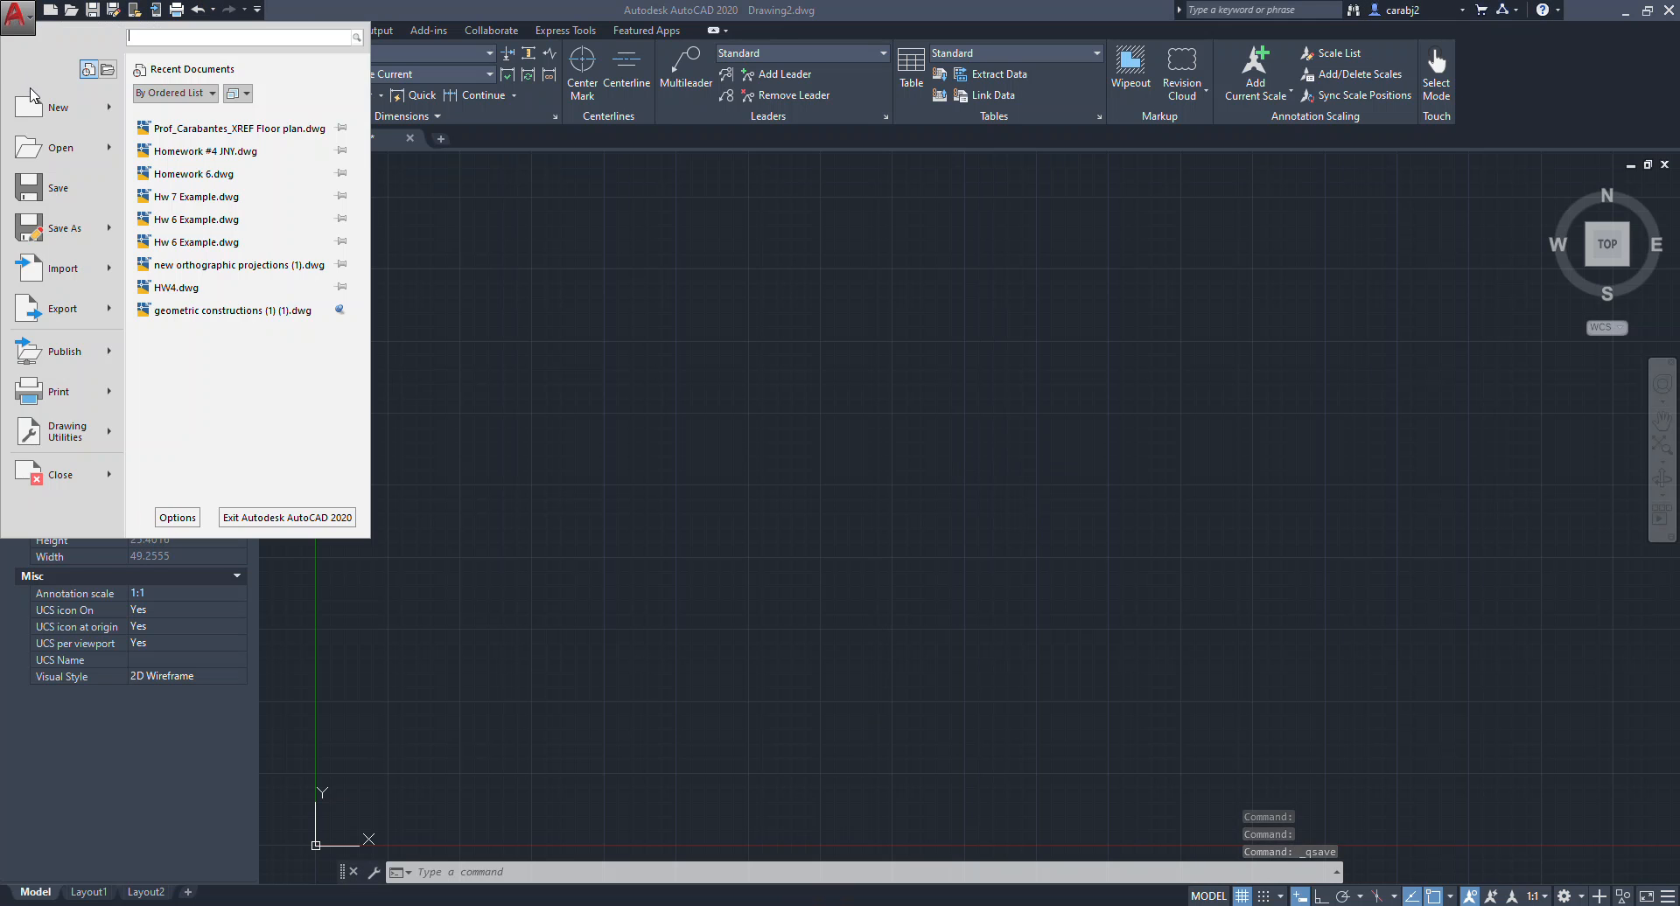
pyautogui.click(59, 187)
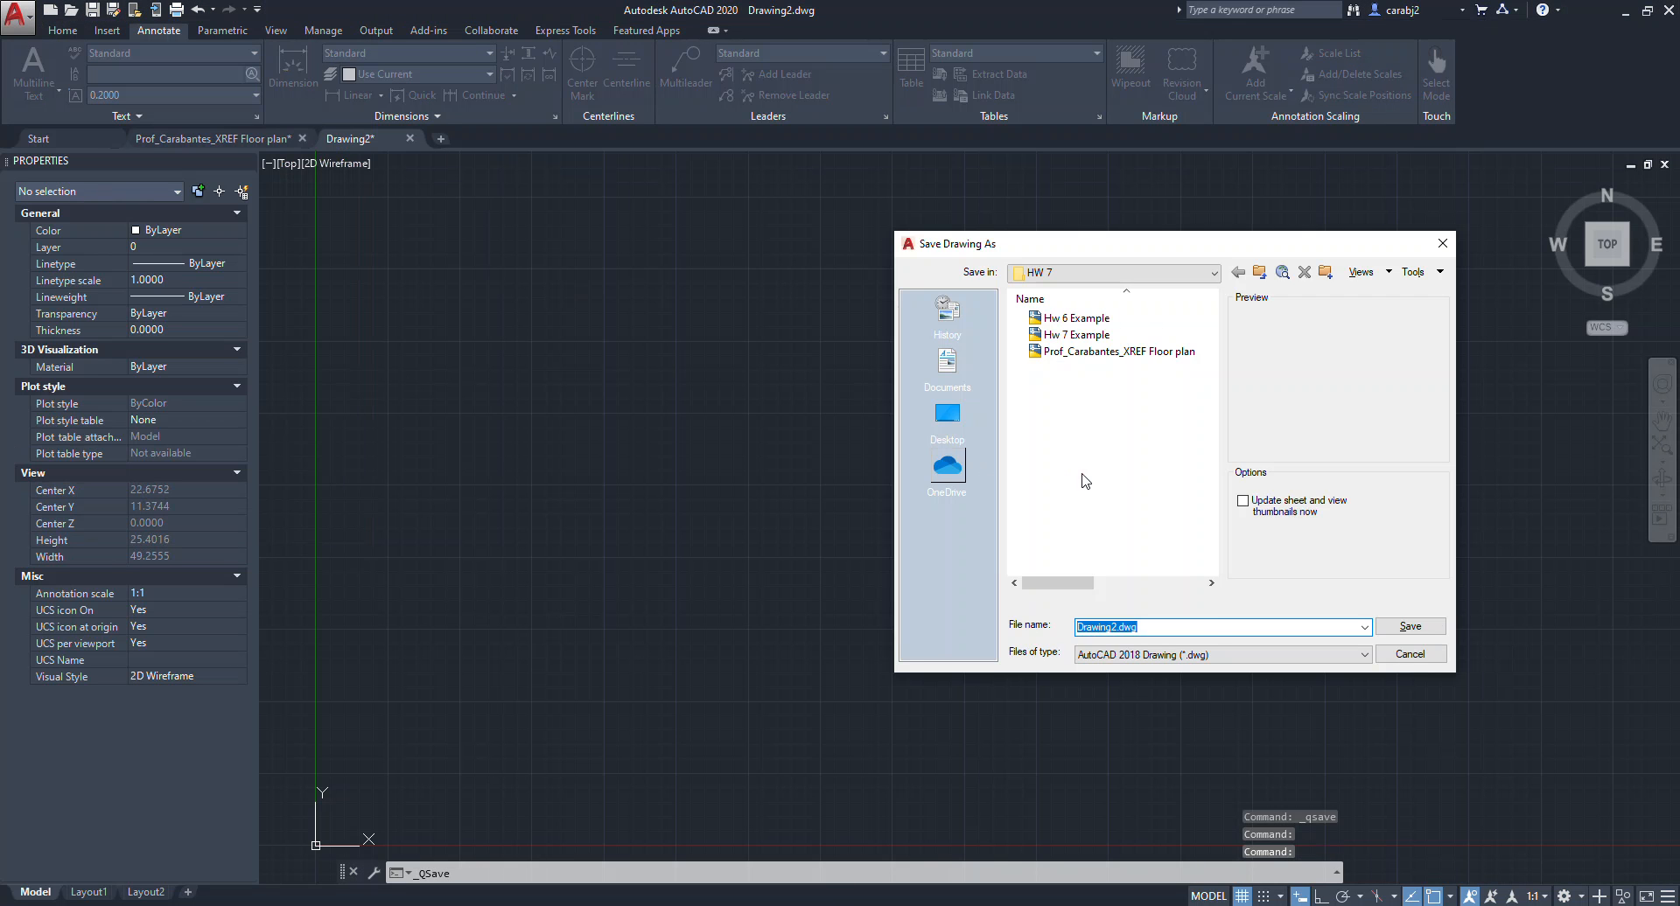
pyautogui.write('Prof_Carabantes_')
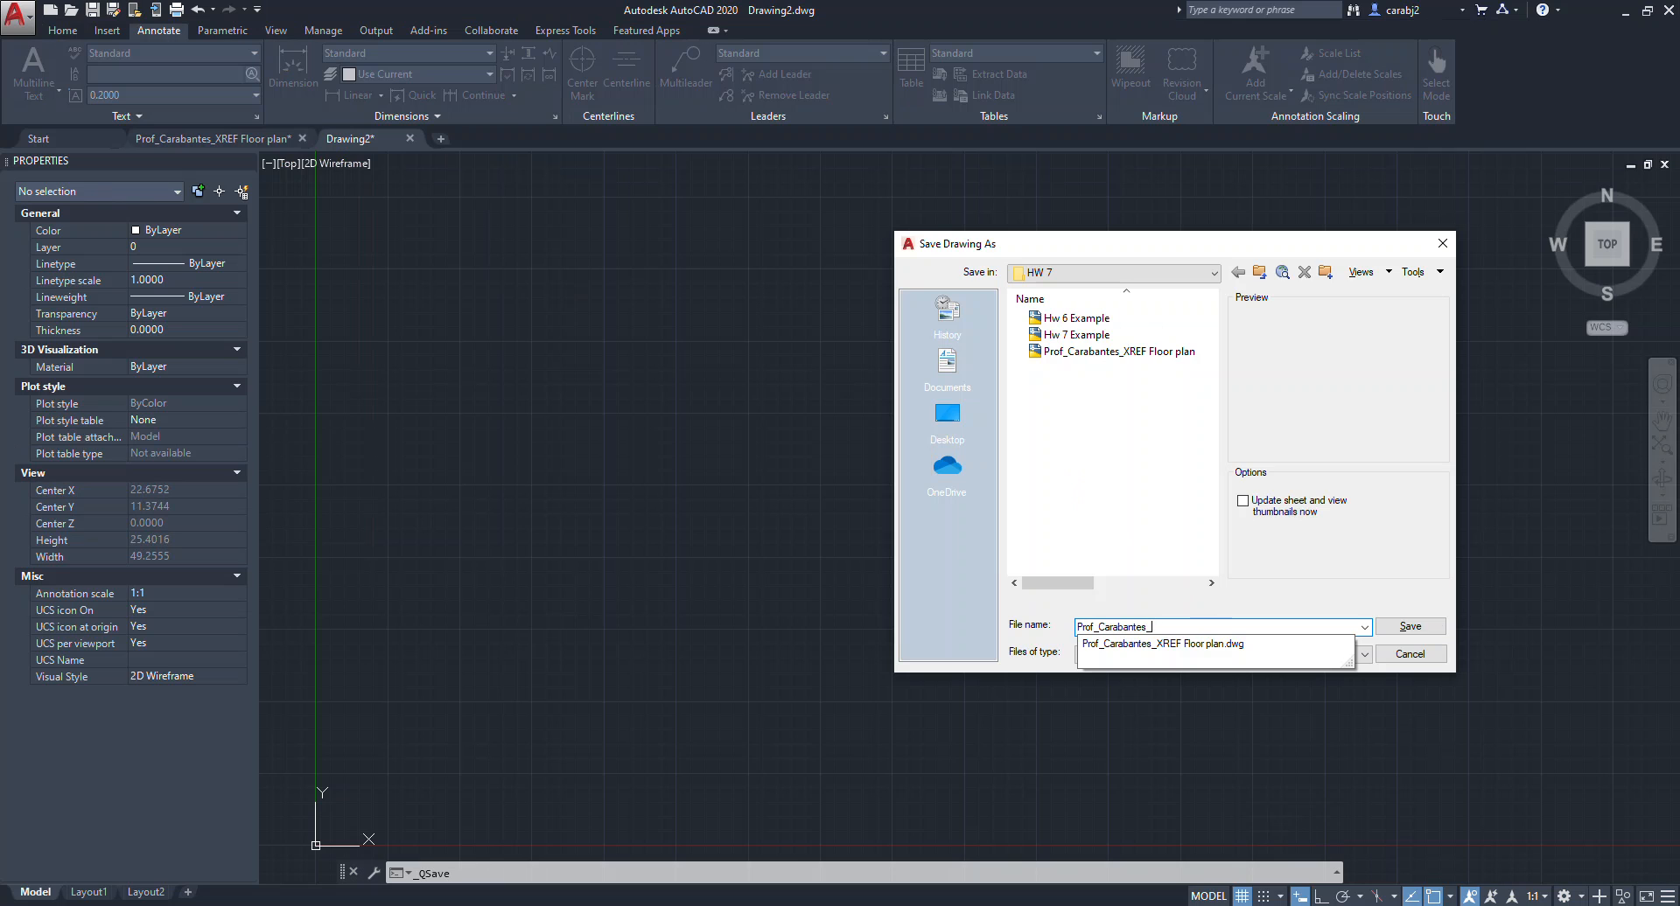
pyautogui.write('Drawing1')
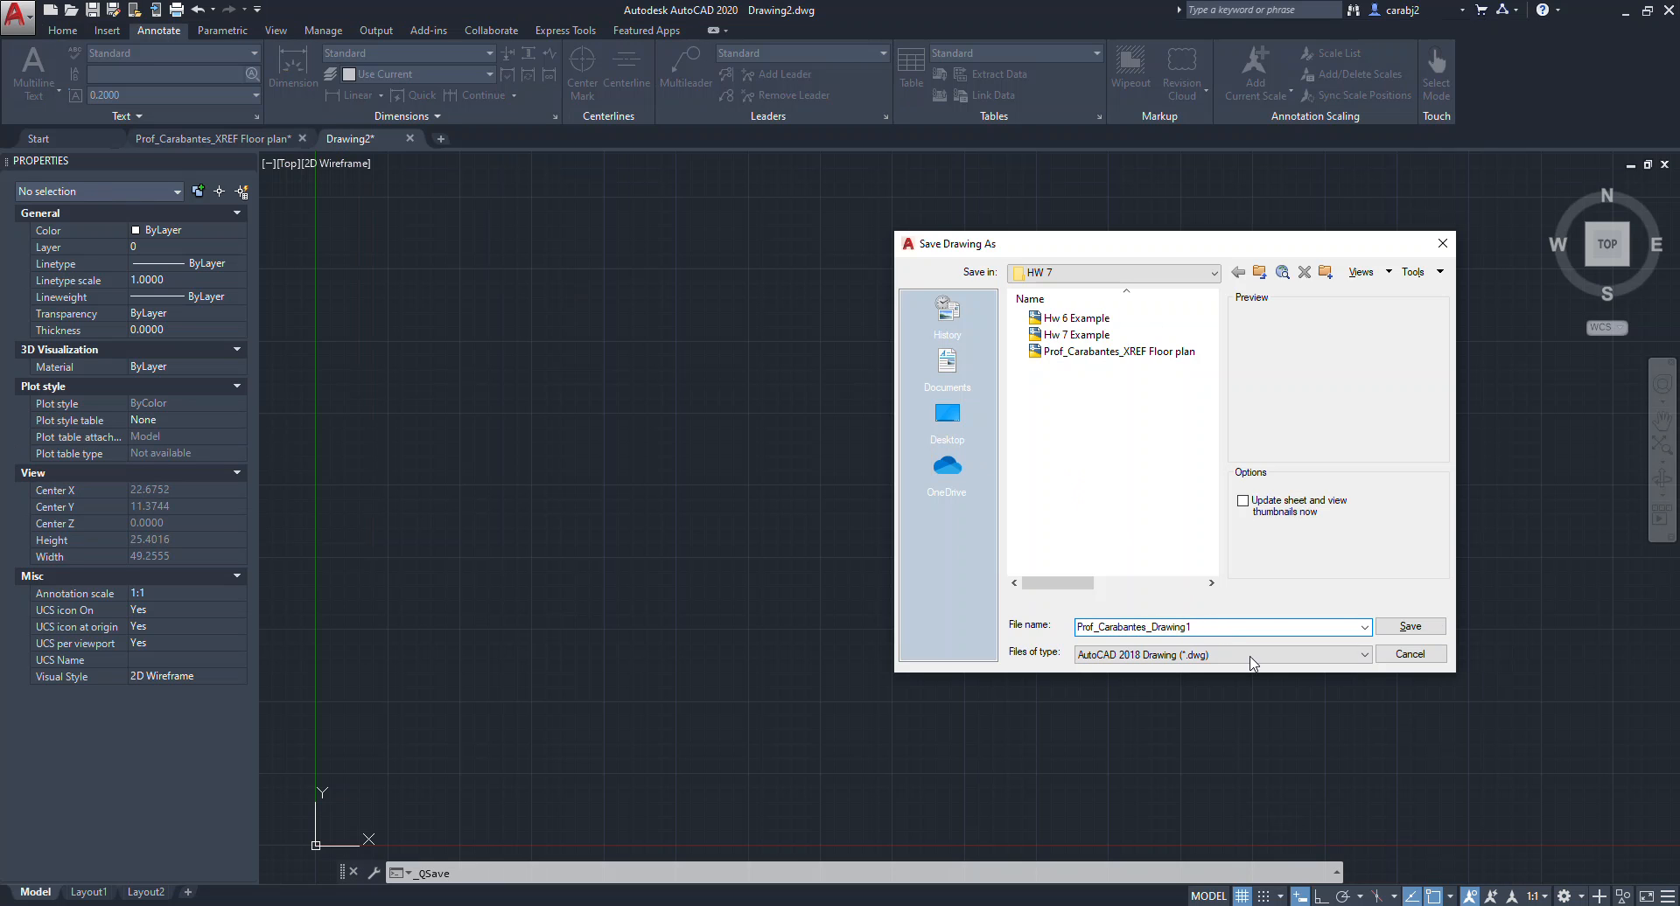
pyautogui.click(1407, 628)
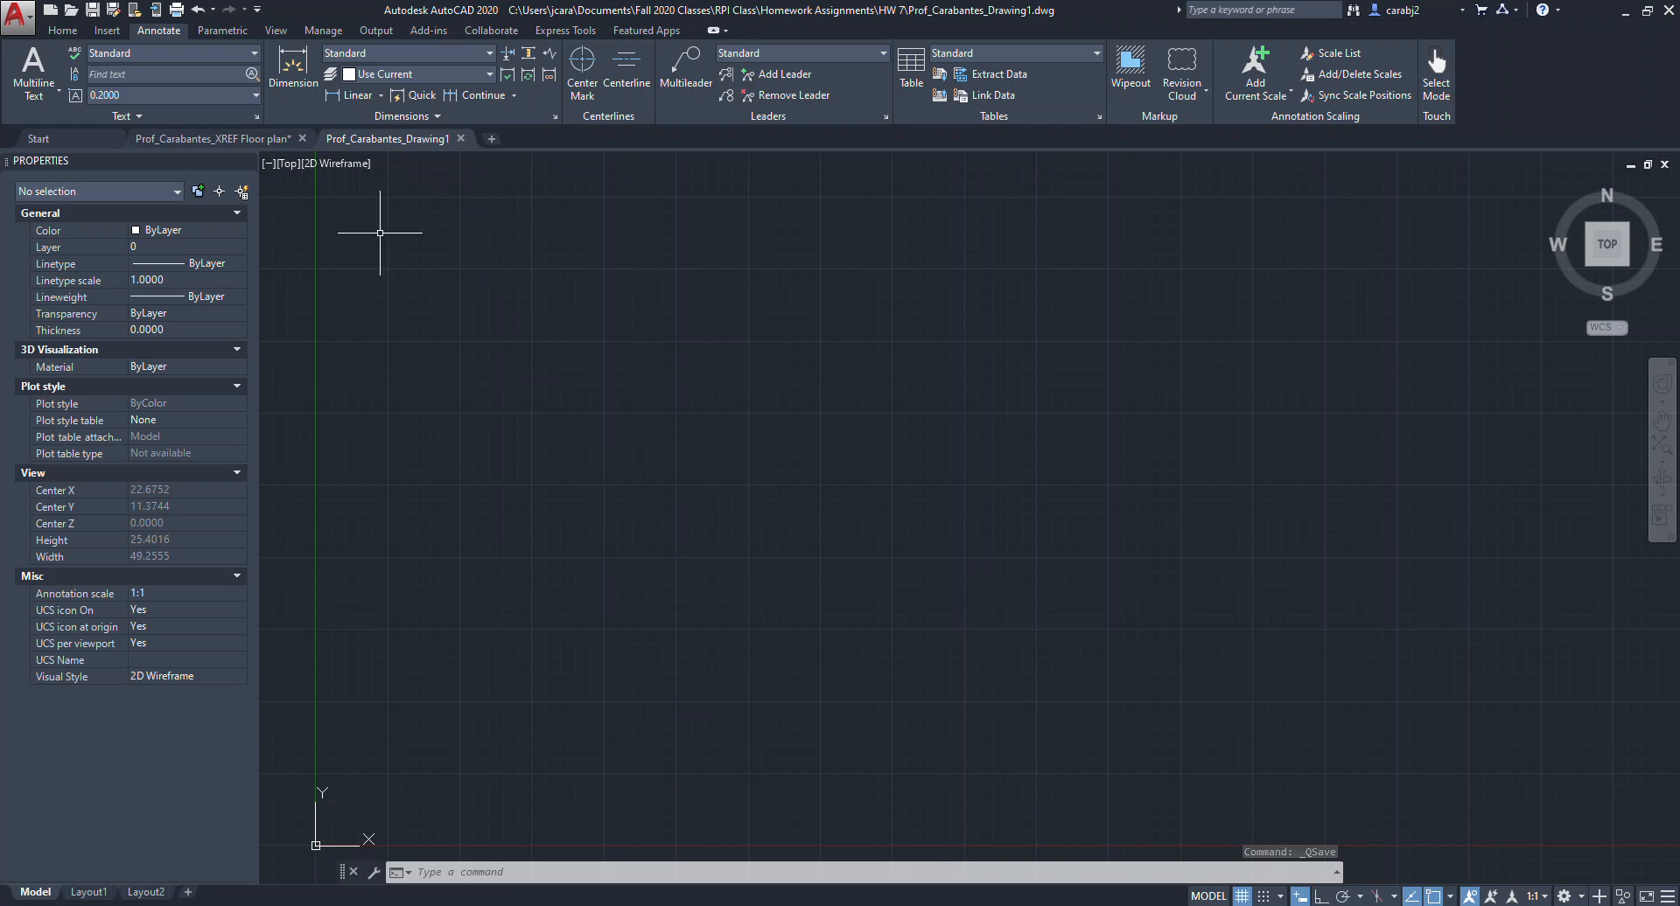
# Attach Prof_Carabantes_XREF Floor plan as an external reference in the new drawing, placing it at an on-screen insertion point.
pyautogui.click(62, 31)
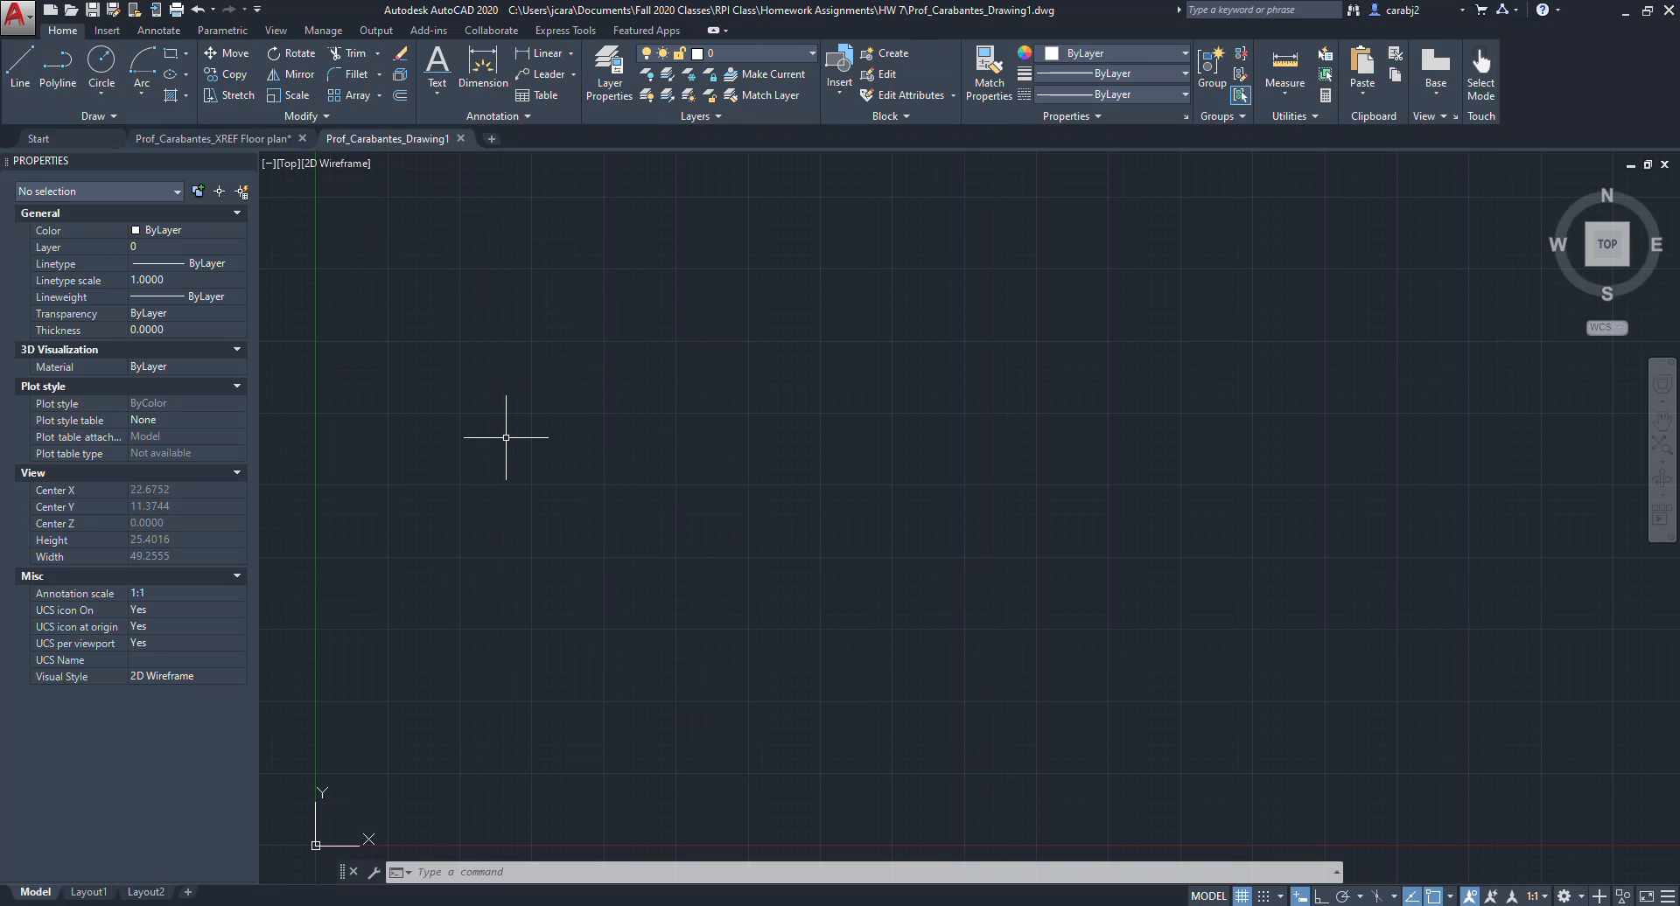
pyautogui.write('xref')
pyautogui.press('Return')
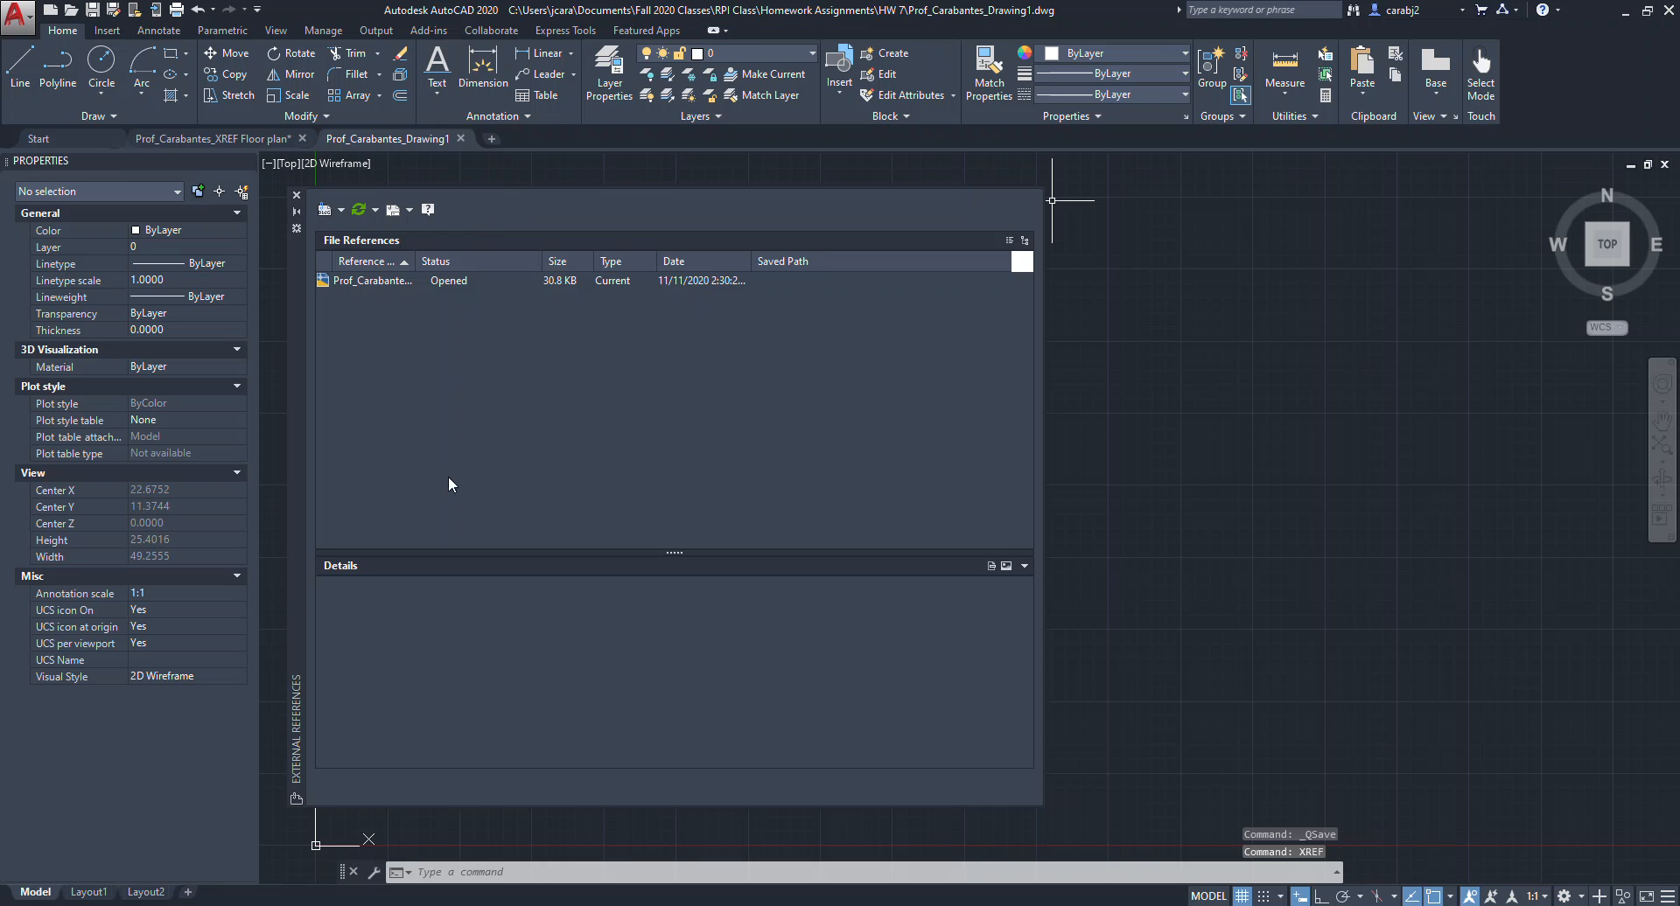
pyautogui.click(328, 211)
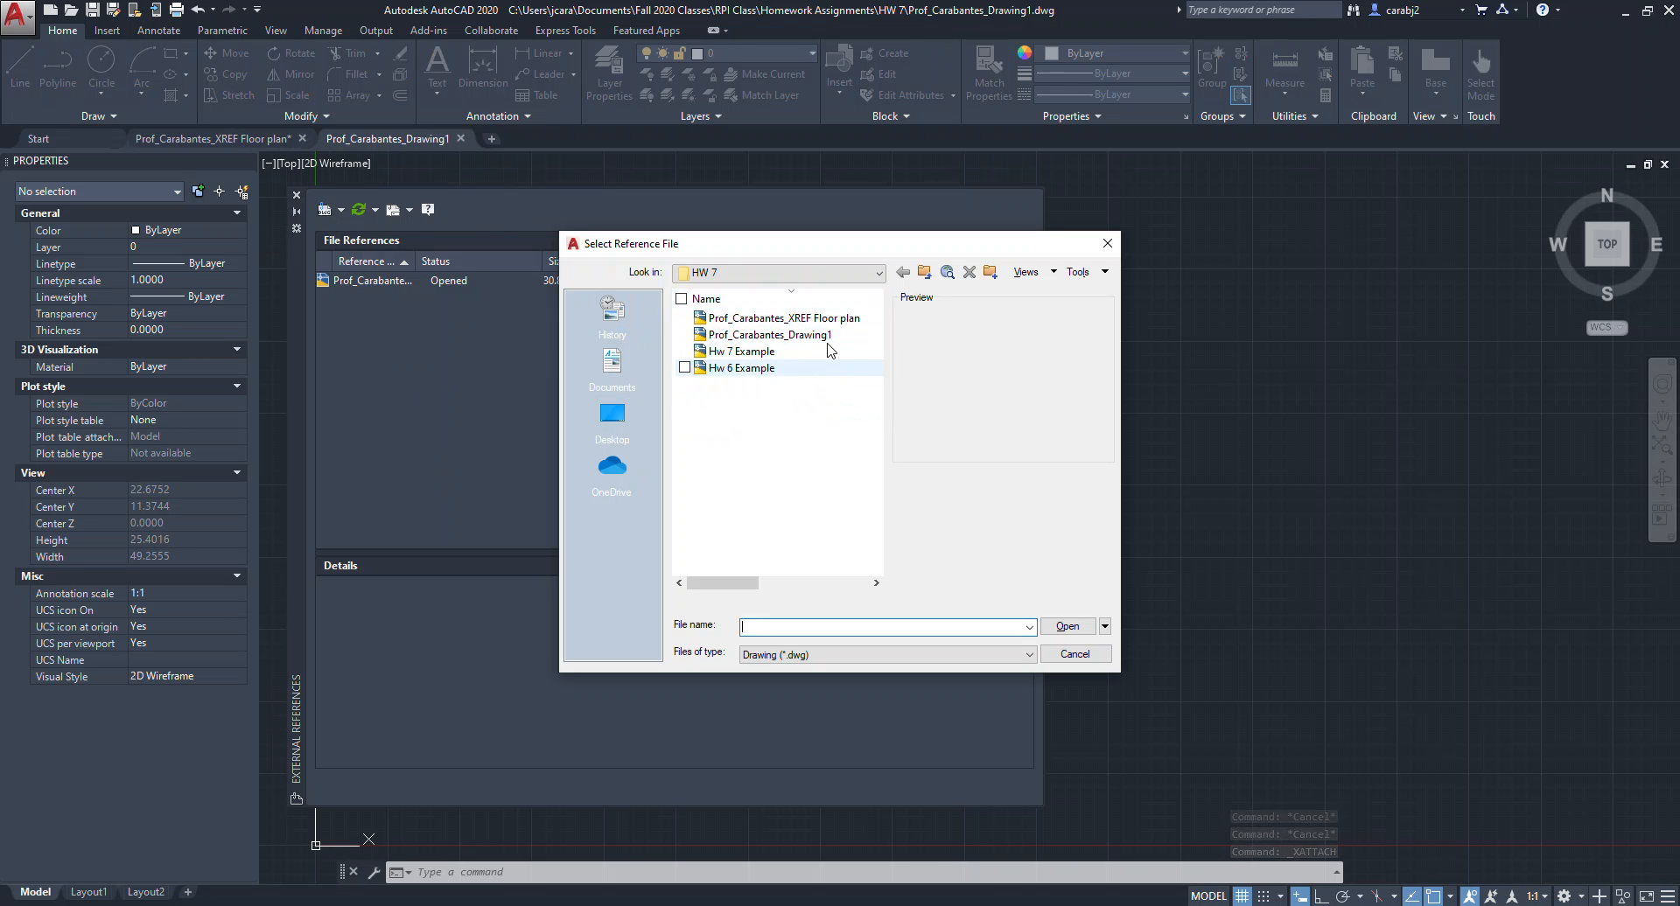
pyautogui.click(805, 320)
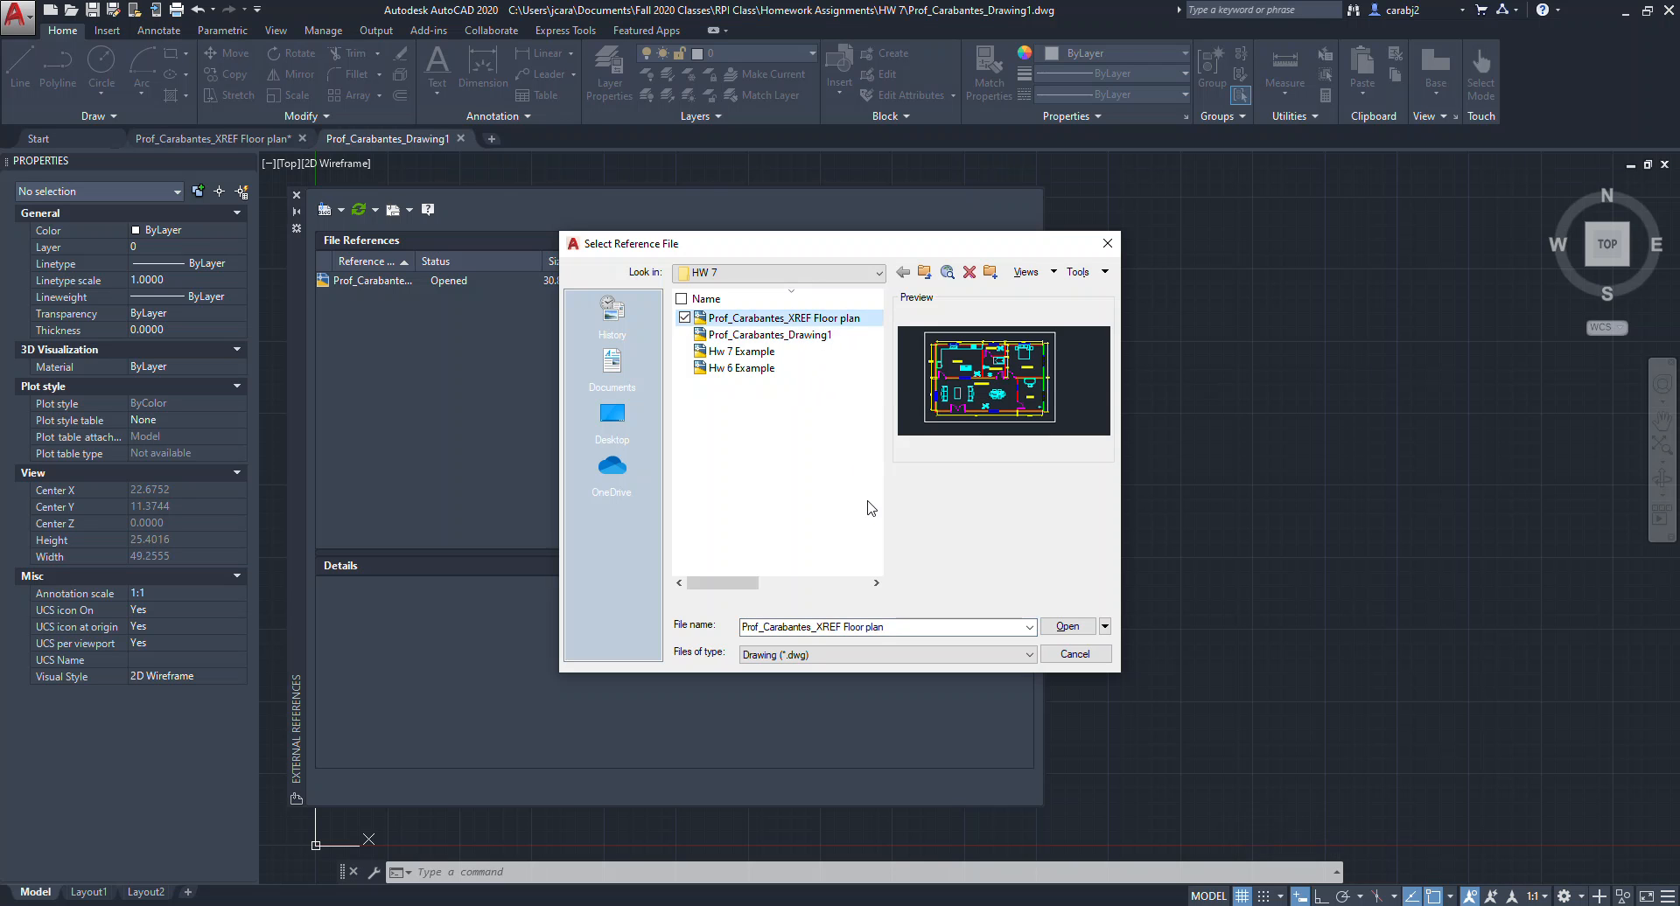
pyautogui.click(1069, 628)
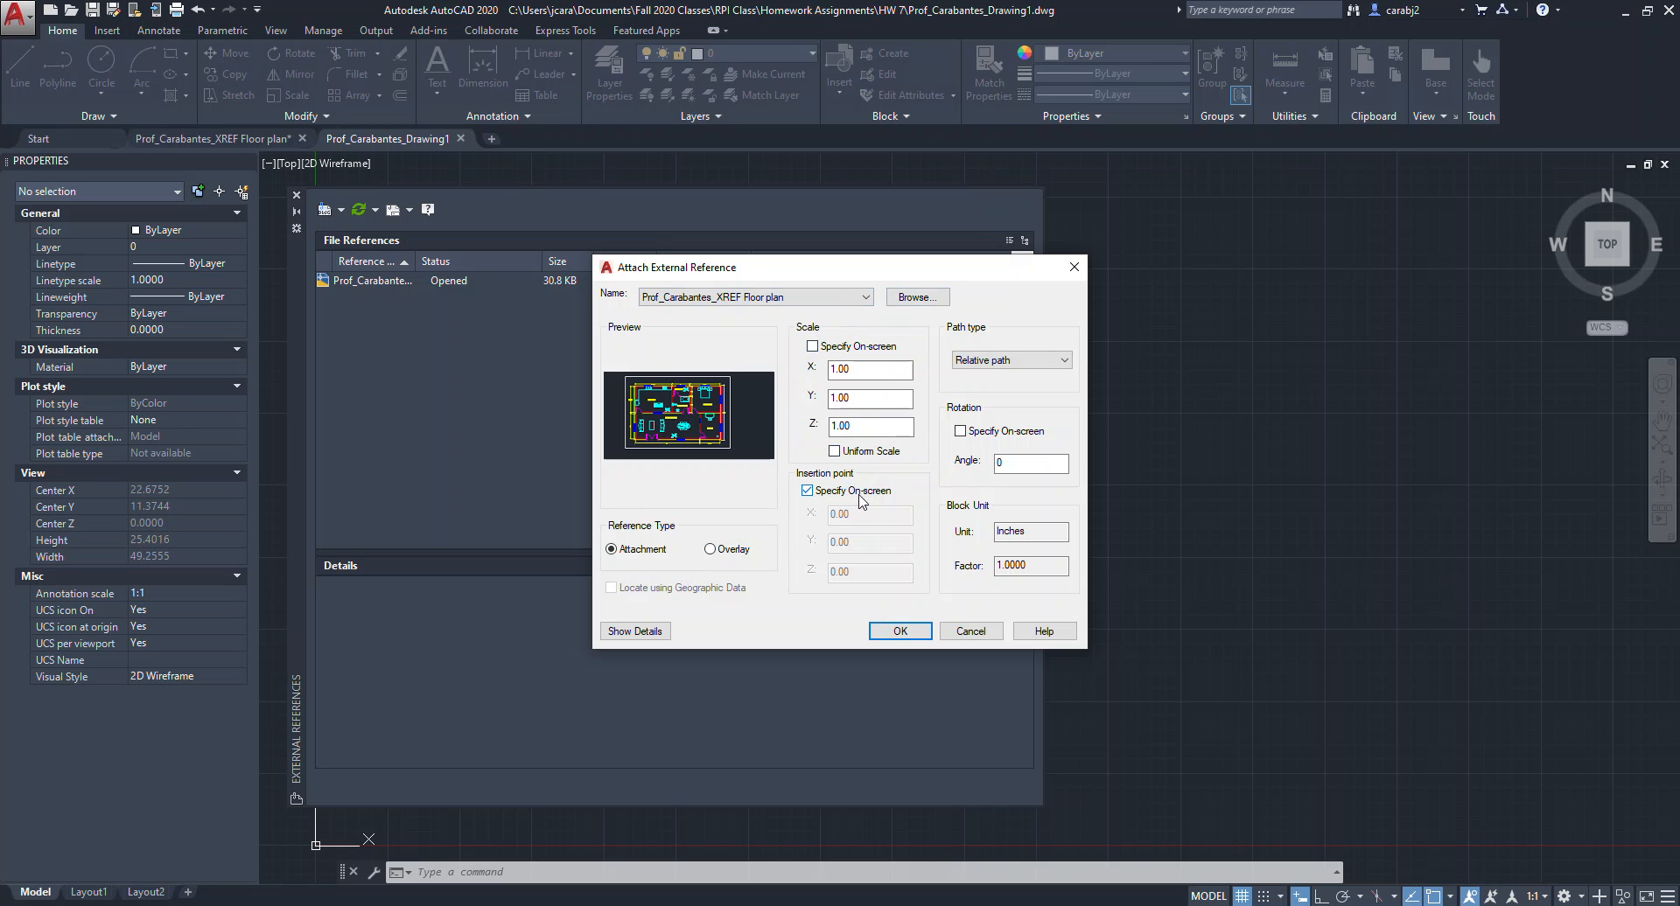
pyautogui.click(911, 632)
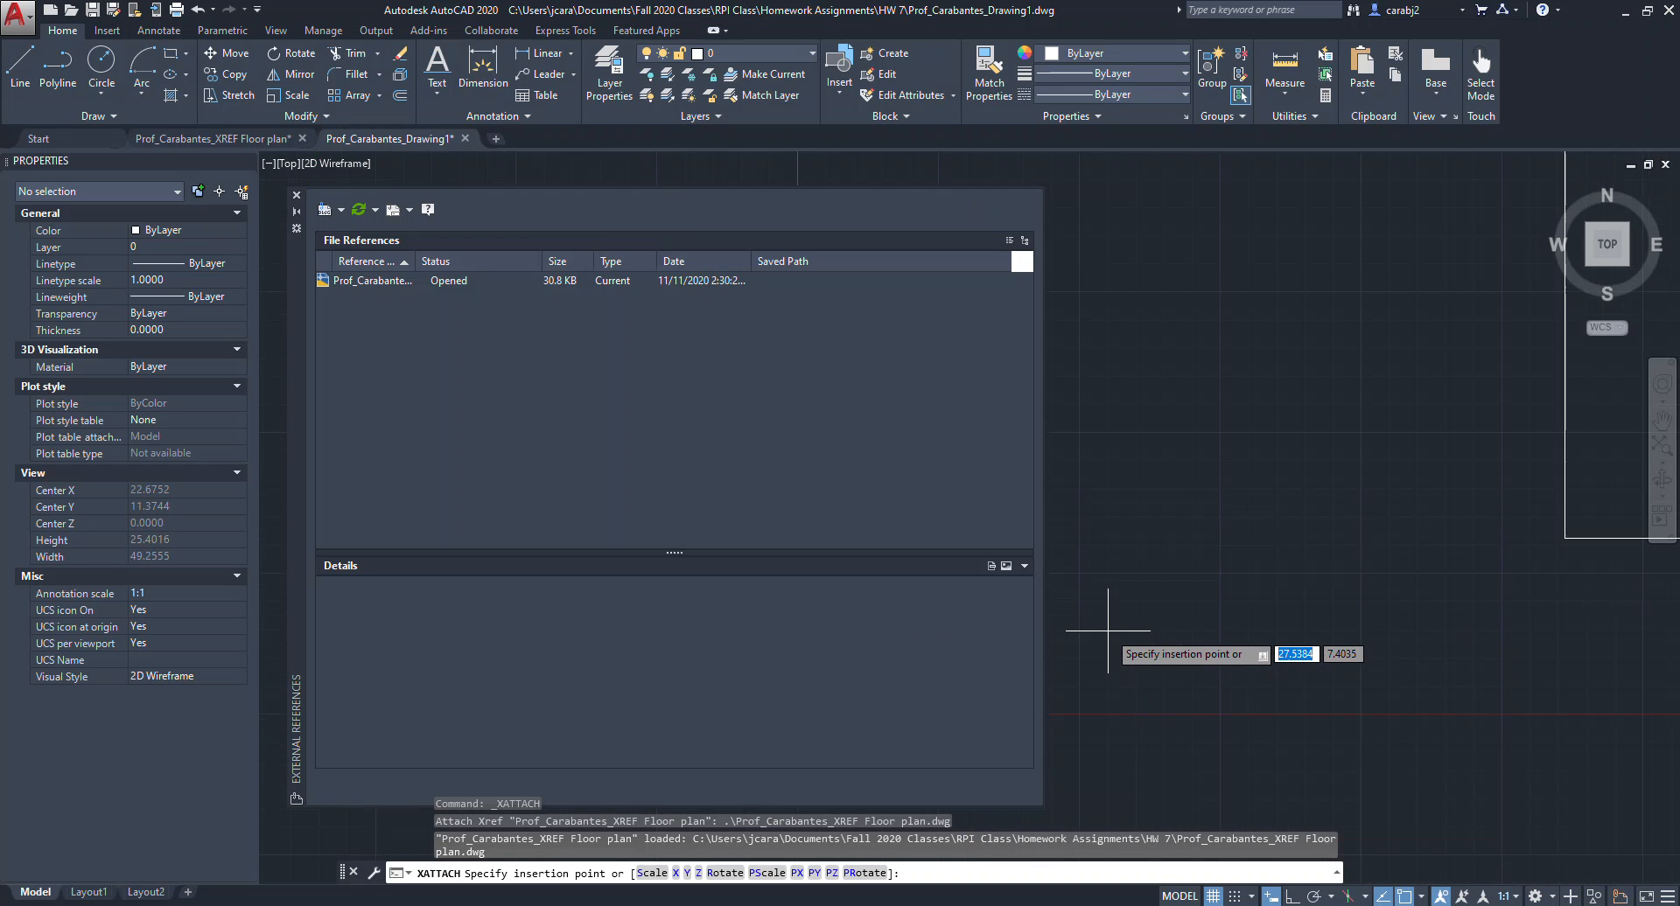
pyautogui.scroll(-3, 1105, 600)
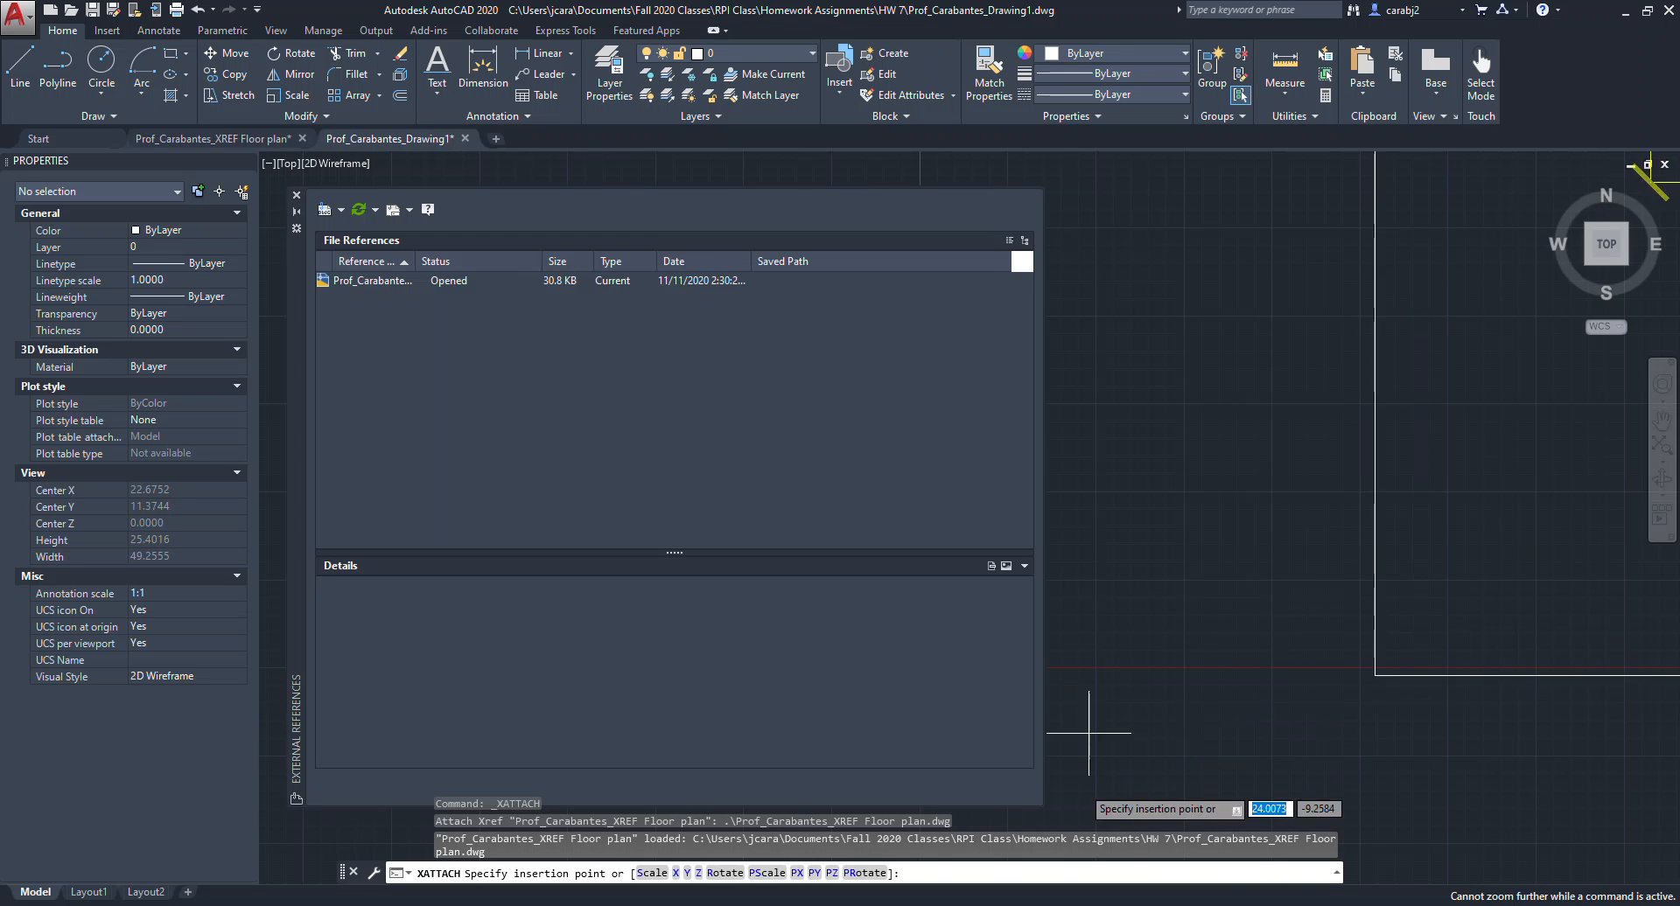
pyautogui.click(1075, 664)
pyautogui.scroll(-4, 1220, 598)
pyautogui.scroll(3, 1221, 597)
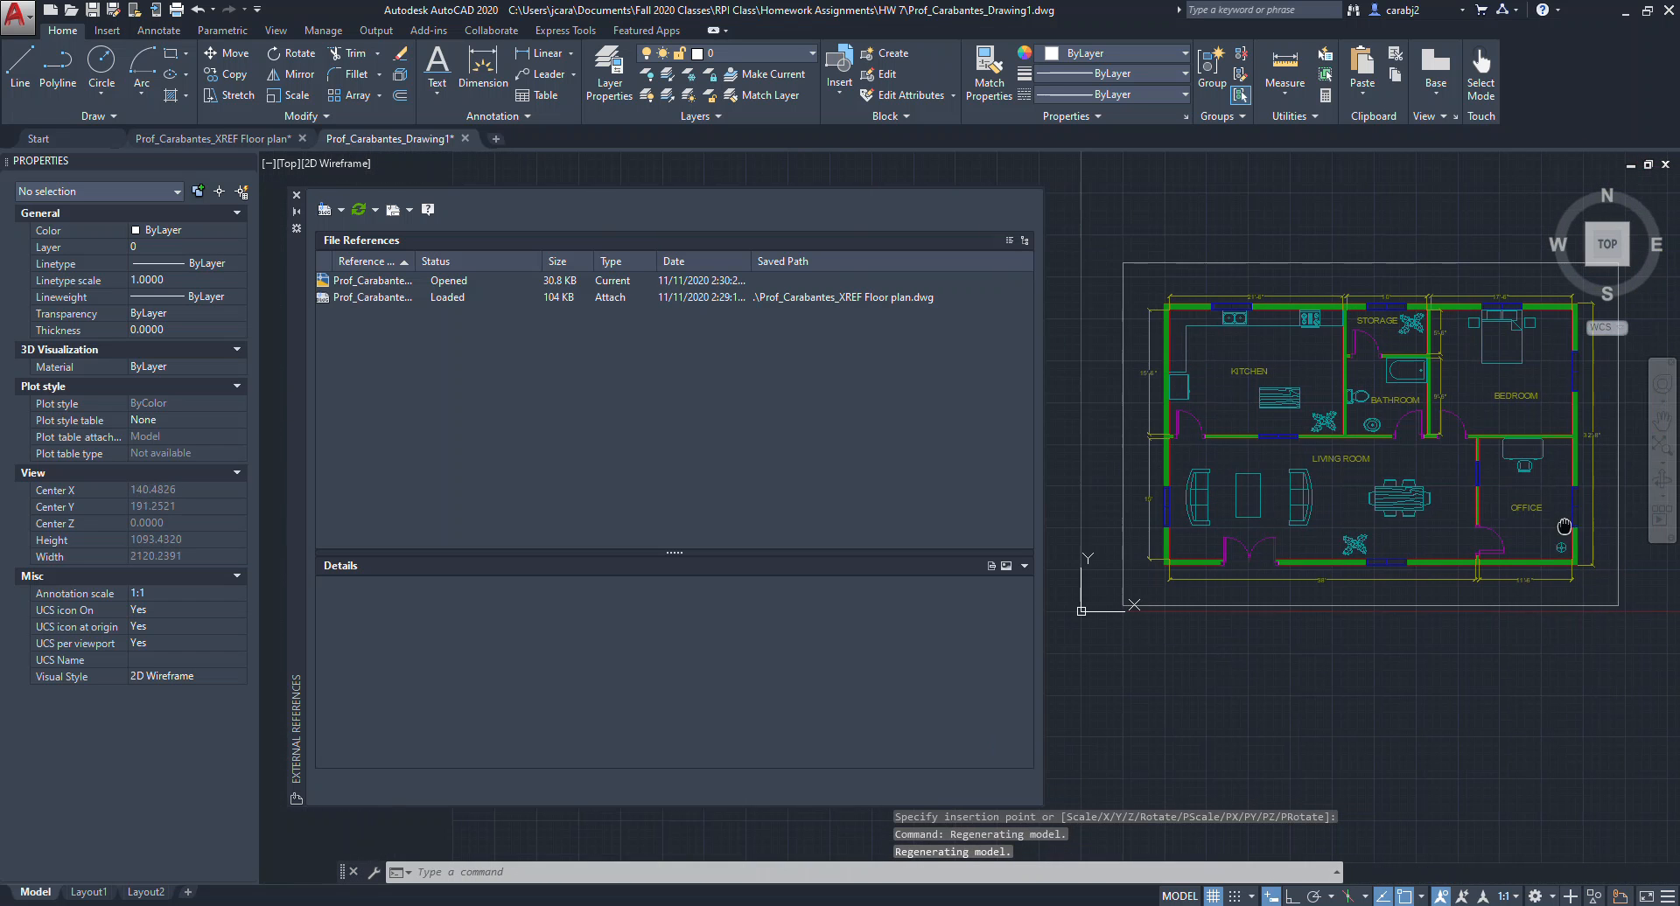
# Capture a screenshot of the drawing showing the External References palette with the attached floor plan.
pyautogui.moveTo(1418, 525); pyautogui.dragTo(1368, 487, button='middle')
pyautogui.scroll(3, 1389, 530)
pyautogui.scroll(-3, 1389, 530)
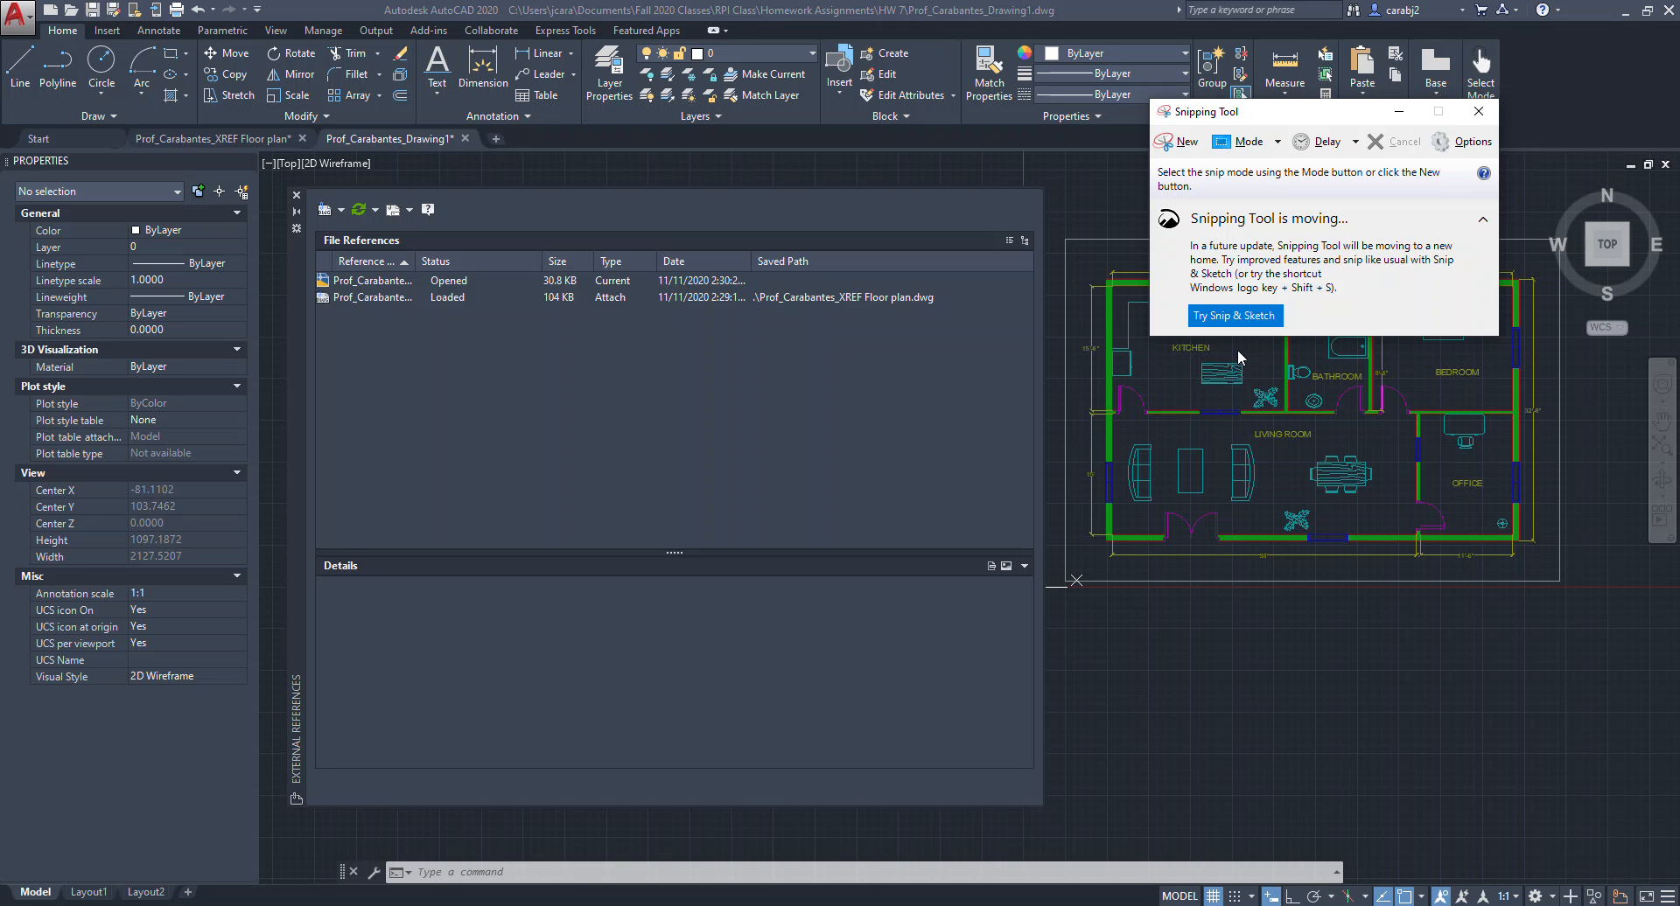
pyautogui.click(1179, 144)
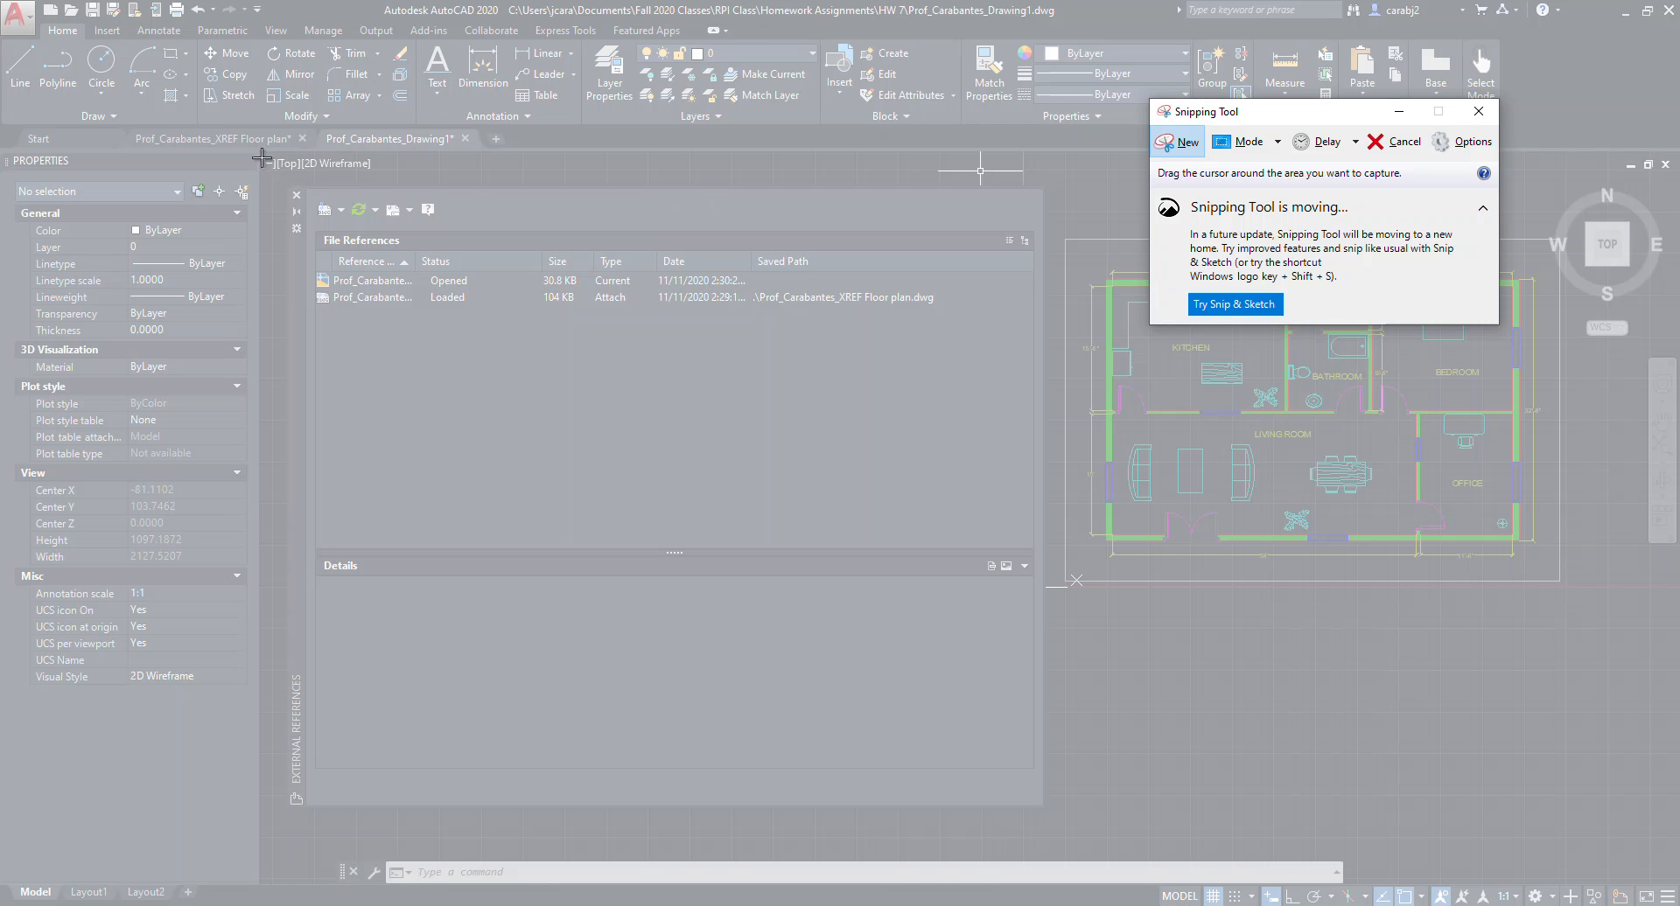
pyautogui.moveTo(262, 157)
pyautogui.mouseDown()
pyautogui.moveTo(1092, 516)
pyautogui.moveTo(1542, 754)
pyautogui.moveTo(1635, 849)
pyautogui.moveTo(1556, 686)
pyautogui.moveTo(1676, 850)
pyautogui.moveTo(1670, 887)
pyautogui.mouseUp()
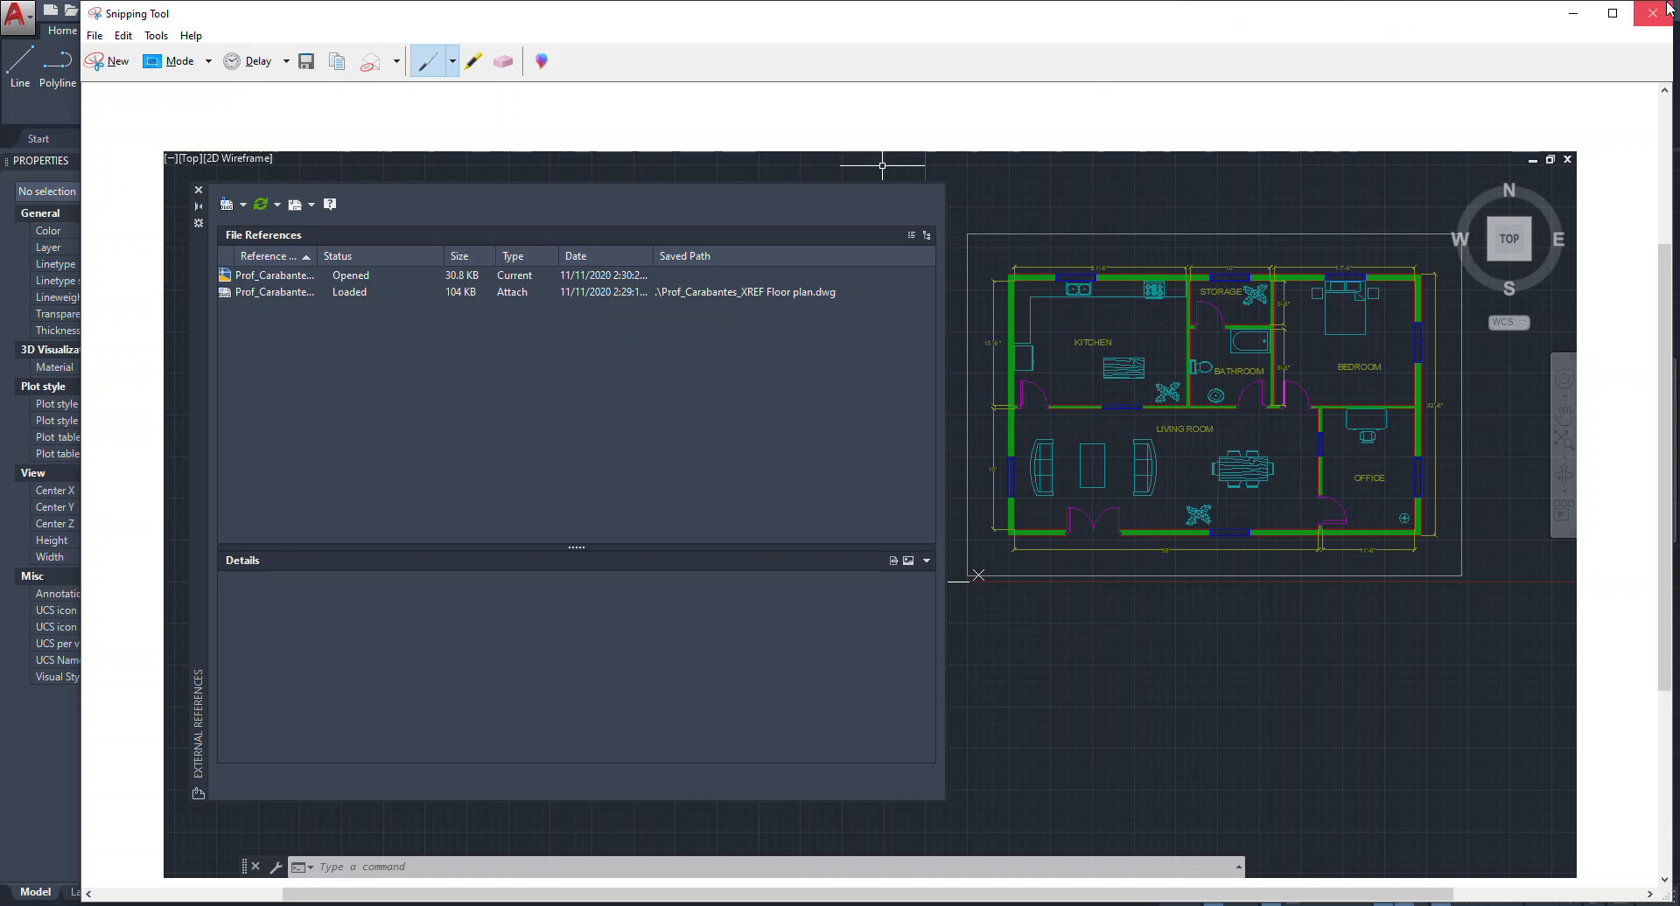
pyautogui.click(1573, 12)
# Review the submission requirements in the assignment PDF.
pyautogui.click(643, 905)
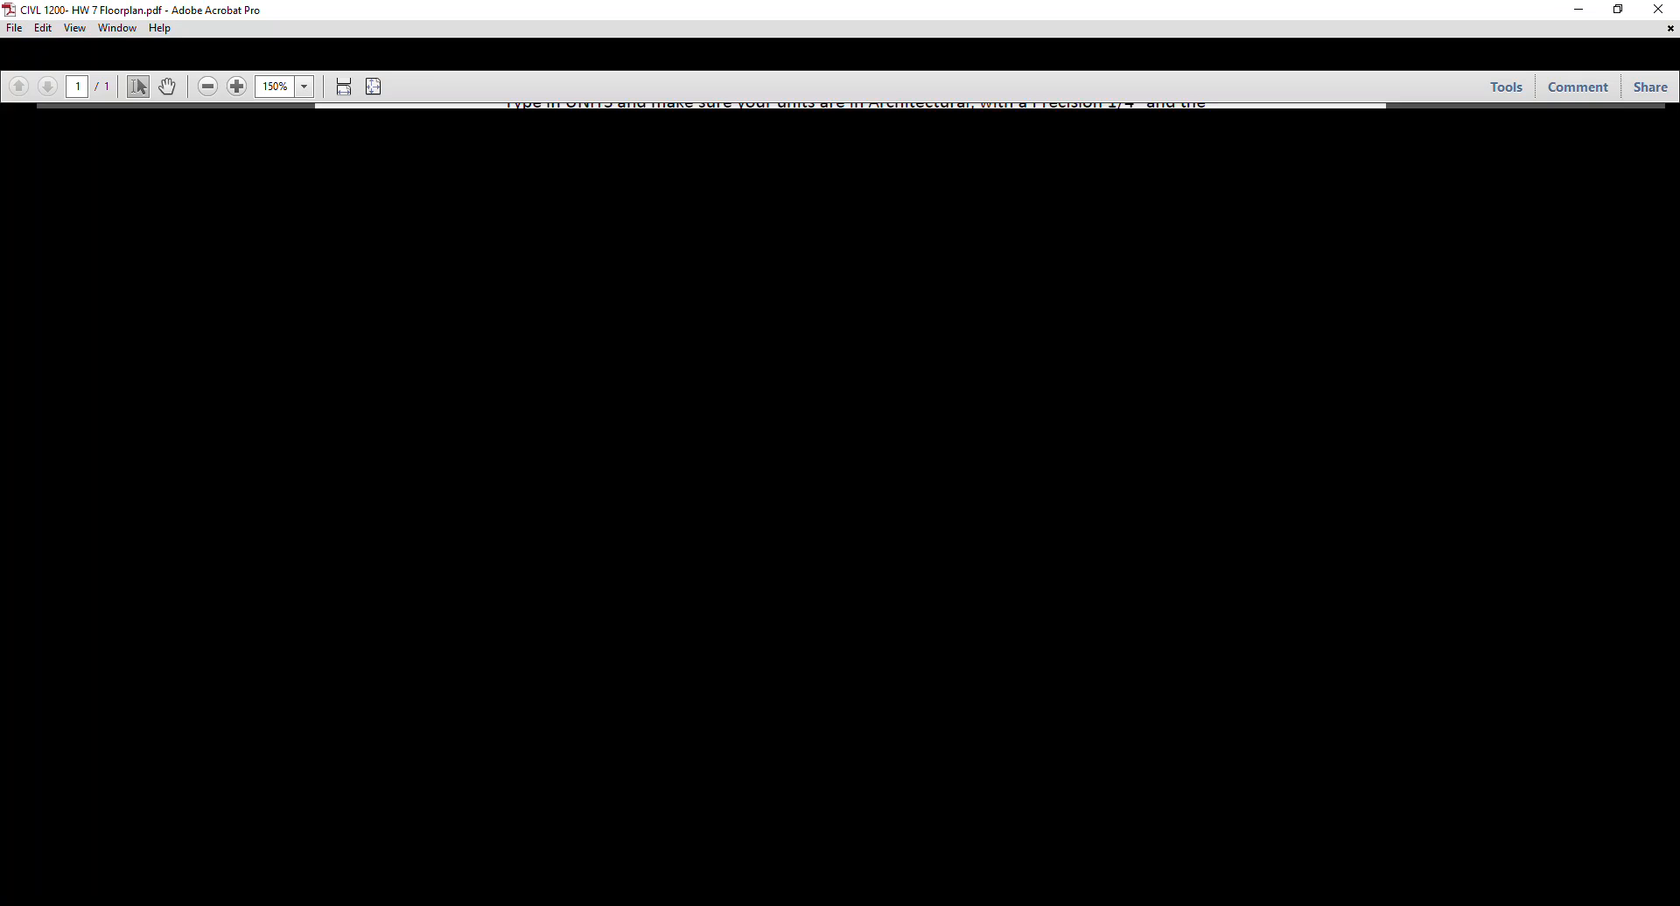
pyautogui.scroll(-1, 785, 530)
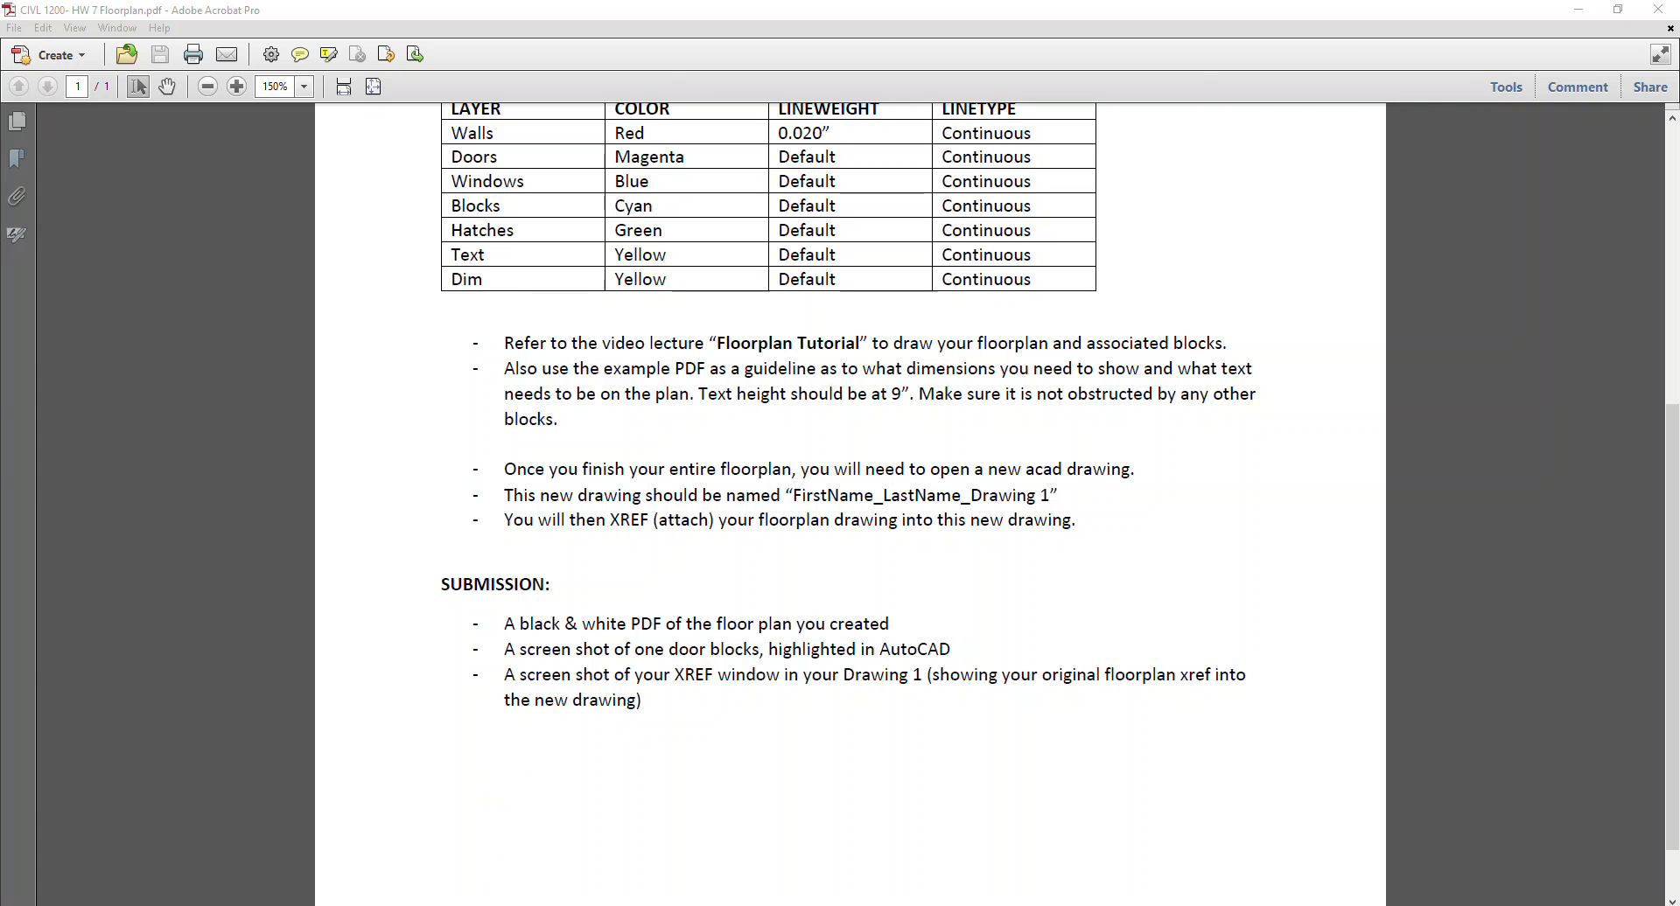
pyautogui.click(490, 905)
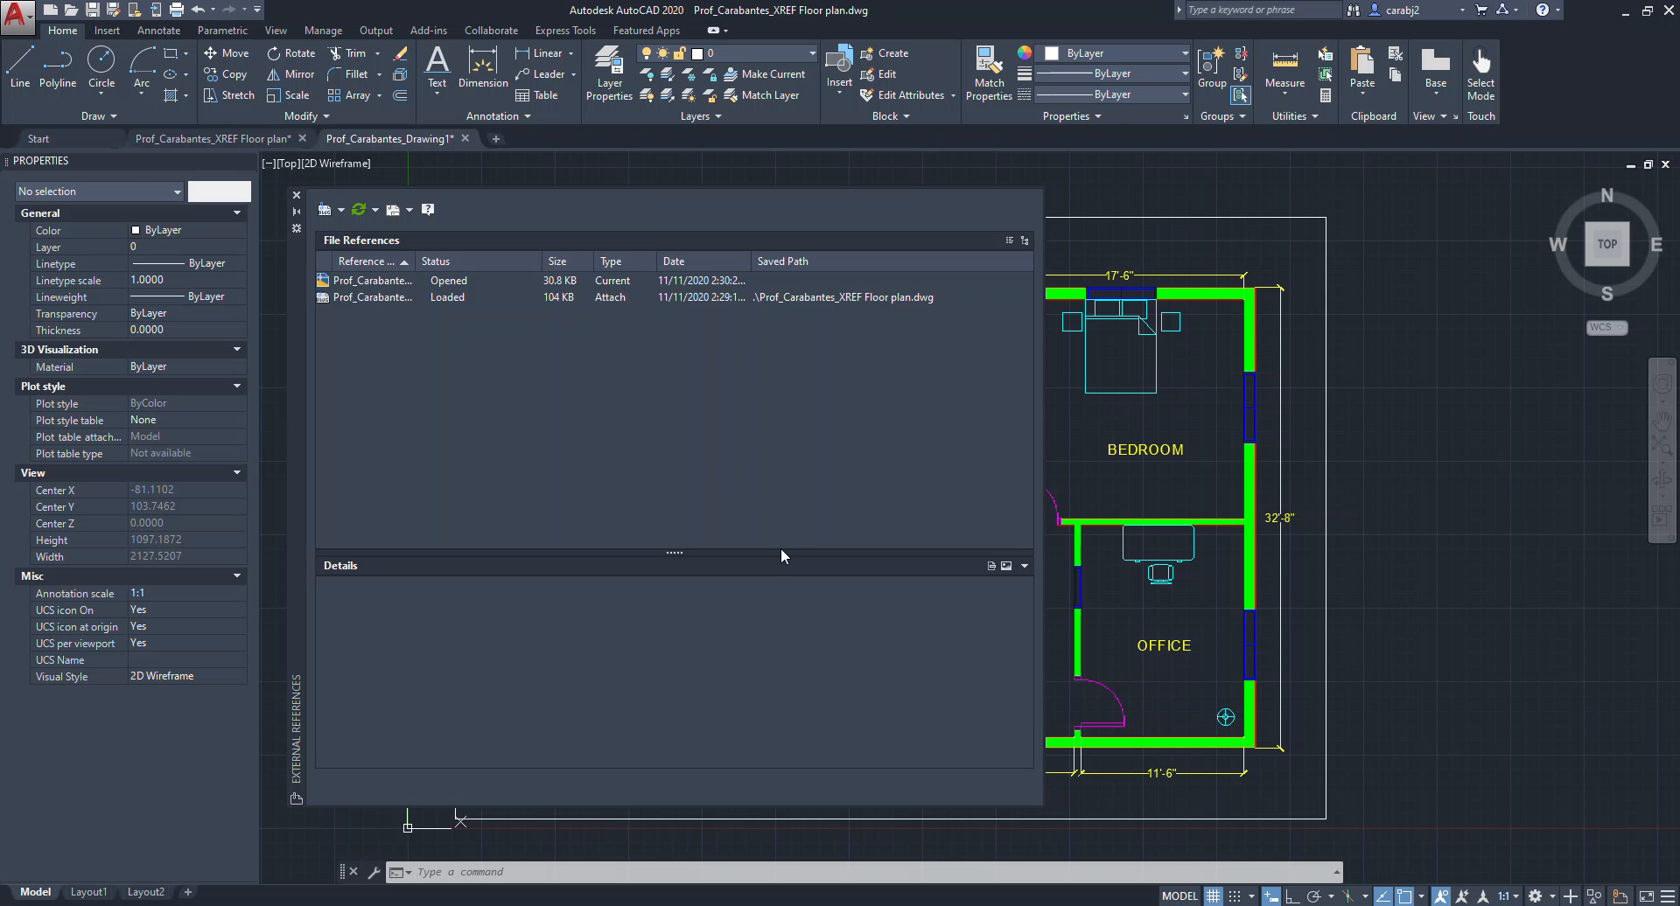
# Try to plot the floor plan drawing using a window drawn around its title border.
pyautogui.click(296, 195)
pyautogui.moveTo(854, 534); pyautogui.dragTo(911, 523, button='middle')
pyautogui.moveTo(851, 641); pyautogui.dragTo(808, 650, button='middle')
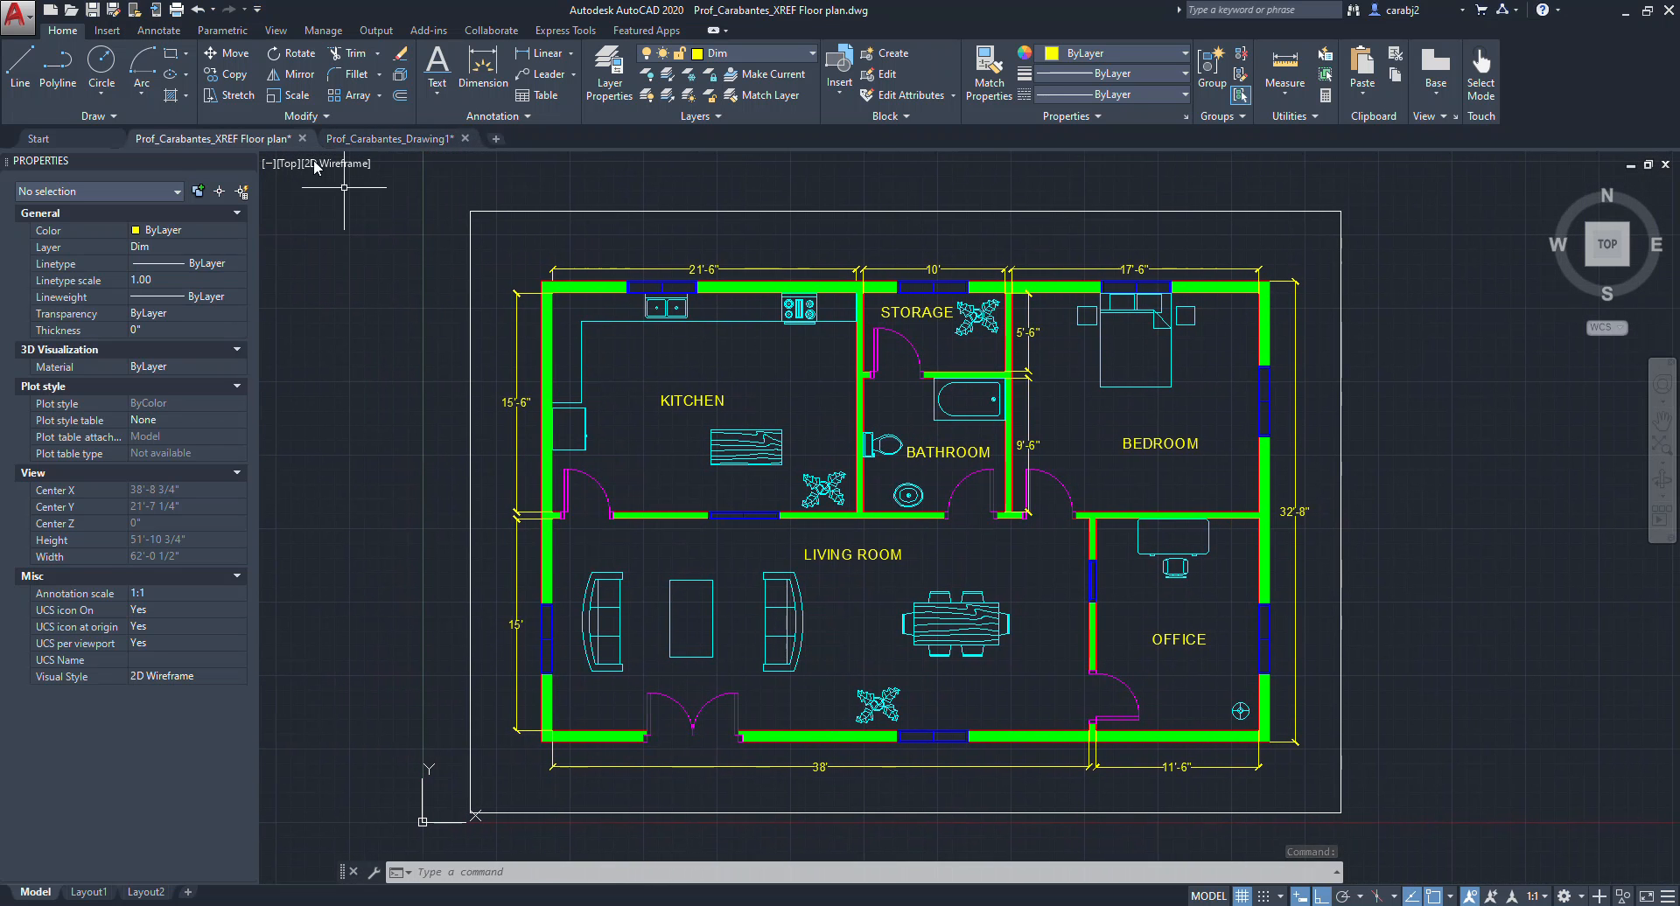
pyautogui.click(177, 10)
pyautogui.click(577, 549)
pyautogui.click(564, 601)
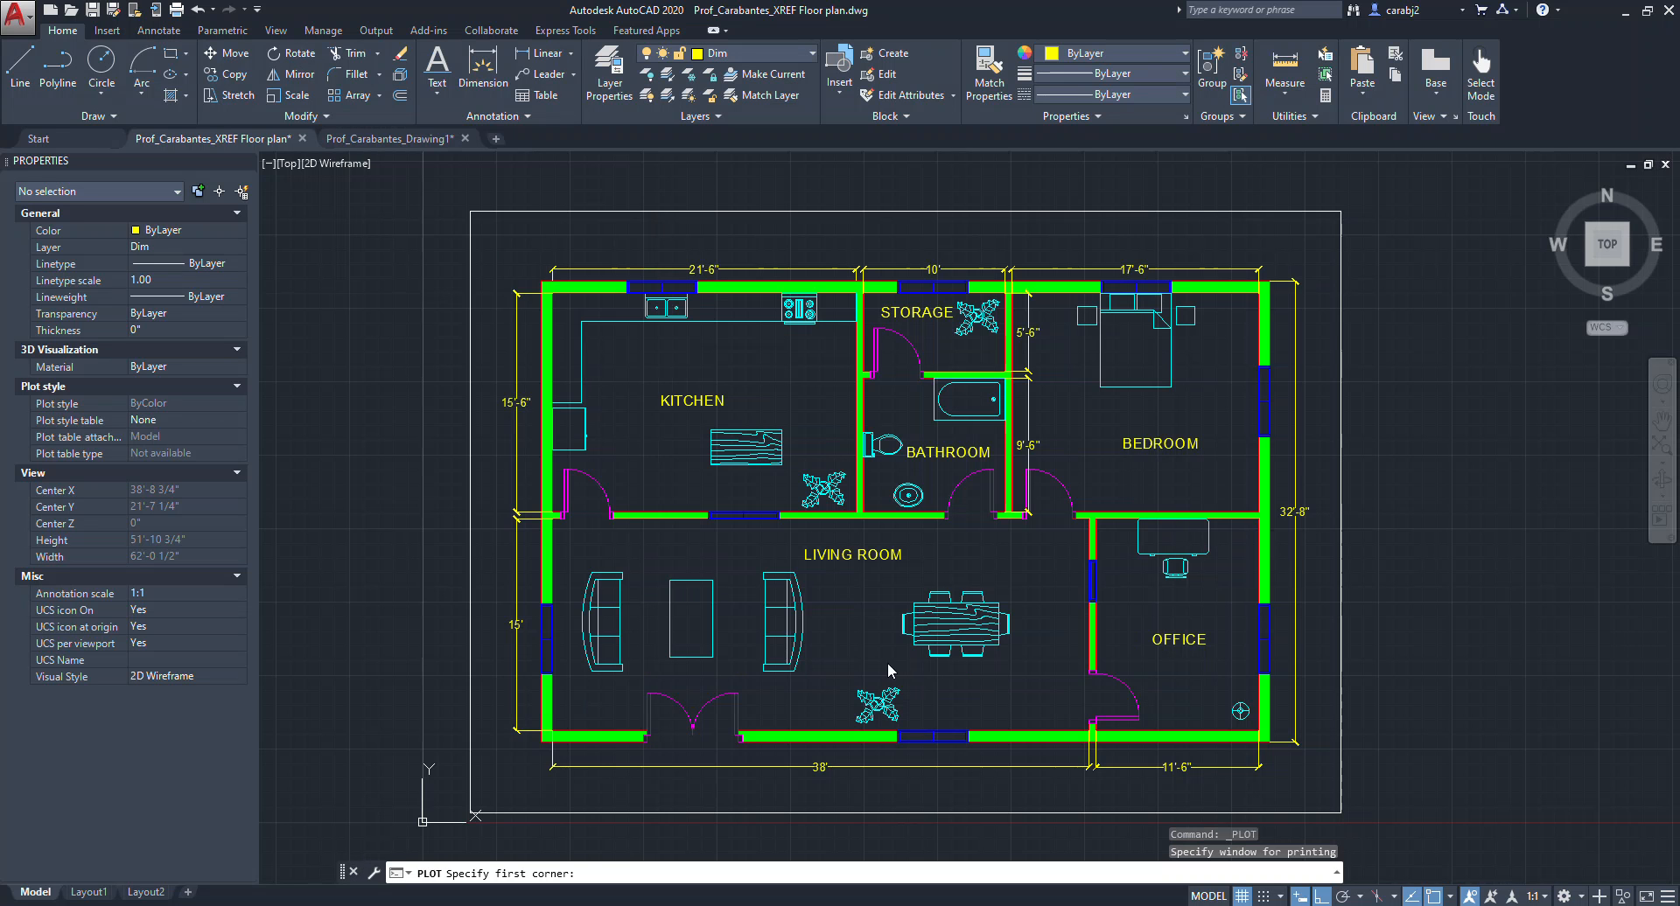
pyautogui.click(471, 211)
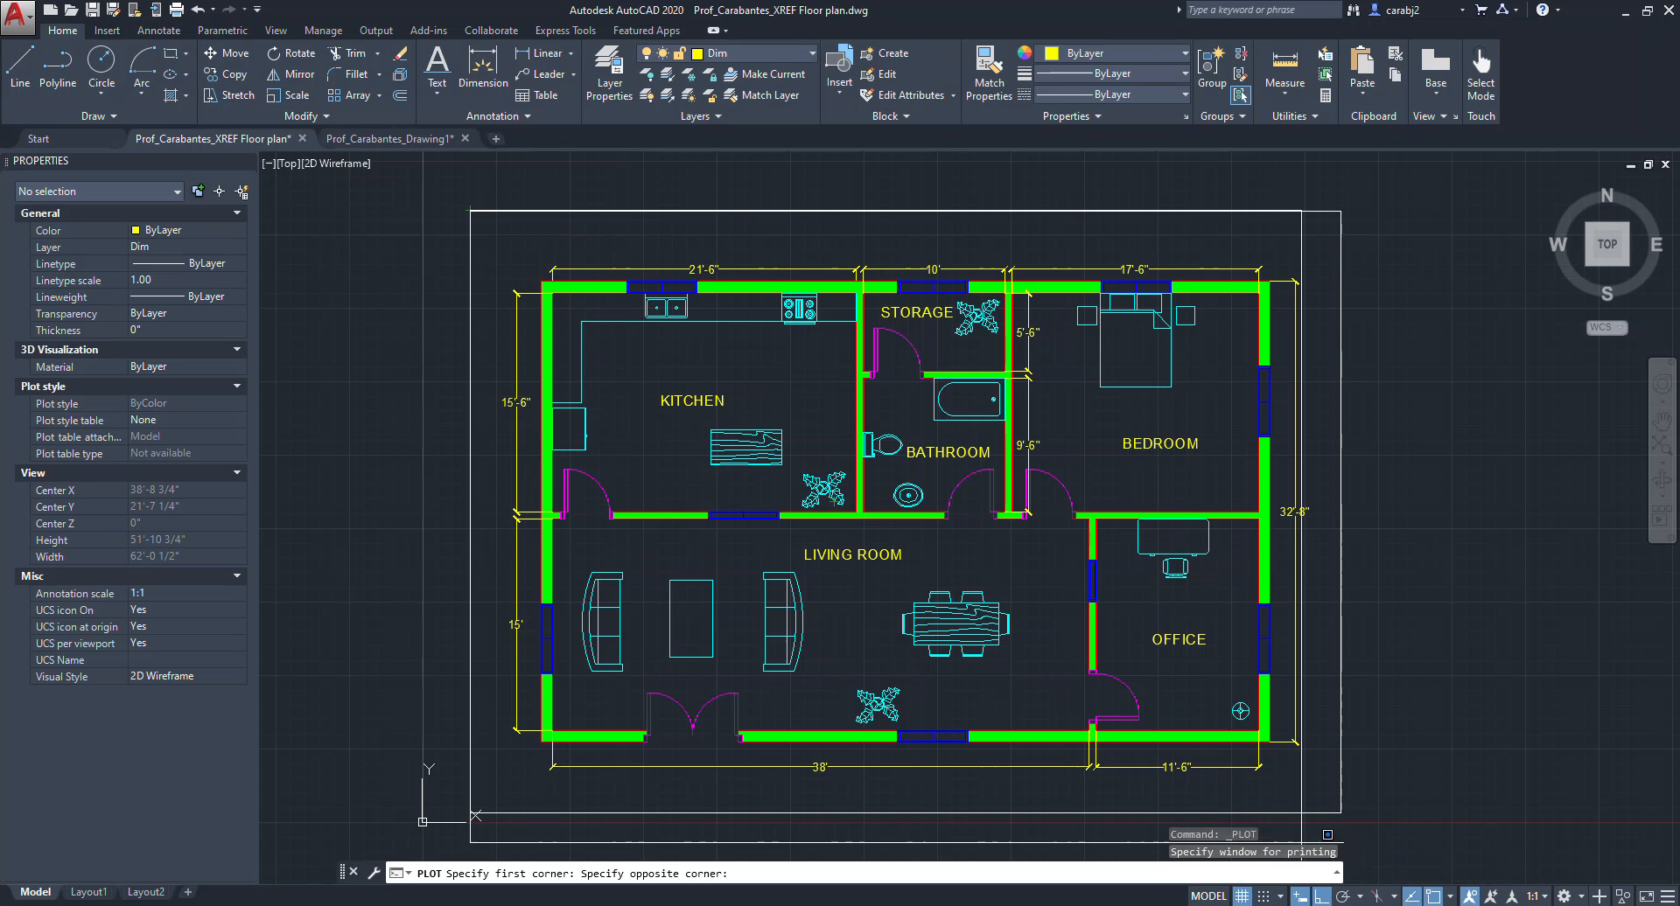
pyautogui.click(1340, 813)
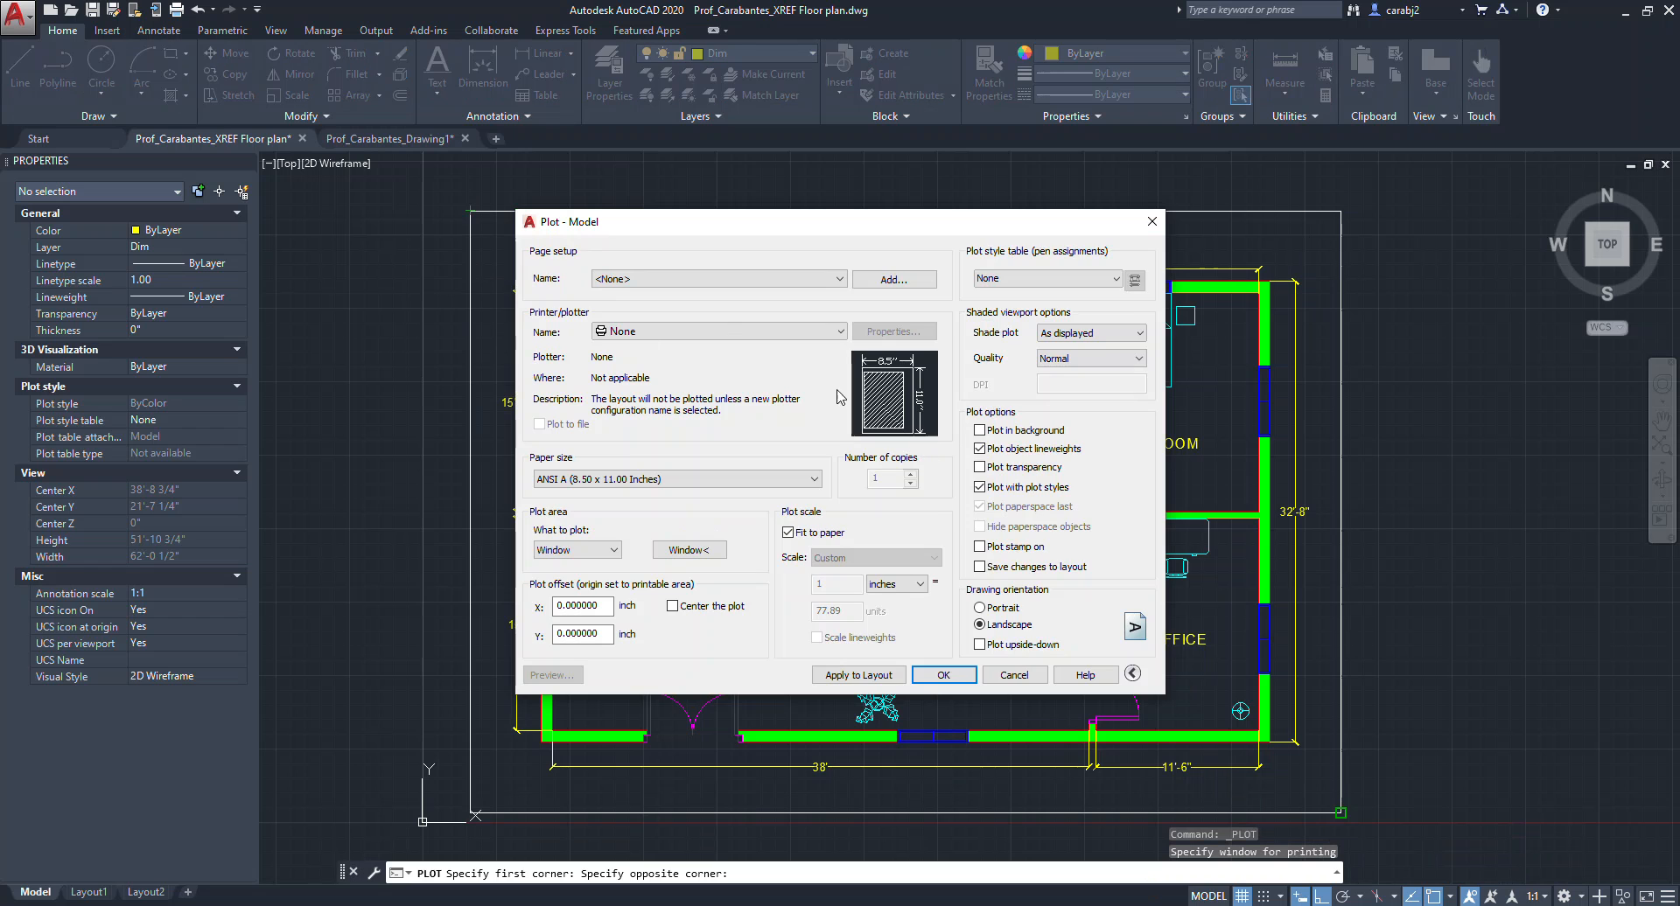
pyautogui.click(1150, 223)
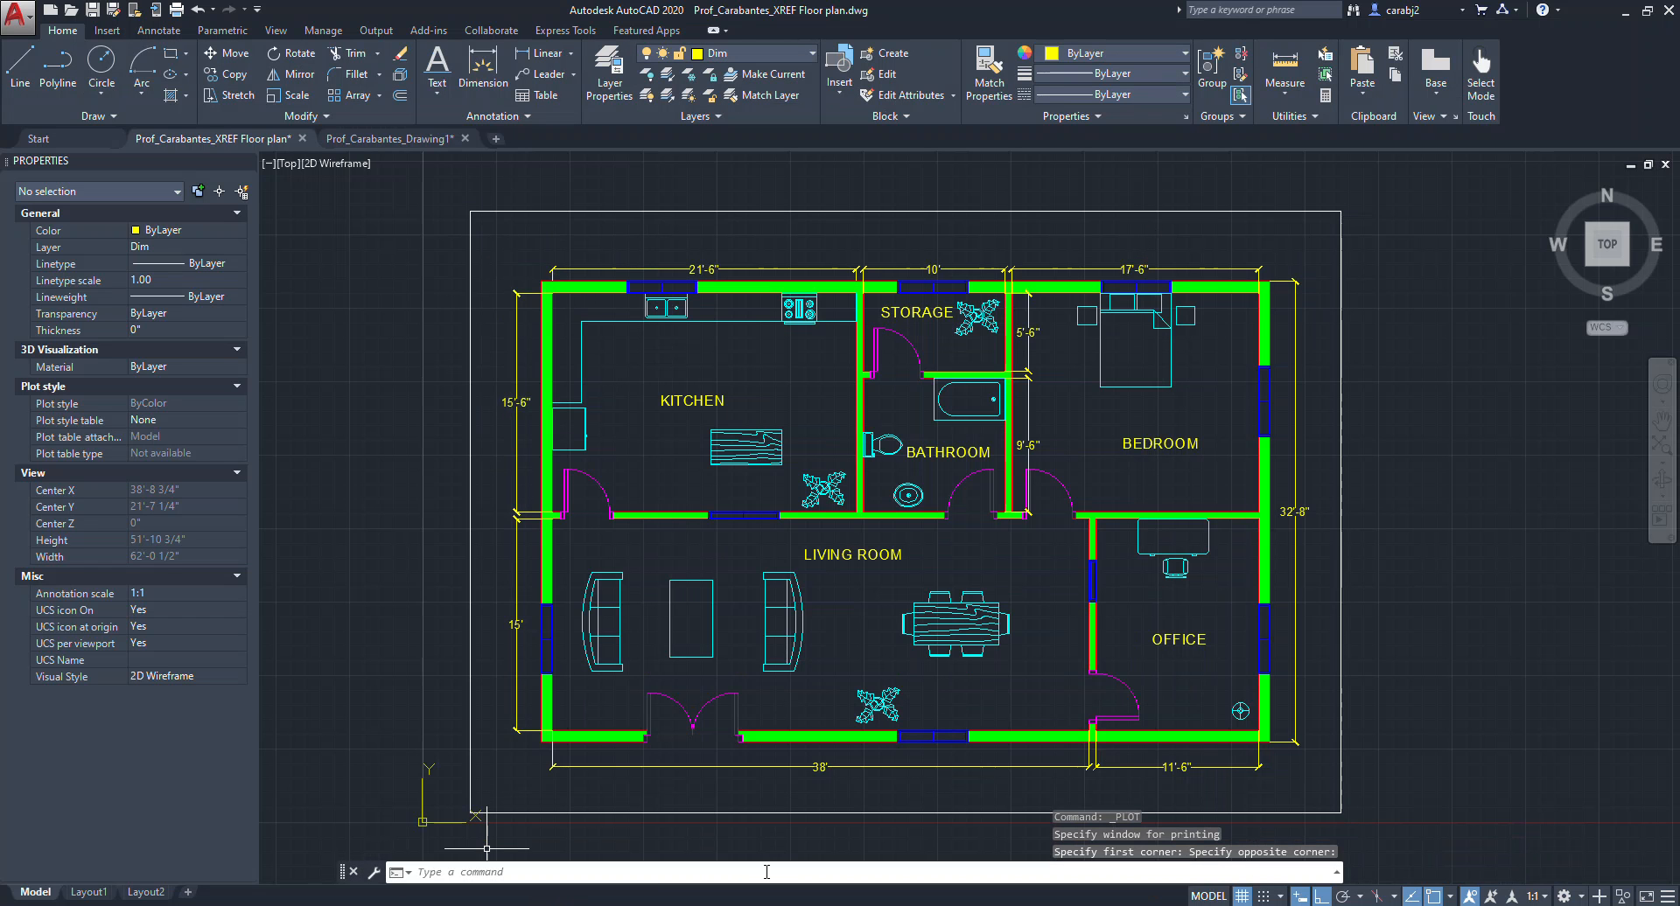
# Select the blocks along the office's west wall to highlight them.
pyautogui.hotkey('alt', 'Tab')
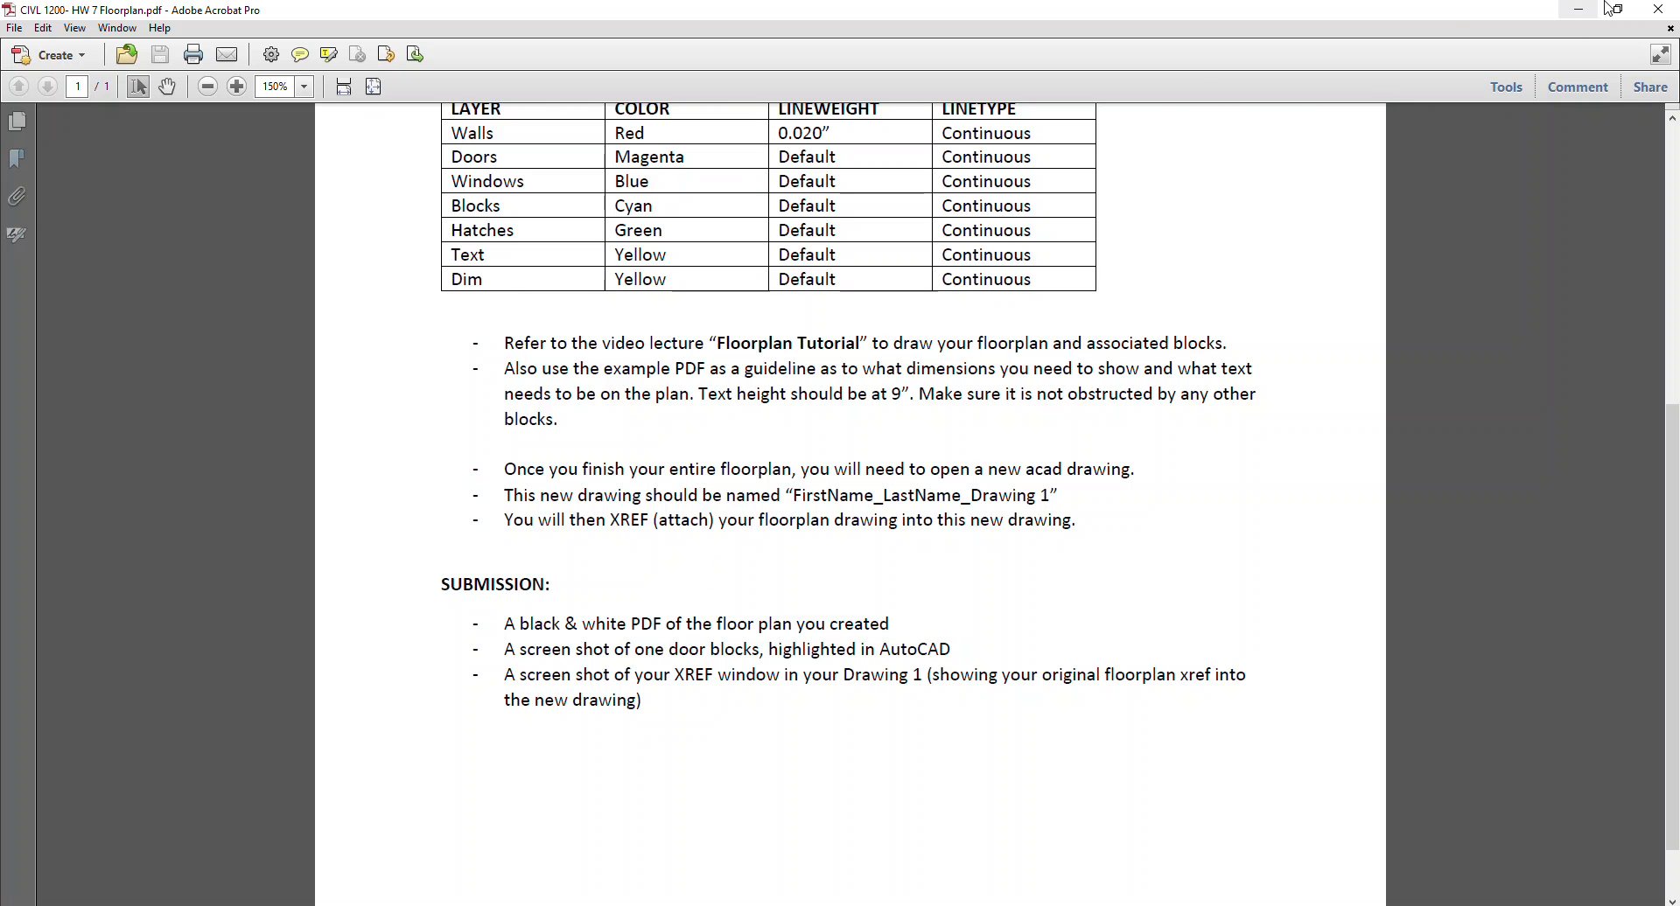
pyautogui.click(1575, 9)
pyautogui.scroll(4, 910, 434)
pyautogui.click(1007, 383)
pyautogui.click(968, 416)
pyautogui.click(1047, 566)
pyautogui.click(1032, 563)
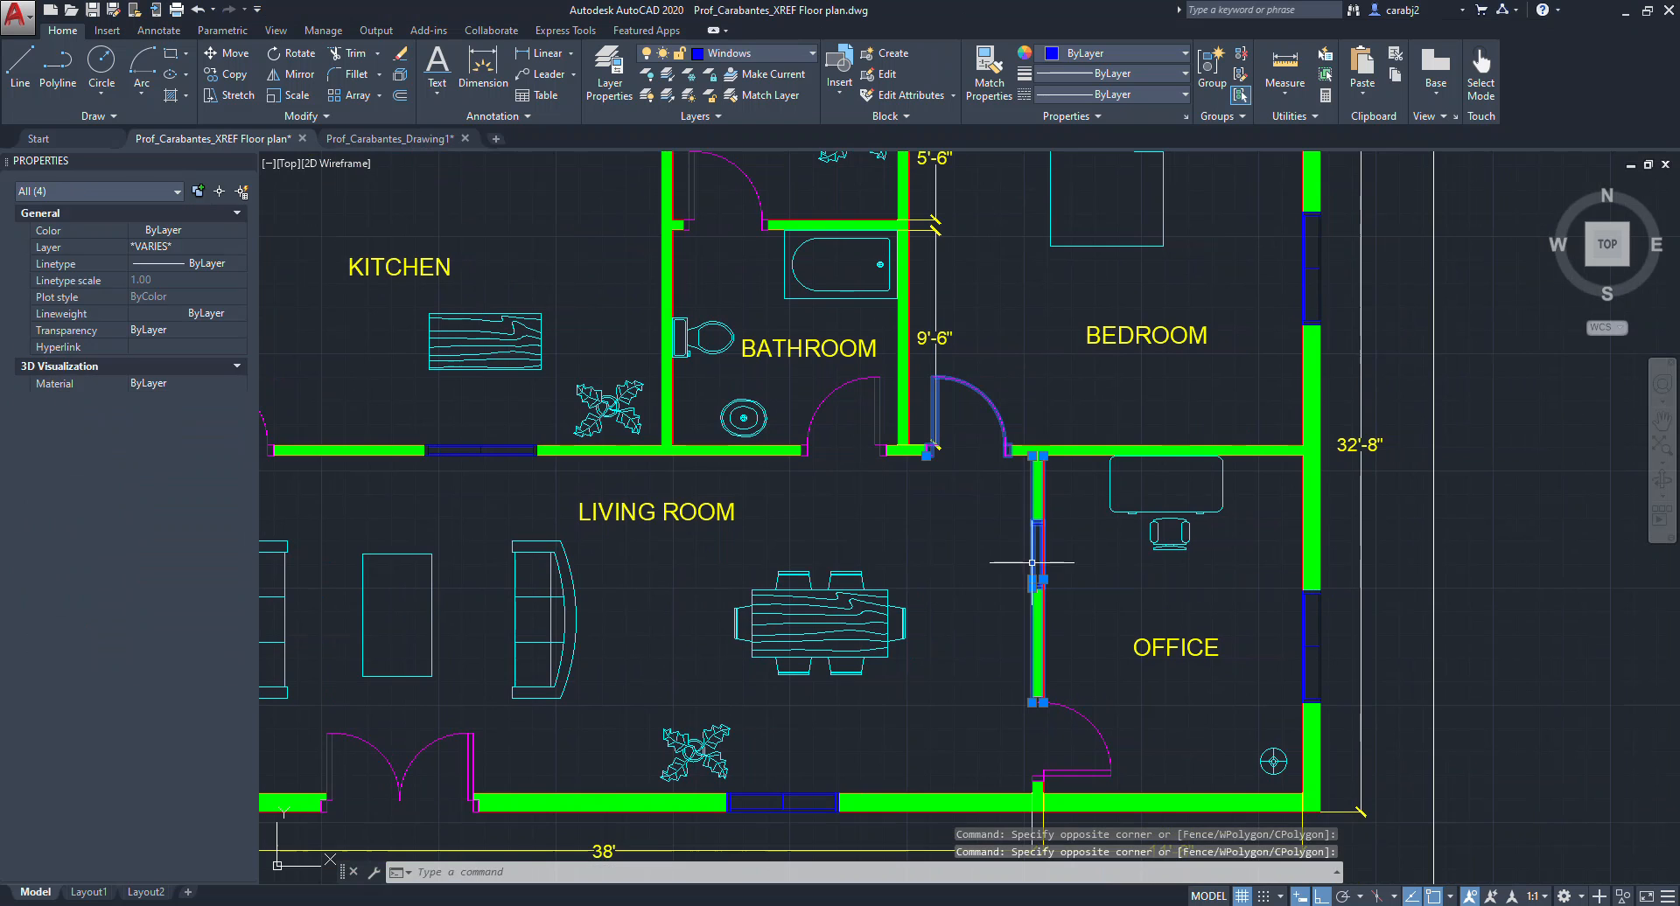
pyautogui.press('Escape')
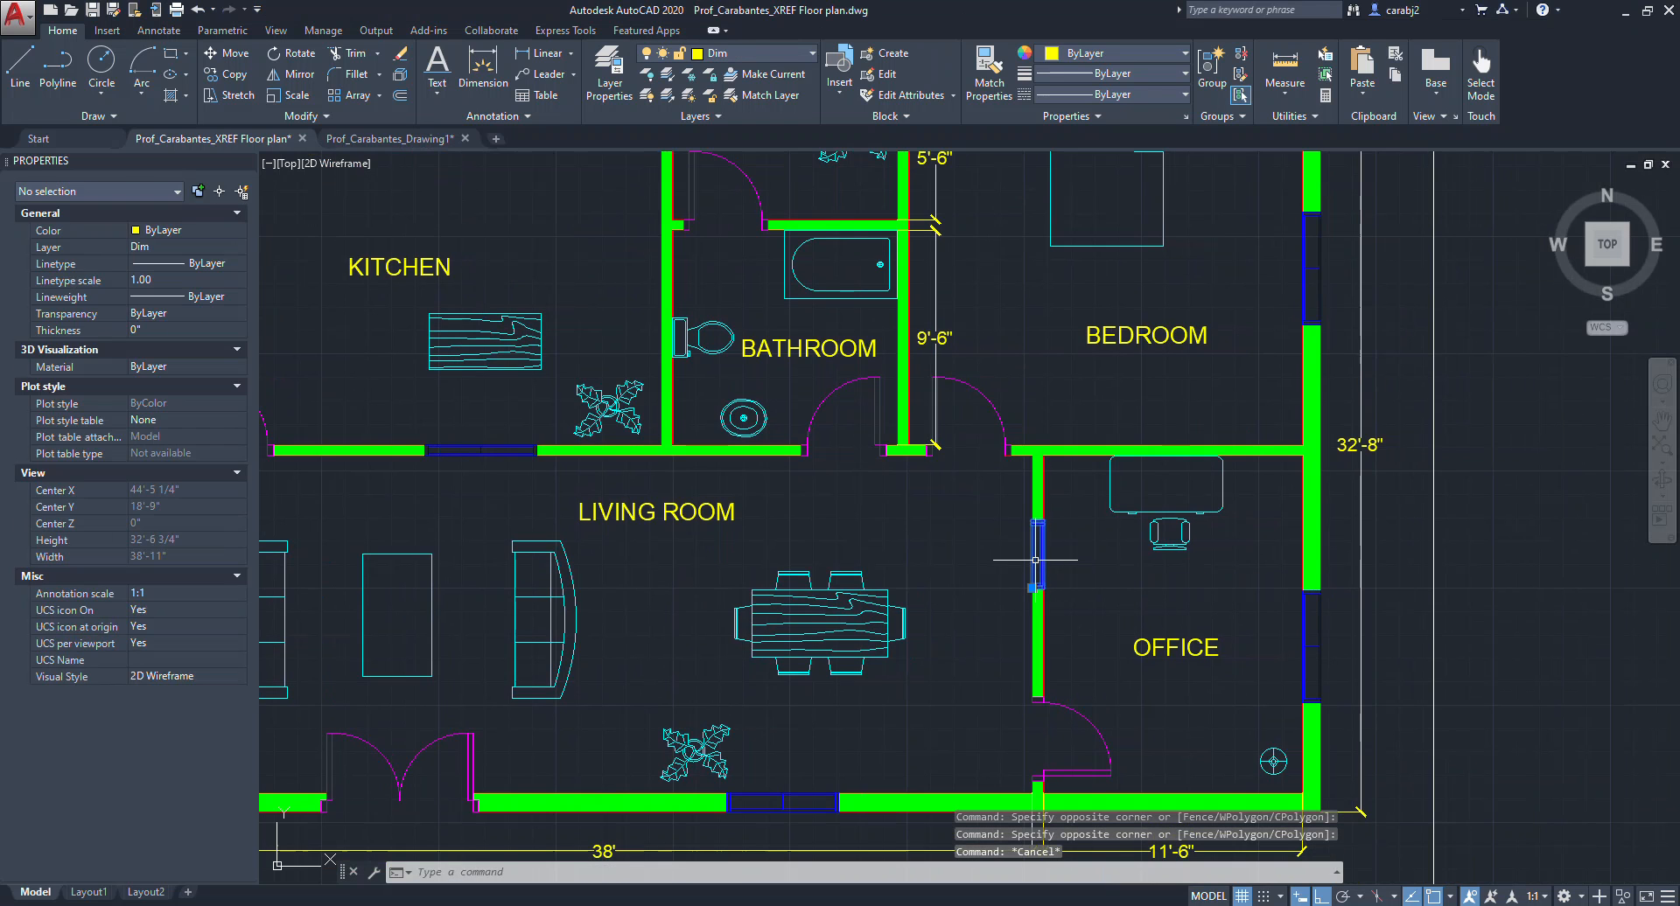
# Select the office window and door blocks to highlight them, then clear the selection.
pyautogui.click(1035, 560)
pyautogui.click(988, 405)
pyautogui.click(956, 505)
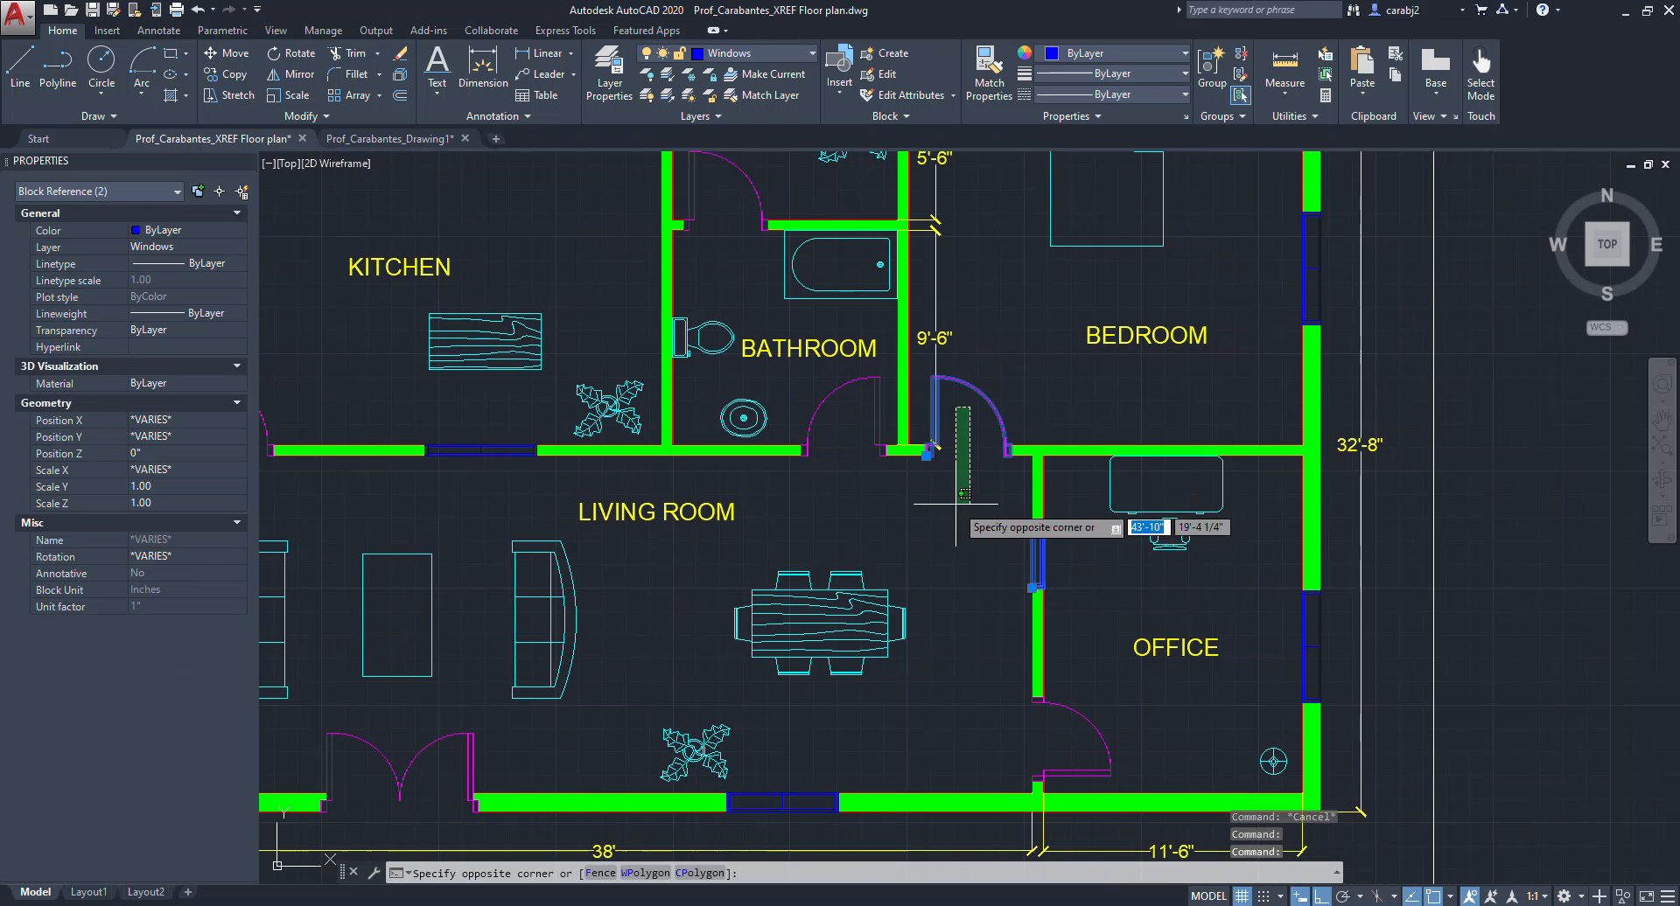
pyautogui.click(1094, 775)
pyautogui.click(1074, 692)
pyautogui.click(1066, 591)
pyautogui.moveTo(1100, 637); pyautogui.dragTo(1100, 588, button='middle')
pyautogui.scroll(2, 1072, 592)
pyautogui.click(1421, 579)
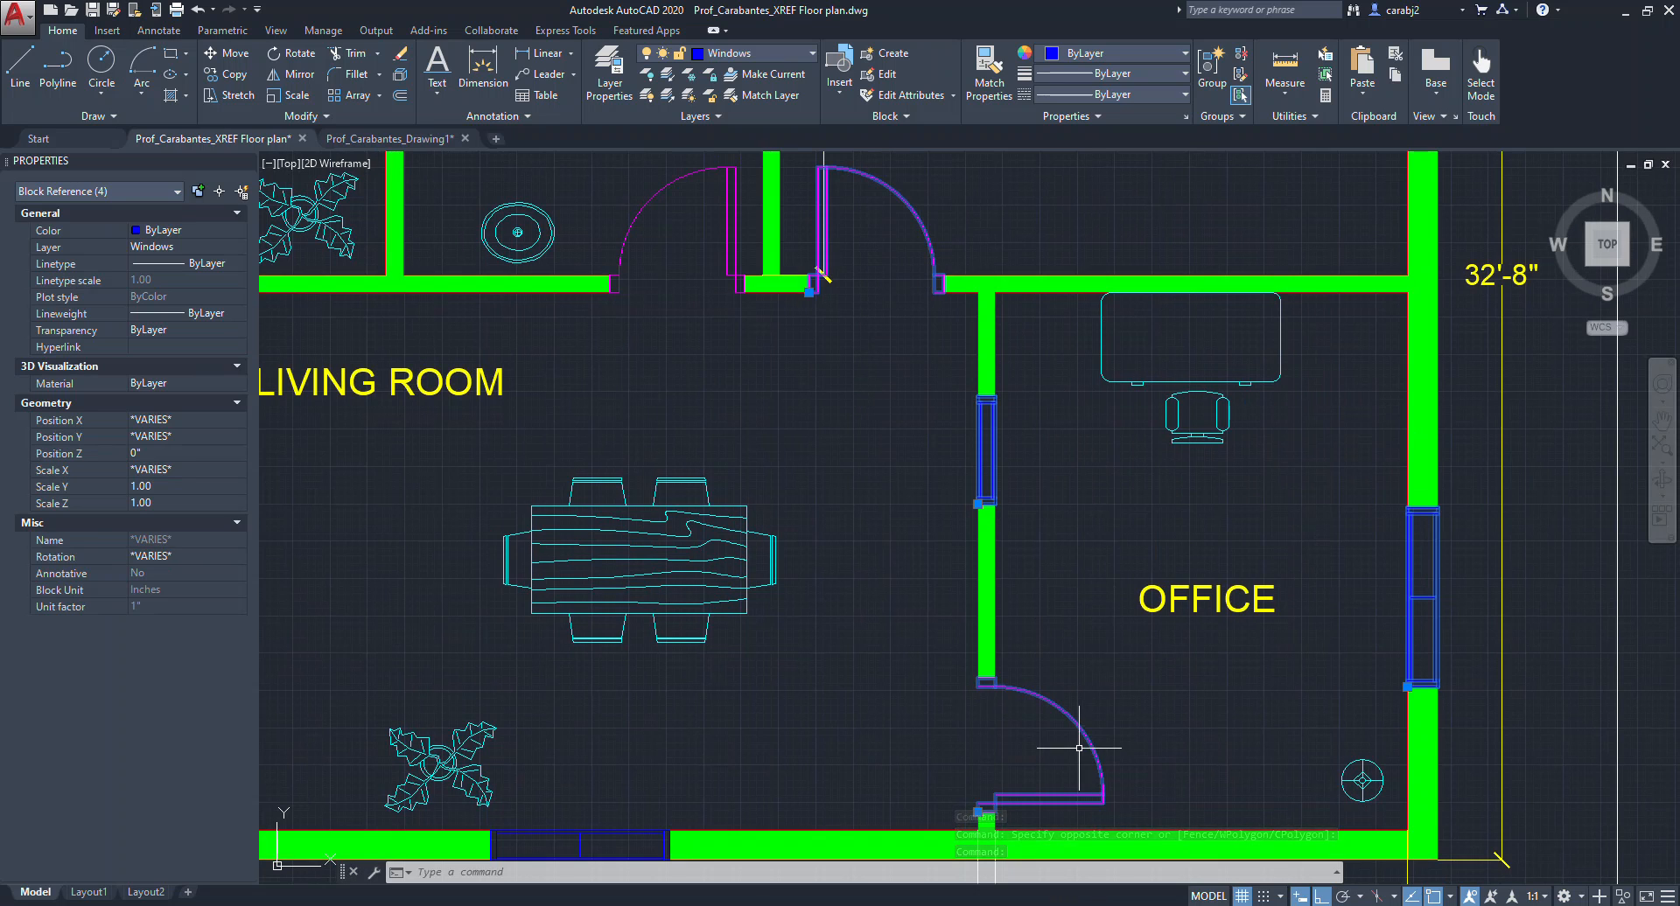
pyautogui.press('Escape')
pyautogui.scroll(-3, 1093, 473)
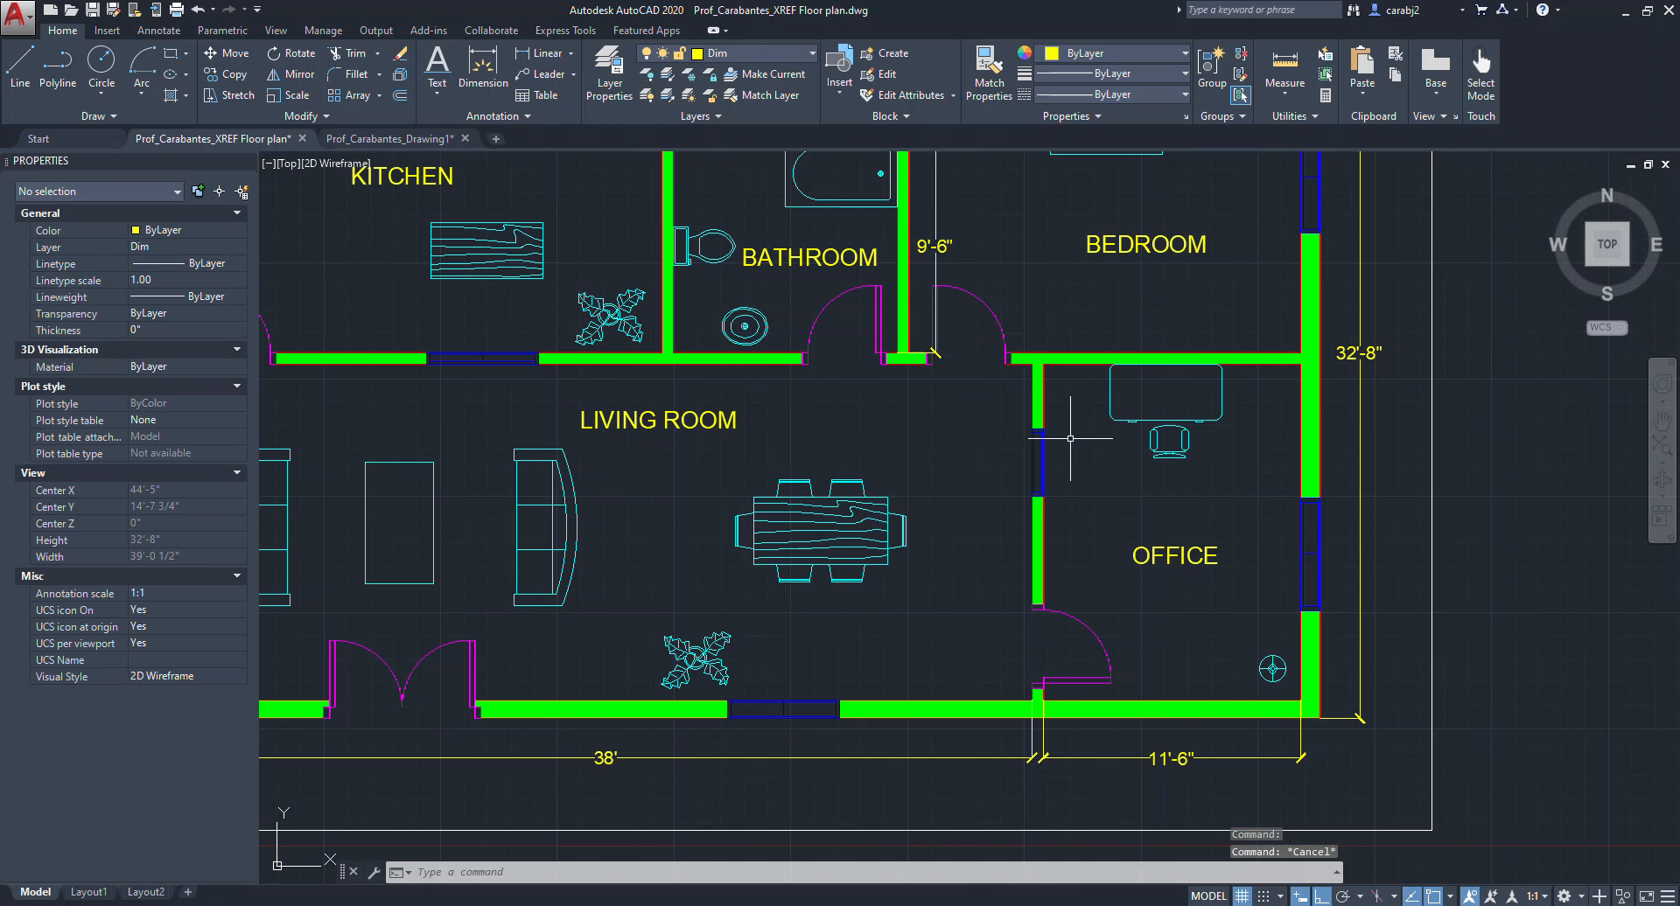
pyautogui.click(901, 580)
pyautogui.press('Escape')
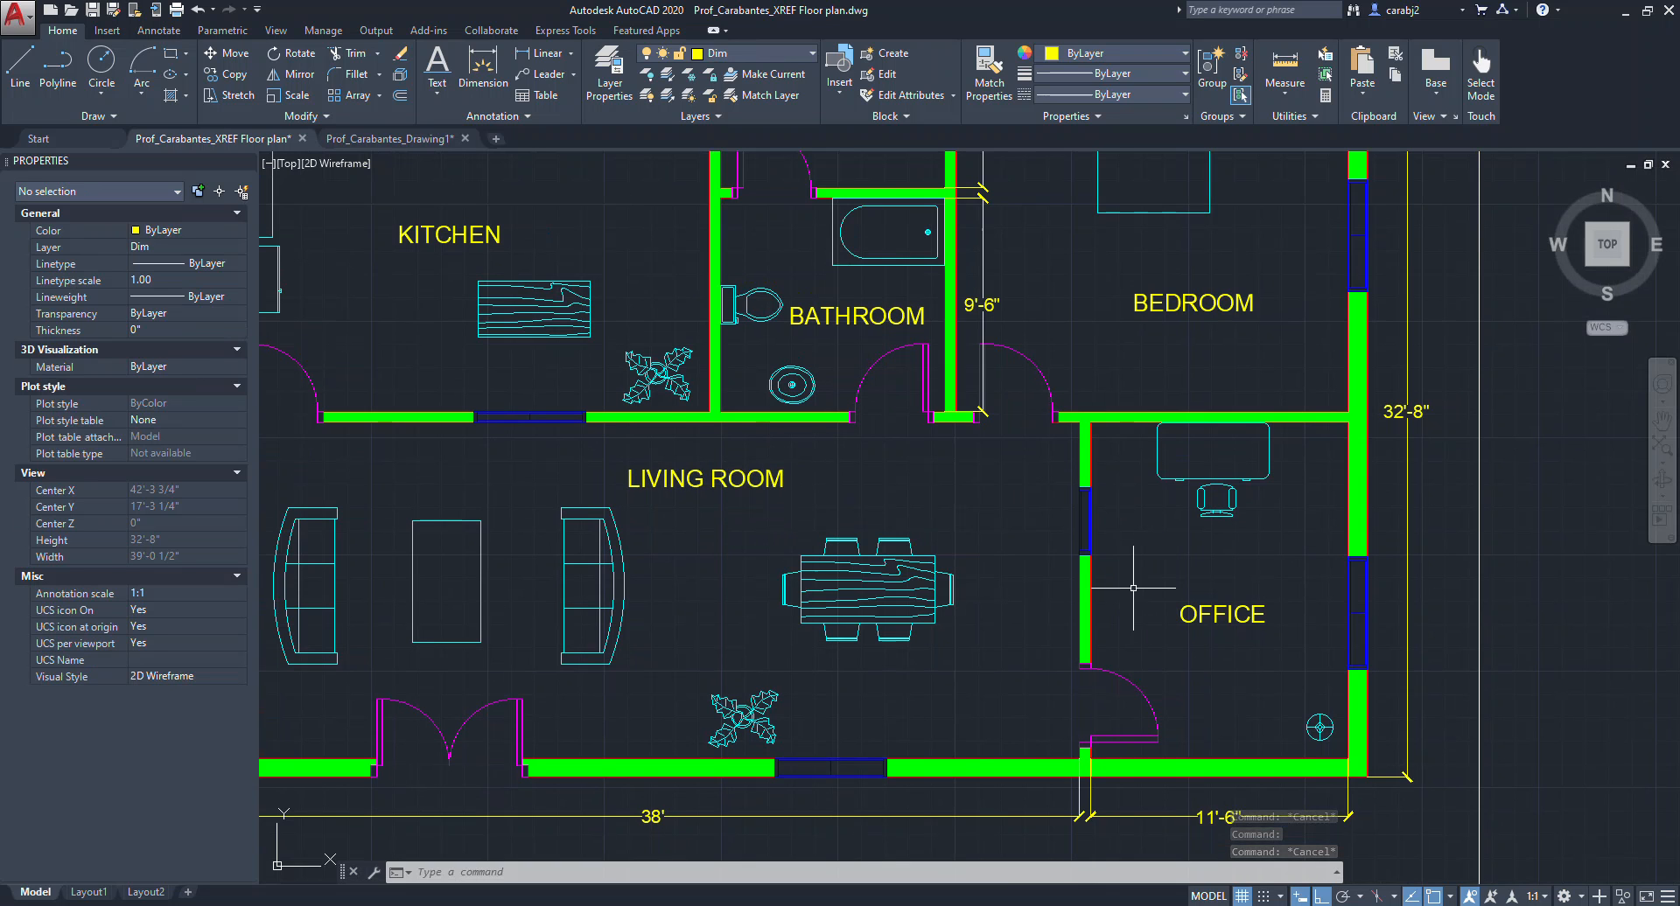
# Switch to the new drawing tab showing the attached floor plan XREF.
pyautogui.hotkey('alt', 'Tab')
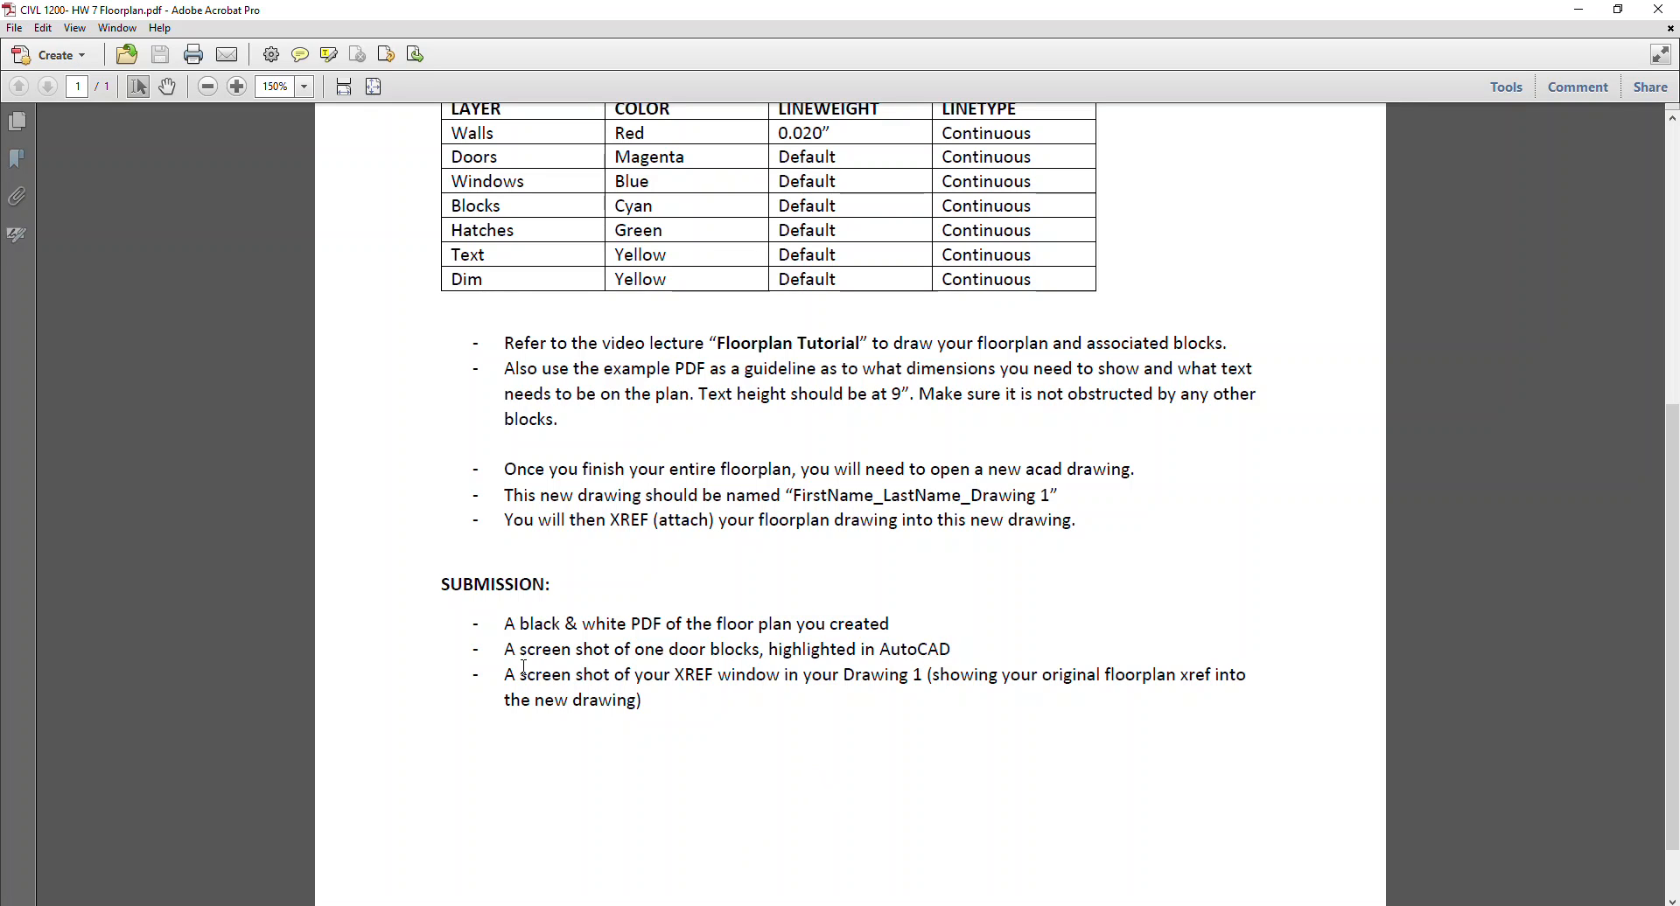
pyautogui.click(1592, 10)
pyautogui.scroll(-5, 631, 606)
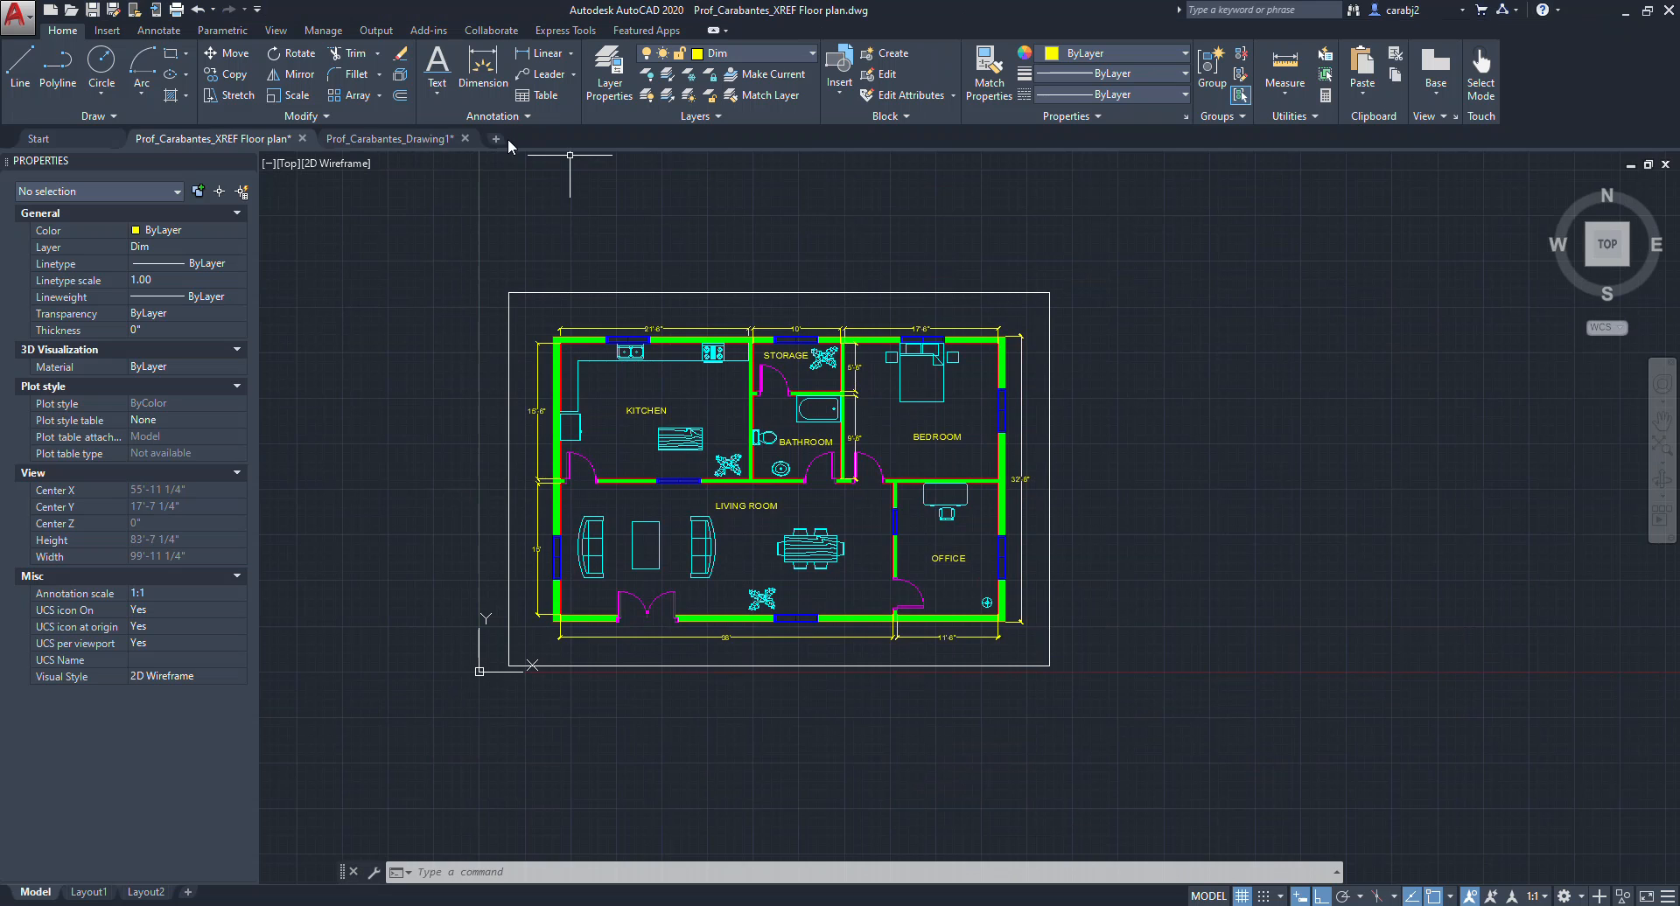
pyautogui.click(389, 138)
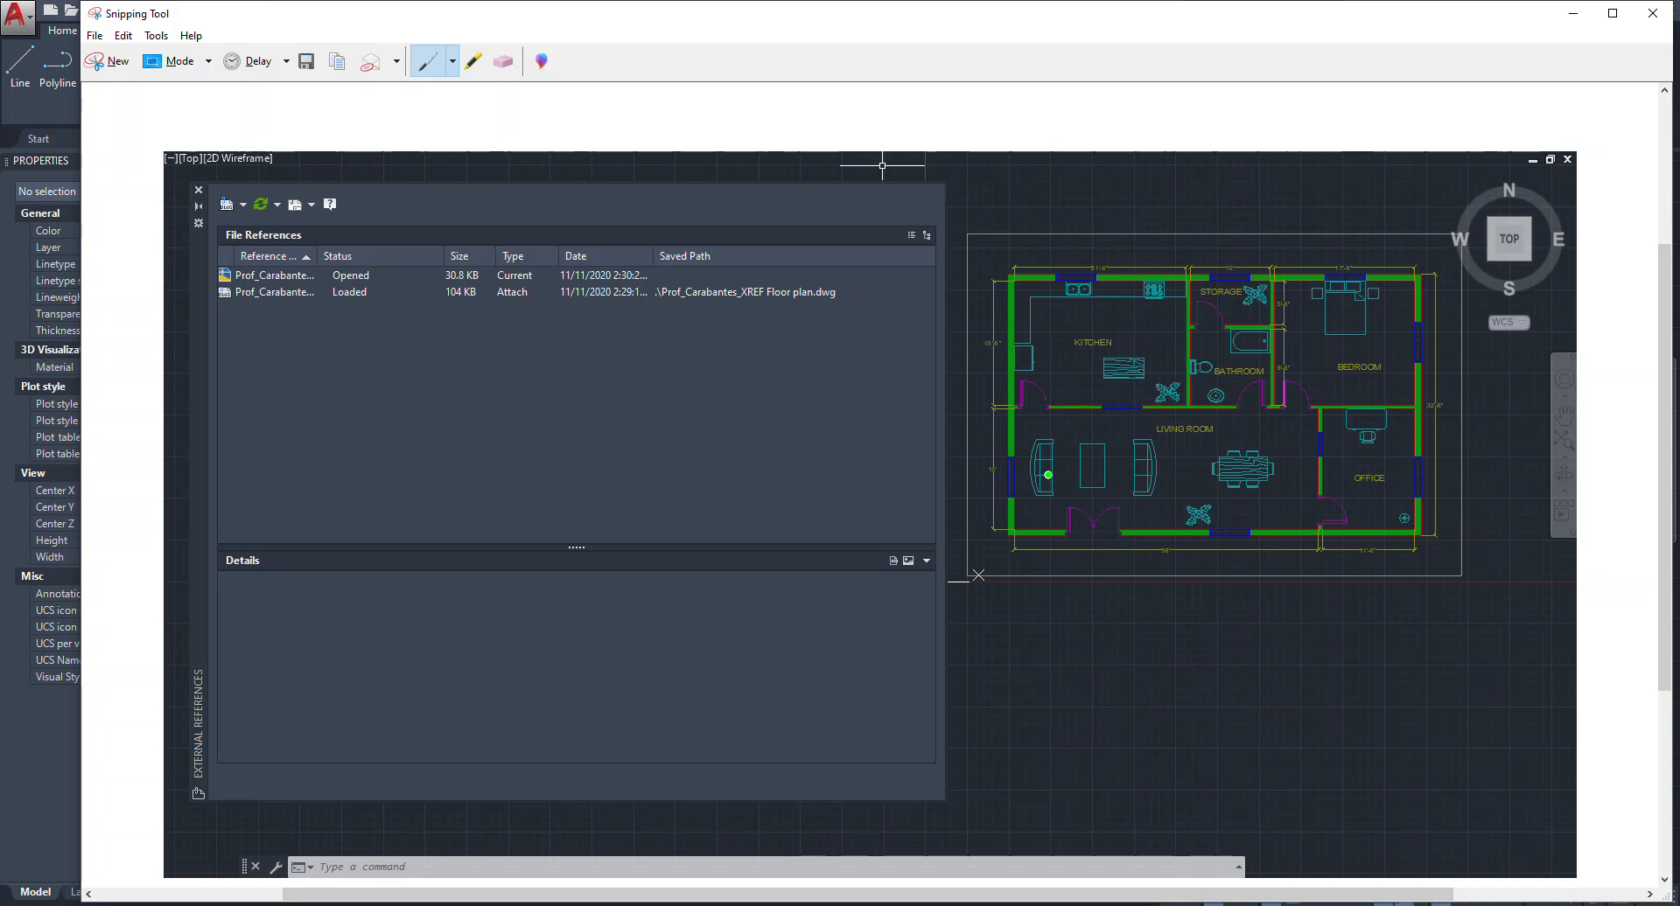
pyautogui.click(1574, 13)
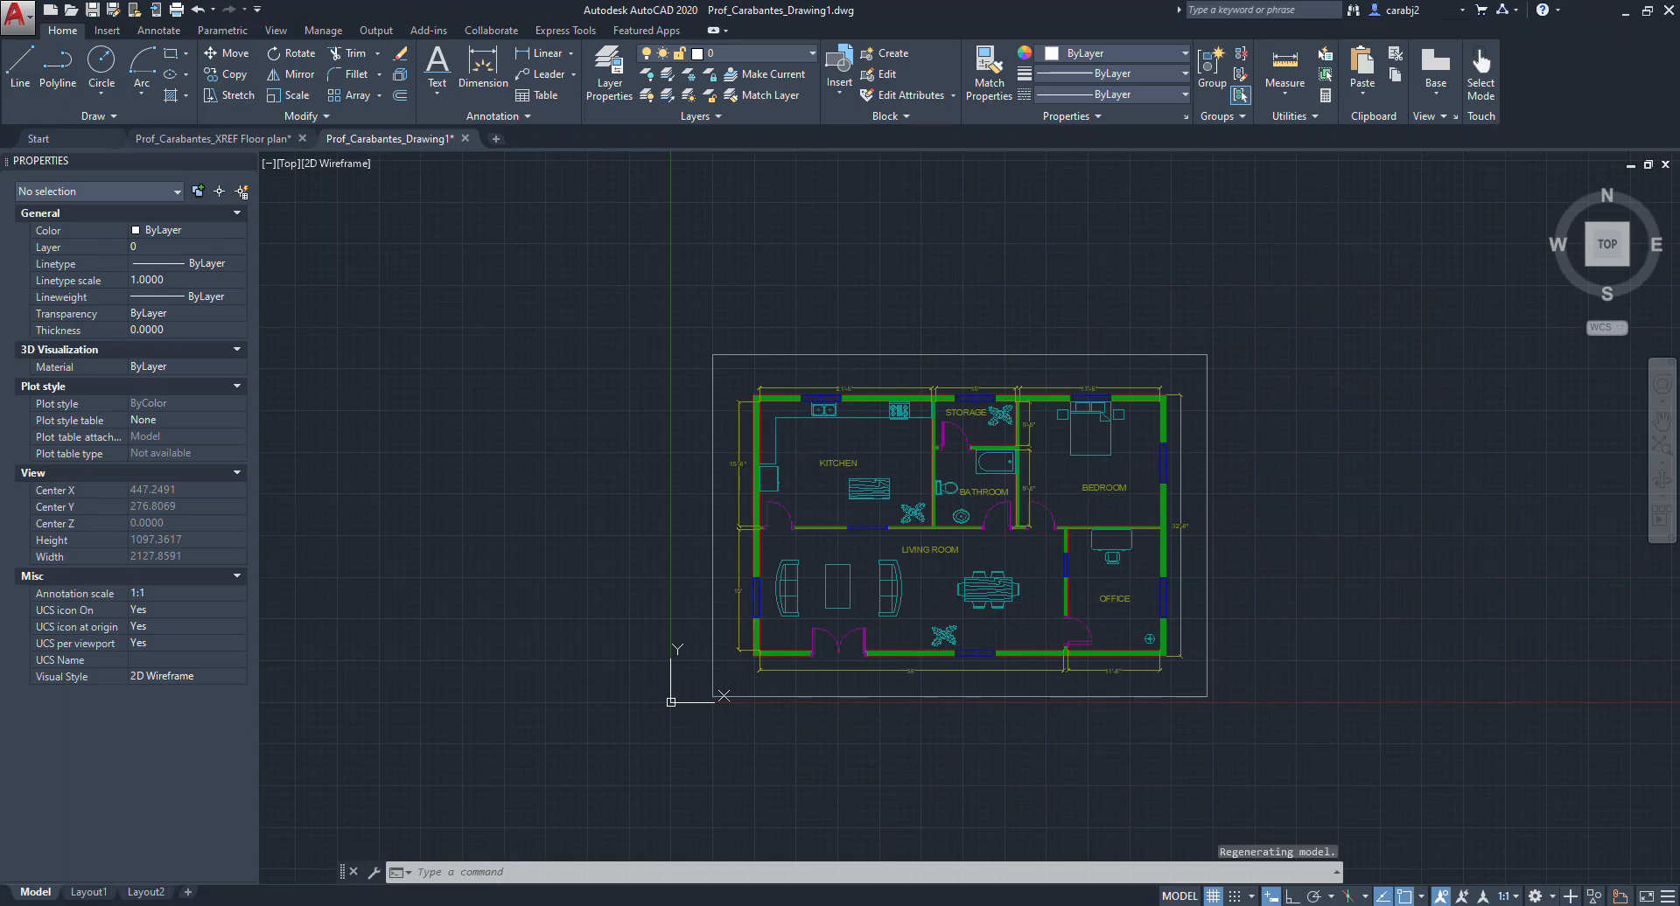
# Reread the assignment PDF's Part 1 instructions and submission list.
pyautogui.click(516, 905)
pyautogui.scroll(3, 864, 521)
pyautogui.keyDown('ctrl'); pyautogui.scroll(-2, 863, 516); pyautogui.keyUp('ctrl')
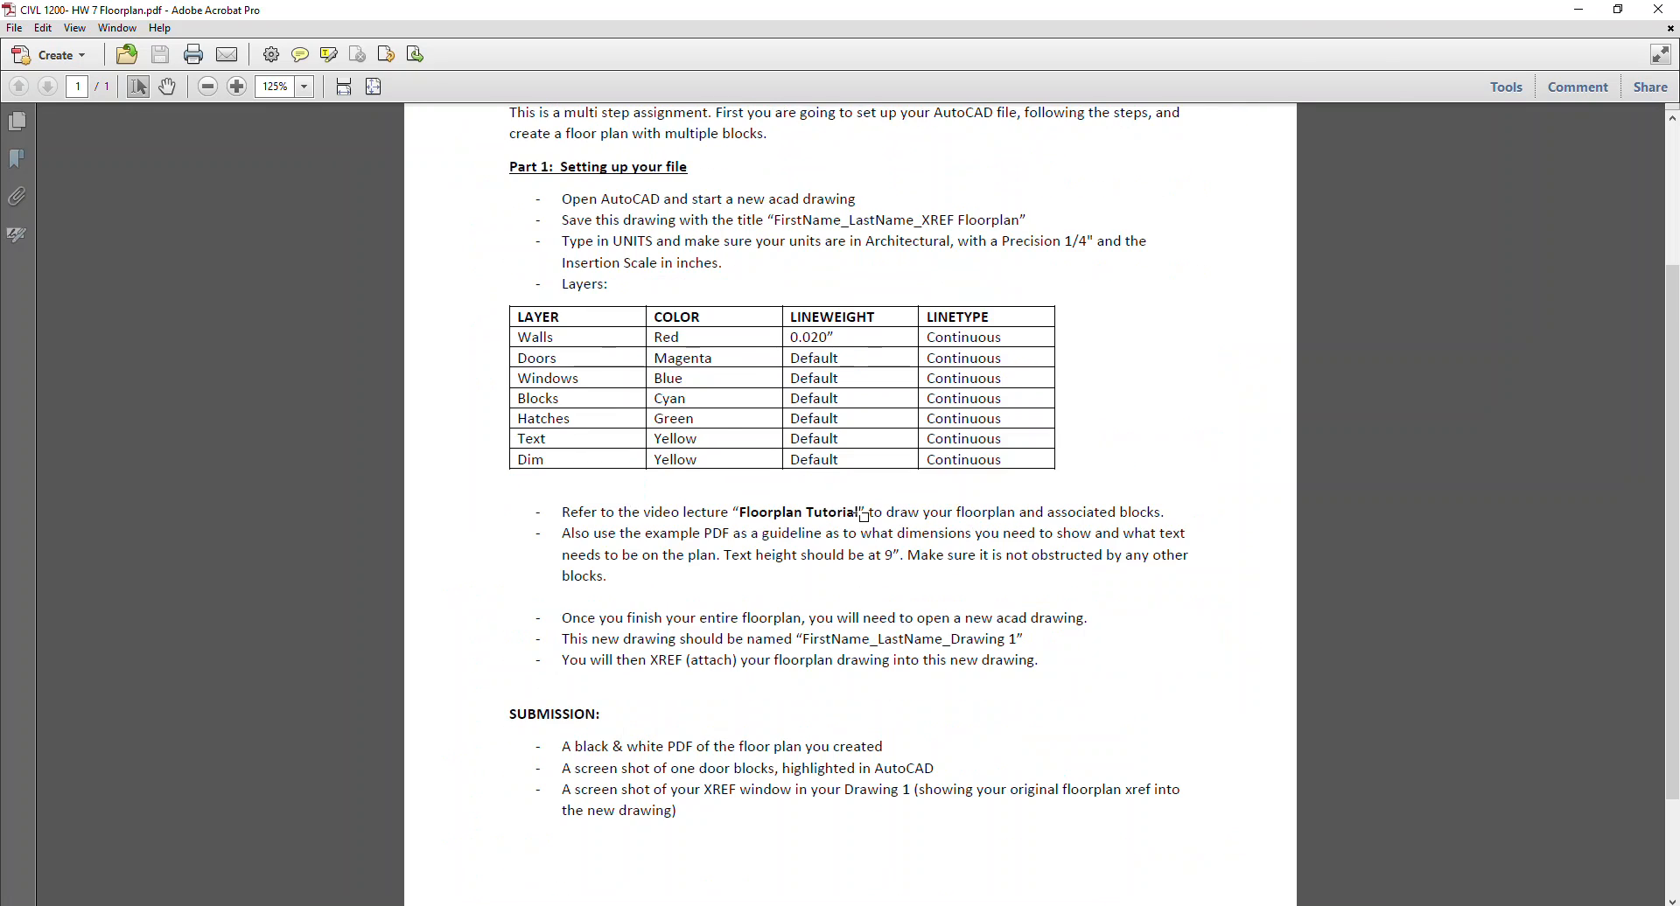
pyautogui.scroll(3, 863, 516)
pyautogui.scroll(-2, 1193, 507)
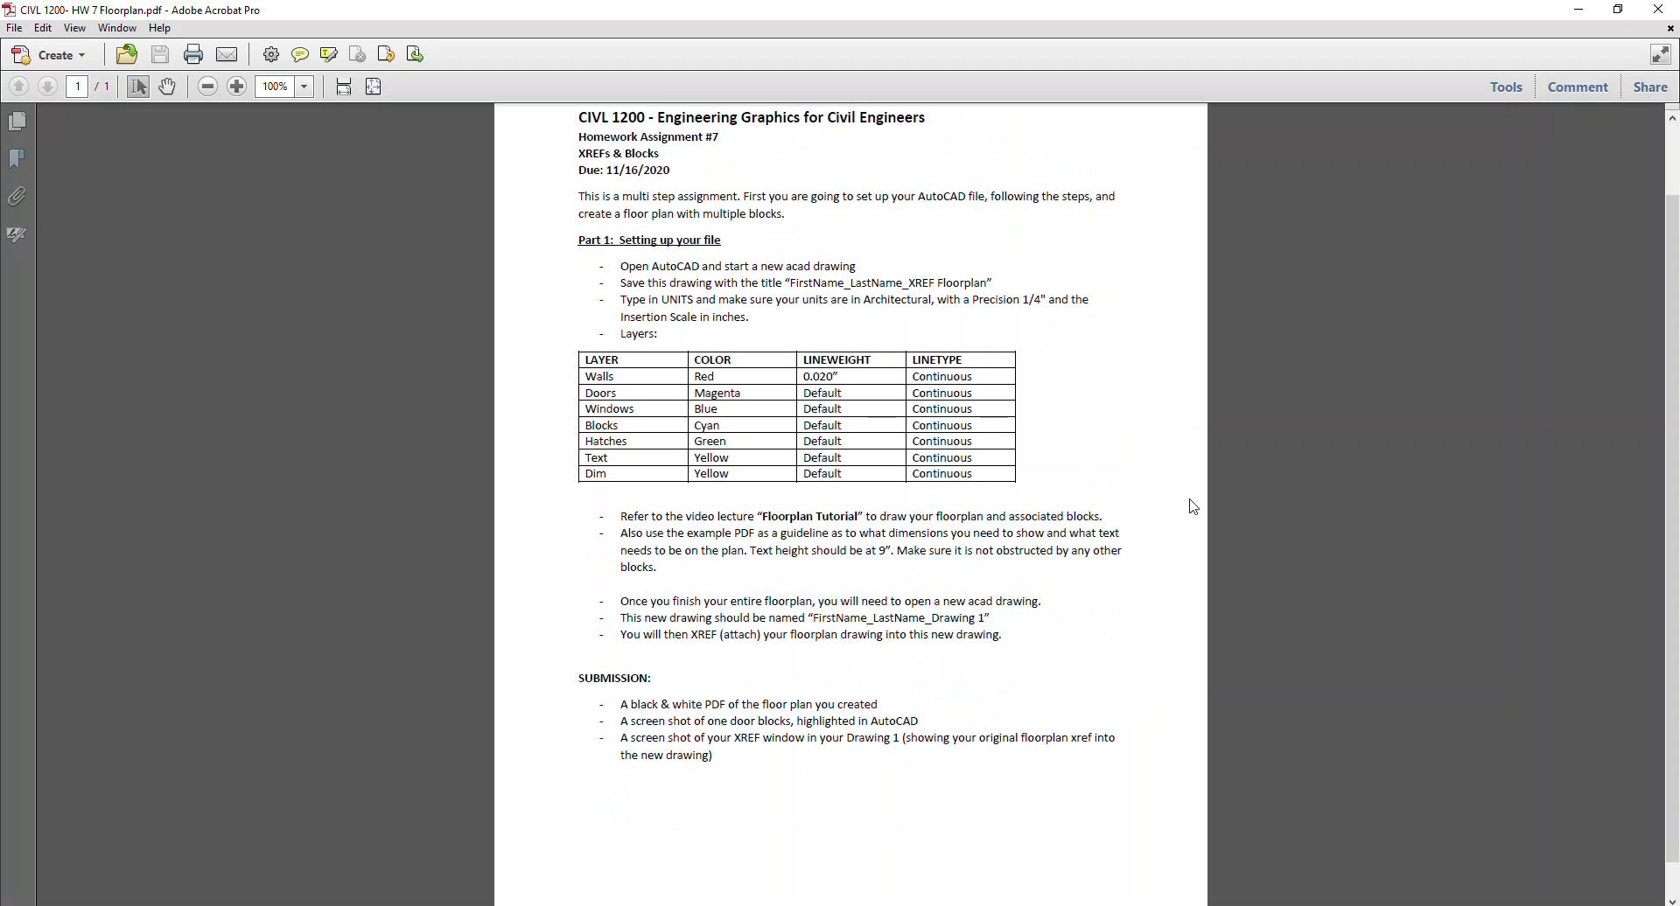